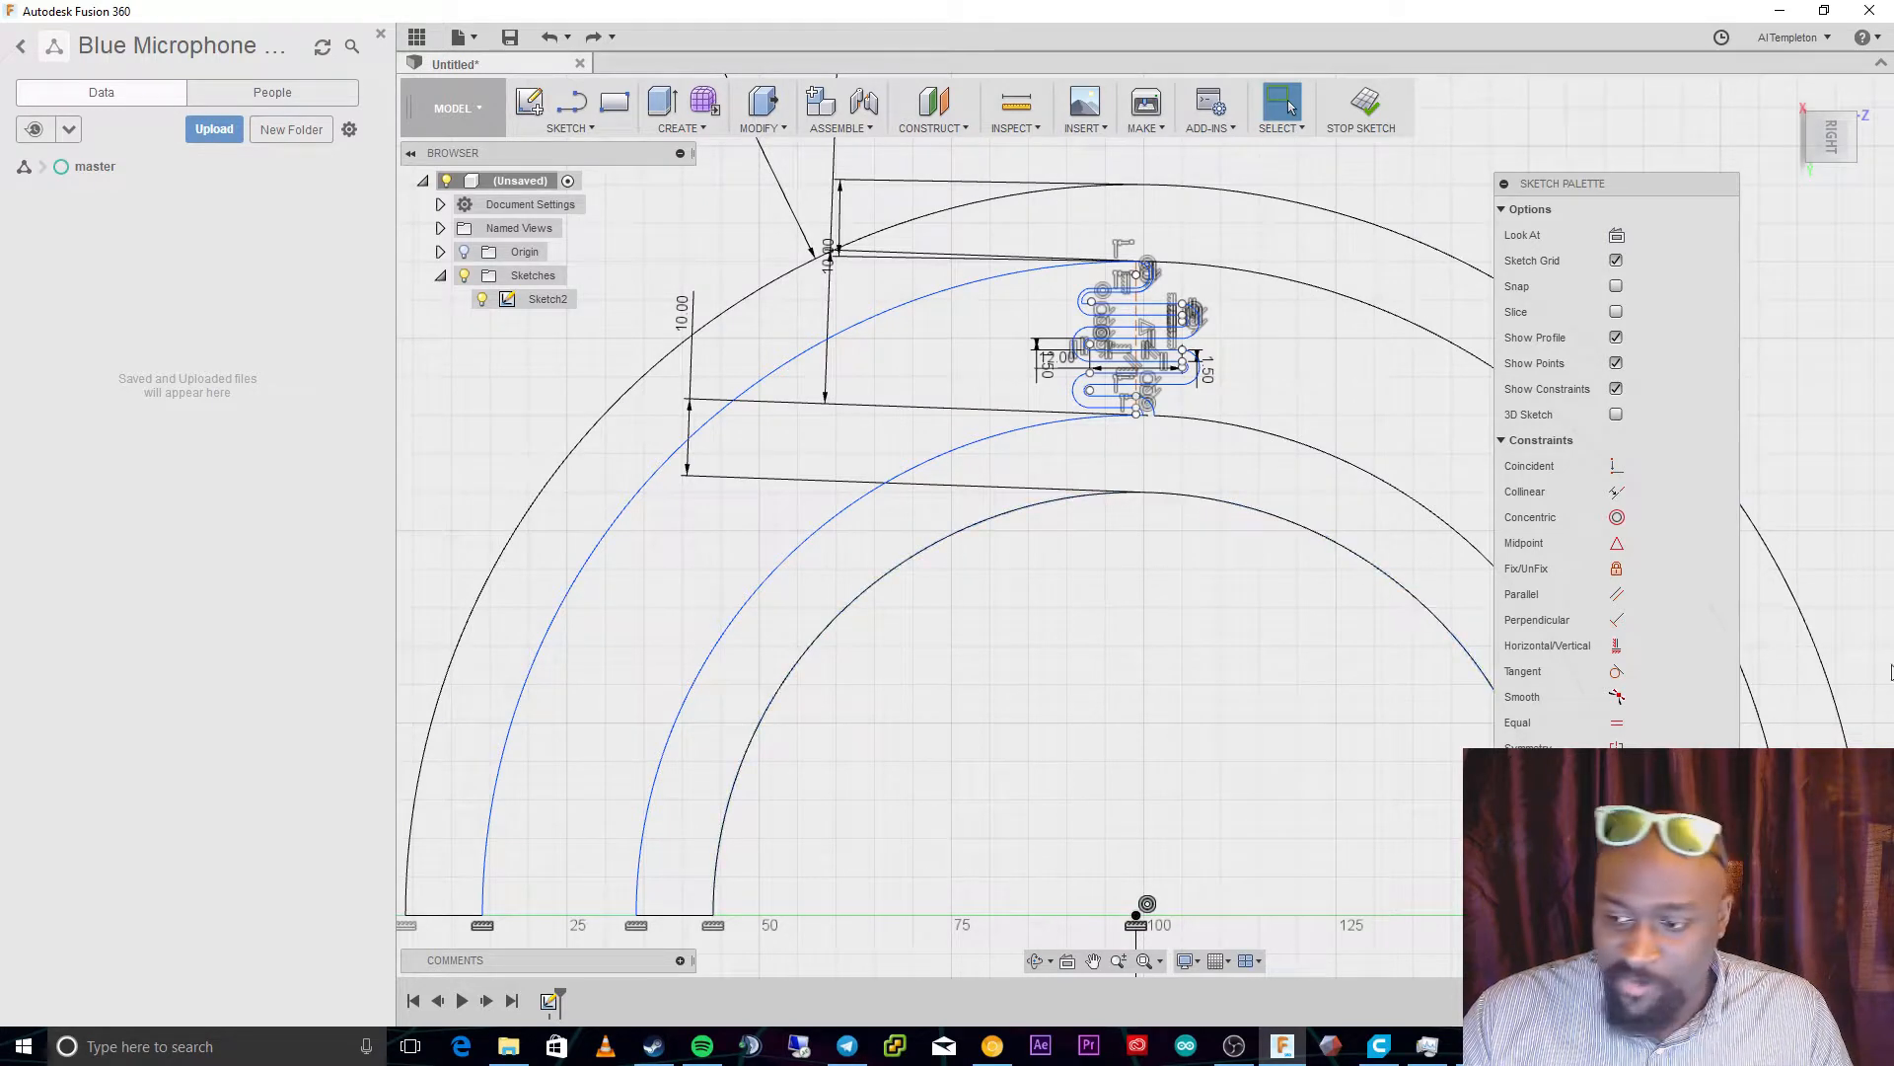
# Move the Sketch Palette up clear of the webcam area and hide the data panel to enlarge the canvas
pyautogui.moveTo(1604, 194)
pyautogui.mouseDown()
pyautogui.moveTo(1766, 174)
pyautogui.moveTo(1781, 124)
pyautogui.moveTo(1669, 83)
pyautogui.moveTo(1624, 100)
pyautogui.moveTo(1616, 77)
pyautogui.mouseUp()
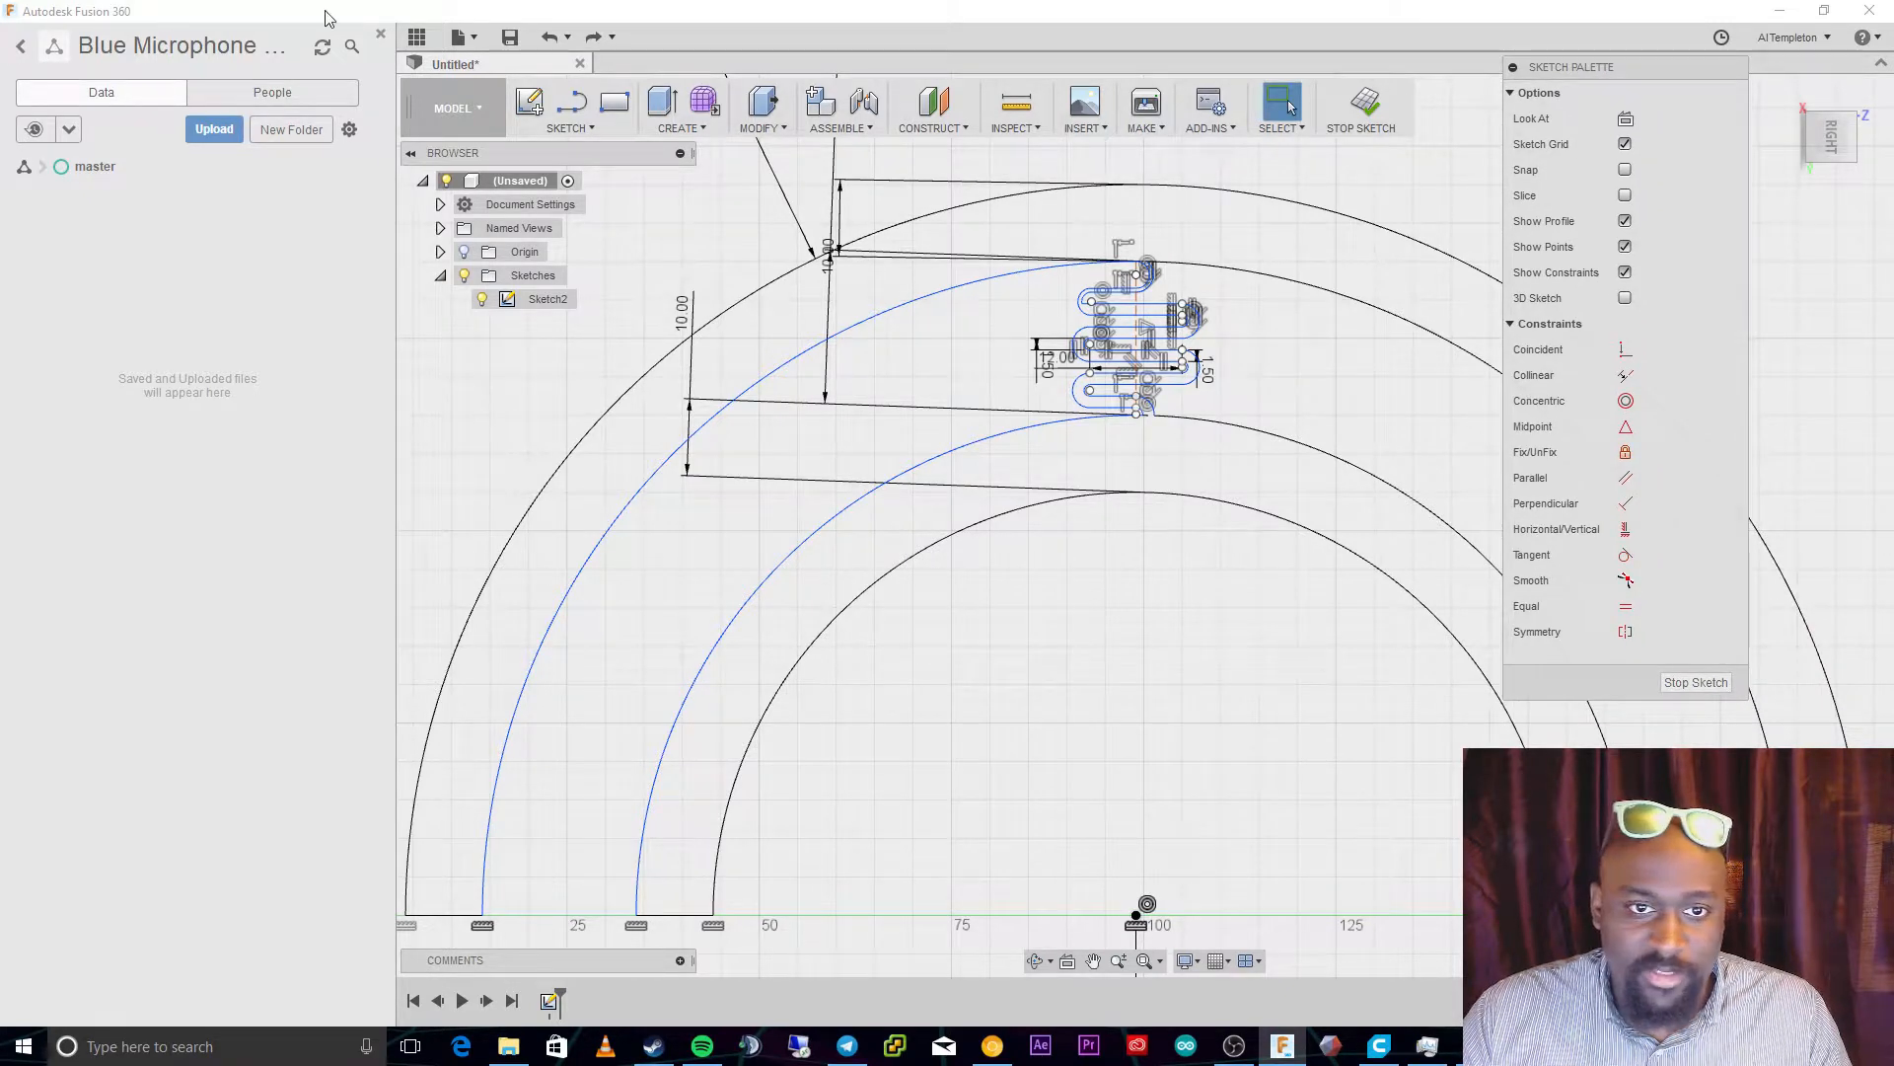
pyautogui.click(381, 35)
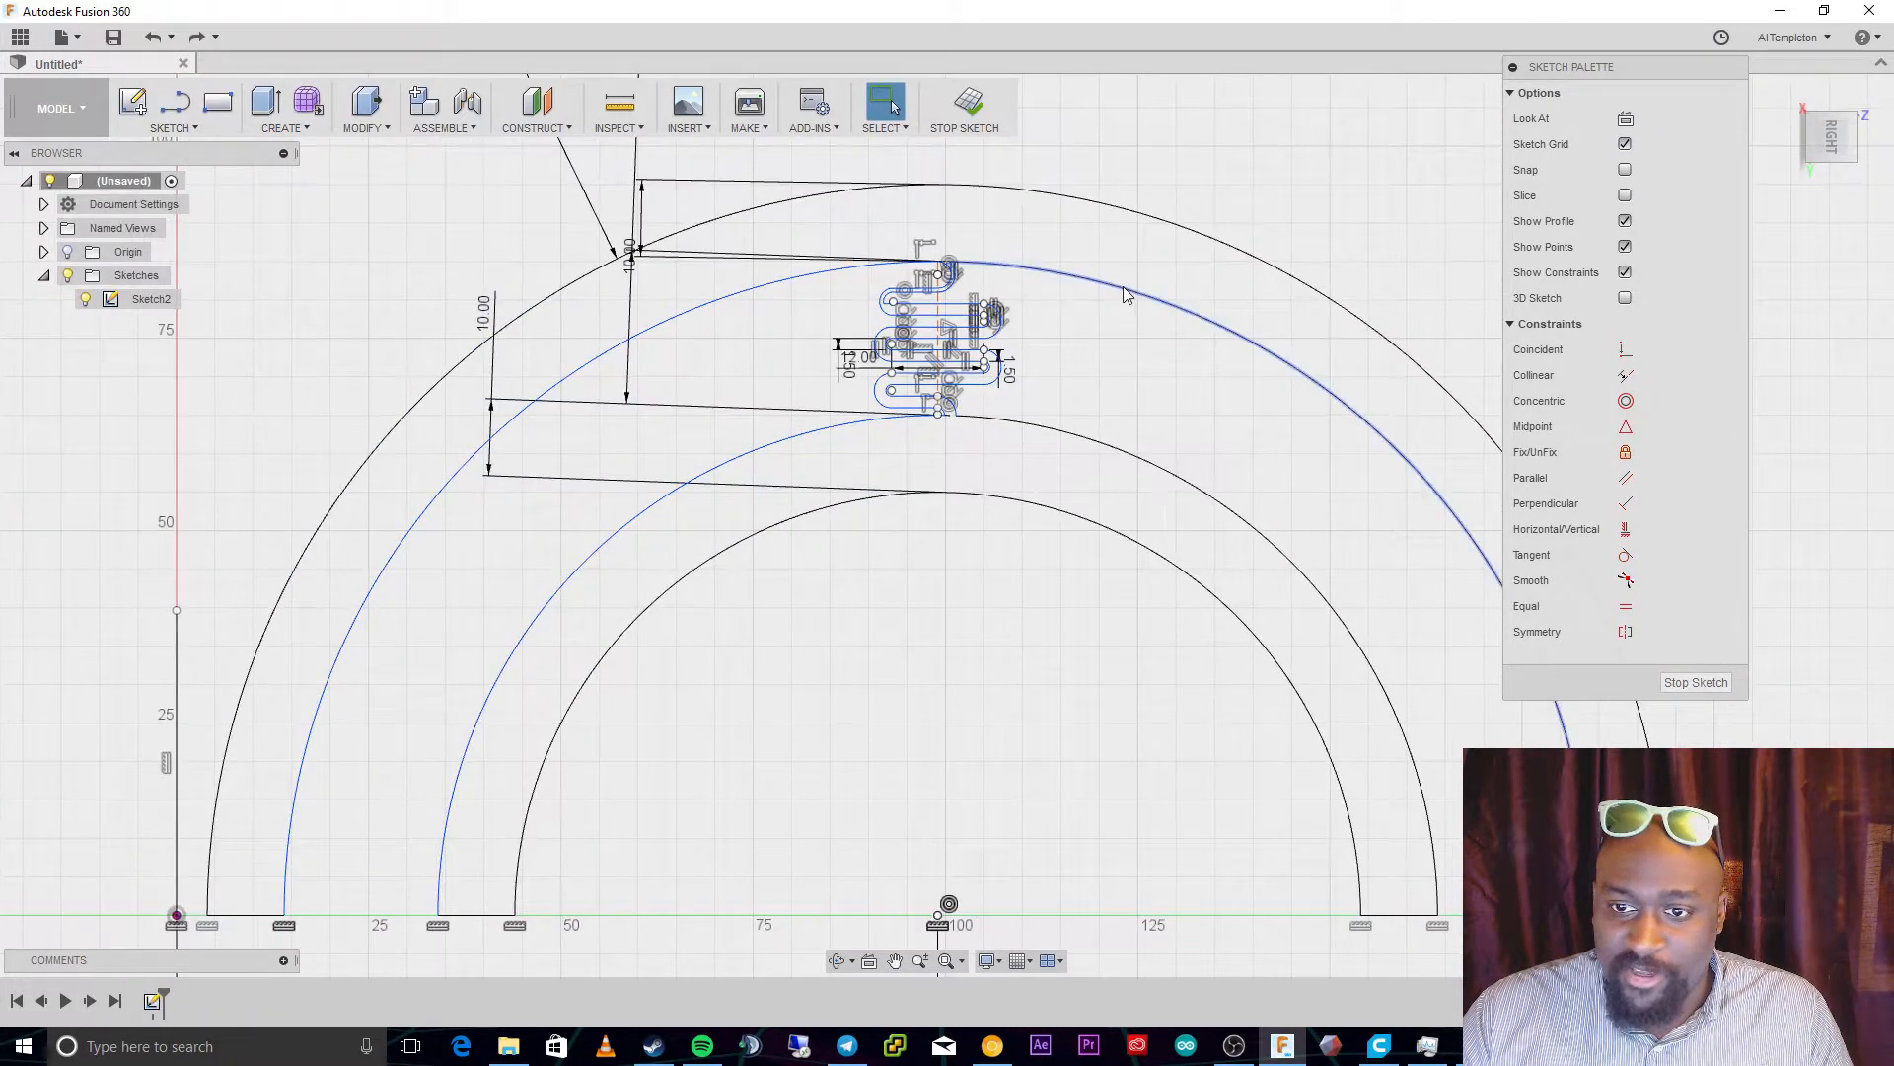
# Delete the whole serpentine profile with its dimensions and centre line between the two middle arcs, keeping the arcs themselves
pyautogui.scroll(-2, 1115, 288)
pyautogui.scroll(5, 1111, 287)
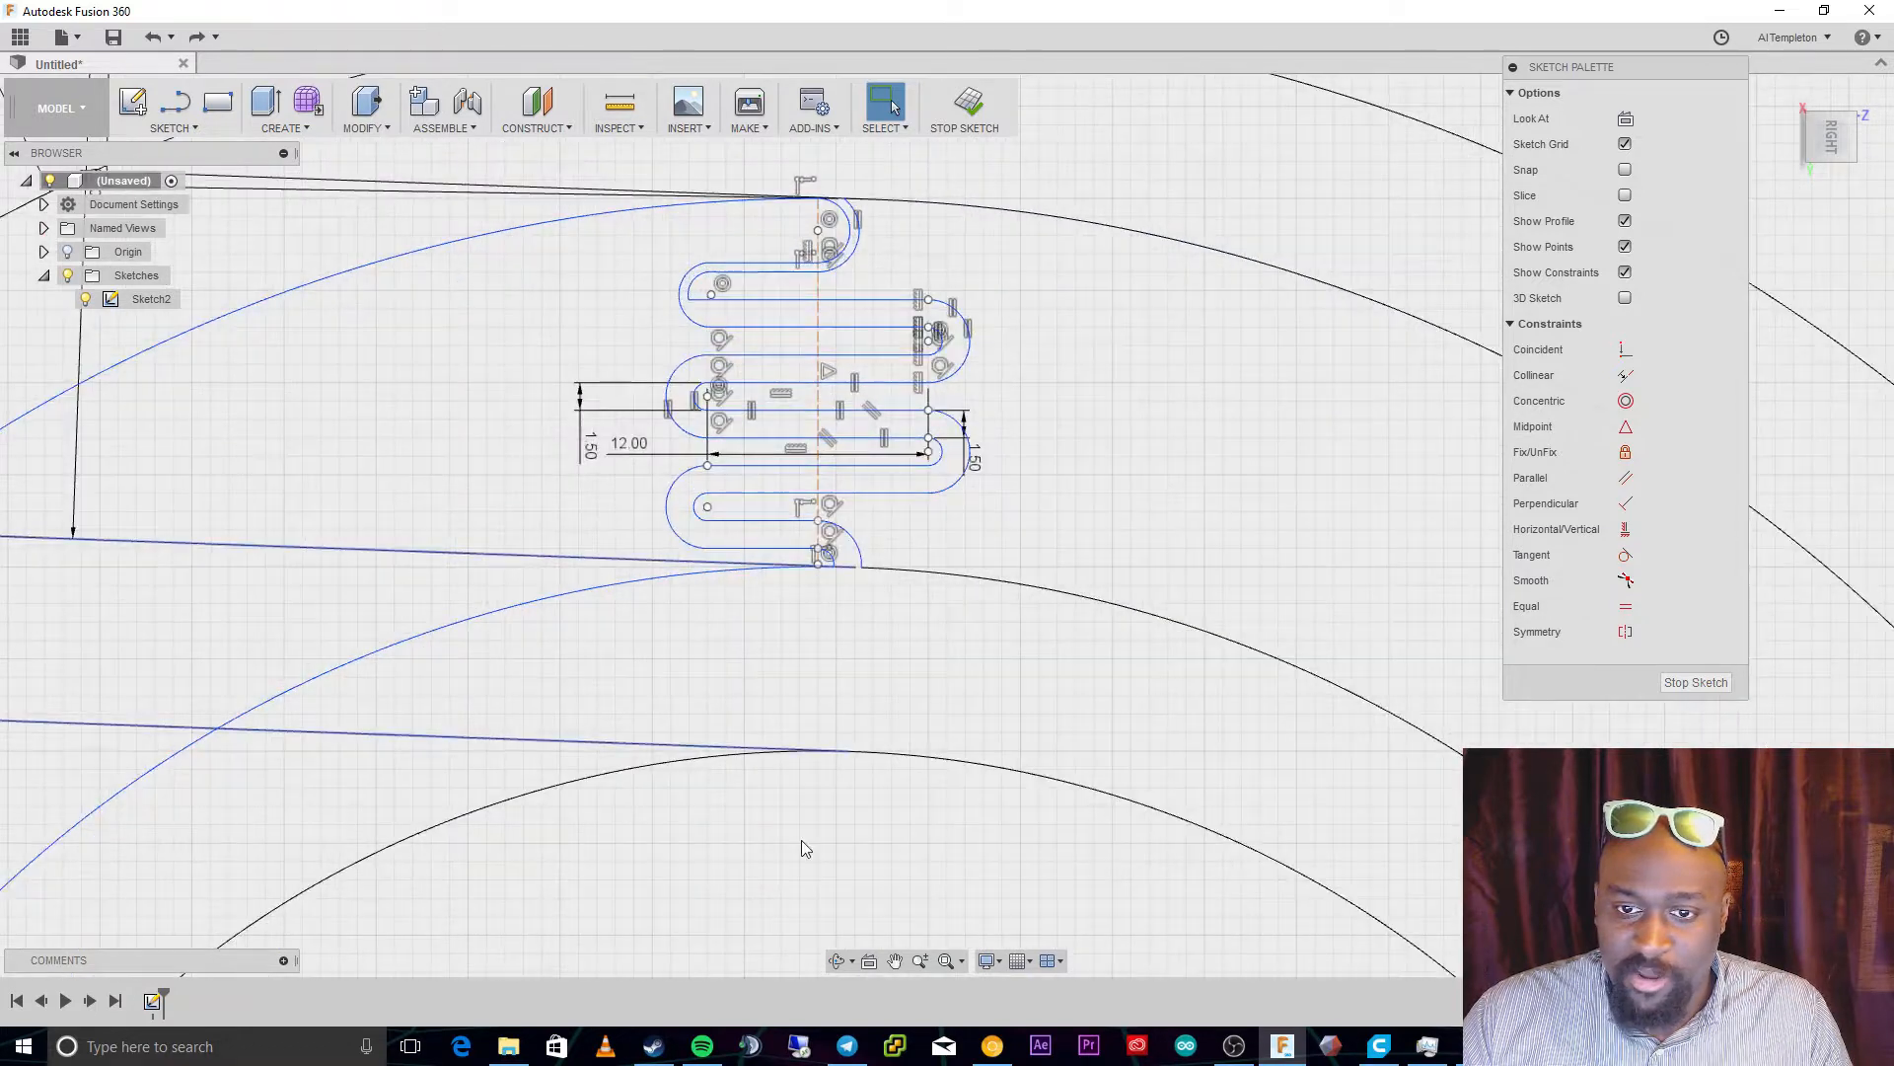
pyautogui.scroll(3, 525, 267)
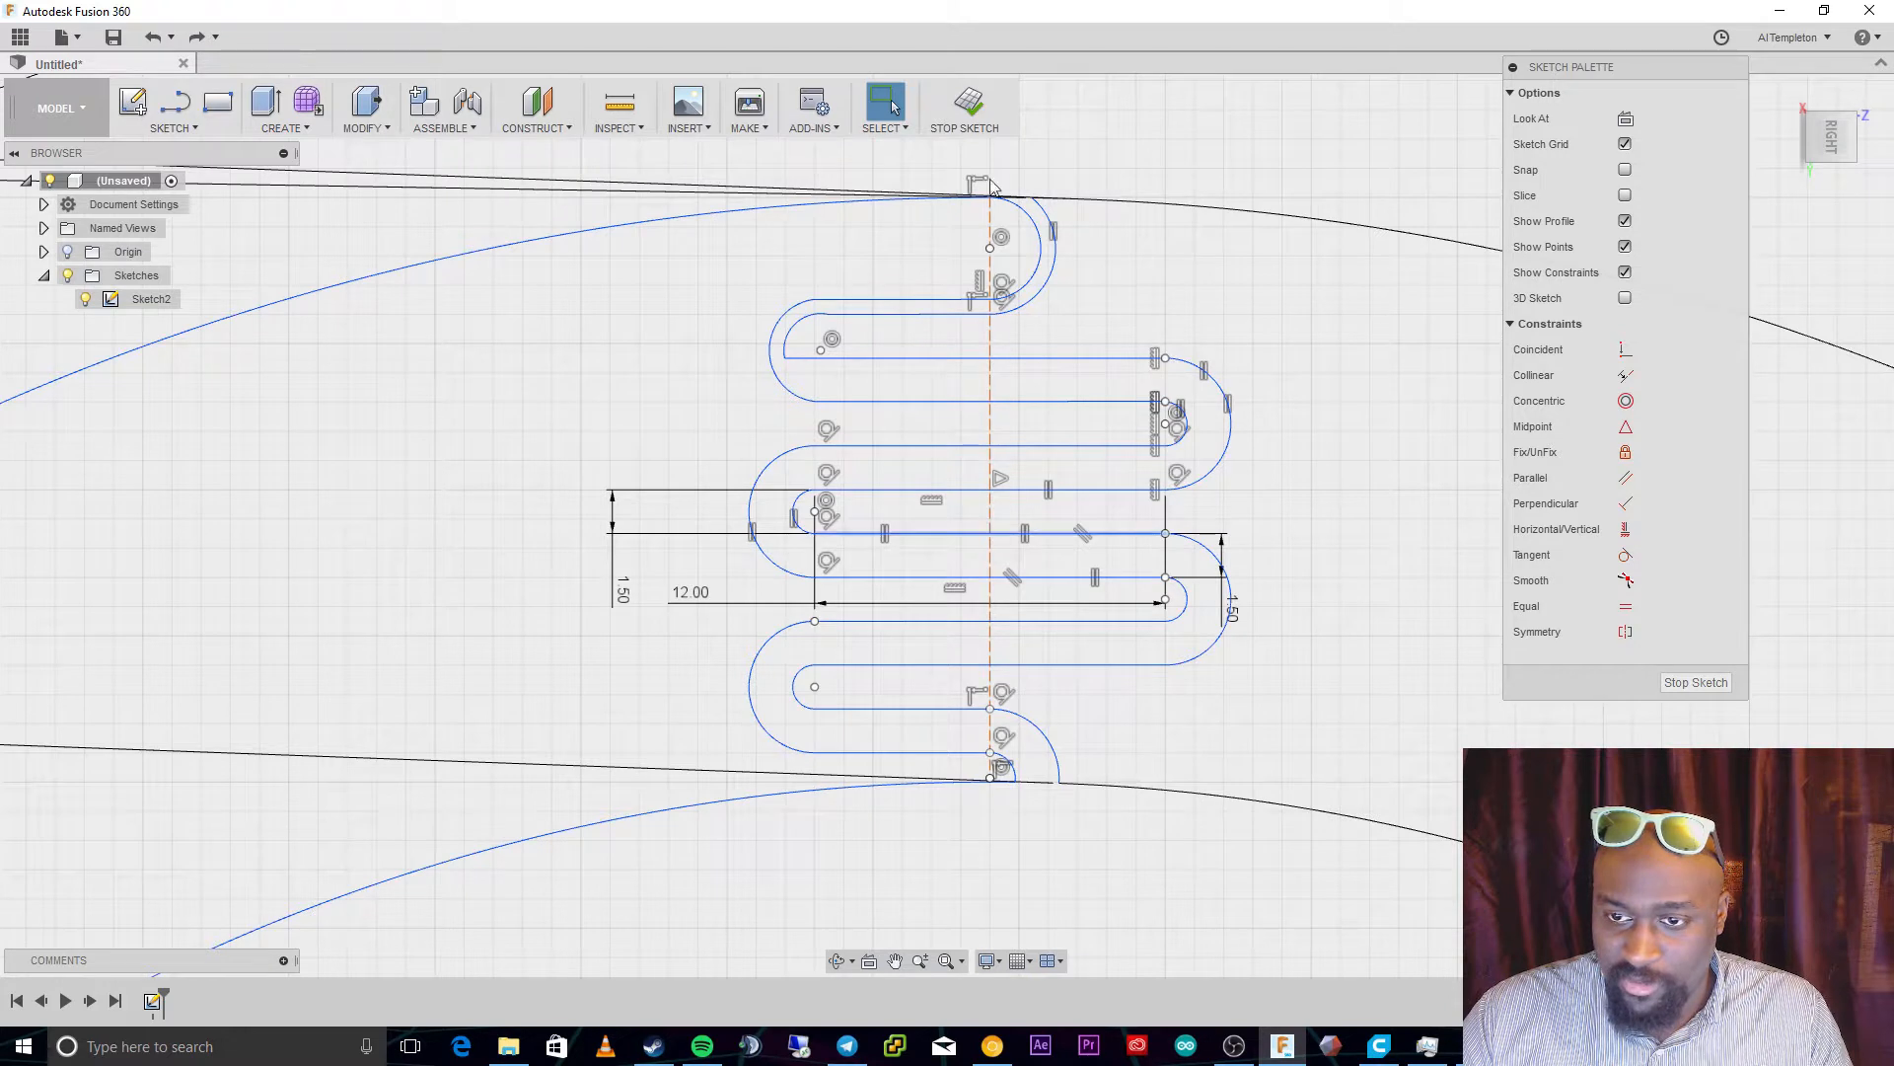
pyautogui.moveTo(1247, 773)
pyautogui.mouseDown()
pyautogui.moveTo(998, 712)
pyautogui.moveTo(600, 300)
pyautogui.moveTo(632, 229)
pyautogui.mouseUp()
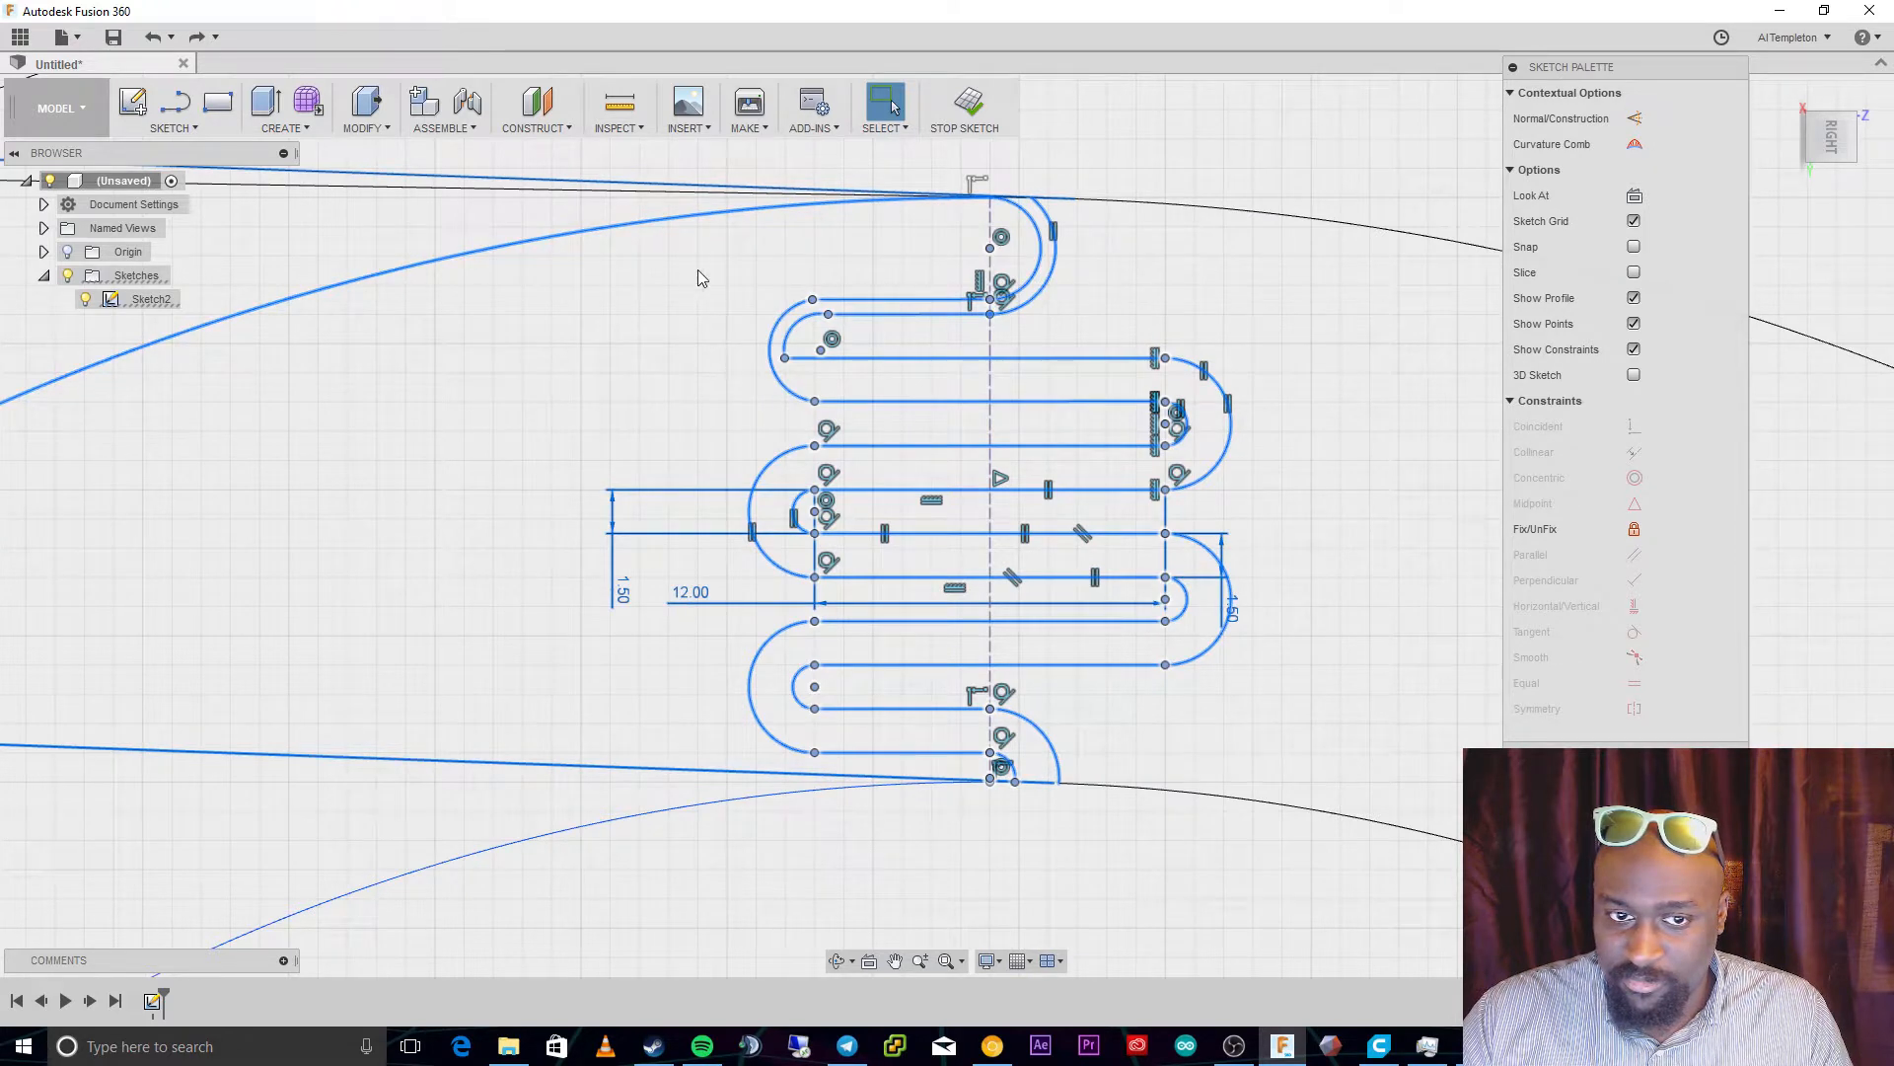
pyautogui.keyDown('ctrl'); pyautogui.click(685, 217); pyautogui.keyUp('ctrl')
pyautogui.keyDown('ctrl'); pyautogui.click(699, 817); pyautogui.keyUp('ctrl')
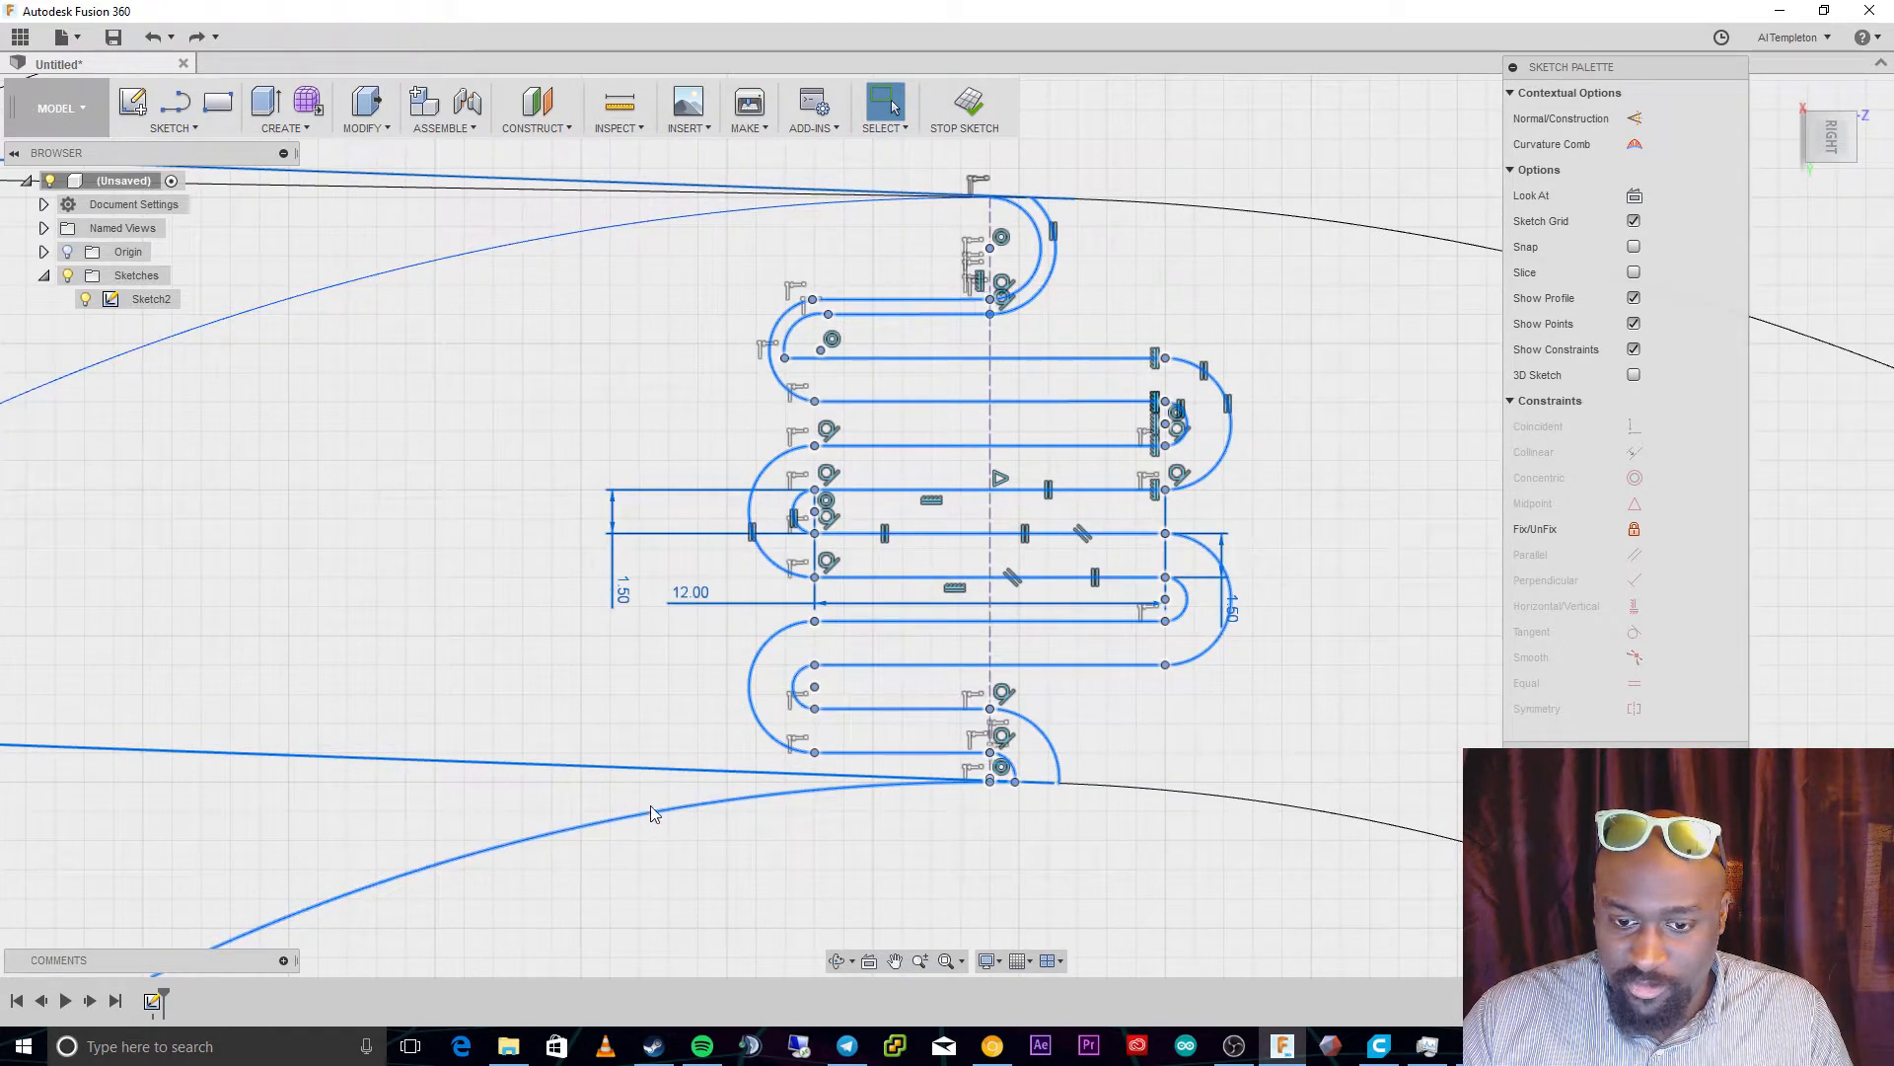
pyautogui.keyDown('ctrl'); pyautogui.click(647, 809); pyautogui.keyUp('ctrl')
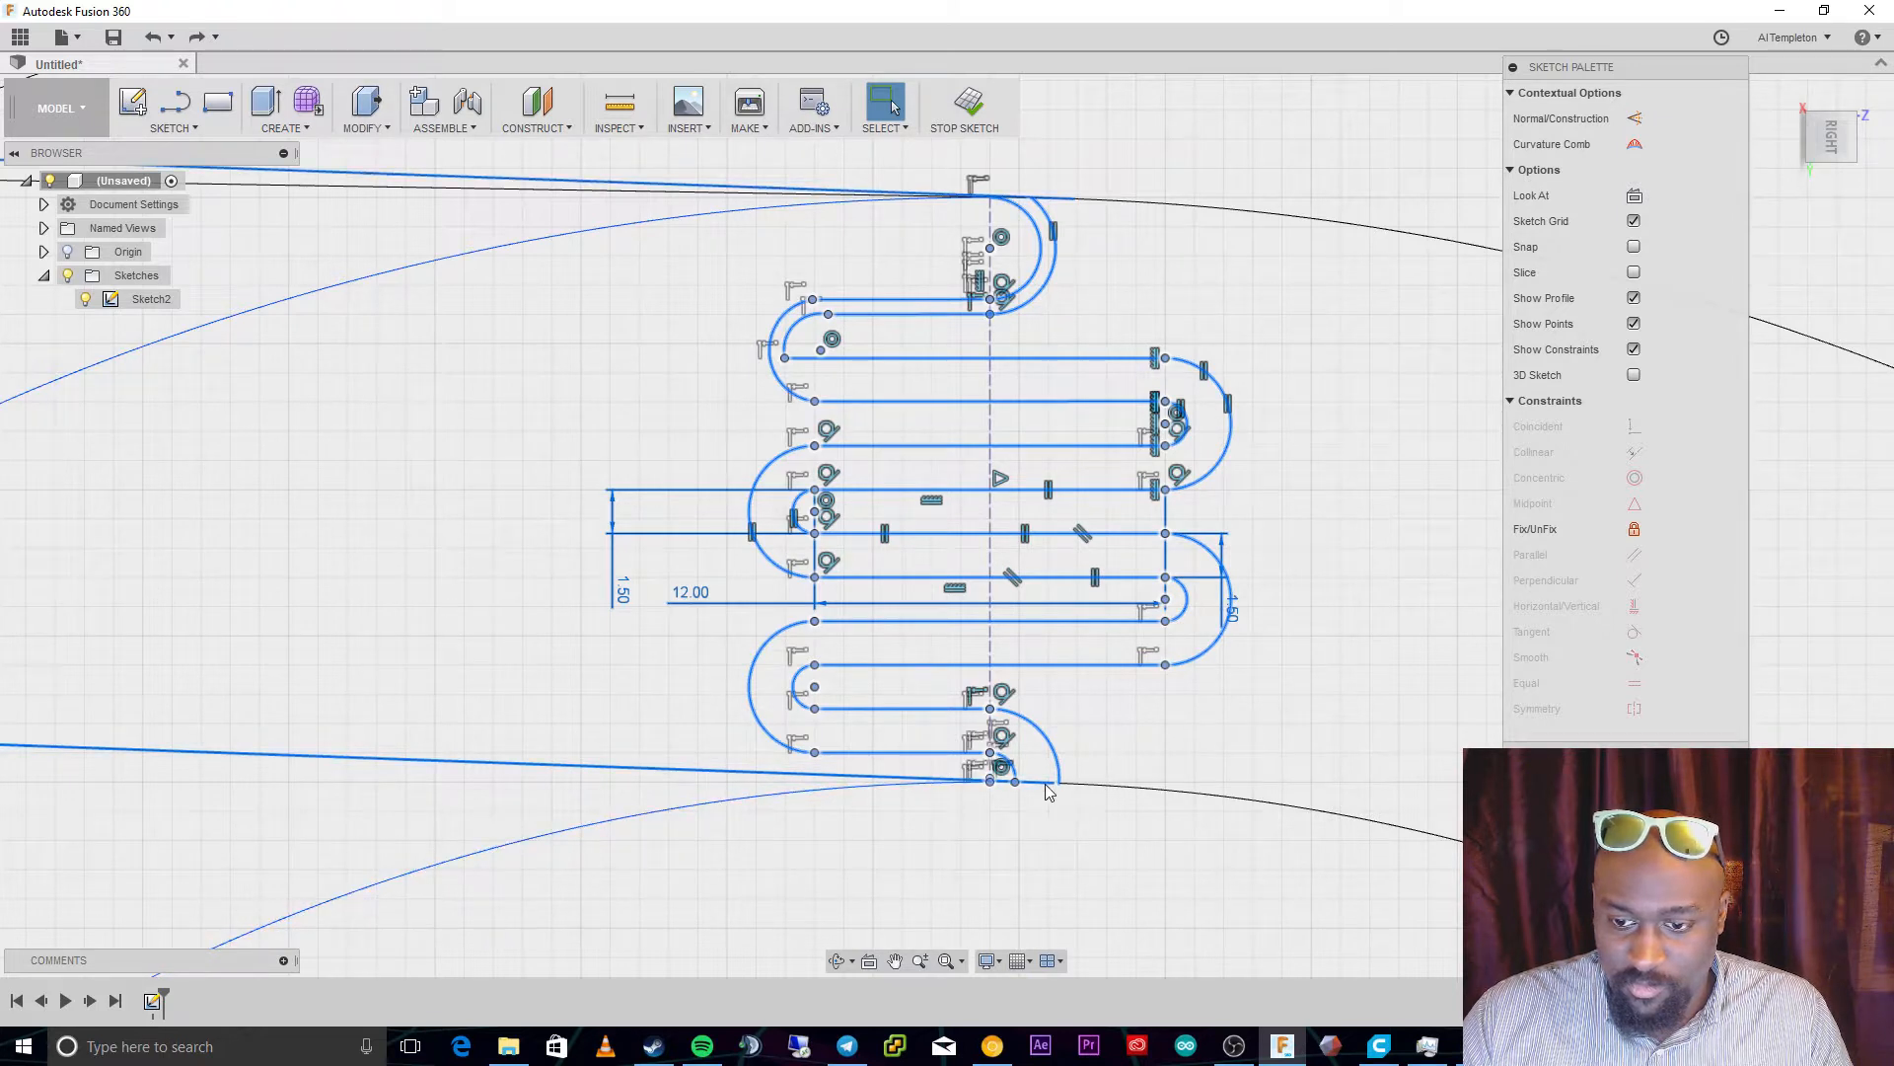
pyautogui.press('Delete')
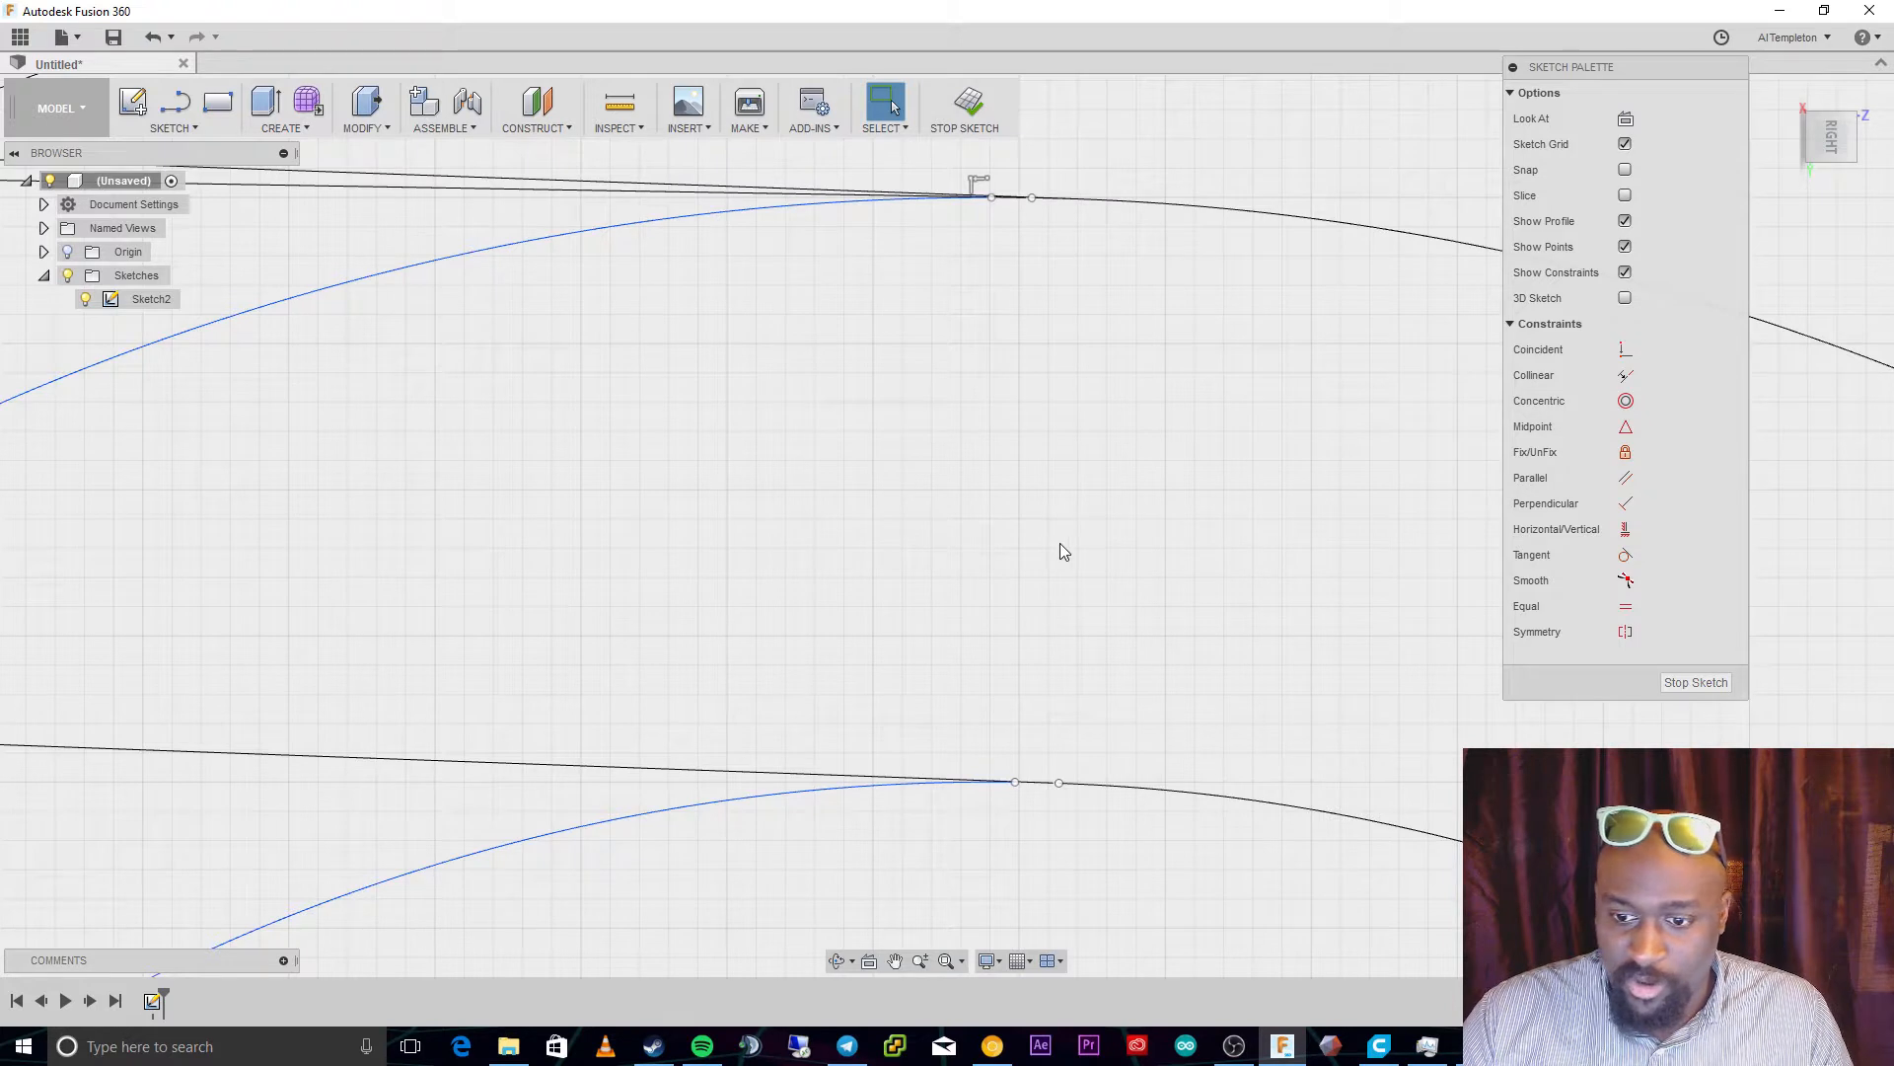
# Reposition the 20 mm and 10 mm arc-spacing dimensions over the right half of the arches
pyautogui.scroll(-2, 920, 294)
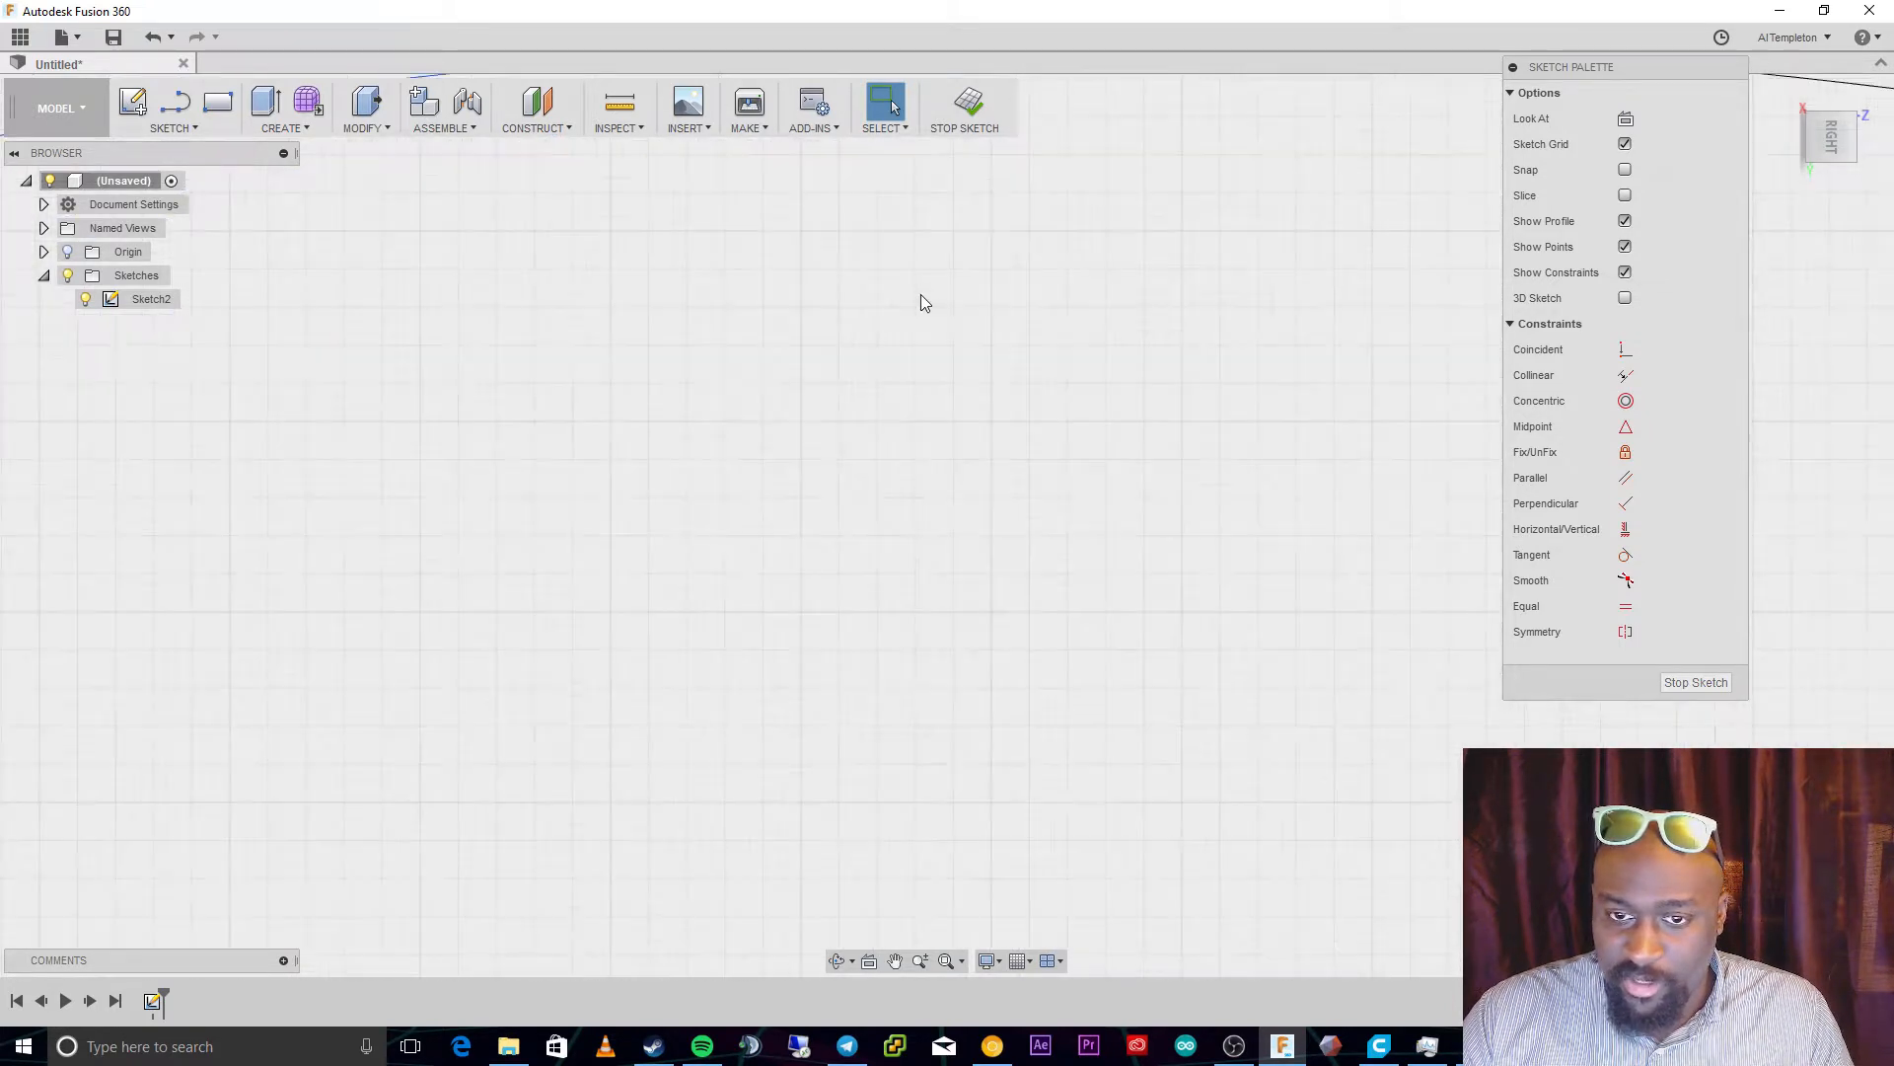
pyautogui.scroll(-3, 928, 292)
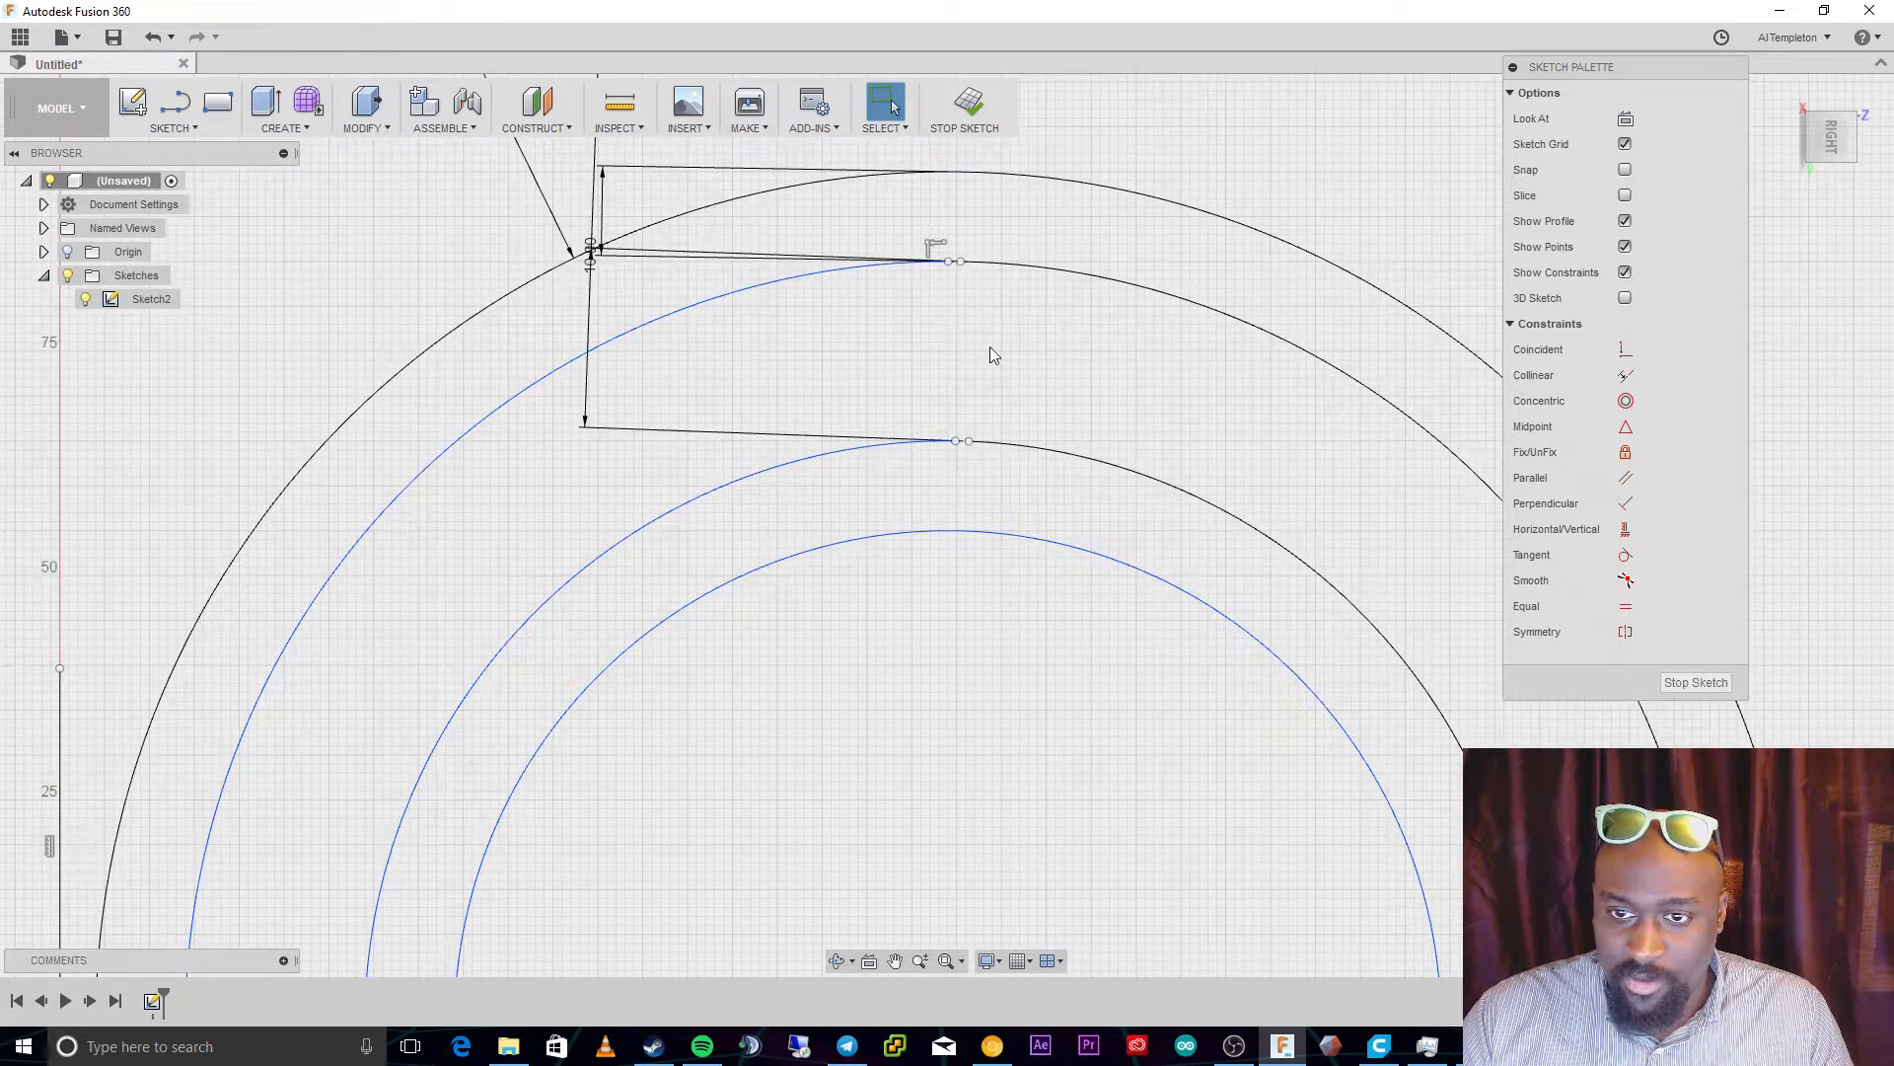
pyautogui.moveTo(589, 318); pyautogui.dragTo(1147, 568)
pyautogui.moveTo(602, 212); pyautogui.dragTo(1376, 360)
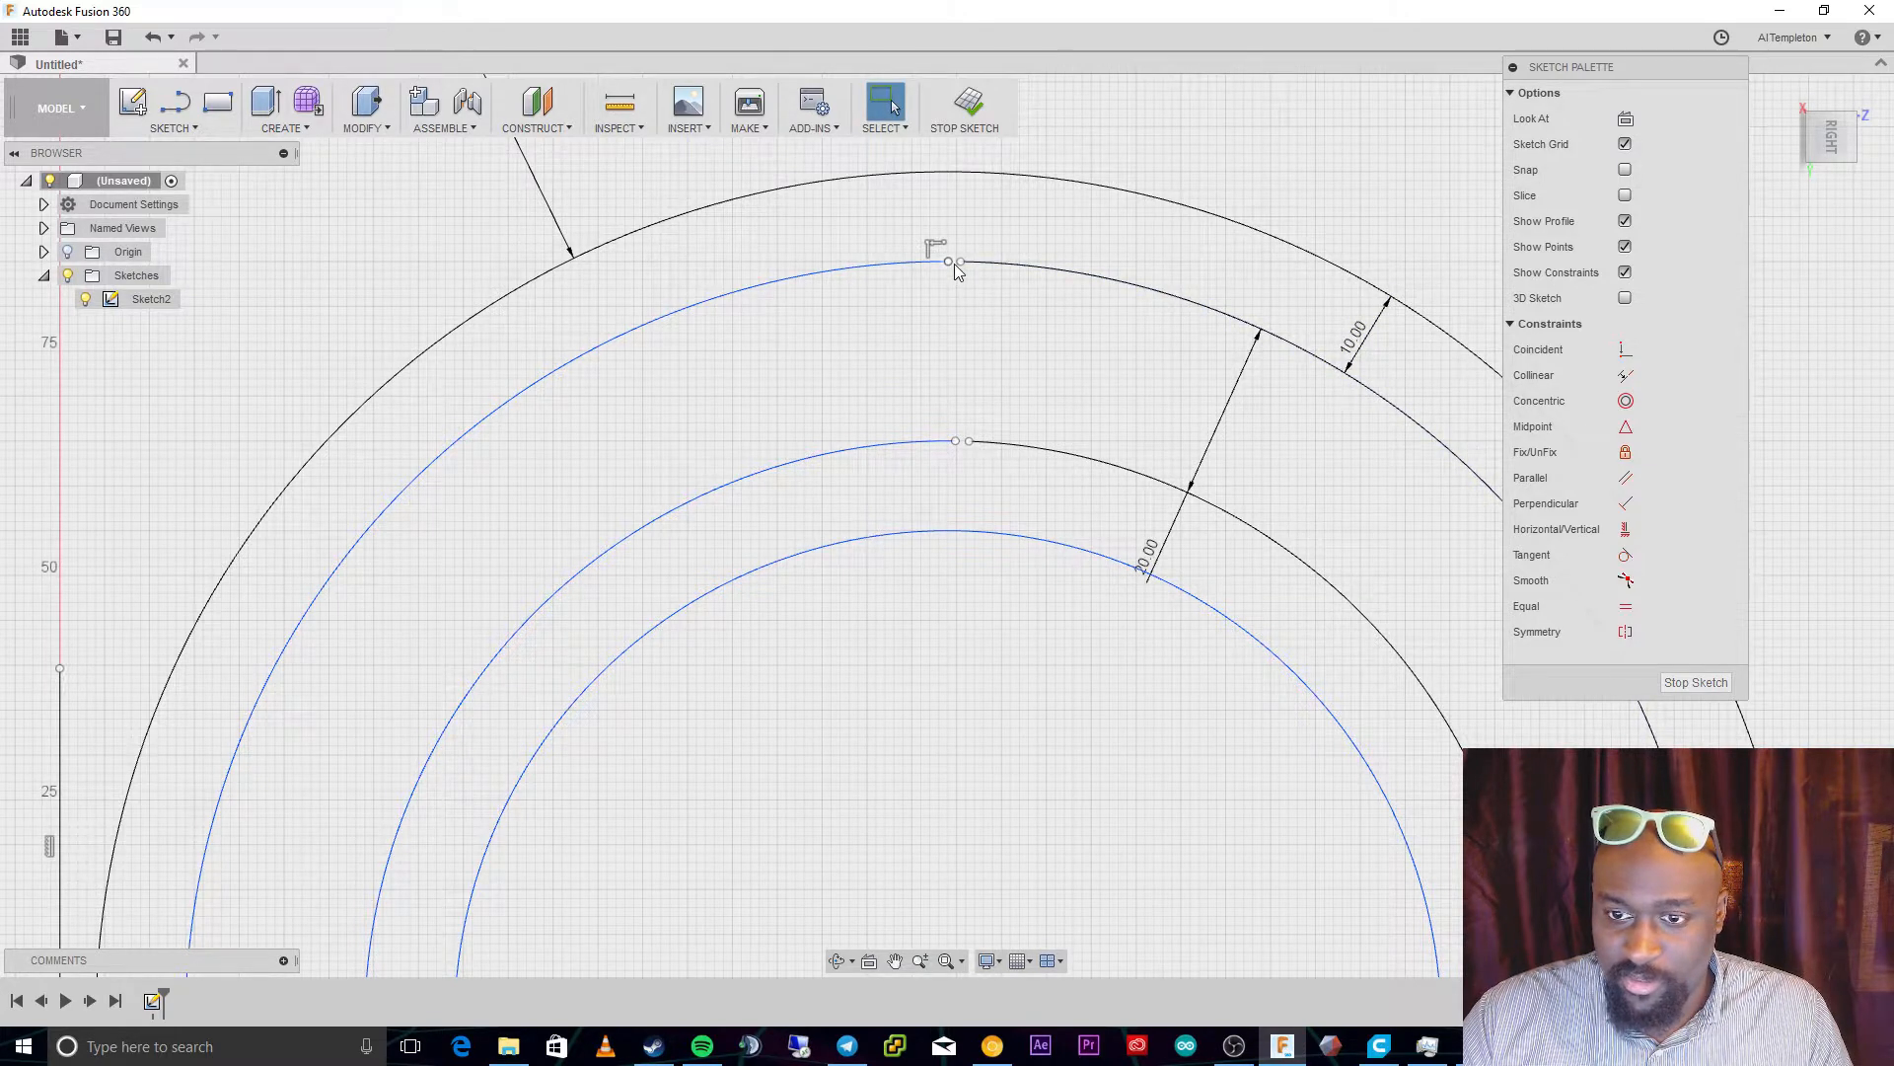
# Close the gap at the crown of the lower middle arc by joining its left half's endpoint to the right half
pyautogui.scroll(-3, 955, 264)
pyautogui.scroll(8, 956, 264)
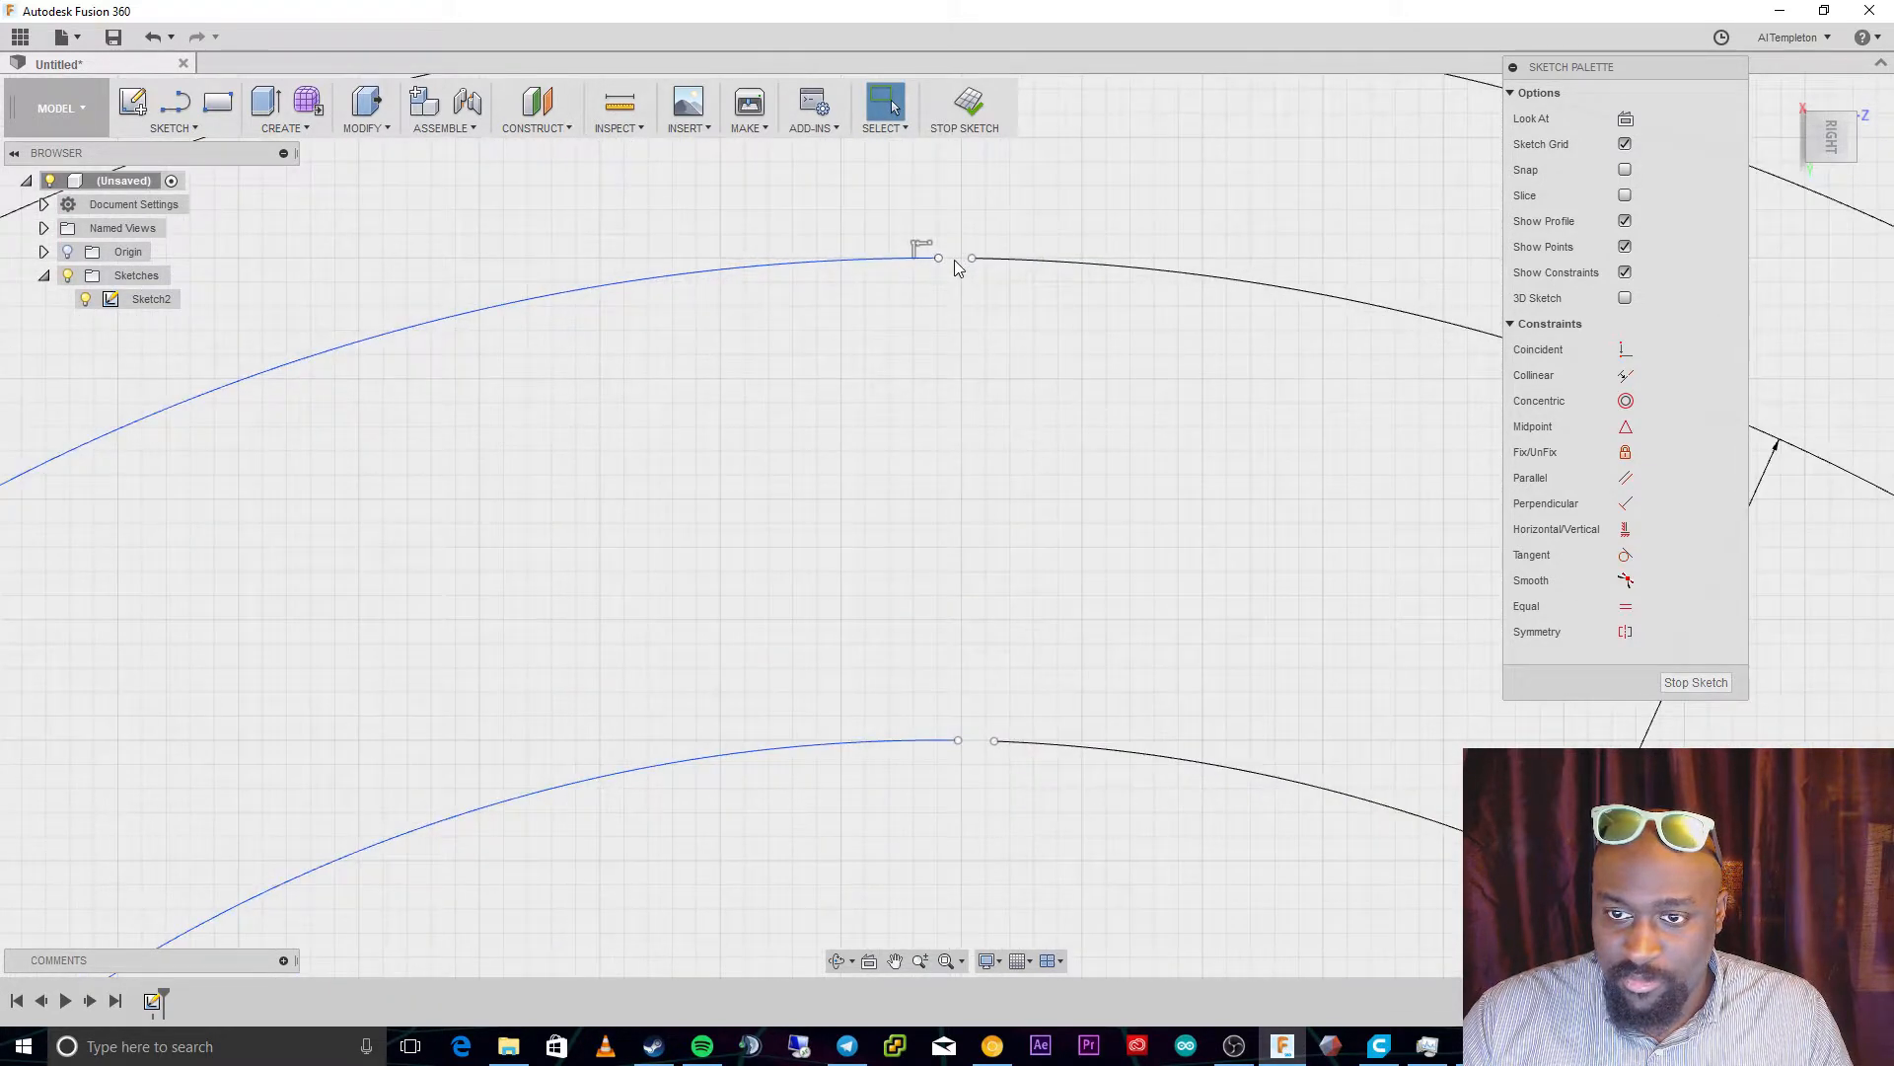
pyautogui.scroll(-4, 942, 370)
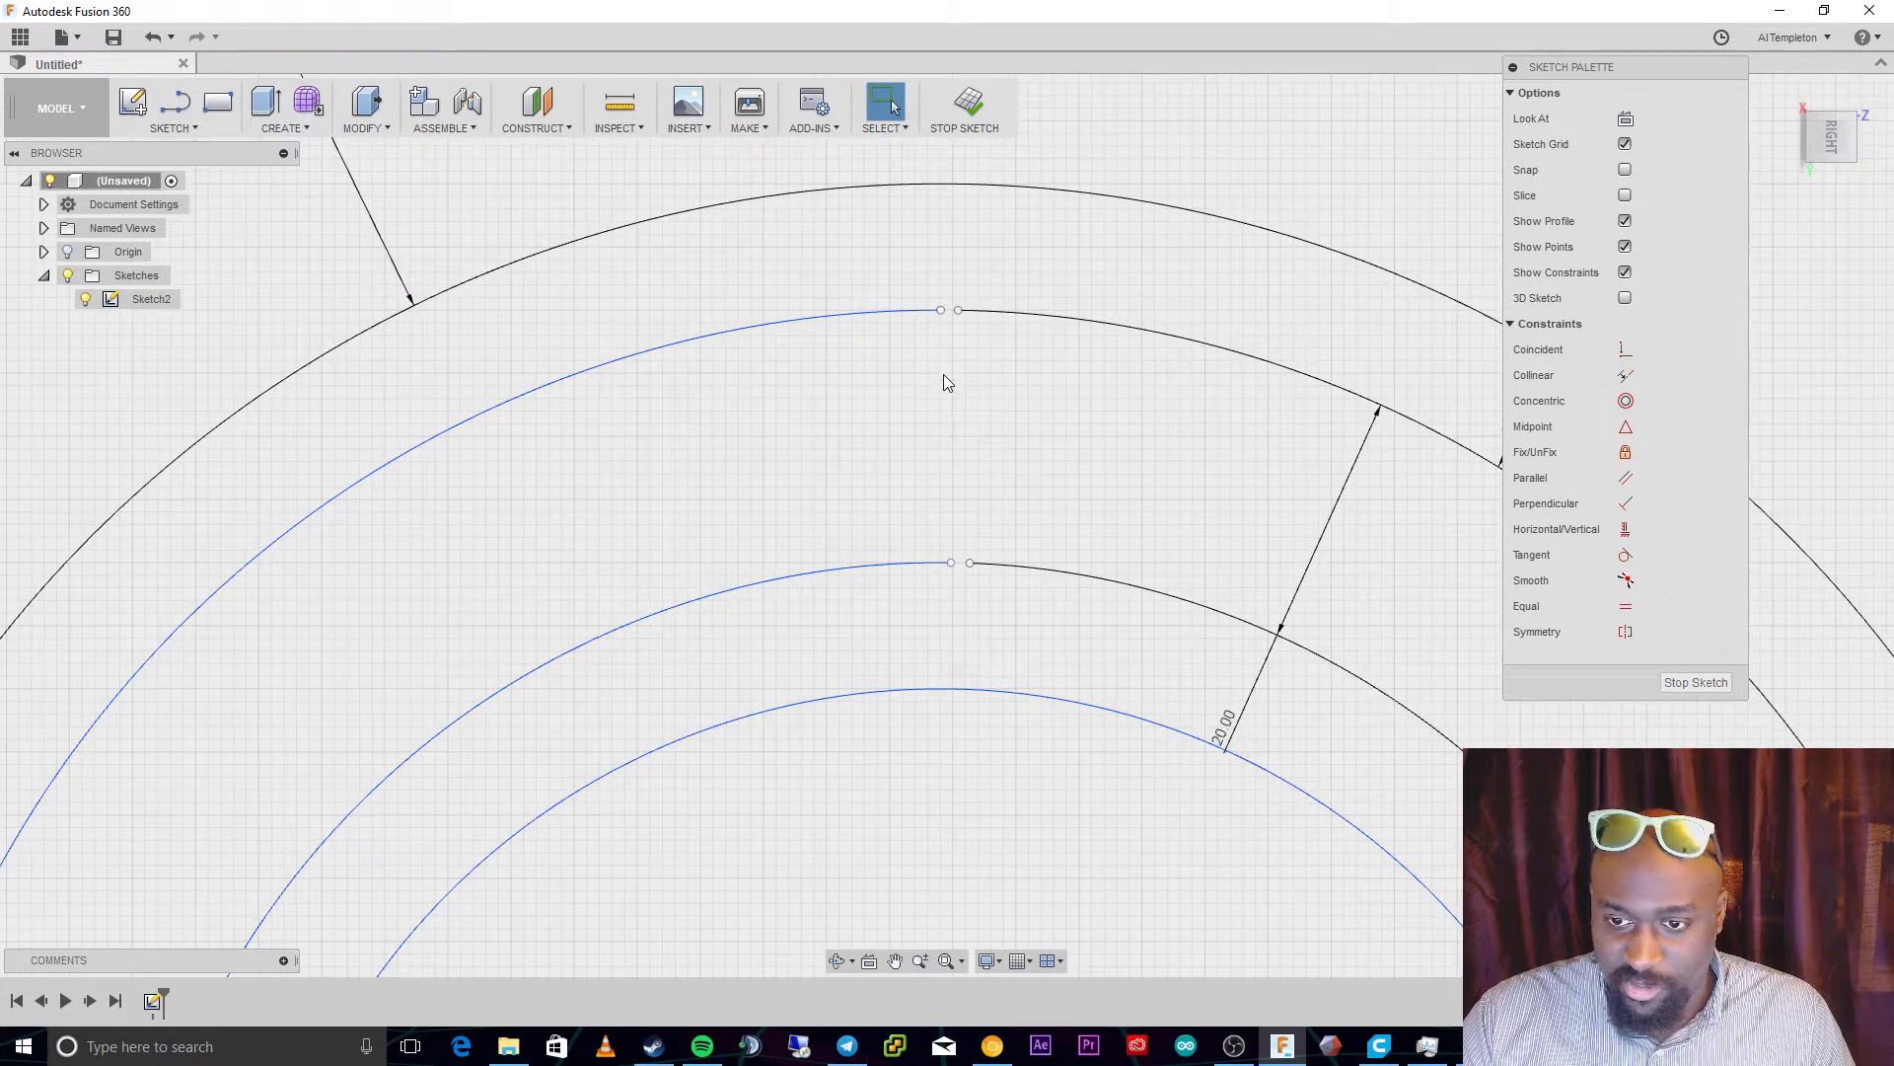
pyautogui.moveTo(953, 562)
pyautogui.mouseDown()
pyautogui.moveTo(972, 563)
pyautogui.moveTo(934, 562)
pyautogui.moveTo(999, 573)
pyautogui.mouseUp()
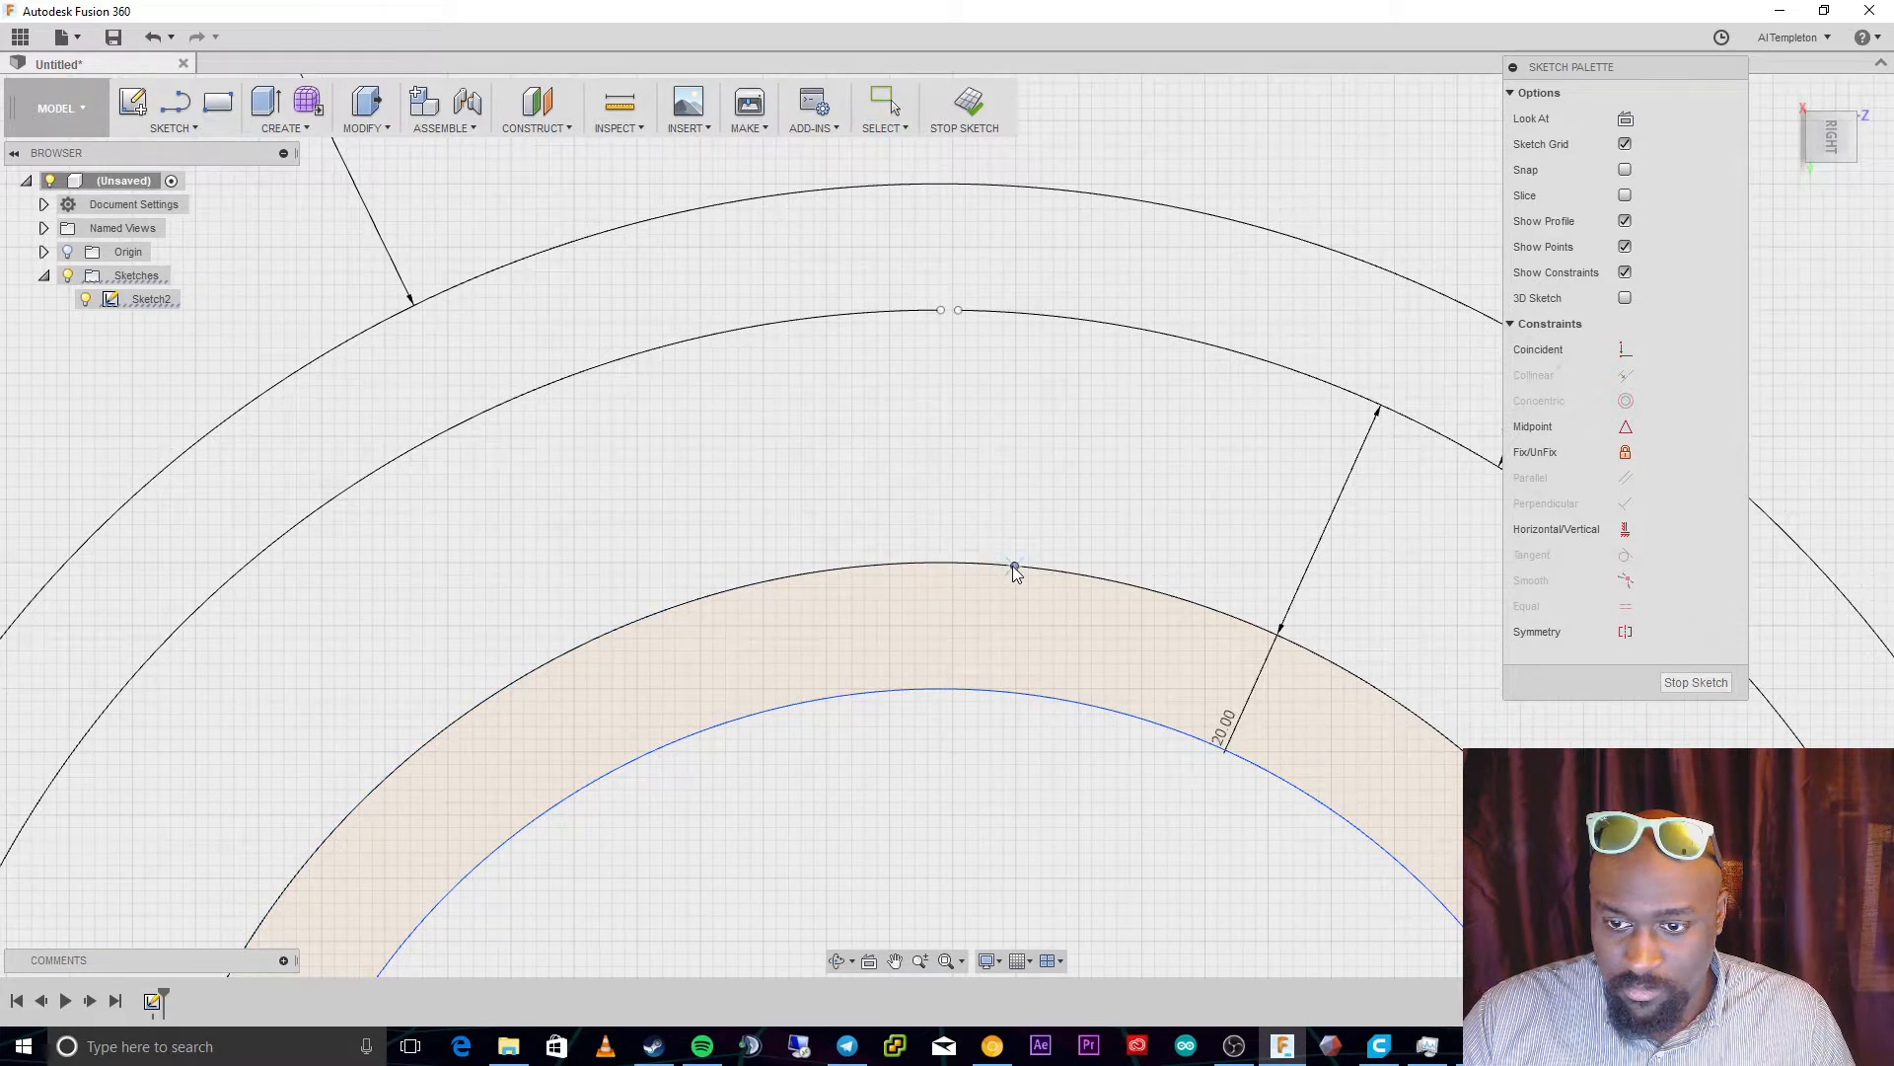
pyautogui.click(945, 481)
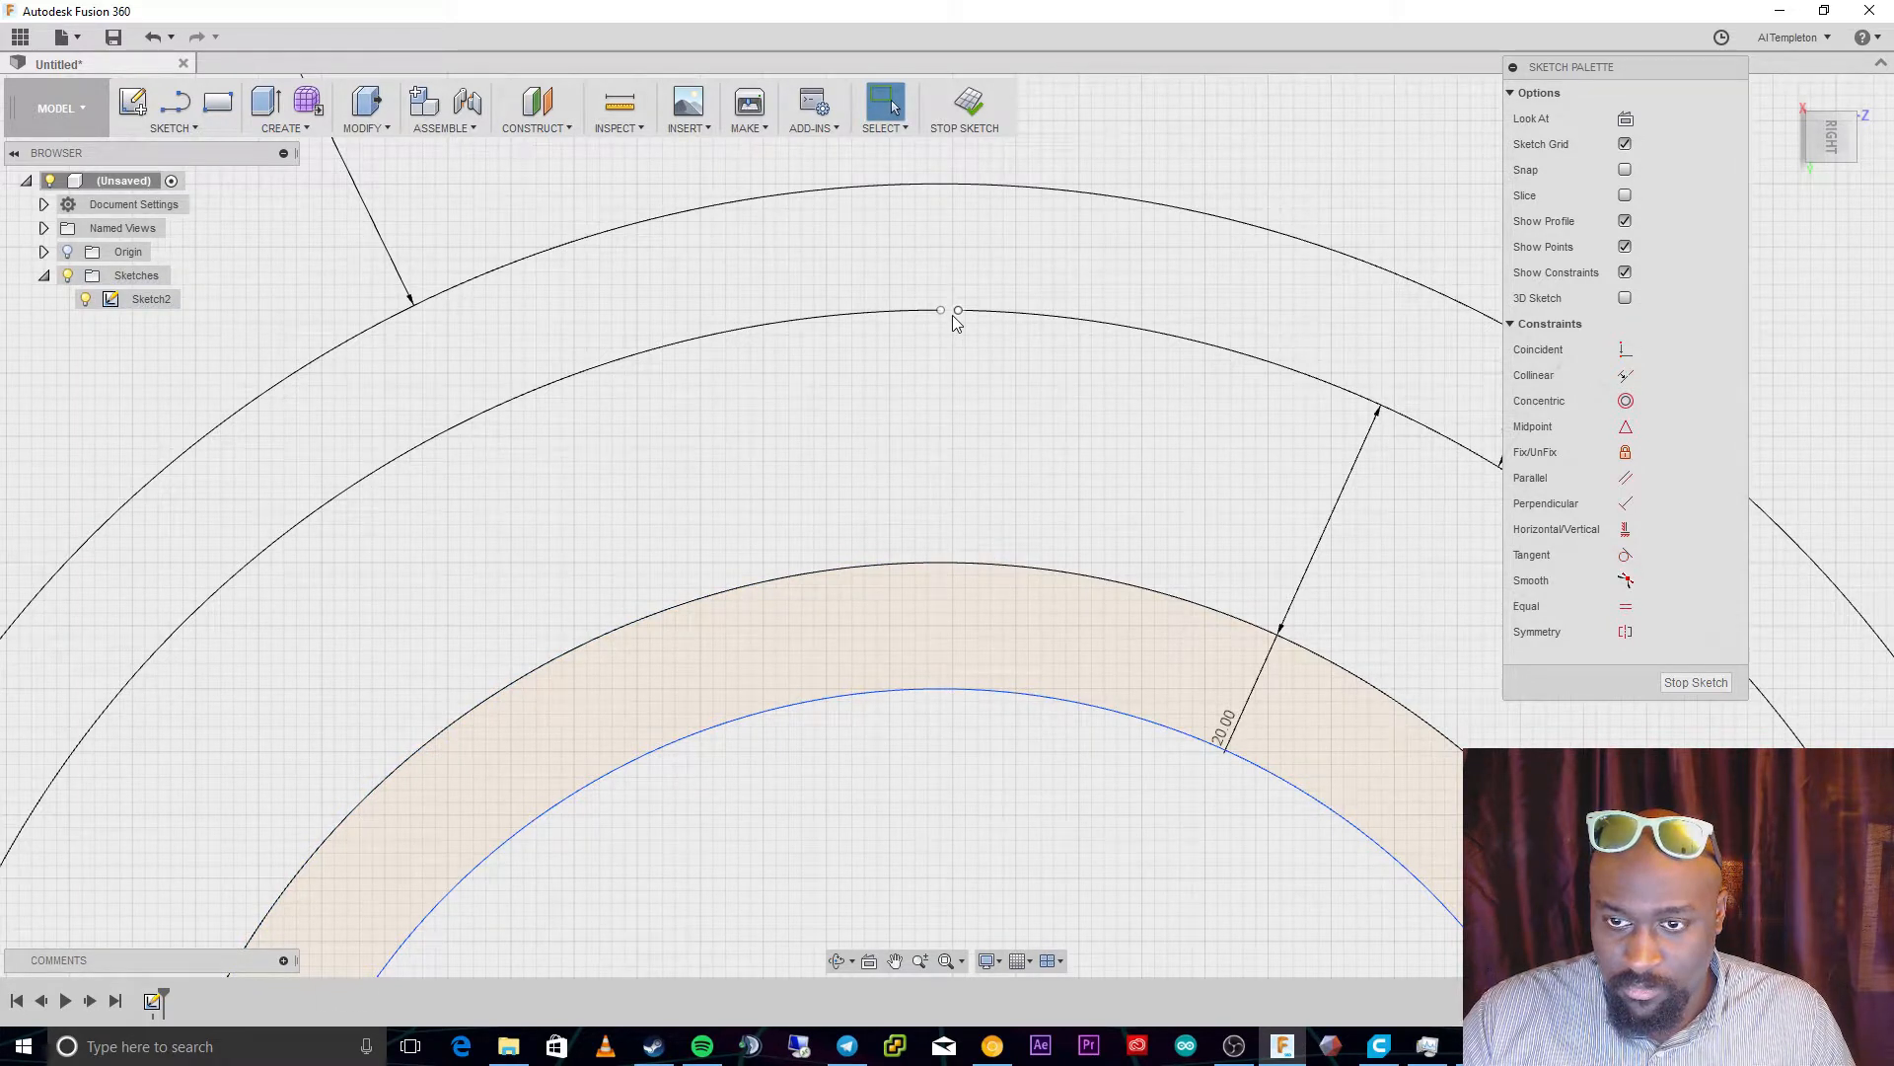
# Close the gap at the crown of the upper middle arc by joining its two open endpoints
pyautogui.click(960, 311)
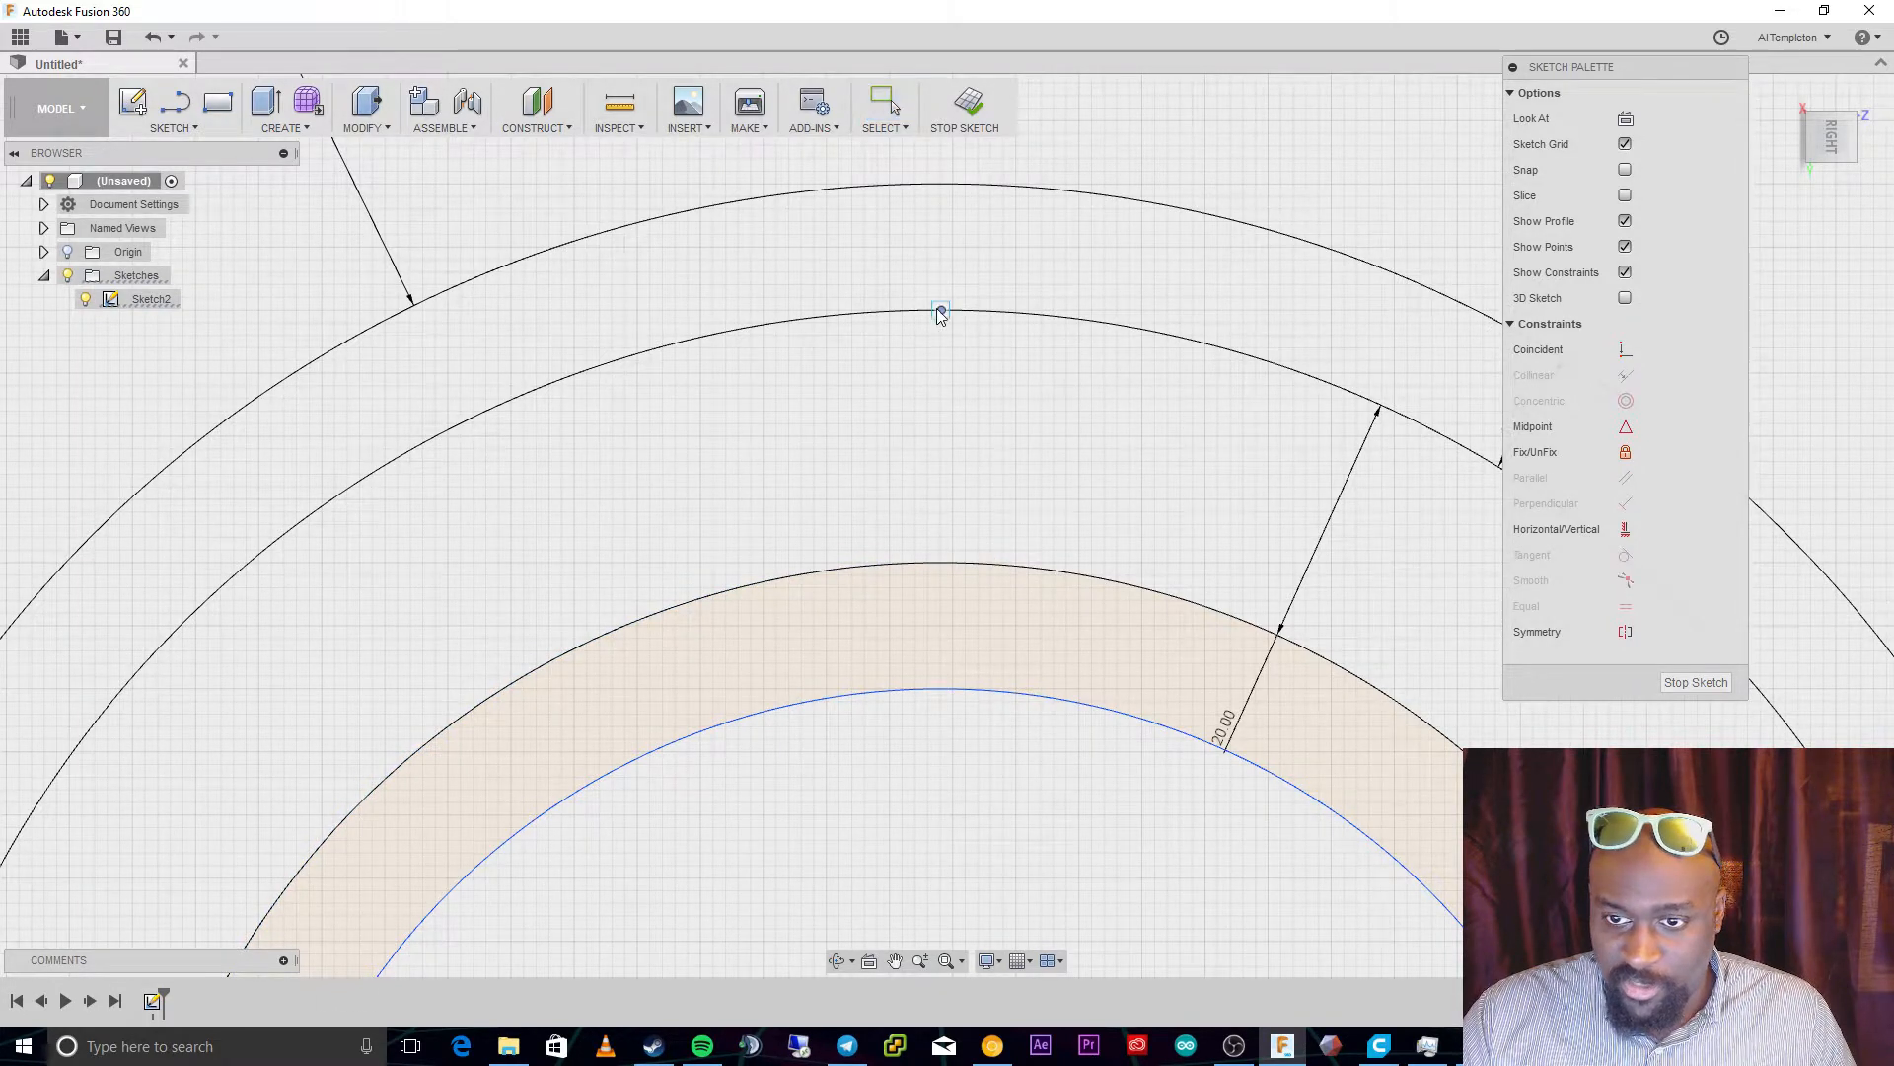
pyautogui.moveTo(937, 308); pyautogui.dragTo(958, 309)
pyautogui.click(974, 376)
pyautogui.click(962, 348)
pyautogui.click(961, 359)
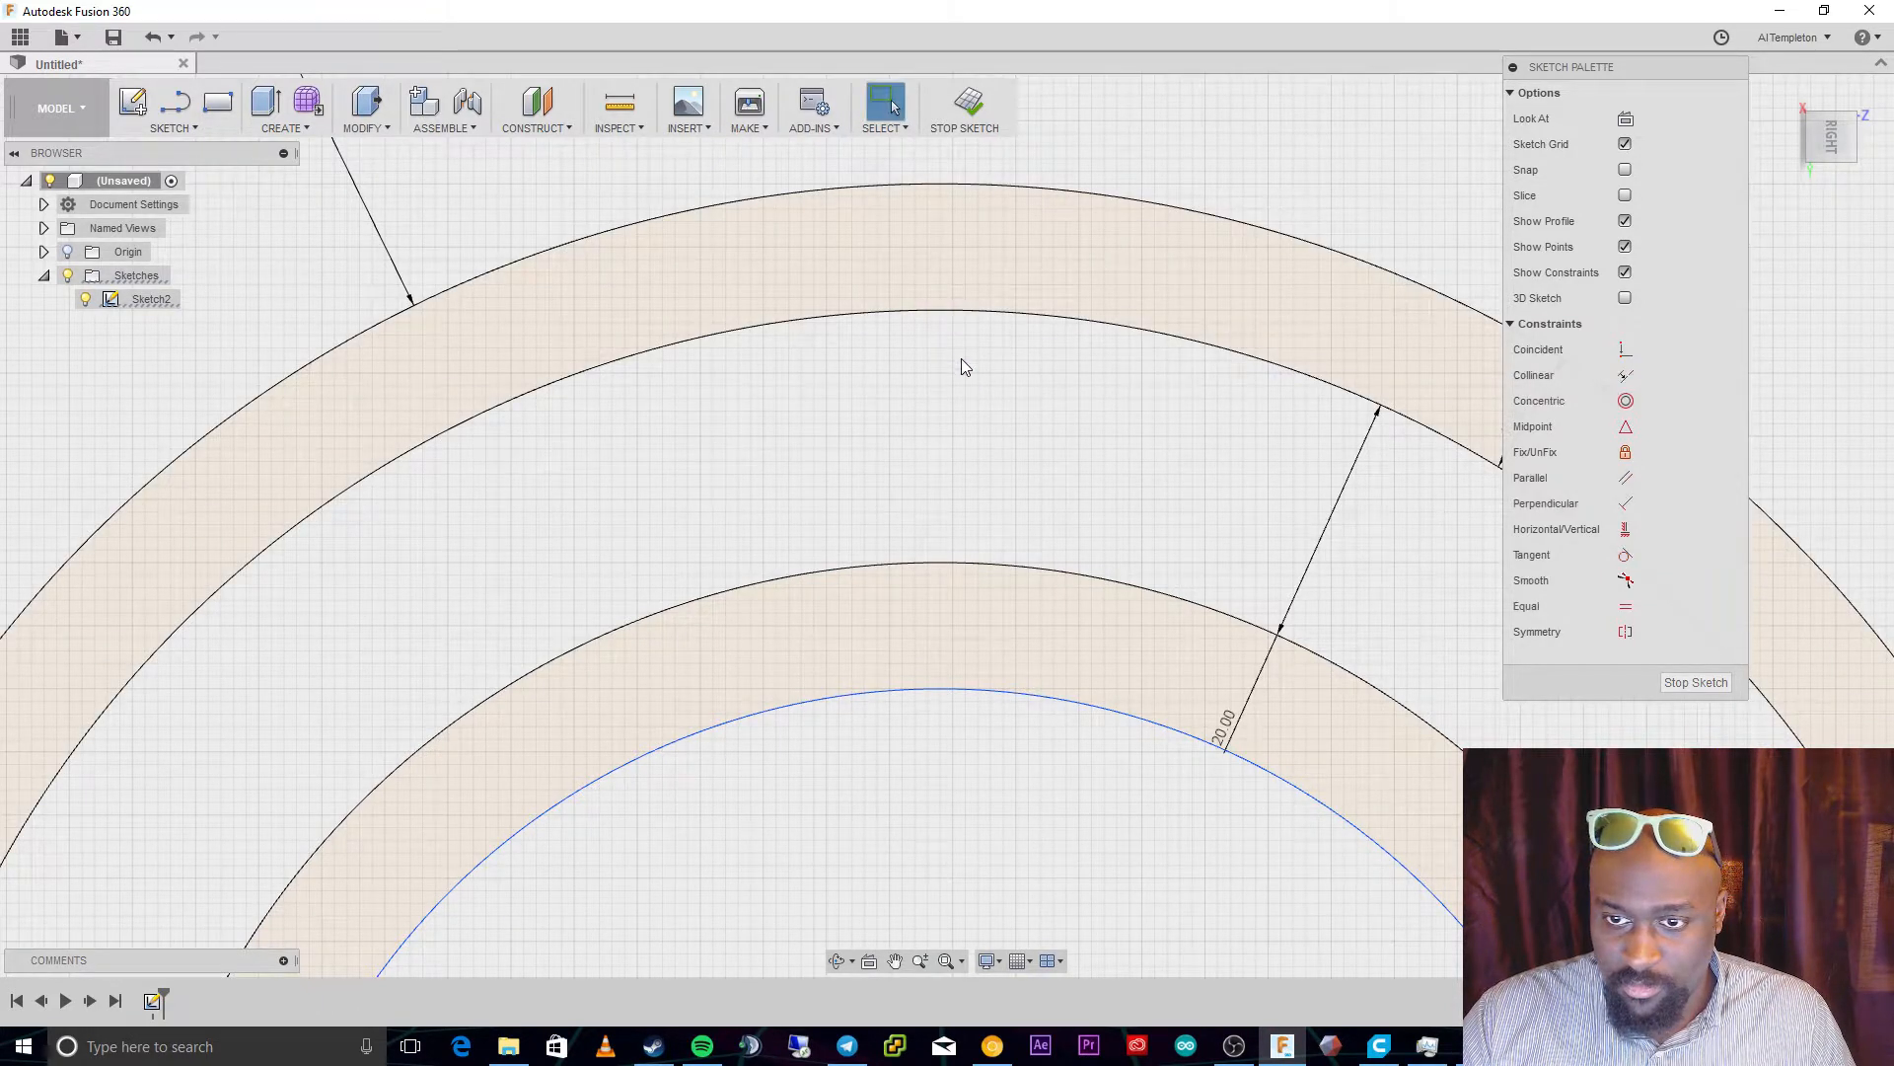
# Draw a vertical line about 111 mm long from the arcs' centre up past the outer arc and convert it to construction
pyautogui.scroll(-1, 909, 443)
pyautogui.scroll(2, 922, 424)
pyautogui.scroll(-5, 926, 440)
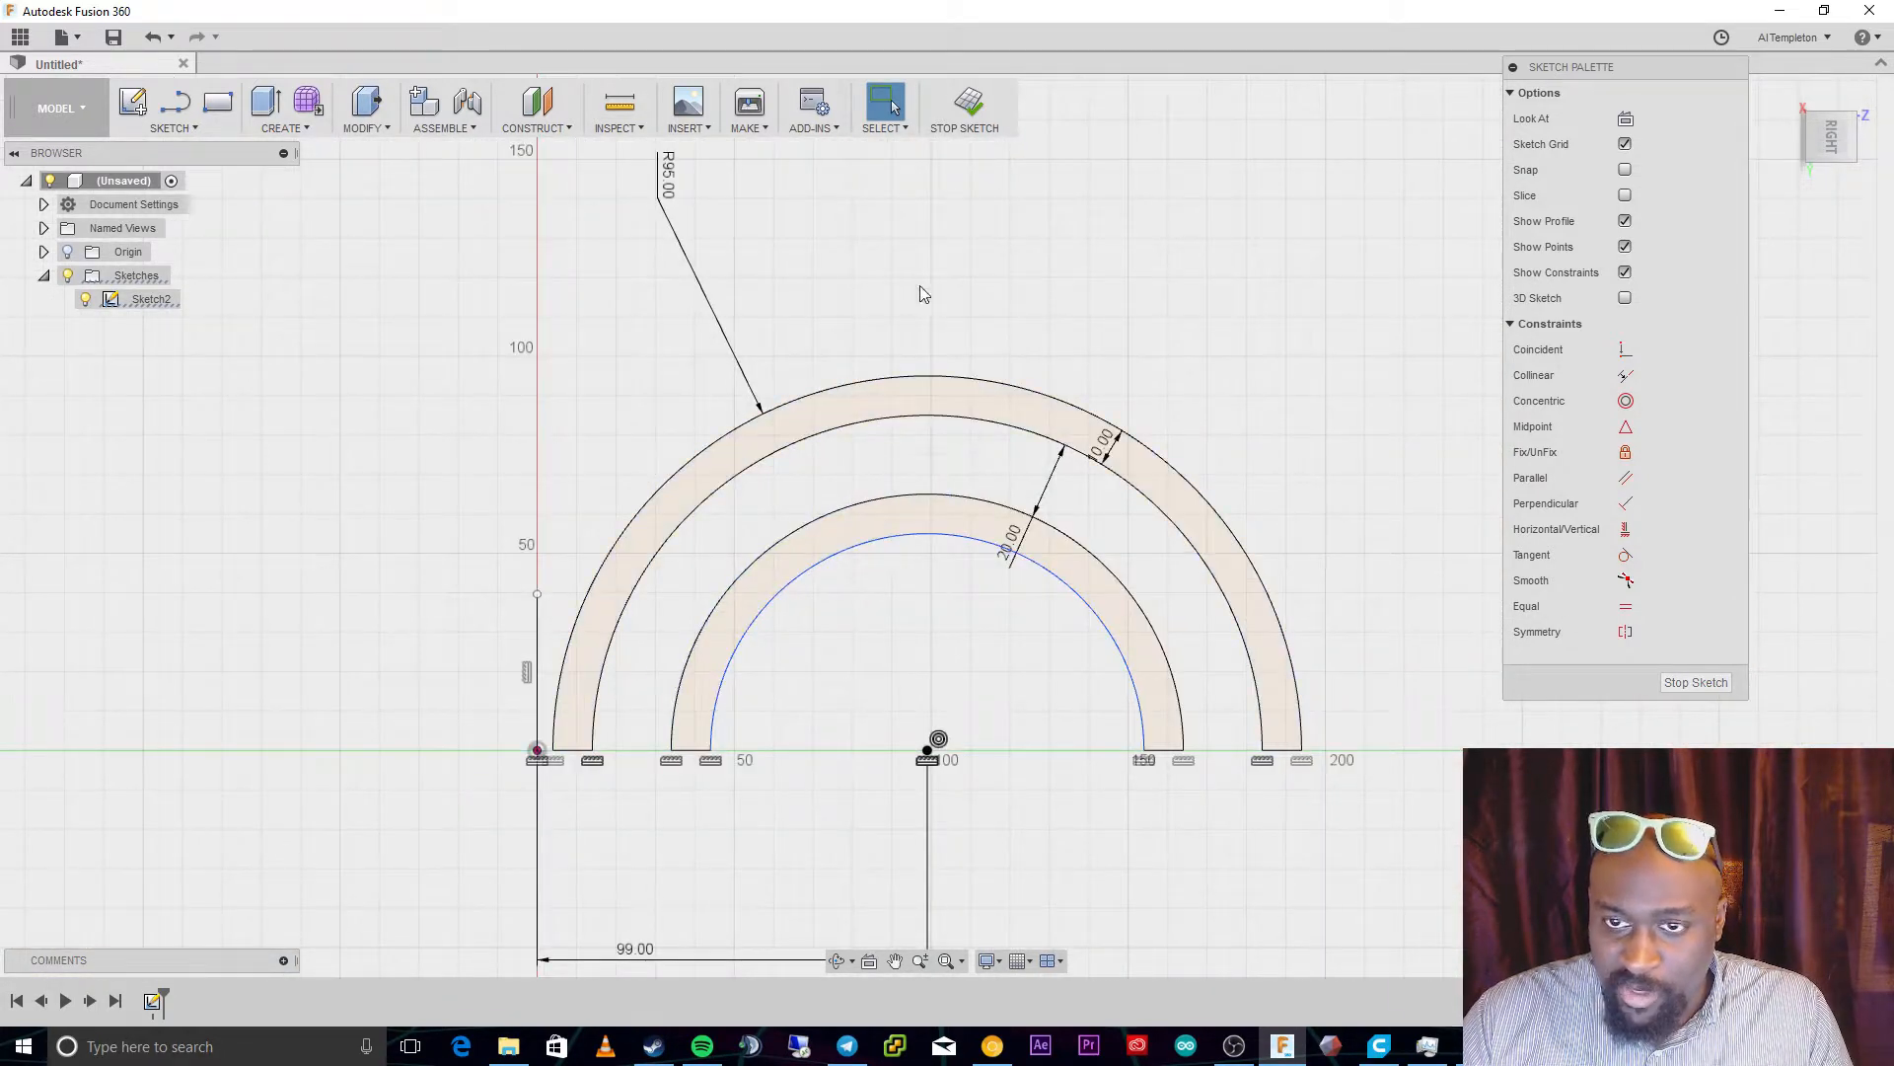
pyautogui.click(174, 102)
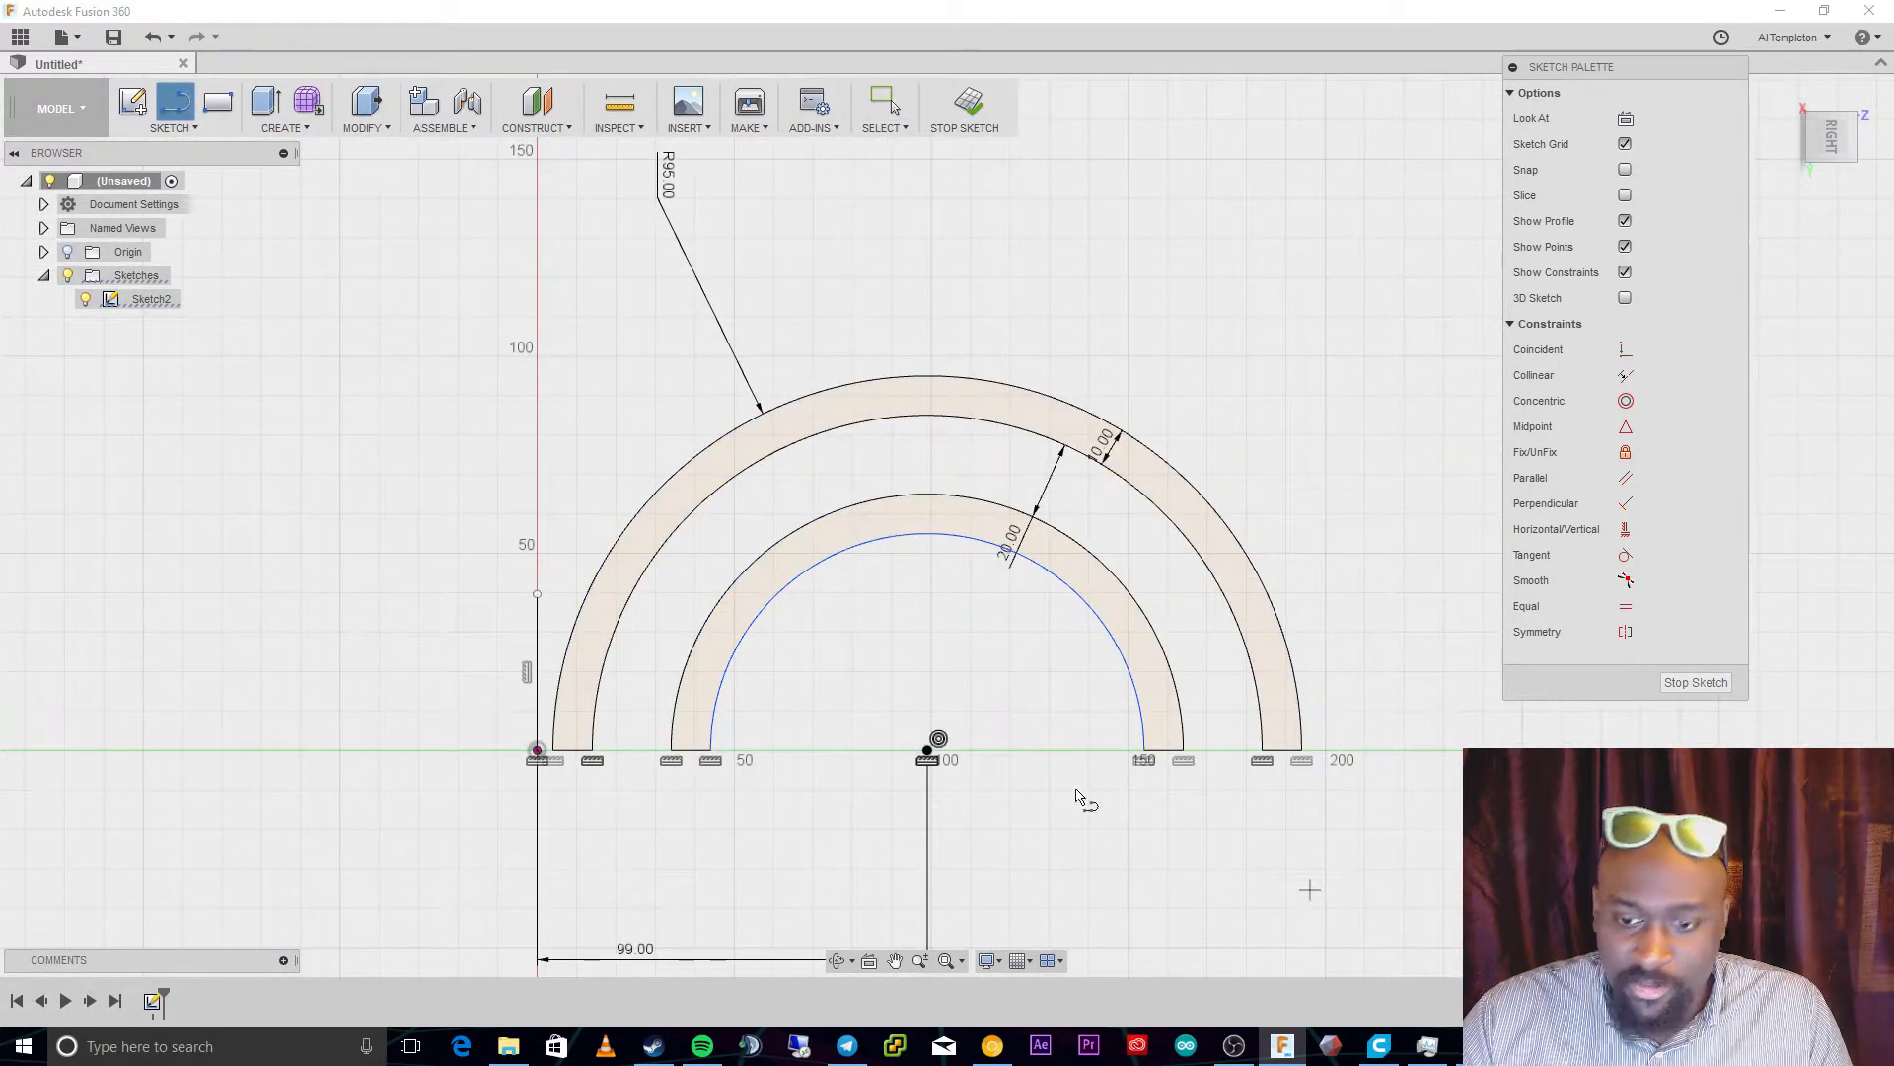
pyautogui.click(928, 752)
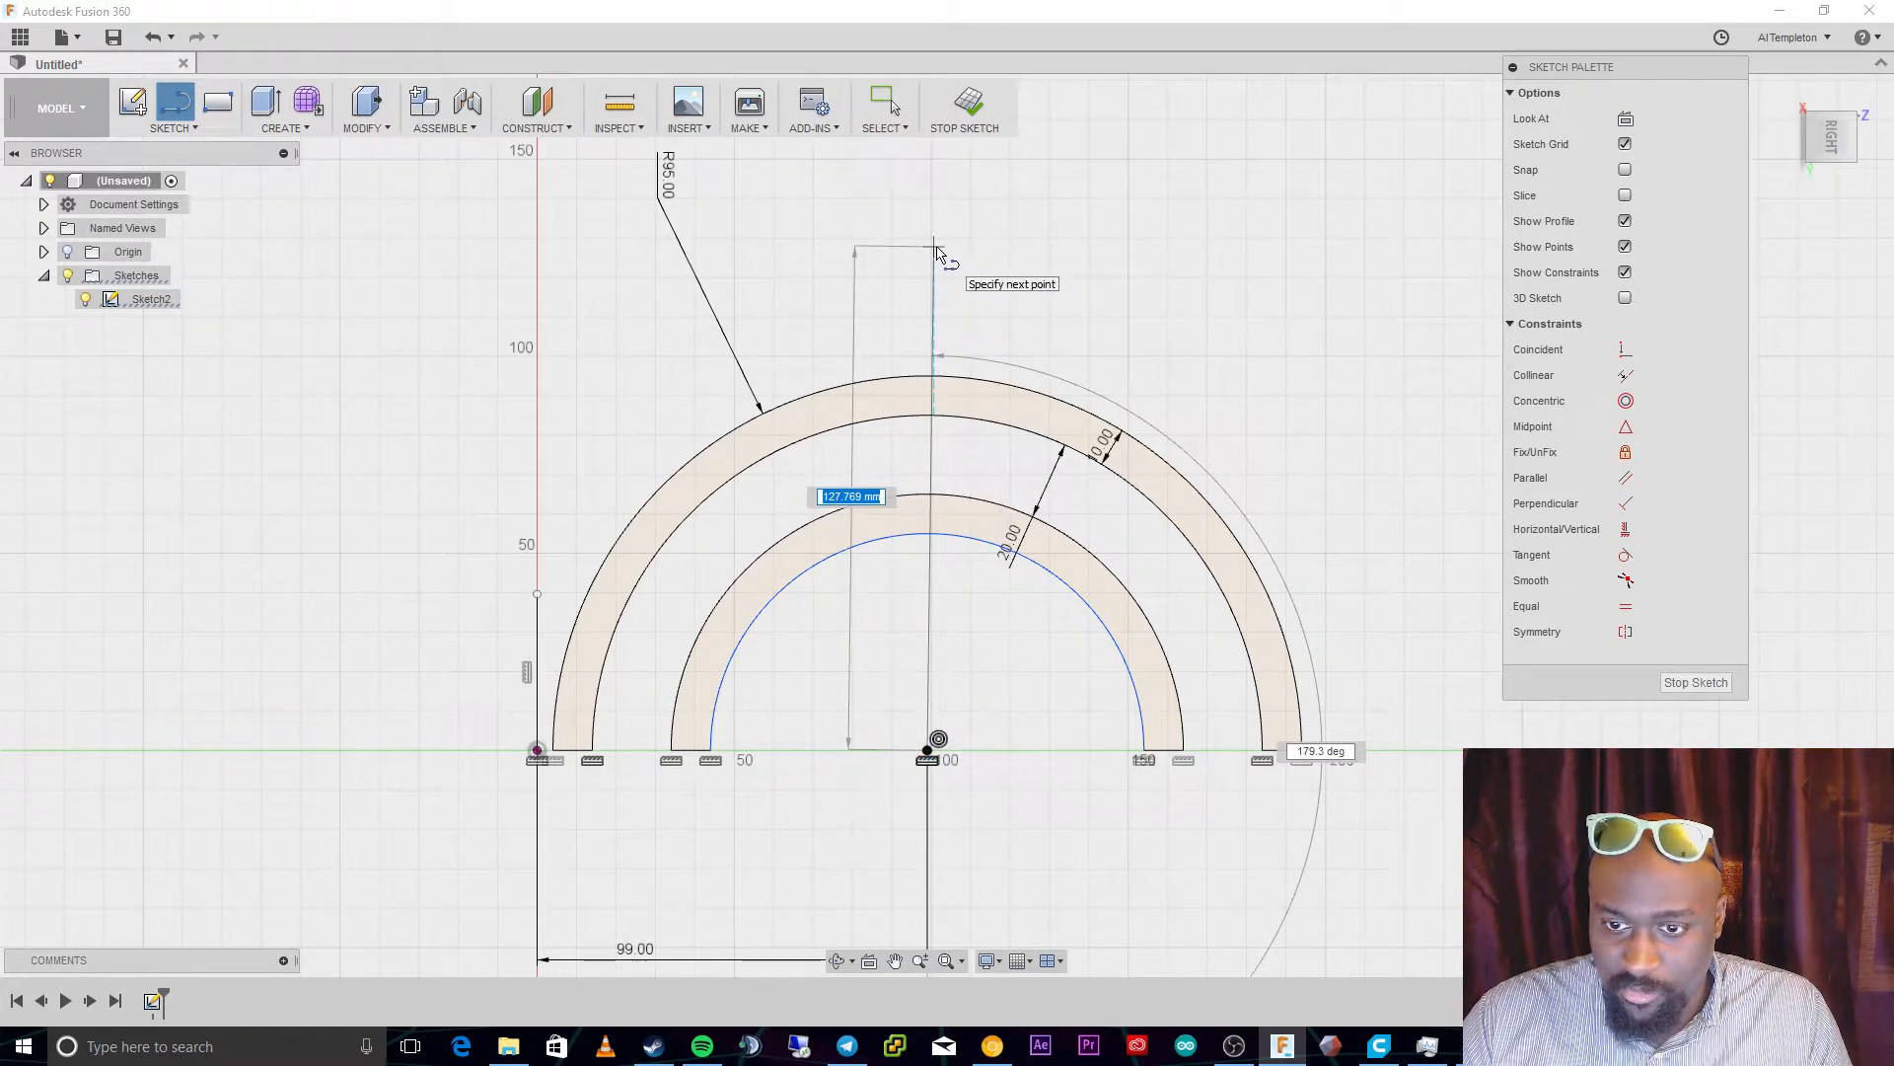
pyautogui.scroll(-2, 938, 252)
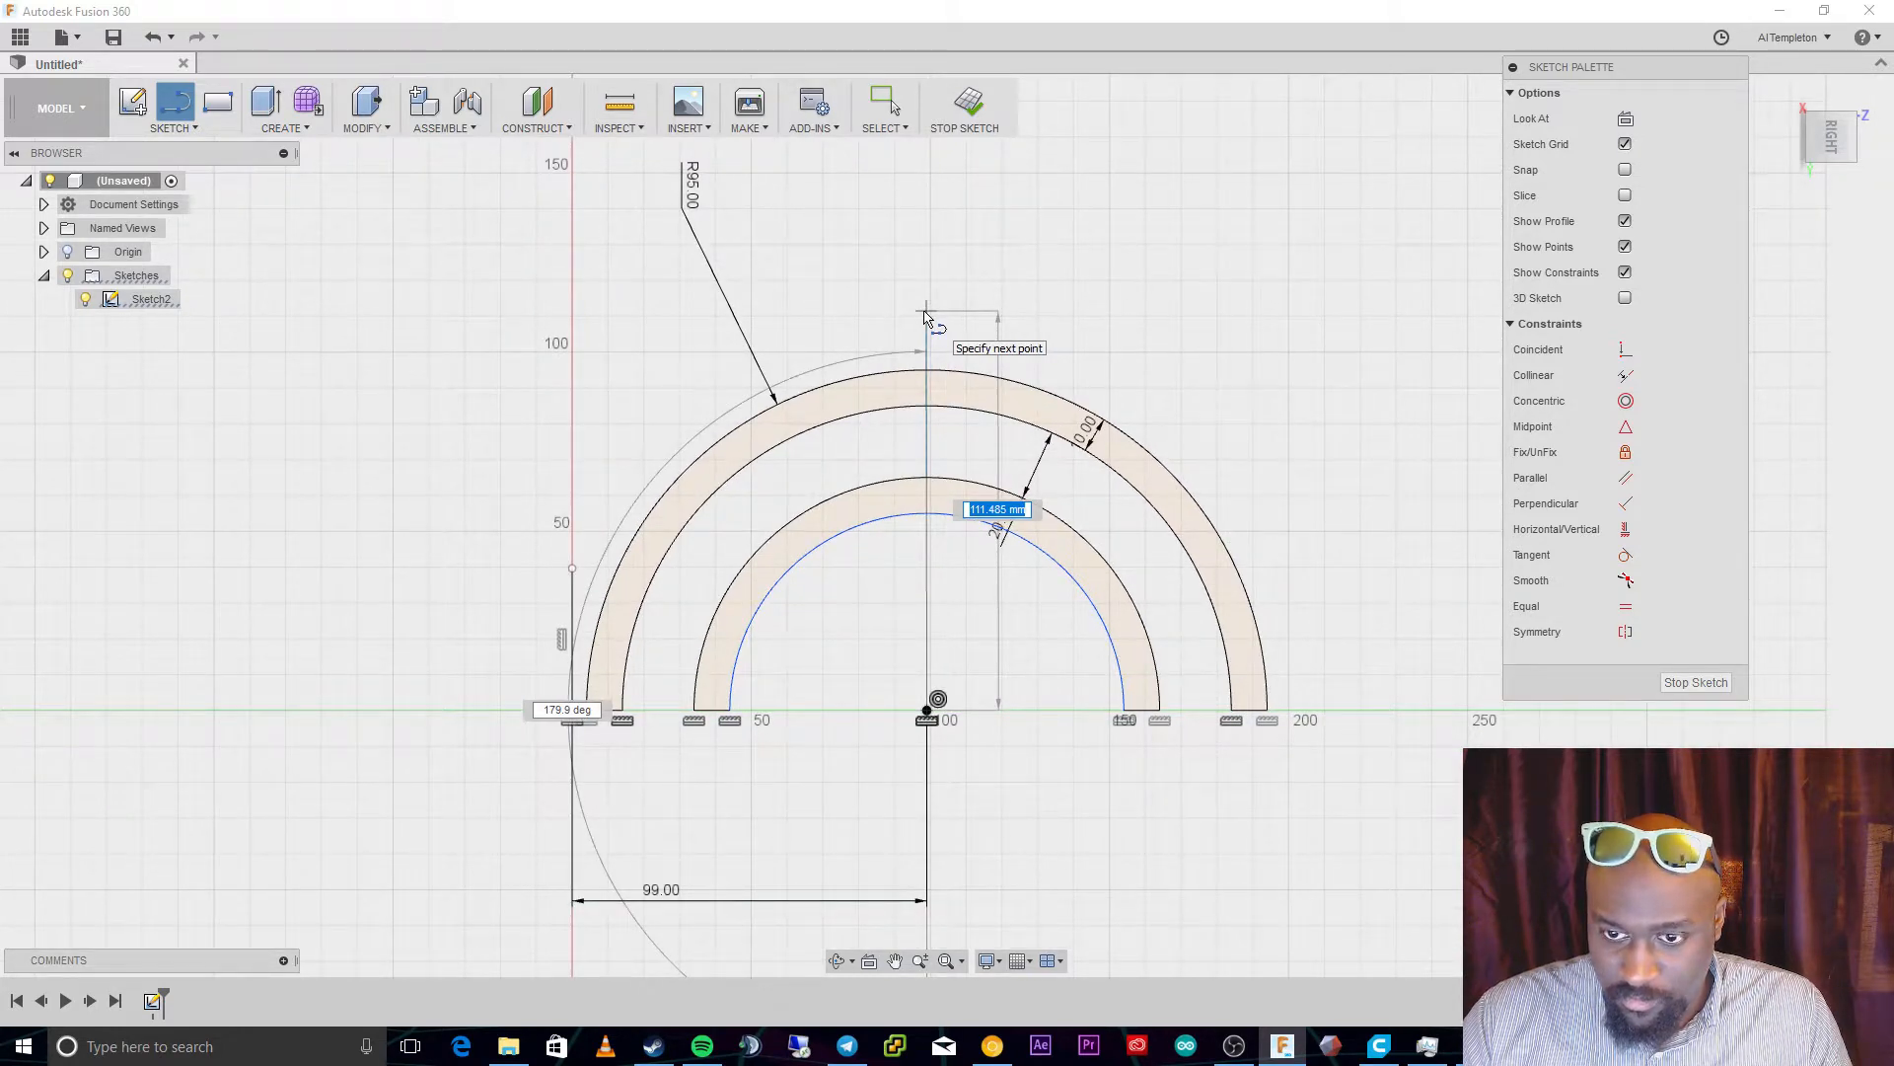
pyautogui.scroll(3, 925, 316)
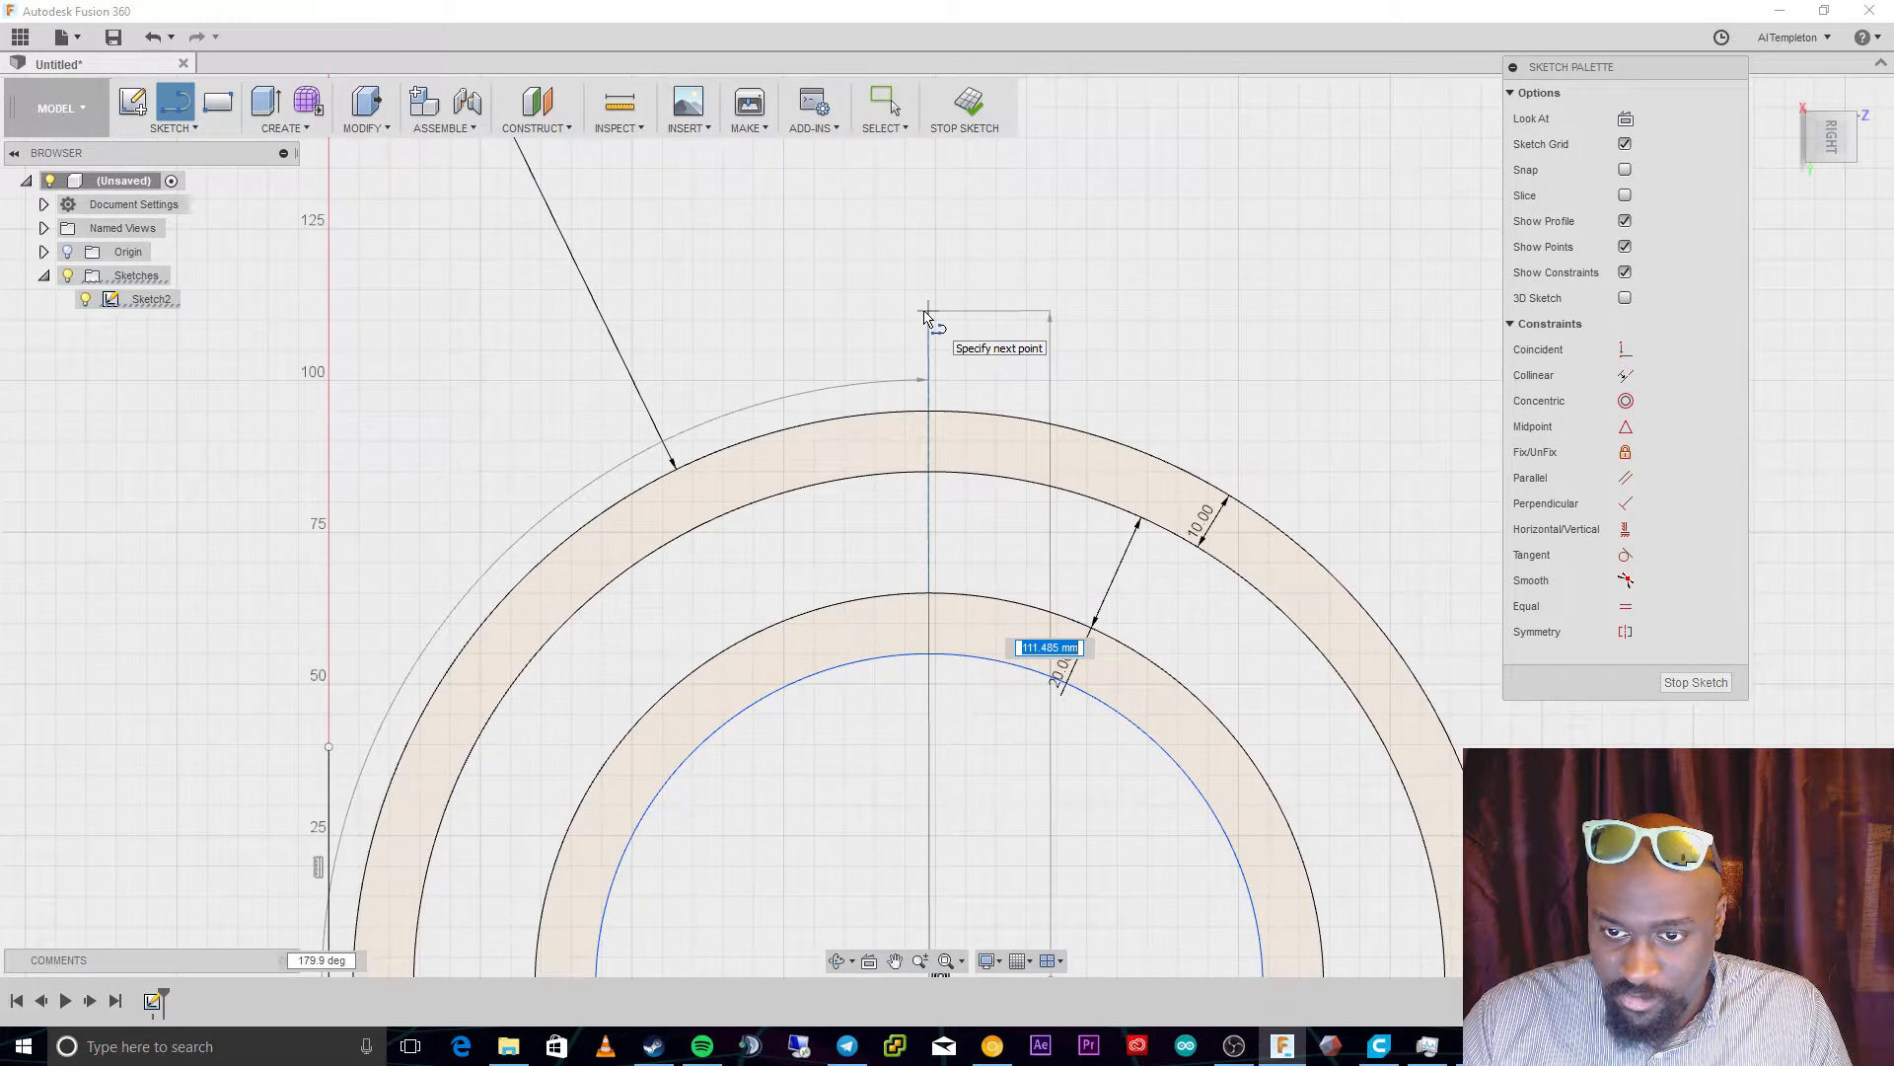
pyautogui.click(926, 313)
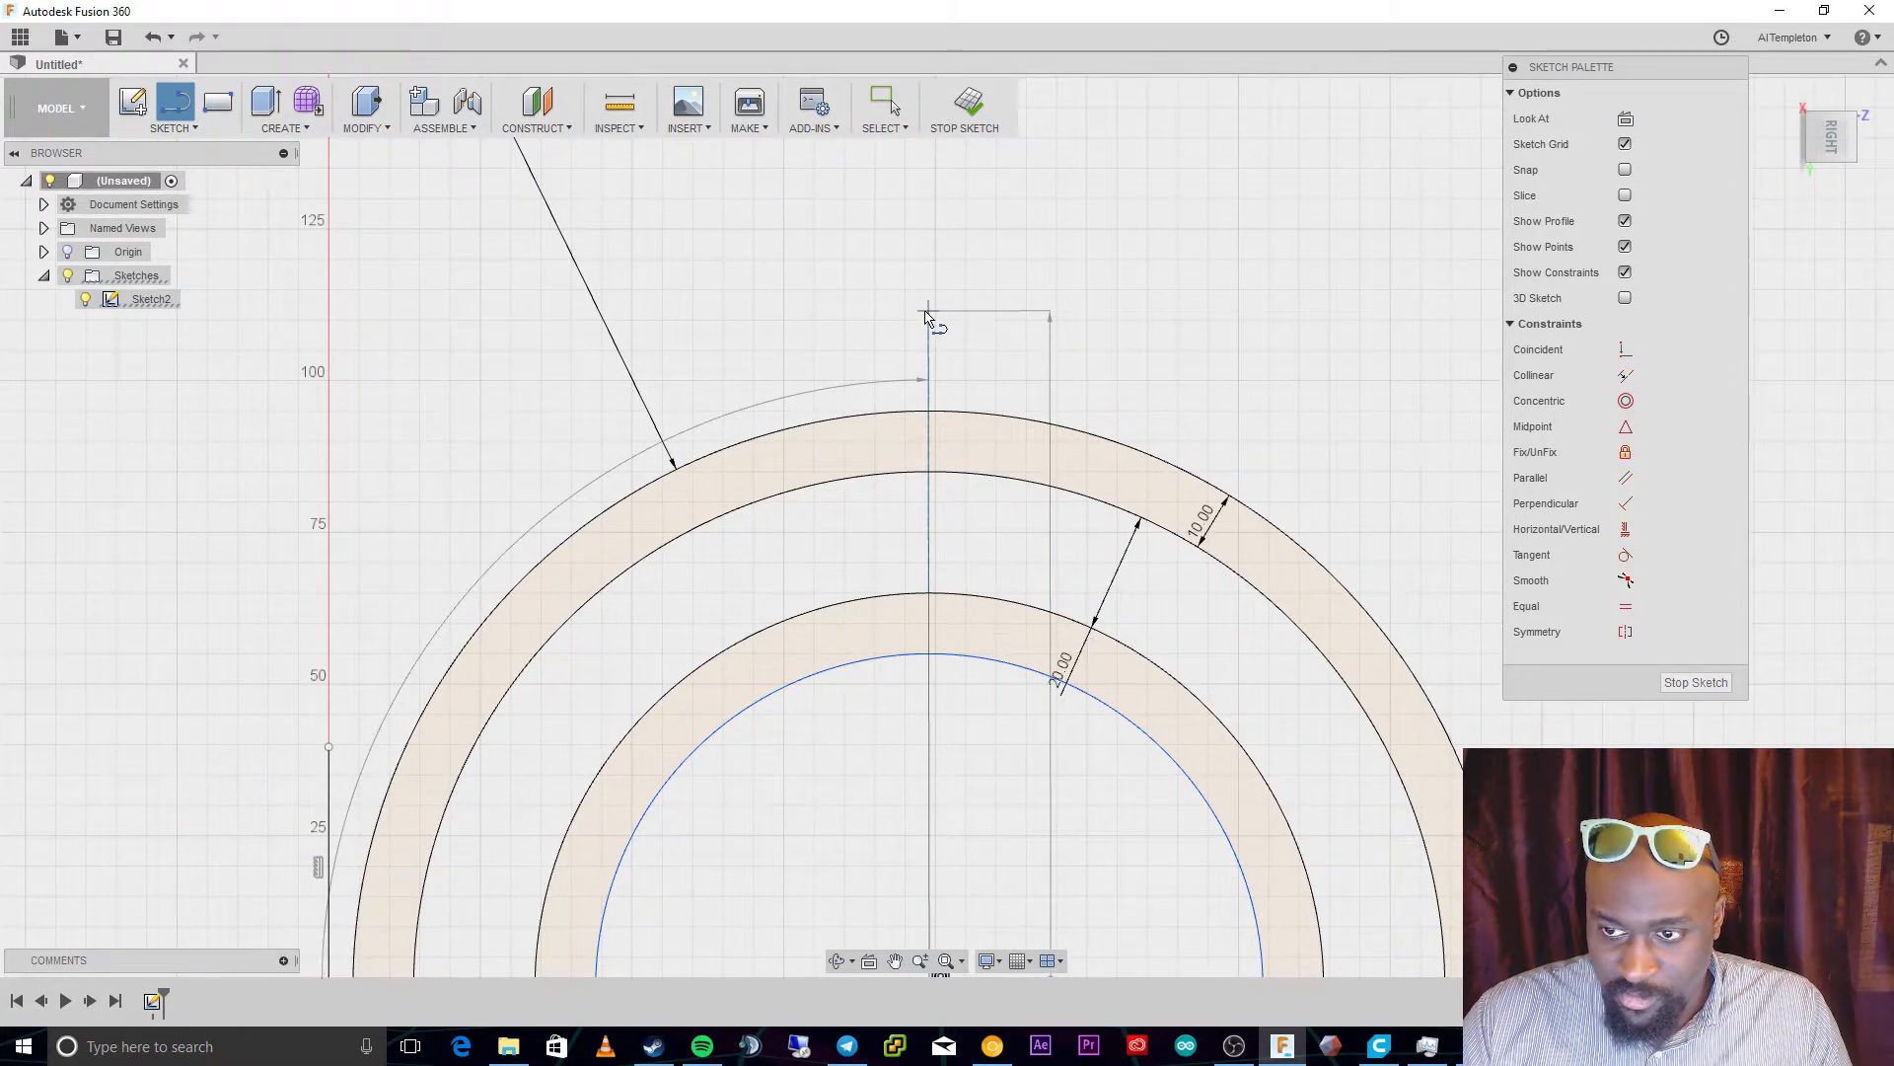
pyautogui.press('Escape')
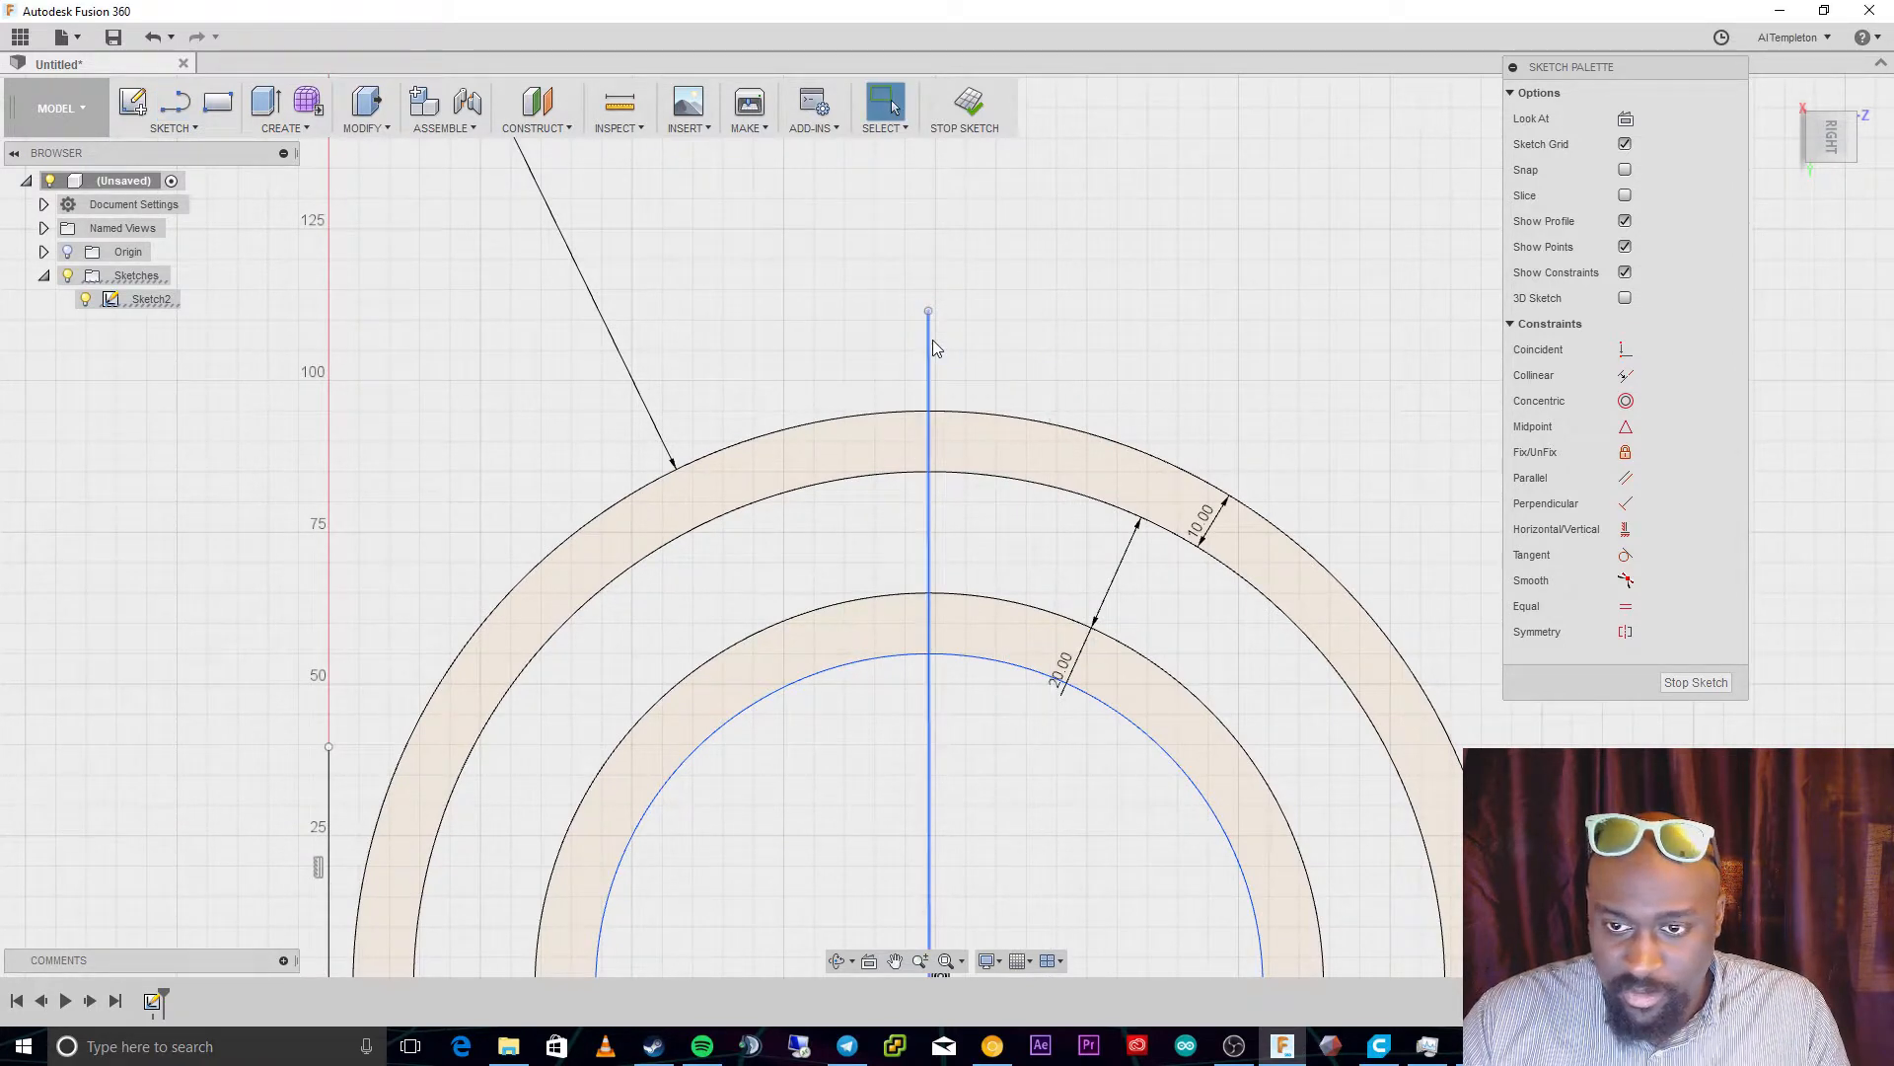
pyautogui.click(930, 339)
pyautogui.click(1635, 118)
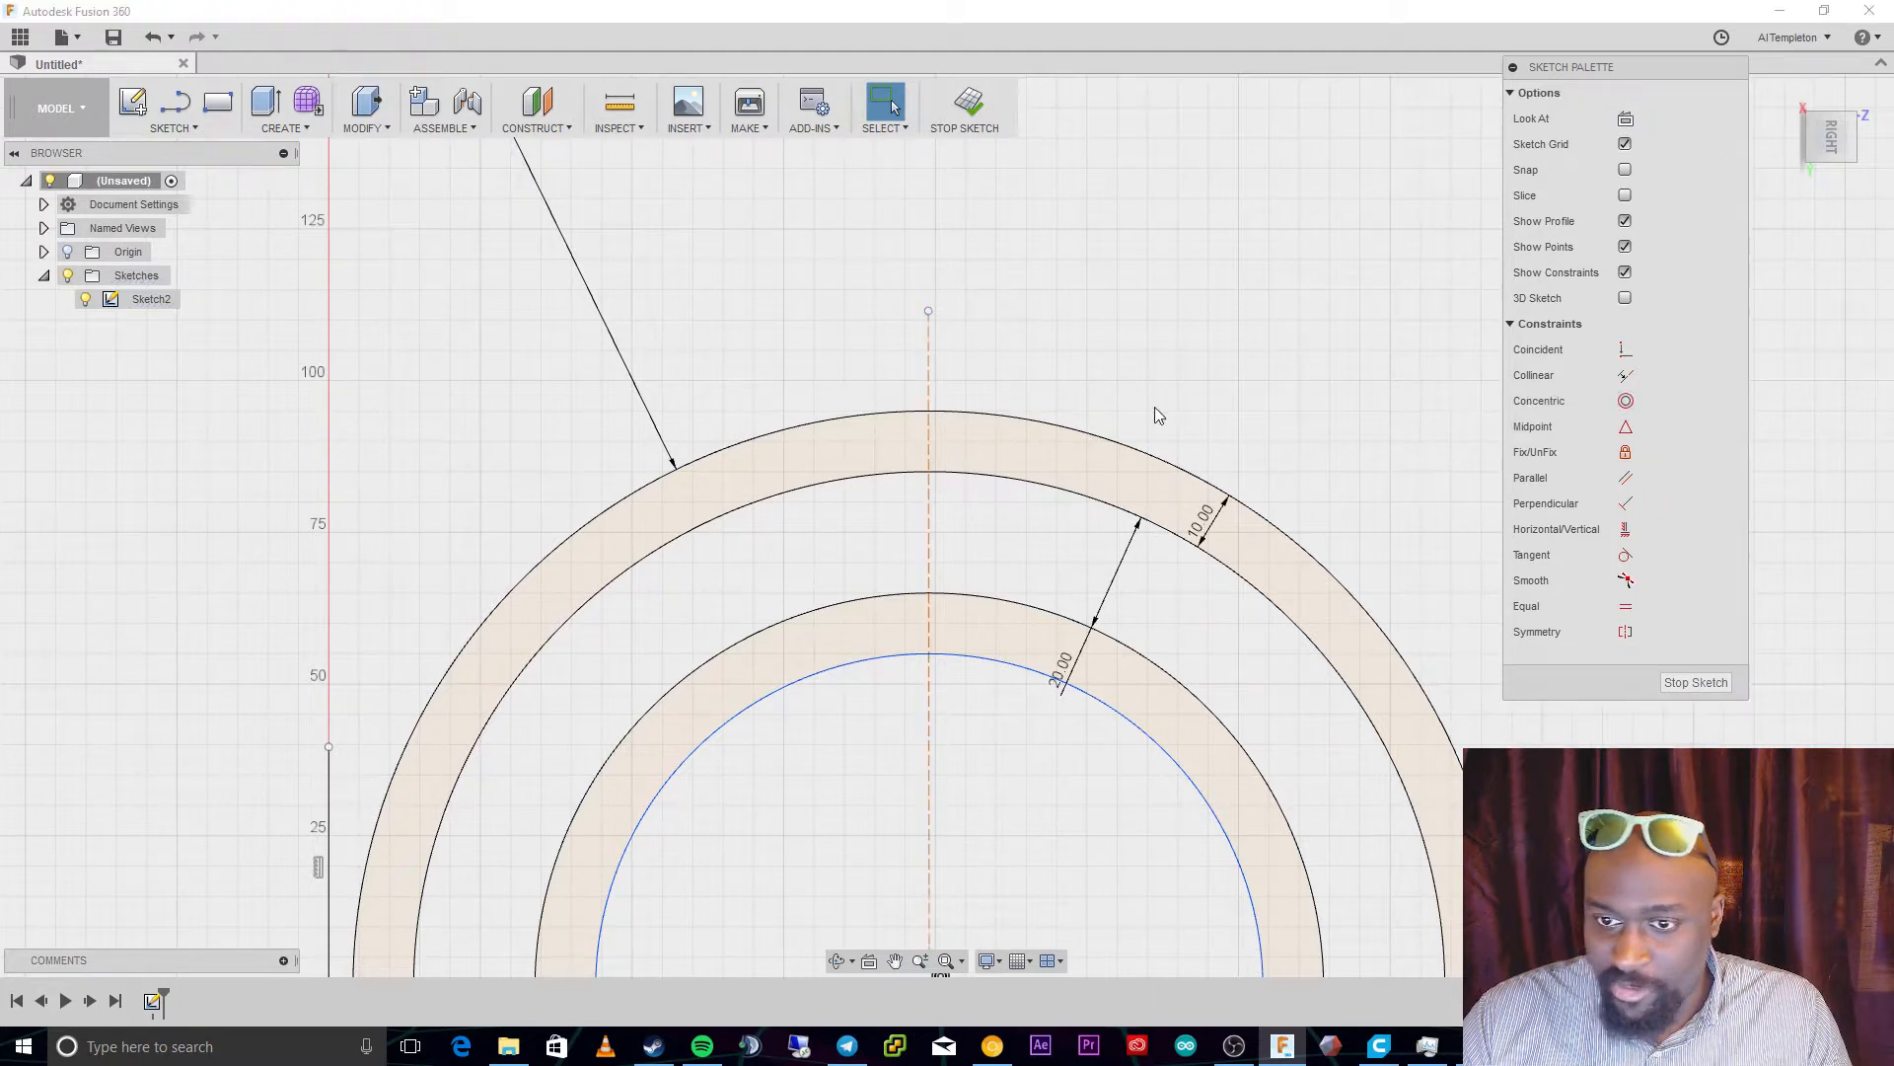
# Draw a short vertical line down the centre line from the crown of the outermost arc into the outer band
pyautogui.scroll(2, 937, 493)
pyautogui.scroll(3, 937, 494)
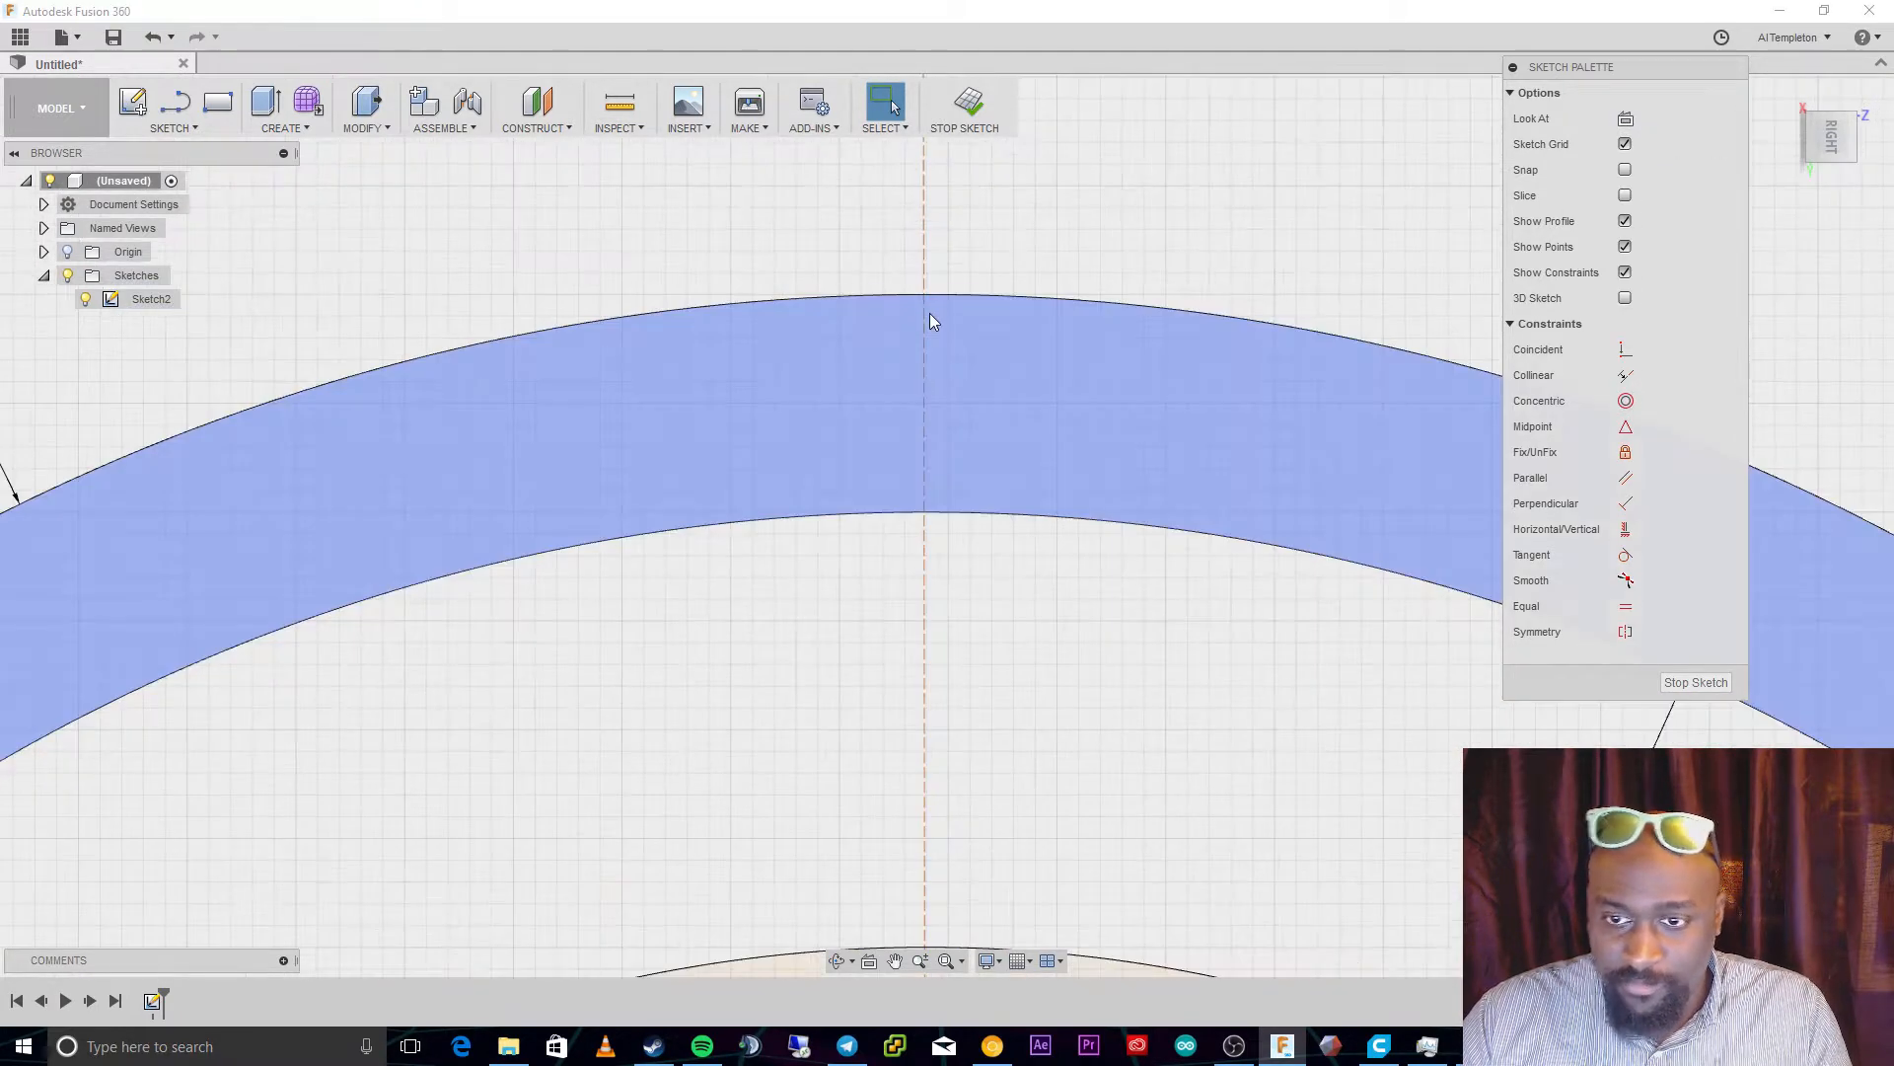
pyautogui.scroll(2, 908, 277)
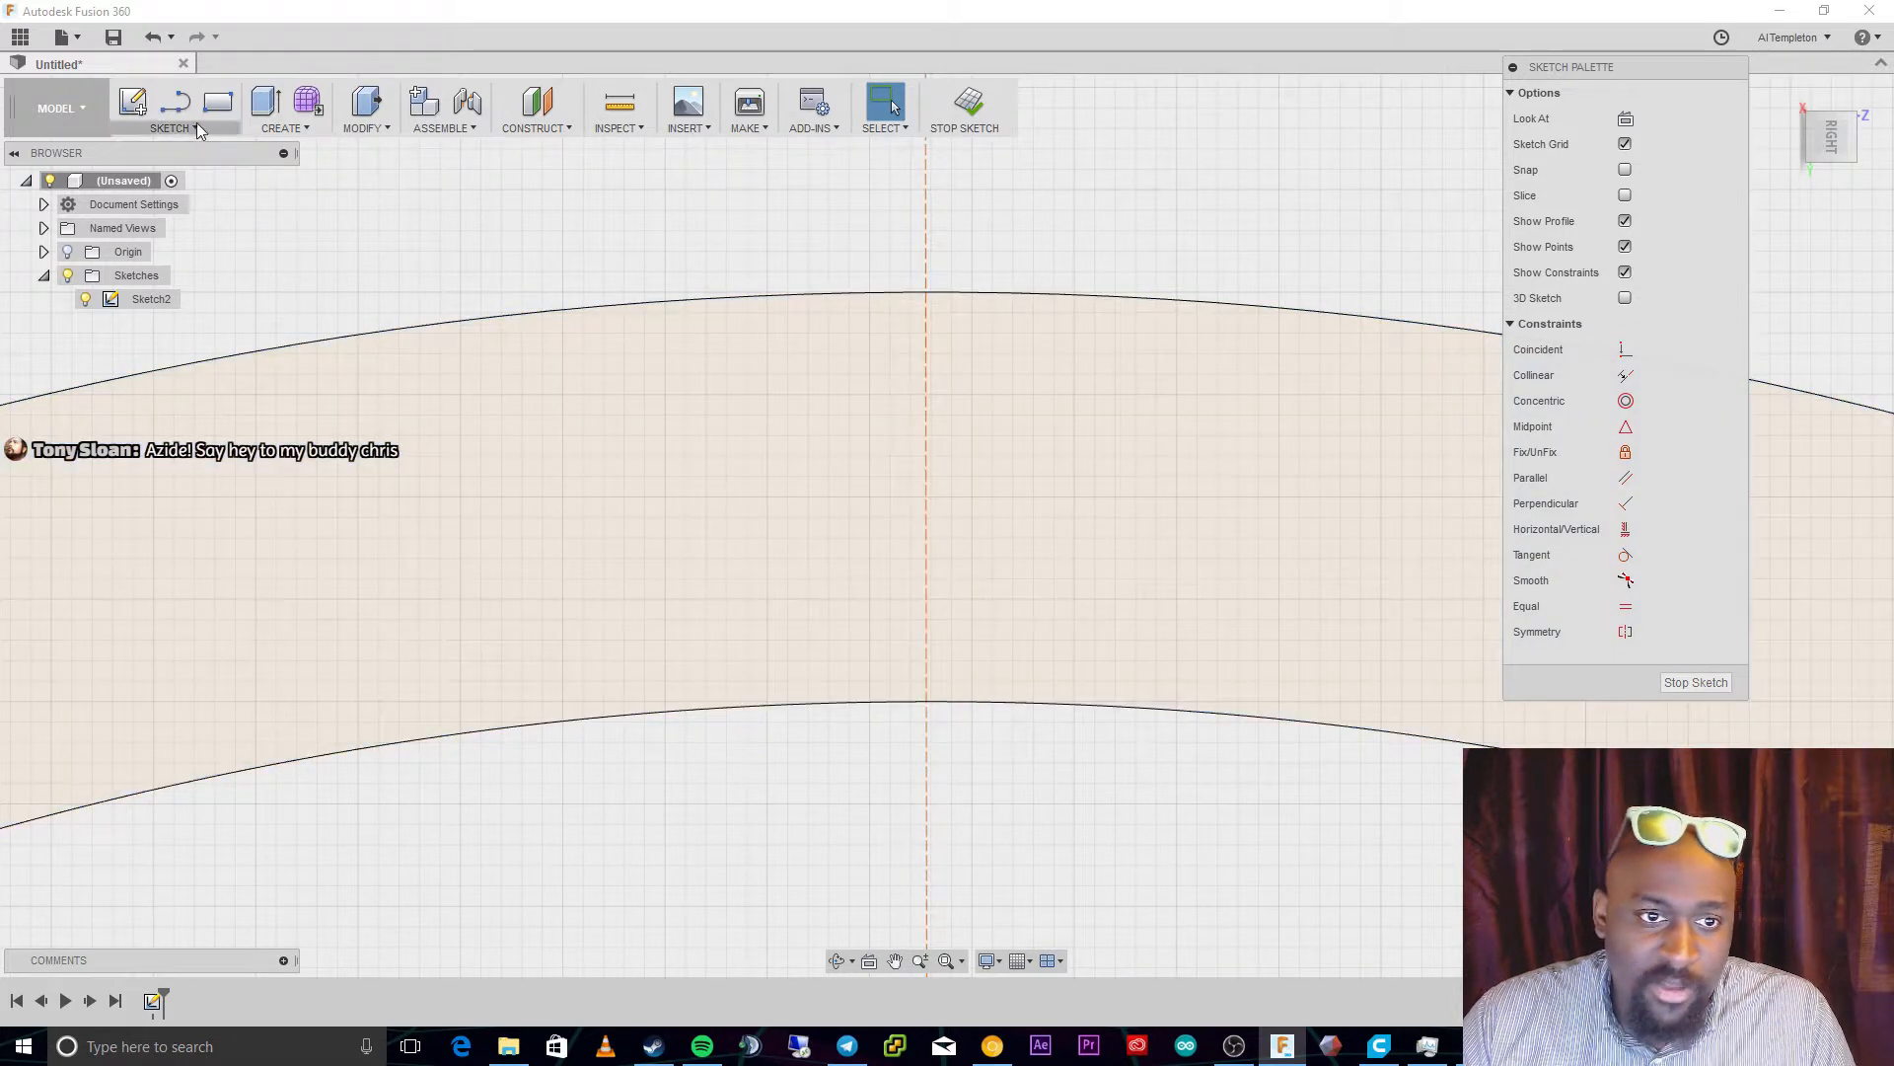
pyautogui.click(176, 101)
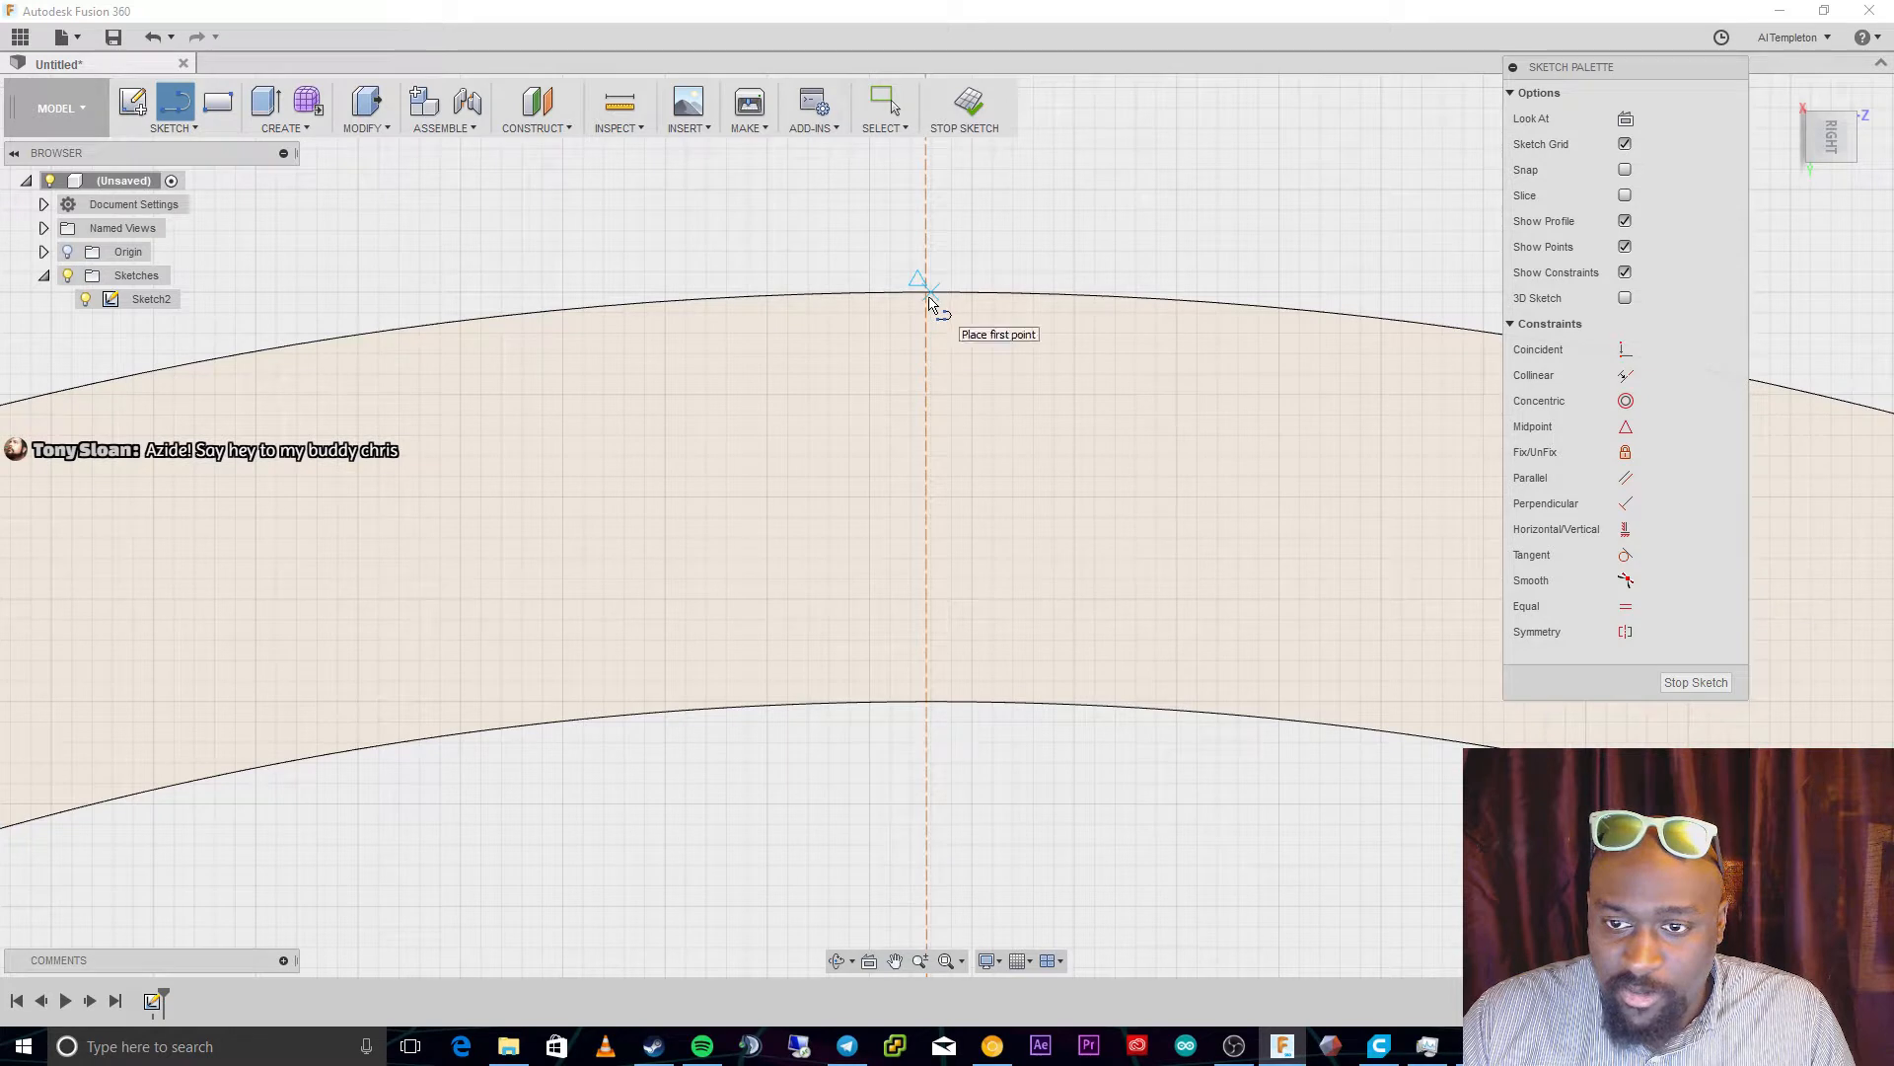
pyautogui.scroll(4, 930, 296)
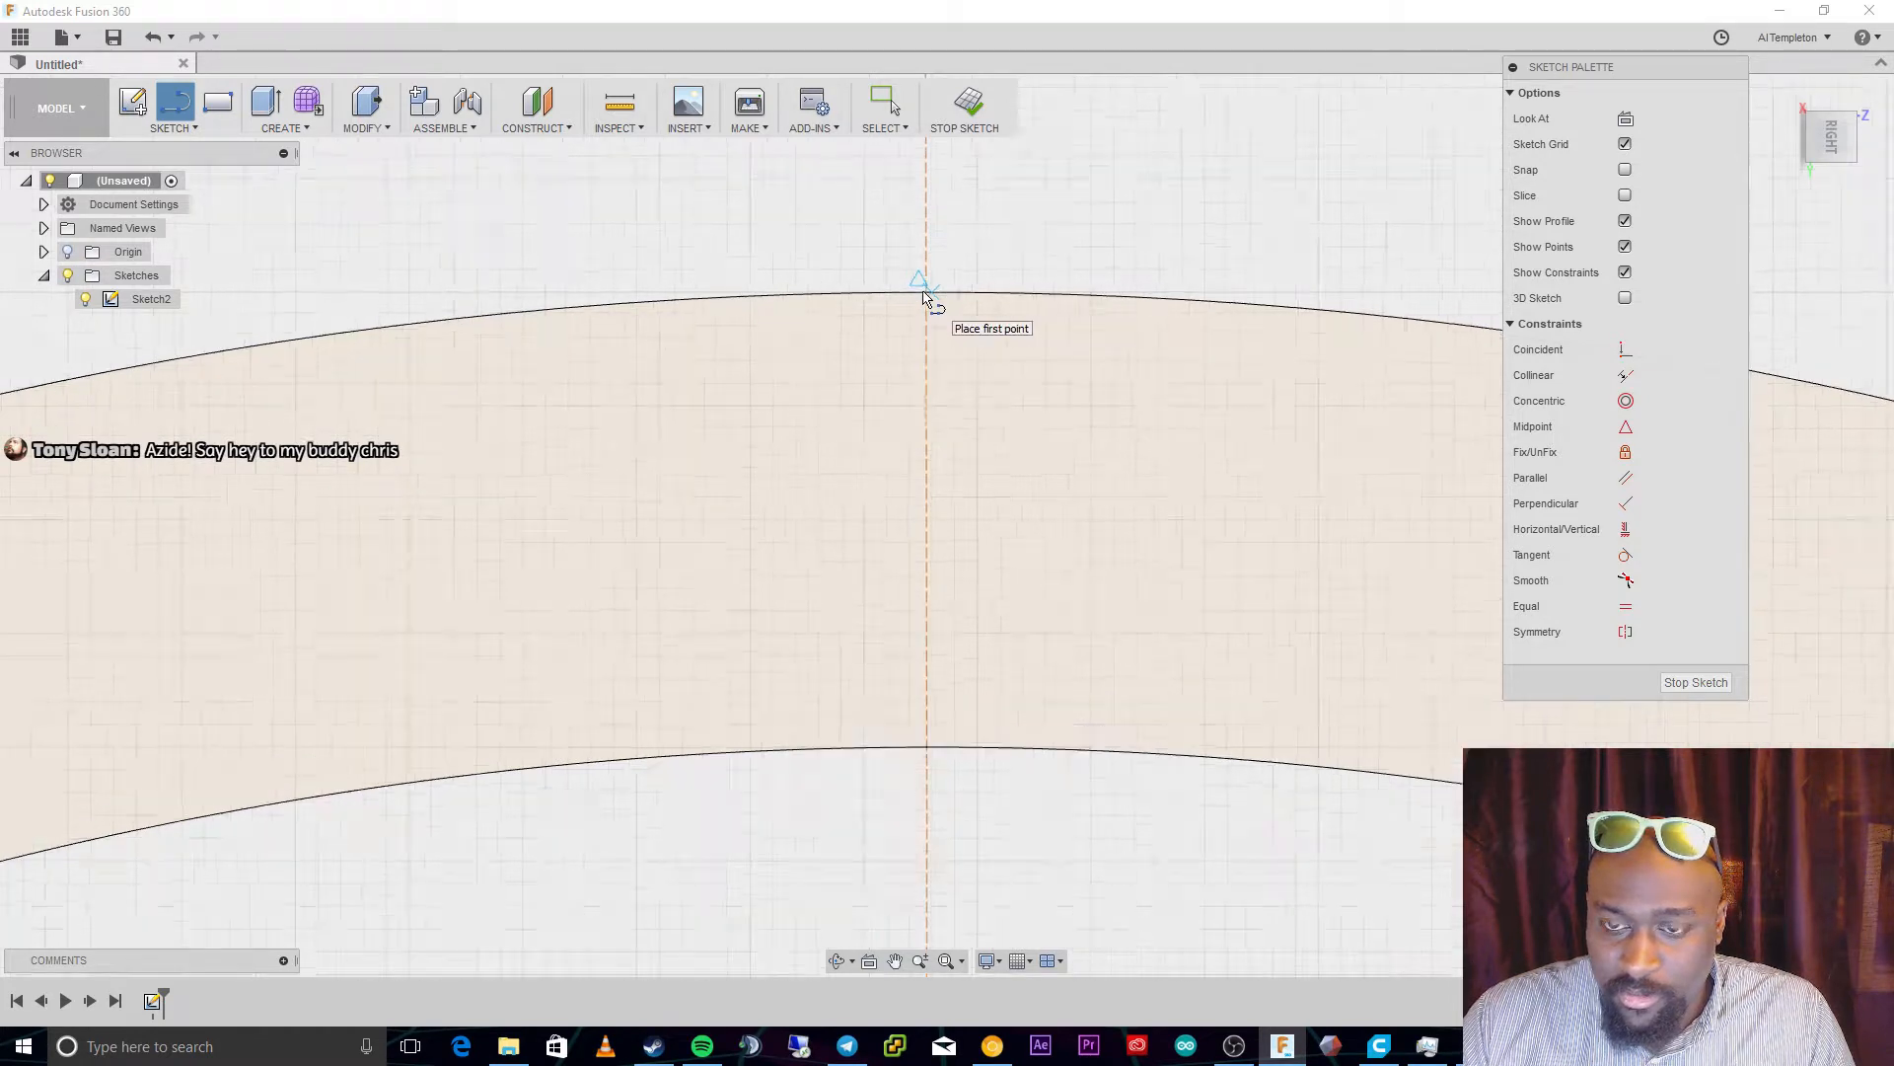
pyautogui.click(932, 296)
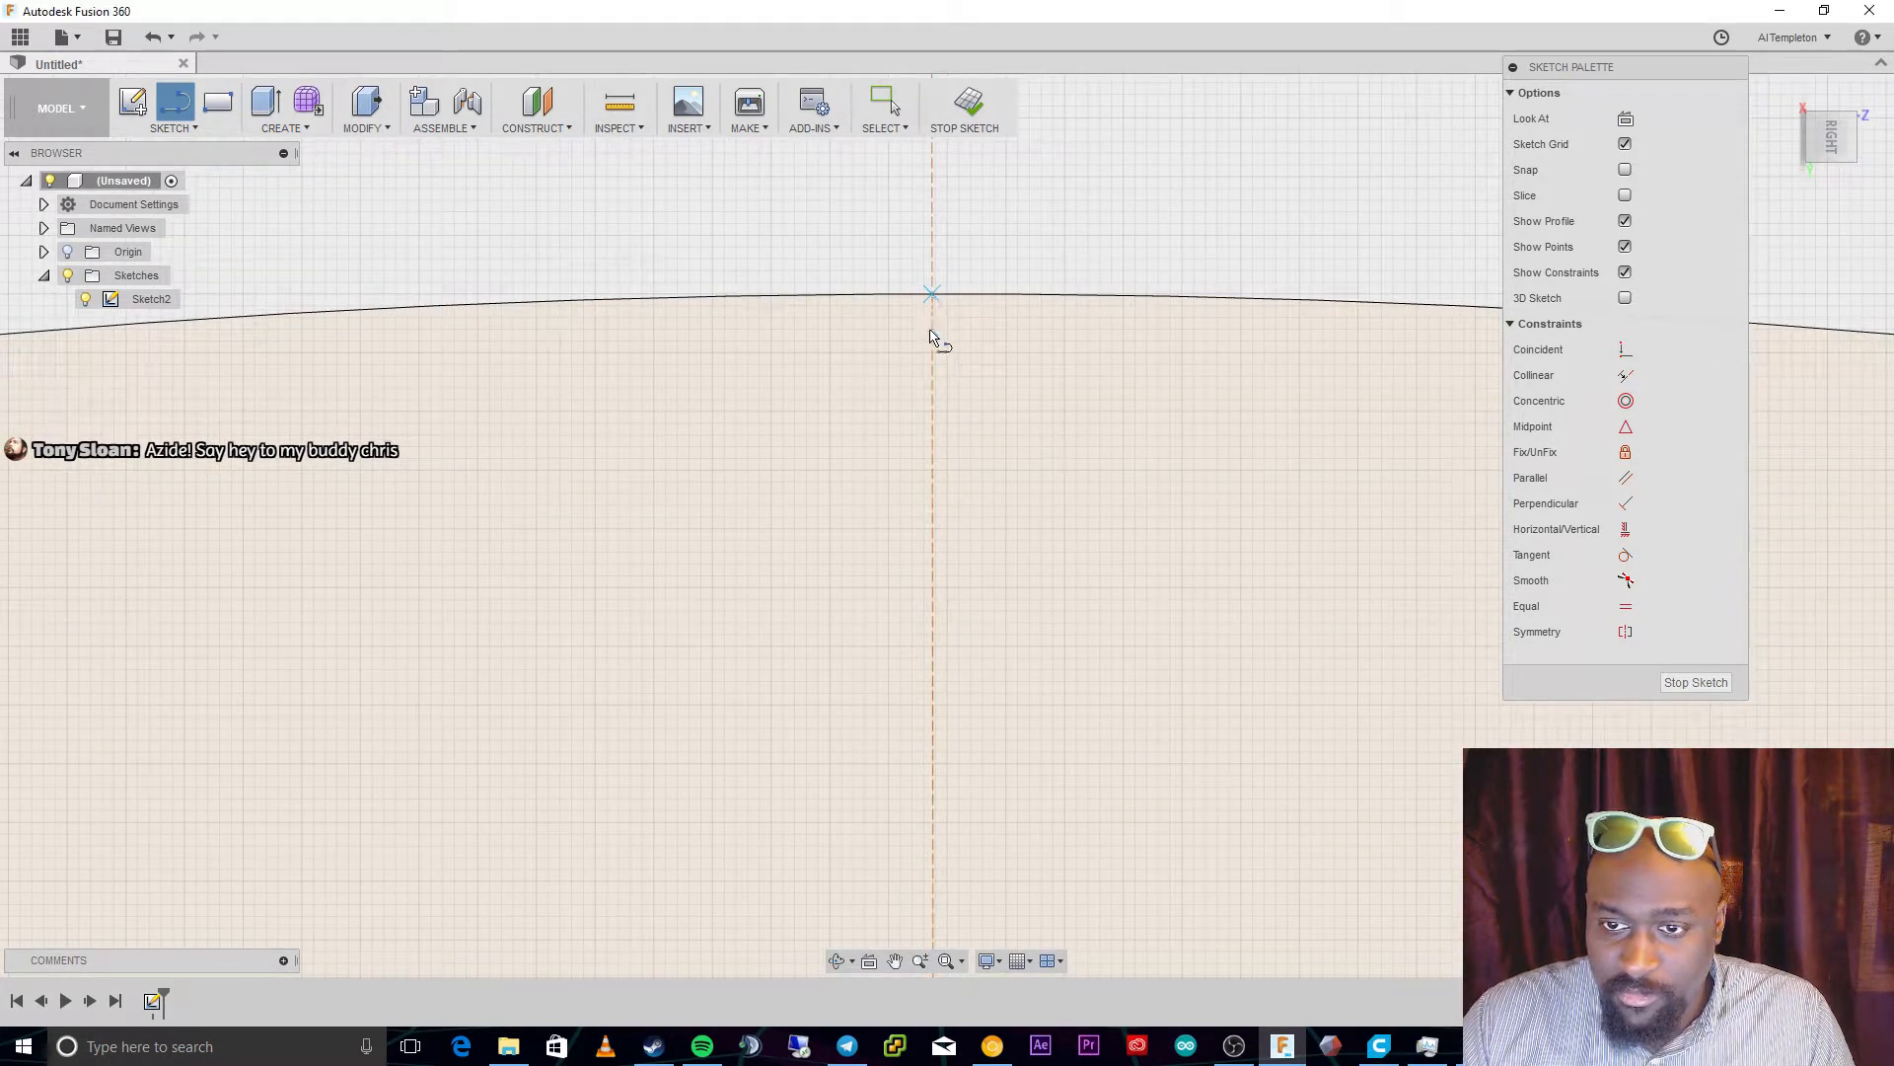
pyautogui.doubleClick(935, 434)
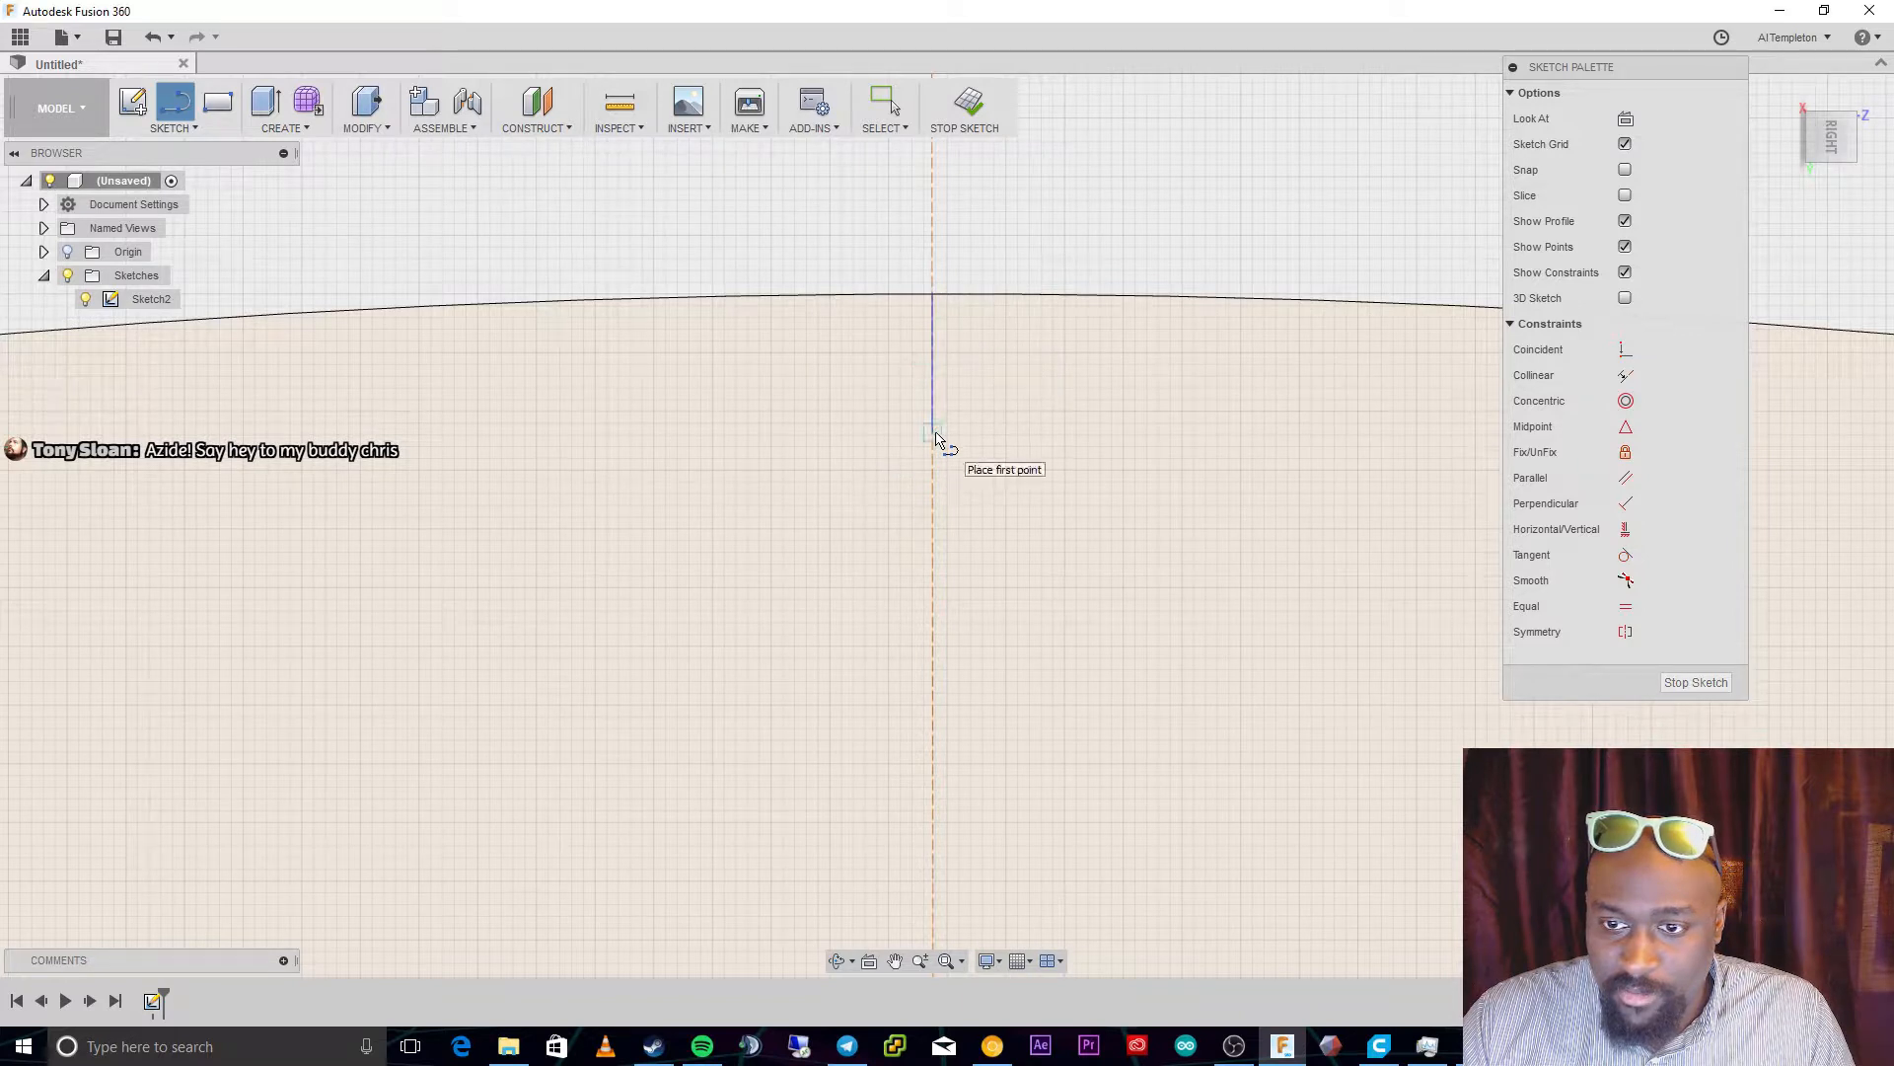
# Draw a short vertical line up the centre line from the crown of the outer band's lower arc
pyautogui.scroll(-2, 905, 572)
pyautogui.scroll(-2, 866, 794)
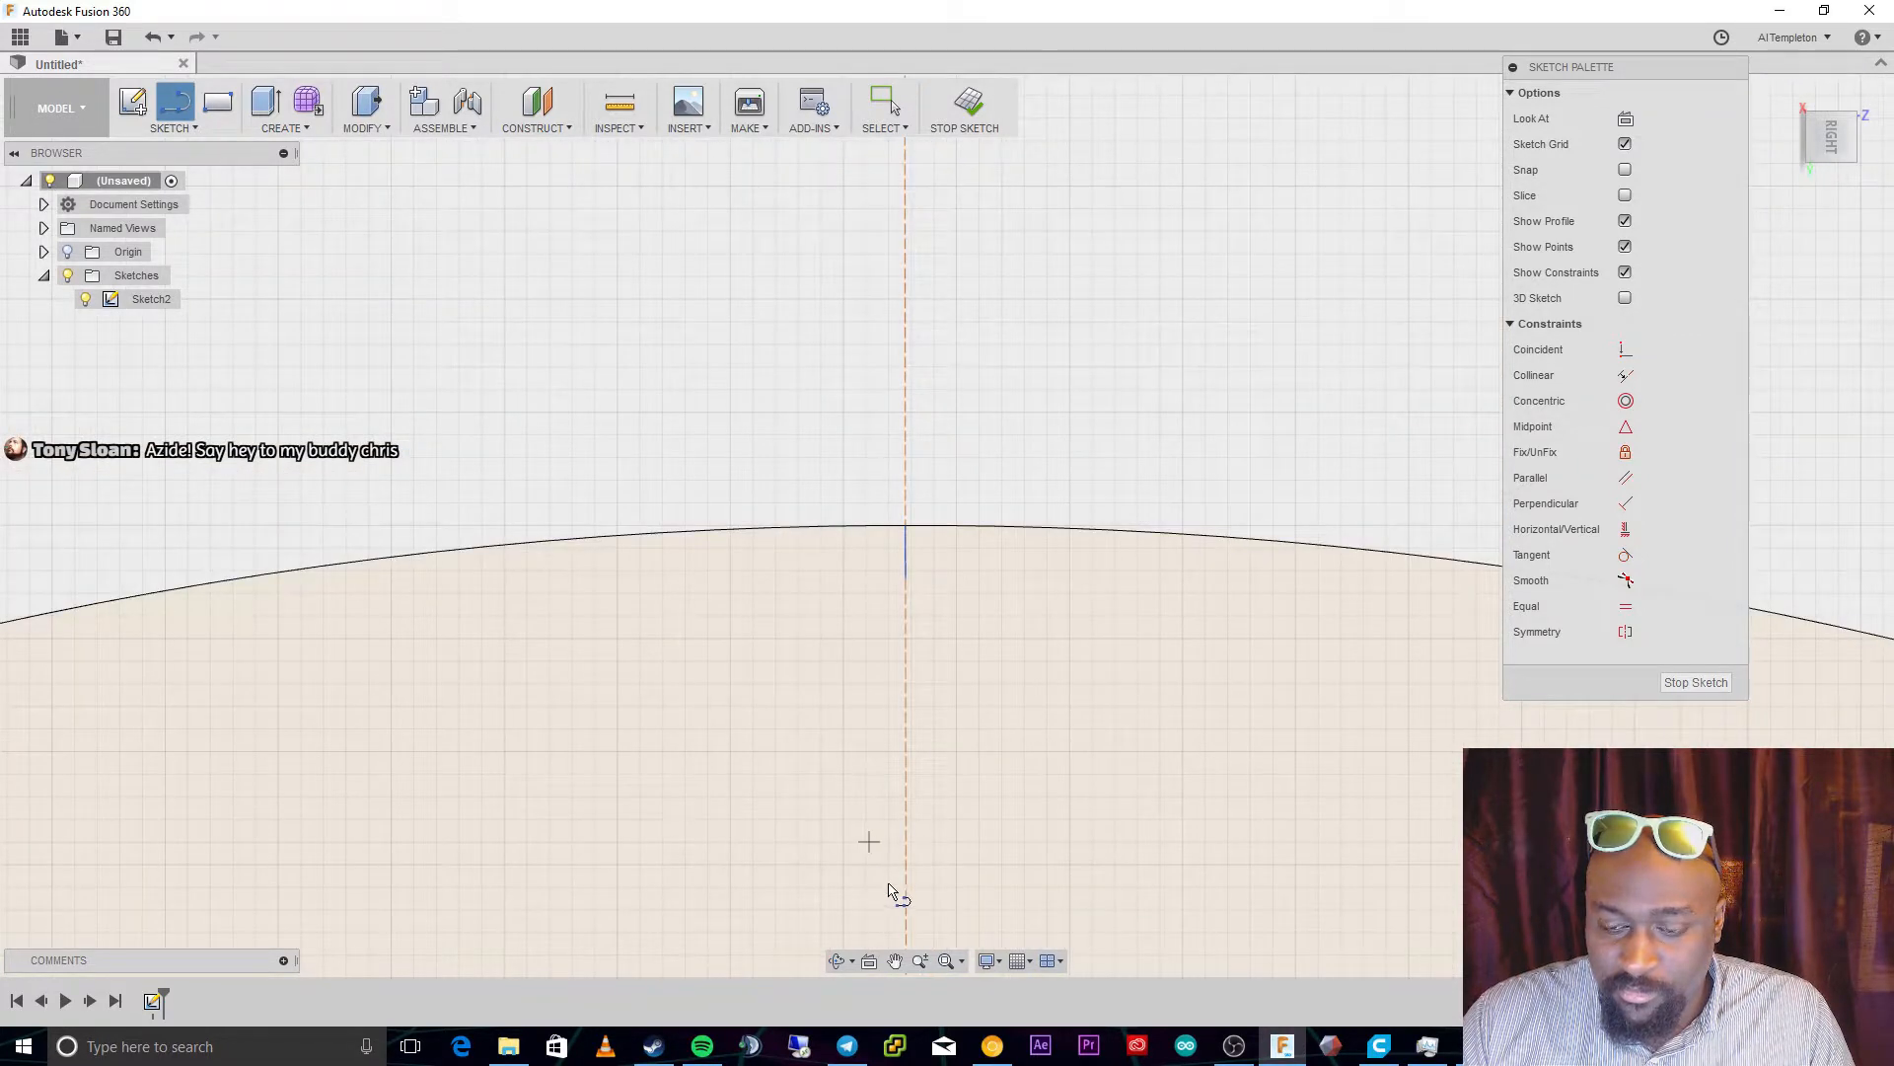
pyautogui.click(895, 960)
pyautogui.moveTo(882, 775)
pyautogui.mouseDown()
pyautogui.moveTo(897, 524)
pyautogui.moveTo(906, 634)
pyautogui.mouseUp()
pyautogui.scroll(3, 928, 683)
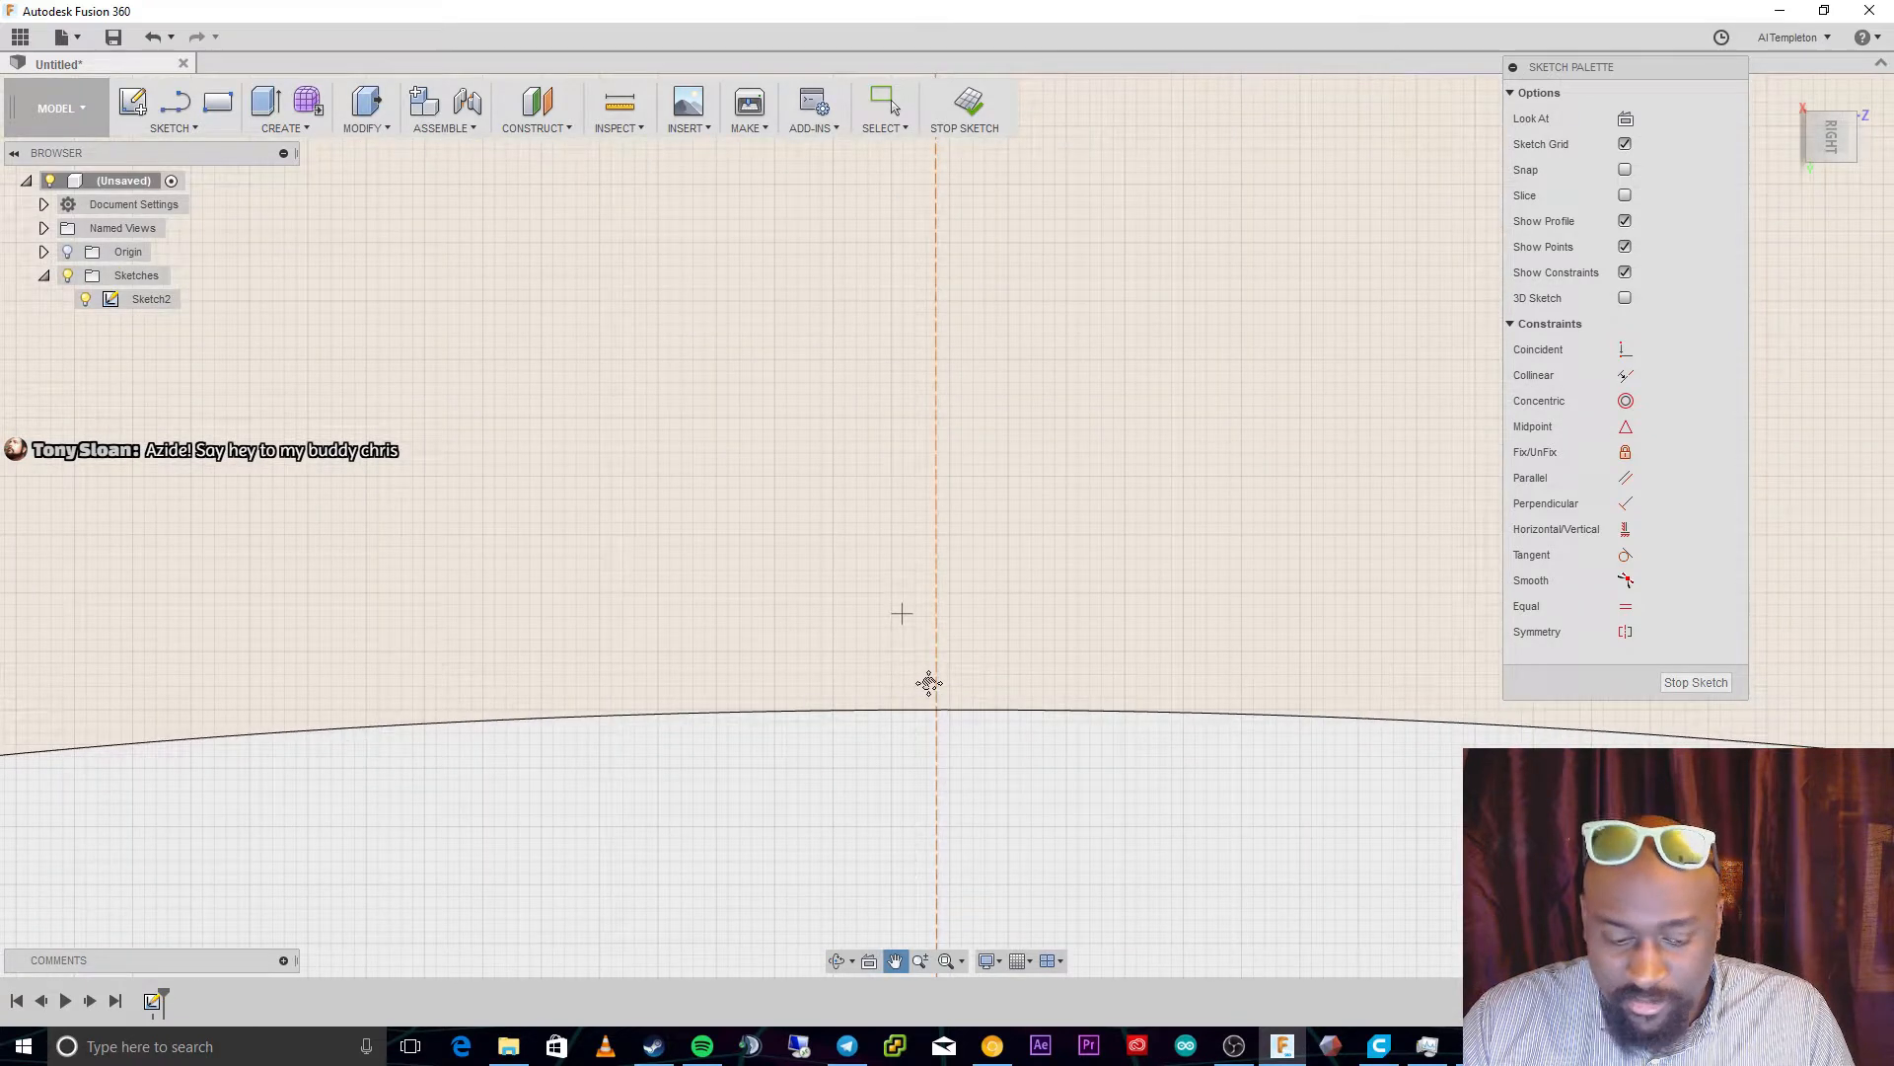
pyautogui.press('l')
pyautogui.moveTo(937, 713); pyautogui.dragTo(935, 605)
pyautogui.press('Escape')
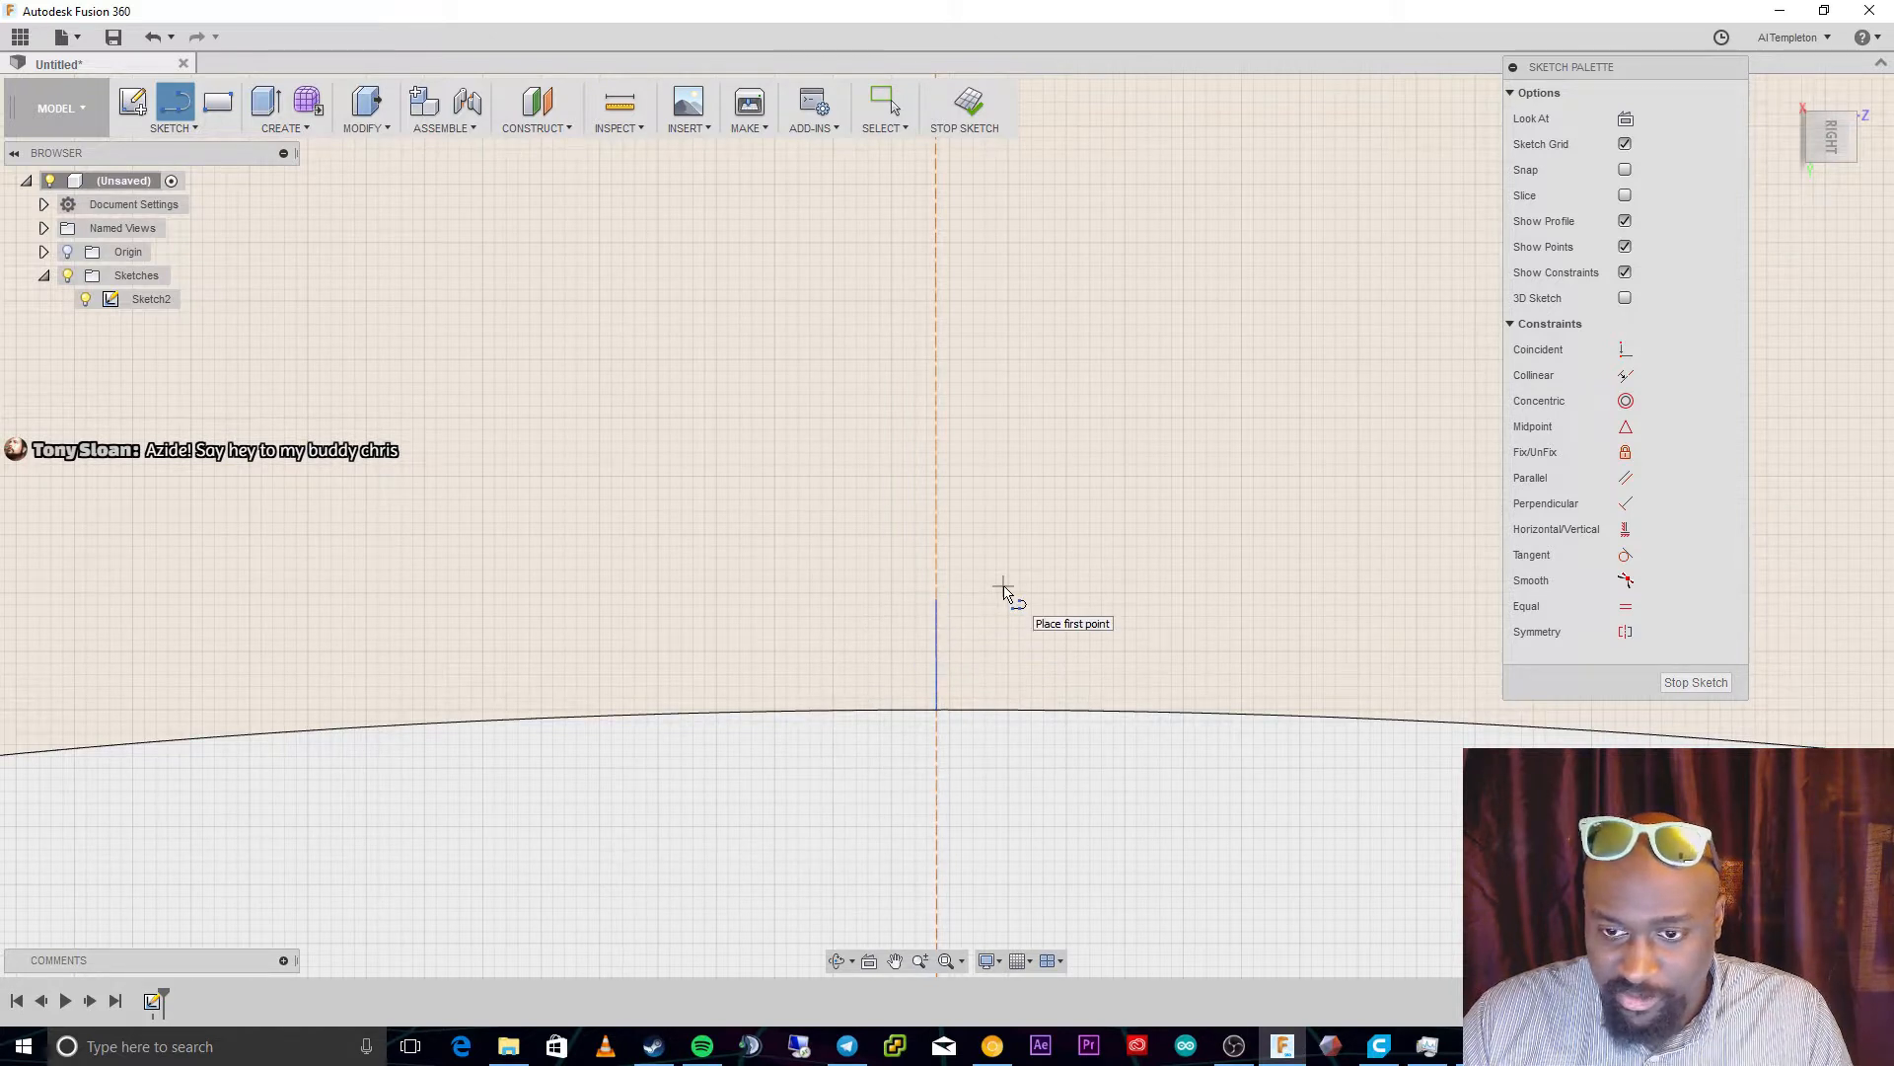
pyautogui.press('Escape')
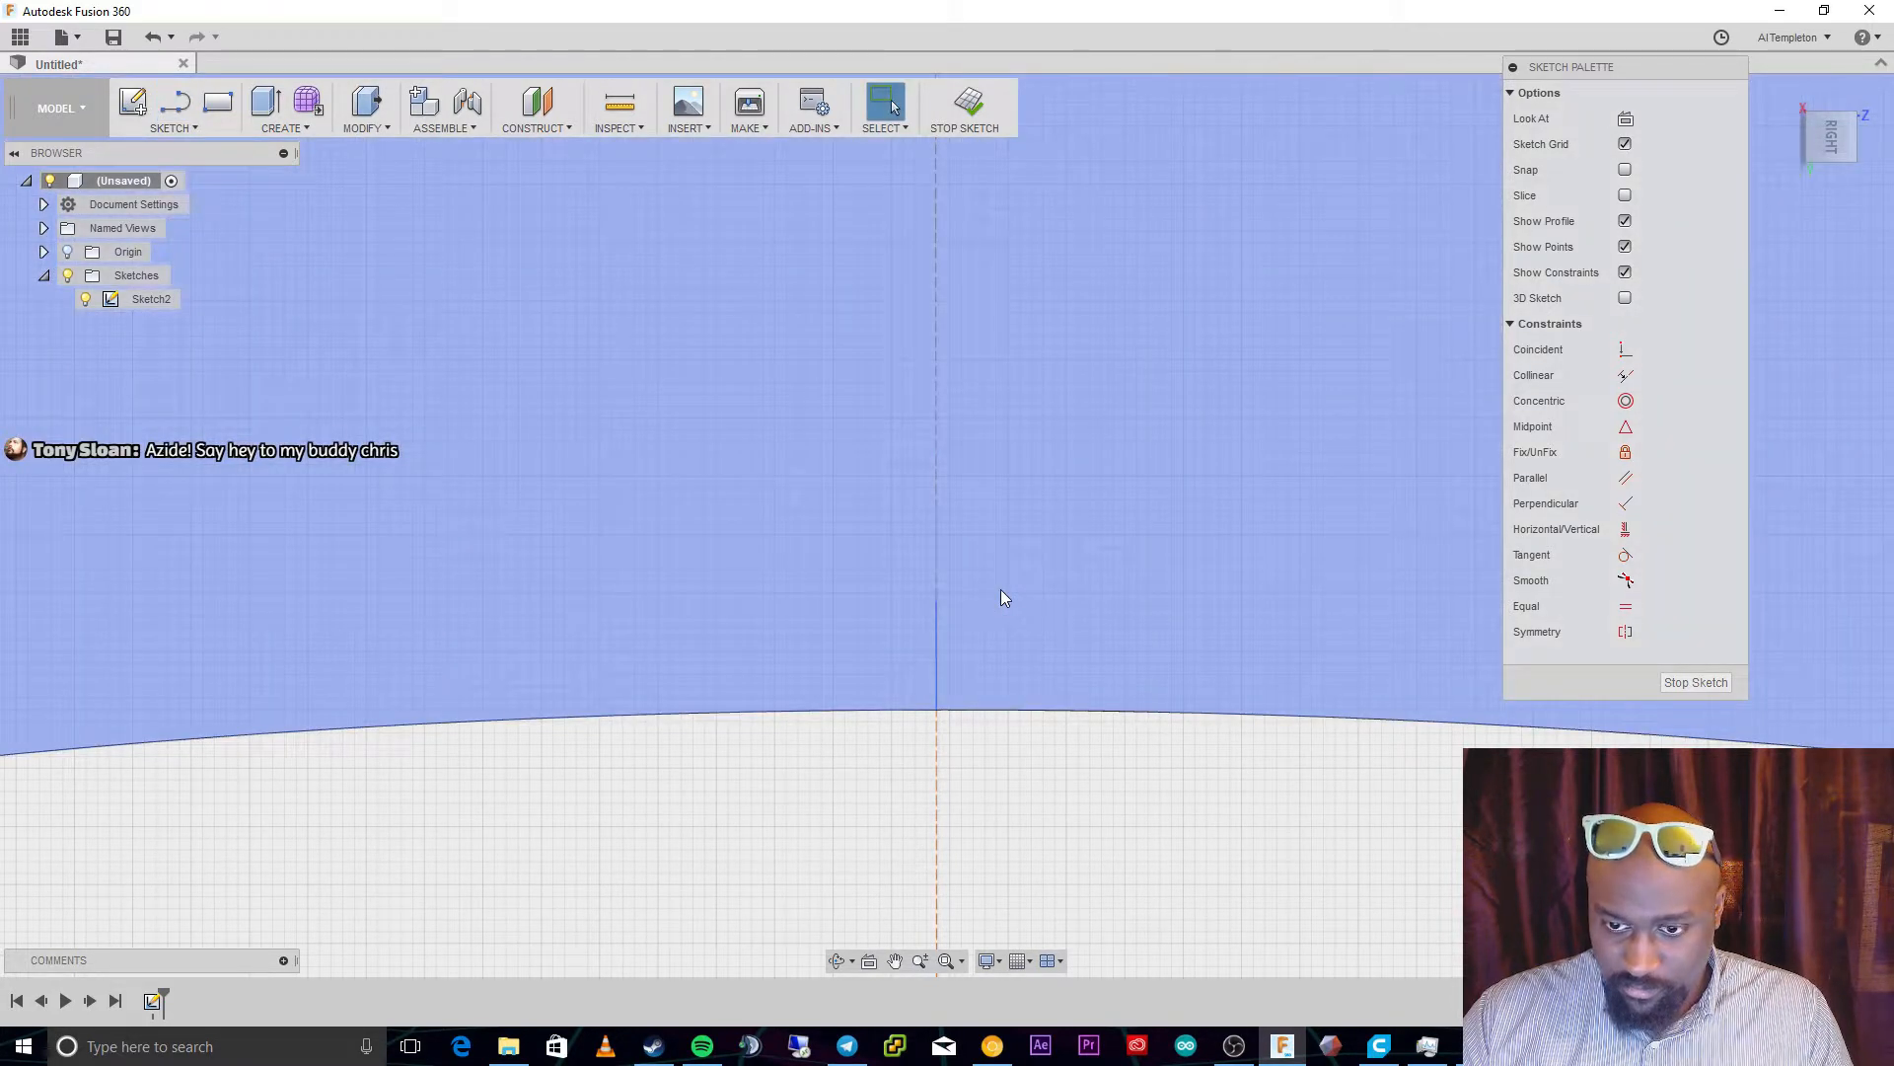
# Draw a horizontal line about 2.6 mm long to the left from the top of the lower short vertical line
pyautogui.scroll(2, 998, 499)
pyautogui.scroll(-3, 997, 500)
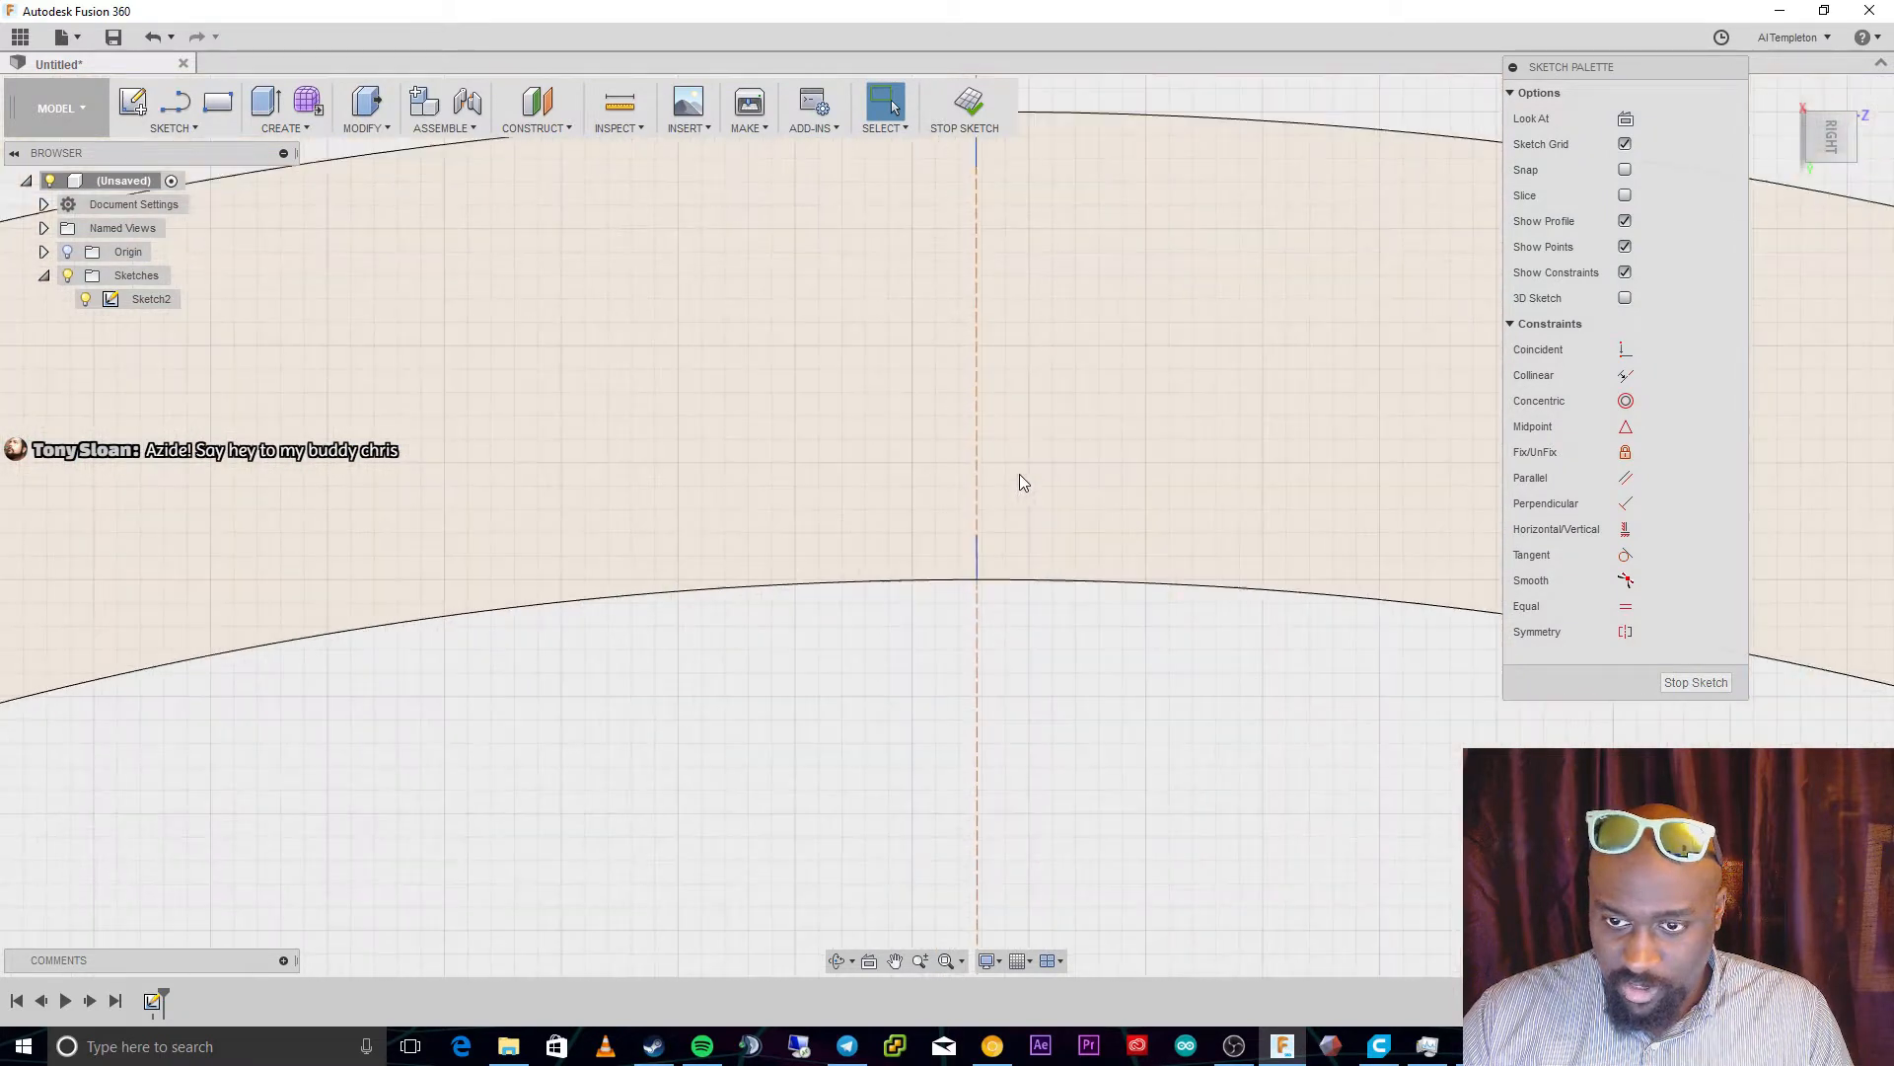
pyautogui.press('l')
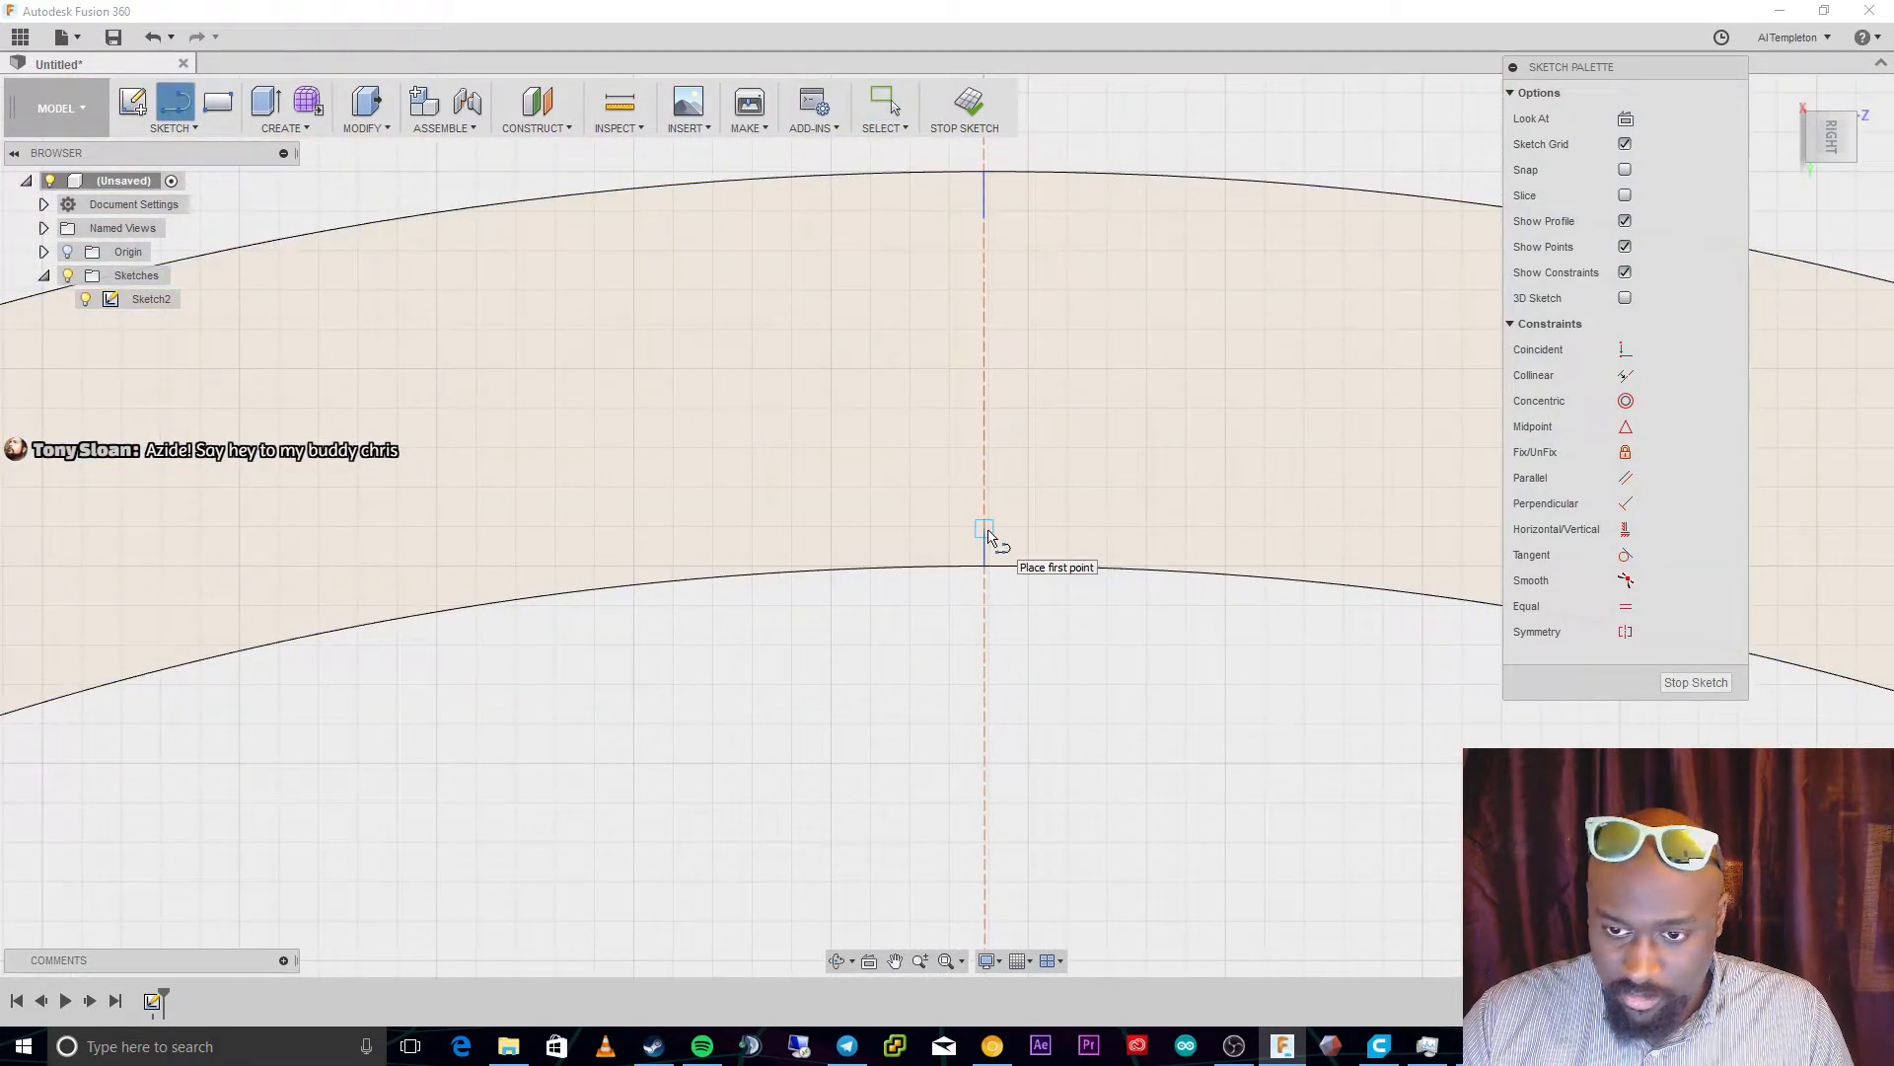
pyautogui.click(975, 530)
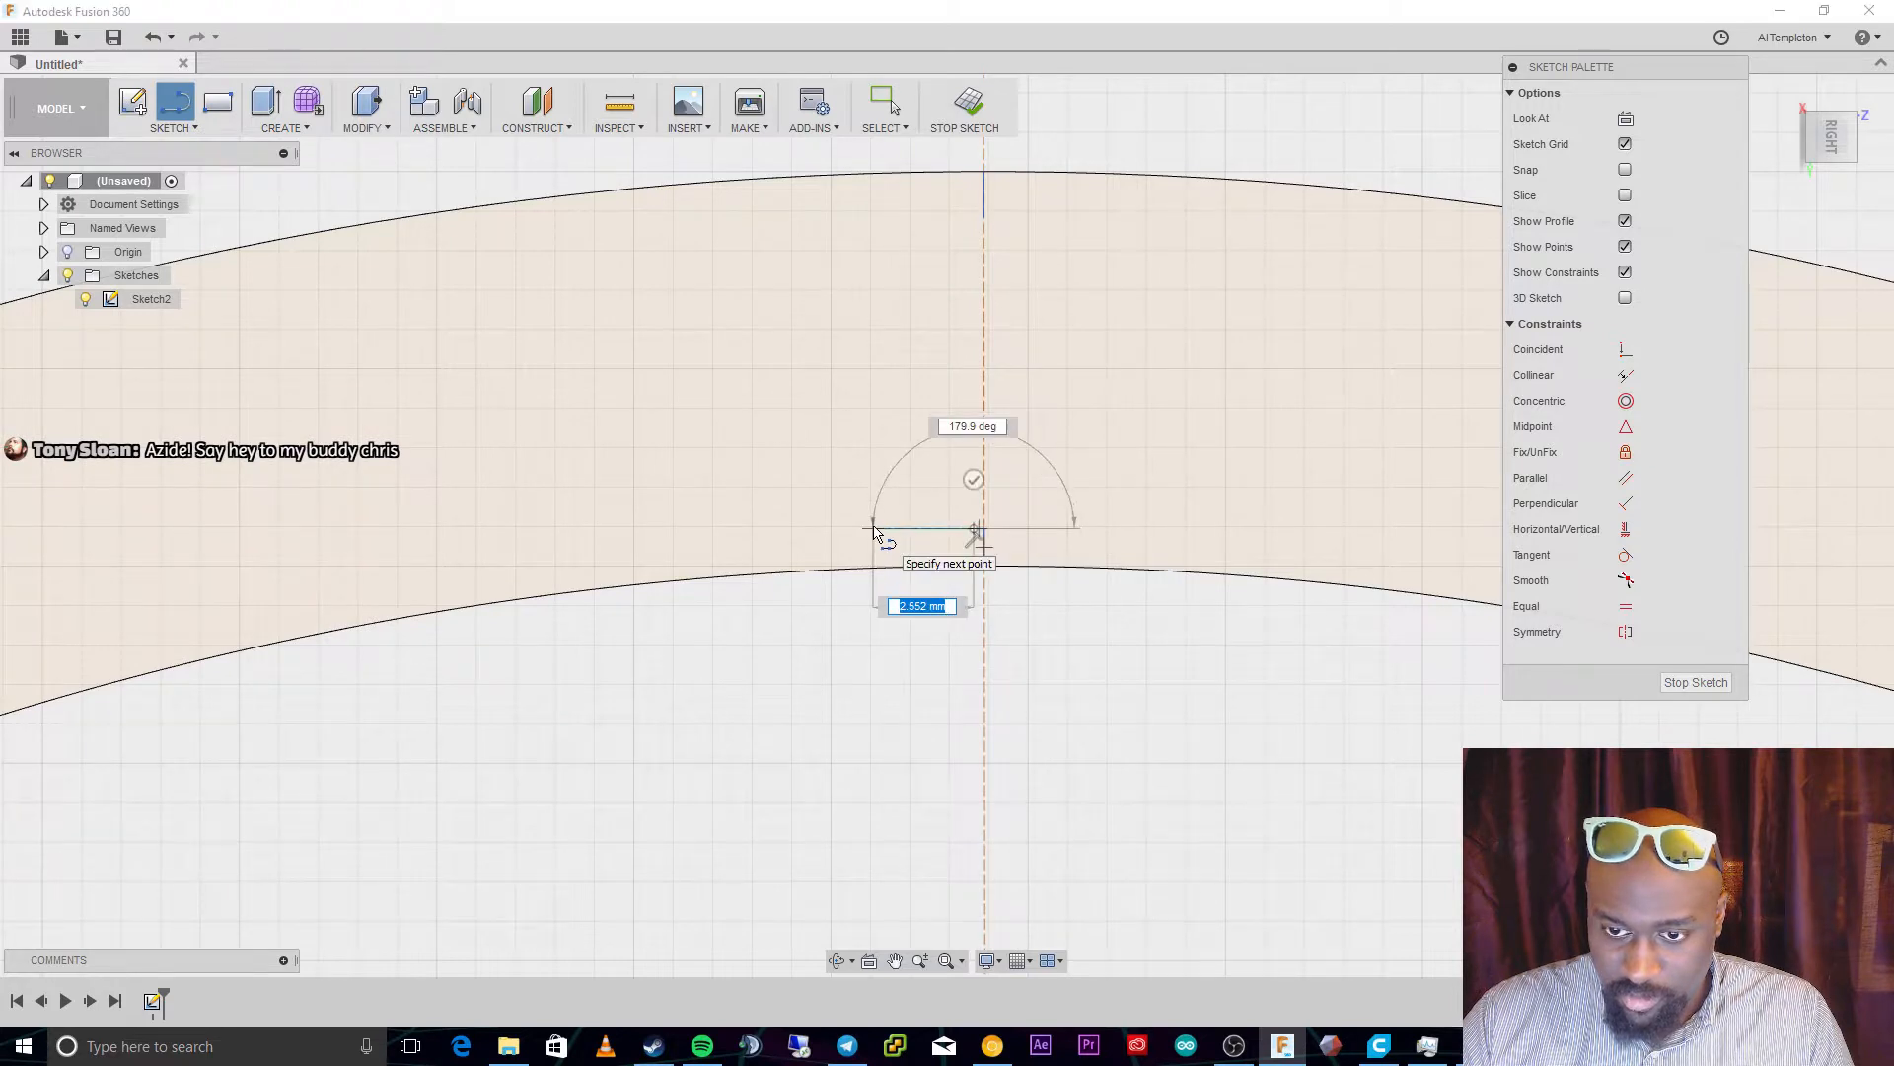
pyautogui.click(873, 530)
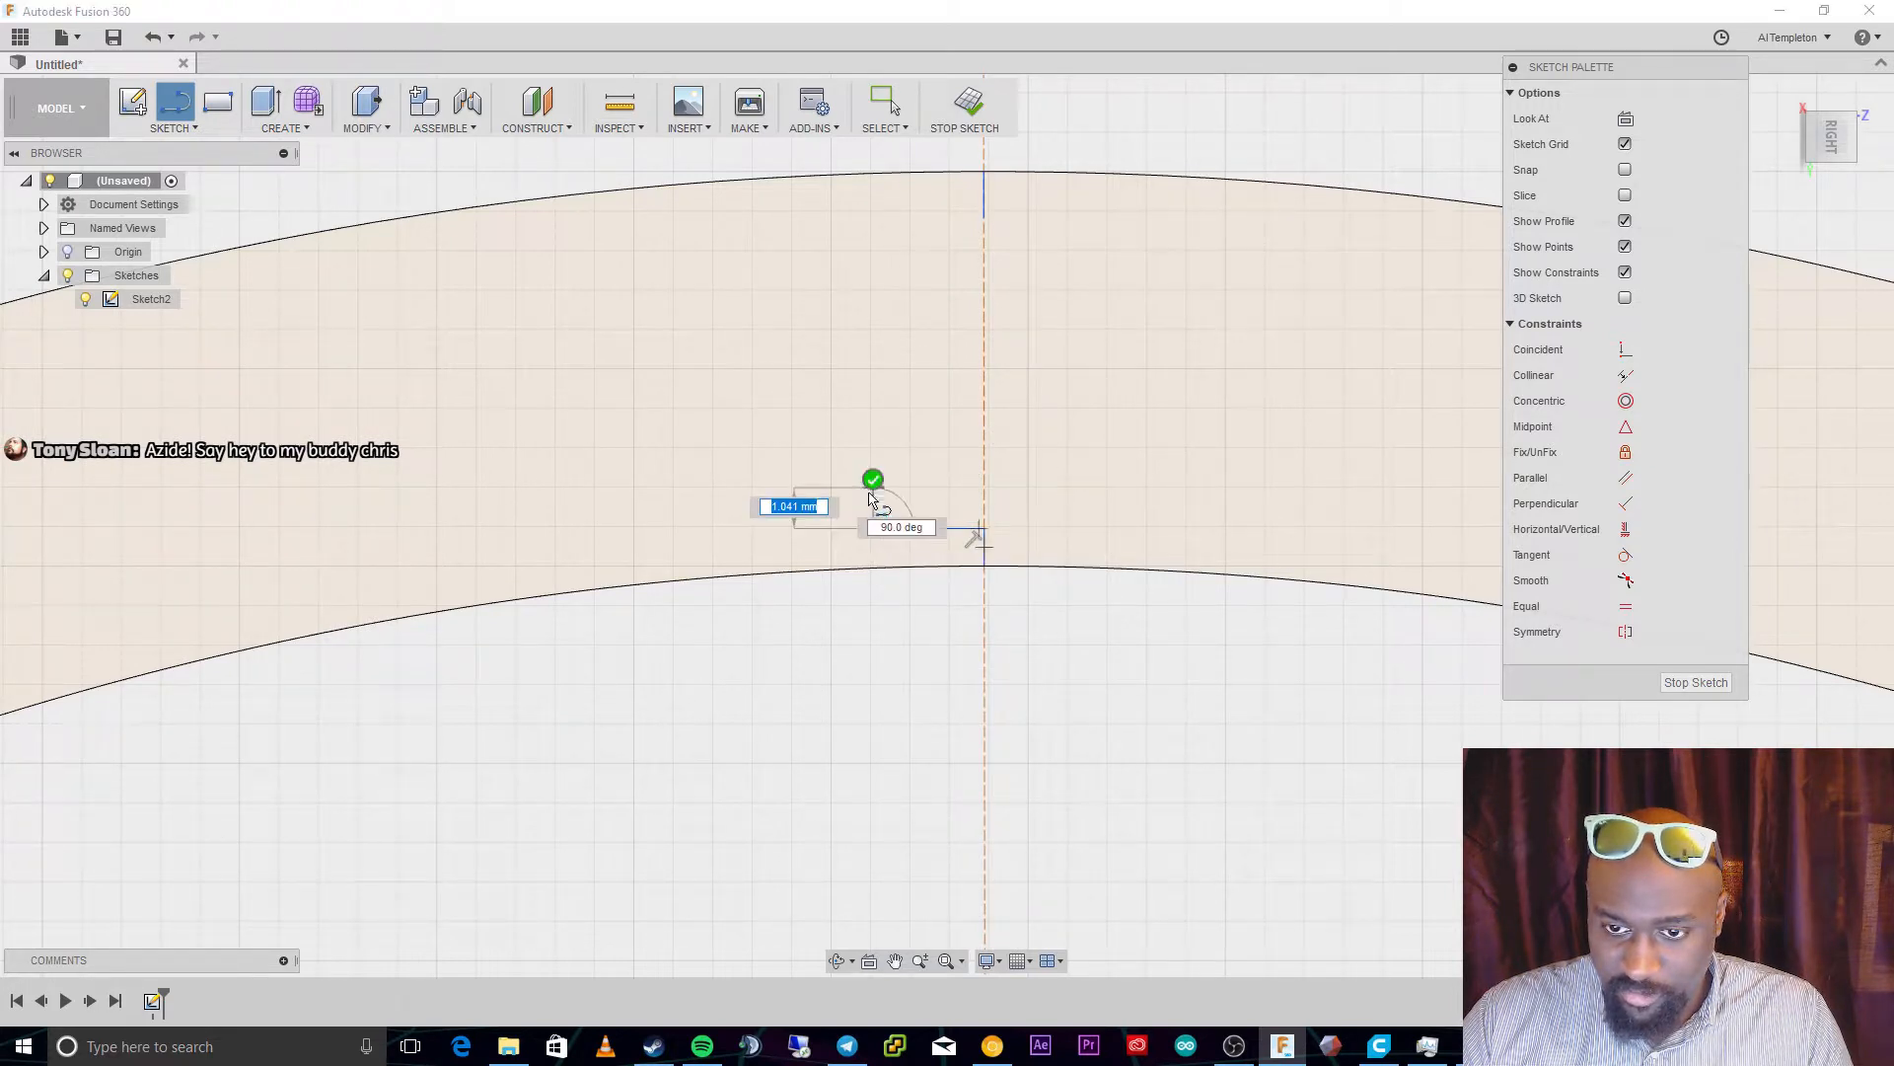
pyautogui.press('Escape')
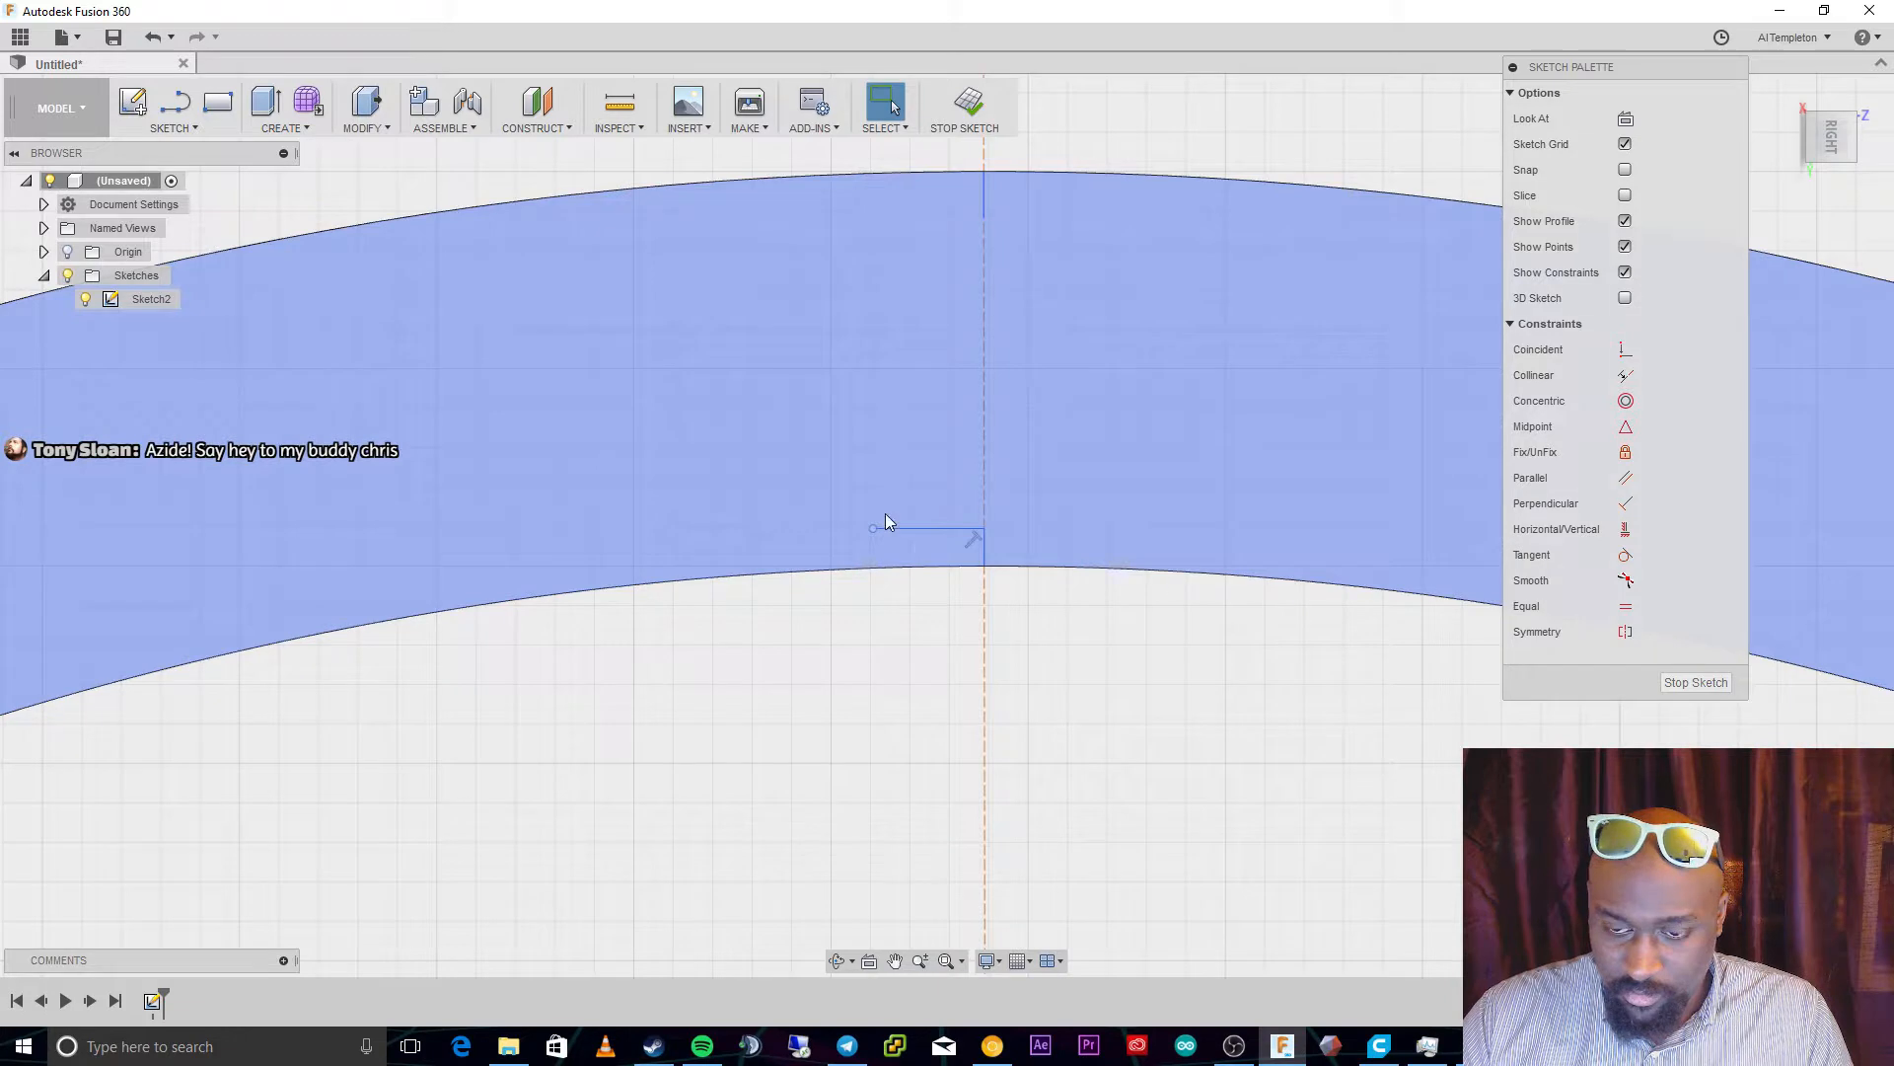
# Draw a semicircular arc about 1 mm high from the horizontal line's left end, bulging left and ending directly above it
pyautogui.press('a')
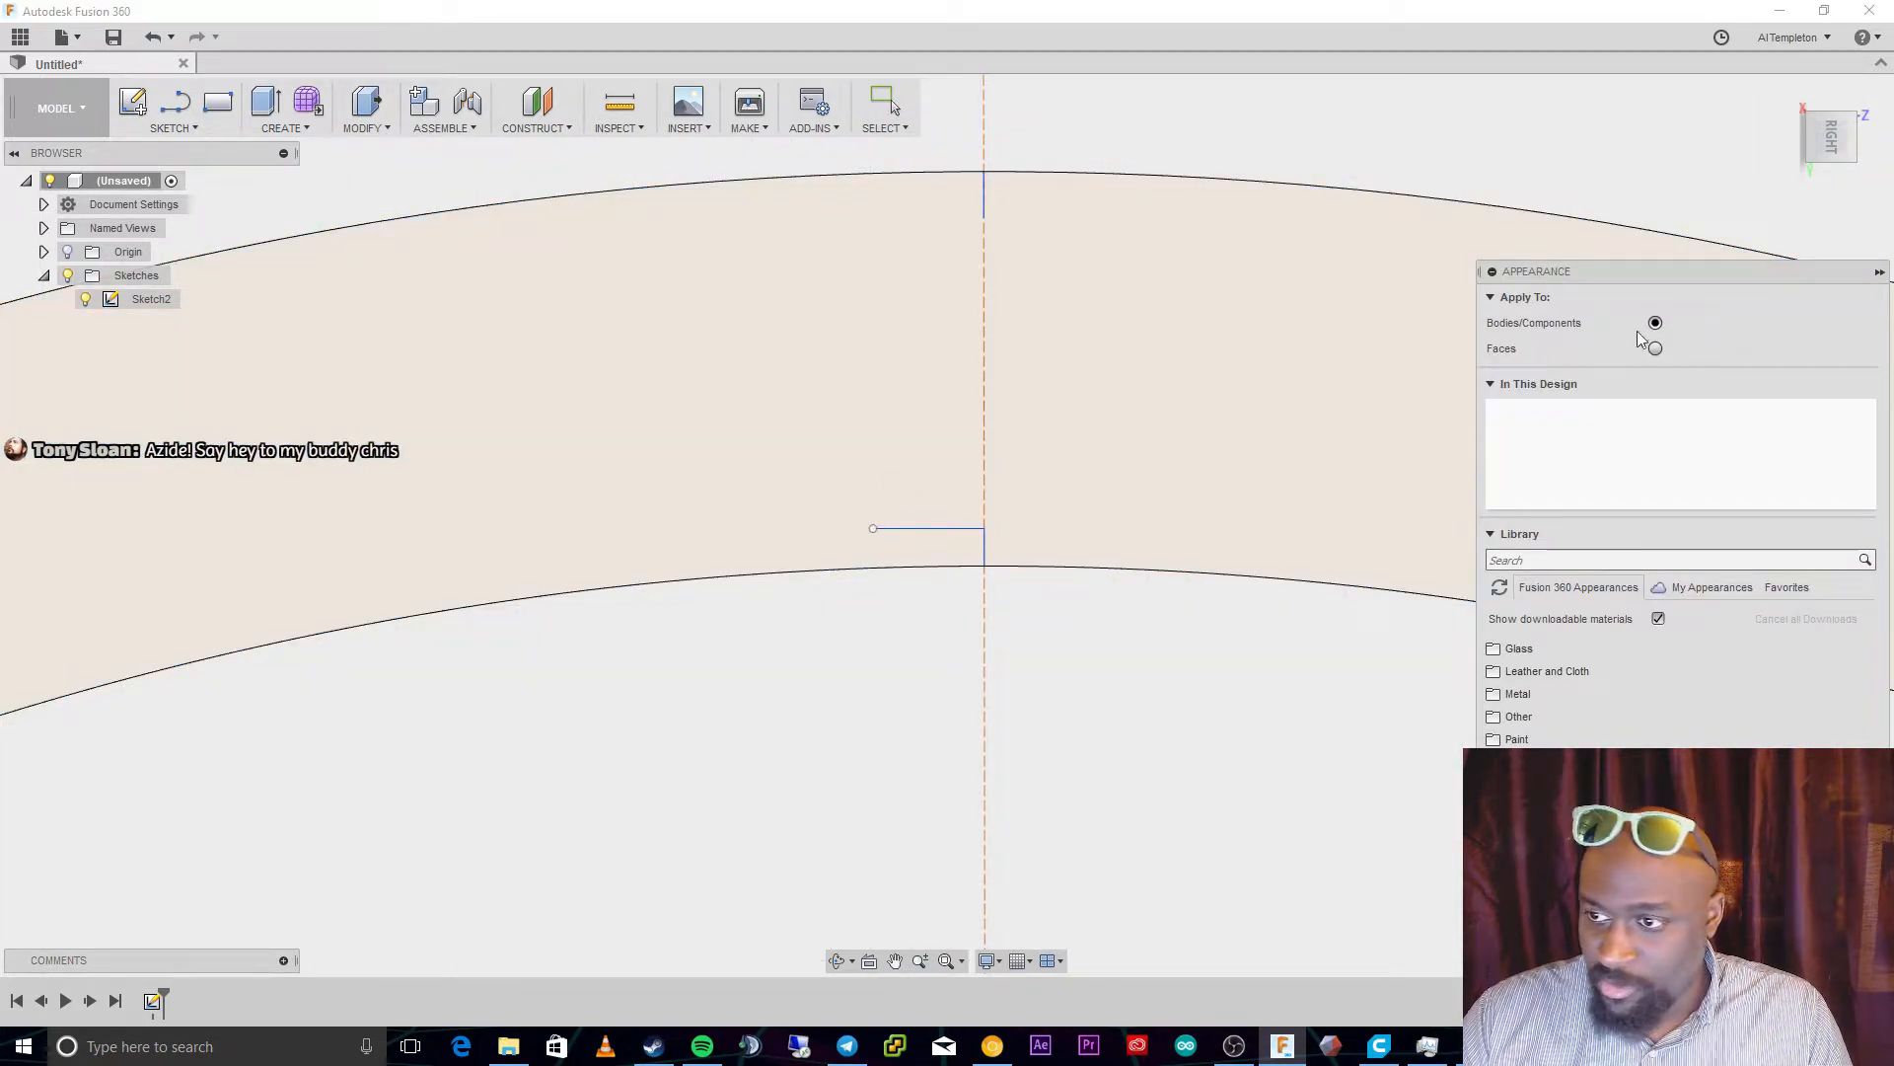
pyautogui.press('Escape')
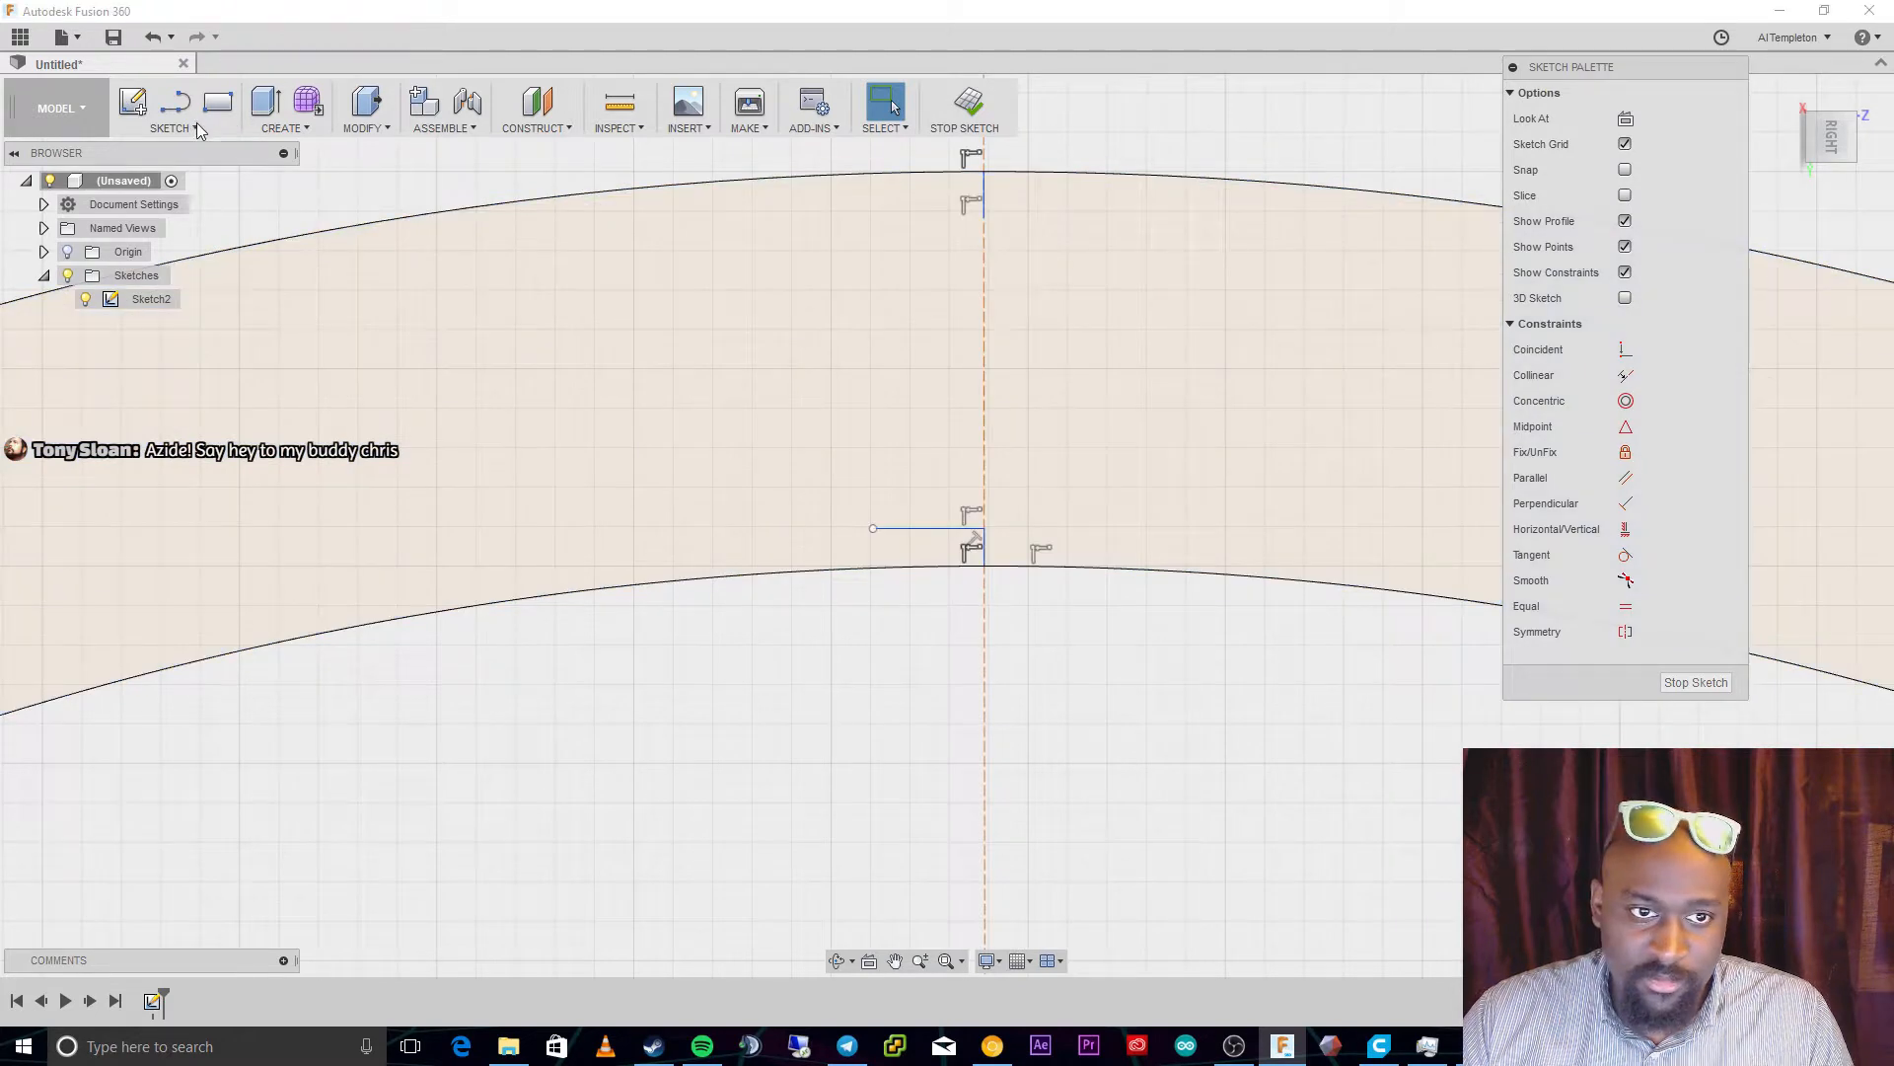
pyautogui.click(189, 127)
pyautogui.moveTo(175, 242)
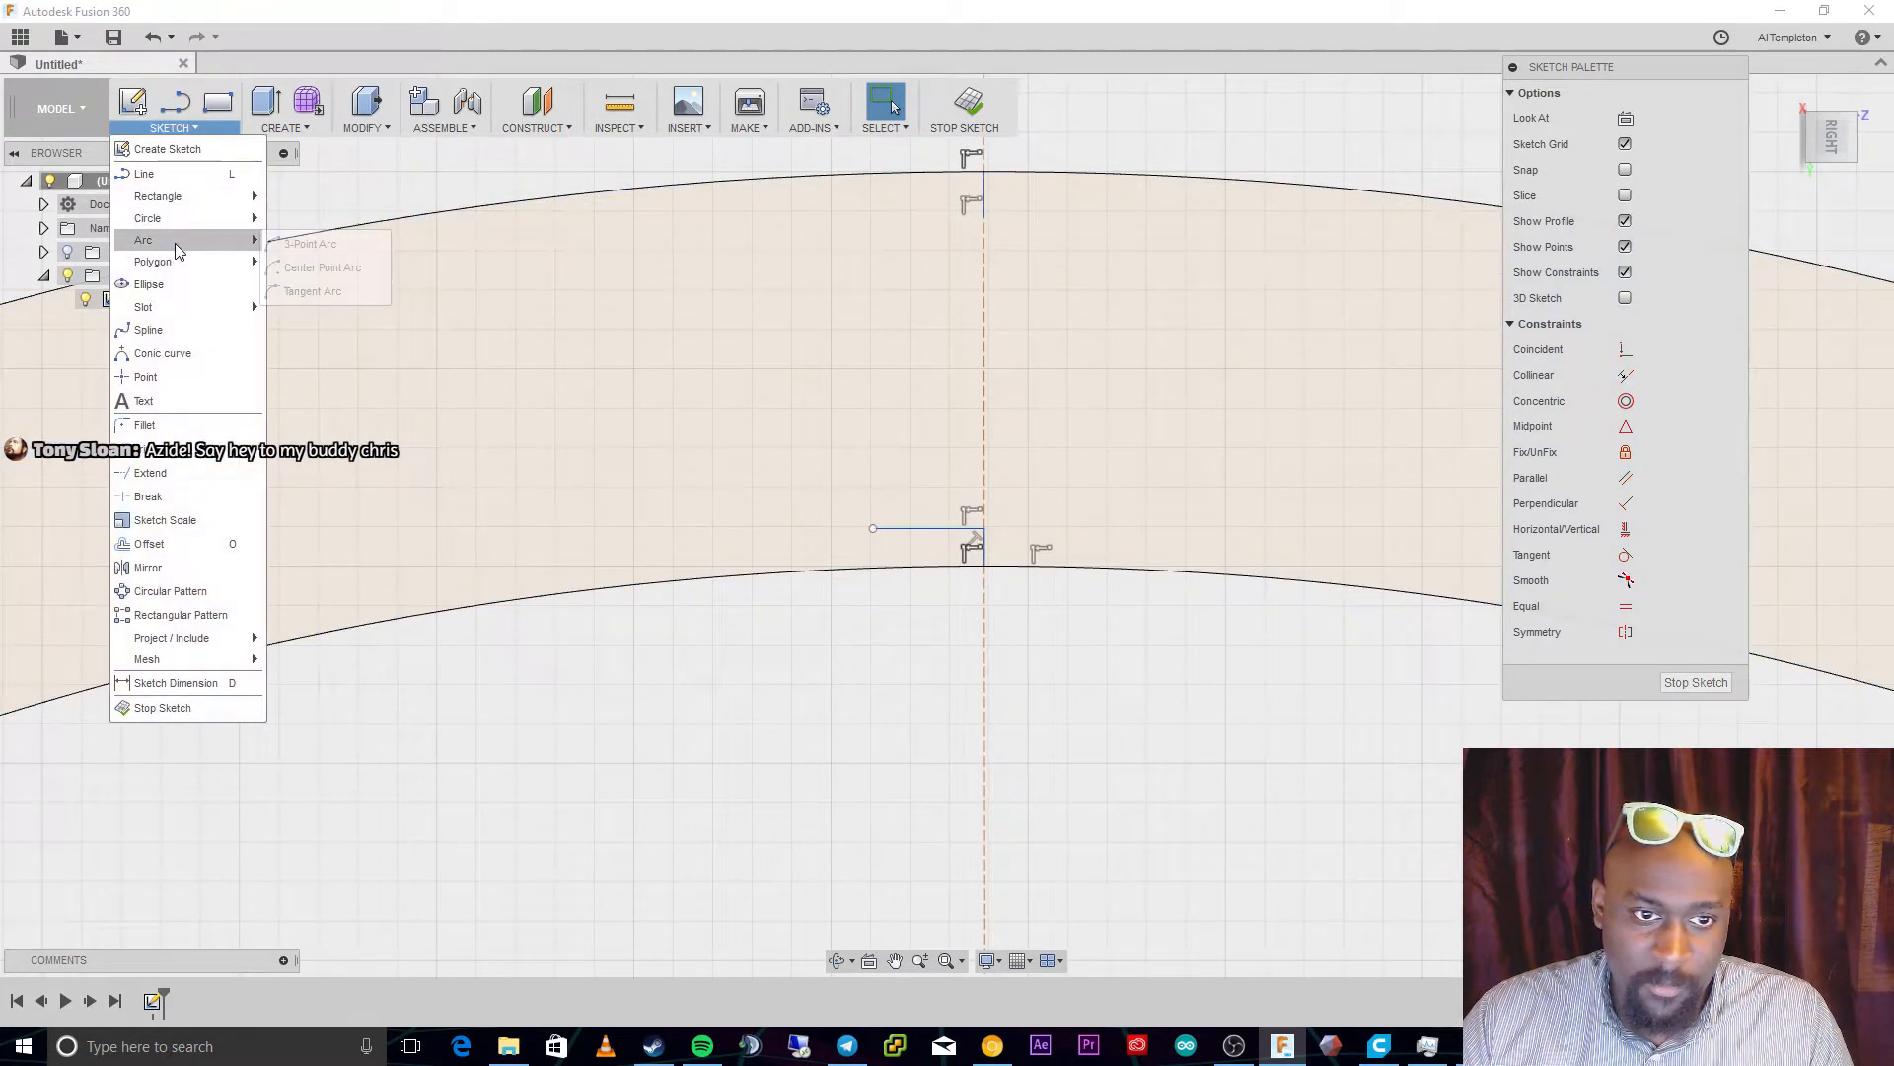
pyautogui.click(330, 246)
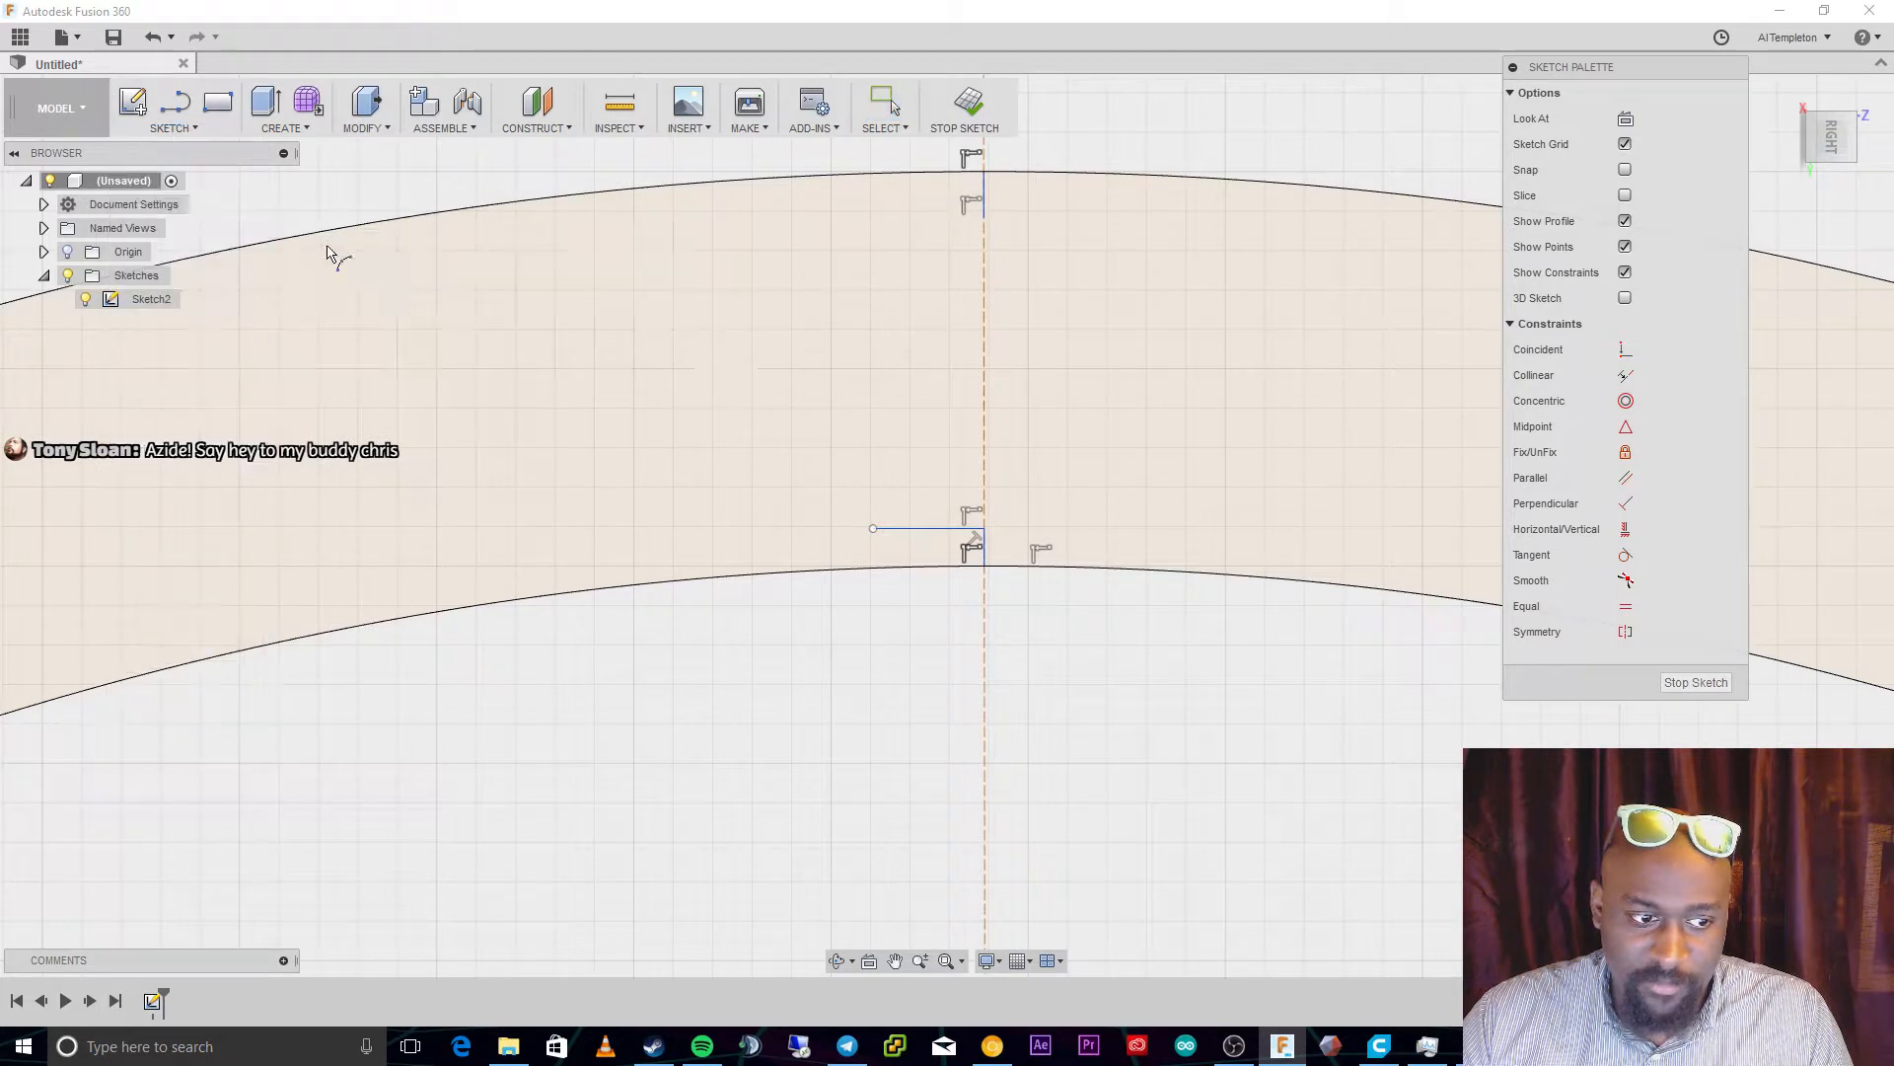
pyautogui.click(872, 530)
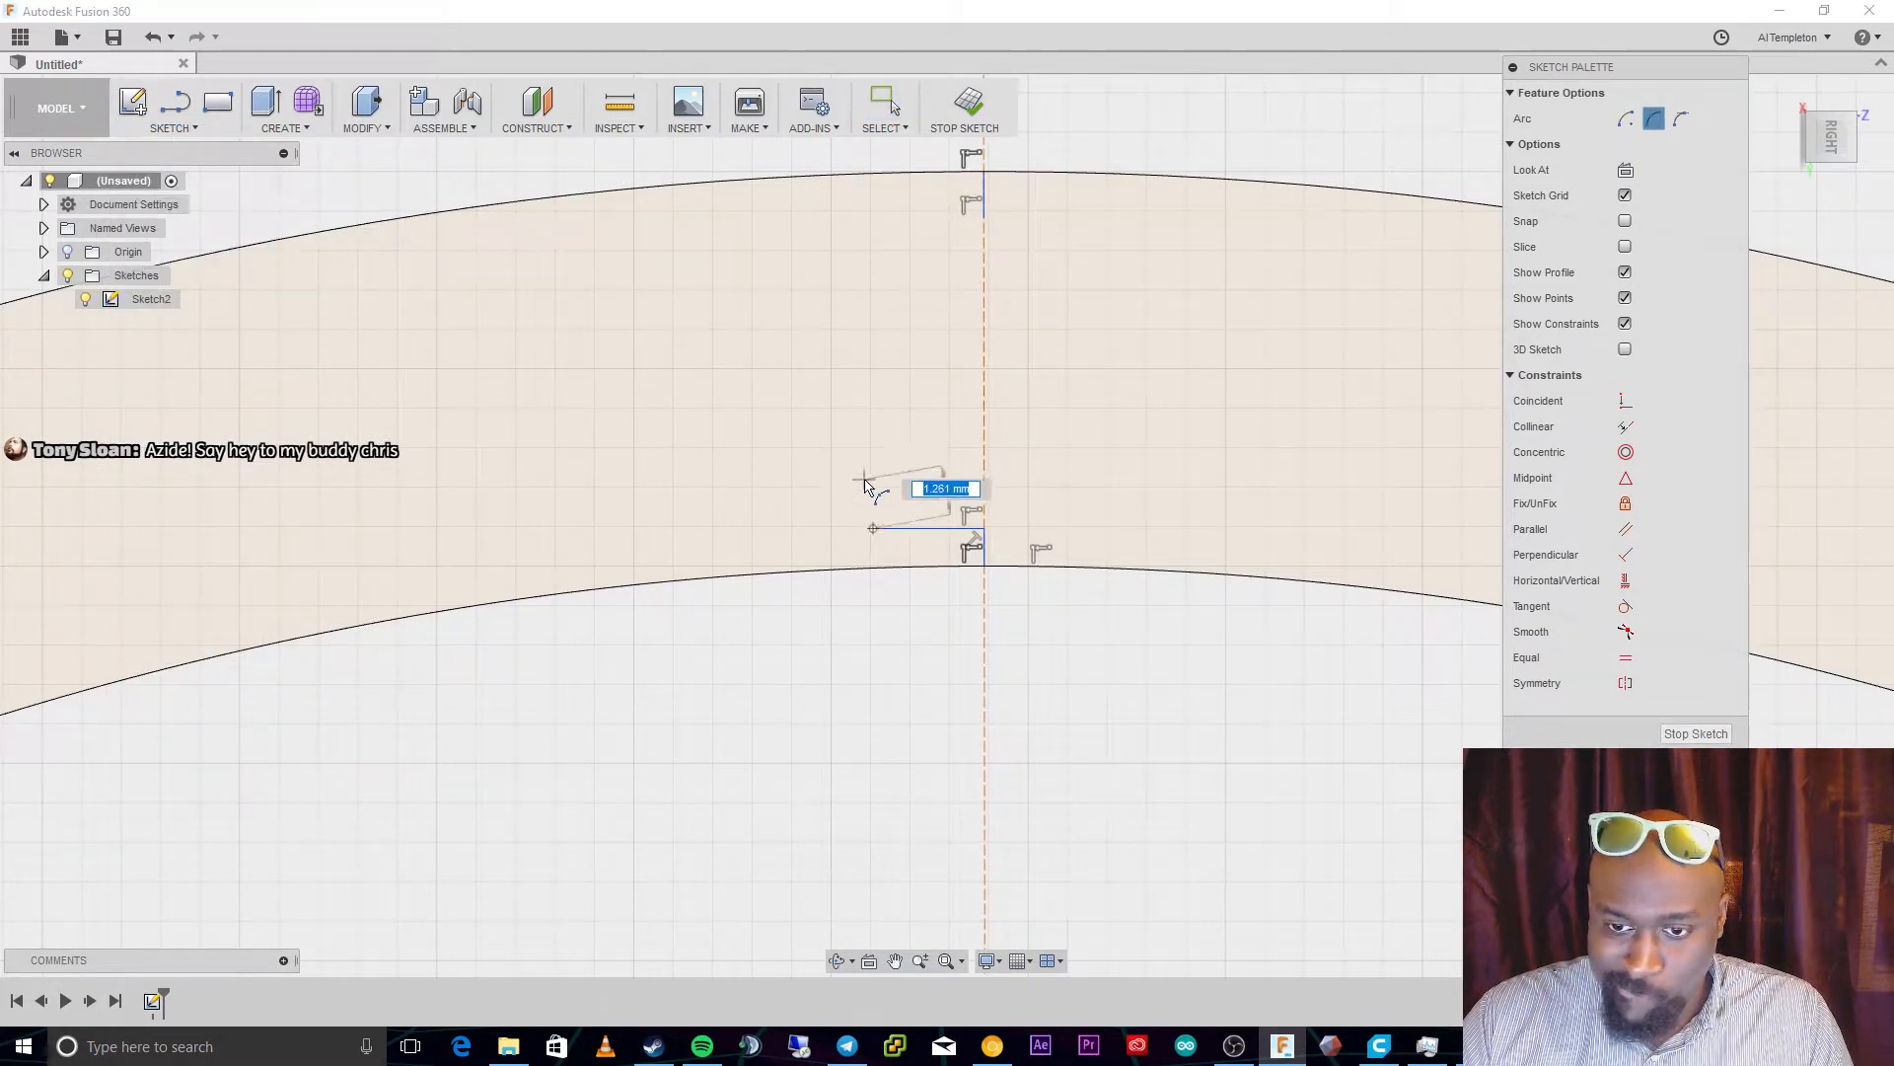
pyautogui.click(871, 489)
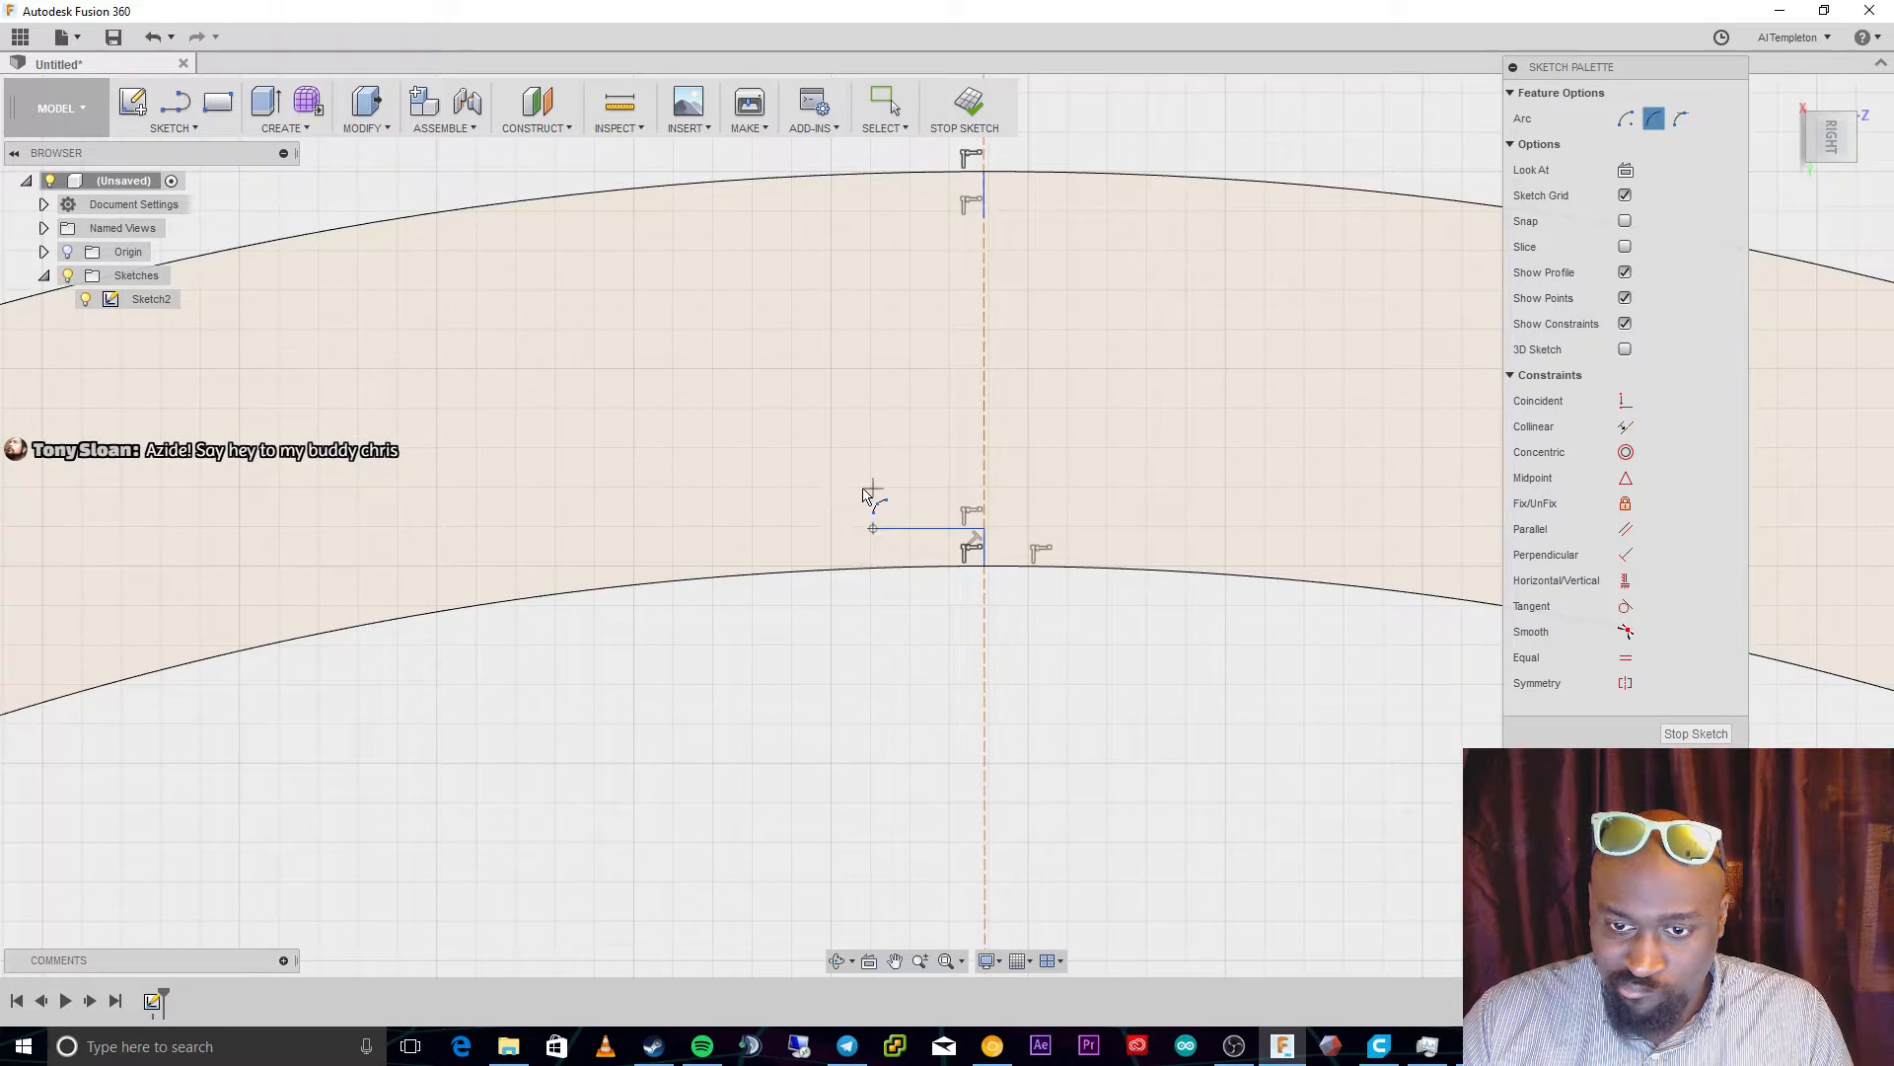
pyautogui.click(862, 499)
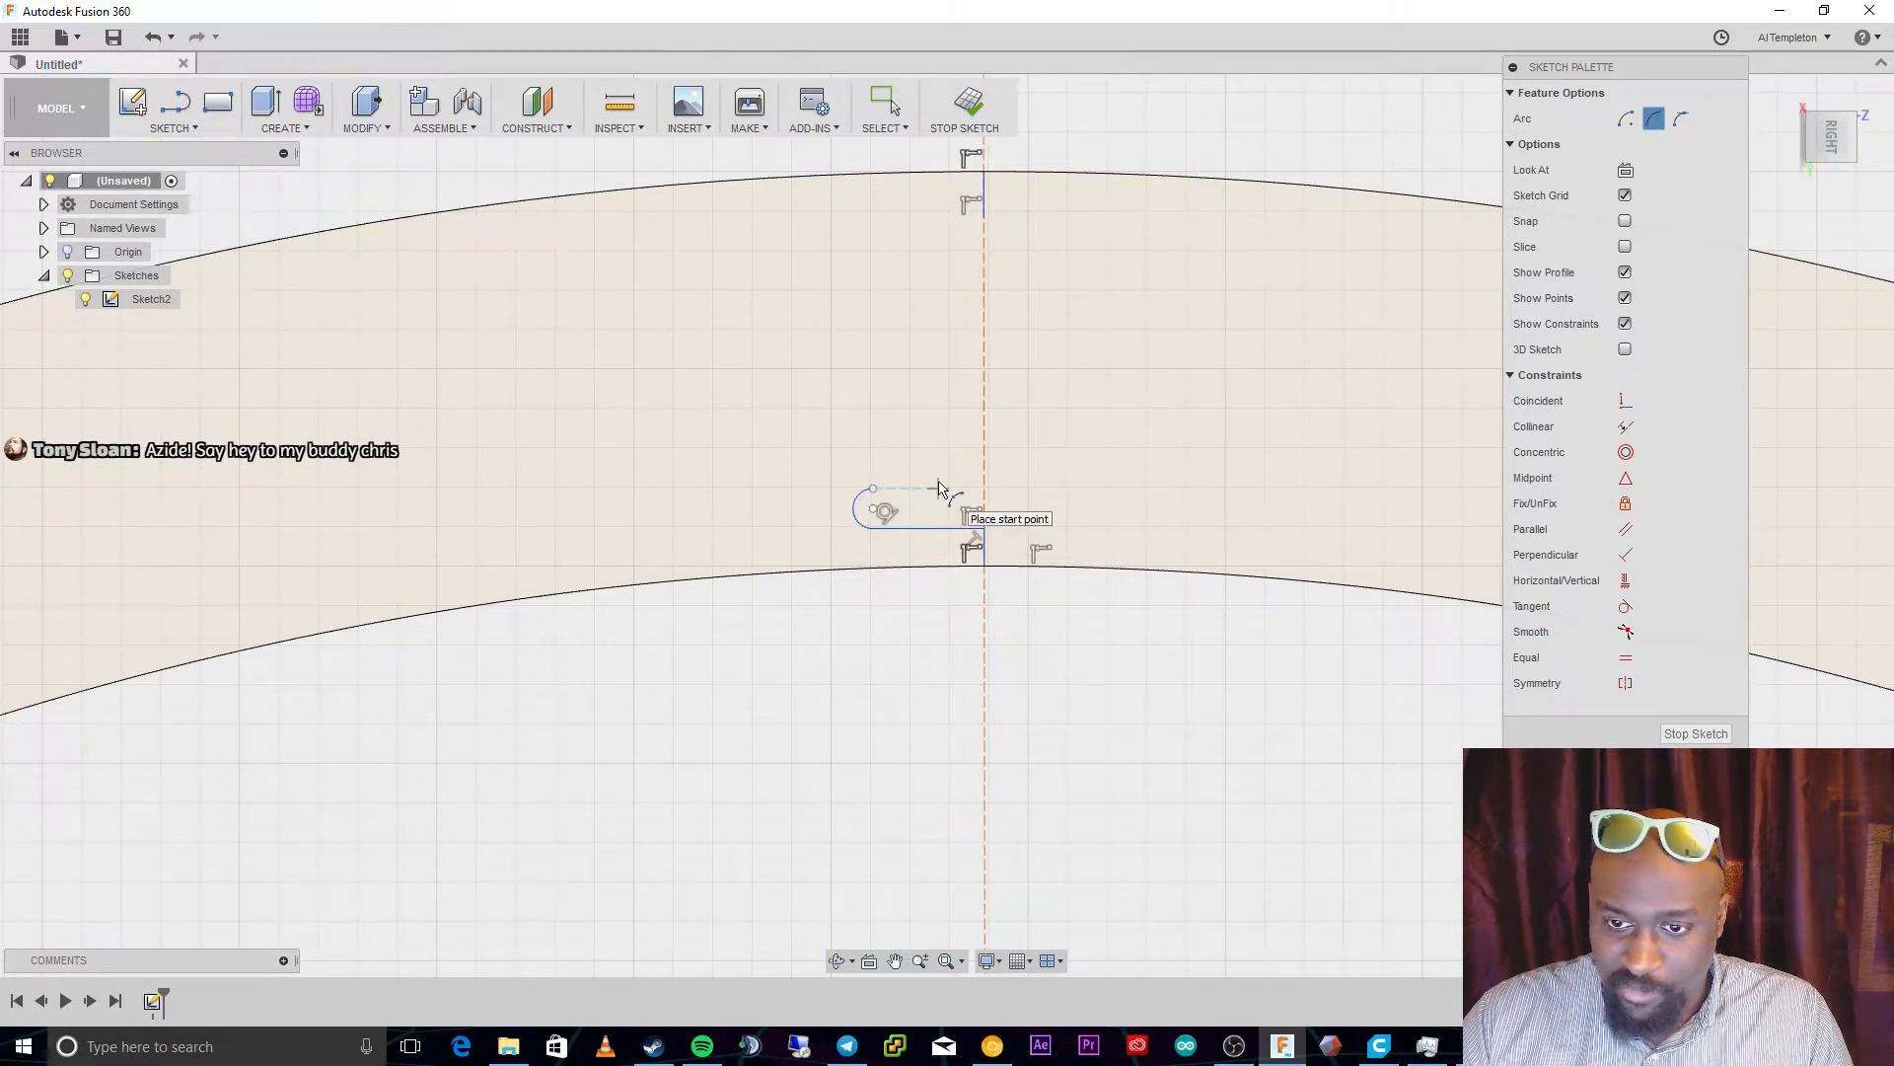
pyautogui.press('Escape')
# Draw a horizontal line from the left arc's upper end across the centre line to its right side
pyautogui.press('l')
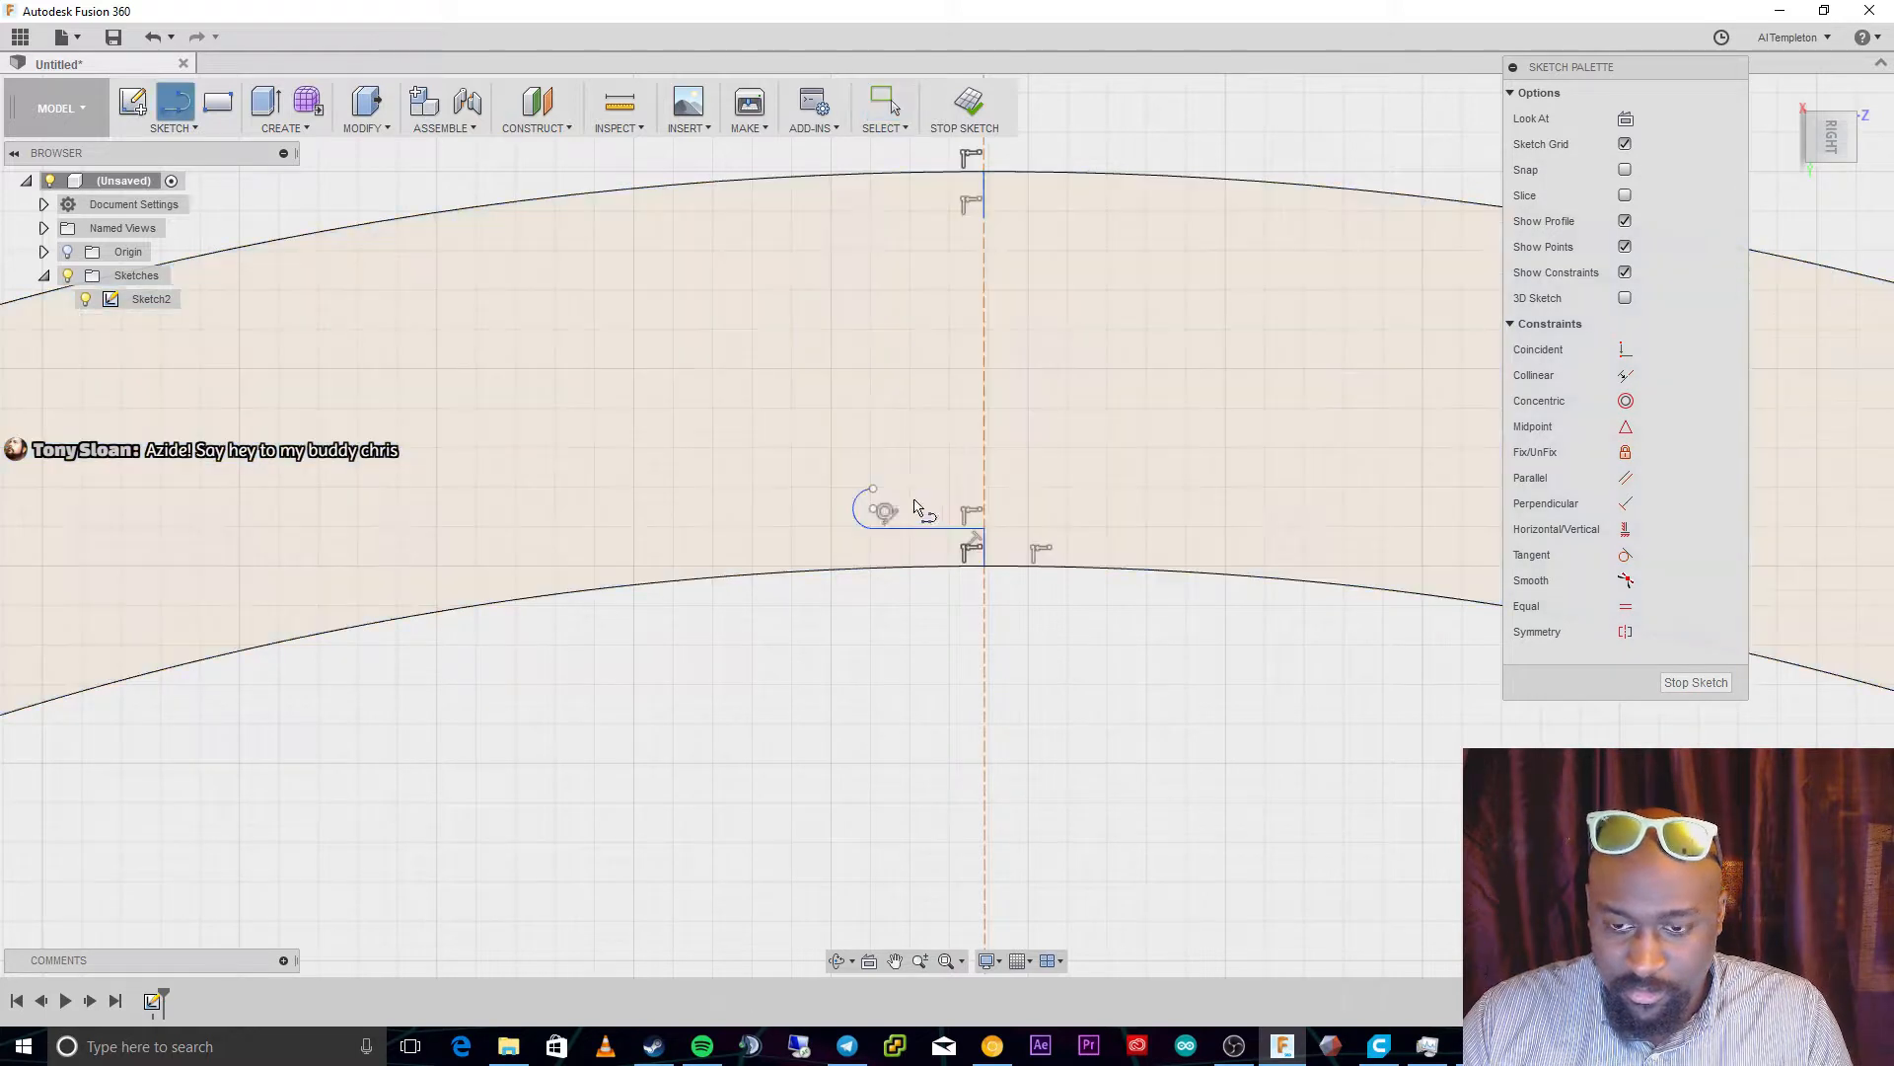
pyautogui.click(1111, 489)
pyautogui.press('Escape')
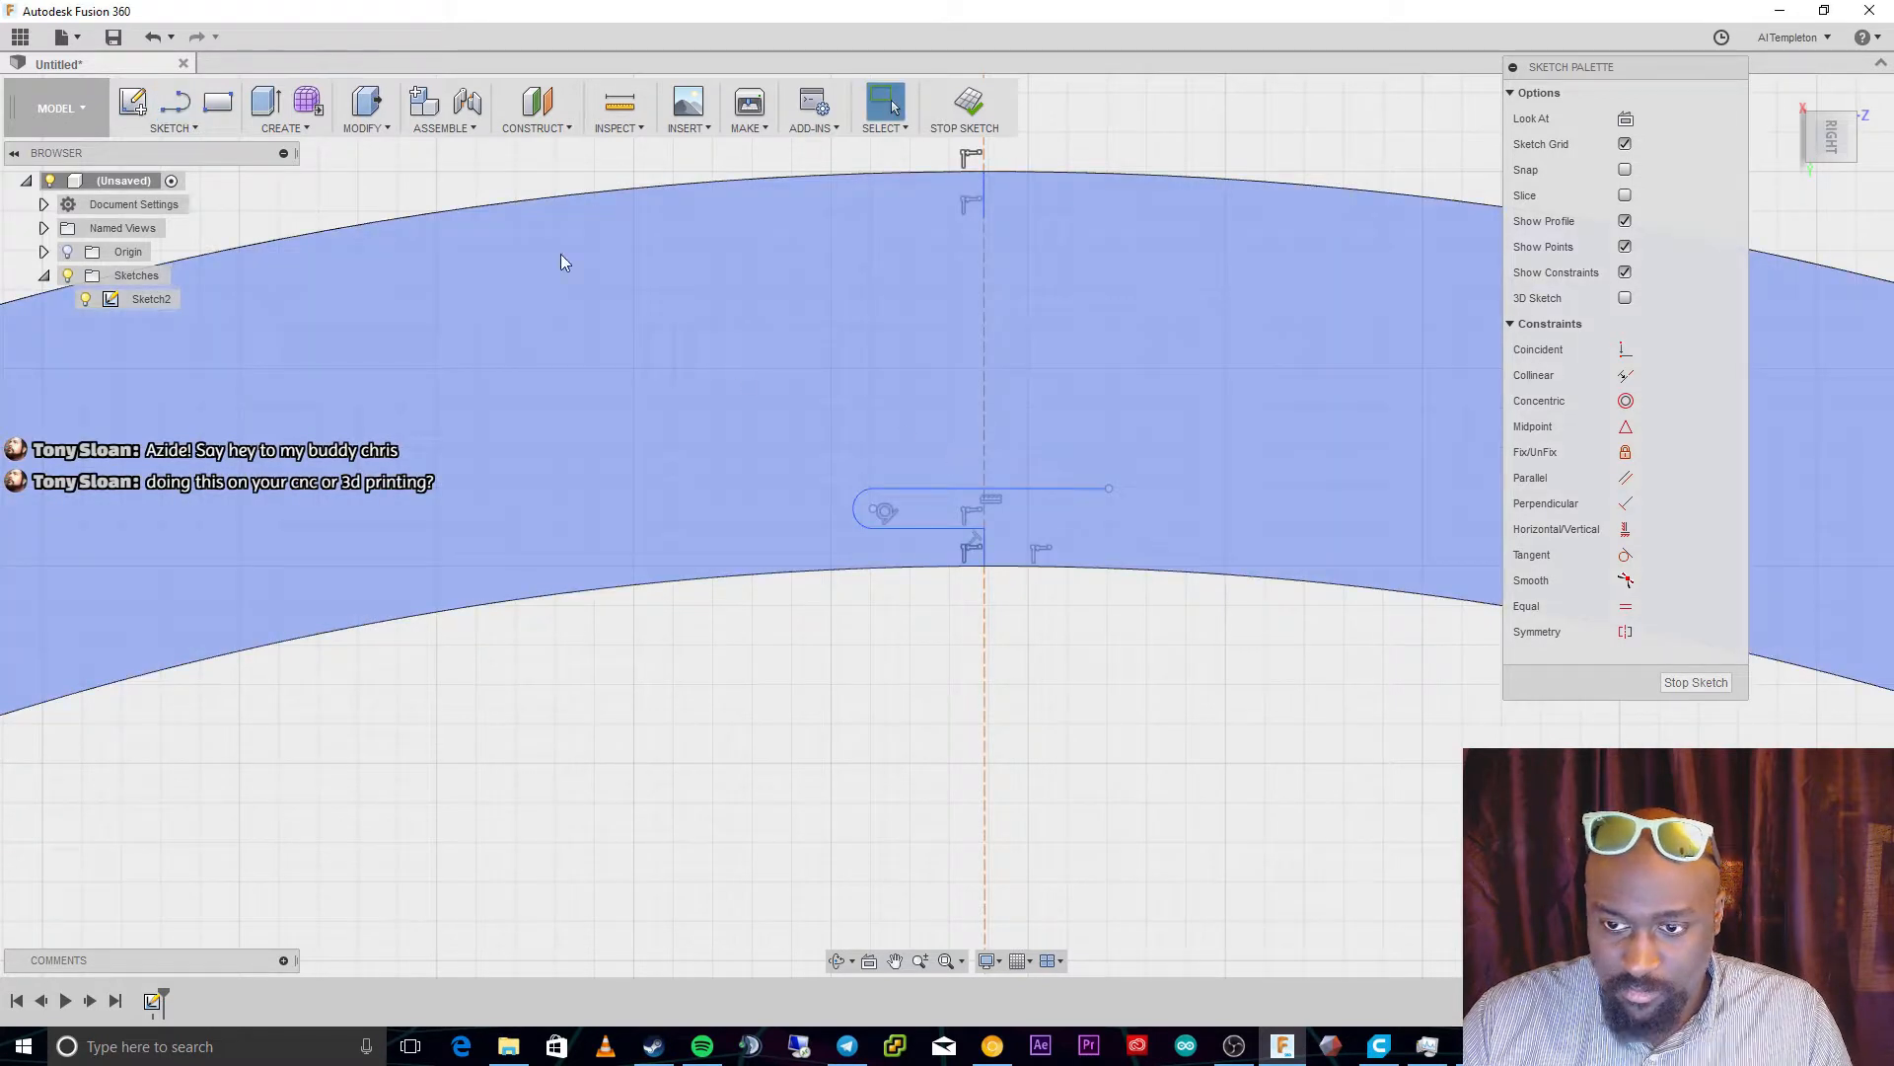
# Draw a semicircular arc about 1.05 mm high upward from the long horizontal line's right end, bulging right
pyautogui.click(180, 129)
pyautogui.moveTo(206, 246)
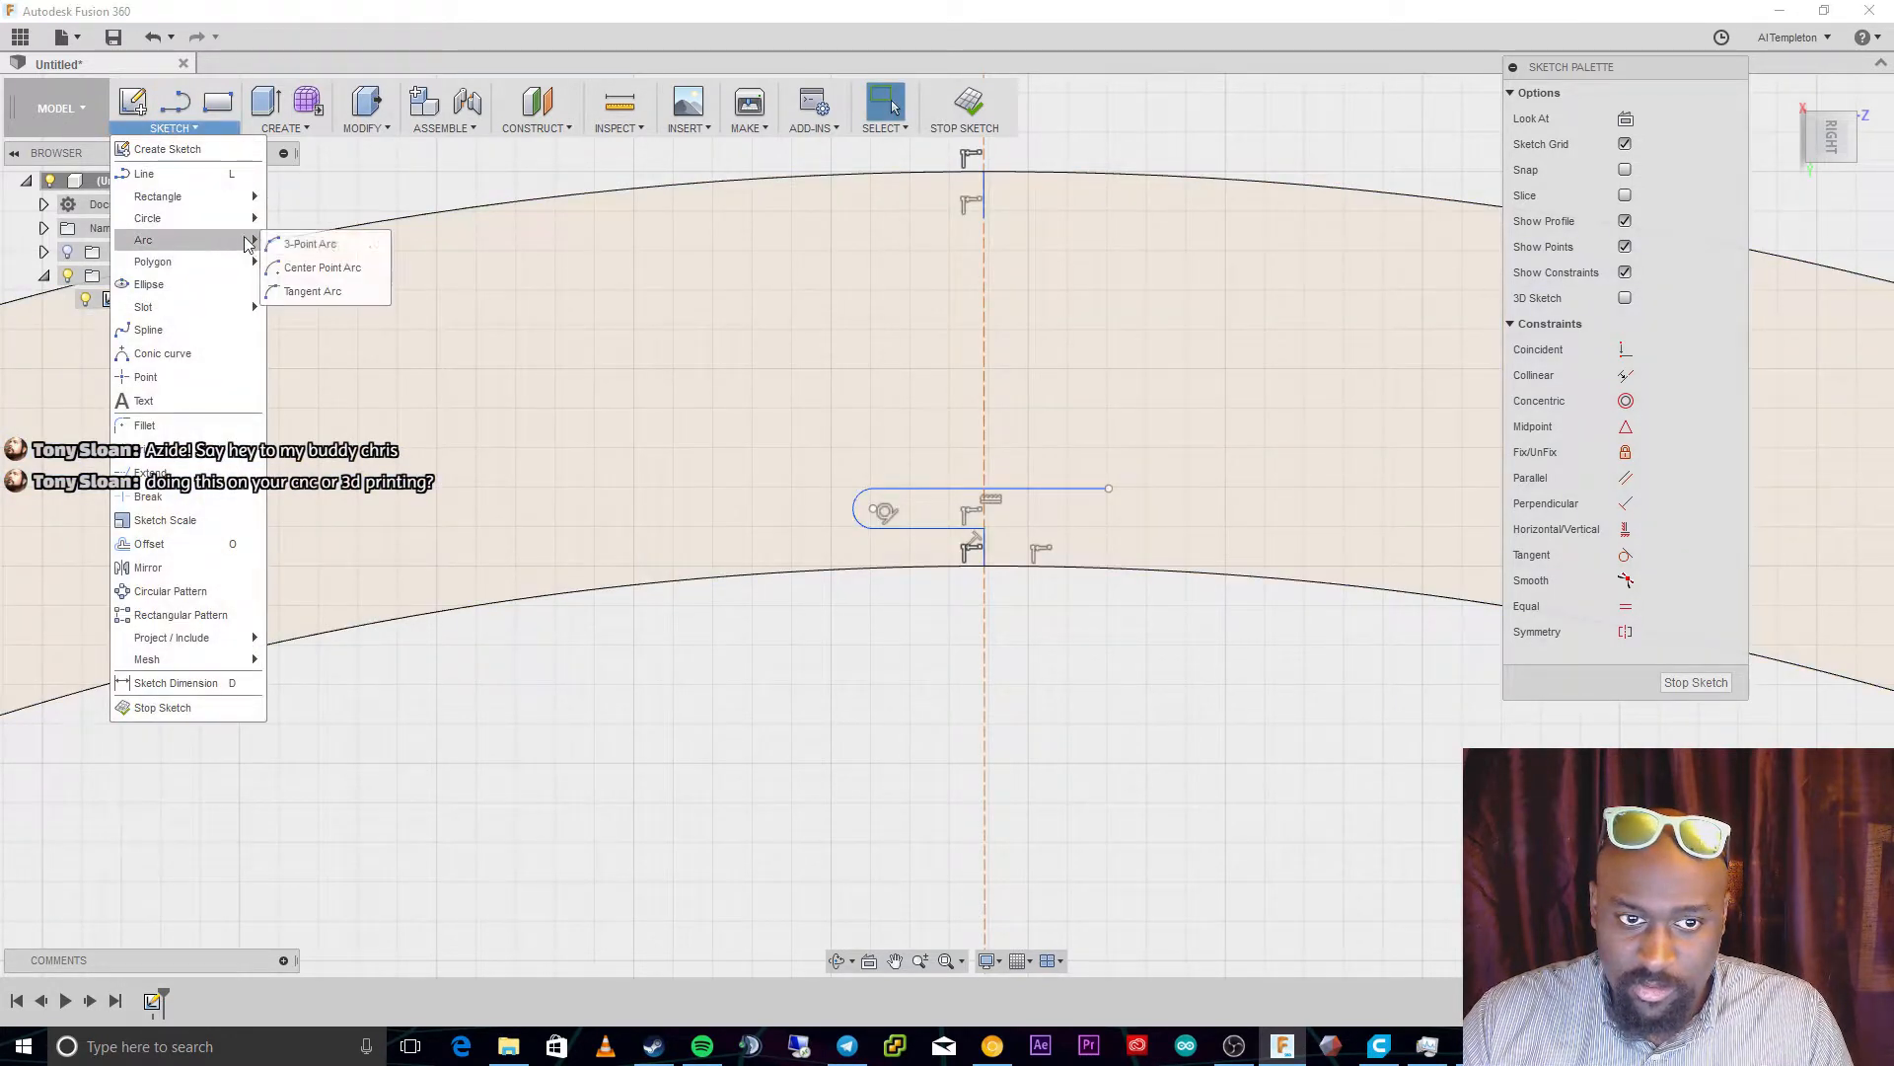
pyautogui.click(322, 270)
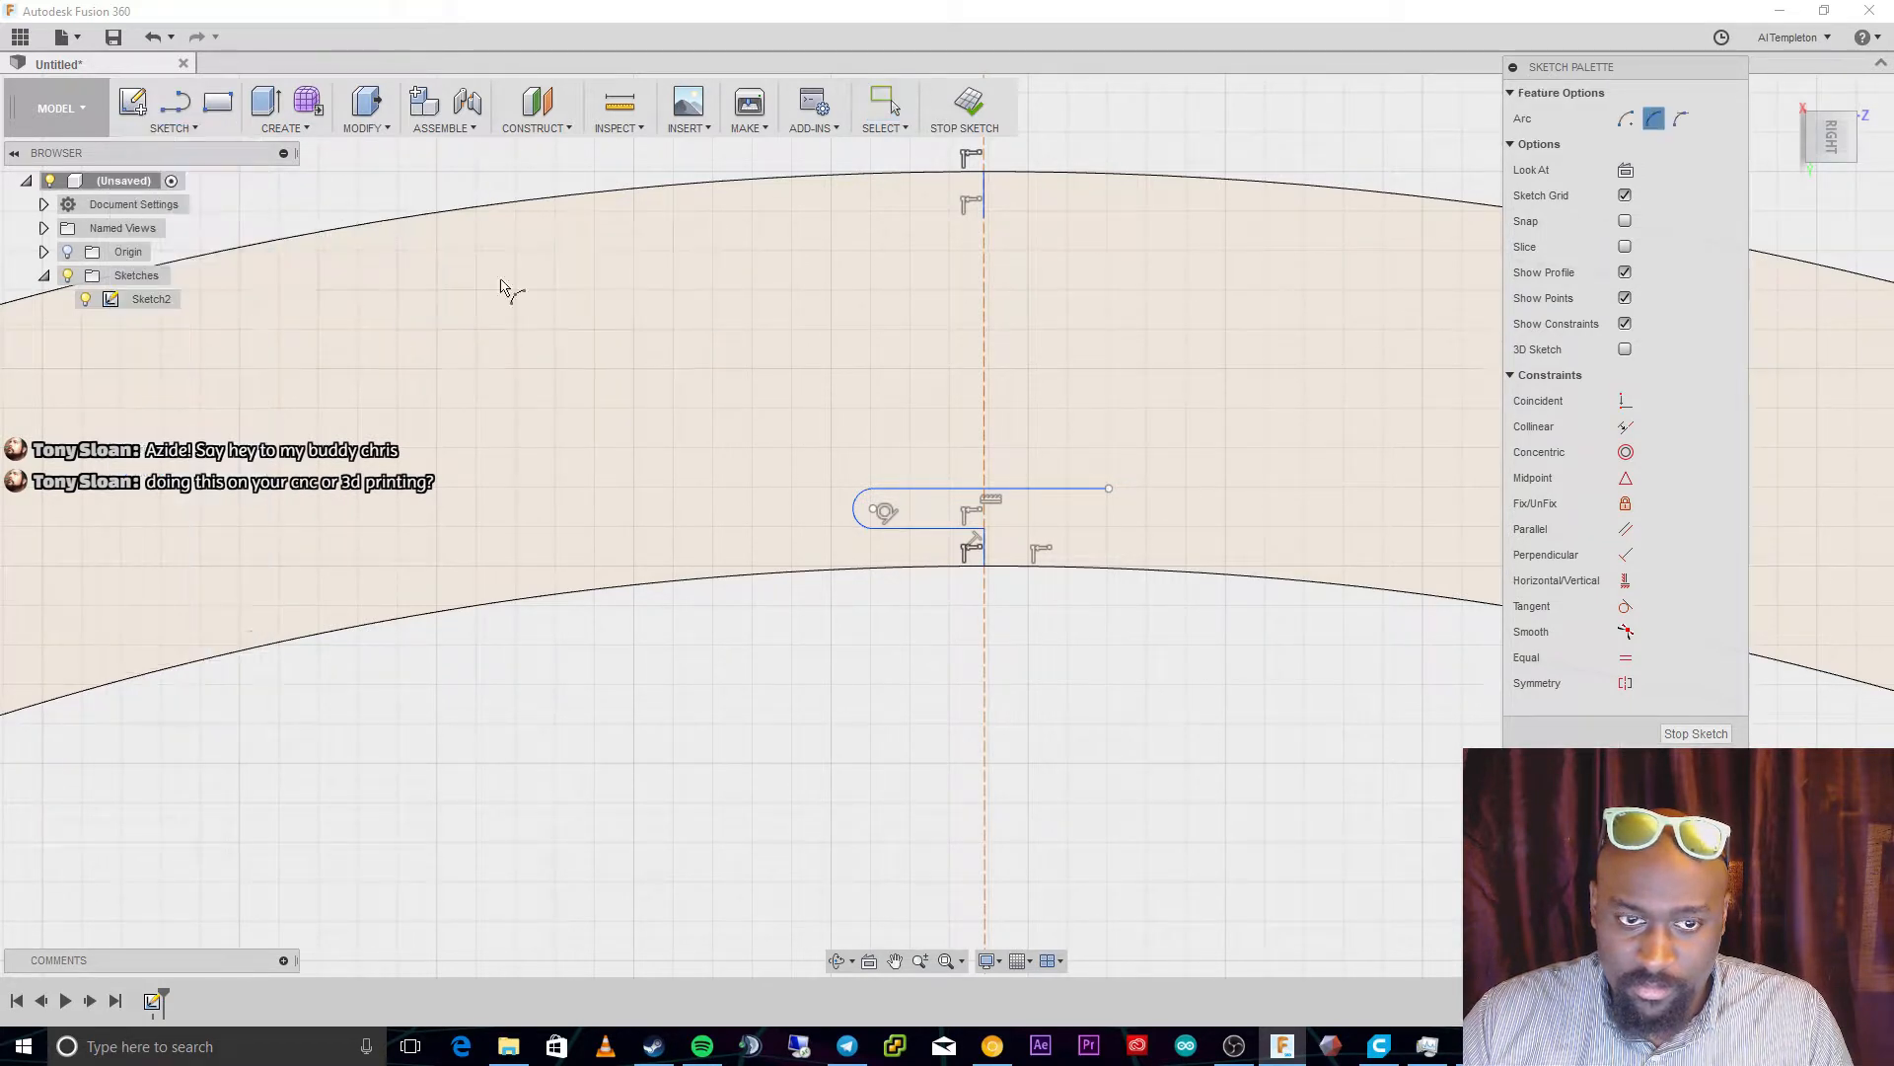
pyautogui.click(1109, 488)
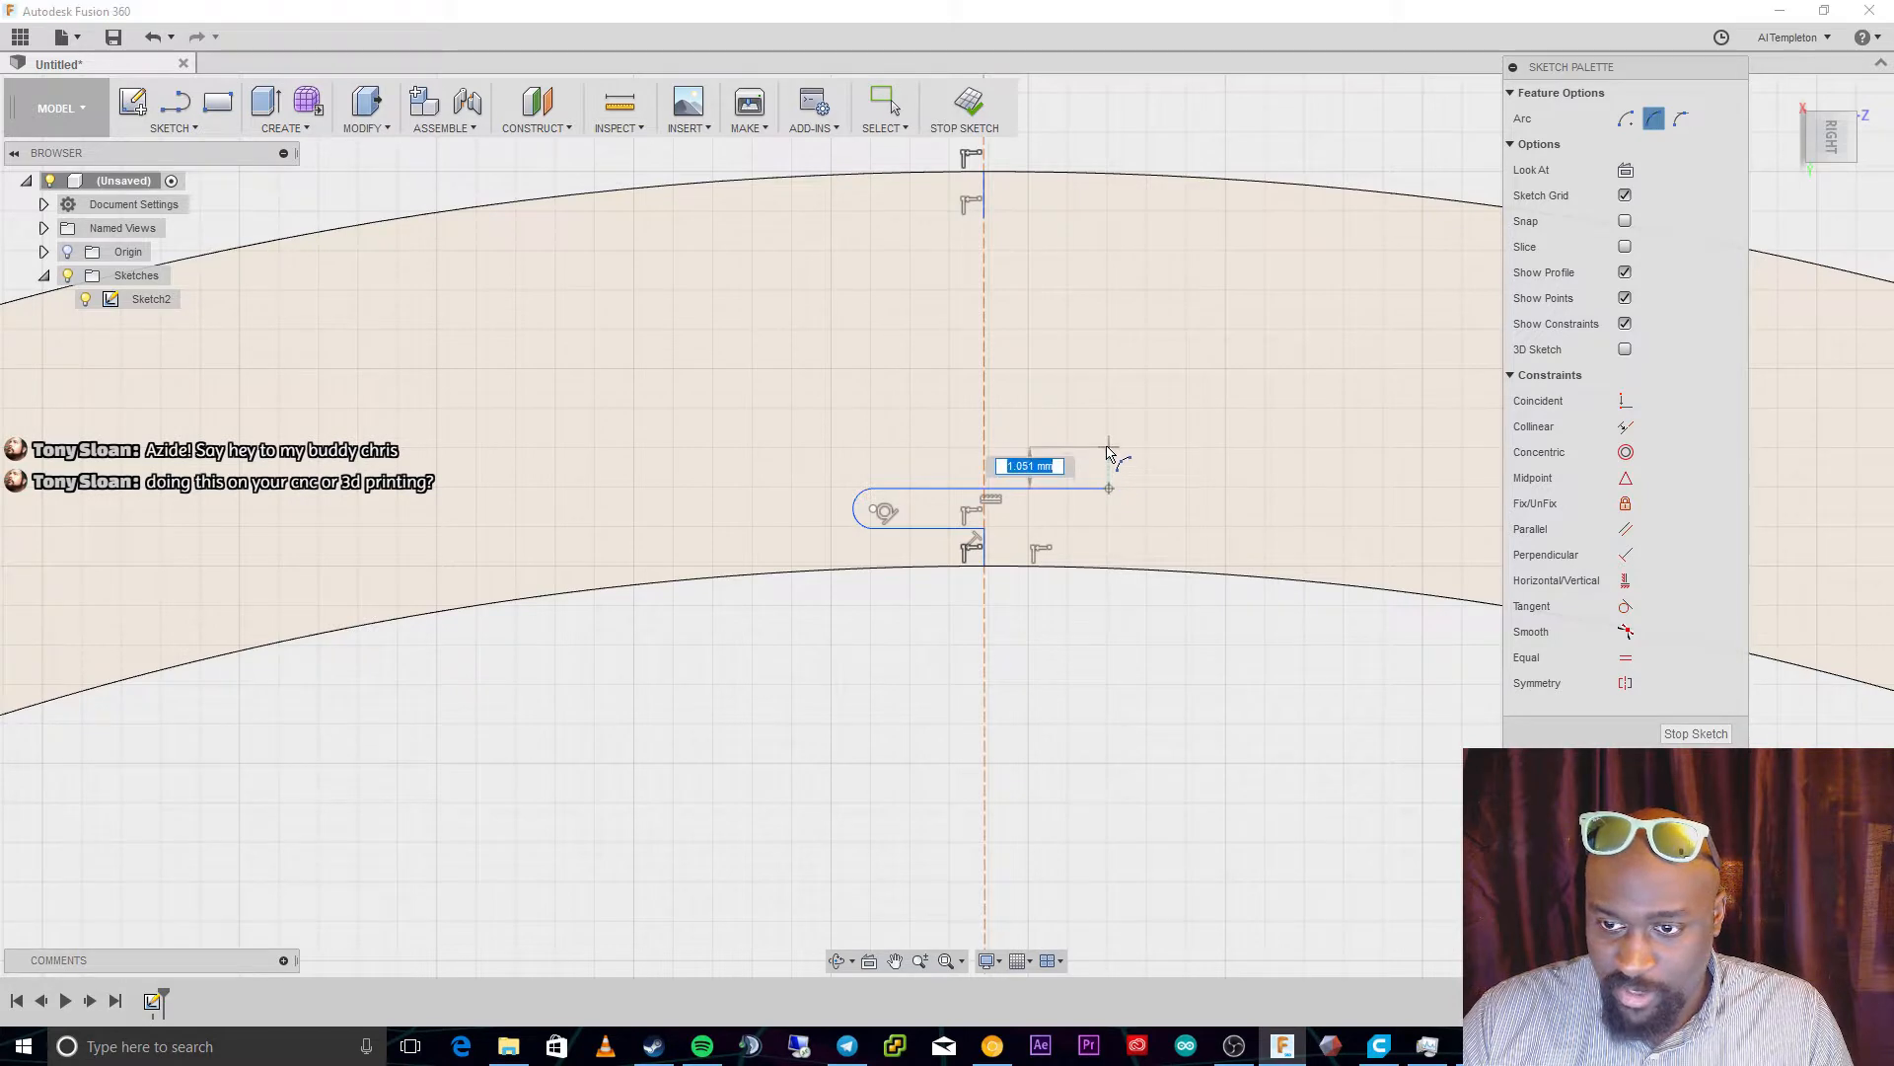
pyautogui.click(1108, 446)
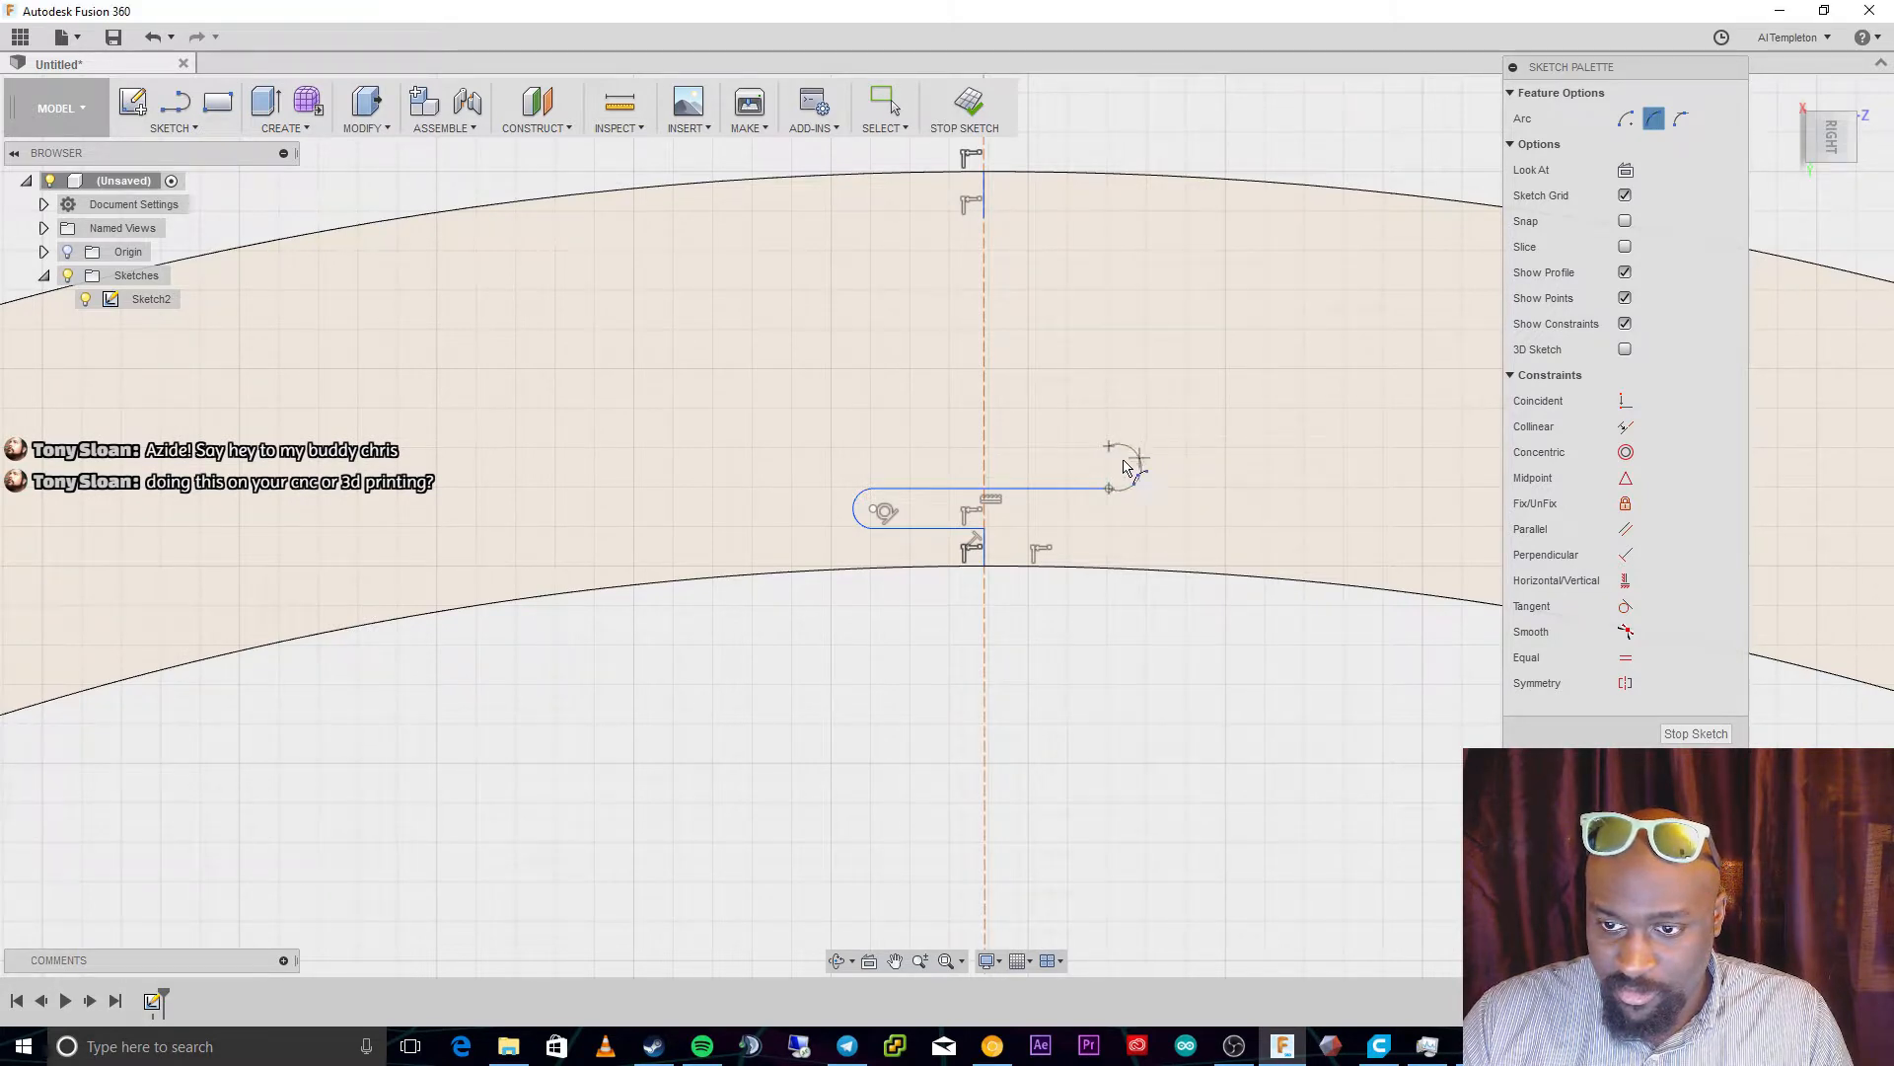
pyautogui.click(1122, 467)
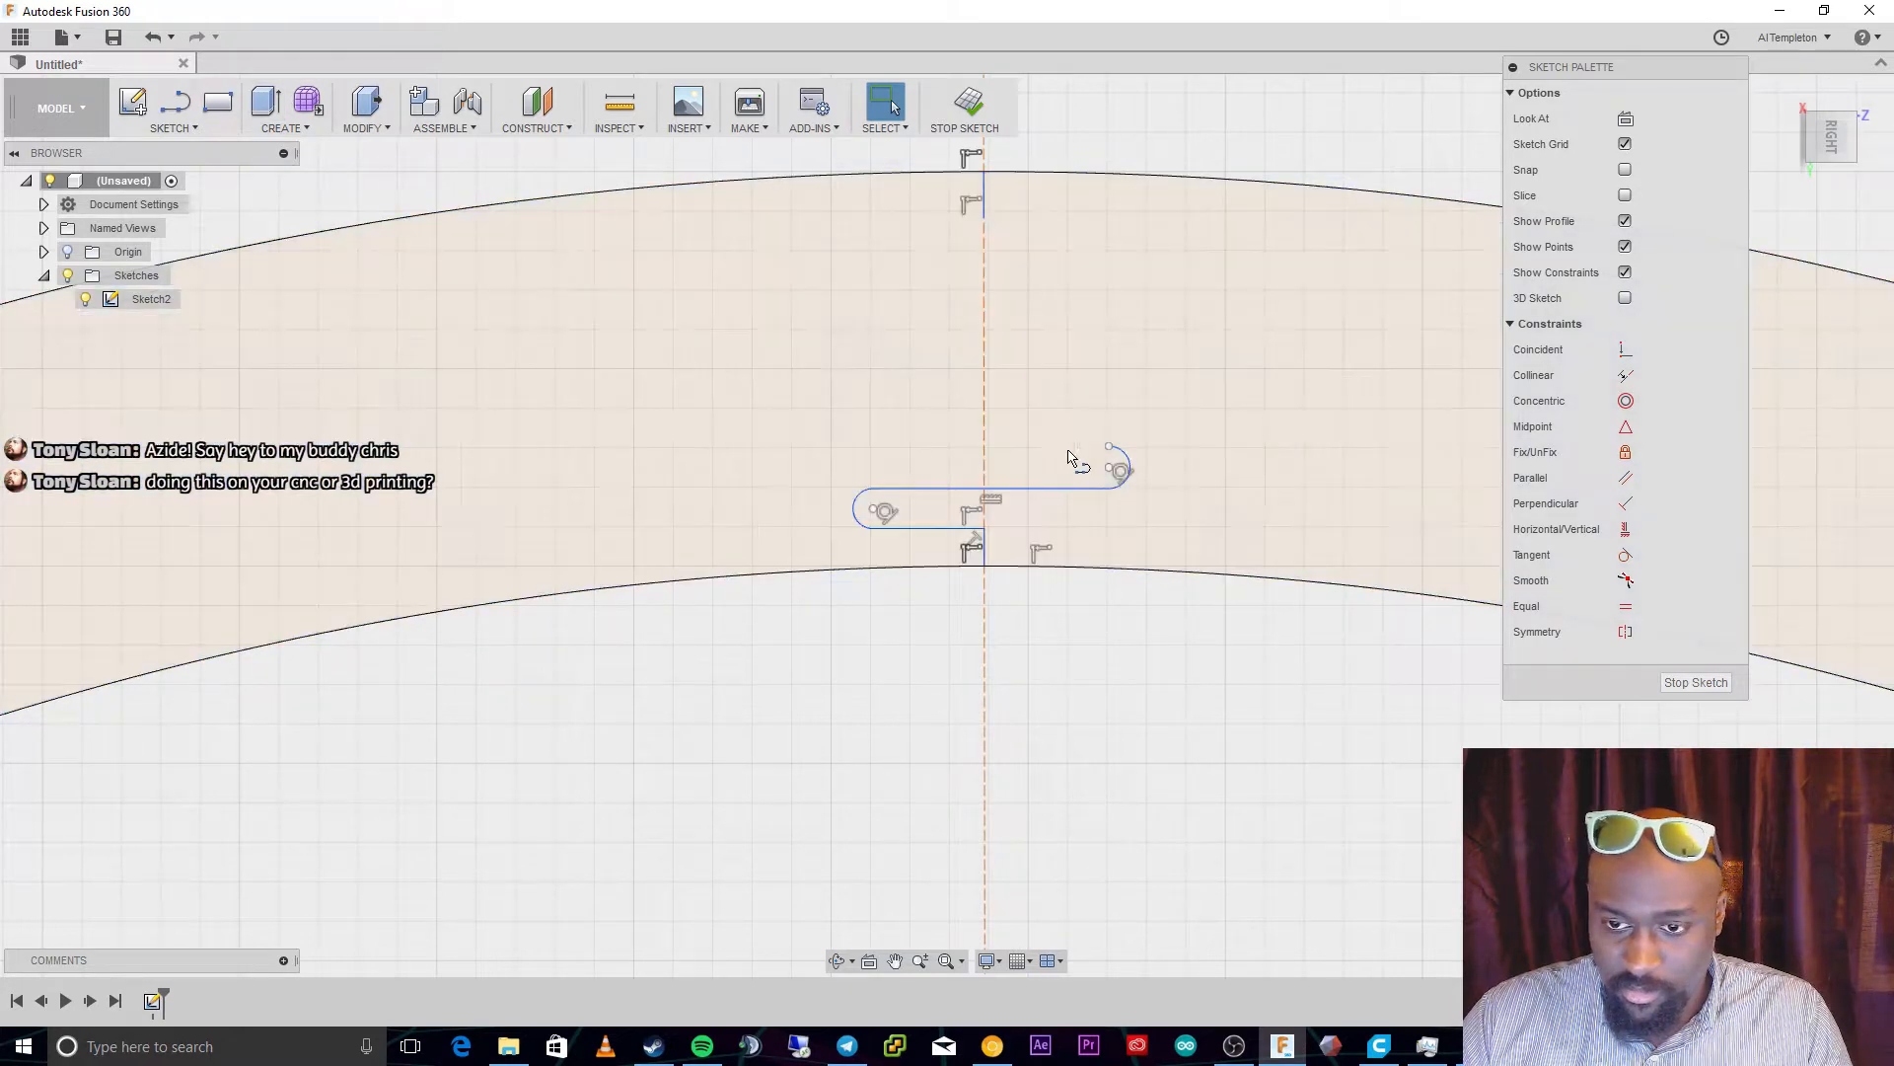
# Draw a horizontal line from the right arc's upper end back to the centre construction line
pyautogui.press('l')
pyautogui.click(1110, 450)
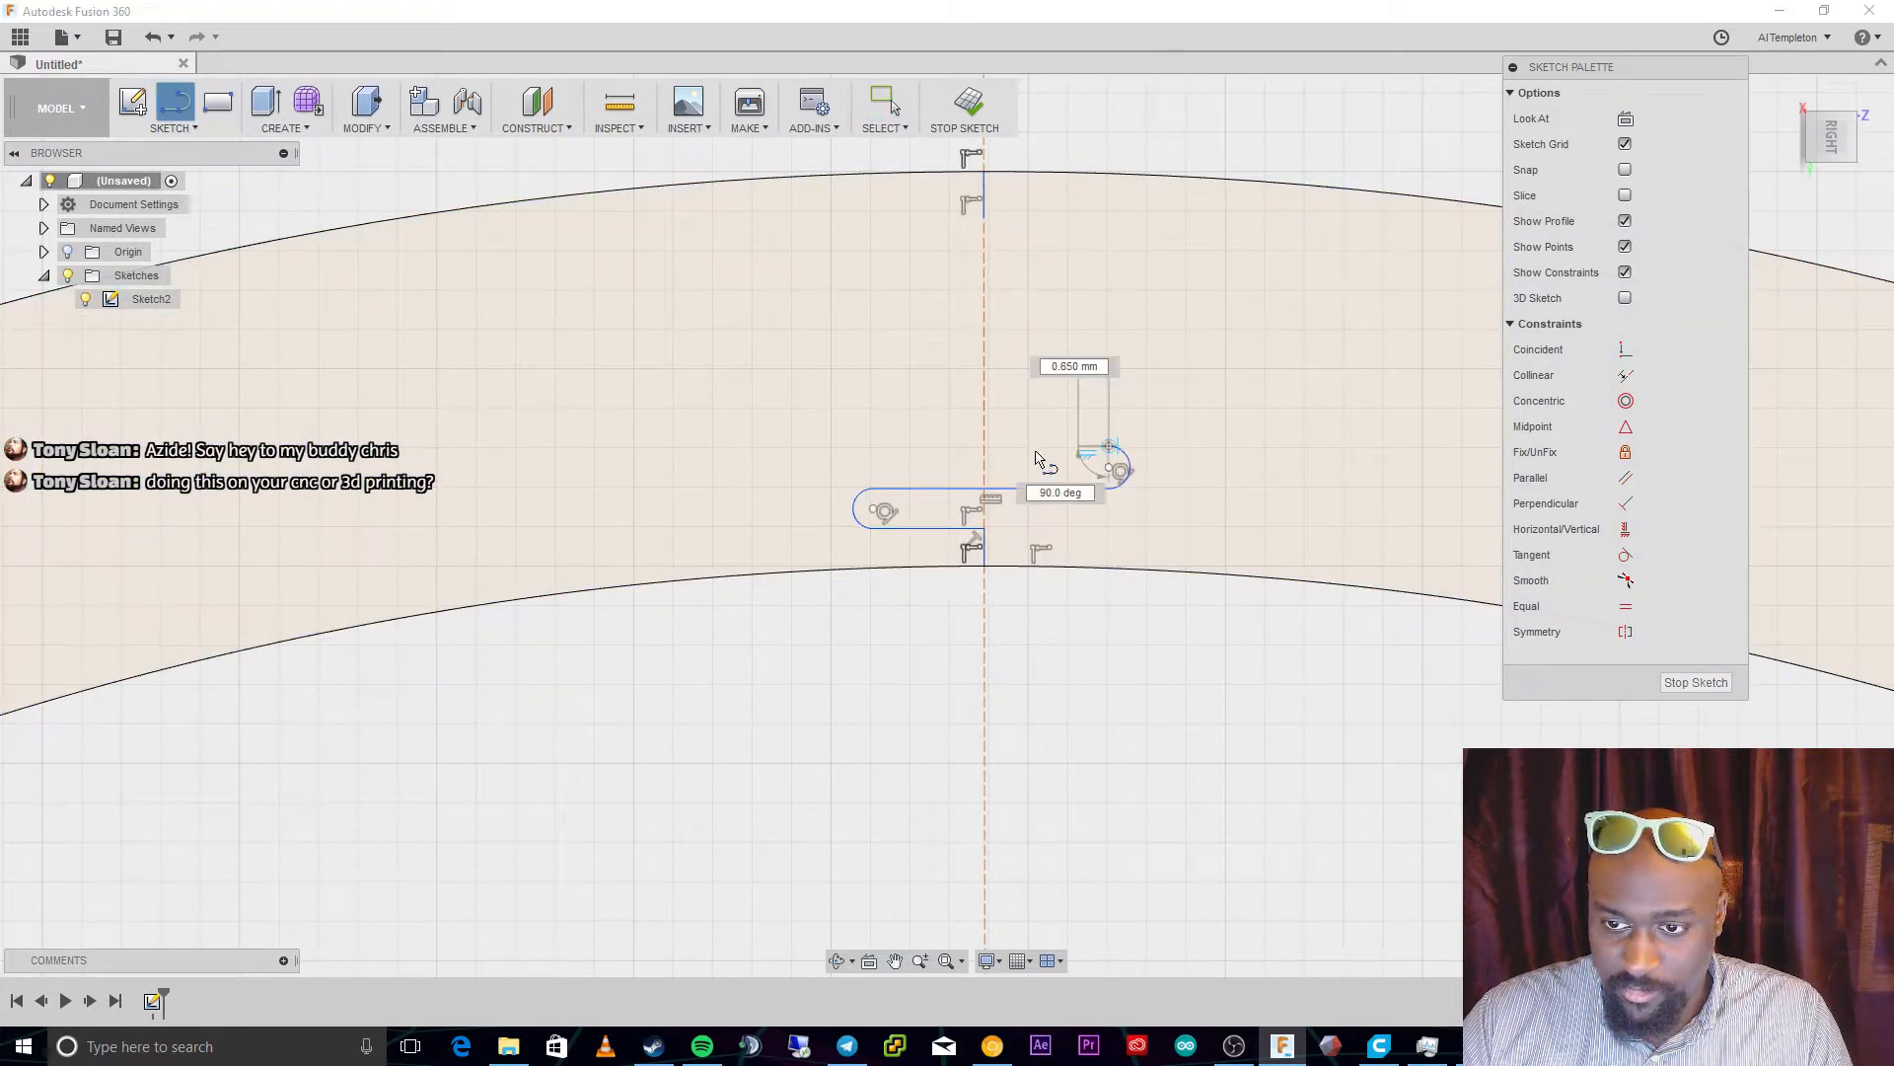
pyautogui.click(982, 452)
pyautogui.press('Escape')
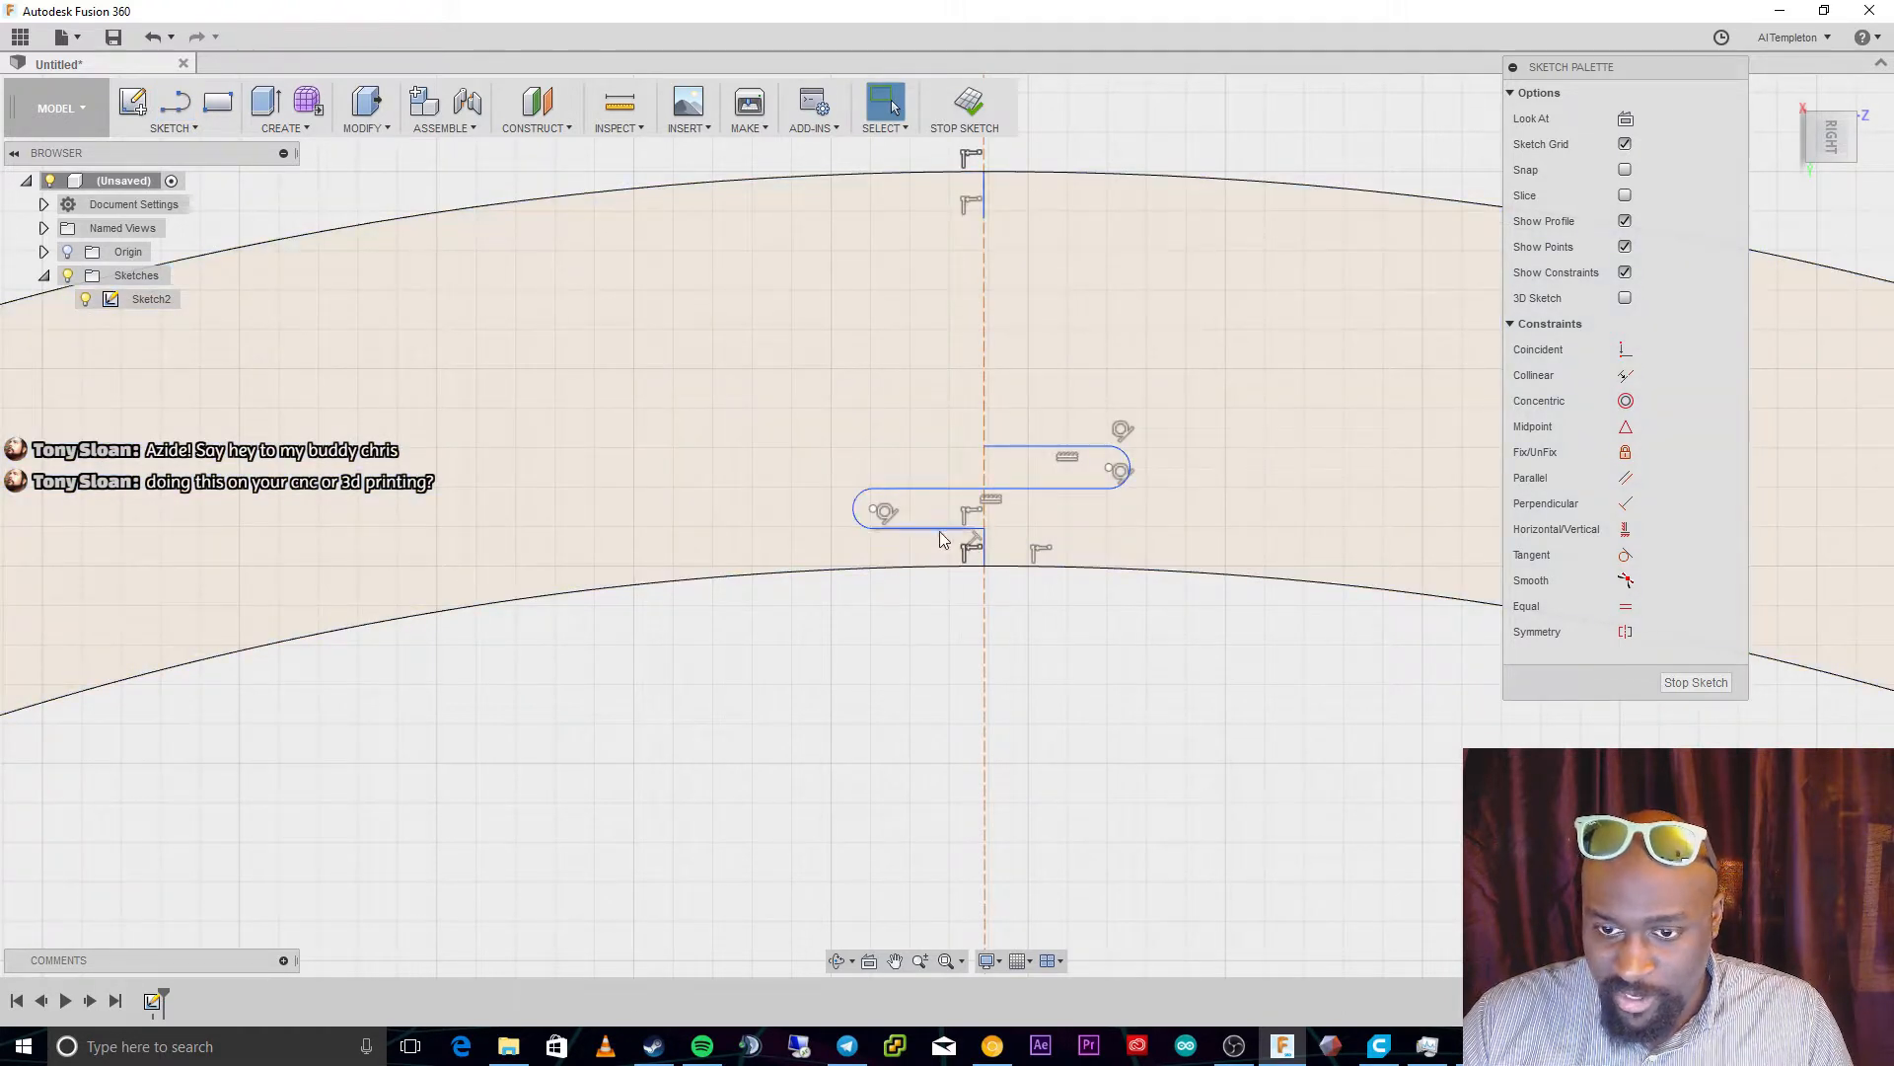
# Delete the tiny leftover segment at the lowest horizontal line's right end and join that line to the short vertical line's top
pyautogui.click(794, 508)
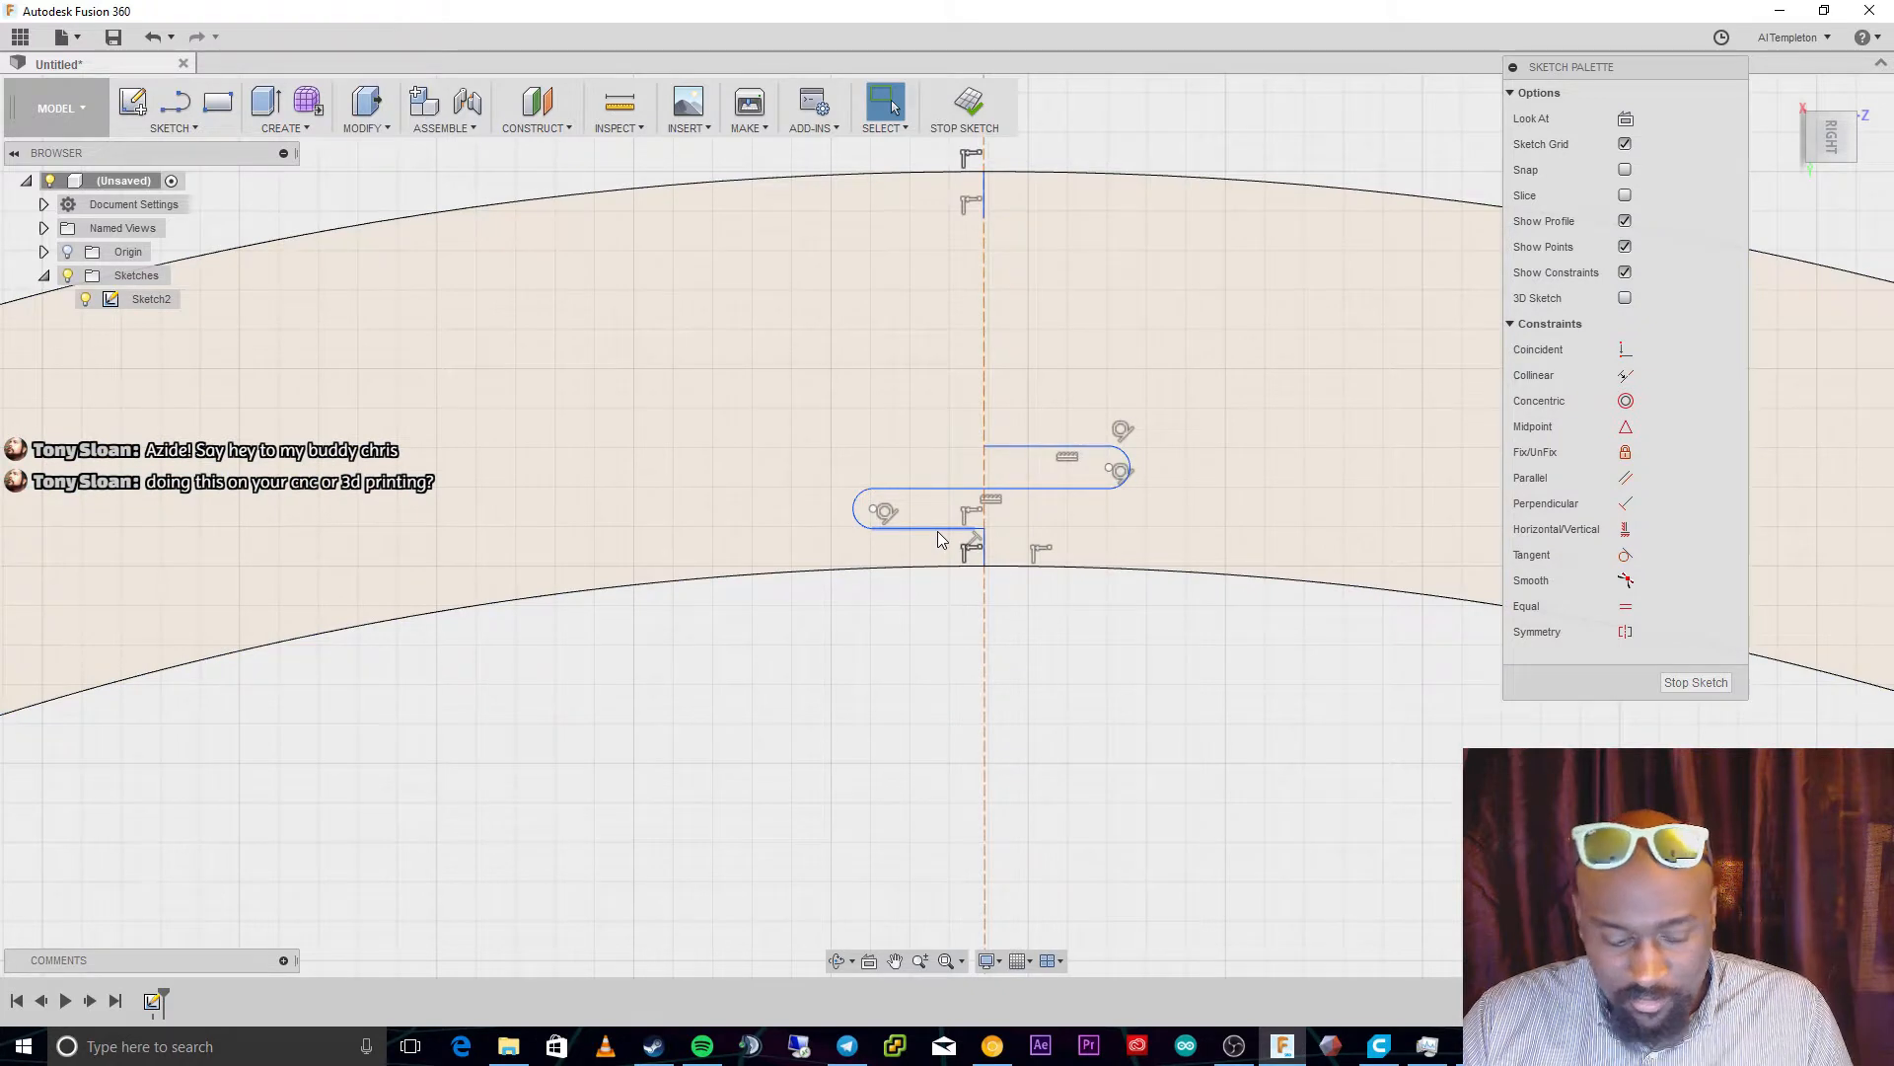
pyautogui.click(935, 529)
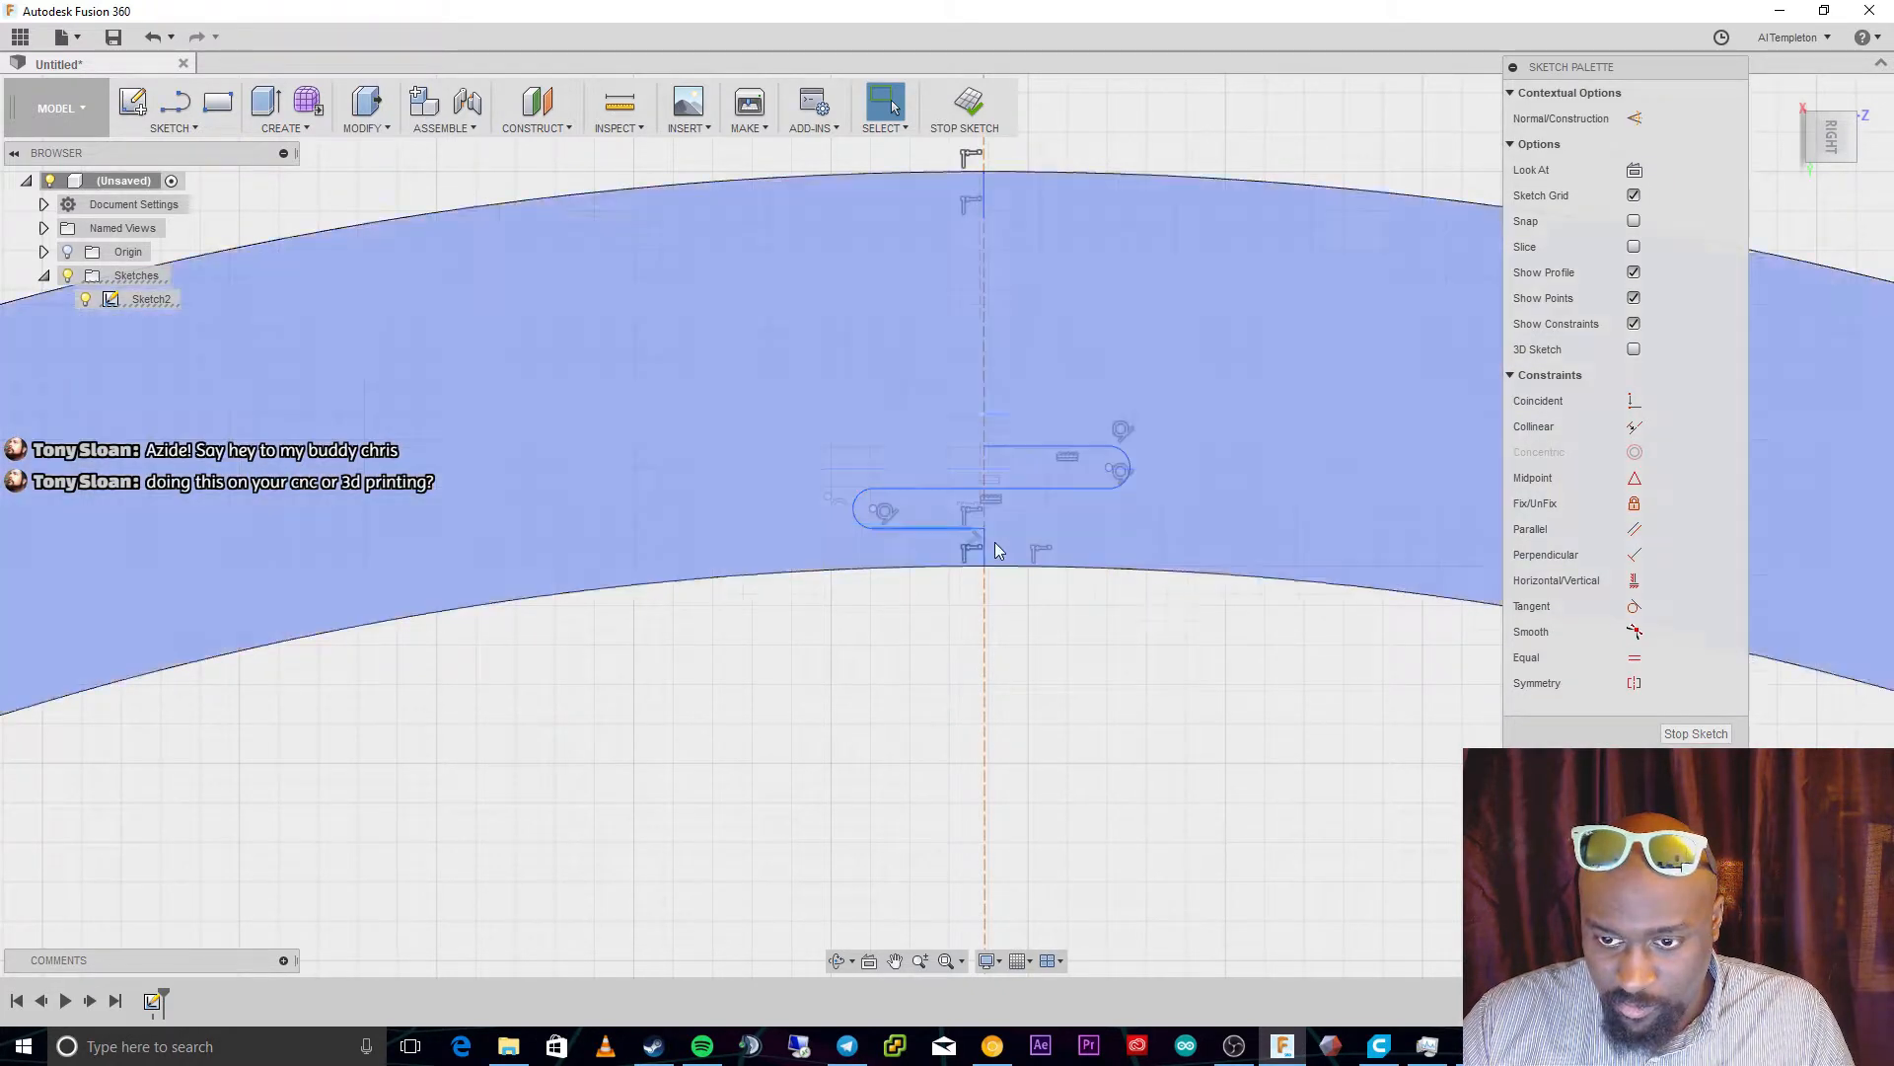
pyautogui.scroll(2, 996, 541)
pyautogui.scroll(3, 1004, 484)
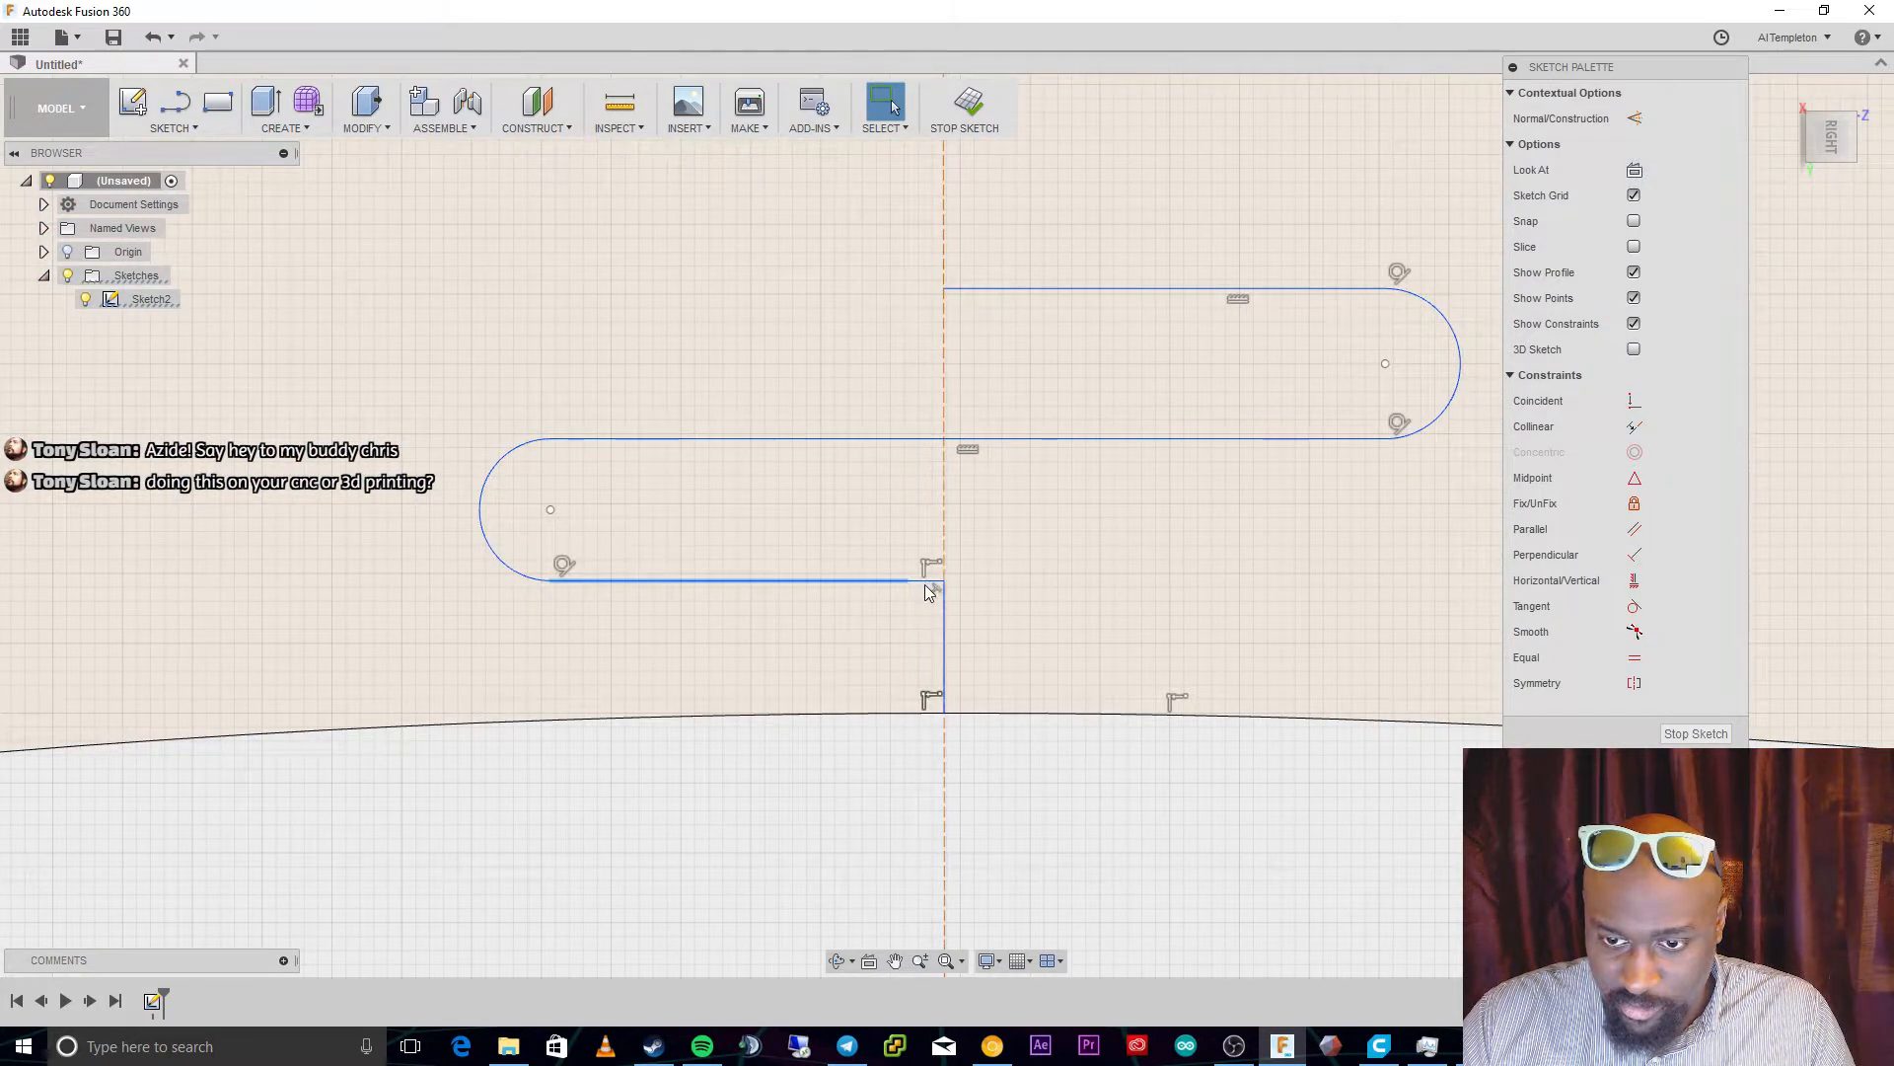
pyautogui.click(915, 578)
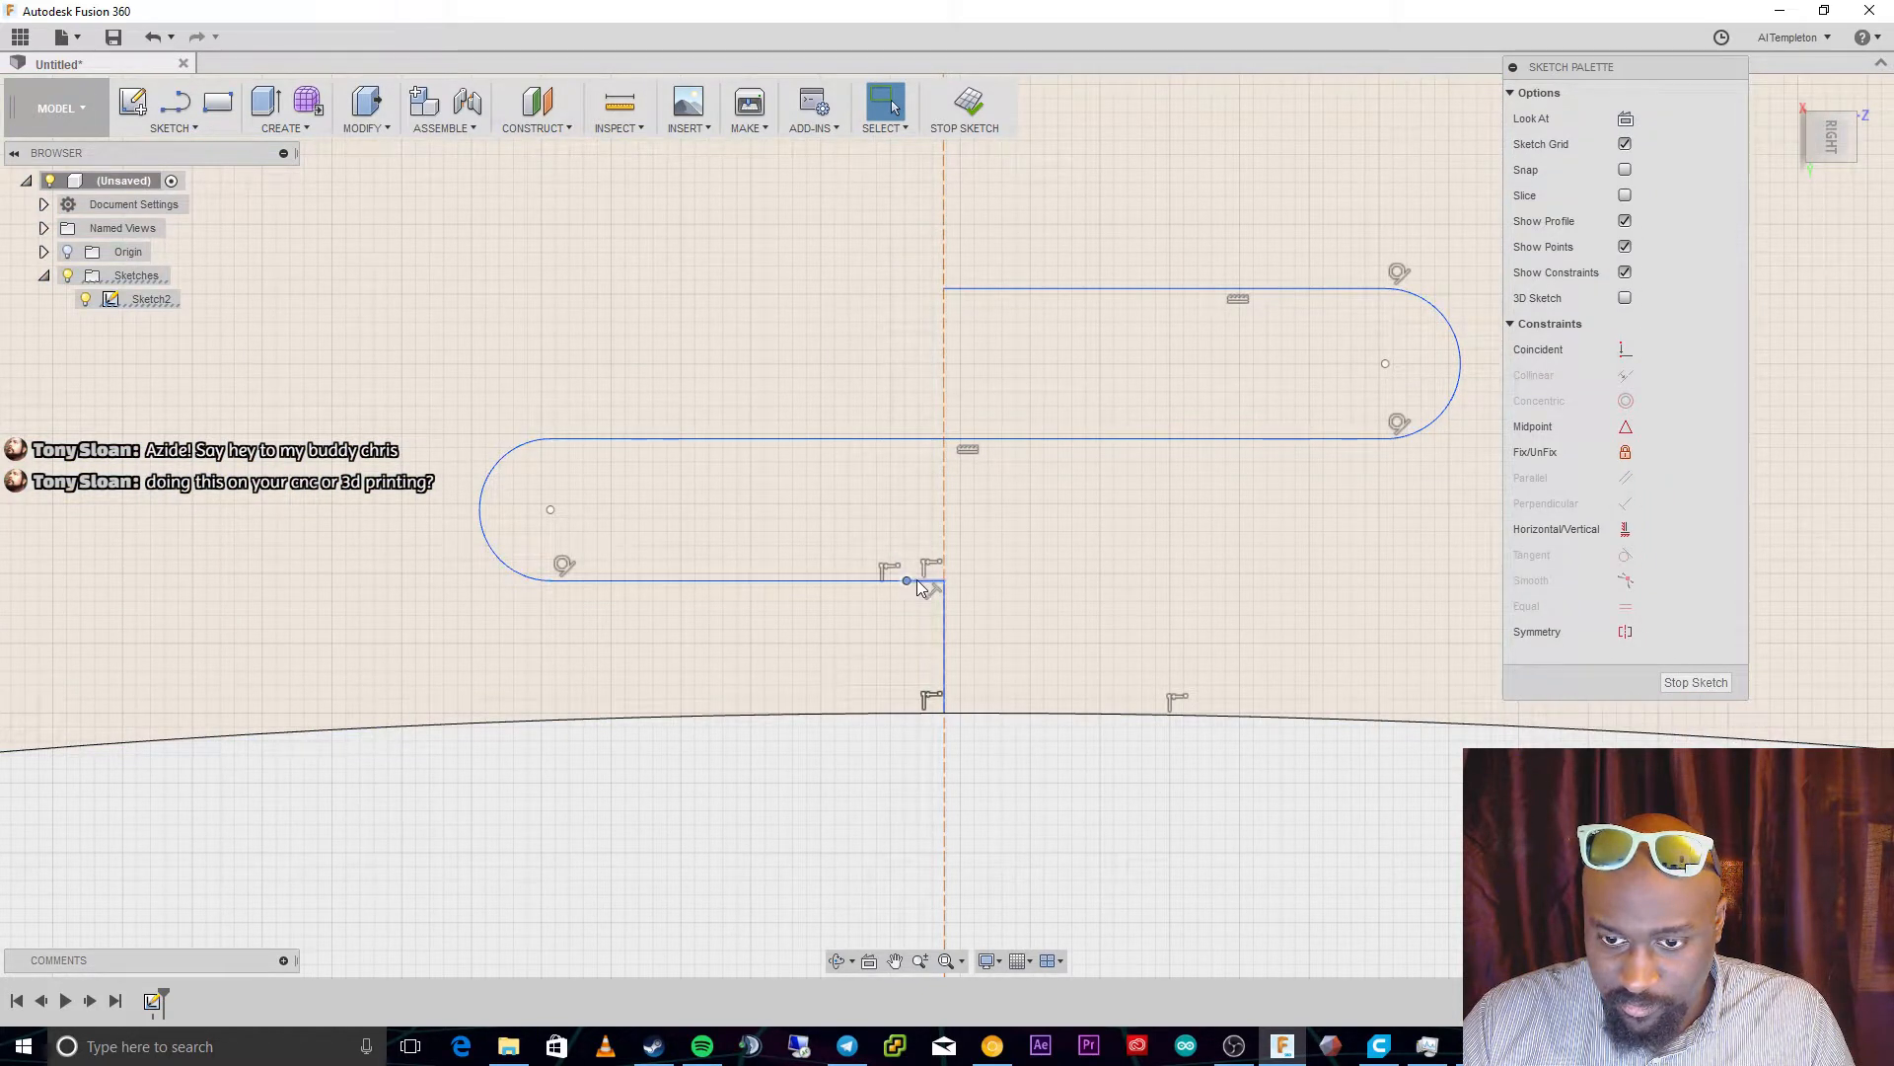
pyautogui.click(912, 619)
pyautogui.press('Delete')
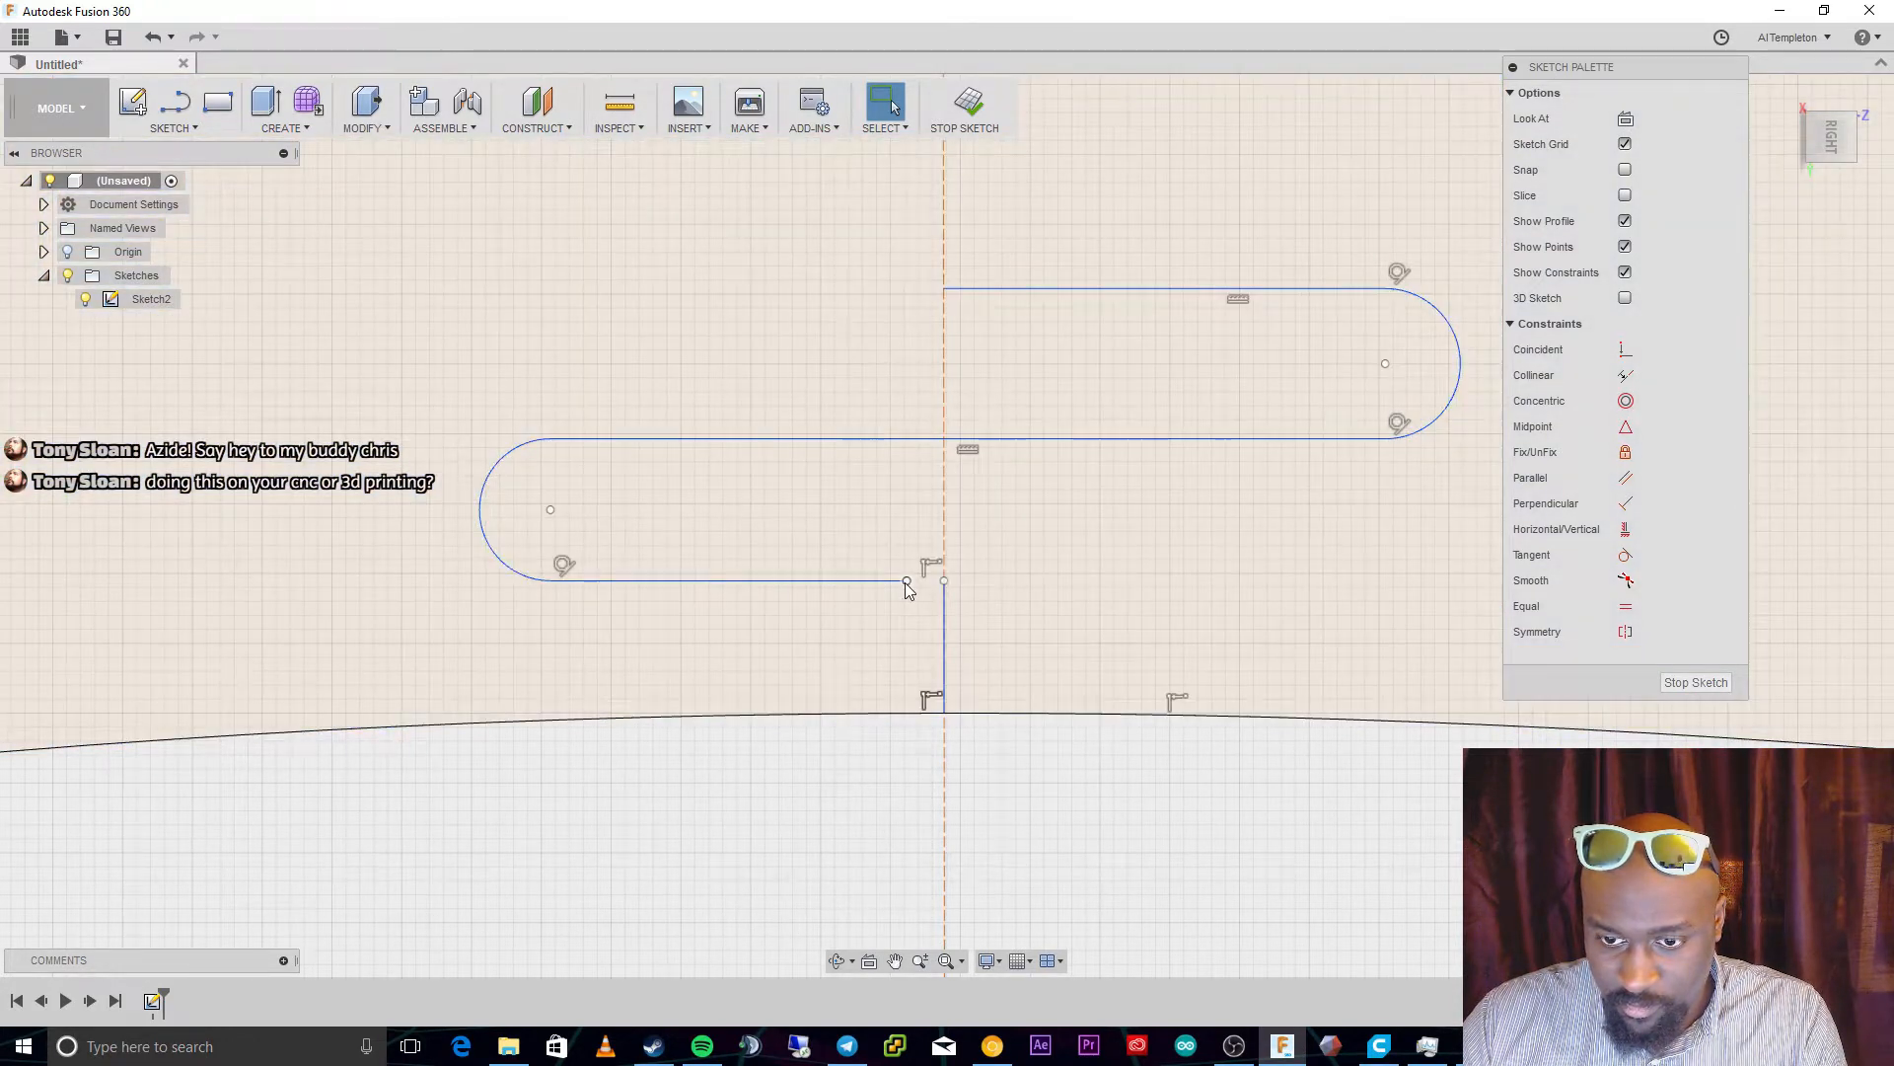
pyautogui.moveTo(904, 582); pyautogui.dragTo(932, 582)
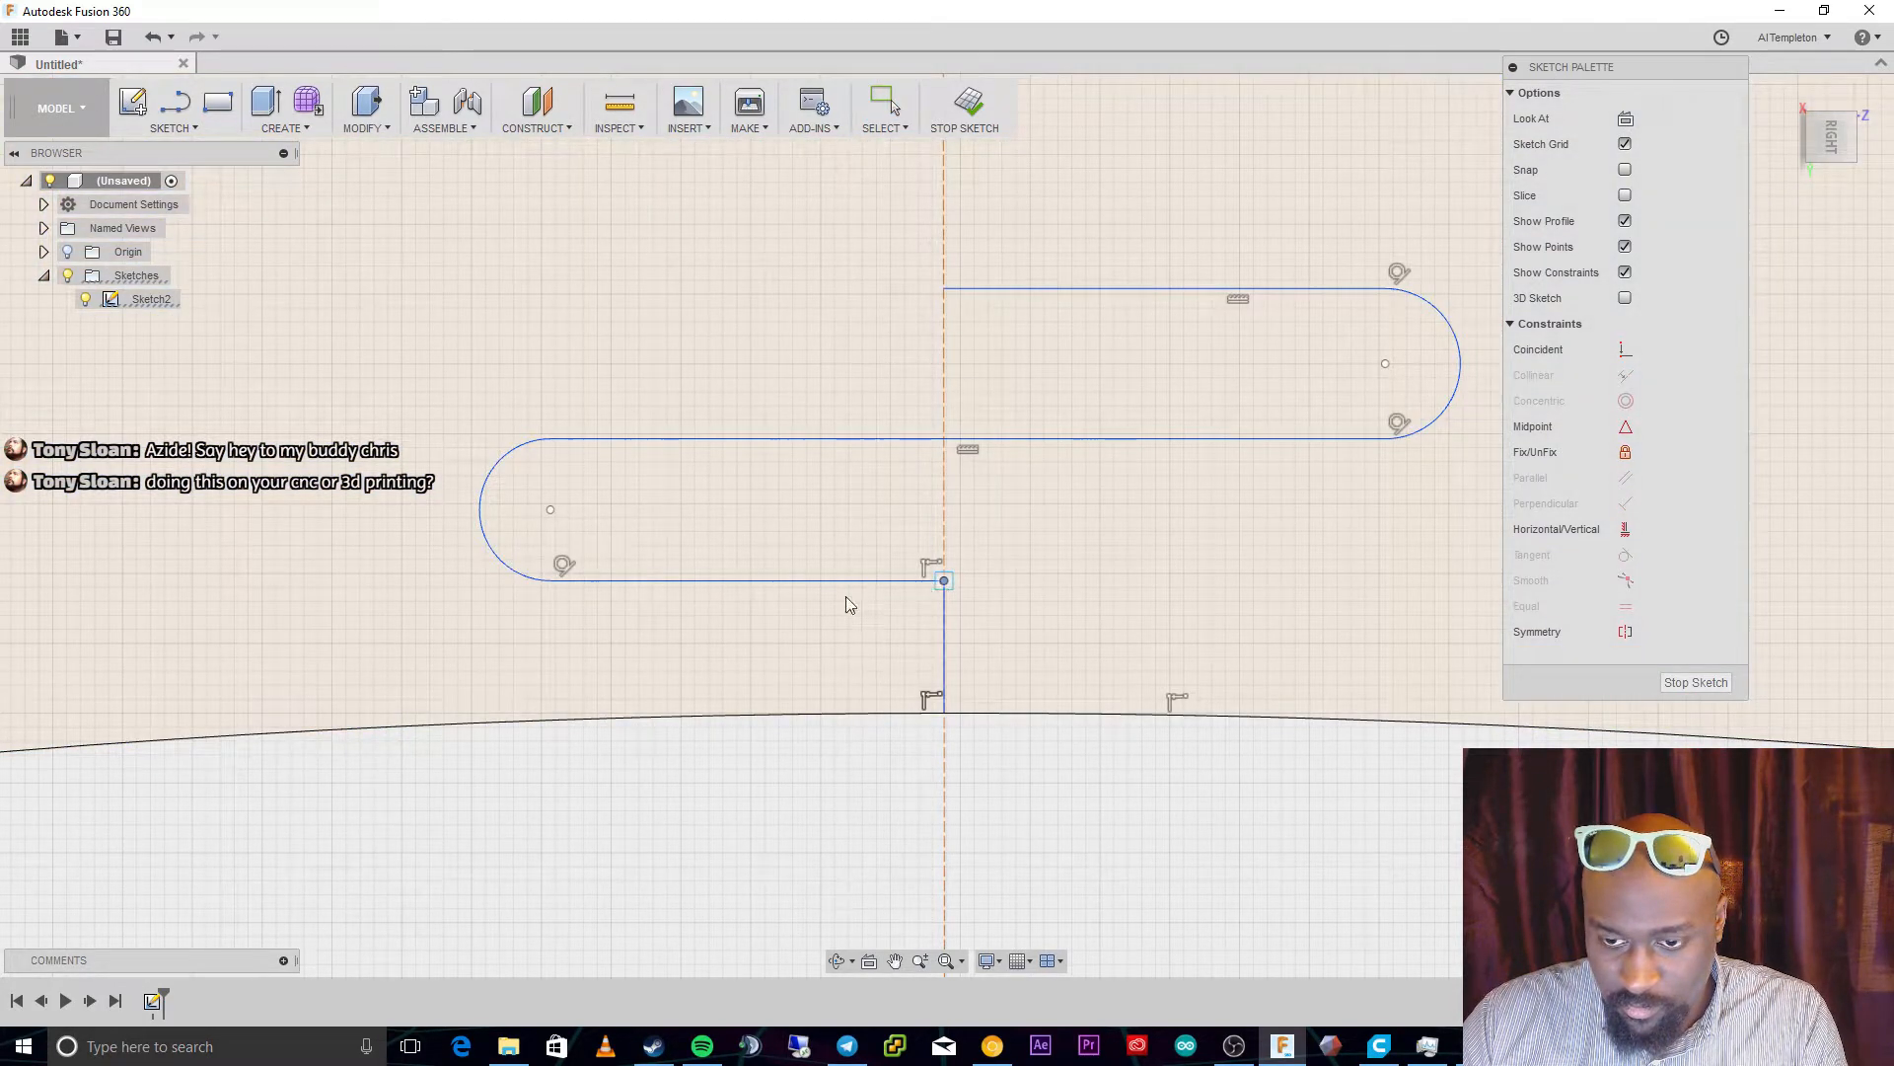
pyautogui.click(931, 468)
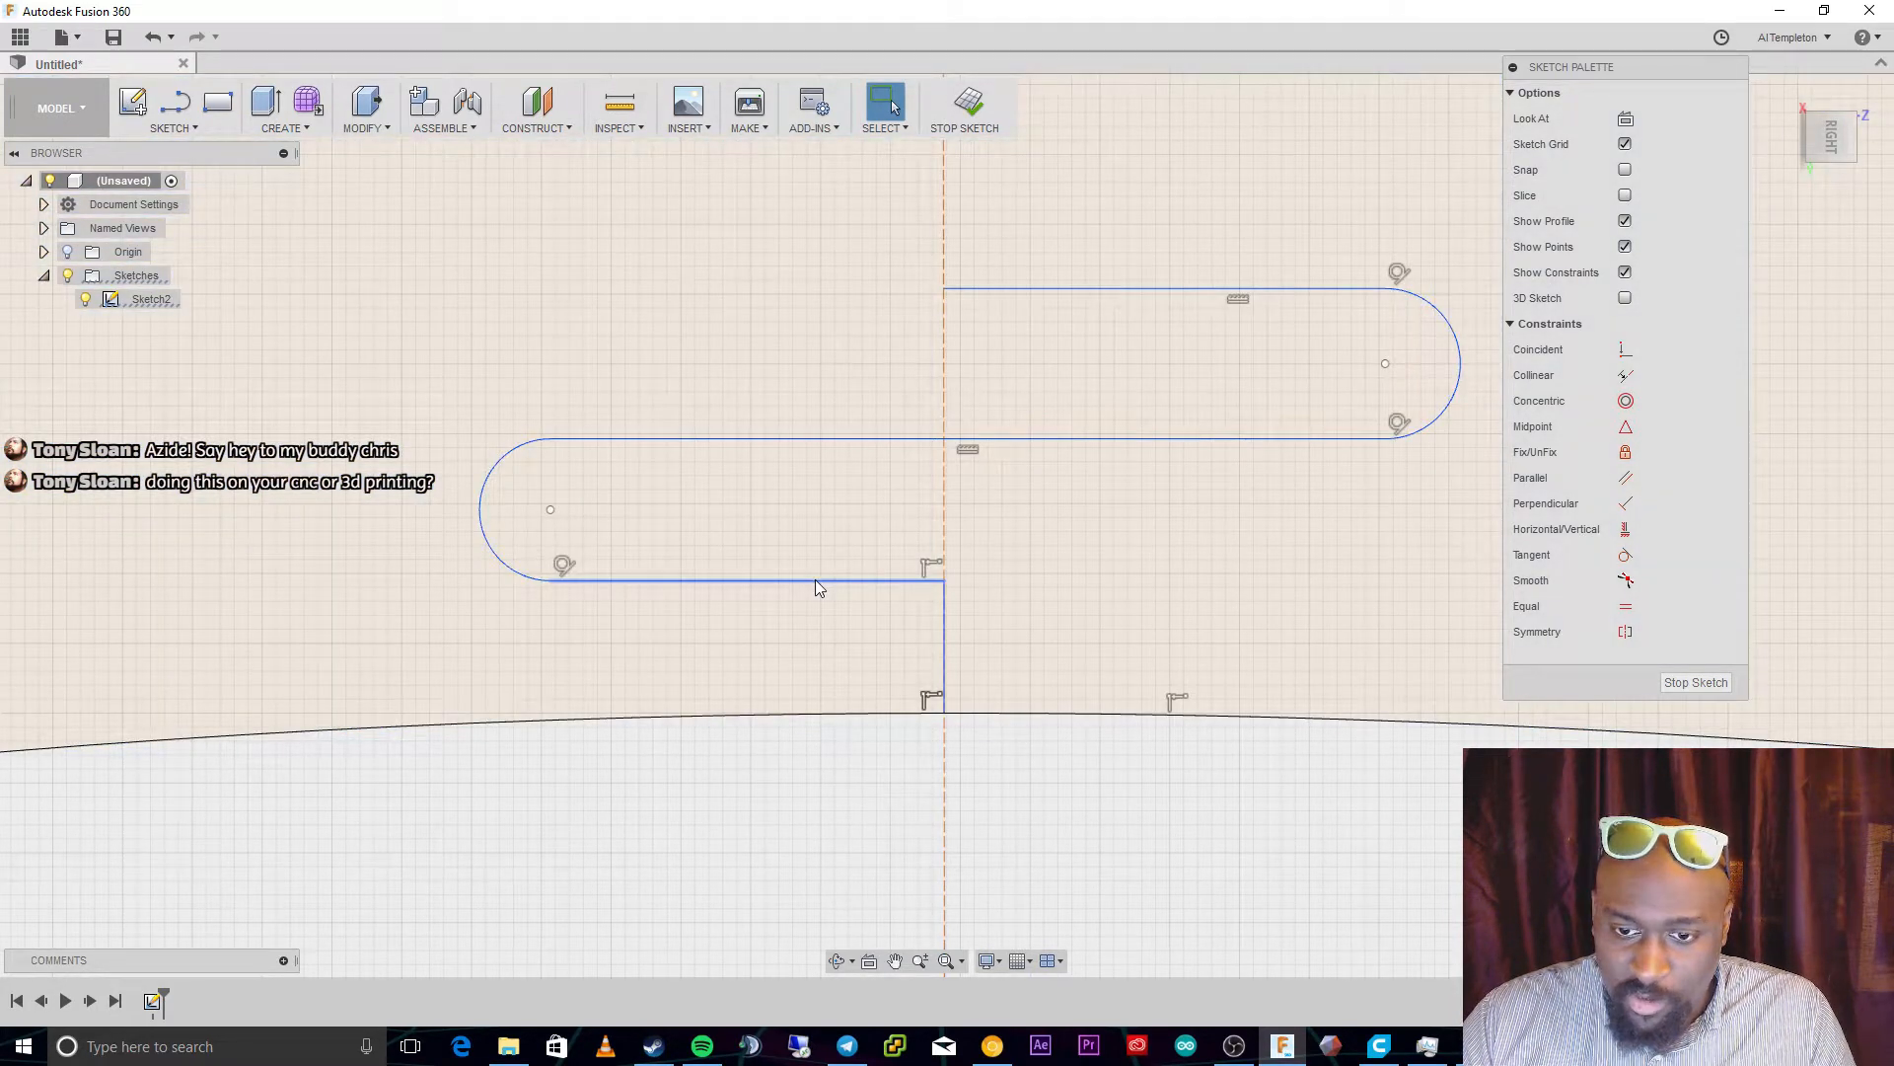
# Try a rectangular pattern of the serpentine's five curves upward along the centre line, with quantity 4 and an extent distance of -6.00 mm
pyautogui.click(815, 578)
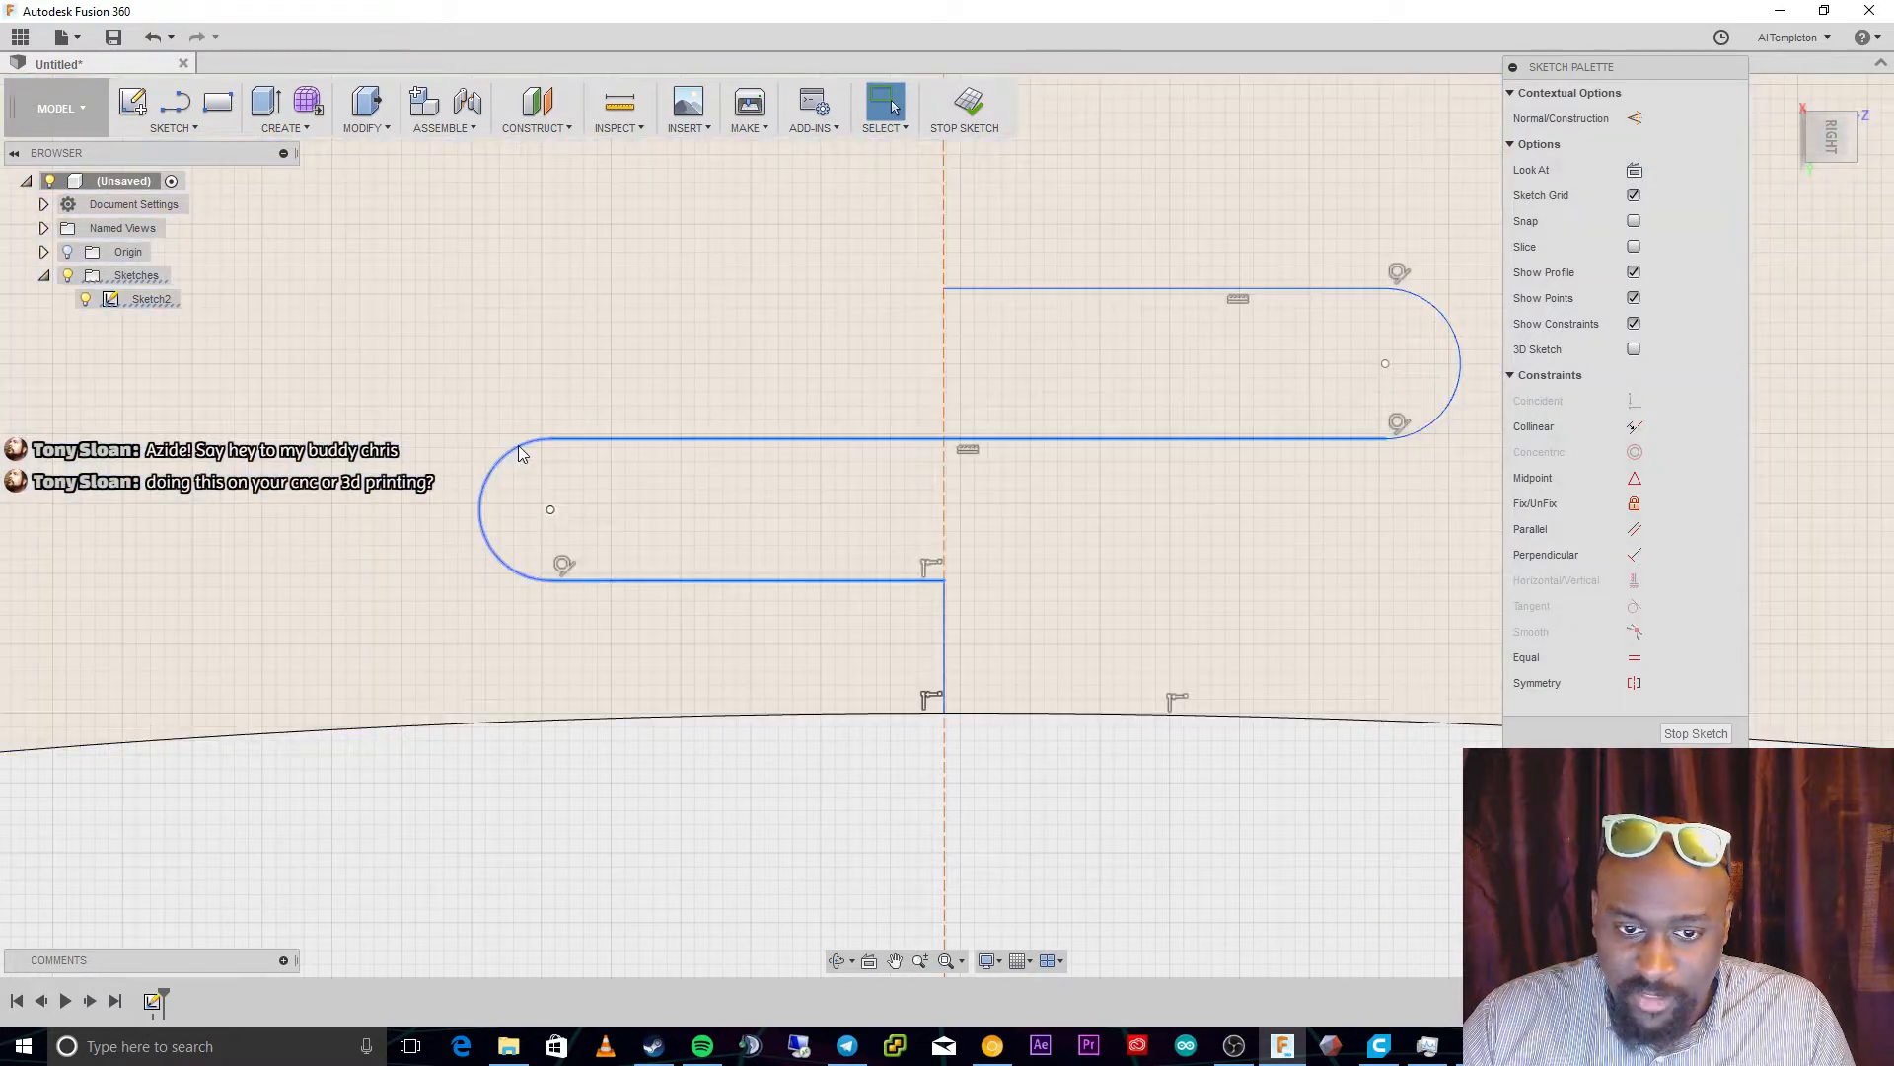
pyautogui.click(520, 450)
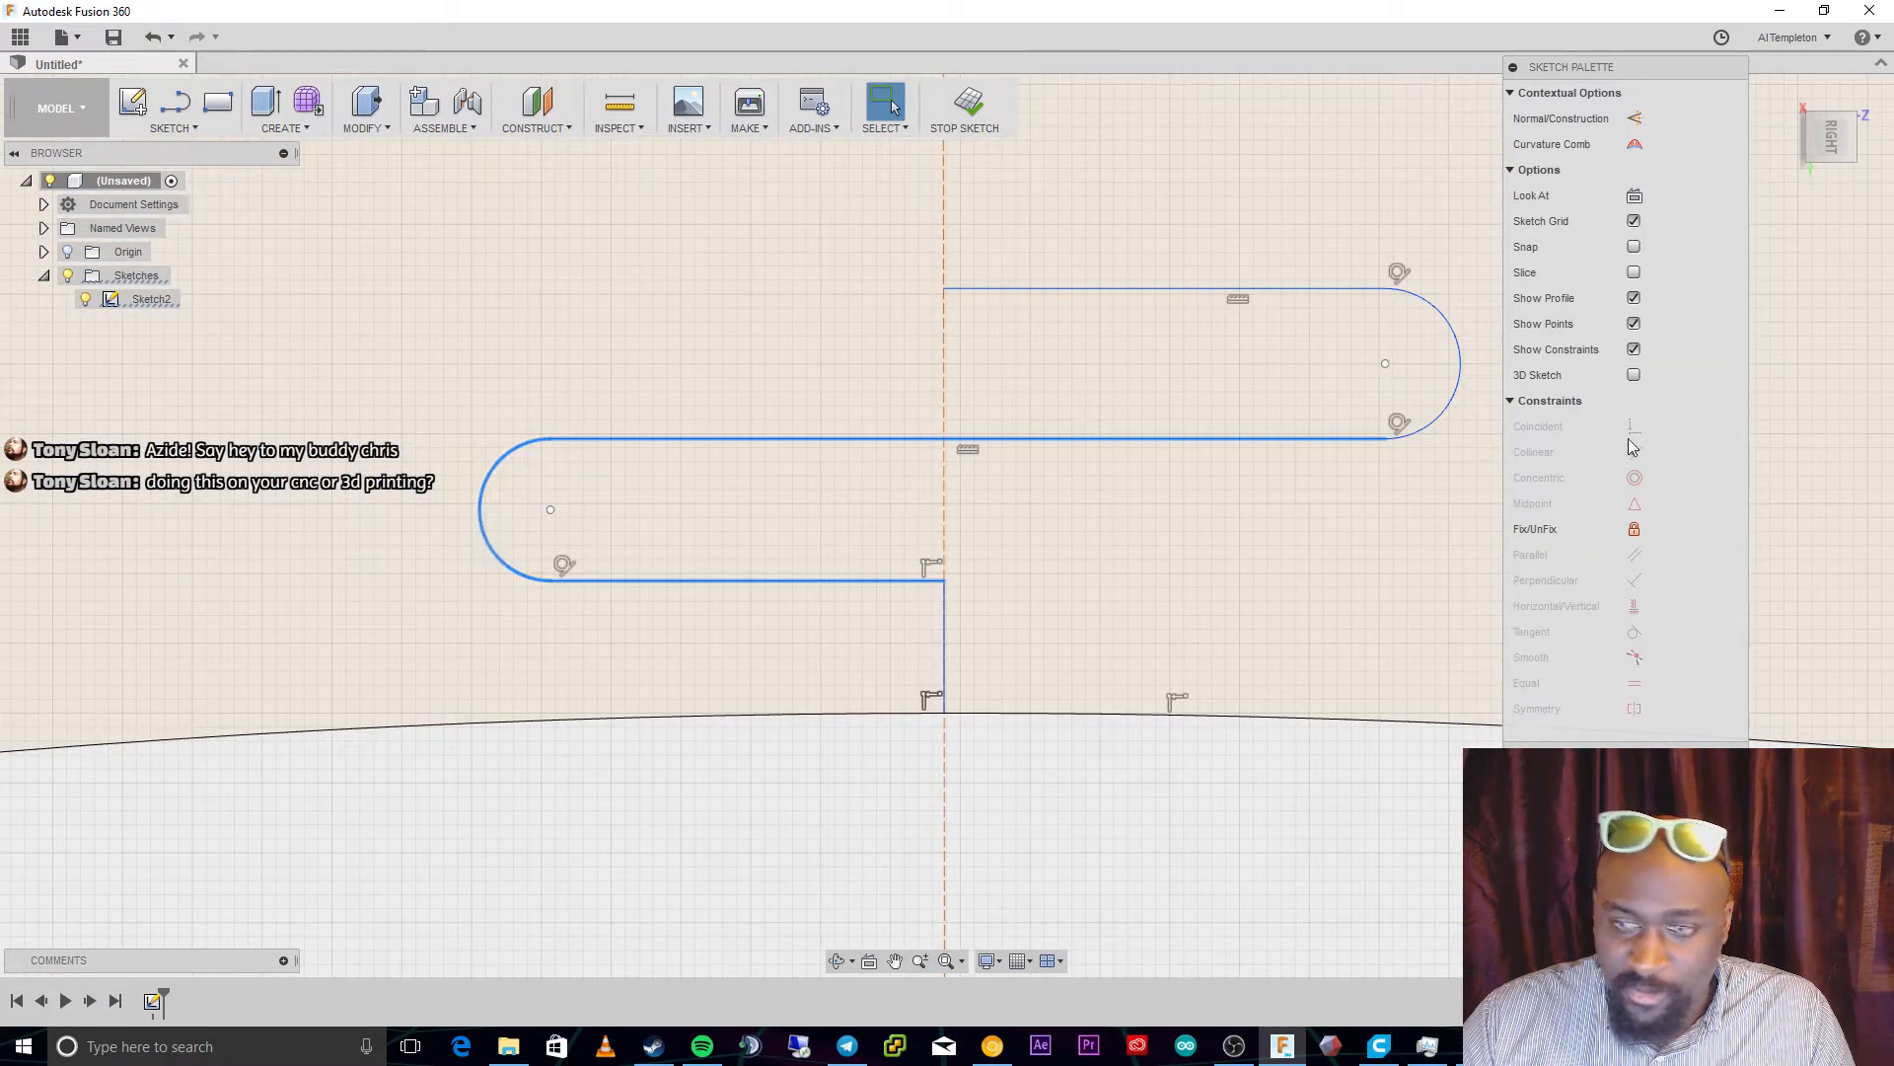
pyautogui.click(1462, 364)
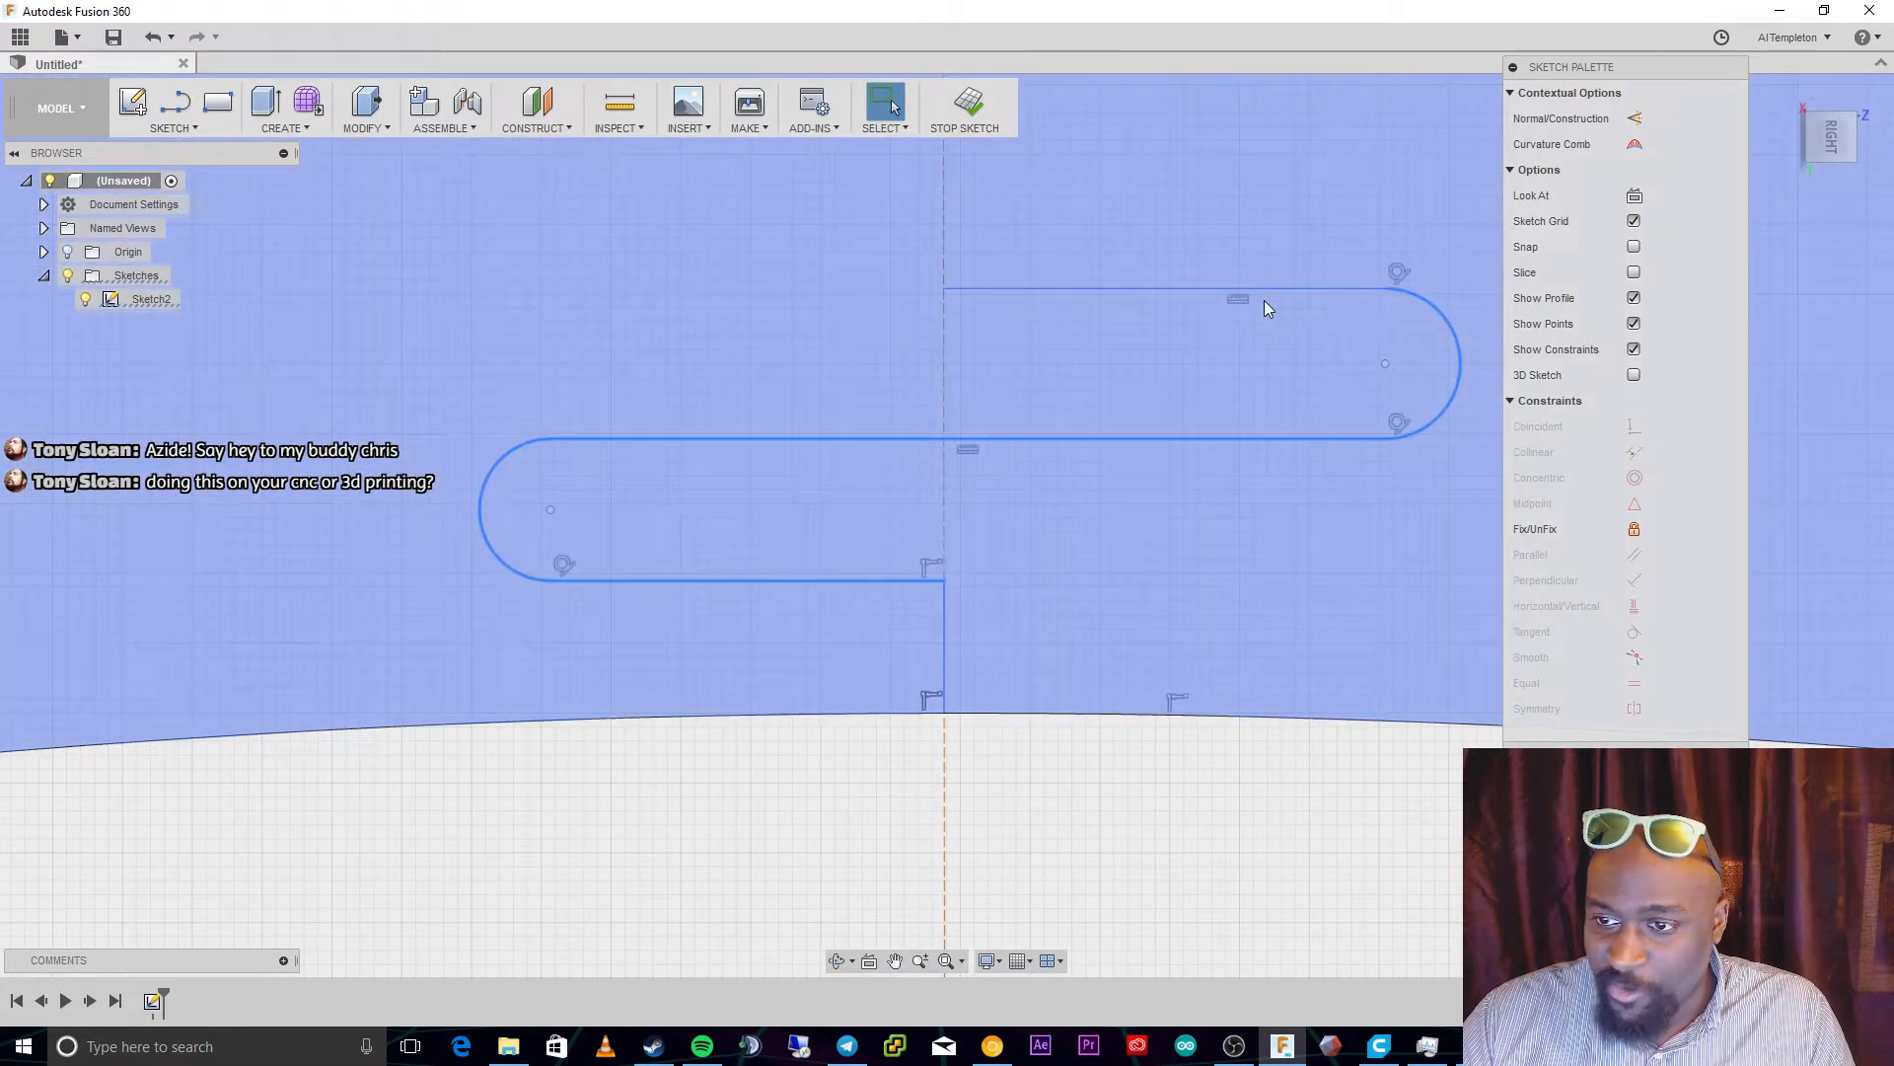
pyautogui.scroll(3, 1267, 296)
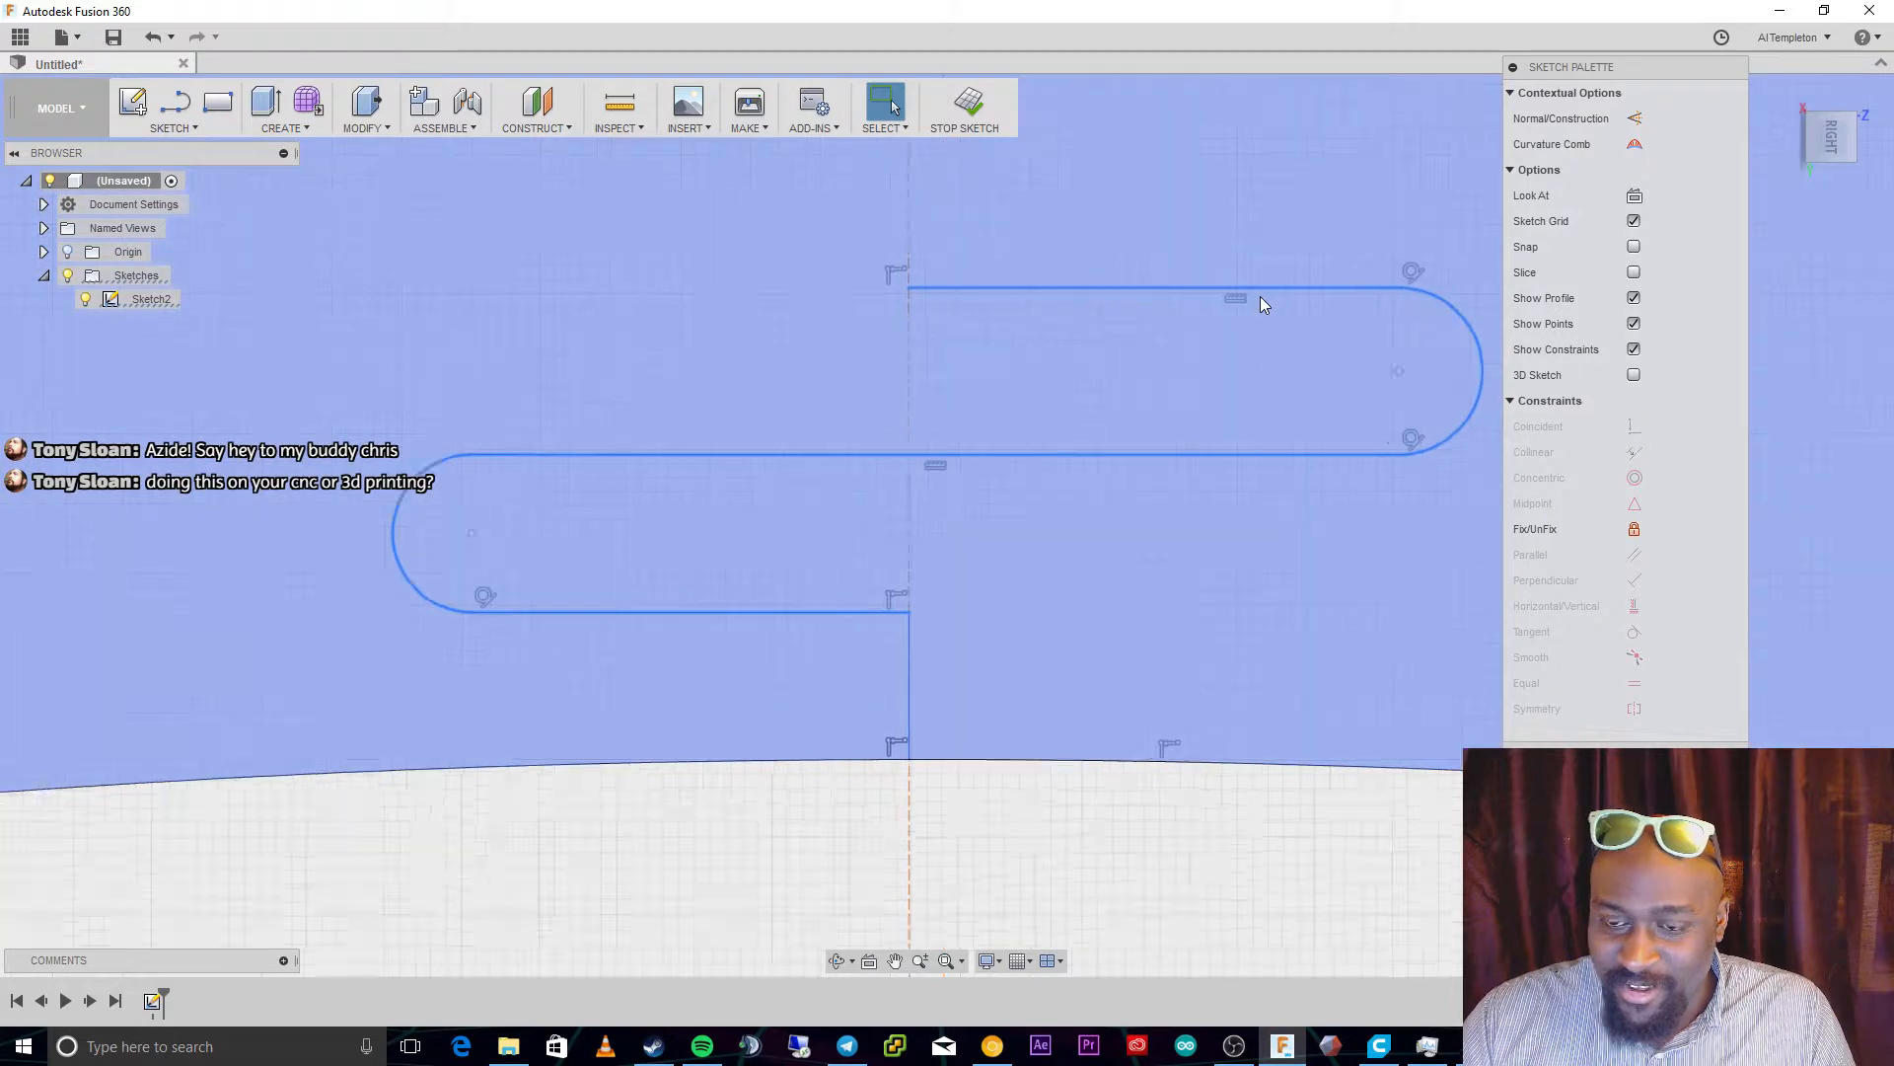
pyautogui.scroll(-3, 1265, 308)
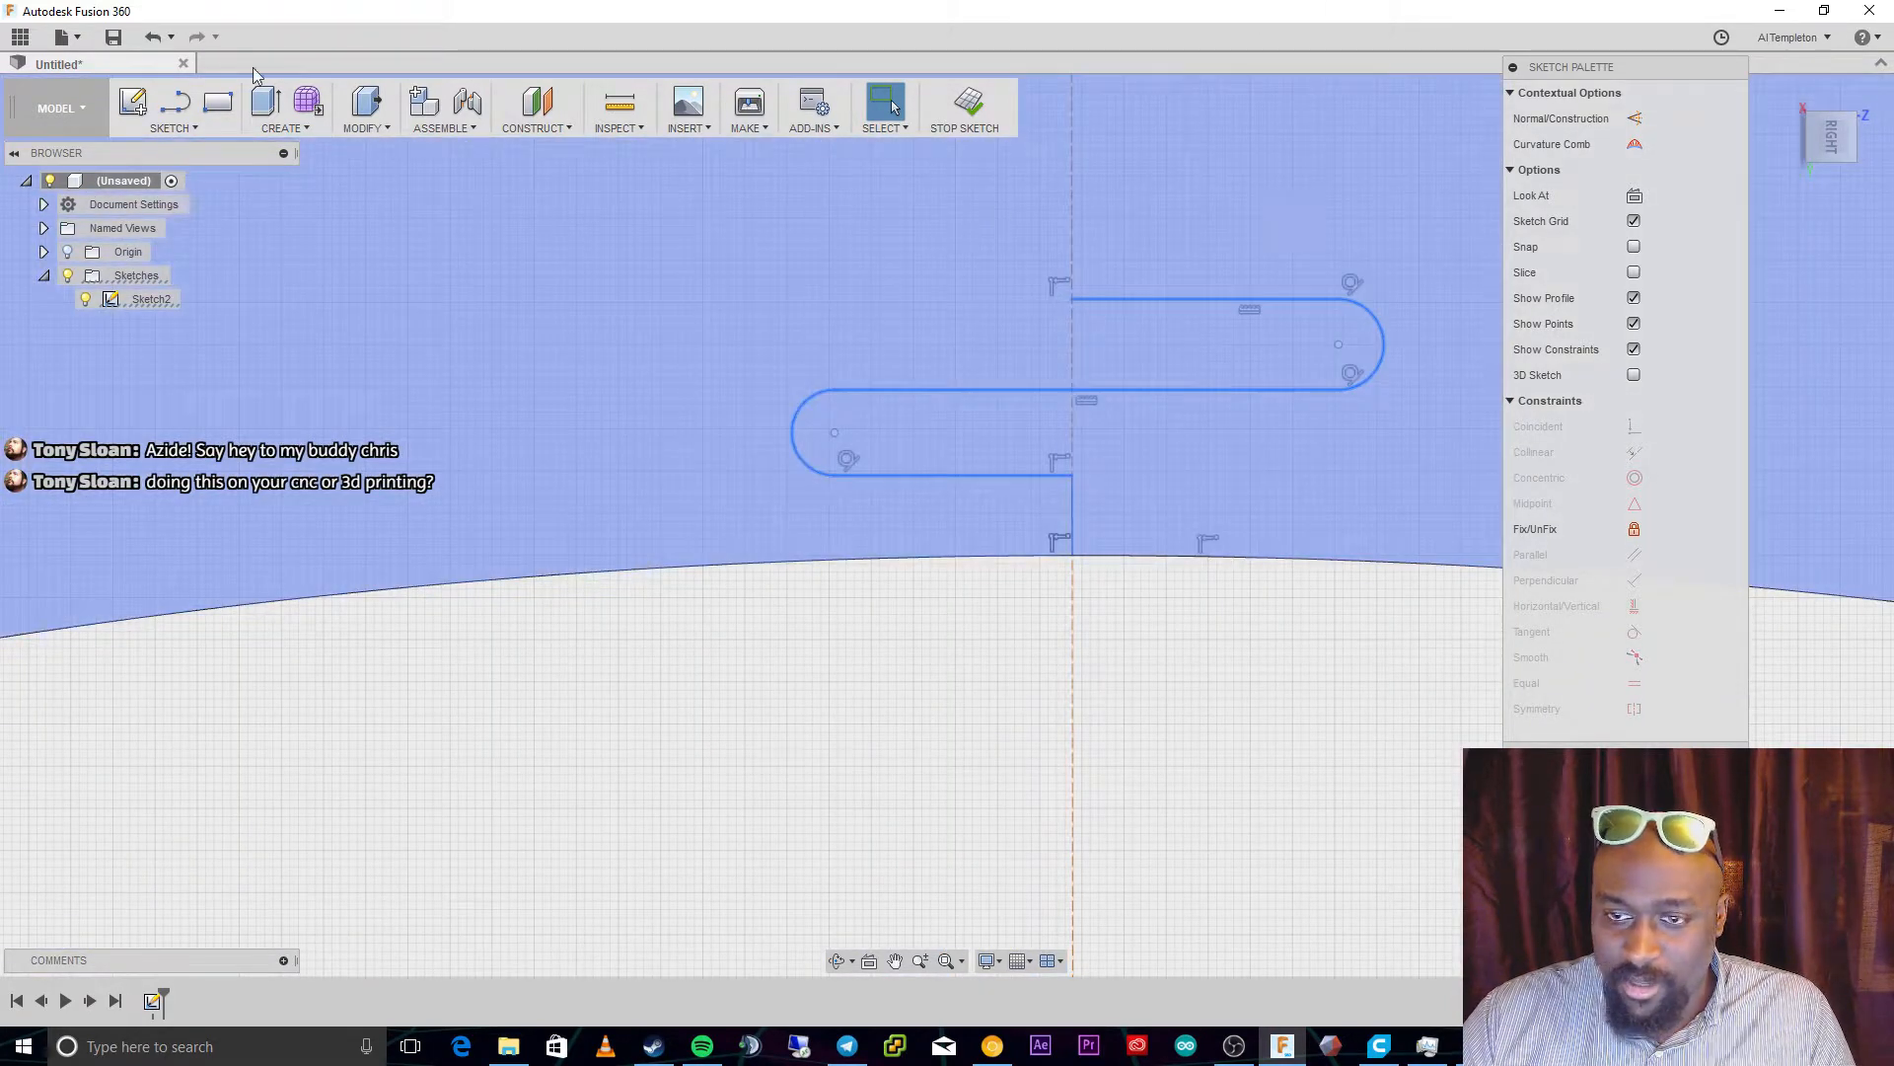
pyautogui.click(263, 131)
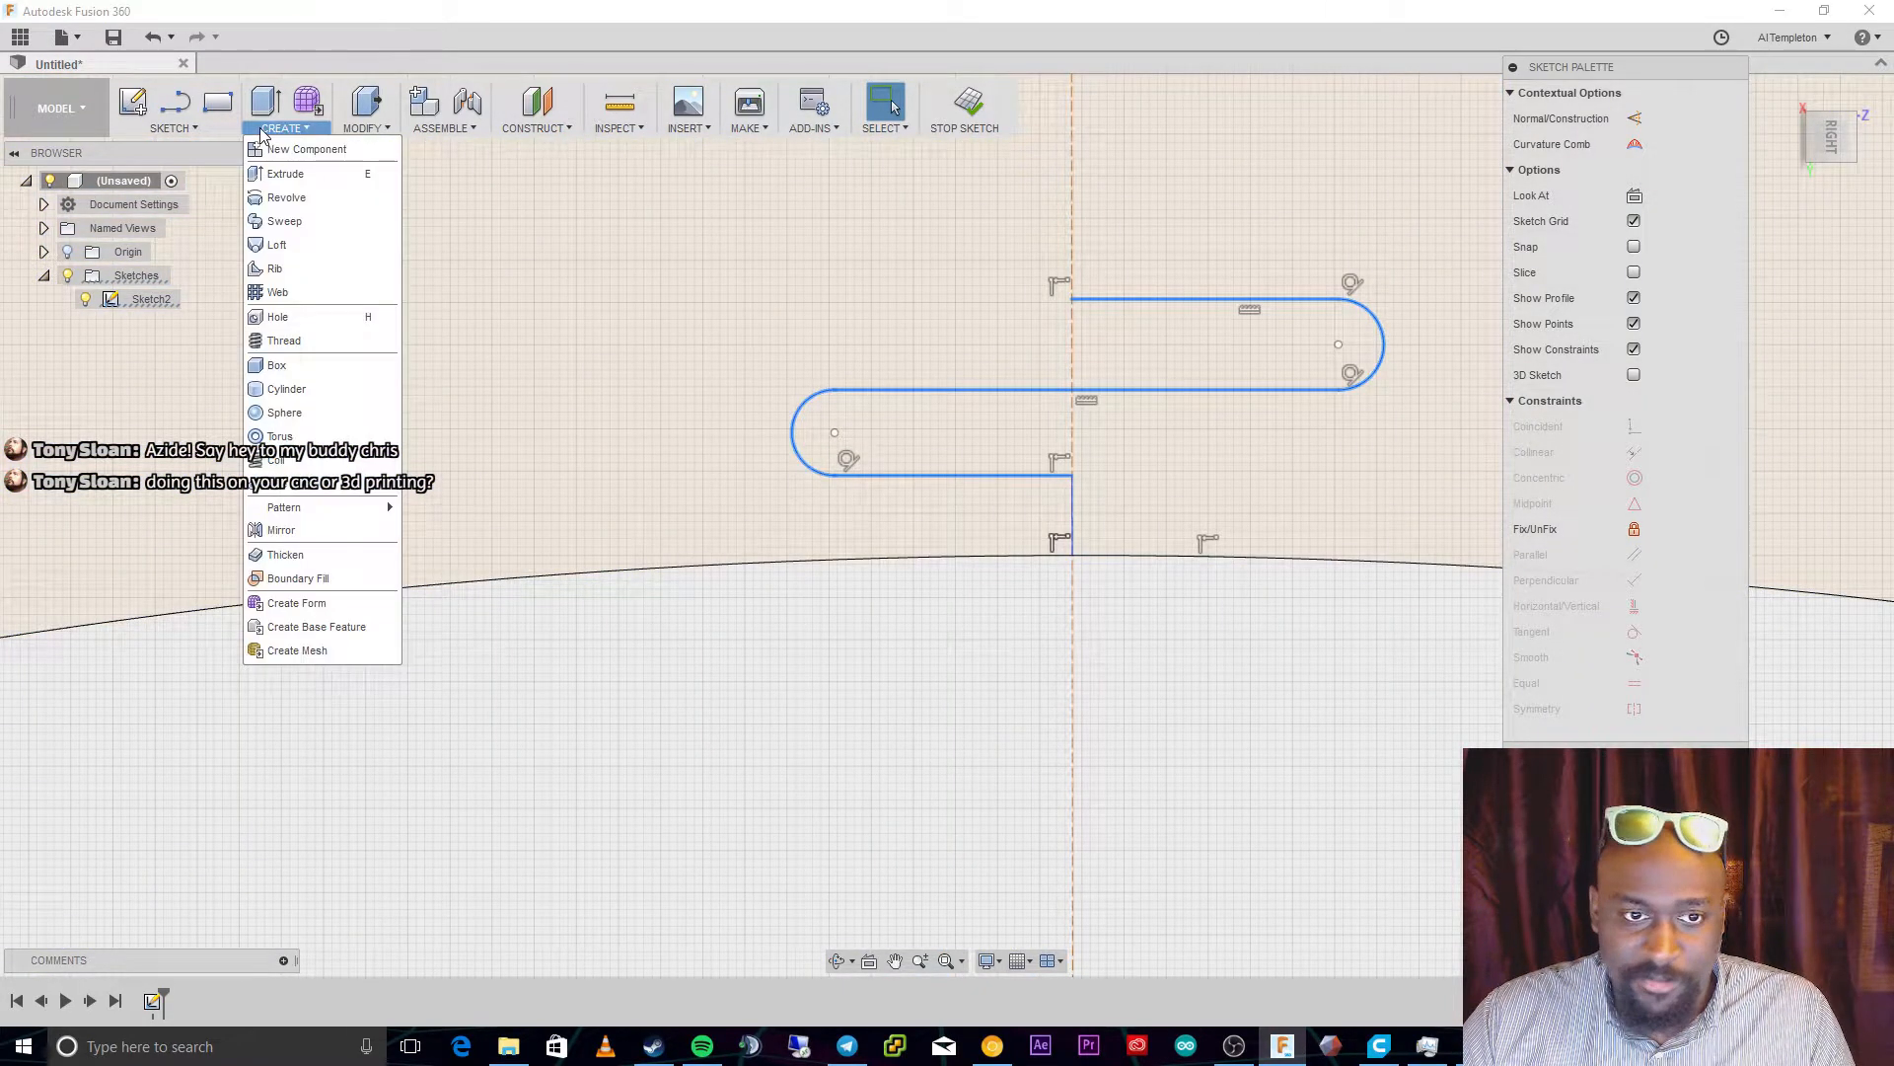
pyautogui.click(173, 128)
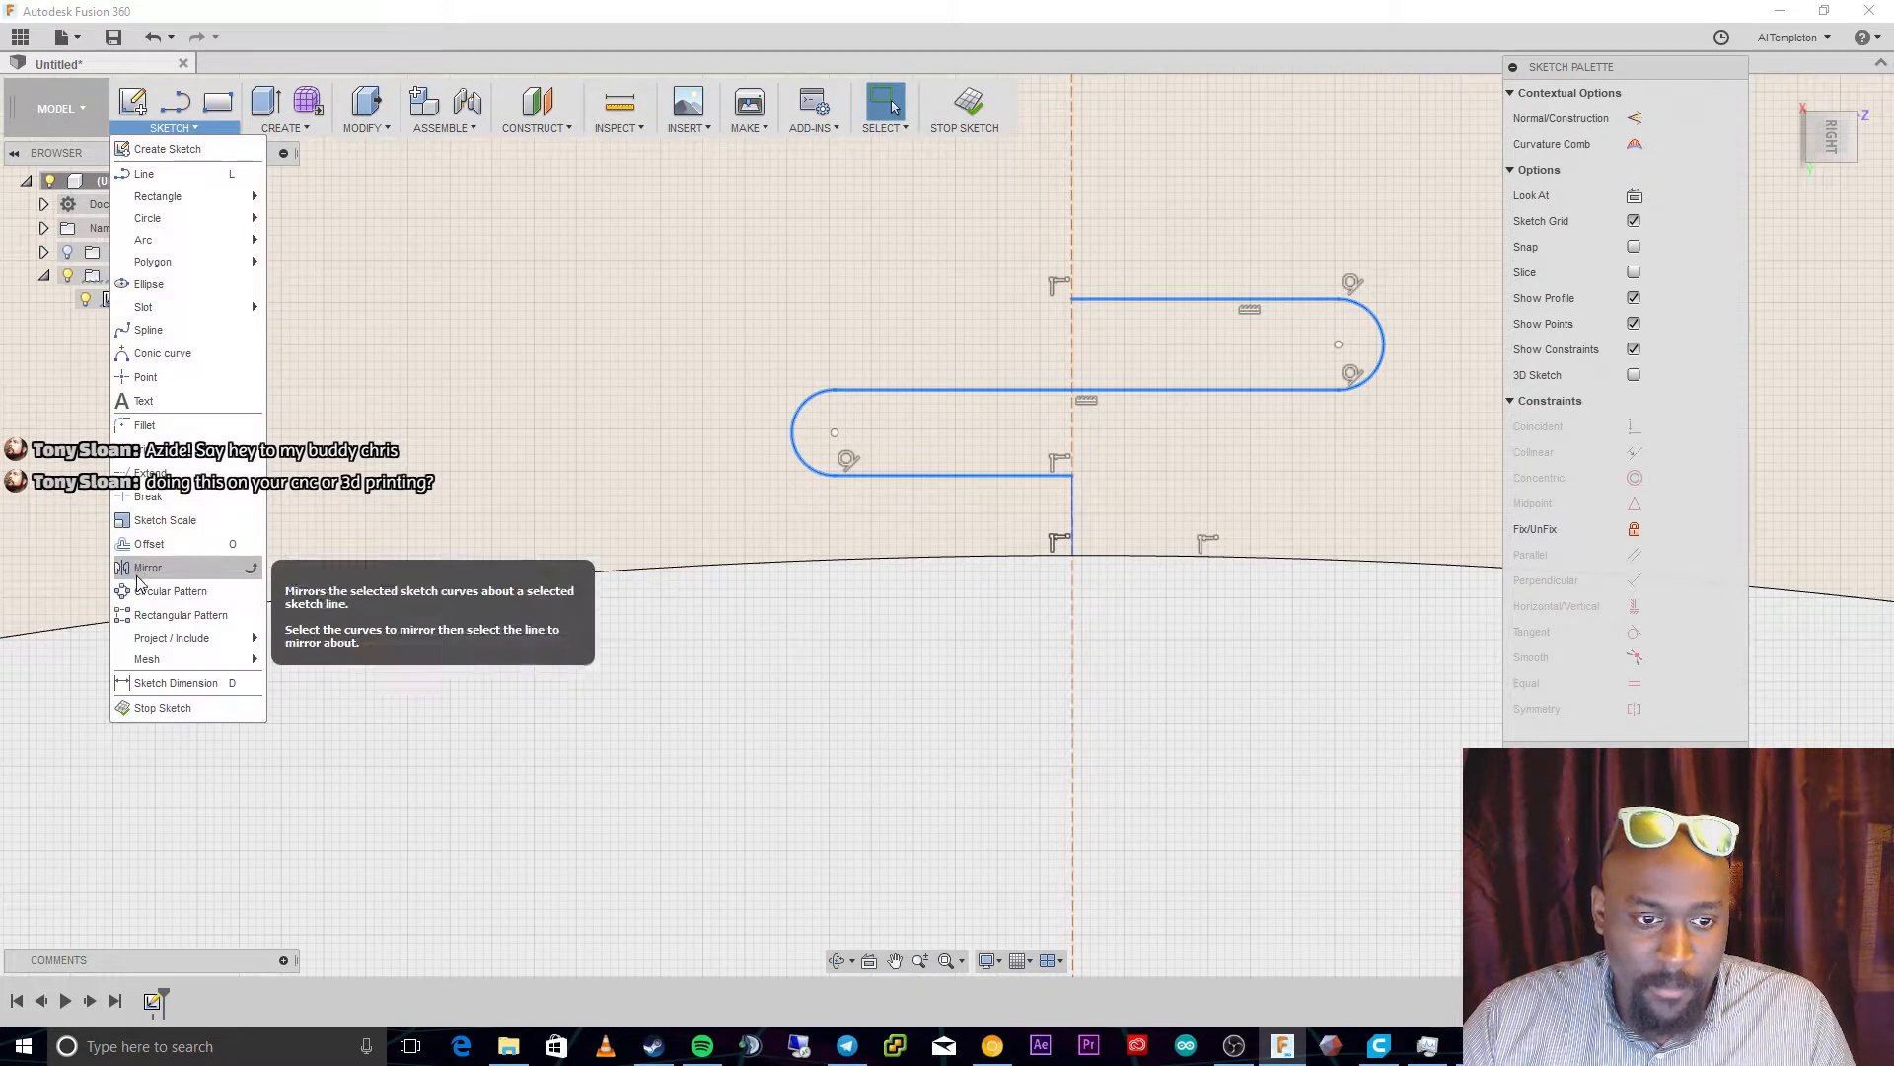
pyautogui.click(148, 620)
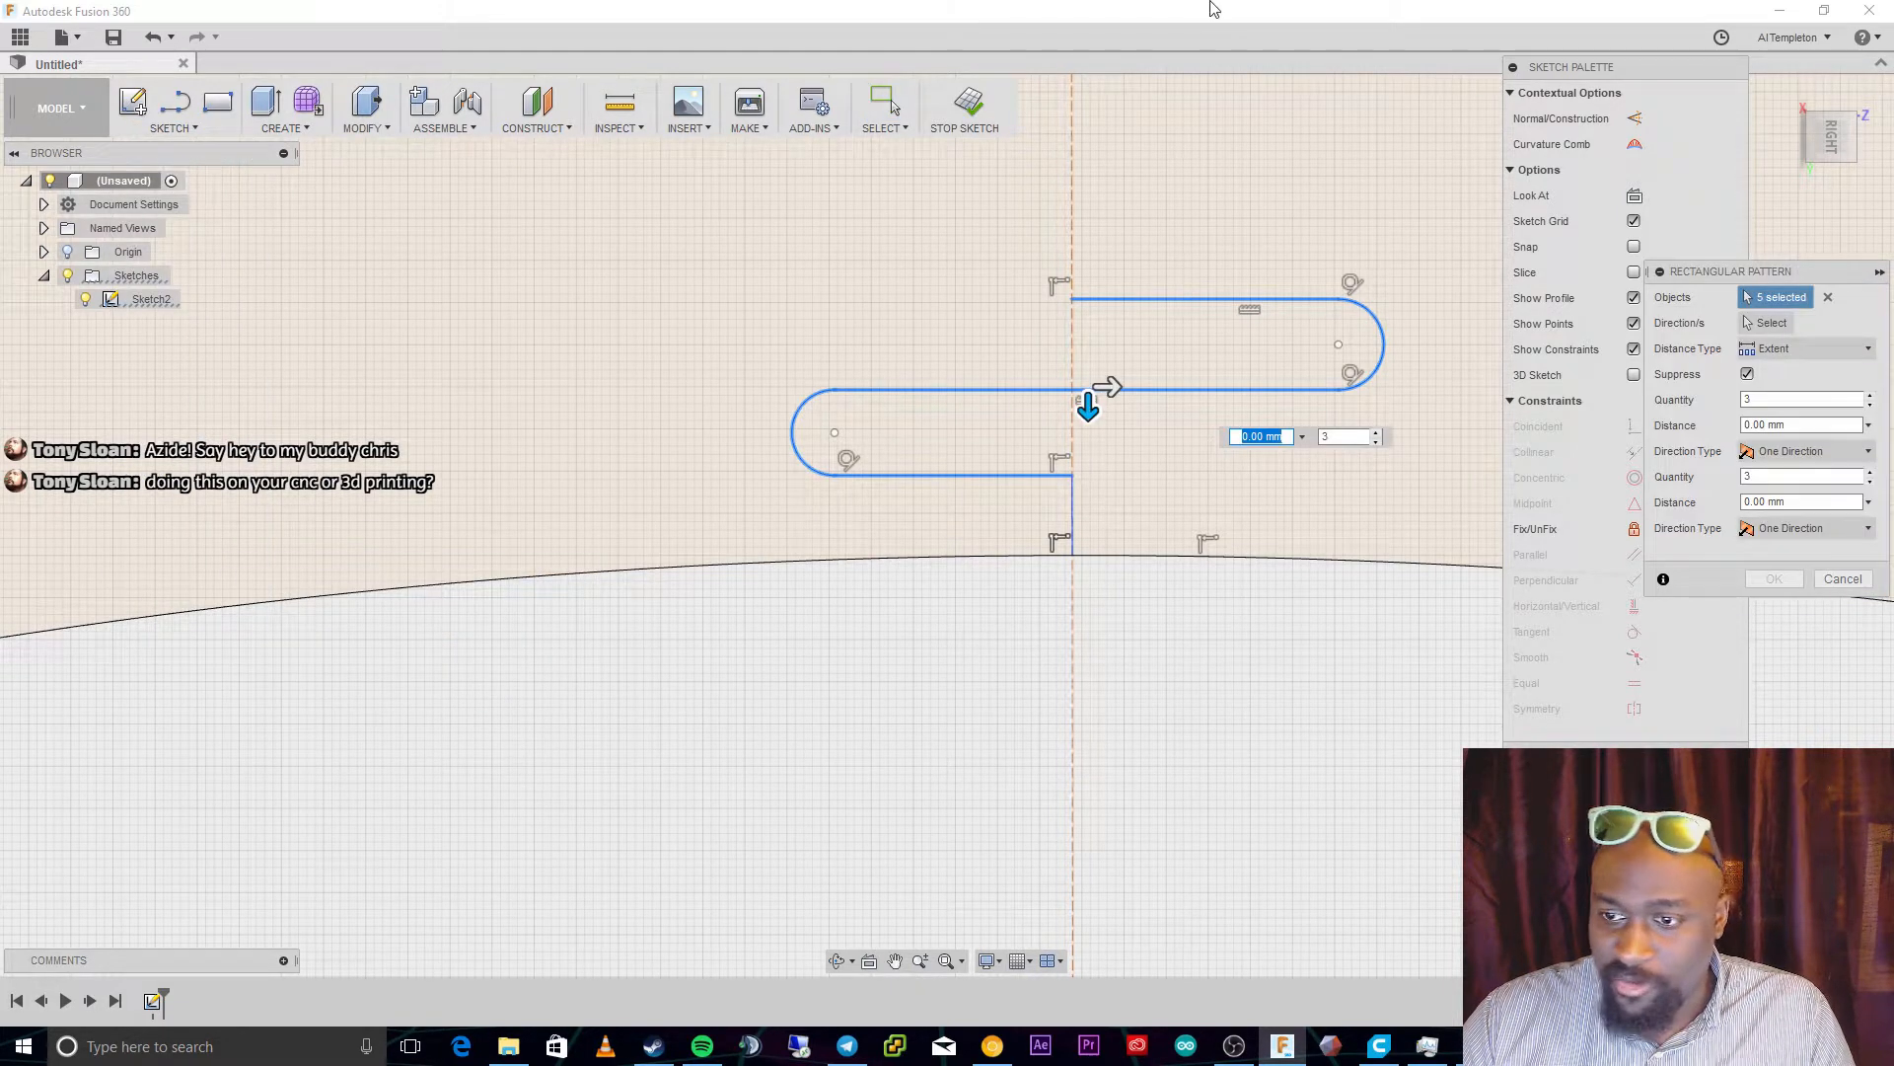
pyautogui.scroll(-5, 1362, 435)
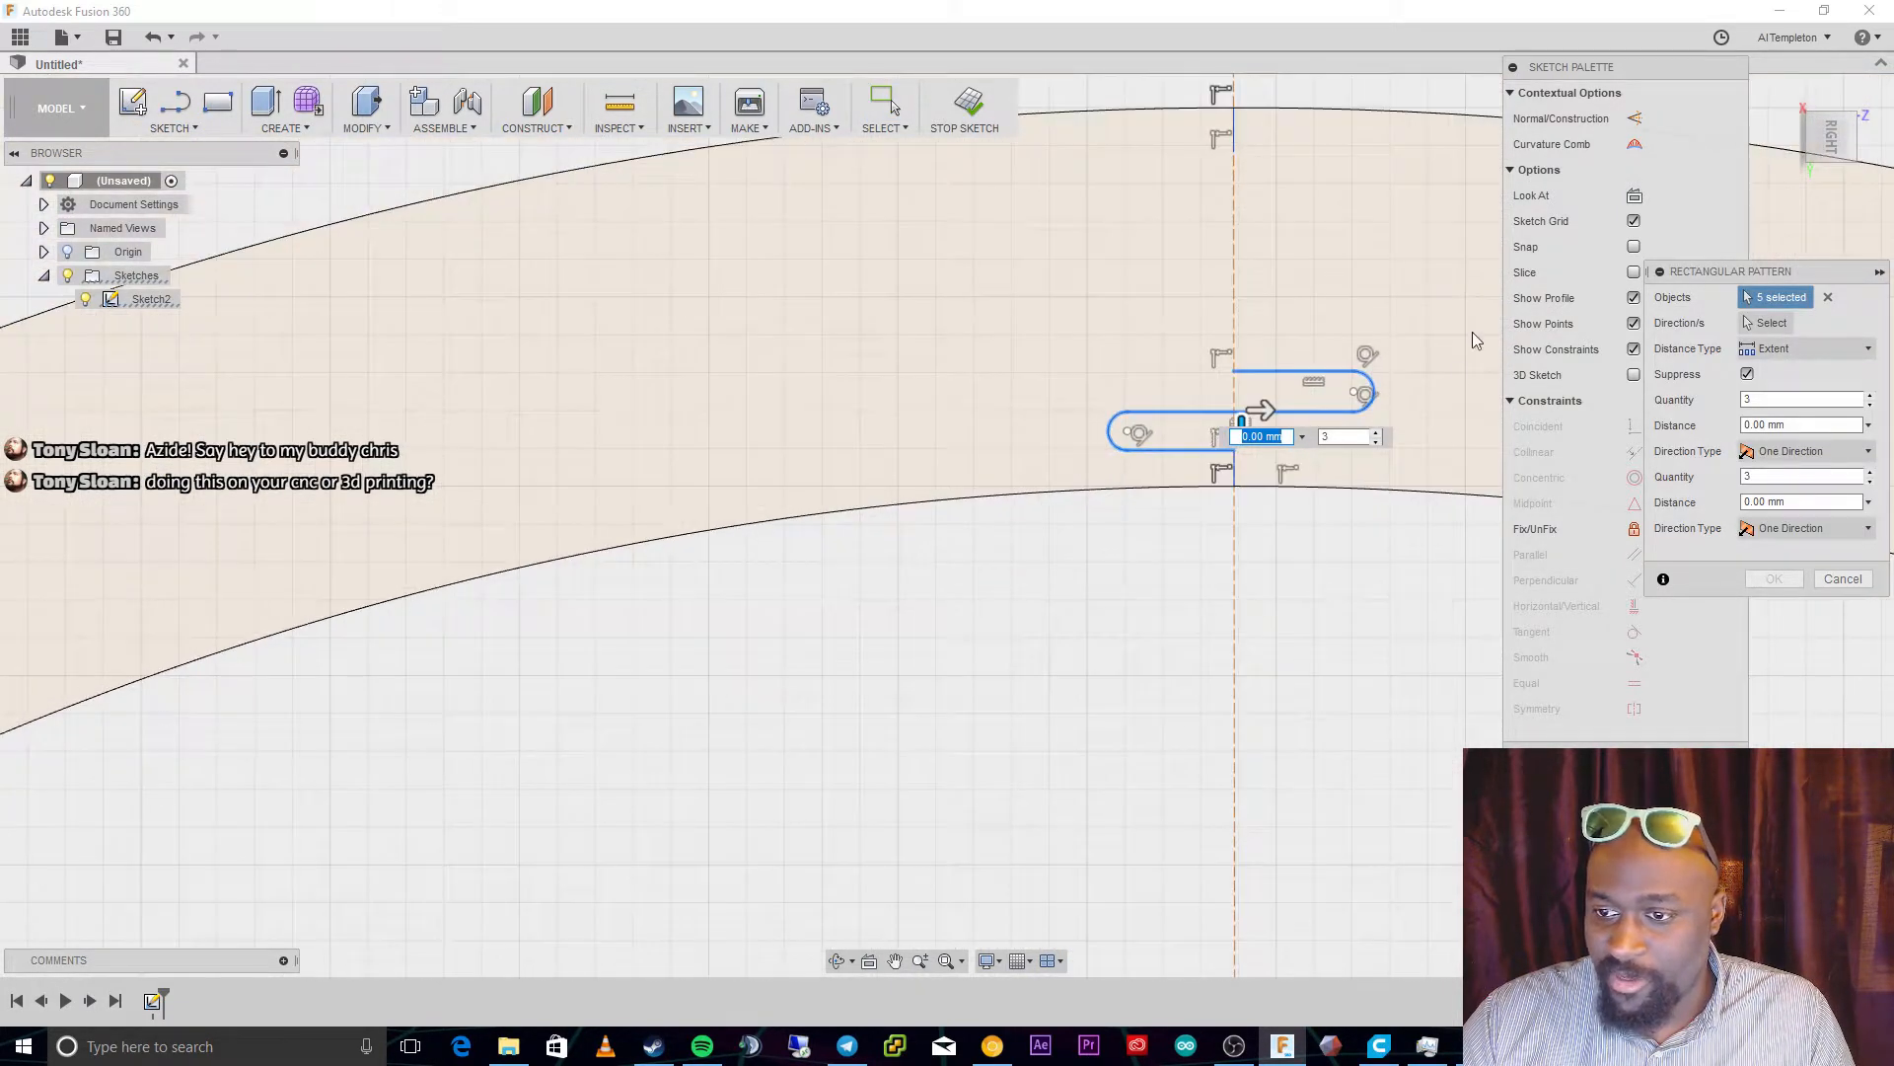
pyautogui.click(1376, 433)
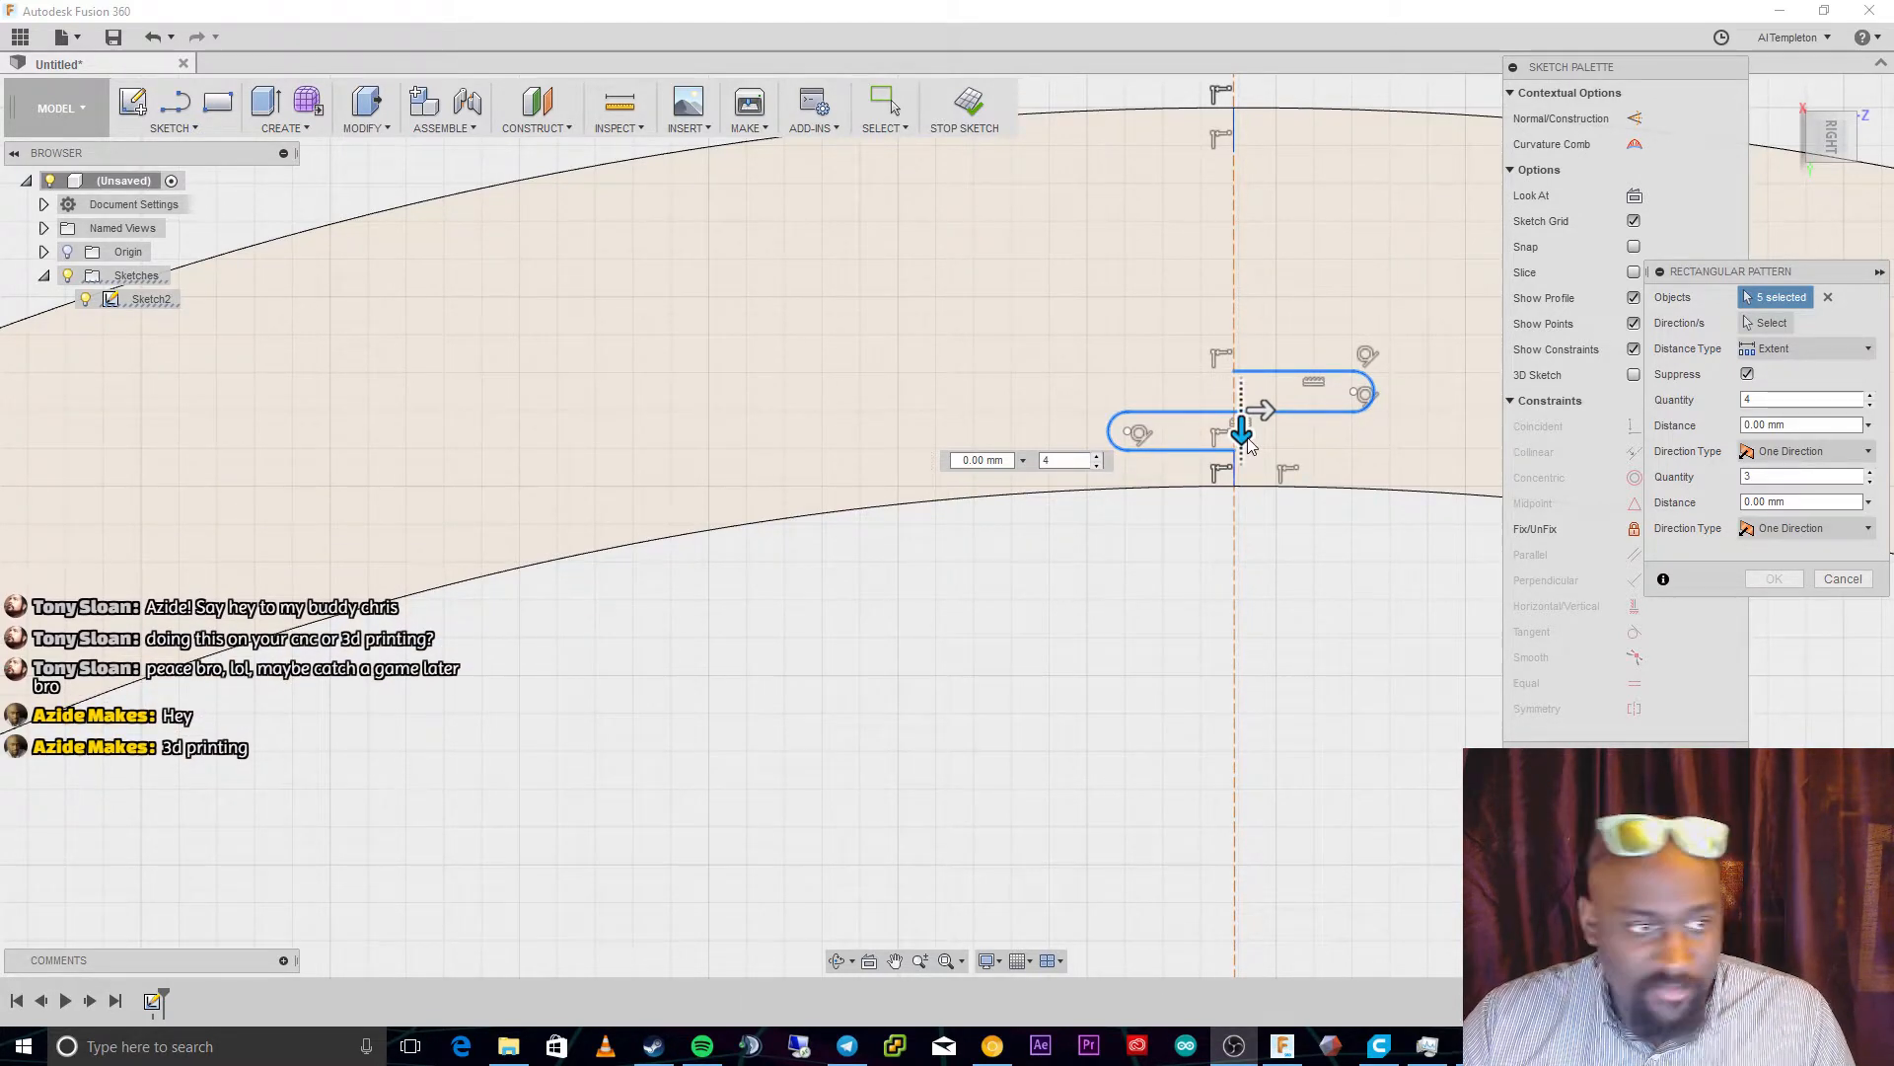
pyautogui.moveTo(1235, 423)
pyautogui.mouseDown()
pyautogui.moveTo(1243, 340)
pyautogui.moveTo(1207, 216)
pyautogui.mouseUp()
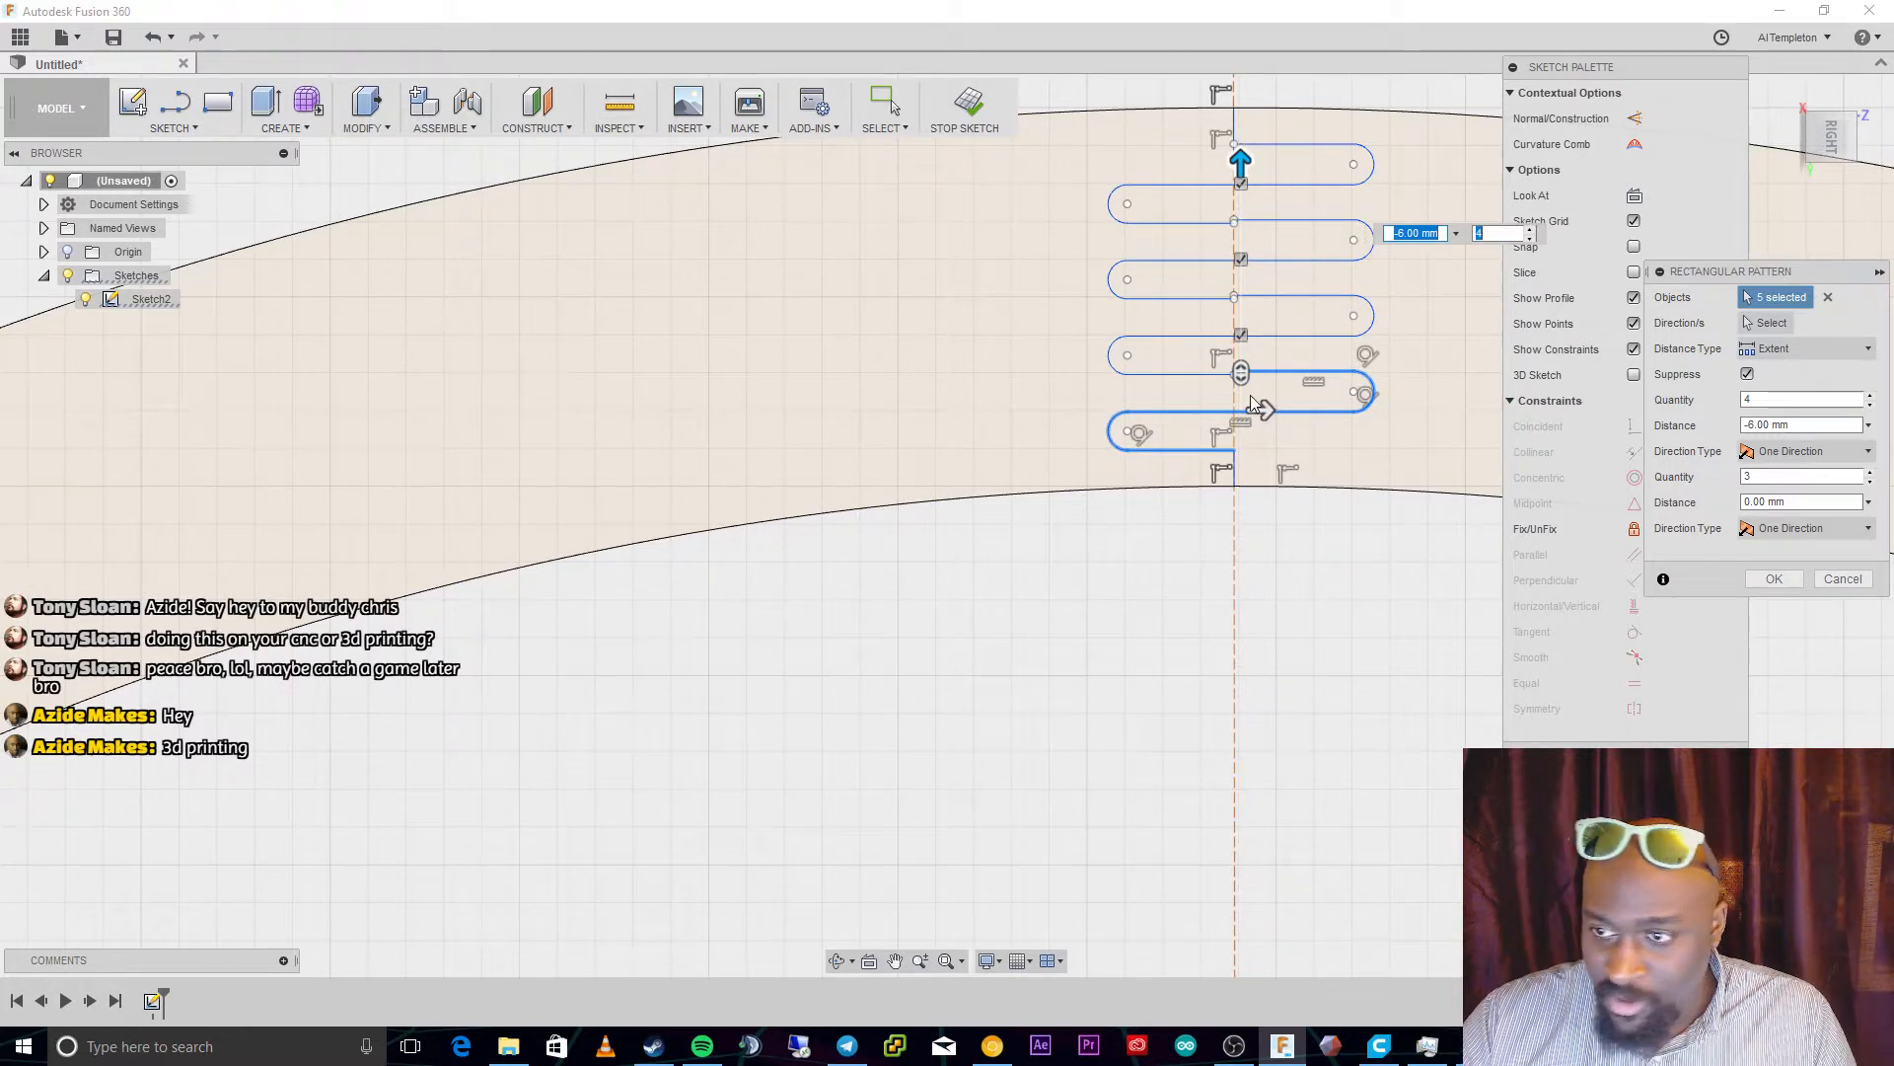
# Inspect the joins between the pattern copies, try a quantity of 3 and cancel the pattern
pyautogui.scroll(5, 1247, 274)
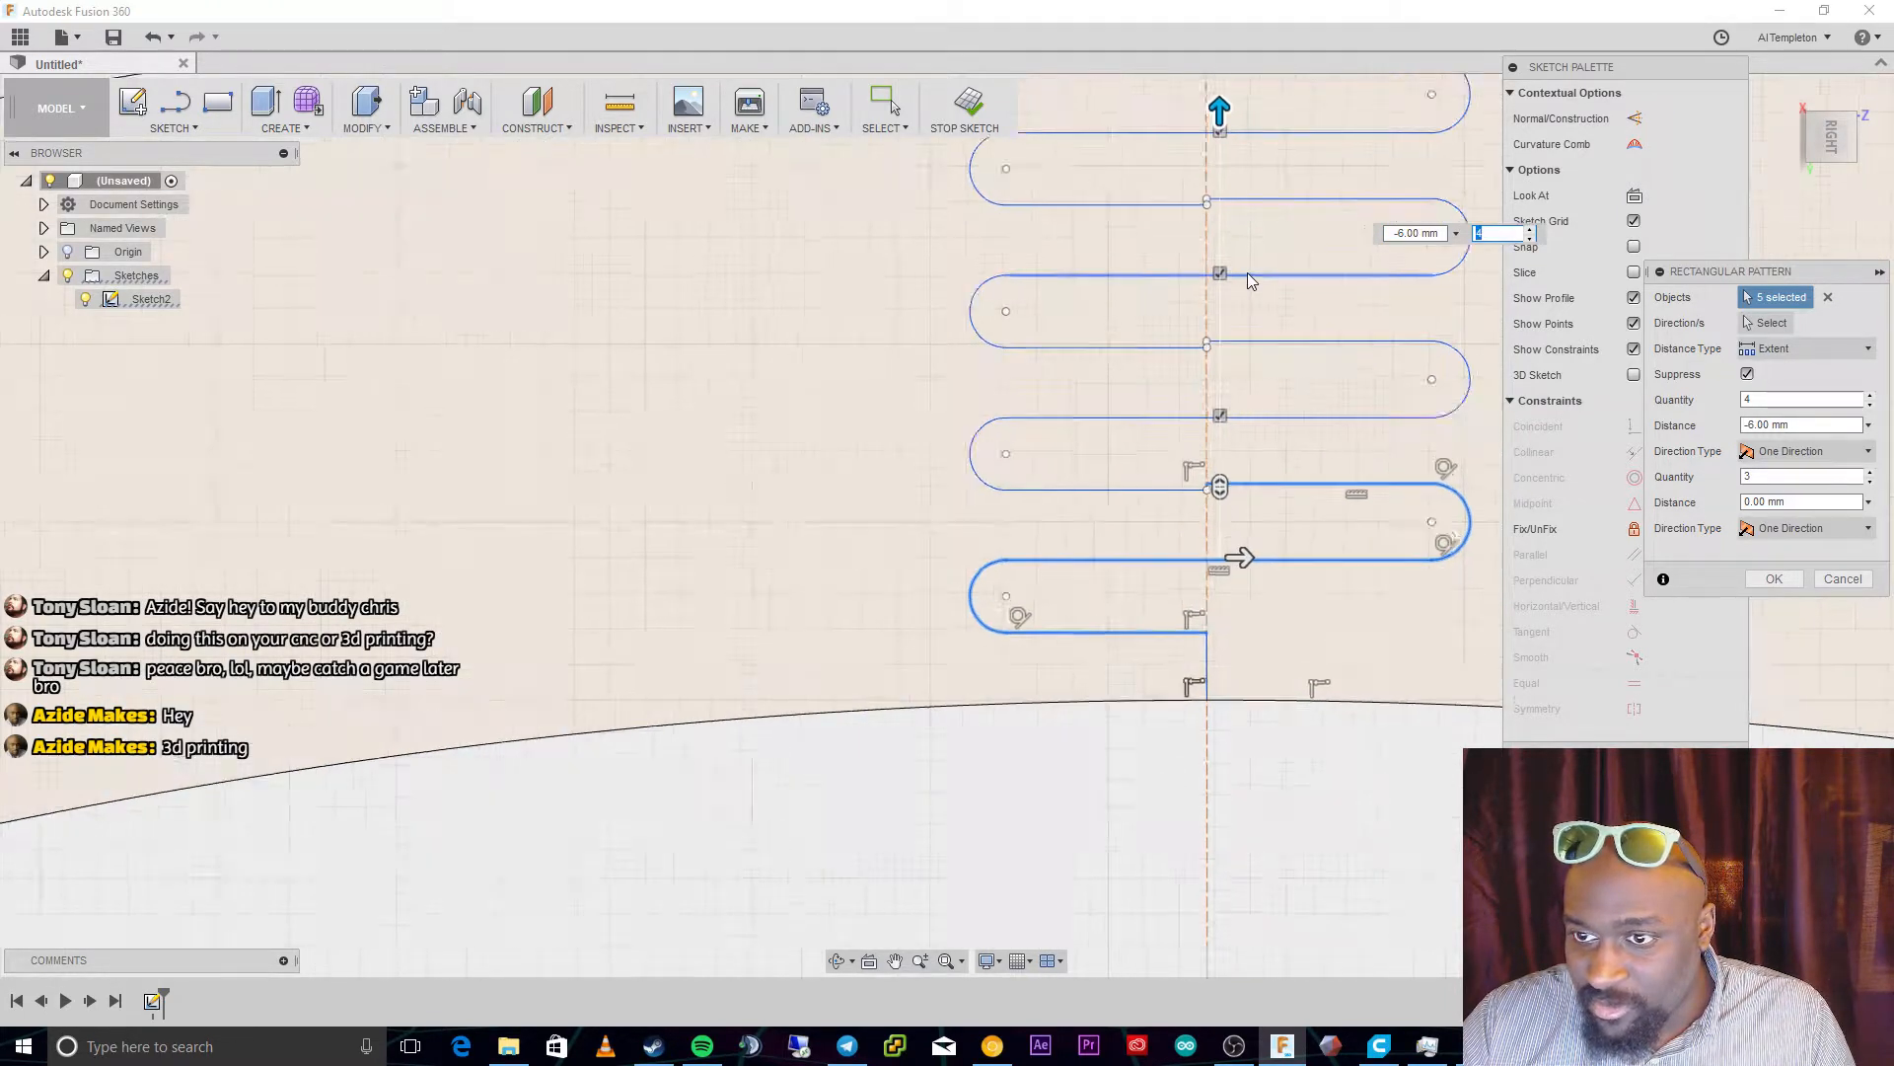
pyautogui.scroll(-2, 1281, 286)
pyautogui.scroll(-3, 1281, 287)
pyautogui.scroll(3, 1407, 94)
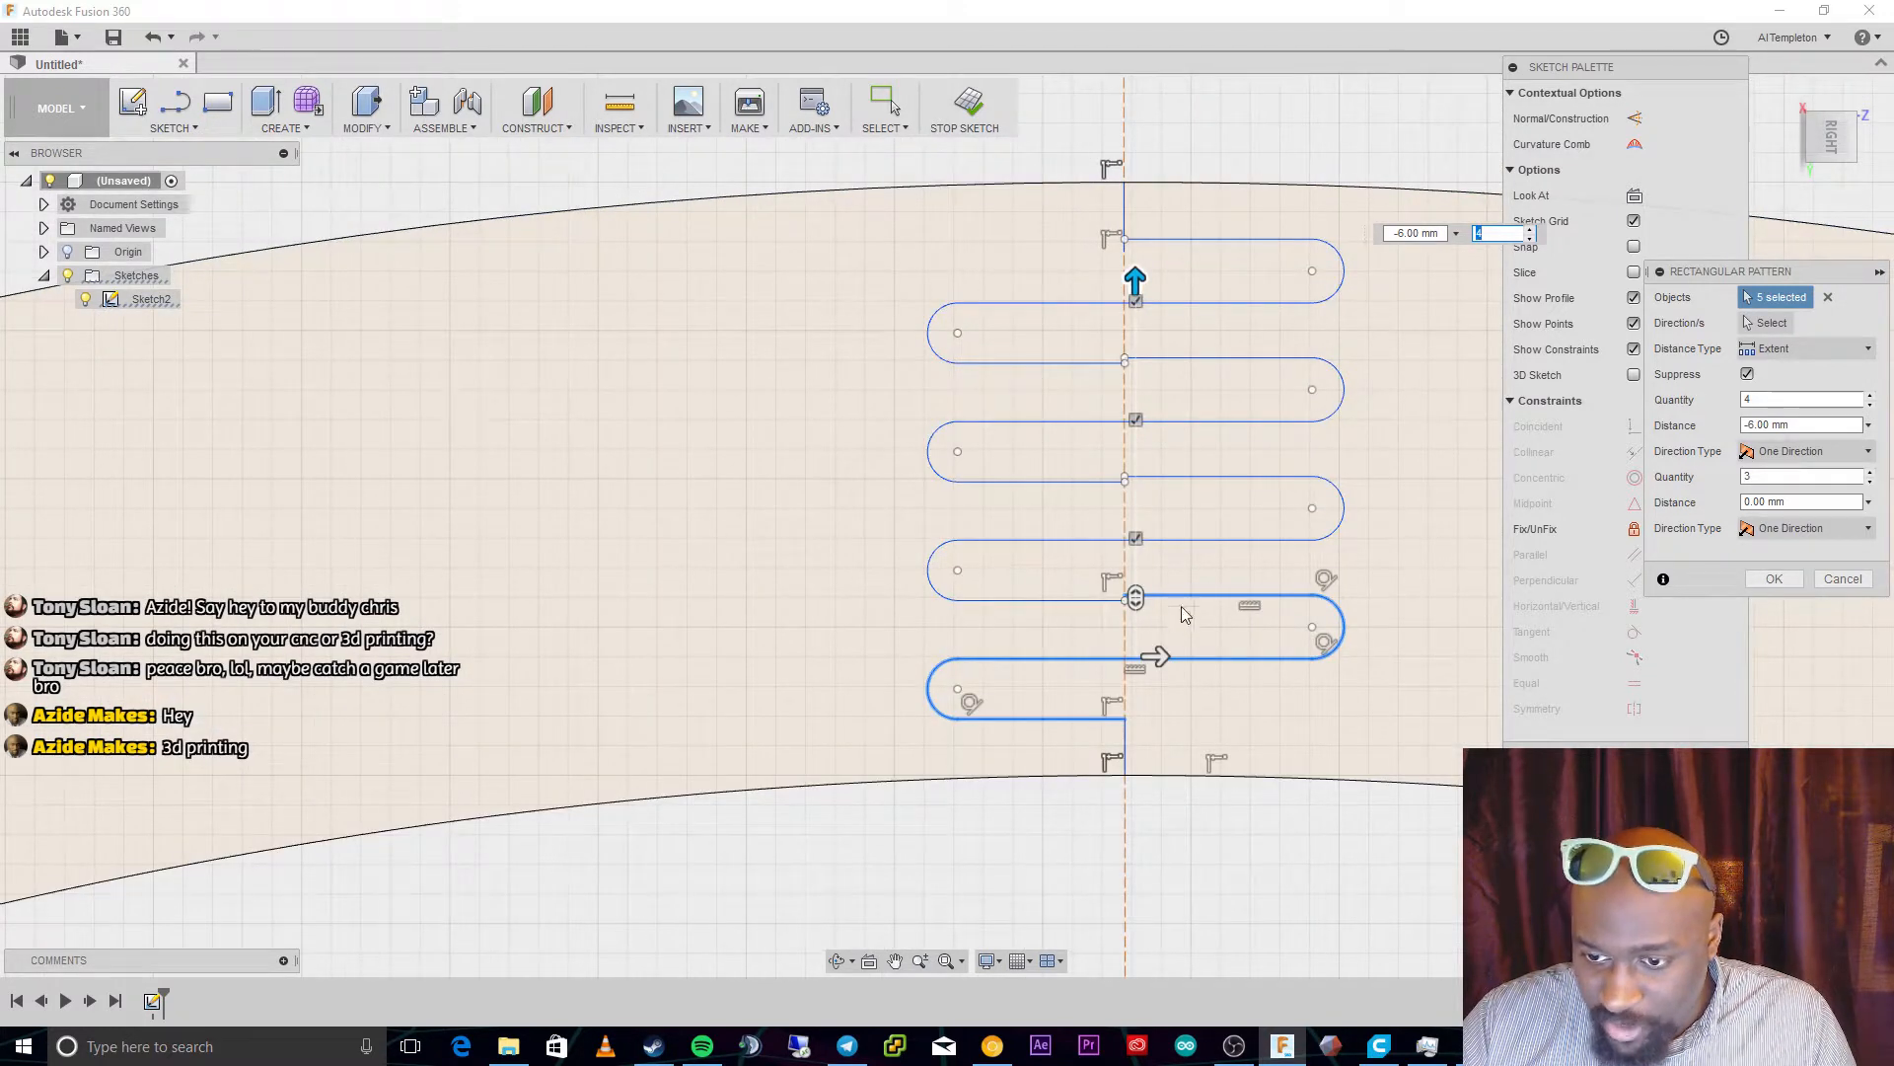
pyautogui.write('3')
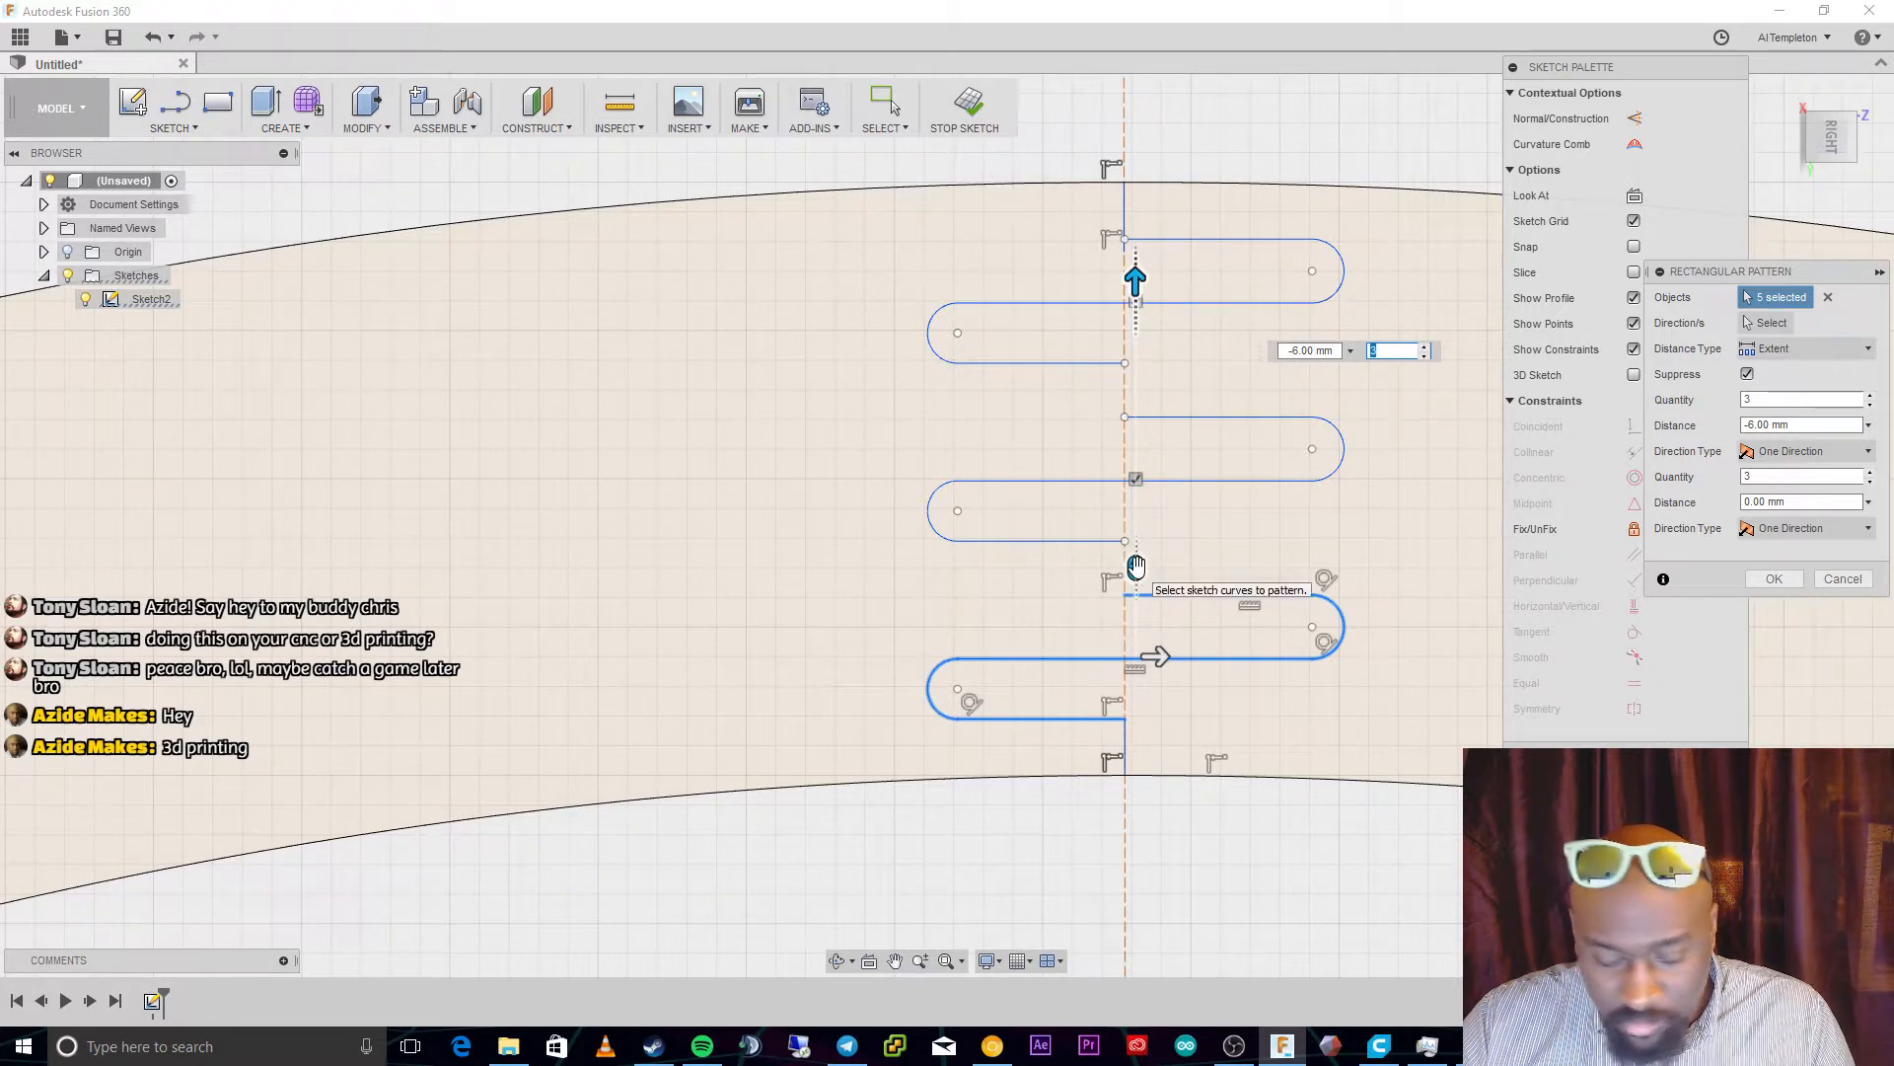
pyautogui.press('Escape')
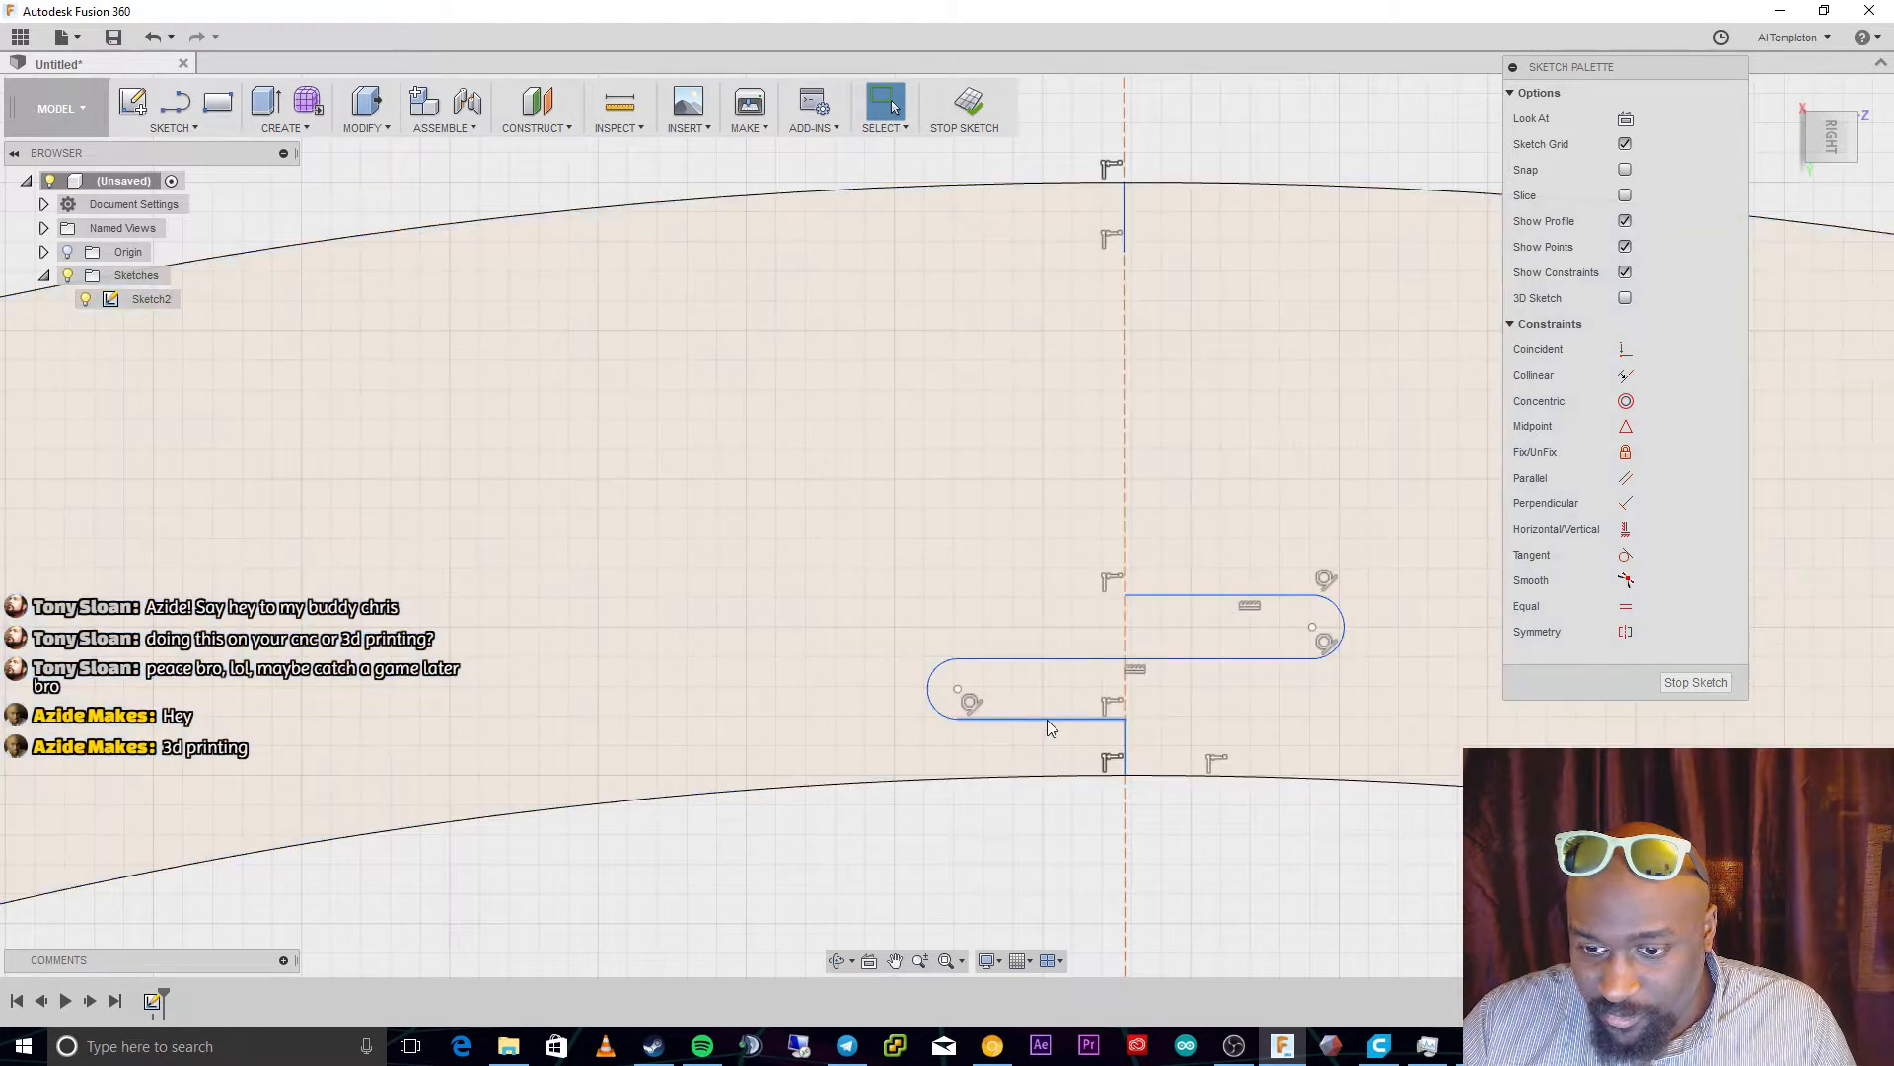
# Try a rectangular pattern of the five serpentine curves upward with quantity 3 and an extent distance of -4.50 mm
pyautogui.click(976, 719)
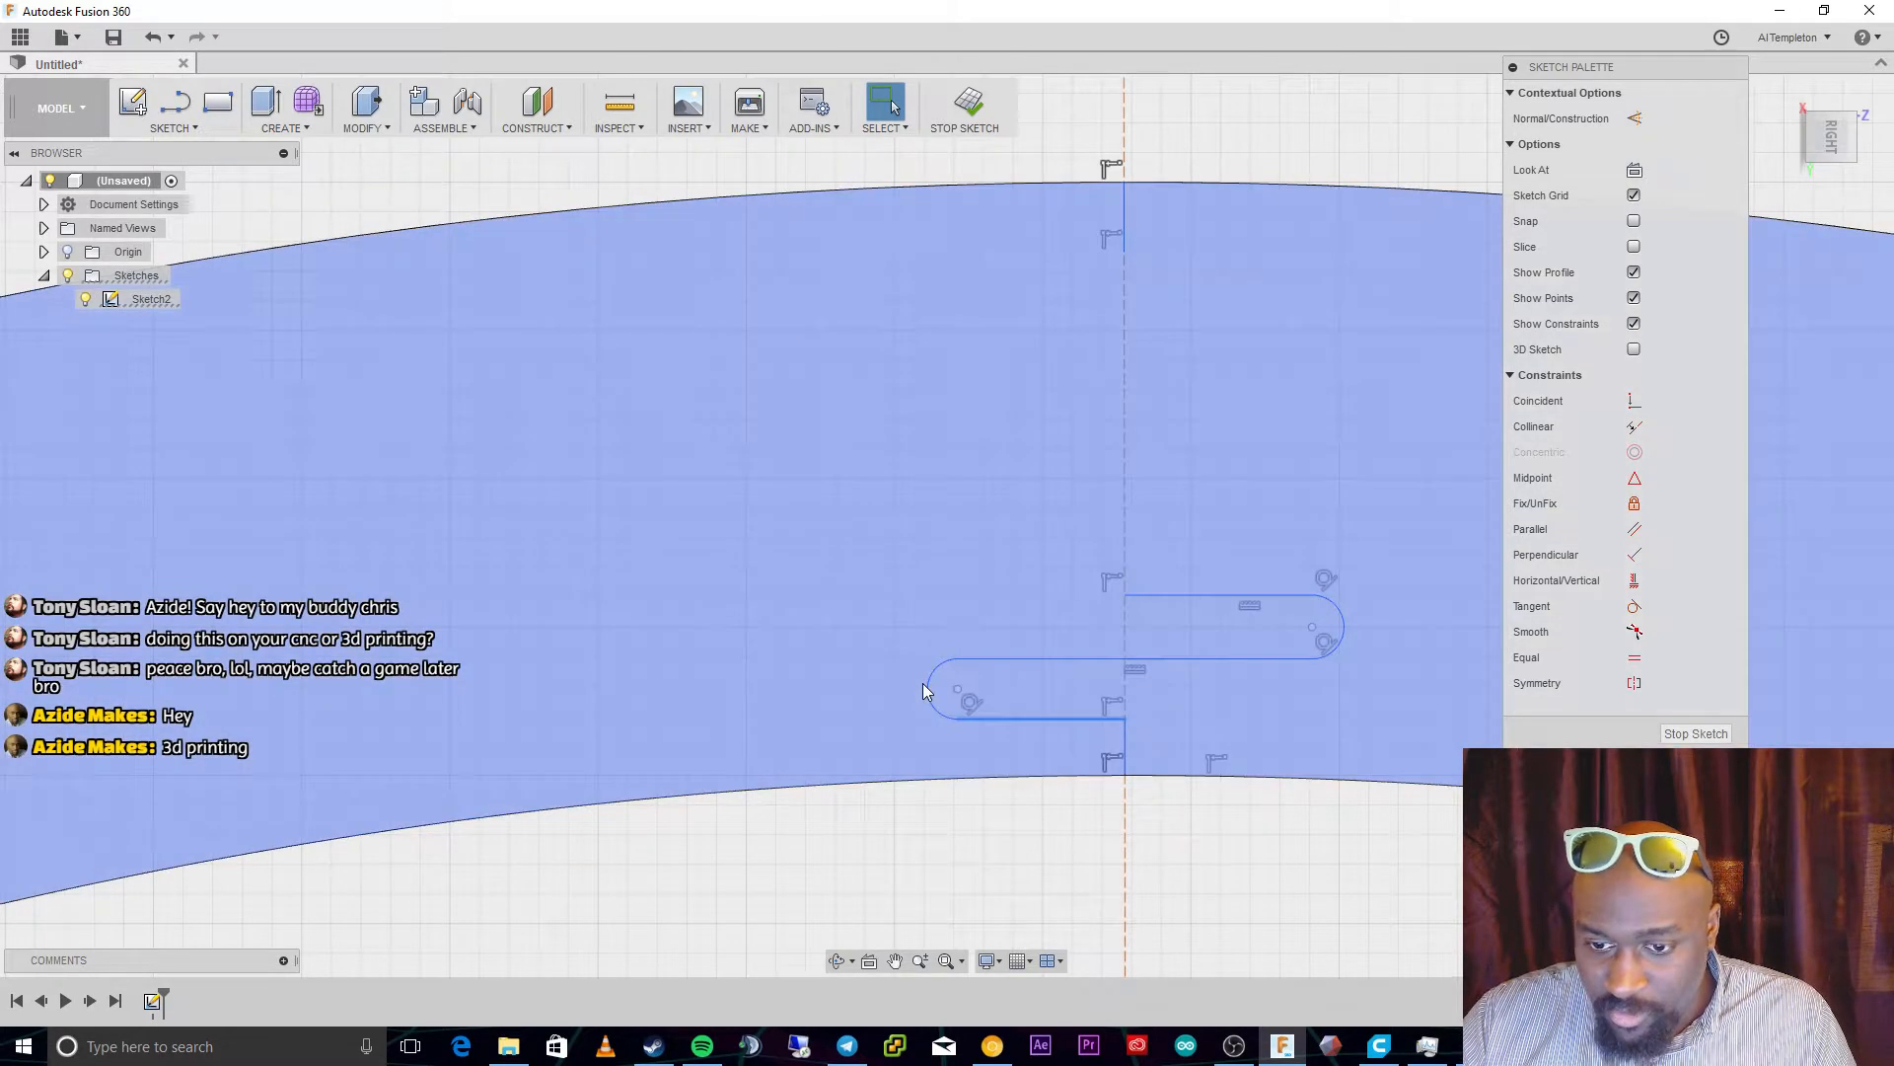
pyautogui.keyDown('shift'); pyautogui.click(927, 683); pyautogui.keyUp('shift')
pyautogui.keyDown('shift'); pyautogui.click(1122, 658); pyautogui.keyUp('shift')
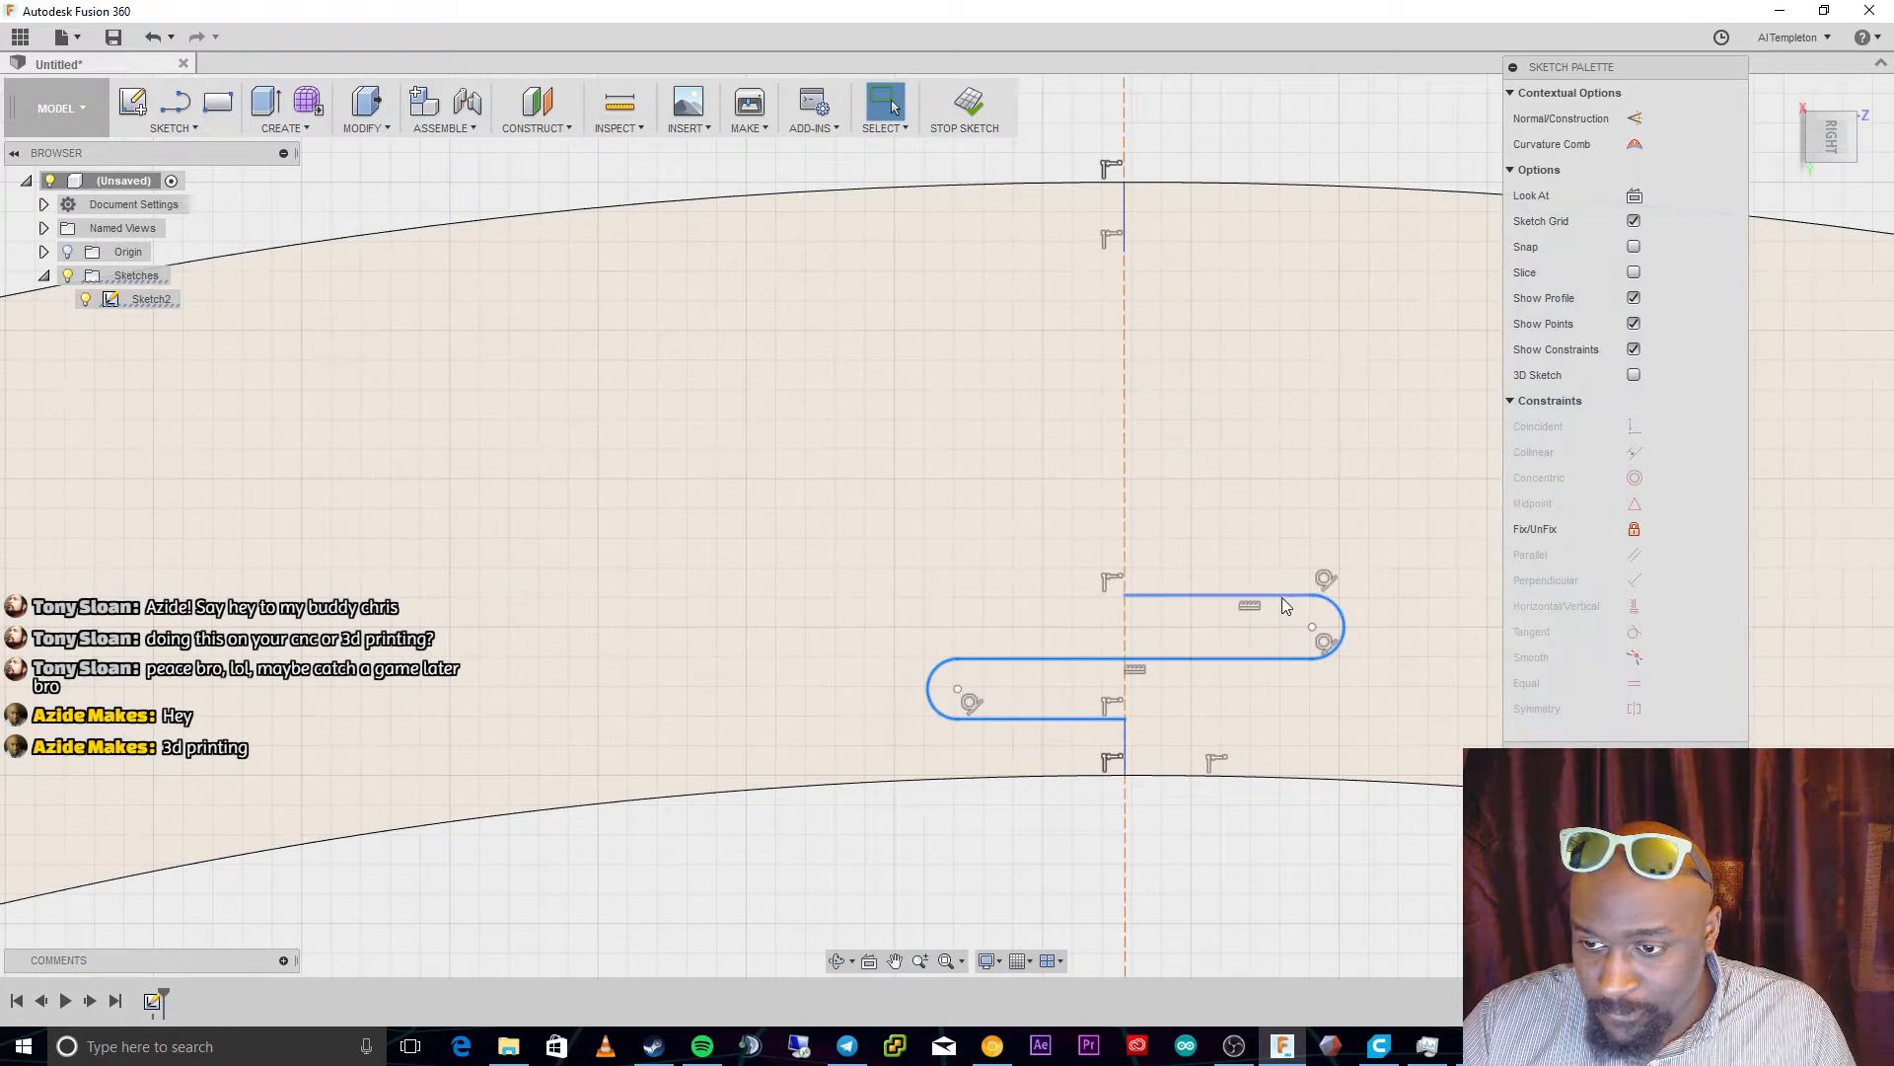
pyautogui.keyDown('shift'); pyautogui.click(1283, 596); pyautogui.keyUp('shift')
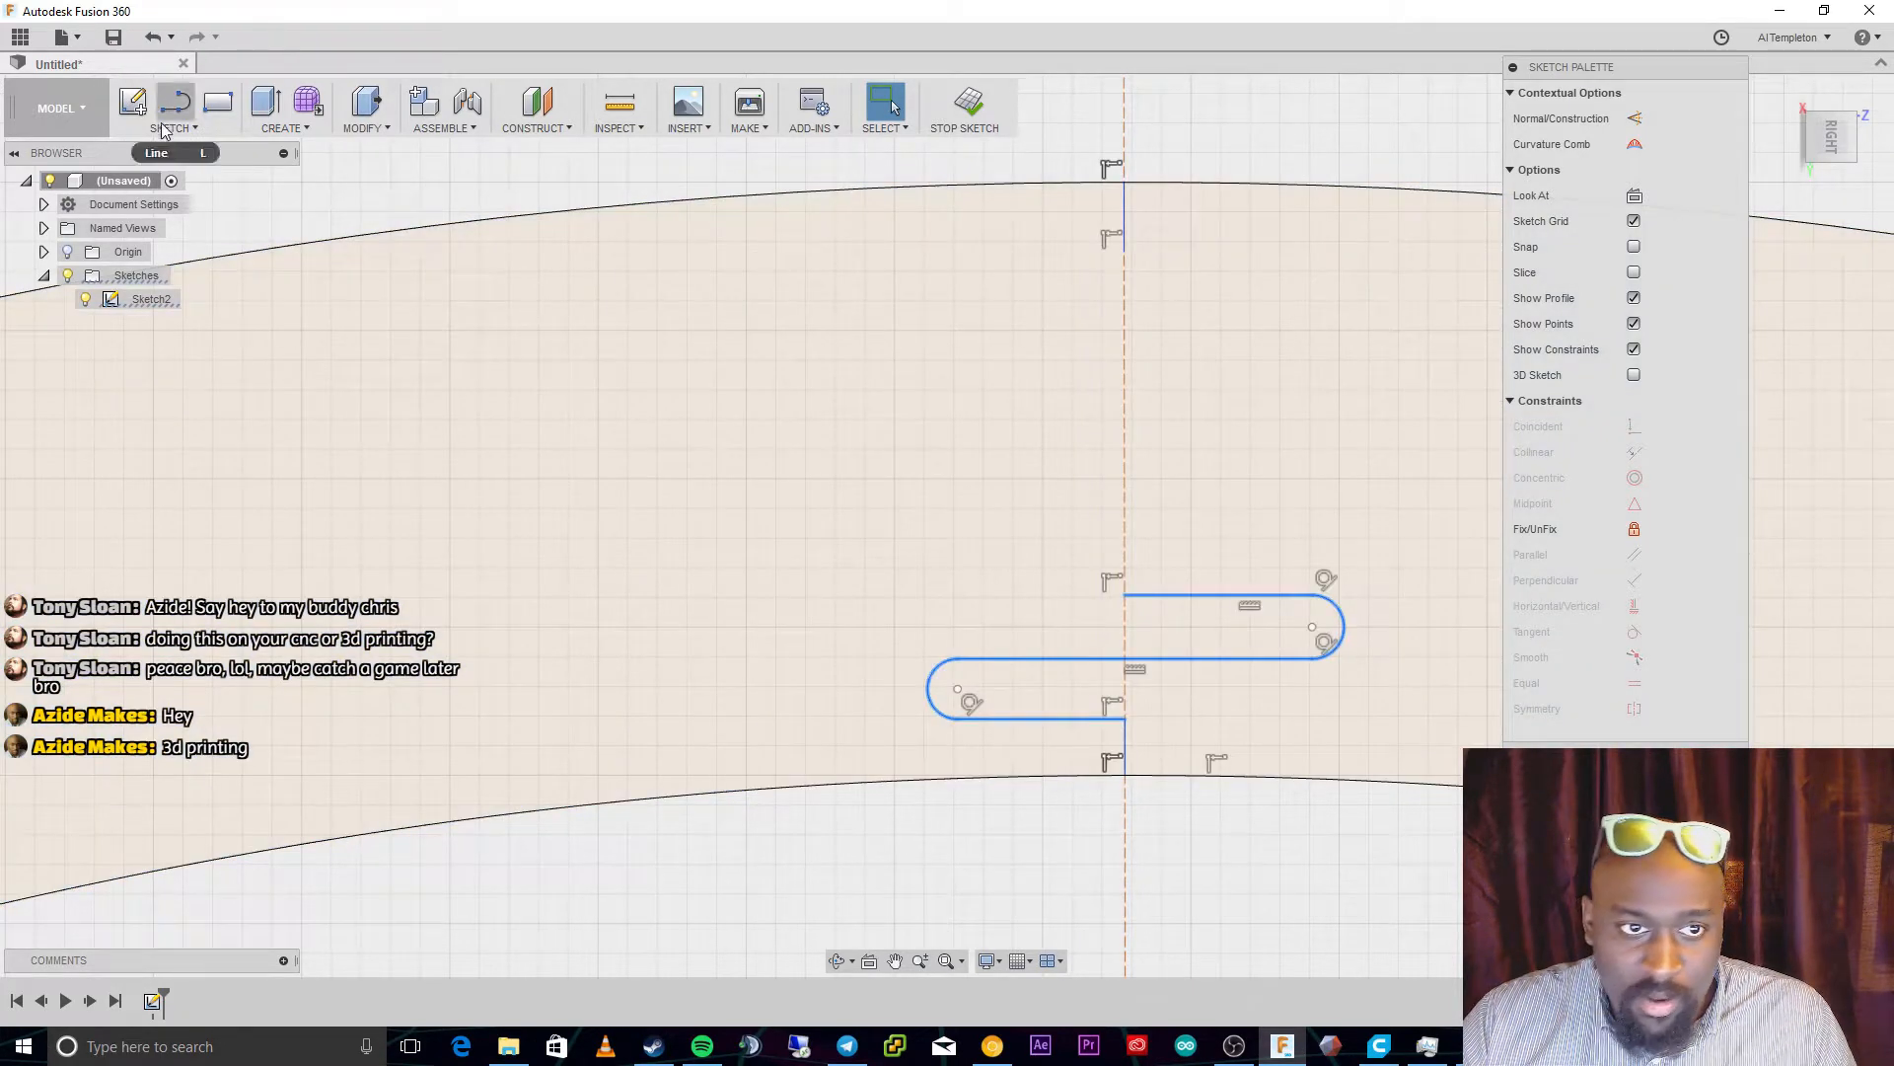
pyautogui.click(173, 127)
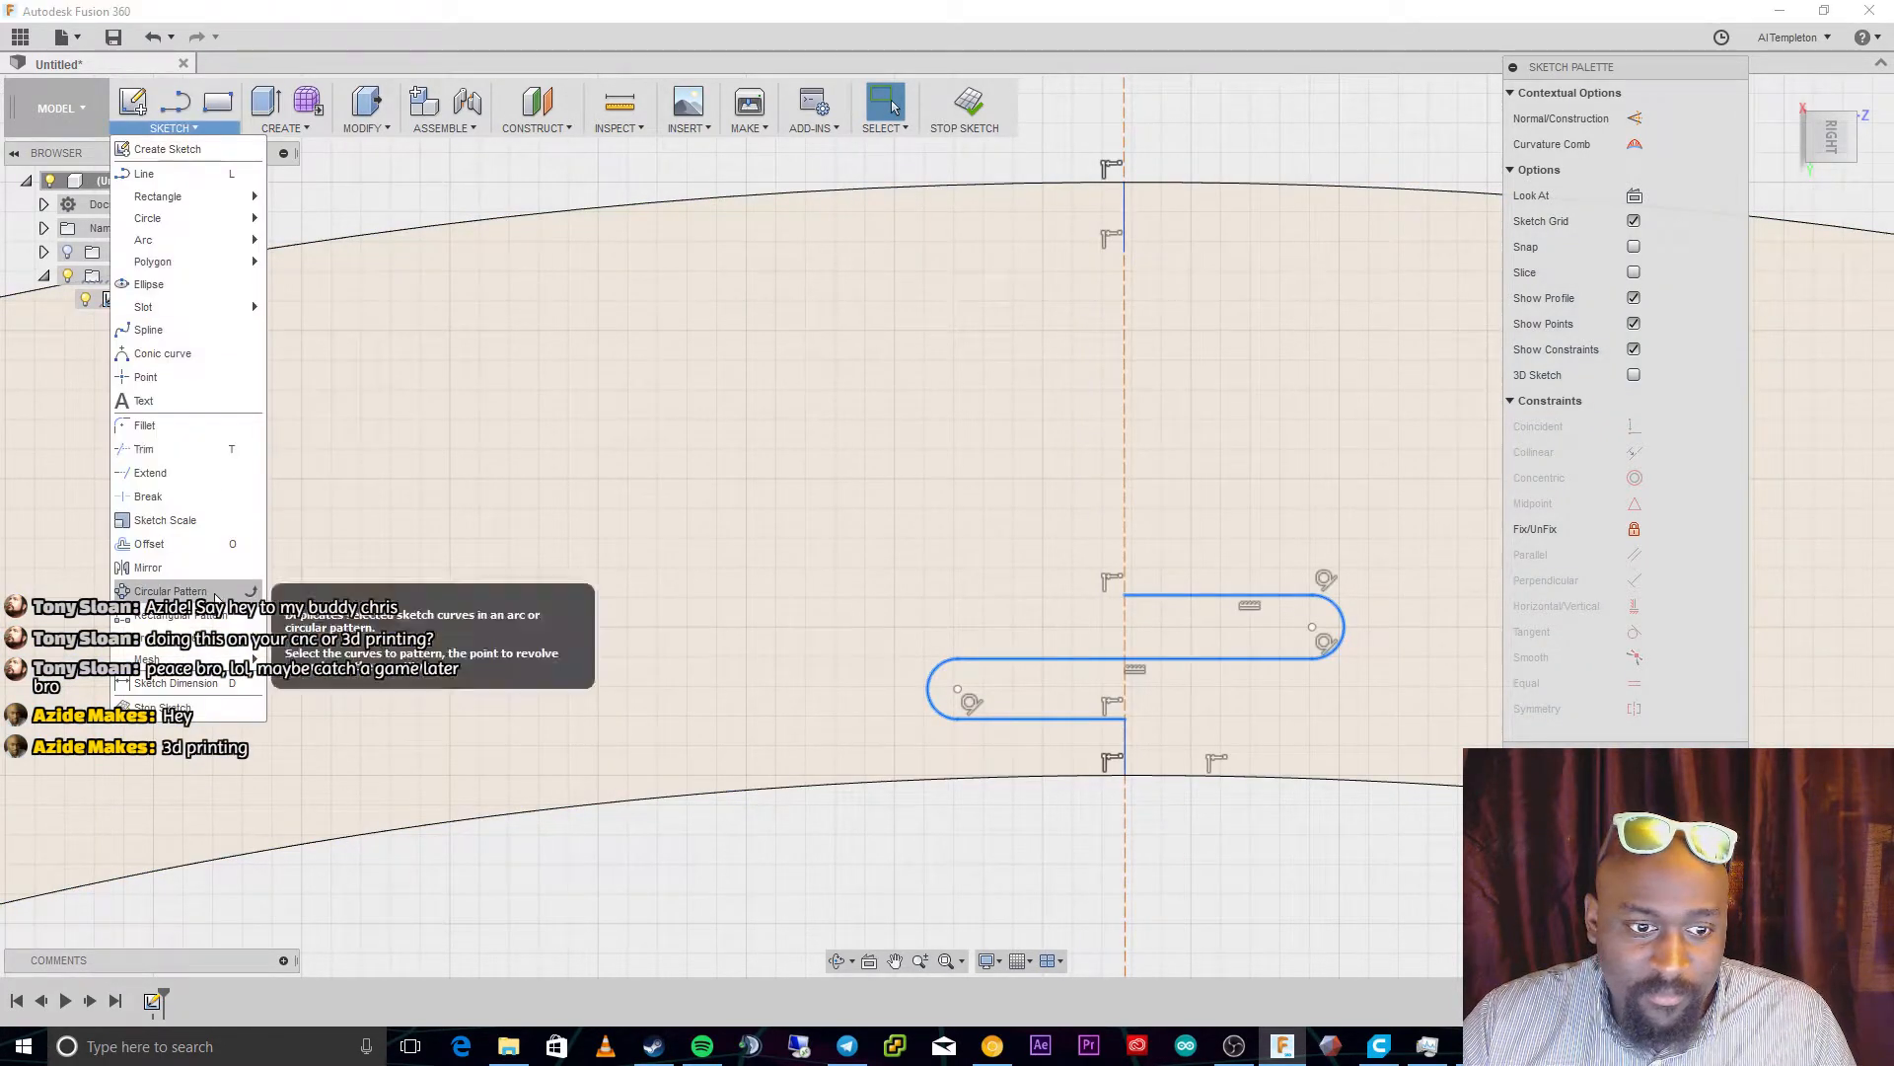
pyautogui.click(182, 614)
pyautogui.moveTo(1136, 679); pyautogui.dragTo(1118, 431)
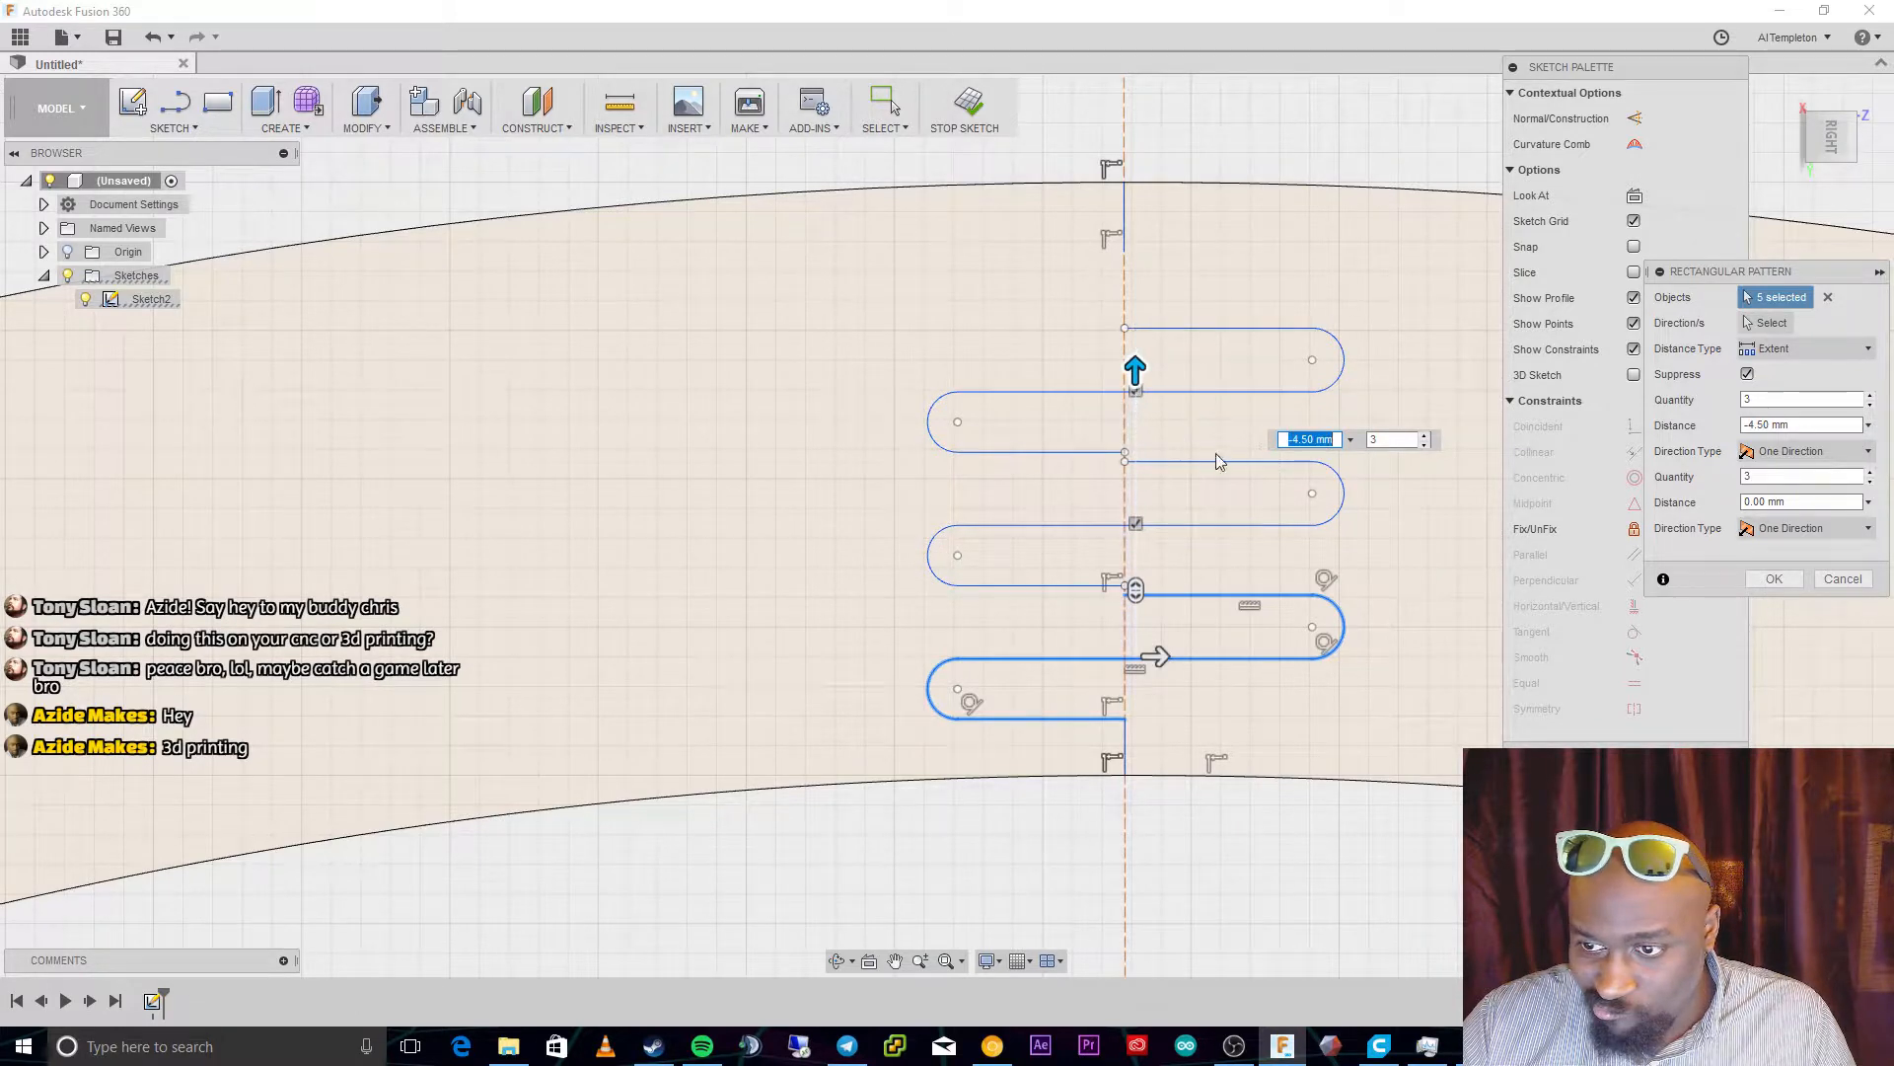
pyautogui.press('Tab')
pyautogui.click(1350, 440)
pyautogui.click(1351, 441)
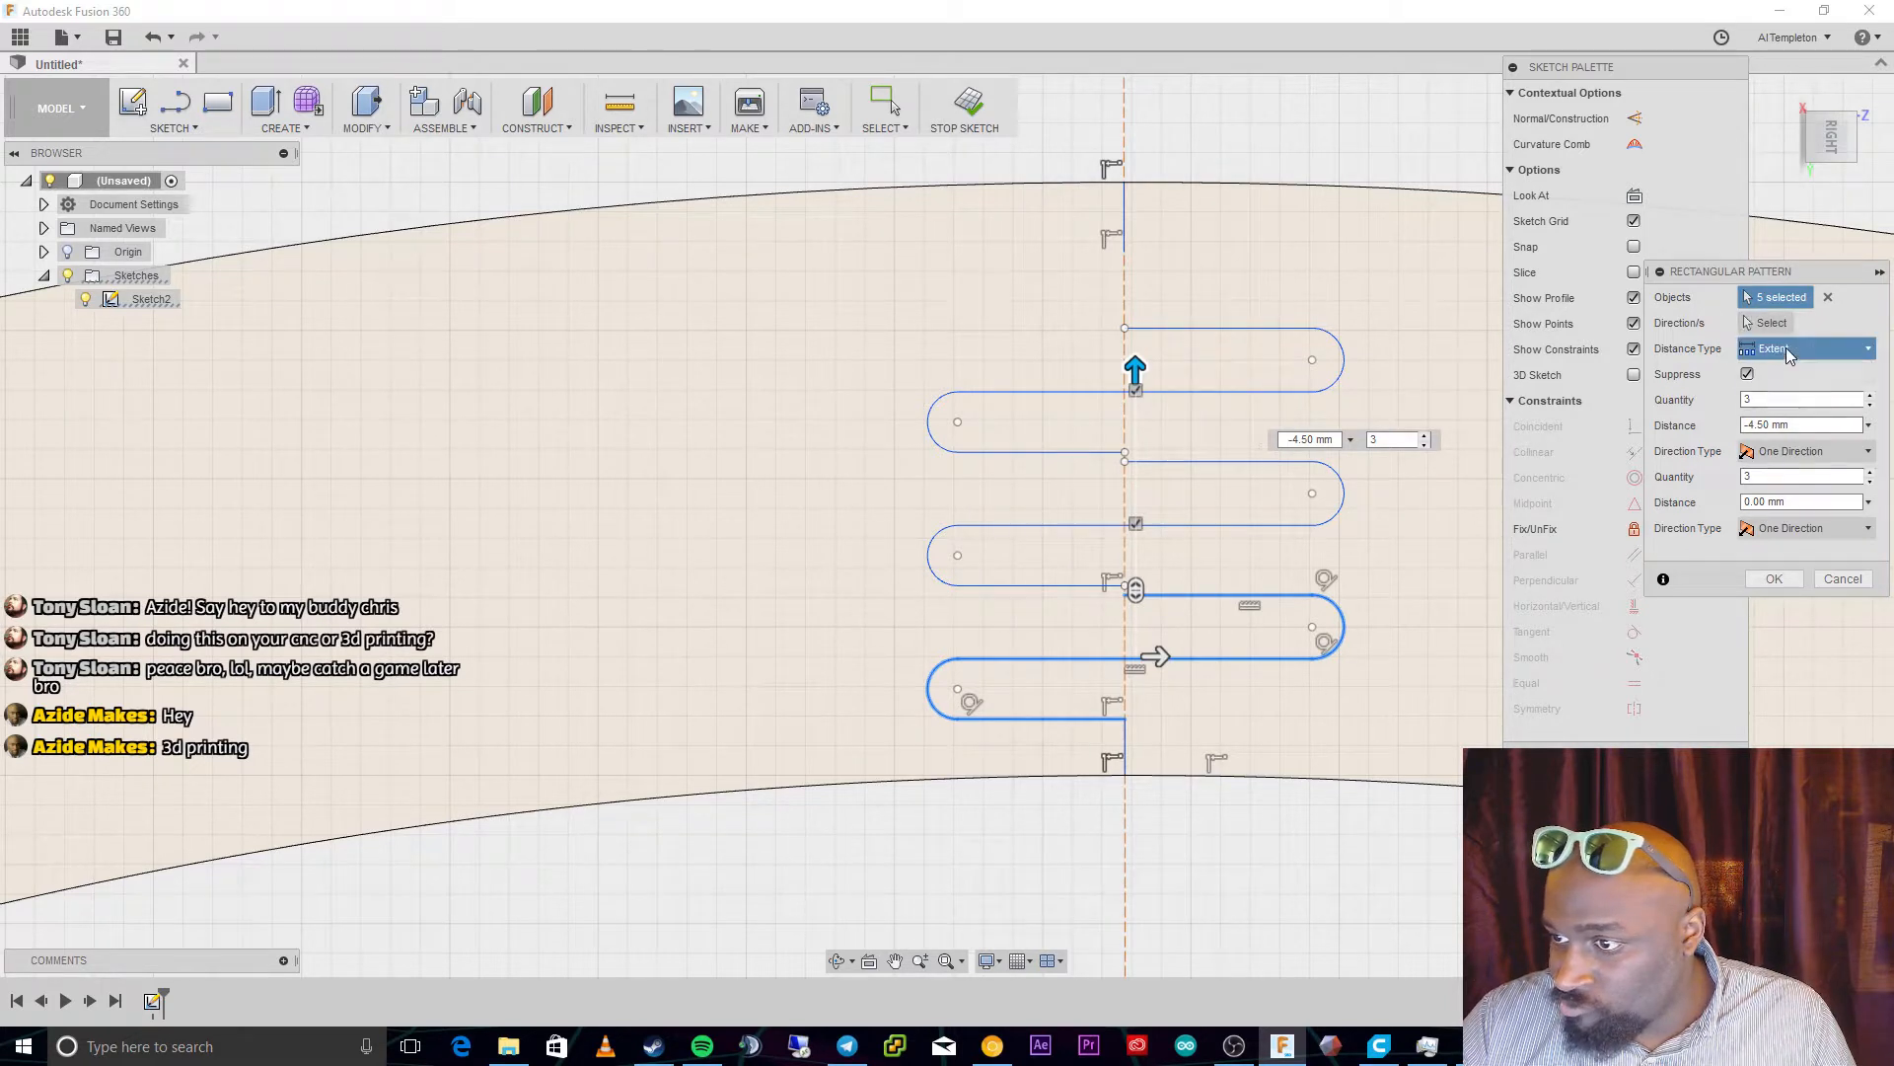
# Try the Spacing distance type for the pattern at -2.00 mm and cancel the pattern
pyautogui.click(1833, 346)
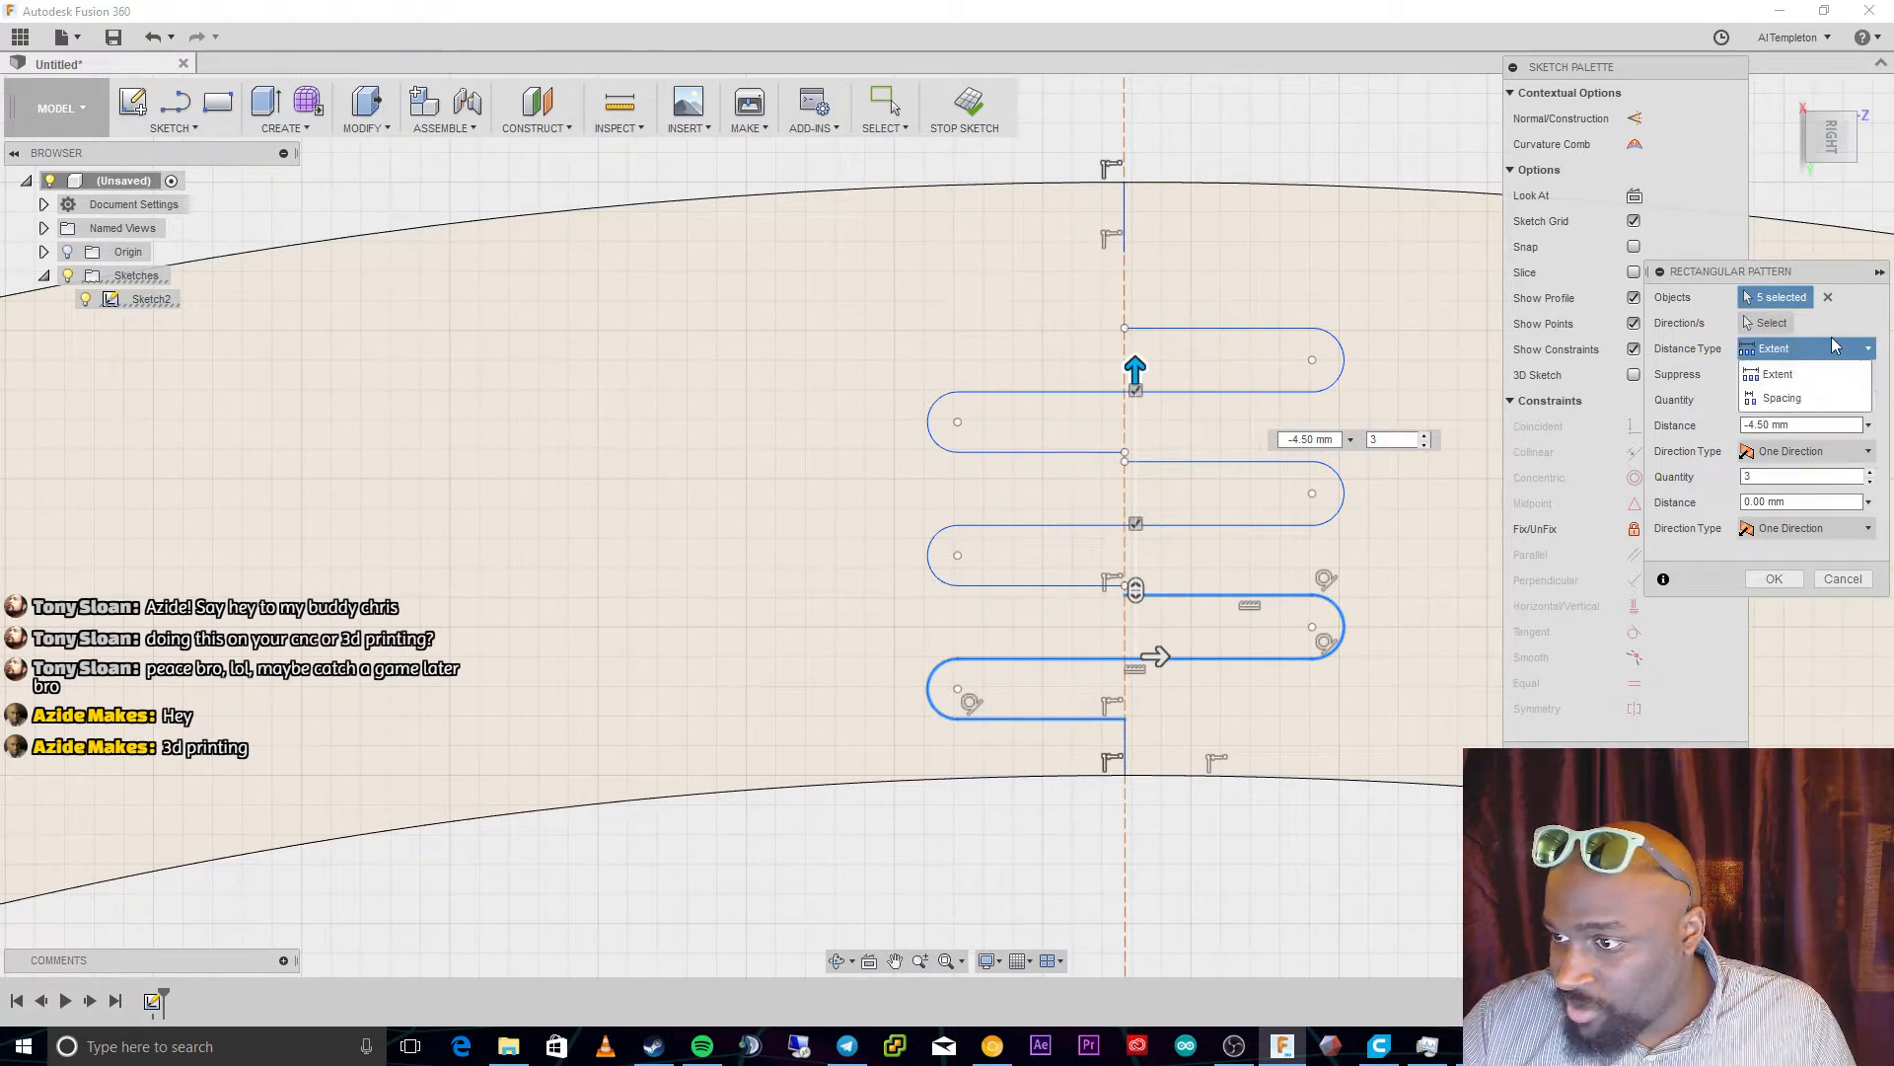
pyautogui.click(1814, 400)
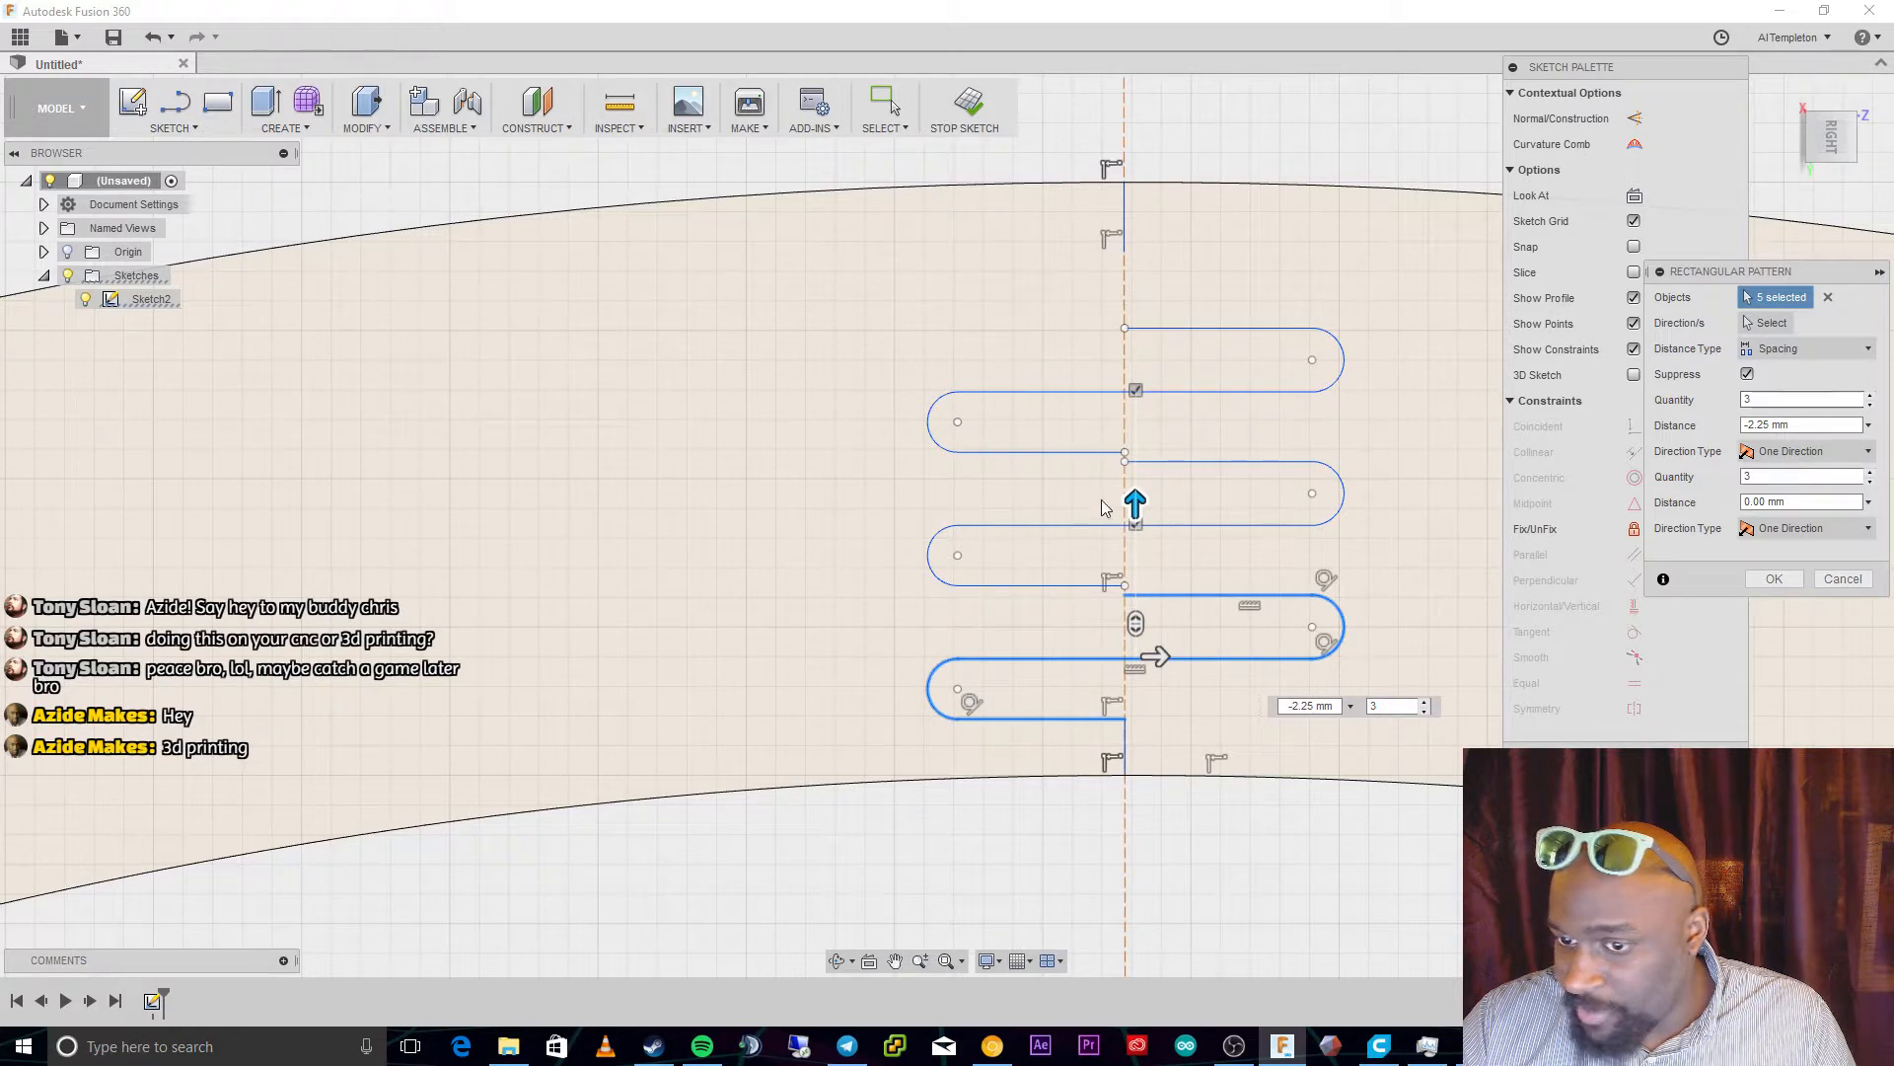
pyautogui.moveTo(1133, 495); pyautogui.dragTo(1133, 508)
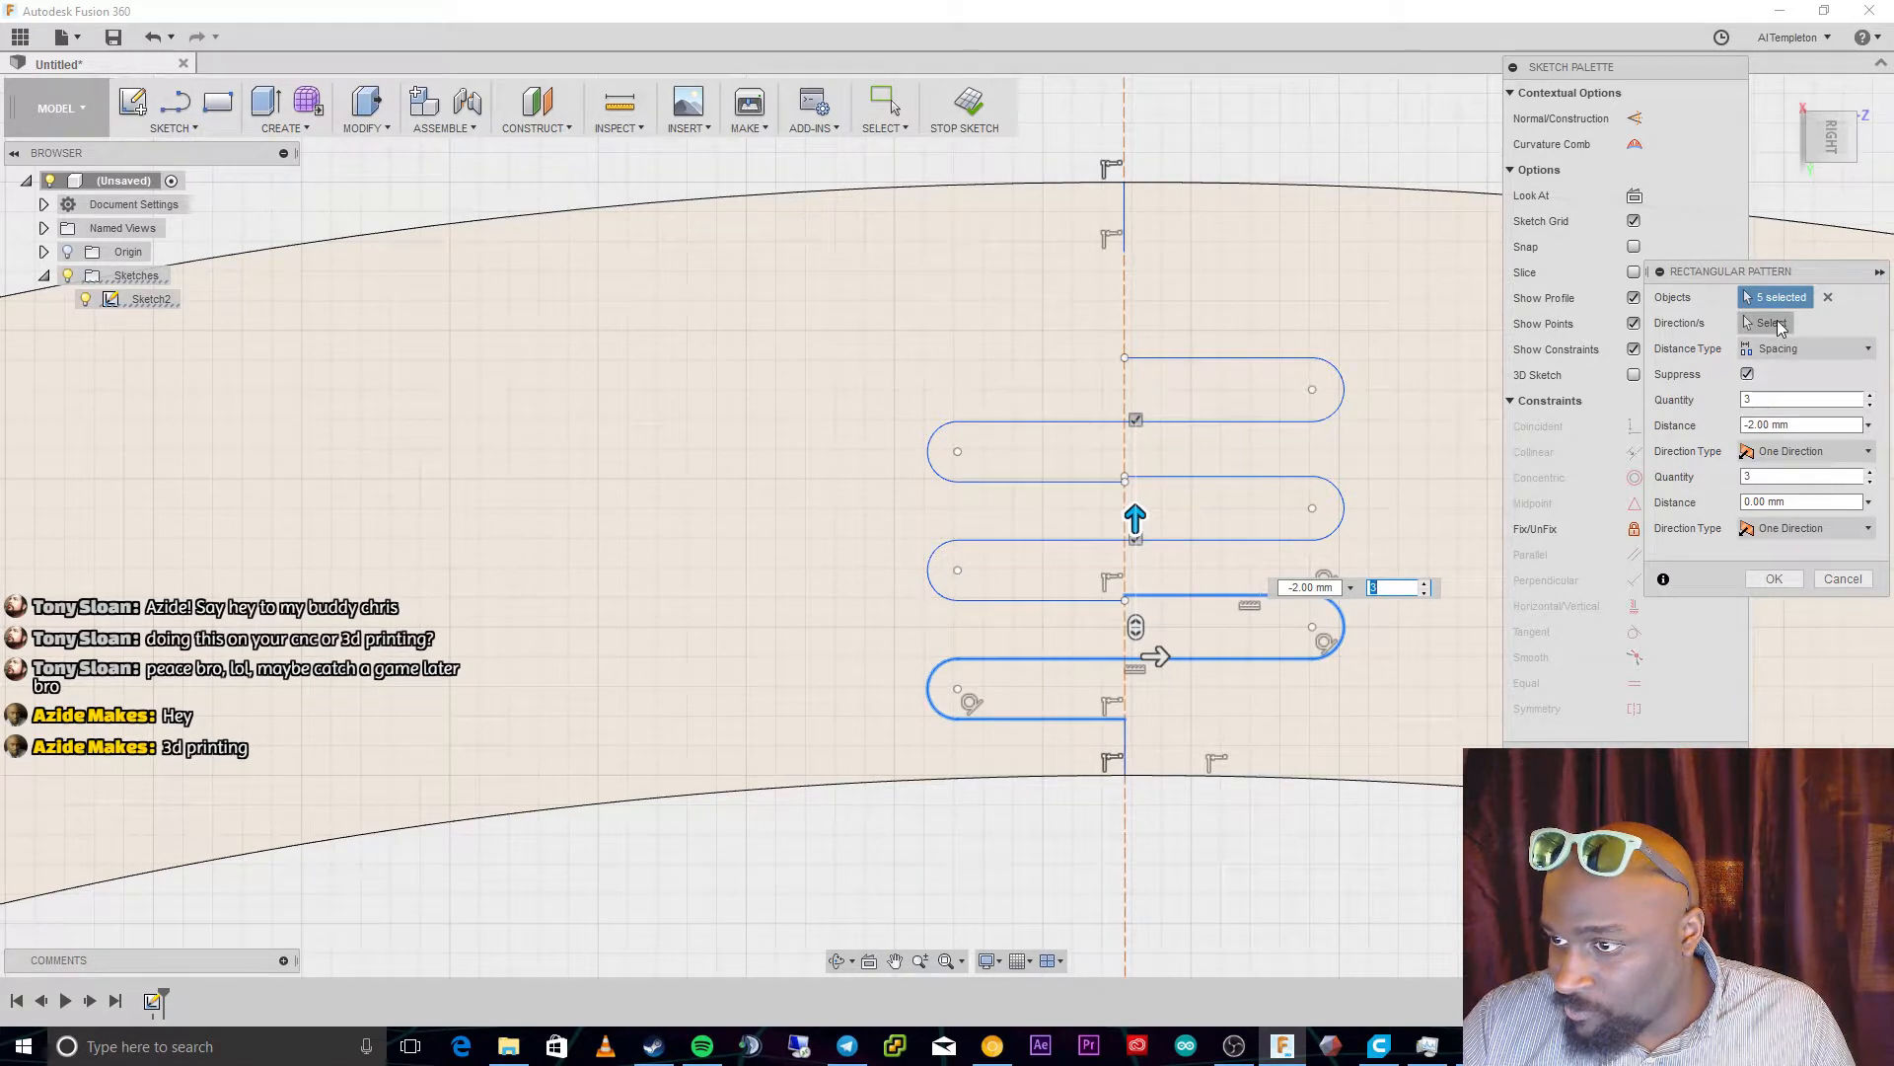
pyautogui.click(1771, 324)
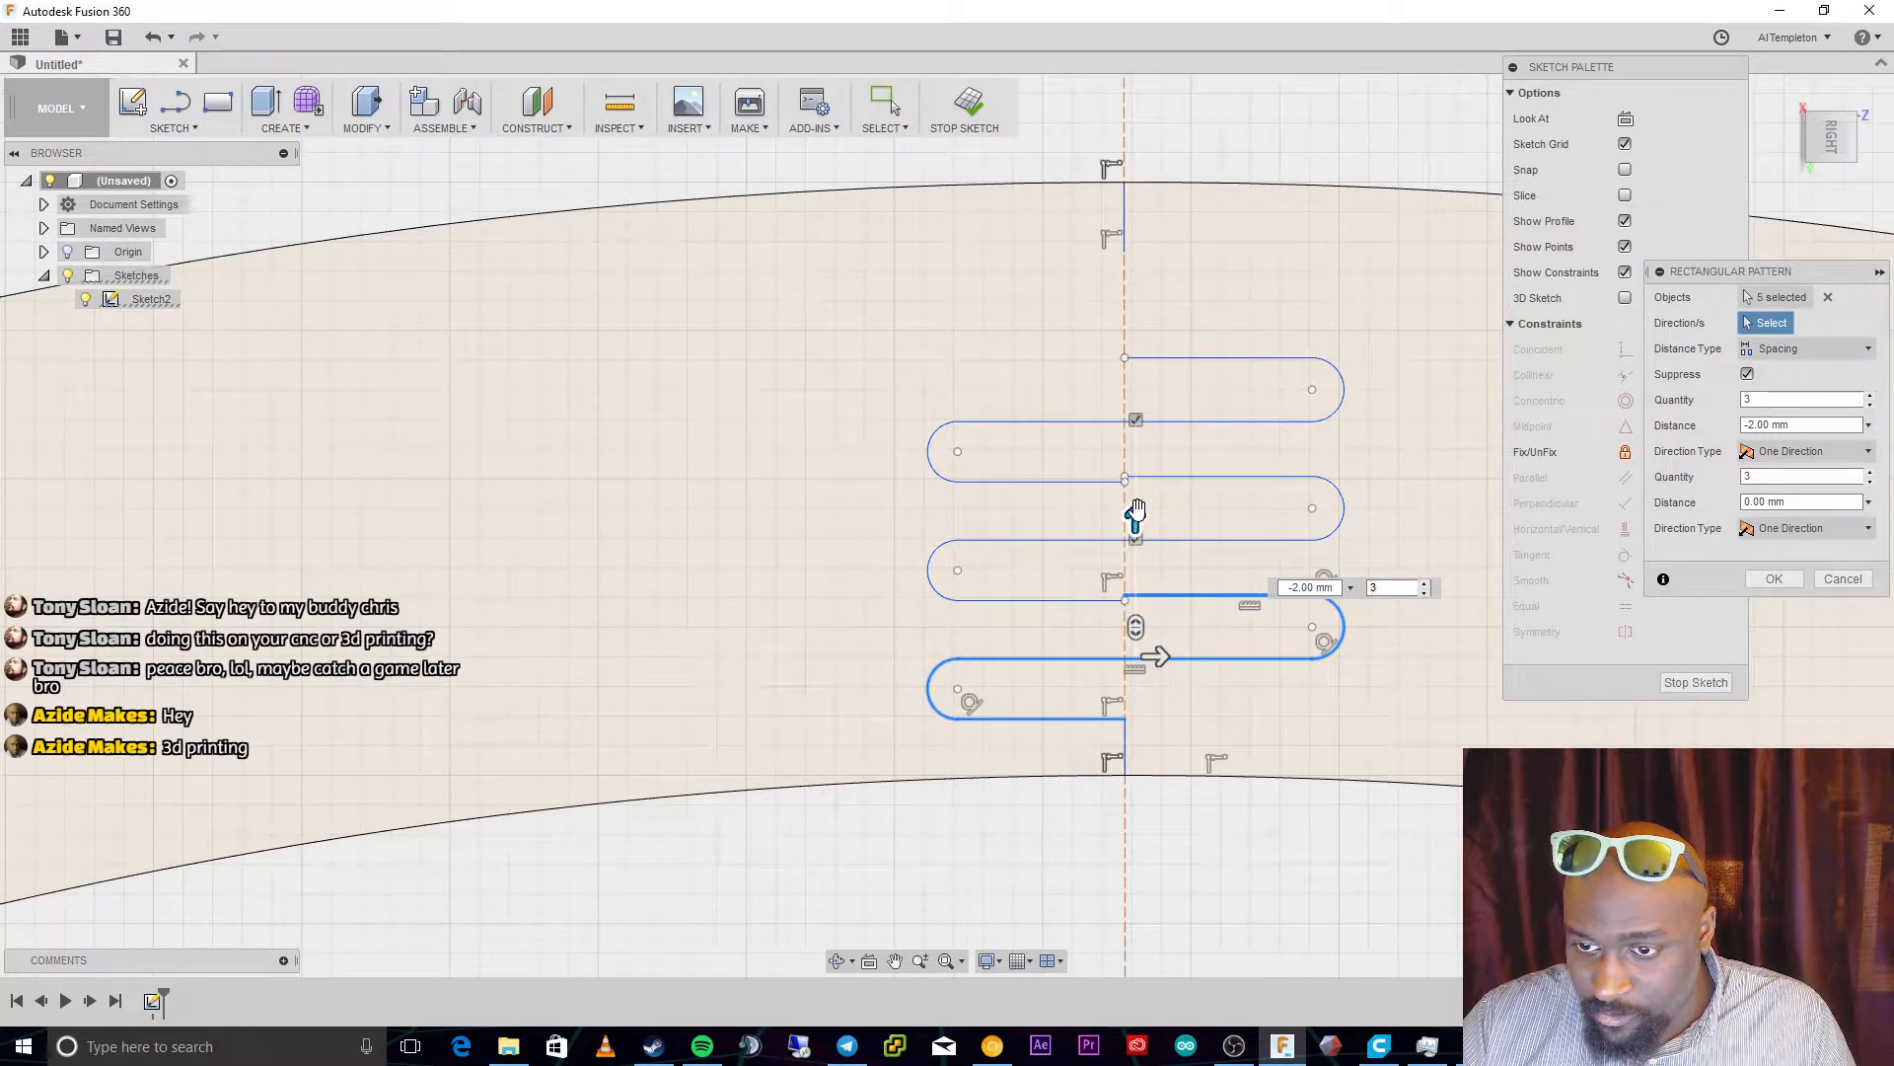
pyautogui.moveTo(1135, 517)
pyautogui.mouseDown()
pyautogui.moveTo(1135, 487)
pyautogui.moveTo(1135, 513)
pyautogui.mouseUp()
pyautogui.press('Tab')
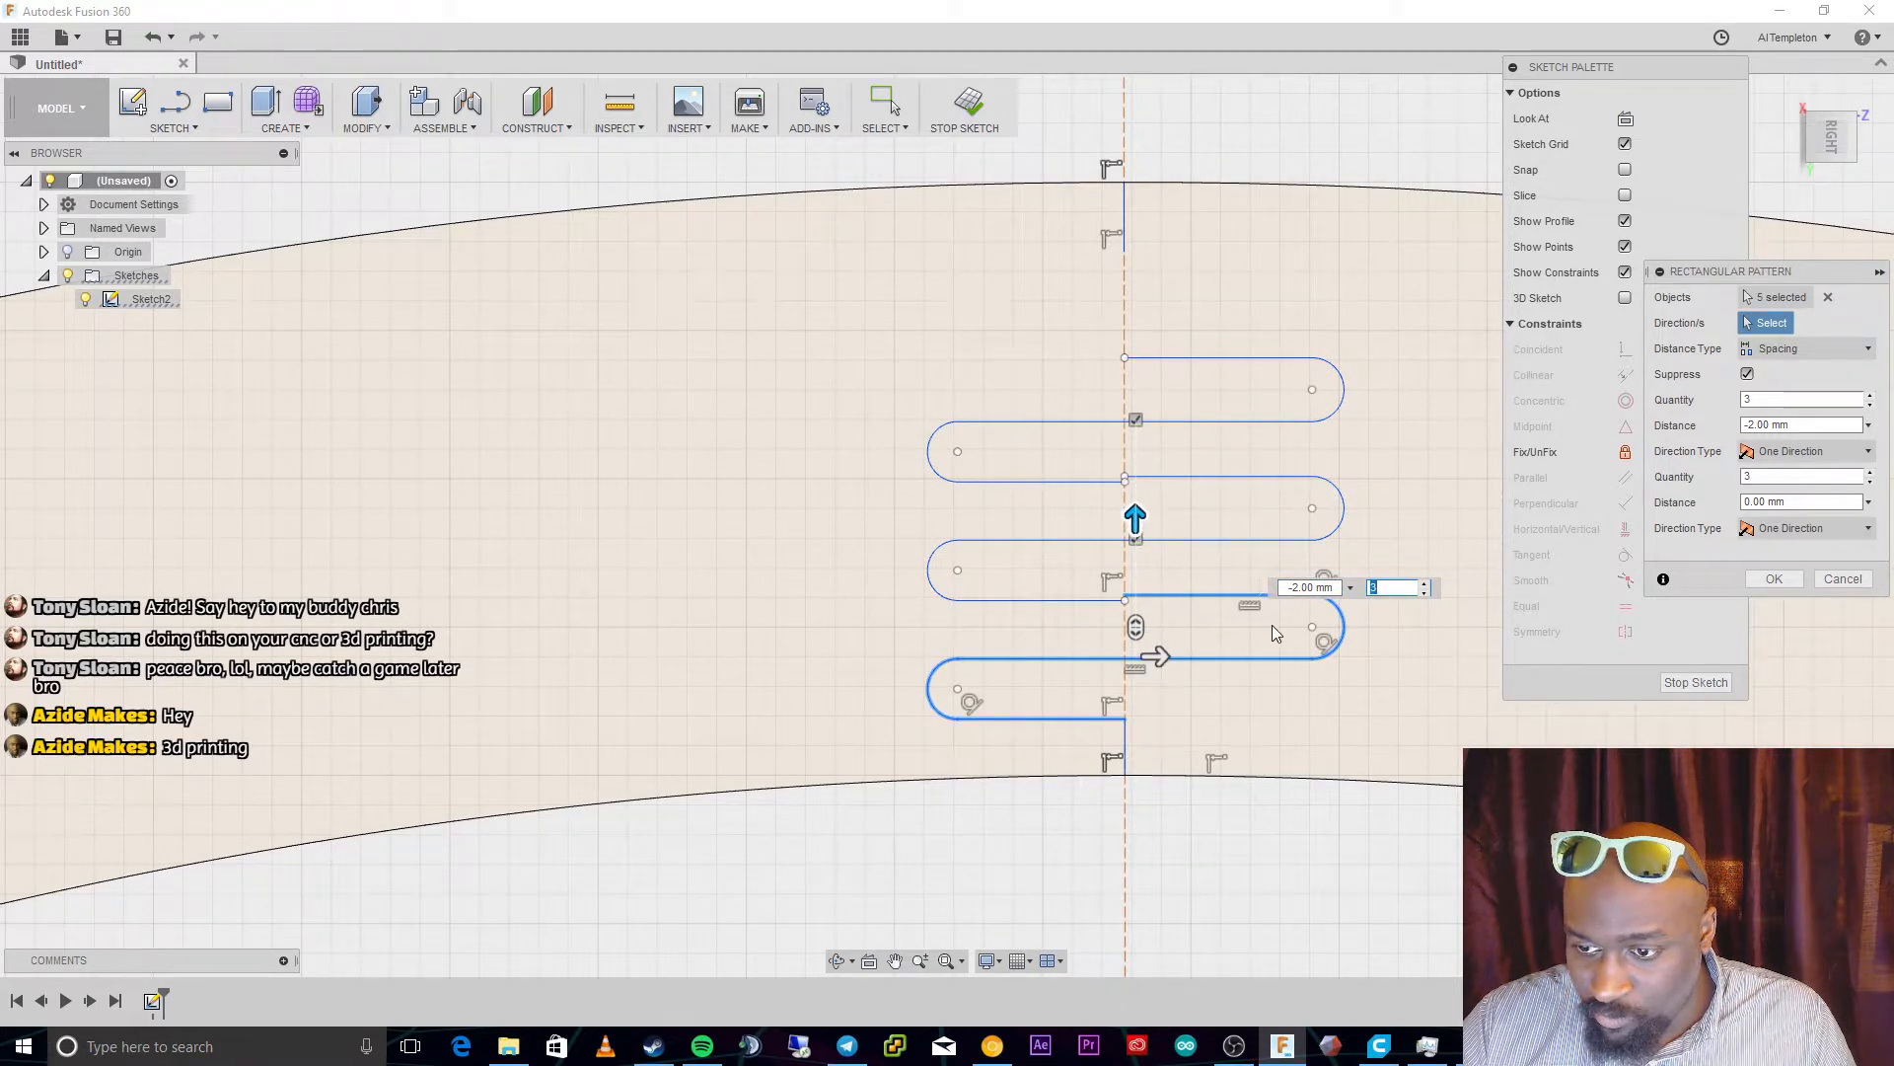
pyautogui.press('BackSpace')
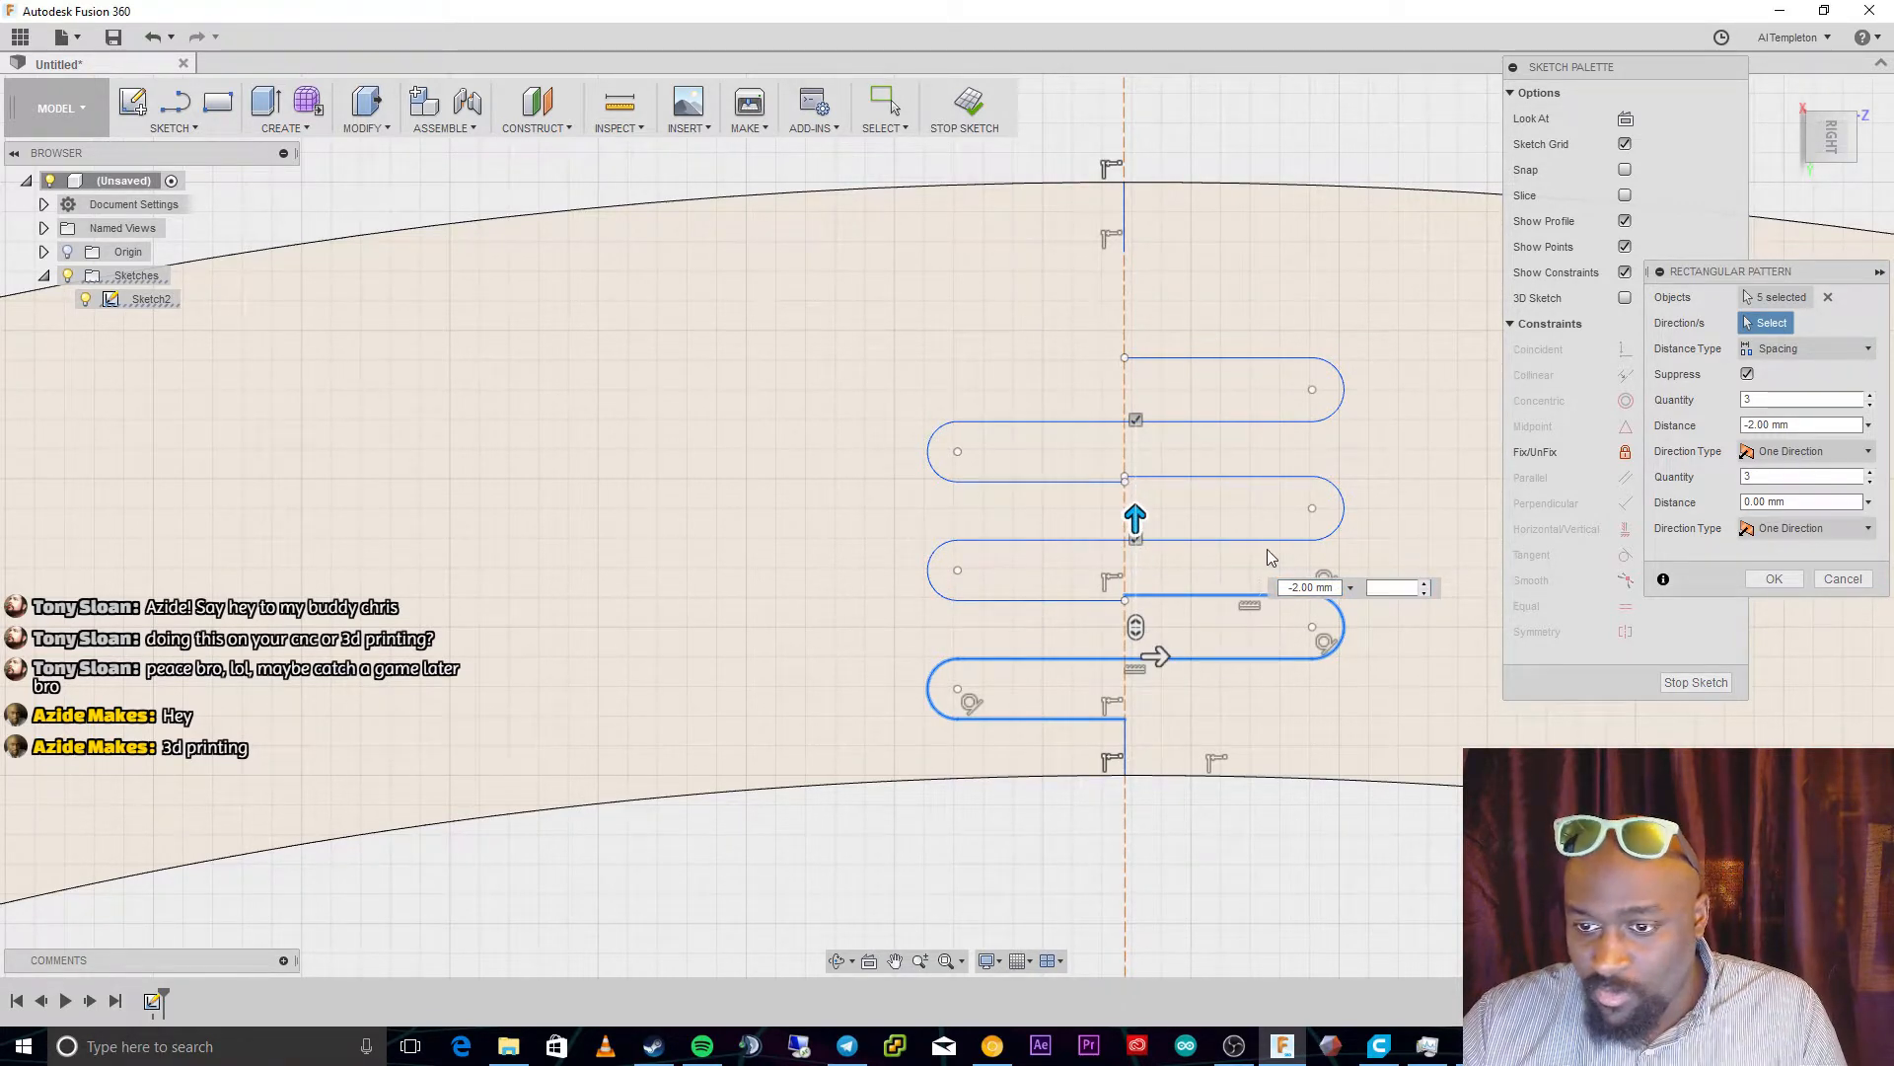
pyautogui.press('Escape')
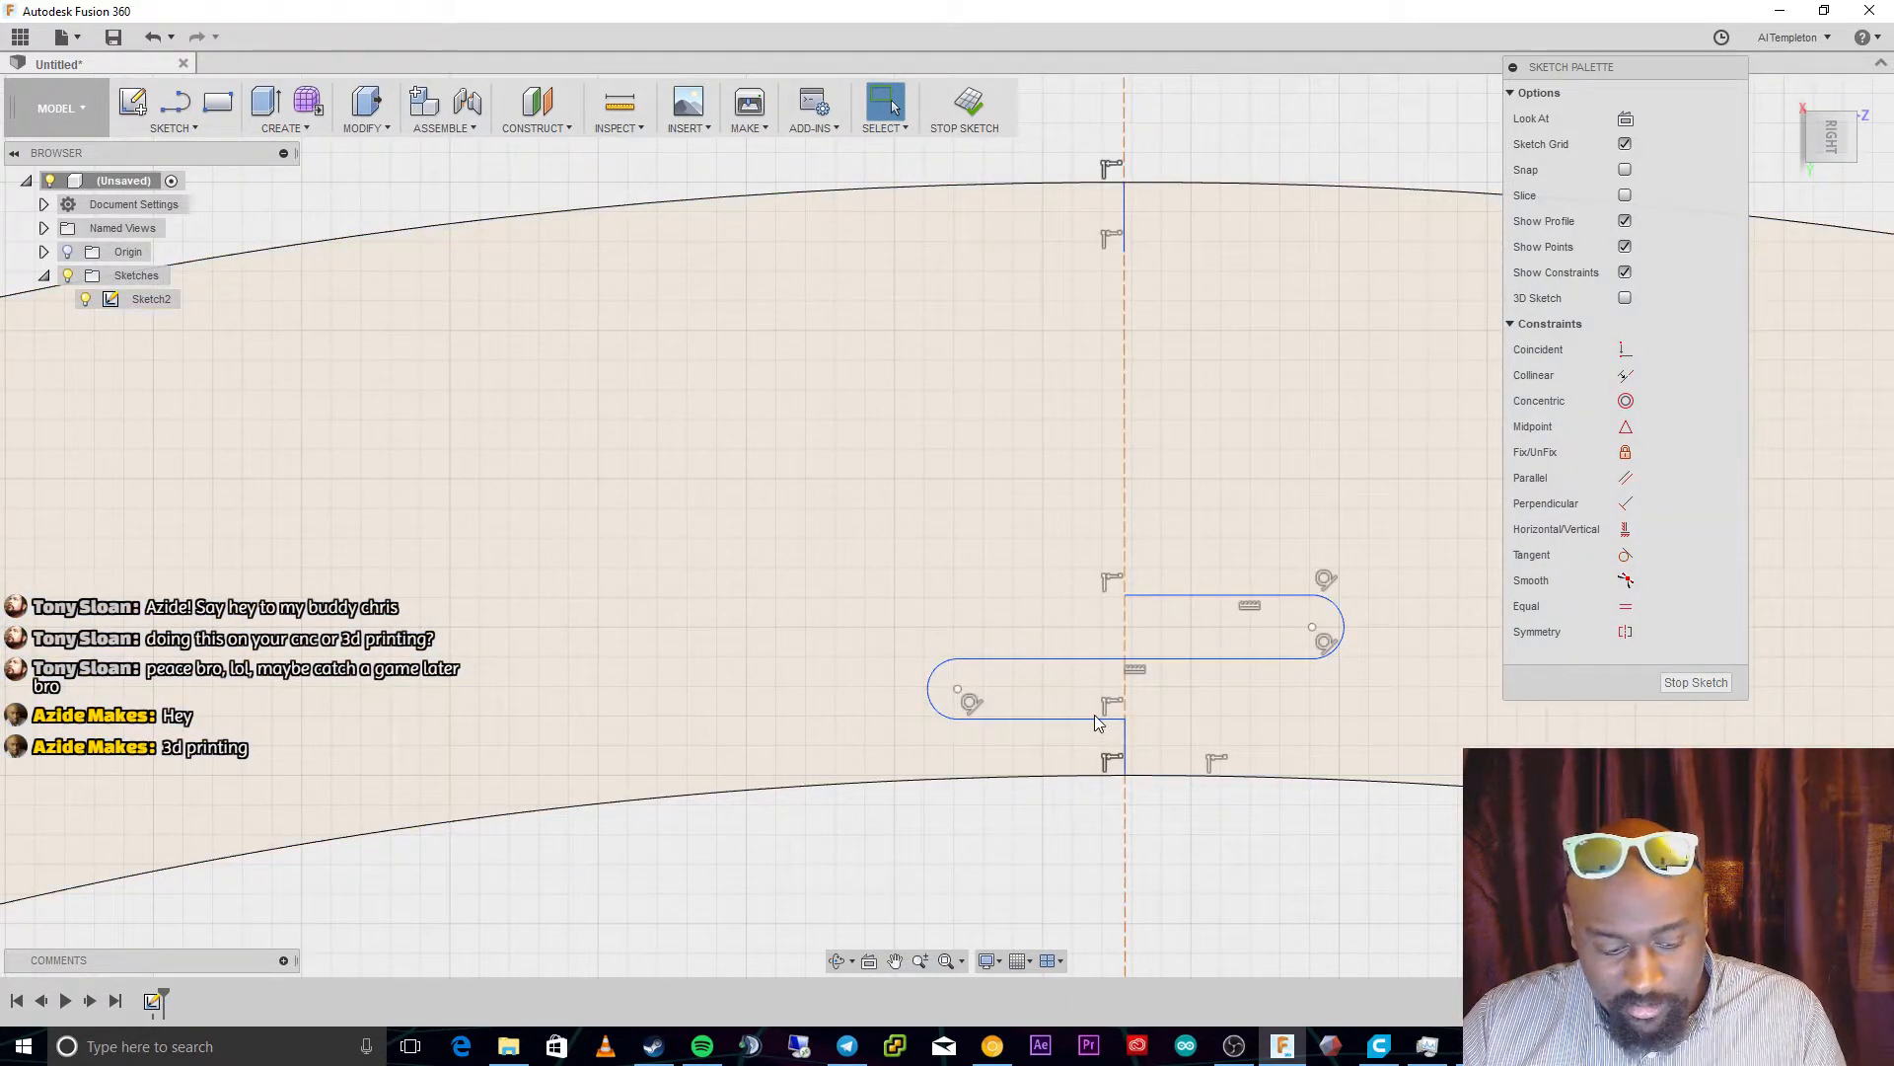
# Dimension the vertical gap between the lowest horizontal line and the long middle line to 1 mm
pyautogui.click(1086, 721)
pyautogui.keyDown('shift'); pyautogui.click(1076, 658); pyautogui.keyUp('shift')
pyautogui.press('d')
pyautogui.click(798, 649)
pyautogui.write('1')
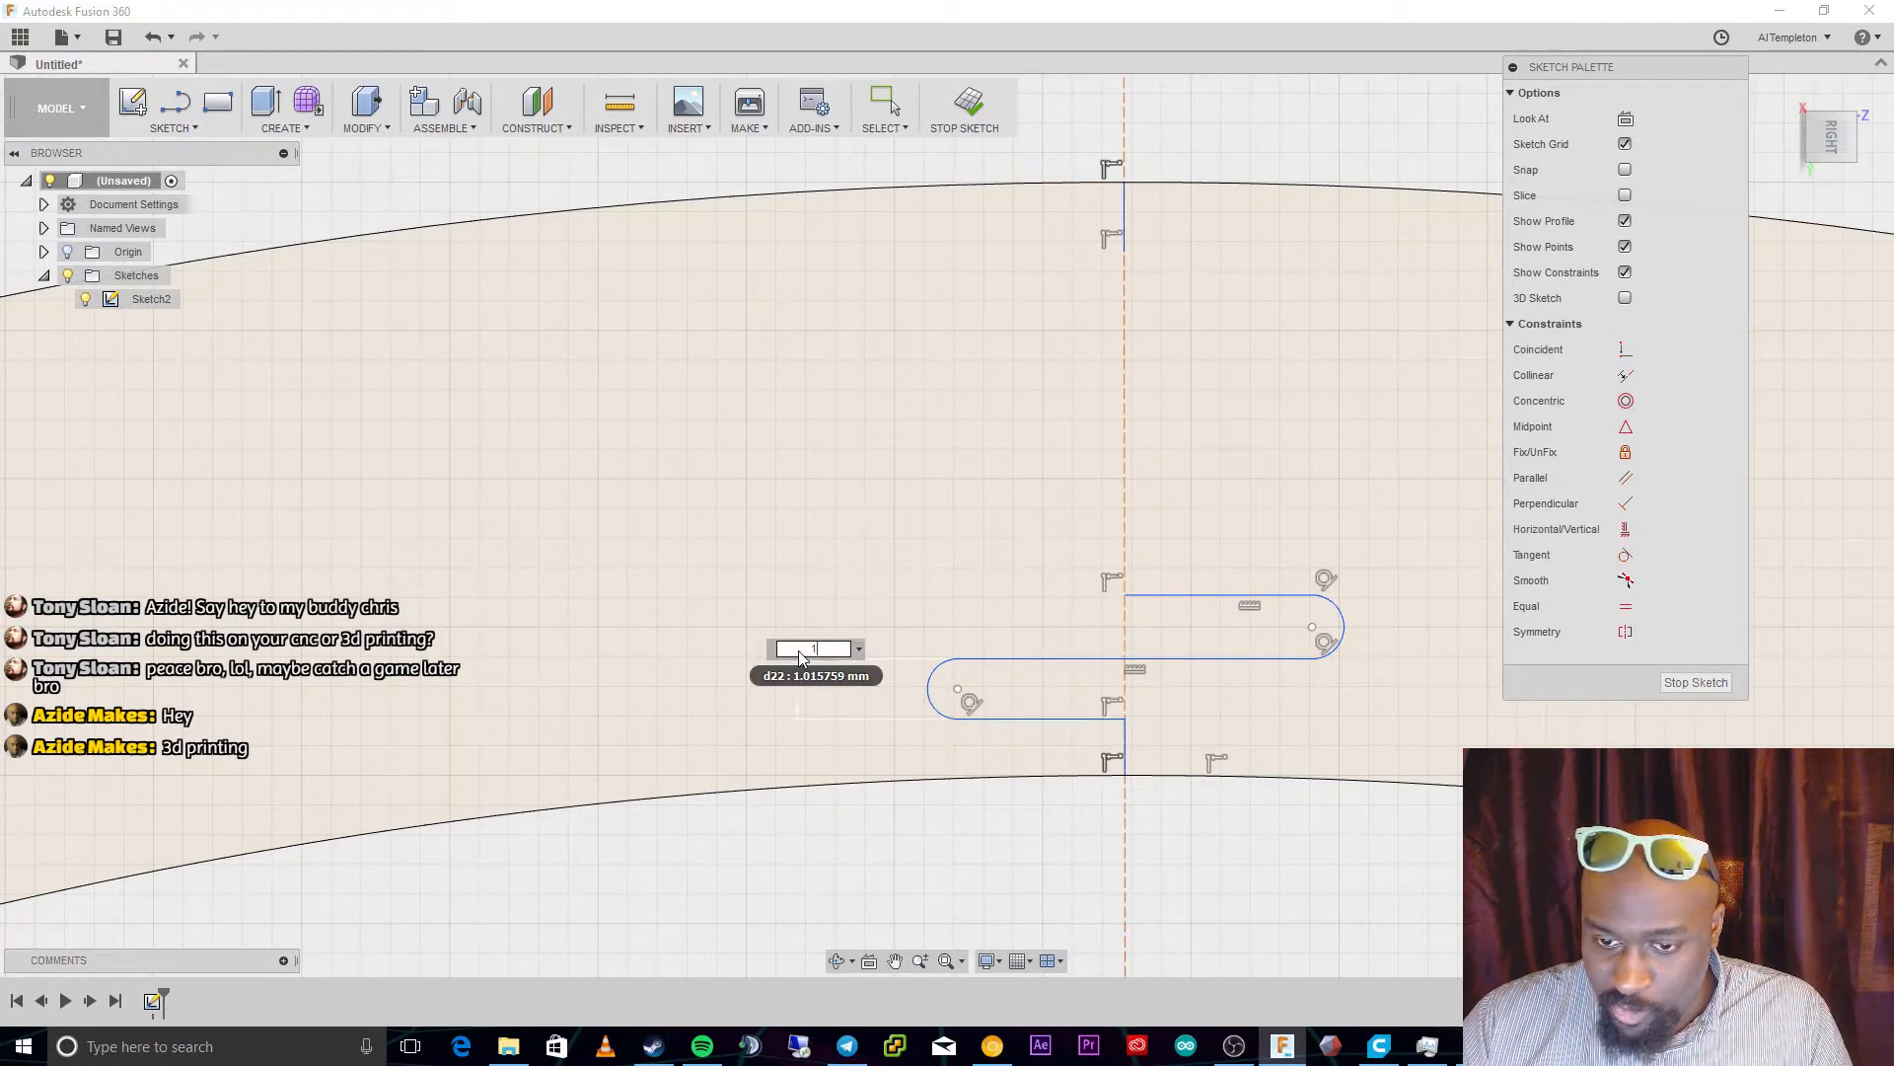
pyautogui.press('Return')
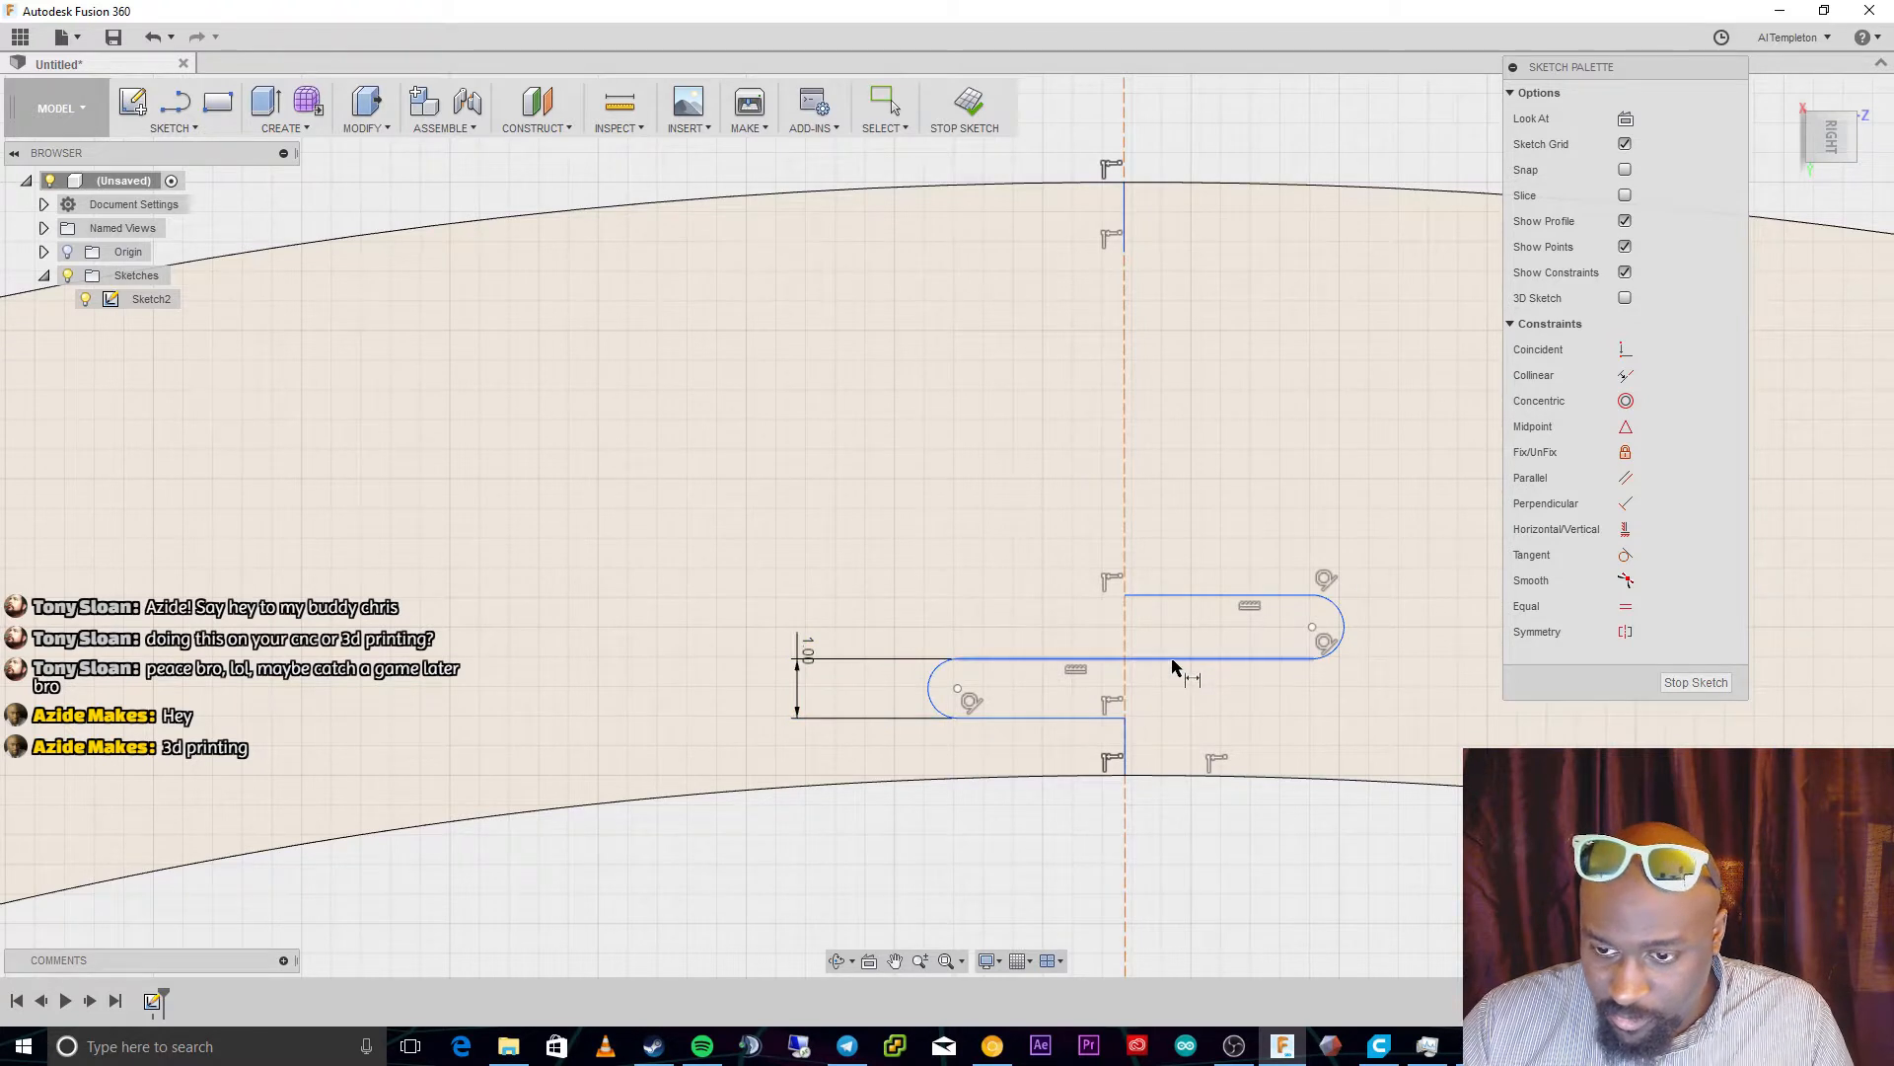
# Dimension the vertical gap between the long middle line and the uppermost serpentine line to 1 mm
pyautogui.click(1176, 659)
pyautogui.click(1178, 598)
pyautogui.click(843, 592)
pyautogui.write('1')
pyautogui.press('Return')
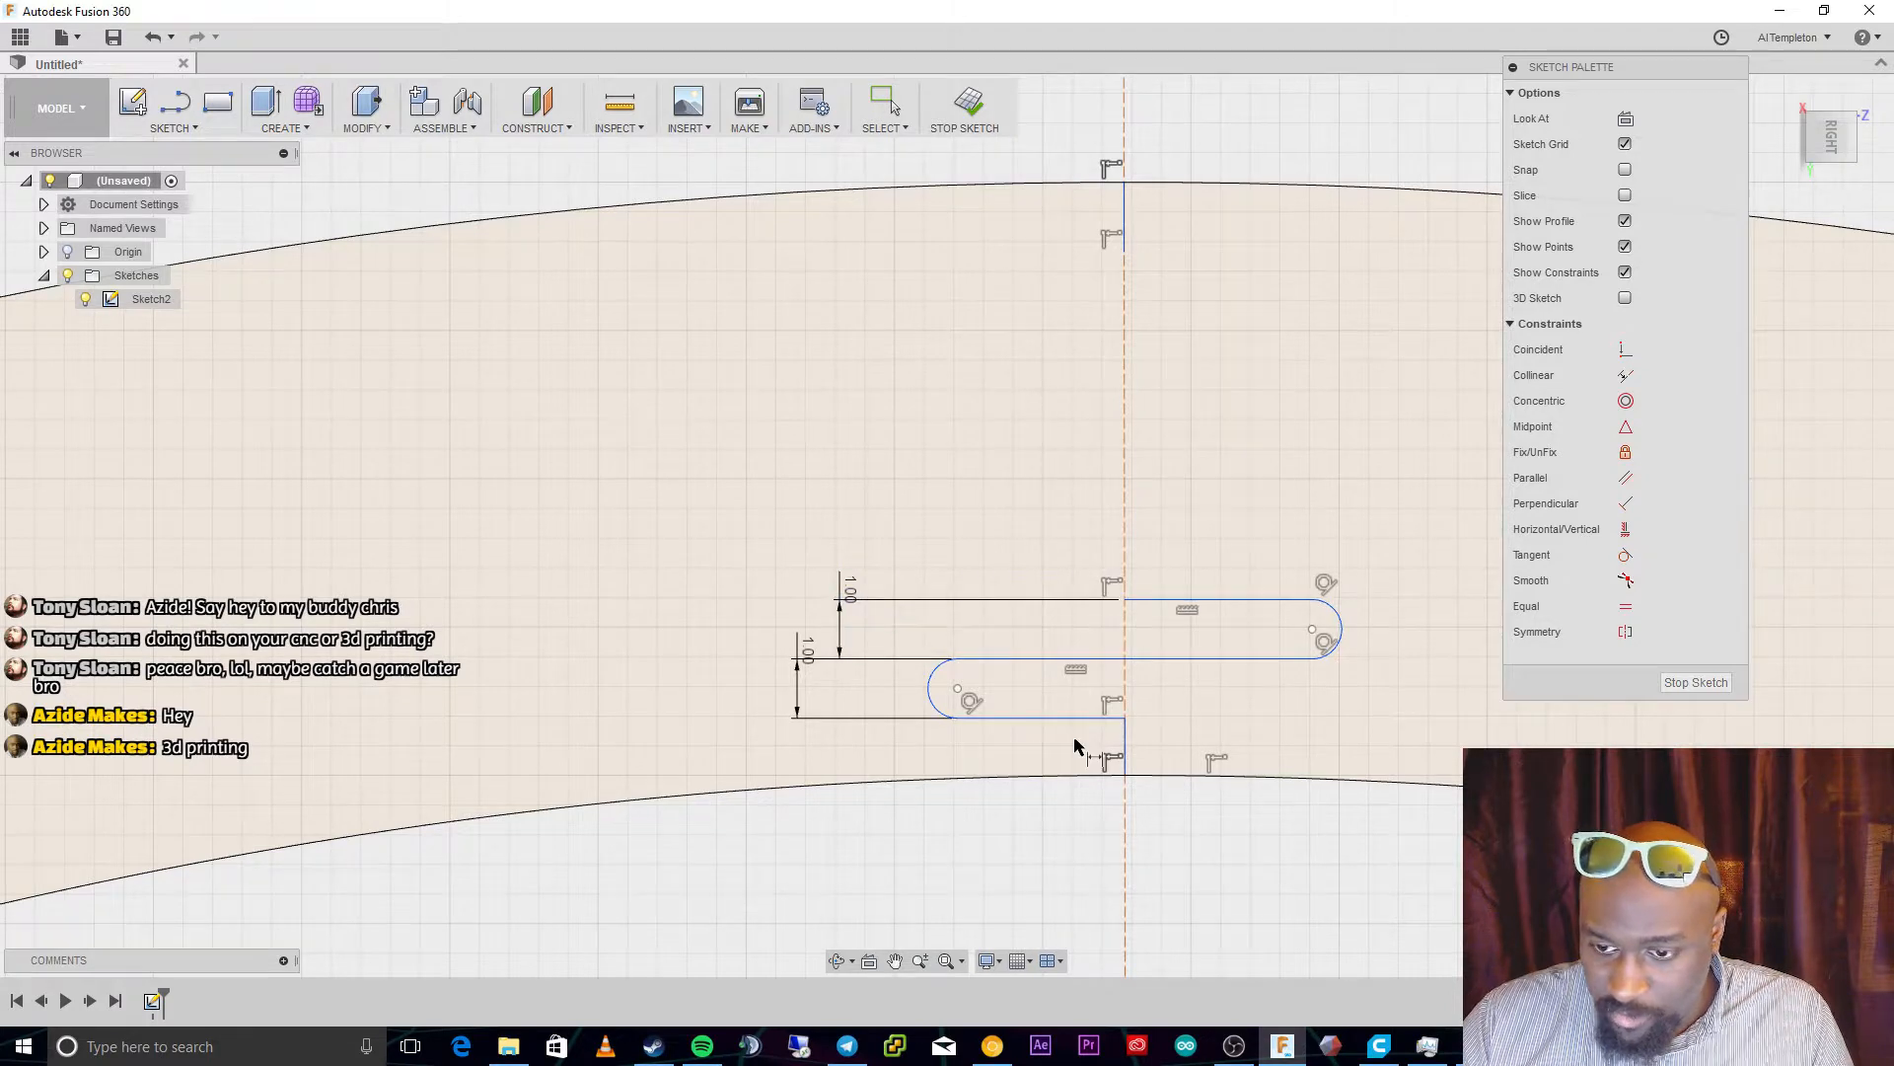
# Dimension the distance from the left arc's centre to the lowest horizontal line's right end as 3 mm
pyautogui.click(928, 688)
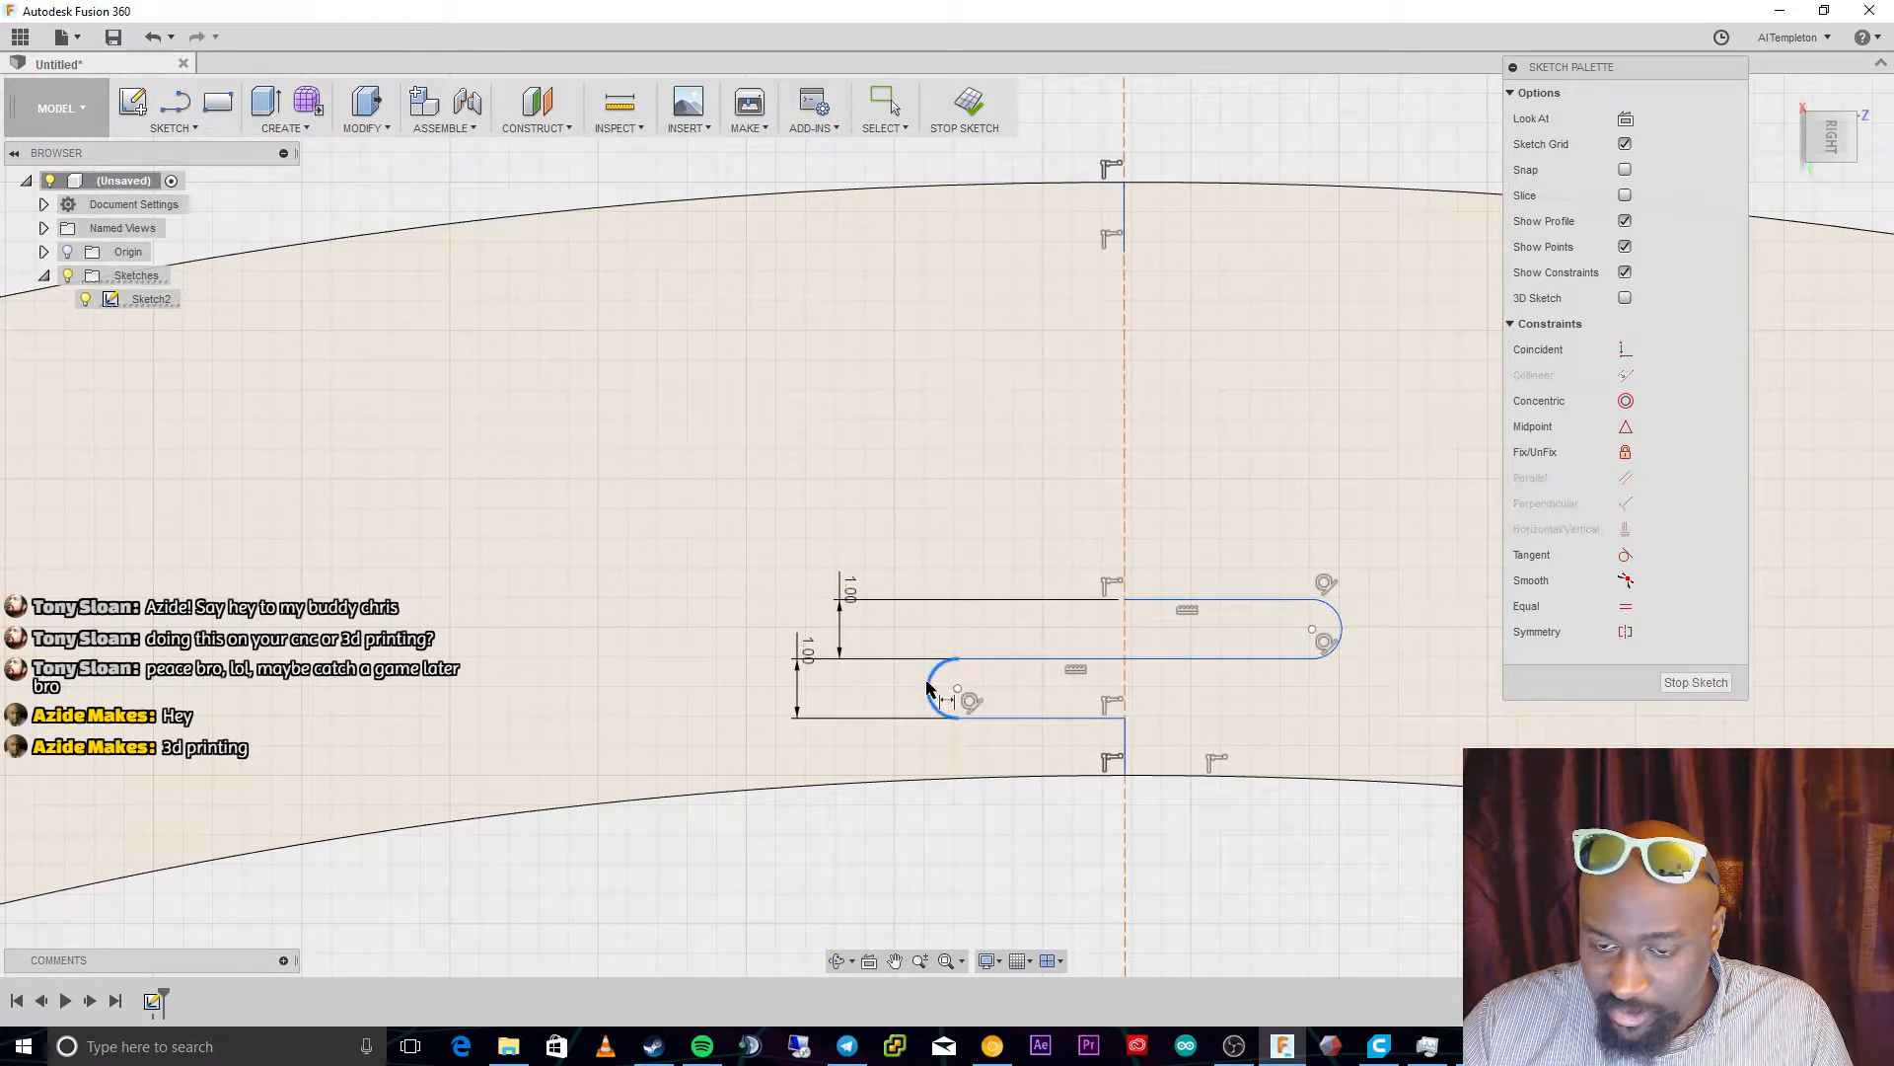
pyautogui.click(1125, 720)
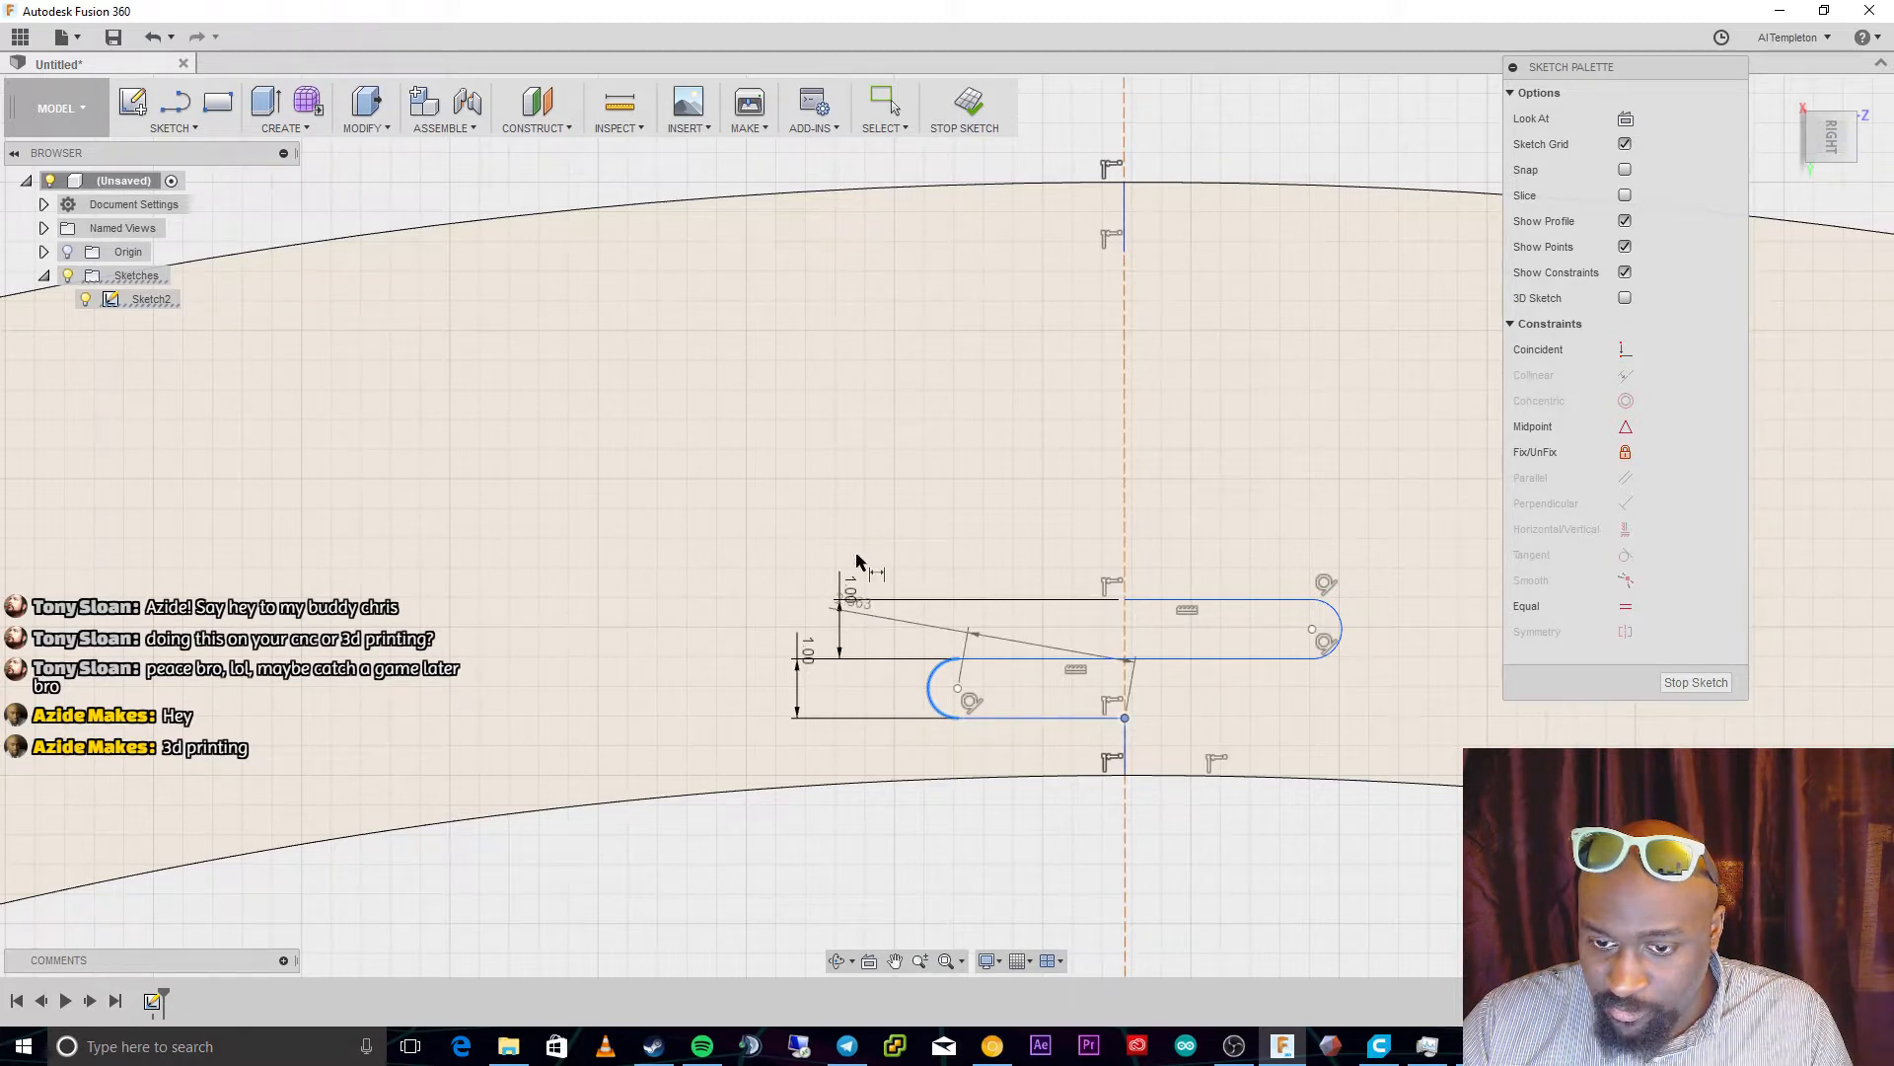
pyautogui.click(793, 805)
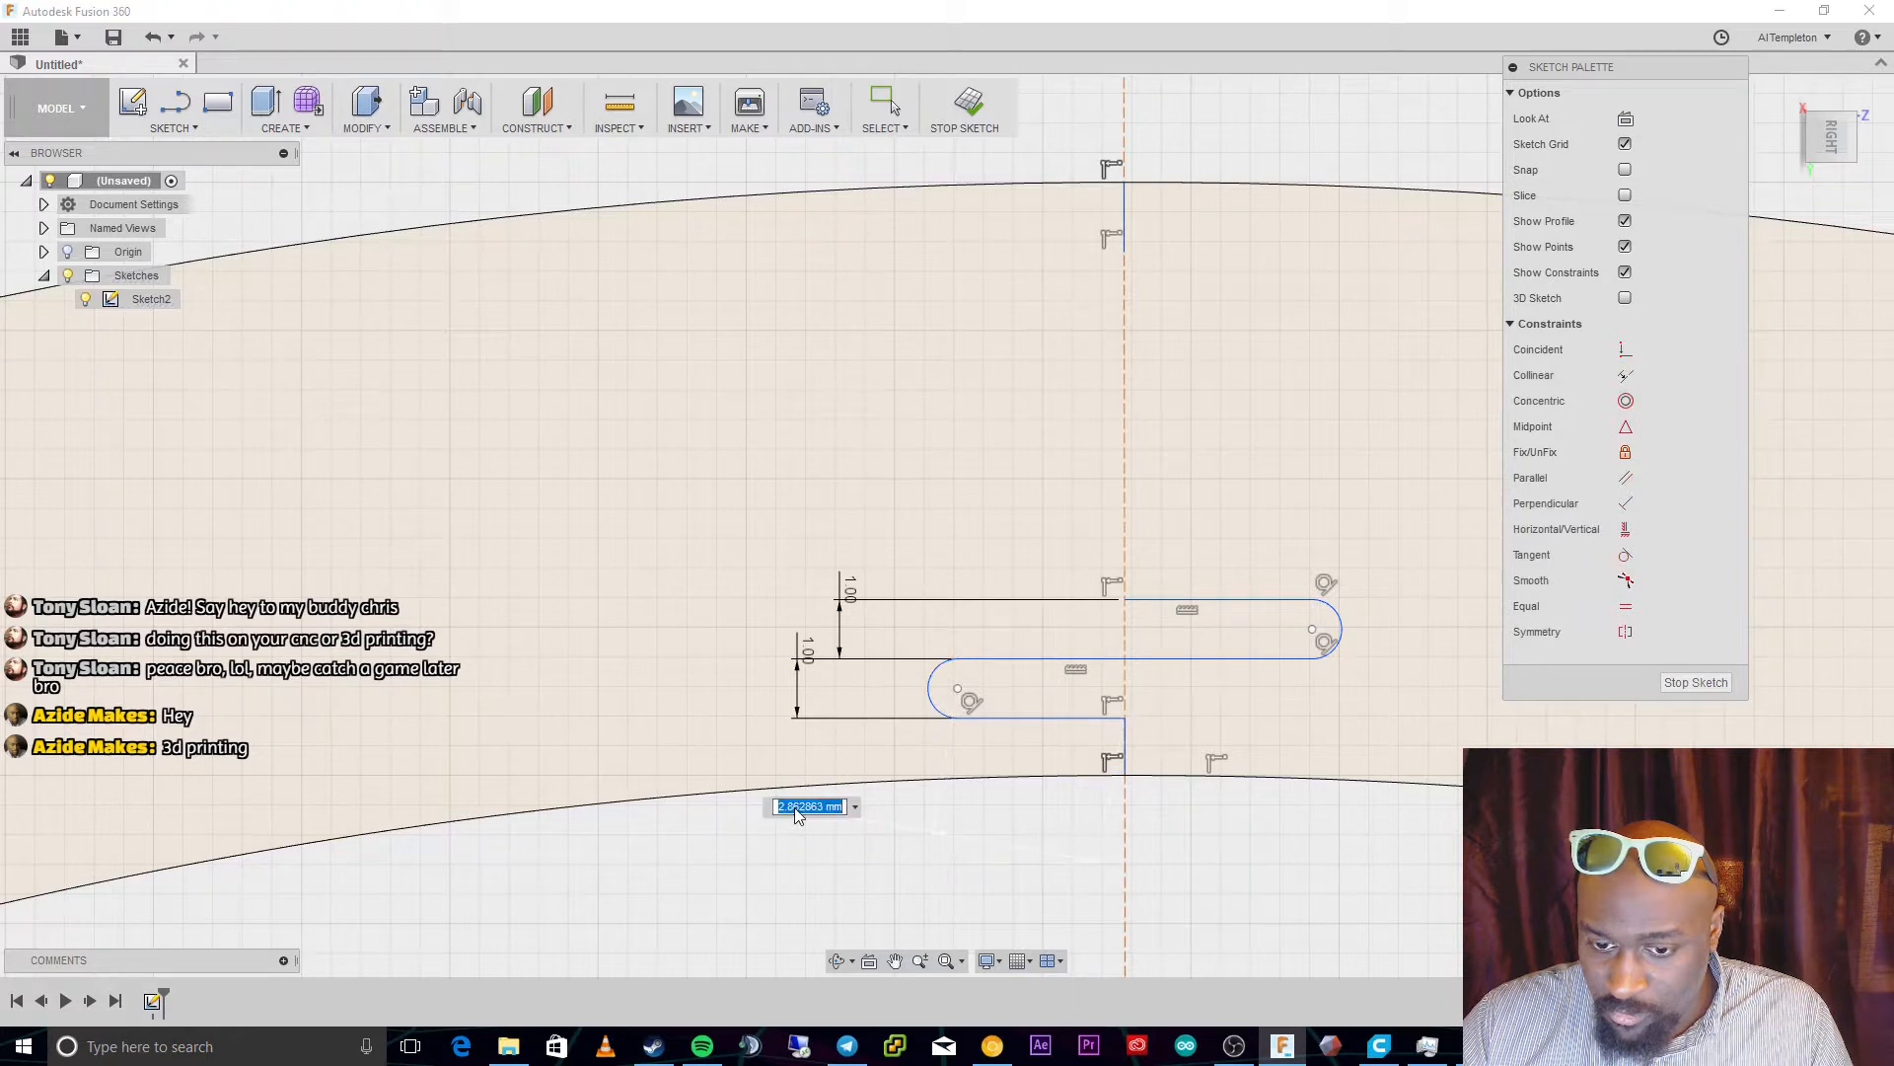
pyautogui.write('3')
pyautogui.press('Return')
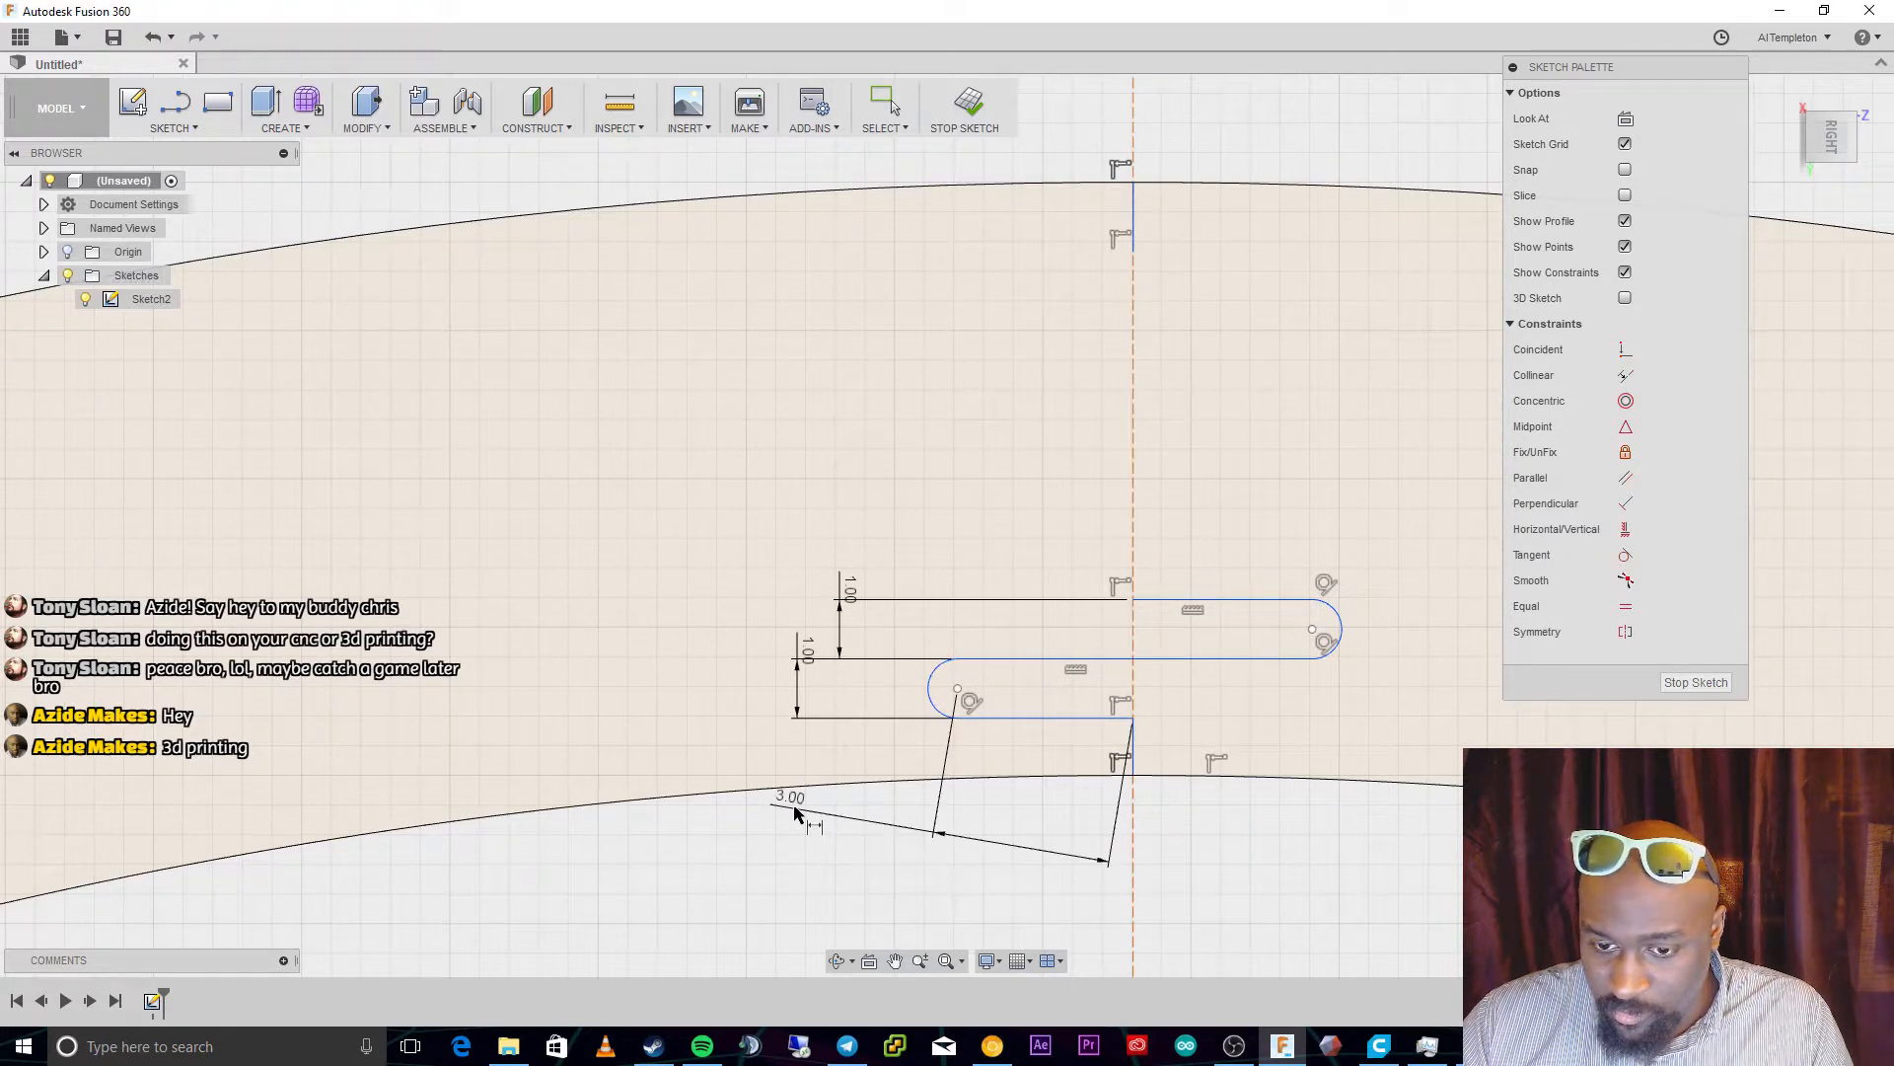
# Undo the 3 mm arc-centre dimension and fix the dashed vertical centre line in place
pyautogui.press('Escape')
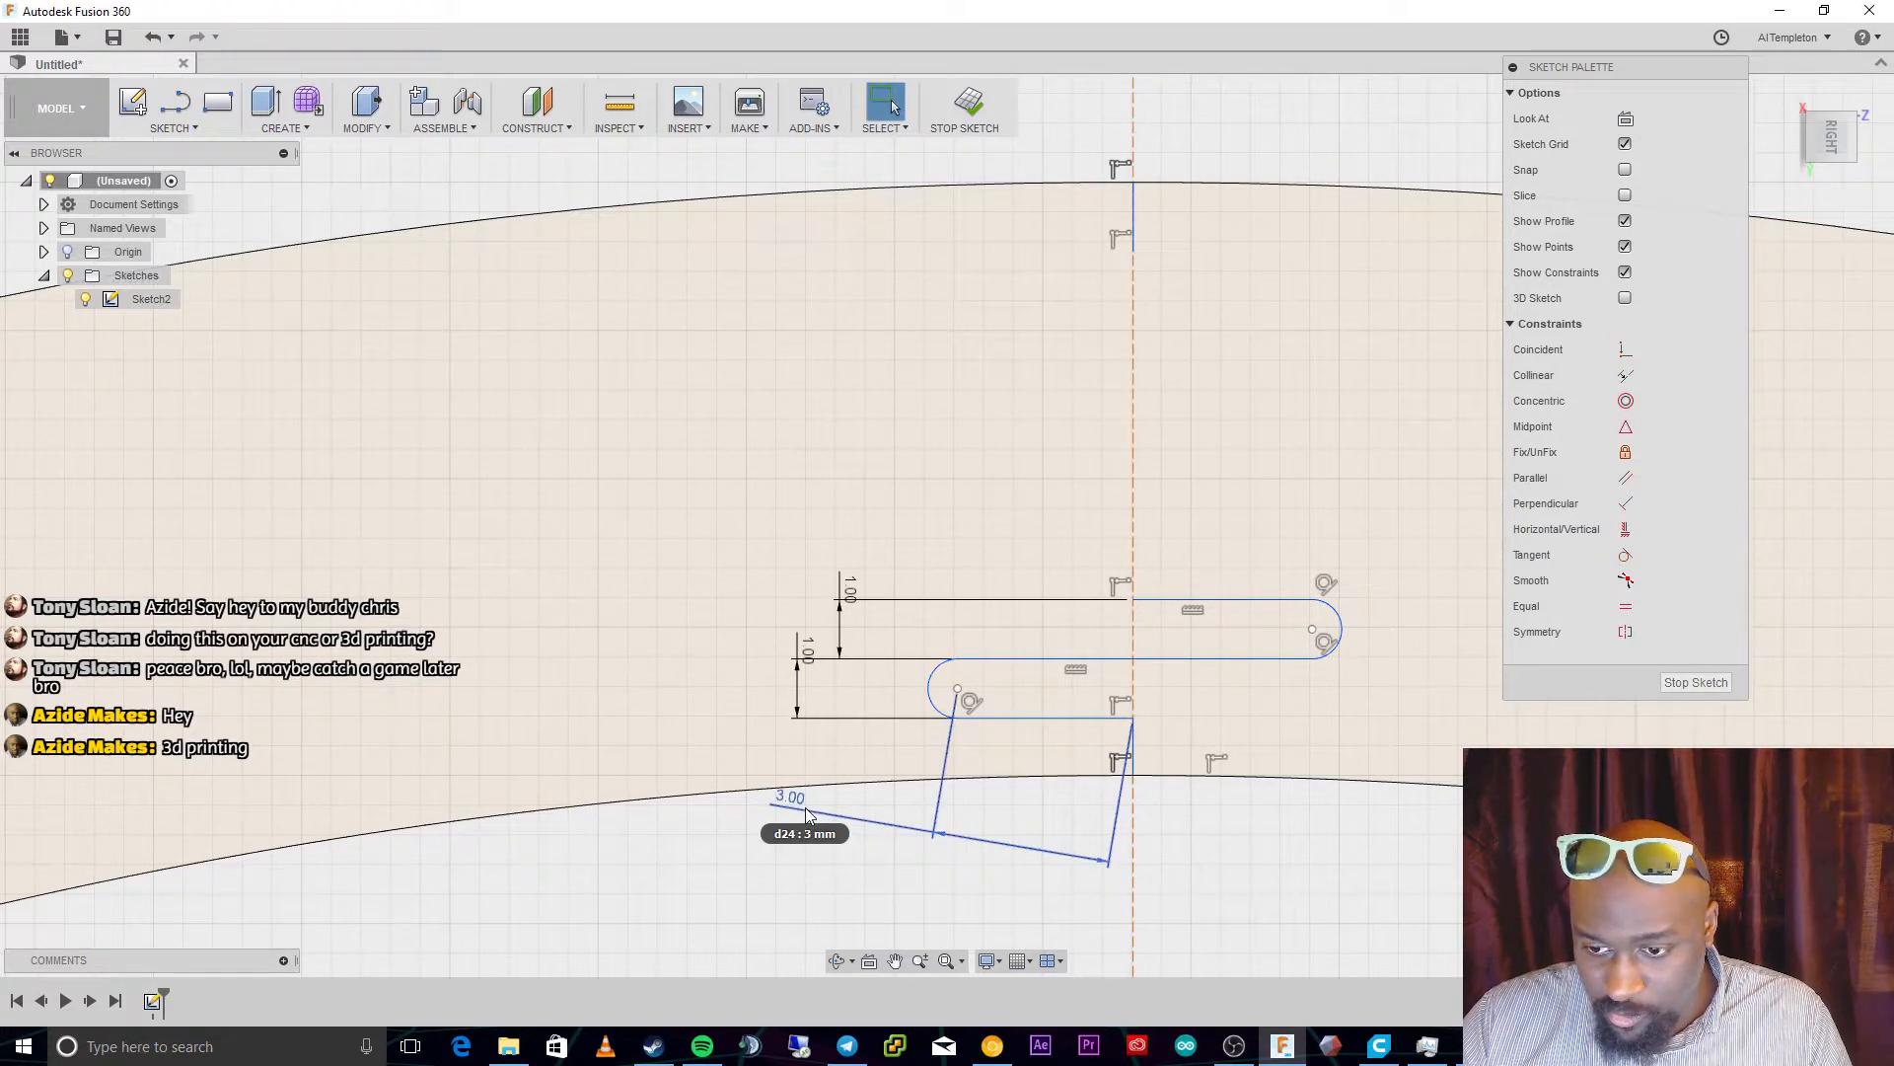
pyautogui.hotkey('ctrl', 'z')
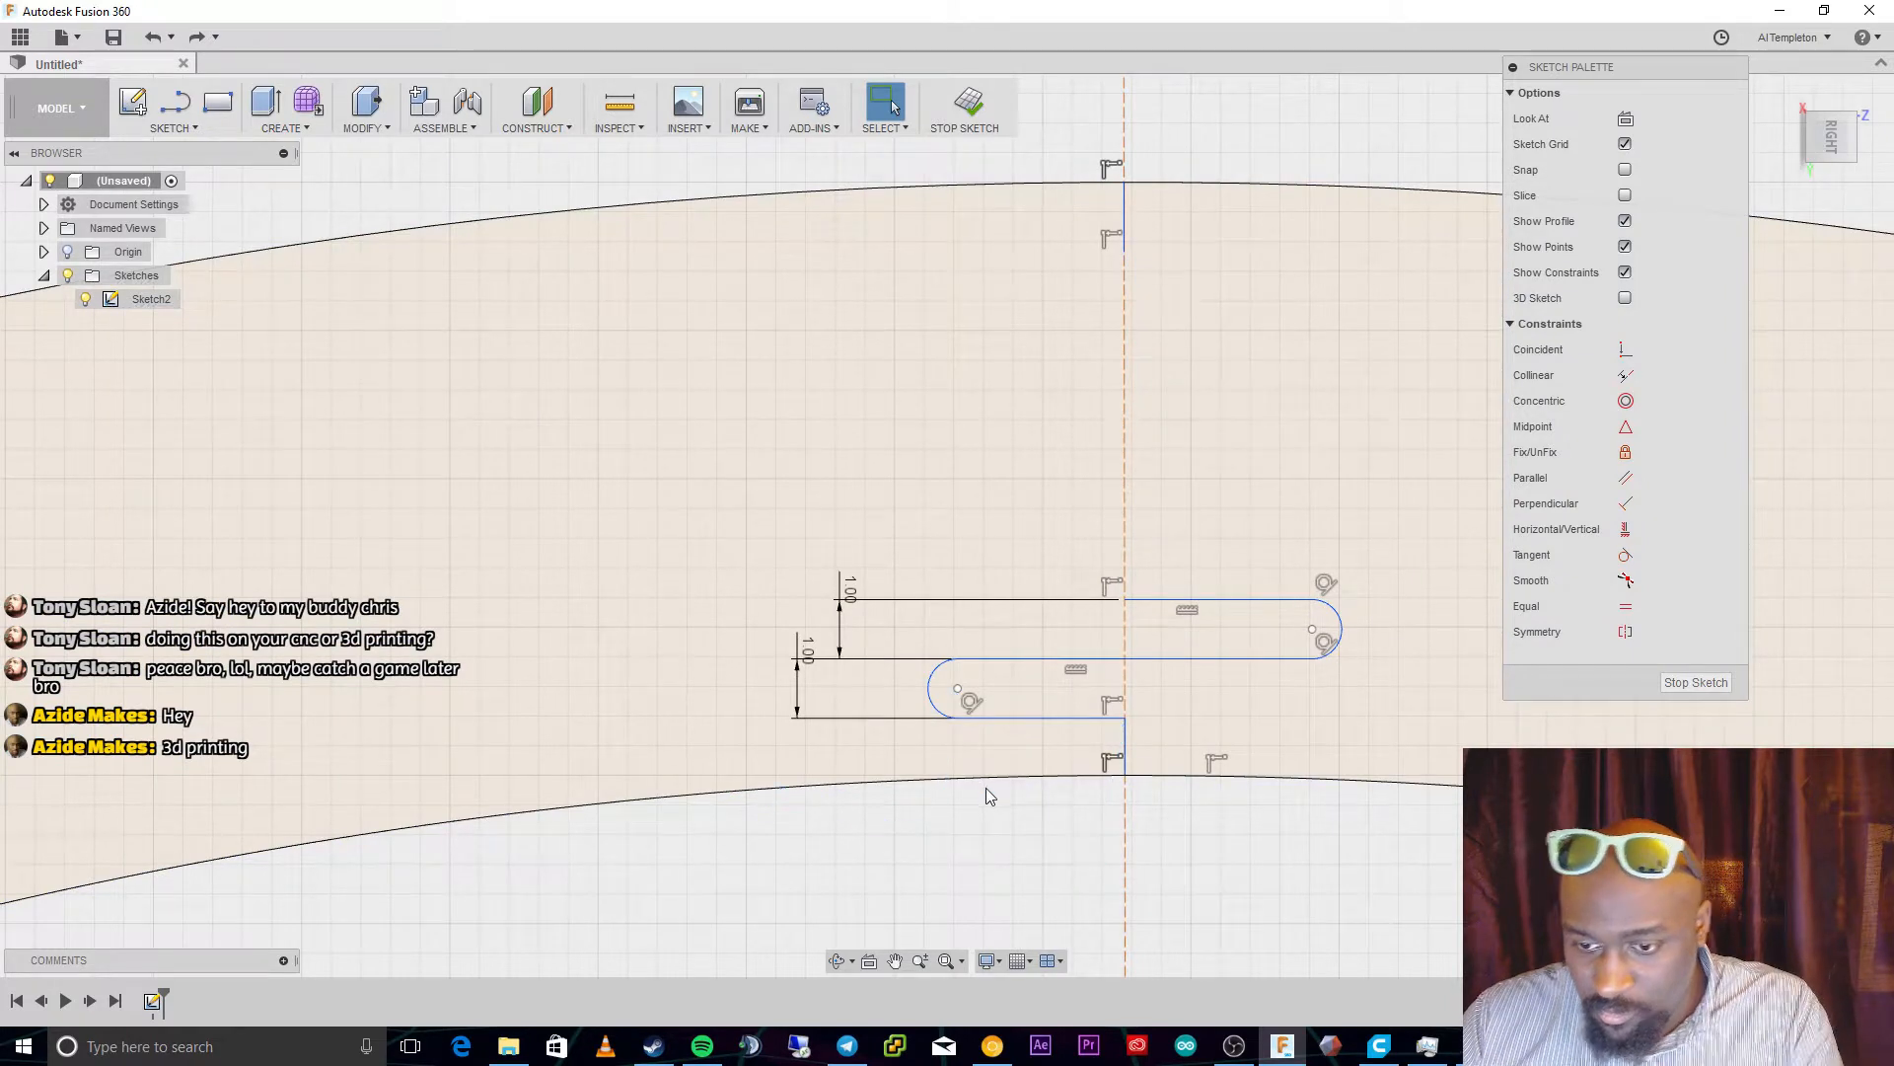
pyautogui.scroll(-5, 990, 794)
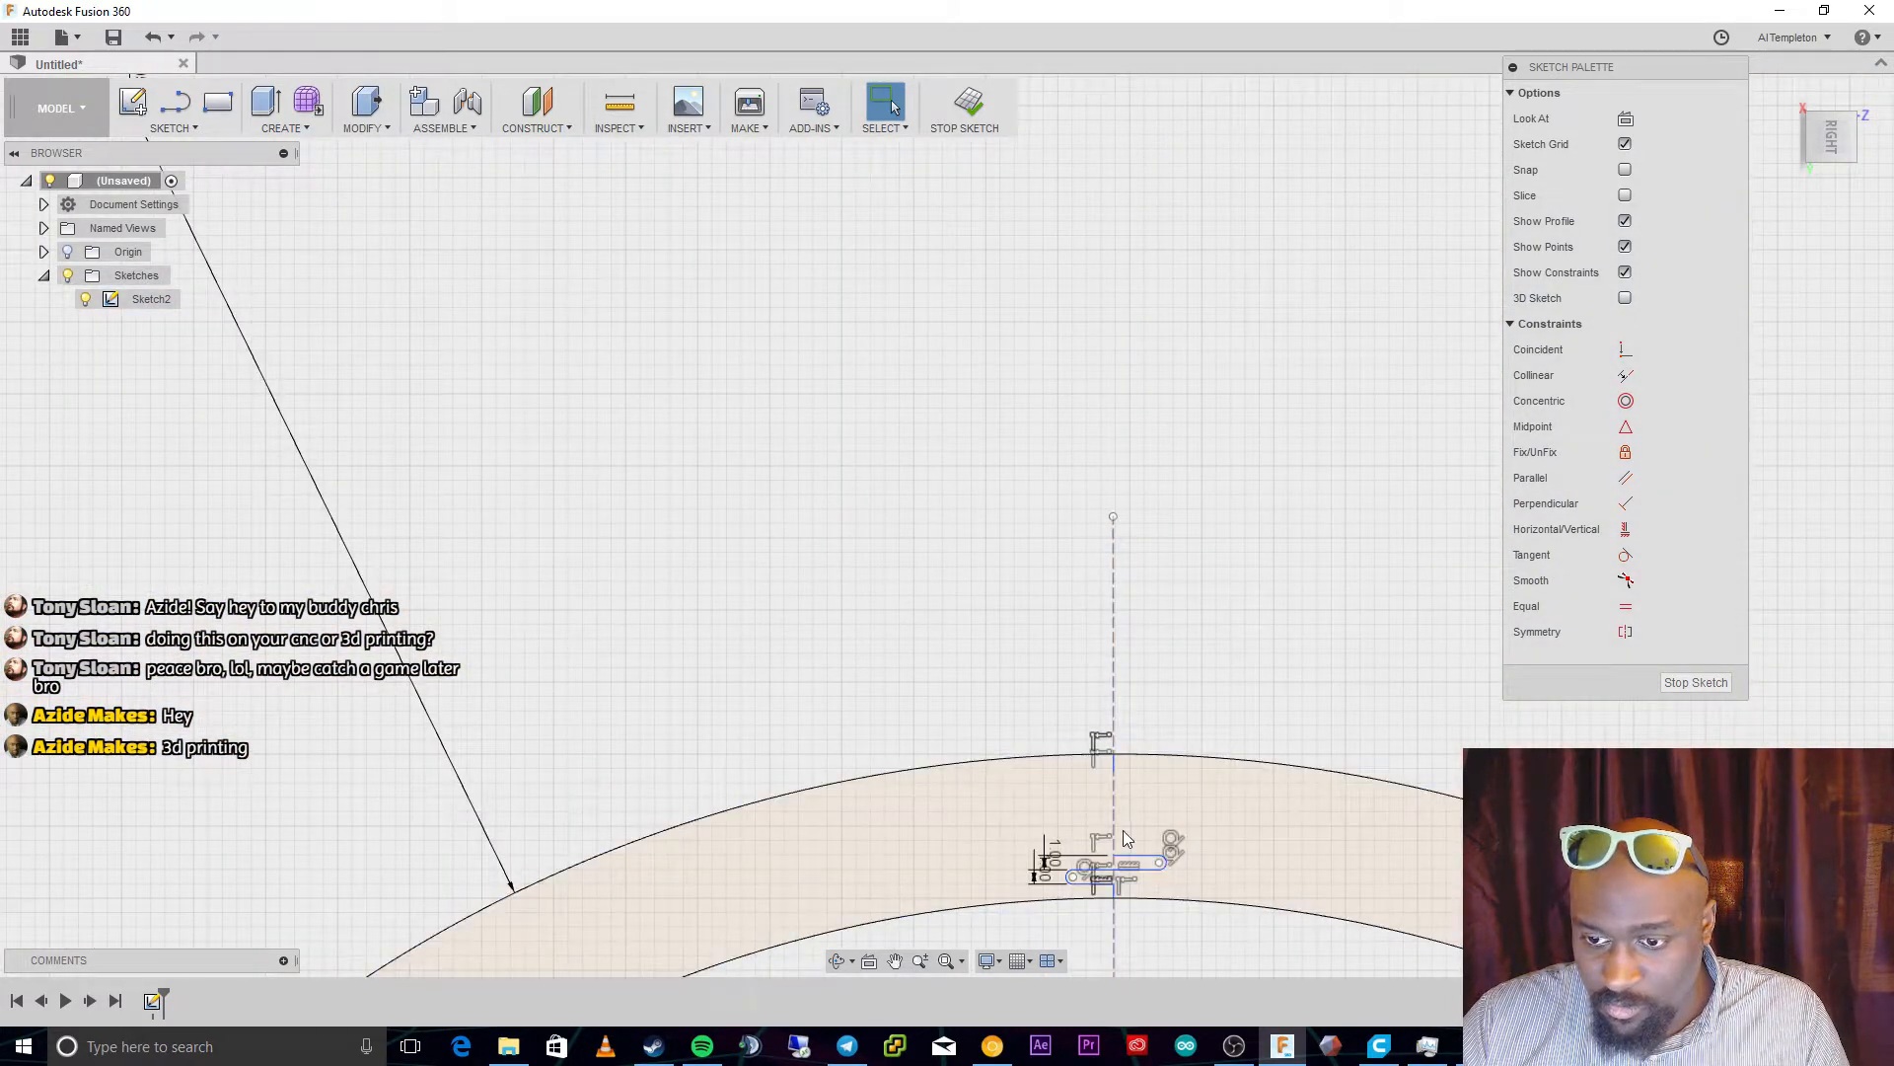
pyautogui.click(949, 962)
pyautogui.scroll(3, 953, 631)
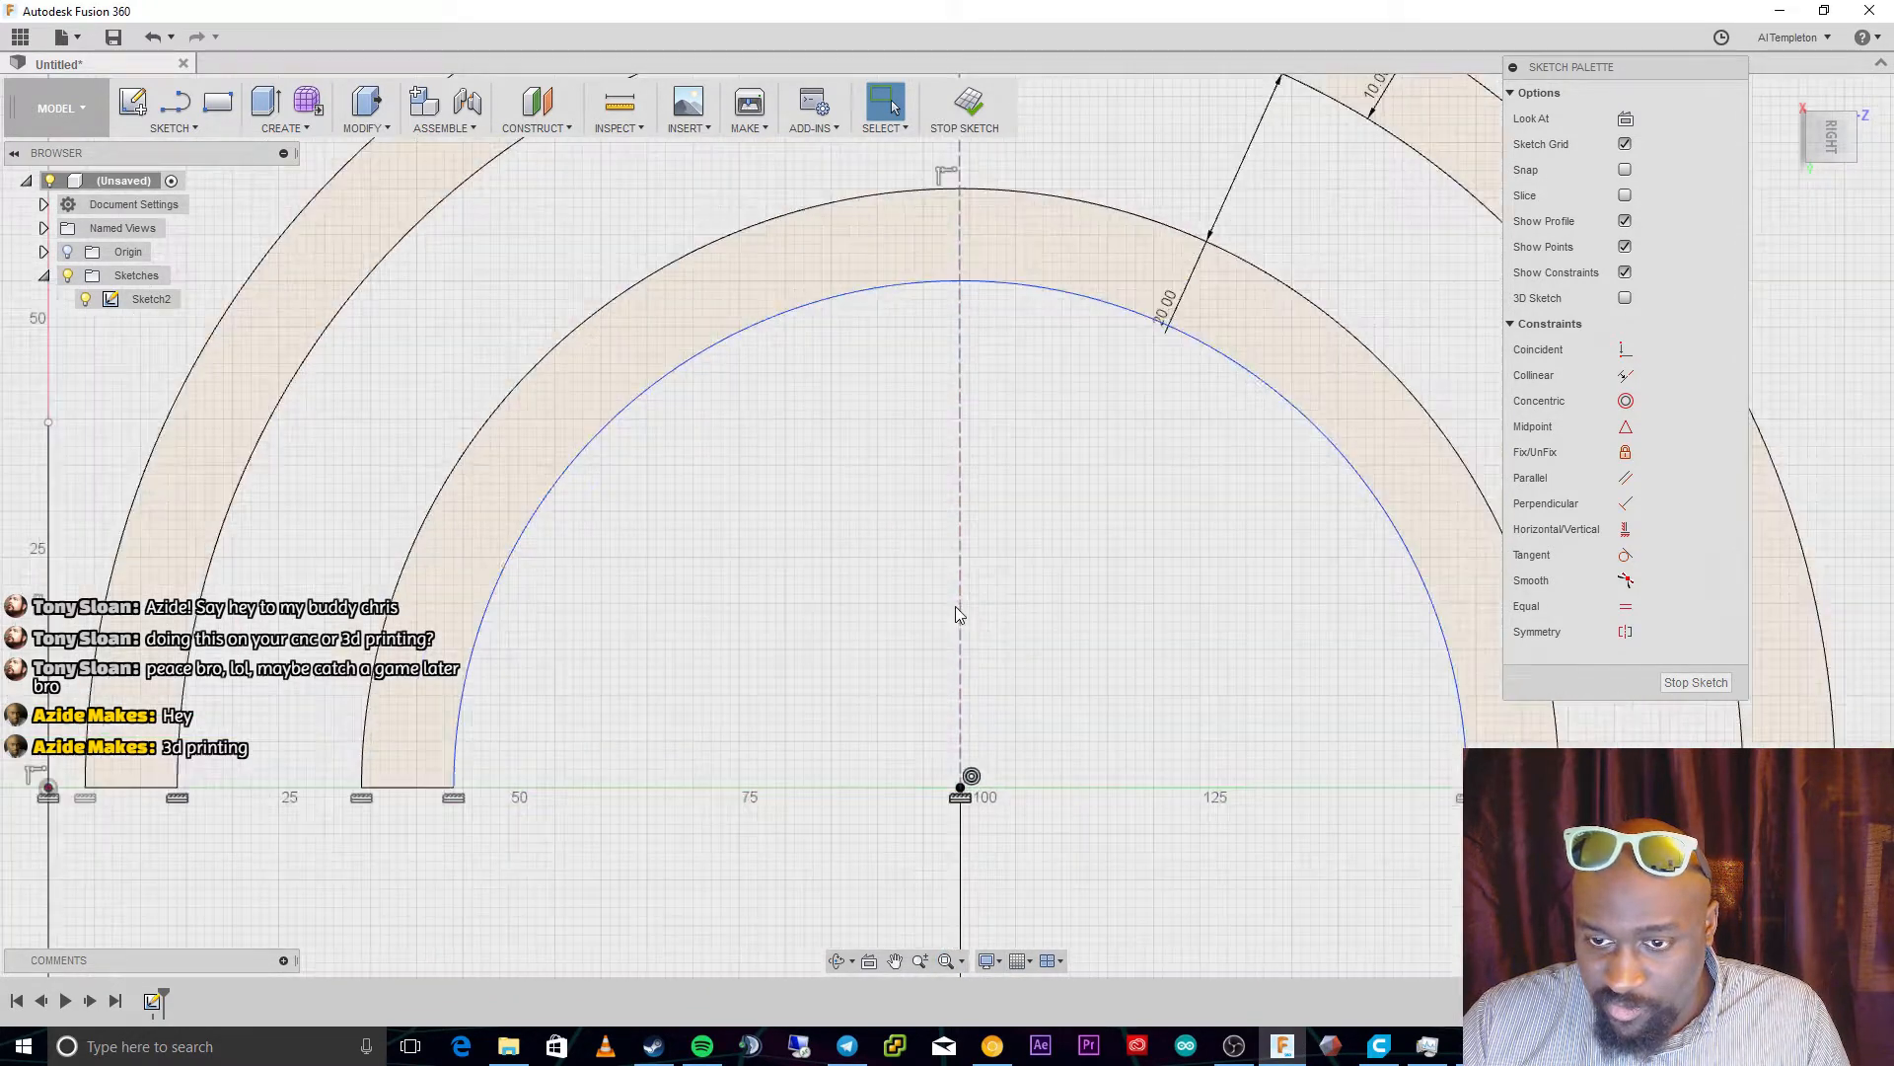
pyautogui.scroll(-2, 949, 494)
pyautogui.click(961, 675)
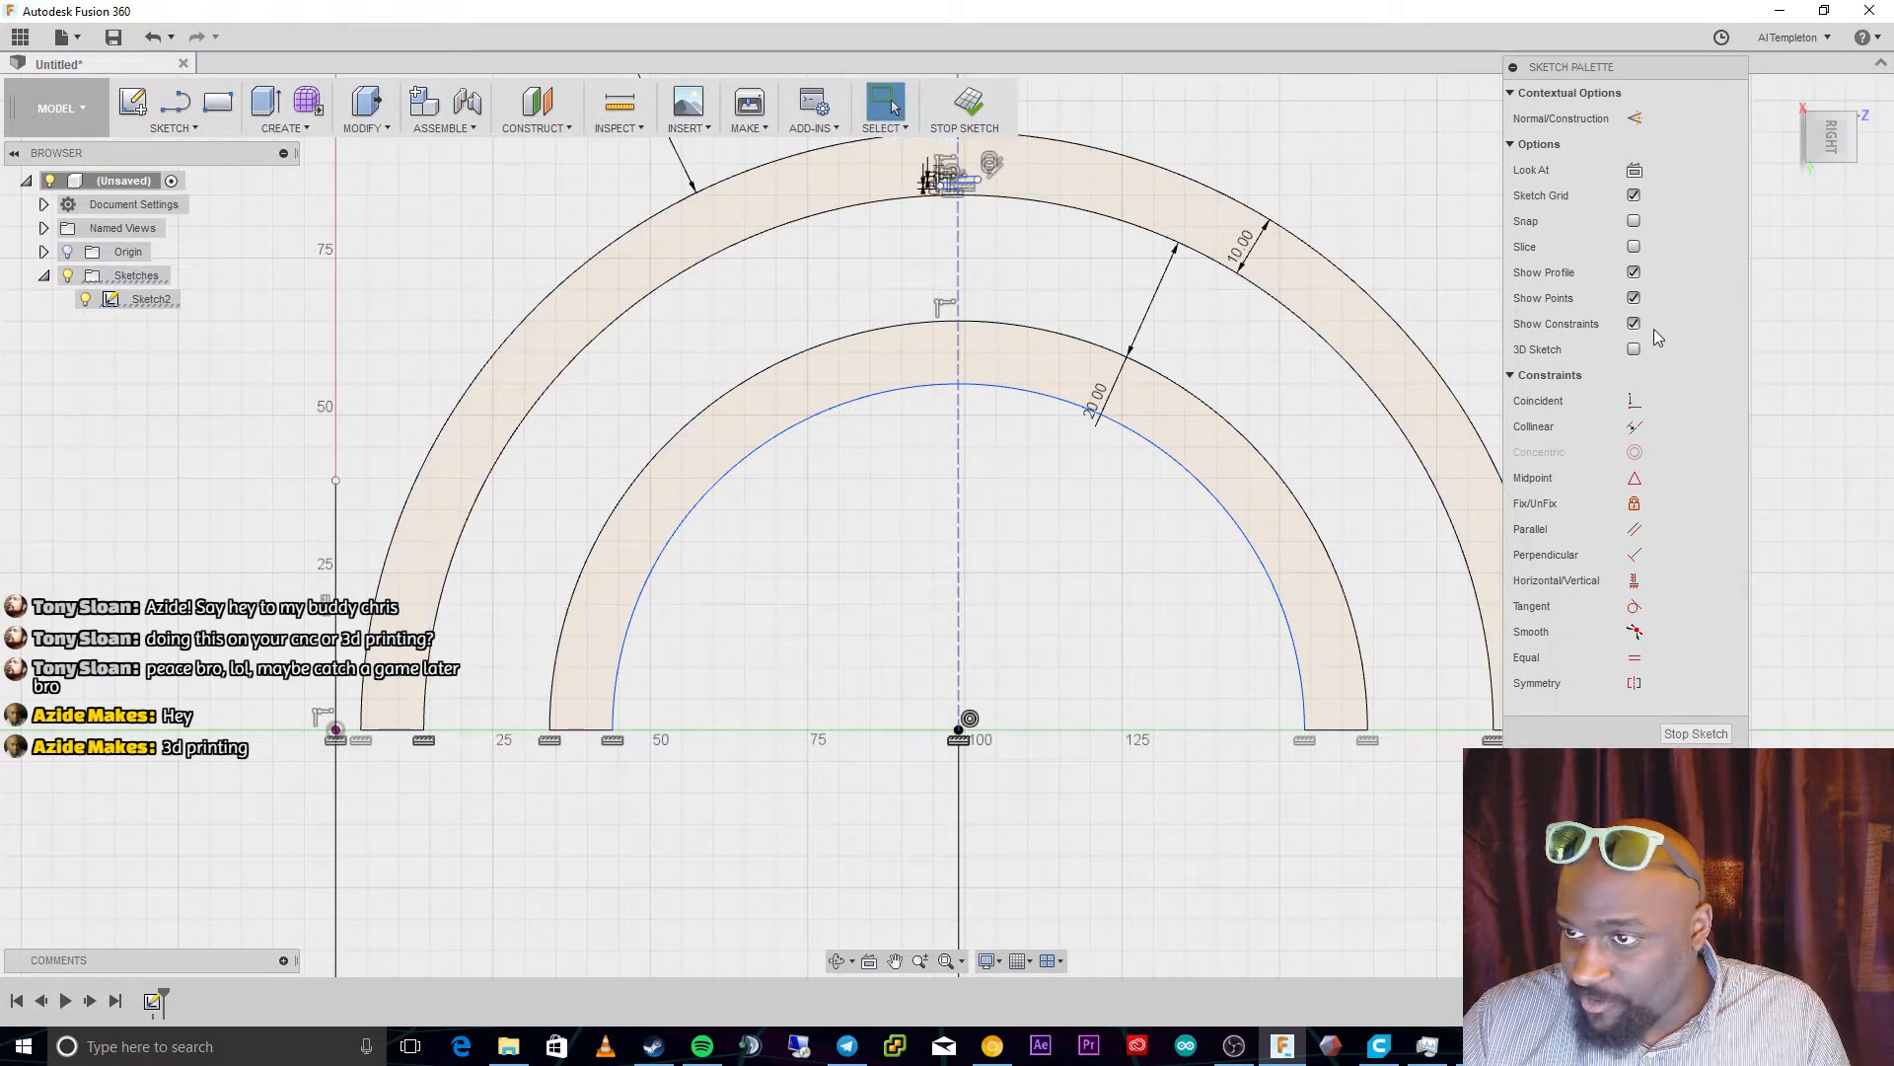
pyautogui.click(1634, 503)
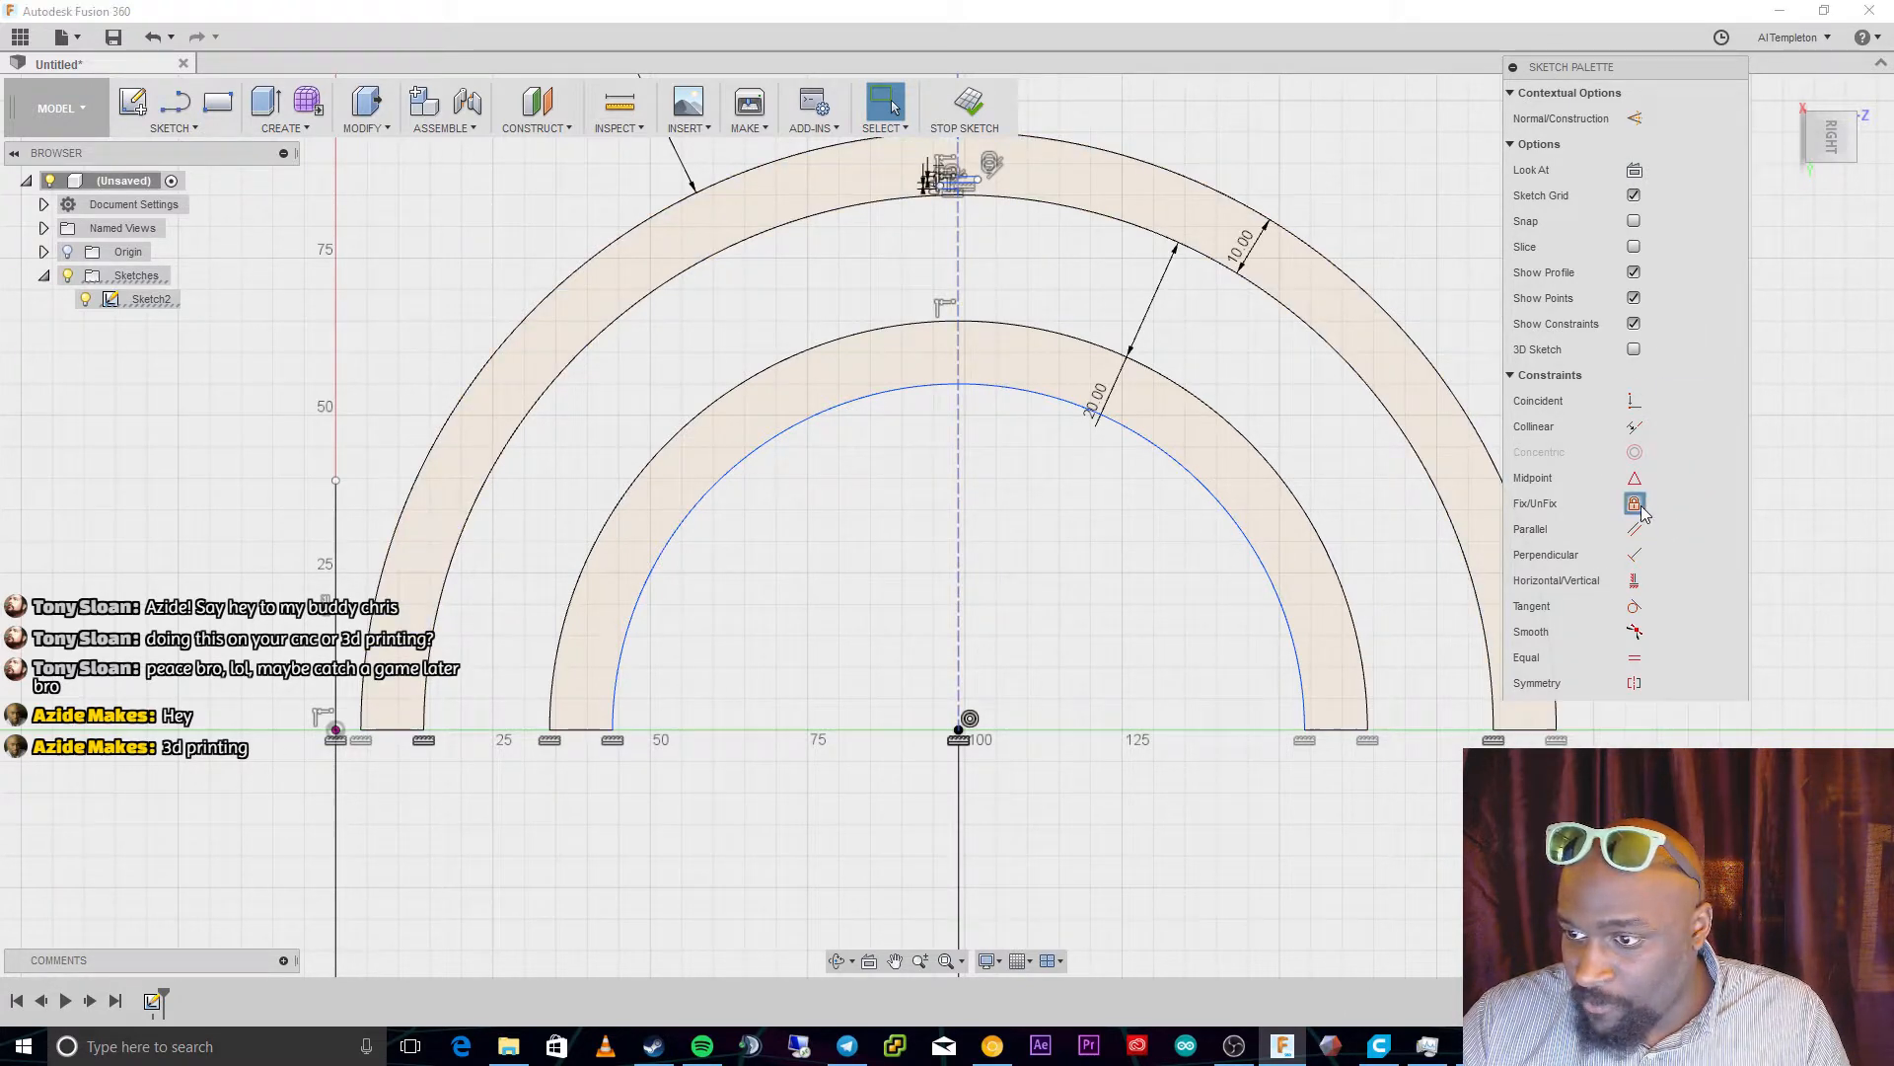
pyautogui.scroll(2, 897, 199)
pyautogui.scroll(-3, 1008, 316)
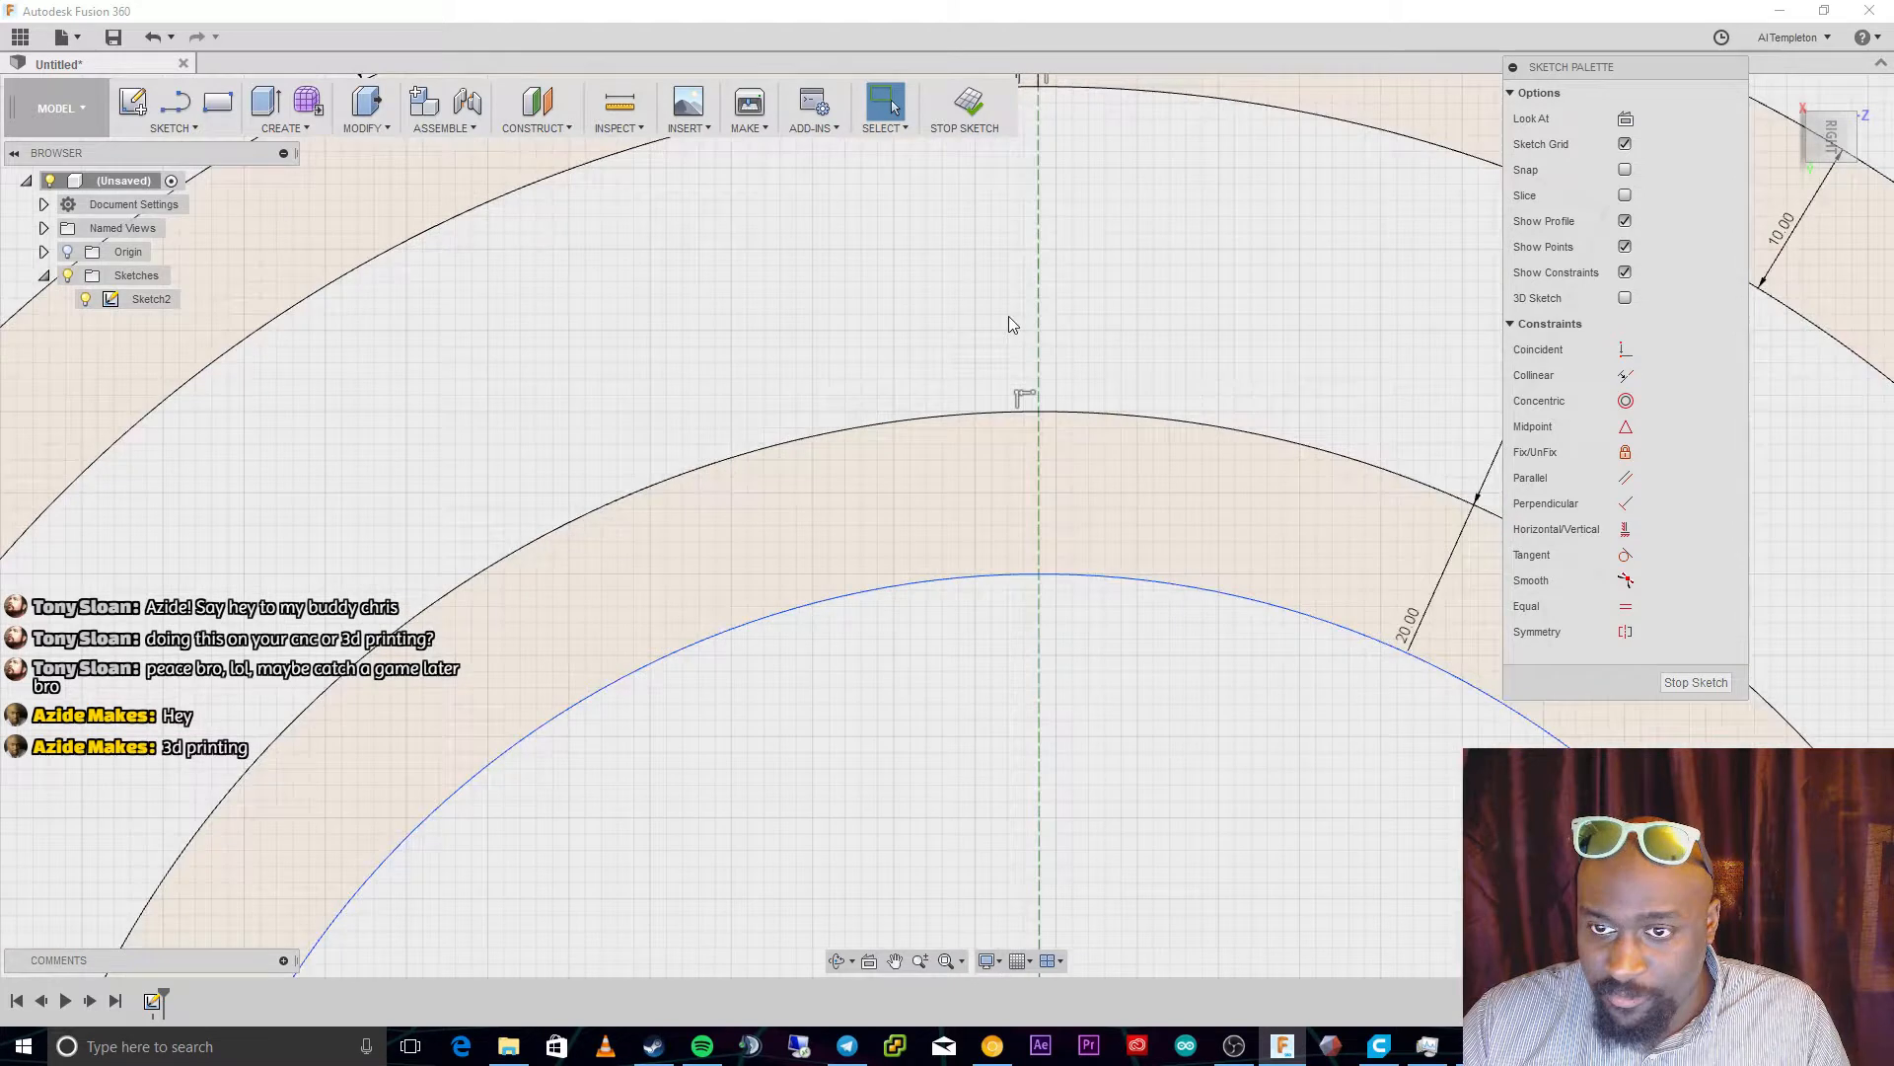
pyautogui.scroll(6, 1028, 158)
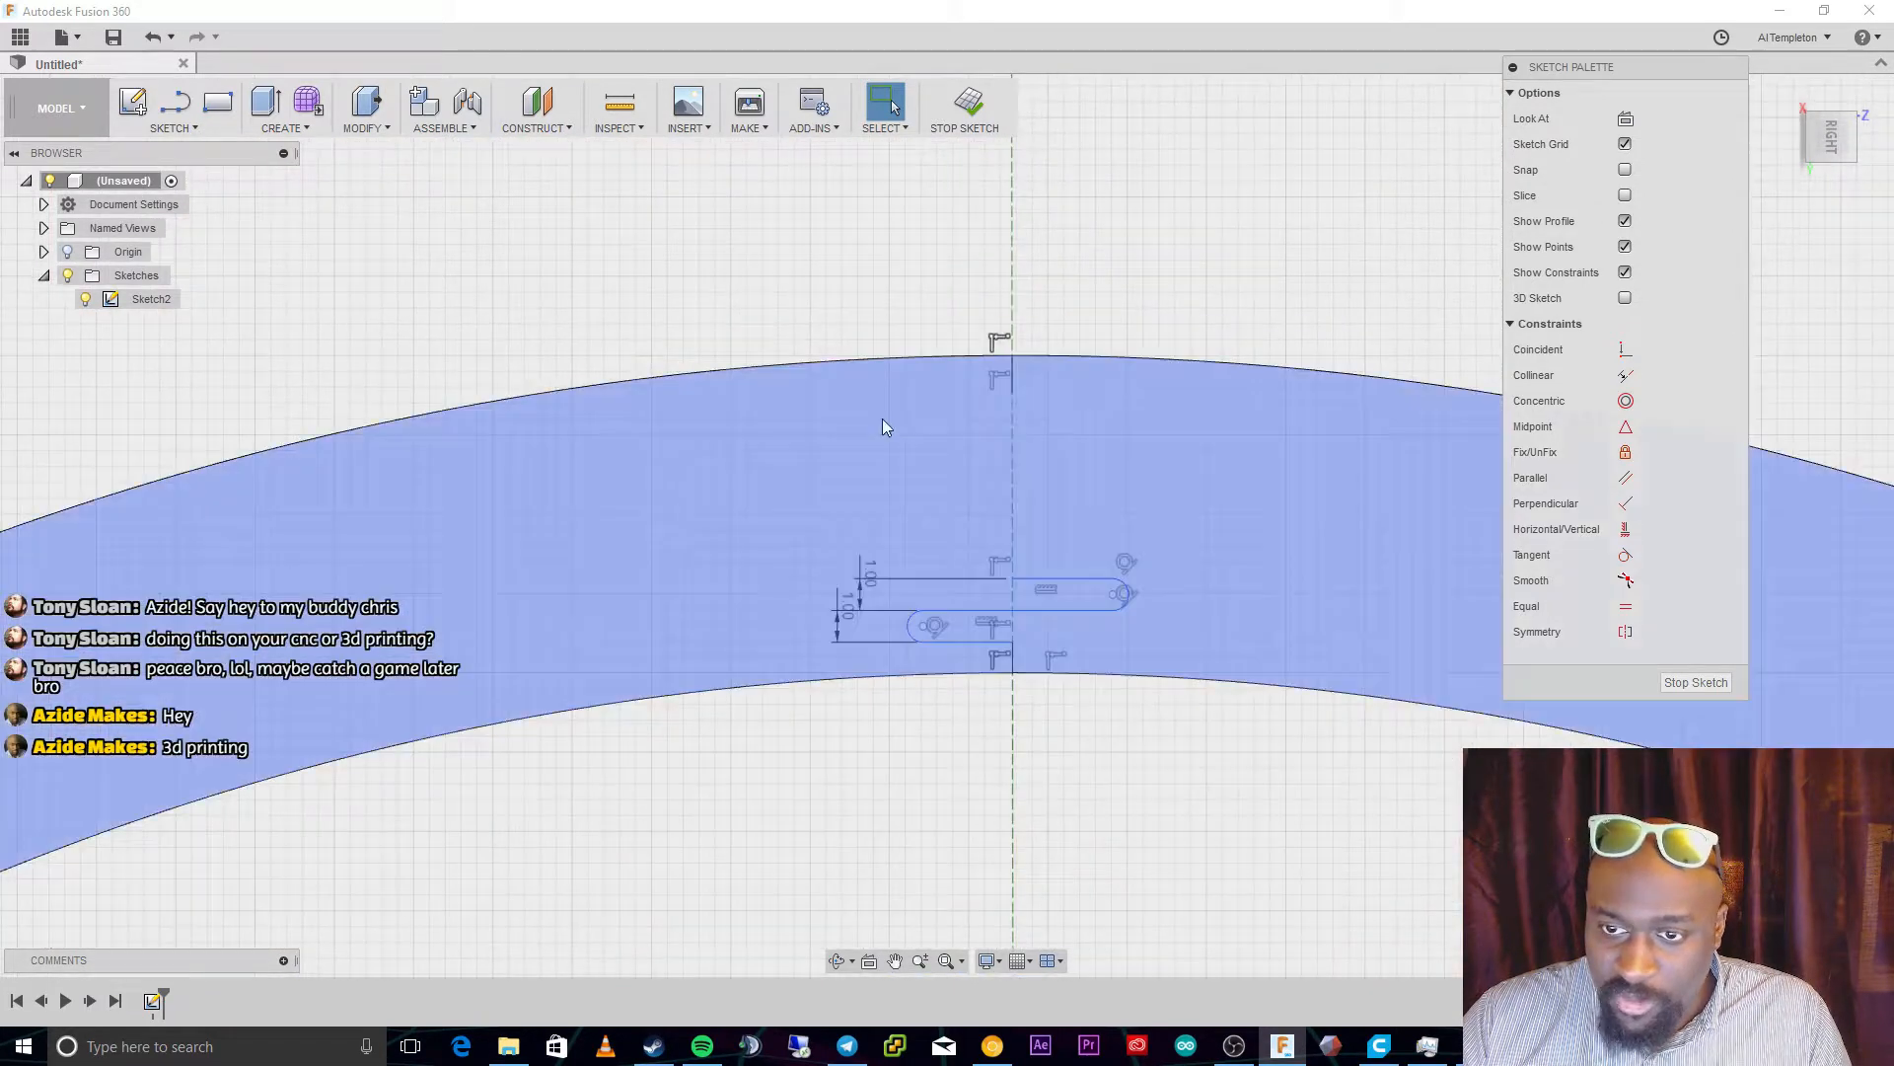
pyautogui.scroll(3, 880, 782)
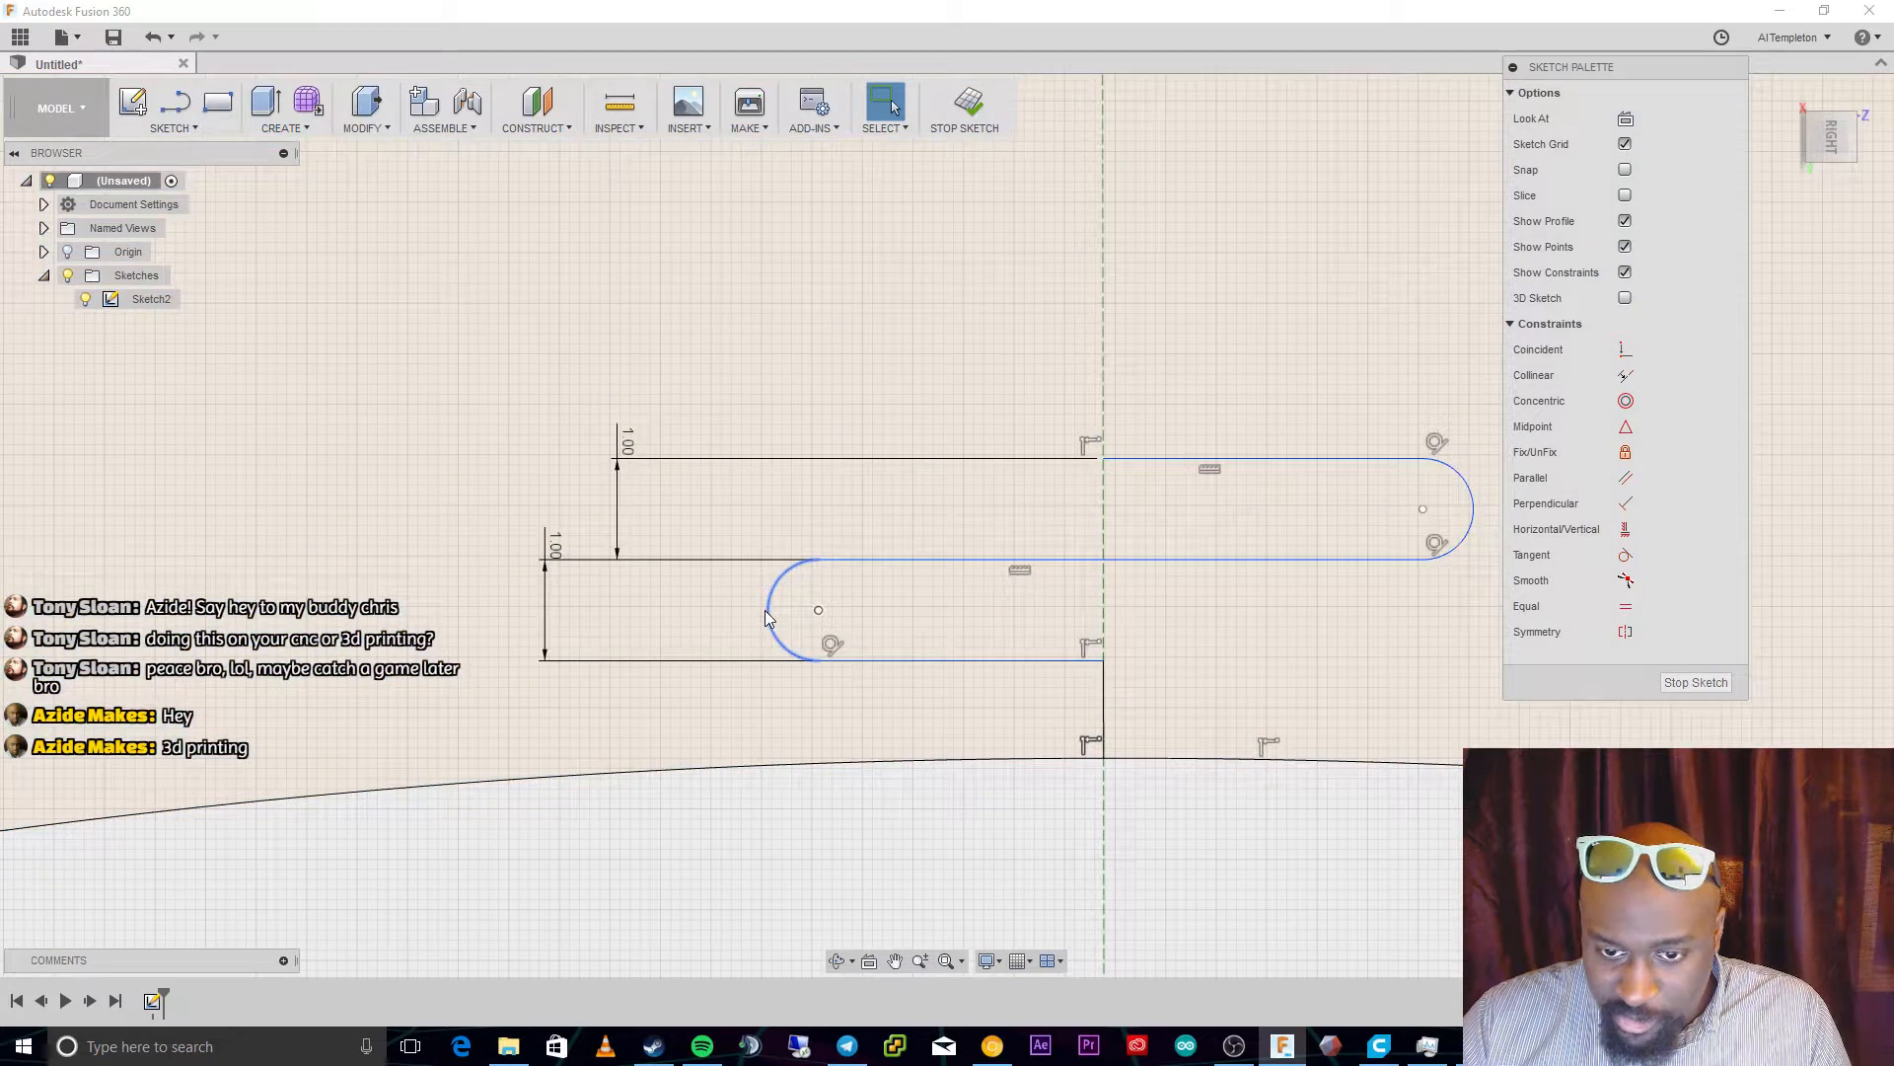
pyautogui.click(769, 612)
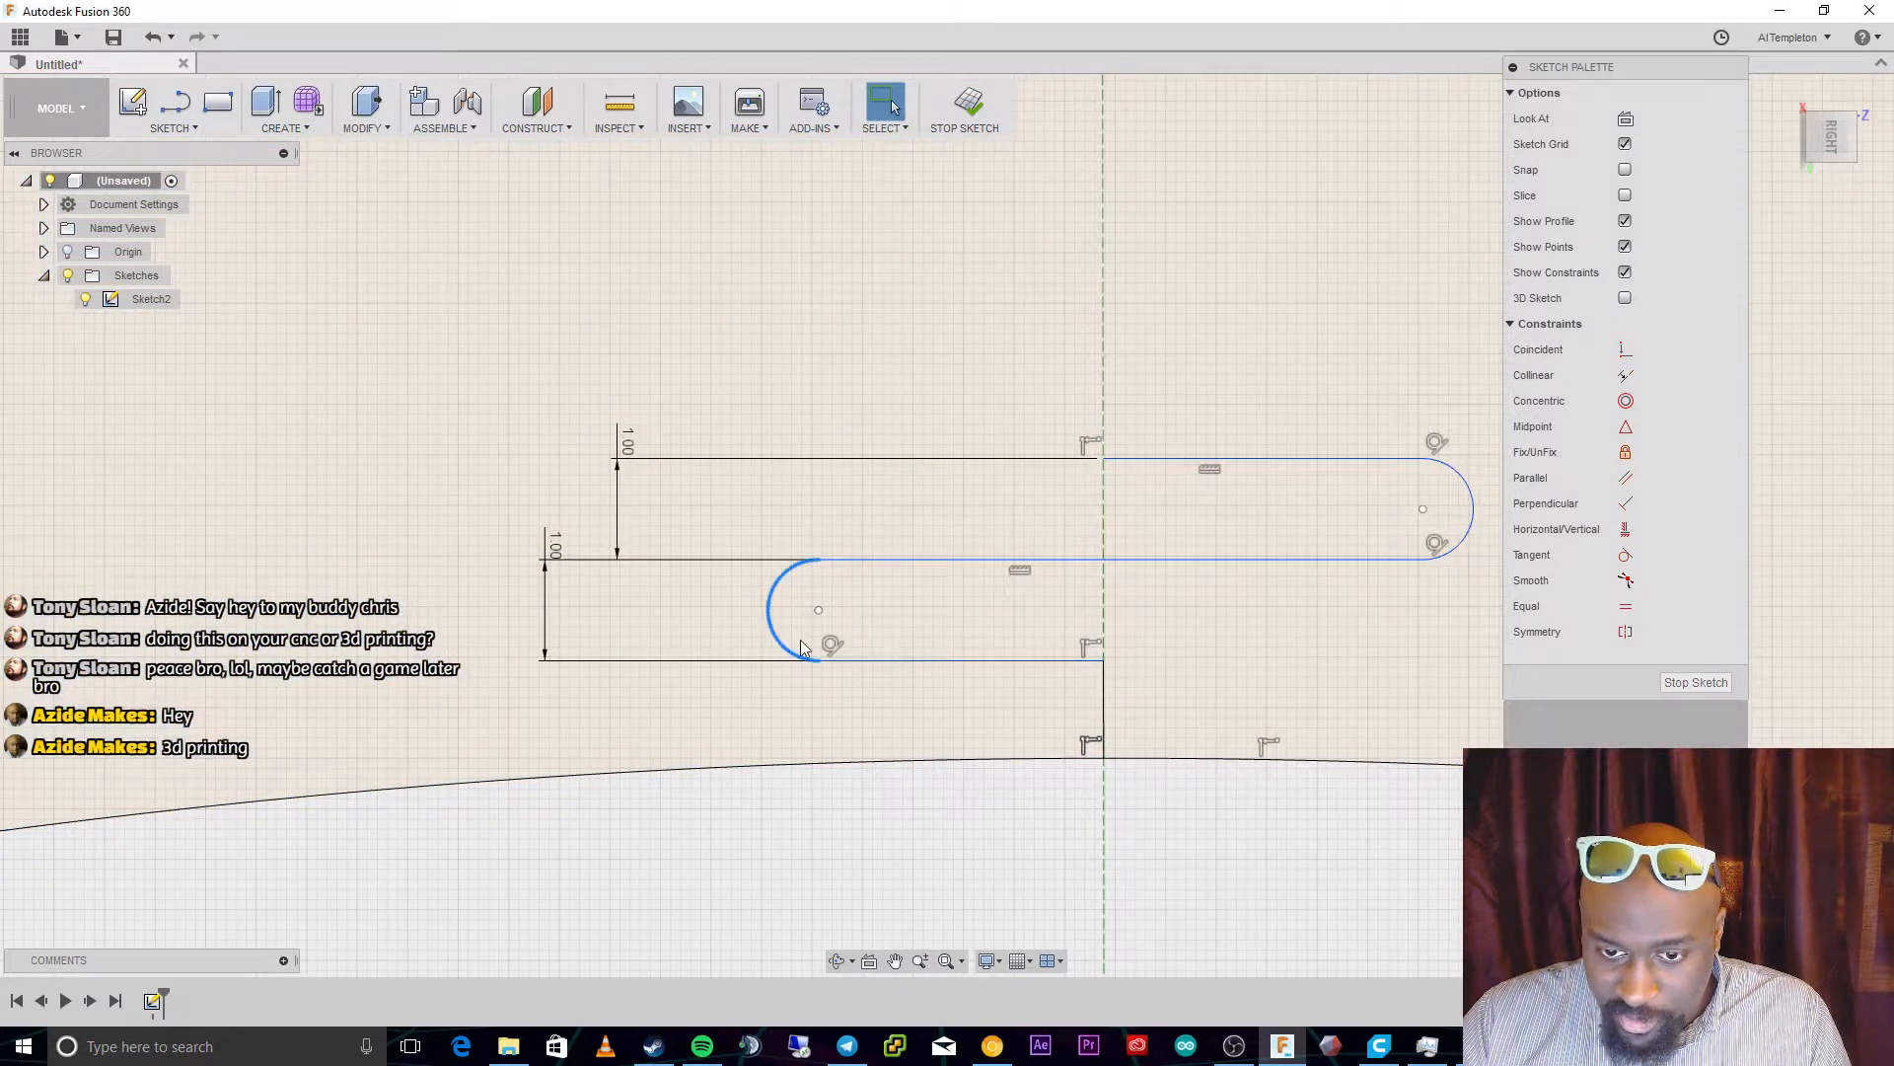
pyautogui.press('d')
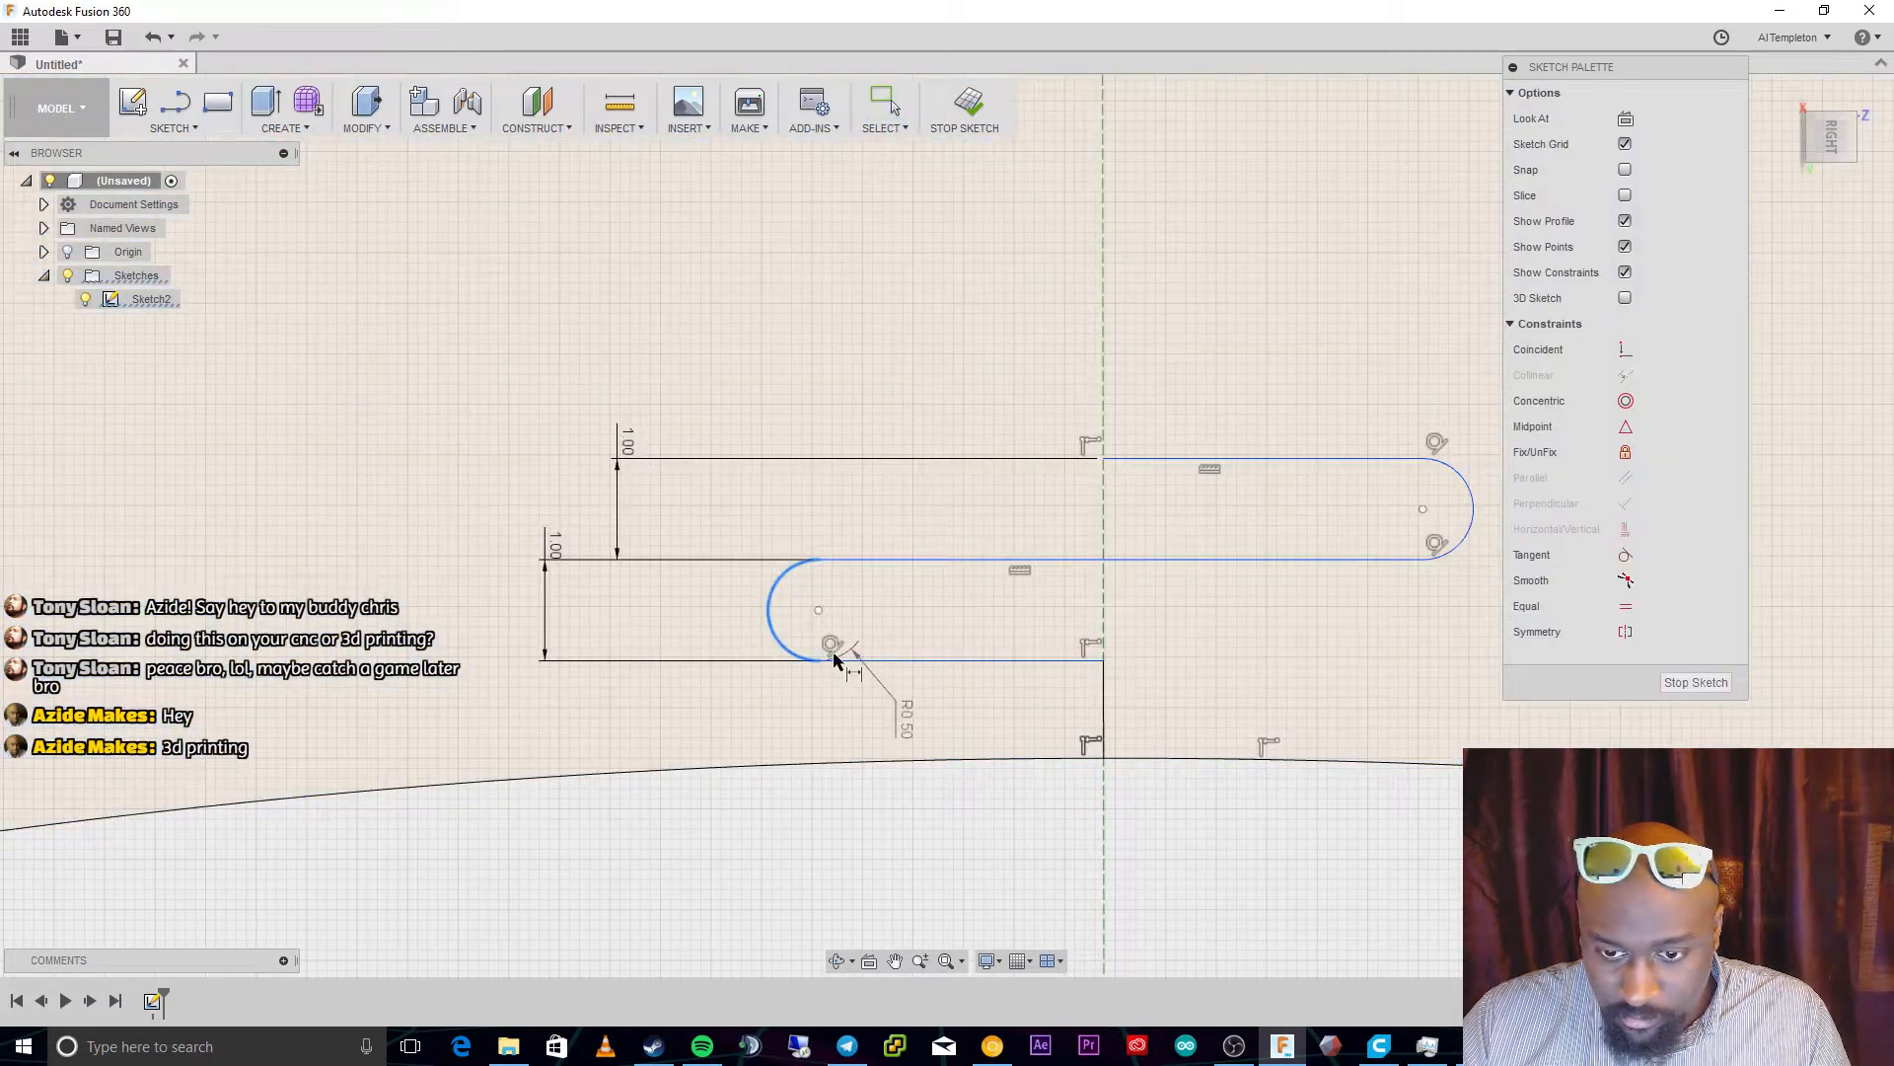
pyautogui.click(775, 622)
pyautogui.click(1089, 663)
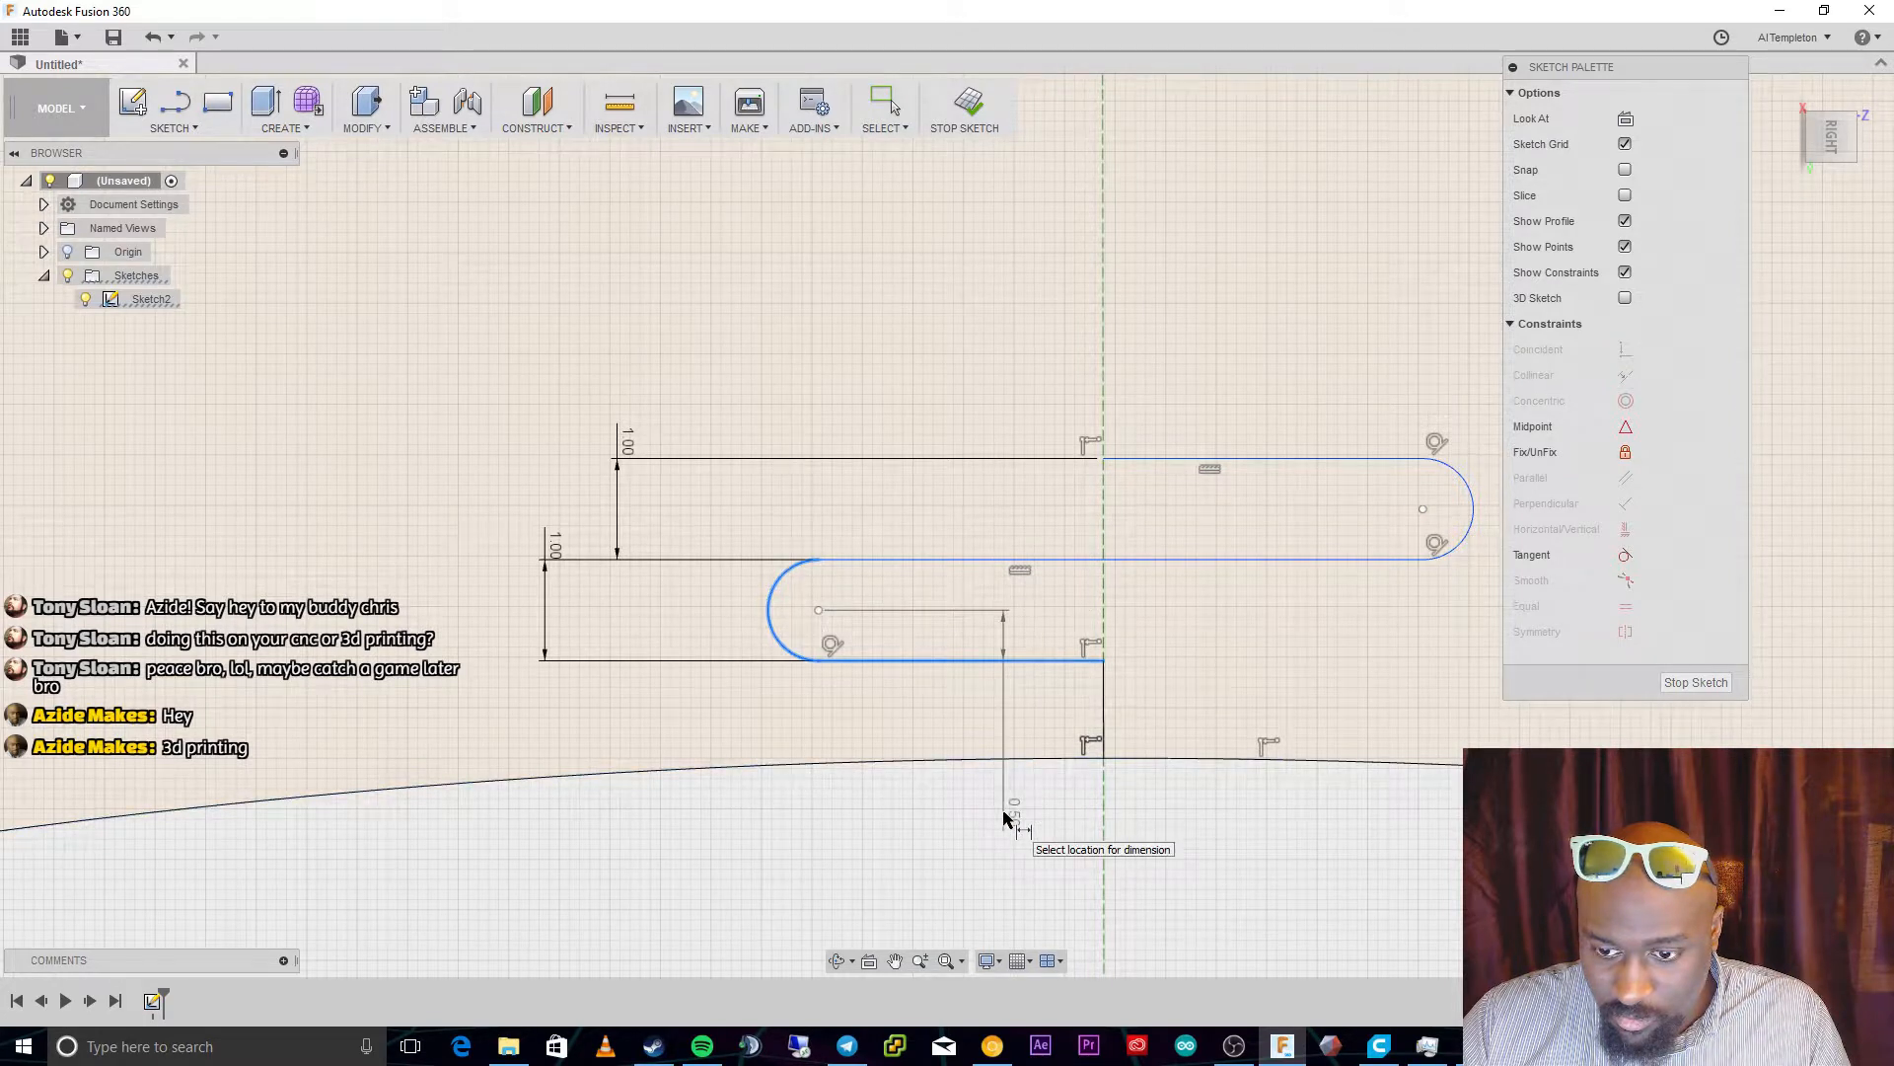
pyautogui.press('Escape')
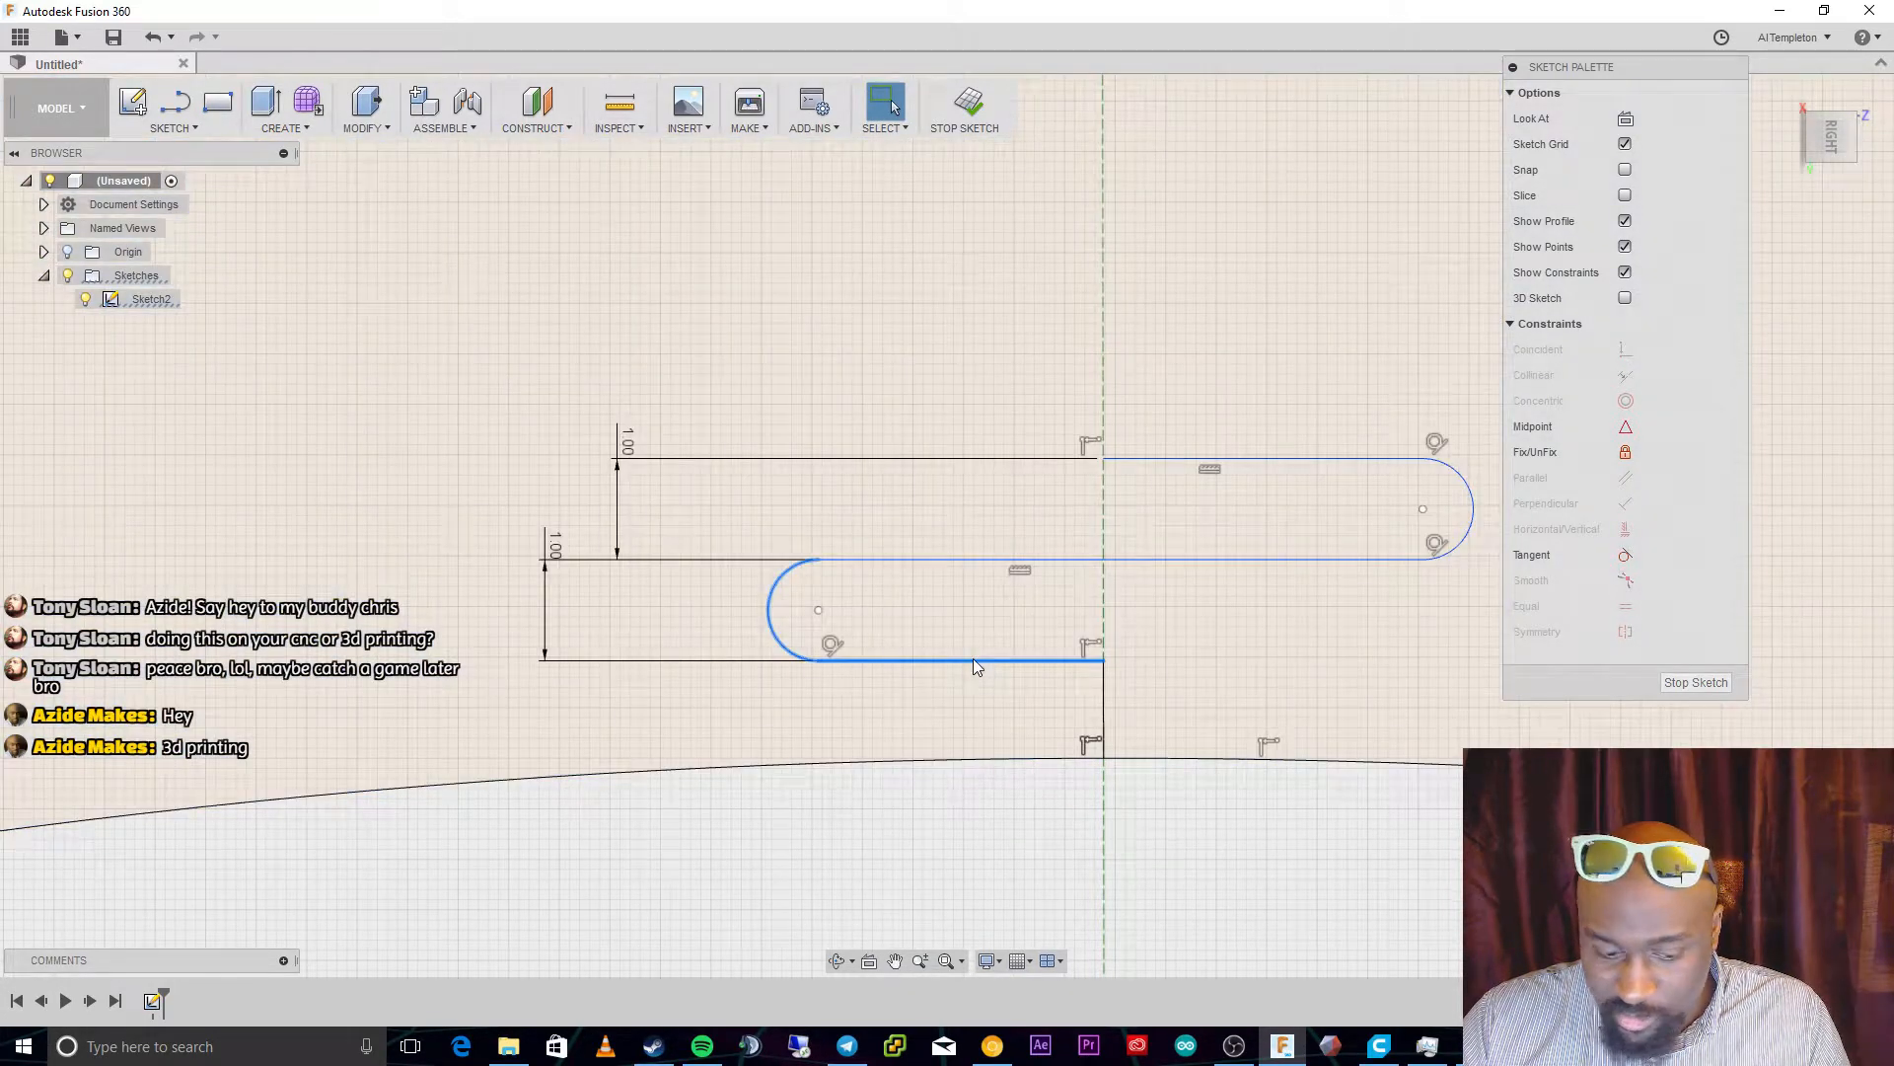
pyautogui.press('d')
pyautogui.click(973, 660)
pyautogui.press('Escape')
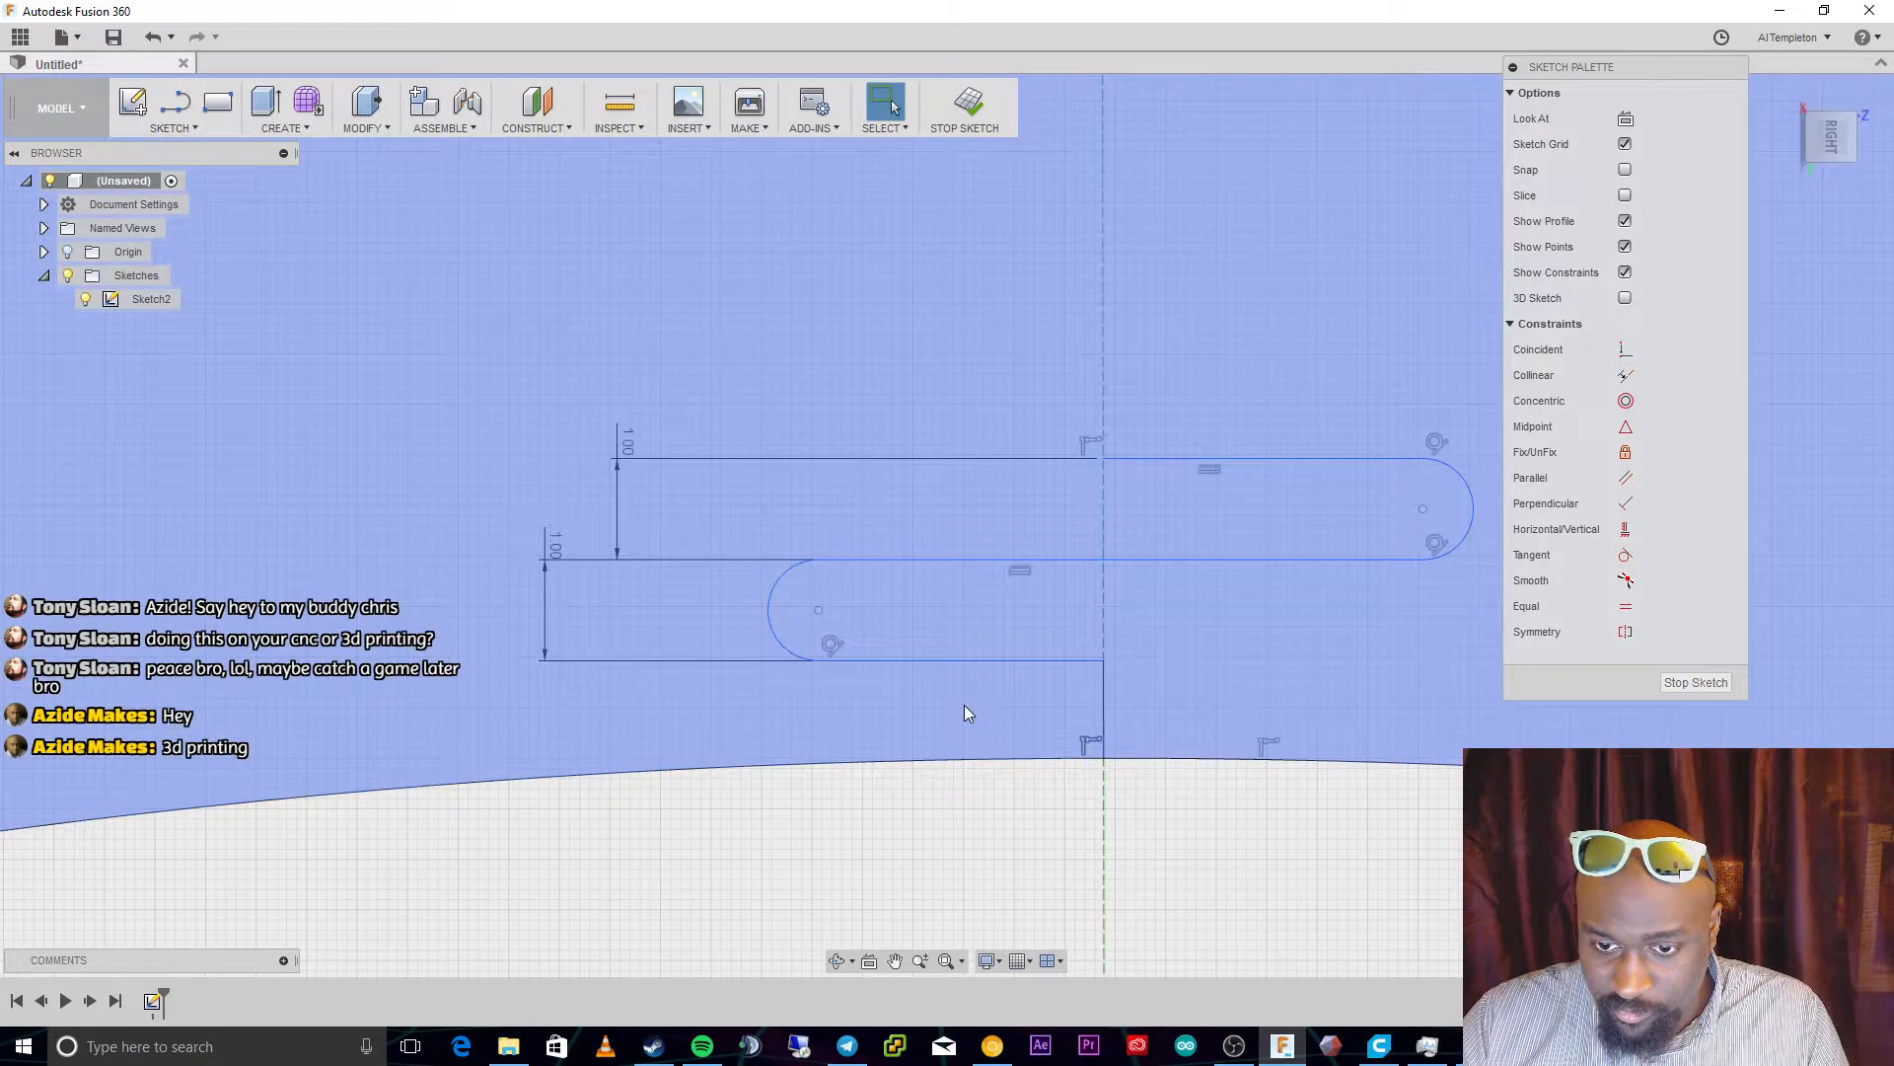
# Dimension the length of the serpentine's lowest horizontal line to 3 mm
pyautogui.click(958, 659)
pyautogui.press('d')
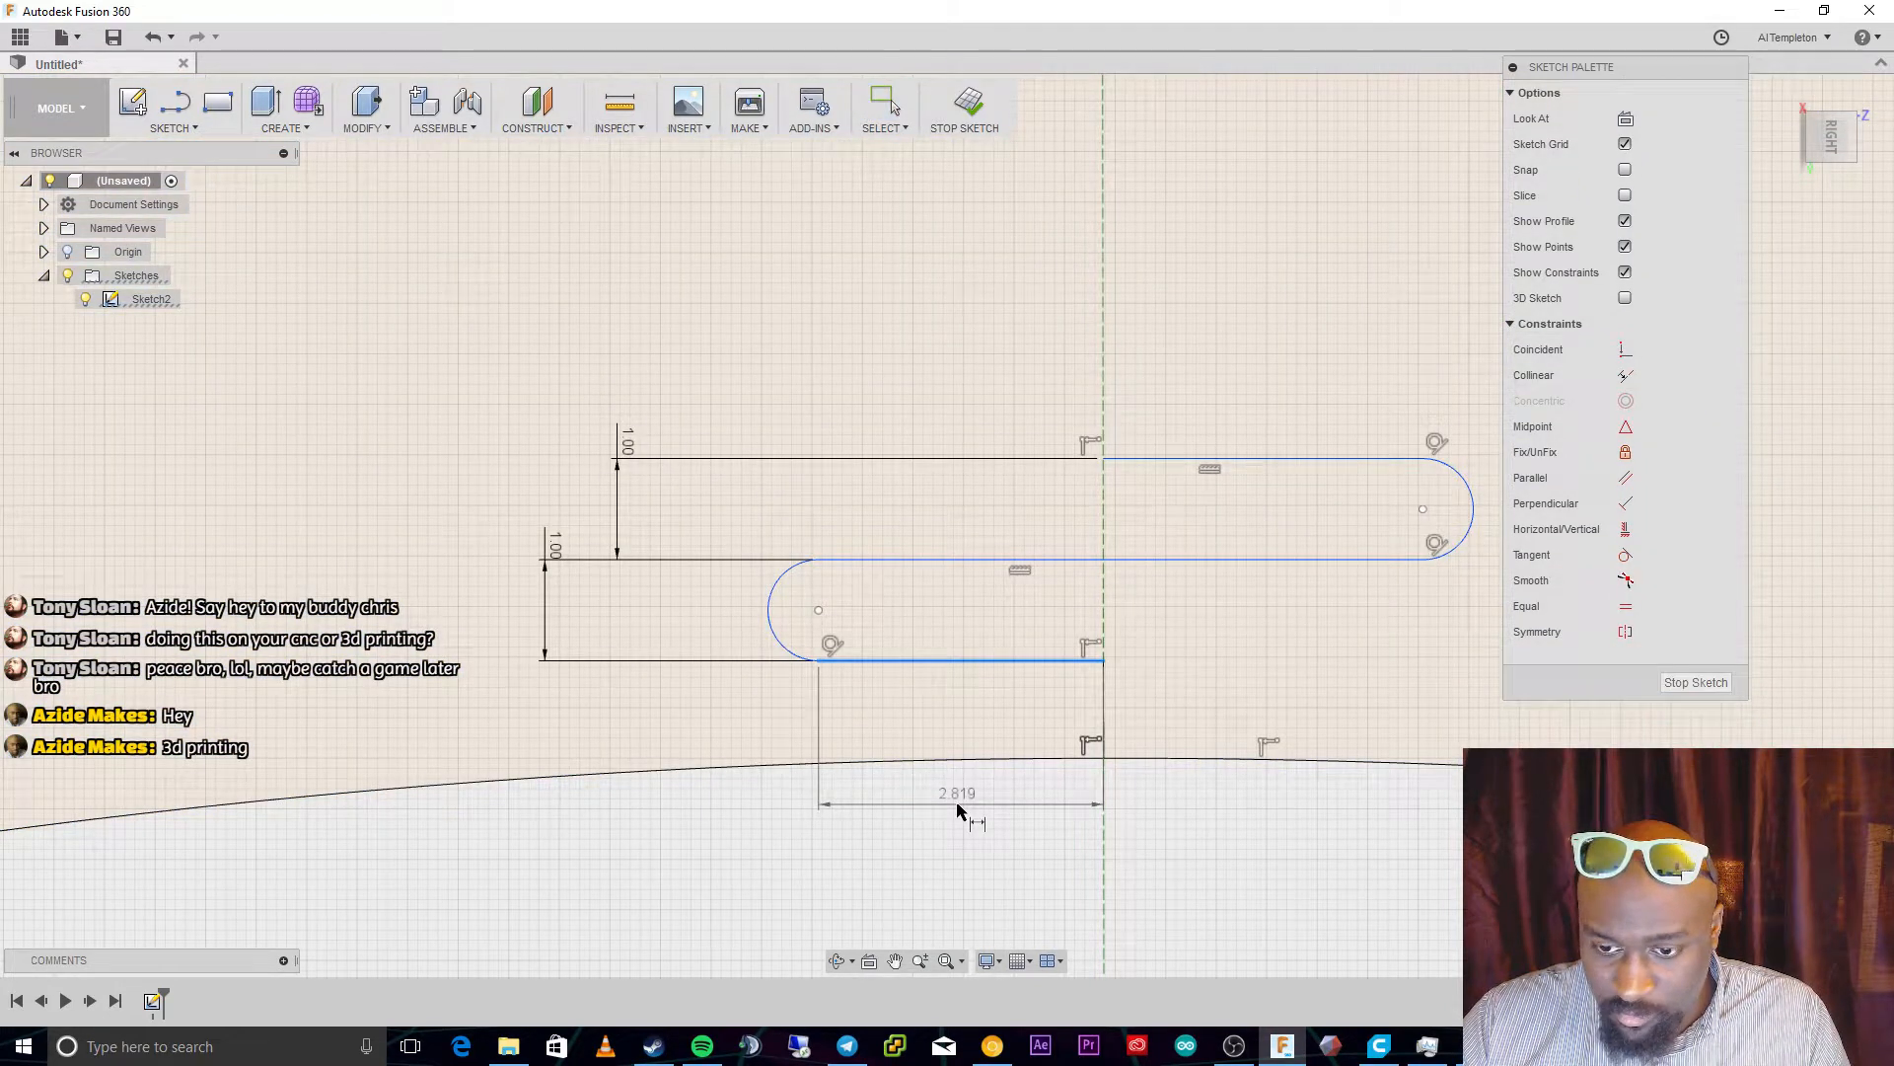
pyautogui.click(957, 822)
pyautogui.press('Return')
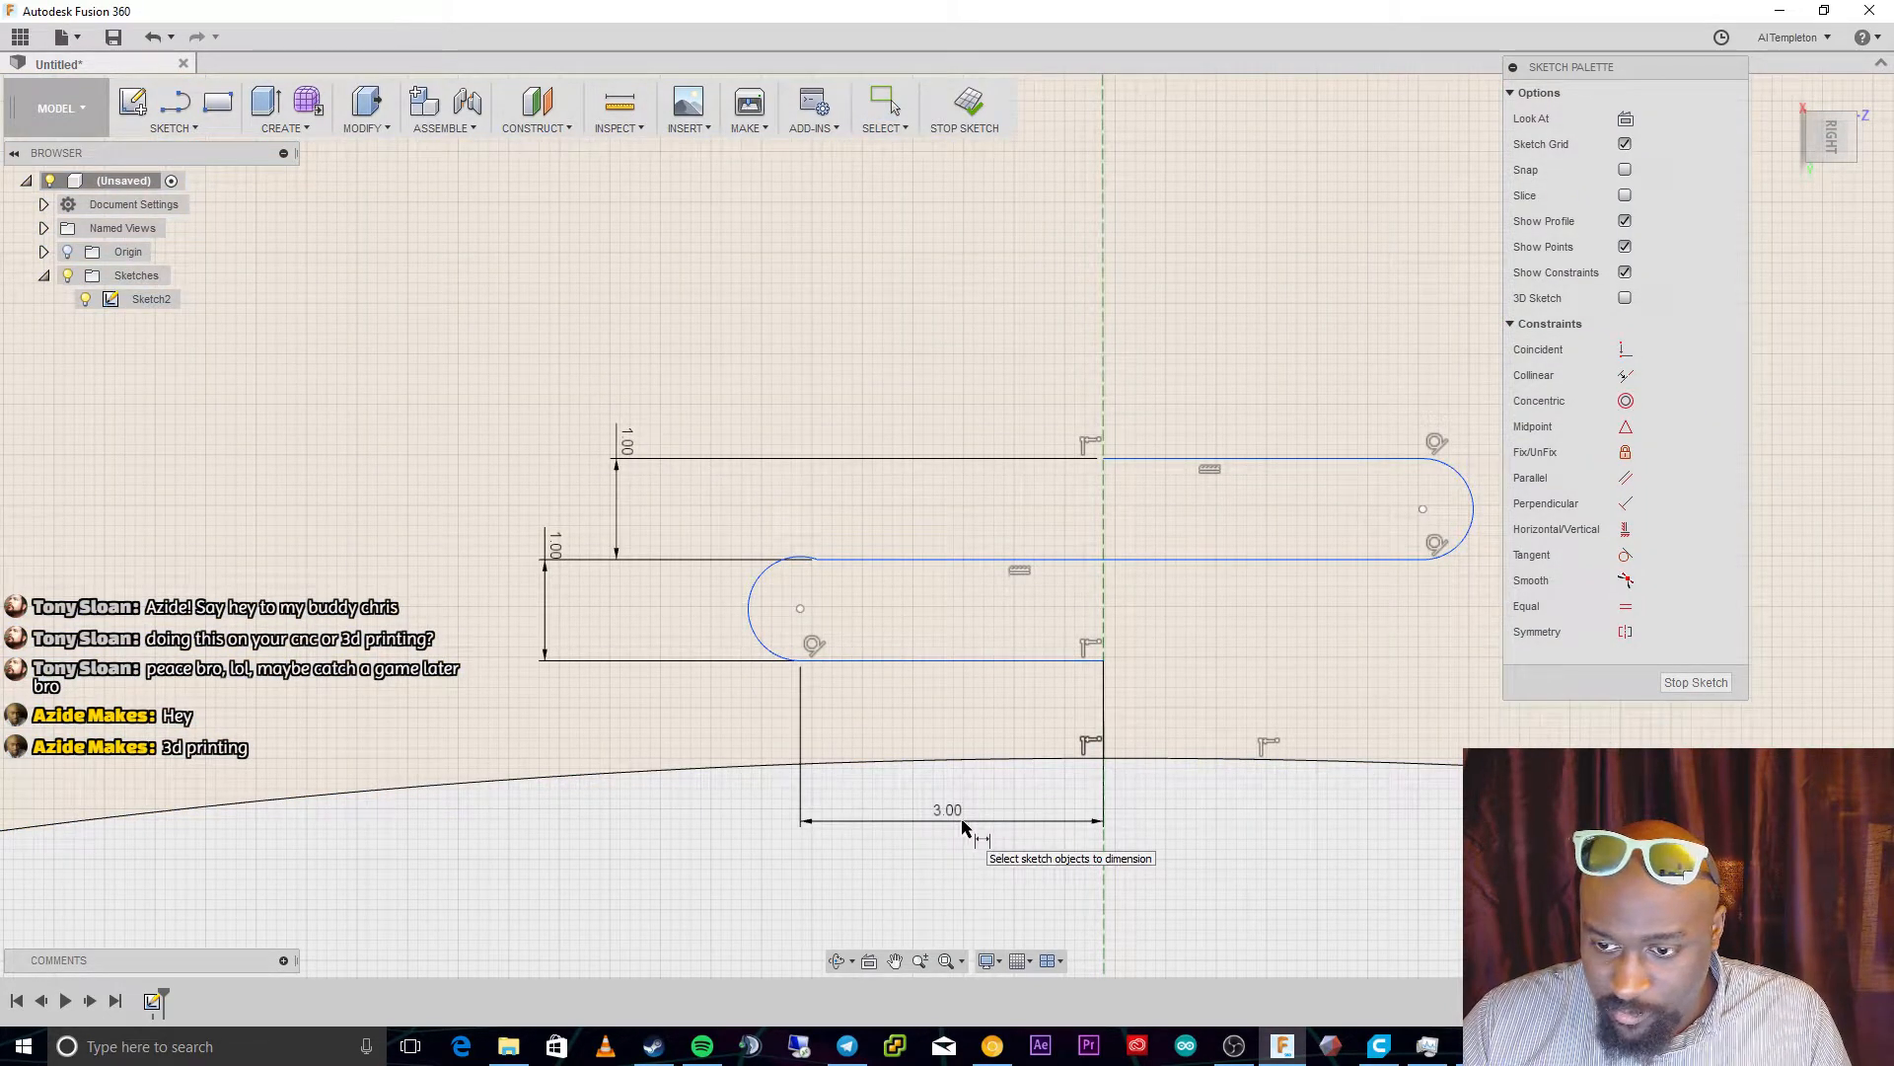
pyautogui.press('Escape')
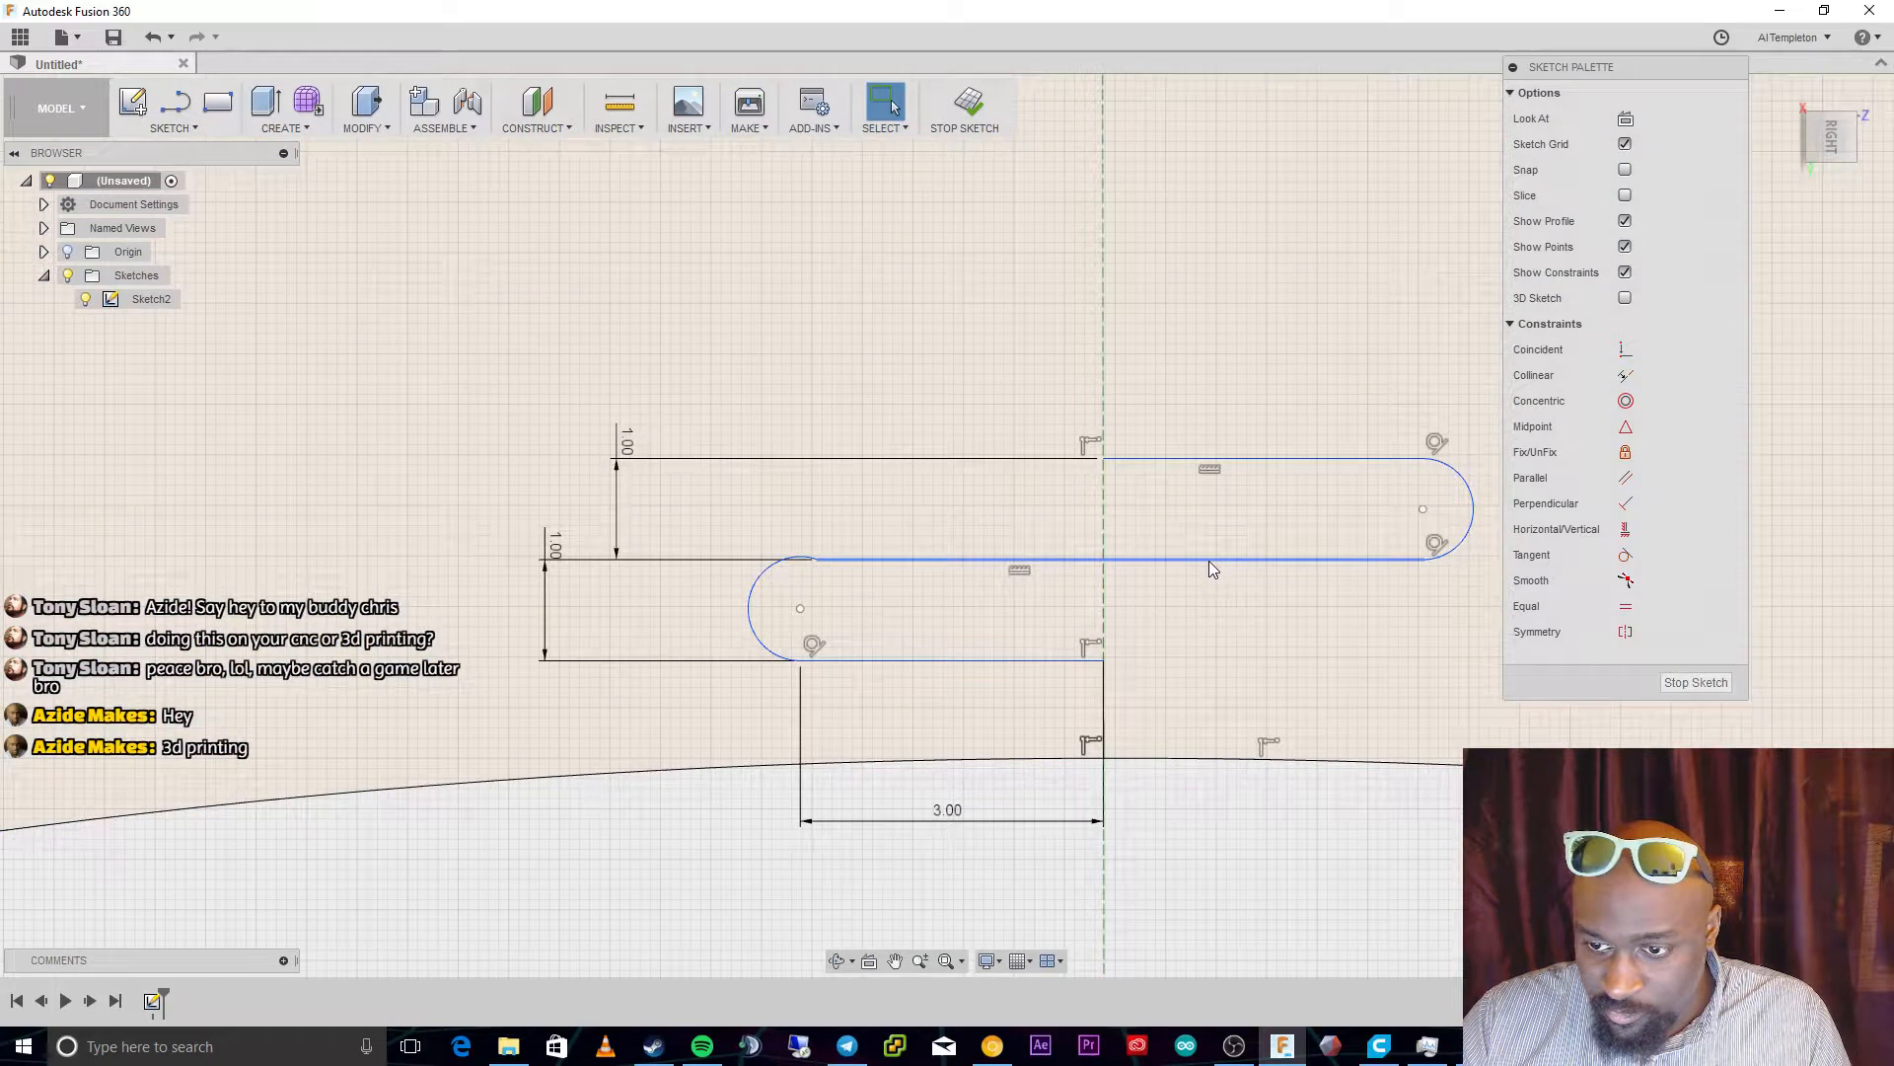
# Try dimensioning the long middle line's length to 6 mm, and delete that dimension
pyautogui.click(1210, 561)
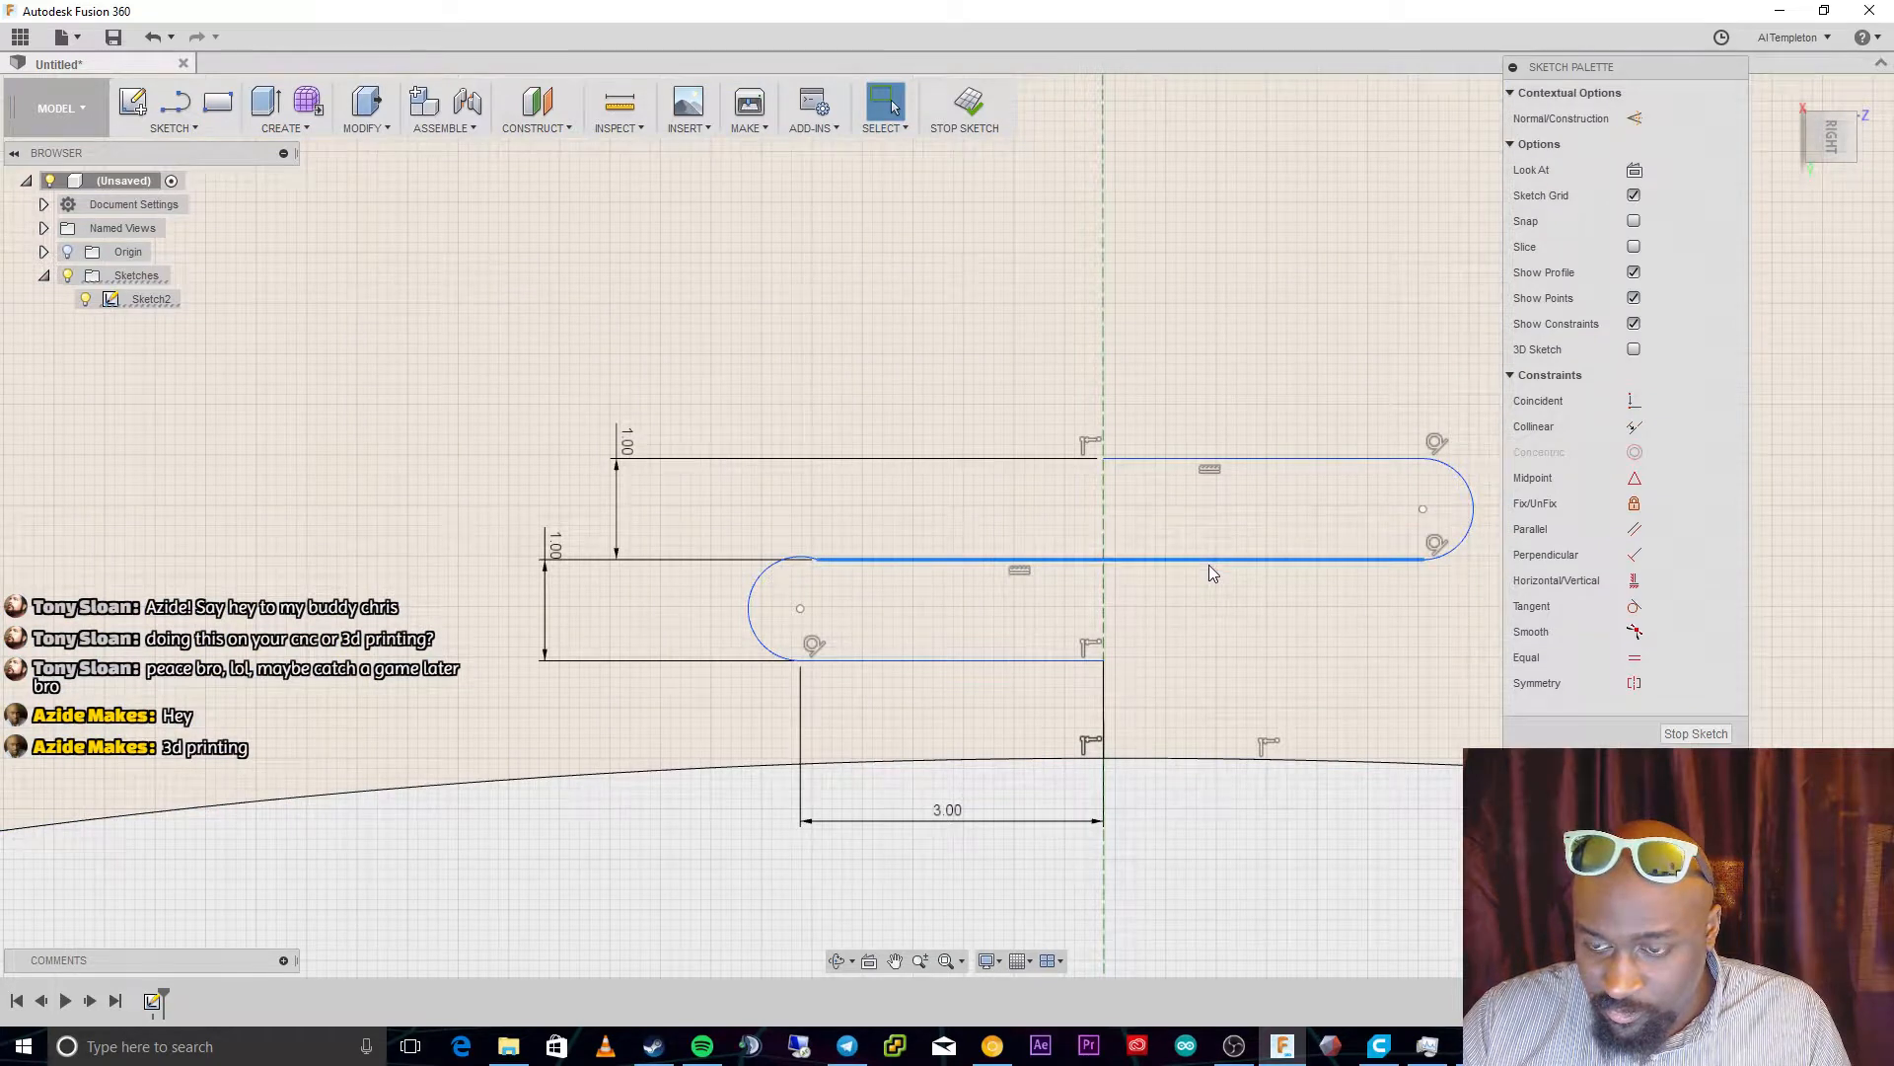
pyautogui.press('d')
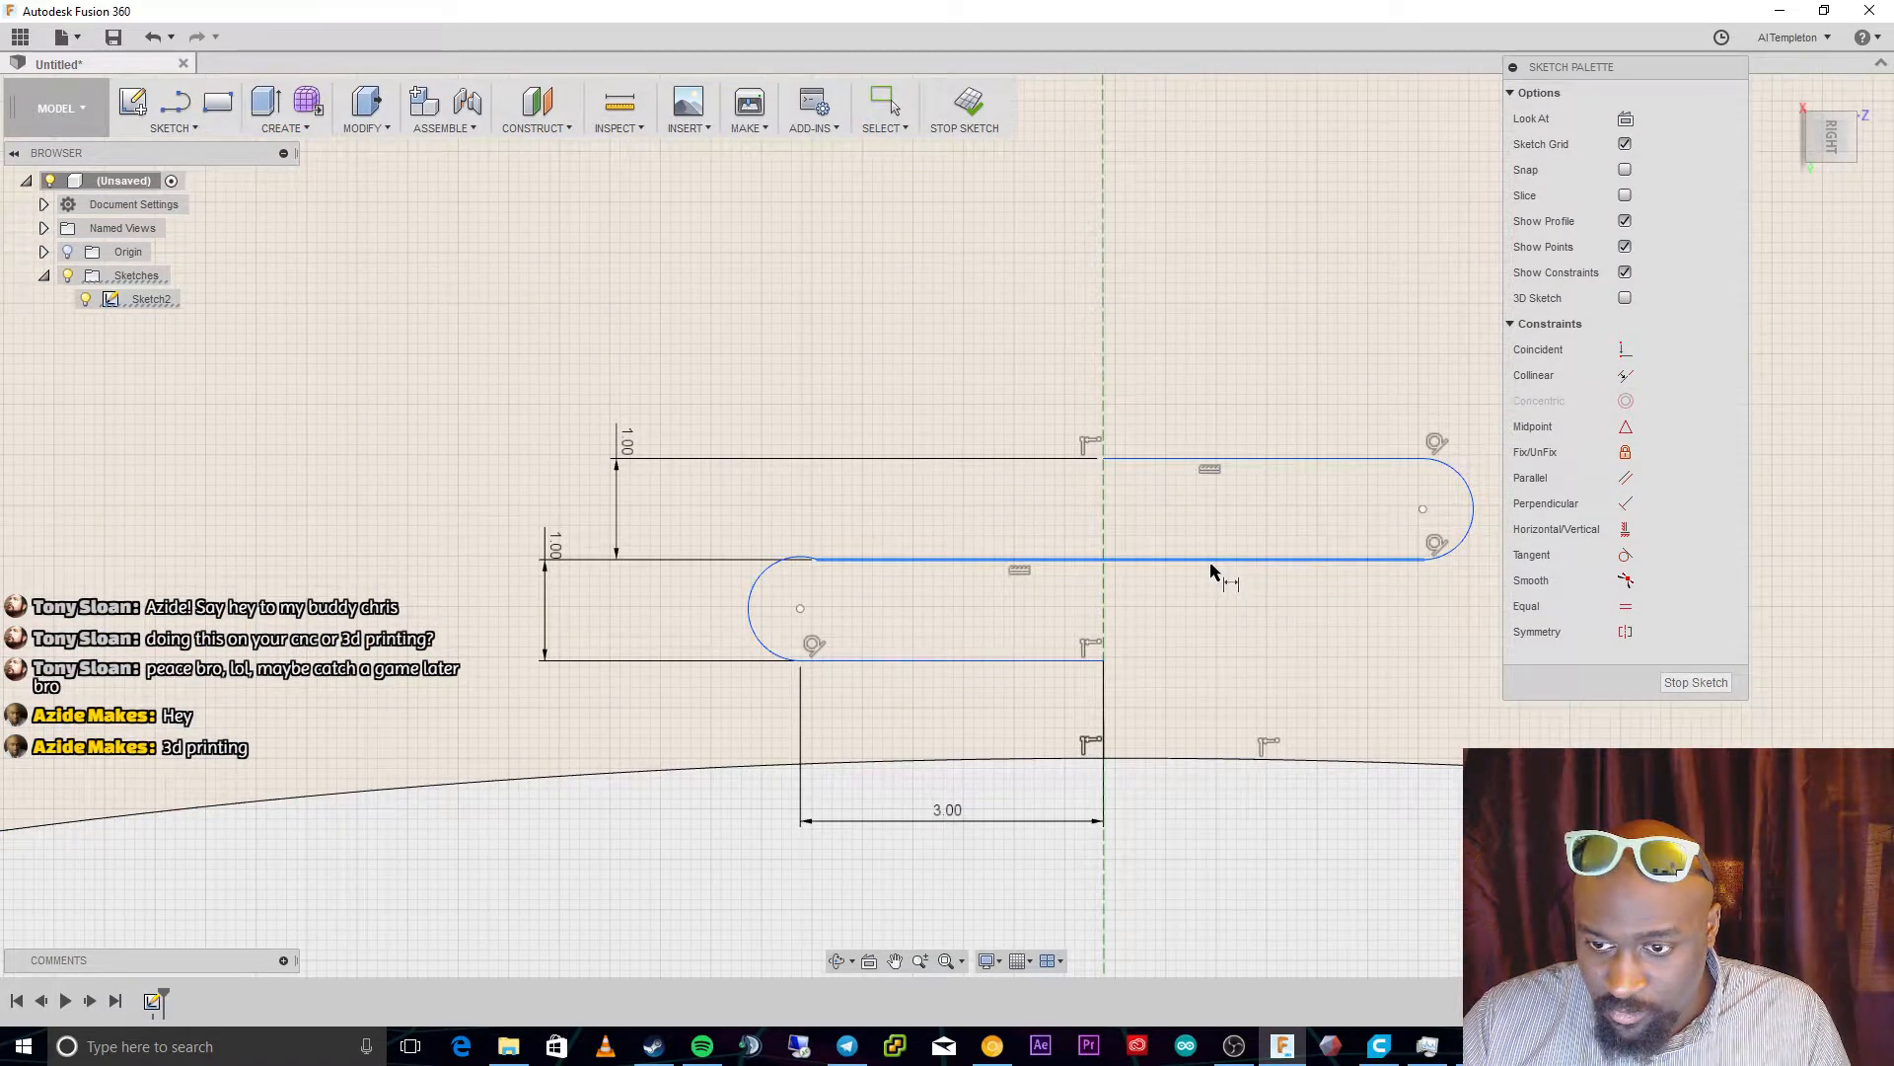
pyautogui.click(1256, 851)
pyautogui.write('6')
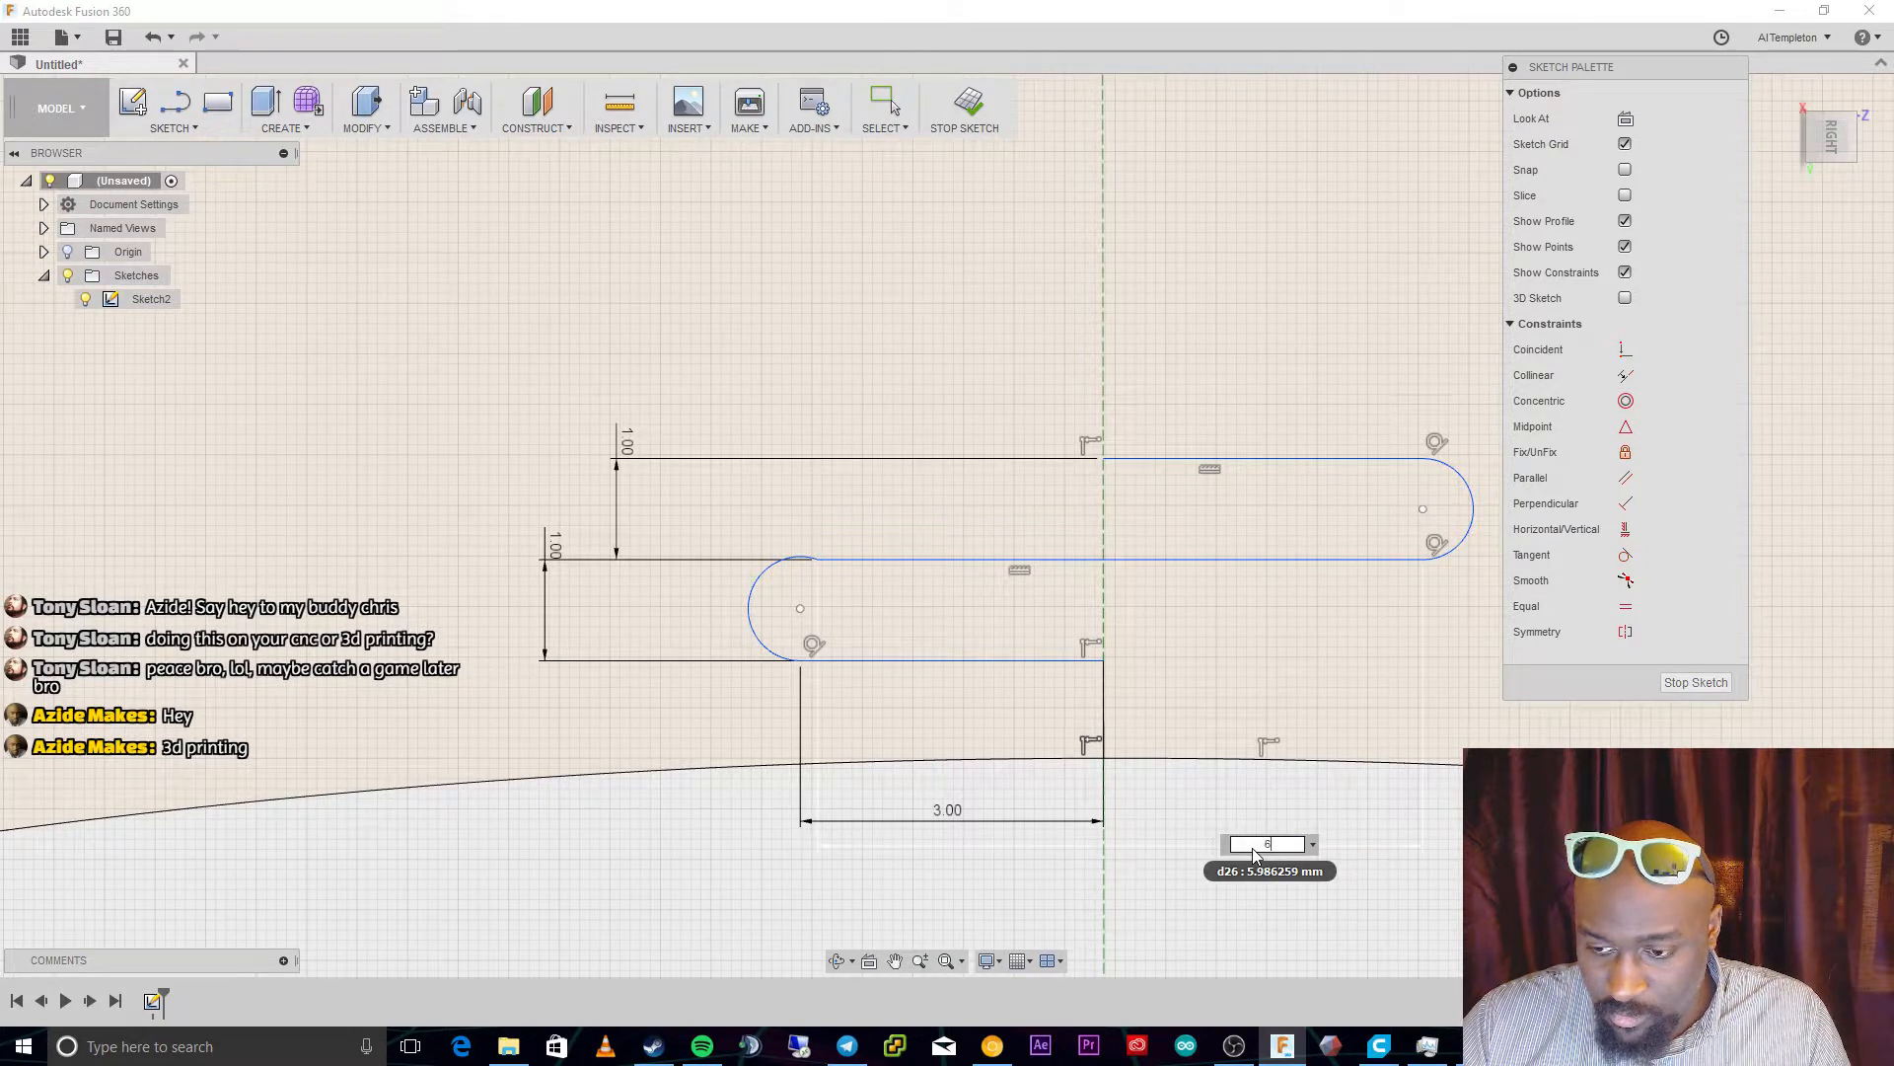
pyautogui.press('Return')
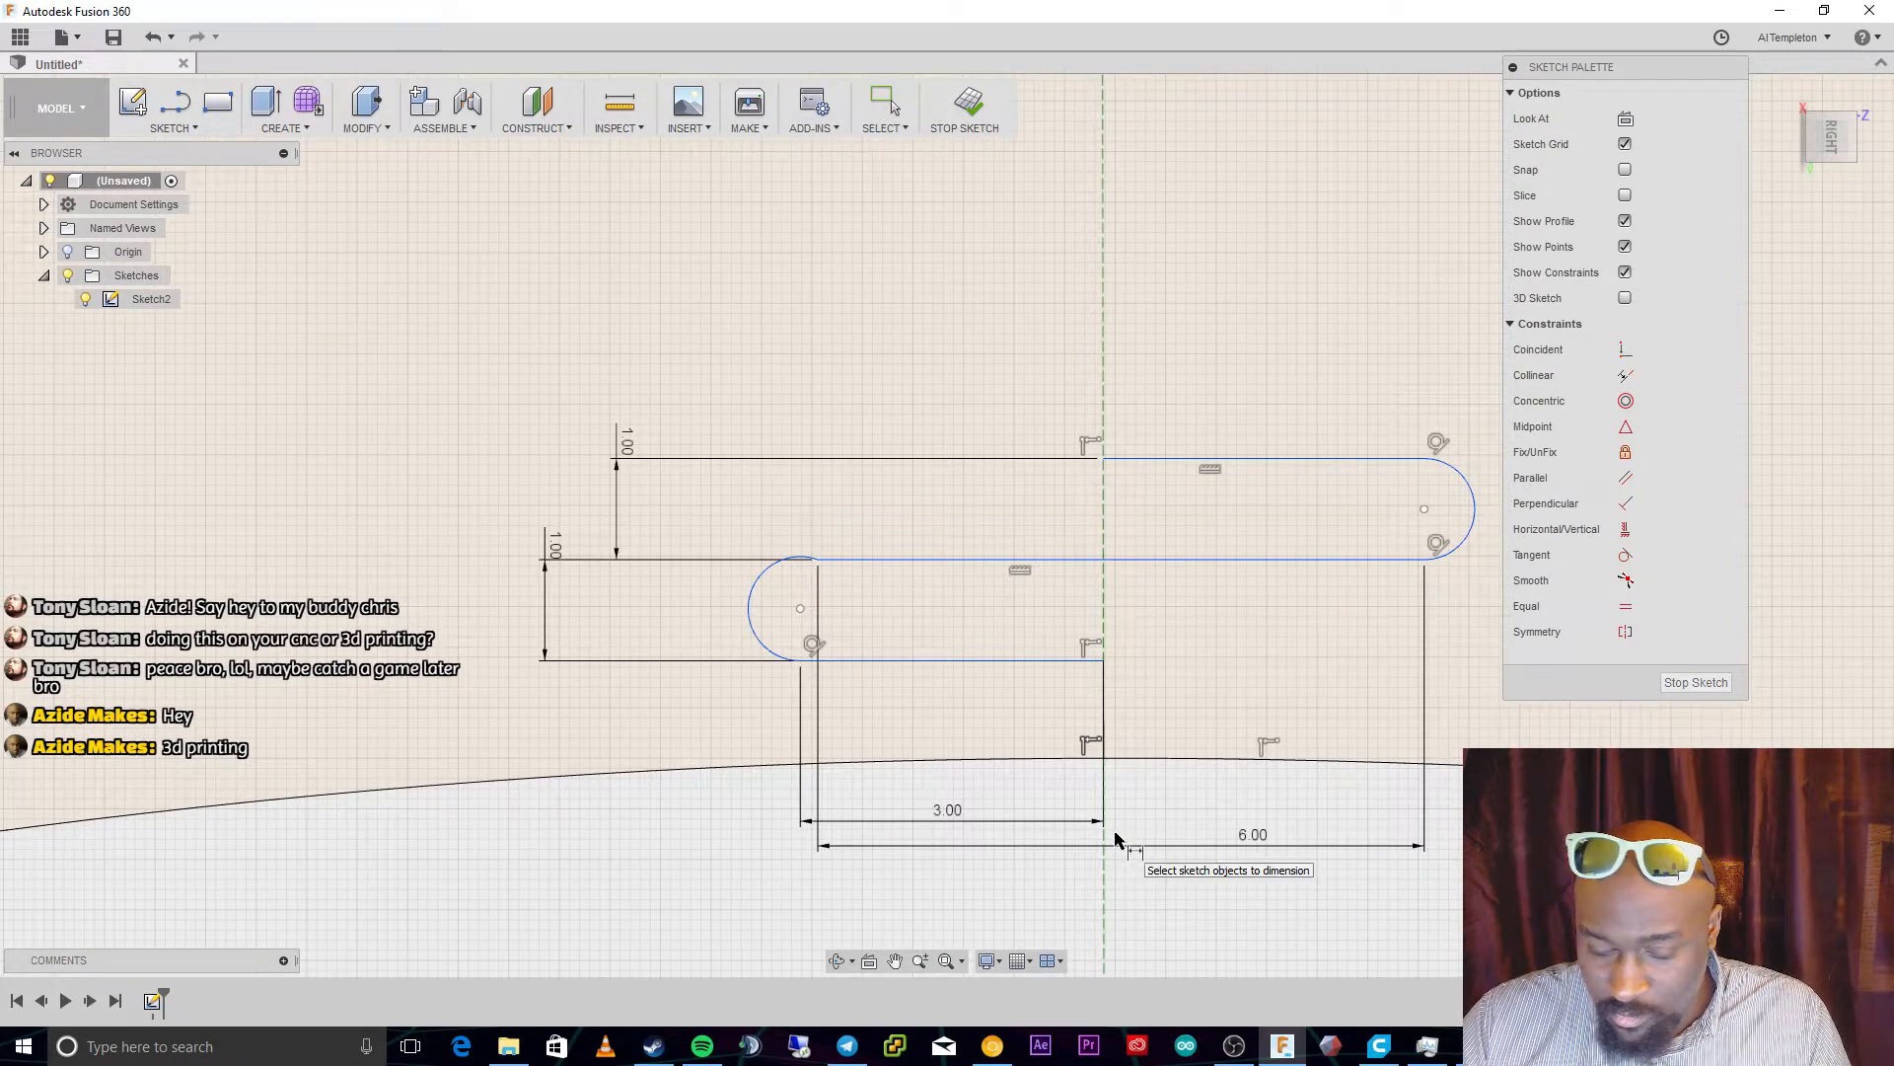
pyautogui.press('Escape')
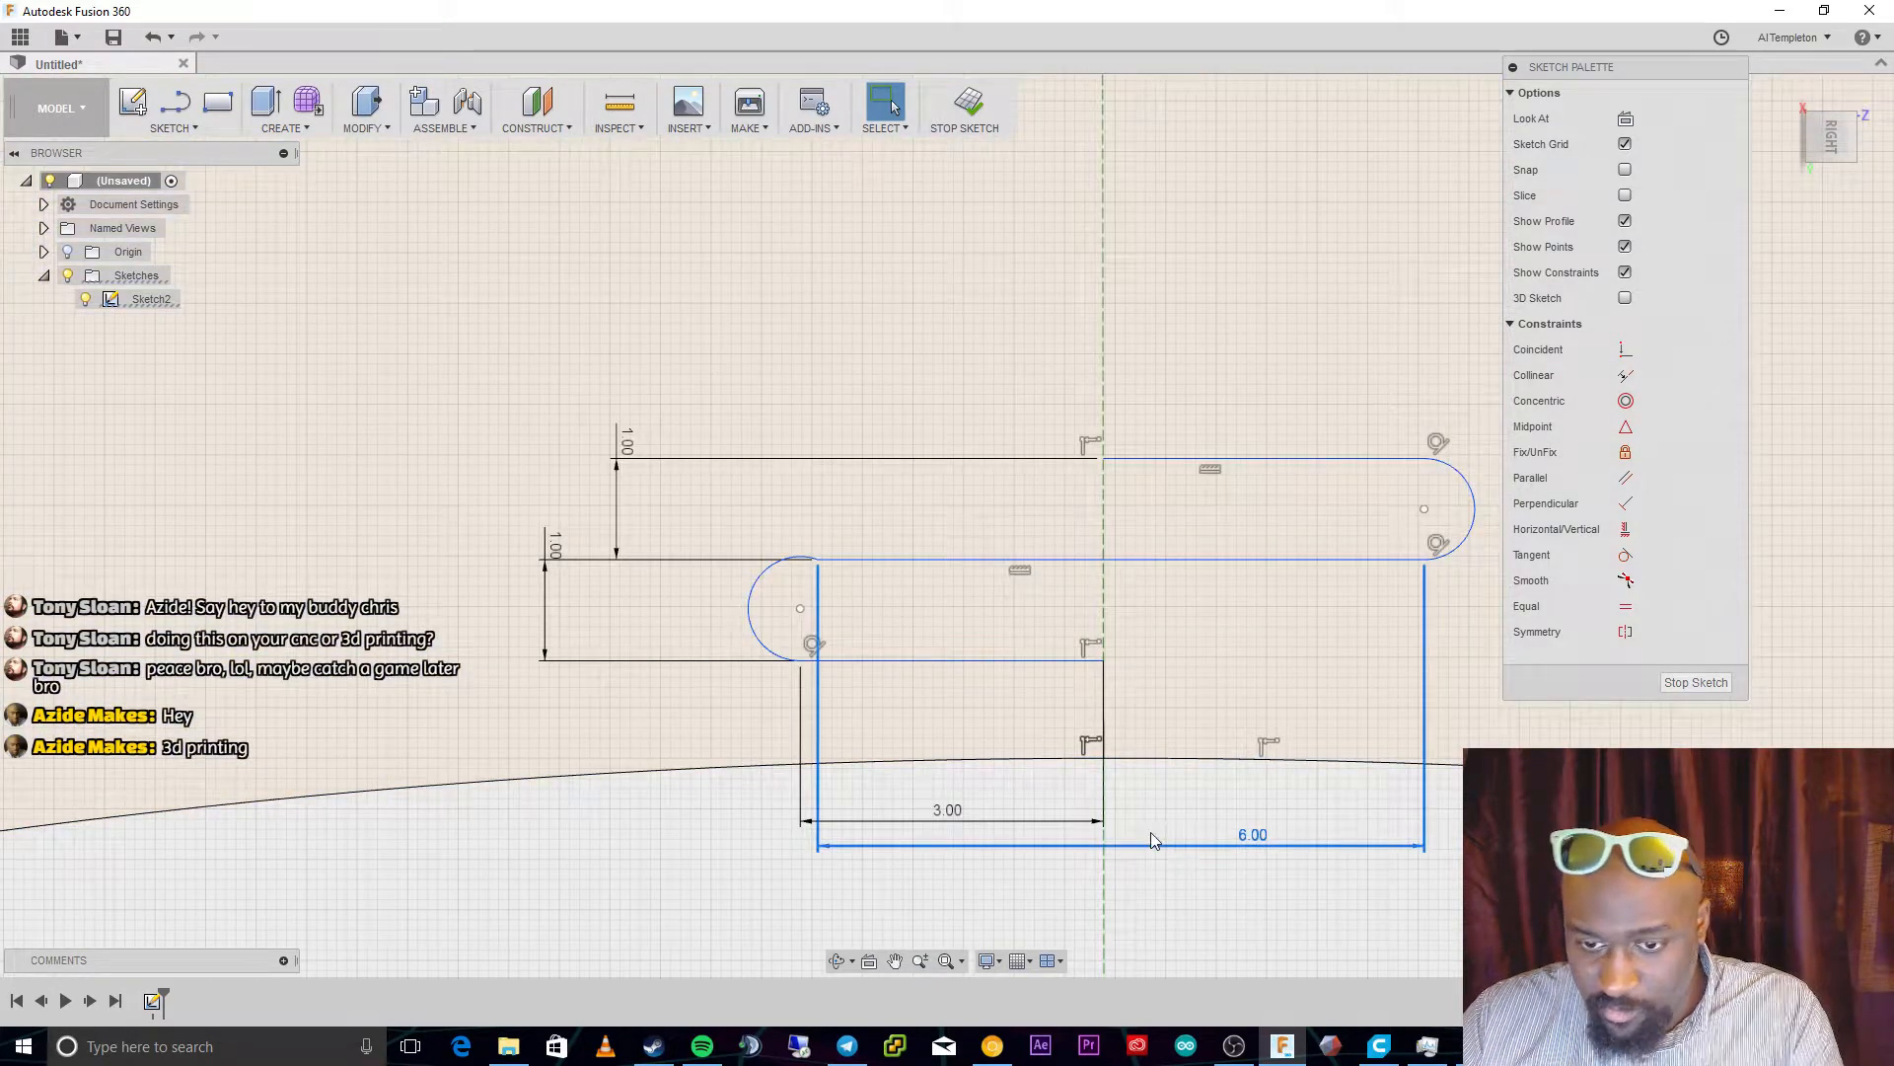
pyautogui.click(1155, 844)
pyautogui.press('Delete')
# Make the left arc tangent to the long middle line of the serpentine
pyautogui.click(793, 559)
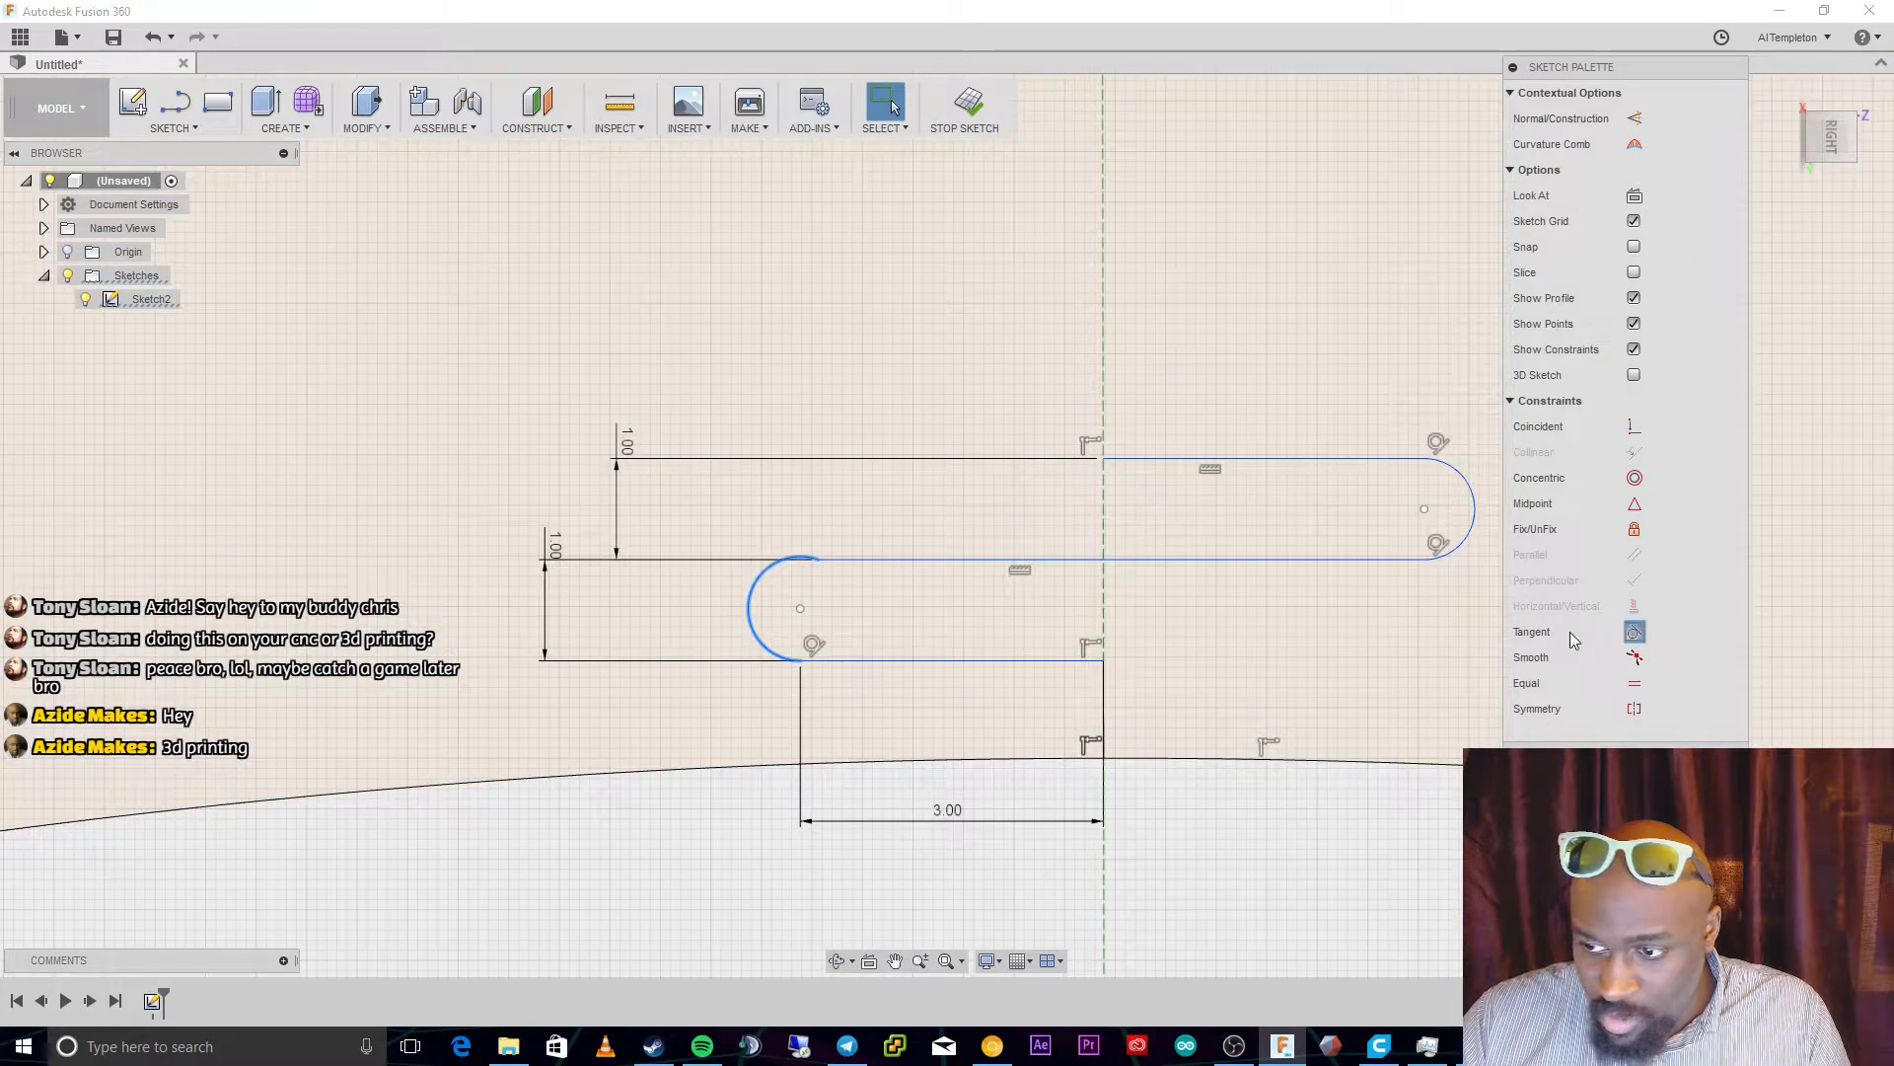
pyautogui.click(1572, 632)
pyautogui.click(858, 561)
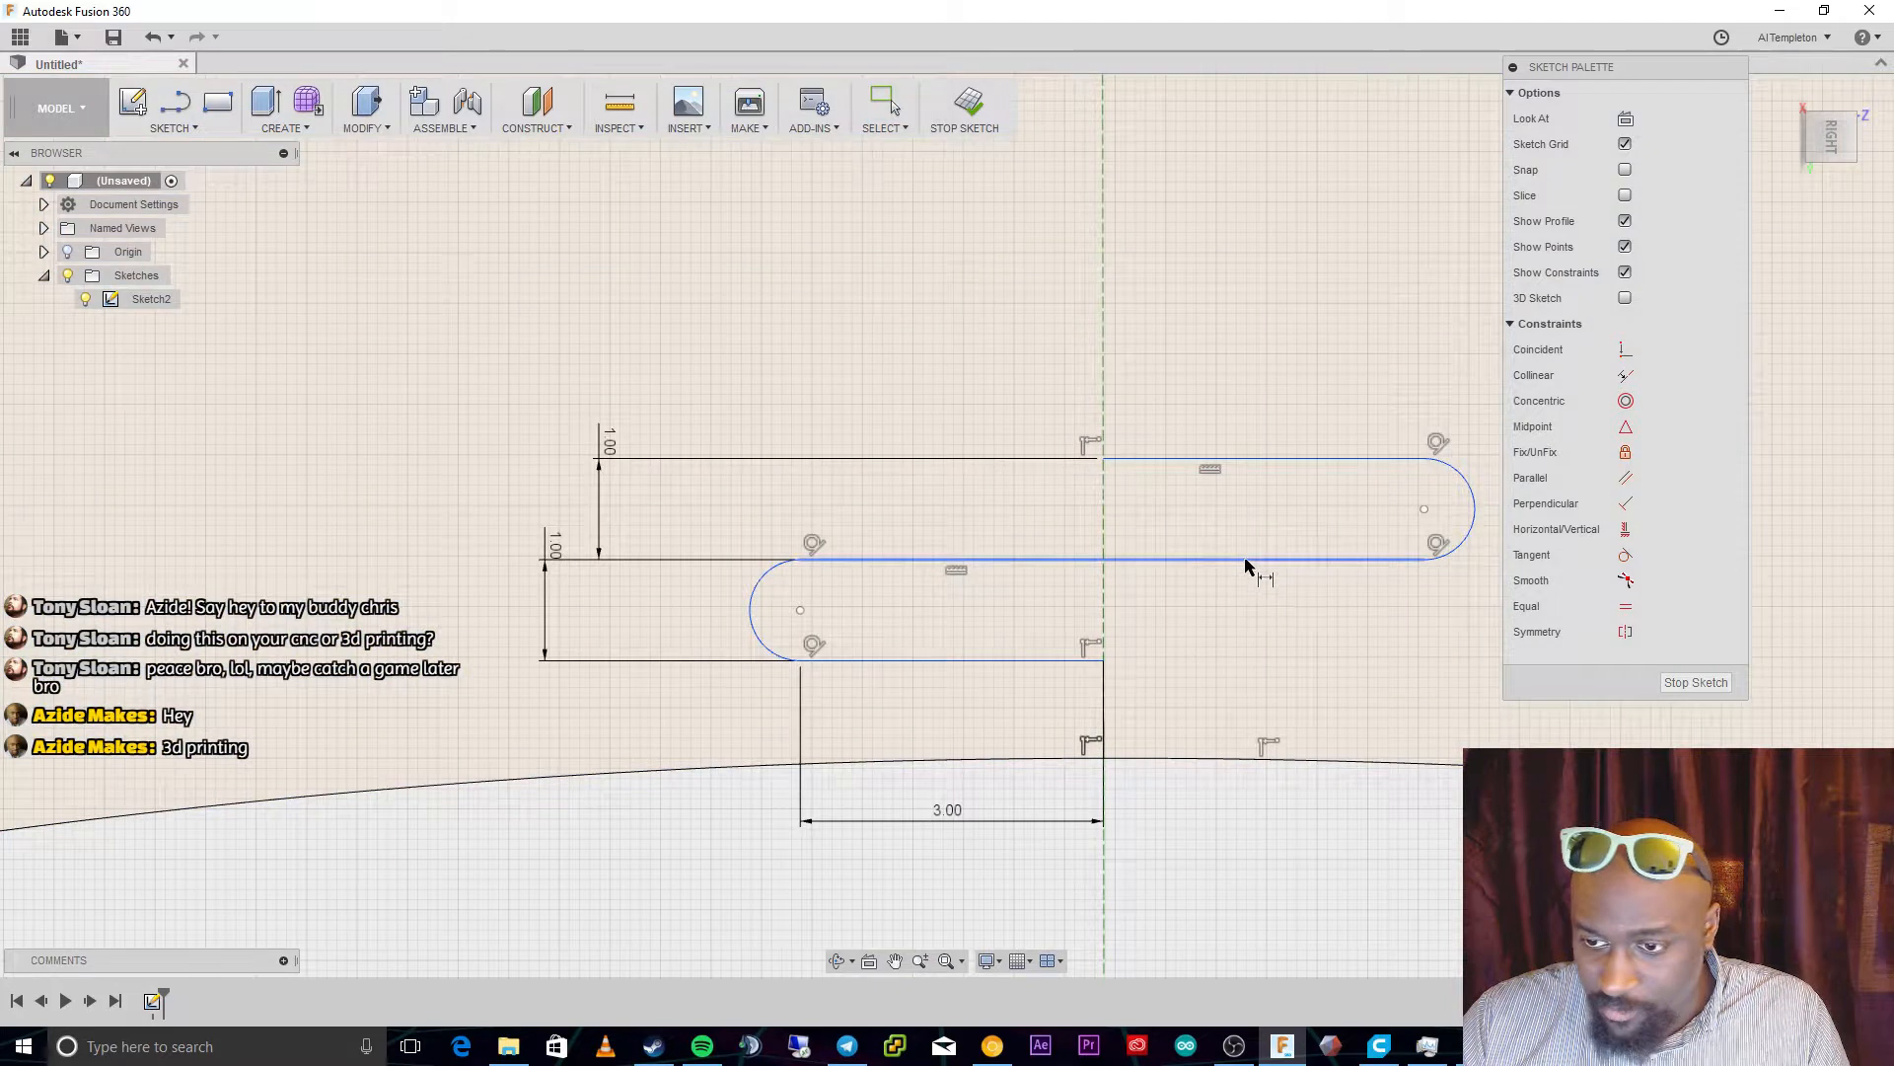
# Dimension the length of the serpentine's long middle line to 6 mm
pyautogui.click(1245, 565)
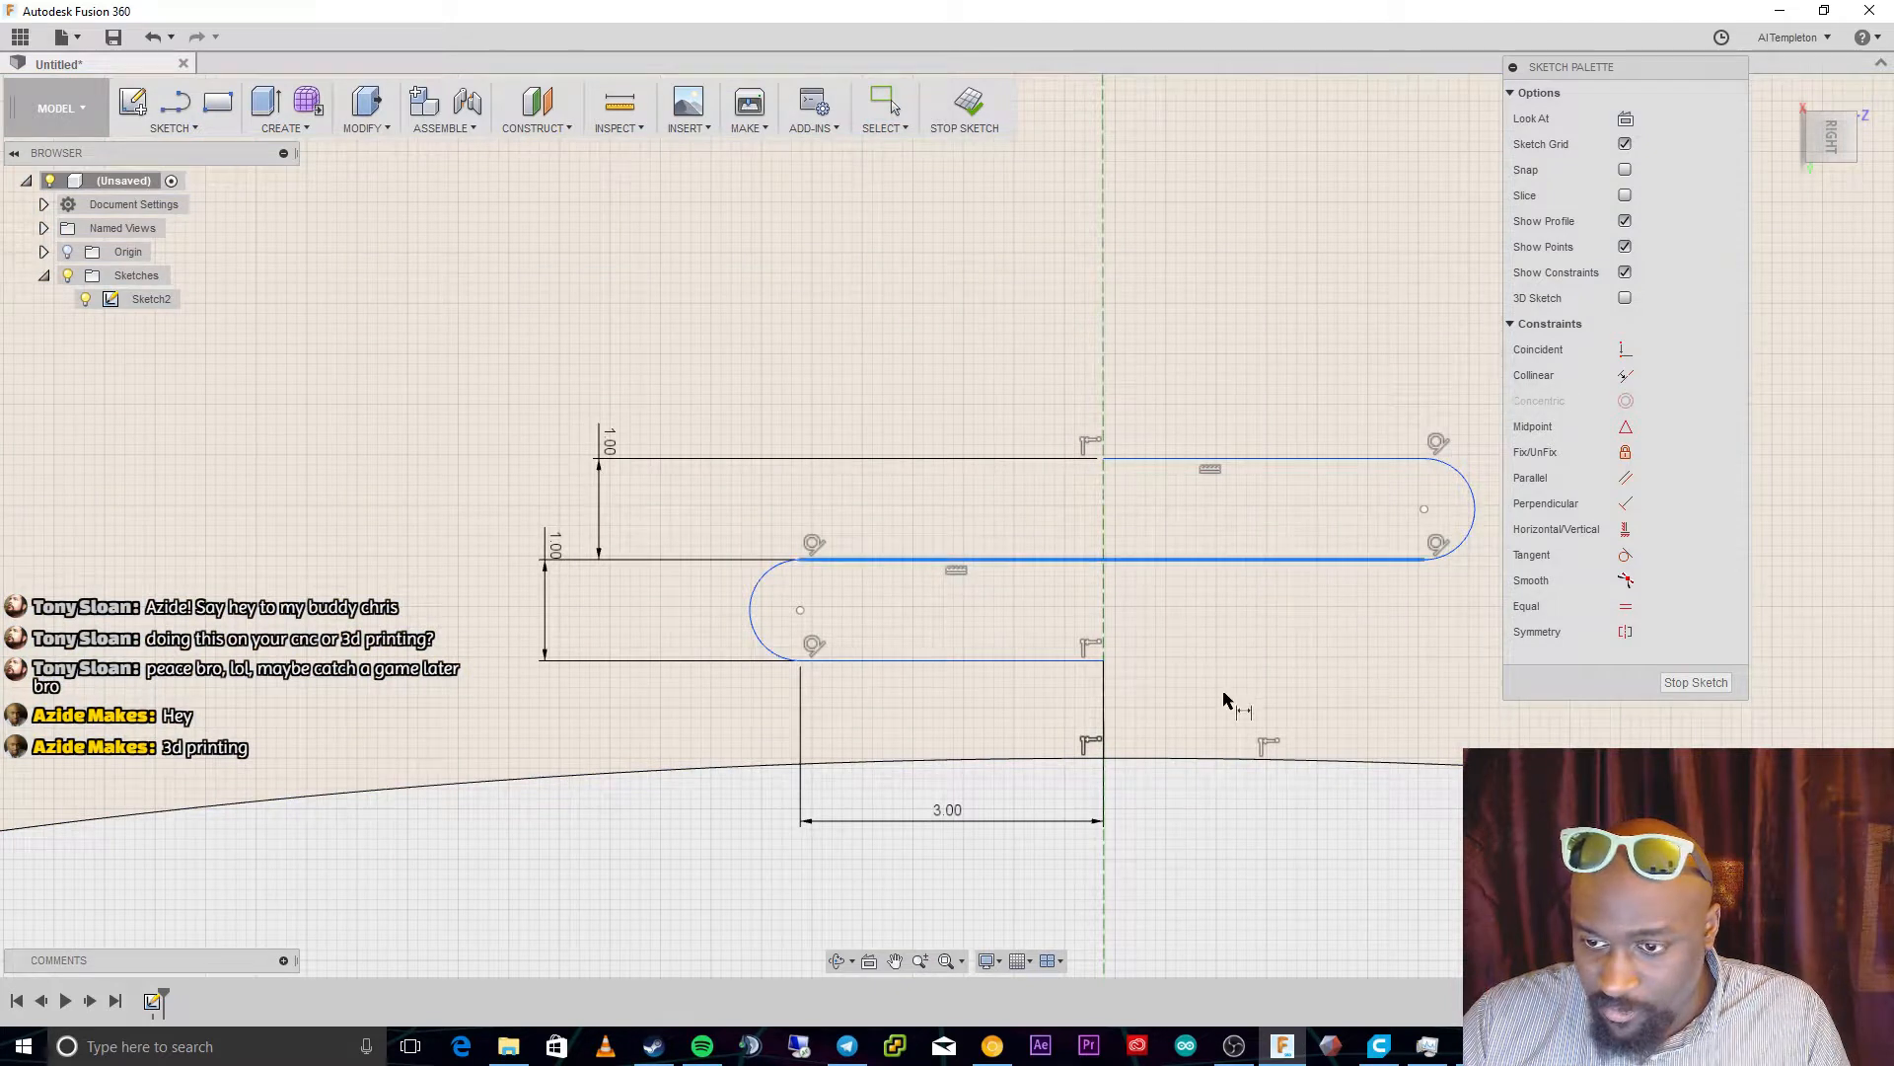
pyautogui.click(1226, 801)
pyautogui.write('6')
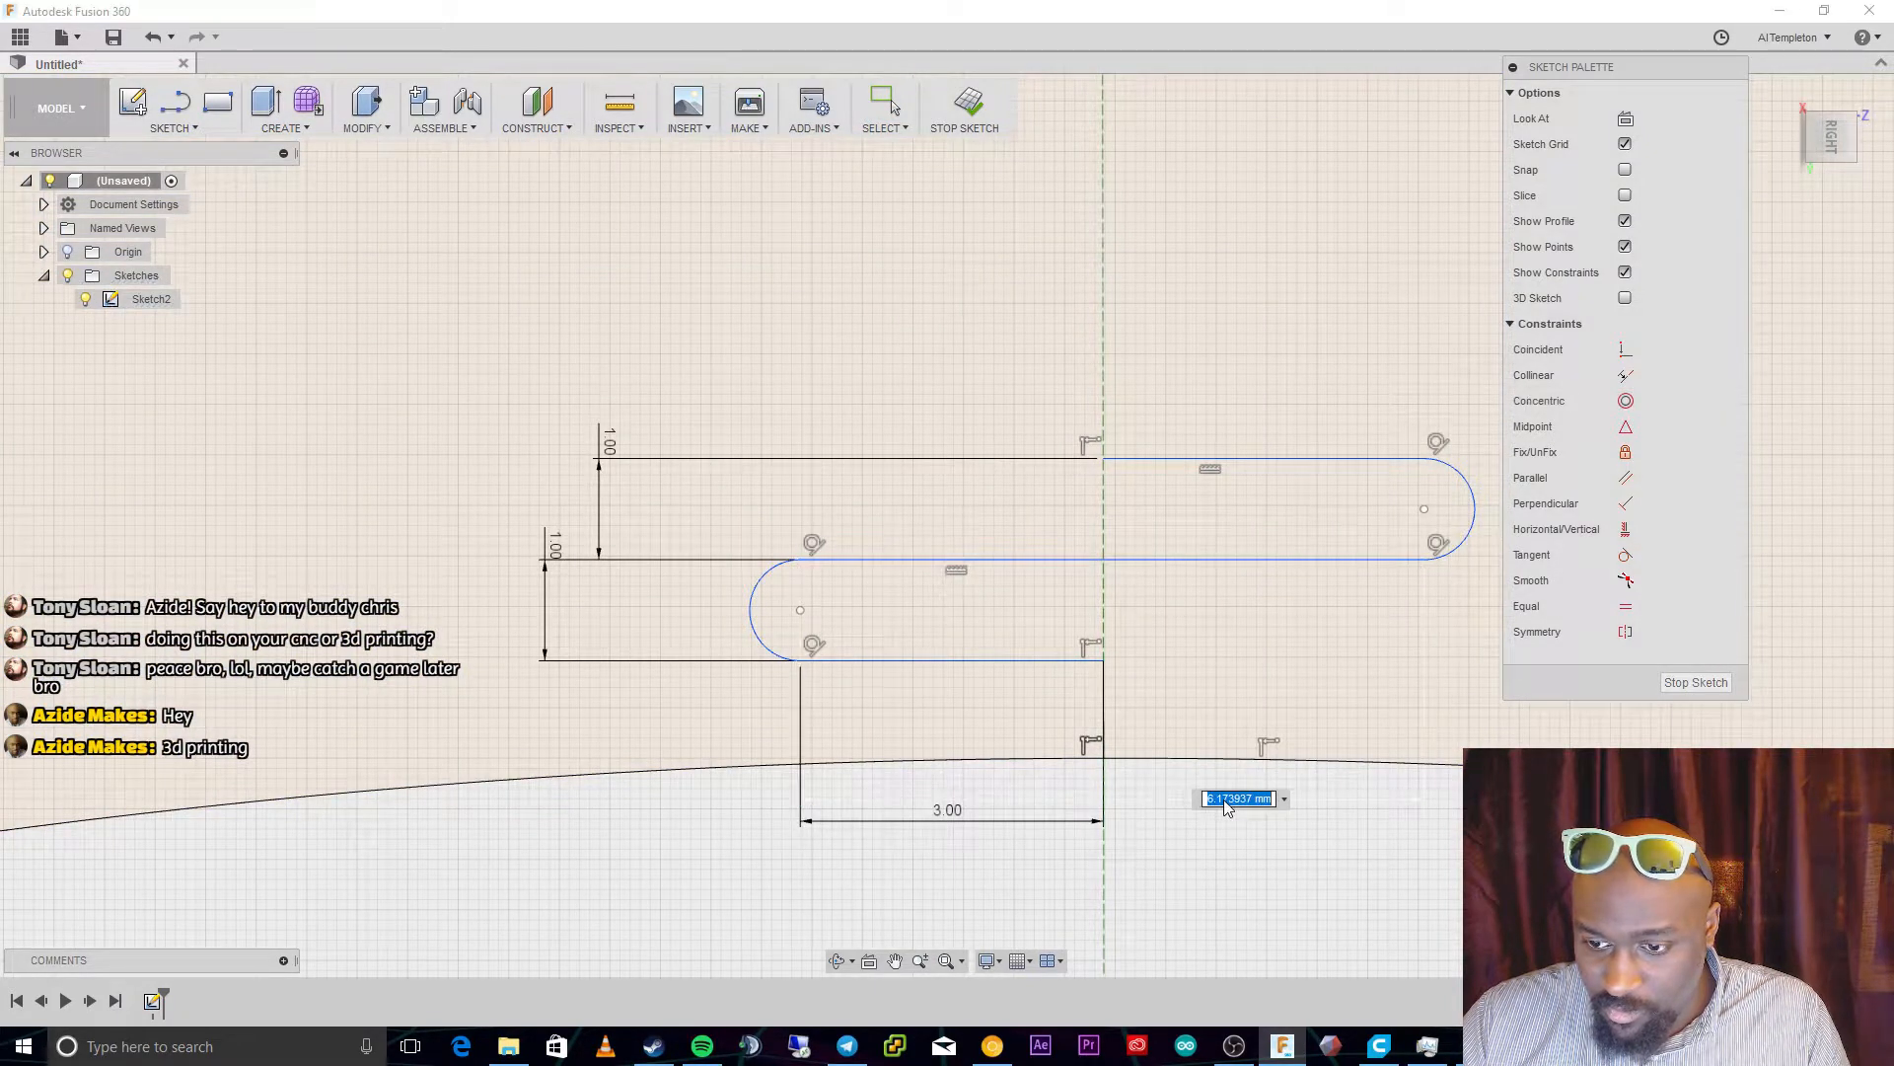
pyautogui.press('Return')
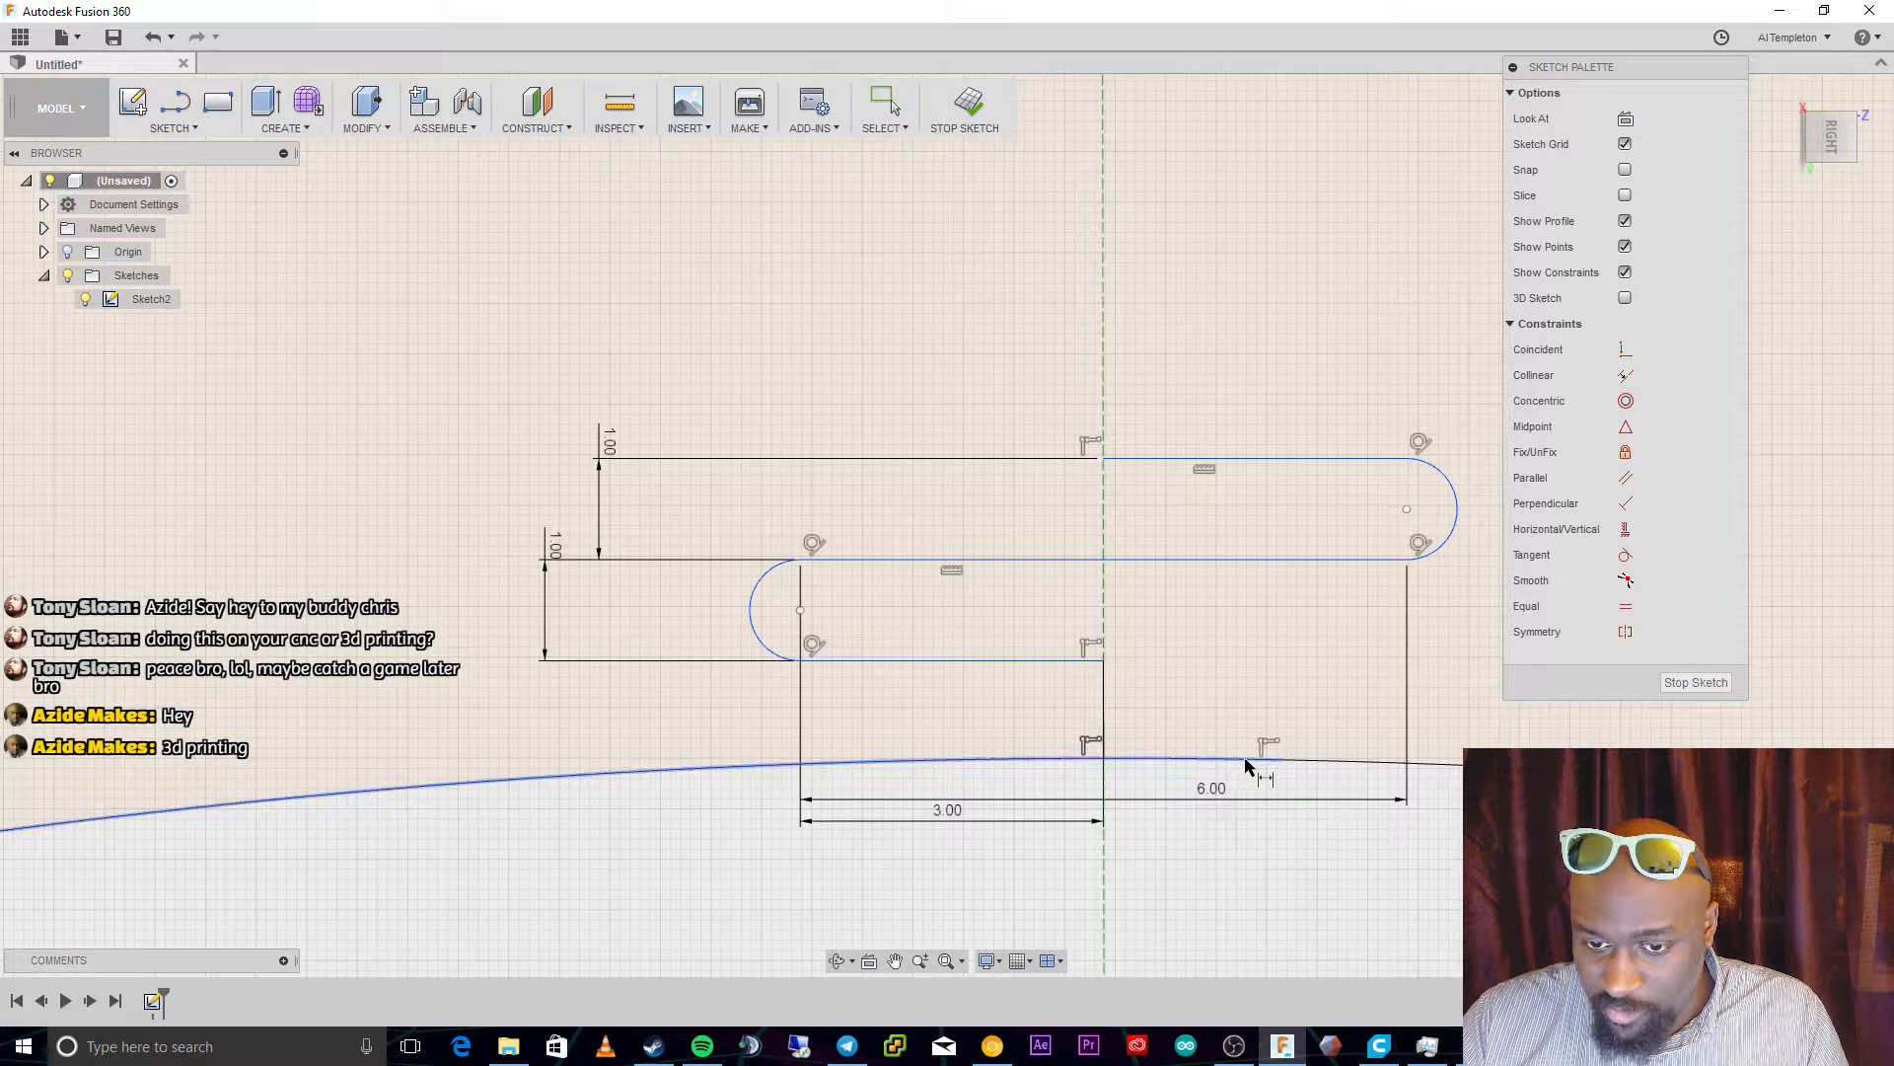
pyautogui.click(798, 612)
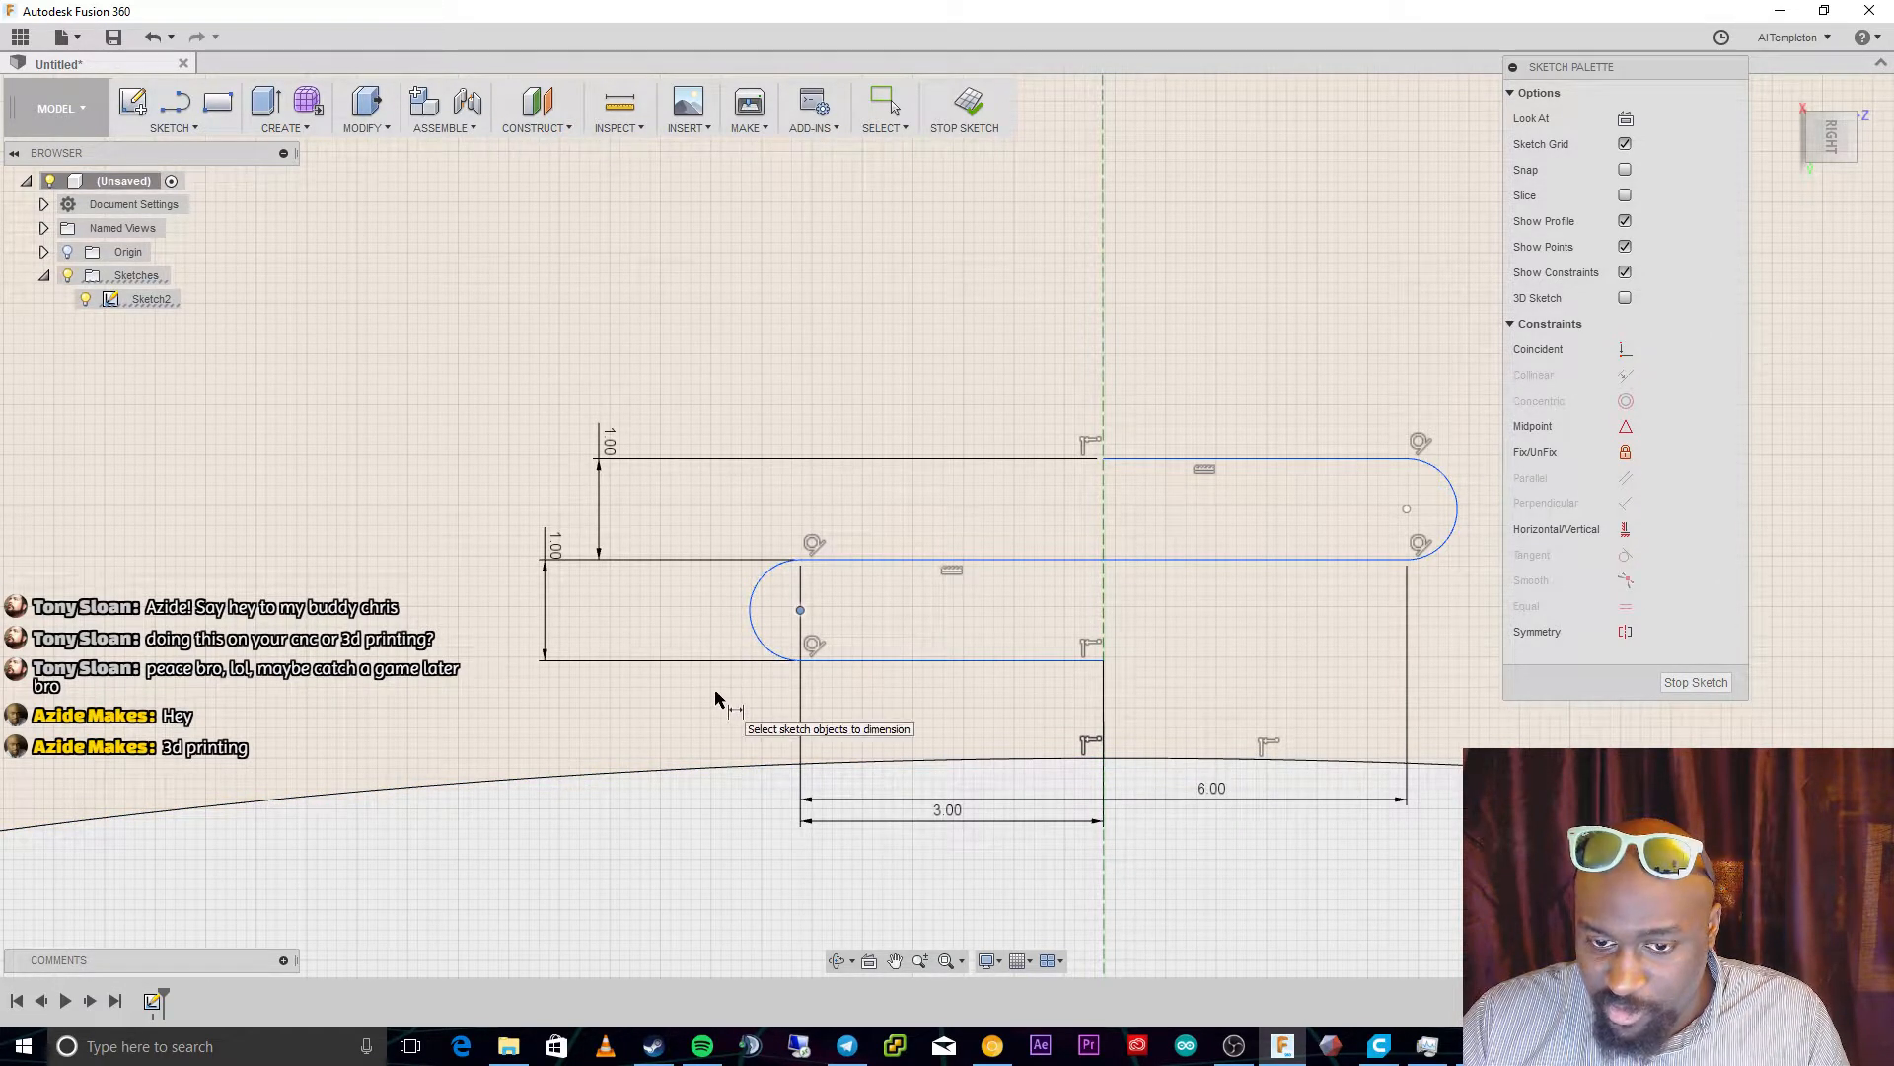
pyautogui.press('Escape')
pyautogui.press('d')
pyautogui.click(801, 610)
pyautogui.click(800, 611)
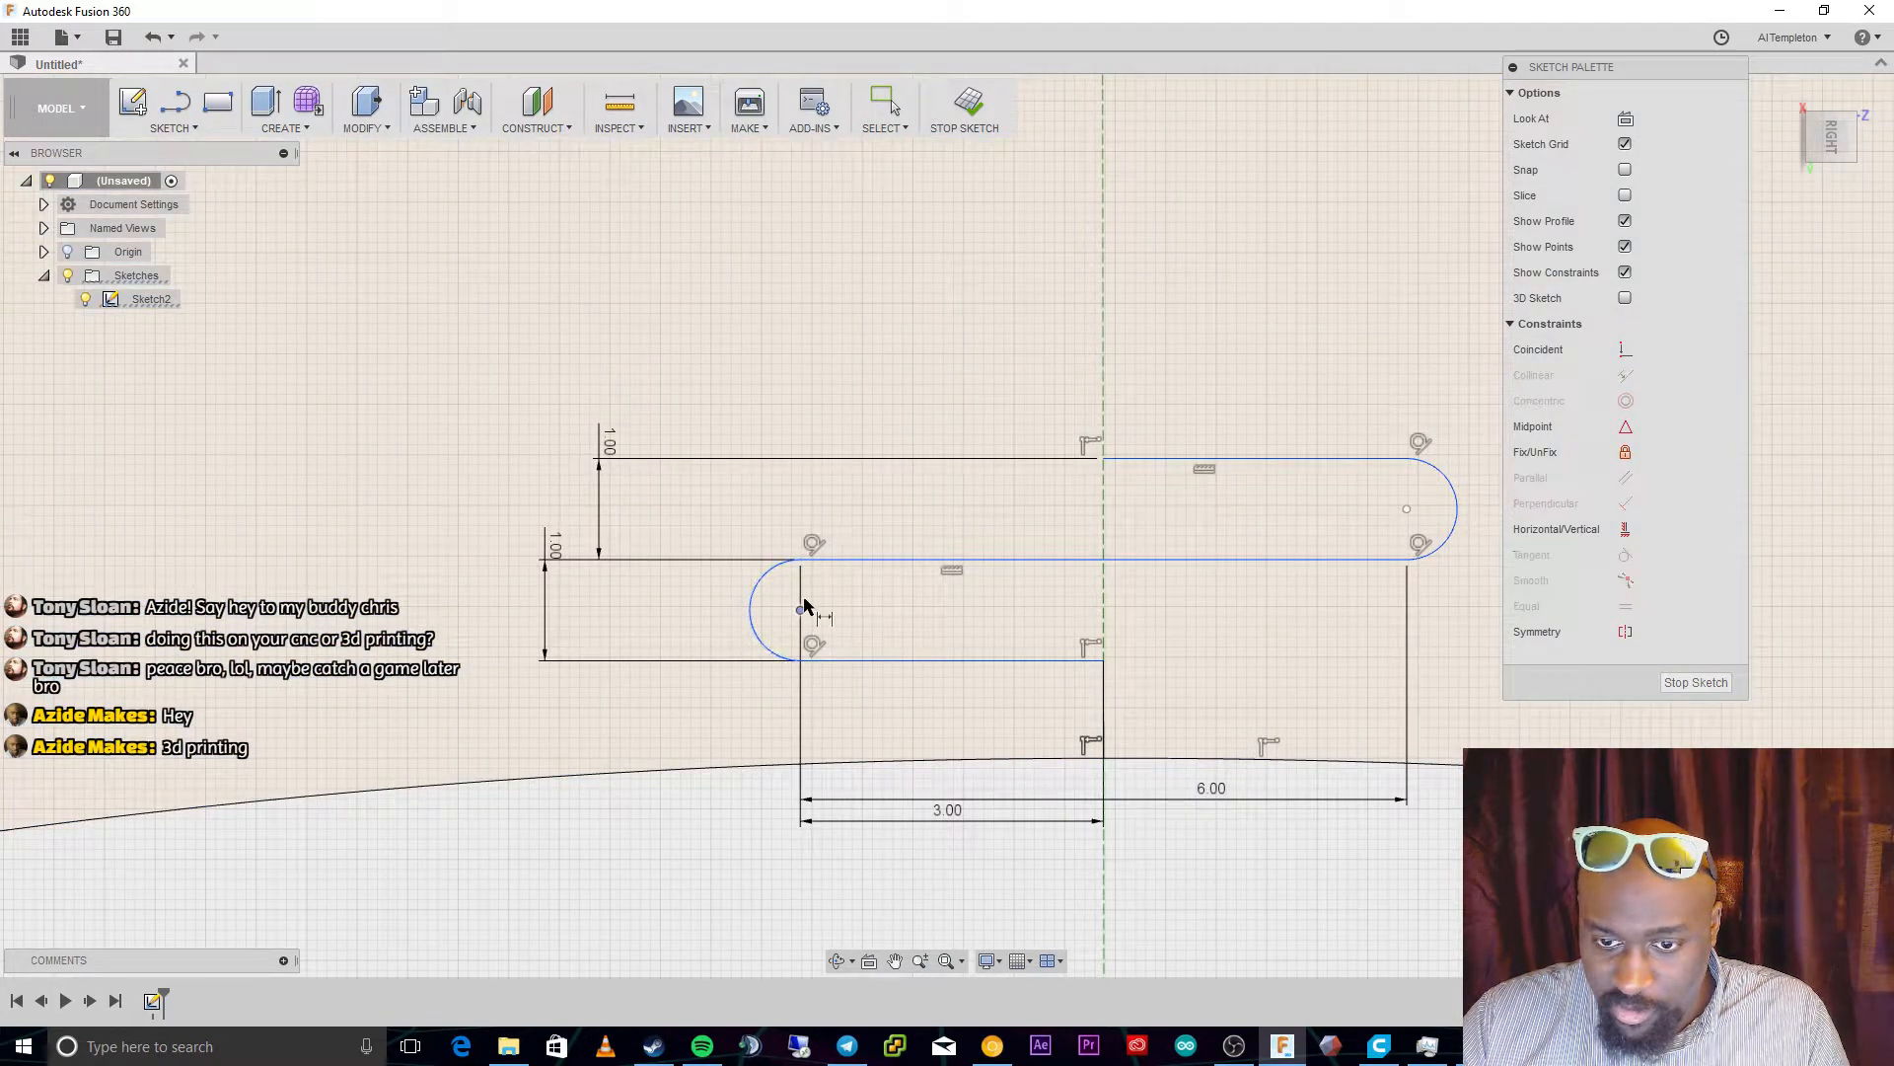
pyautogui.click(749, 619)
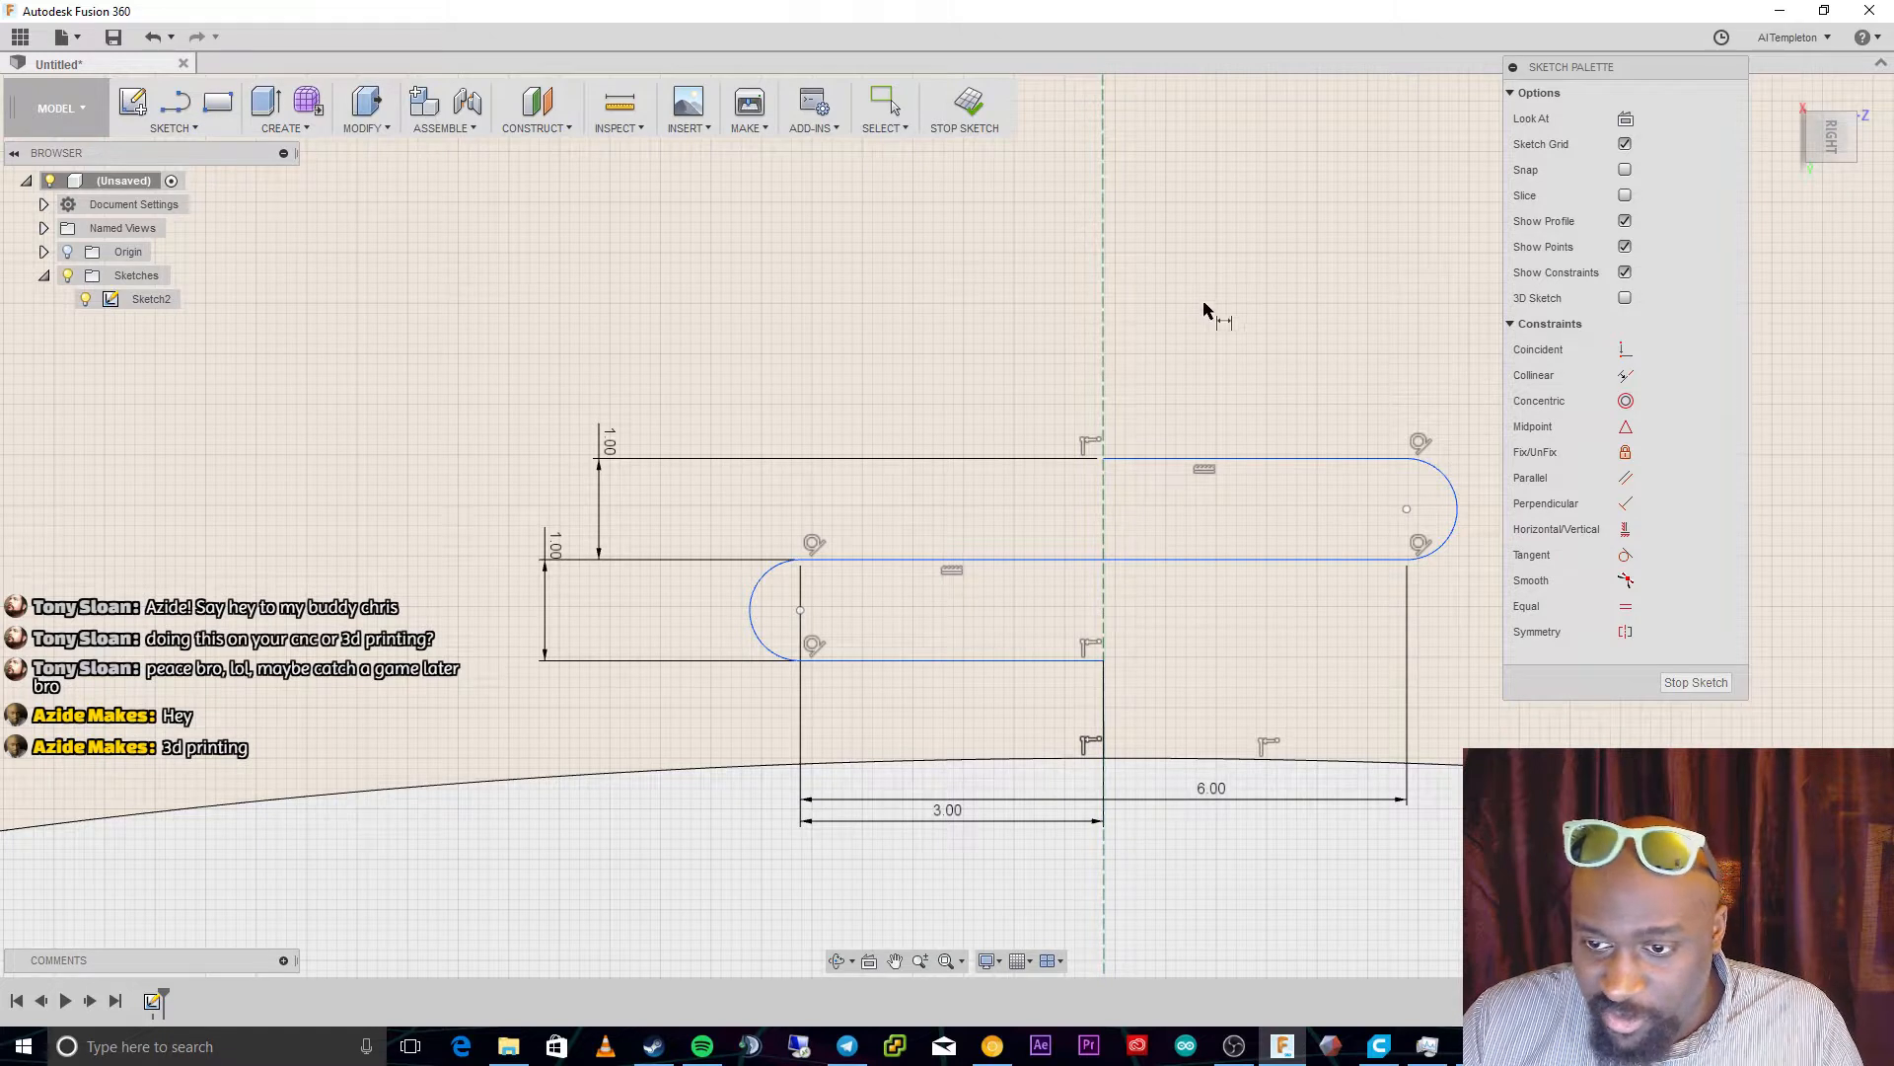
pyautogui.press('Escape')
pyautogui.click(1152, 459)
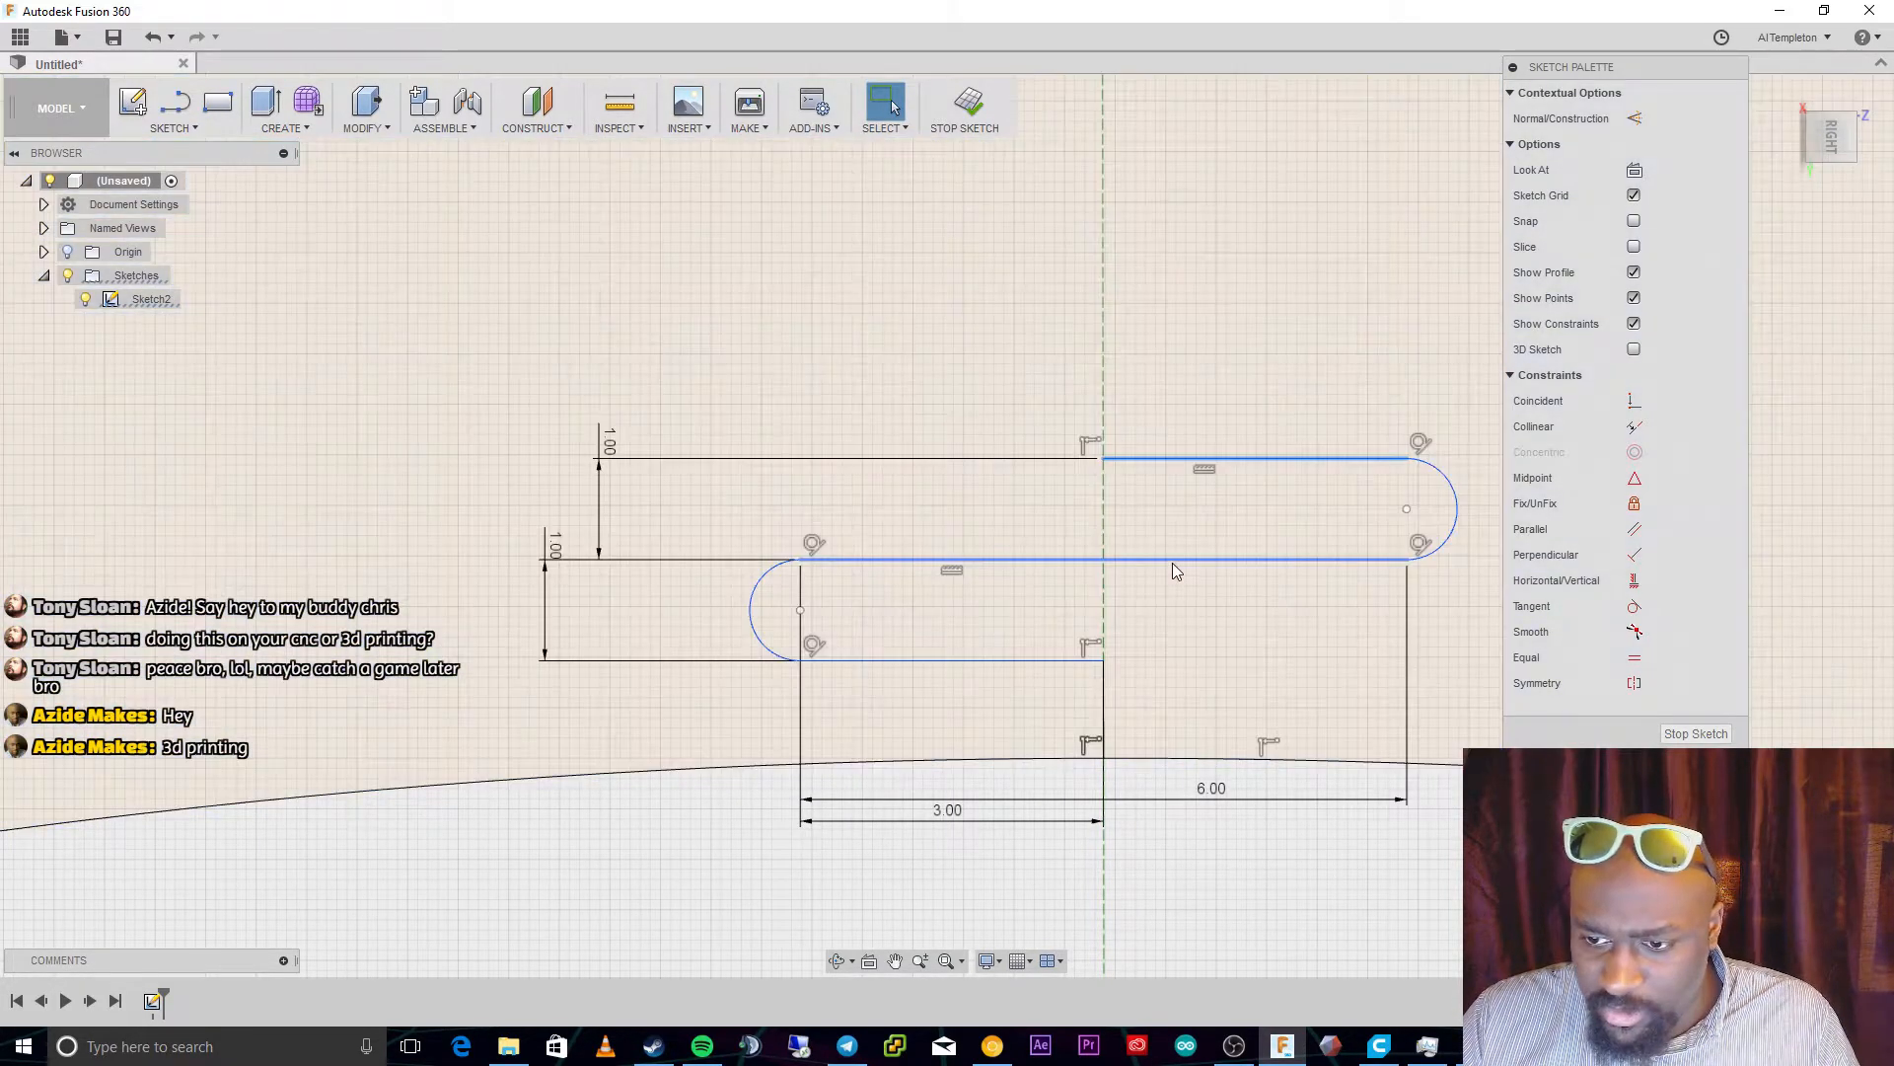
pyautogui.keyDown('shift'); pyautogui.click(1173, 561); pyautogui.keyUp('shift')
pyautogui.keyDown('shift'); pyautogui.click(1078, 661); pyautogui.keyUp('shift')
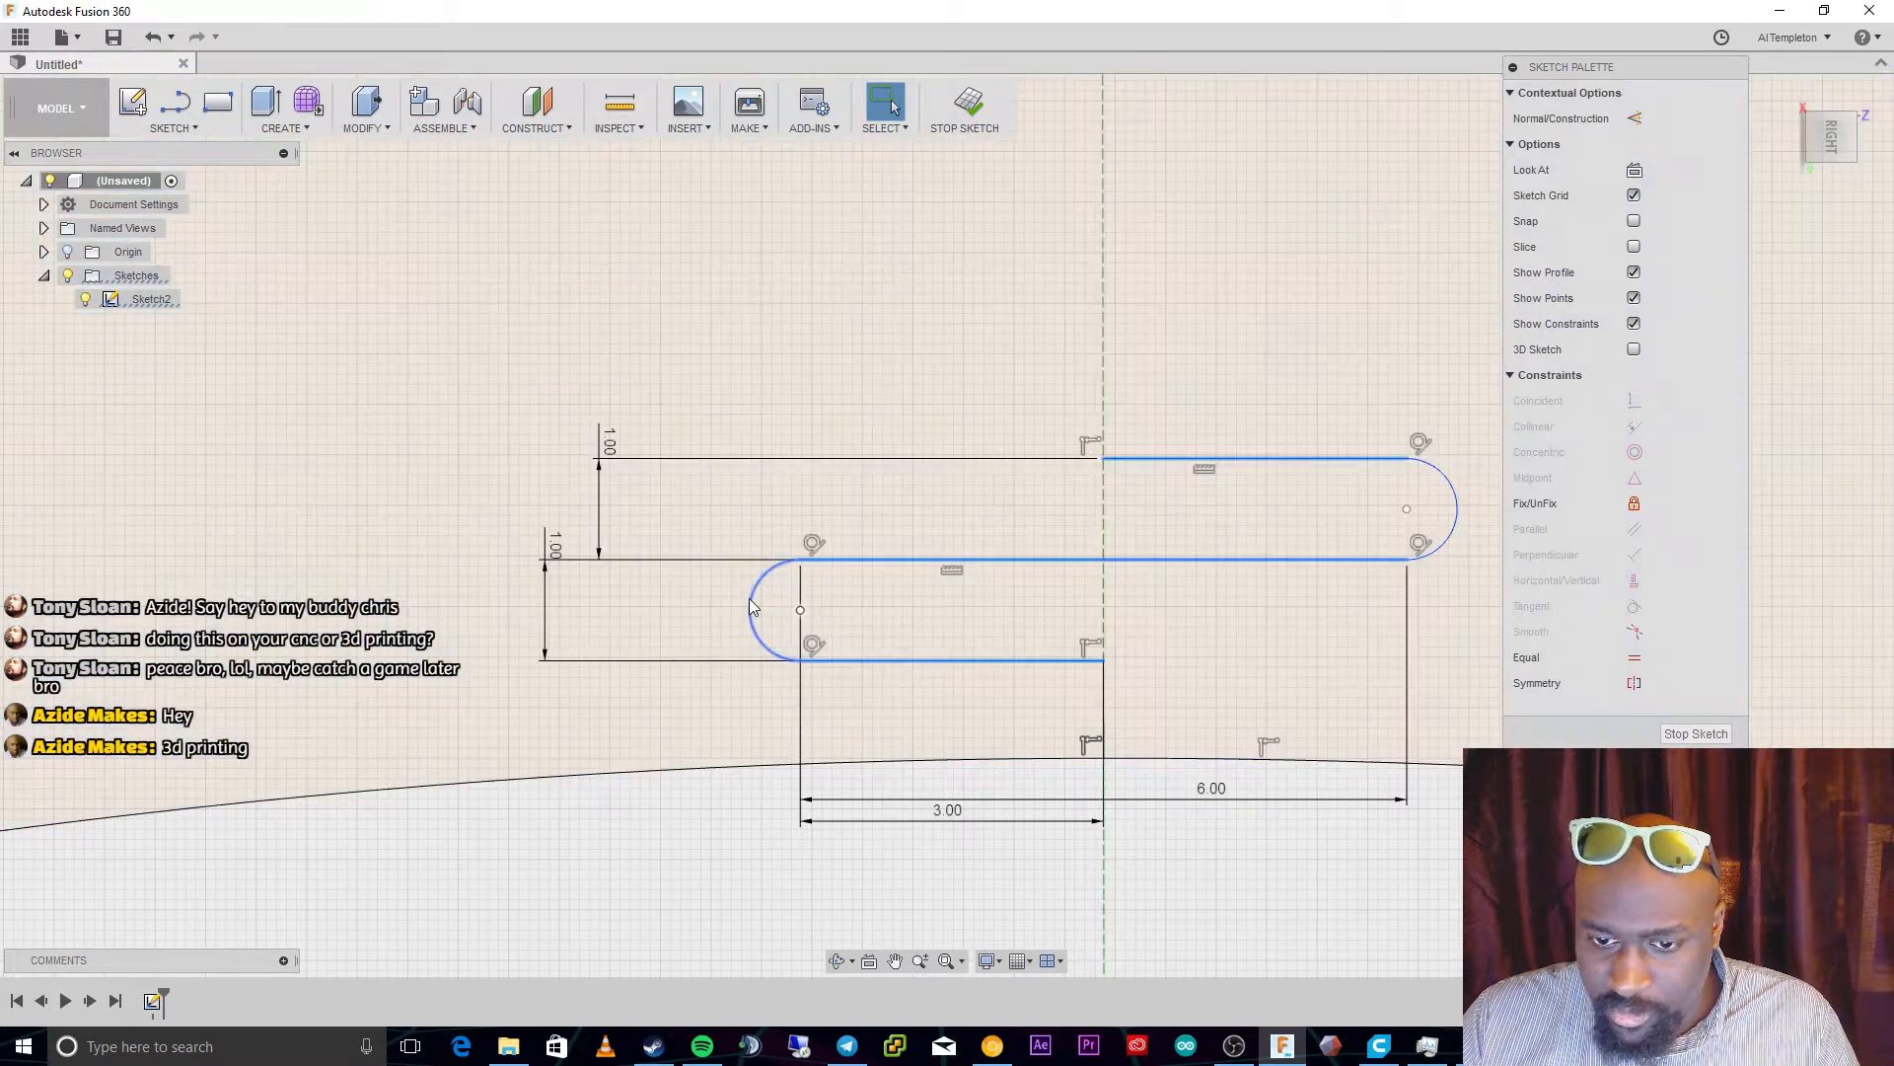
pyautogui.keyDown('shift'); pyautogui.click(756, 606); pyautogui.keyUp('shift')
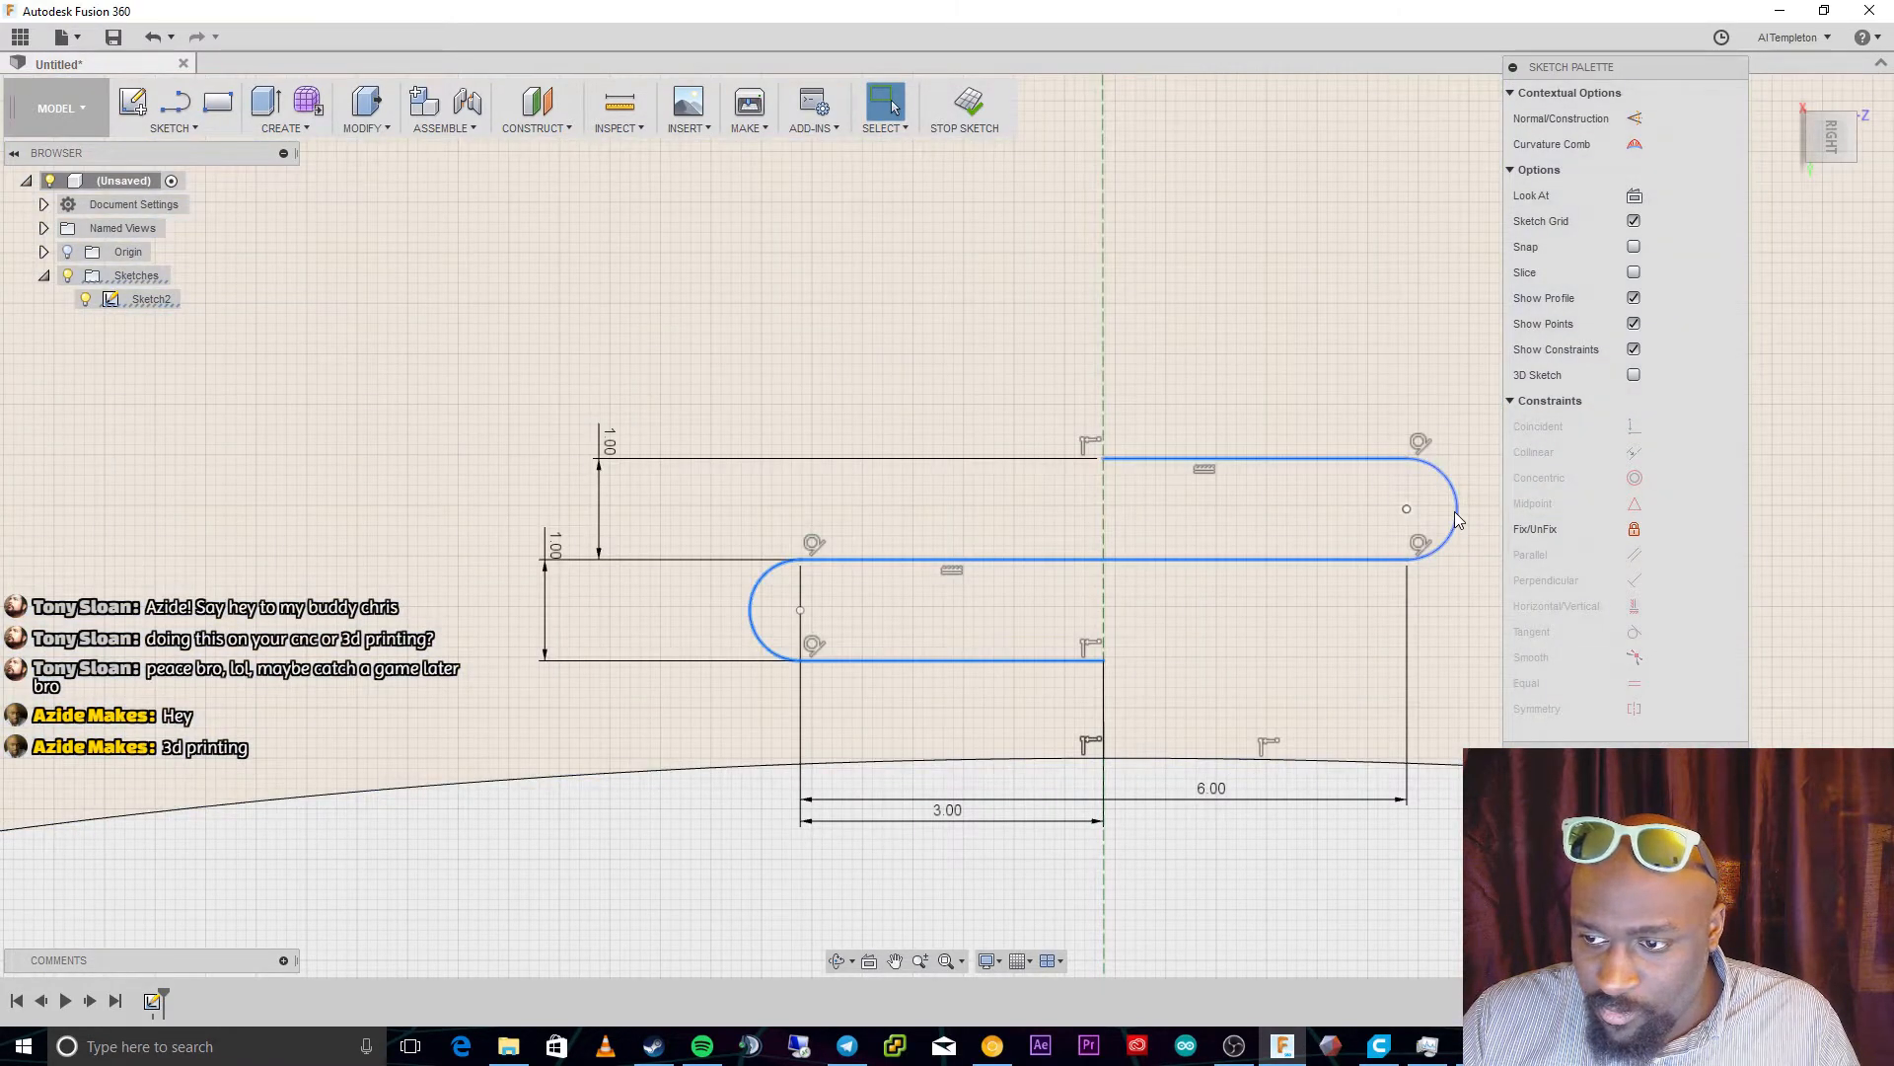
pyautogui.scroll(1, 1022, 411)
pyautogui.scroll(-4, 1094, 369)
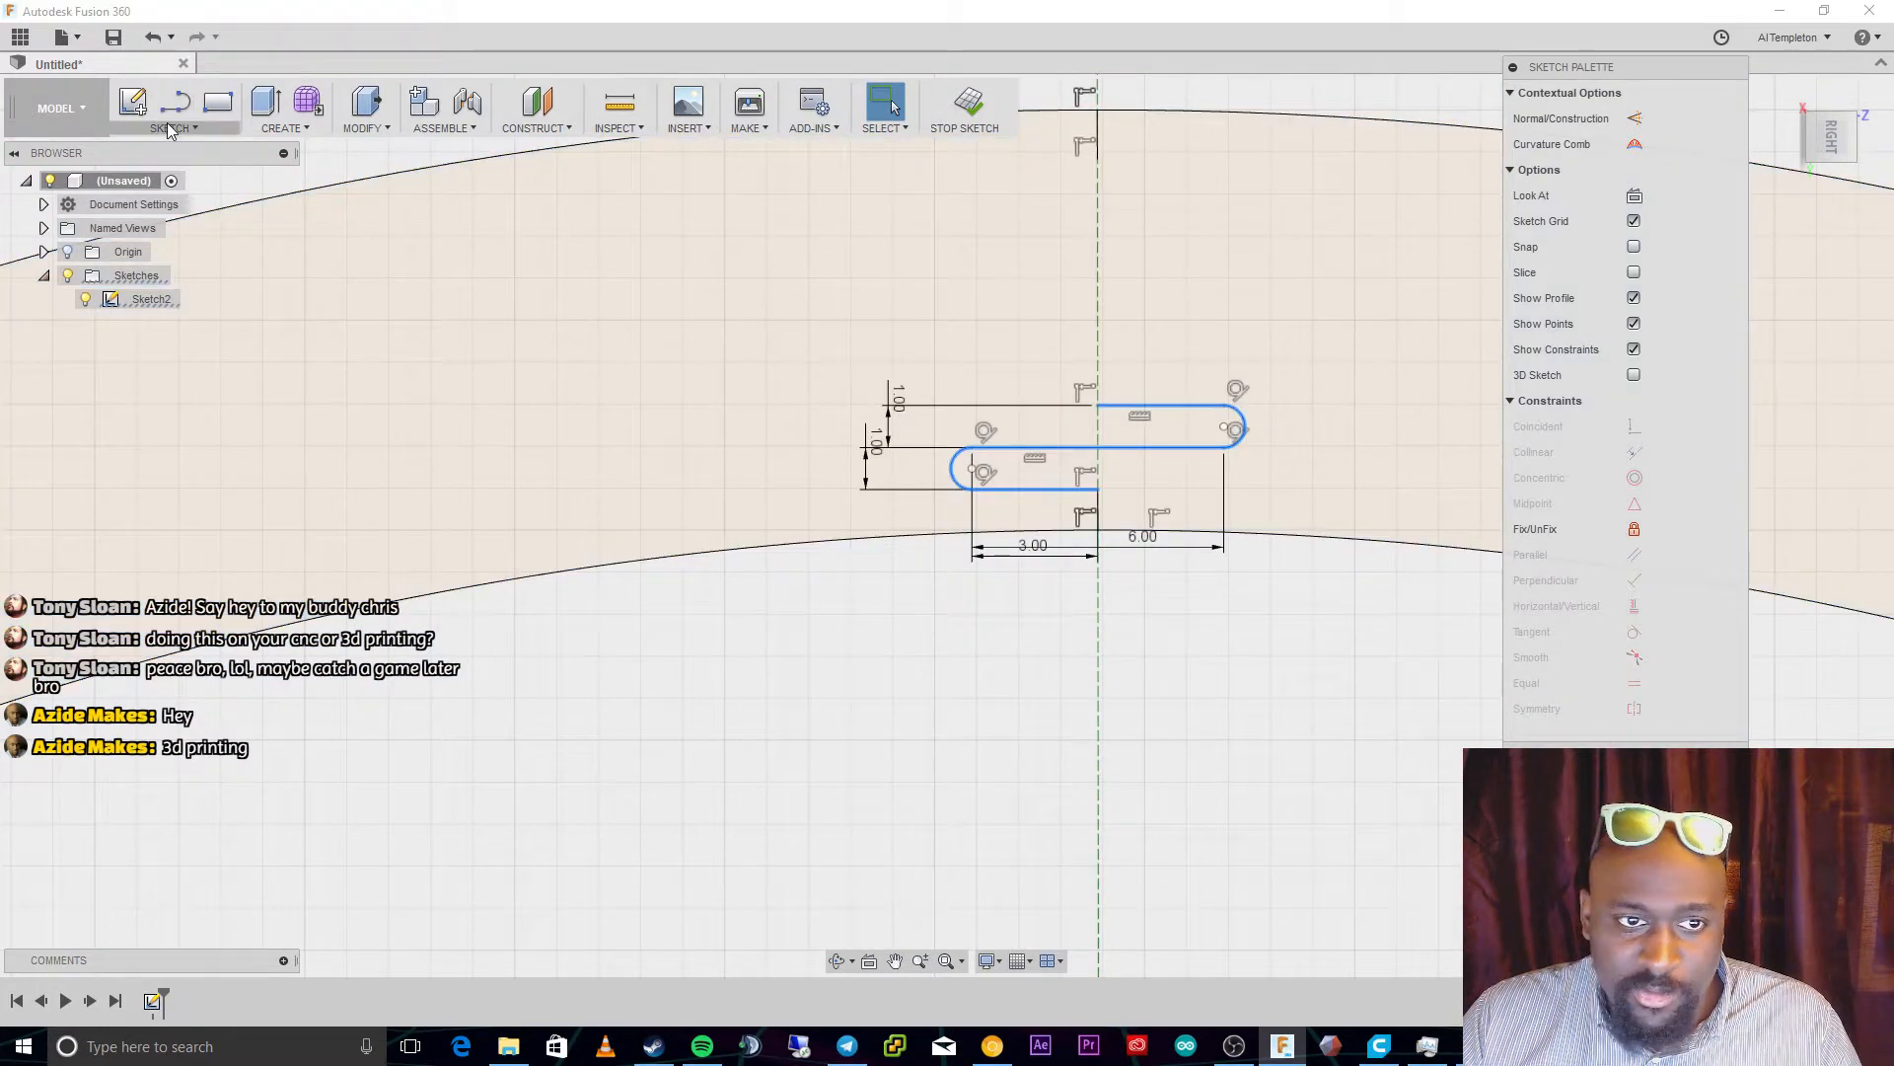
pyautogui.click(173, 127)
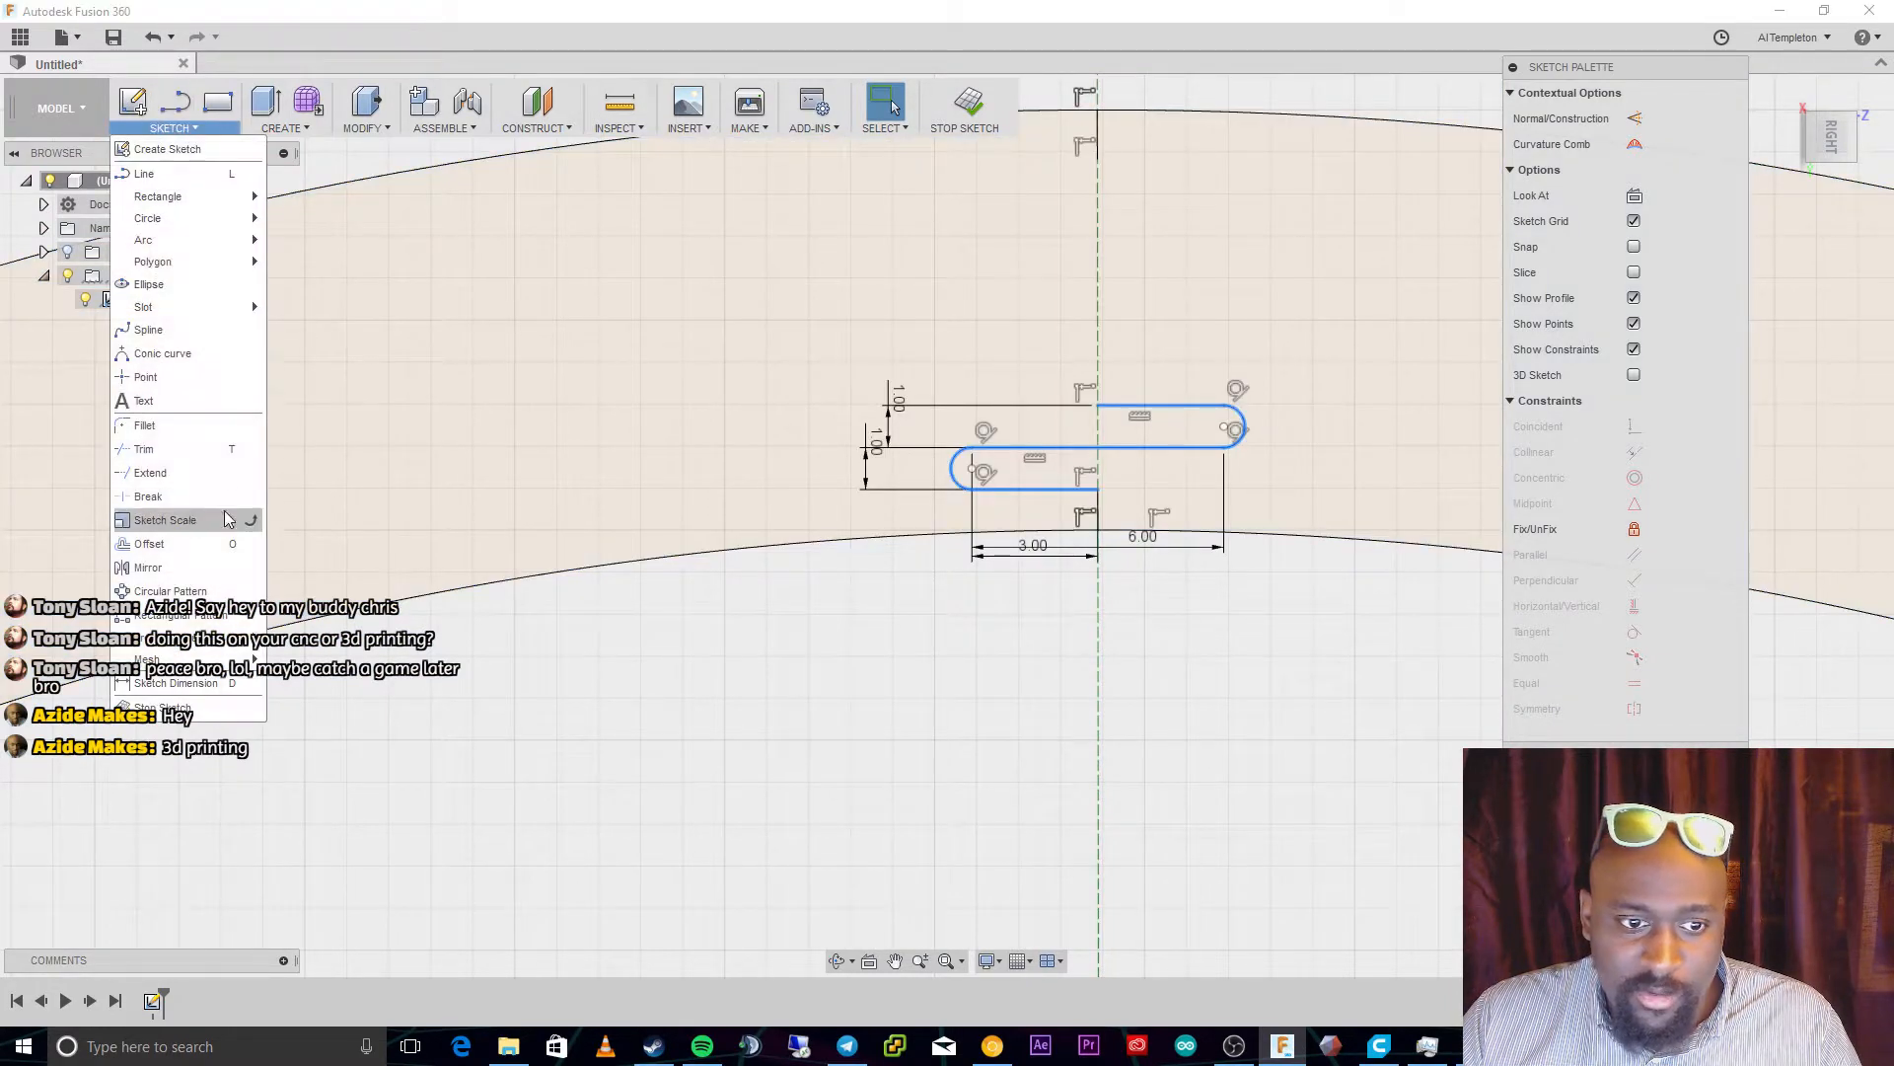
pyautogui.click(194, 613)
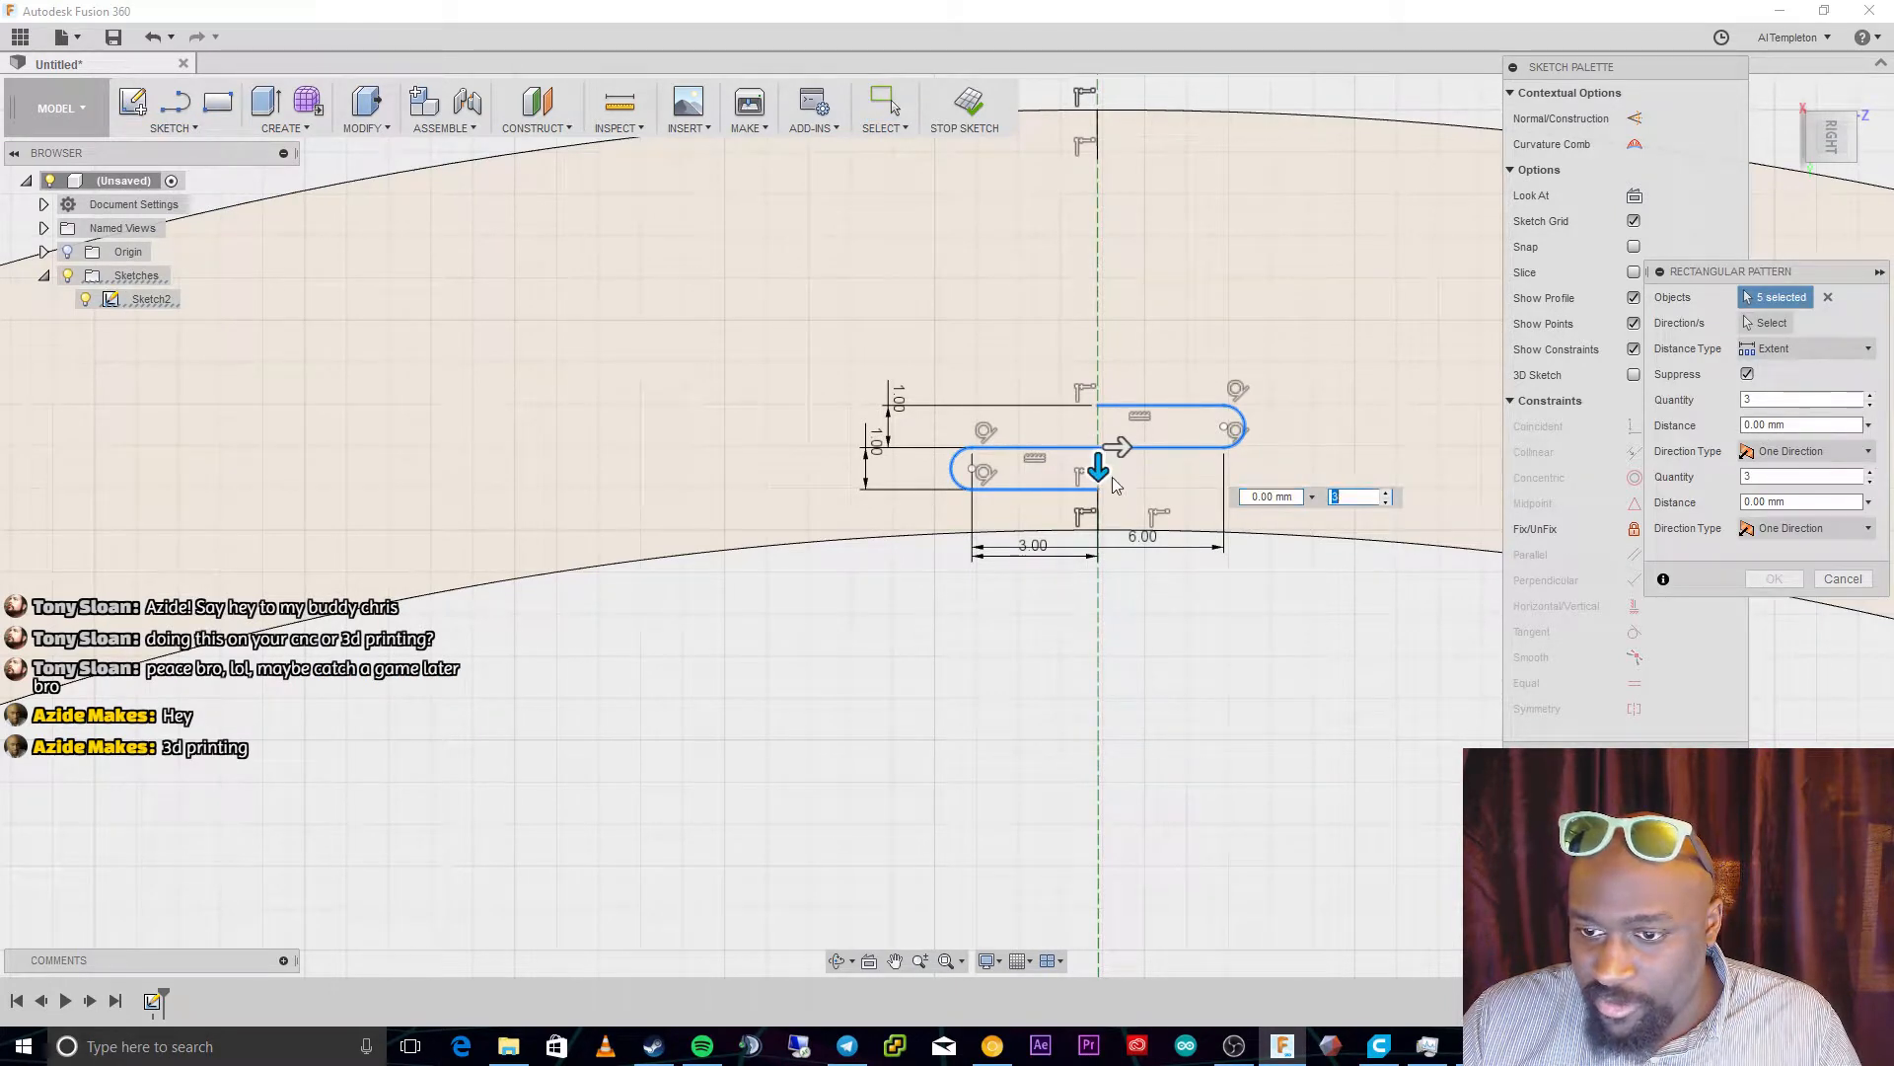
pyautogui.moveTo(1098, 470); pyautogui.dragTo(1094, 403)
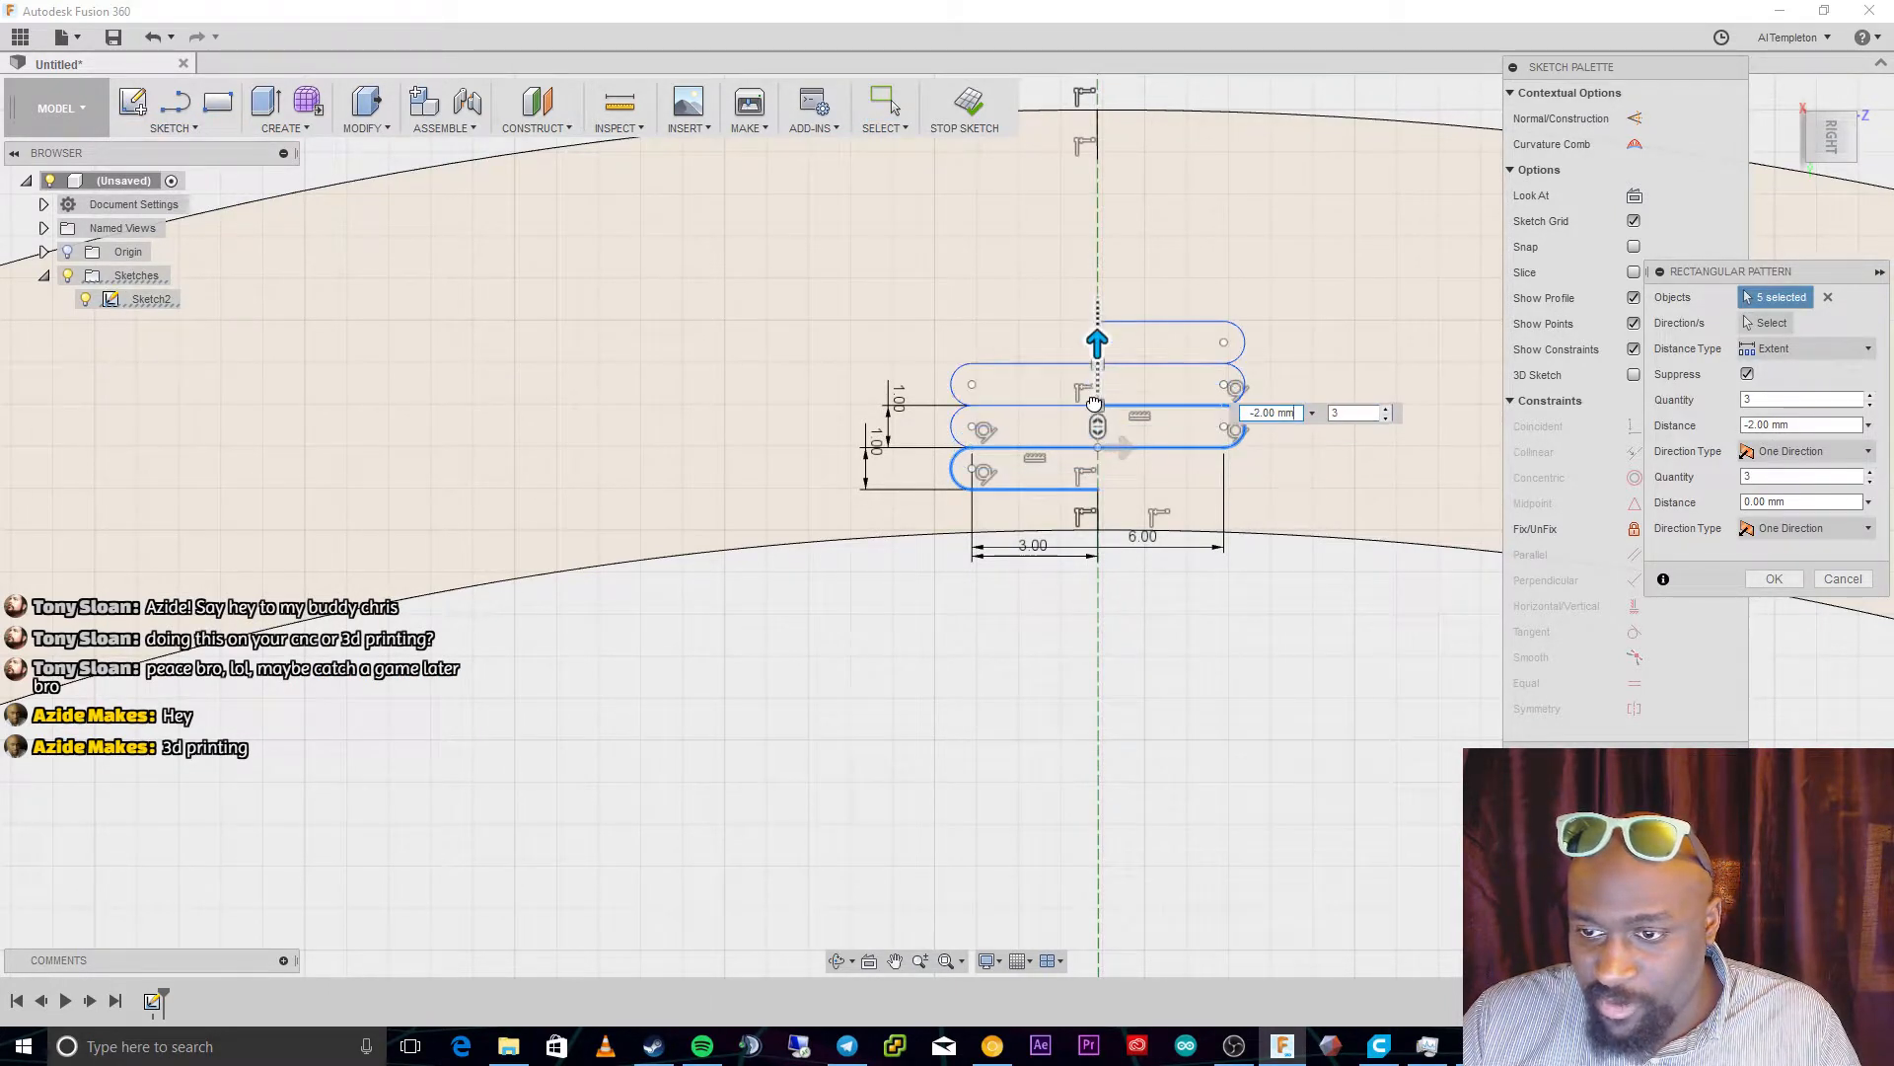
pyautogui.click(1385, 408)
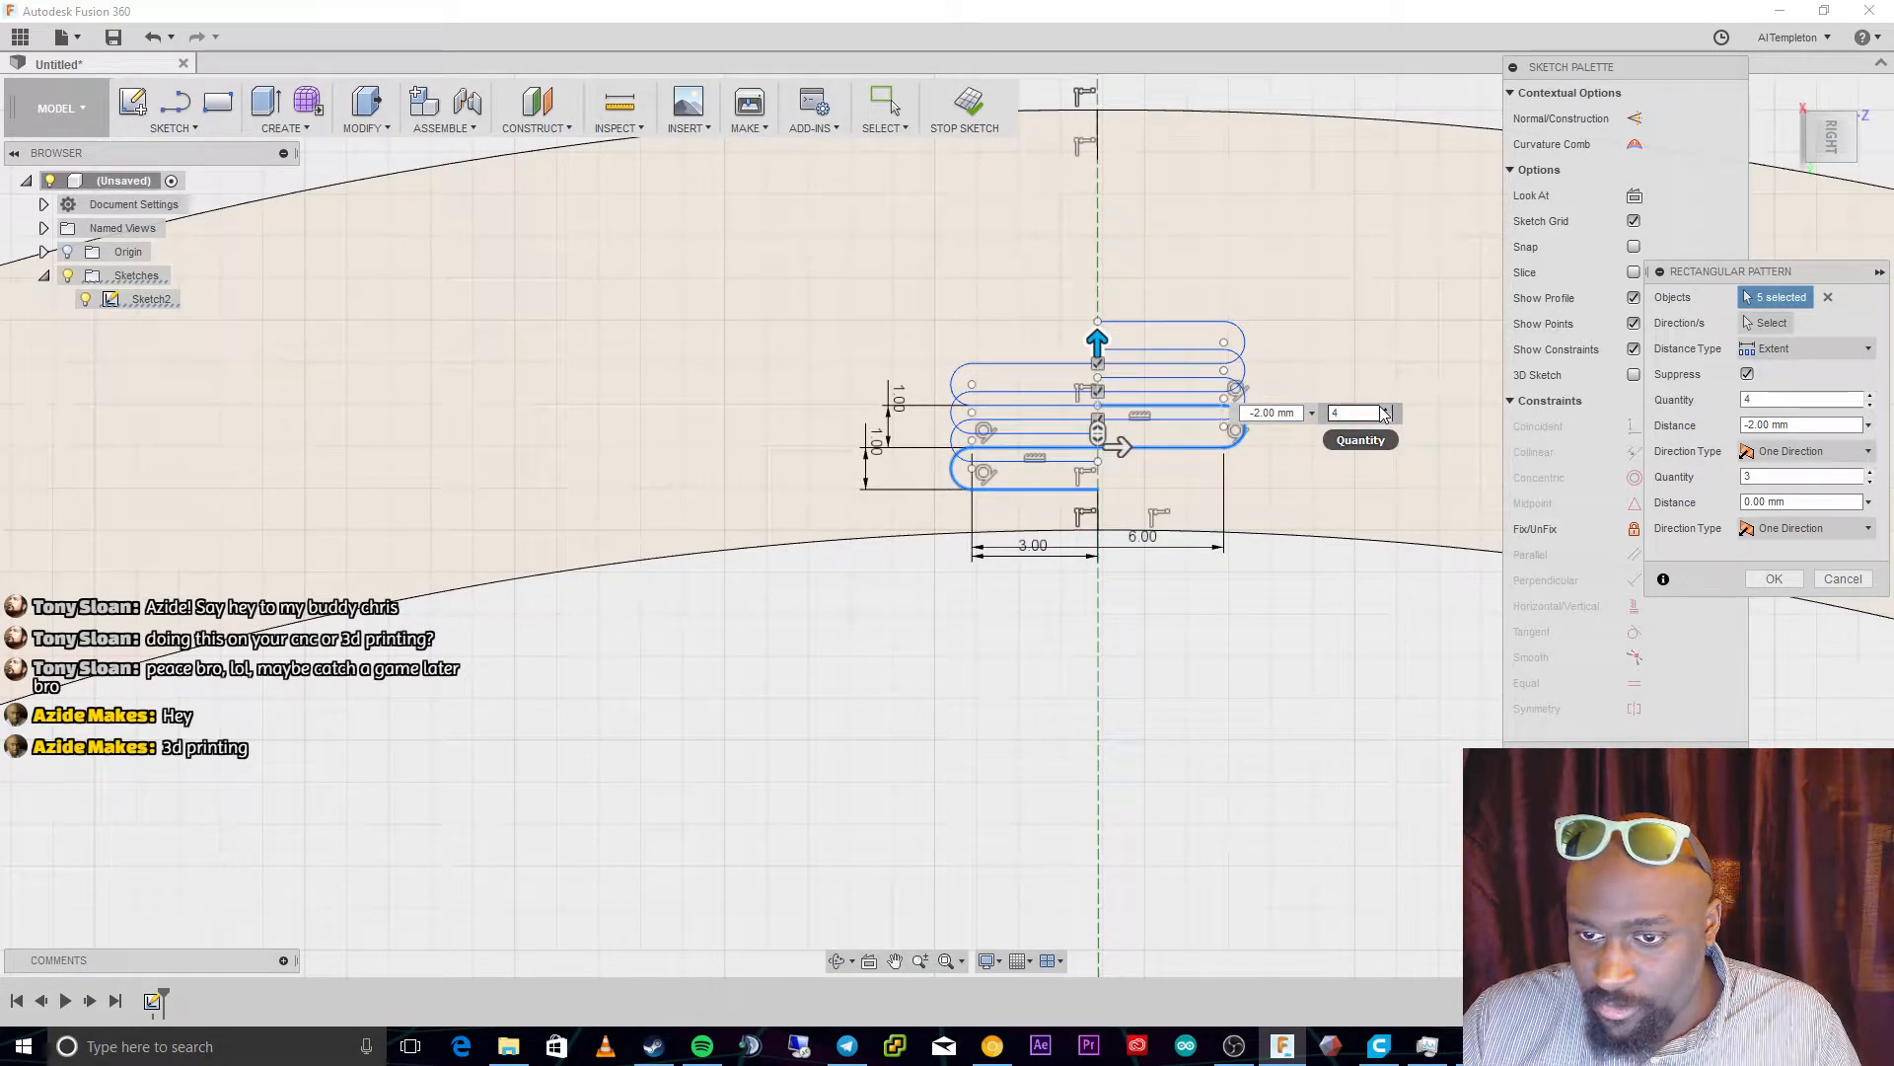
pyautogui.click(1385, 409)
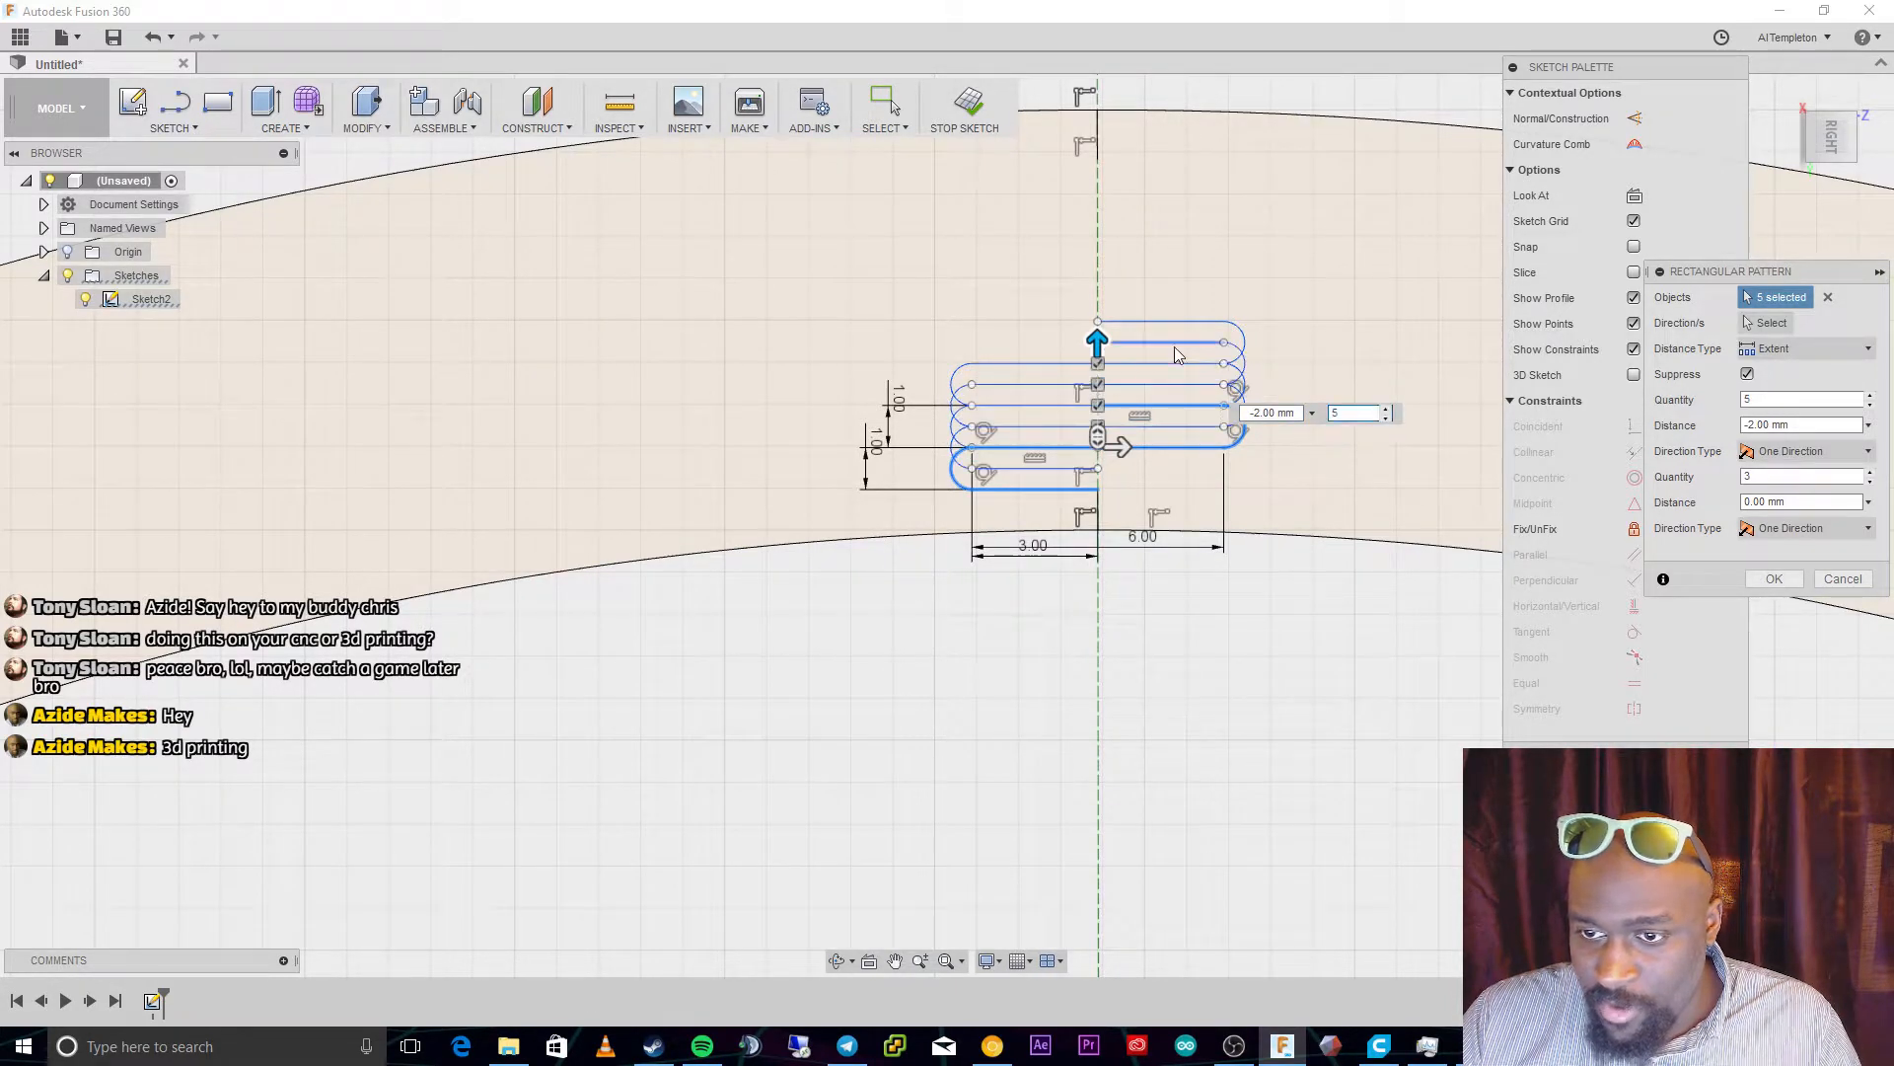
pyautogui.moveTo(1098, 343); pyautogui.dragTo(1121, 95)
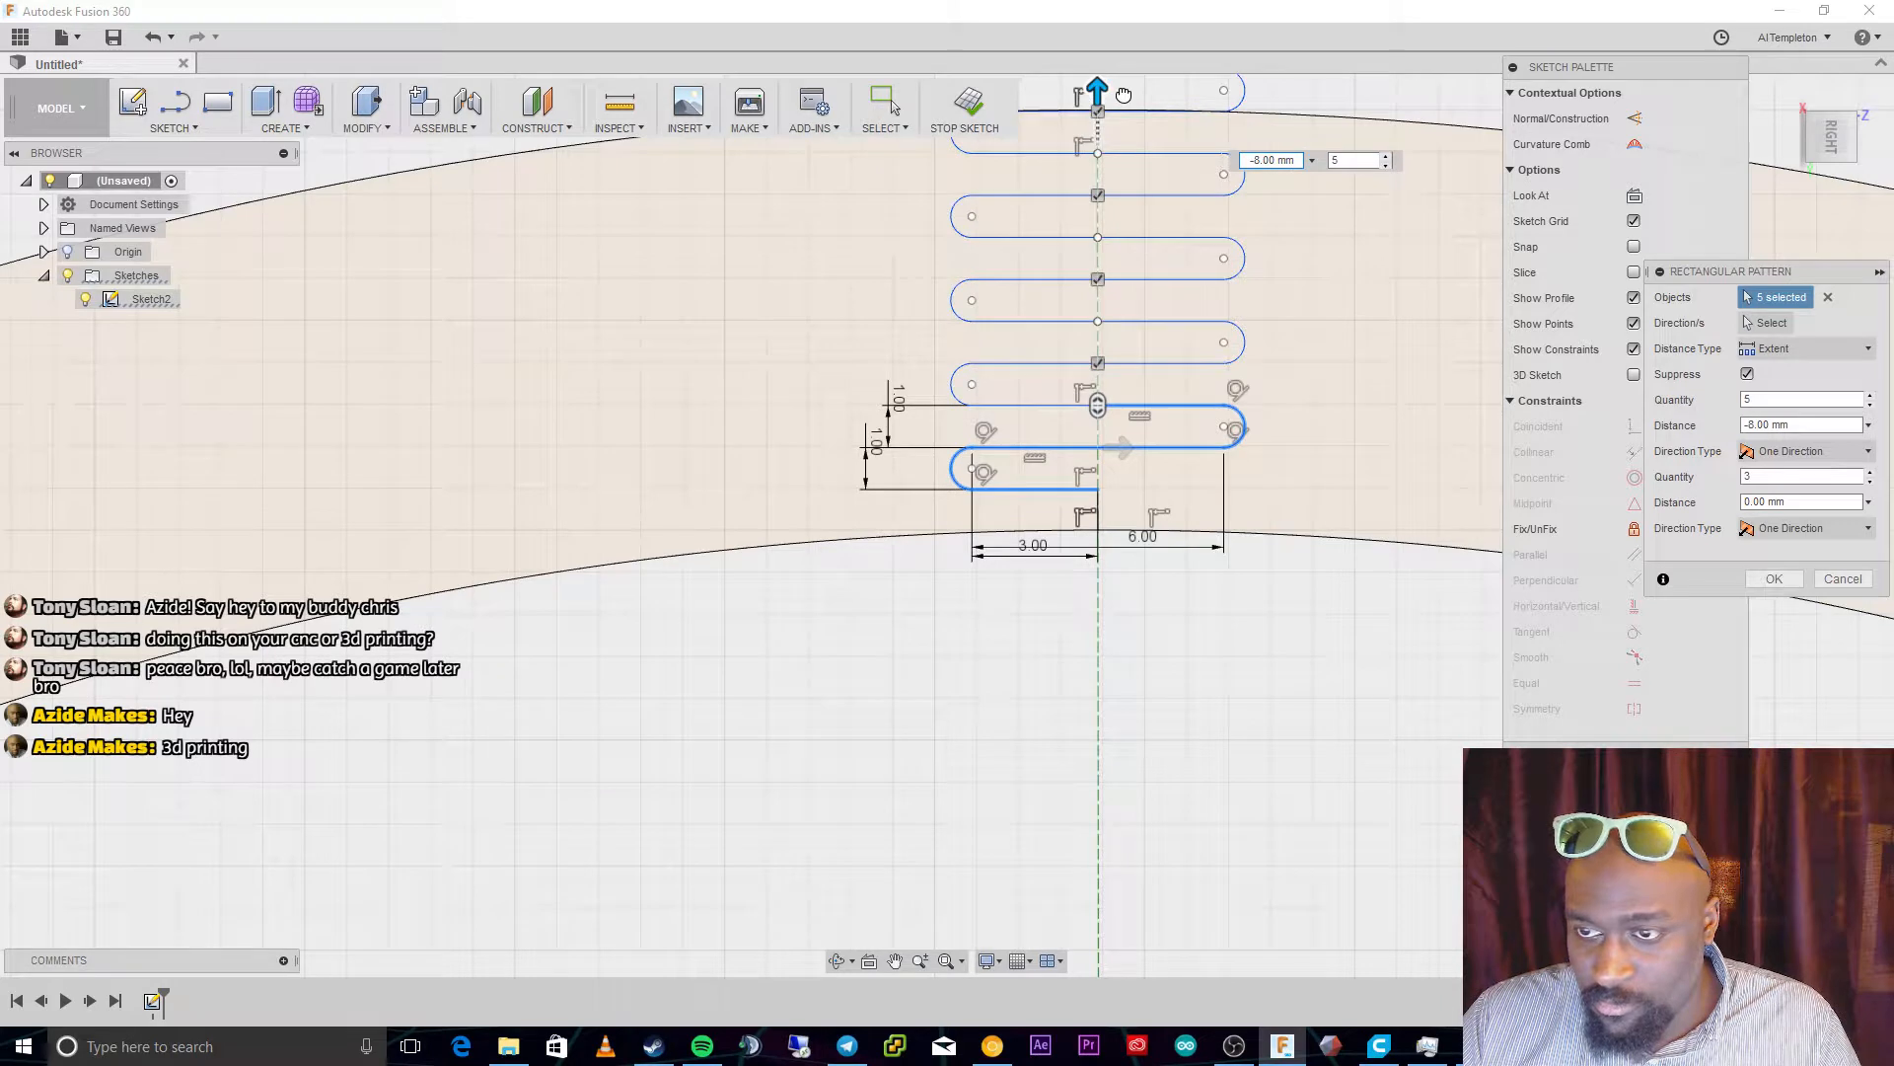
pyautogui.doubleClick(1353, 159)
pyautogui.write('4')
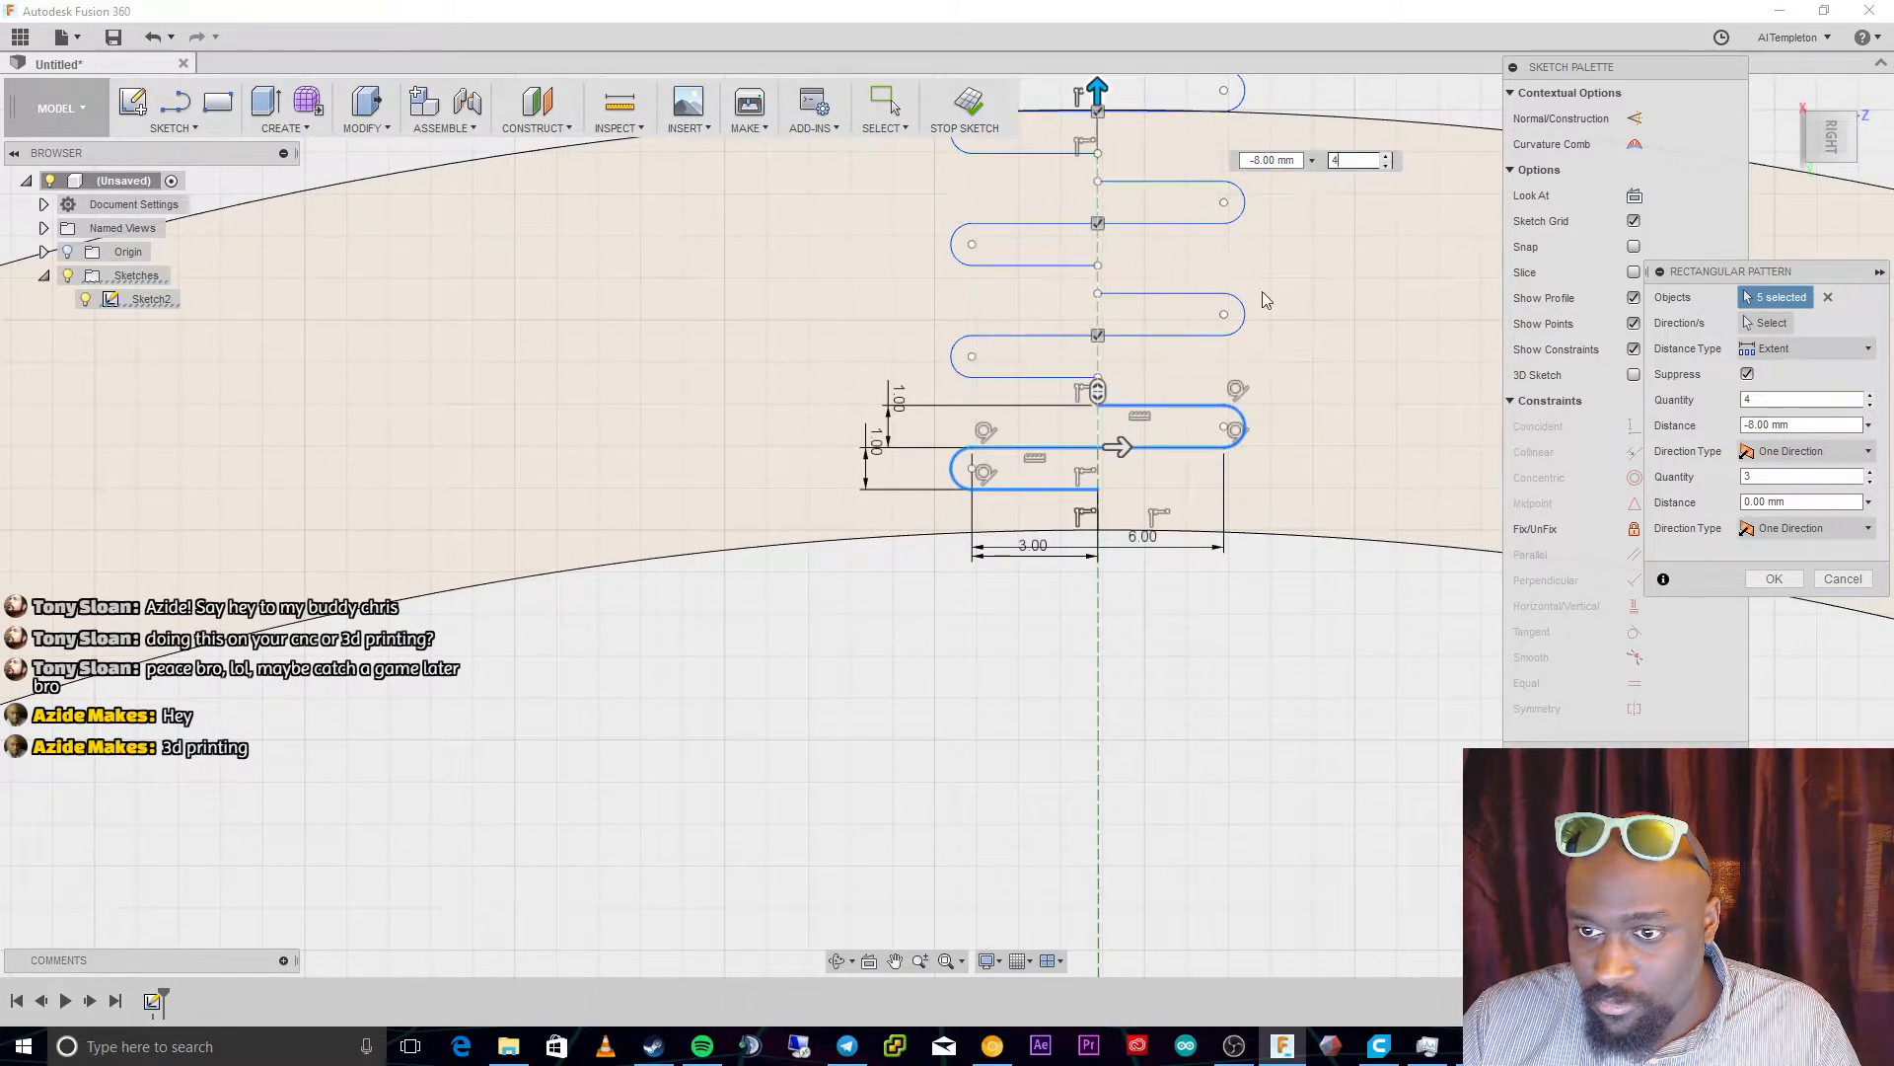
pyautogui.press('BackSpace')
pyautogui.write('3')
pyautogui.press('Tab')
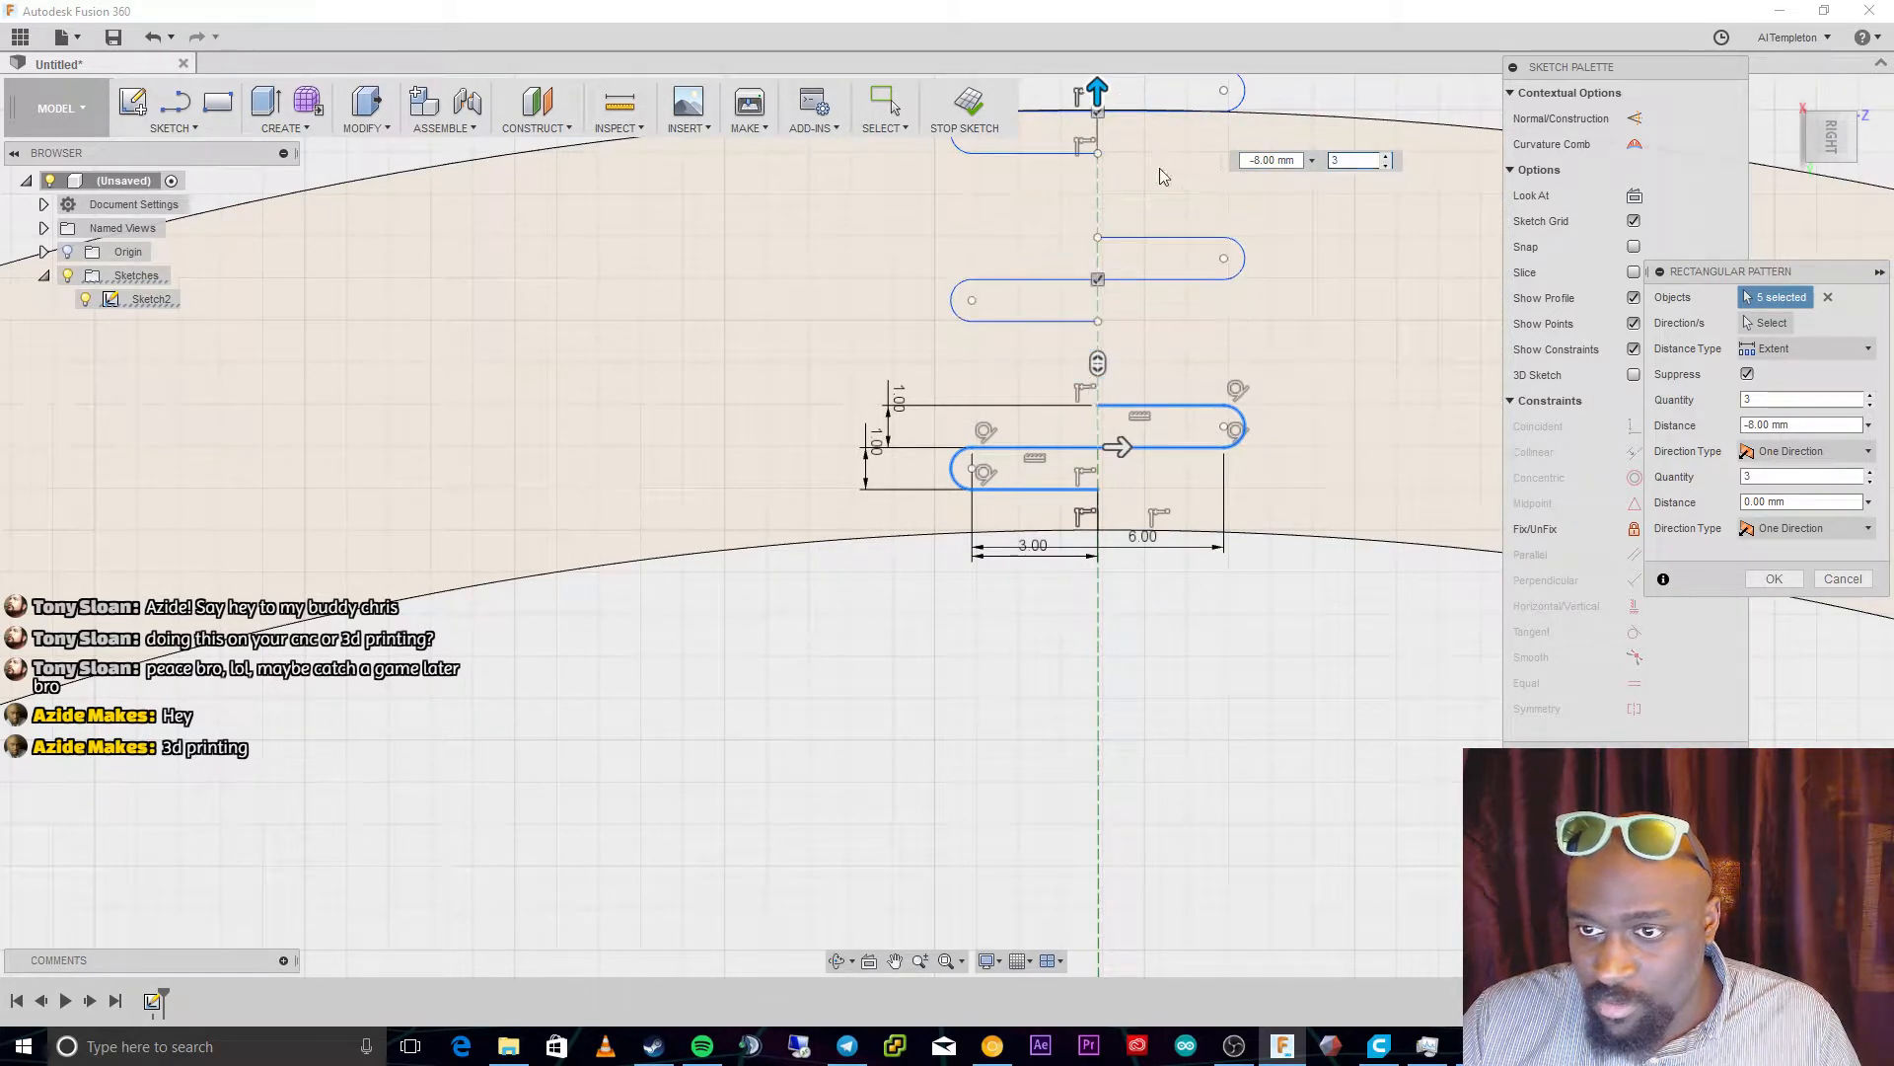
pyautogui.moveTo(1102, 91); pyautogui.dragTo(1112, 255)
pyautogui.doubleClick(1378, 329)
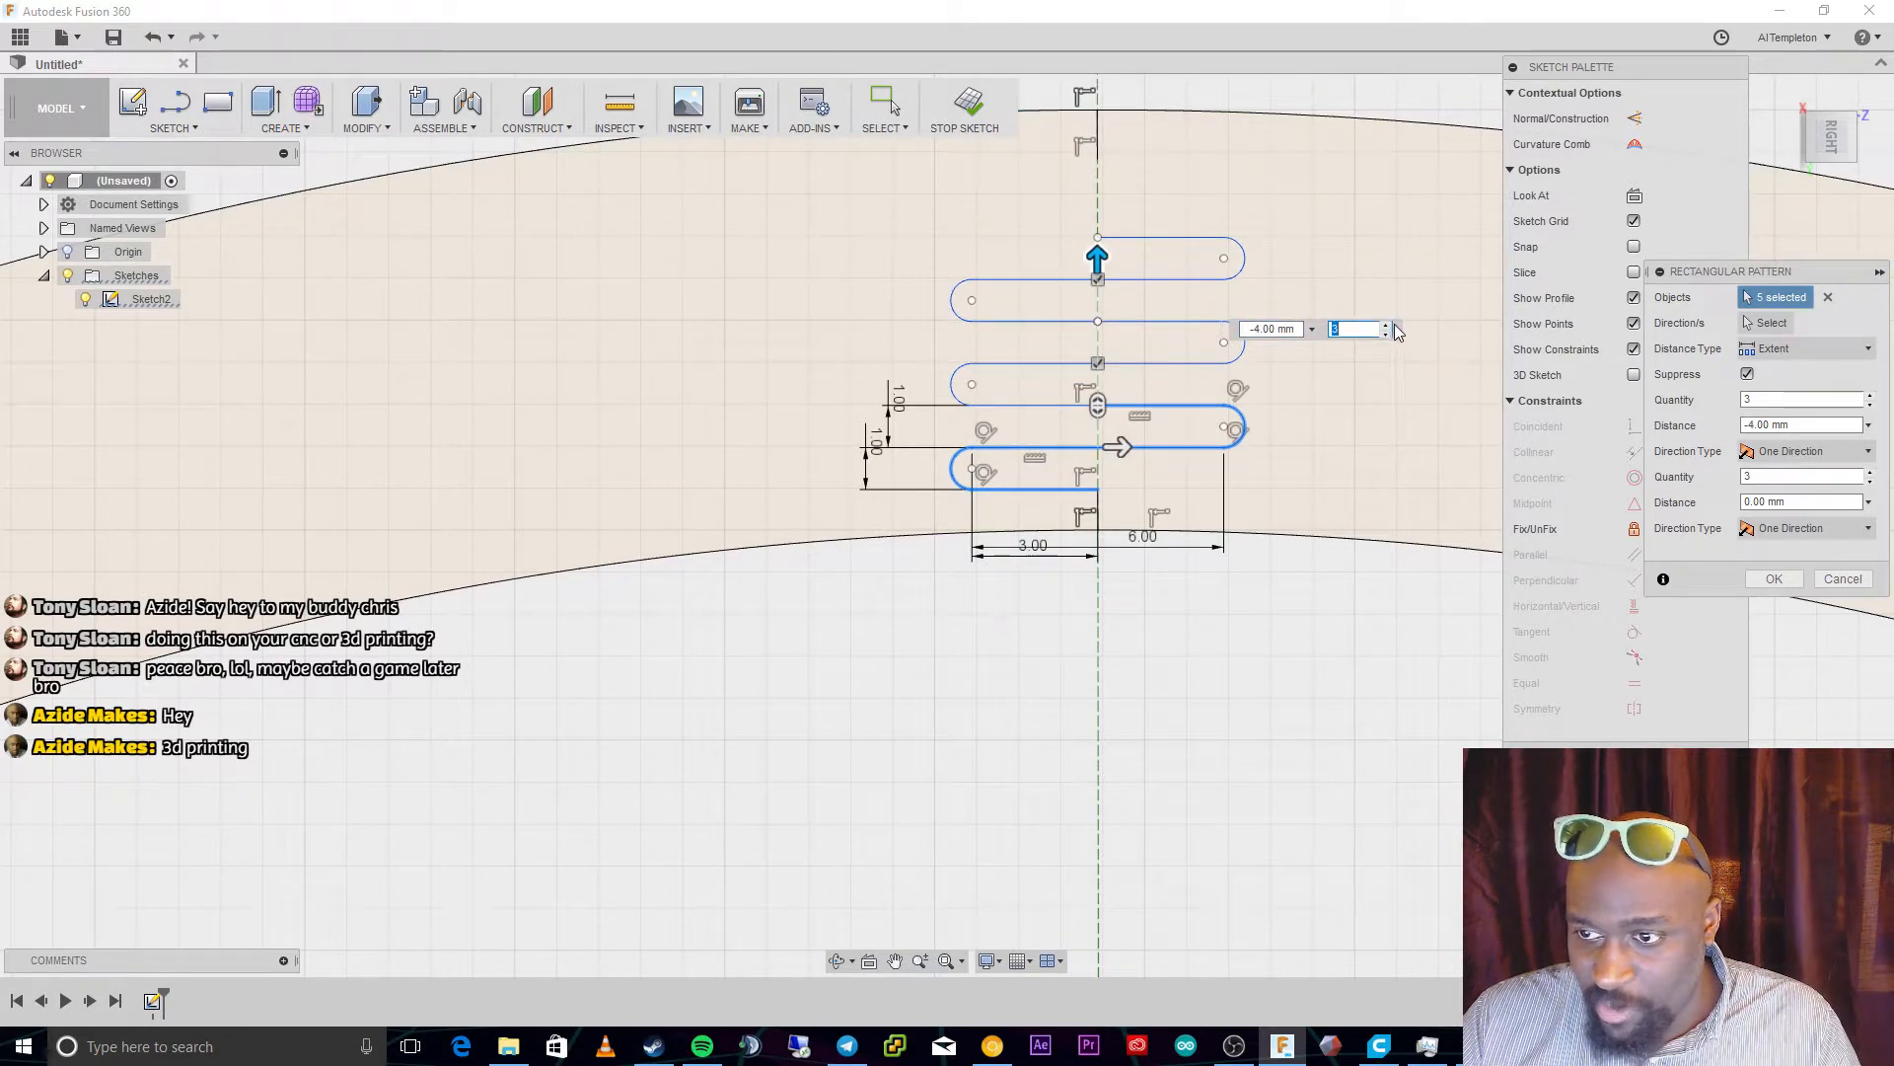
pyautogui.write('4')
pyautogui.press('Tab')
pyautogui.moveTo(1098, 255); pyautogui.dragTo(1101, 171)
pyautogui.press('Tab')
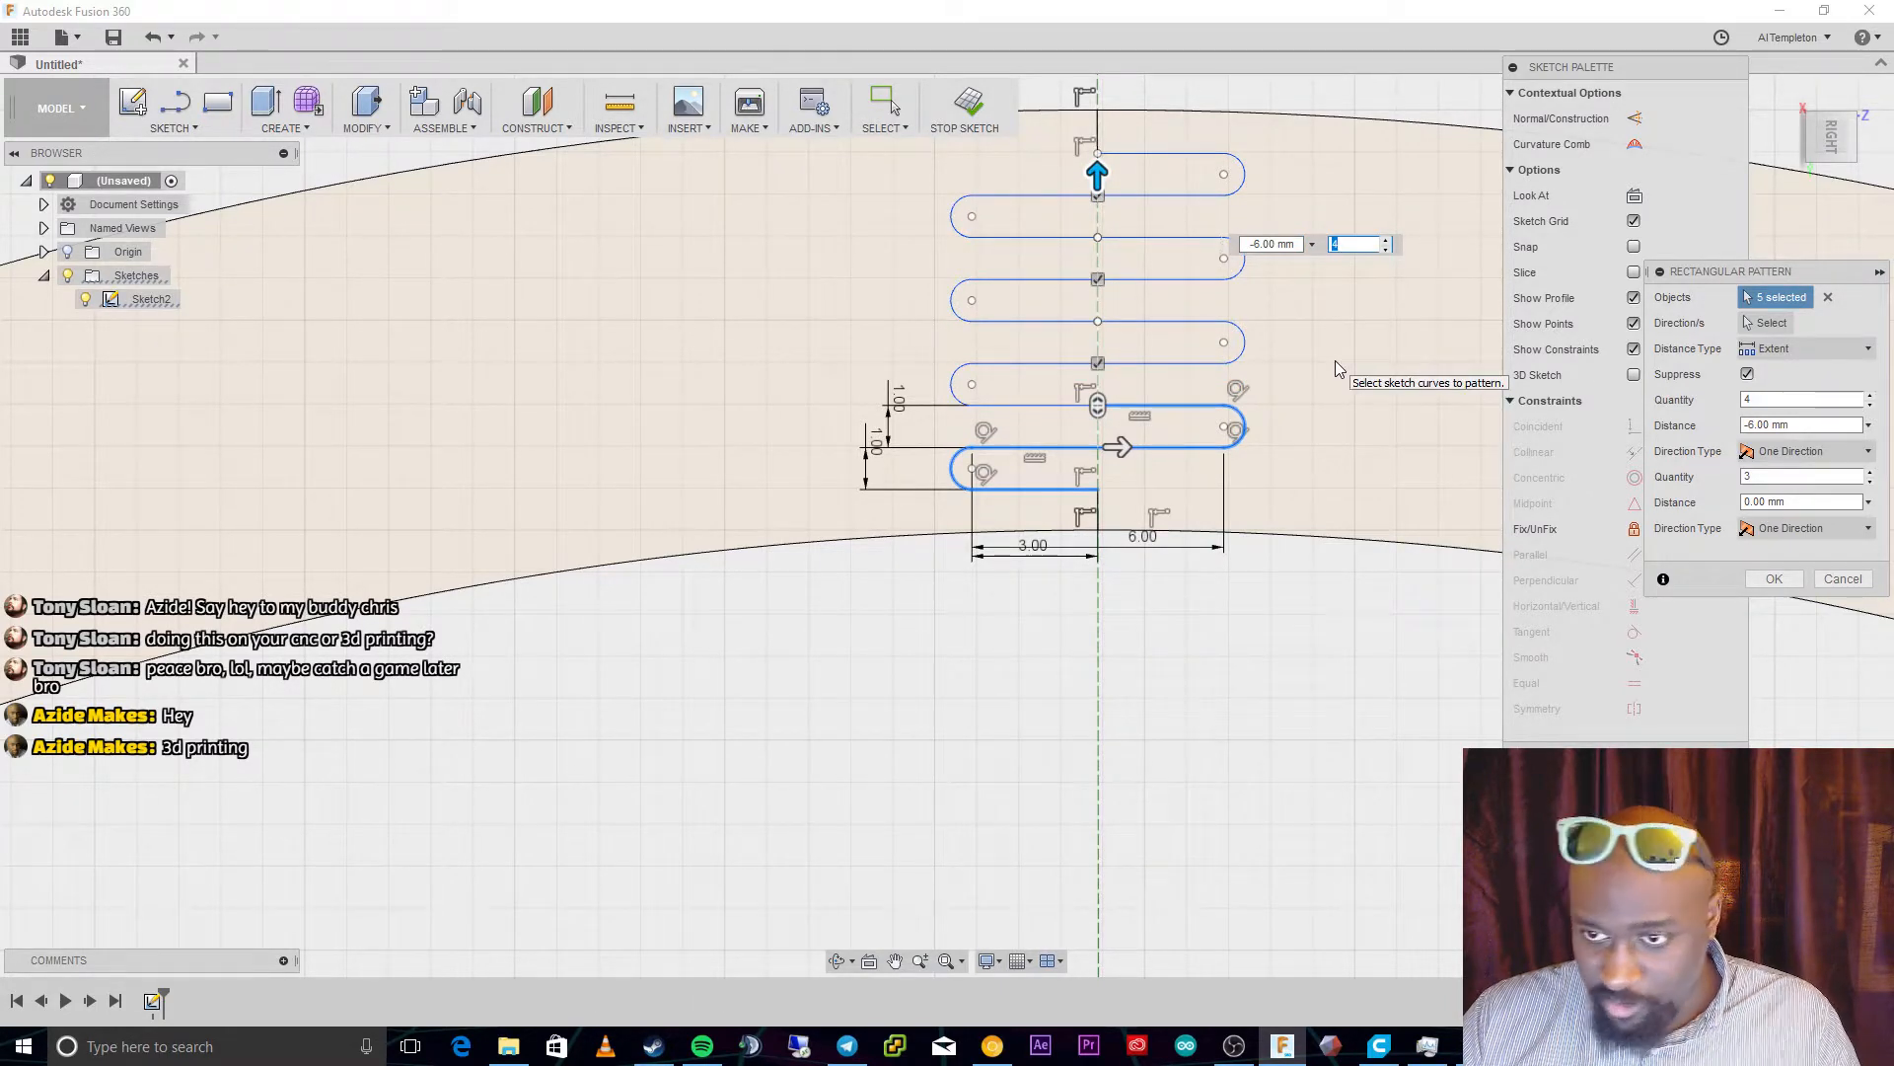
pyautogui.press('Escape')
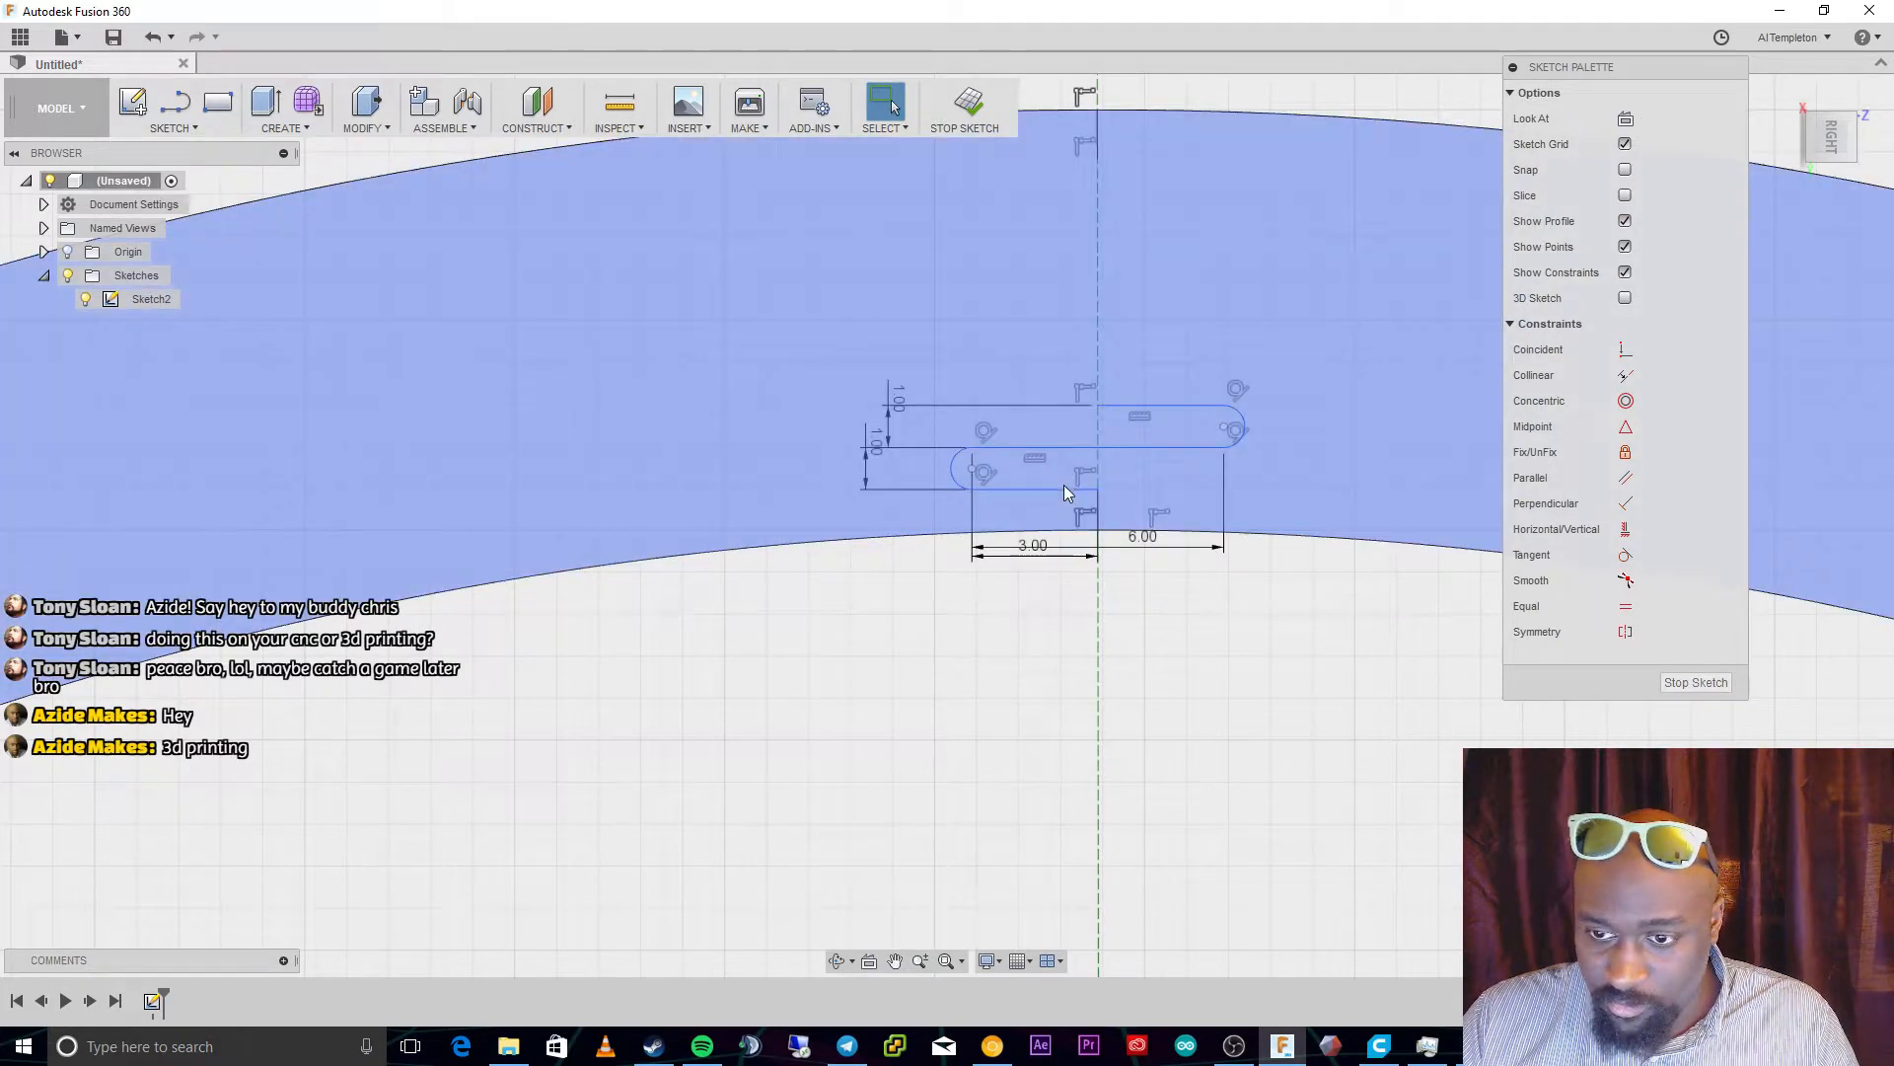
# Rectangular-pattern the serpentine unit's five curves upward along the centre line with quantity 4 and an extent of -6 mm
pyautogui.click(1063, 489)
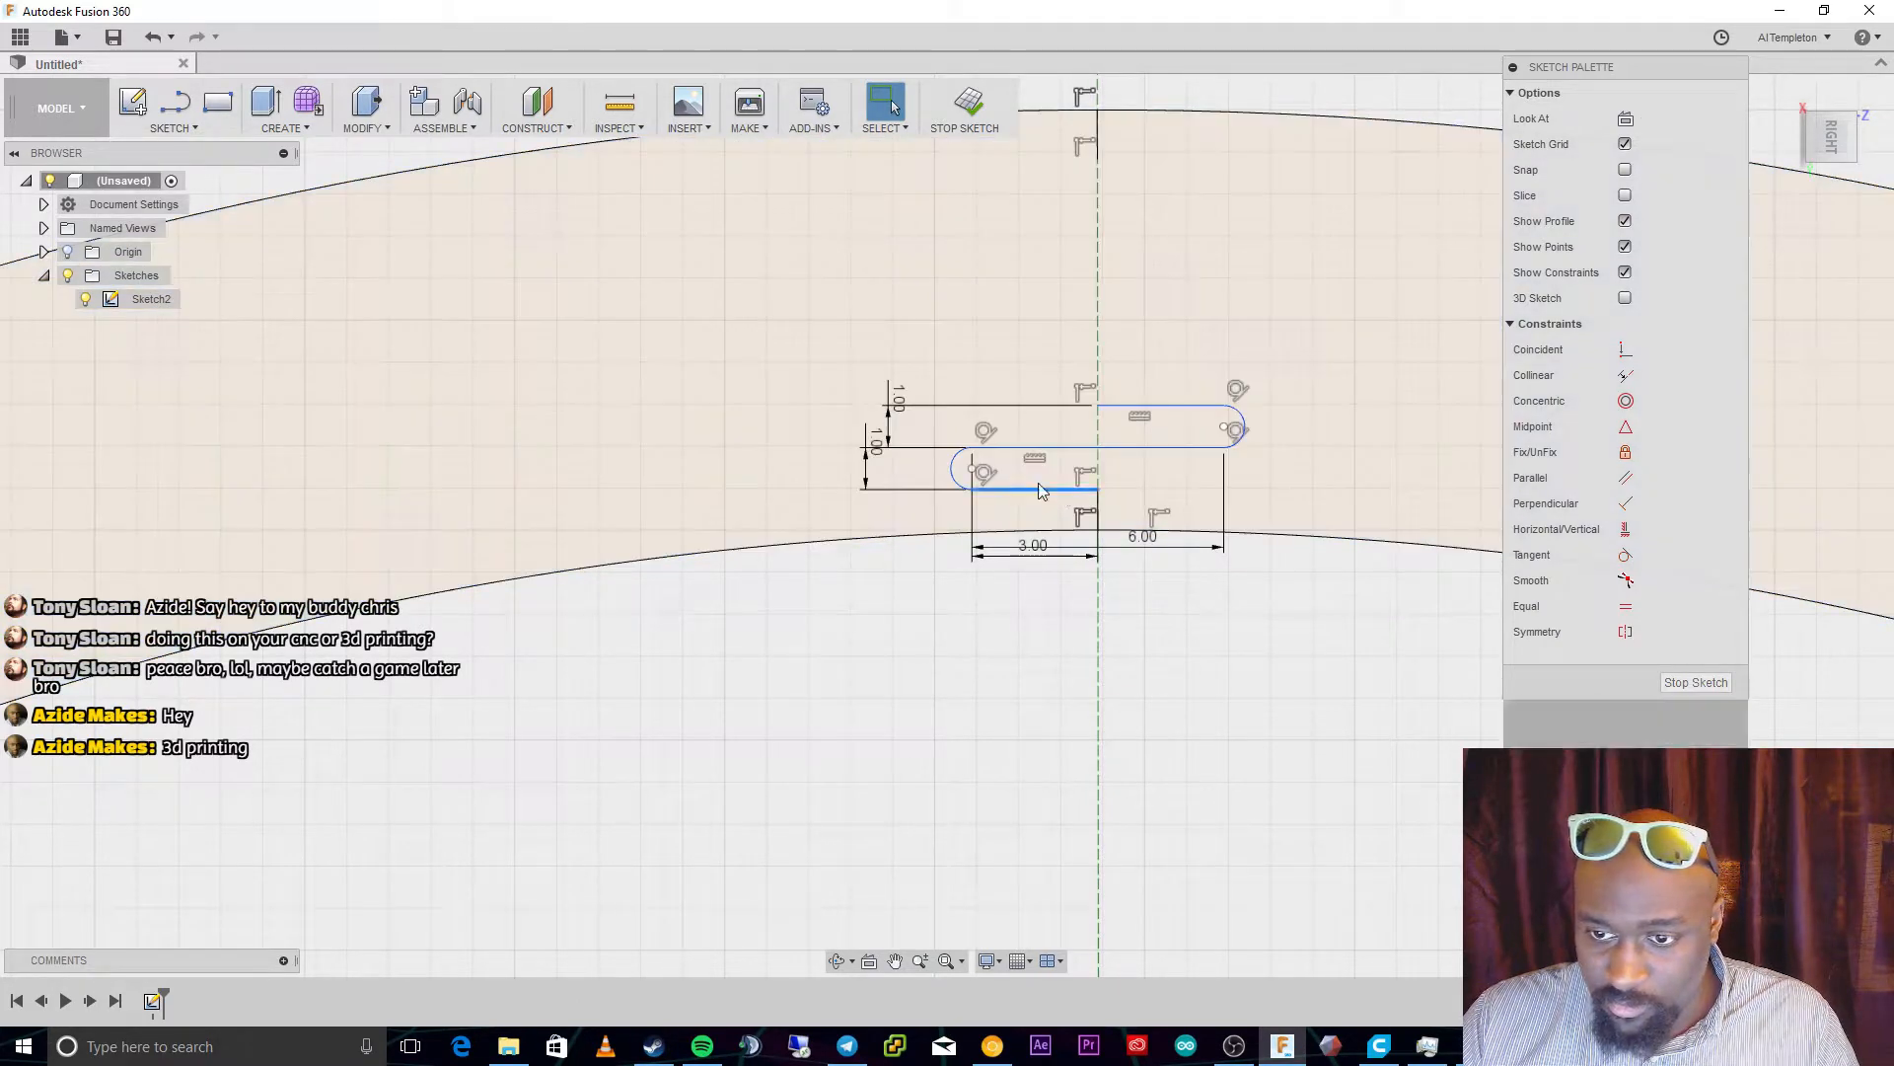
pyautogui.click(965, 463)
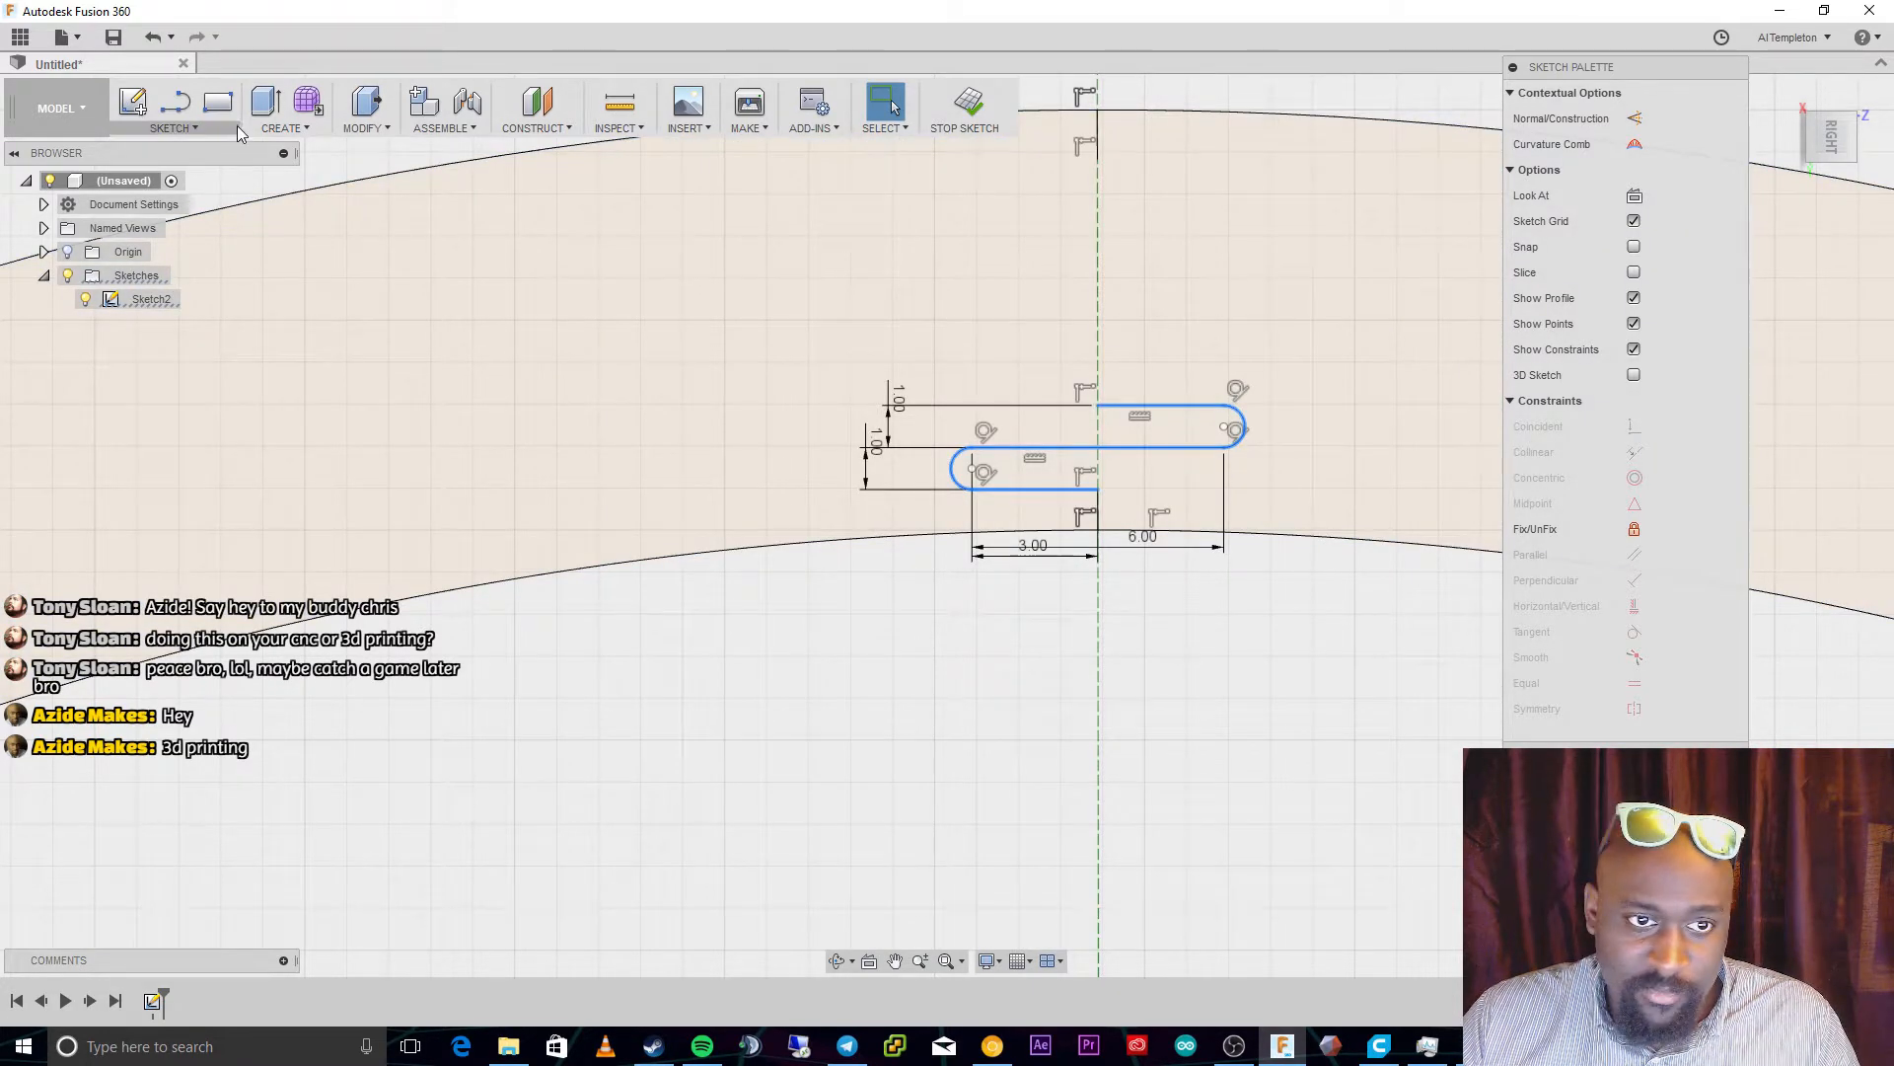
pyautogui.click(235, 125)
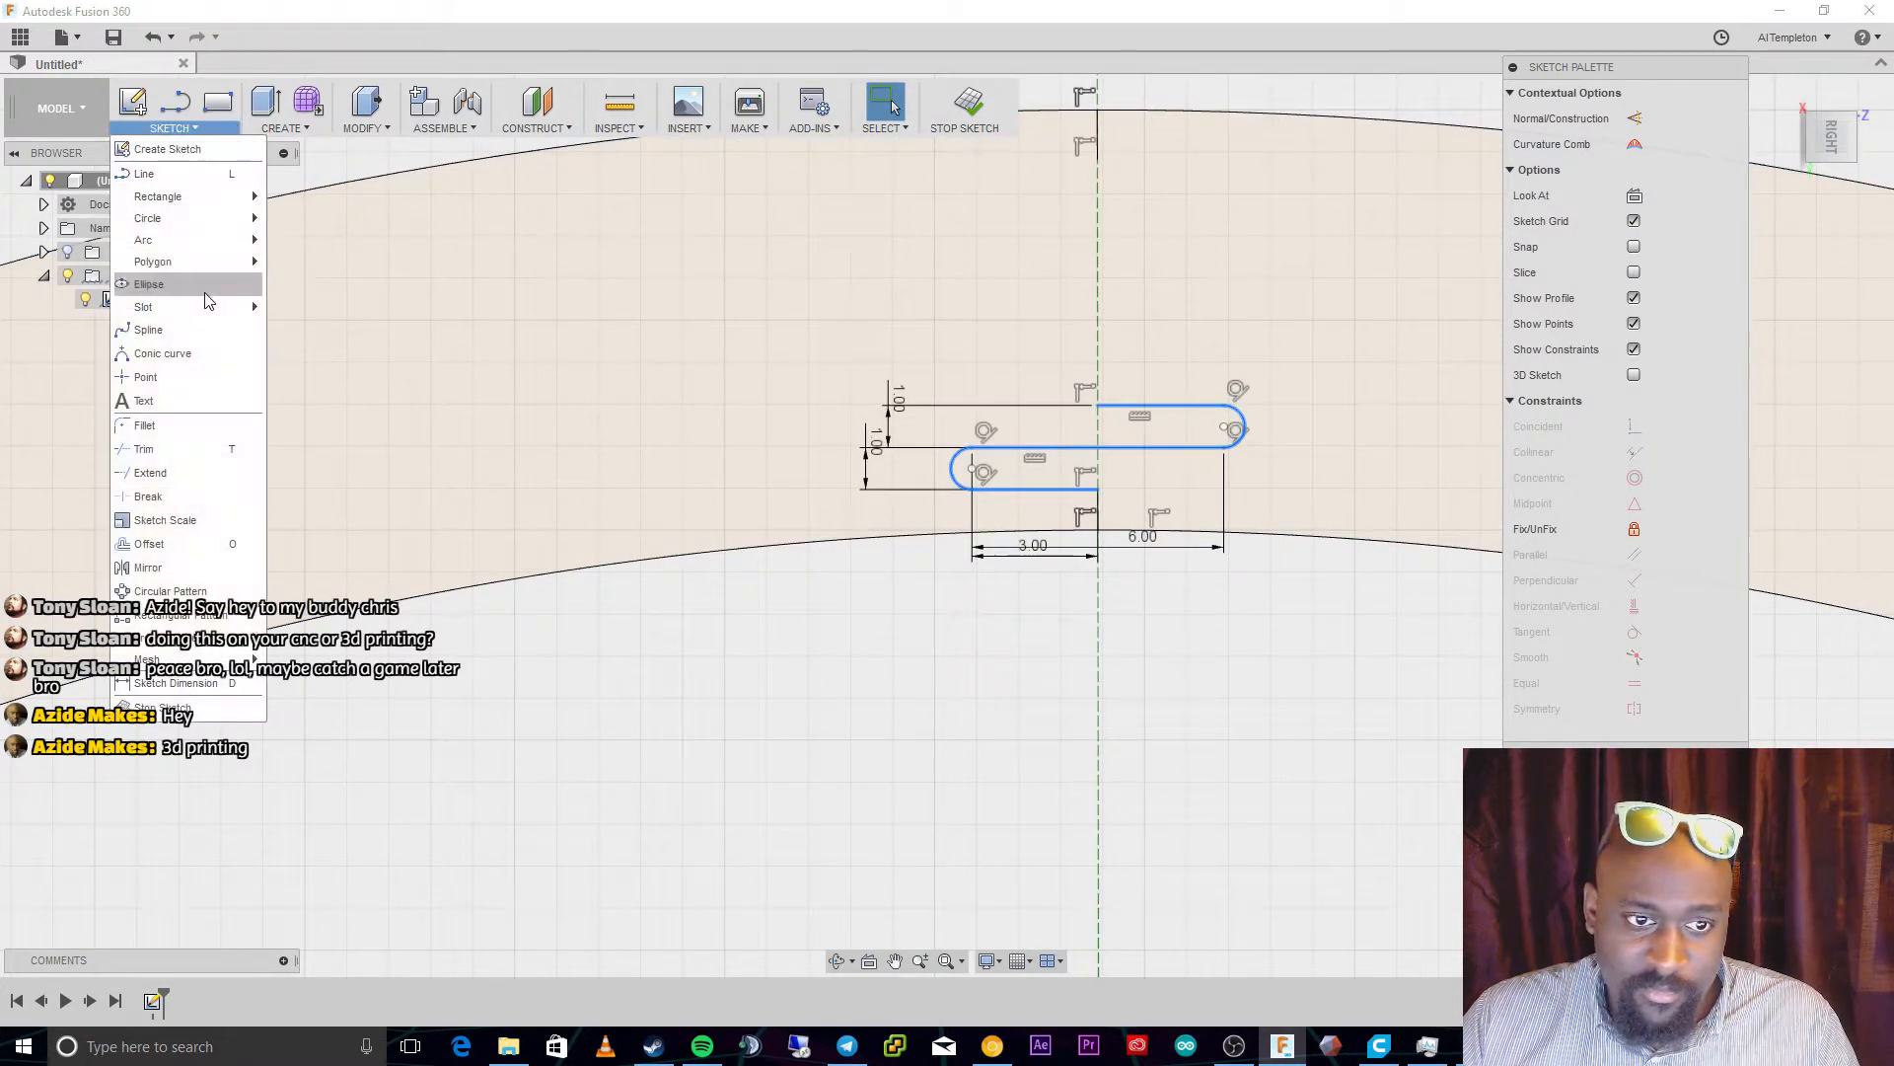
pyautogui.click(173, 614)
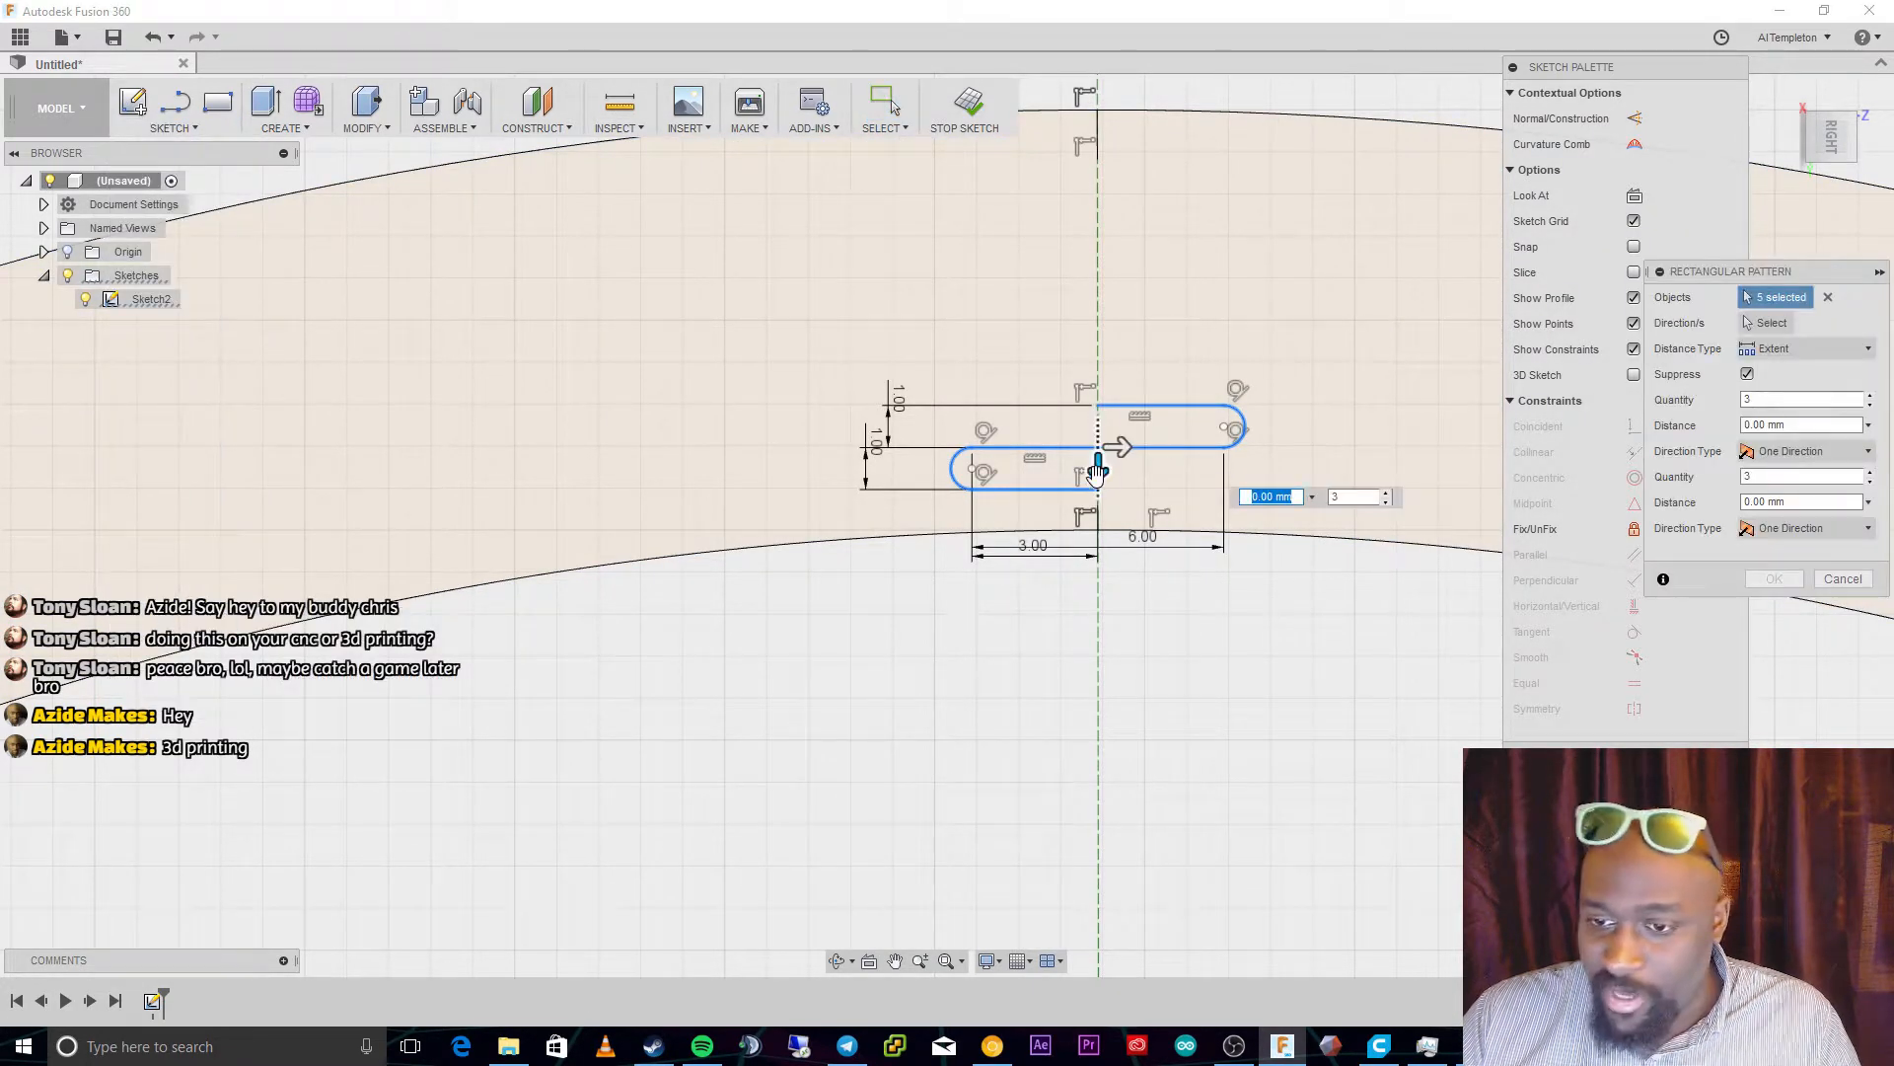
pyautogui.click(1350, 496)
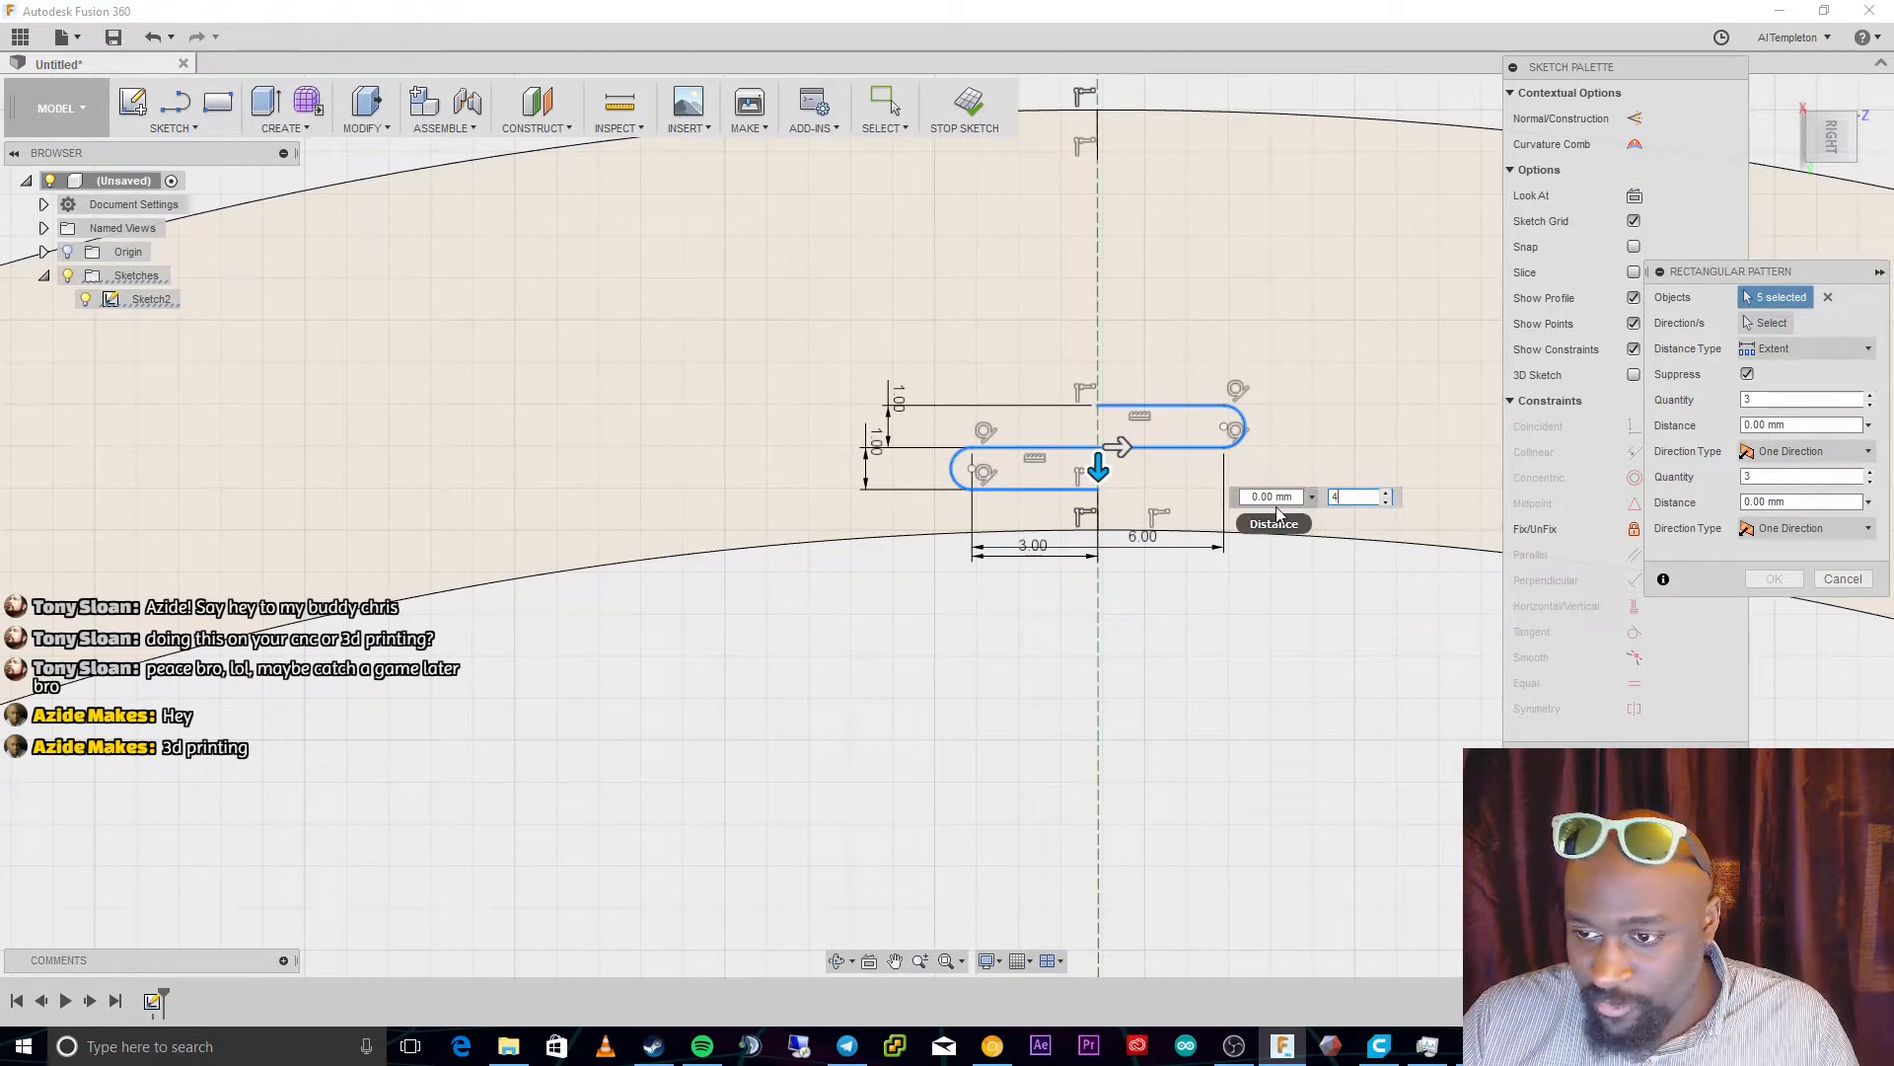
pyautogui.moveTo(1099, 468); pyautogui.dragTo(1082, 214)
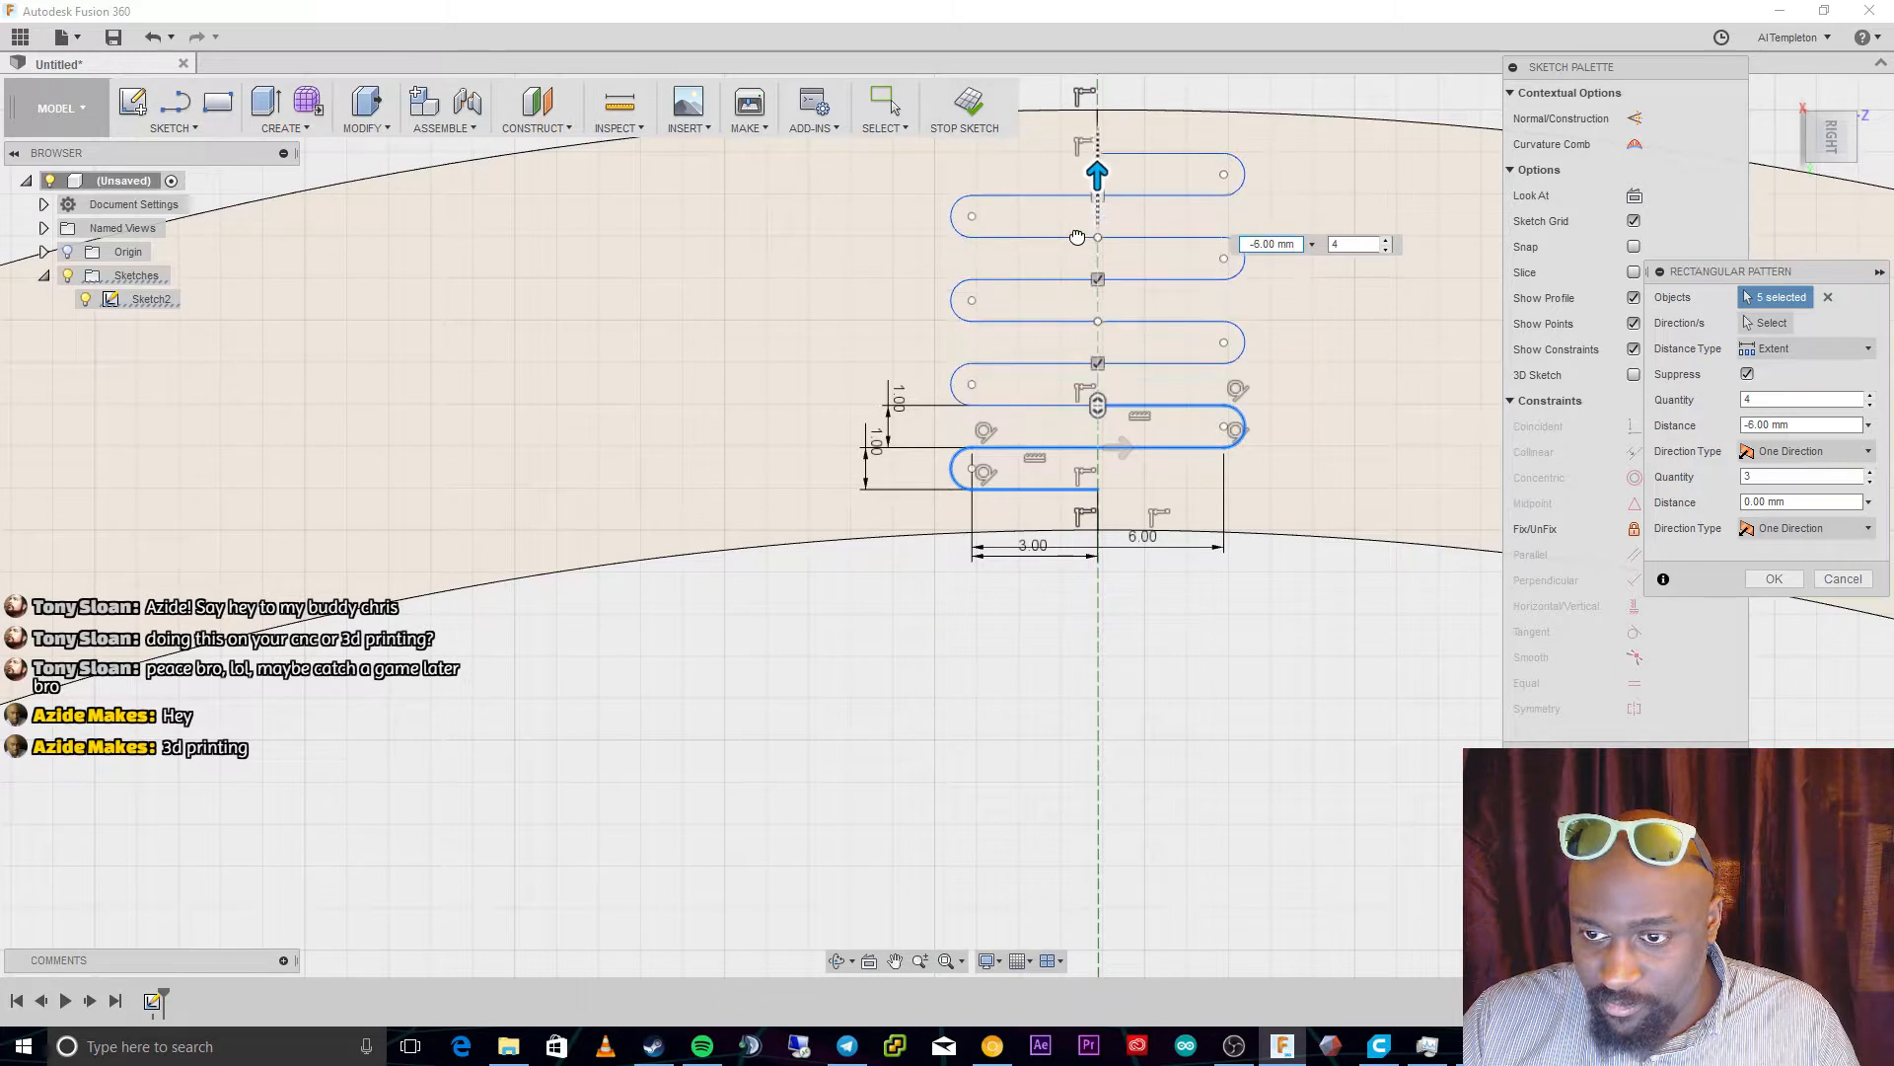
pyautogui.press('Return')
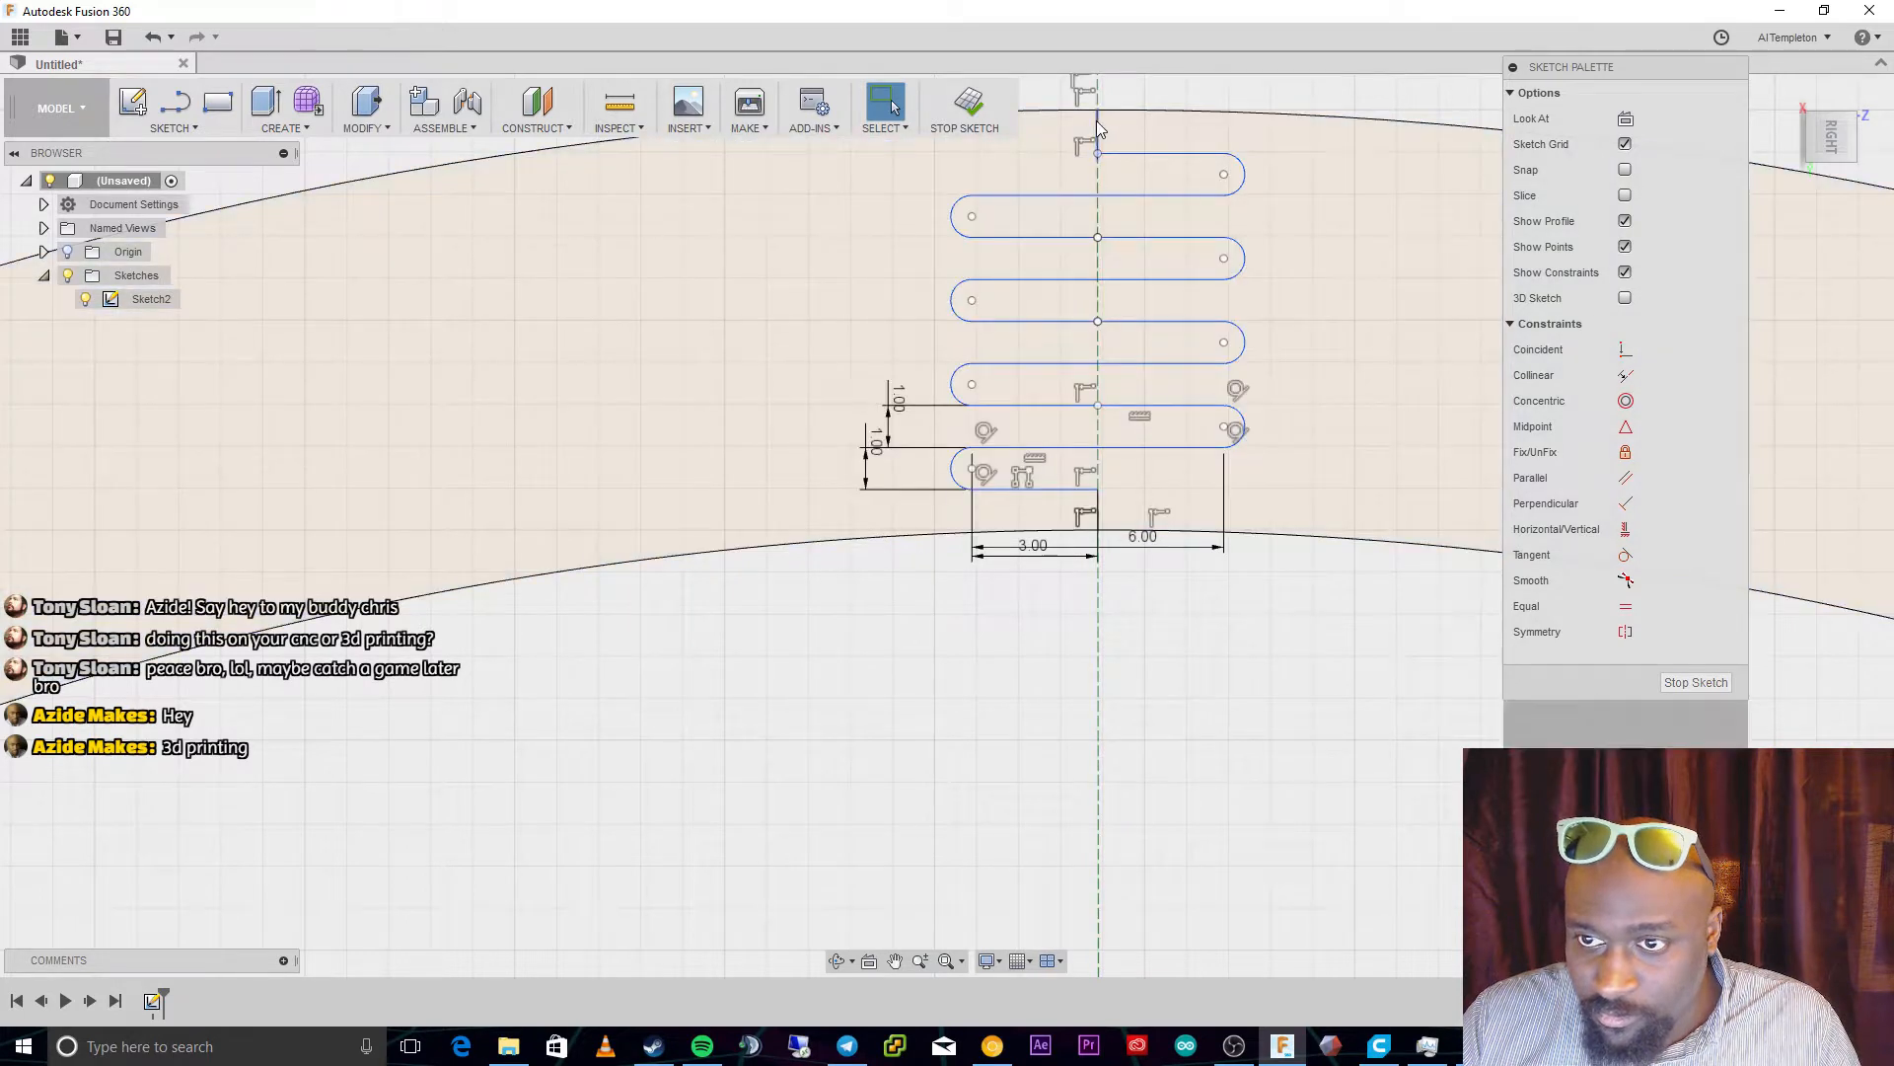
# Delete the short vertical line between the serpentine's upper end and the outer arc
pyautogui.click(1097, 120)
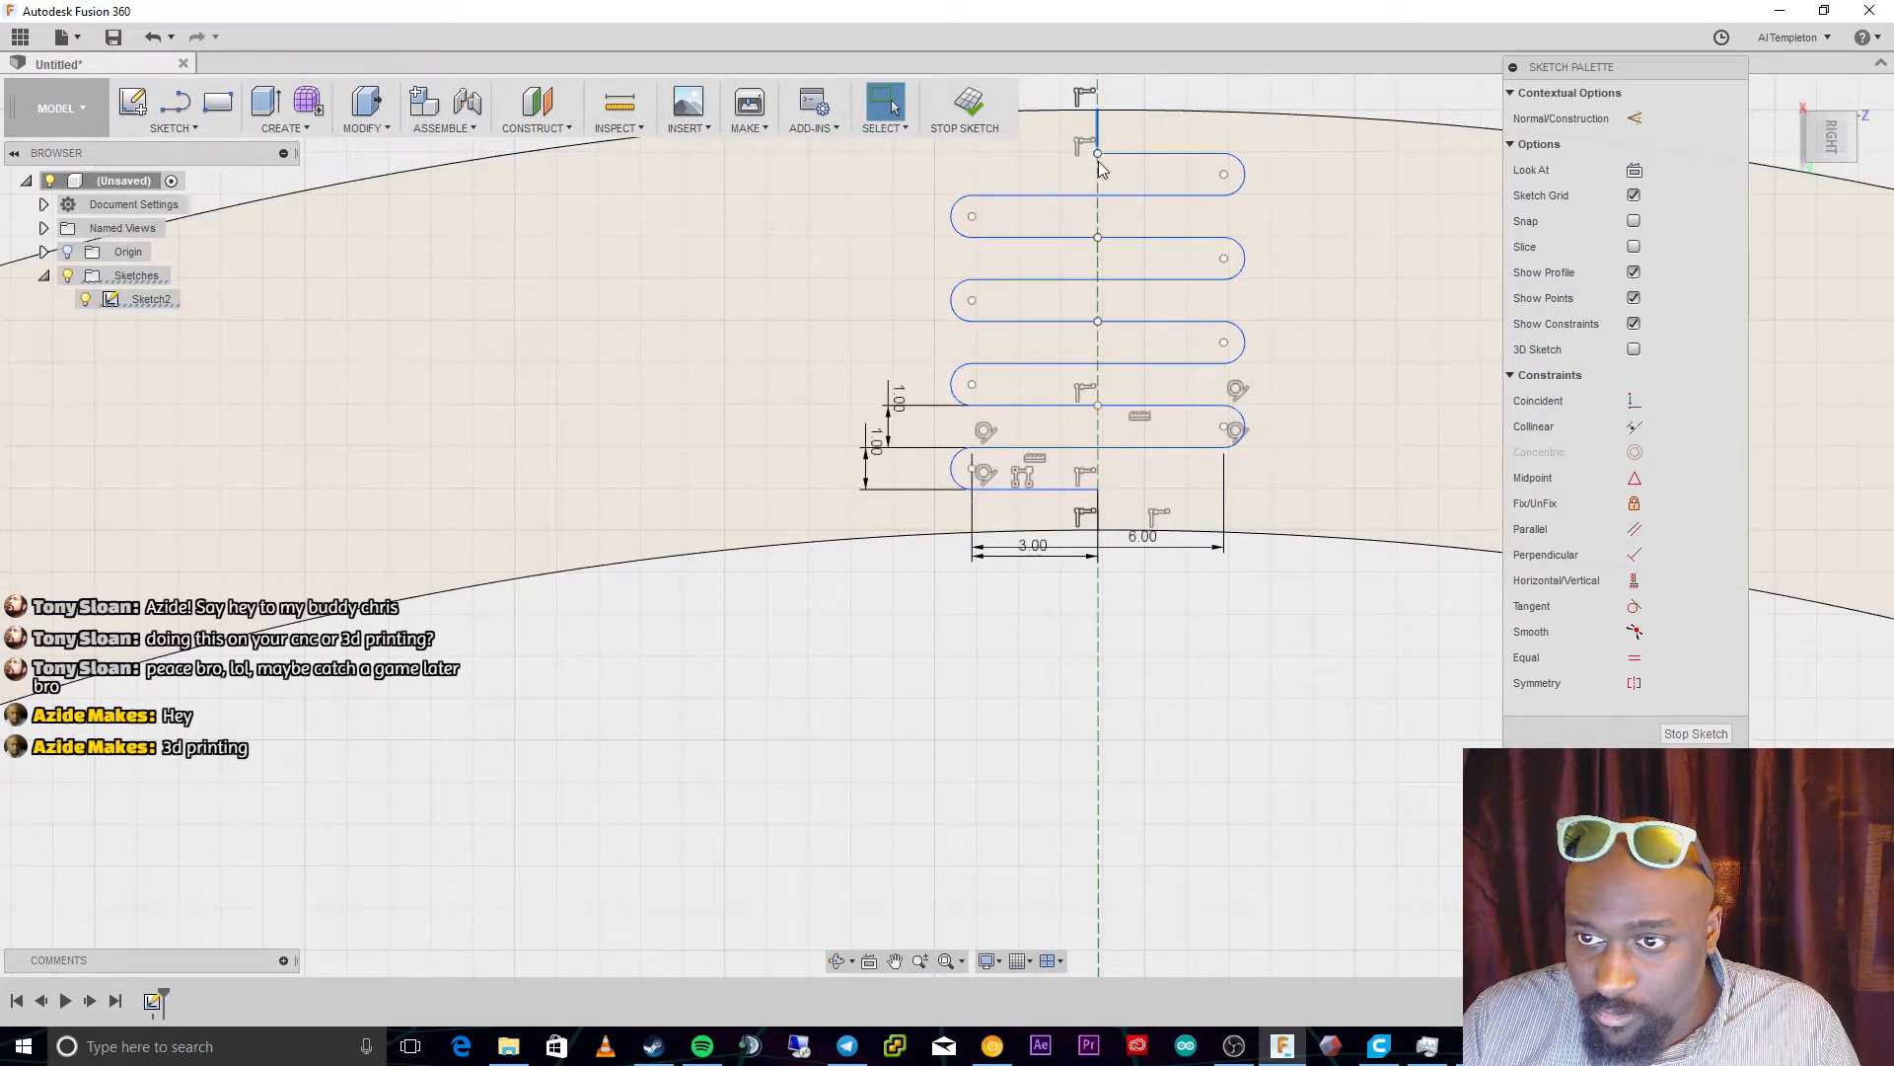
pyautogui.press('Delete')
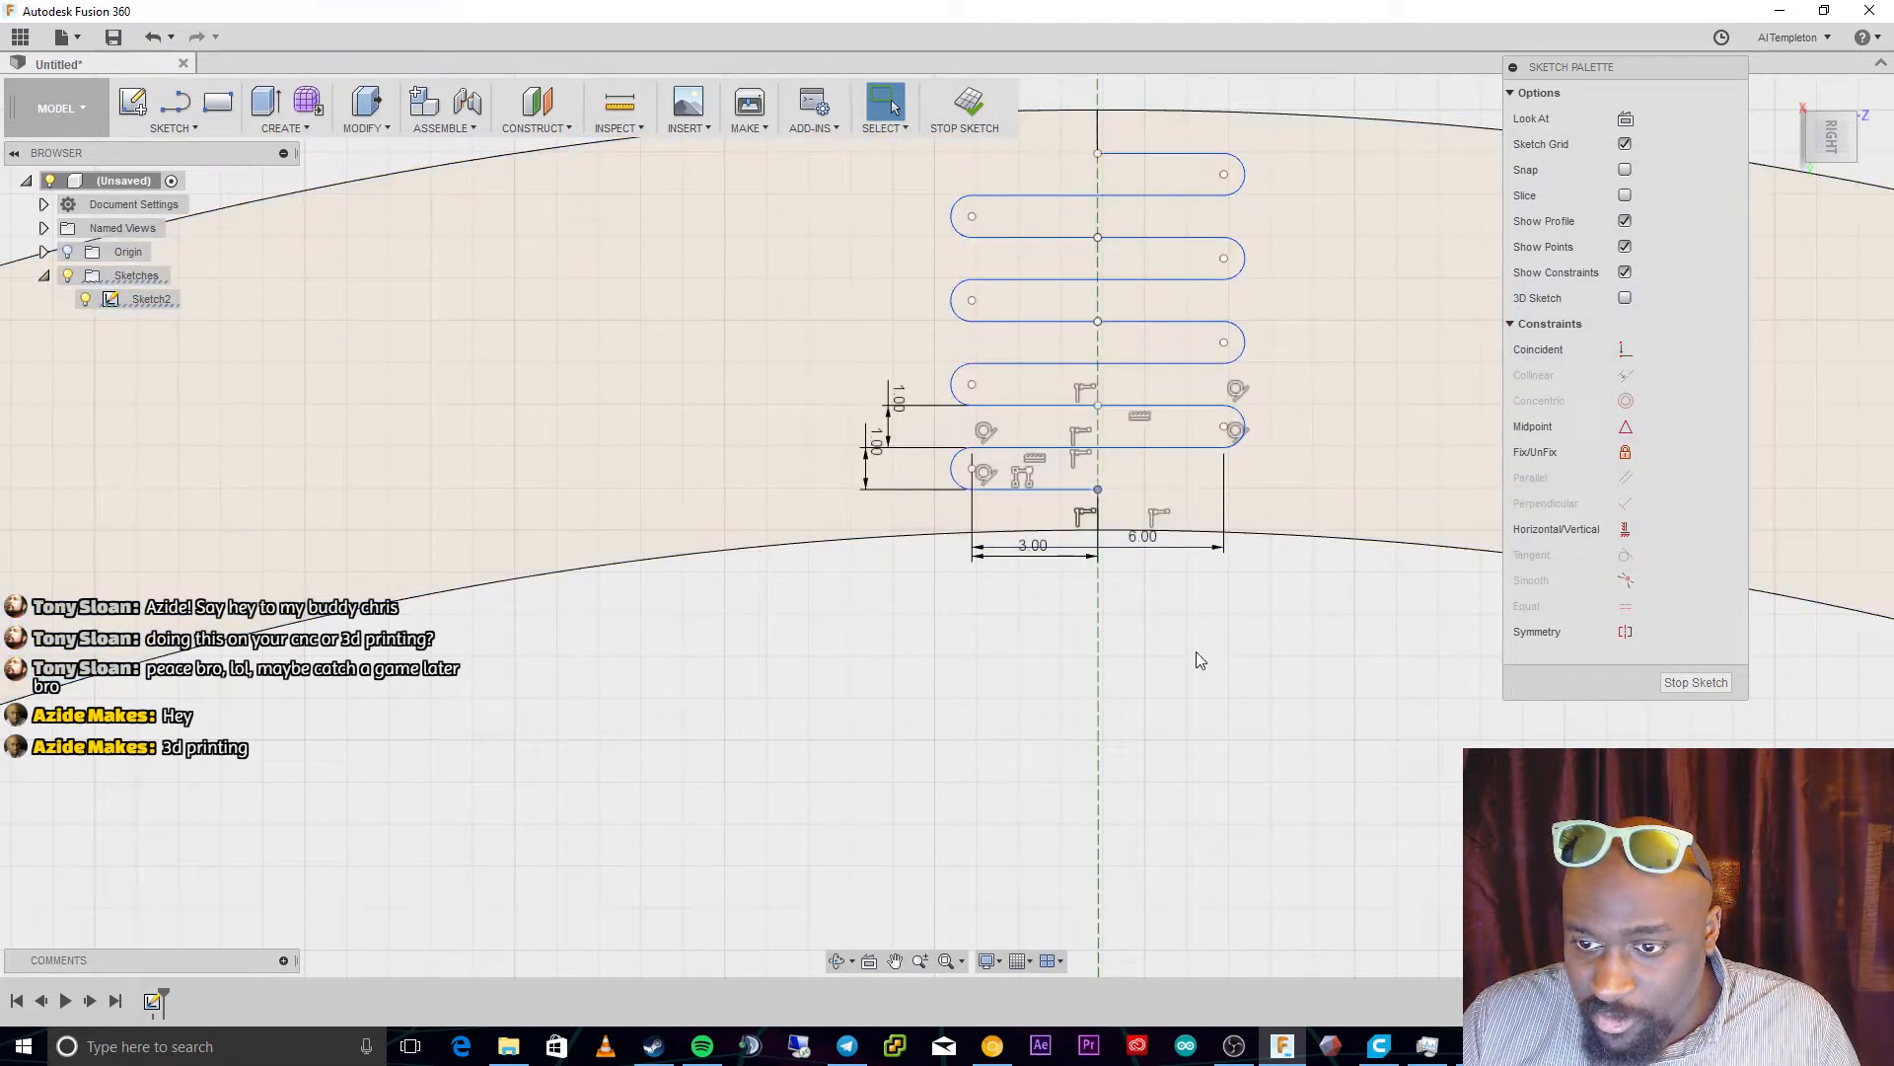
pyautogui.click(1196, 650)
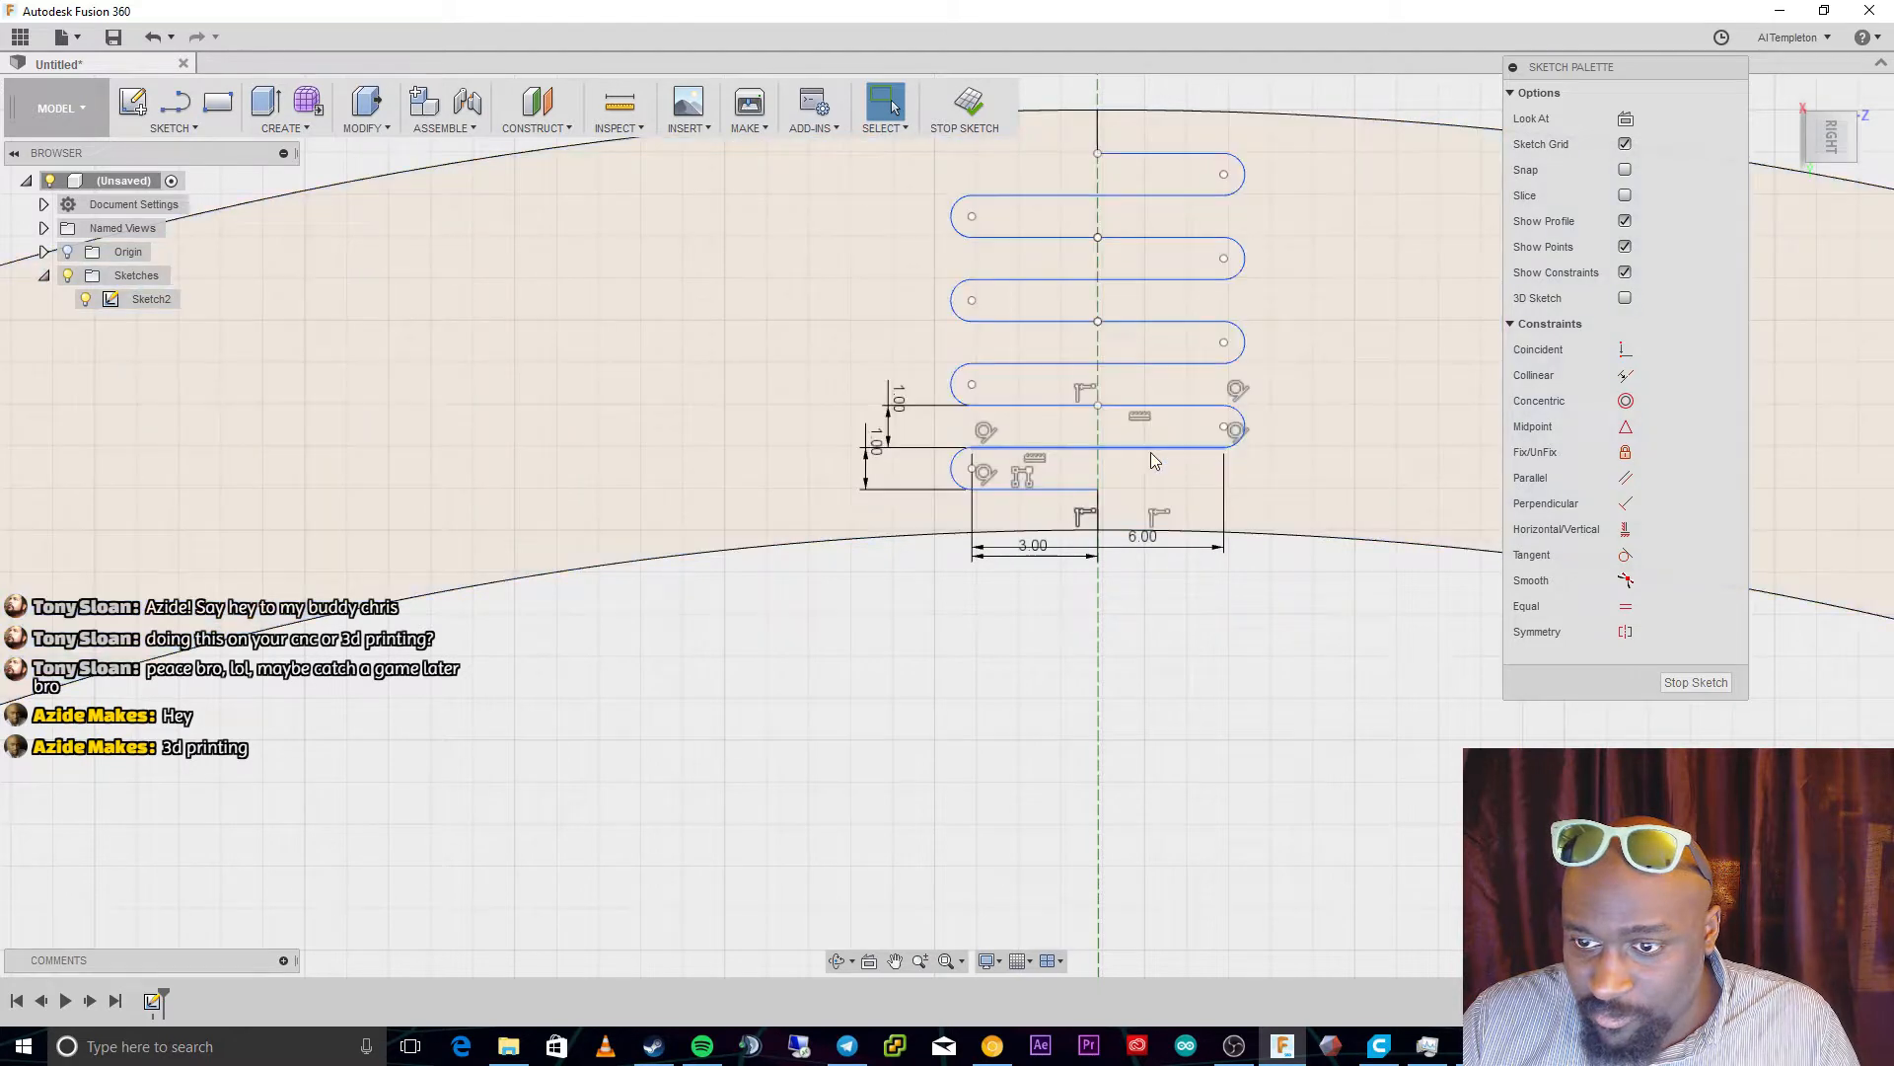
# Delete the half-length horizontal lines that meet at the centre line between the patterned serpentine units
pyautogui.click(1150, 450)
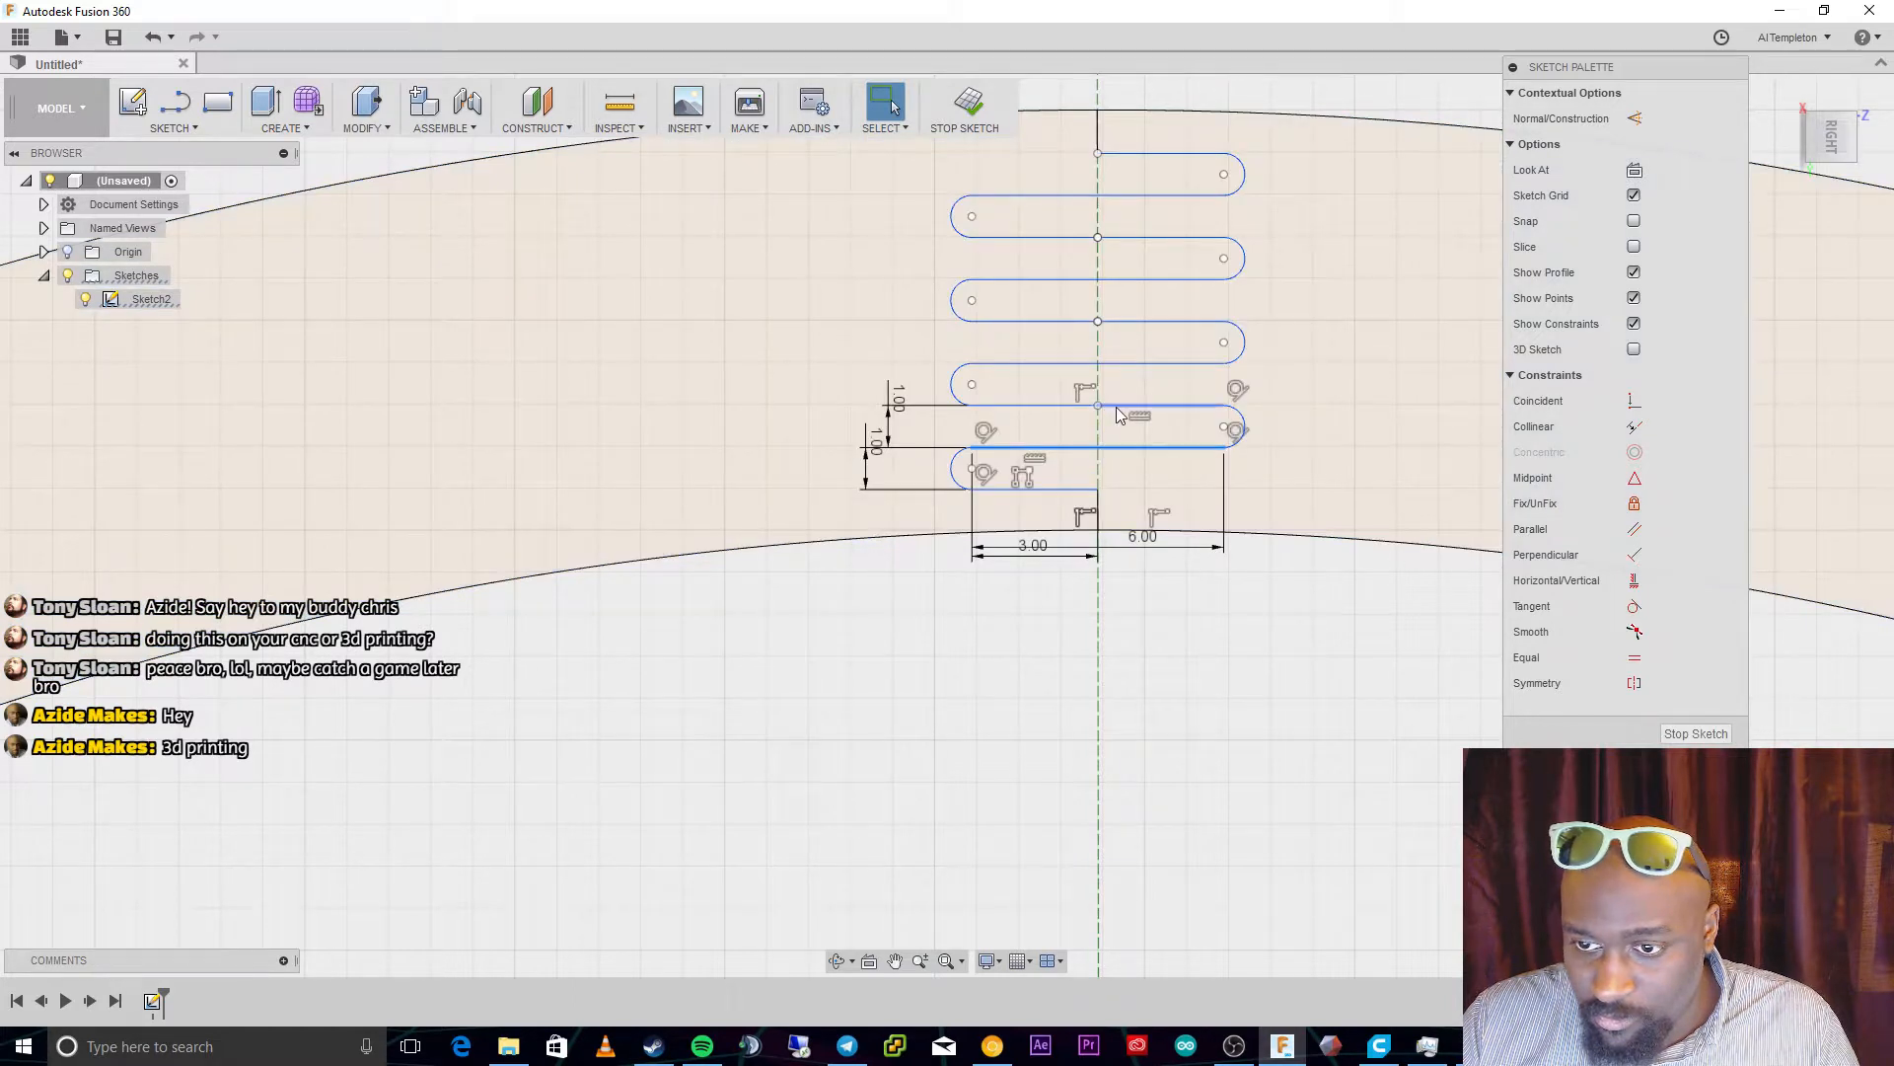
pyautogui.click(1118, 412)
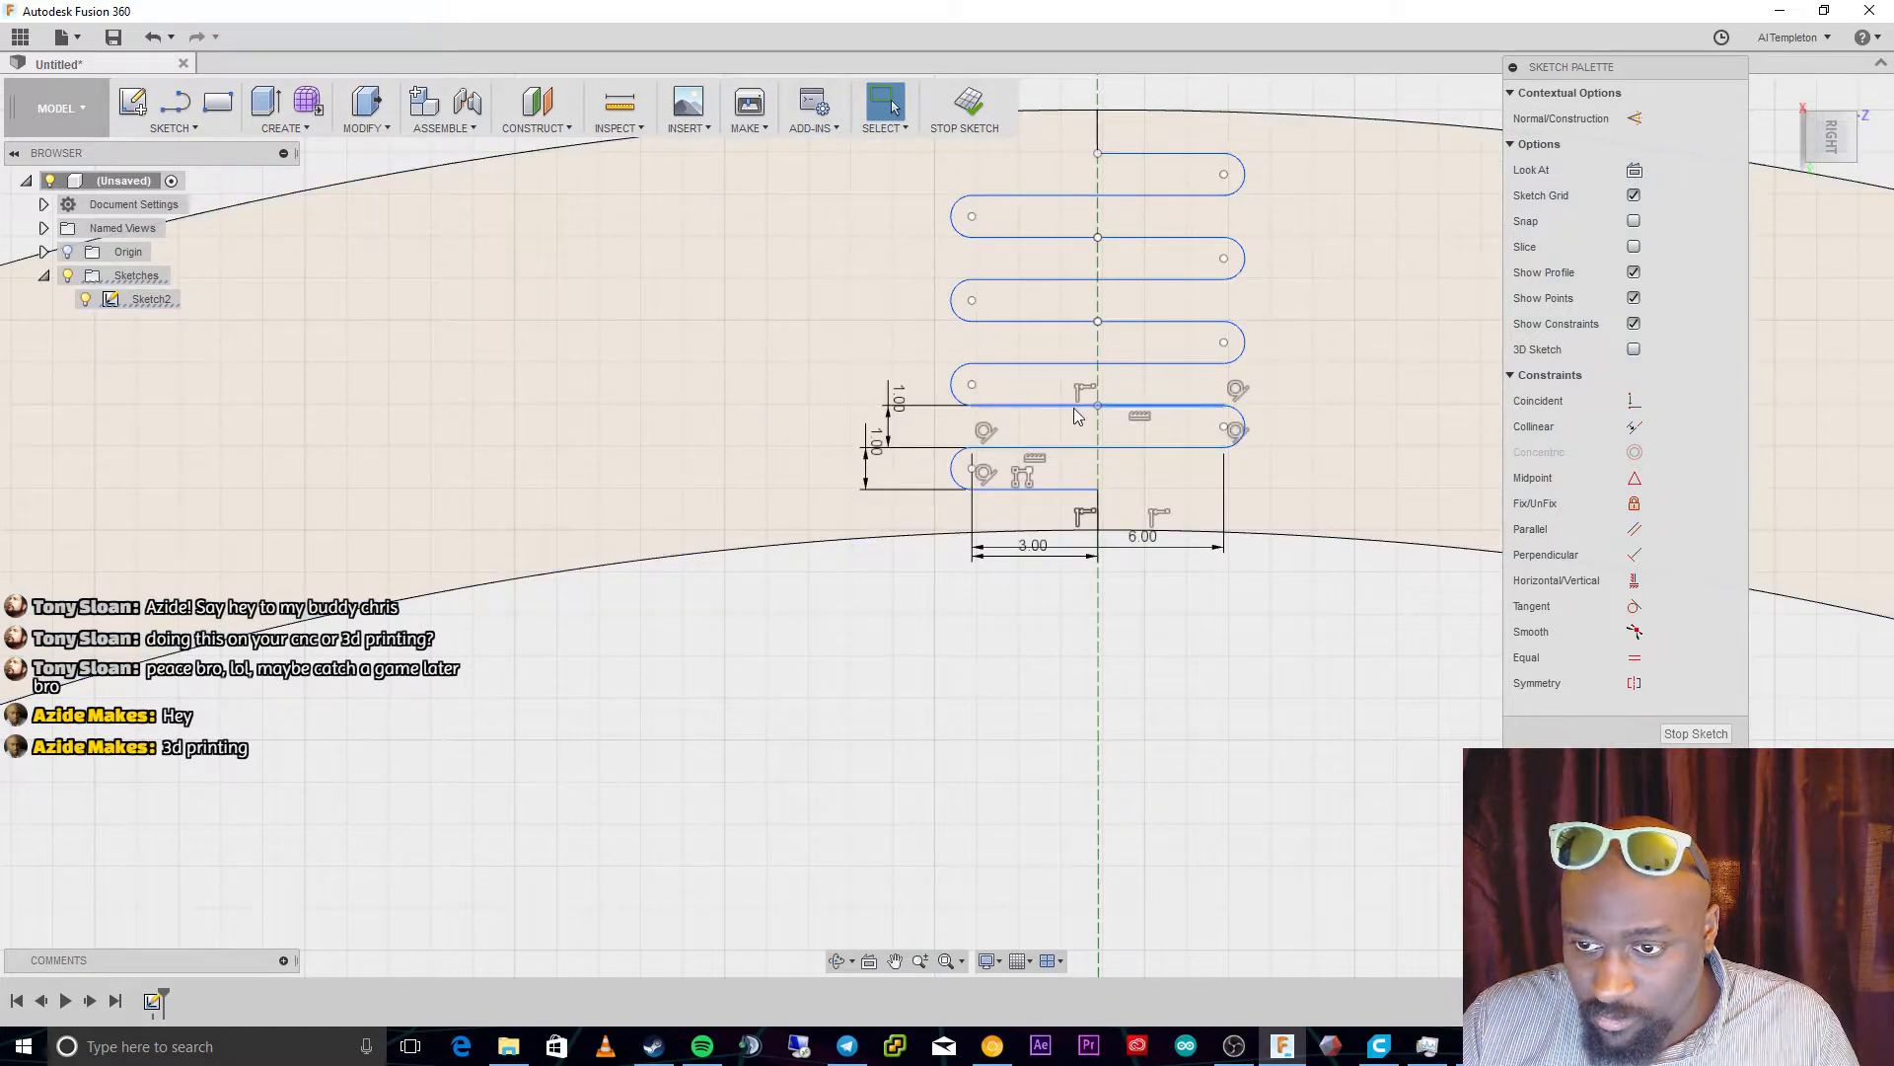
pyautogui.click(1137, 406)
pyautogui.press('Delete')
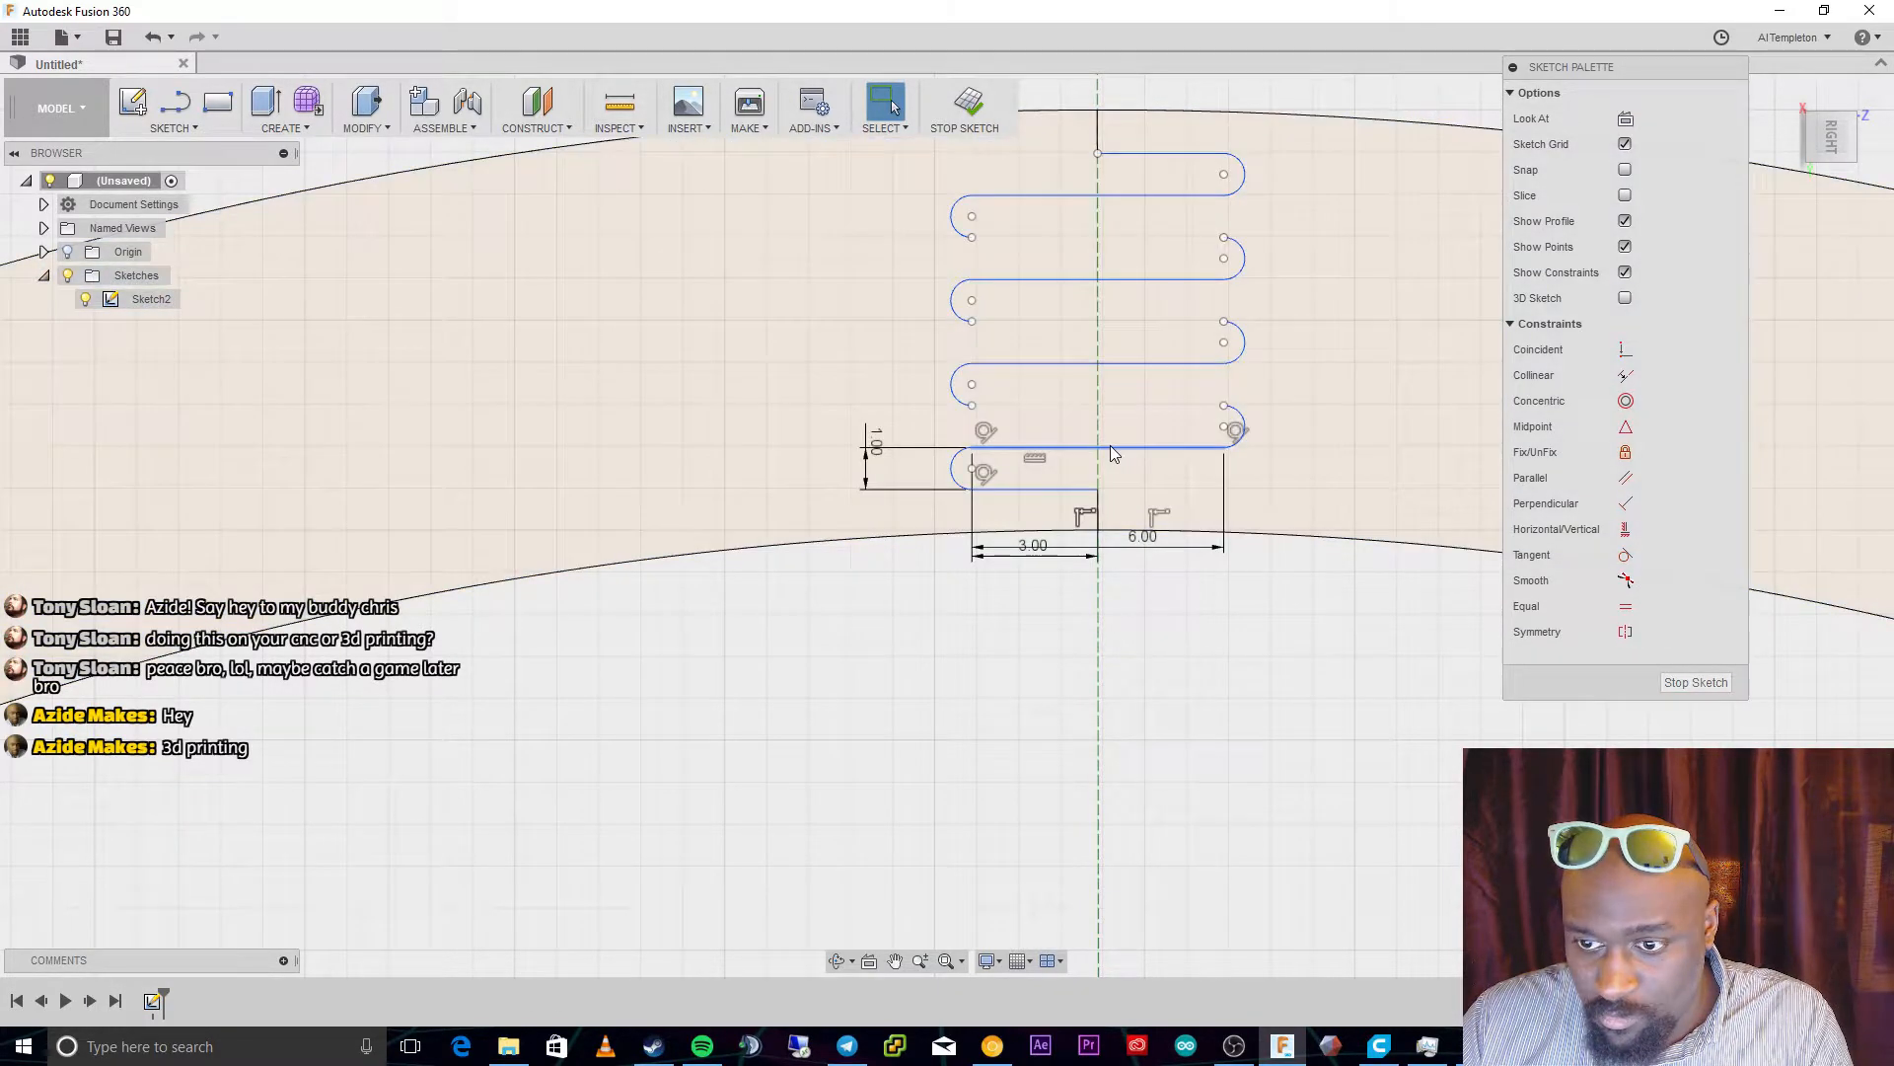
# Draw three full-length horizontal lines joining the open arc ends between the patterned serpentine units
pyautogui.click(1110, 446)
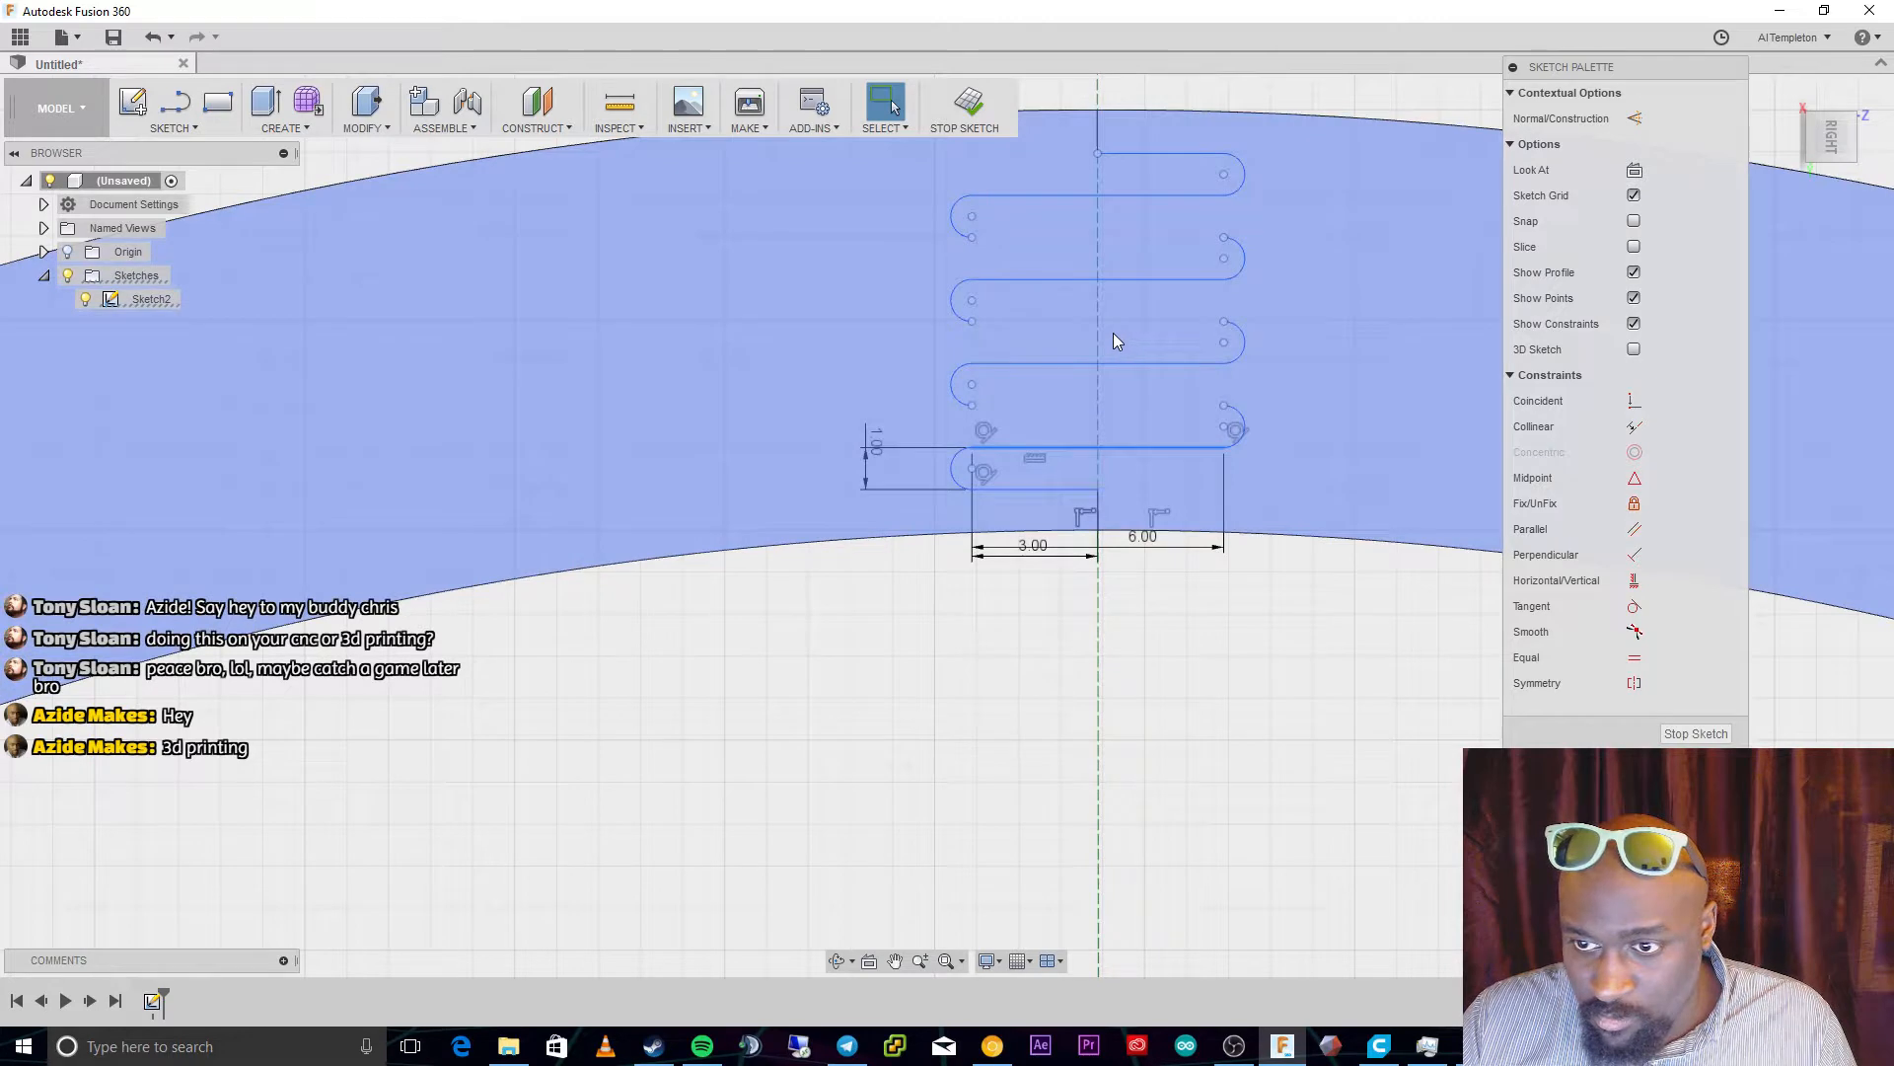
pyautogui.click(1110, 334)
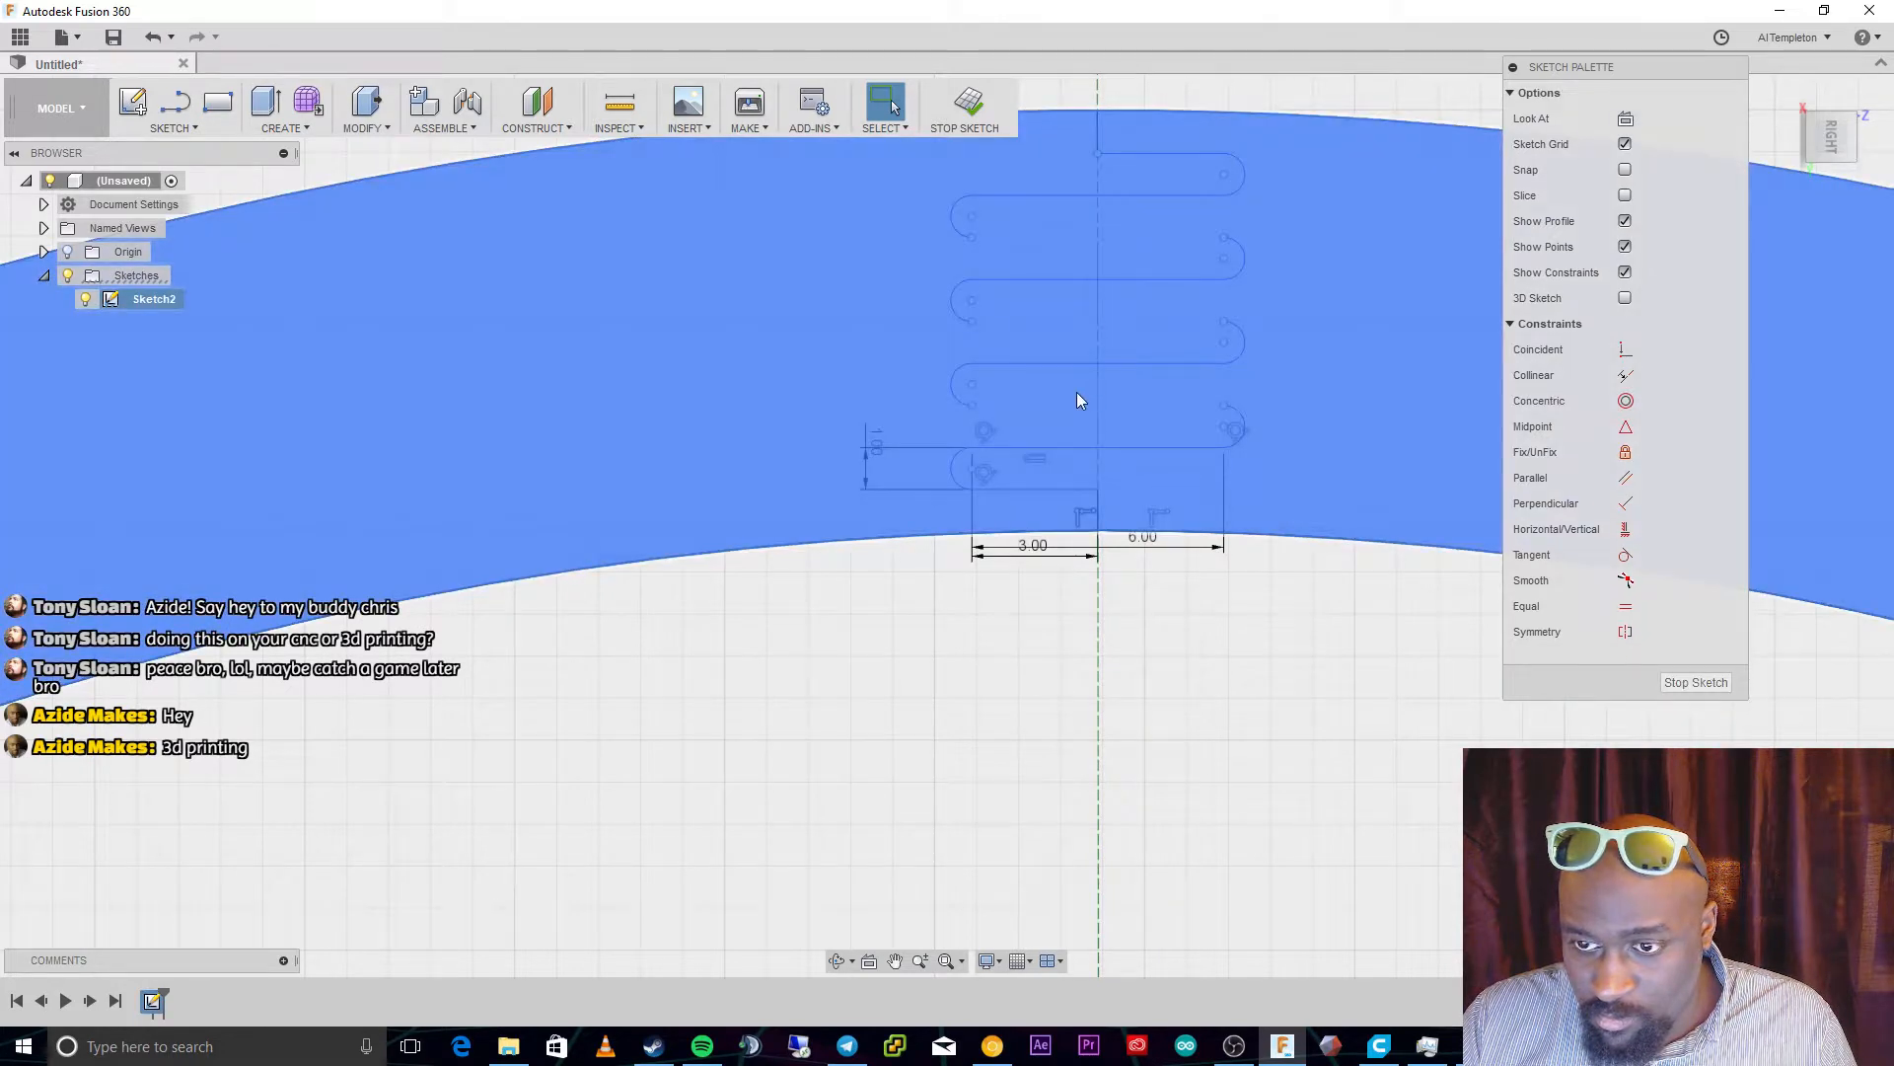
pyautogui.press('l')
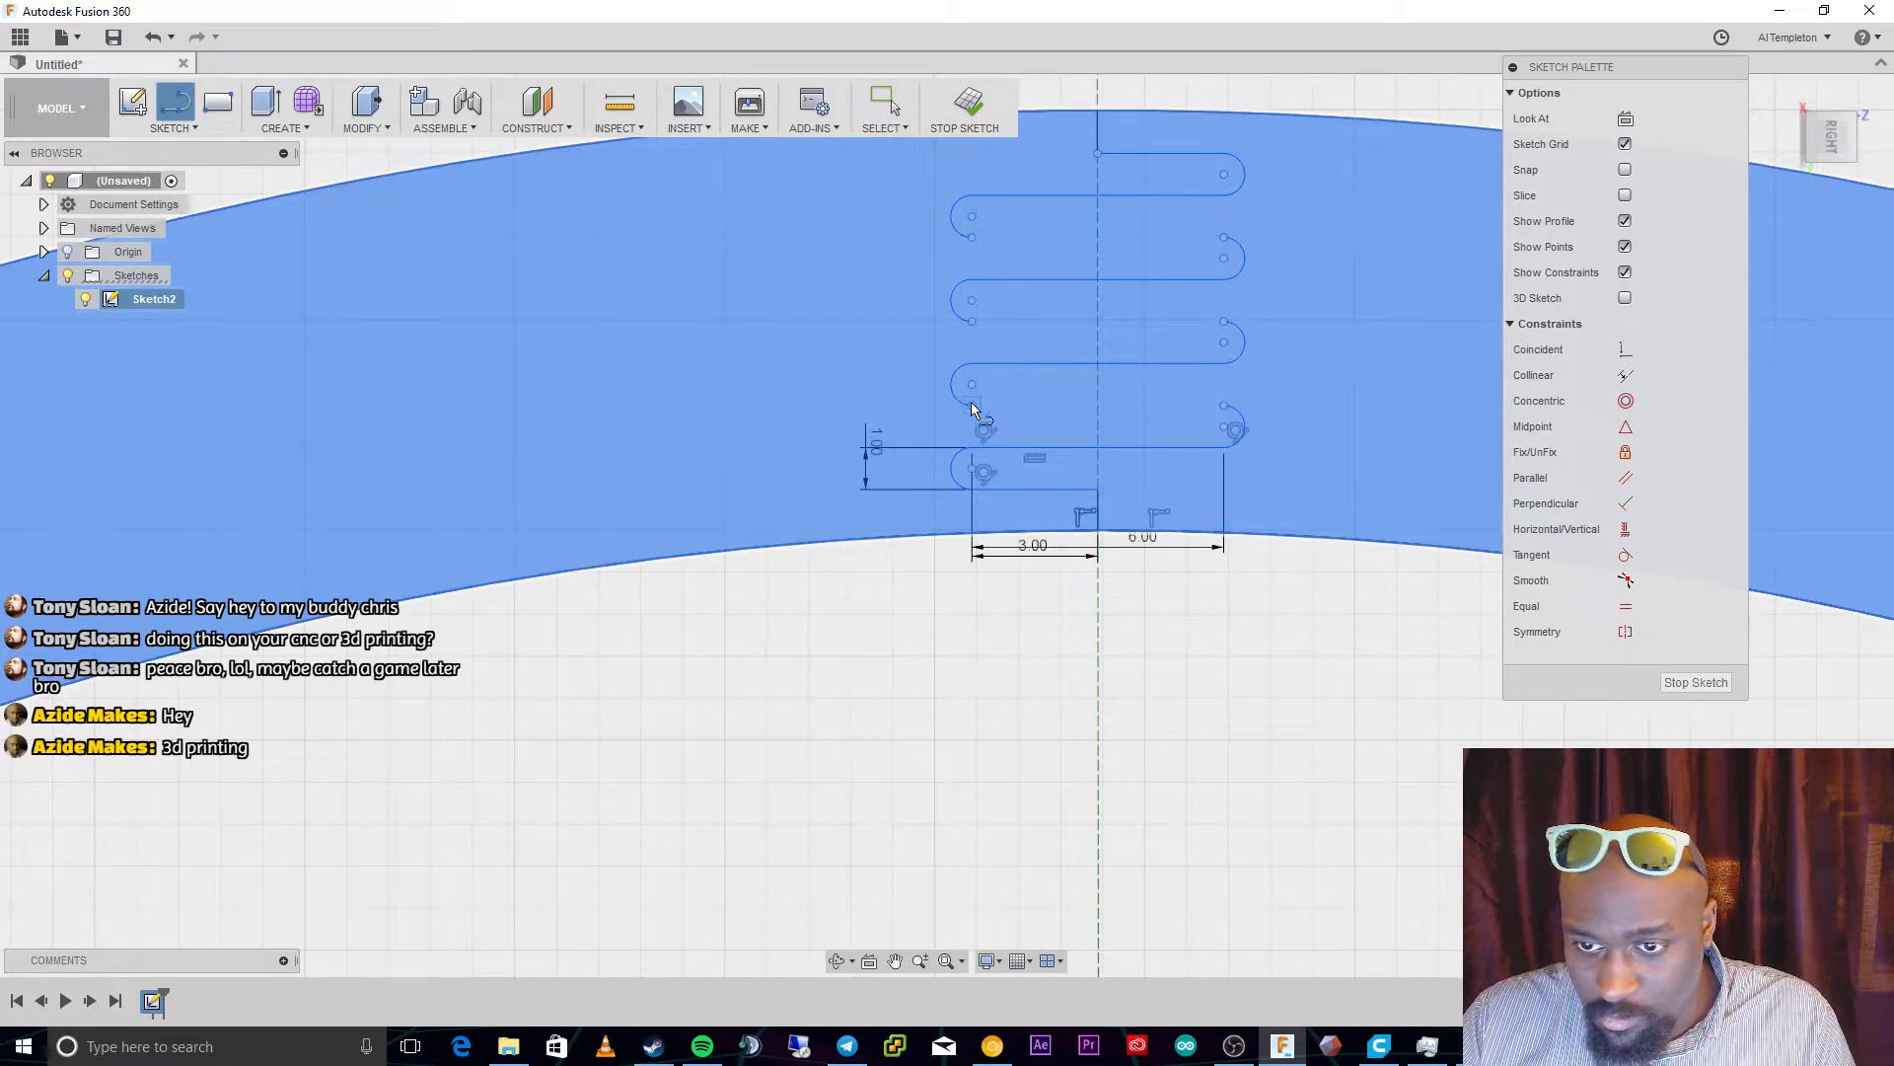
pyautogui.click(972, 406)
pyautogui.click(1223, 406)
pyautogui.click(1223, 321)
pyautogui.click(972, 320)
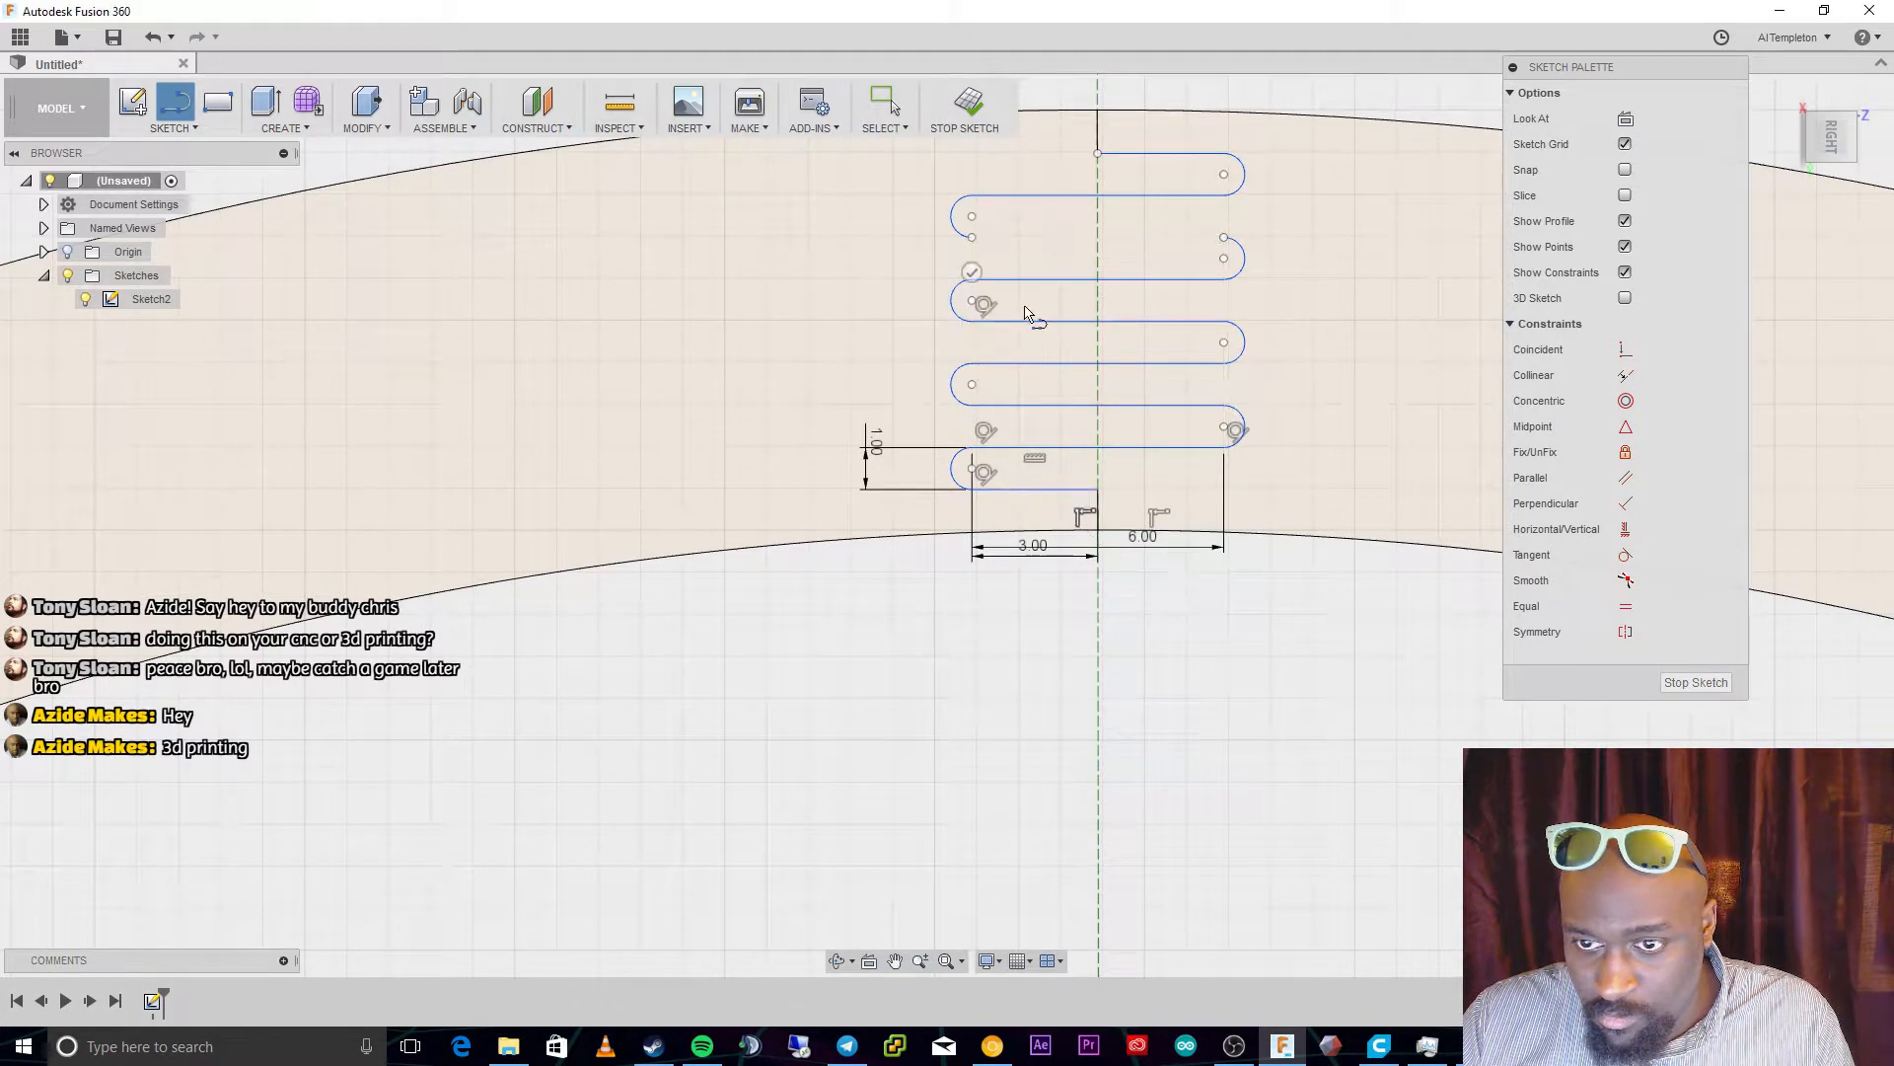
pyautogui.click(1224, 238)
pyautogui.click(973, 238)
pyautogui.press('Escape')
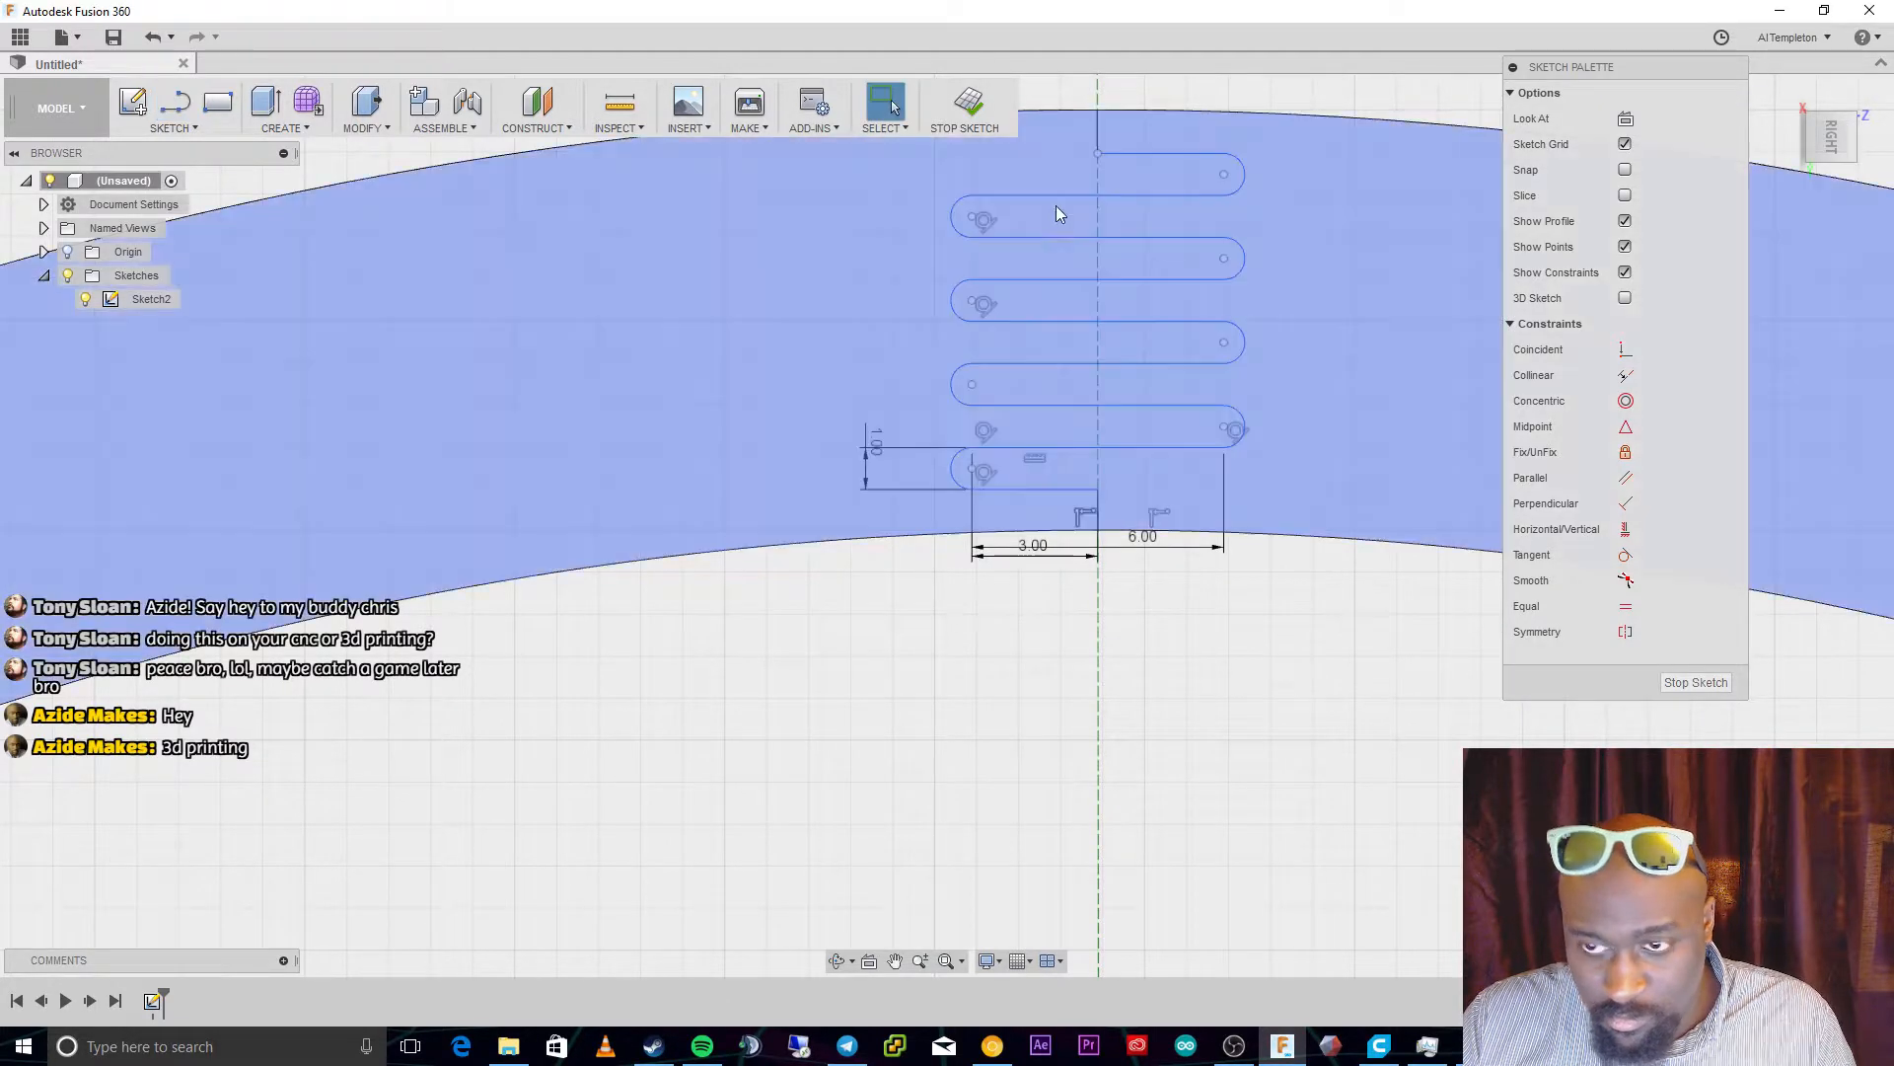
# Apply an Equal constraint to the serpentine's seven full-length horizontal lines
pyautogui.click(1089, 195)
pyautogui.keyDown('ctrl'); pyautogui.click(1089, 237); pyautogui.keyUp('ctrl')
pyautogui.keyDown('ctrl'); pyautogui.click(1085, 278); pyautogui.keyUp('ctrl')
pyautogui.keyDown('ctrl'); pyautogui.click(1086, 319); pyautogui.keyUp('ctrl')
pyautogui.keyDown('ctrl'); pyautogui.click(1088, 362); pyautogui.keyUp('ctrl')
pyautogui.keyDown('ctrl'); pyautogui.click(1086, 404); pyautogui.keyUp('ctrl')
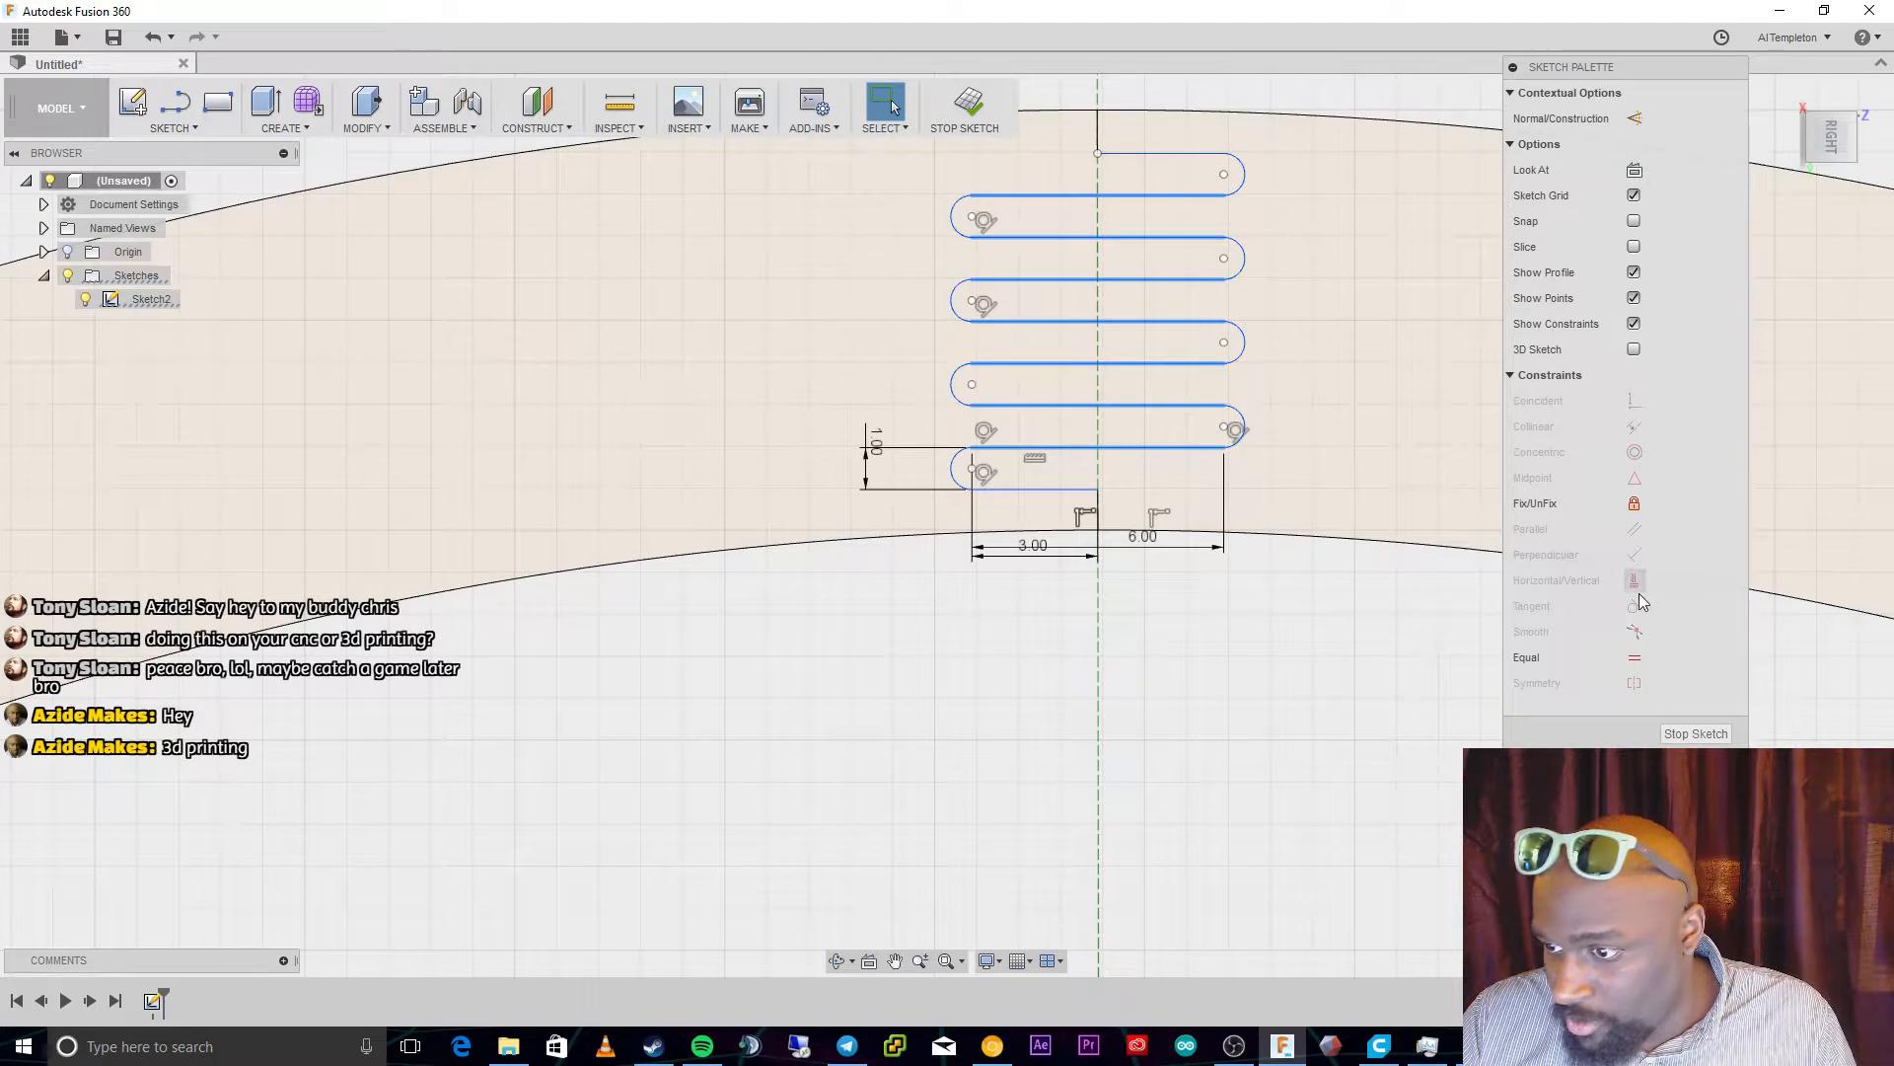
pyautogui.click(1635, 654)
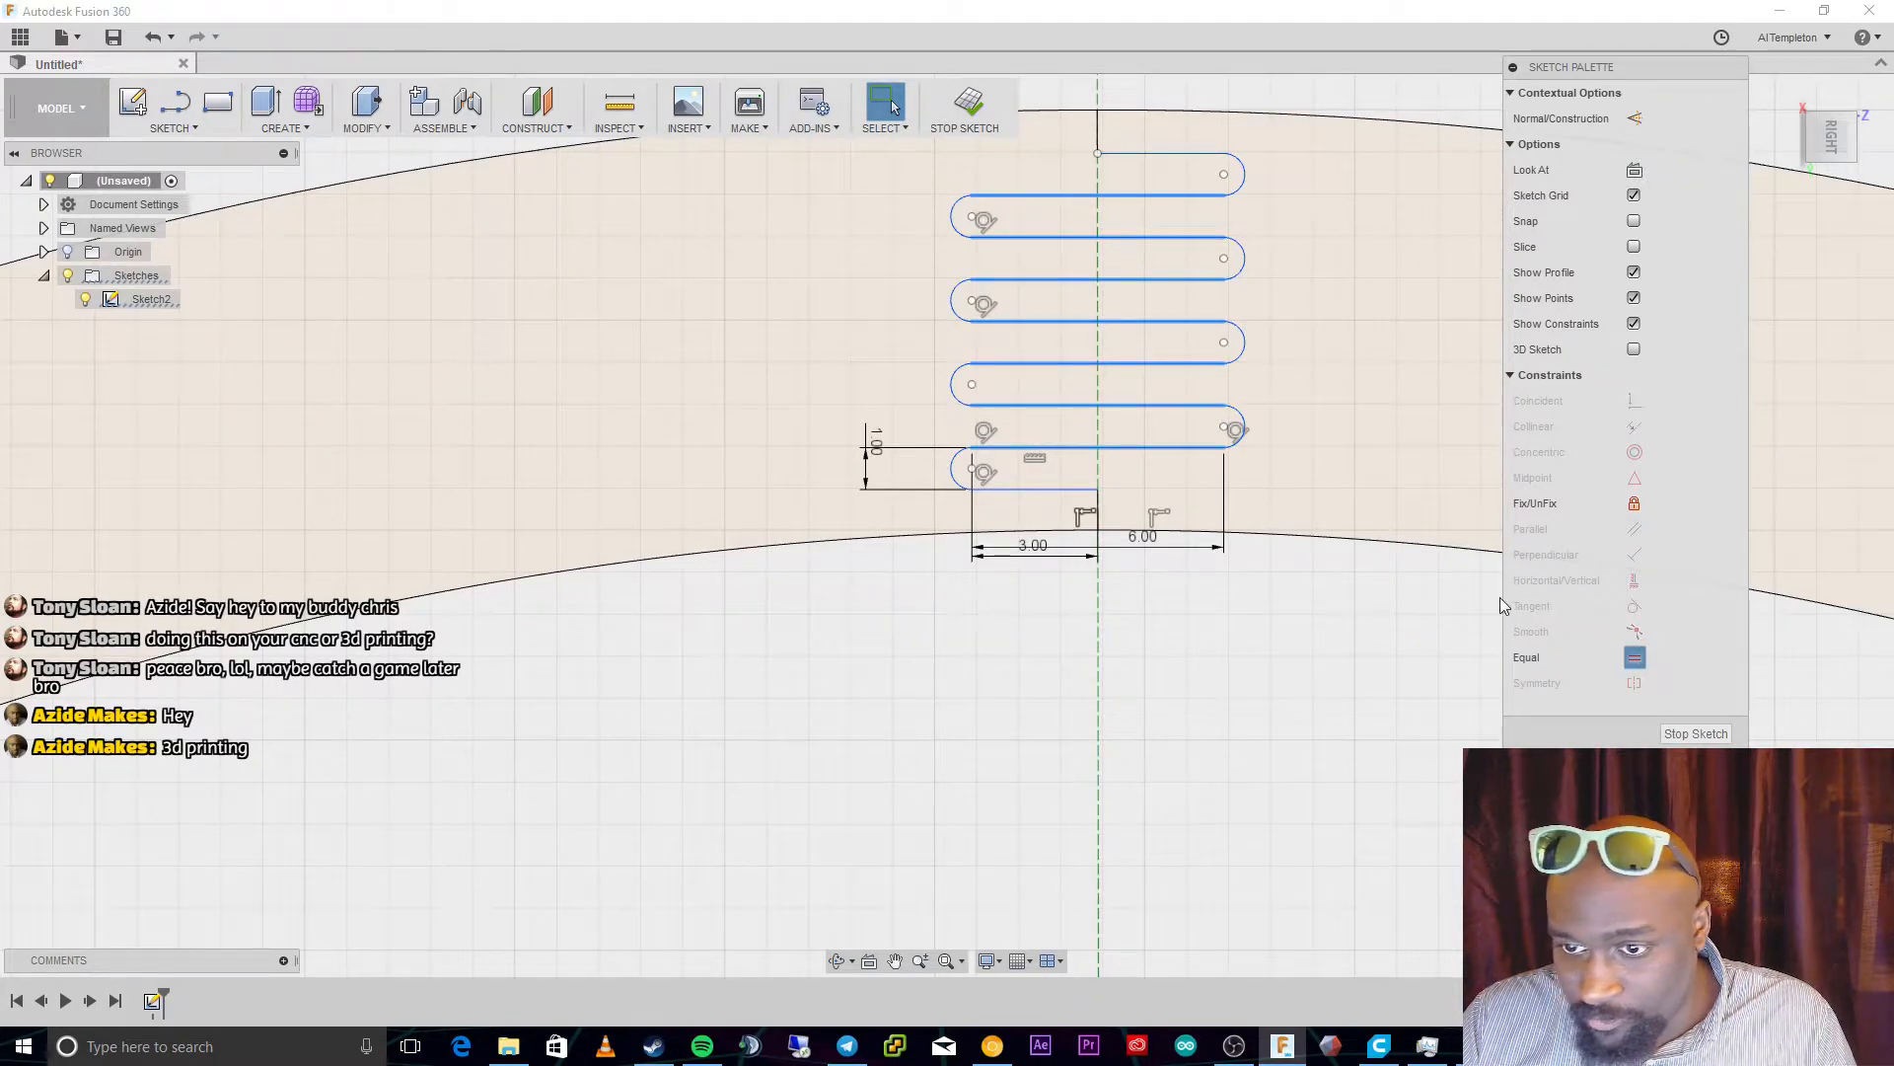
# Try to apply an Equal constraint to all of the serpentine's rounded end arcs
pyautogui.click(1241, 419)
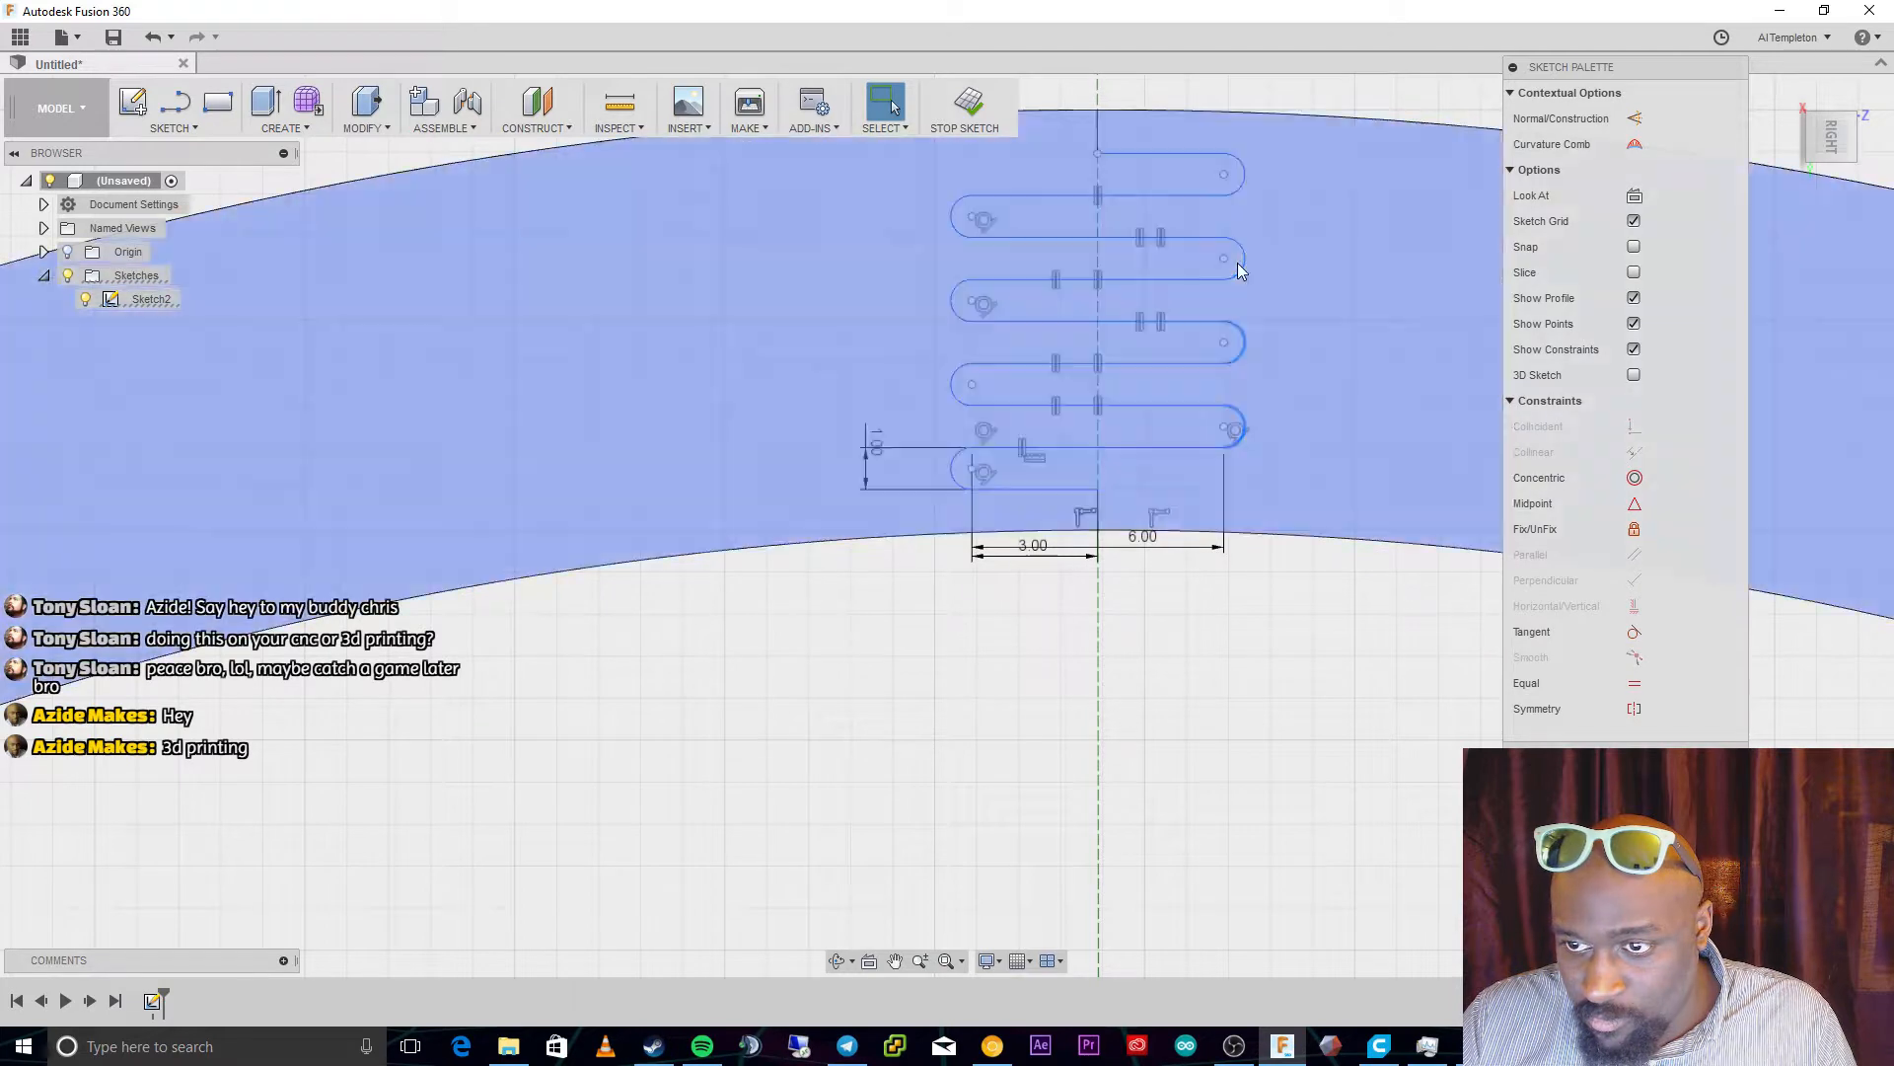
pyautogui.click(1242, 262)
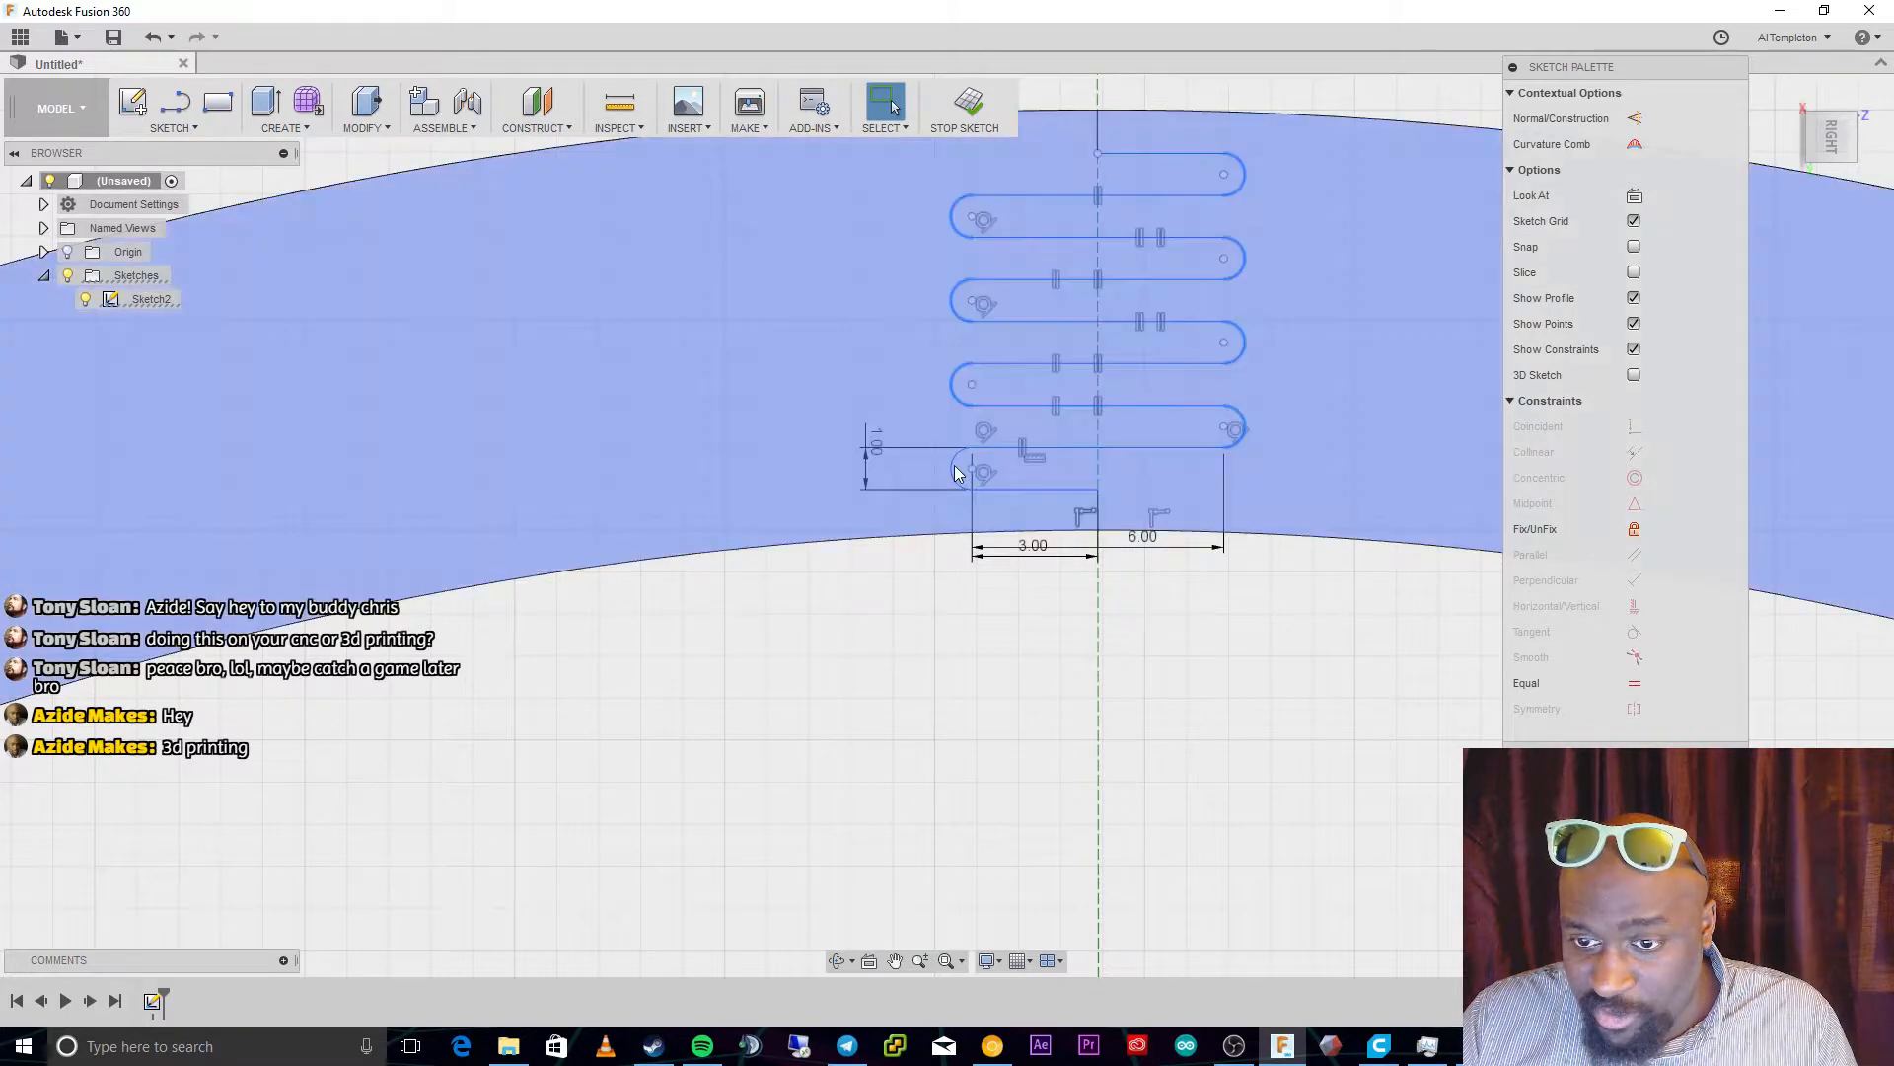
pyautogui.click(955, 473)
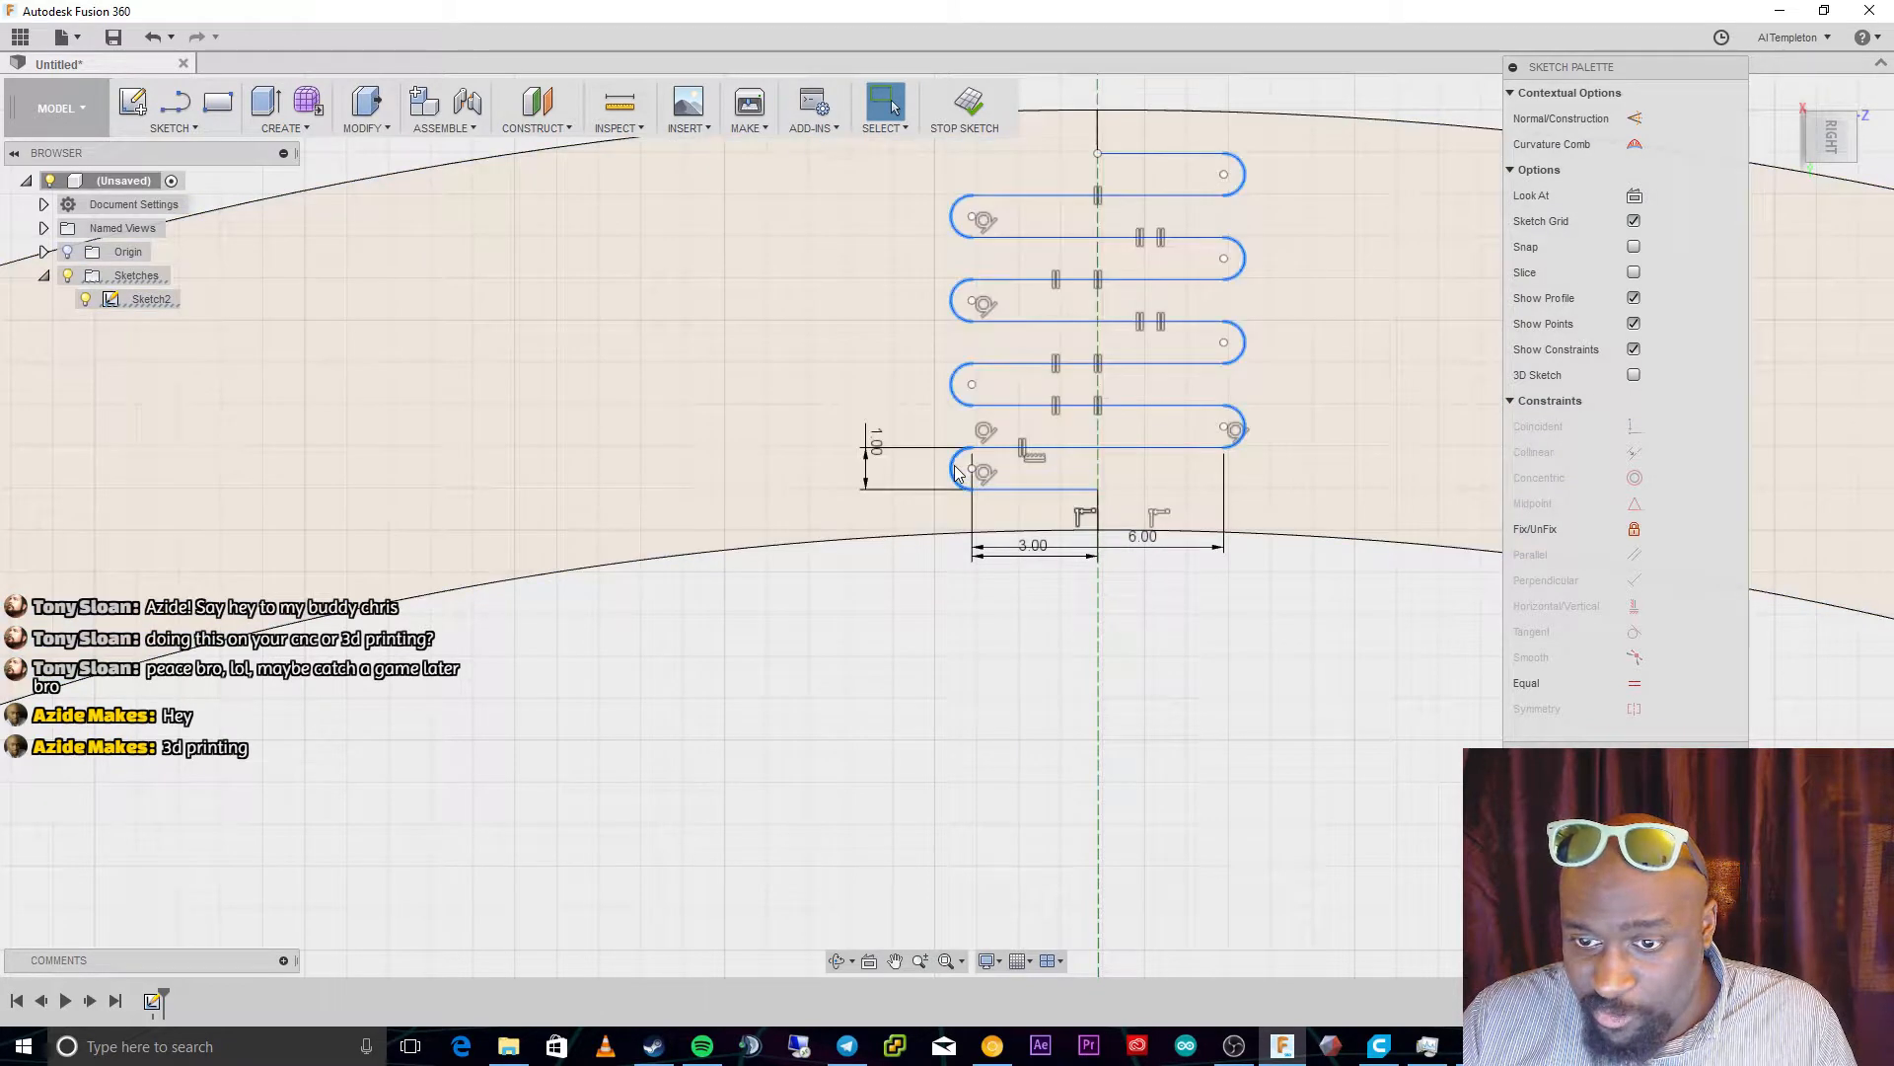
pyautogui.click(1633, 686)
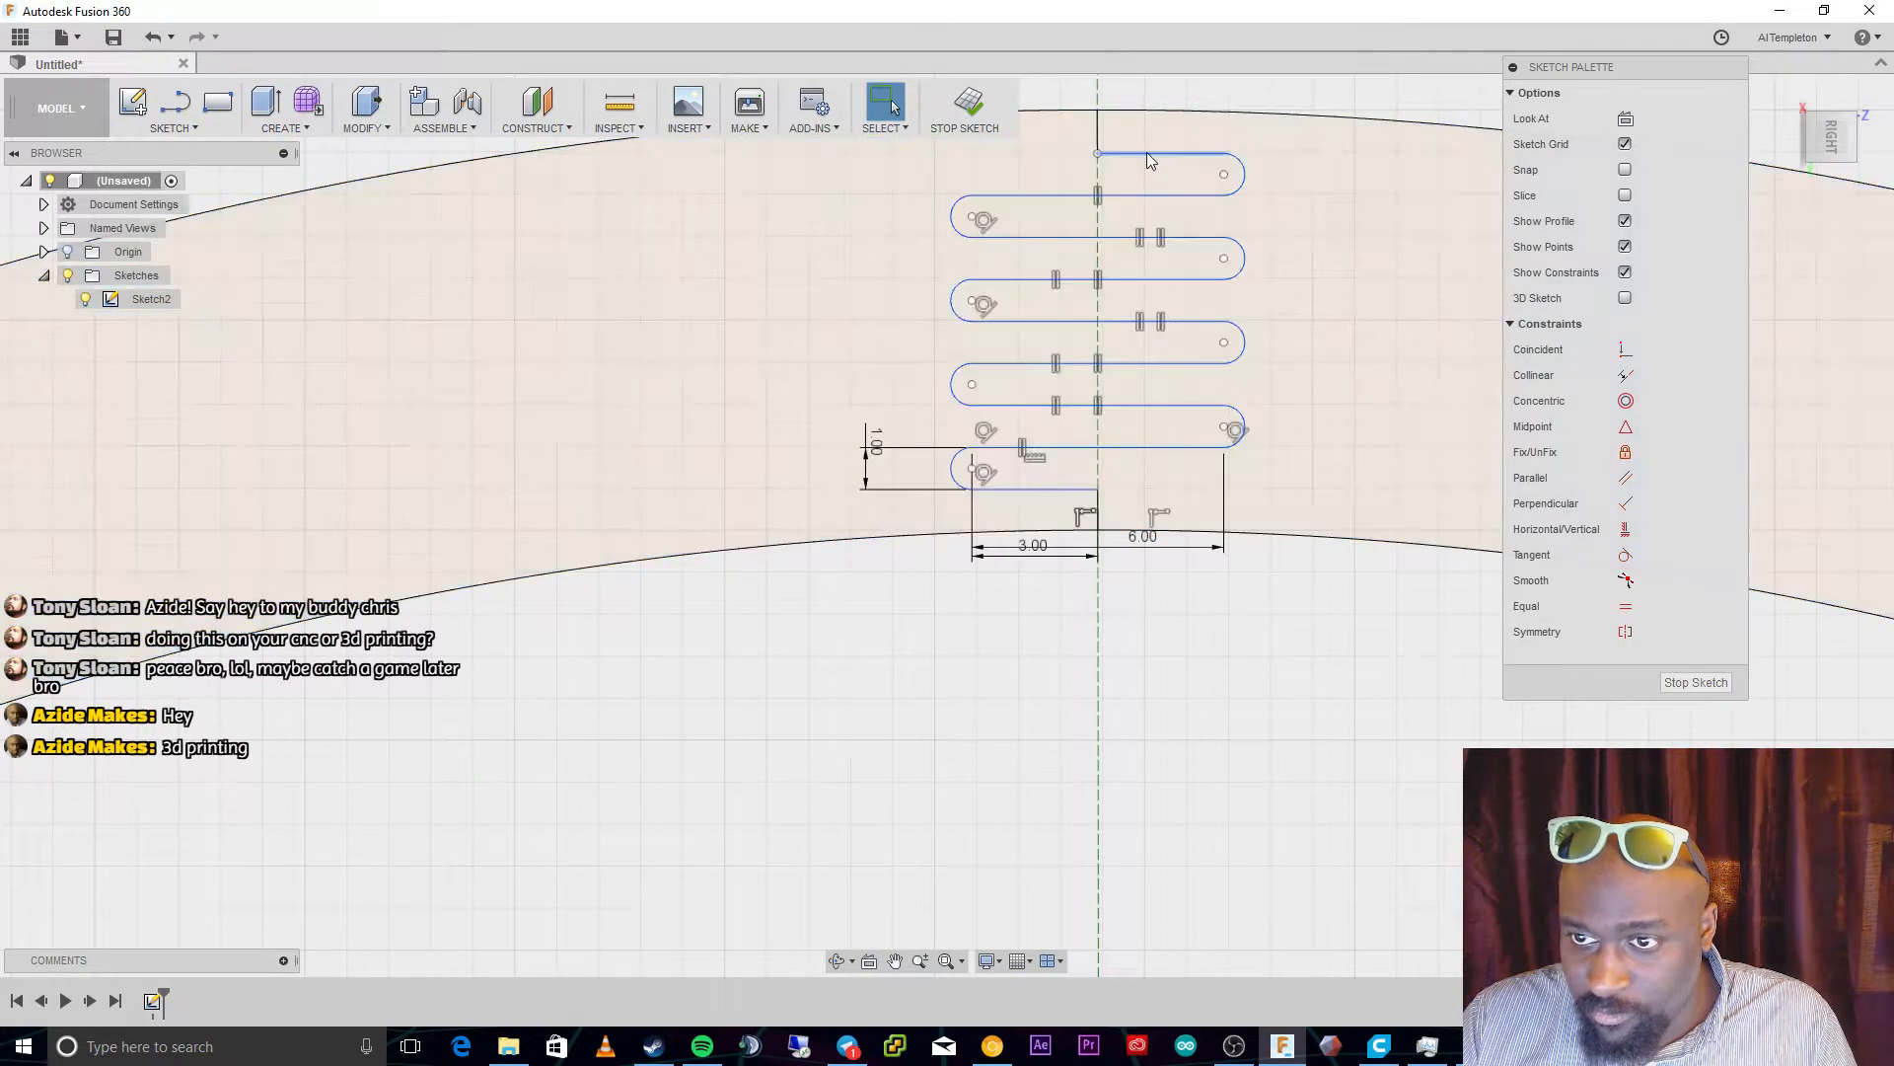
# Delete all the Equal constraints linking the serpentine's full-length horizontal lines
pyautogui.click(1148, 155)
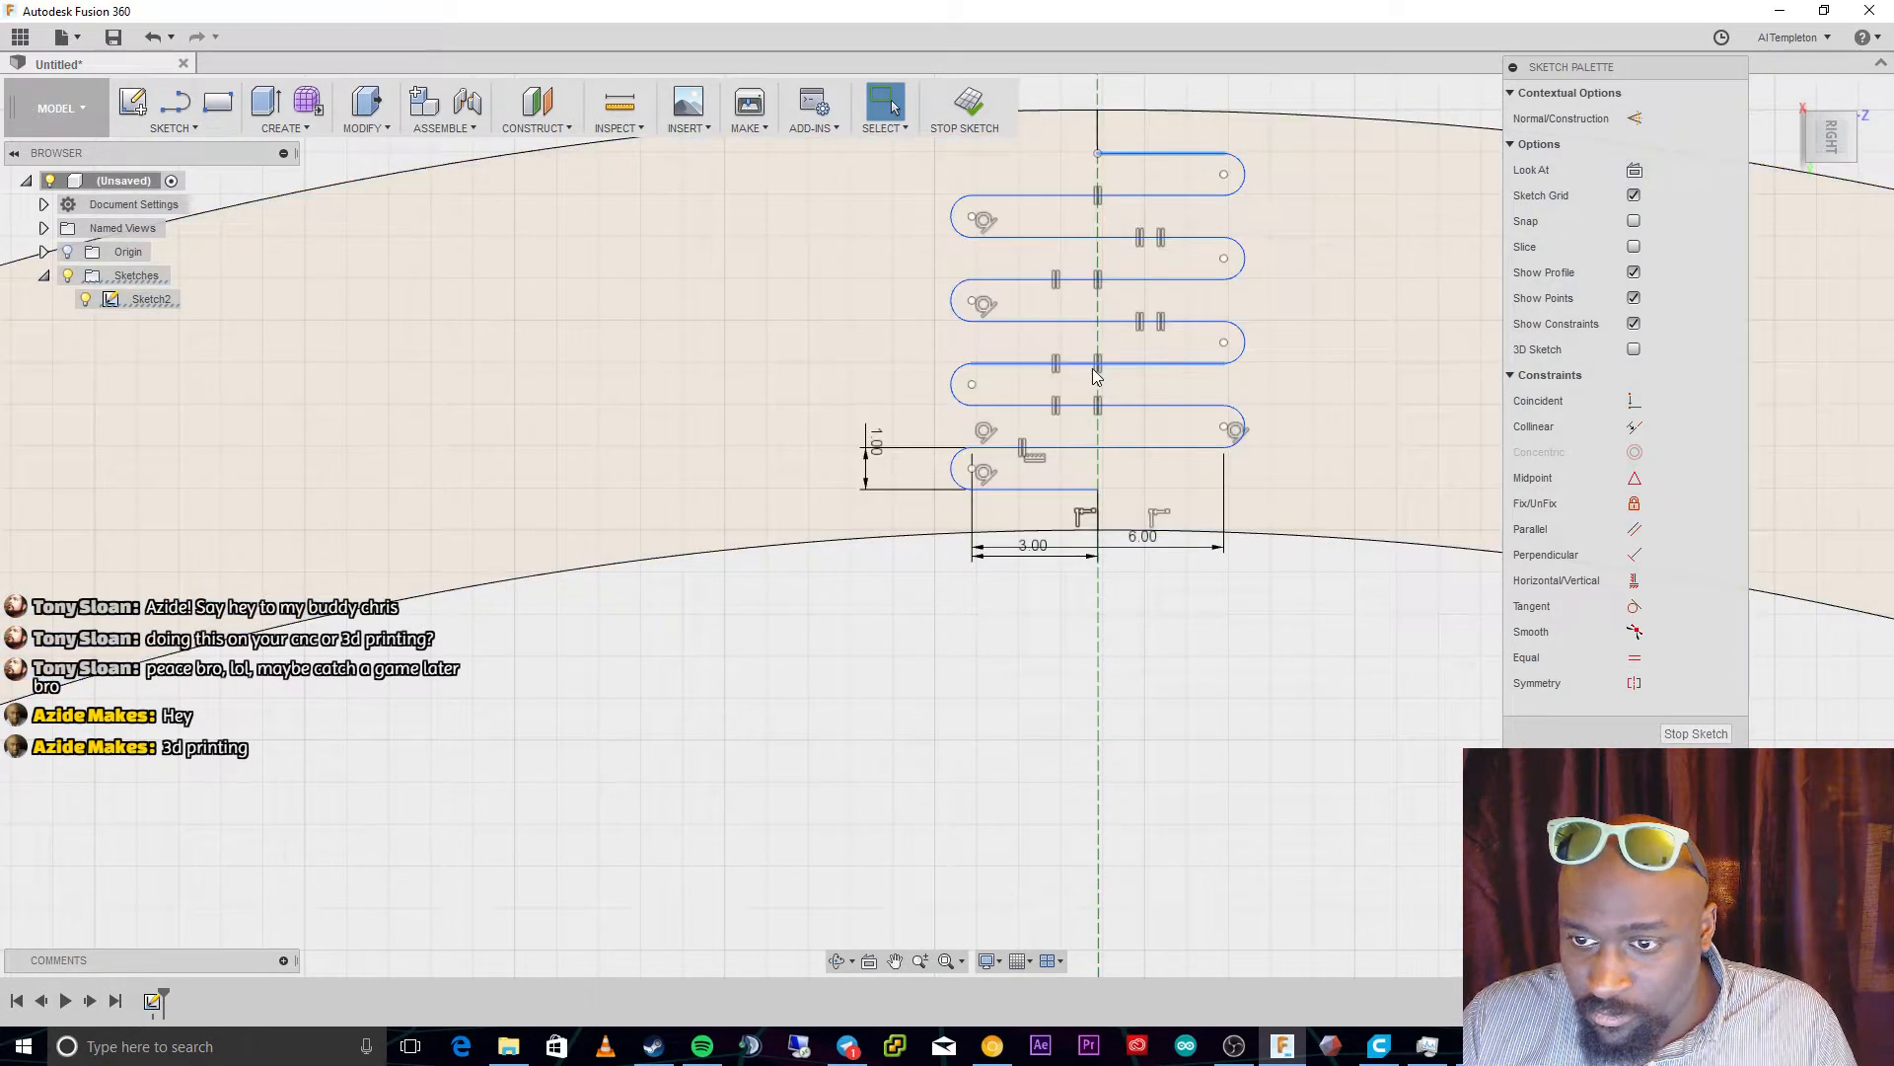
pyautogui.click(1095, 371)
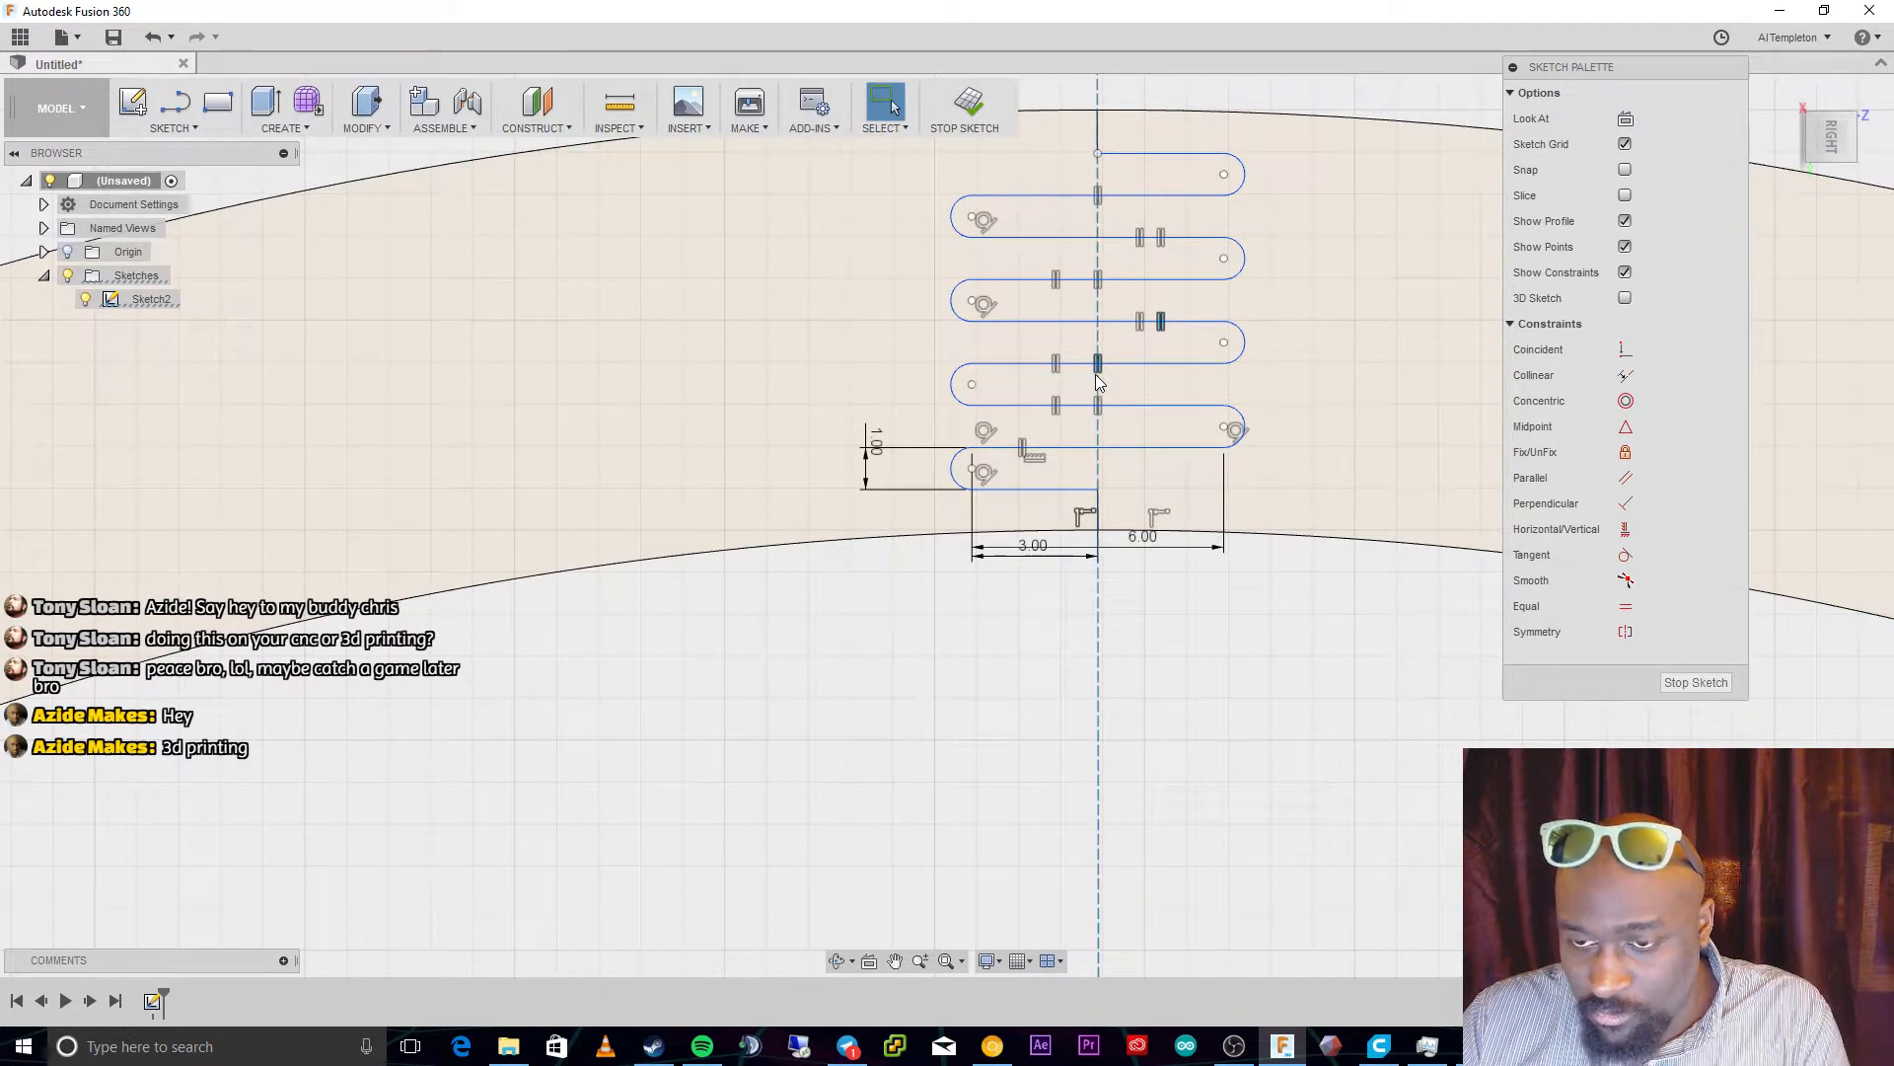
pyautogui.press('Delete')
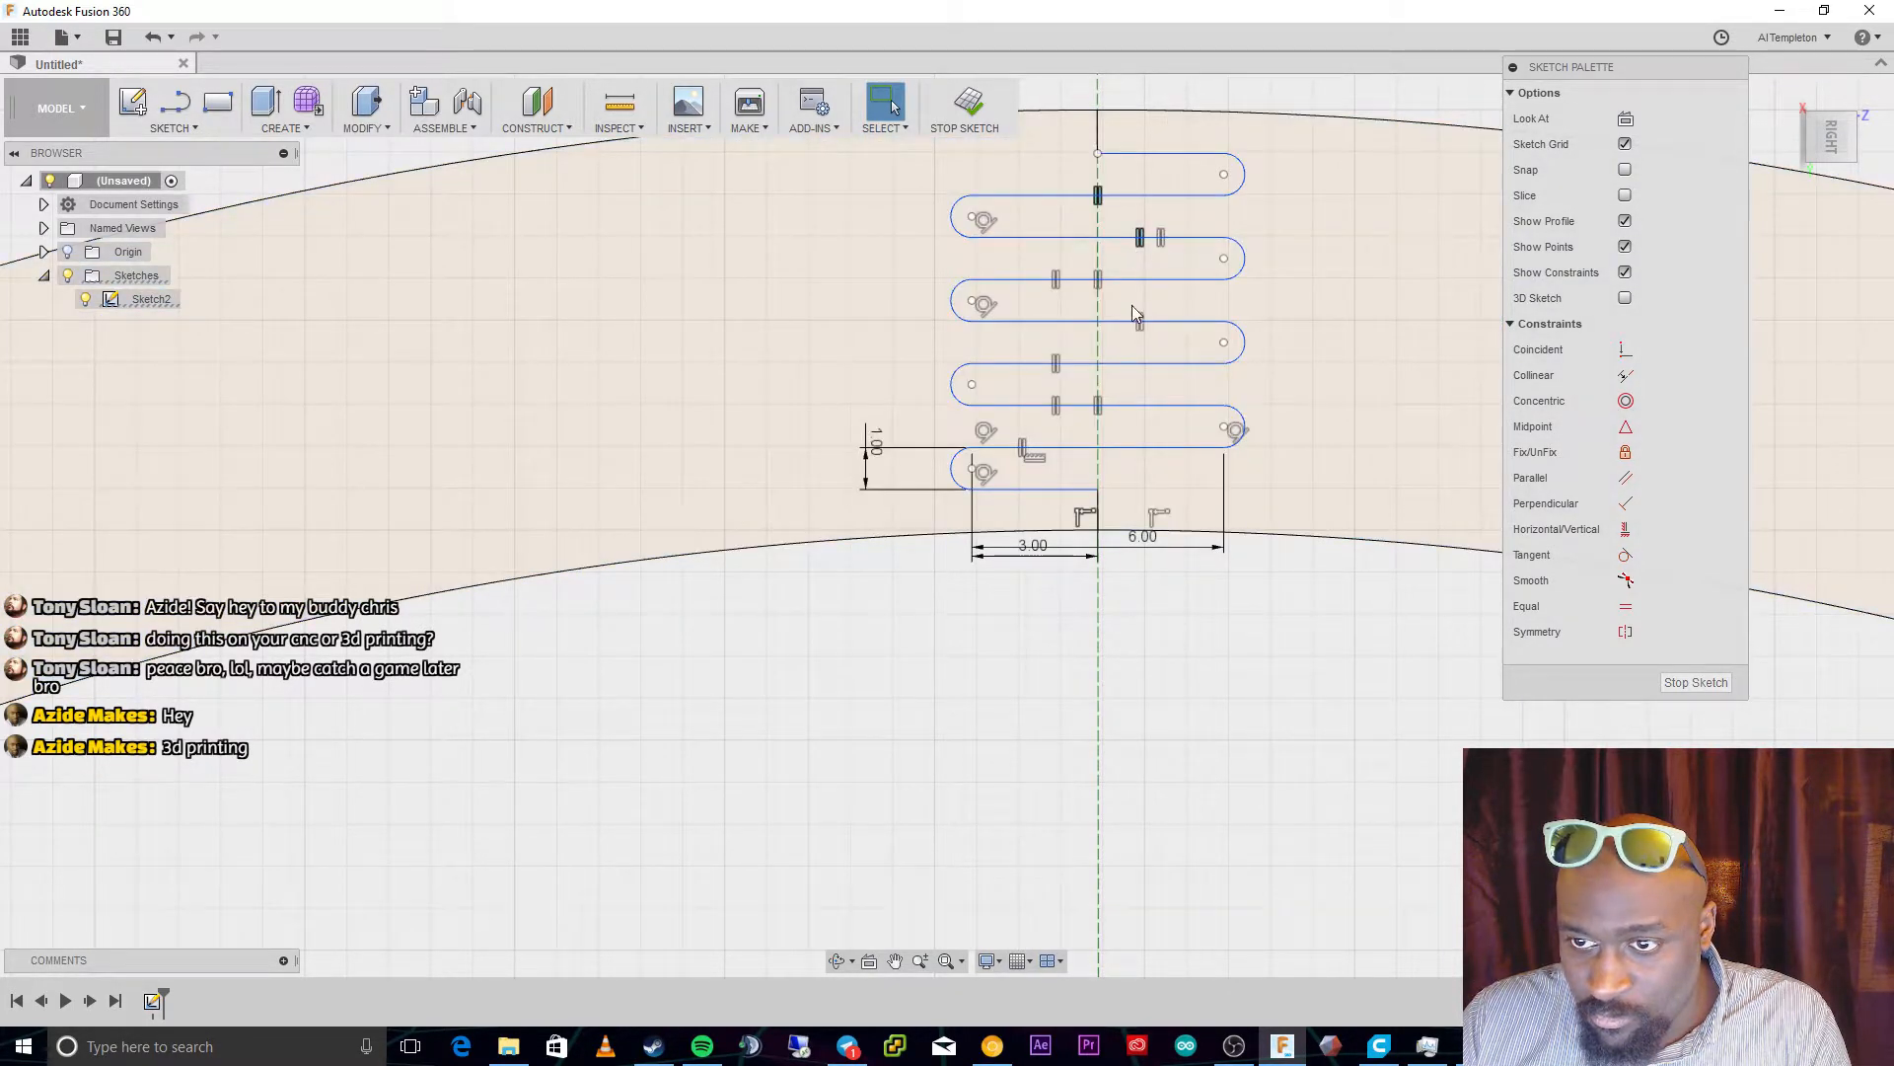
pyautogui.click(1100, 281)
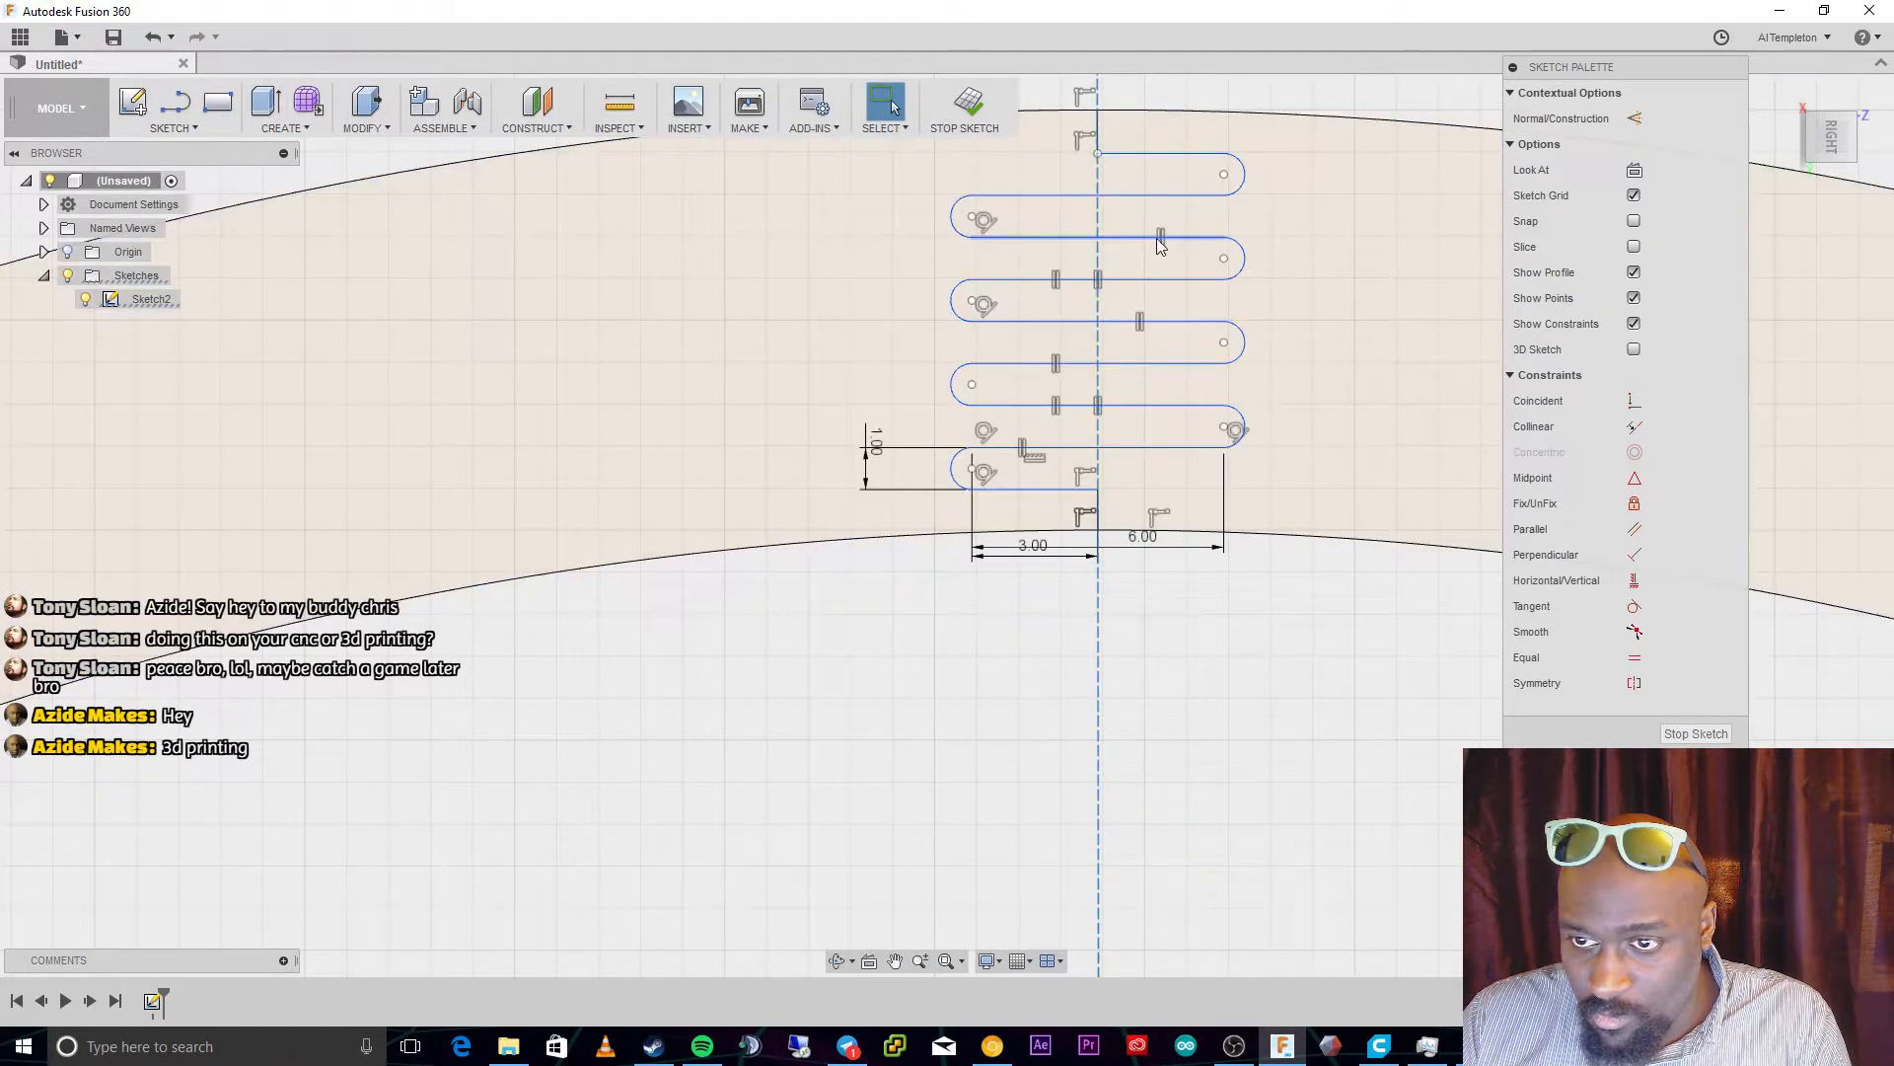
pyautogui.click(1163, 246)
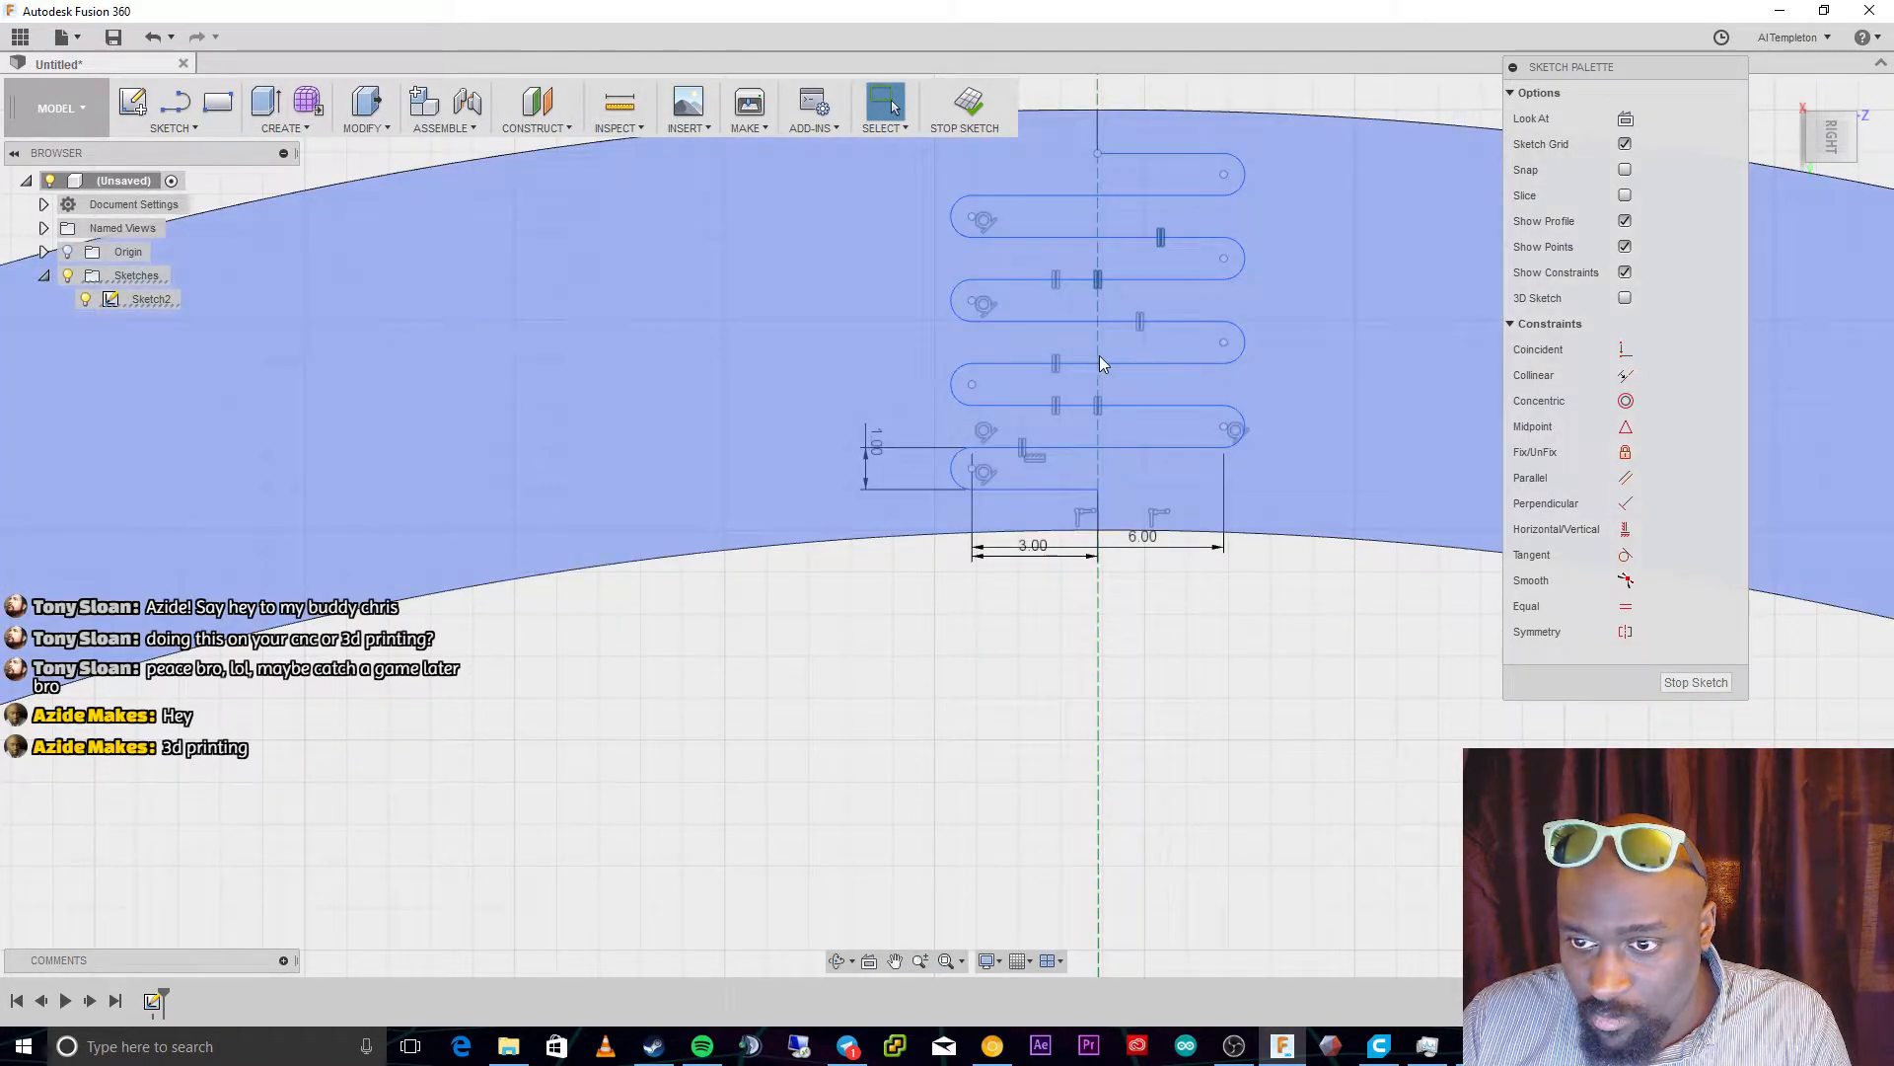
pyautogui.press('Delete')
pyautogui.press('Delete')
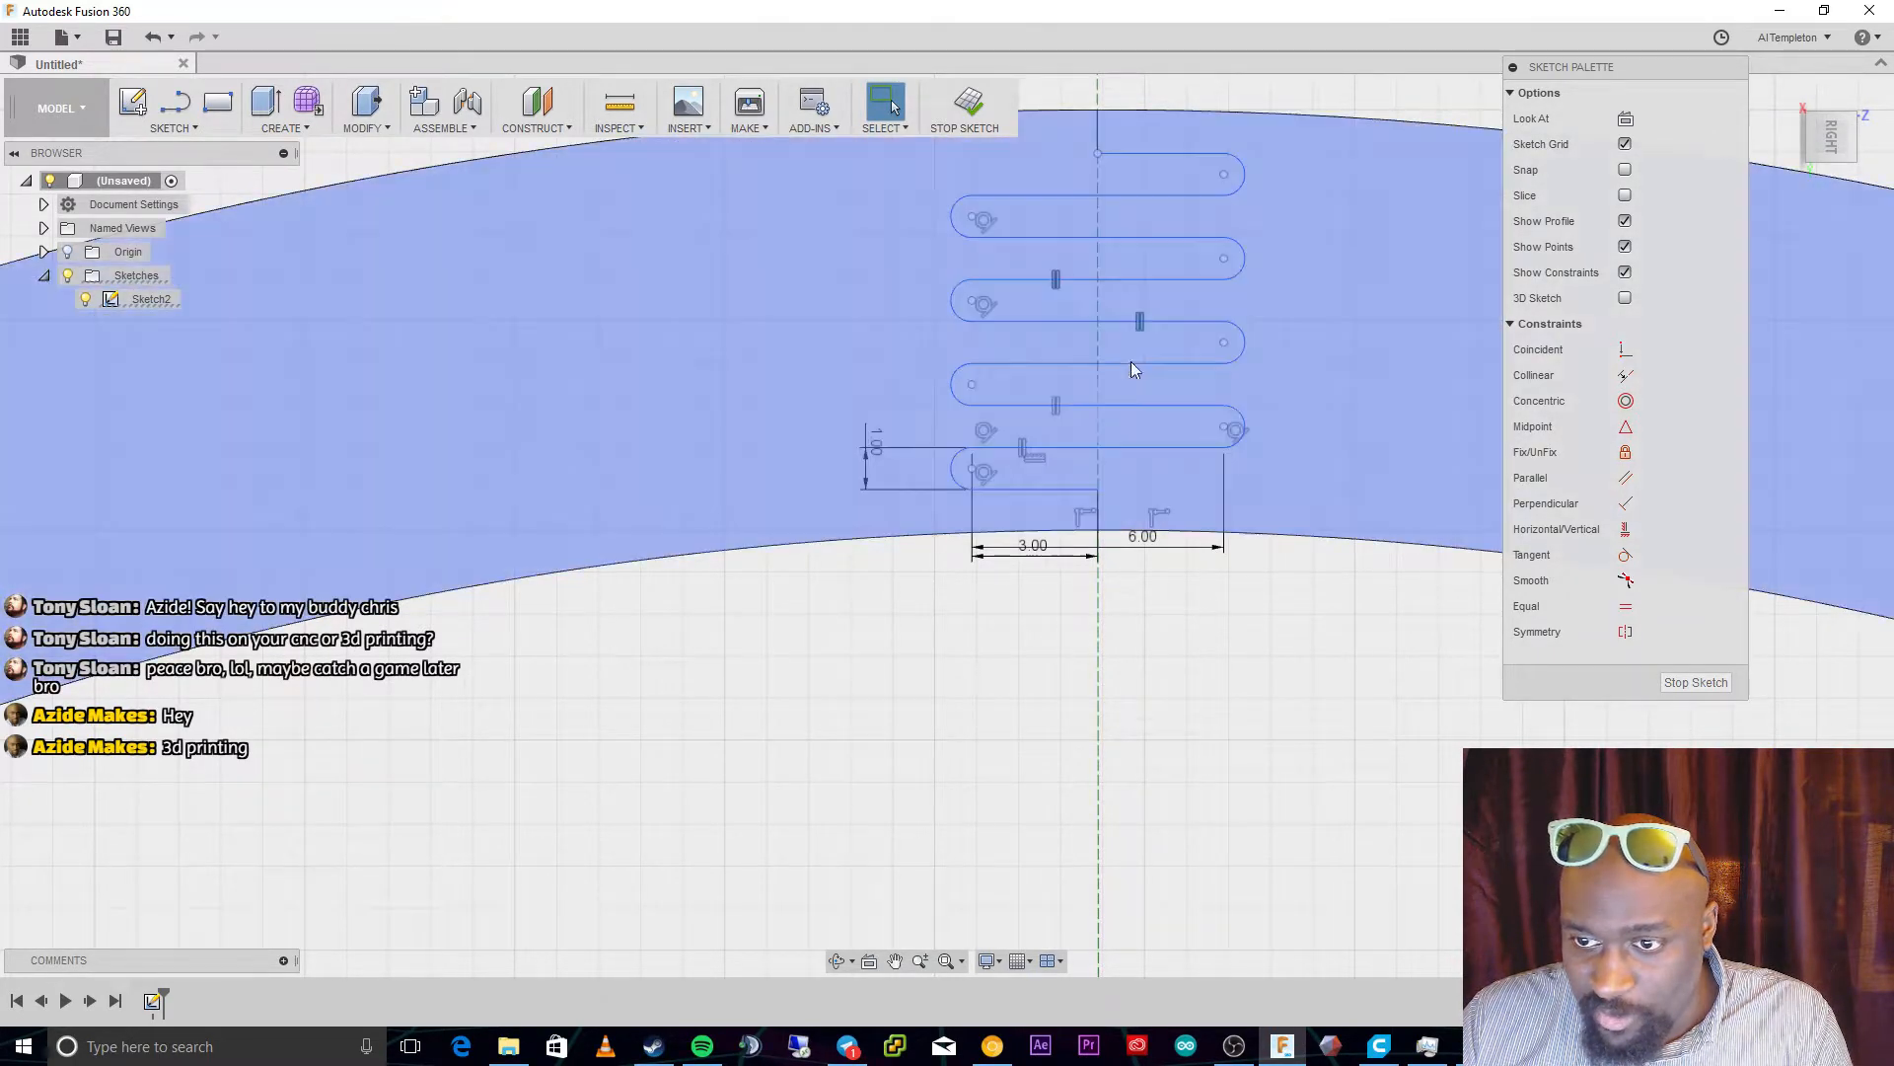
pyautogui.press('Delete')
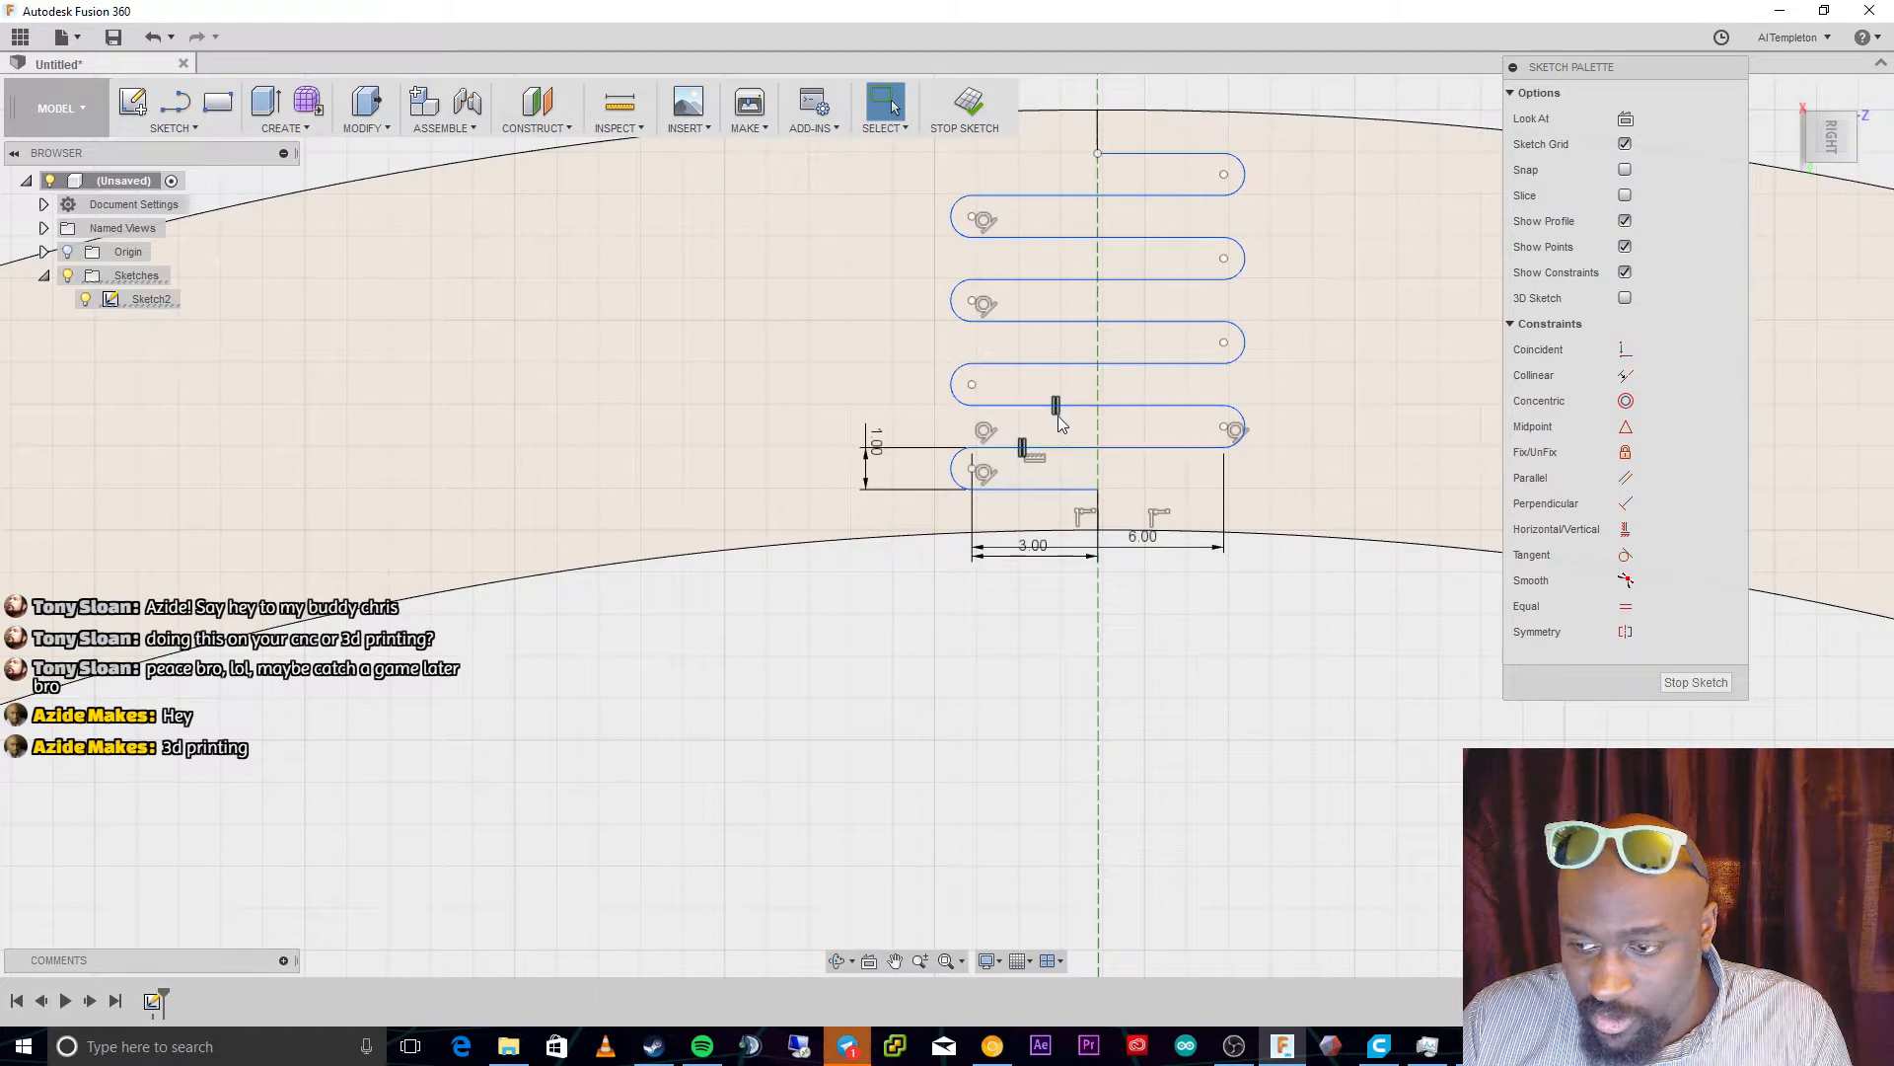
pyautogui.press('Delete')
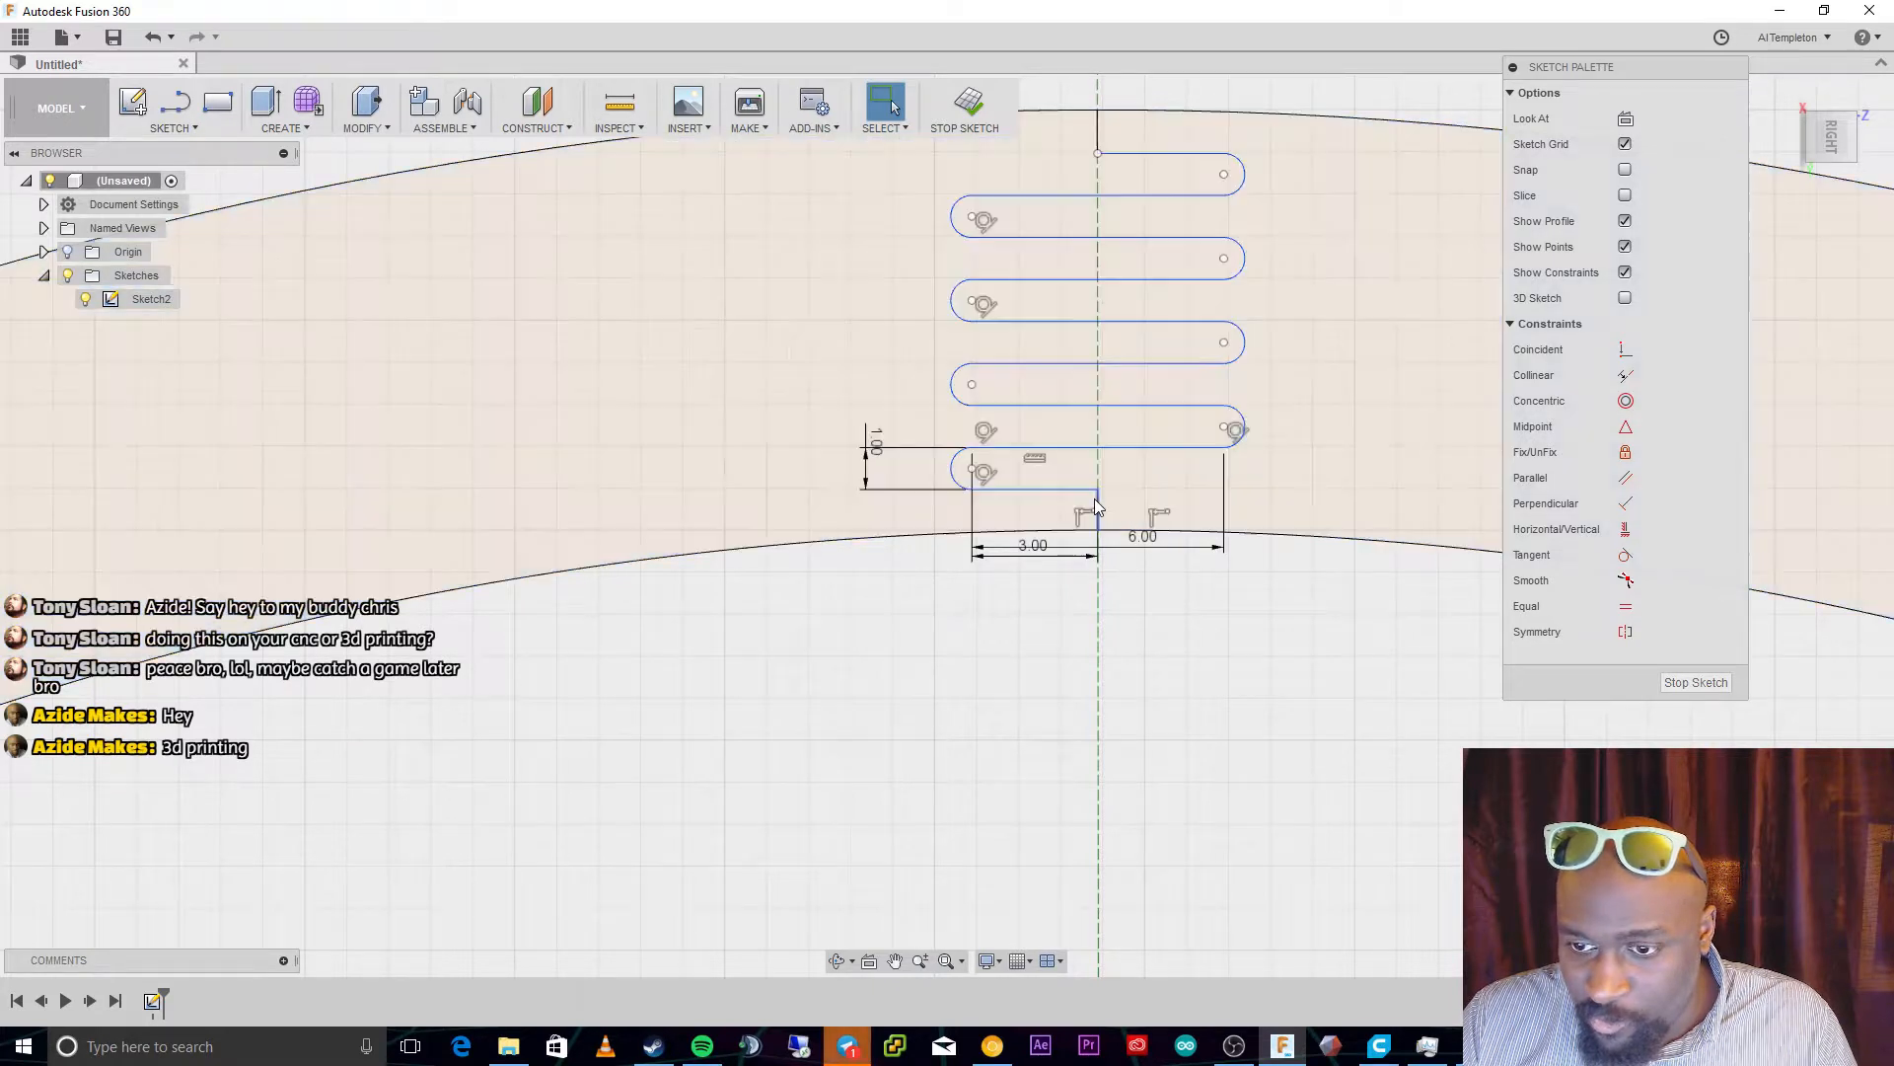
pyautogui.click(1097, 499)
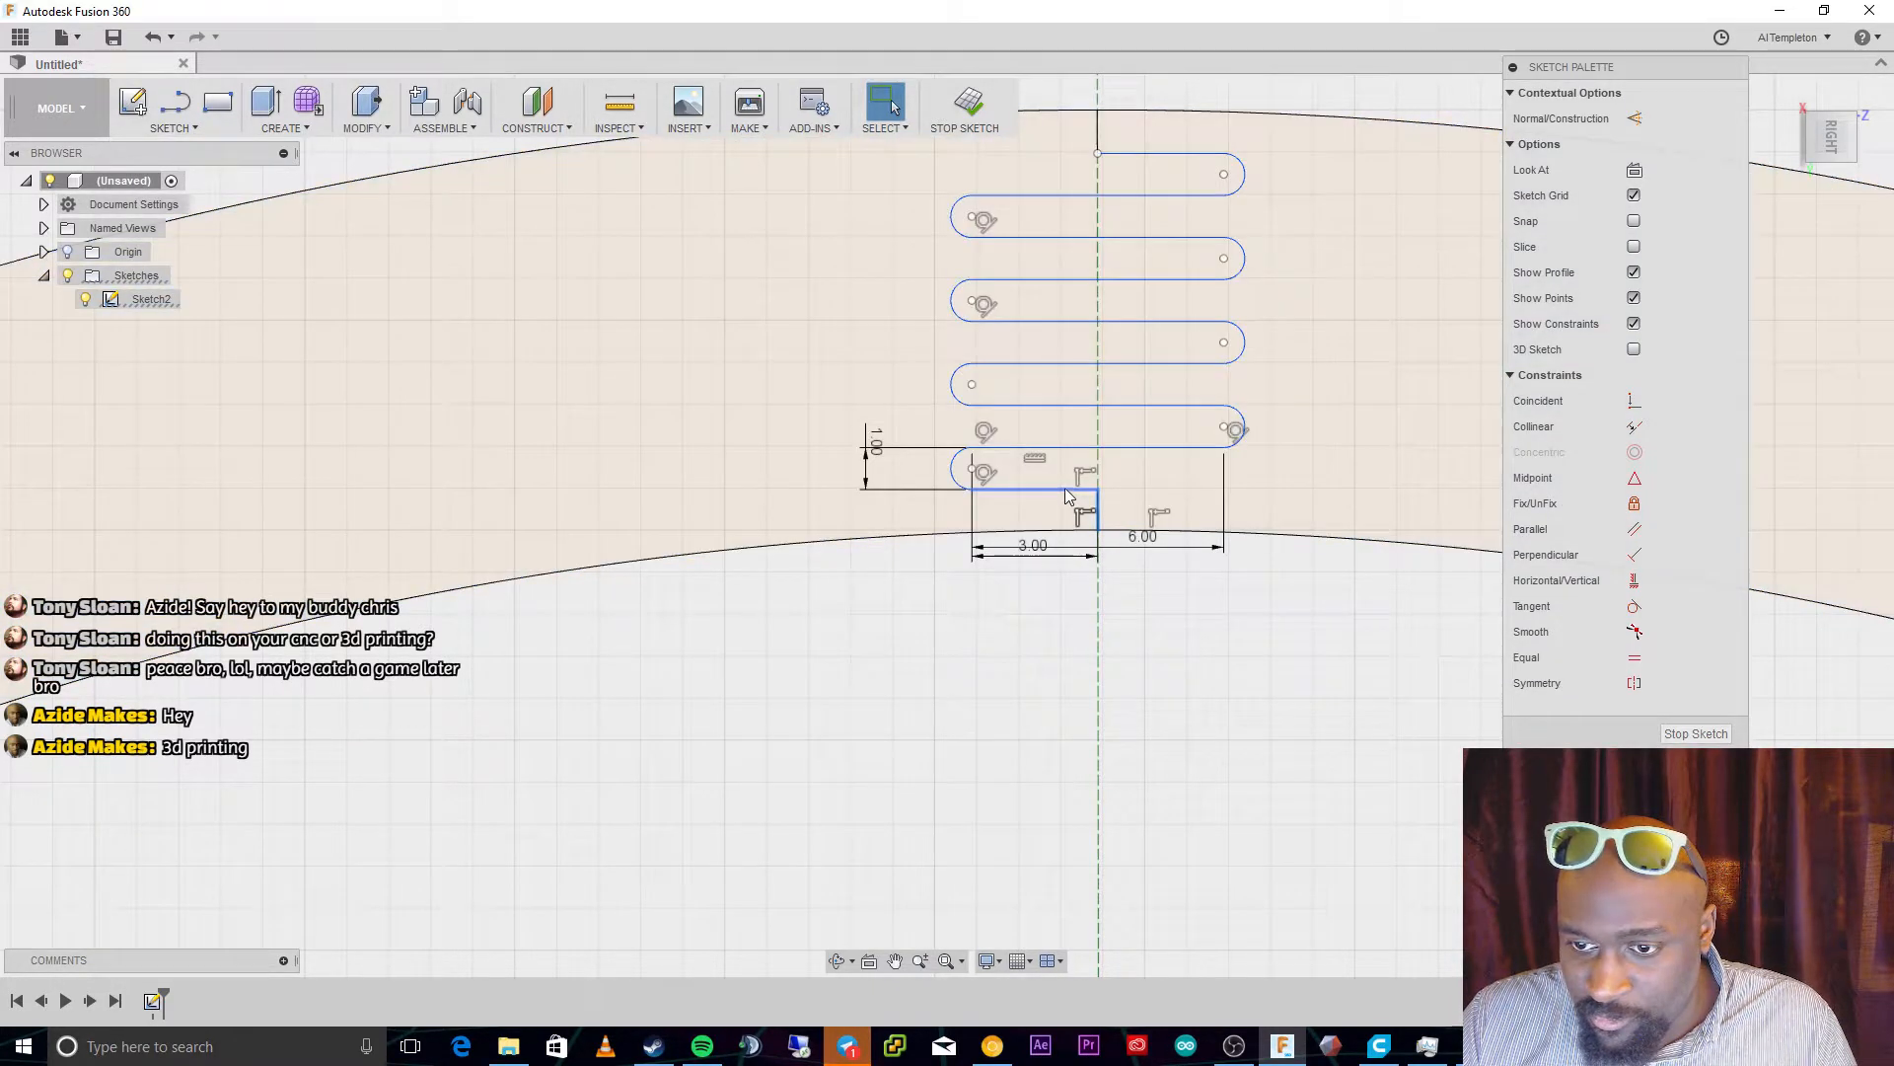
pyautogui.keyDown('ctrl'); pyautogui.click(1064, 488); pyautogui.keyUp('ctrl')
pyautogui.keyDown('ctrl'); pyautogui.click(958, 464); pyautogui.keyUp('ctrl')
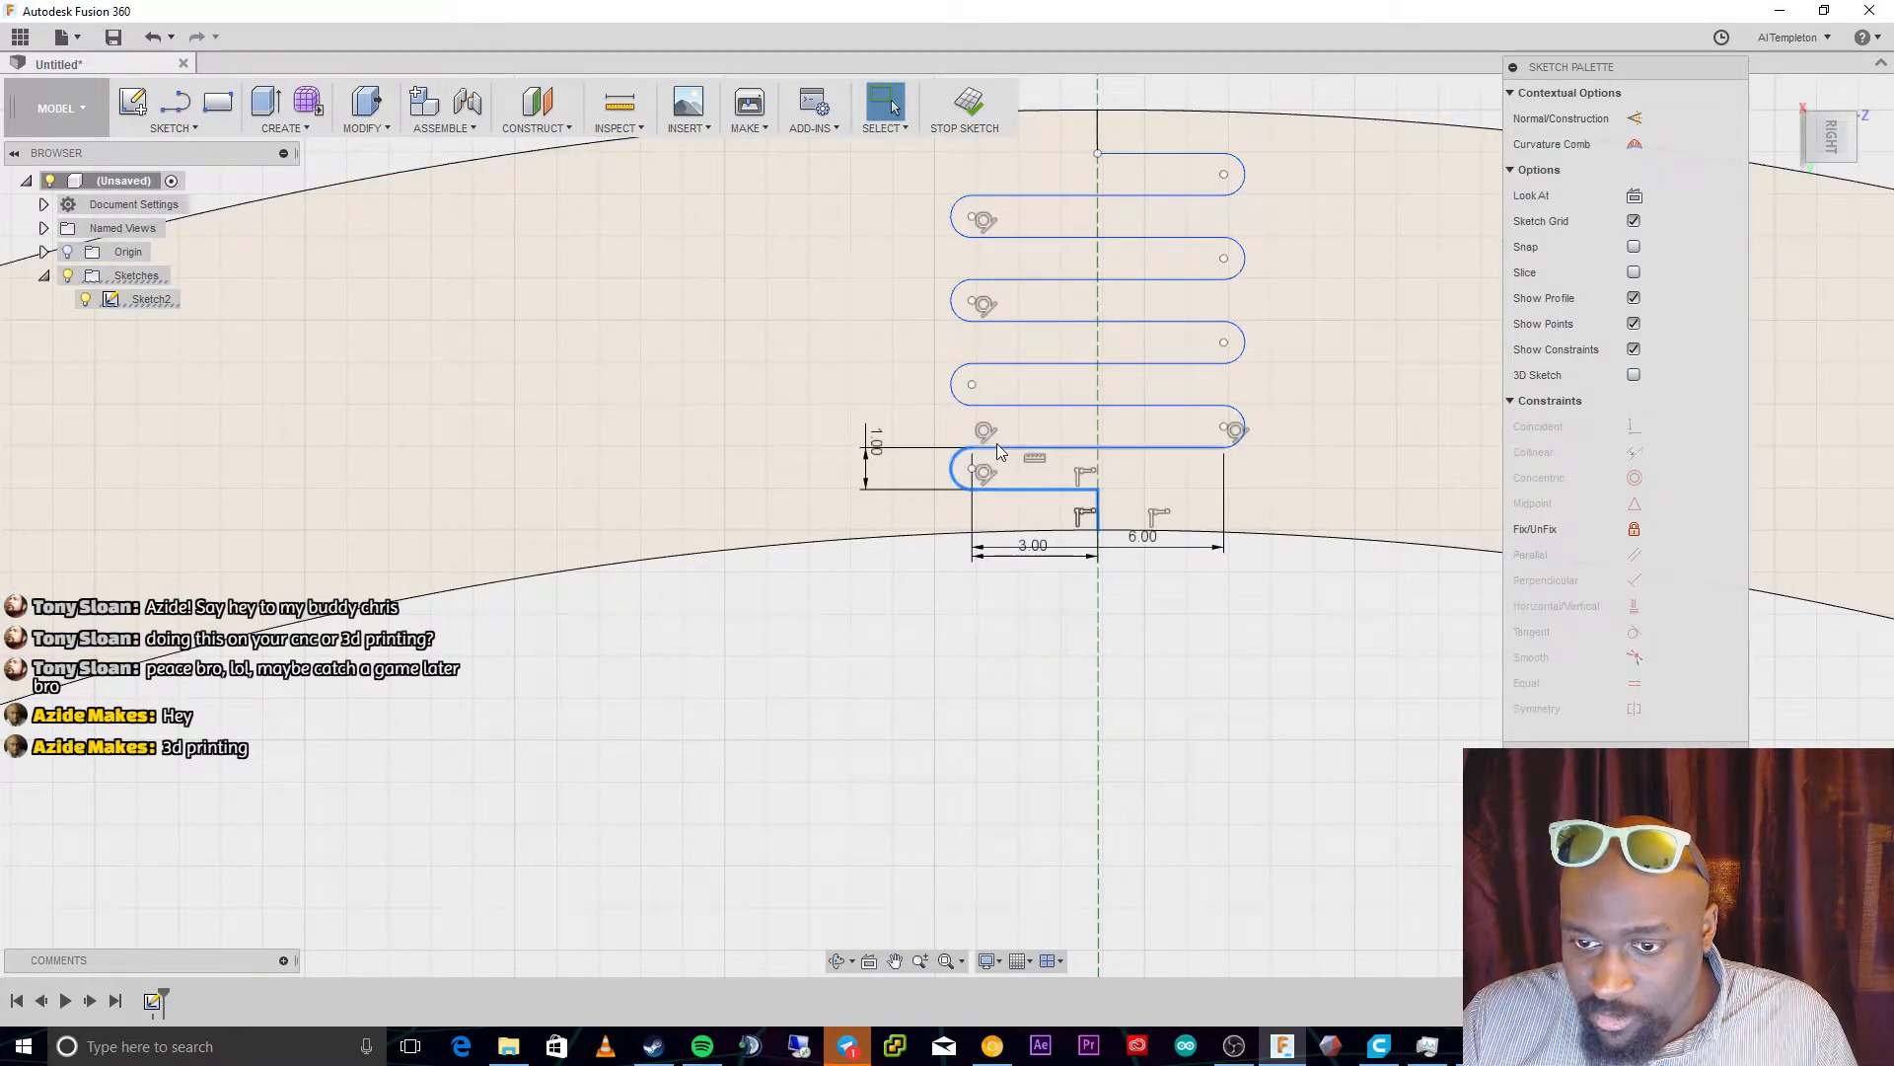
pyautogui.keyDown('ctrl'); pyautogui.click(996, 447); pyautogui.keyUp('ctrl')
pyautogui.keyDown('ctrl'); pyautogui.click(1006, 406); pyautogui.keyUp('ctrl')
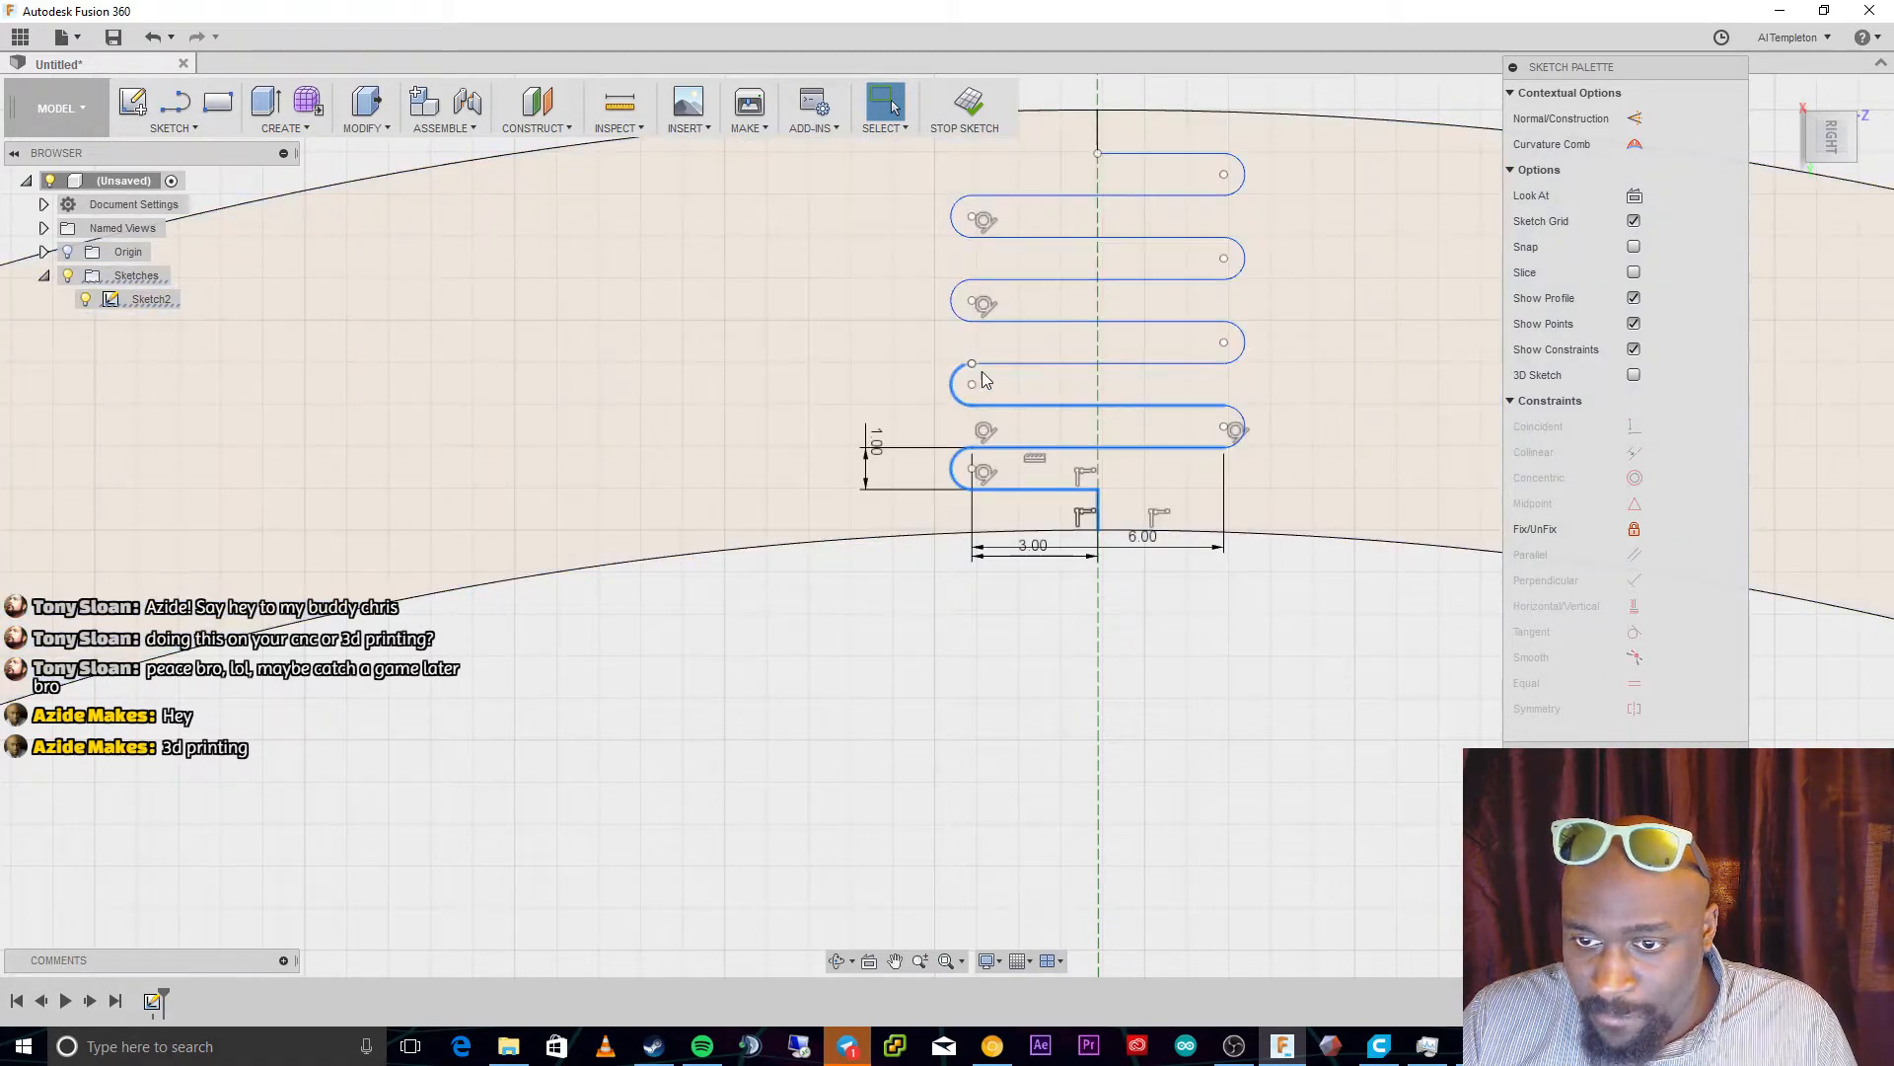
pyautogui.keyDown('ctrl'); pyautogui.click(990, 361); pyautogui.keyUp('ctrl')
pyautogui.keyDown('ctrl'); pyautogui.click(984, 322); pyautogui.keyUp('ctrl')
pyautogui.keyDown('ctrl'); pyautogui.click(991, 278); pyautogui.keyUp('ctrl')
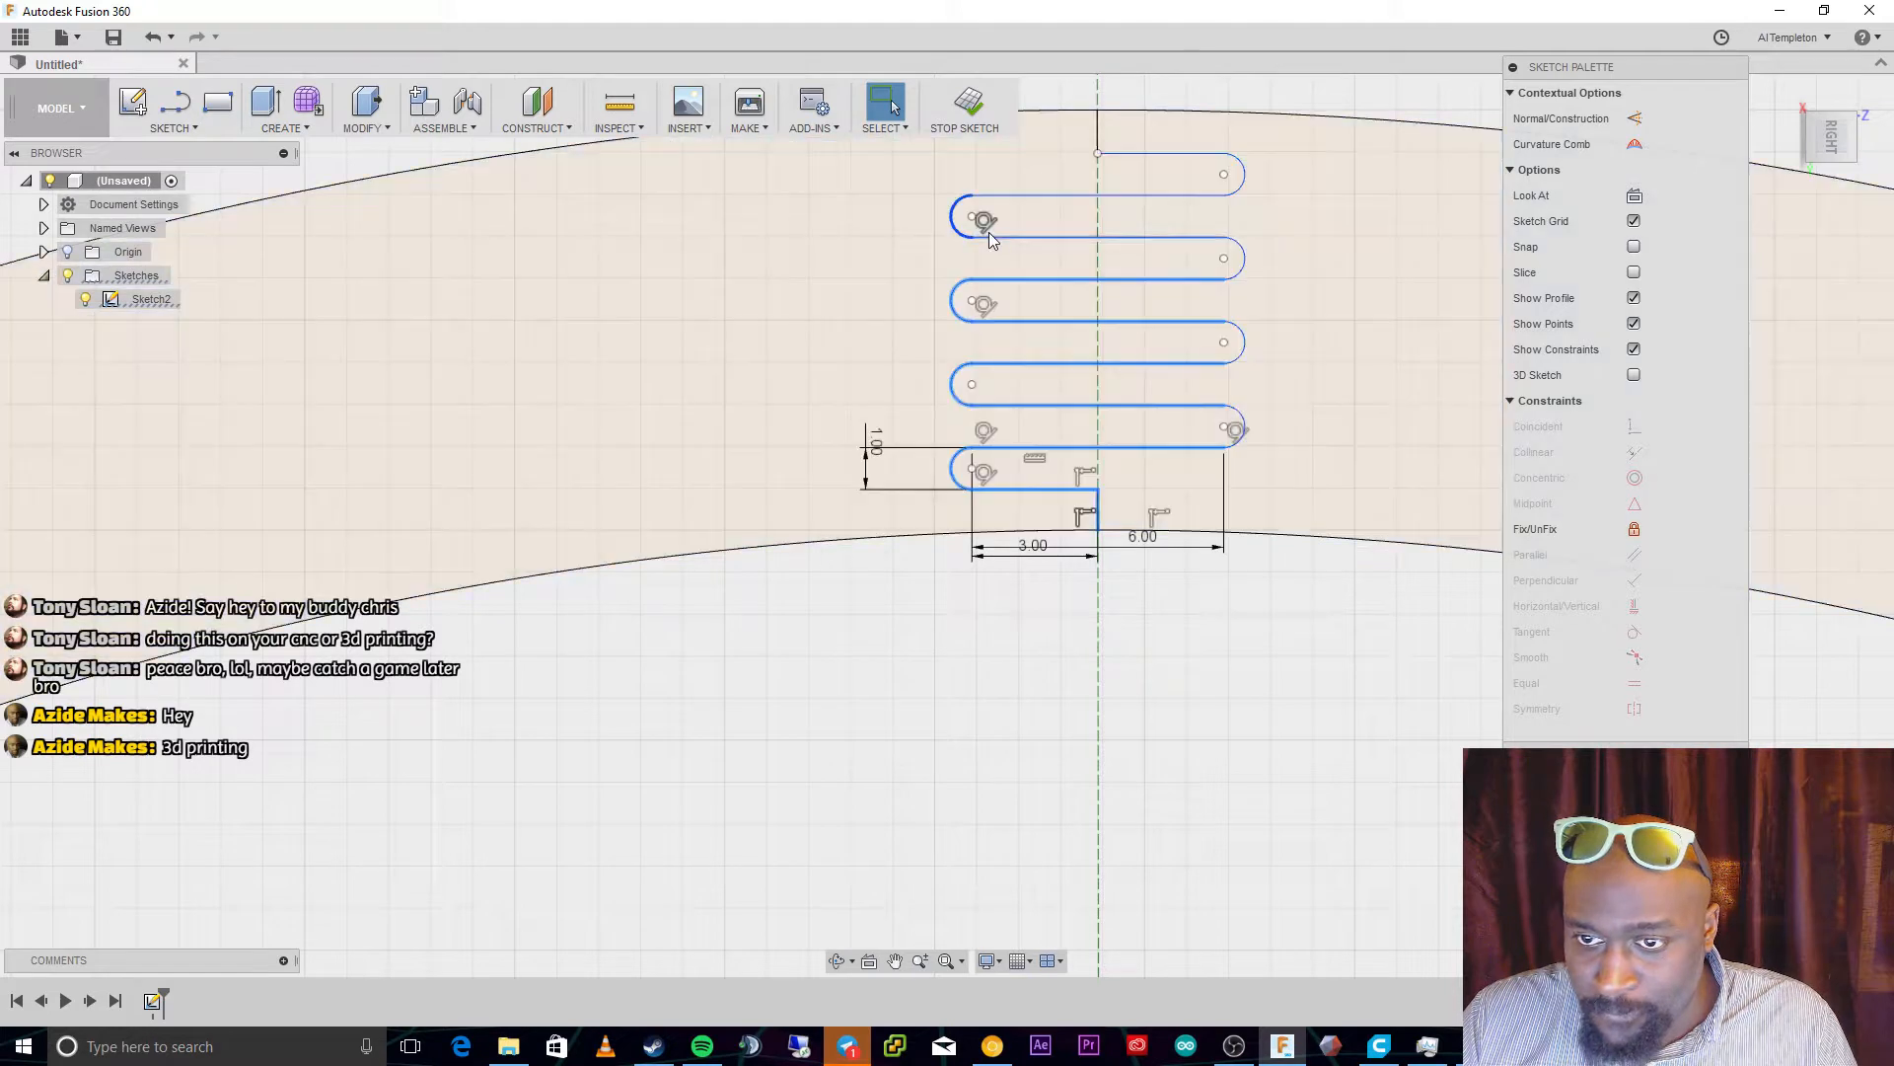
pyautogui.keyDown('ctrl'); pyautogui.click(987, 238); pyautogui.keyUp('ctrl')
pyautogui.keyDown('ctrl'); pyautogui.click(1016, 197); pyautogui.keyUp('ctrl')
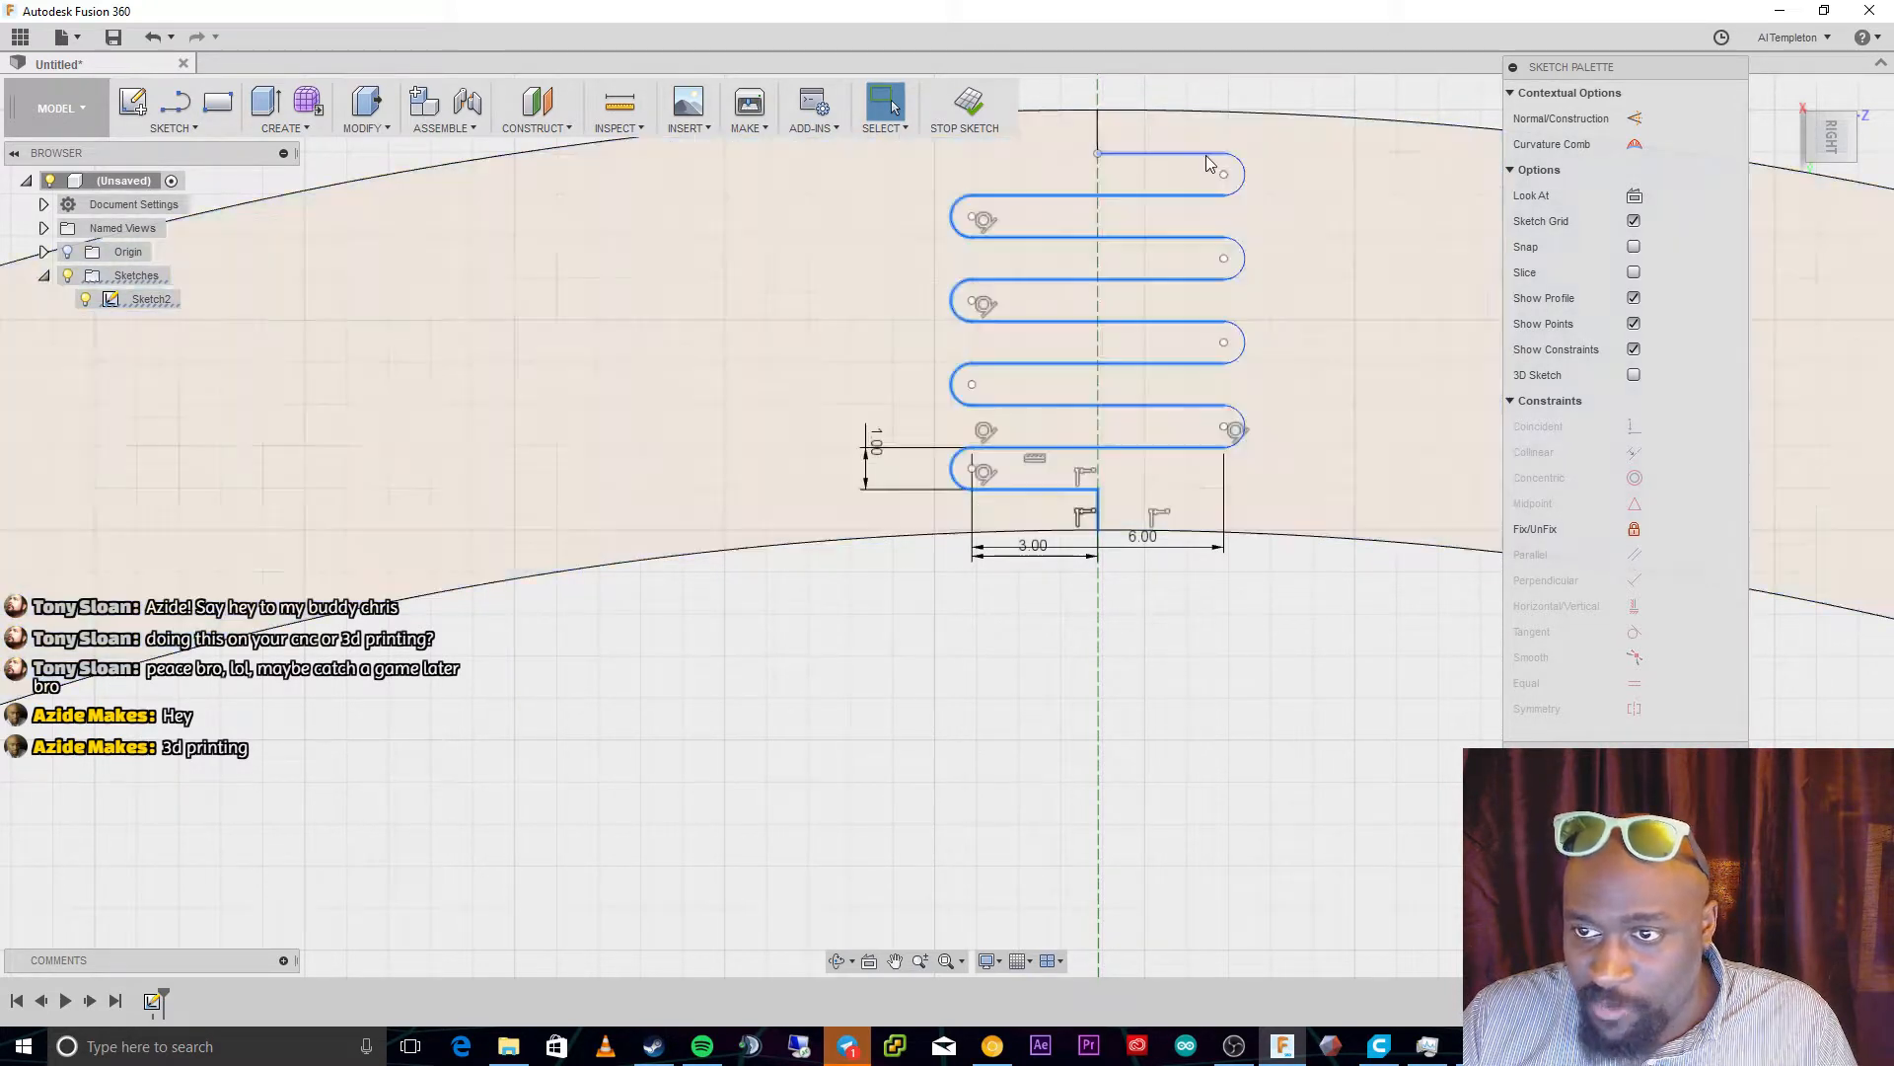
pyautogui.keyDown('ctrl'); pyautogui.click(1202, 155); pyautogui.keyUp('ctrl')
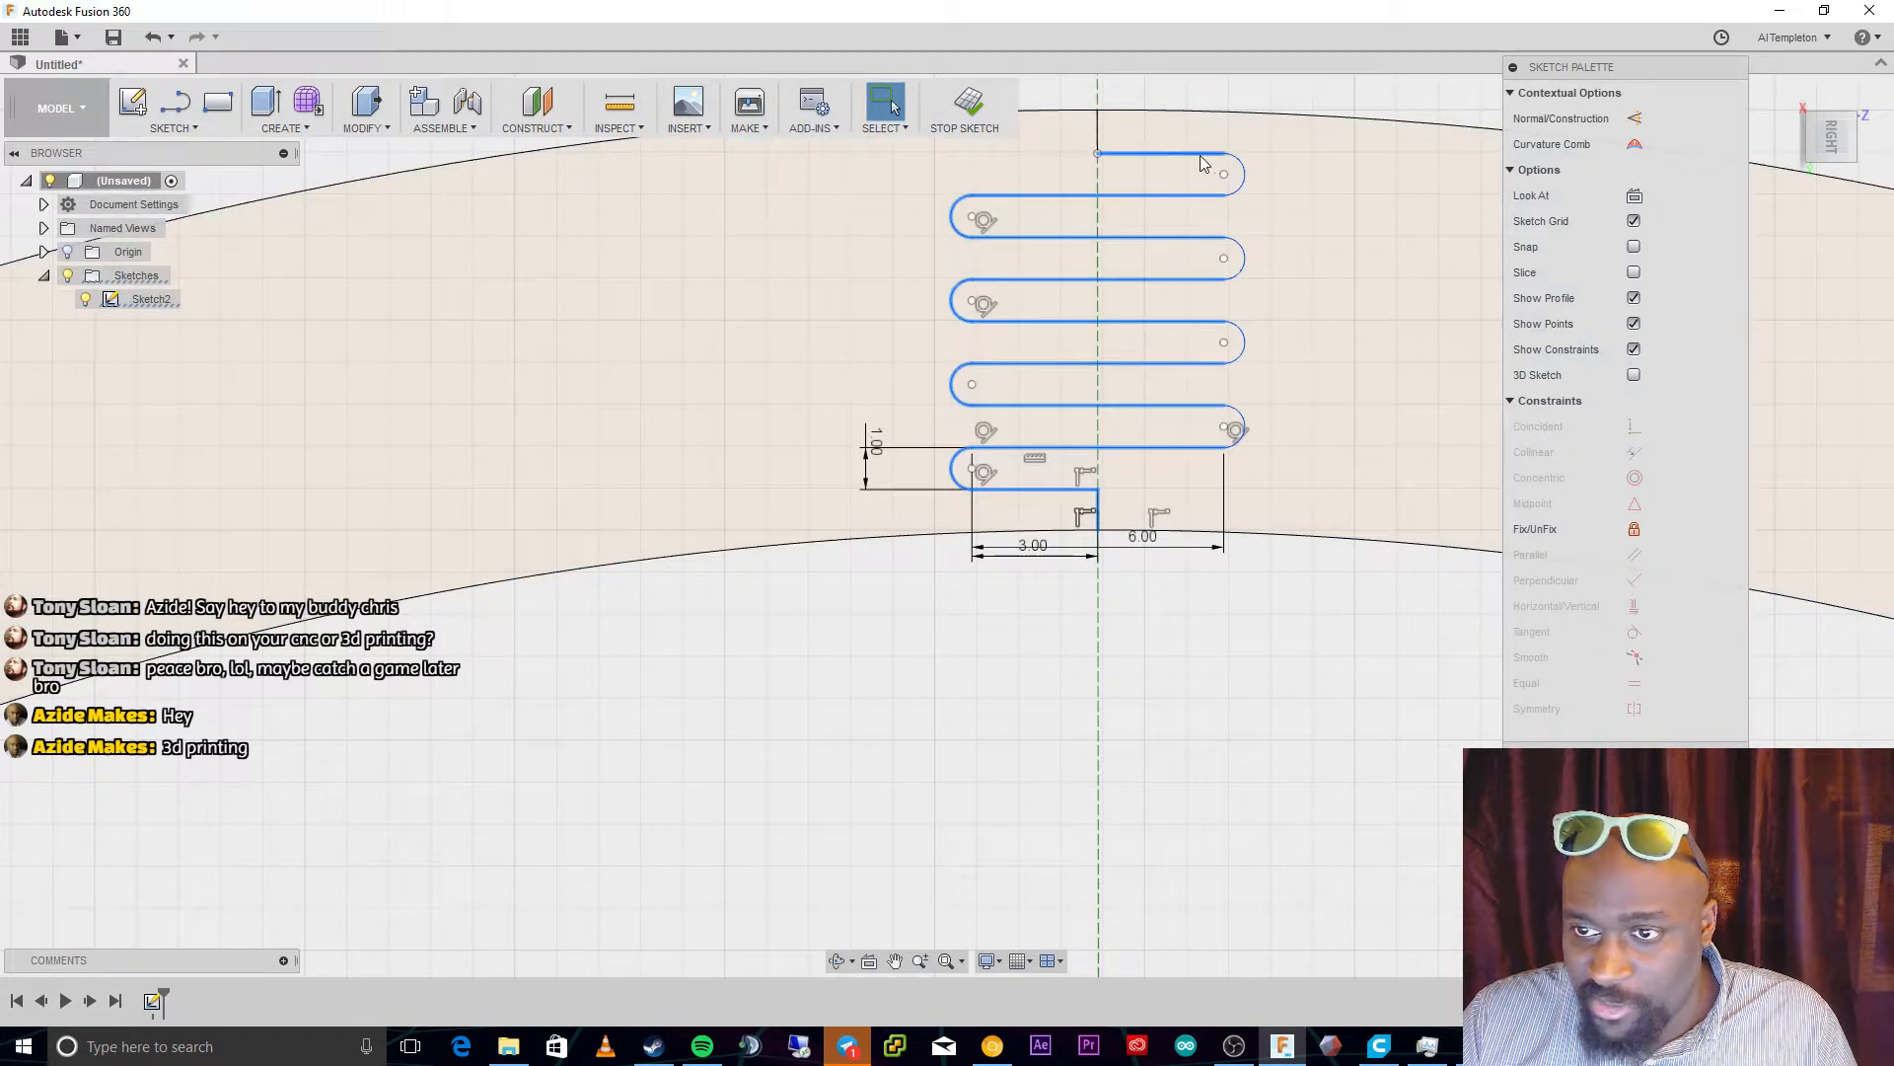
pyautogui.keyDown('ctrl'); pyautogui.click(1095, 132); pyautogui.keyUp('ctrl')
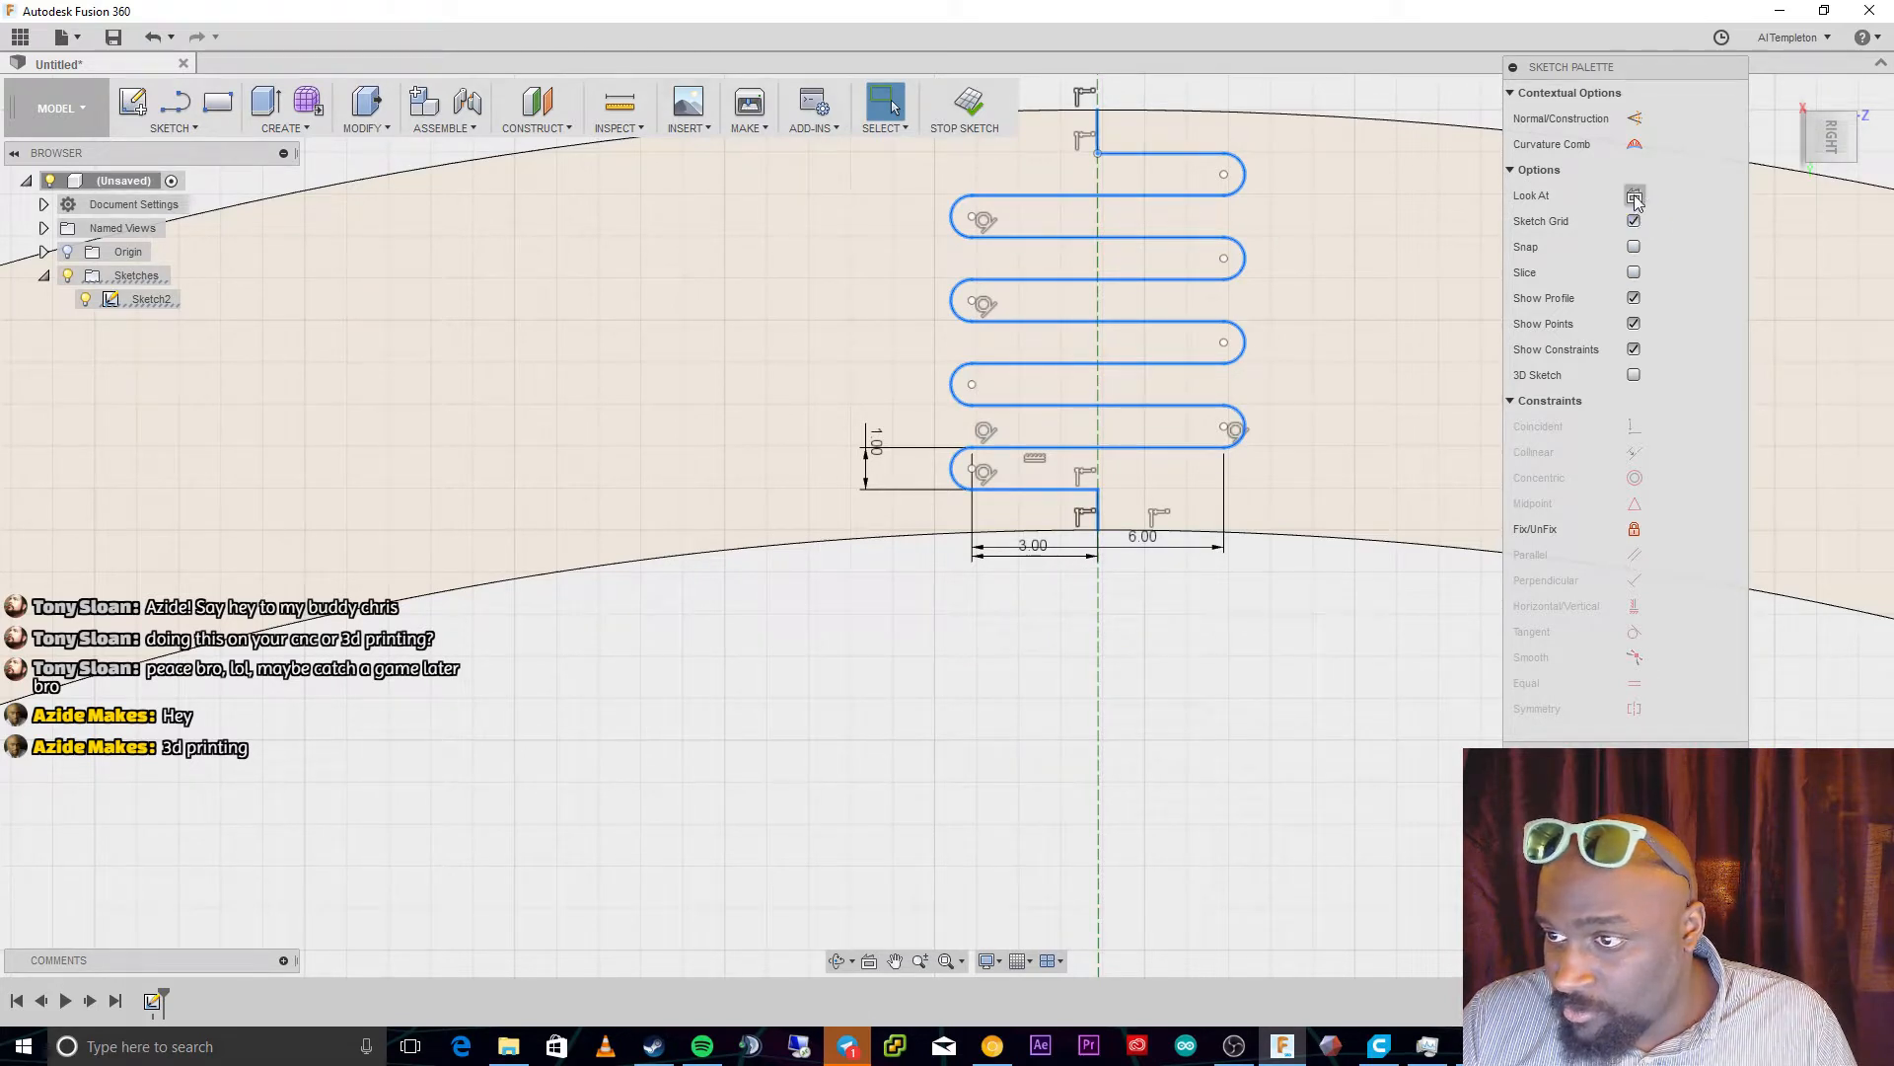
pyautogui.click(1634, 197)
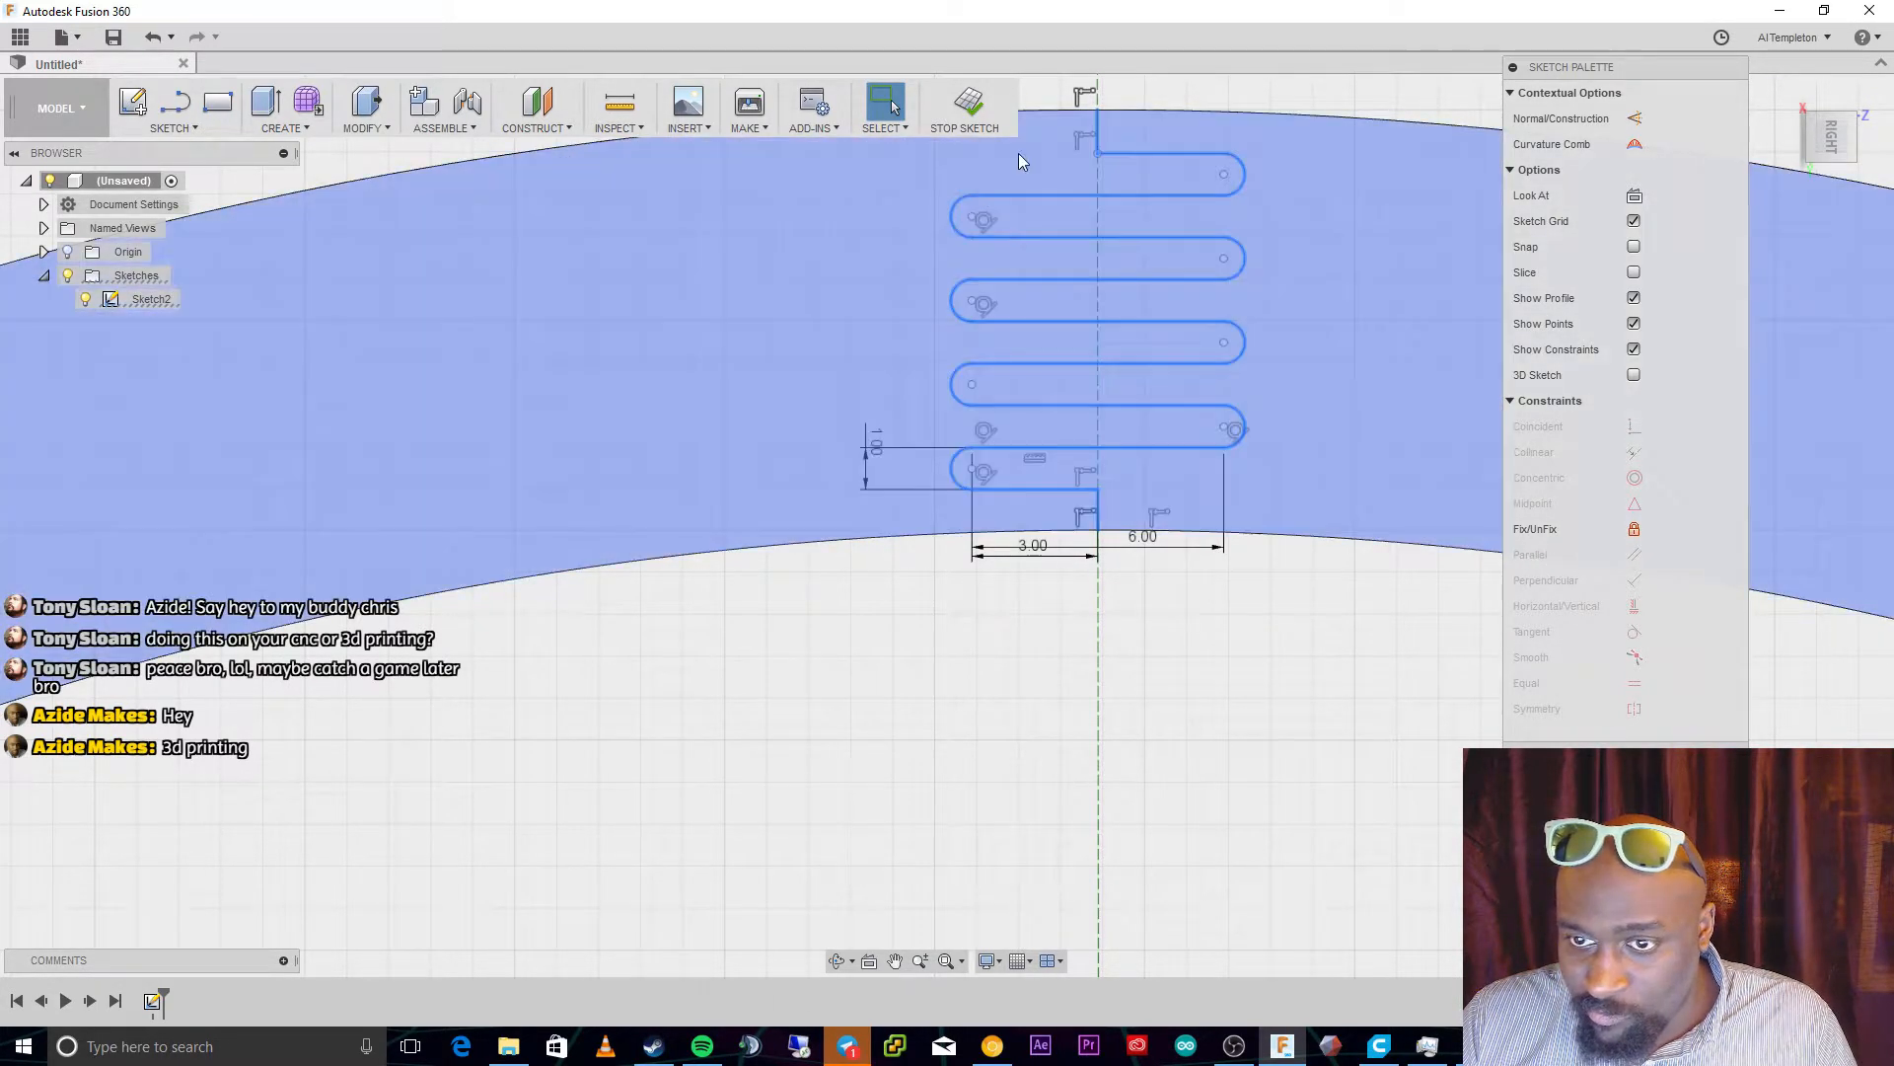
pyautogui.press('Escape')
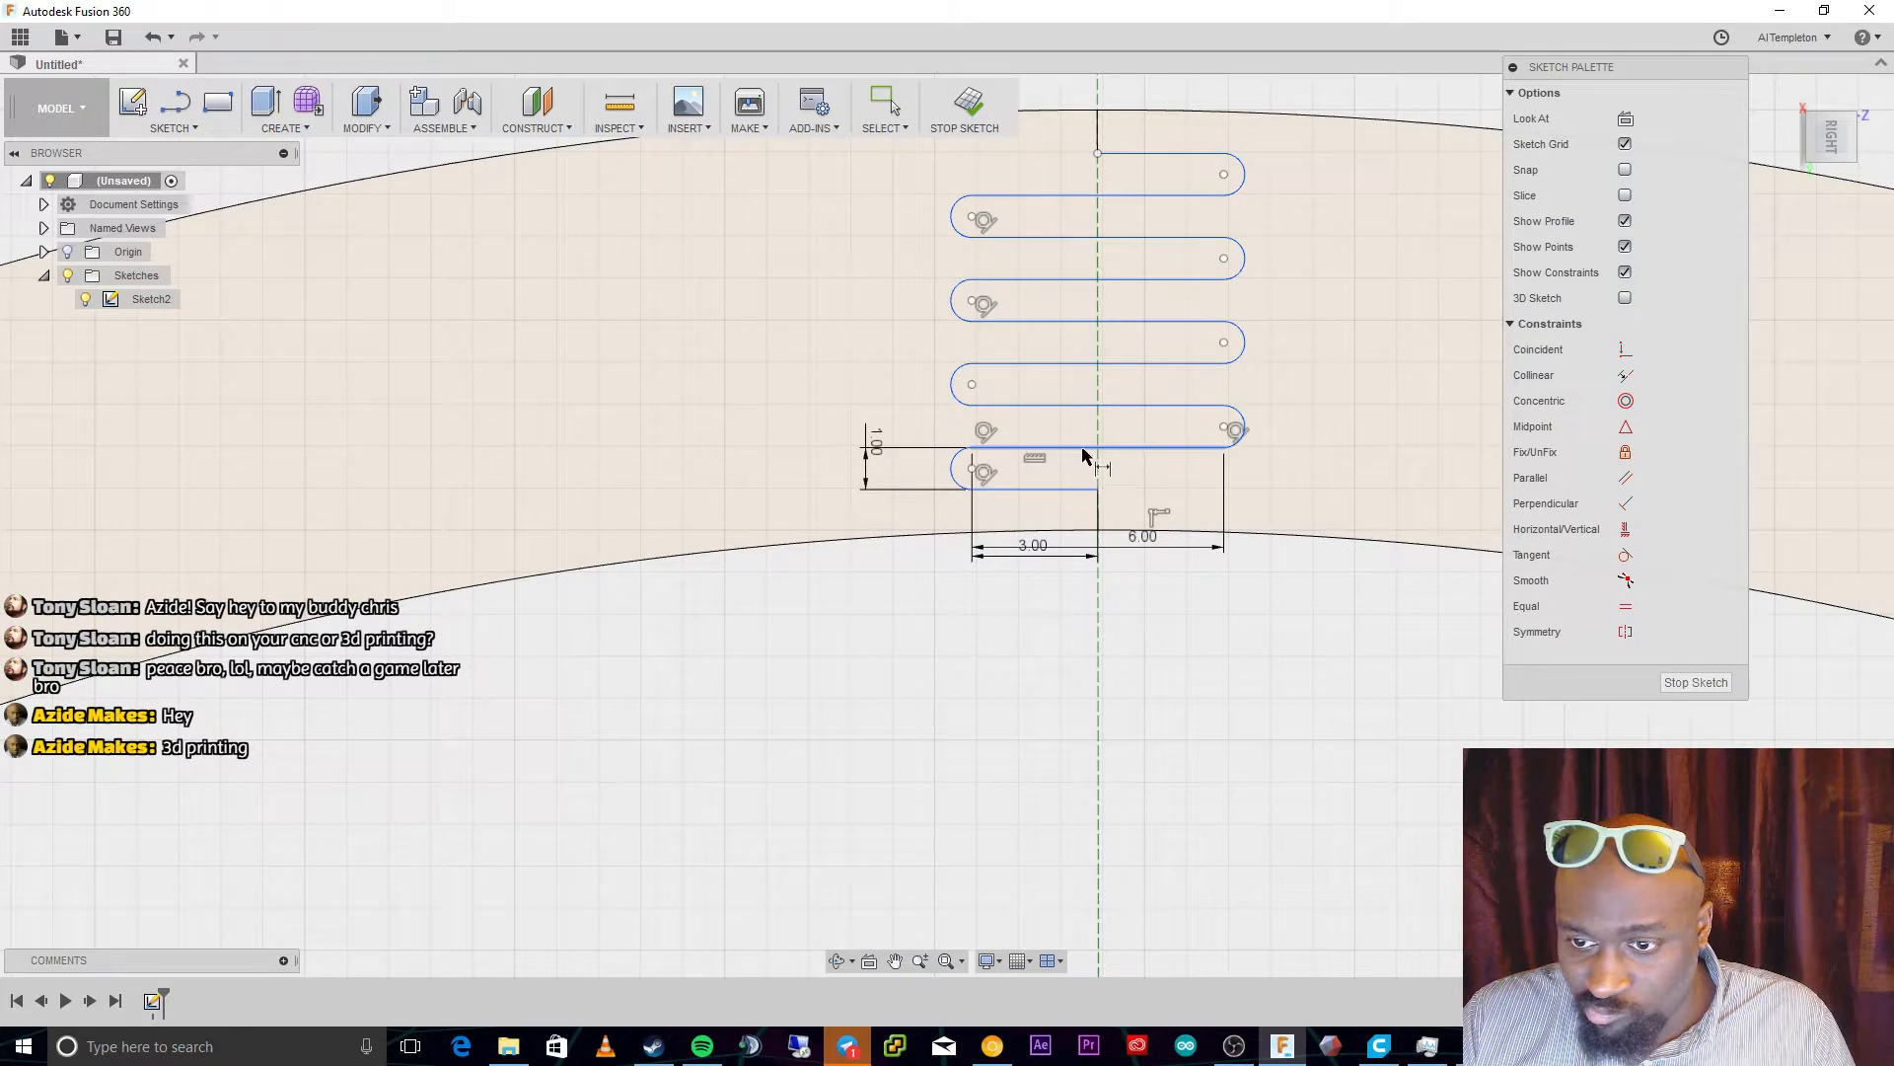
# Dimension the spacing between the serpentine's two lowest full-length horizontal lines as 1.00 mm
pyautogui.click(1085, 446)
pyautogui.click(1083, 406)
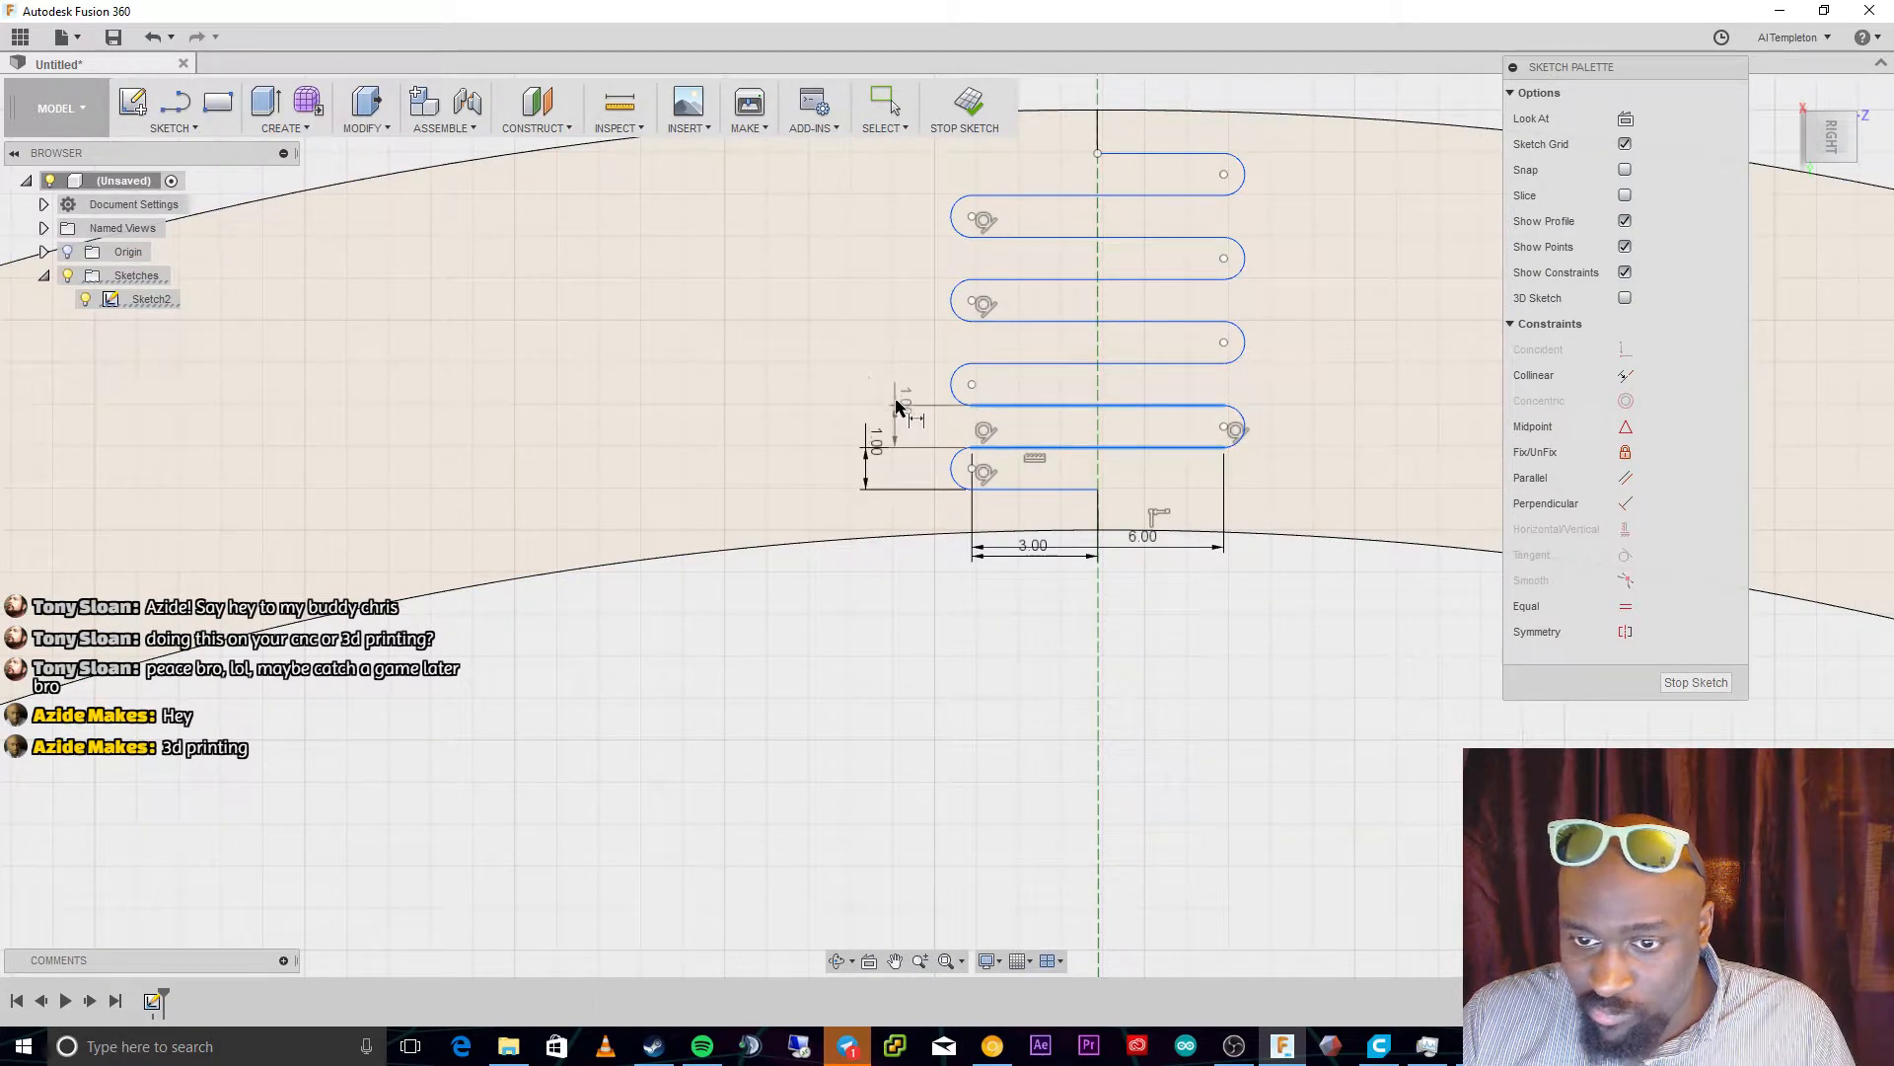
pyautogui.click(894, 406)
pyautogui.press('Return')
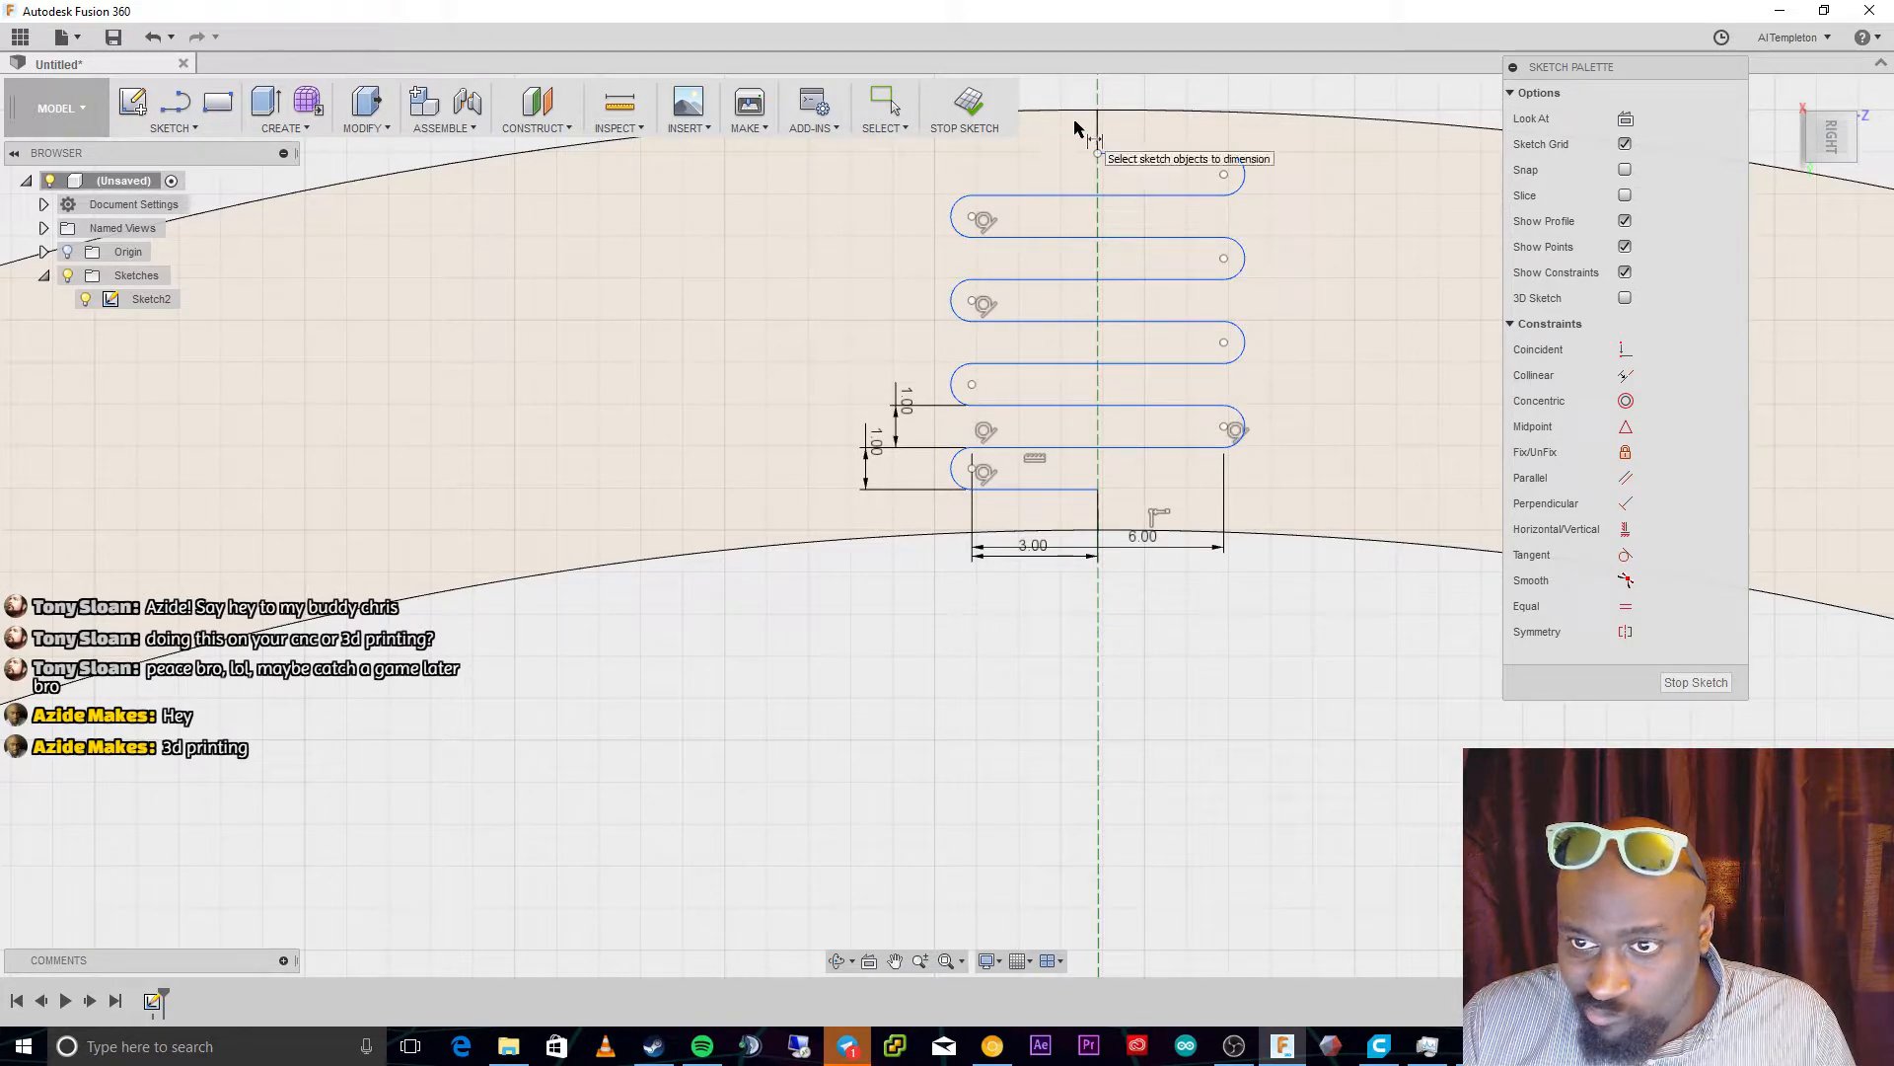
pyautogui.click(1099, 140)
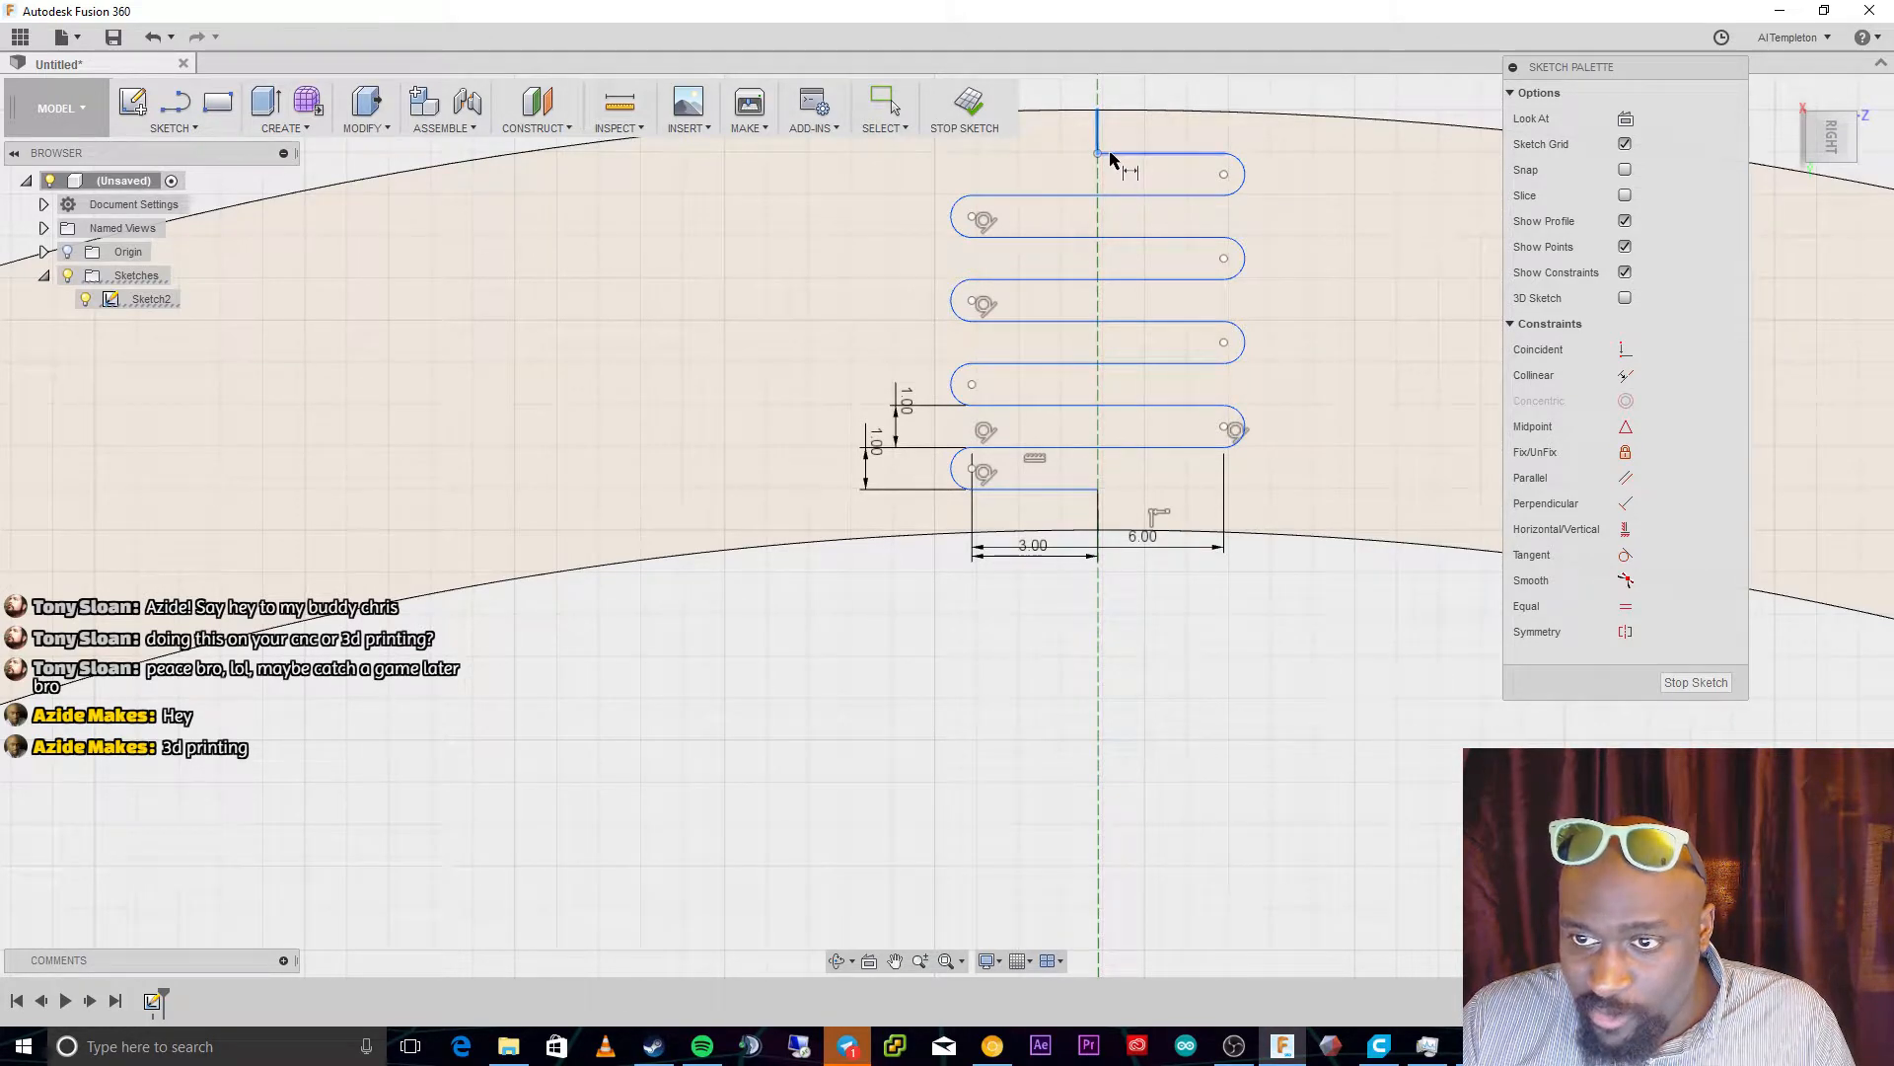
pyautogui.press('Escape')
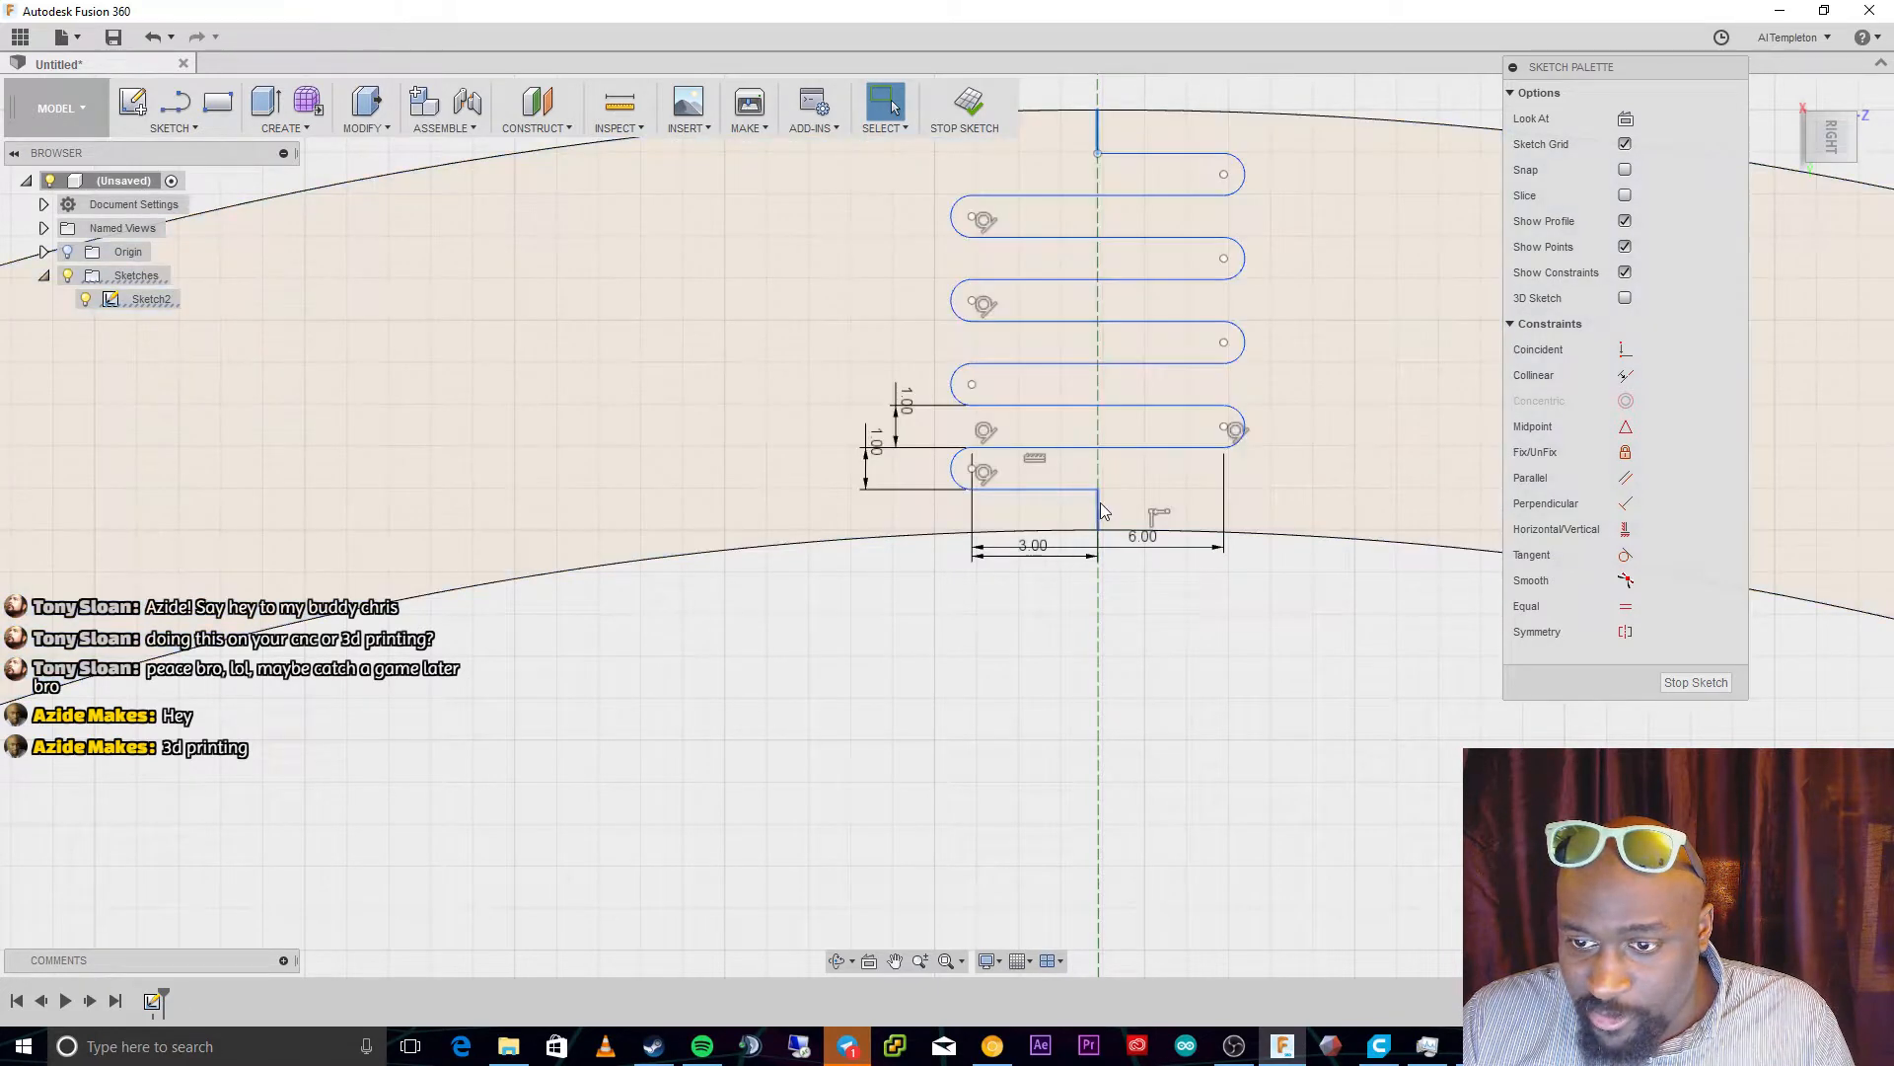
pyautogui.click(1092, 502)
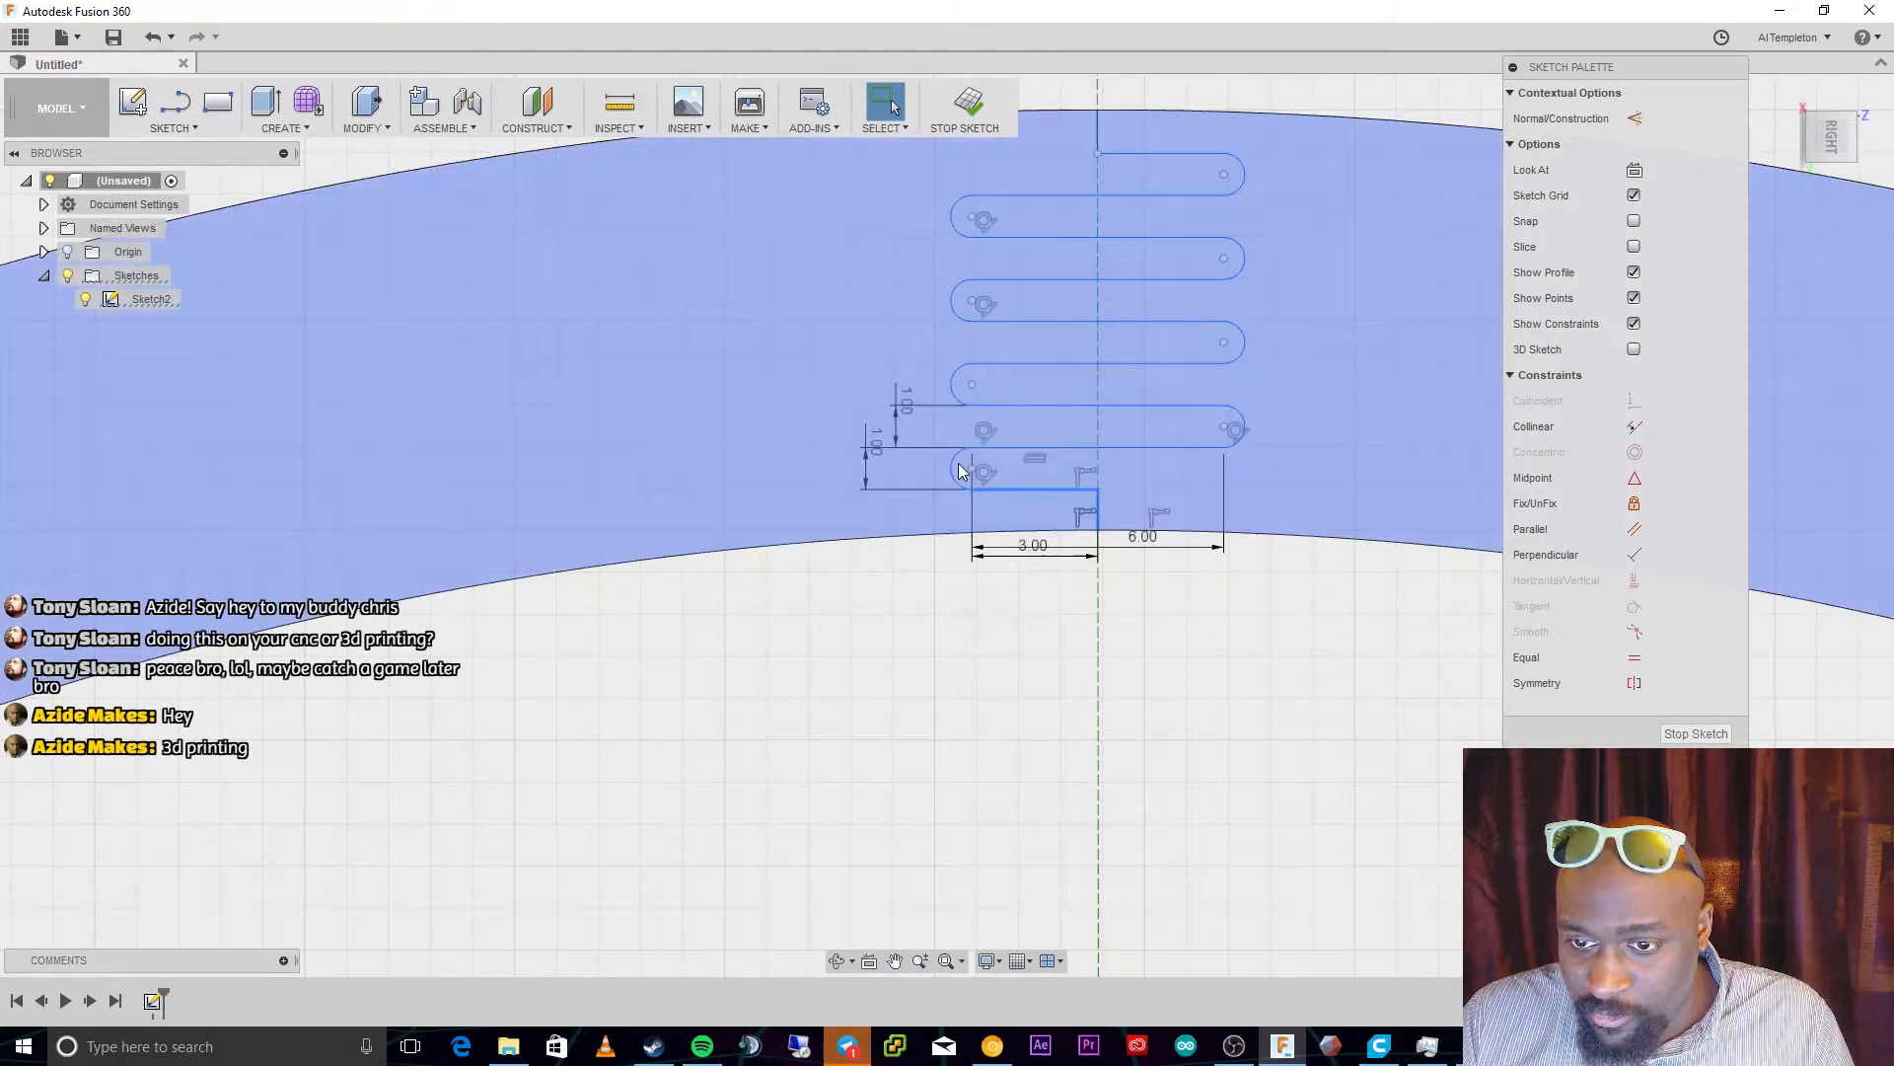
pyautogui.click(962, 471)
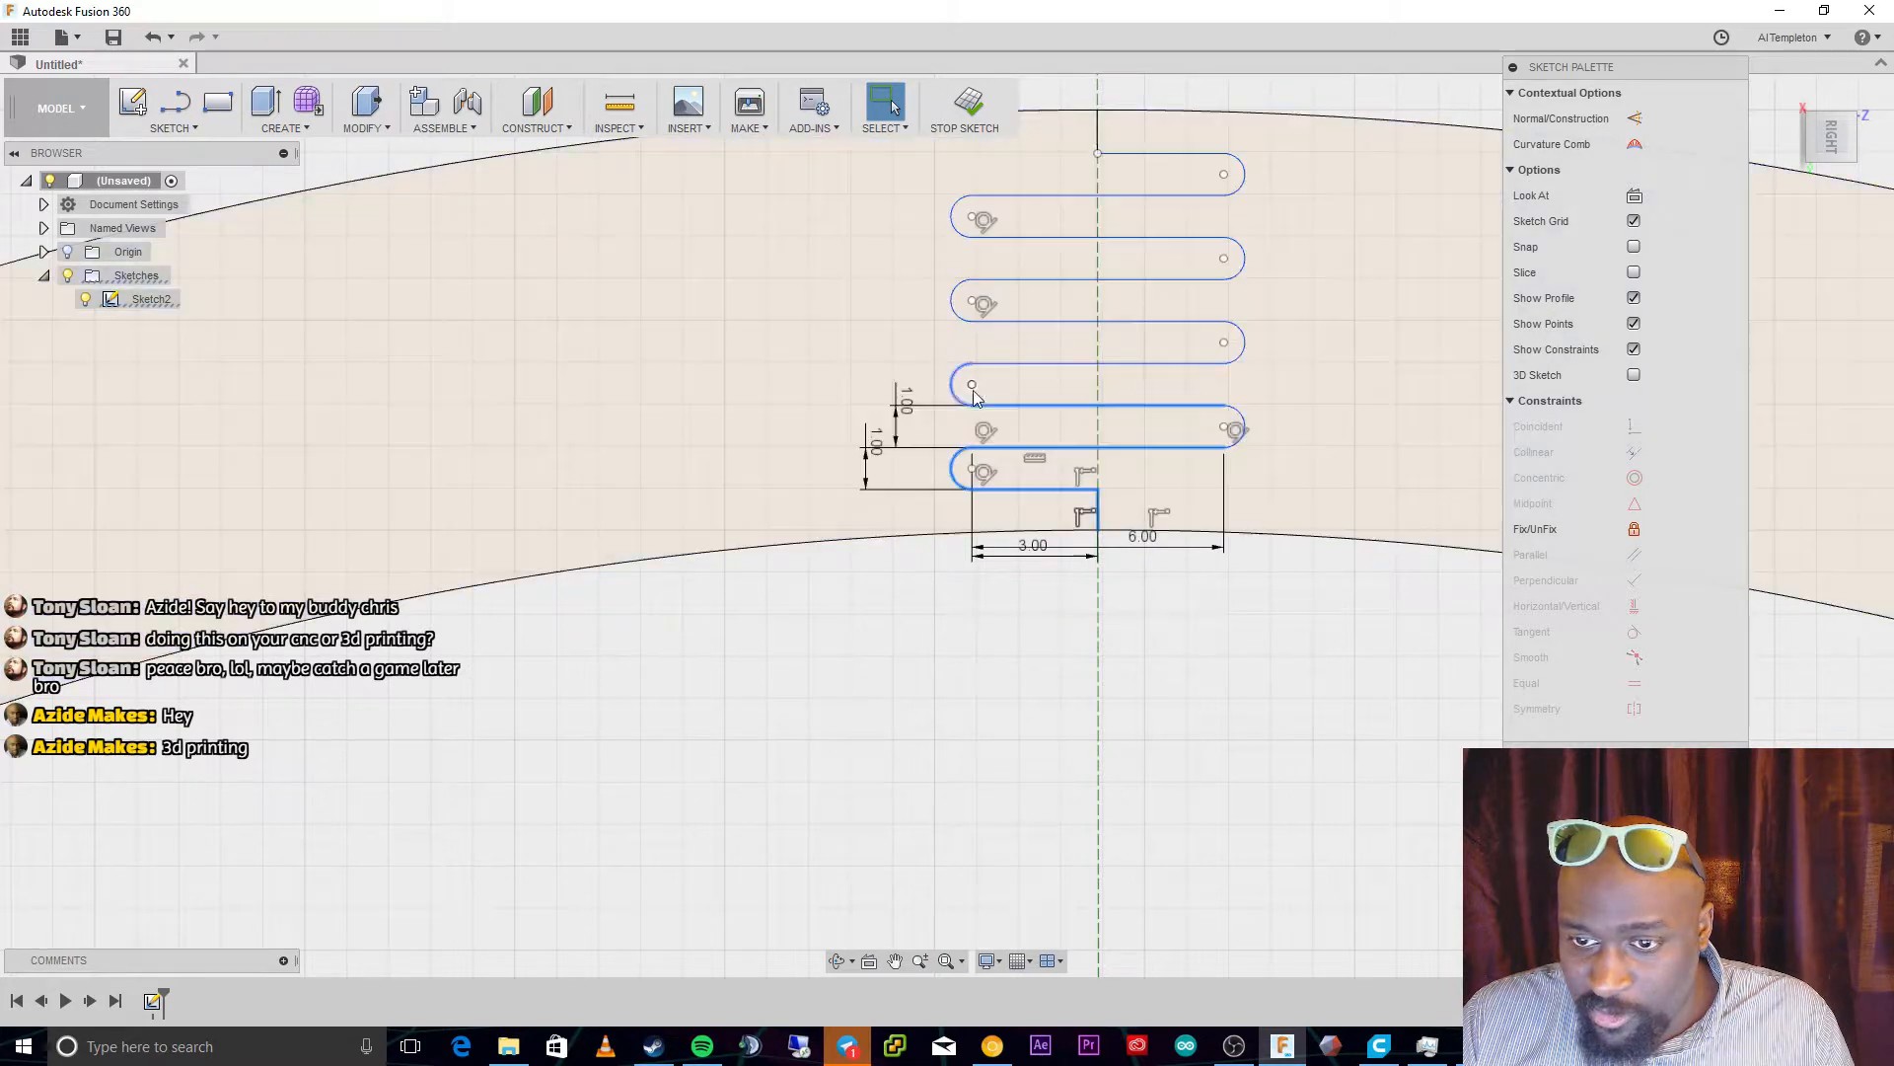
pyautogui.click(953, 391)
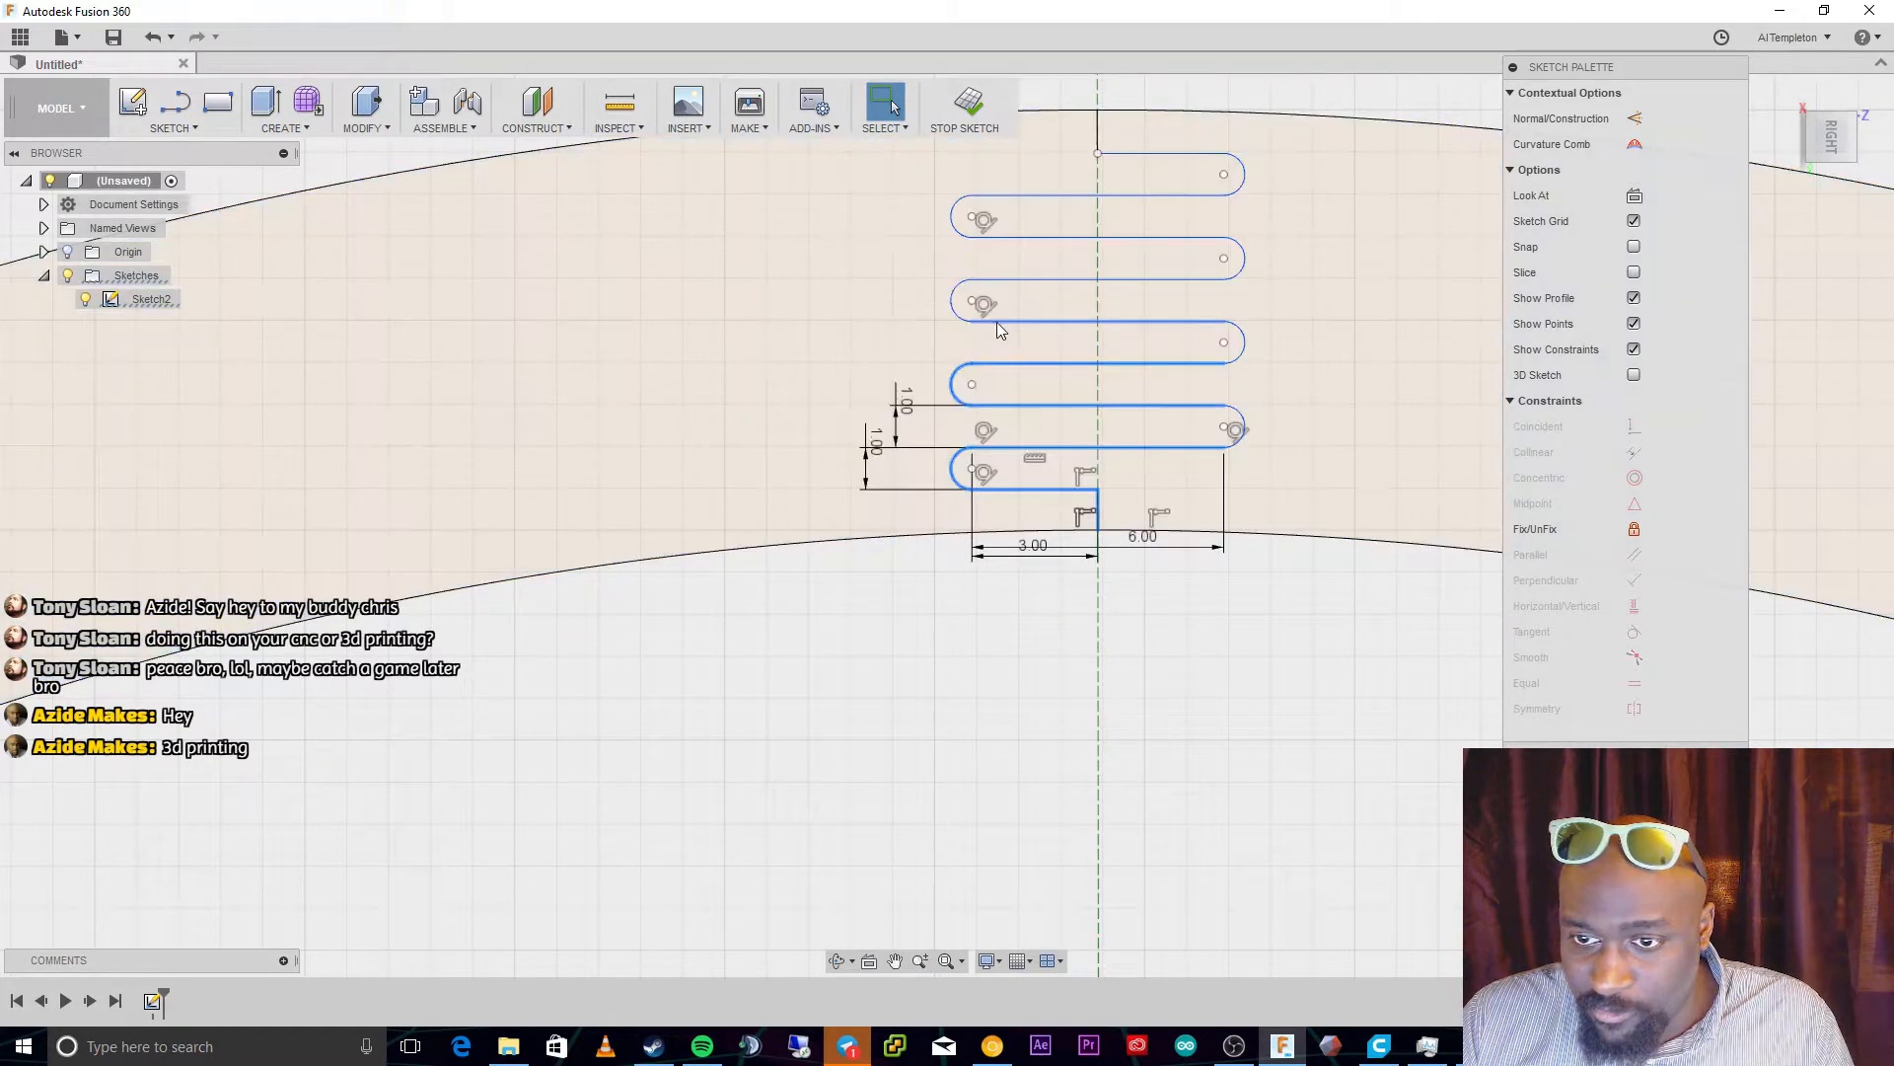
pyautogui.click(951, 309)
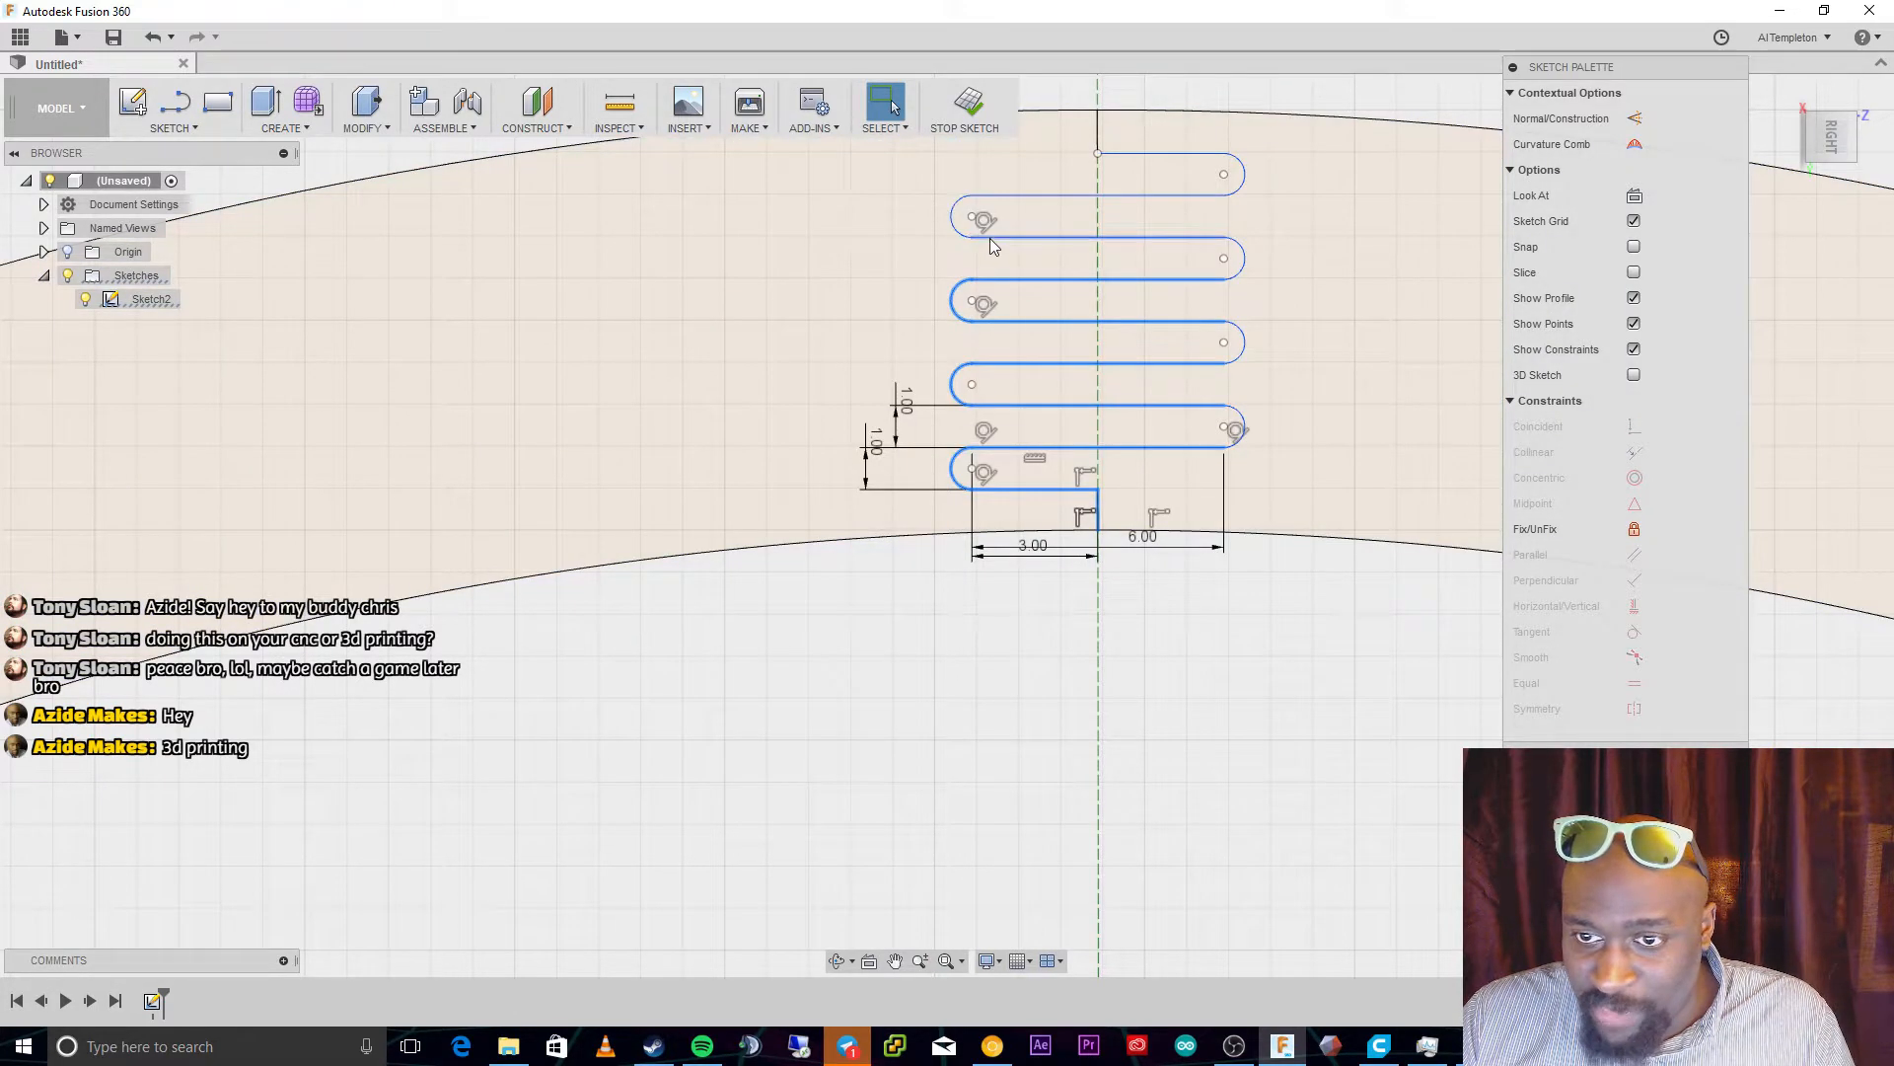
pyautogui.click(951, 226)
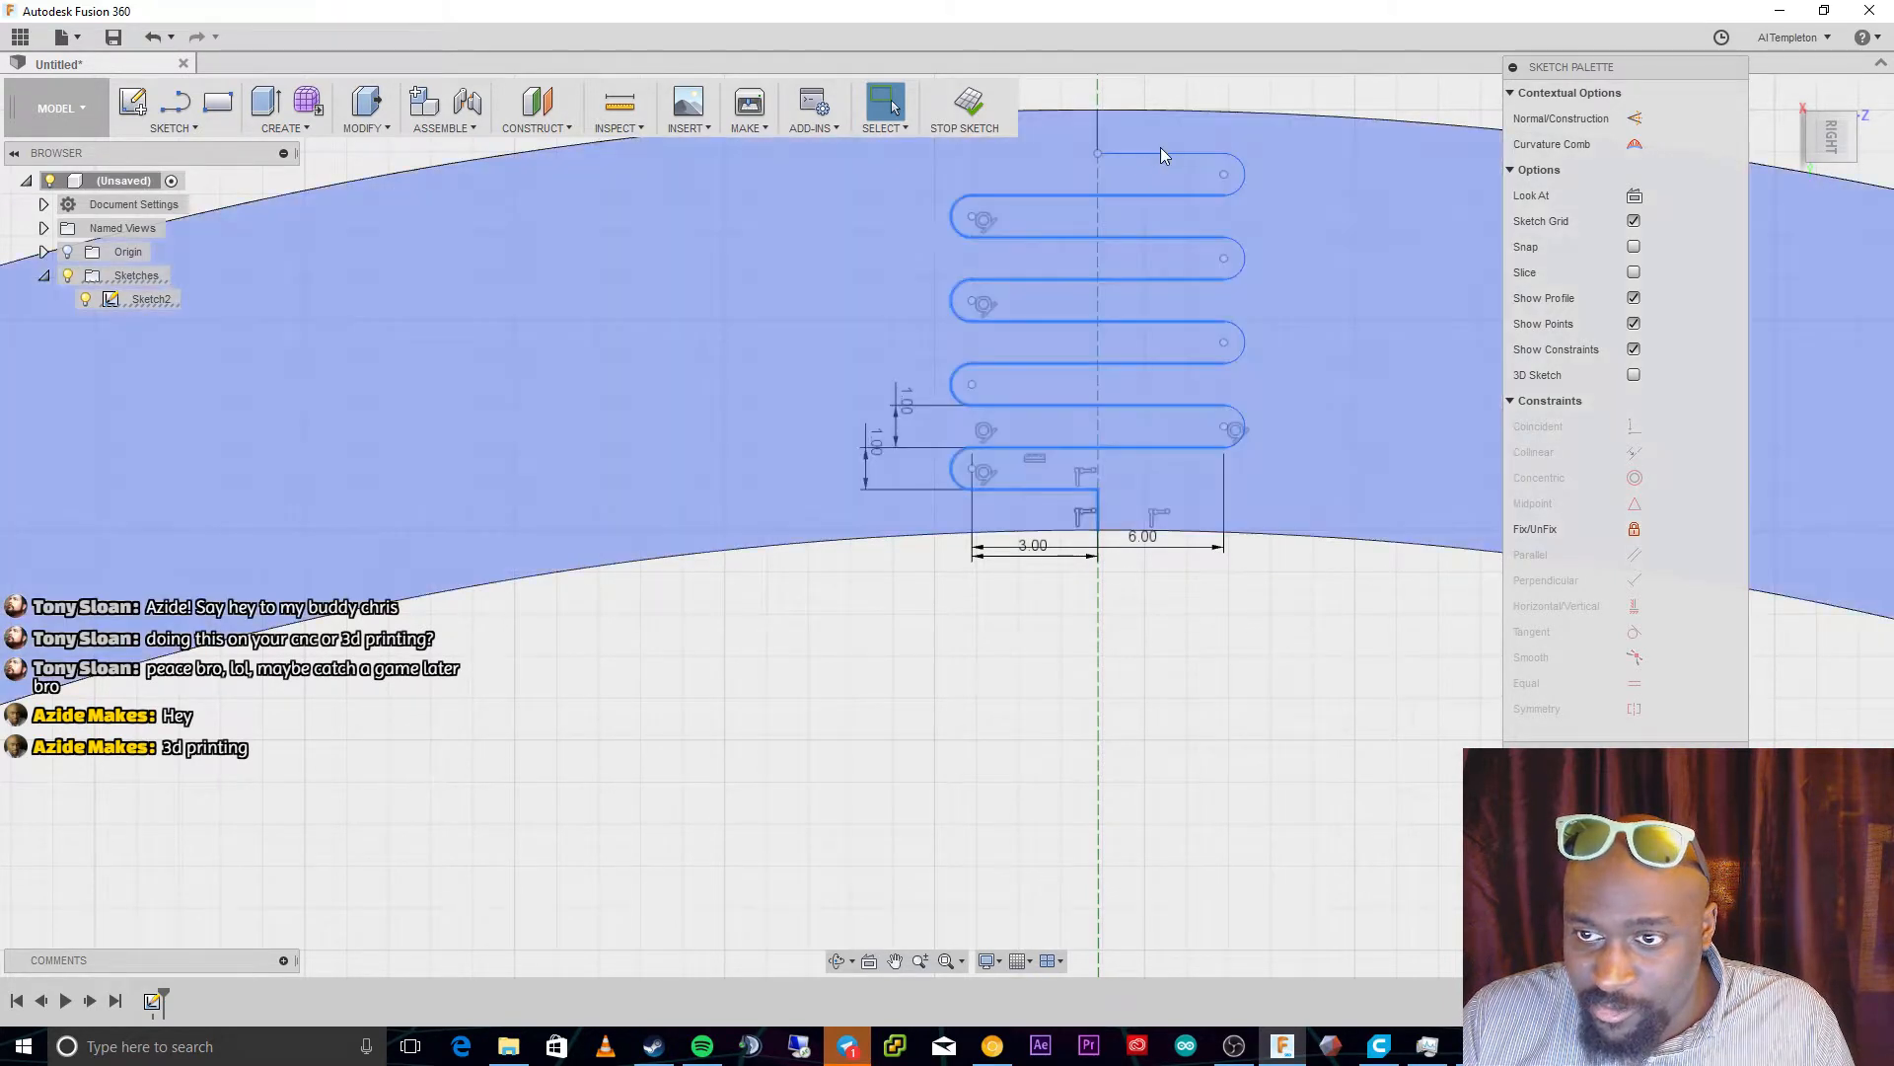
pyautogui.click(1161, 153)
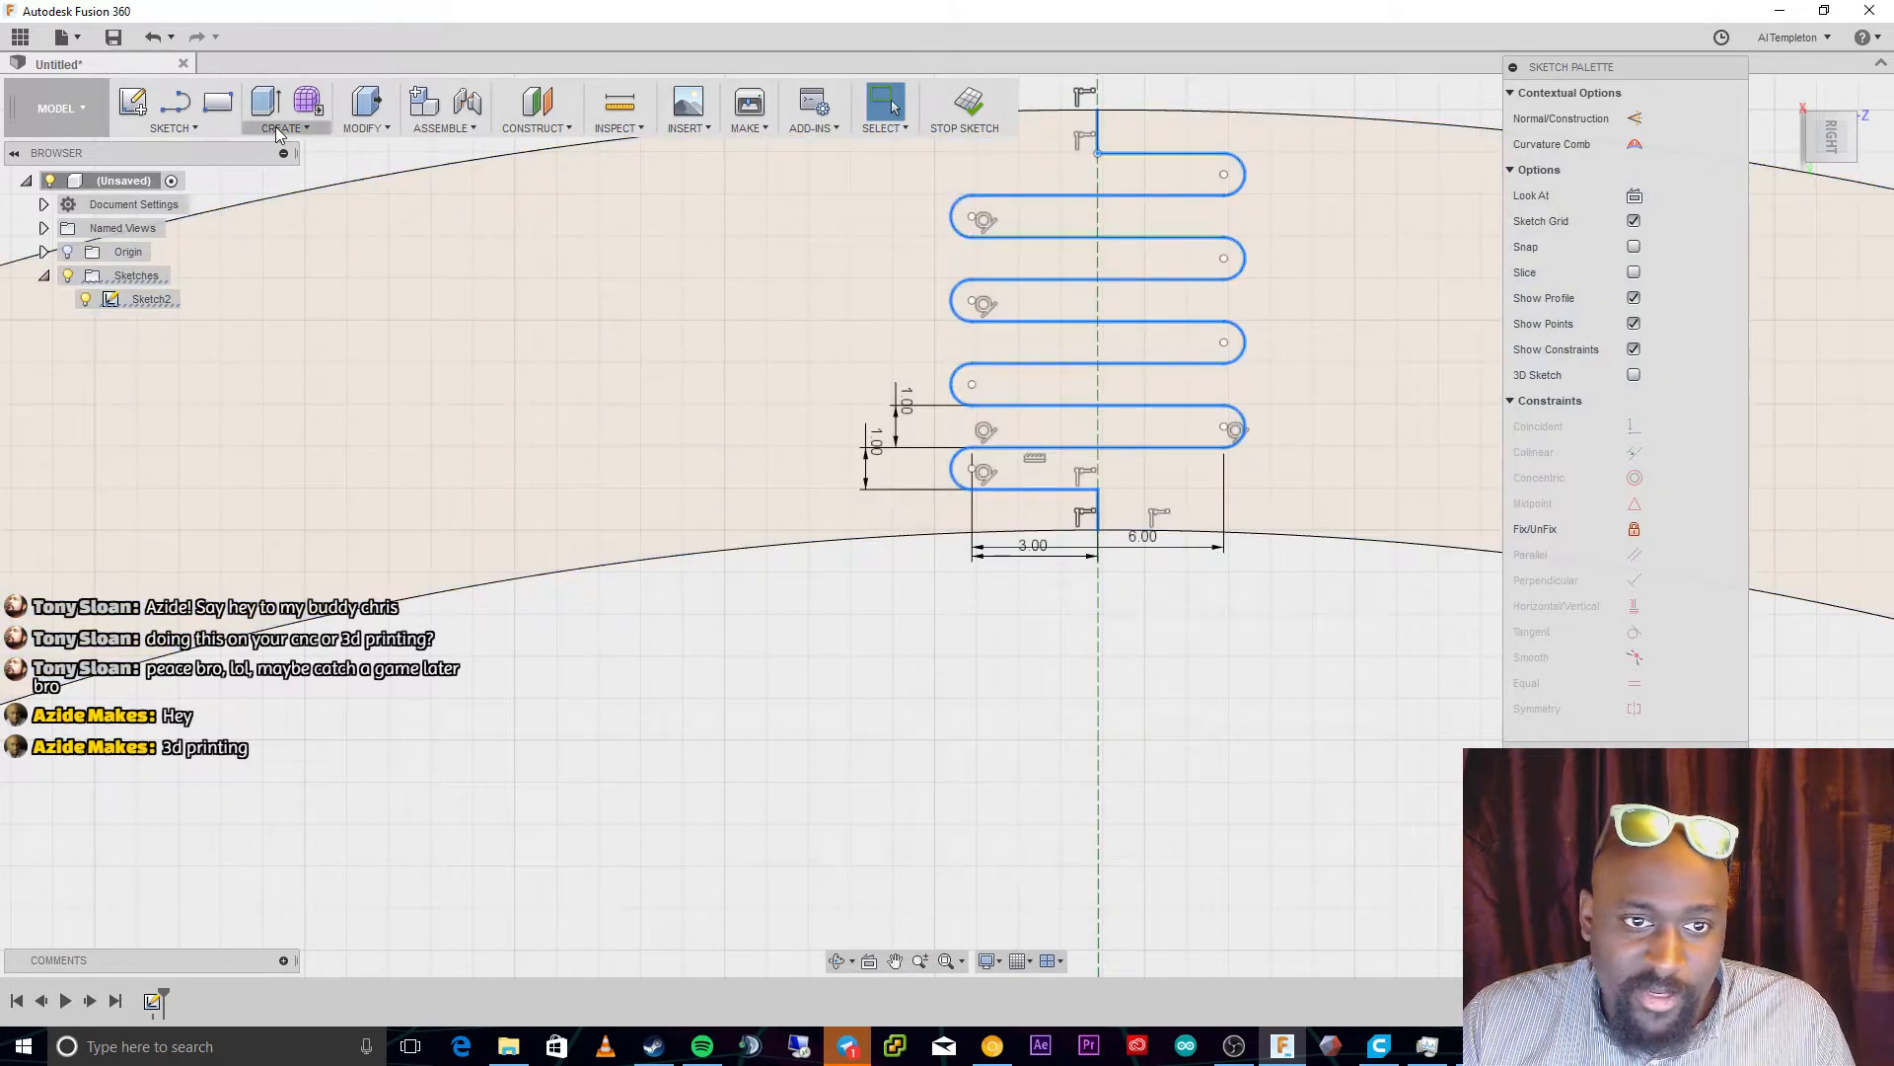
pyautogui.click(229, 134)
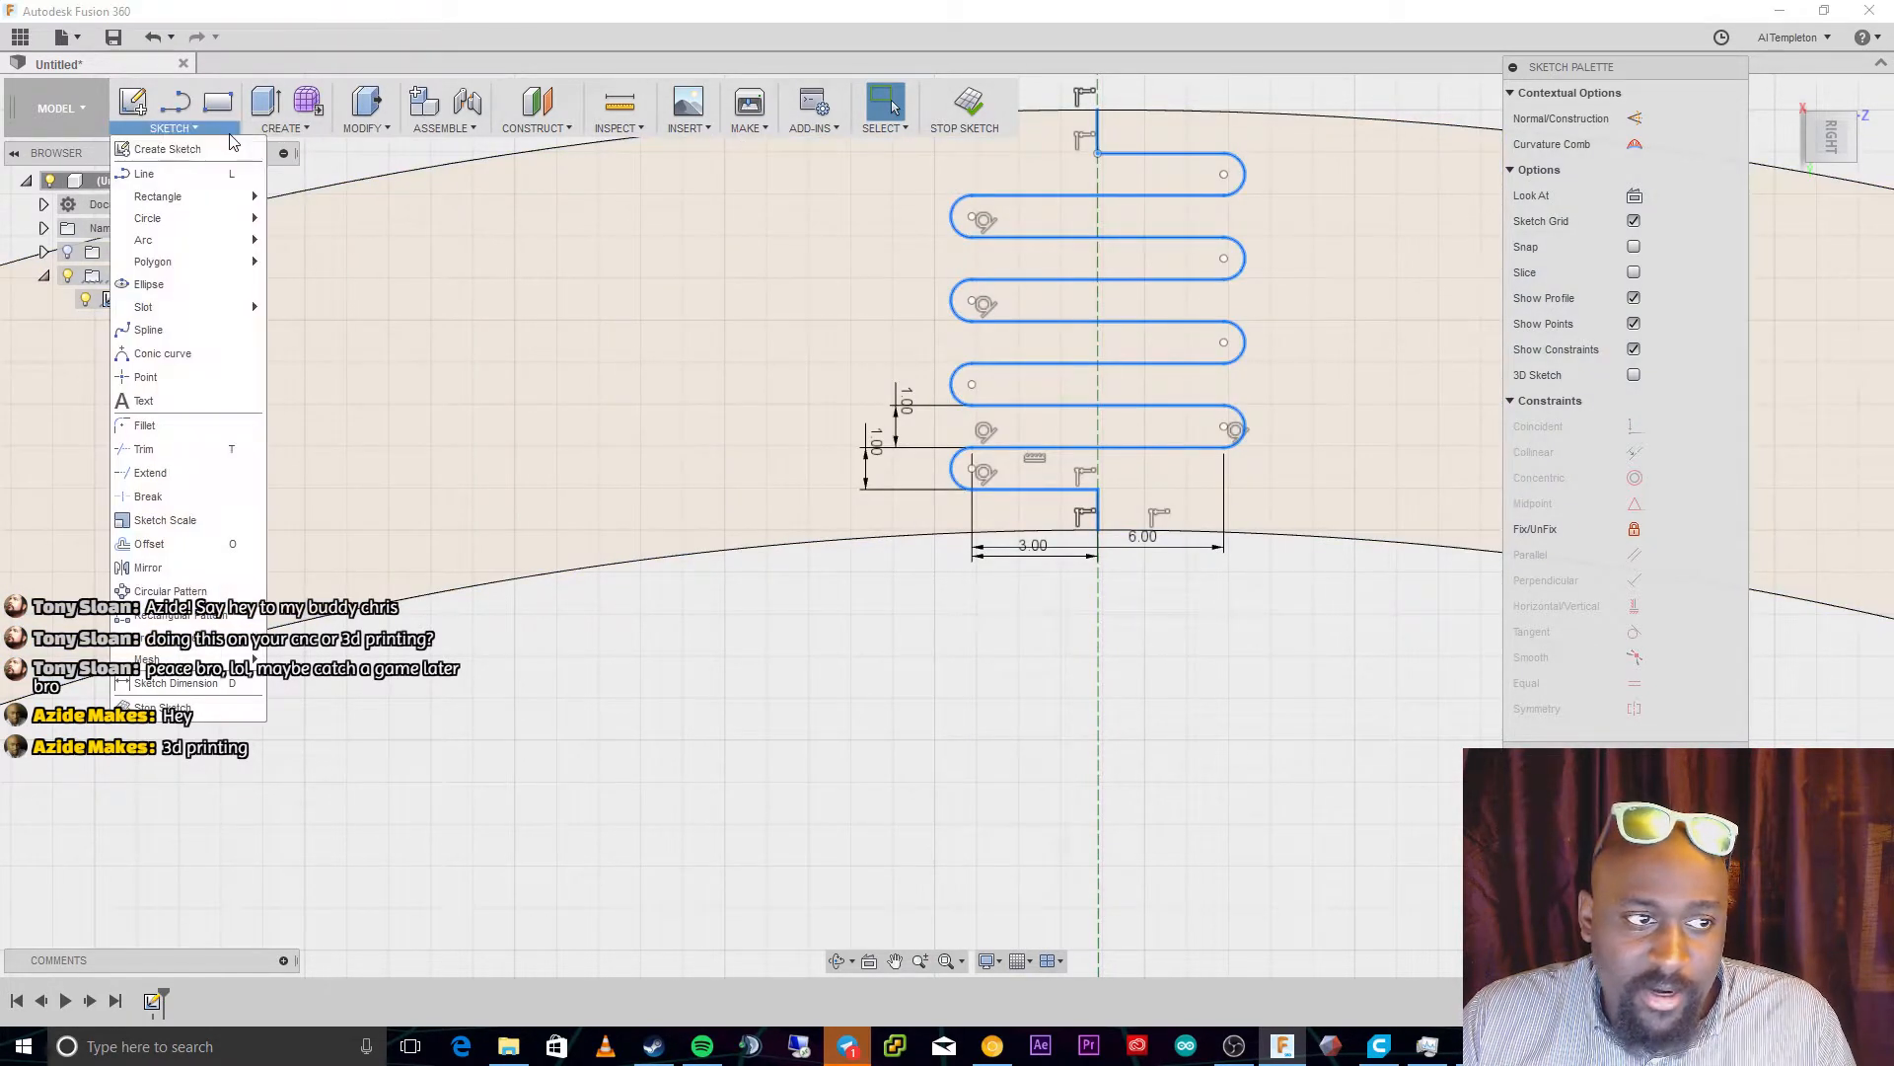
pyautogui.click(206, 546)
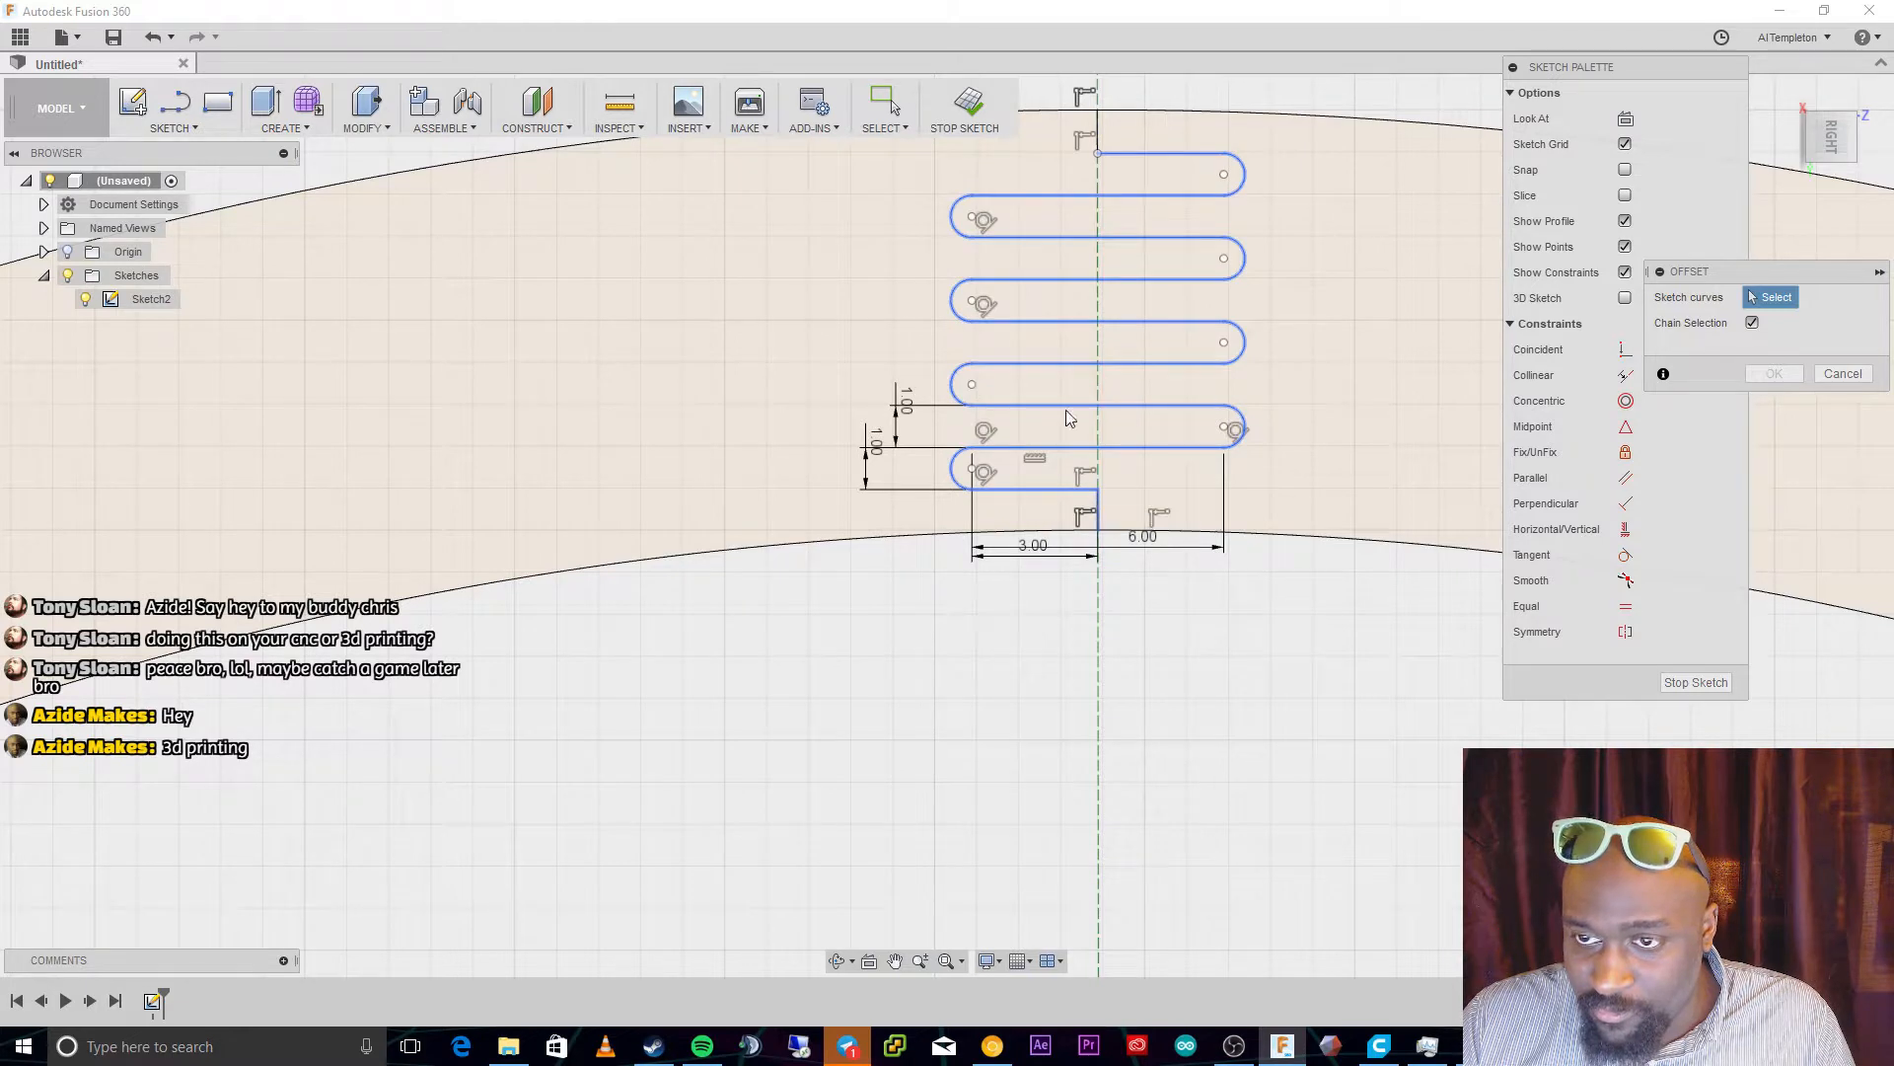
pyautogui.click(1098, 128)
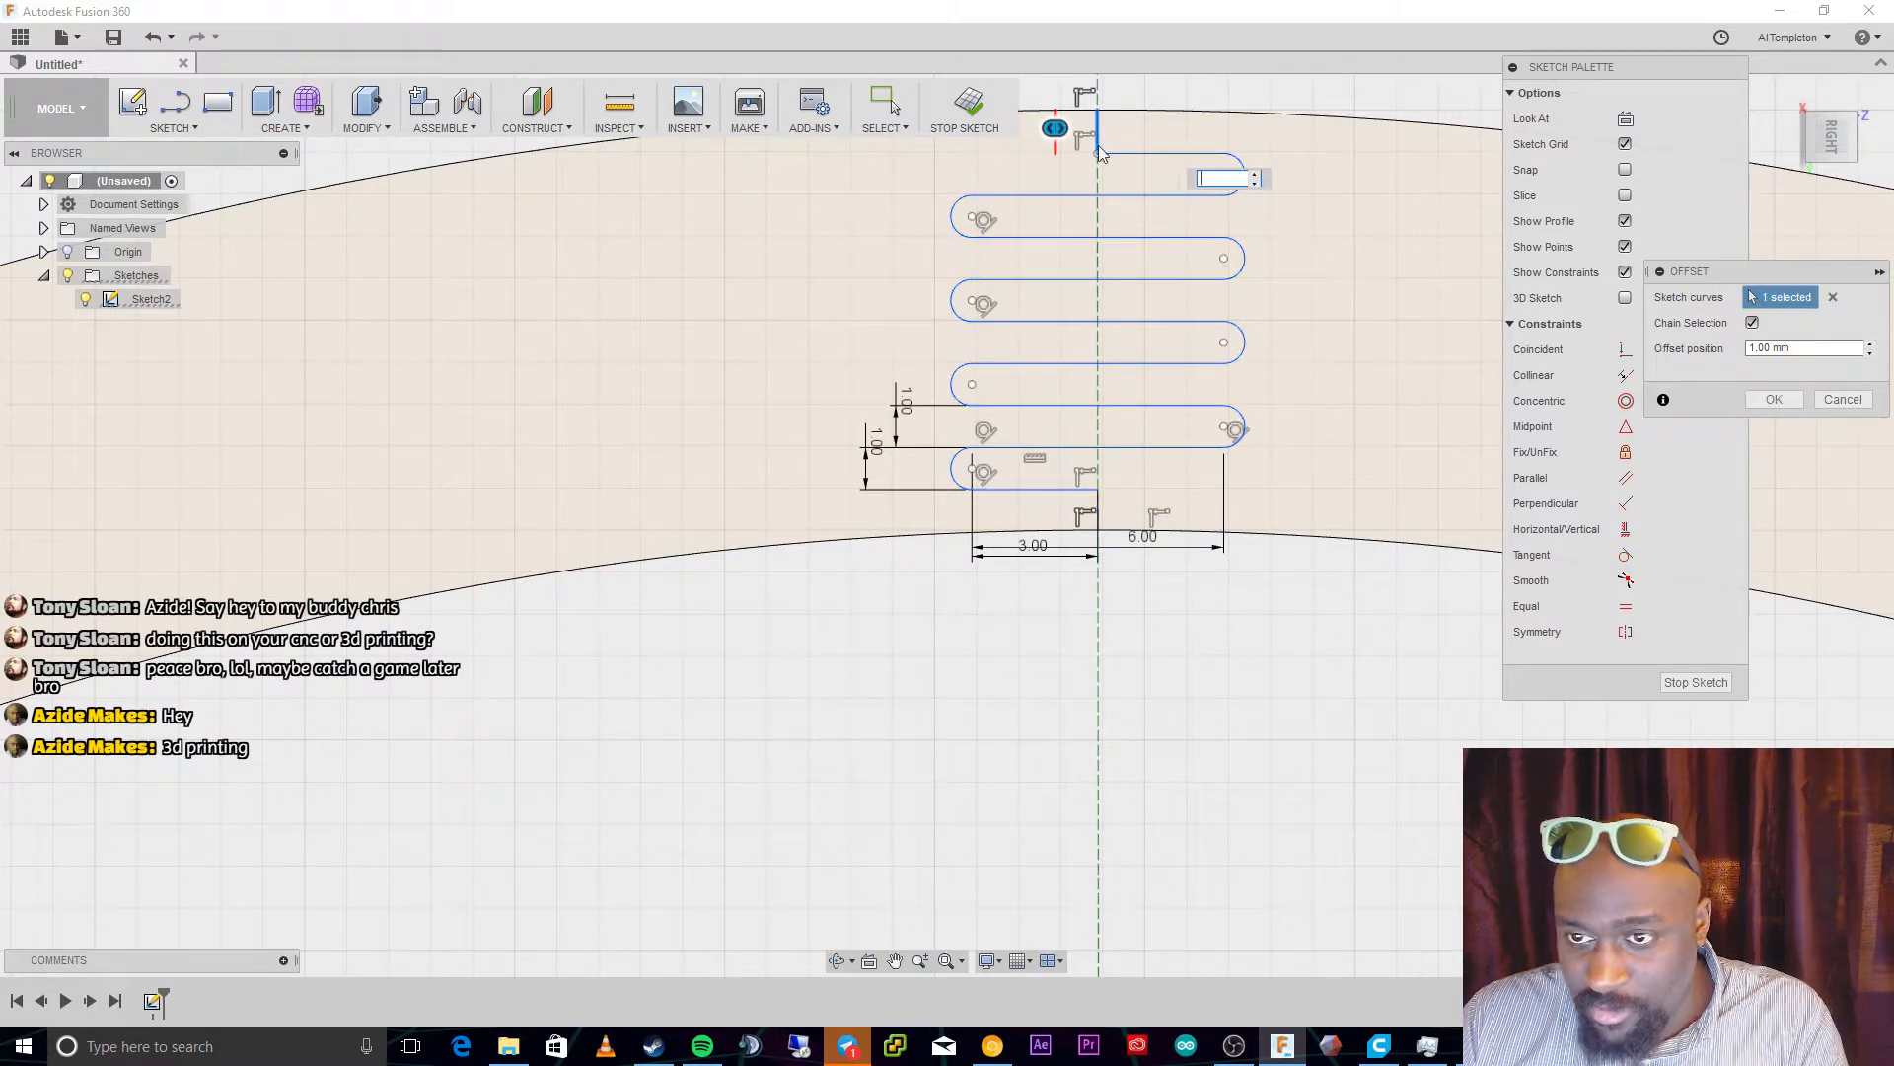
pyautogui.press('Escape')
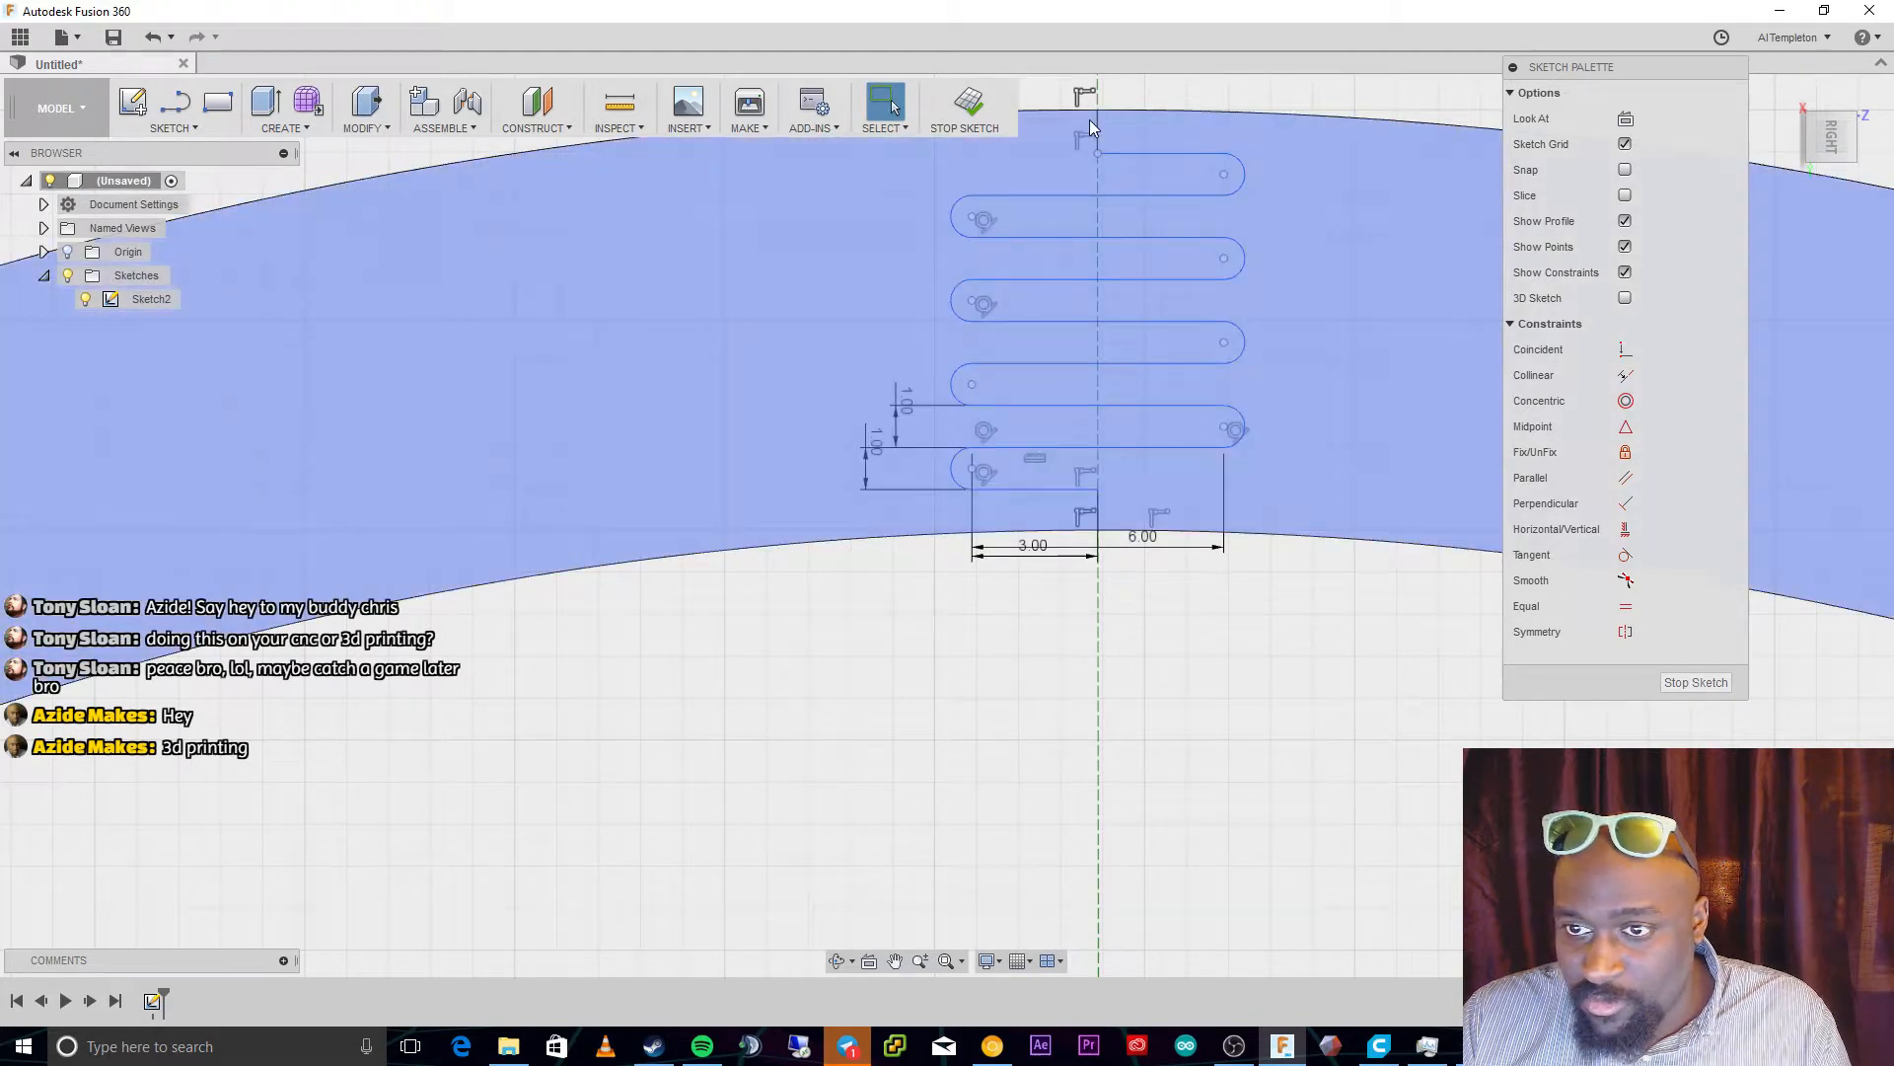
# Delete the short vertical line joining the serpentine's top end to the part's upper arc
pyautogui.click(1097, 122)
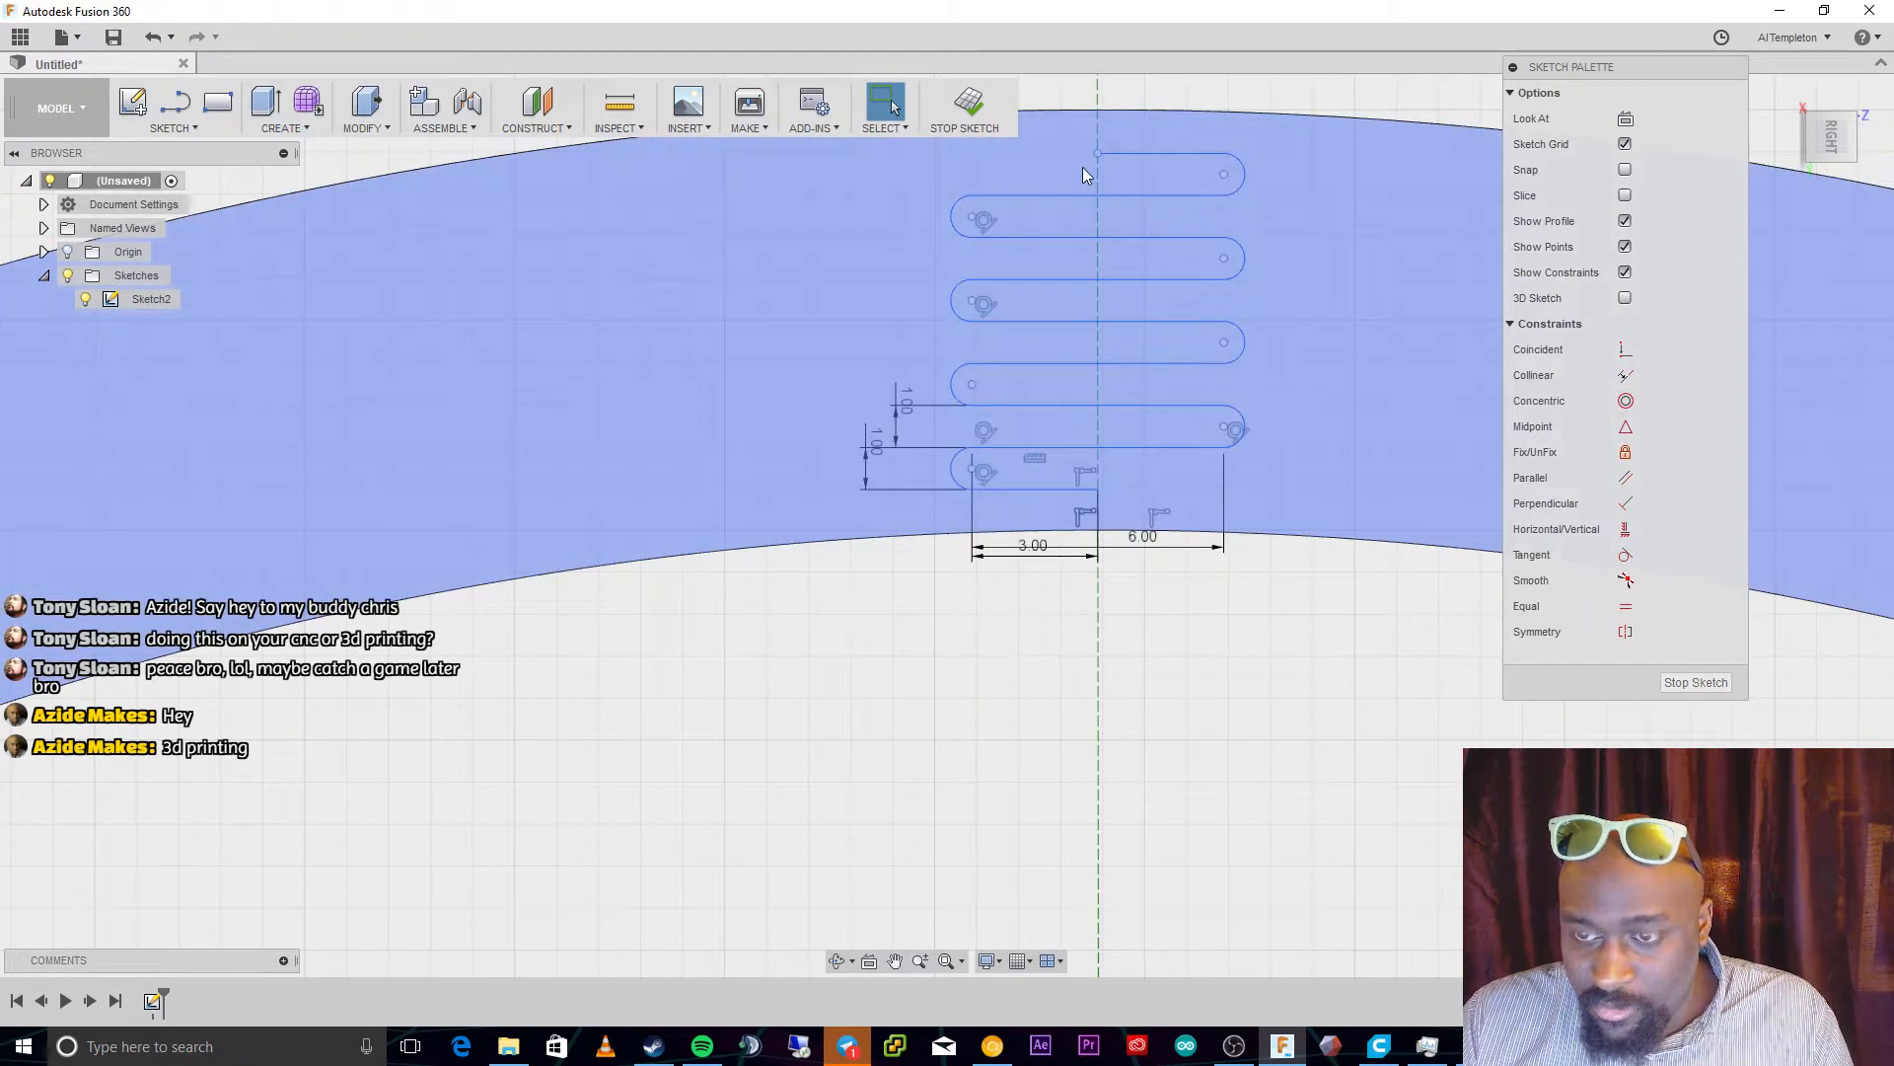
pyautogui.press('Delete')
# Try to redraw the vertical connecting line from the serpentine's top end to the upper arc
pyautogui.press('l')
pyautogui.click(1098, 156)
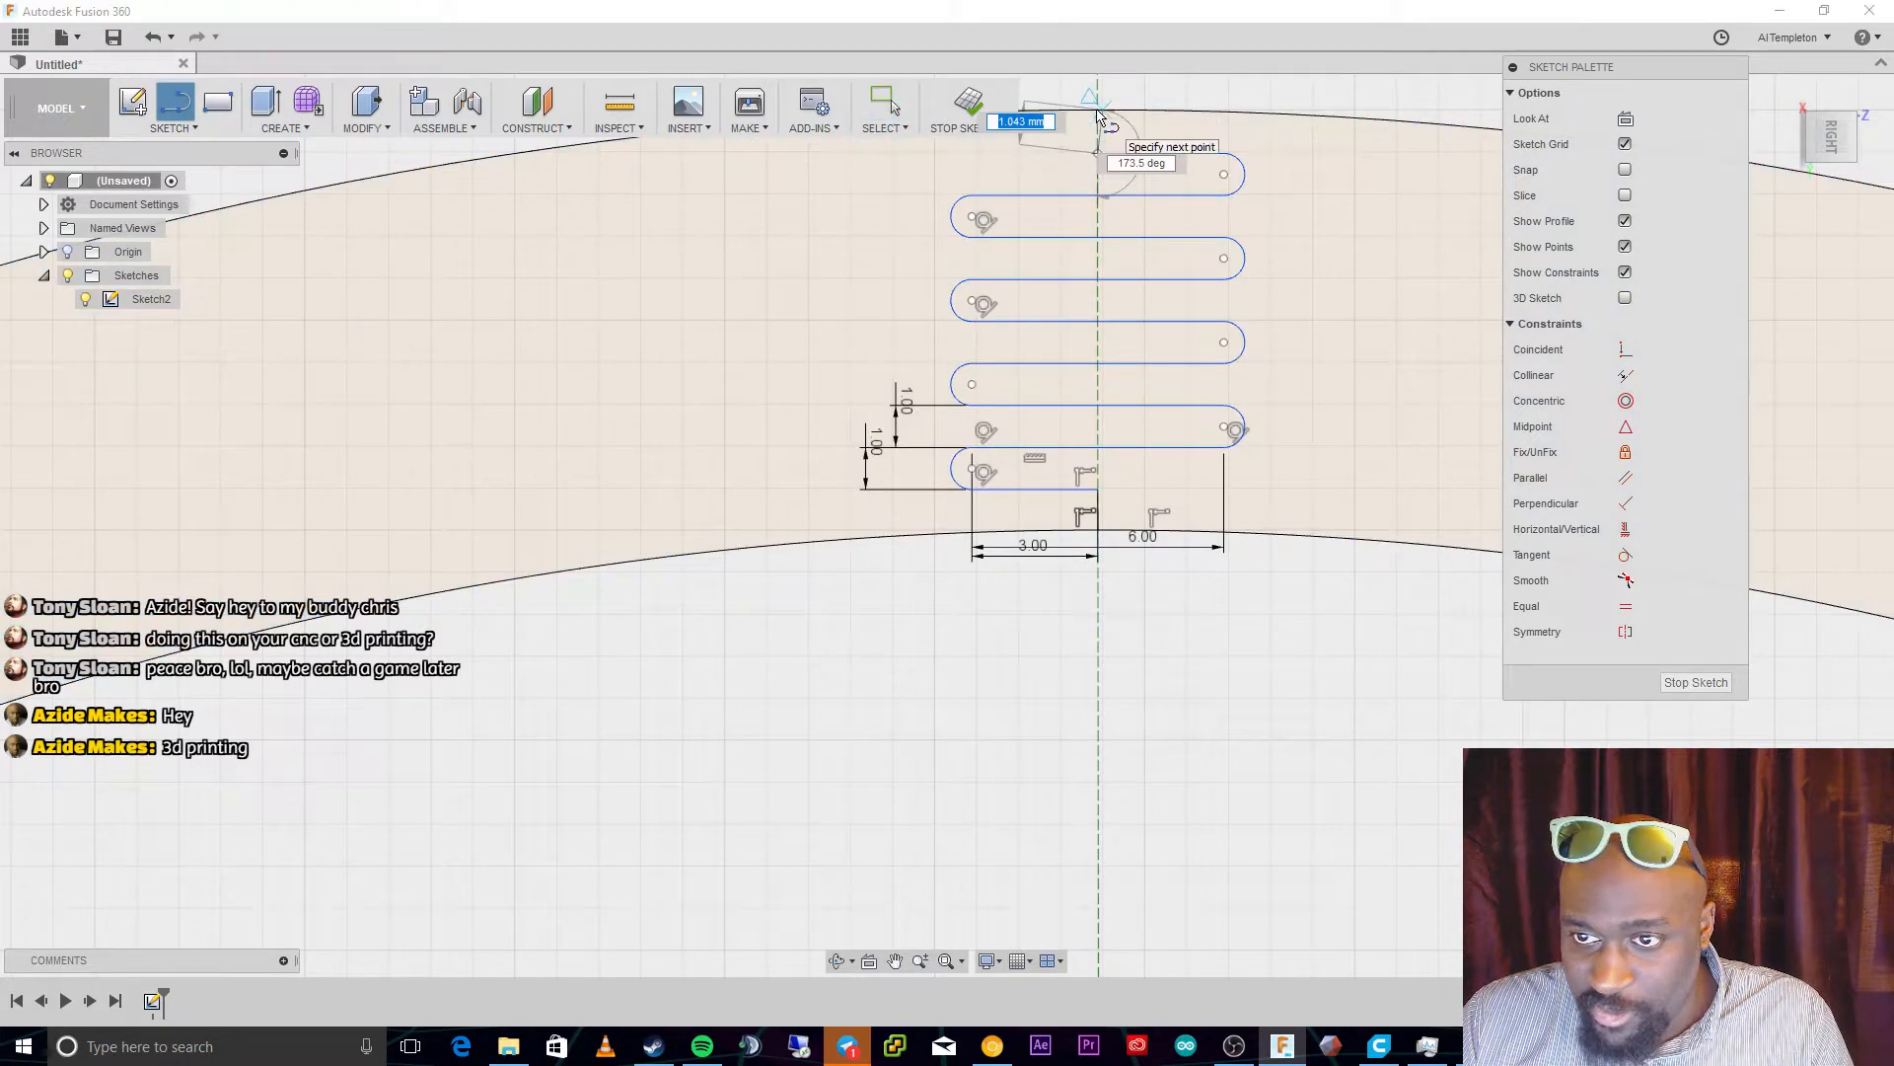
pyautogui.click(1098, 115)
pyautogui.press('Escape')
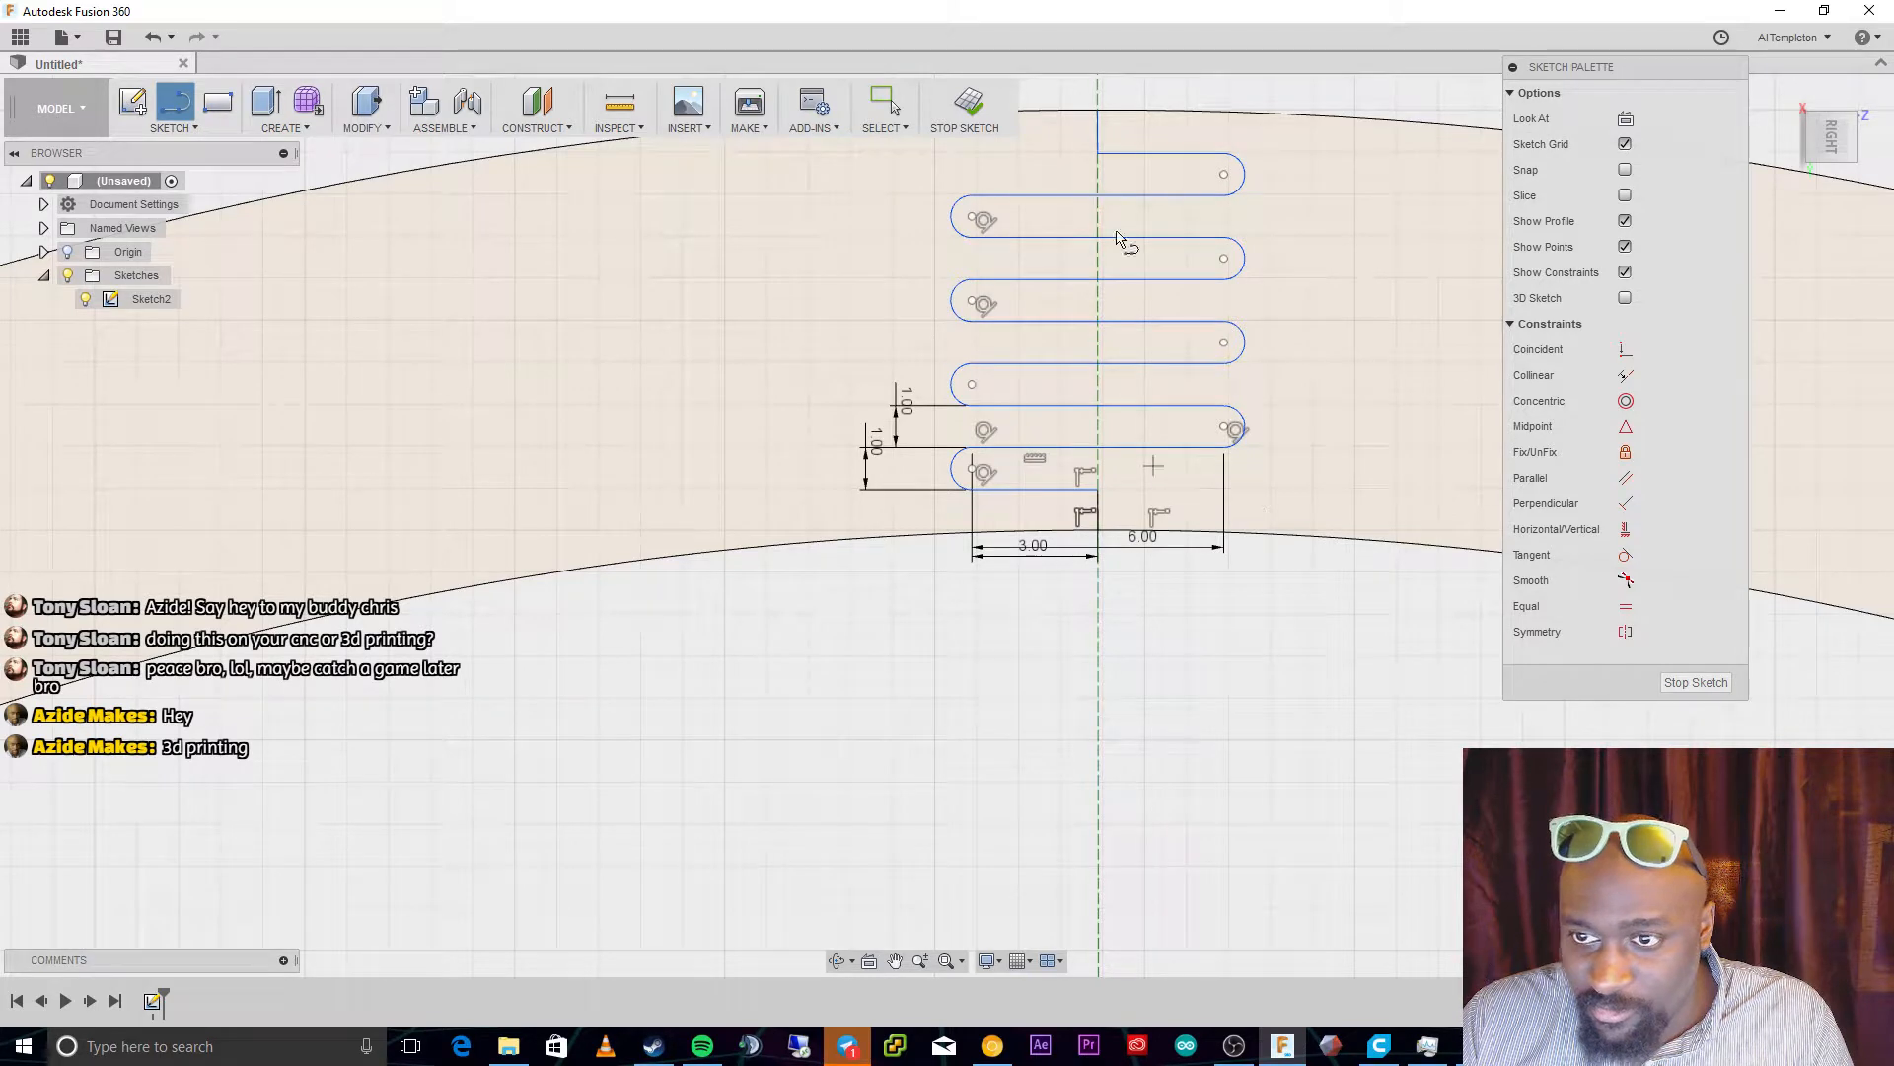
pyautogui.scroll(3, 1100, 119)
pyautogui.scroll(6, 1101, 118)
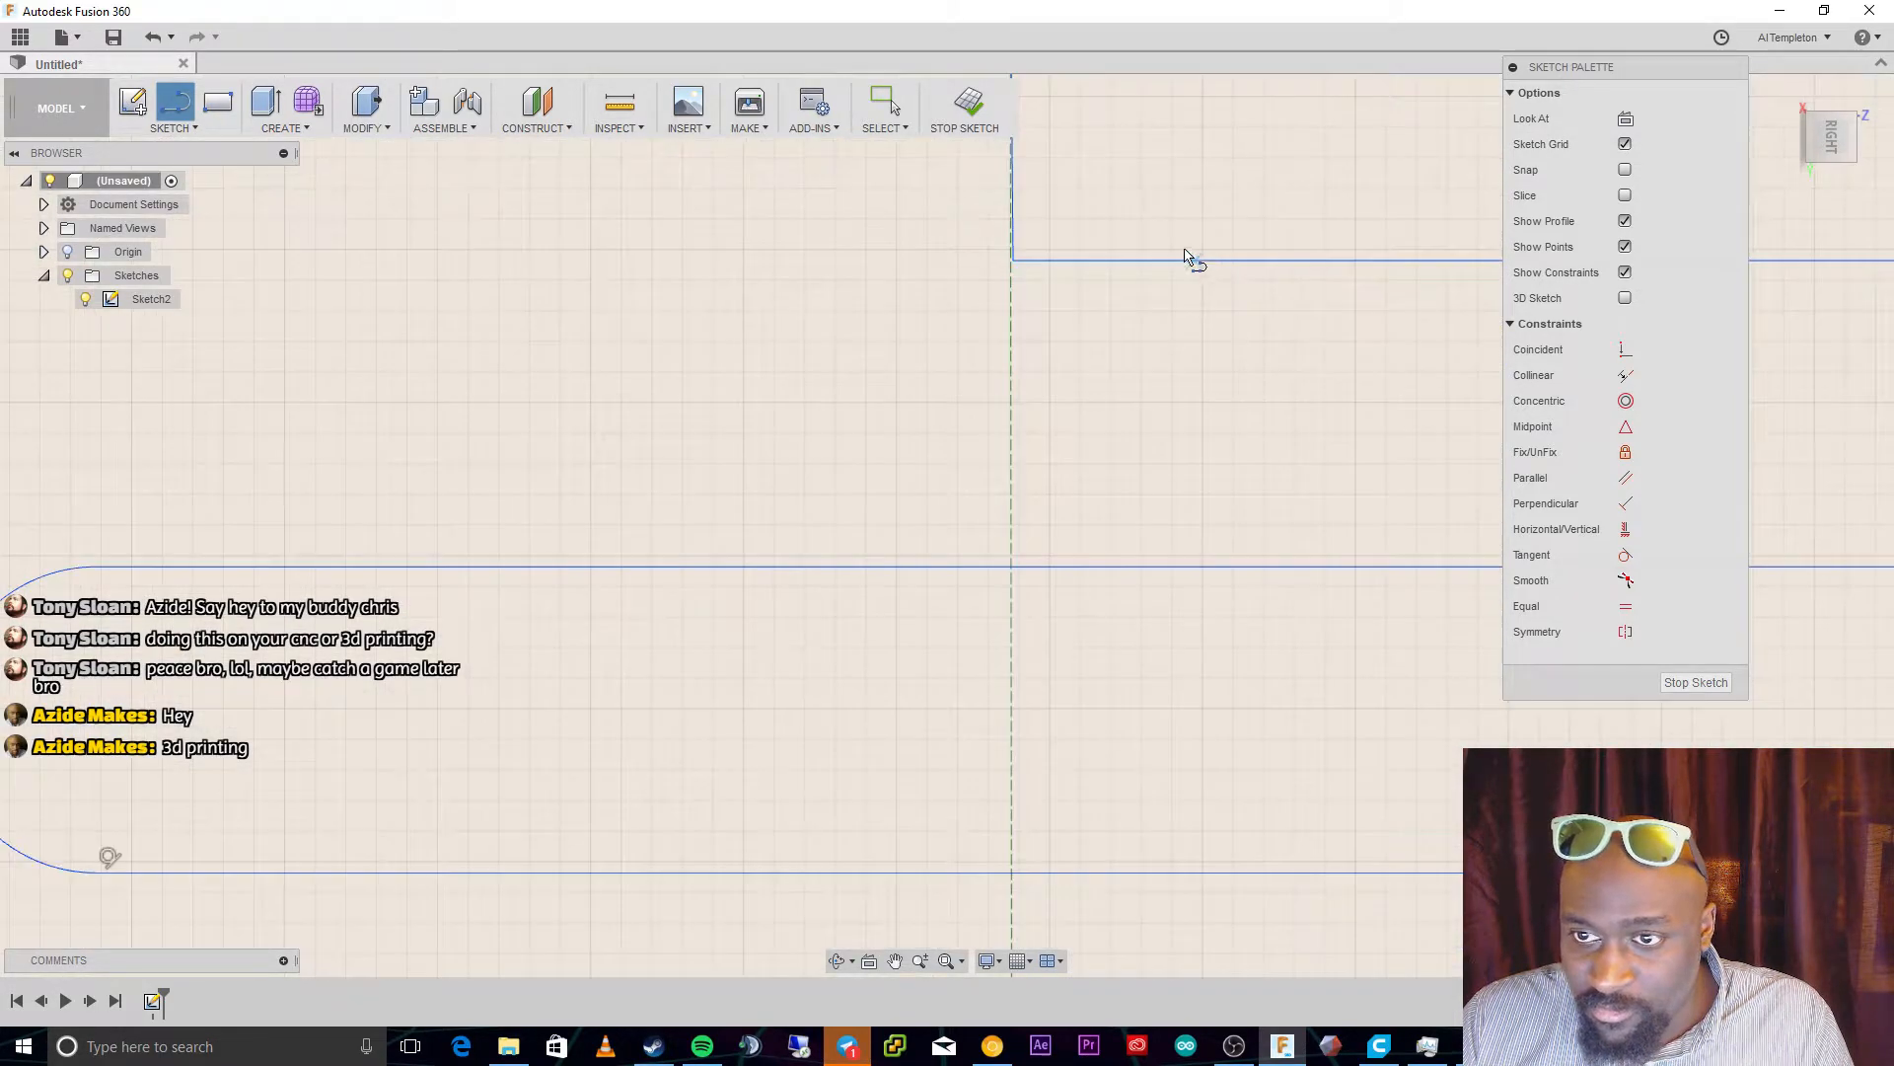
pyautogui.scroll(-3, 991, 209)
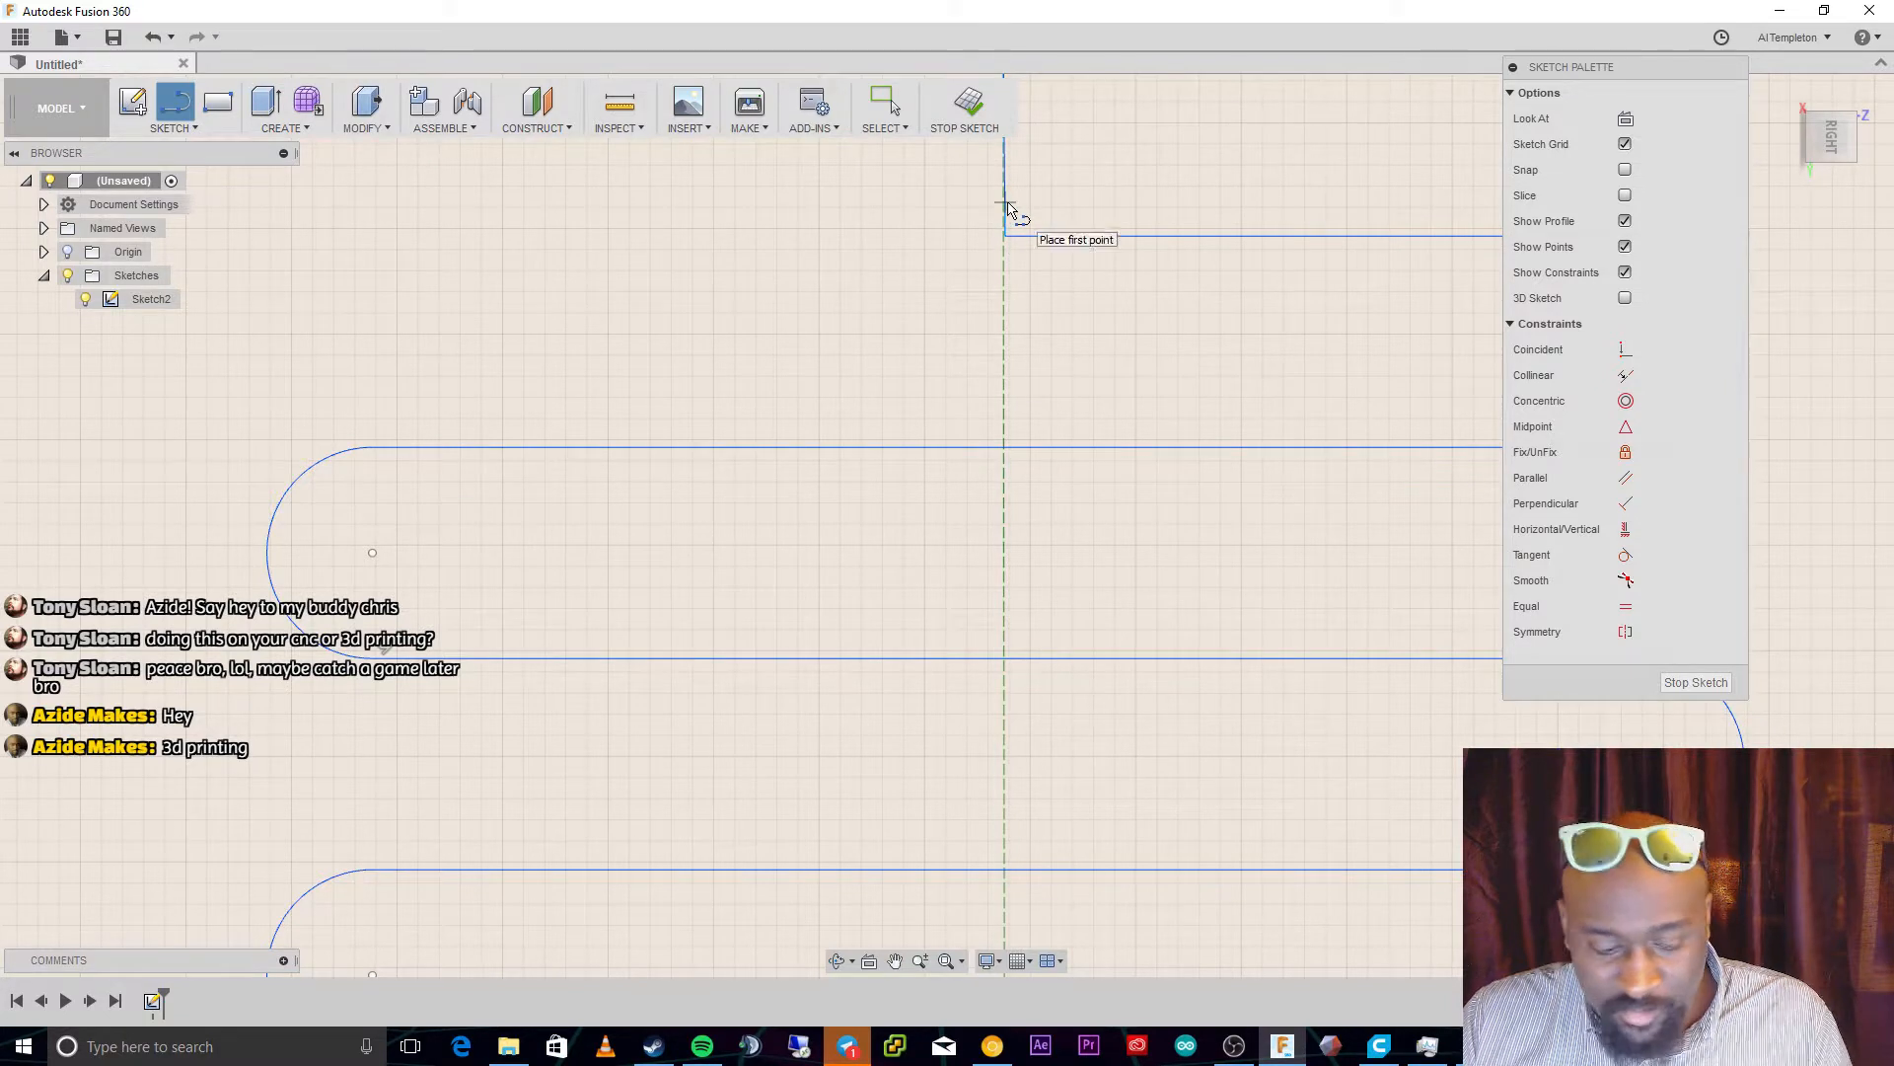
pyautogui.press('Escape')
pyautogui.click(1082, 296)
pyautogui.hotkey('ctrl', 'z')
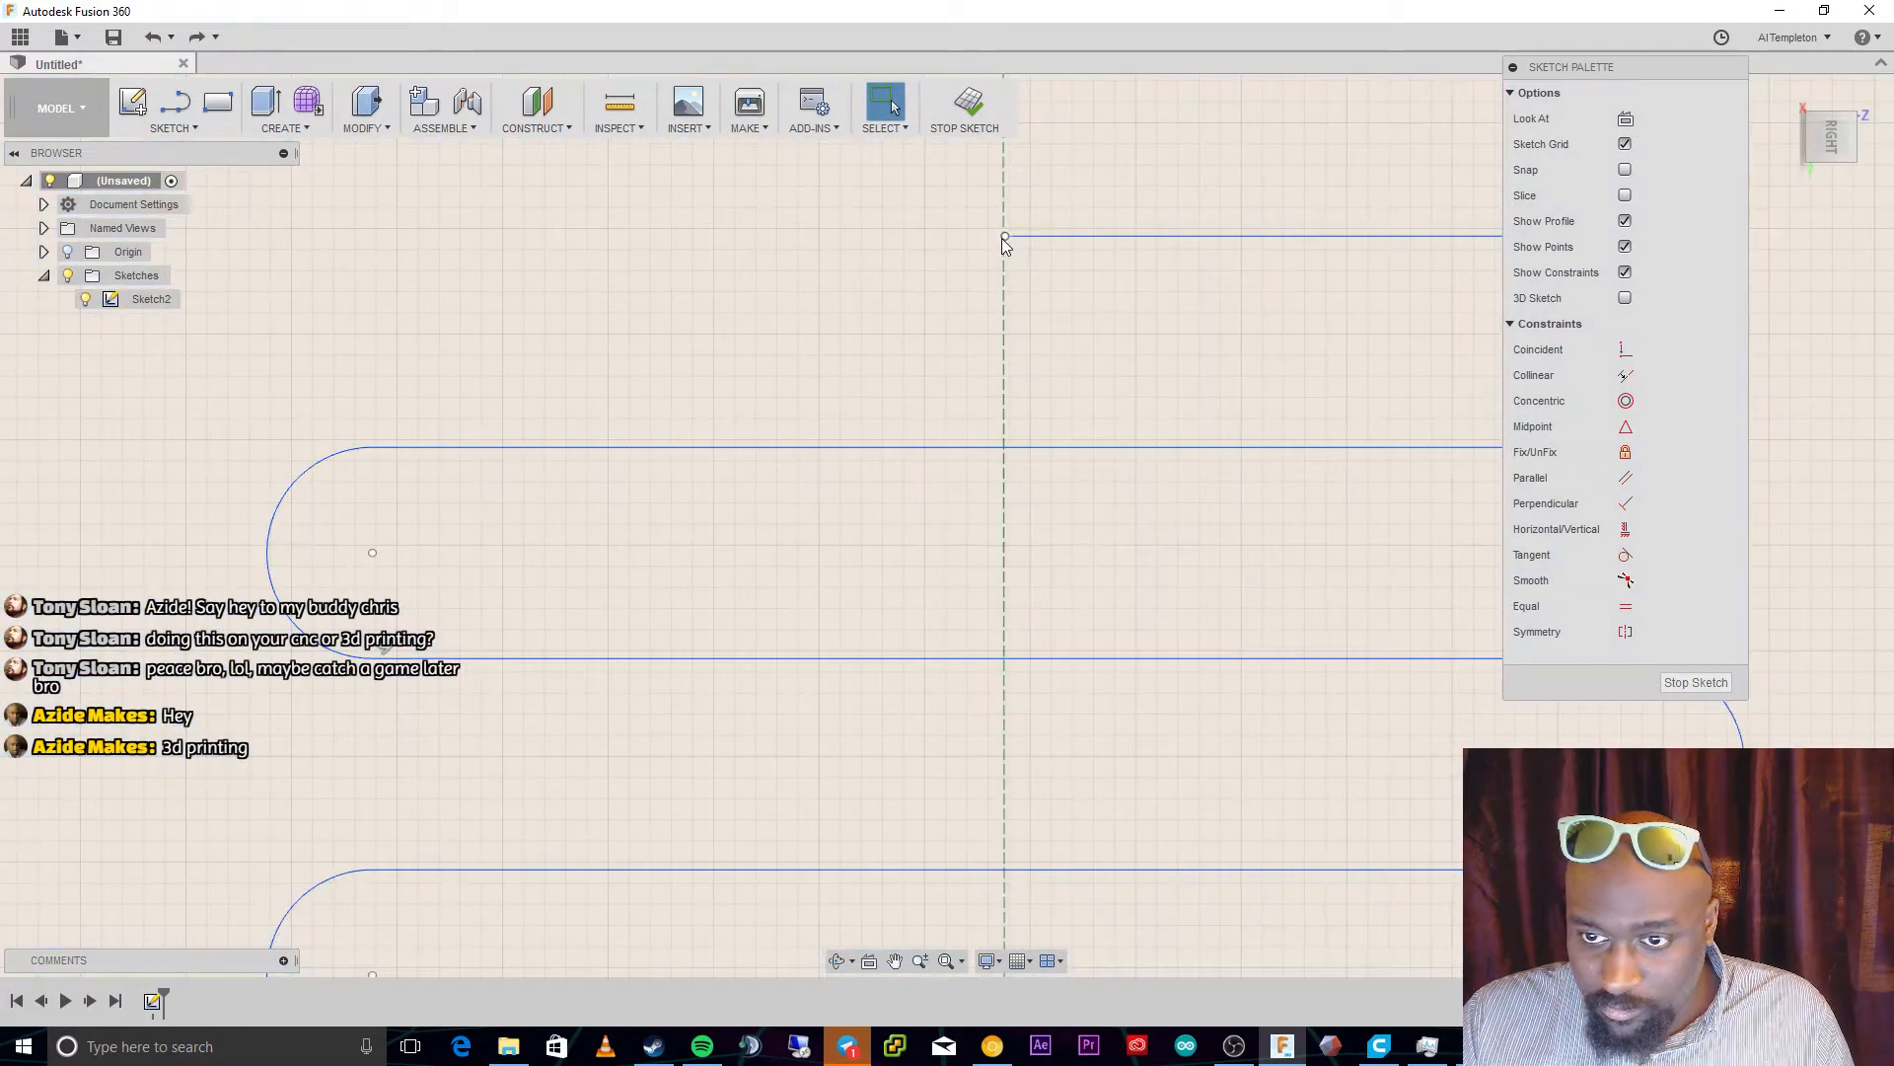
# Snap the serpentine's top endpoint onto the vertical centreline and connect it to the upper arc with a vertical line
pyautogui.click(1002, 237)
pyautogui.moveTo(1000, 237)
pyautogui.mouseDown()
pyautogui.moveTo(1003, 221)
pyautogui.moveTo(1003, 237)
pyautogui.mouseUp()
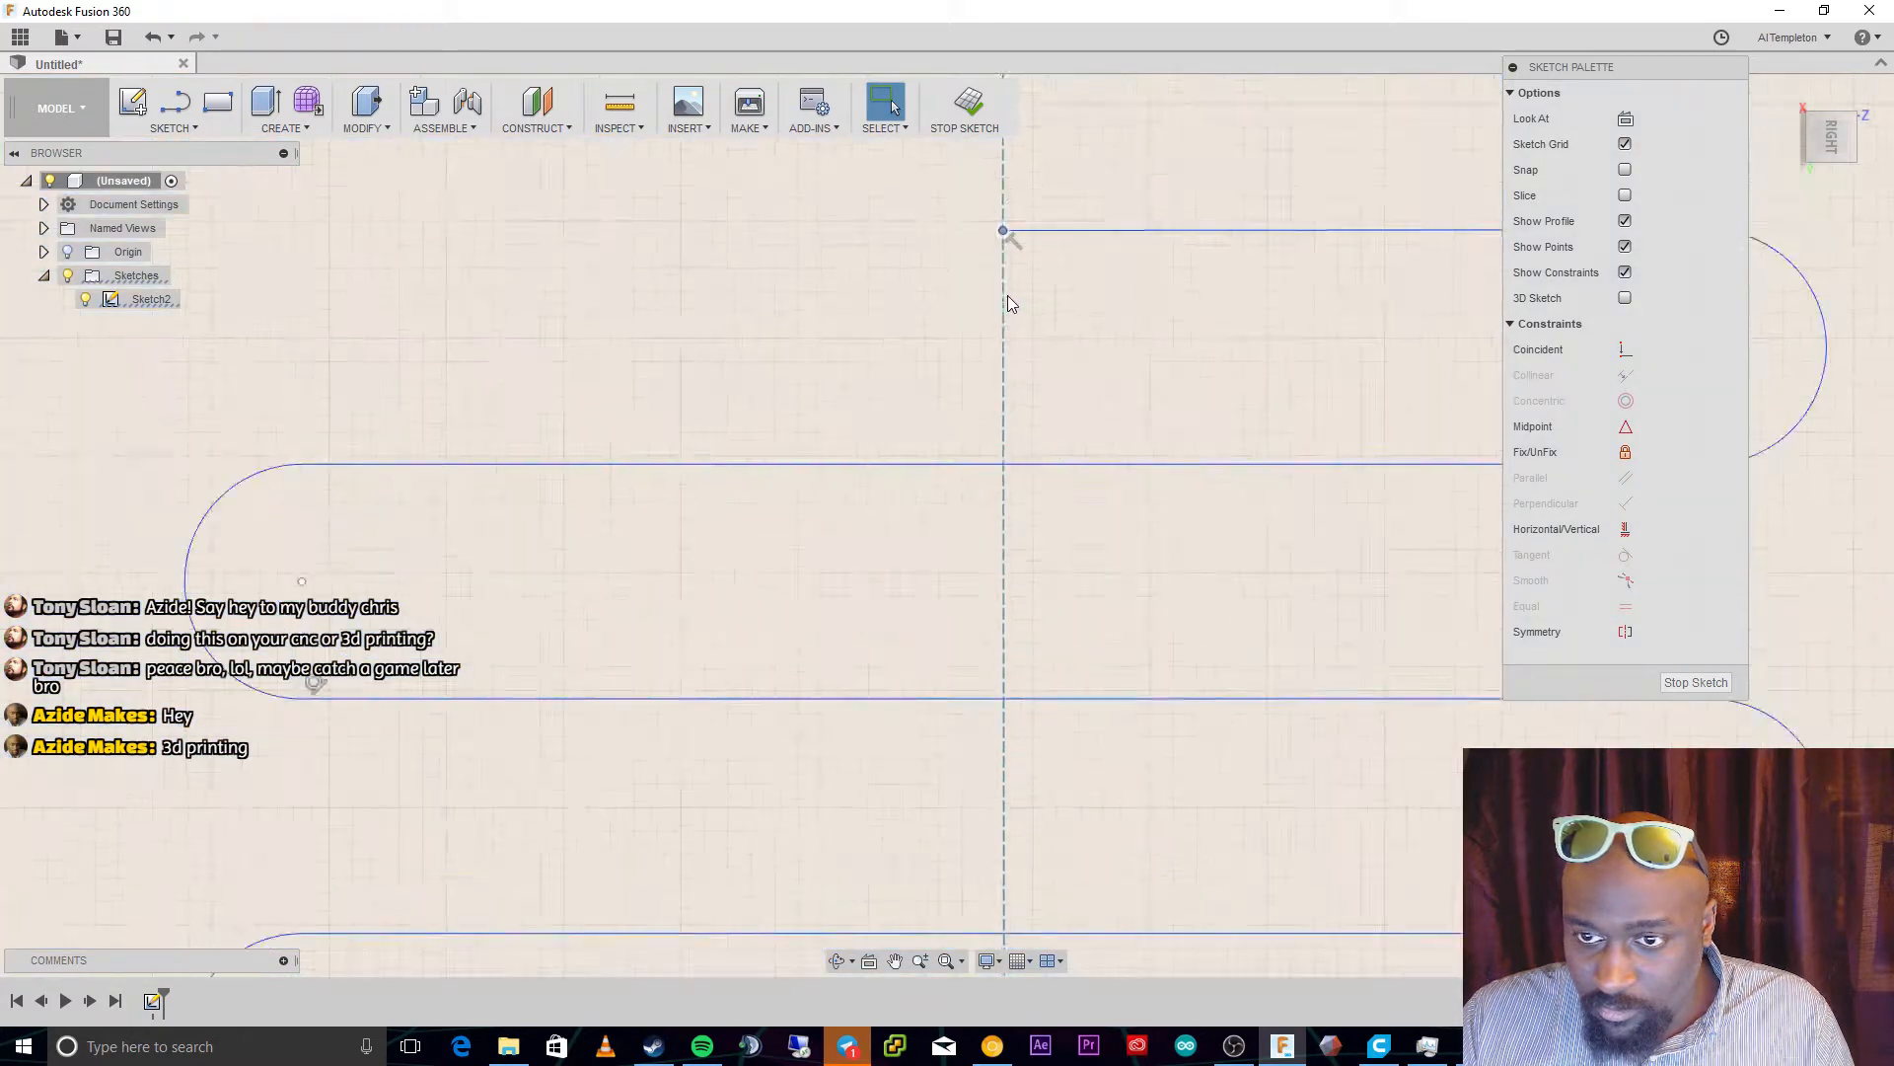
pyautogui.scroll(-3, 1016, 248)
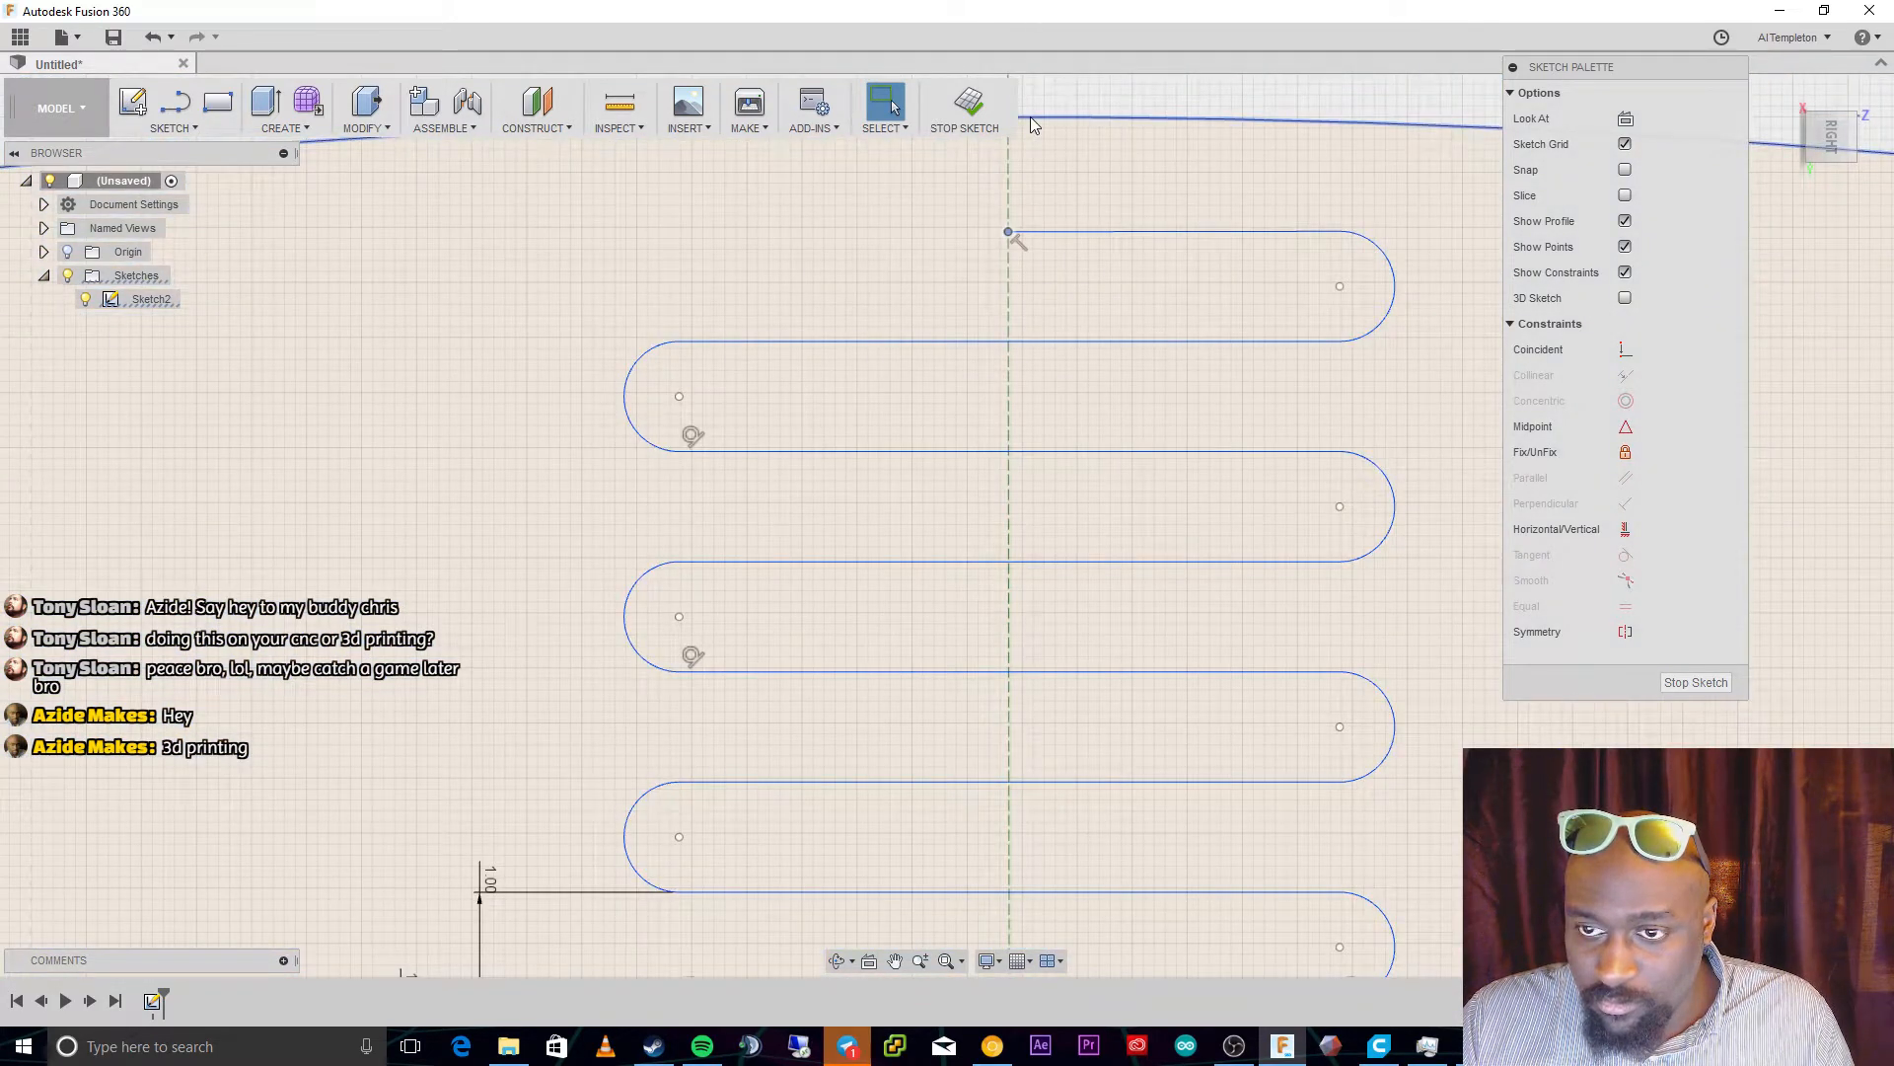
pyautogui.scroll(5, 1032, 118)
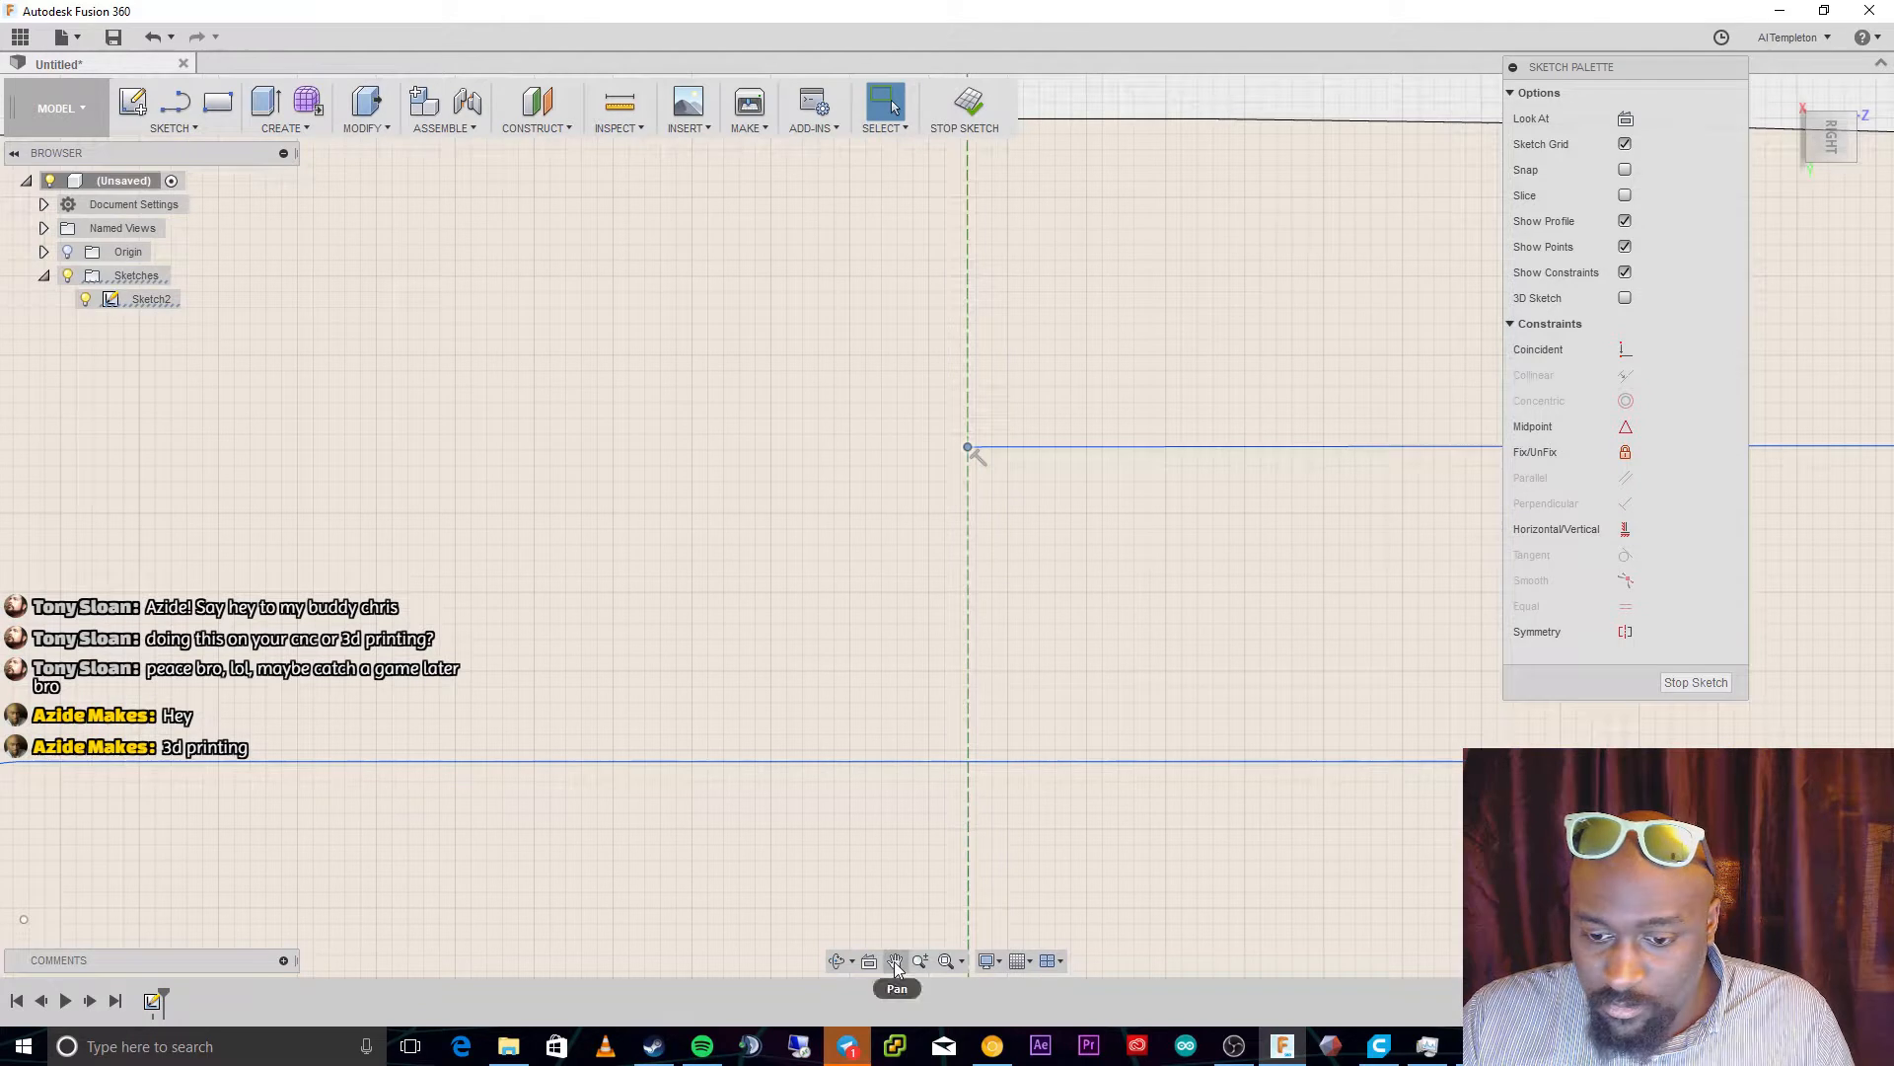
pyautogui.click(895, 960)
pyautogui.moveTo(855, 576); pyautogui.dragTo(865, 620)
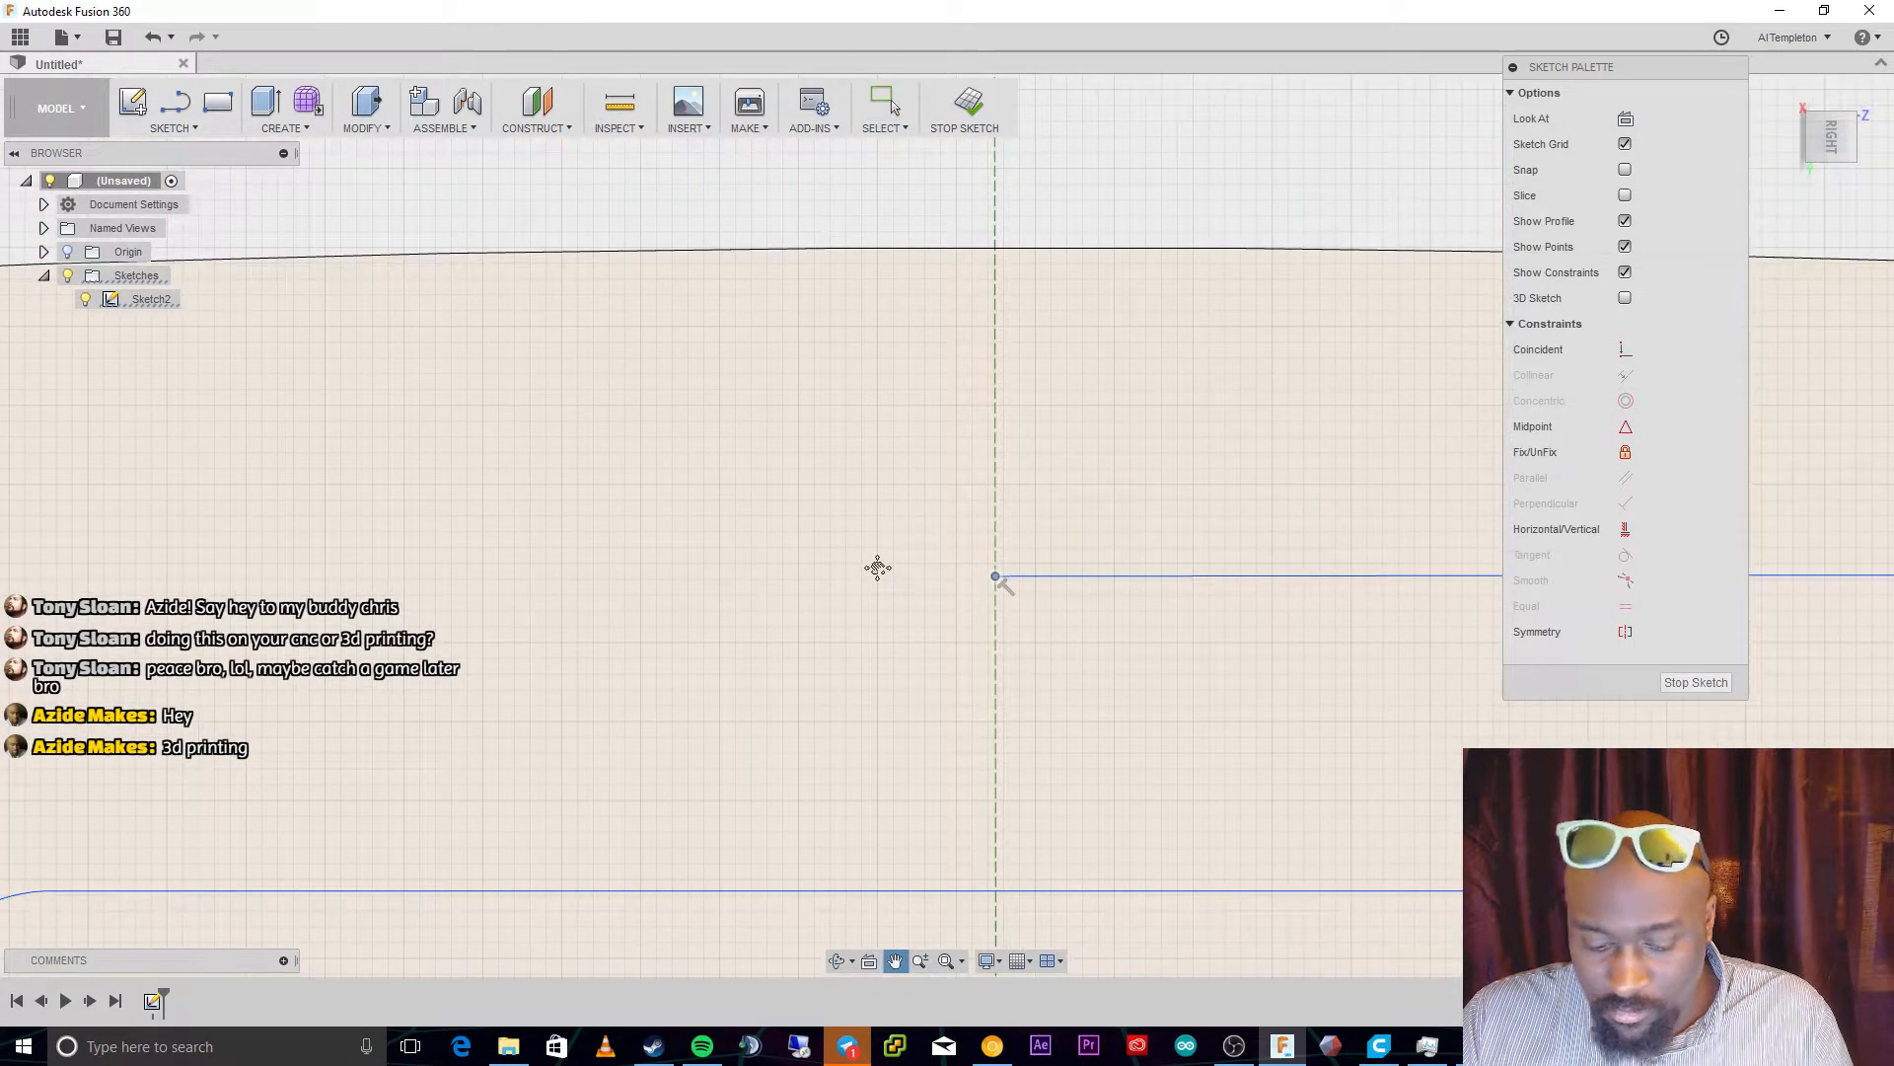
pyautogui.press('Escape')
pyautogui.press('l')
pyautogui.click(996, 576)
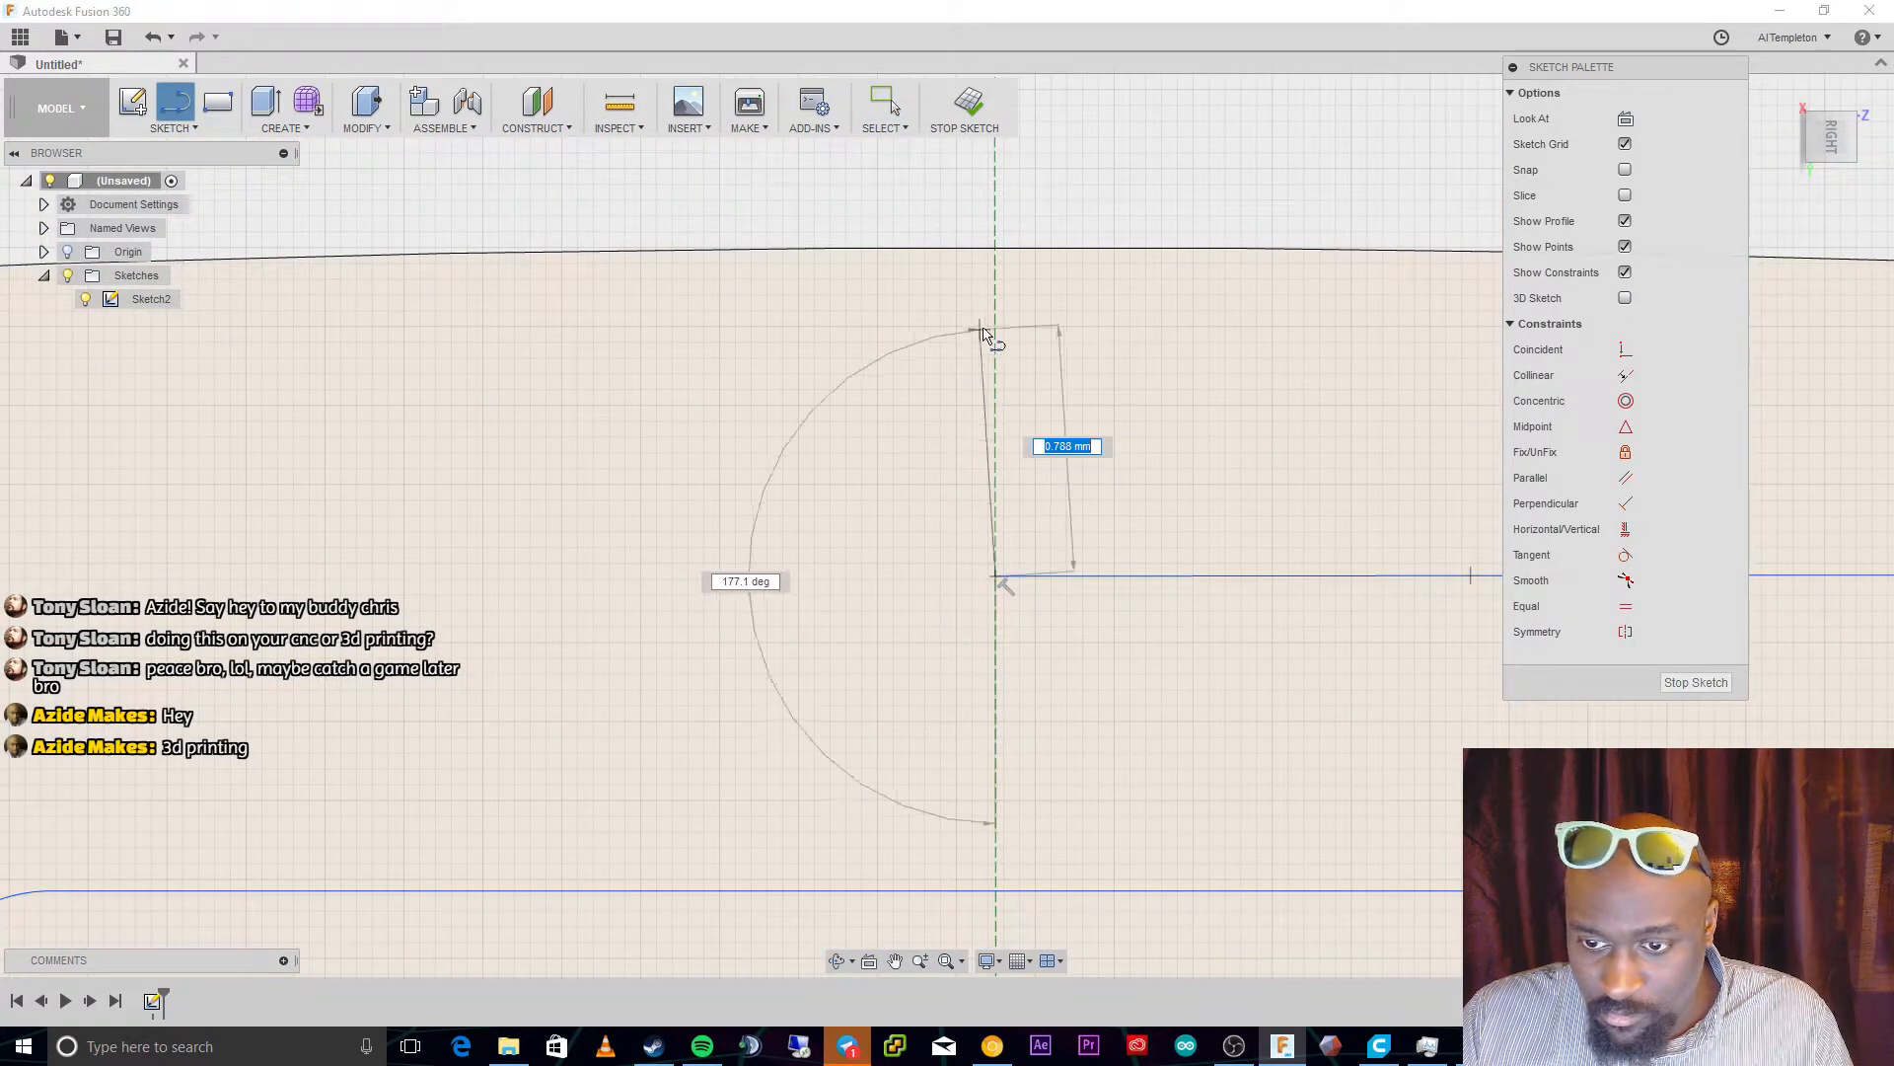
pyautogui.click(999, 257)
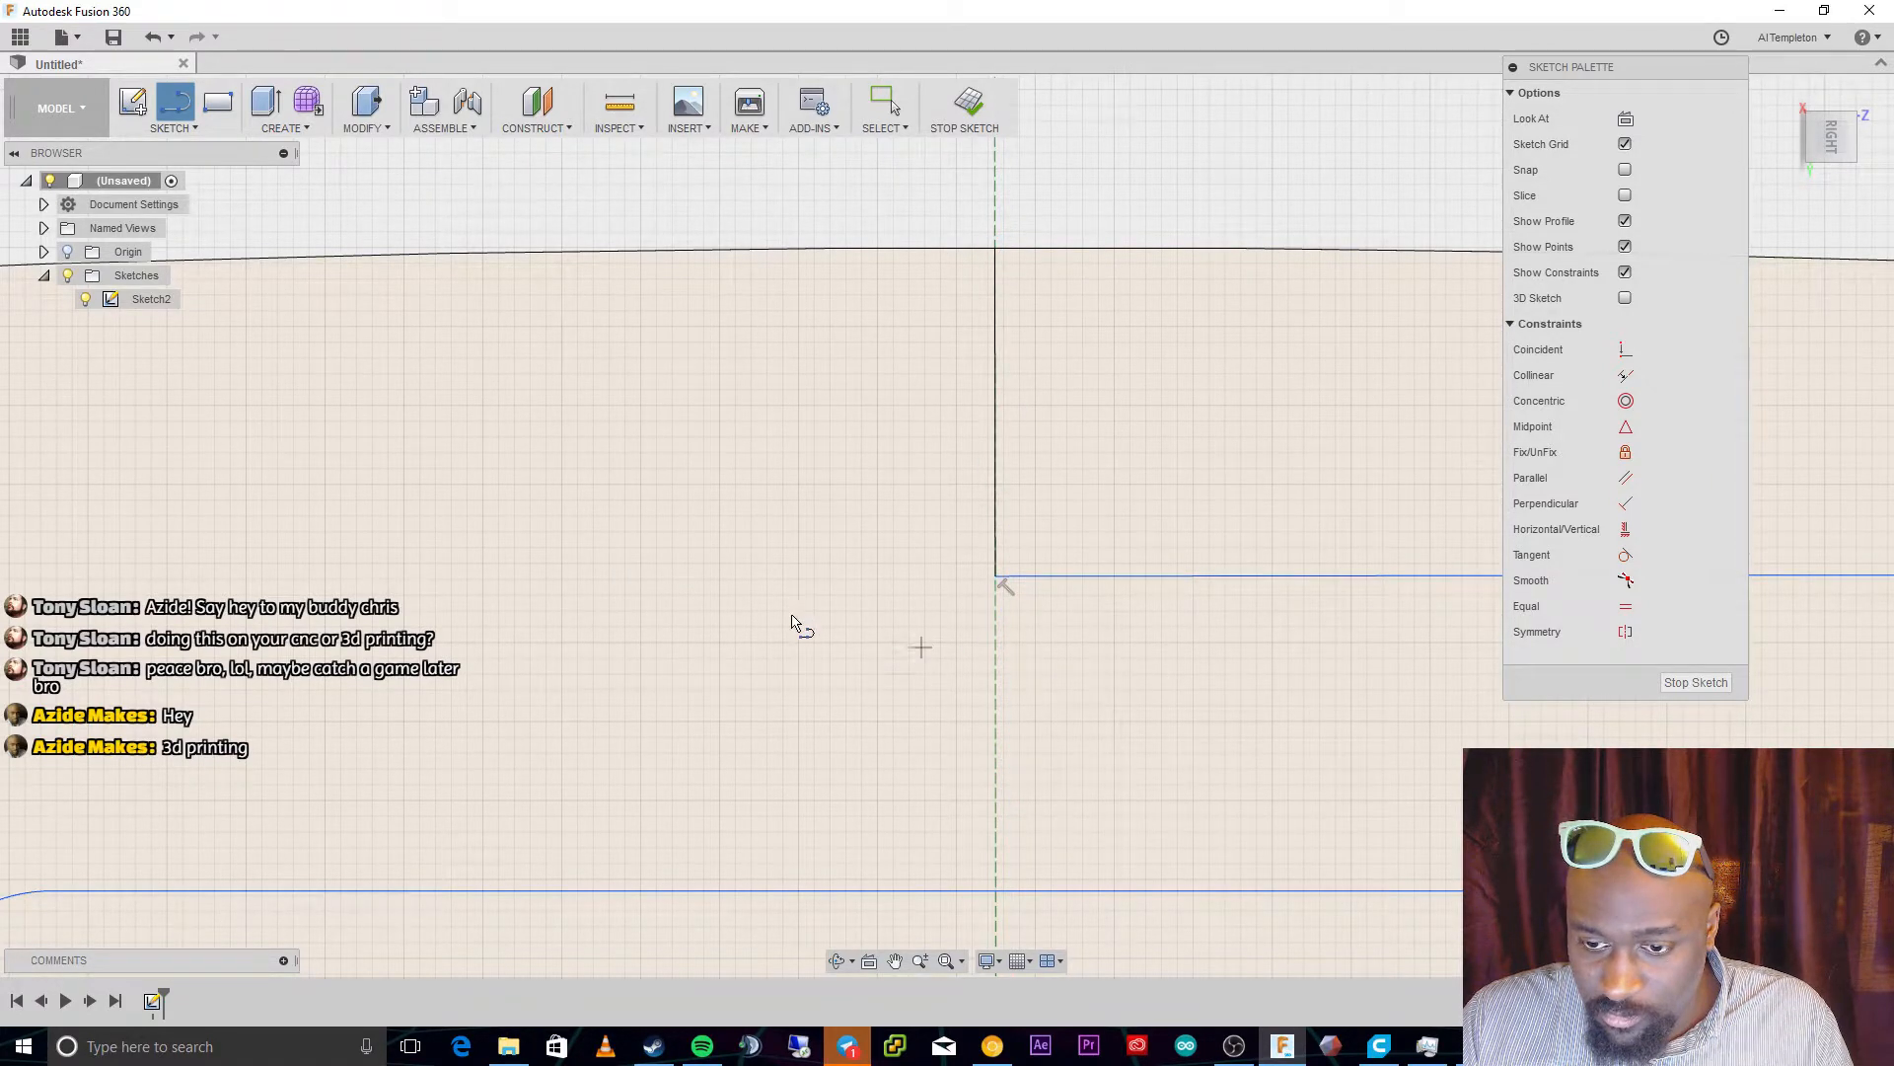
# Dimension the serpentine's topmost half-length horizontal line as 3.00 mm
pyautogui.scroll(-5, 1151, 676)
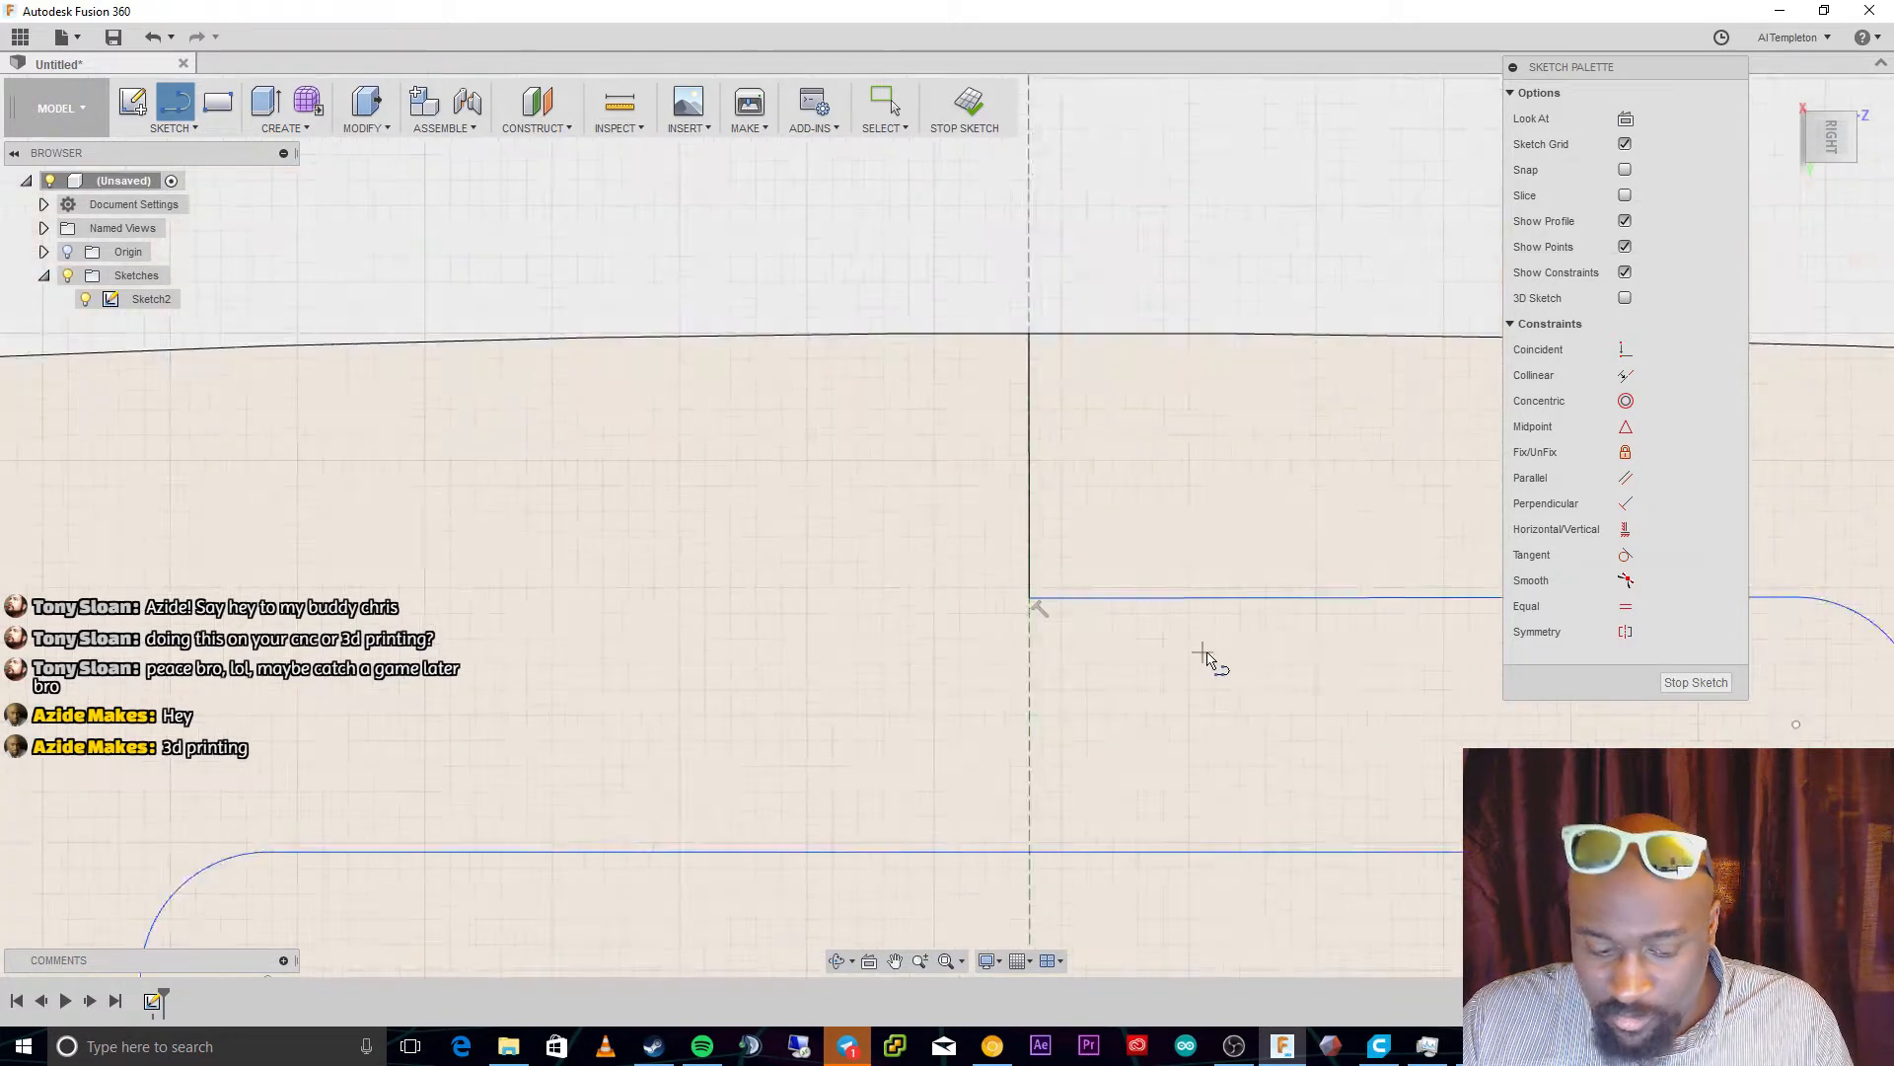
pyautogui.press('Escape')
pyautogui.press('d')
pyautogui.click(1174, 613)
pyautogui.click(1167, 560)
pyautogui.write('3')
pyautogui.press('Return')
# Try to dimension the spacing between the serpentine's two uppermost horizontal lines
pyautogui.click(1118, 614)
pyautogui.click(1099, 802)
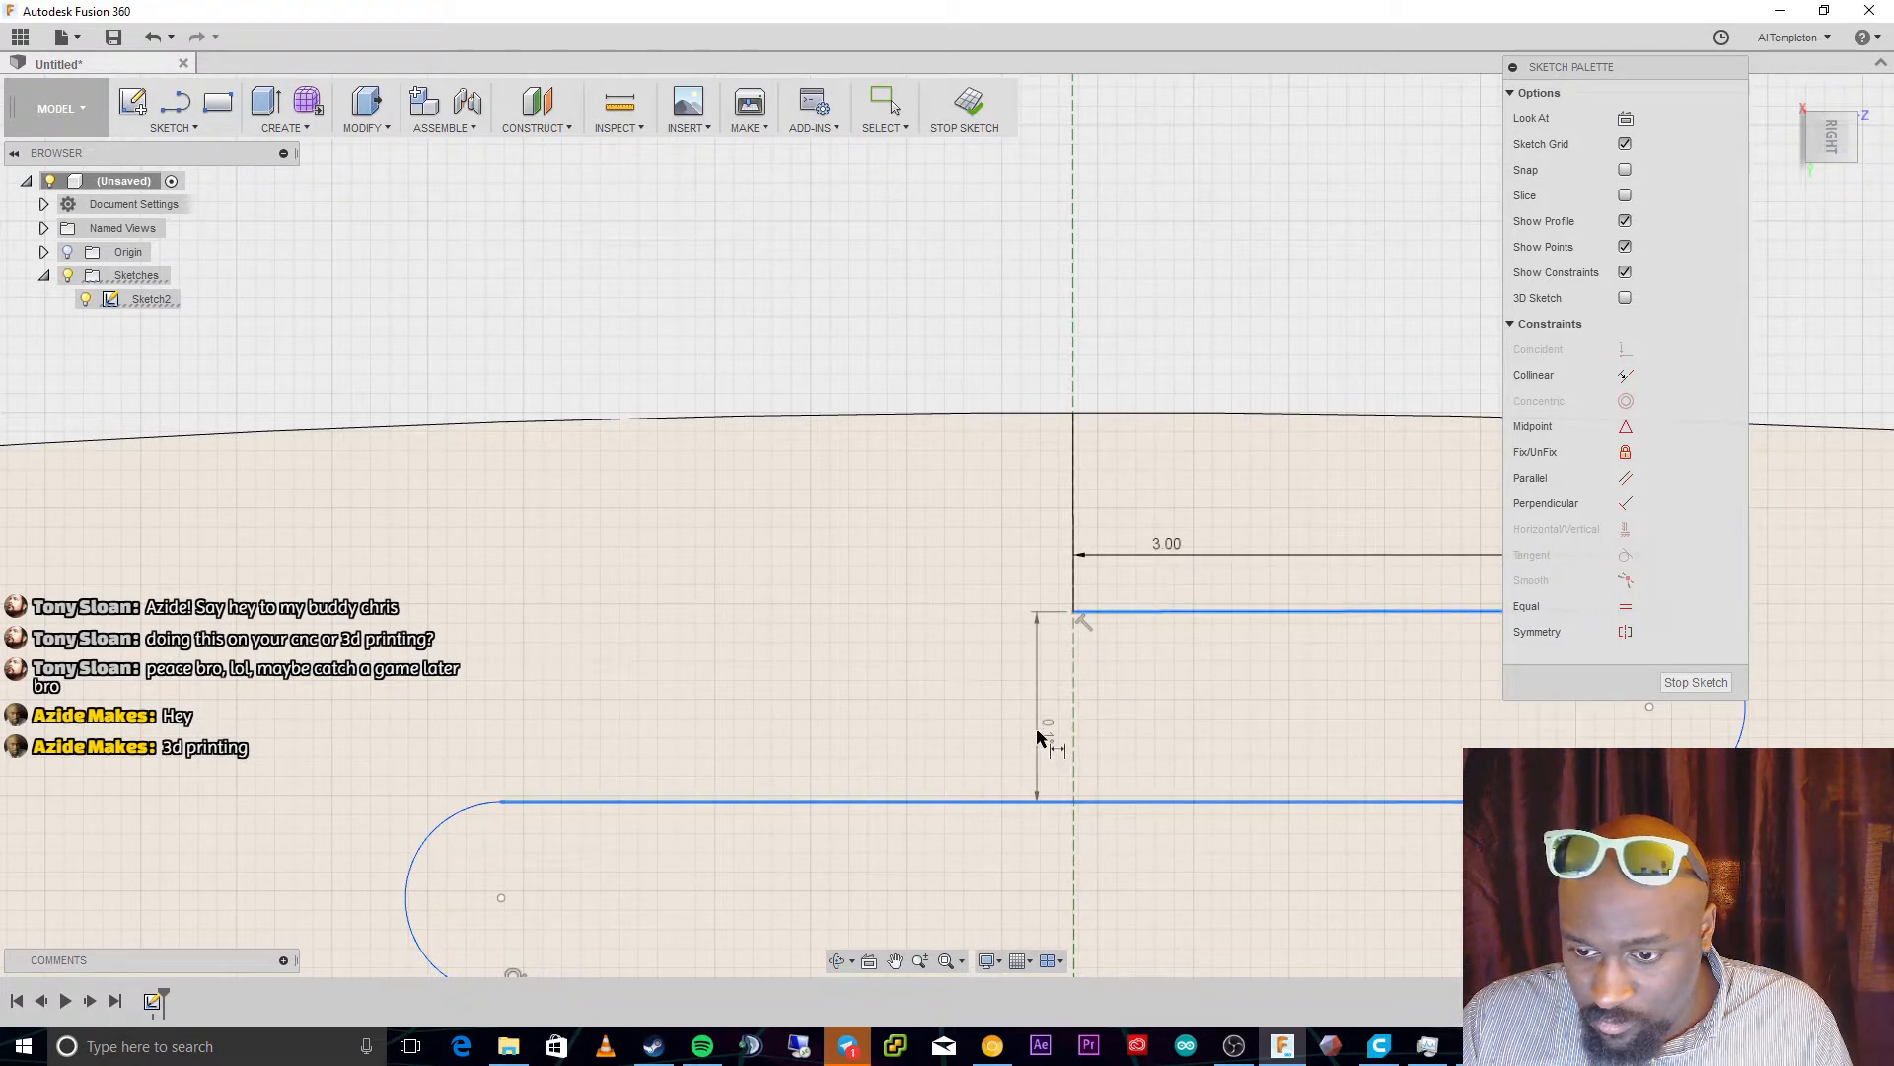
pyautogui.click(1041, 732)
pyautogui.press('Return')
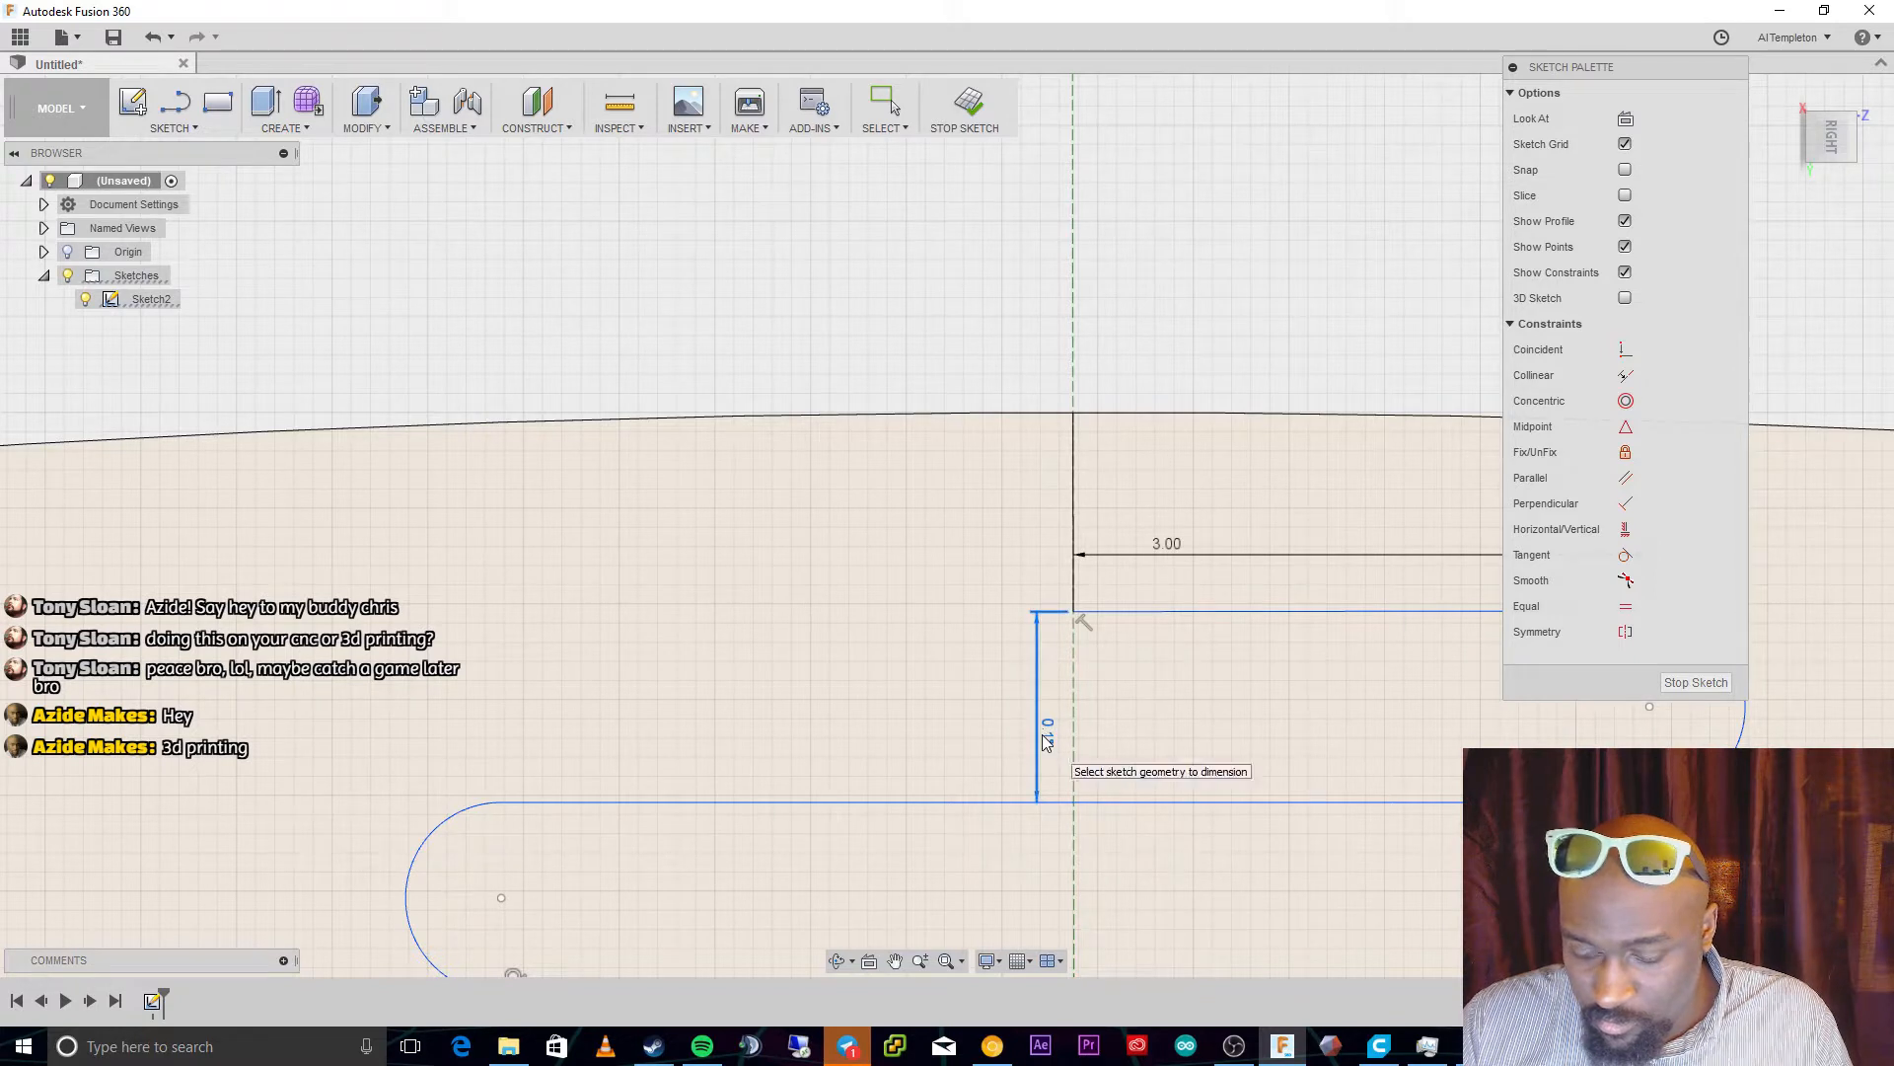
pyautogui.press('Delete')
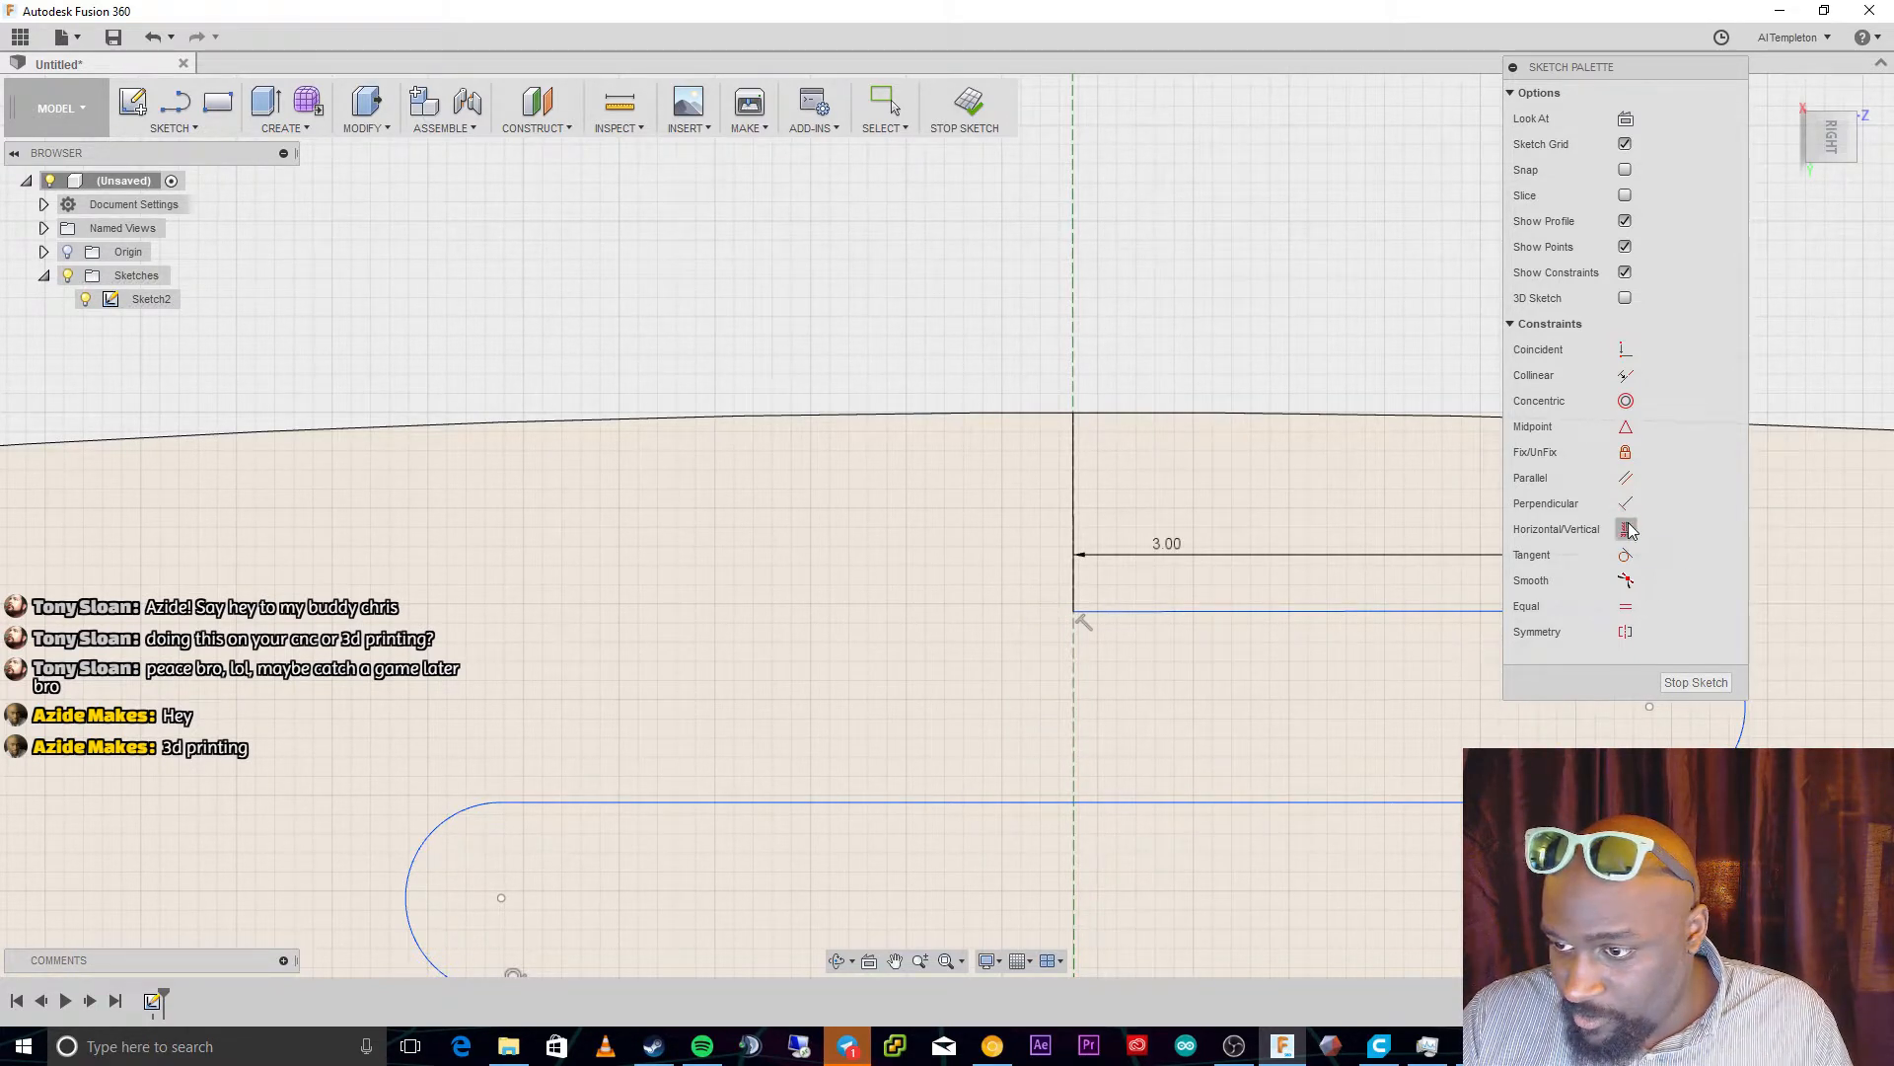
# Apply a Parallel constraint between the topmost half-length line and the full-length line directly below it
pyautogui.click(1626, 478)
pyautogui.click(1288, 612)
pyautogui.click(1322, 763)
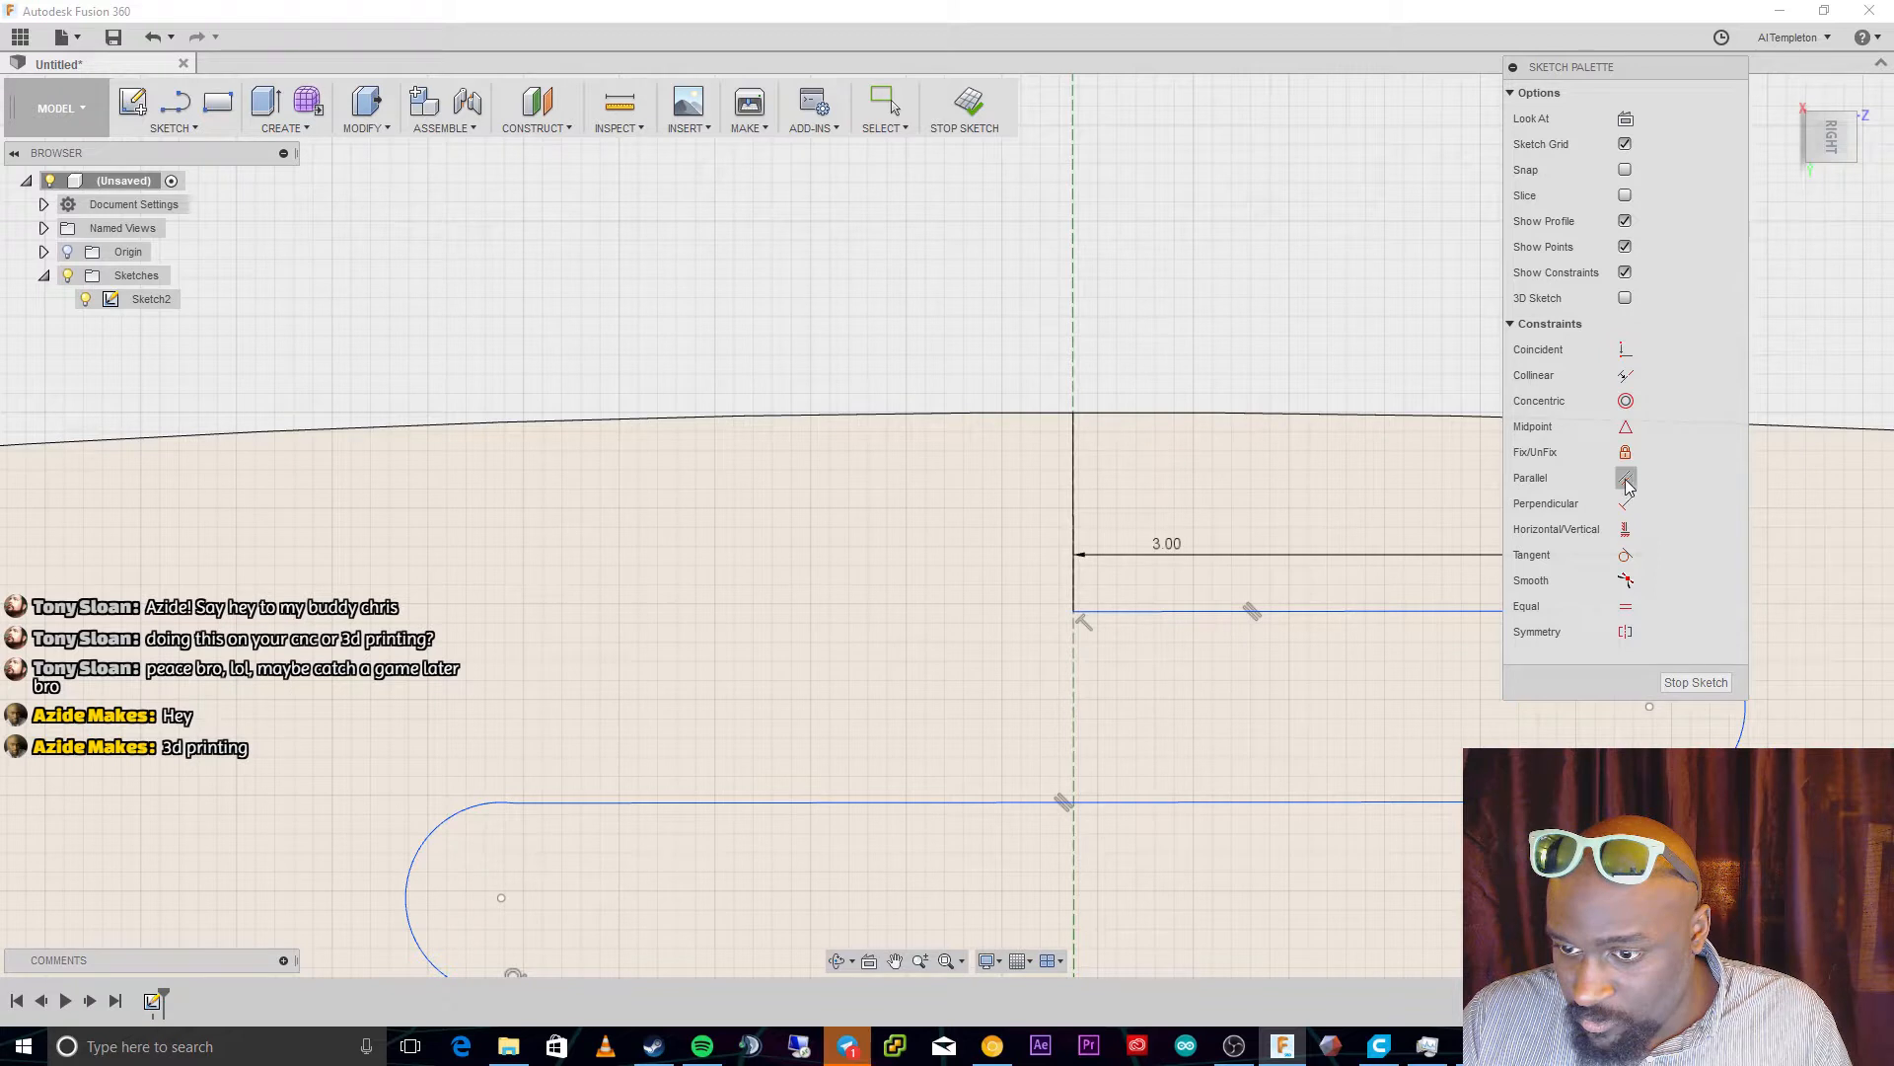
# Move the Sketch Palette clear of the serpentine and make its uppermost full-length line tangent to the arcs at both ends
pyautogui.scroll(1, 1289, 707)
pyautogui.scroll(-4, 1239, 808)
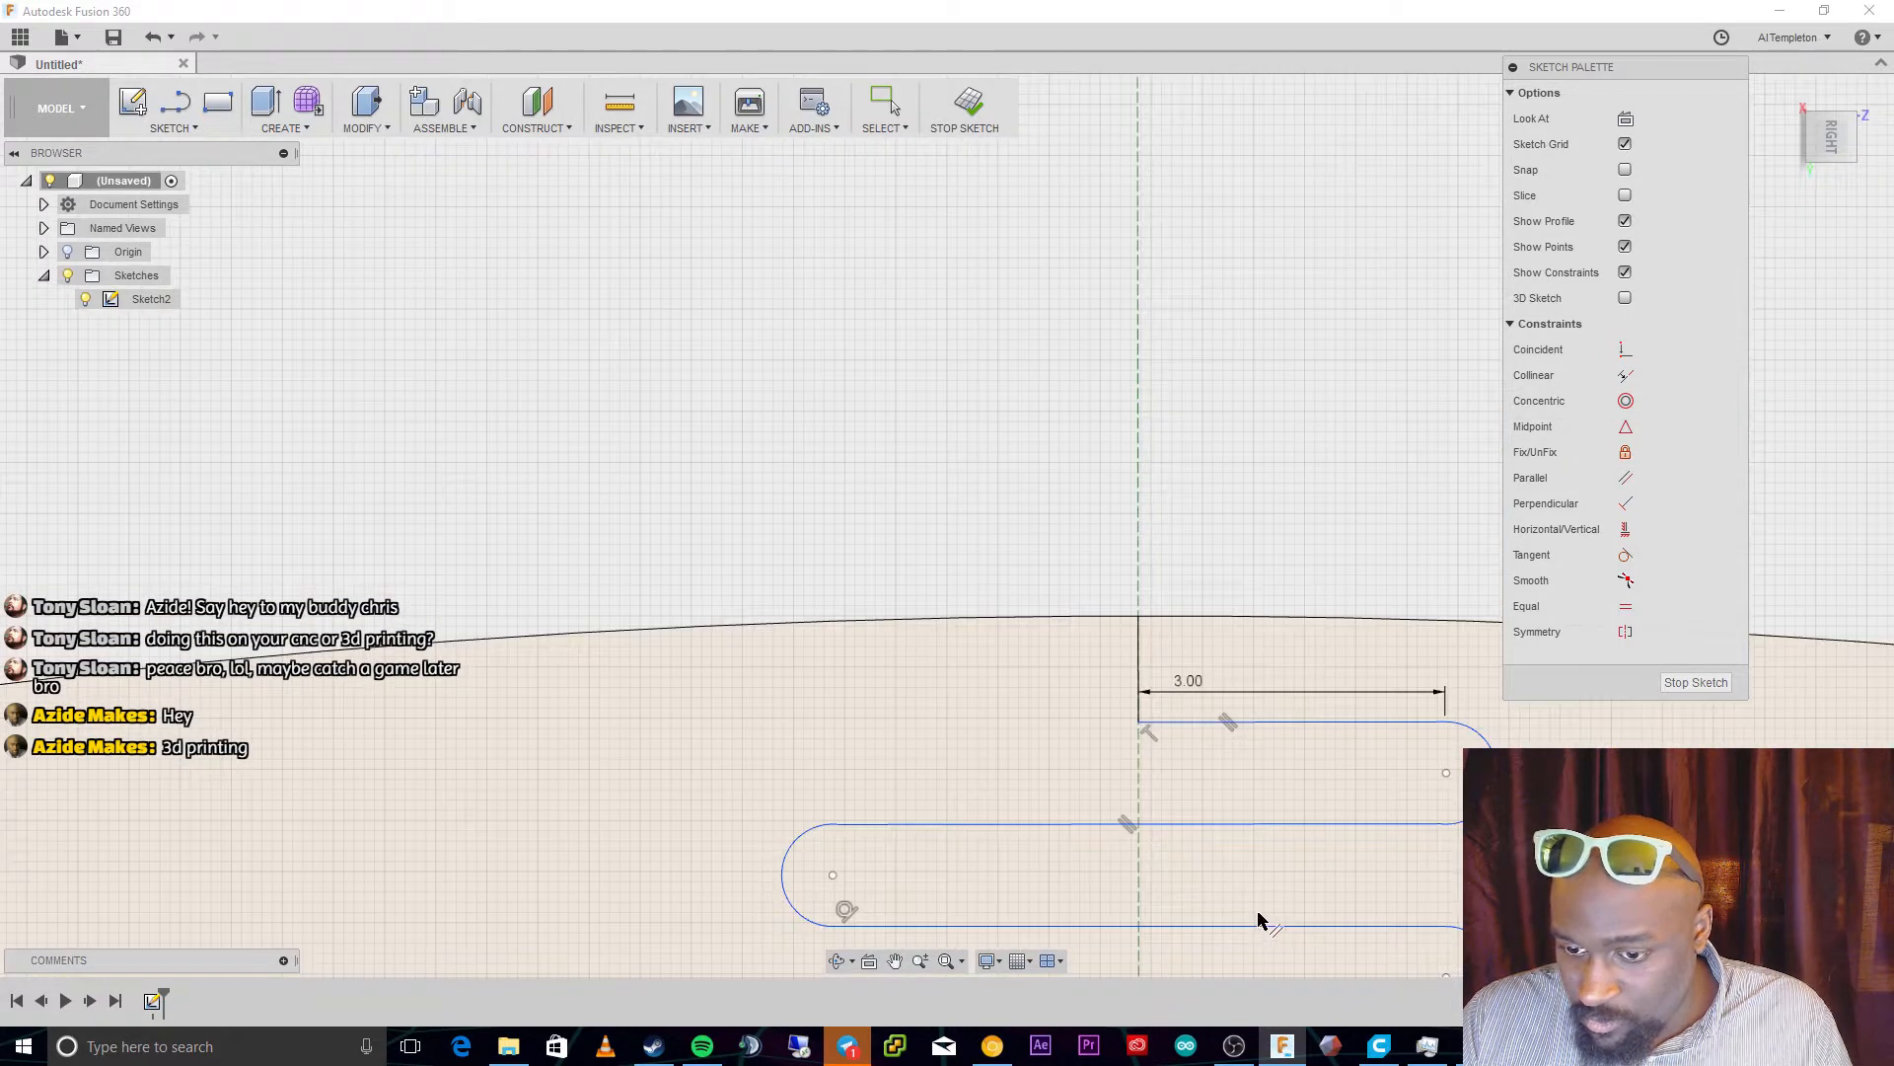
pyautogui.scroll(3, 1245, 922)
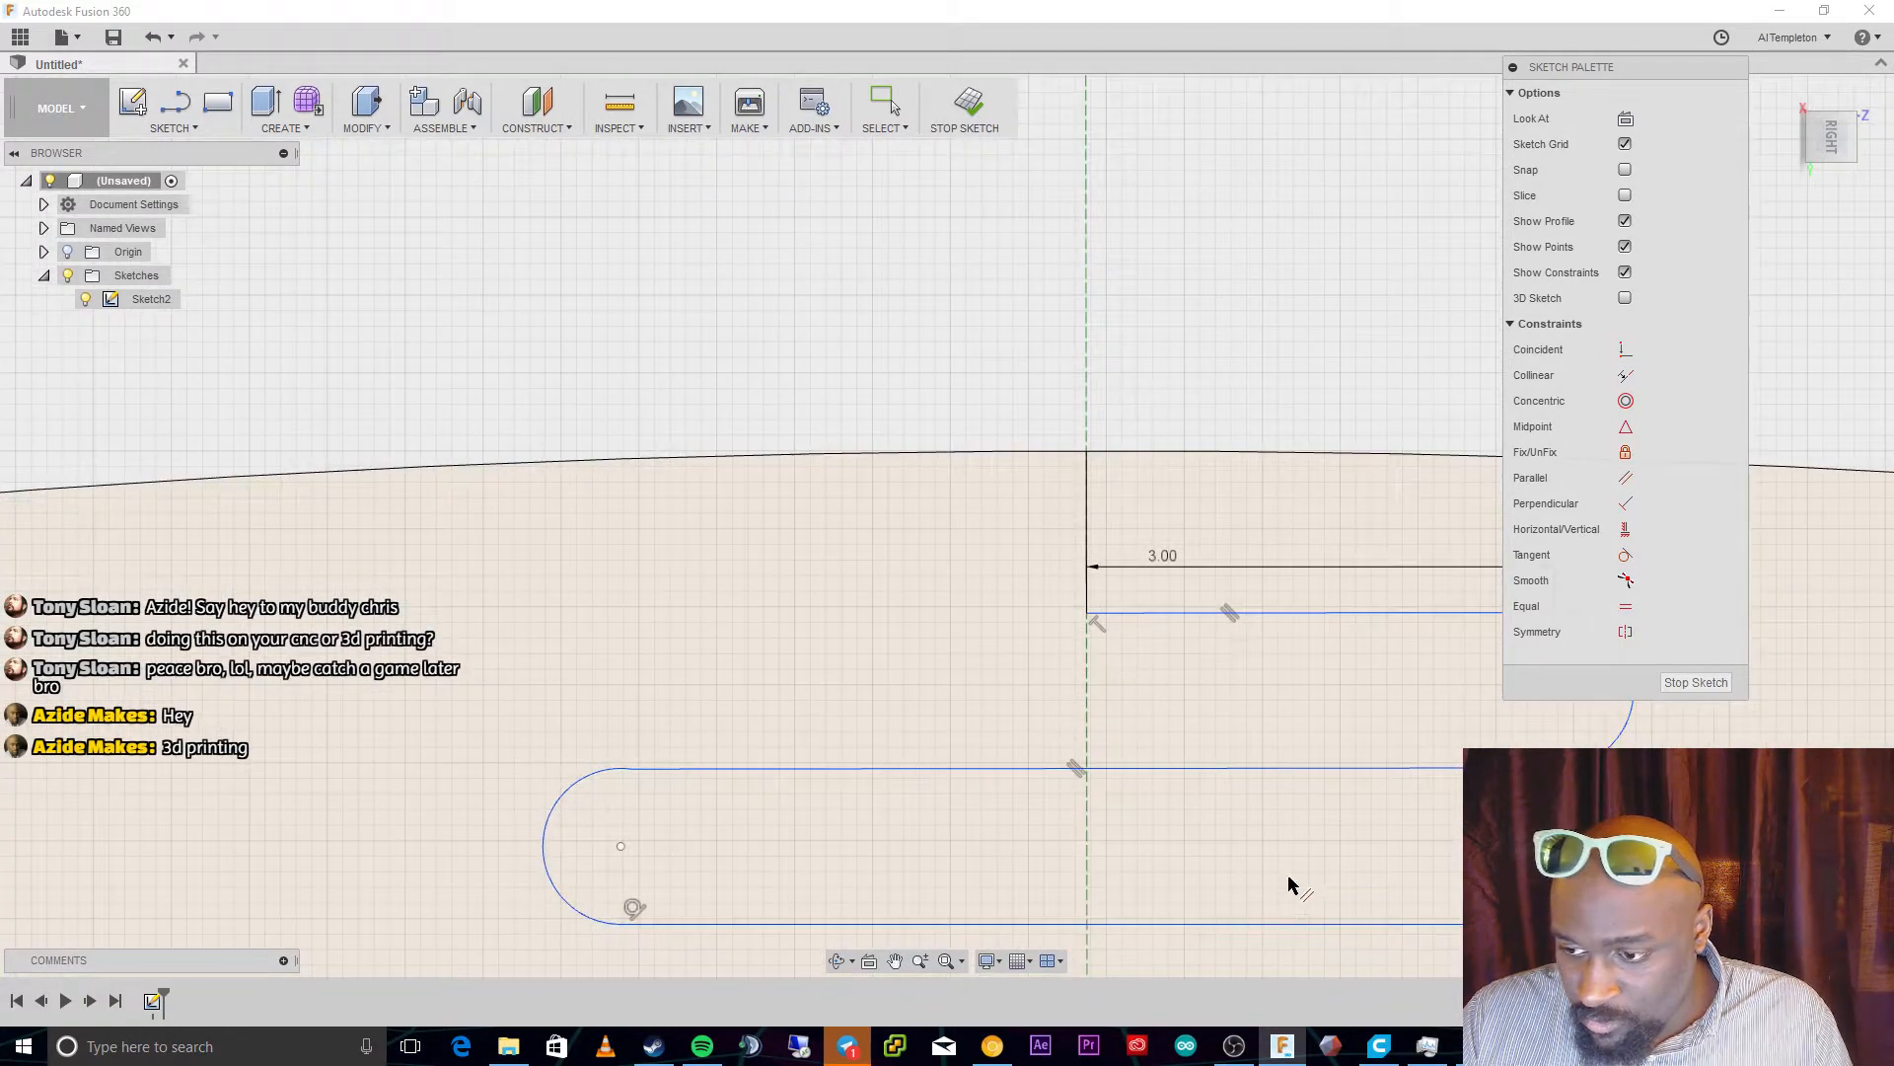
pyautogui.click(888, 102)
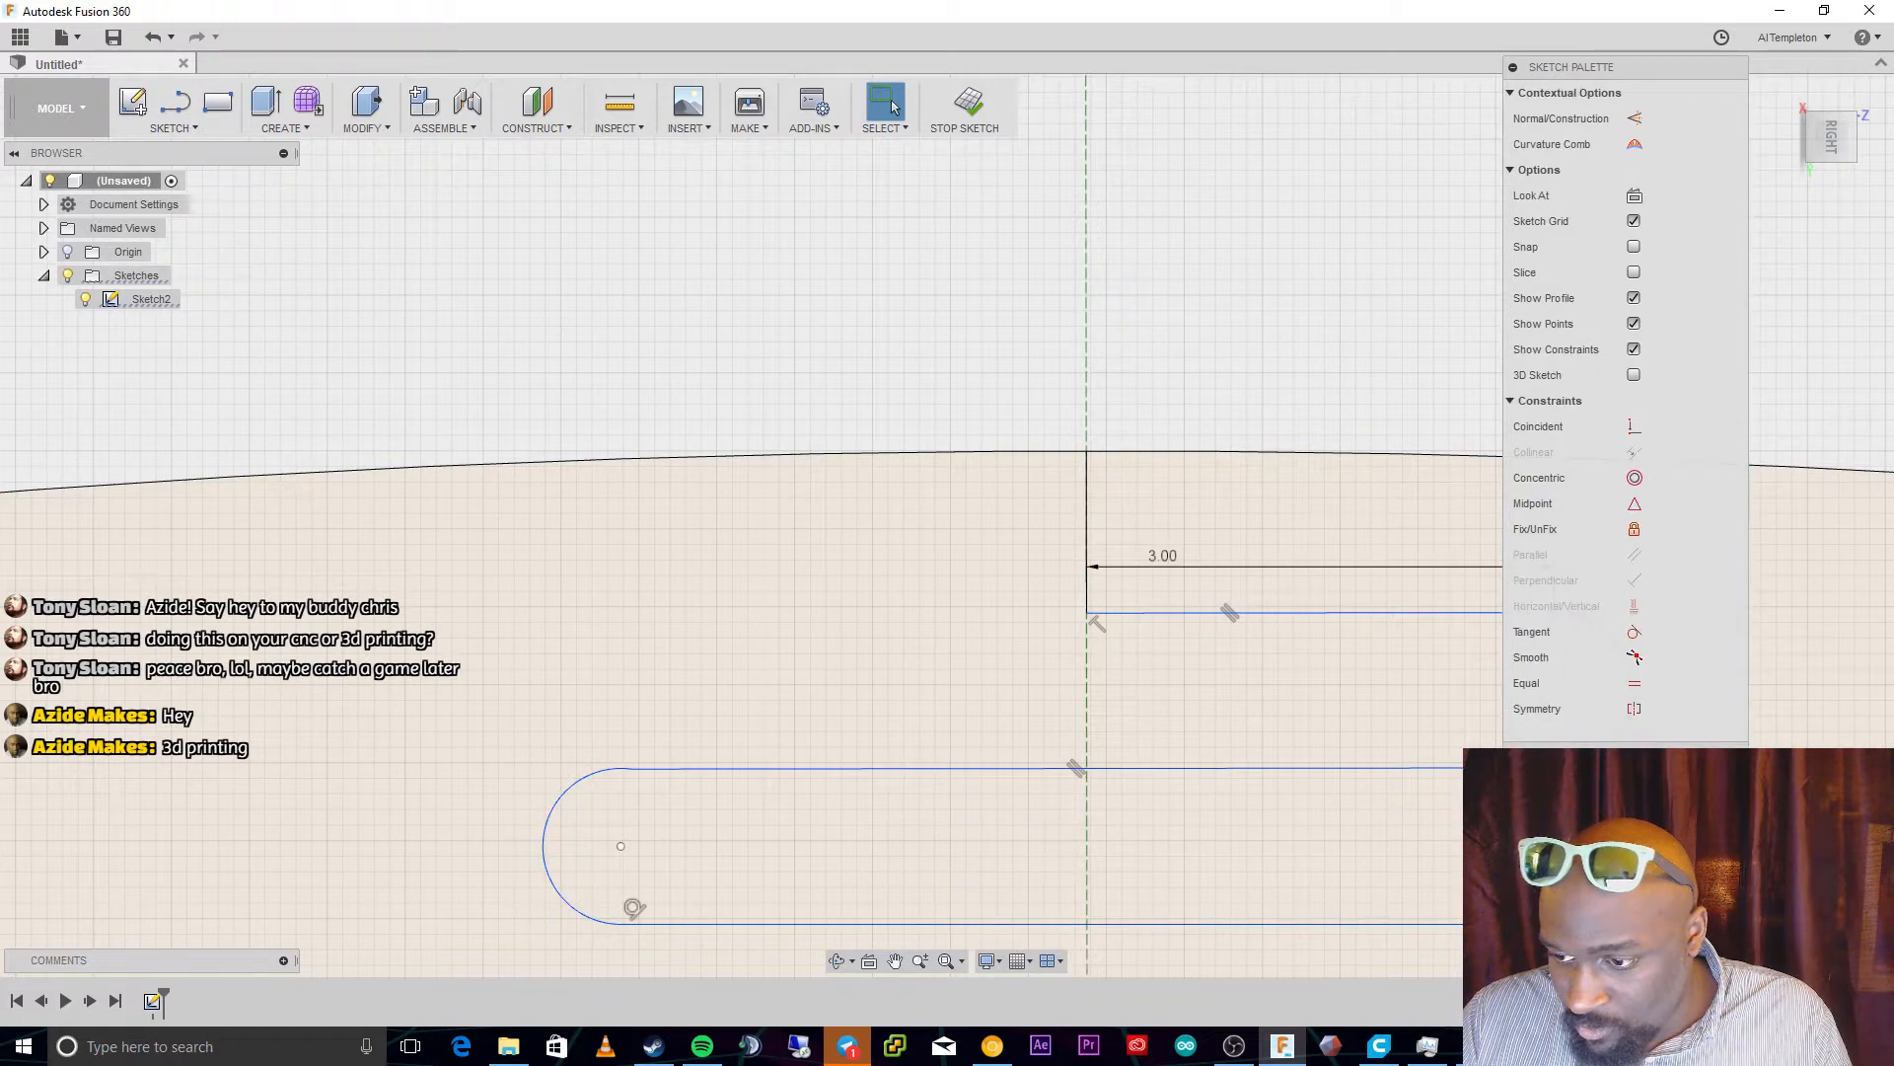
pyautogui.moveTo(1606, 69)
pyautogui.mouseDown()
pyautogui.moveTo(446, 179)
pyautogui.moveTo(359, 119)
pyautogui.mouseUp()
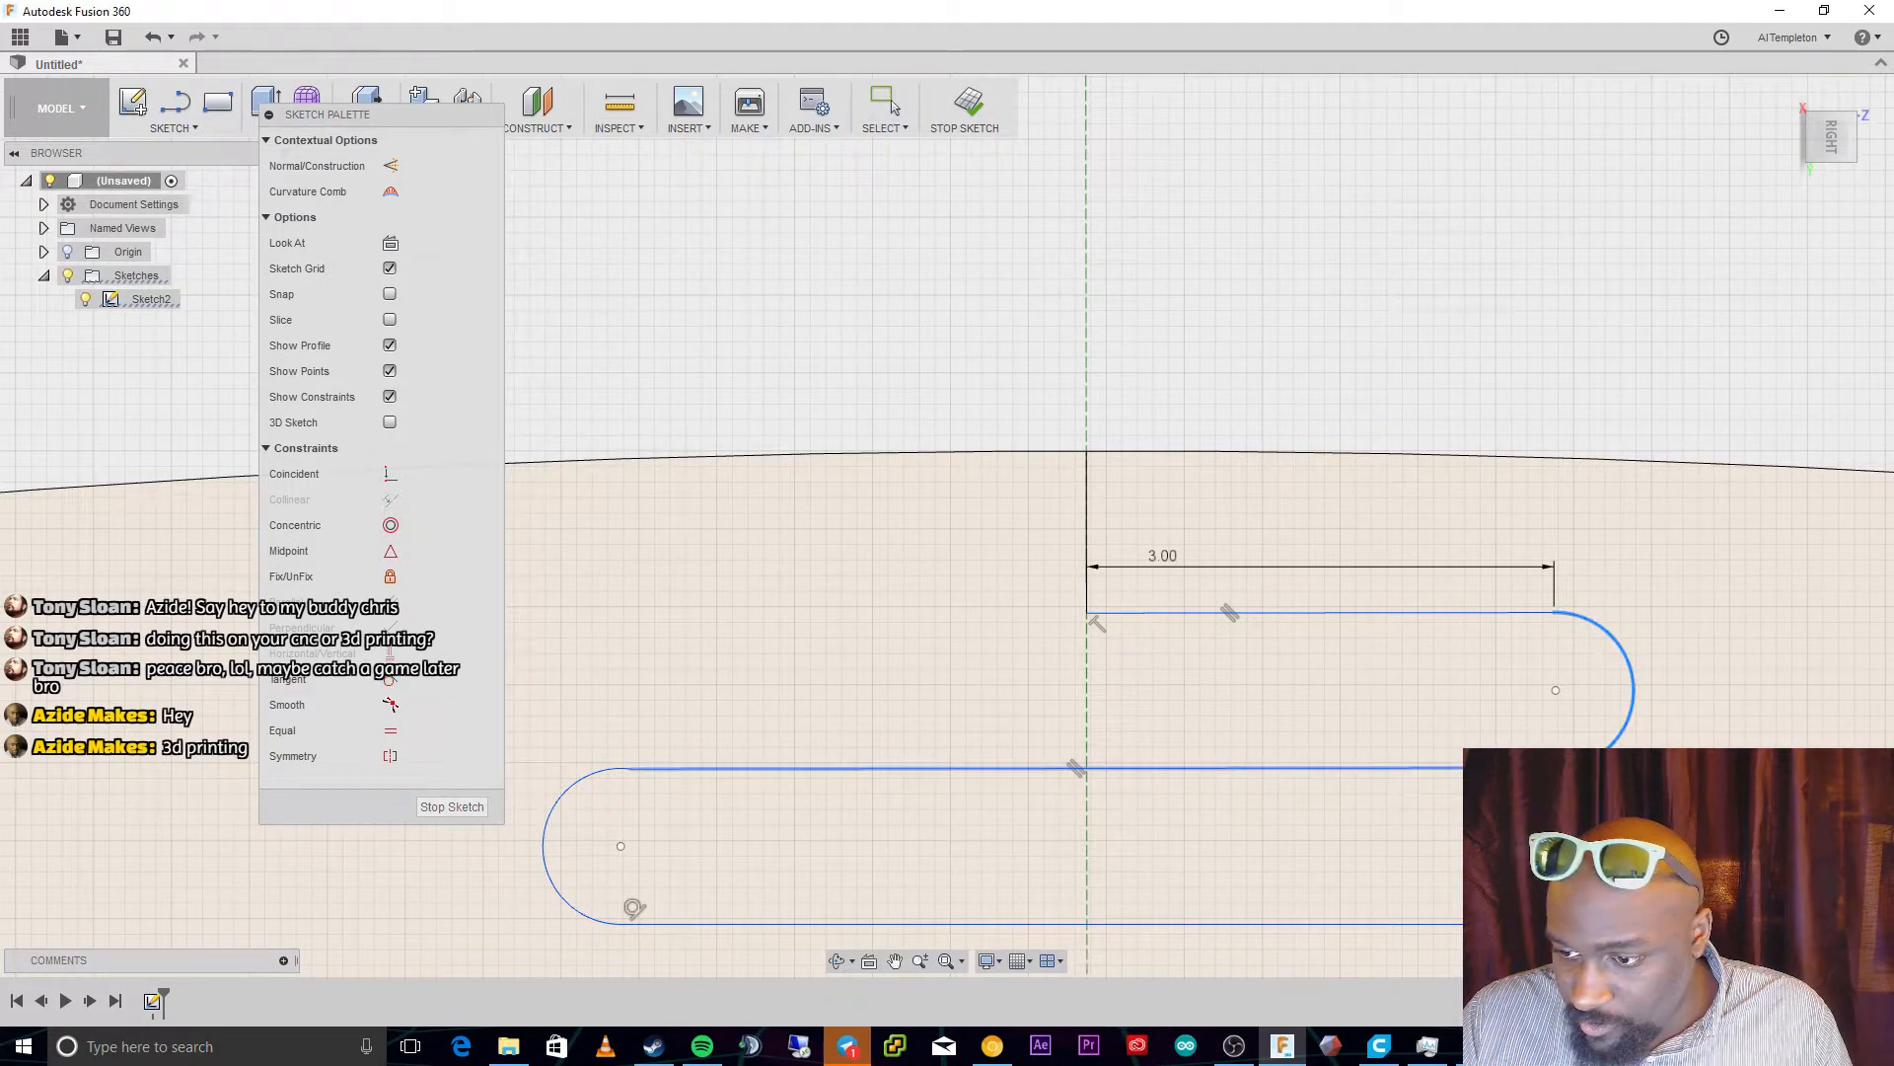
pyautogui.click(1334, 881)
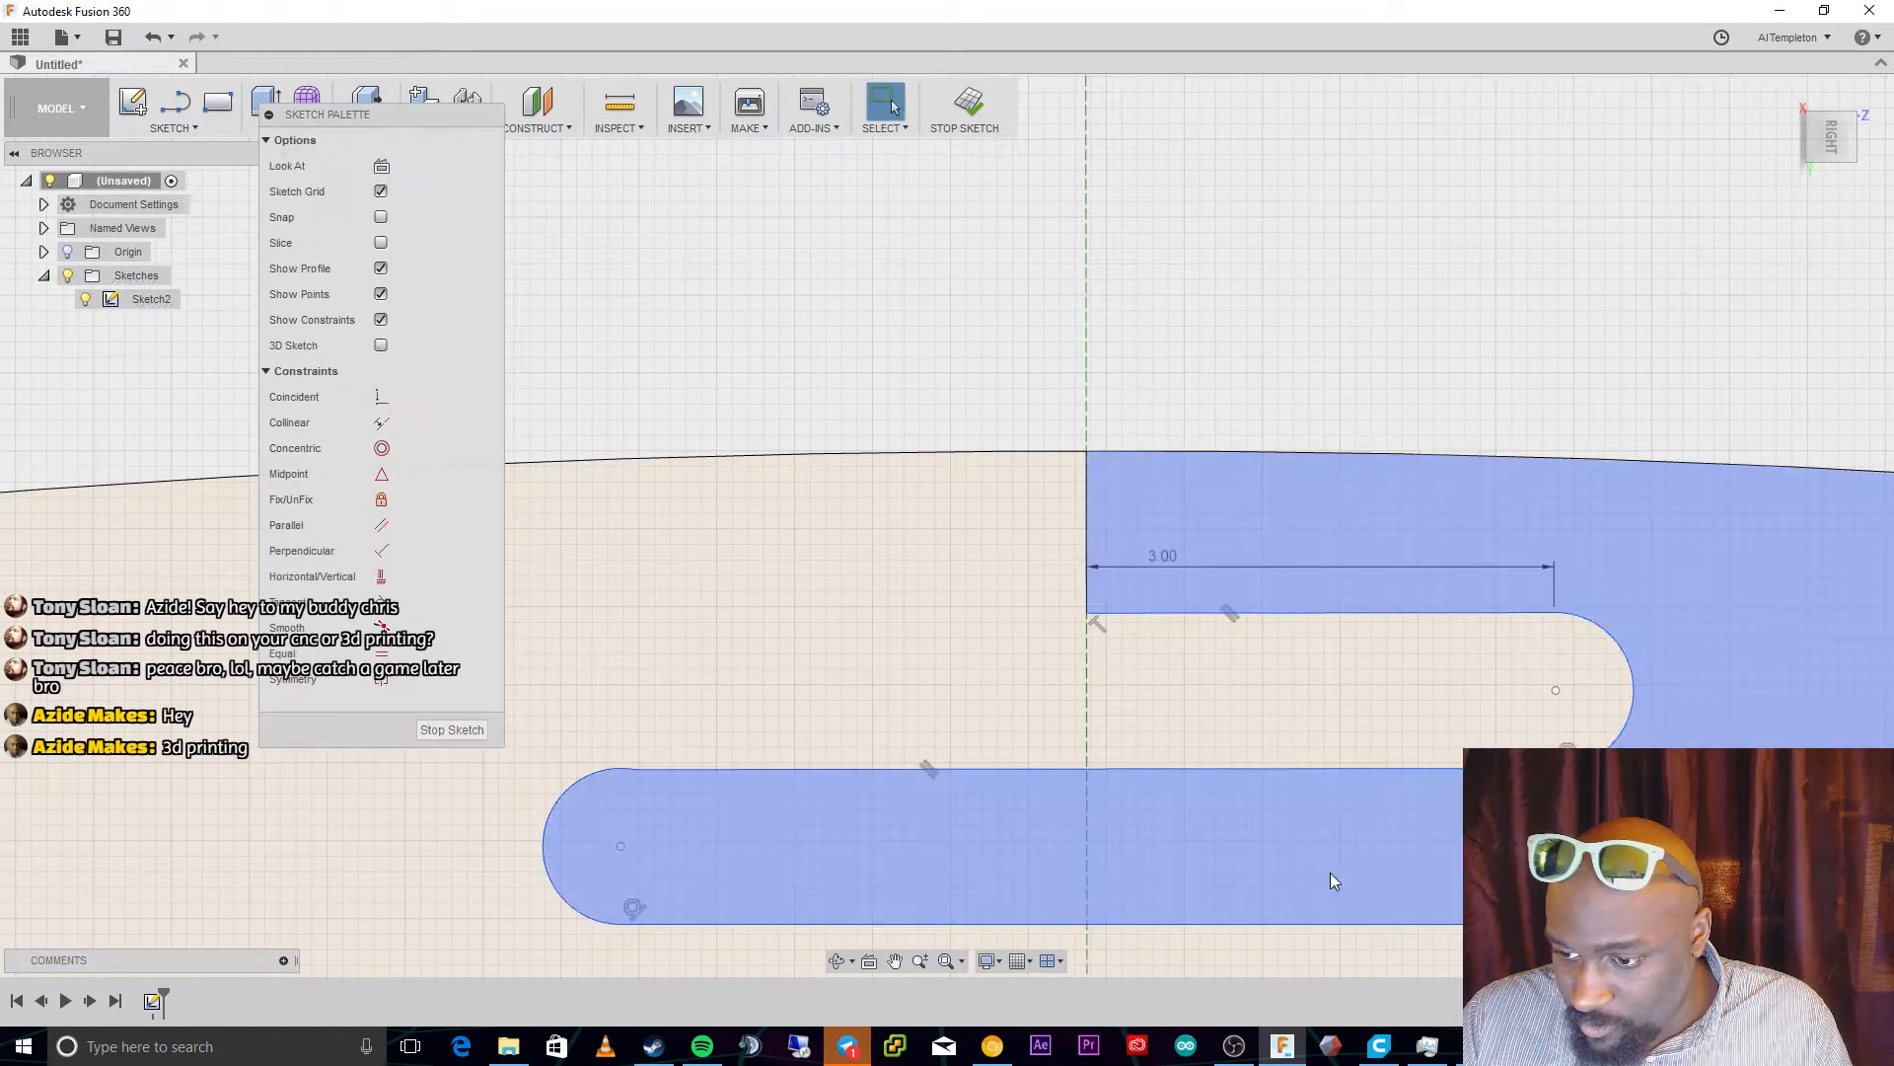
pyautogui.click(600, 773)
pyautogui.click(388, 731)
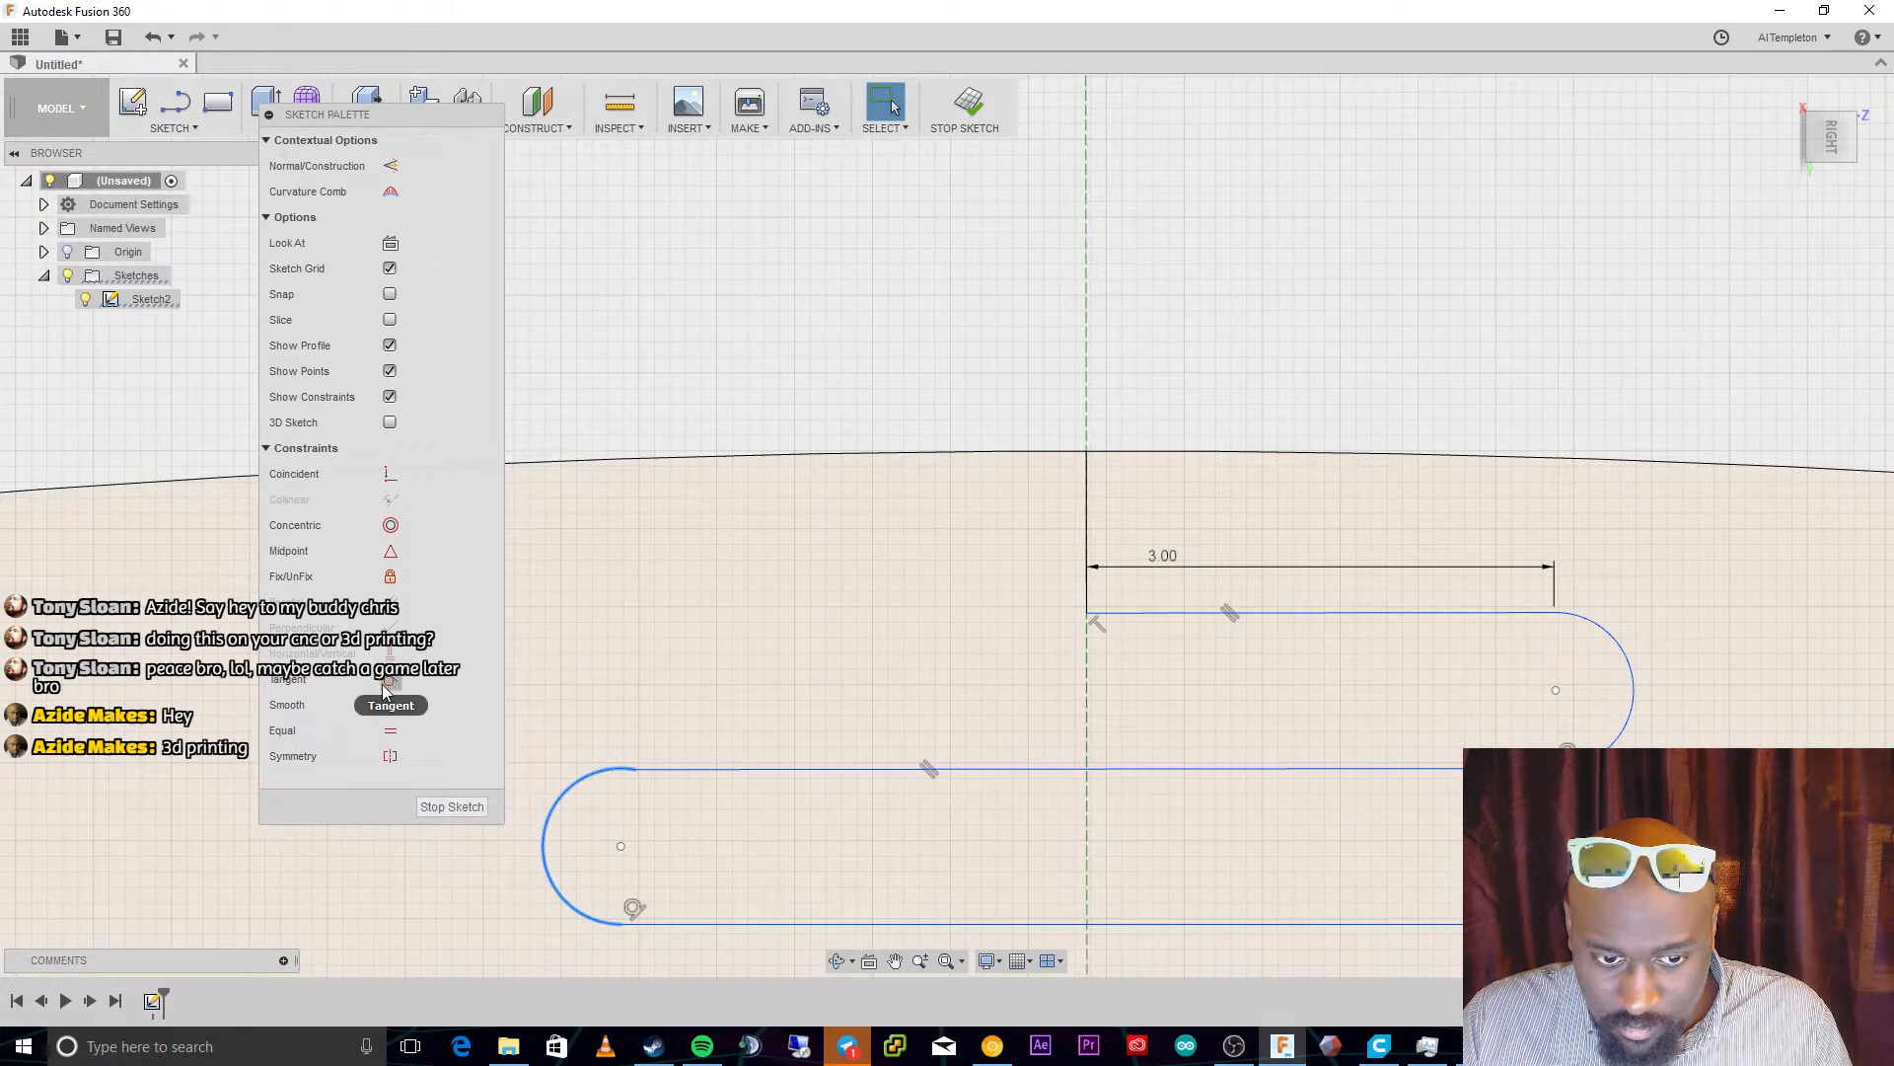
pyautogui.click(717, 770)
# Apply Tangent constraints between the two middle right-hand end arcs and the horizontal lines they join
pyautogui.scroll(3, 1028, 833)
pyautogui.scroll(-3, 1562, 960)
pyautogui.scroll(-2, 1578, 962)
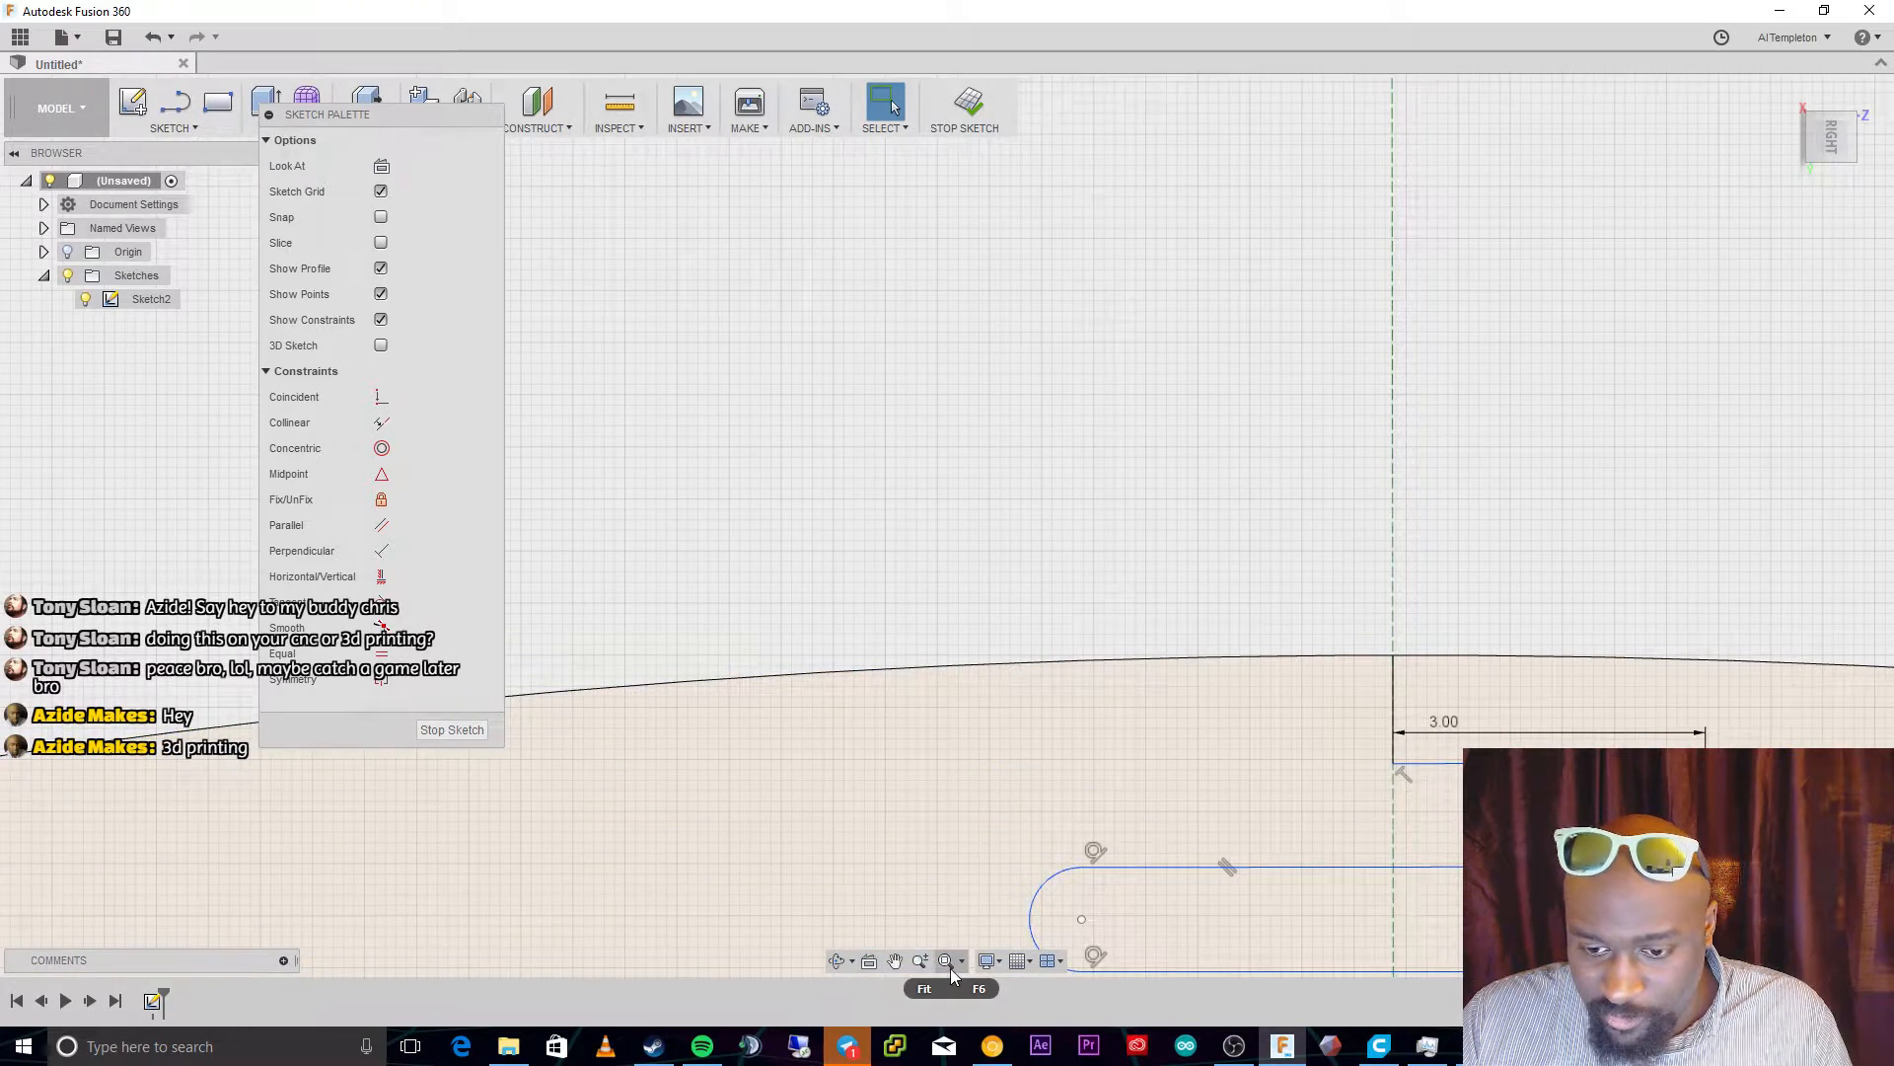
pyautogui.click(950, 966)
pyautogui.scroll(3, 984, 296)
pyautogui.scroll(6, 983, 296)
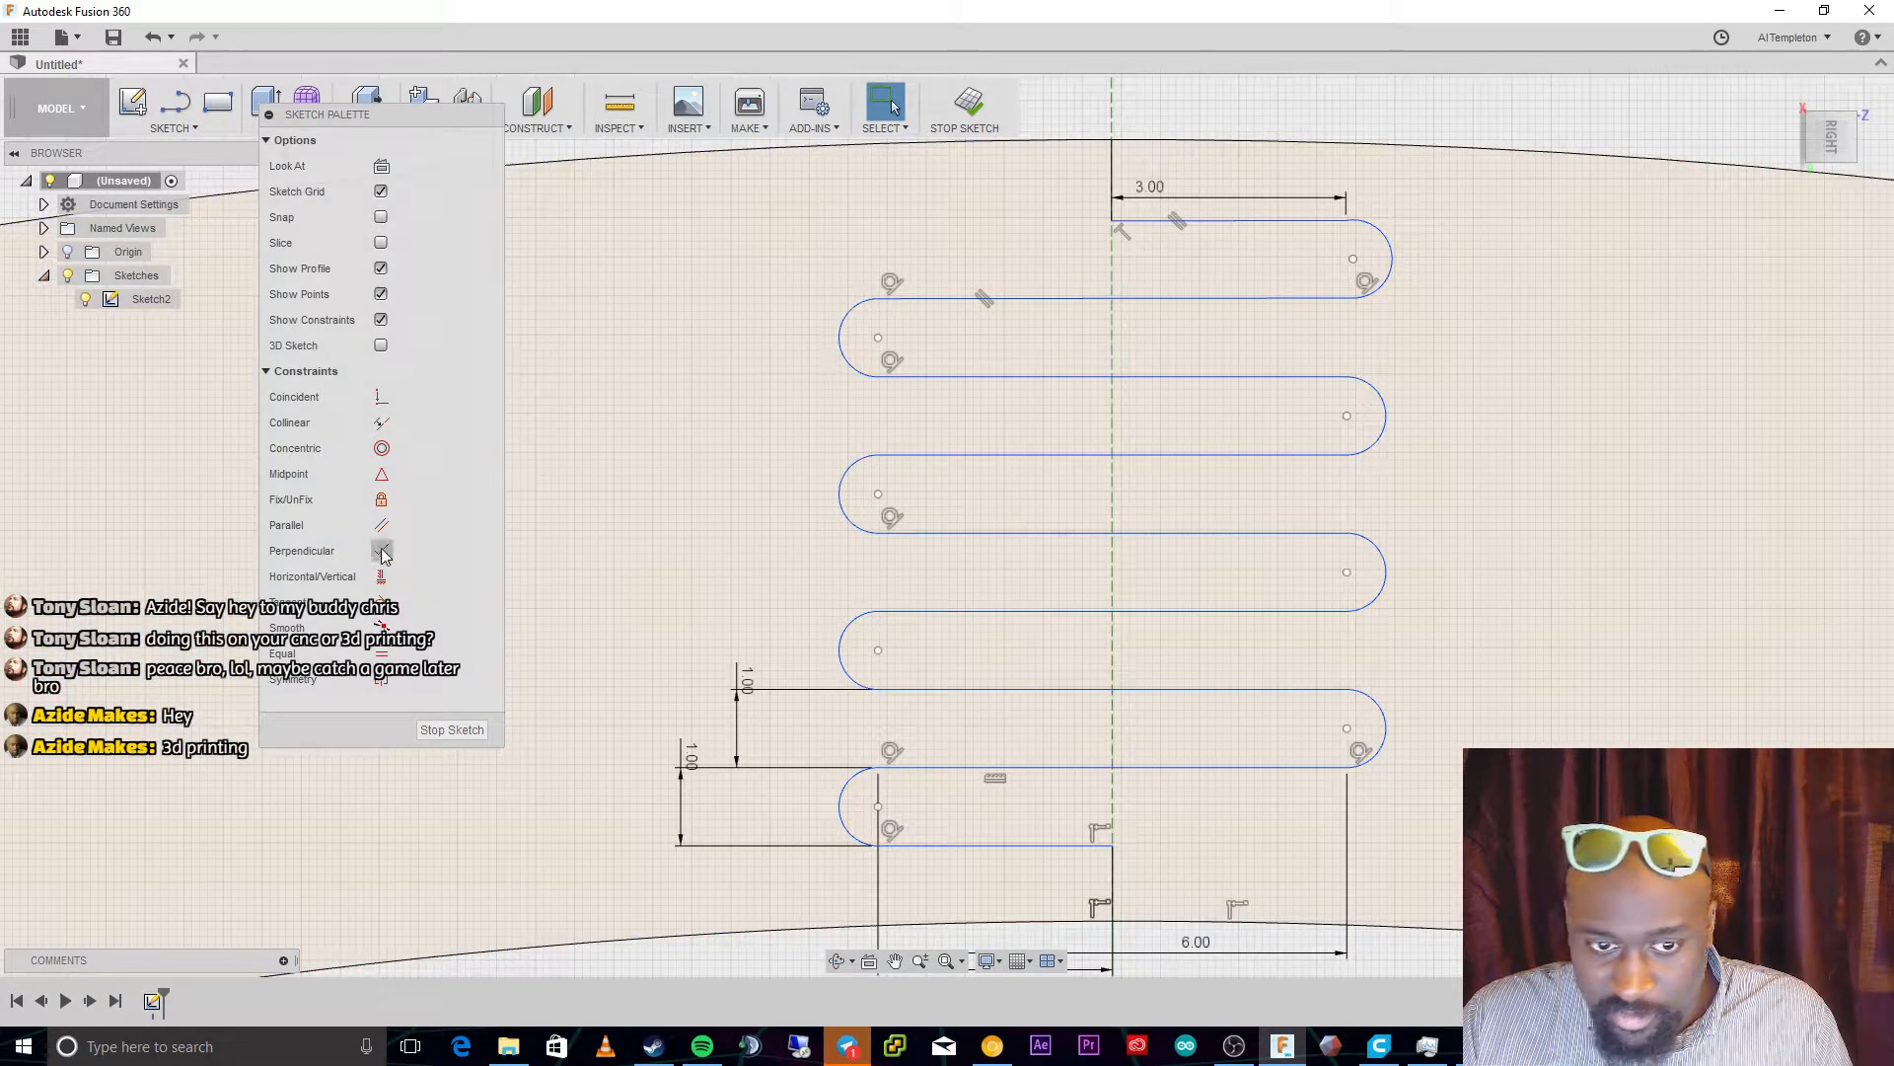
pyautogui.click(380, 604)
pyautogui.click(1365, 384)
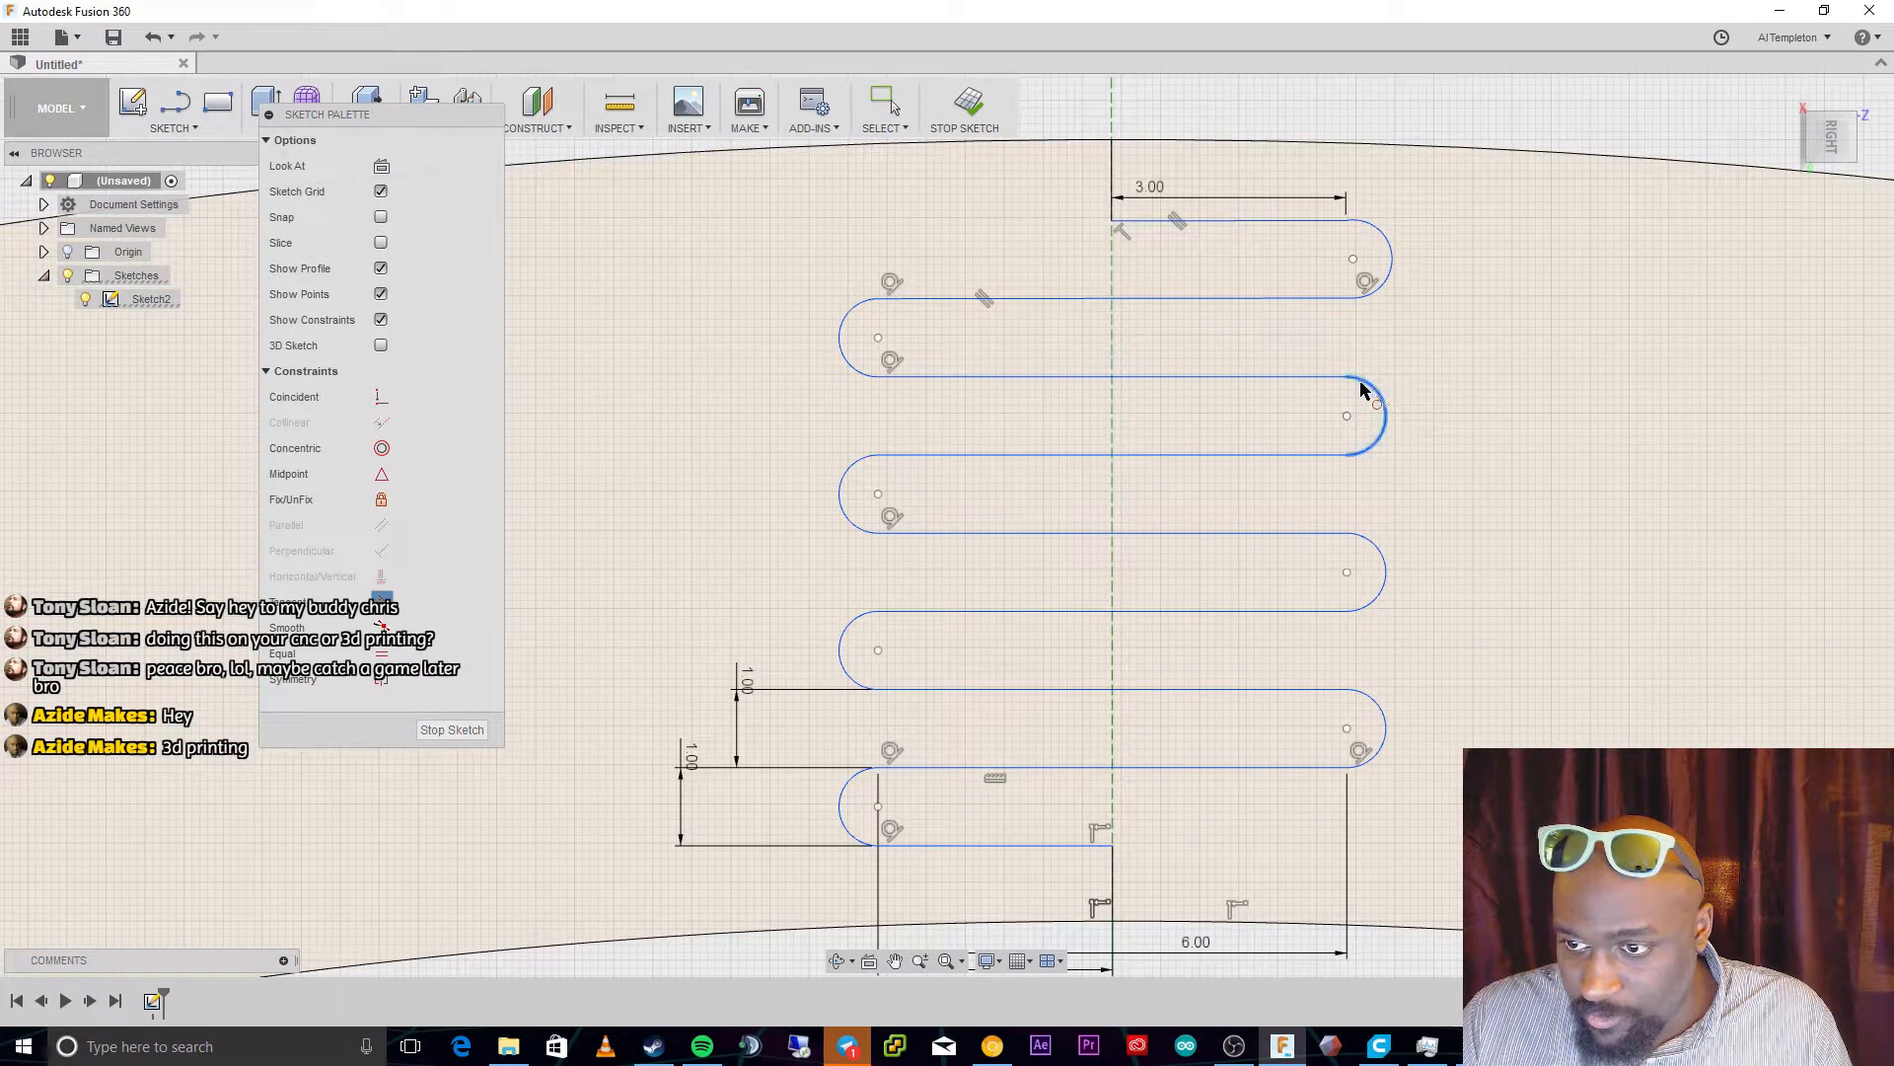
pyautogui.click(1344, 454)
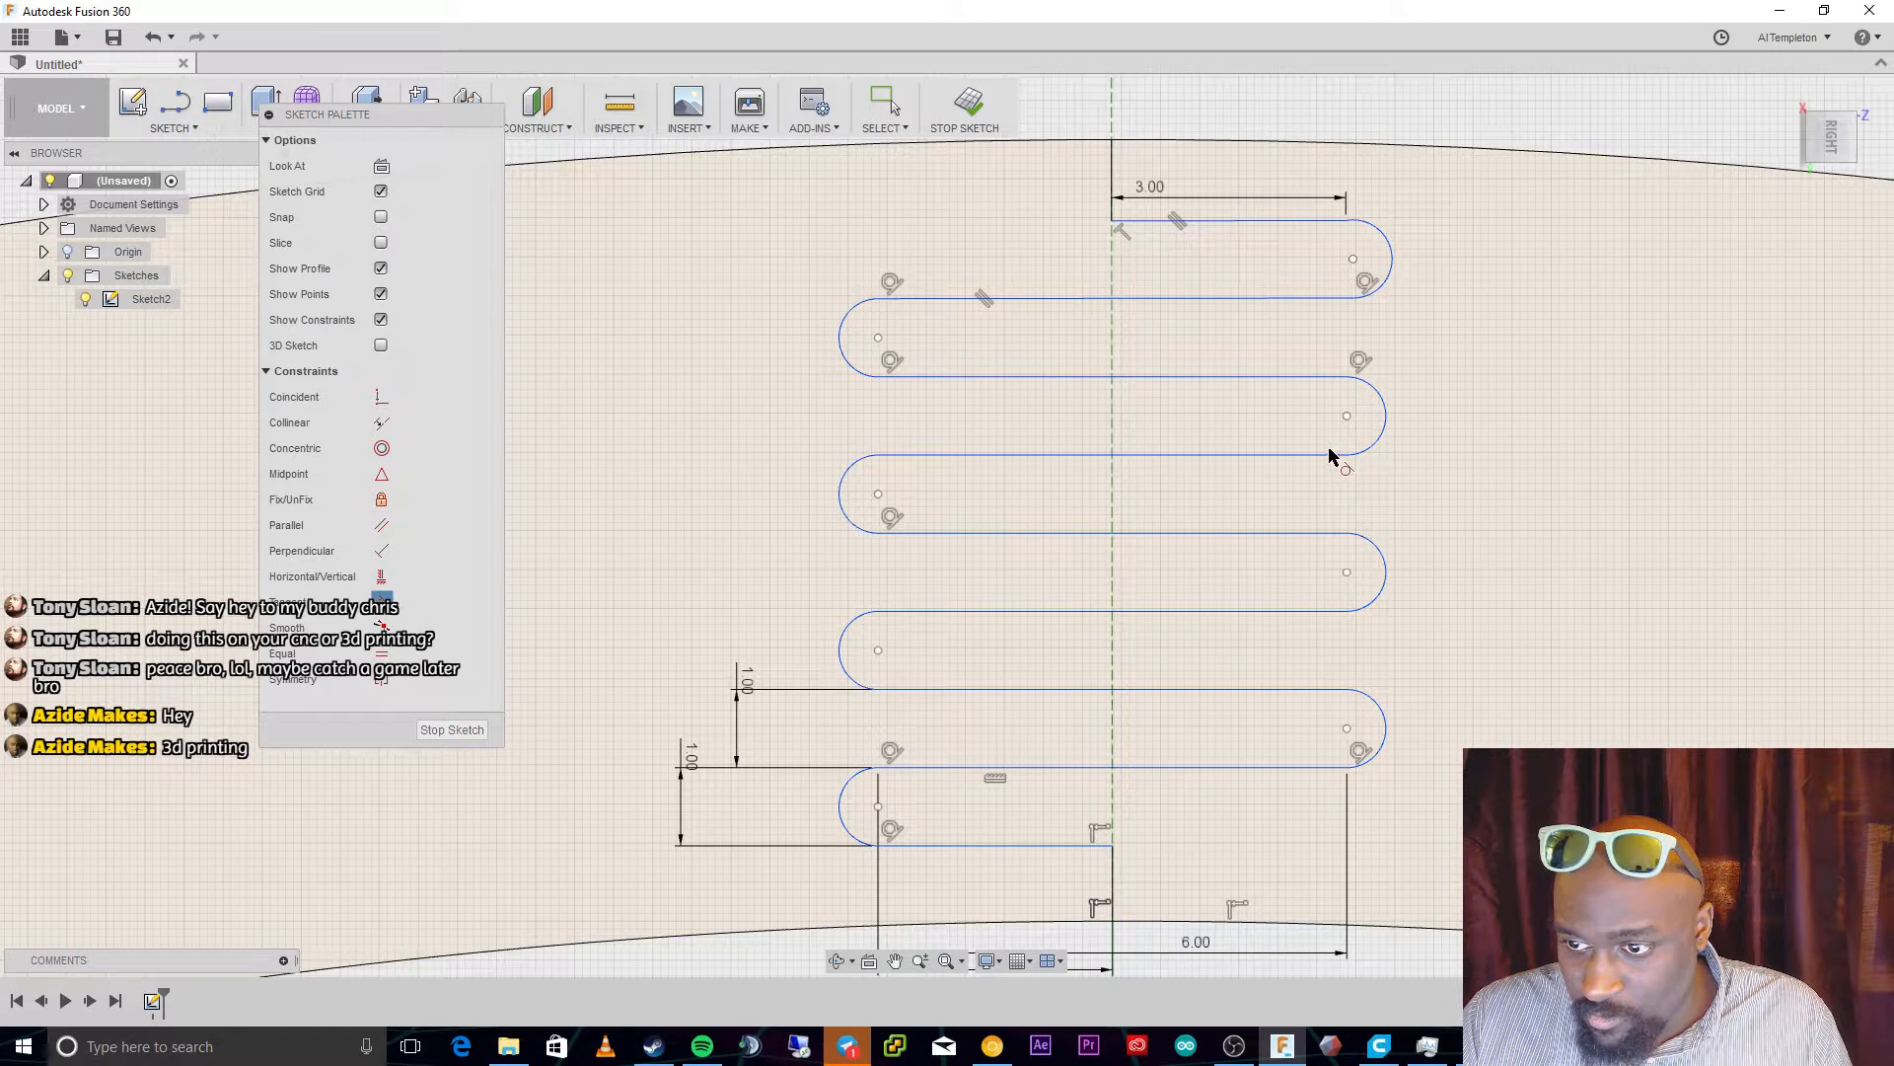
pyautogui.click(1351, 455)
pyautogui.click(1340, 536)
pyautogui.click(1353, 534)
pyautogui.click(1330, 618)
pyautogui.click(1354, 612)
# Apply Tangent constraints to the remaining line joints on the middle left-hand arcs and the lowest right-hand arc
pyautogui.click(860, 618)
pyautogui.click(875, 457)
pyautogui.click(857, 681)
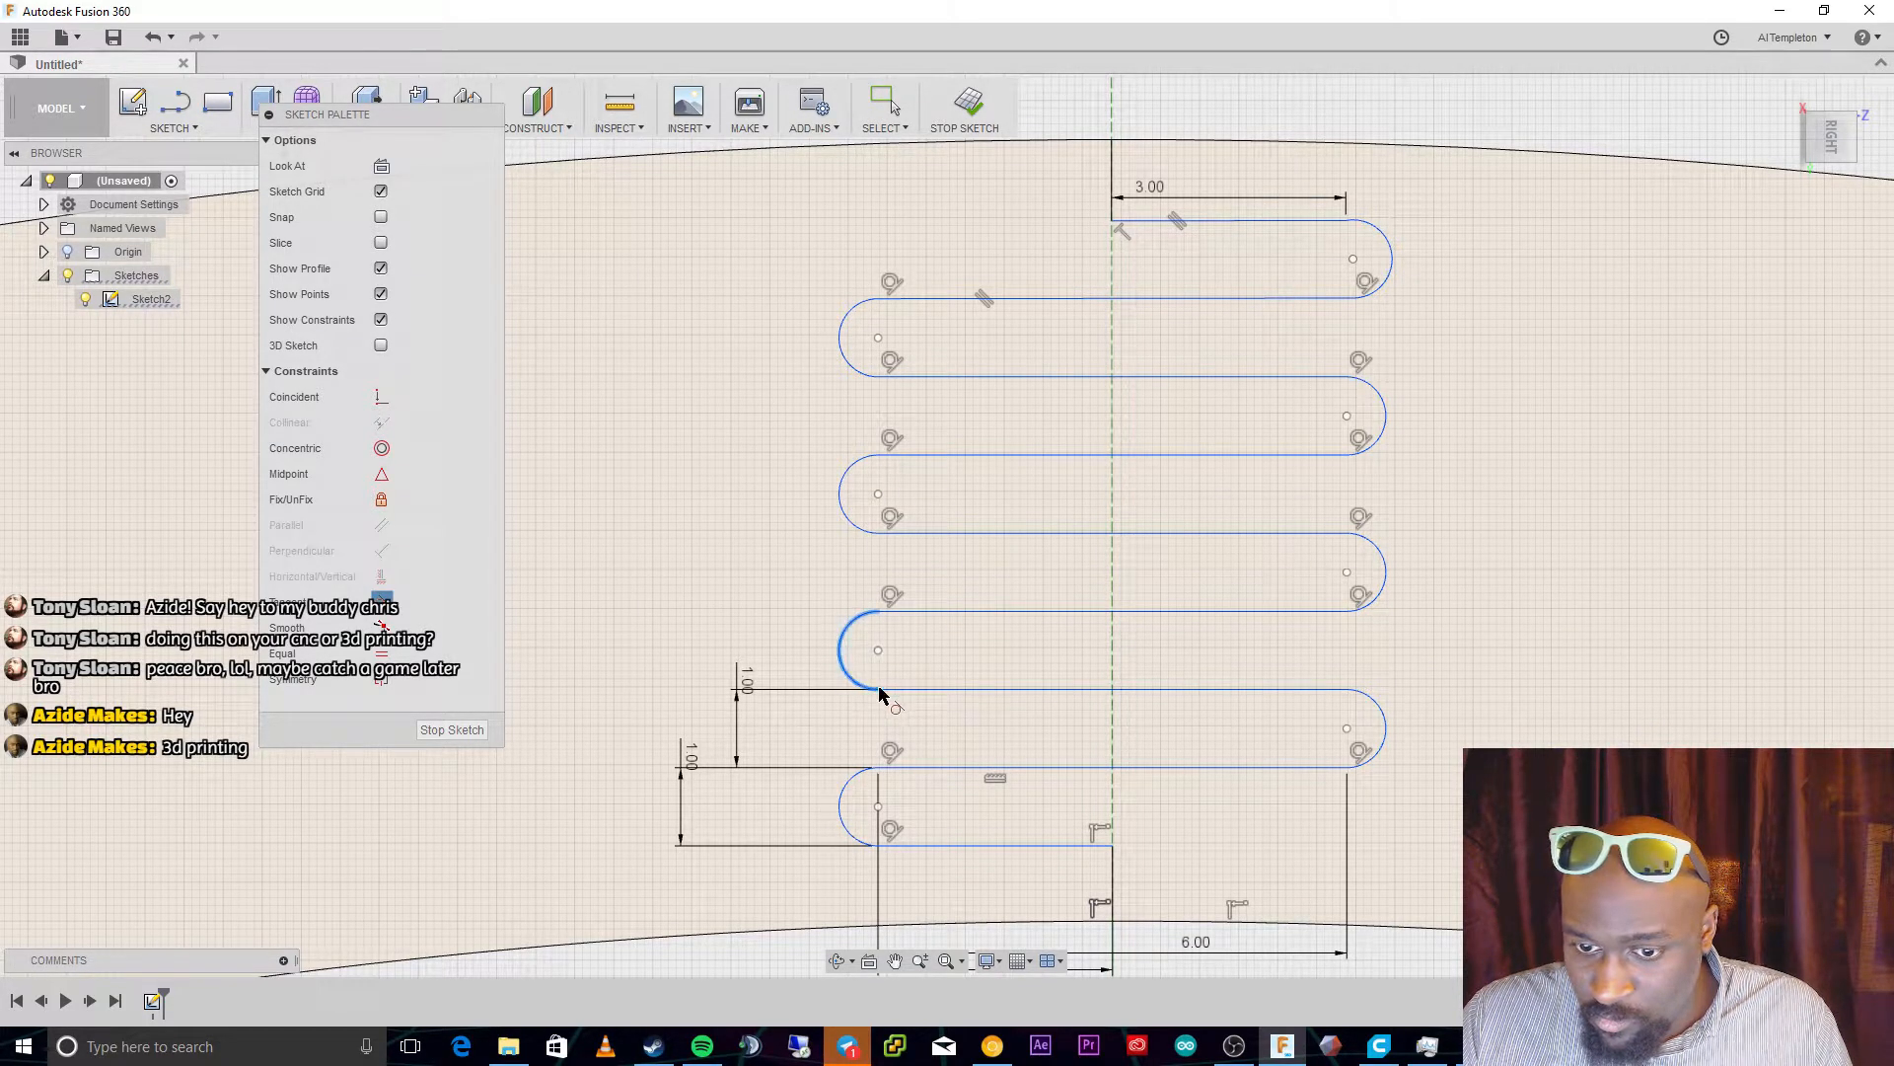
pyautogui.click(1374, 708)
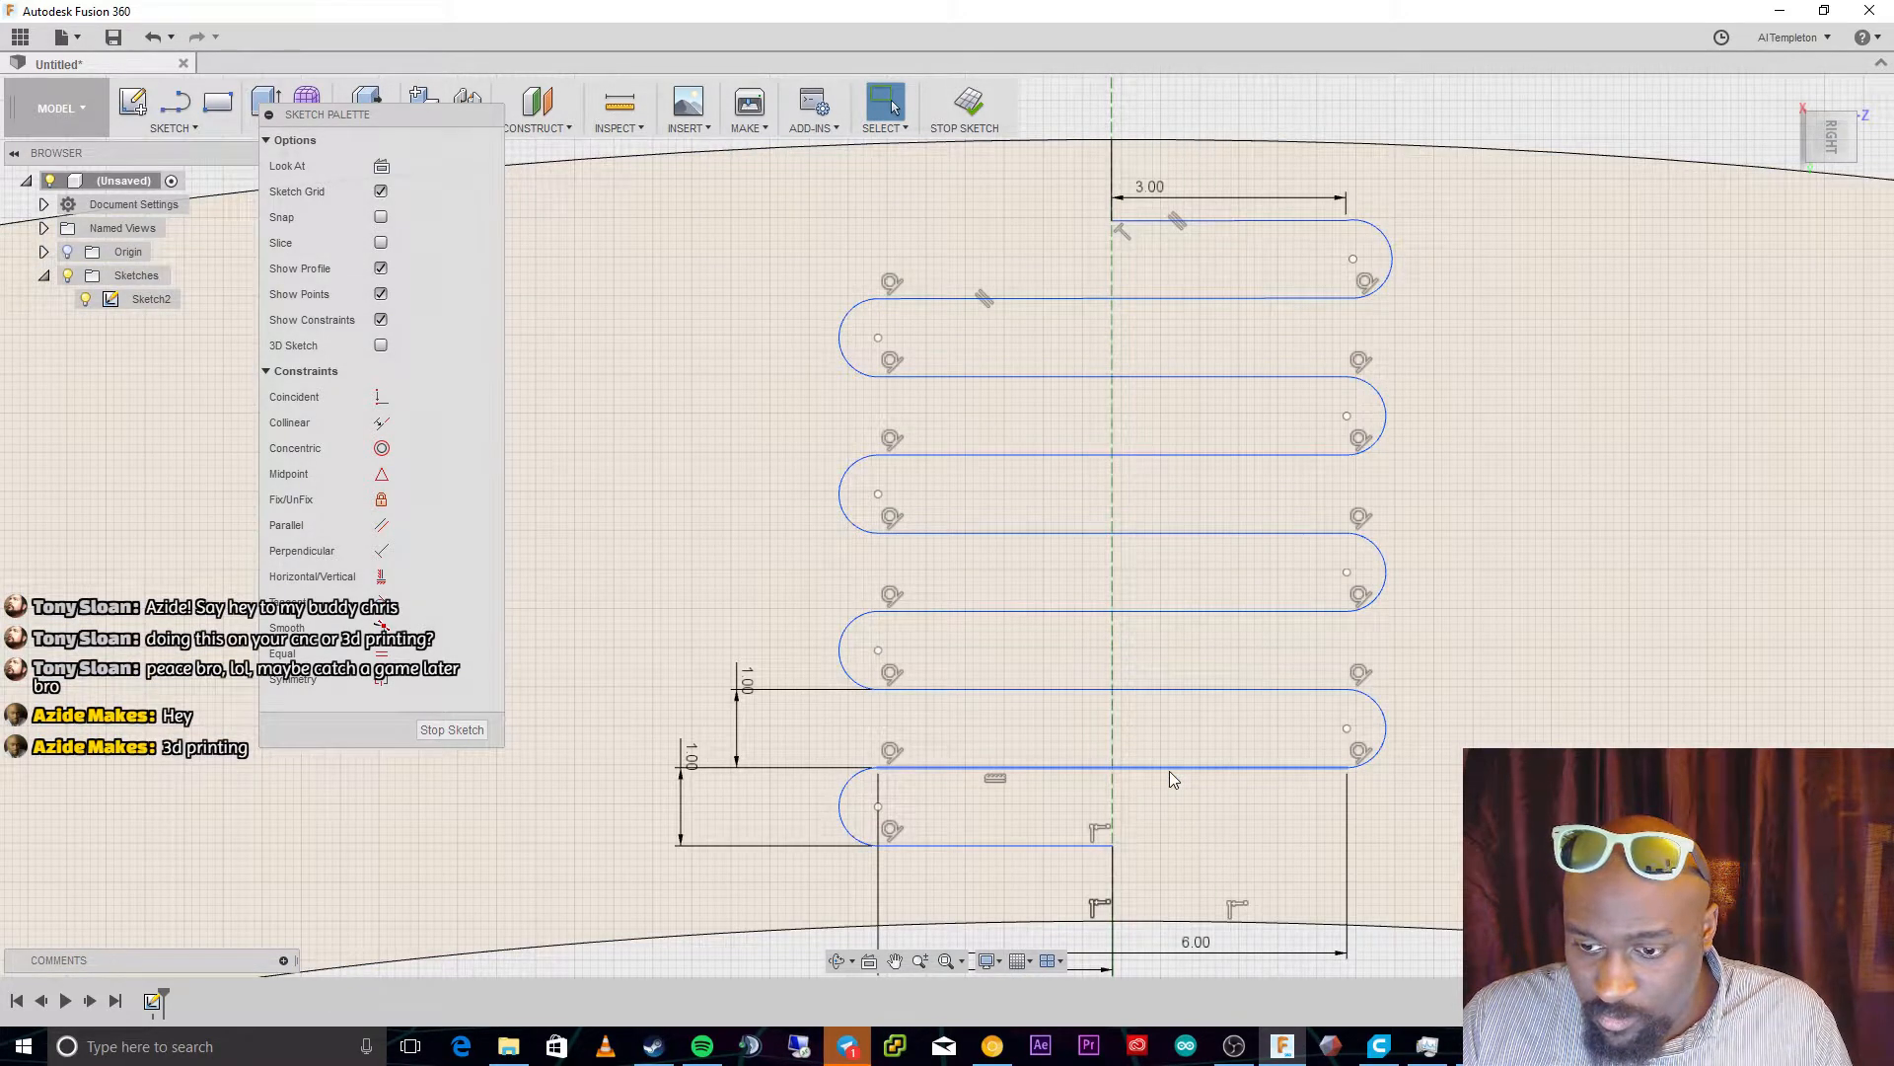
# Select the serpentine's horizontal lines together and remove the Parallel constraint between the topmost half-length line and the line below it
pyautogui.click(1169, 769)
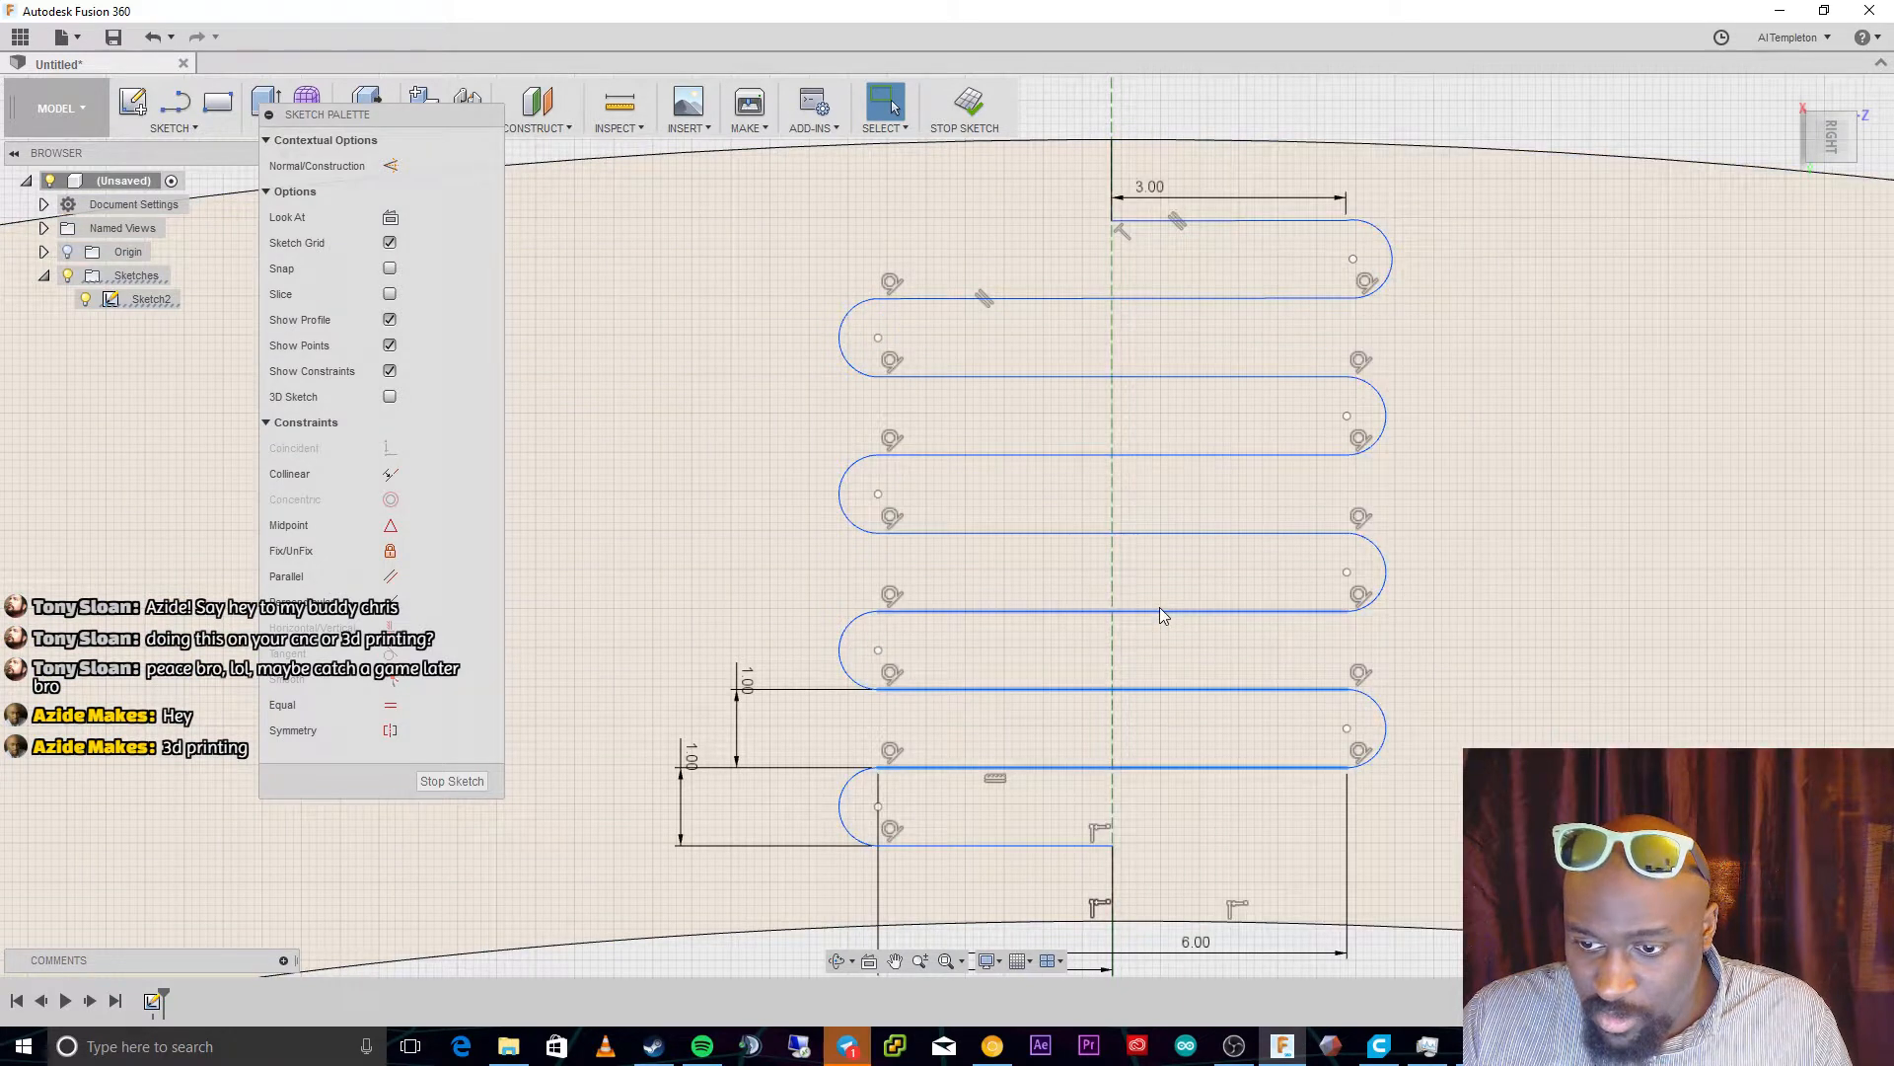
pyautogui.click(1158, 610)
pyautogui.click(1161, 636)
pyautogui.click(1157, 611)
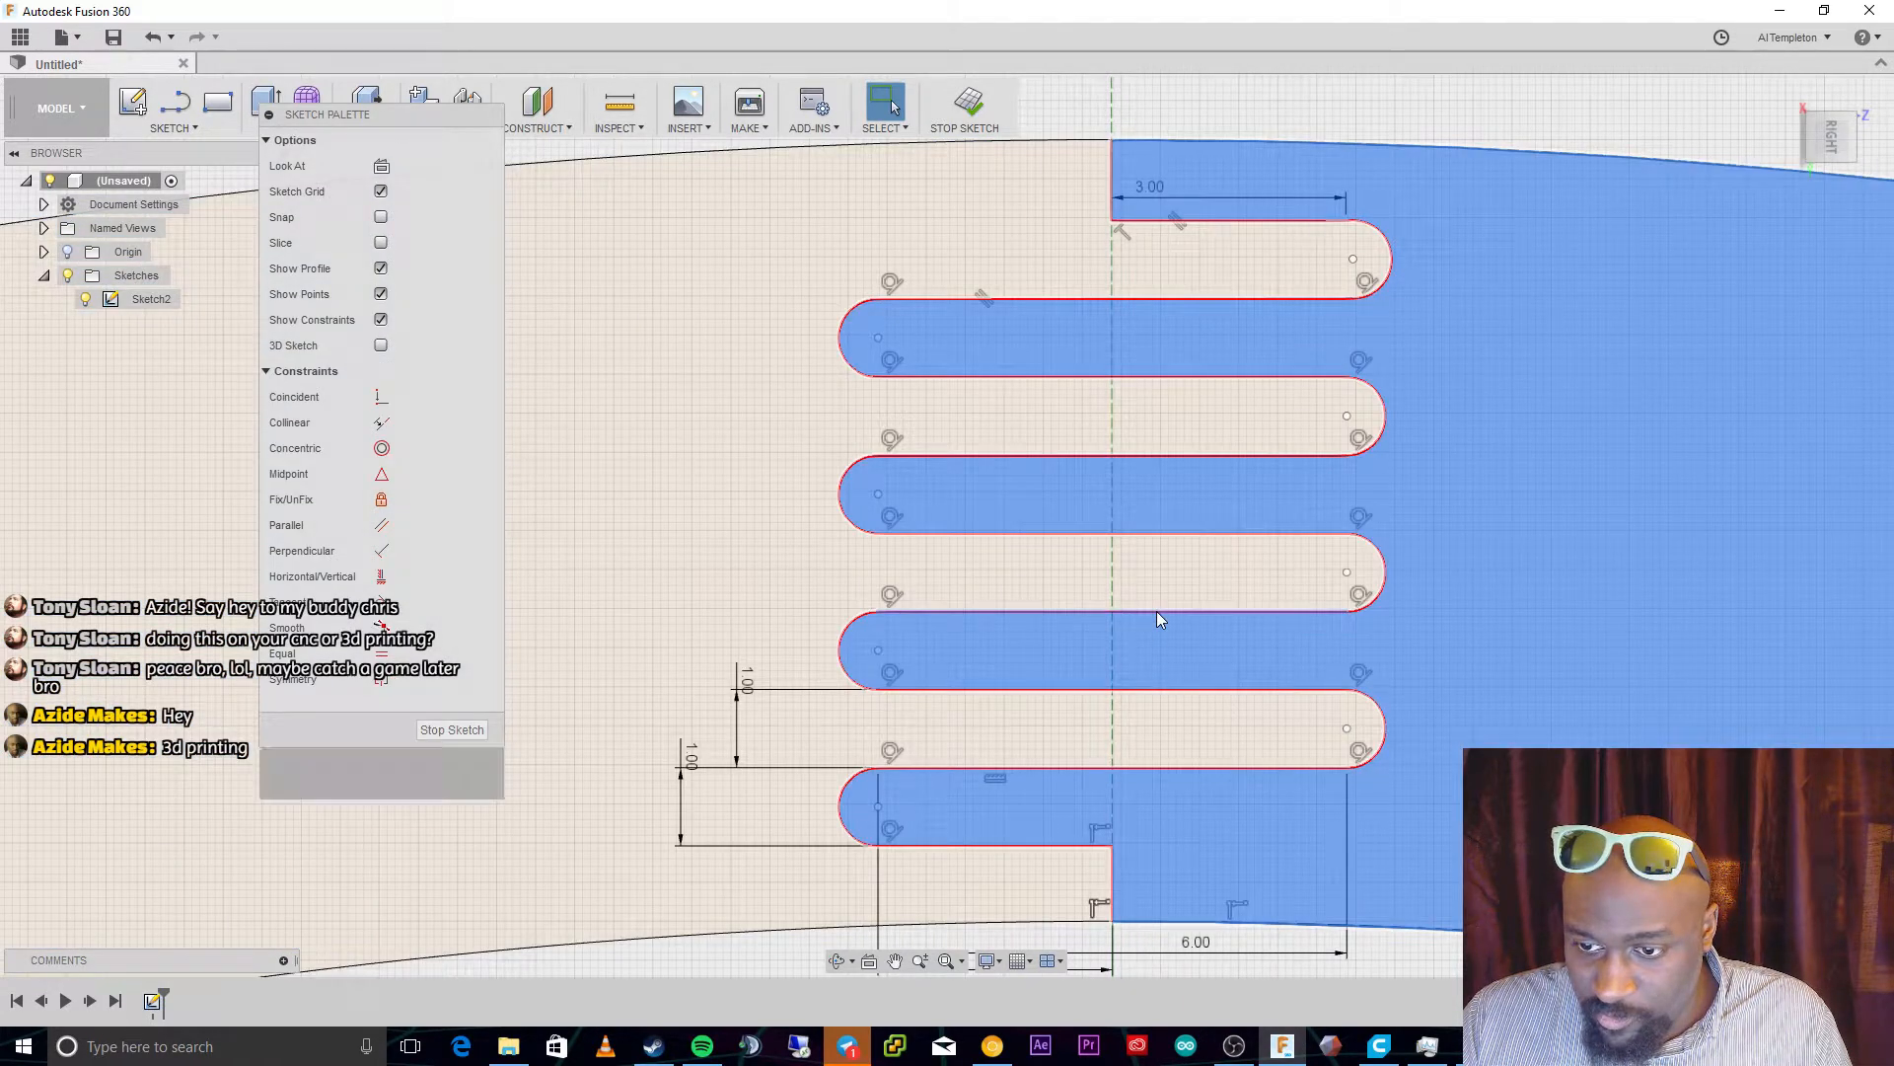
pyautogui.click(1154, 689)
pyautogui.click(1146, 767)
pyautogui.click(1048, 844)
pyautogui.click(1132, 296)
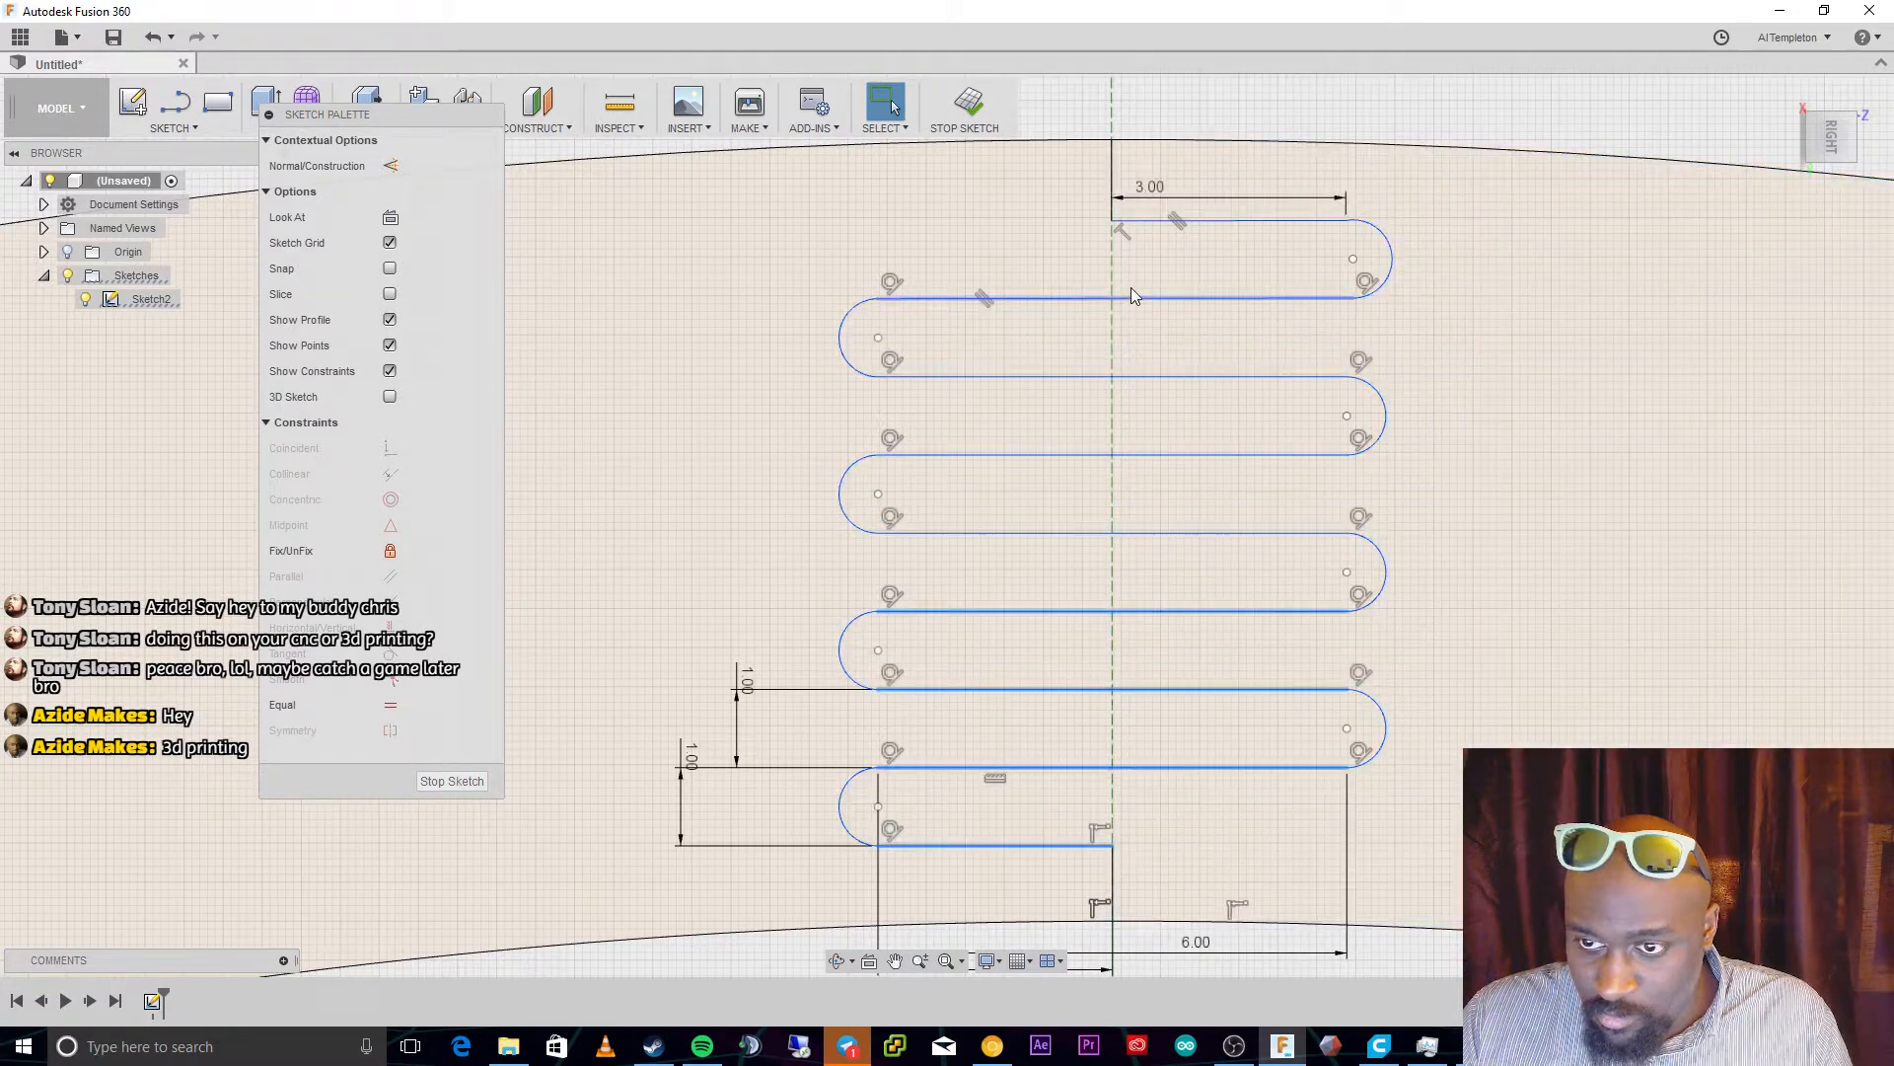
pyautogui.click(1135, 376)
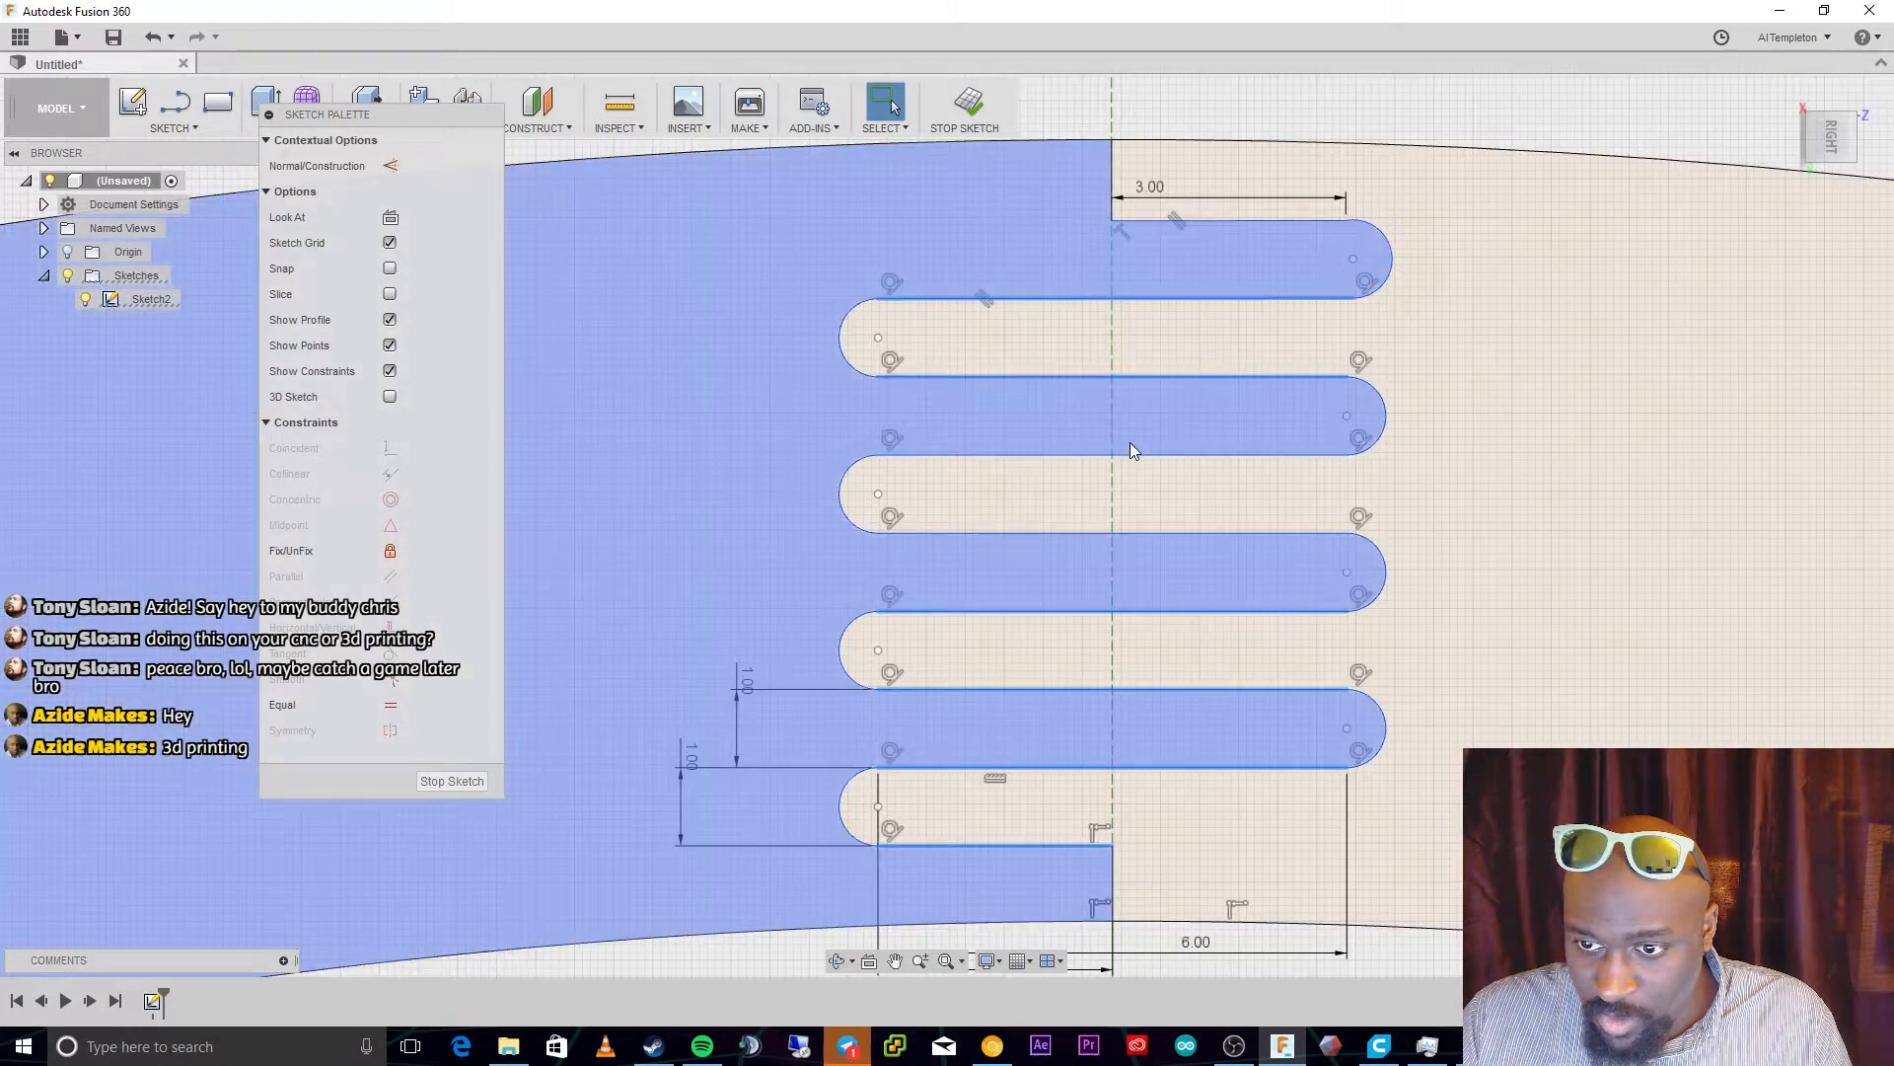
pyautogui.click(1131, 454)
pyautogui.click(1140, 532)
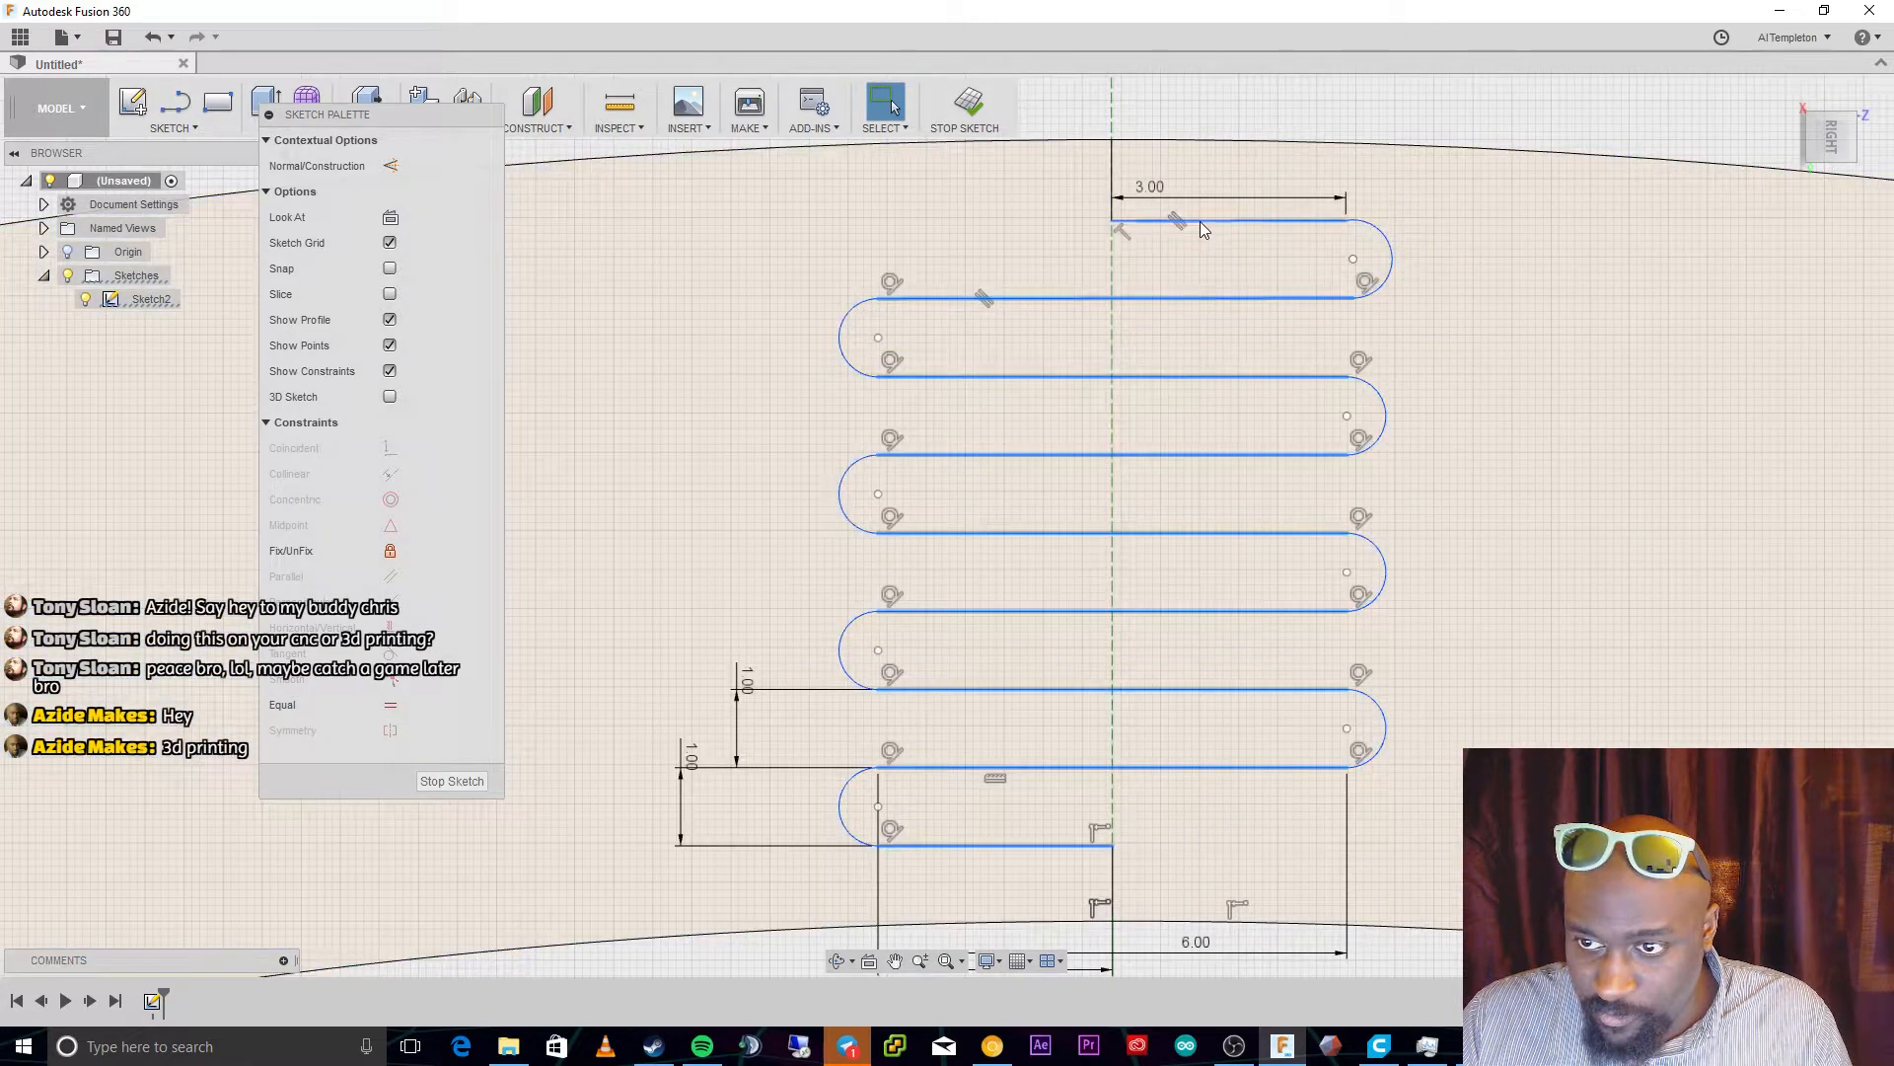
pyautogui.click(1200, 221)
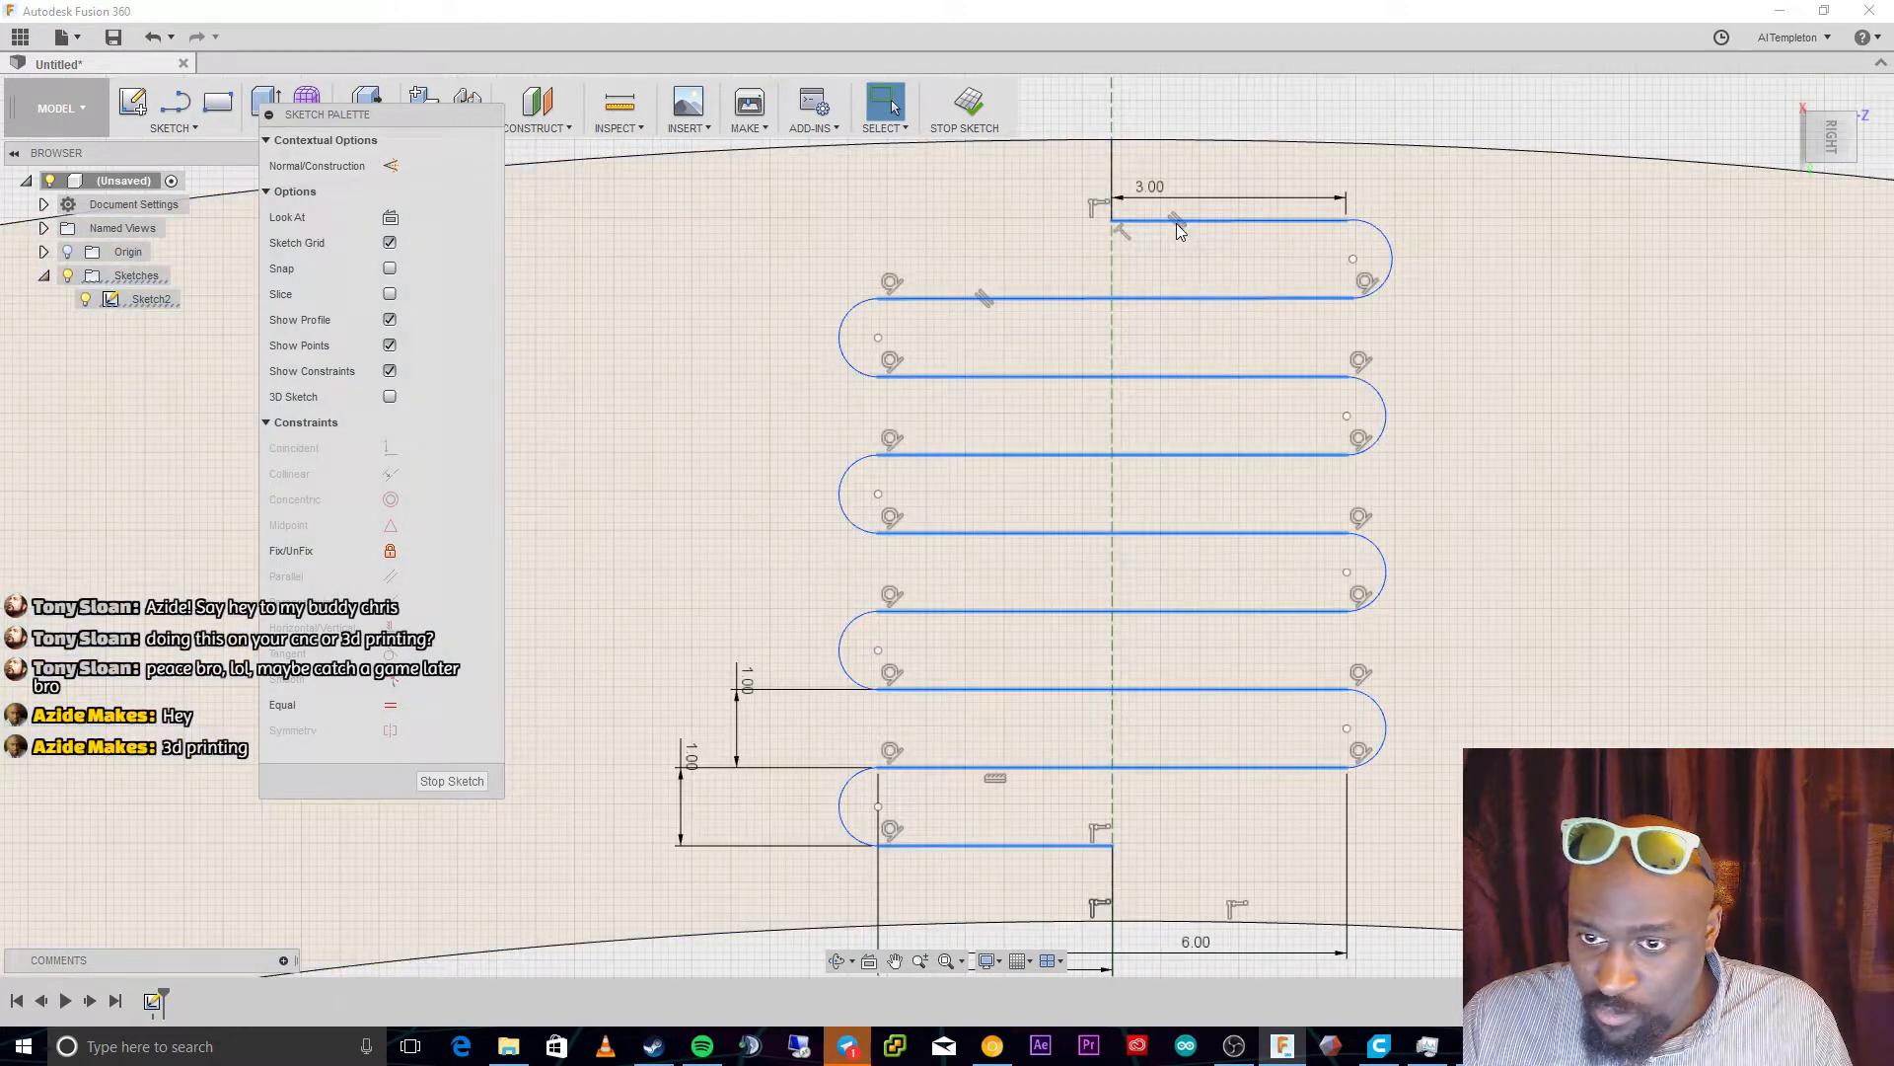
pyautogui.press('Escape')
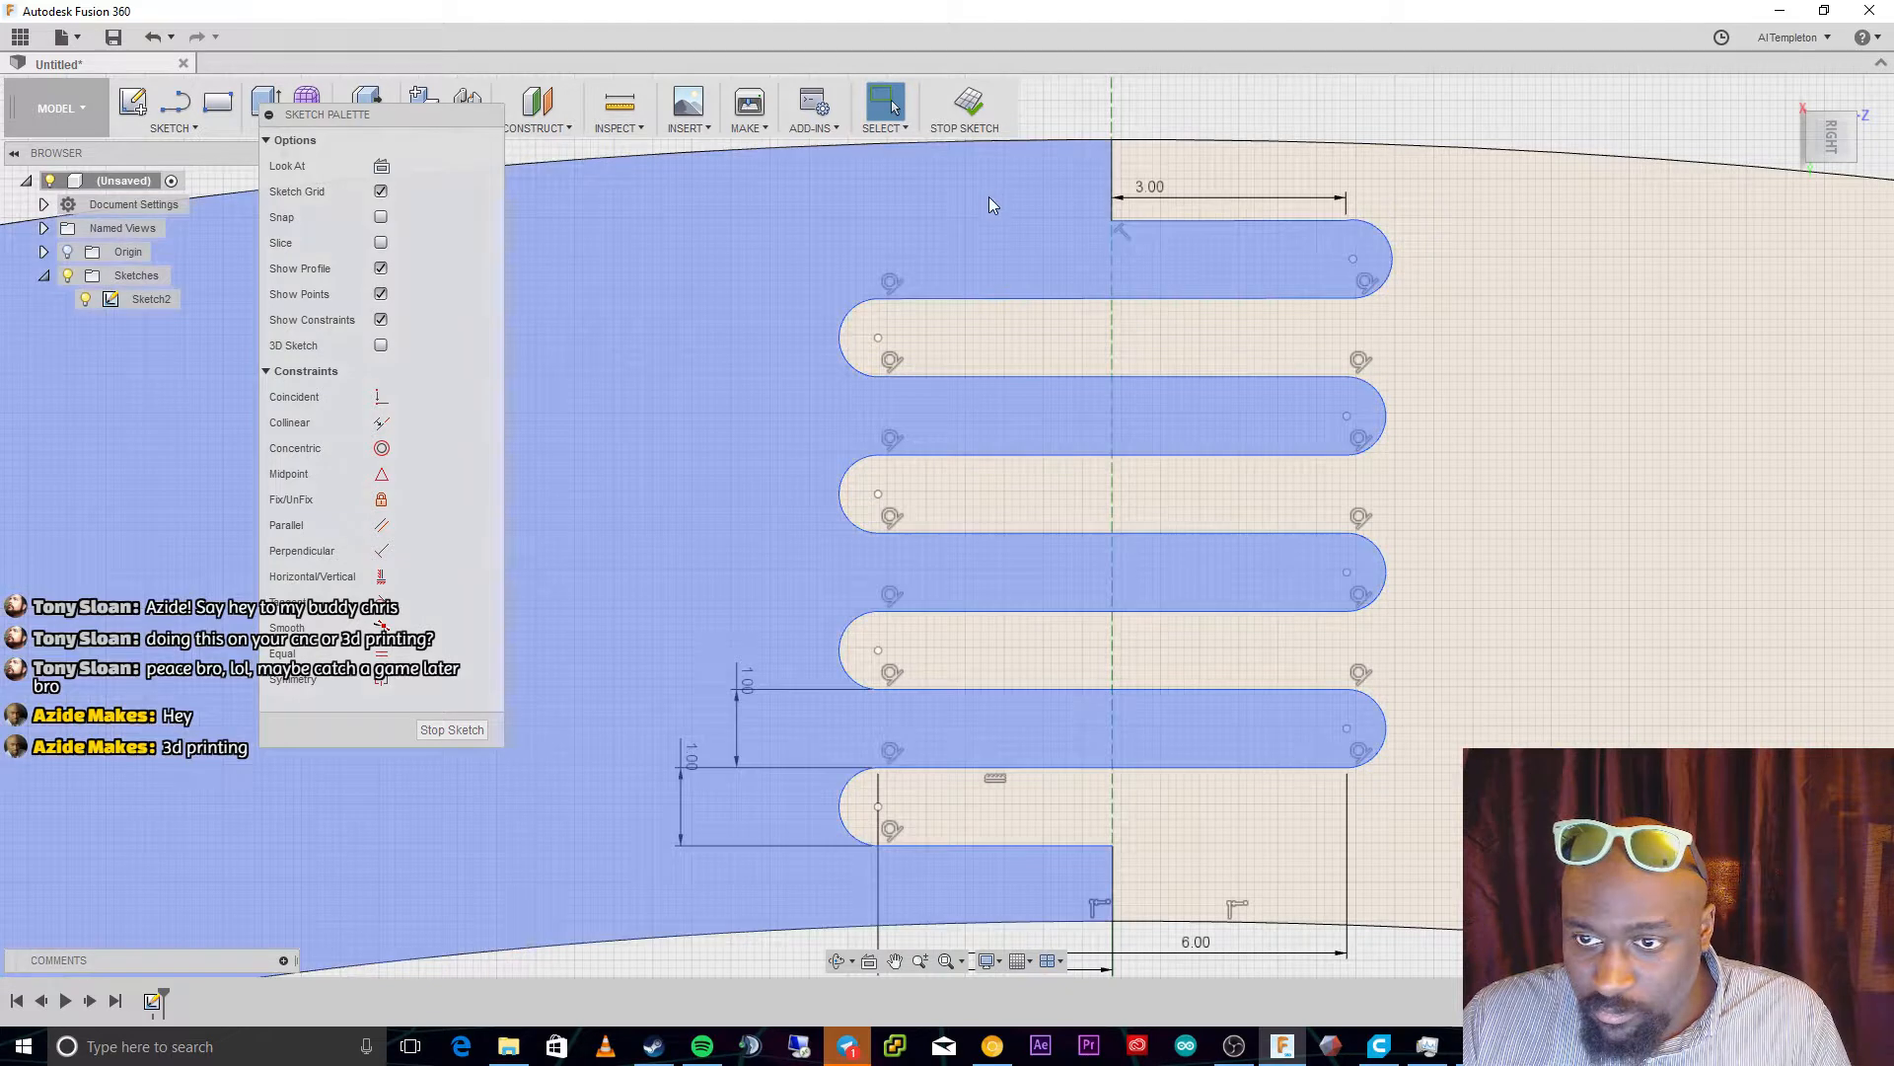
pyautogui.moveTo(988, 178)
pyautogui.mouseDown()
pyautogui.moveTo(1057, 287)
pyautogui.moveTo(1226, 731)
pyautogui.moveTo(1252, 856)
pyautogui.mouseUp()
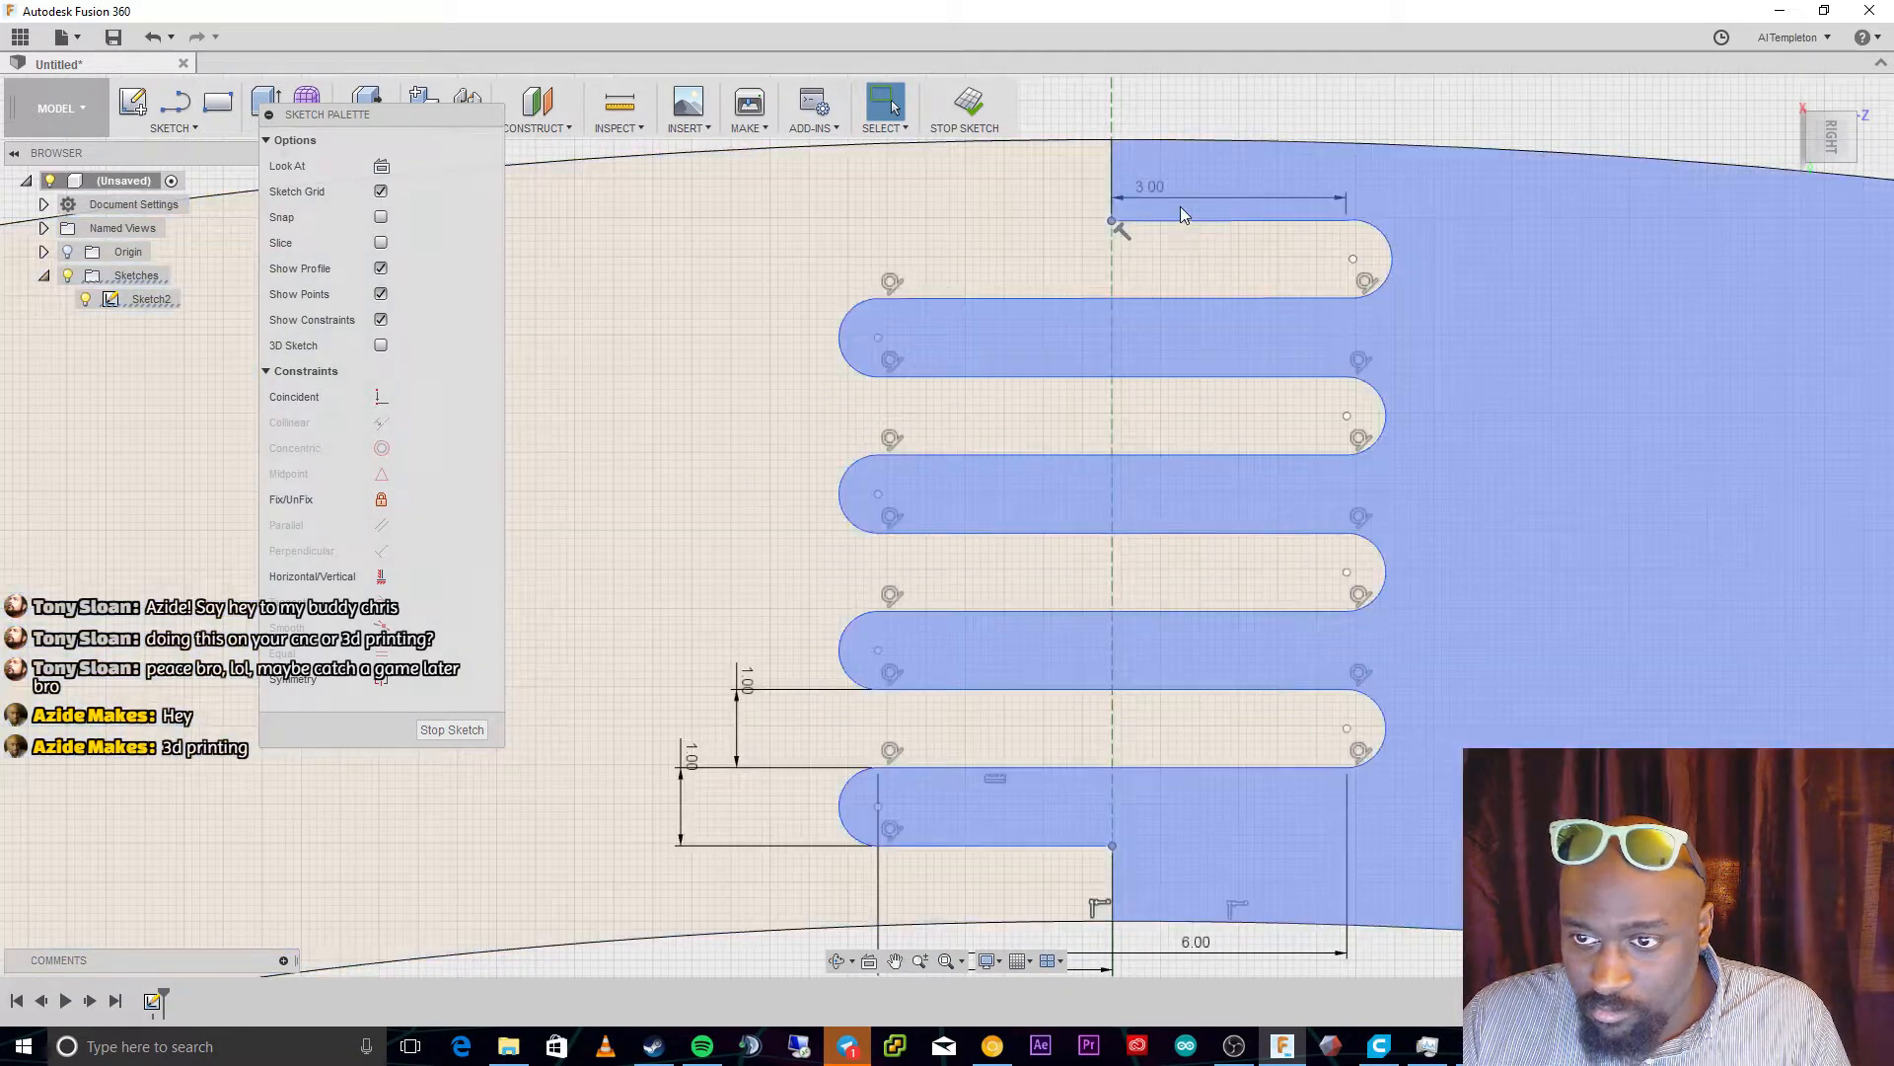
pyautogui.click(1008, 239)
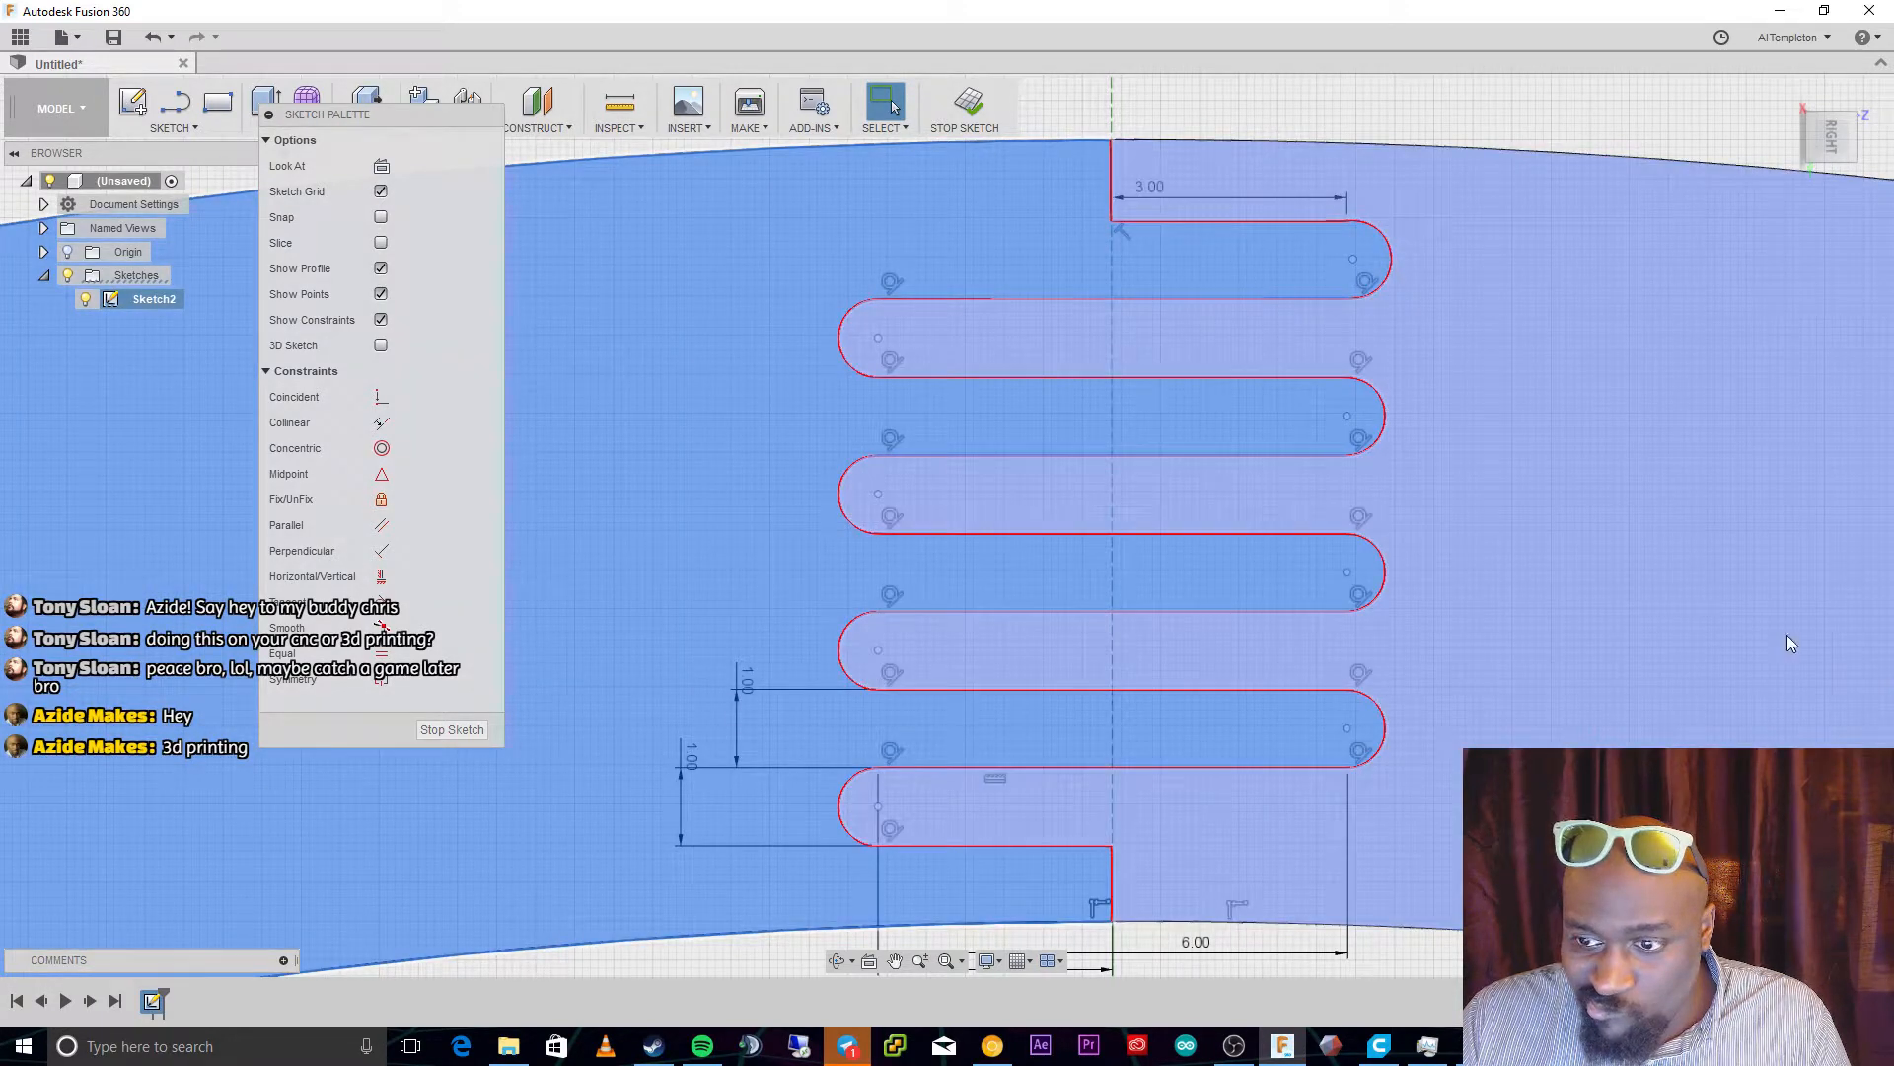
pyautogui.click(1391, 514)
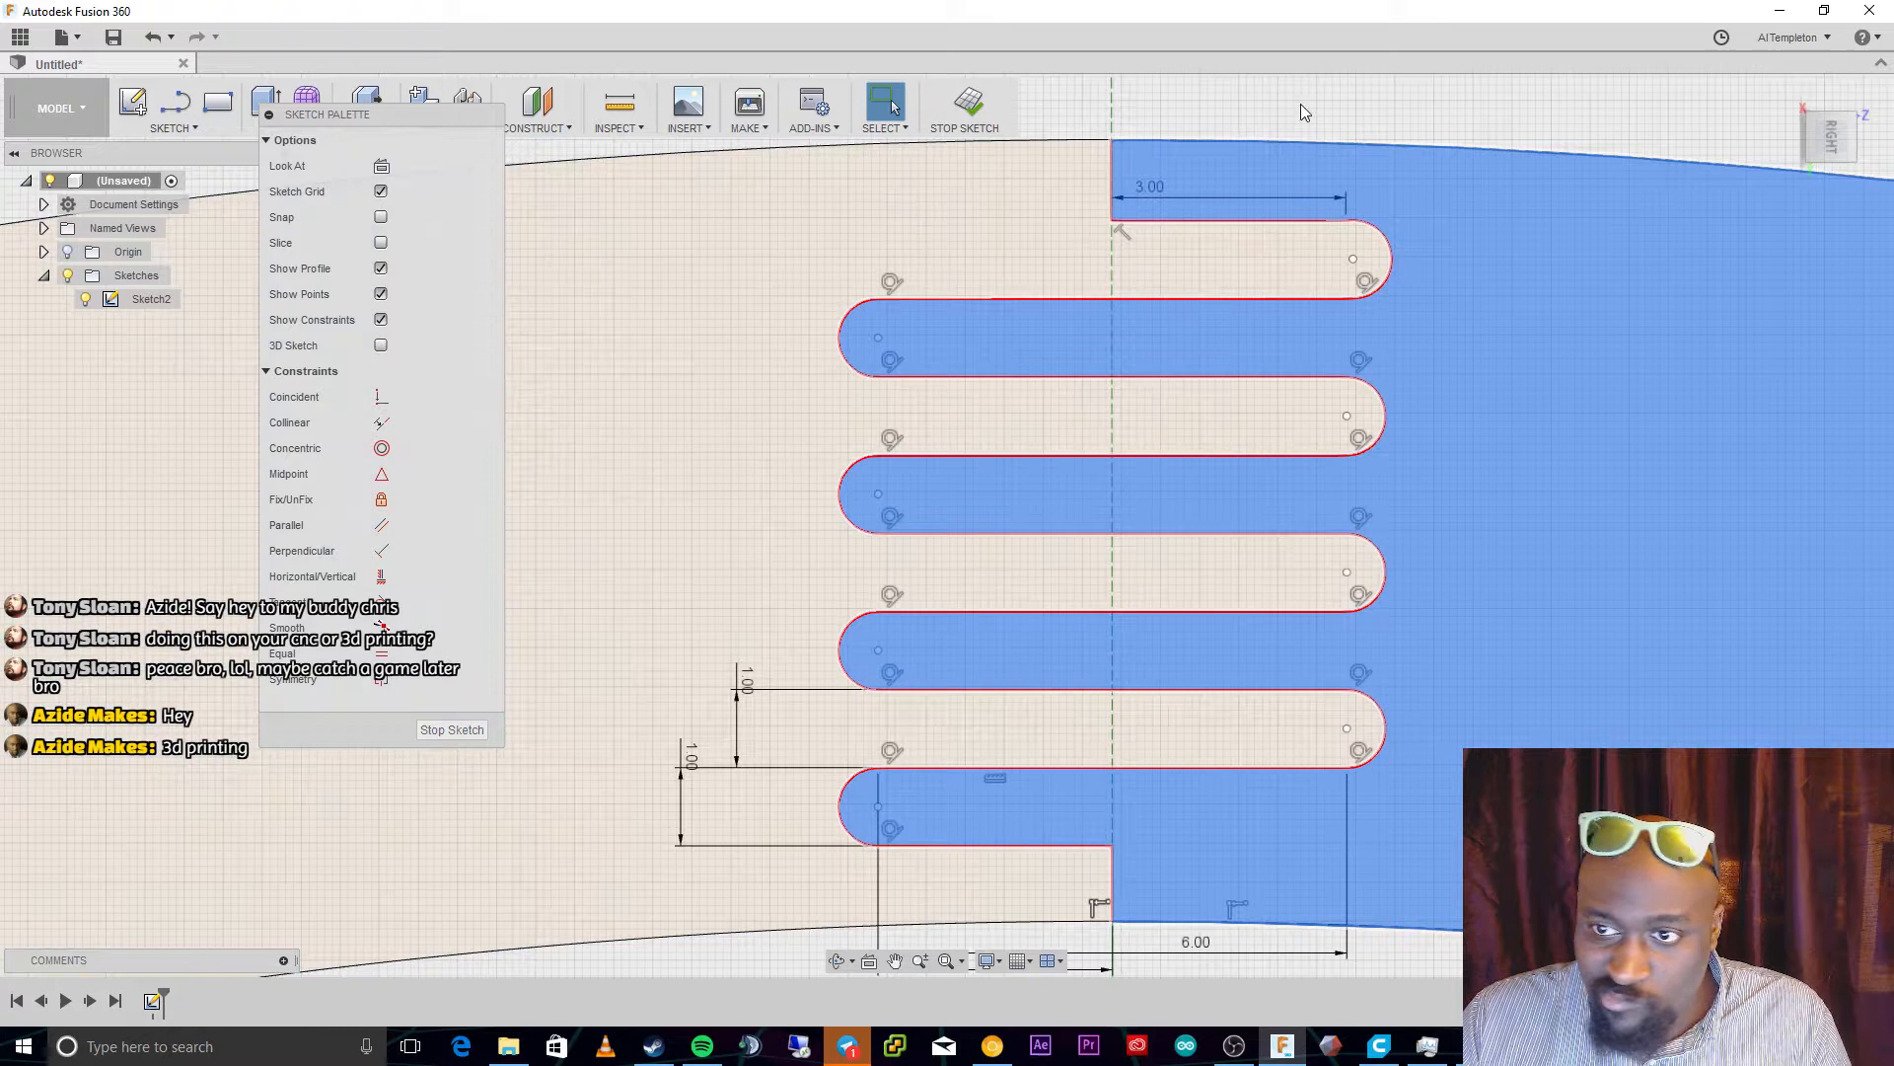
pyautogui.click(1300, 105)
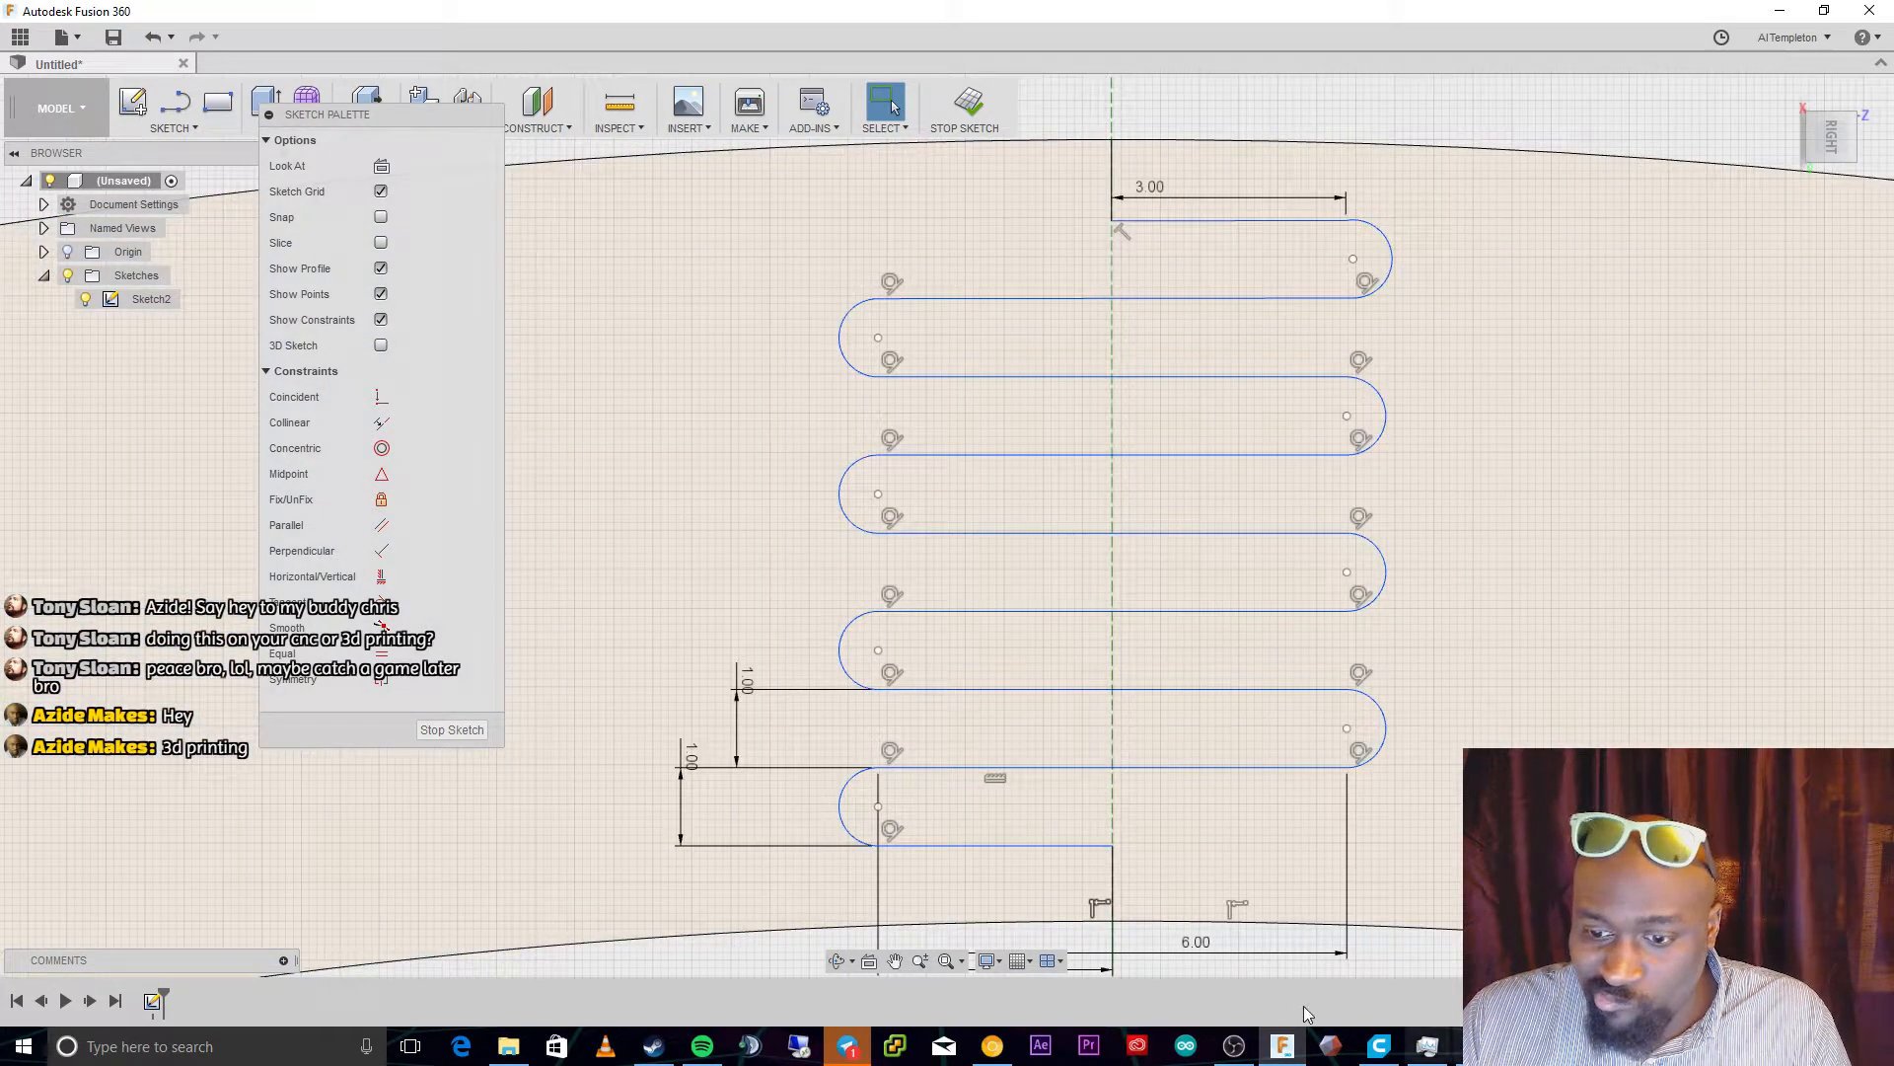
# Try offsetting the whole serpentine chain, including its vertical end lines, by 0.3 mm
pyautogui.click(173, 128)
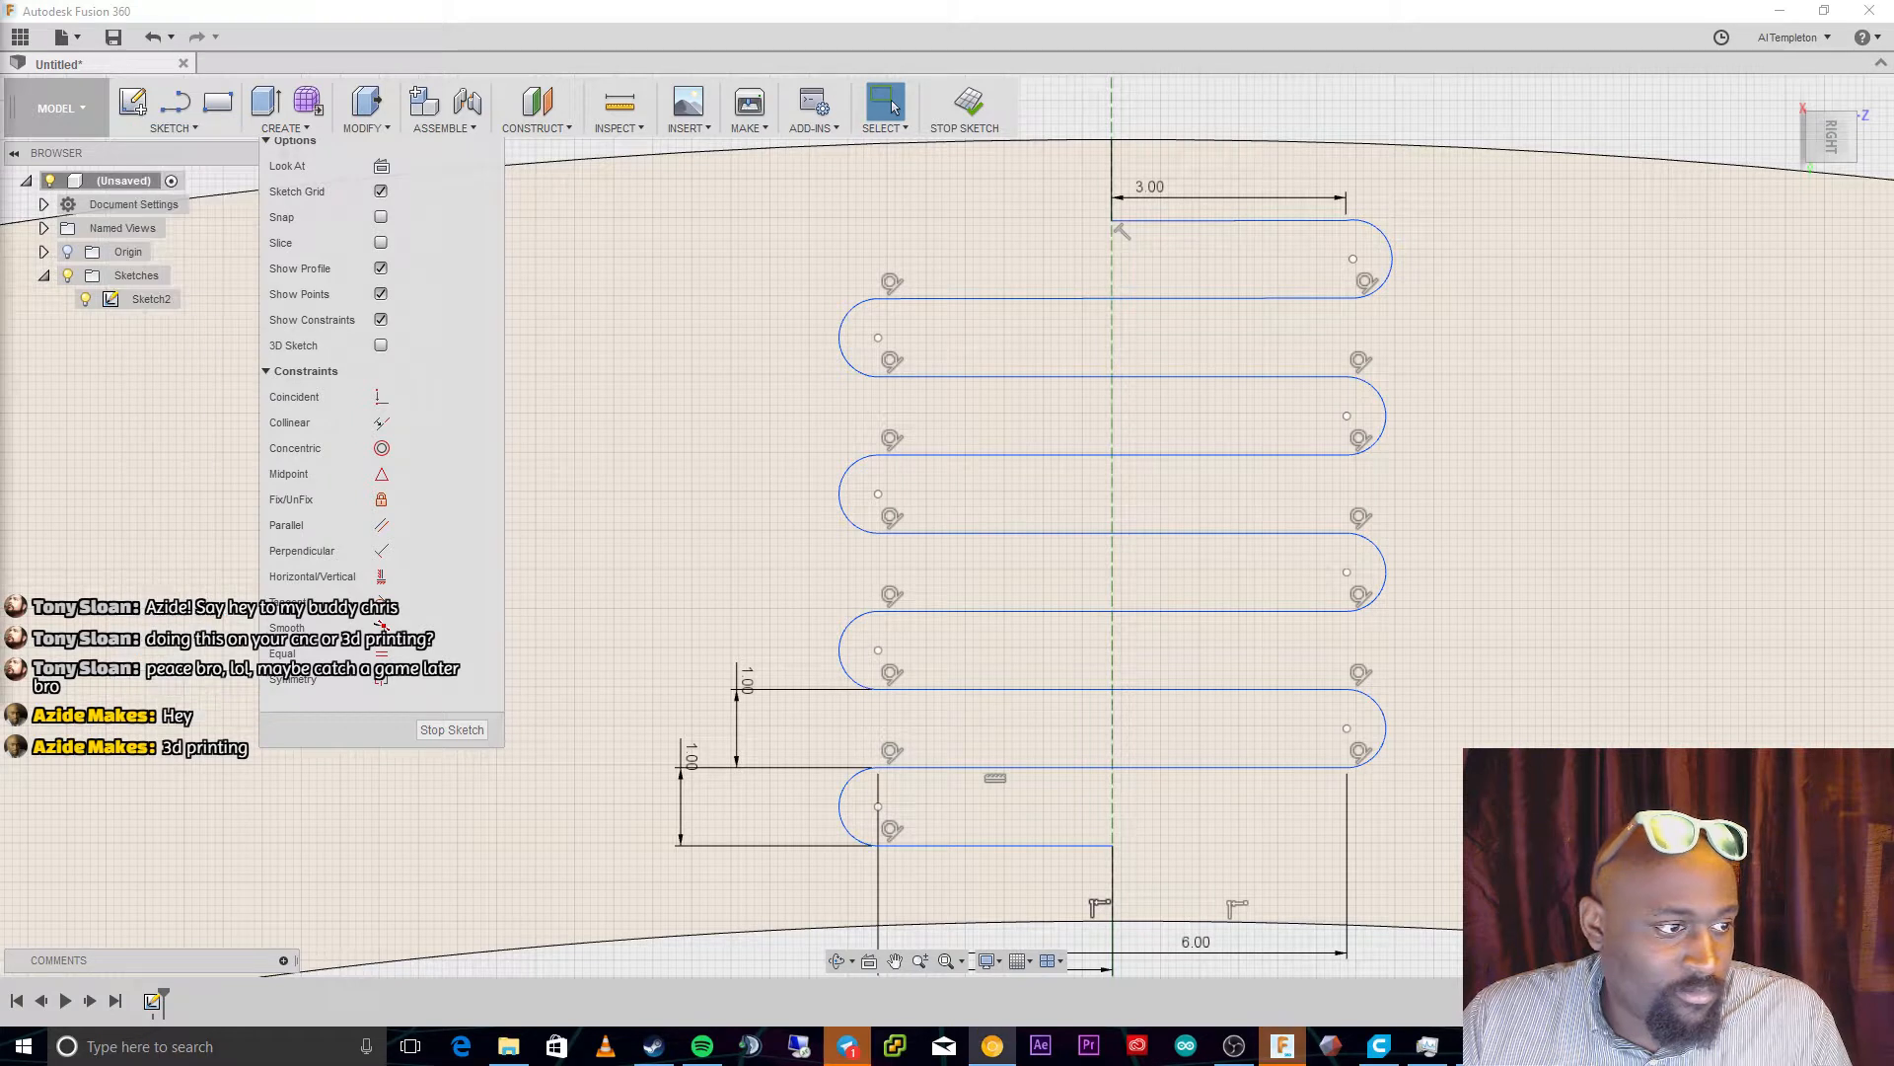
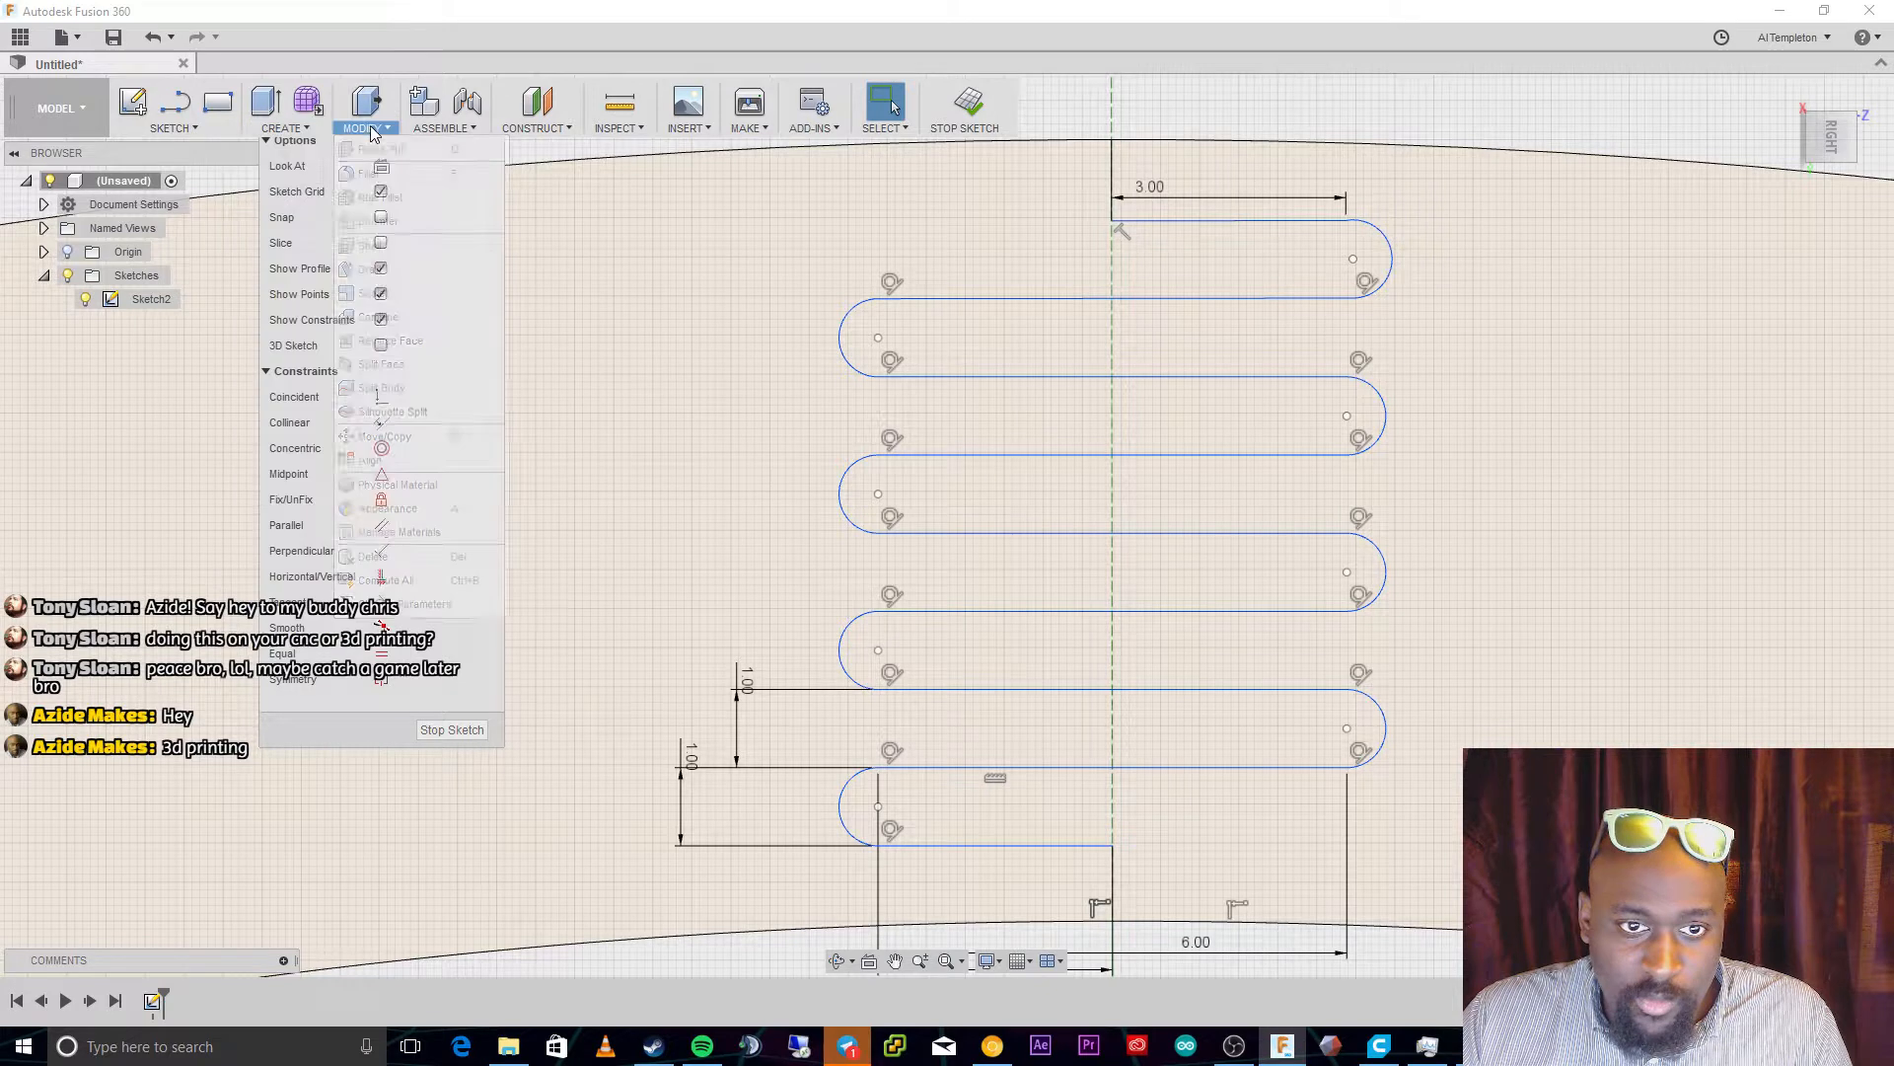
pyautogui.moveTo(373, 129)
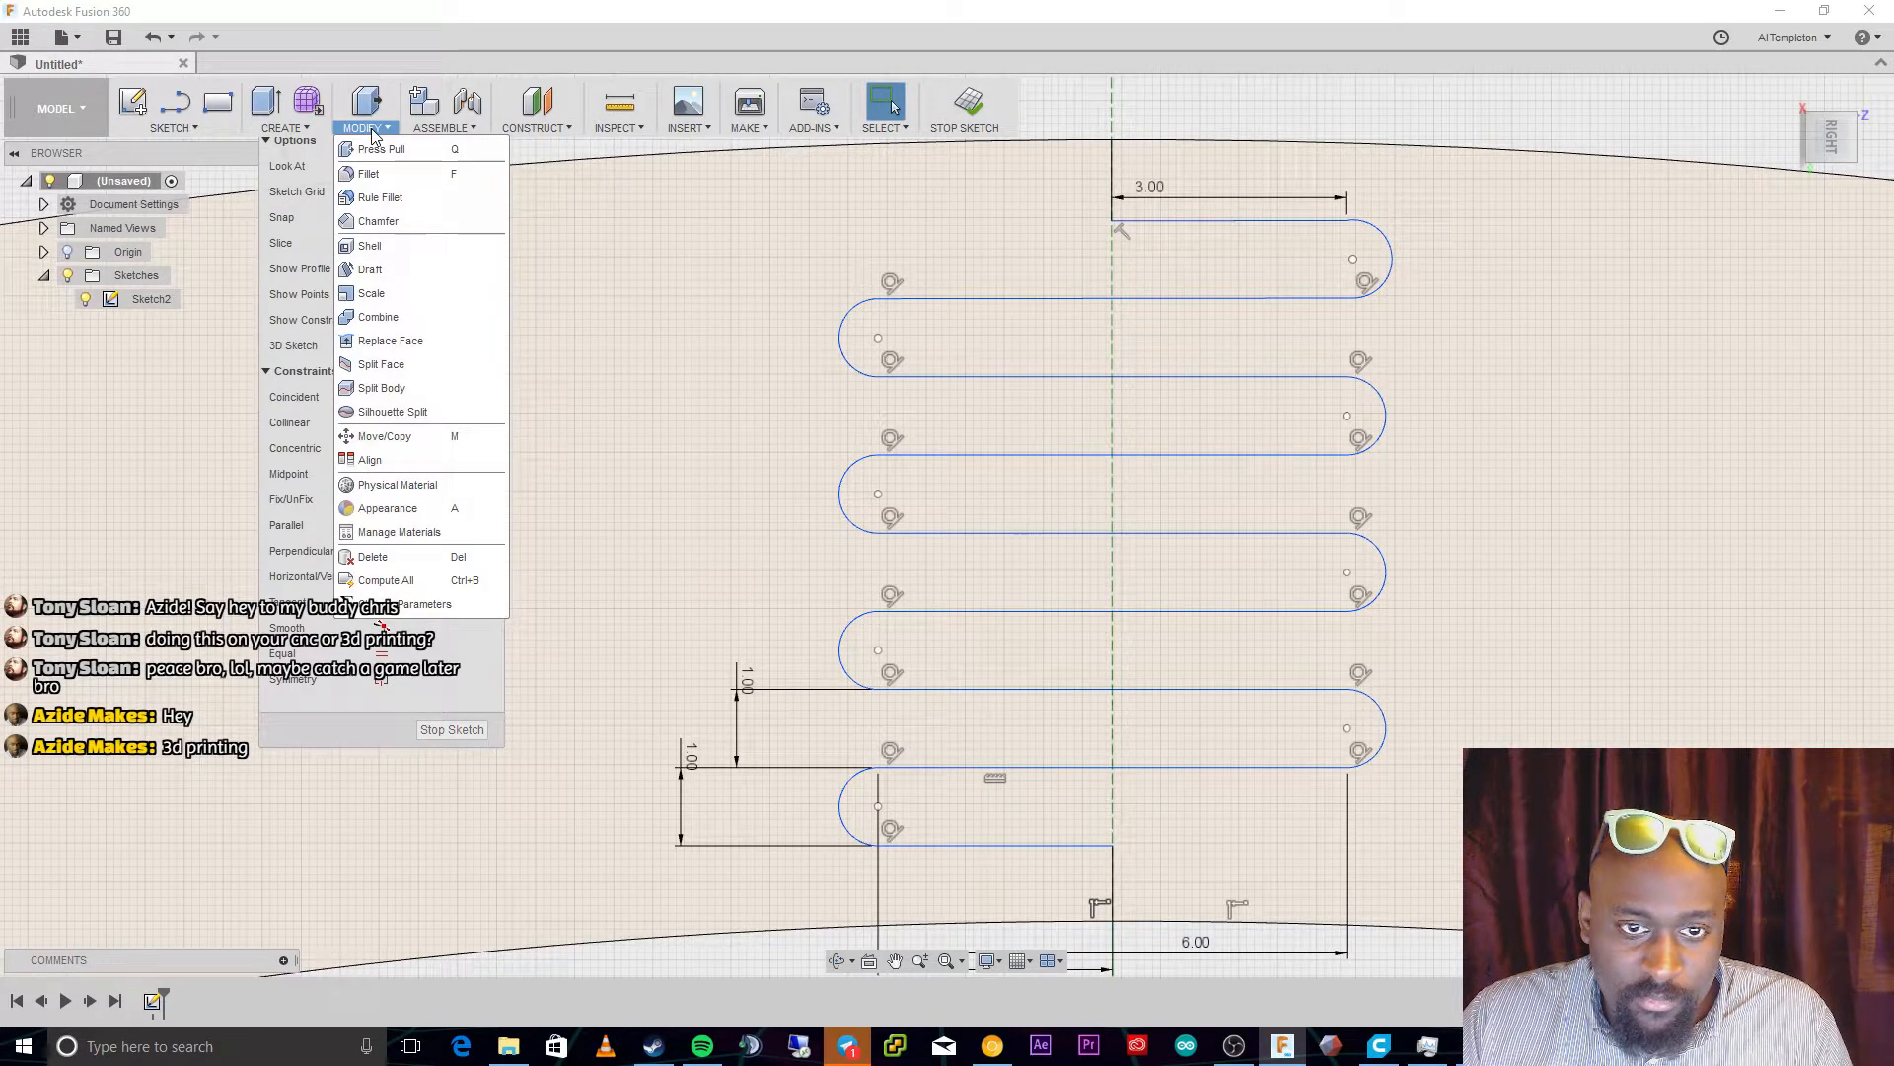
pyautogui.click(170, 128)
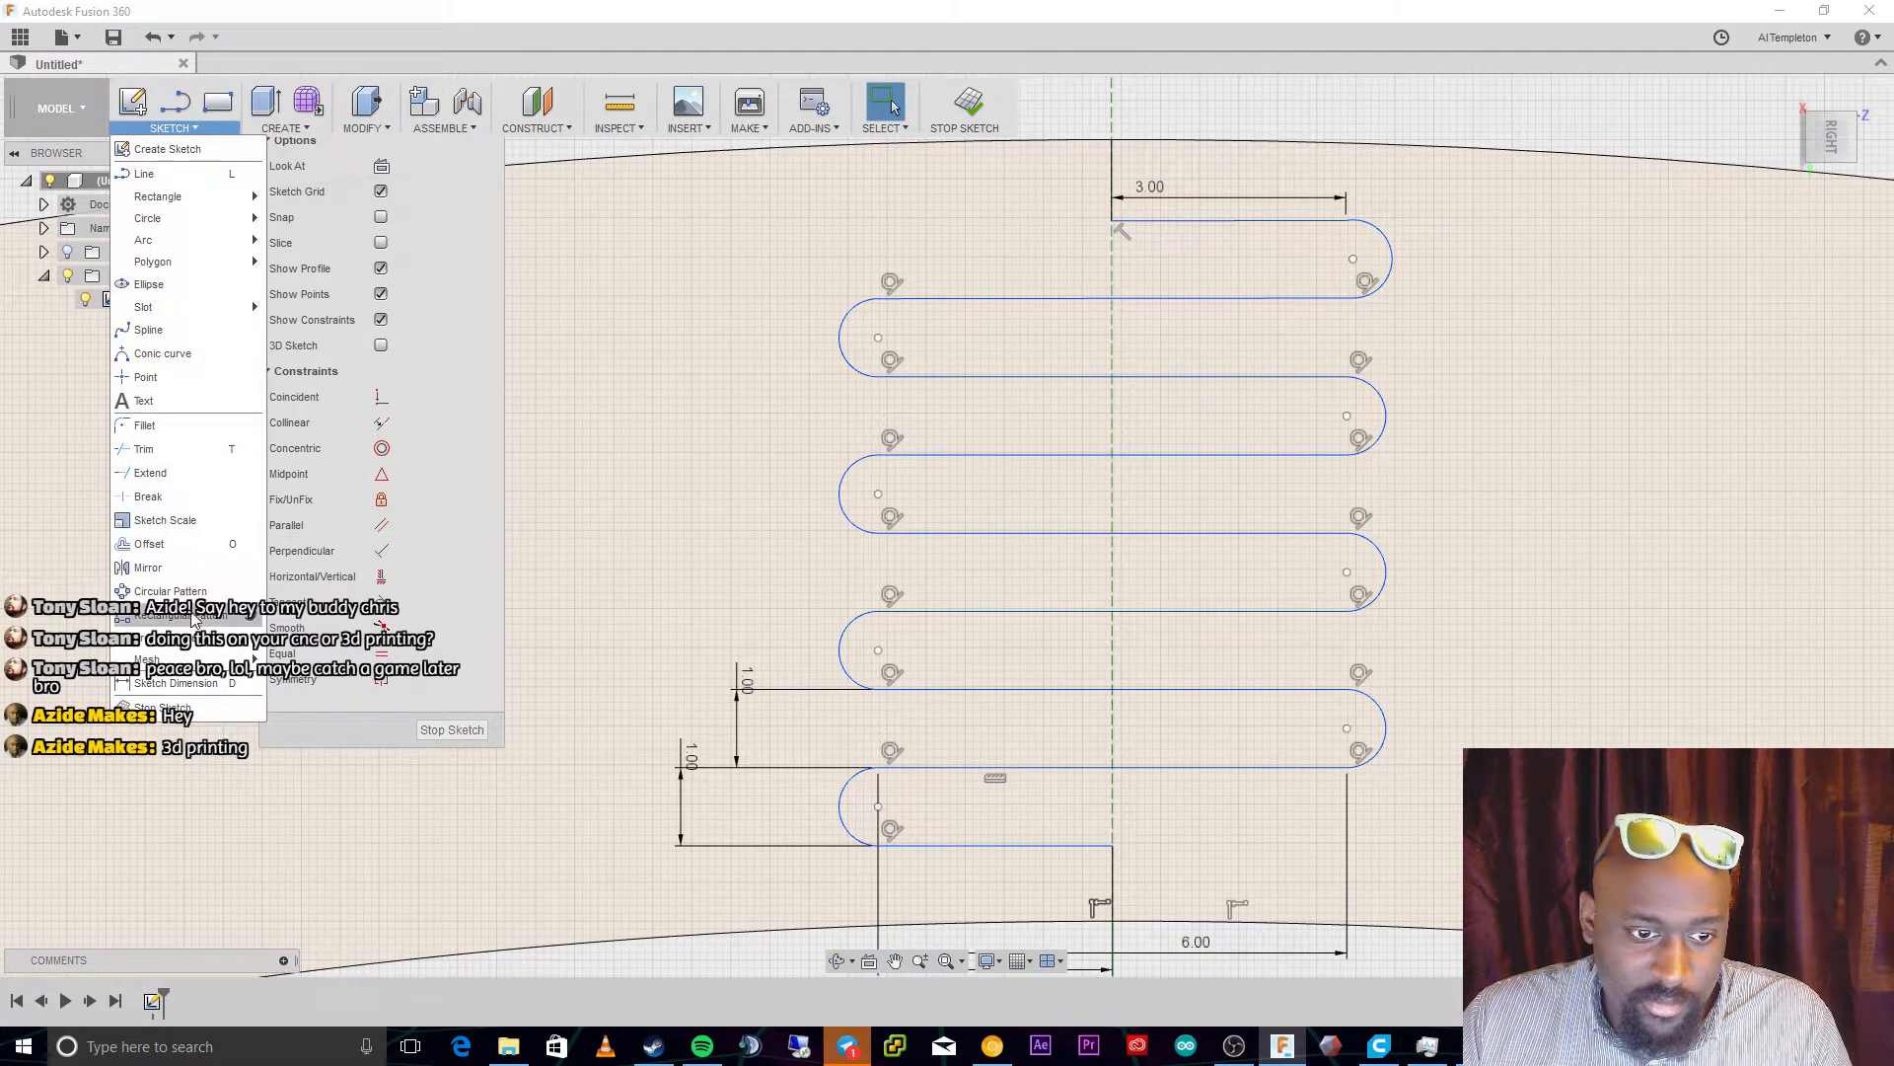
pyautogui.click(149, 544)
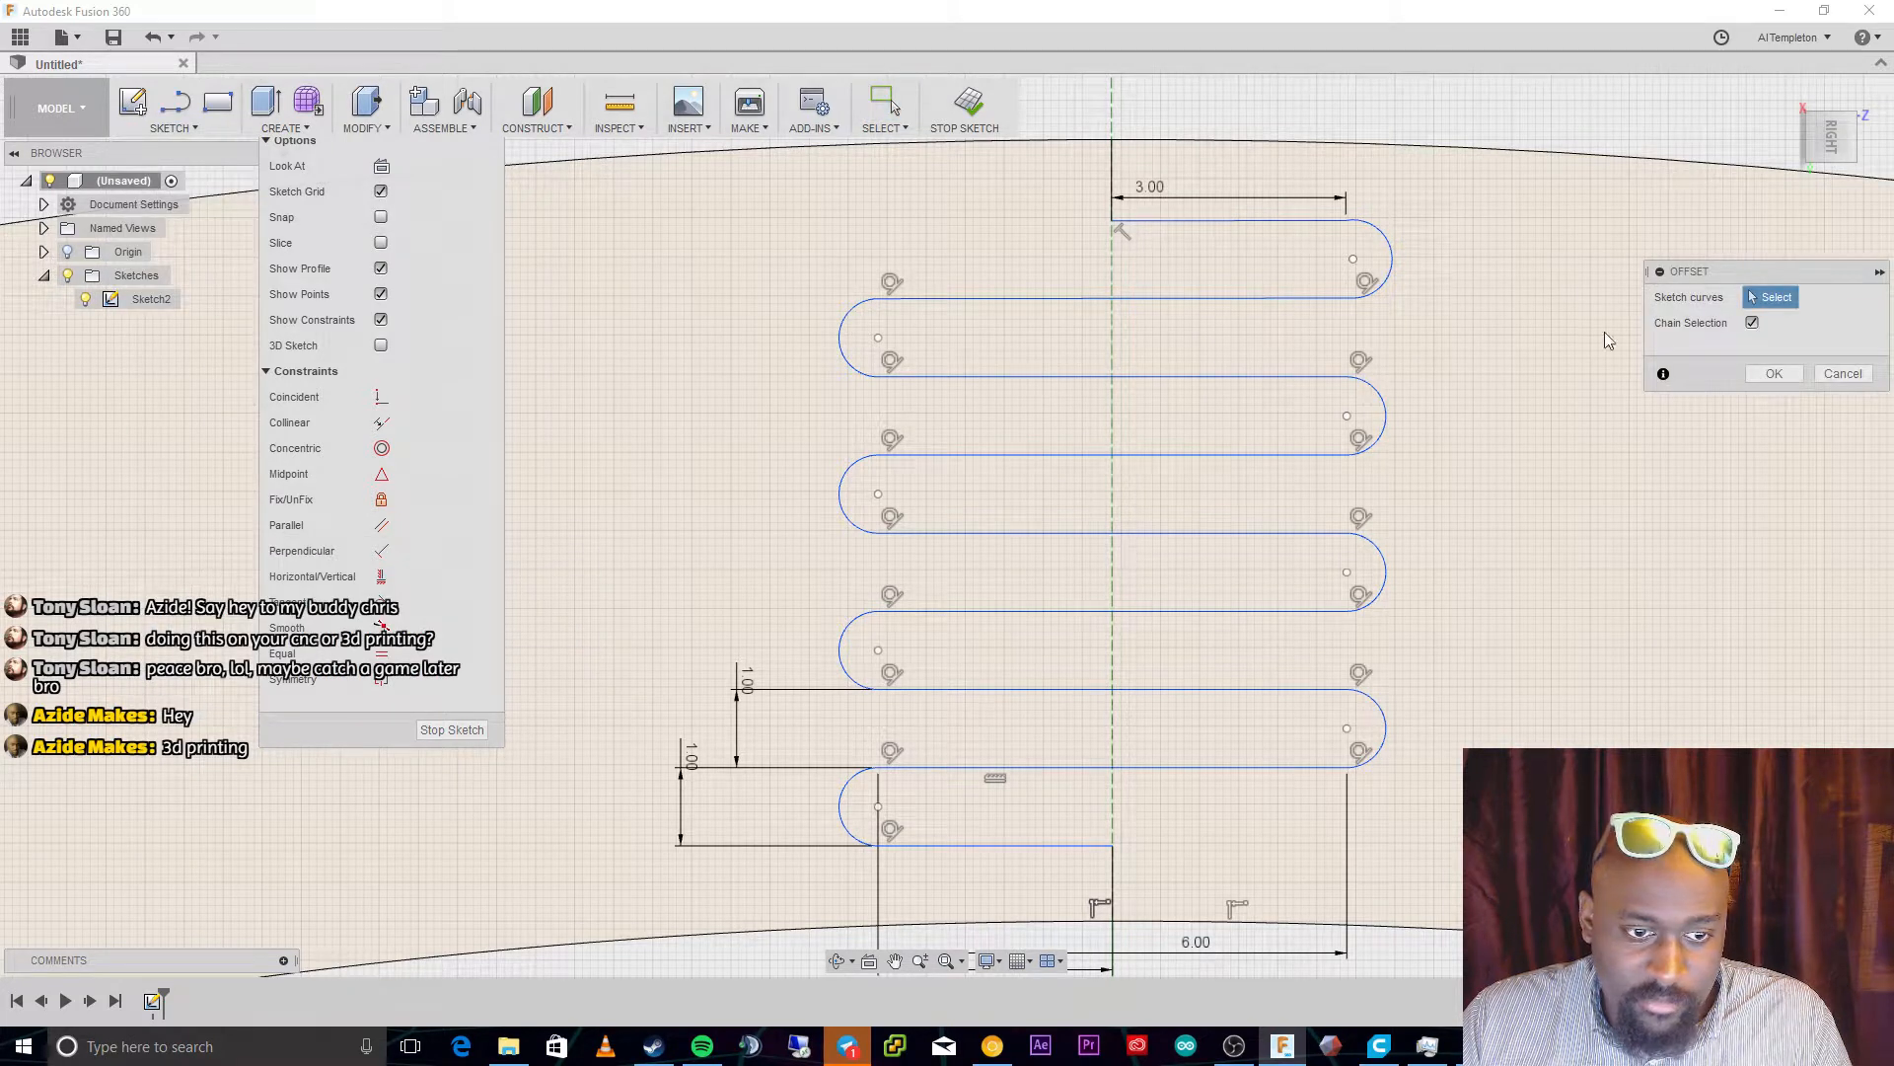
pyautogui.click(1112, 166)
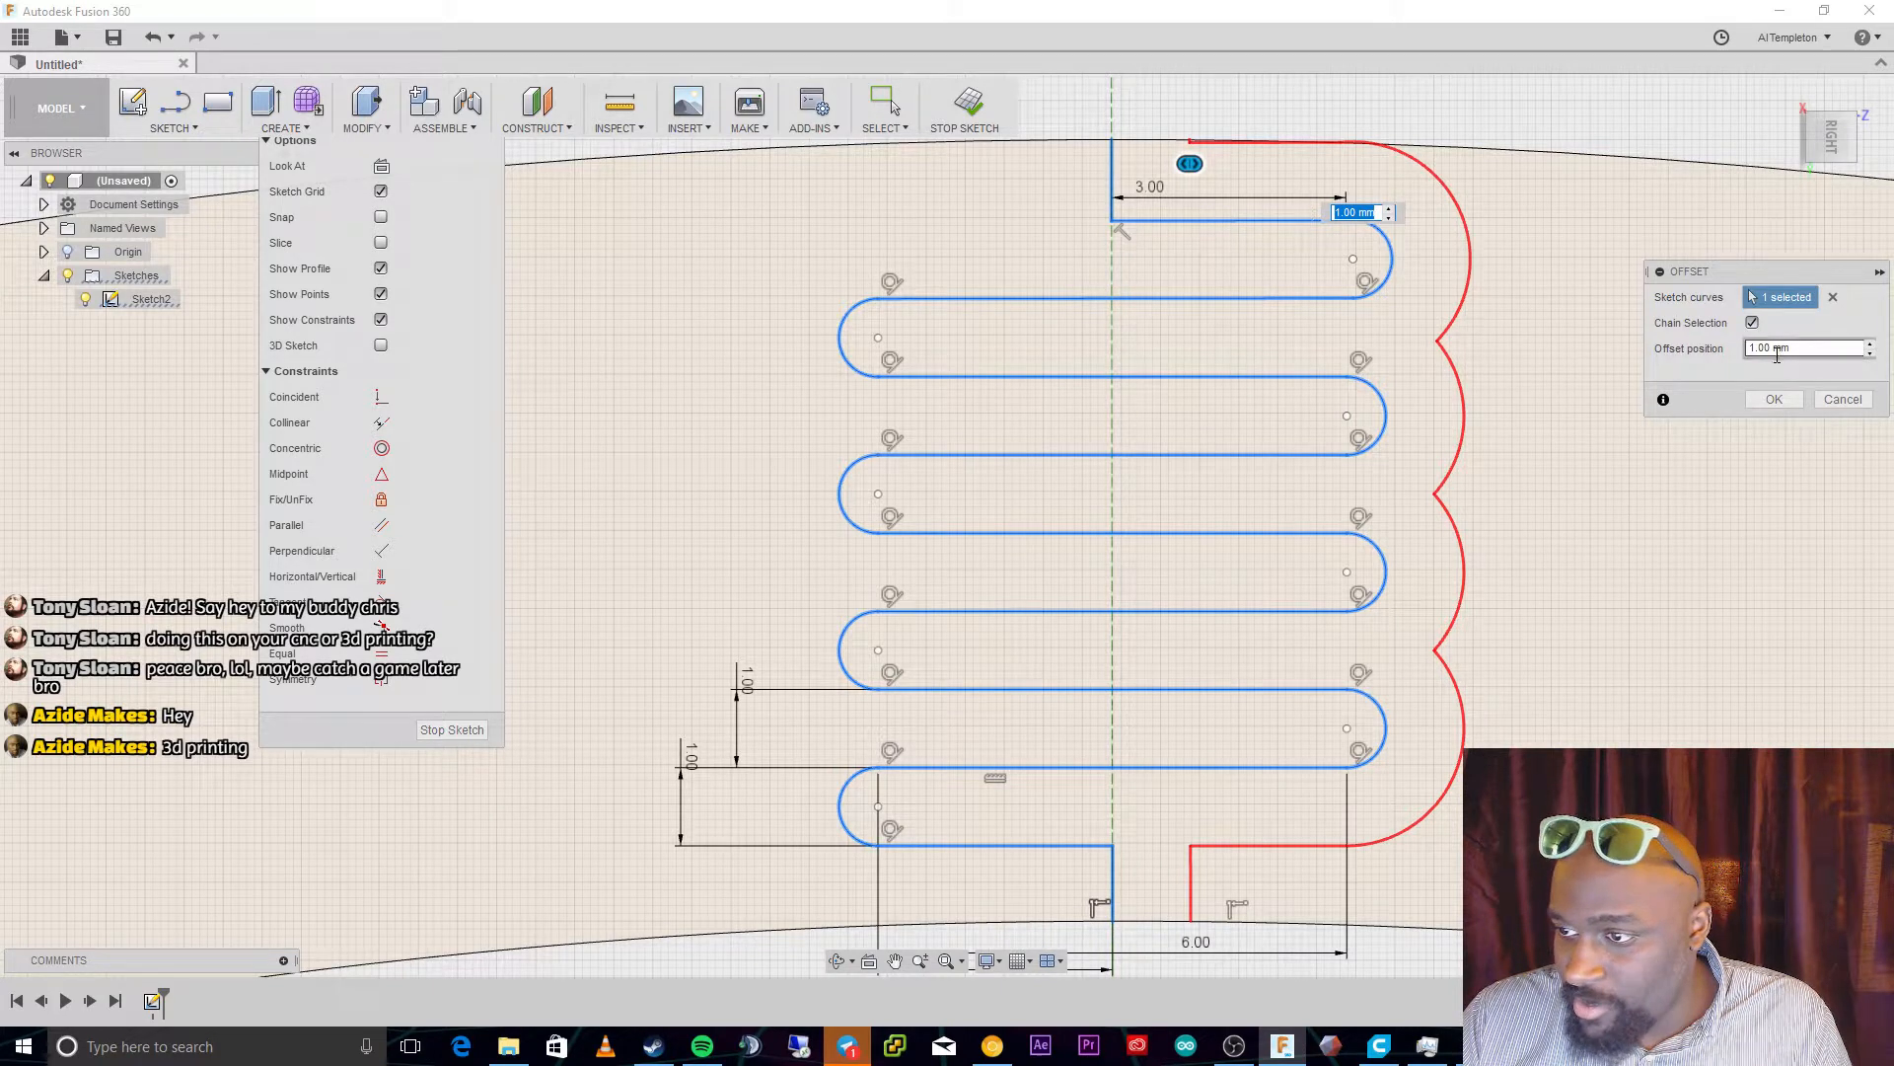
pyautogui.click(1871, 352)
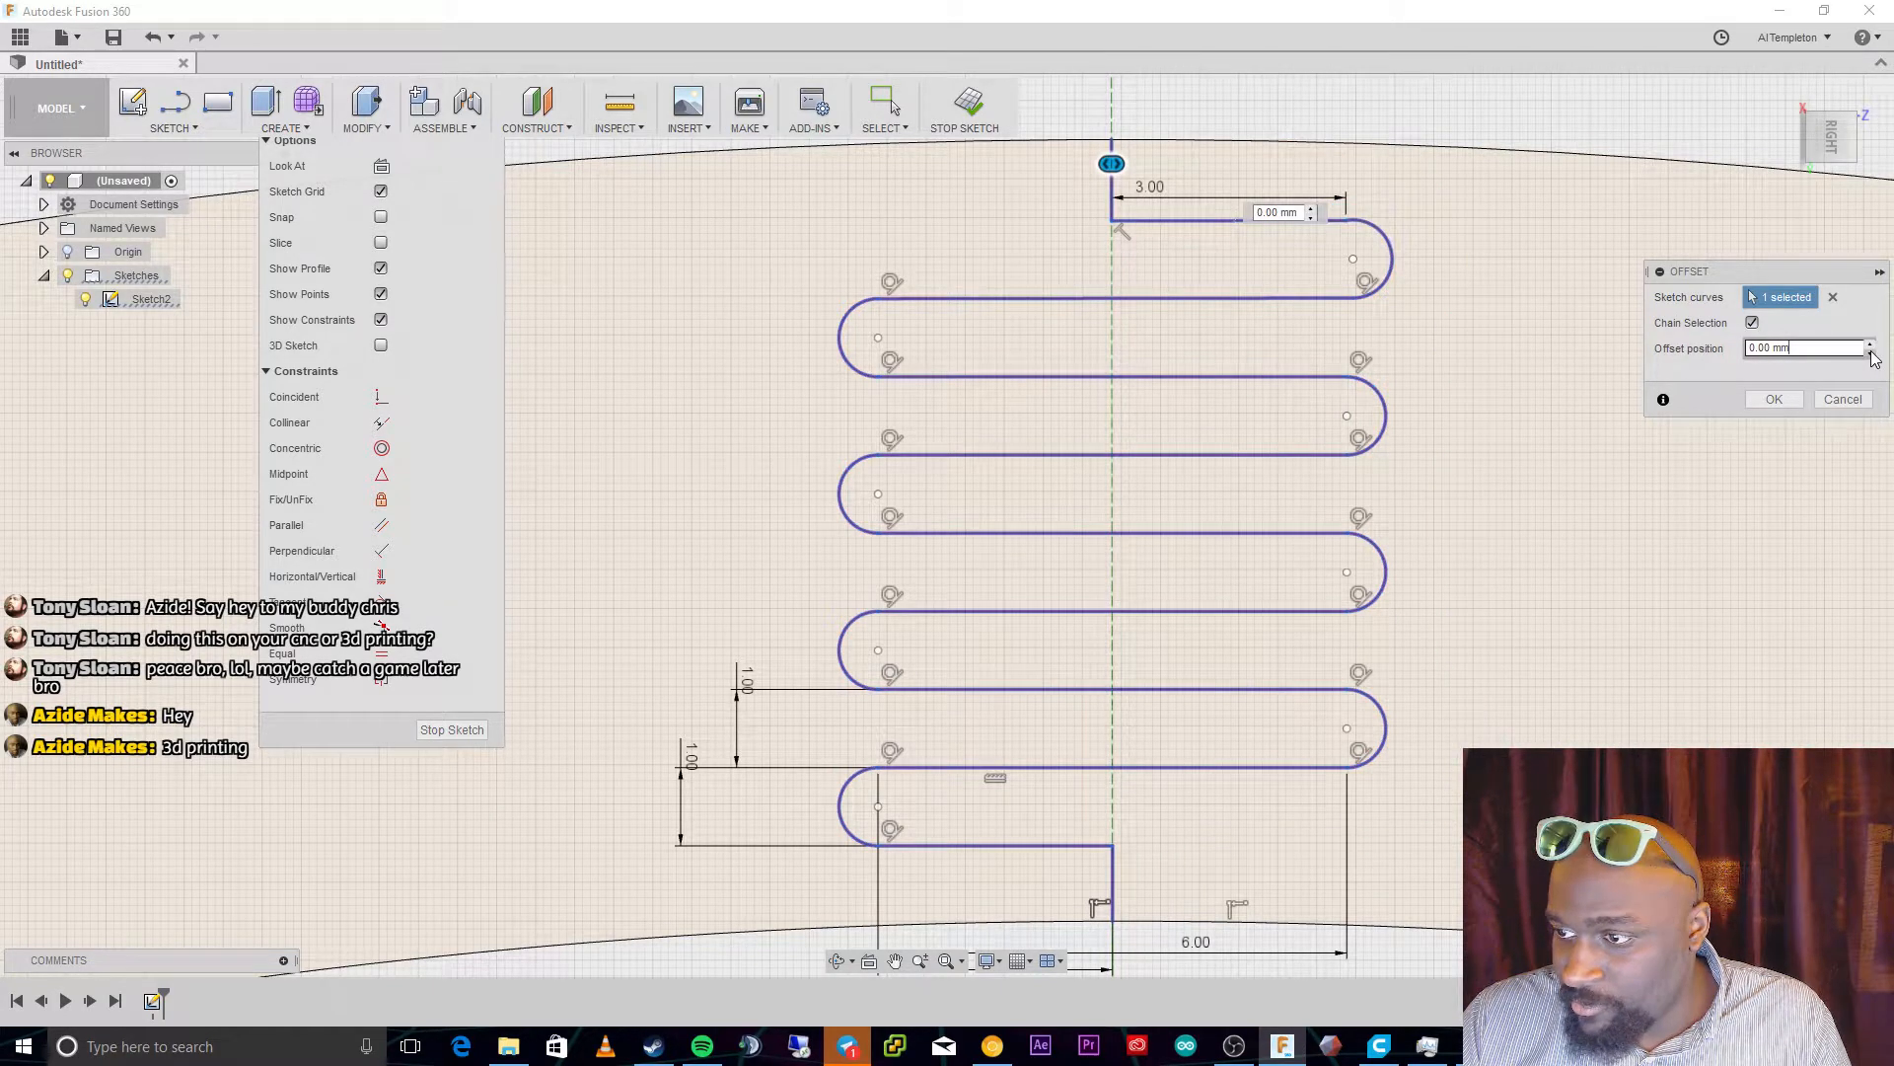
pyautogui.write('03')
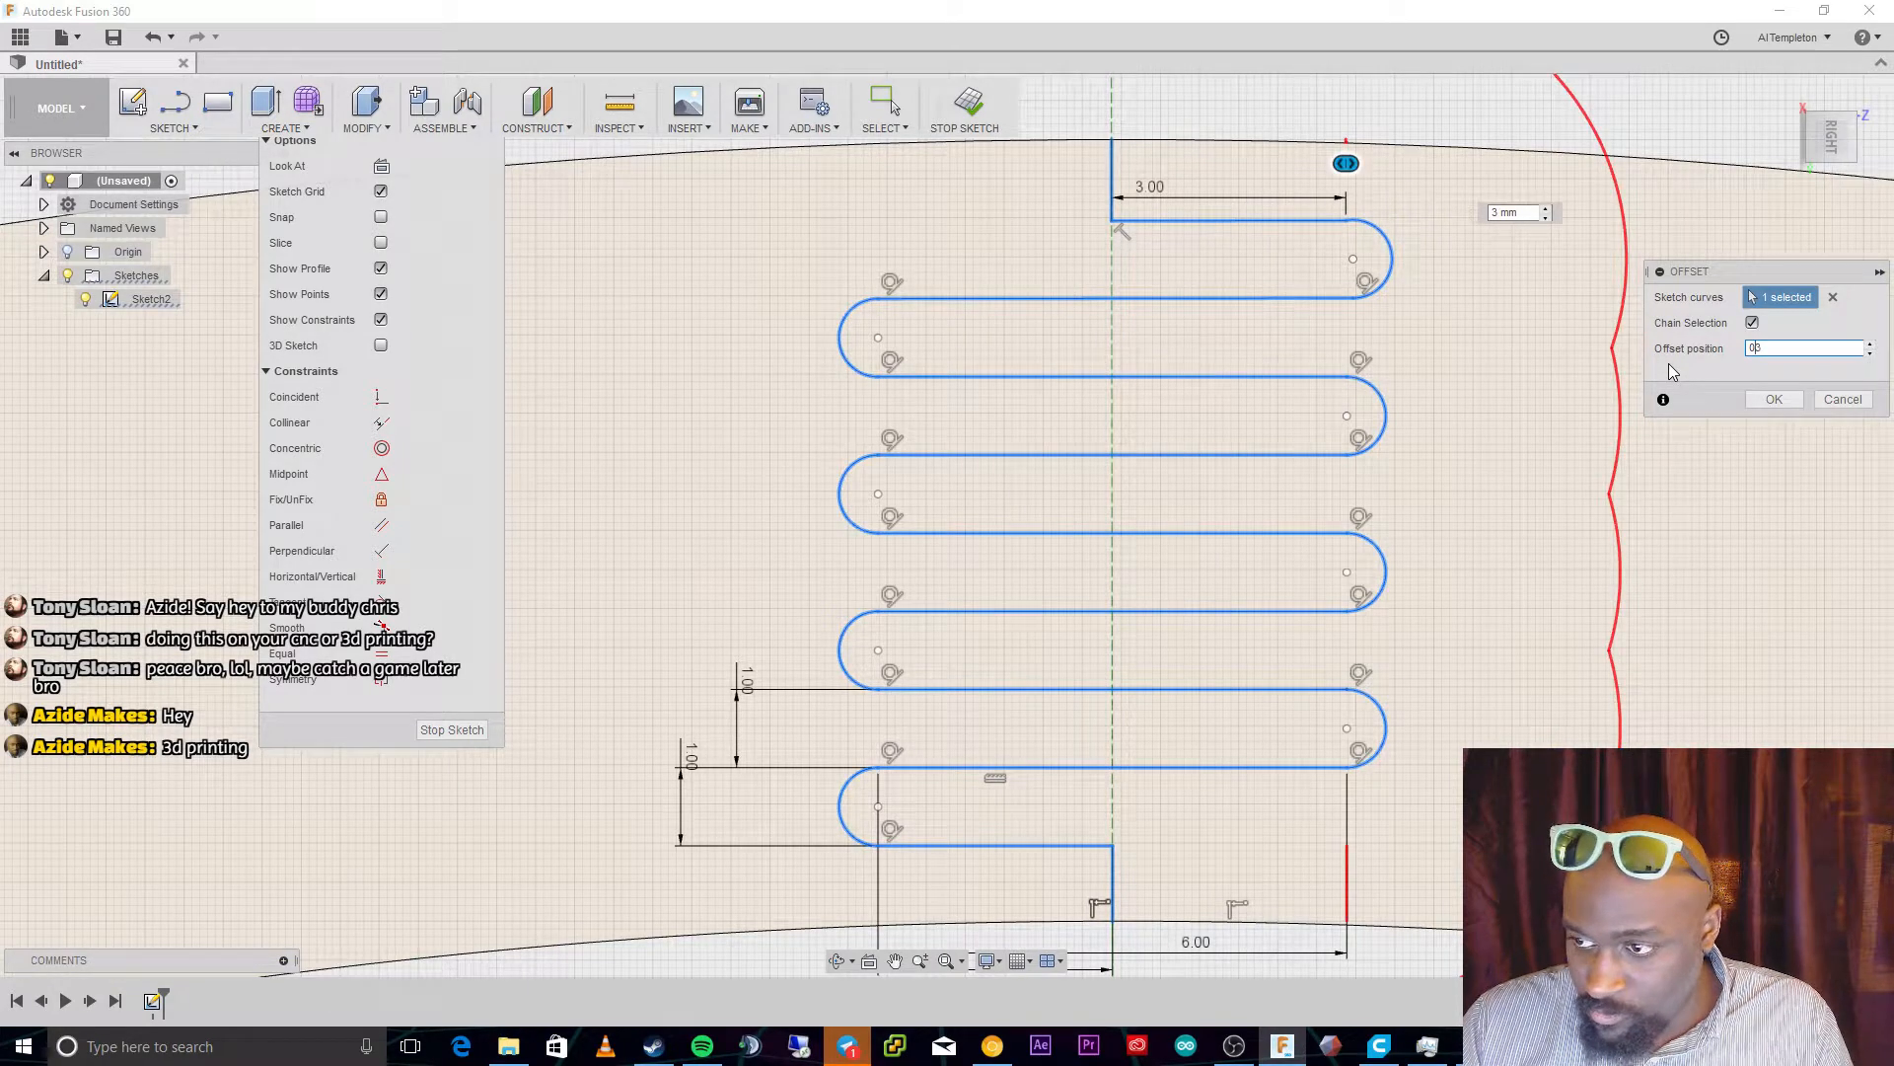
pyautogui.press('Left')
pyautogui.write('.')
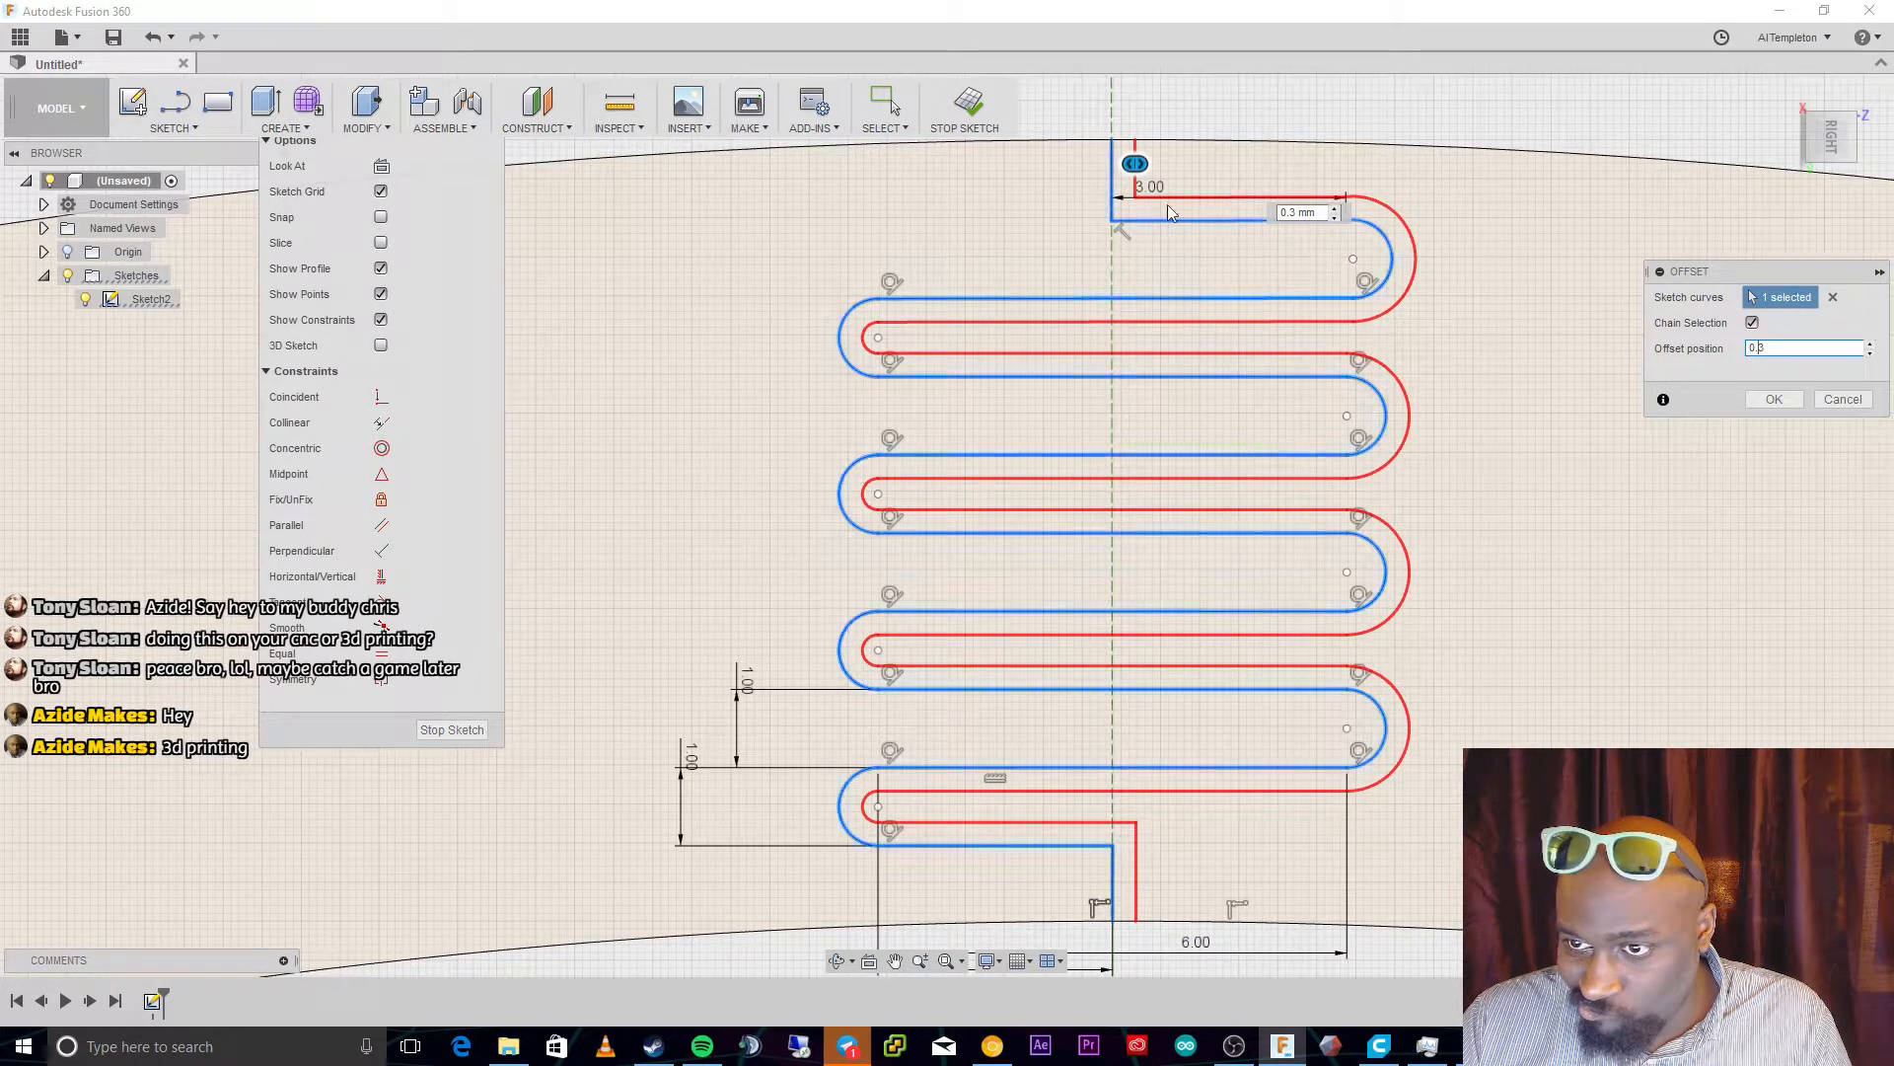
# Try serpentine offsets of about 0.26 mm, about 0.15 mm, 0.1 mm and 1 mm, and cancel the Offset command
pyautogui.moveTo(1135, 163); pyautogui.dragTo(1138, 165)
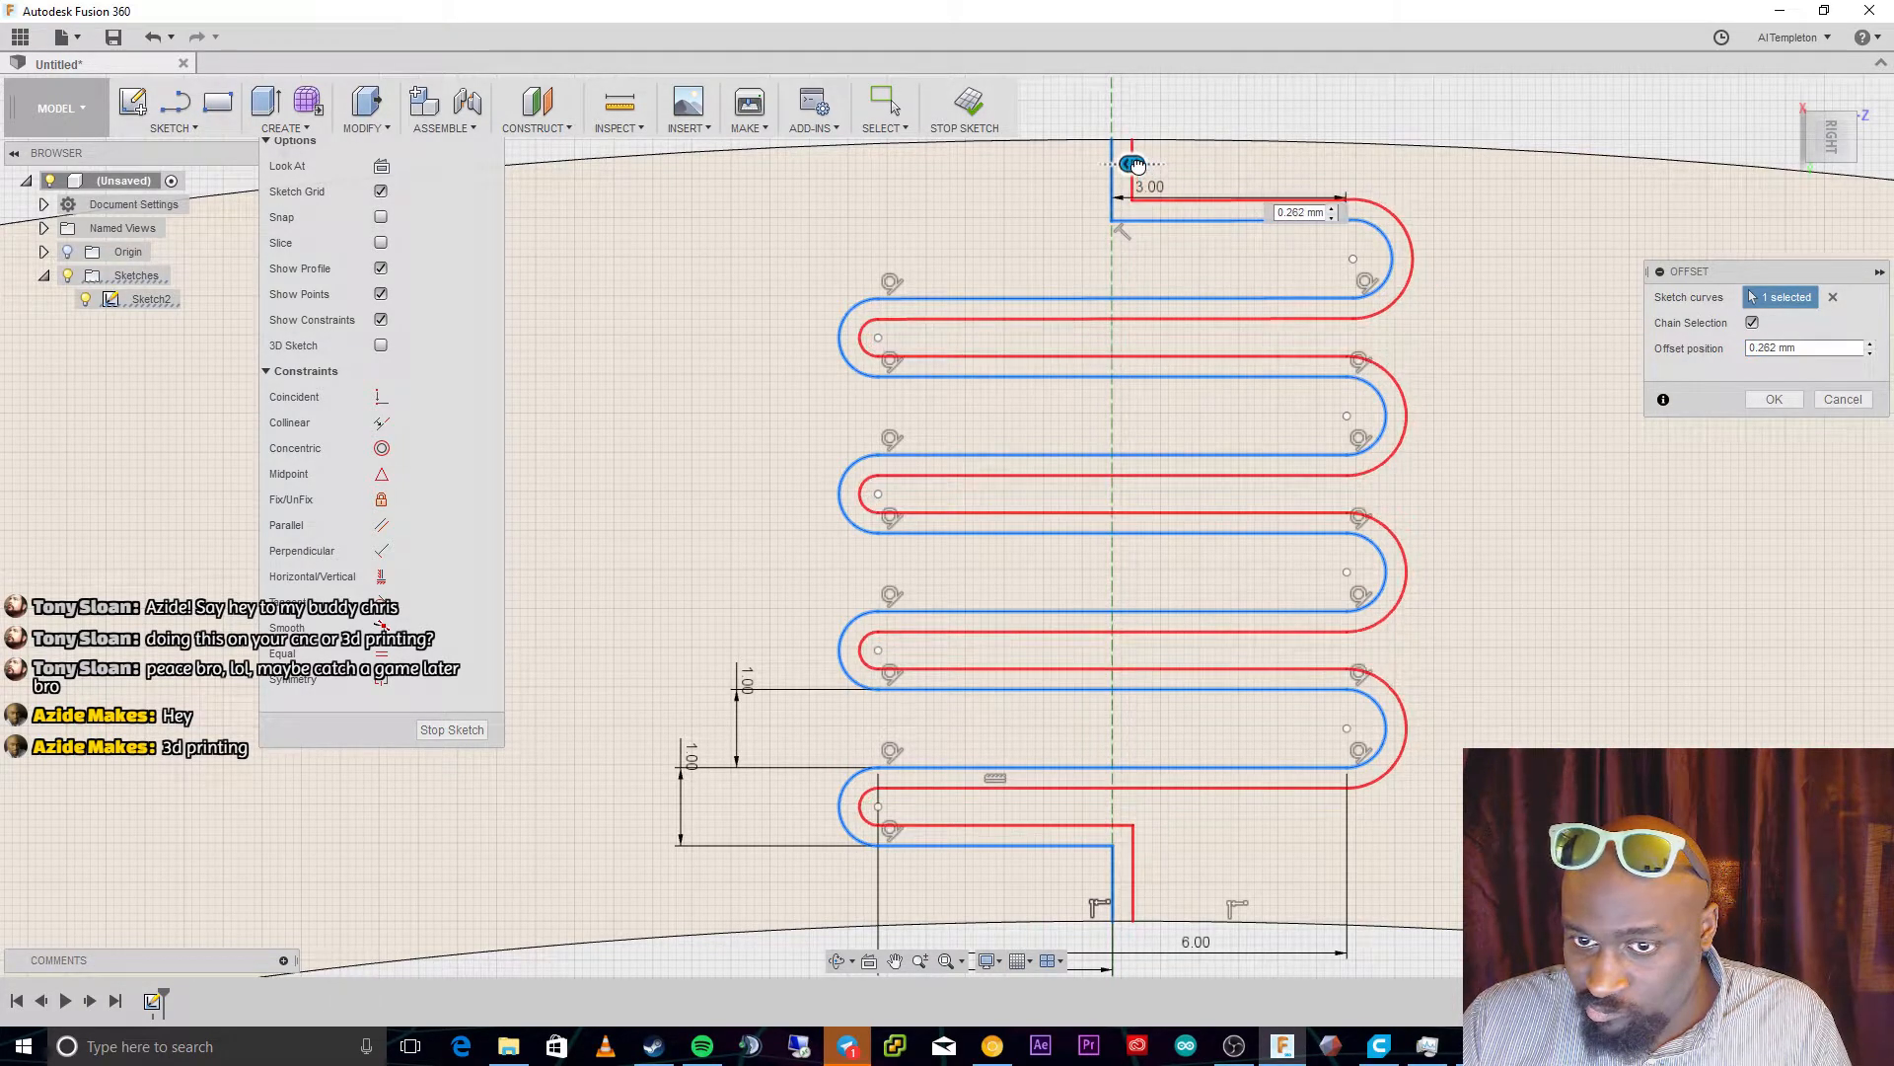
pyautogui.moveTo(1134, 164); pyautogui.dragTo(1127, 163)
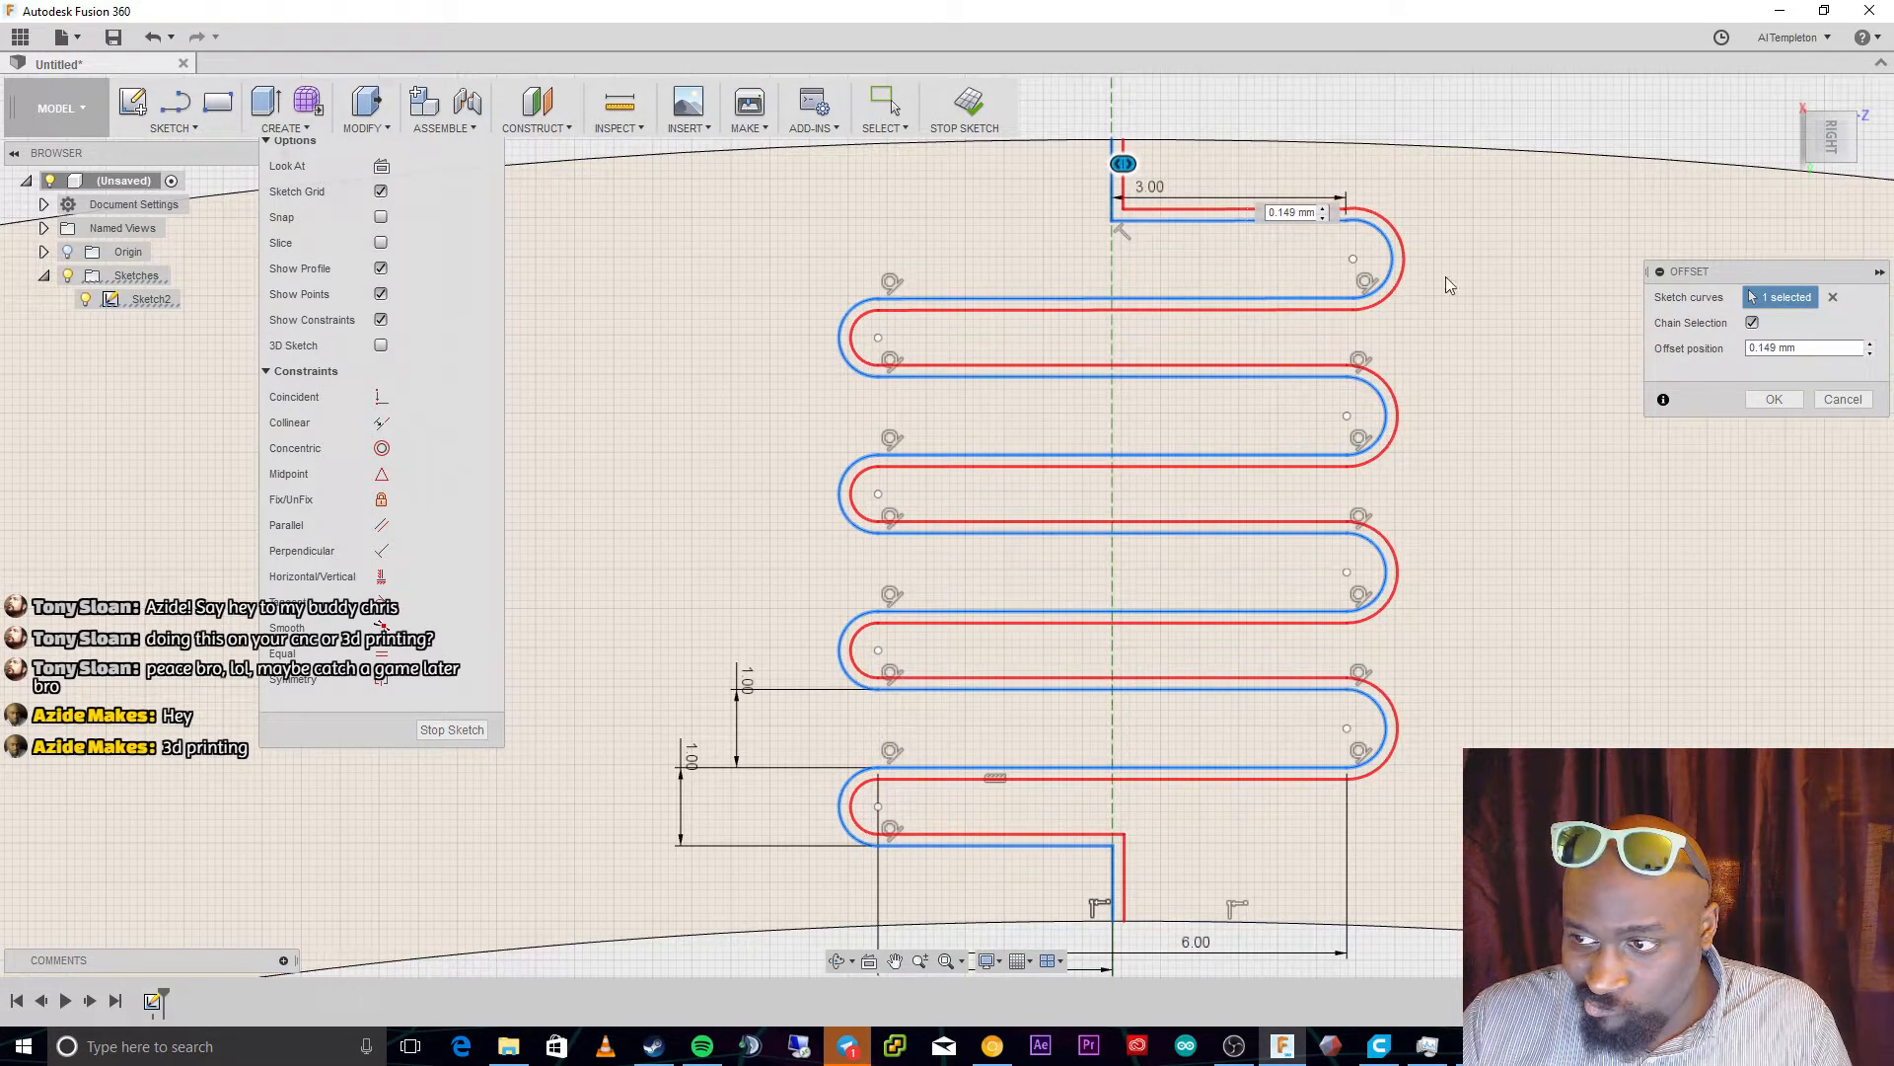
pyautogui.click(1775, 346)
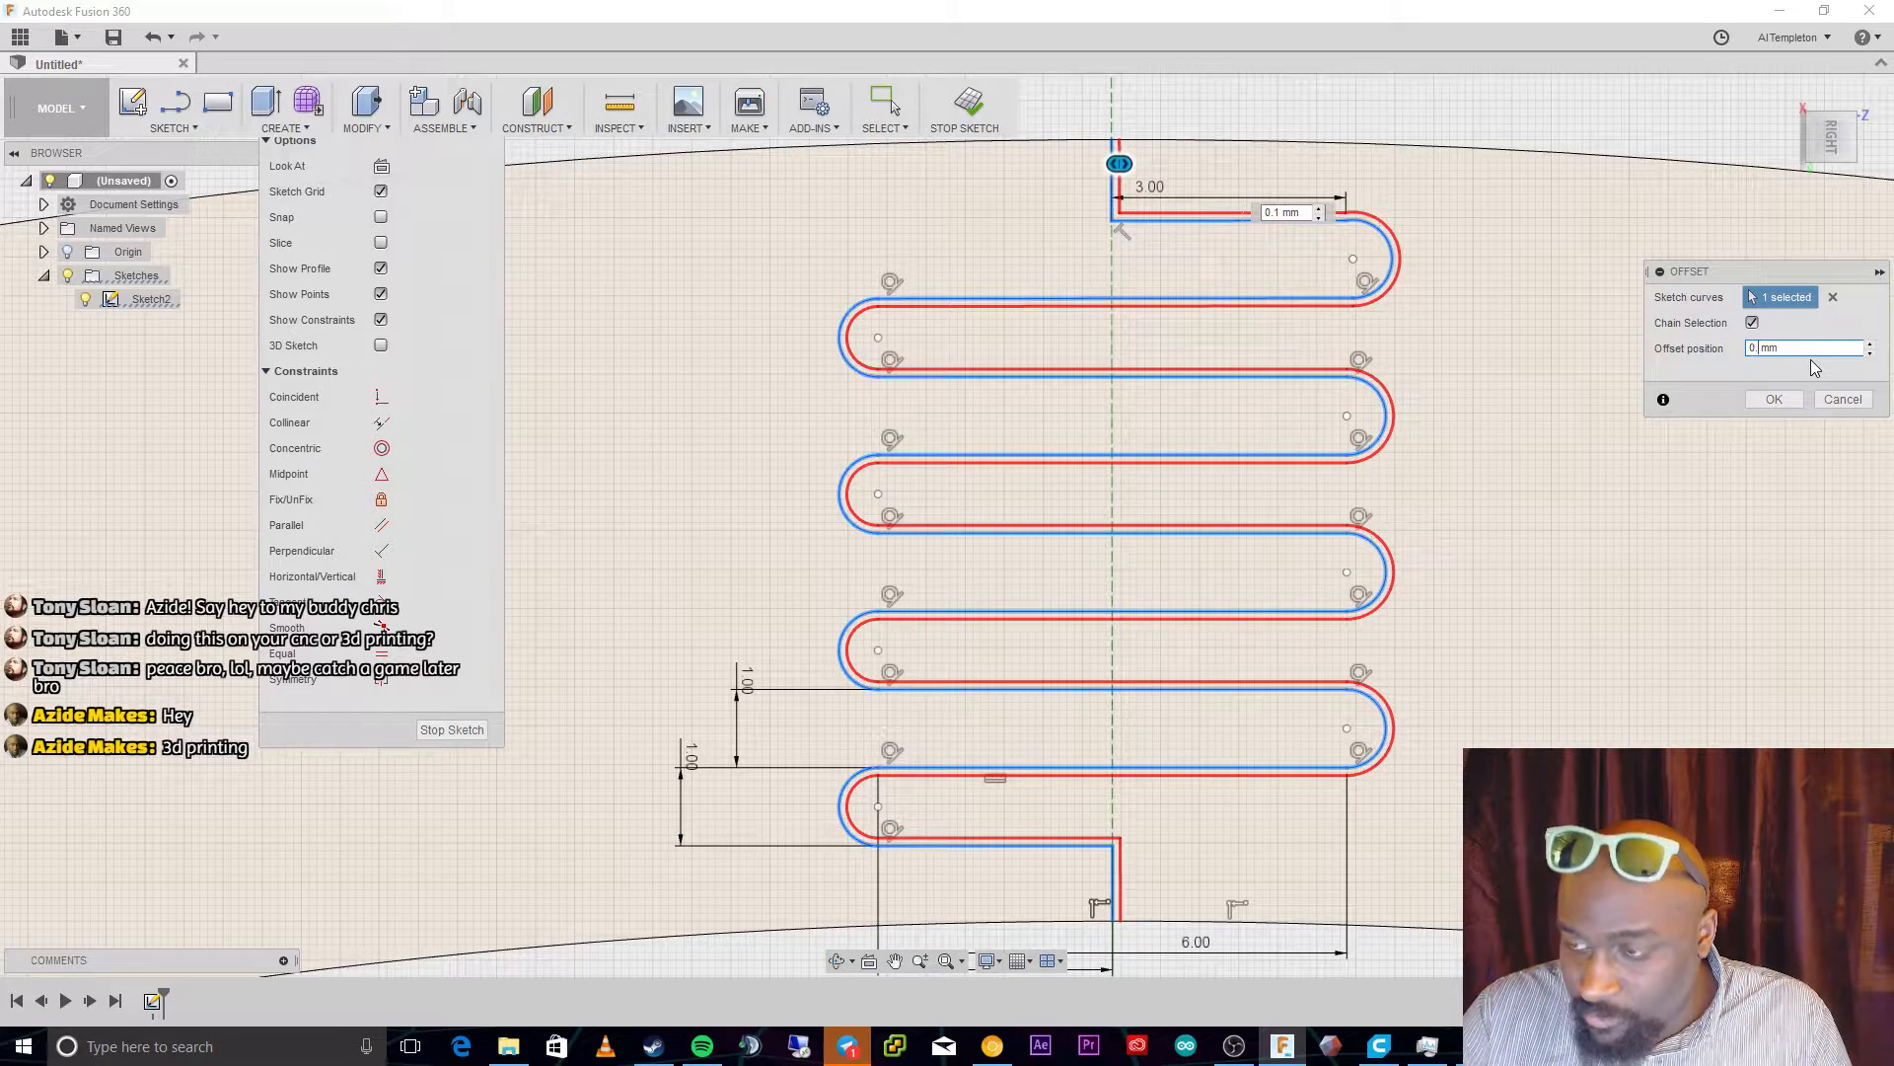
pyautogui.write('1')
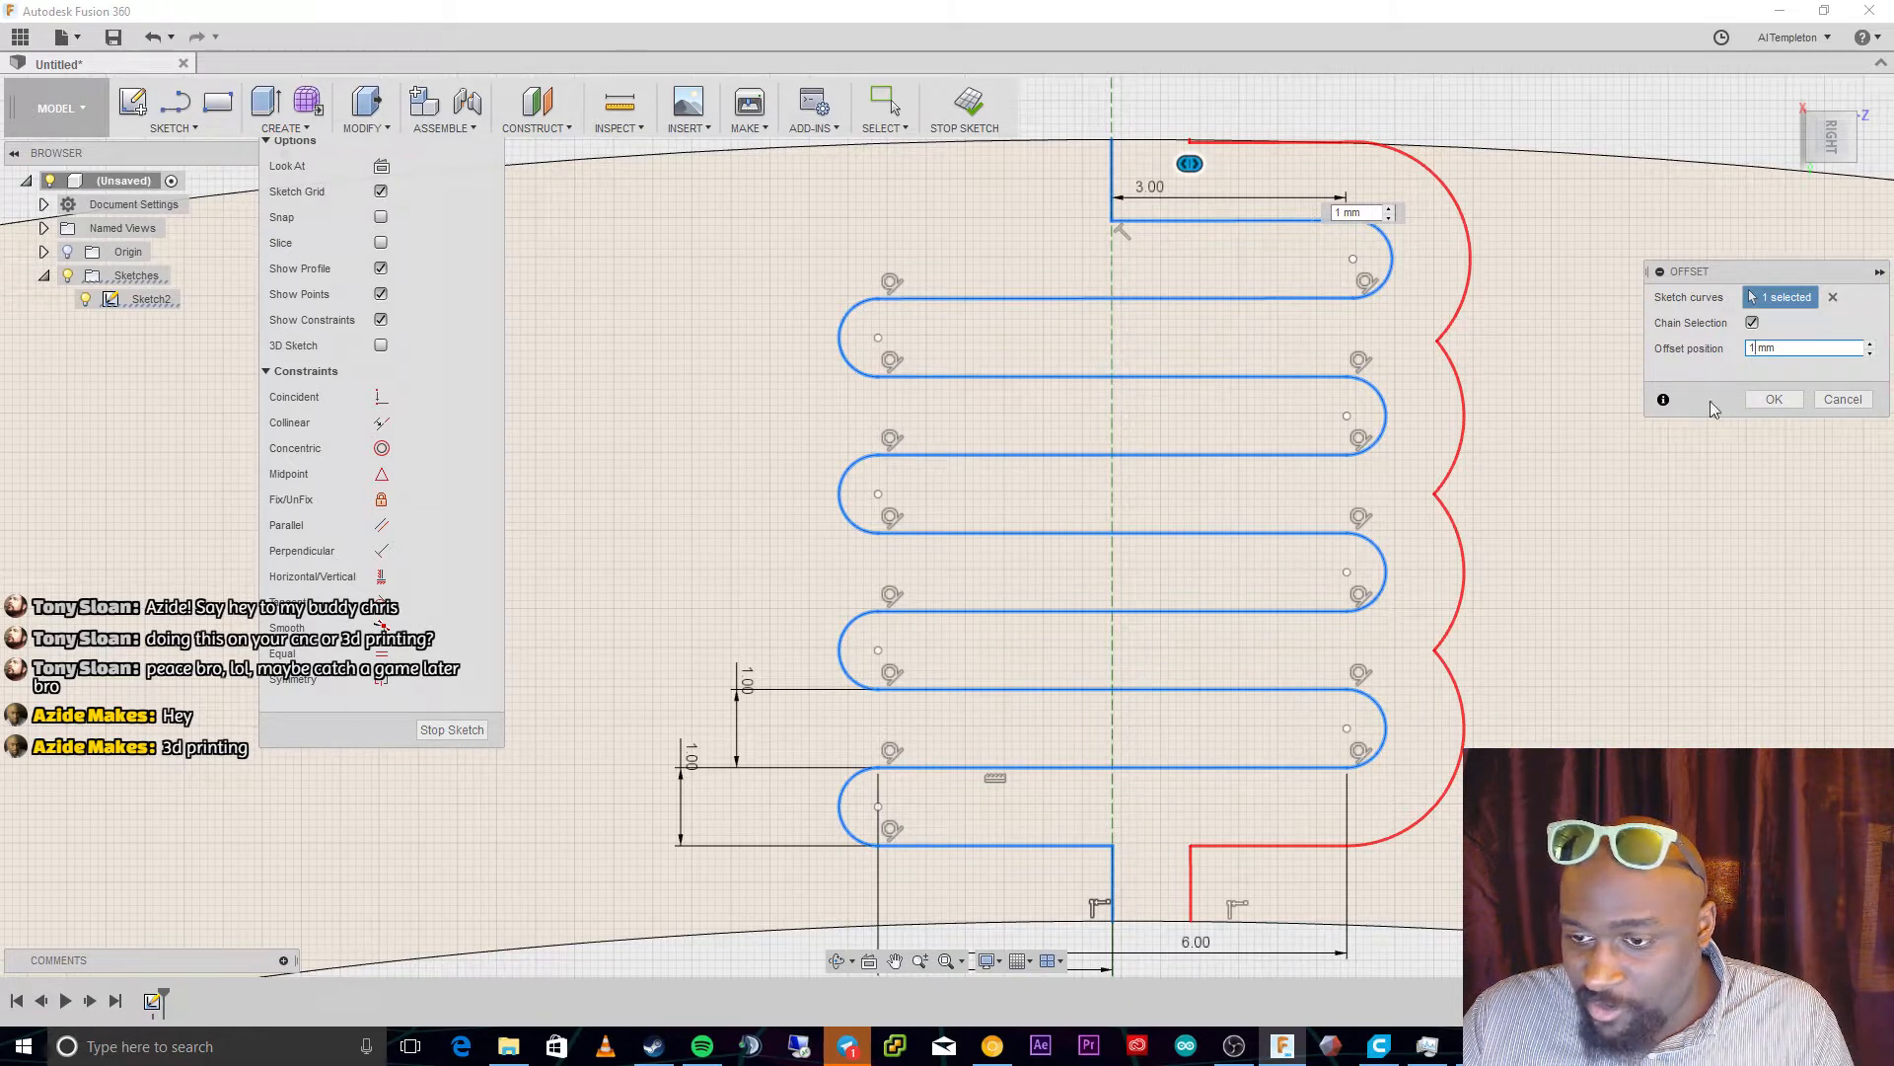
pyautogui.click(1843, 399)
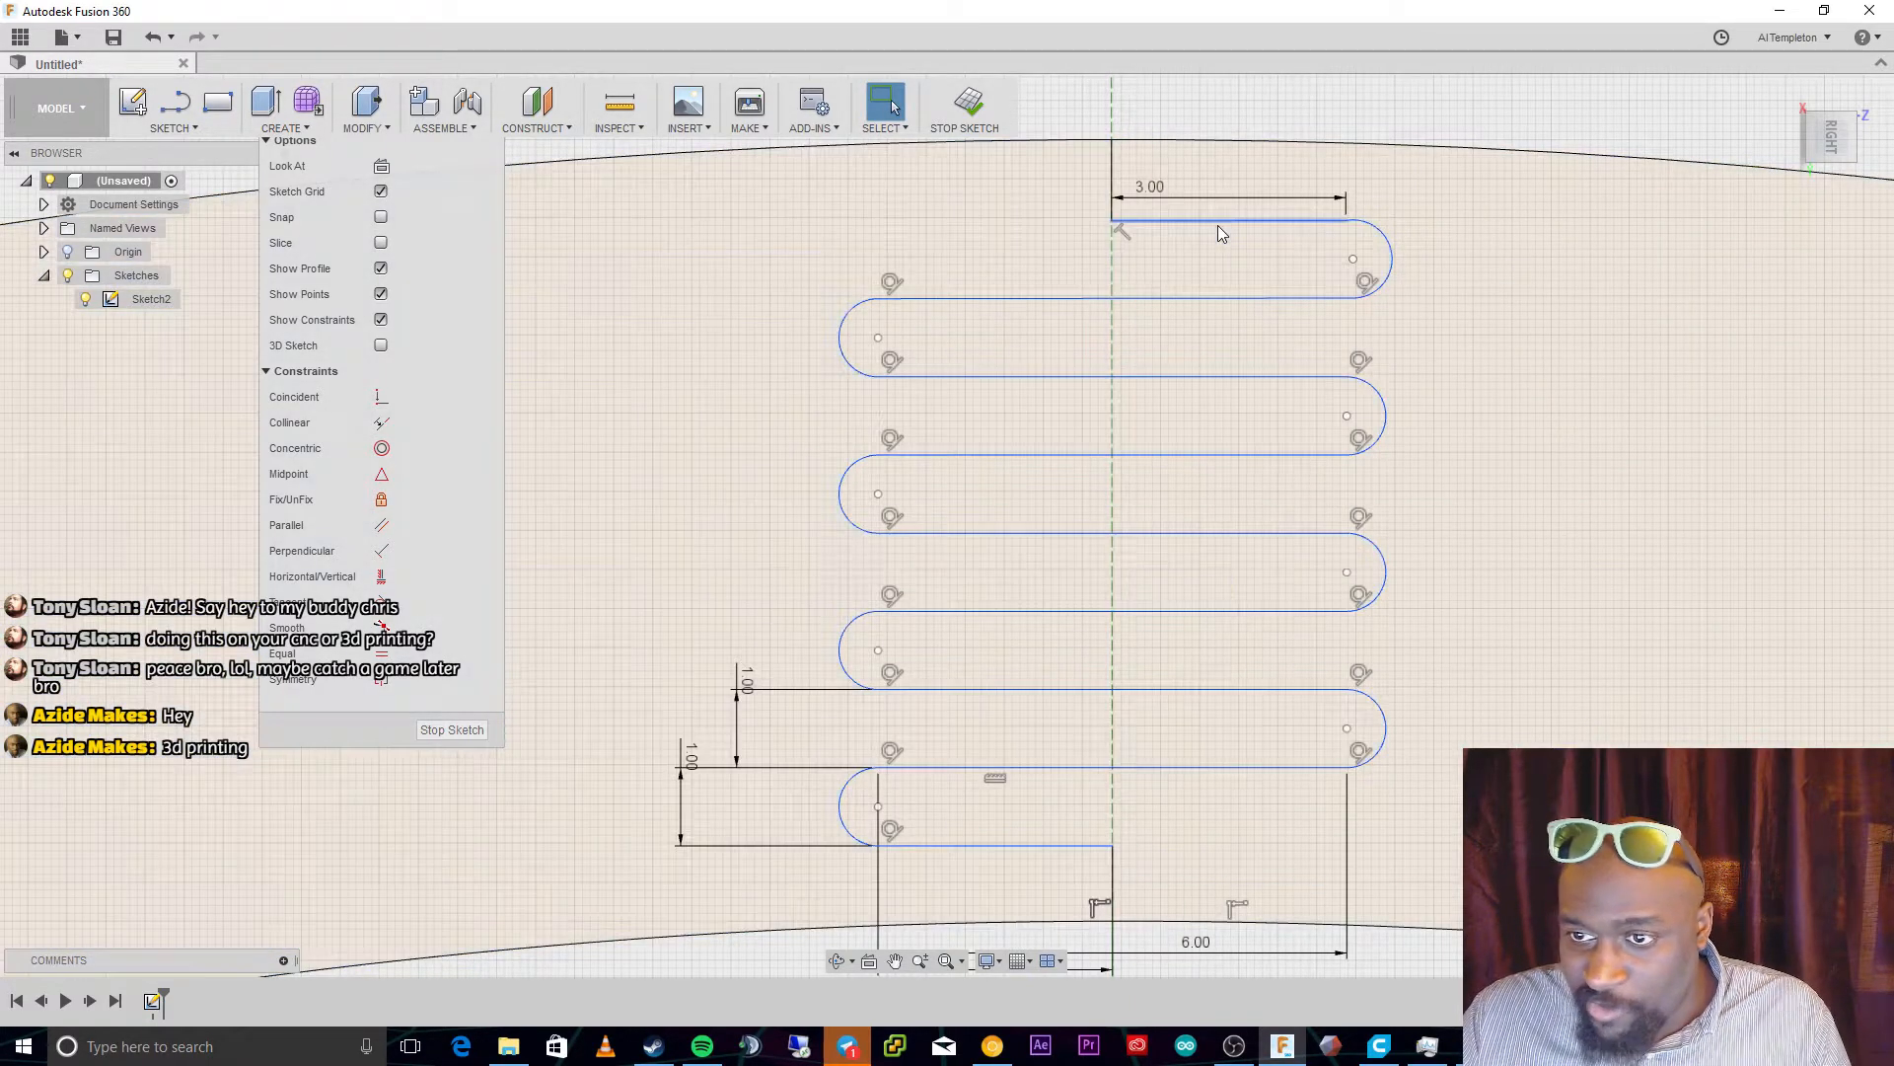
# Delete the serpentine's uppermost right-hand arc, its two uppermost full-length lines and the left-hand arc that joined them
pyautogui.click(1217, 222)
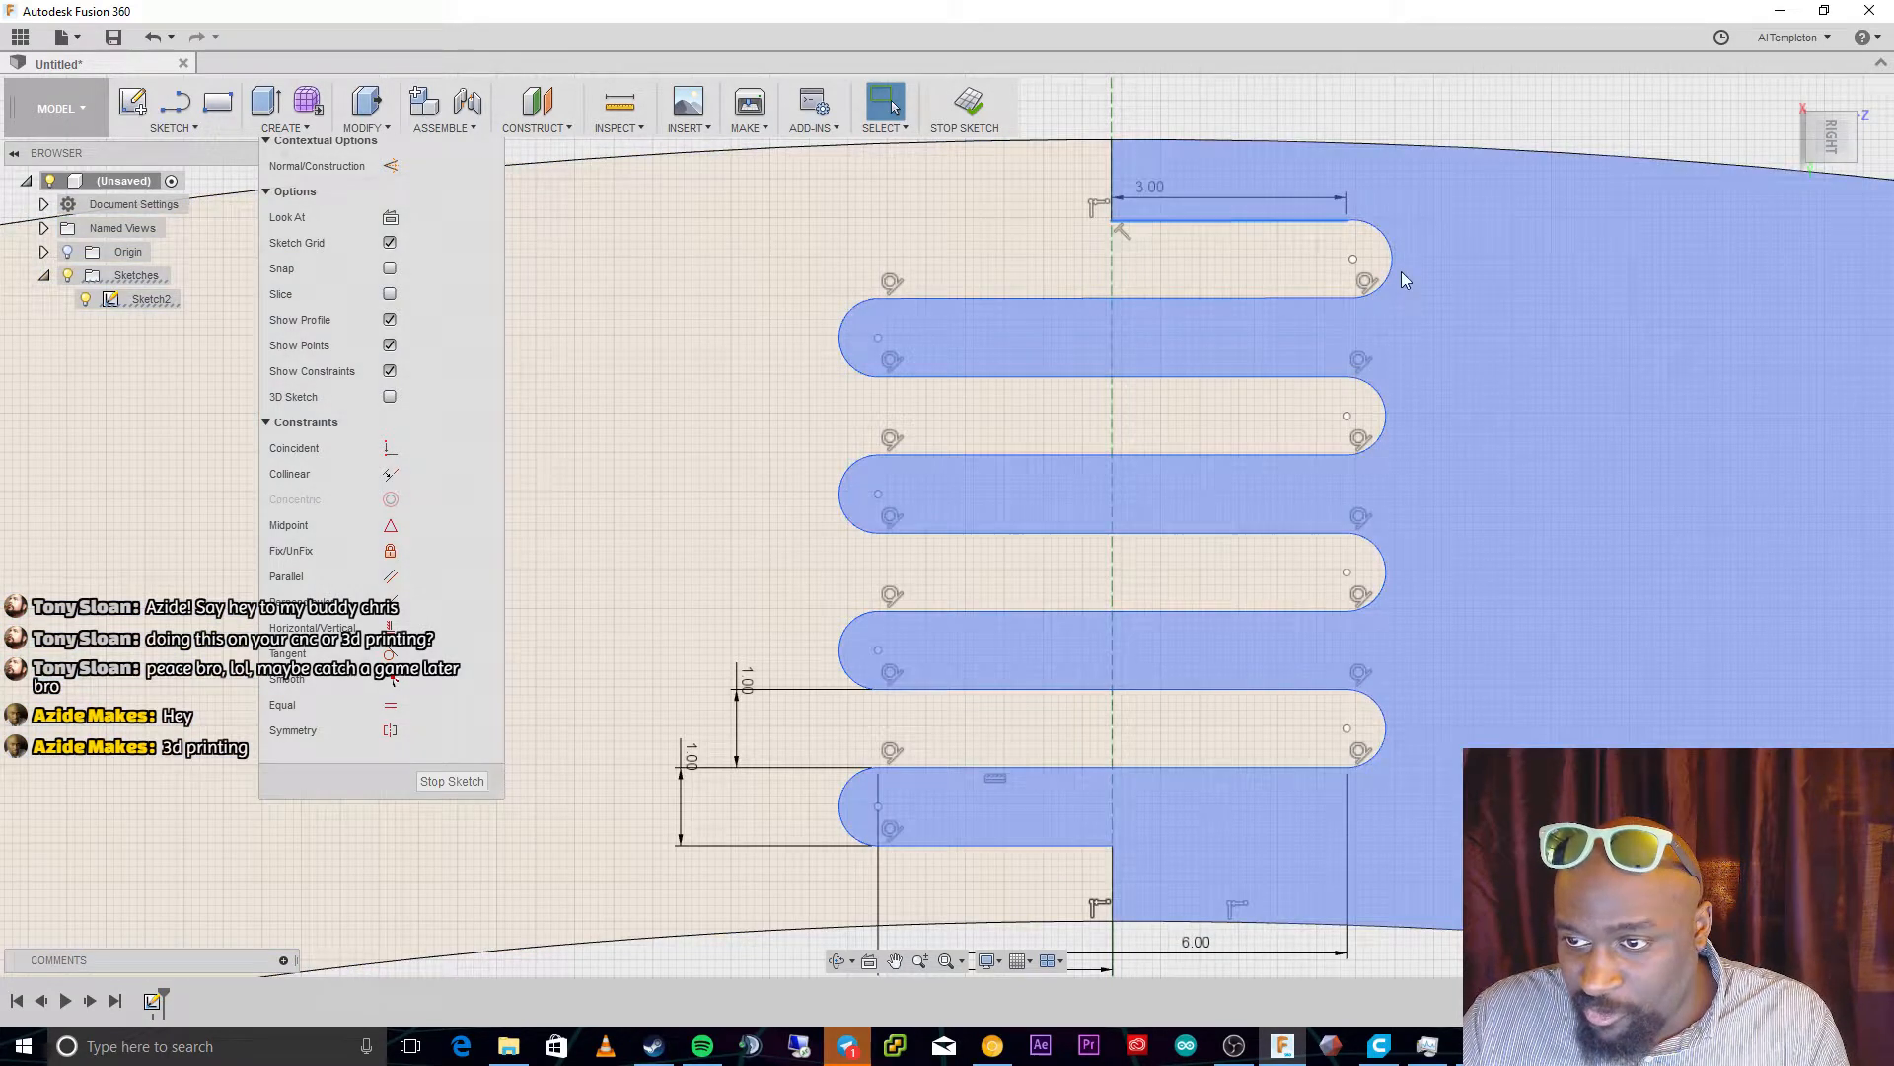
pyautogui.click(1387, 272)
pyautogui.press('Delete')
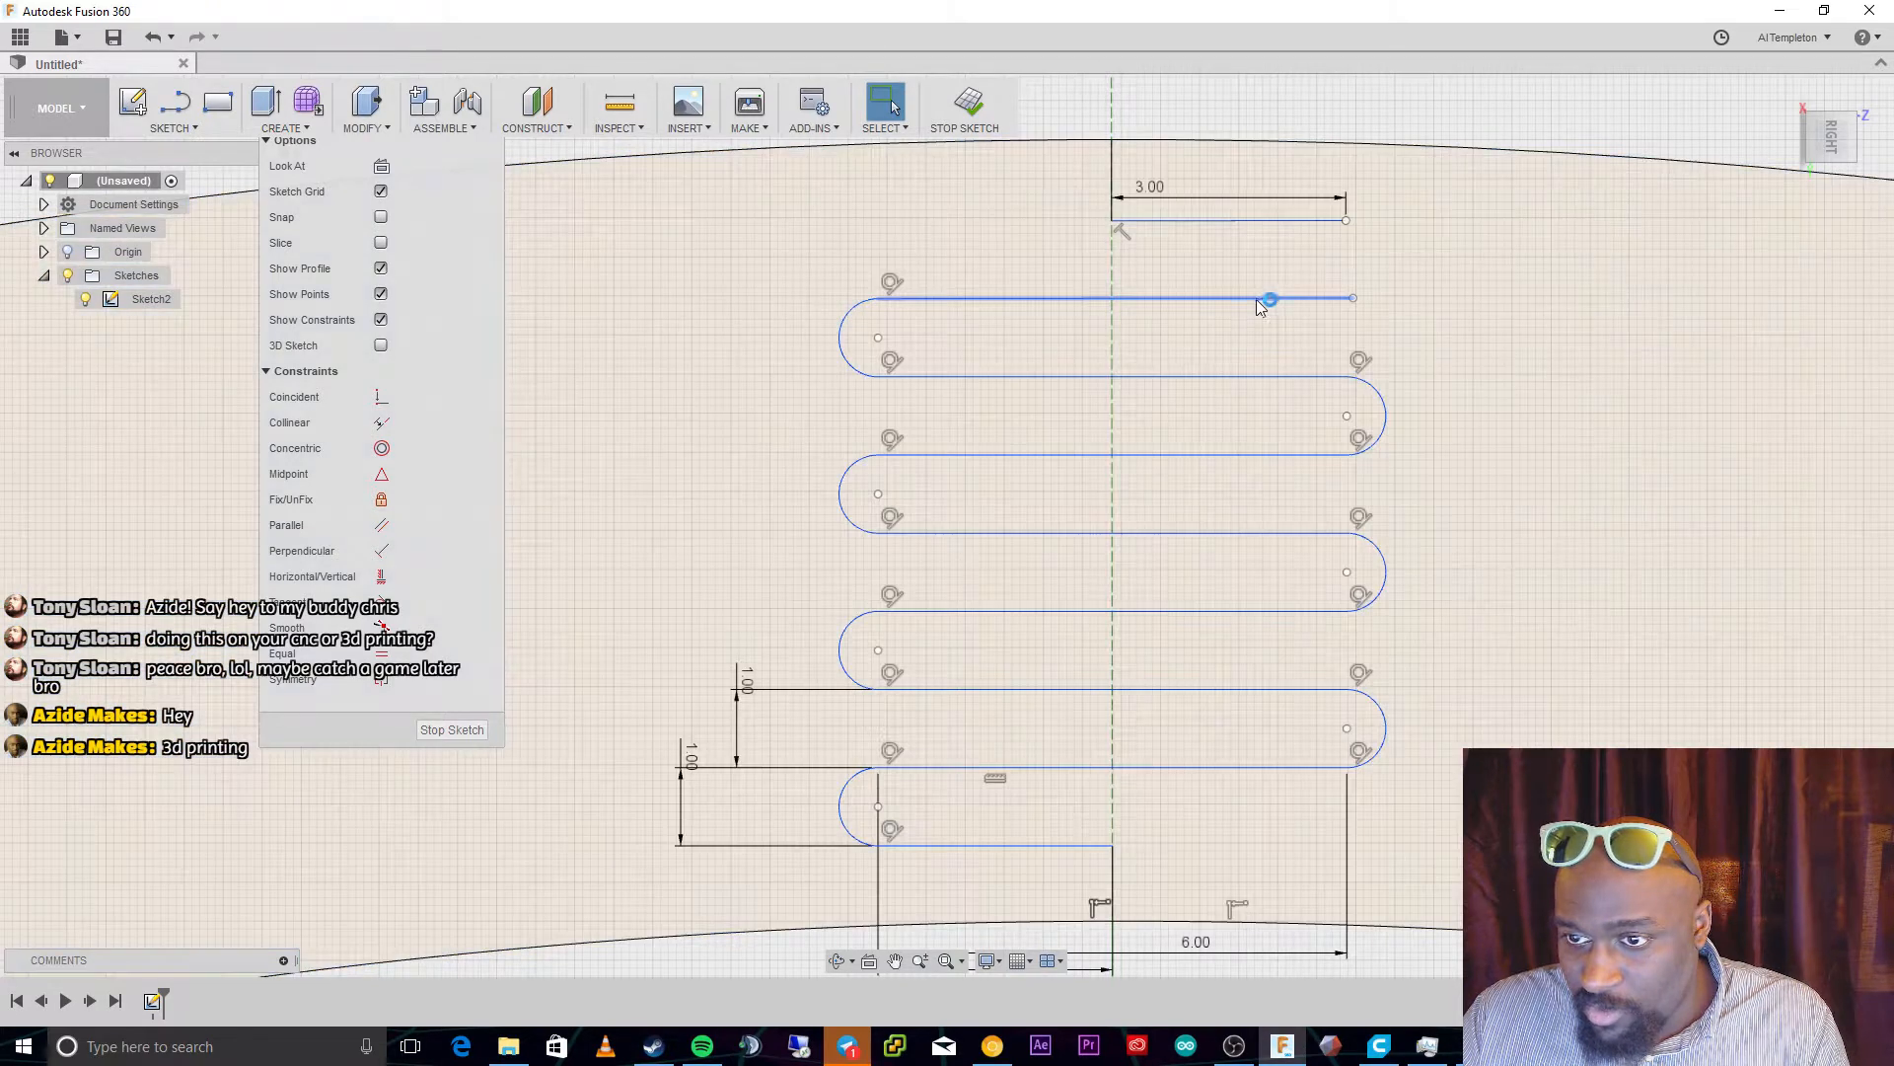
pyautogui.click(1258, 298)
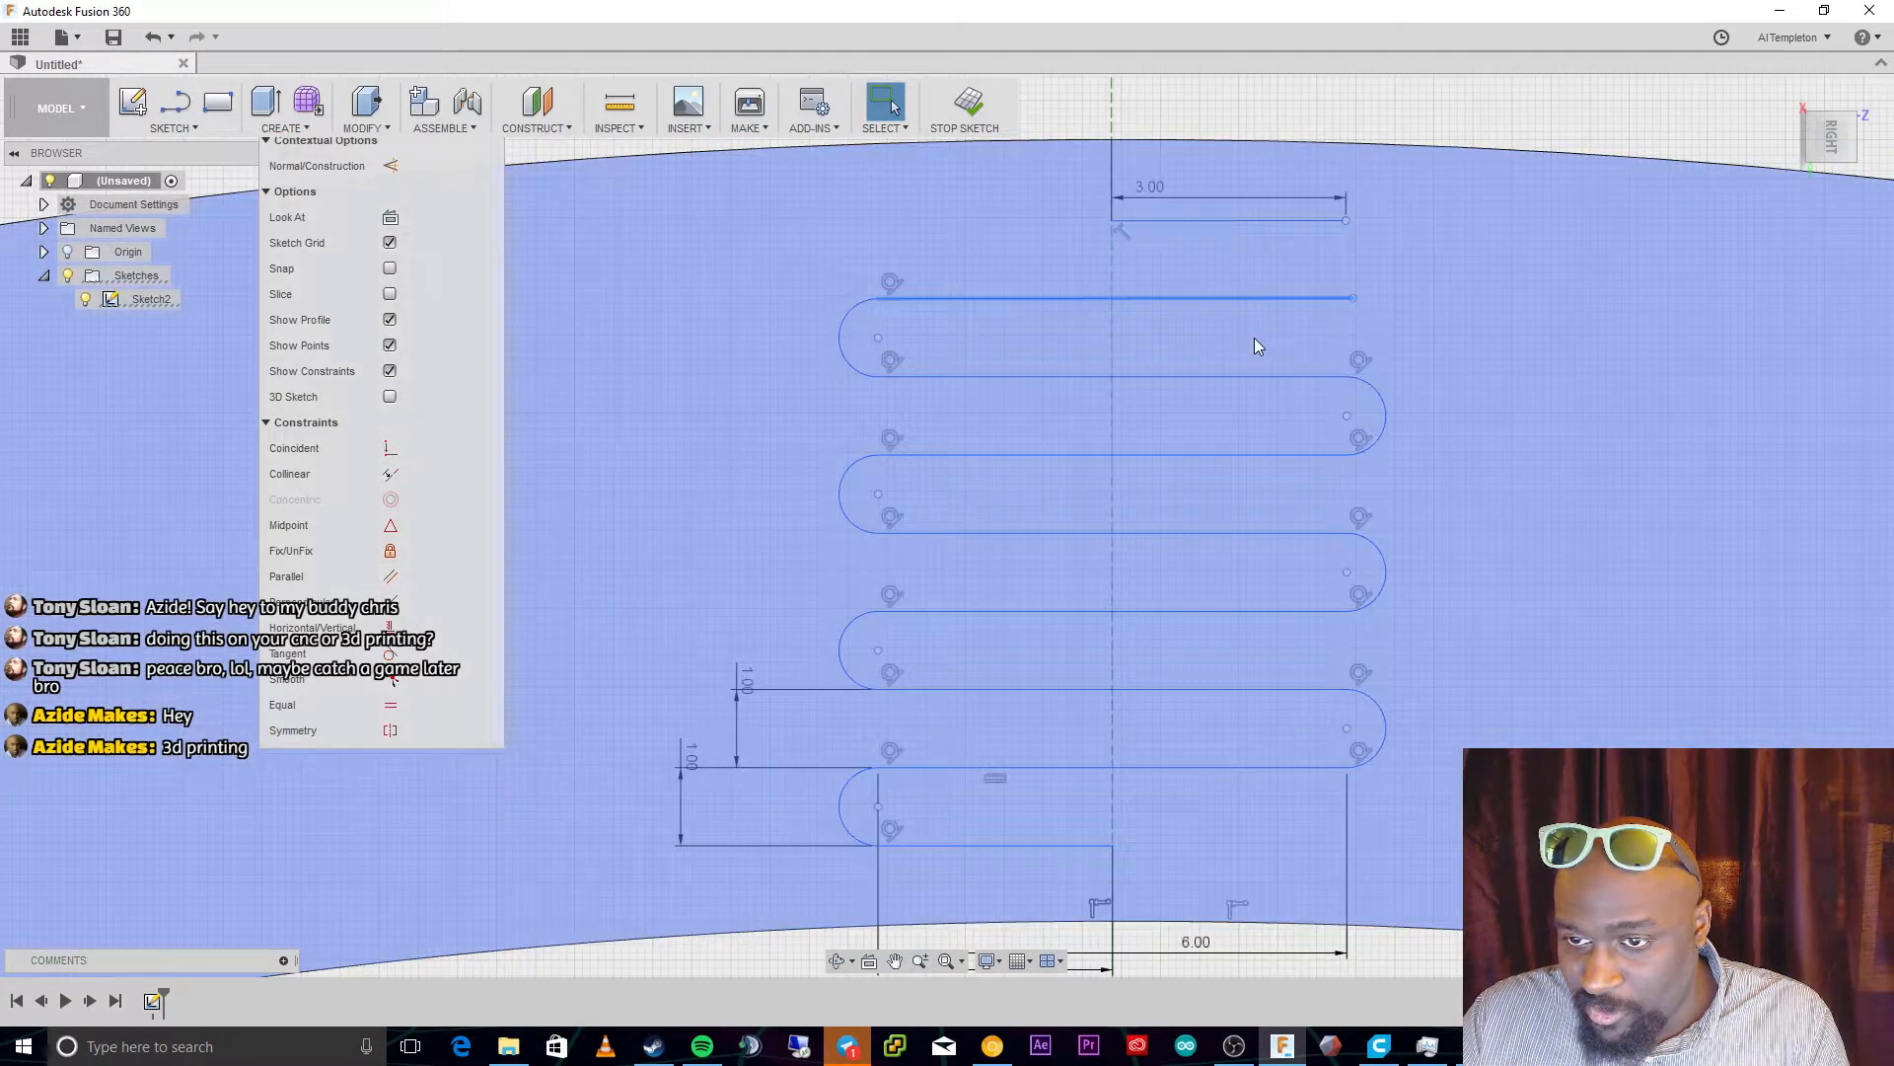
pyautogui.press('Delete')
pyautogui.click(1283, 376)
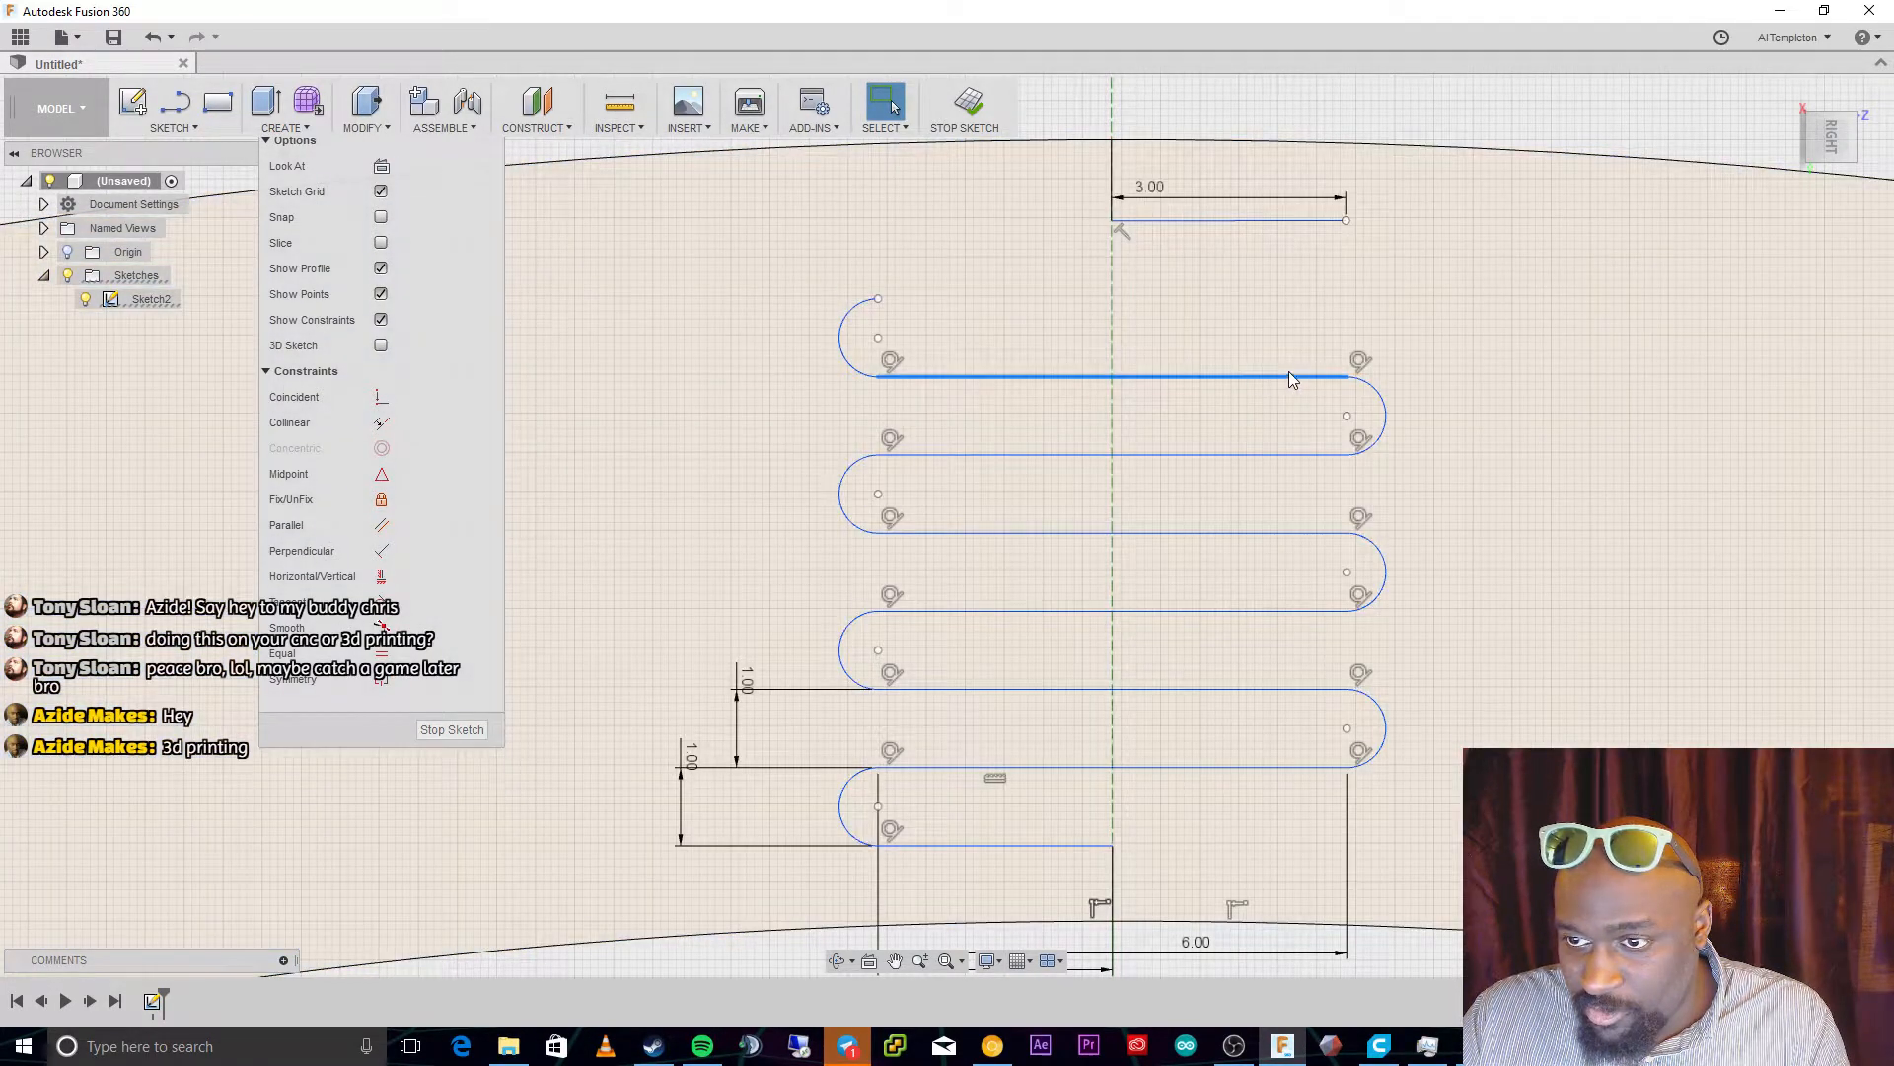
pyautogui.press('Delete')
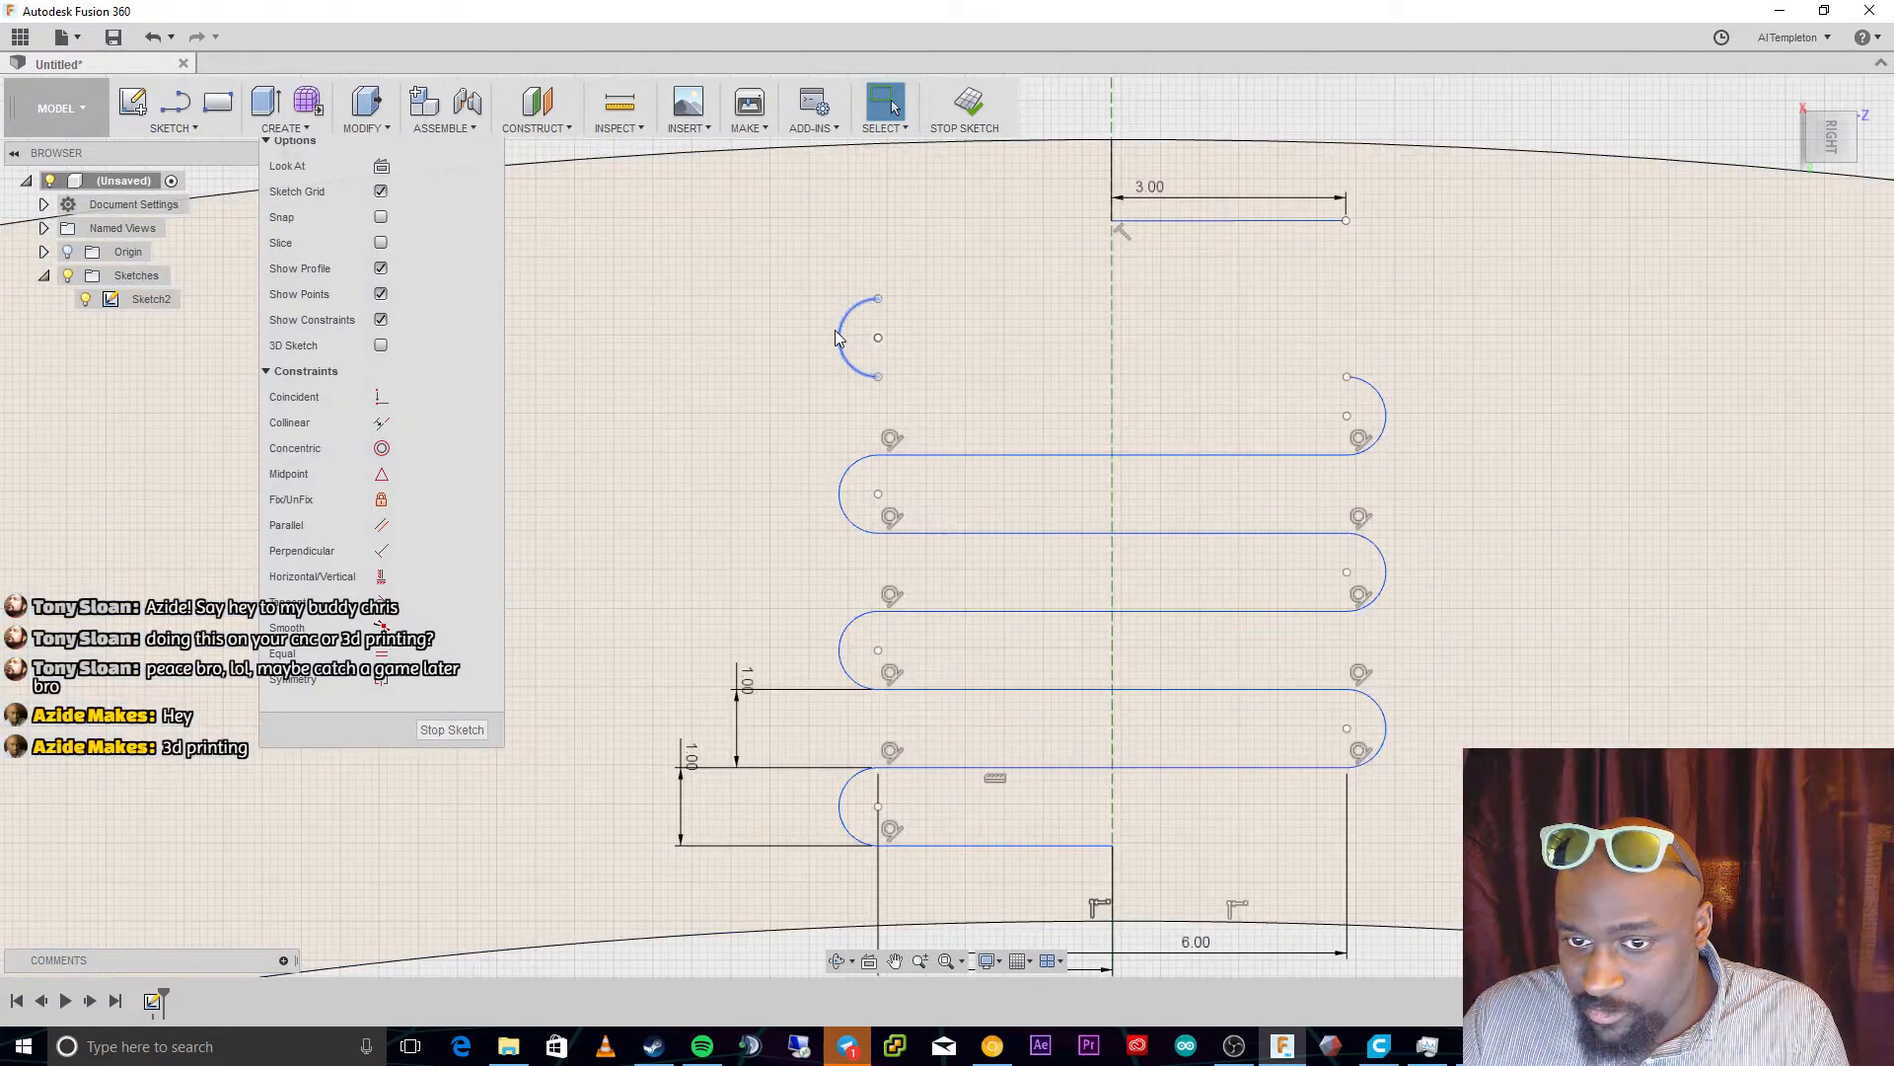
pyautogui.click(839, 335)
pyautogui.press('Delete')
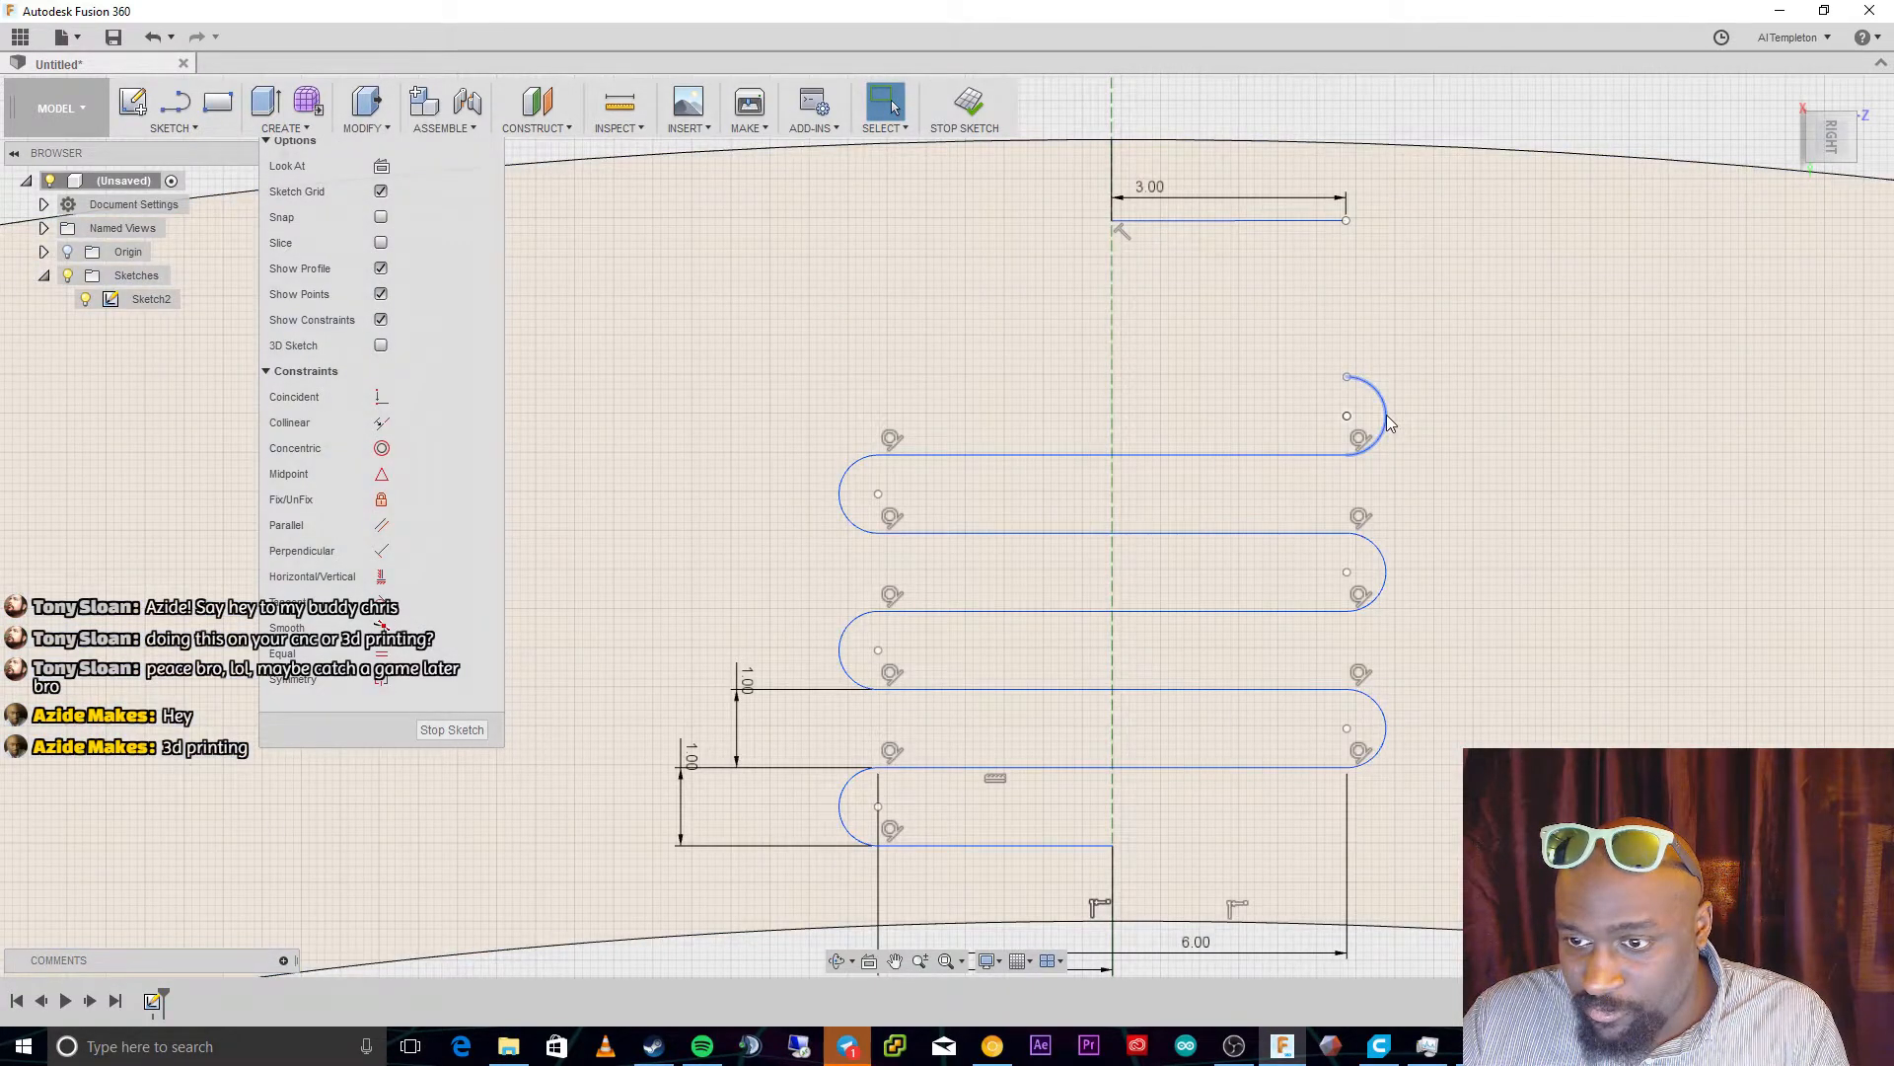
# Delete the next right-hand arc, full-length line, left-hand arc and full-length line down the serpentine
pyautogui.click(1386, 423)
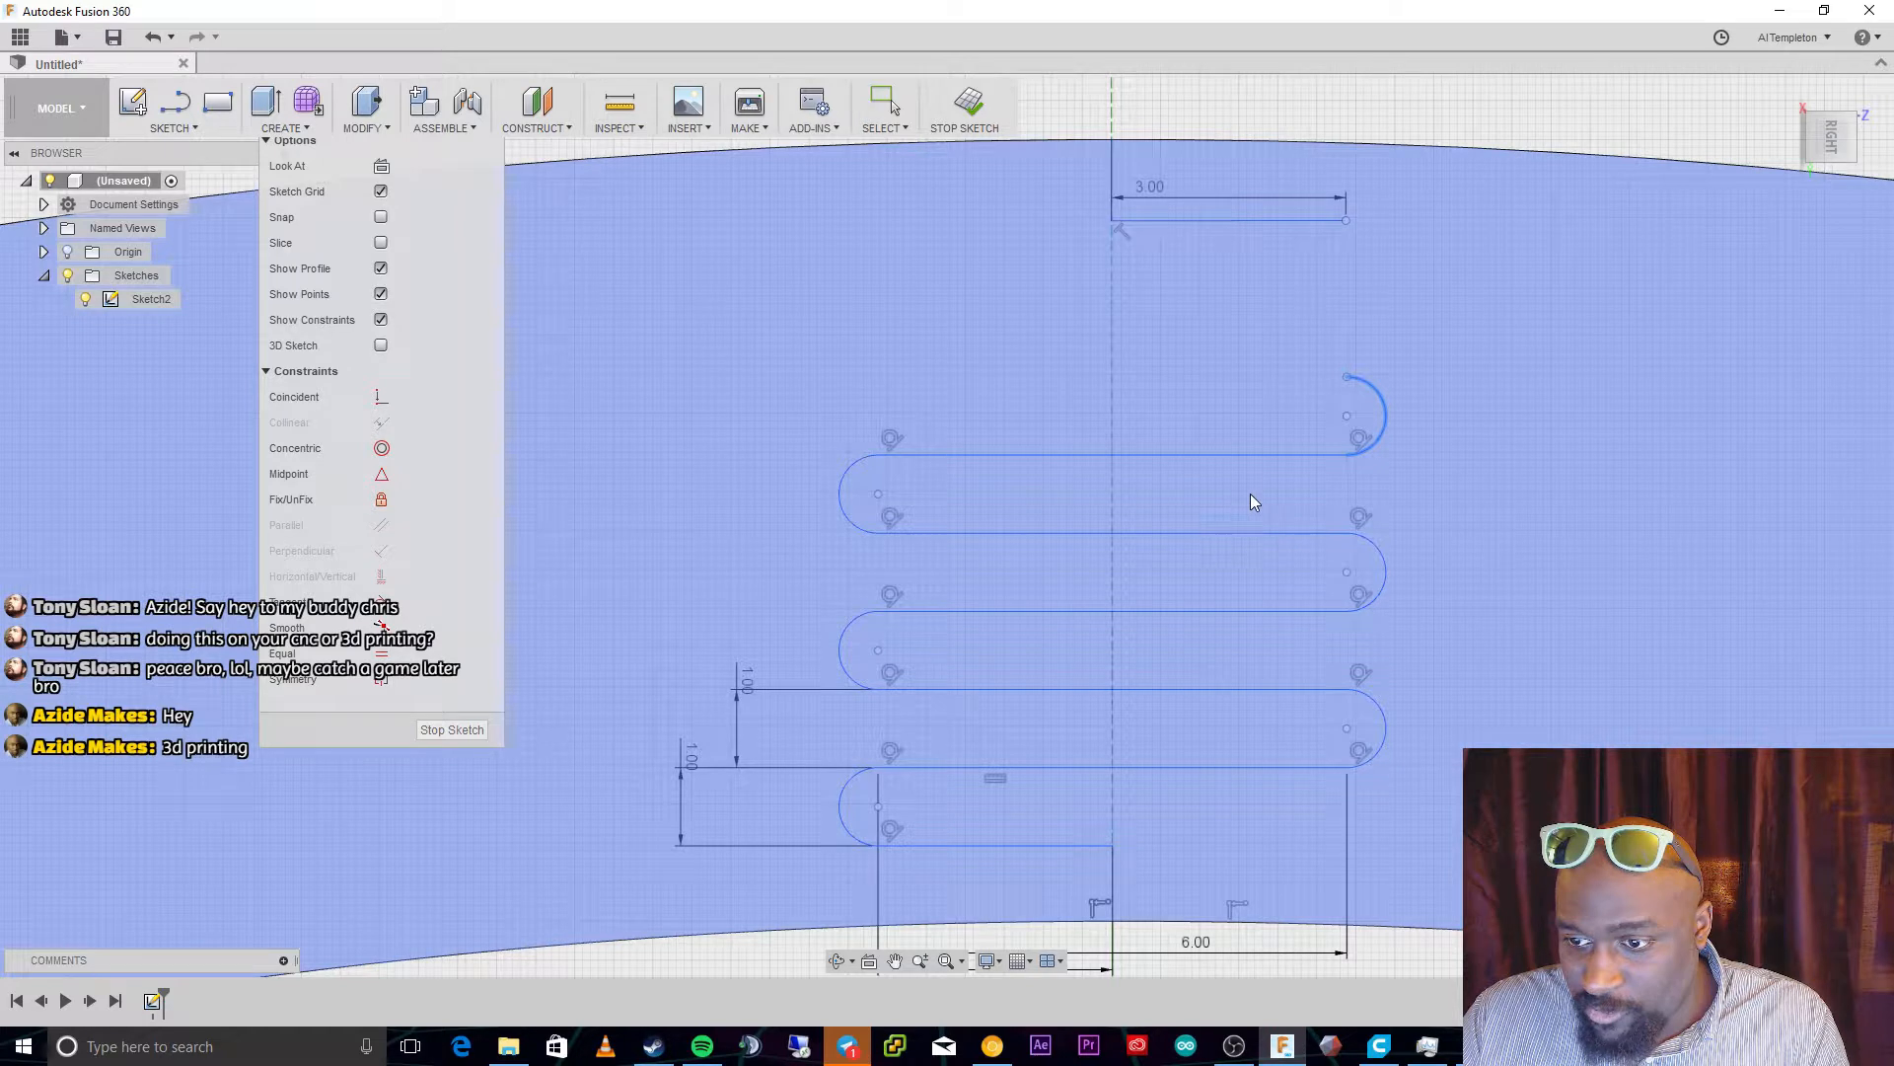
pyautogui.press('Delete')
pyautogui.click(1237, 455)
pyautogui.press('Delete')
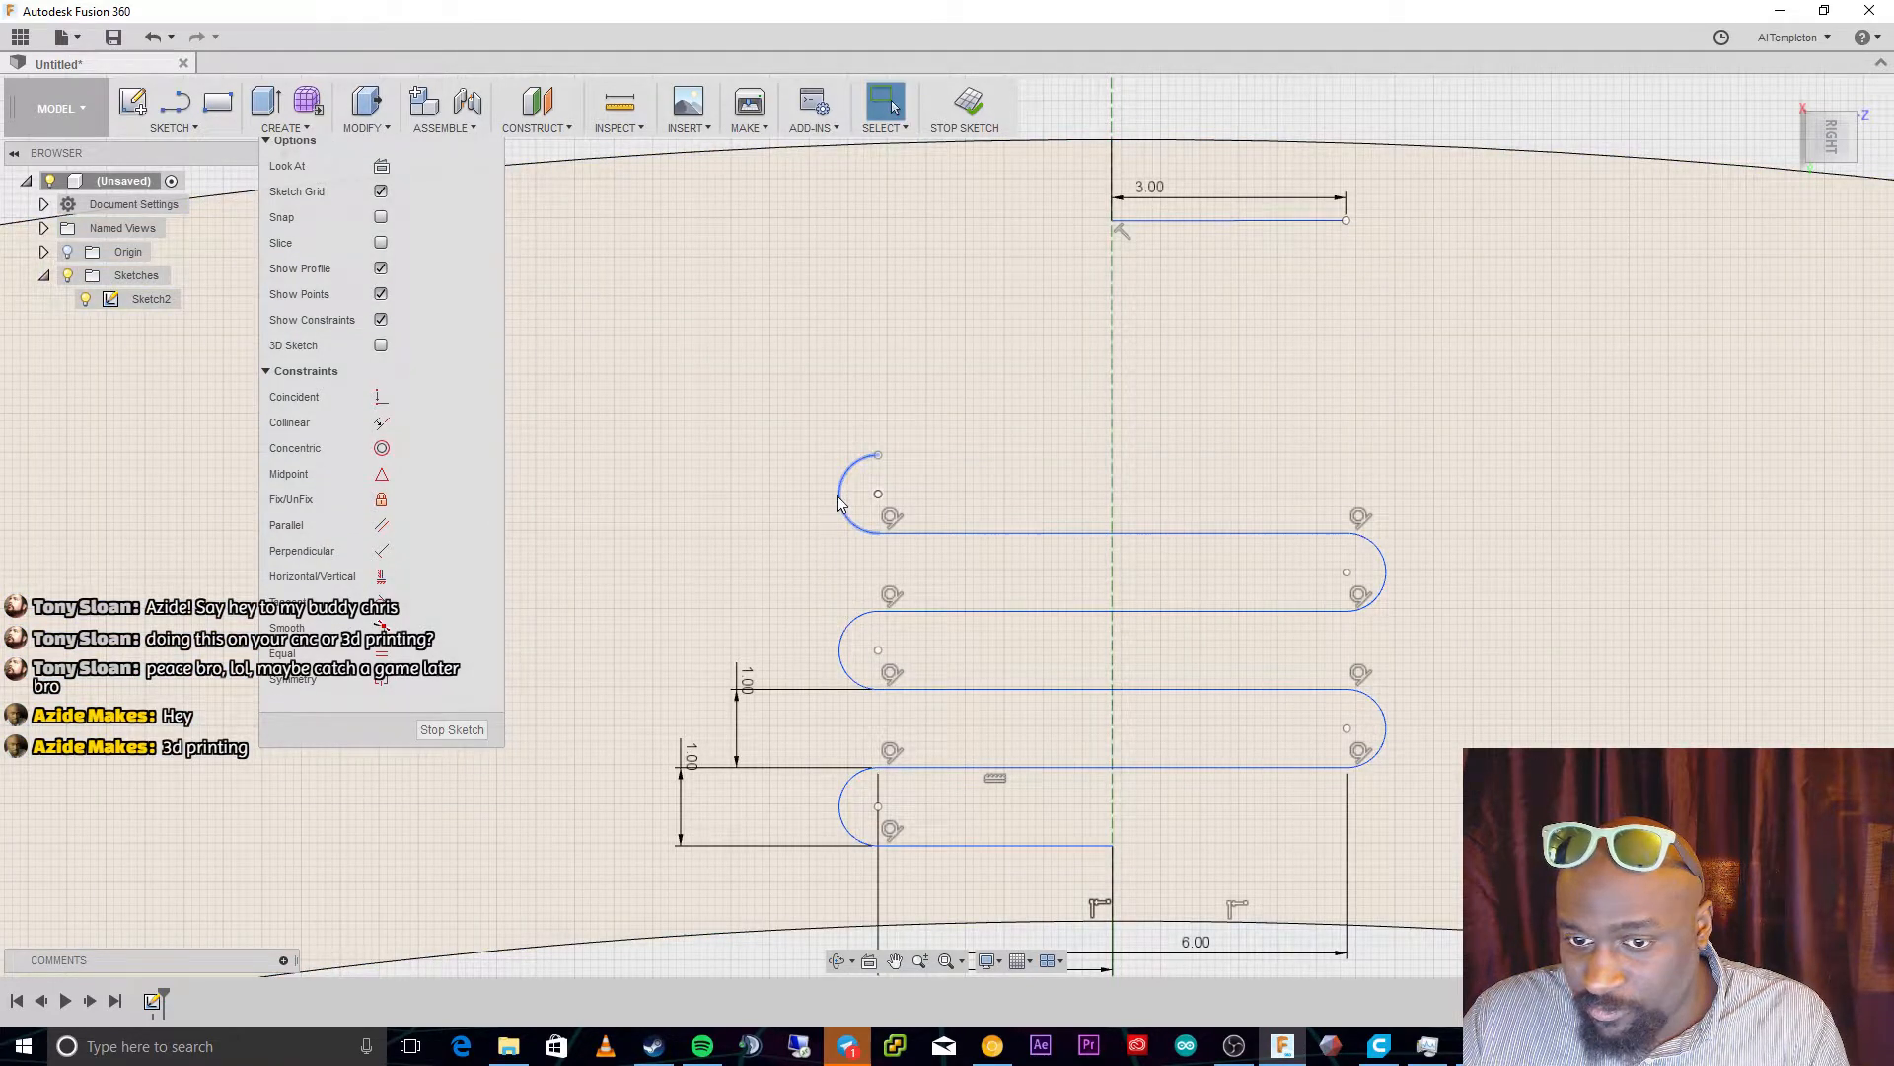
pyautogui.press('Delete')
pyautogui.click(938, 534)
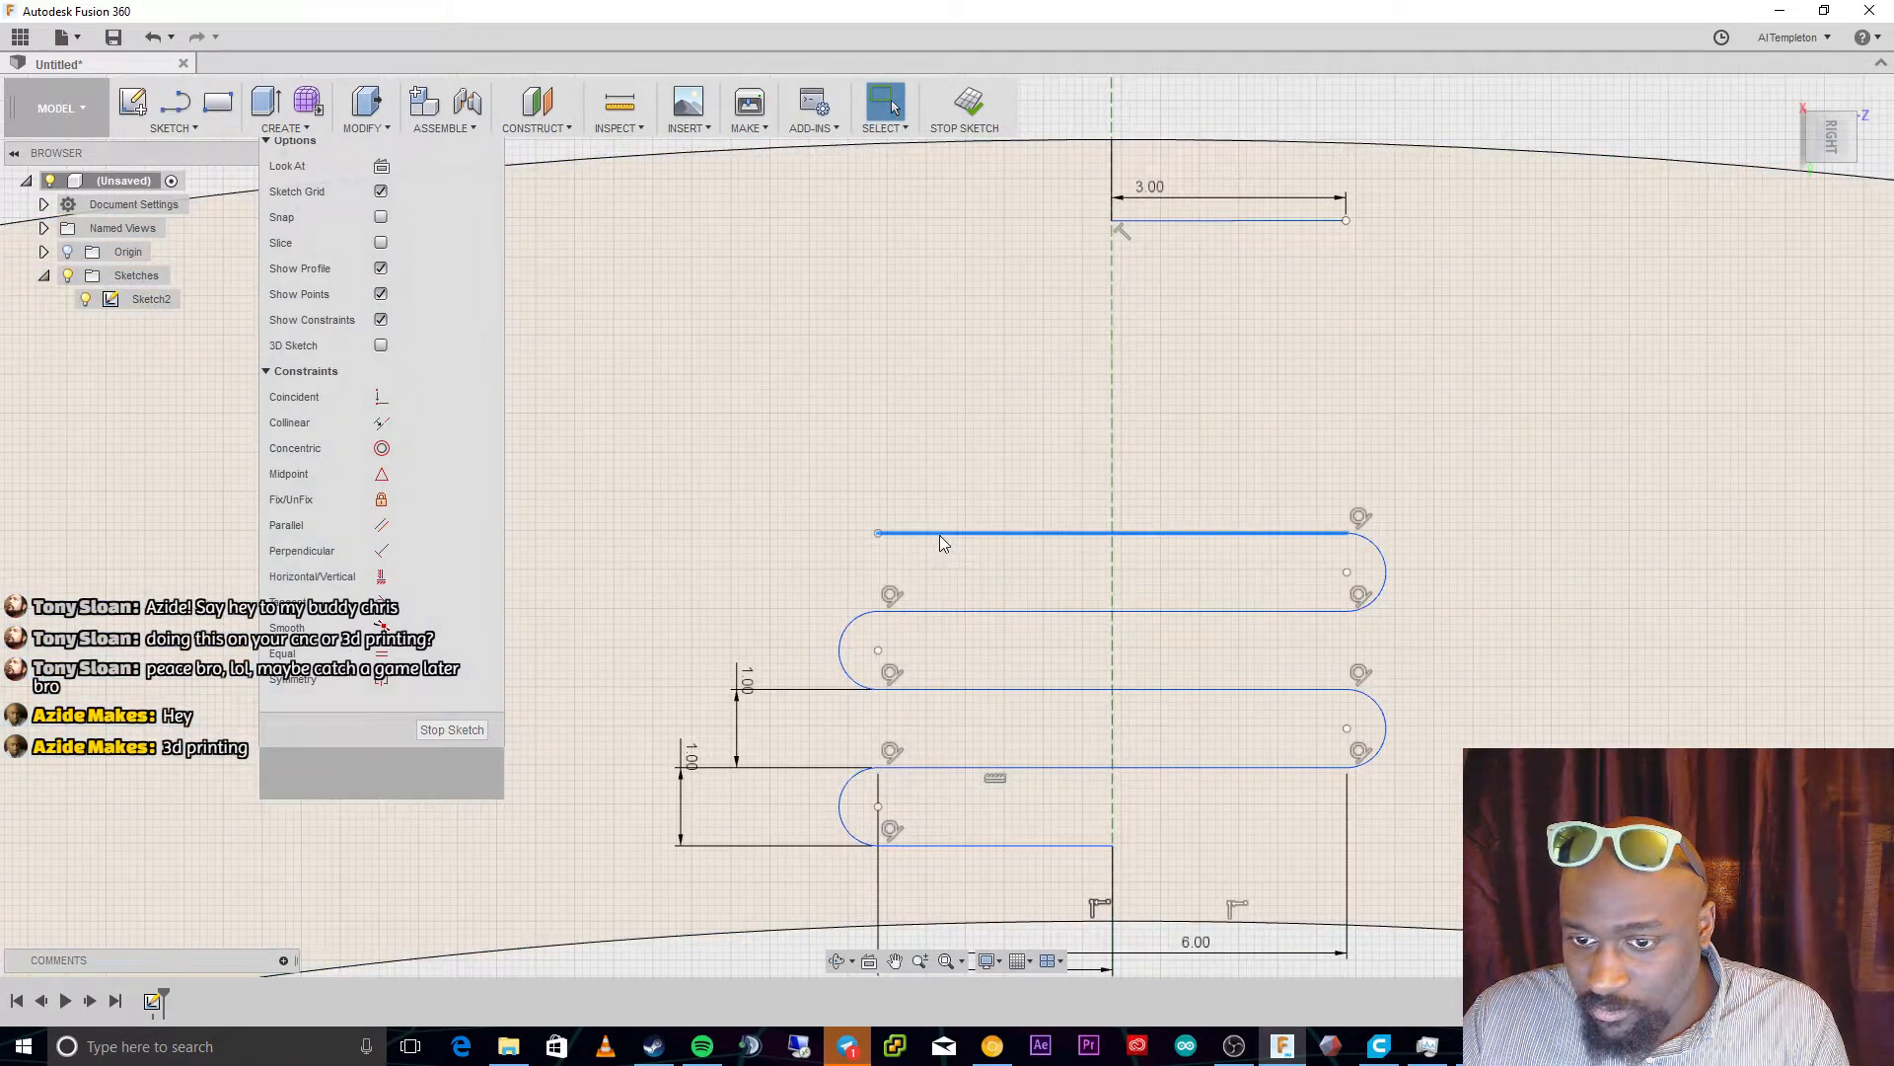
pyautogui.press('Delete')
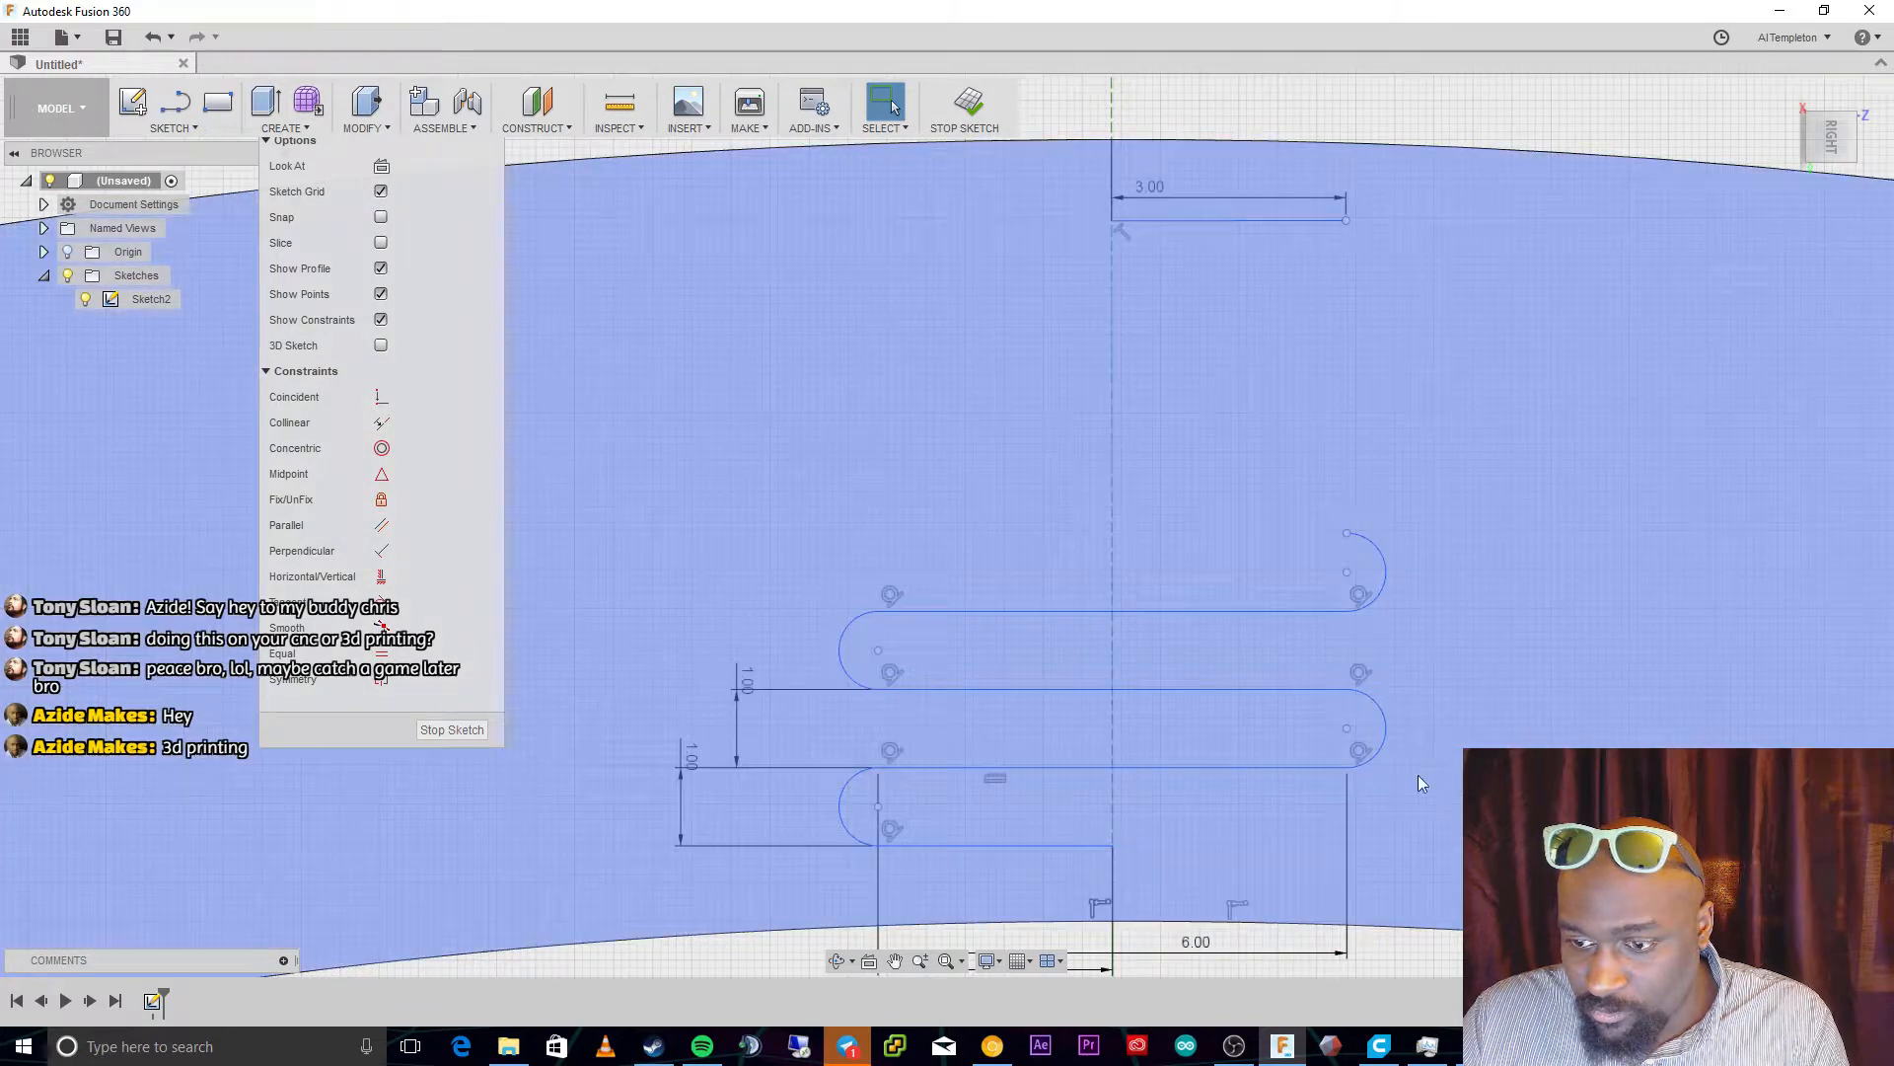
# Try a height of 2 mm for the serpentine's lowest left-hand loop, and undo the change
pyautogui.click(692, 756)
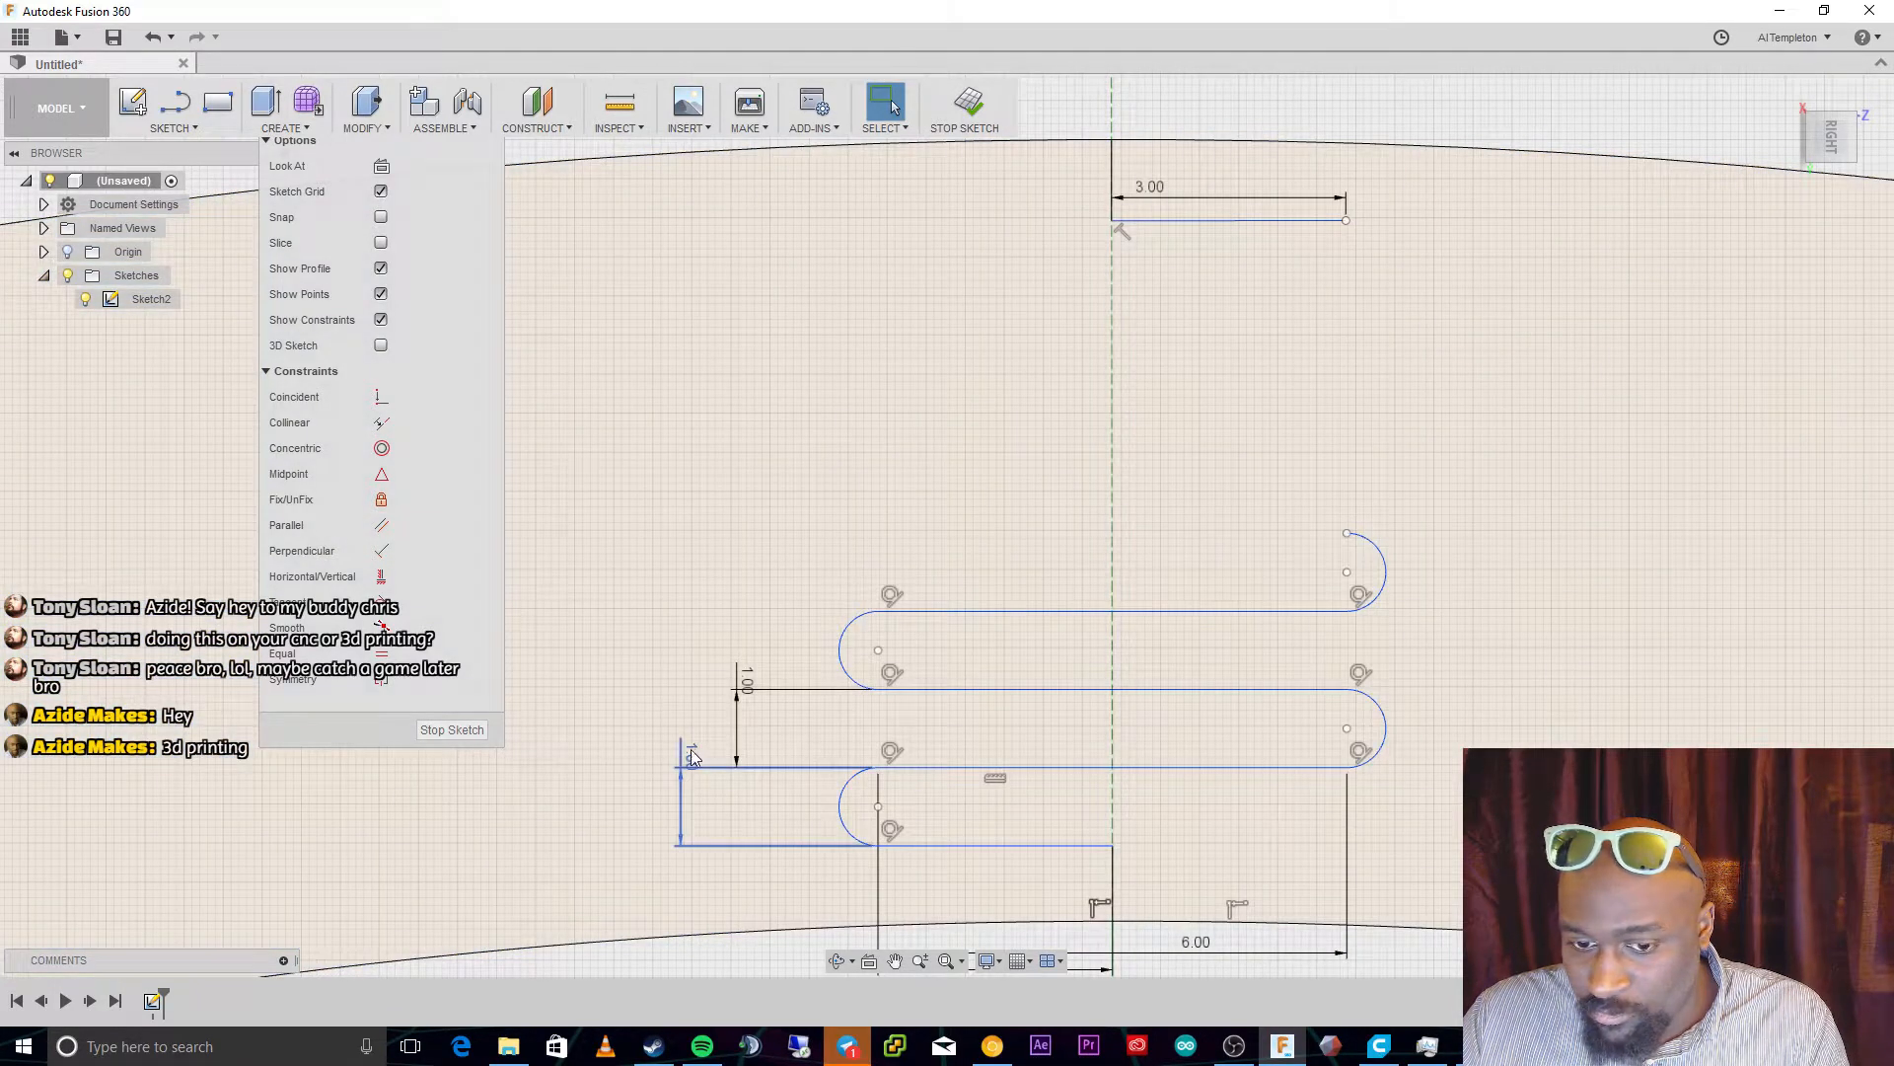
pyautogui.click(691, 755)
pyautogui.write('2')
pyautogui.press('Return')
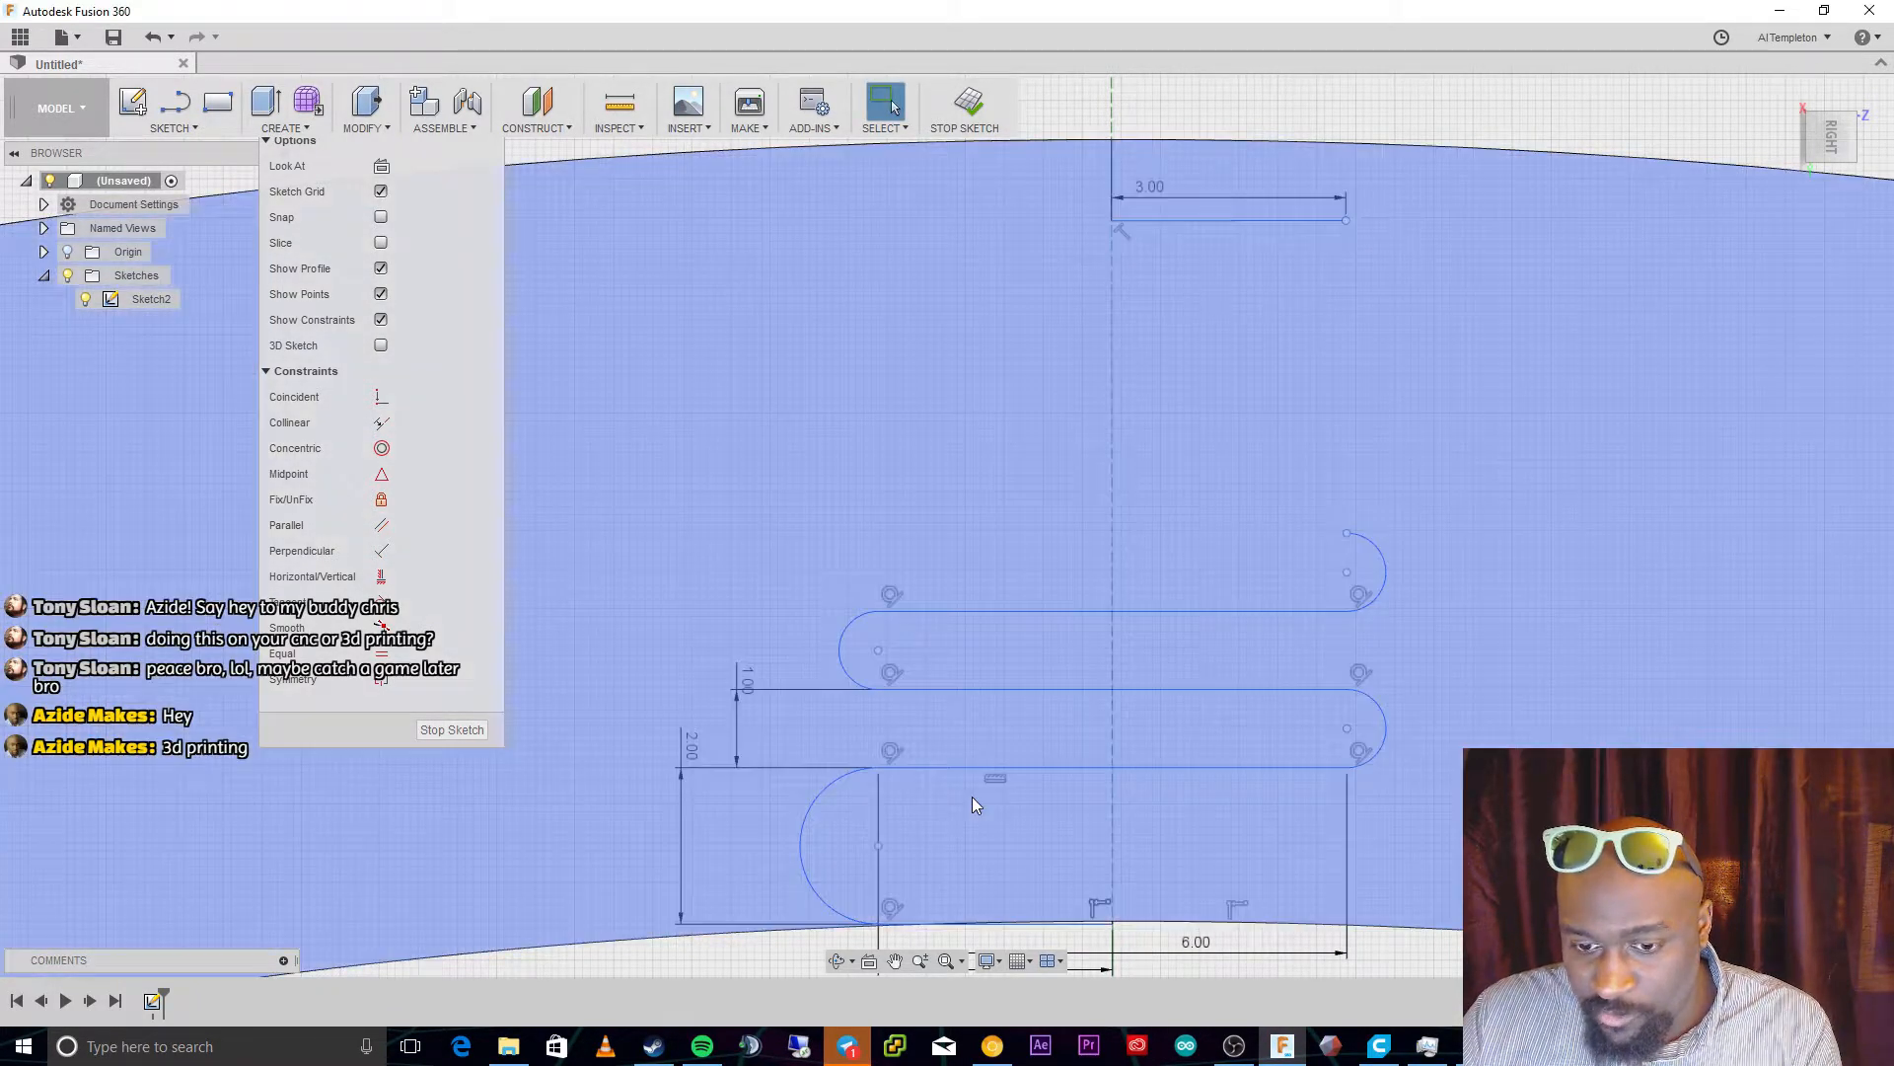
pyautogui.hotkey('ctrl', 'z')
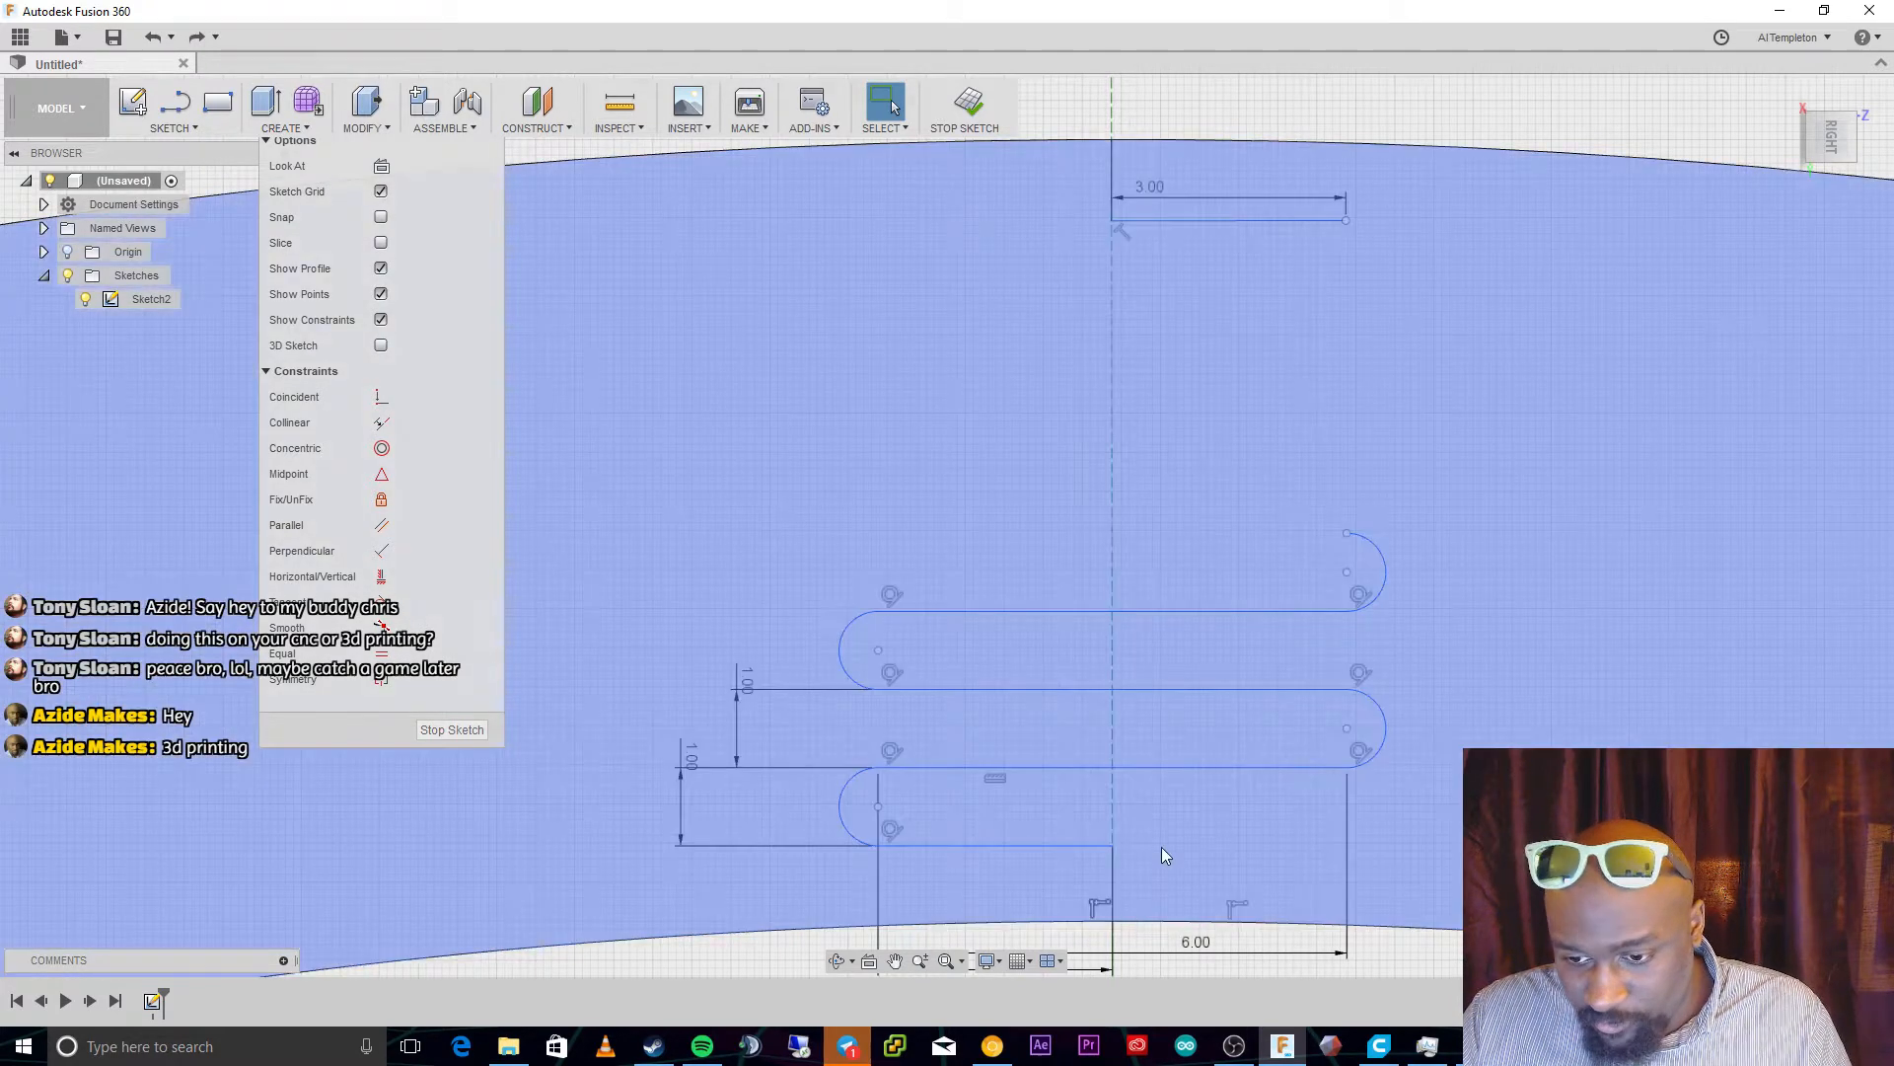
# Dimension the short vertical line at the serpentine's lower end to 1 mm
pyautogui.click(1163, 847)
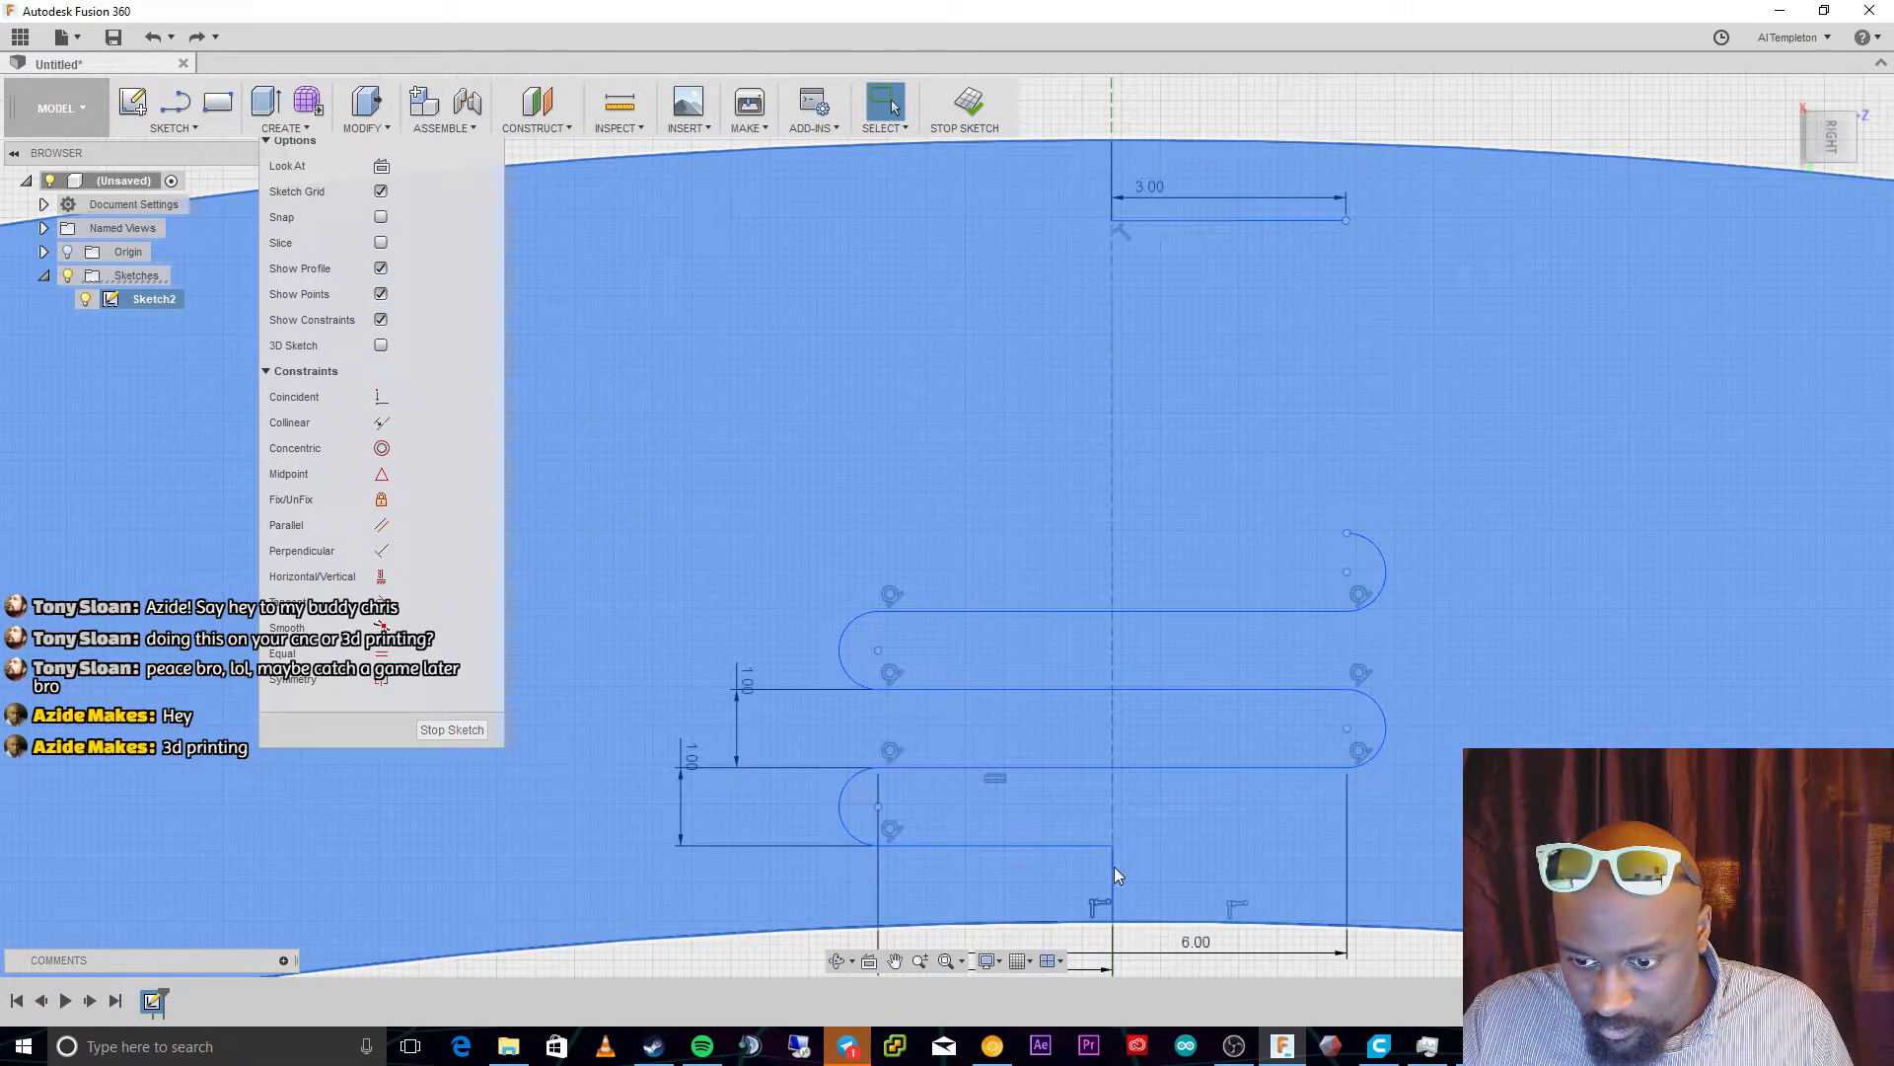
pyautogui.click(1112, 868)
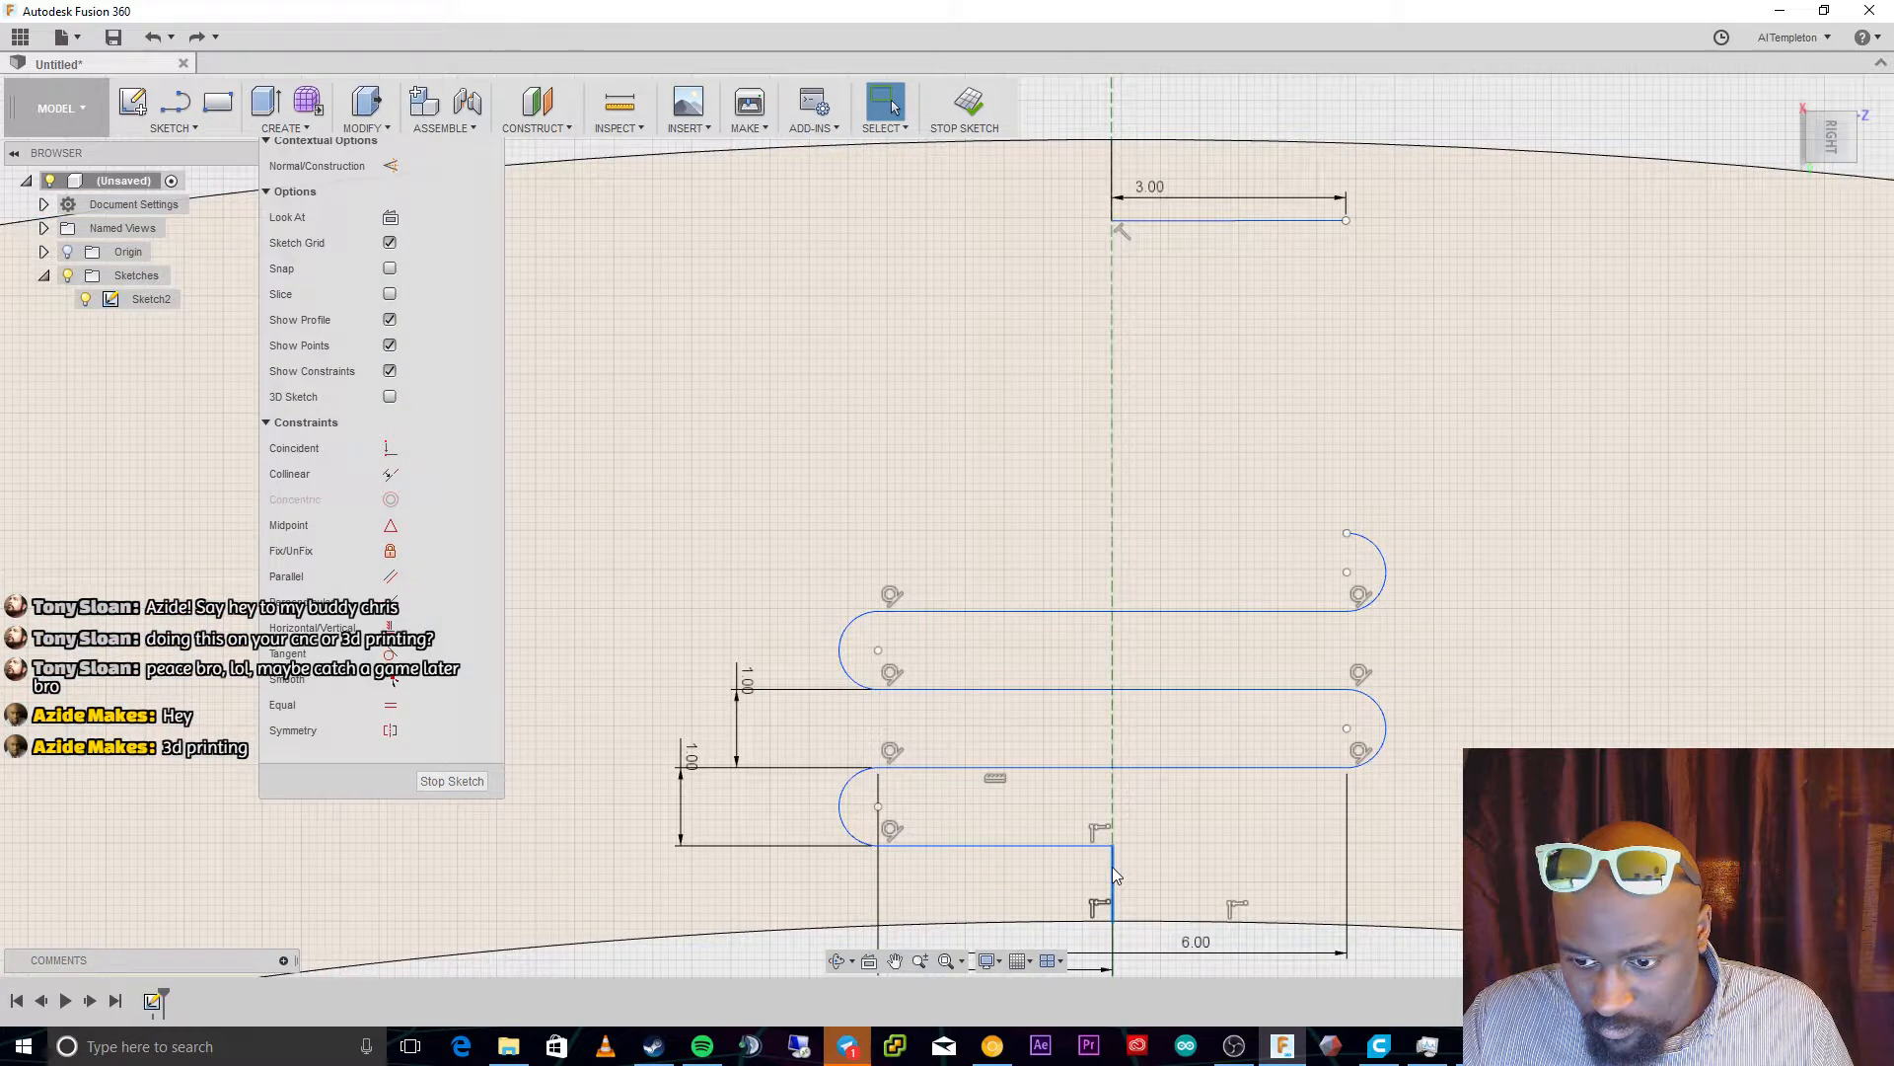
pyautogui.press('d')
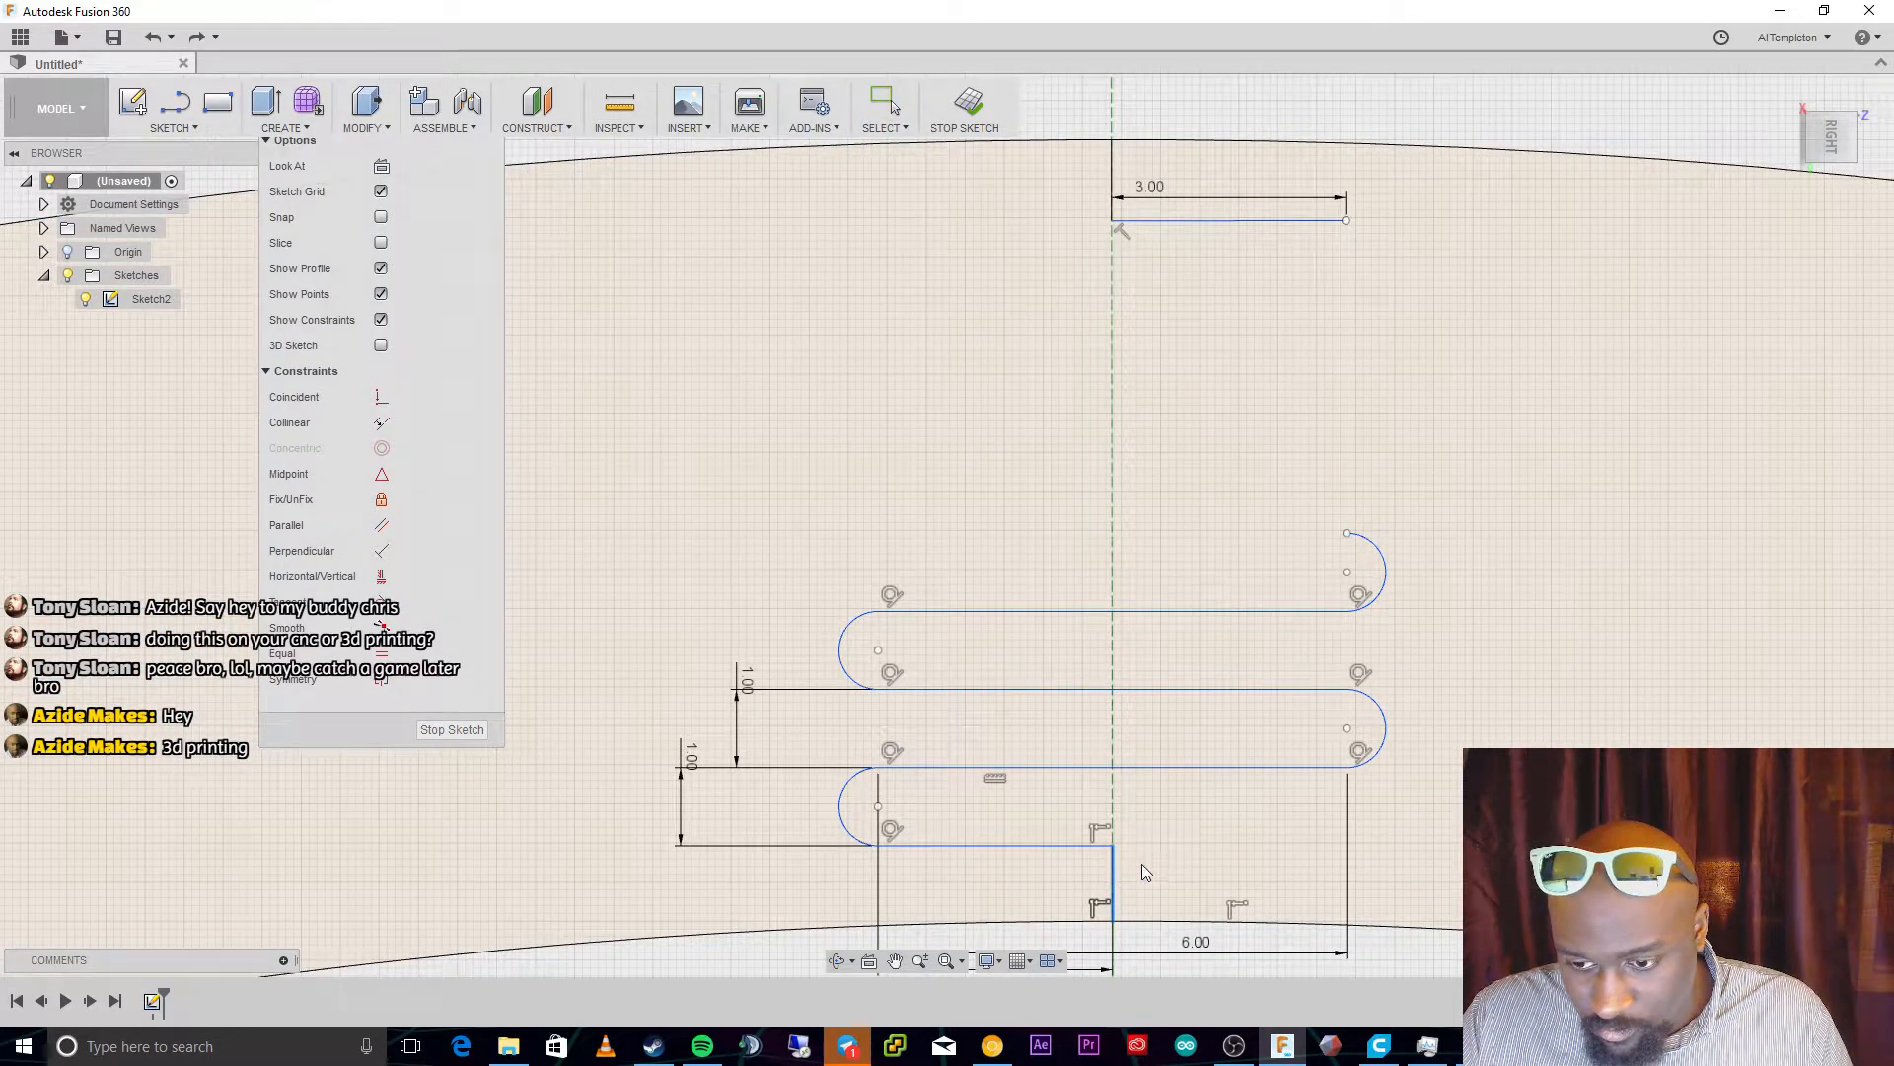
pyautogui.click(1112, 865)
pyautogui.click(1189, 874)
pyautogui.write('1')
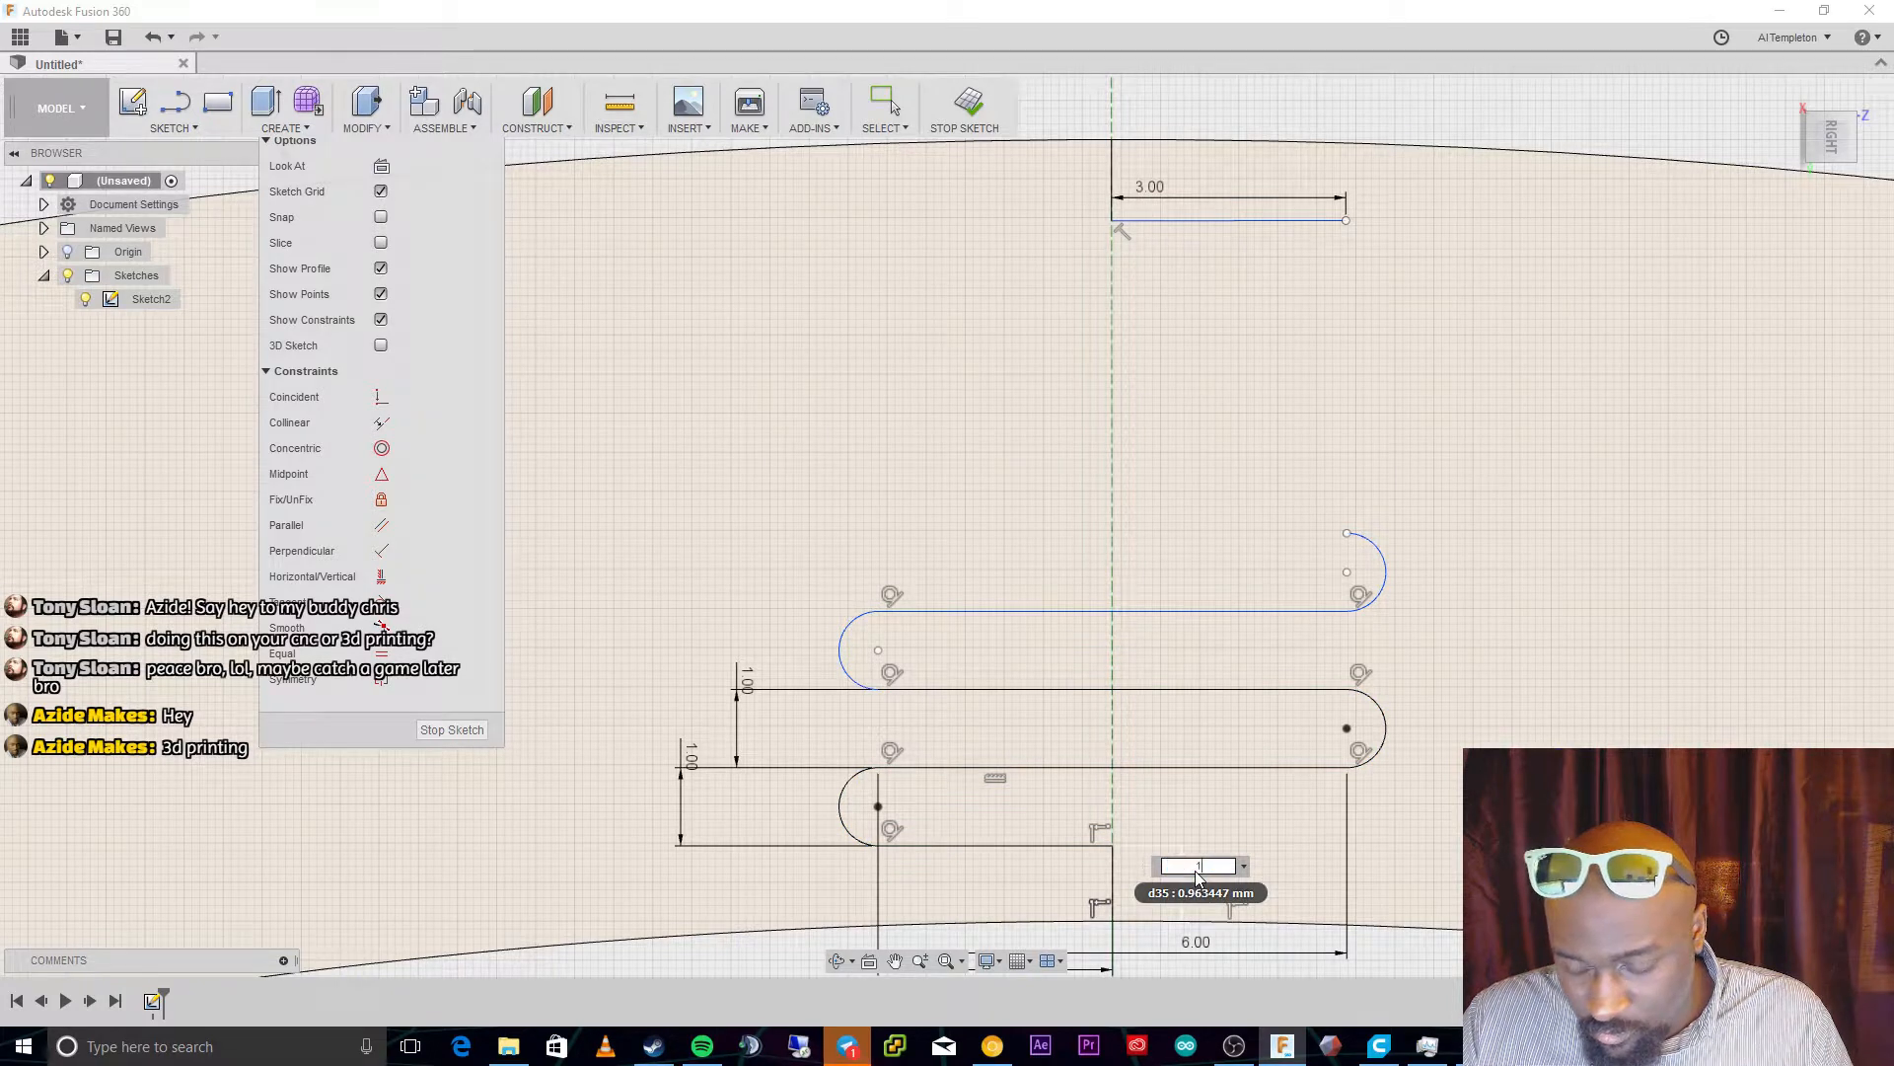
pyautogui.press('Return')
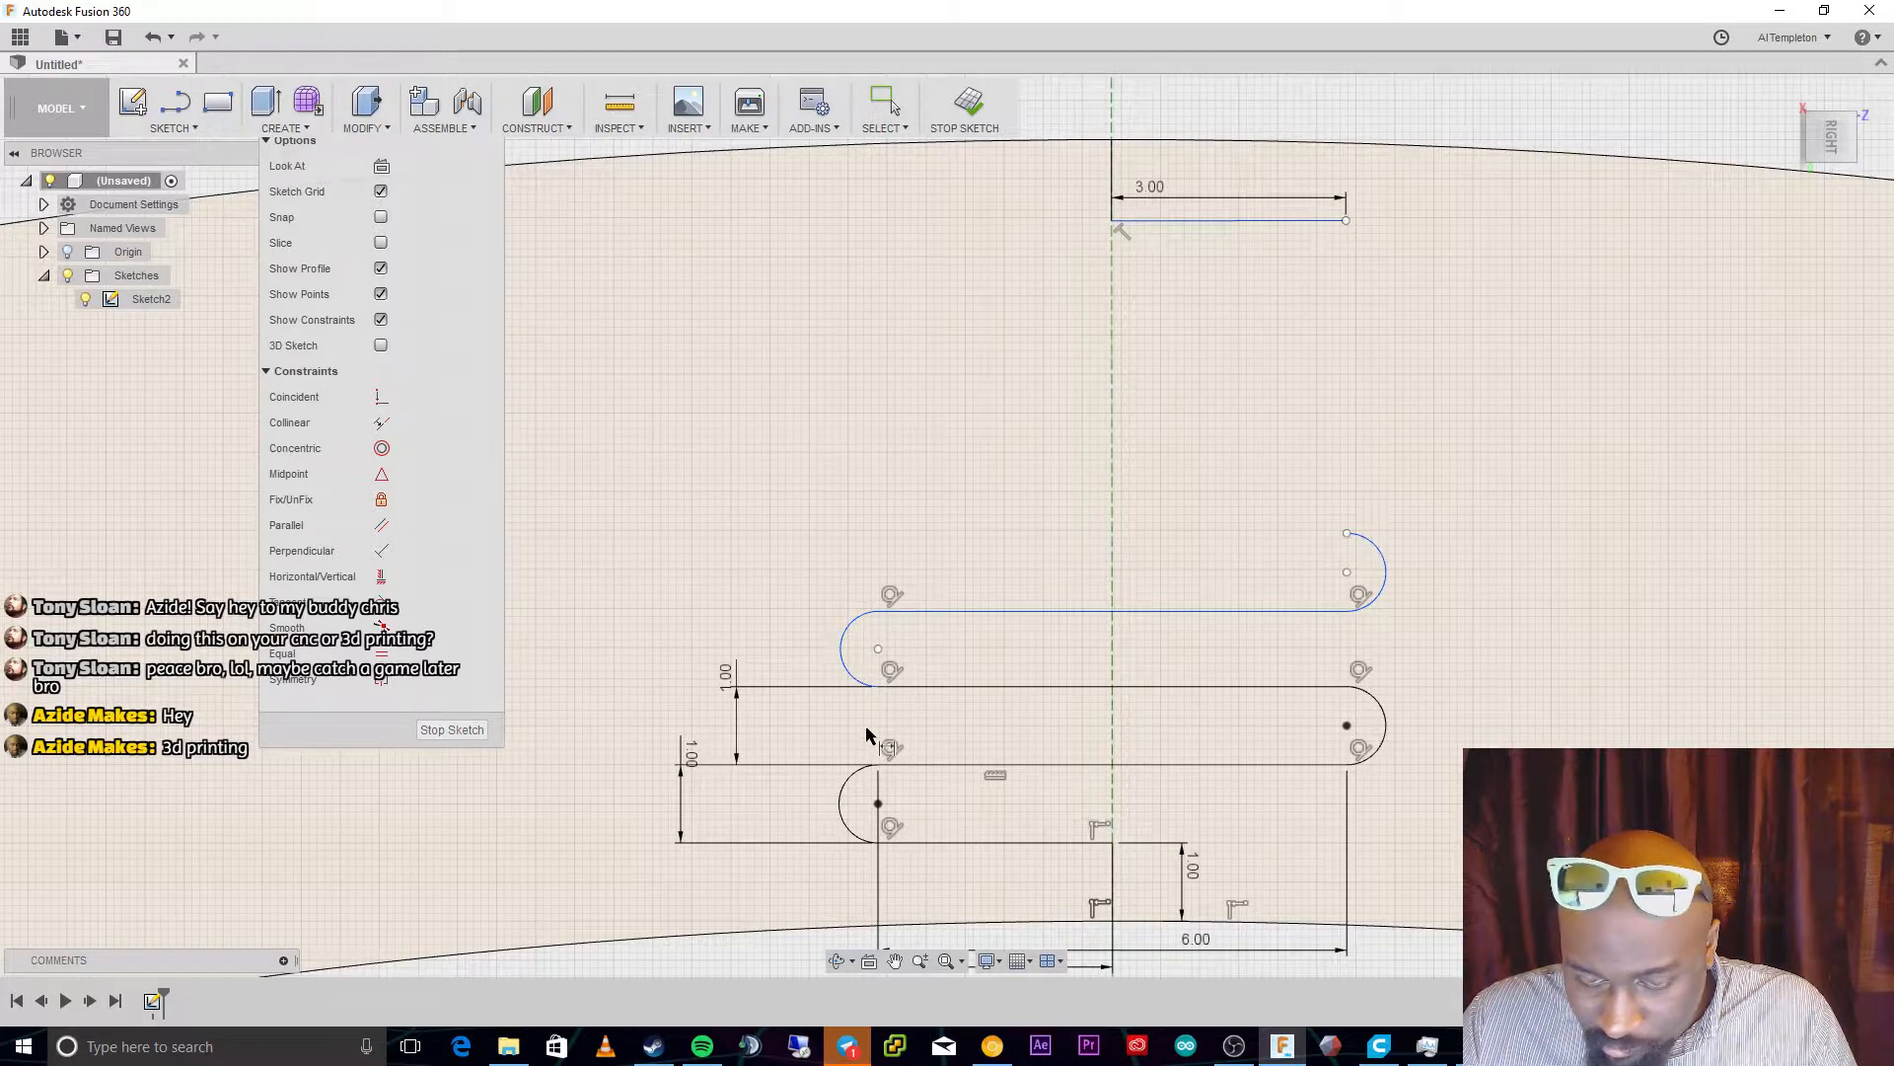
# Set the lowest left-hand loop's height to 2 mm and remove the open arc at the serpentine's upper right end
pyautogui.click(694, 761)
pyautogui.write('2')
pyautogui.press('Return')
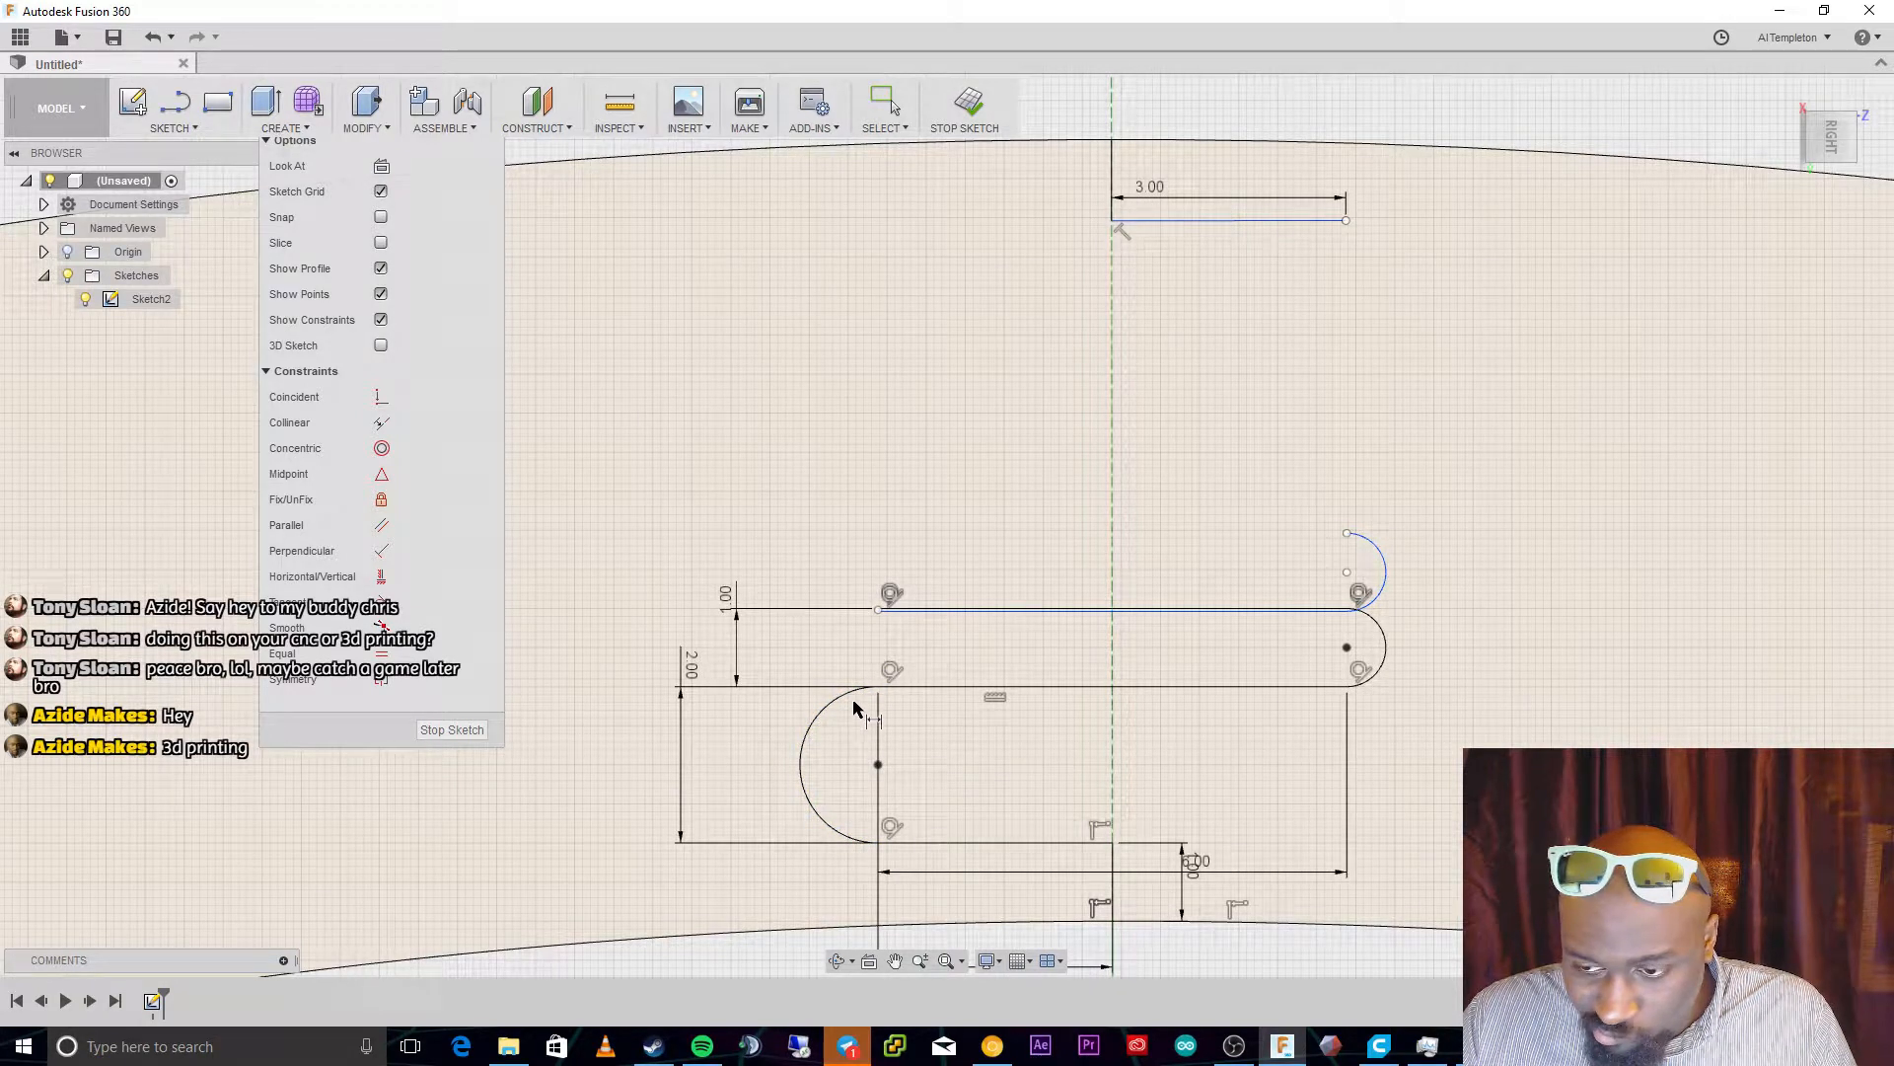
pyautogui.click(1381, 564)
pyautogui.press('Escape')
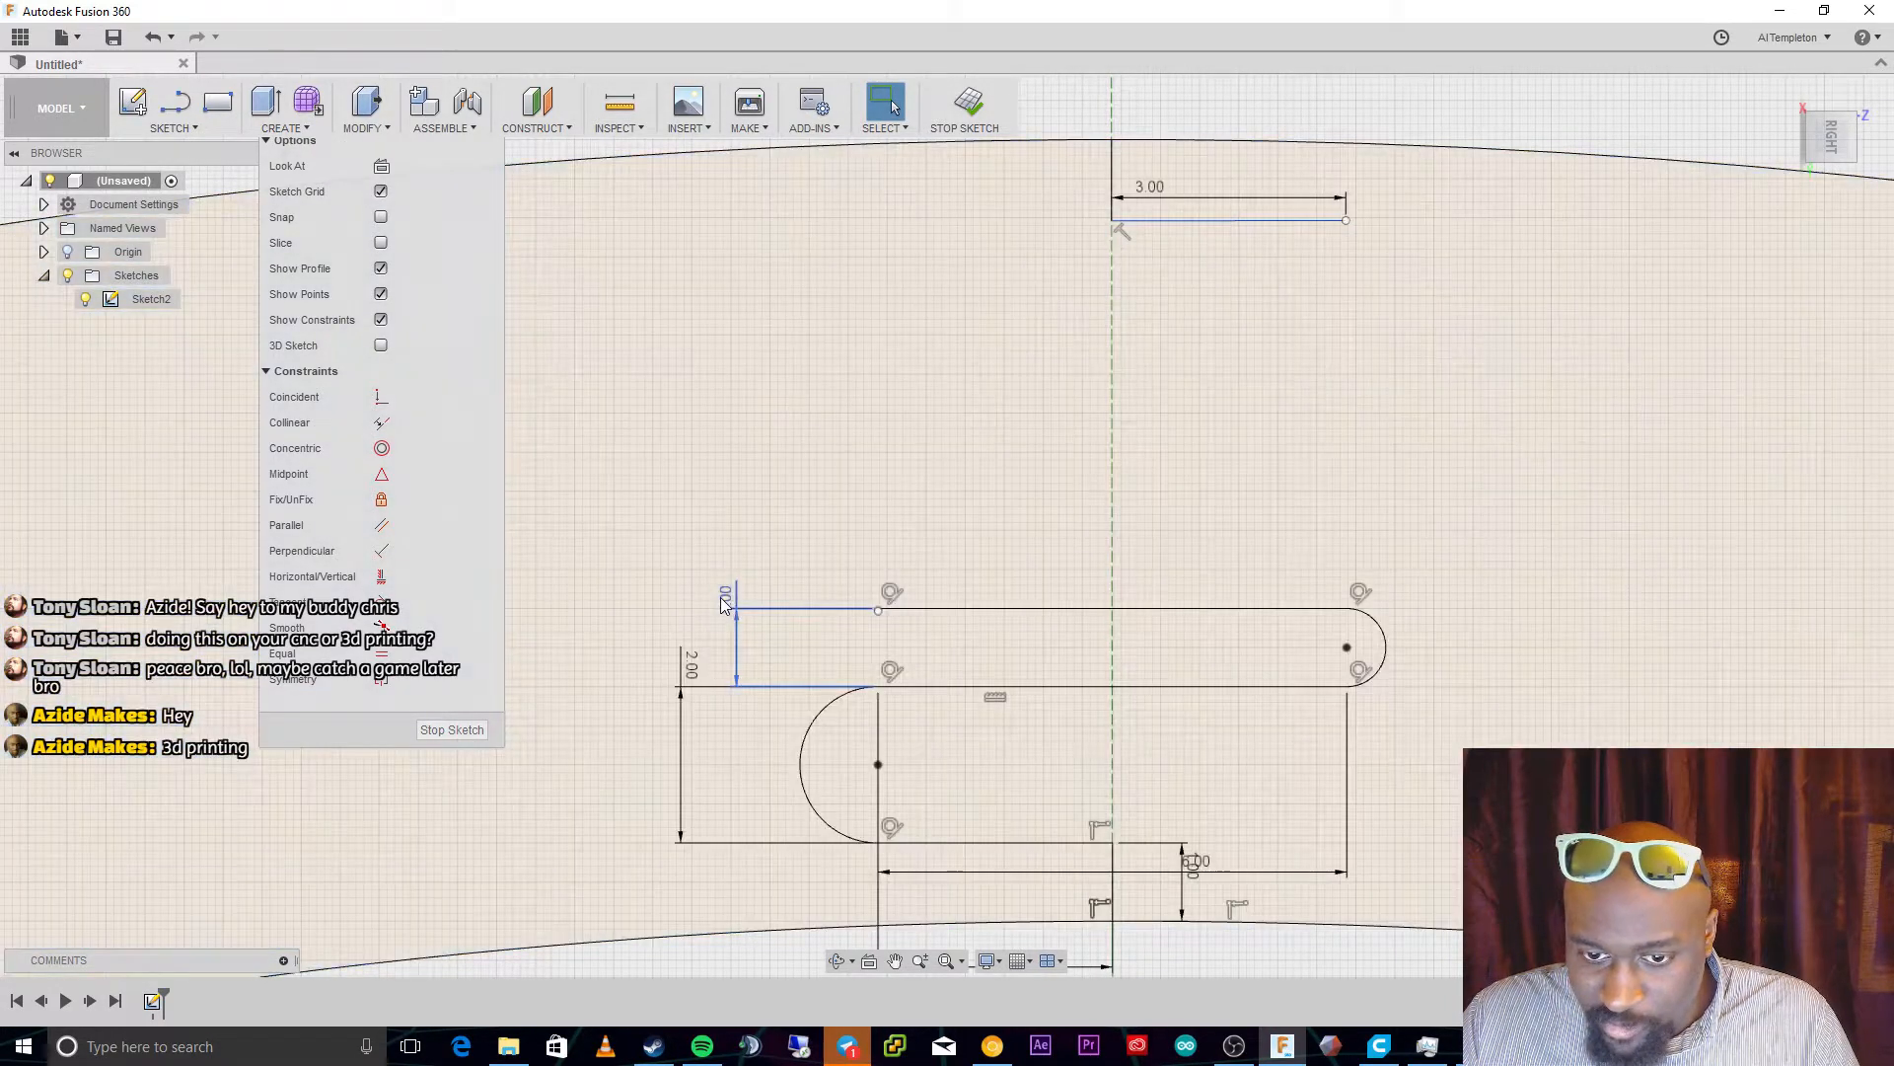
# Set the right-hand loop's height to 2 mm and delete the small leftover arc at the upper line's left end
pyautogui.doubleClick(728, 598)
pyautogui.write('2')
pyautogui.press('Return')
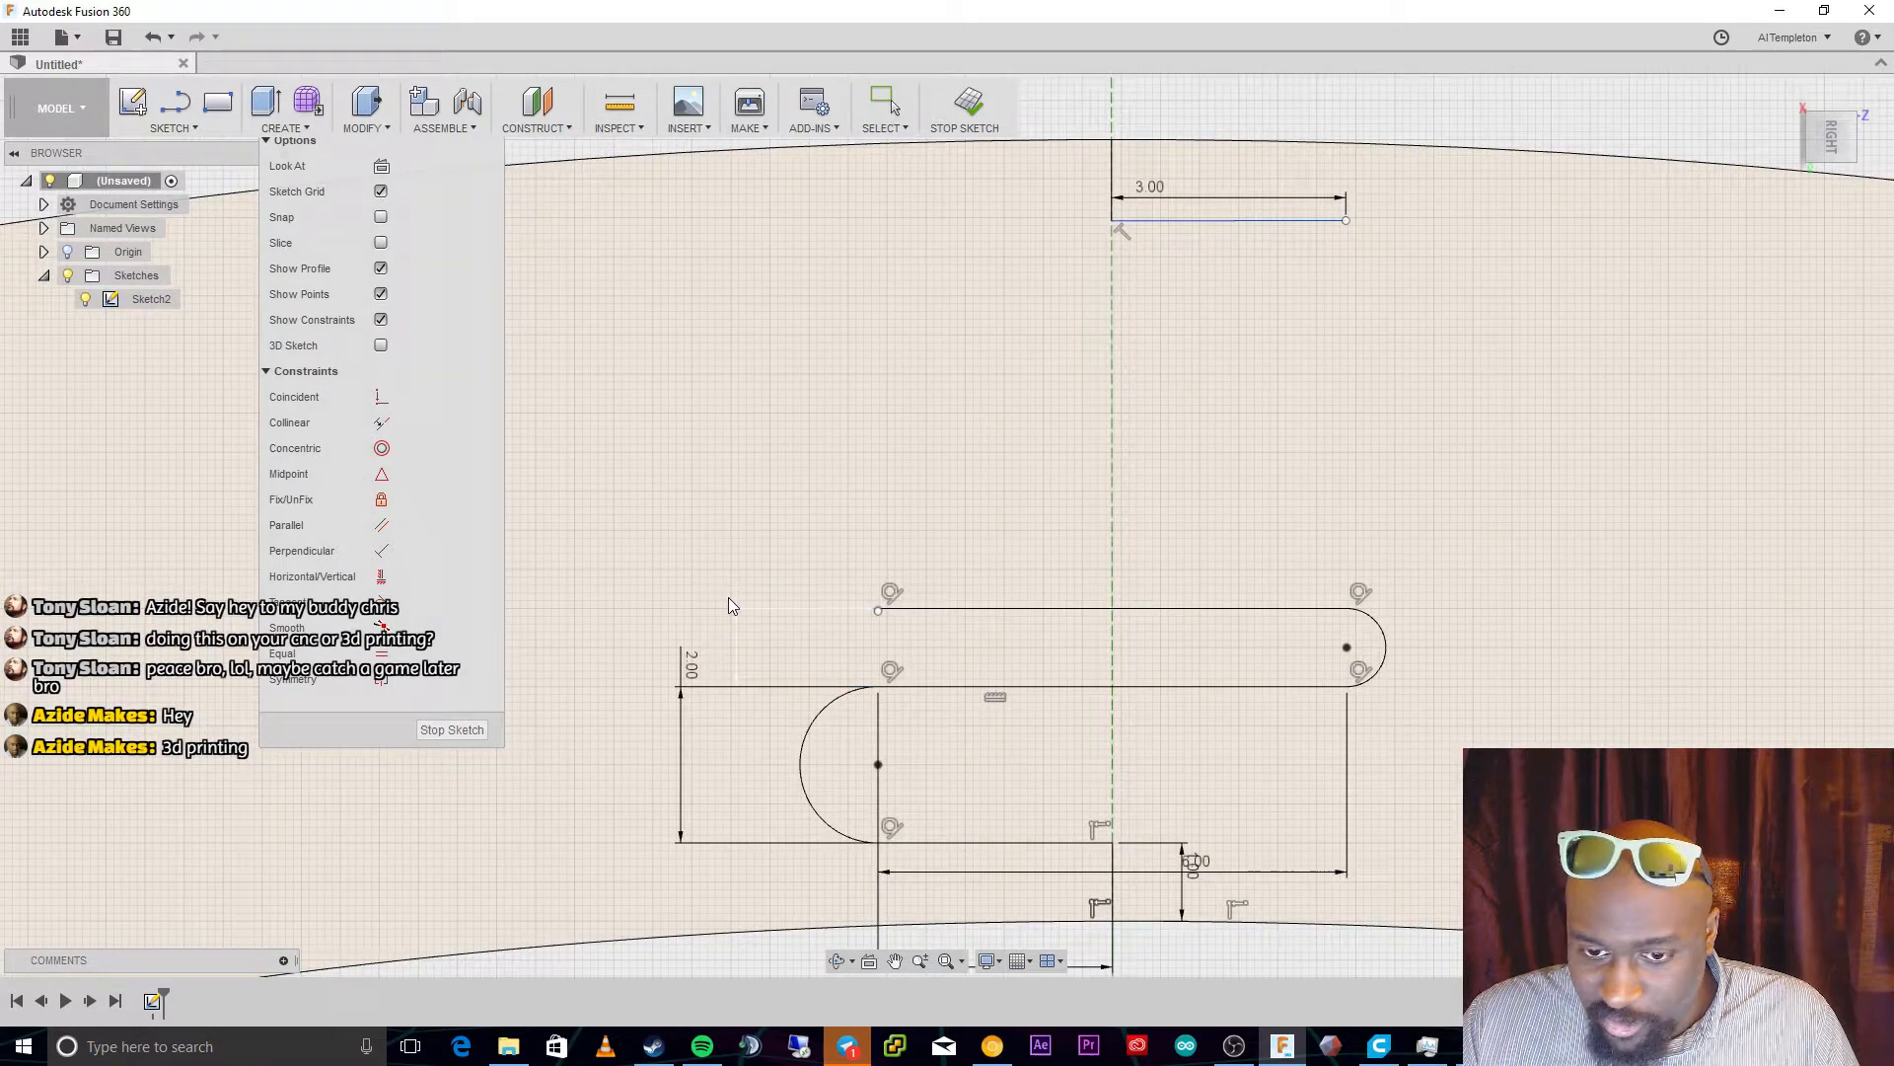
pyautogui.hotkey('ctrl', 'z')
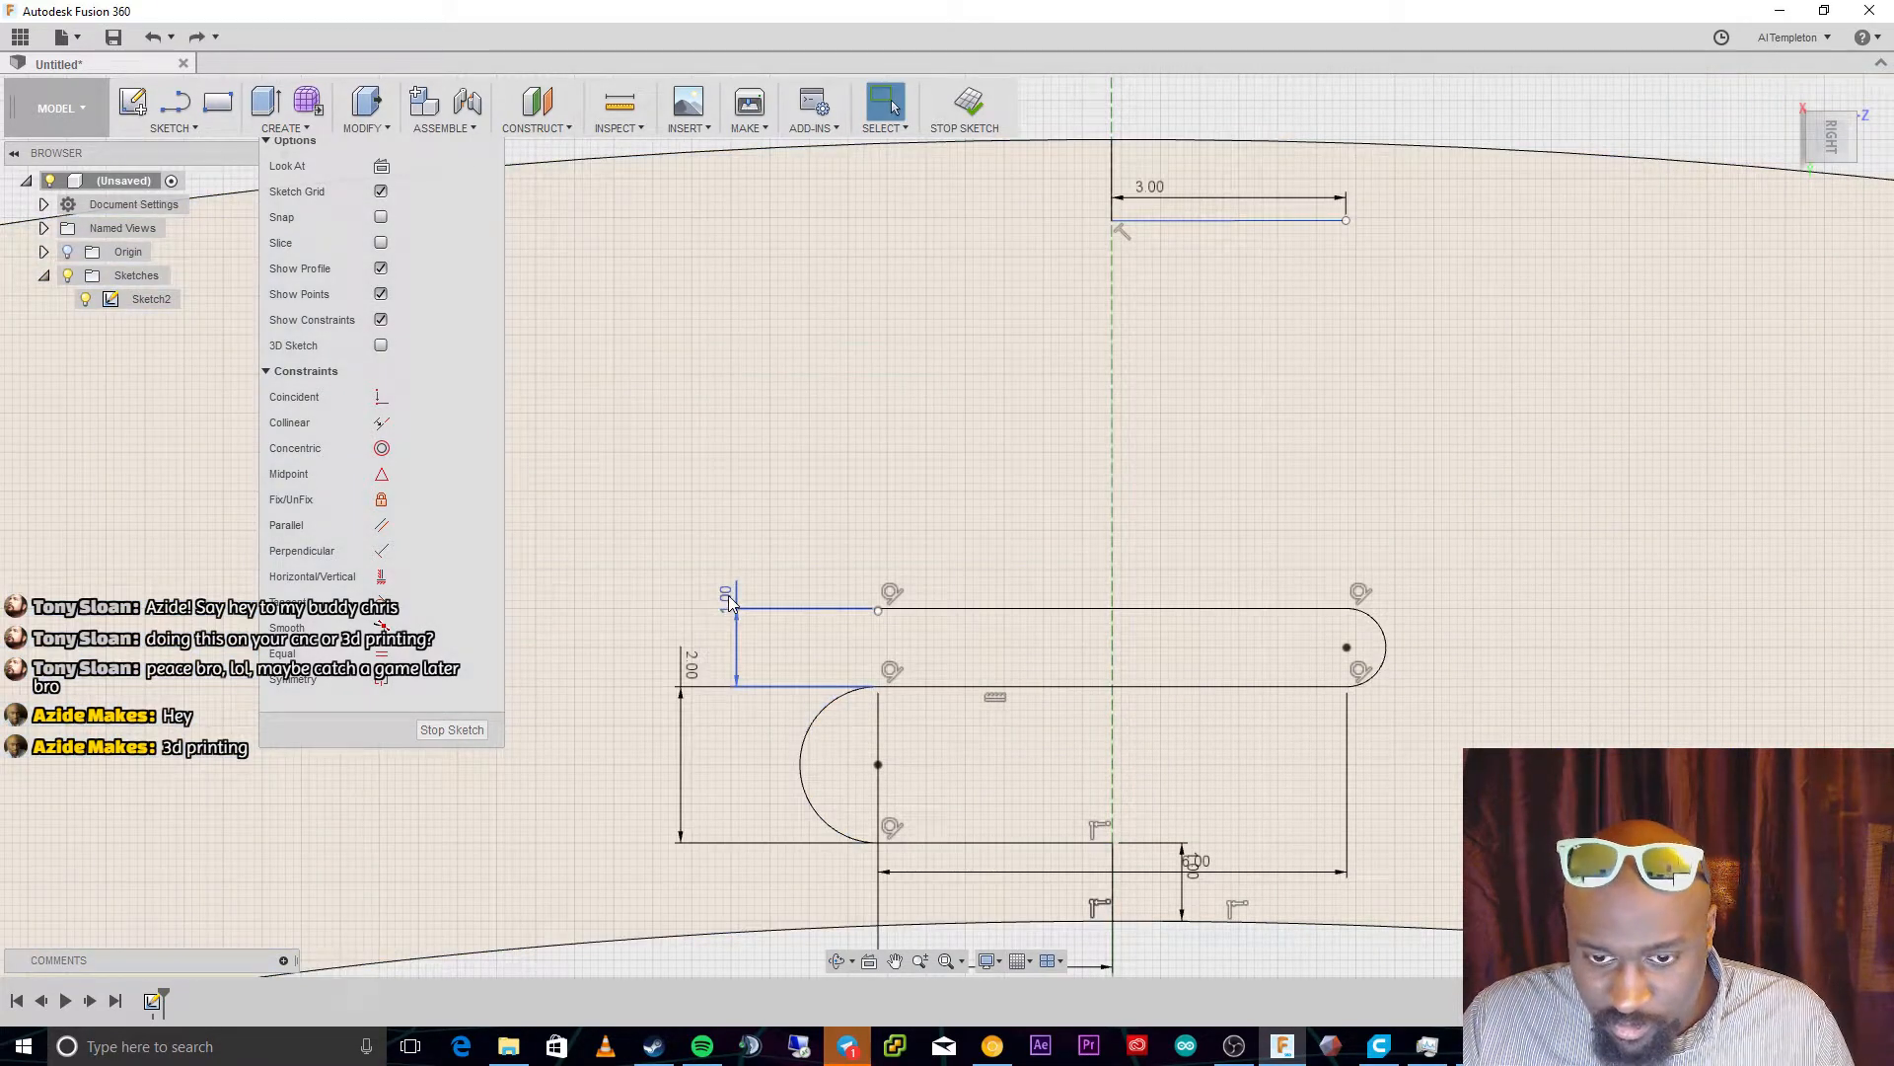
pyautogui.doubleClick(728, 597)
pyautogui.press('Return')
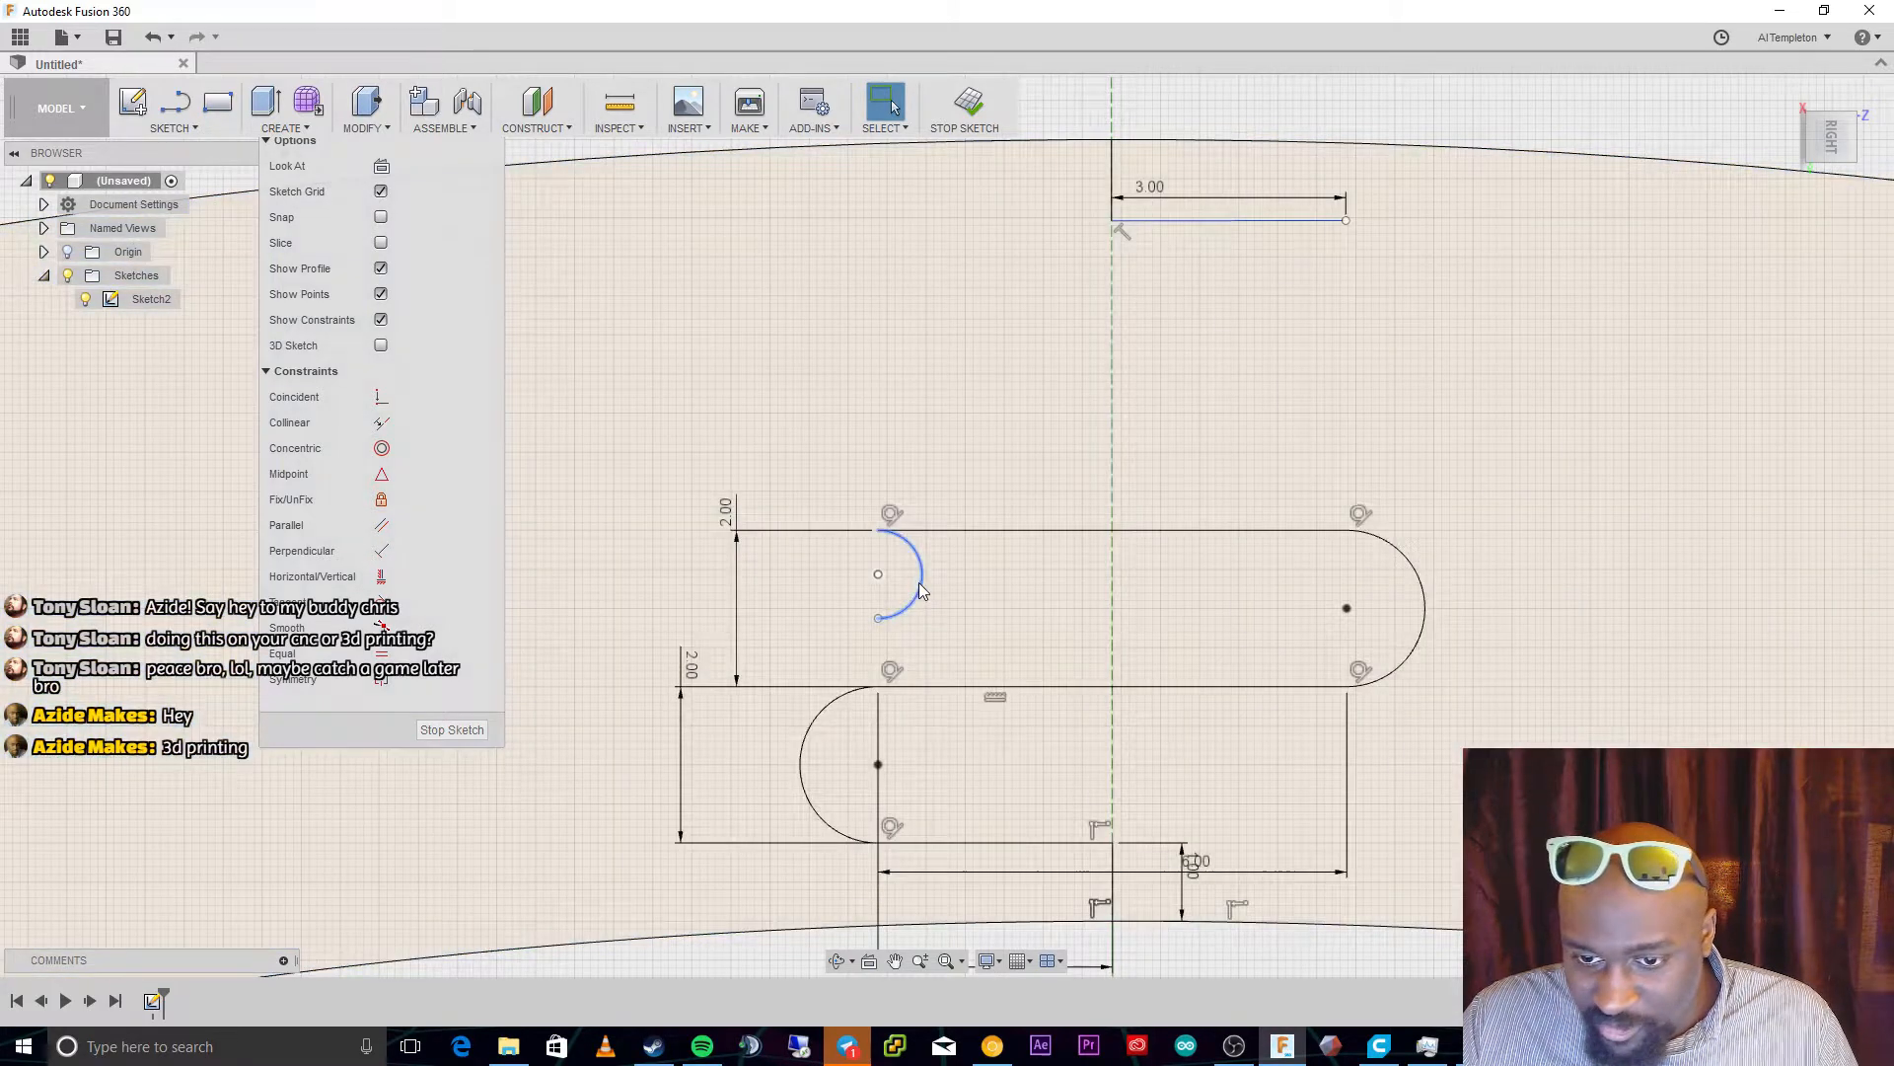
pyautogui.click(921, 590)
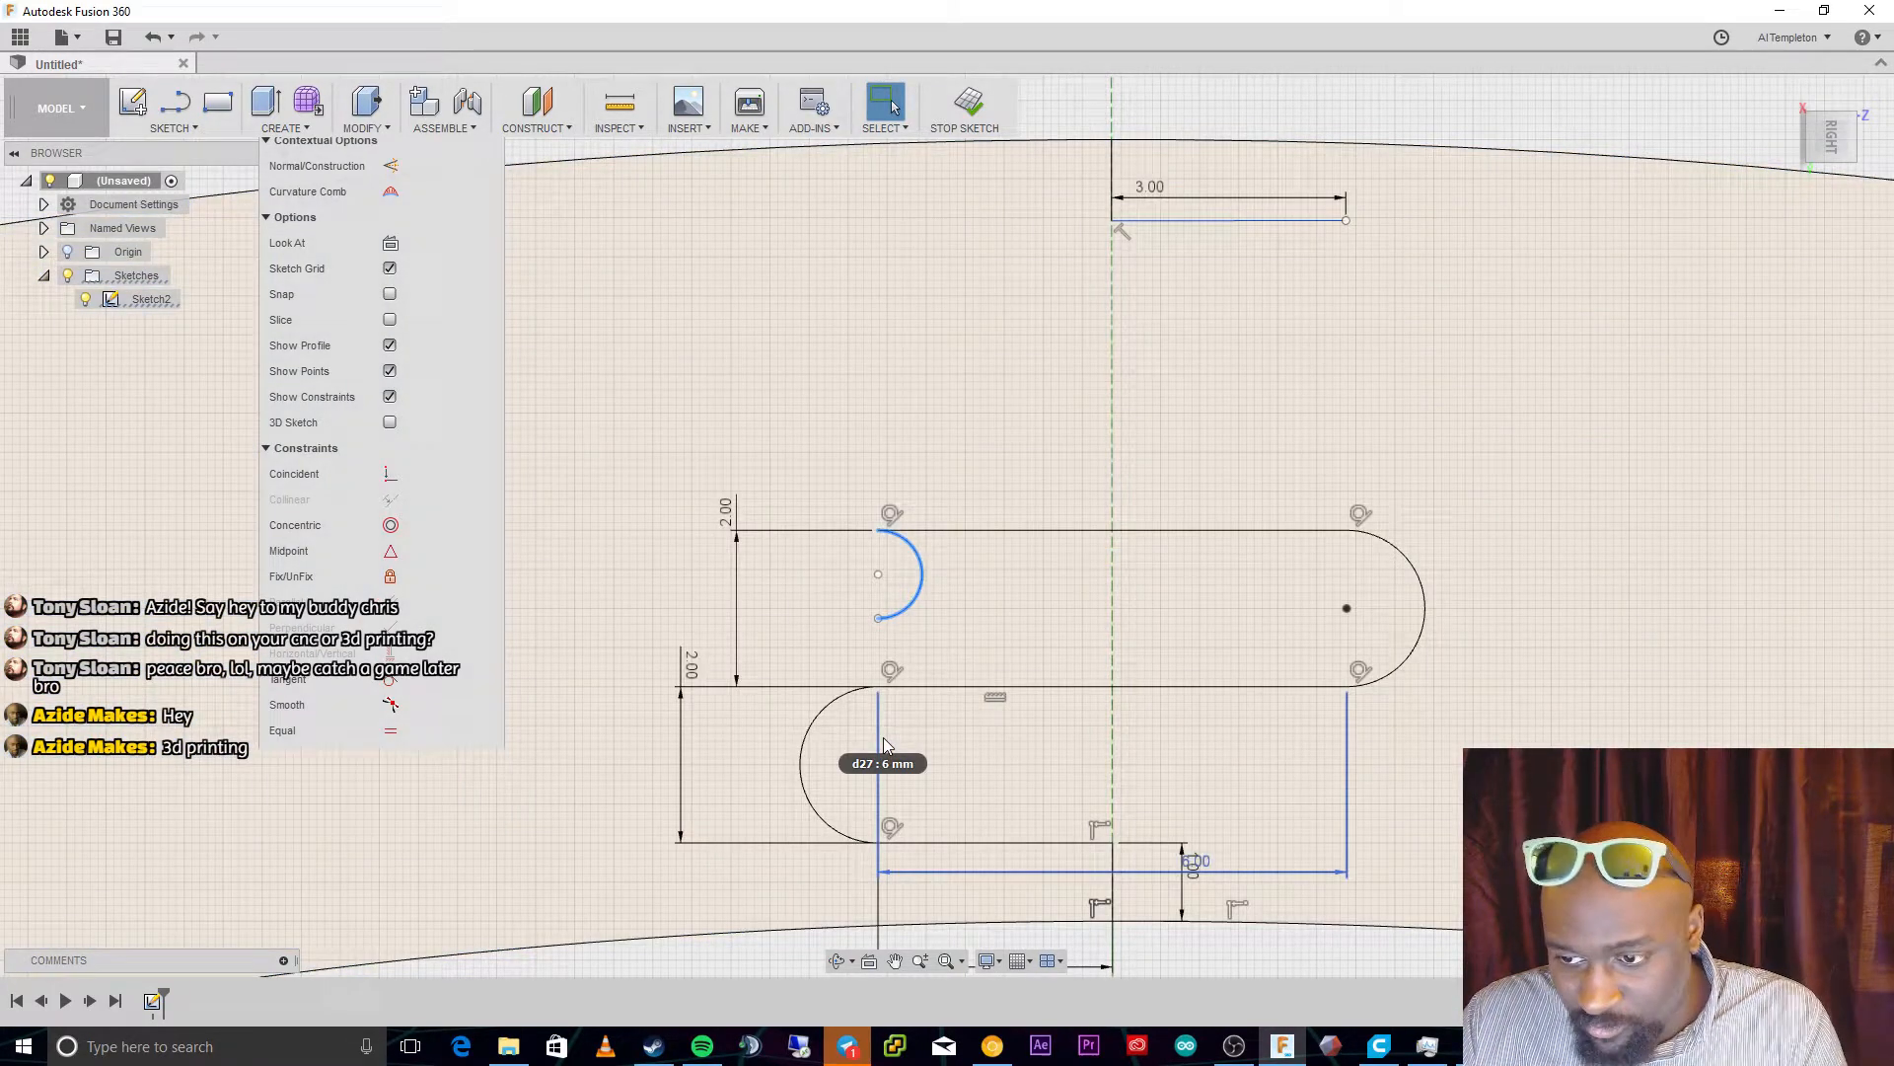
pyautogui.press('Delete')
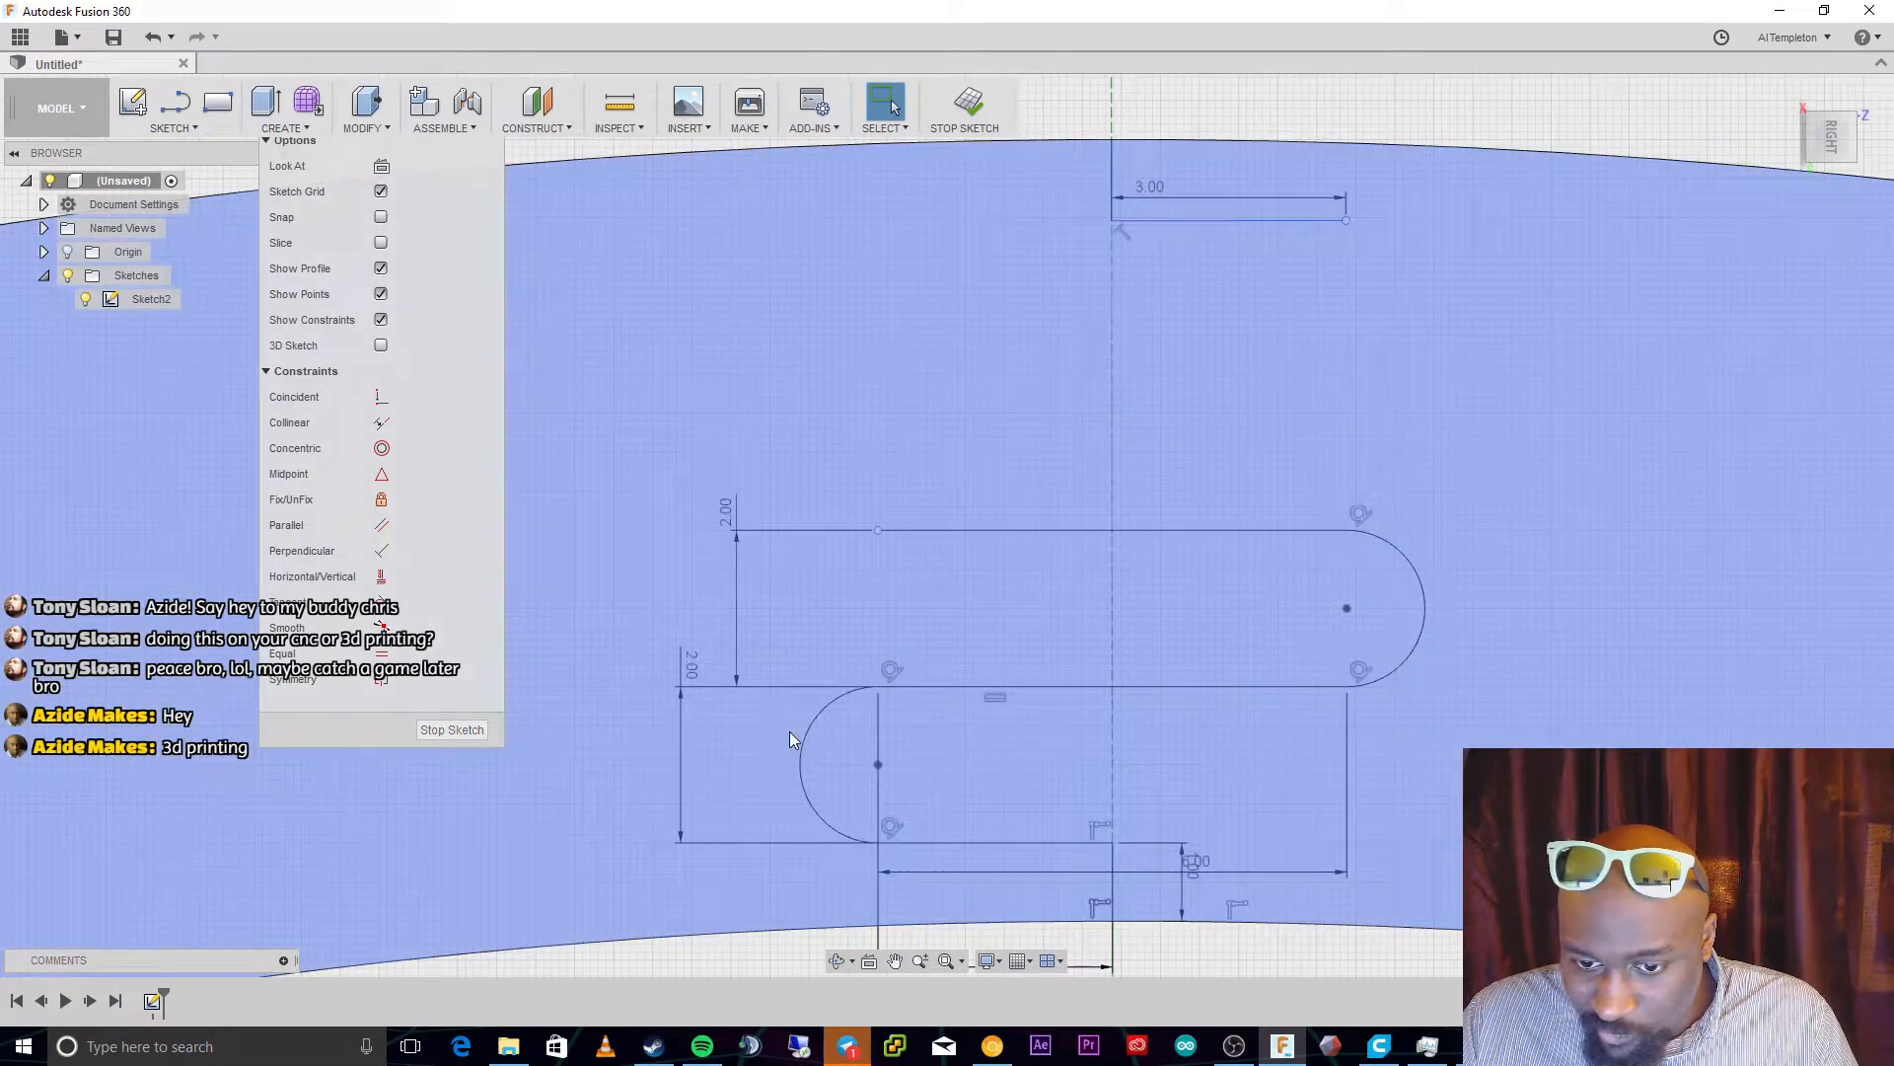
pyautogui.click(801, 738)
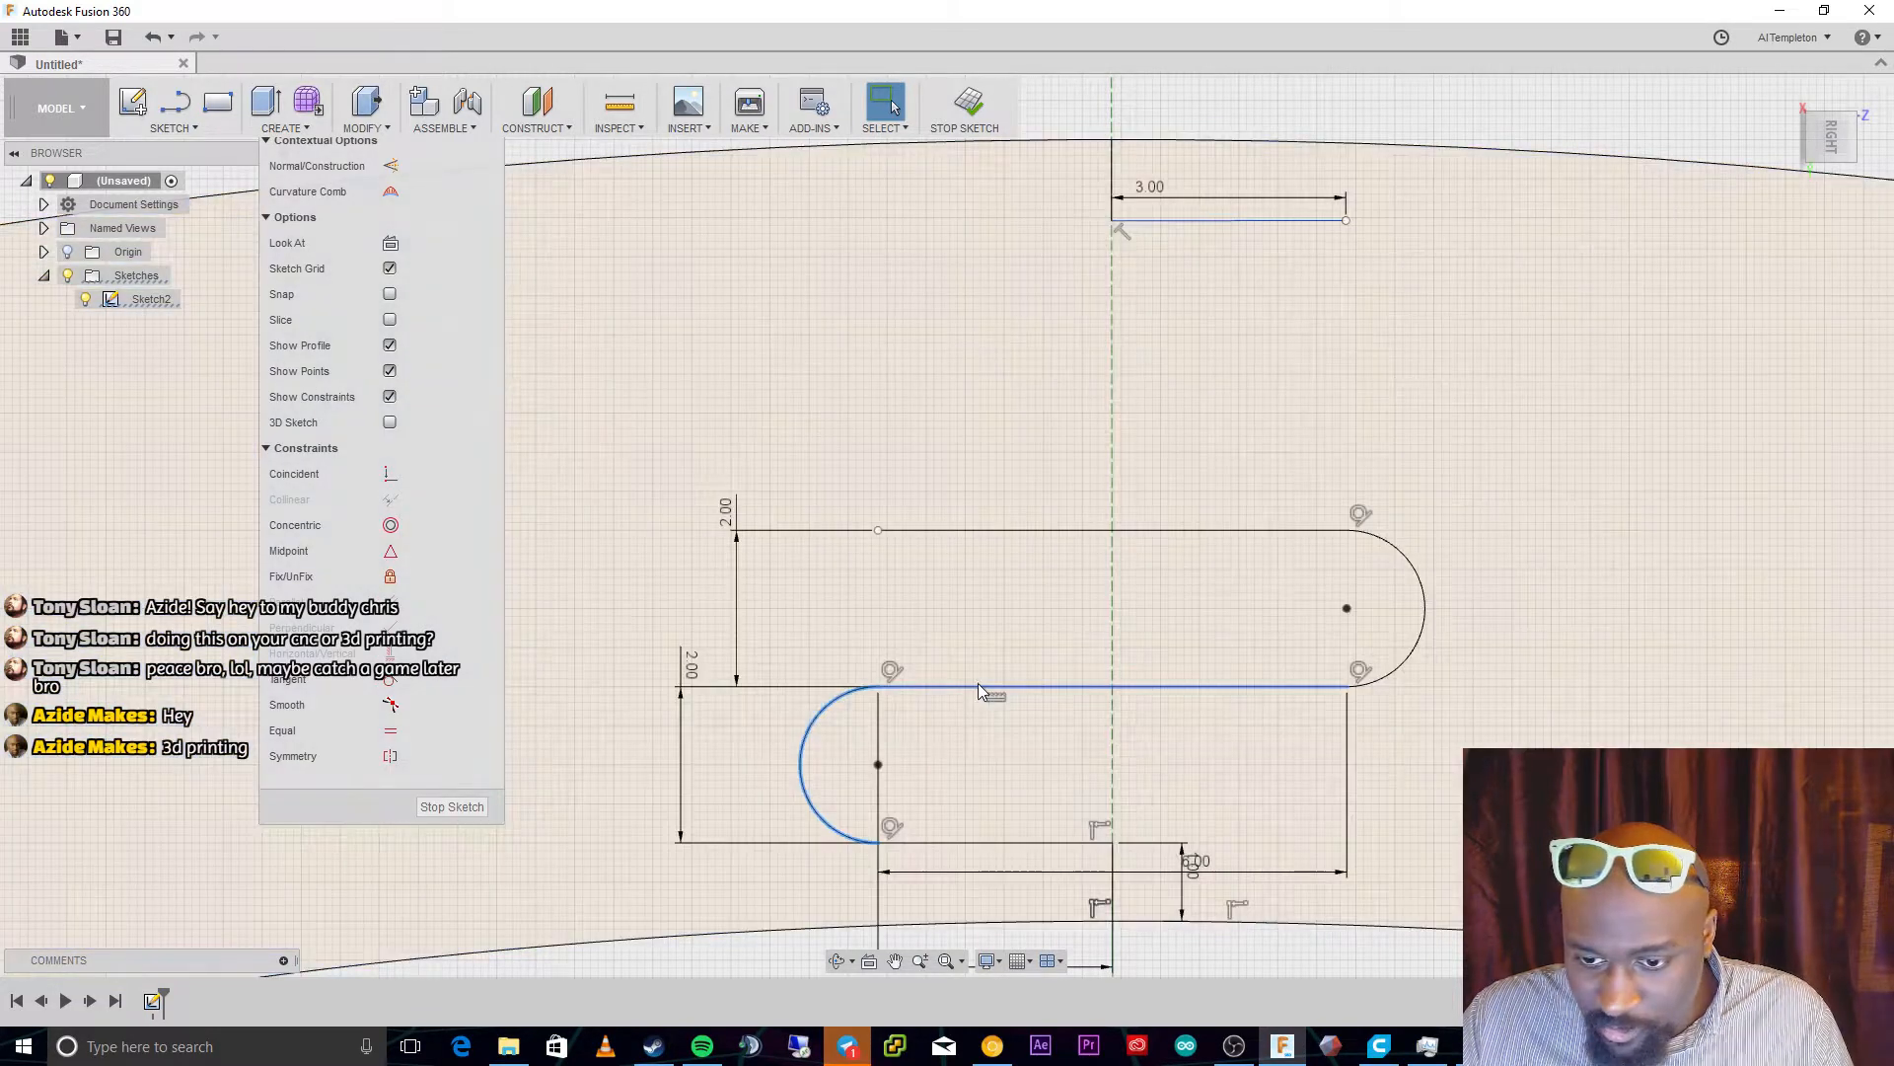
pyautogui.click(979, 685)
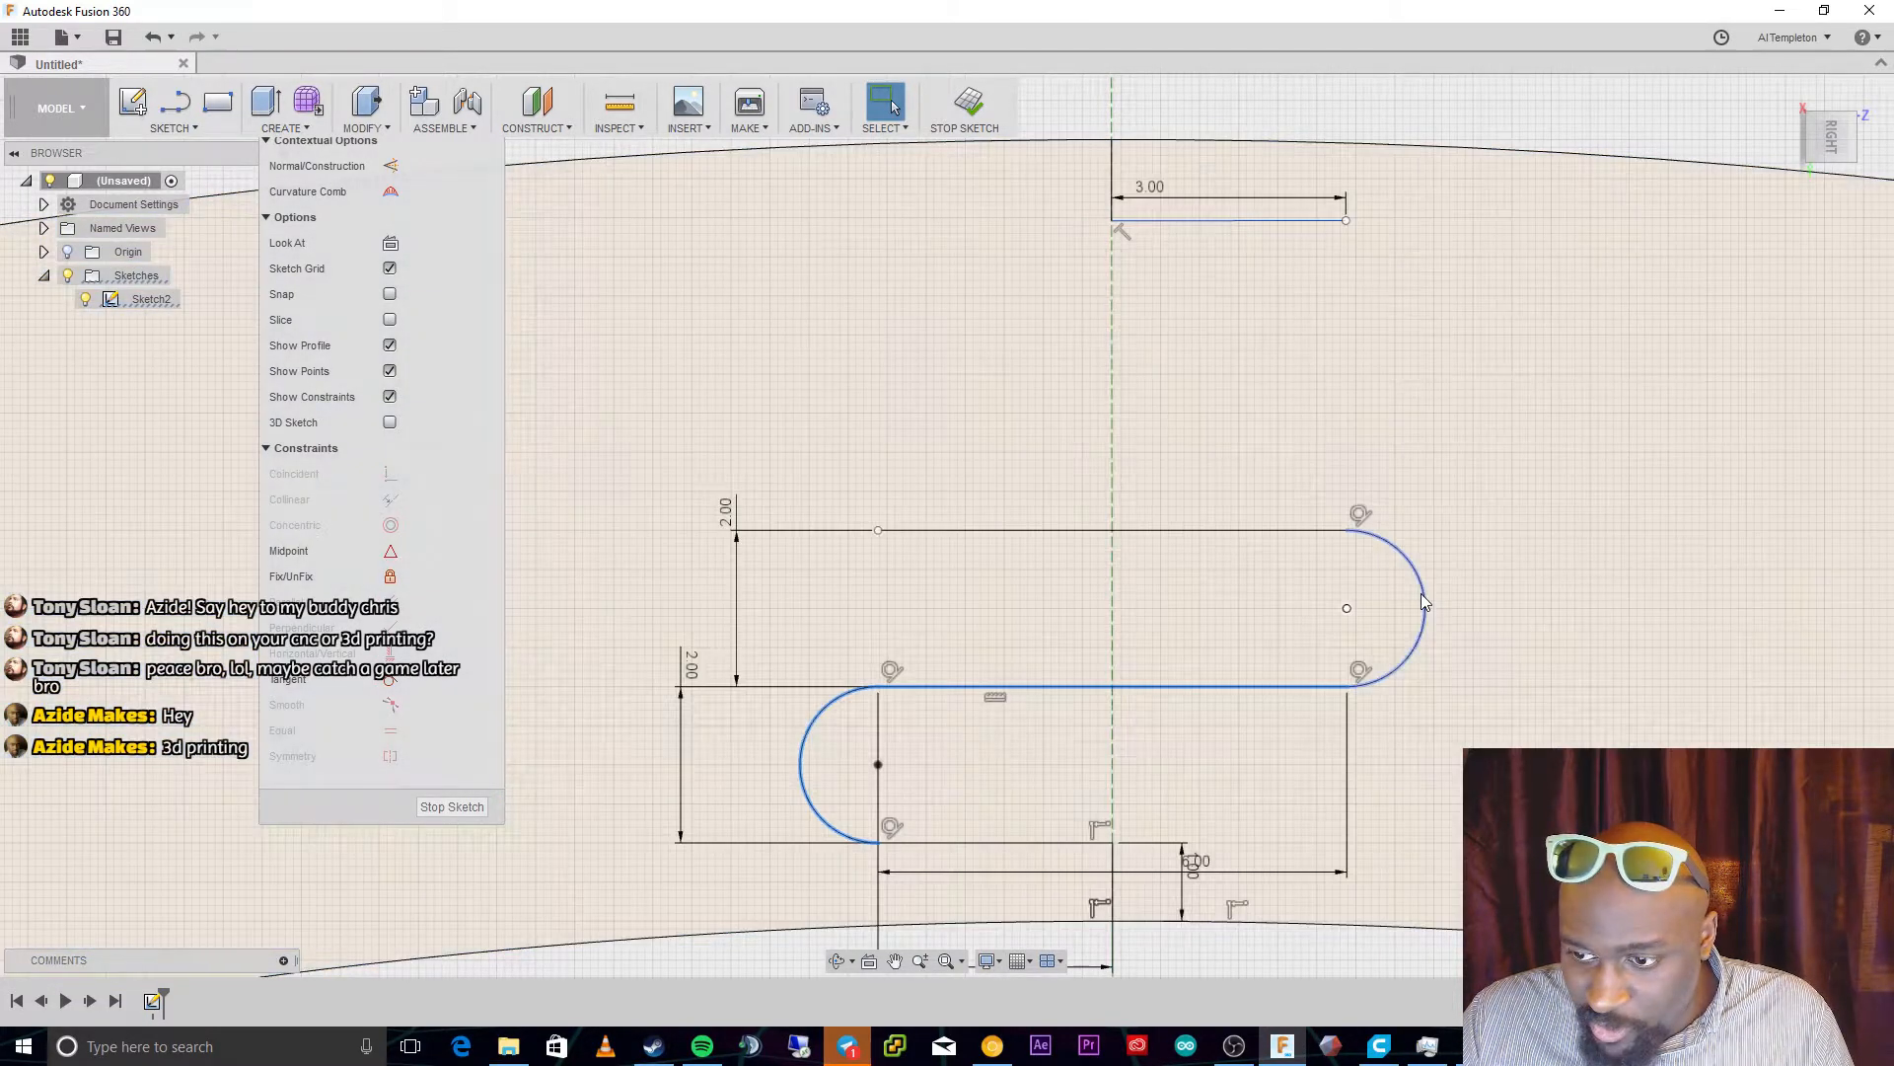
pyautogui.click(1424, 602)
pyautogui.click(1295, 530)
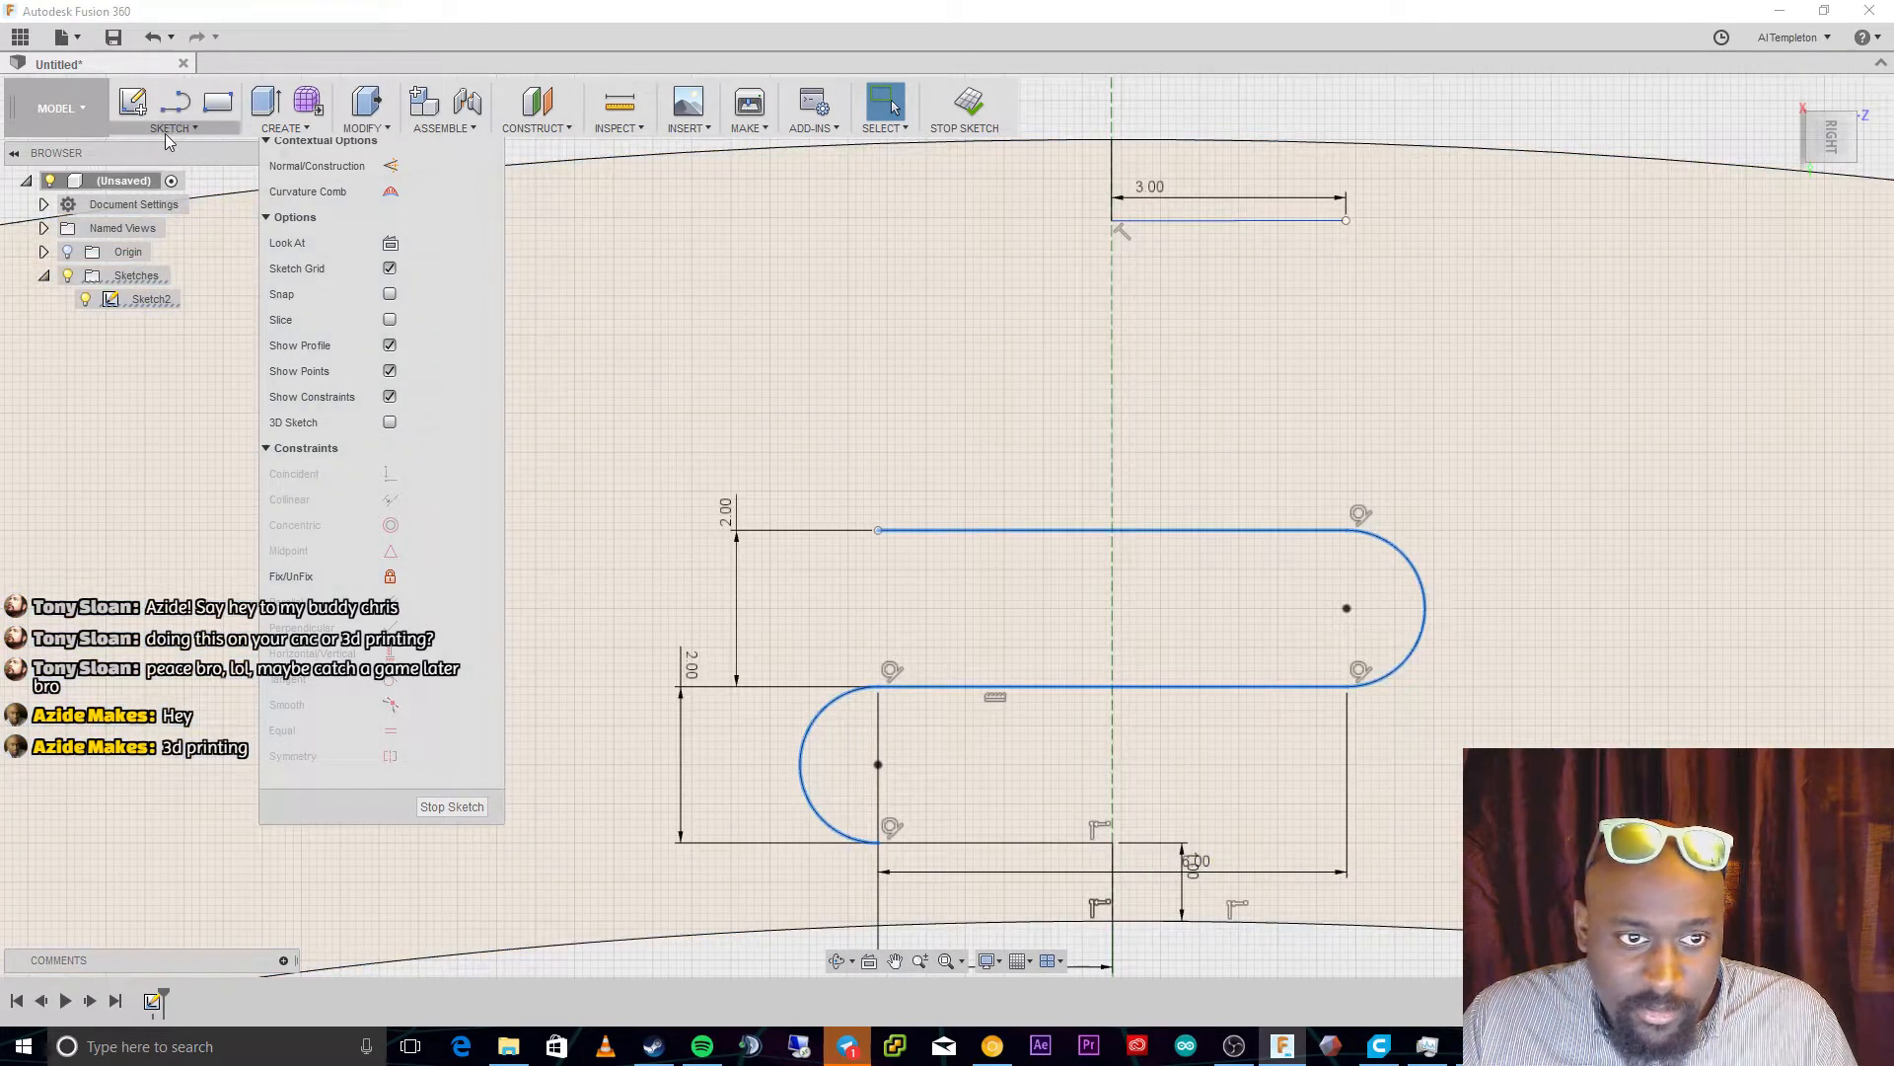
pyautogui.click(167, 135)
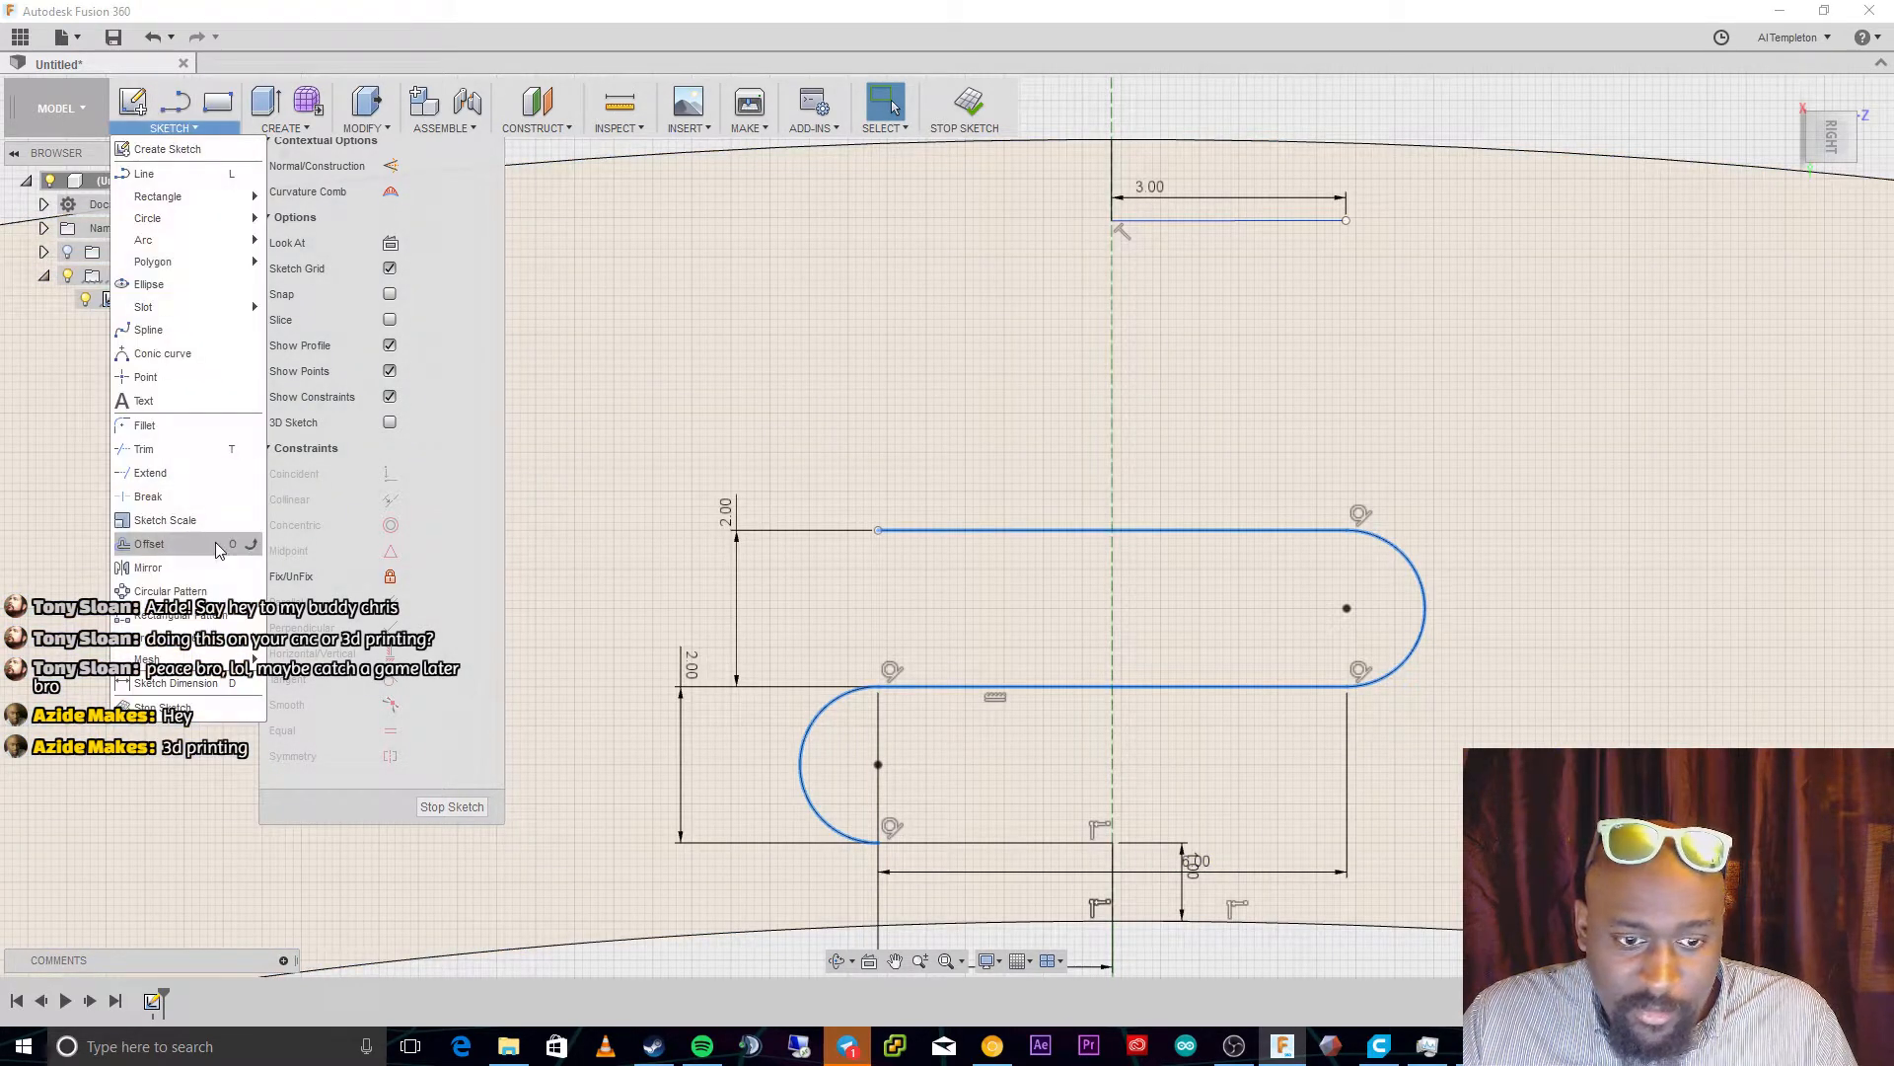
pyautogui.click(204, 615)
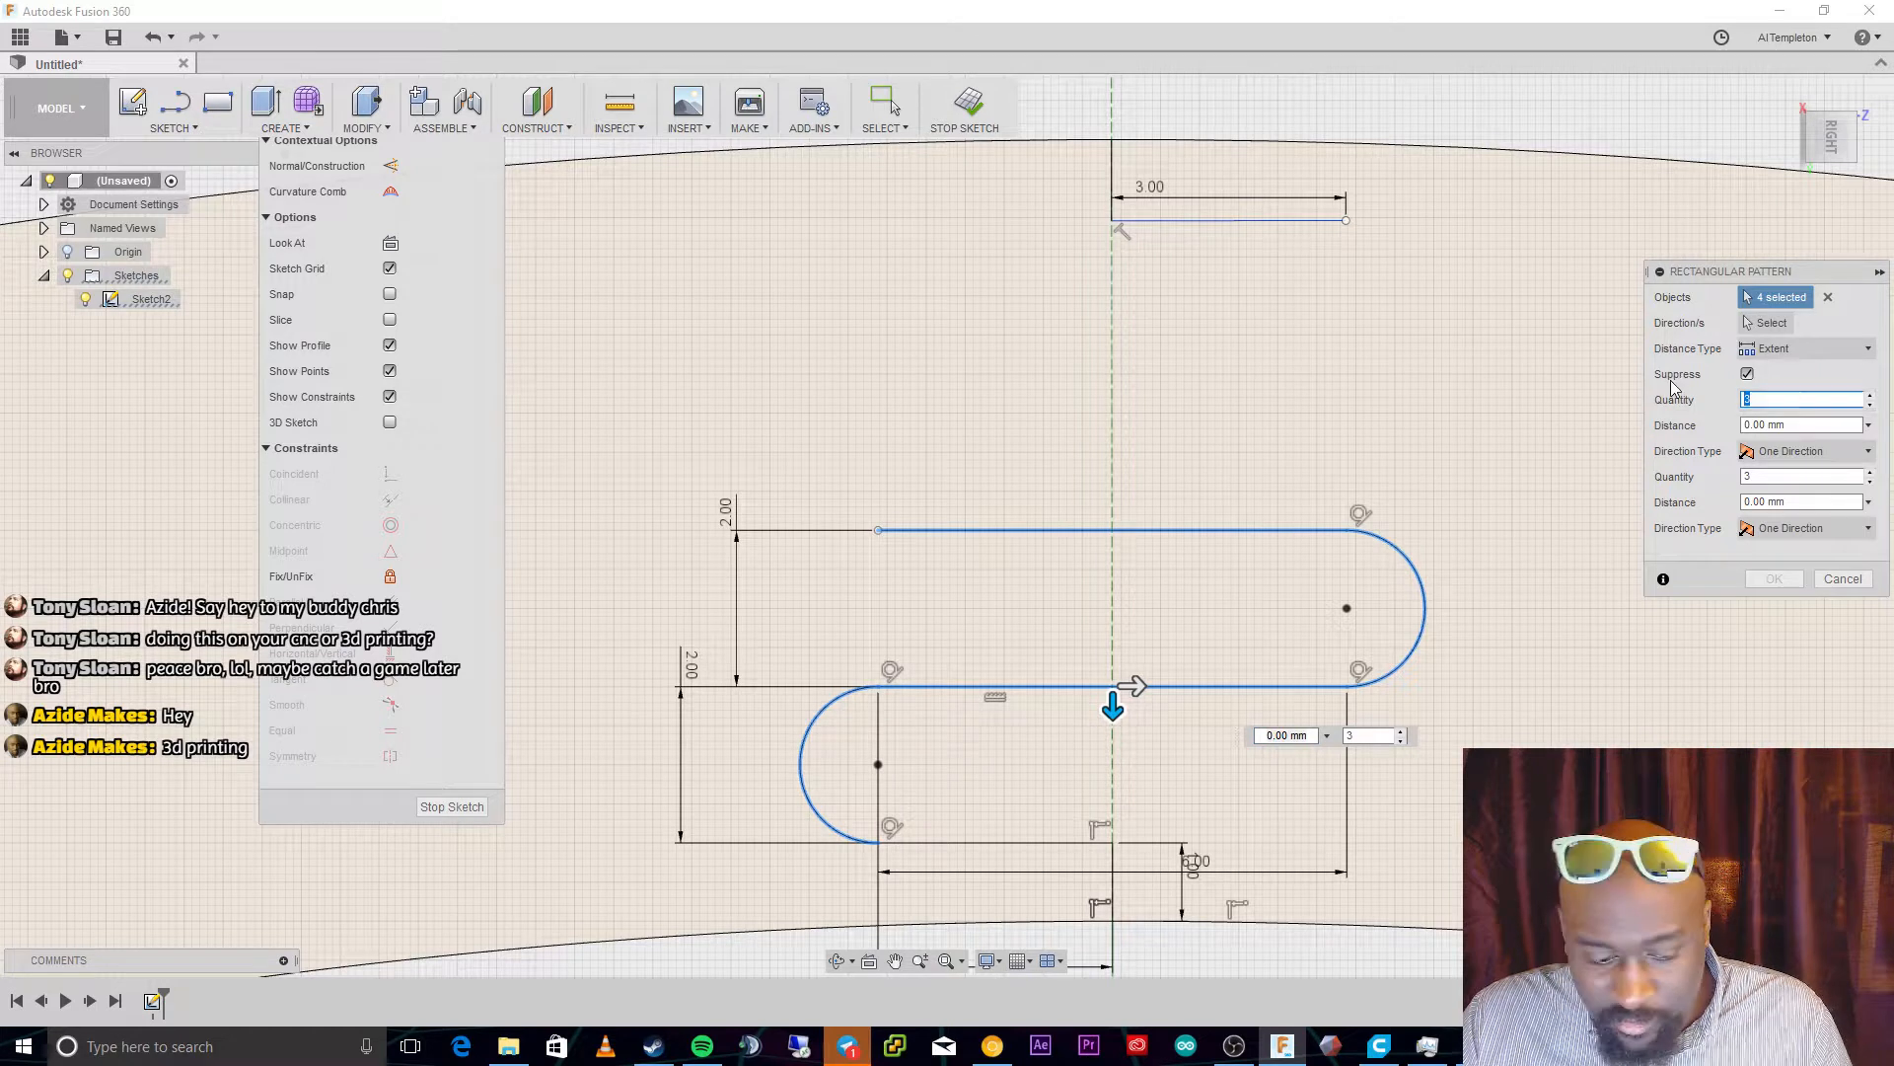
pyautogui.write('1')
pyautogui.press('Tab')
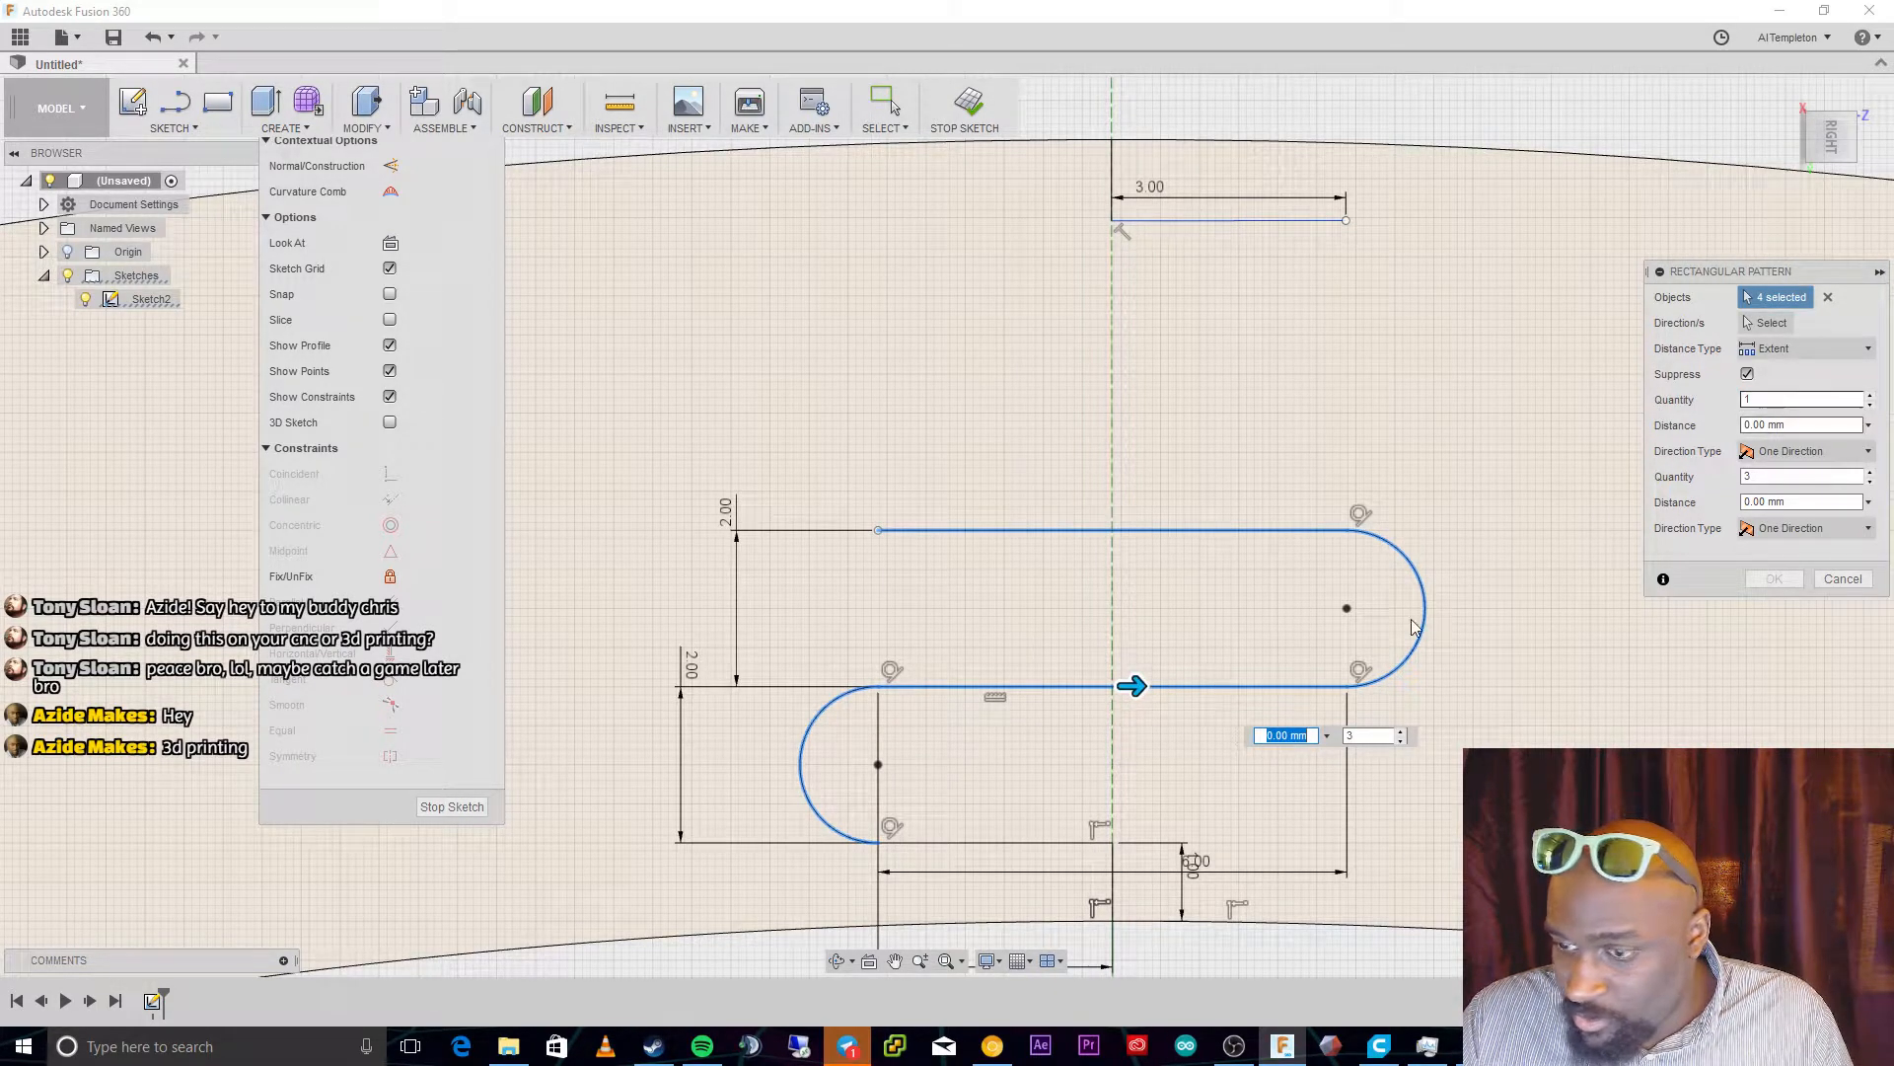
pyautogui.moveTo(1124, 681); pyautogui.dragTo(1118, 604)
pyautogui.press('Escape')
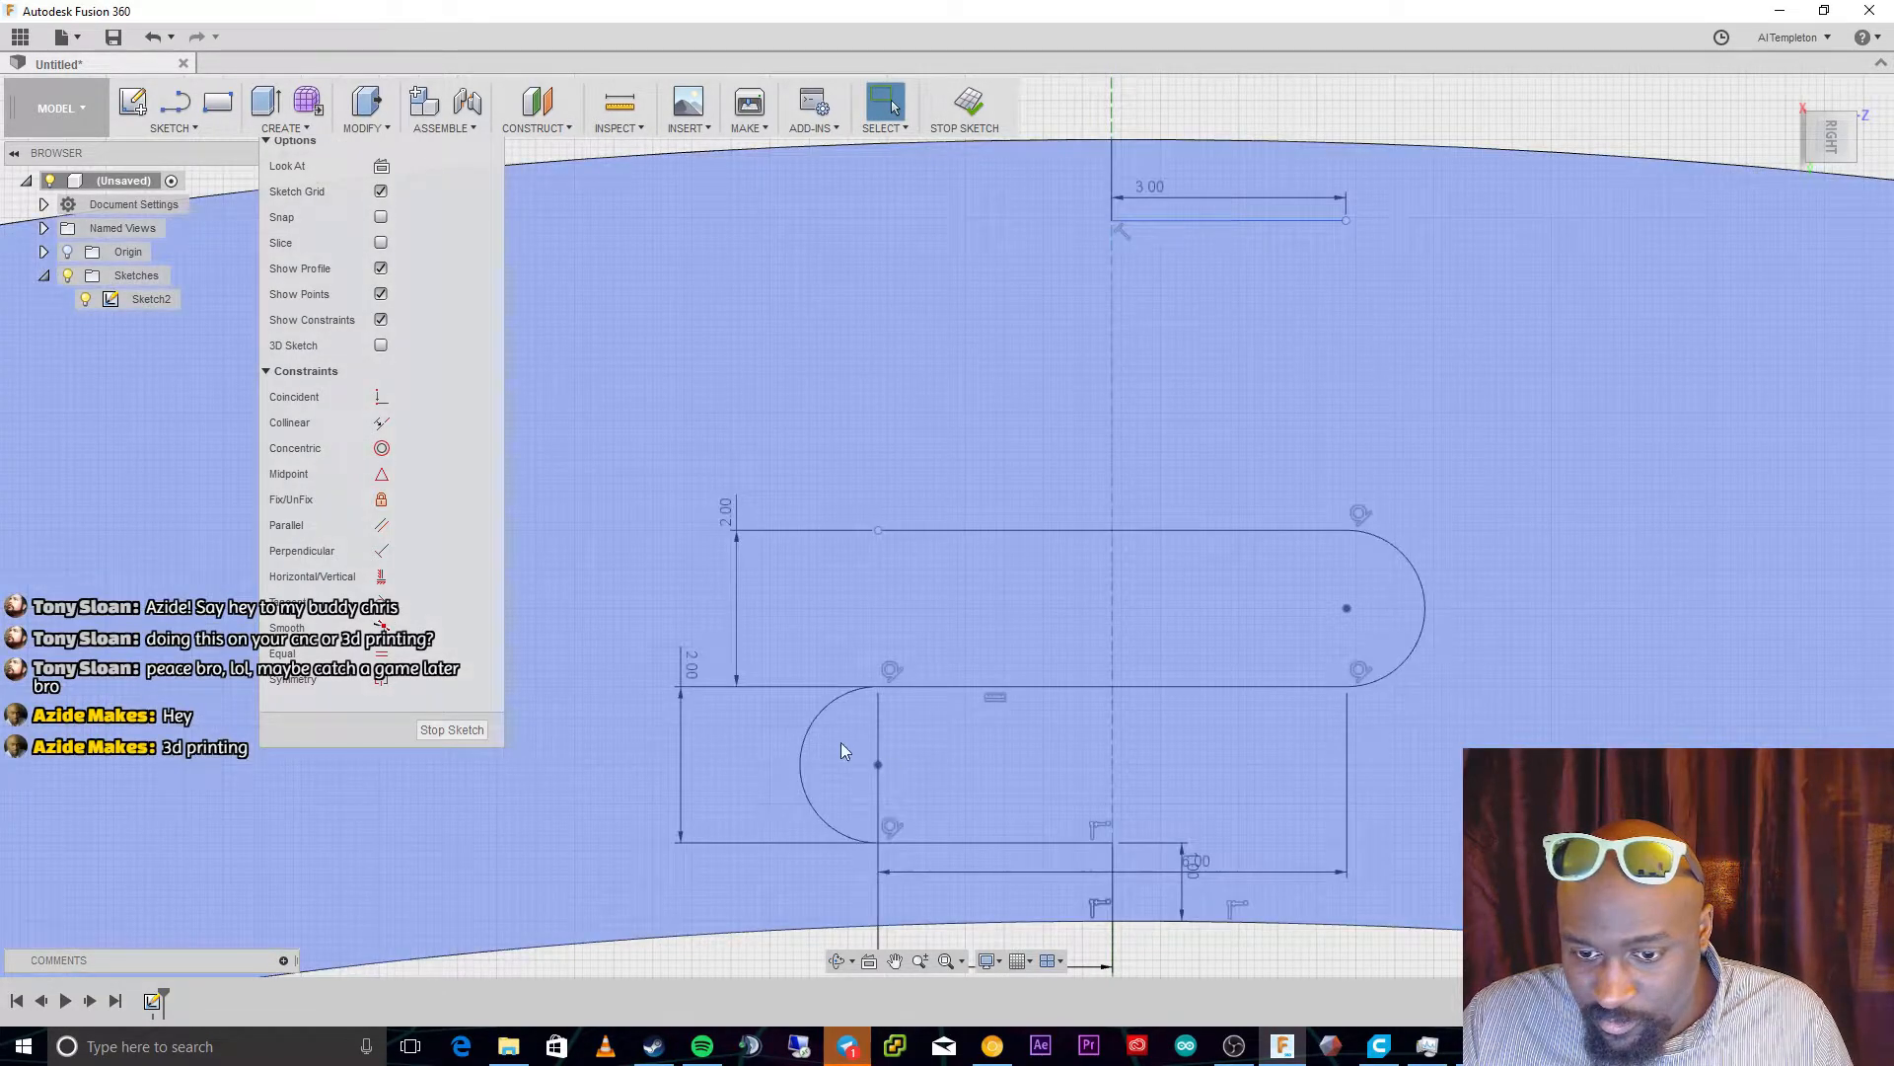
# Create a rectangular pattern of the two arcs and two full-length lines, with quantity 2 and a distance of -4.00 mm along the centerline
pyautogui.click(820, 715)
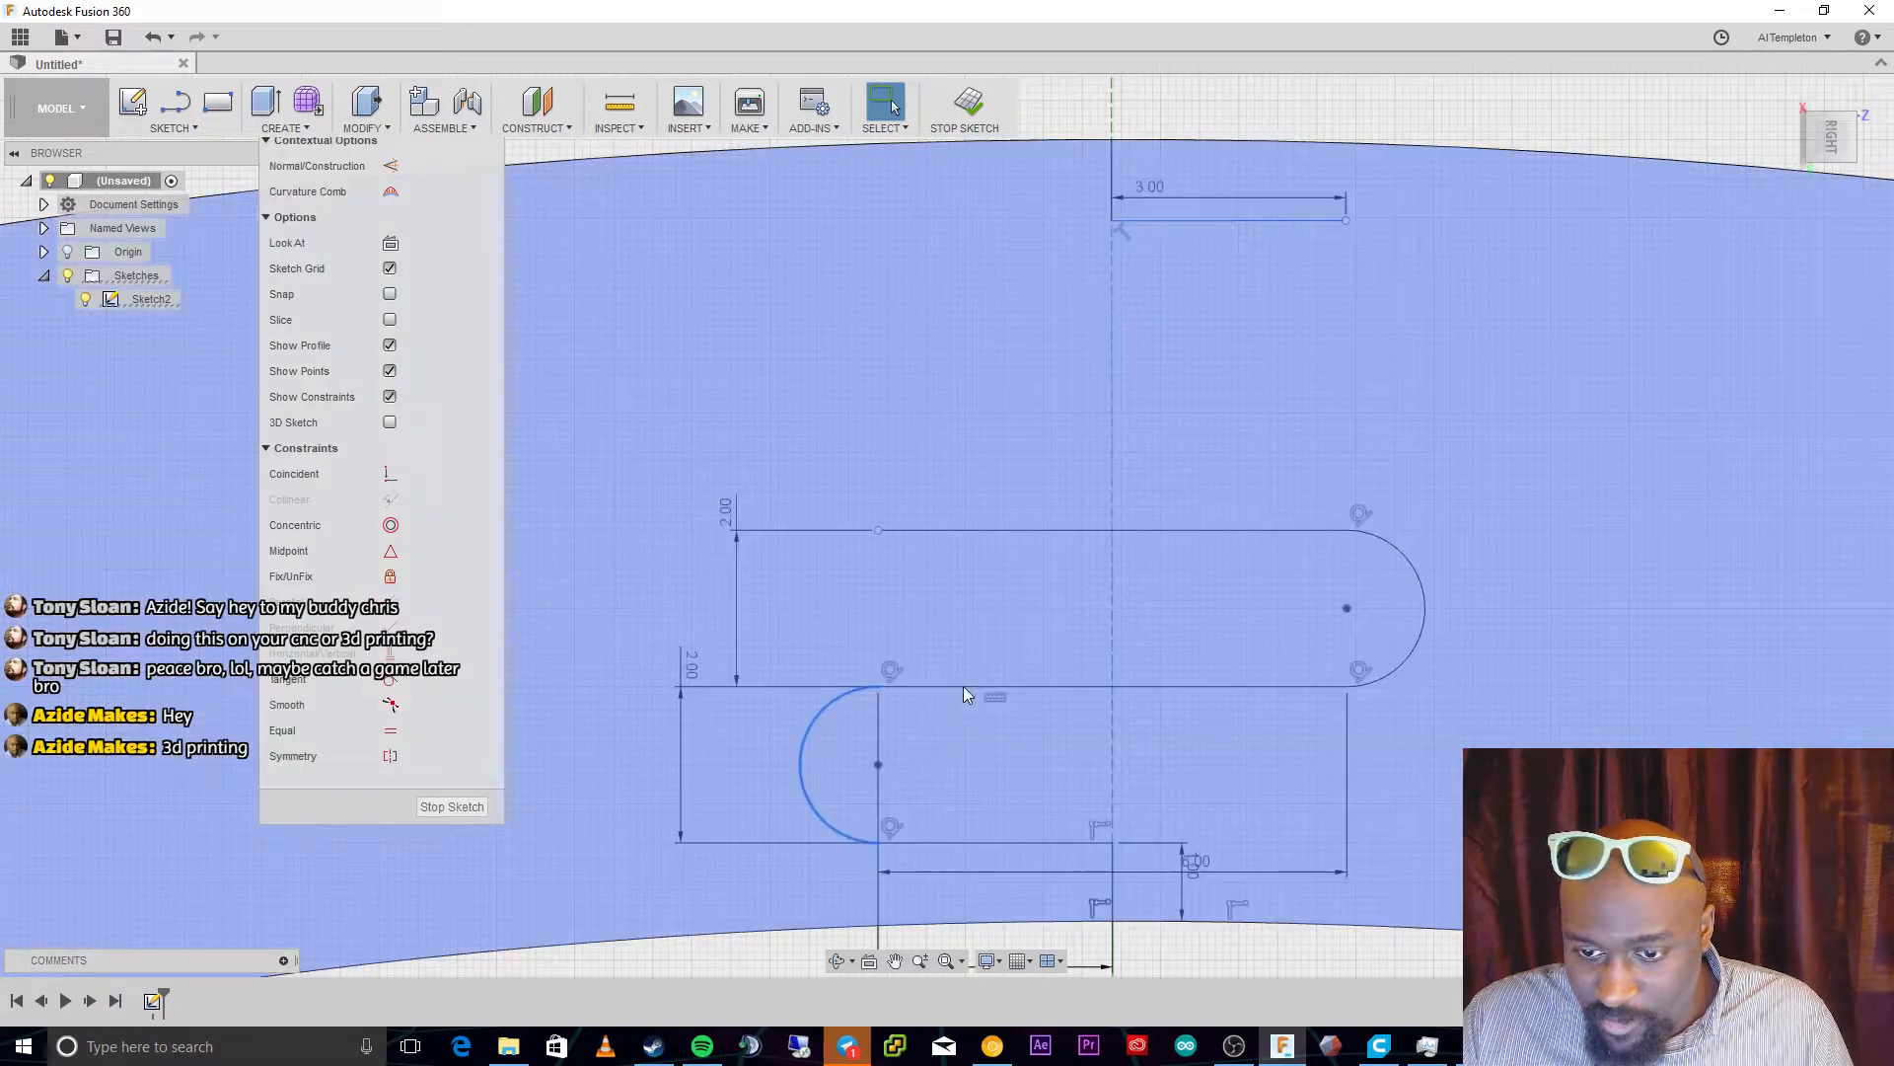
pyautogui.keyDown('shift'); pyautogui.click(964, 687); pyautogui.keyUp('shift')
pyautogui.keyDown('shift'); pyautogui.click(1046, 530); pyautogui.keyUp('shift')
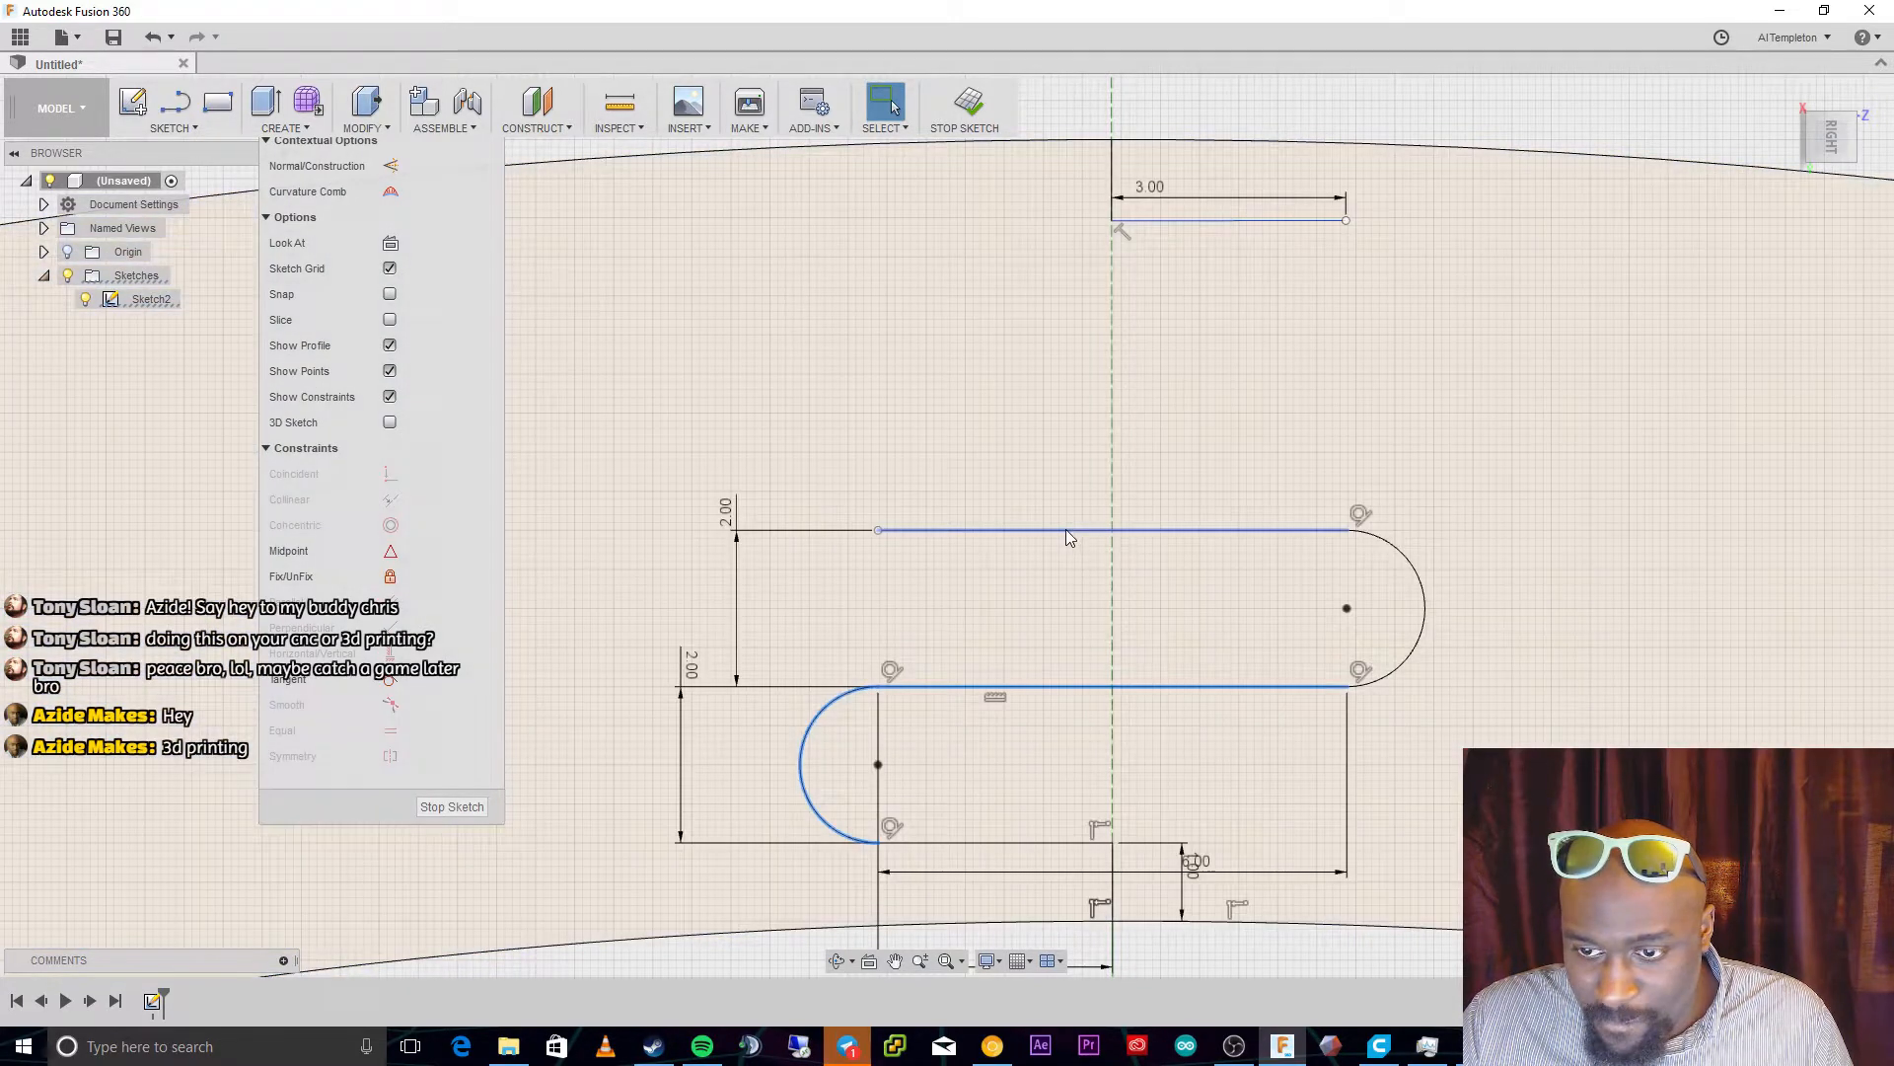
pyautogui.keyDown('shift'); pyautogui.click(1422, 616); pyautogui.keyUp('shift')
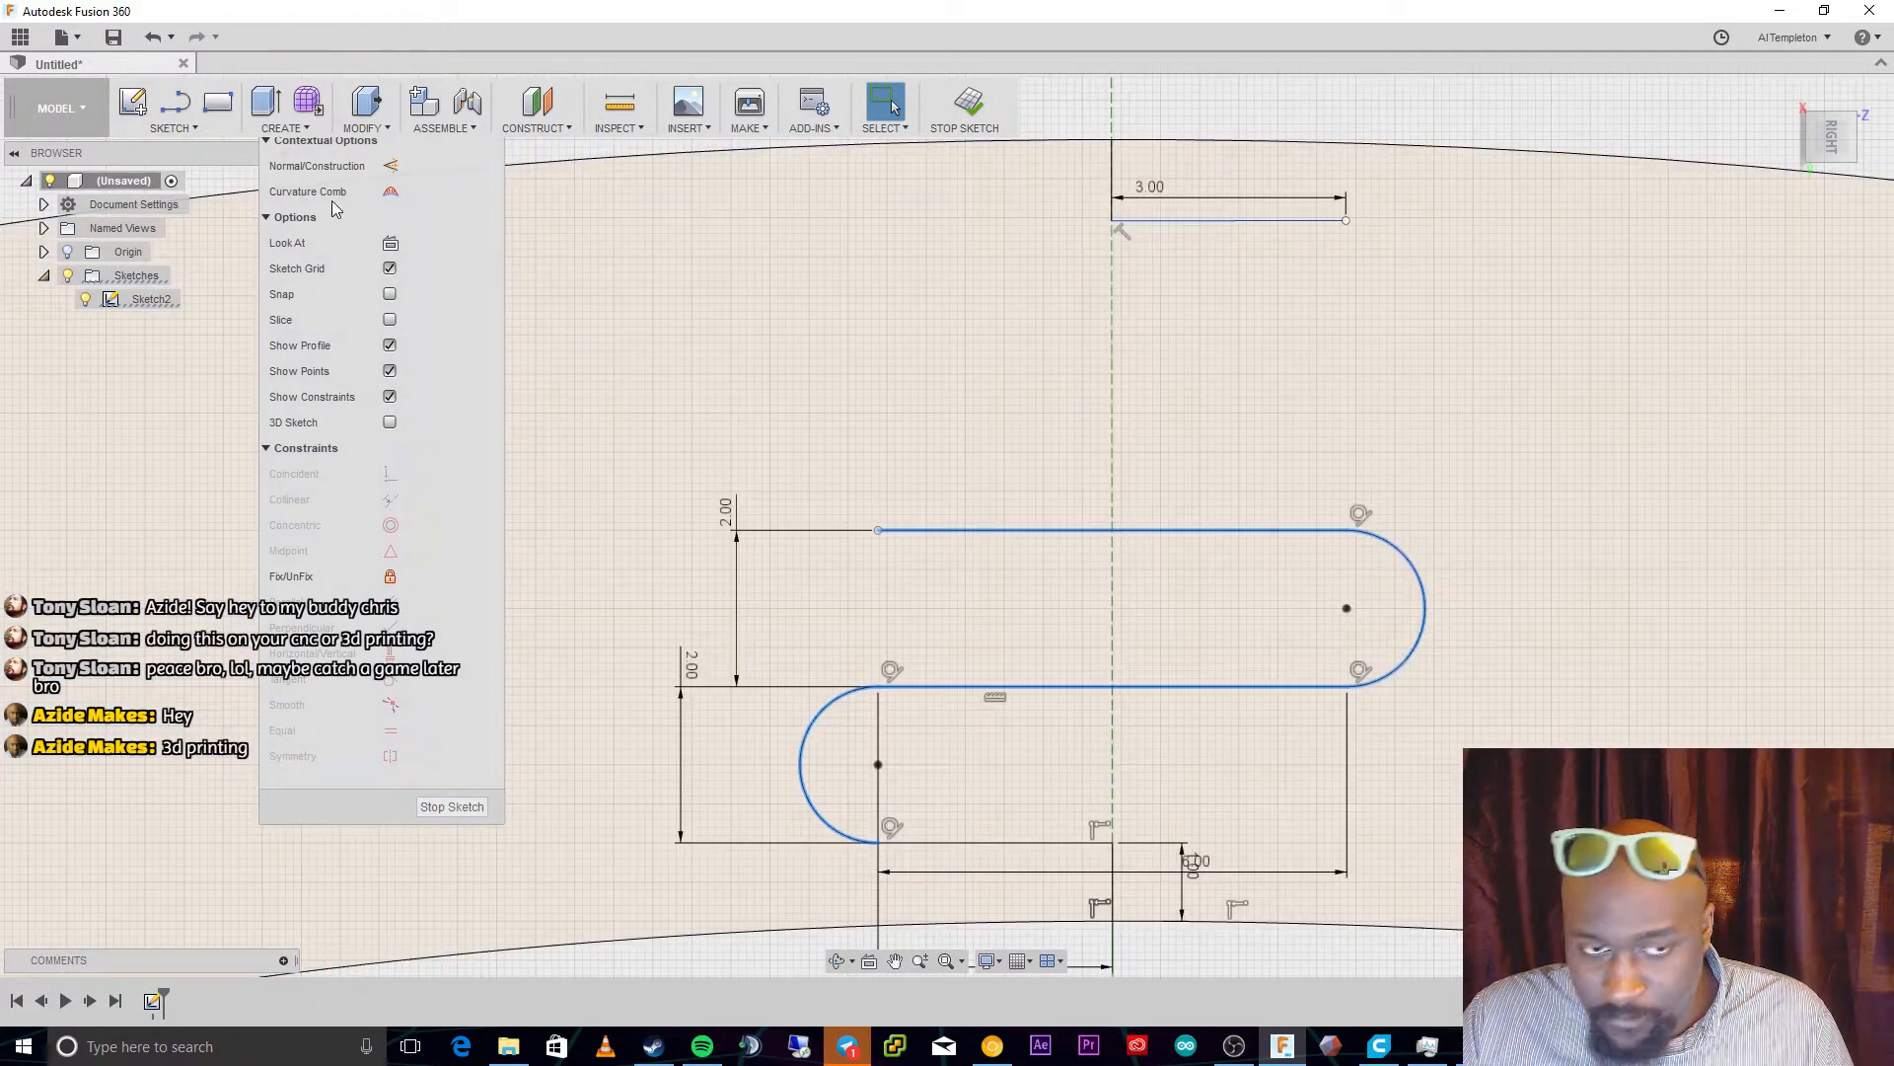
pyautogui.click(173, 128)
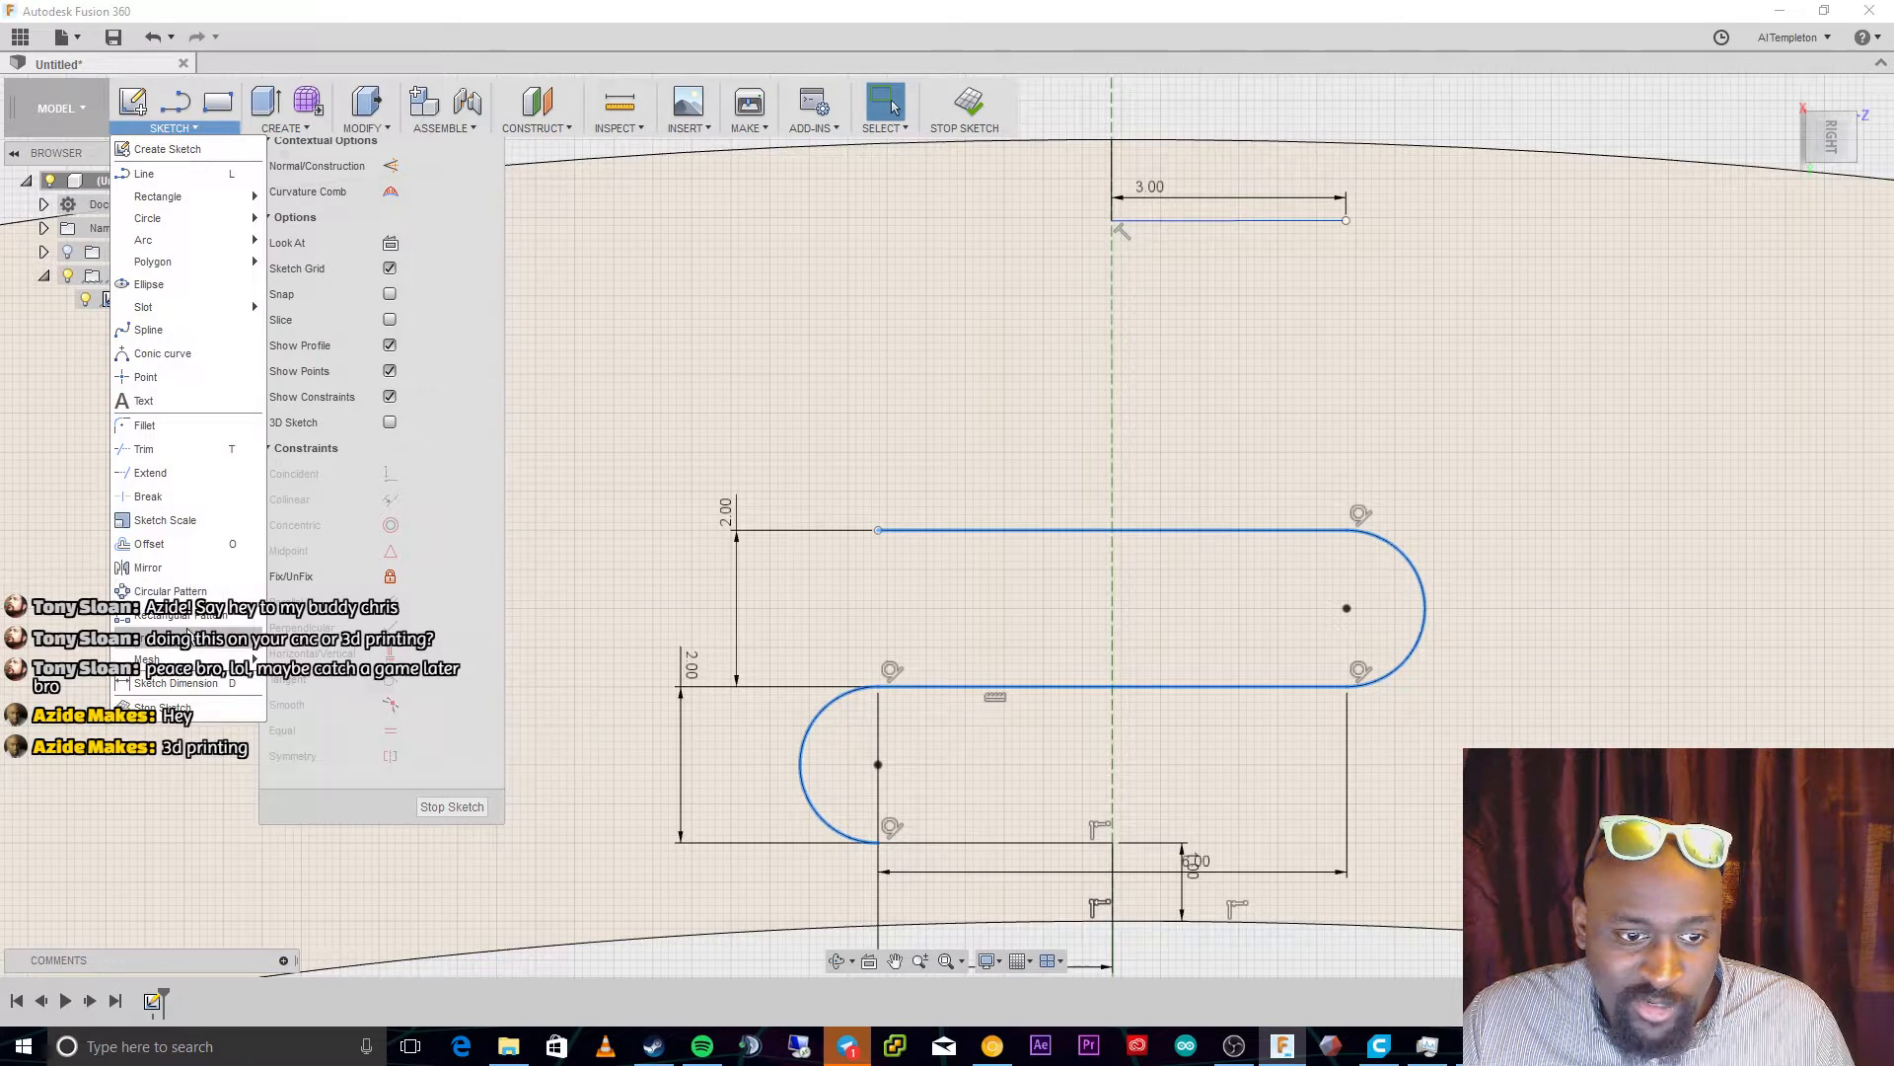
pyautogui.click(177, 613)
pyautogui.moveTo(1112, 698); pyautogui.dragTo(1096, 454)
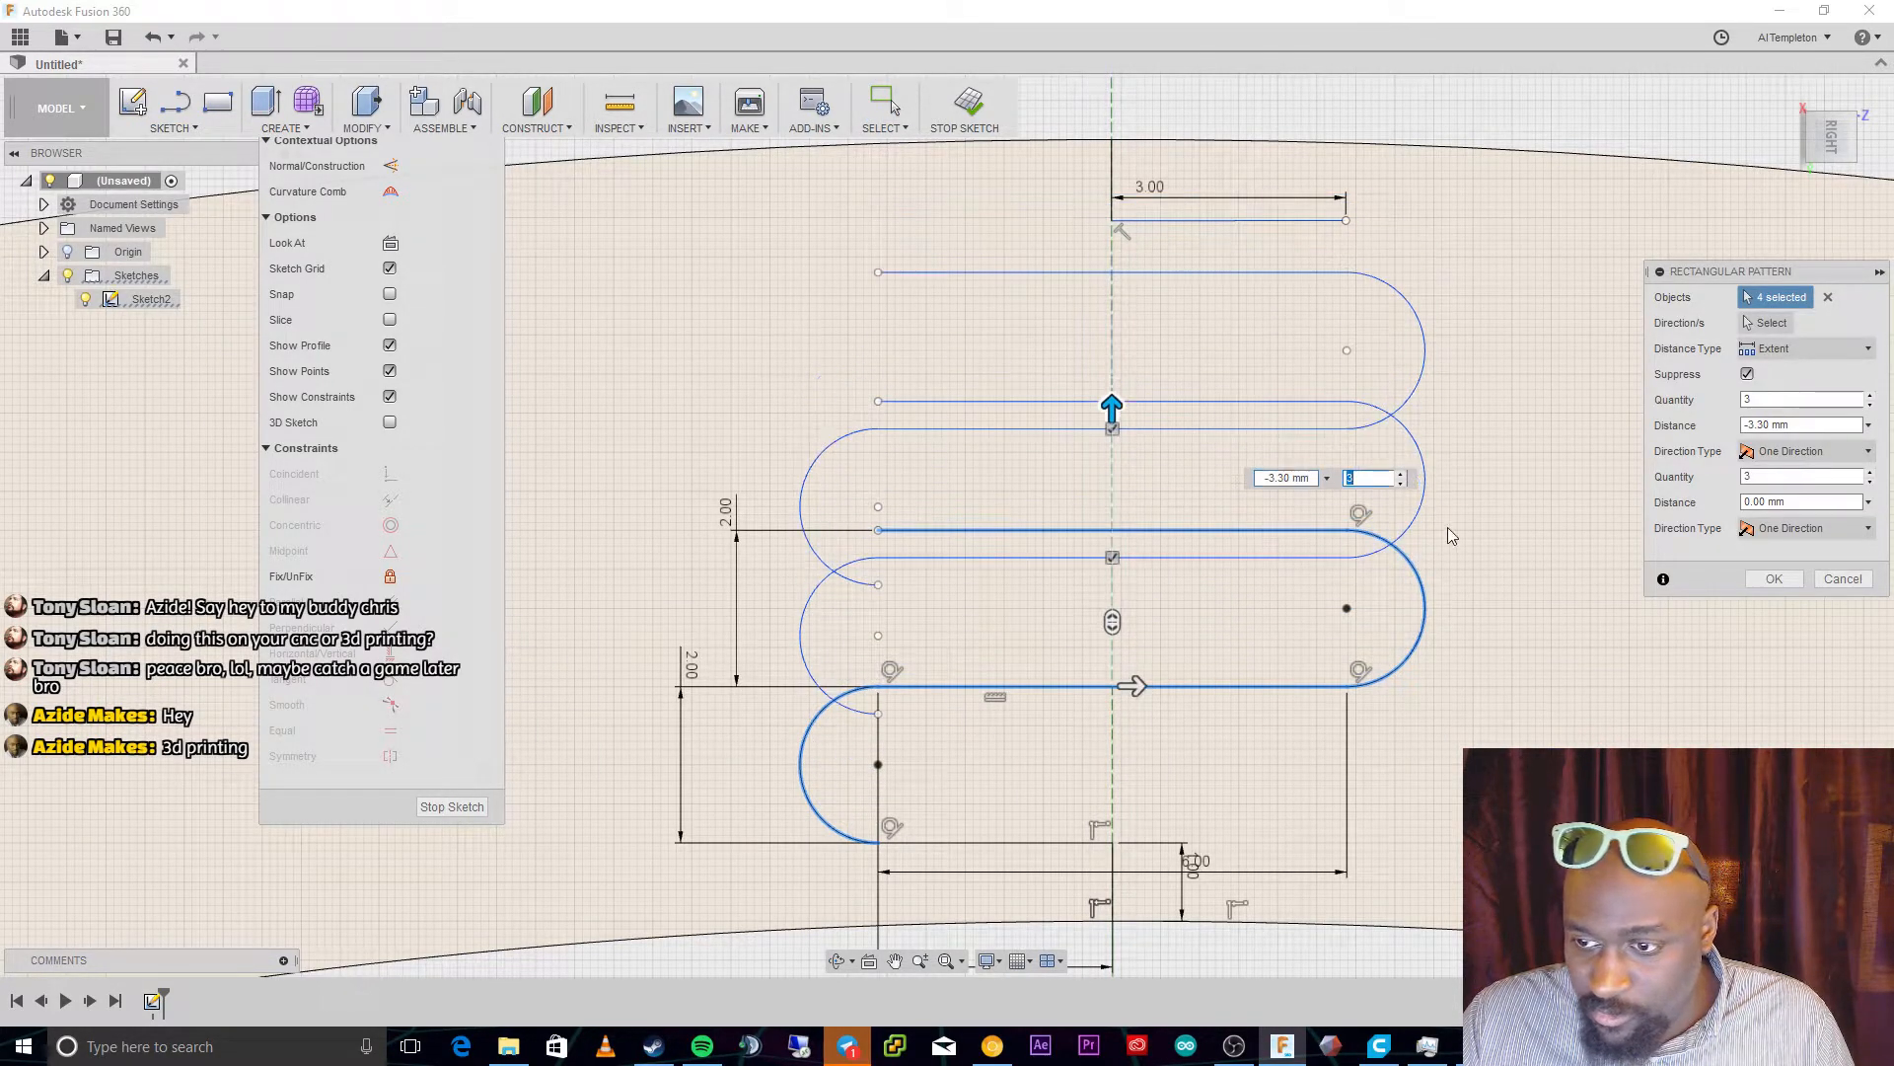
pyautogui.click(1402, 483)
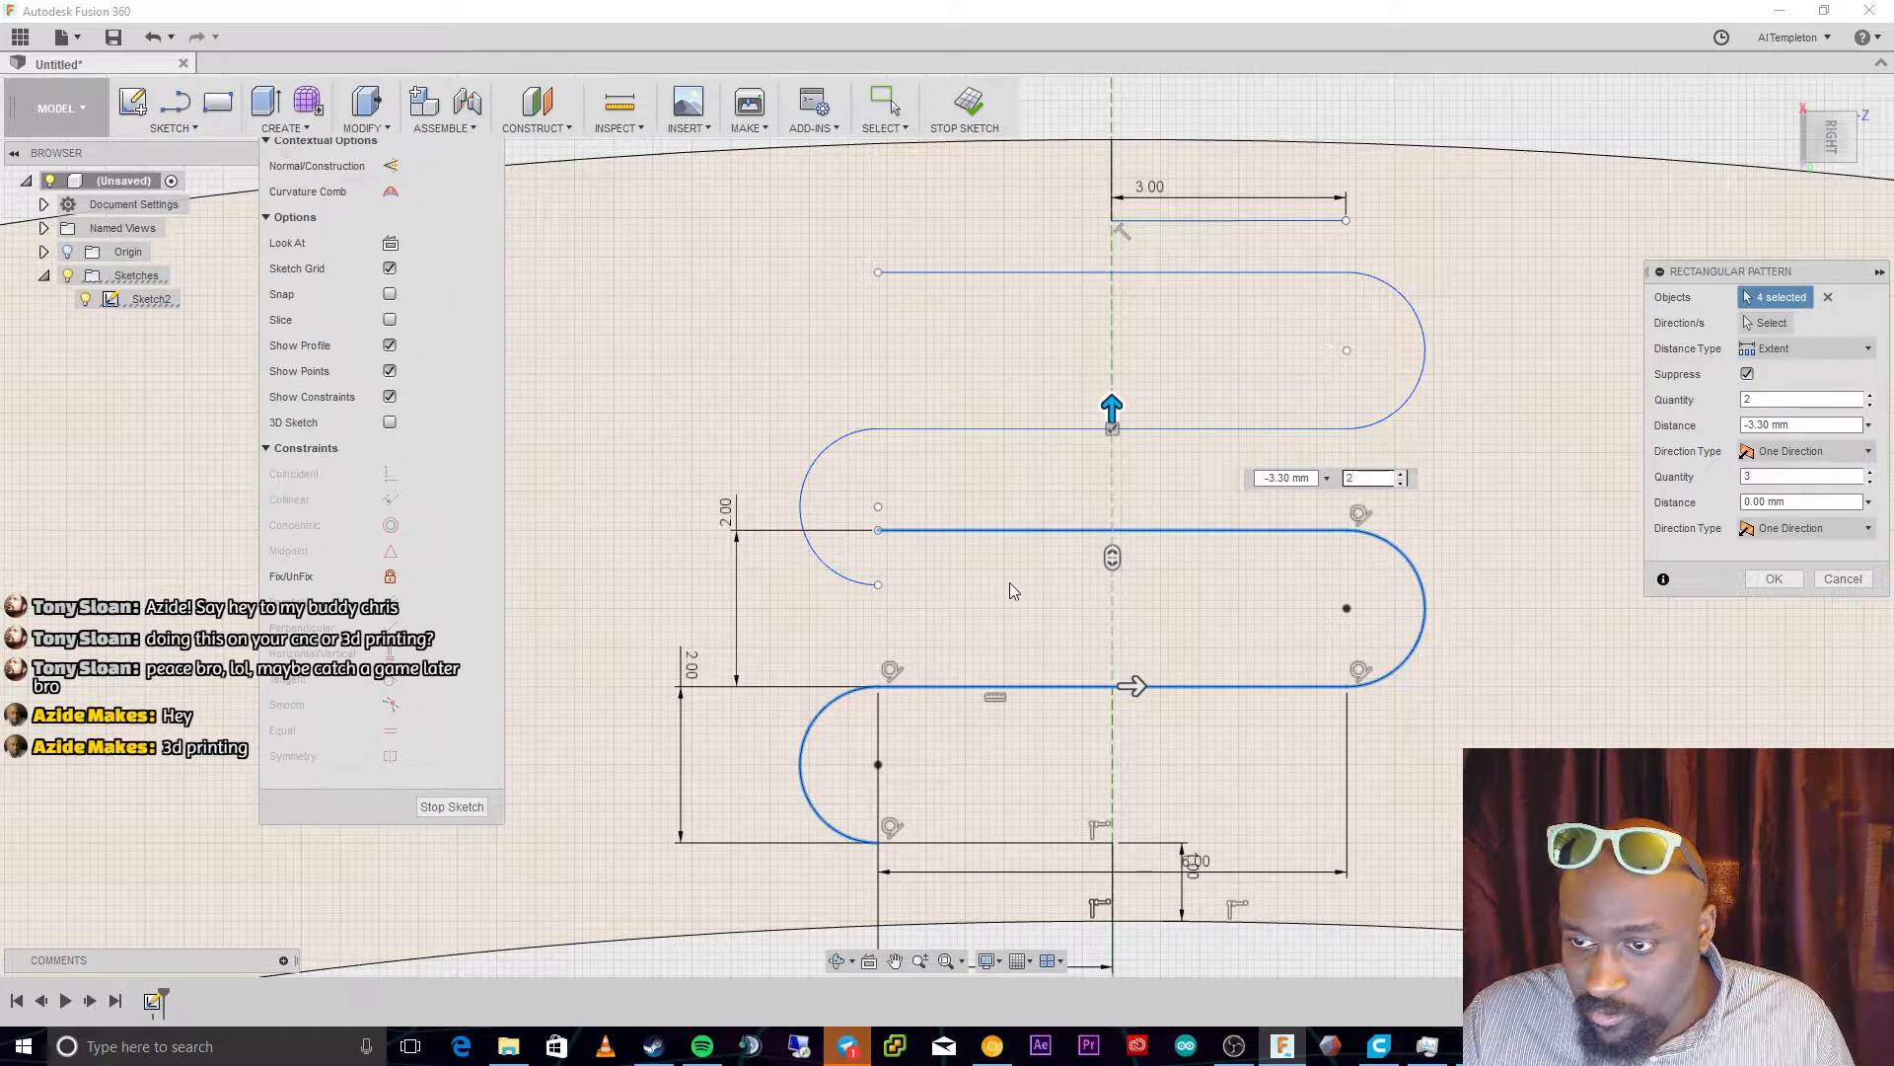
pyautogui.moveTo(1108, 410); pyautogui.dragTo(1103, 355)
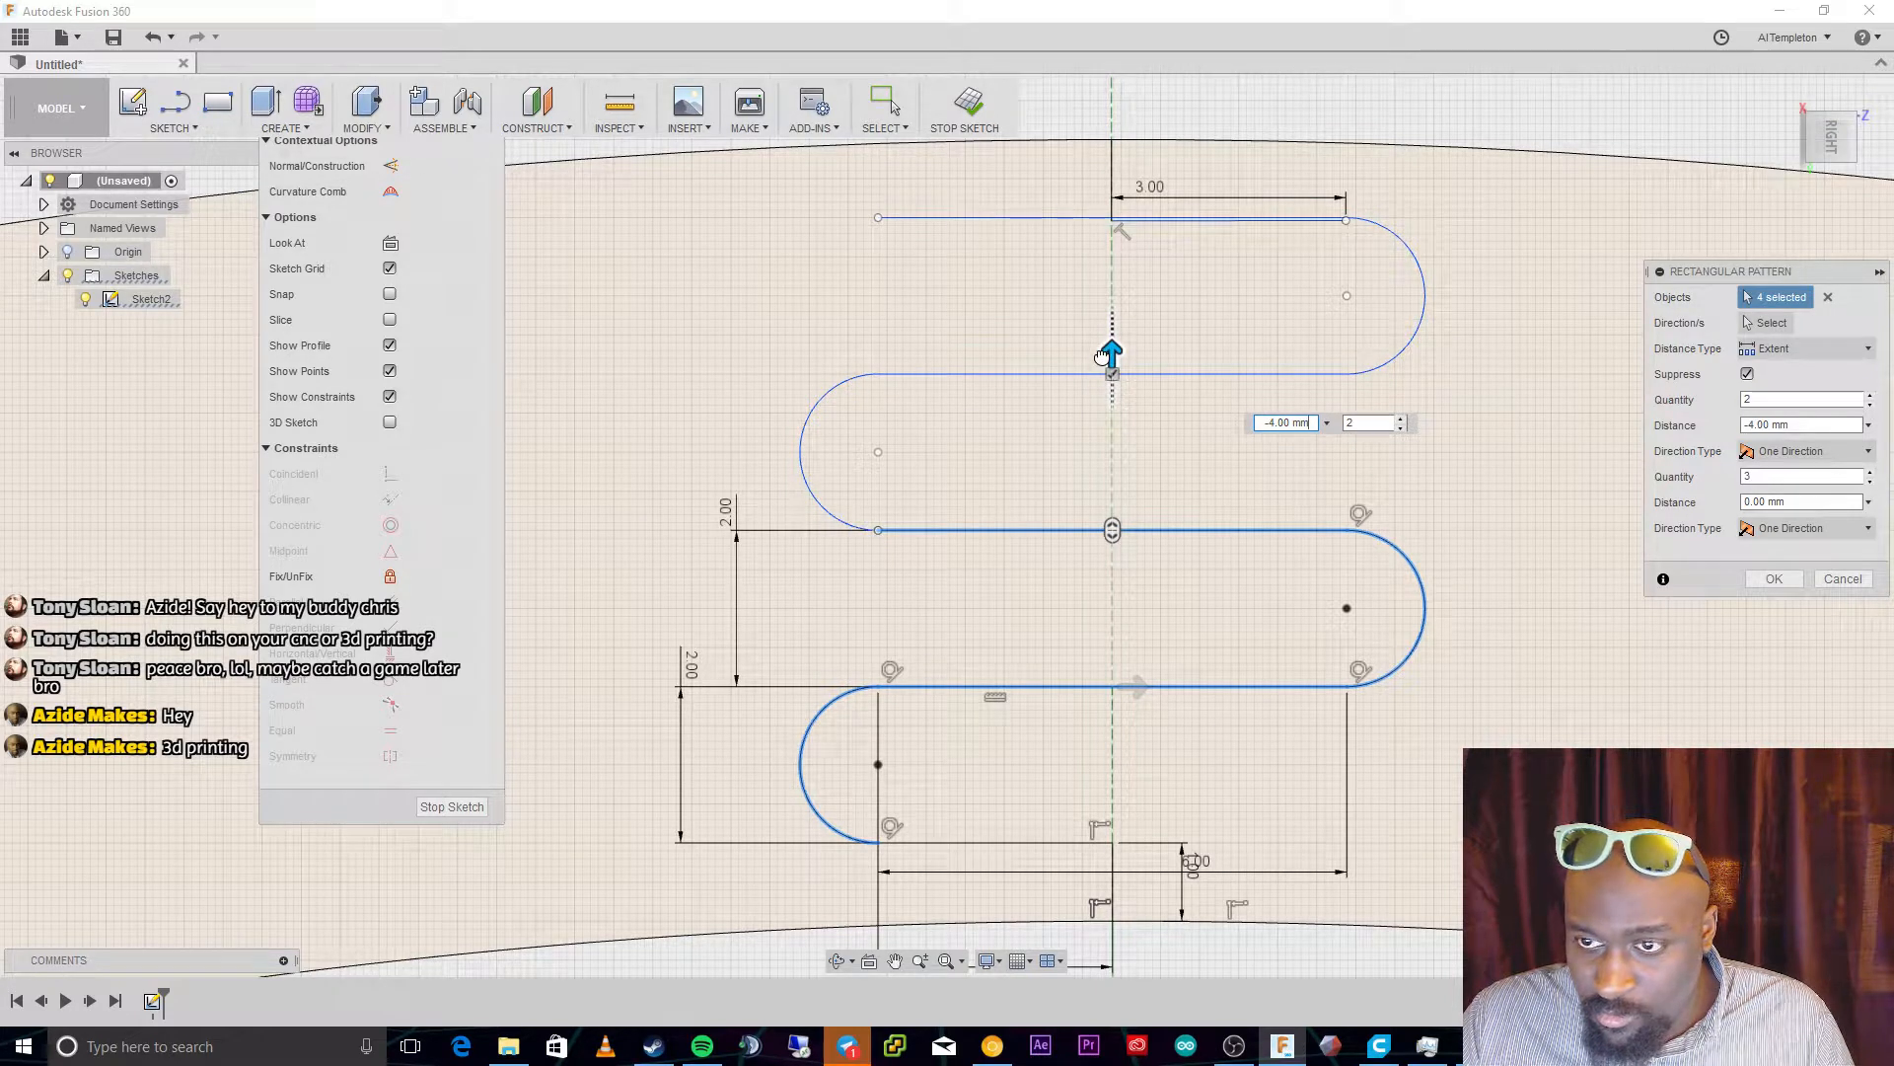
pyautogui.moveTo(1103, 356); pyautogui.dragTo(1106, 356)
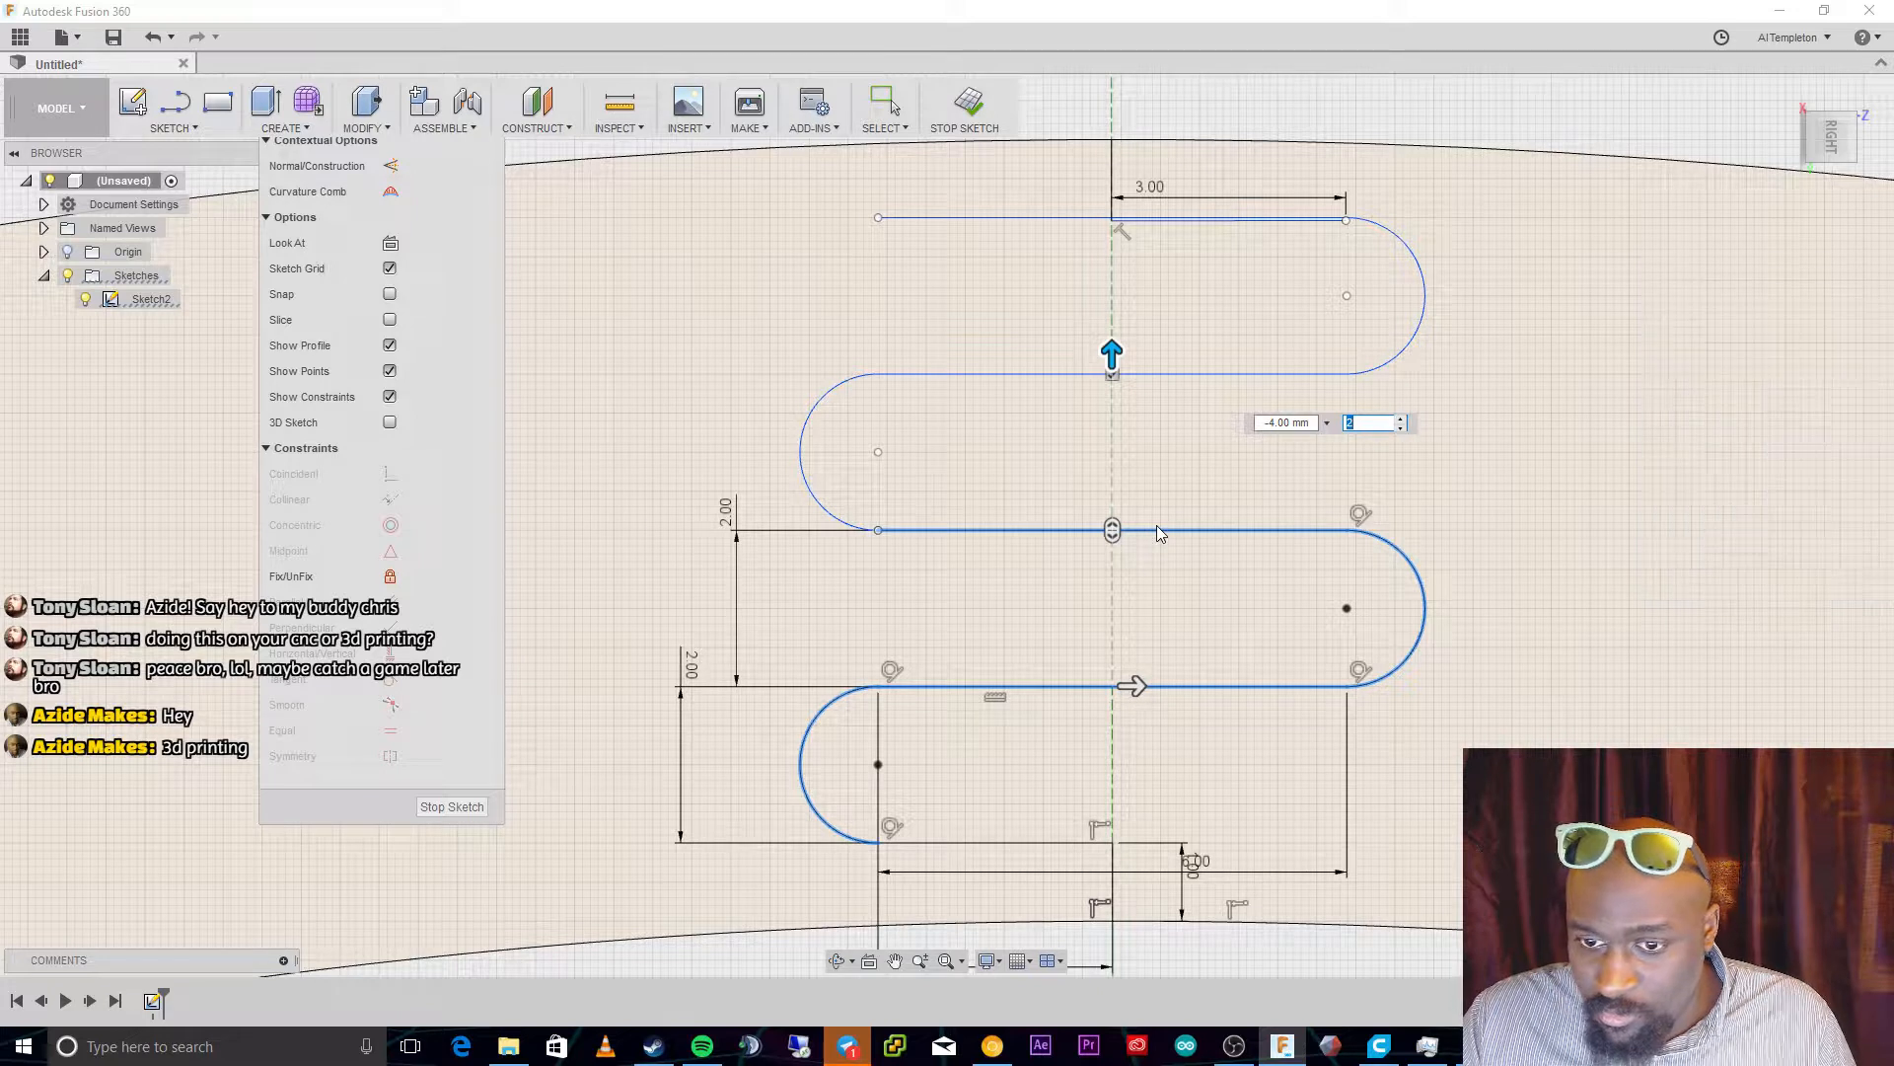
pyautogui.press('Return')
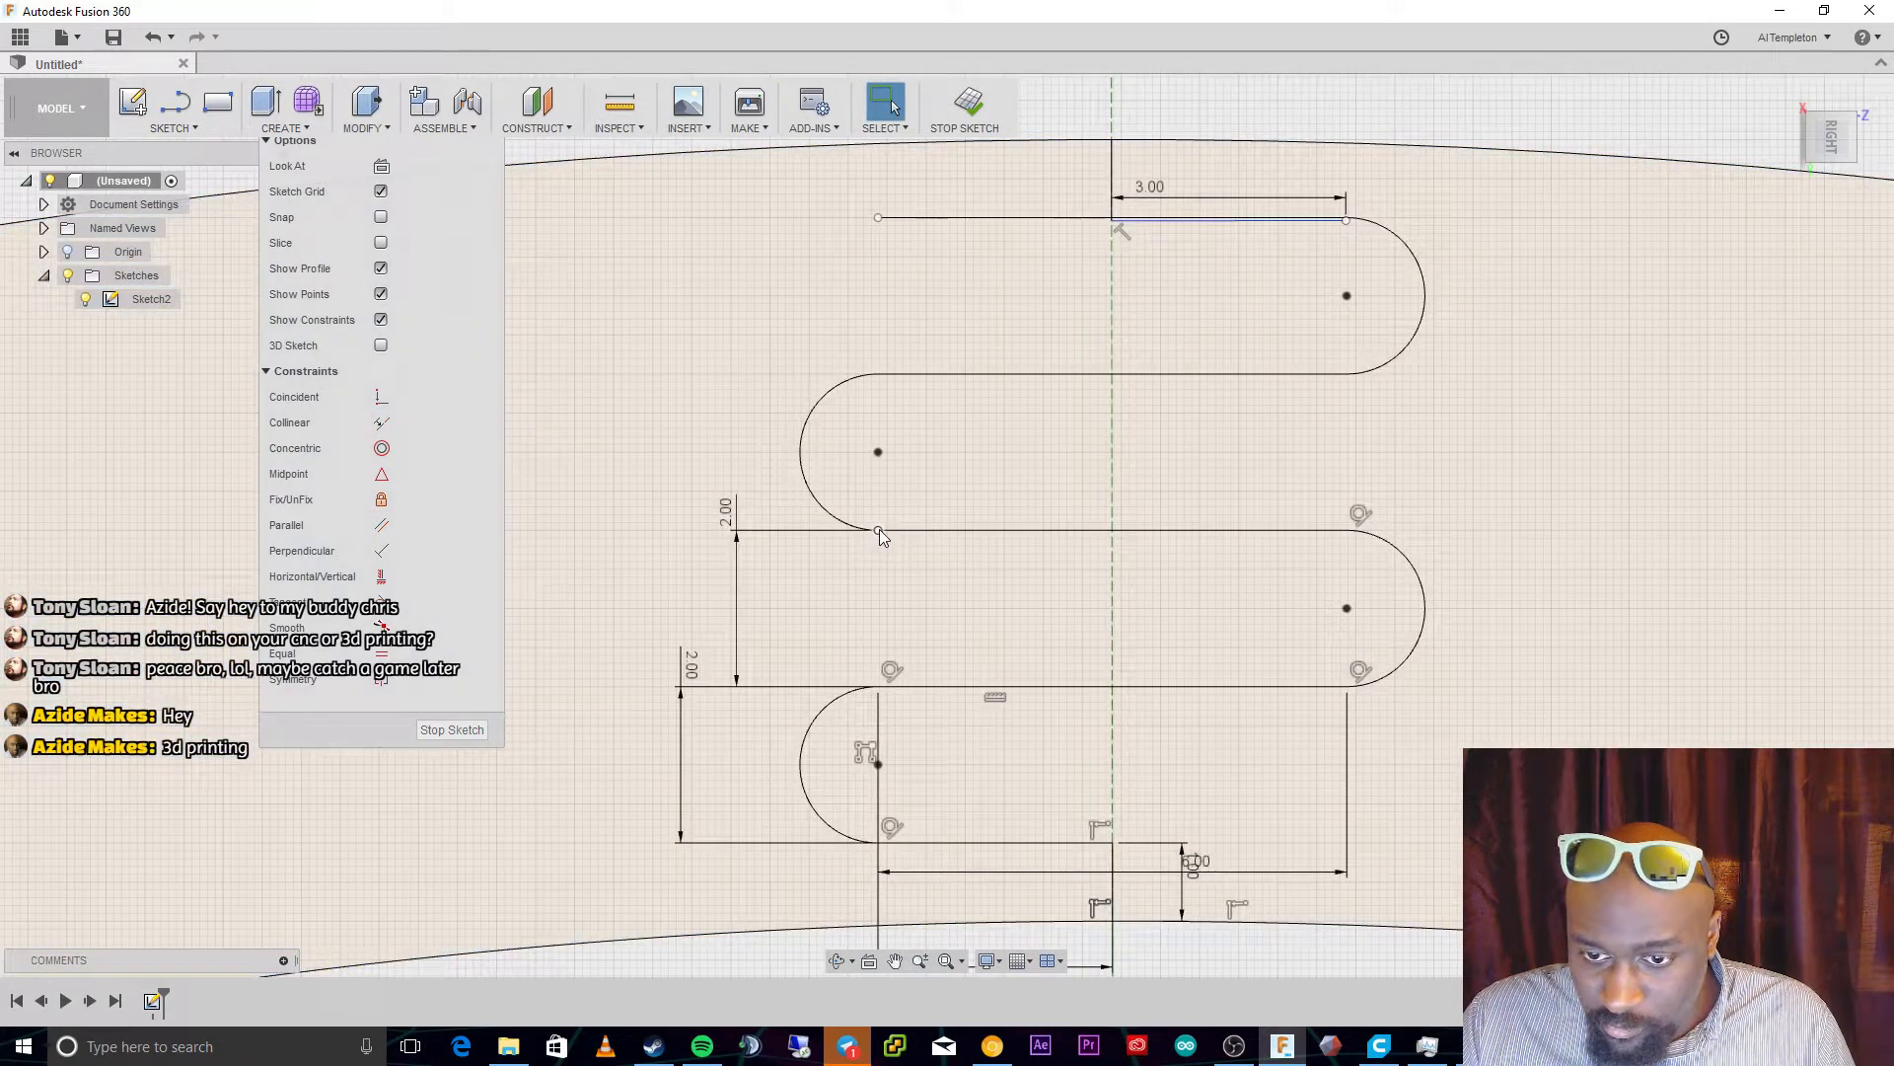
# Try pulling the original upper line's left end away from the patterned arc, and undo the move
pyautogui.click(879, 532)
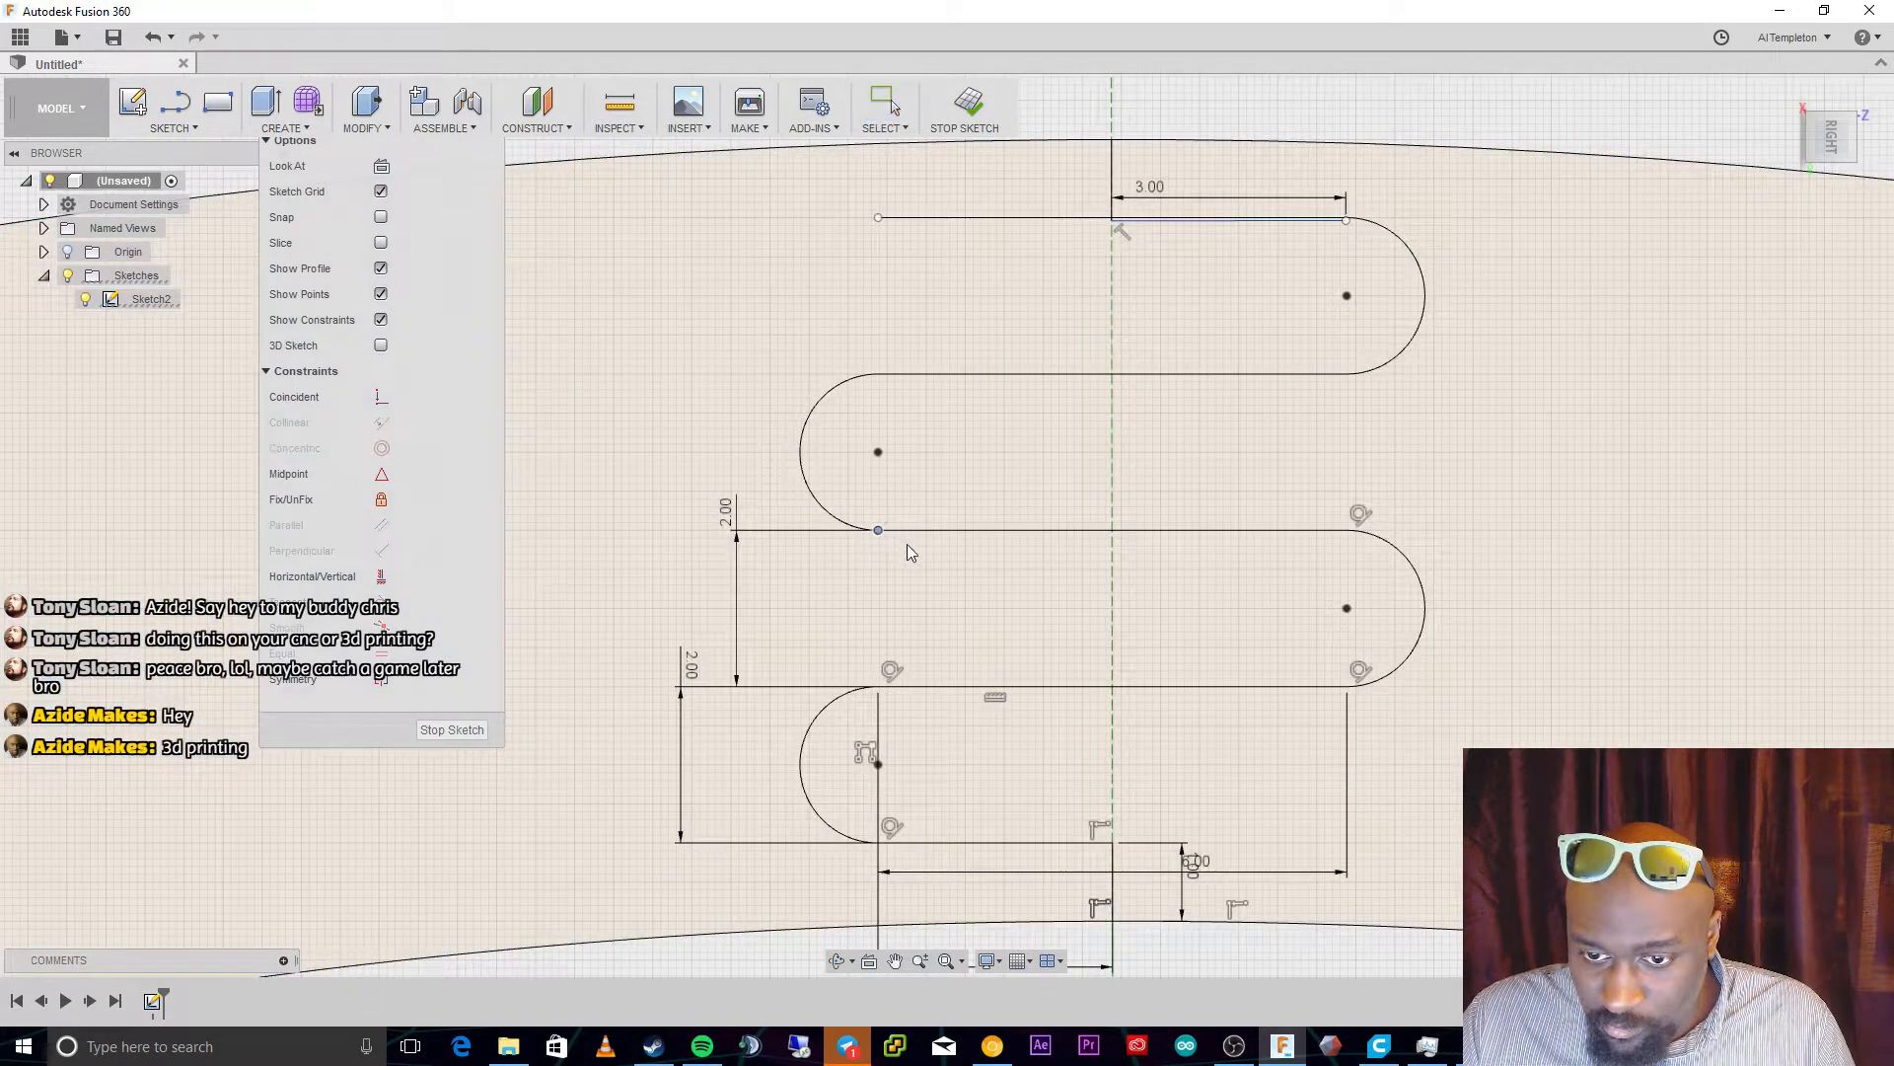
pyautogui.moveTo(879, 532); pyautogui.dragTo(915, 530)
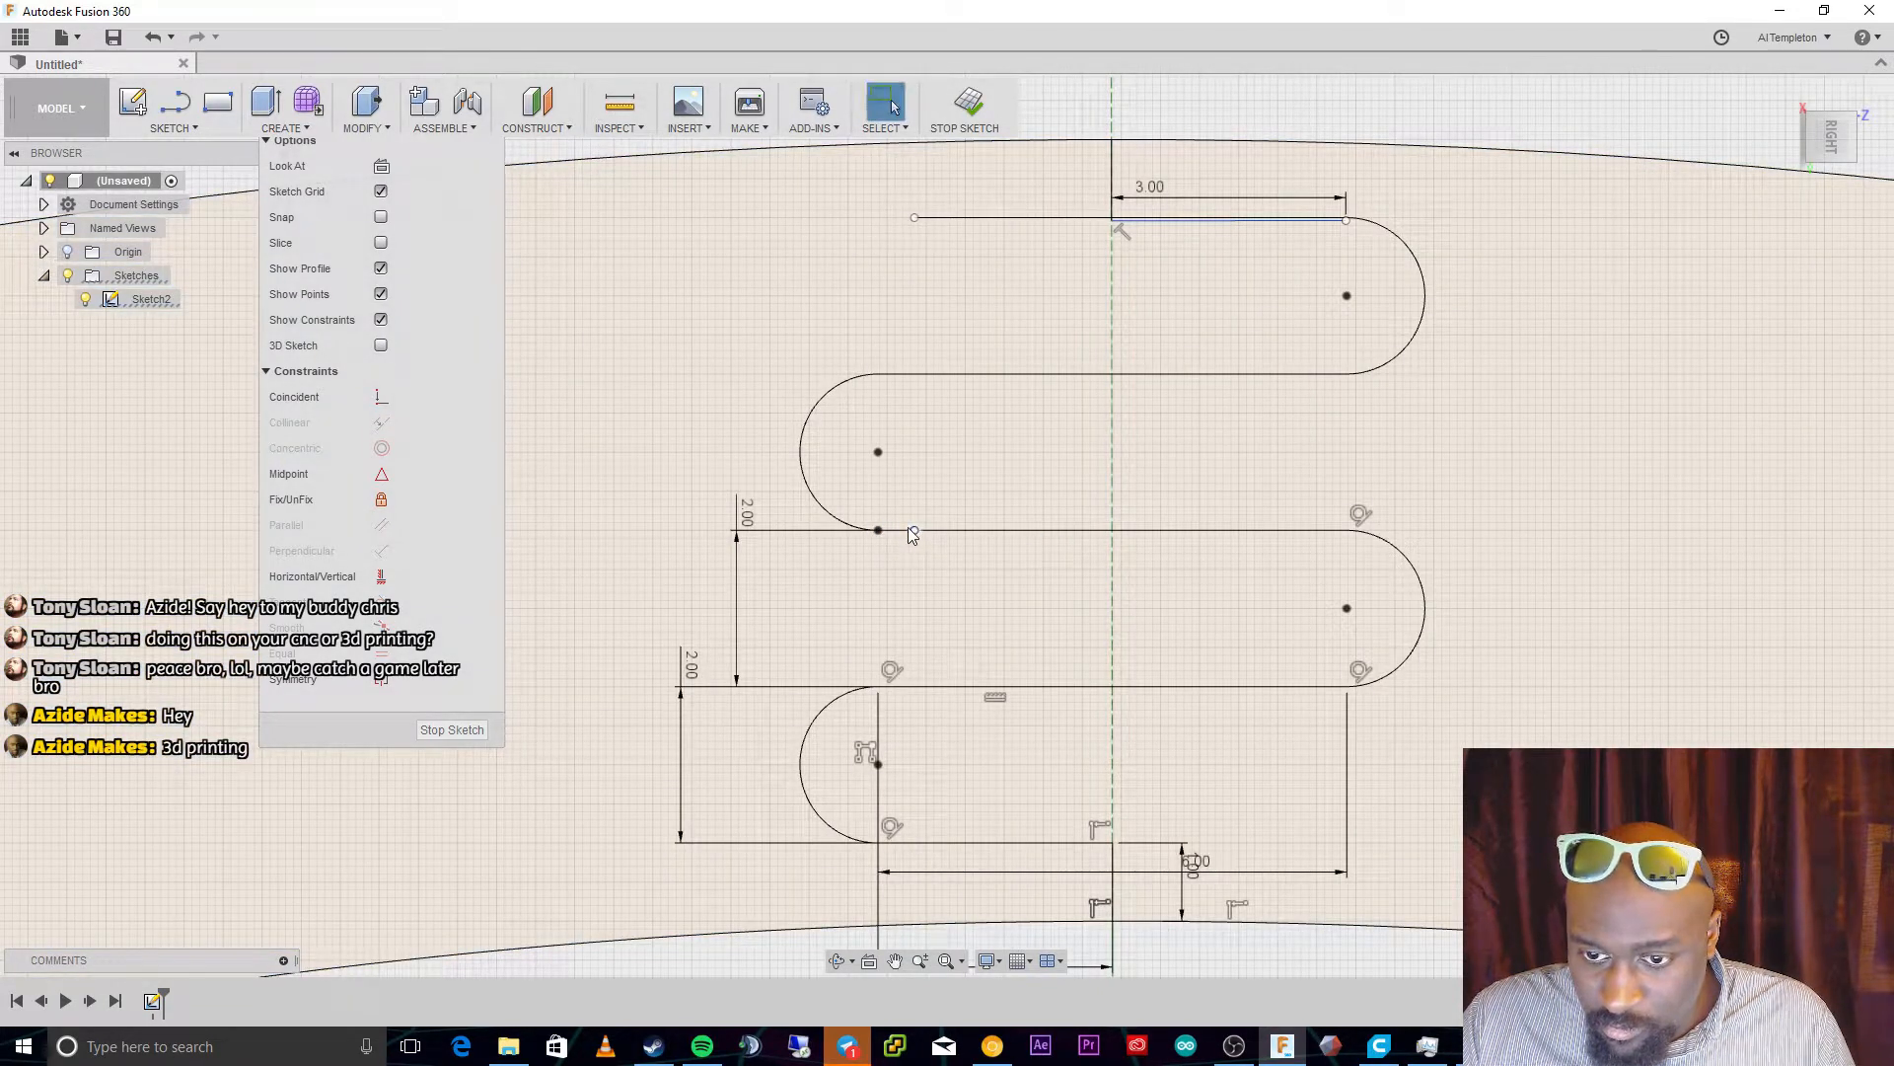
pyautogui.hotkey('ctrl', 'z')
# Delete the topmost full-length horizontal line of the serpentine, leaving the upper right arc's end open
pyautogui.click(912, 555)
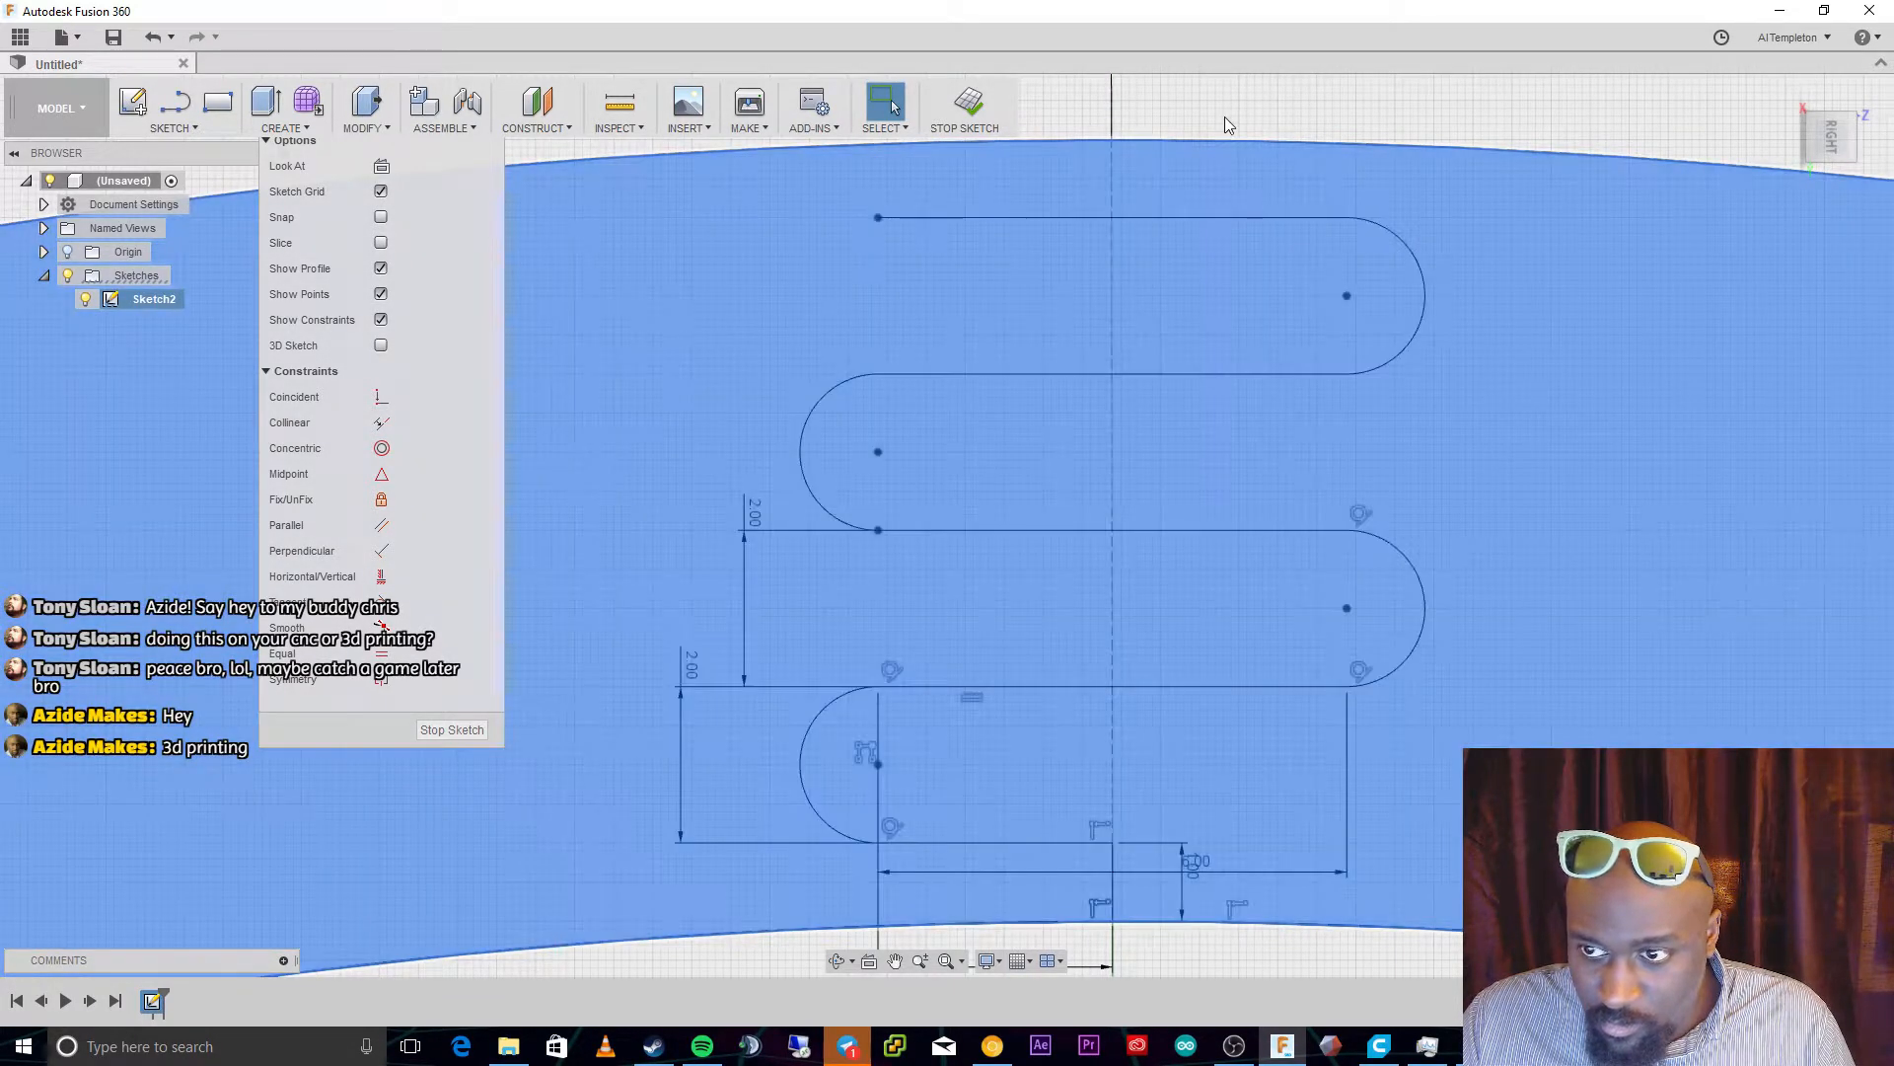
pyautogui.click(1224, 116)
pyautogui.click(1067, 218)
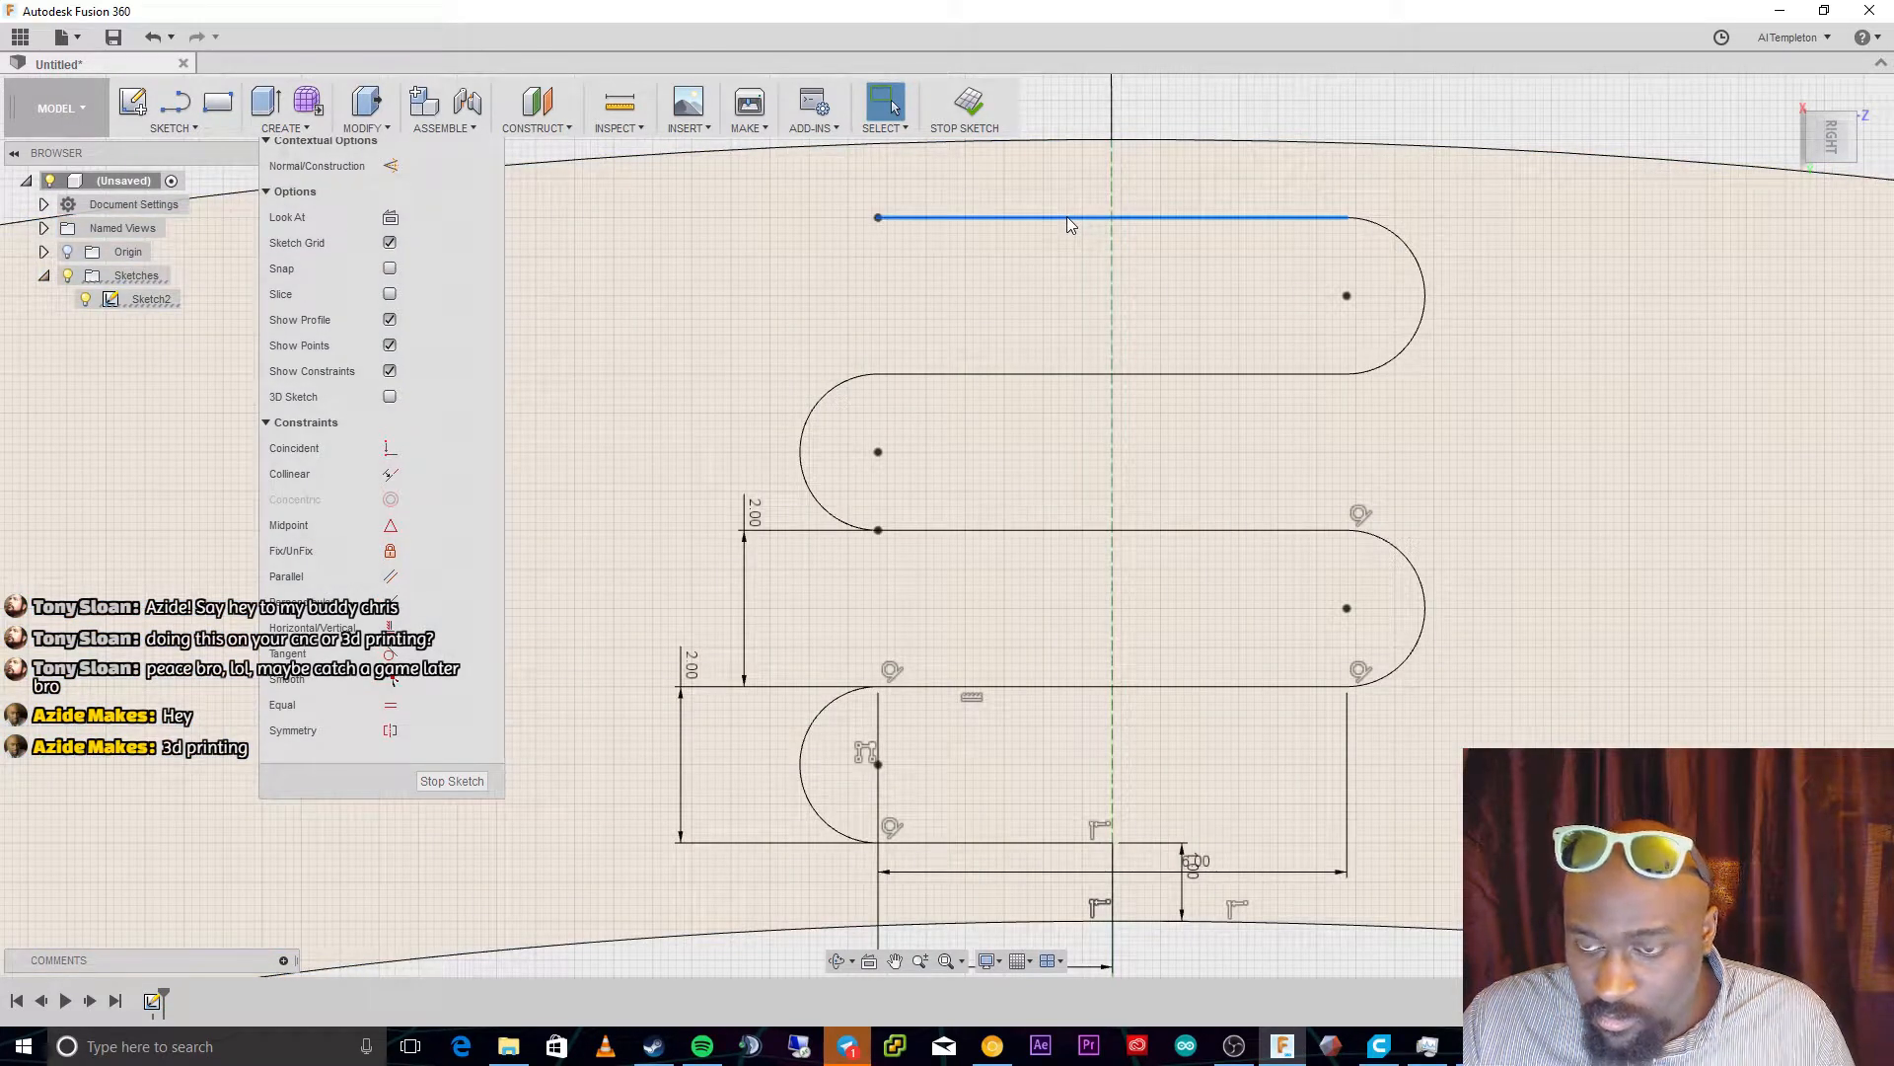
pyautogui.press('Delete')
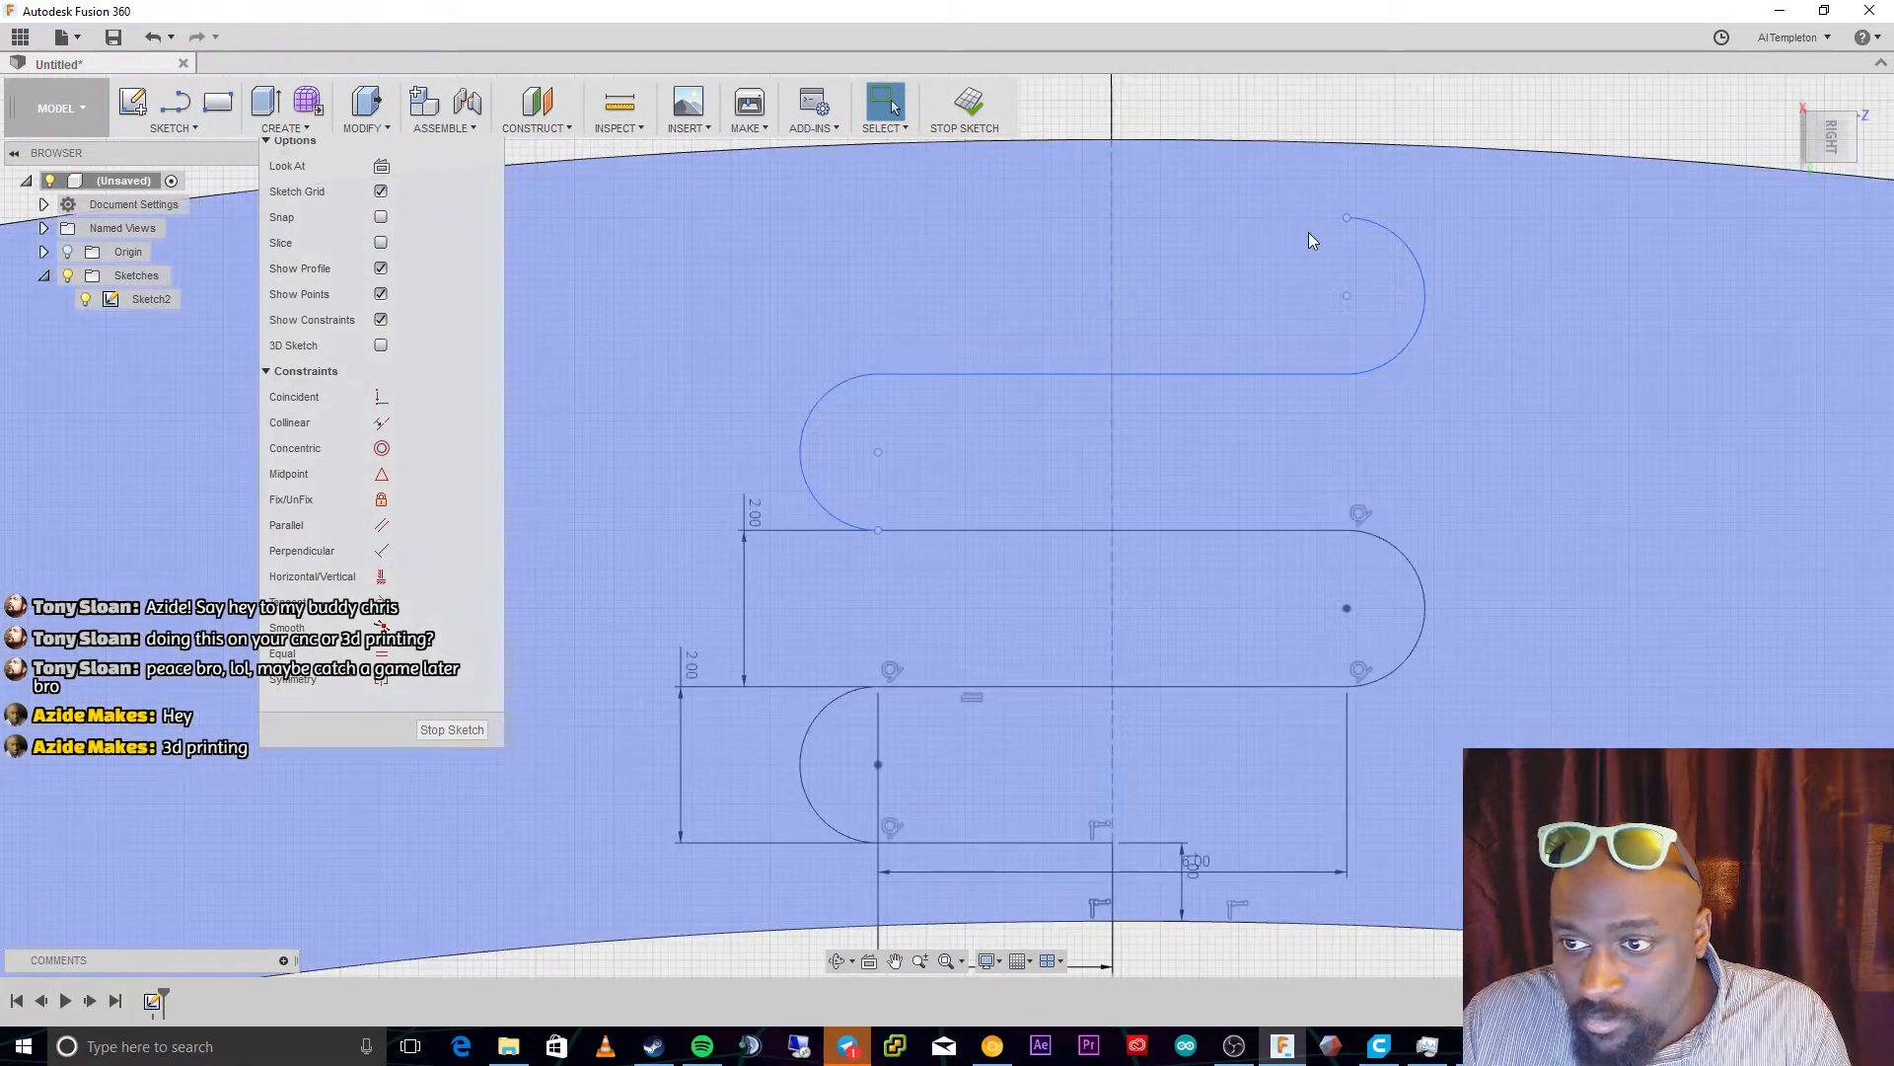
# Draw a horizontal line from the upper right arc's top end to the centerline and a perpendicular vertical line joining it to the arch's upper edge
pyautogui.press('l')
pyautogui.click(1347, 217)
pyautogui.click(1112, 217)
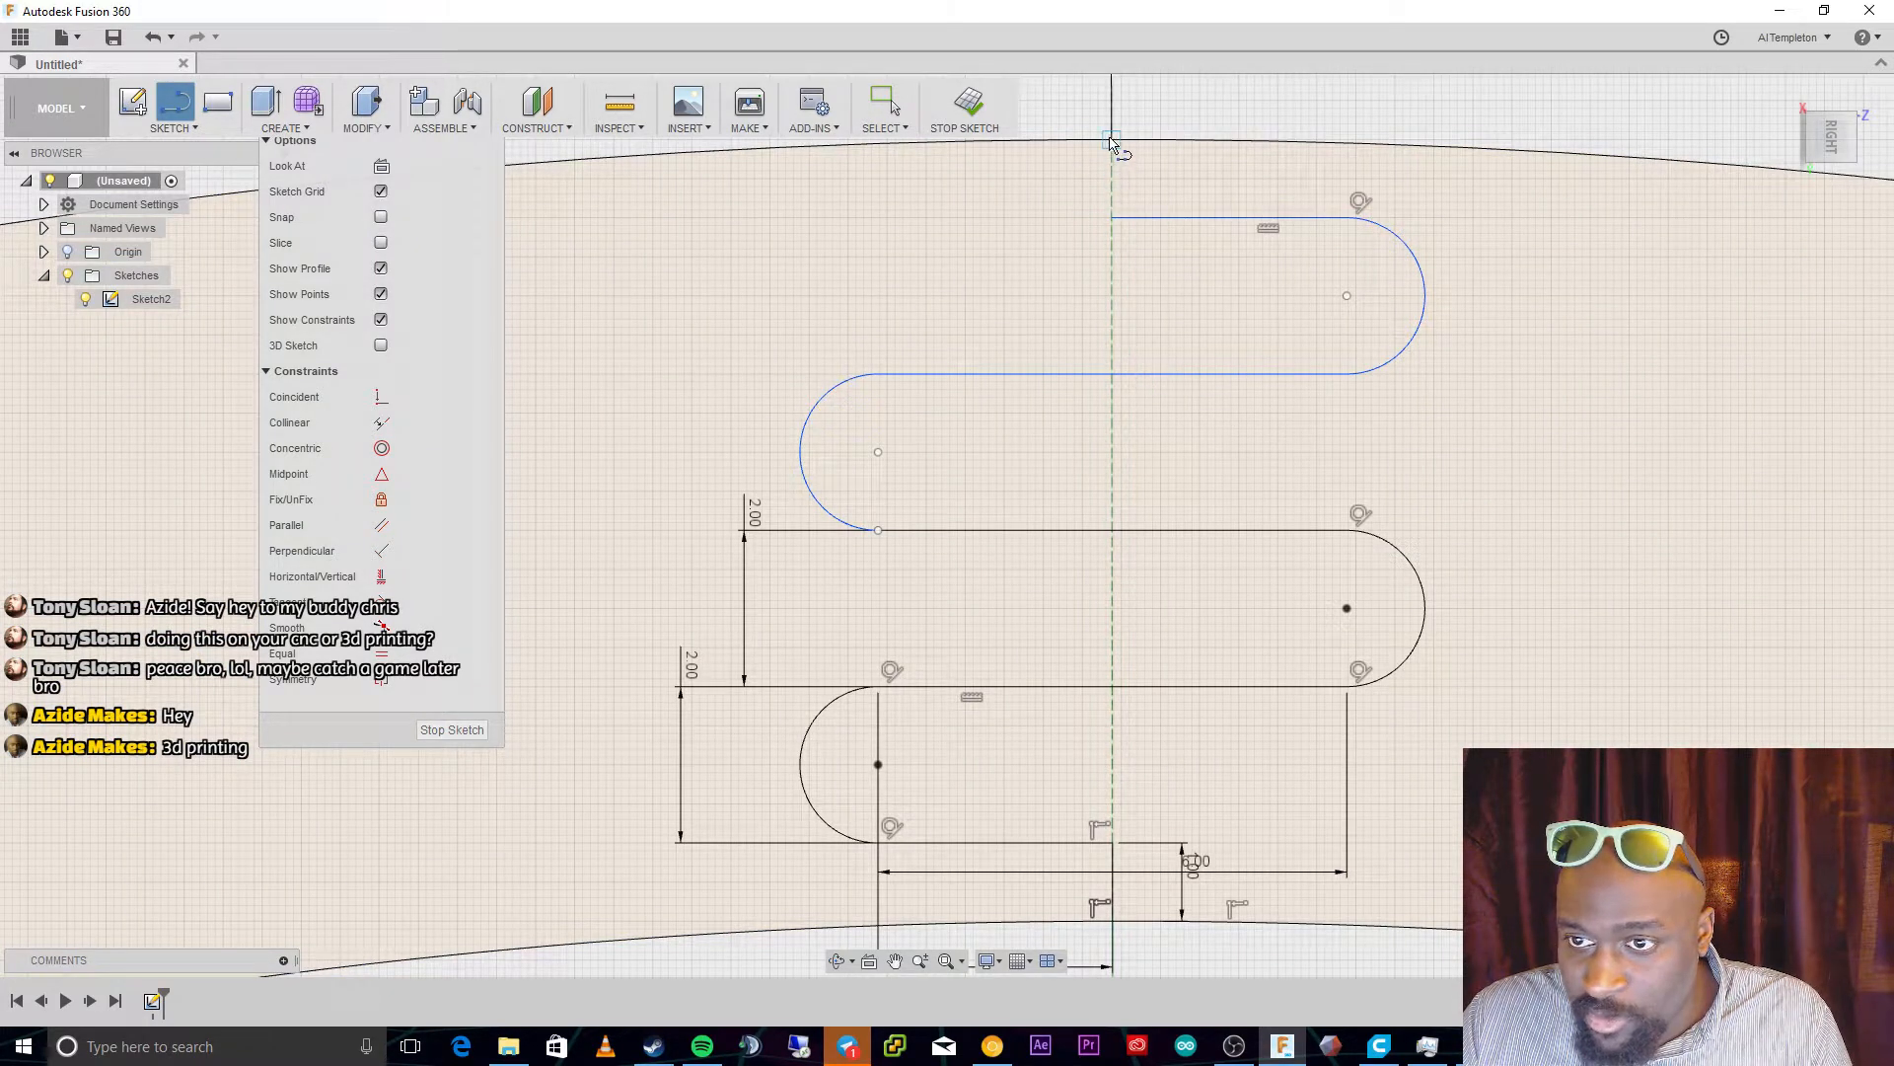
pyautogui.click(1112, 175)
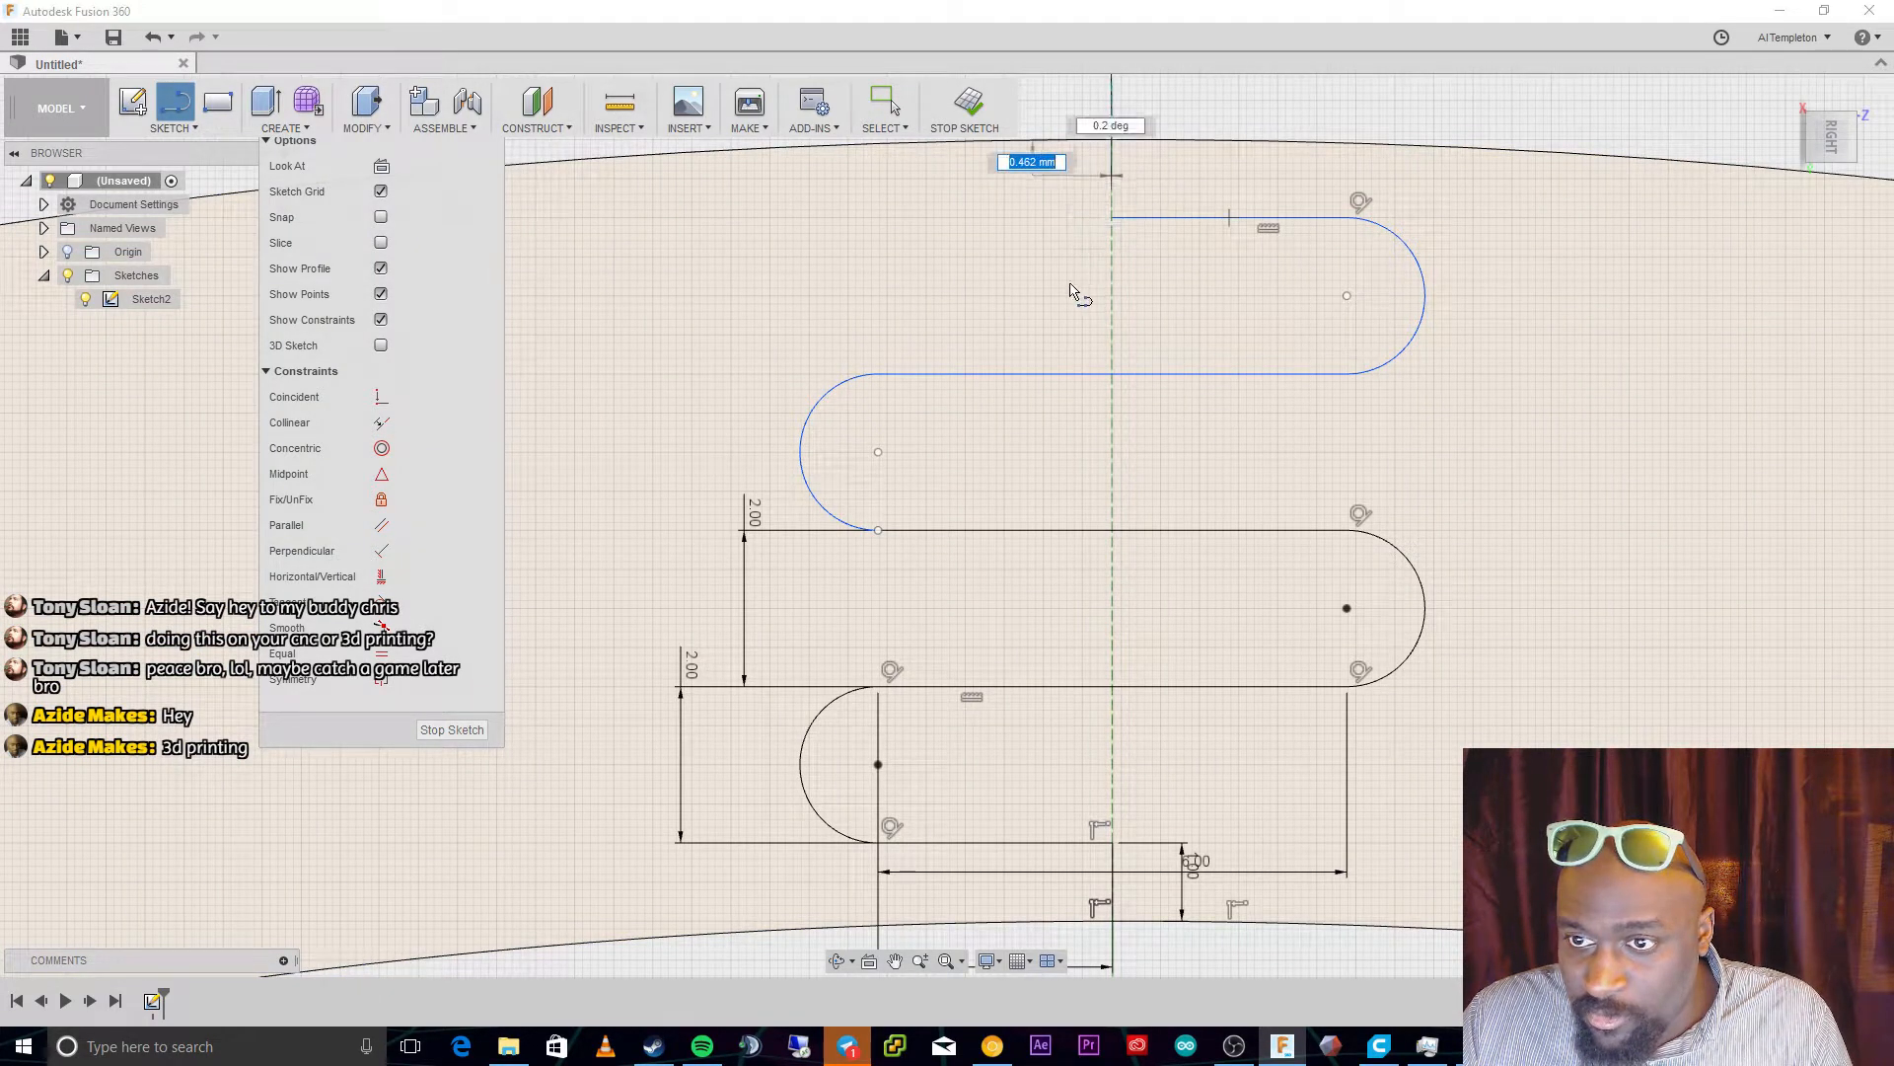
pyautogui.click(1112, 217)
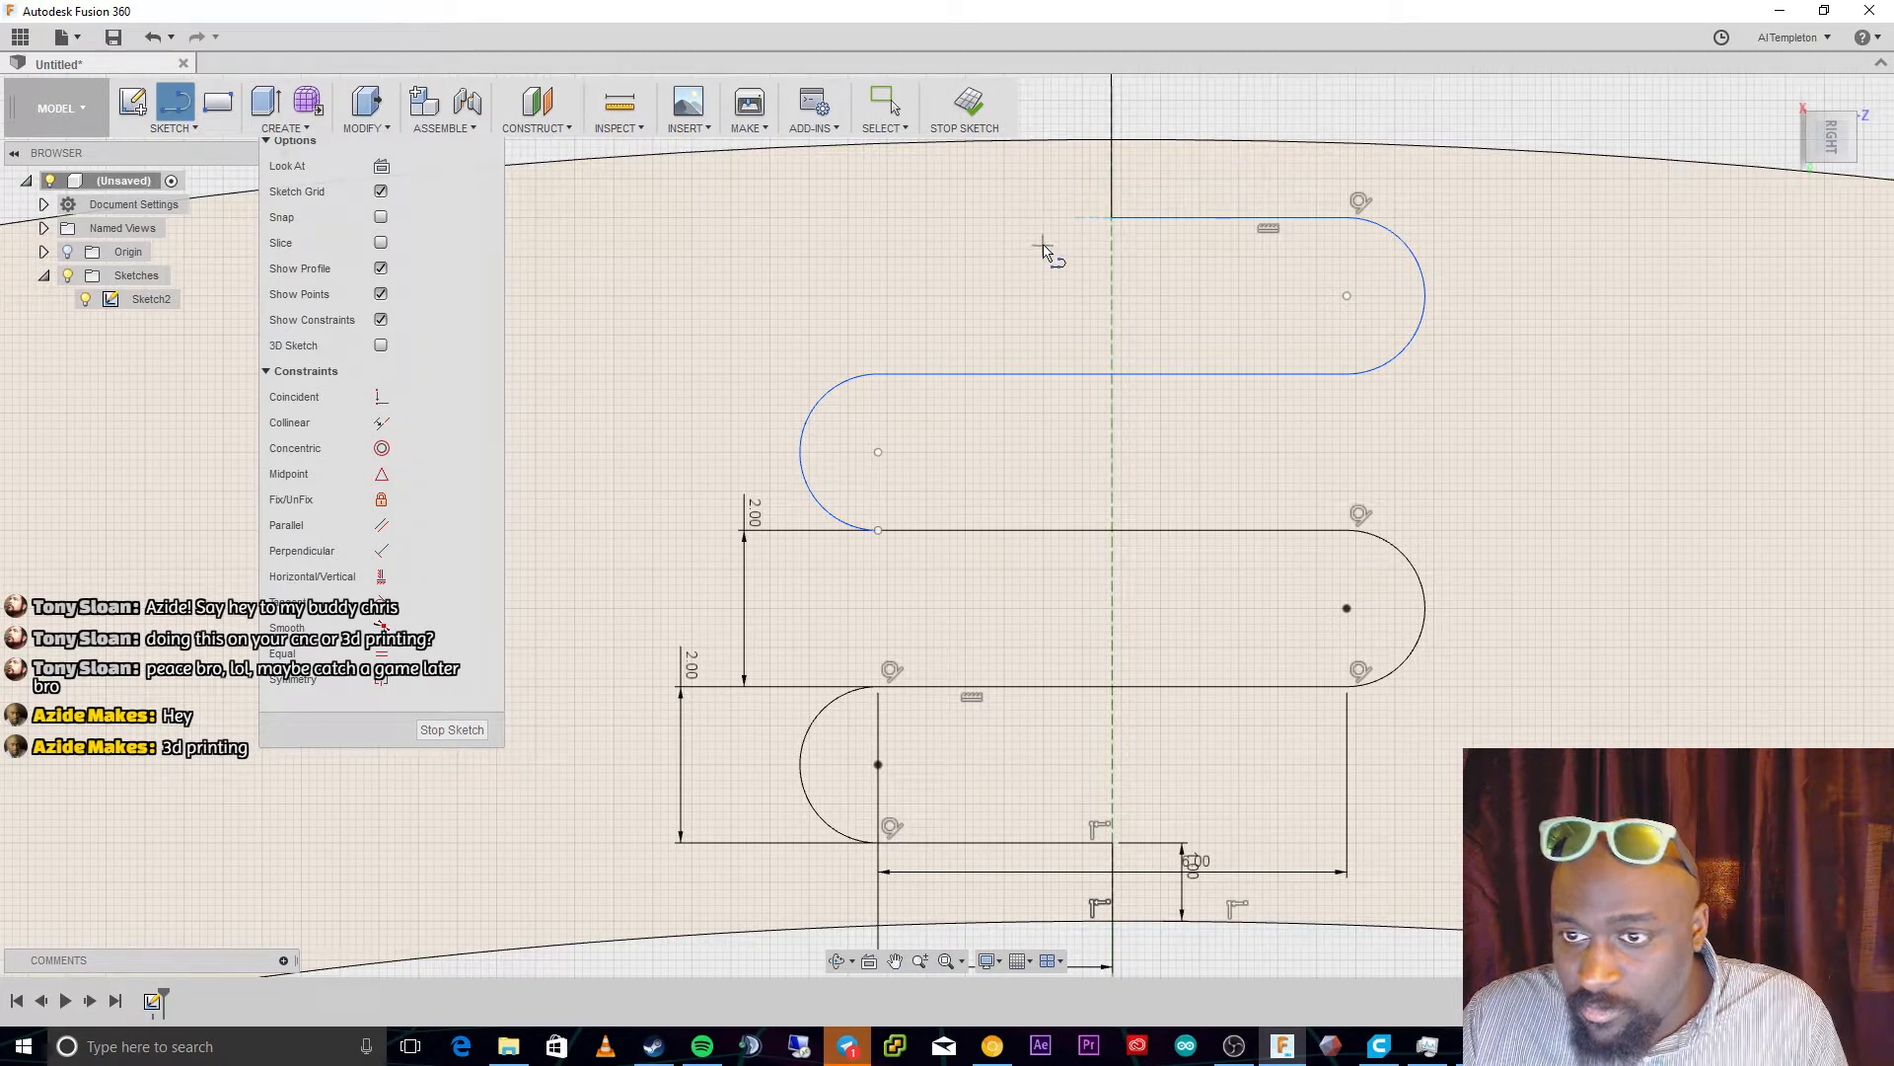
pyautogui.press('Escape')
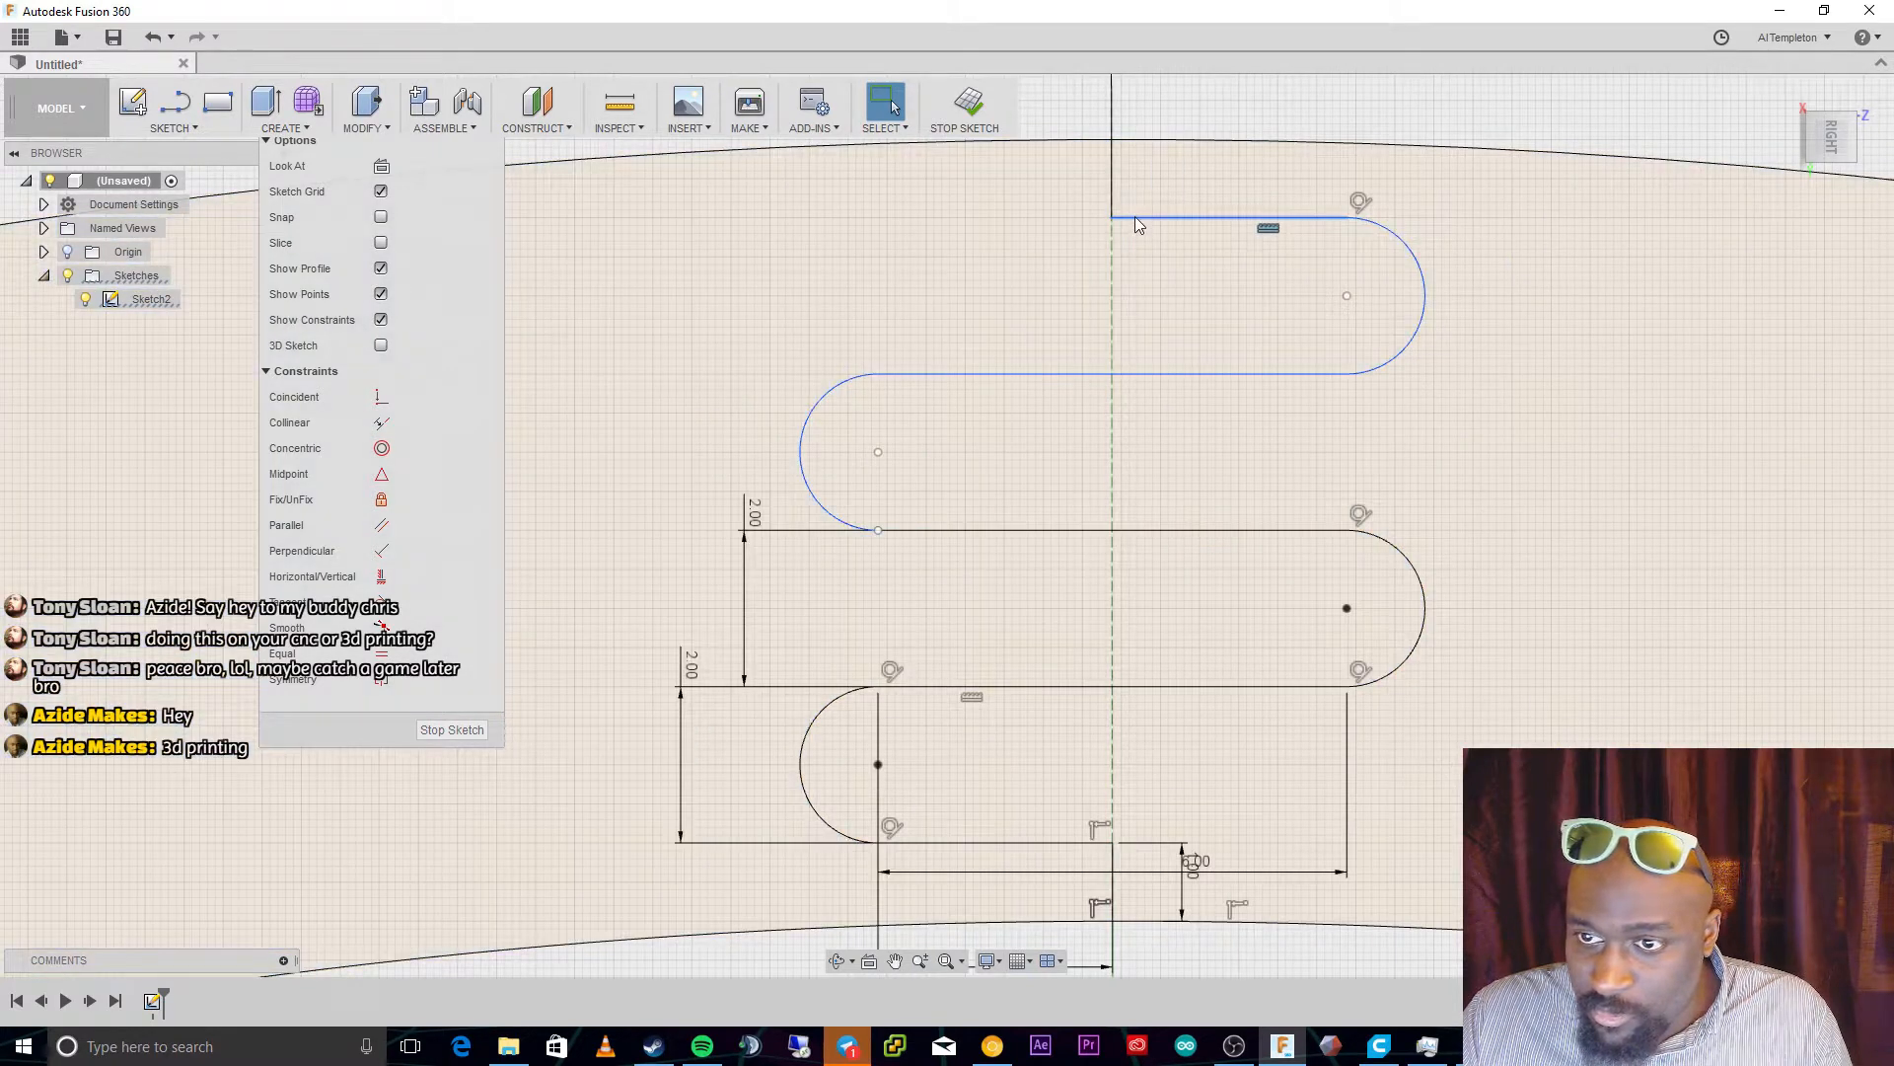
pyautogui.click(1135, 216)
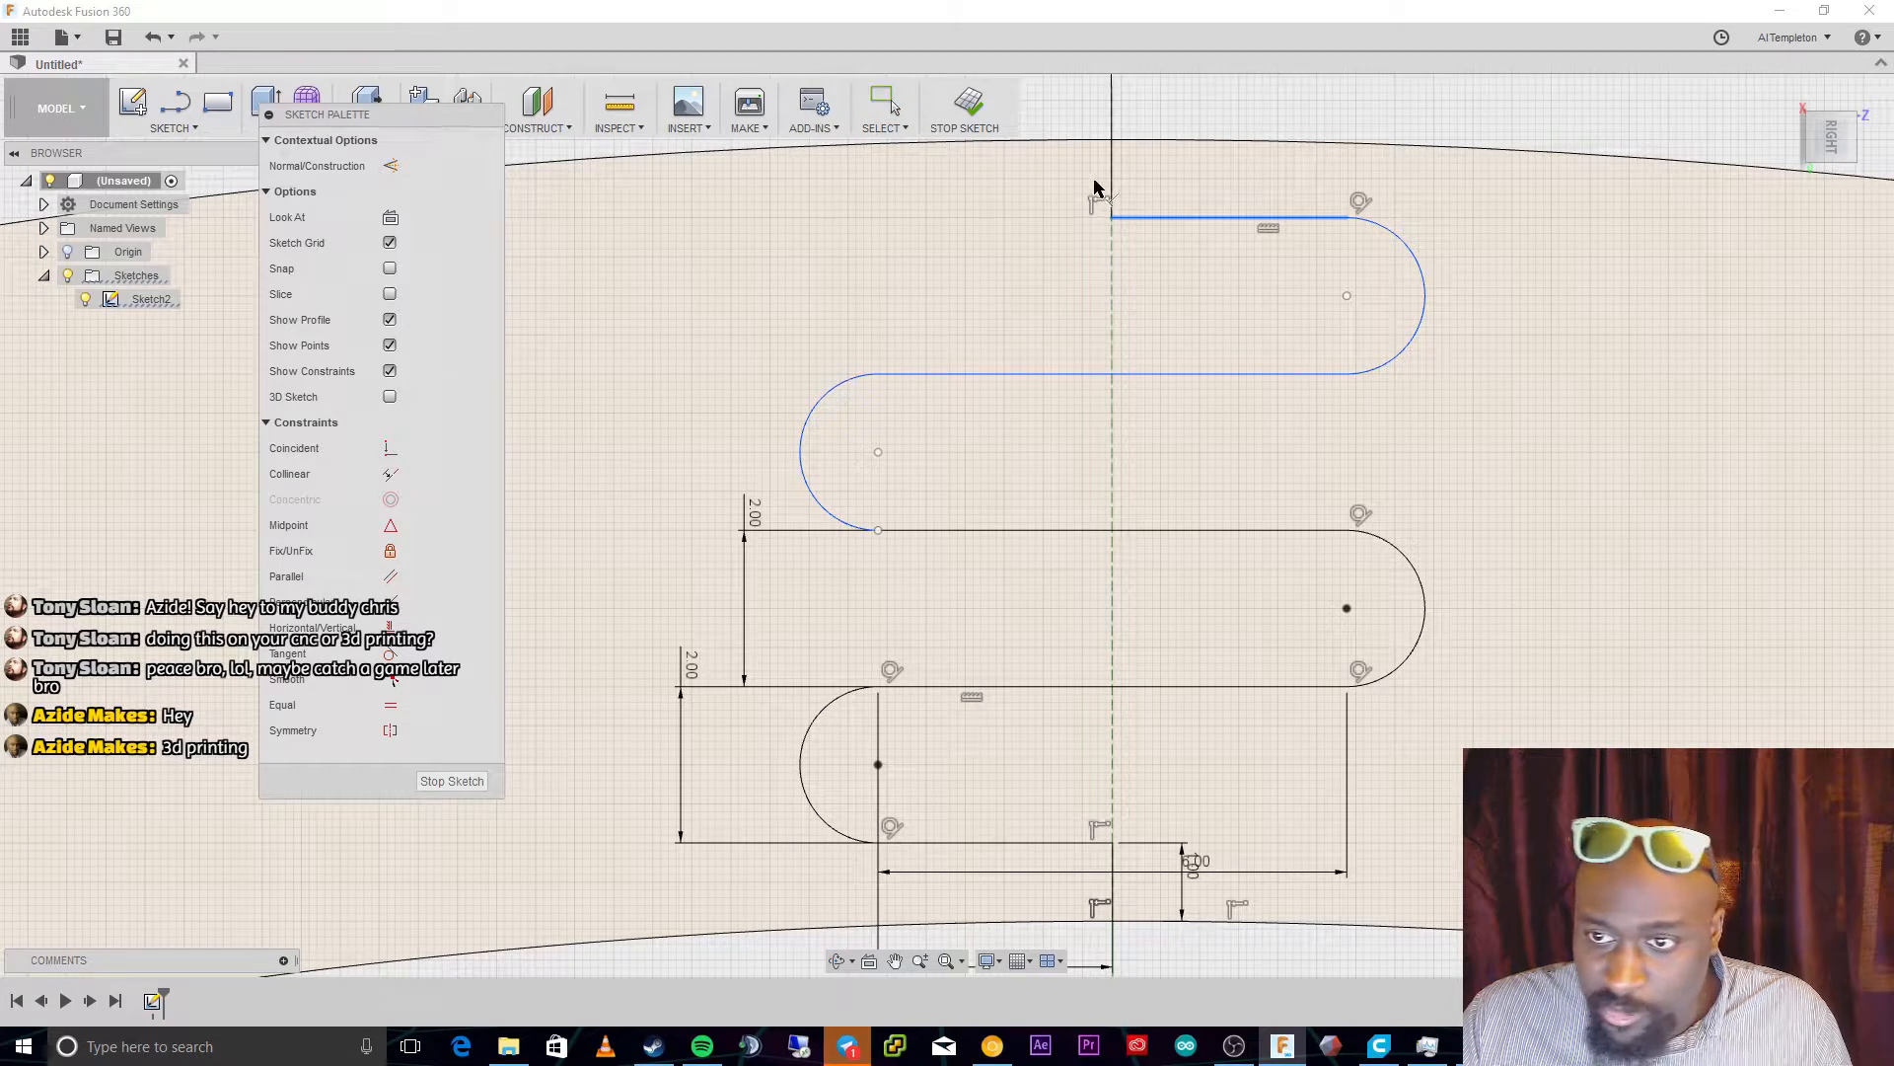
pyautogui.press('Escape')
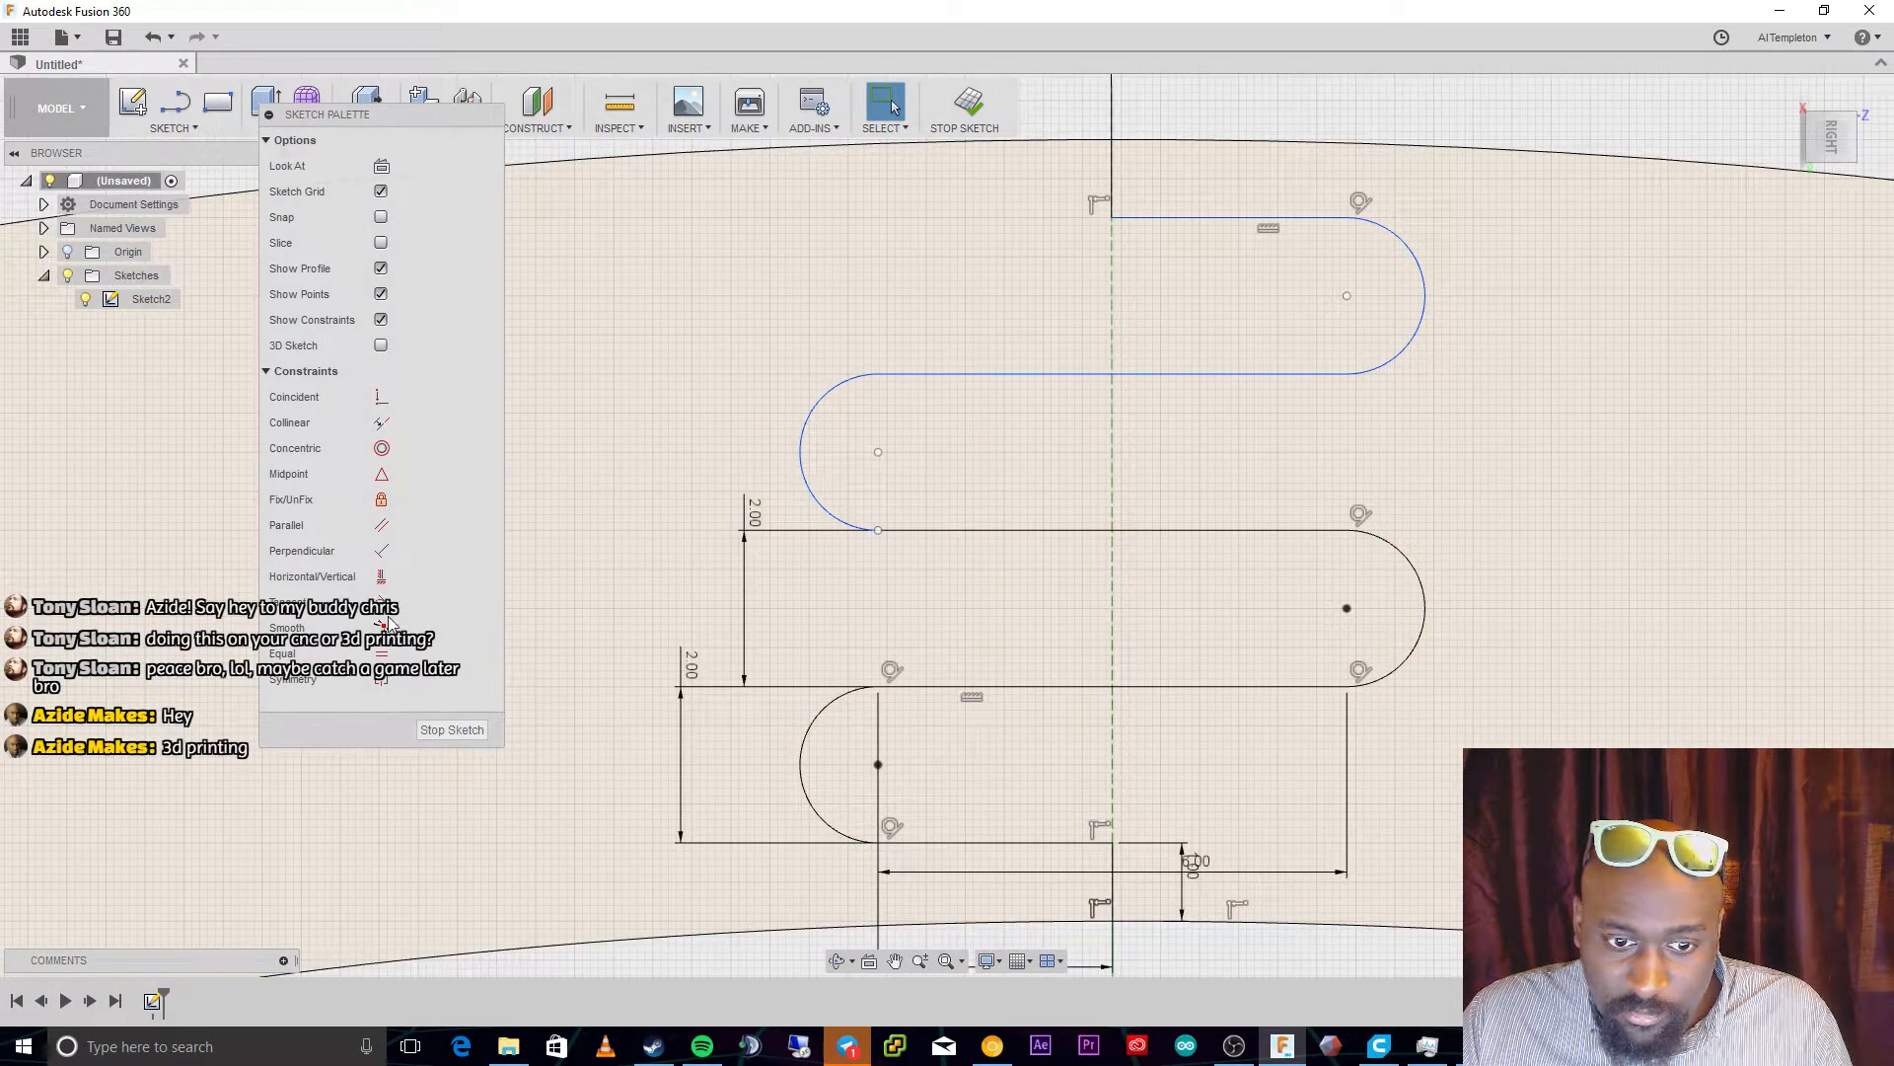
pyautogui.click(380, 606)
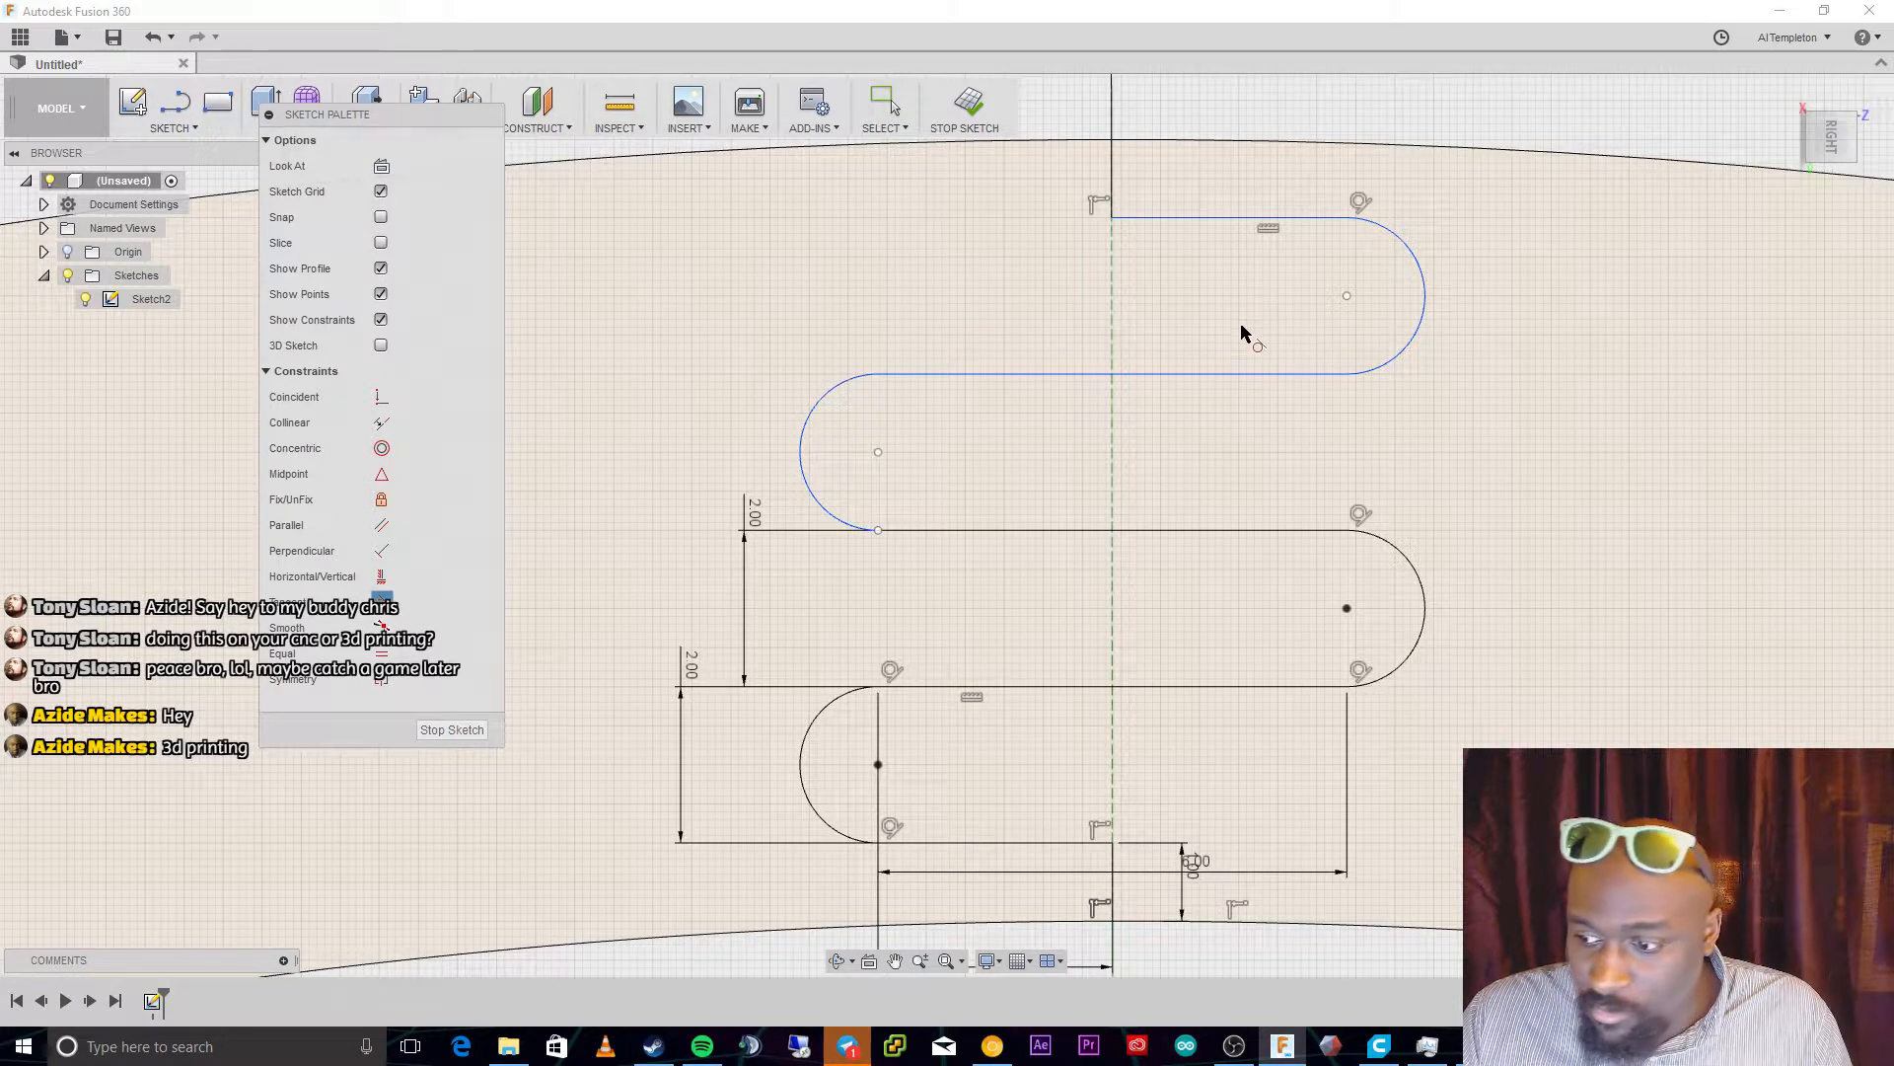
pyautogui.click(1364, 227)
pyautogui.click(1323, 219)
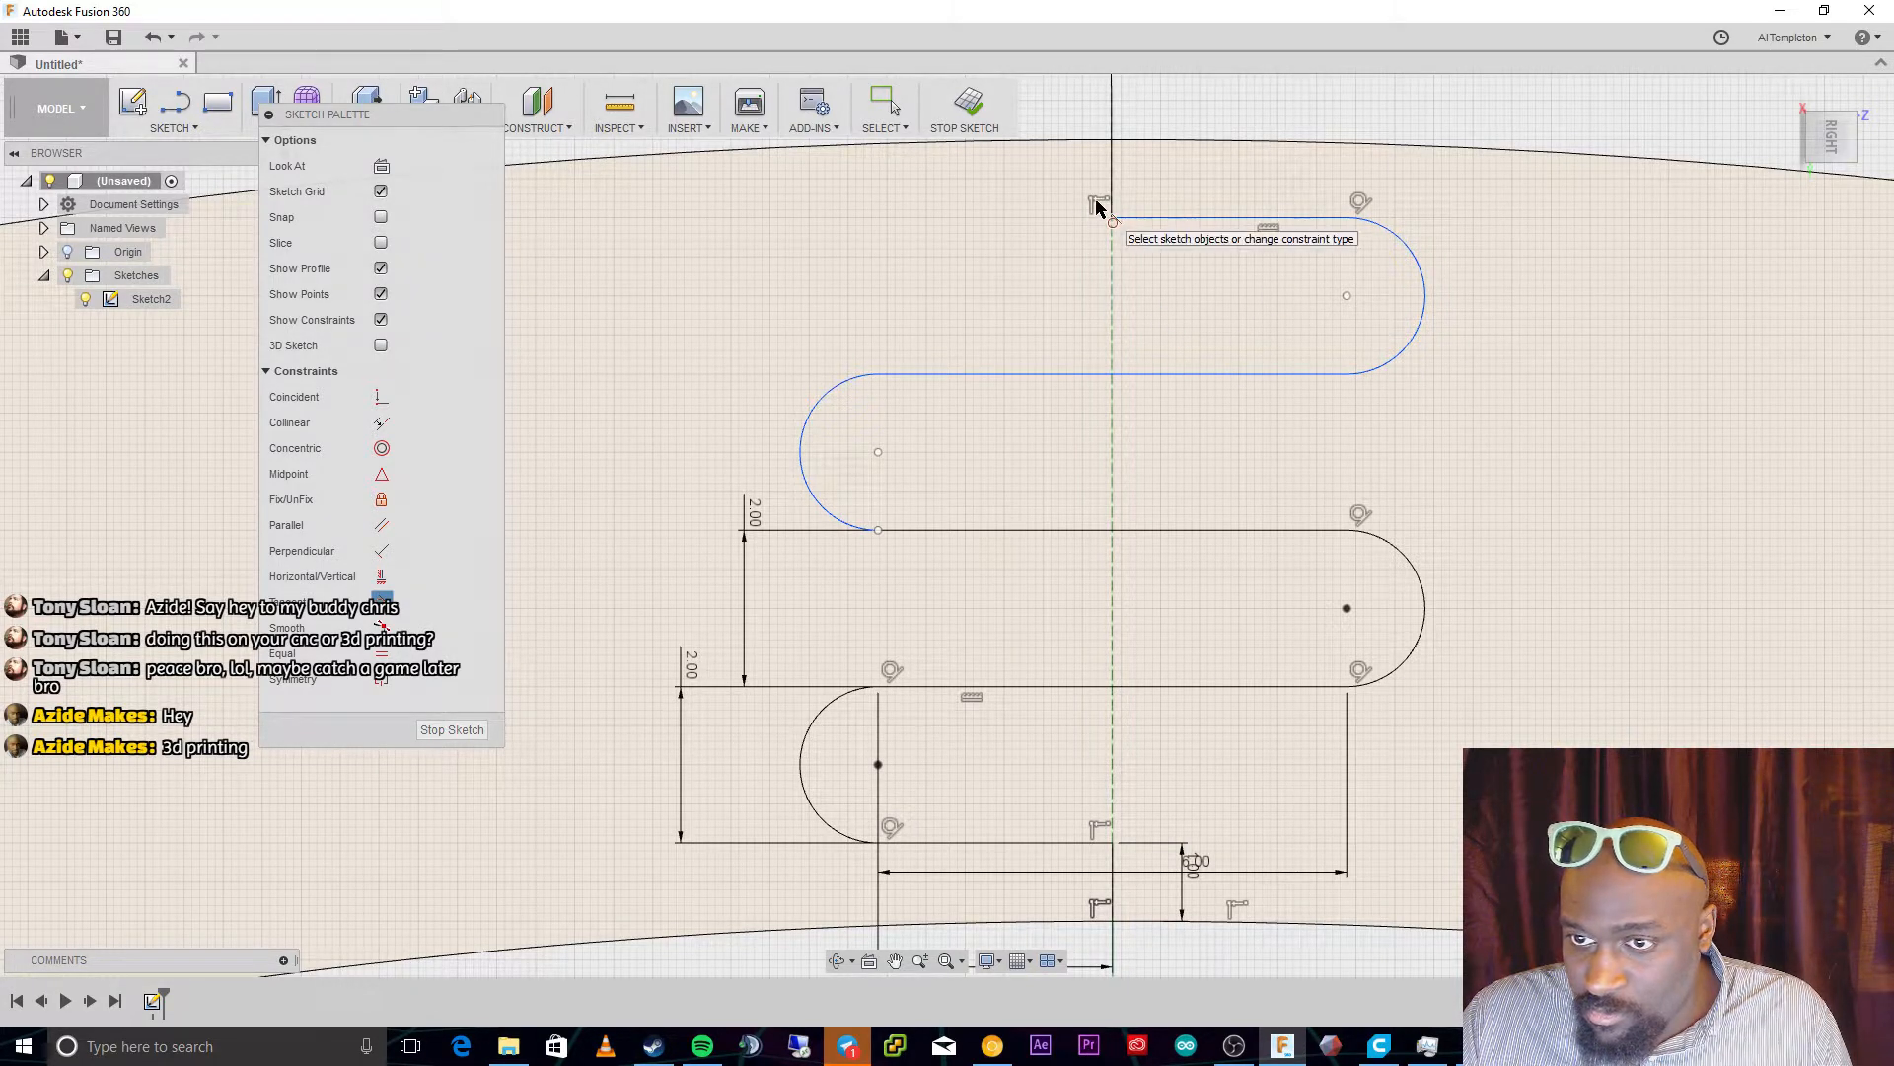
pyautogui.click(1355, 926)
pyautogui.click(1826, 854)
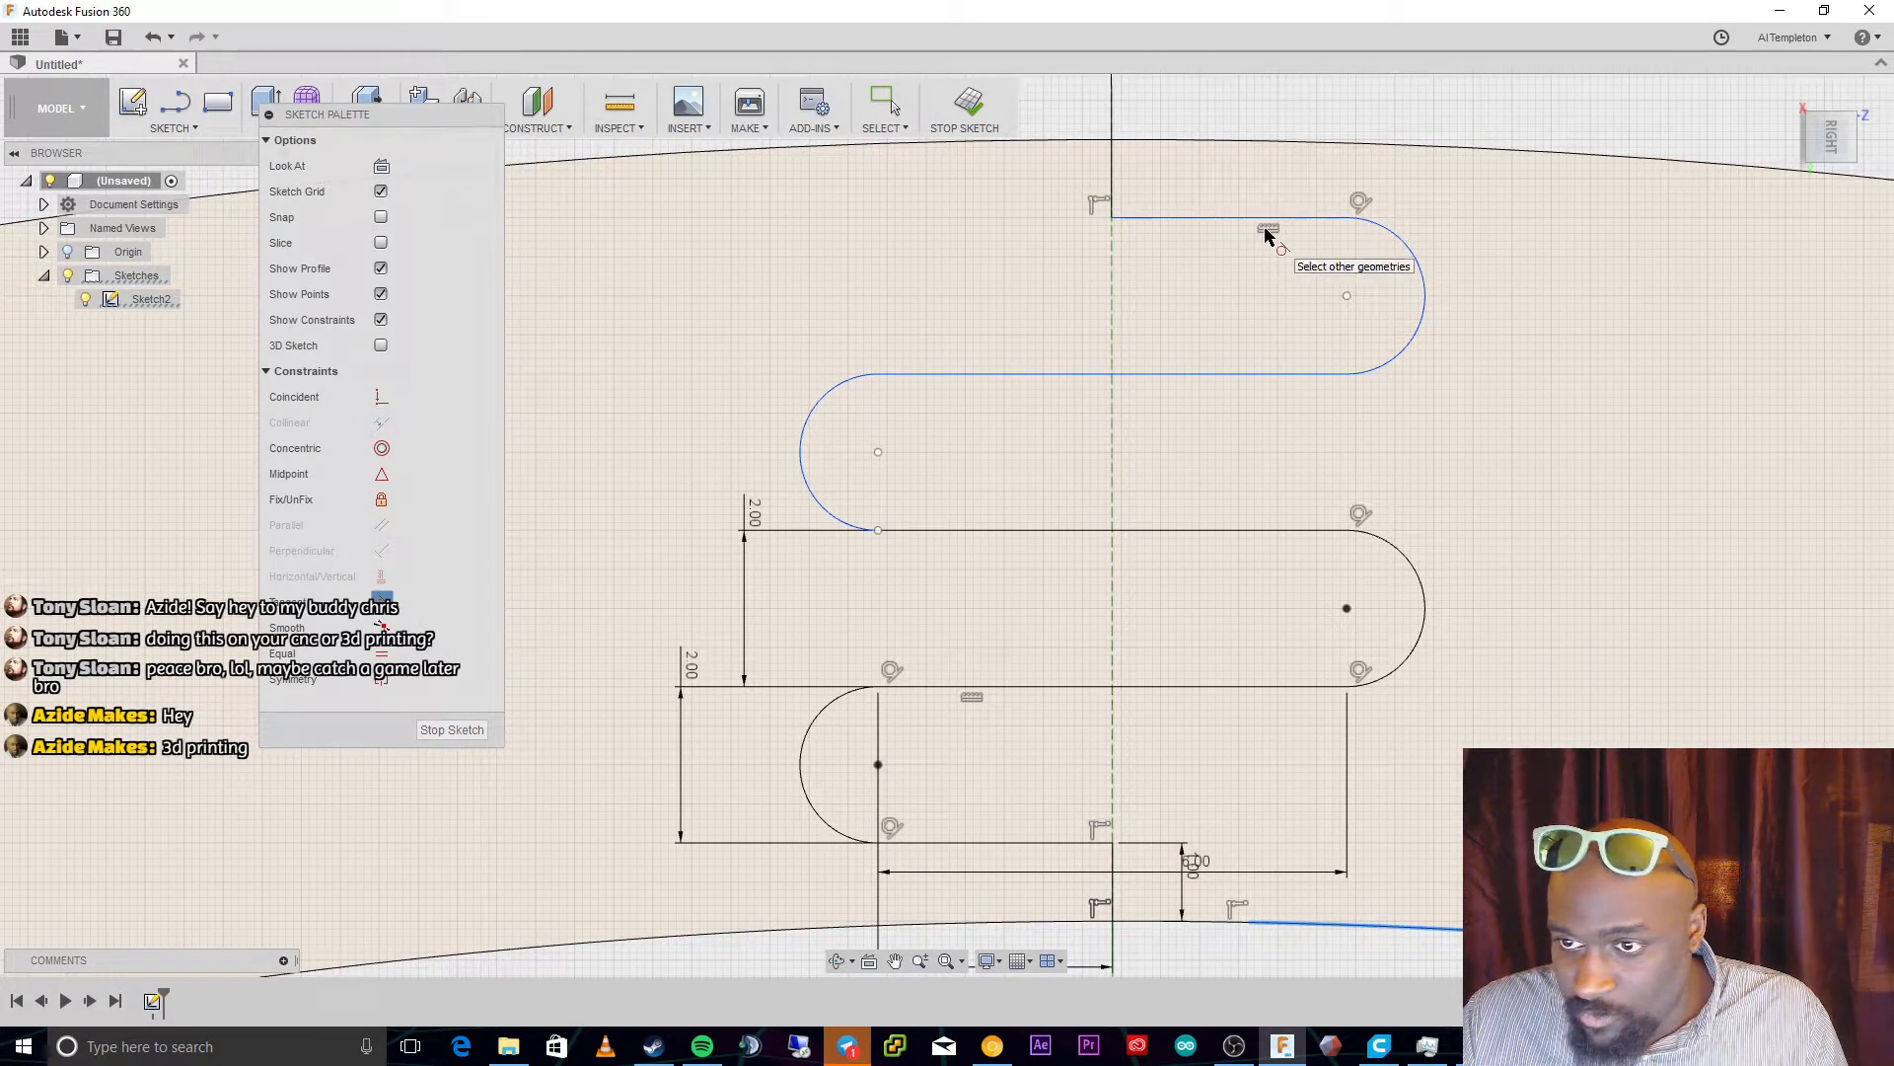
pyautogui.click(1118, 302)
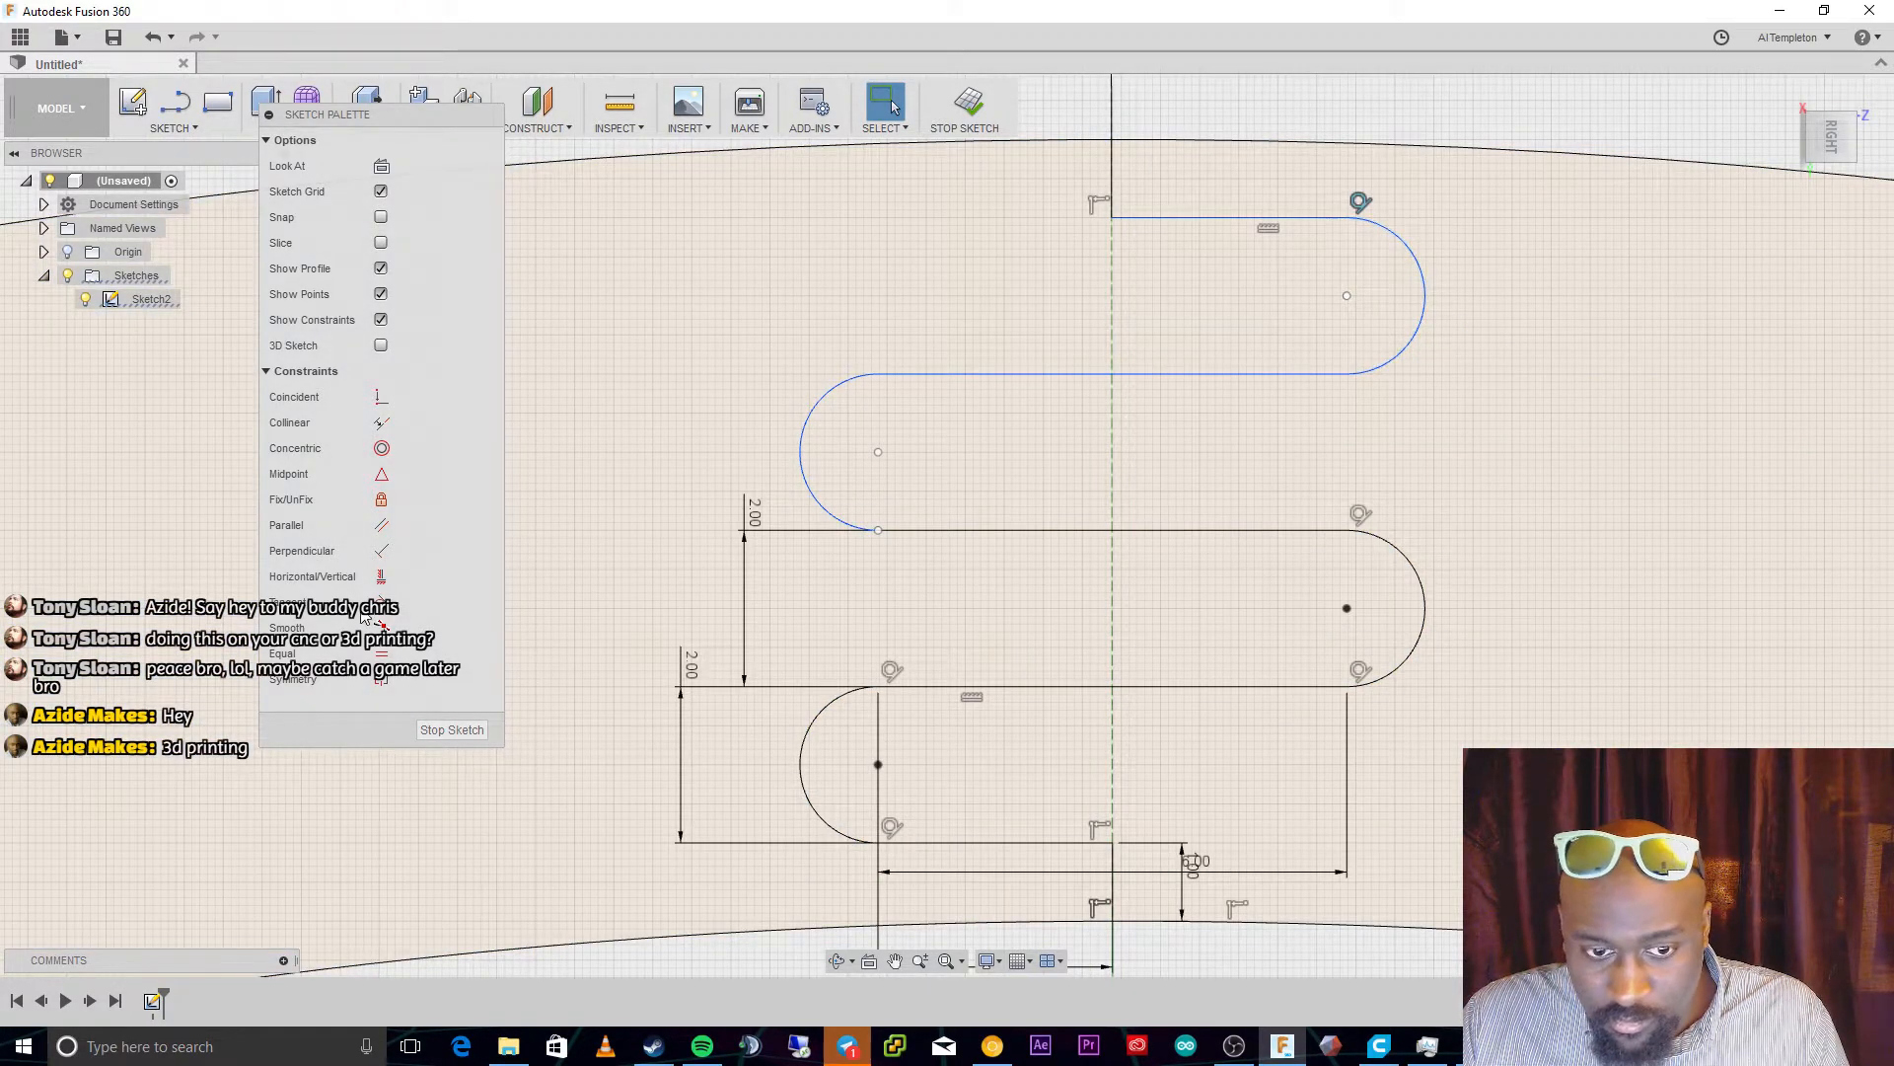
# Make the upper left arc tangent to the lines above and below it, and the upper right arc tangent to its lower line
pyautogui.click(380, 601)
pyautogui.click(860, 534)
pyautogui.click(897, 533)
pyautogui.click(846, 395)
pyautogui.click(898, 373)
pyautogui.click(1334, 375)
pyautogui.click(1376, 368)
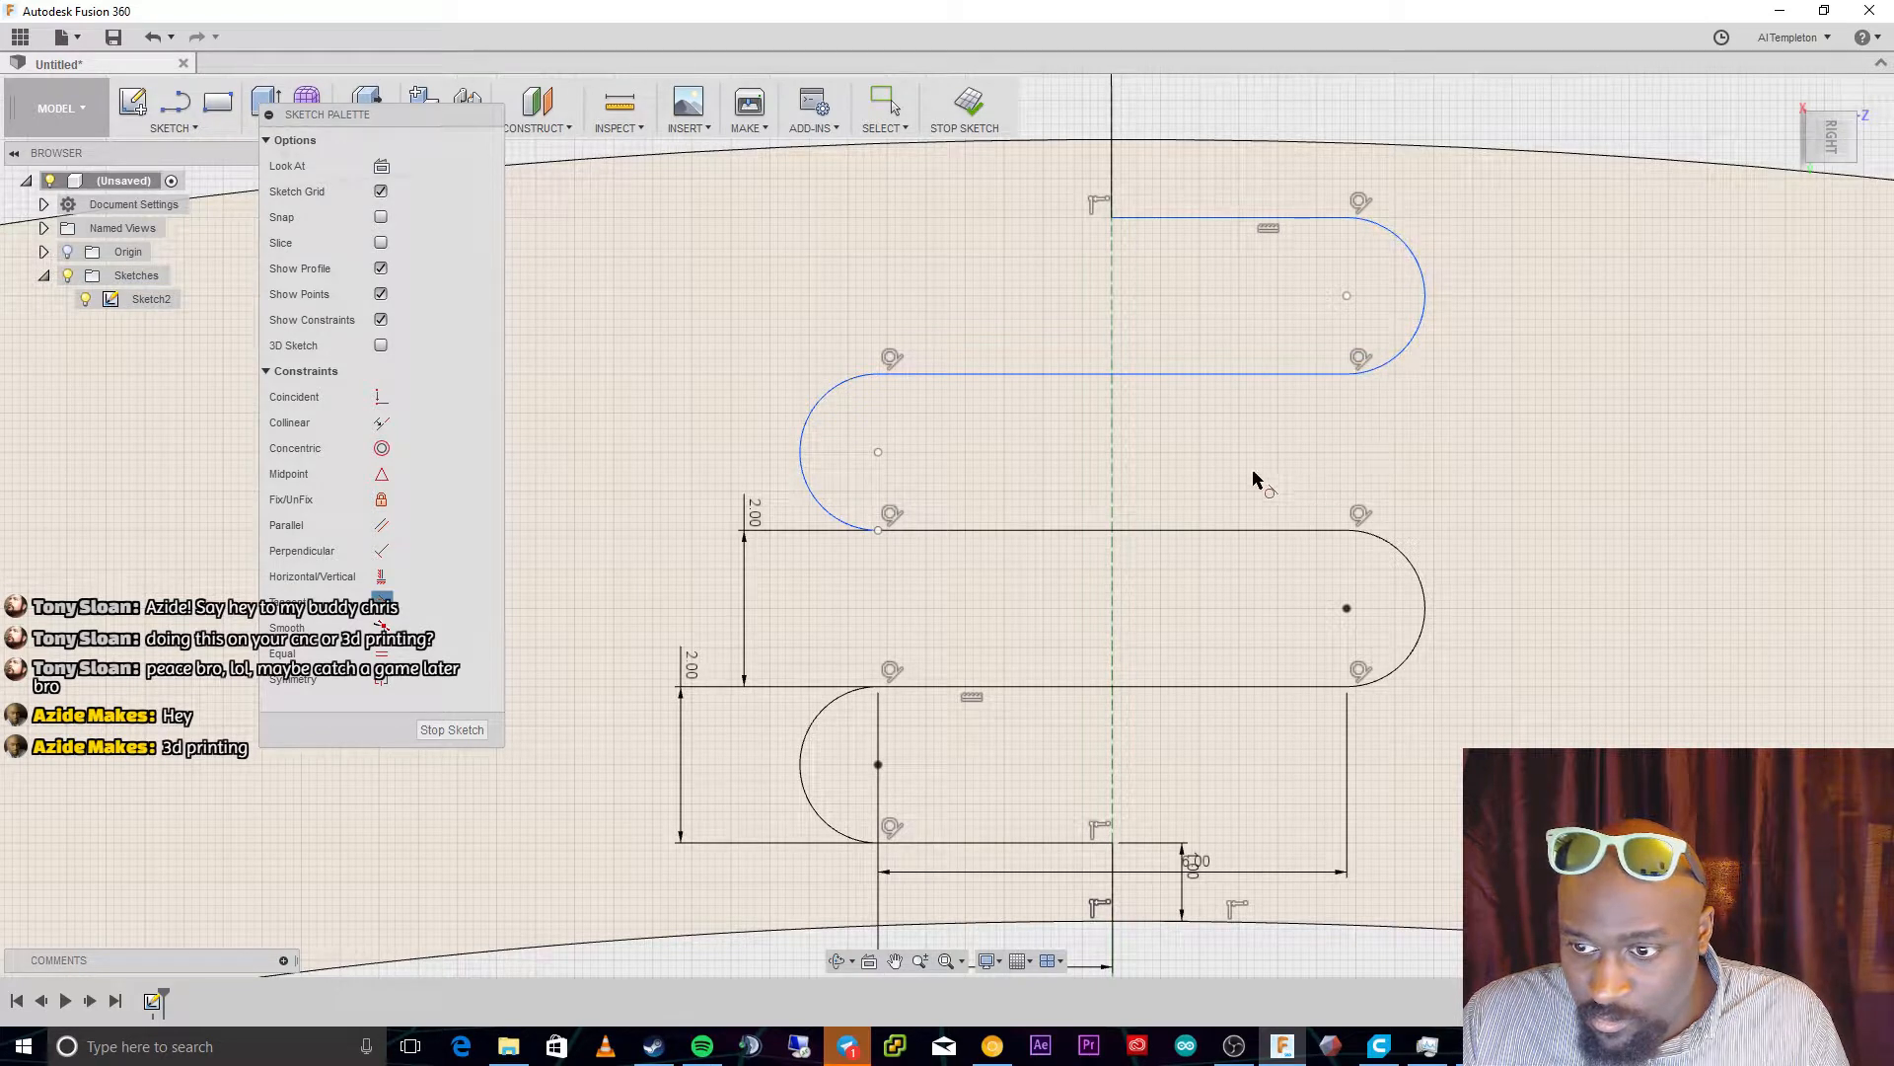
# Constrain the two horizontal lines joined by the upper left arc to be parallel
pyautogui.click(381, 525)
pyautogui.click(953, 531)
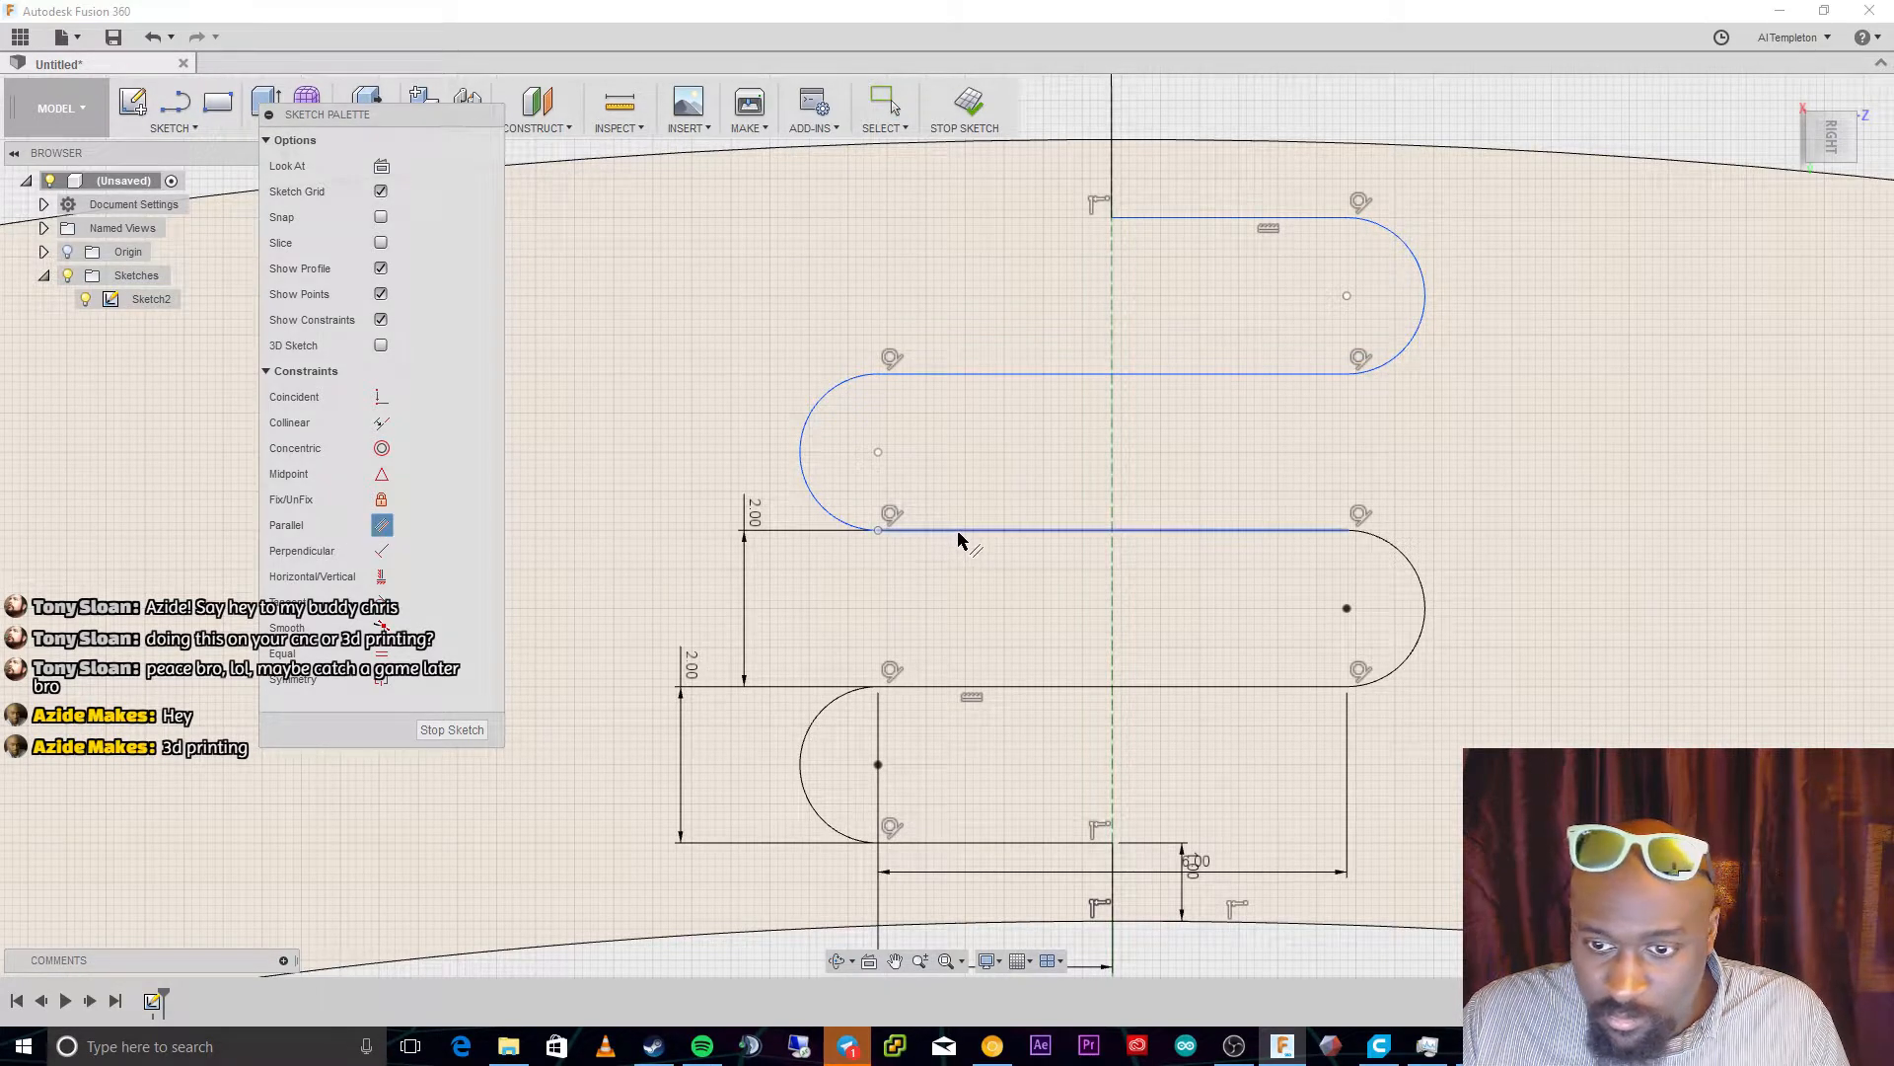
pyautogui.click(975, 376)
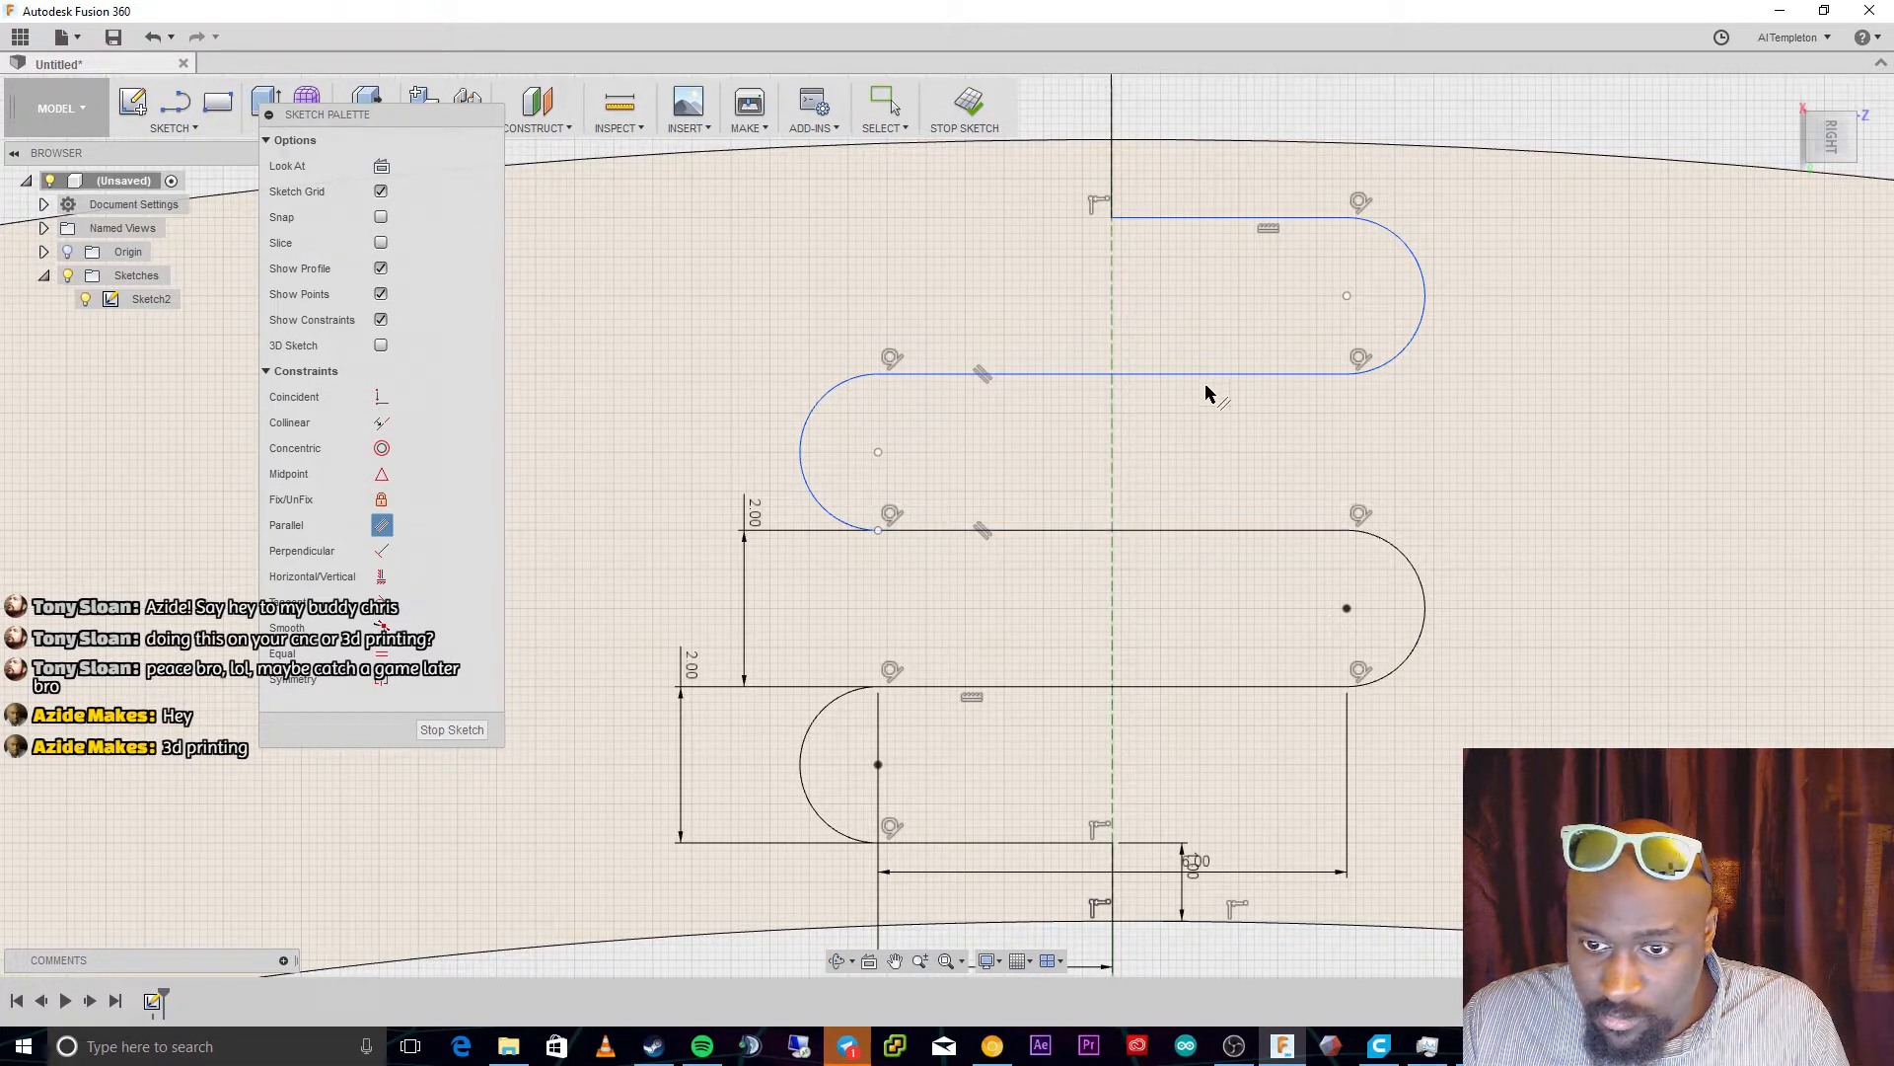
pyautogui.press('Escape')
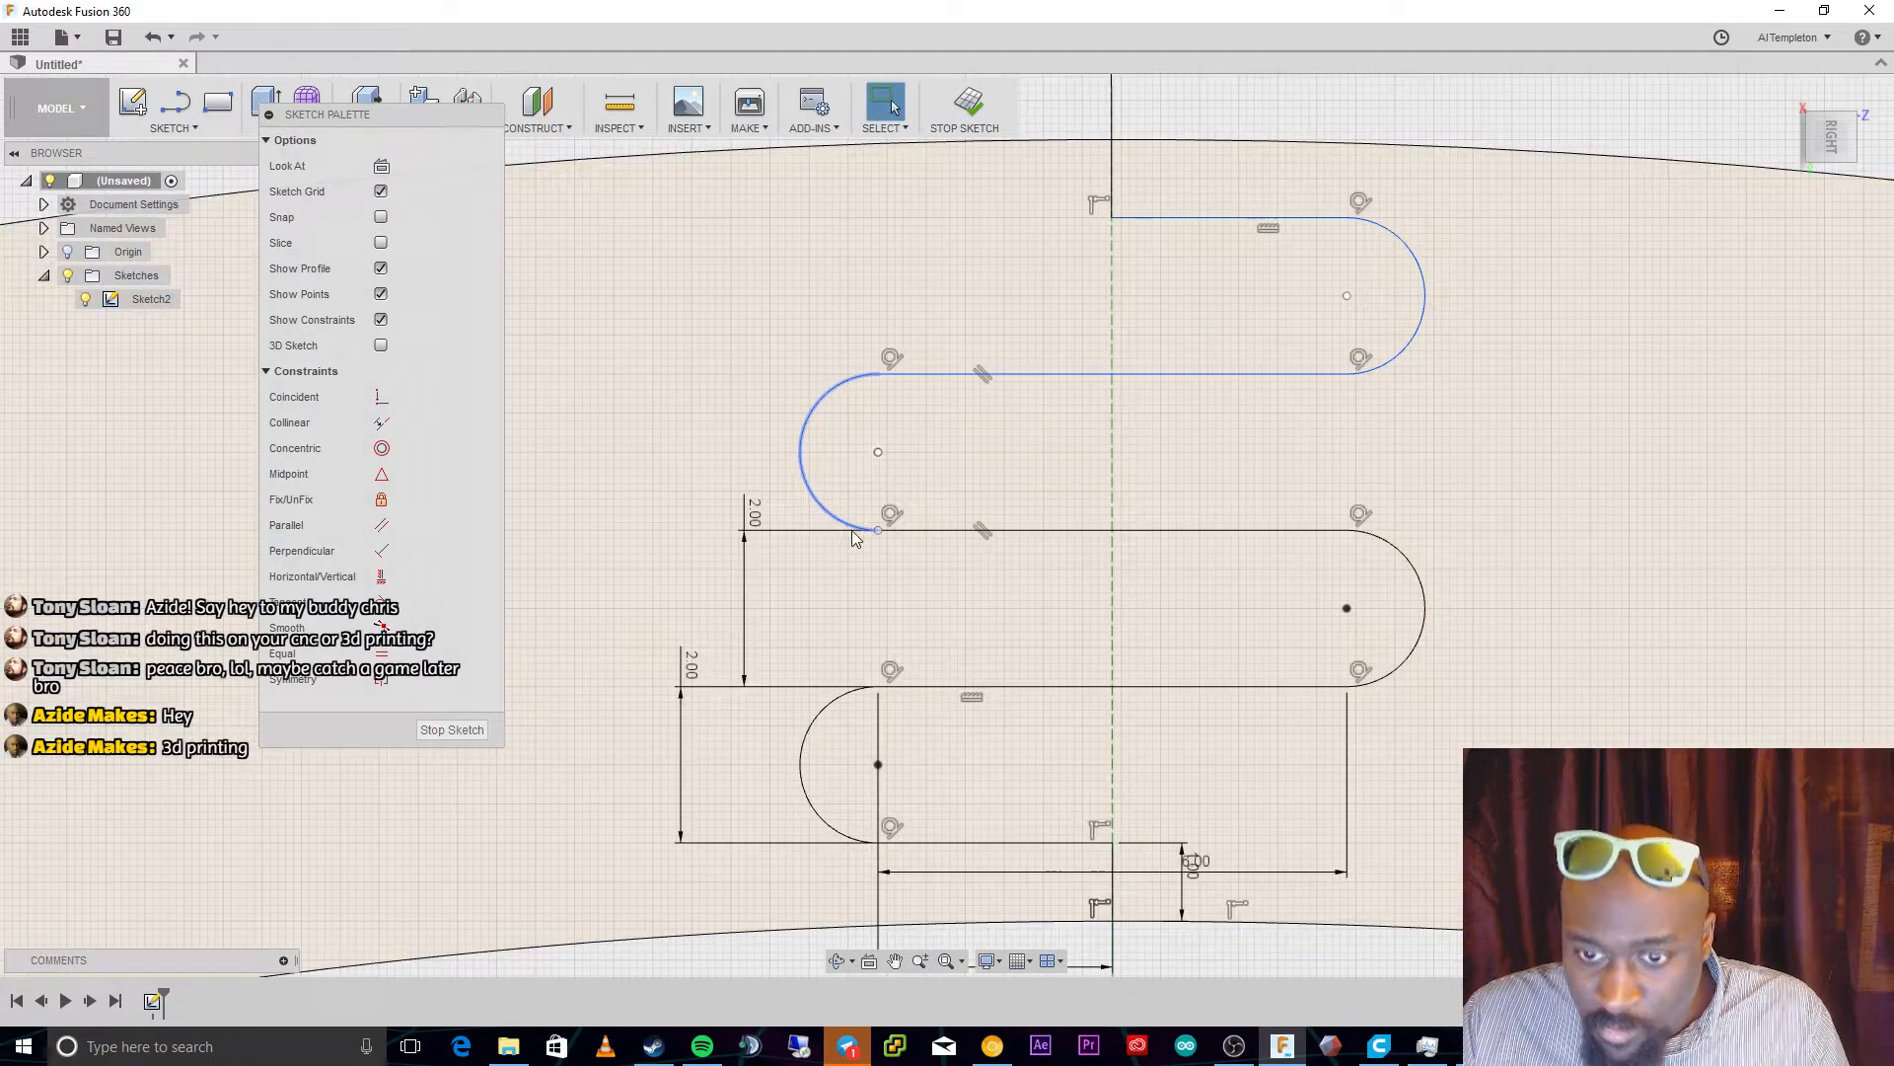
# Try pulling the upper left arc's lower endpoint inward, undo that move, and pull the endpoint outward away from the centerline
pyautogui.moveTo(878, 530)
pyautogui.mouseDown()
pyautogui.moveTo(825, 502)
pyautogui.moveTo(939, 541)
pyautogui.moveTo(1075, 541)
pyautogui.moveTo(1142, 600)
pyautogui.moveTo(1023, 545)
pyautogui.moveTo(1016, 372)
pyautogui.moveTo(1079, 537)
pyautogui.moveTo(941, 453)
pyautogui.moveTo(888, 469)
pyautogui.moveTo(885, 513)
pyautogui.mouseUp()
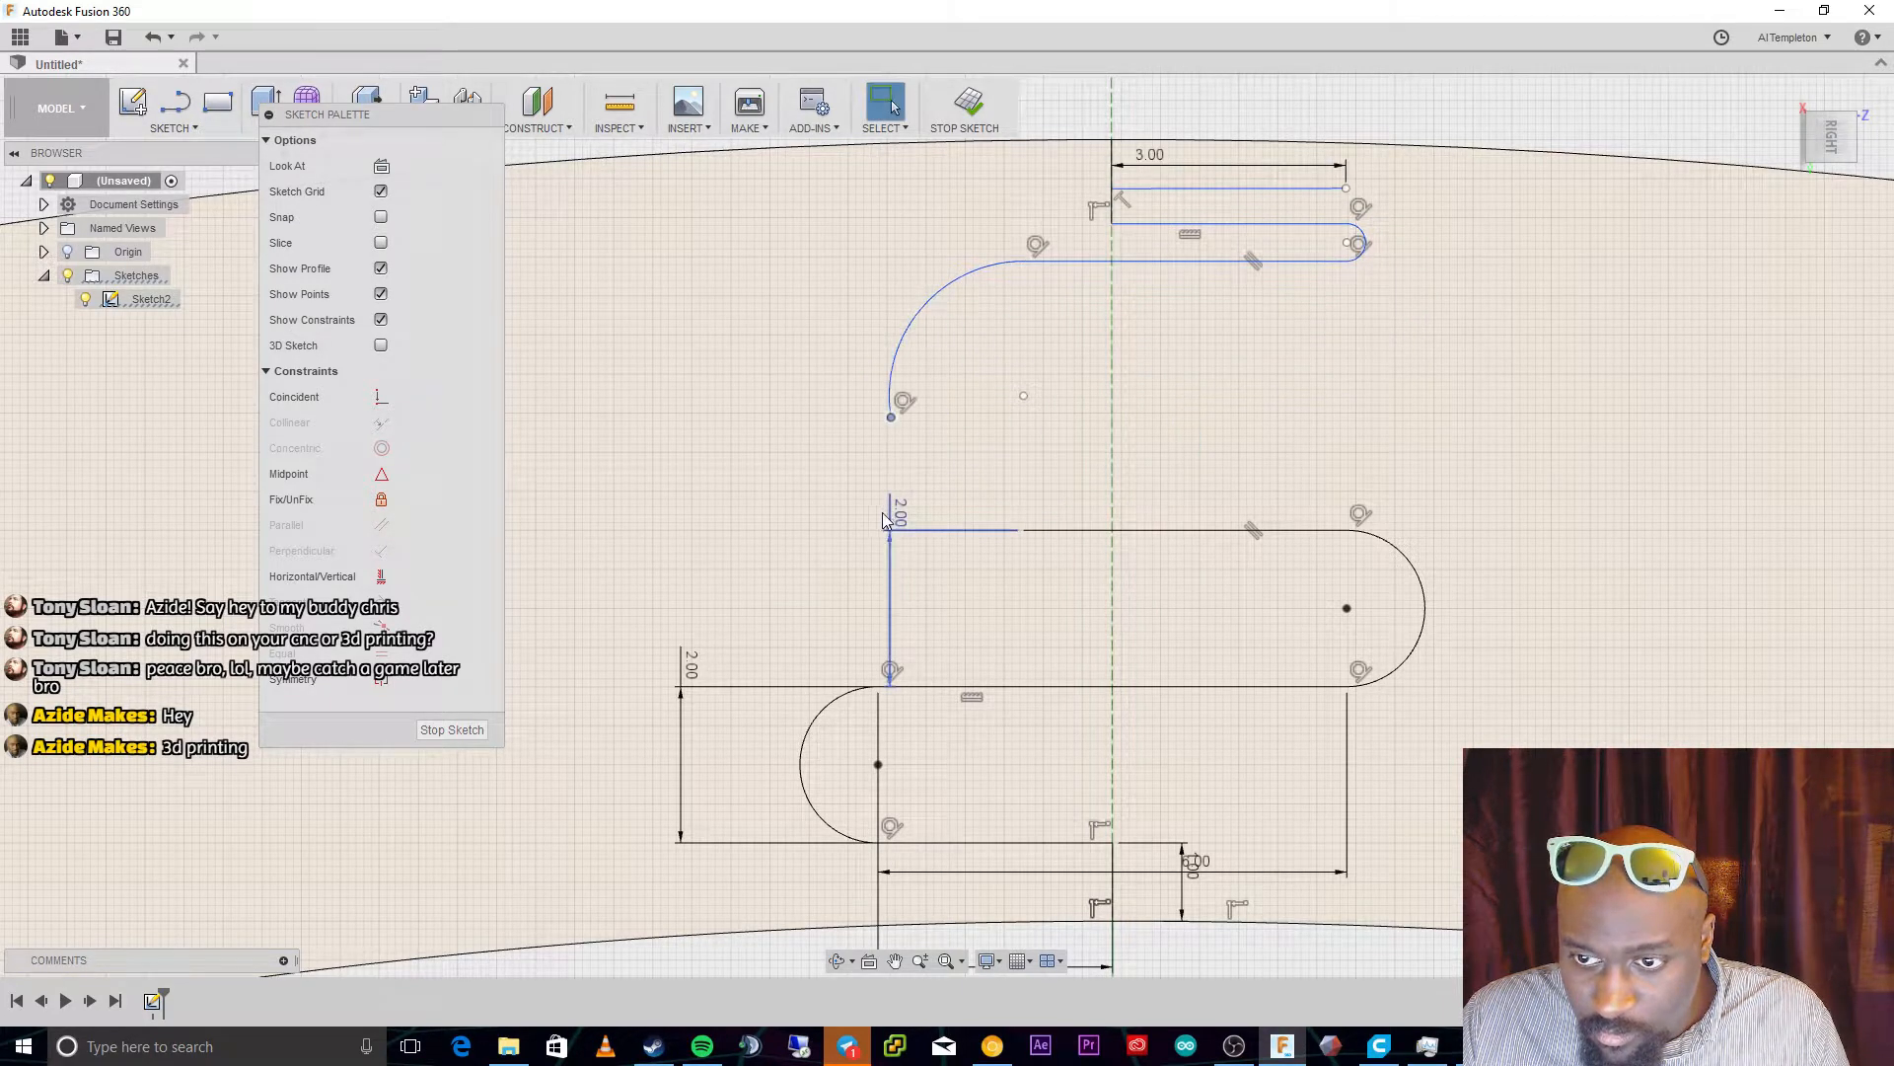
pyautogui.hotkey('ctrl', 'z')
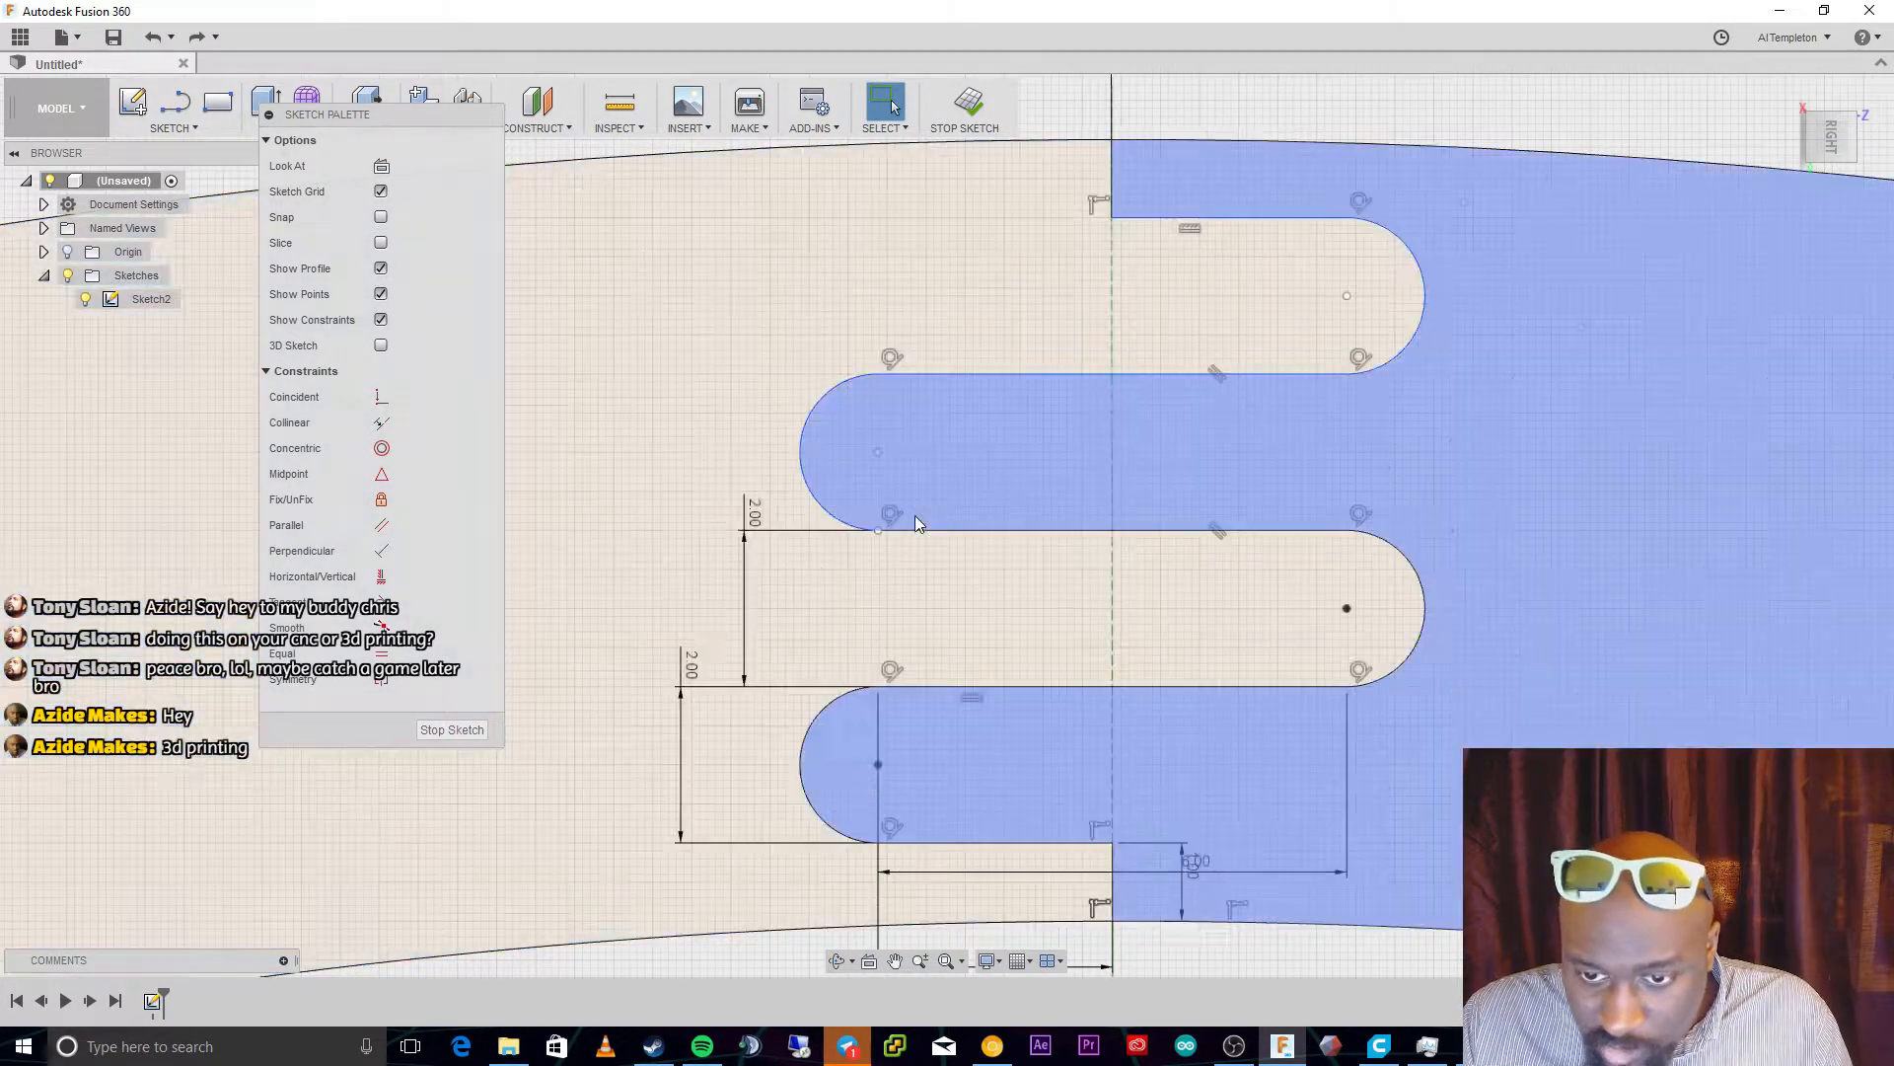
pyautogui.click(899, 530)
pyautogui.moveTo(877, 531); pyautogui.dragTo(825, 537)
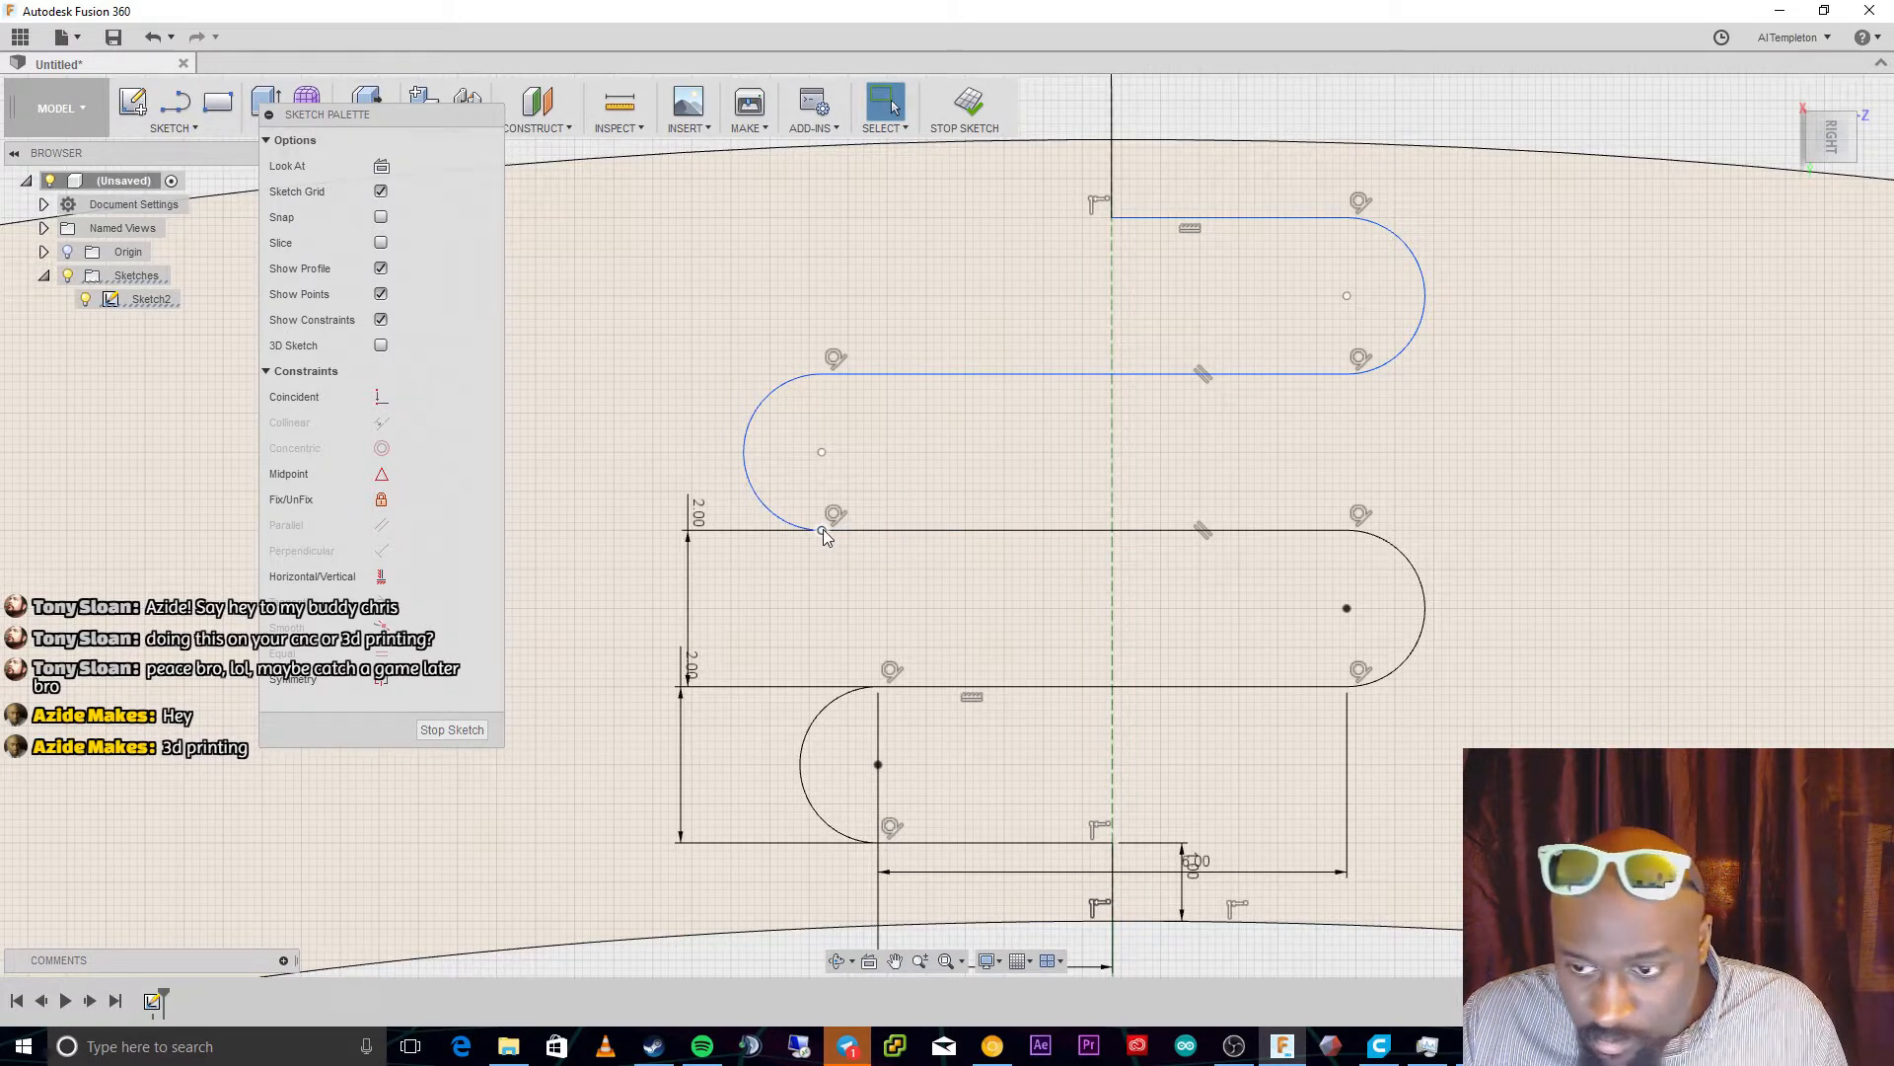
# Undo the last drag of the upper-left arc and apply Equal constraints linking the three full-length horizontal lines
pyautogui.hotkey('ctrl', 'z')
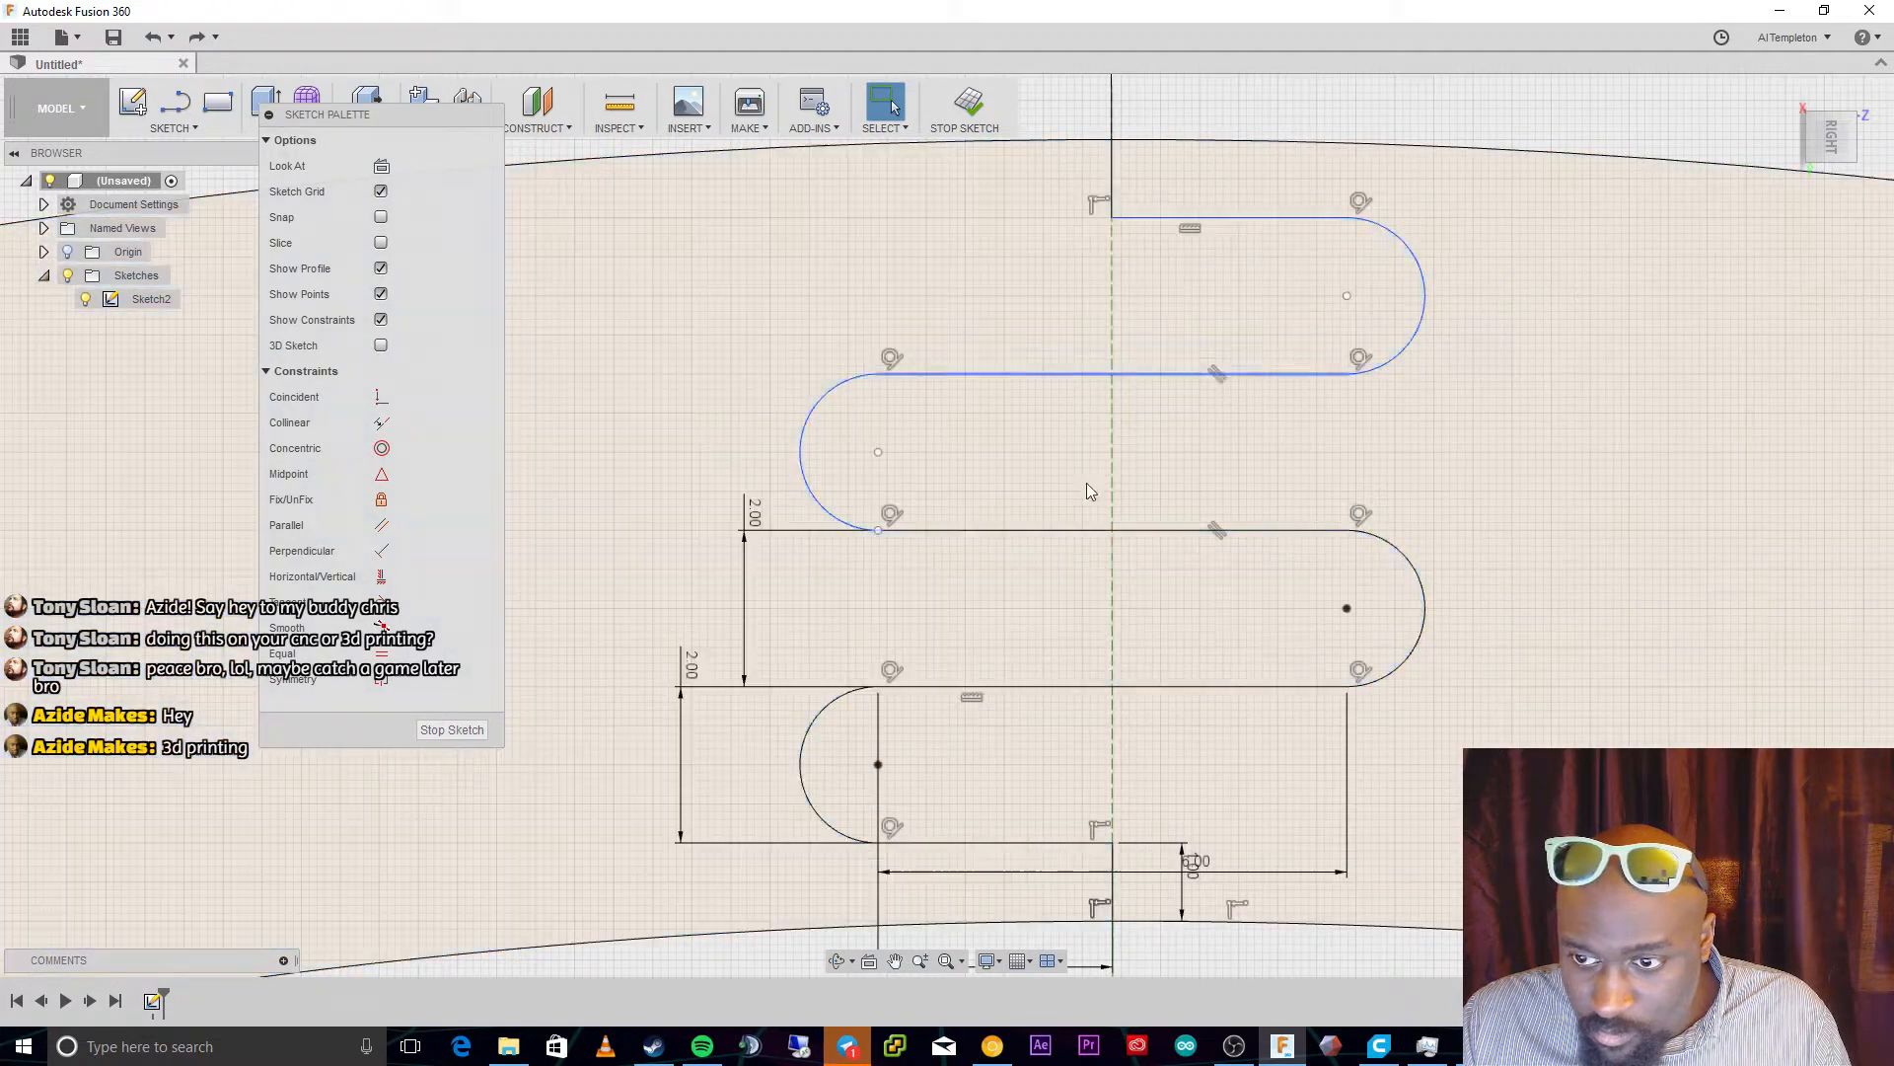
pyautogui.click(1100, 530)
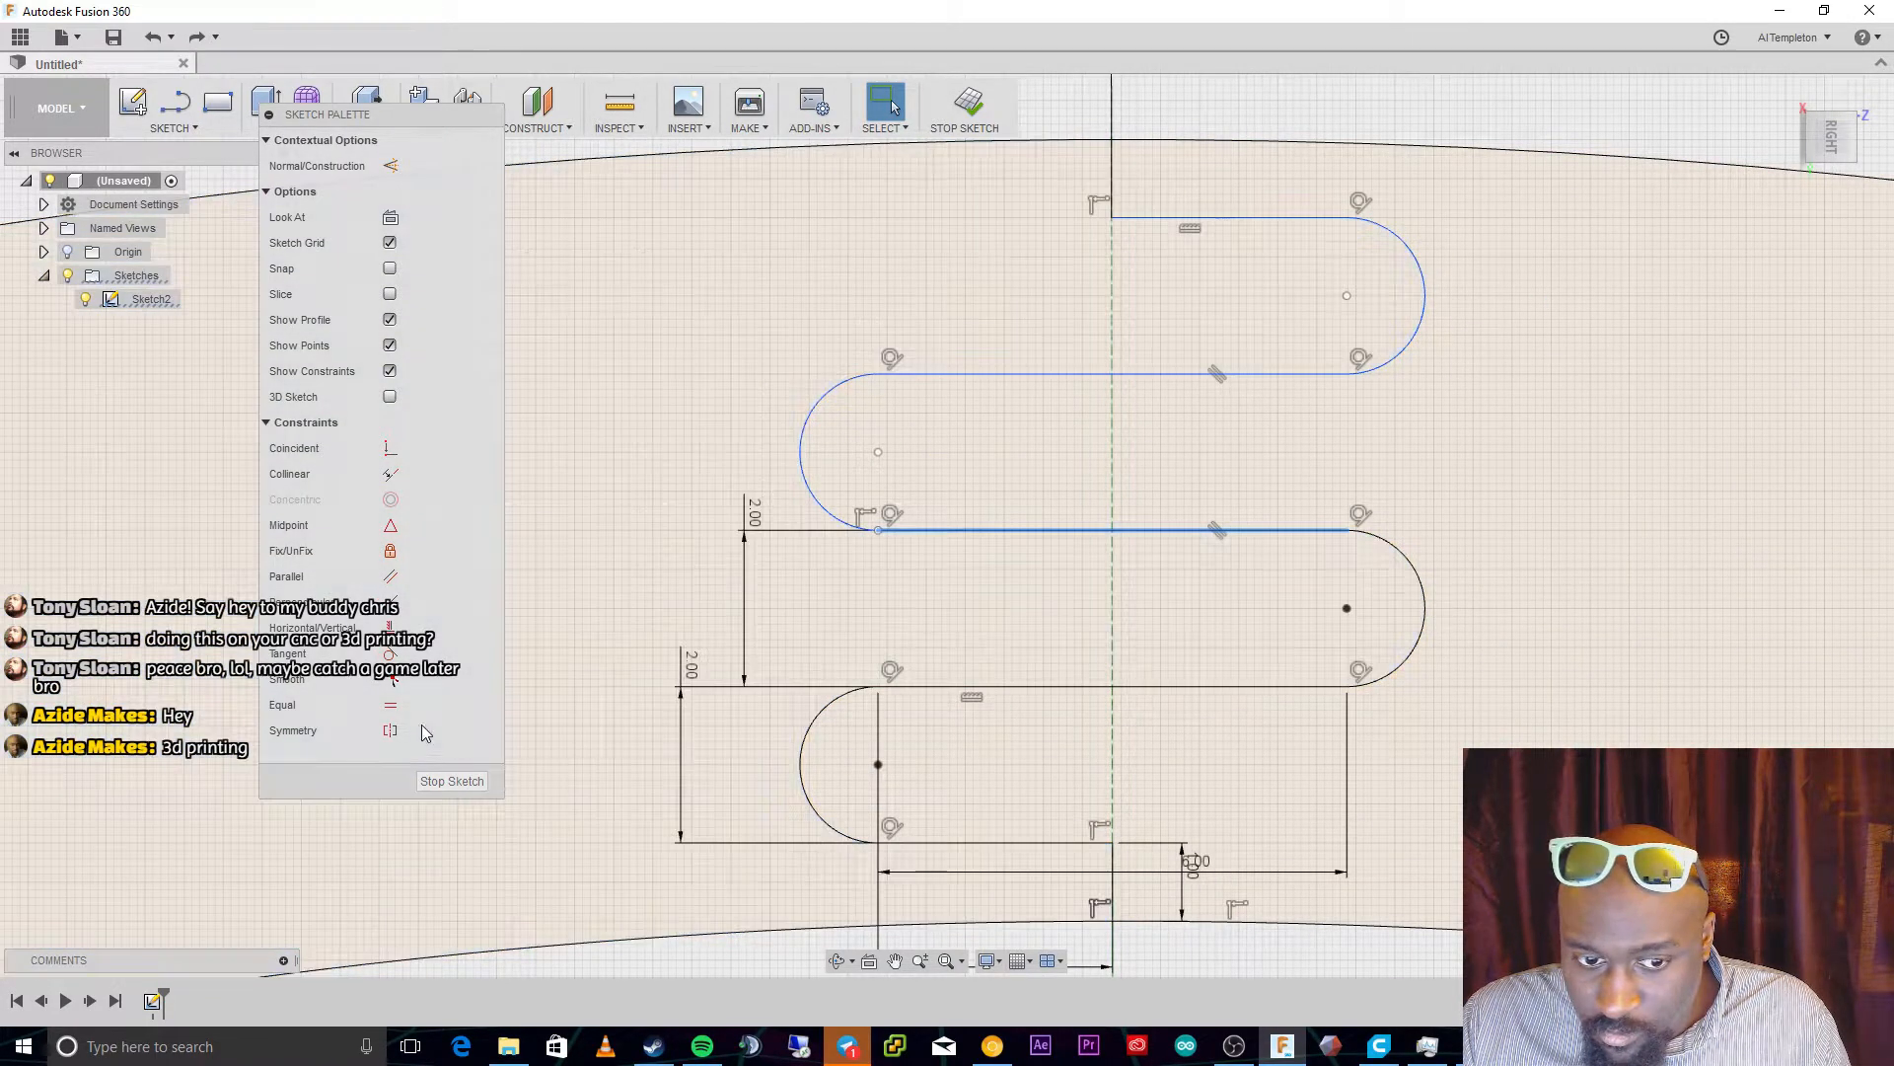
pyautogui.click(391, 704)
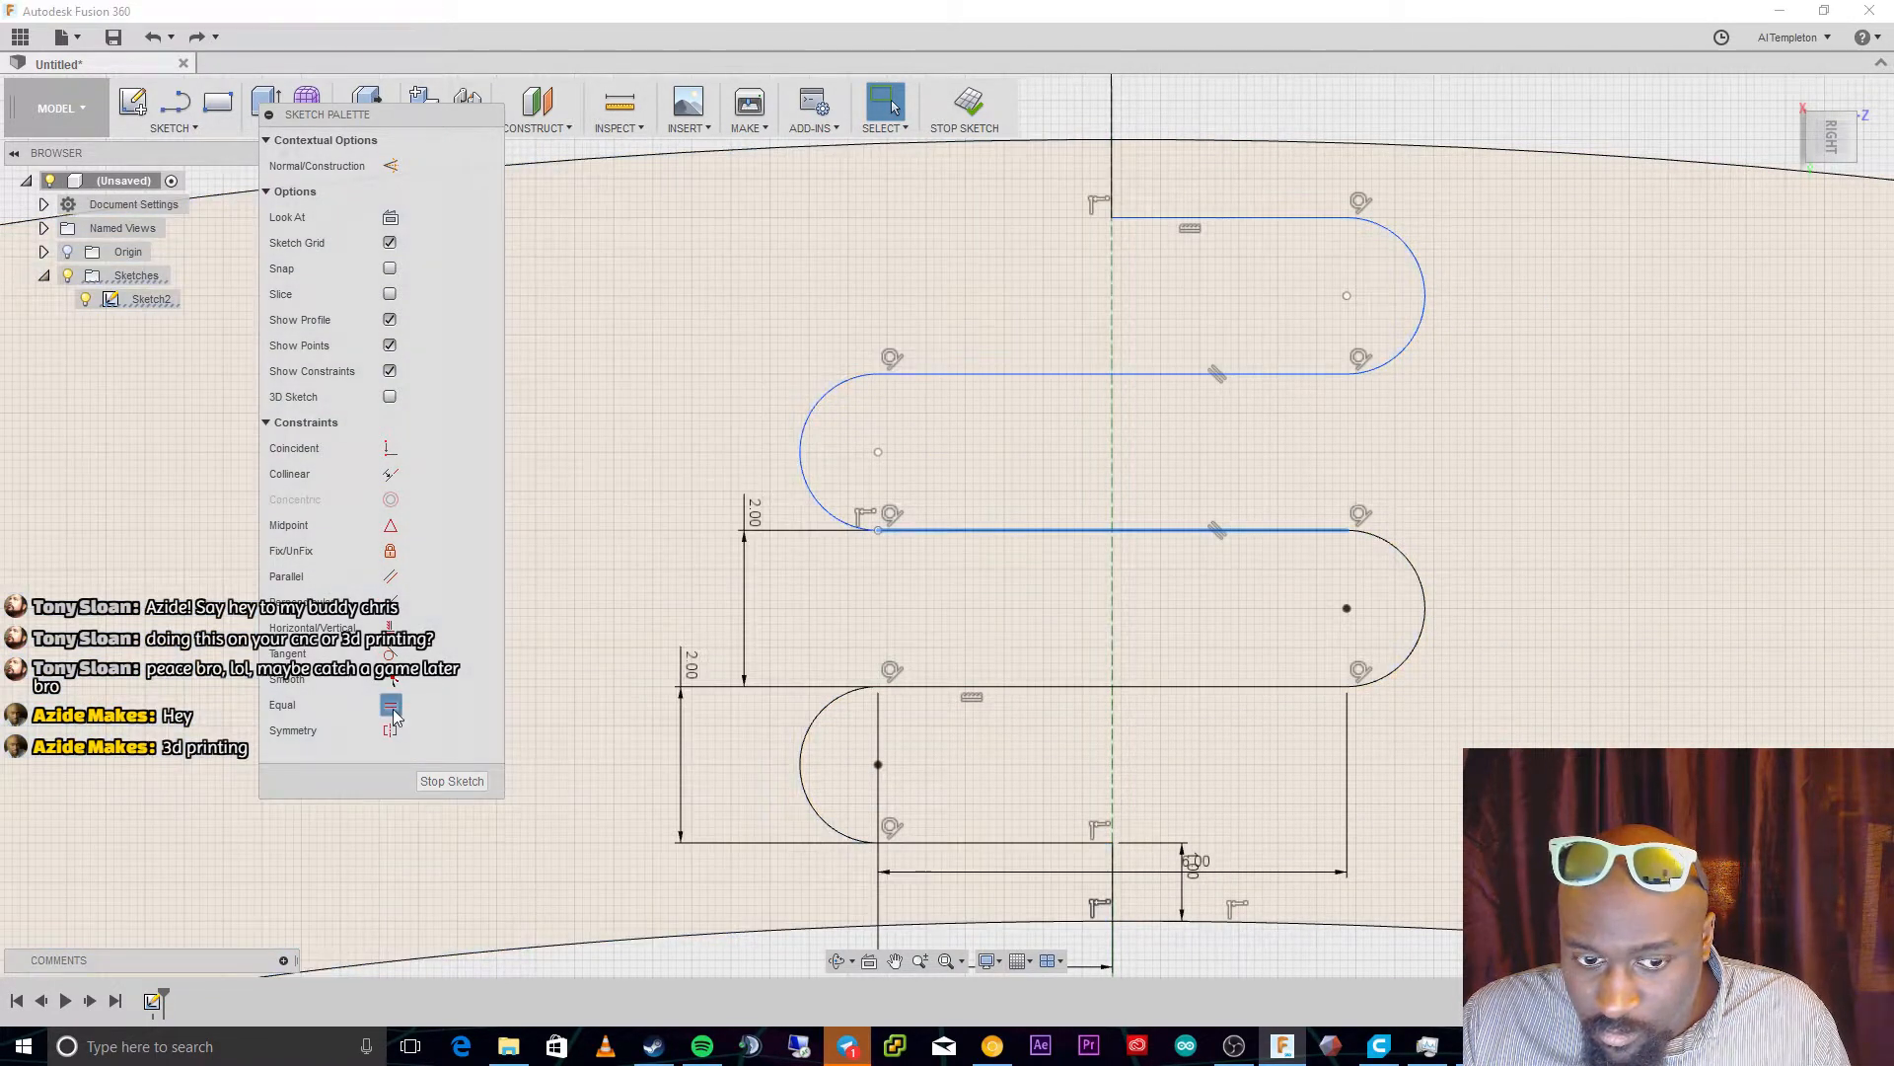
pyautogui.click(1063, 373)
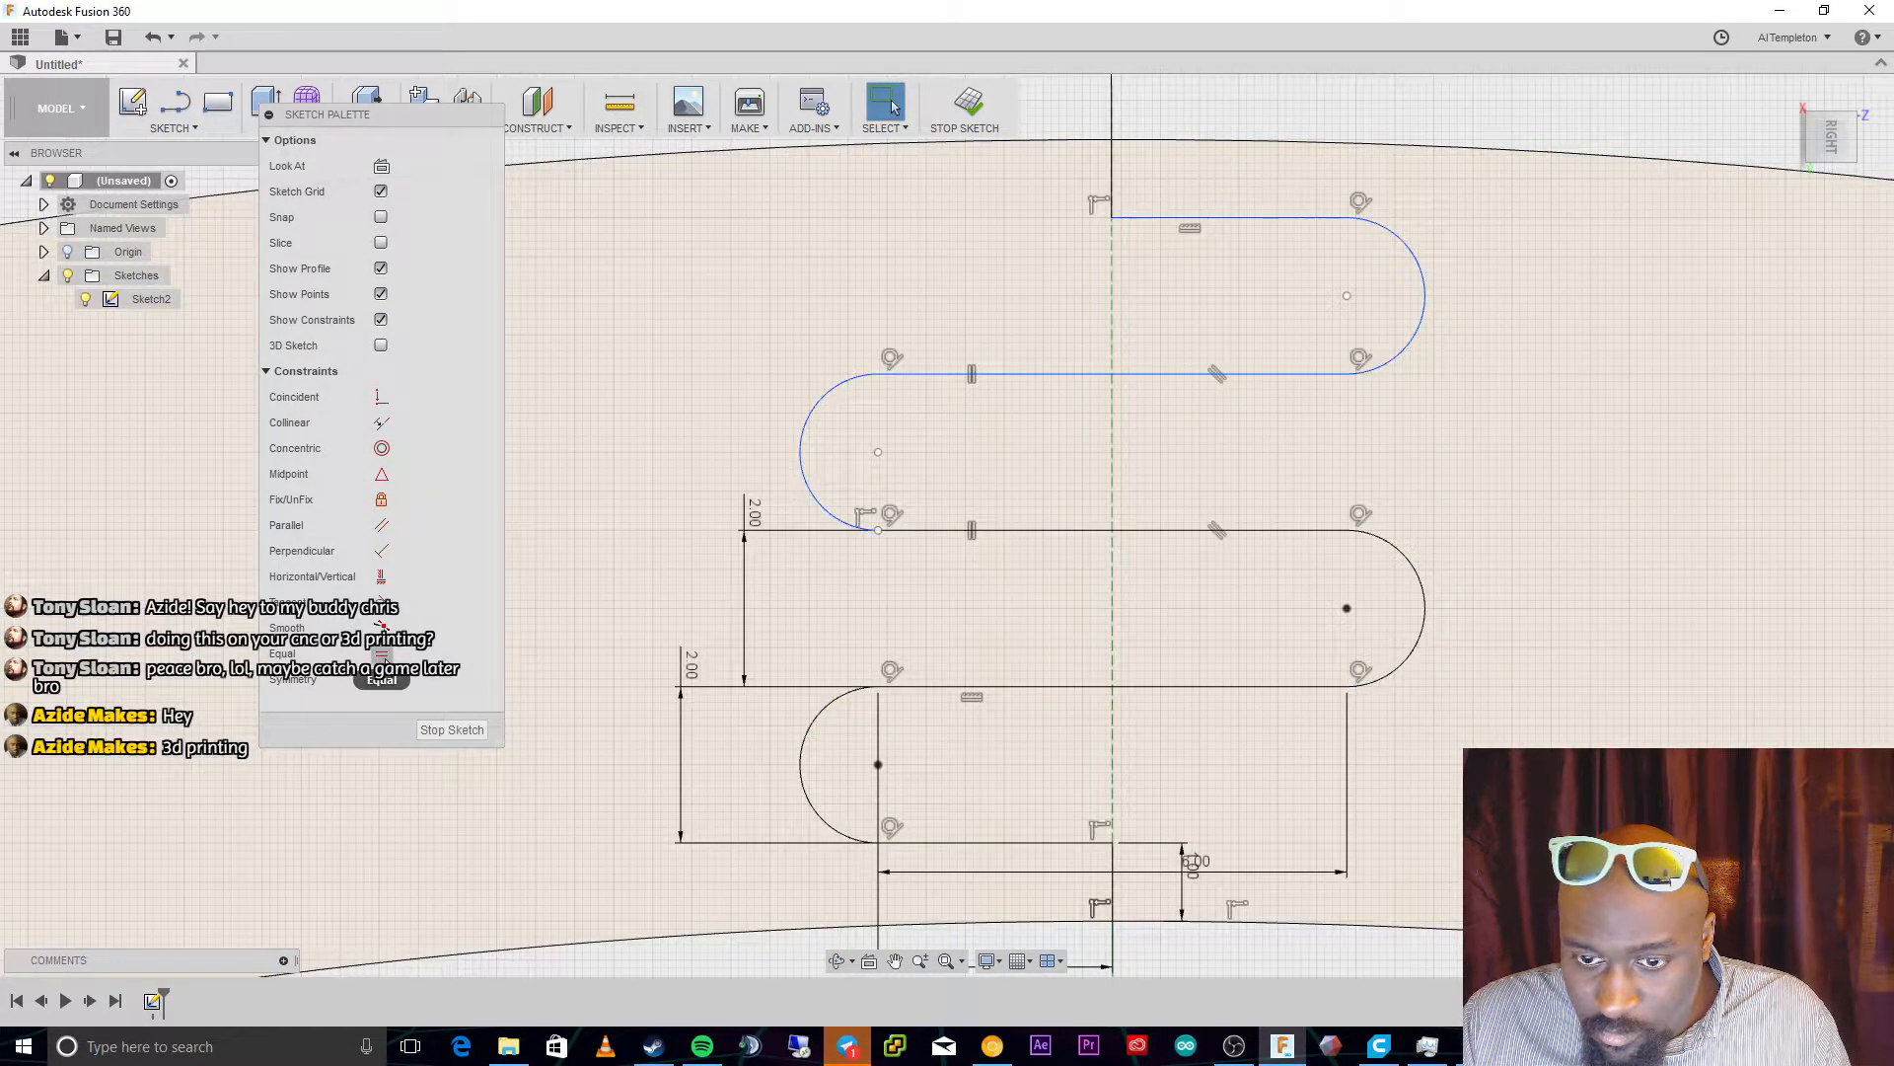
pyautogui.click(381, 654)
pyautogui.click(1032, 531)
pyautogui.click(1046, 687)
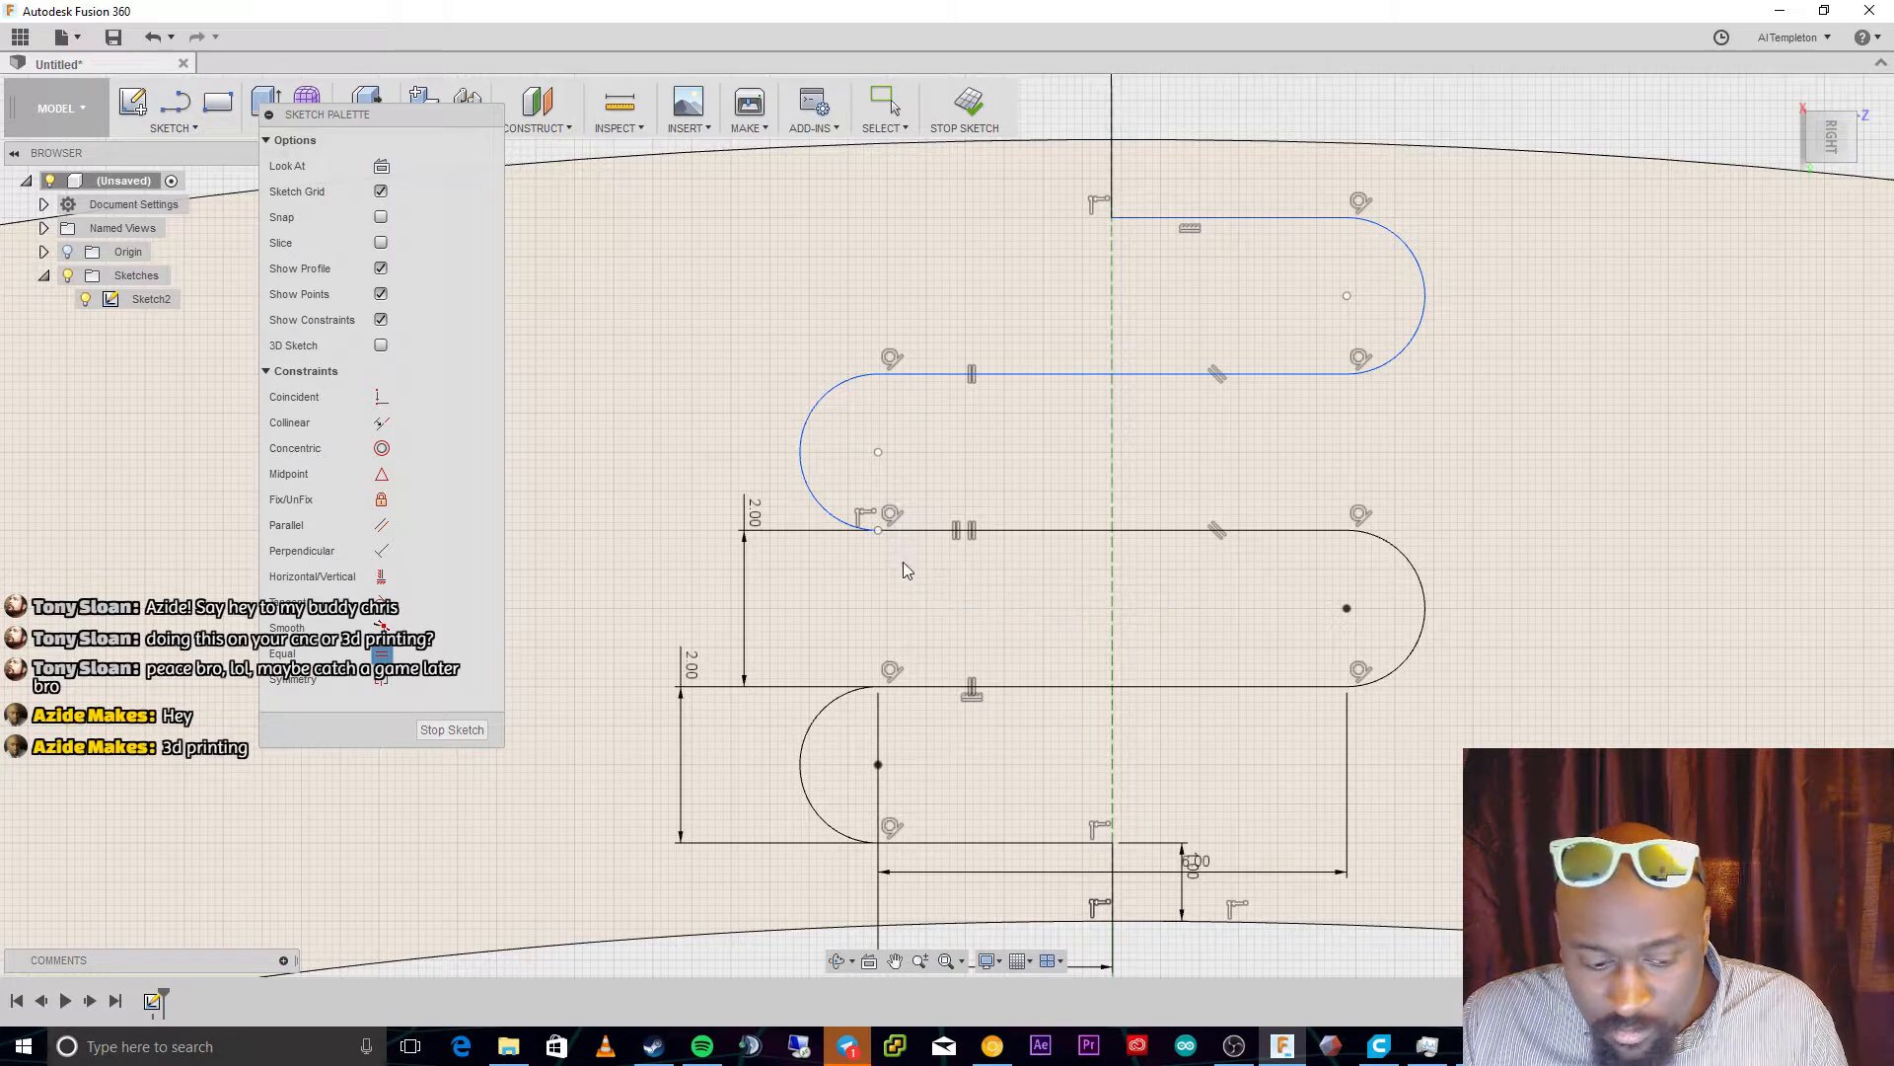
pyautogui.press('Escape')
# Delete the upper-left end arc and redraw it as a tangent arc joining the two adjacent horizontal lines
pyautogui.click(812, 422)
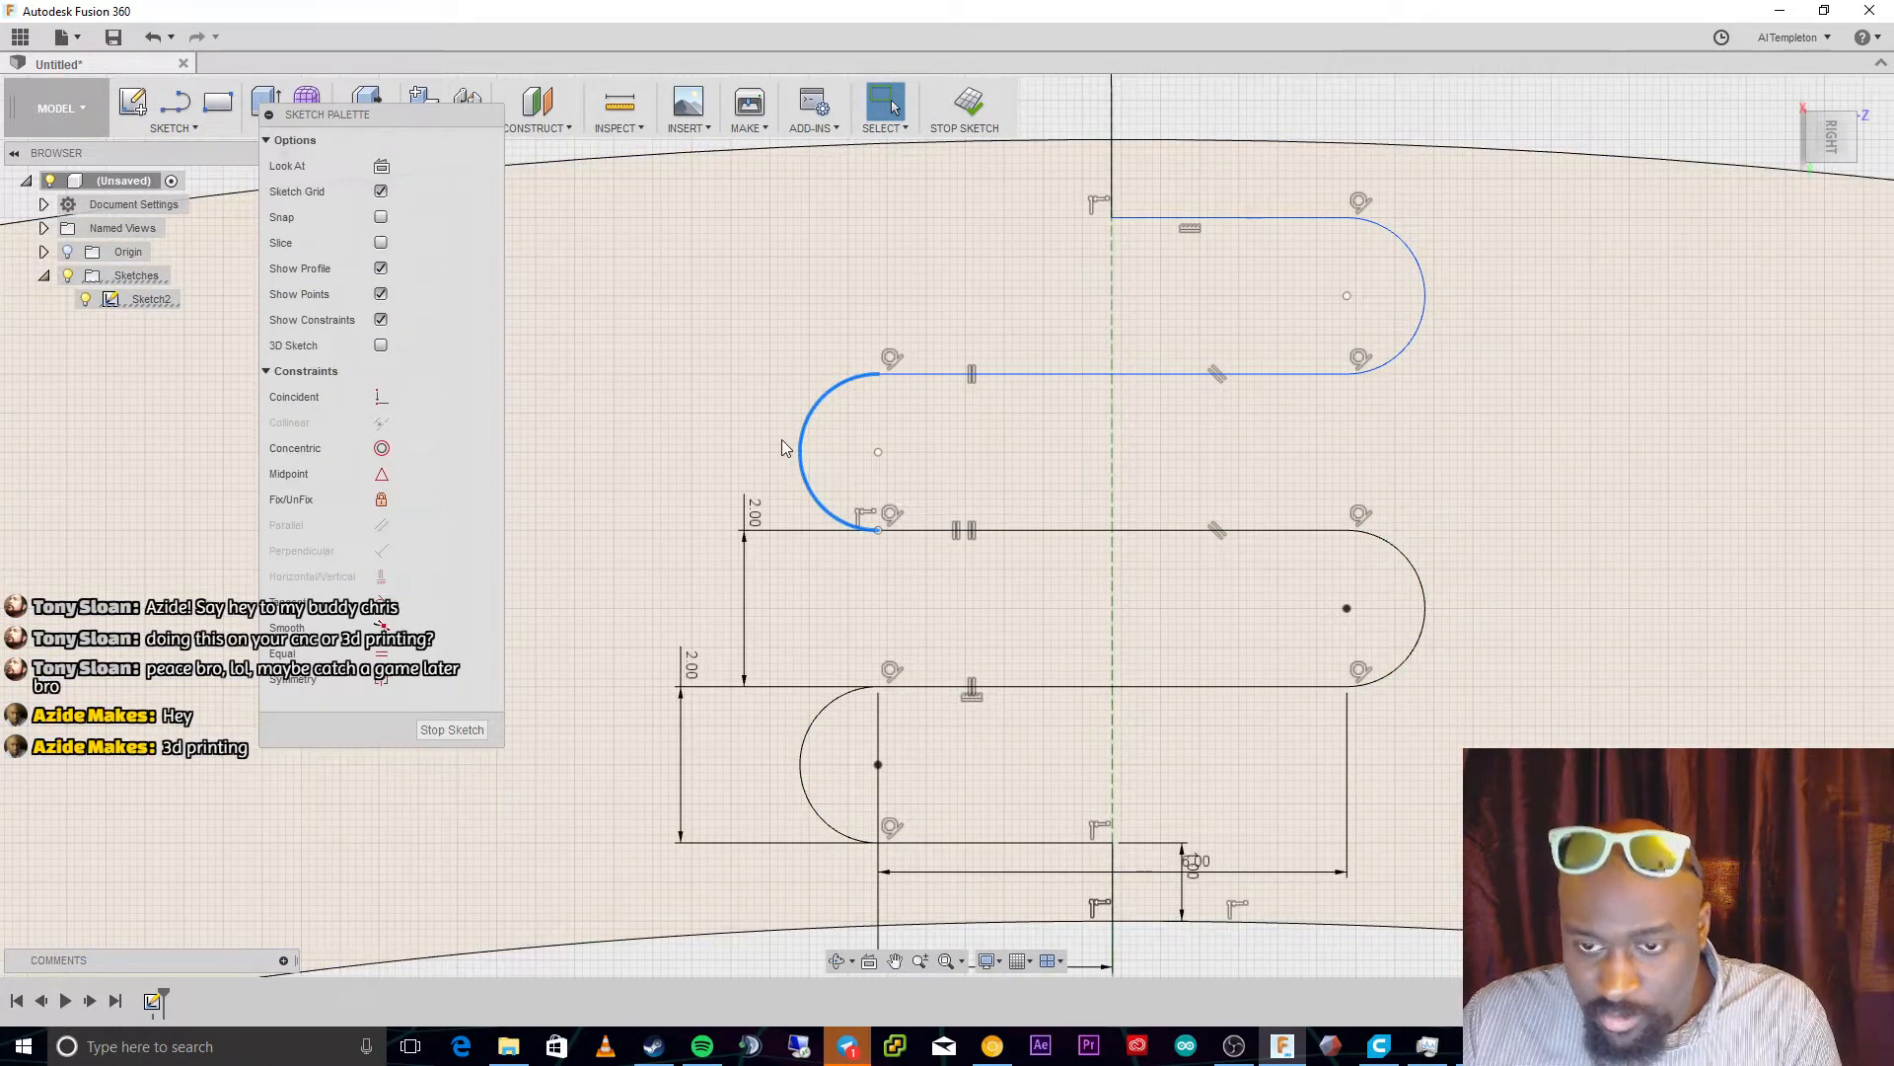
pyautogui.press('Delete')
pyautogui.click(183, 128)
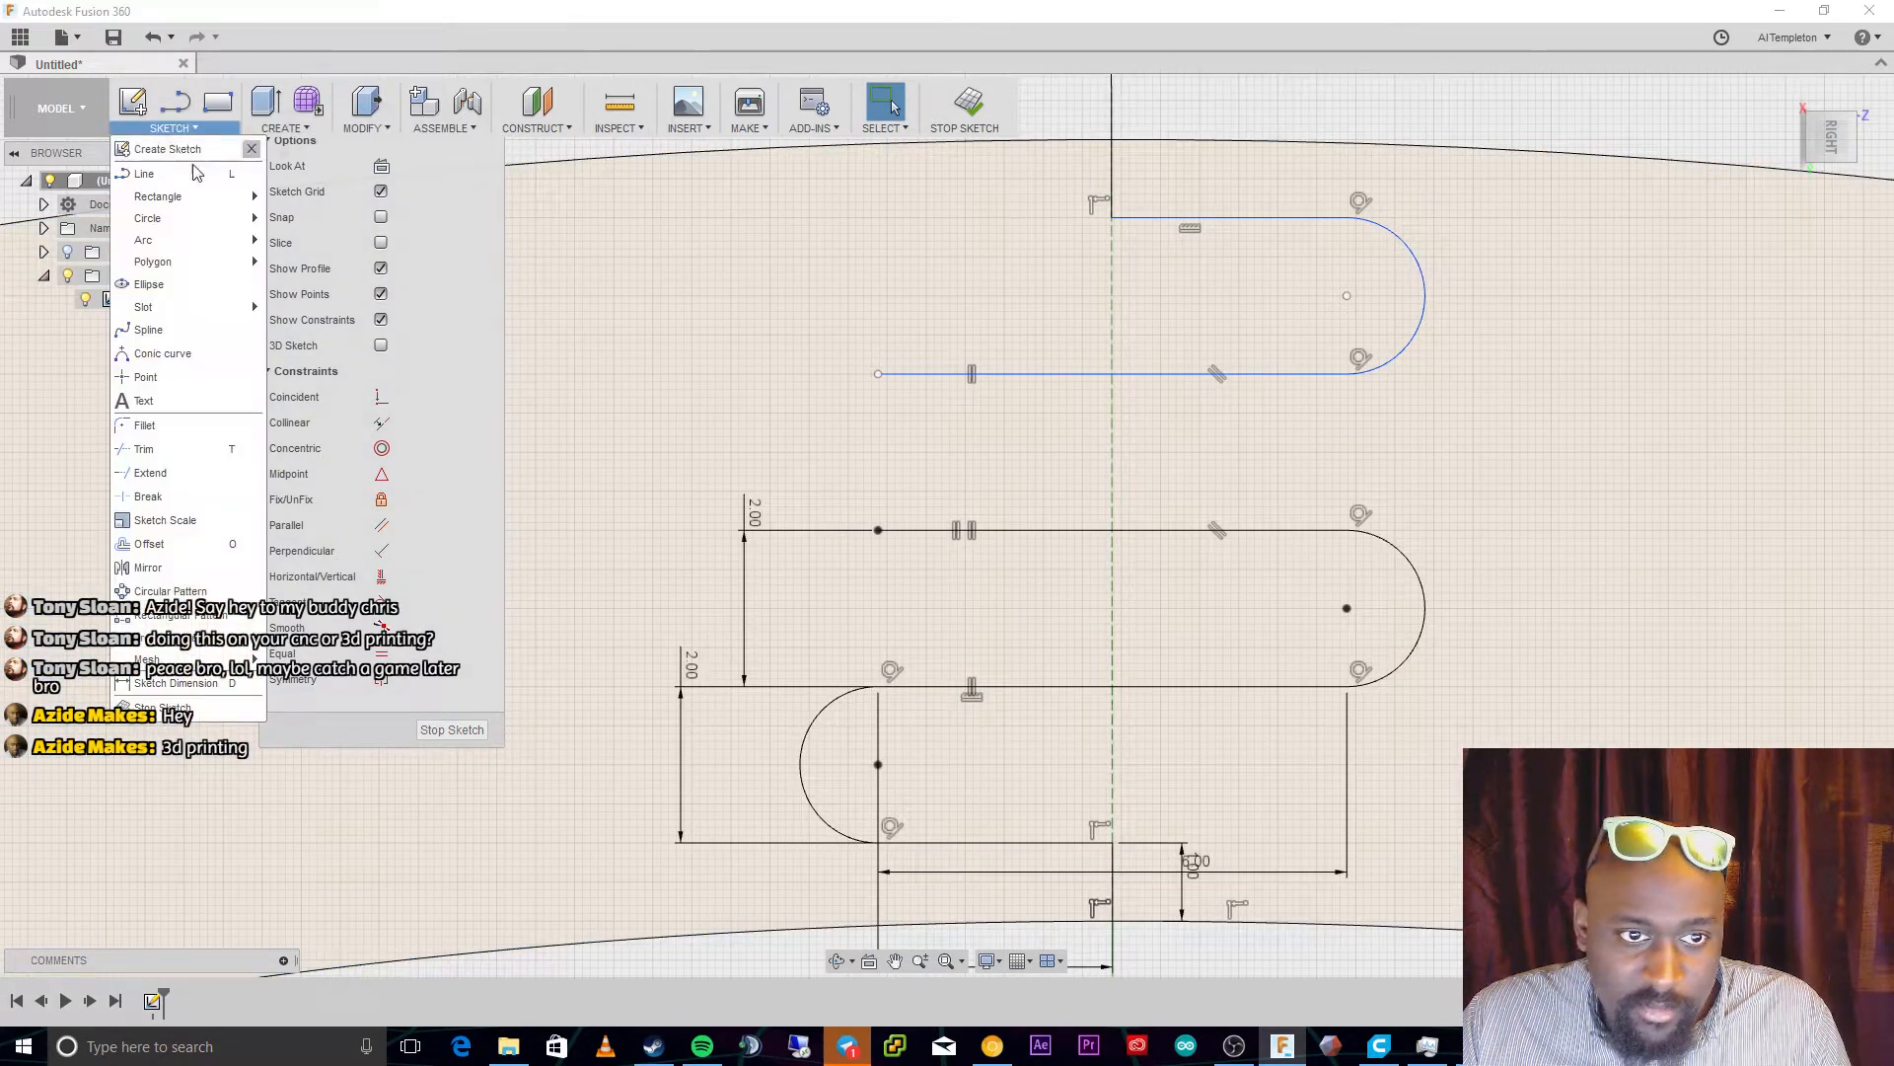
pyautogui.moveTo(241, 239)
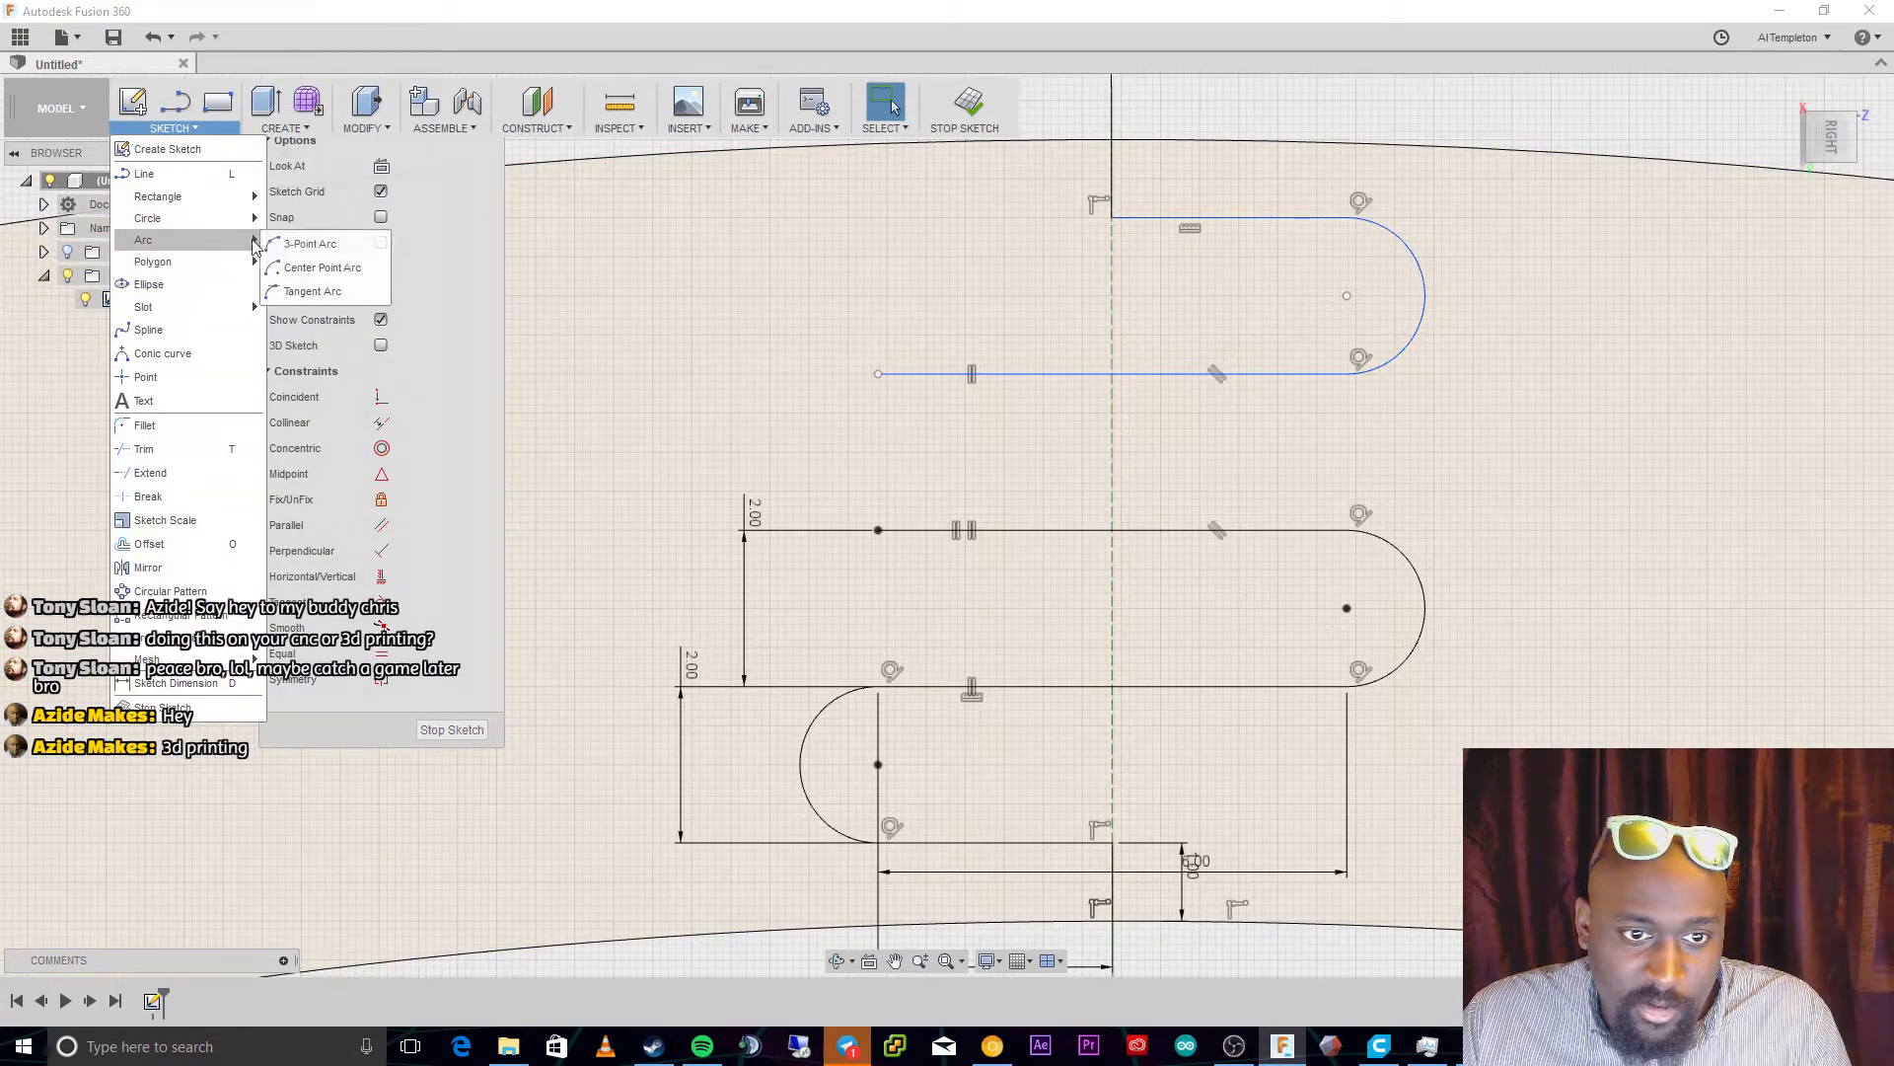
pyautogui.click(312, 292)
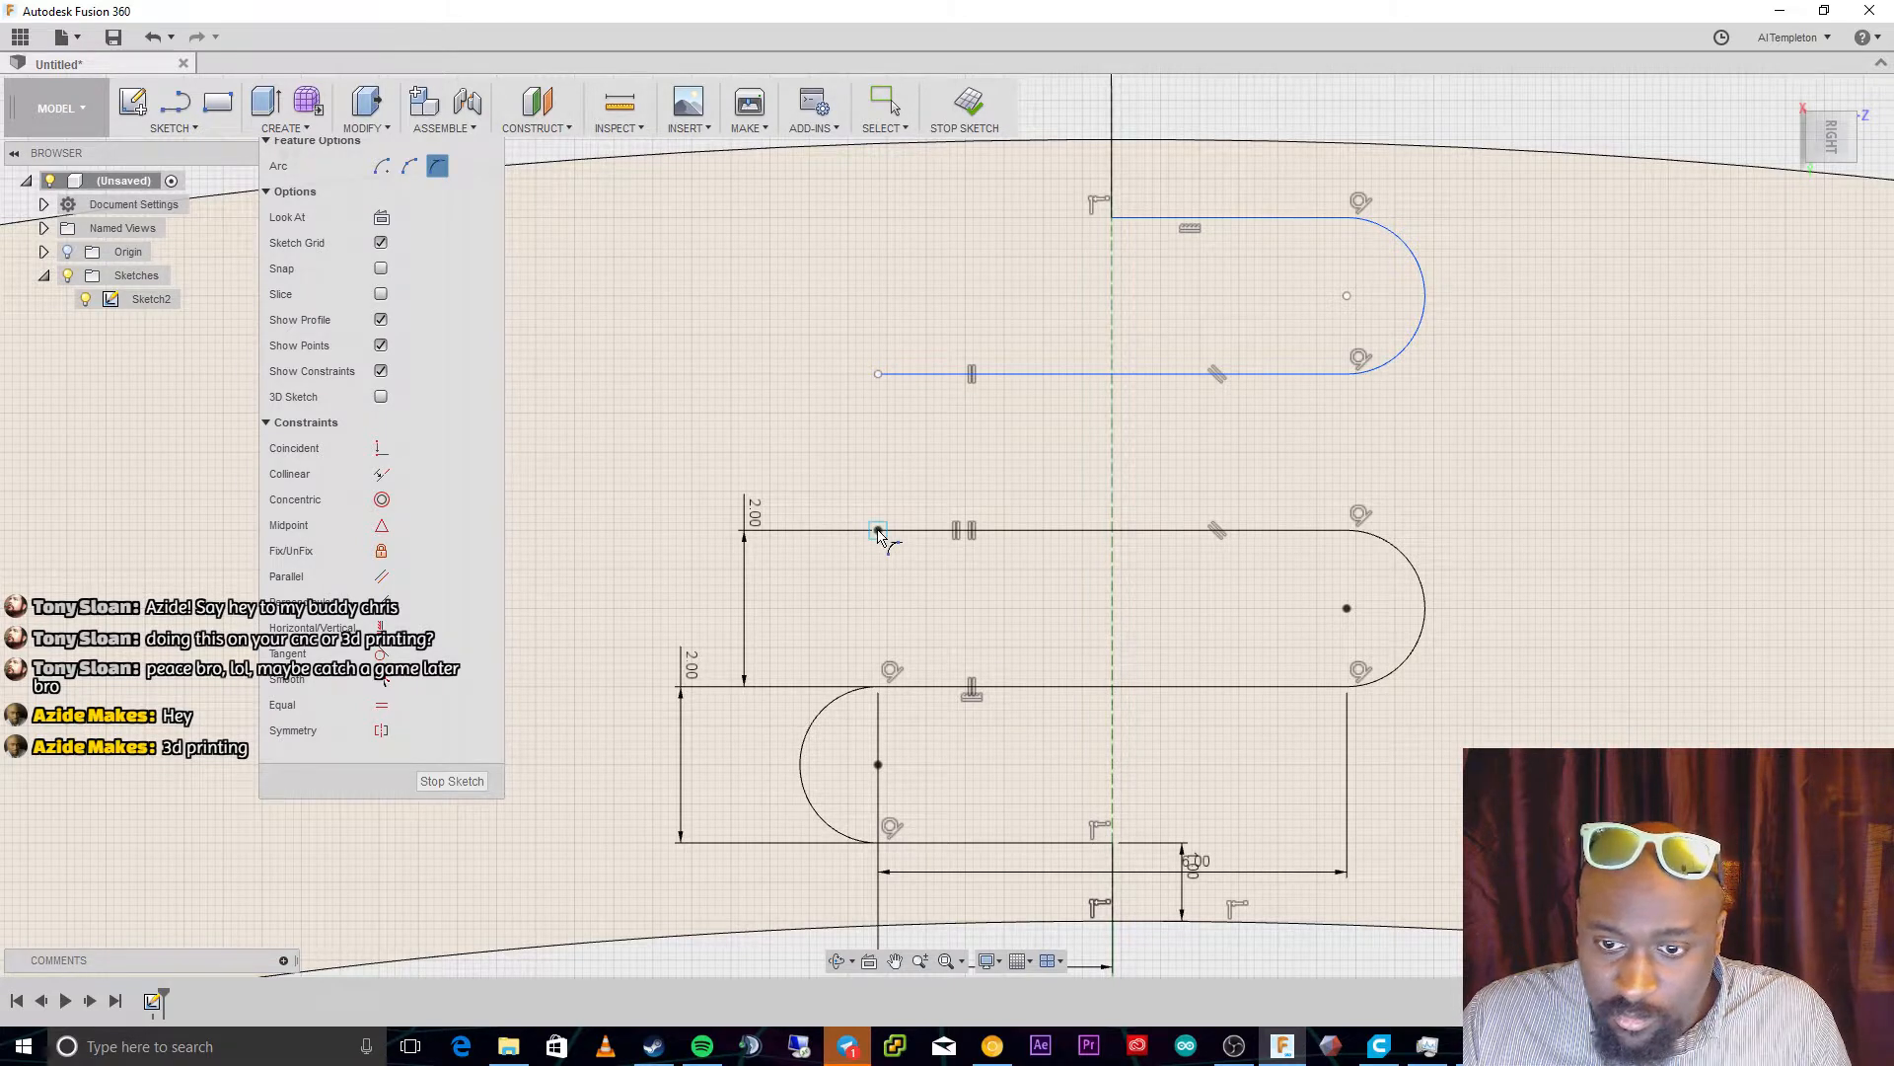
pyautogui.click(878, 375)
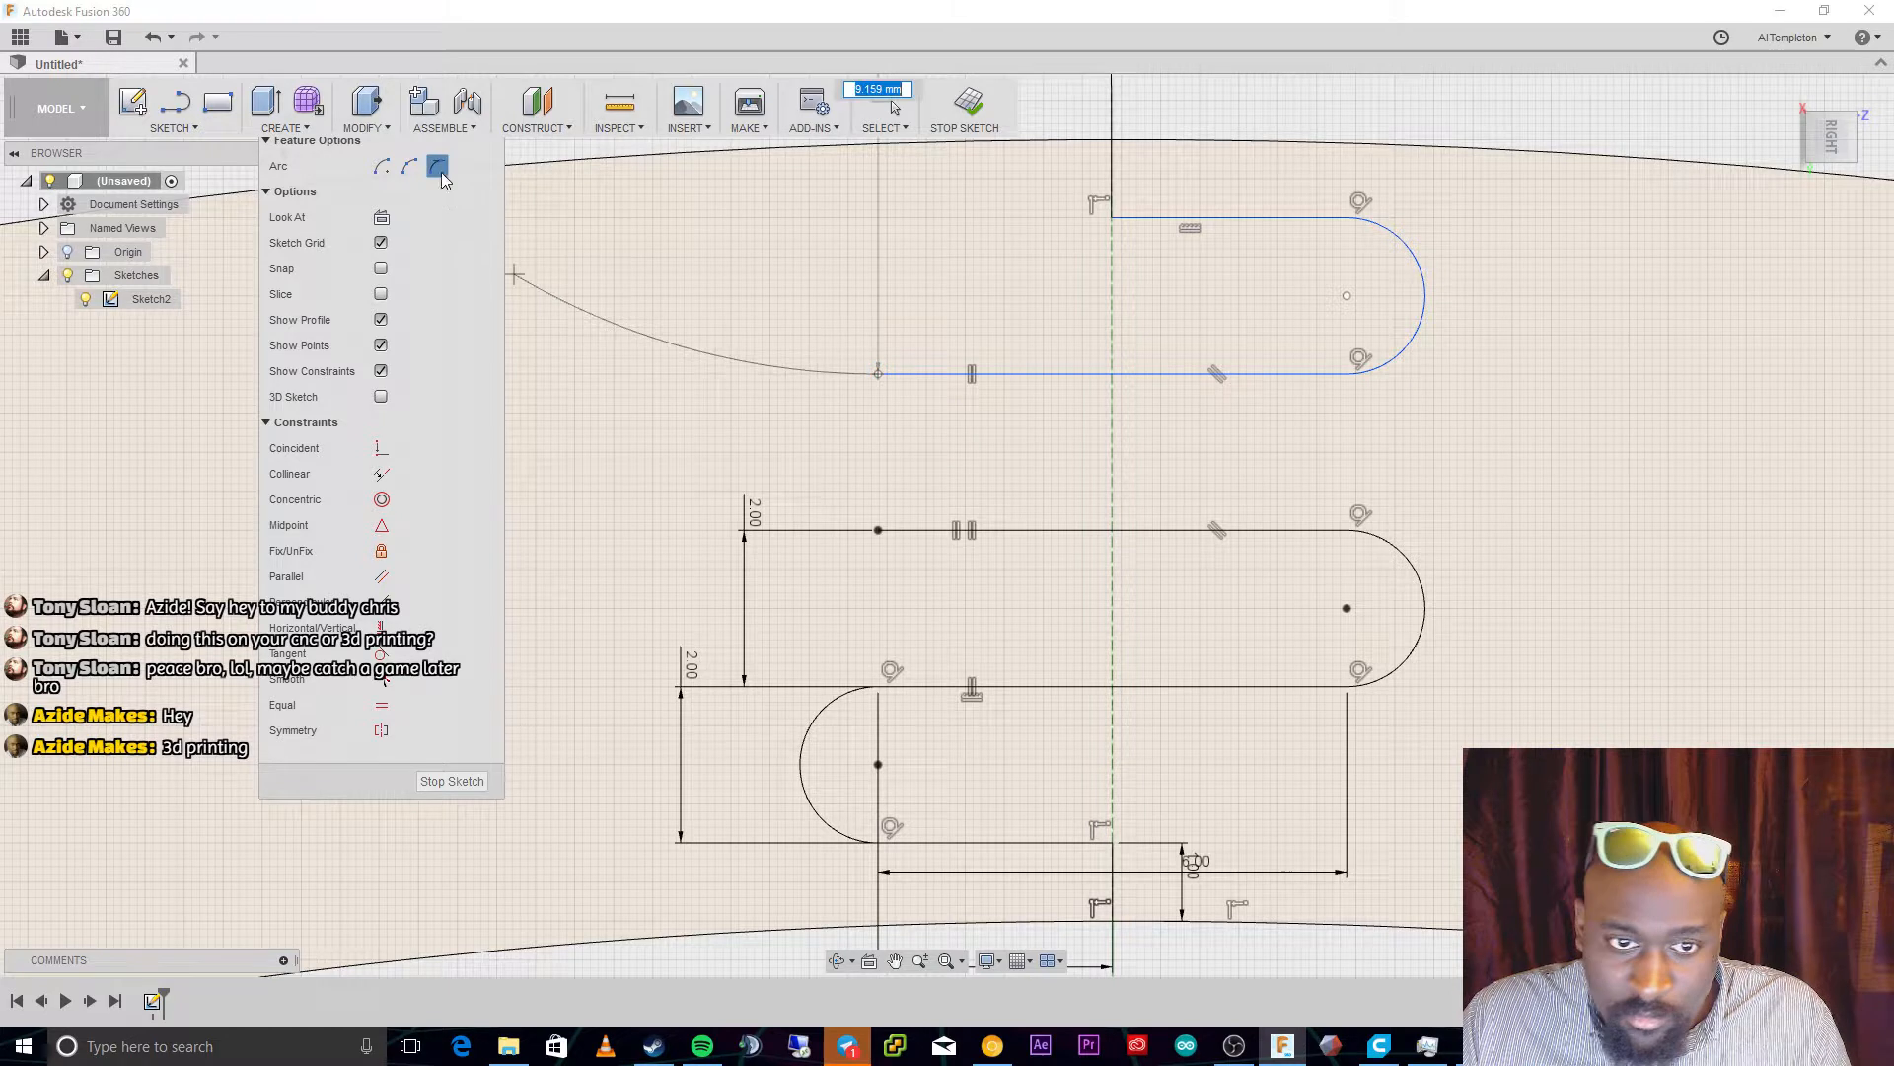
pyautogui.click(878, 530)
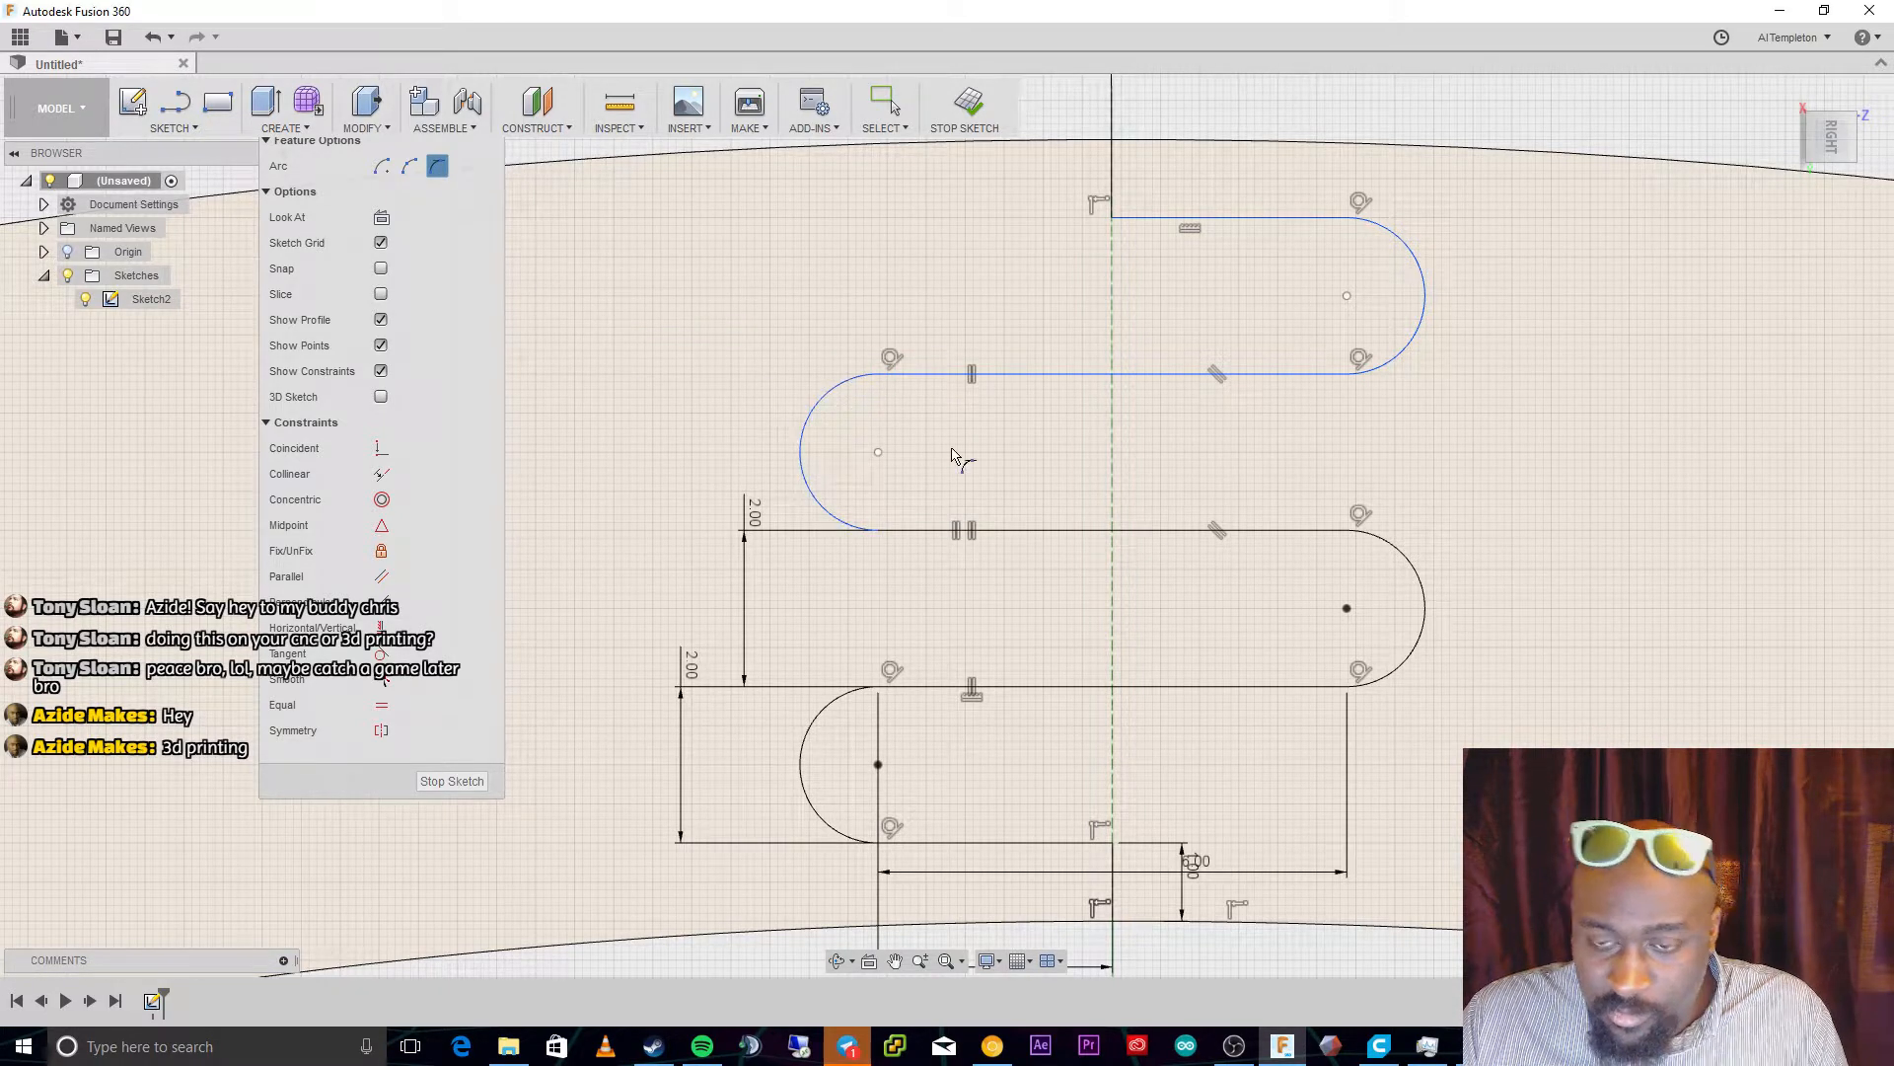
pyautogui.press('Escape')
pyautogui.click(843, 533)
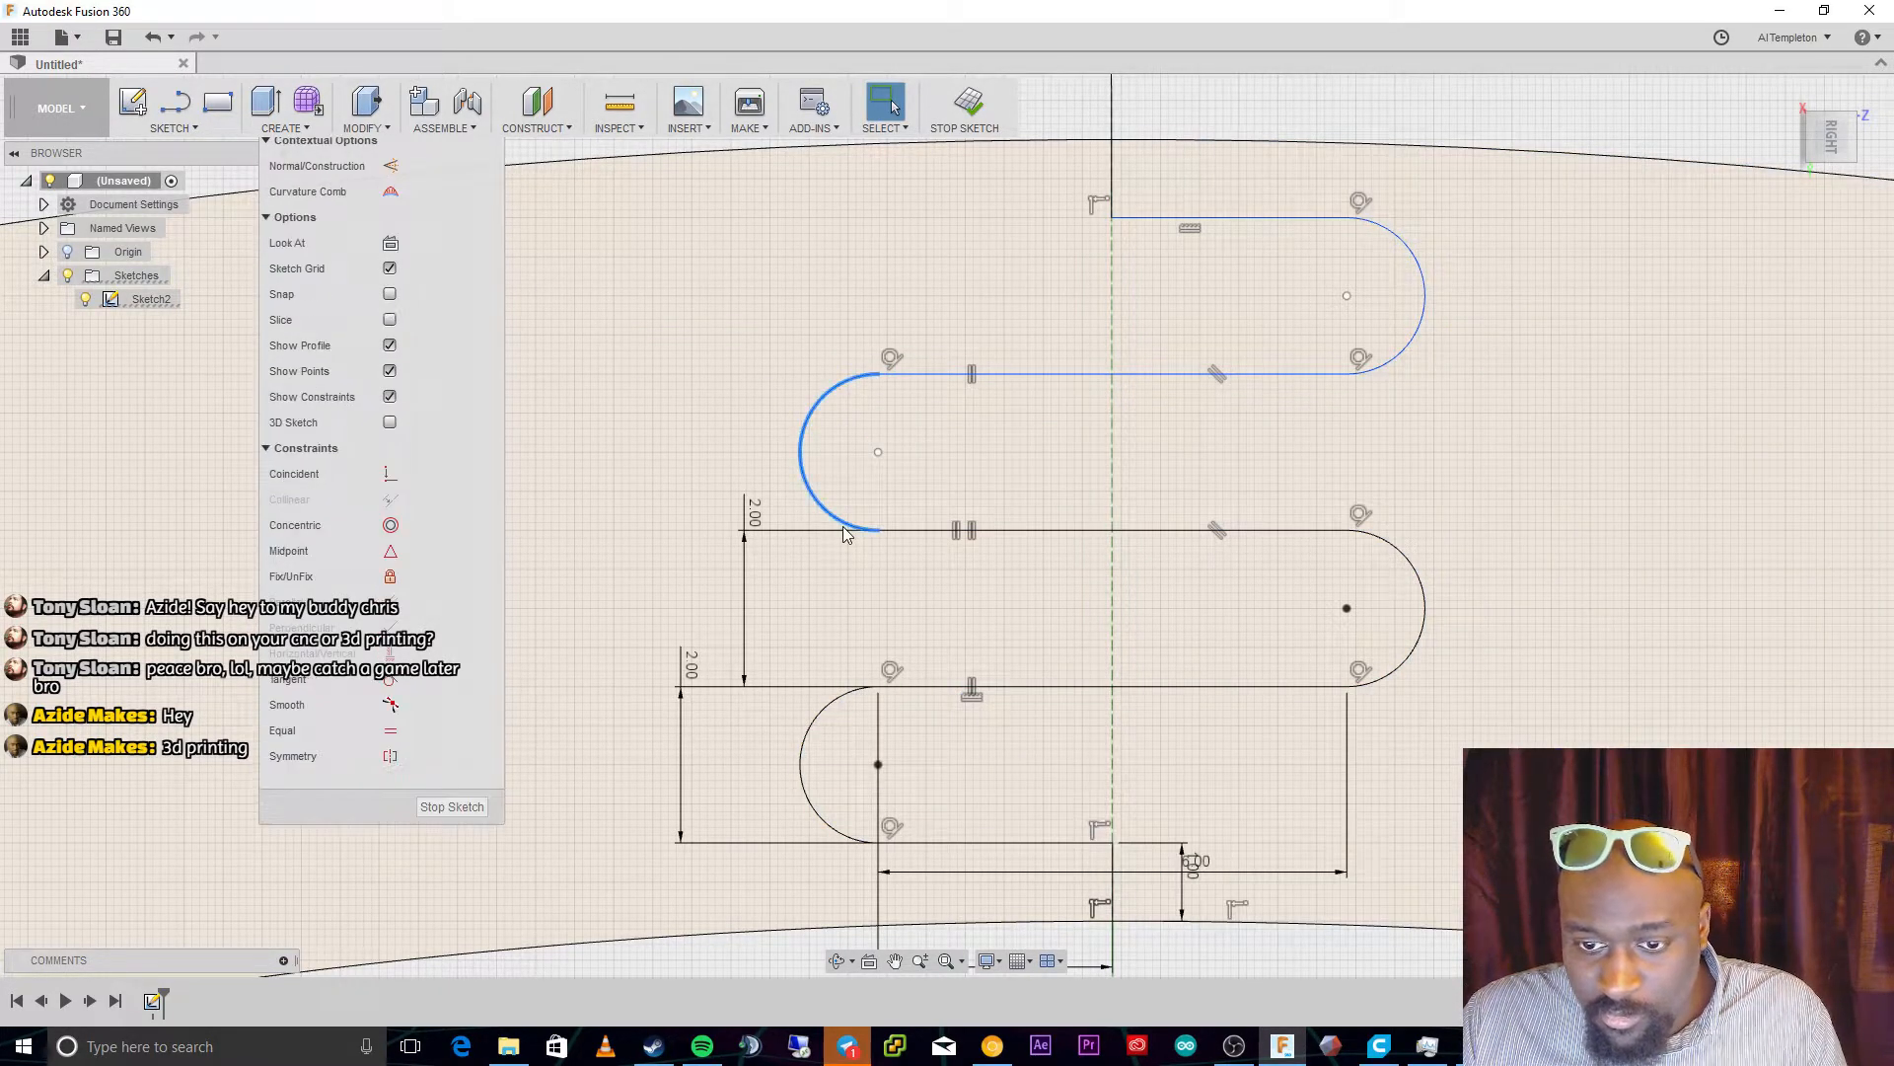
pyautogui.click(904, 537)
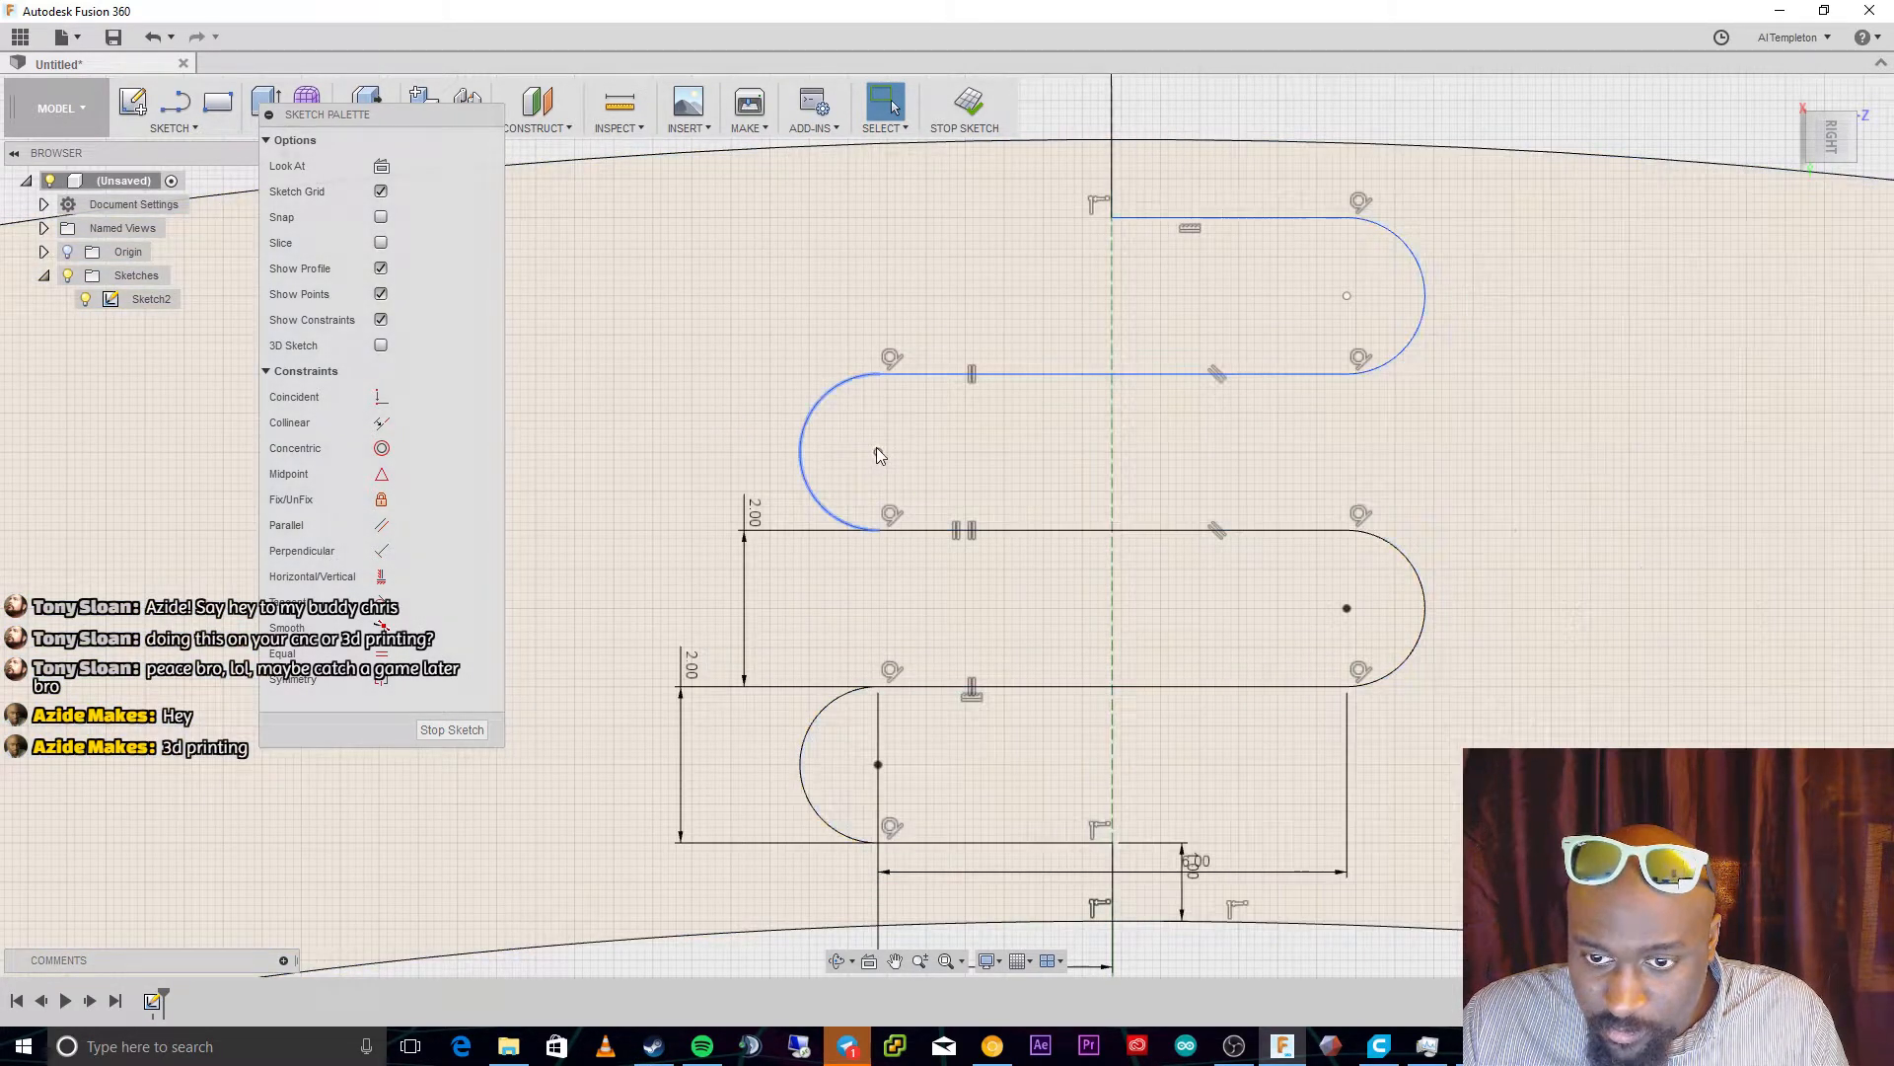
pyautogui.click(876, 453)
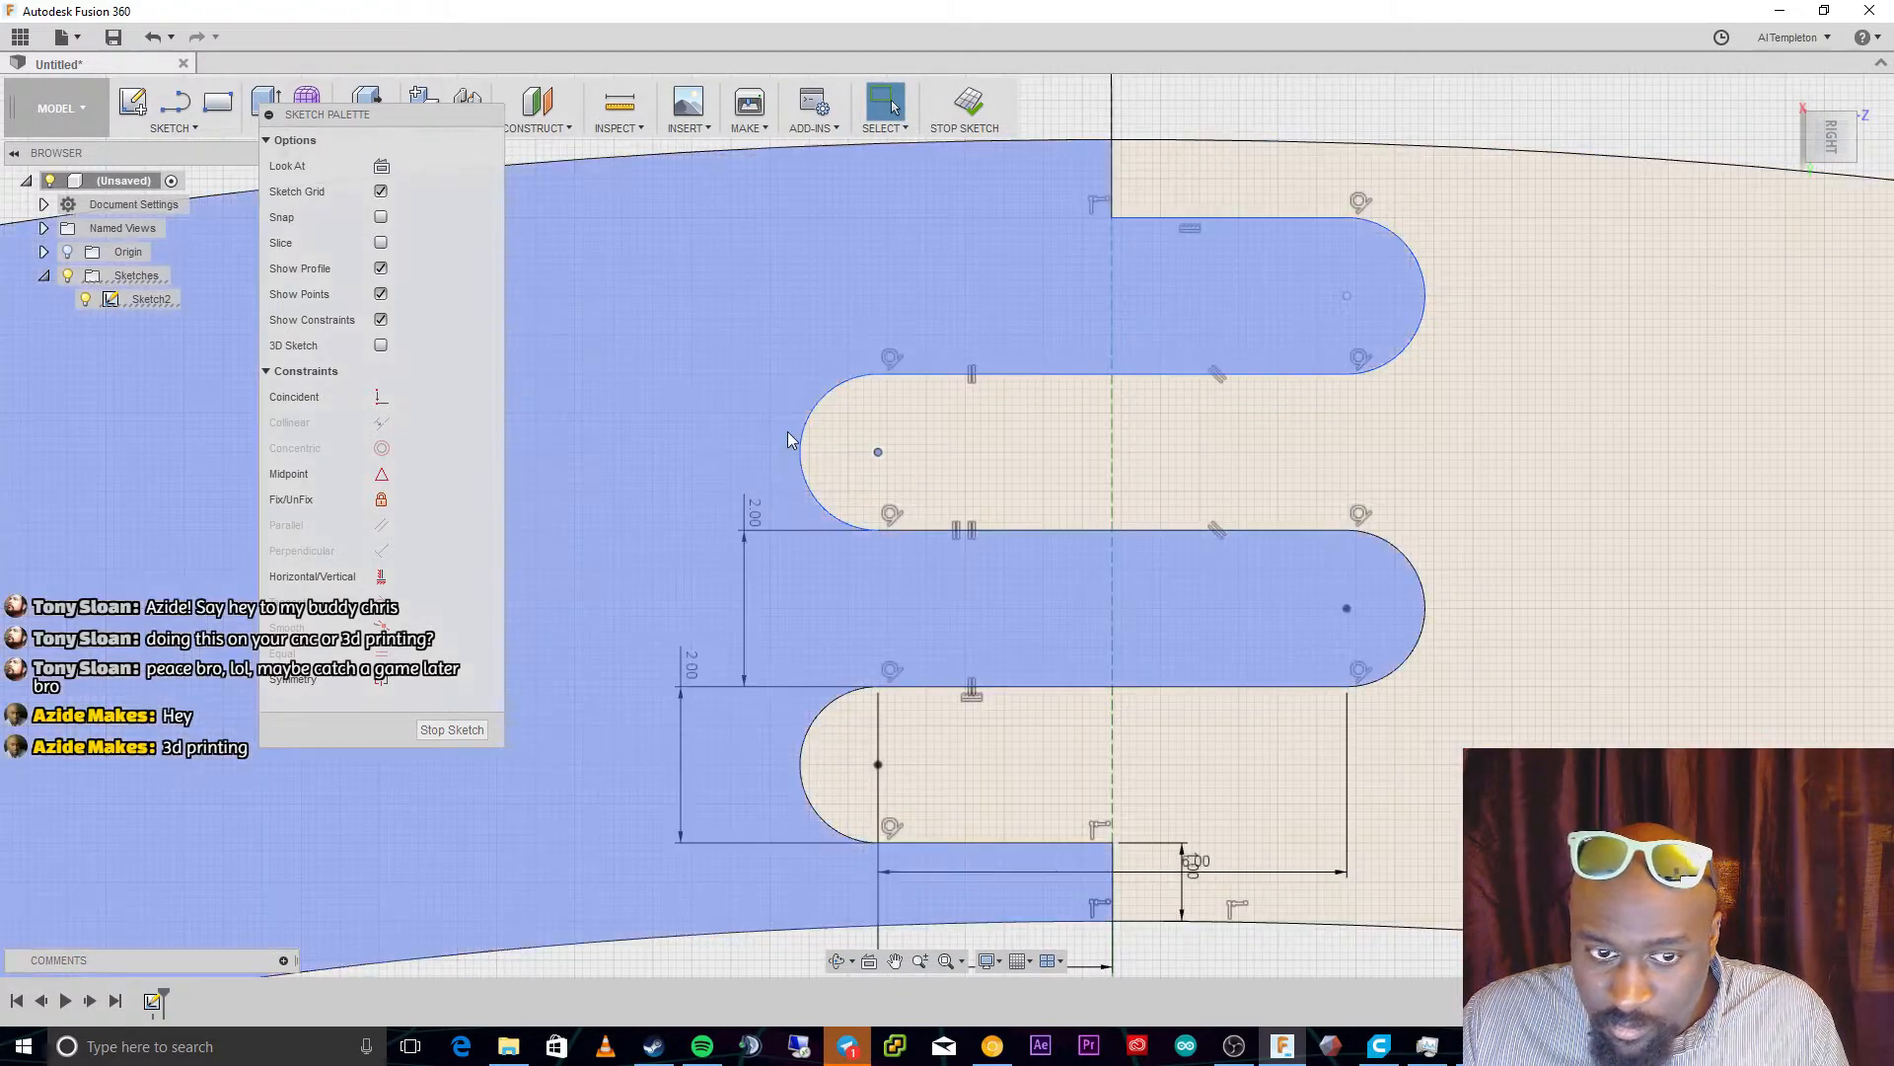
pyautogui.press('Escape')
# Dimension the two upper gaps between the serpentine's horizontal lines at 2 mm each
pyautogui.press('d')
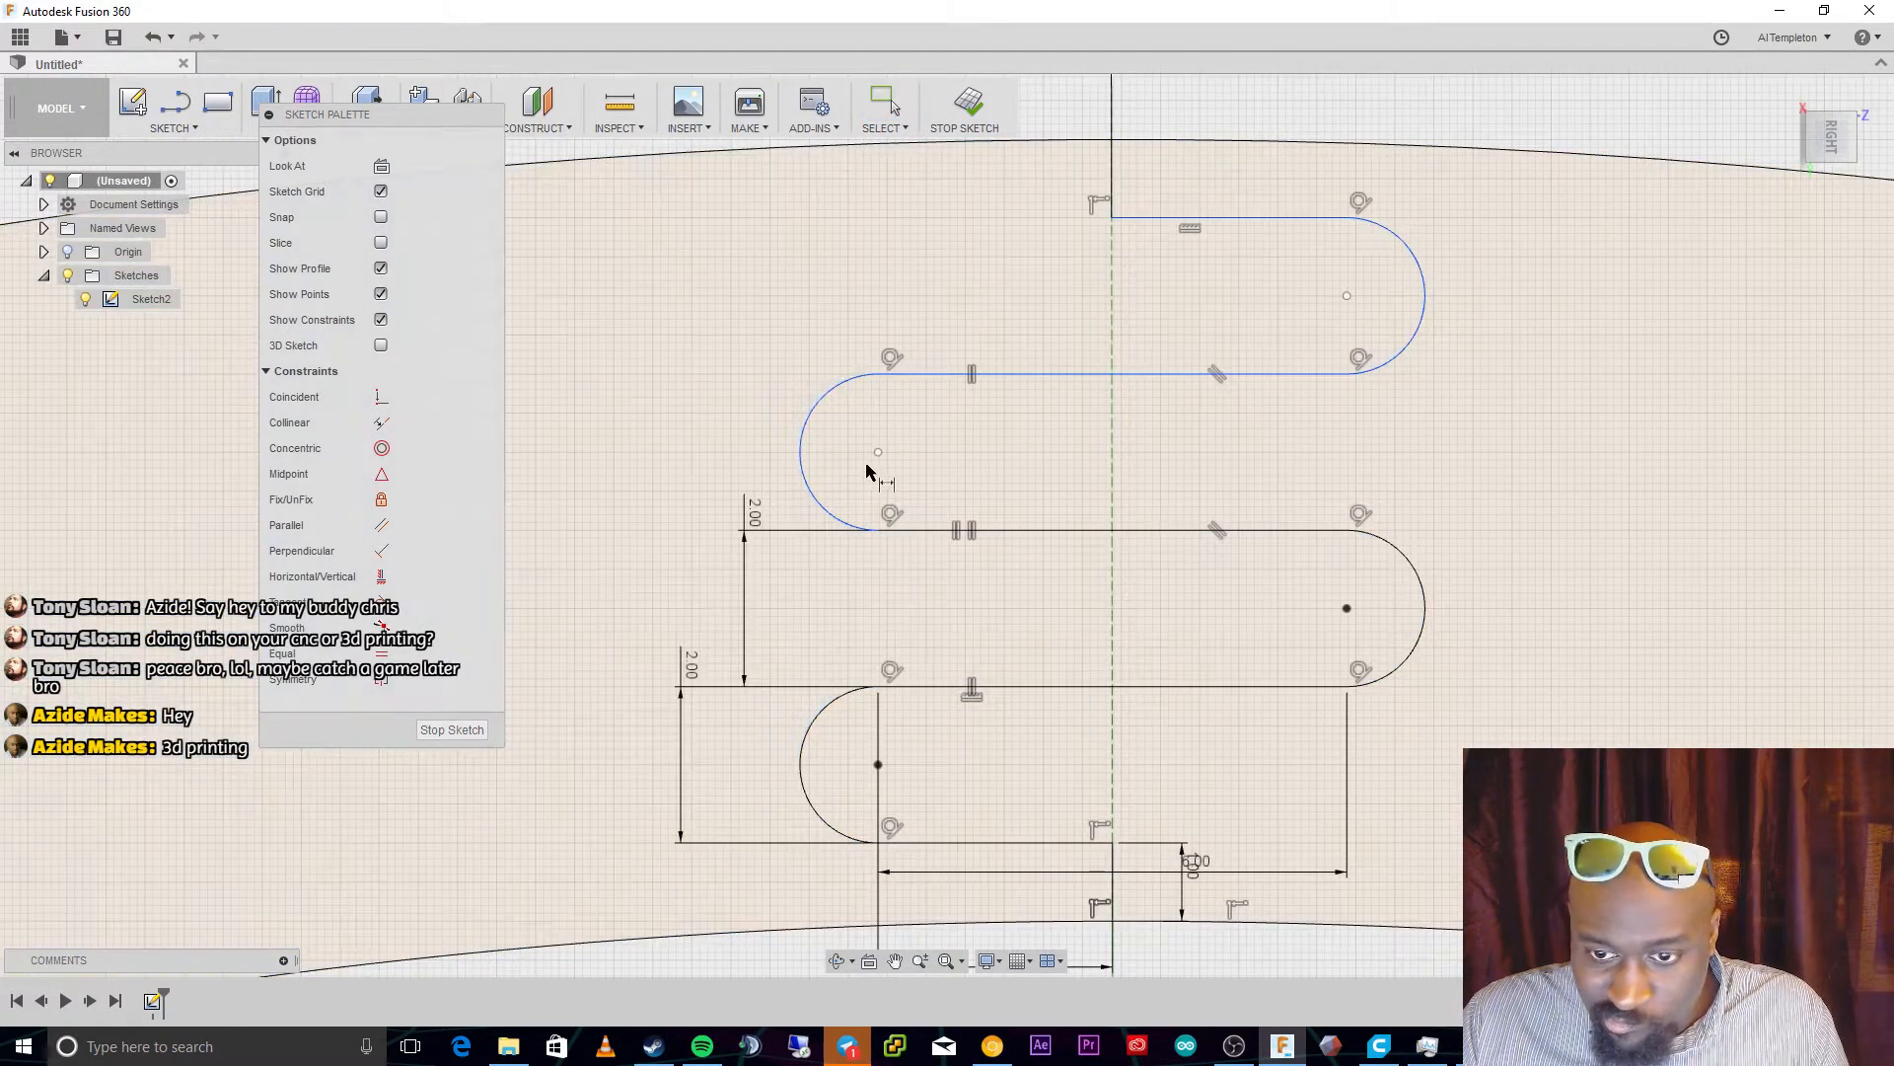
pyautogui.click(978, 374)
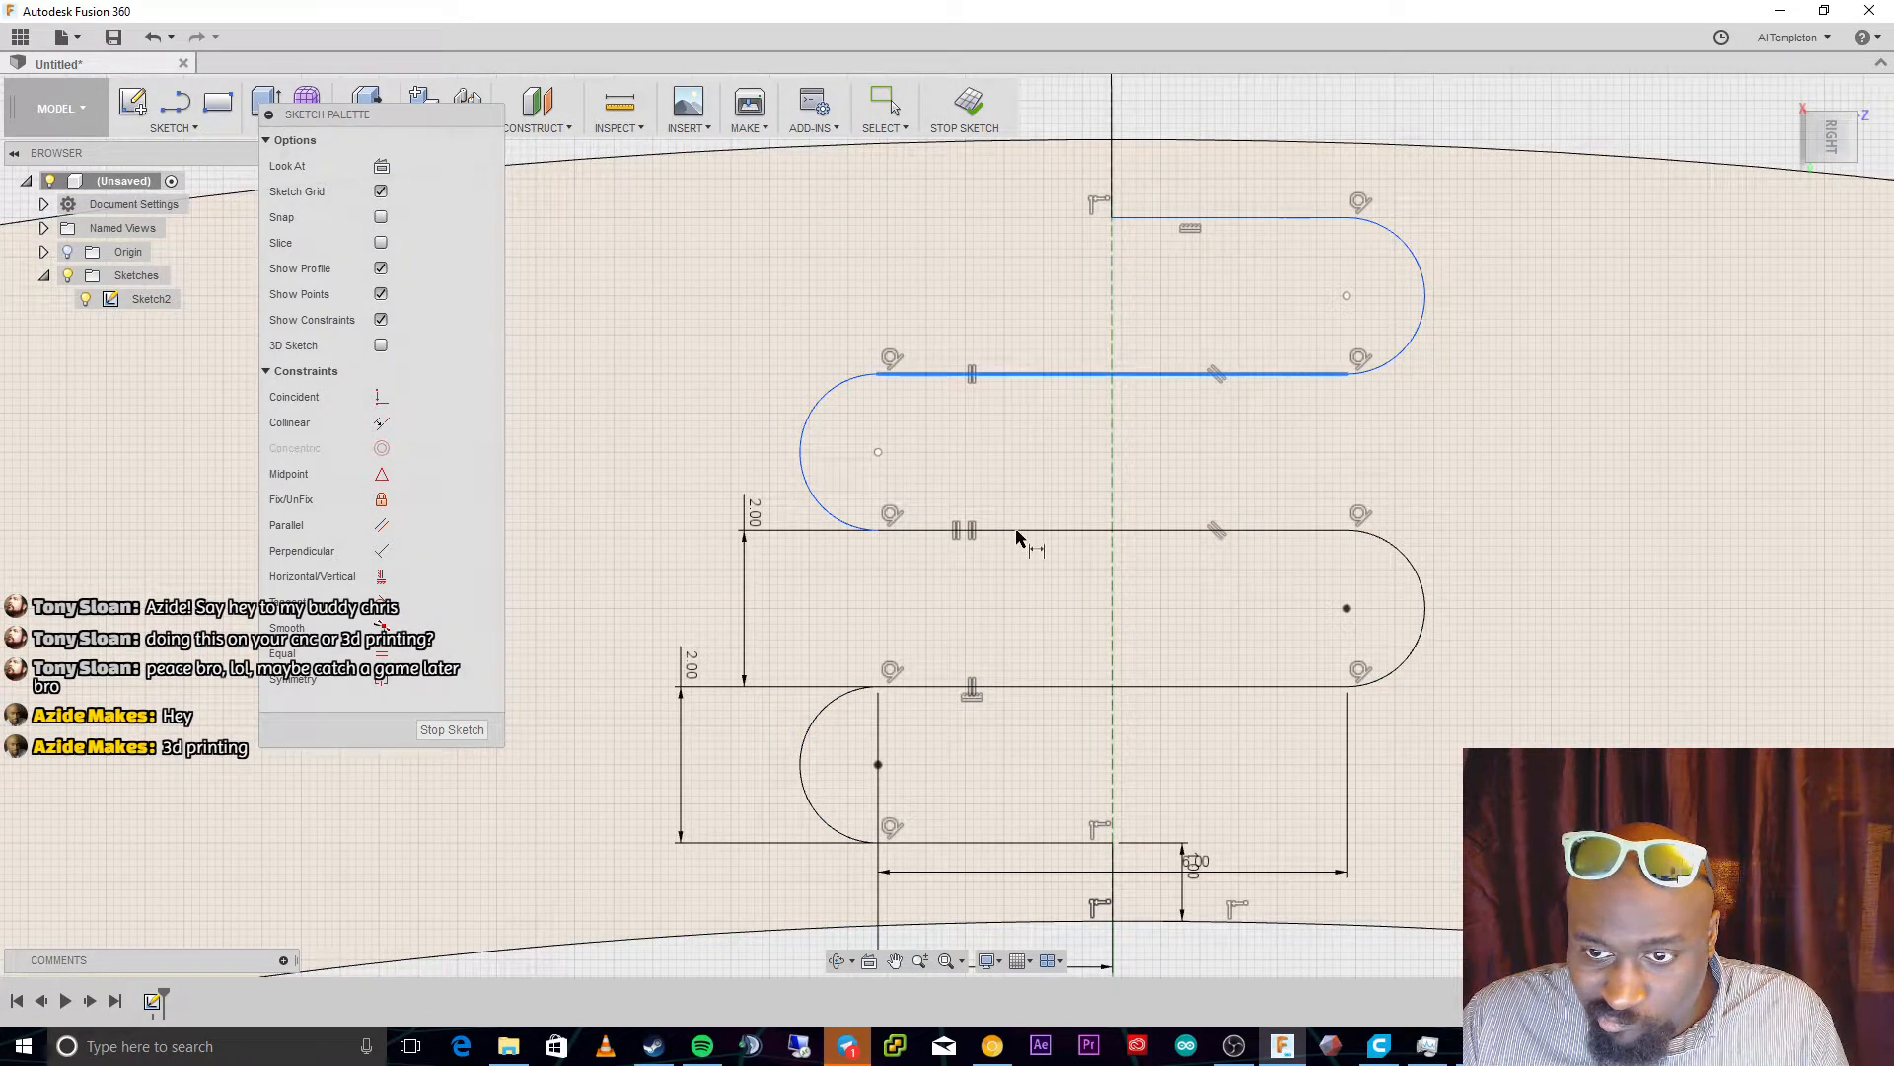
pyautogui.click(1019, 533)
pyautogui.click(781, 472)
pyautogui.press('Return')
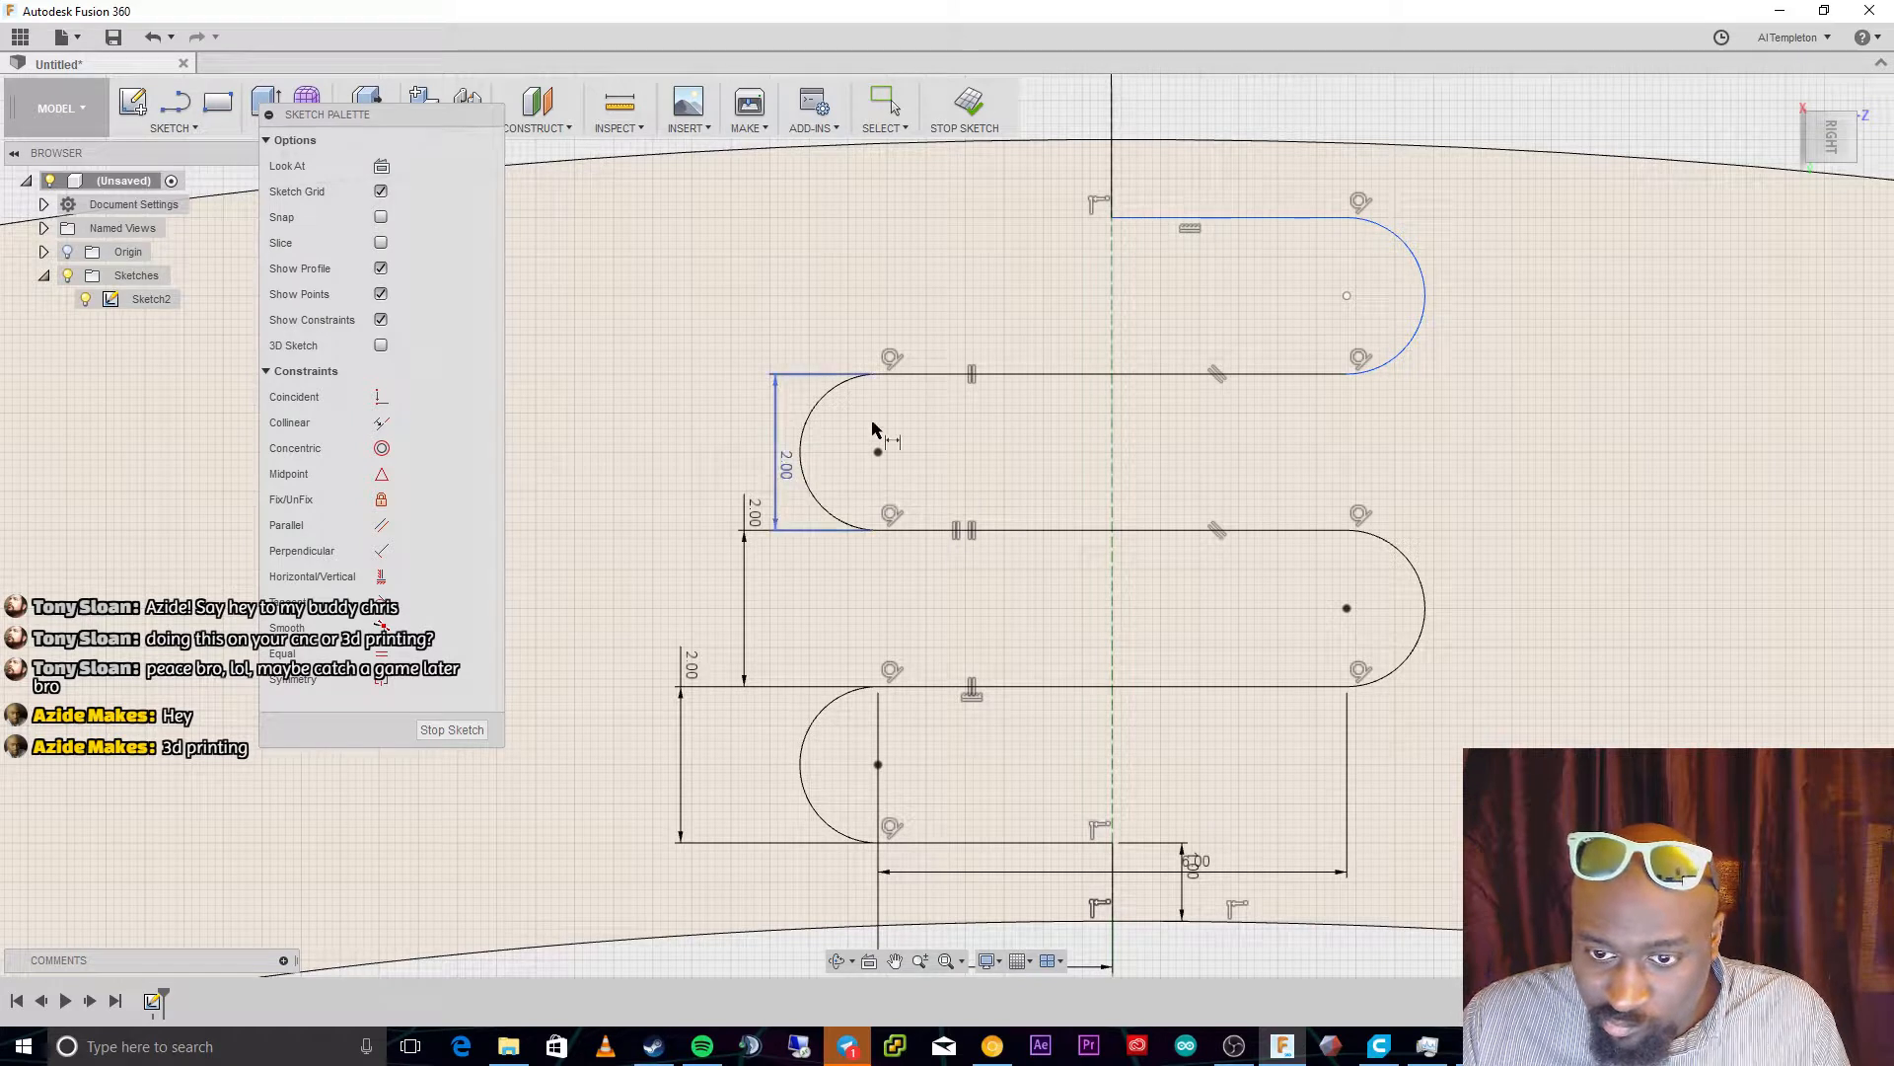
pyautogui.click(1302, 374)
pyautogui.click(1251, 218)
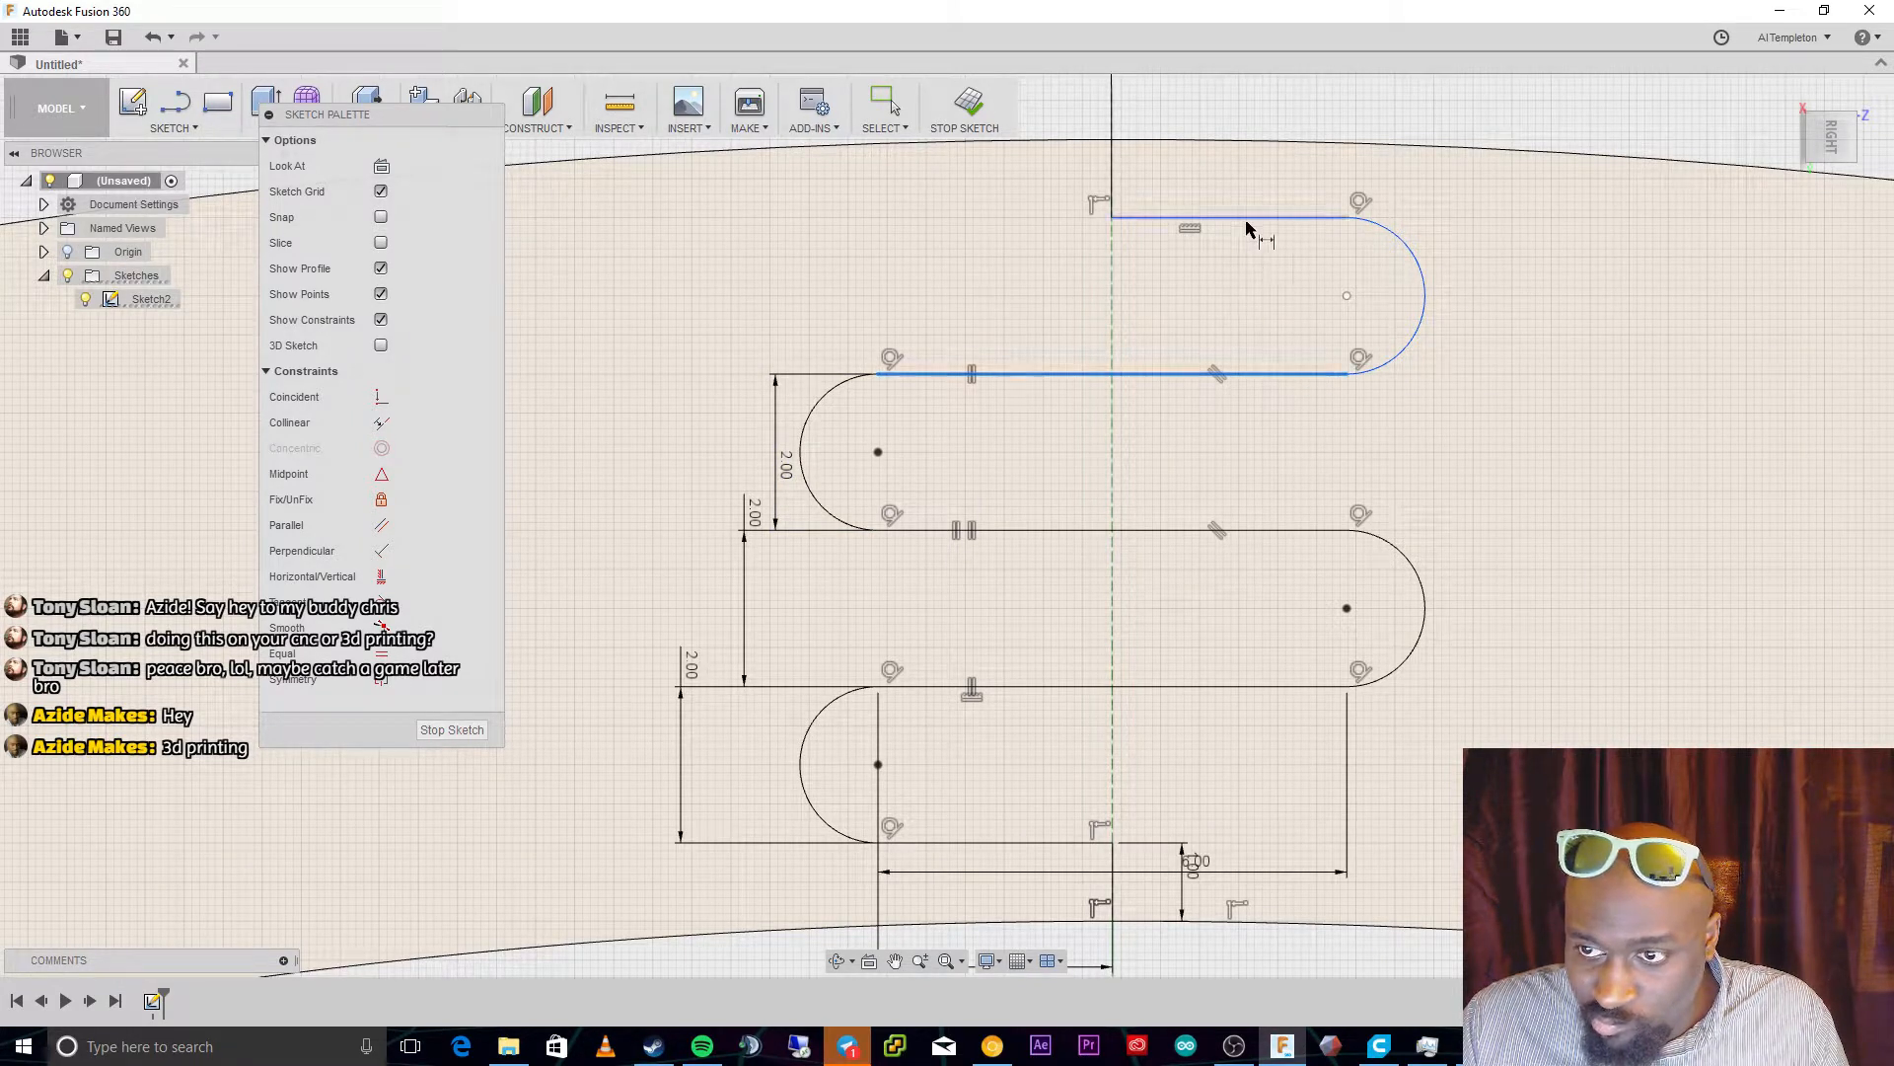
pyautogui.click(803, 233)
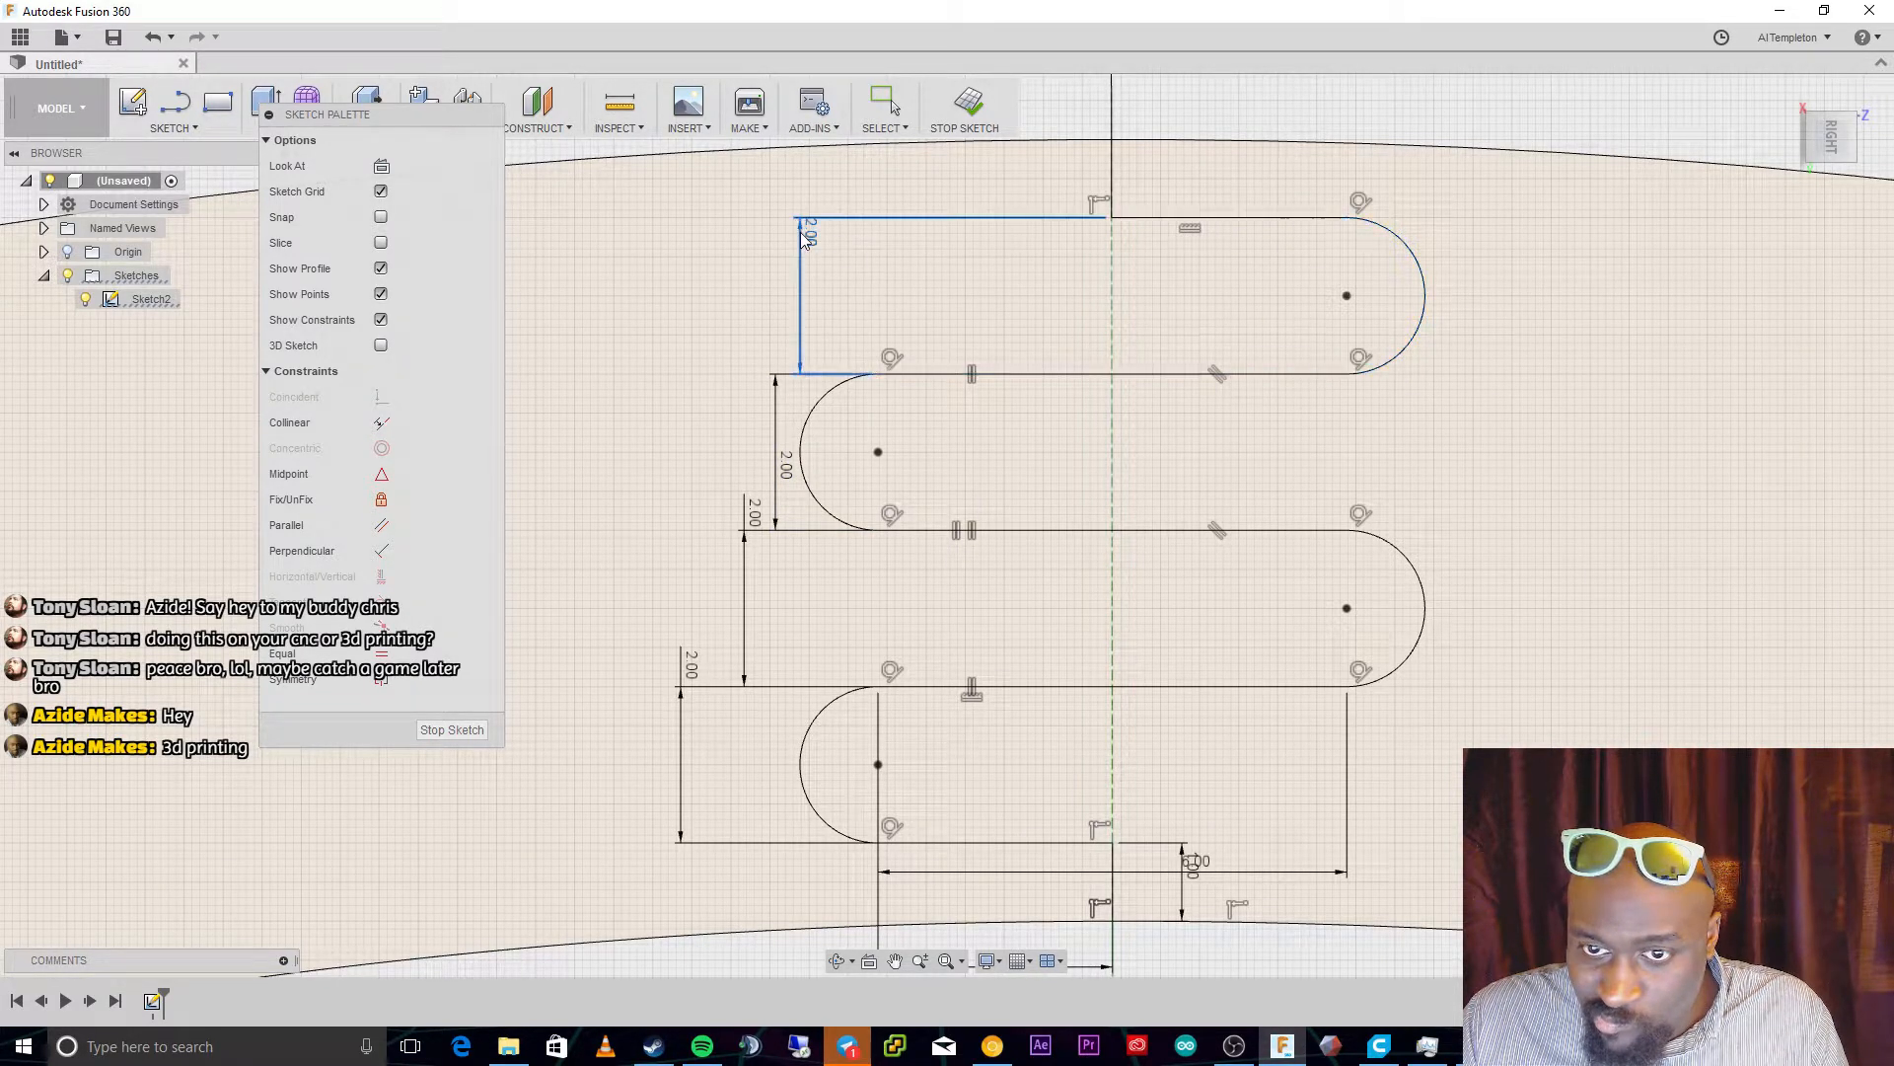
pyautogui.press('Return')
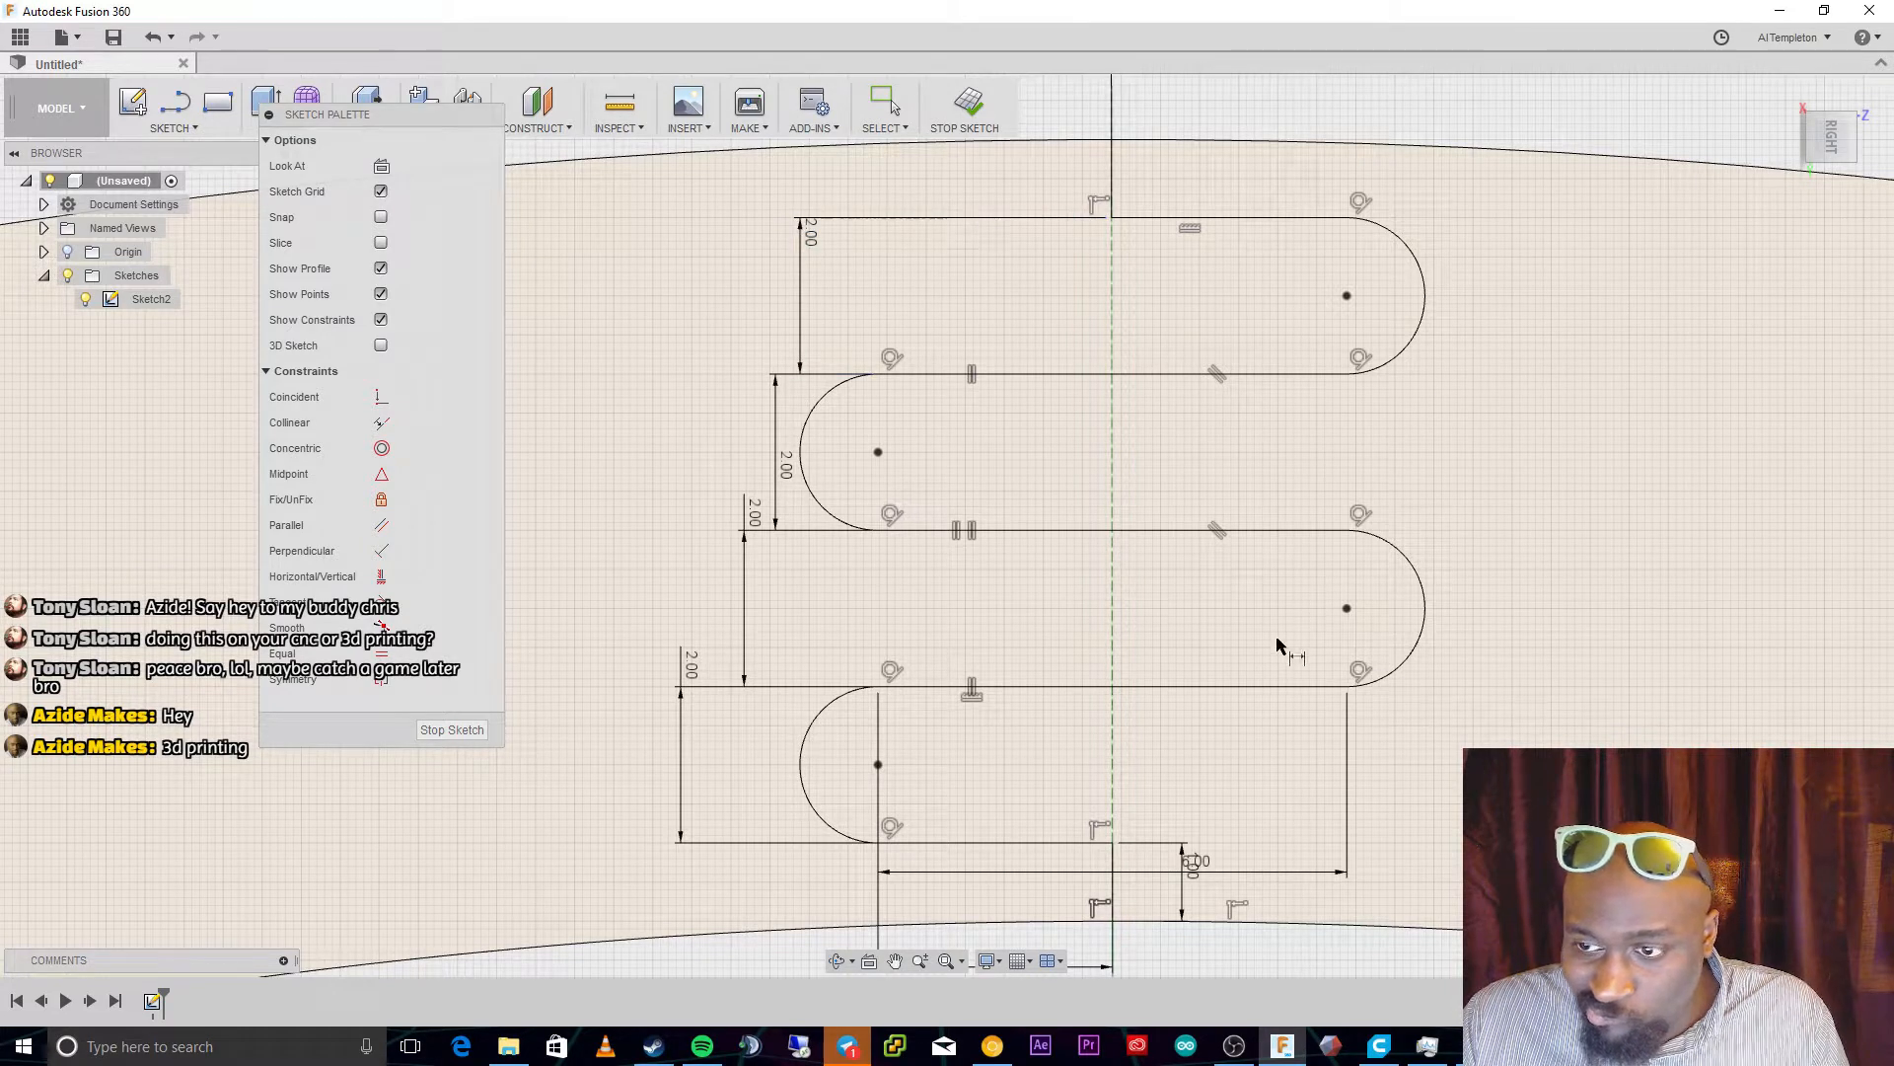
pyautogui.click(174, 128)
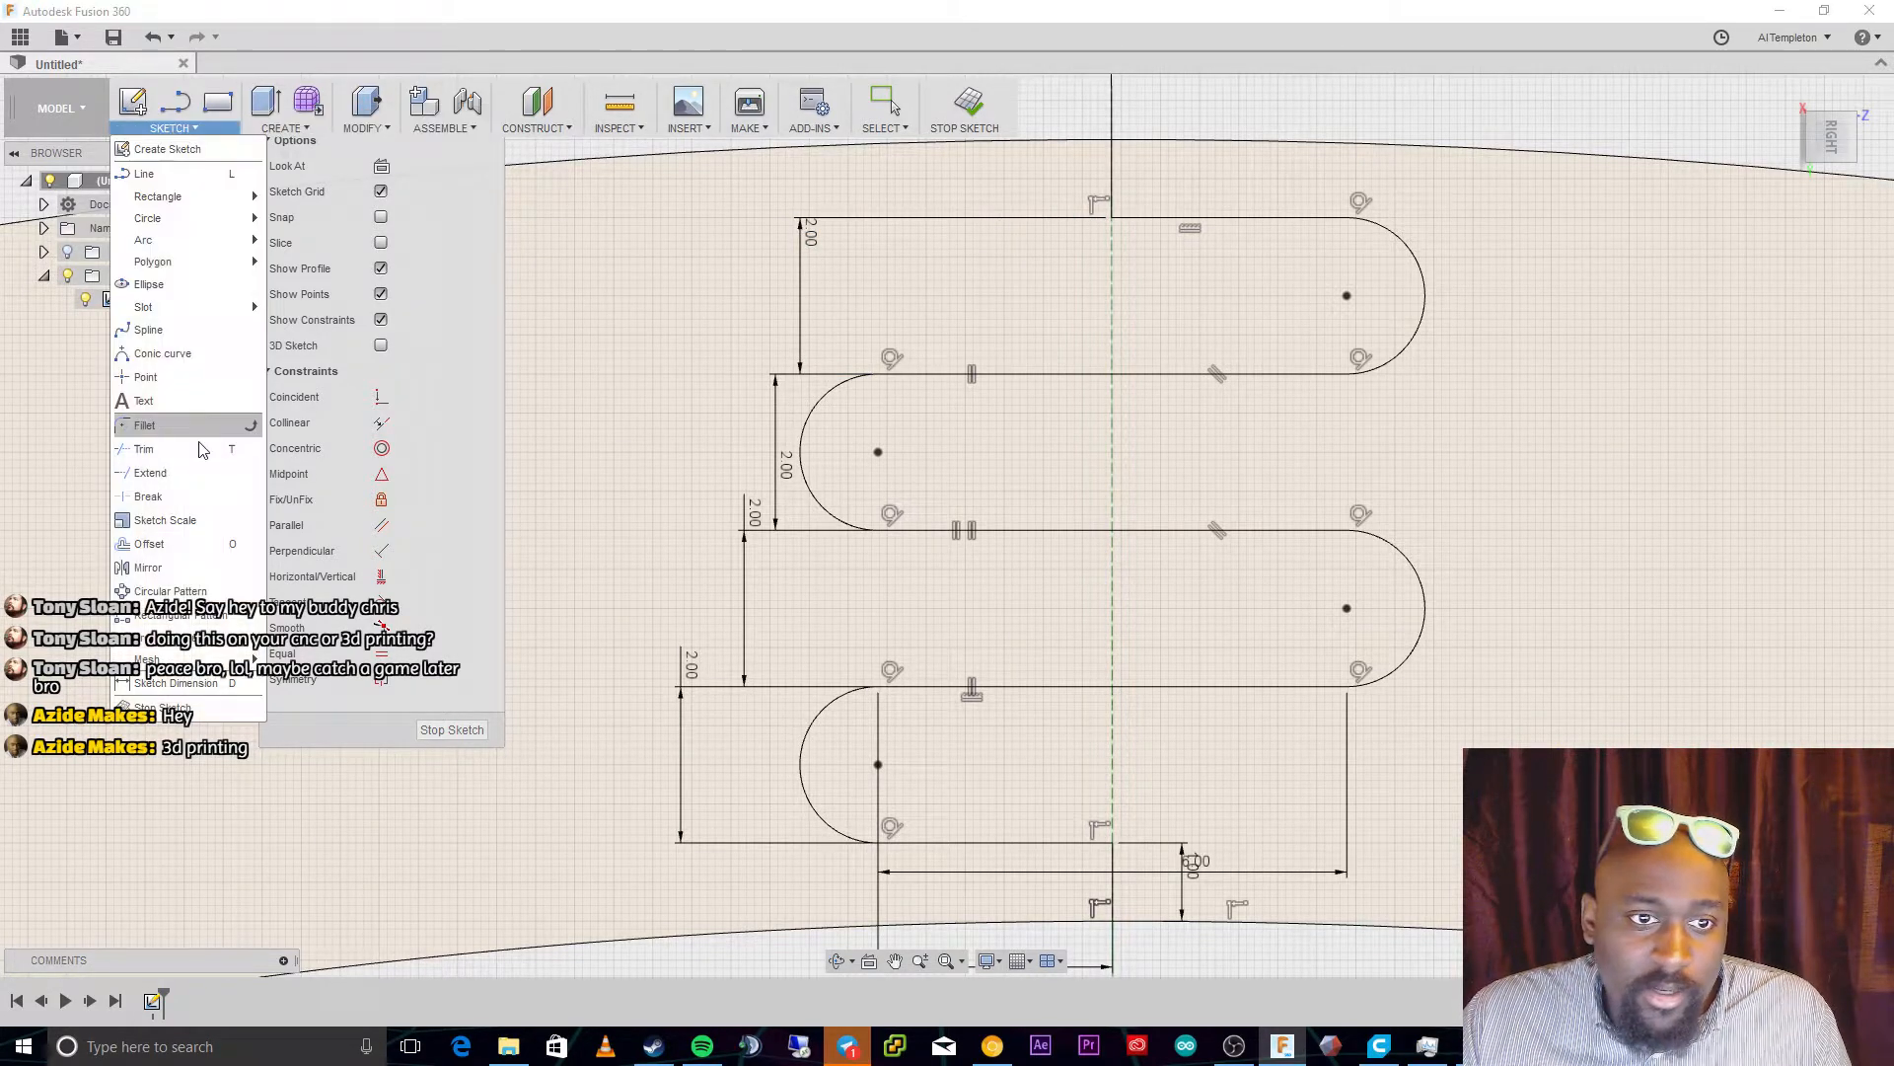
pyautogui.click(156, 544)
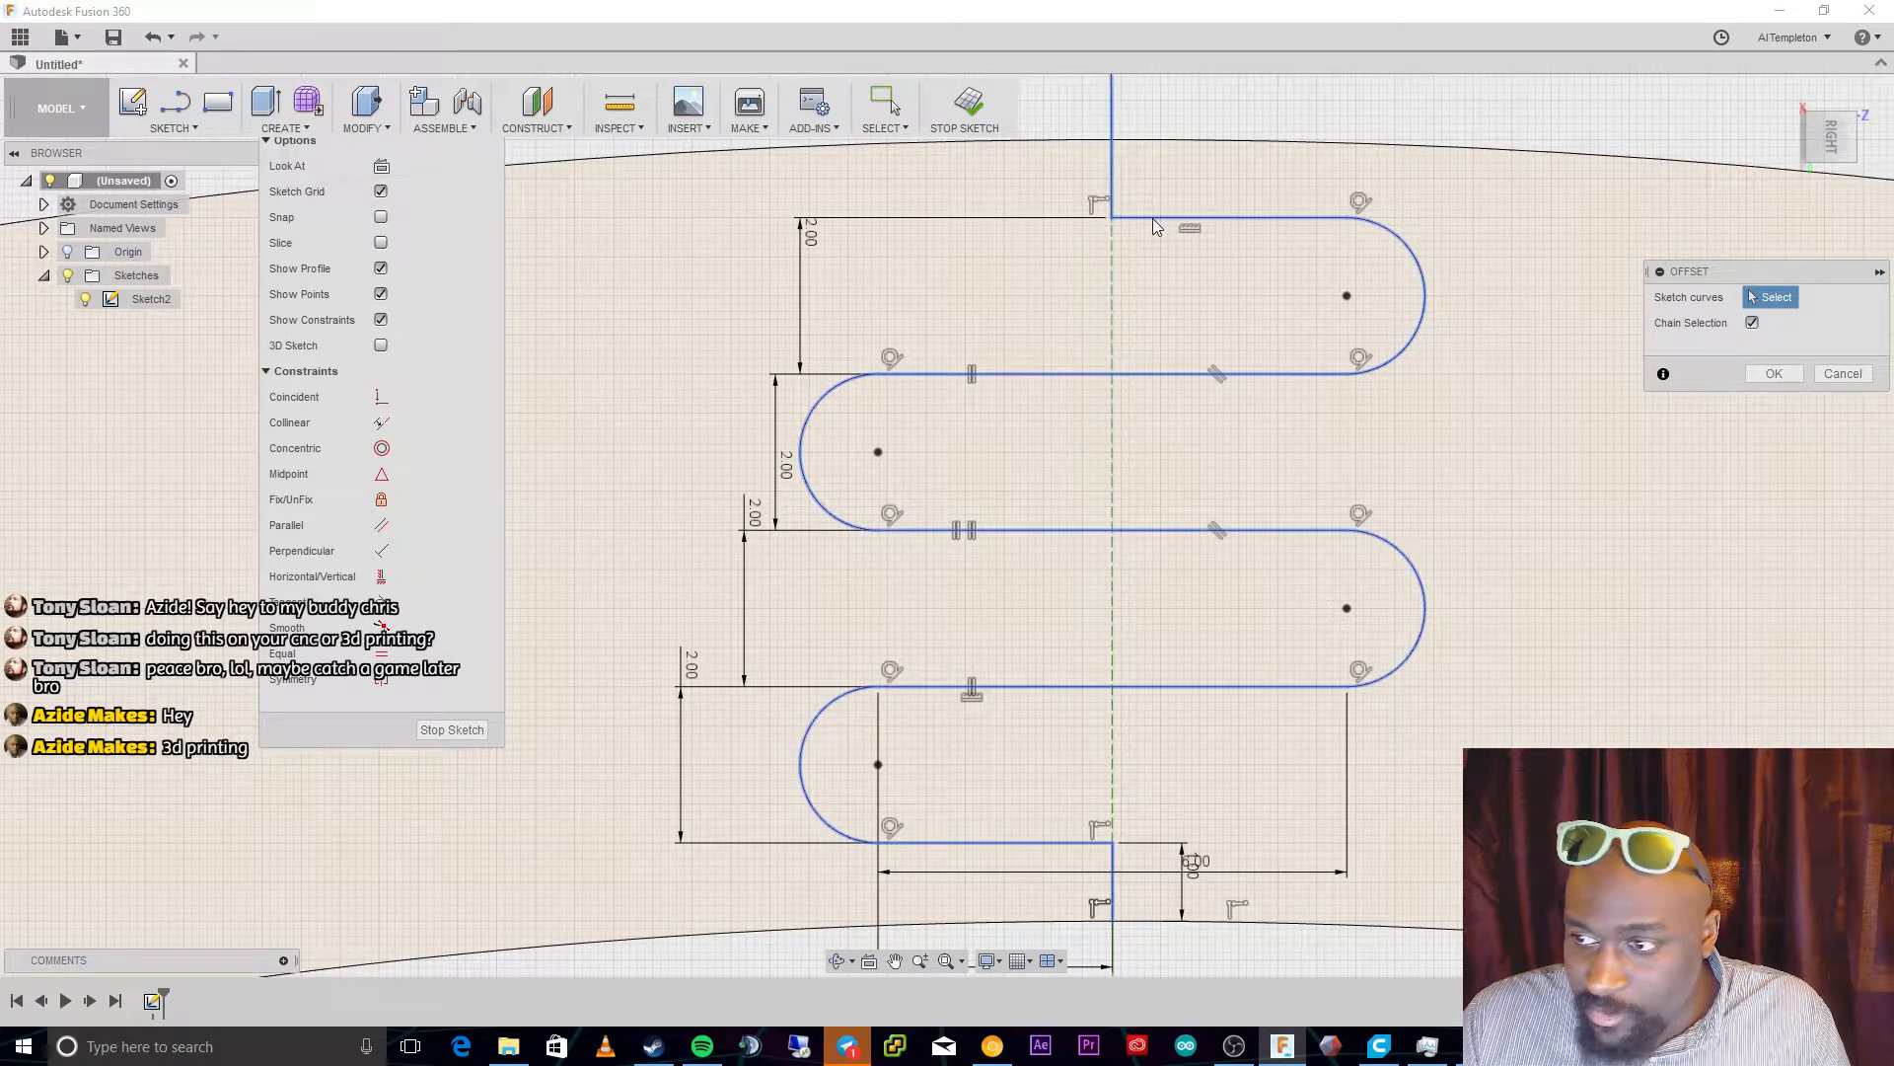
pyautogui.scroll(2, 1154, 215)
pyautogui.scroll(-4, 1155, 212)
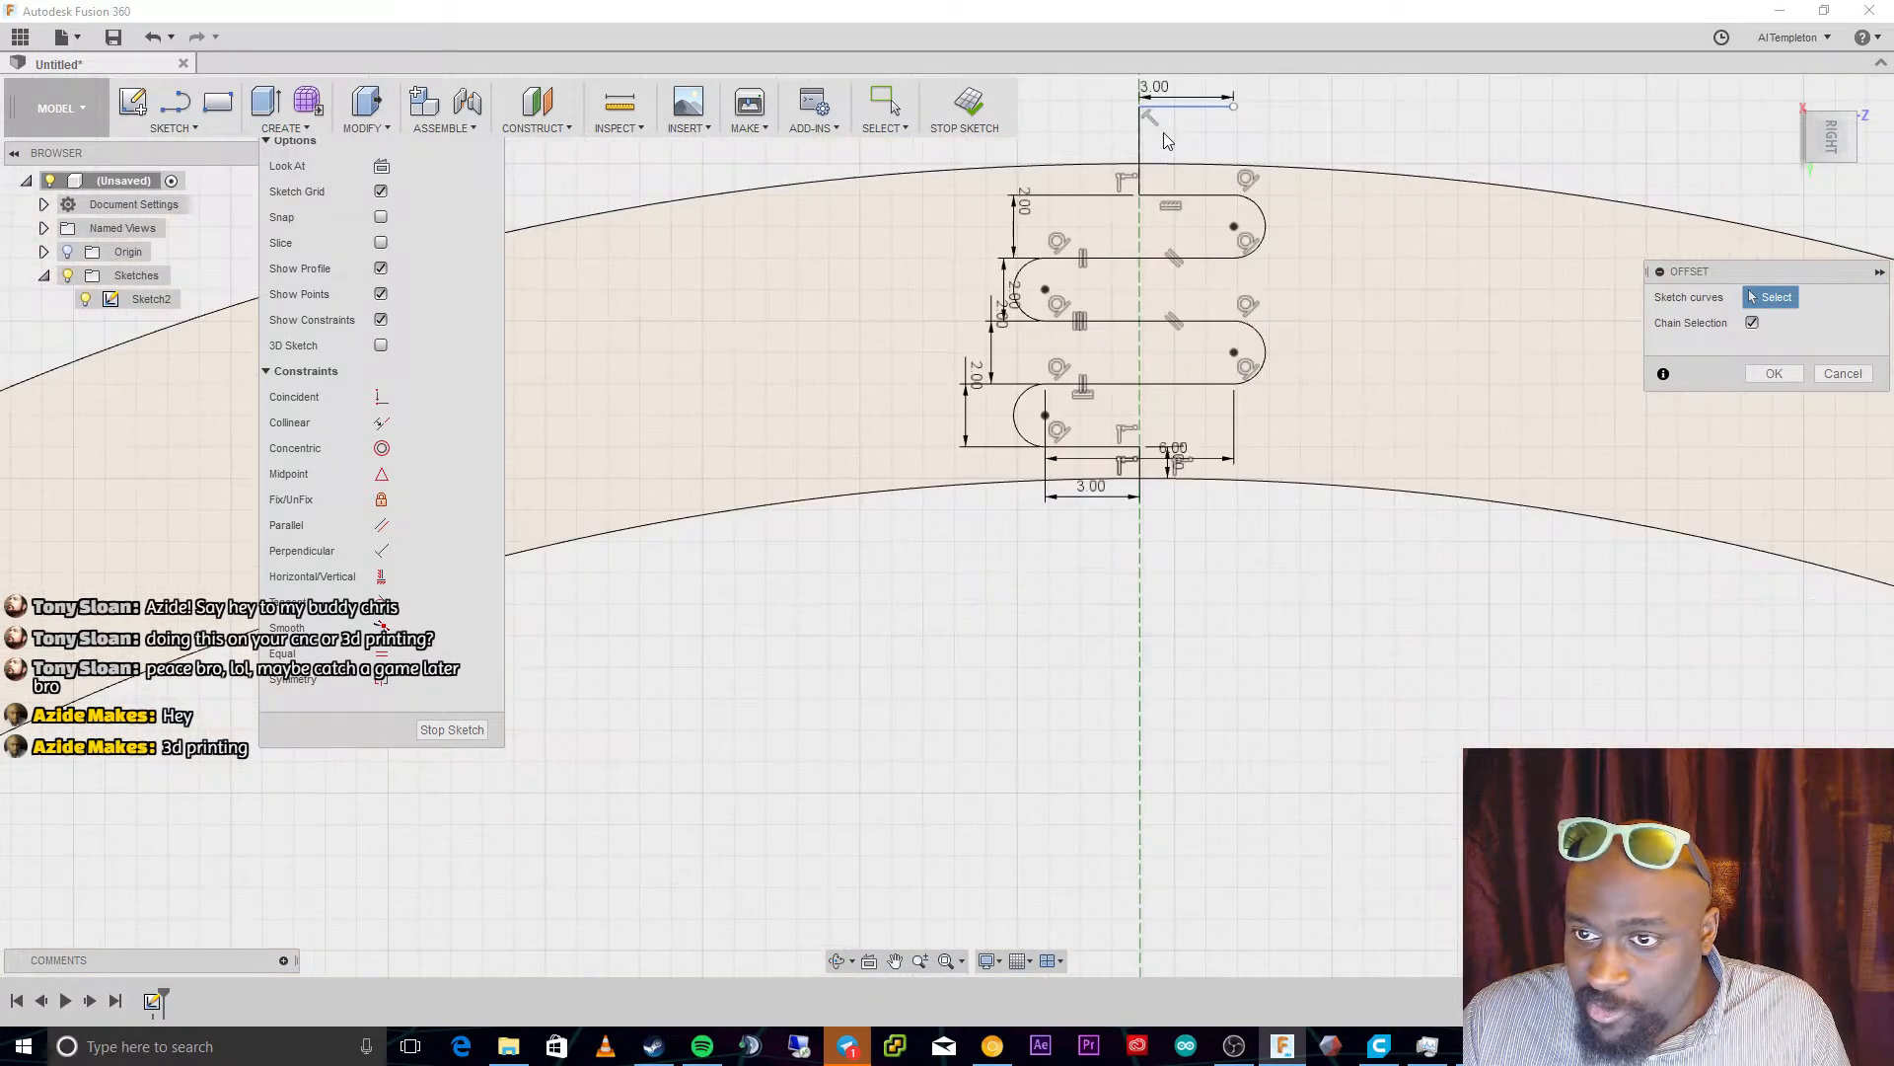
pyautogui.press('Escape')
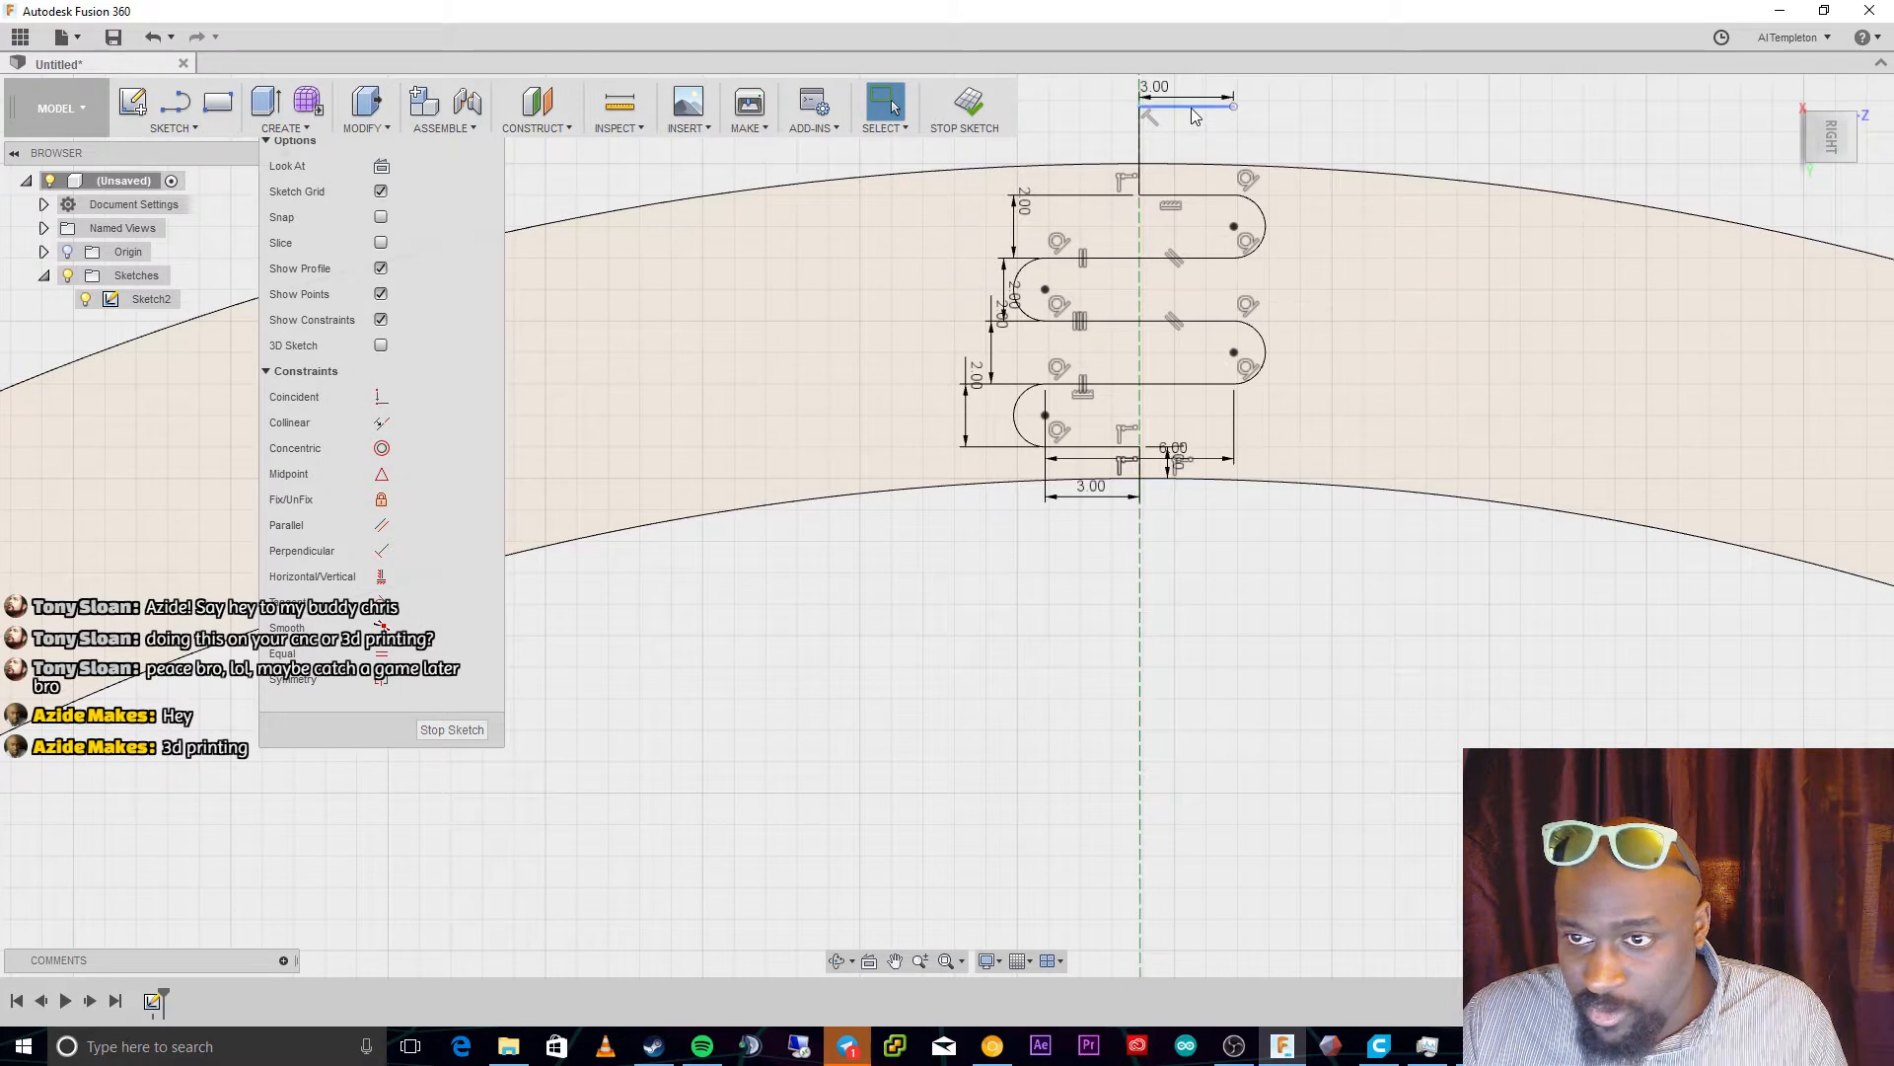
# Delete the 3 mm horizontal line and the vertical line segment above the ring's outer edge
pyautogui.click(1189, 107)
pyautogui.press('Delete')
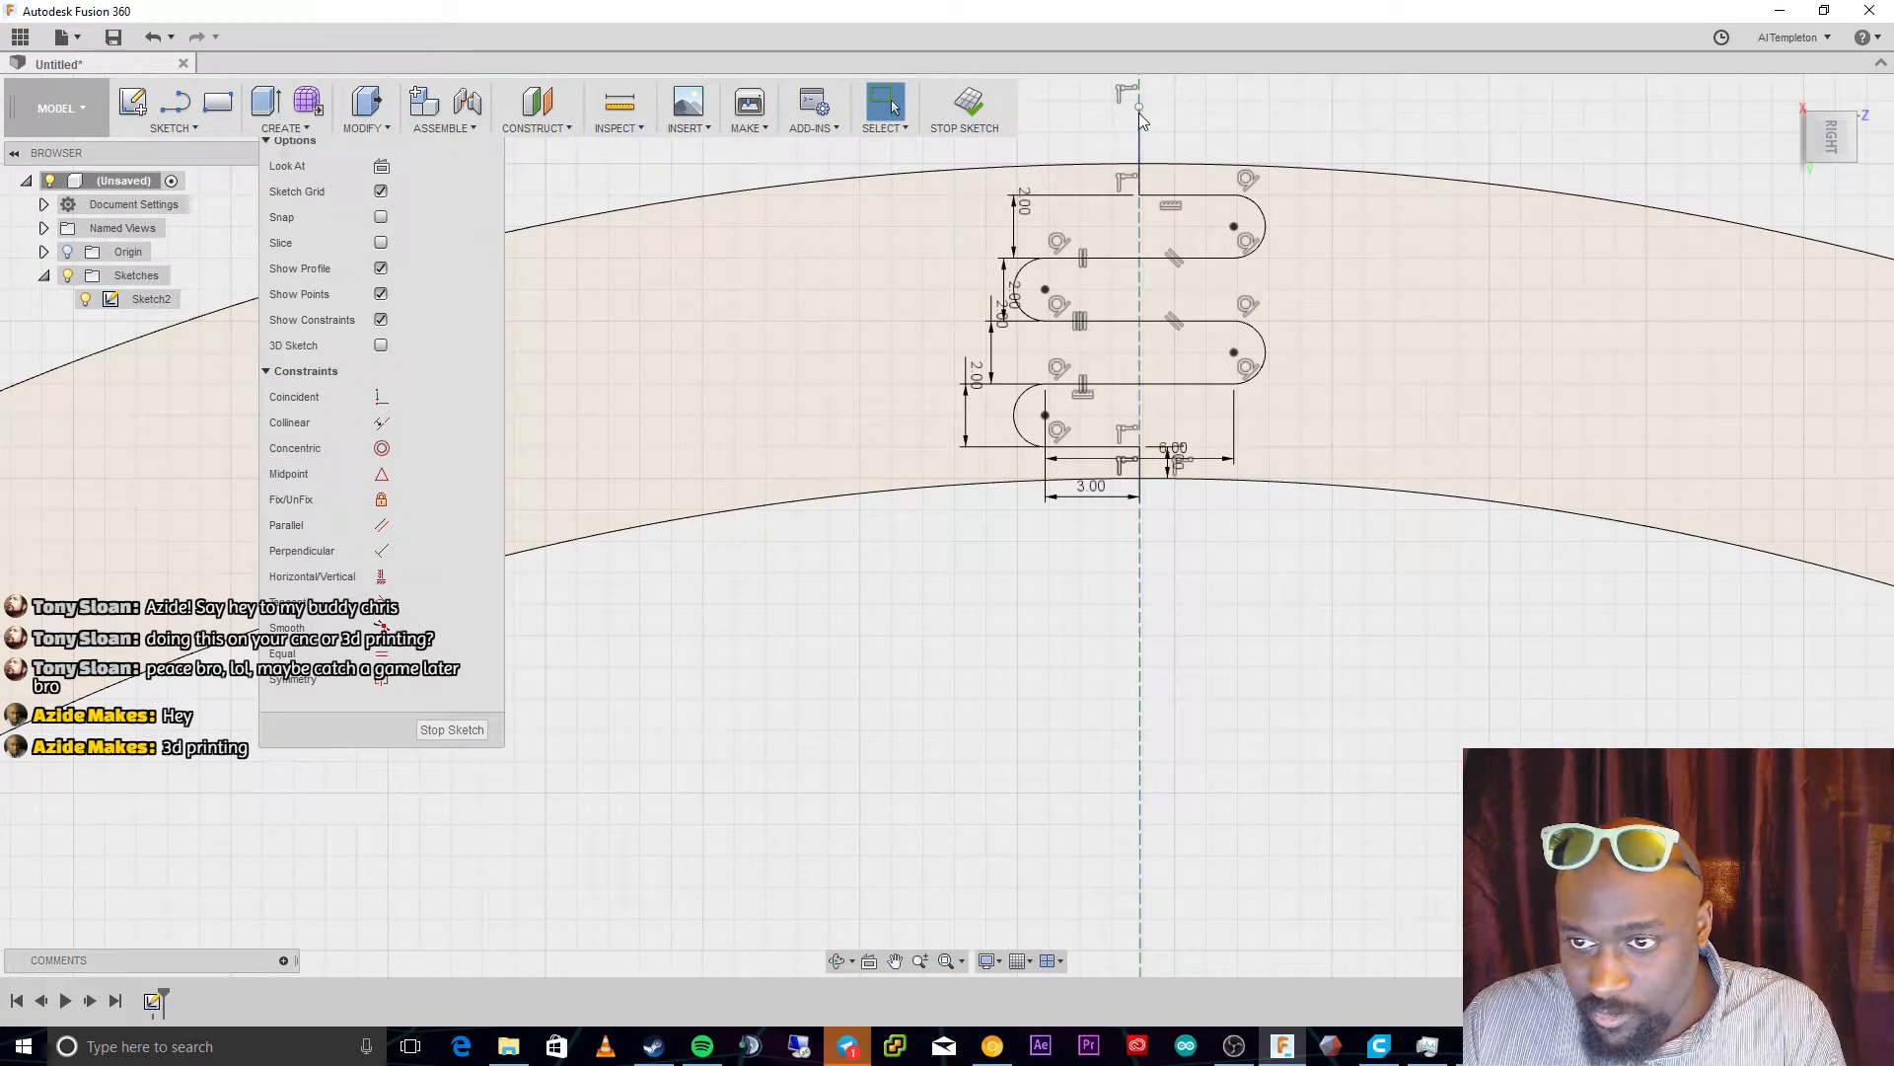
pyautogui.click(1142, 138)
pyautogui.press('Delete')
pyautogui.click(567, 335)
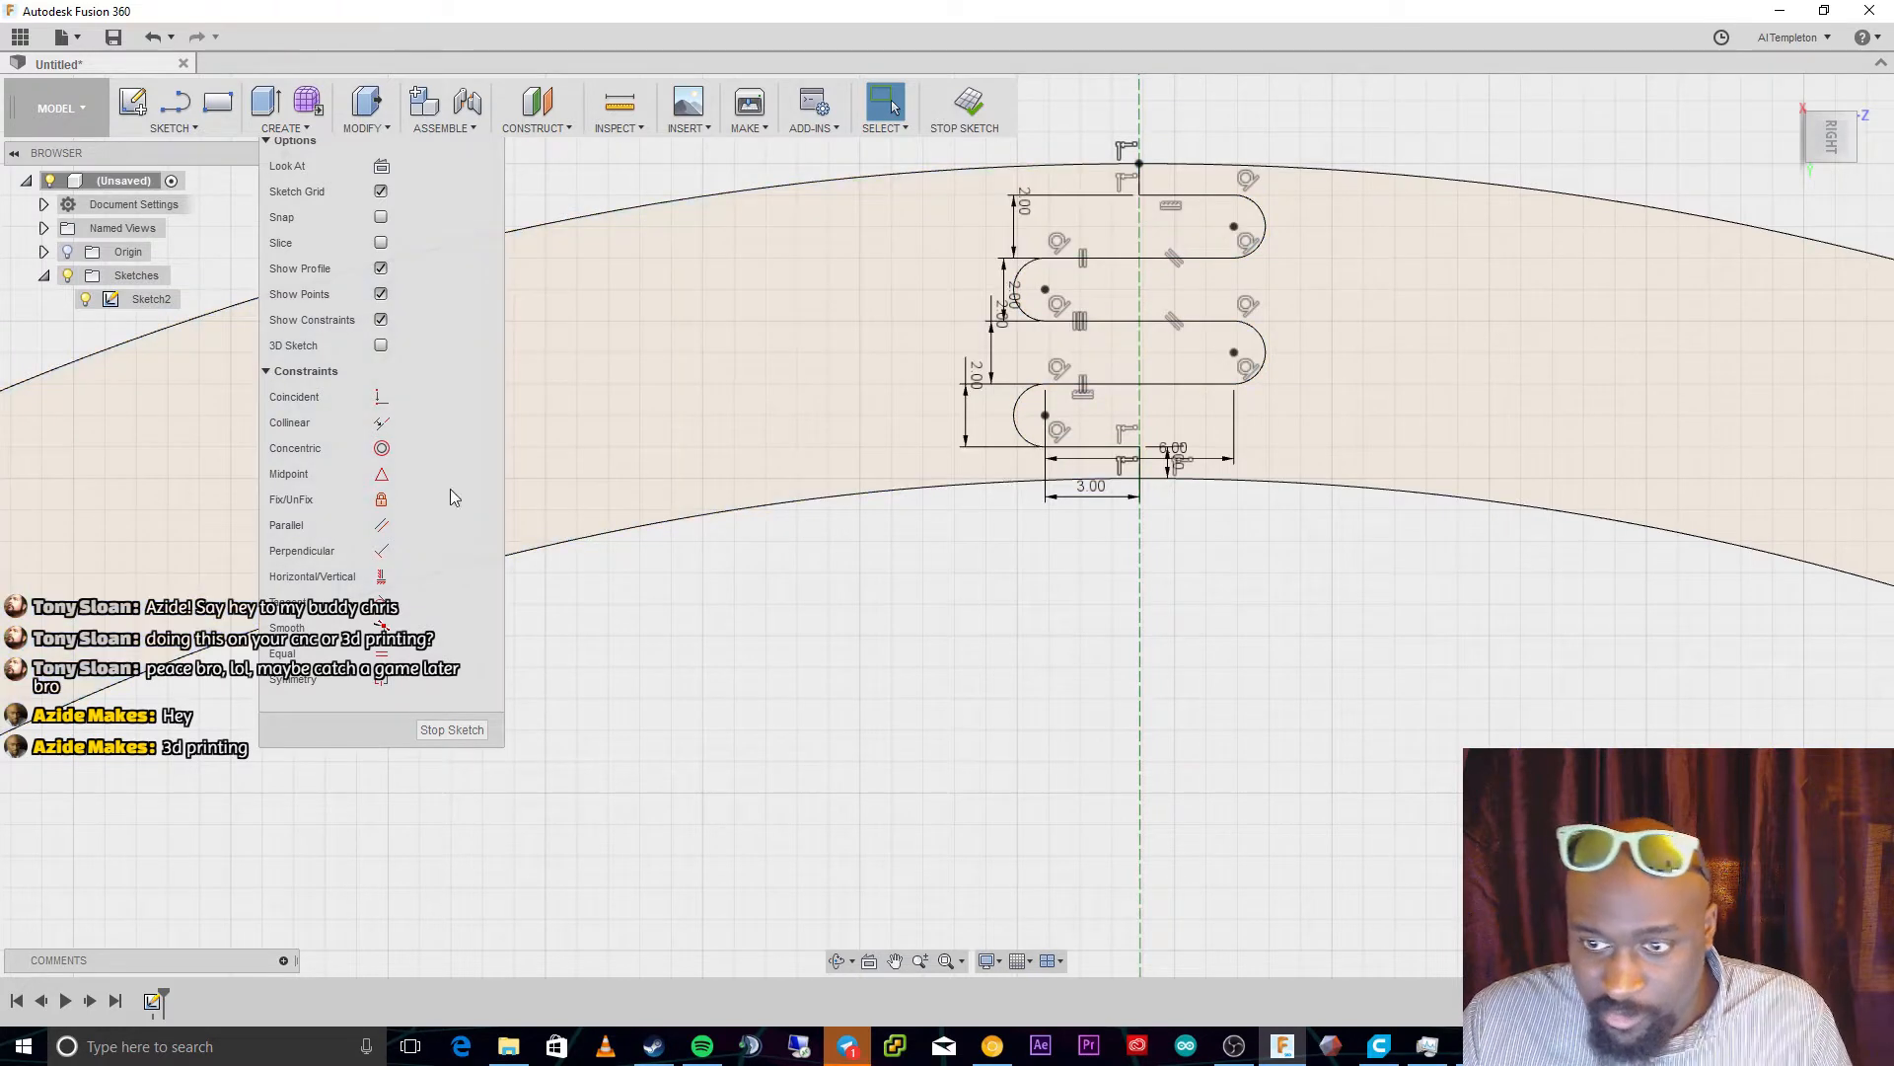
# Offset the chained serpentine profile by 0.75 mm toward its right side
pyautogui.click(174, 129)
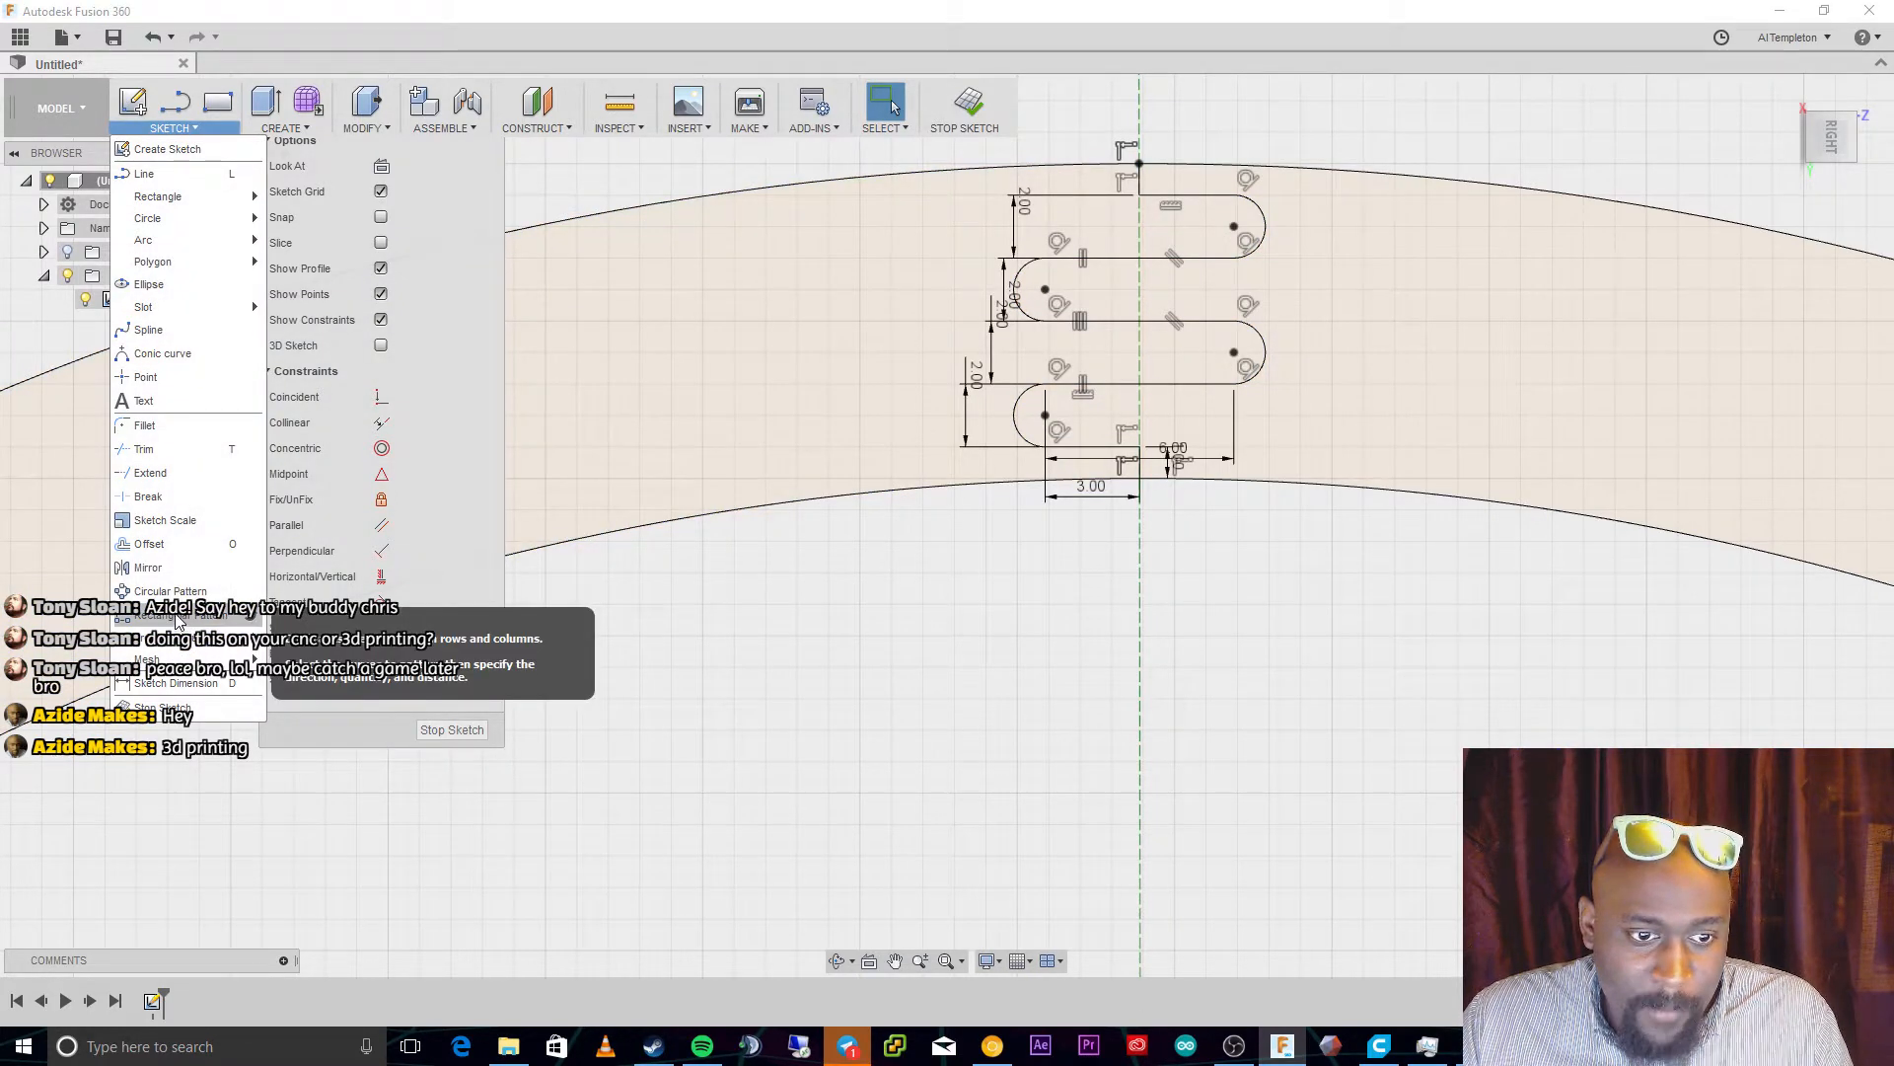
pyautogui.click(243, 532)
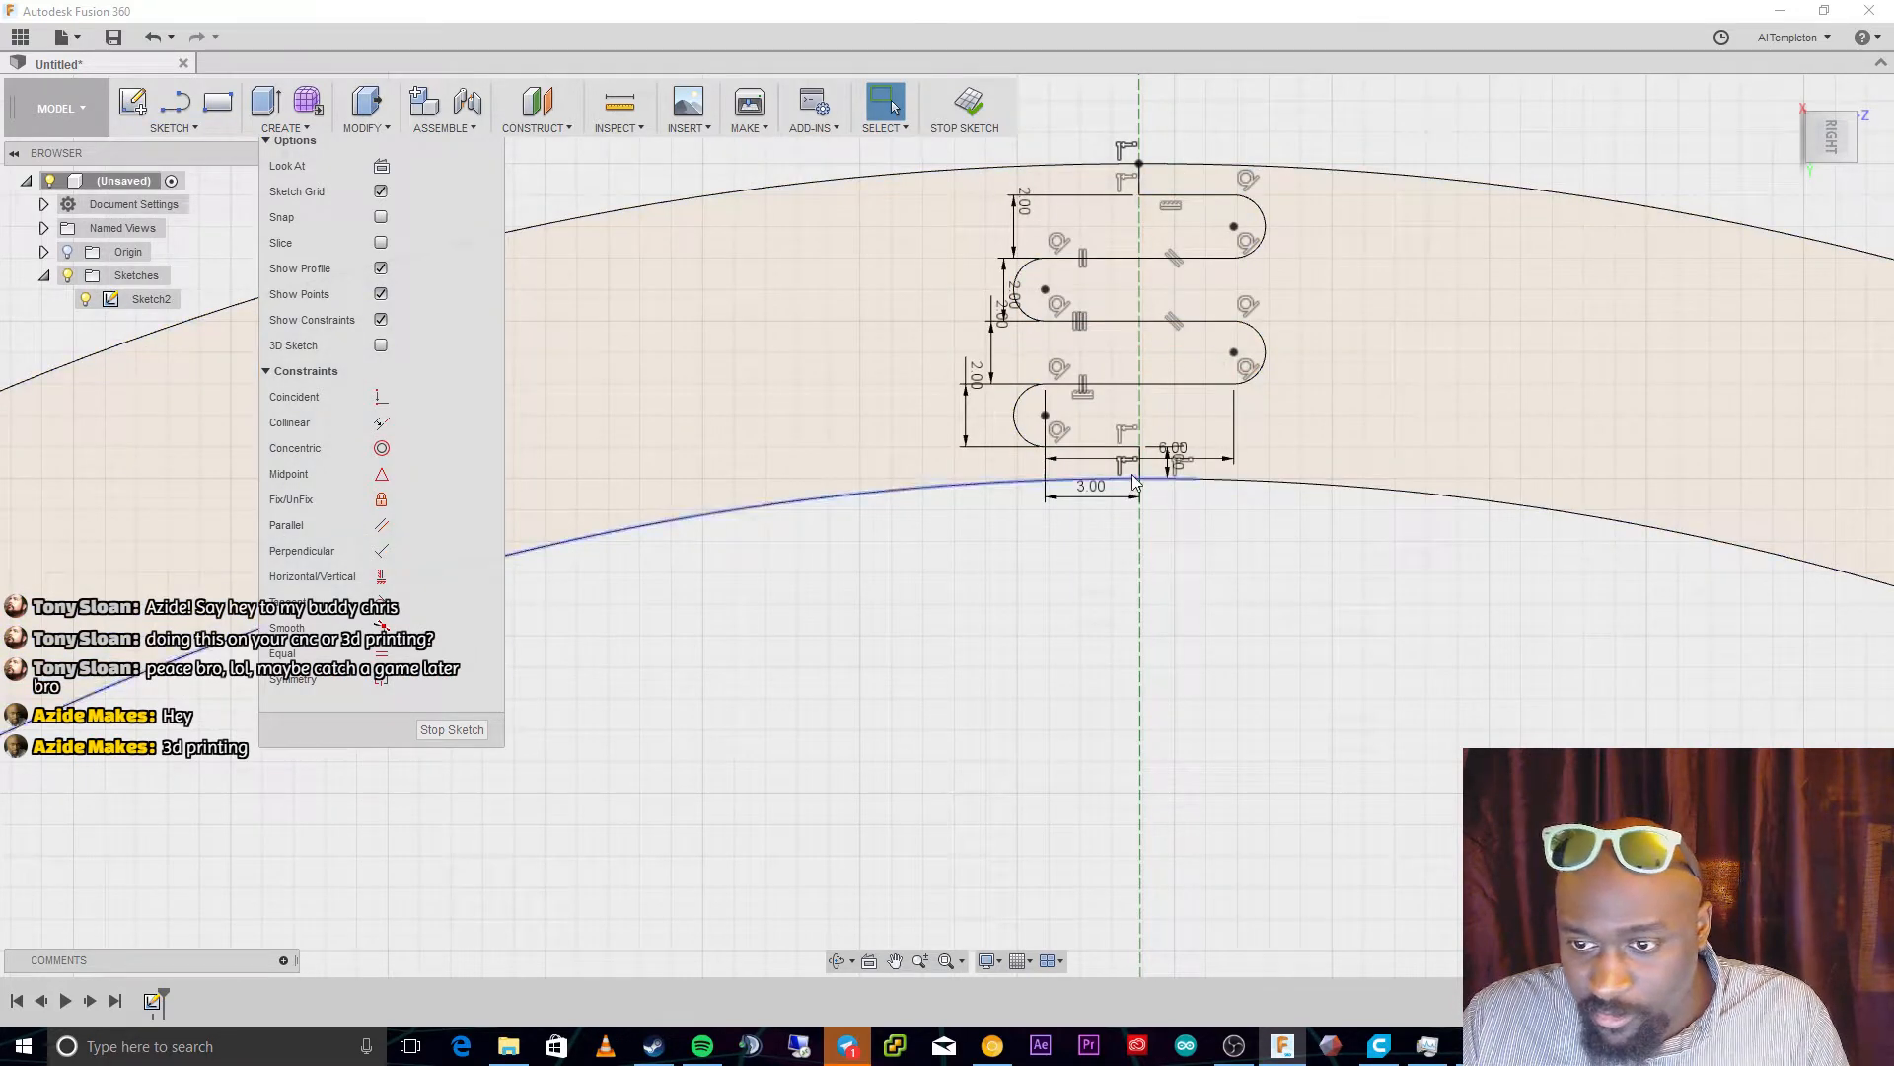
pyautogui.click(1215, 396)
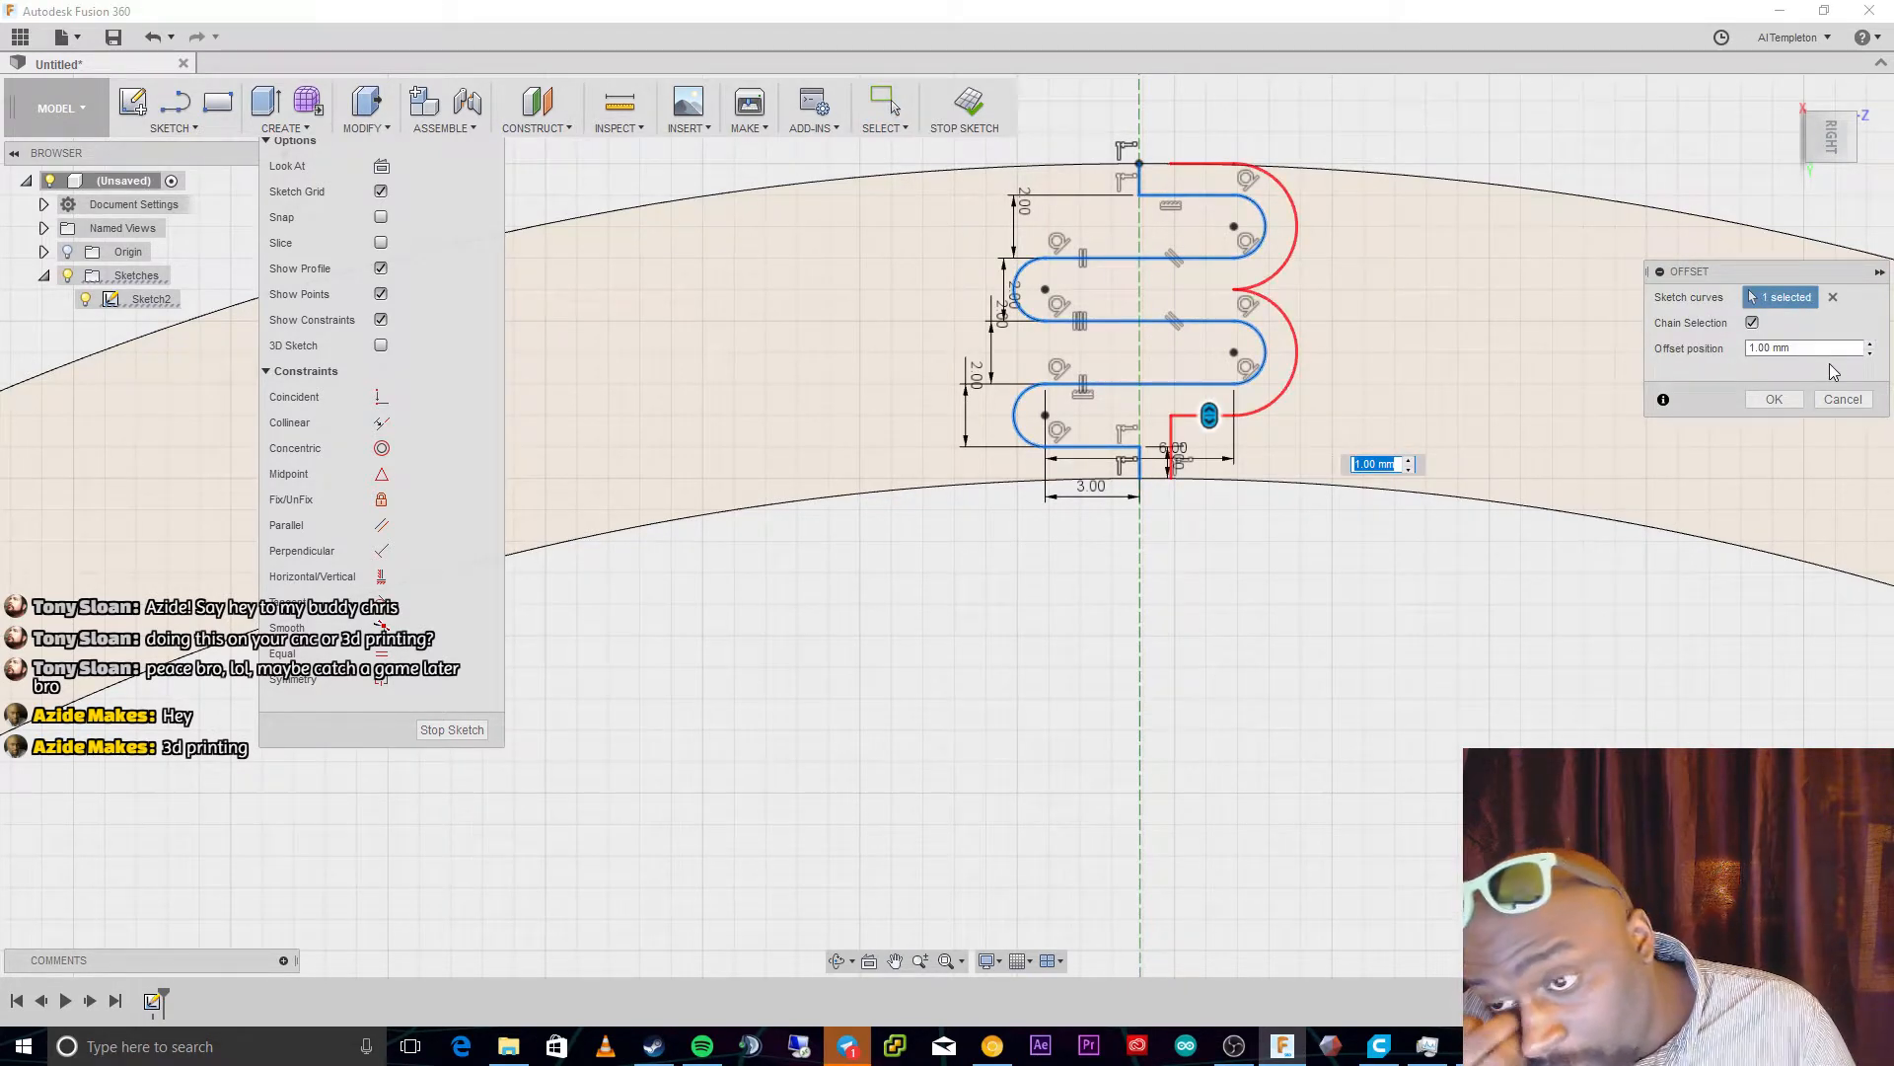
pyautogui.click(1756, 350)
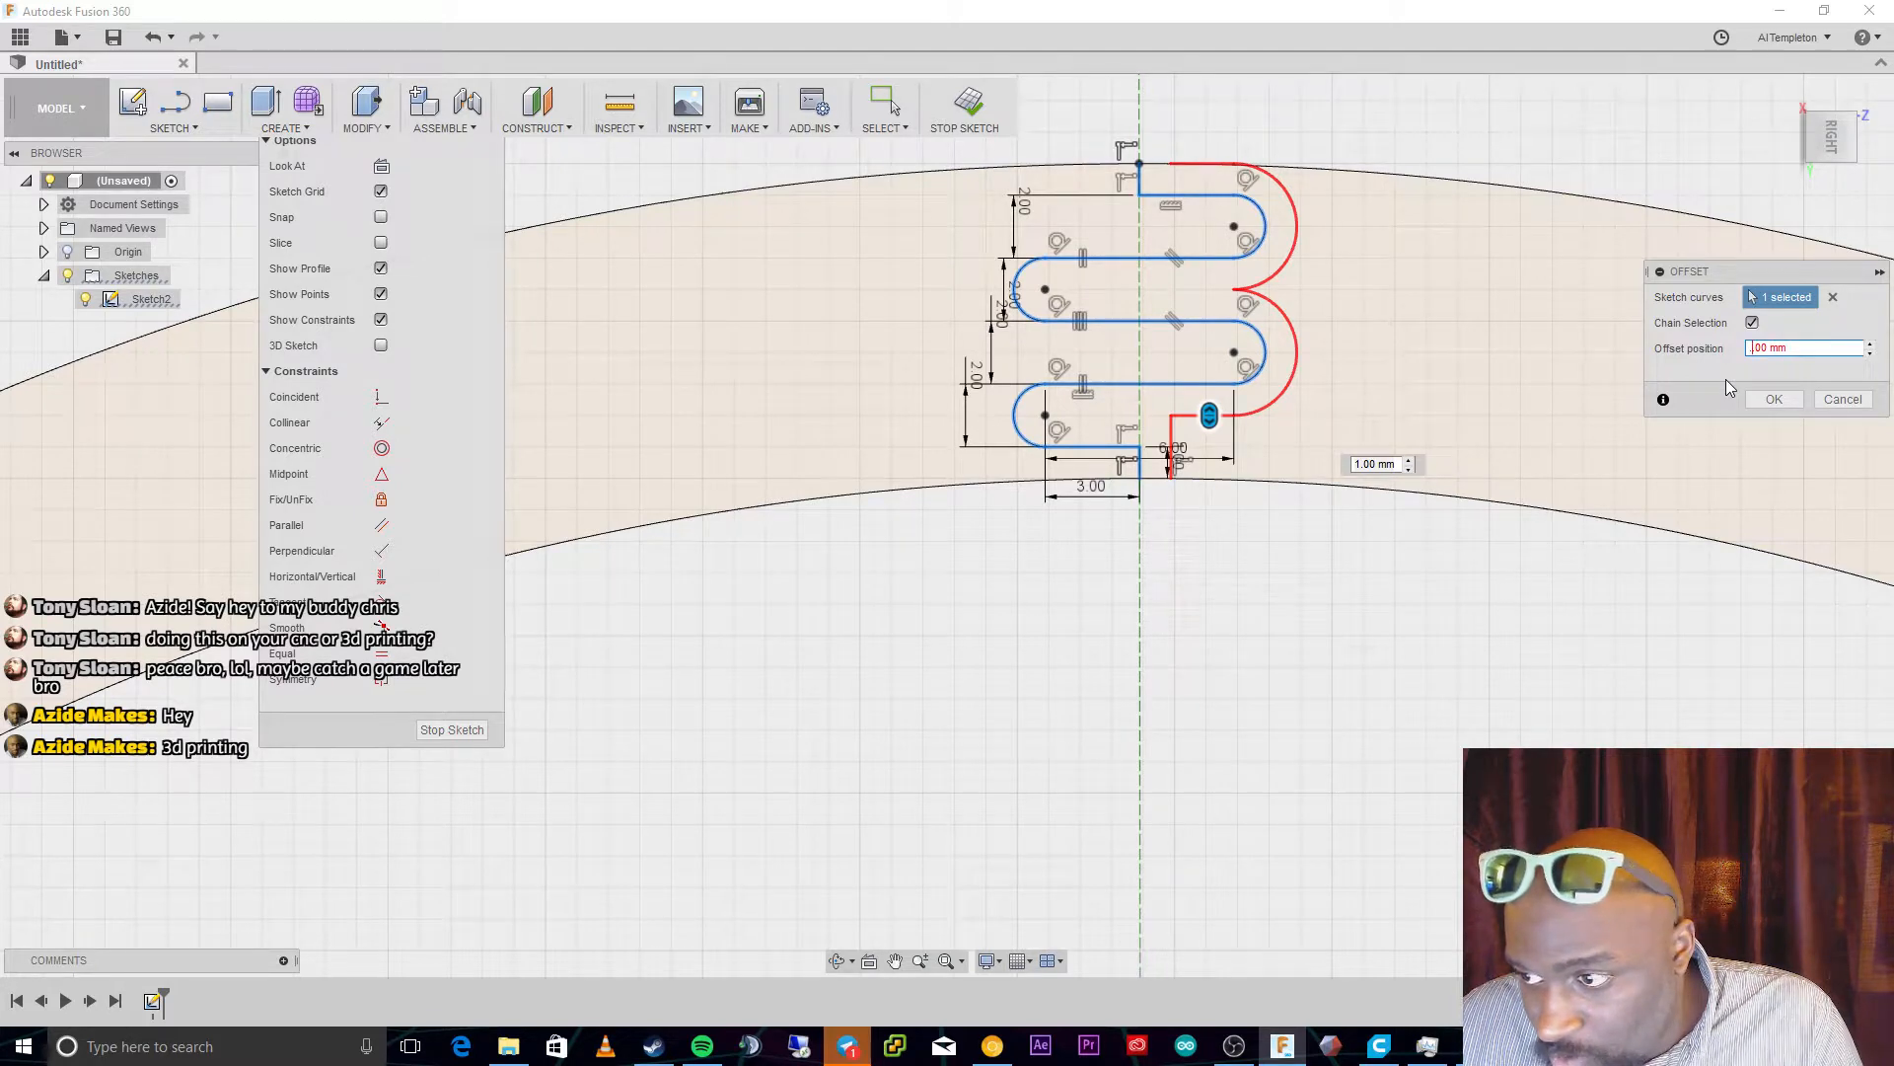
pyautogui.write('5')
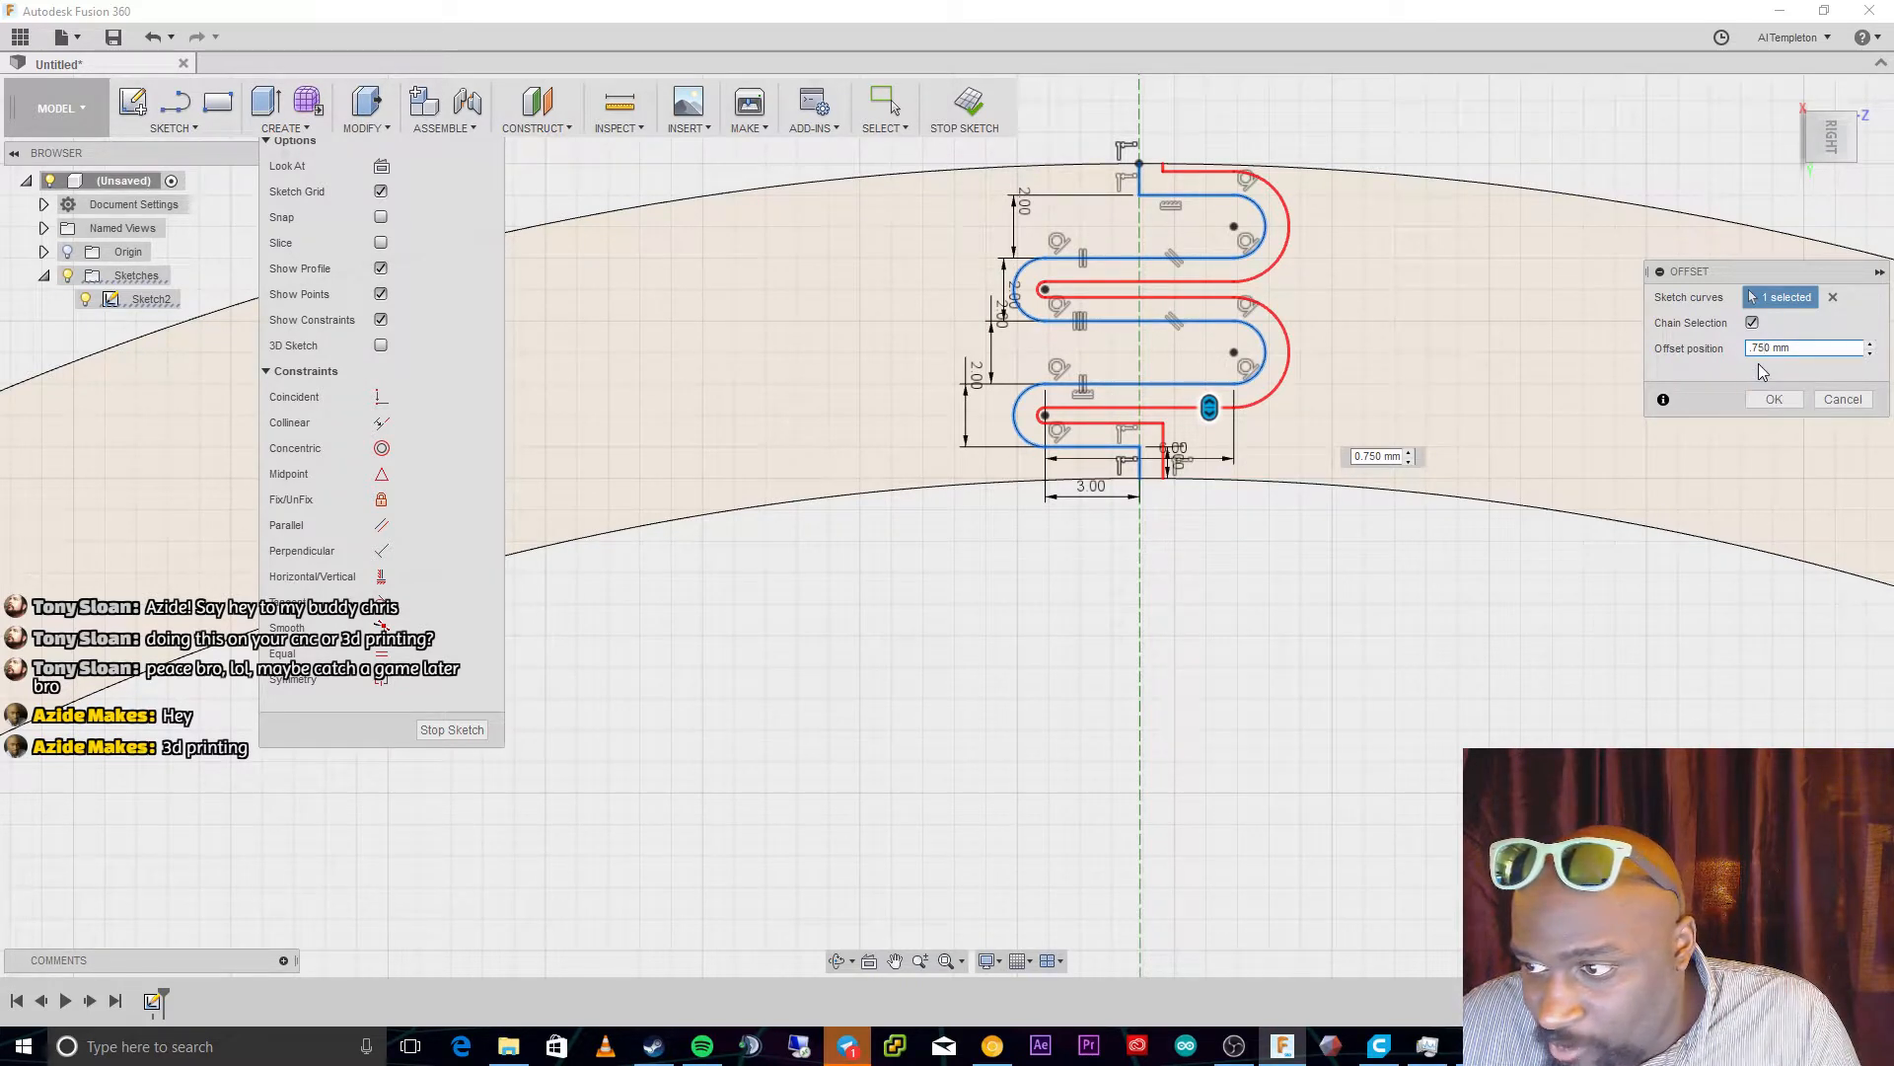
pyautogui.click(1775, 399)
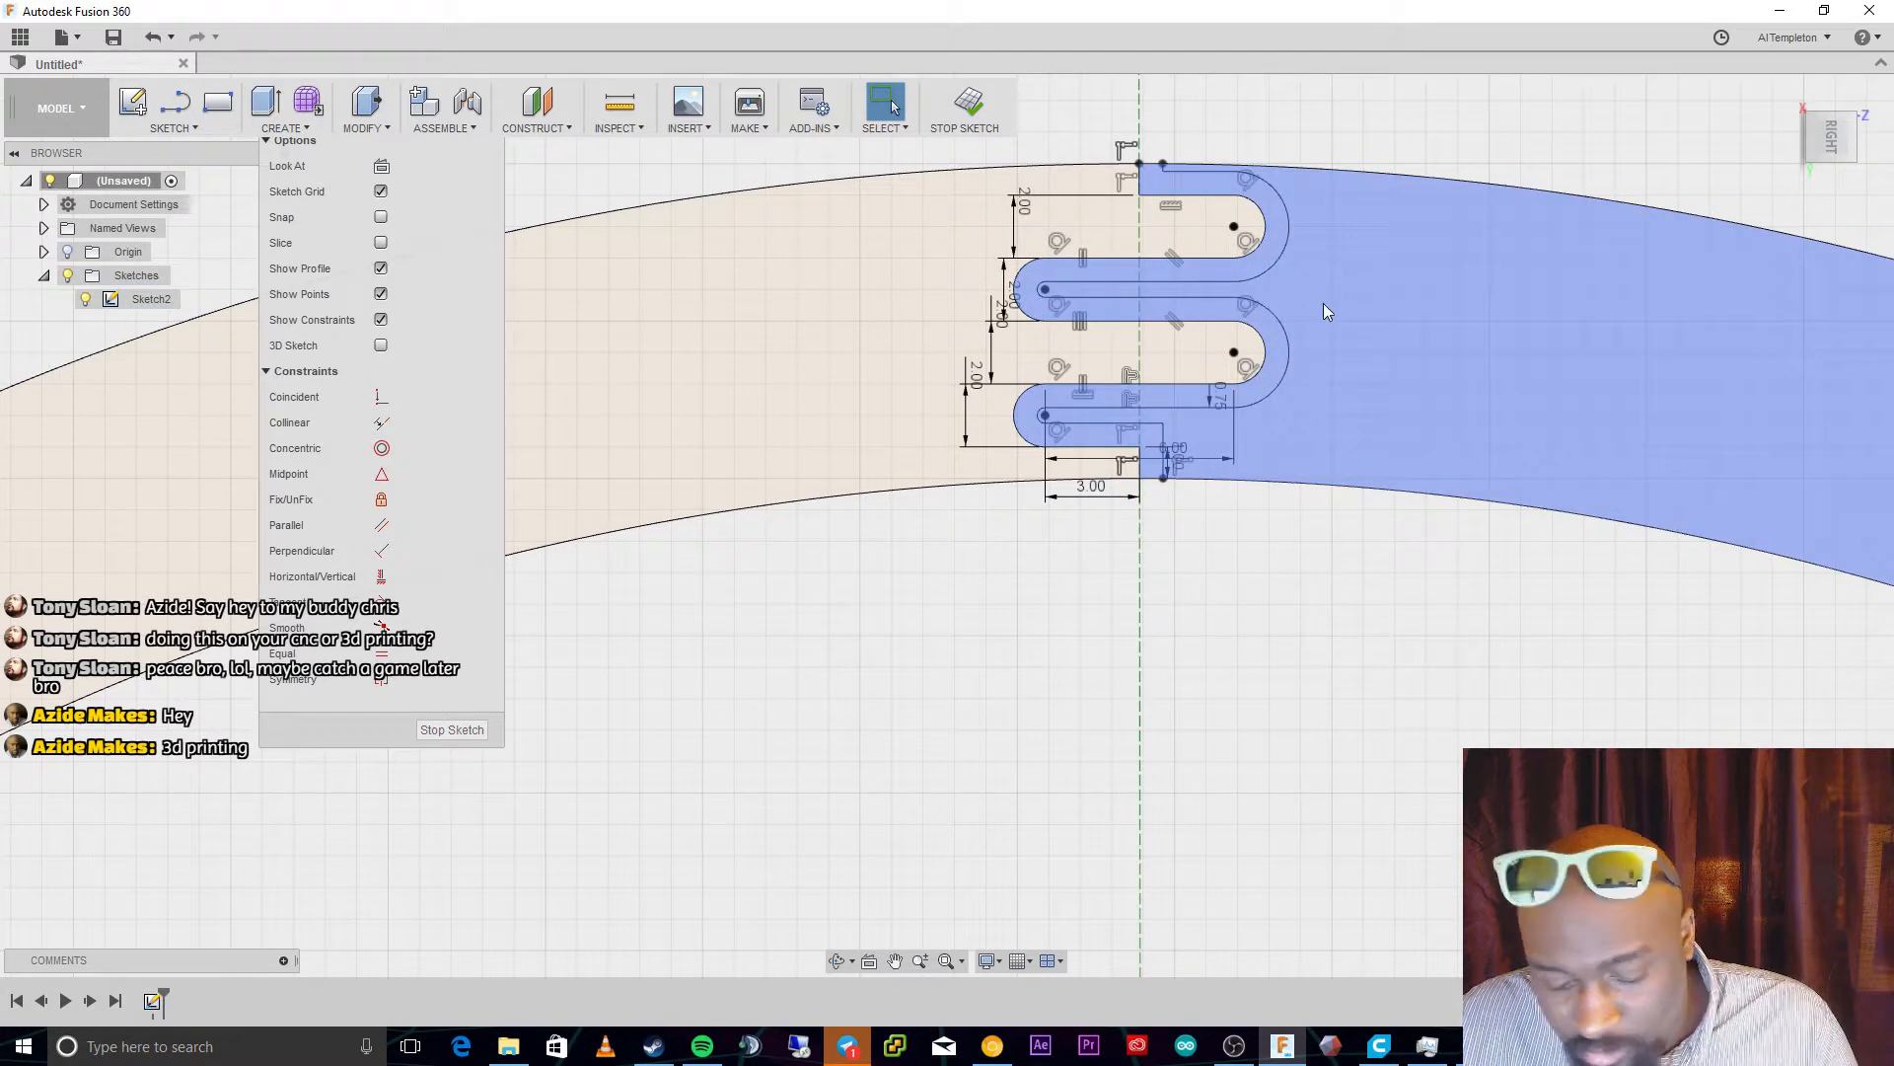
# Offset the chained central serpentine profile by -0.75 mm so a second copy lies on its left side
pyautogui.press('o')
pyautogui.click(1107, 454)
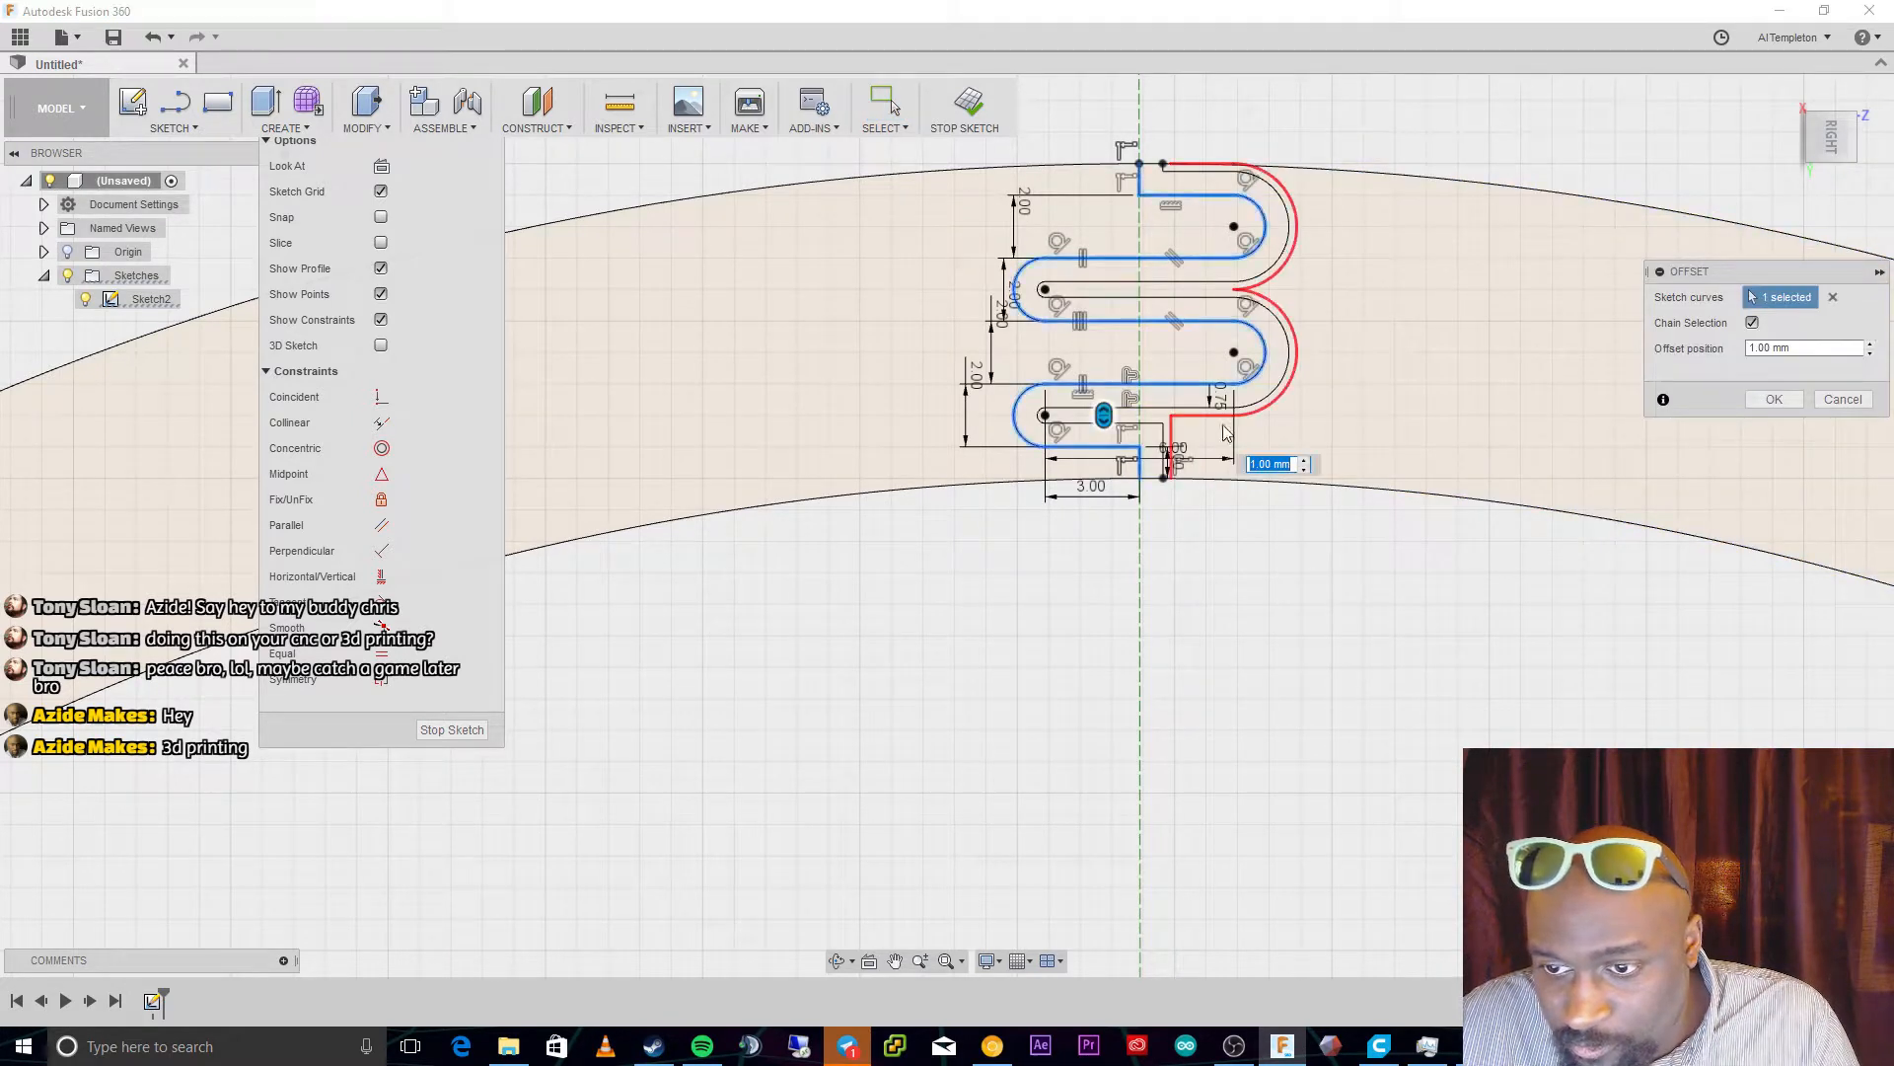
pyautogui.doubleClick(1755, 349)
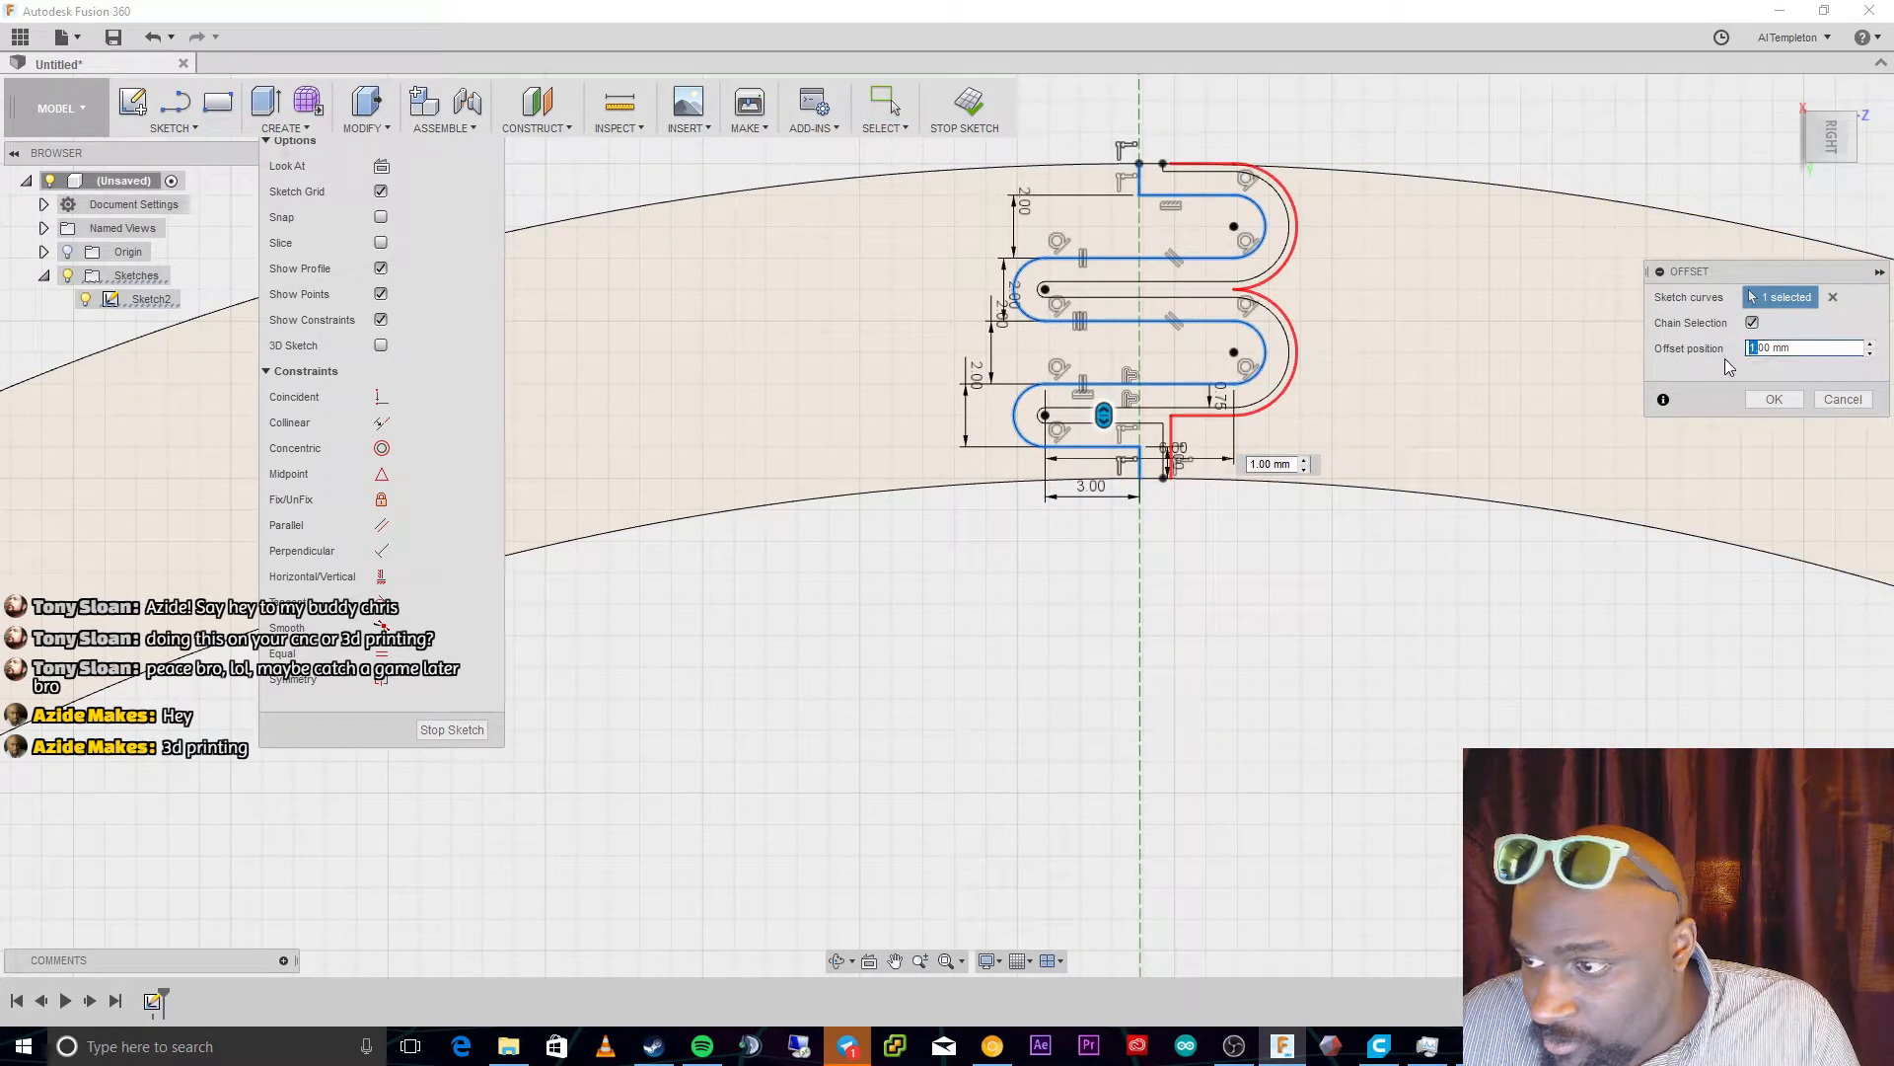
pyautogui.write('.7')
pyautogui.write('5')
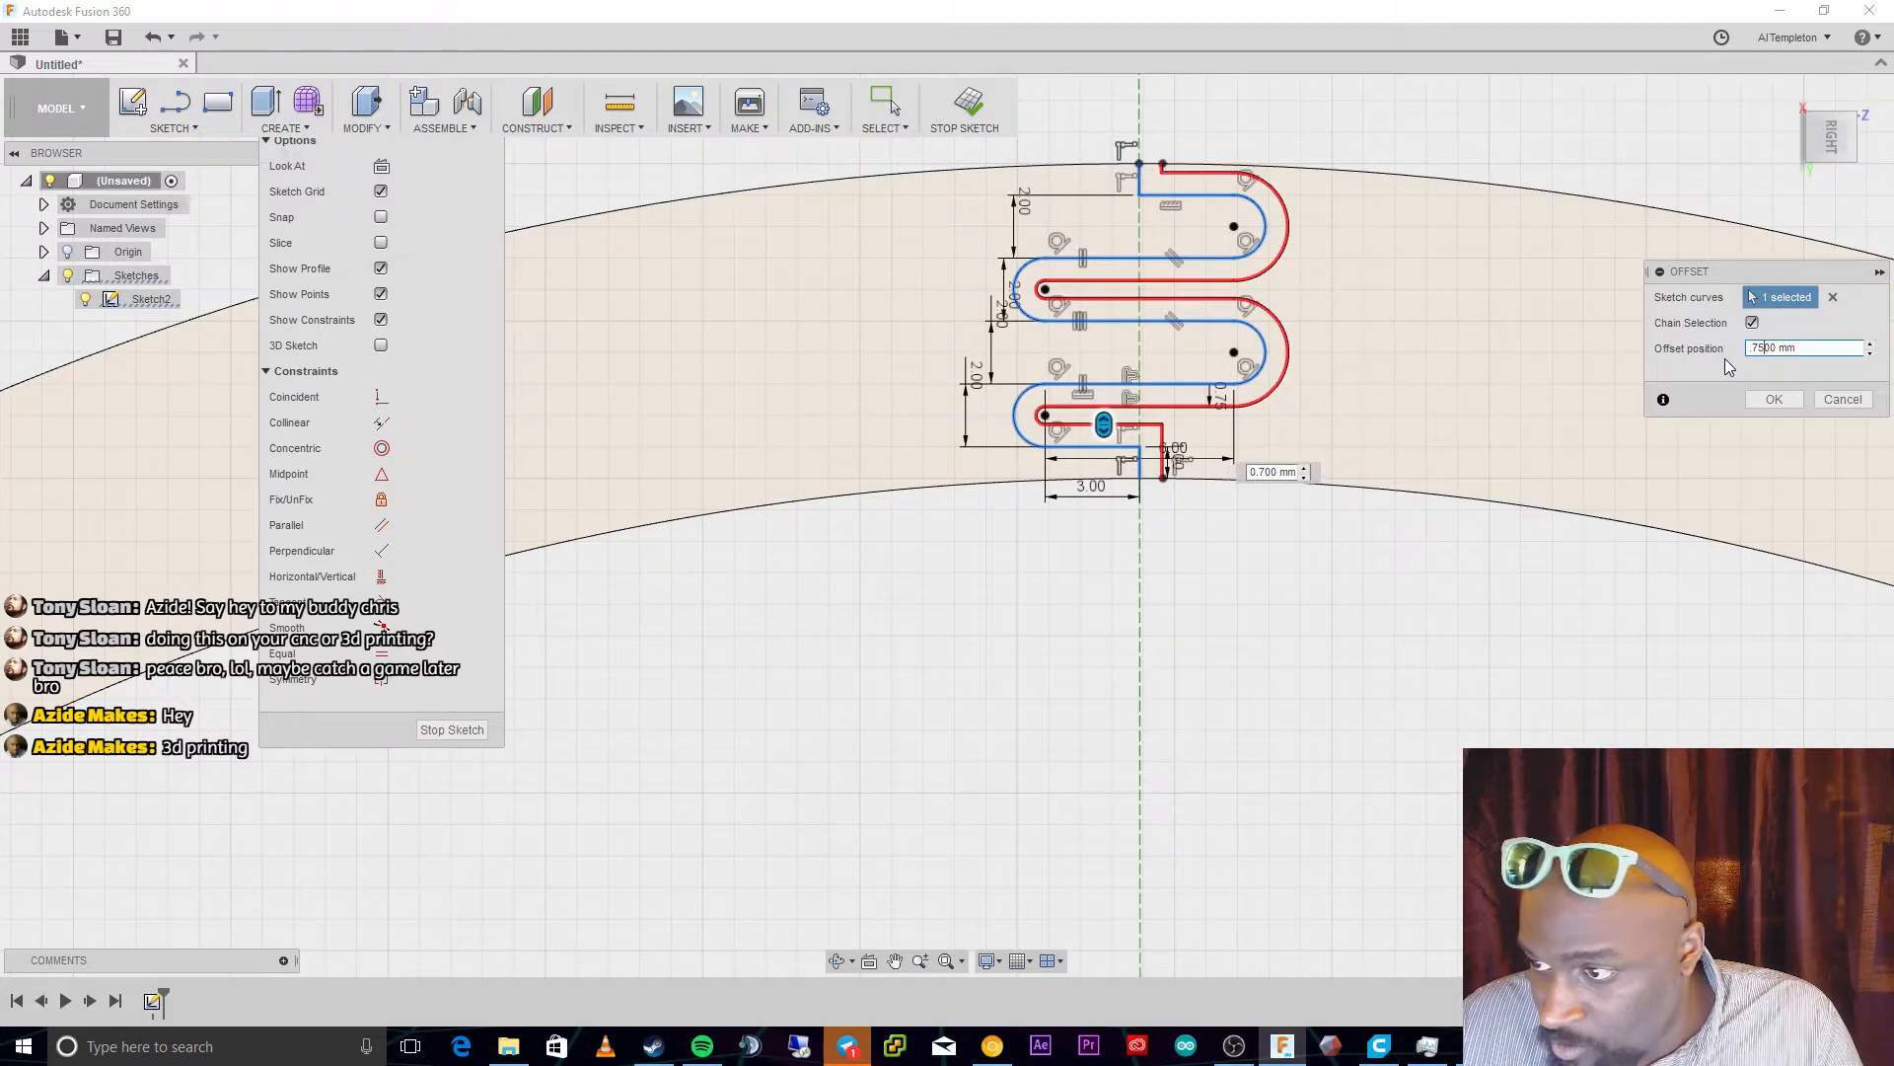
pyautogui.write('-')
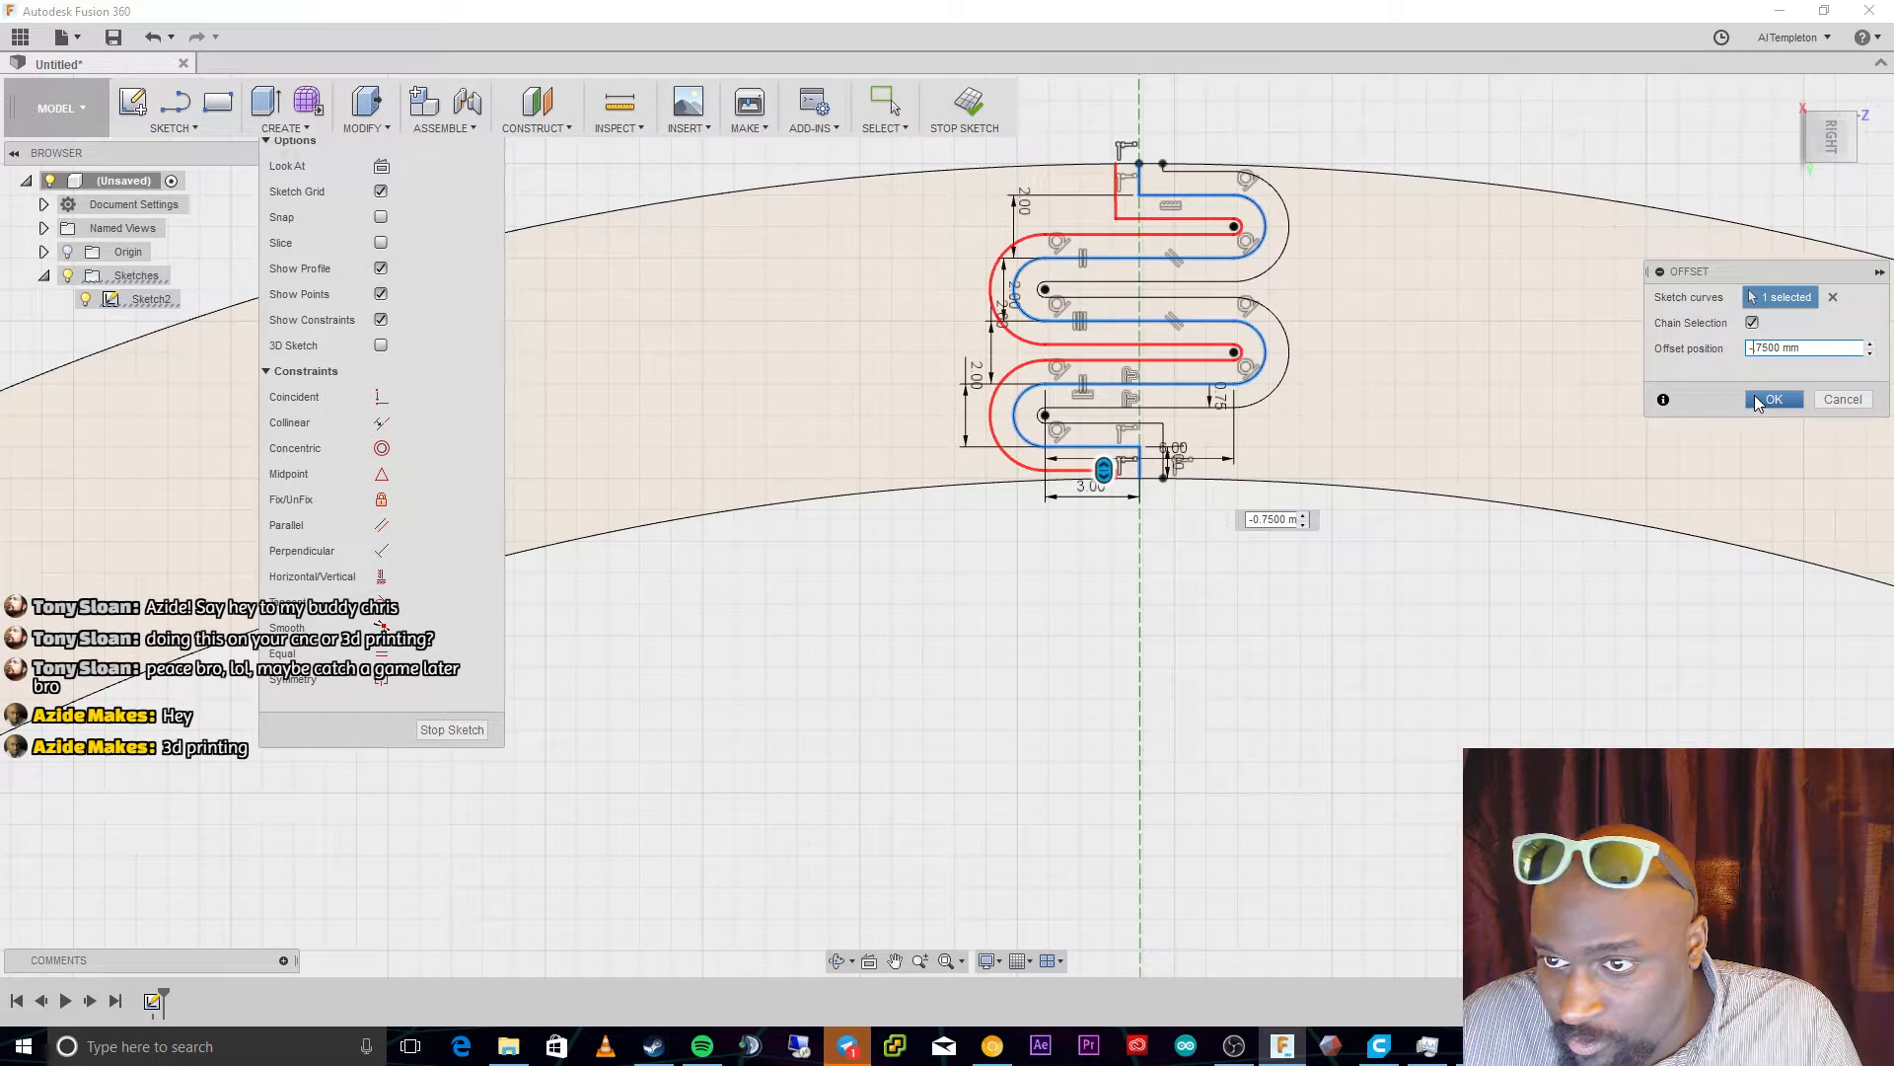
pyautogui.click(1754, 397)
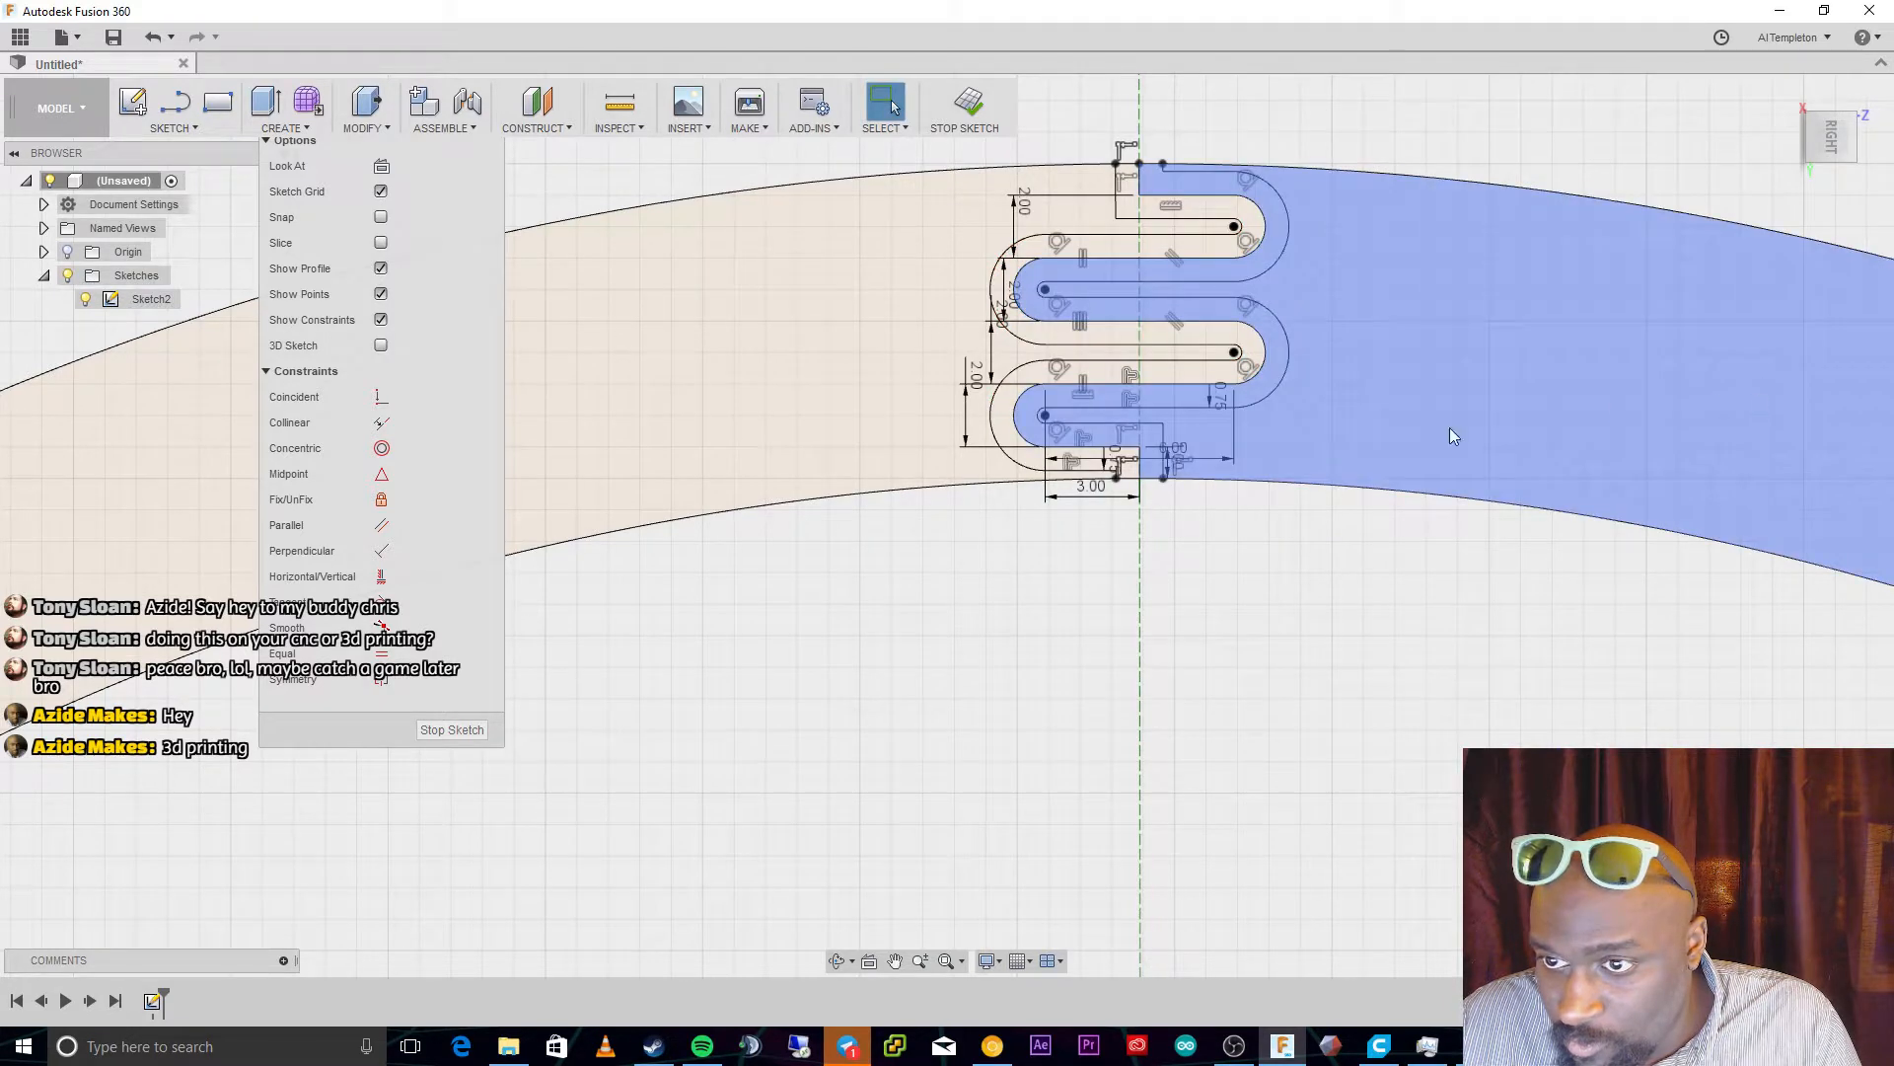
# Examine both offset serpentines and their end points where they meet the ring's inner and outer edges
pyautogui.scroll(3, 1202, 334)
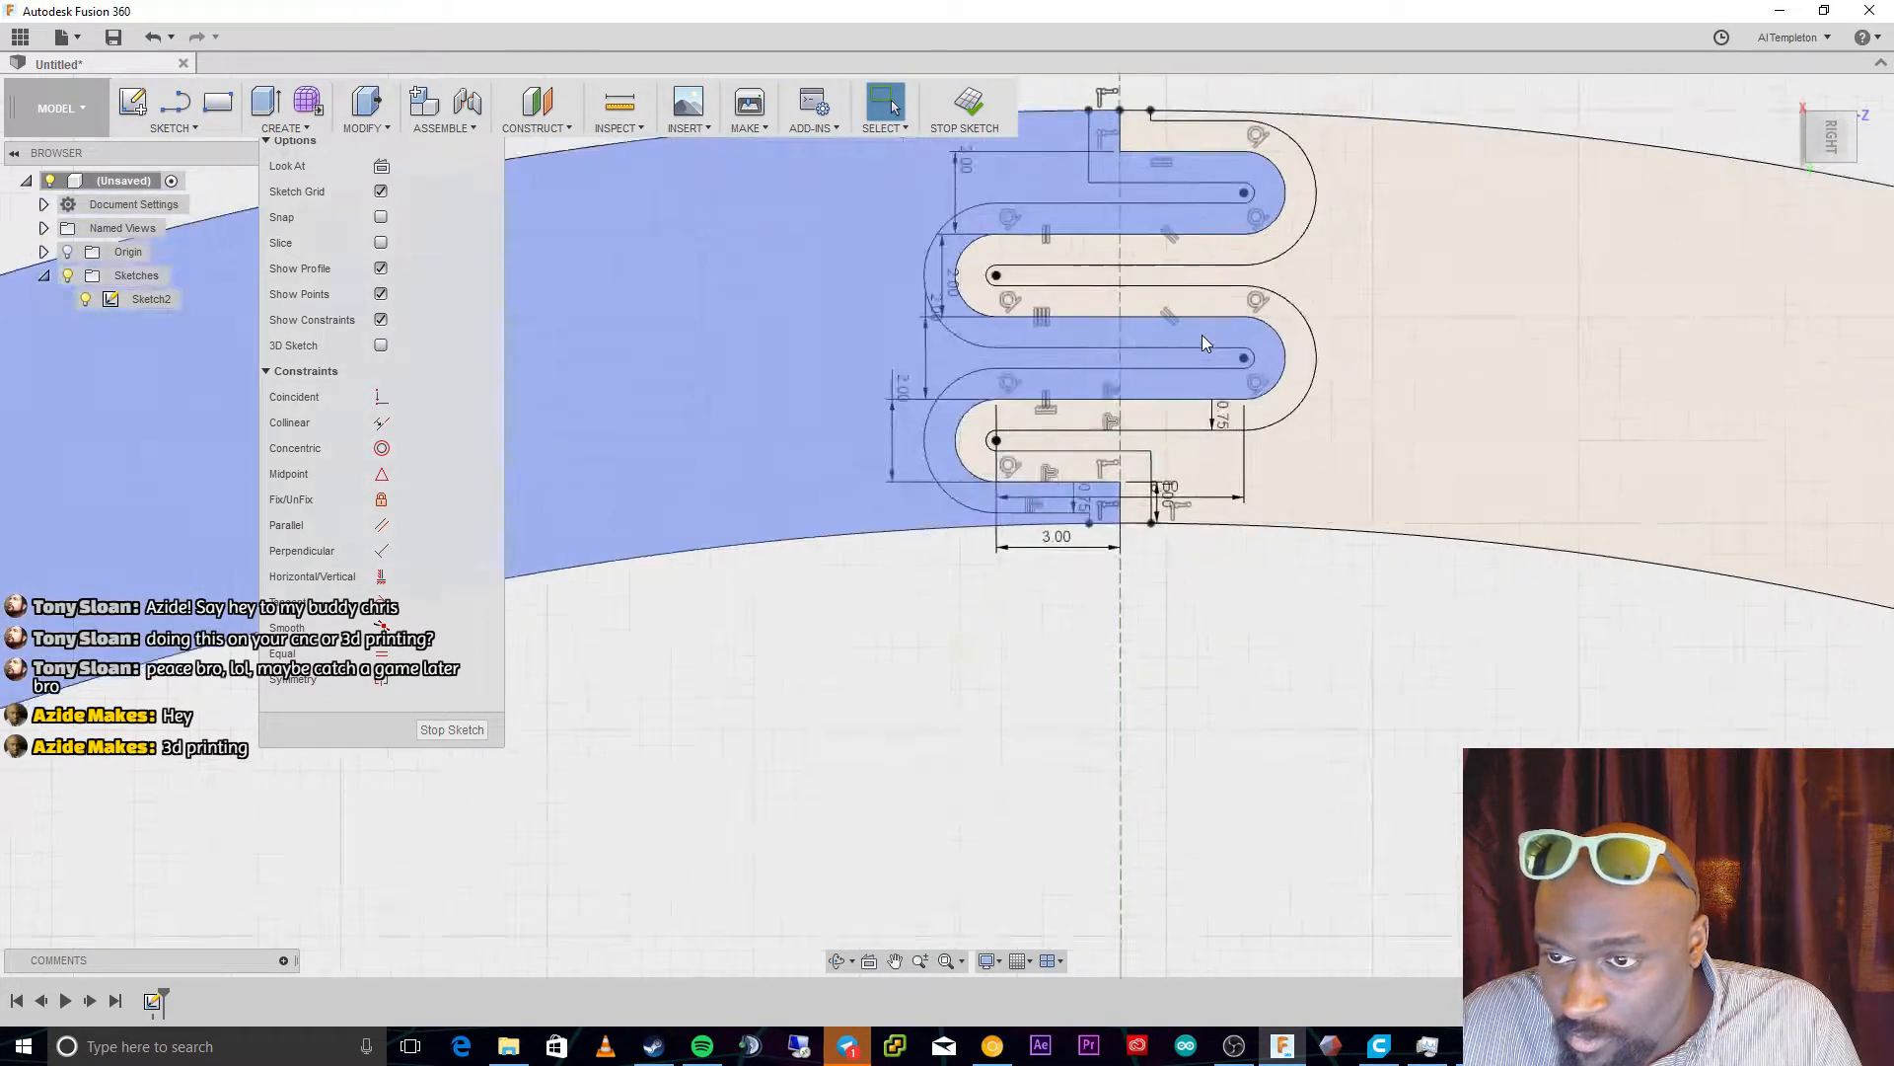
pyautogui.scroll(-2, 1090, 125)
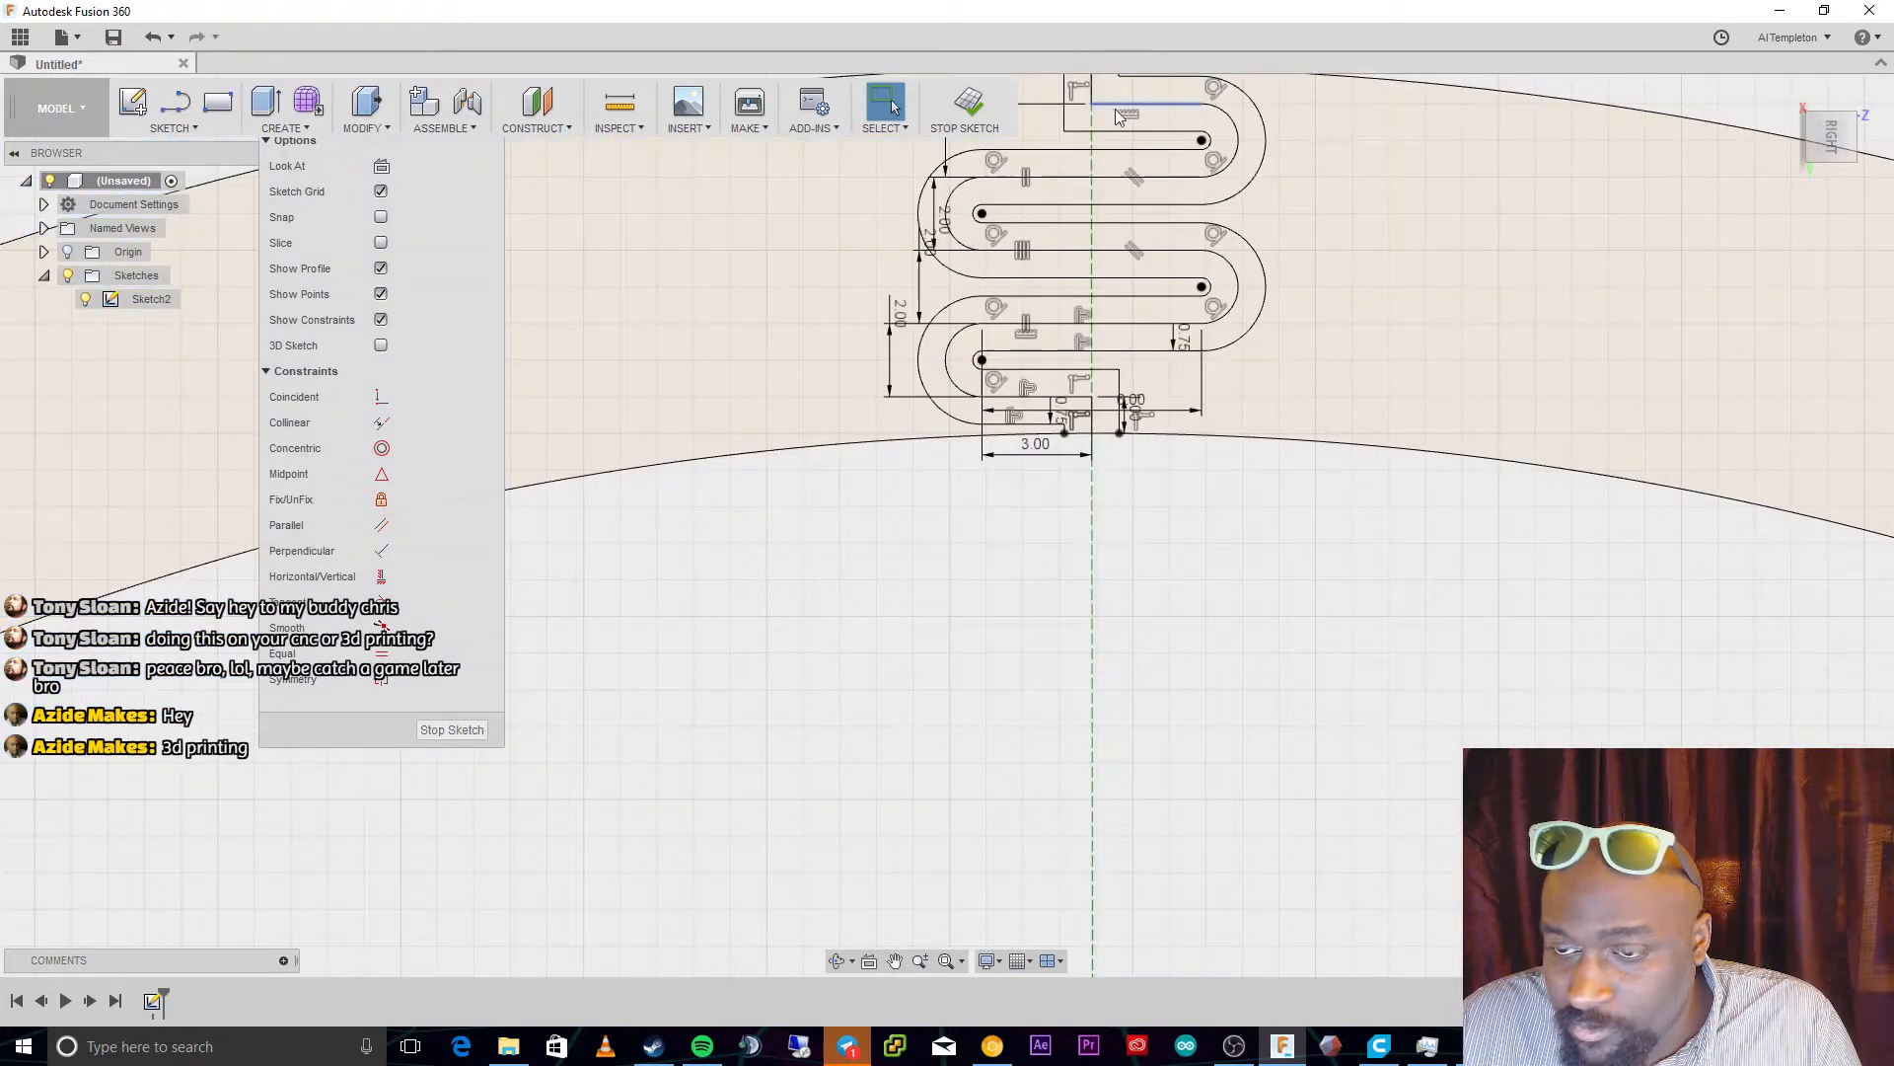
pyautogui.click(945, 960)
pyautogui.scroll(5, 937, 326)
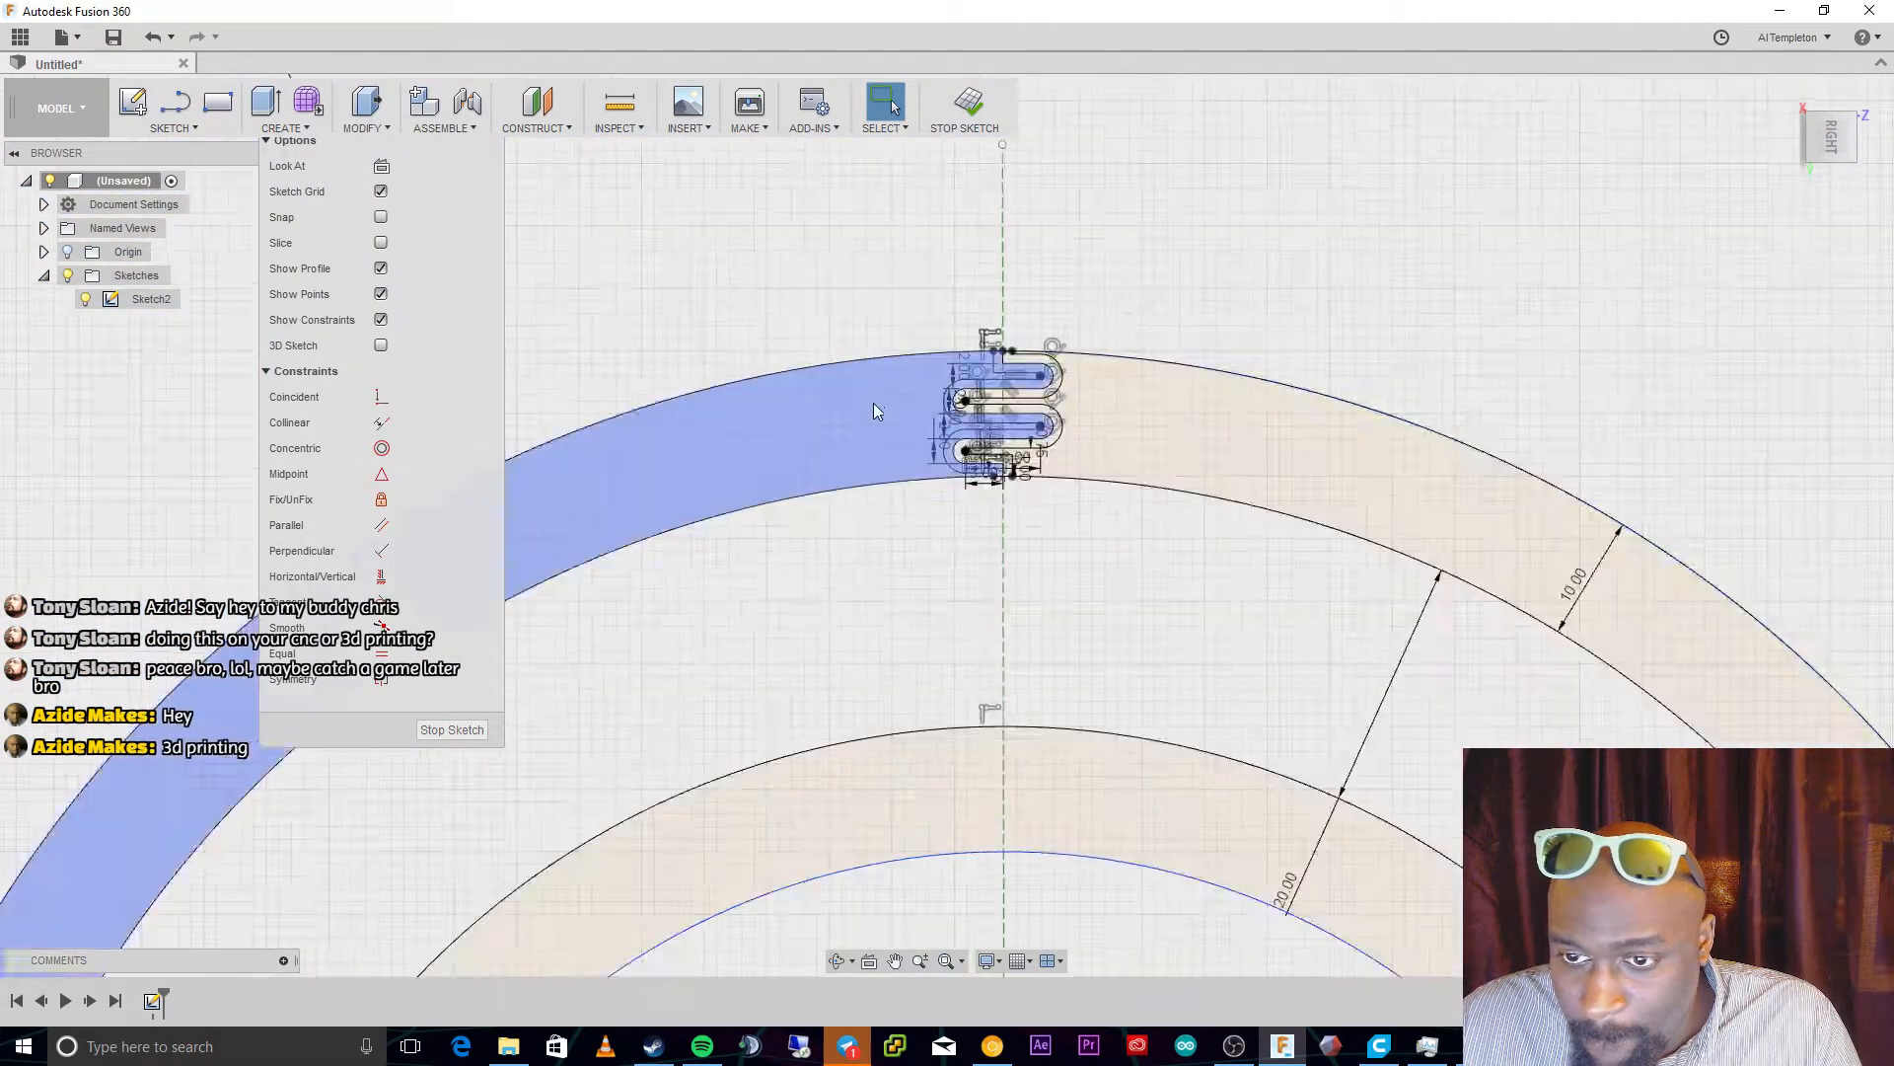
pyautogui.scroll(2, 1241, 520)
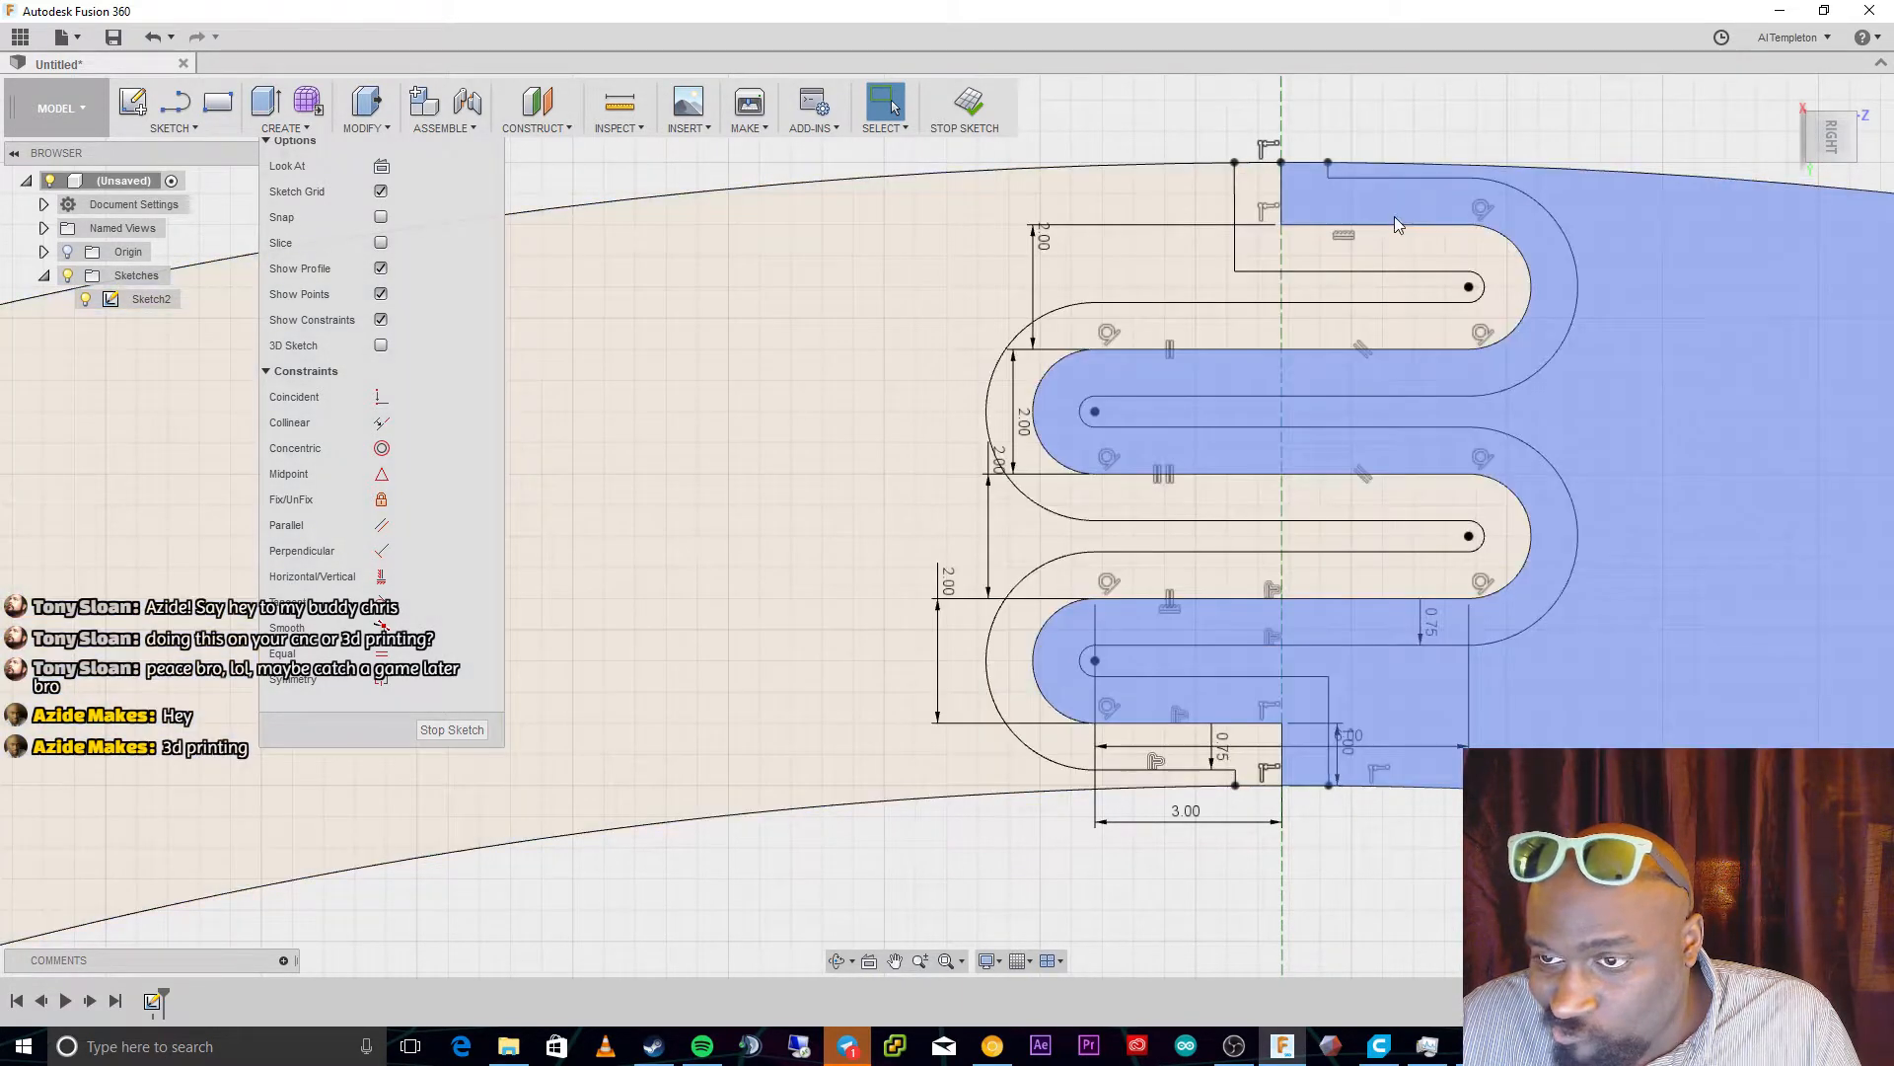
pyautogui.scroll(-3, 1135, 448)
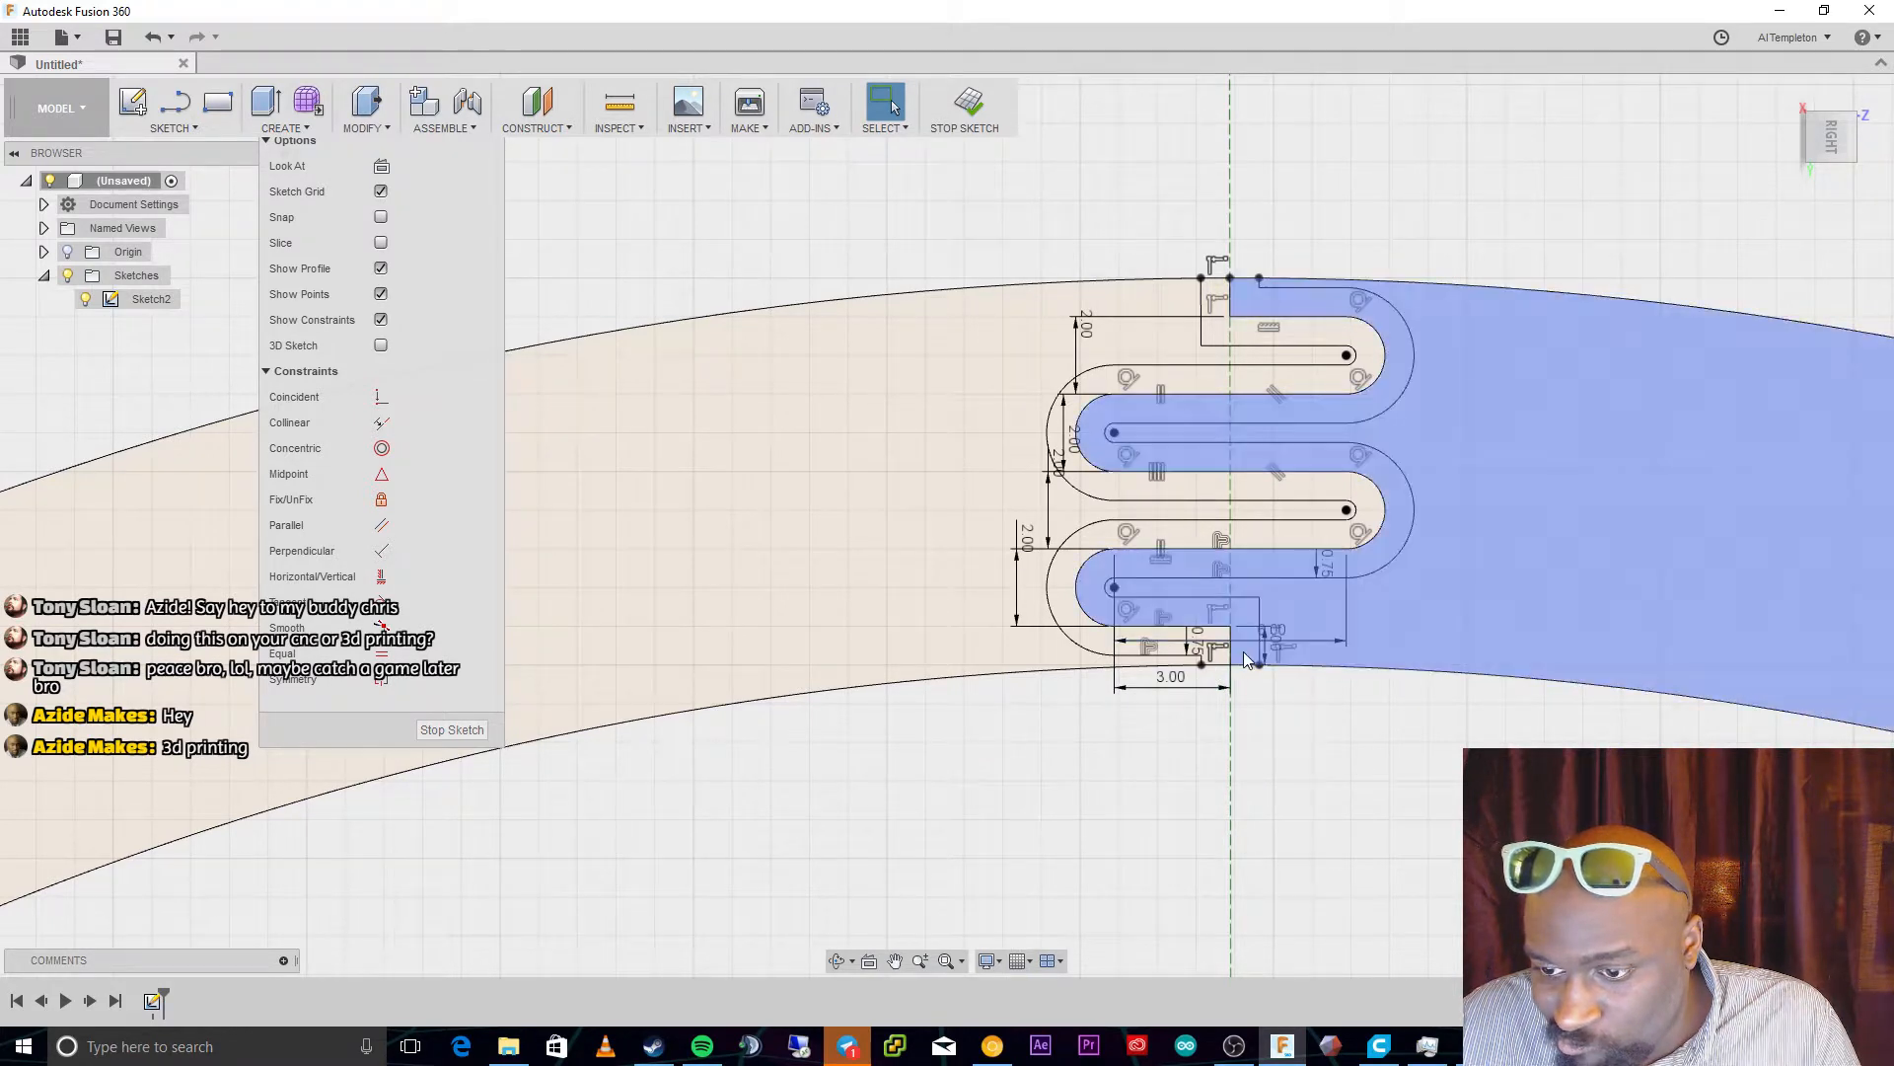
pyautogui.scroll(3, 1225, 434)
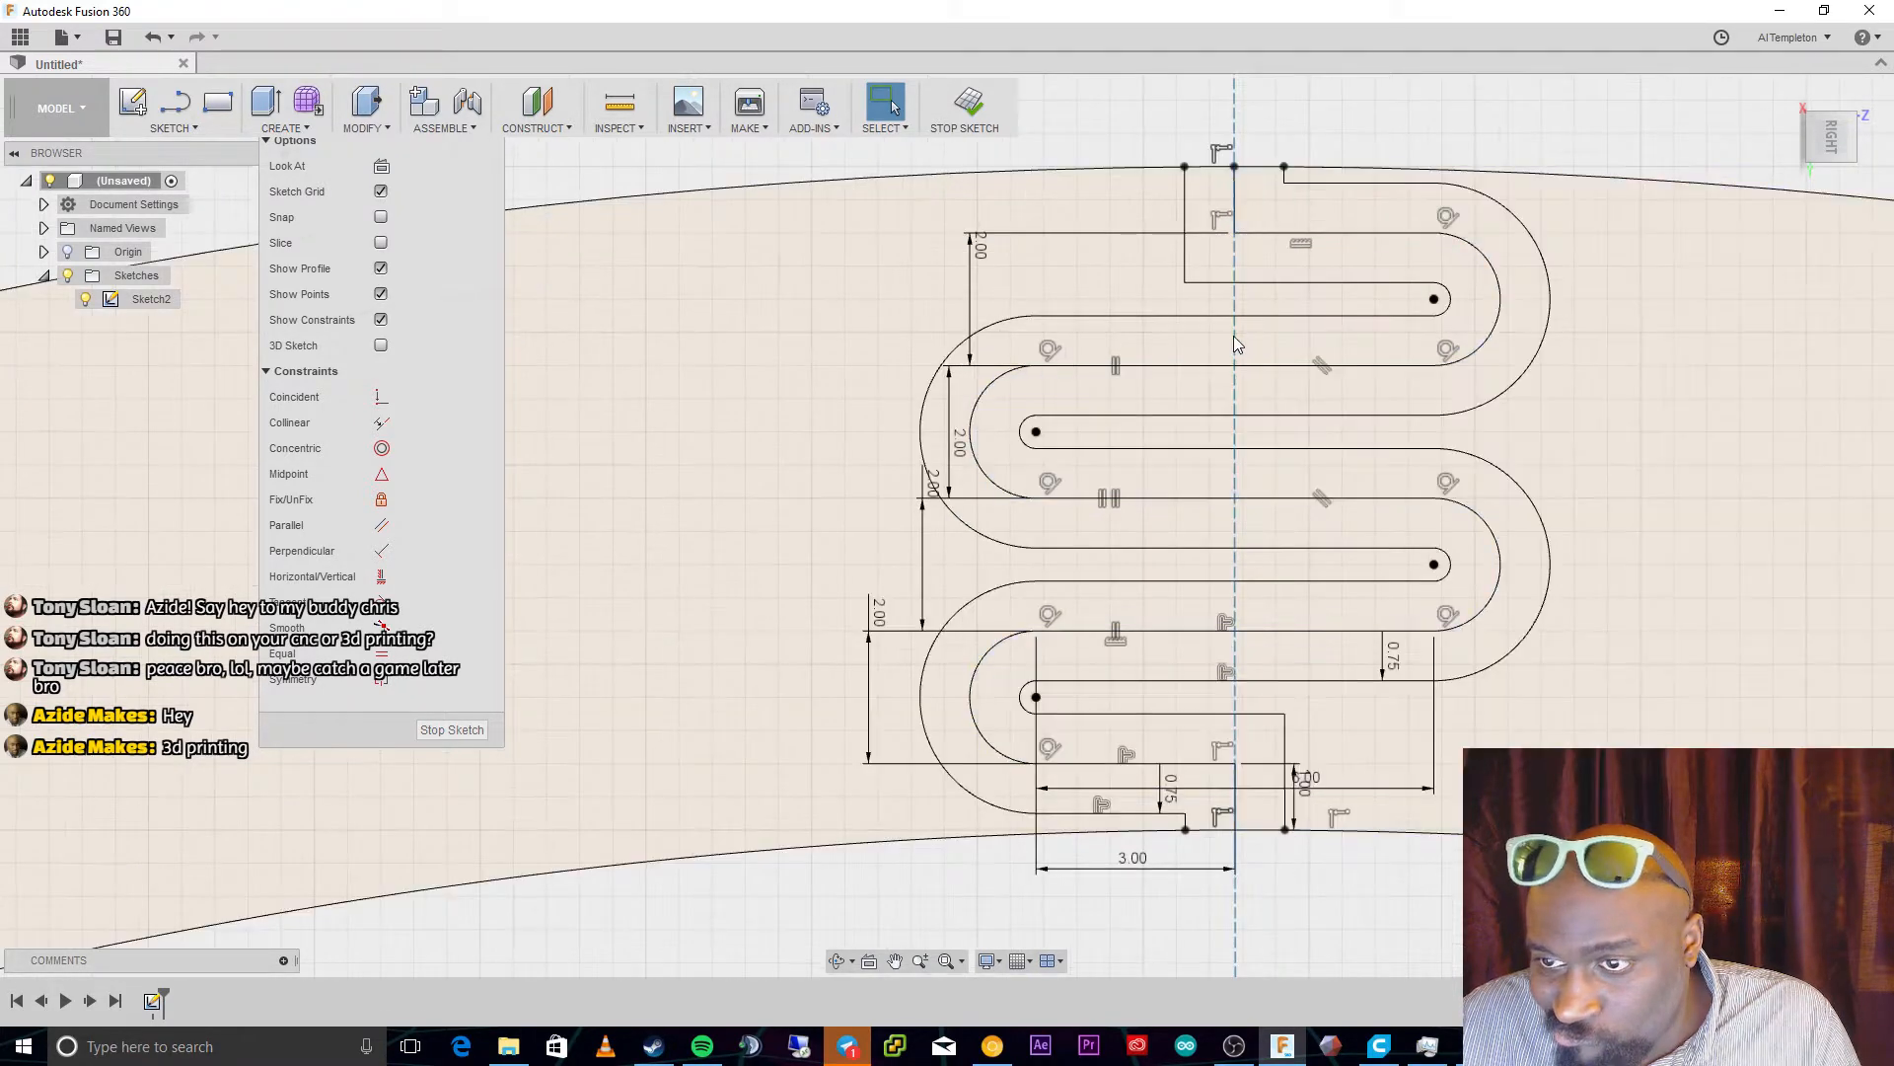
pyautogui.click(1284, 168)
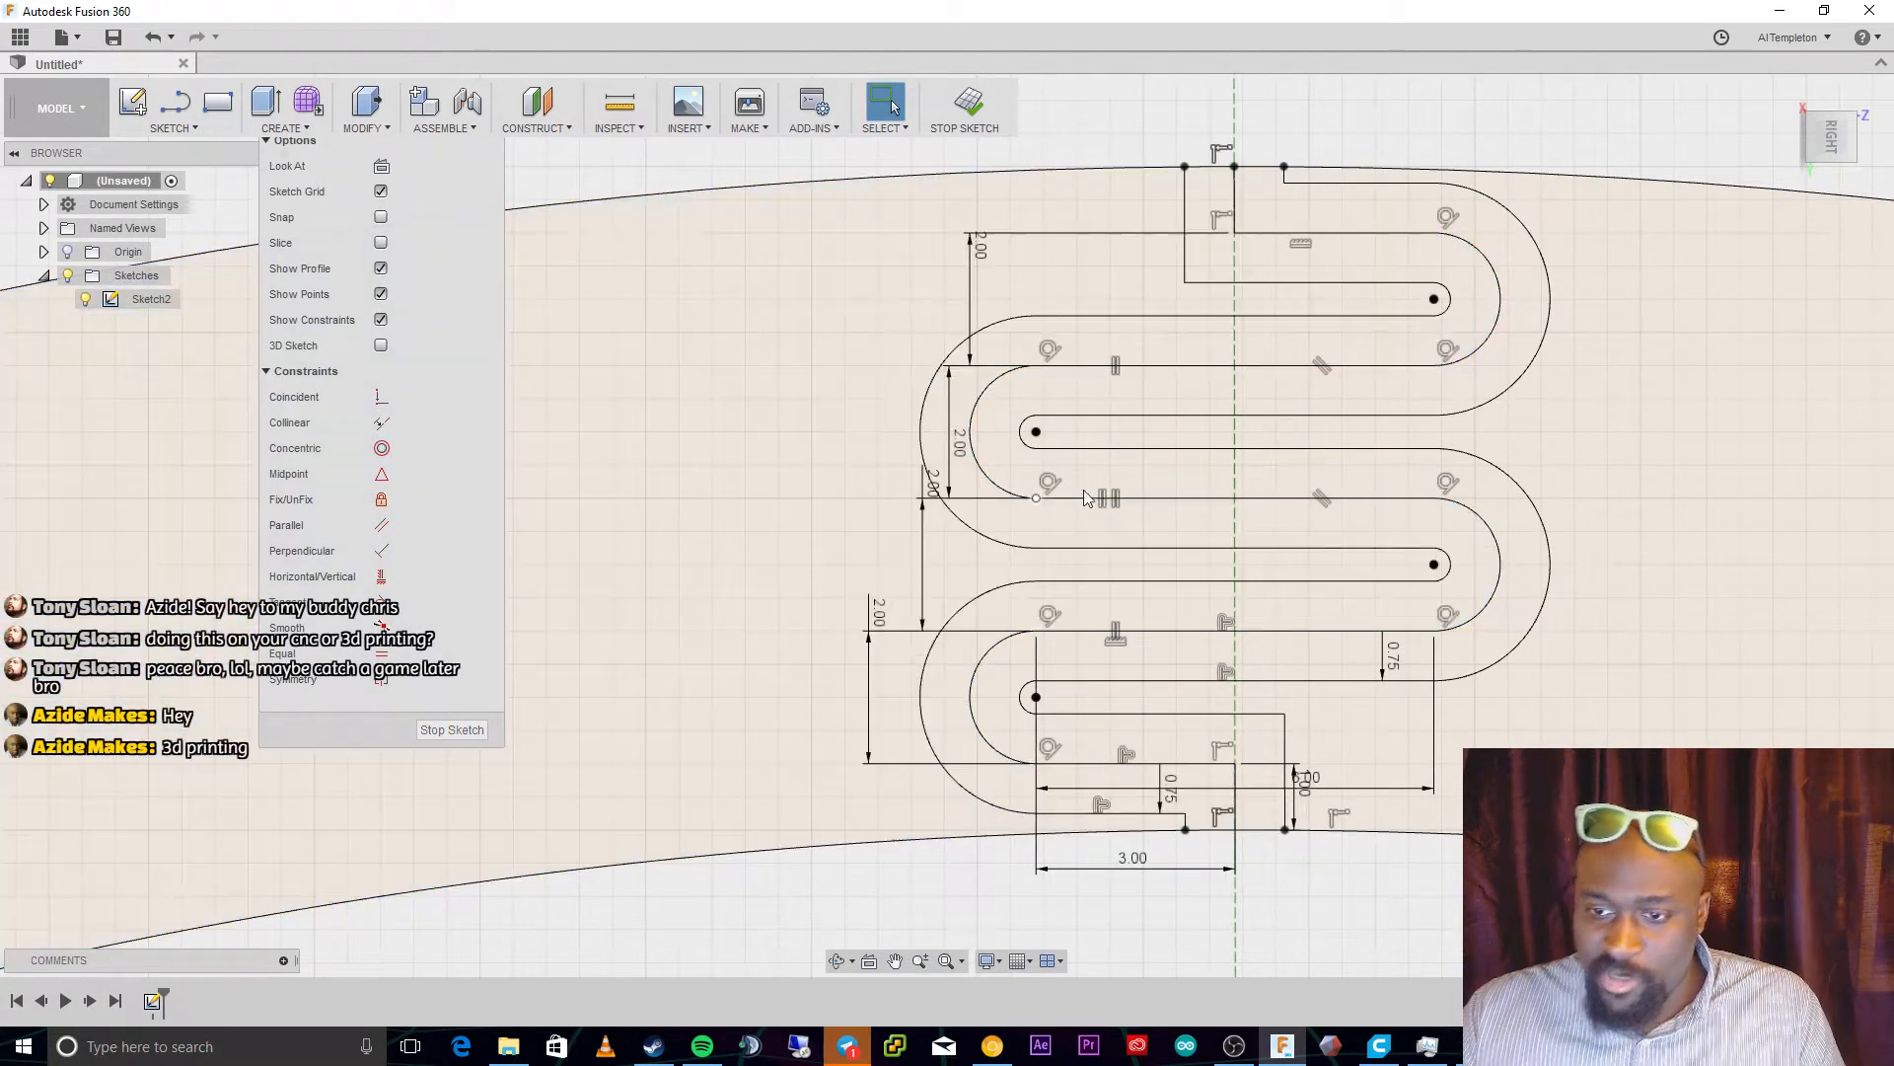
pyautogui.press('q')
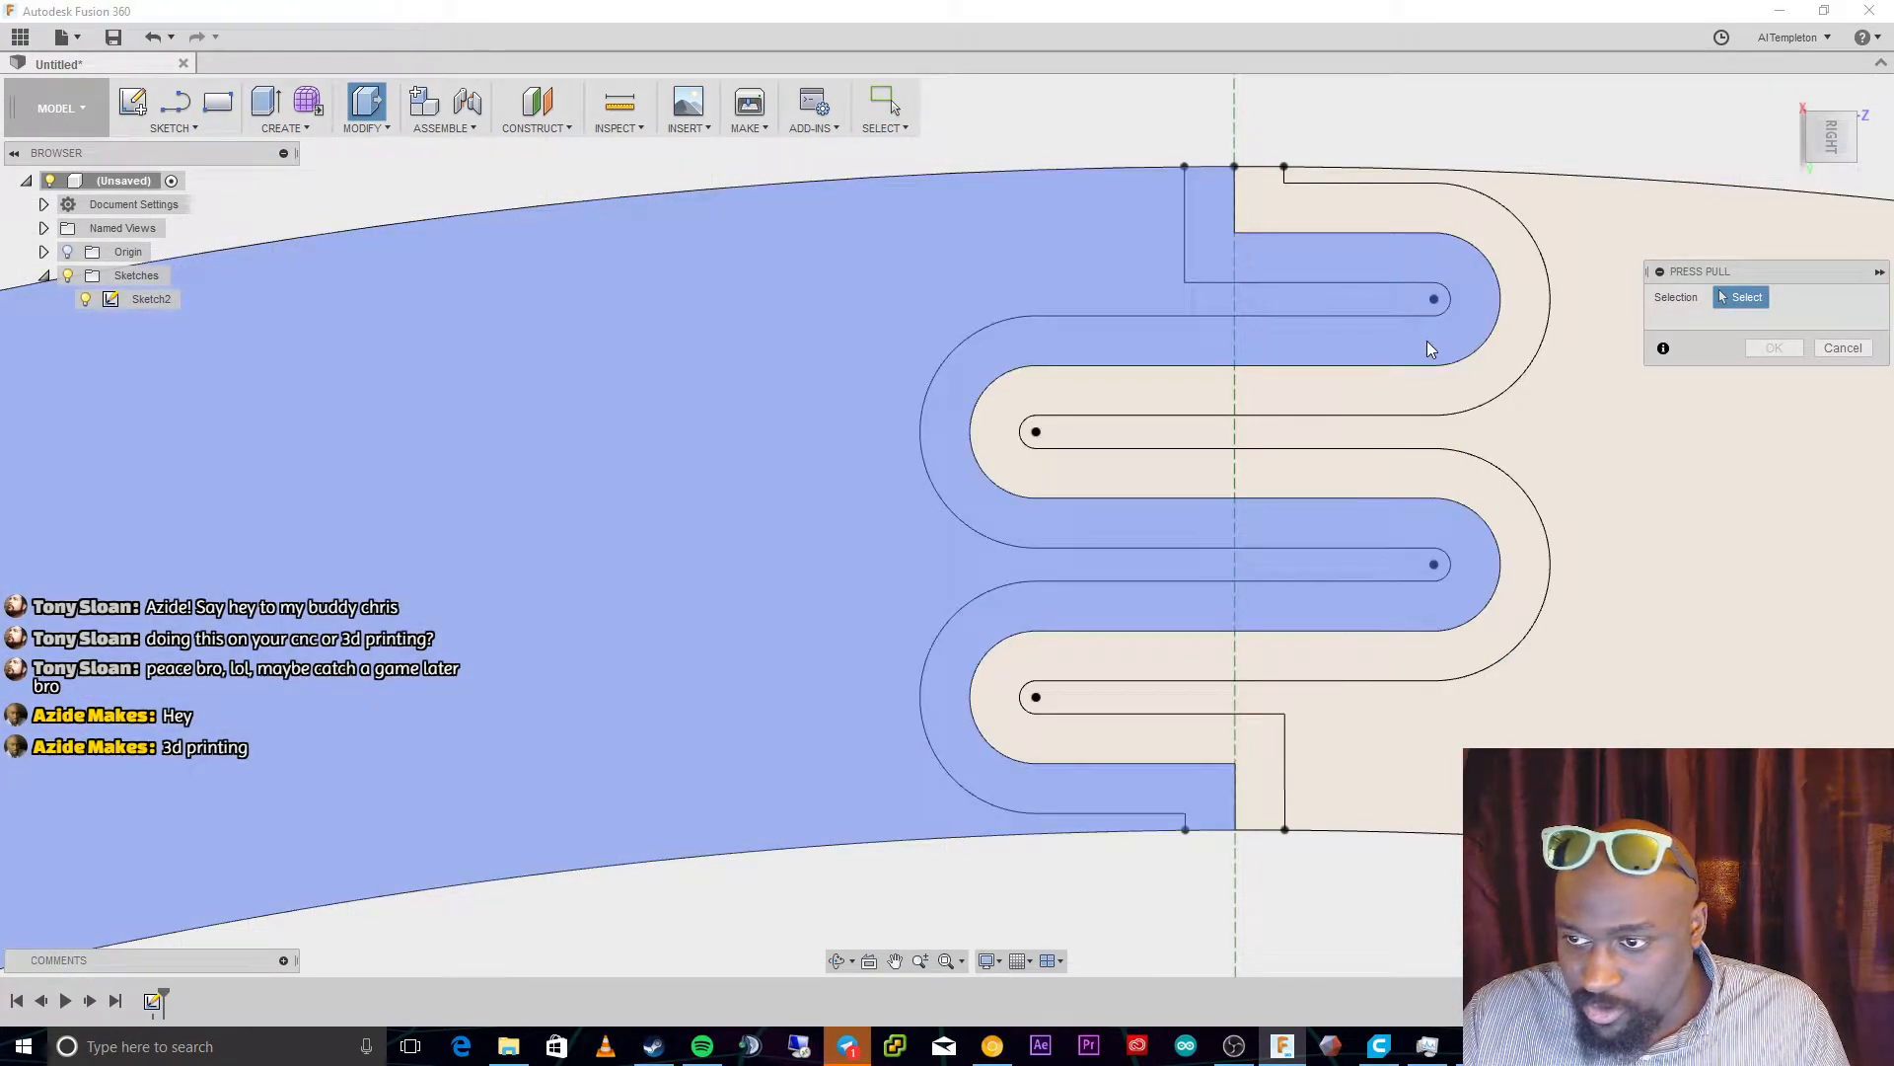
pyautogui.click(1429, 268)
pyautogui.click(1504, 232)
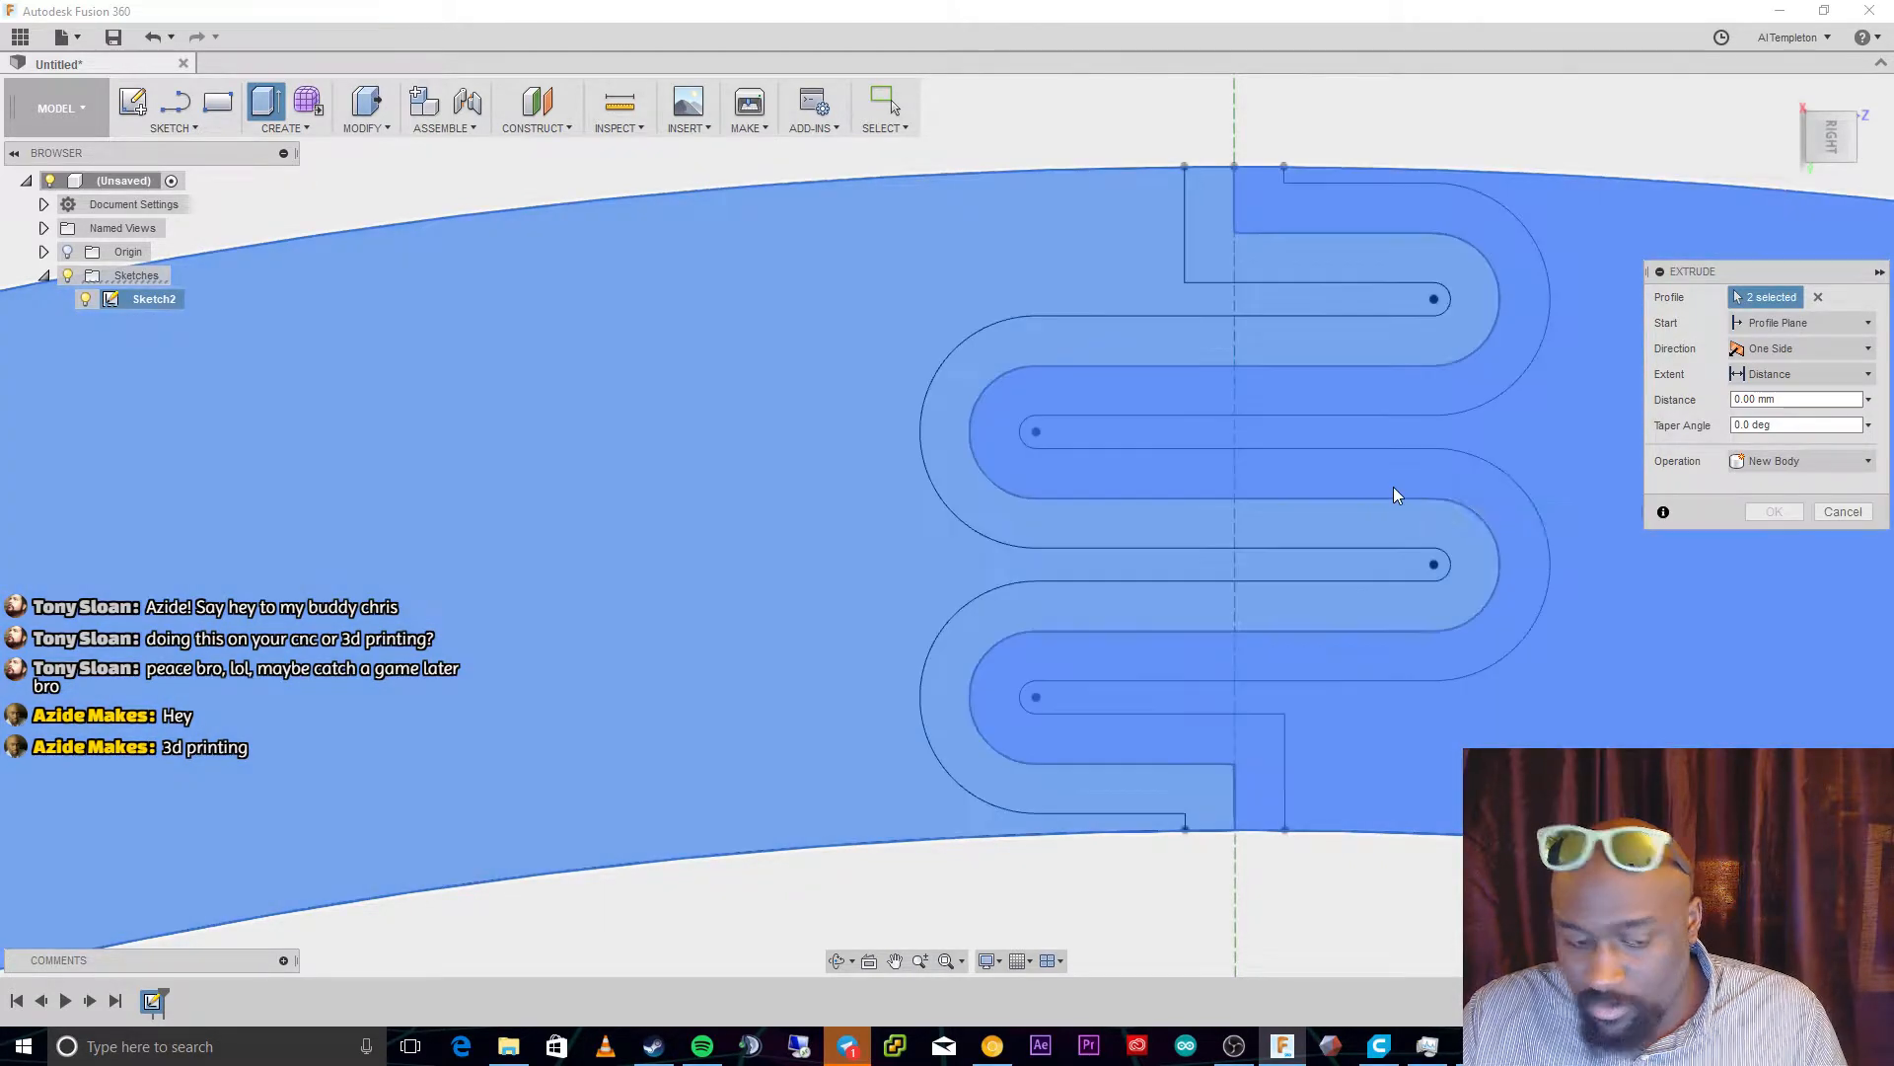
pyautogui.press('Escape')
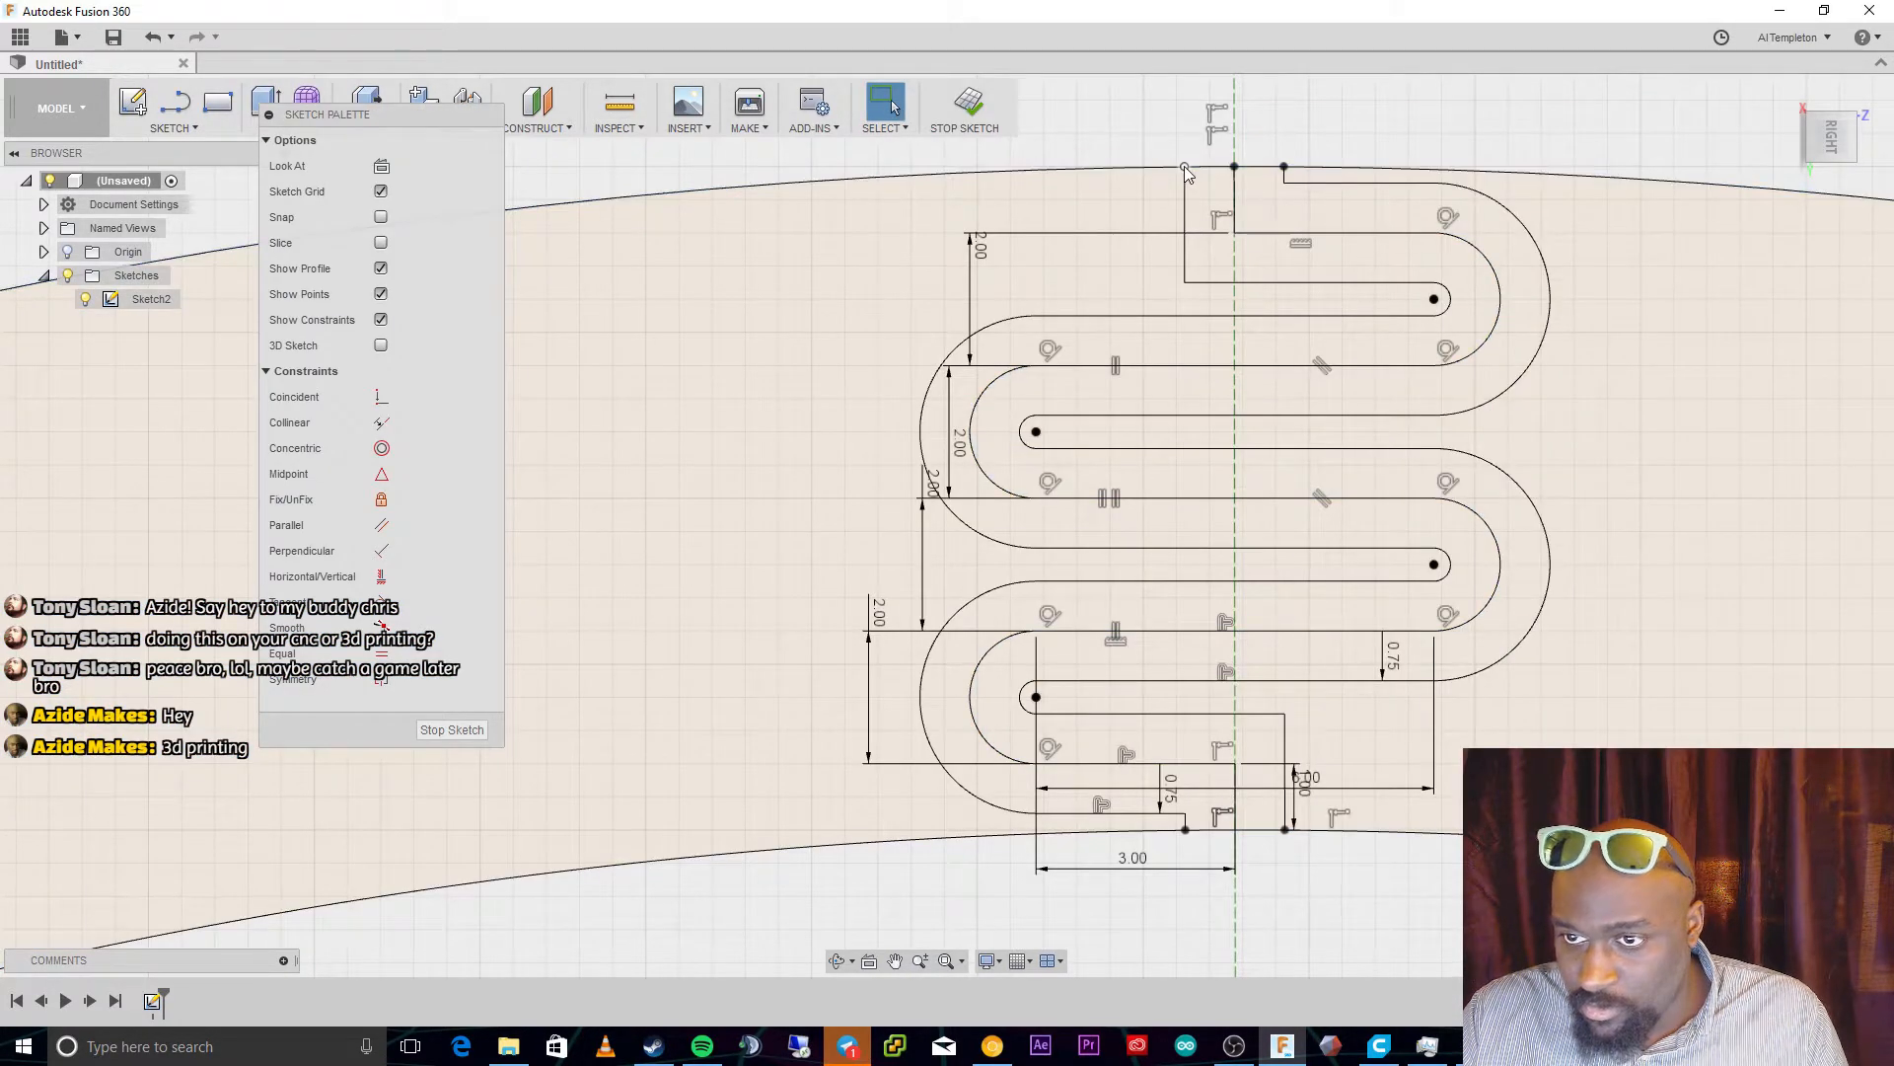
# Delete the uppermost horizontal line of the original central serpentine between the two offset curves
pyautogui.click(1185, 168)
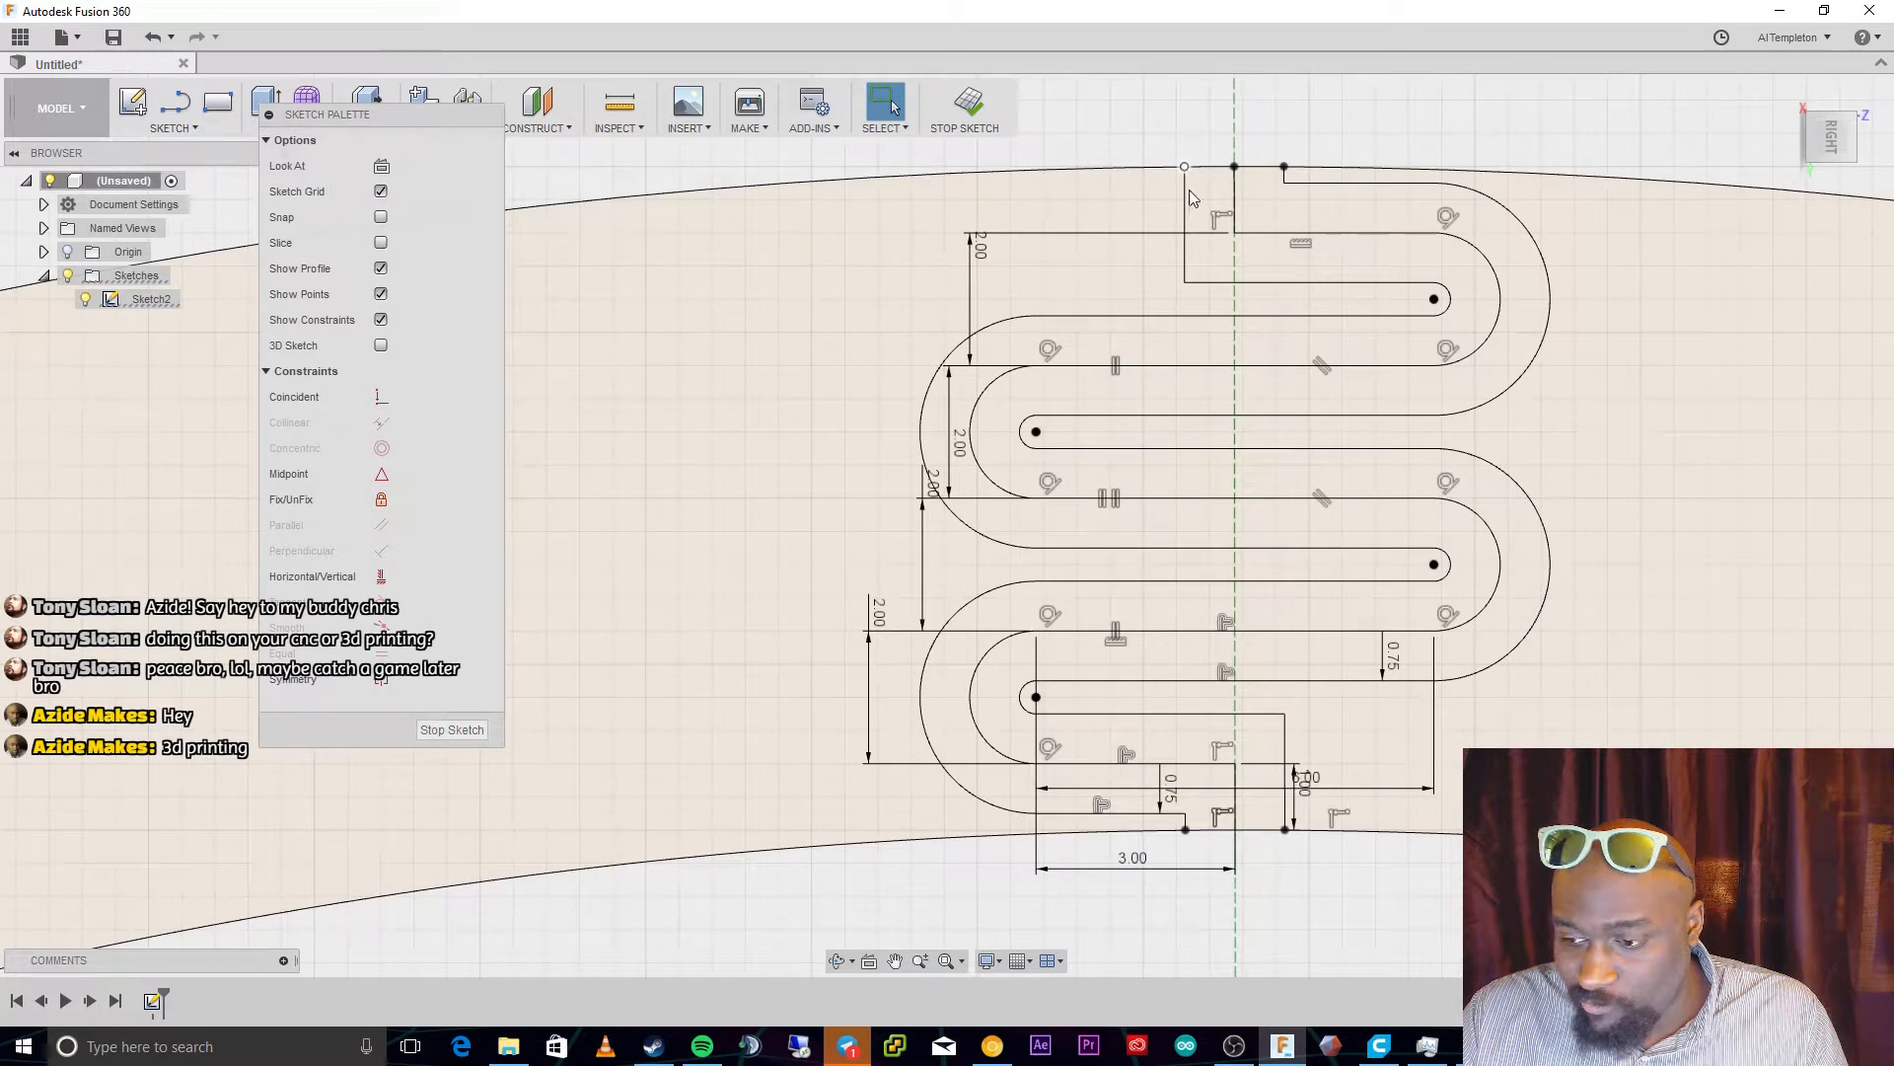
pyautogui.click(1131, 239)
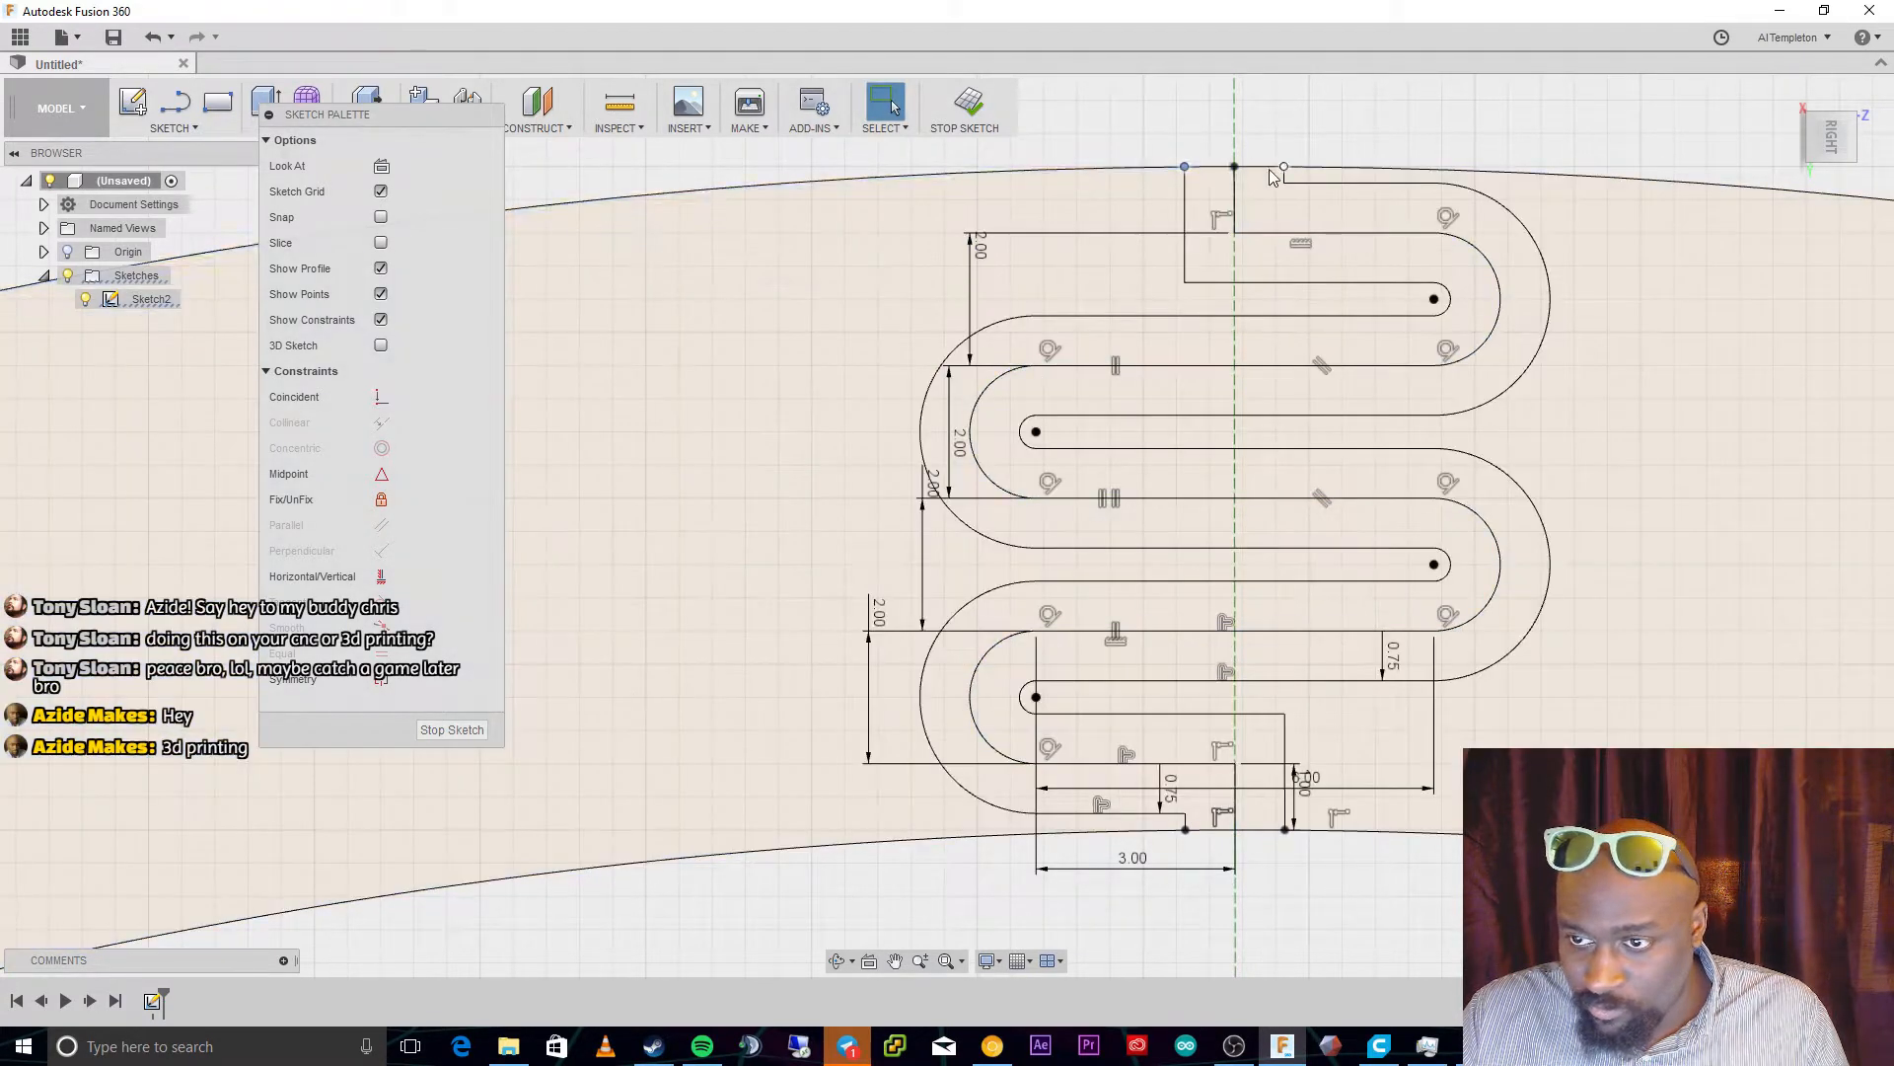
pyautogui.moveTo(1234, 168); pyautogui.dragTo(1461, 313)
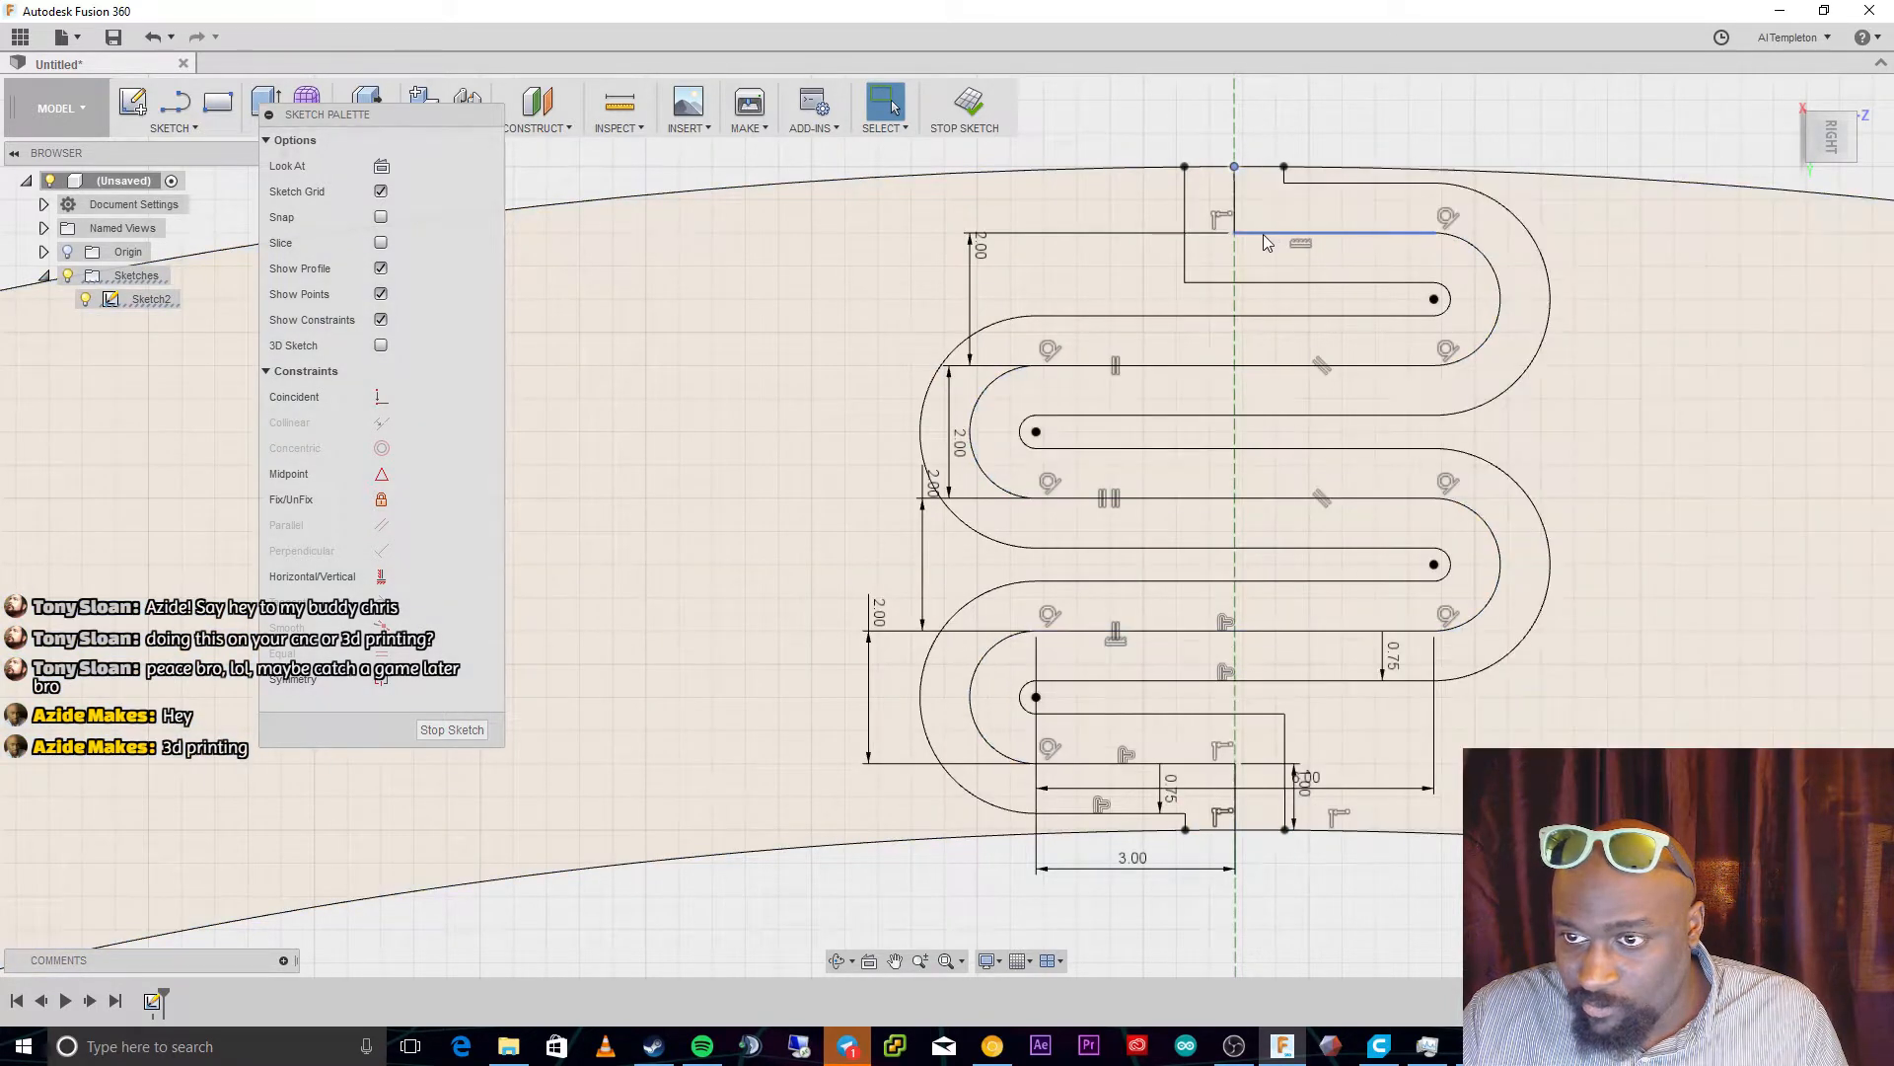
pyautogui.click(1264, 233)
pyautogui.press('d')
pyautogui.press('Delete')
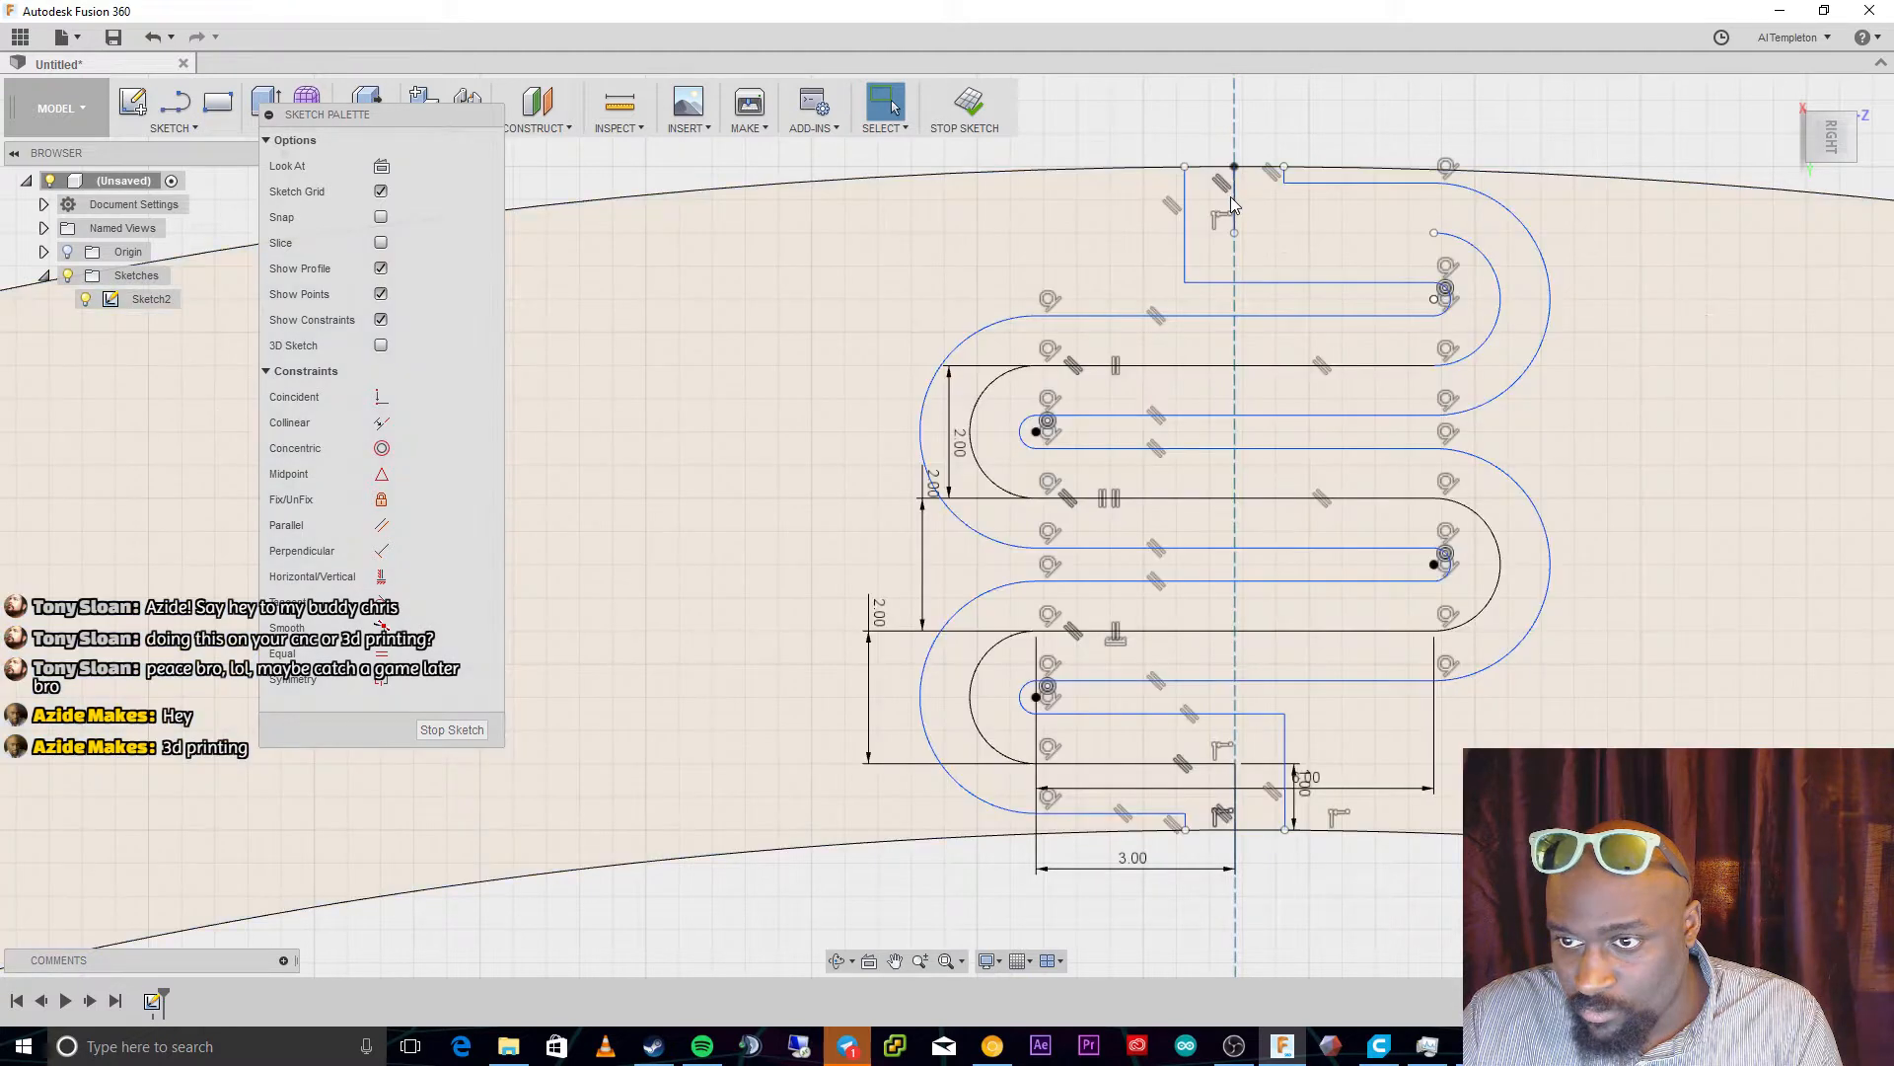
# Delete the vertical dashed construction centreline running through the serpentine
pyautogui.click(1234, 201)
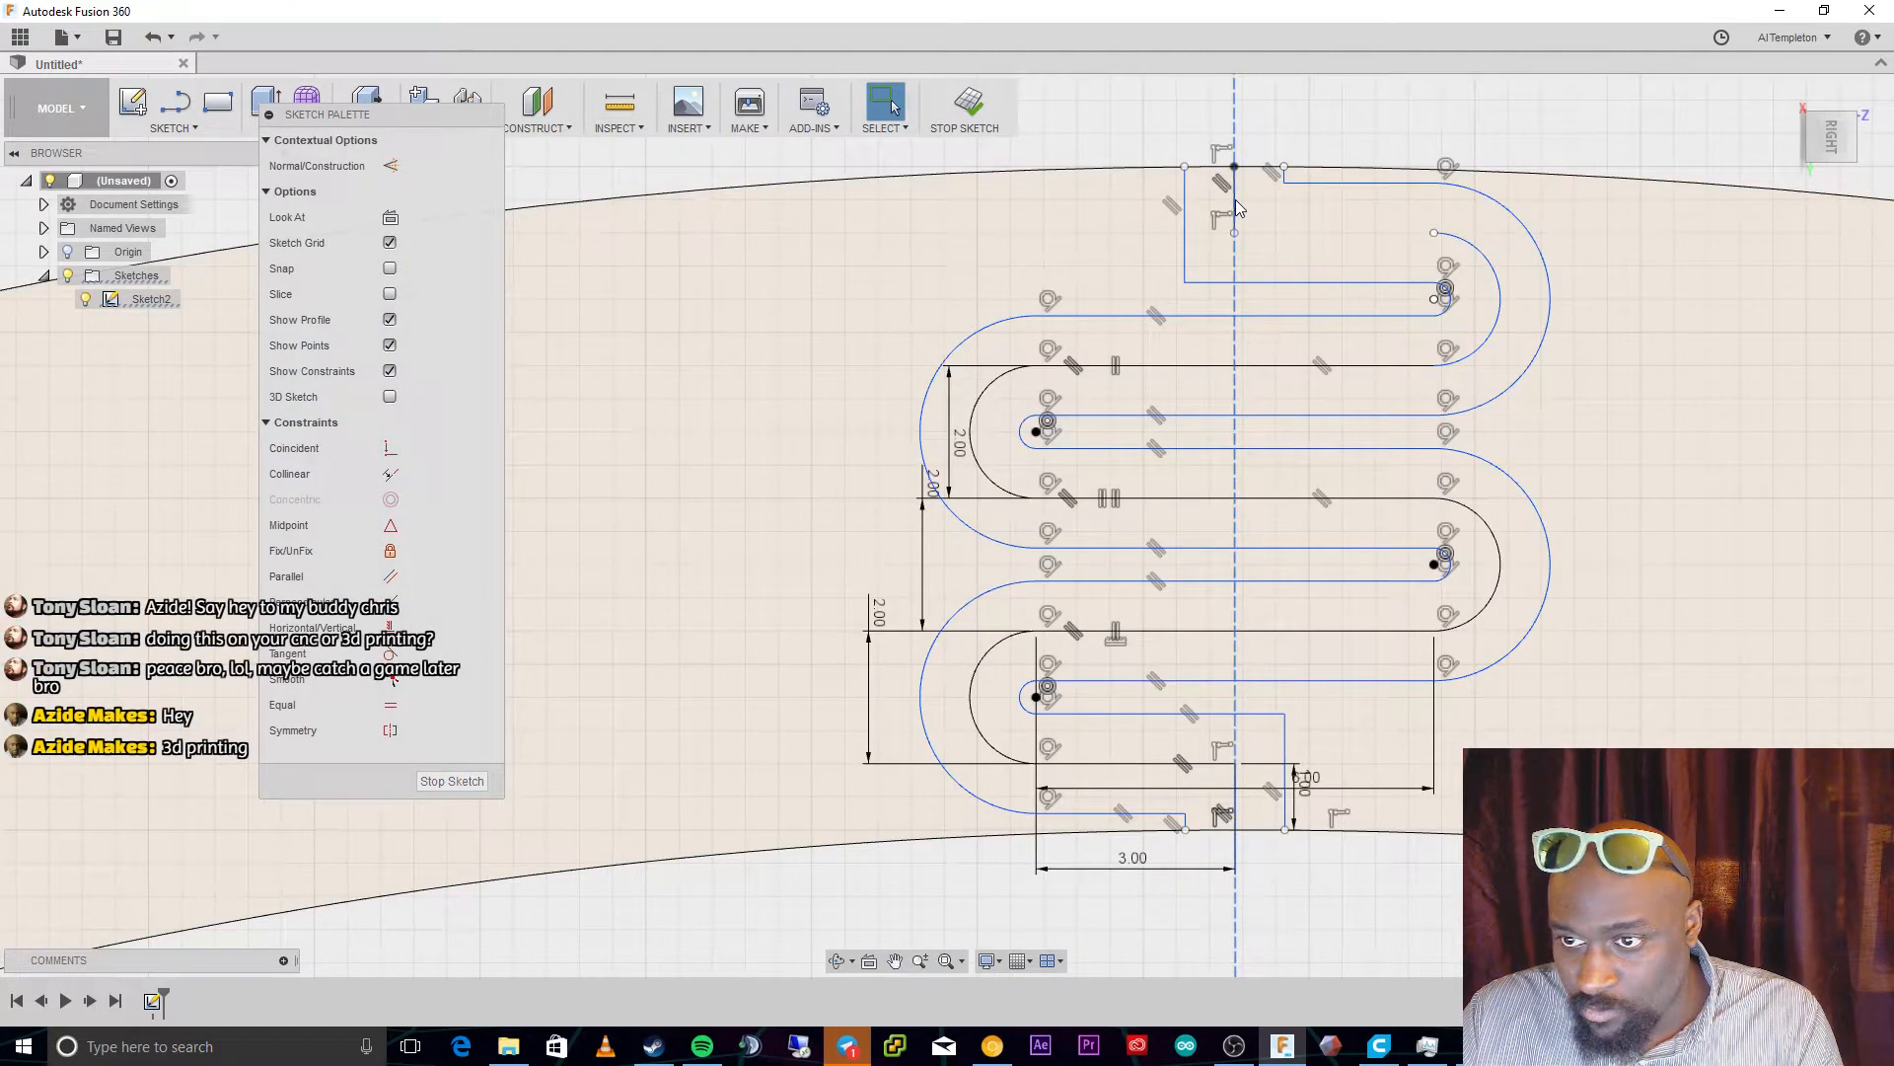
pyautogui.click(1405, 256)
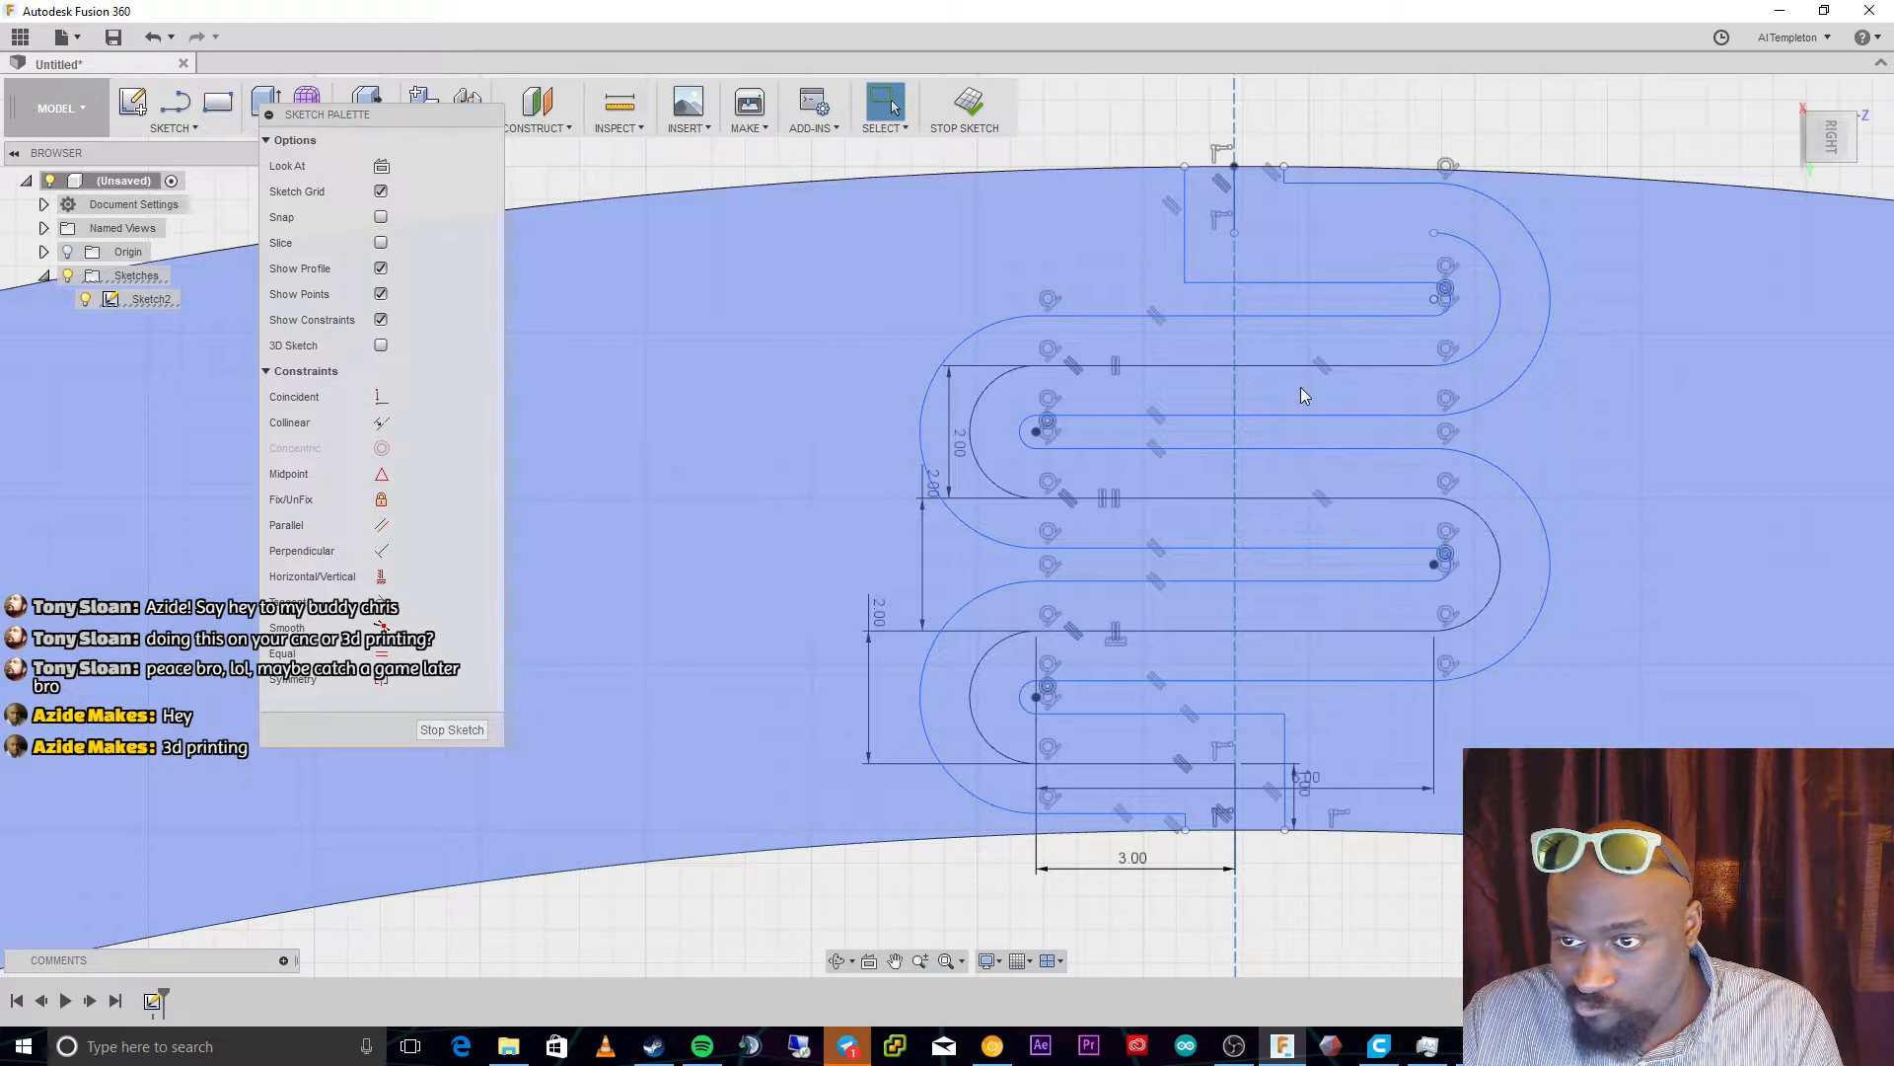
pyautogui.click(1218, 468)
pyautogui.press('Delete')
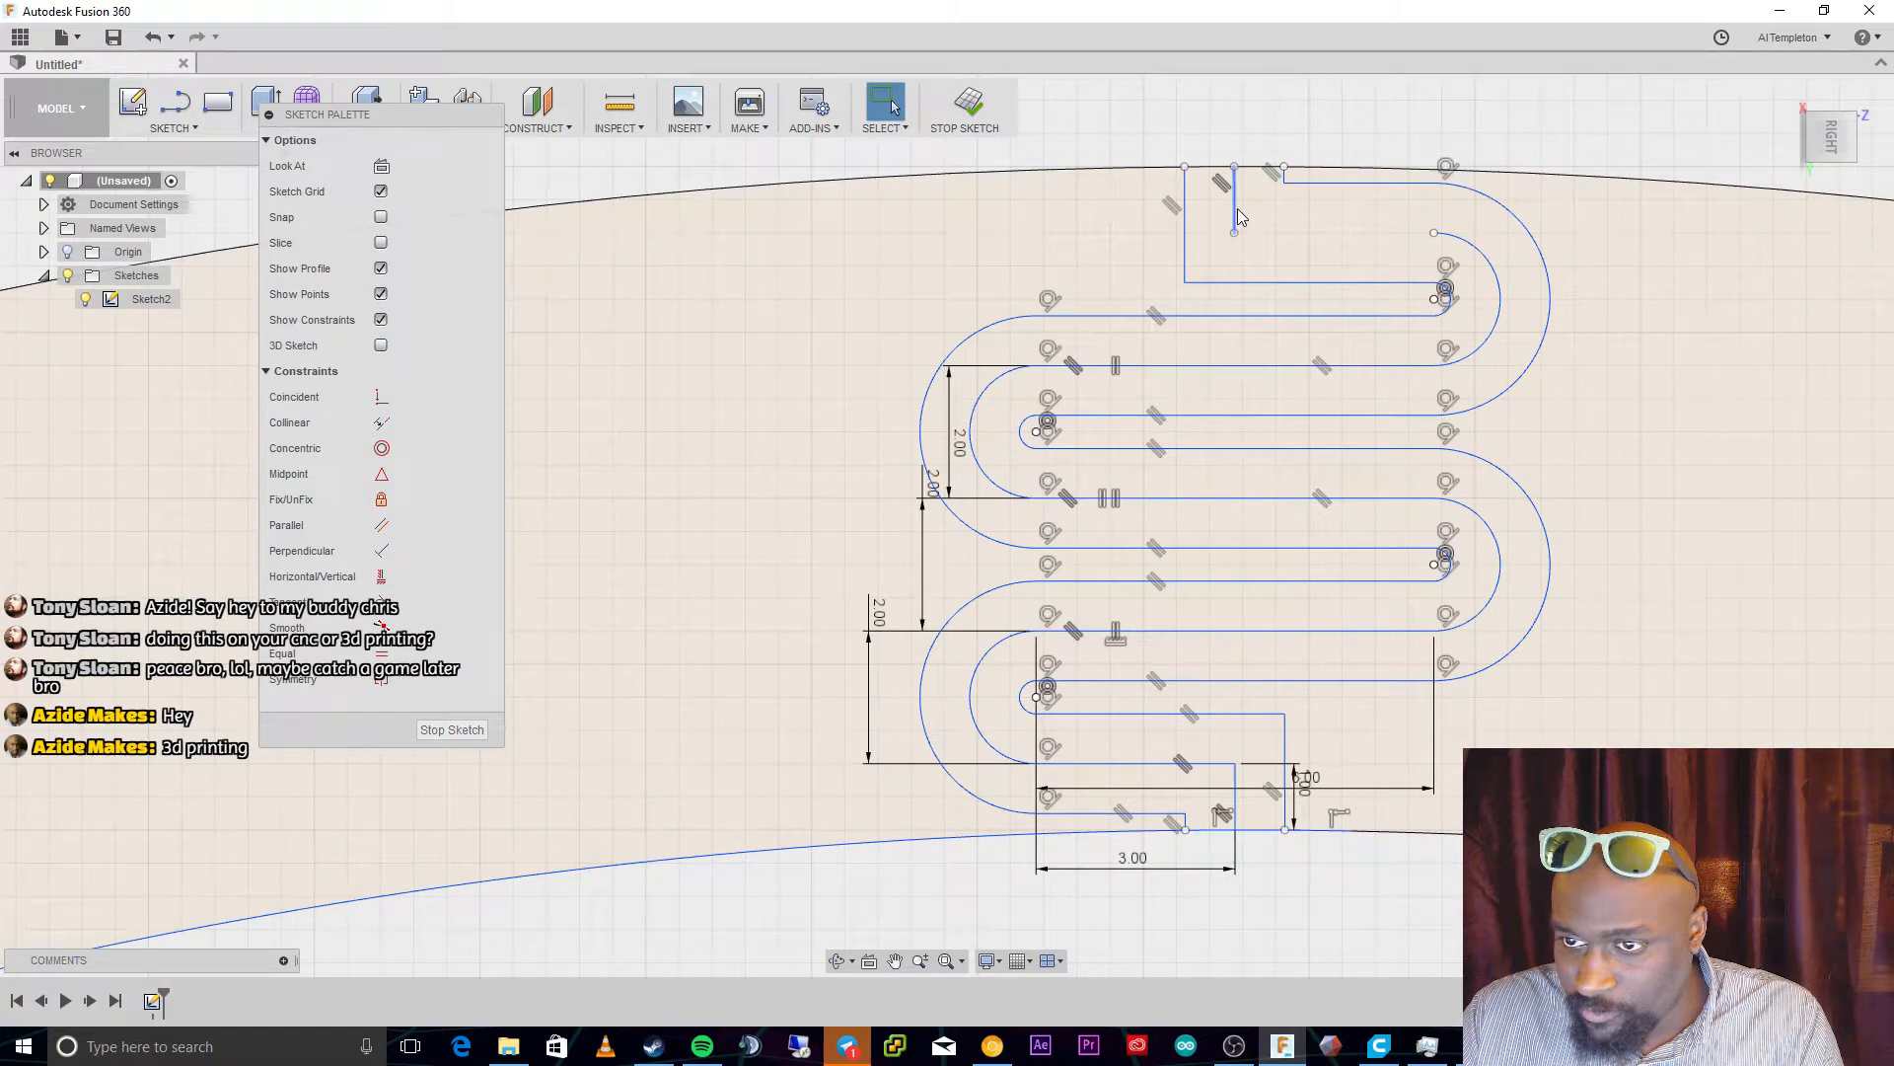
# Delete all remaining lines and arcs of the original central serpentine, including both short vertical ends, keeping only the two offset curves
pyautogui.click(1232, 207)
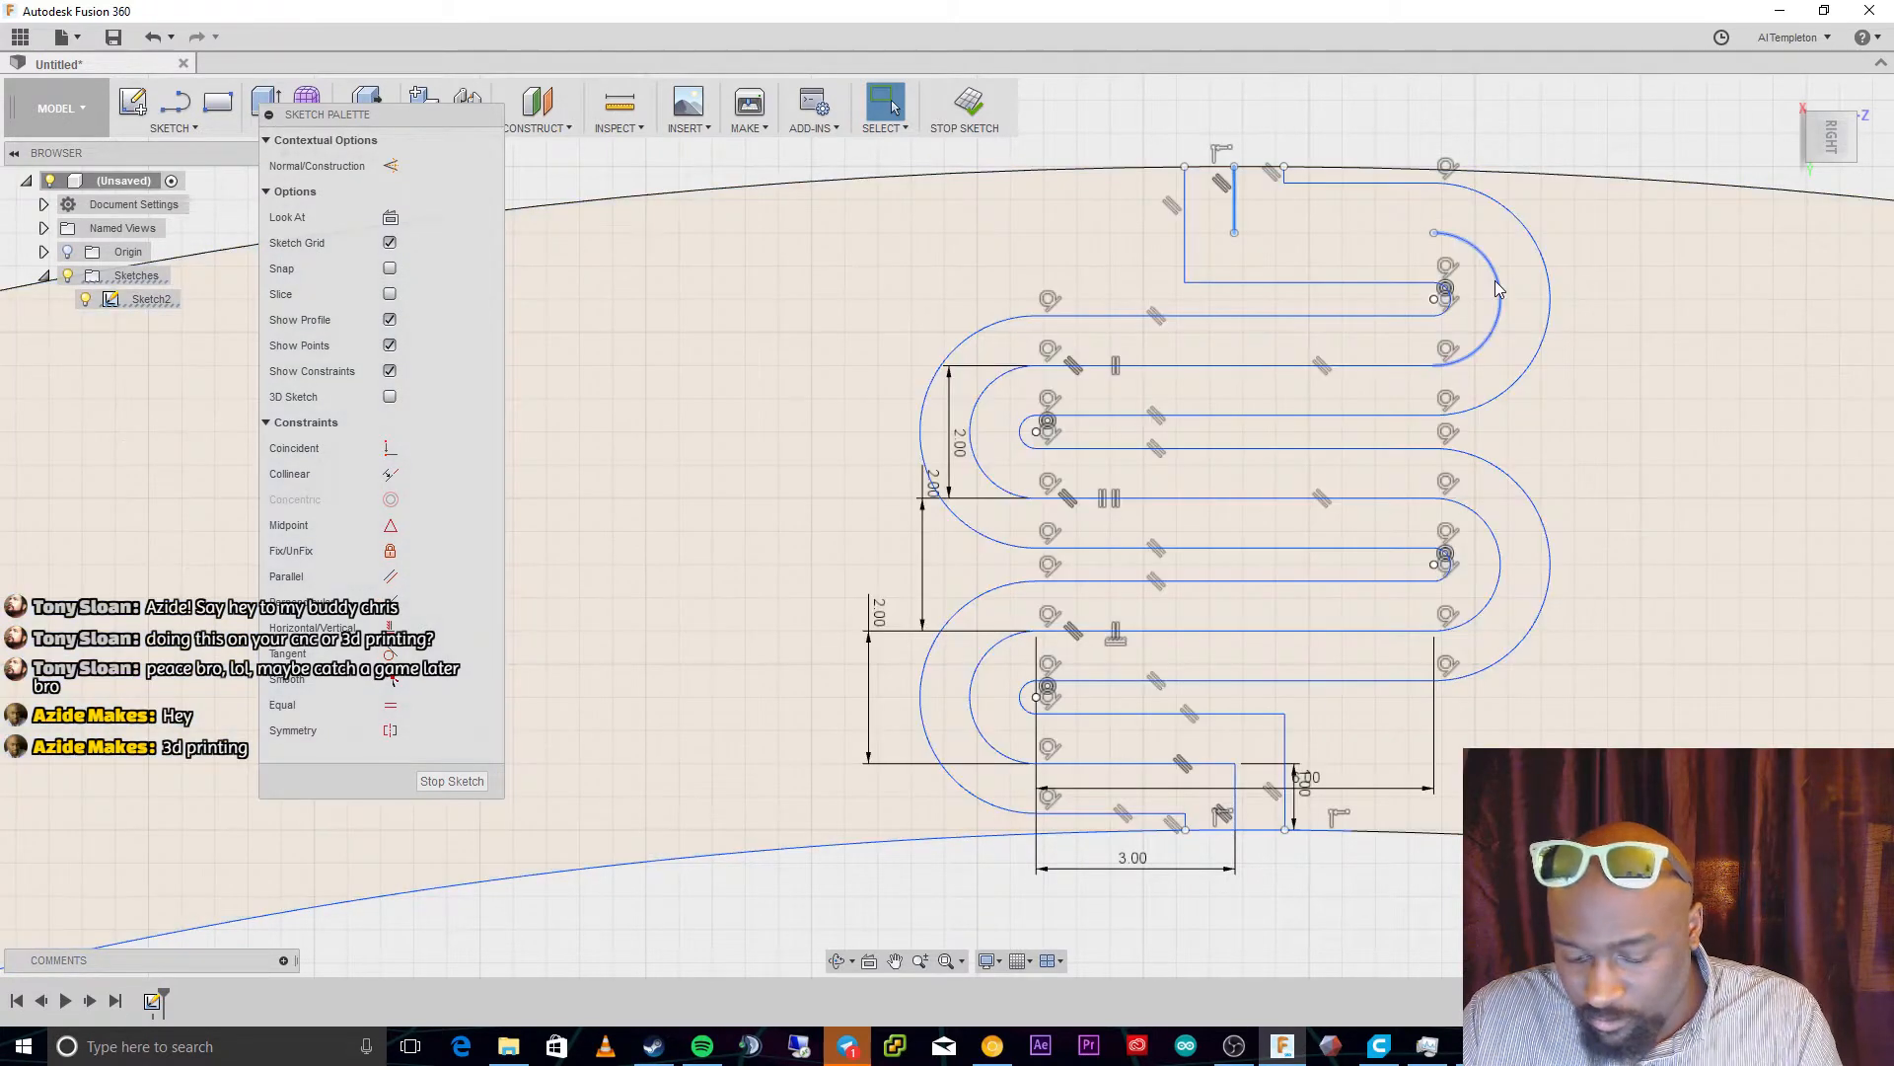
pyautogui.click(1495, 281)
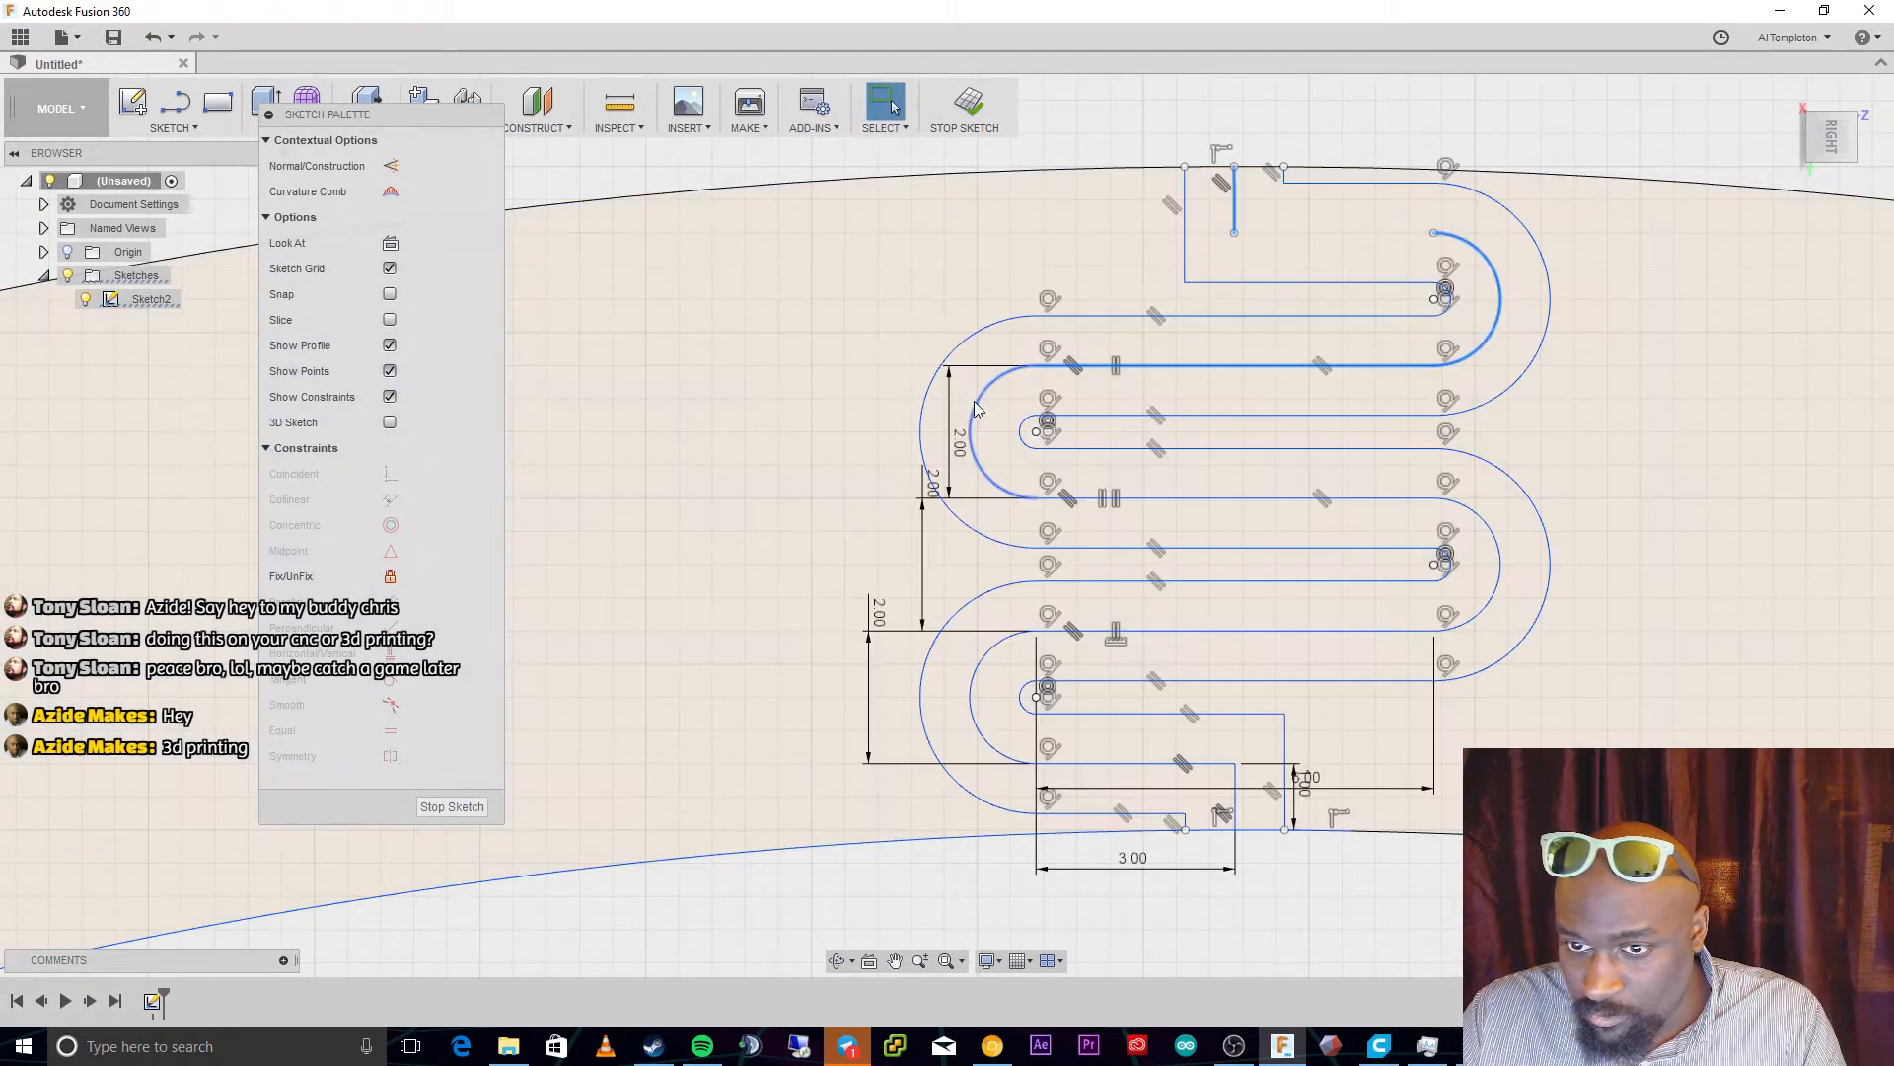
pyautogui.click(974, 401)
pyautogui.click(1091, 499)
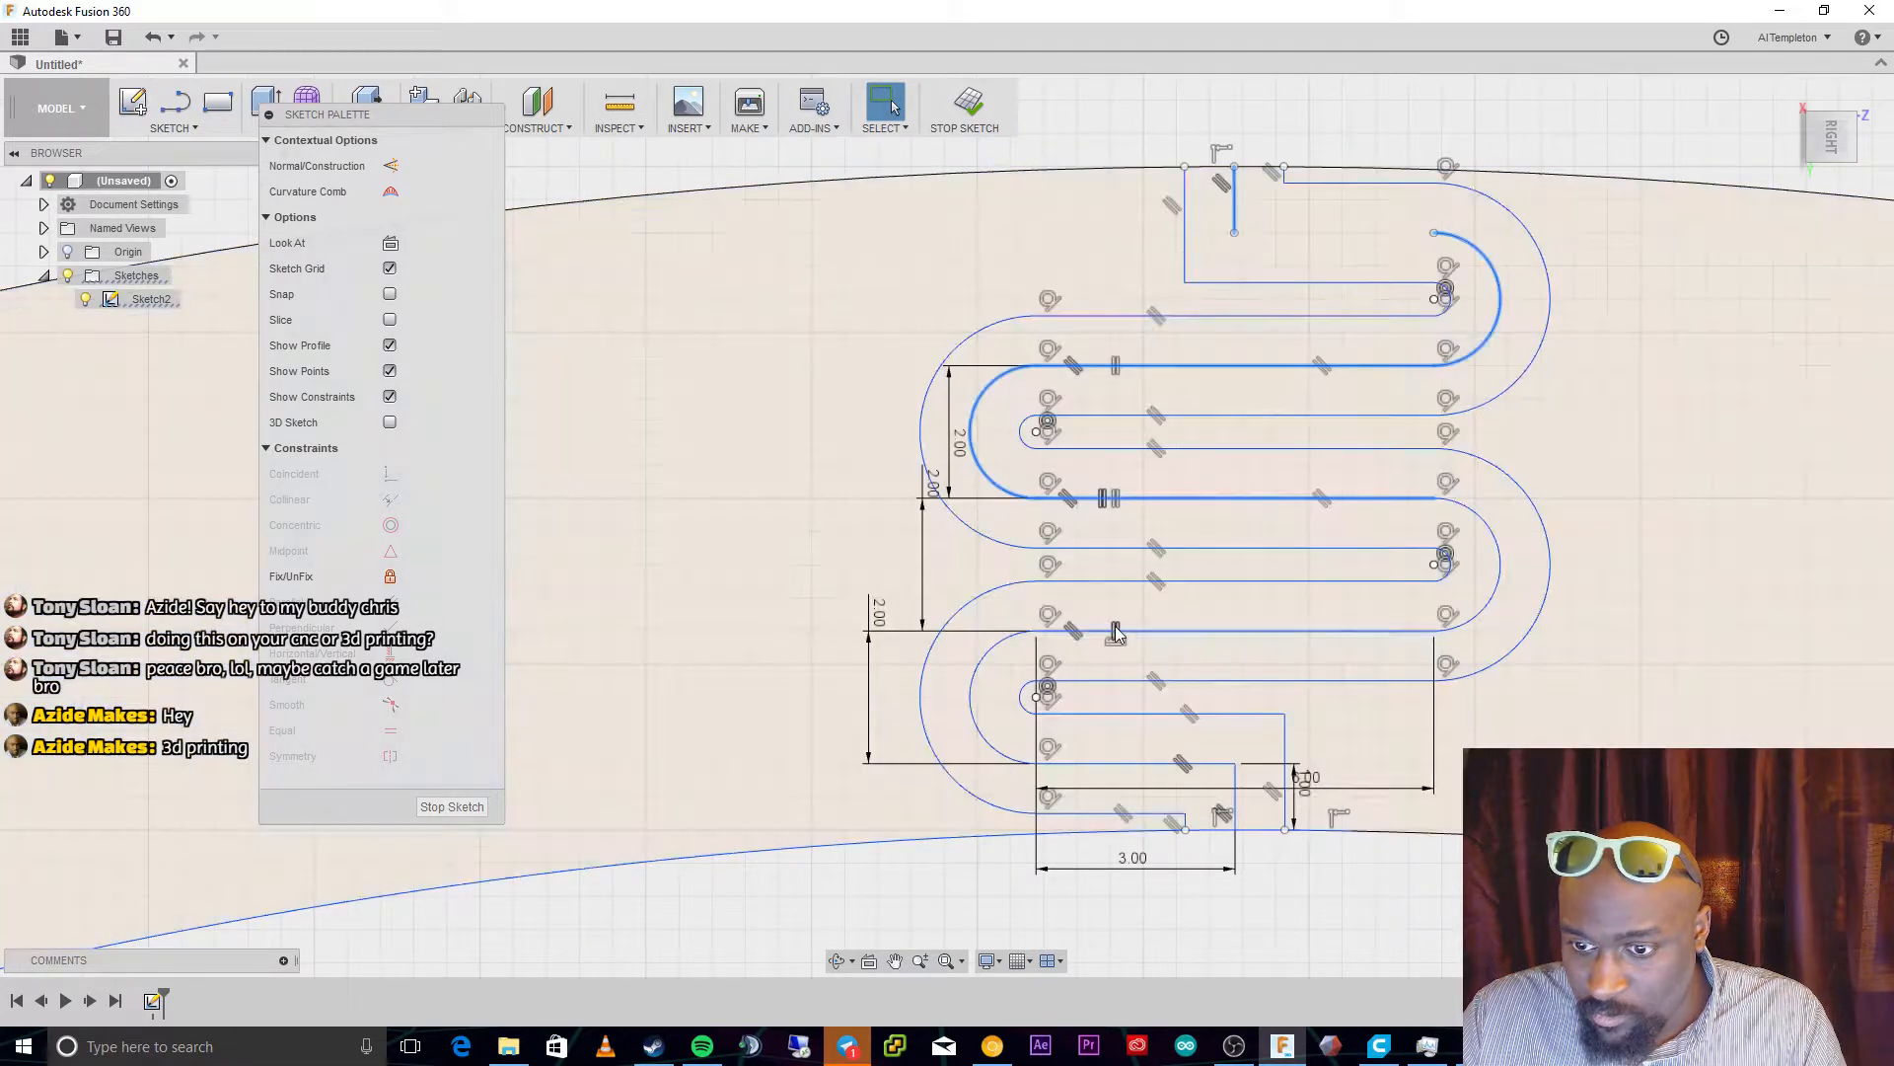
pyautogui.click(1125, 630)
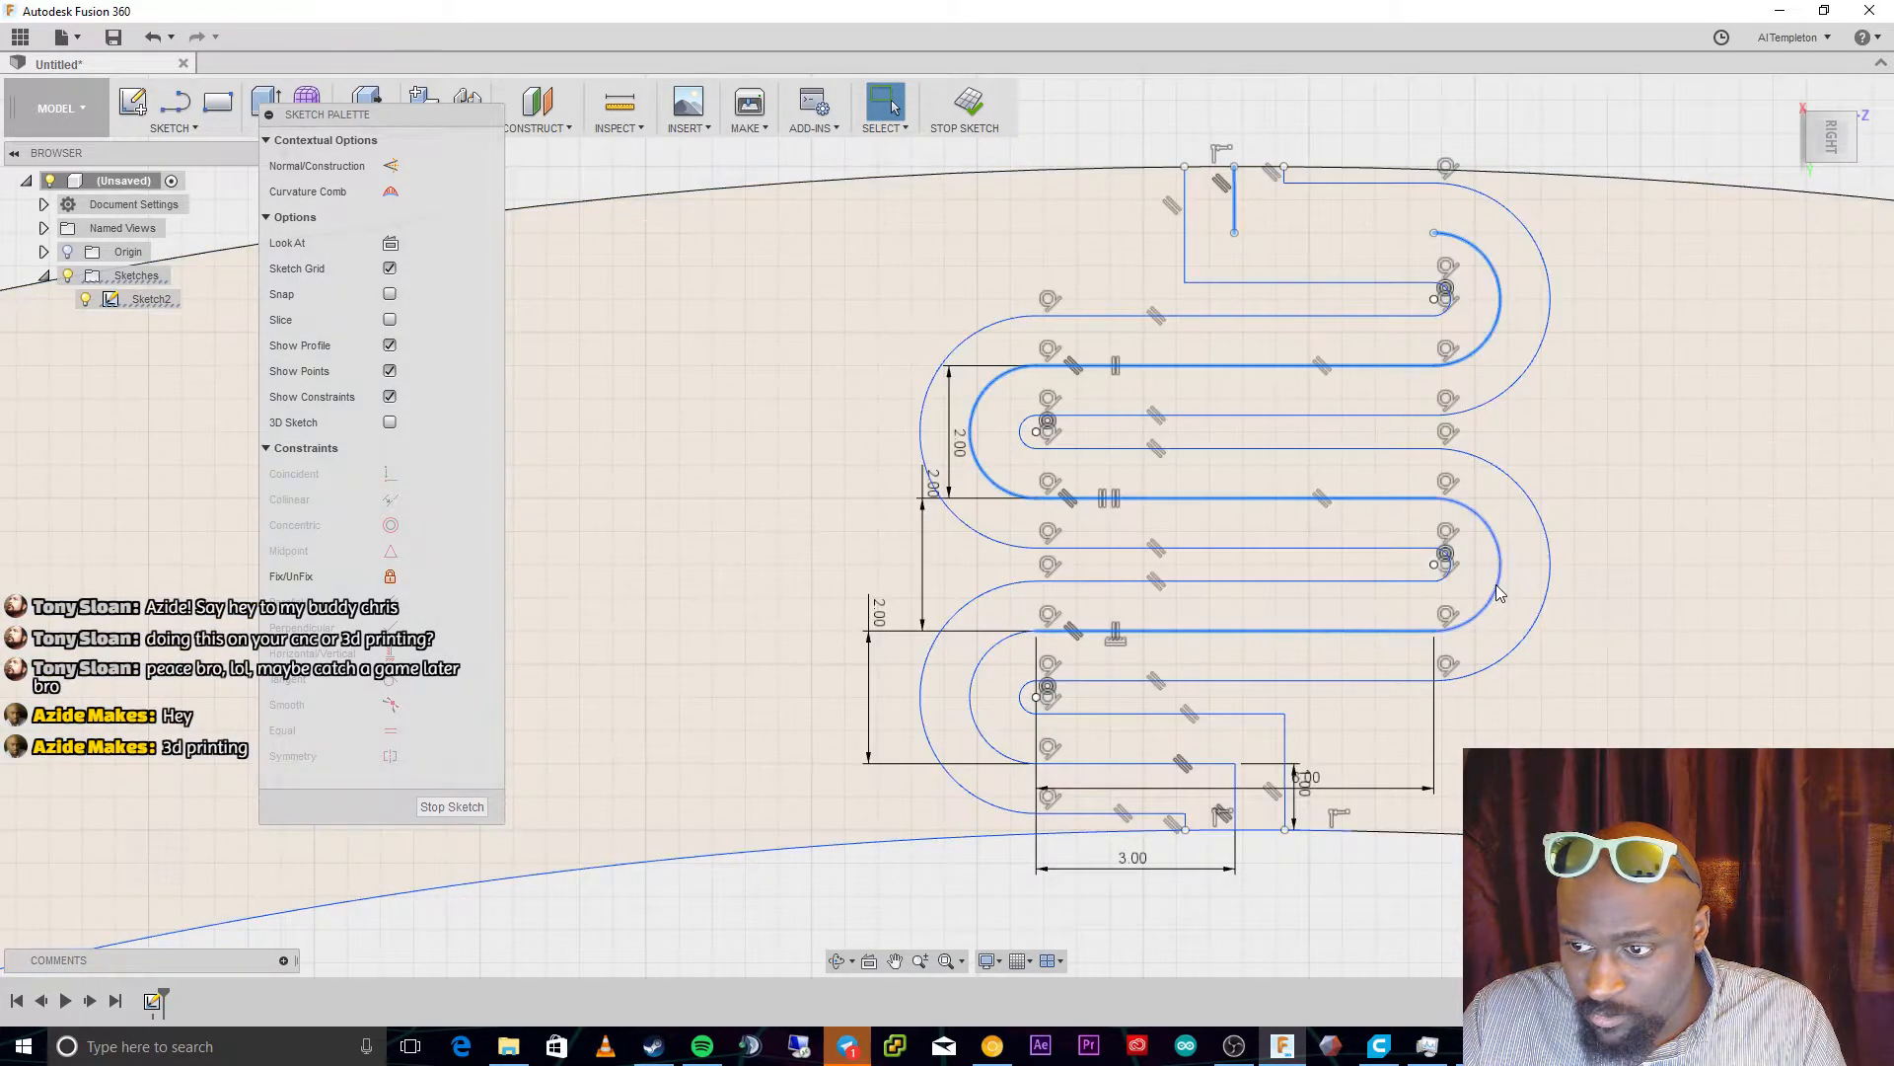
pyautogui.click(1498, 584)
pyautogui.click(975, 681)
pyautogui.click(1085, 763)
pyautogui.click(1238, 795)
pyautogui.press('Delete')
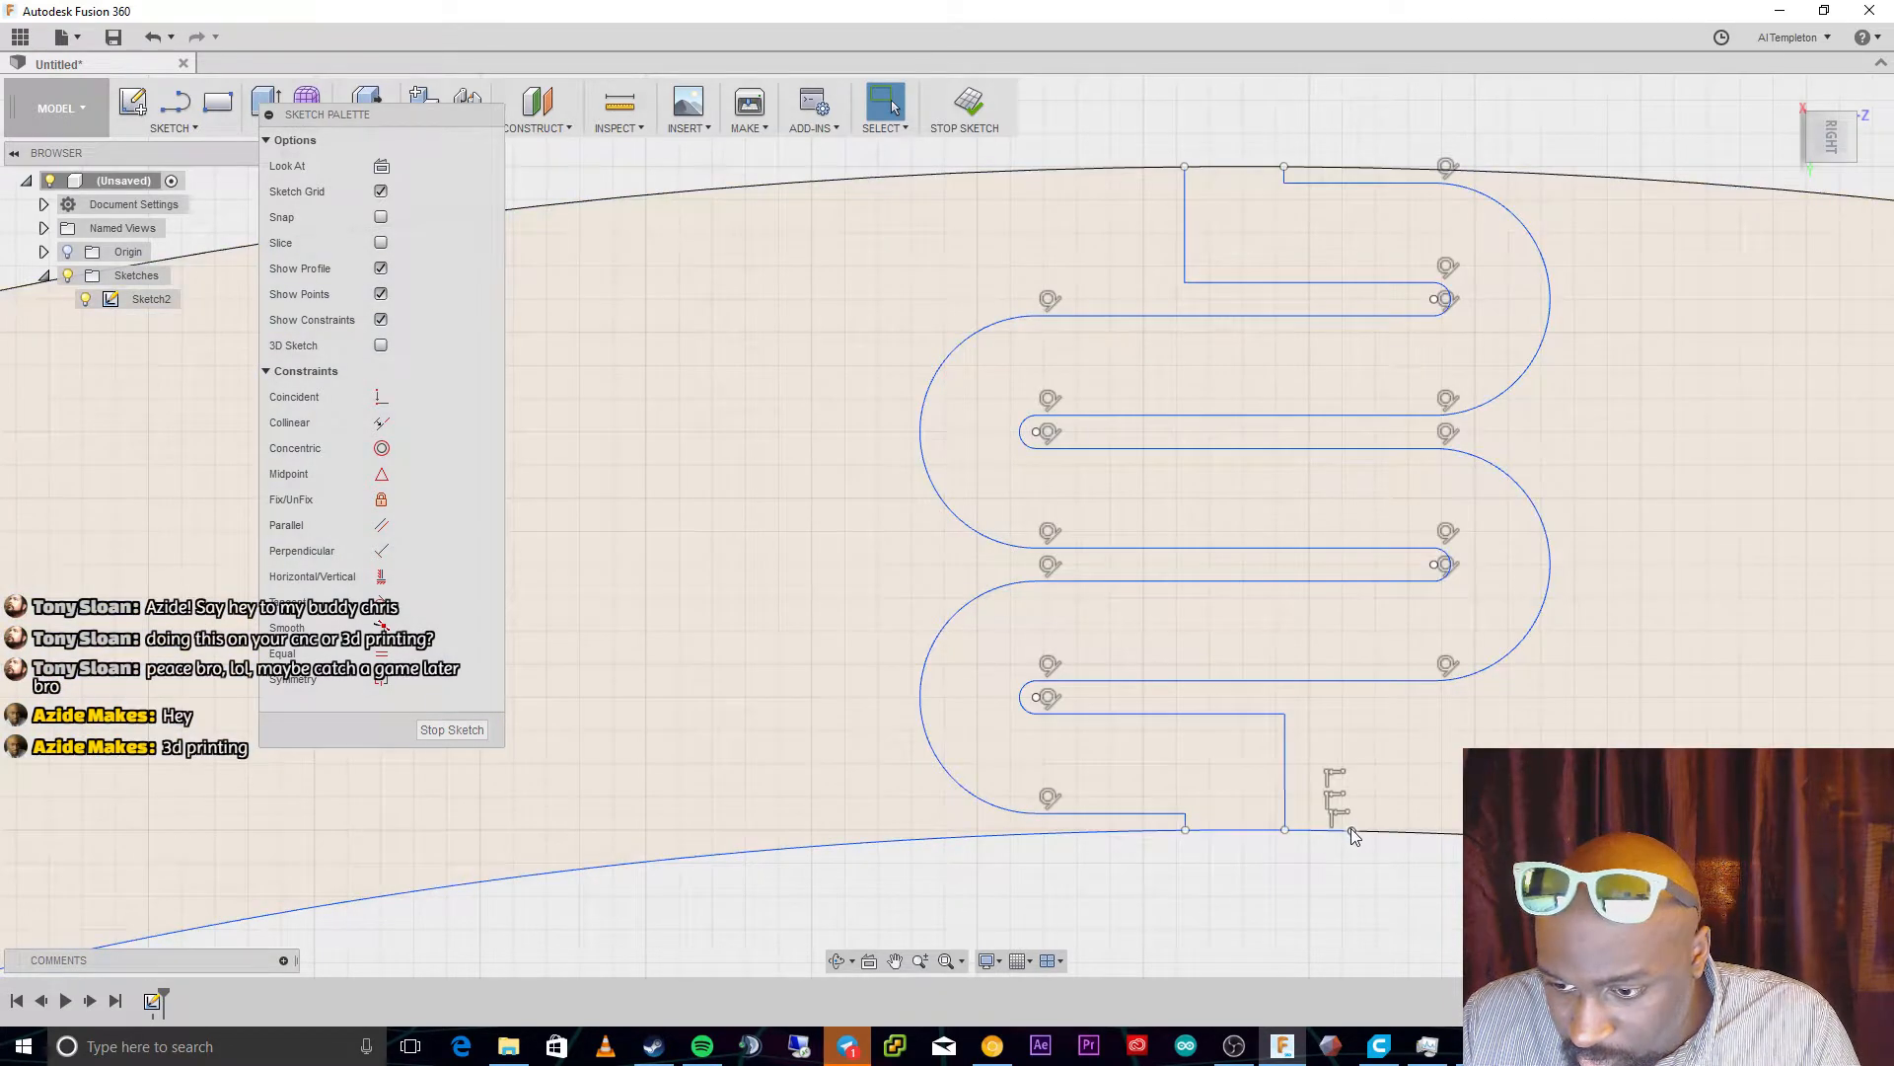
# Move the loose end point of the ring's inner edge arc onto the lower end point of the left offset curve
pyautogui.moveTo(1351, 830); pyautogui.dragTo(1185, 830)
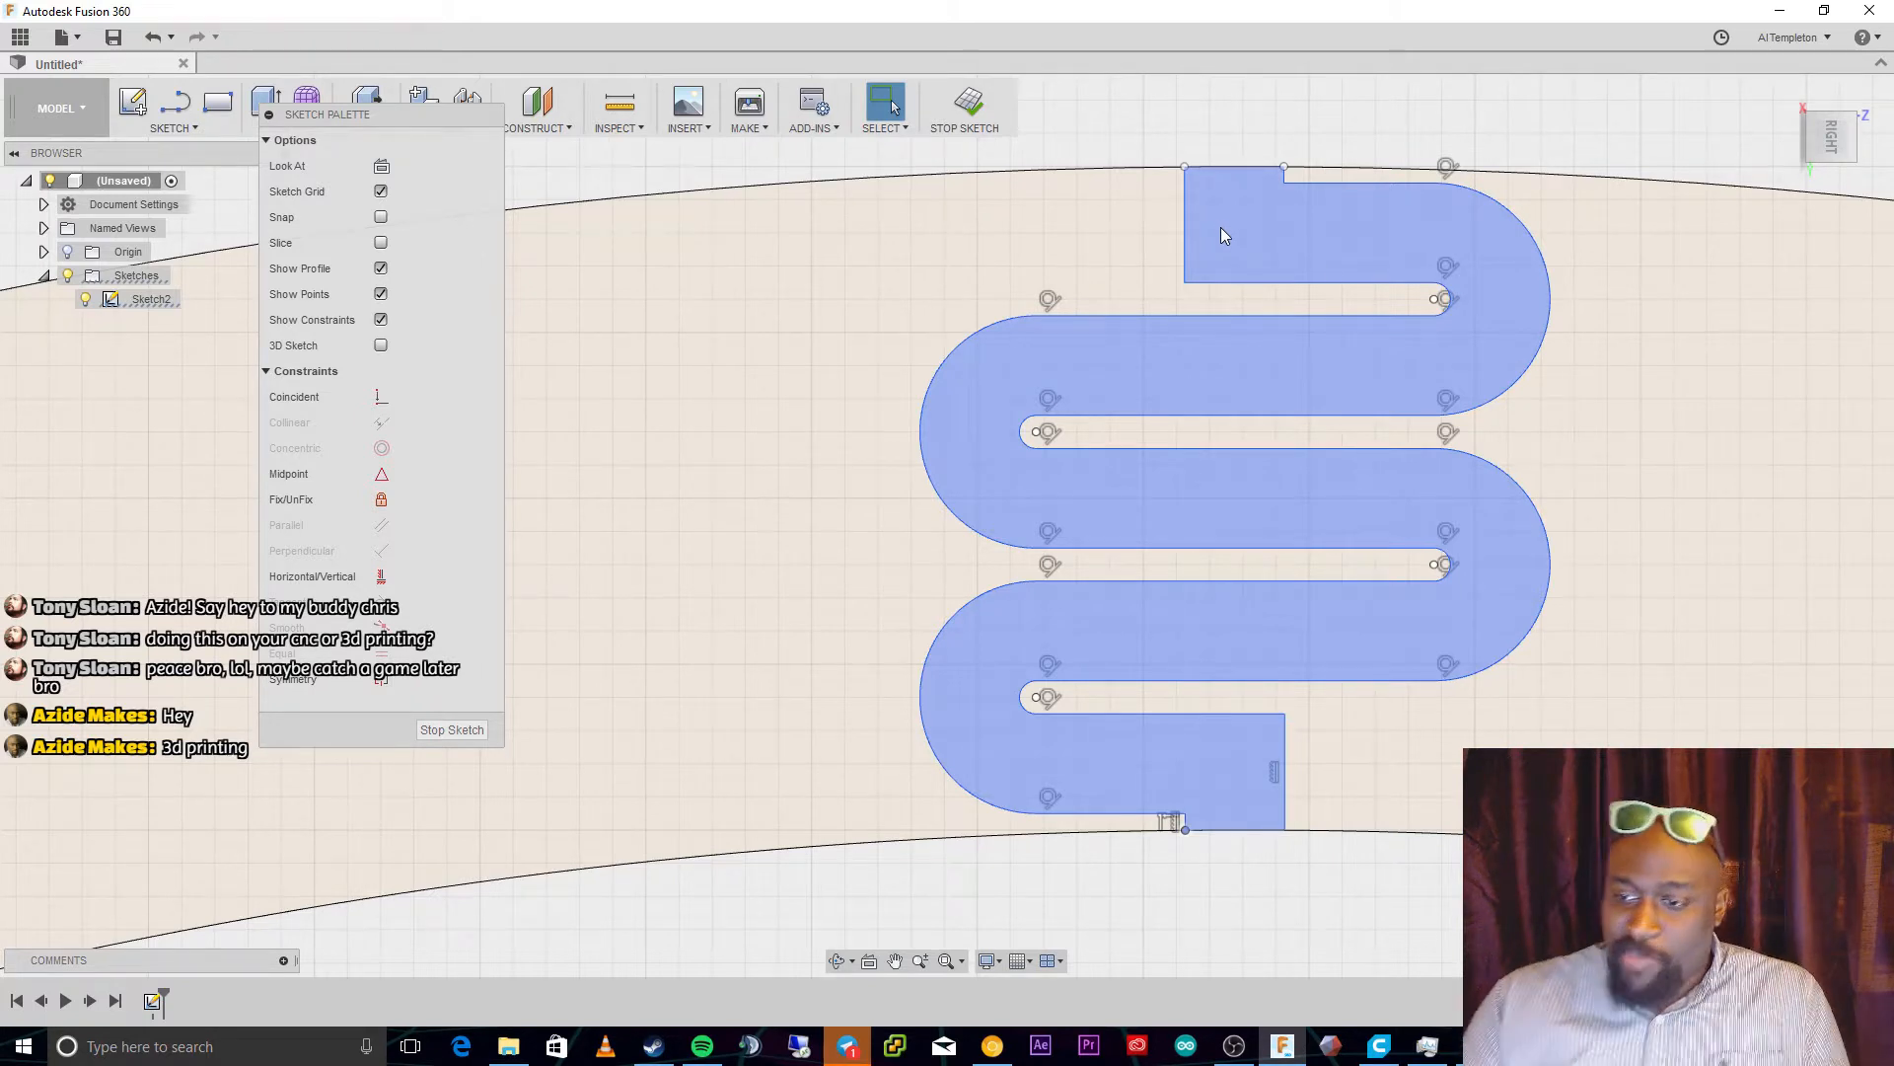
# Examine how the serpentine gap divides the outer ring profile, both close up and across the whole sketch
pyautogui.moveTo(1445, 470)
pyautogui.mouseDown(button='middle')
pyautogui.moveTo(1503, 729)
pyautogui.moveTo(1554, 850)
pyautogui.mouseUp(button='middle')
pyautogui.scroll(-3, 1554, 849)
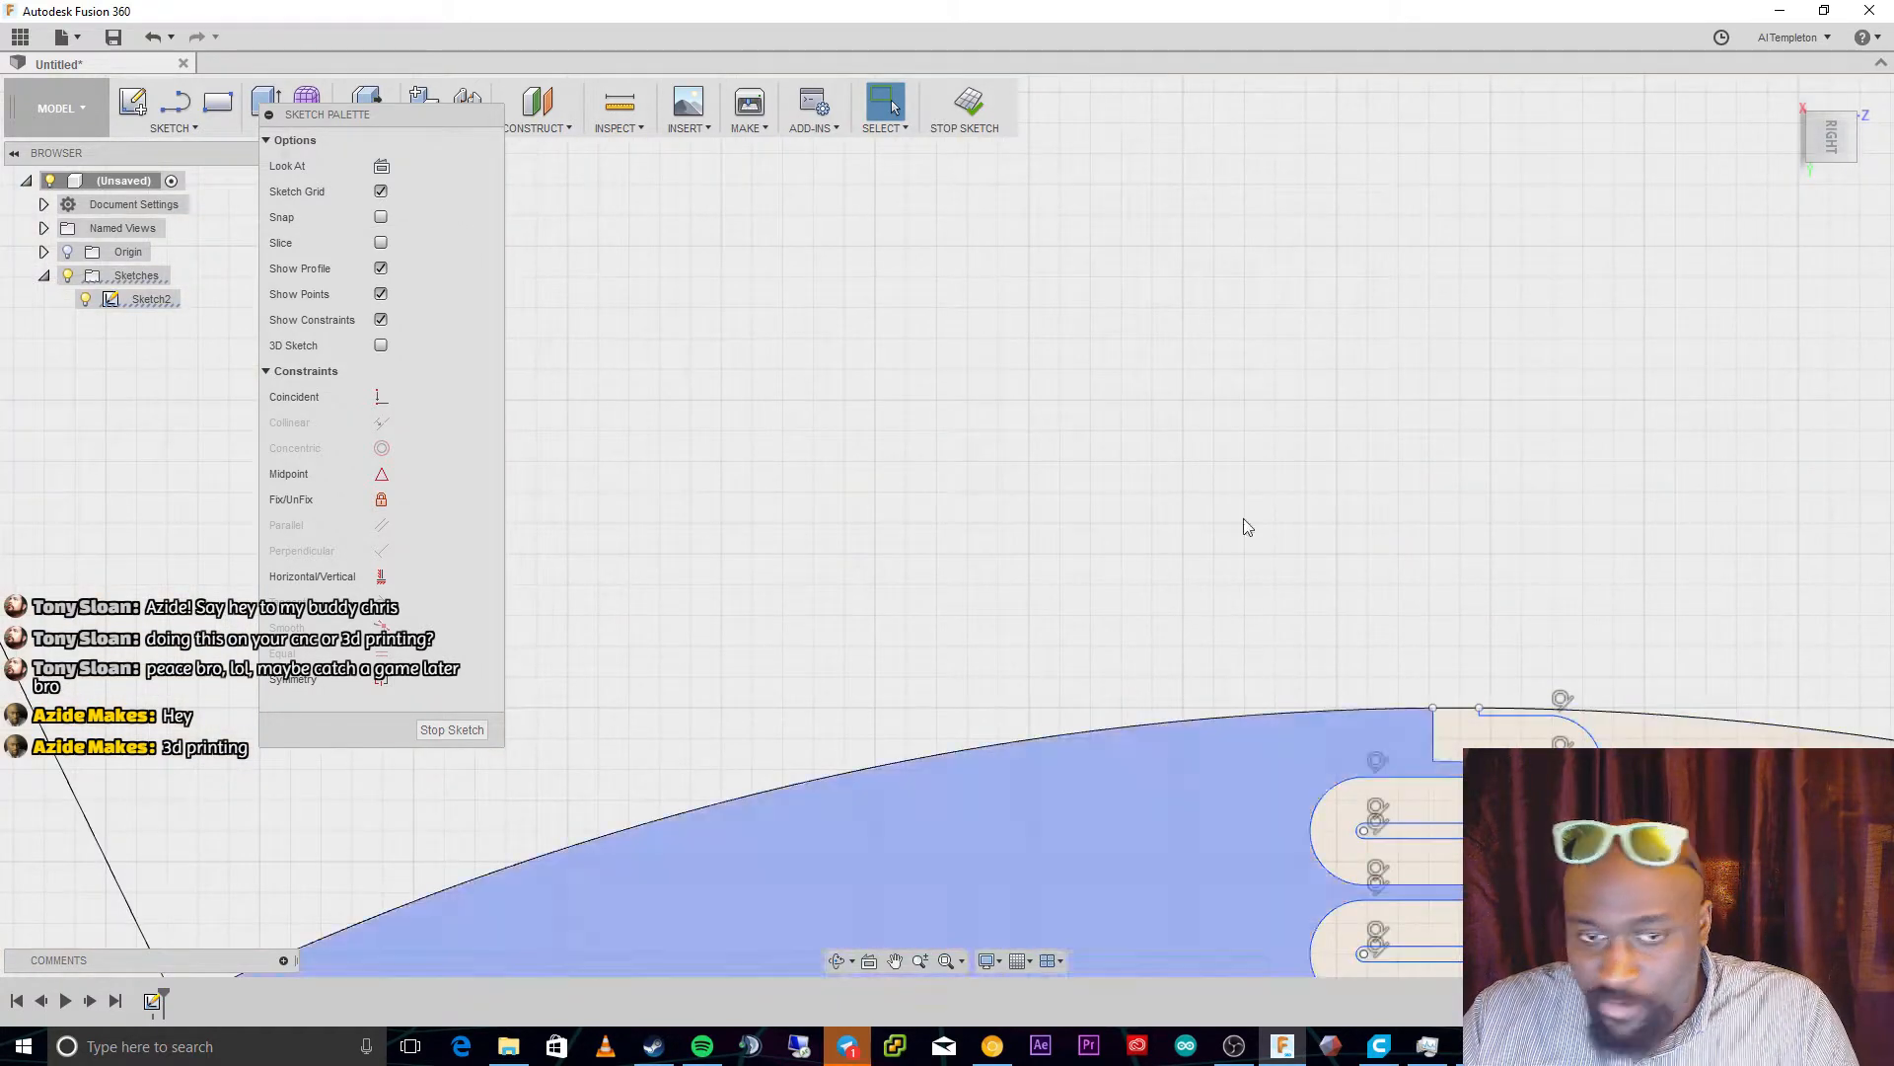
pyautogui.click(946, 959)
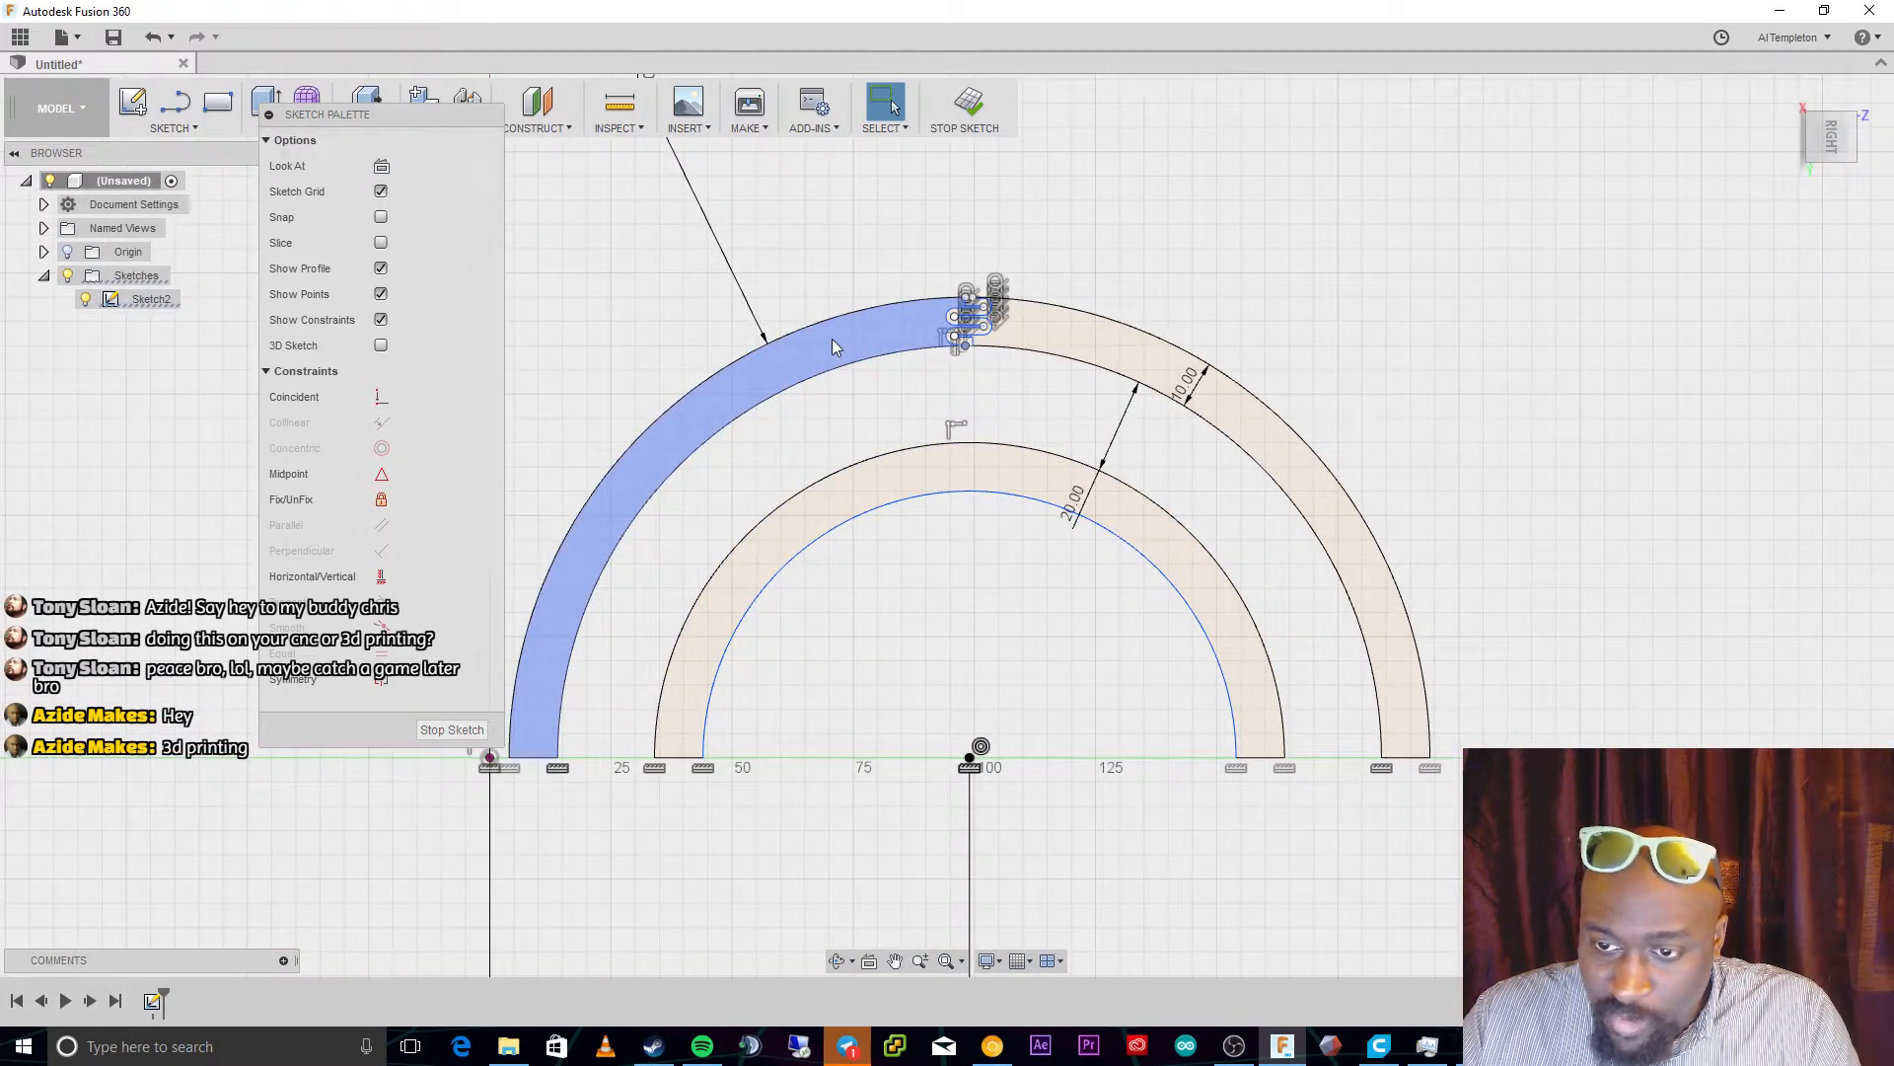
pyautogui.scroll(3, 831, 340)
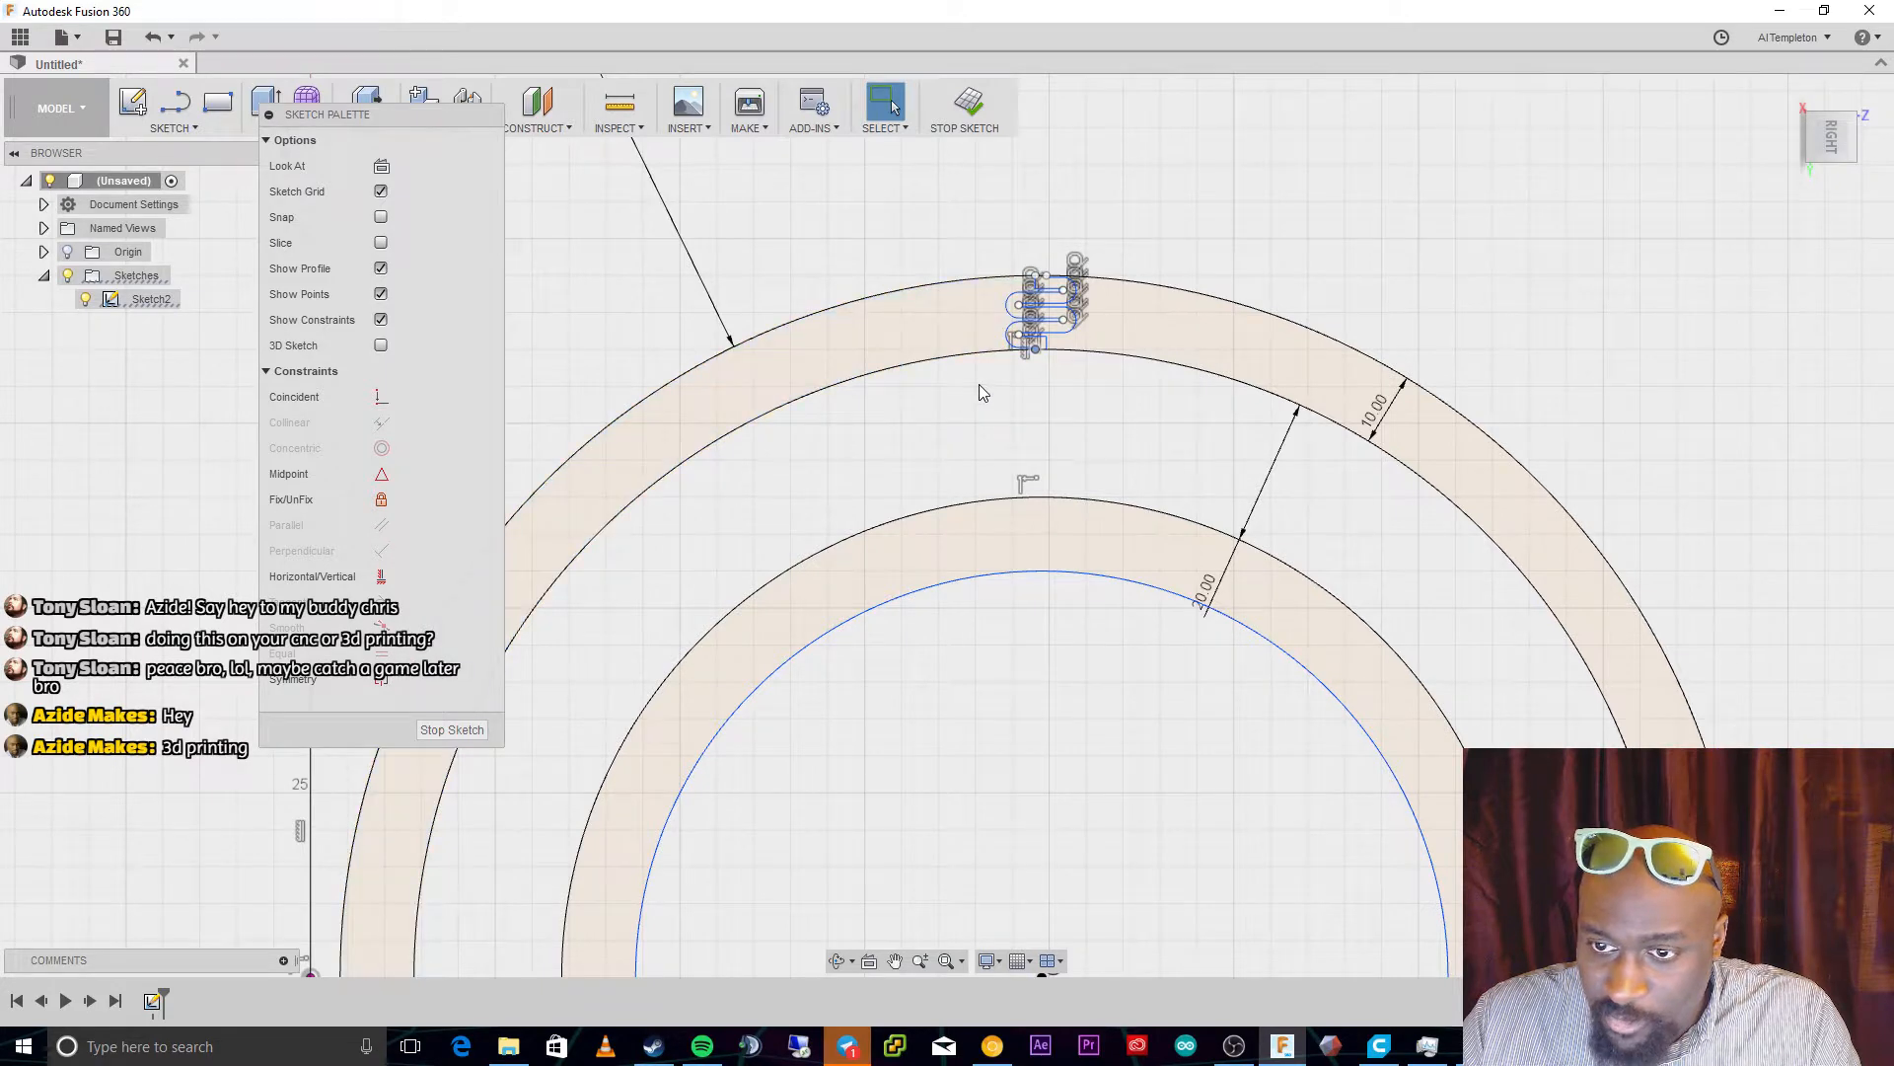
pyautogui.scroll(5, 962, 296)
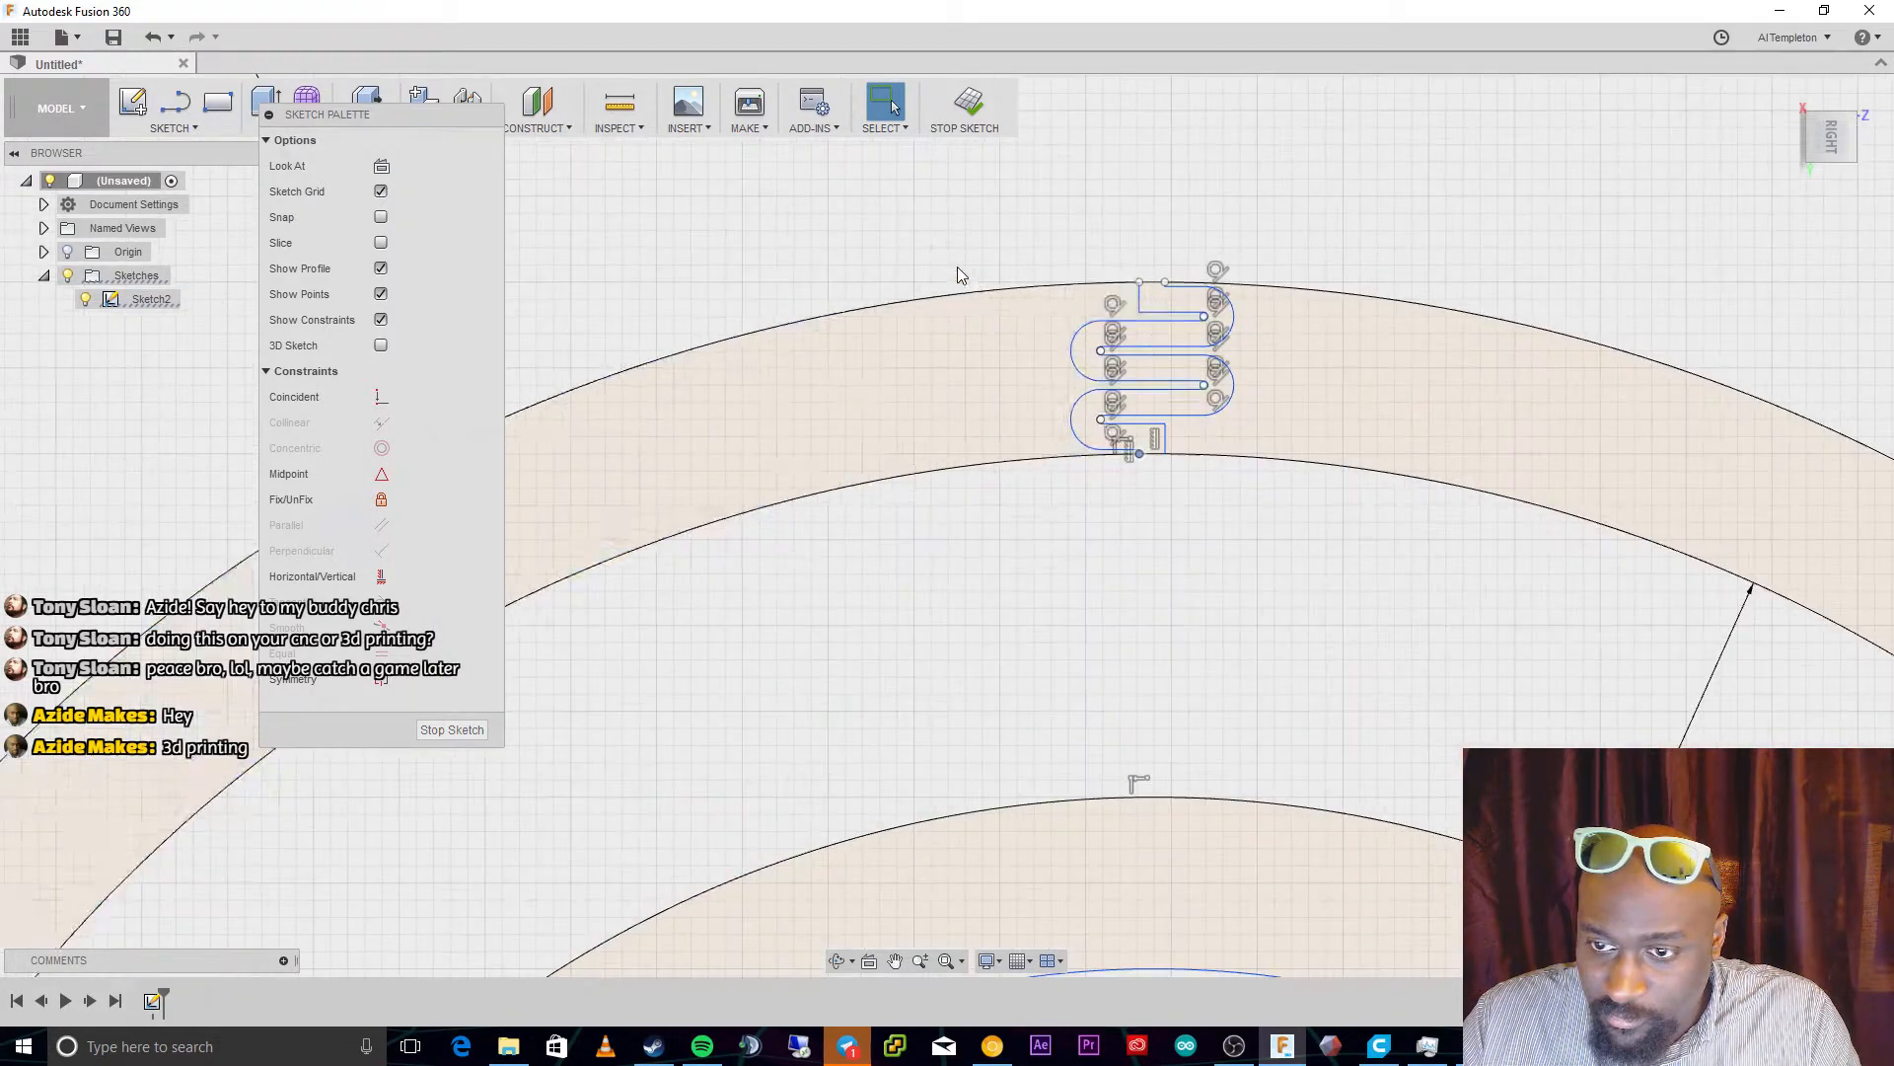
pyautogui.scroll(-5, 1276, 851)
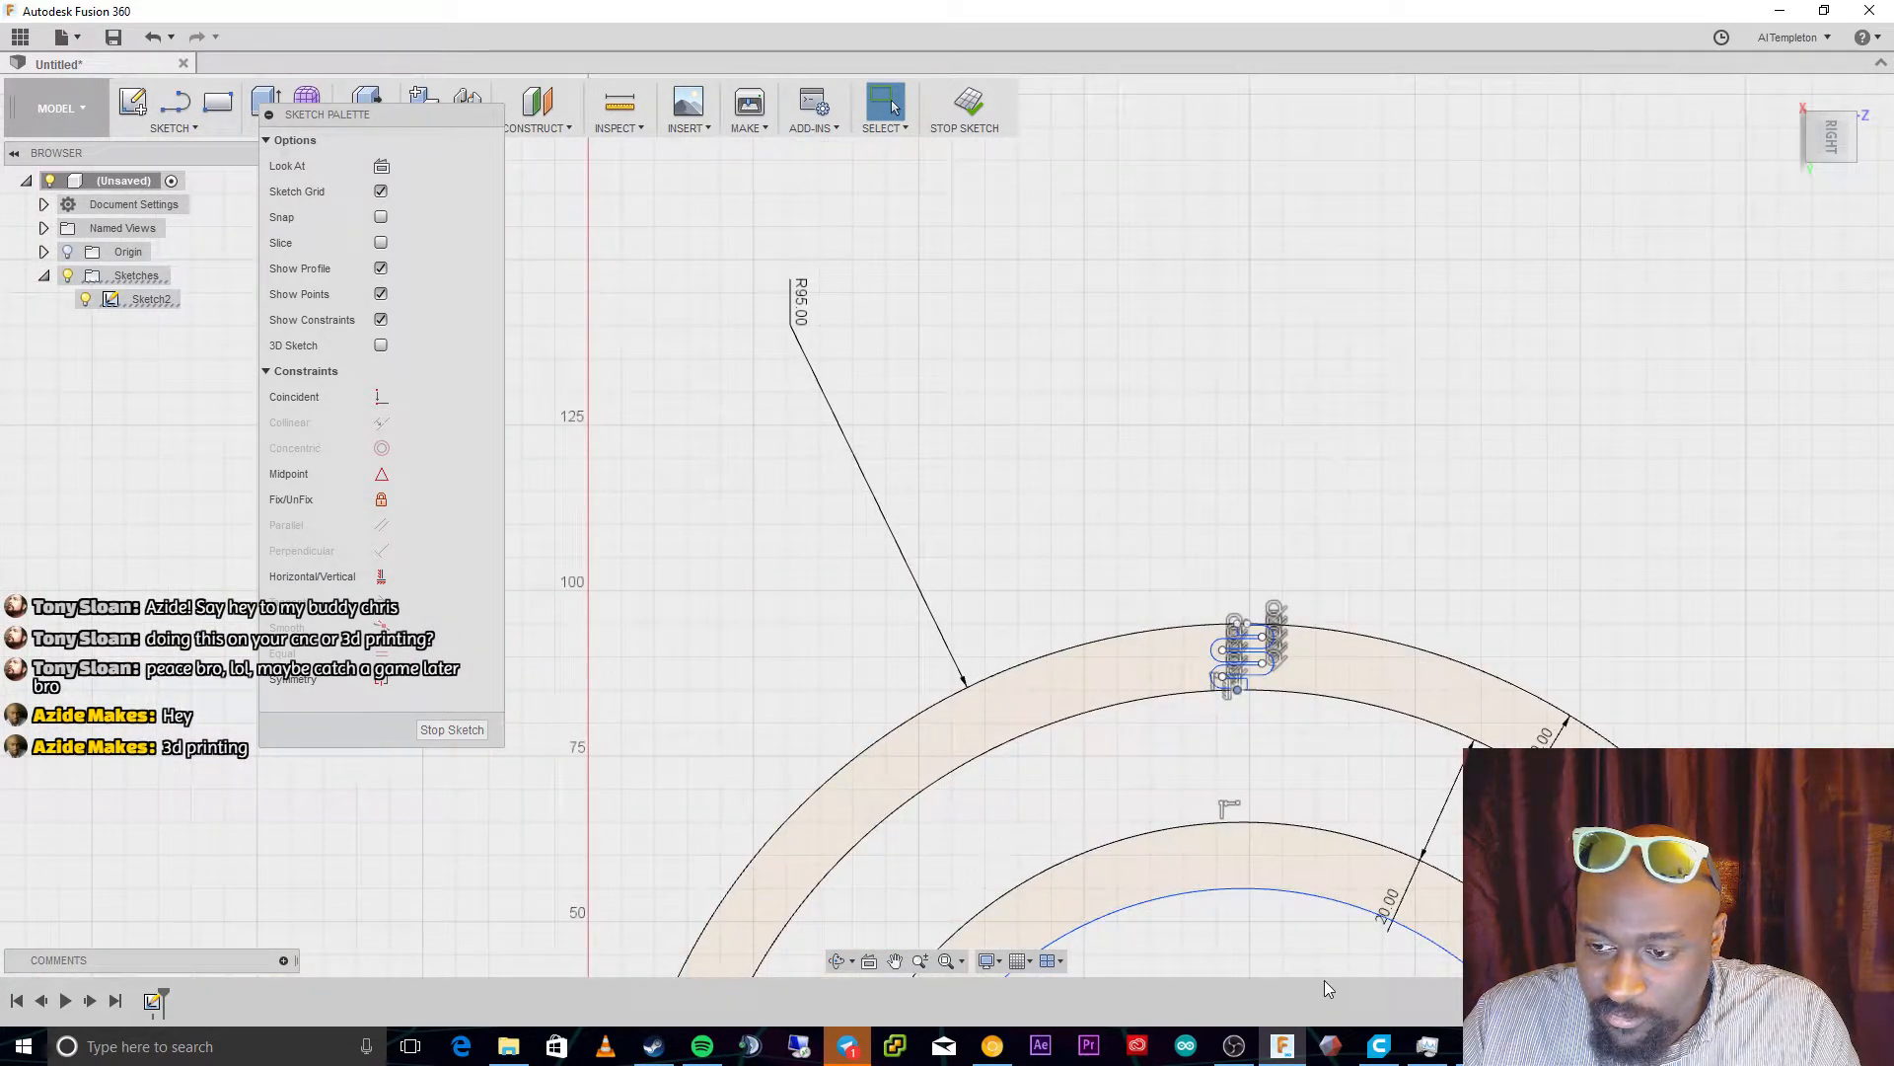
pyautogui.scroll(3, 1293, 900)
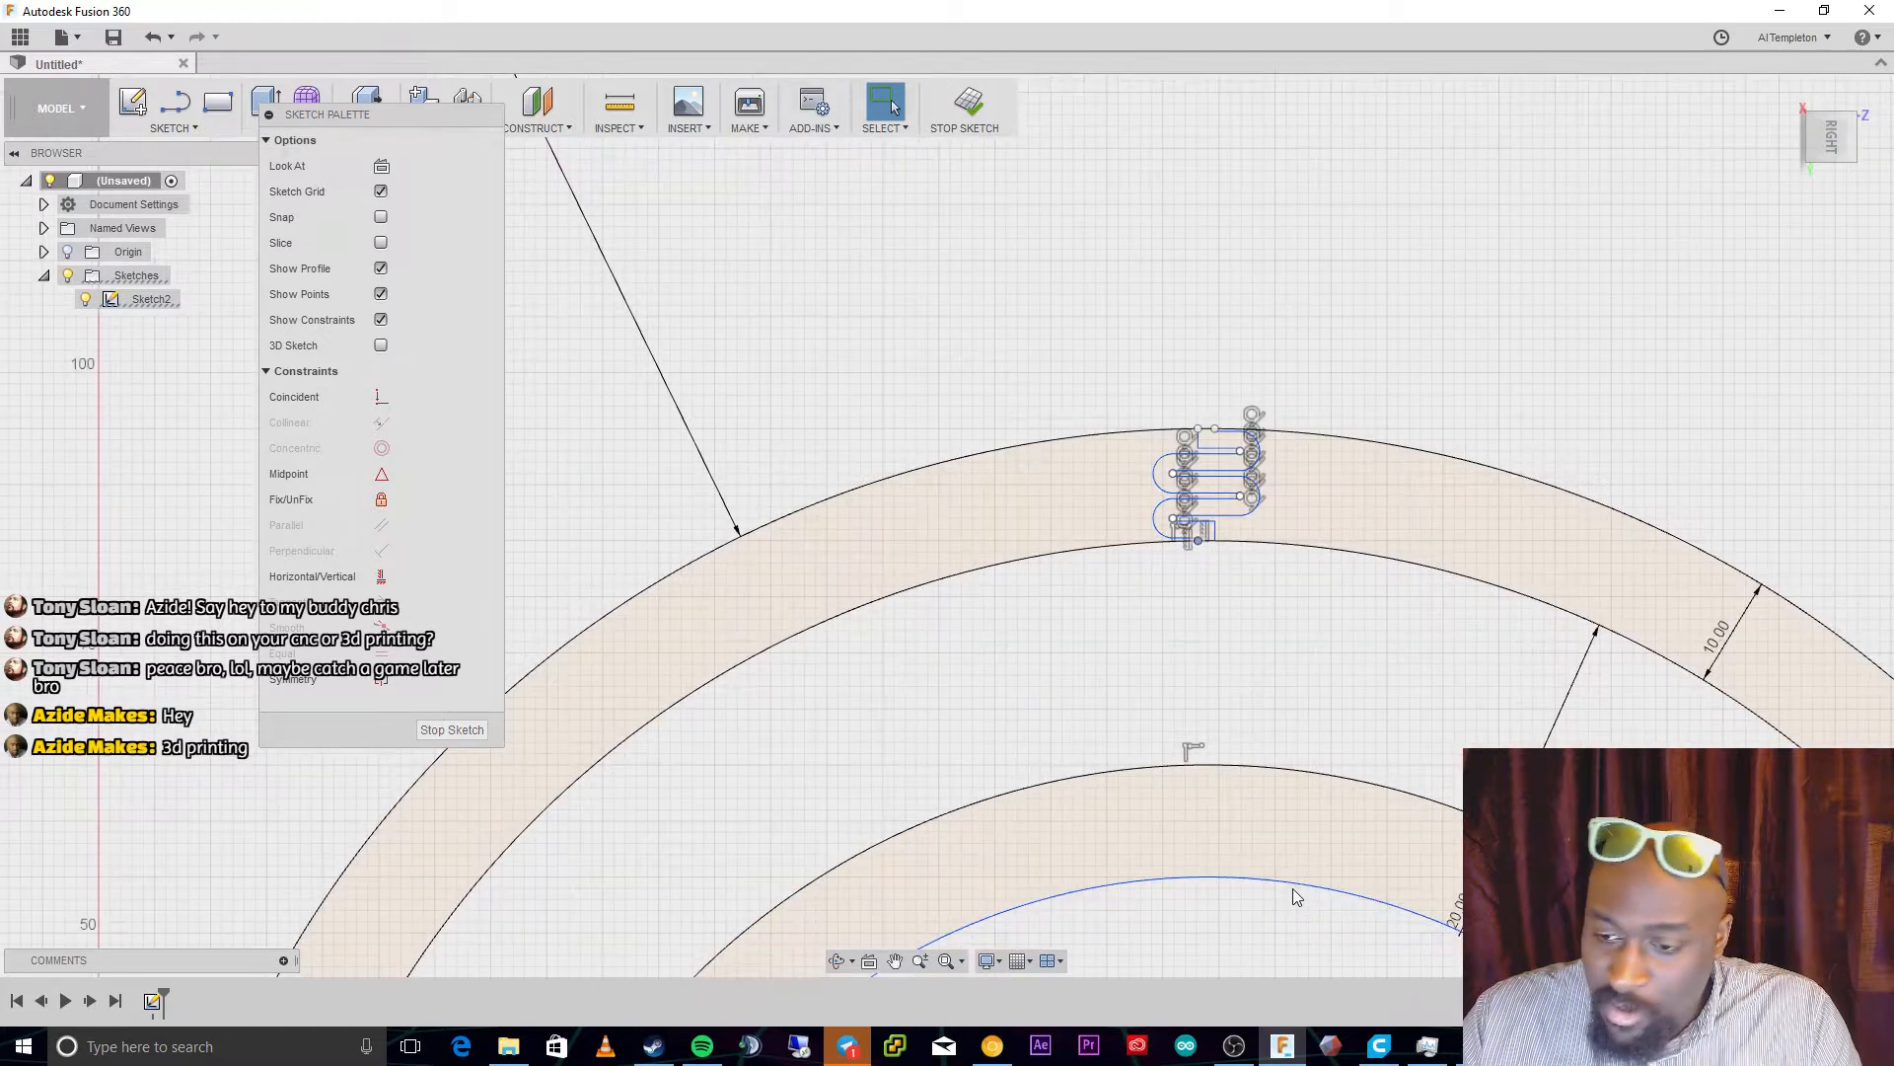
pyautogui.click(945, 960)
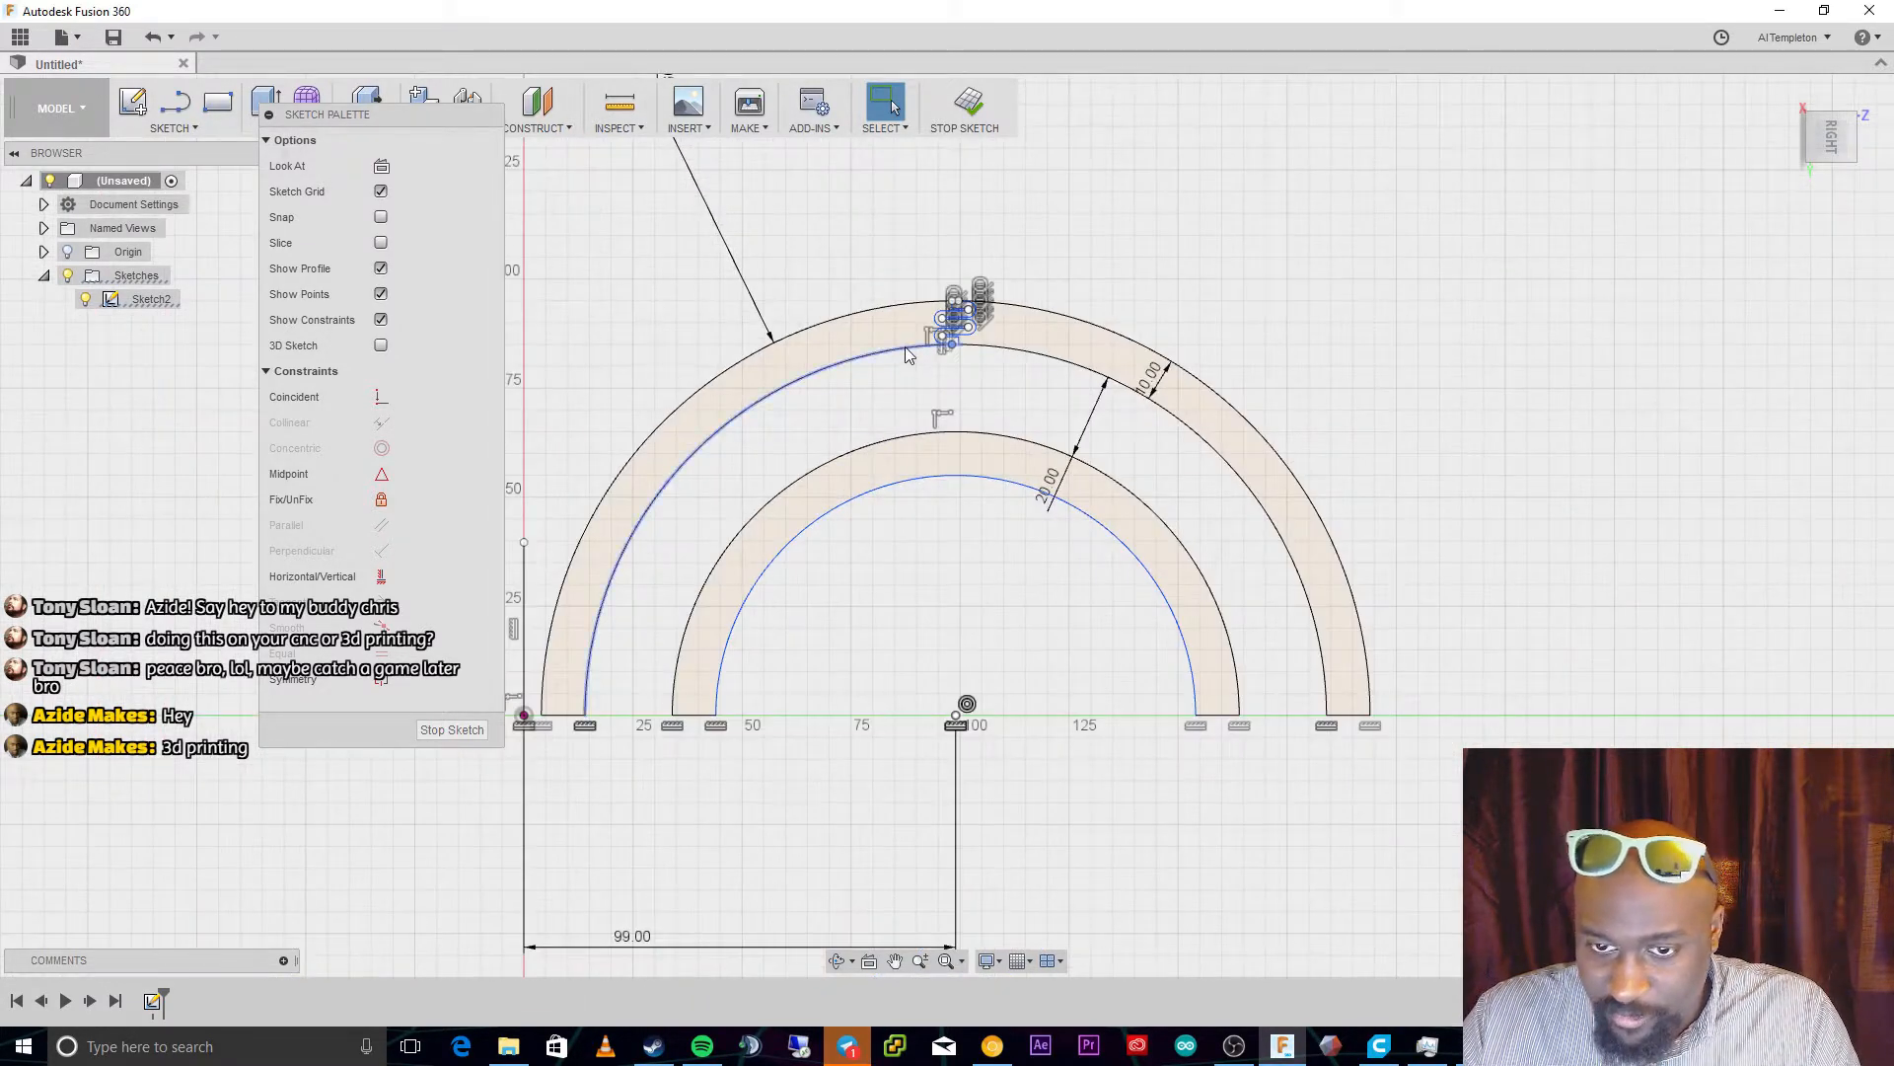
# Check the separate outer ring profiles on both sides of the serpentine gap by selecting each in turn
pyautogui.scroll(3, 908, 347)
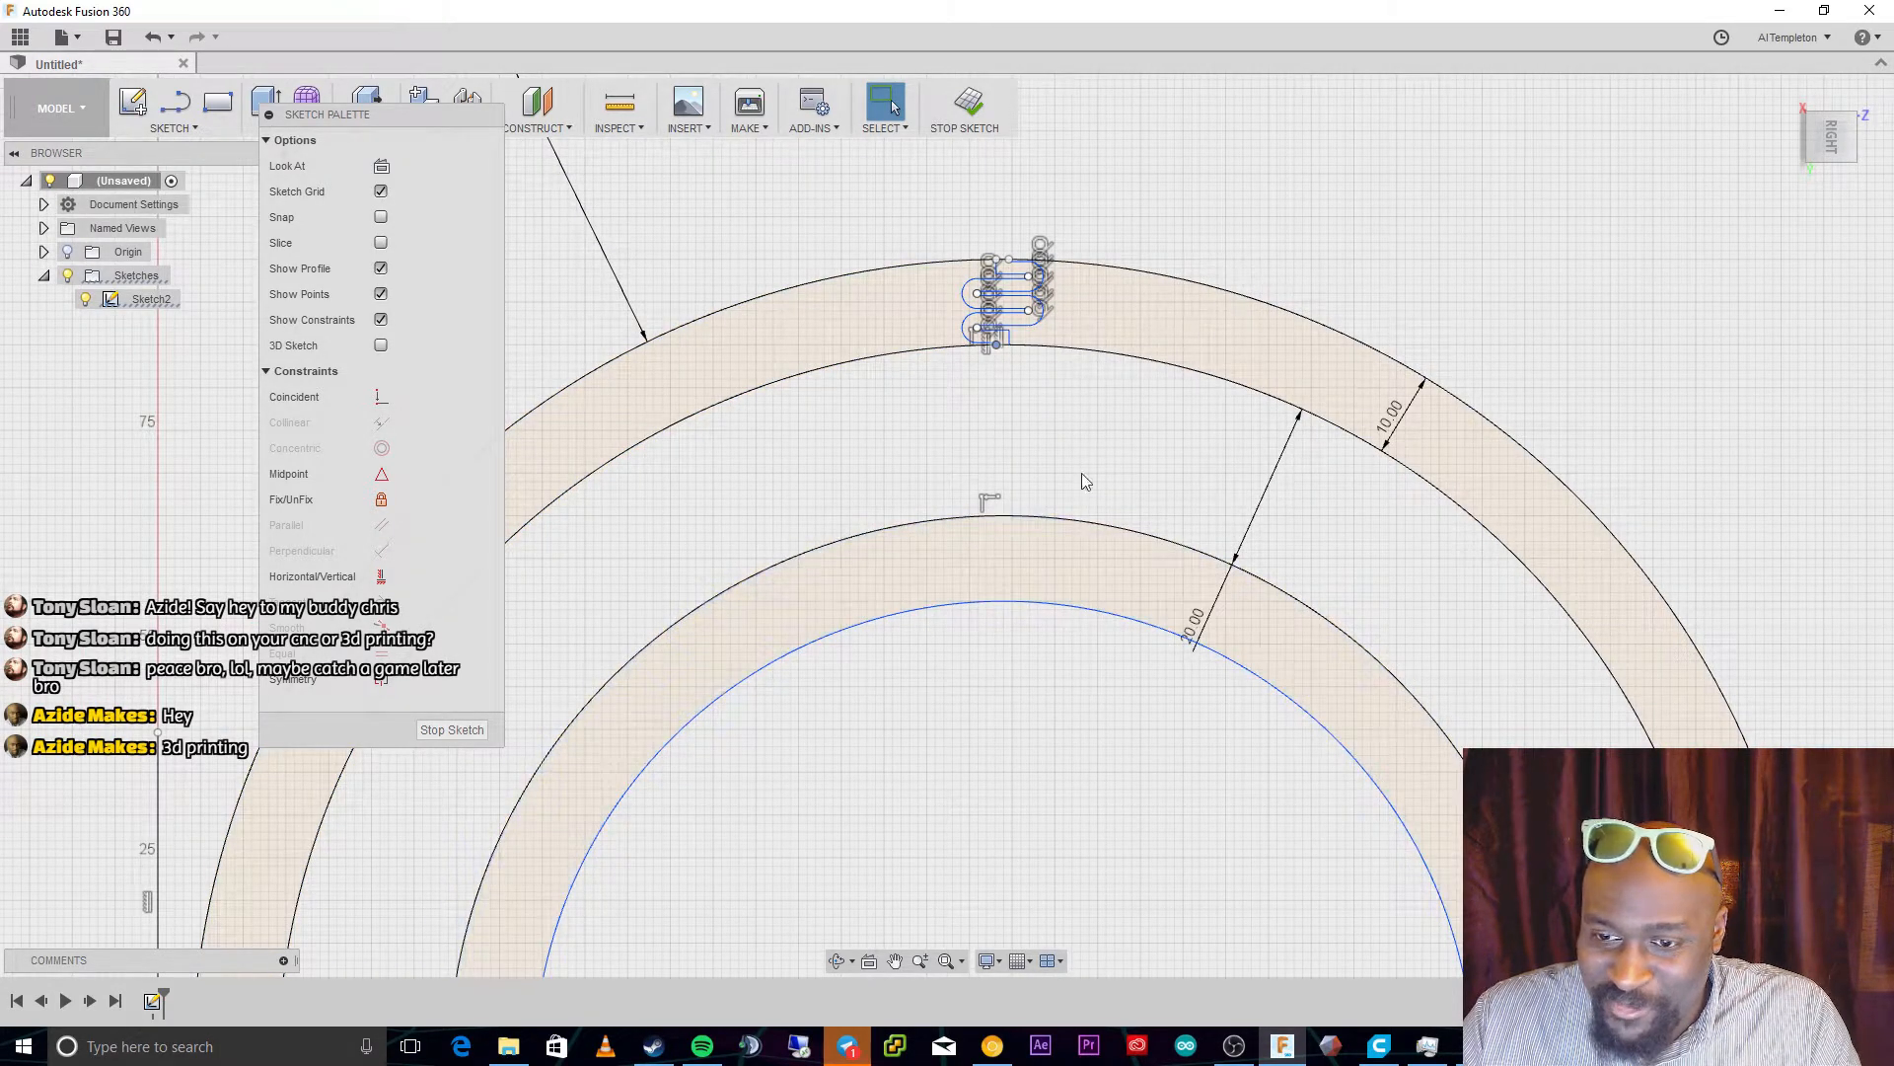
pyautogui.scroll(3, 993, 387)
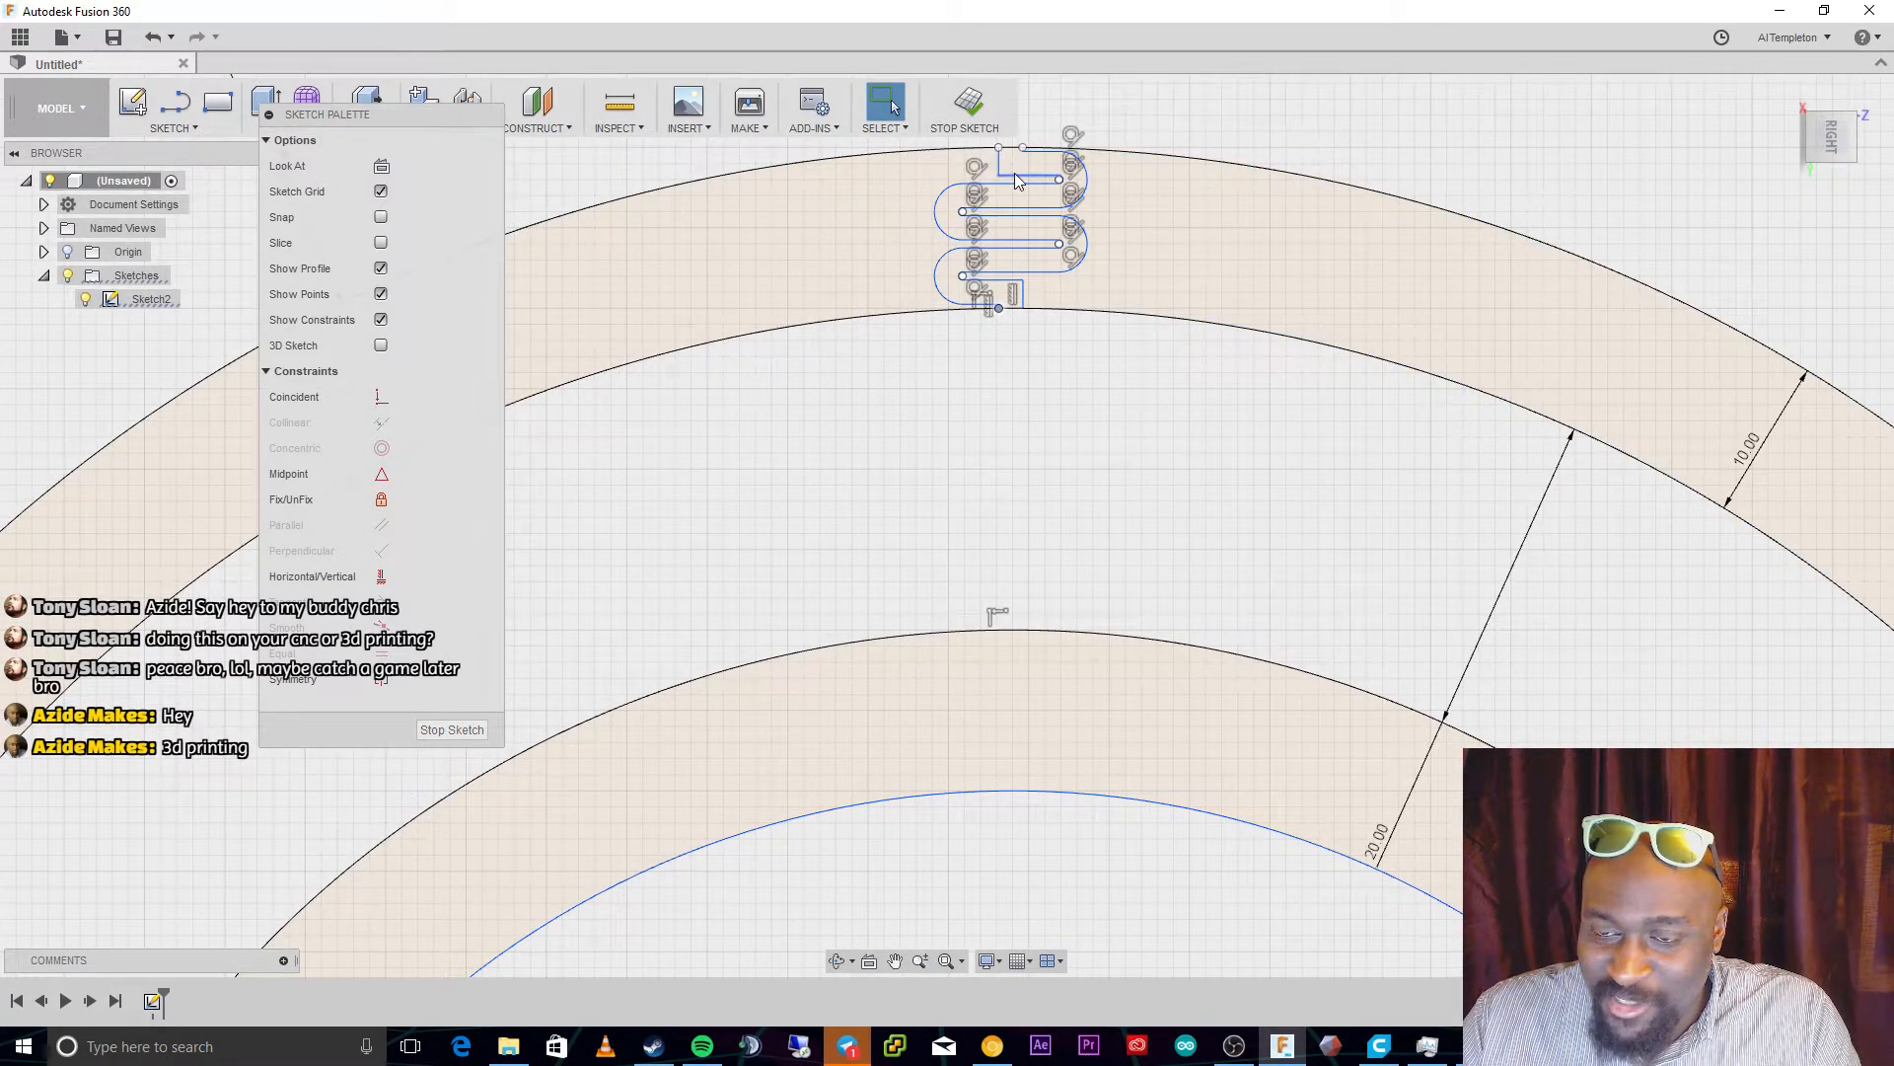
pyautogui.click(1064, 290)
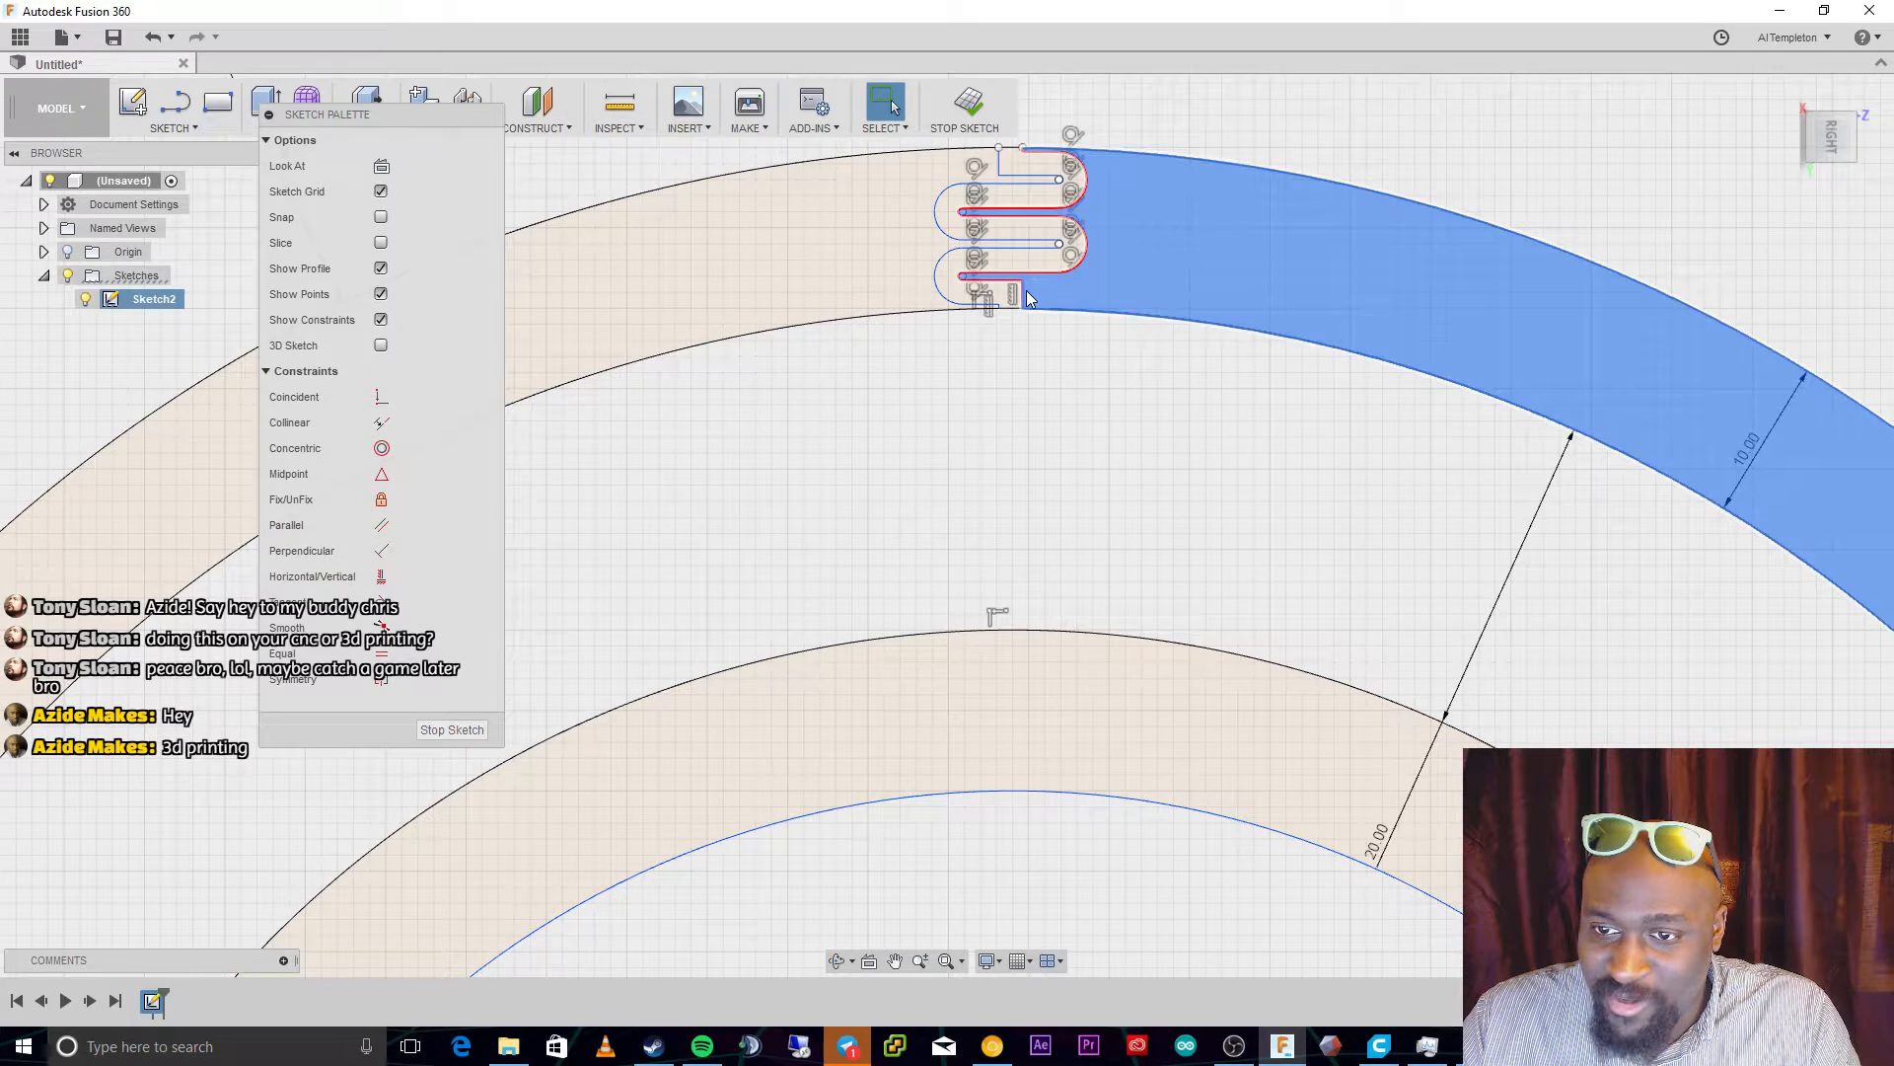
pyautogui.click(925, 233)
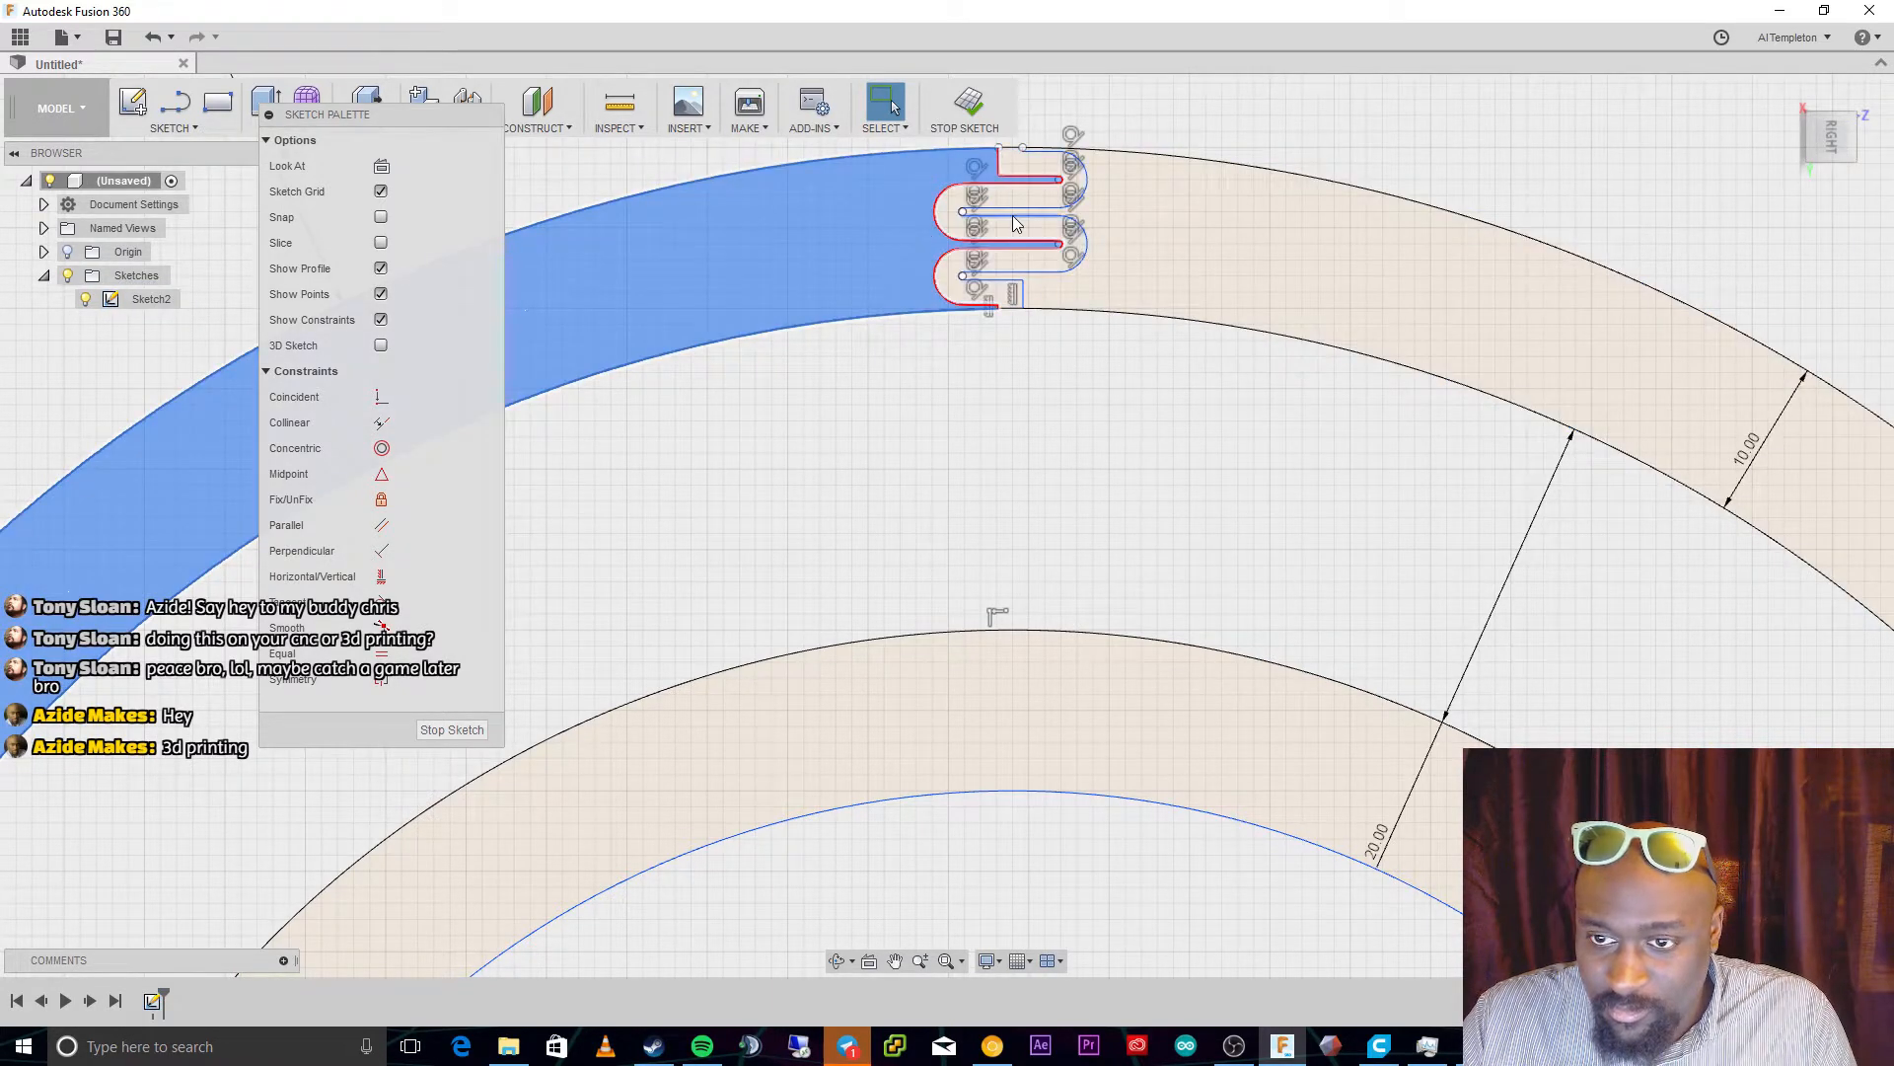
# Select all lines and arcs of the two offset curves bounding the serpentine gap, including their short vertical ends
pyautogui.click(1012, 215)
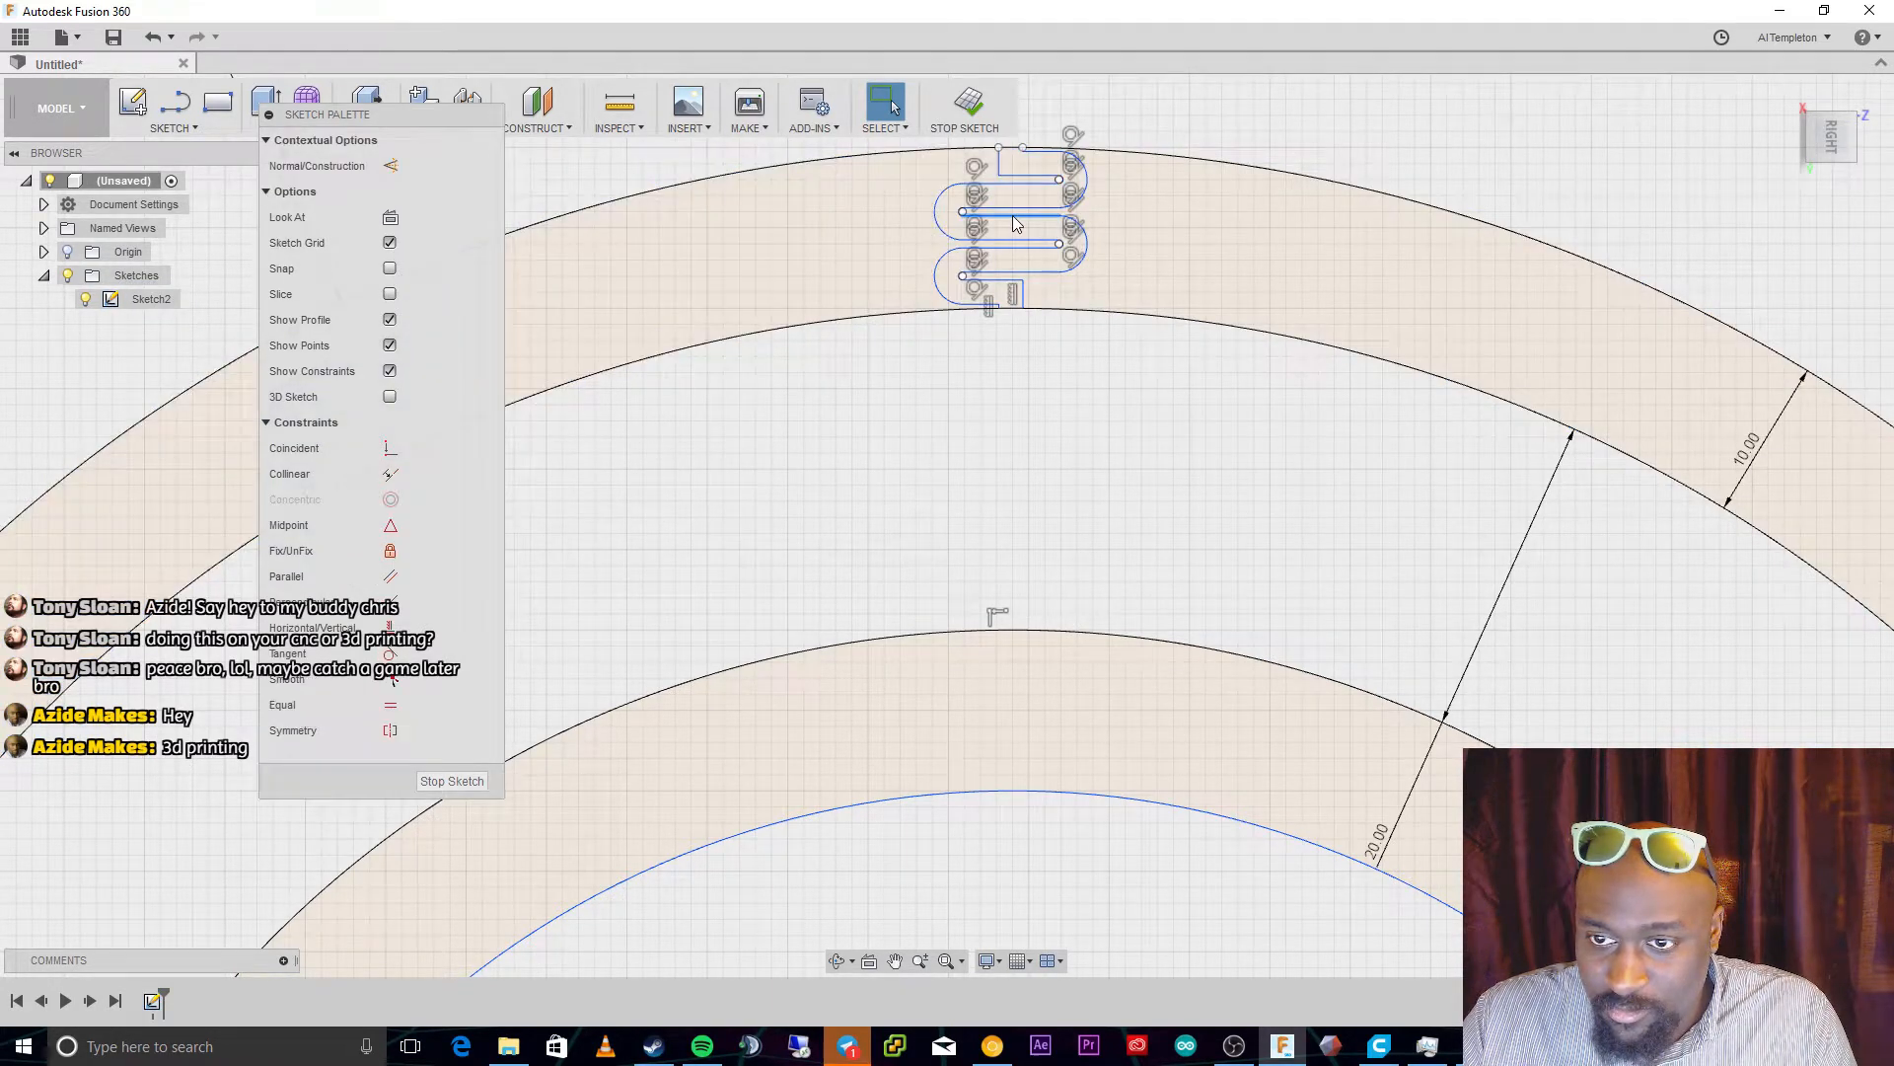
pyautogui.click(999, 162)
pyautogui.scroll(3, 1008, 180)
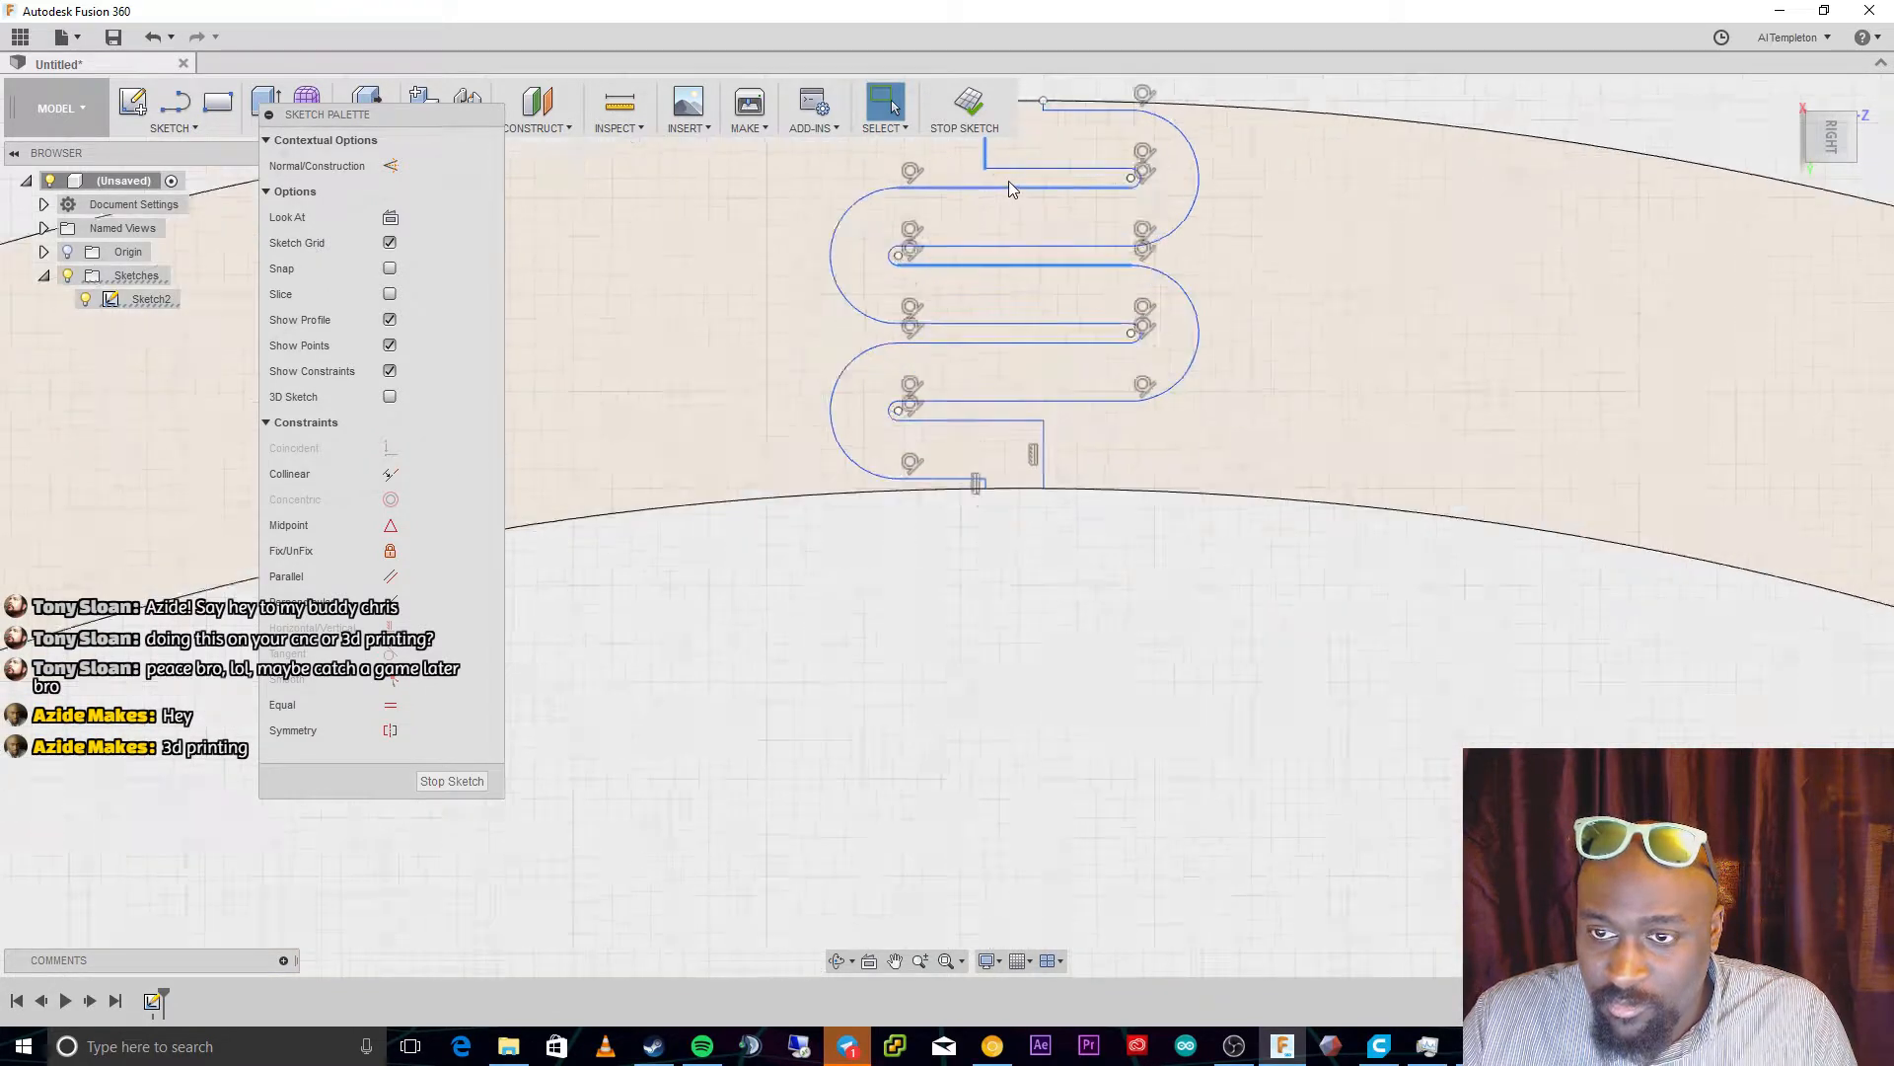
pyautogui.scroll(2, 1039, 89)
pyautogui.scroll(2, 1038, 86)
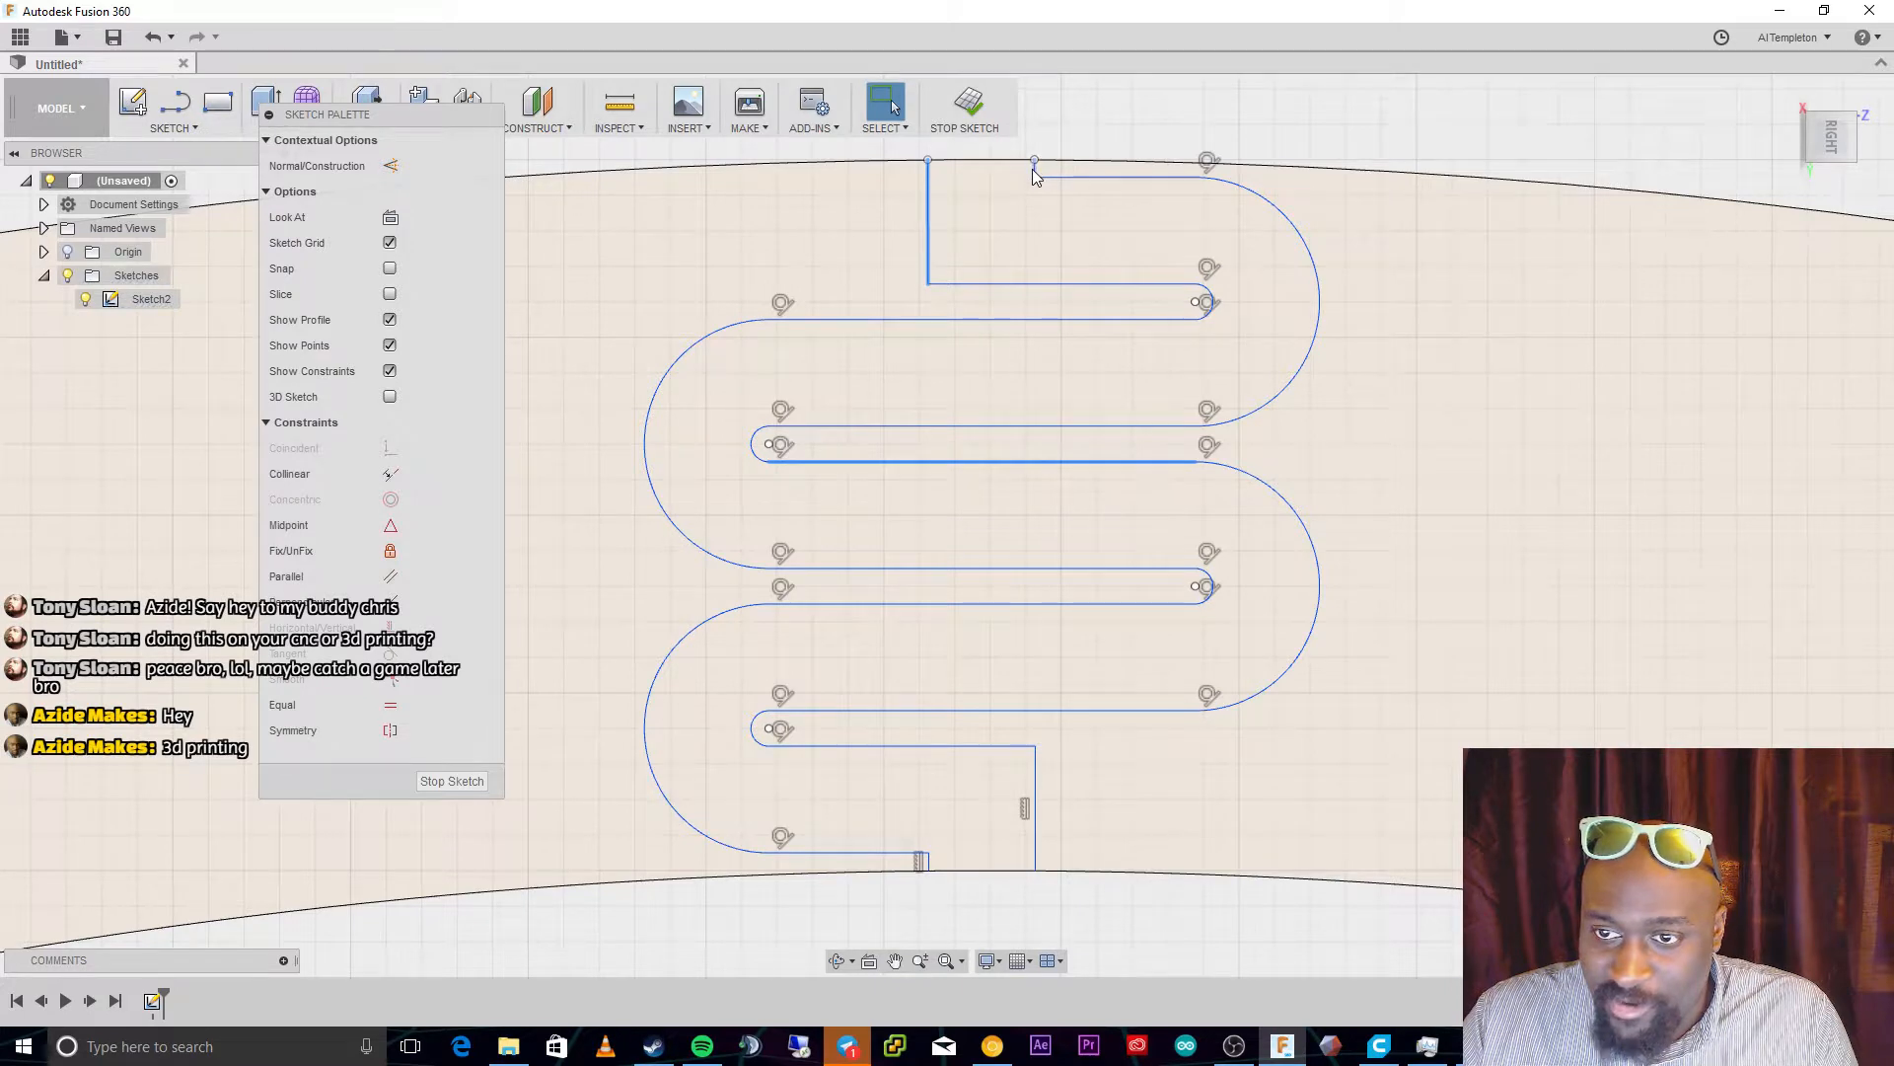
pyautogui.click(1056, 174)
pyautogui.click(1310, 266)
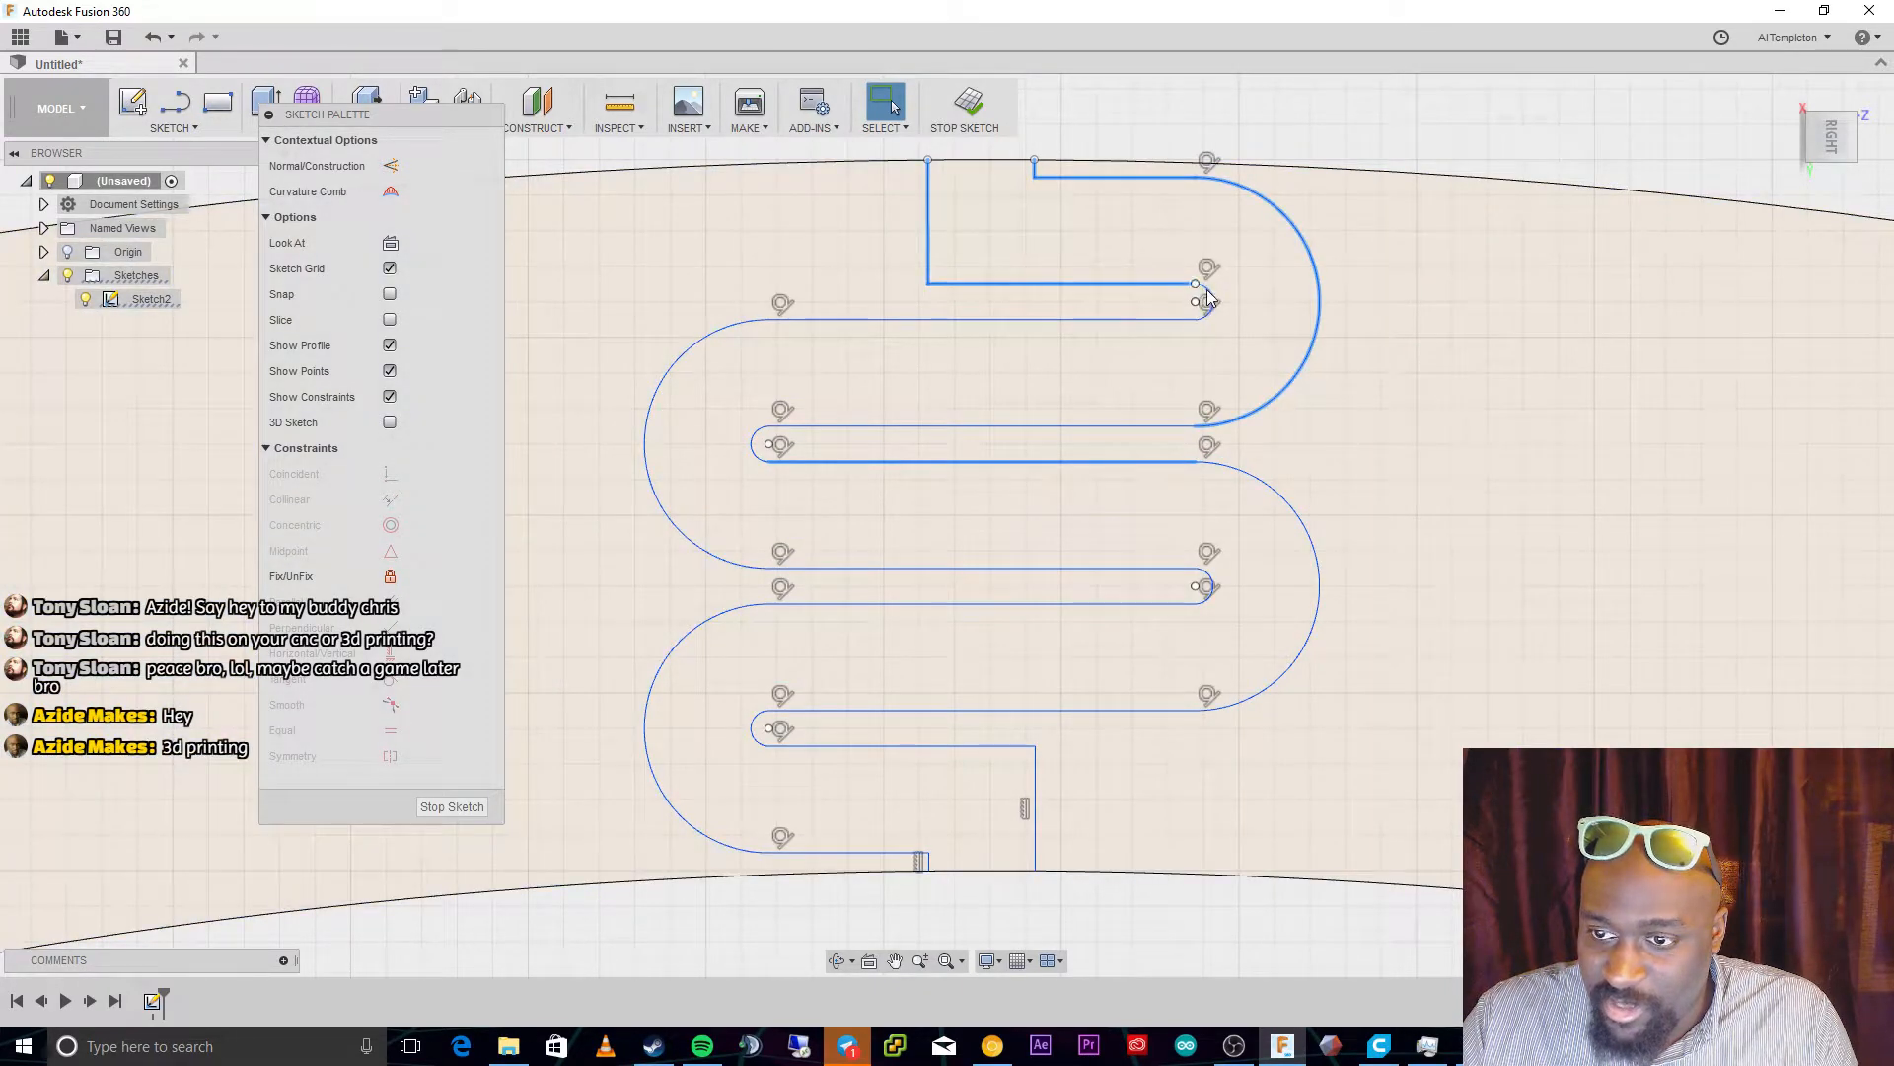
pyautogui.keyDown('ctrl'); pyautogui.click(1092, 318); pyautogui.keyUp('ctrl')
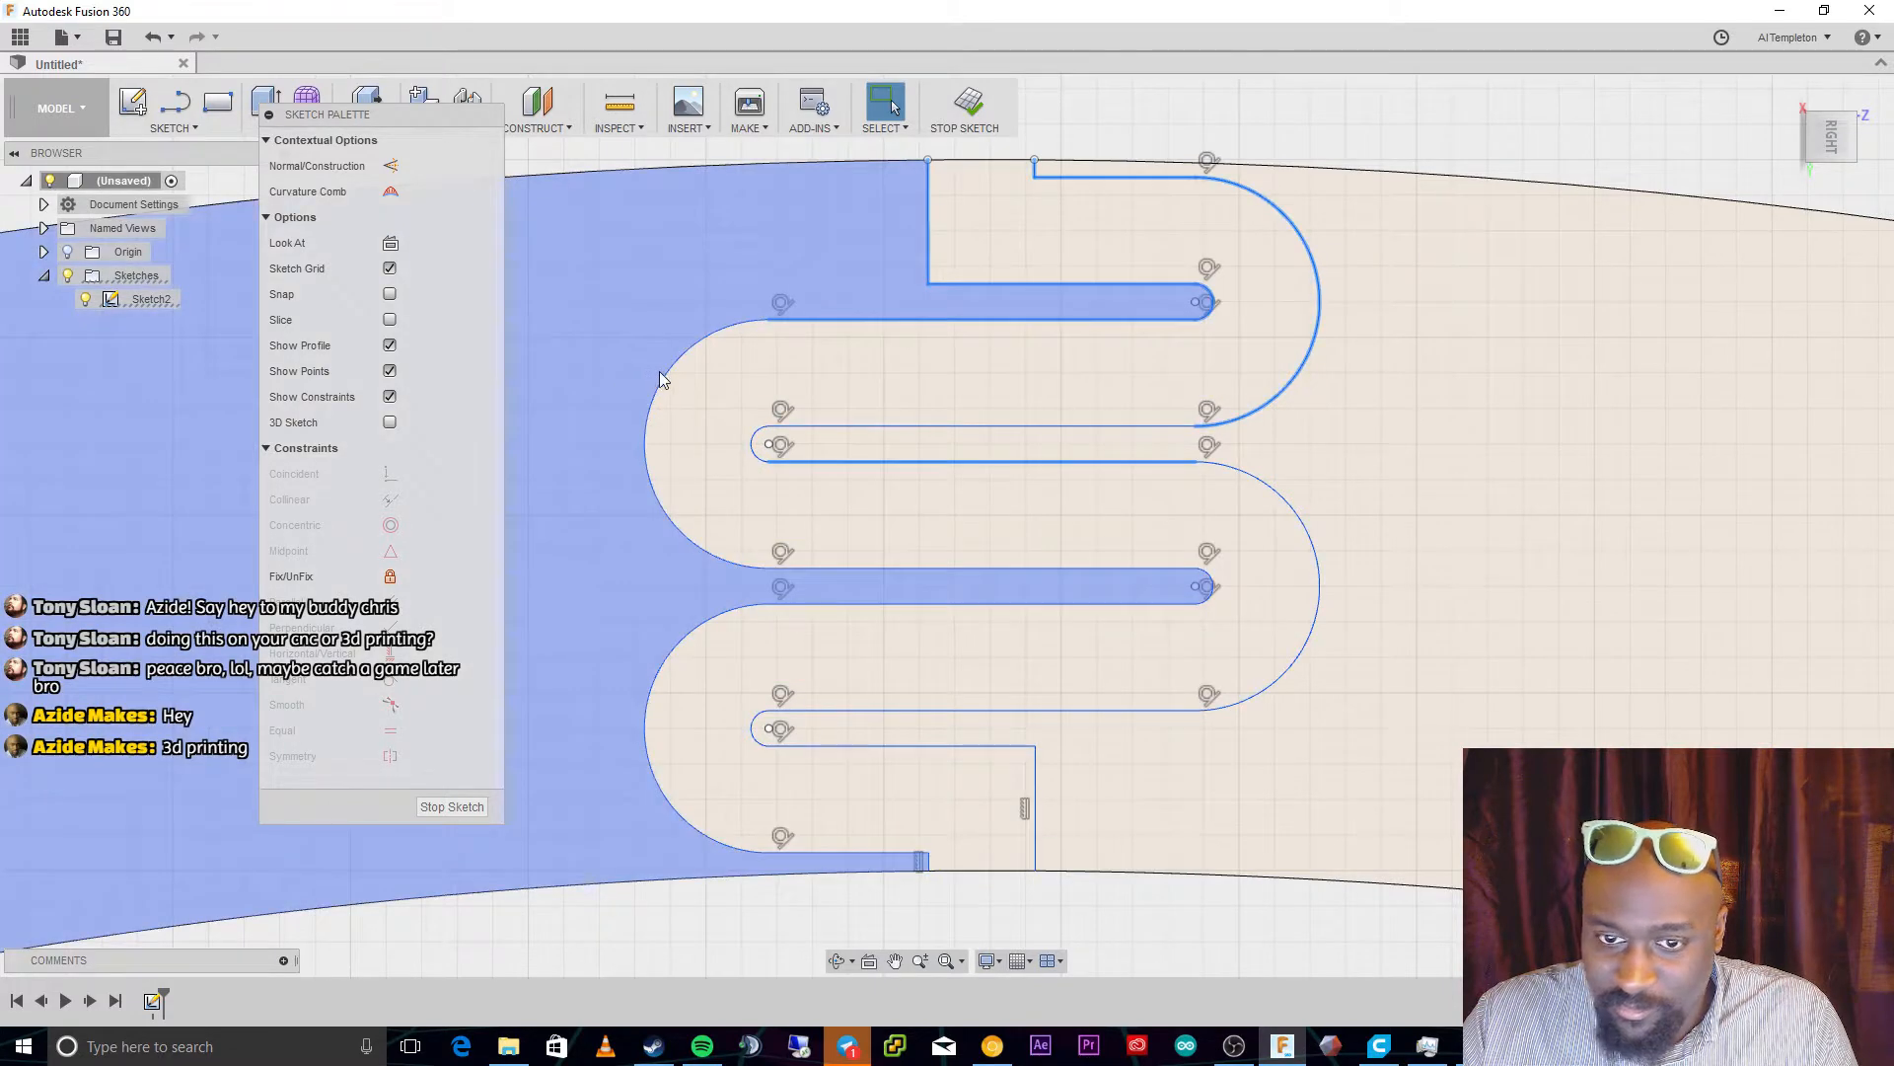
pyautogui.keyDown('ctrl'); pyautogui.click(668, 376); pyautogui.keyUp('ctrl')
pyautogui.keyDown('ctrl'); pyautogui.click(748, 441); pyautogui.keyUp('ctrl')
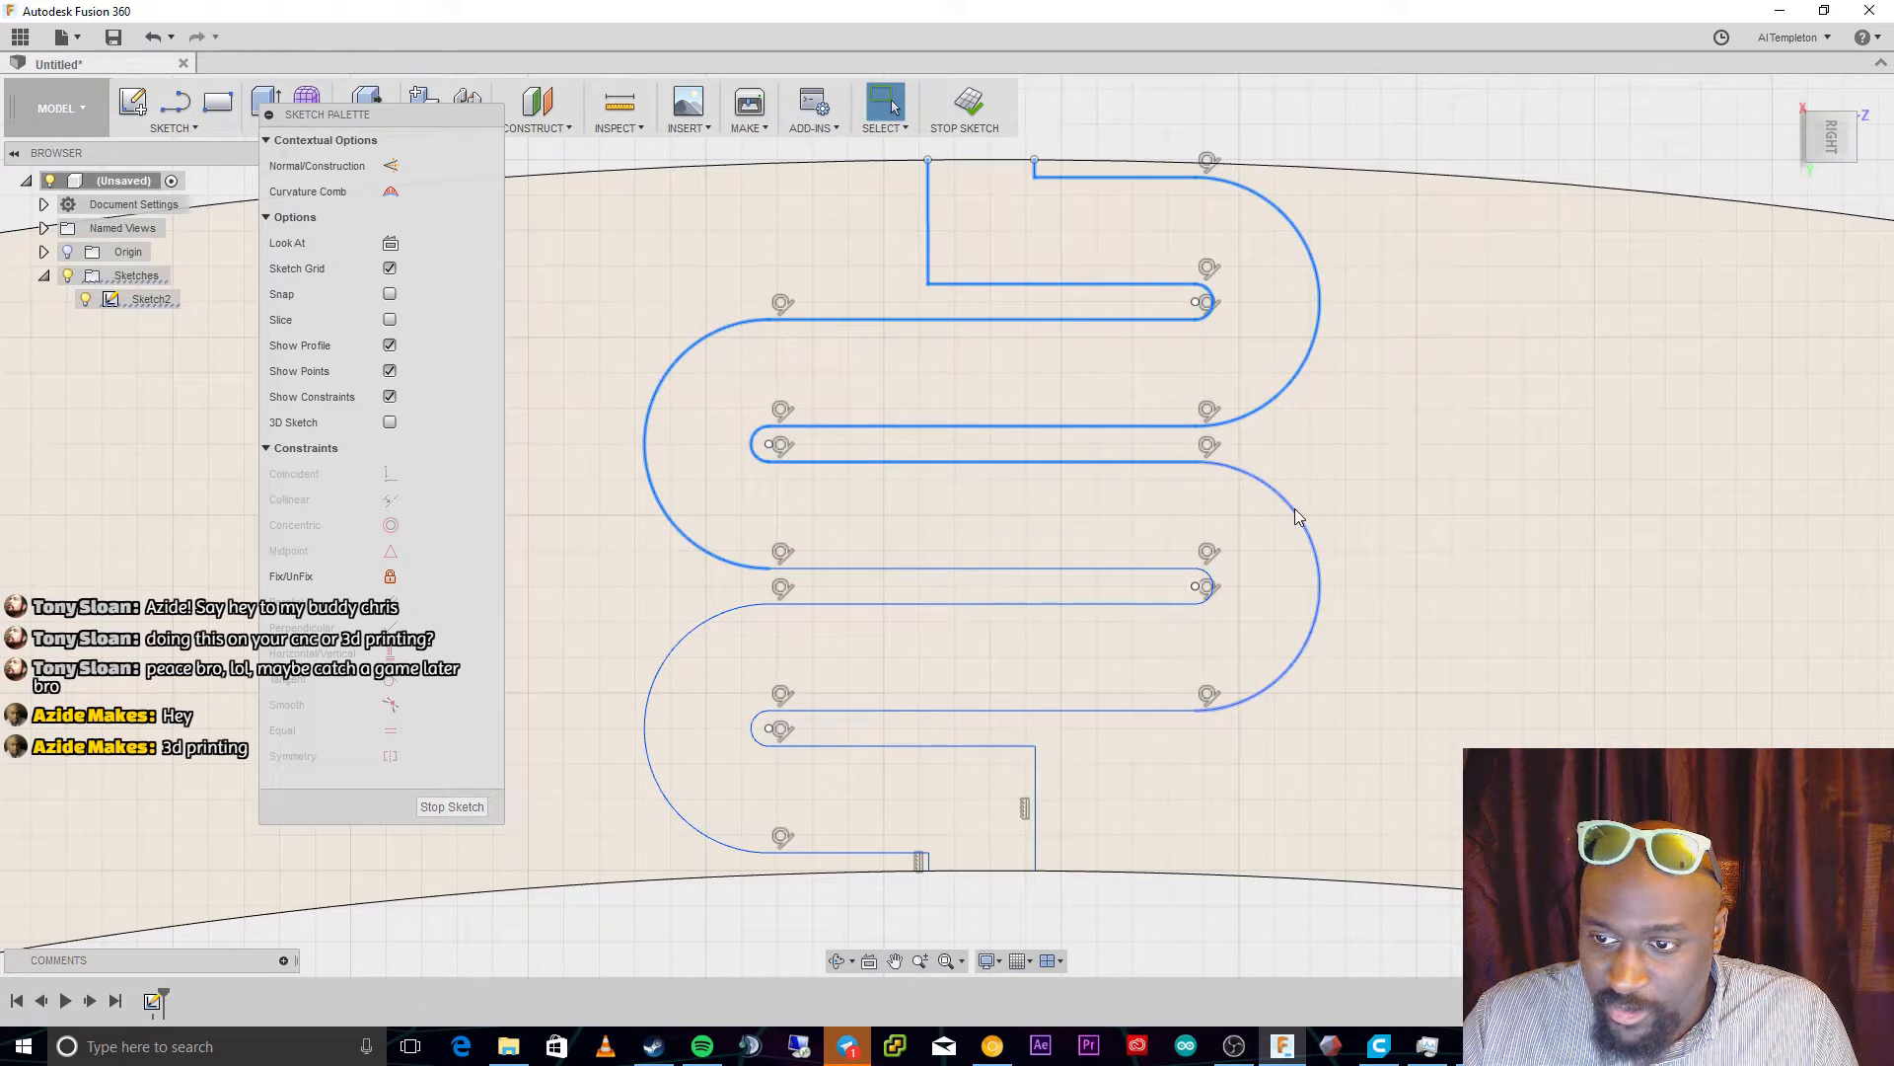
pyautogui.keyDown('ctrl'); pyautogui.click(1296, 516); pyautogui.keyUp('ctrl')
pyautogui.keyDown('ctrl'); pyautogui.click(1157, 569); pyautogui.keyUp('ctrl')
pyautogui.keyDown('ctrl'); pyautogui.click(1210, 584); pyautogui.keyUp('ctrl')
pyautogui.keyDown('ctrl'); pyautogui.click(1097, 600); pyautogui.keyUp('ctrl')
pyautogui.keyDown('ctrl'); pyautogui.click(742, 608); pyautogui.keyUp('ctrl')
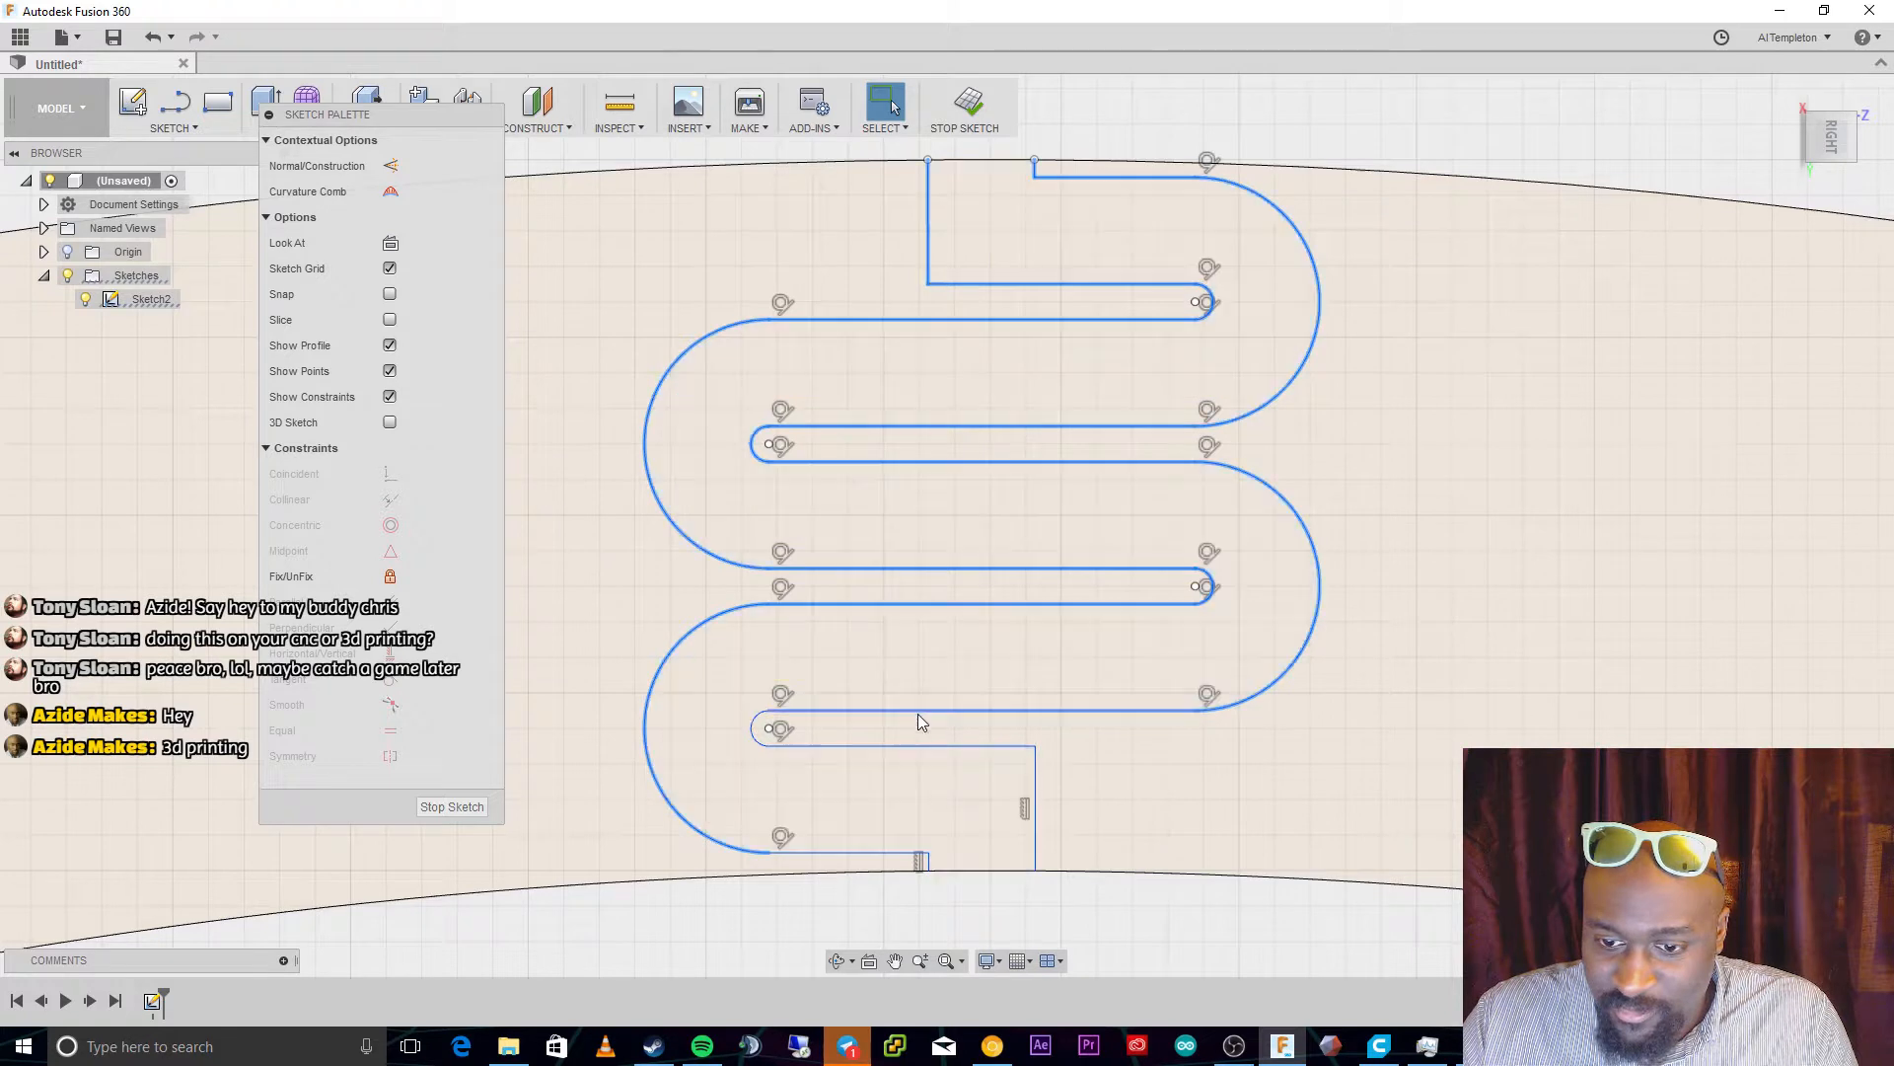
pyautogui.keyDown('ctrl'); pyautogui.click(917, 713); pyautogui.keyUp('ctrl')
pyautogui.keyDown('ctrl'); pyautogui.click(773, 742); pyautogui.keyUp('ctrl')
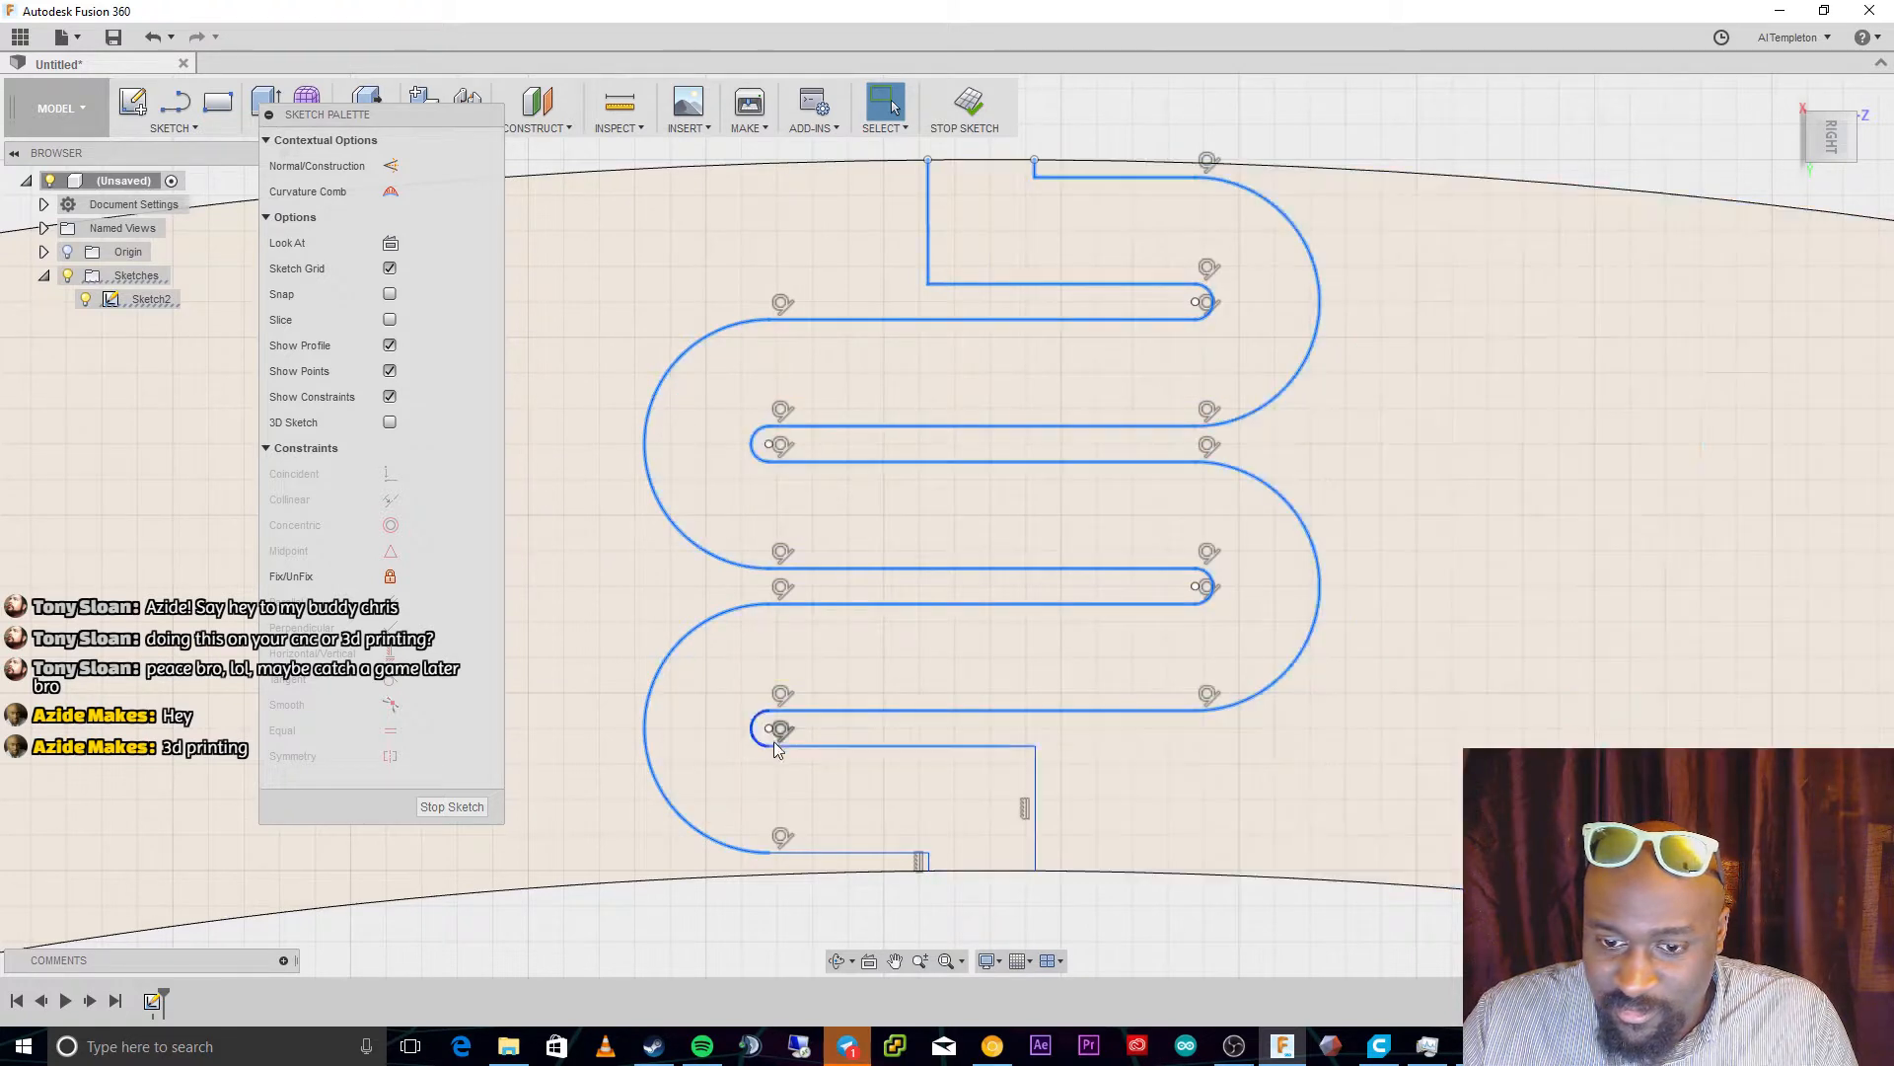
pyautogui.keyDown('ctrl'); pyautogui.click(804, 746); pyautogui.keyUp('ctrl')
pyautogui.keyDown('ctrl'); pyautogui.click(890, 857); pyautogui.keyUp('ctrl')
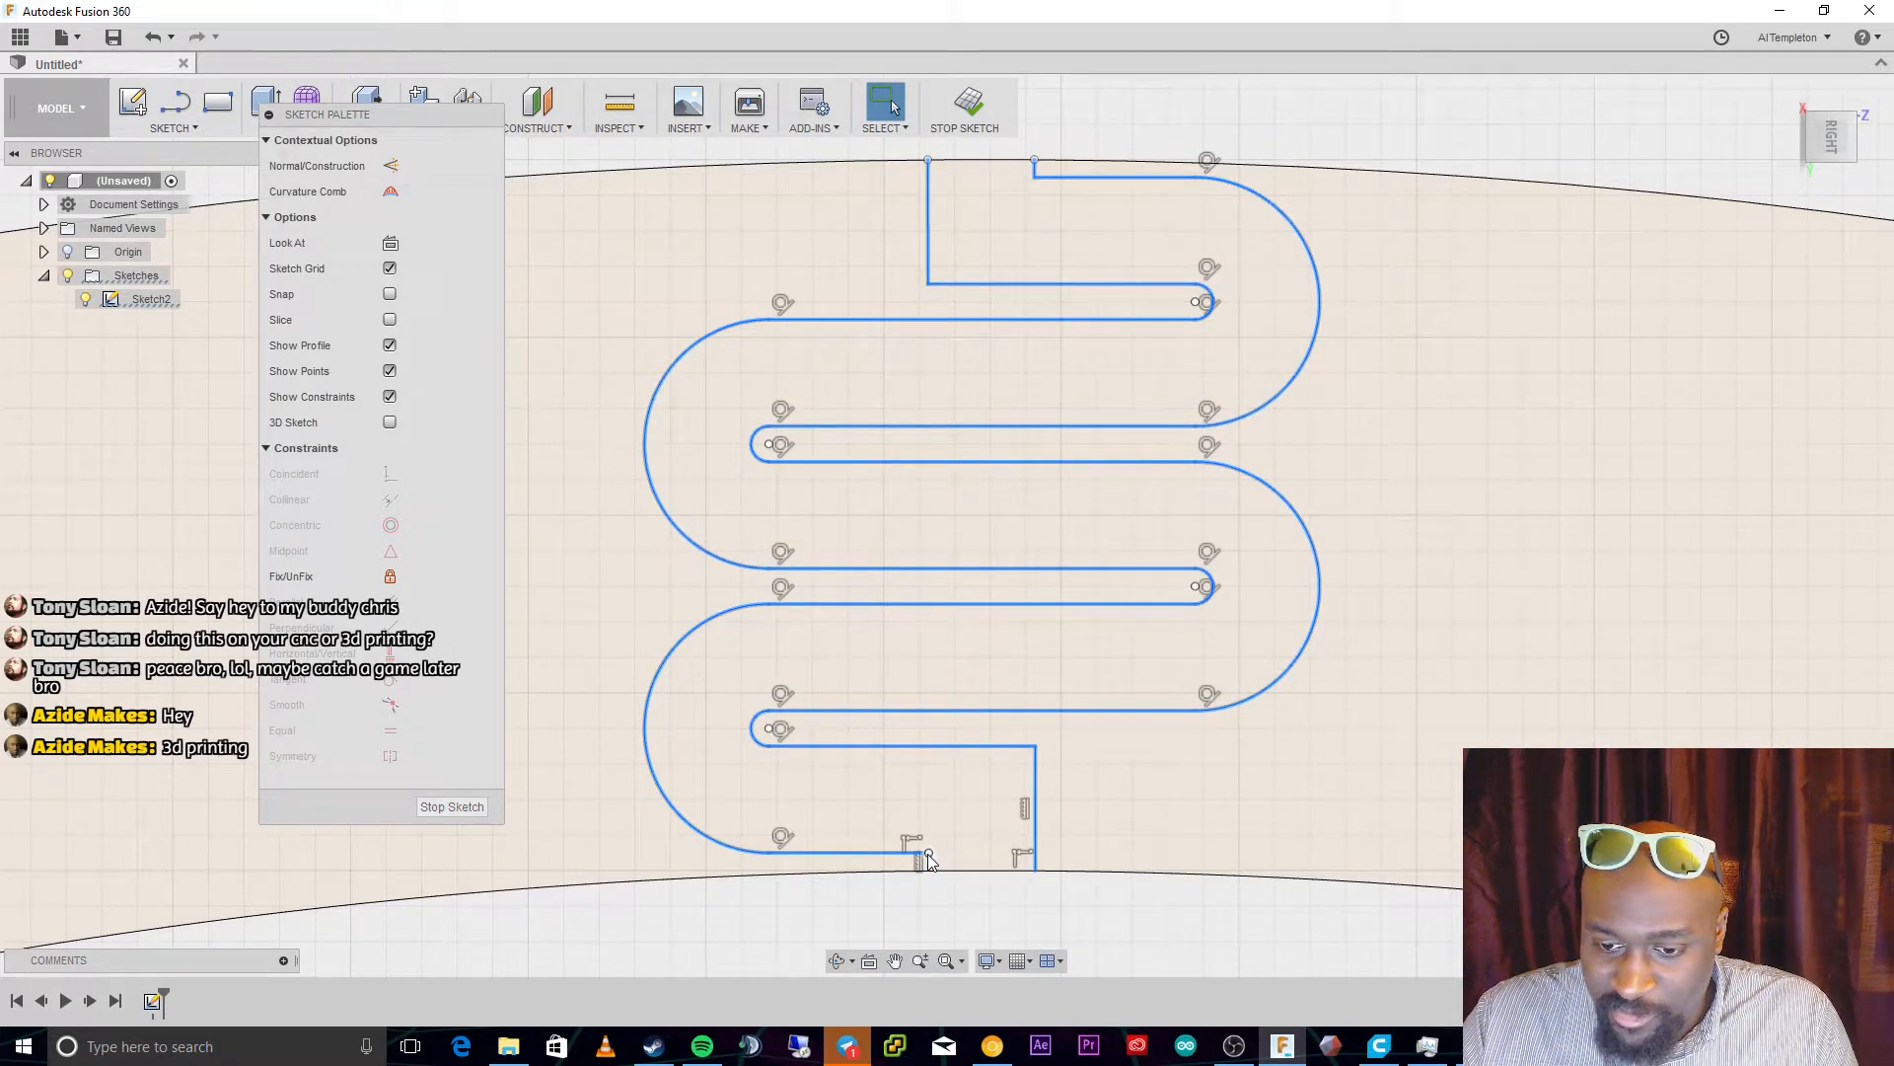
pyautogui.scroll(5, 928, 861)
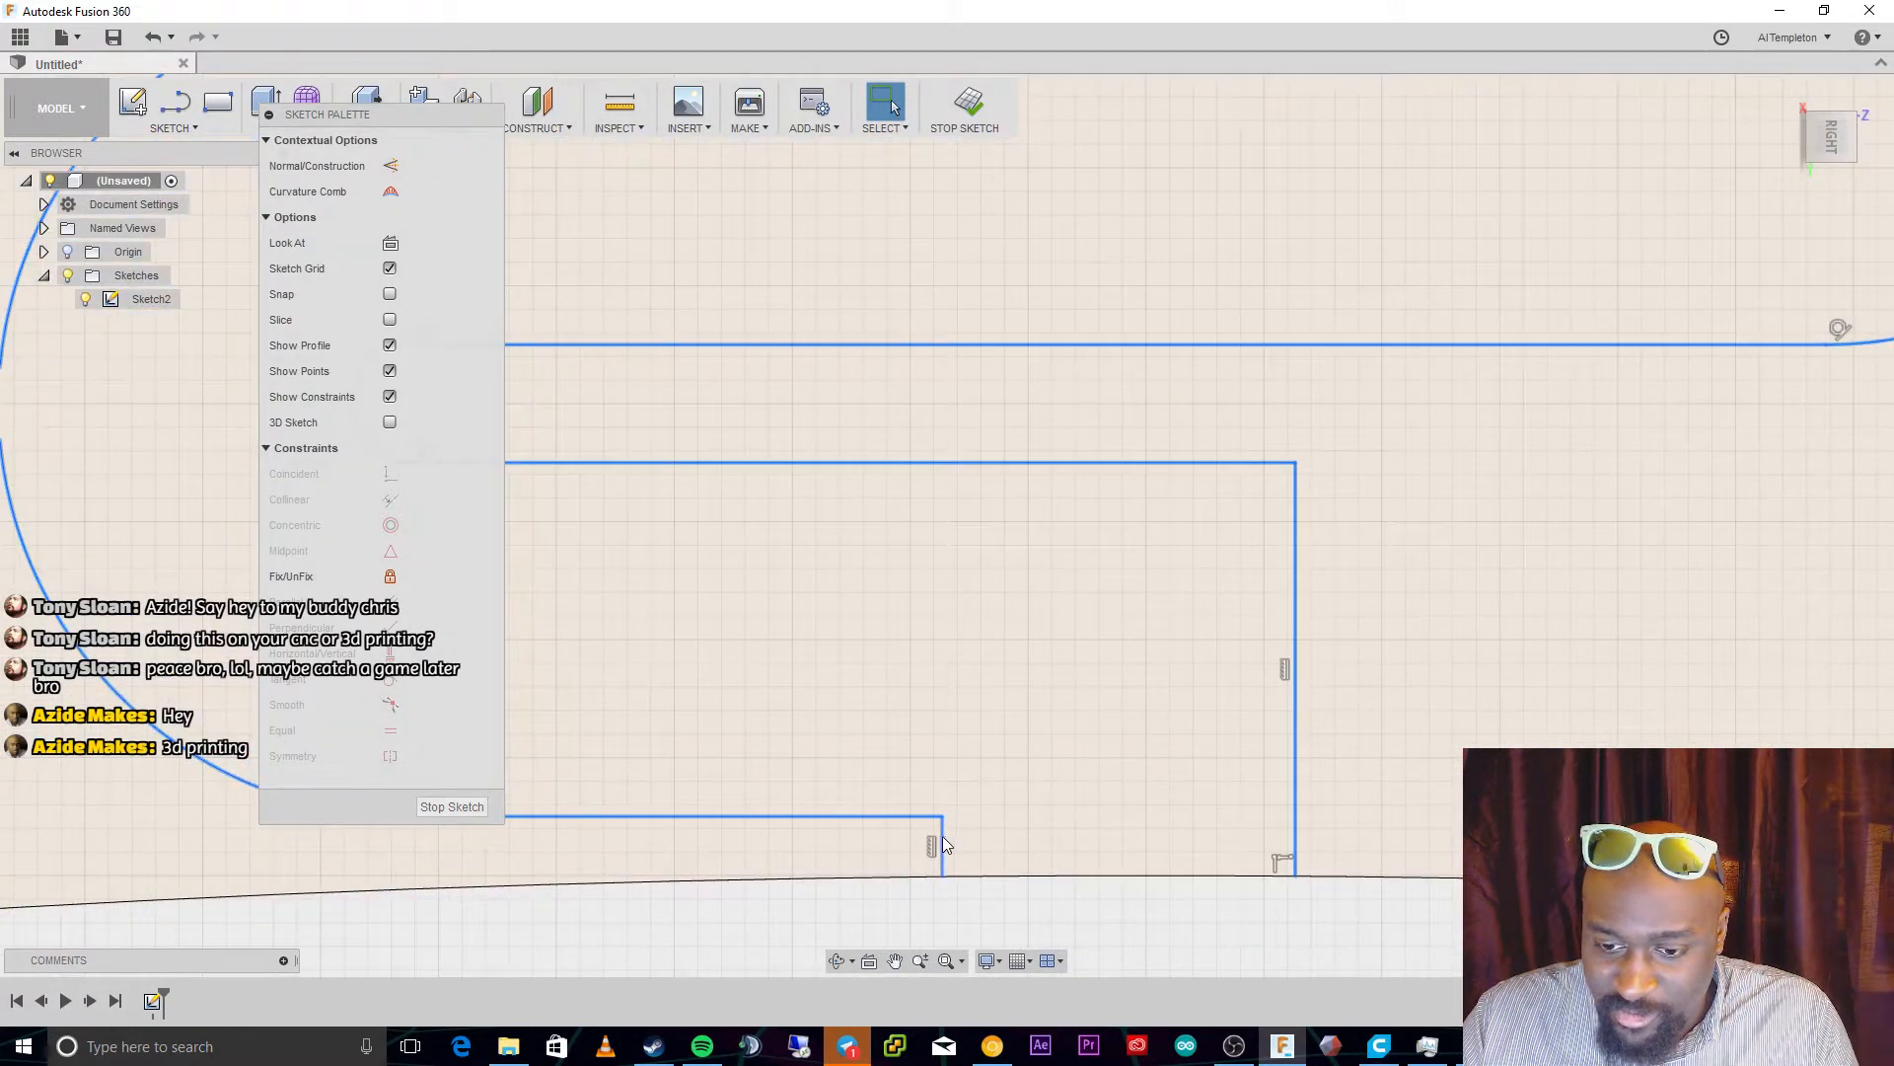
# Try to move the selected serpentine curves 13 mm from the outer ring band towards the inner ring
pyautogui.scroll(-7, 1117, 602)
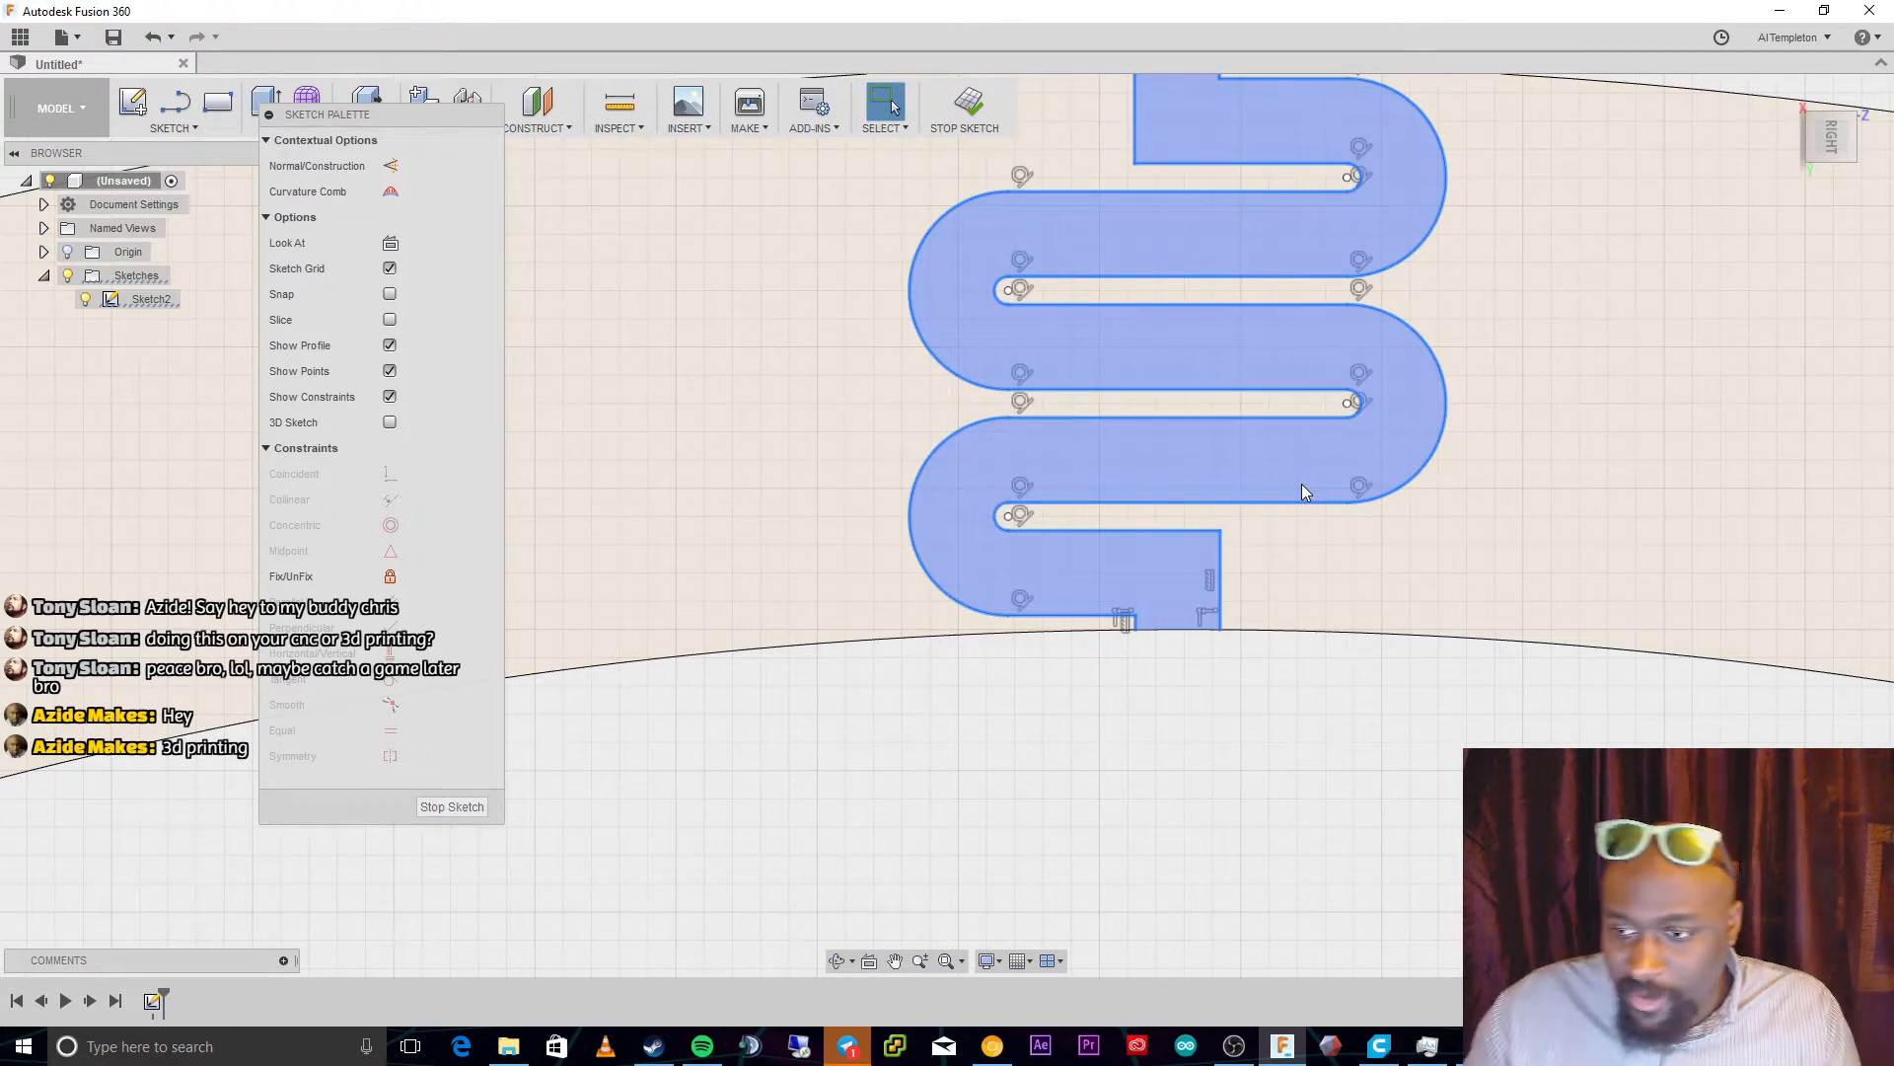
pyautogui.scroll(-3, 1460, 375)
pyautogui.scroll(3, 1623, 222)
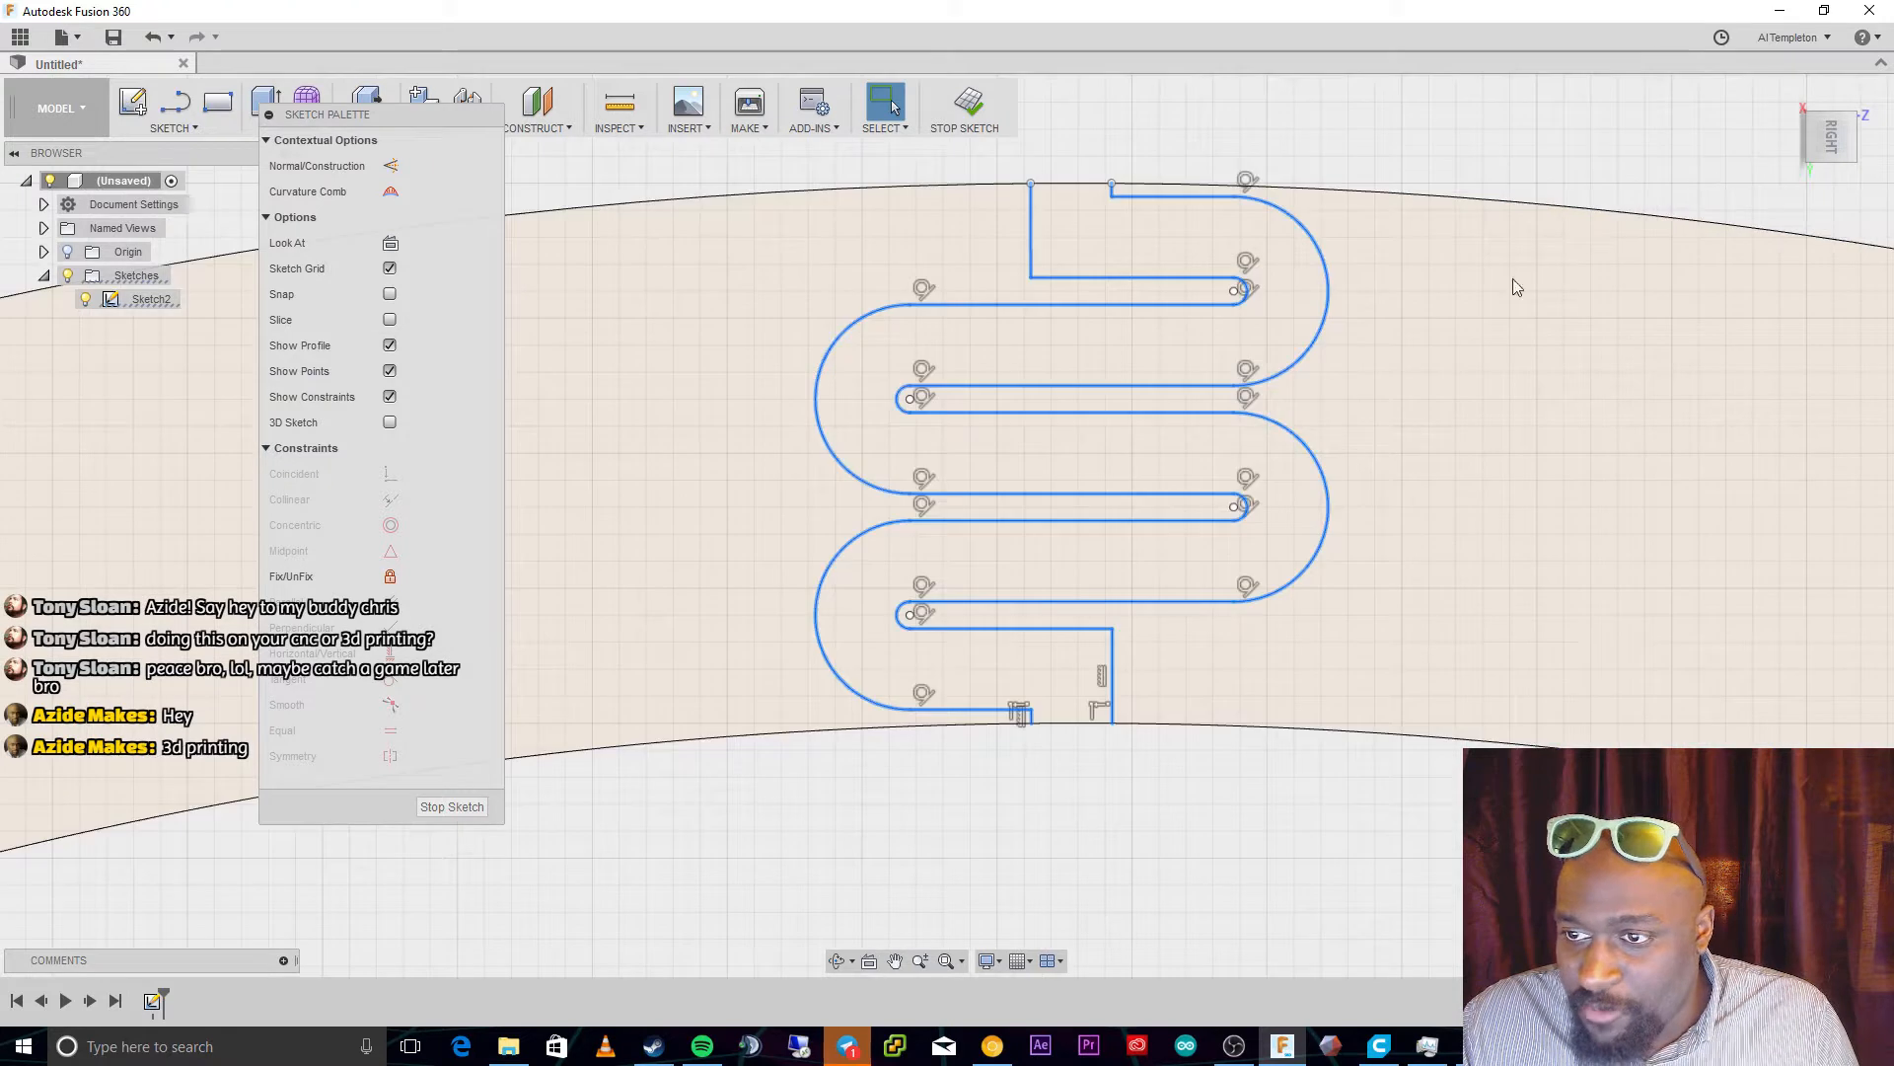
pyautogui.click(1166, 592)
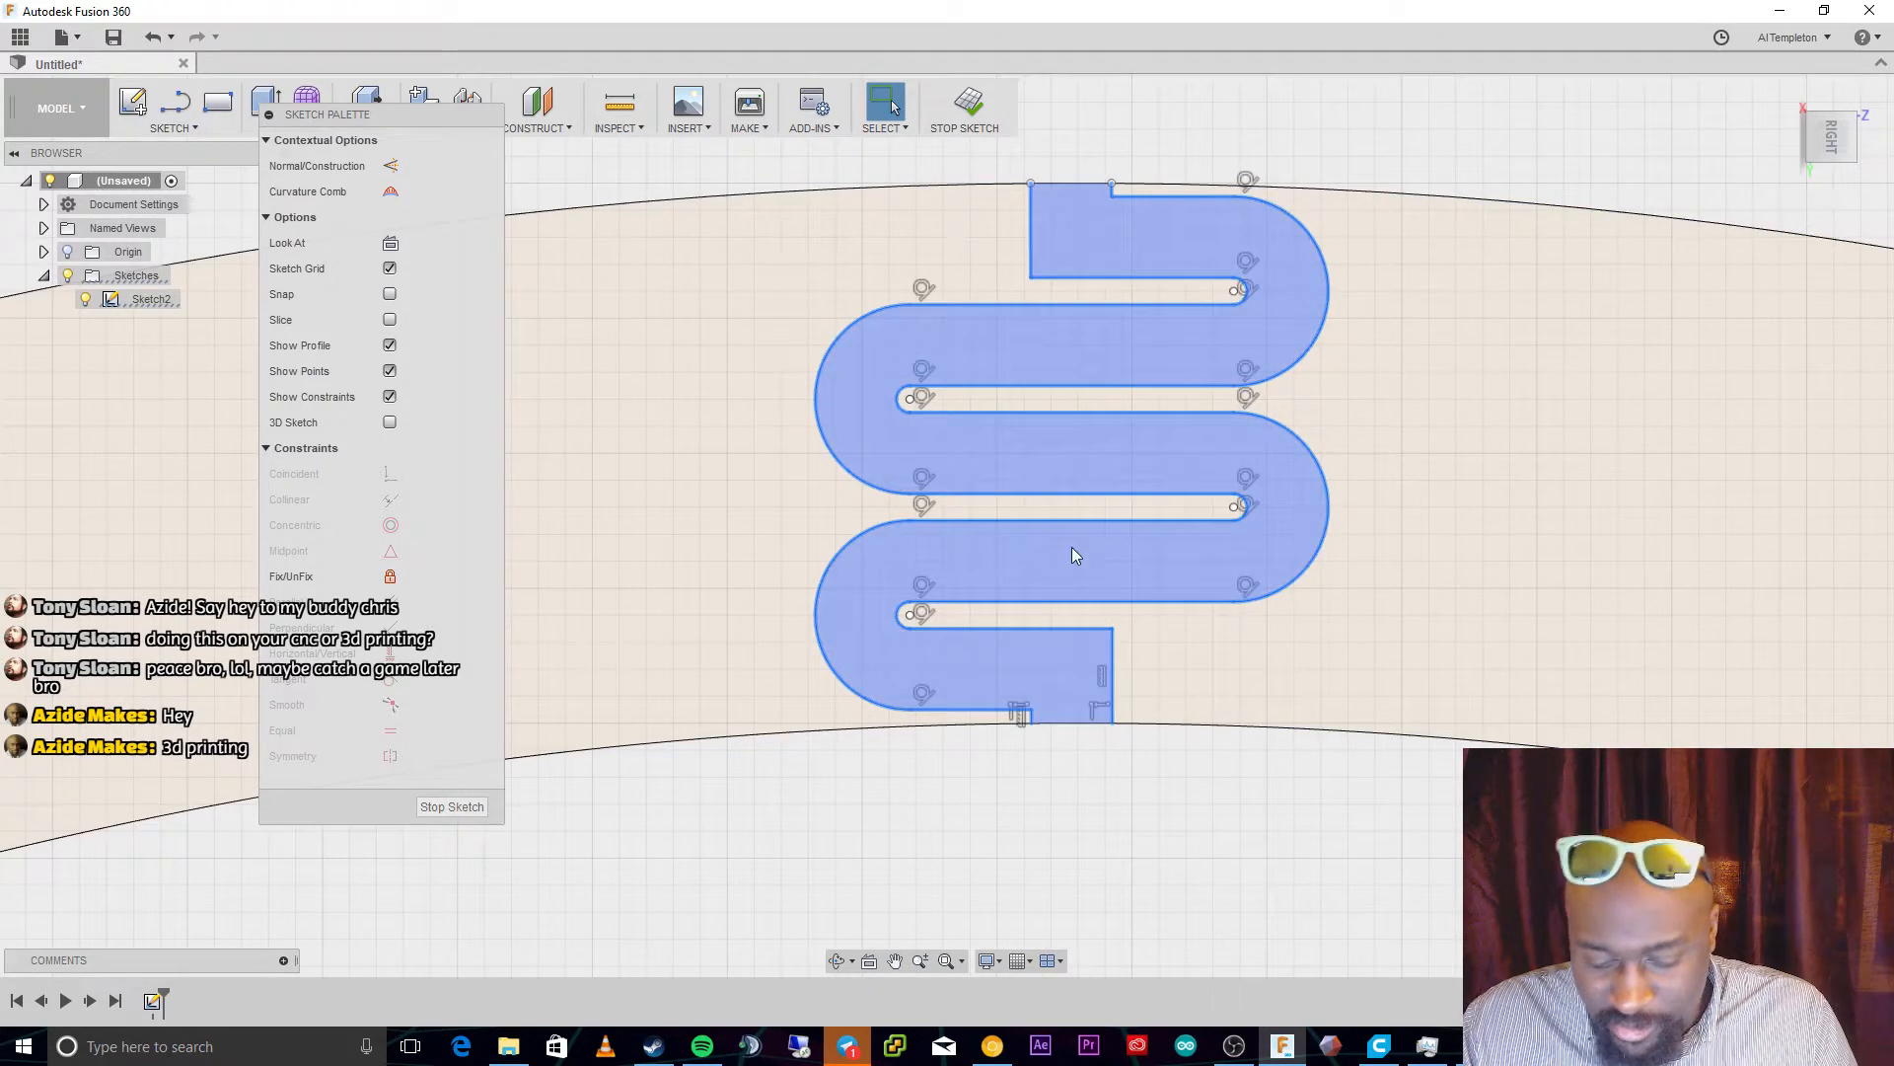
pyautogui.press('Escape')
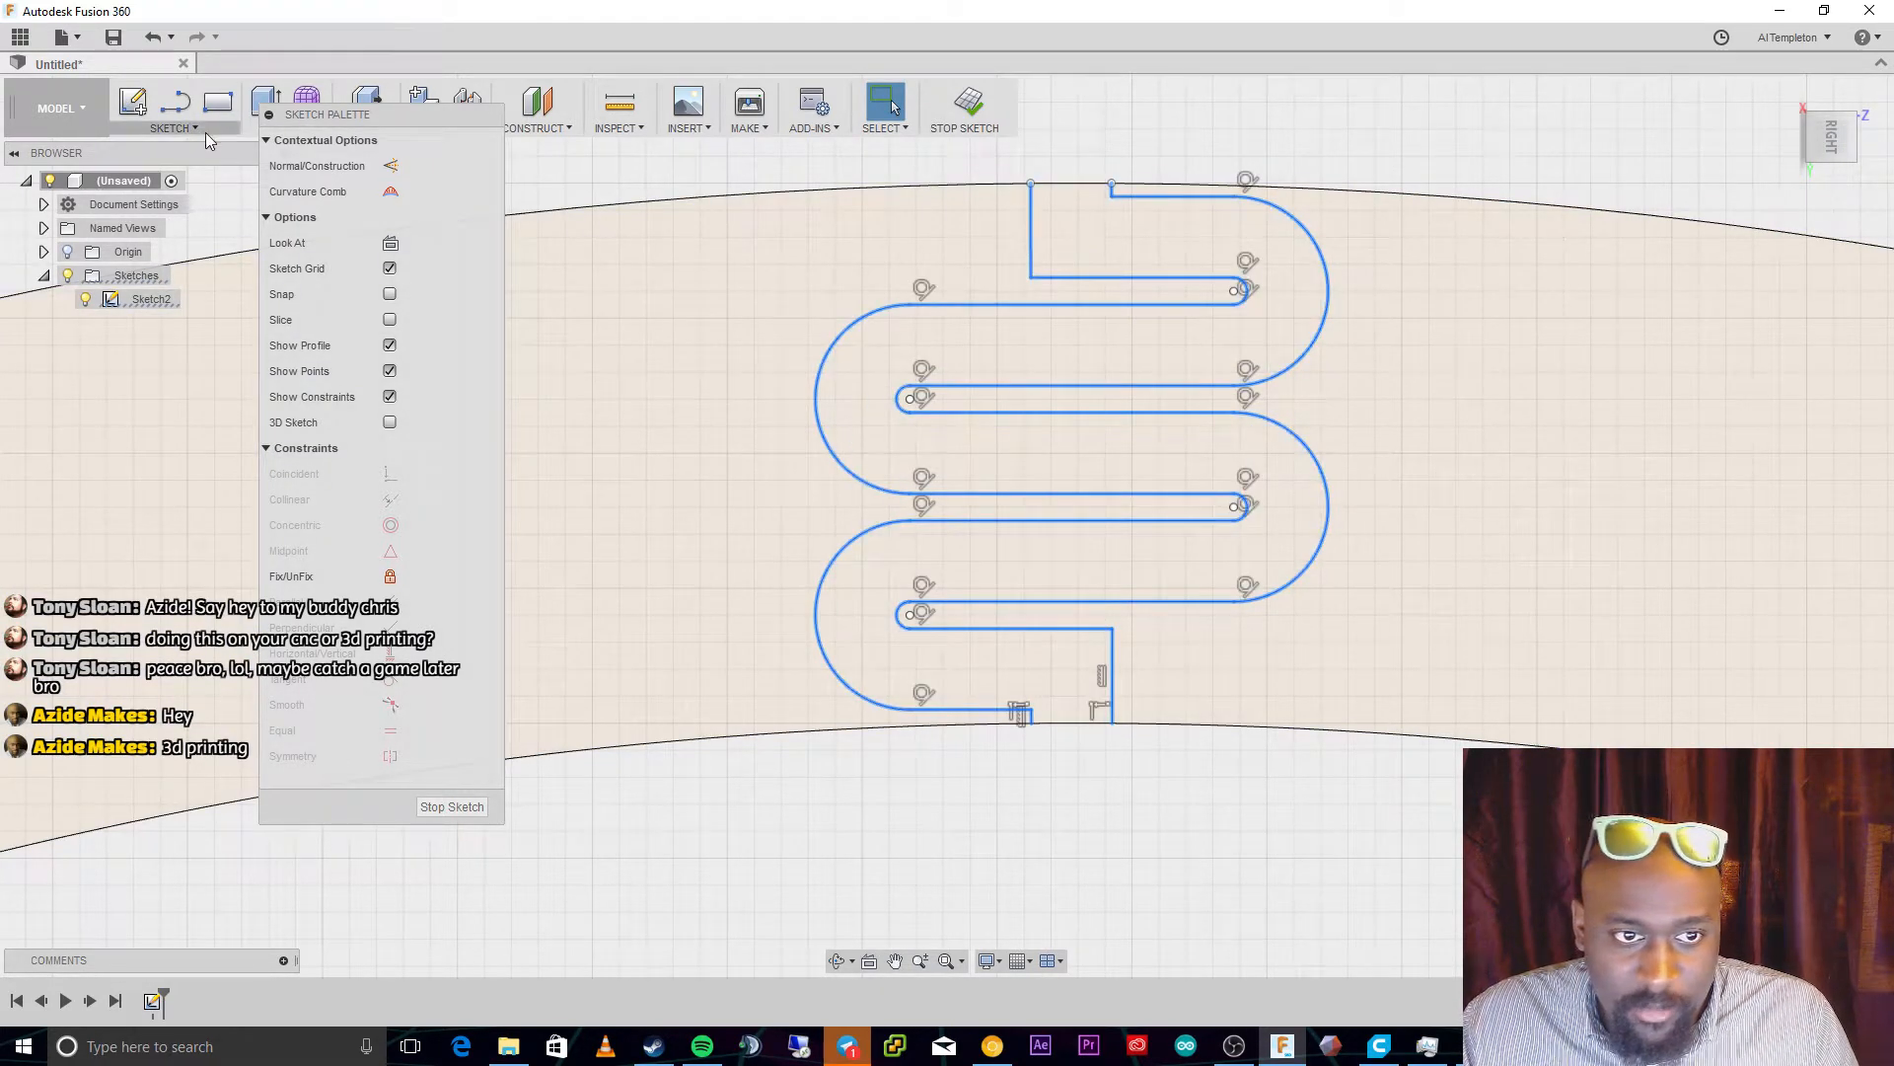
pyautogui.moveTo(331, 114); pyautogui.dragTo(284, 251)
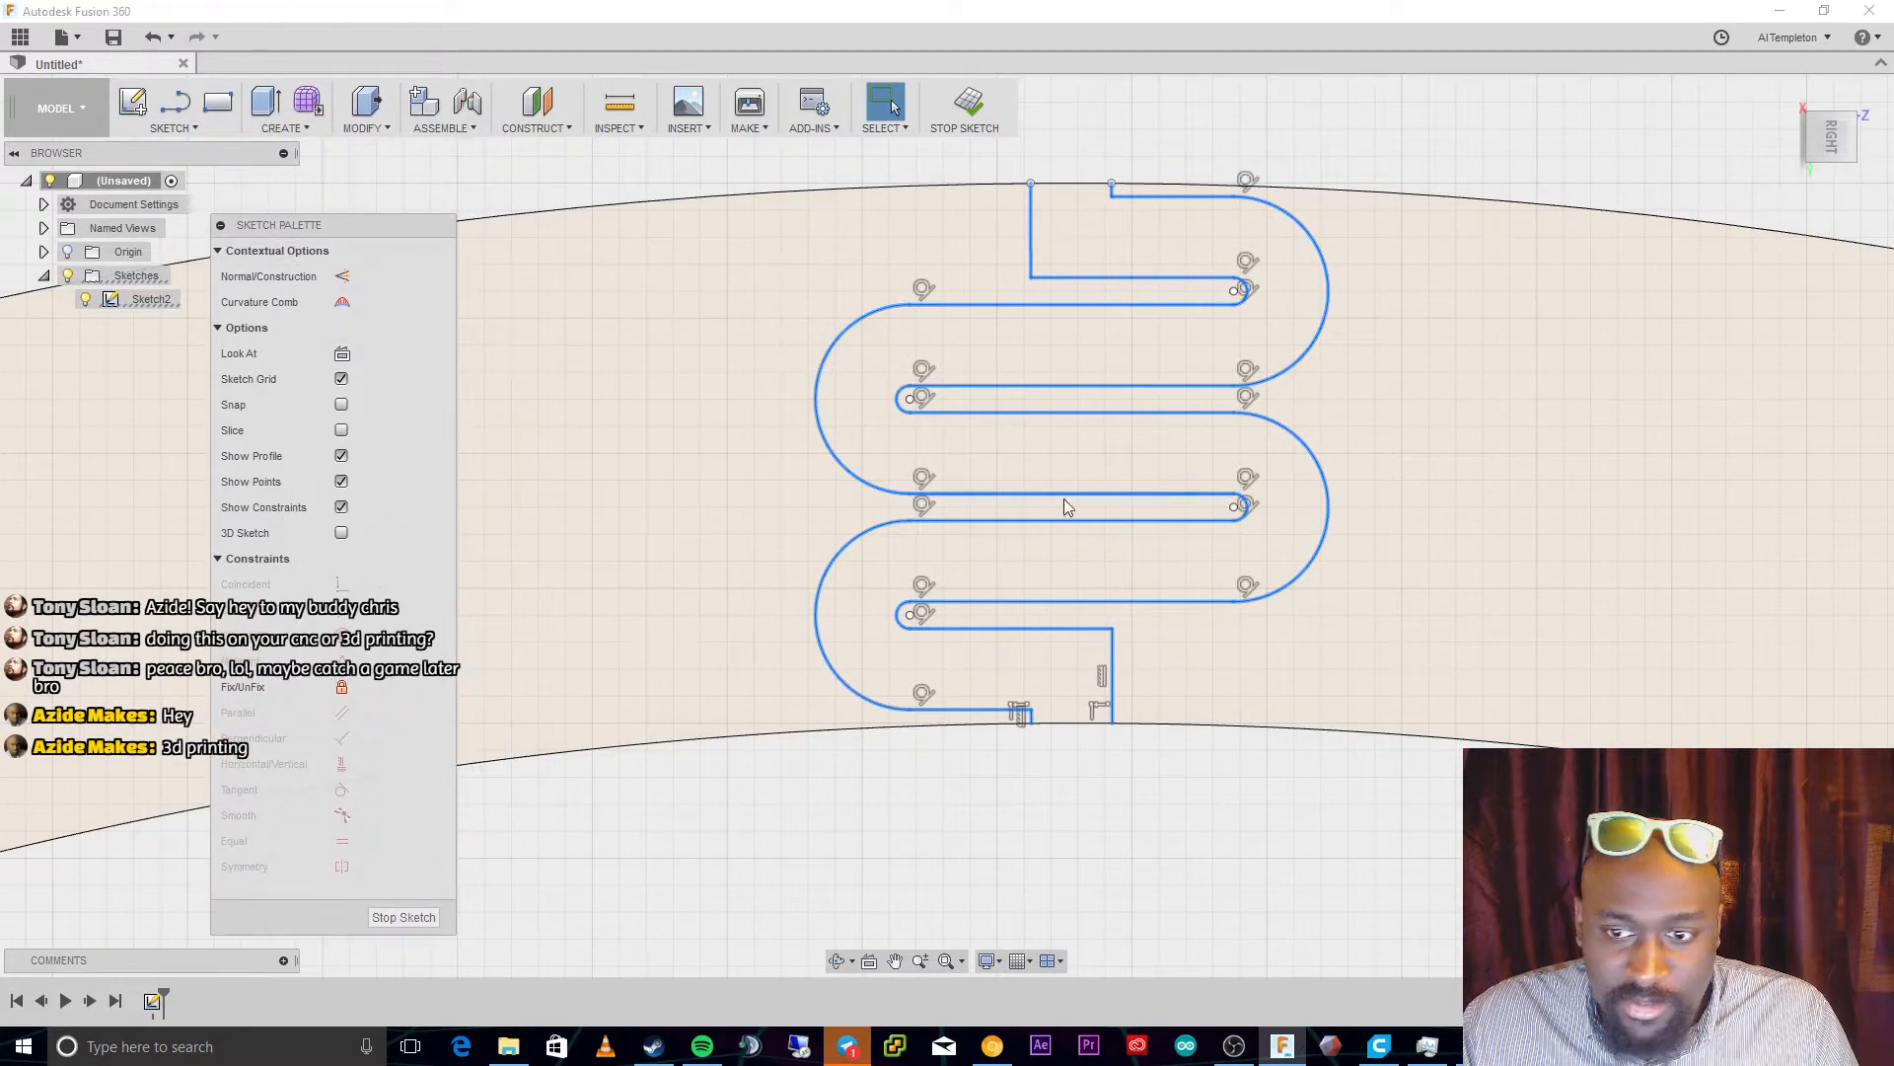
pyautogui.rightClick(1069, 494)
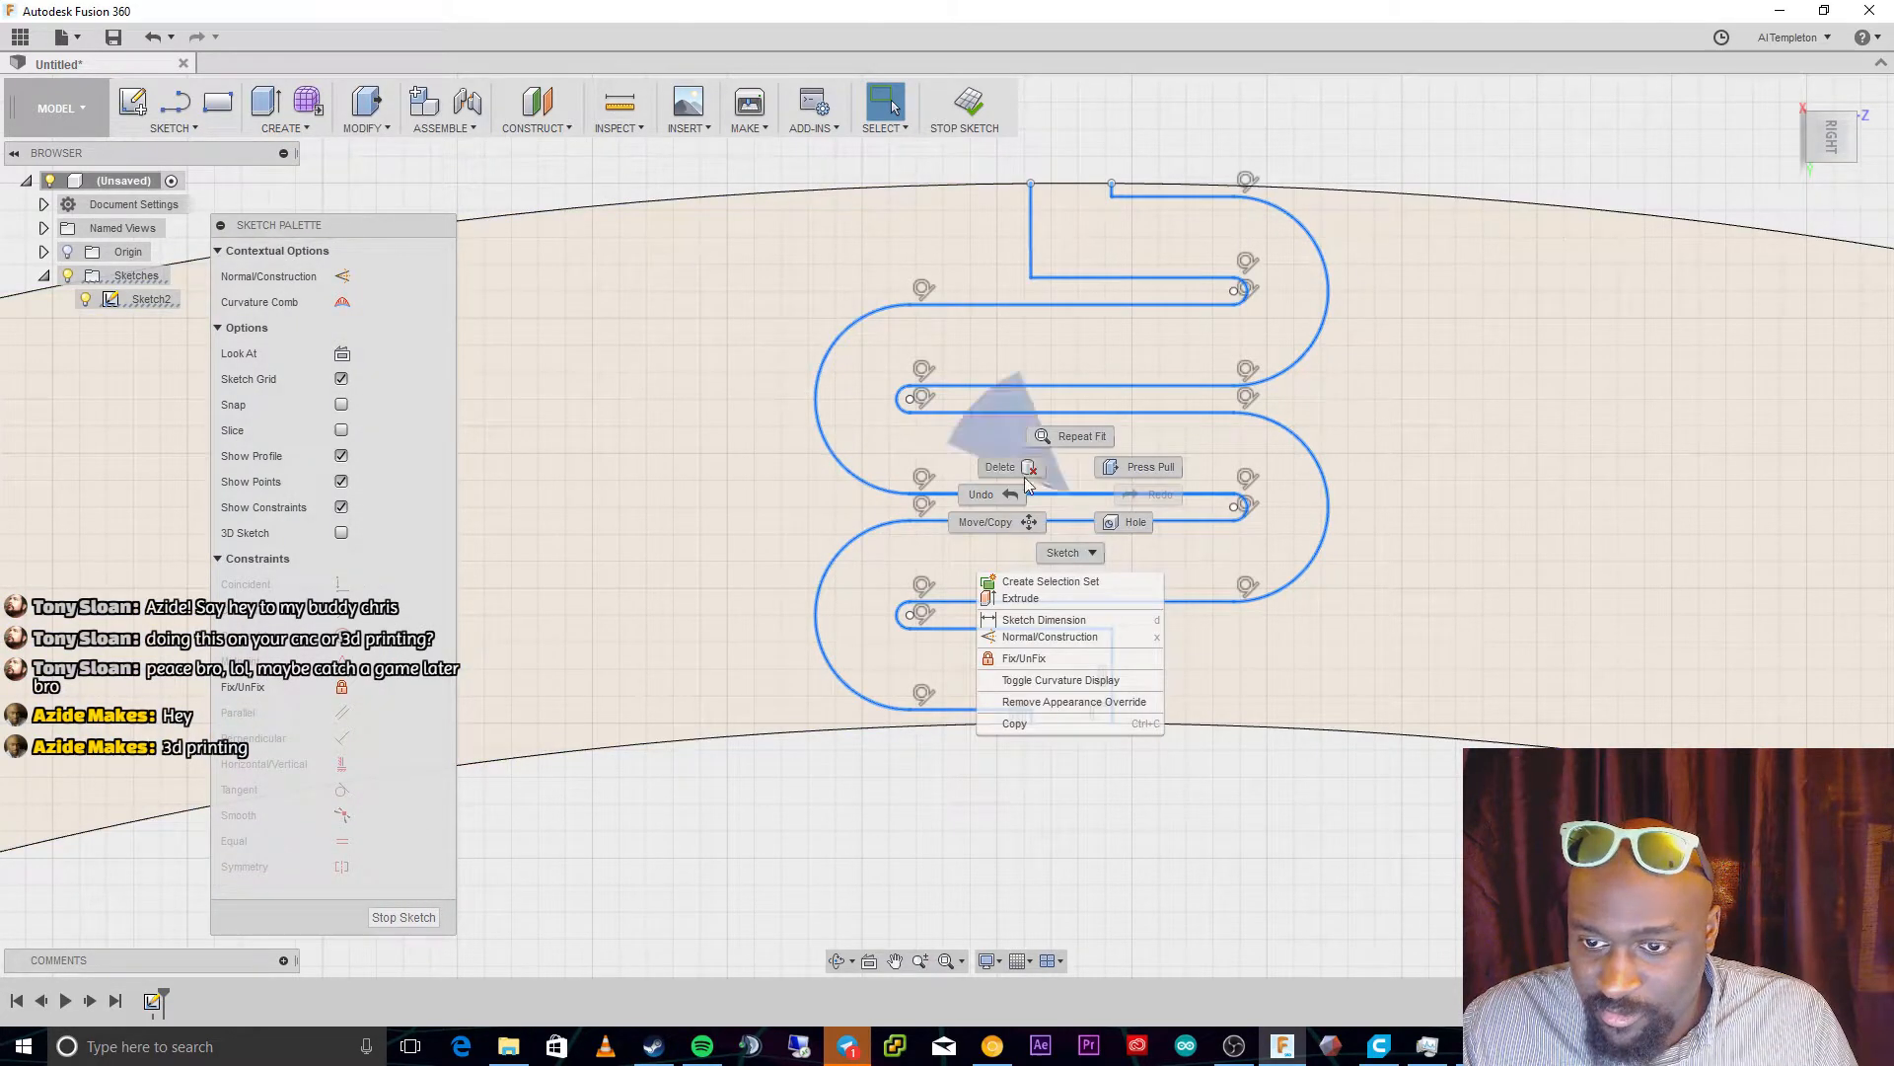
pyautogui.click(1002, 523)
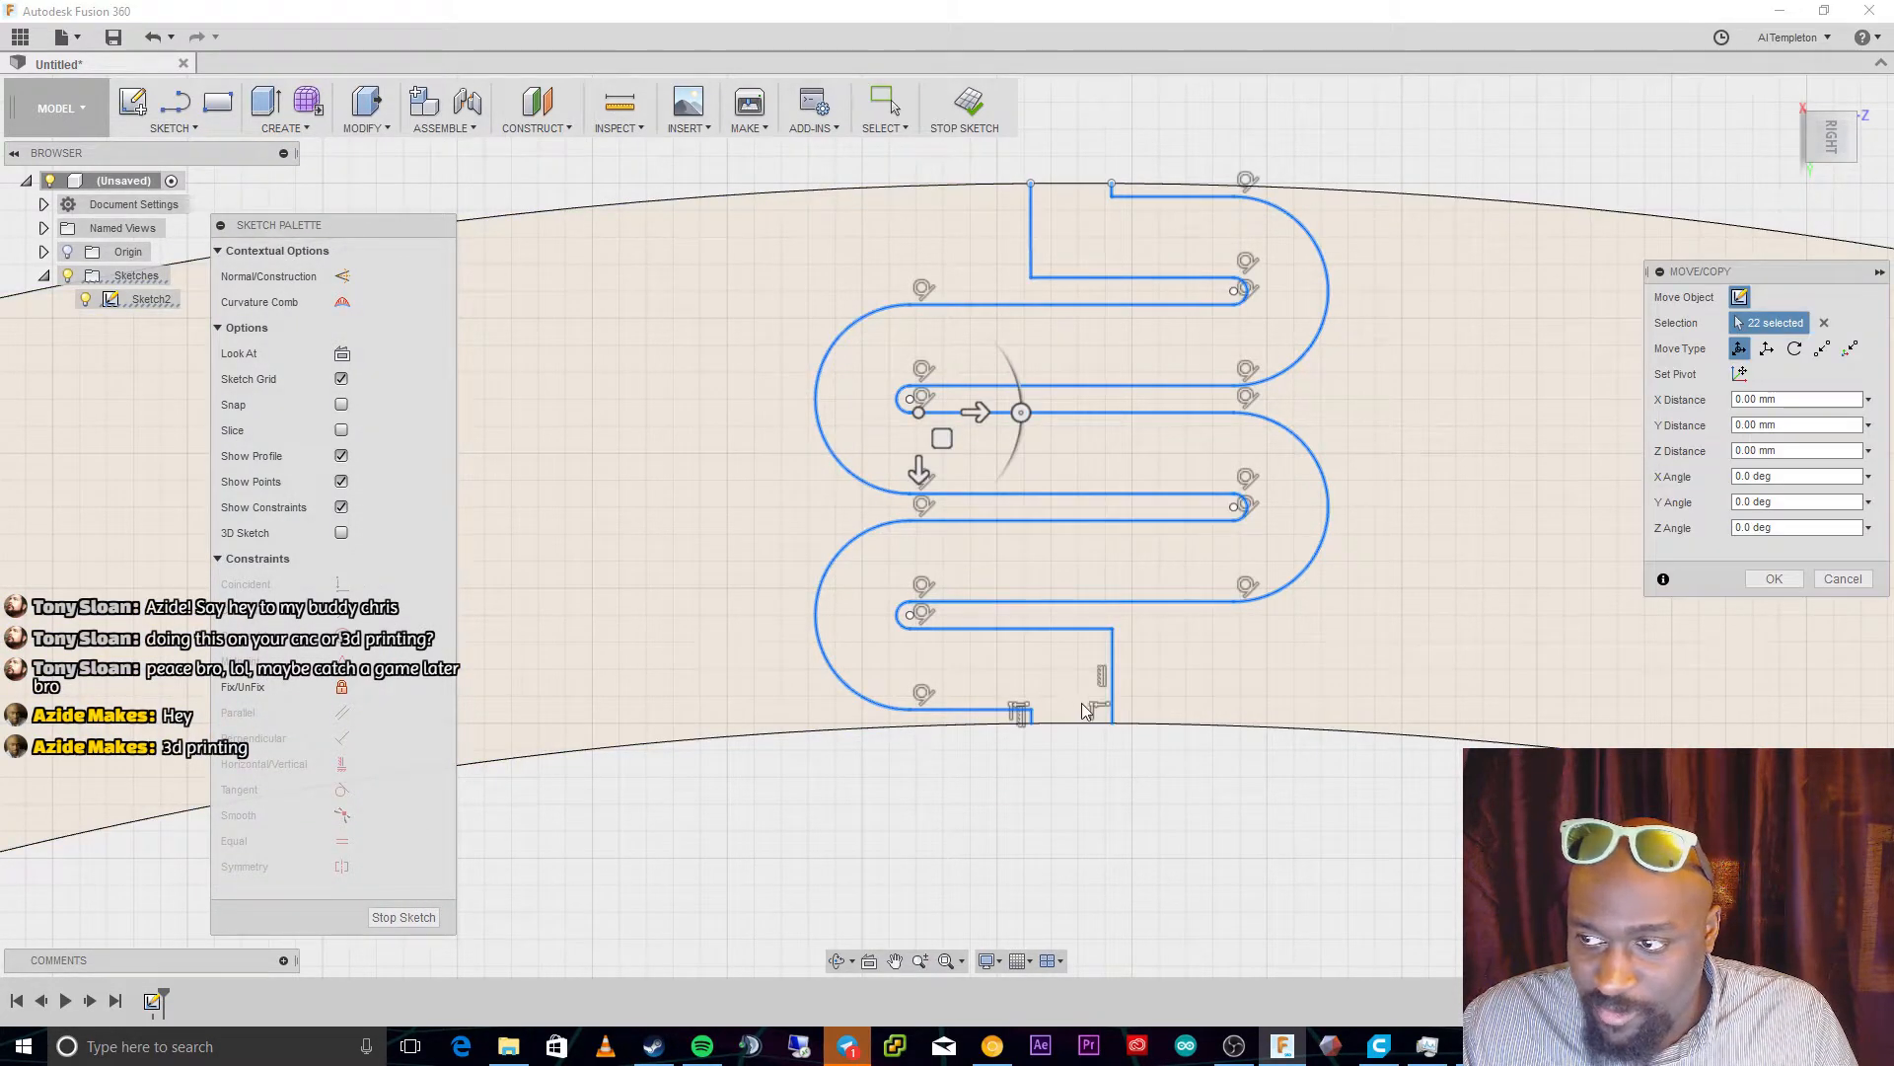
pyautogui.scroll(2, 1087, 705)
pyautogui.scroll(-3, 1085, 766)
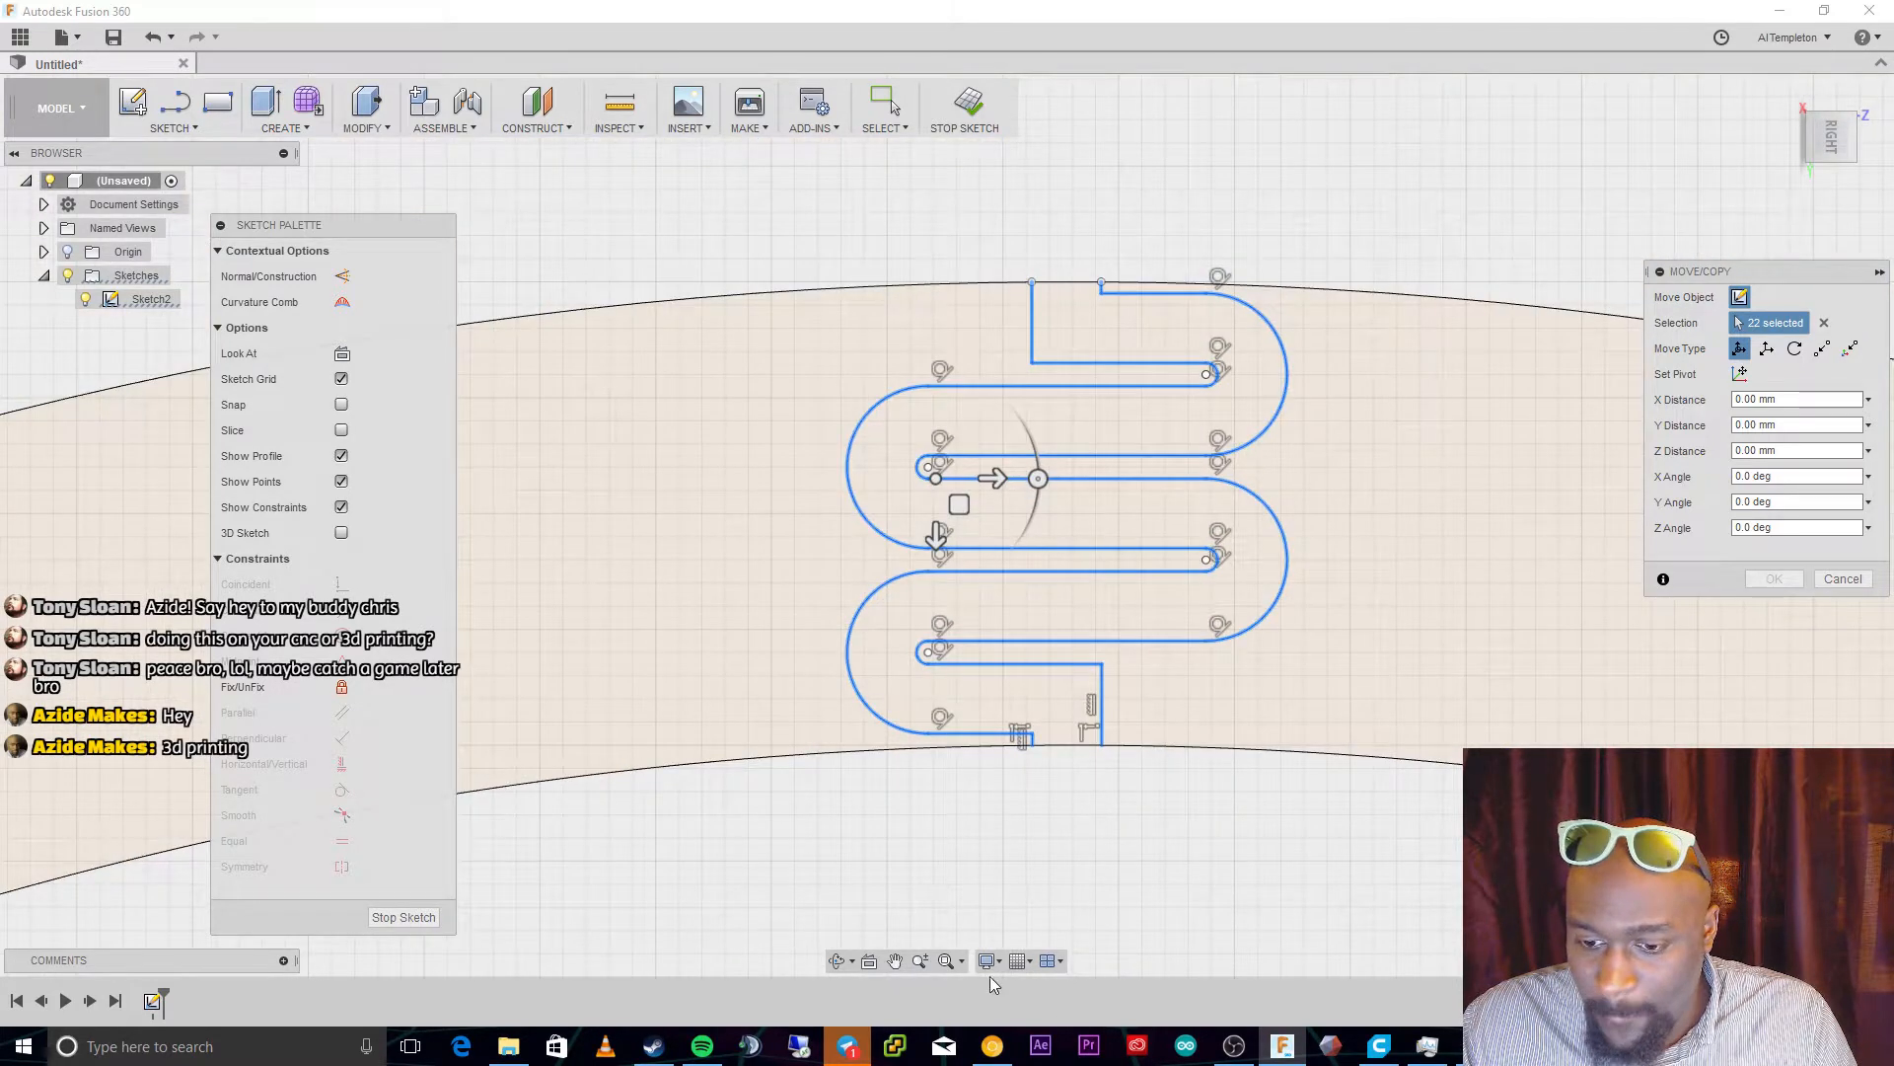
pyautogui.click(947, 961)
pyautogui.scroll(2, 914, 353)
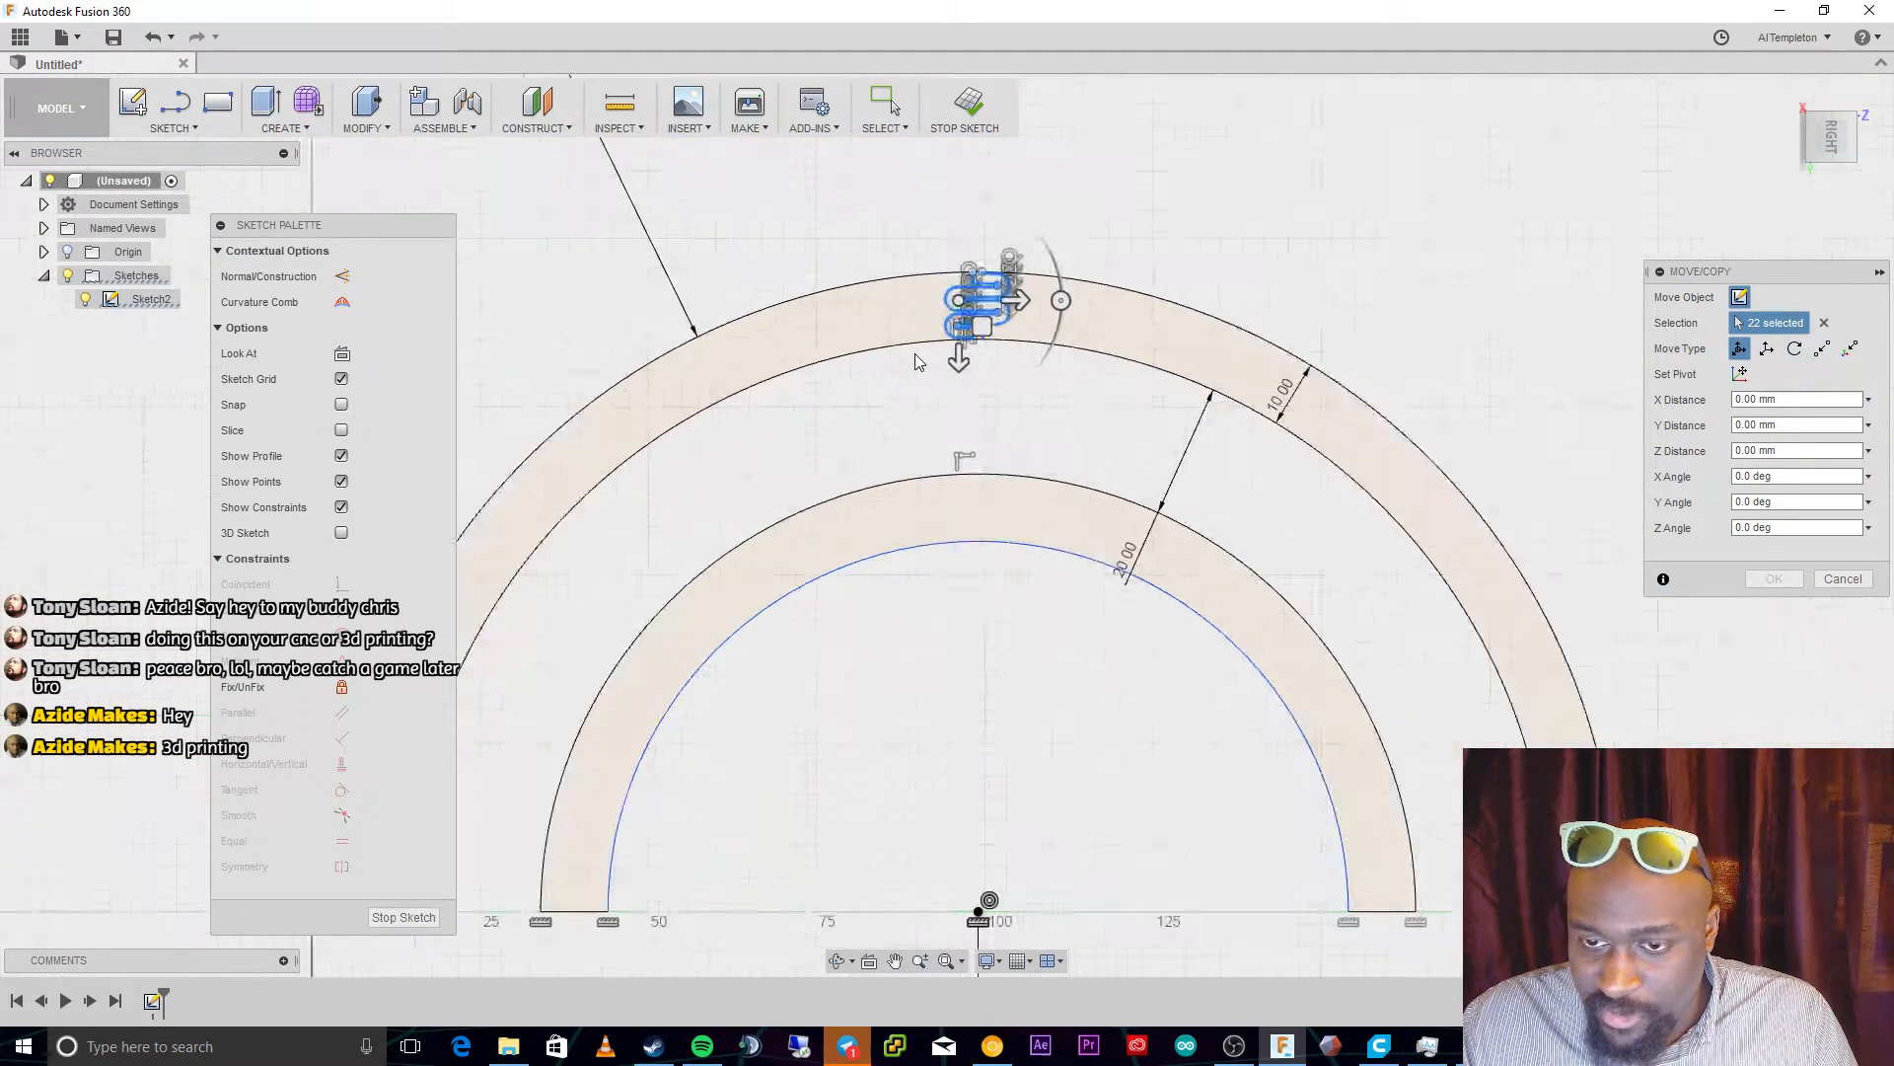
pyautogui.scroll(2, 915, 360)
pyautogui.moveTo(981, 367); pyautogui.dragTo(981, 461)
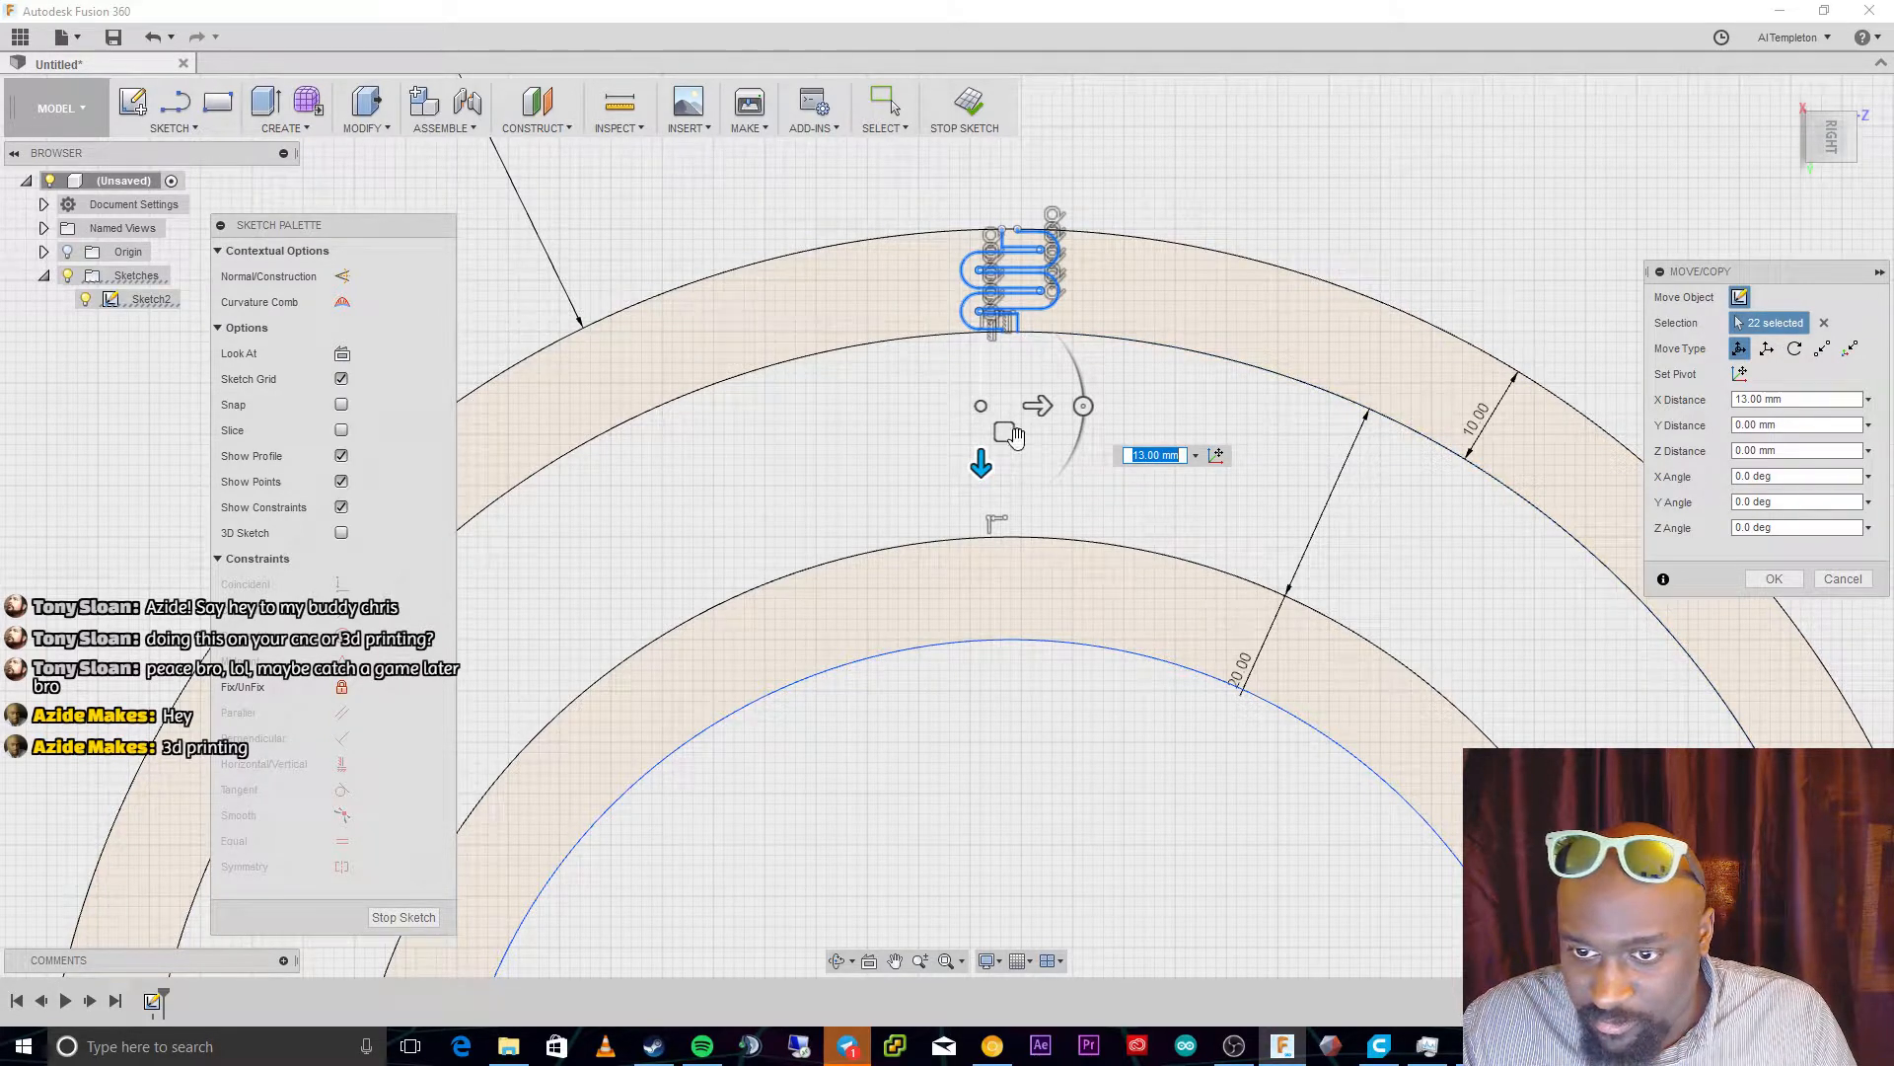
pyautogui.press('Return')
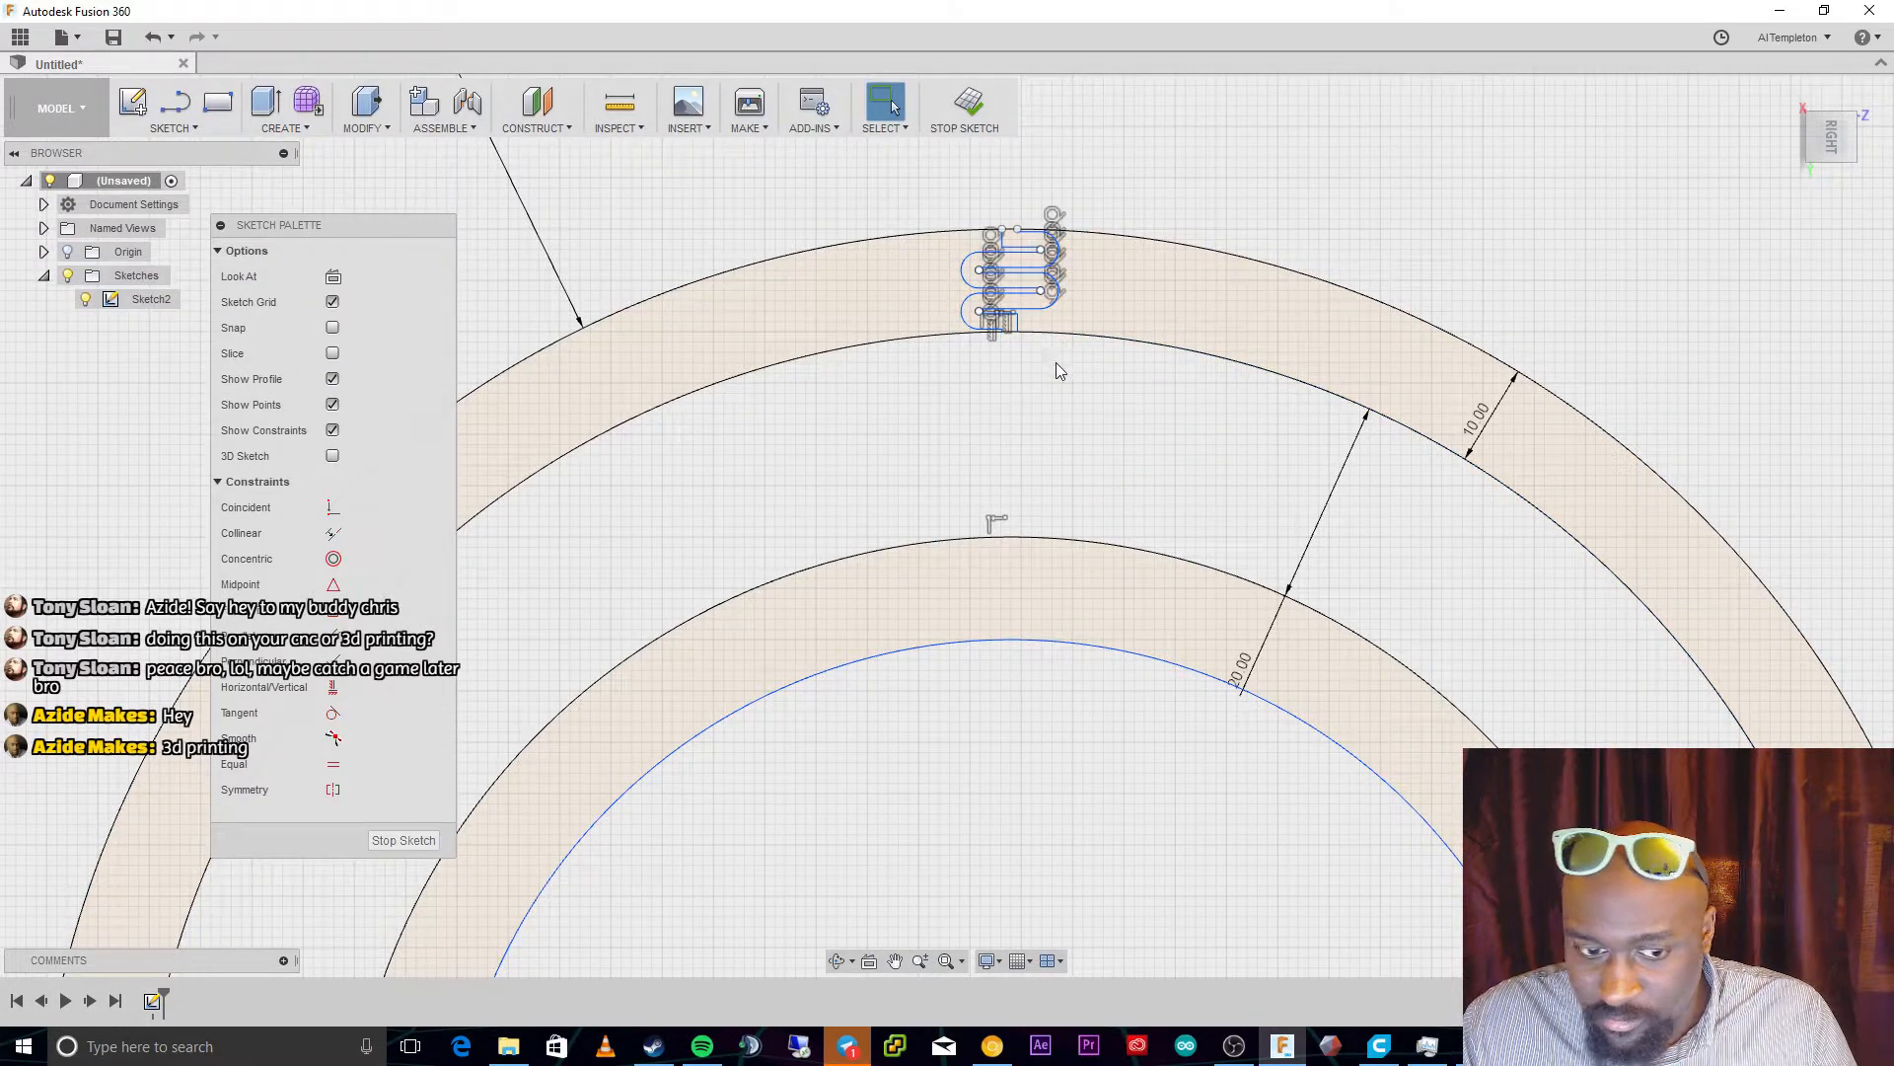
pyautogui.scroll(3, 1056, 286)
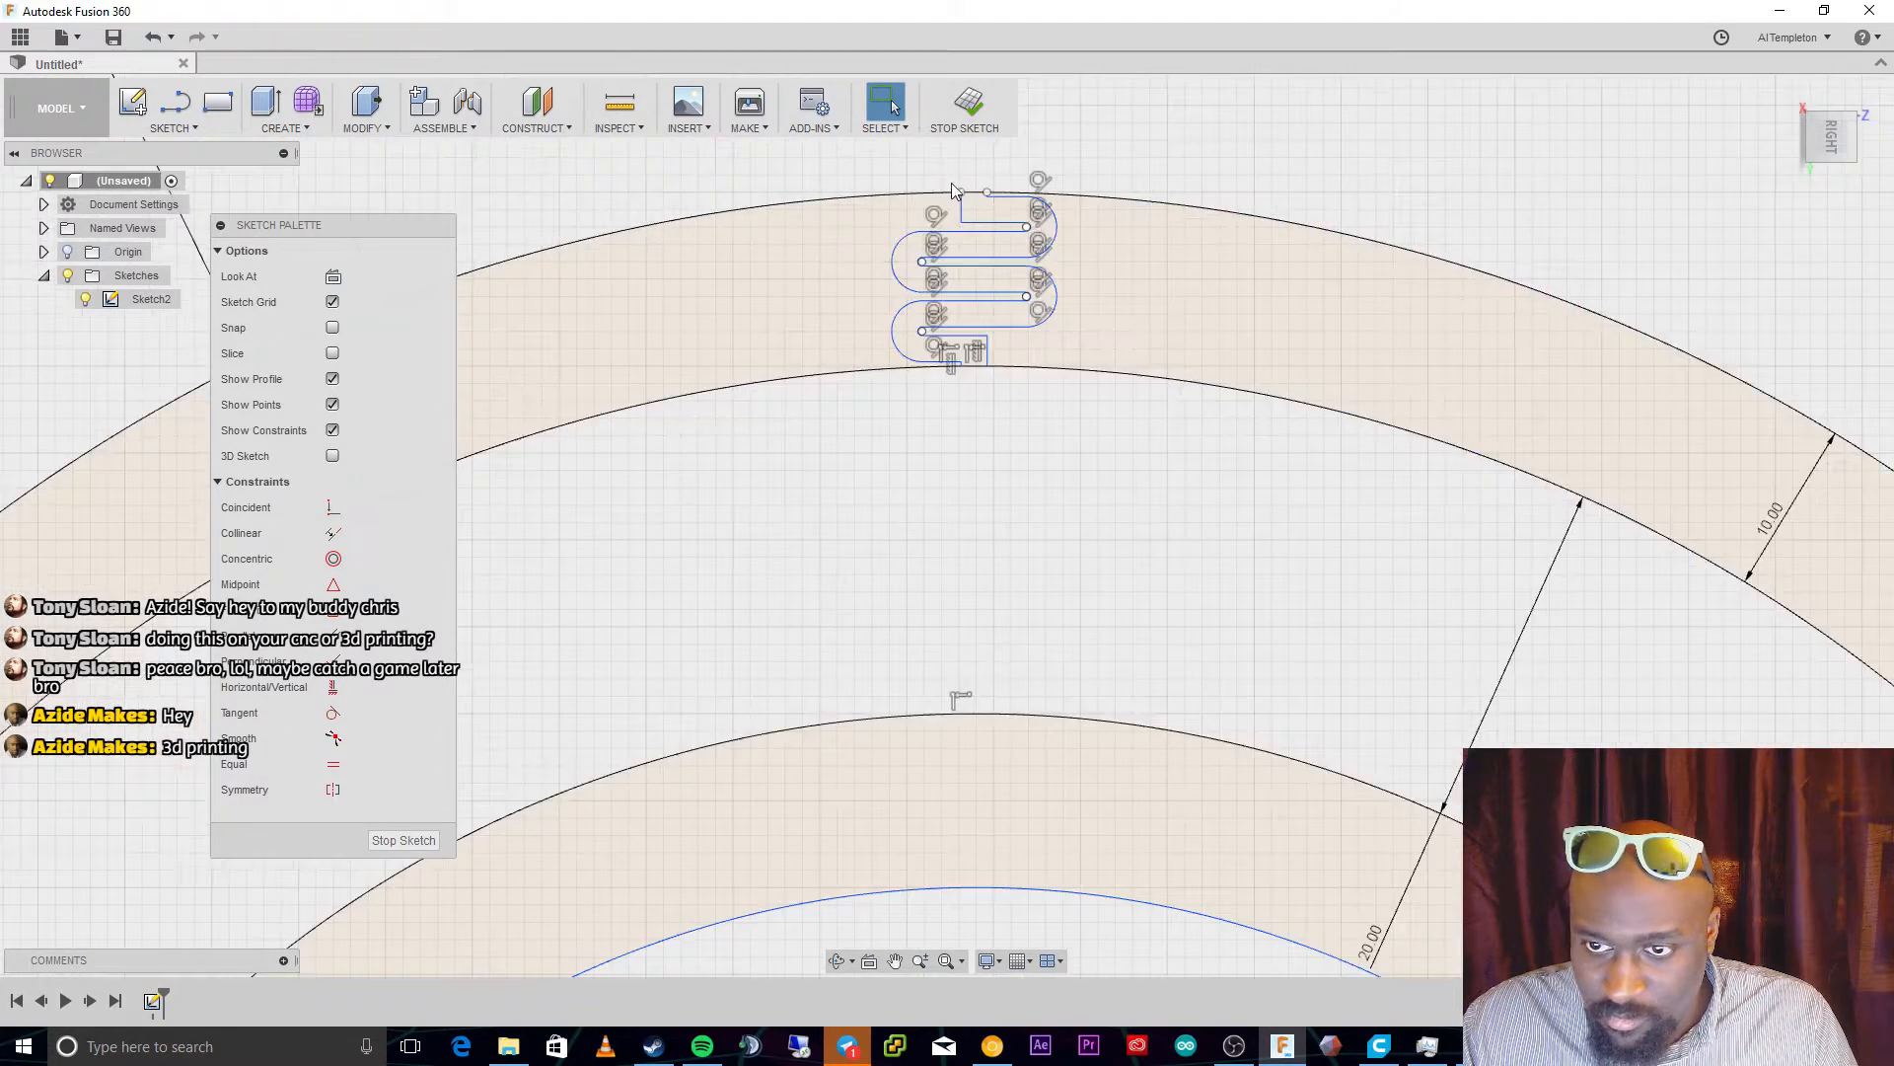
pyautogui.scroll(2, 953, 190)
pyautogui.click(957, 416)
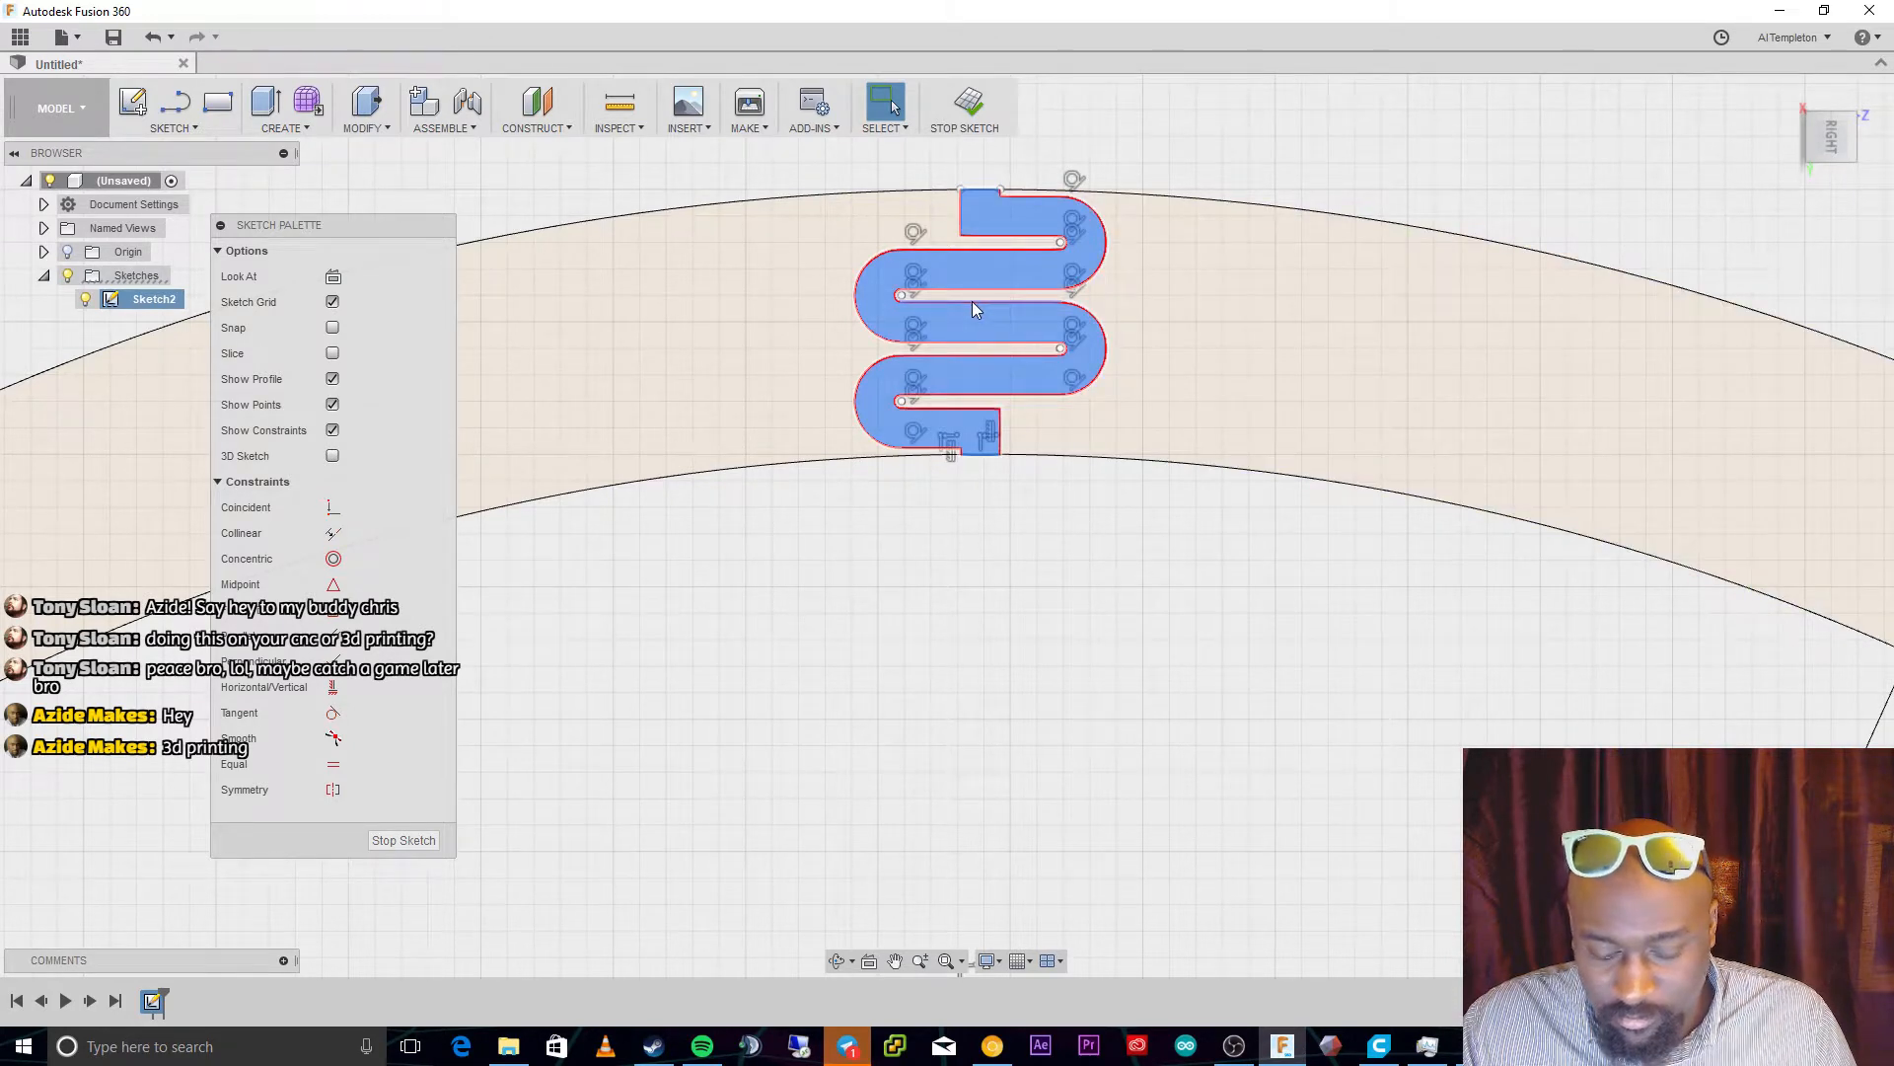
pyautogui.scroll(-3, 987, 622)
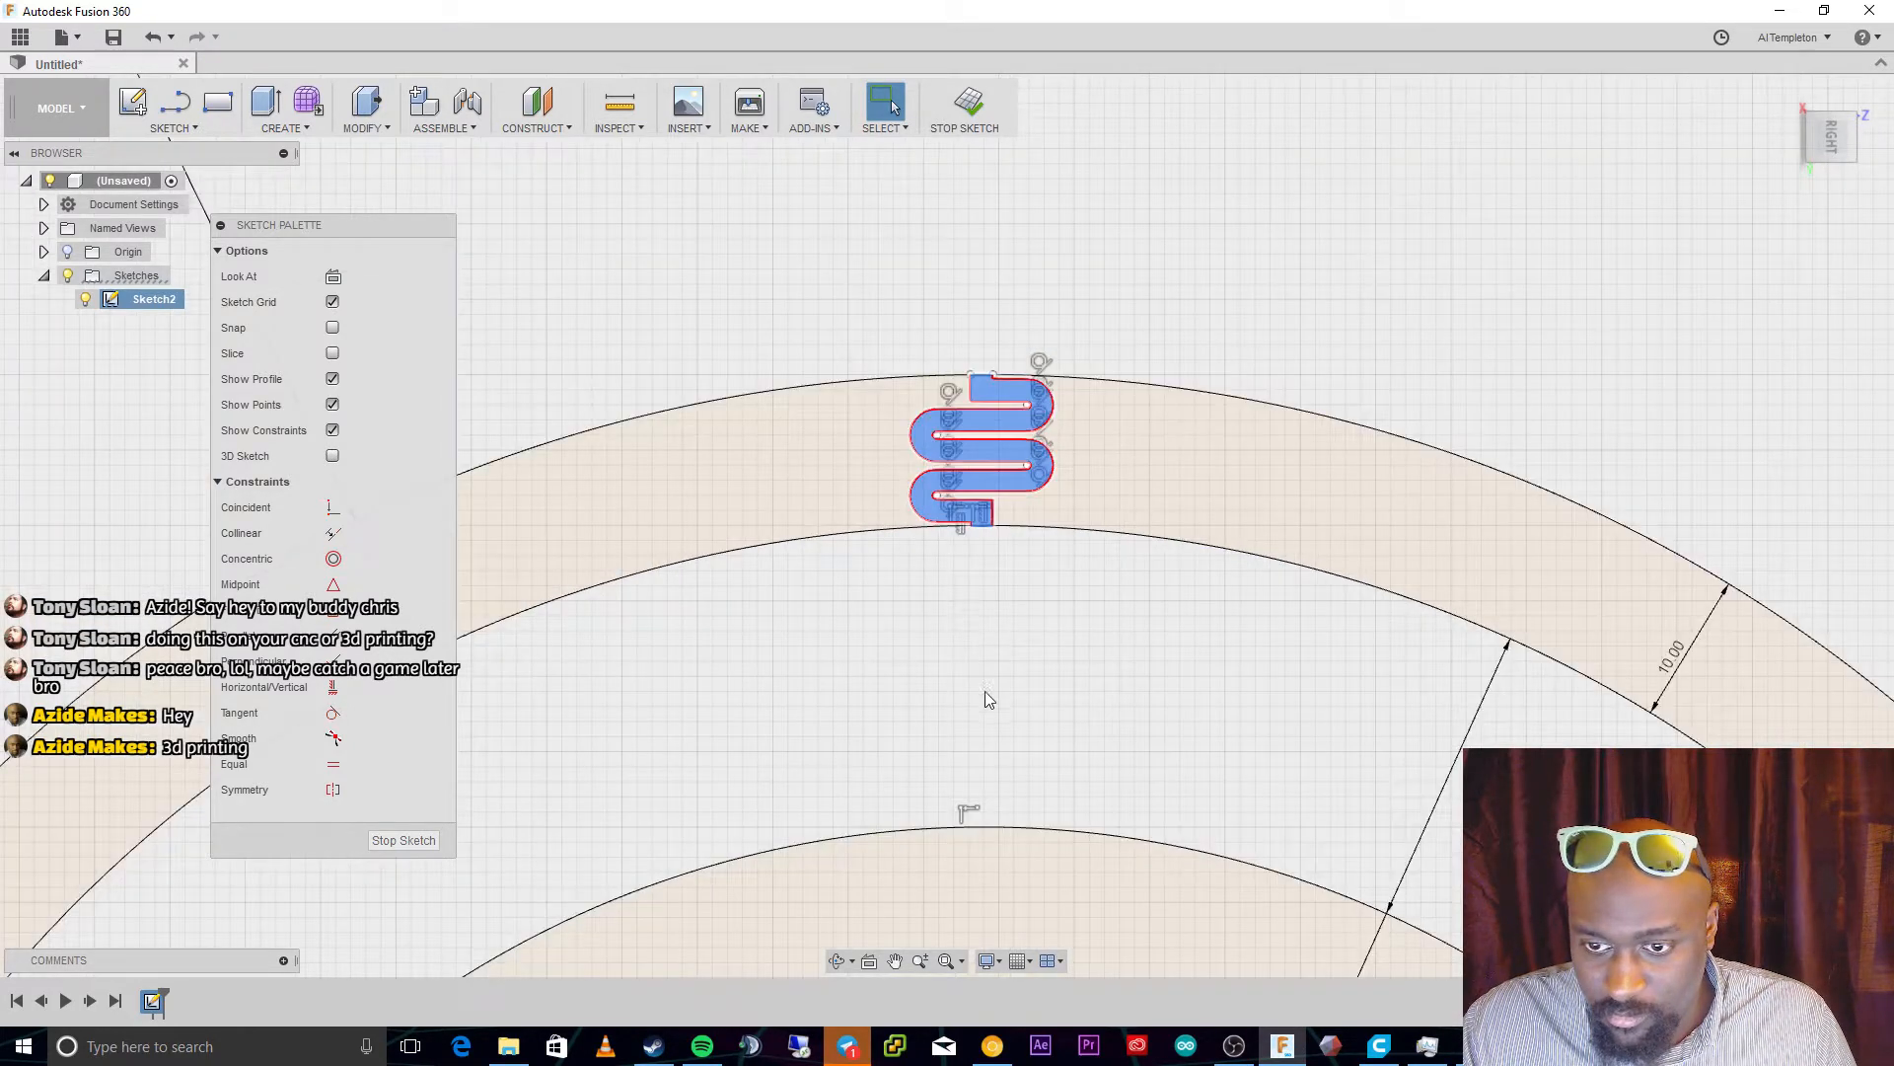
pyautogui.click(990, 713)
pyautogui.click(980, 477)
pyautogui.click(979, 482)
pyautogui.rightClick(980, 482)
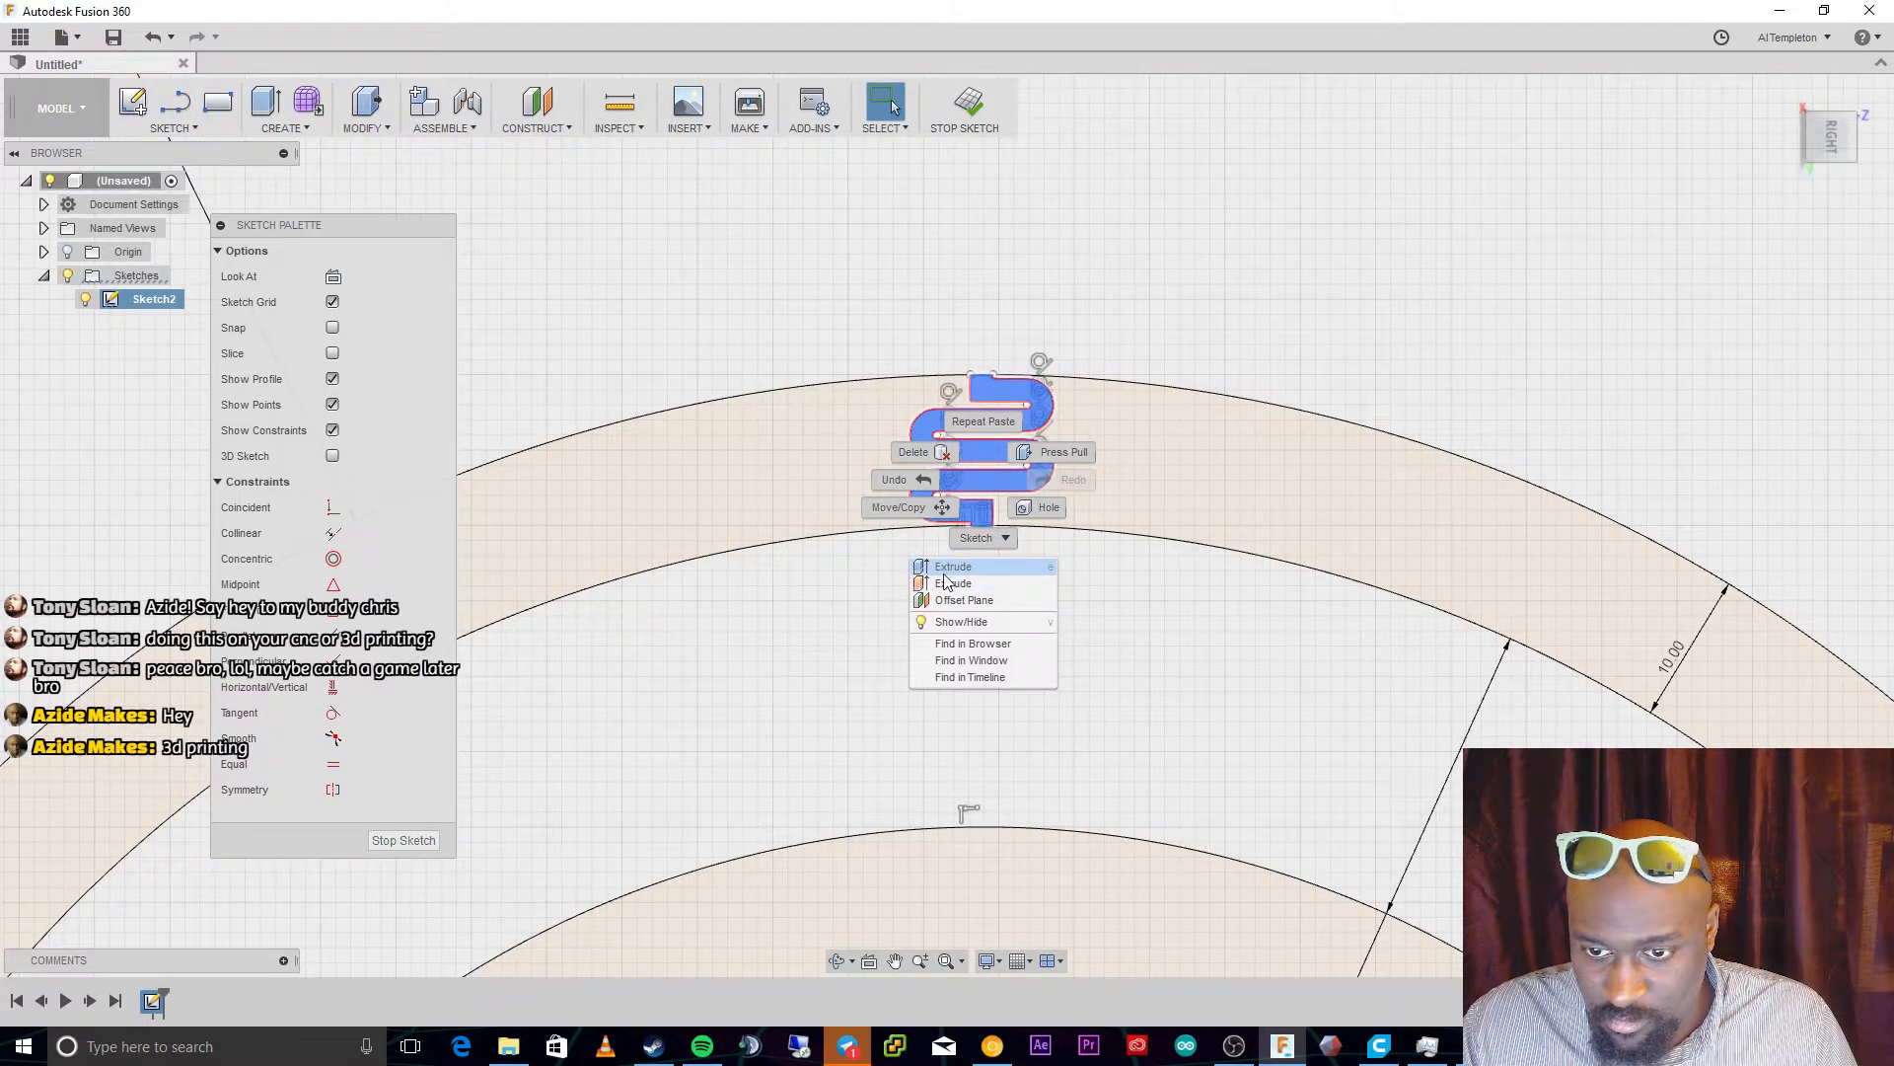
pyautogui.click(940, 453)
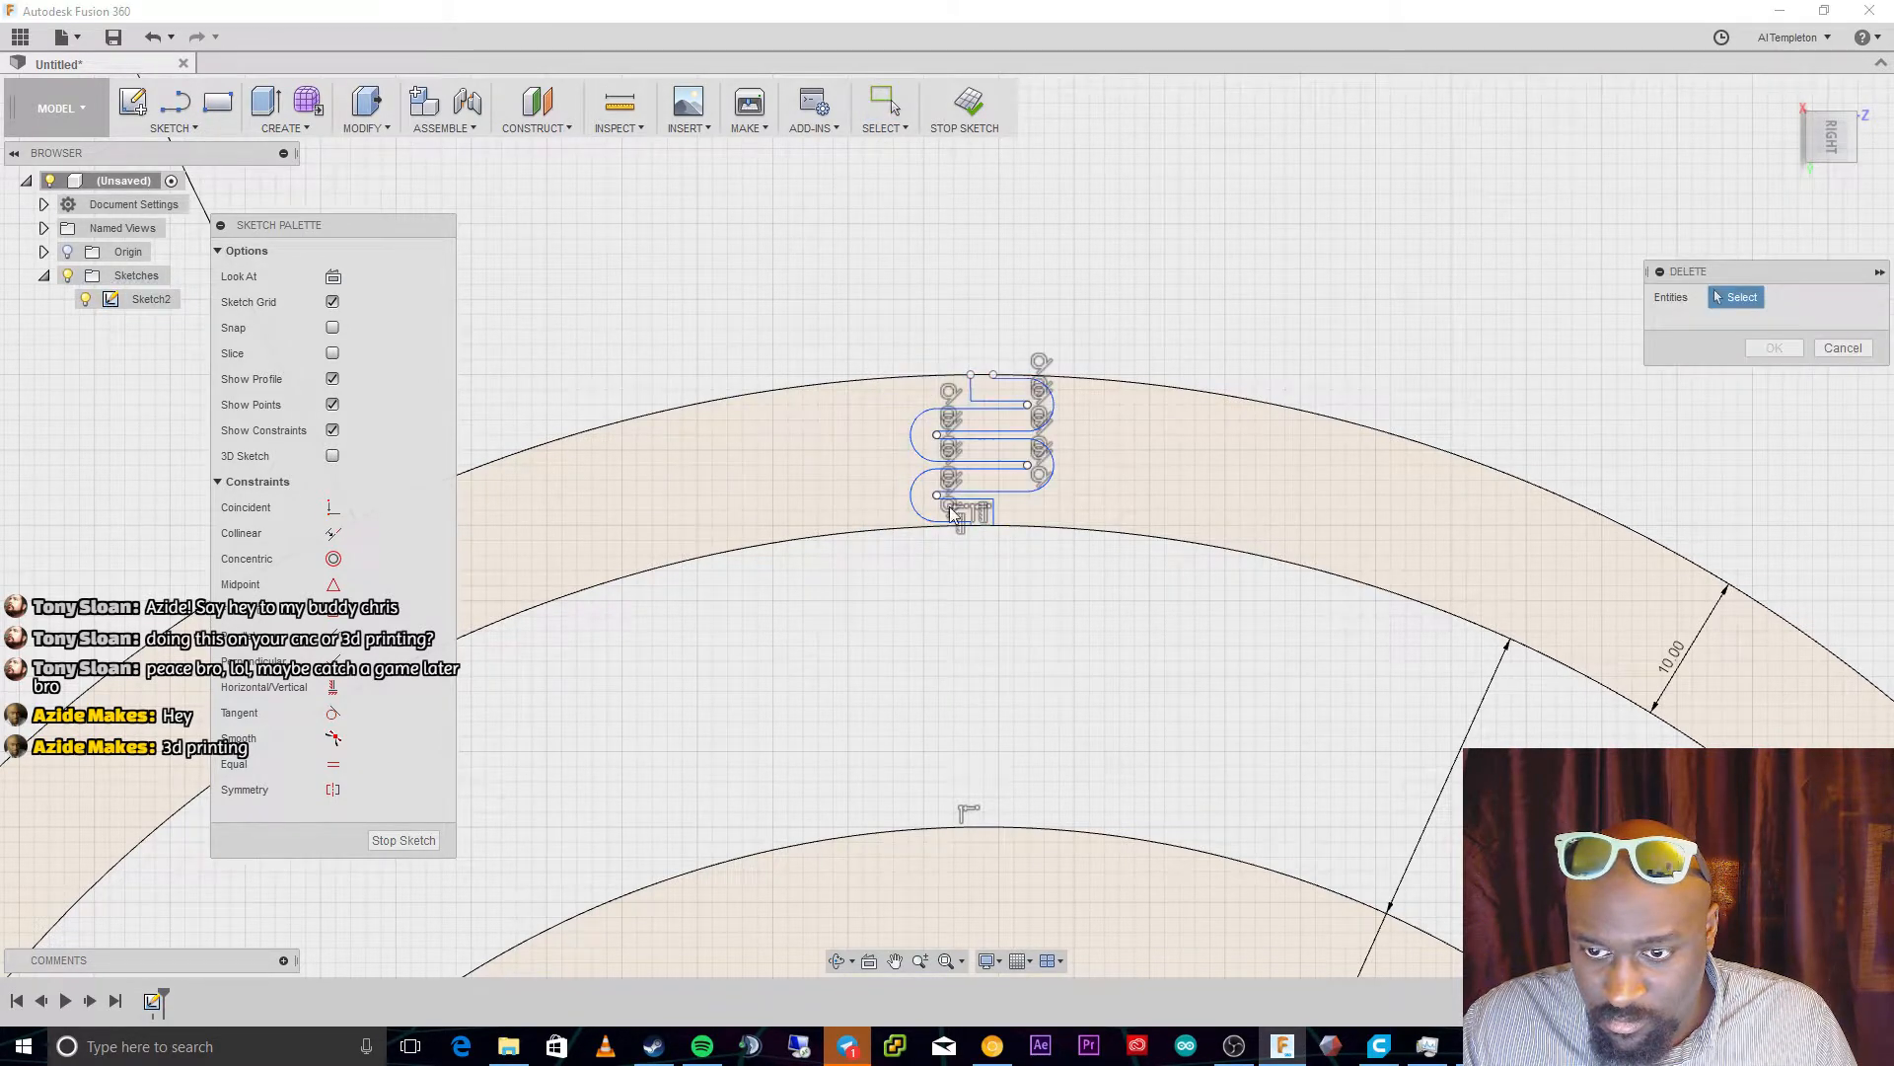
pyautogui.click(1007, 439)
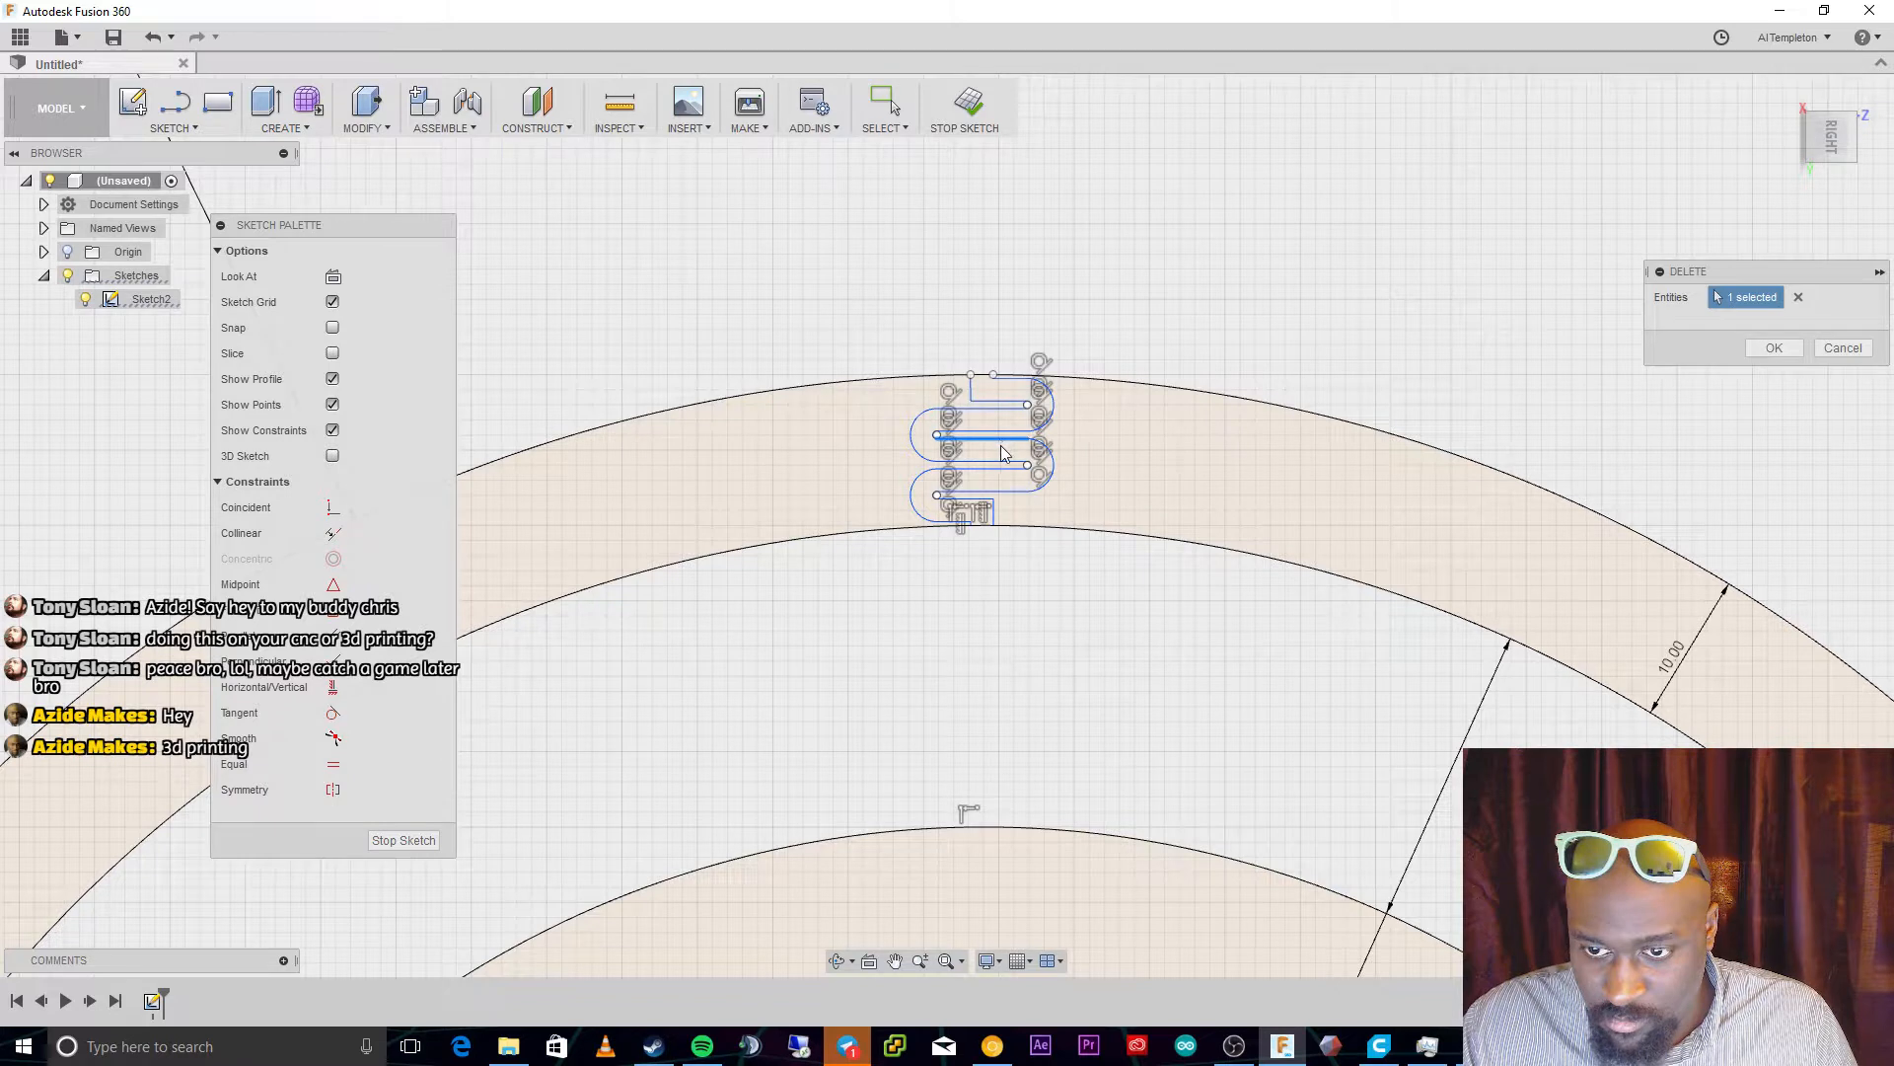
pyautogui.scroll(-2, 1021, 437)
pyautogui.scroll(3, 1021, 437)
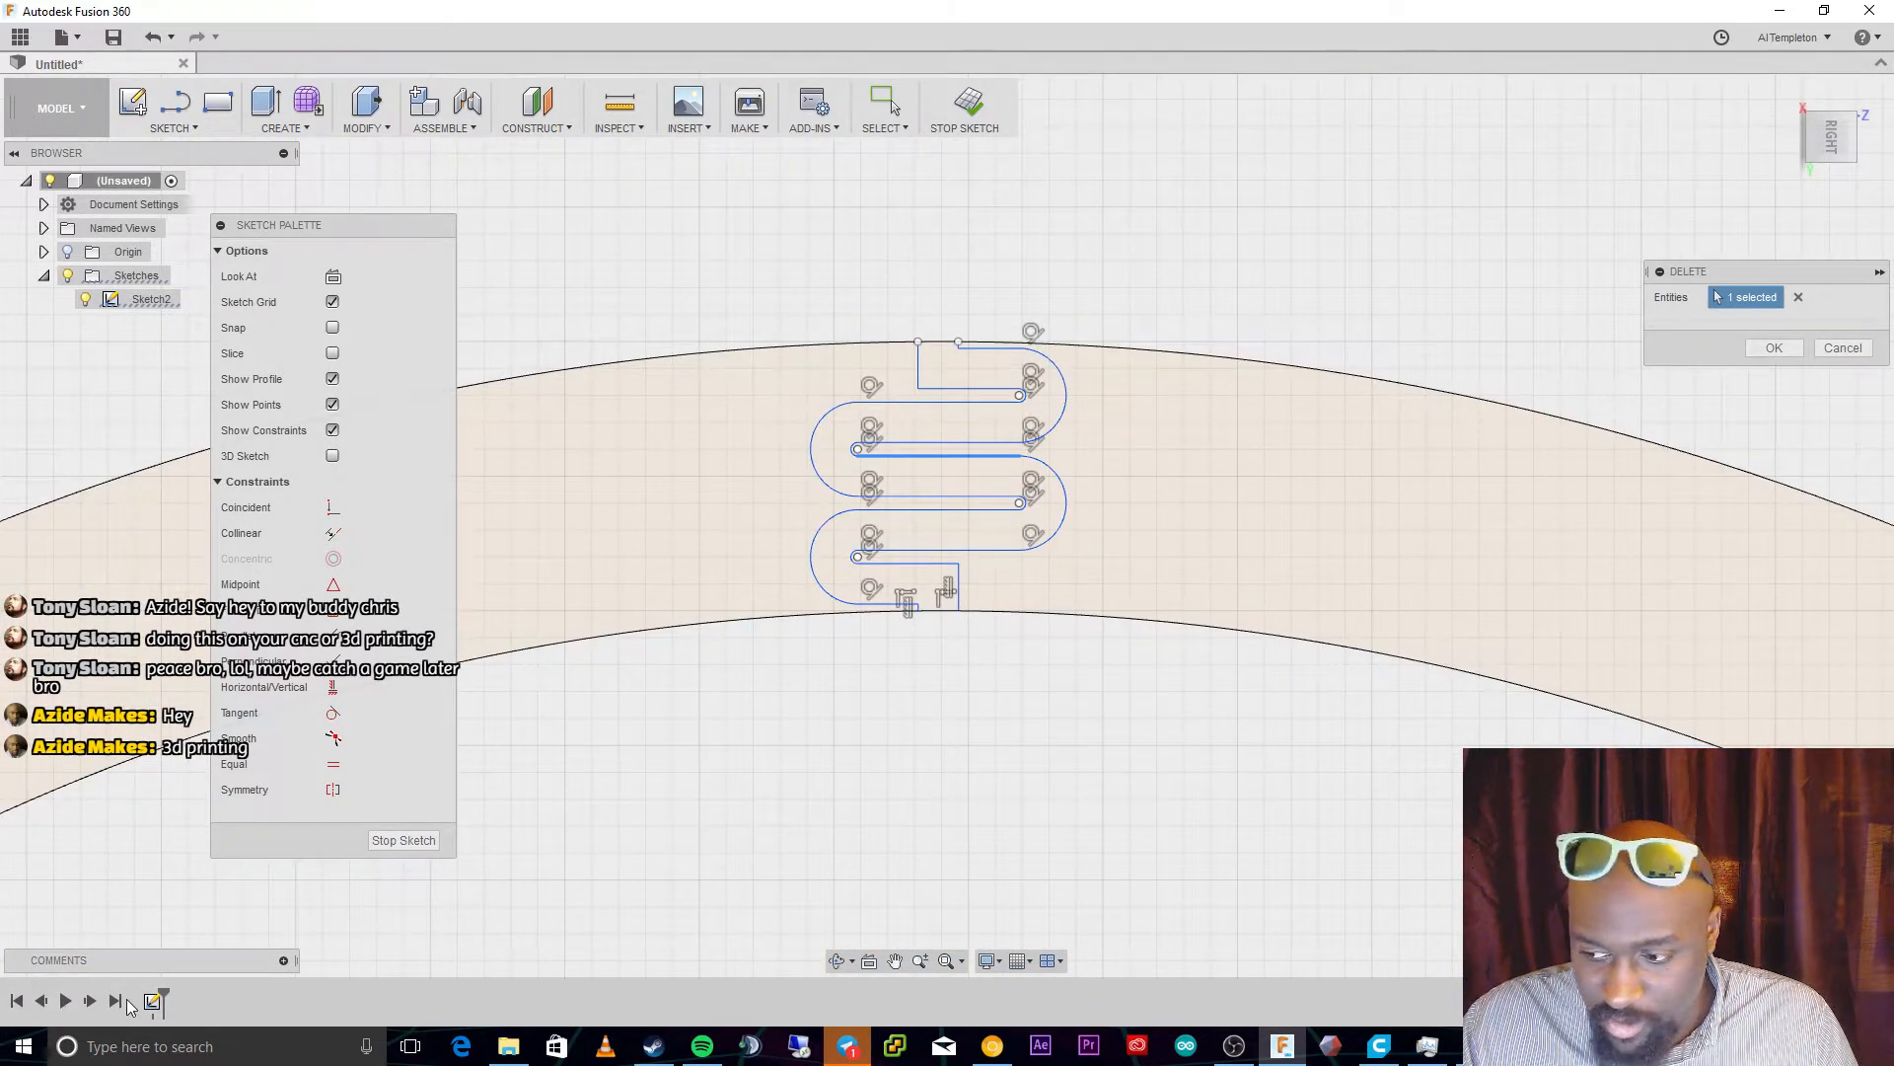
pyautogui.click(156, 996)
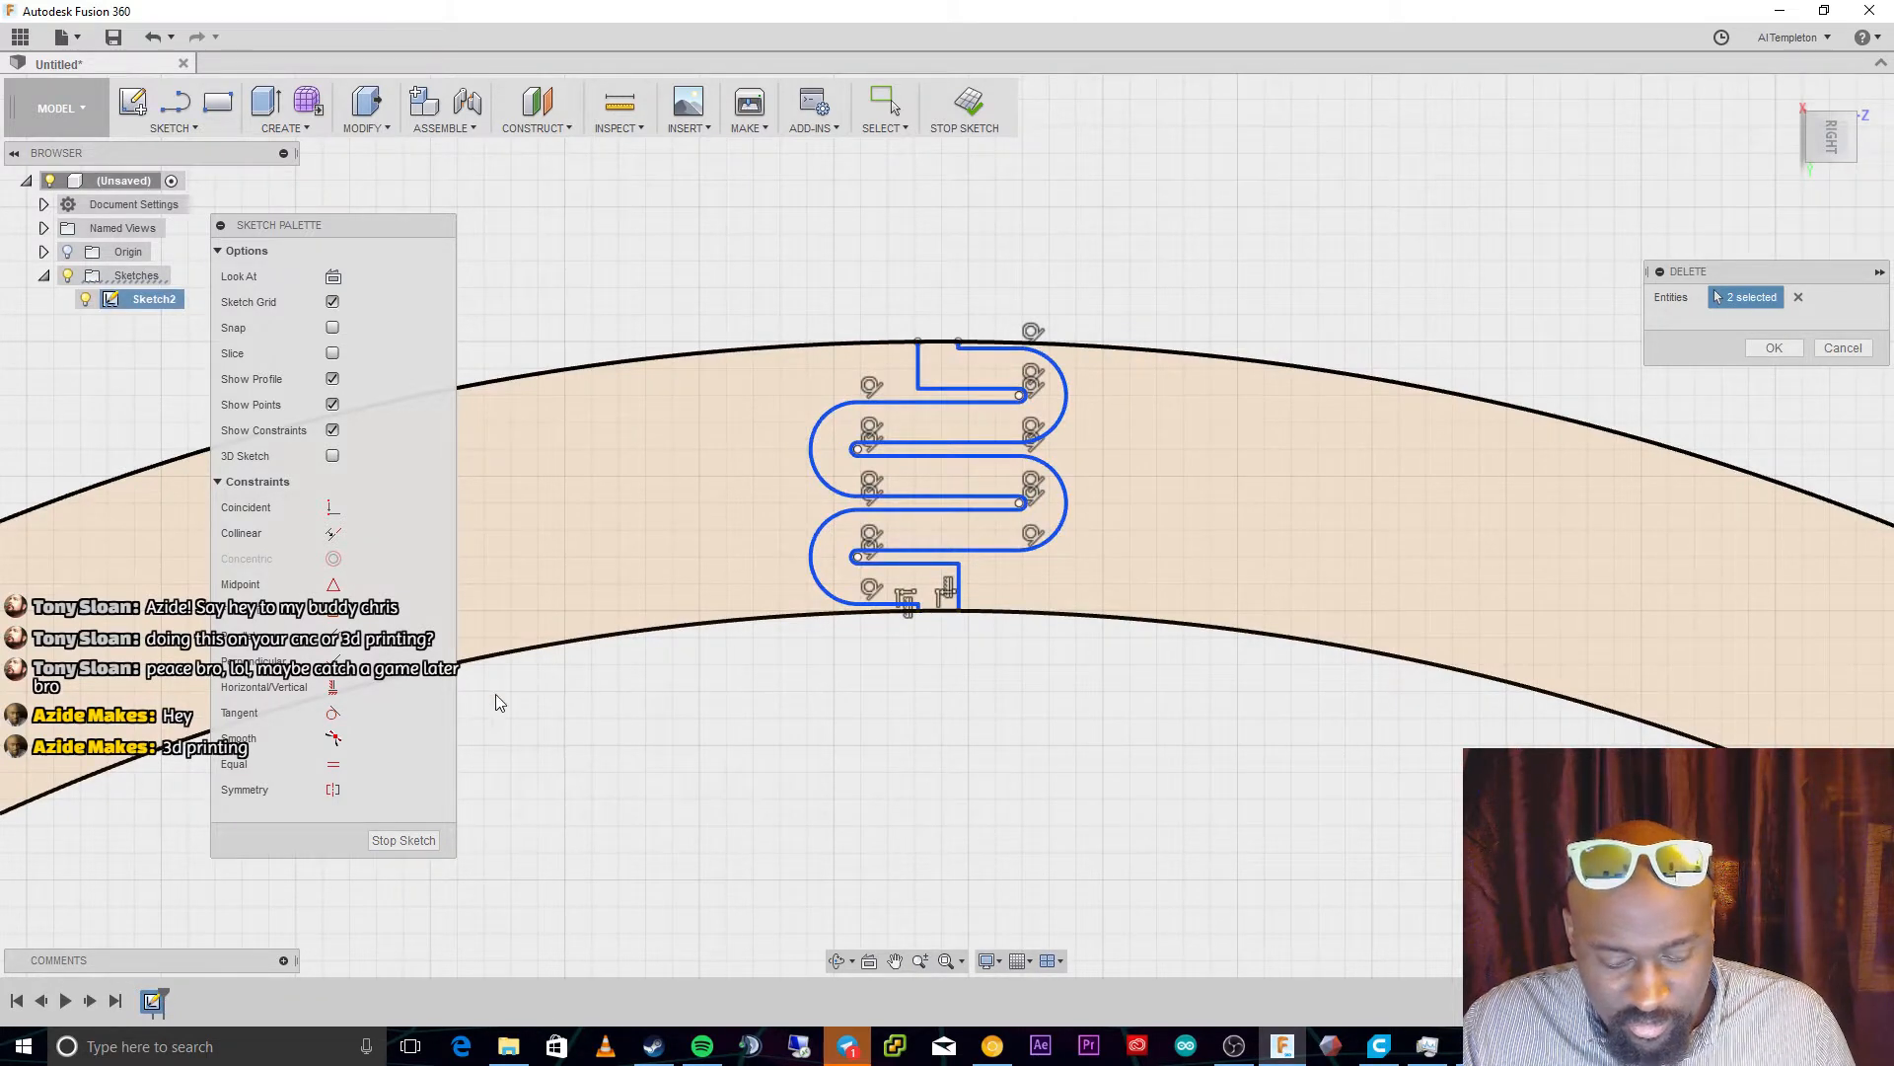
pyautogui.press('Escape')
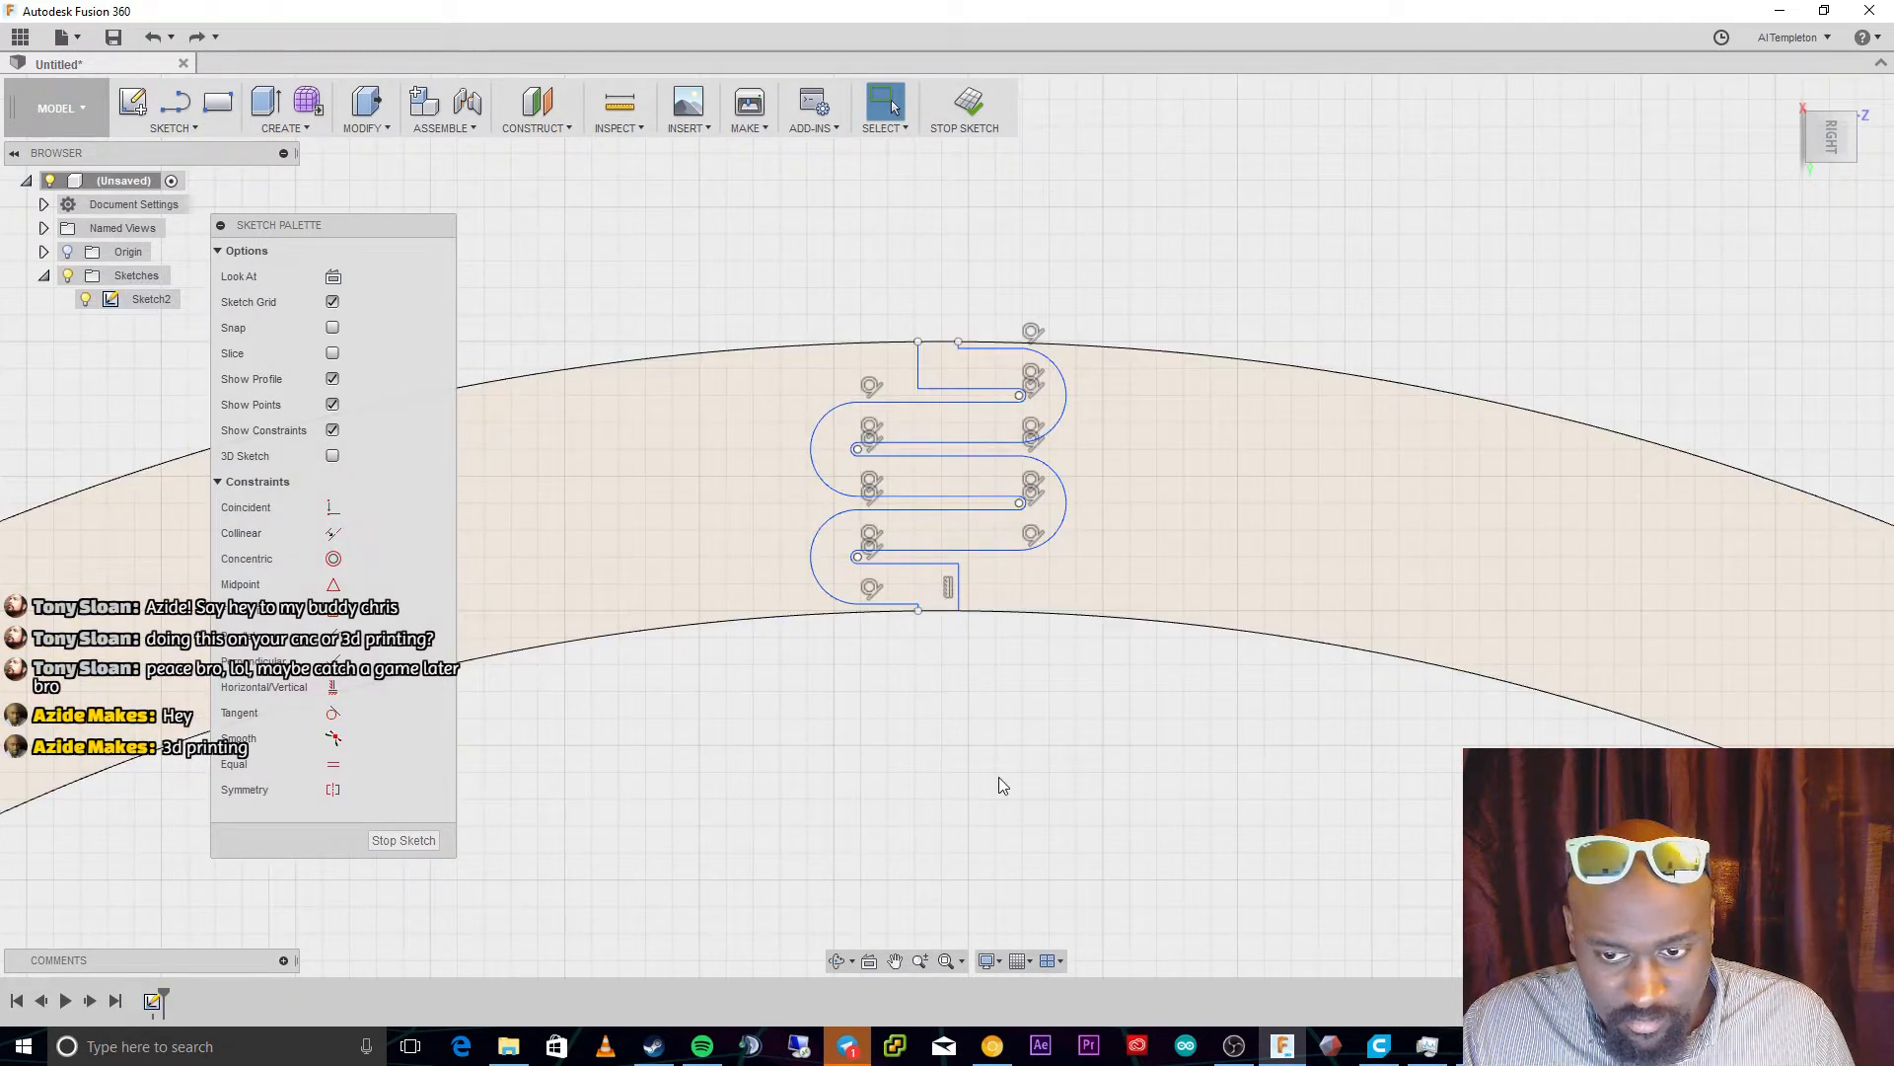
# Undo the recent edits back to before the left offset curve, restoring the original dimensioned serpentine and its vertical construction centreline
pyautogui.hotkey('ctrl', 'z')
pyautogui.hotkey('ctrl', 'z')
pyautogui.hotkey('ctrl', 'z')
pyautogui.hotkey('ctrl', 'z')
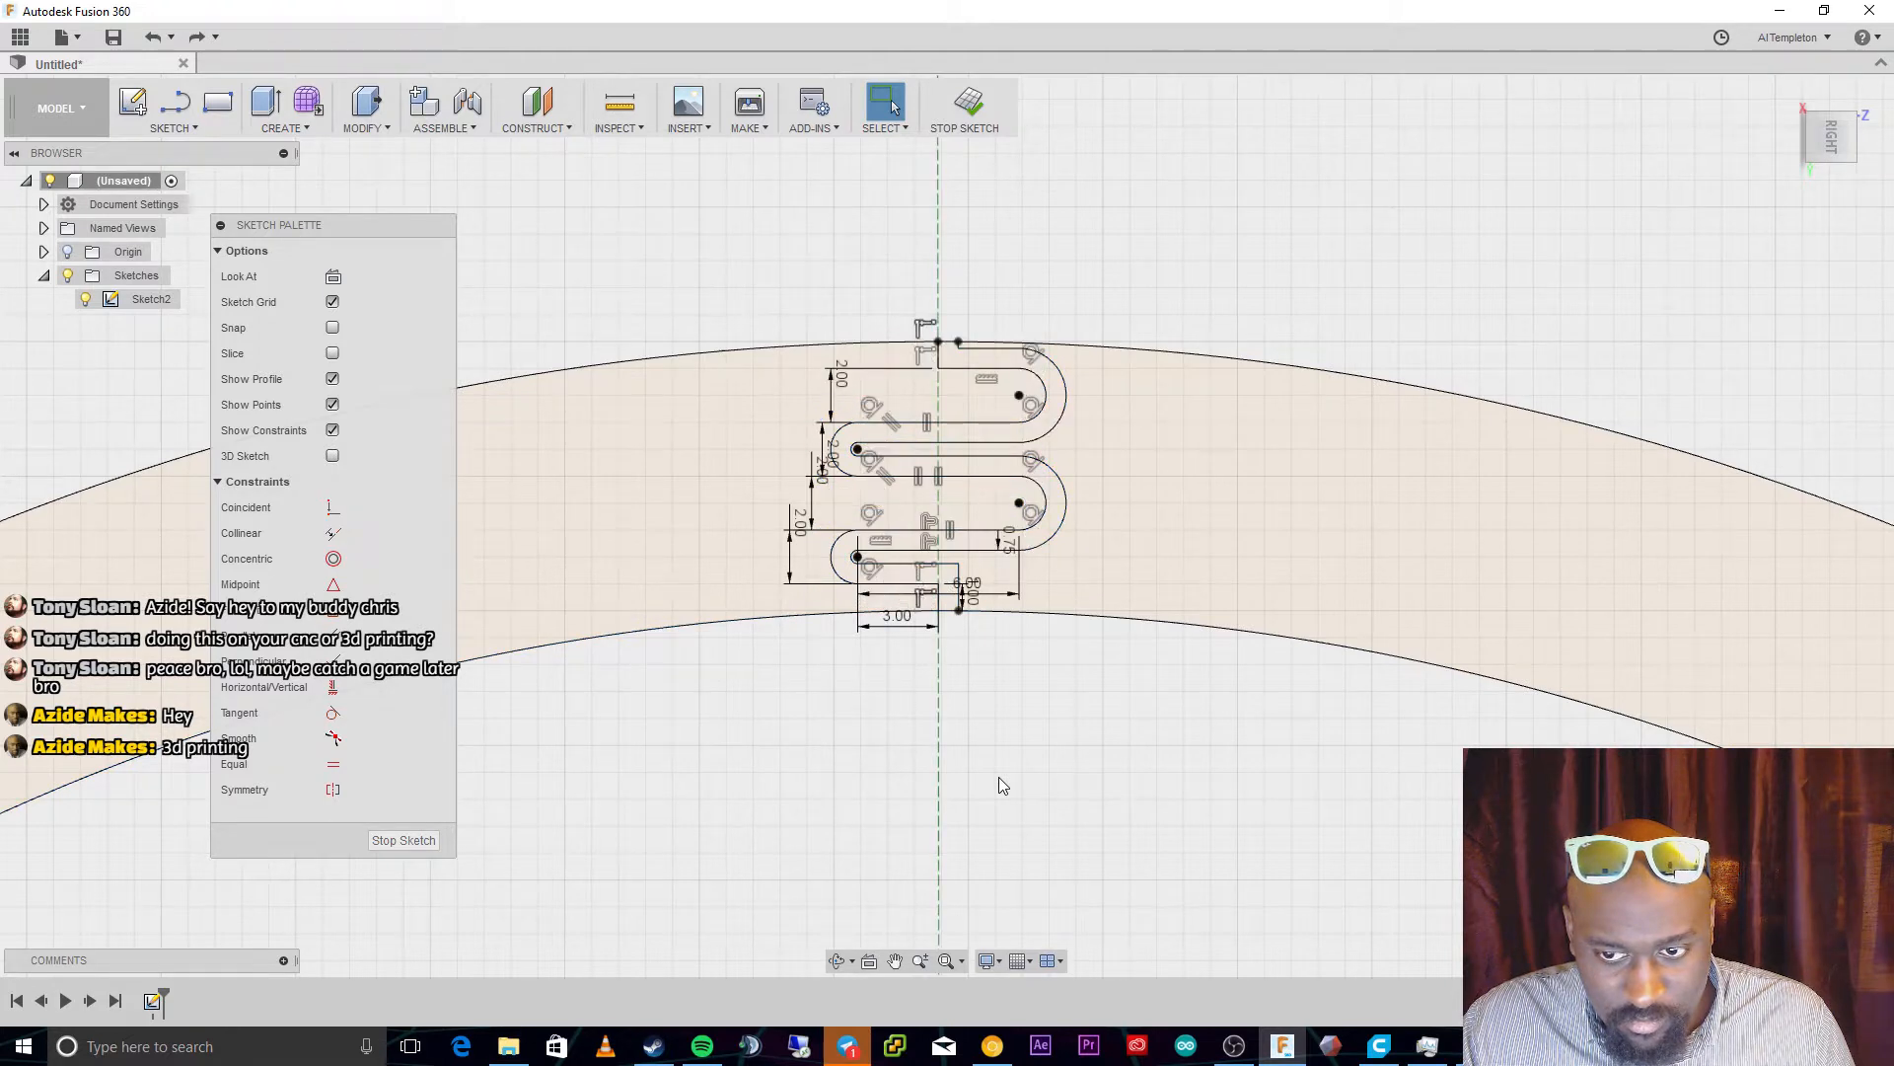
# Undo further edits back to the untrimmed serpentine with its 3 mm horizontal line above the outer ring
pyautogui.hotkey('ctrl', 'z')
pyautogui.hotkey('ctrl', 'z')
pyautogui.hotkey('ctrl', 'z')
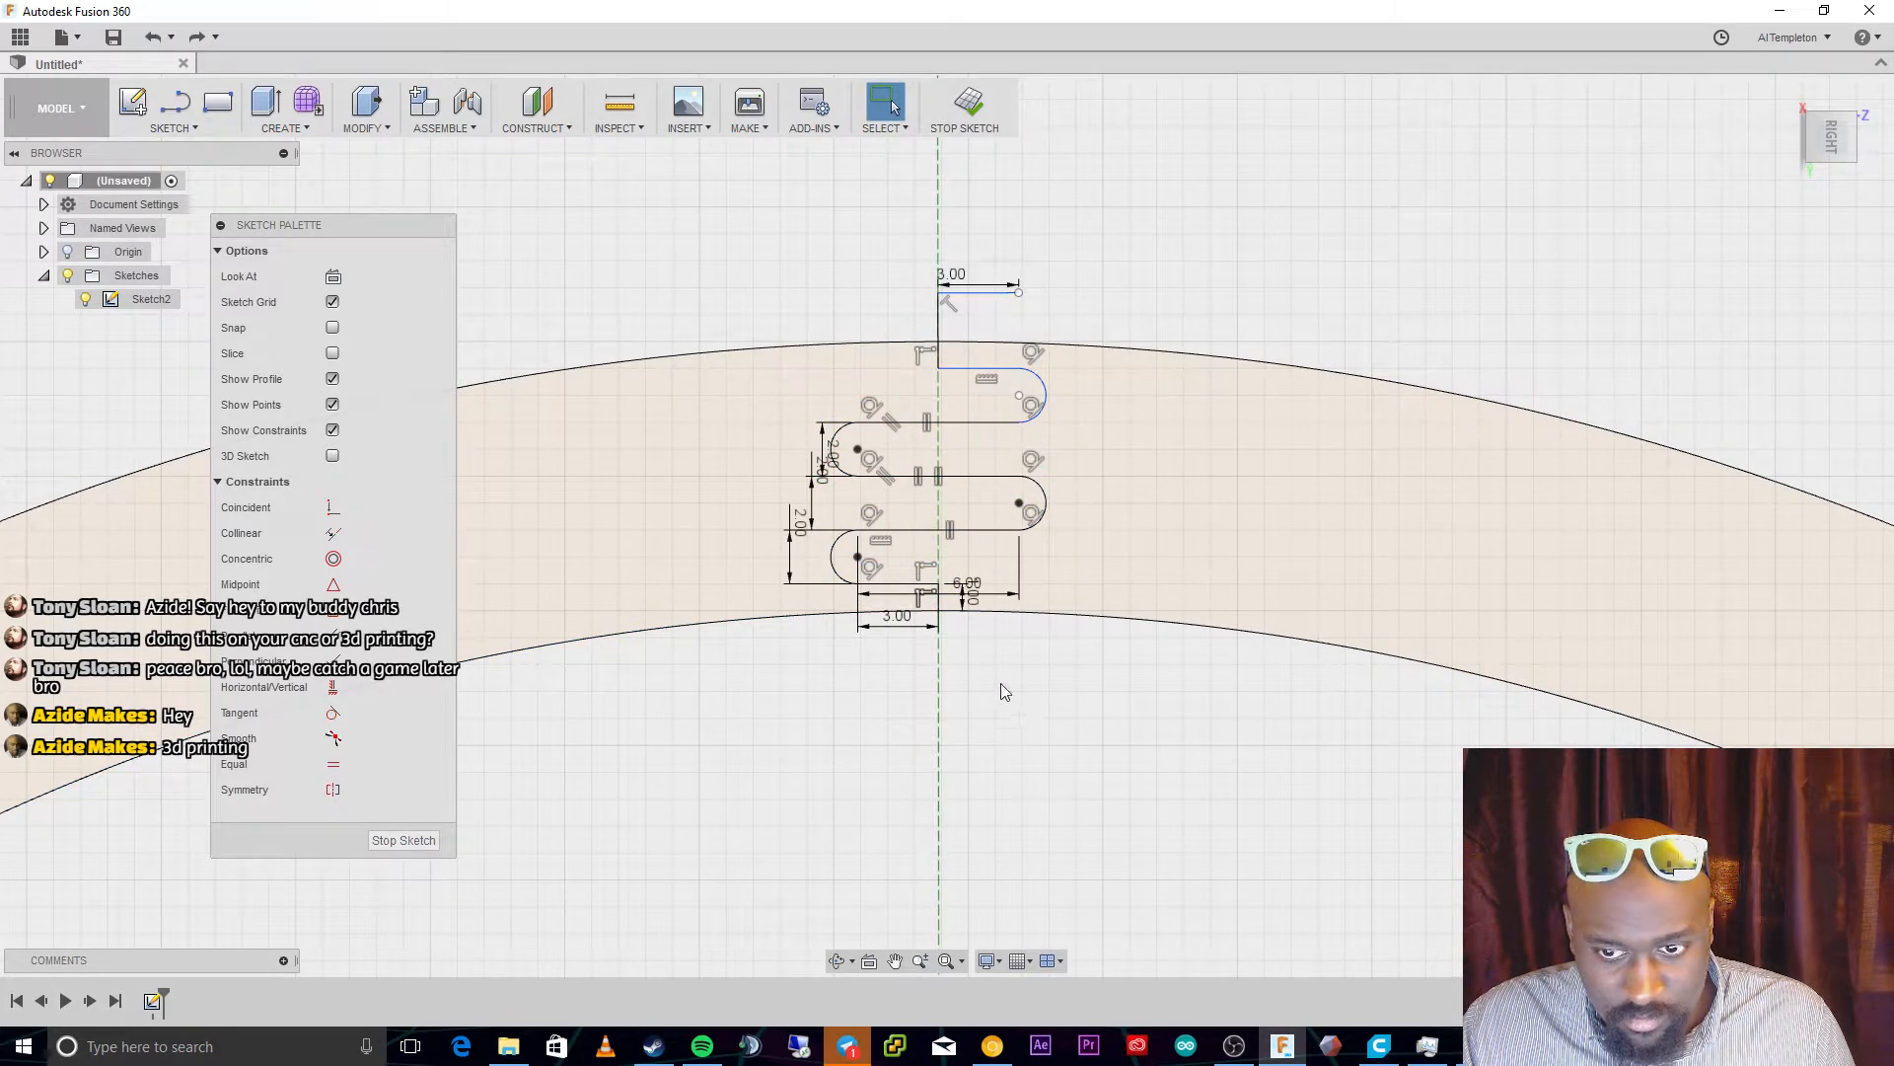
# Delete all lines and arcs of the serpentine, including the 3 mm horizontal line above the outer ring
pyautogui.click(928, 583)
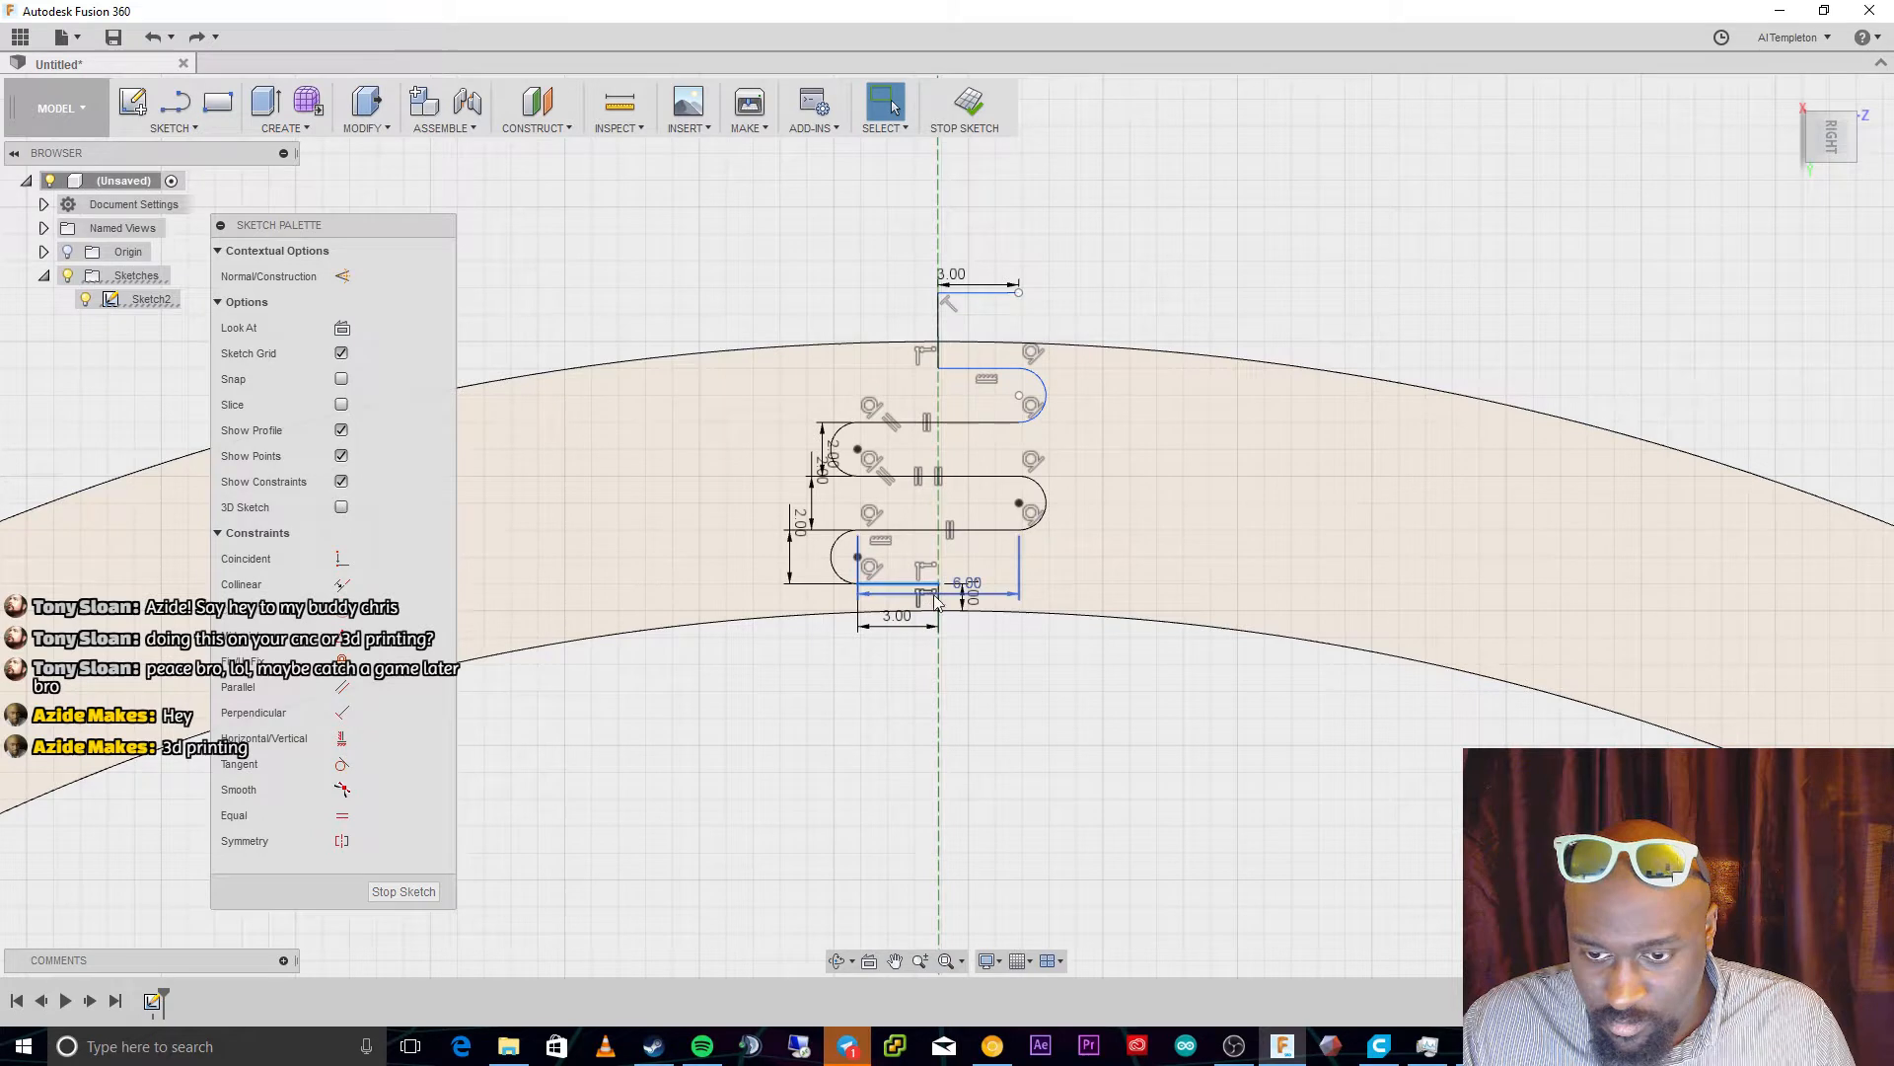
pyautogui.click(837, 559)
pyautogui.keyDown('ctrl'); pyautogui.click(972, 530); pyautogui.keyUp('ctrl')
pyautogui.keyDown('ctrl'); pyautogui.click(1043, 507); pyautogui.keyUp('ctrl')
pyautogui.keyDown('ctrl'); pyautogui.click(985, 477); pyautogui.keyUp('ctrl')
pyautogui.keyDown('ctrl'); pyautogui.click(831, 450); pyautogui.keyUp('ctrl')
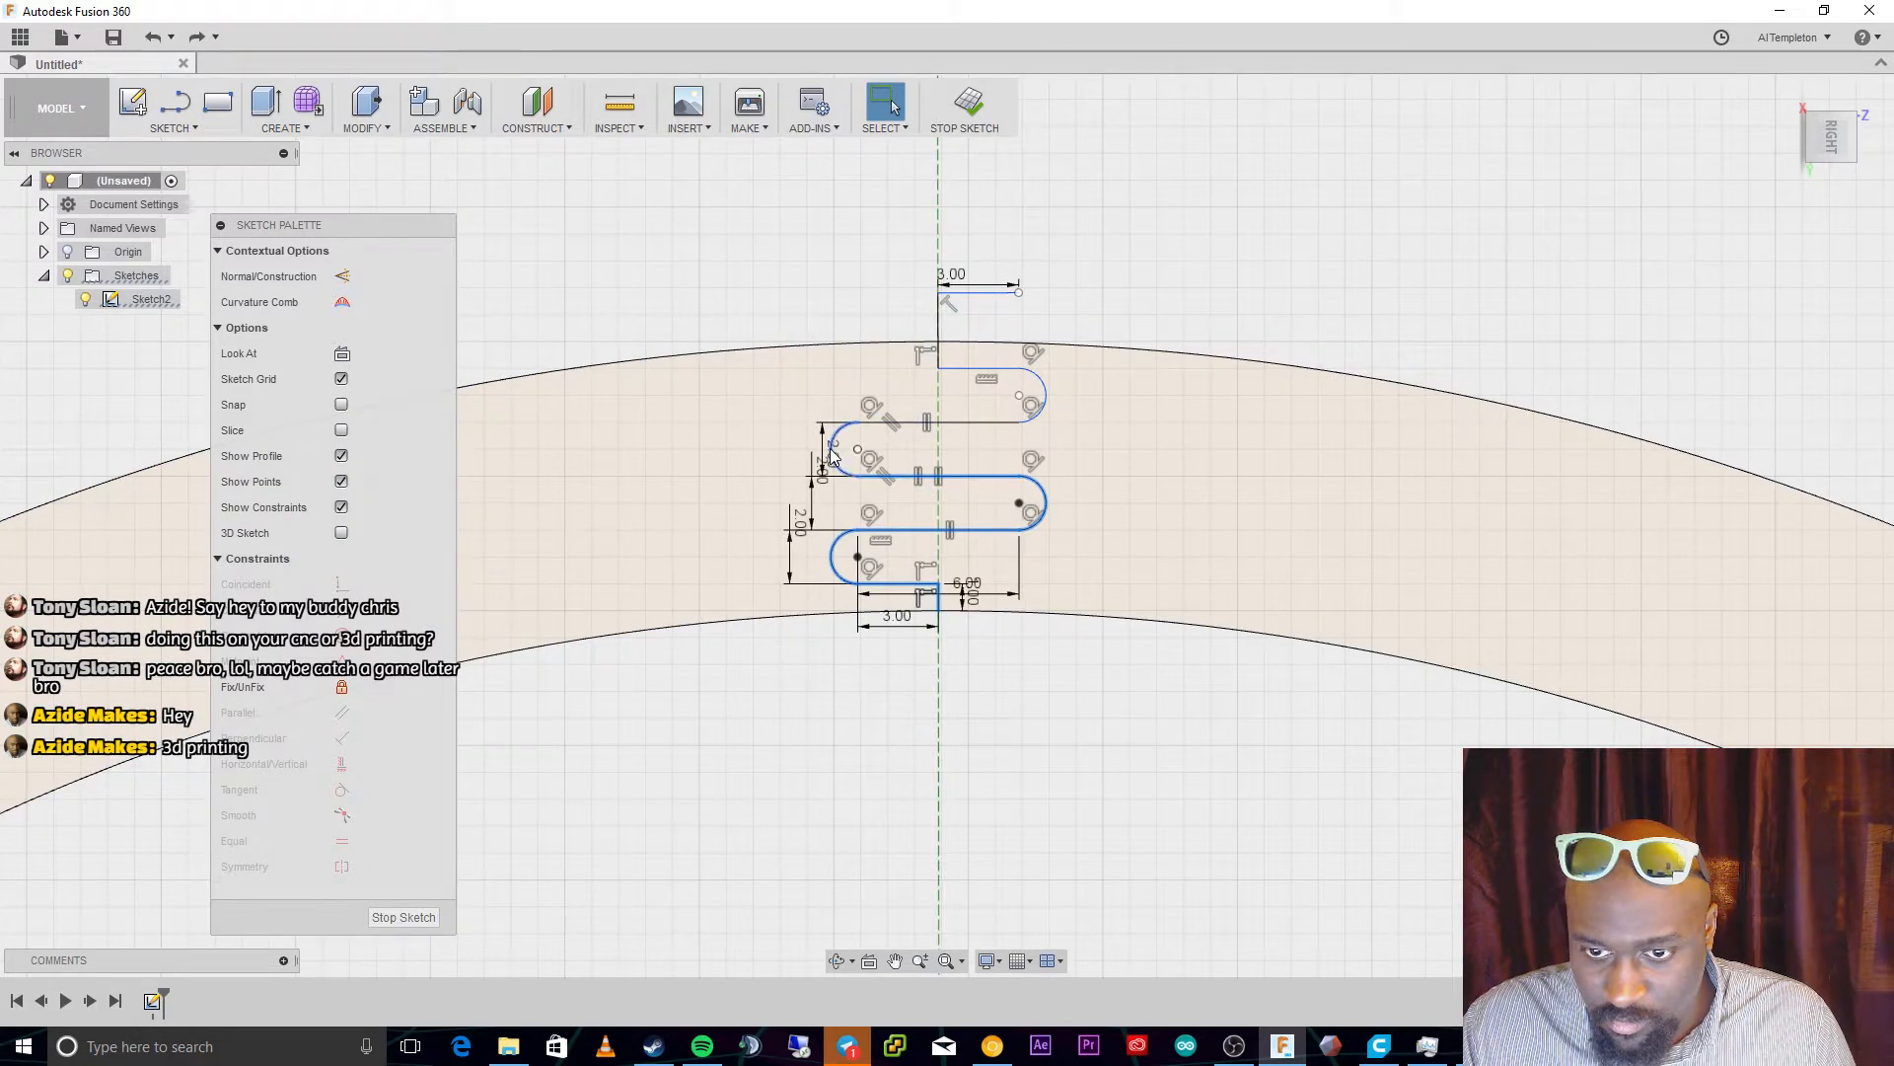
pyautogui.keyDown('ctrl'); pyautogui.click(874, 423); pyautogui.keyUp('ctrl')
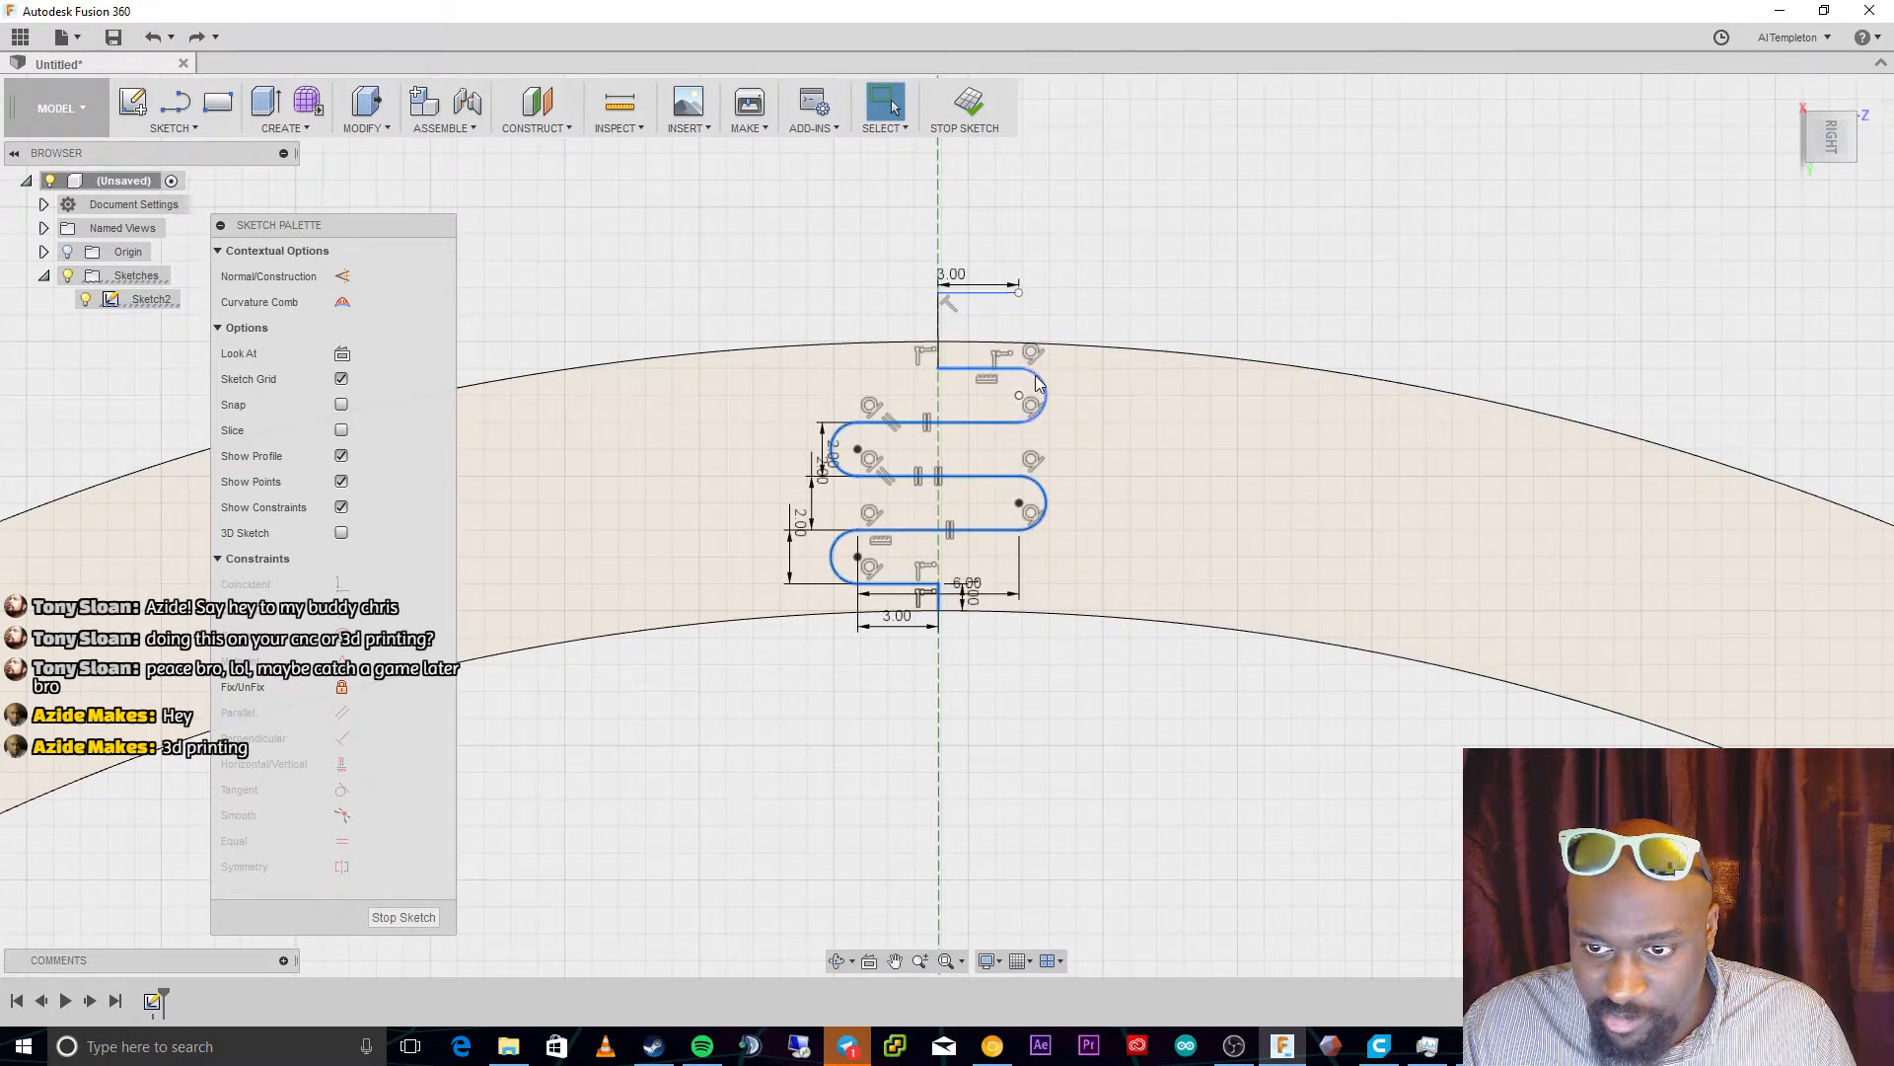
pyautogui.keyDown('ctrl'); pyautogui.click(939, 355); pyautogui.keyUp('ctrl')
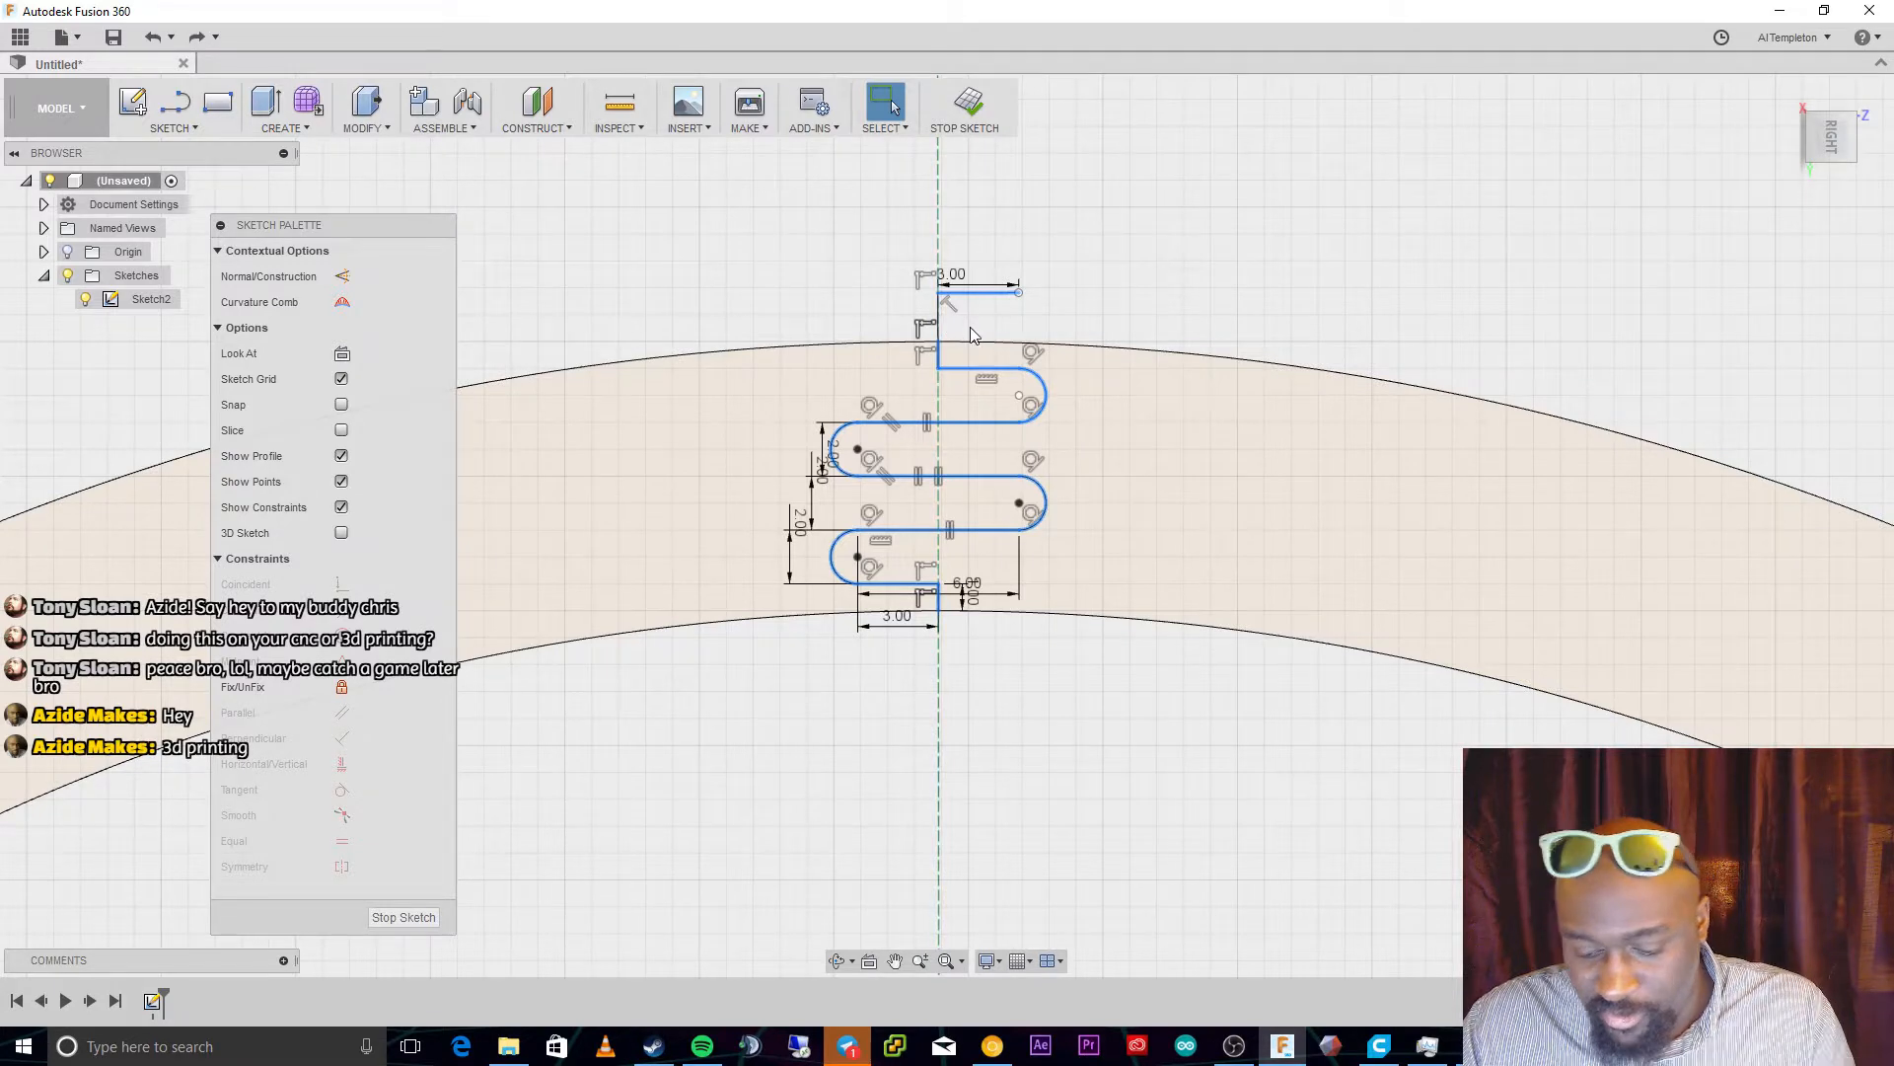
pyautogui.press('Delete')
# Delete the leftover short vertical line above the outer ring's outer arc, keeping the construction centreline
pyautogui.scroll(-2, 927, 313)
pyautogui.scroll(7, 927, 312)
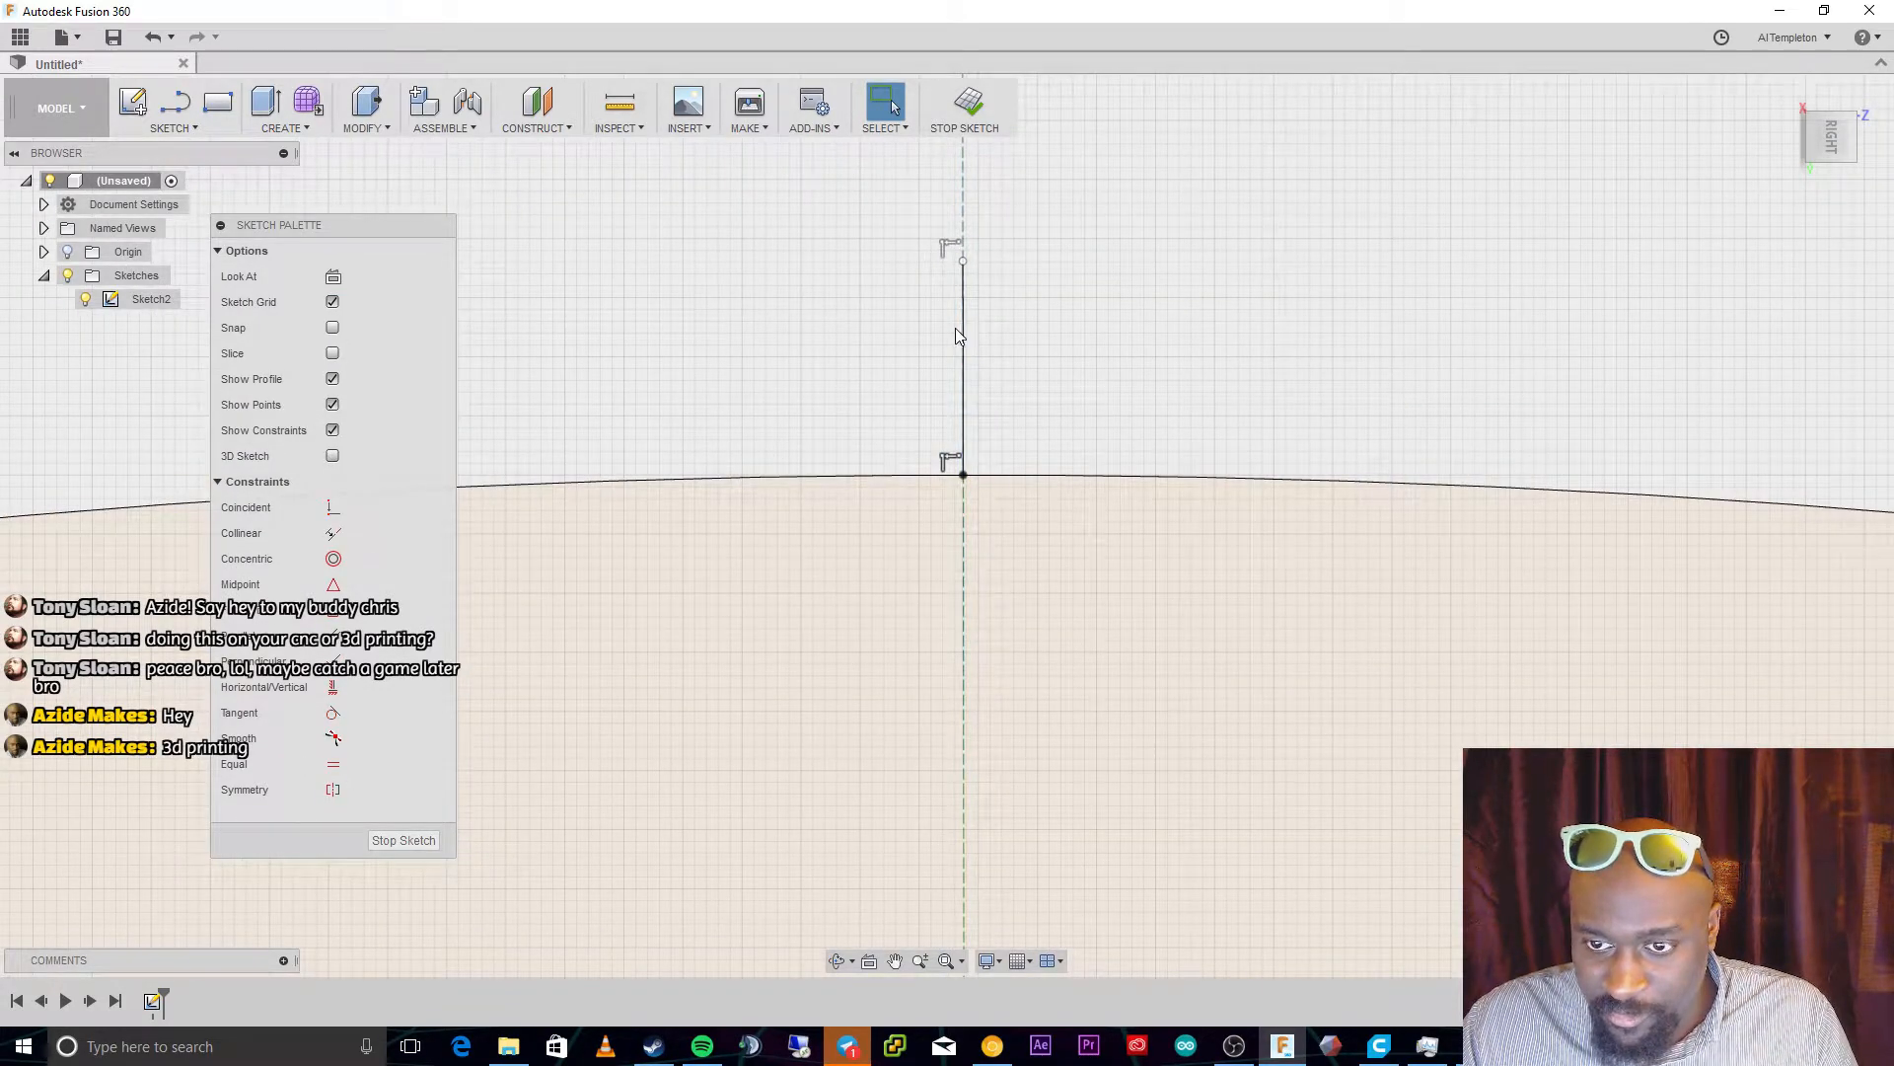
pyautogui.click(964, 335)
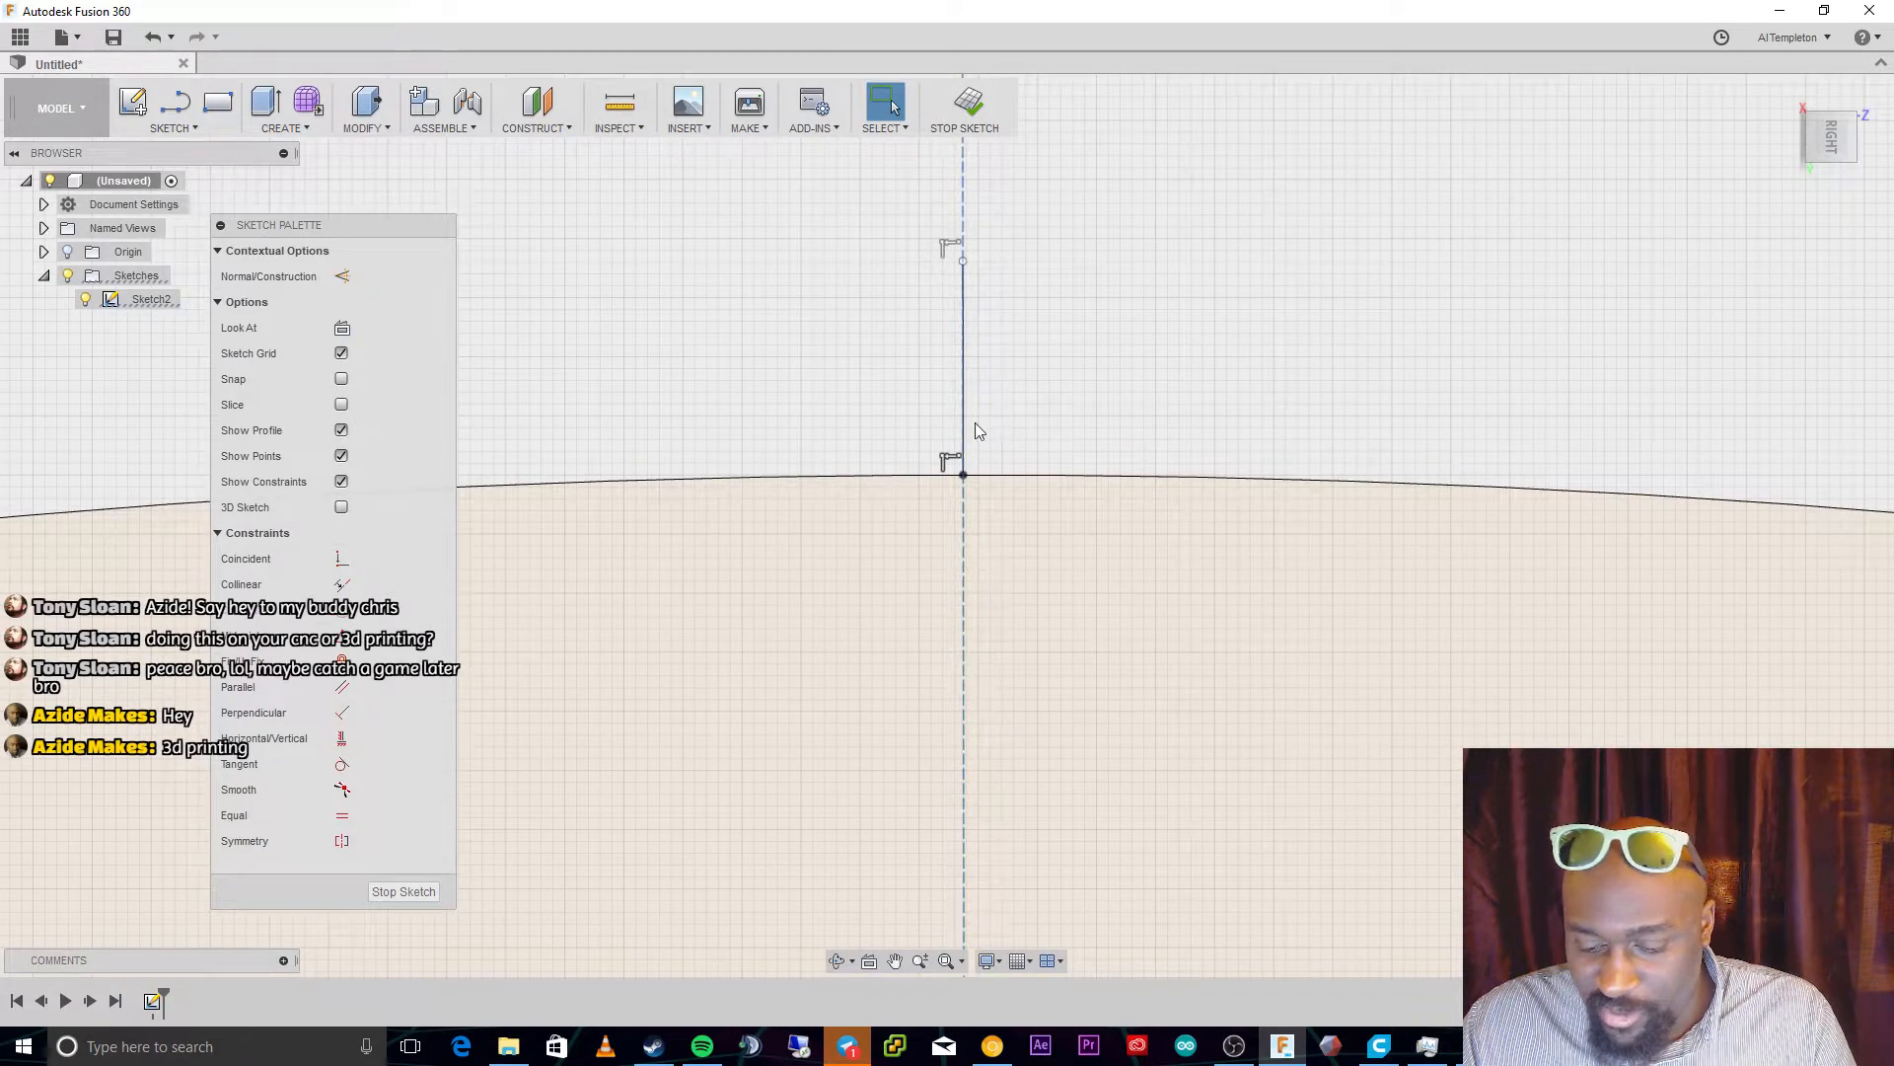
pyautogui.click(963, 262)
pyautogui.click(965, 279)
pyautogui.press('Delete')
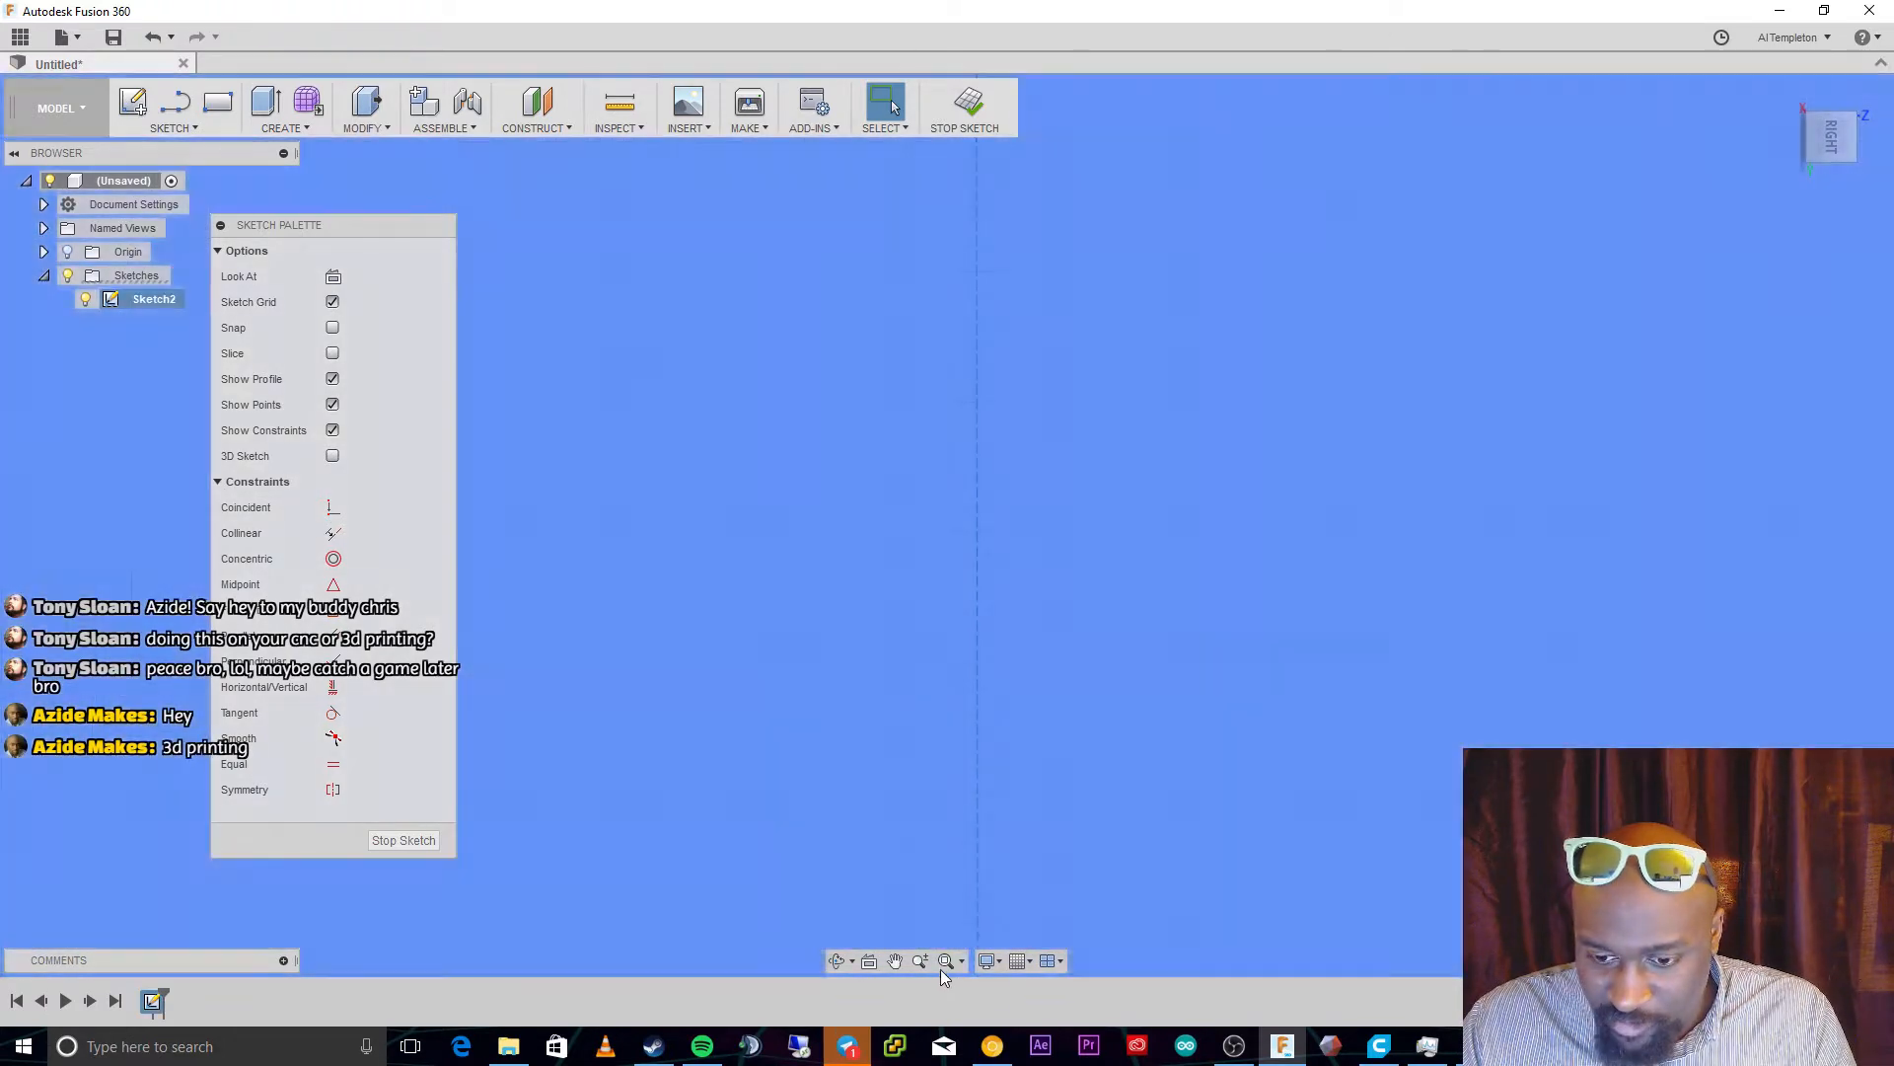
# Draw a line about 1.8 mm long from the outer ring's inner arc down along the construction centreline
pyautogui.click(945, 963)
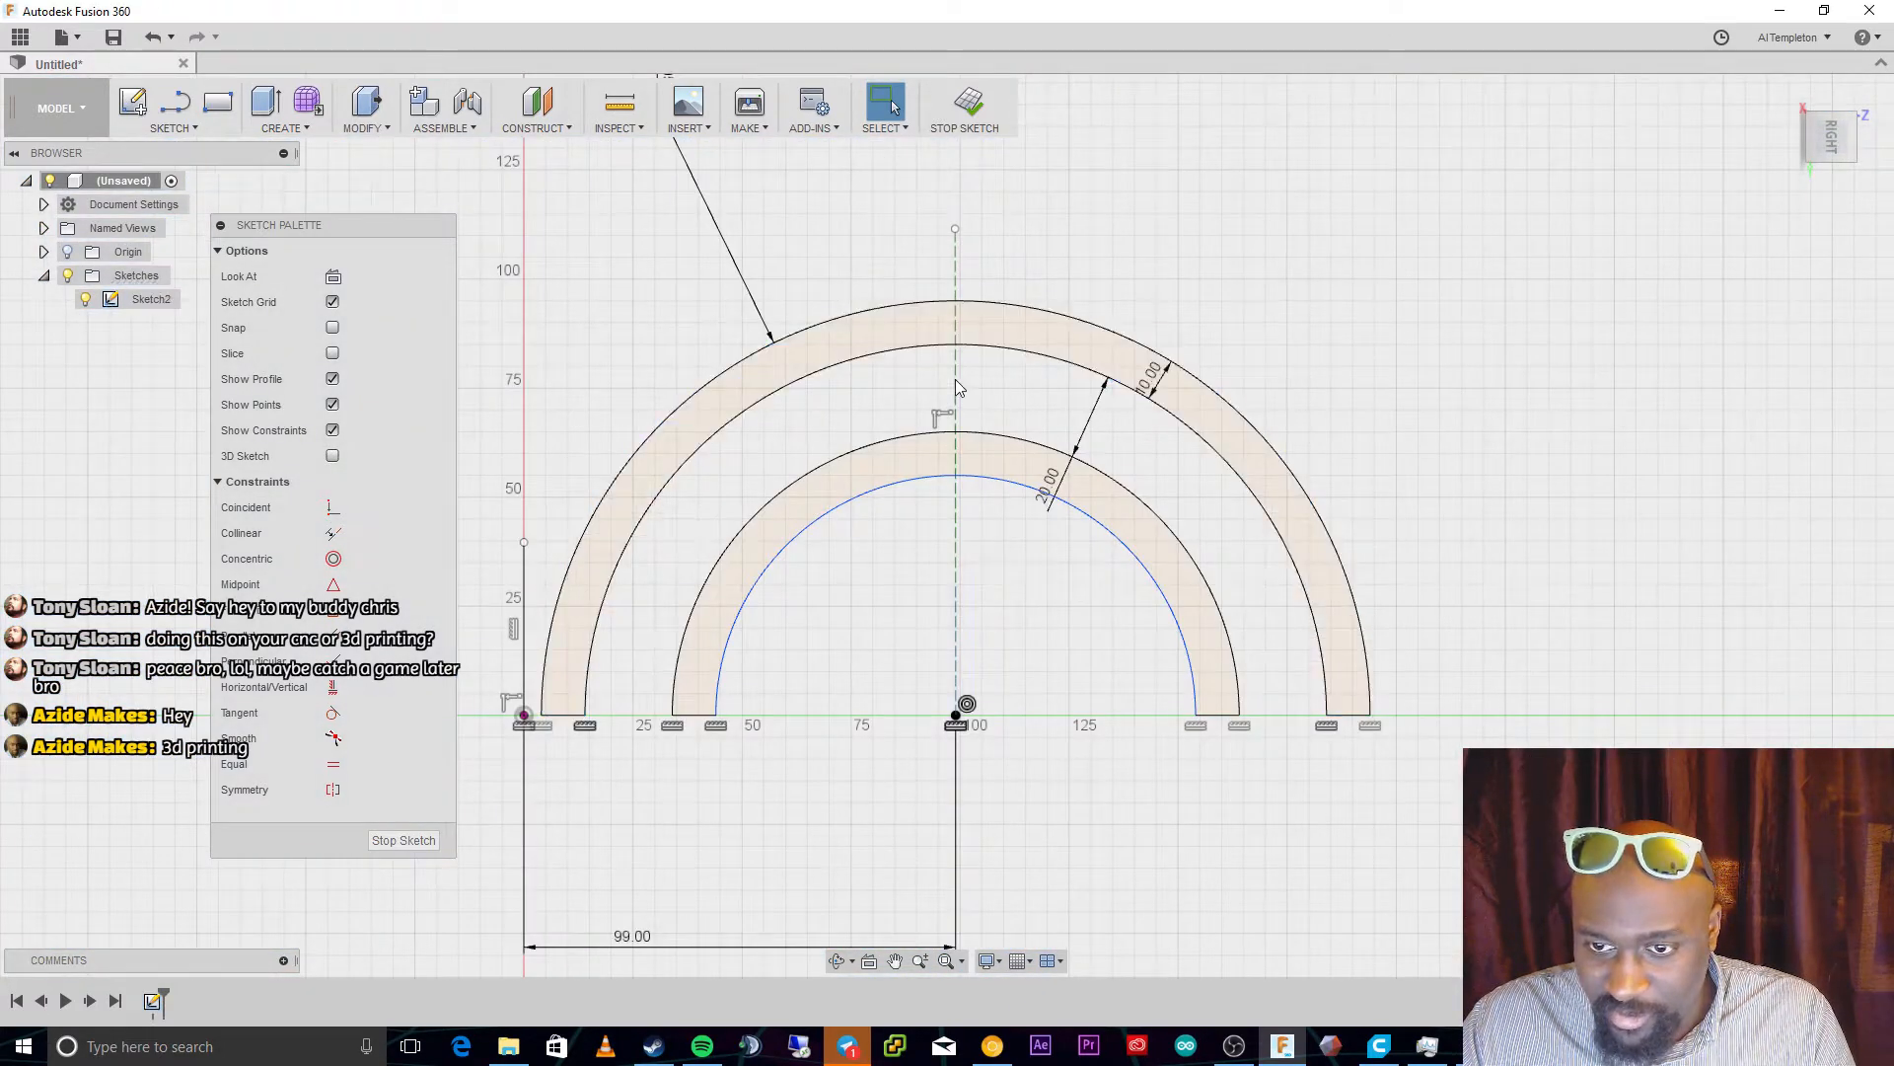
pyautogui.scroll(6, 947, 375)
pyautogui.scroll(3, 1032, 252)
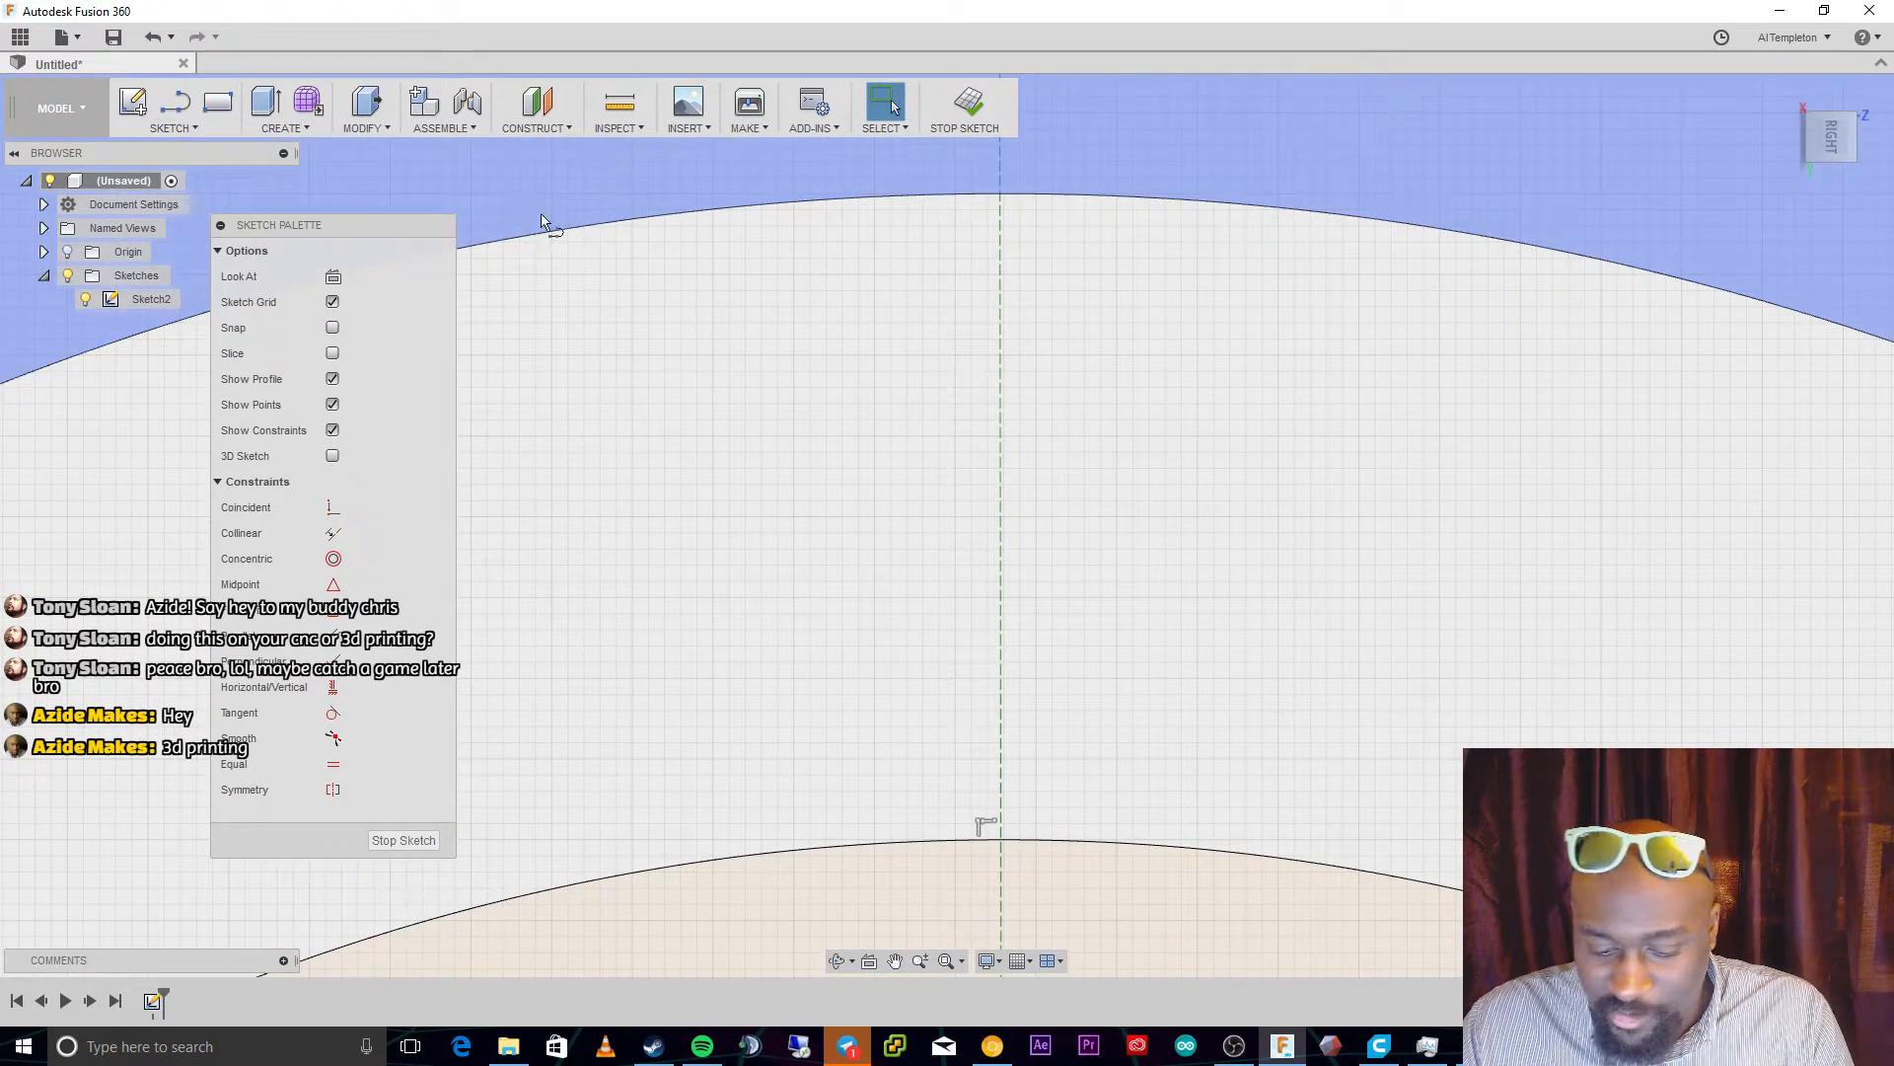
pyautogui.press('l')
pyautogui.click(996, 196)
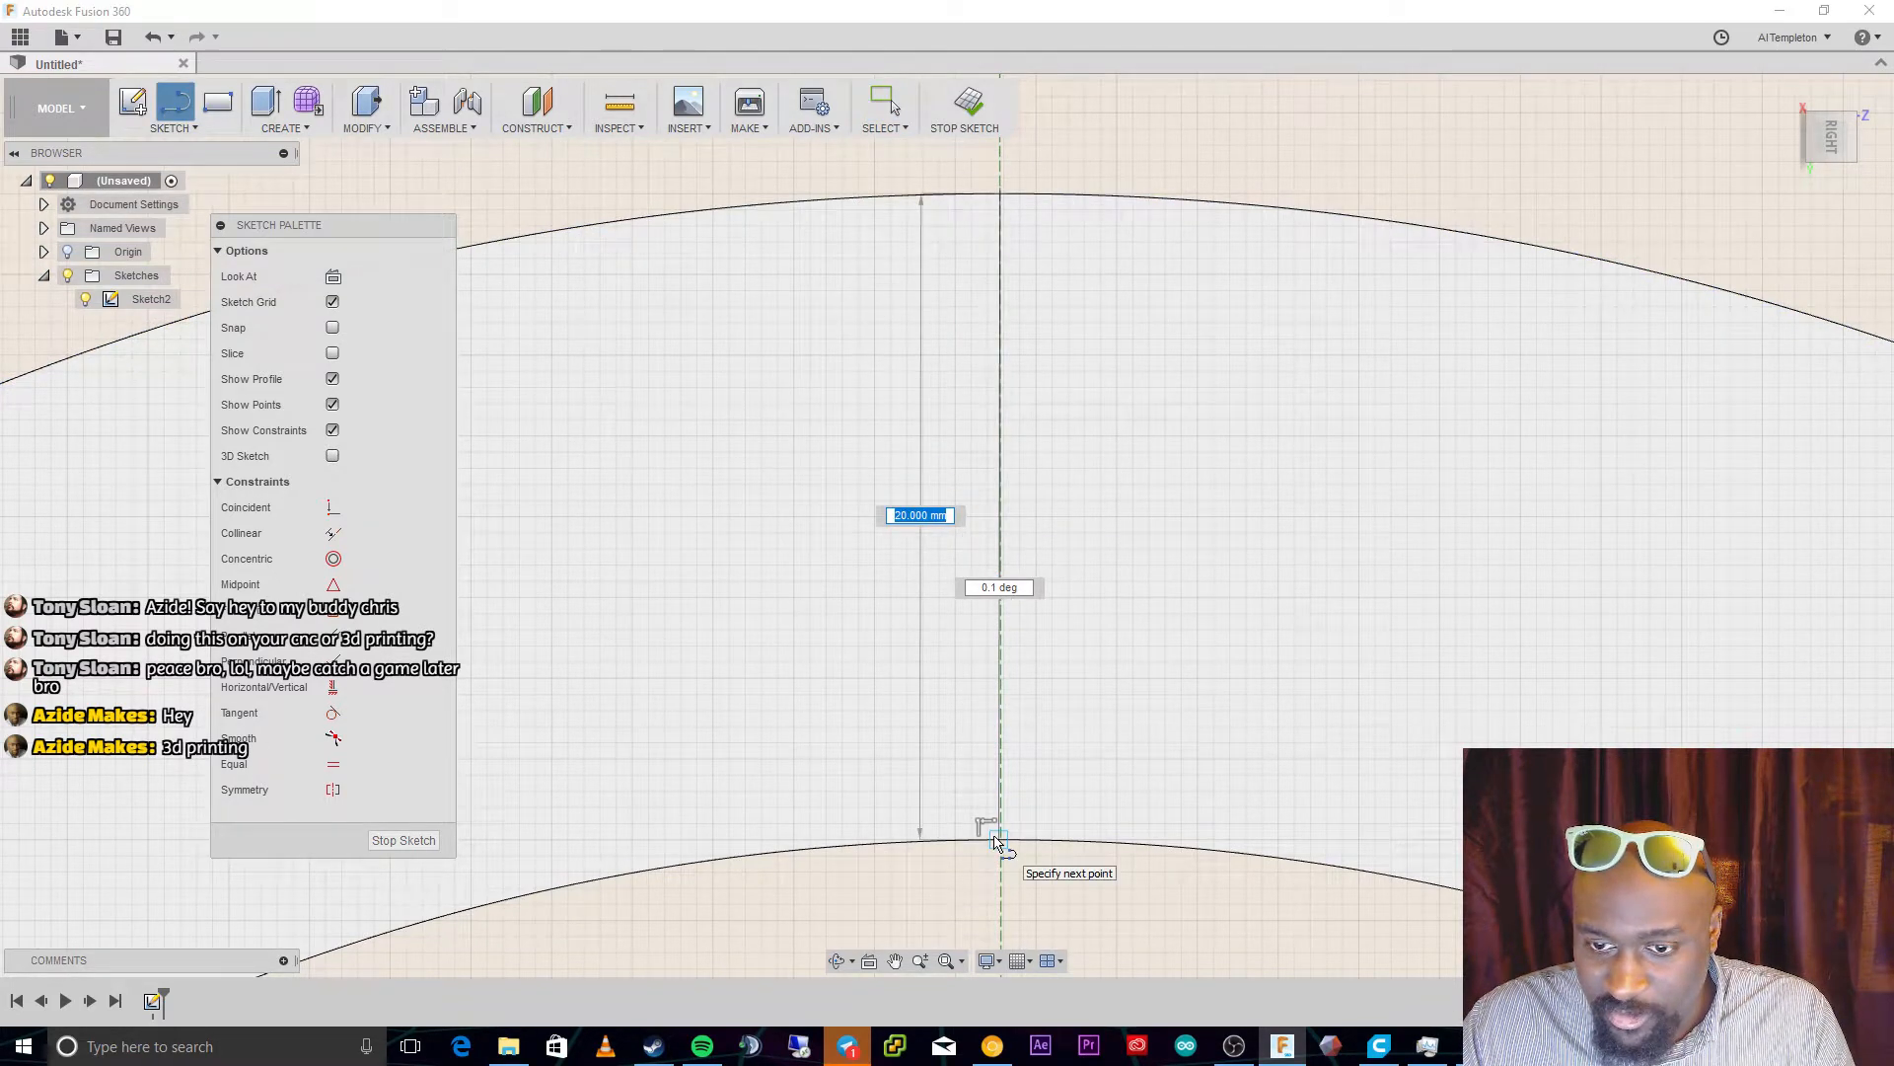
pyautogui.click(1000, 250)
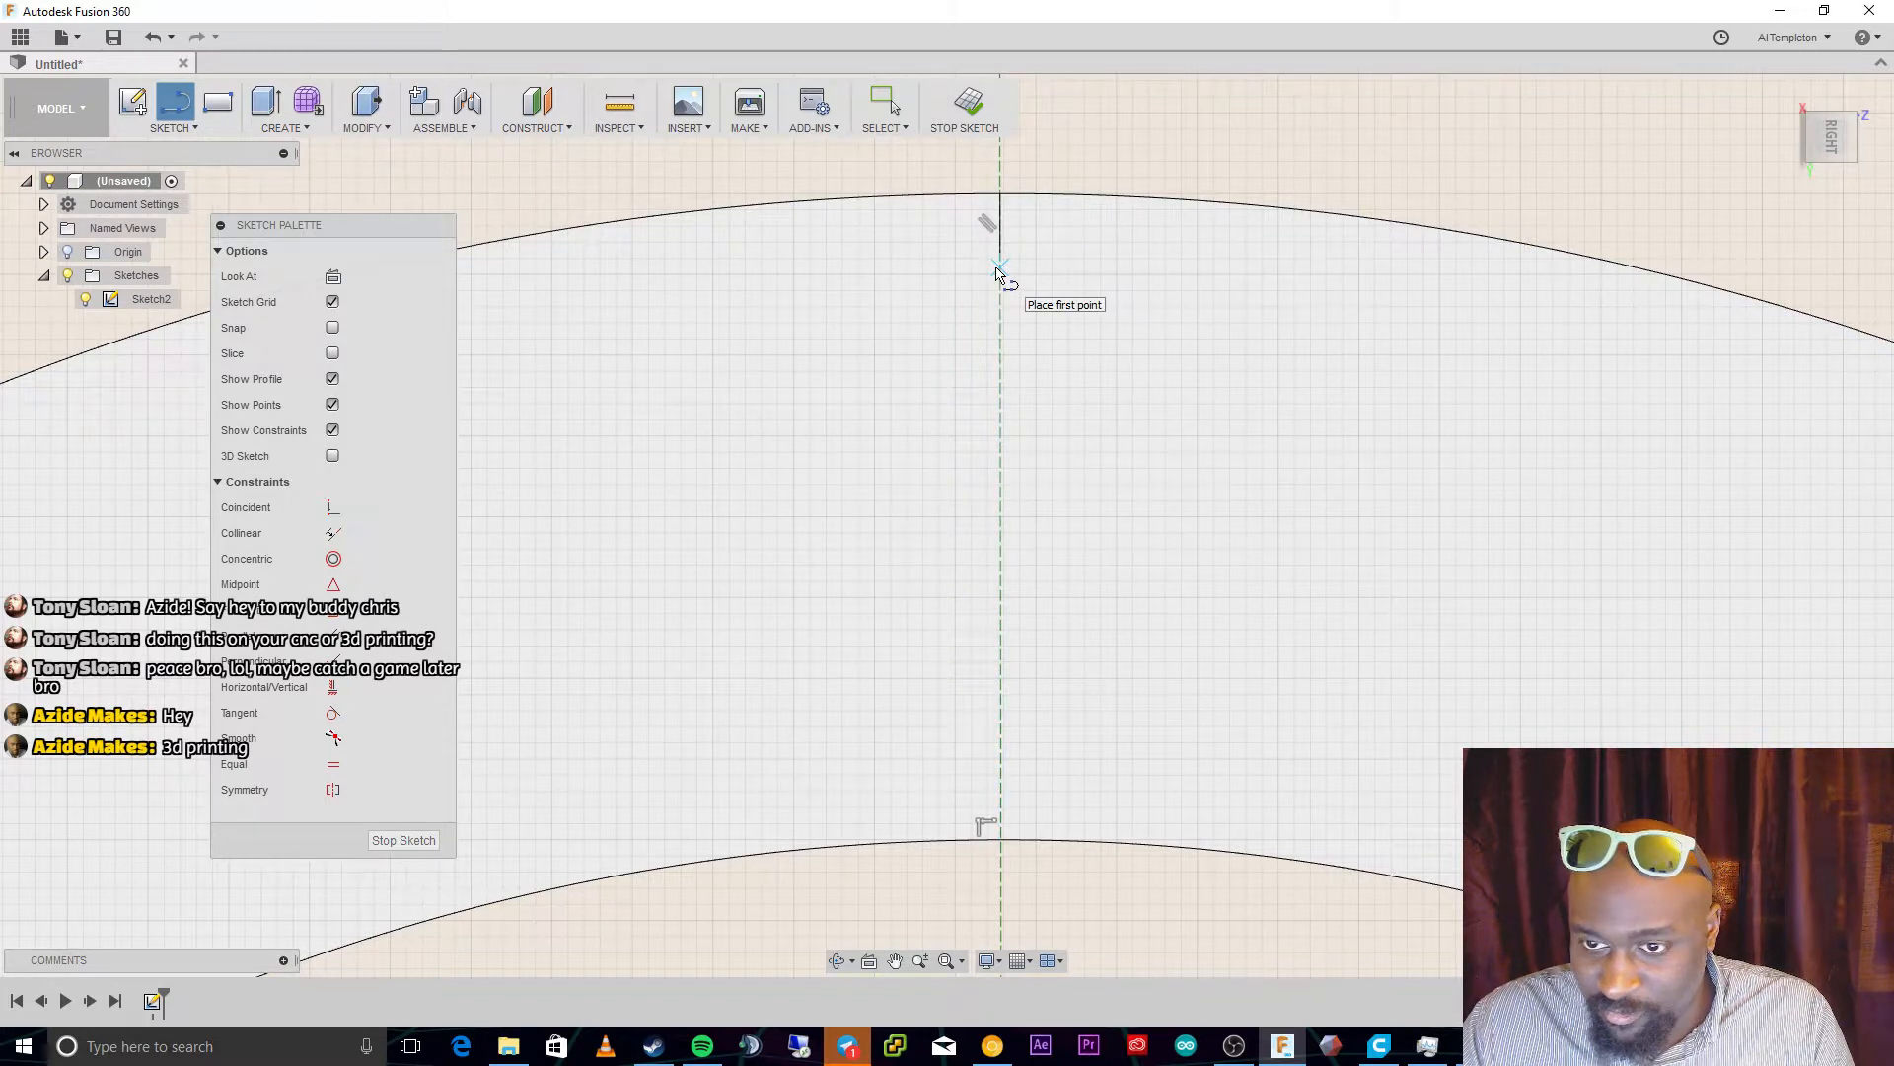
# Dimension the short vertical line below the outer ring to a length of 2 mm
pyautogui.press('d')
pyautogui.click(999, 236)
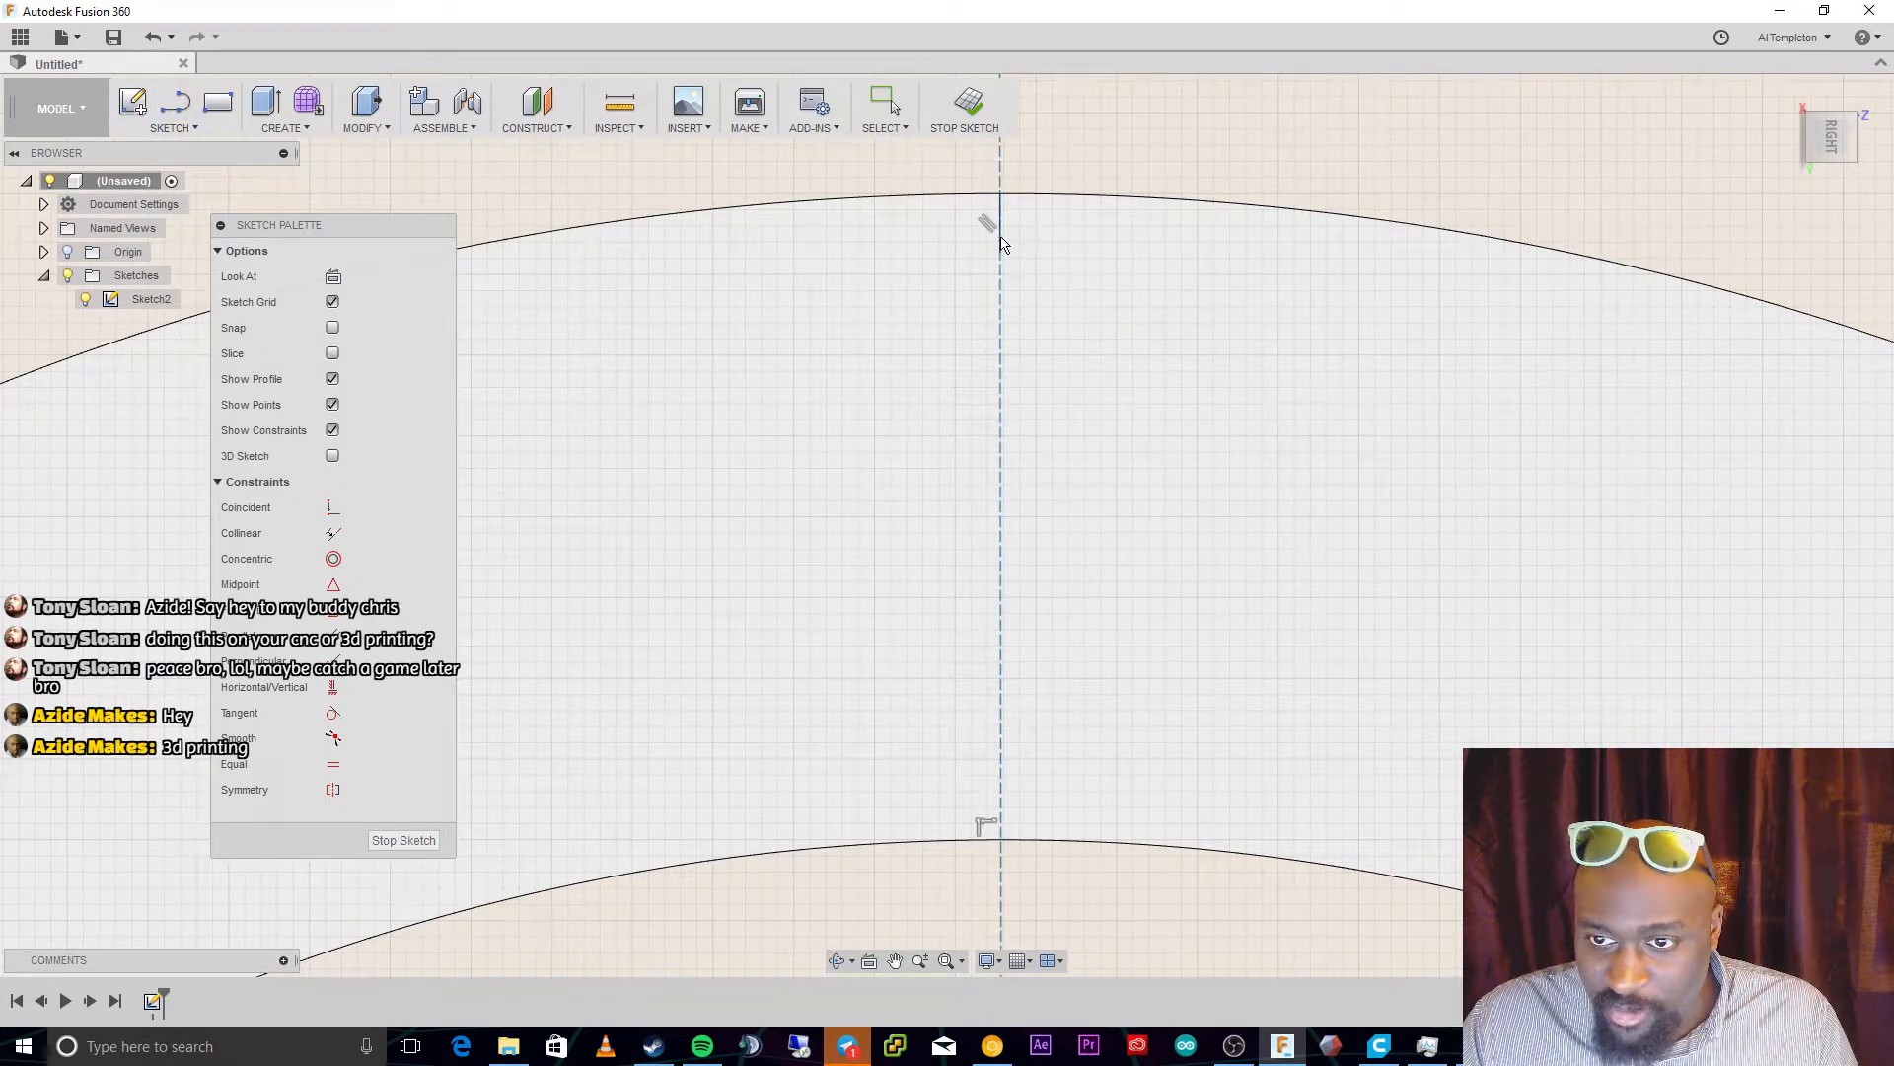
pyautogui.press('Escape')
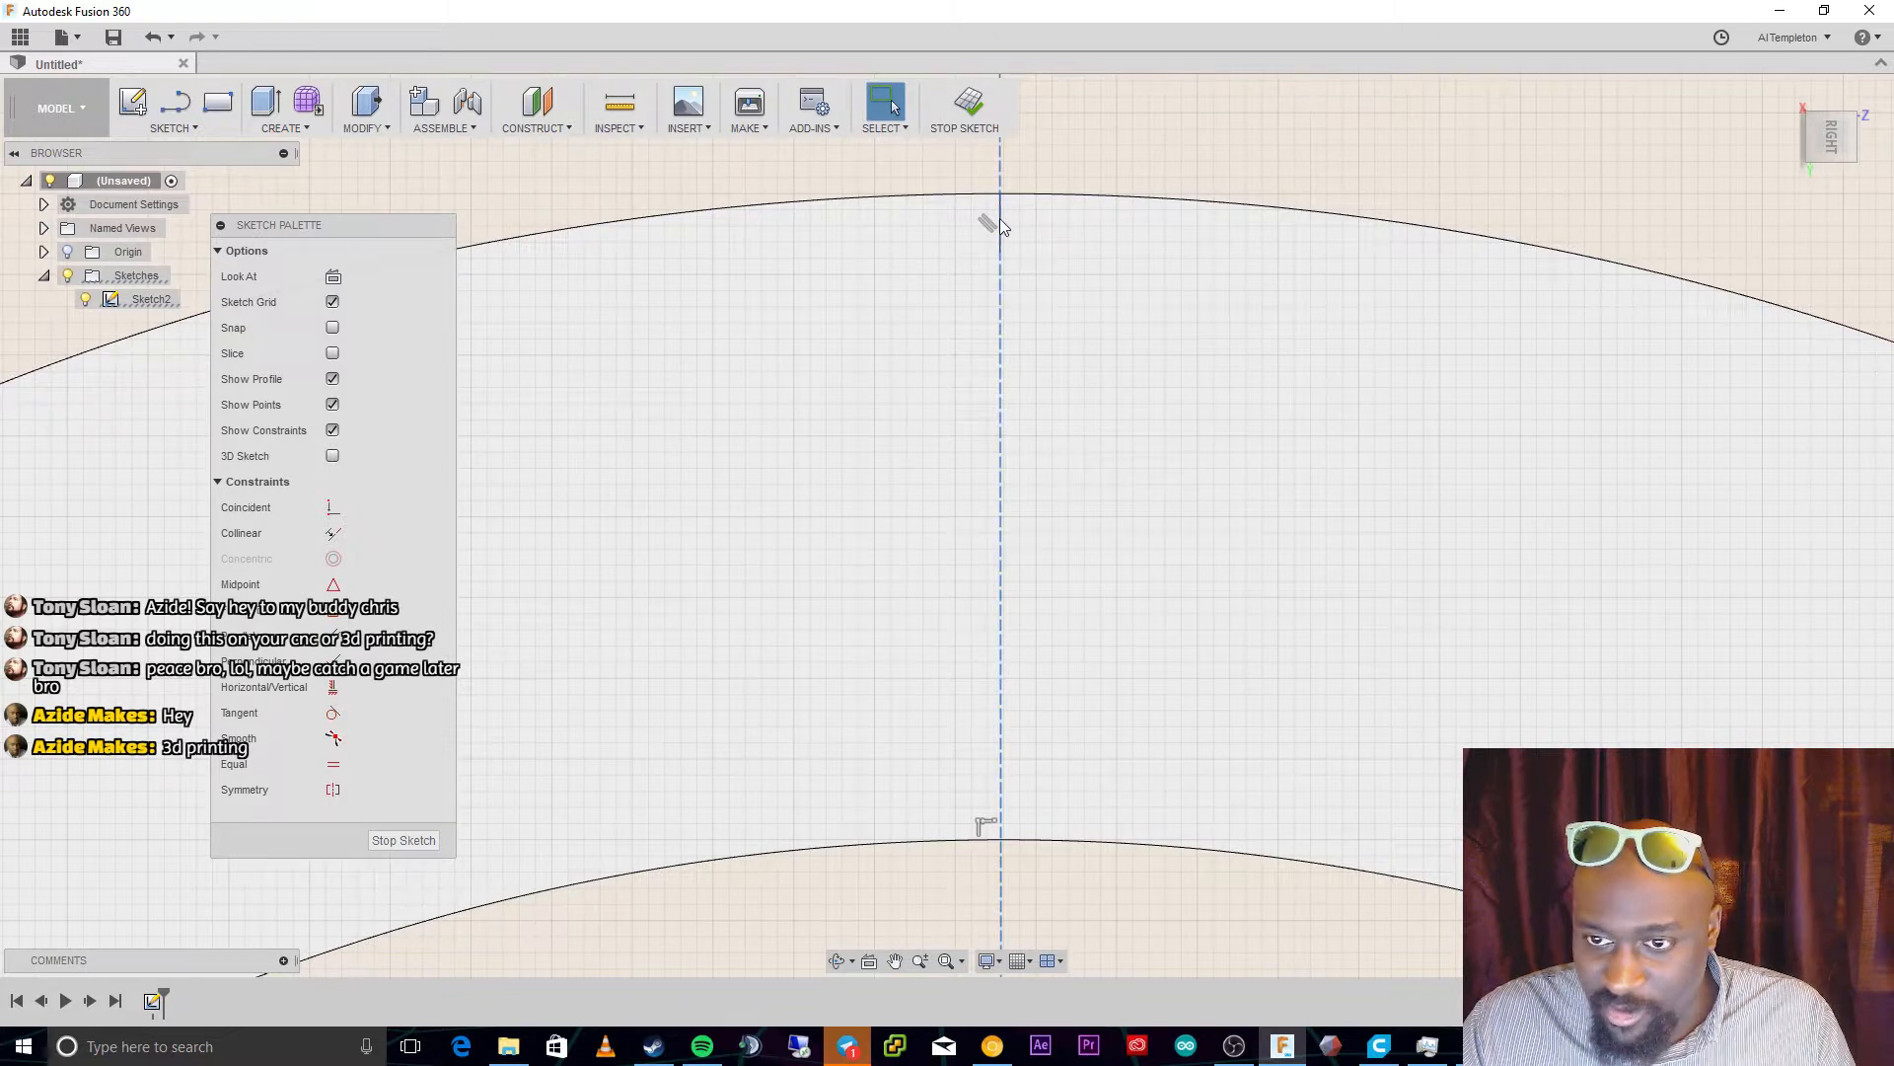
pyautogui.scroll(5, 1003, 223)
pyautogui.press('Escape')
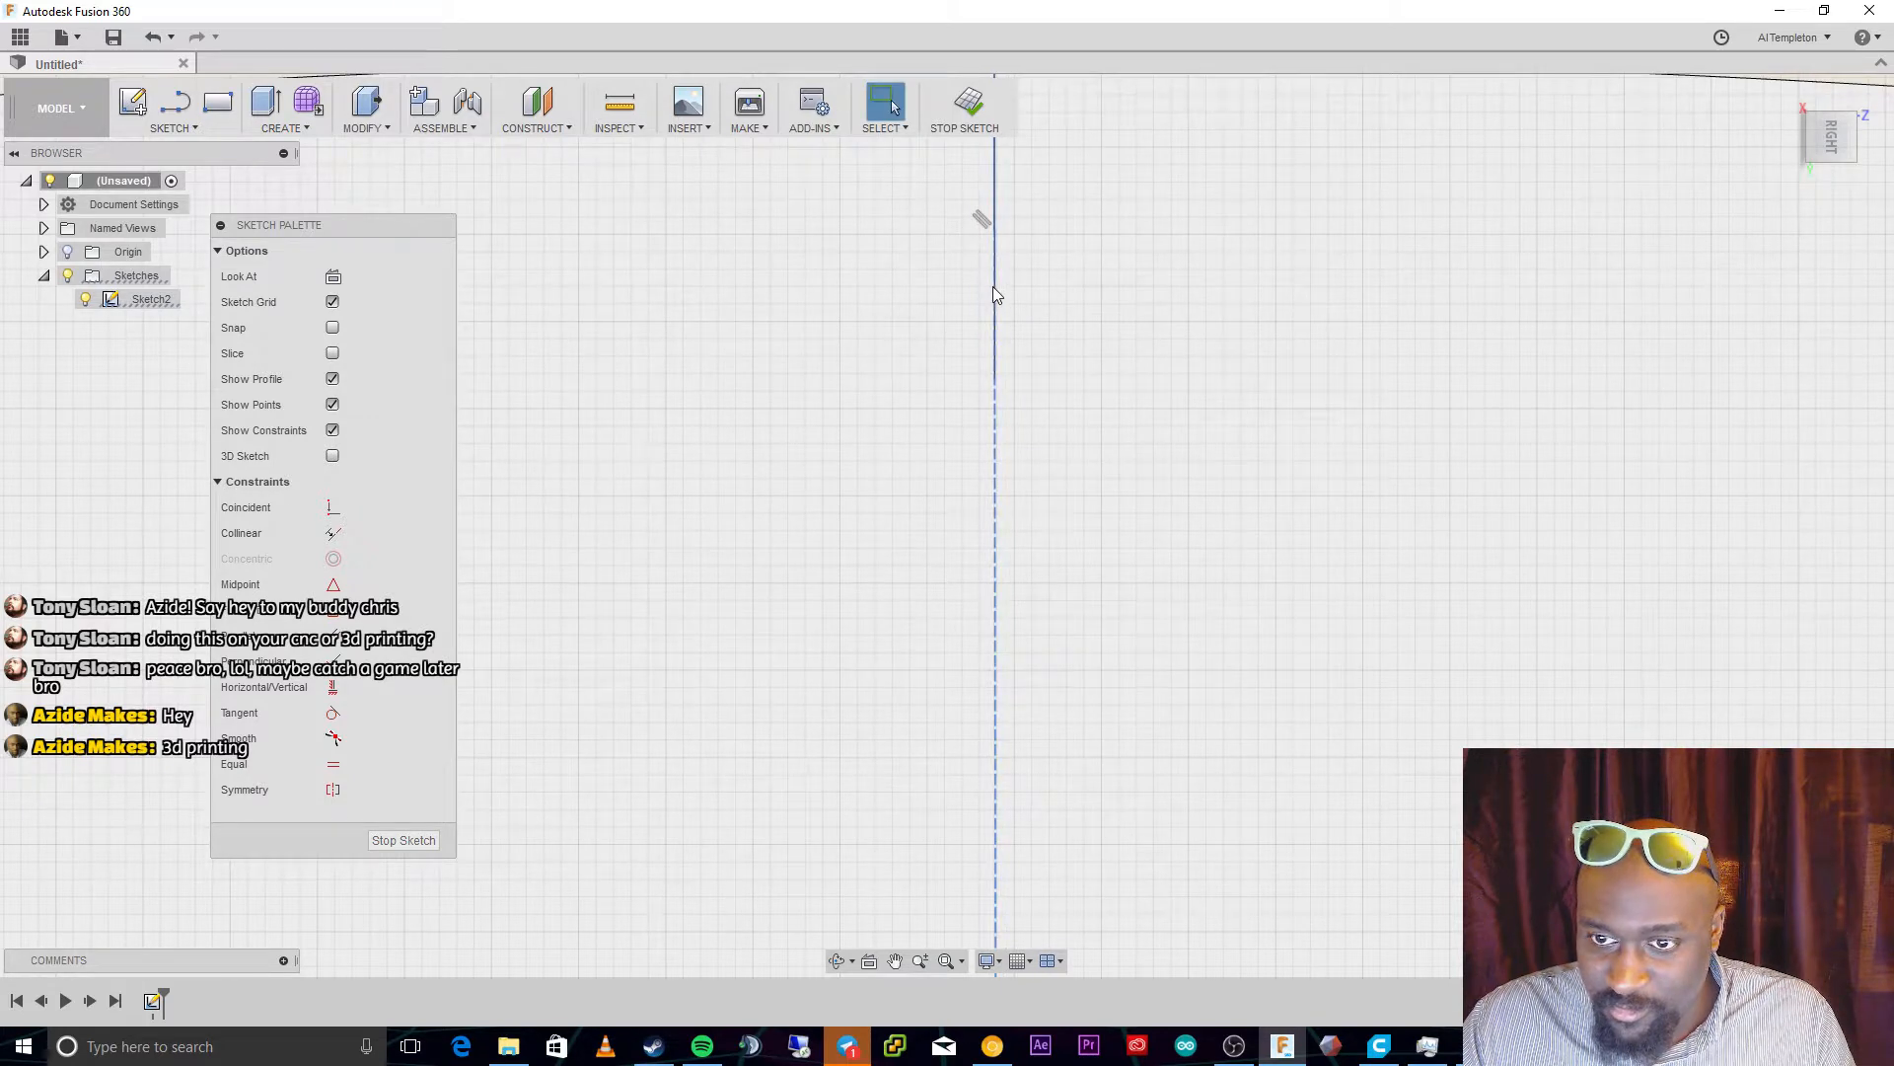
pyautogui.click(994, 287)
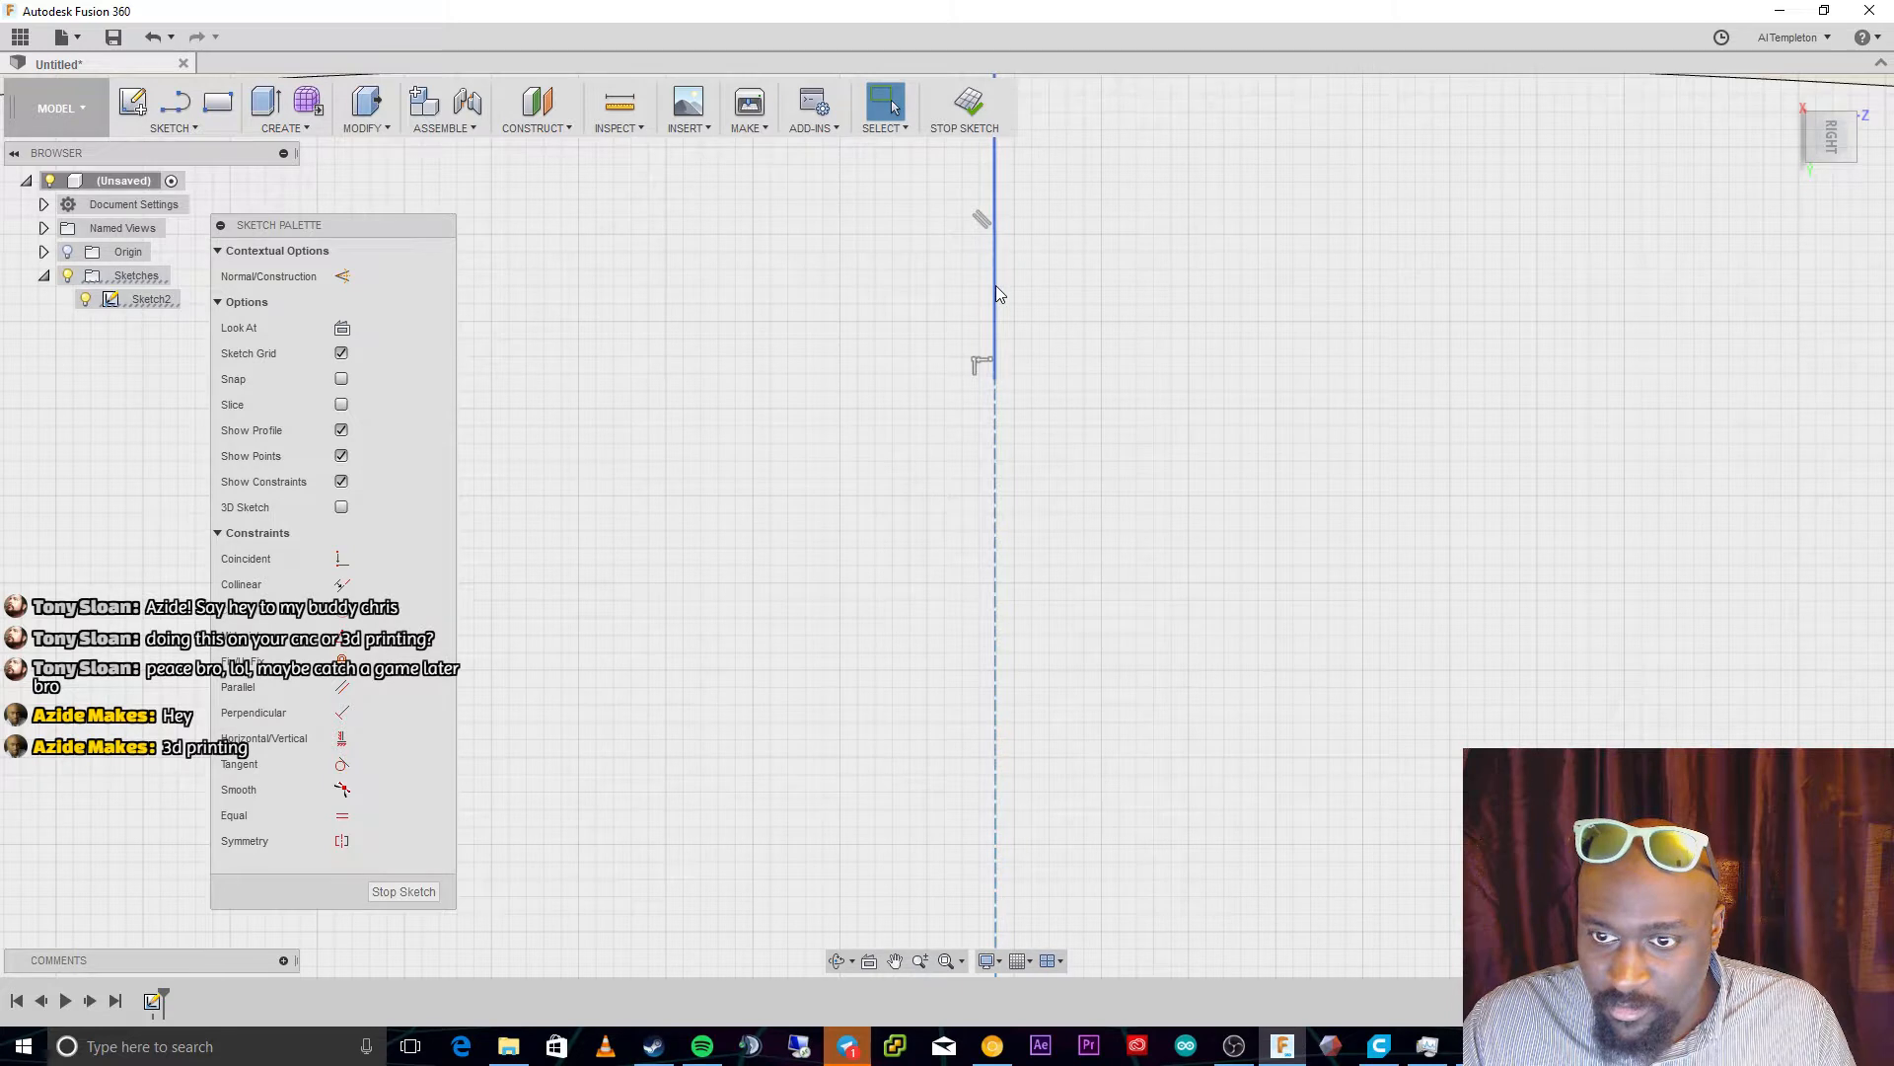
pyautogui.press('d')
pyautogui.click(1076, 286)
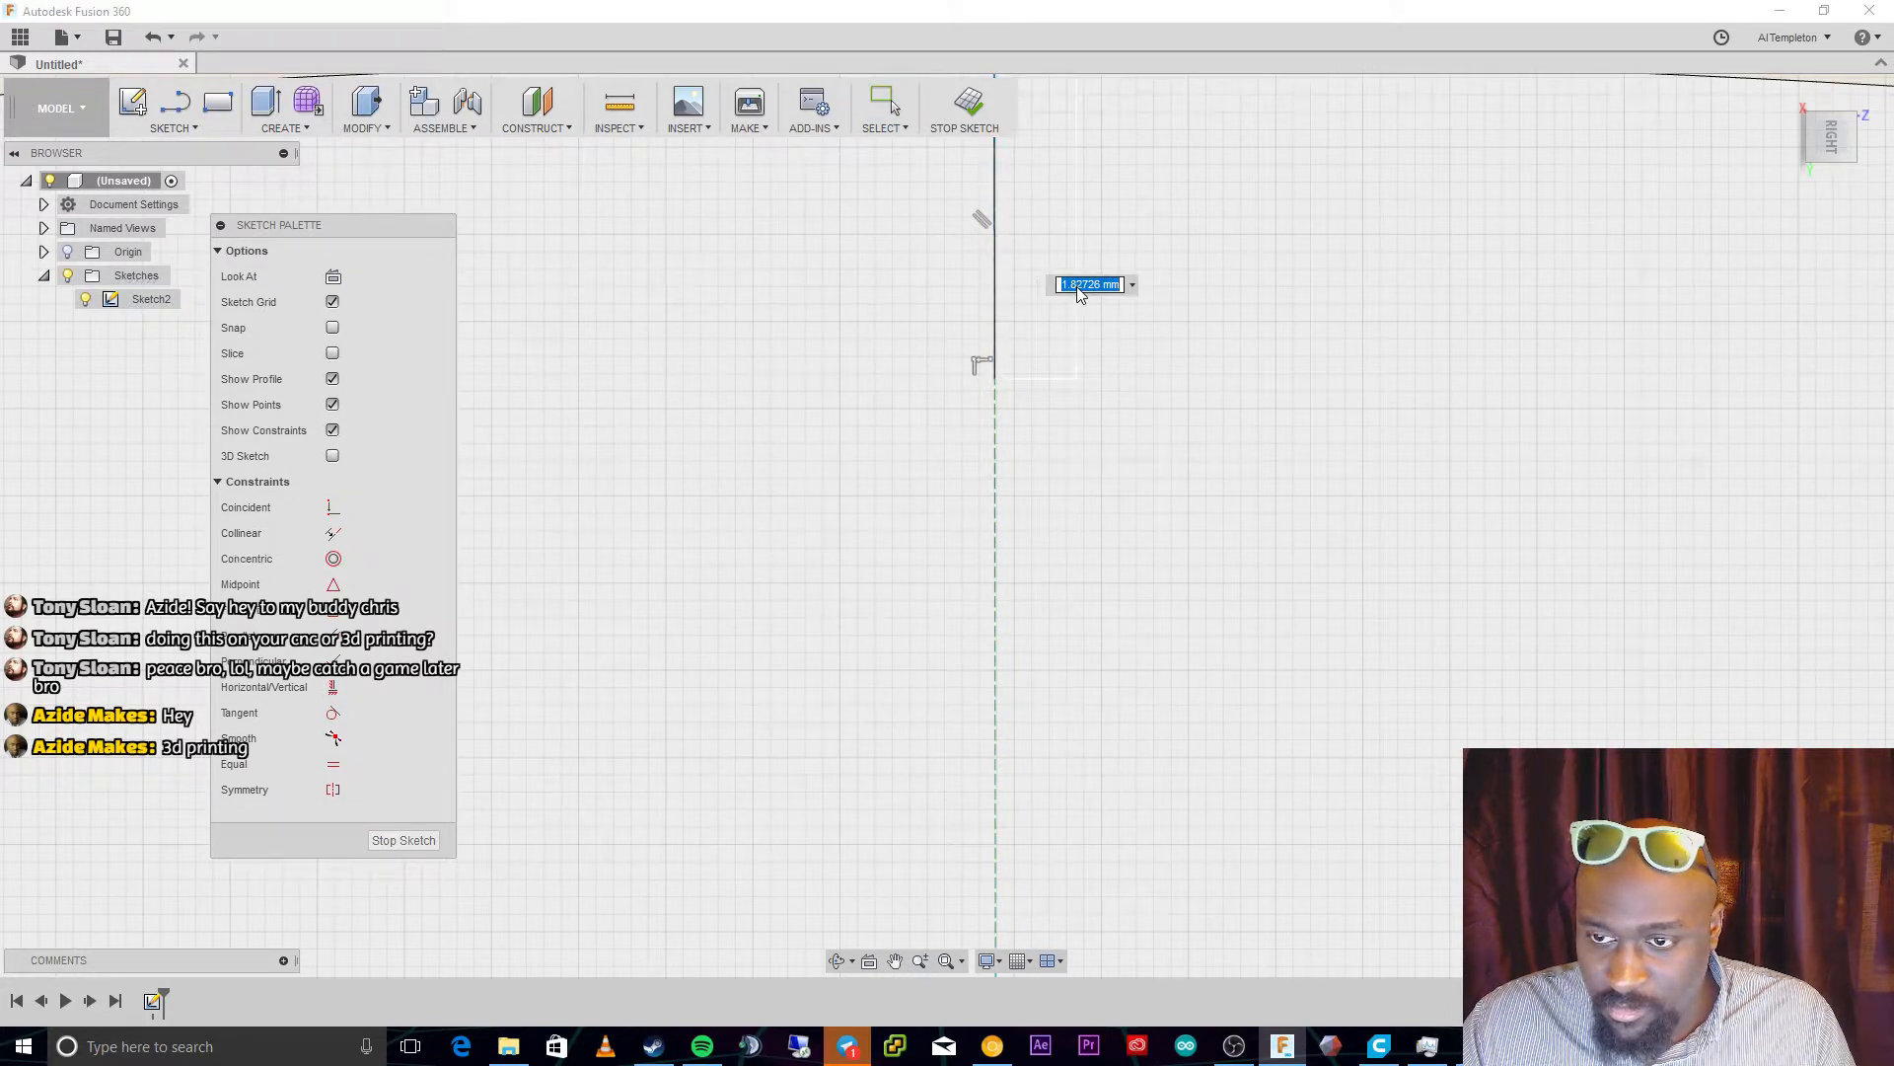
pyautogui.write('2')
pyautogui.press('Return')
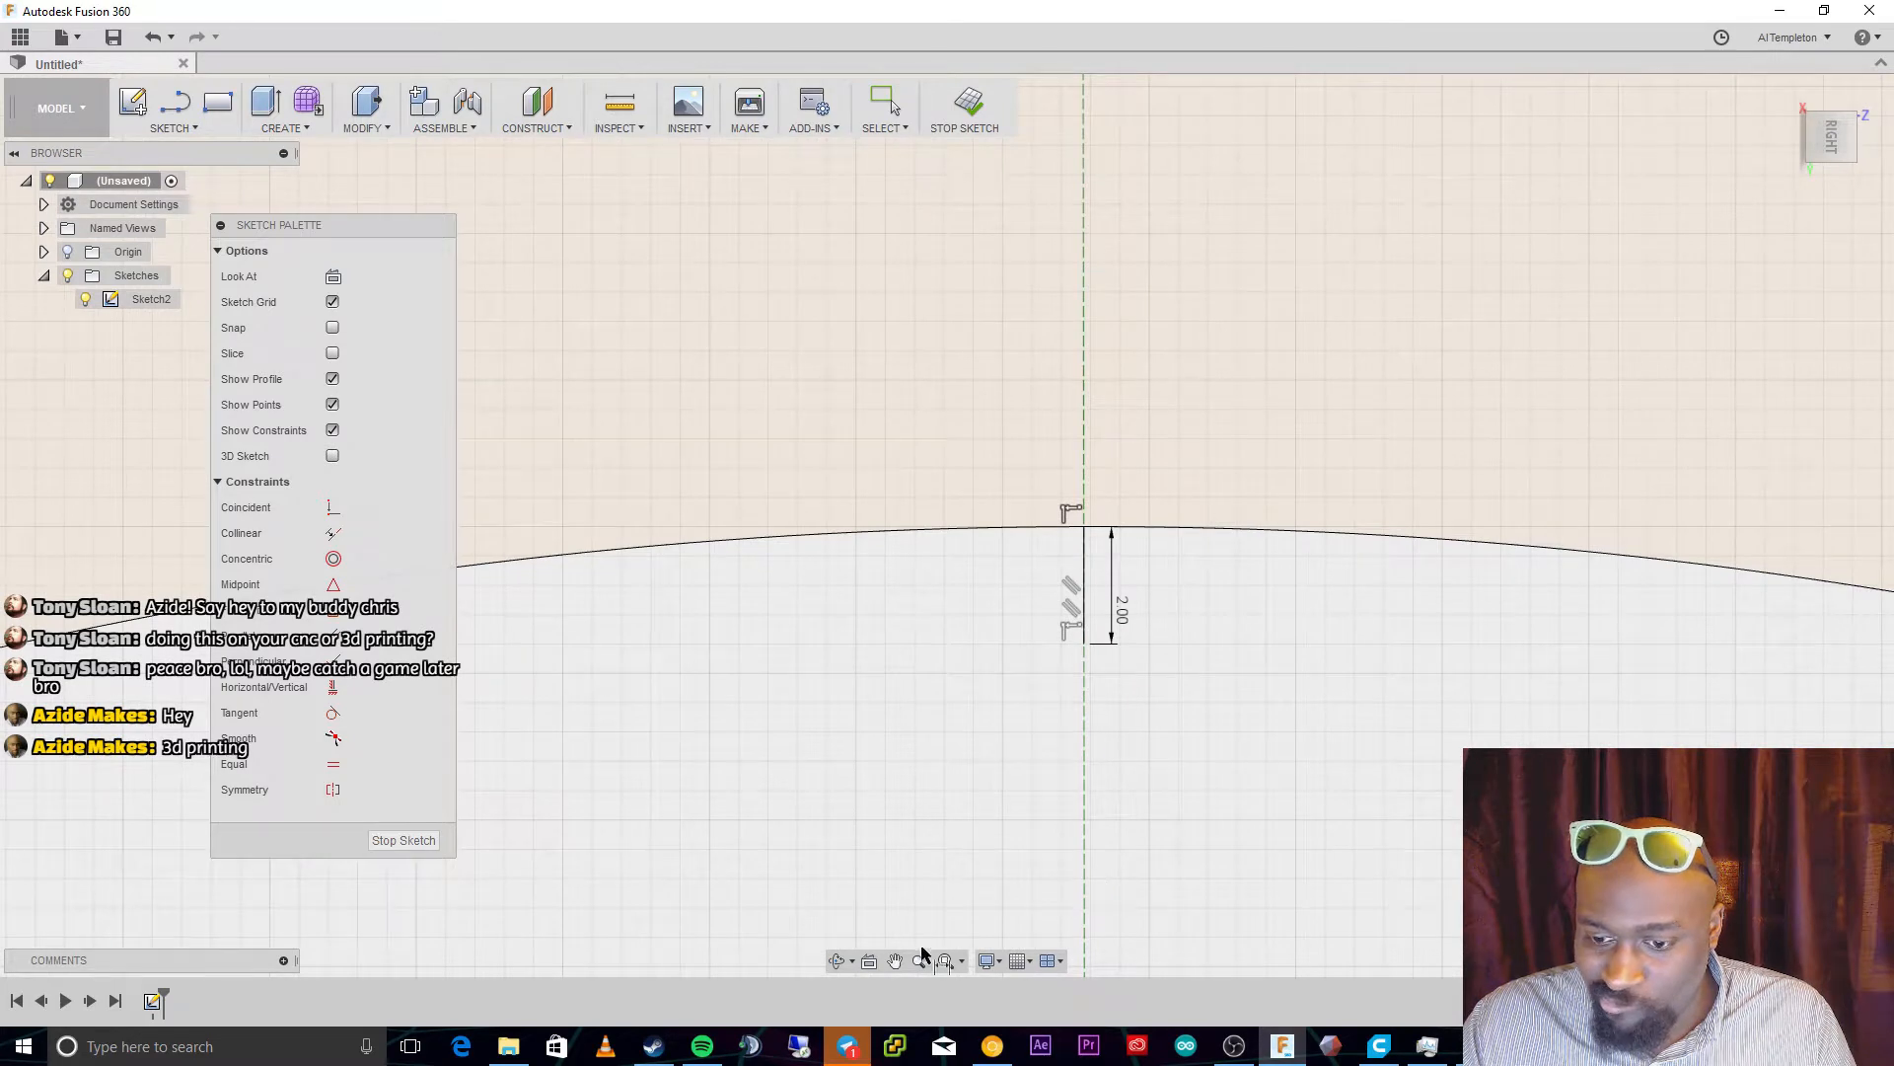
# Try to draw a 2 mm vertical line from the inner ring's outer arc up along the construction centreline
pyautogui.click(894, 960)
pyautogui.moveTo(901, 667); pyautogui.dragTo(909, 398)
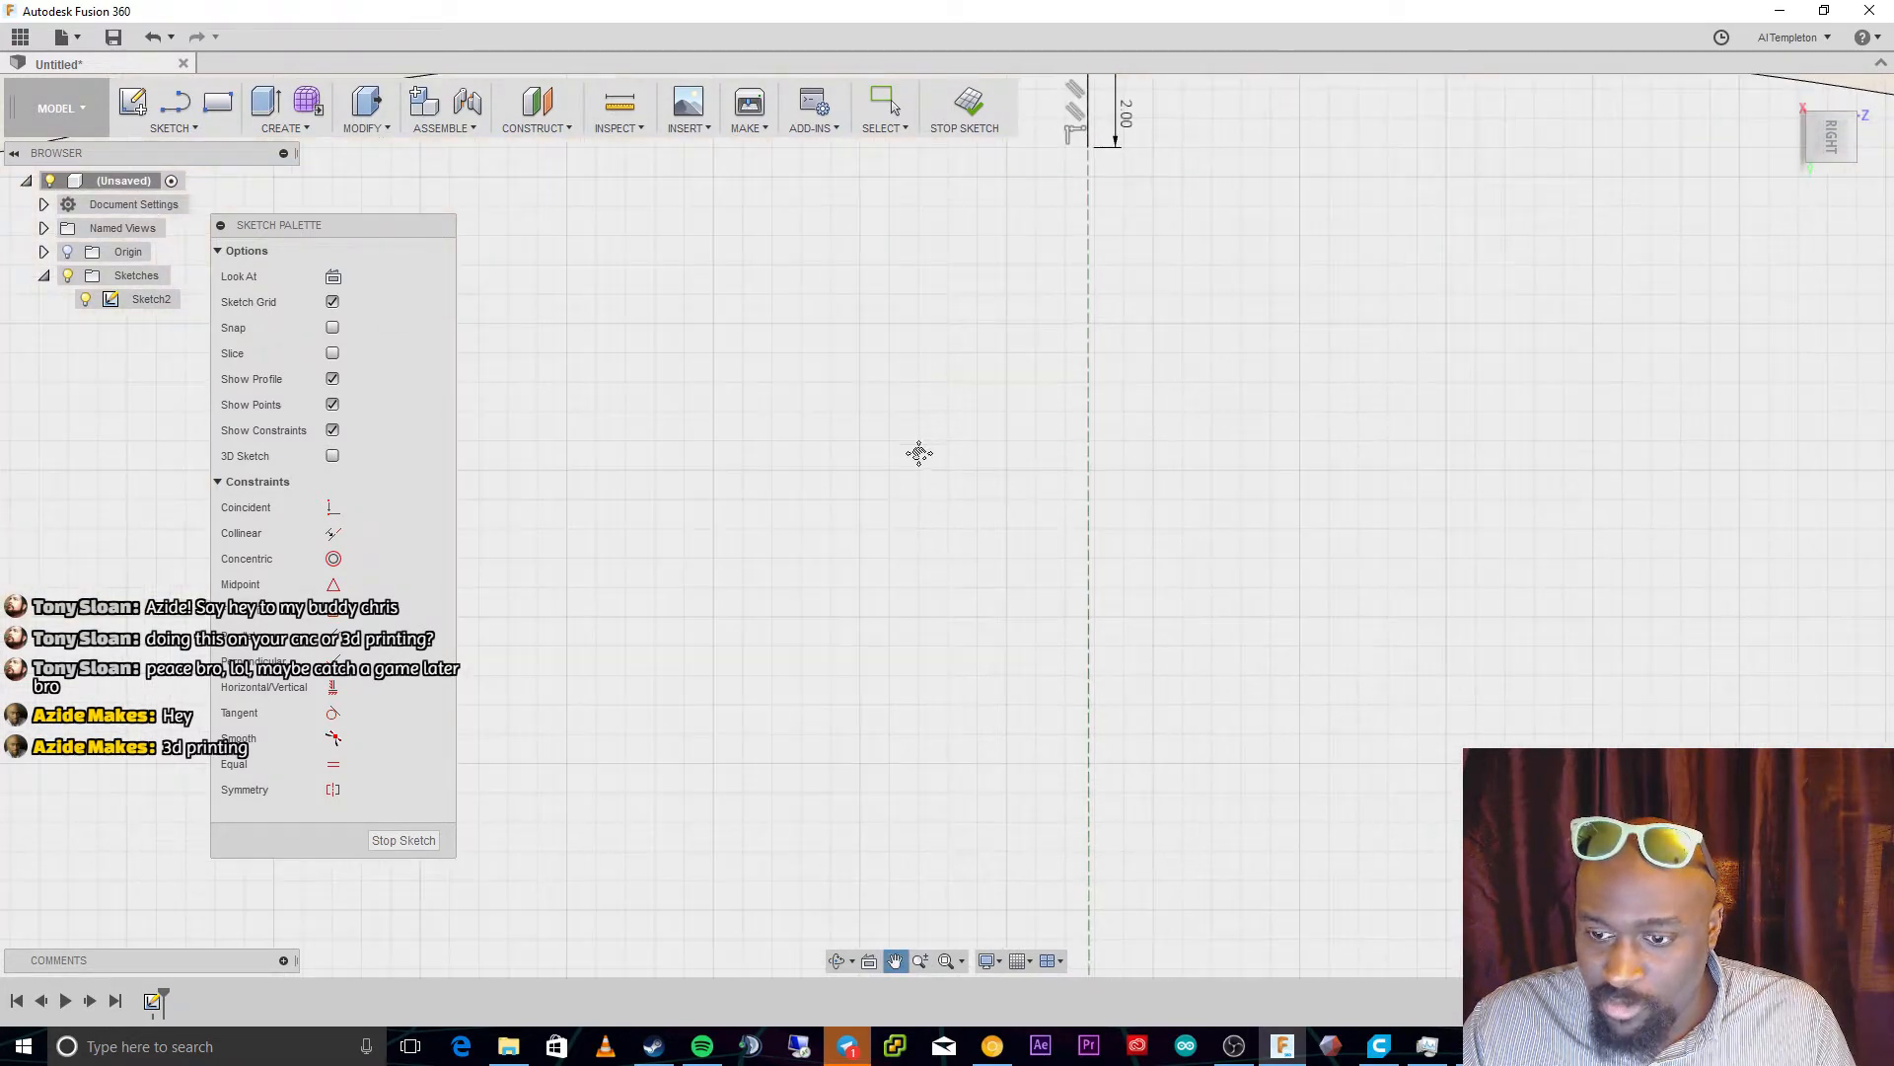
pyautogui.scroll(1, 955, 699)
pyautogui.scroll(-4, 1003, 694)
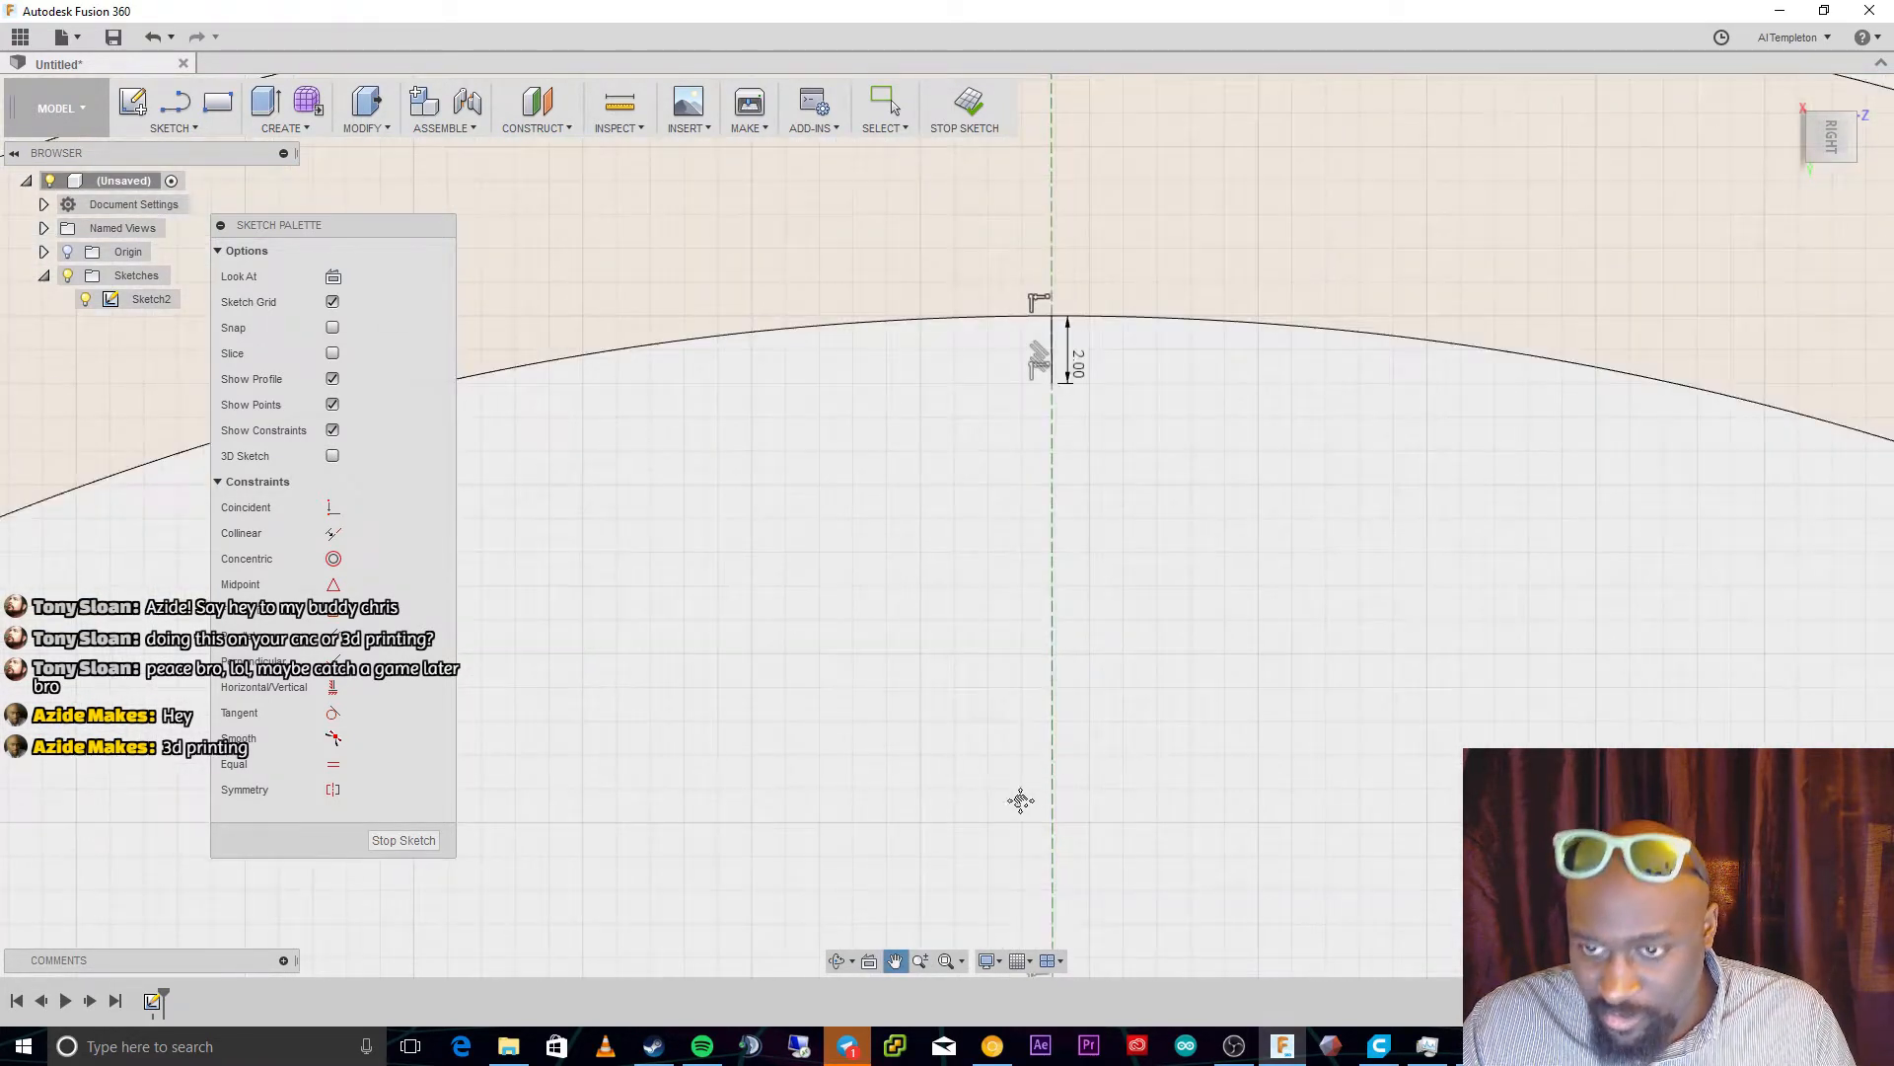
pyautogui.moveTo(1025, 733)
pyautogui.mouseDown()
pyautogui.moveTo(1020, 581)
pyautogui.moveTo(1019, 618)
pyautogui.mouseUp()
pyautogui.press('Escape')
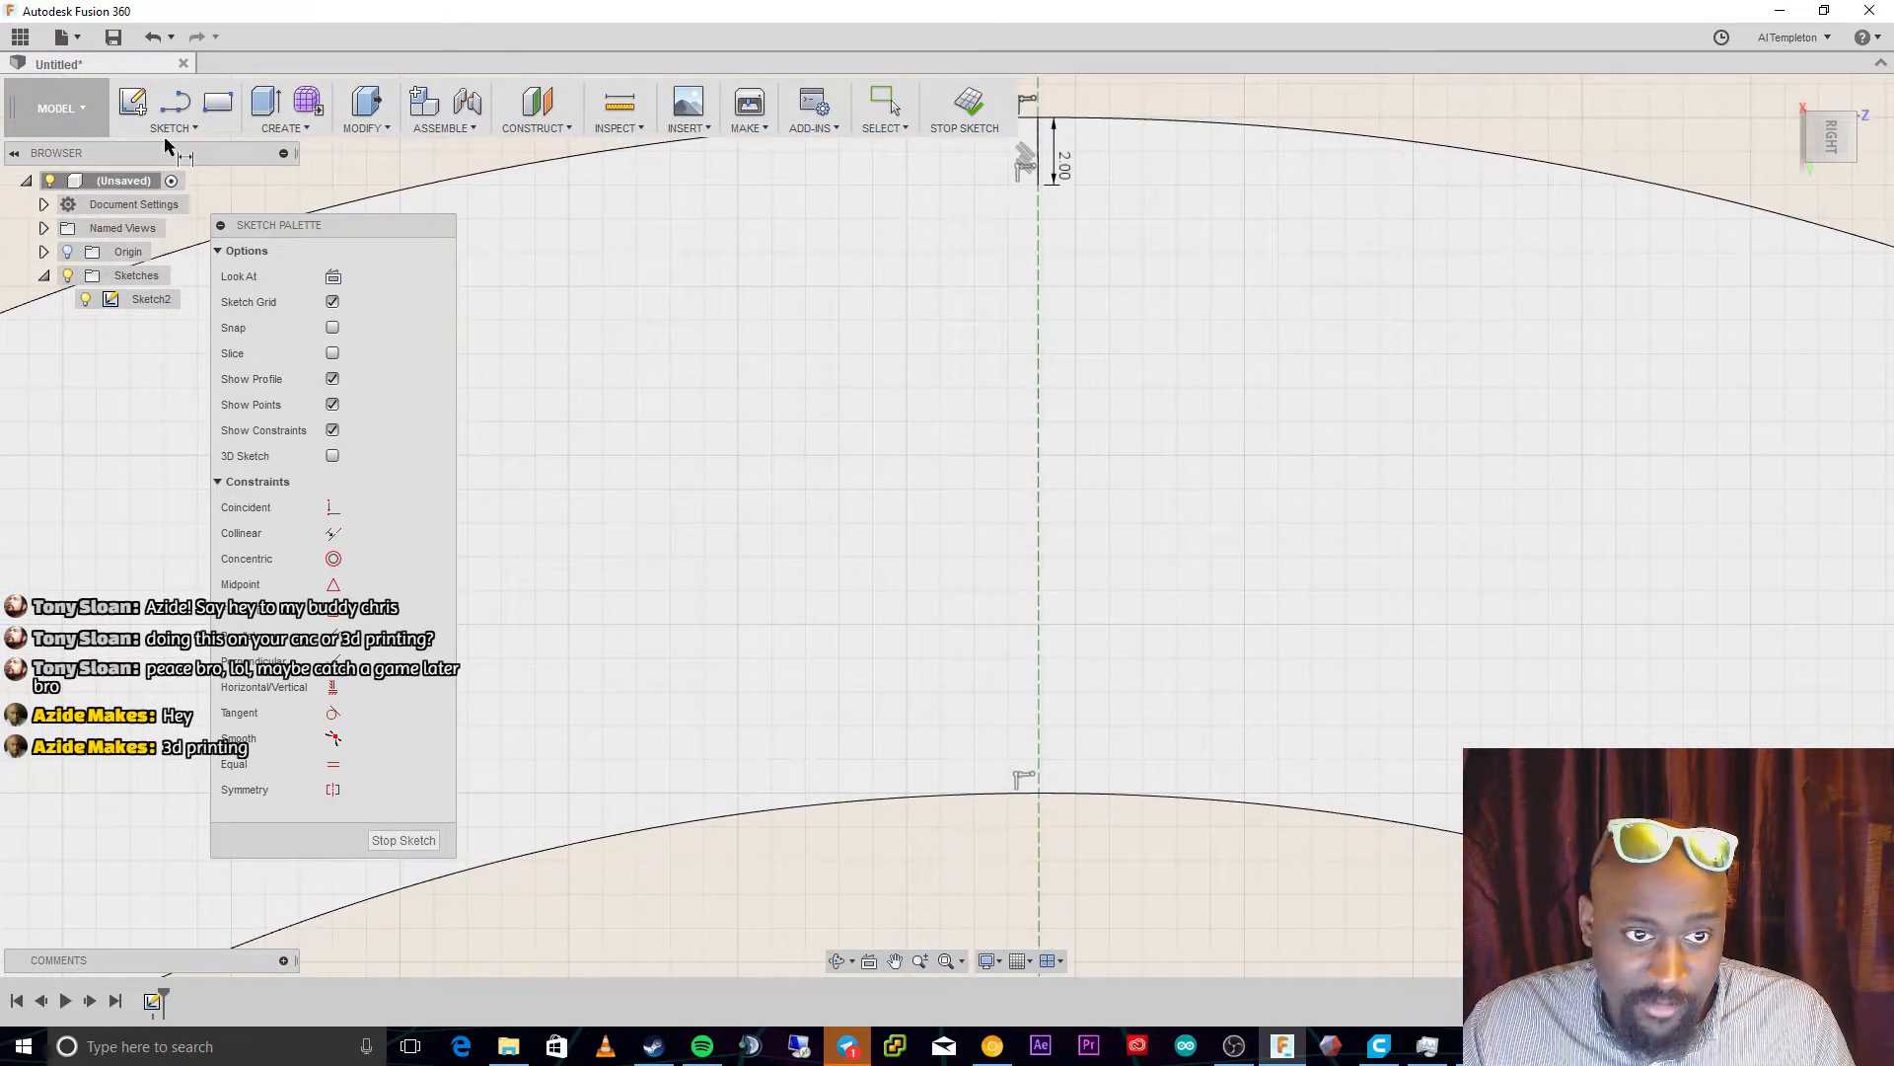
pyautogui.press('l')
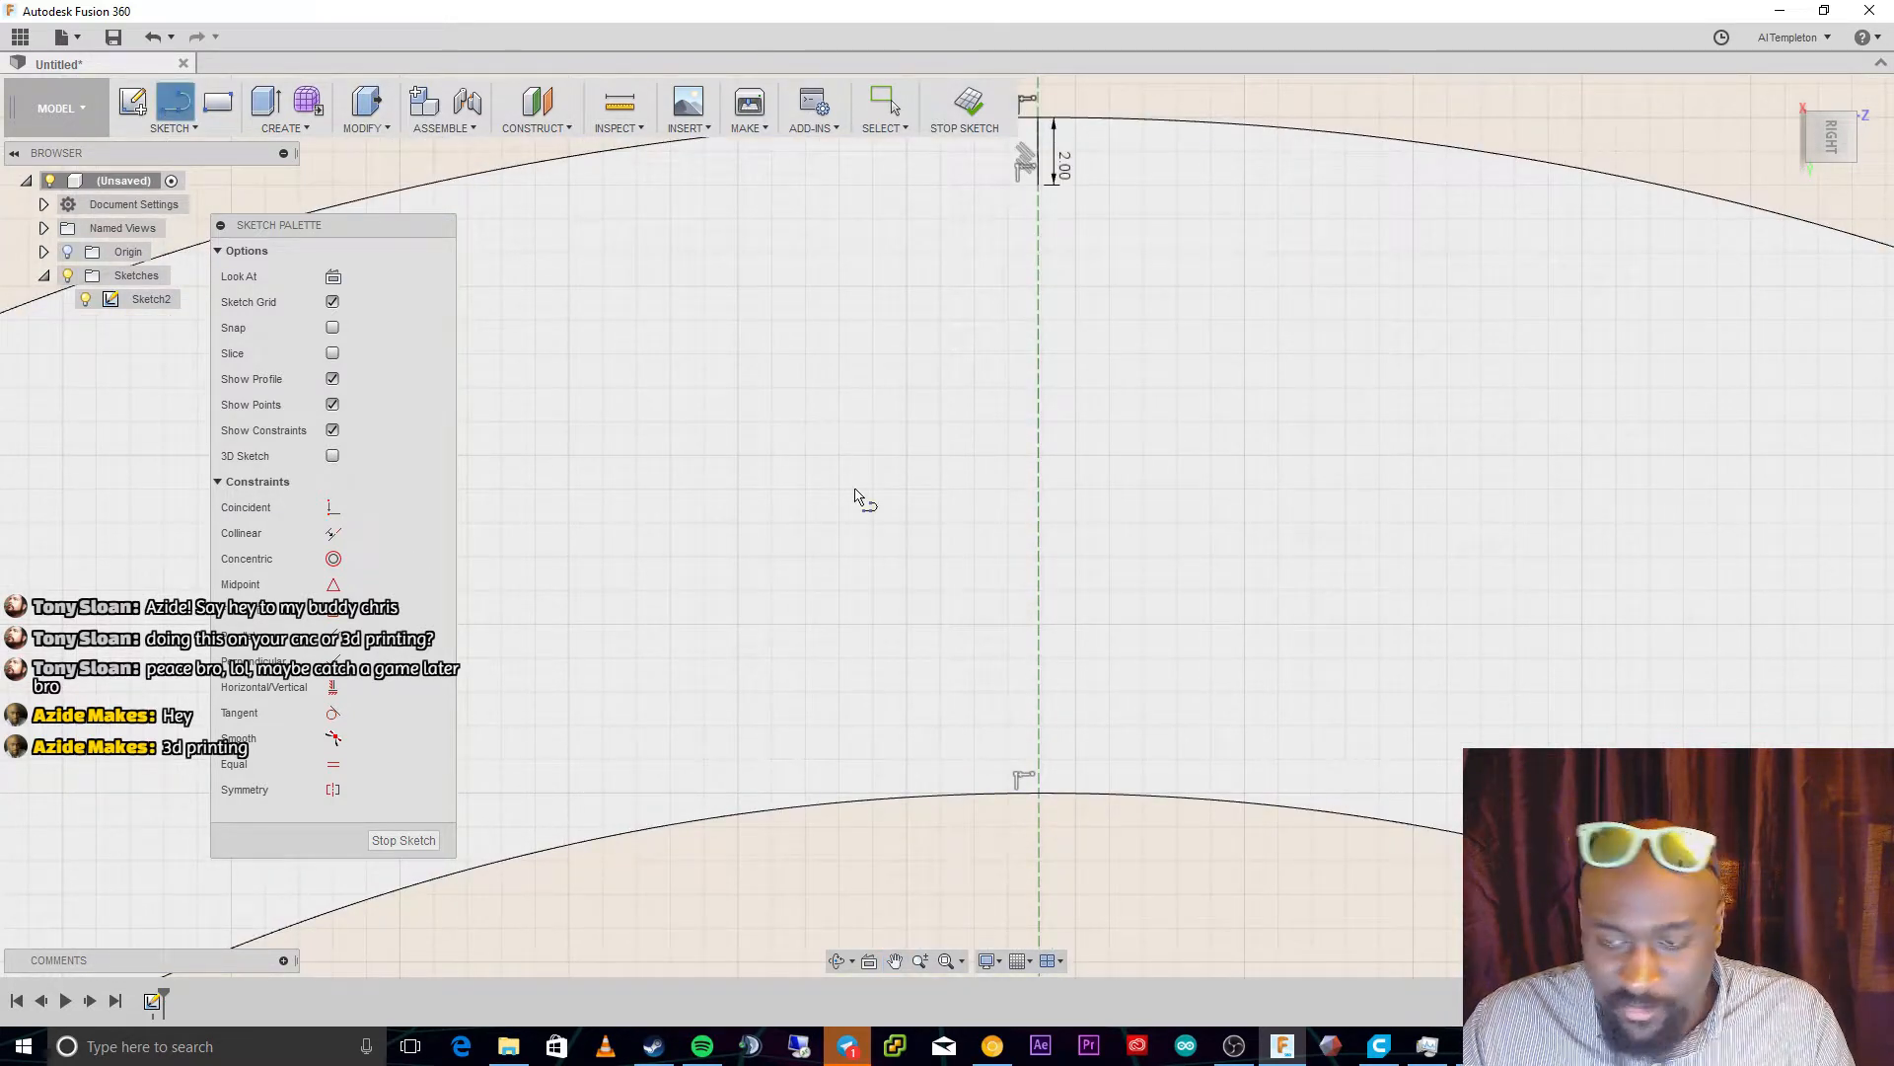
pyautogui.click(1041, 792)
pyautogui.write('2')
pyautogui.press('Tab')
pyautogui.write('1')
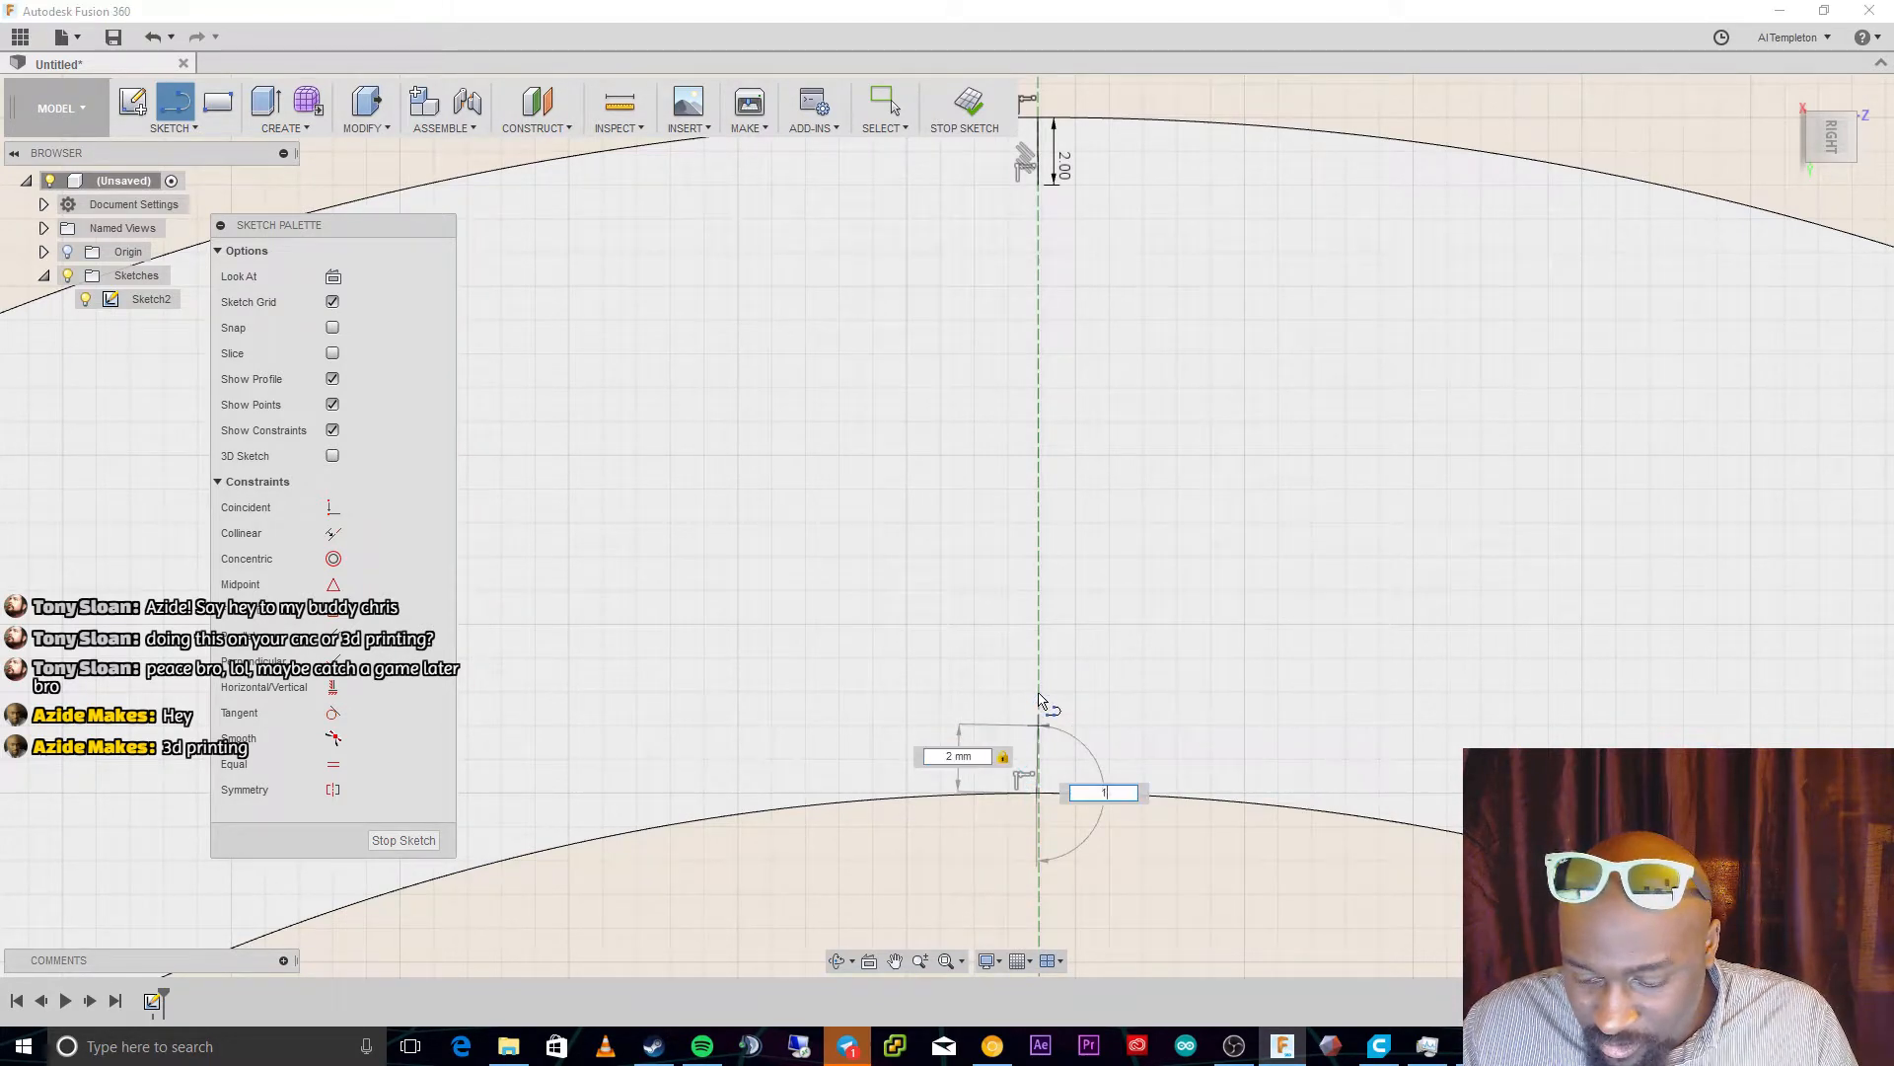
pyautogui.press('Tab')
pyautogui.press('Return')
pyautogui.press('Escape')
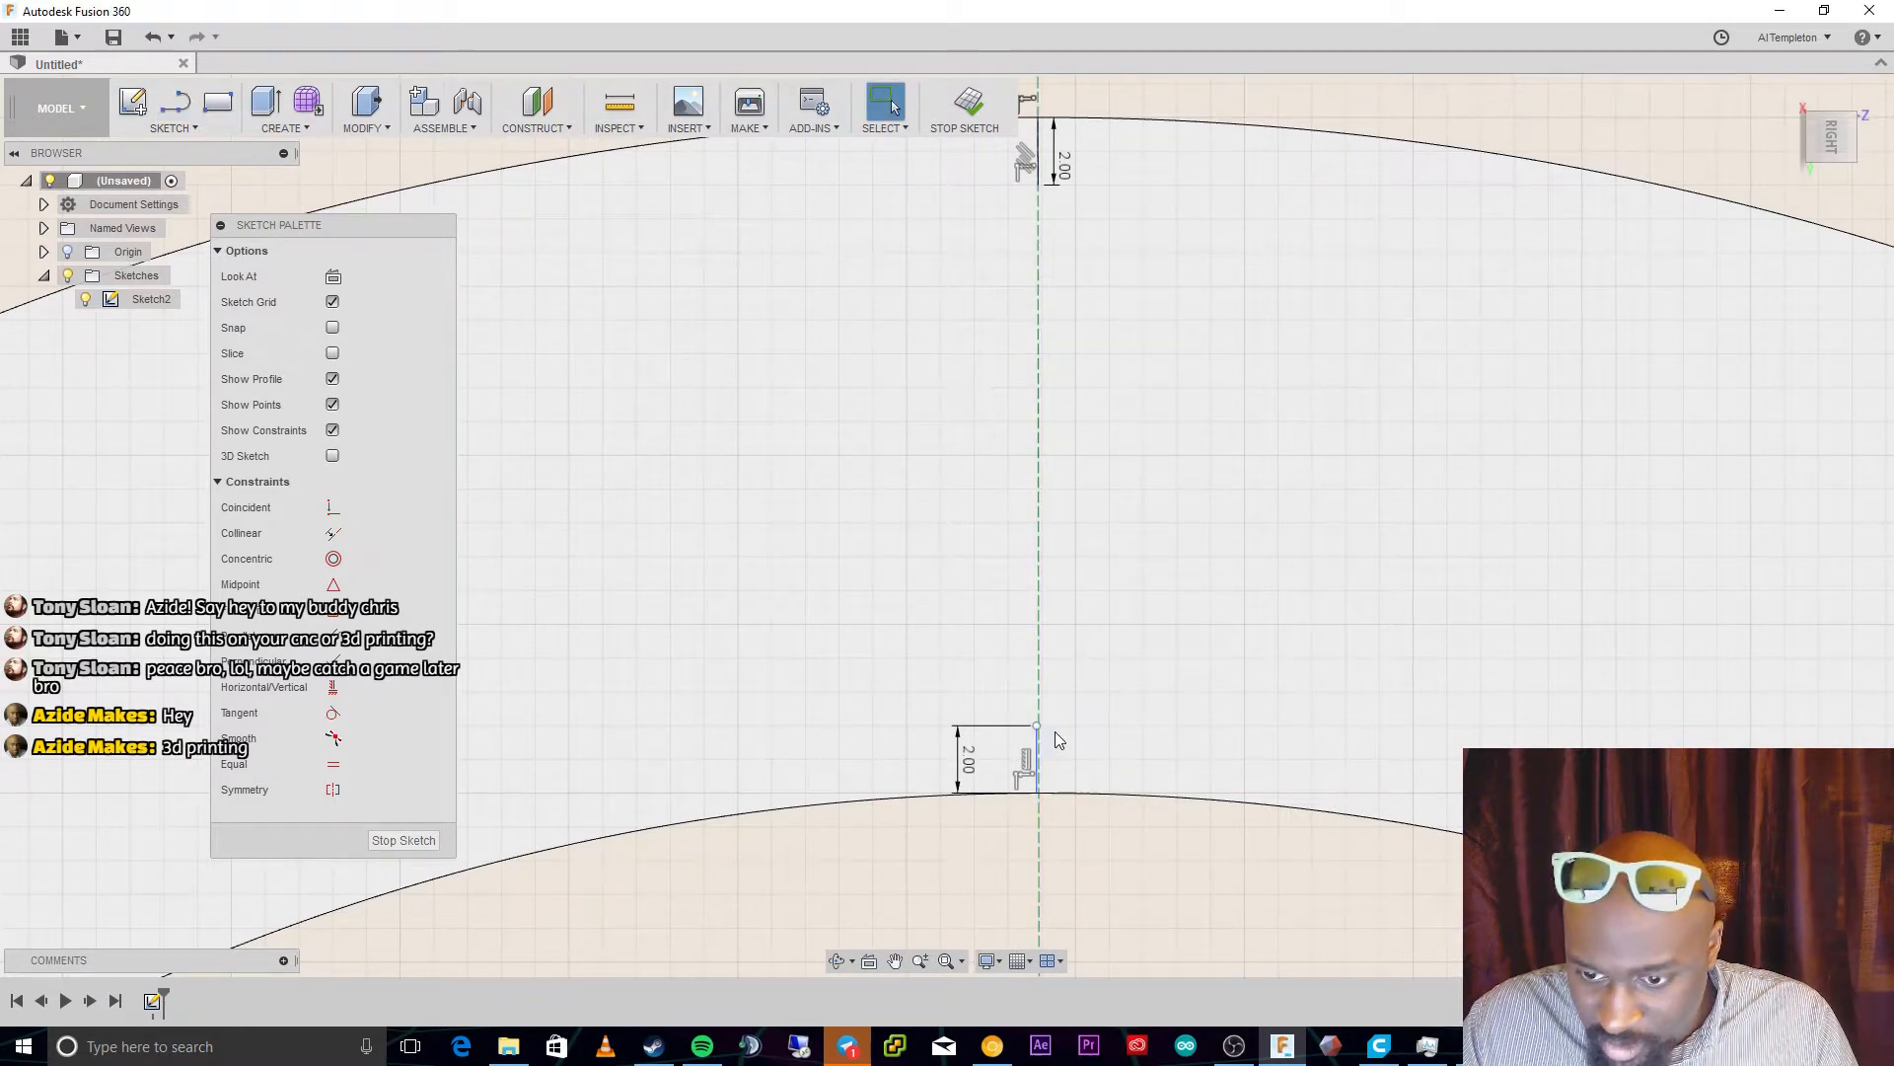
# Delete the 2 mm vertical line standing on the inner ring's outer arc
pyautogui.scroll(3, 1055, 735)
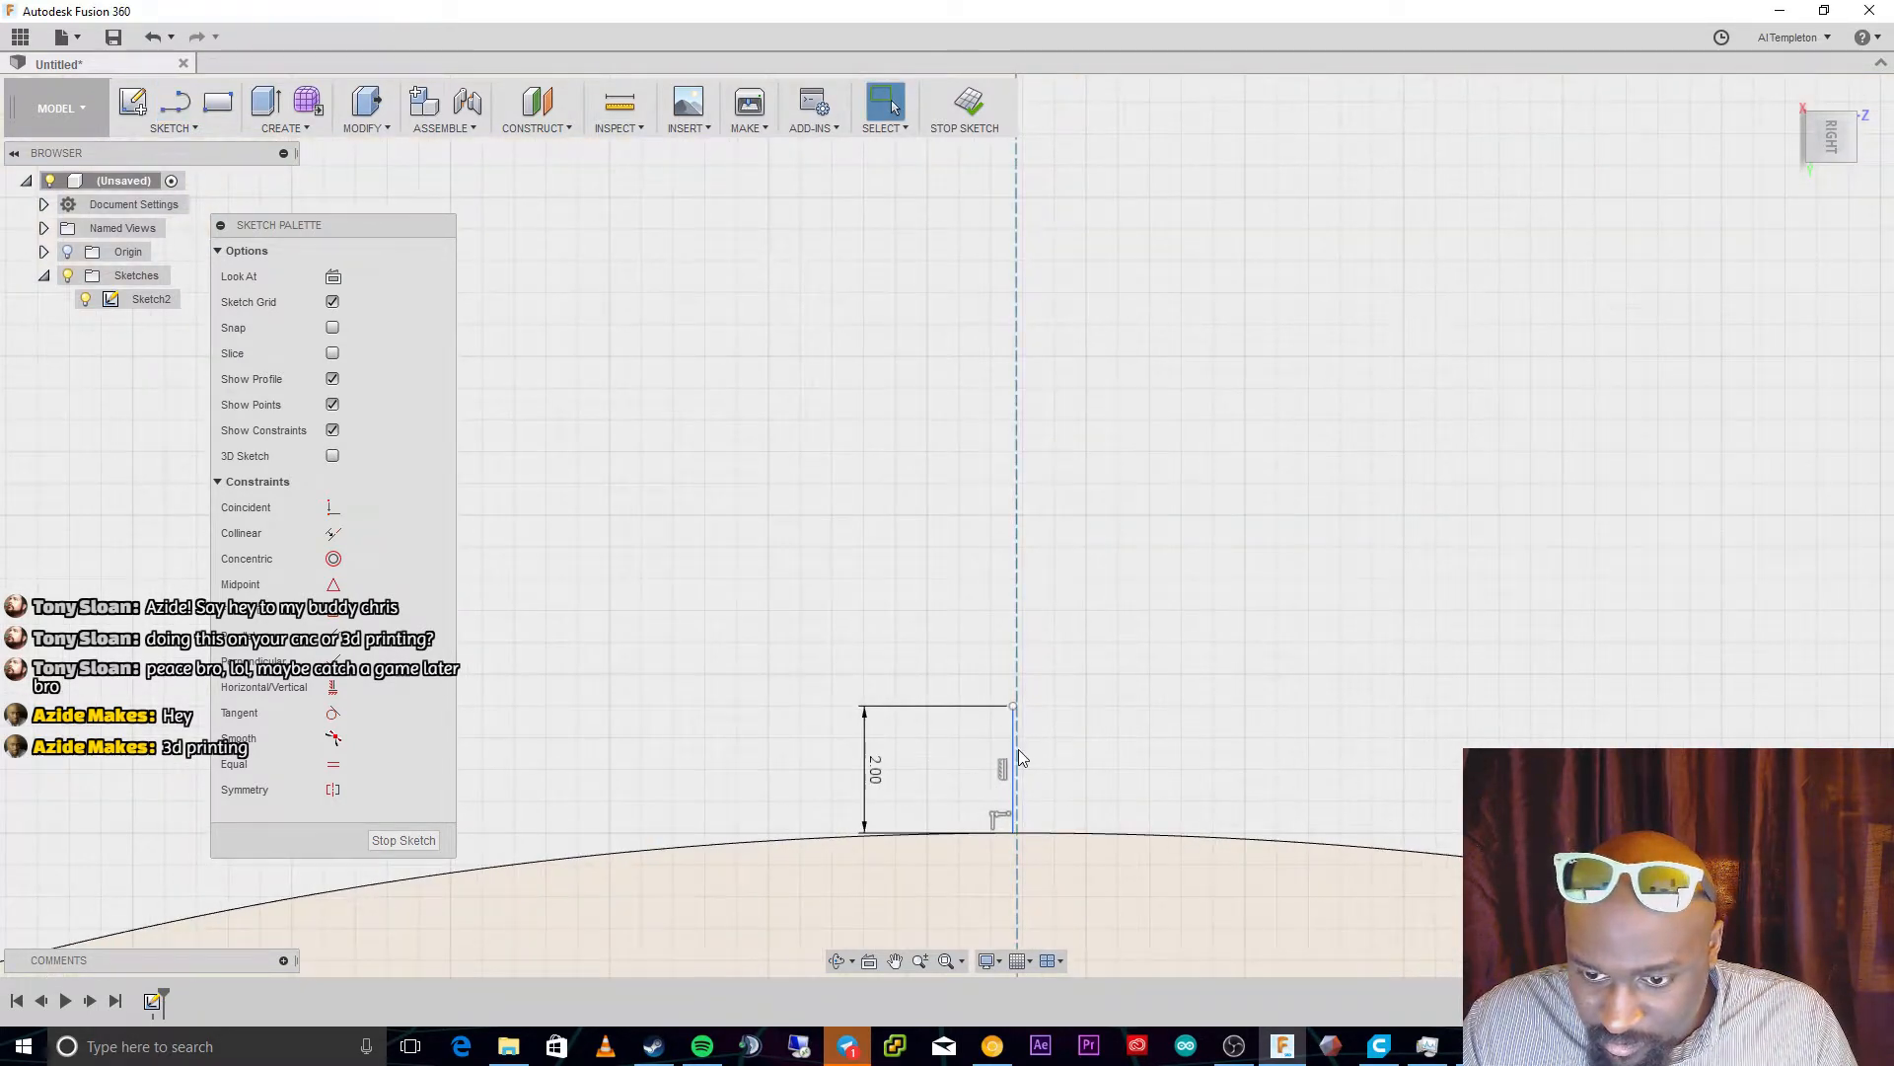
pyautogui.click(1010, 746)
pyautogui.press('Delete')
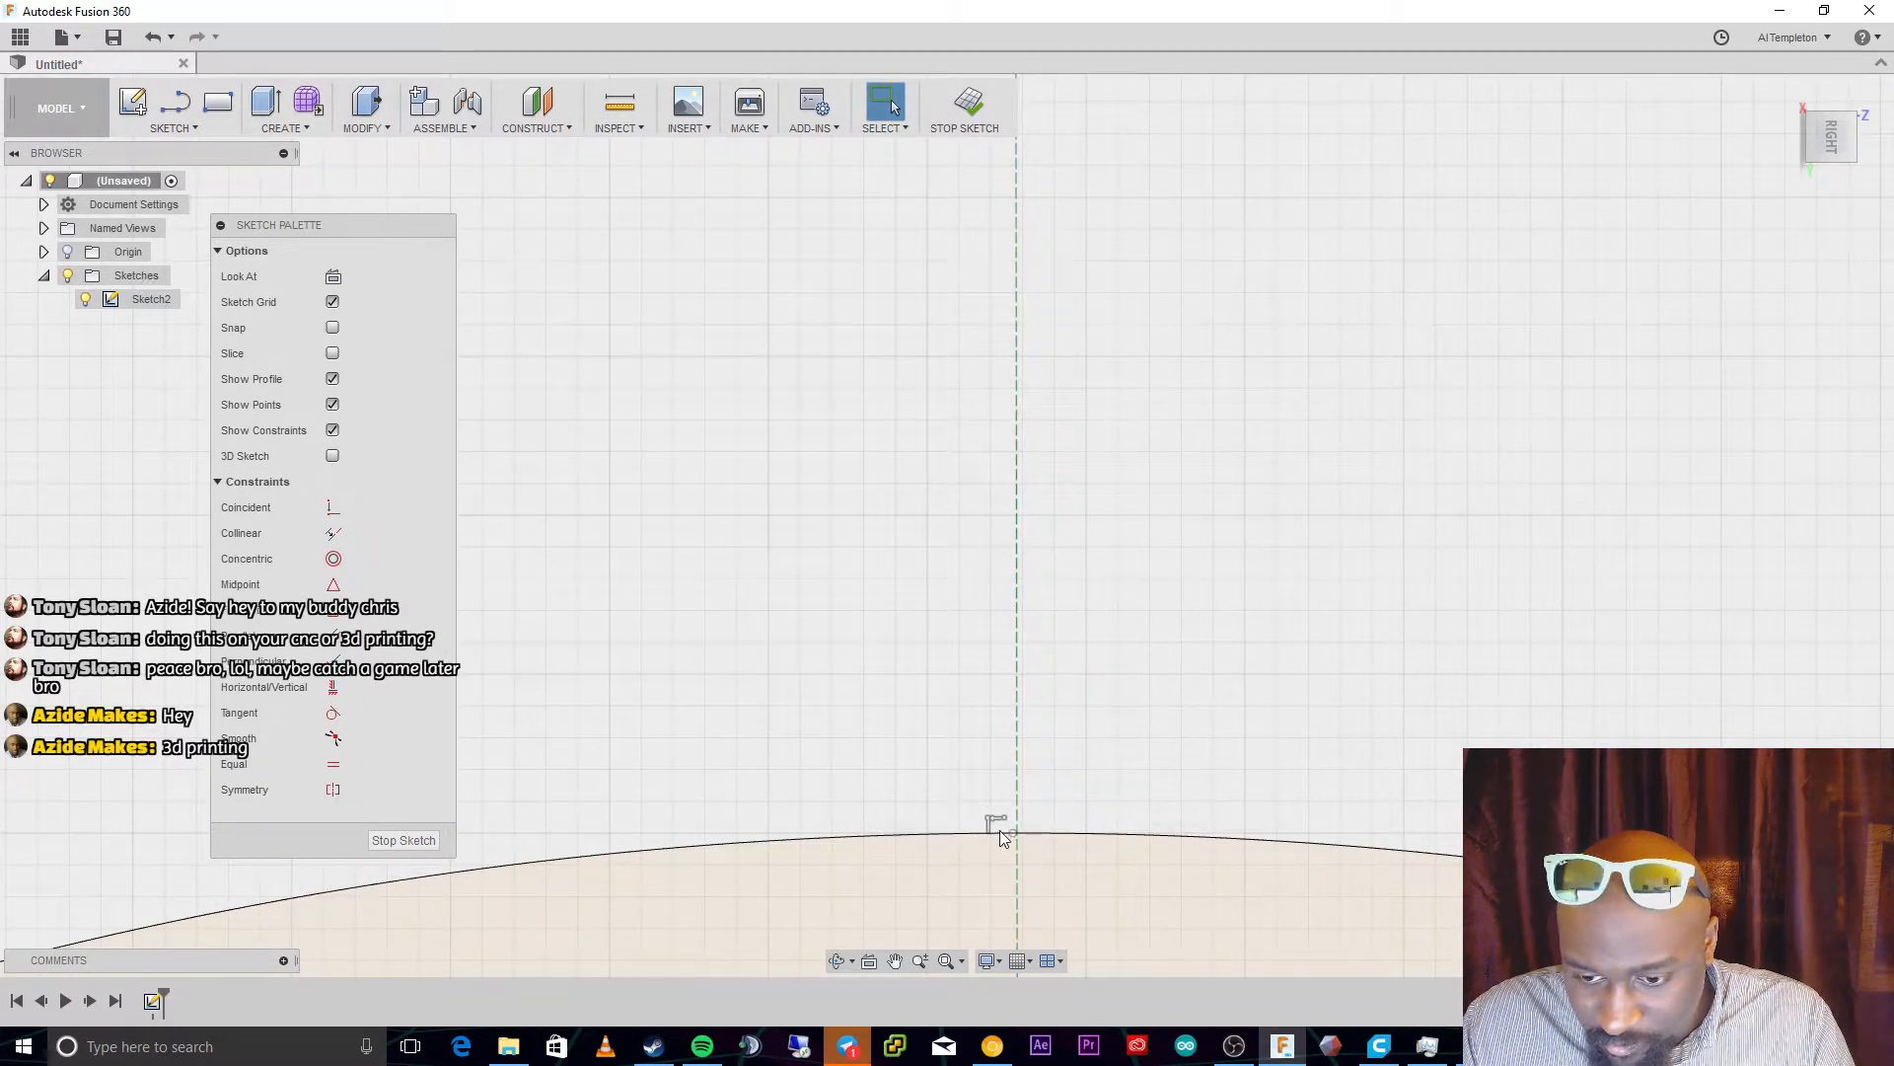
pyautogui.press('l')
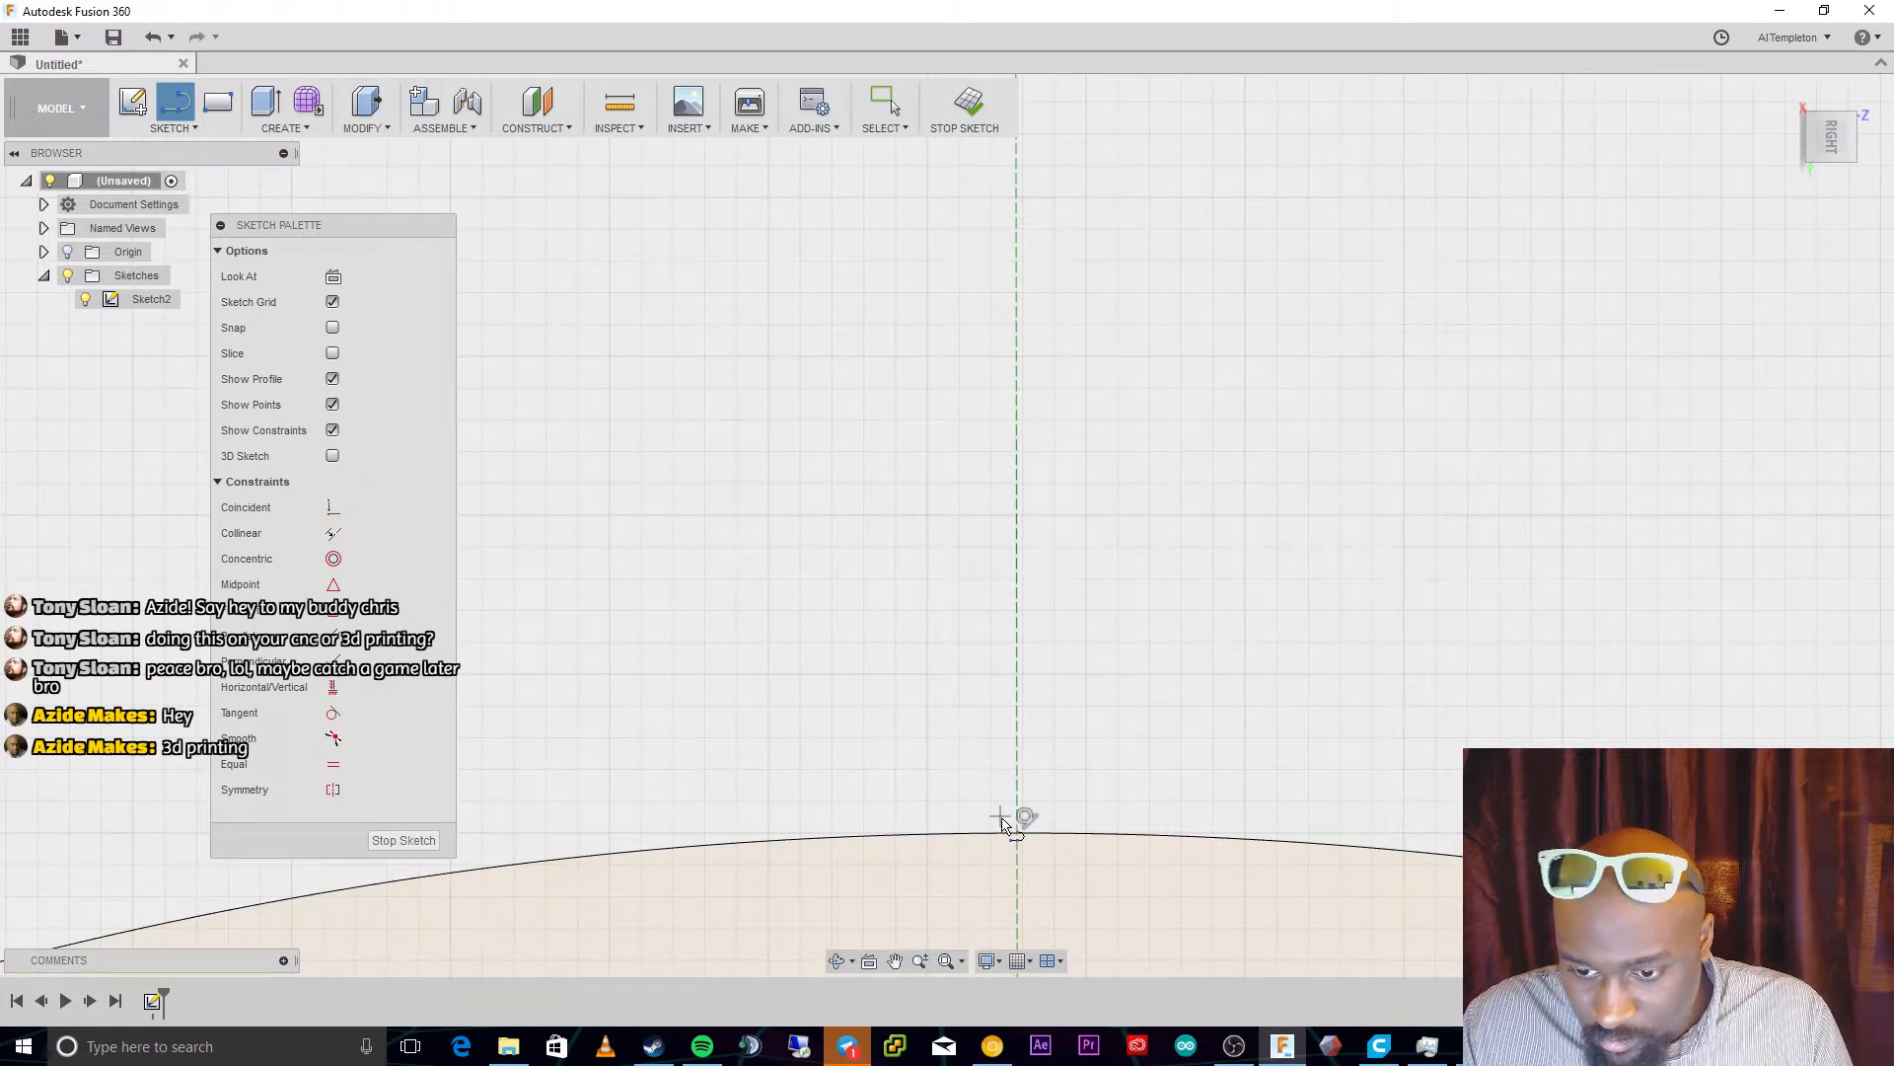
pyautogui.click(1019, 837)
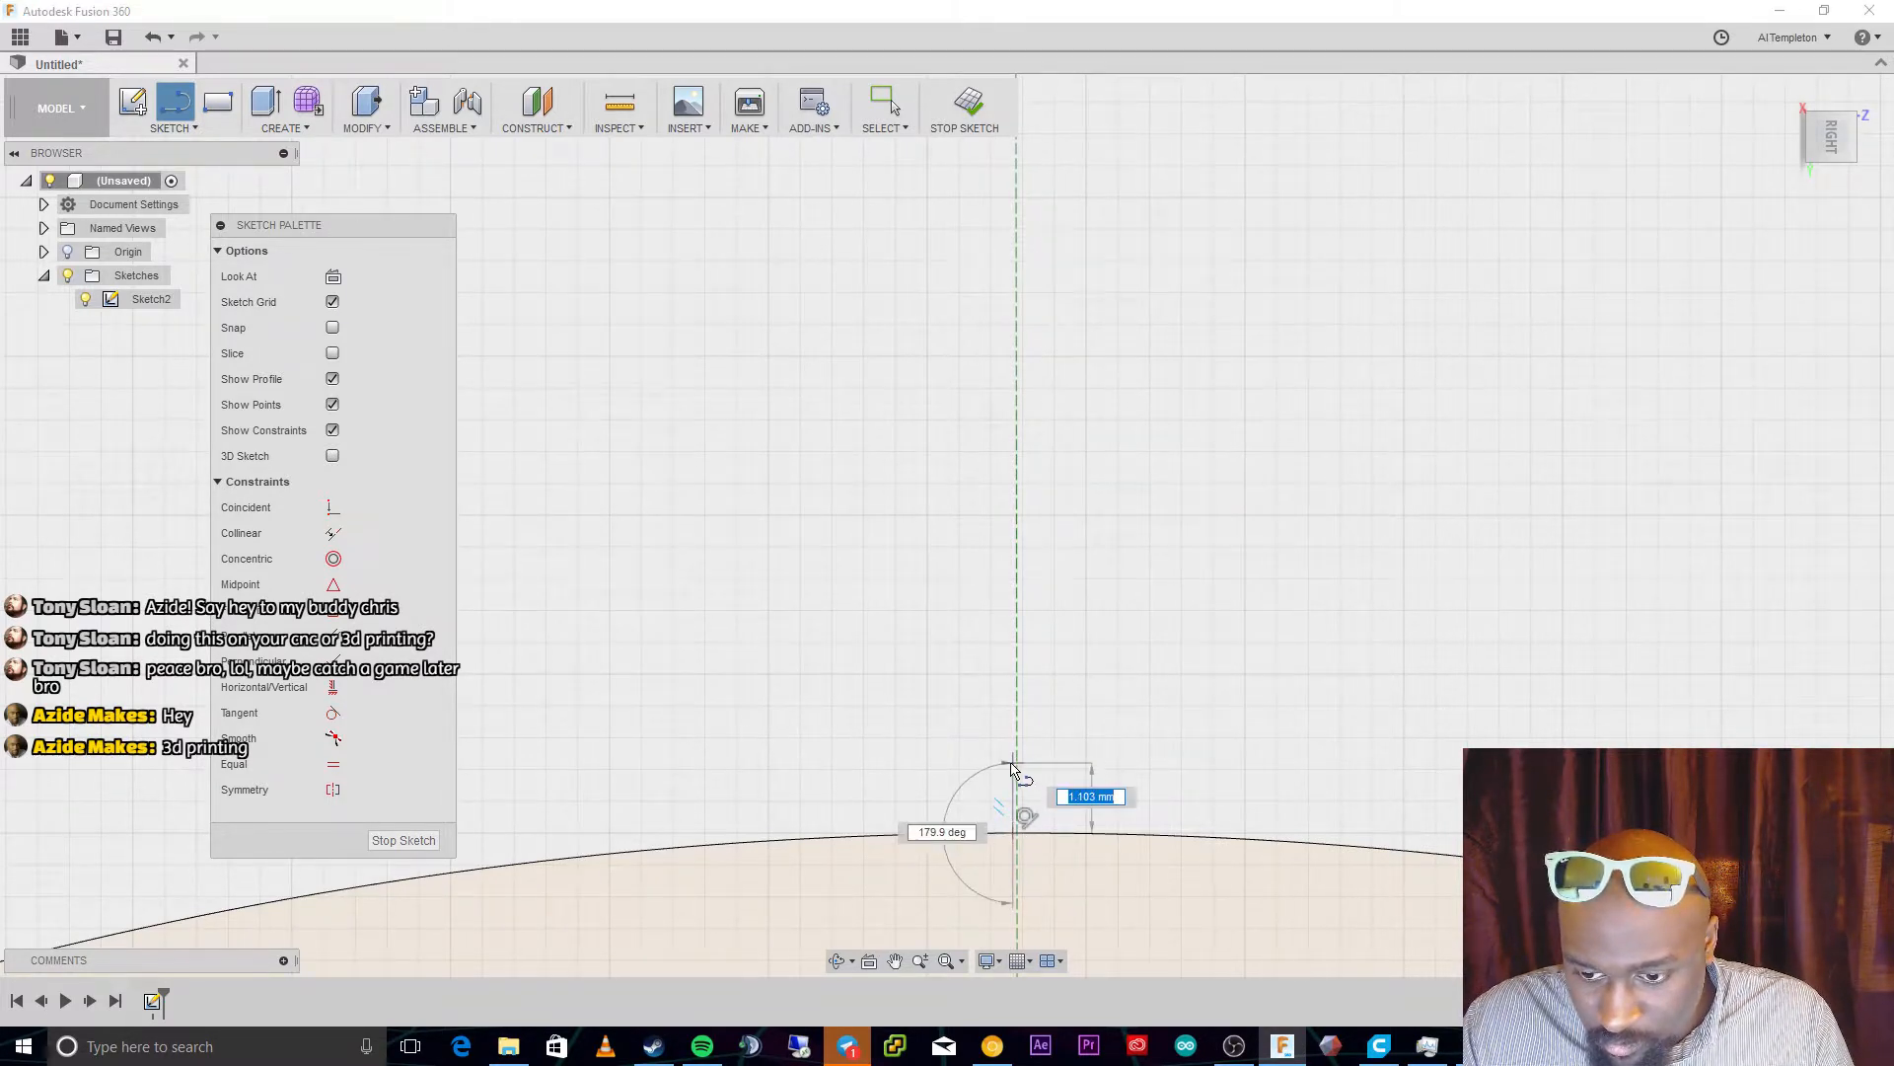
pyautogui.press('Escape')
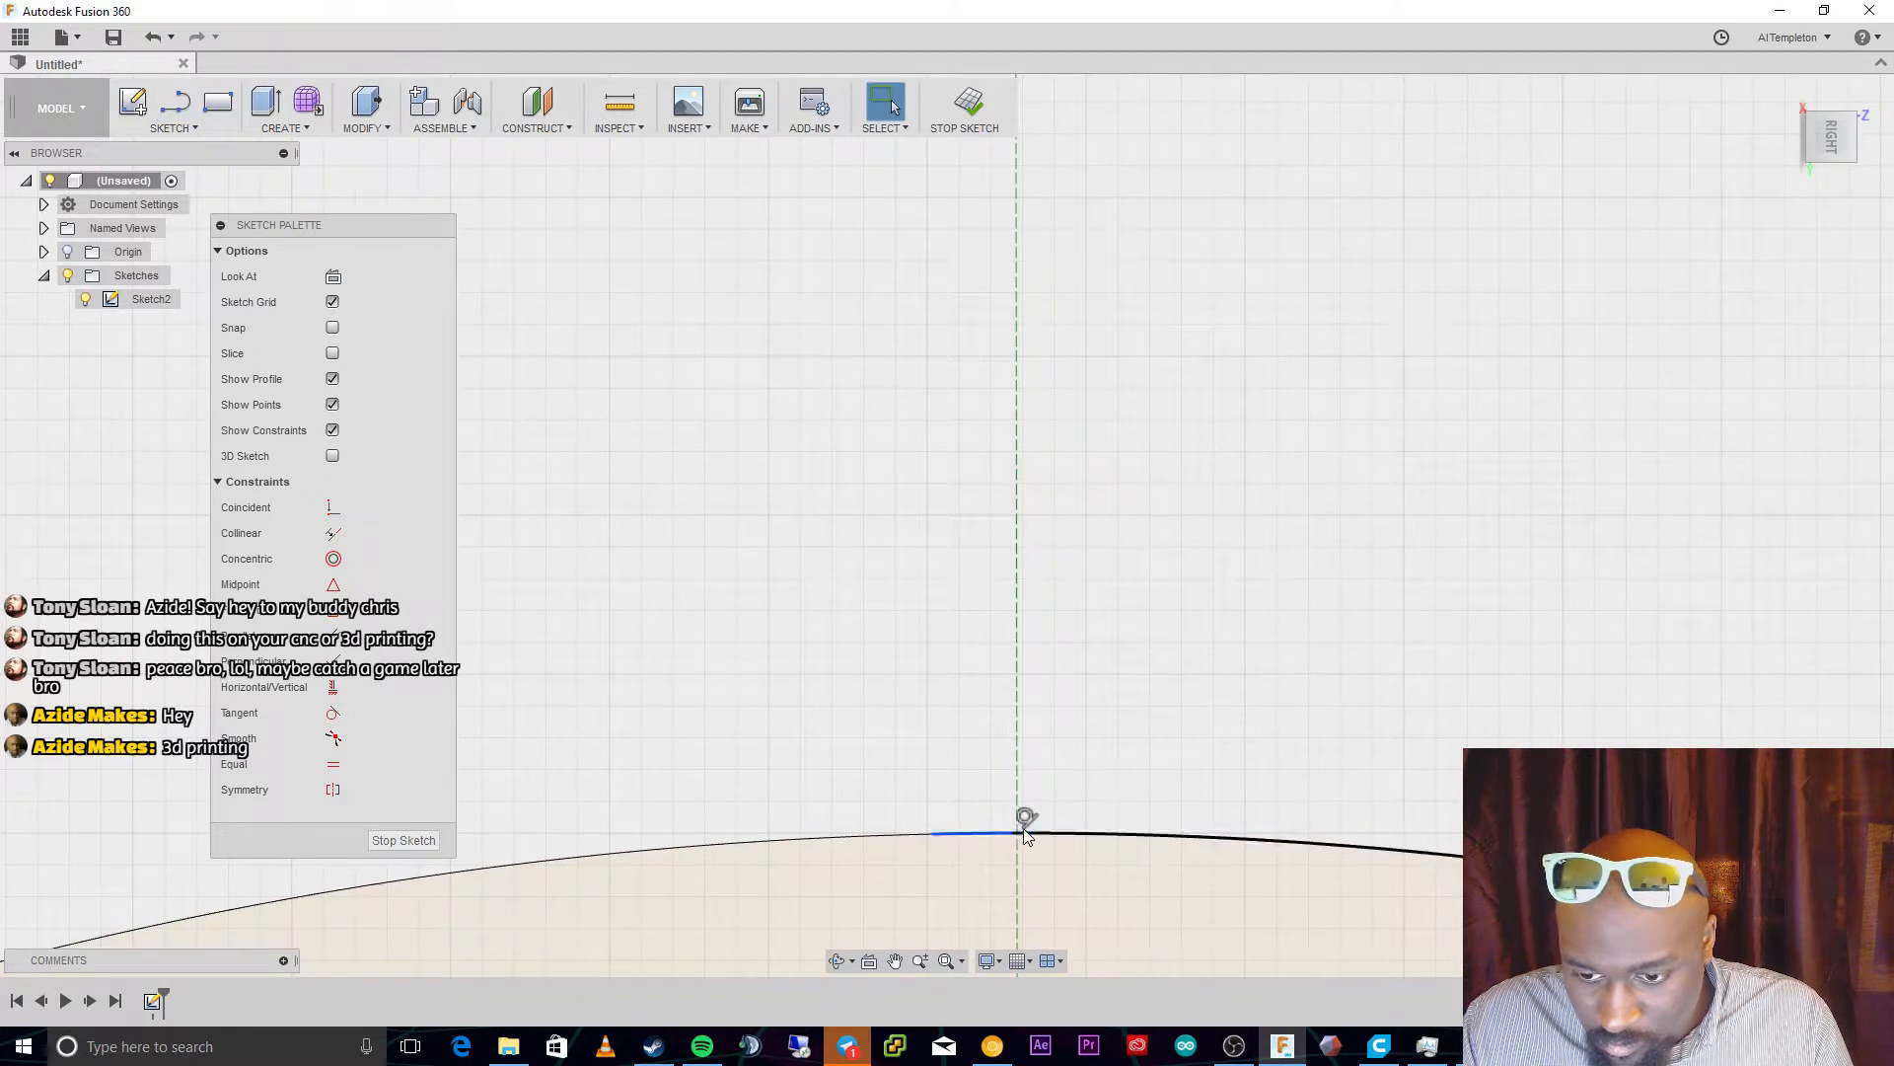
# Move the stray point on the inner ring's outer arc along the arc, away from the construction centreline
pyautogui.moveTo(1011, 830); pyautogui.dragTo(791, 820)
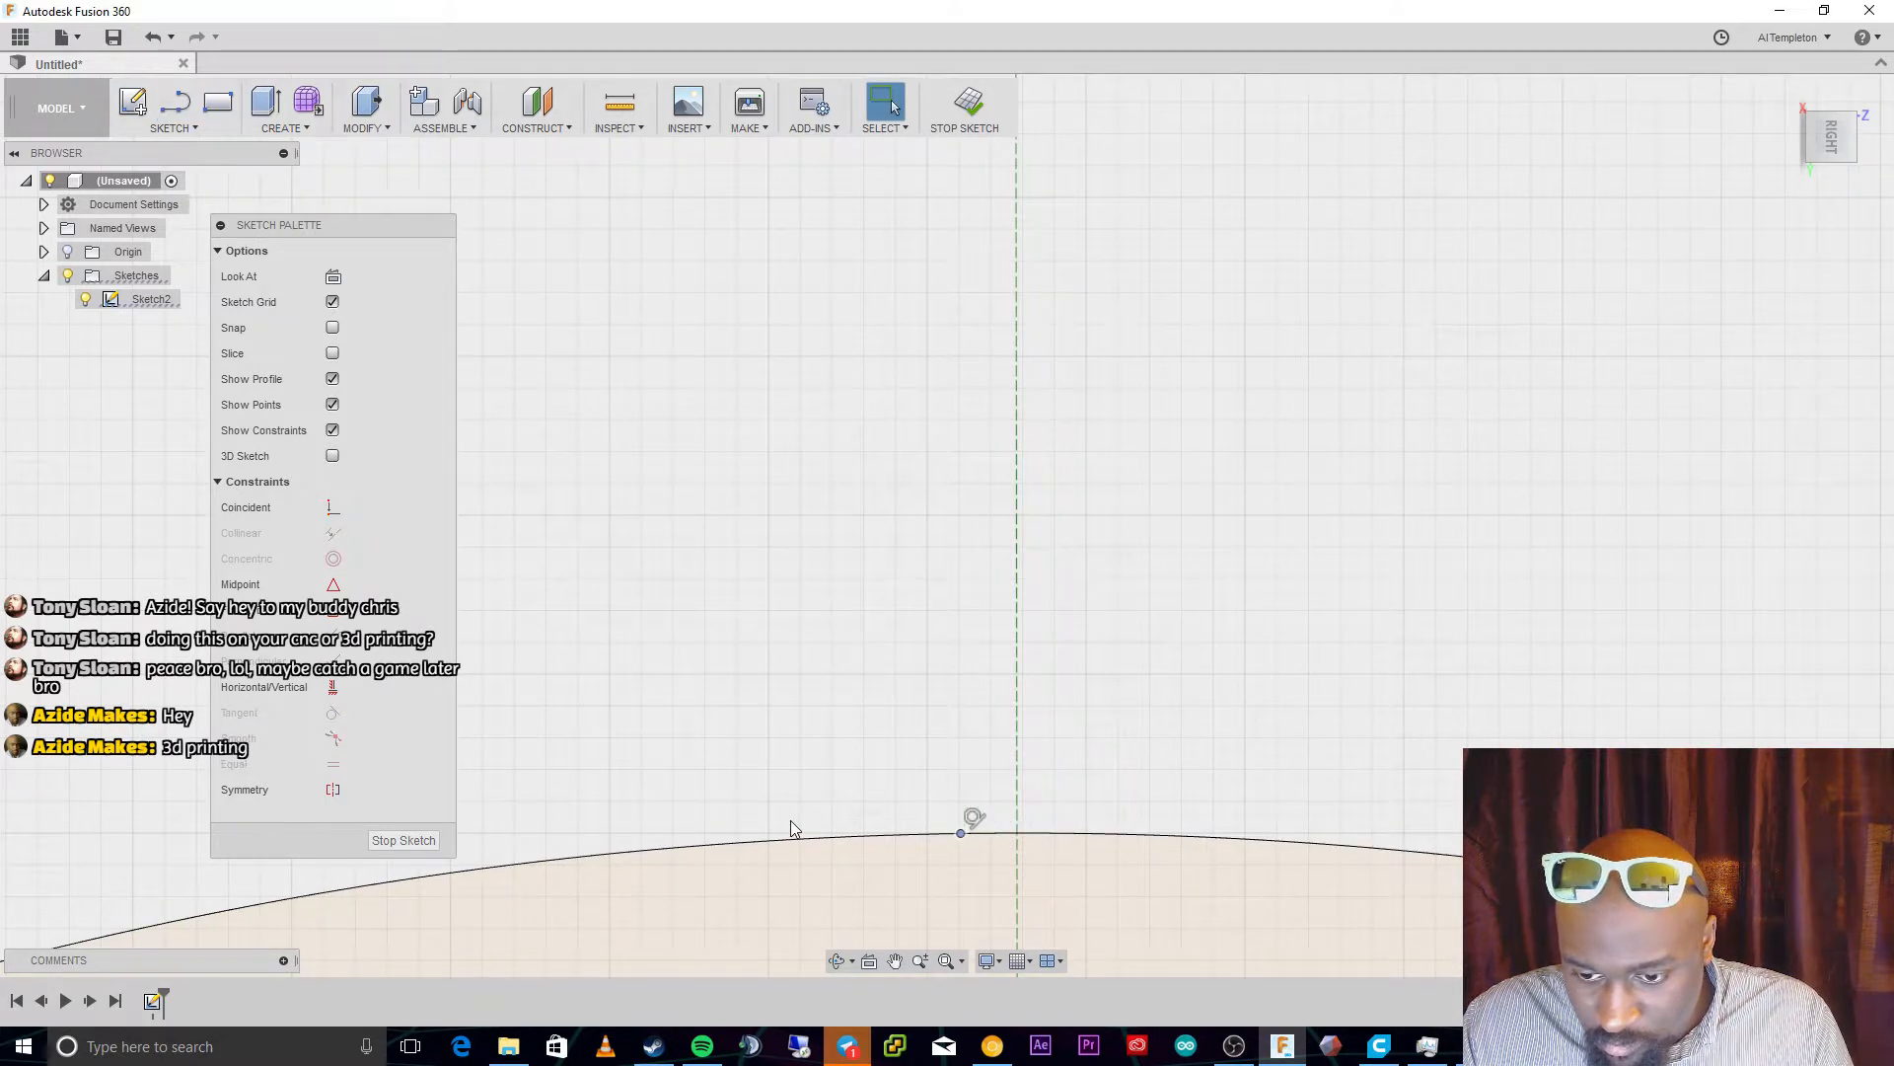
pyautogui.moveTo(912, 810); pyautogui.dragTo(886, 546)
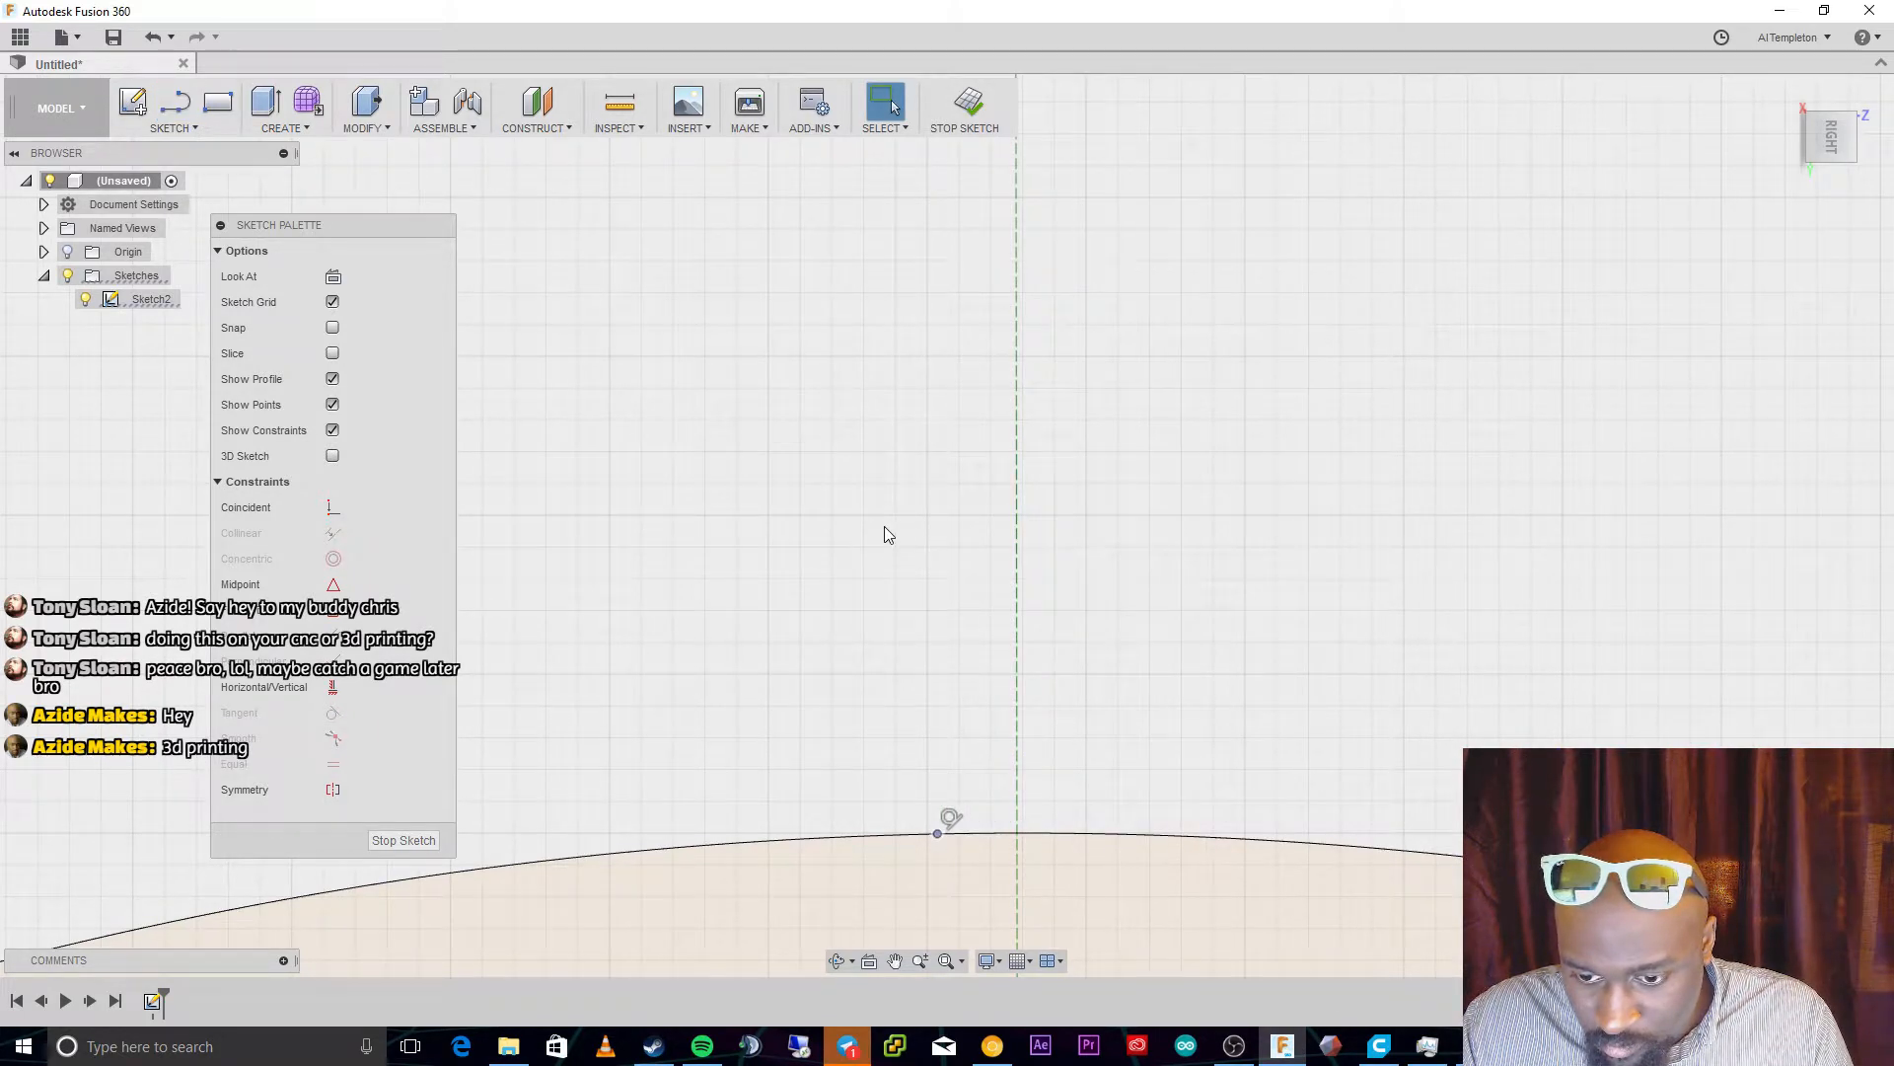
pyautogui.moveTo(62, 786)
pyautogui.mouseDown()
pyautogui.moveTo(310, 761)
pyautogui.moveTo(474, 821)
pyautogui.mouseUp()
pyautogui.press('Escape')
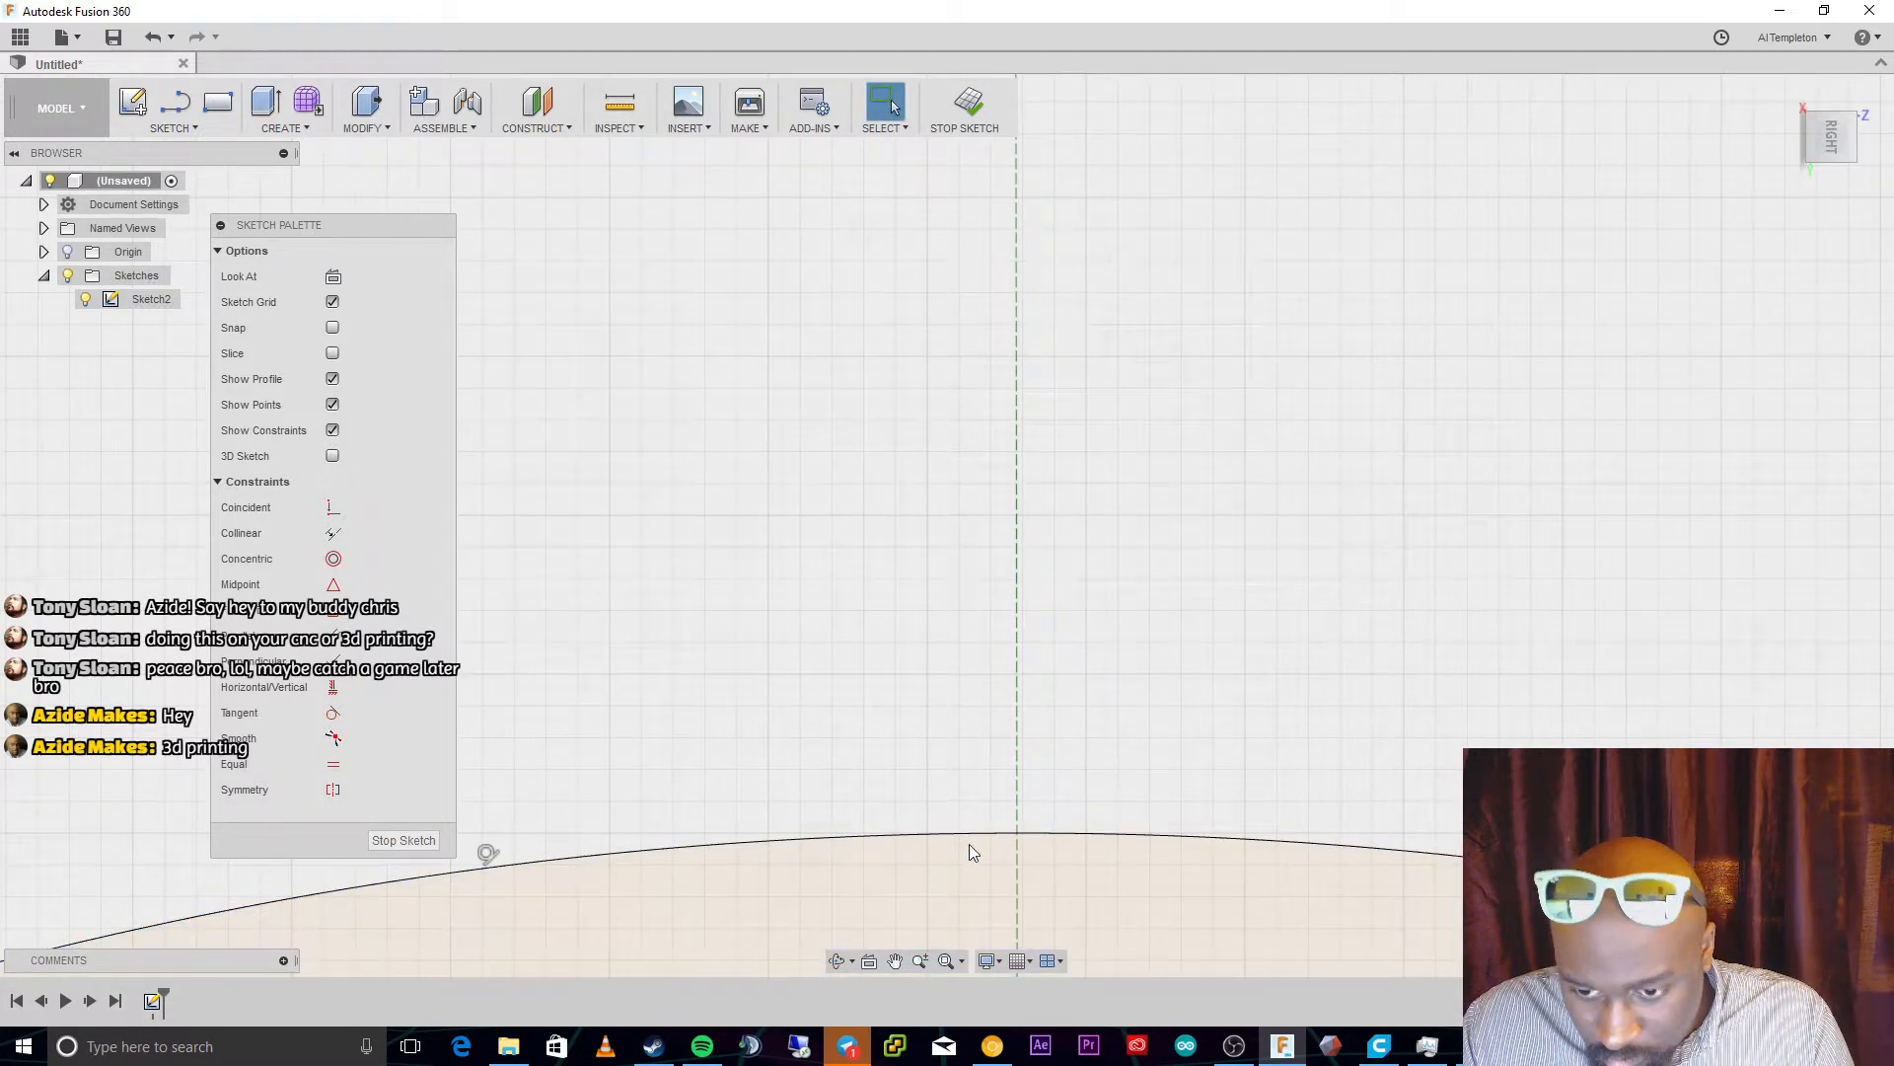
pyautogui.scroll(3, 980, 835)
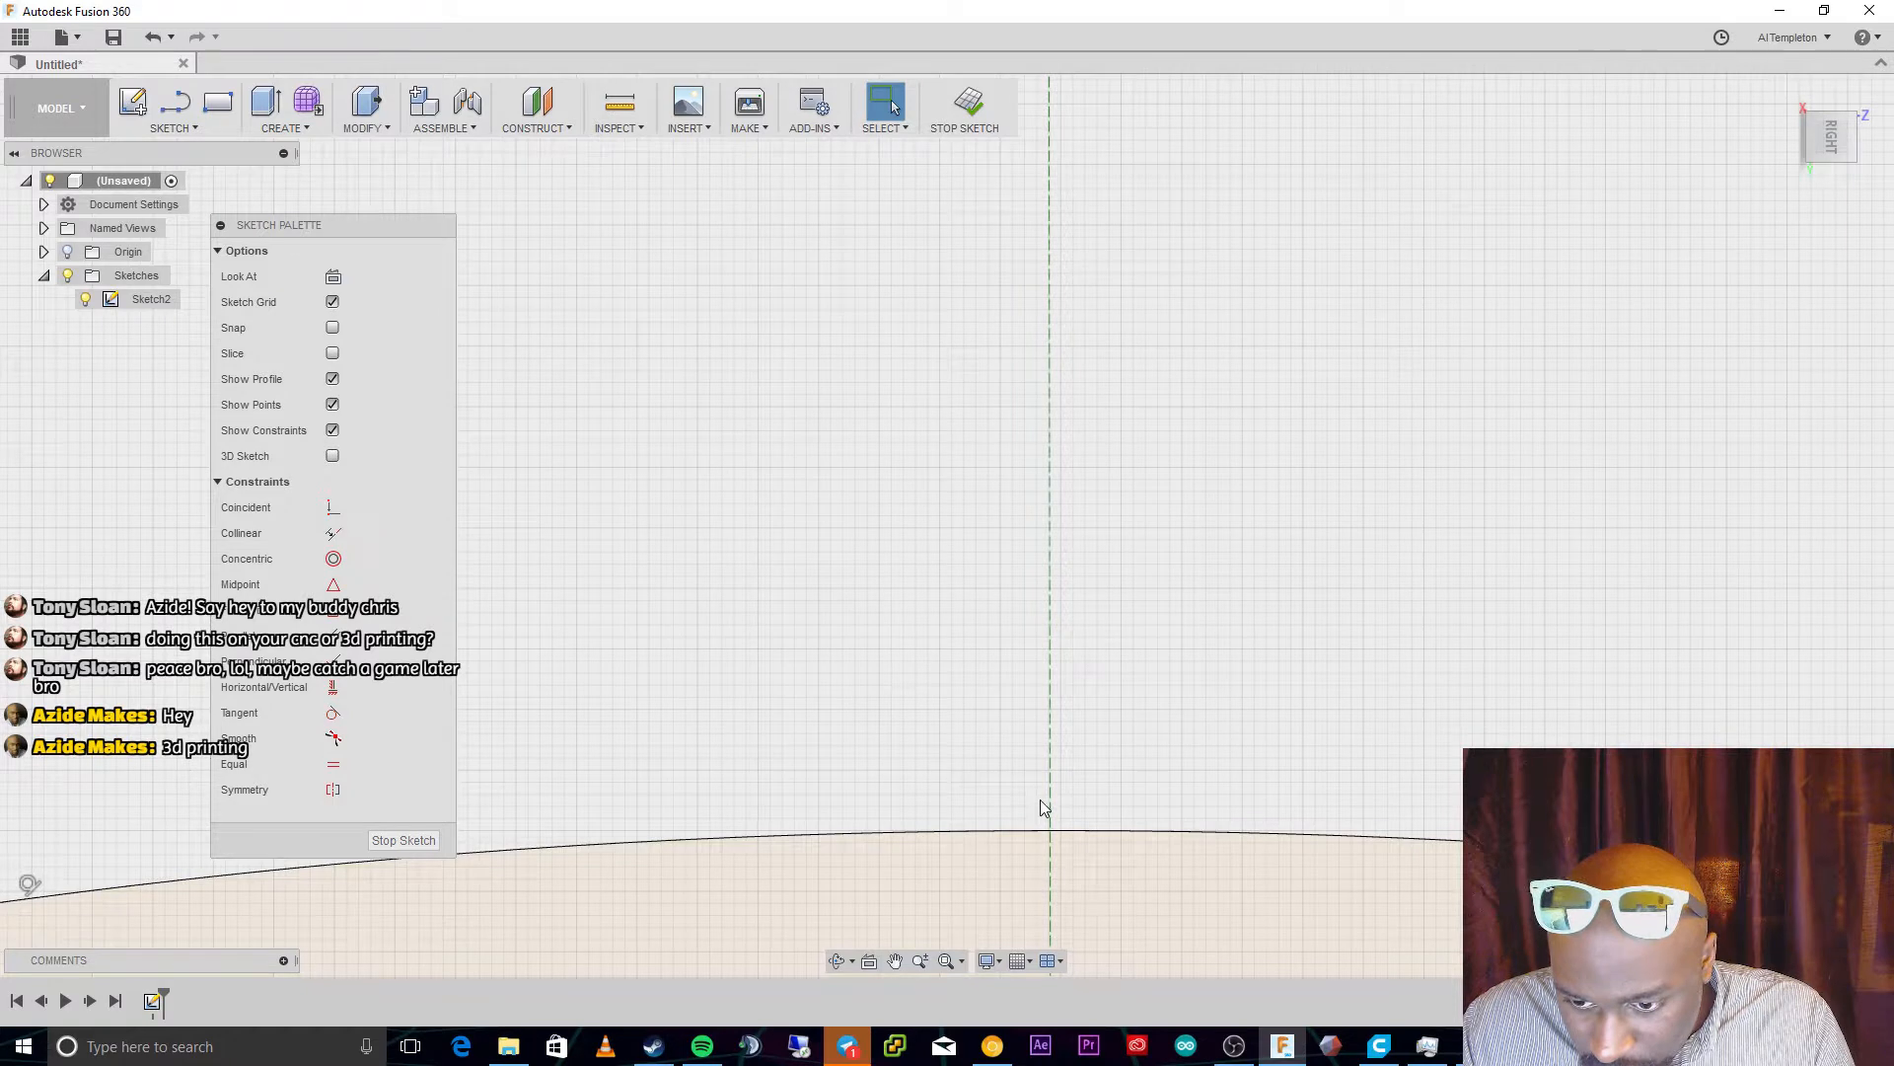
pyautogui.scroll(3, 984, 854)
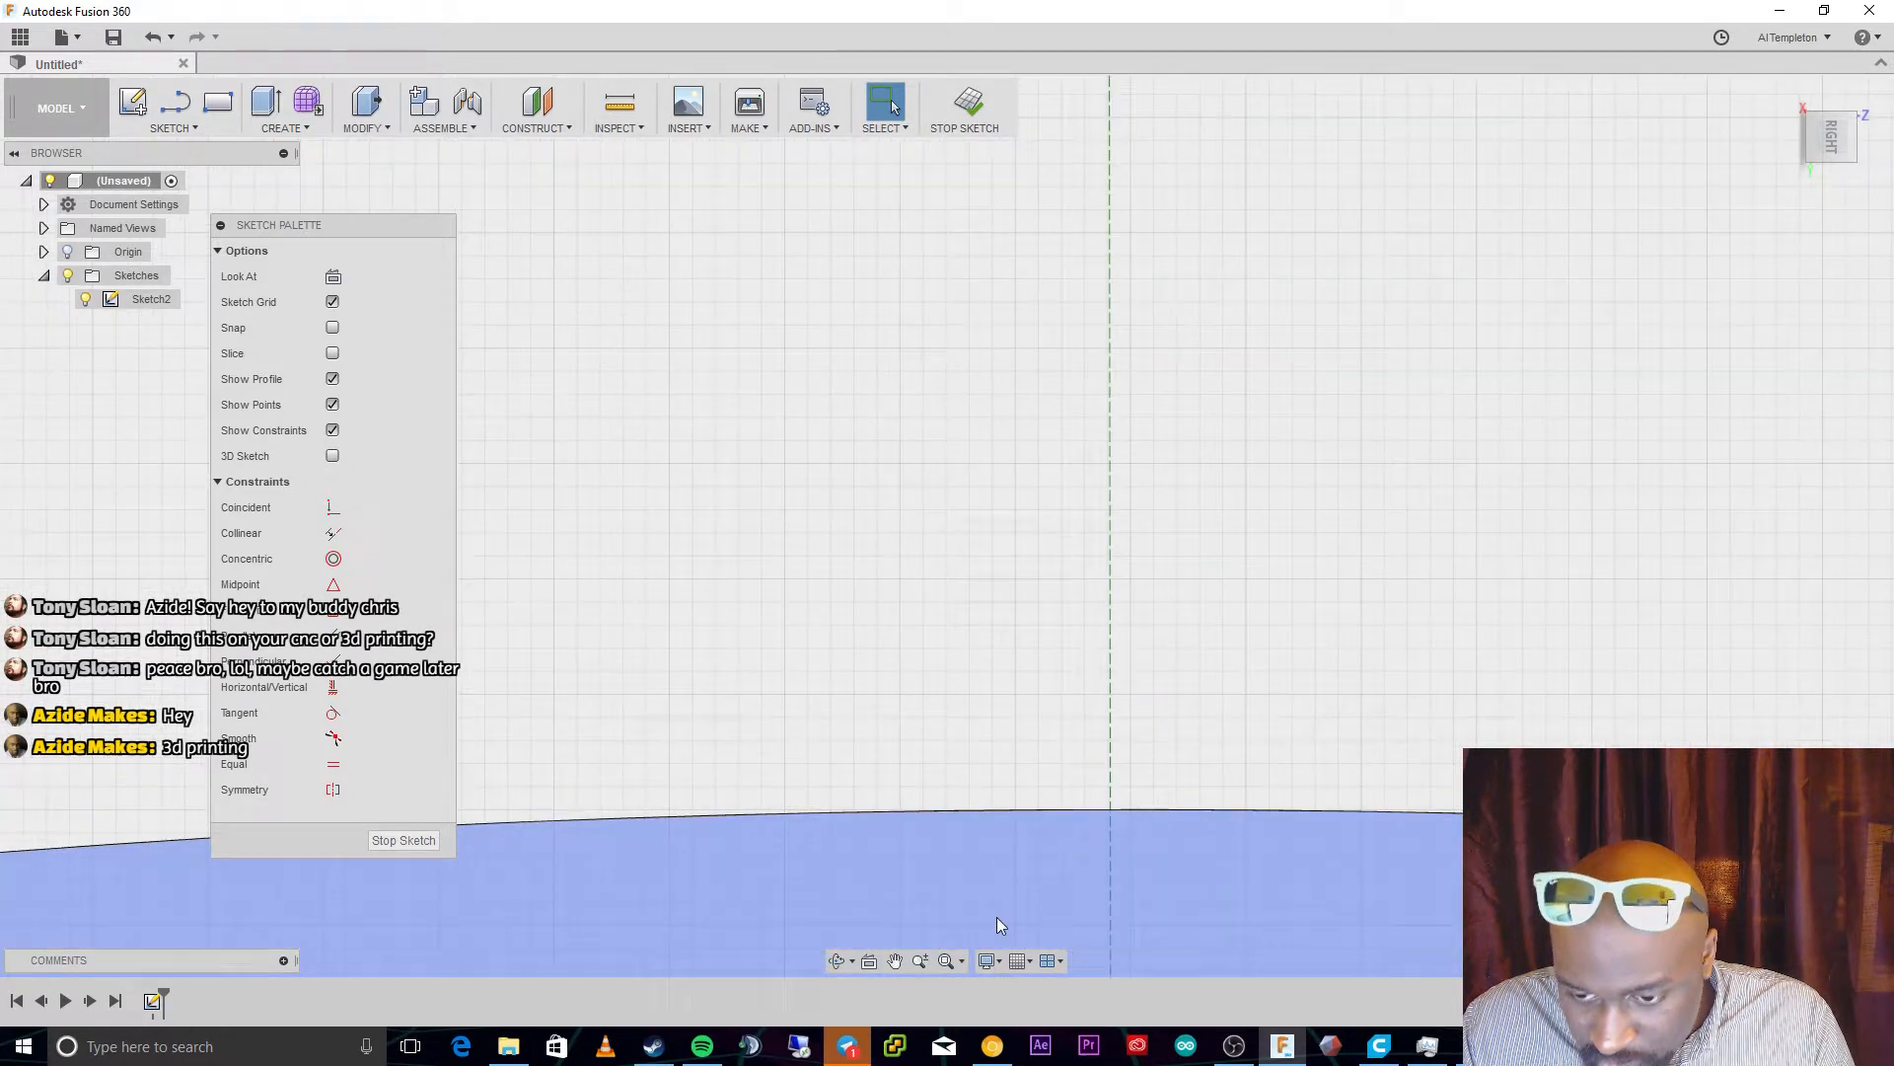
pyautogui.scroll(-5, 1073, 927)
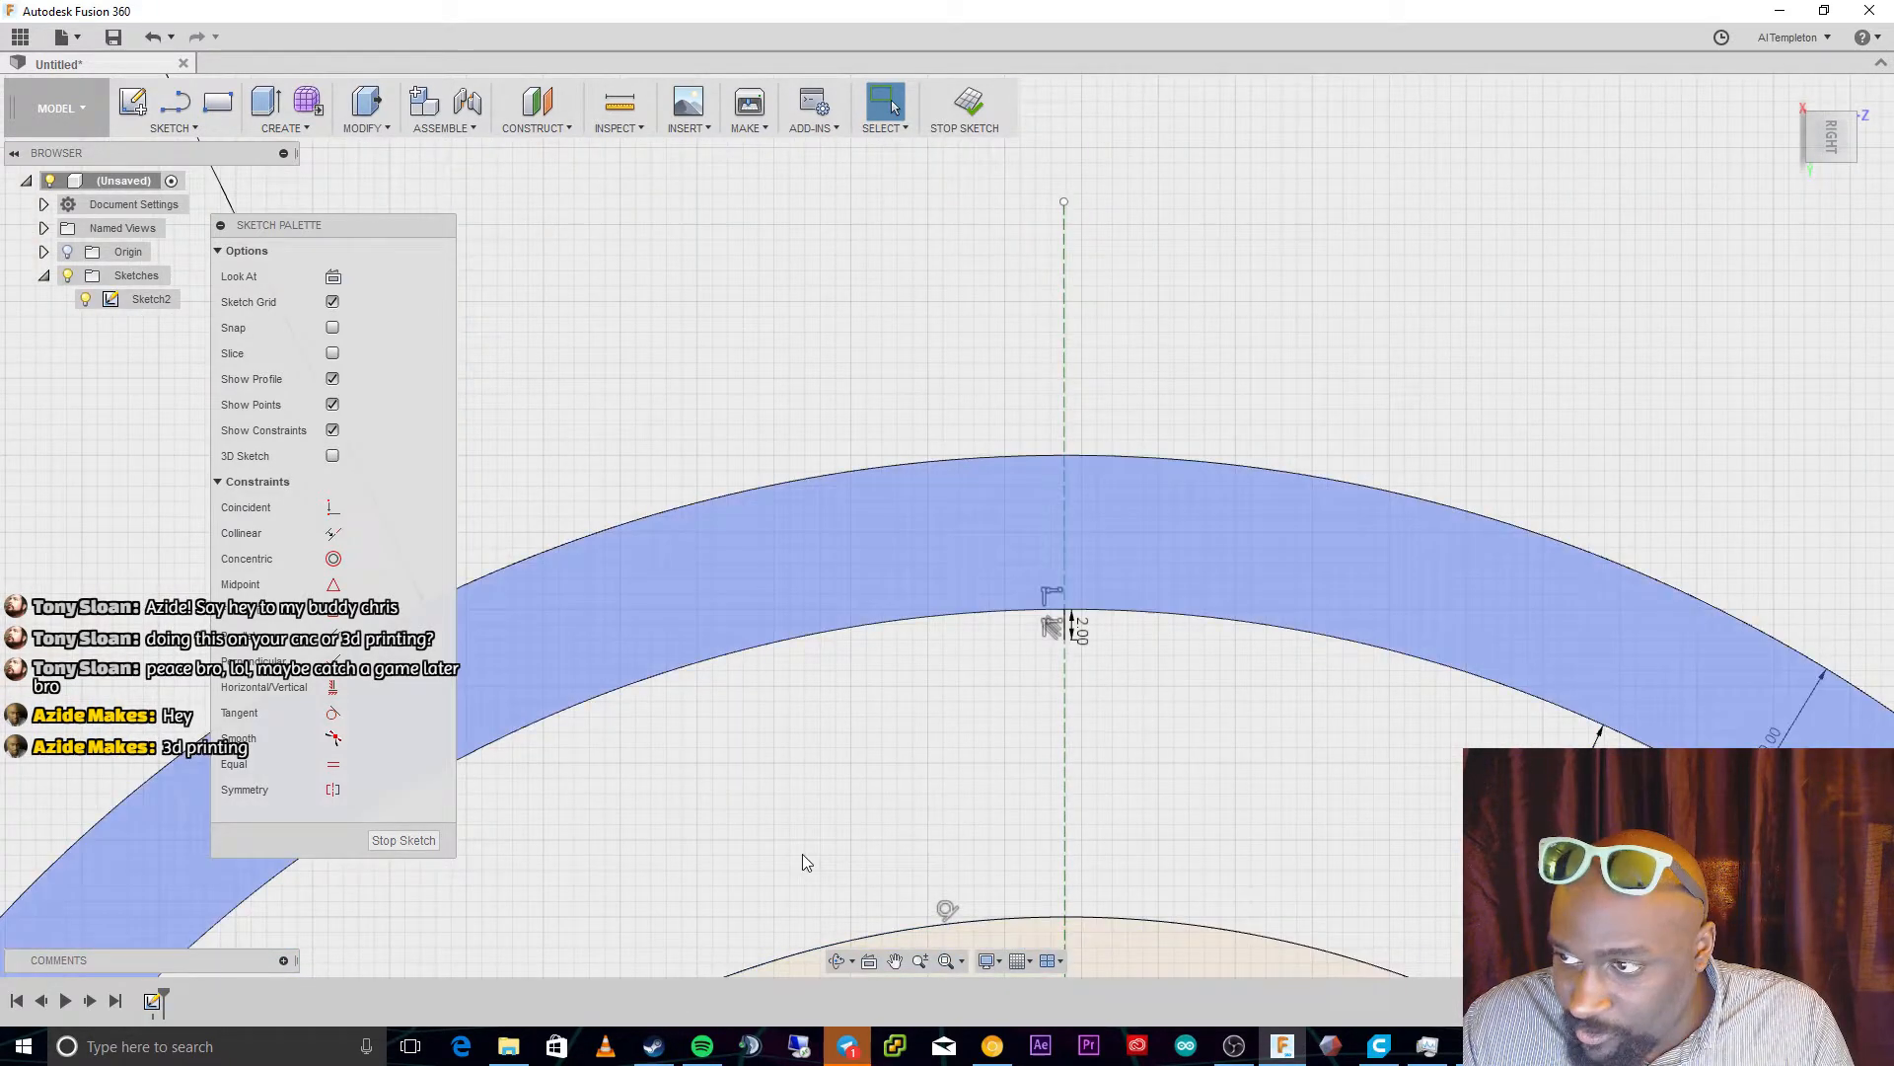
# Delete the vertical construction centreline running up from the shared centre of the rings
pyautogui.click(945, 960)
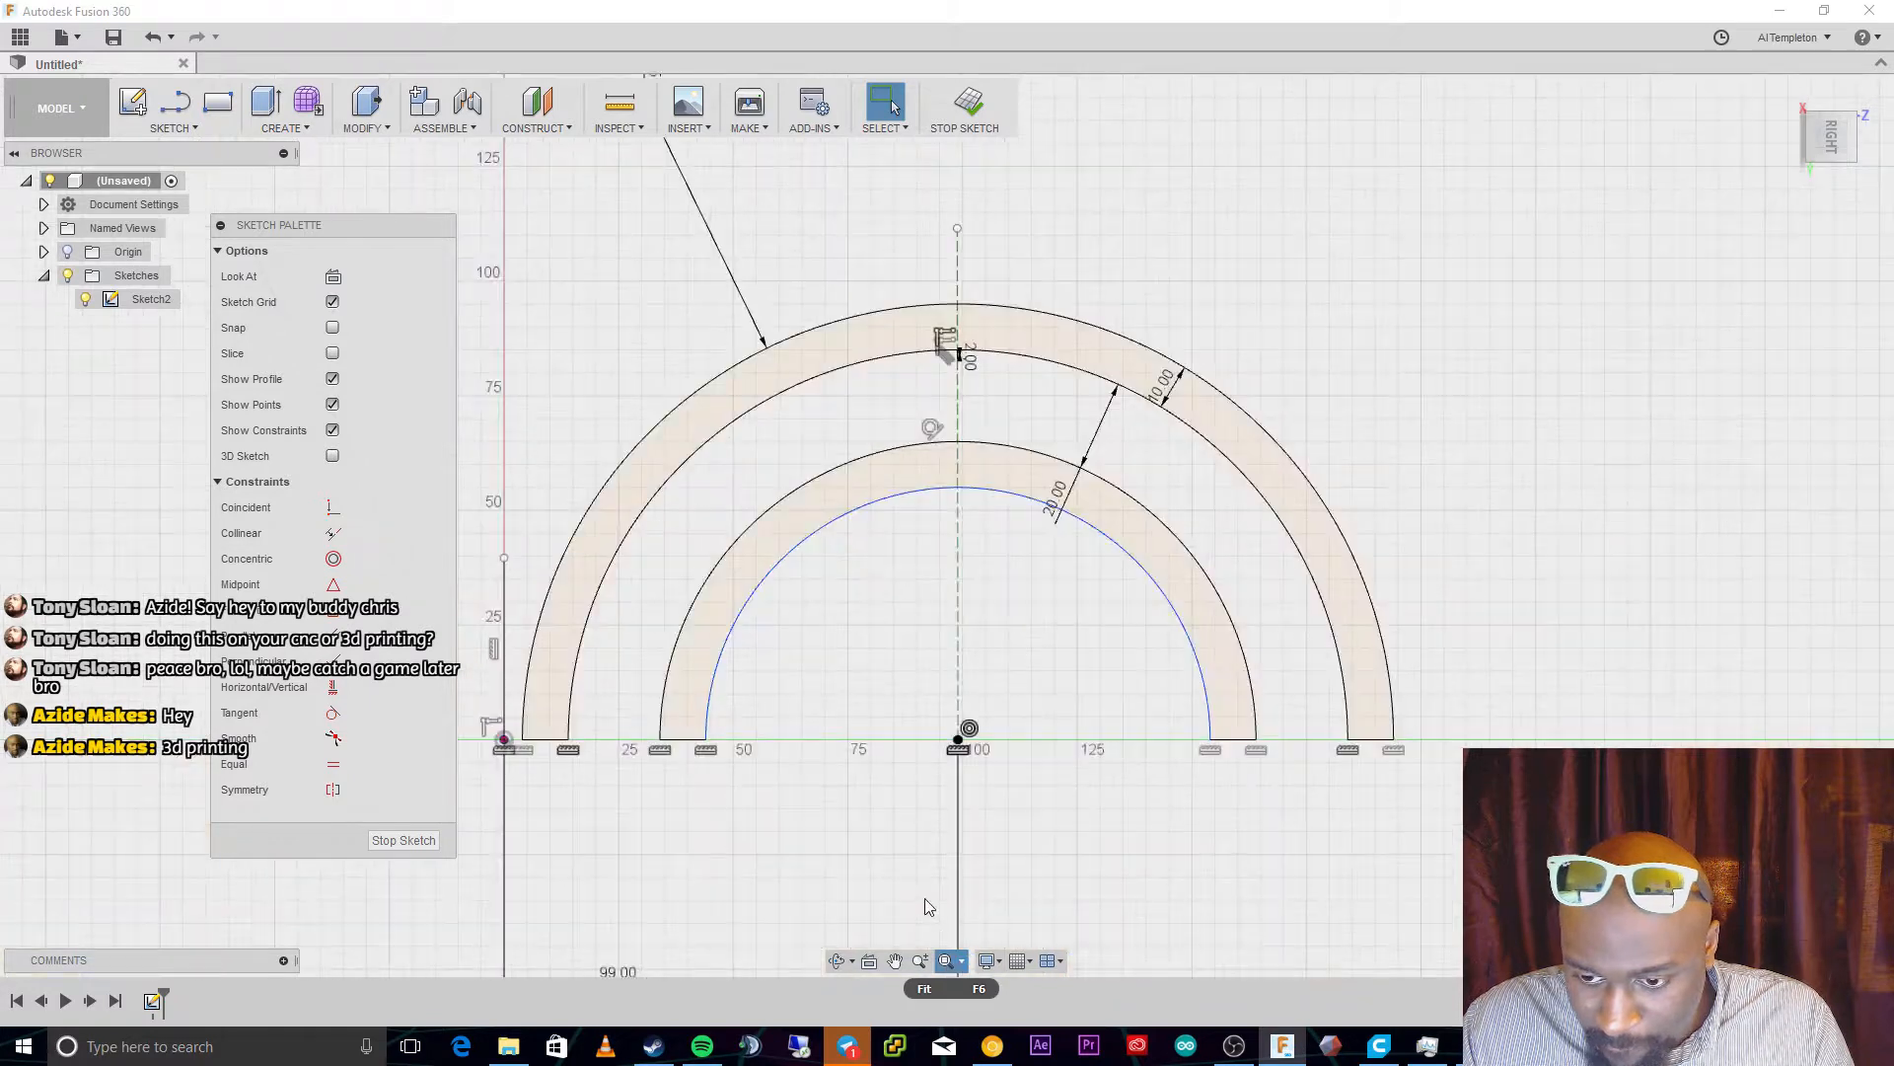
pyautogui.scroll(10, 915, 714)
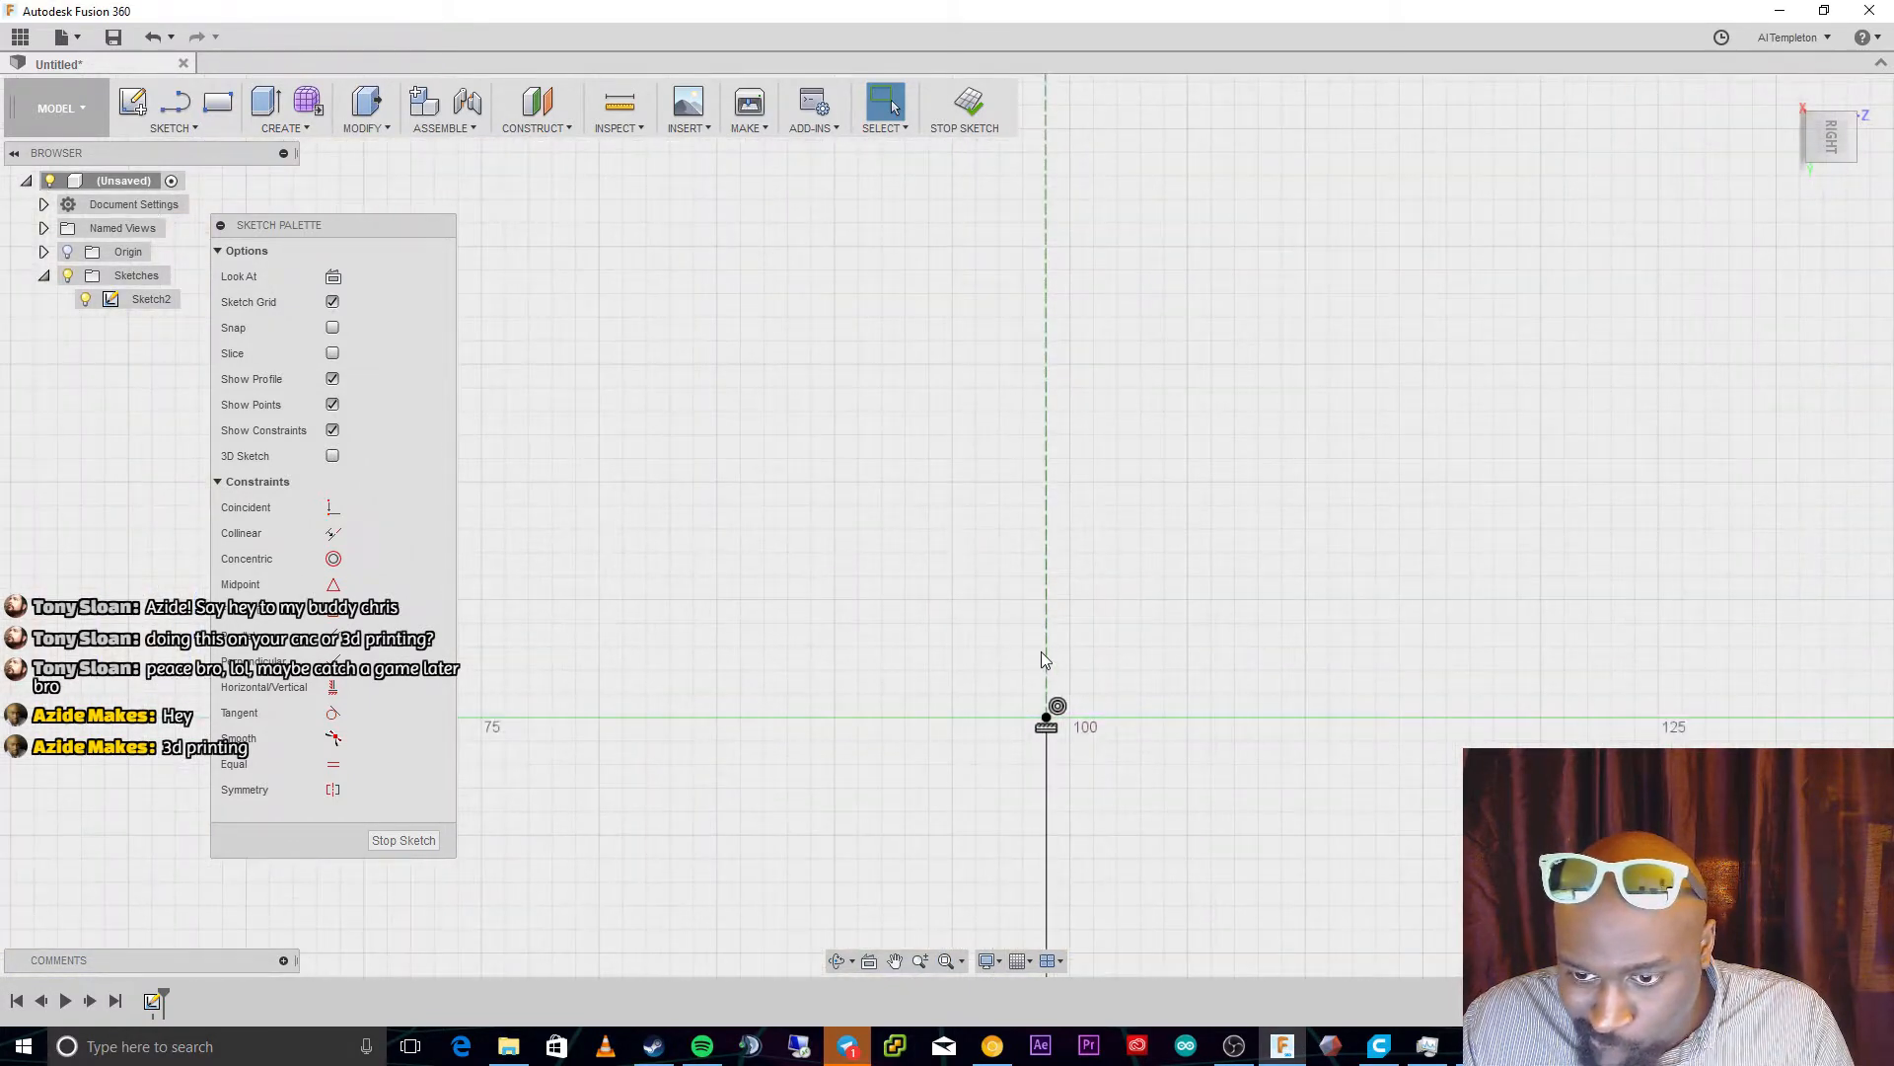
pyautogui.click(1044, 659)
pyautogui.scroll(-5, 1362, 829)
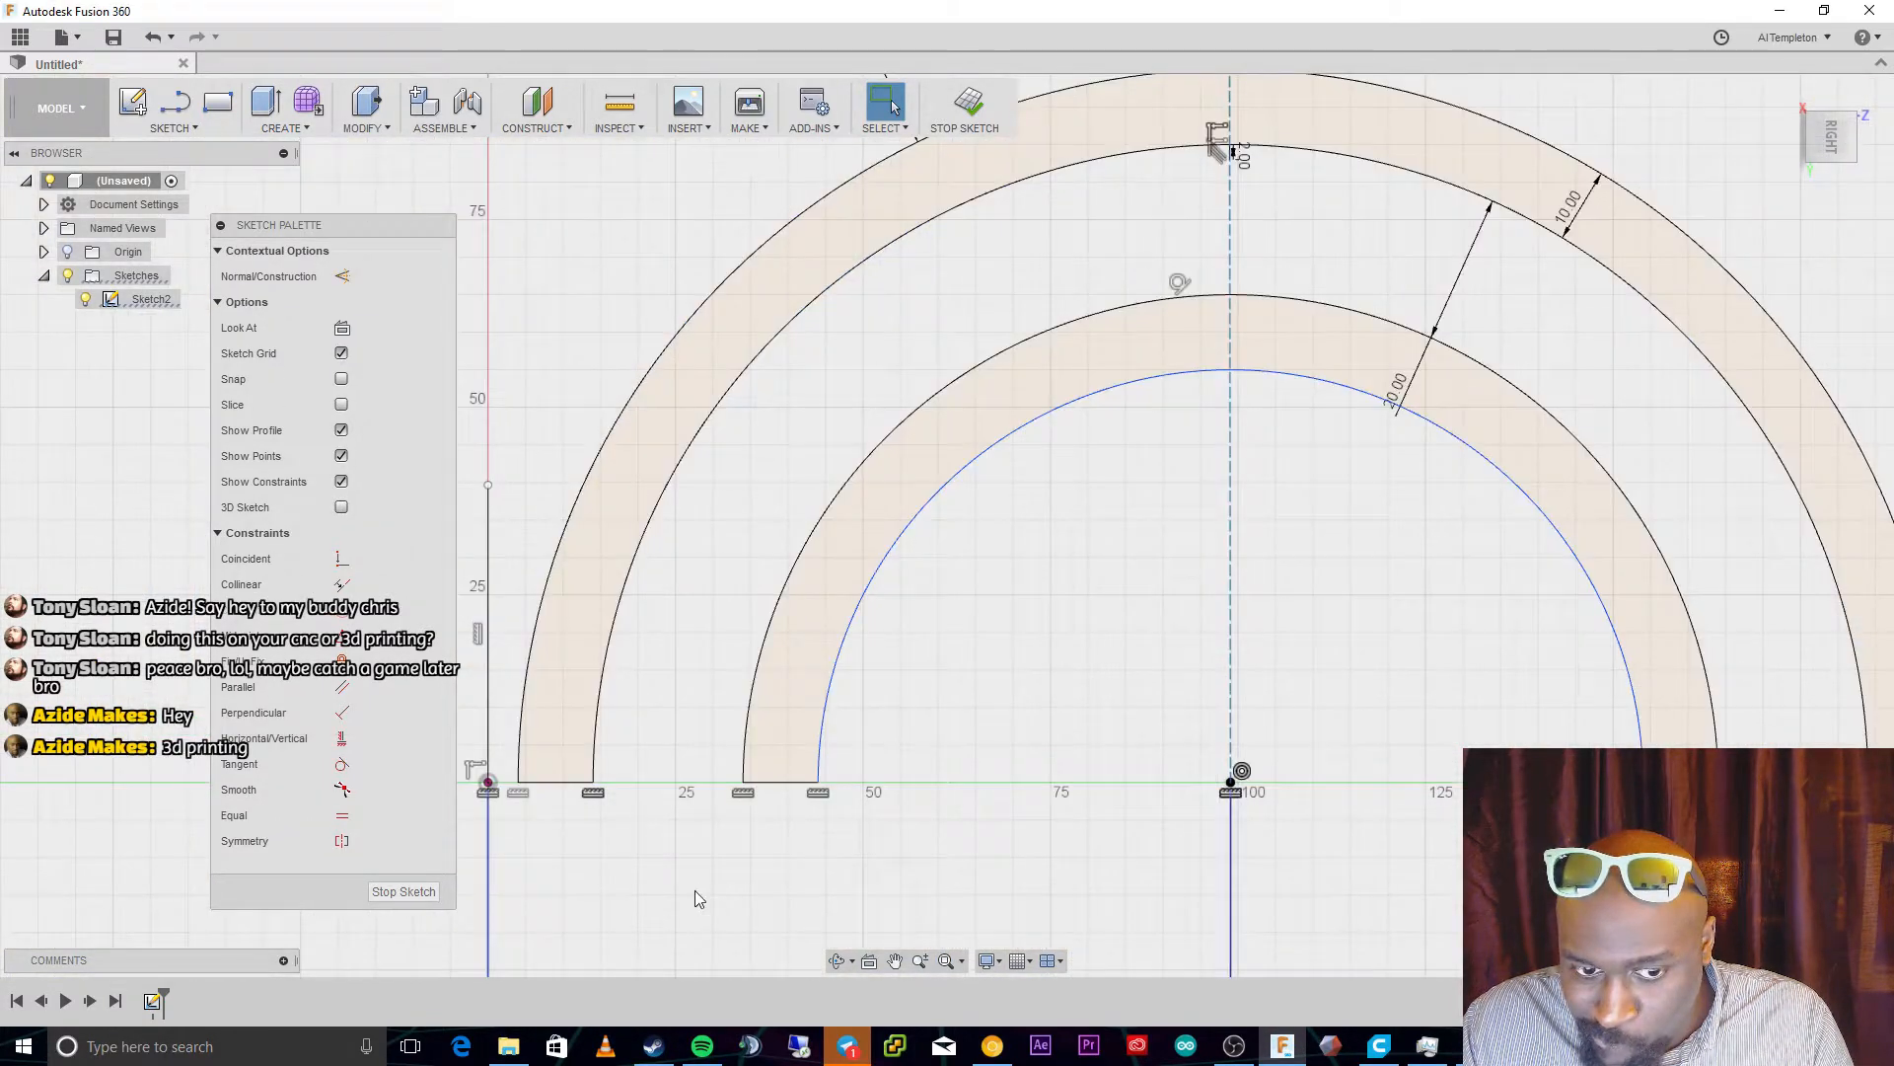
pyautogui.click(343, 712)
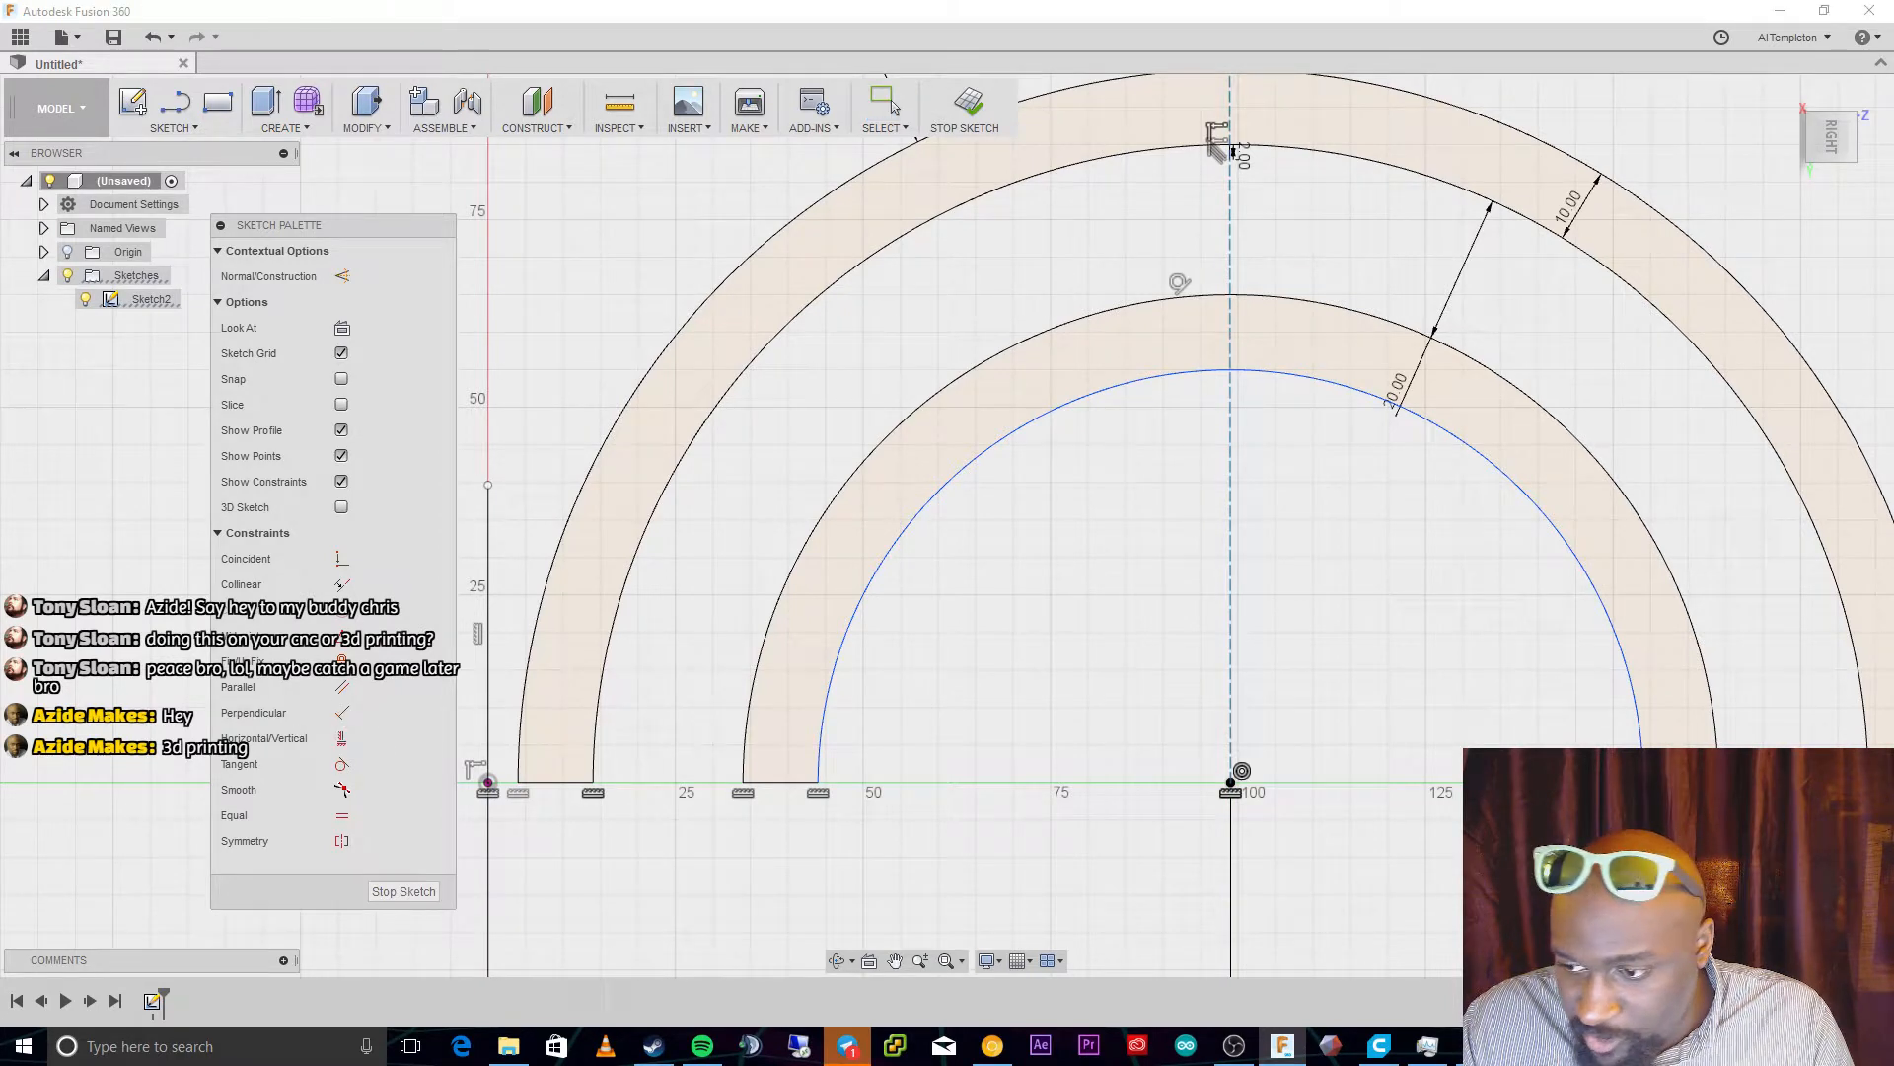
pyautogui.press('Escape')
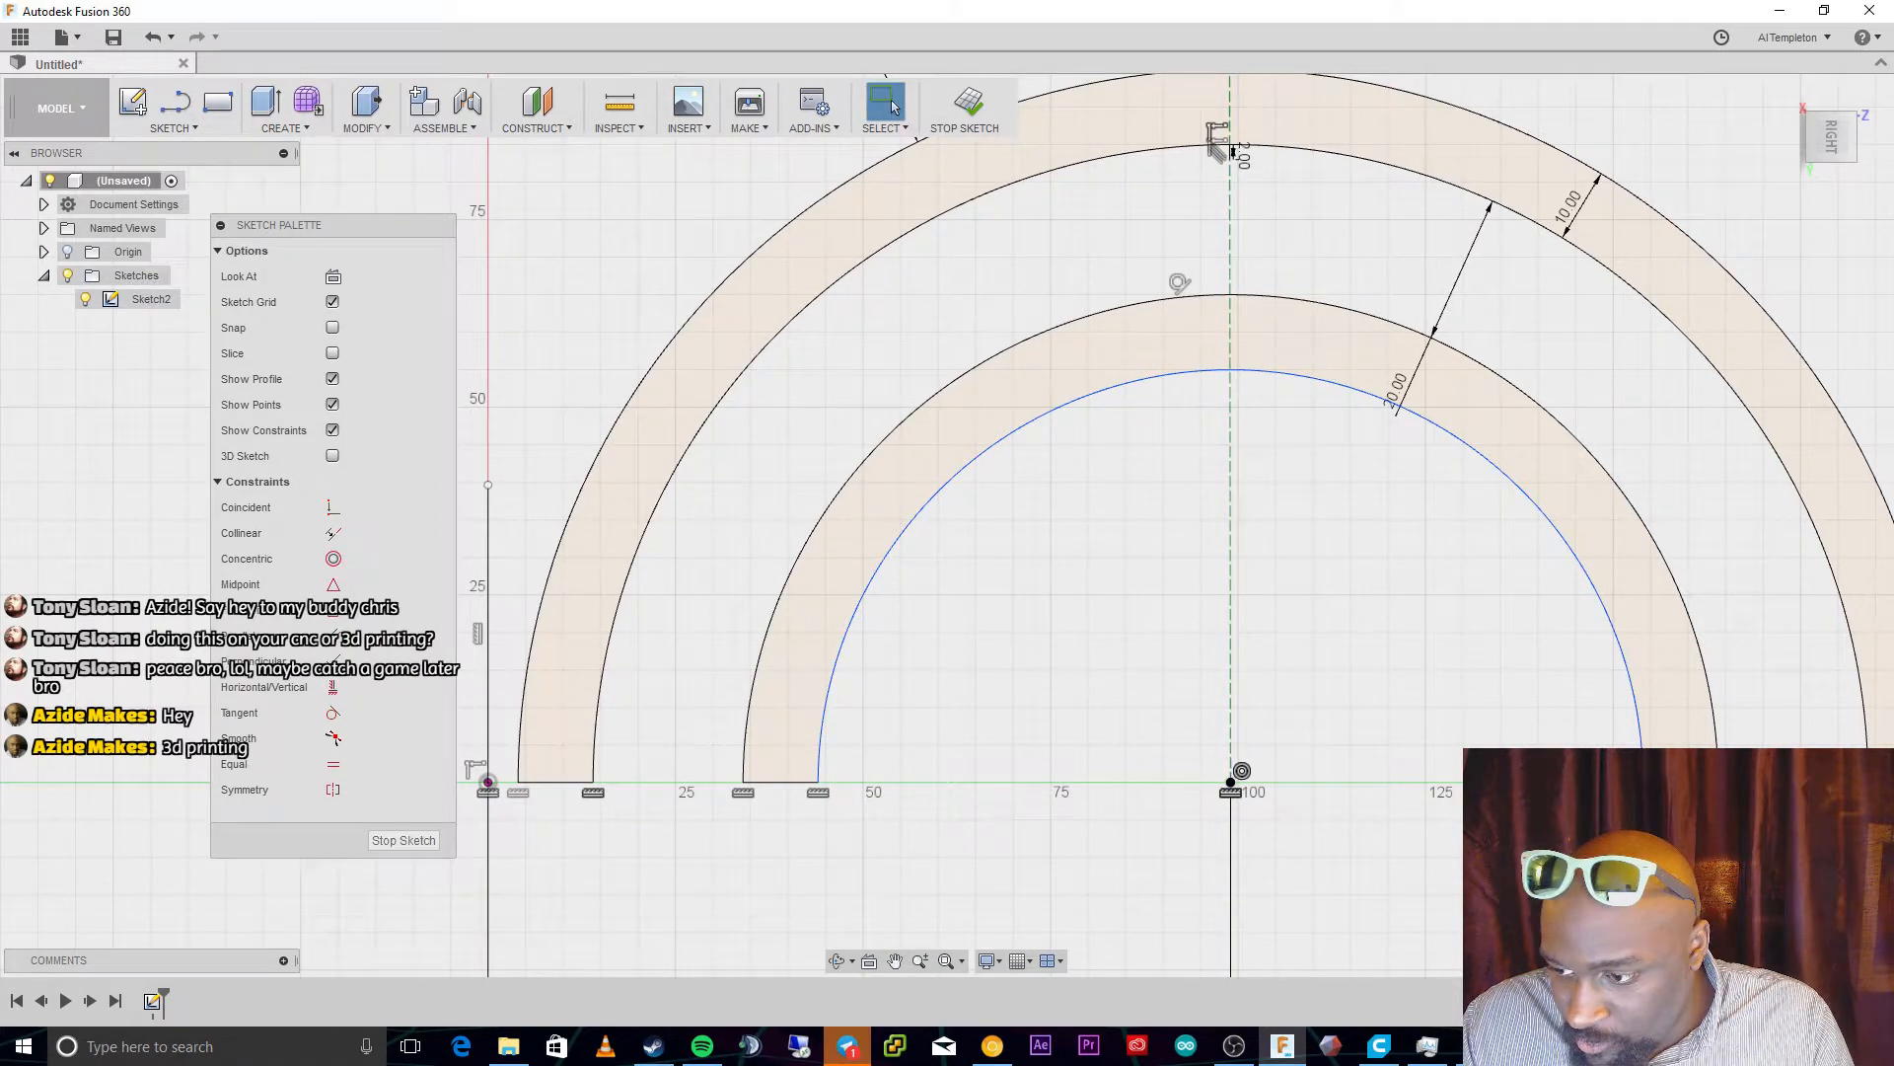
pyautogui.click(1232, 700)
pyautogui.press('Delete')
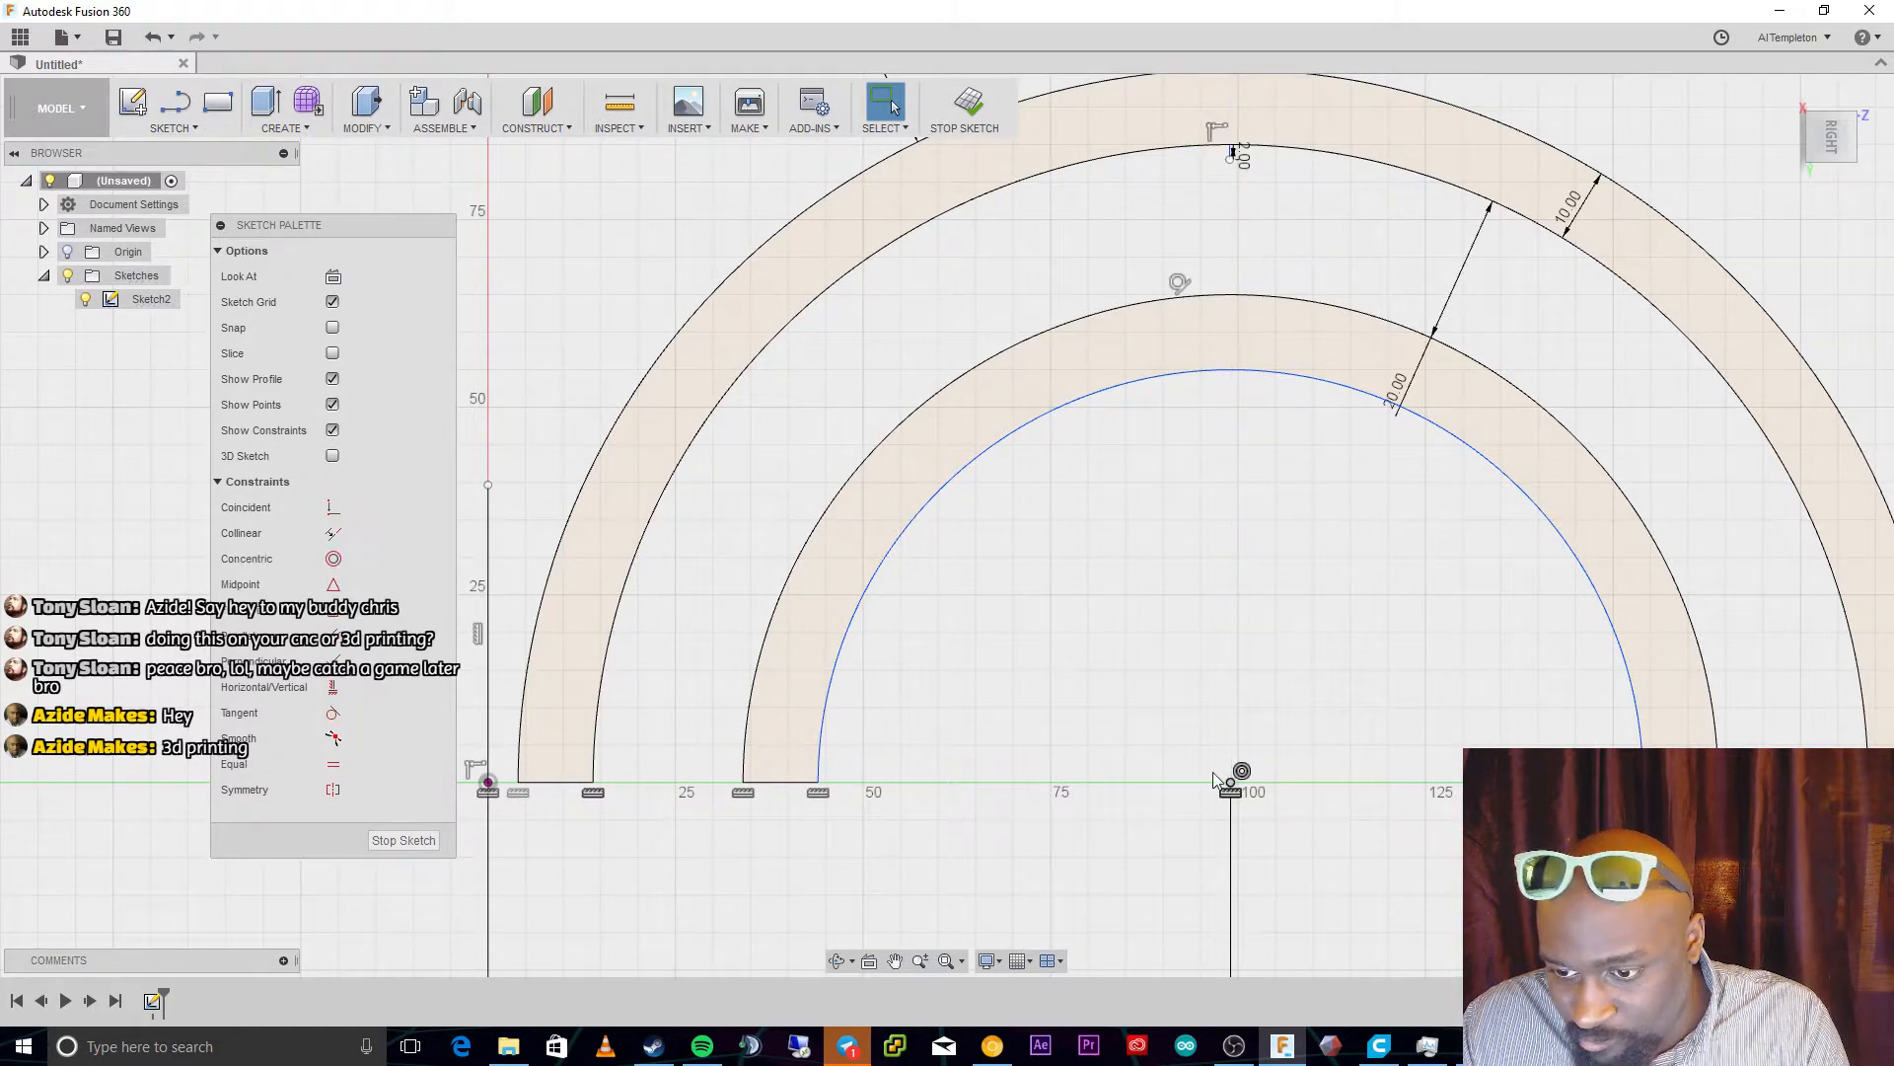
# Try to make the inner ring's outer arc concentric with its inner arc
pyautogui.click(1231, 784)
pyautogui.moveTo(1231, 784); pyautogui.dragTo(1229, 785)
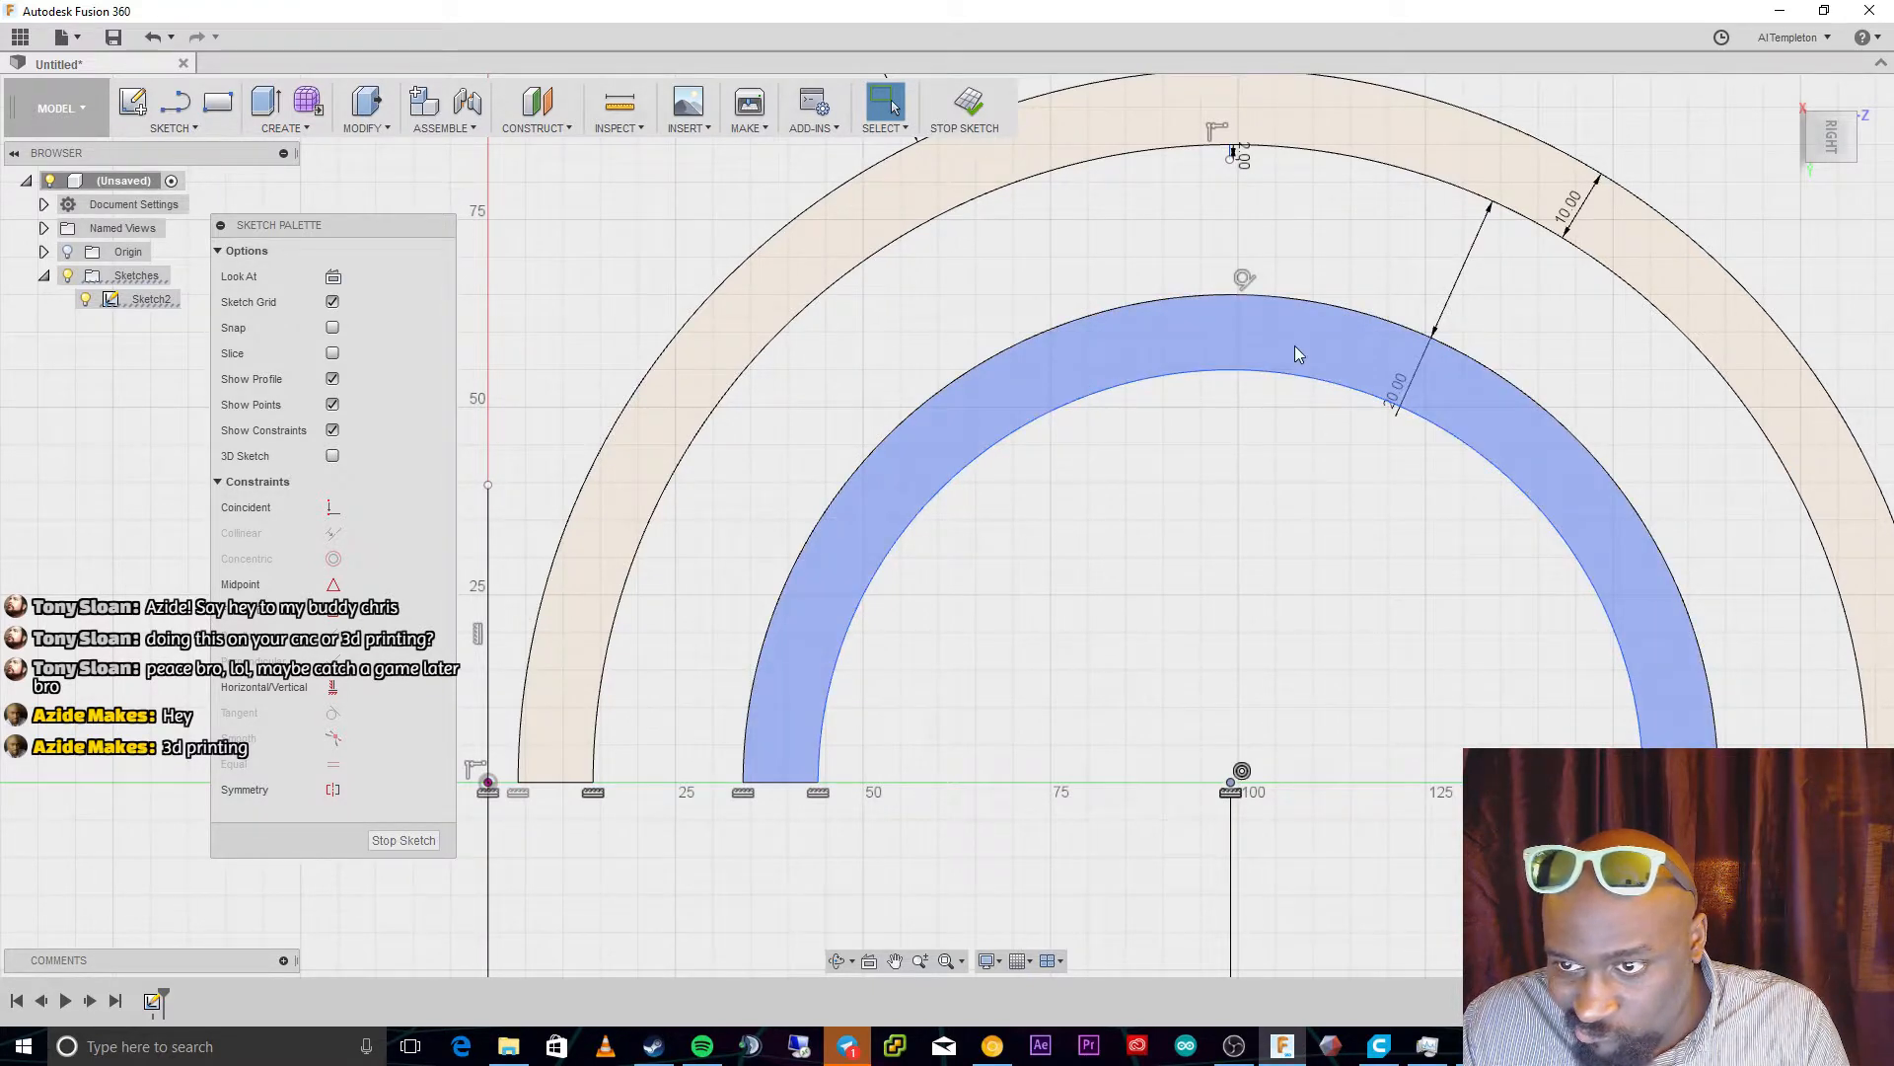
pyautogui.click(1283, 377)
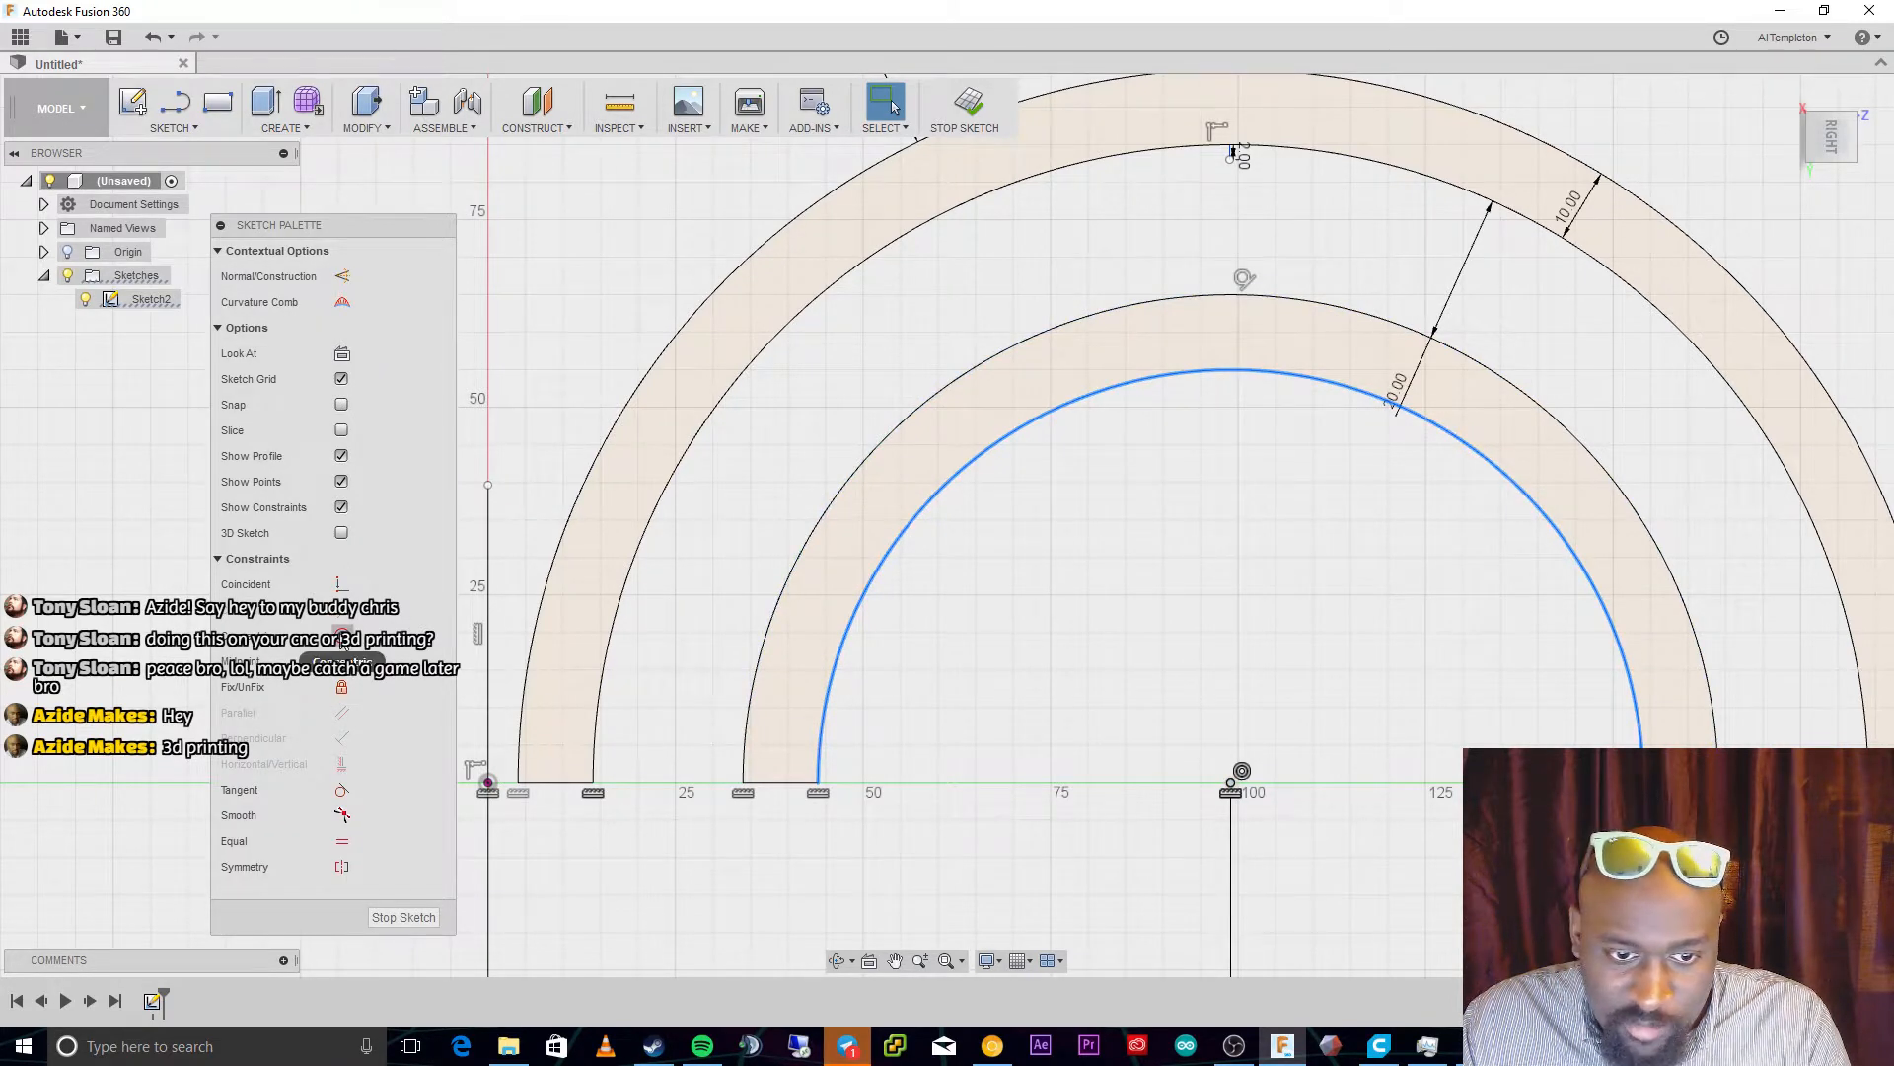
pyautogui.click(340, 638)
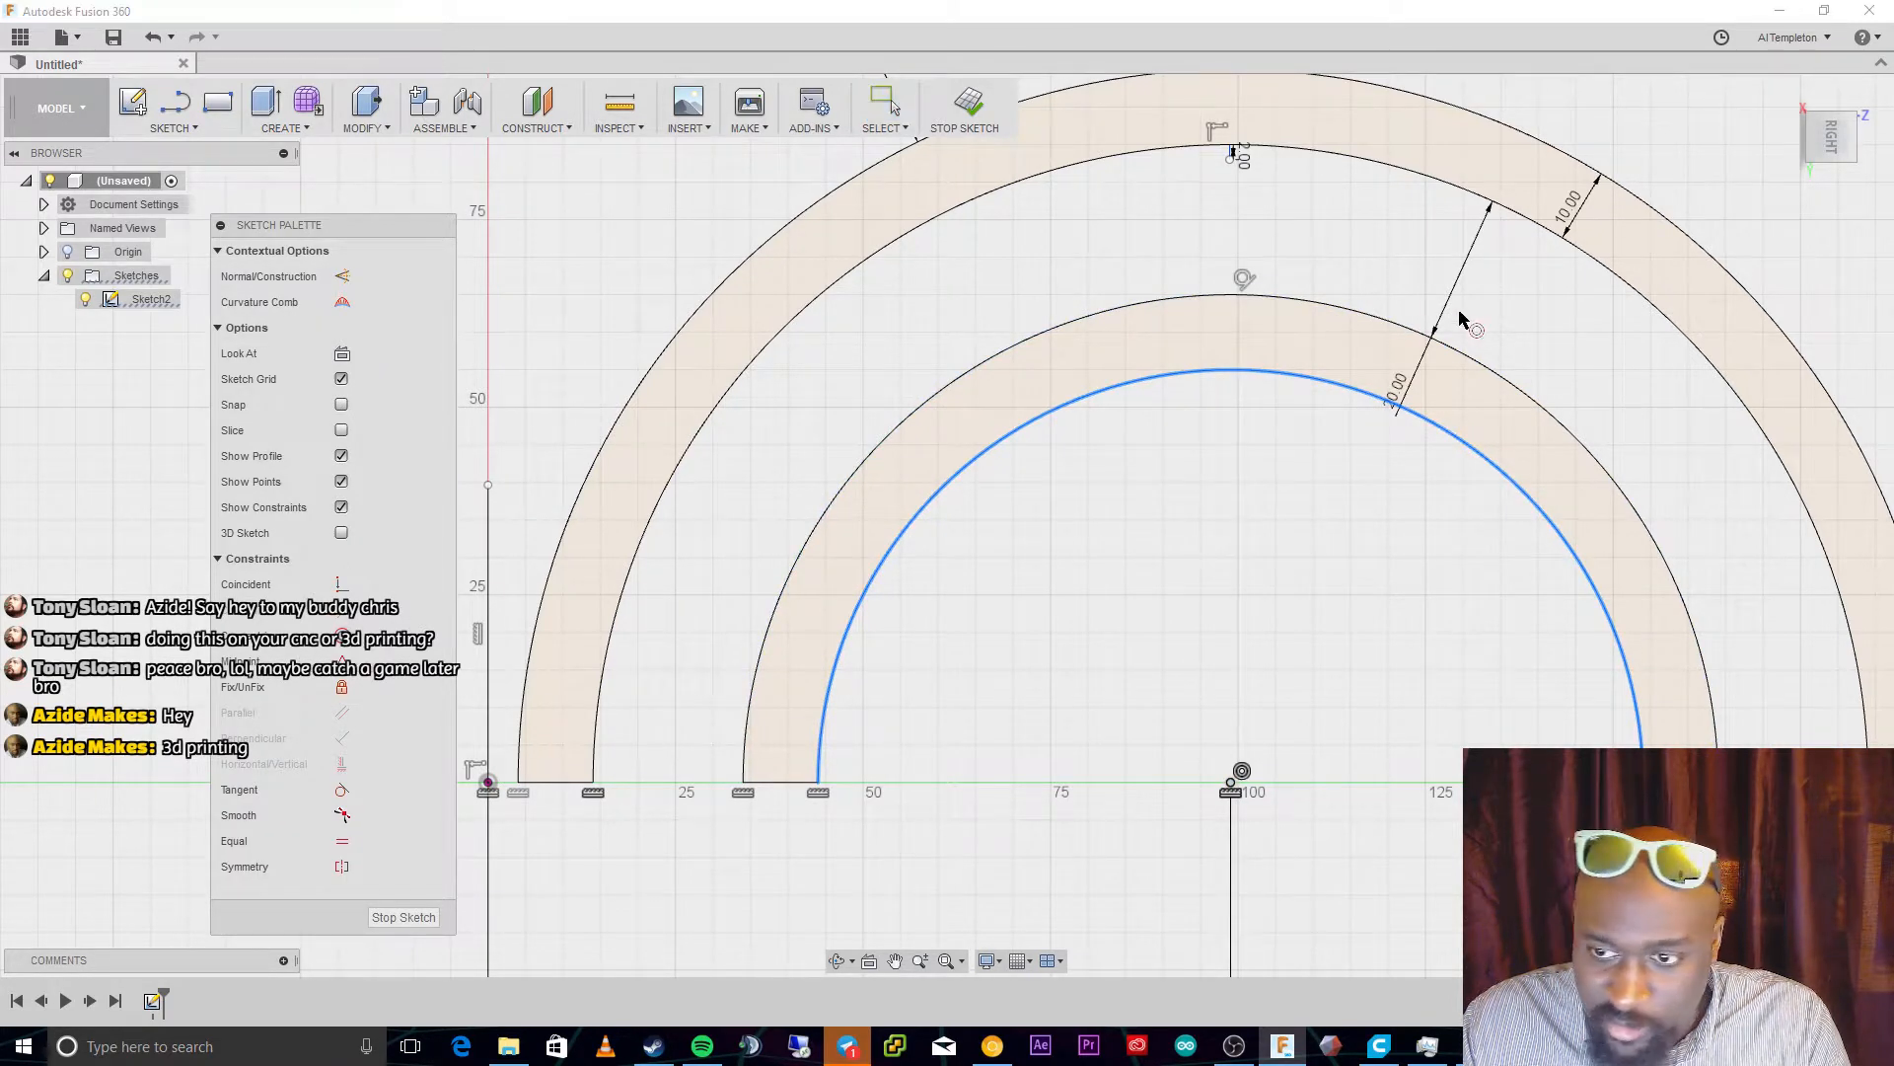
pyautogui.click(1241, 296)
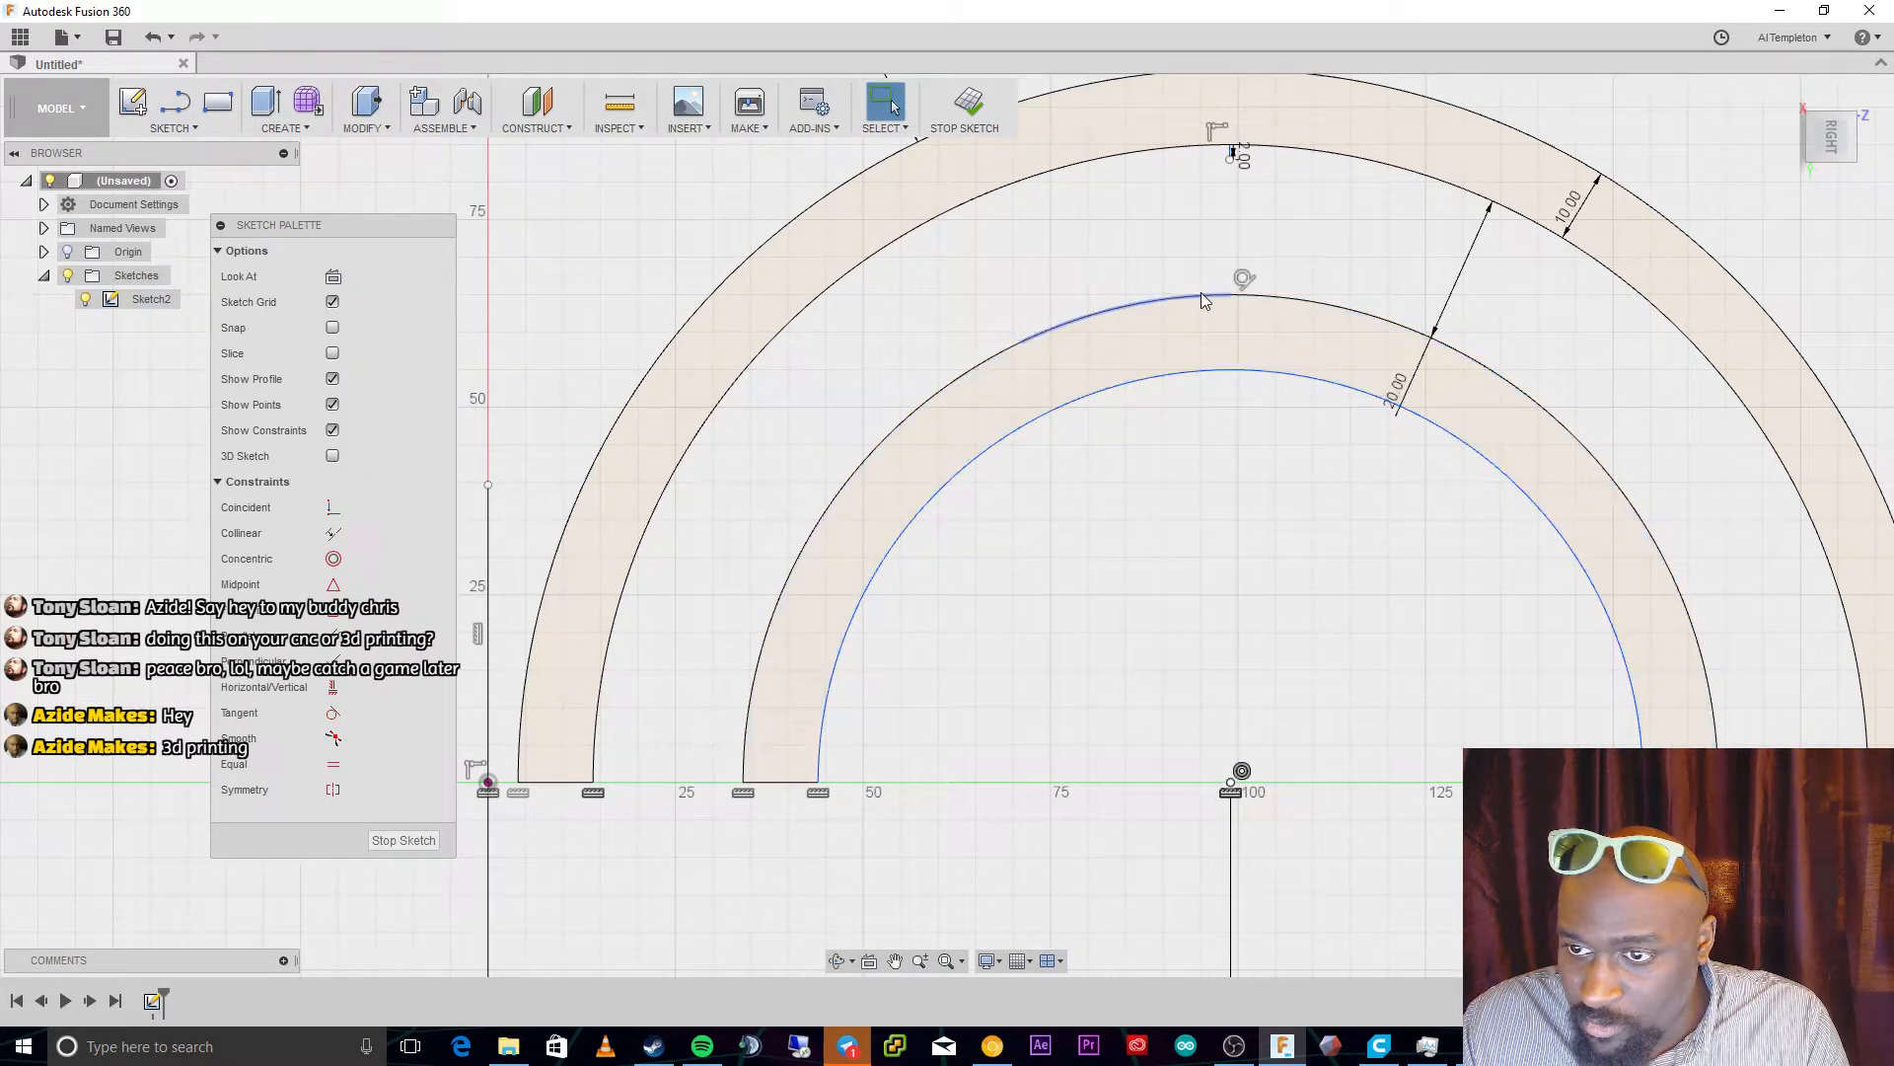
# Delete the short overlapping segment and the right-hand segment of the inner ring's outer arc
pyautogui.scroll(5, 1201, 293)
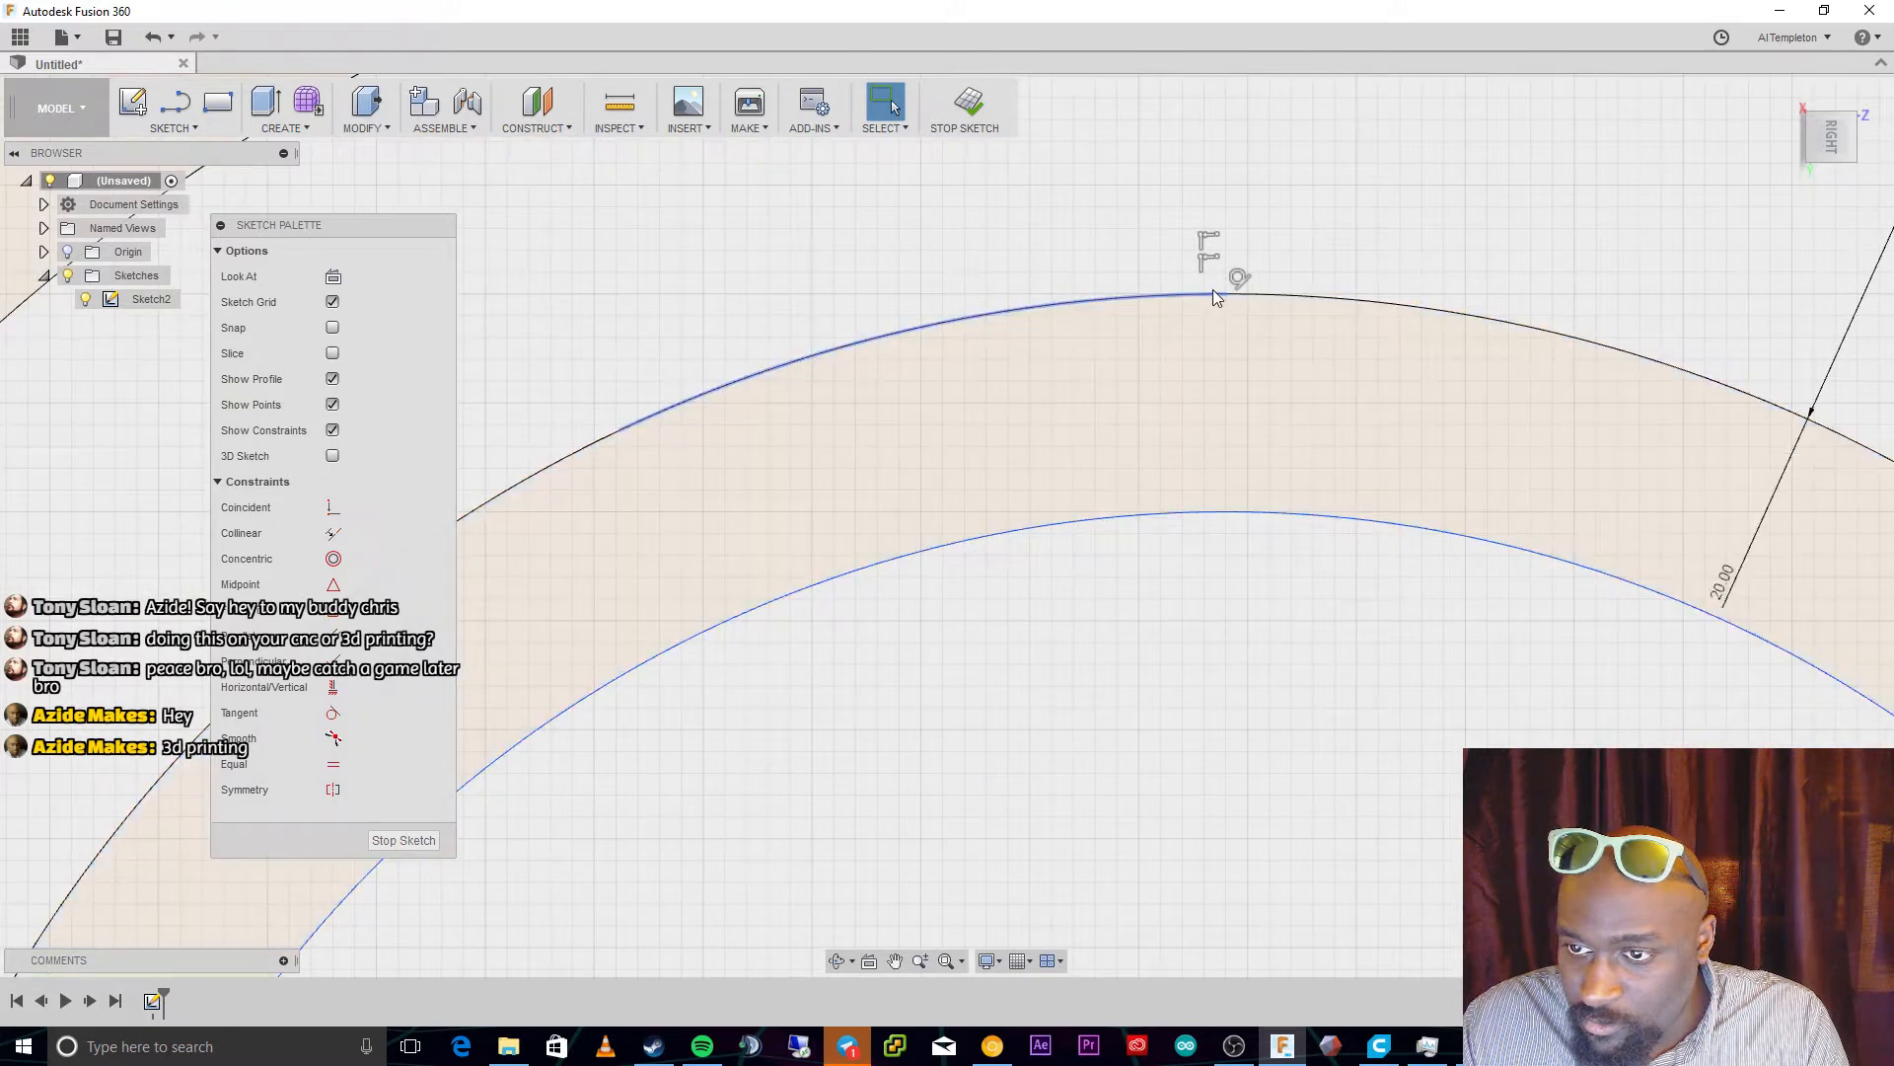
pyautogui.click(1213, 293)
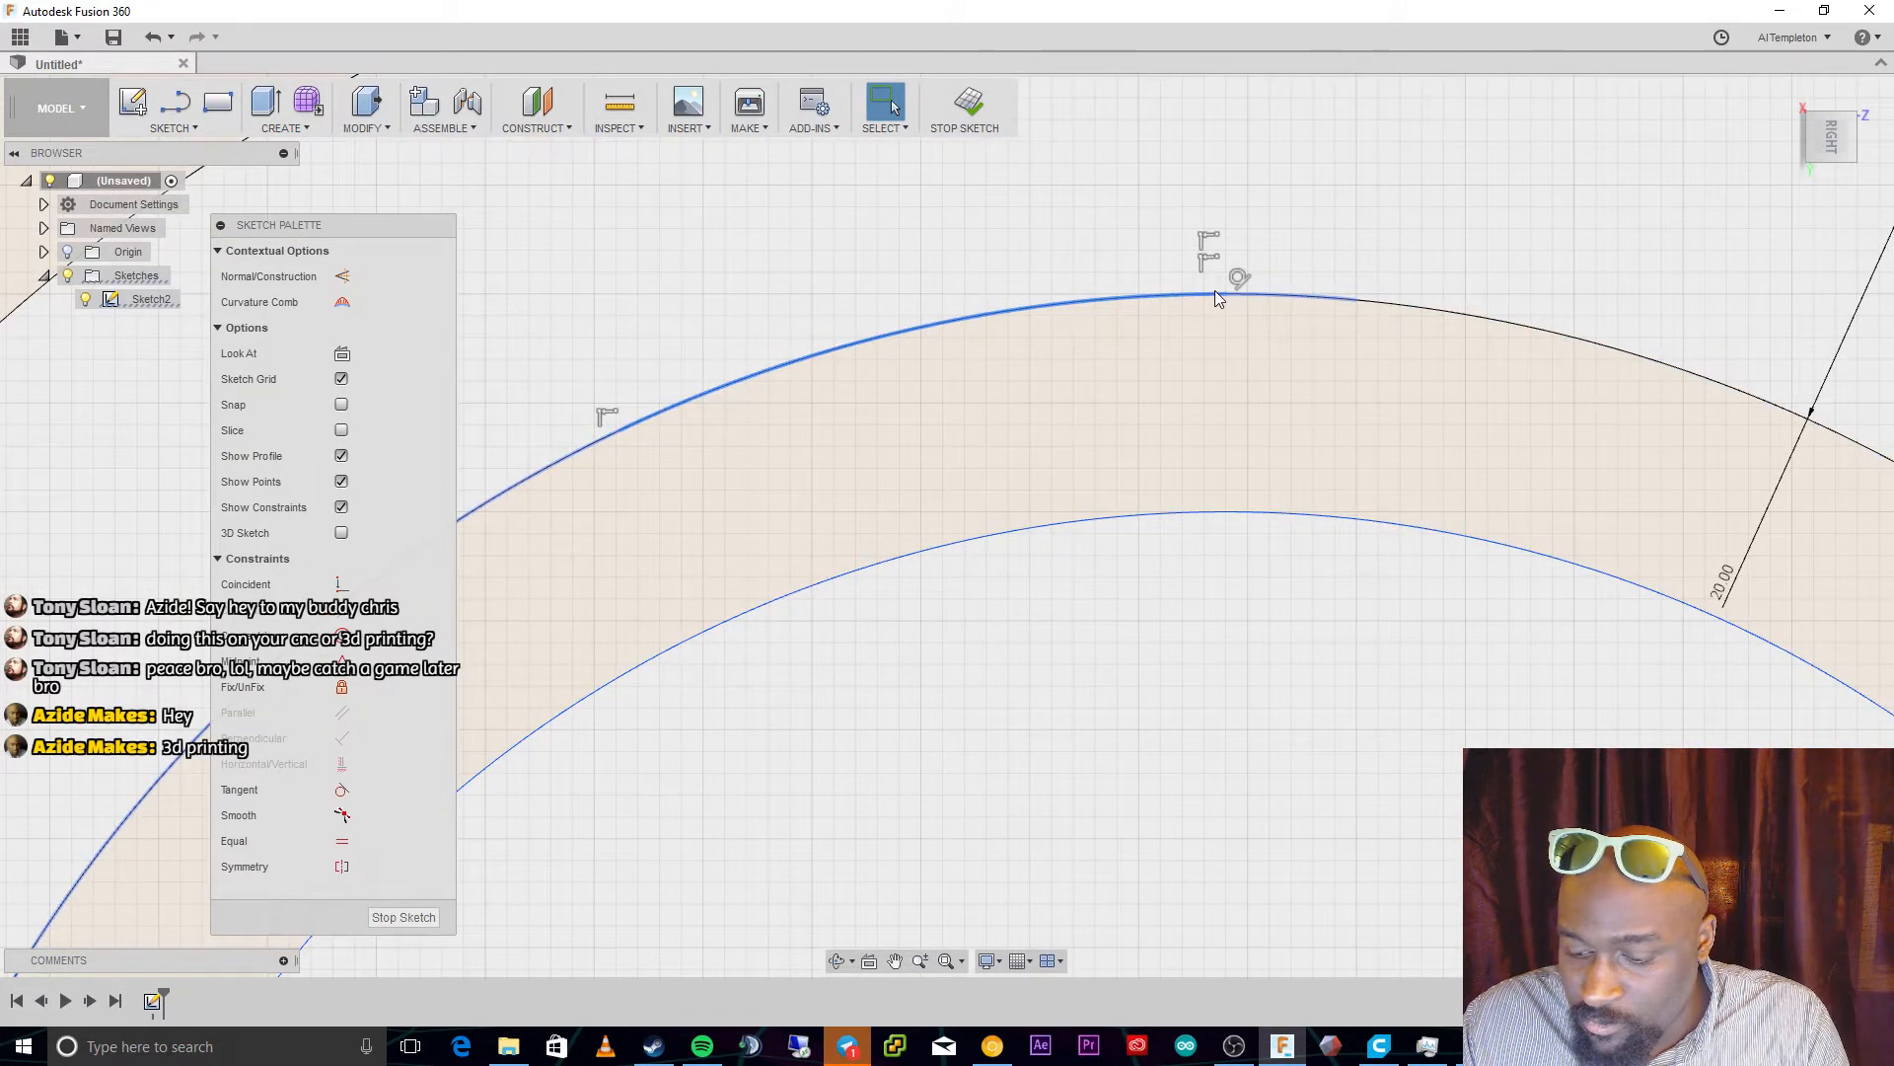
pyautogui.press('Delete')
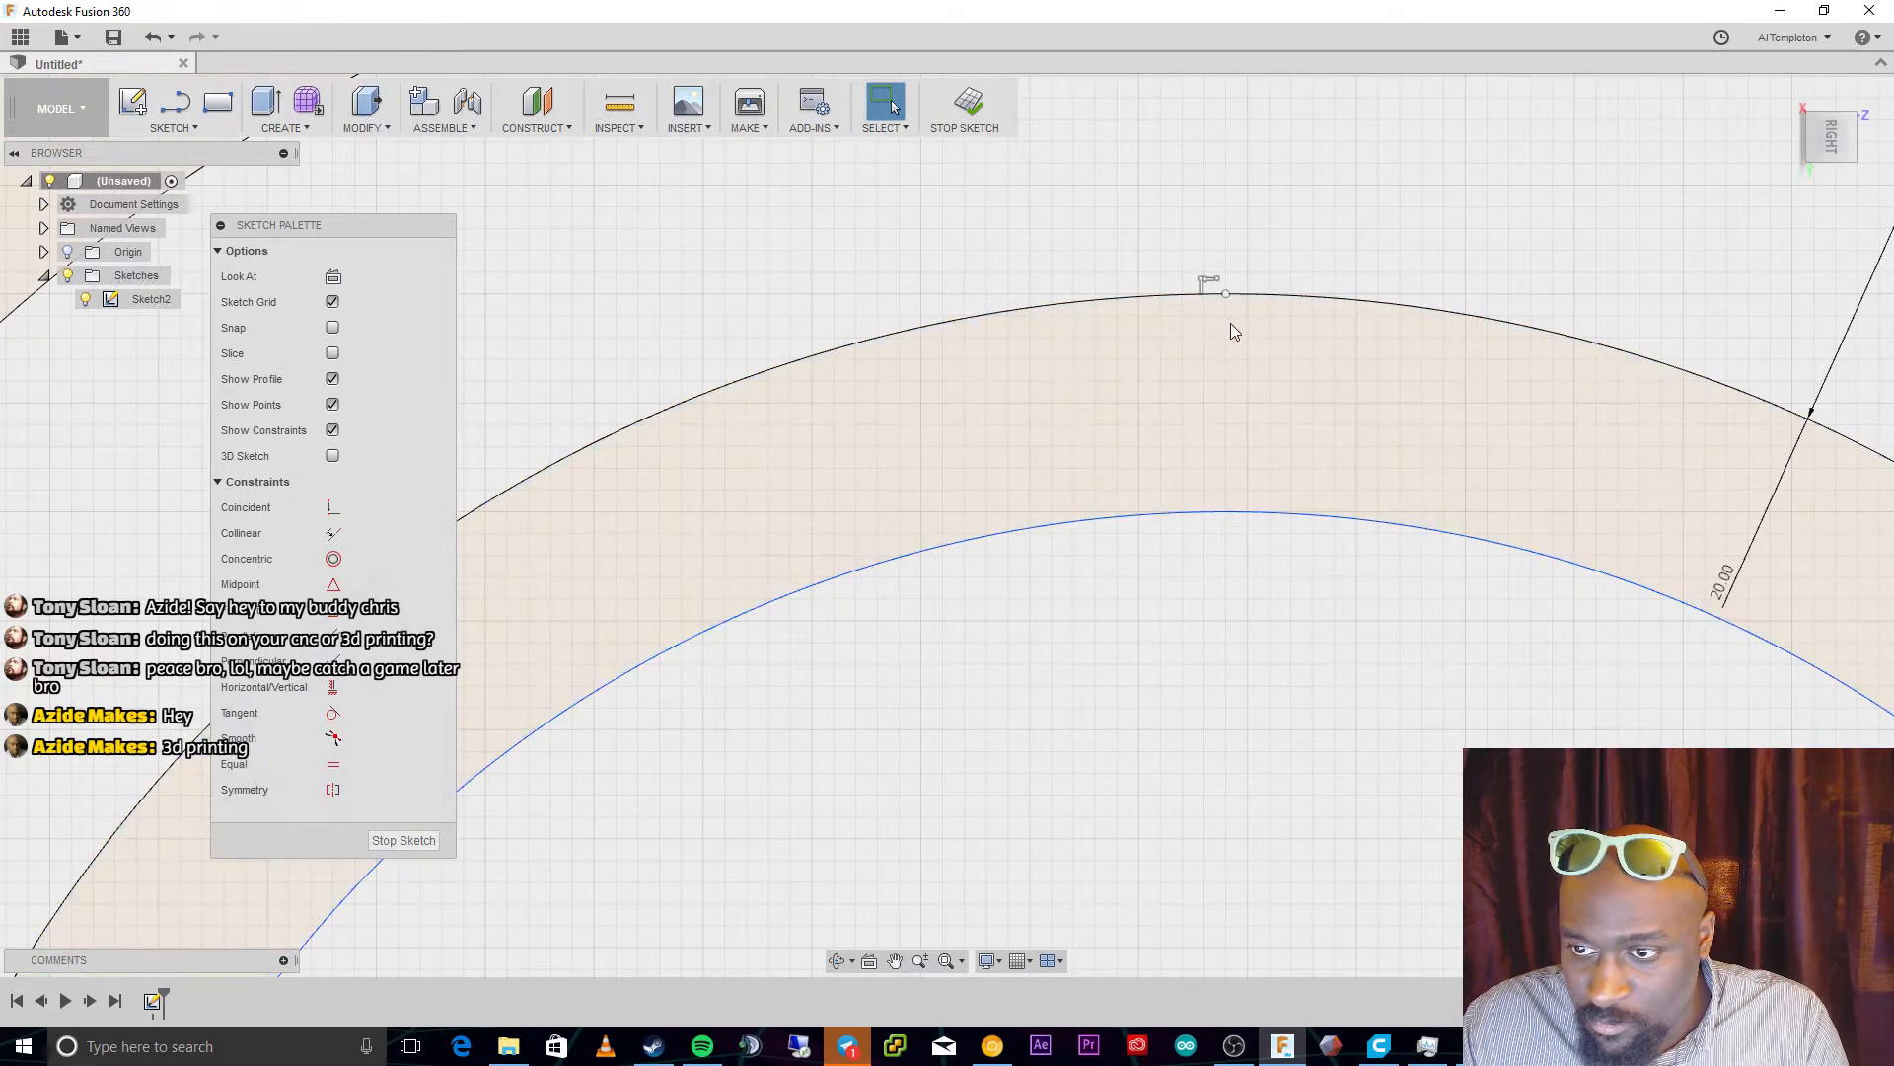
pyautogui.moveTo(1226, 293); pyautogui.dragTo(1180, 296)
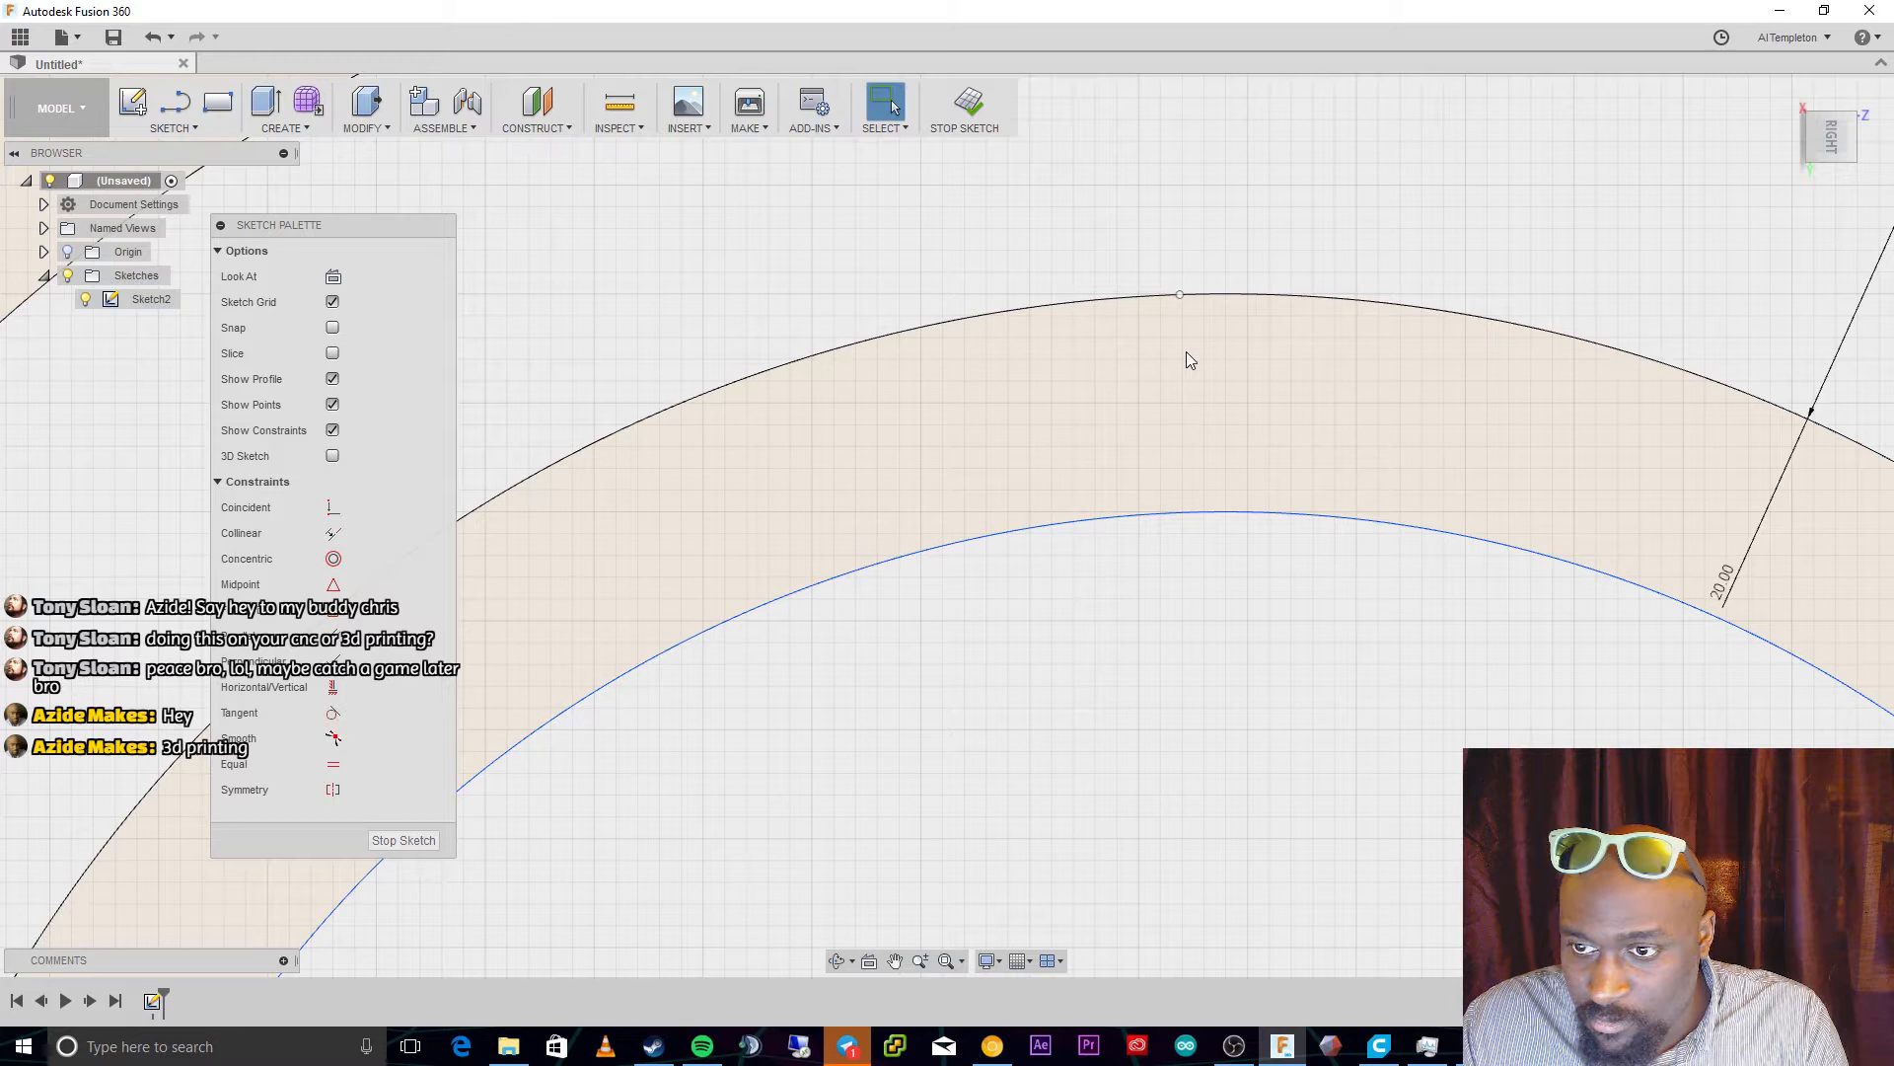
pyautogui.click(1205, 294)
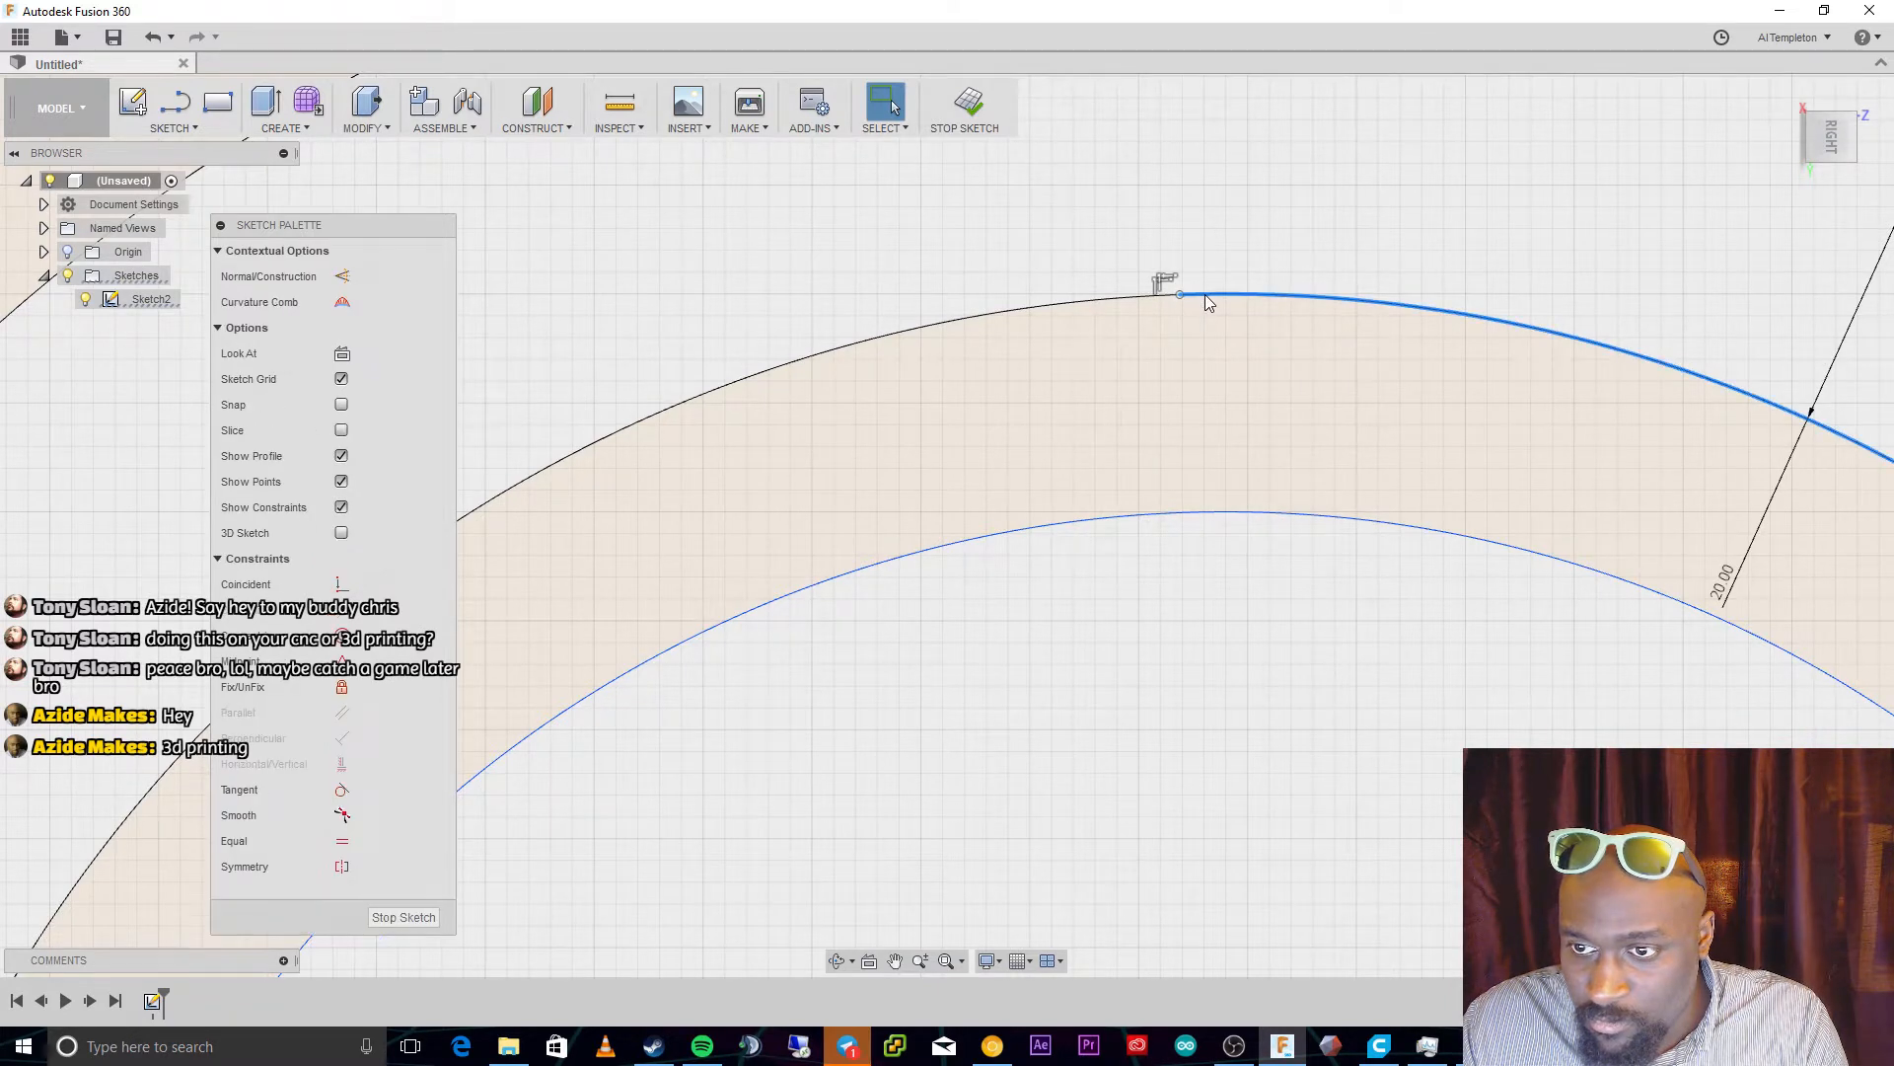
pyautogui.press('Delete')
# Extend the remaining outer arc of the inner ring to its right-hand baseline end and make it concentric with the inner arc
pyautogui.click(1182, 296)
pyautogui.scroll(-4, 1232, 415)
pyautogui.moveTo(1266, 380); pyautogui.dragTo(1674, 829)
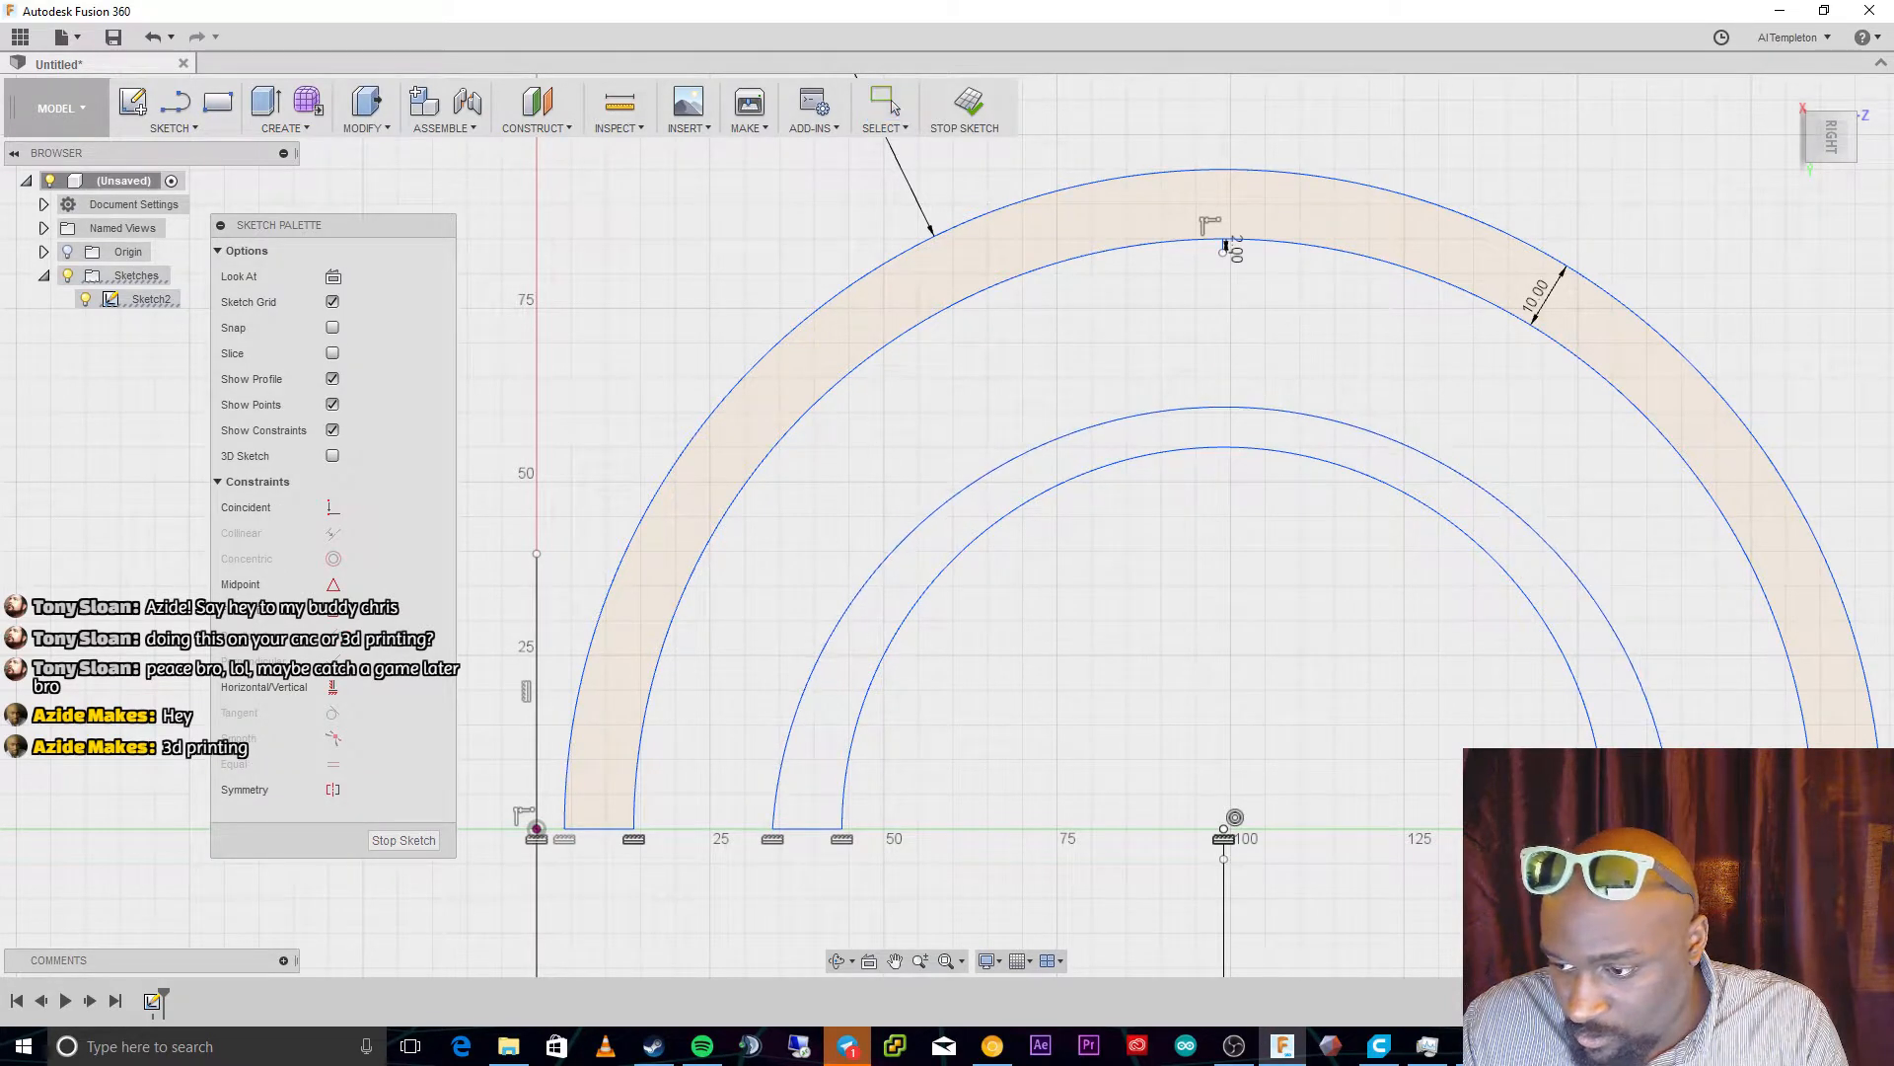
pyautogui.press('Escape')
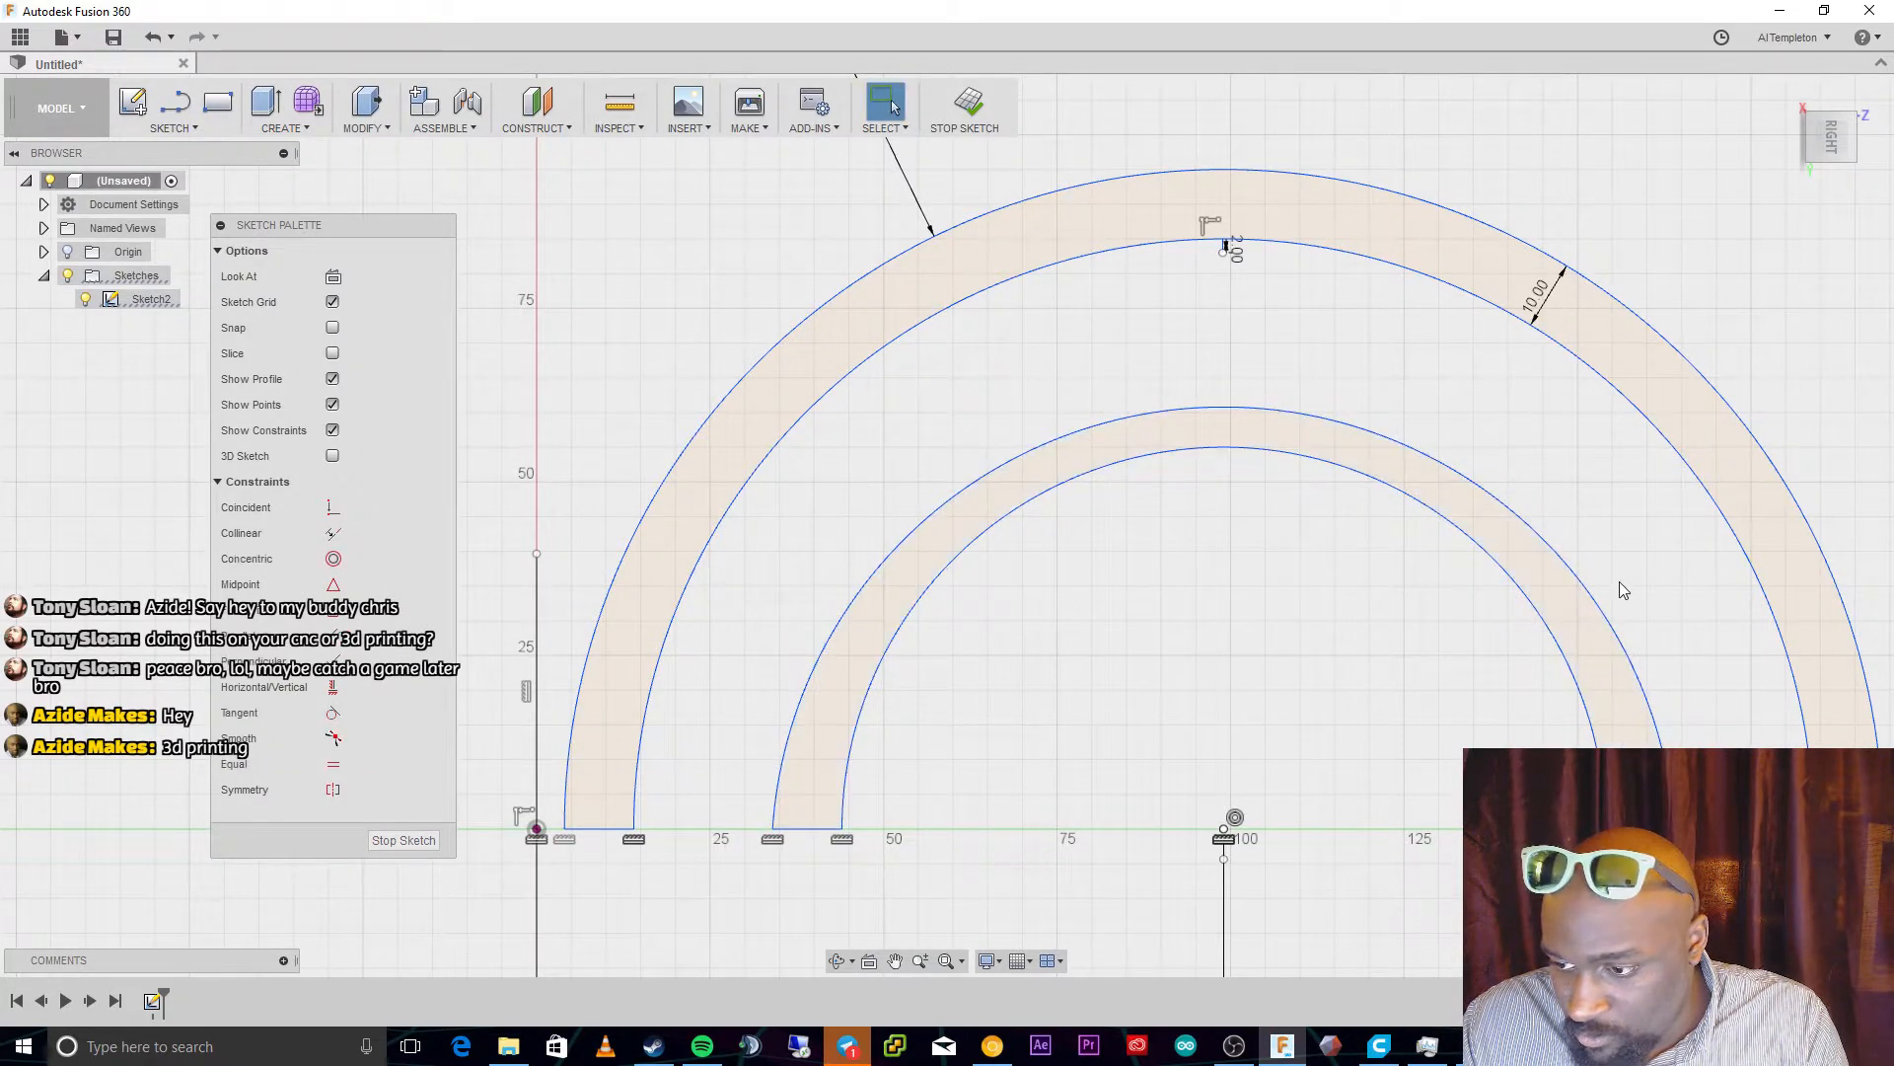
pyautogui.click(1348, 426)
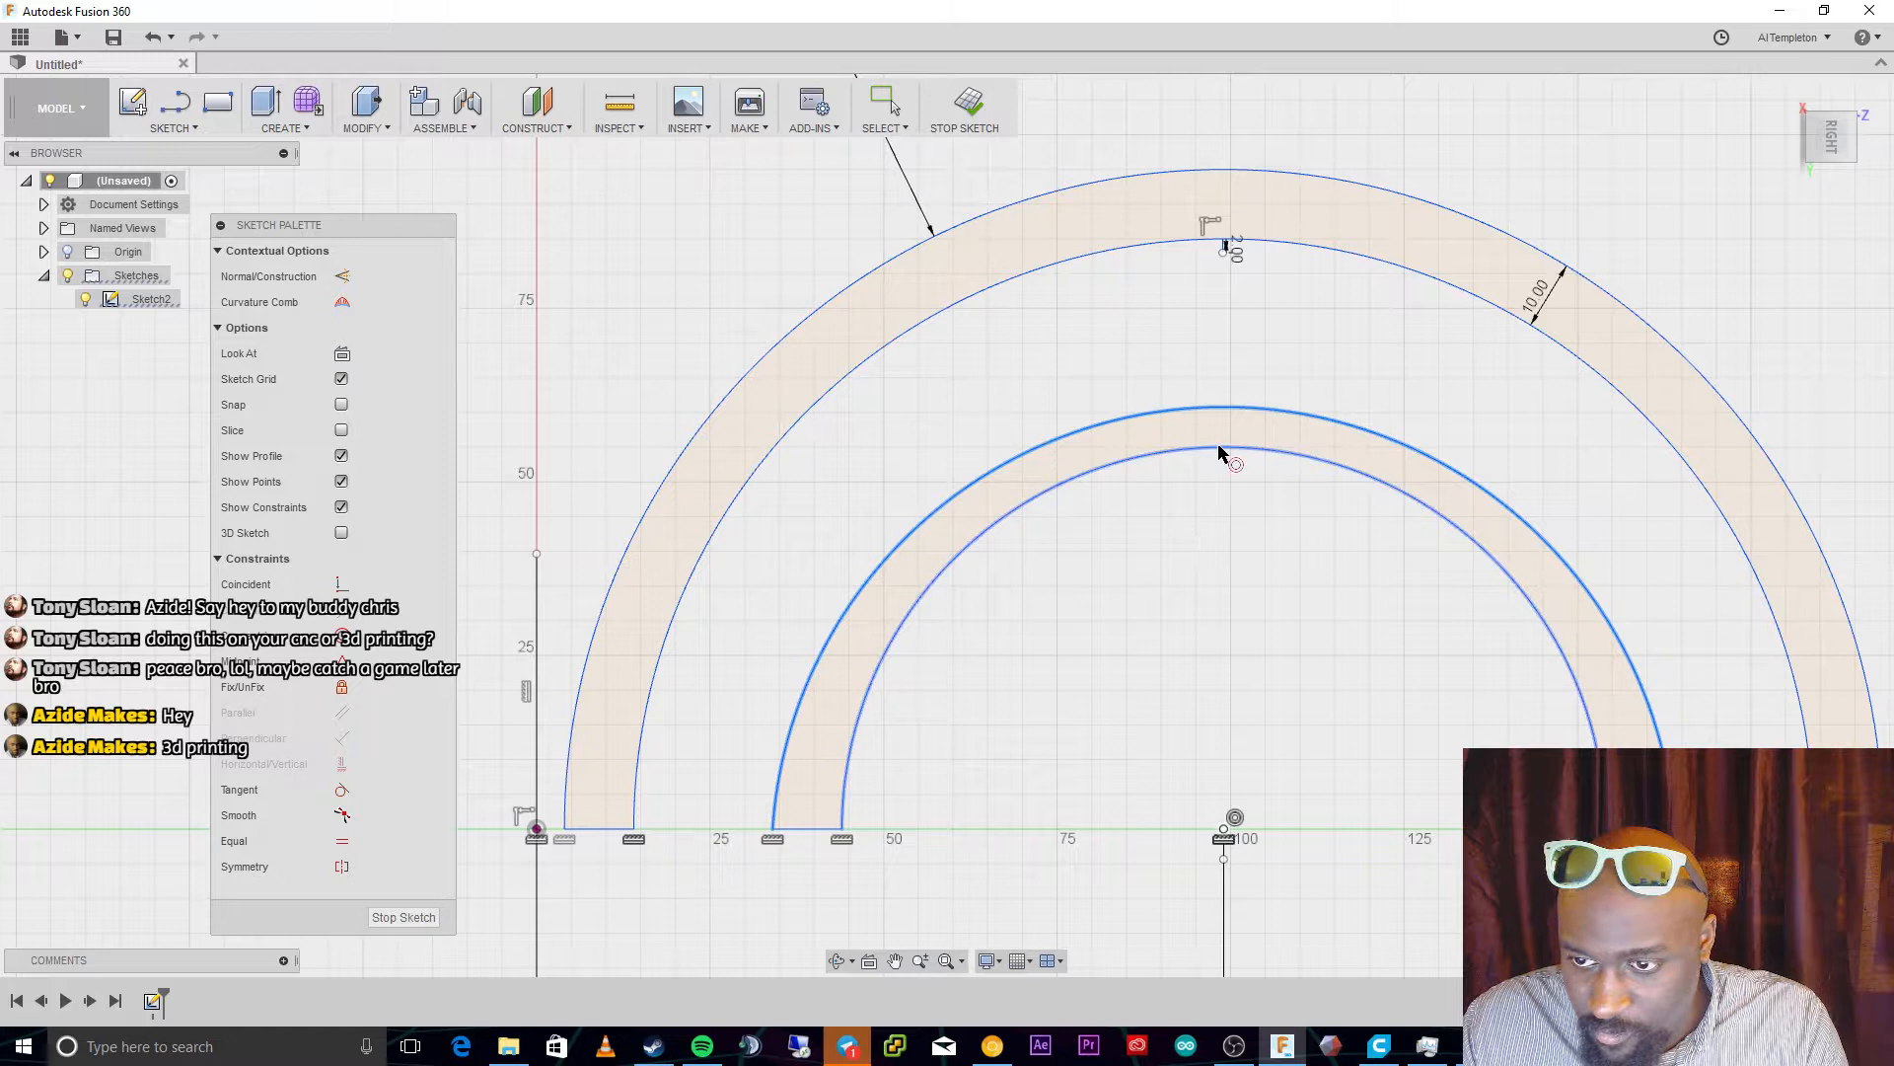
pyautogui.press('Escape')
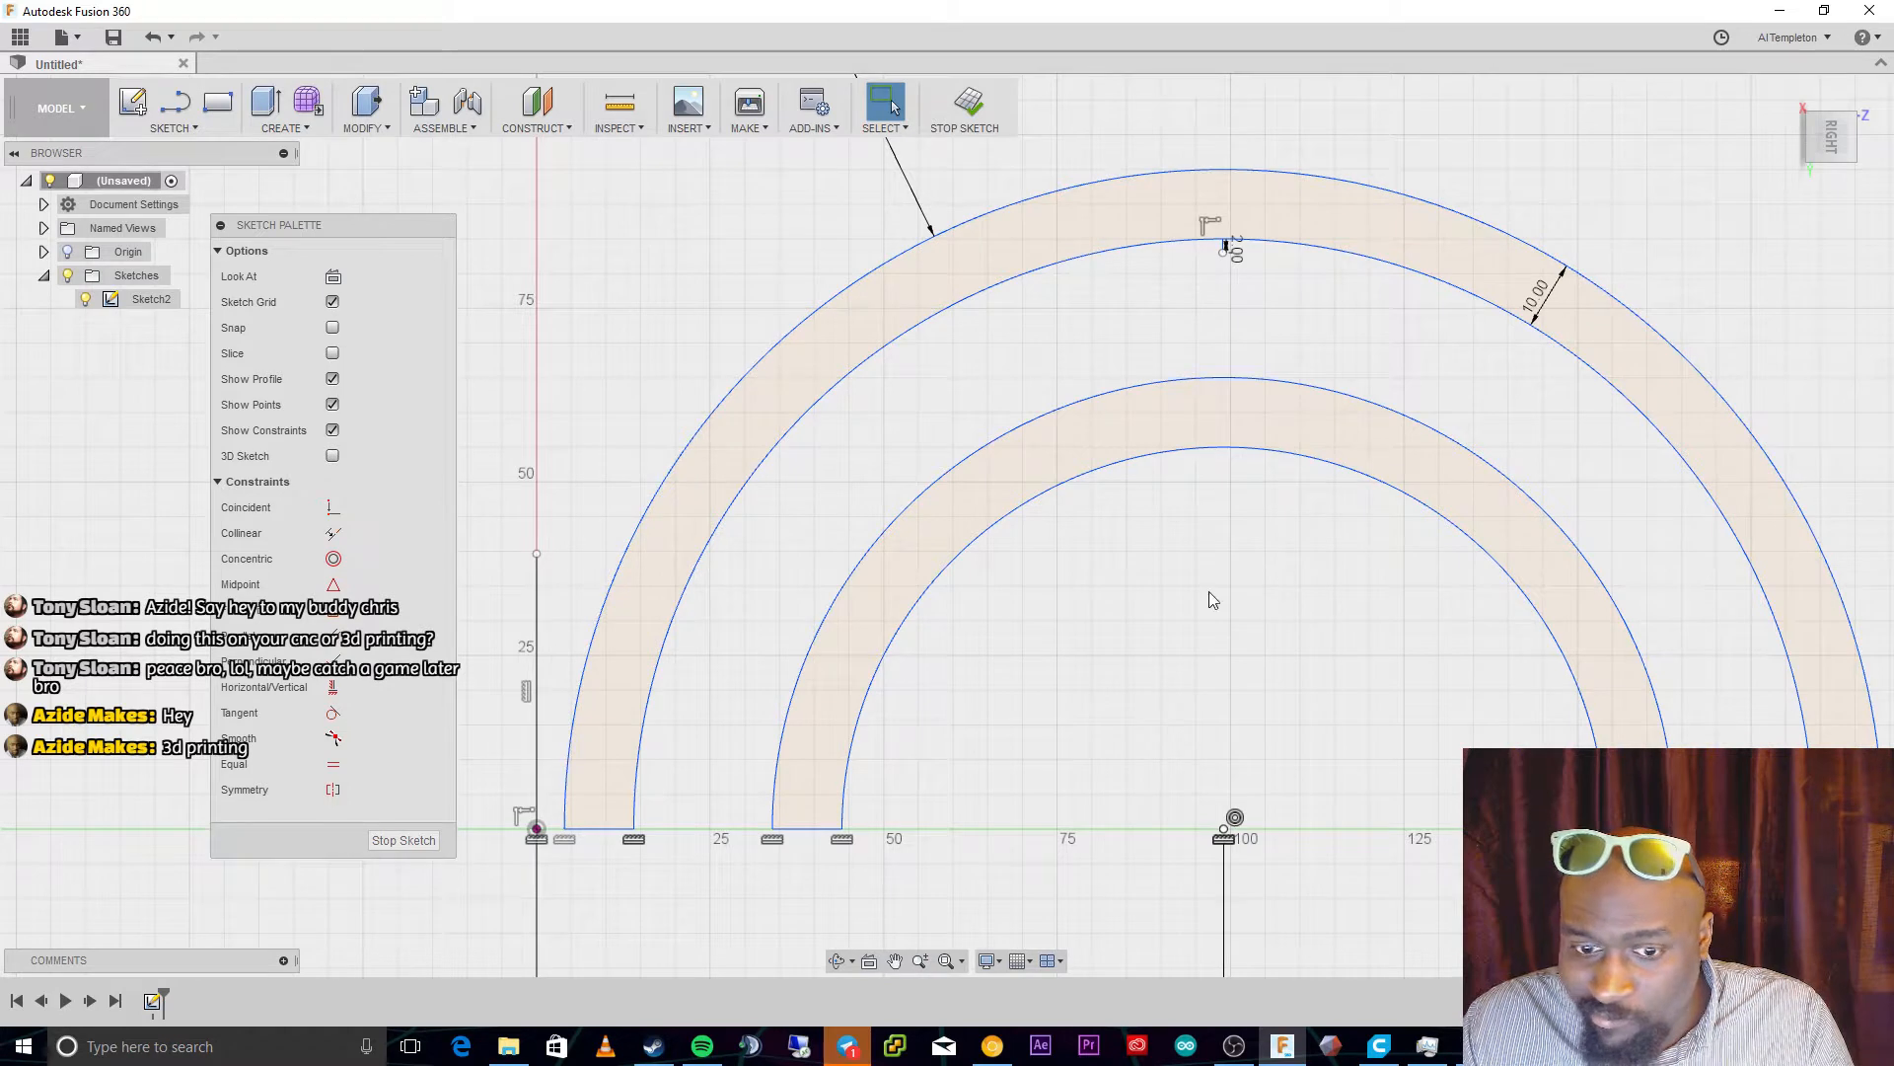
# Try to apply a concentric constraint between the inner ring's outer arc and the outer ring's inner arc
pyautogui.click(334, 559)
pyautogui.click(1227, 381)
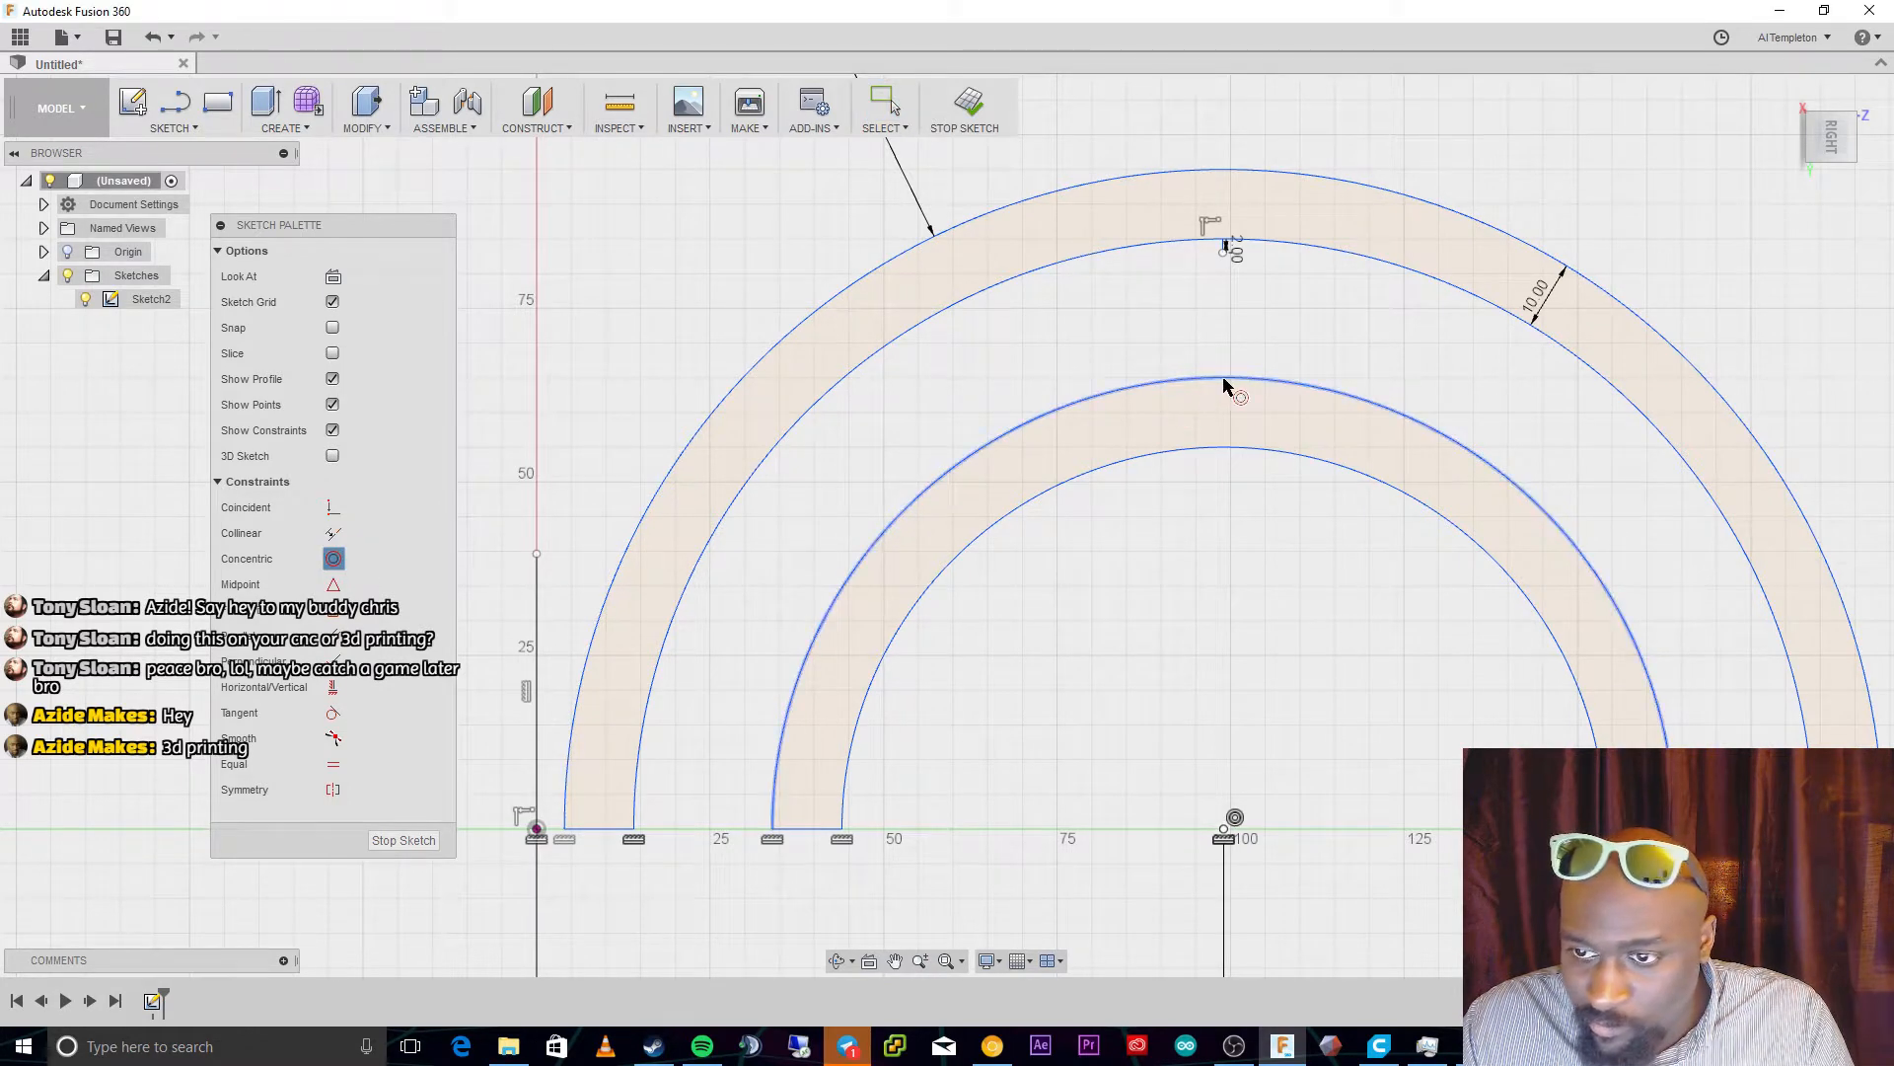
pyautogui.click(1280, 254)
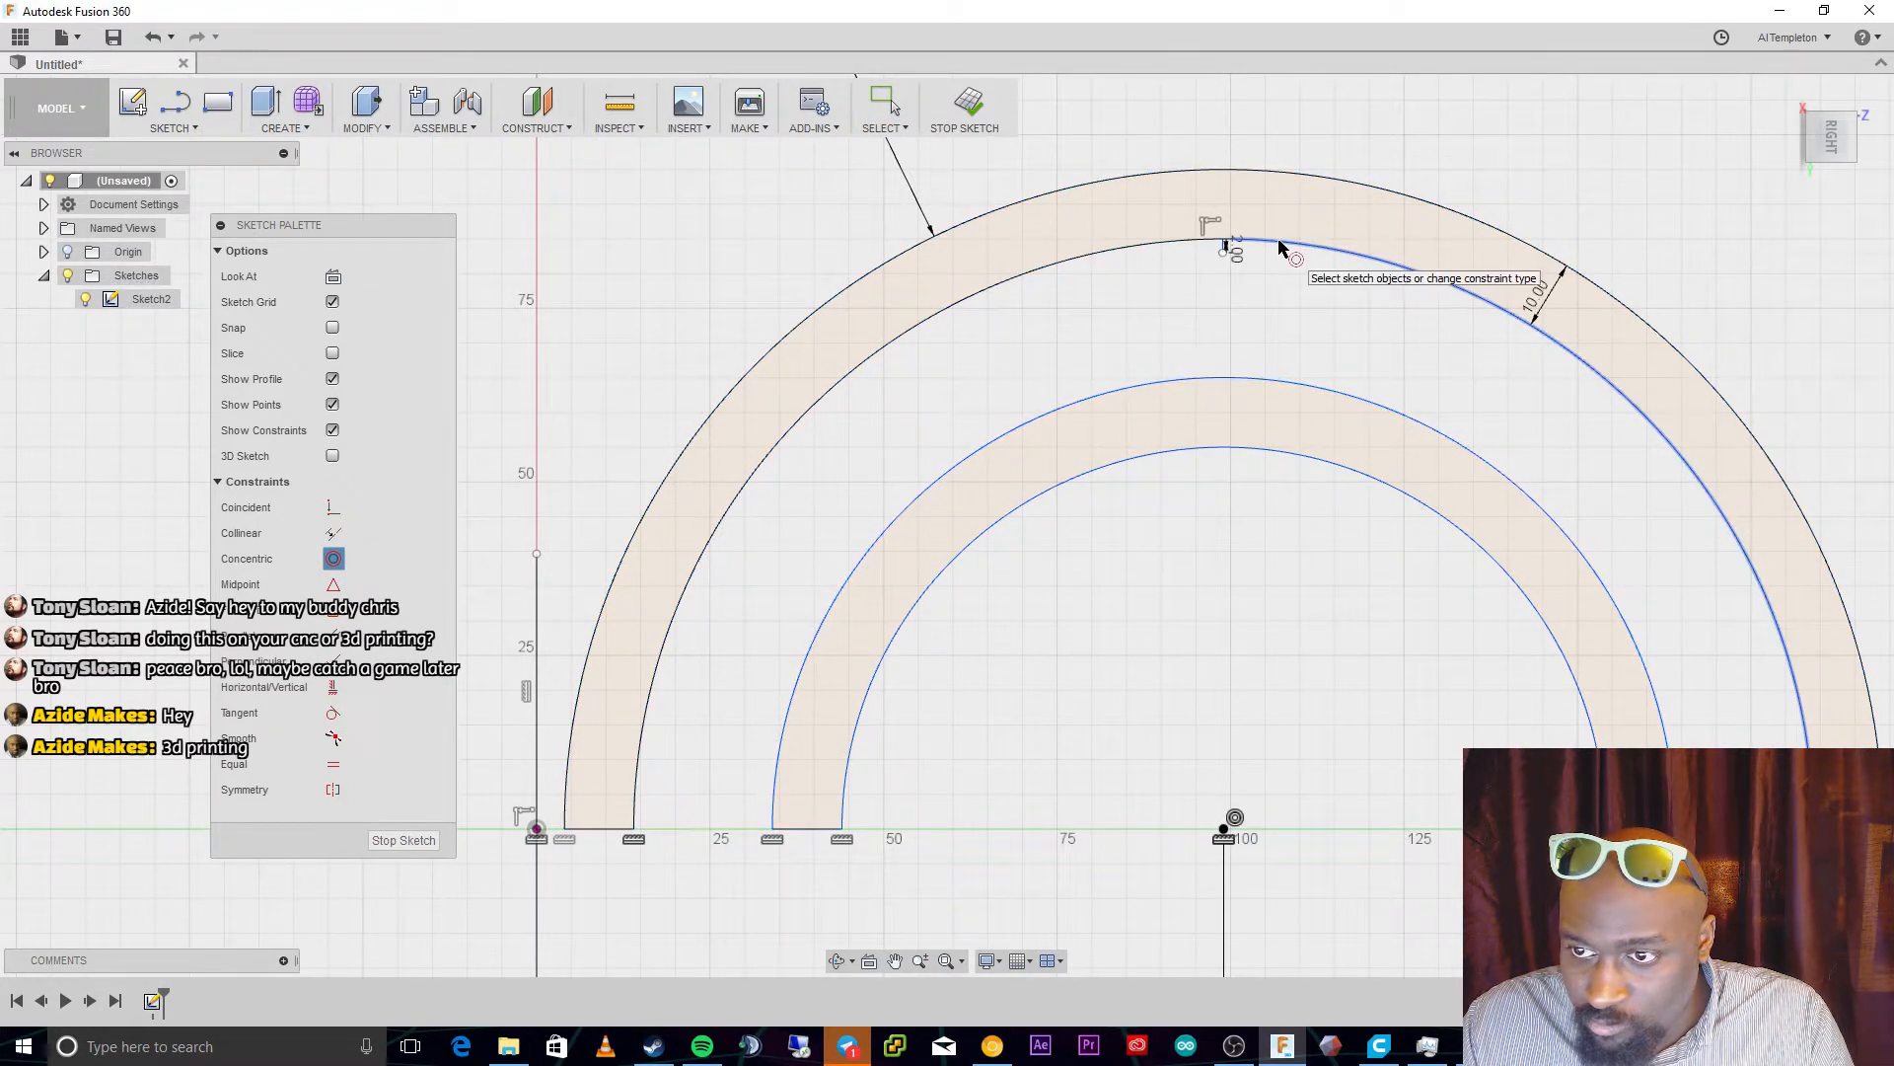
pyautogui.click(1281, 255)
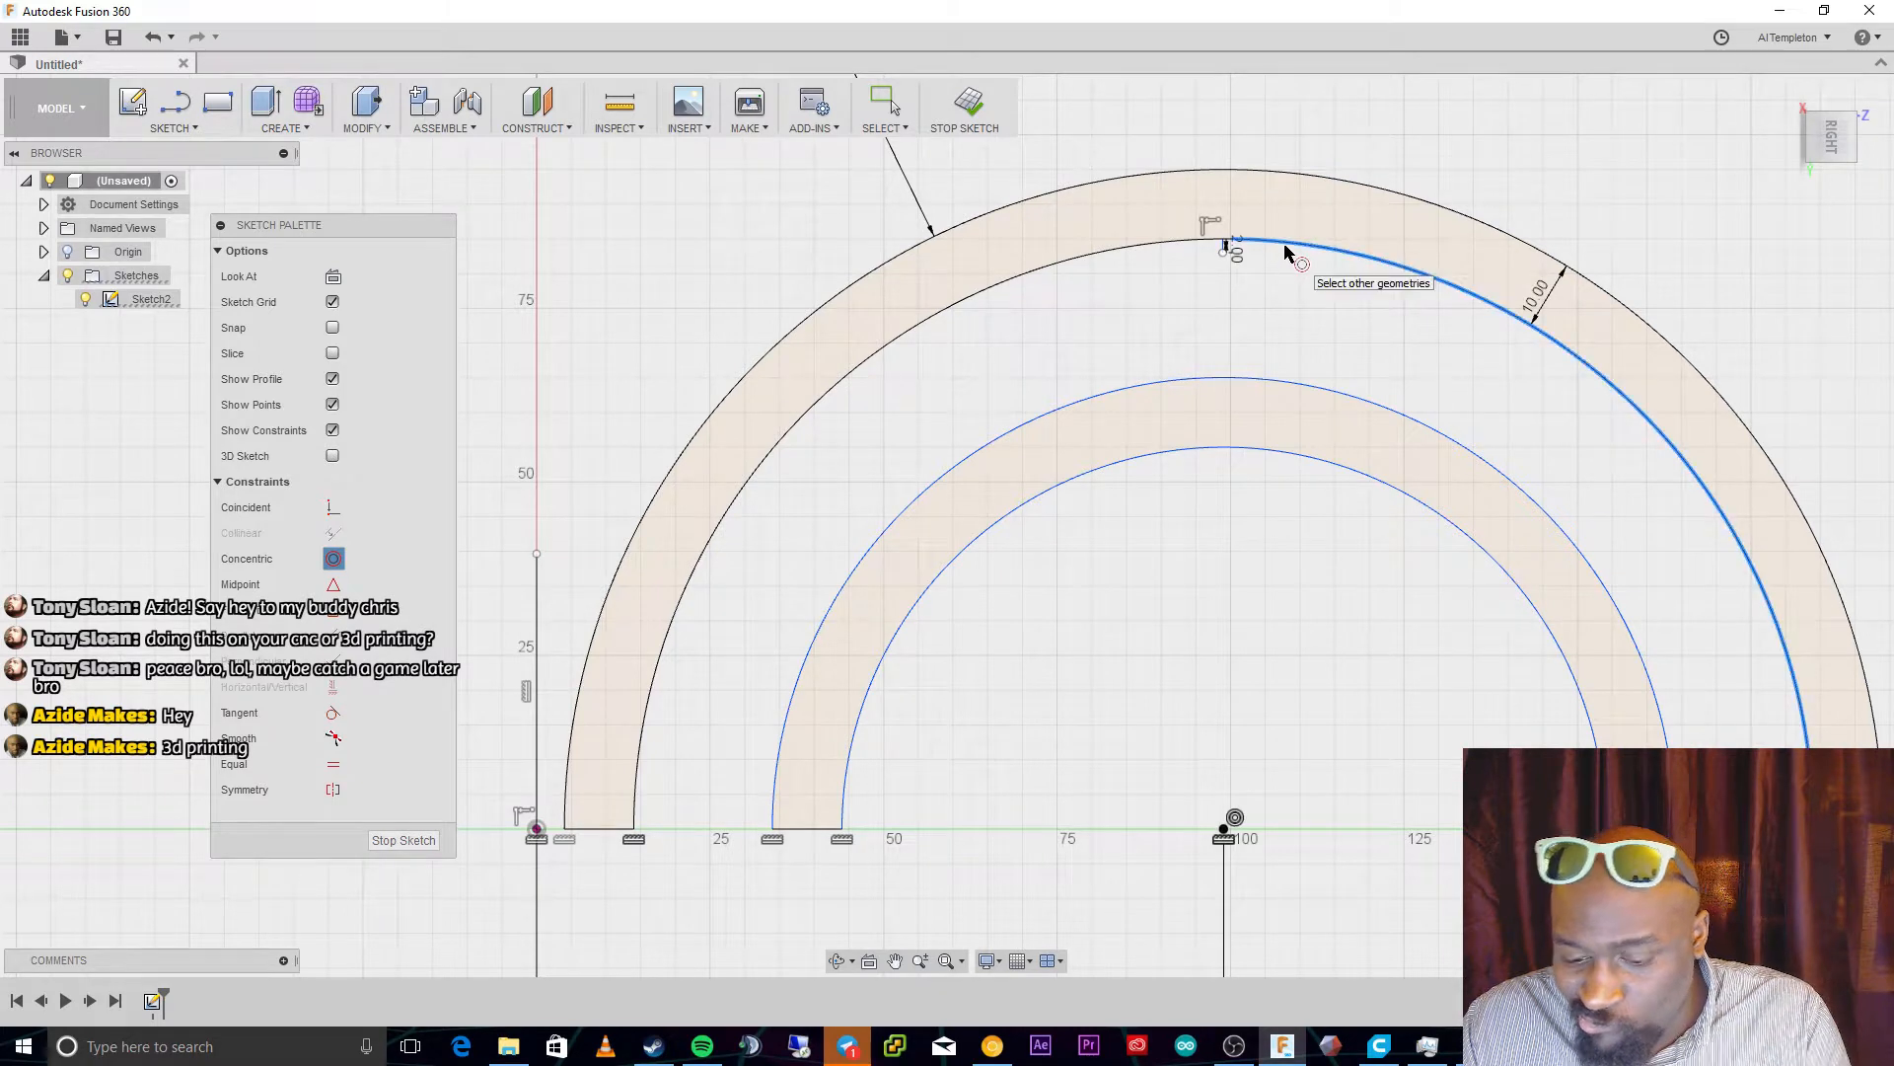
pyautogui.press('Escape')
# Delete the right half of the outer ring's inner arc and pull the left half's end away from the 2 mm line
pyautogui.click(1275, 239)
pyautogui.press('Delete')
pyautogui.click(1221, 242)
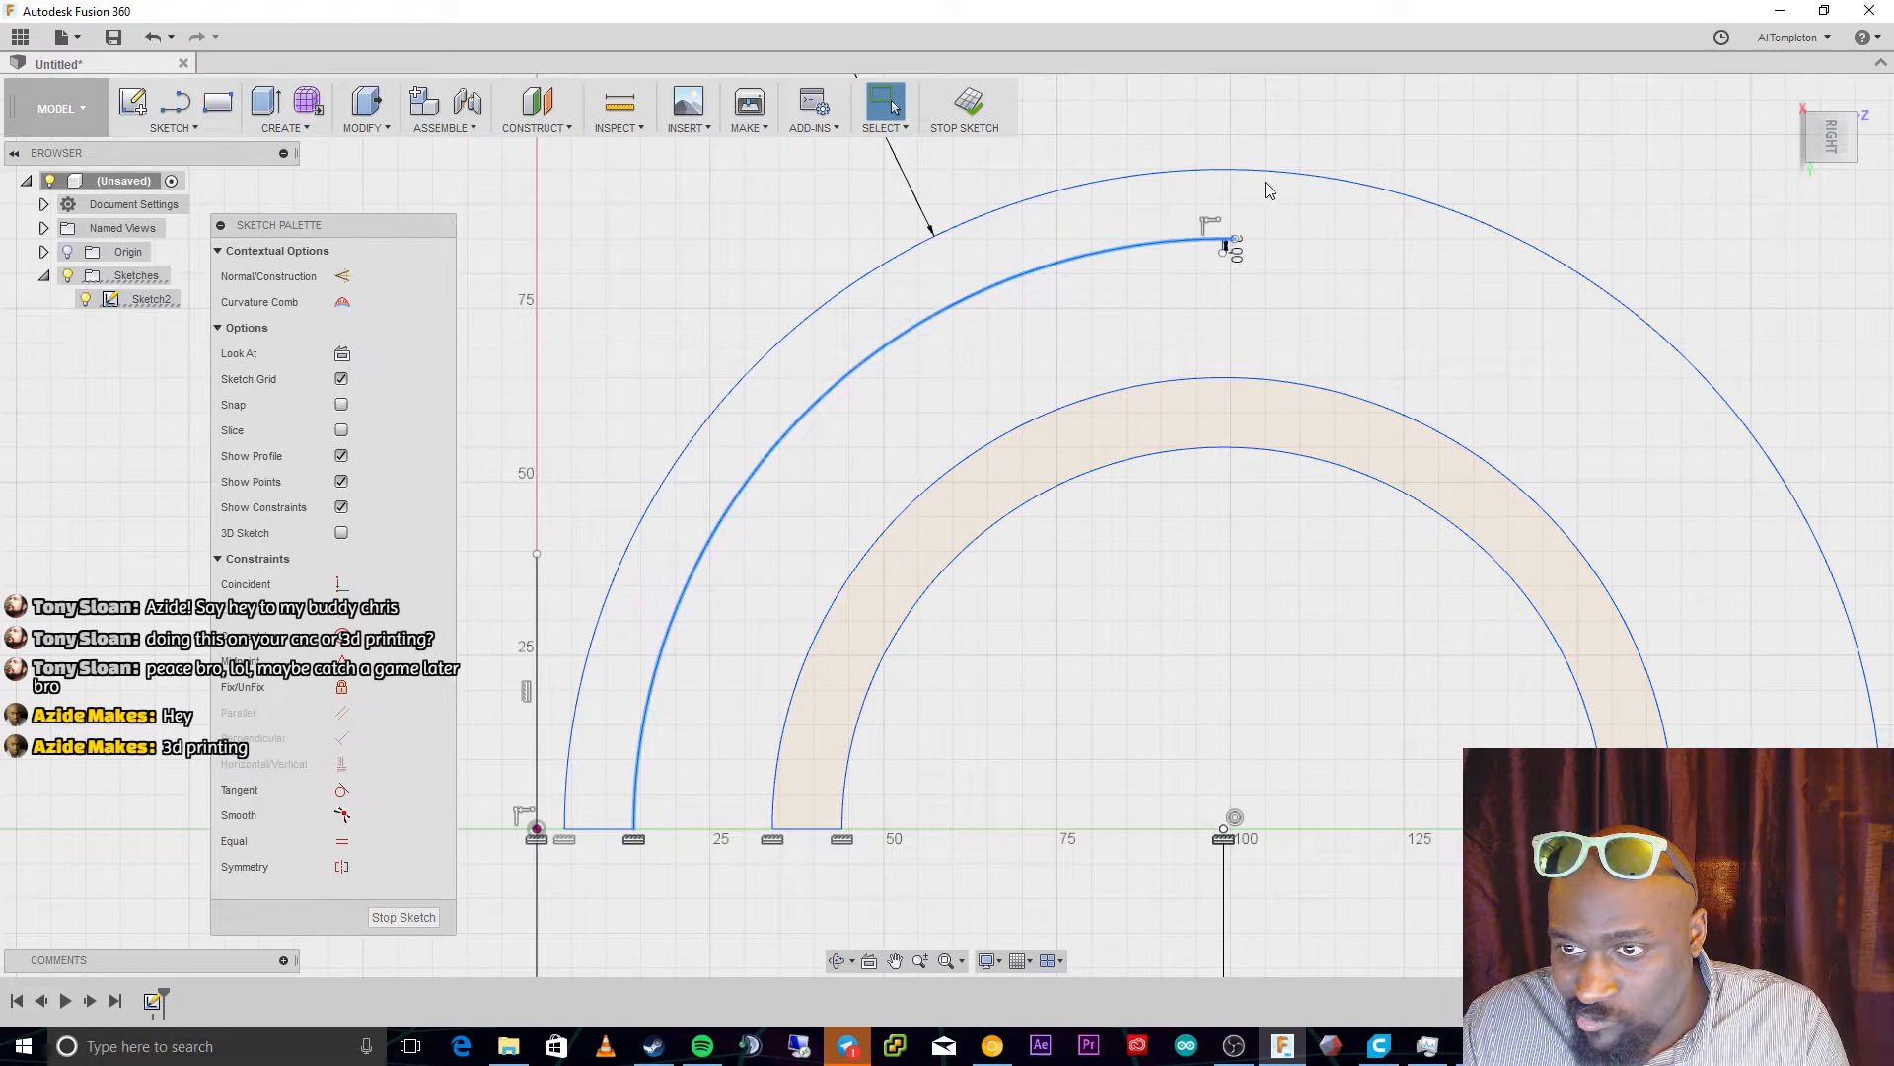
pyautogui.click(1275, 174)
pyautogui.click(1208, 238)
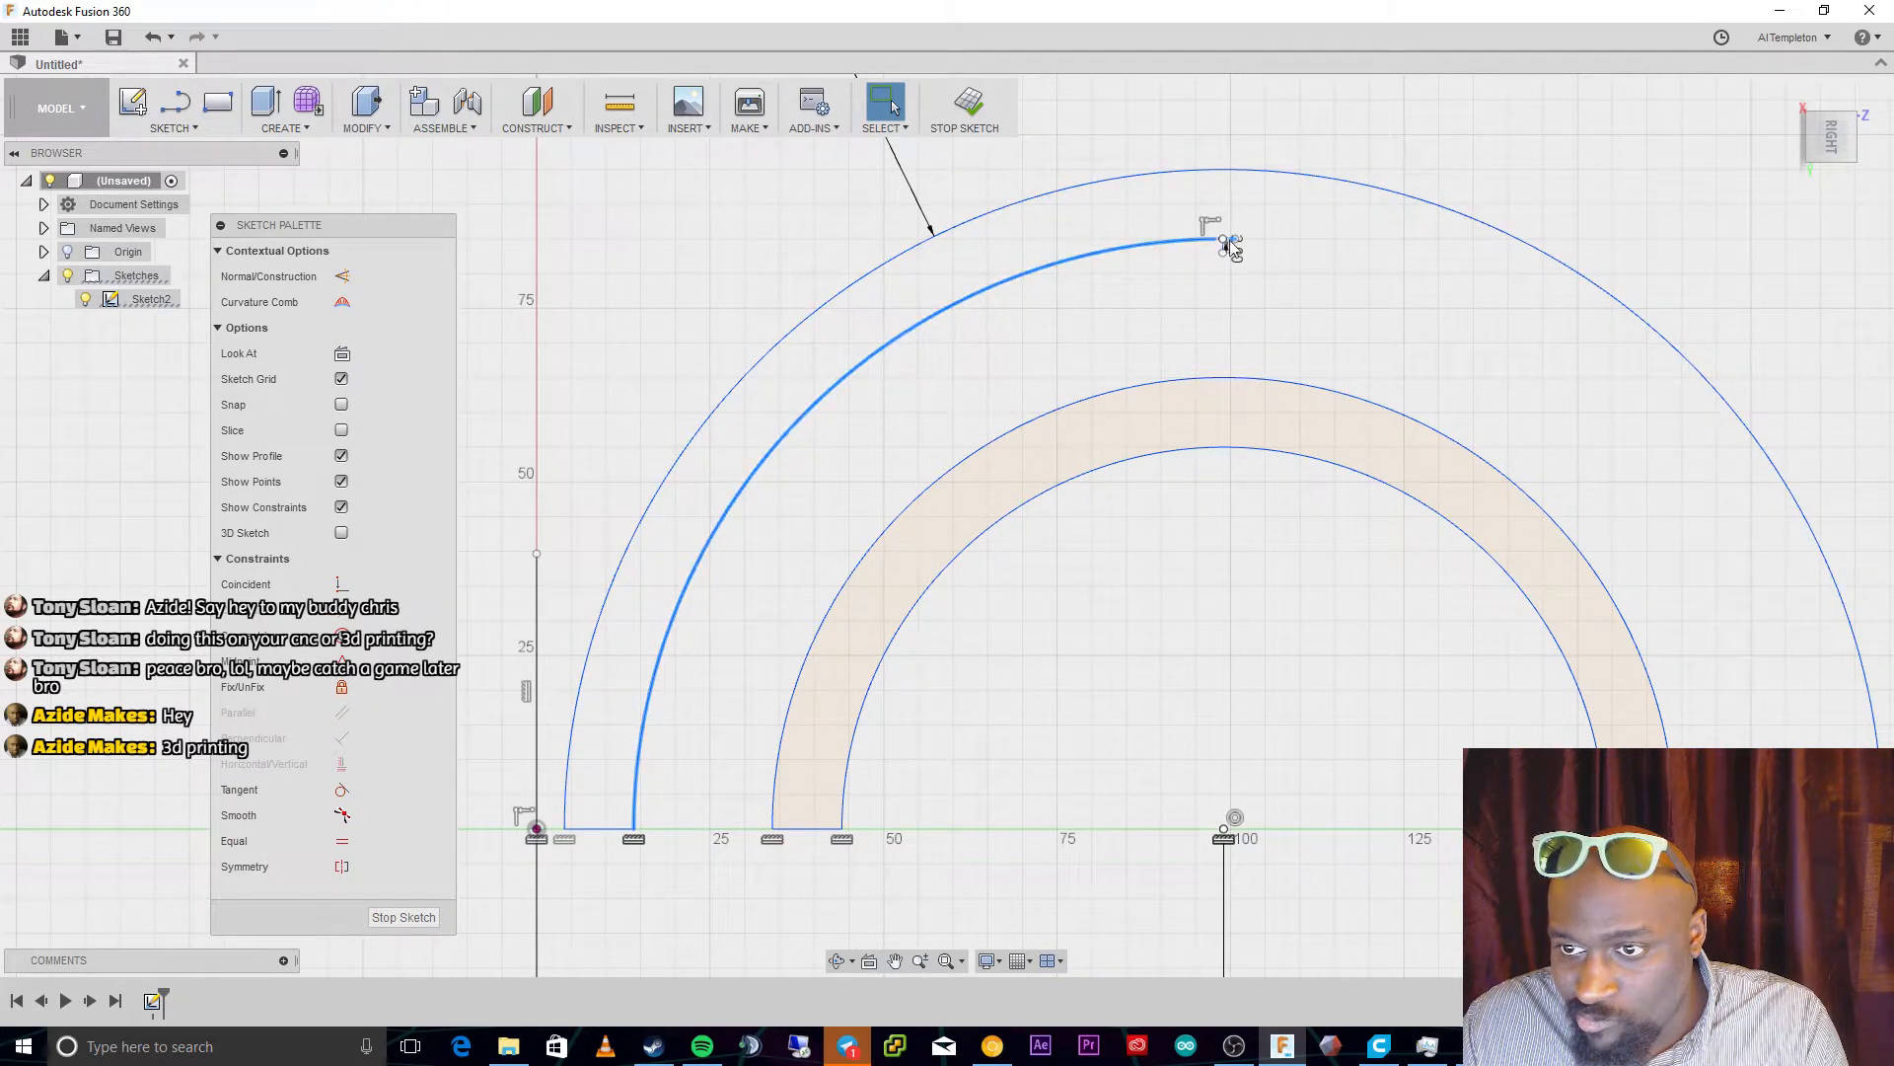
pyautogui.moveTo(1235, 247); pyautogui.dragTo(953, 320)
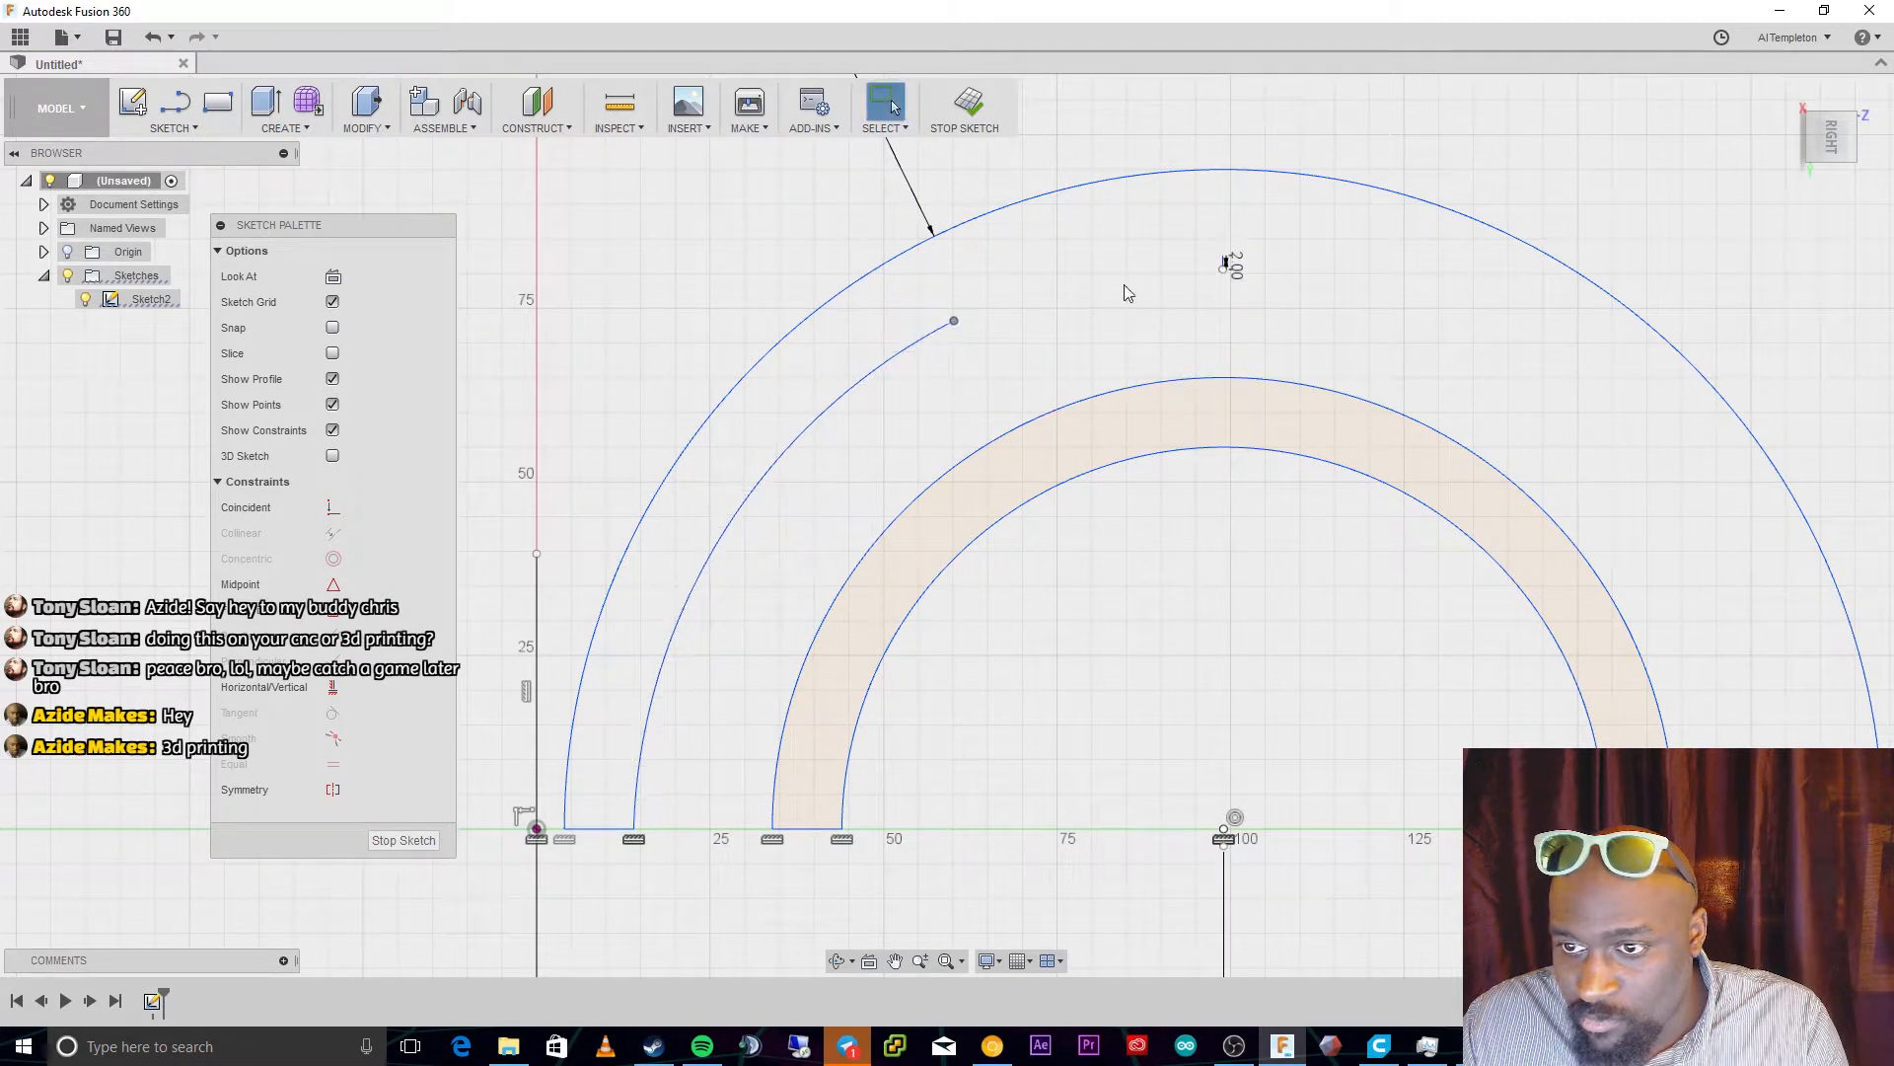
# Delete the 2 mm vertical line left between the two rings
pyautogui.scroll(5, 1184, 263)
pyautogui.click(1298, 272)
pyautogui.press('Delete')
# Extend the outer ring's remaining inner arc to its right-hand baseline end and make it concentric with the inner ring's inner arc
pyautogui.scroll(-5, 772, 539)
pyautogui.moveTo(817, 555); pyautogui.dragTo(1486, 952)
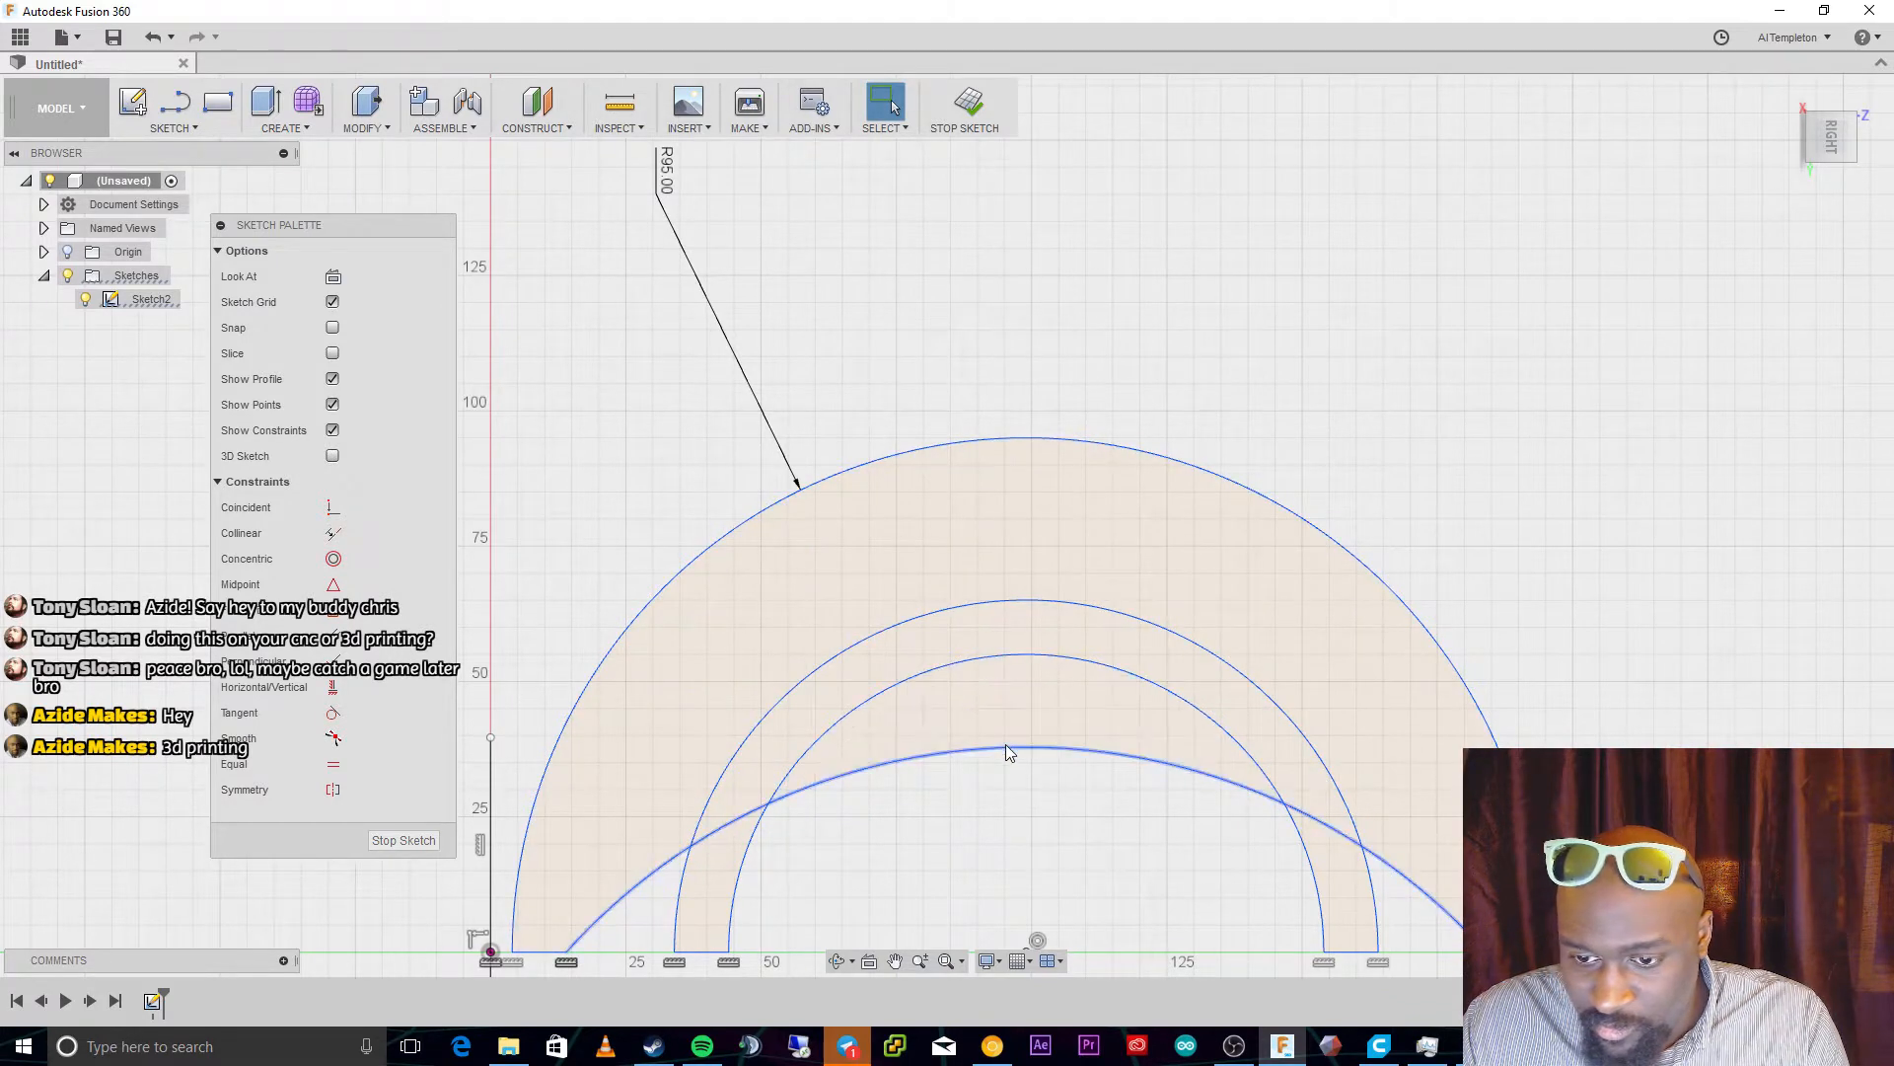
pyautogui.click(1007, 747)
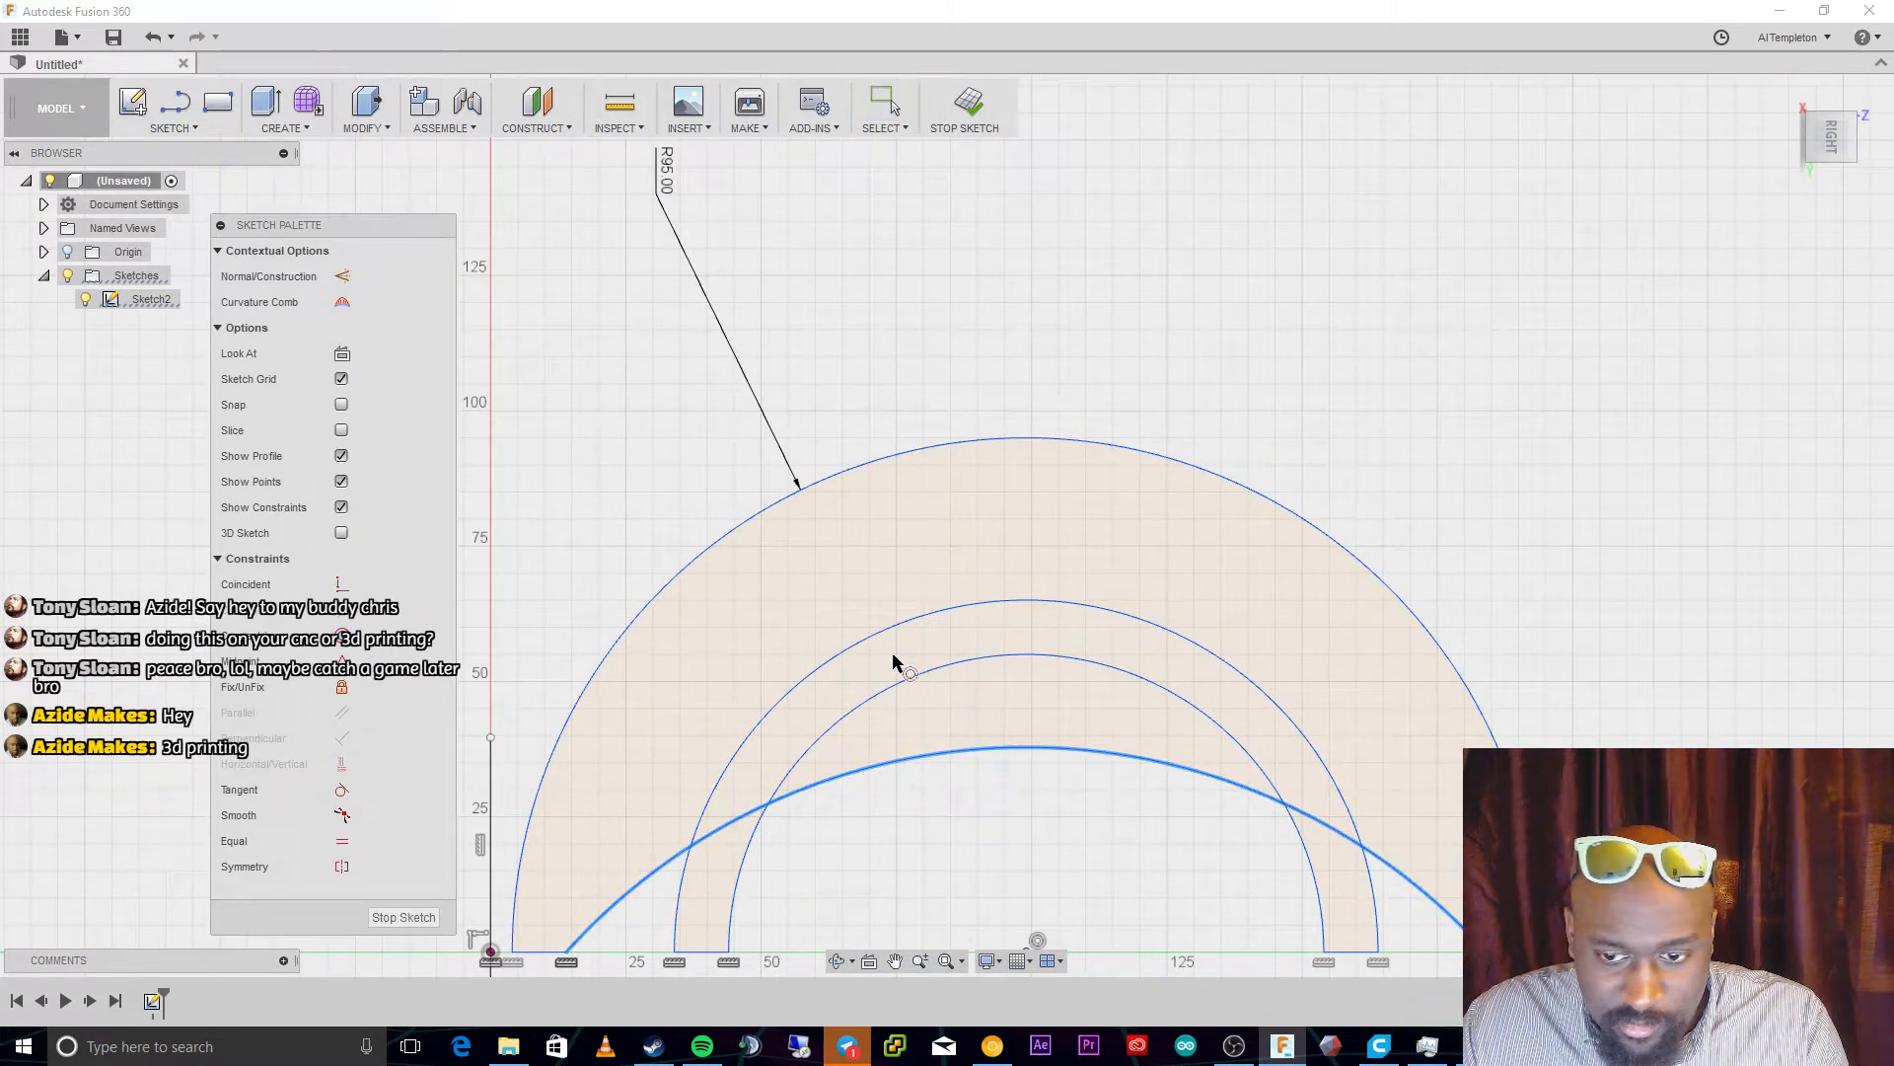
pyautogui.keyDown('ctrl'); pyautogui.click(1009, 657); pyautogui.keyUp('ctrl')
pyautogui.hotkey('ctrl', 'z')
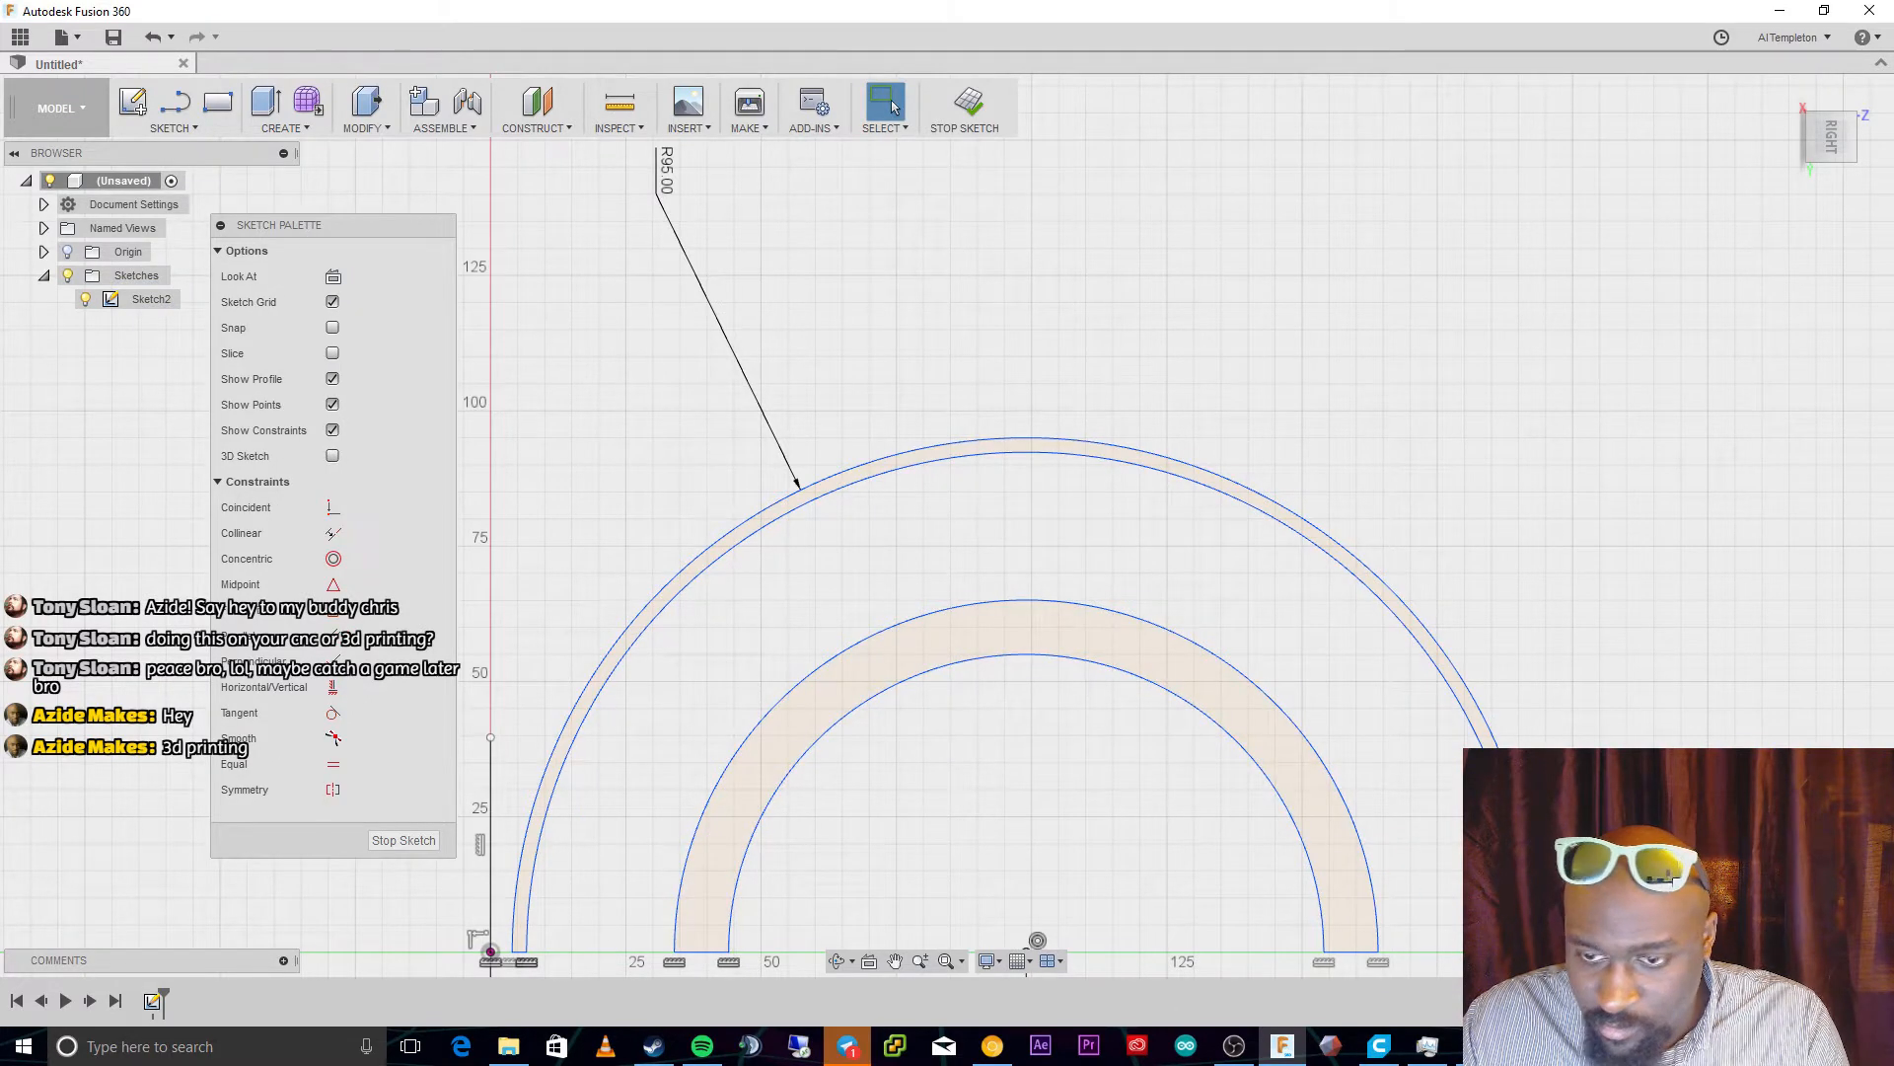
# Dimension the short baseline line at the right-hand end of the inner ring to 10 mm
pyautogui.press('d')
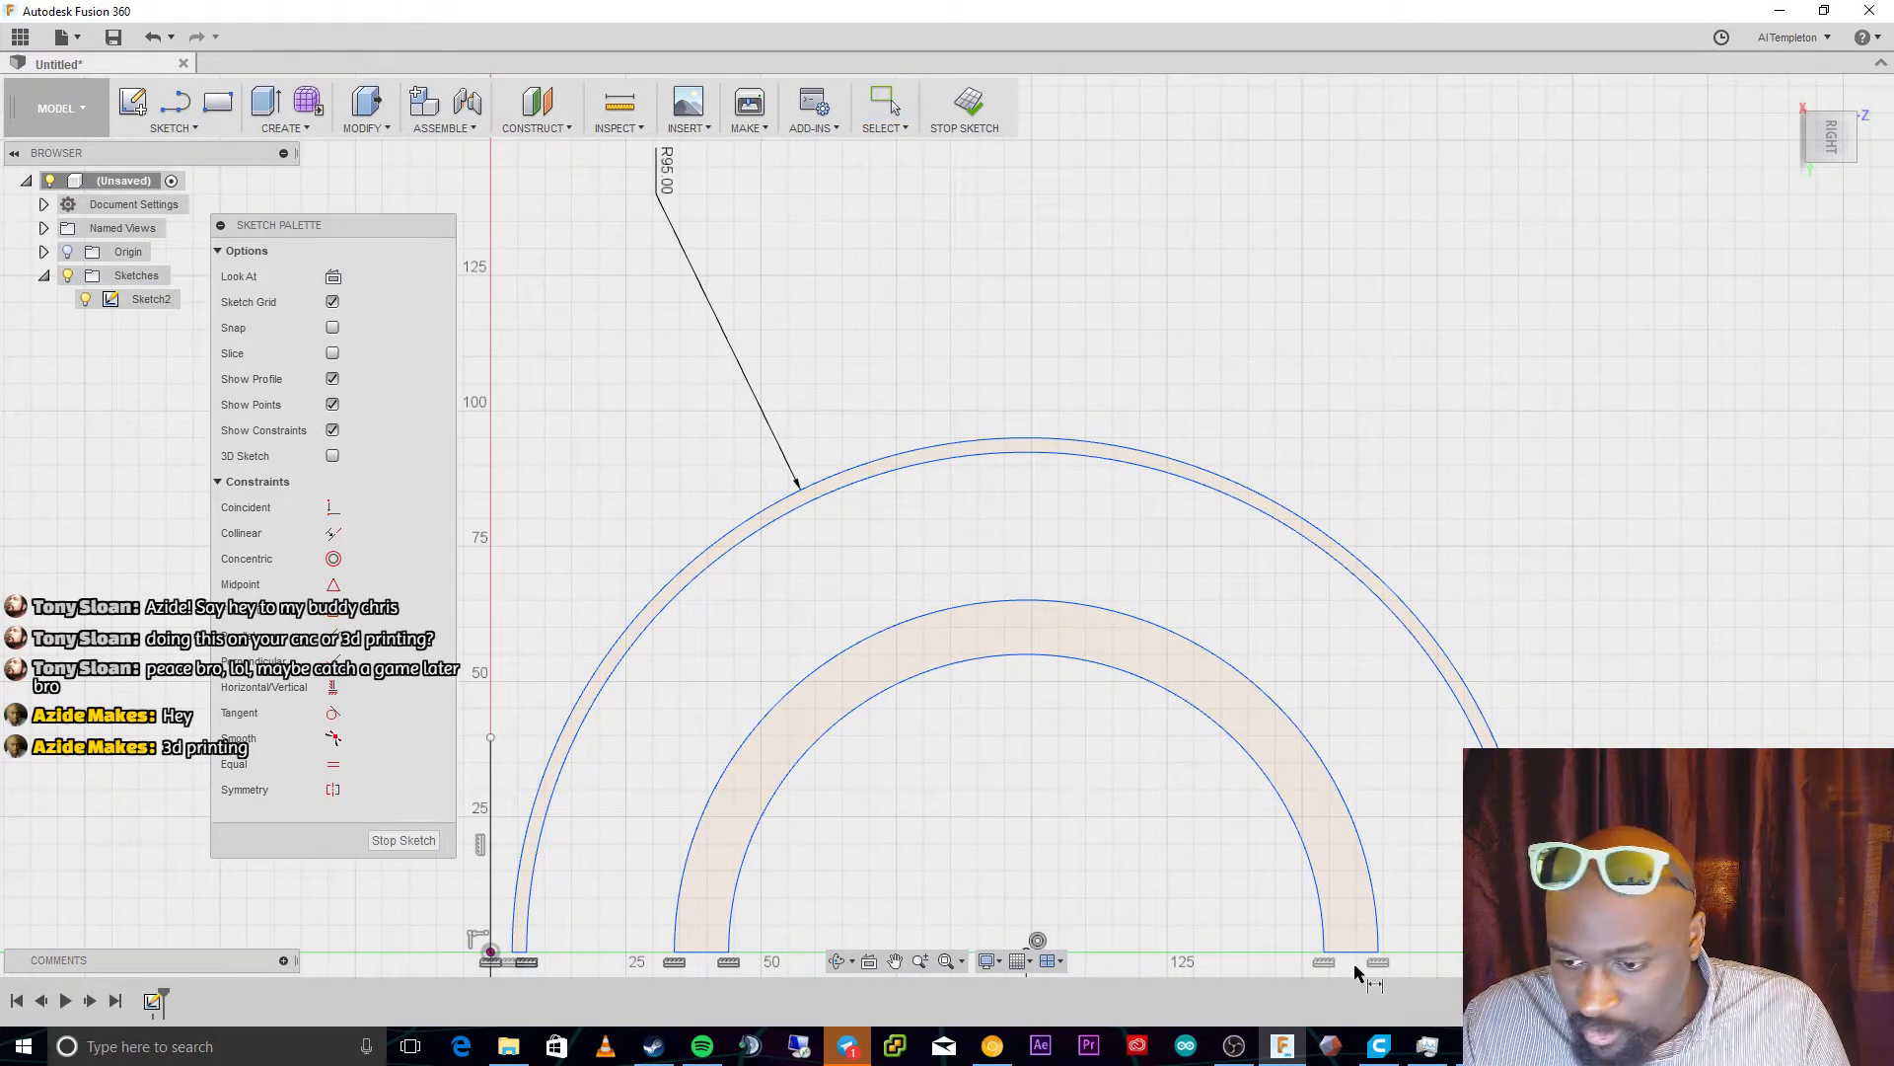
pyautogui.click(1346, 953)
pyautogui.click(1389, 876)
pyautogui.write('10')
pyautogui.press('Return')
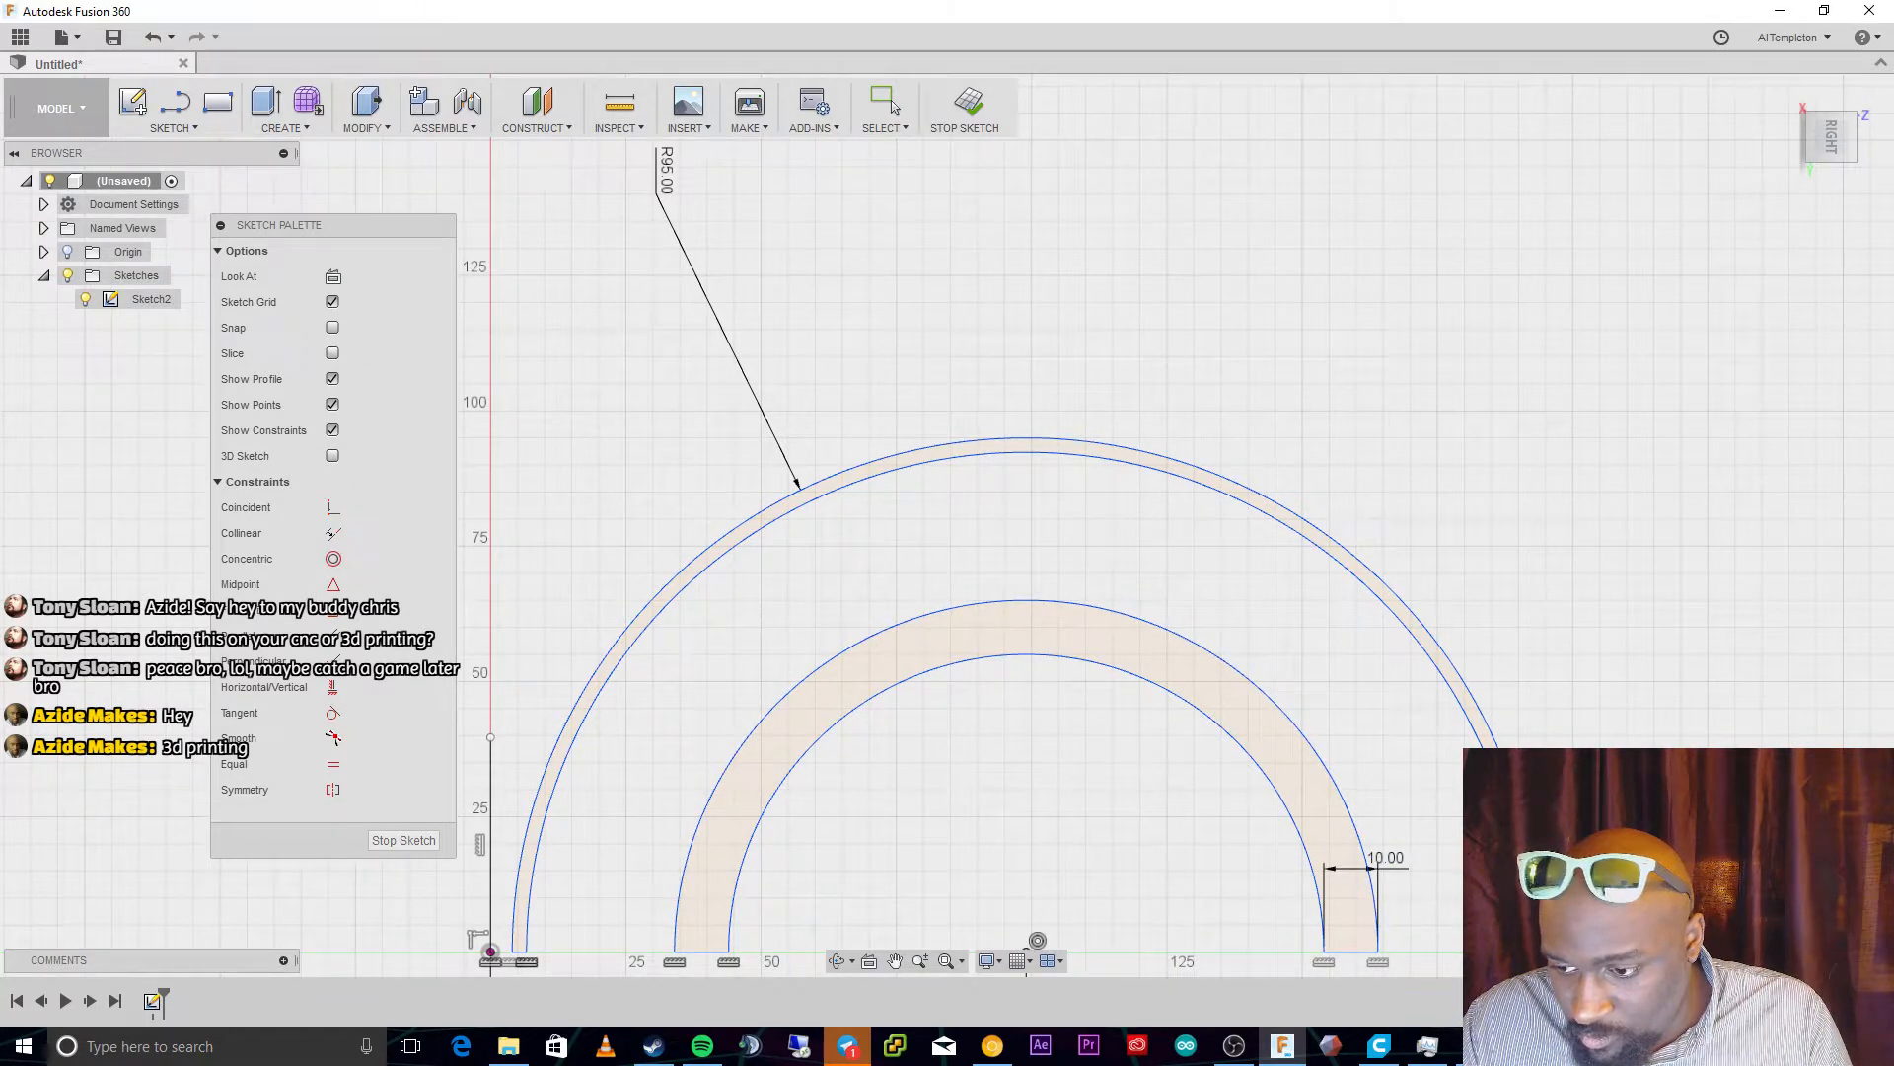
pyautogui.click(894, 107)
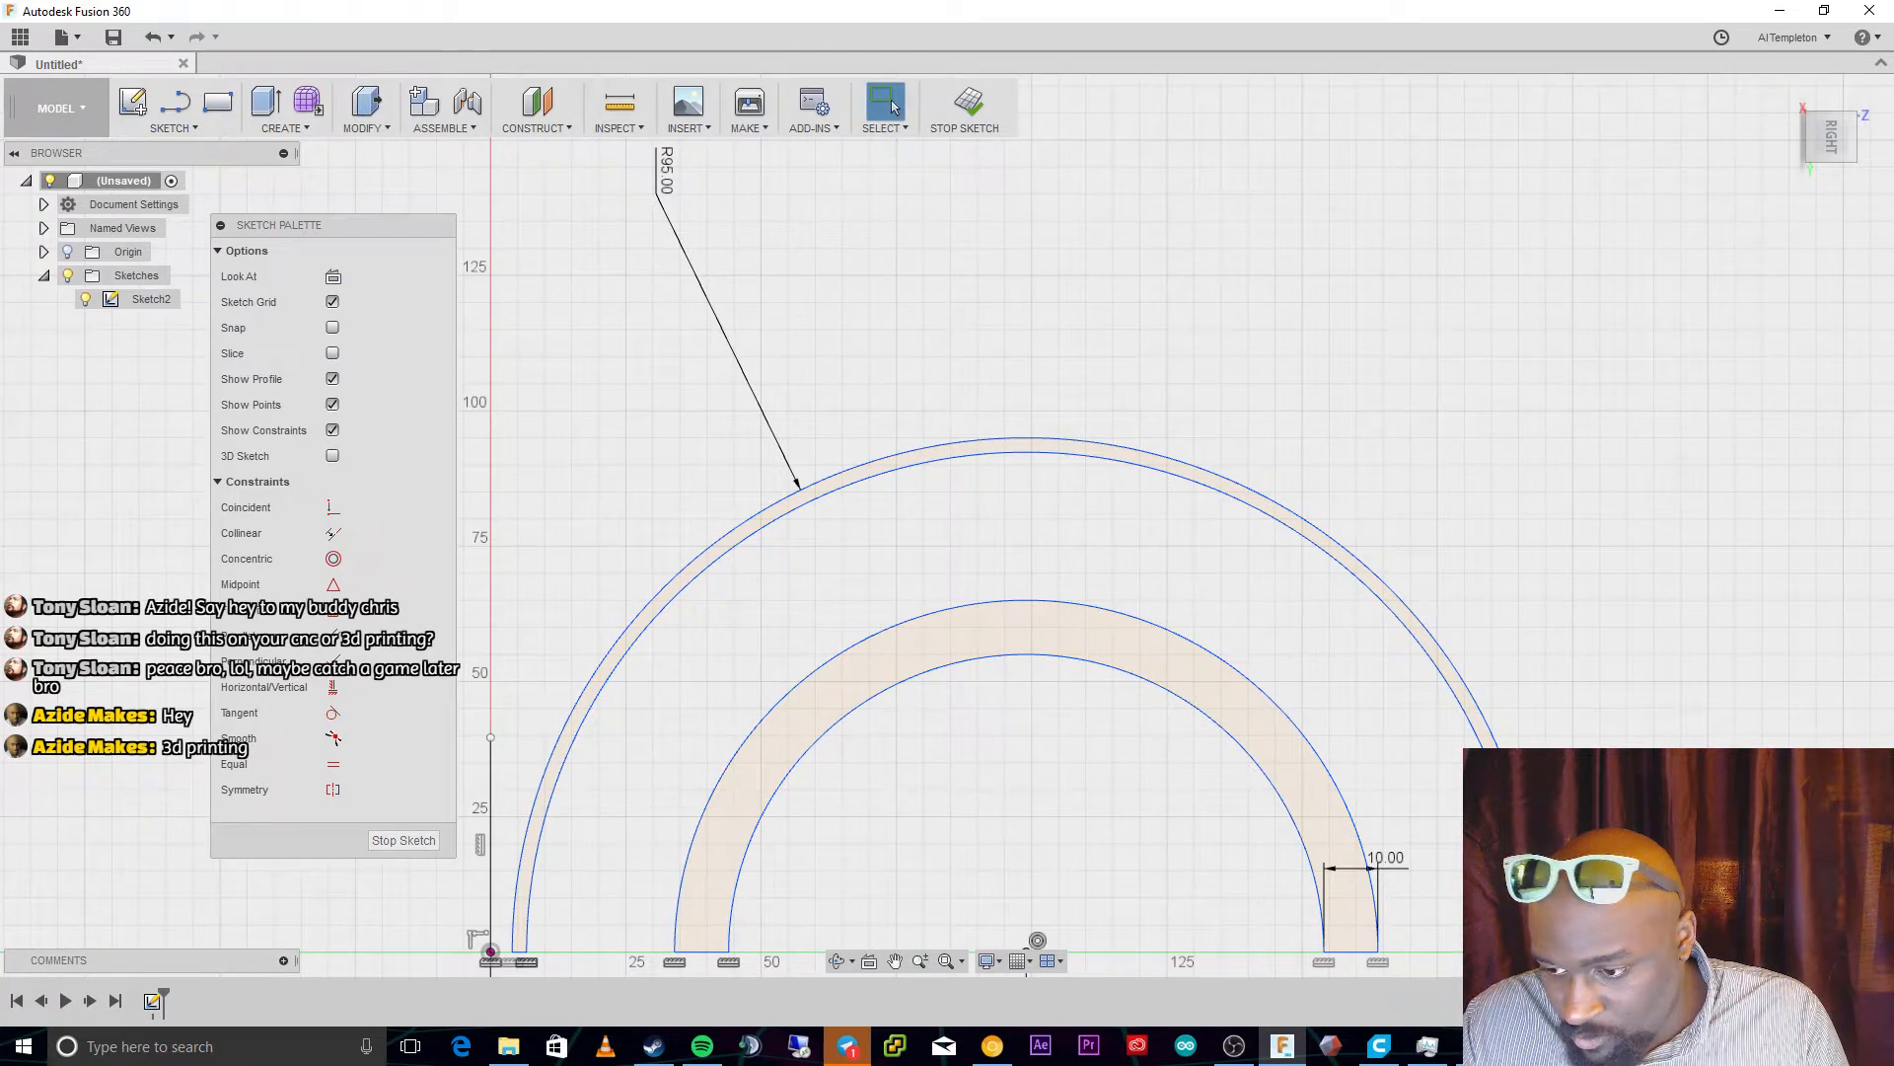
# Delete the short baseline line closing the right-hand end of the outer ring
pyautogui.scroll(5, 1529, 952)
pyautogui.click(1547, 955)
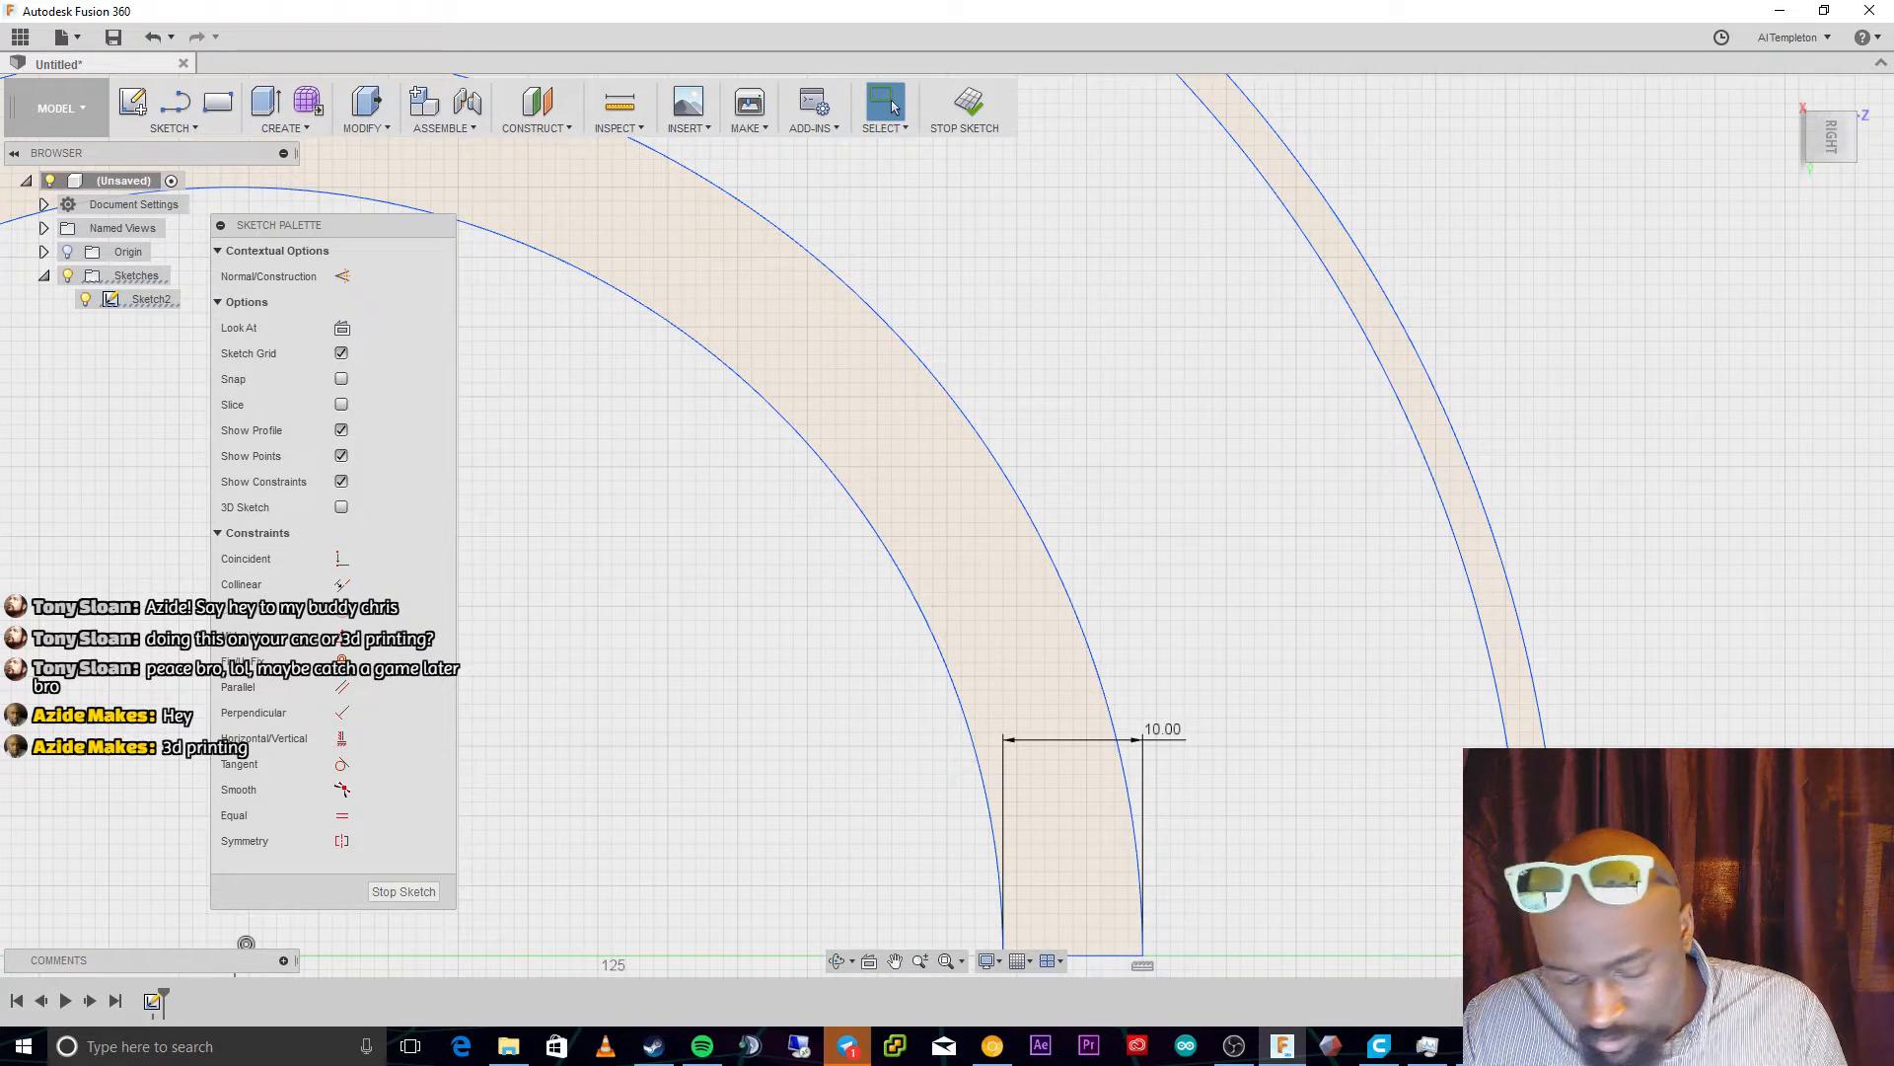
pyautogui.press('Escape')
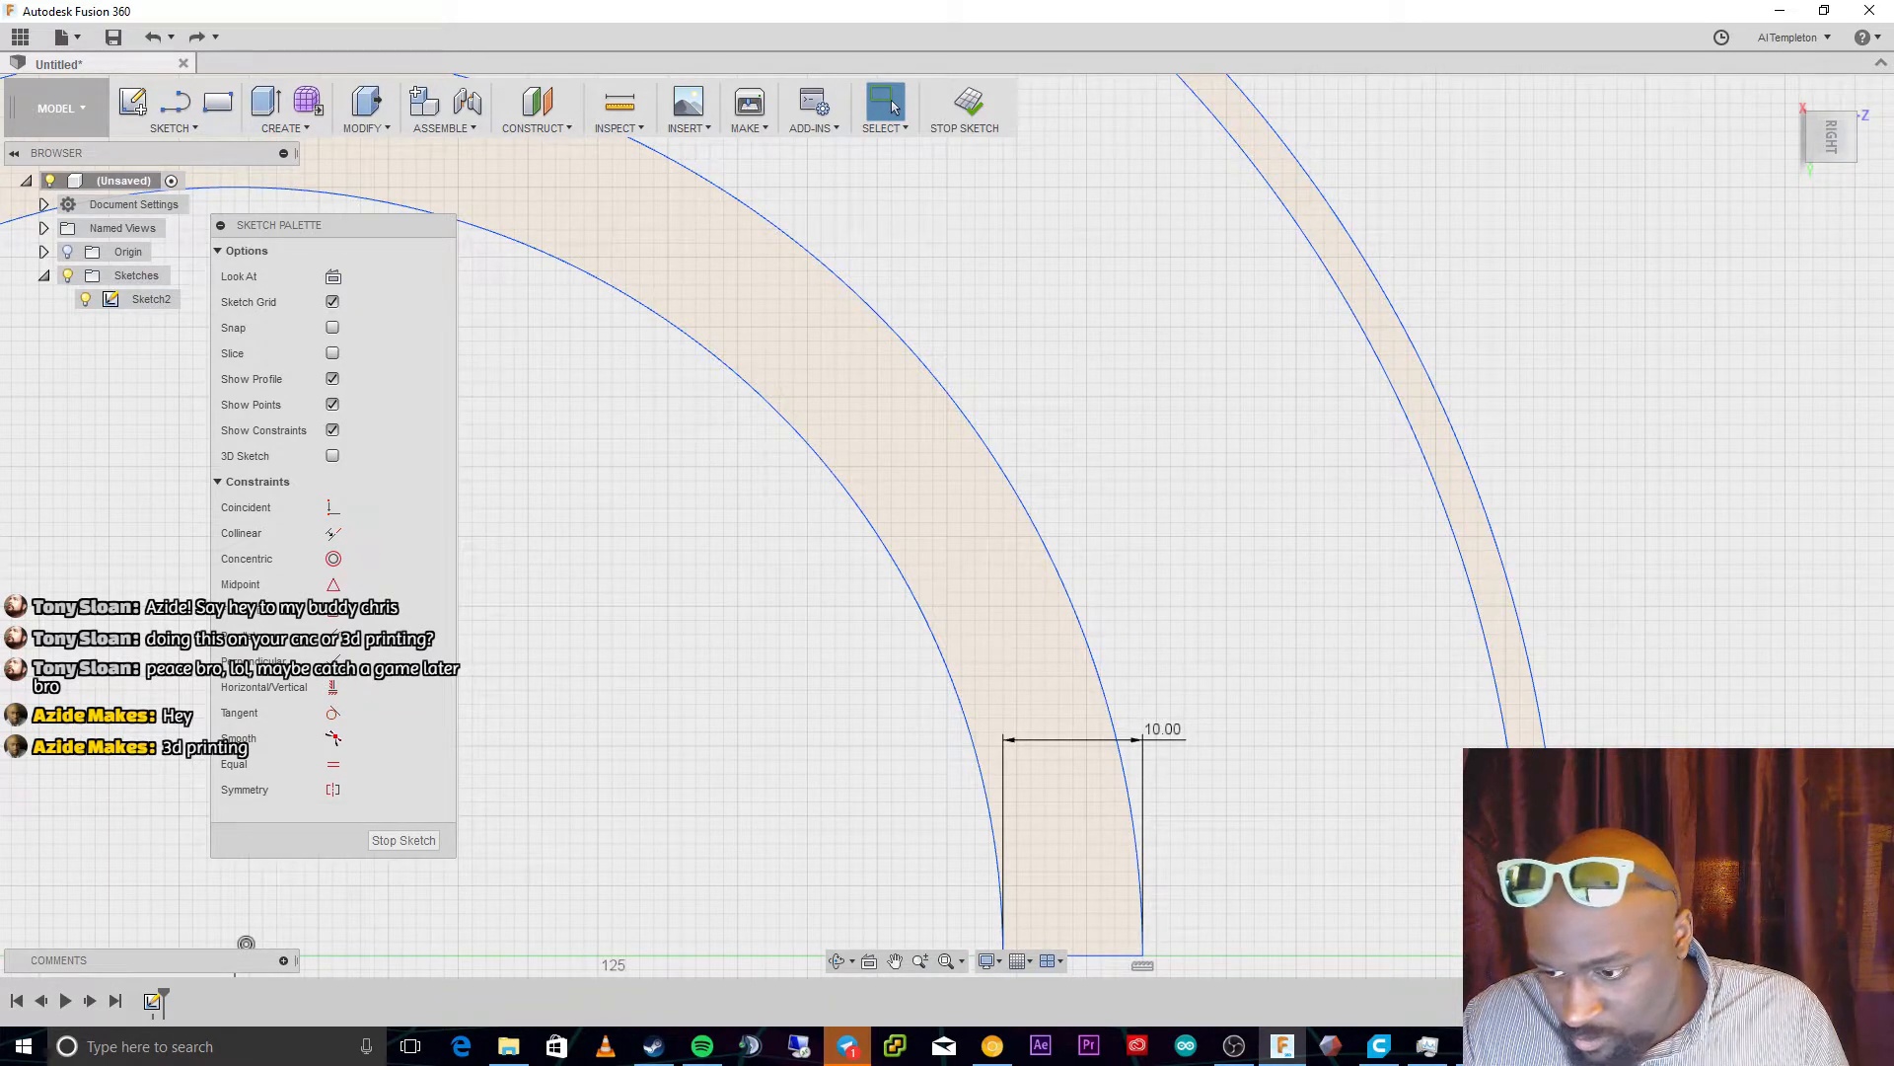
pyautogui.click(1563, 955)
pyautogui.press('Escape')
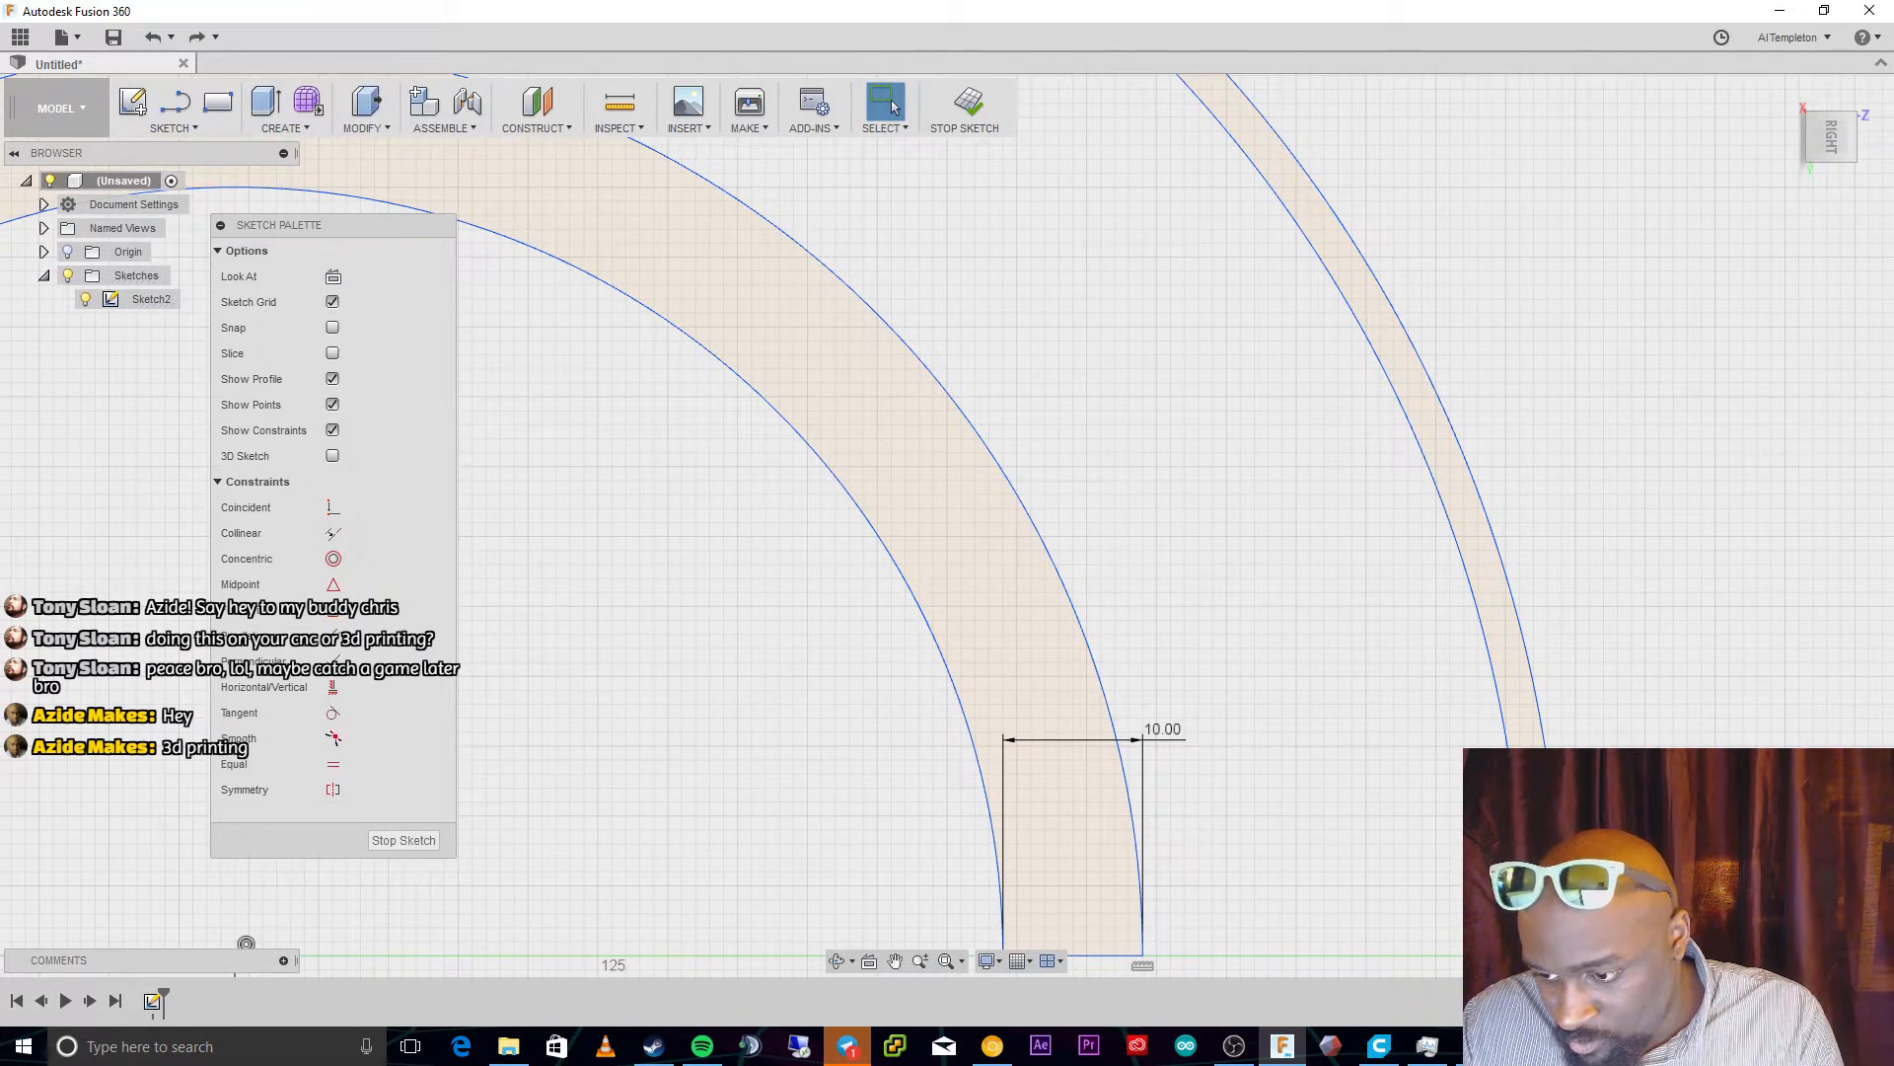
pyautogui.click(1544, 955)
pyautogui.press('Delete')
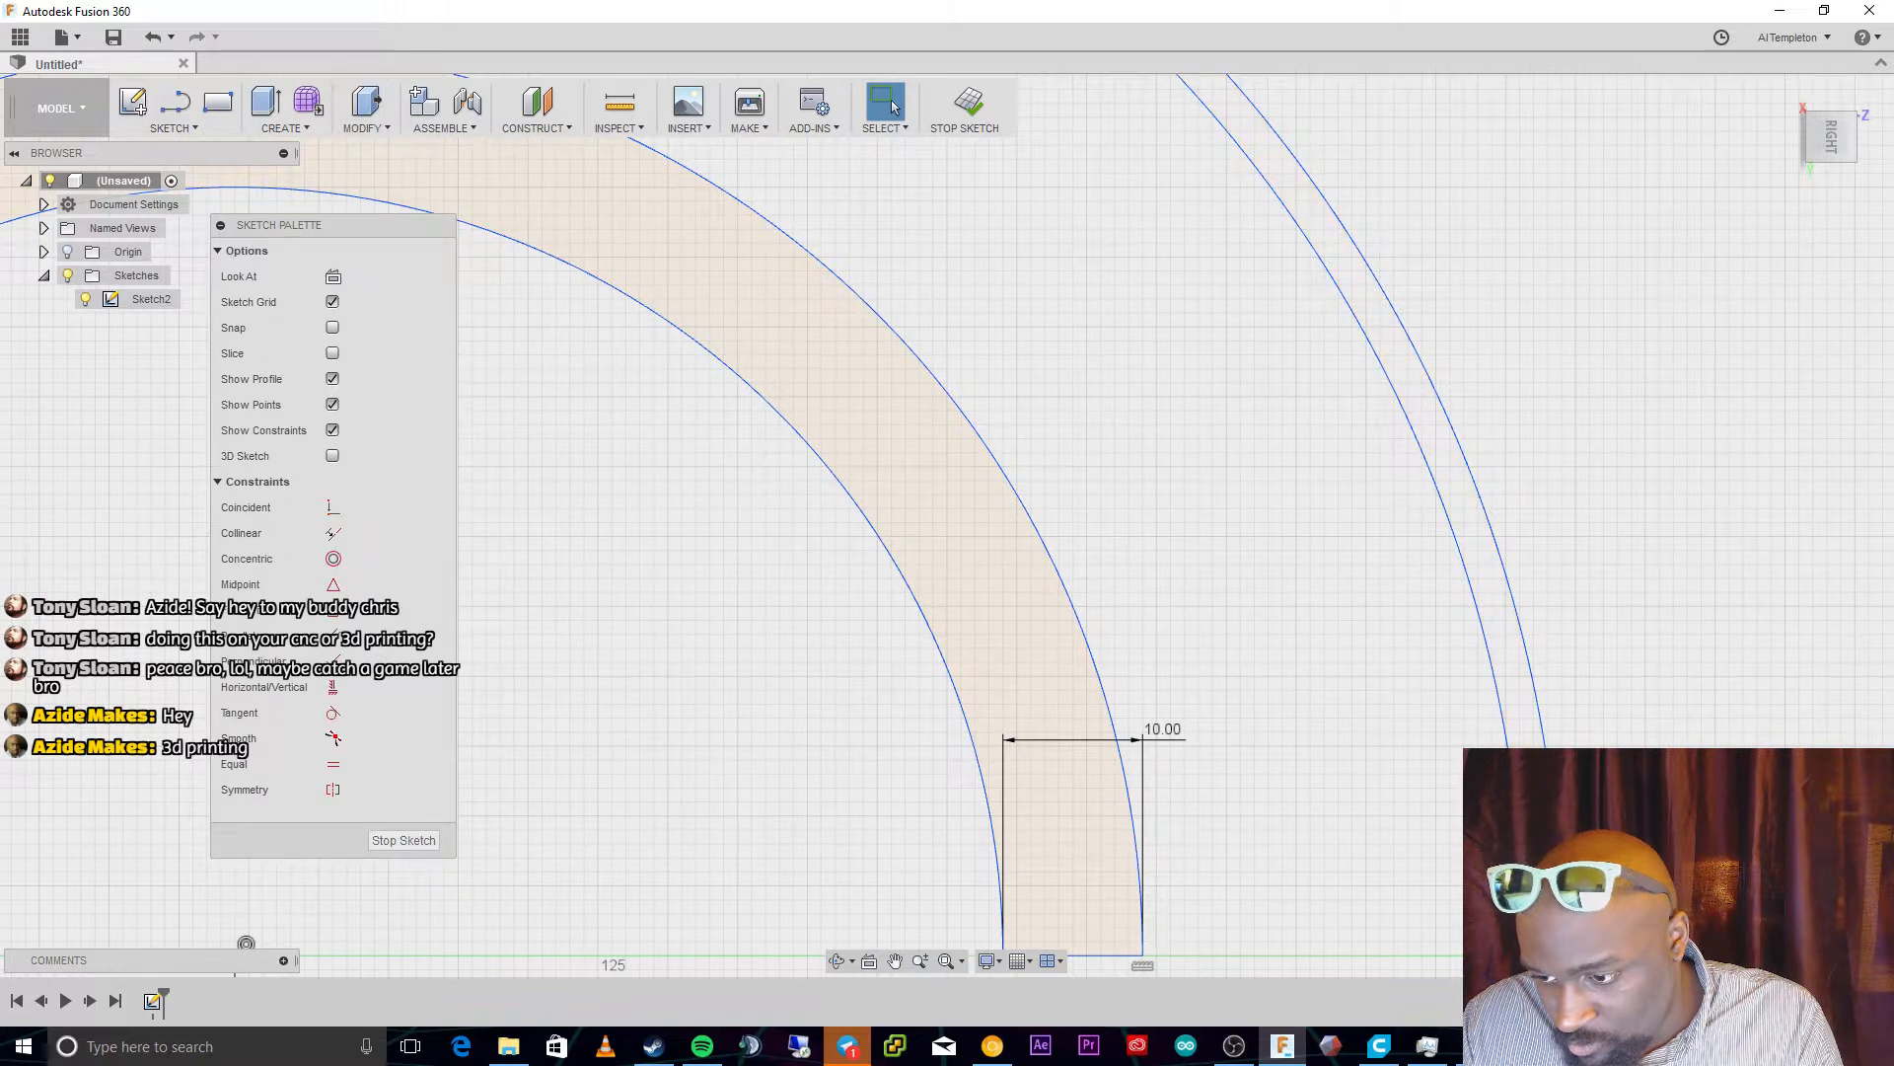
# Draw a short baseline line about 2.65 mm long joining the two arc endpoints at the outer ring's right-hand end
pyautogui.press('l')
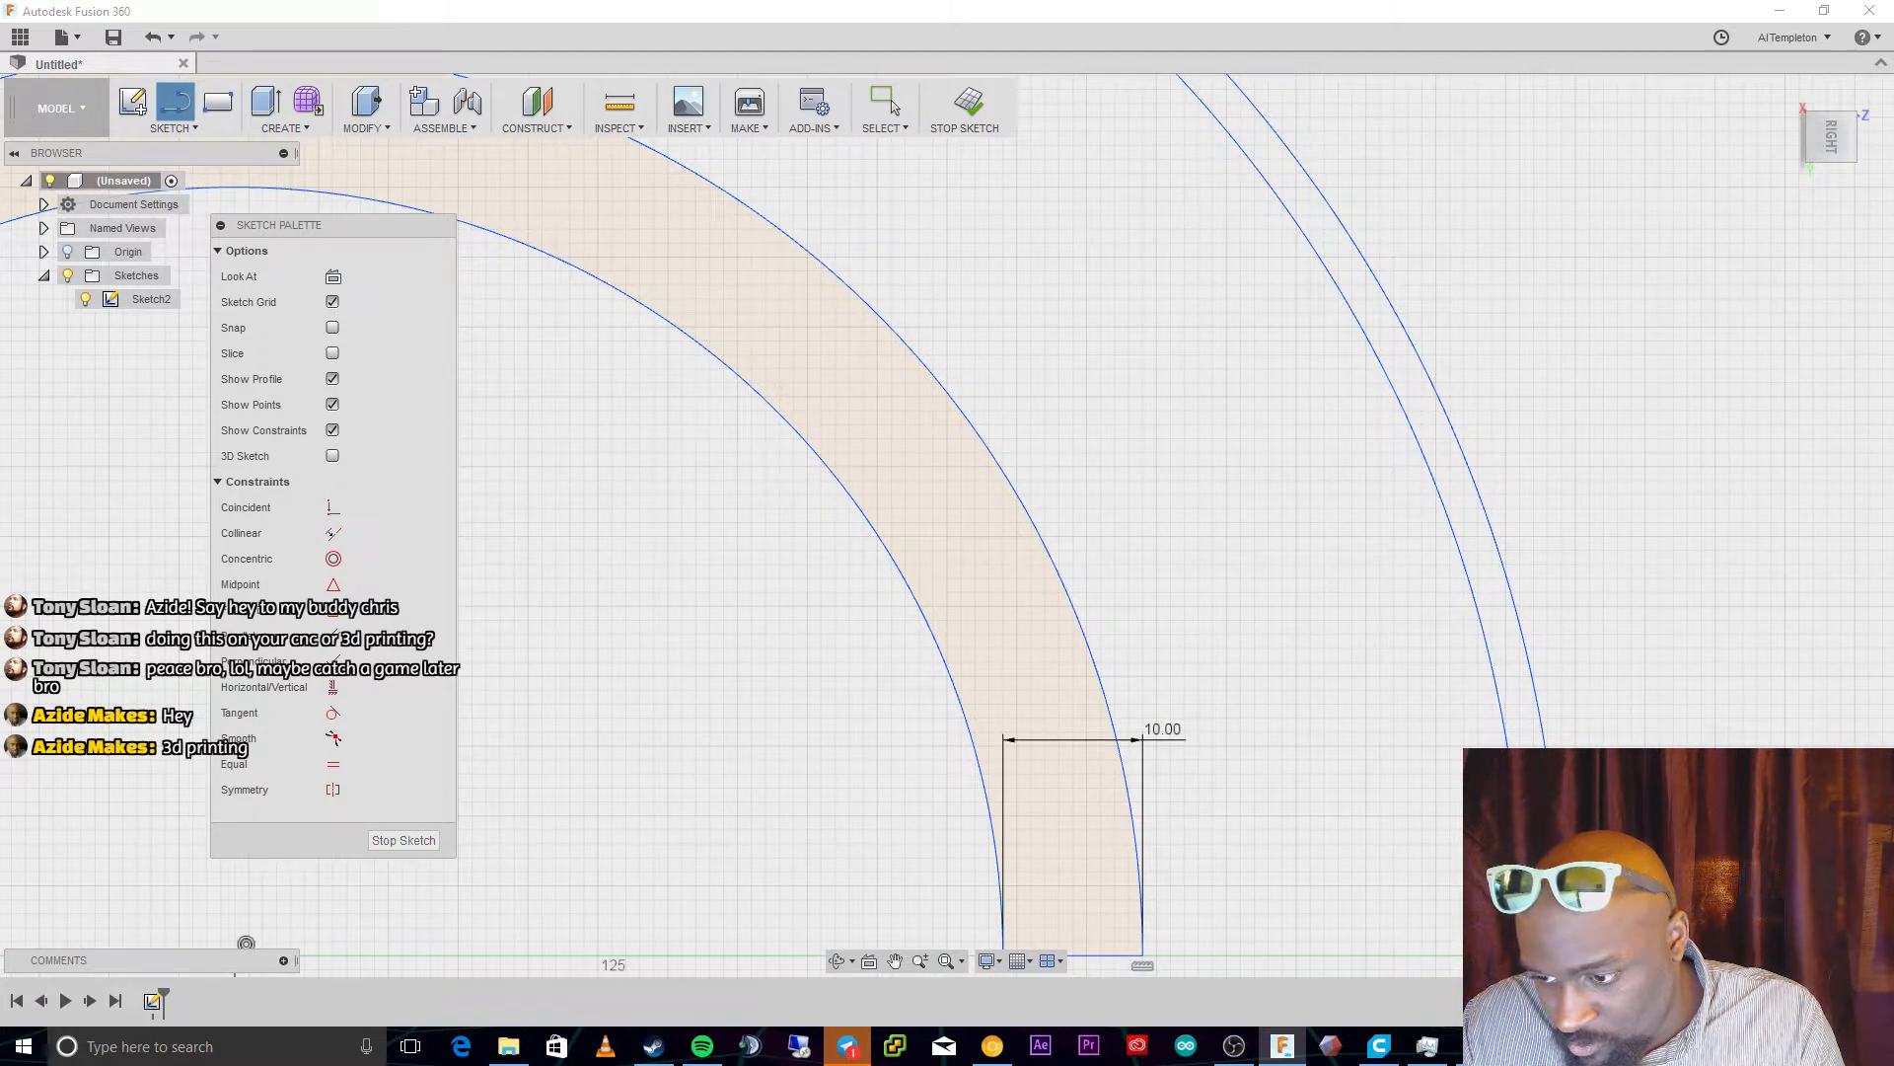
pyautogui.scroll(1, 1556, 952)
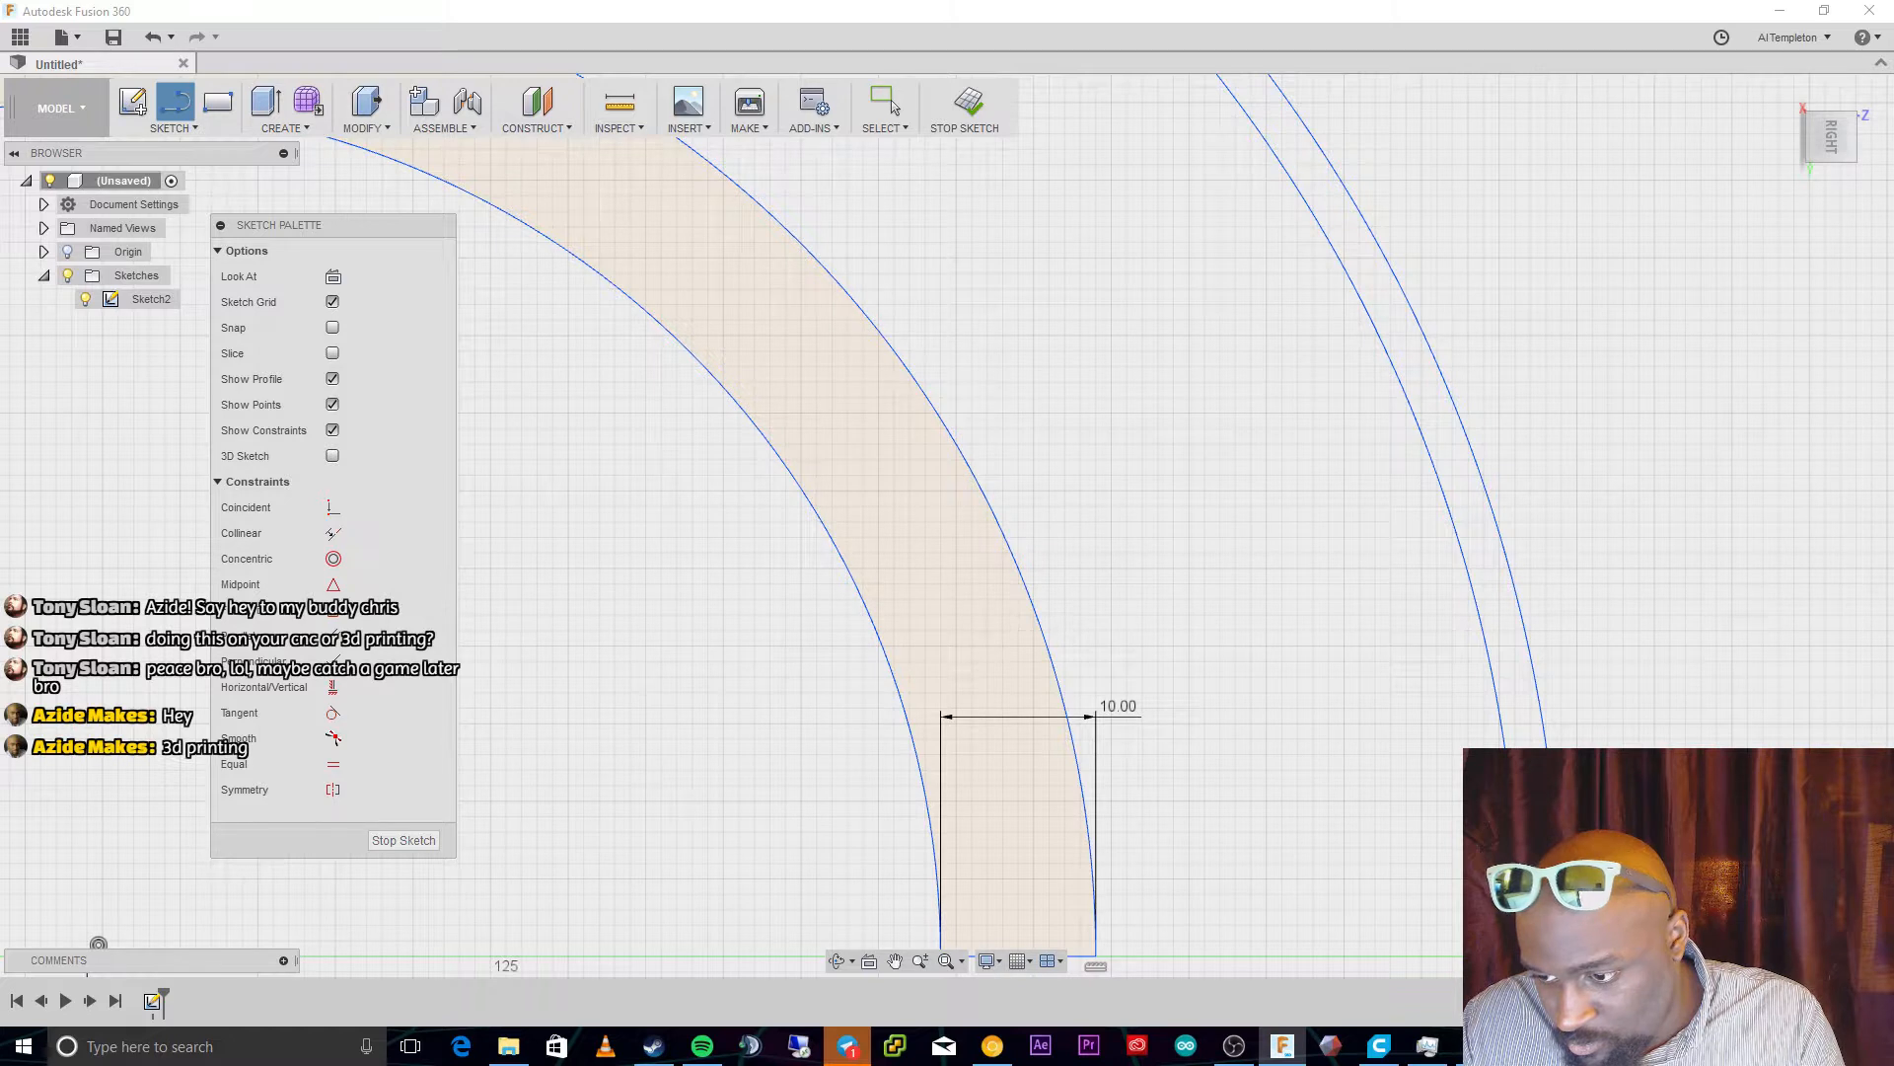
pyautogui.rightClick(1556, 903)
pyautogui.press('Escape')
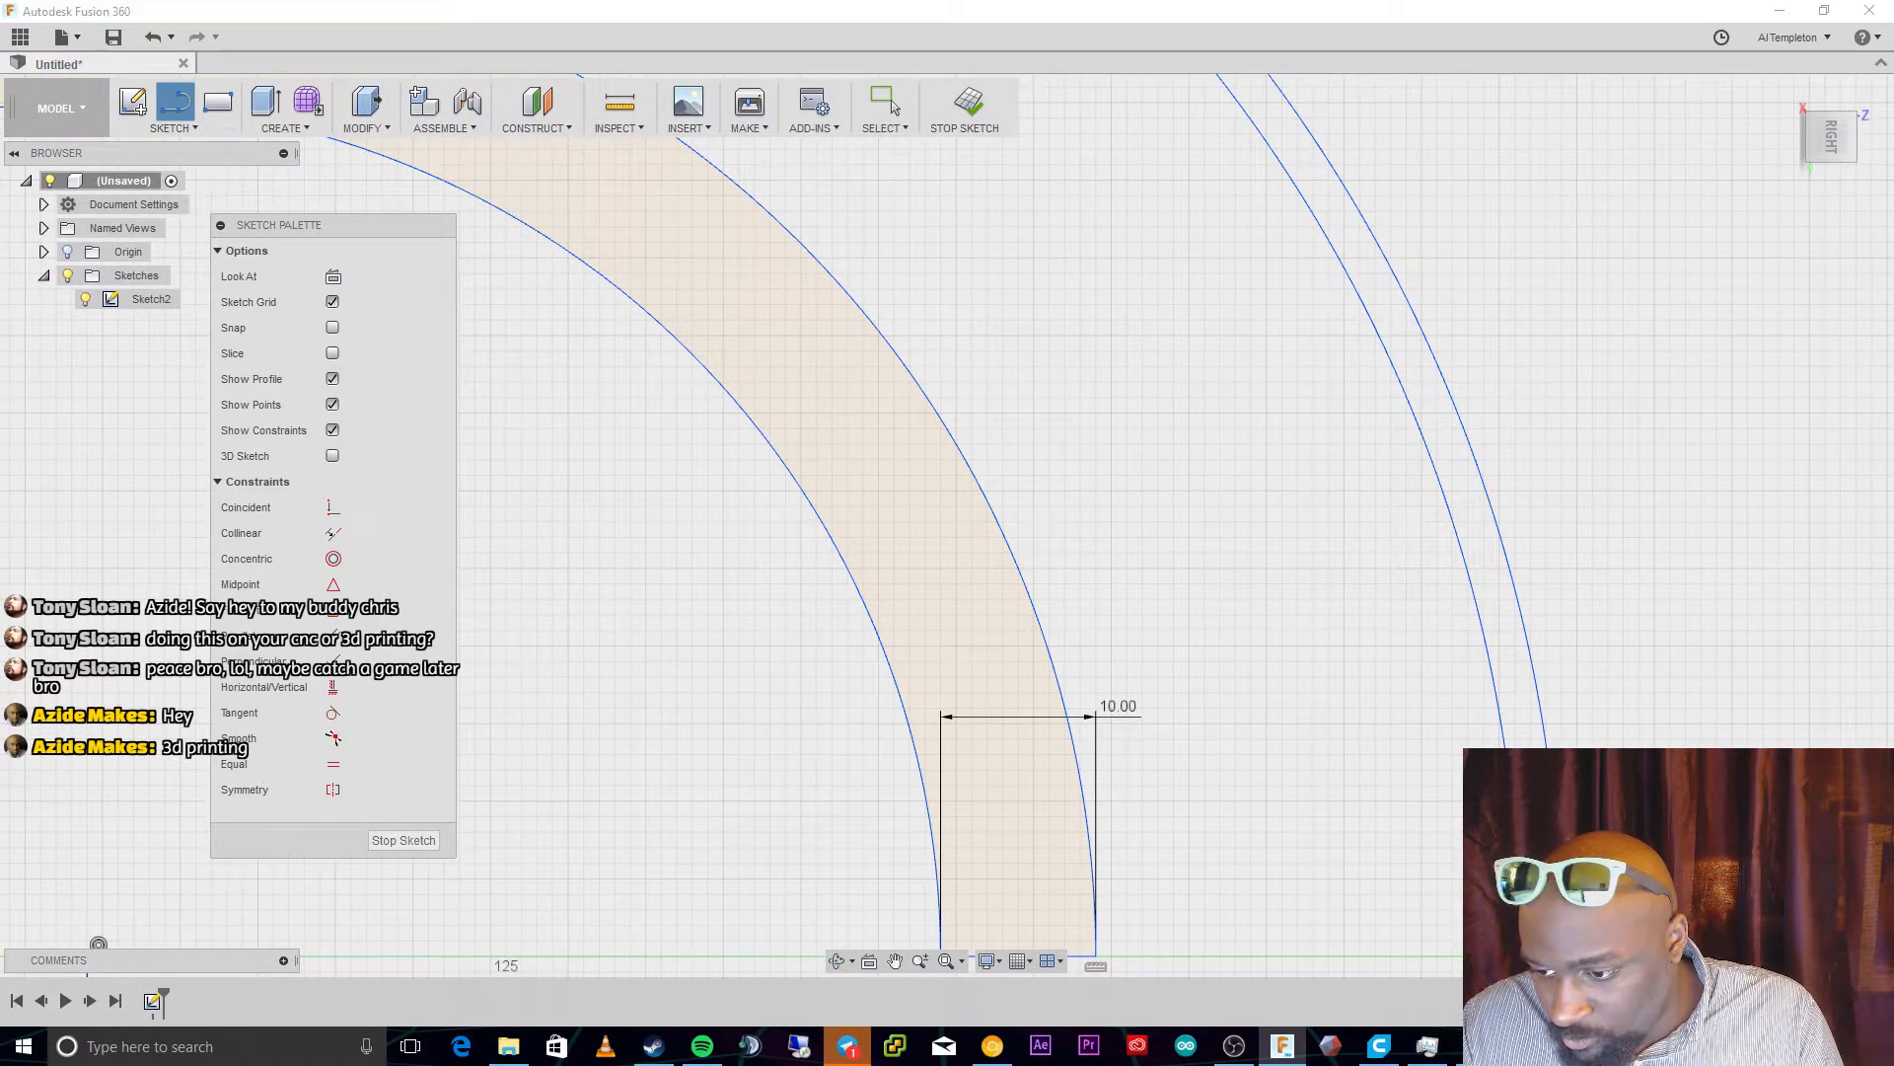
pyautogui.scroll(-3, 1545, 892)
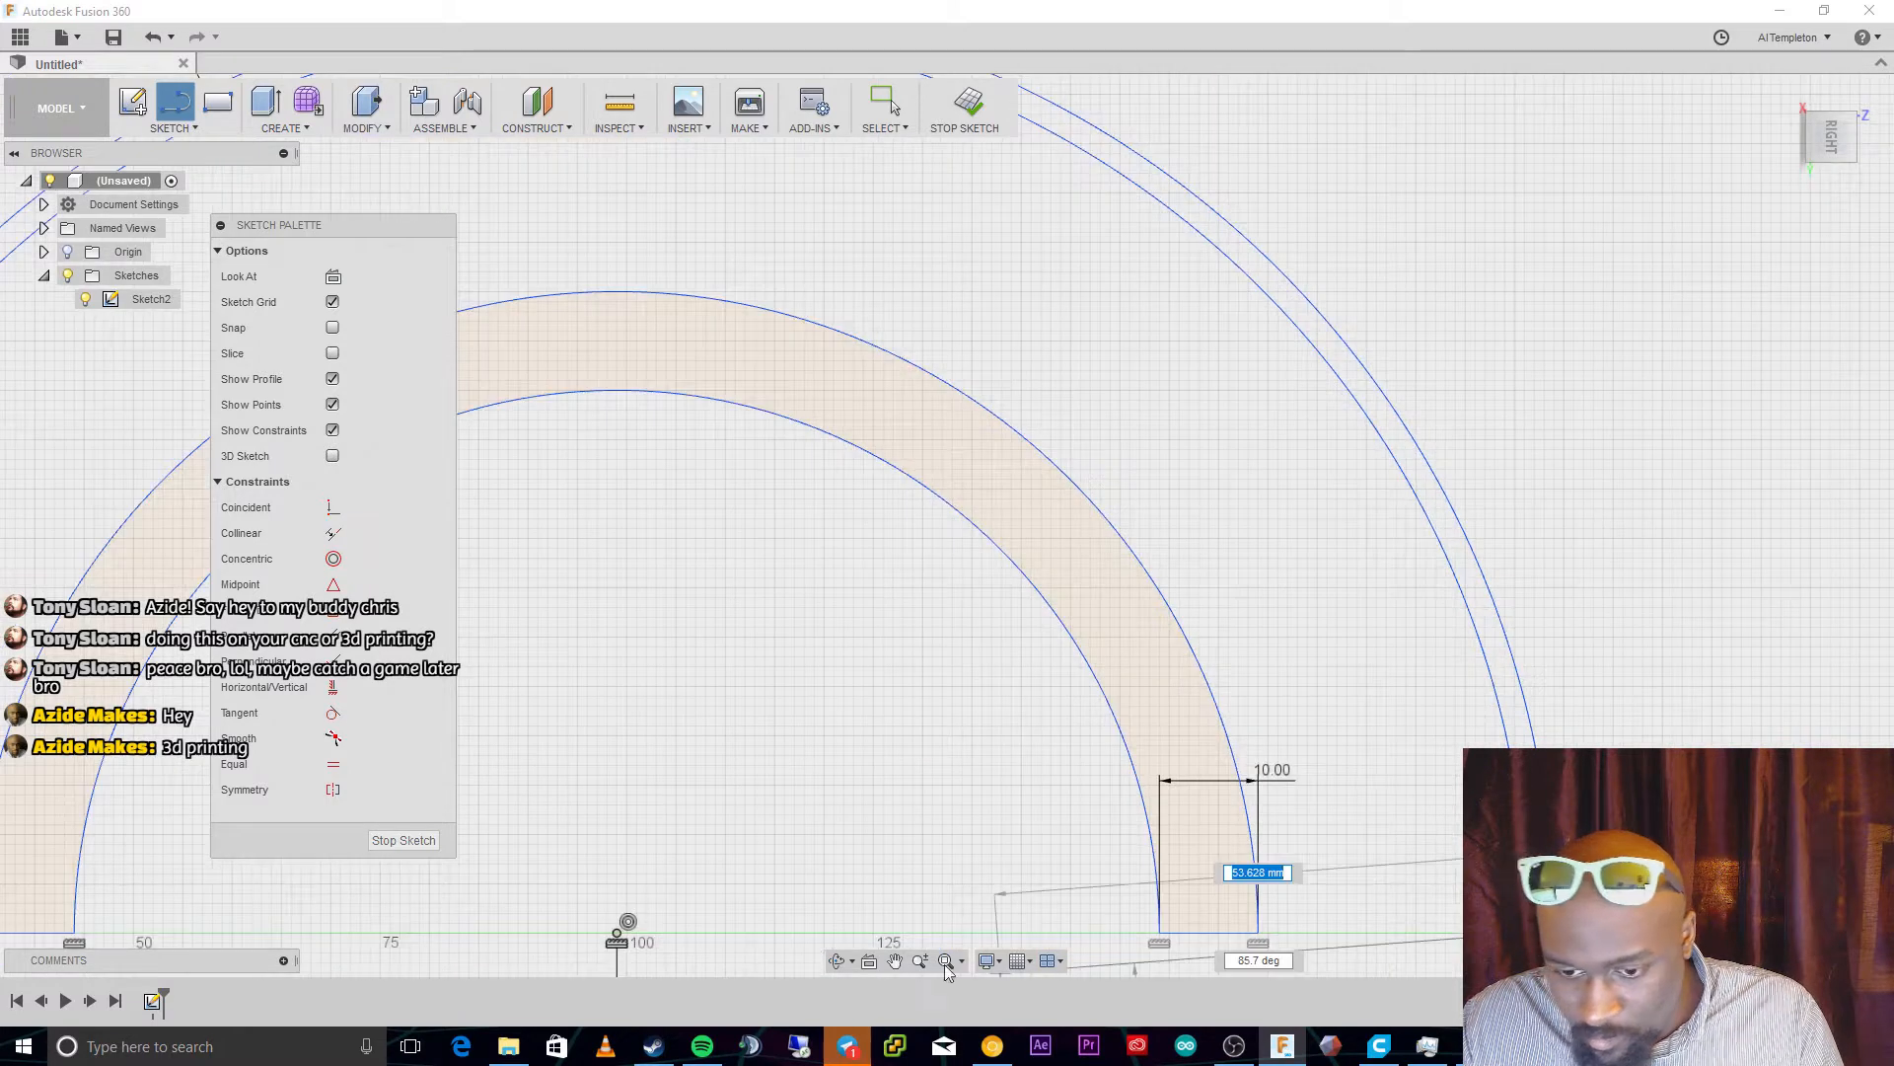
pyautogui.scroll(-5, 1296, 943)
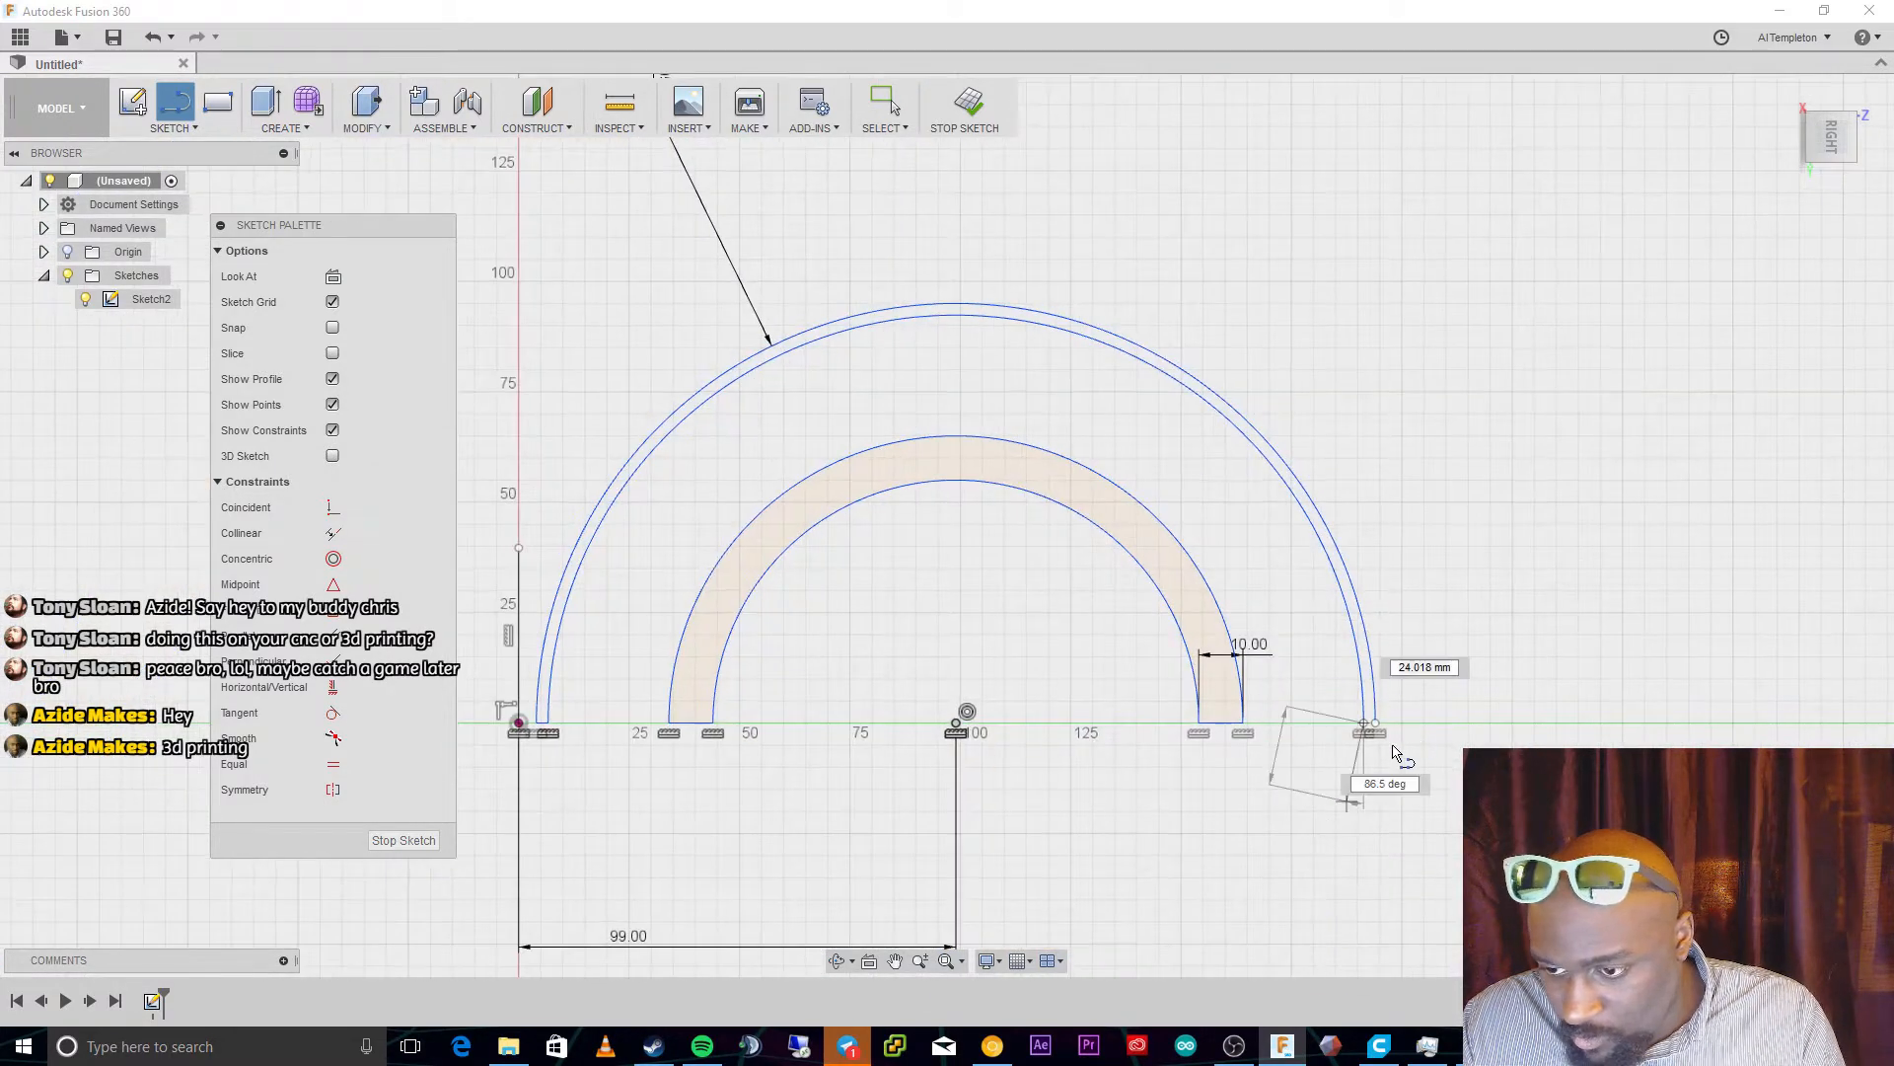
pyautogui.click(1379, 730)
pyautogui.scroll(5, 1379, 730)
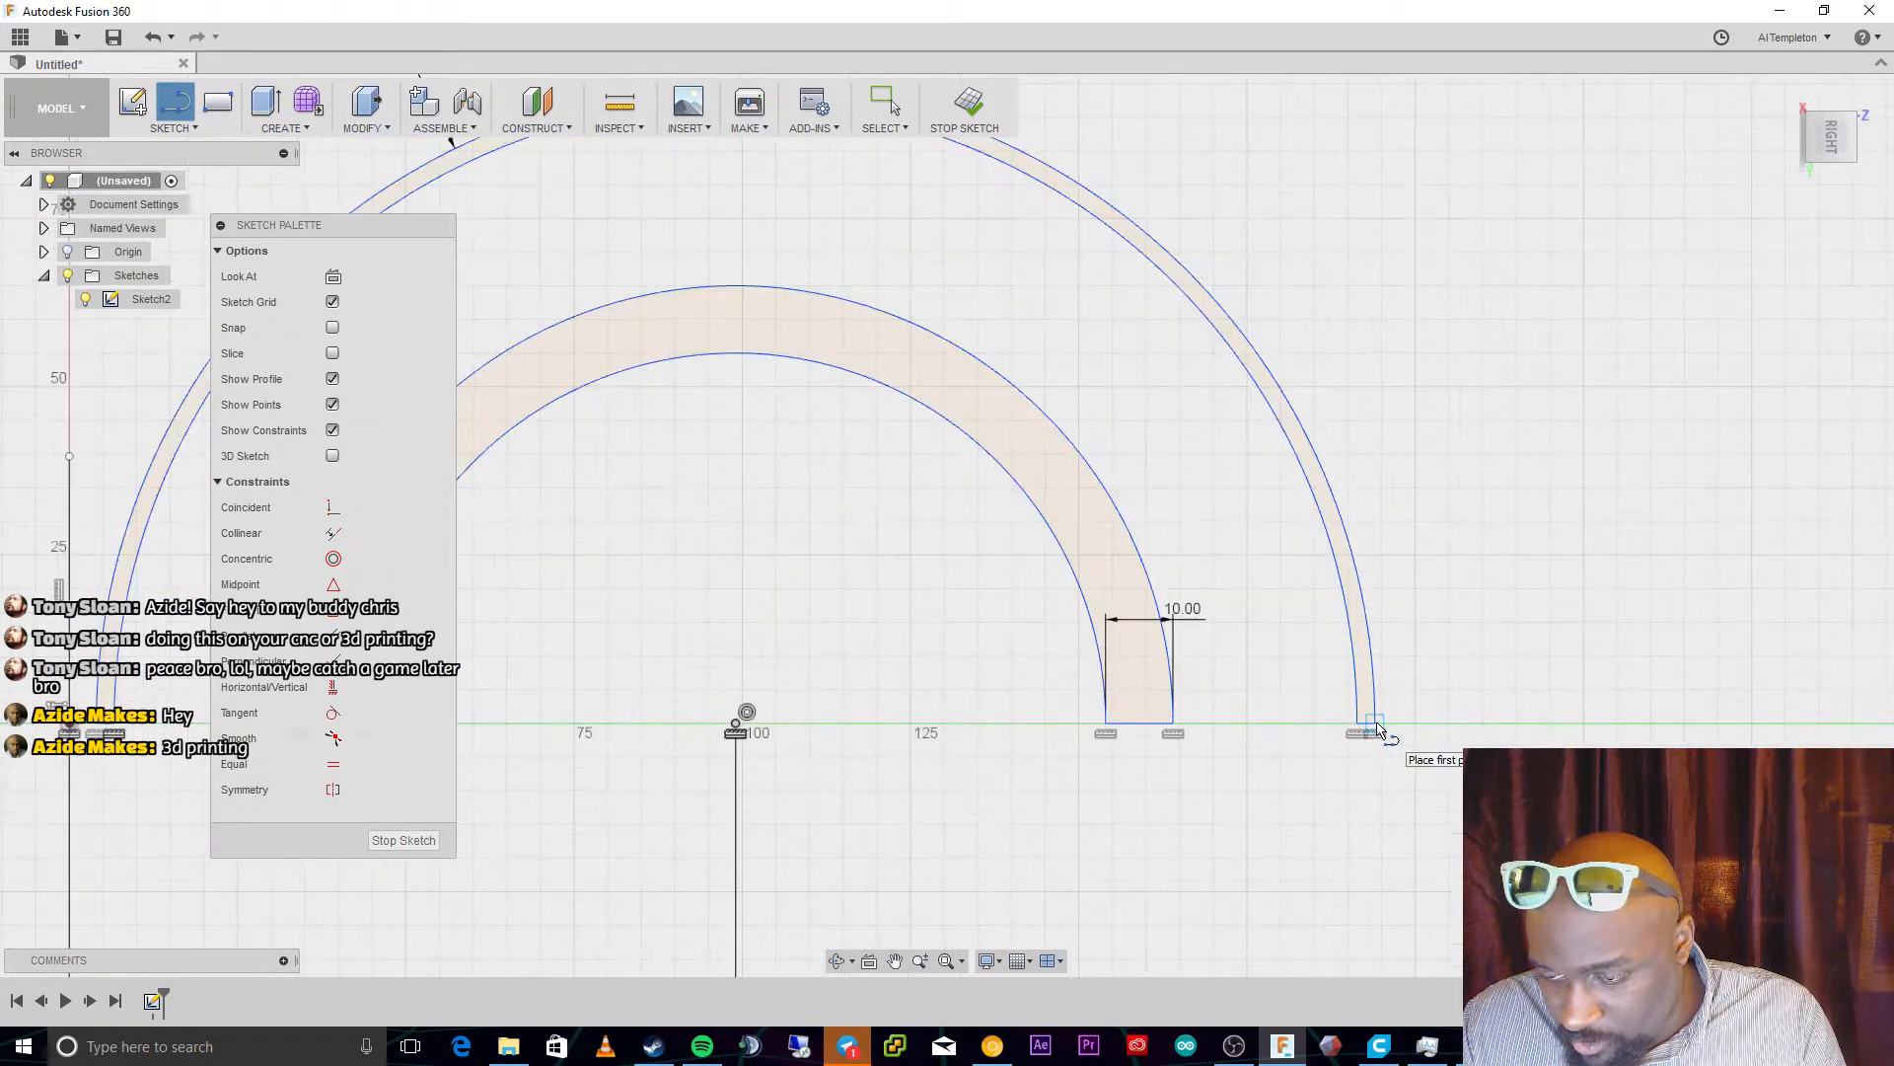
pyautogui.scroll(2, 1377, 724)
pyautogui.press('Escape')
# Dimension the short baseline line at the outer ring's right-hand end to 10 mm
pyautogui.press('d')
pyautogui.click(1350, 725)
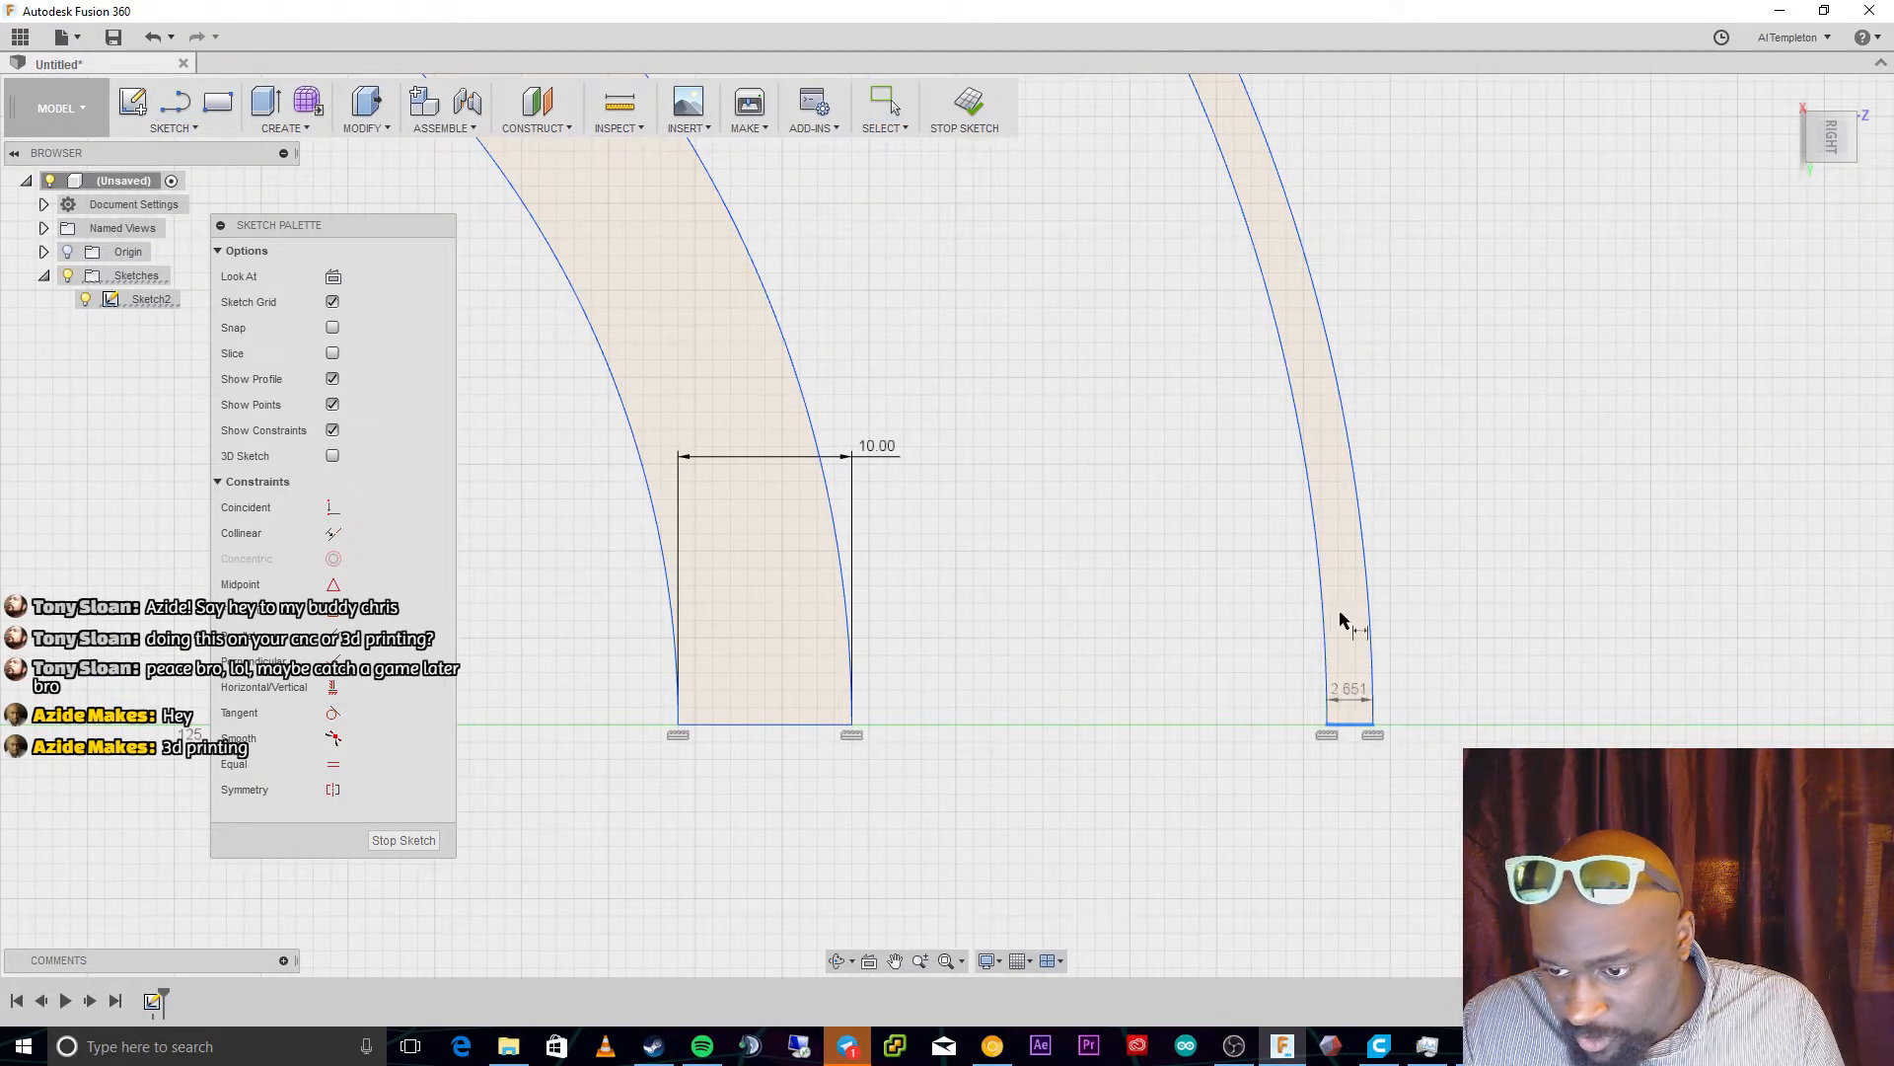
pyautogui.click(1337, 209)
pyautogui.write('10')
pyautogui.press('Return')
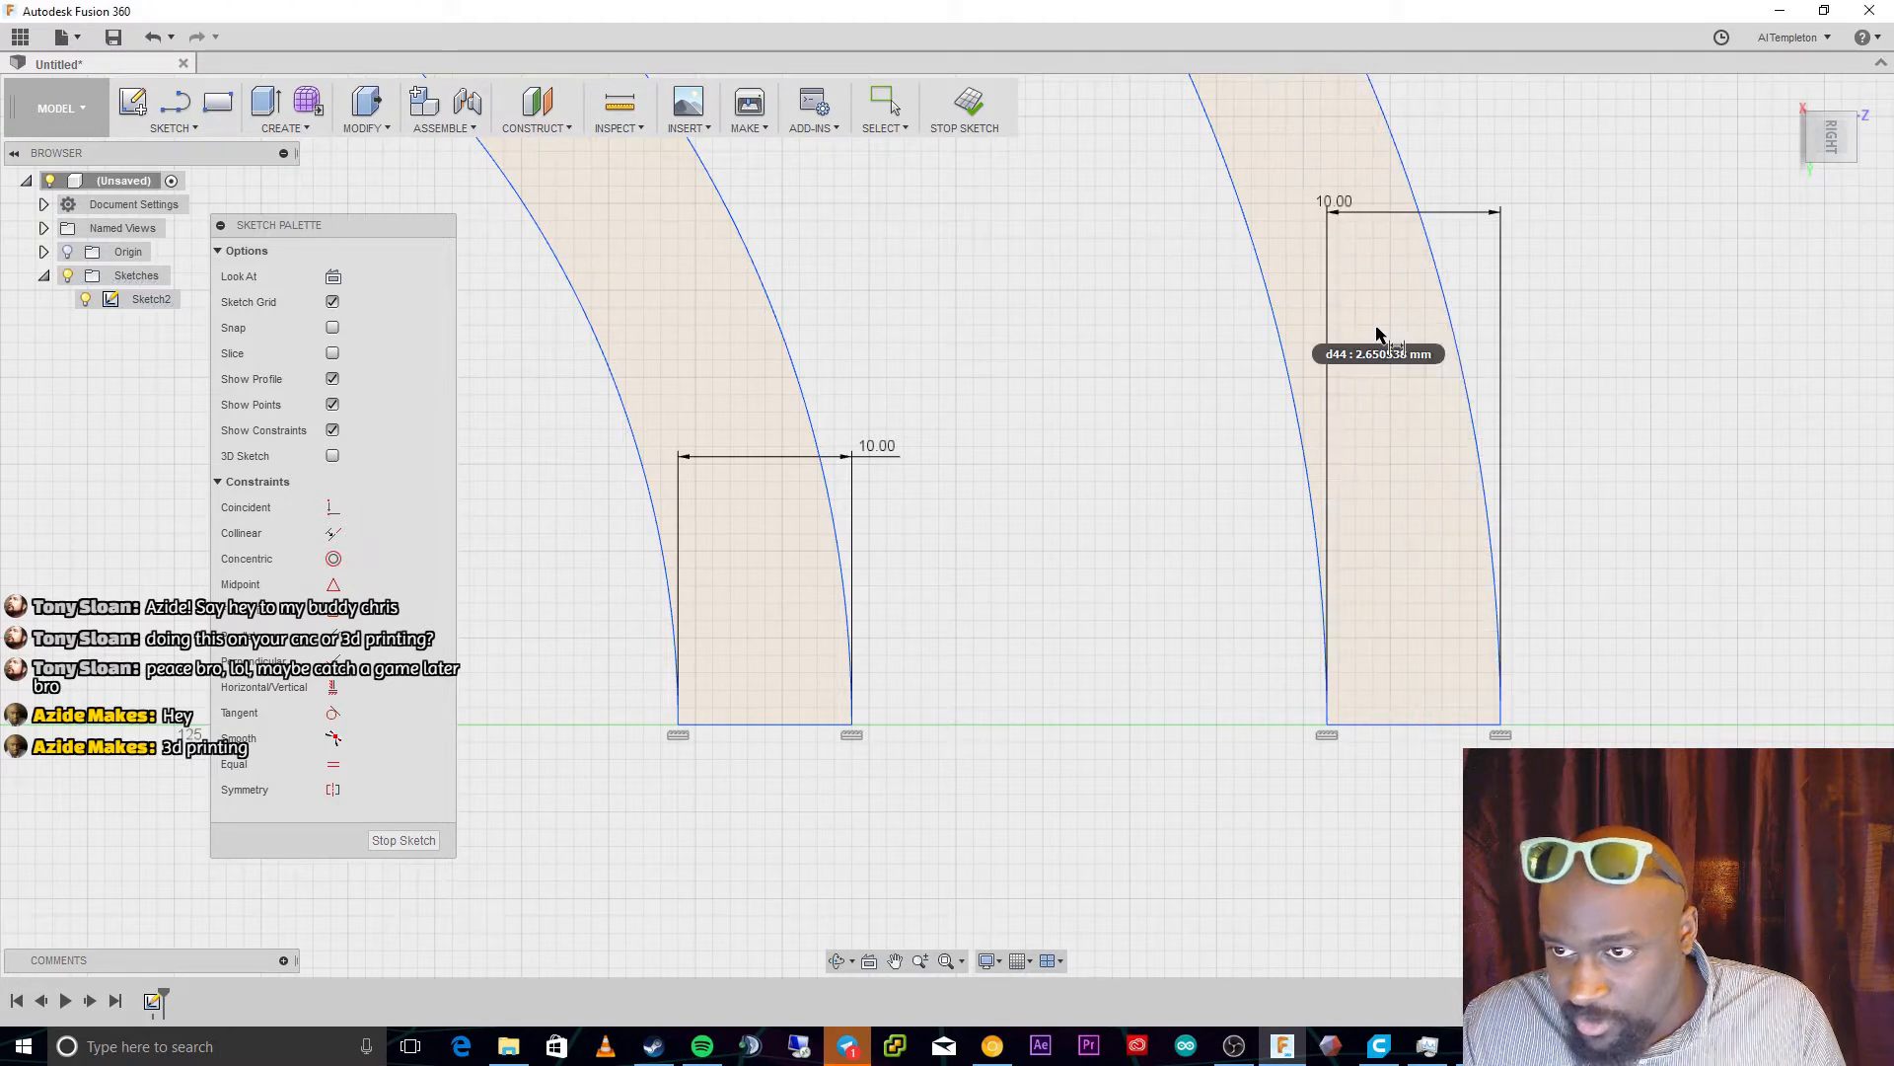
# Dimension the gap between the inner ring's outer endpoint and the outer ring's inner endpoint, at their right-hand ends, to 25 mm
pyautogui.click(852, 726)
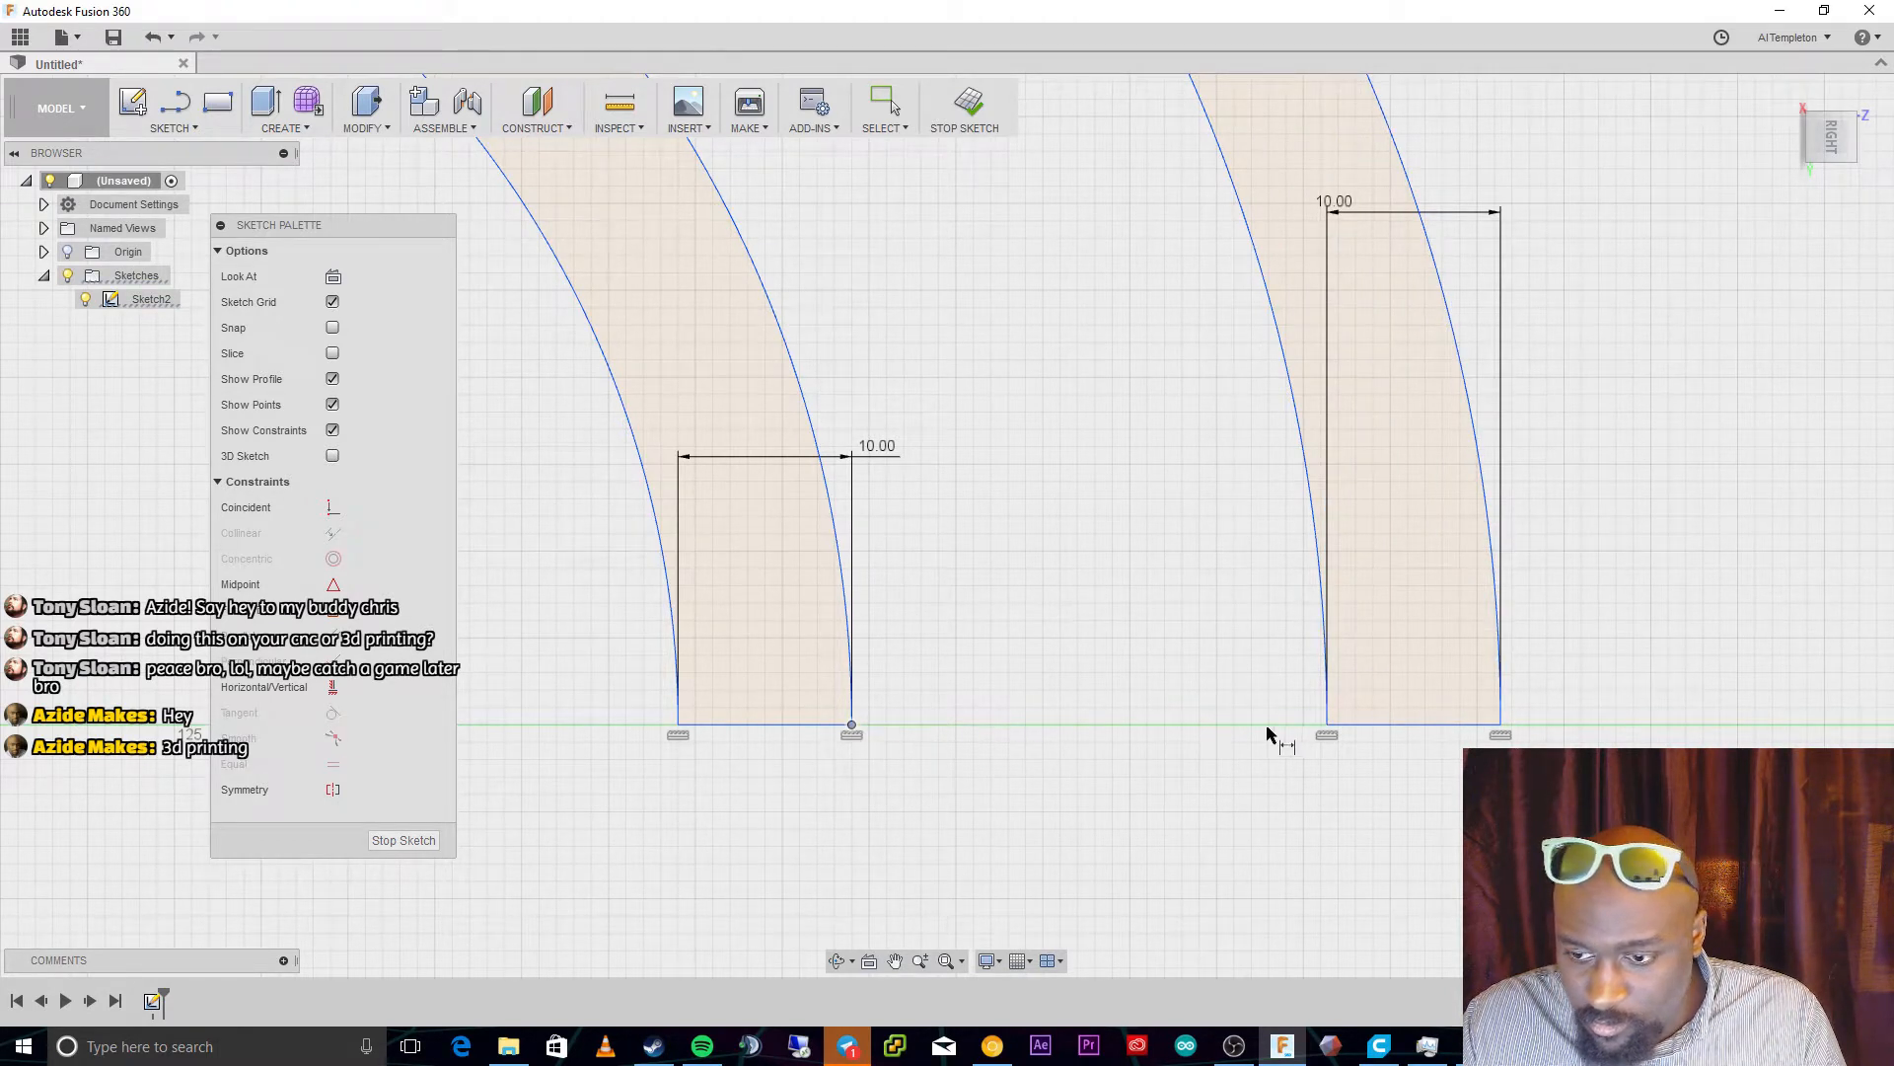
pyautogui.click(1327, 726)
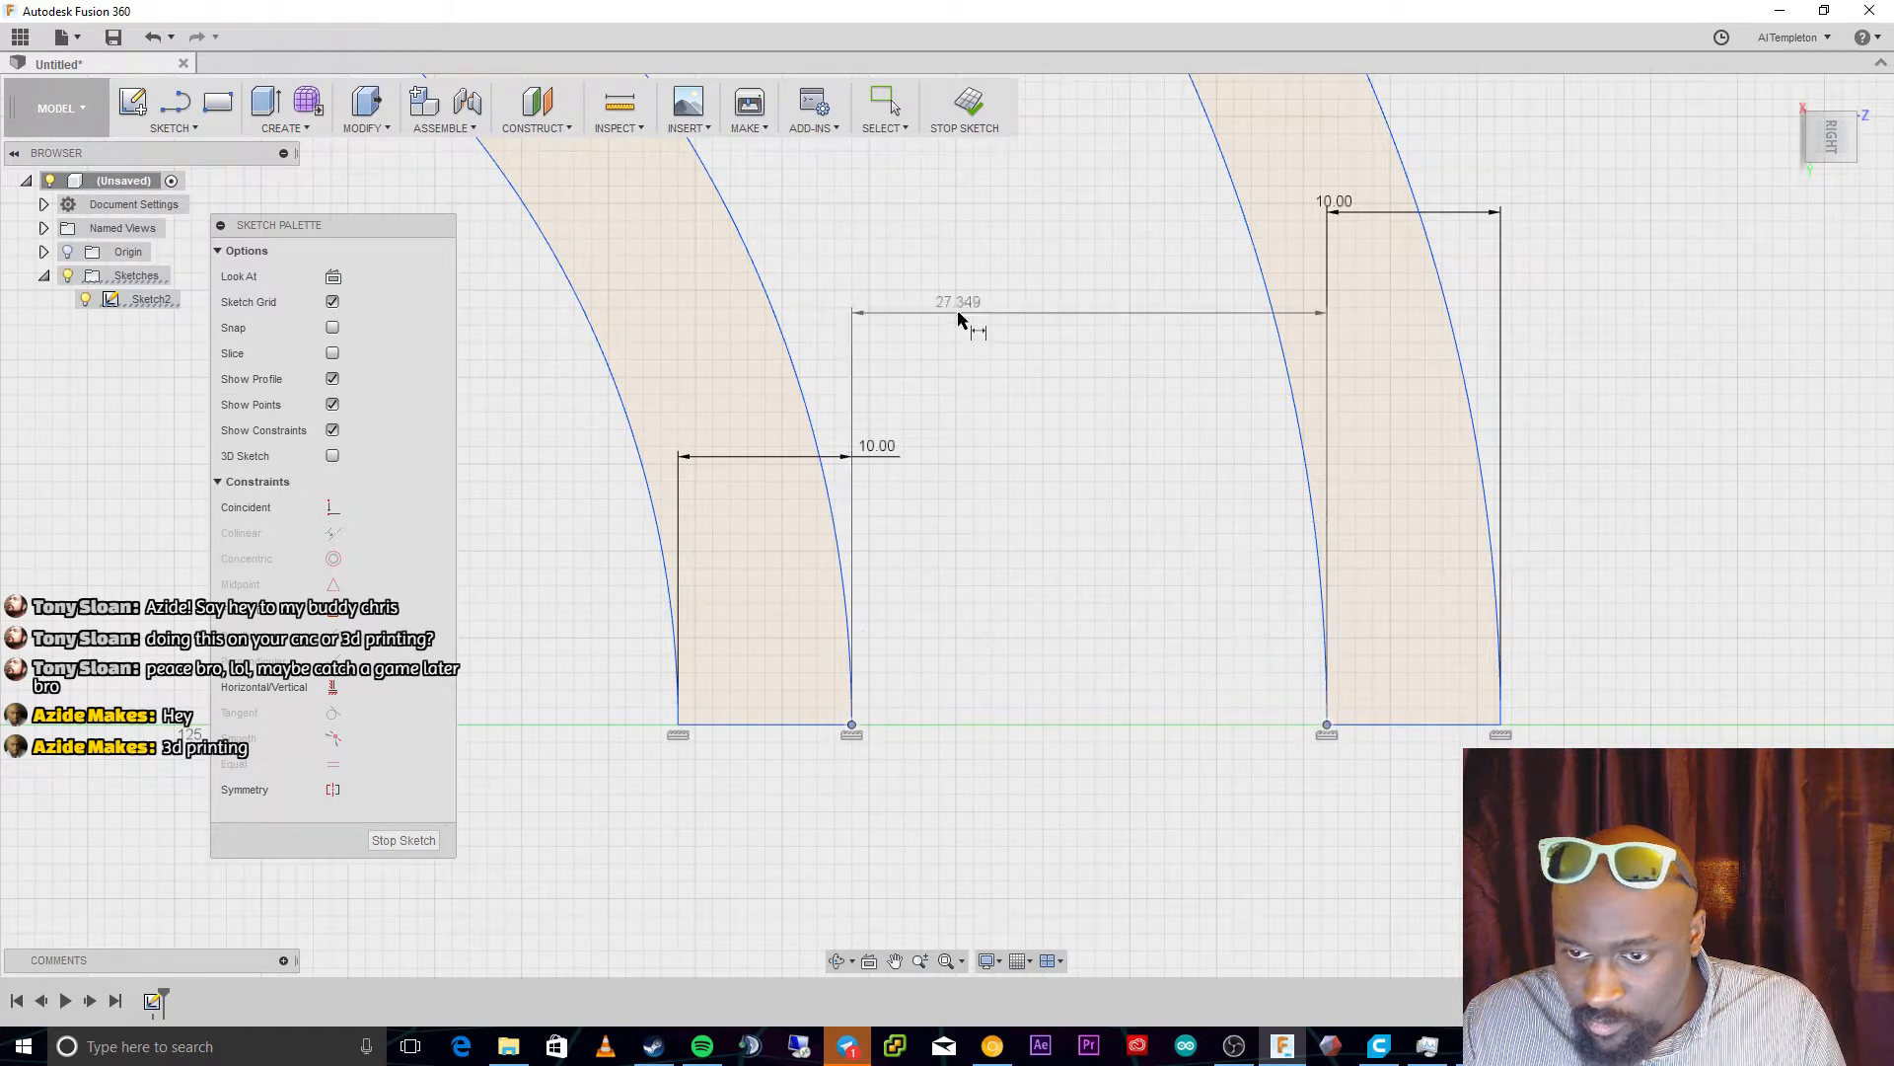
pyautogui.click(1008, 631)
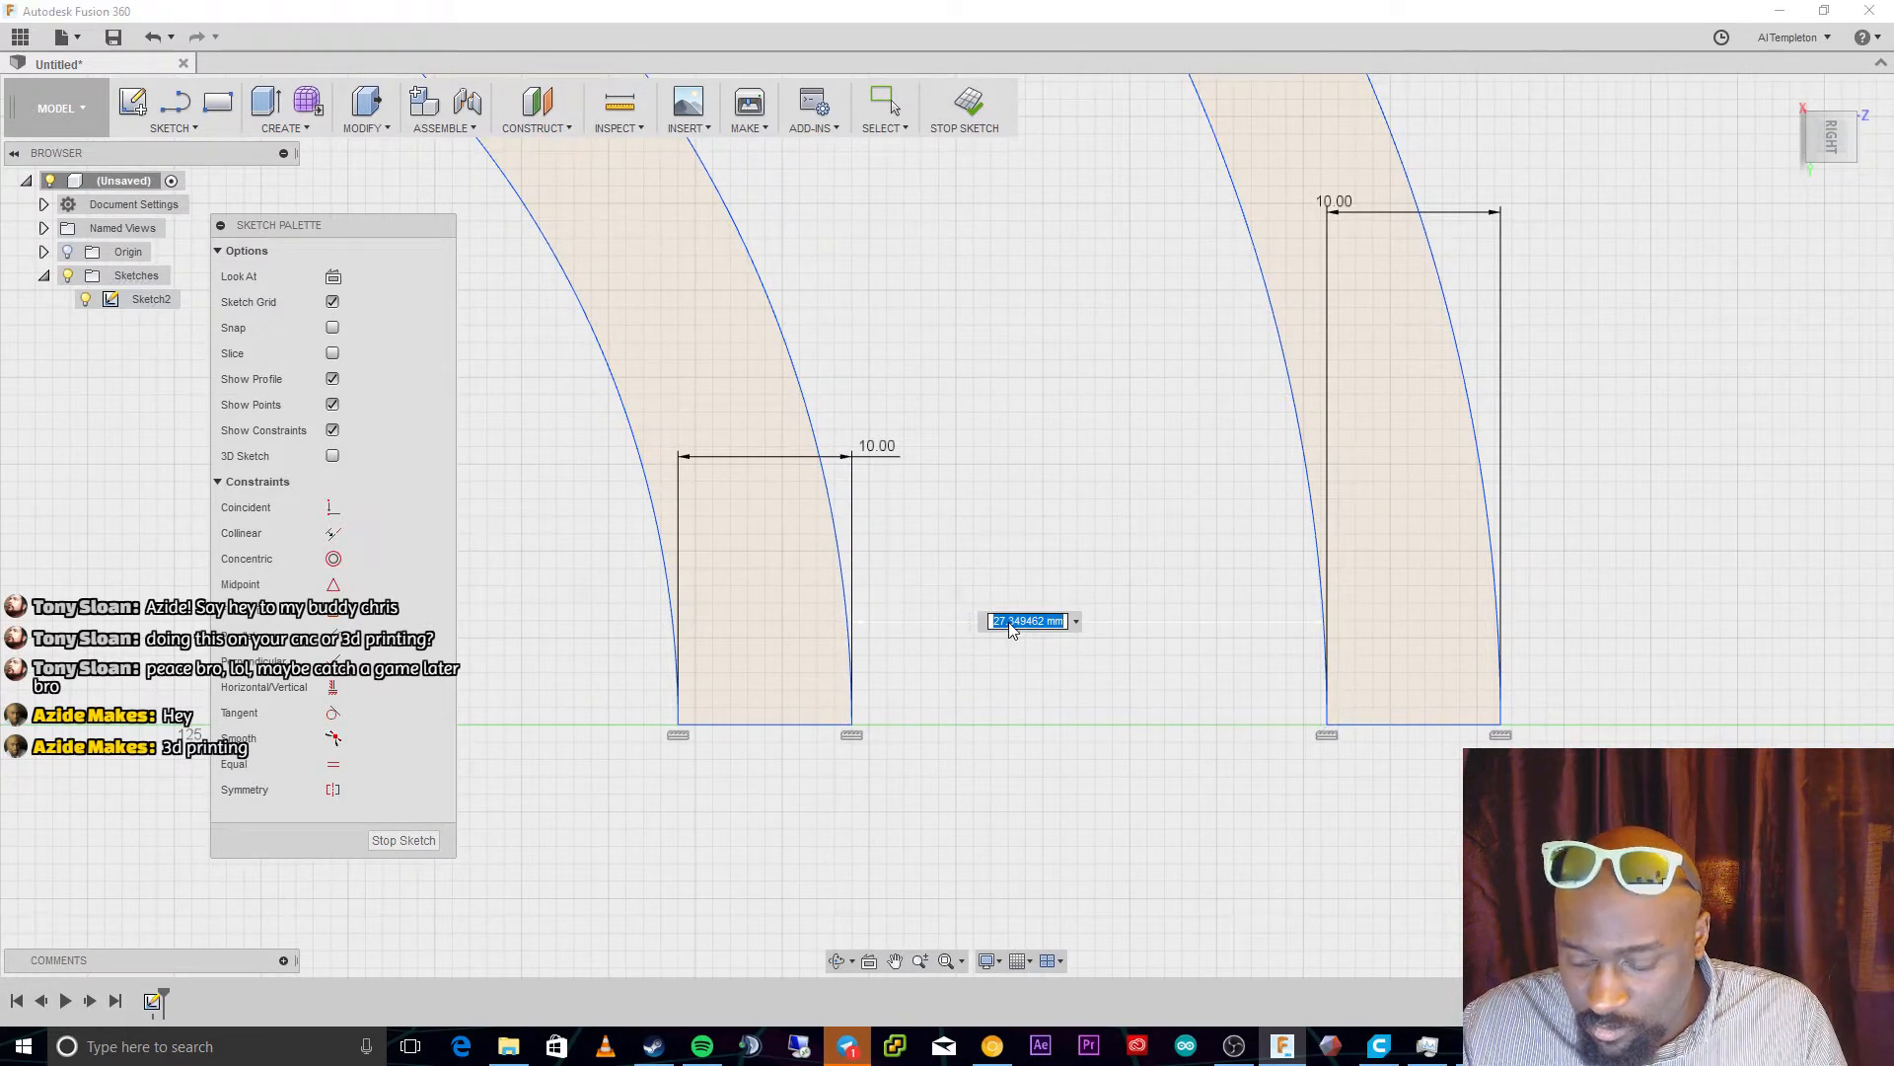
pyautogui.write('25')
pyautogui.press('Return')
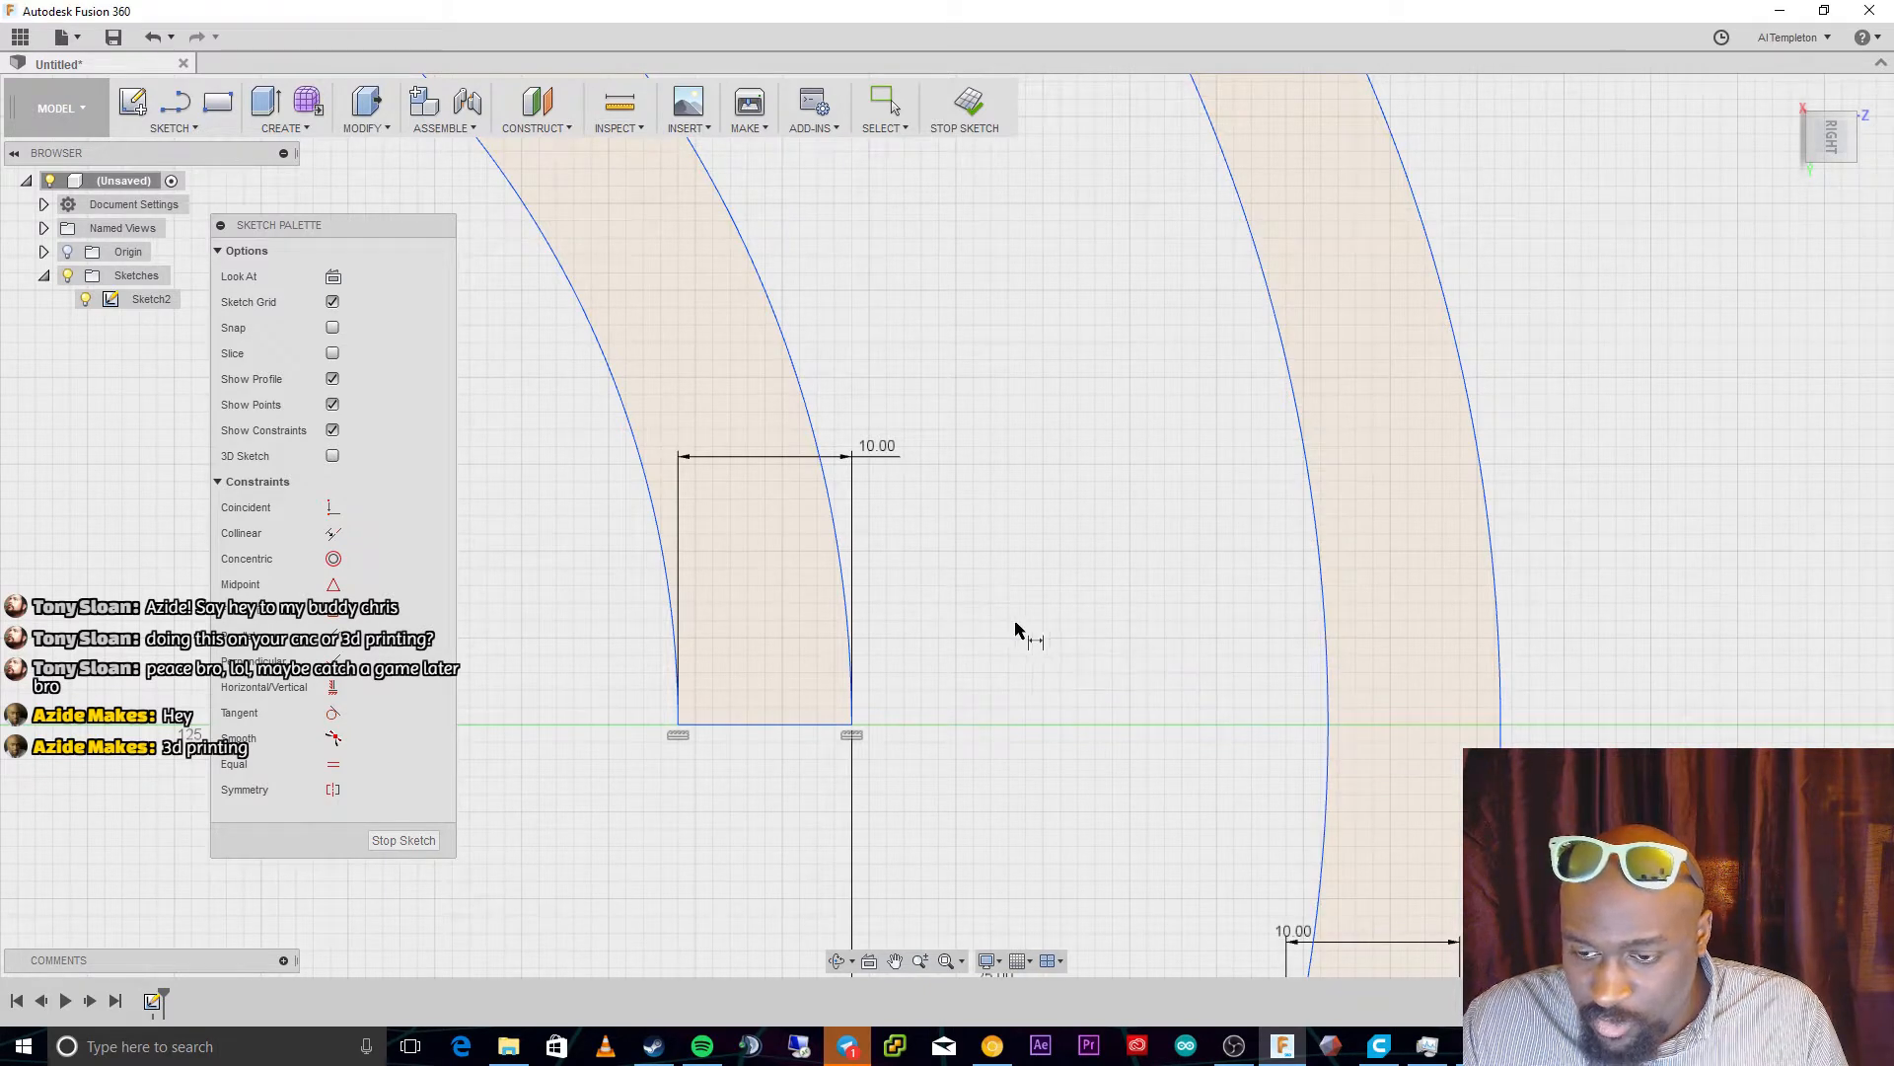
# Make the short end lines at the right-hand ends of the inner and outer rings collinear
pyautogui.scroll(2, 1012, 622)
pyautogui.scroll(-5, 1137, 735)
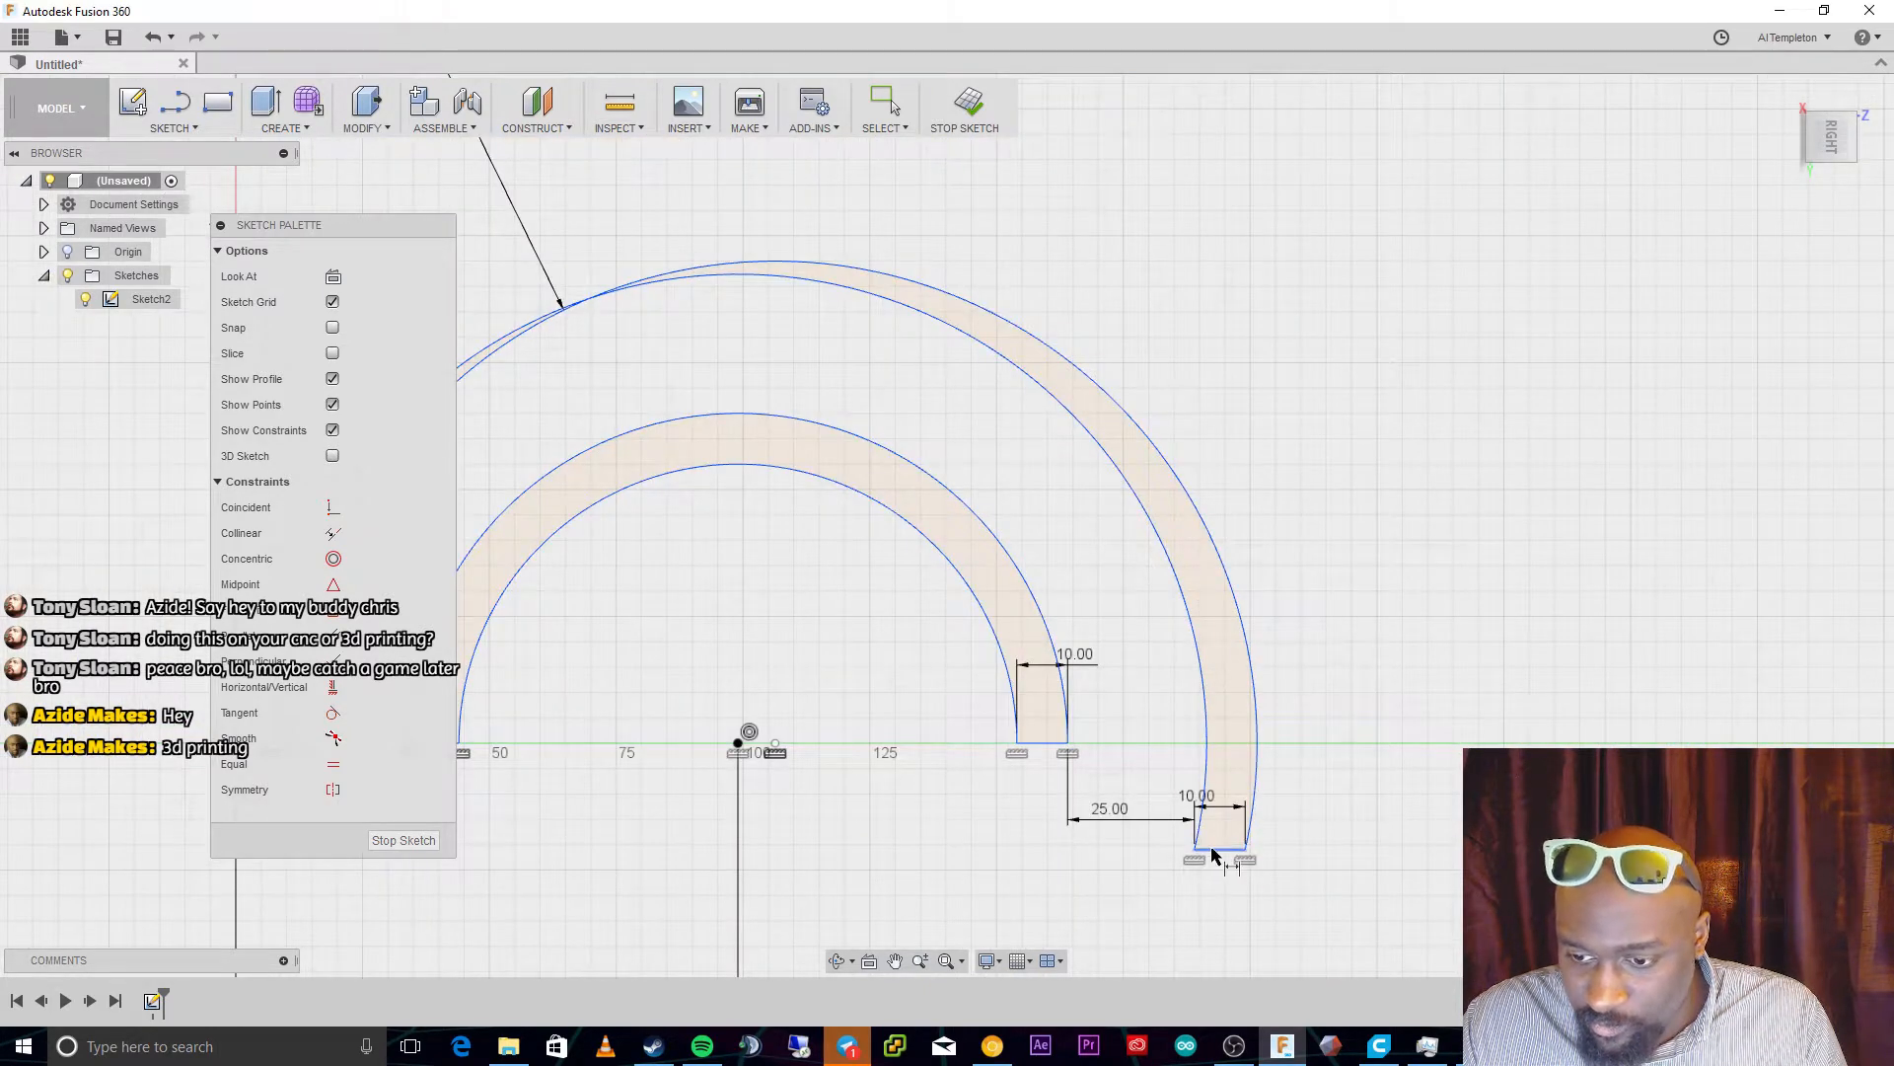
pyautogui.press('Escape')
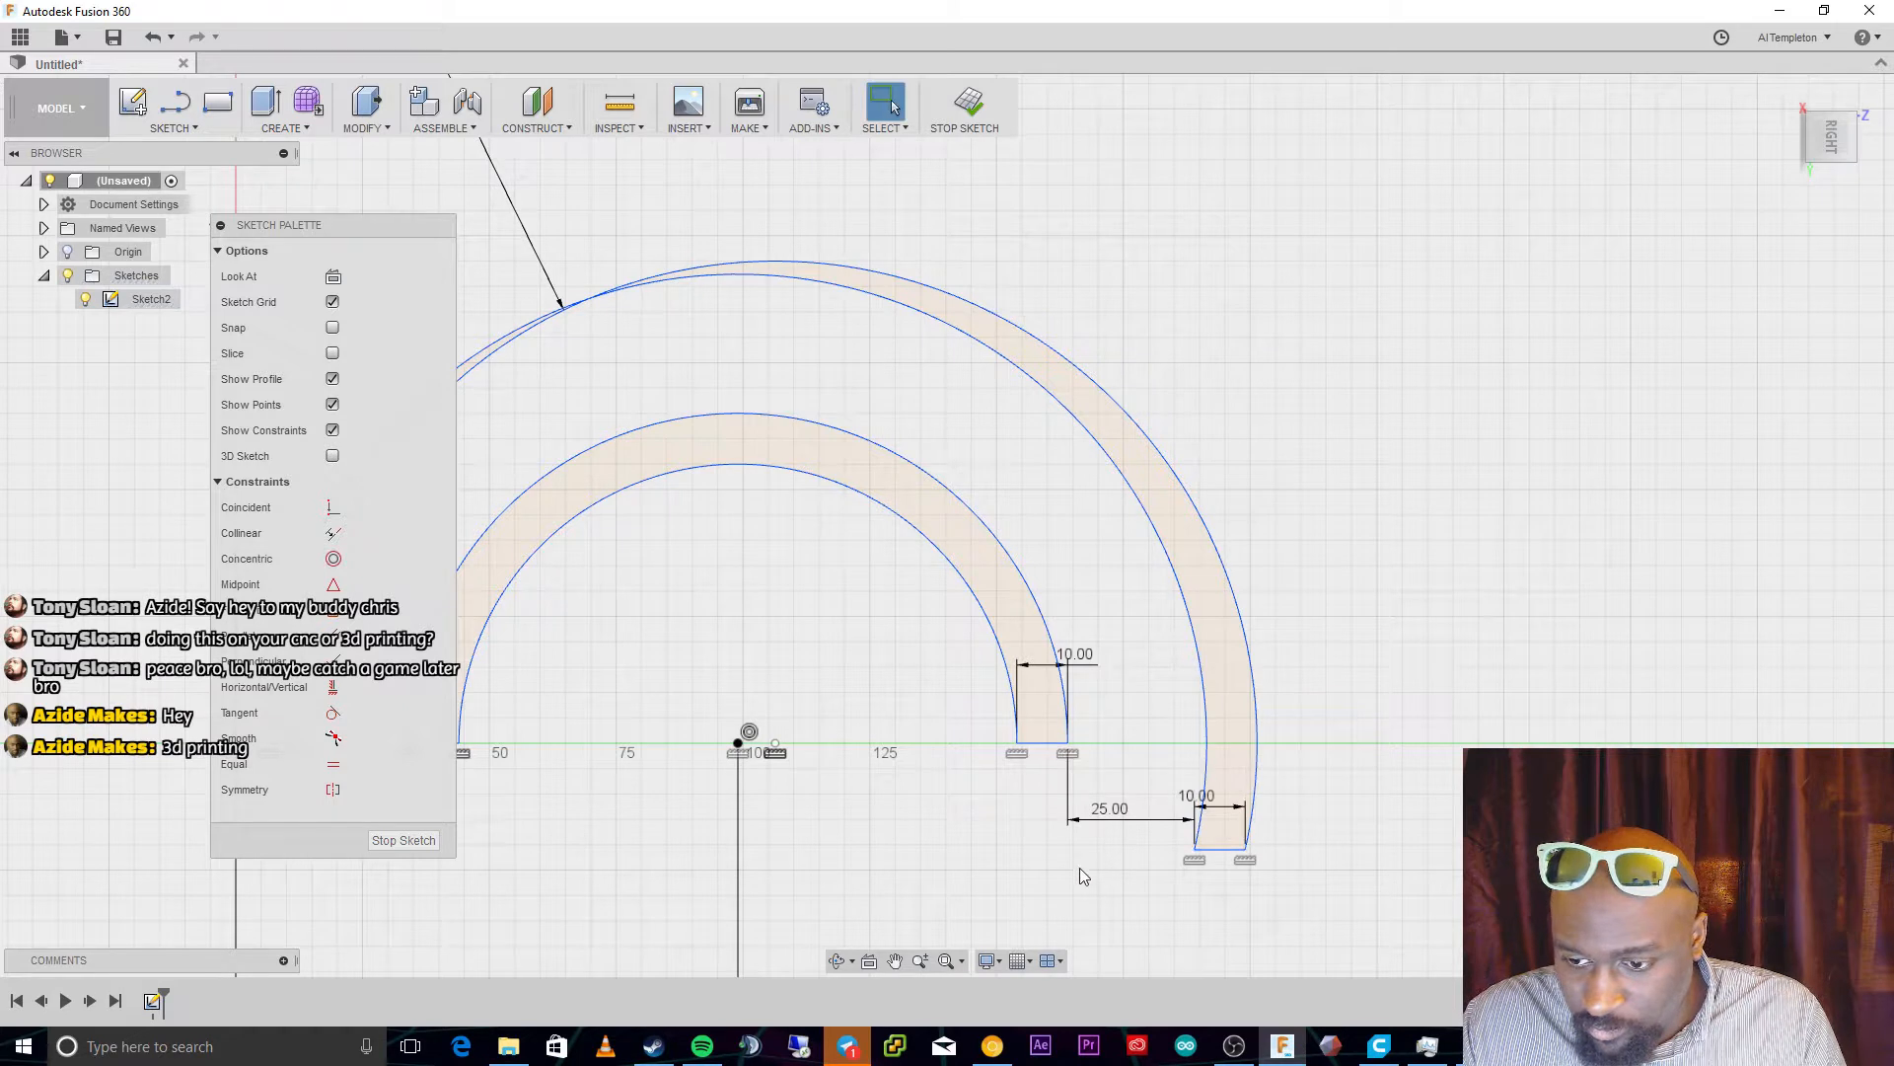
pyautogui.click(1217, 848)
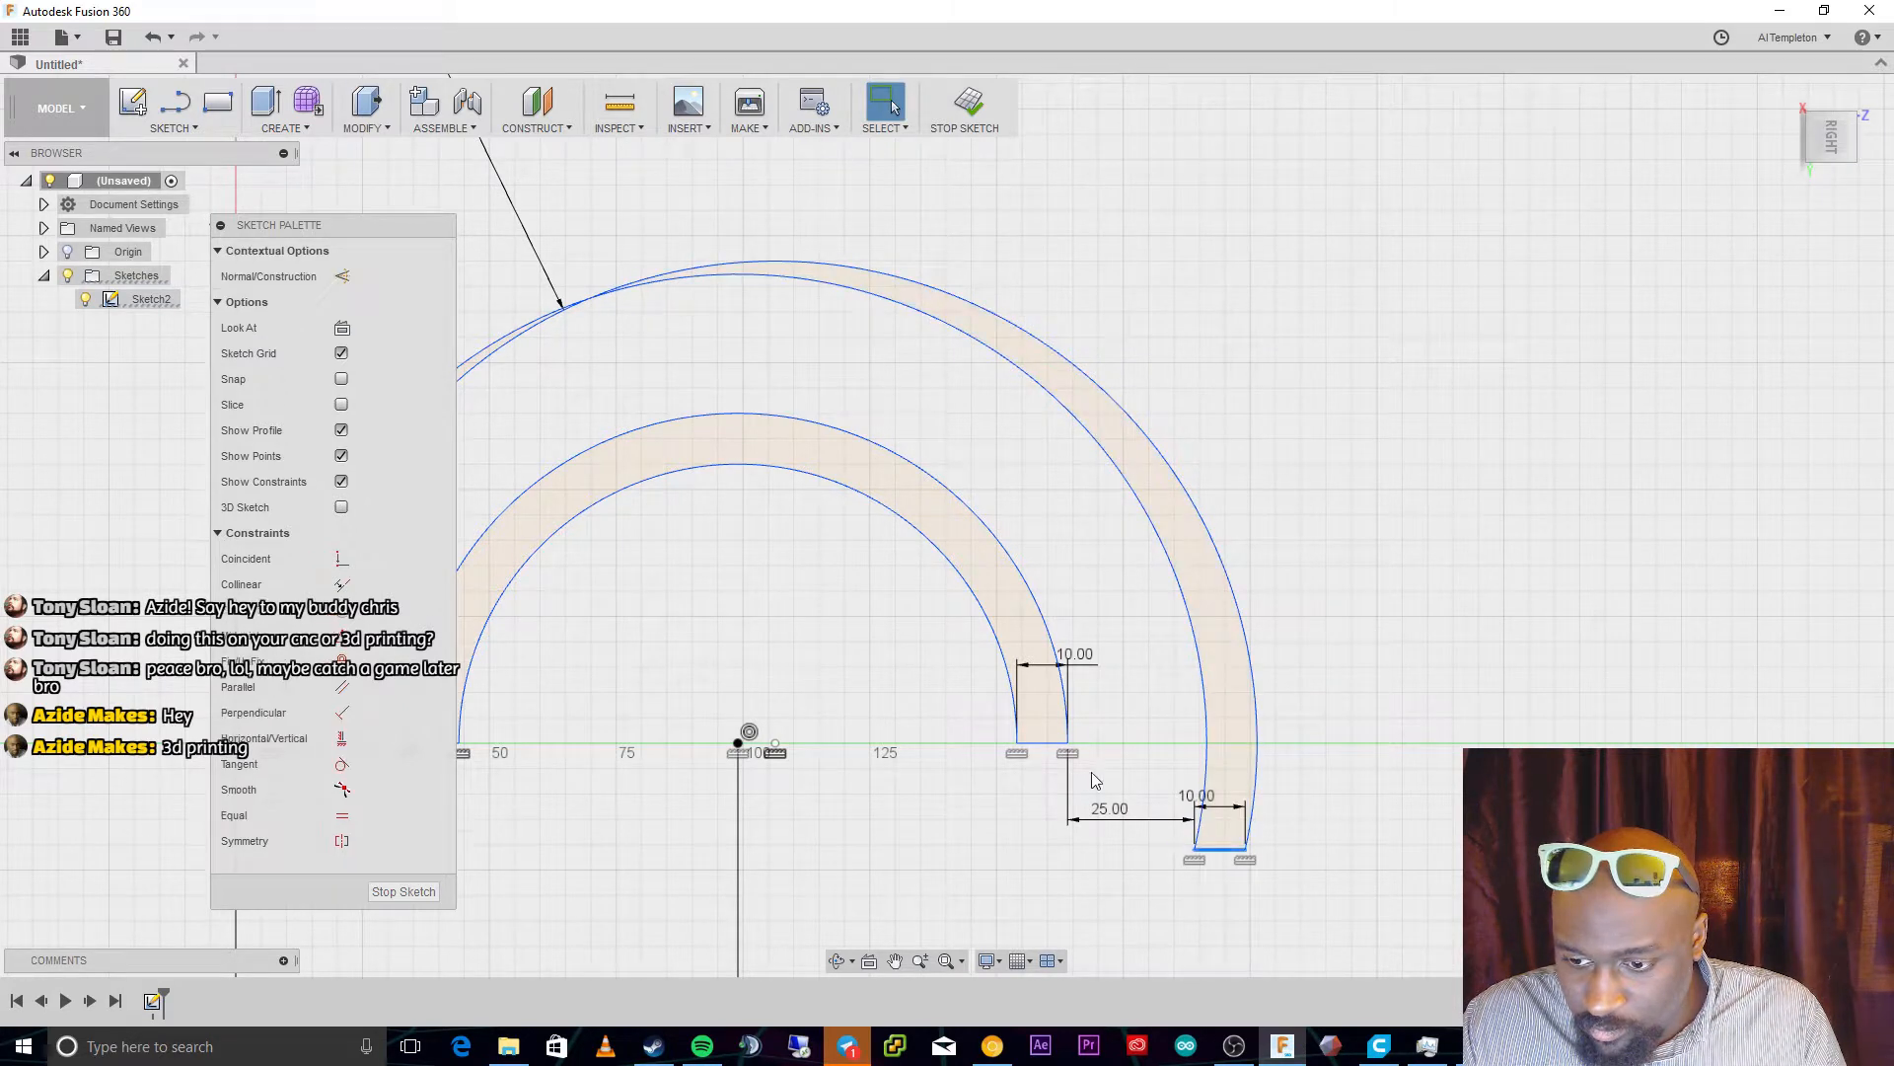
pyautogui.click(1044, 743)
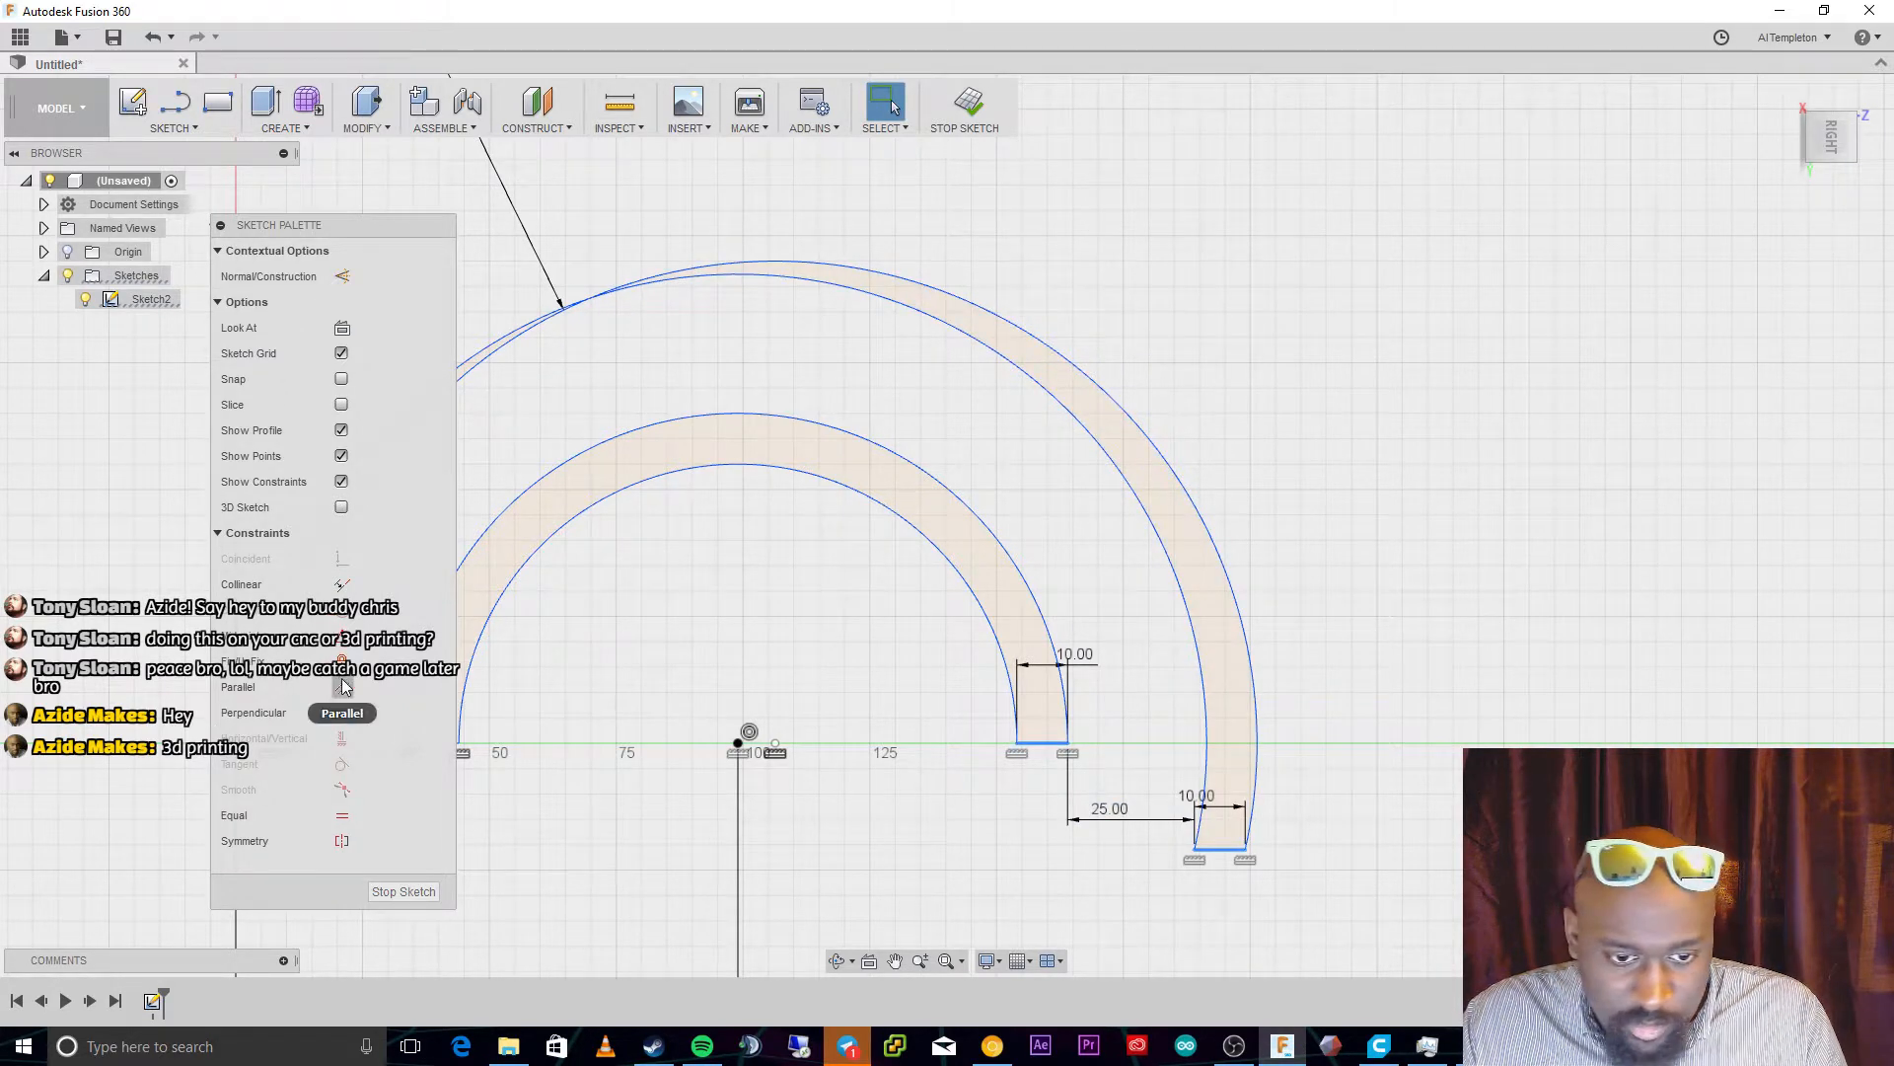
pyautogui.click(341, 585)
pyautogui.click(659, 762)
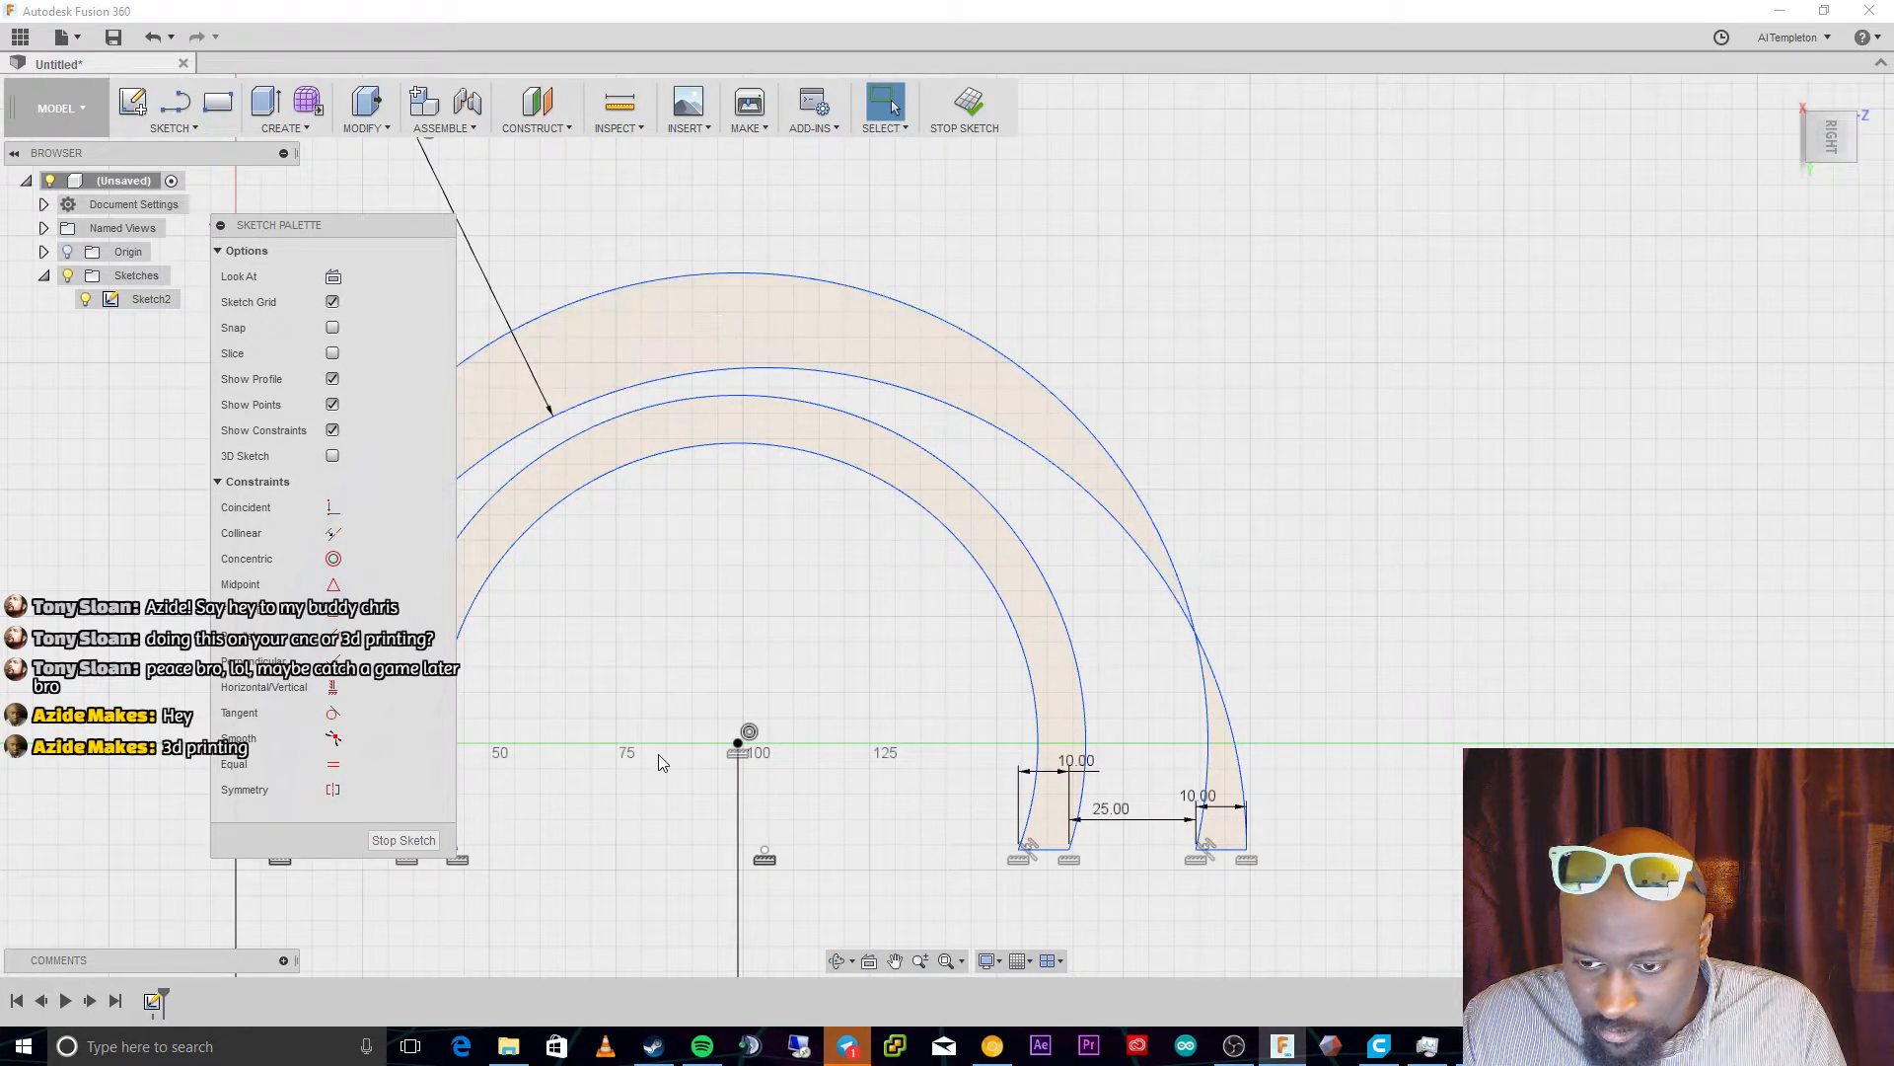
# Move the collinear end lines up close to the baseline and constrain the inner ring's left-hand inner endpoint horizontally to the arcs' centre point
pyautogui.scroll(2, 878, 818)
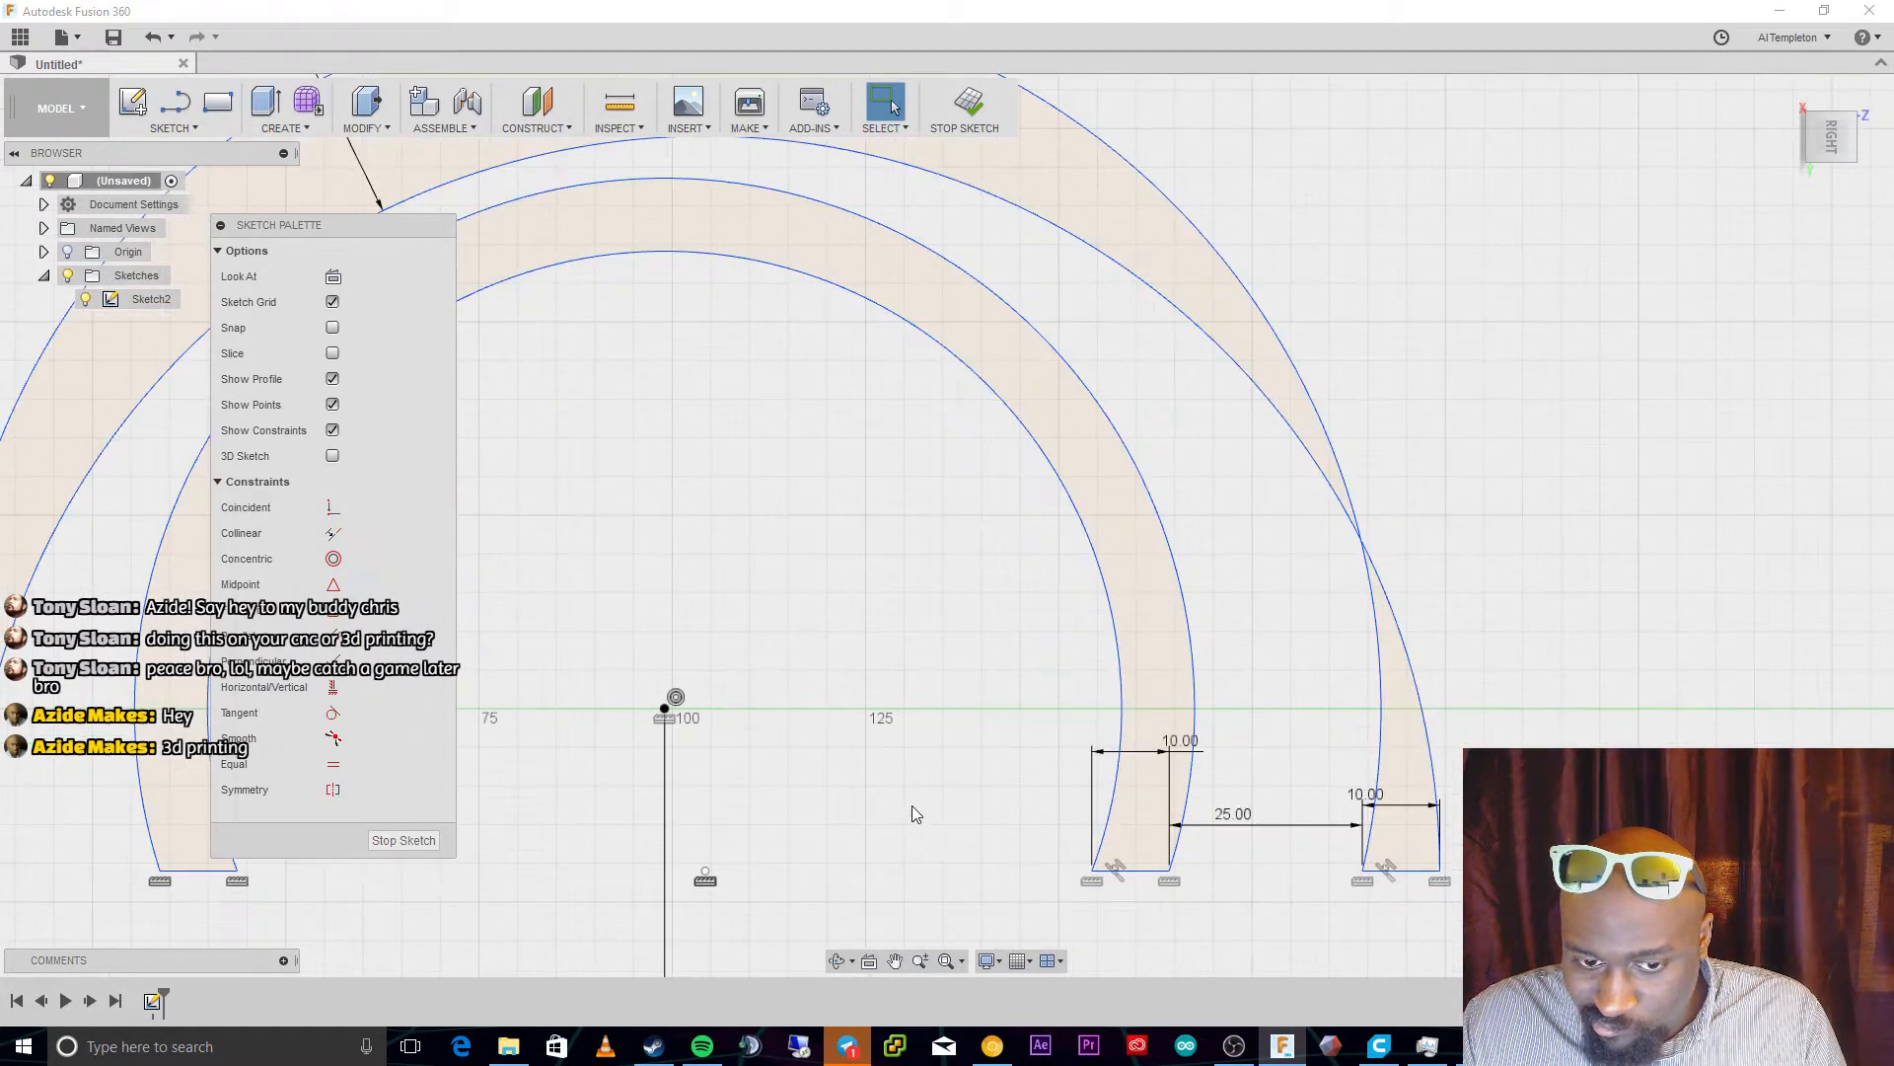
pyautogui.scroll(-4, 991, 797)
pyautogui.moveTo(1061, 832); pyautogui.dragTo(1076, 719)
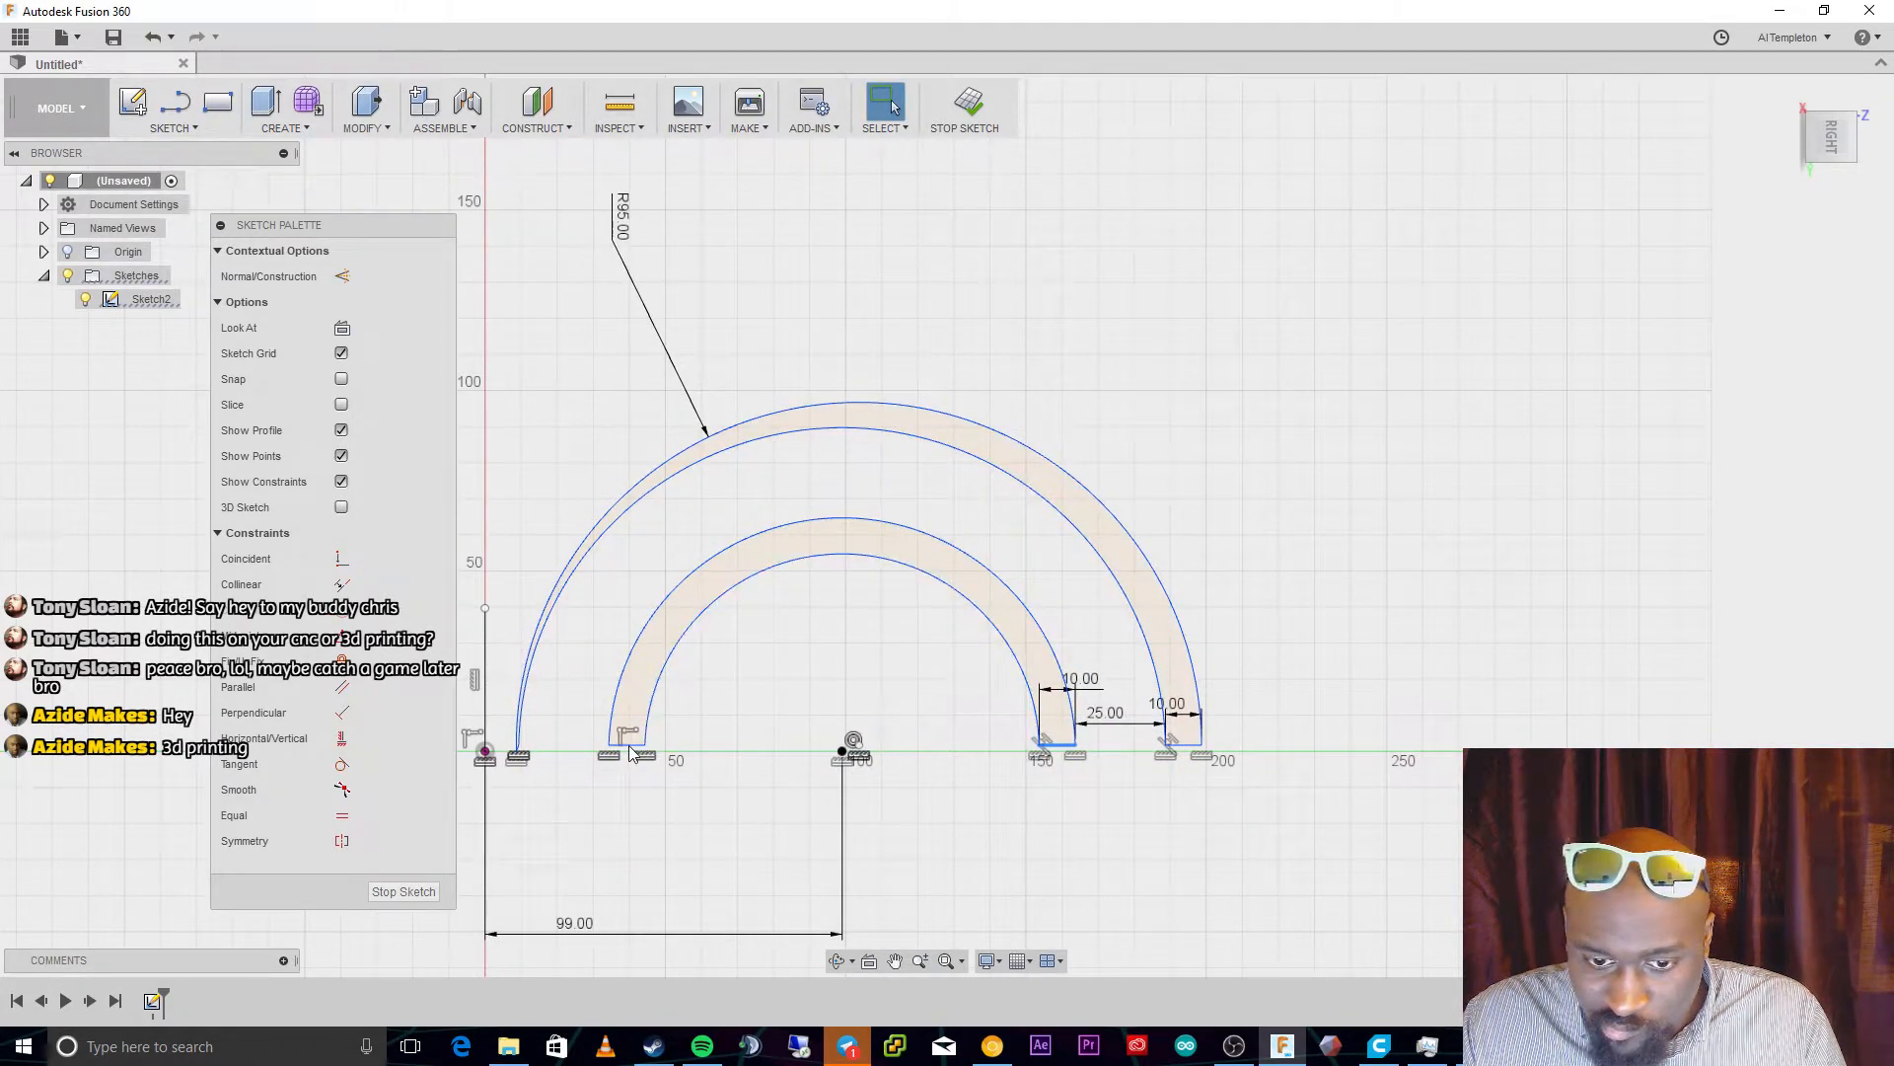
pyautogui.click(859, 751)
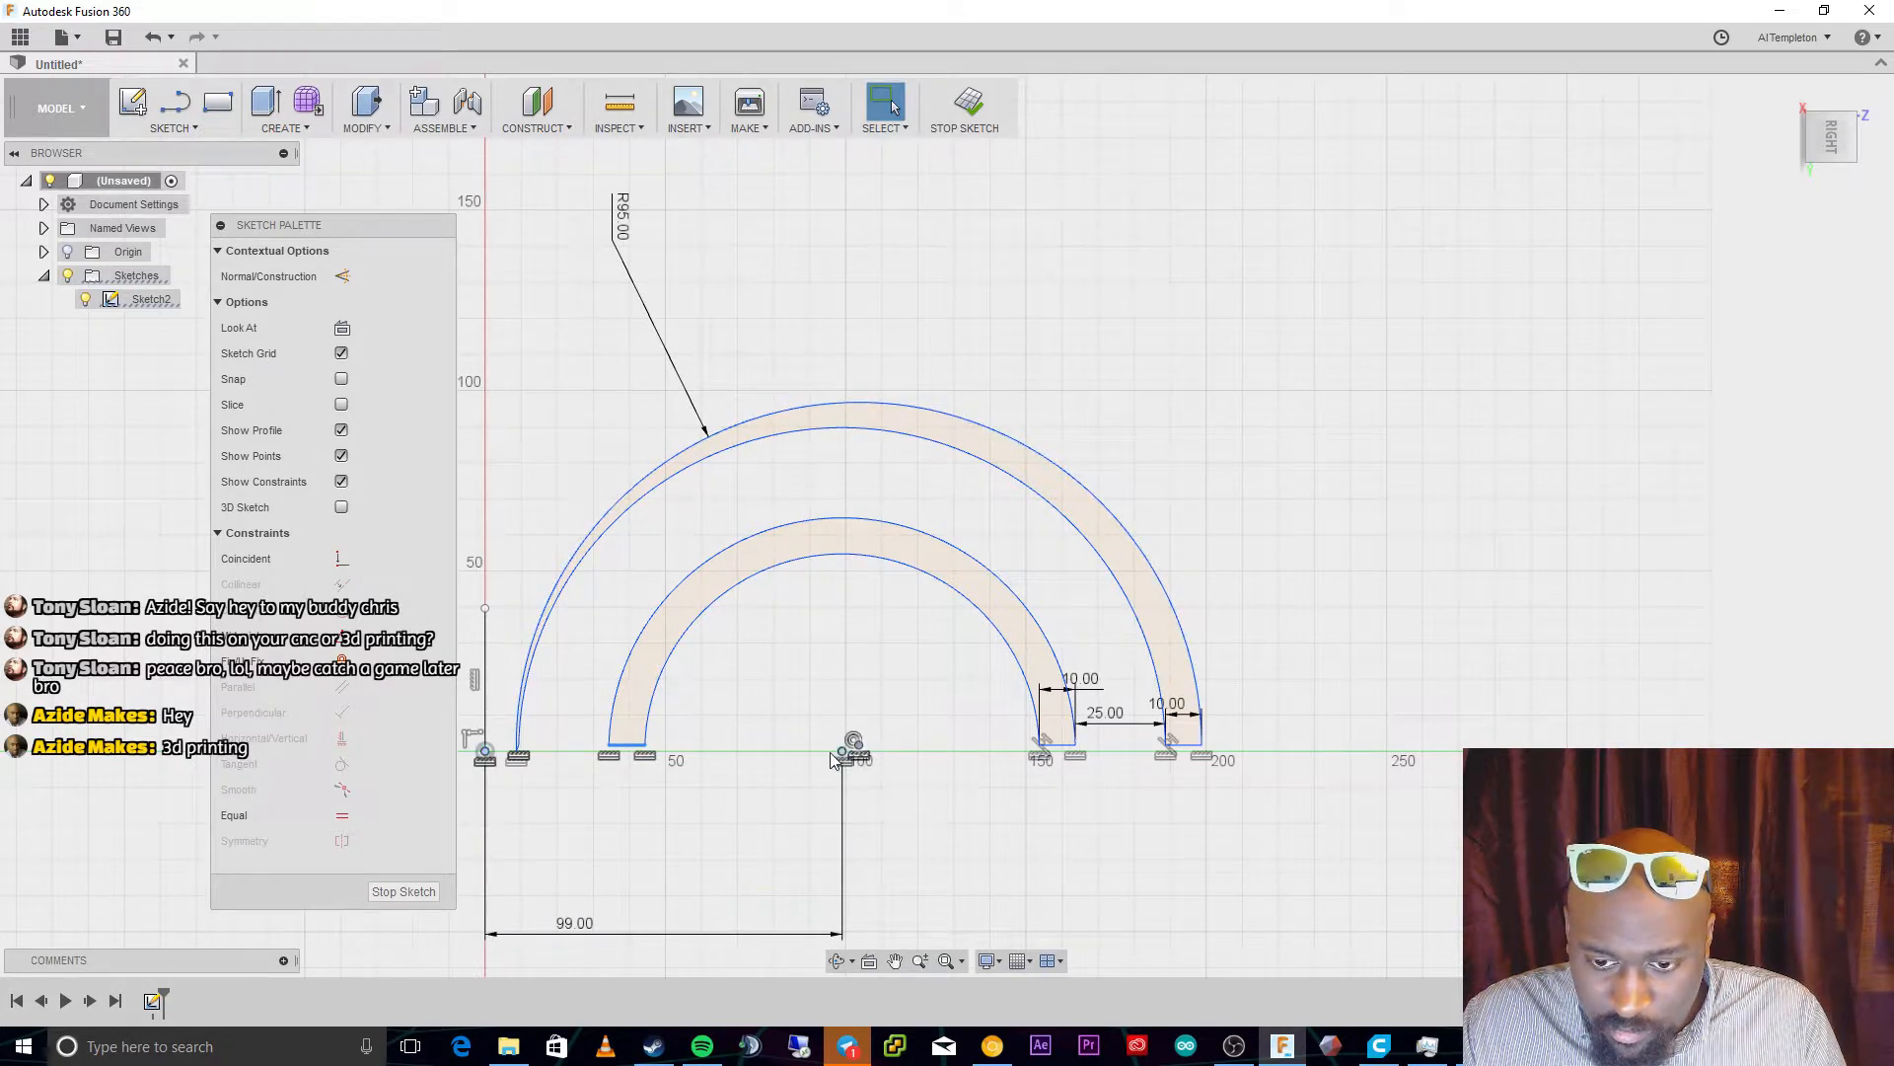
pyautogui.click(841, 752)
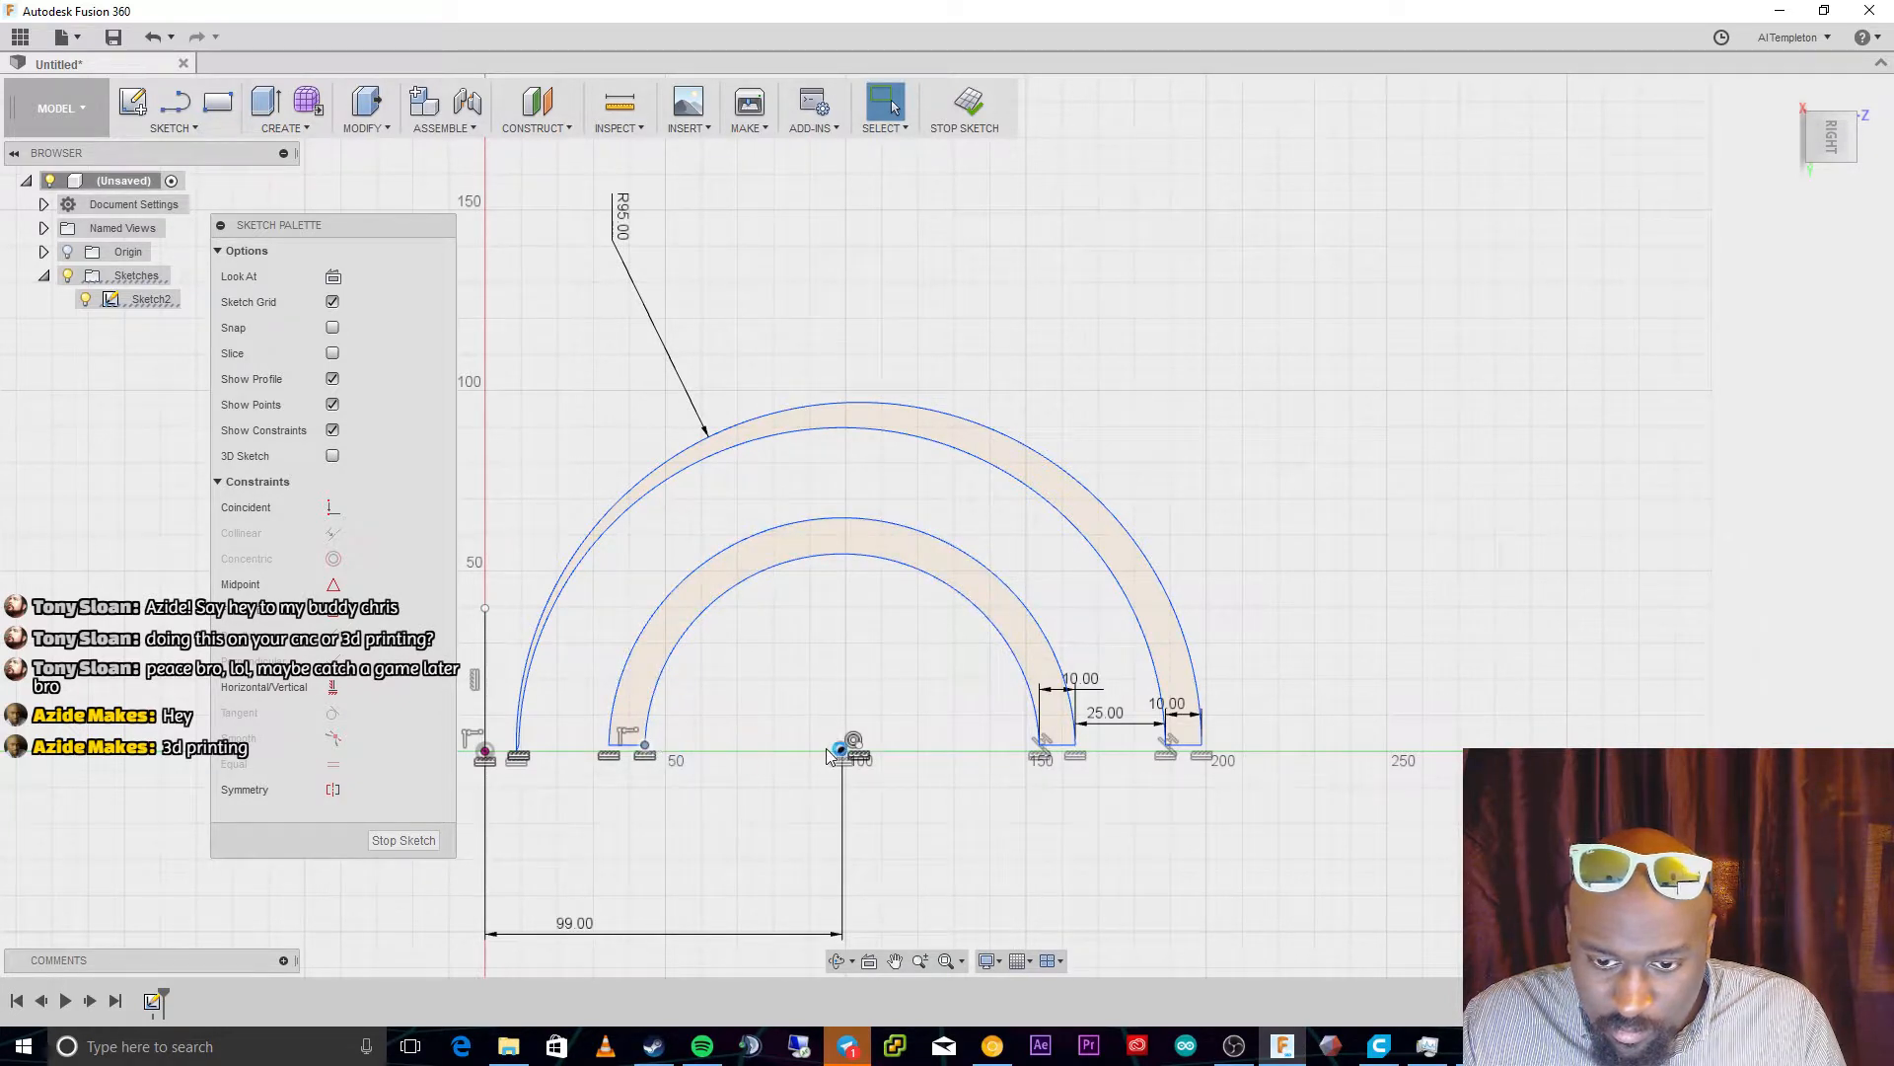
pyautogui.click(774, 781)
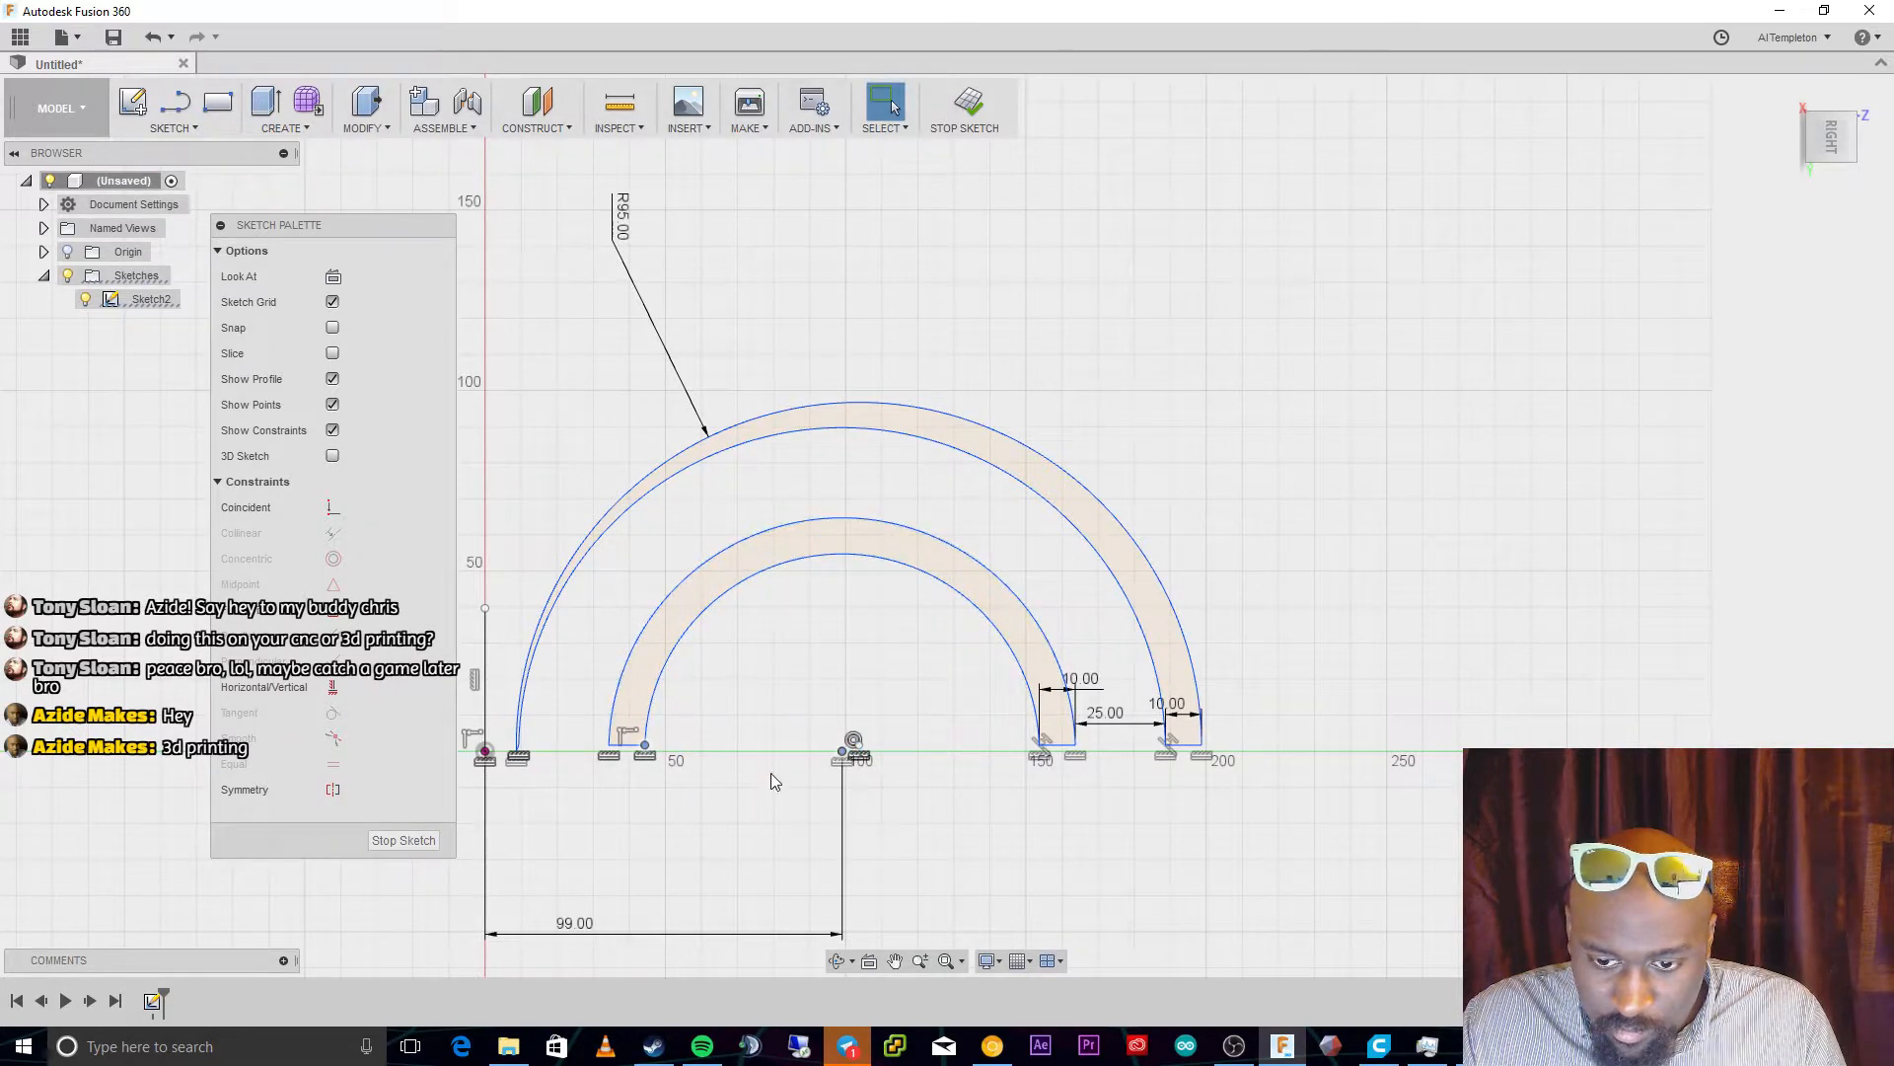
pyautogui.click(333, 688)
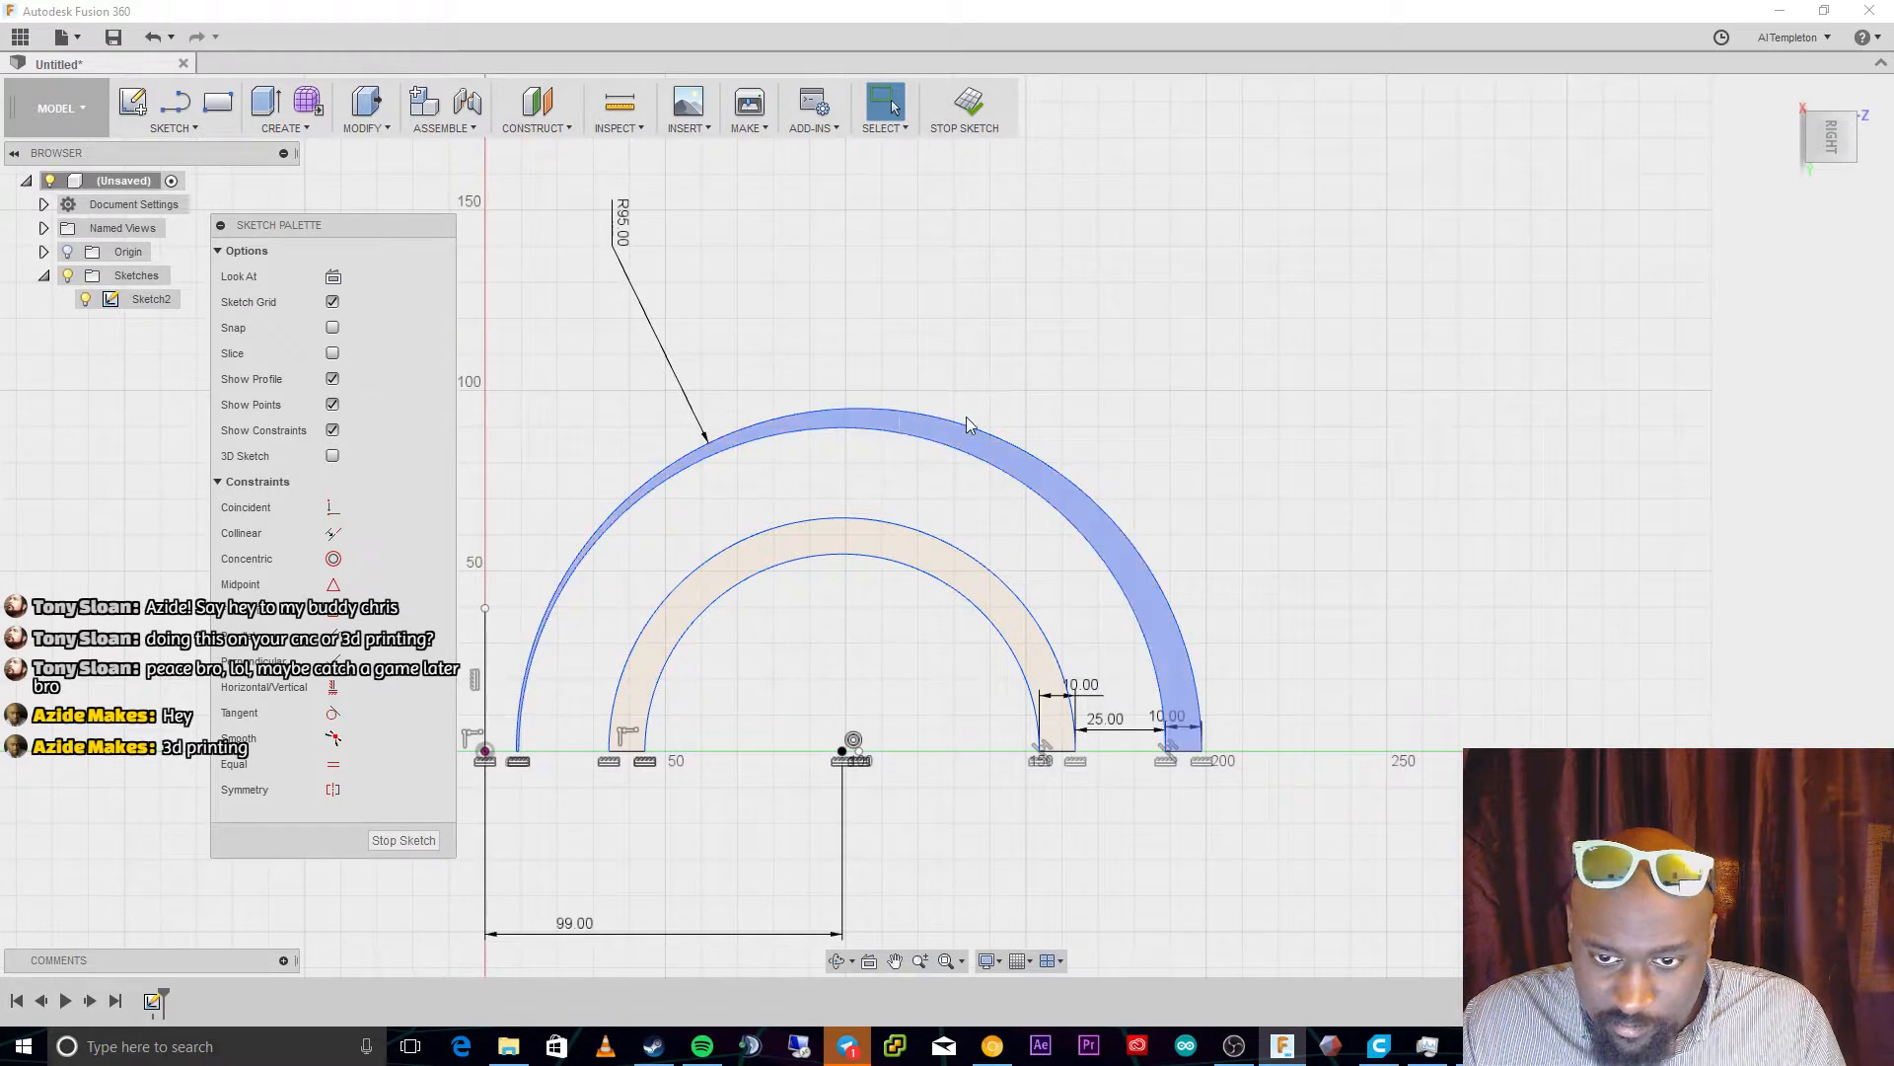
# Make the outer ring's outer arc concentric with the inner ring's outer arc
pyautogui.click(1105, 515)
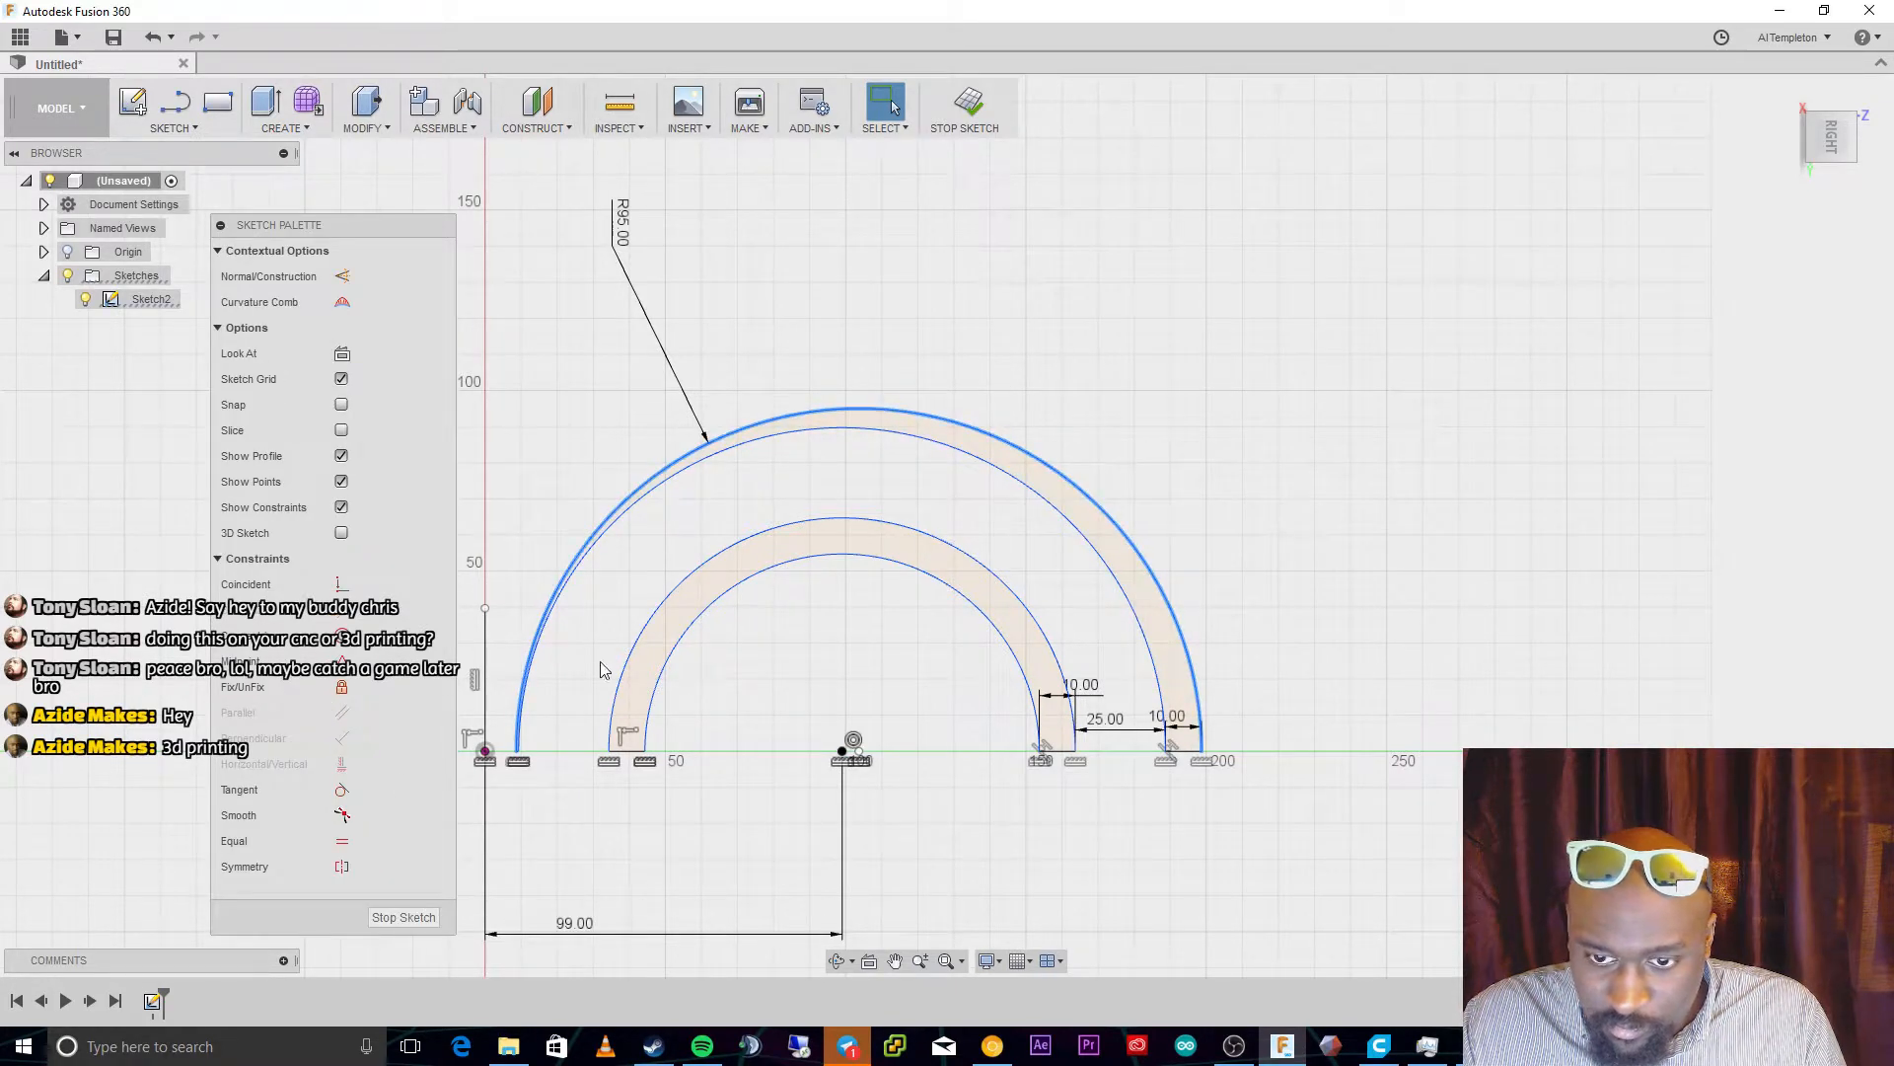
pyautogui.click(342, 636)
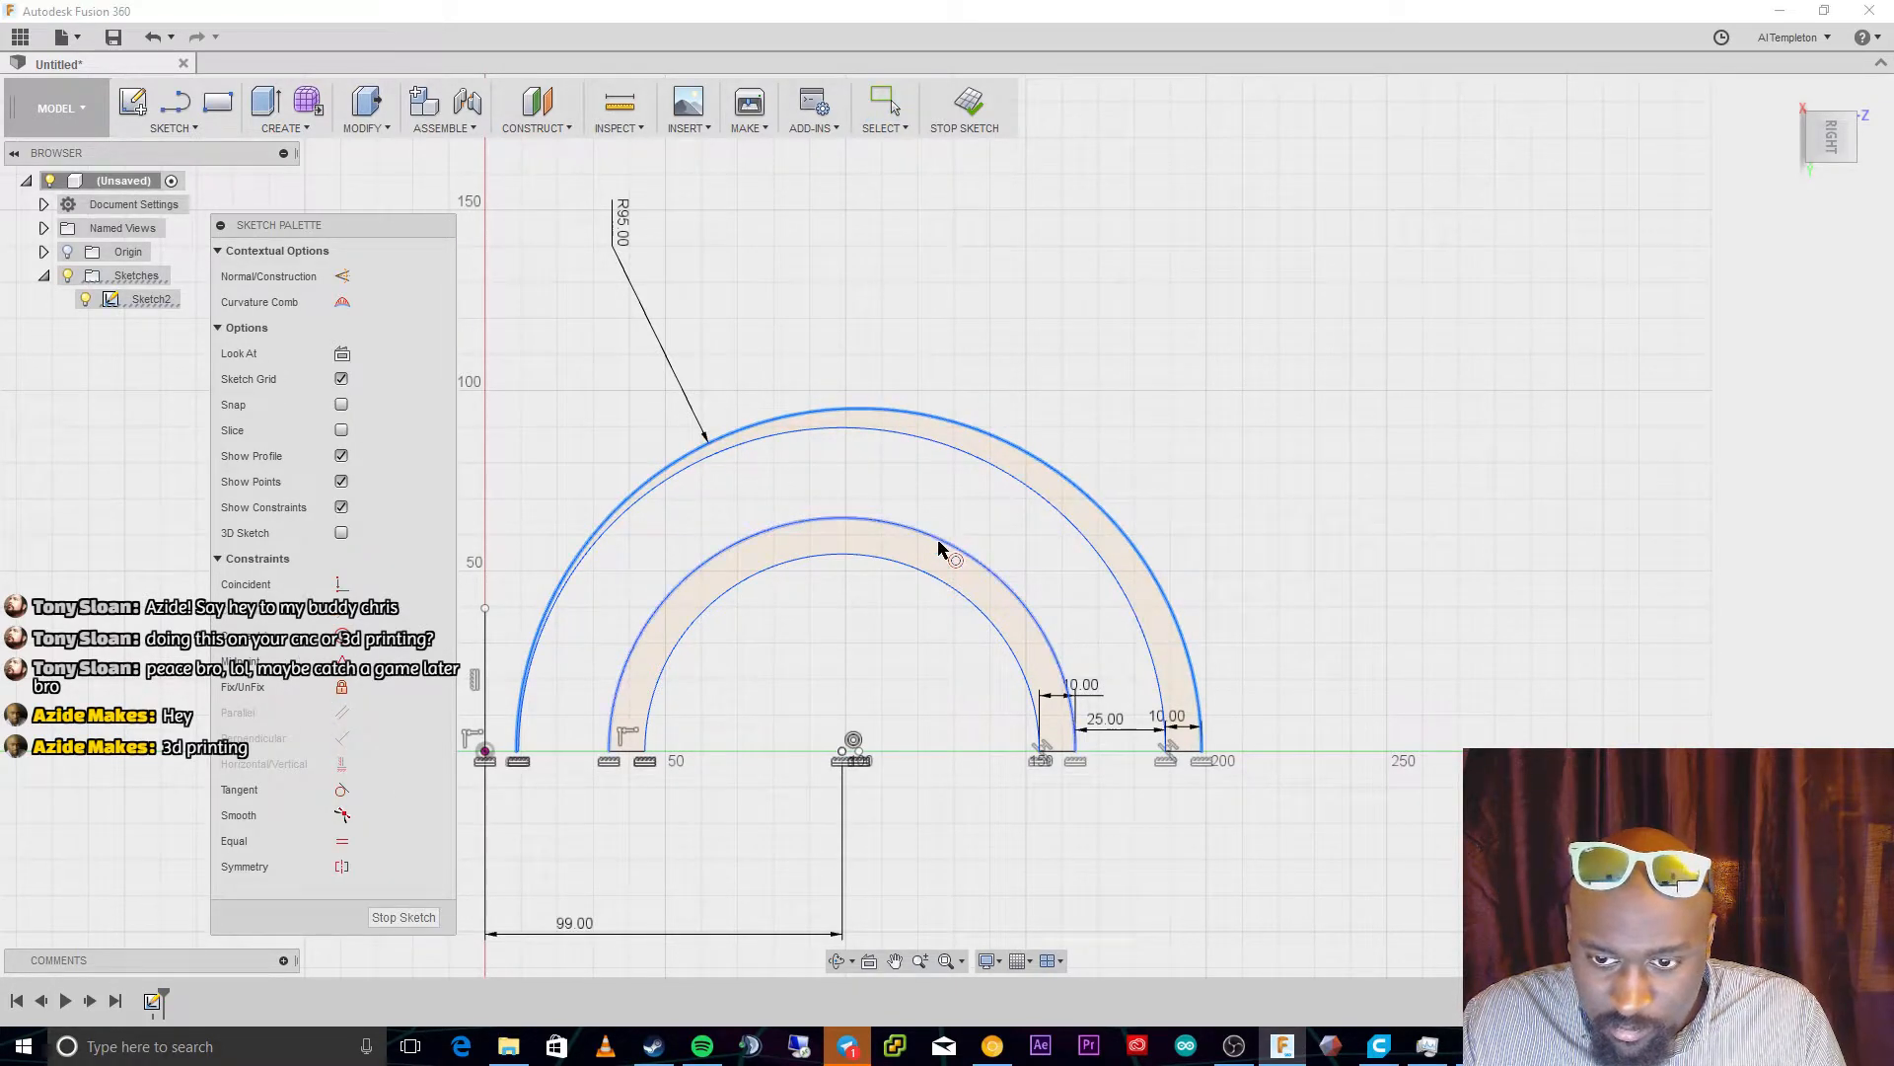
pyautogui.click(938, 542)
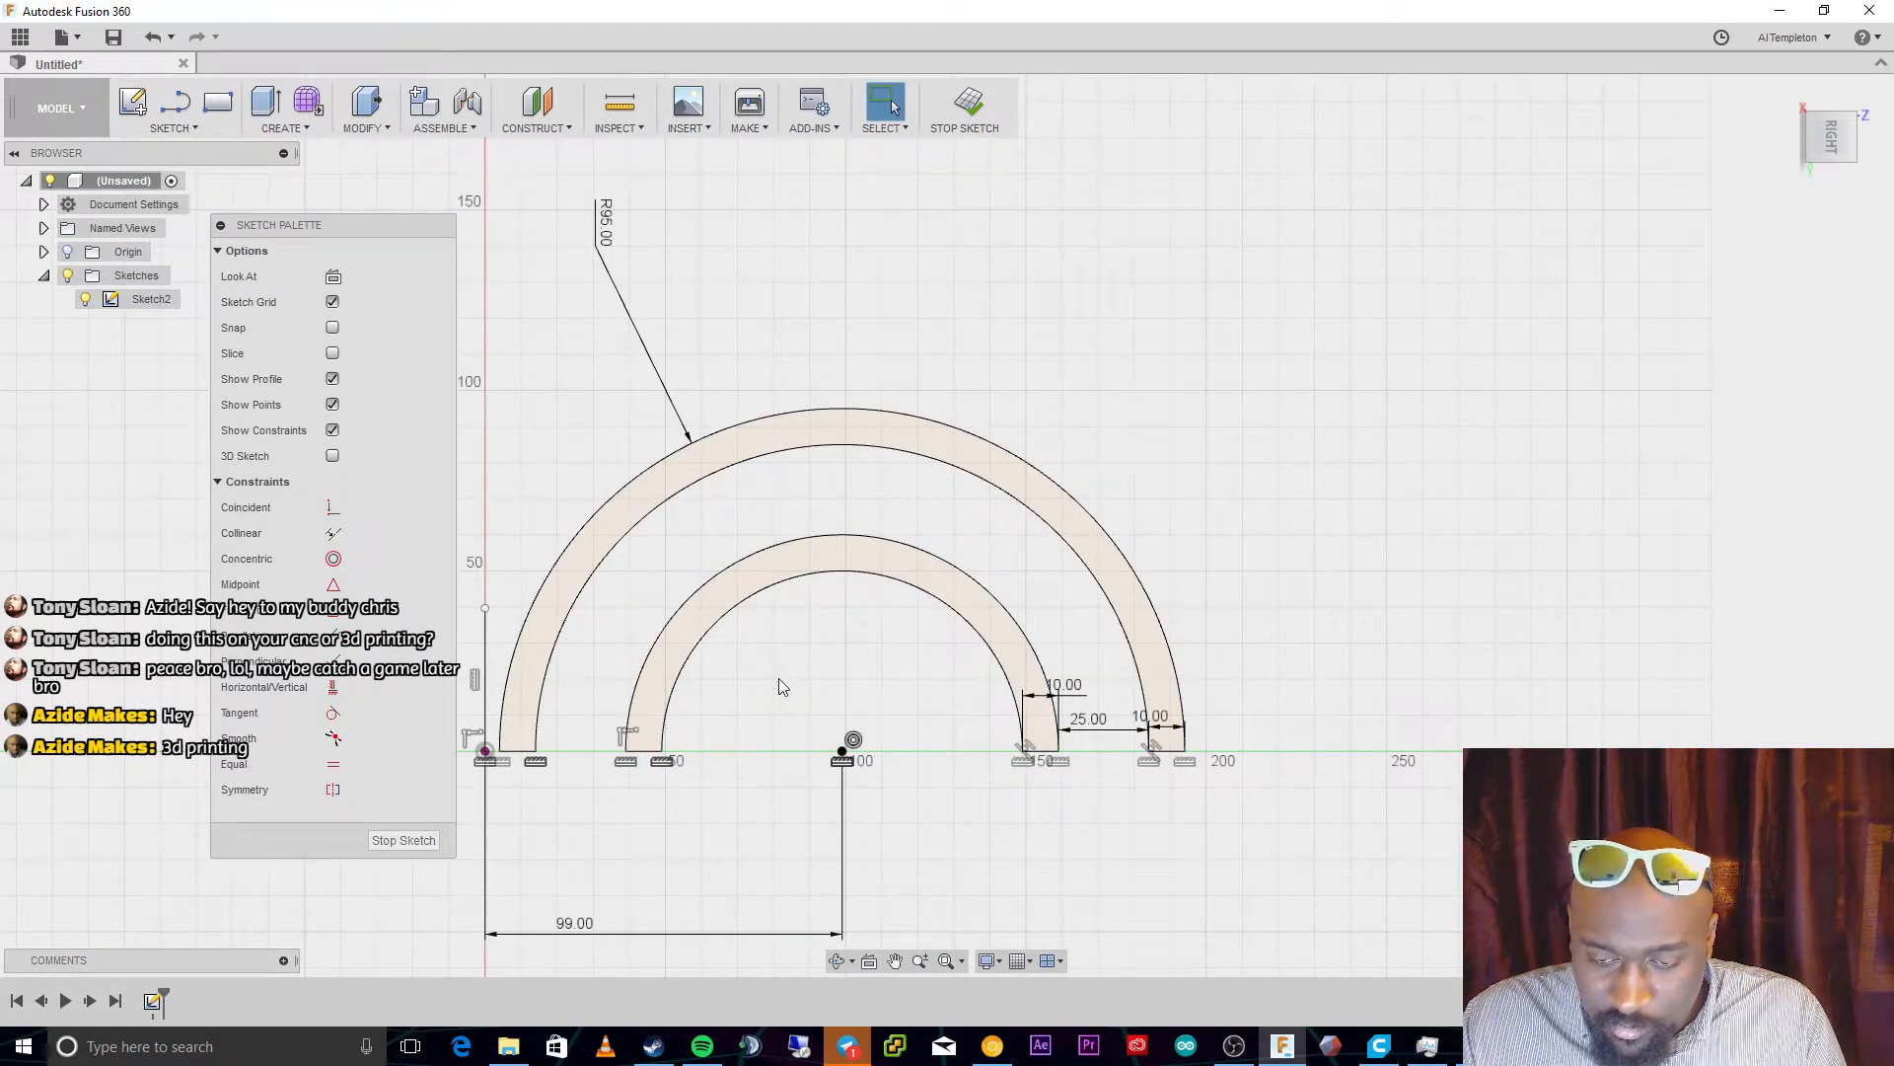
pyautogui.scroll(3, 613, 583)
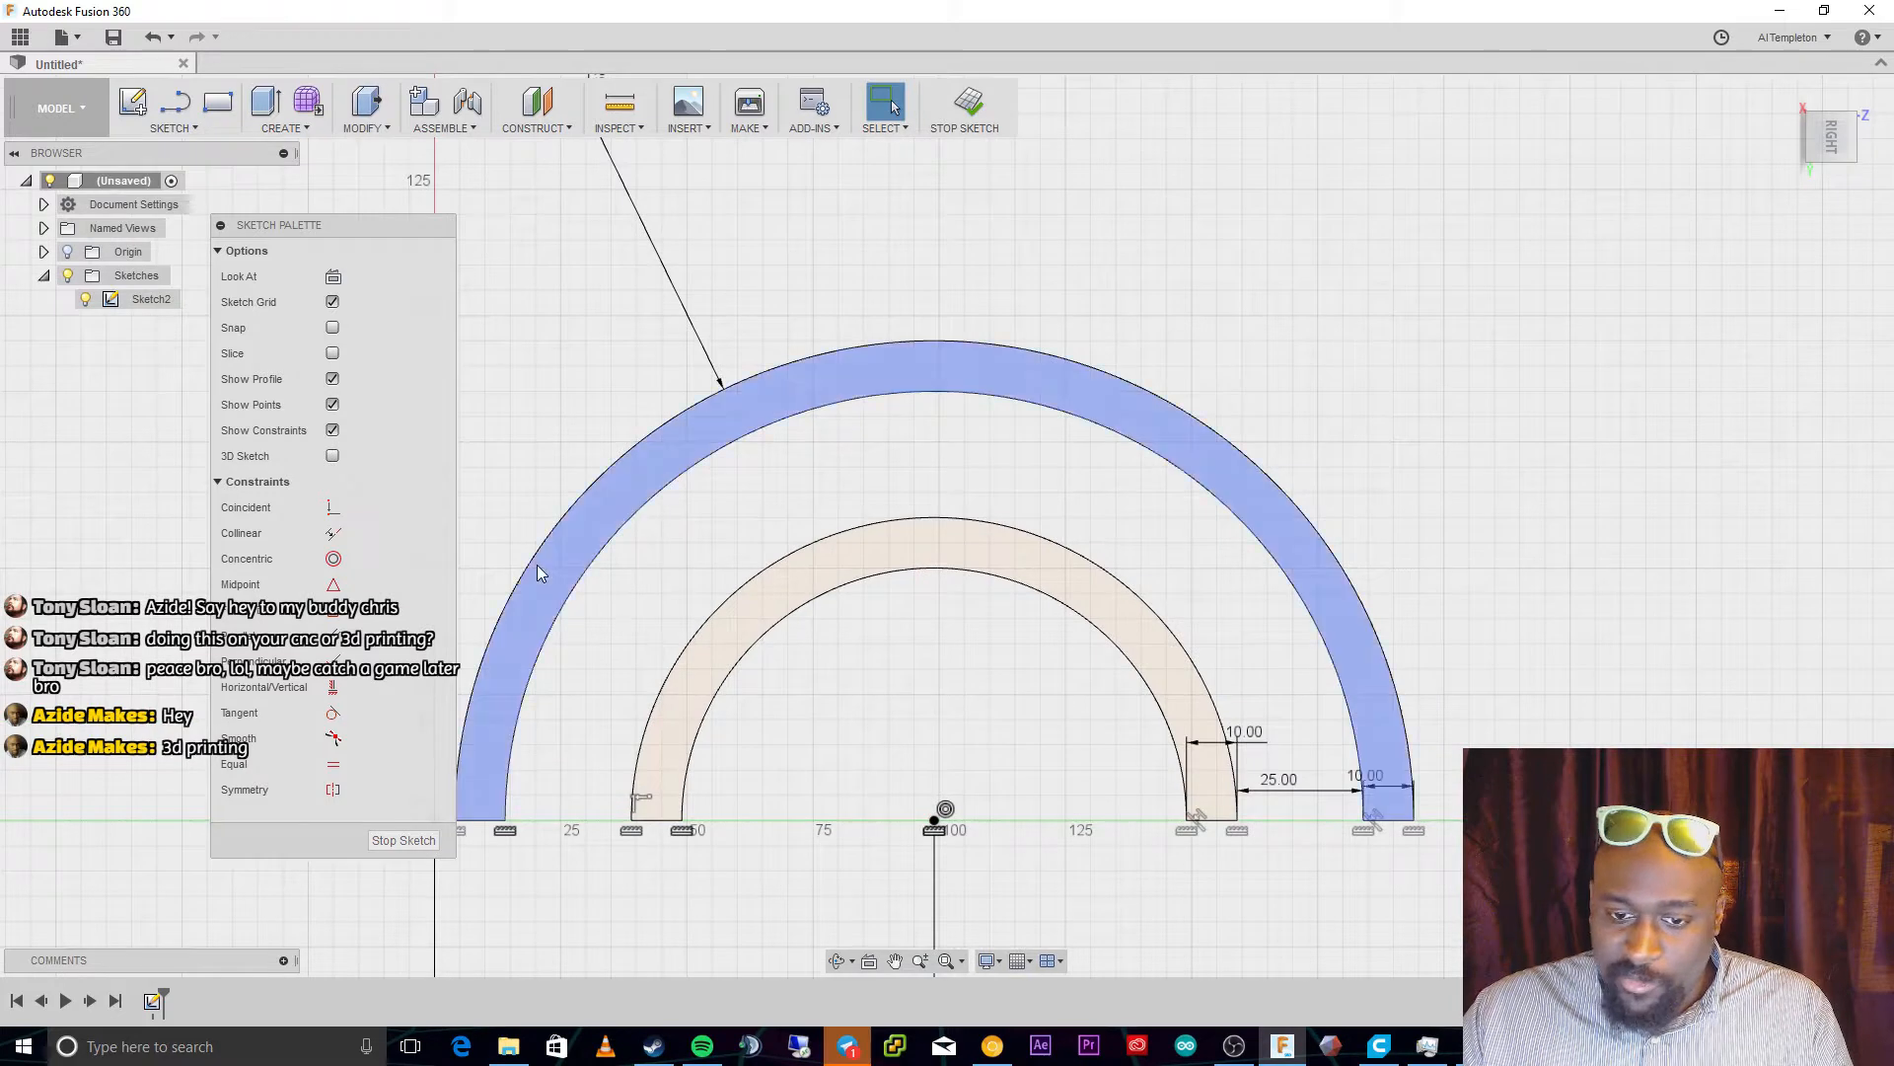
pyautogui.scroll(3, 537, 566)
pyautogui.scroll(-1, 893, 703)
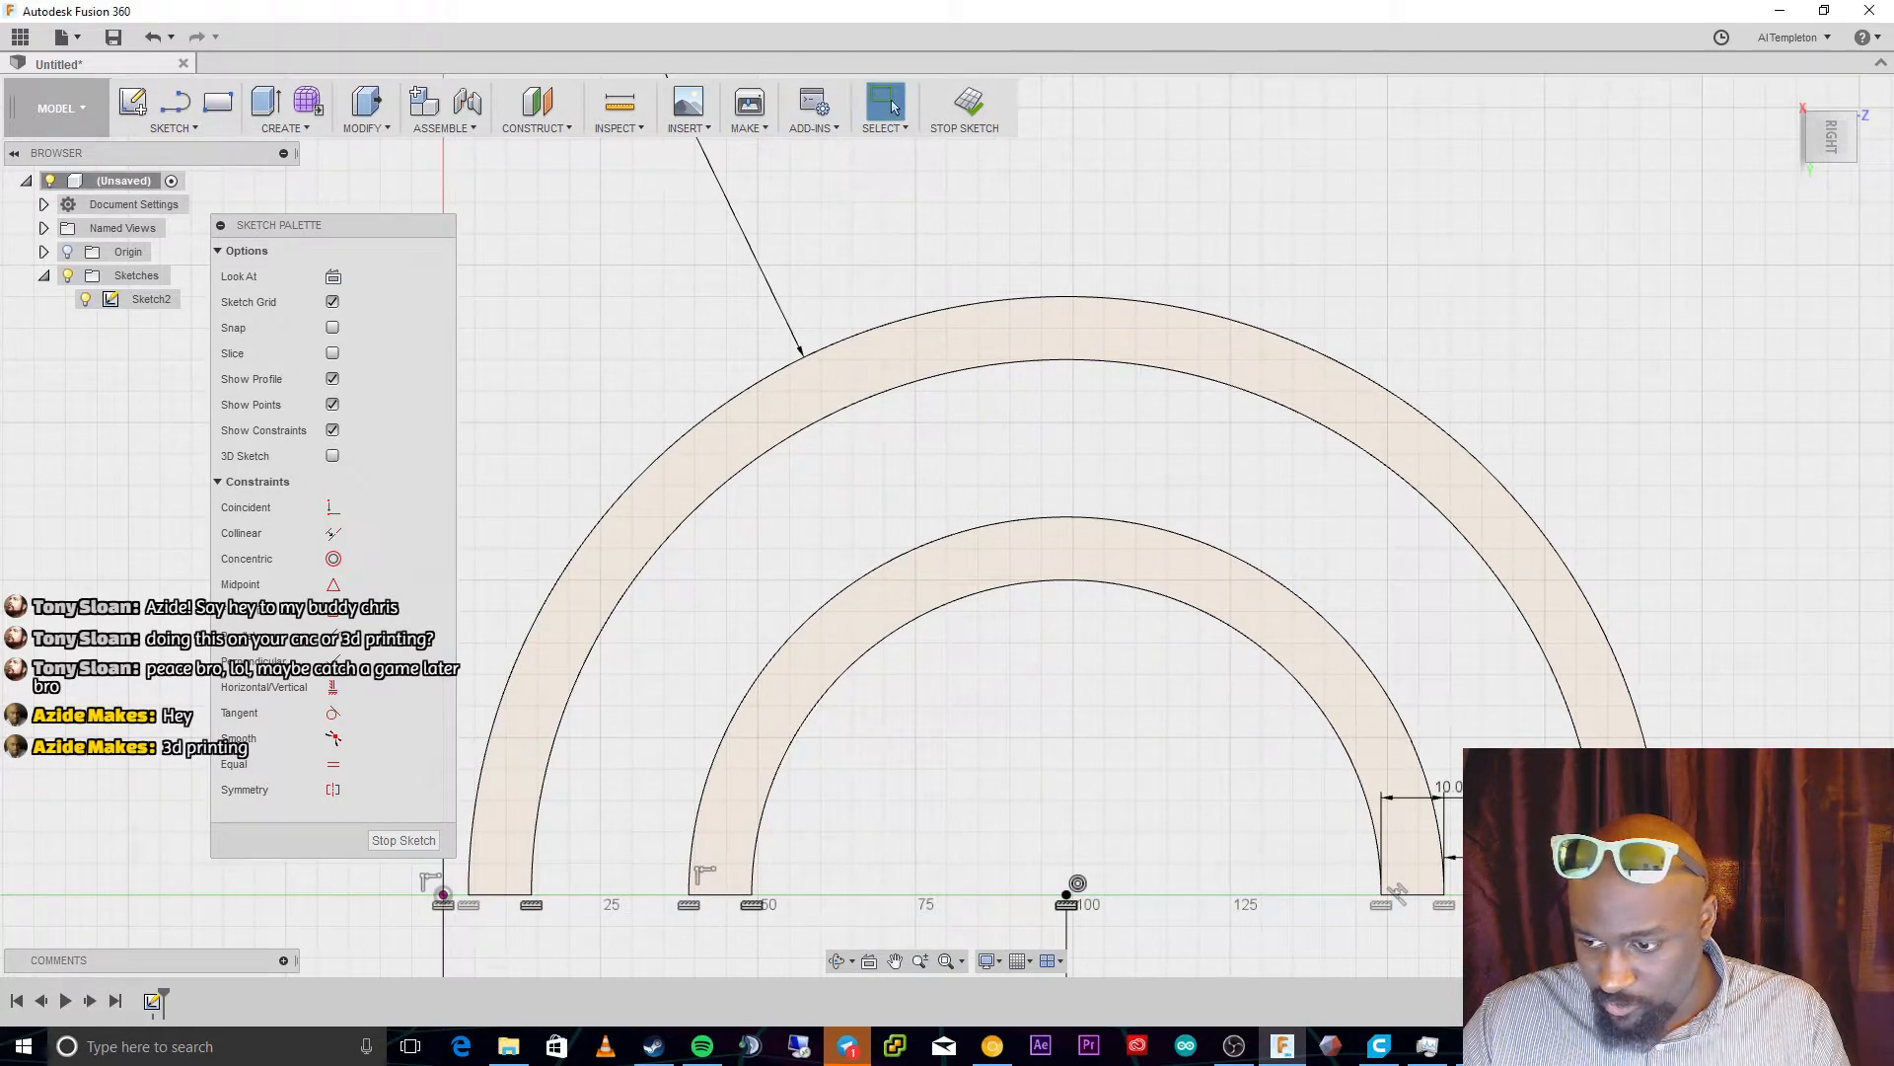
pyautogui.scroll(2, 878, 657)
pyautogui.scroll(-4, 900, 716)
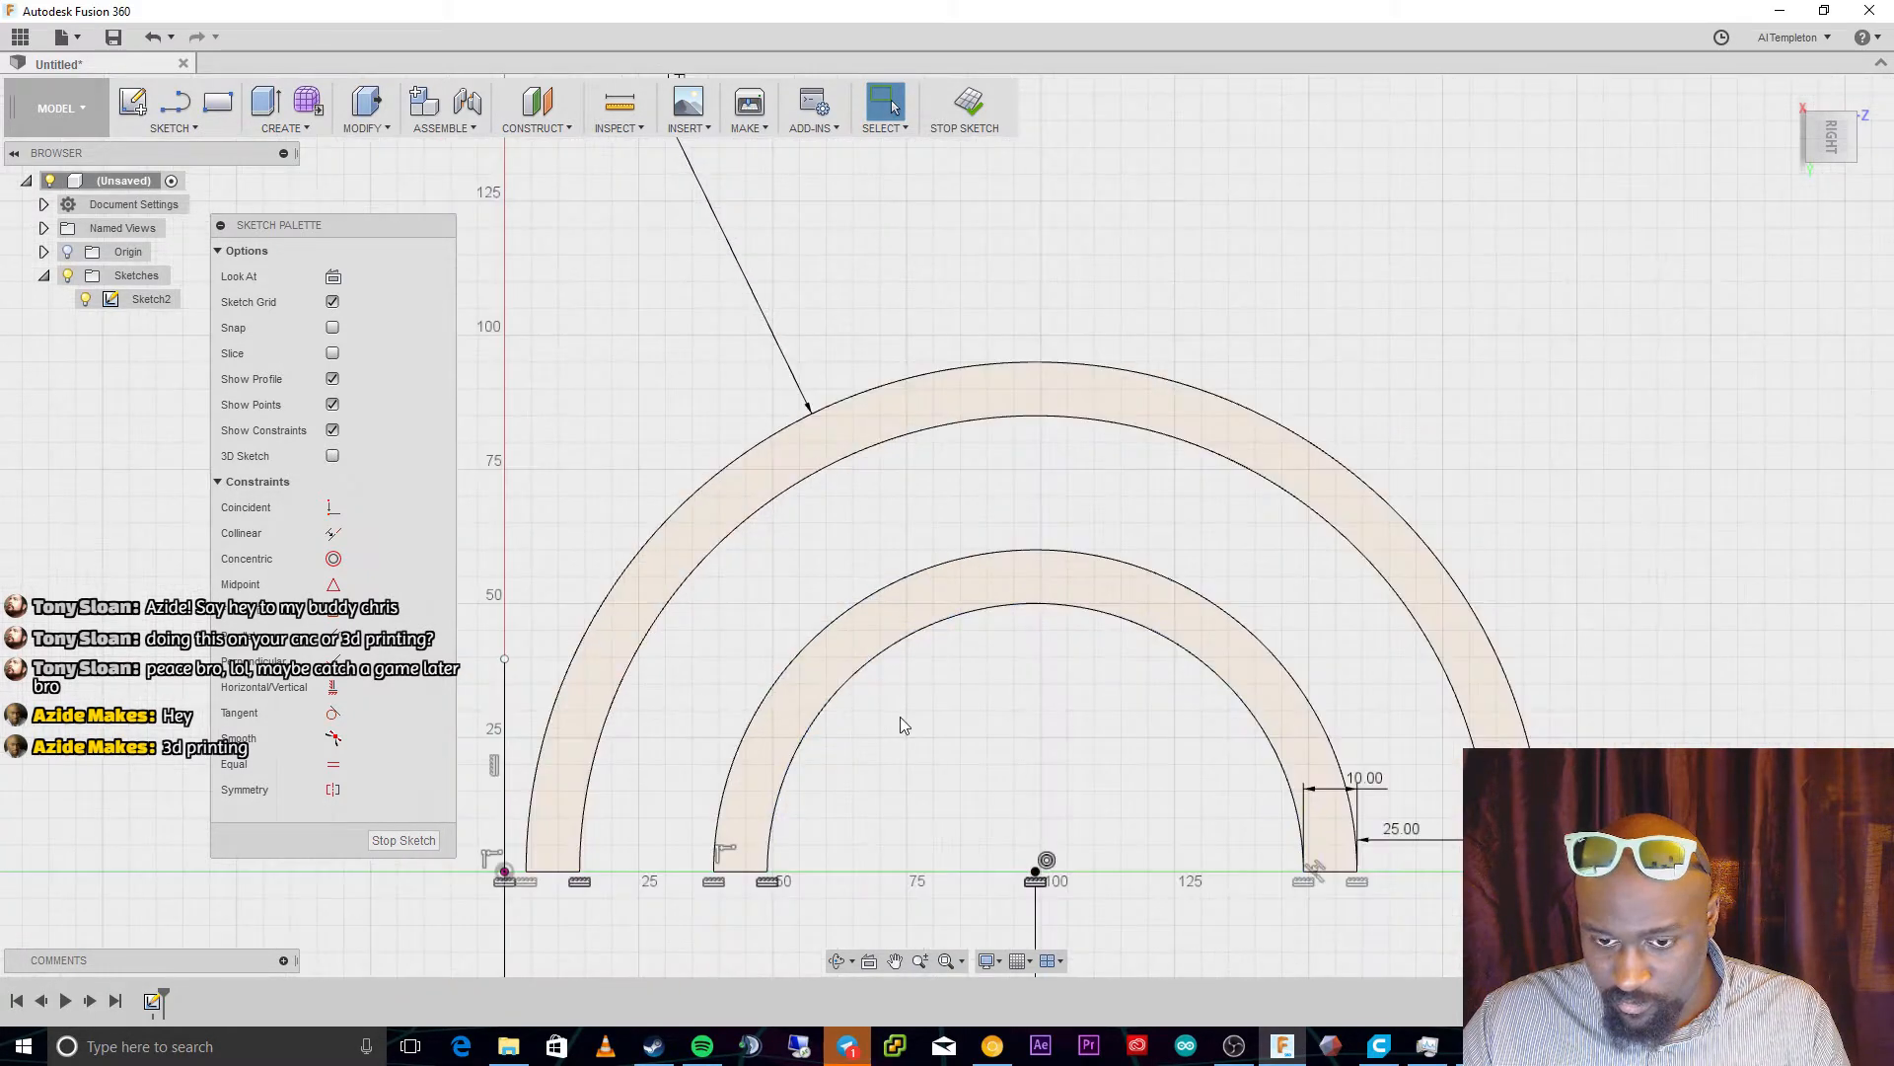
pyautogui.scroll(-1, 916, 819)
pyautogui.scroll(2, 947, 868)
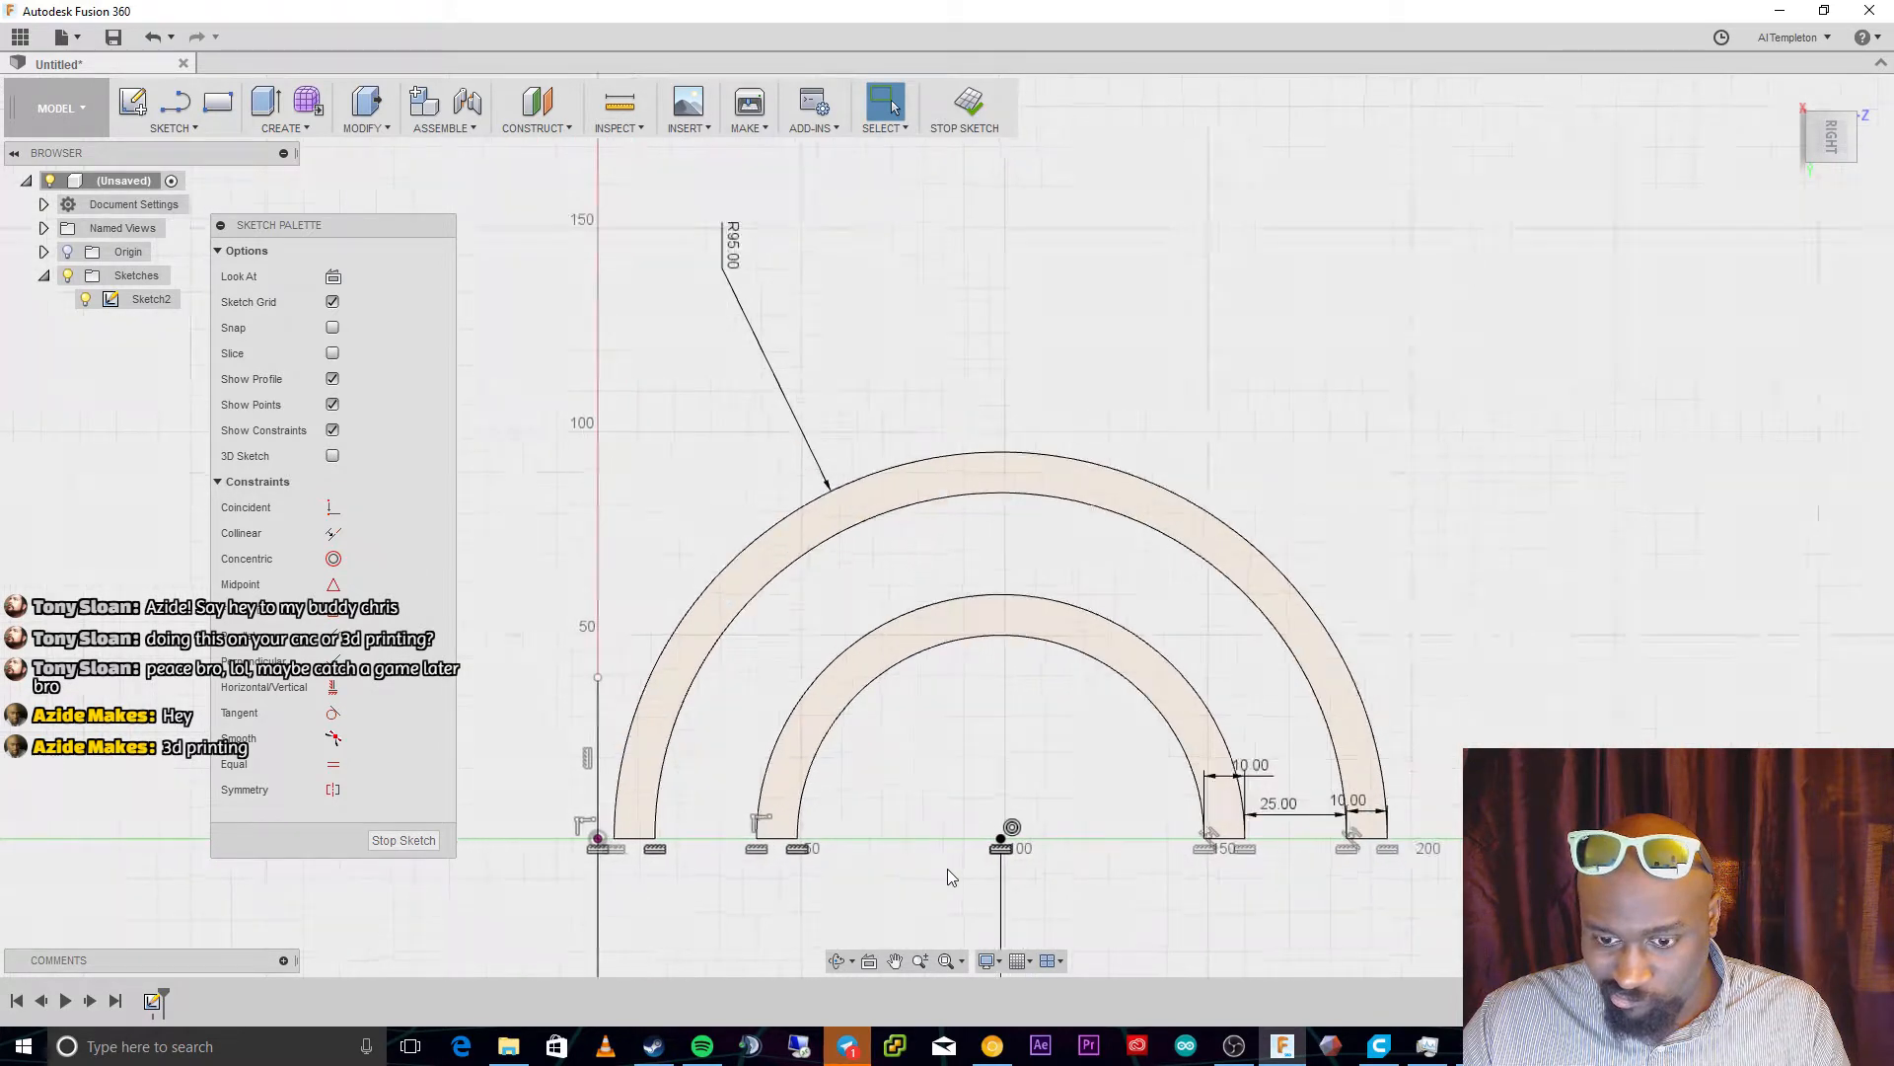
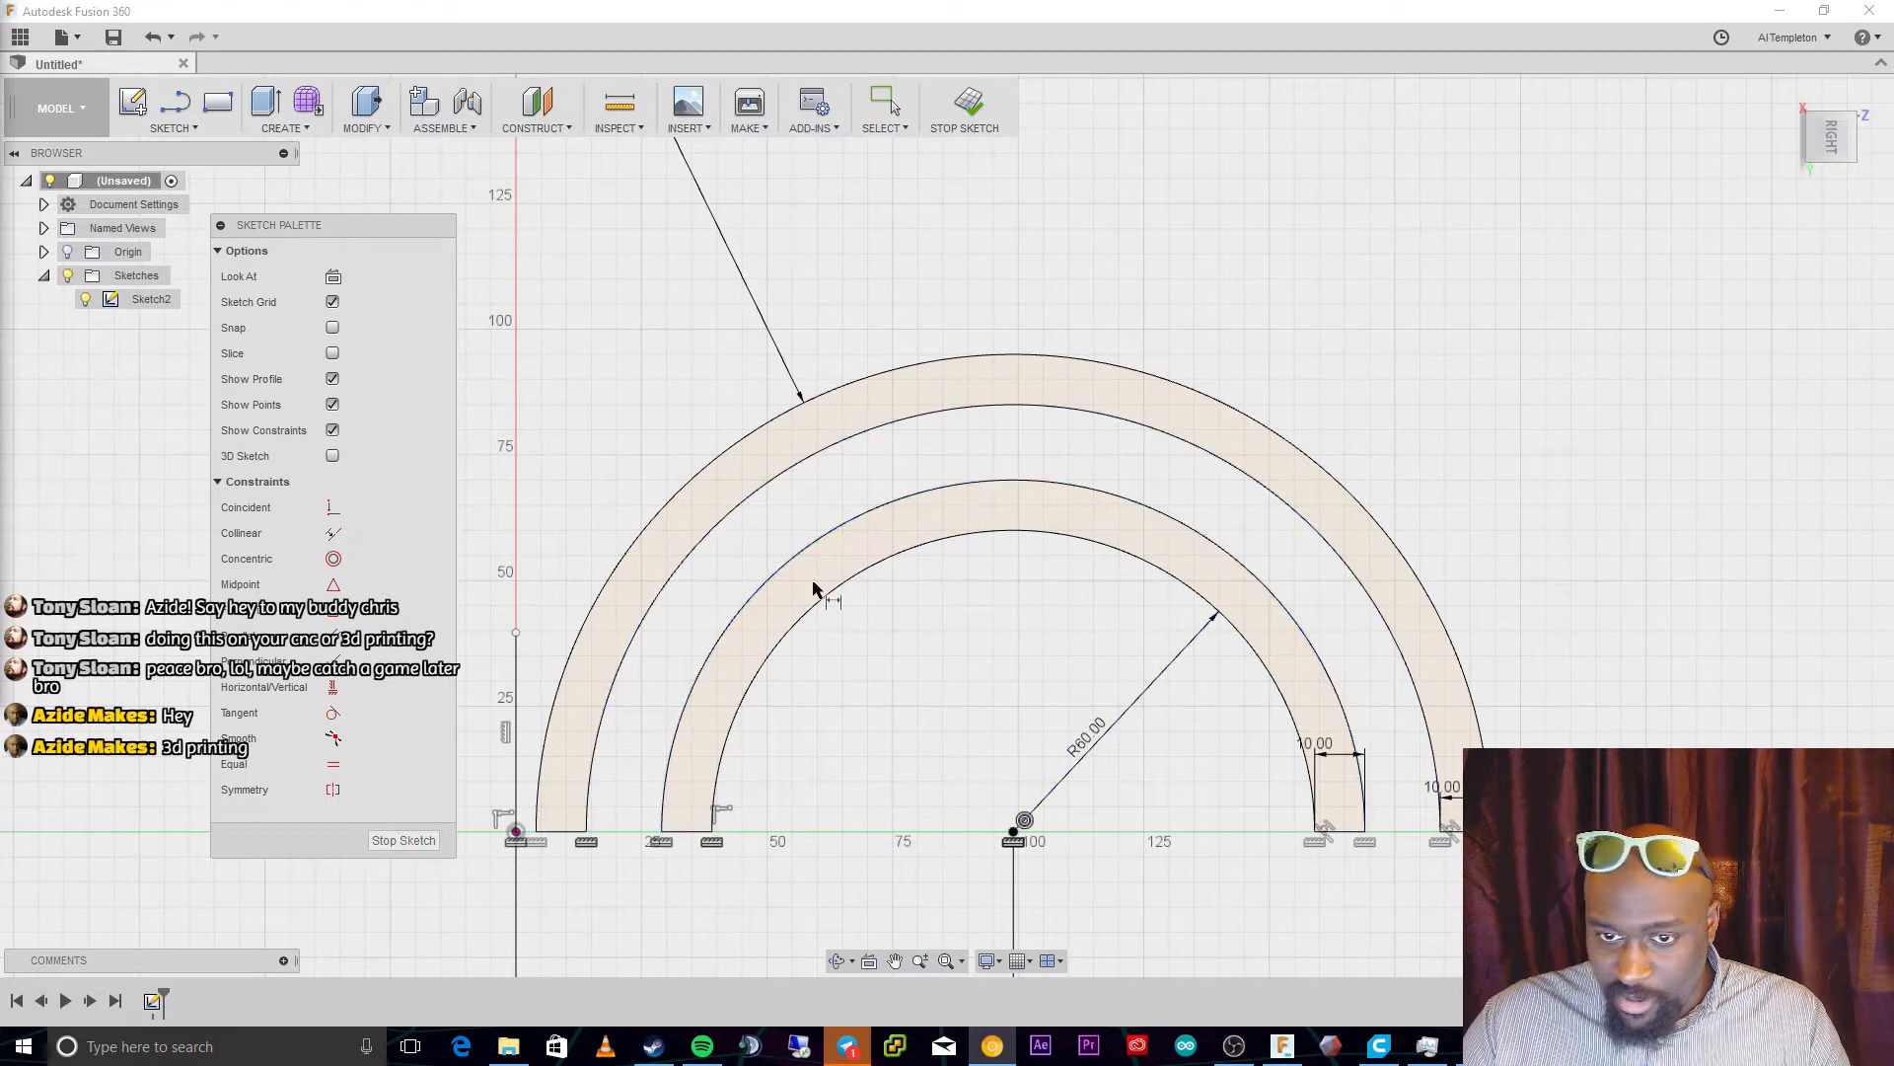
# Try to dimension the gap between the inner ring's outer arc and the outer ring's inner arc
pyautogui.scroll(-4, 986, 711)
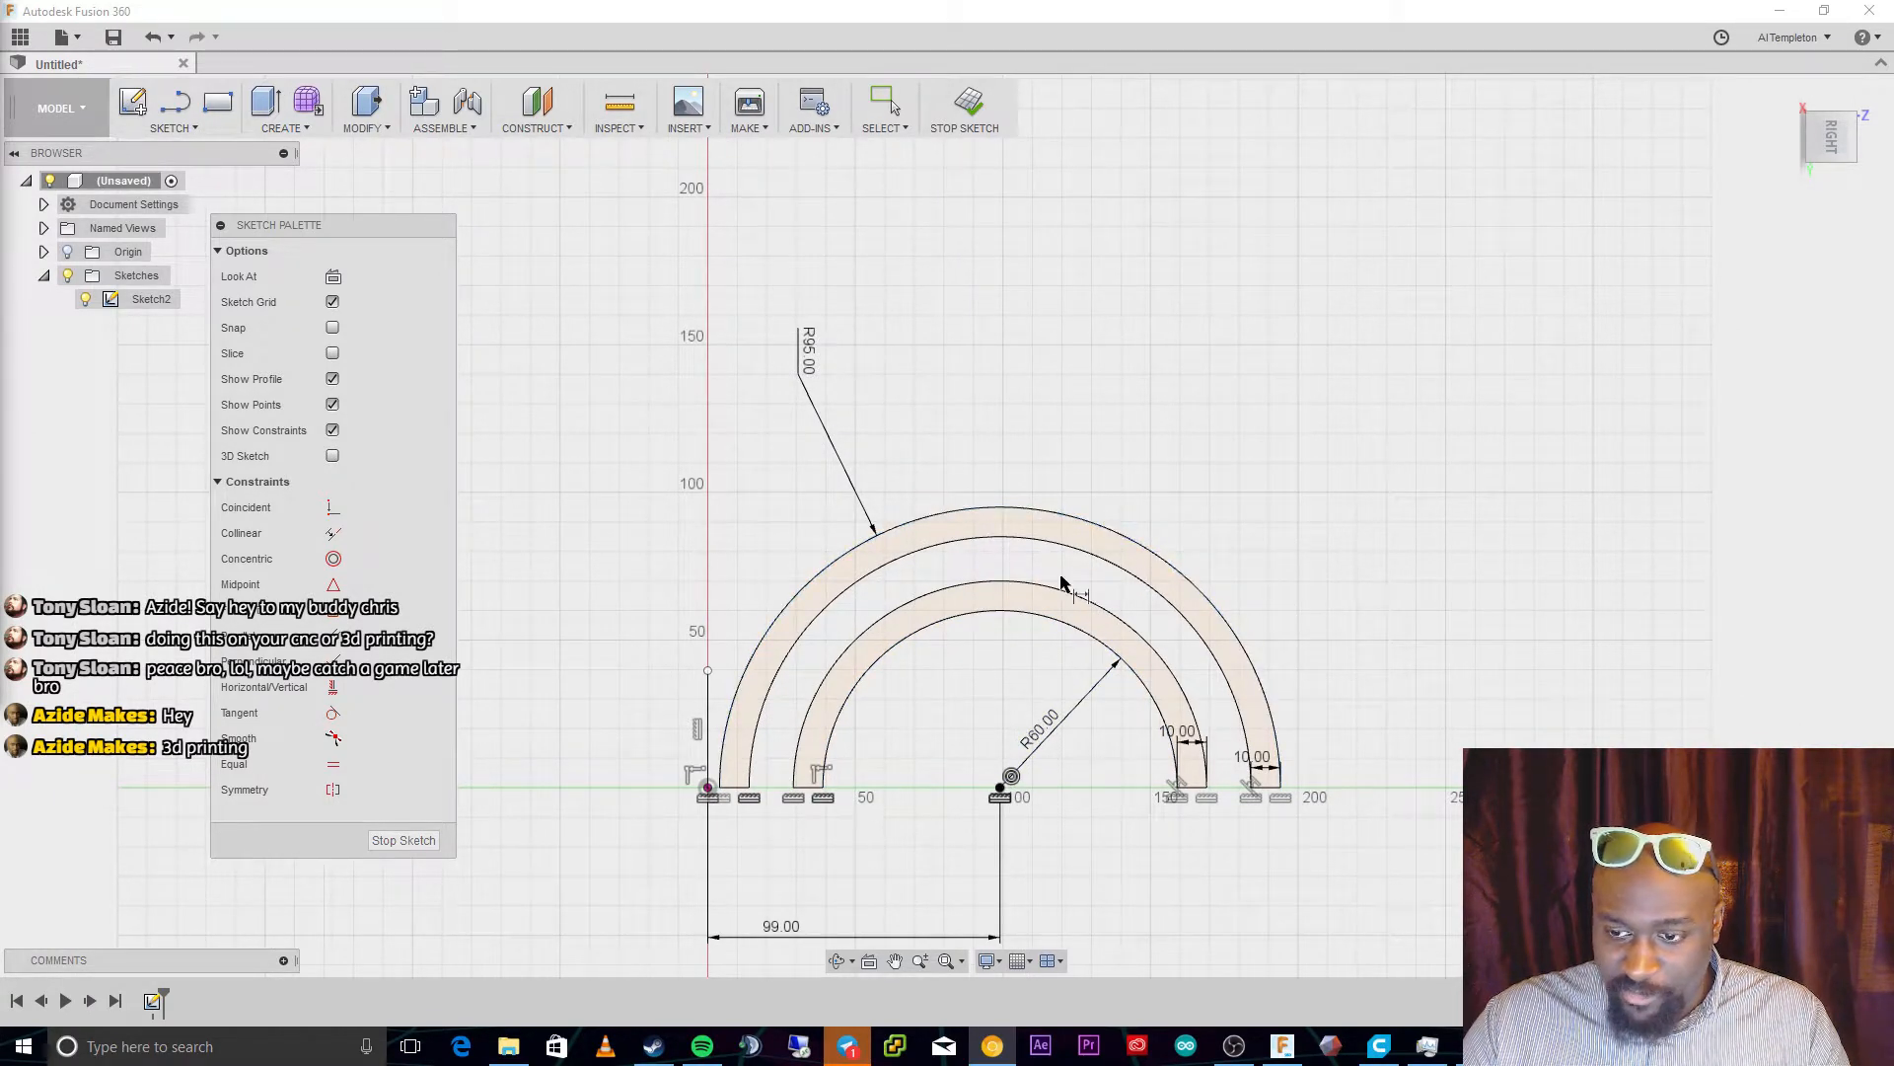
pyautogui.click(1120, 619)
pyautogui.click(1130, 587)
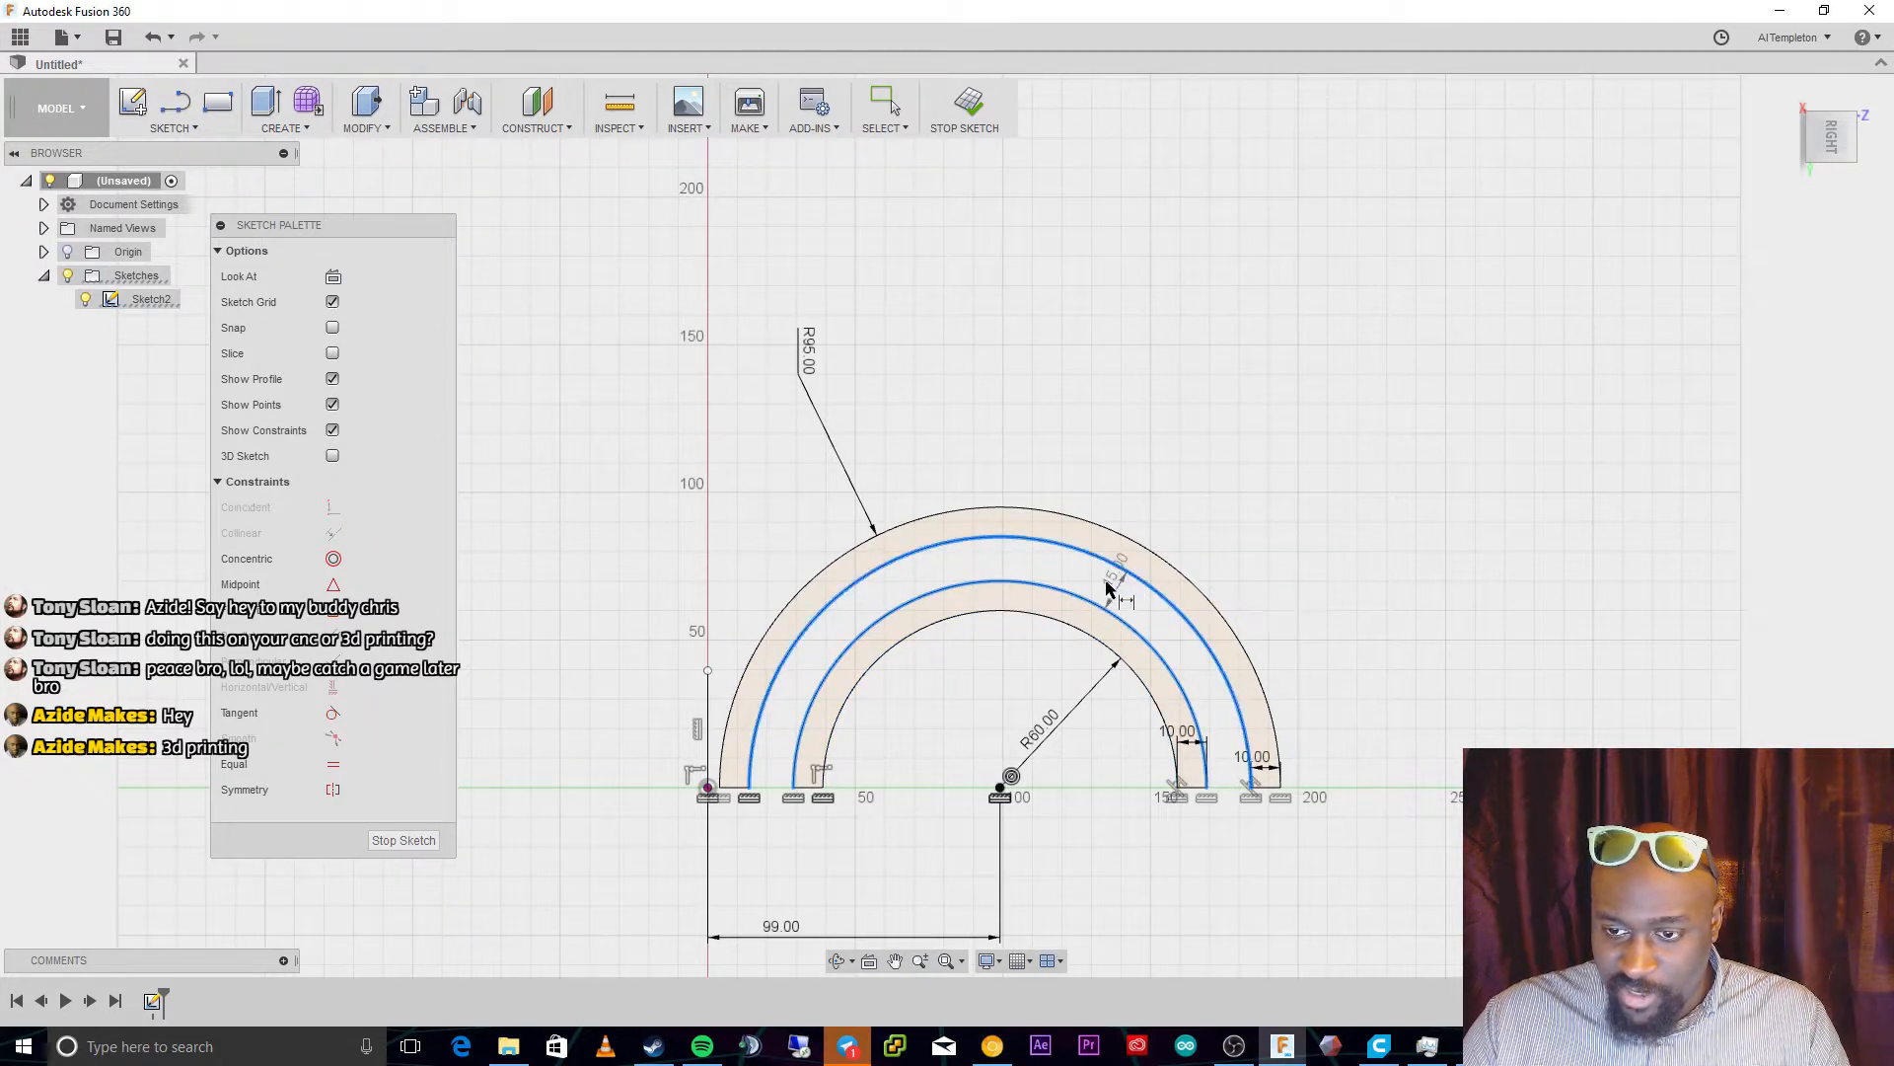
pyautogui.click(1080, 583)
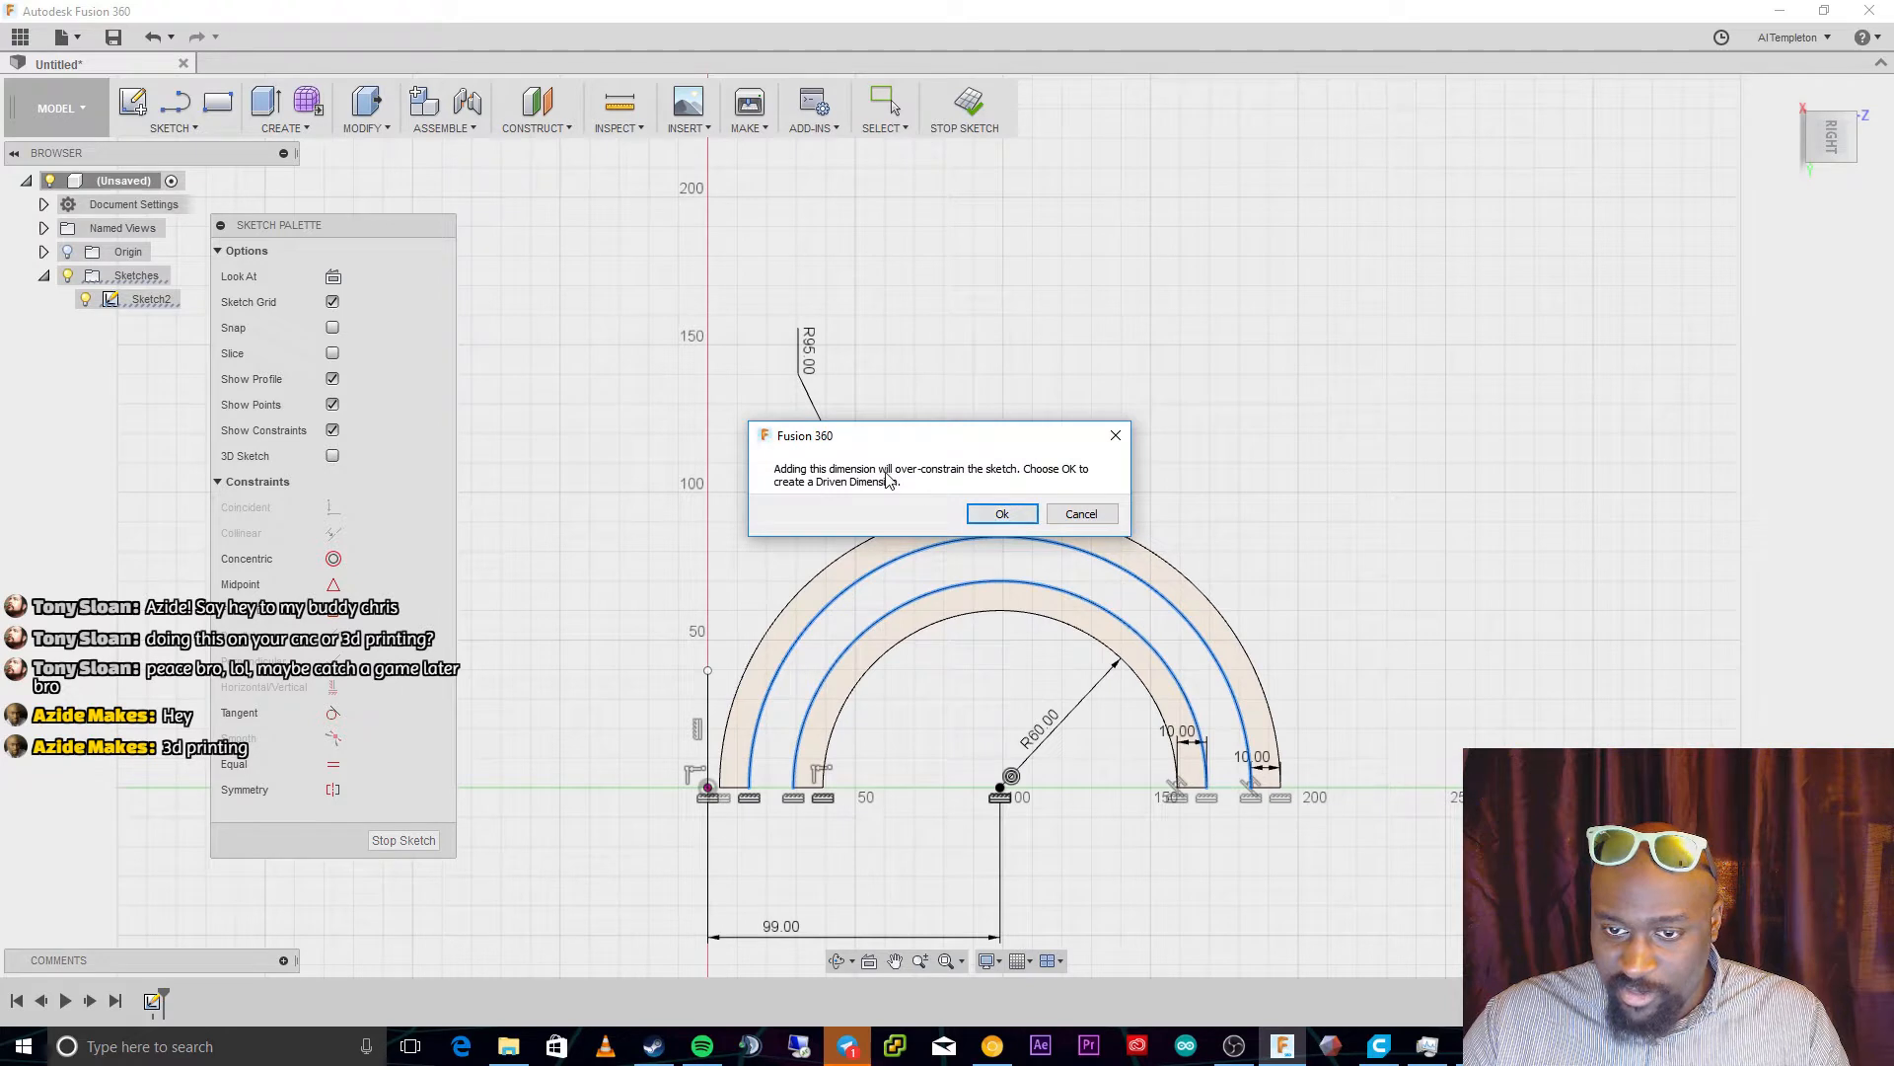
pyautogui.click(1068, 514)
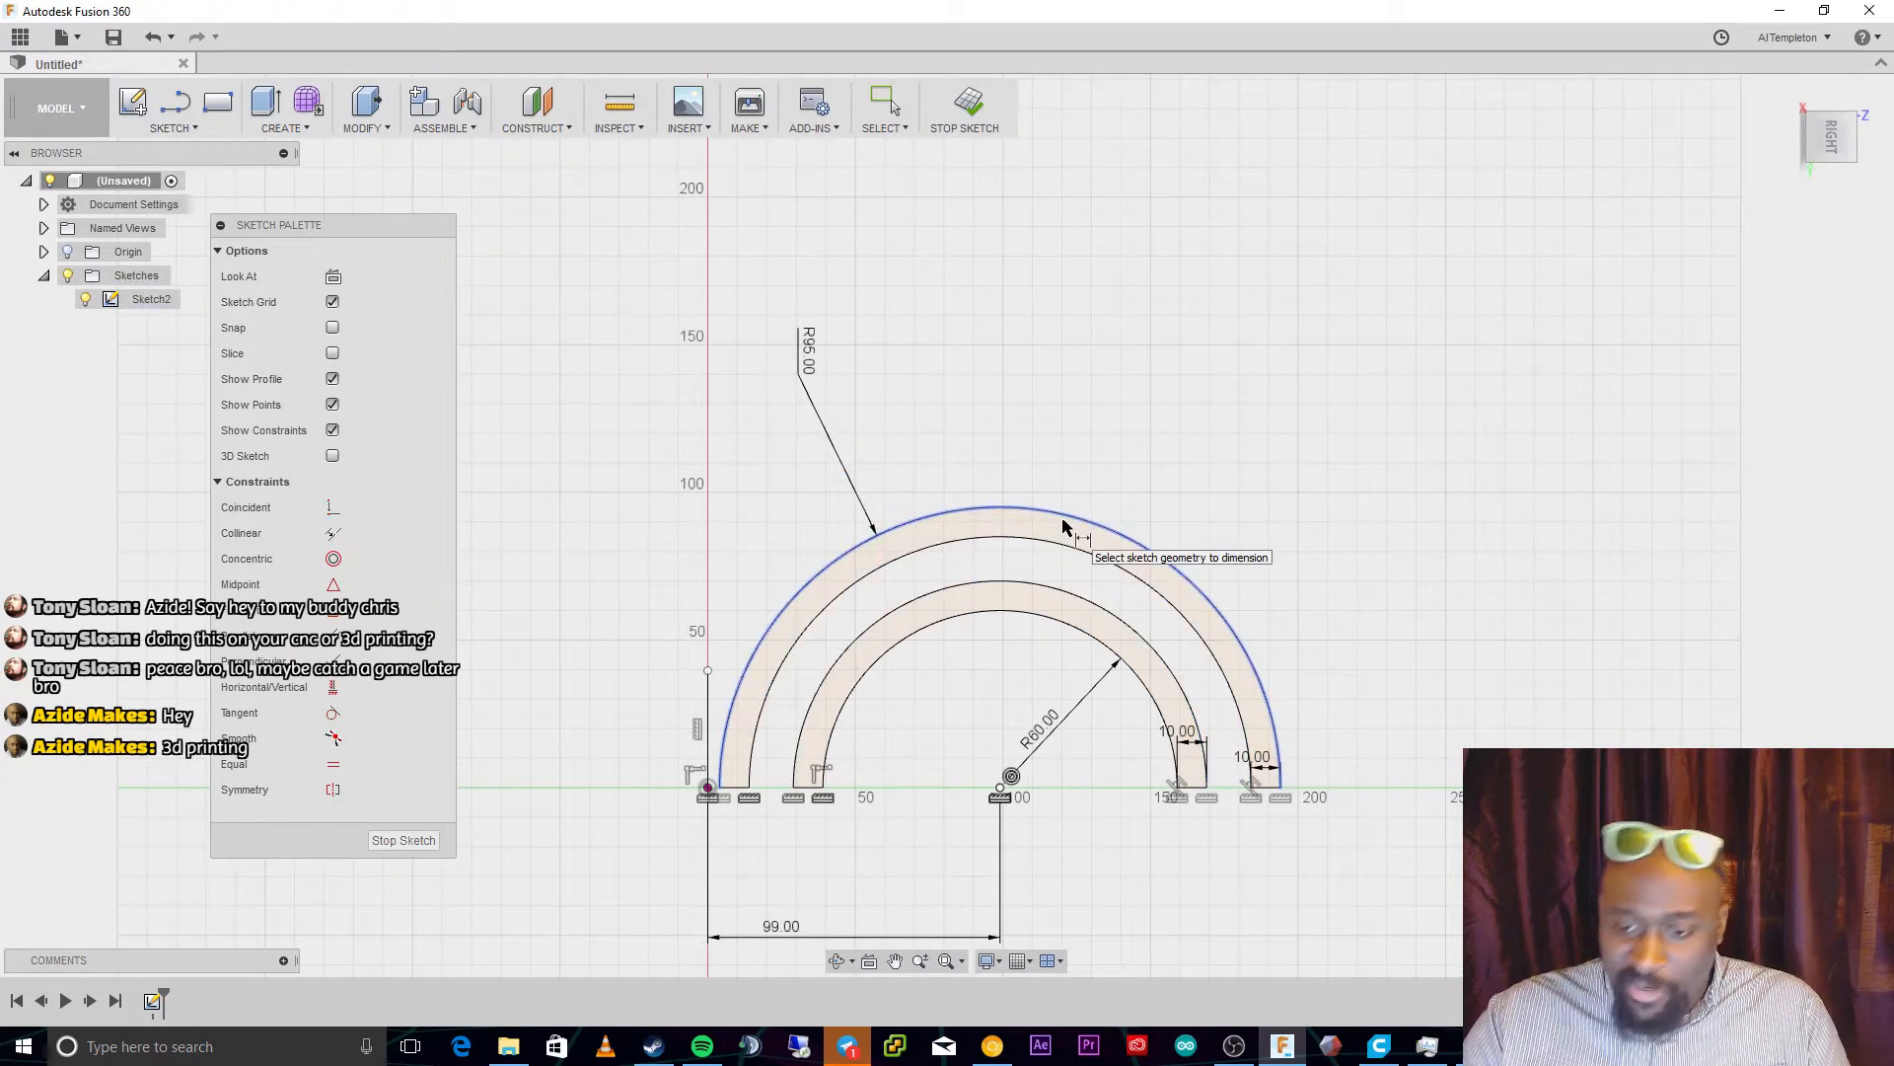
pyautogui.scroll(3, 956, 820)
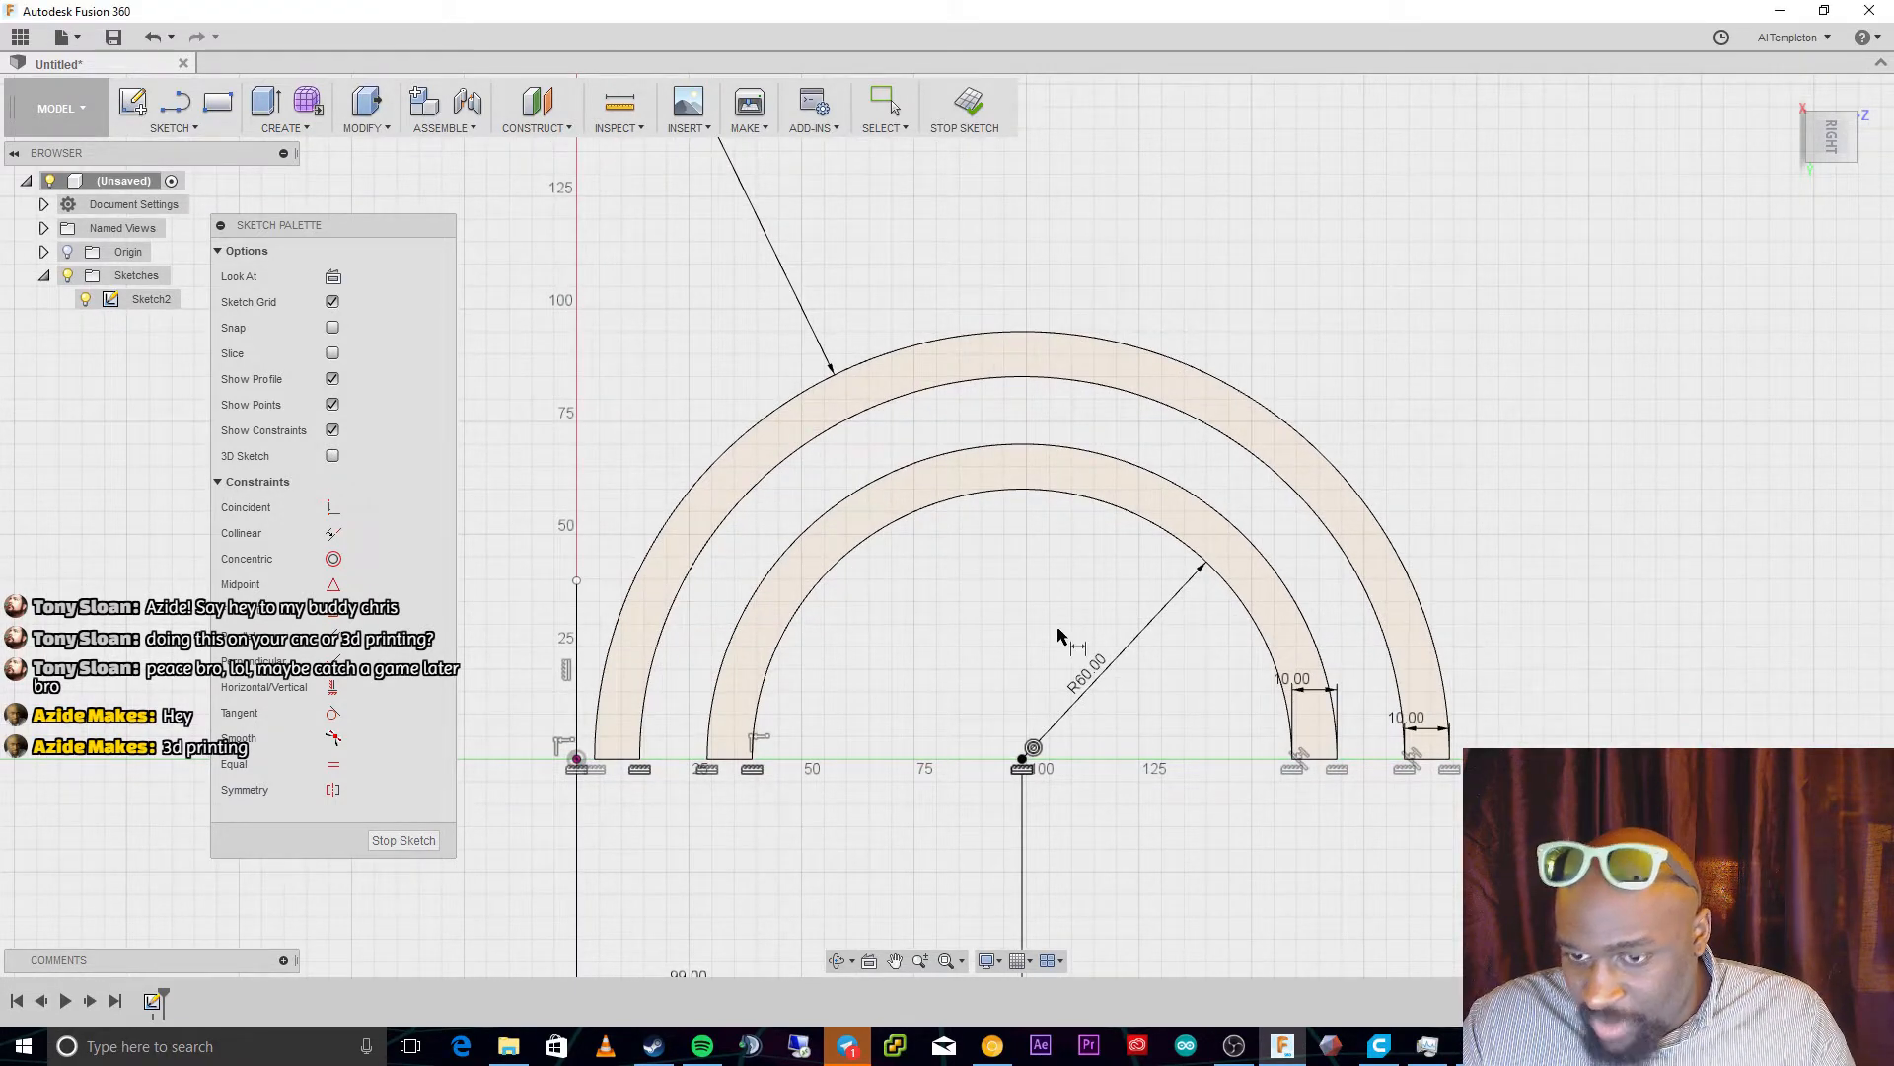
pyautogui.scroll(5, 1026, 414)
pyautogui.scroll(4, 972, 395)
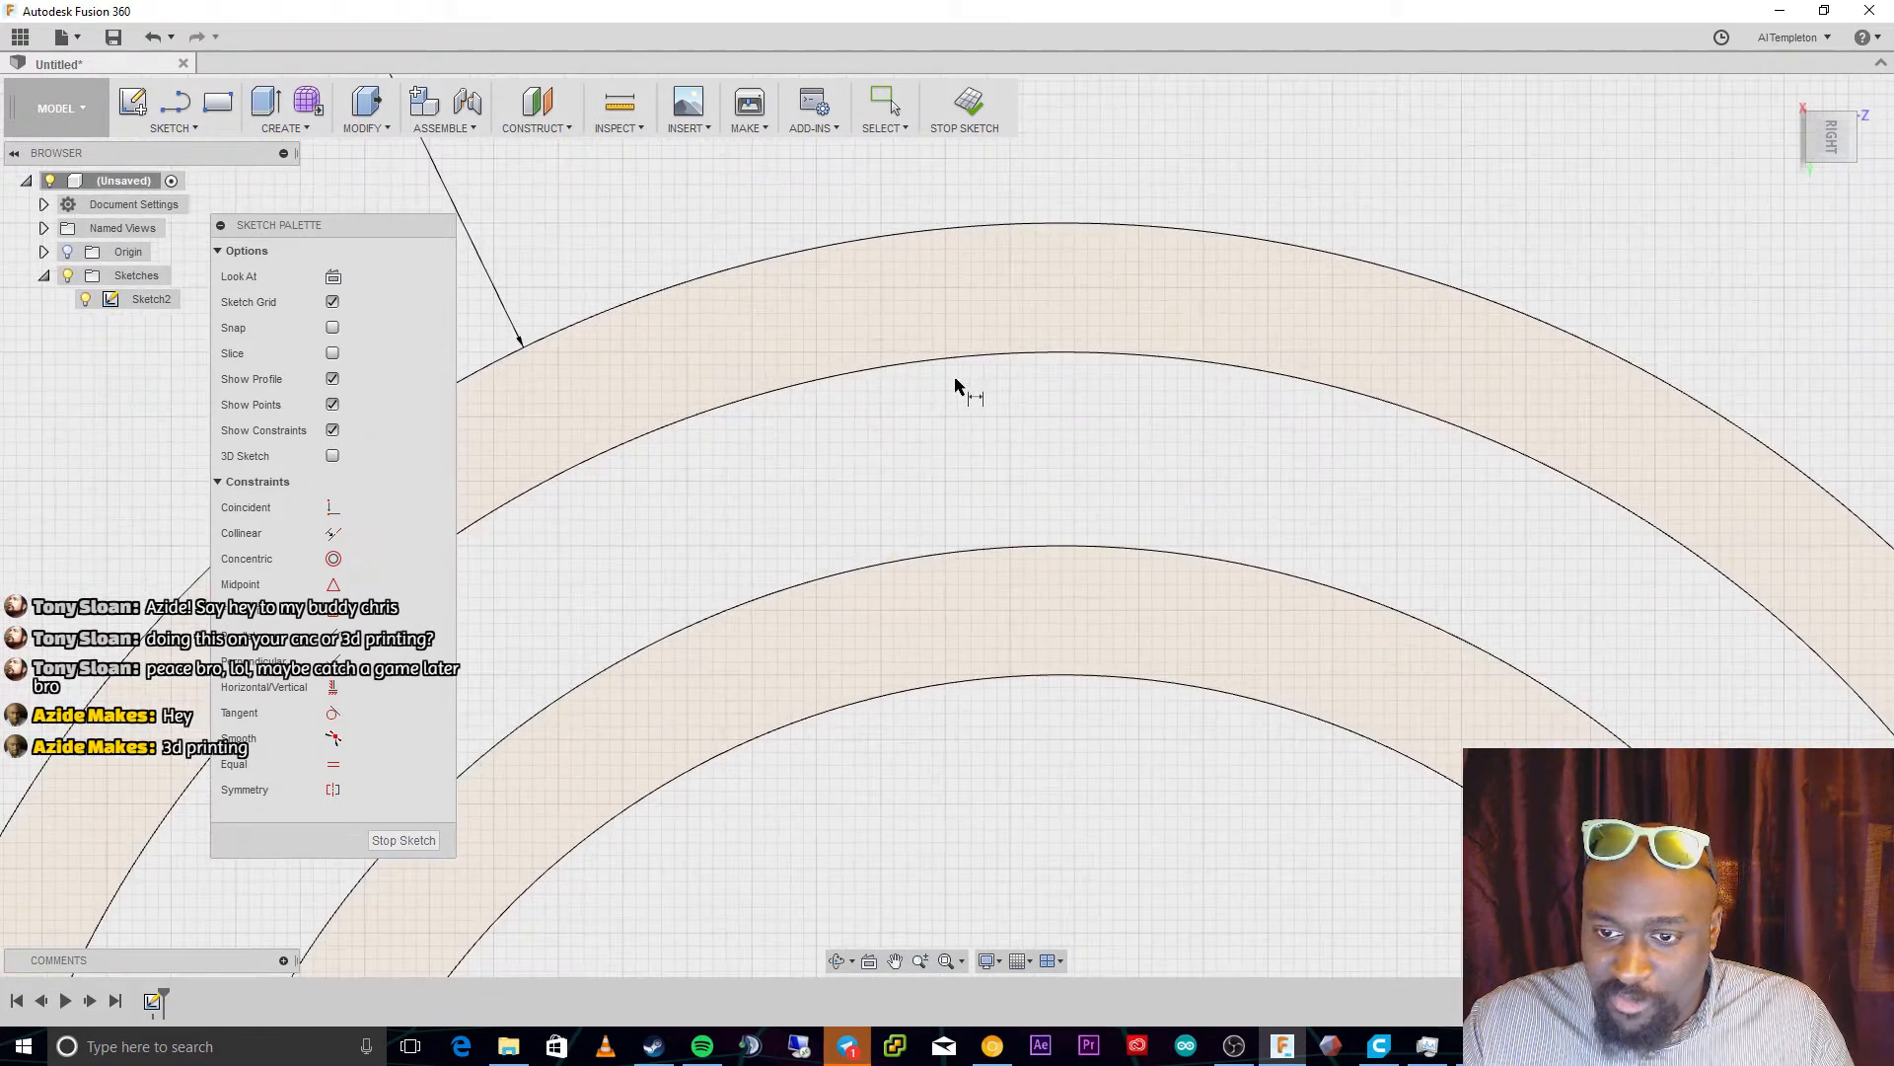
pyautogui.scroll(-6, 1085, 483)
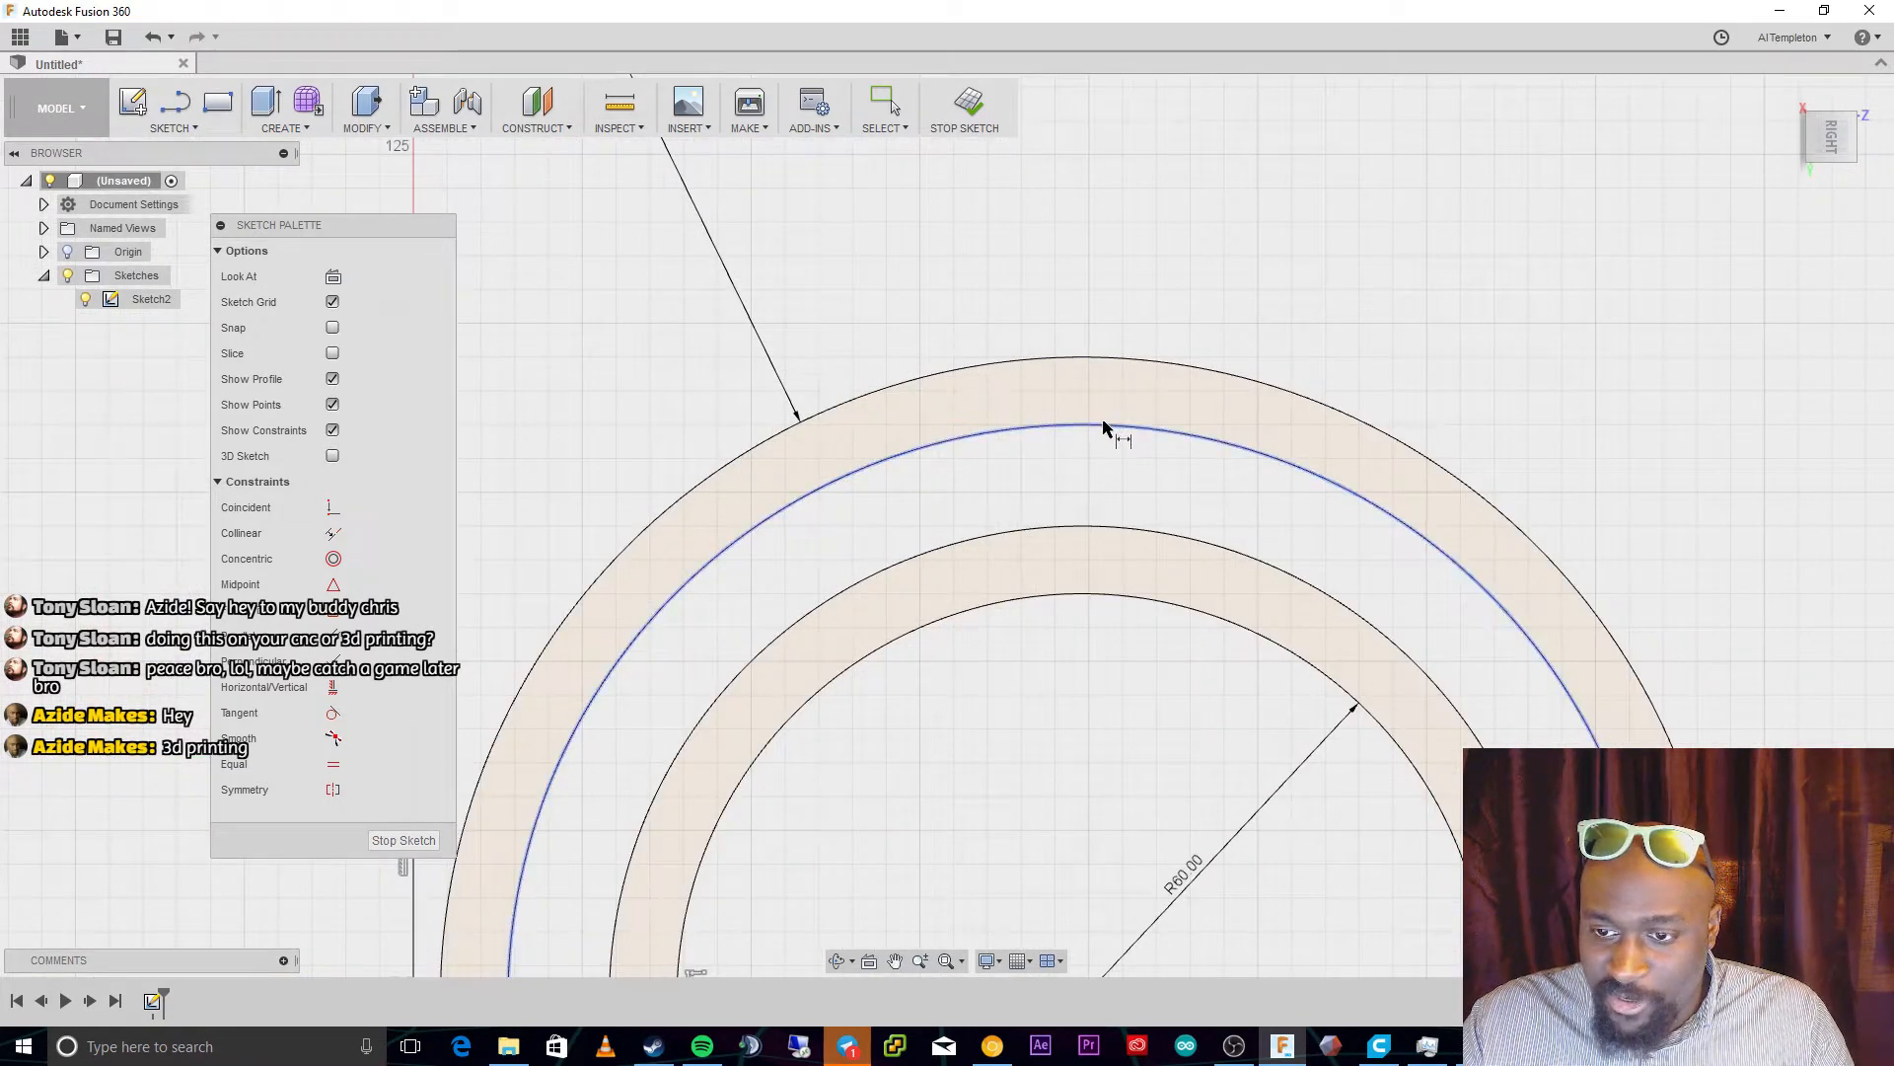
pyautogui.click(1098, 527)
pyautogui.click(1079, 605)
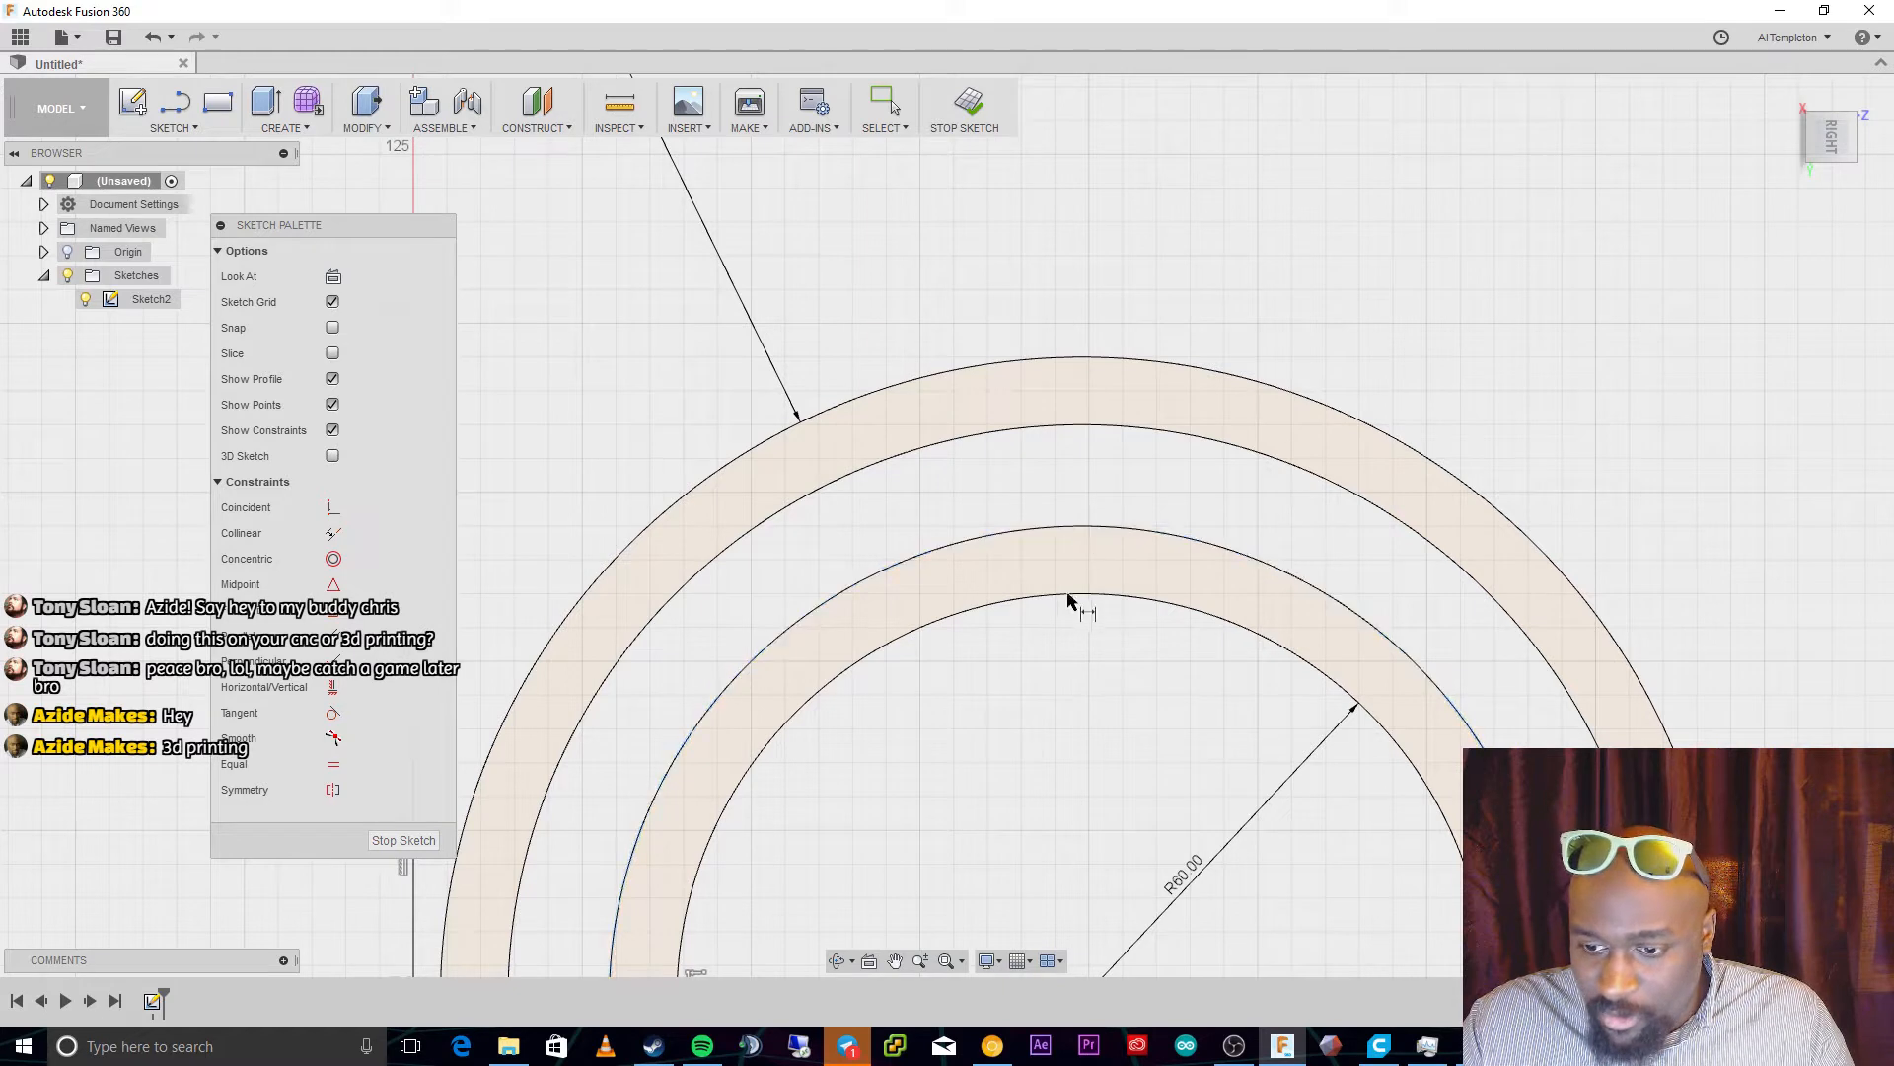
pyautogui.scroll(-3, 1052, 789)
pyautogui.scroll(2, 1068, 859)
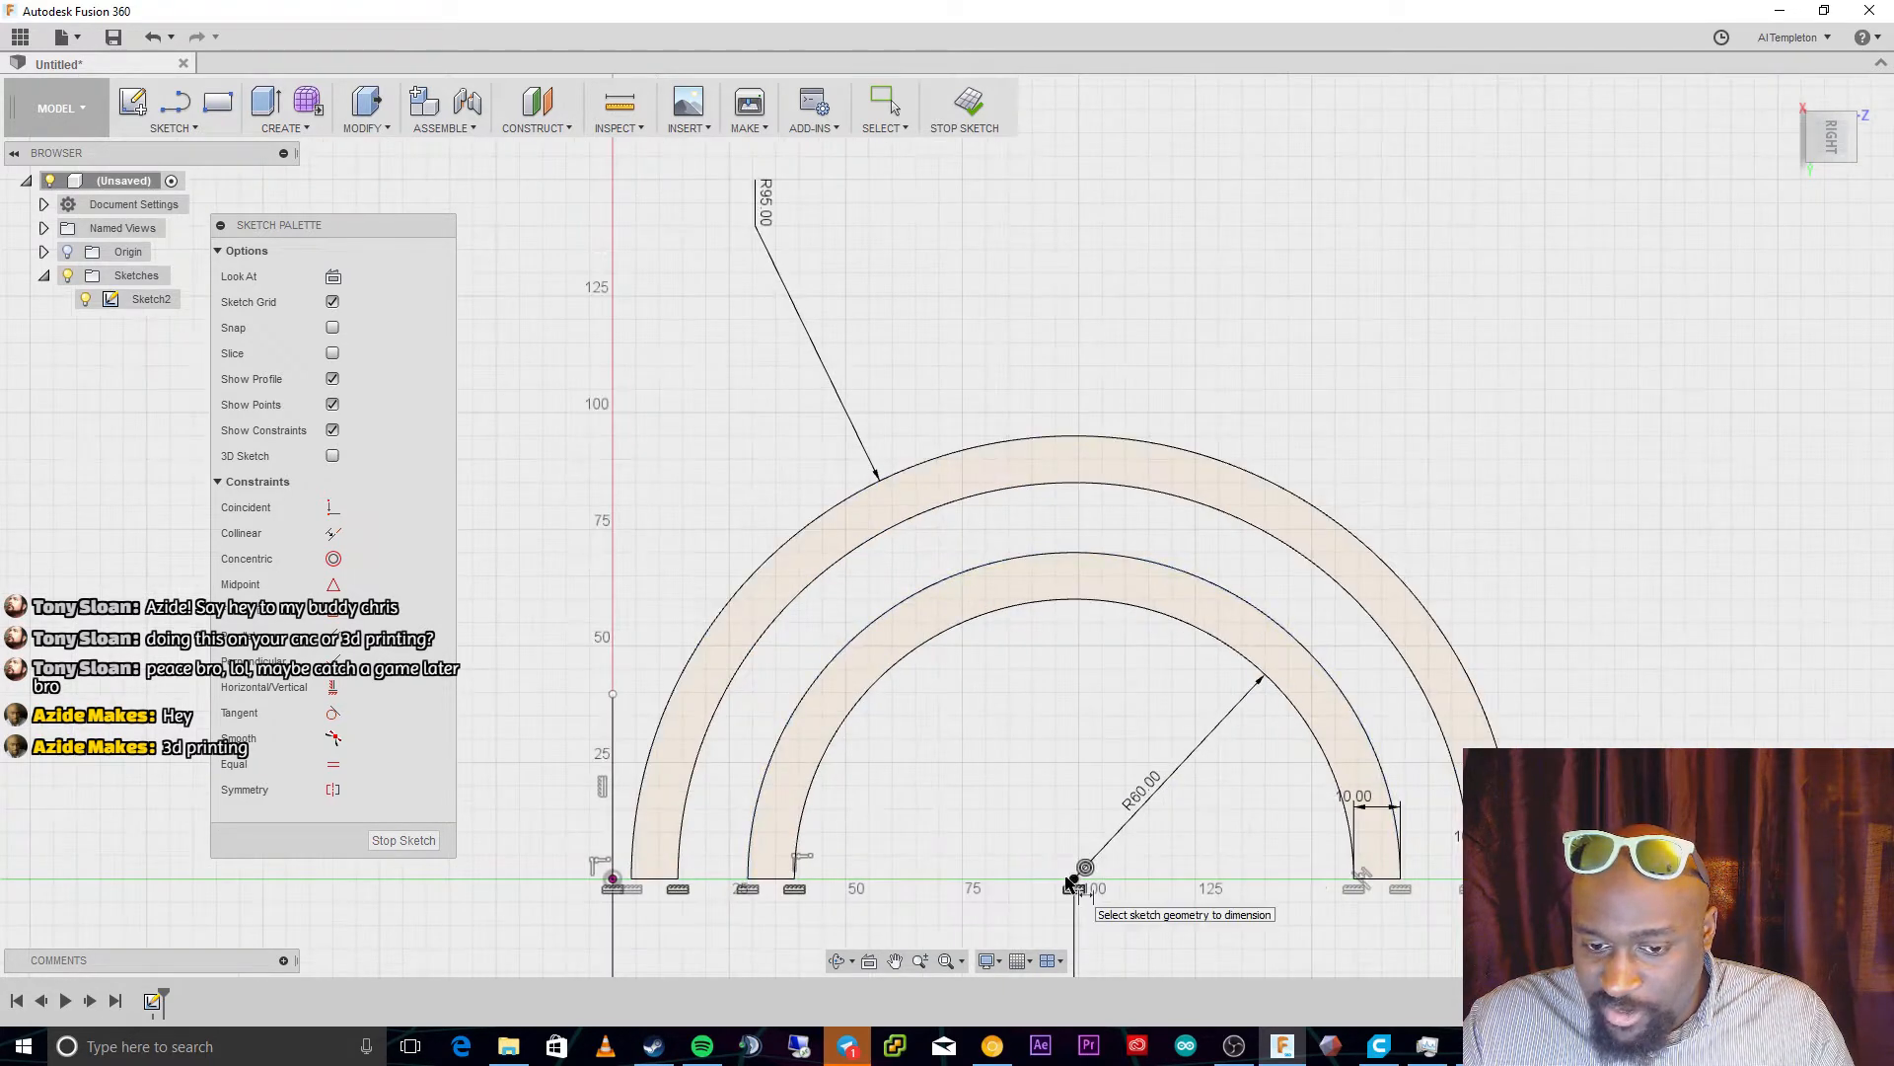
pyautogui.press('Escape')
# Draw a vertical line from the arcs' common centre point straight up past the outer ring's outer arc
pyautogui.press('l')
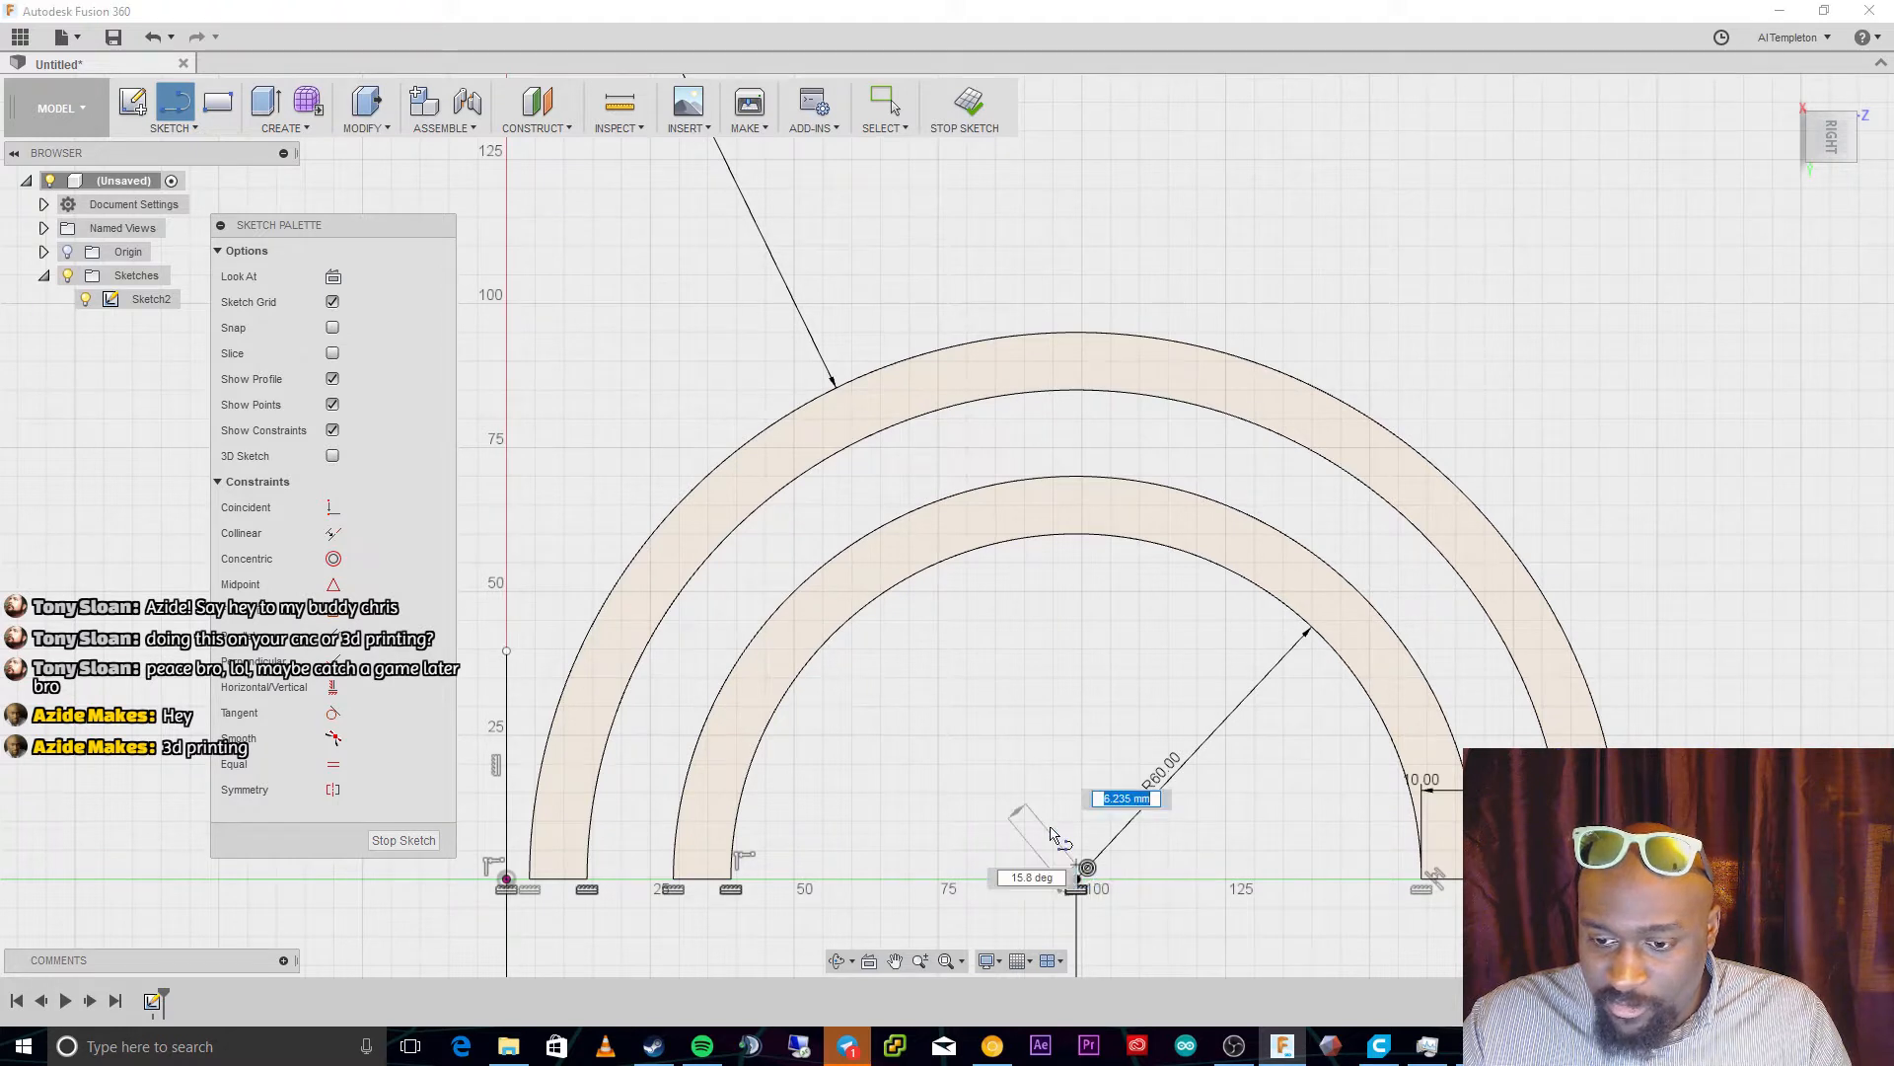
pyautogui.press('Escape')
pyautogui.press('l')
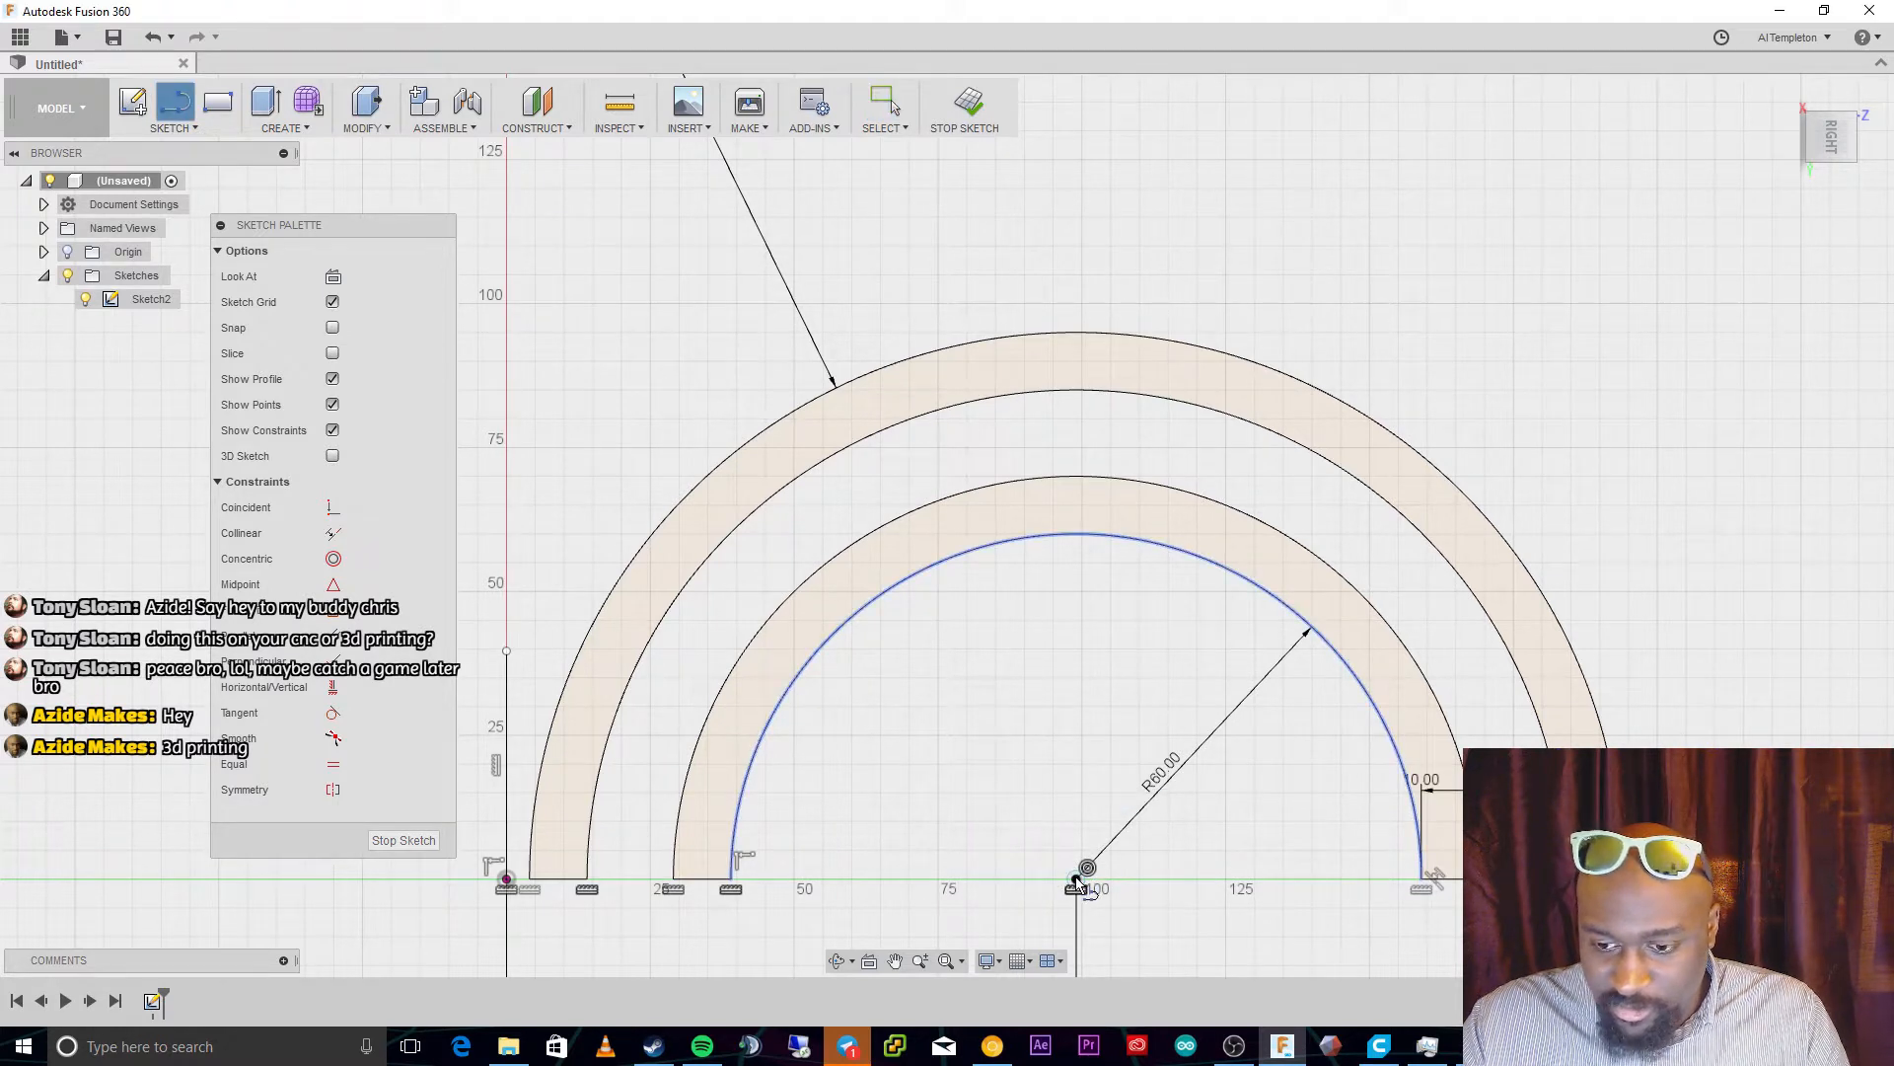
pyautogui.click(1076, 878)
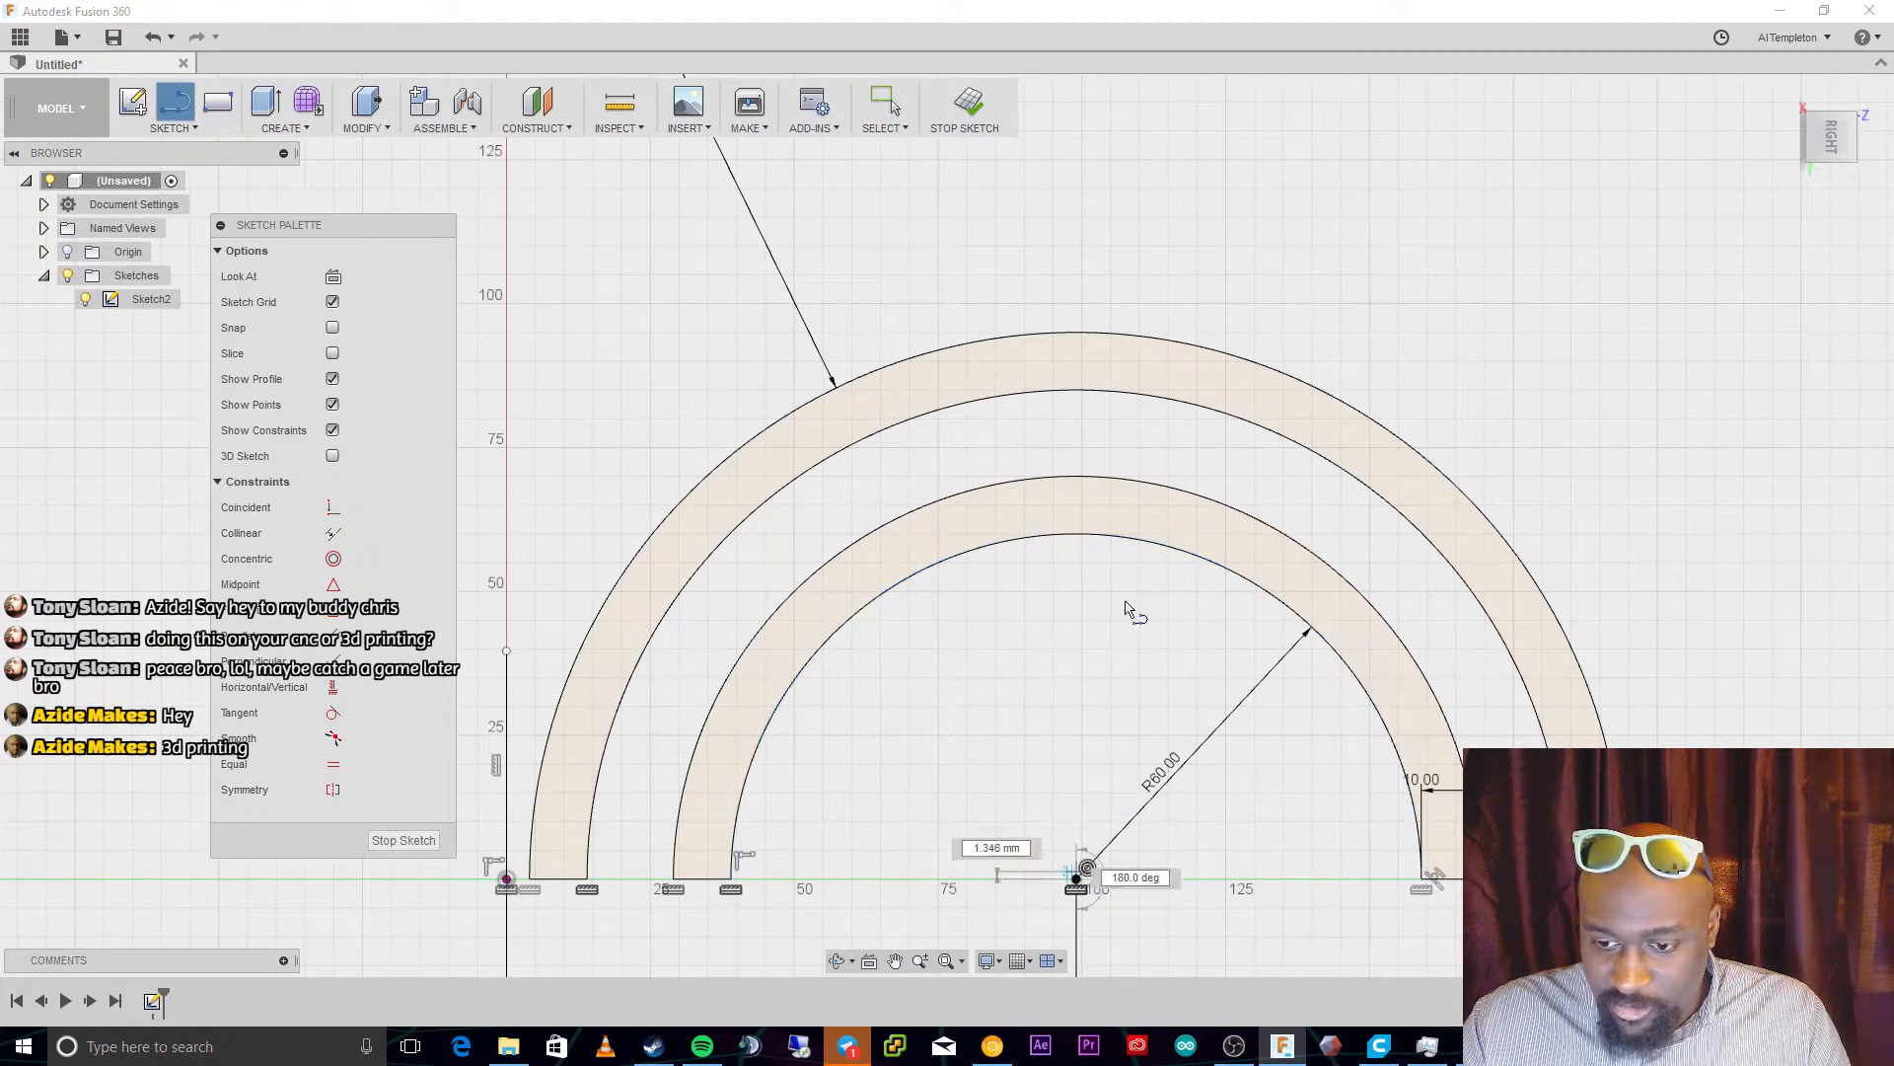
pyautogui.click(1075, 237)
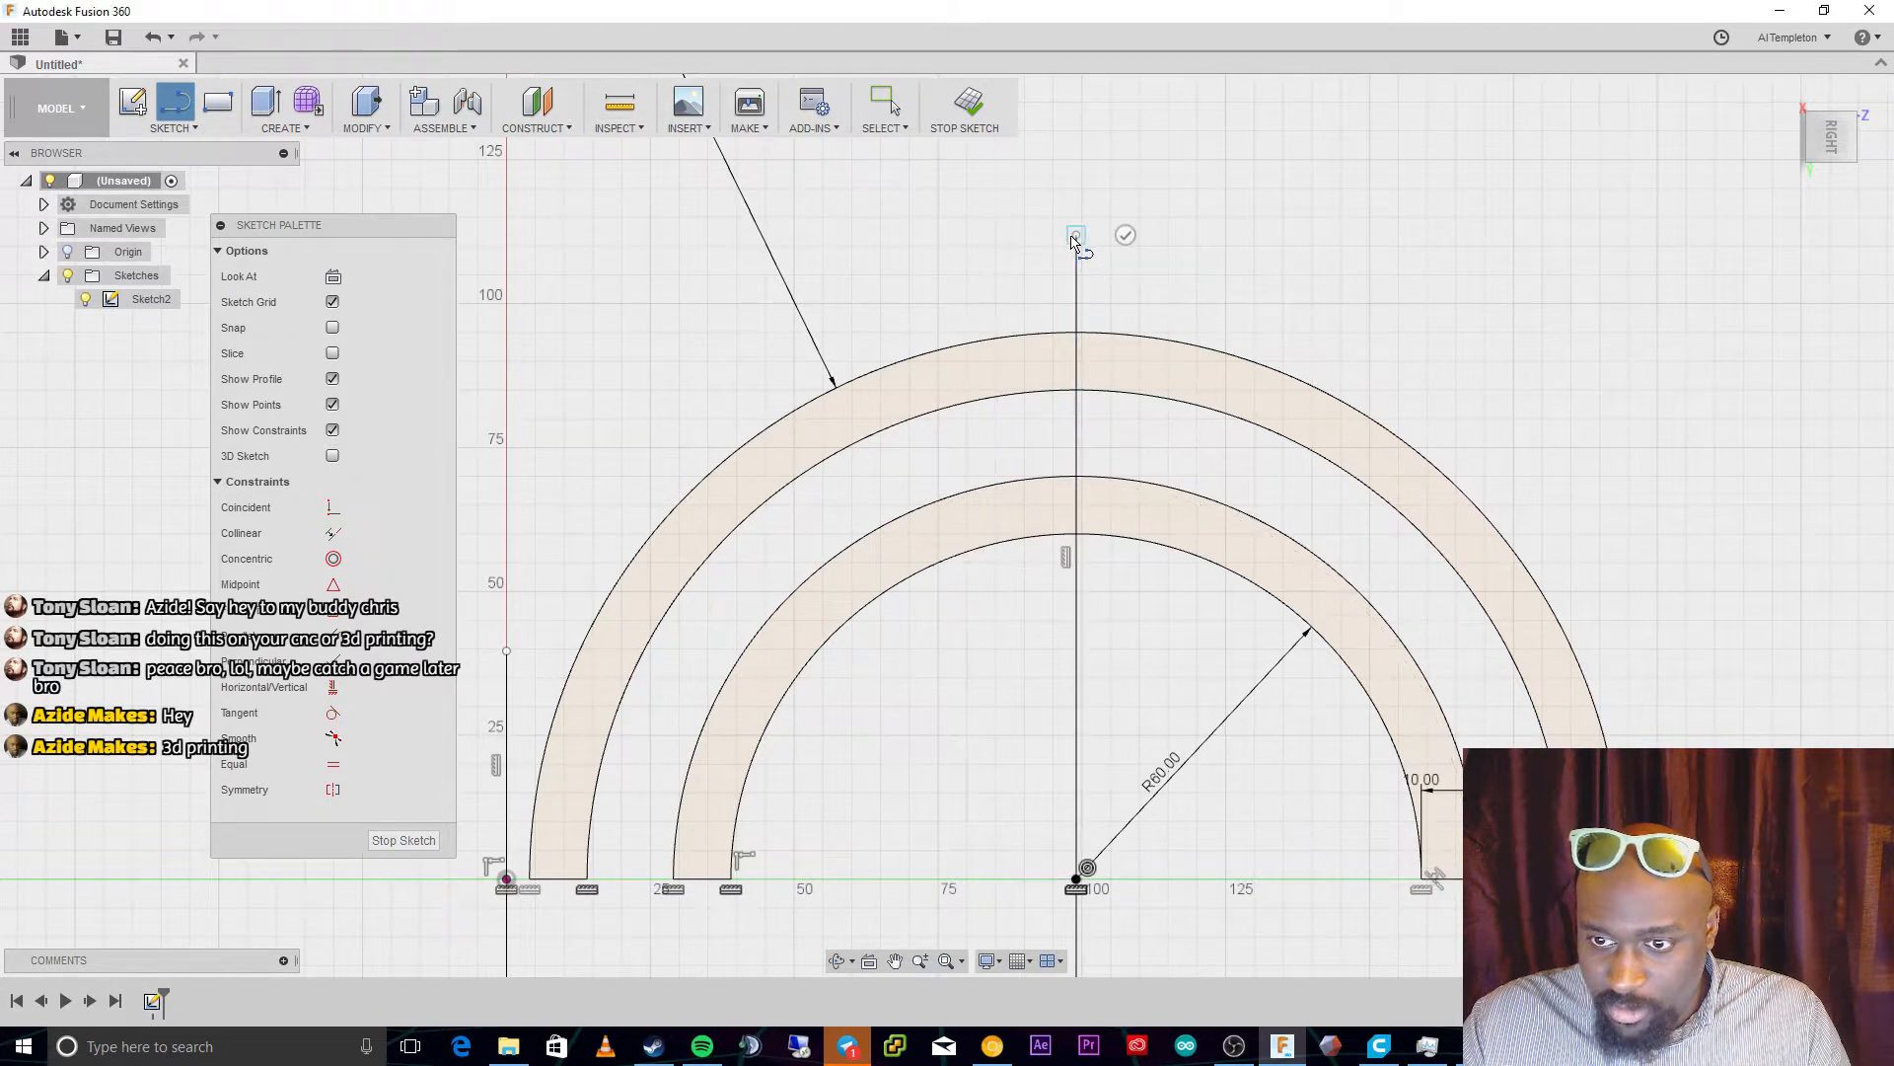
pyautogui.press('Escape')
# Convert the vertical centre line into a construction line
pyautogui.click(1076, 307)
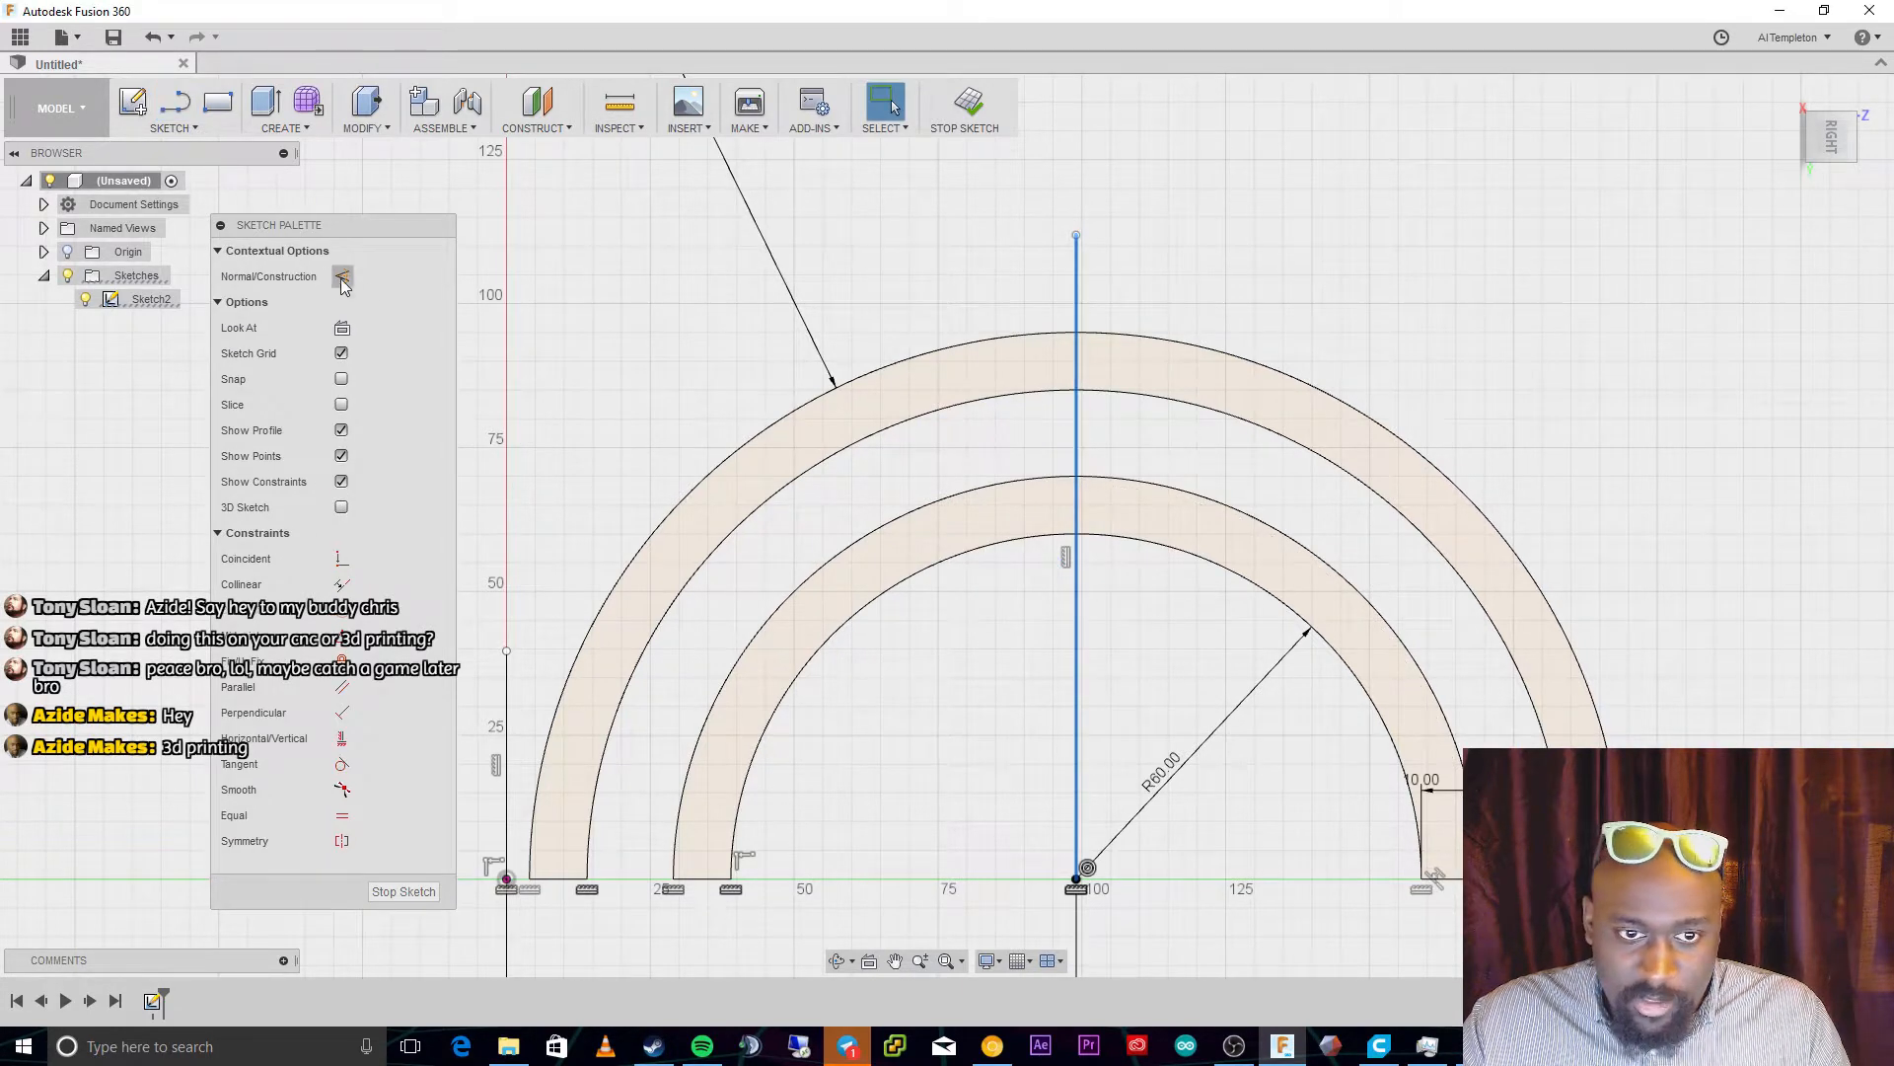
pyautogui.scroll(4, 1072, 439)
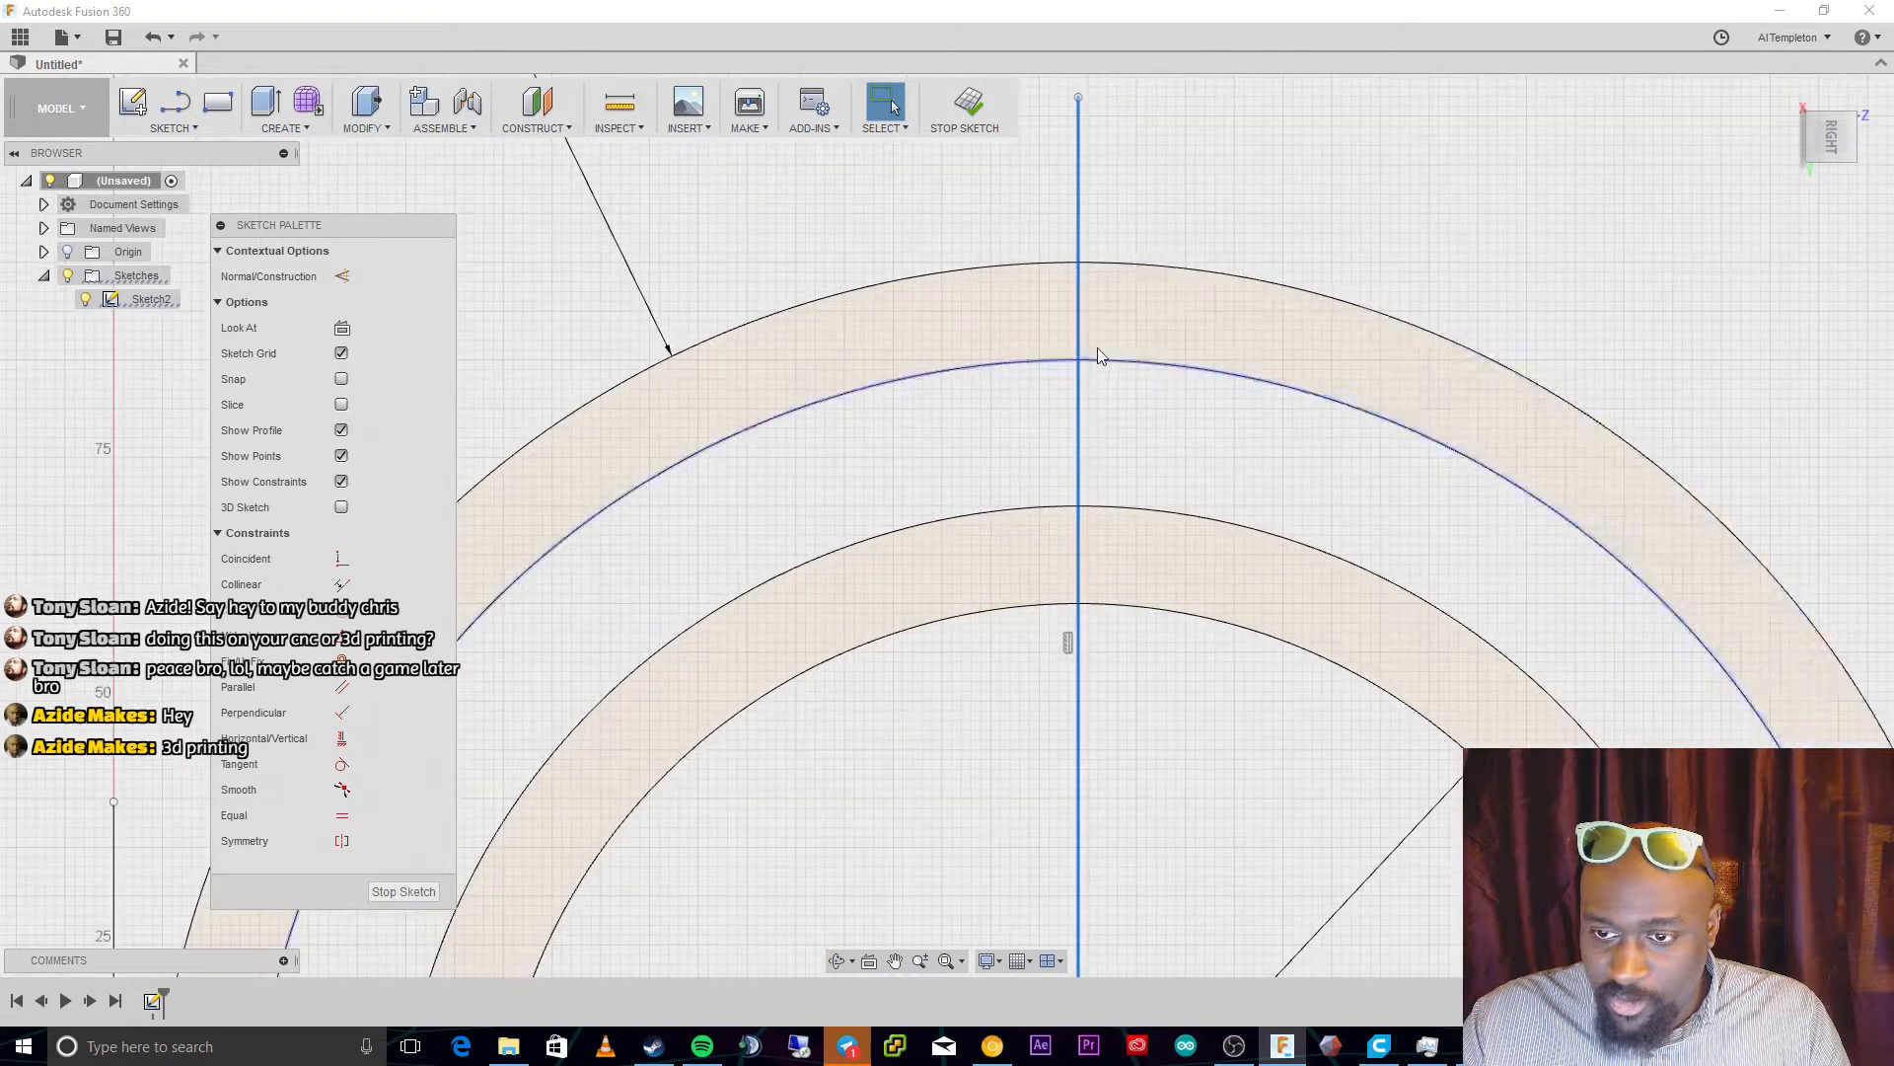
pyautogui.scroll(2, 1085, 391)
pyautogui.click(1085, 404)
pyautogui.click(1075, 415)
pyautogui.click(340, 283)
pyautogui.press('Escape')
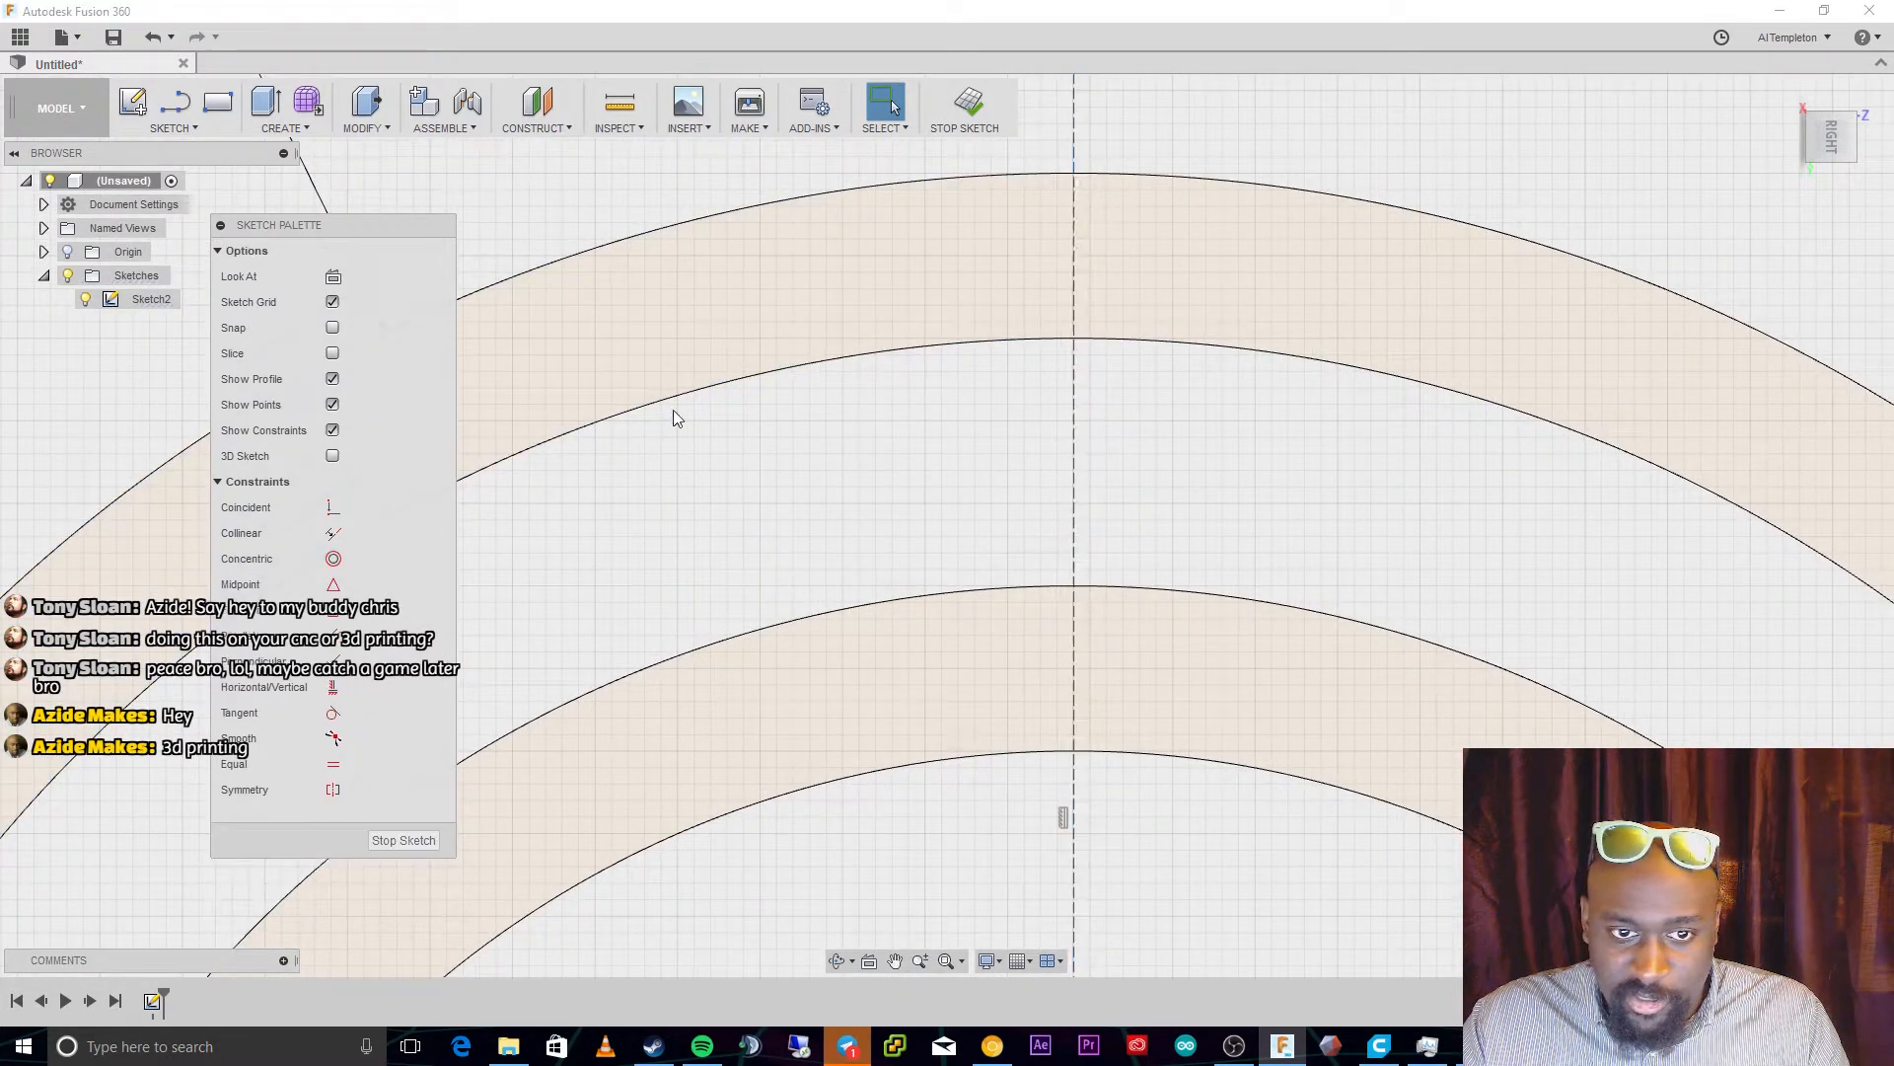
pyautogui.scroll(3, 1067, 365)
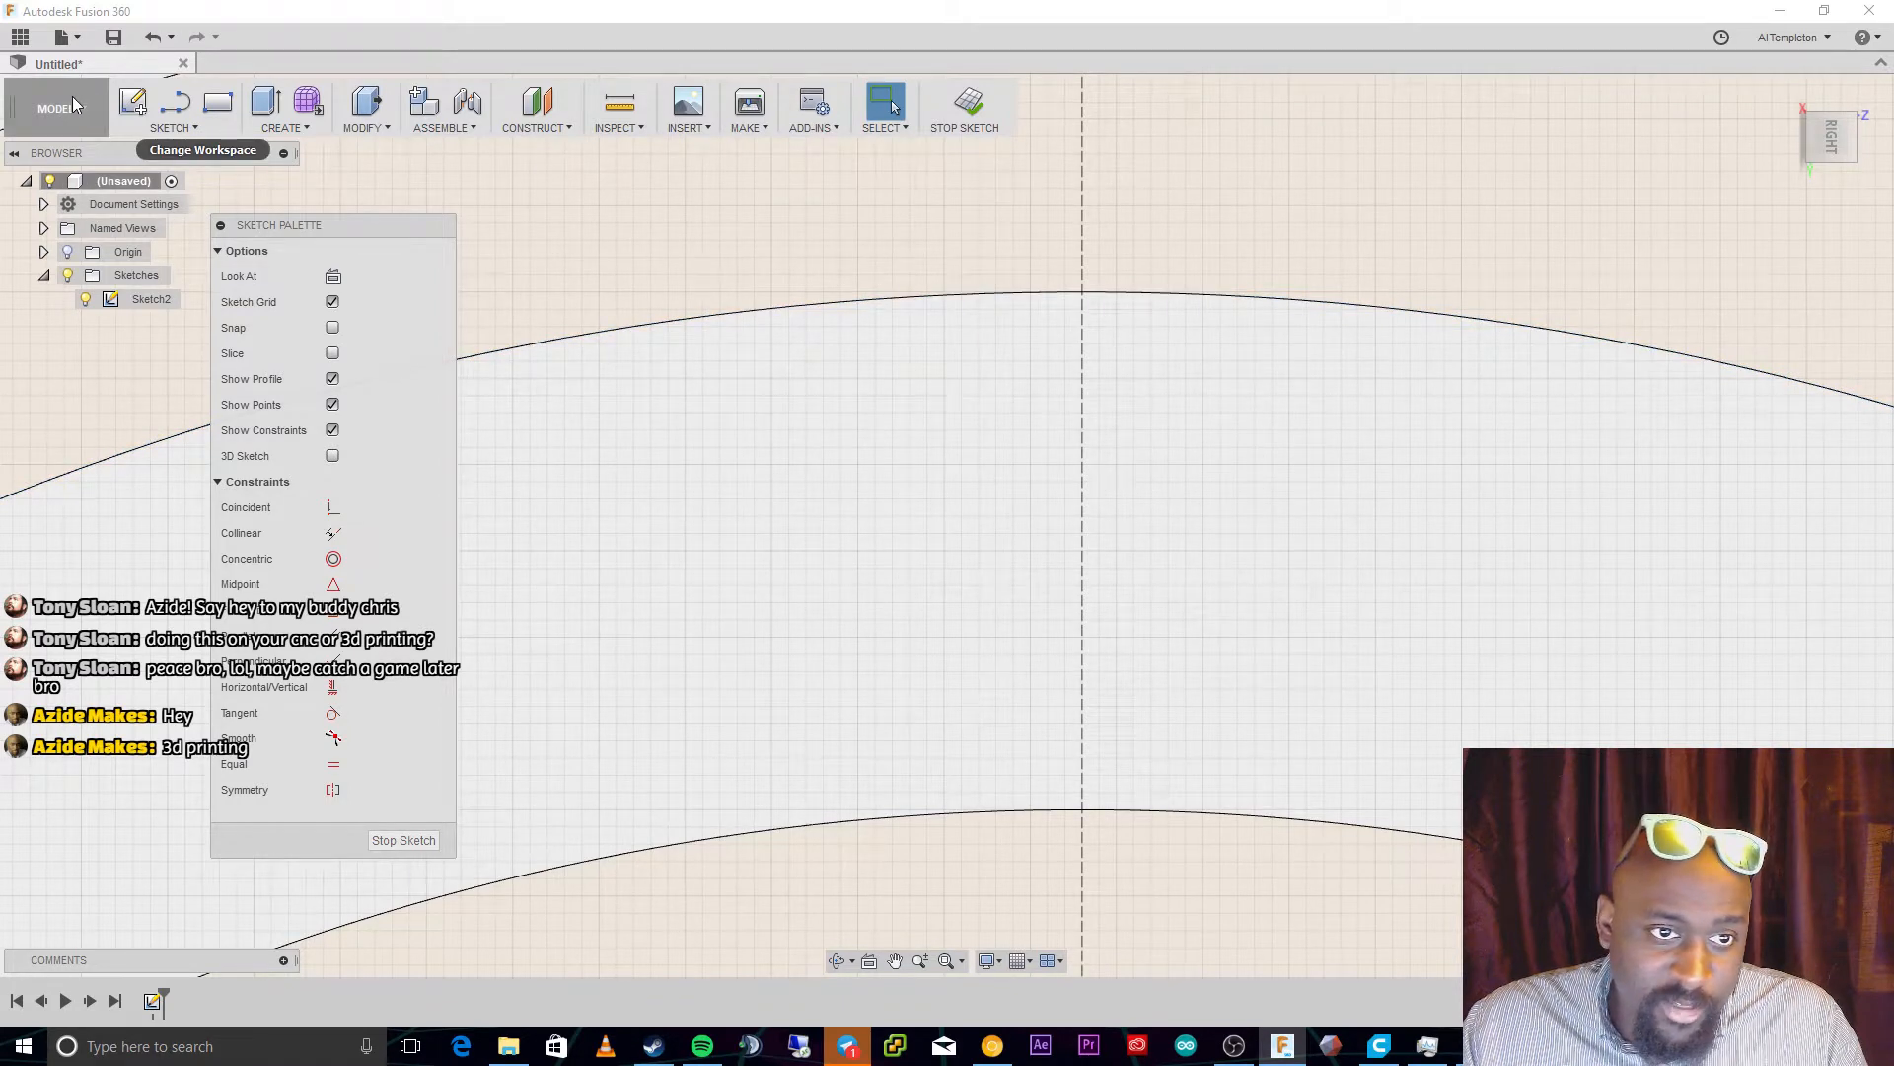
pyautogui.click(173, 128)
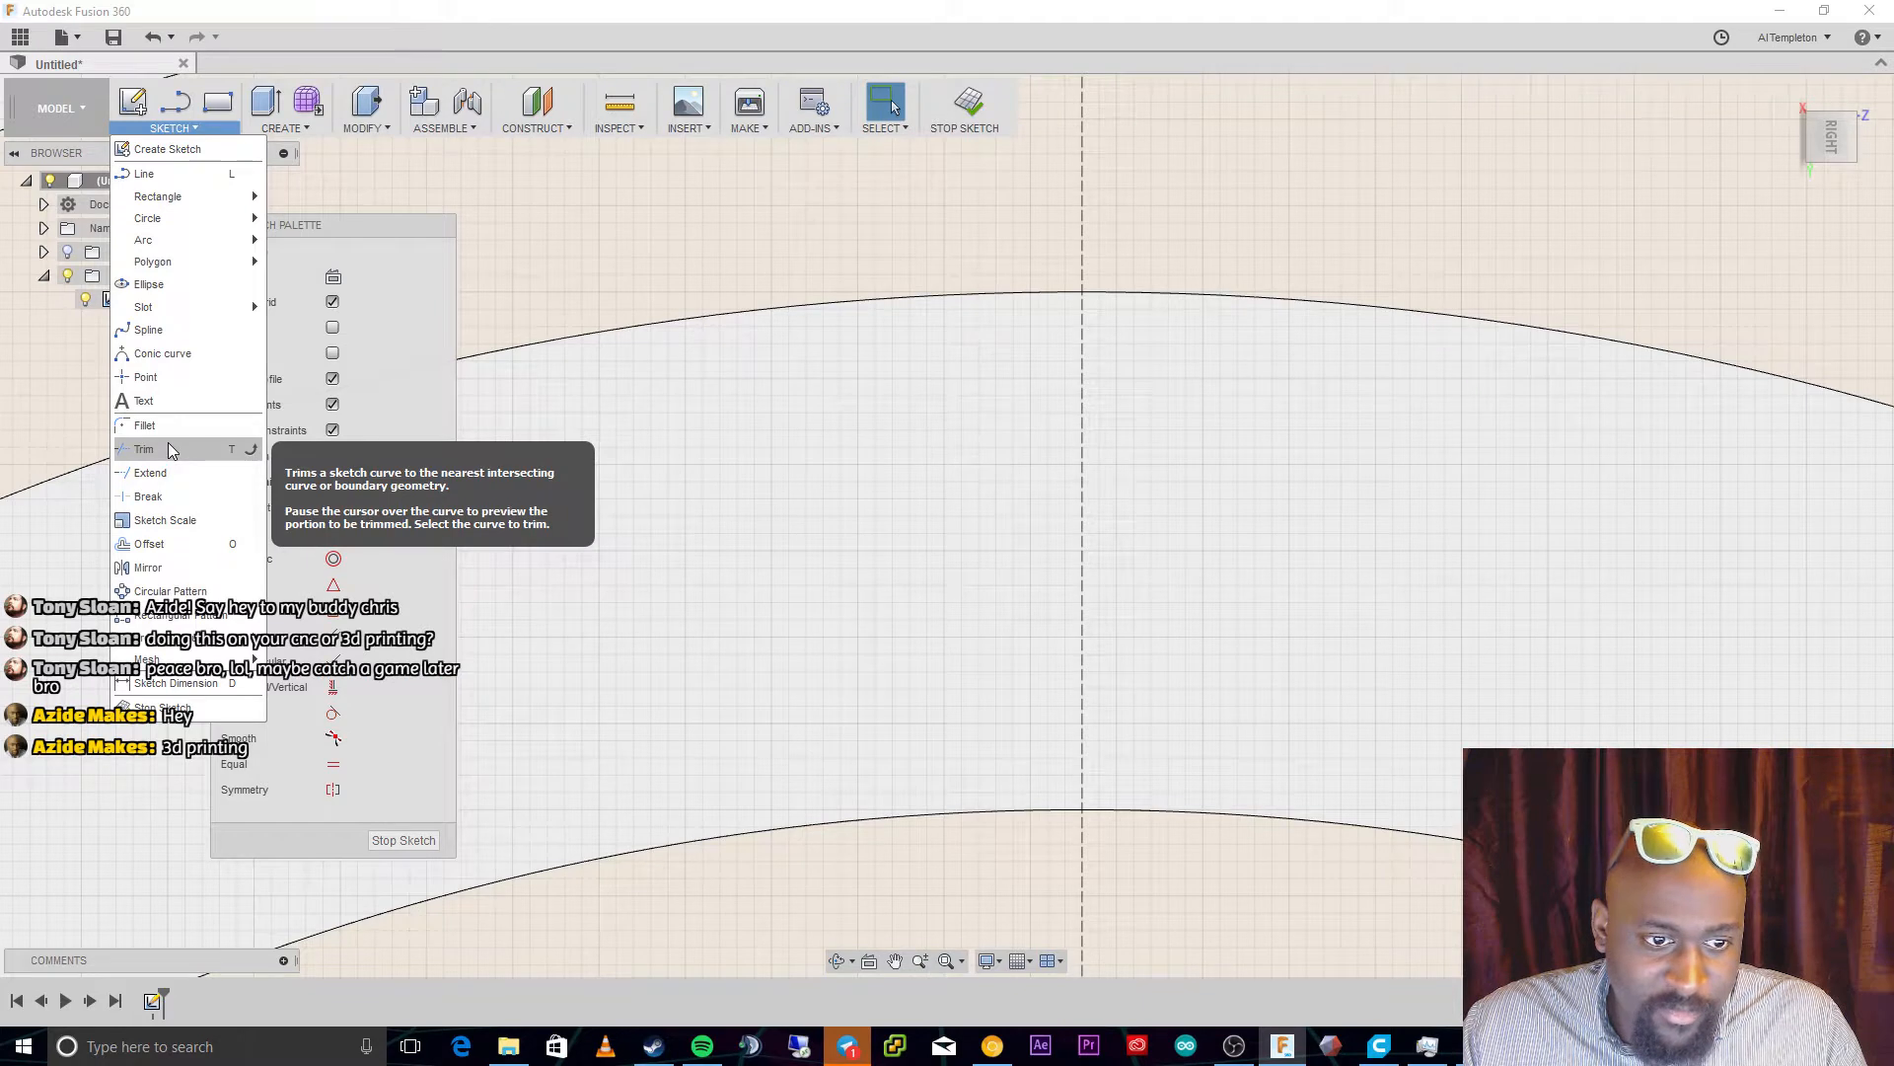
pyautogui.click(1085, 300)
pyautogui.press('l')
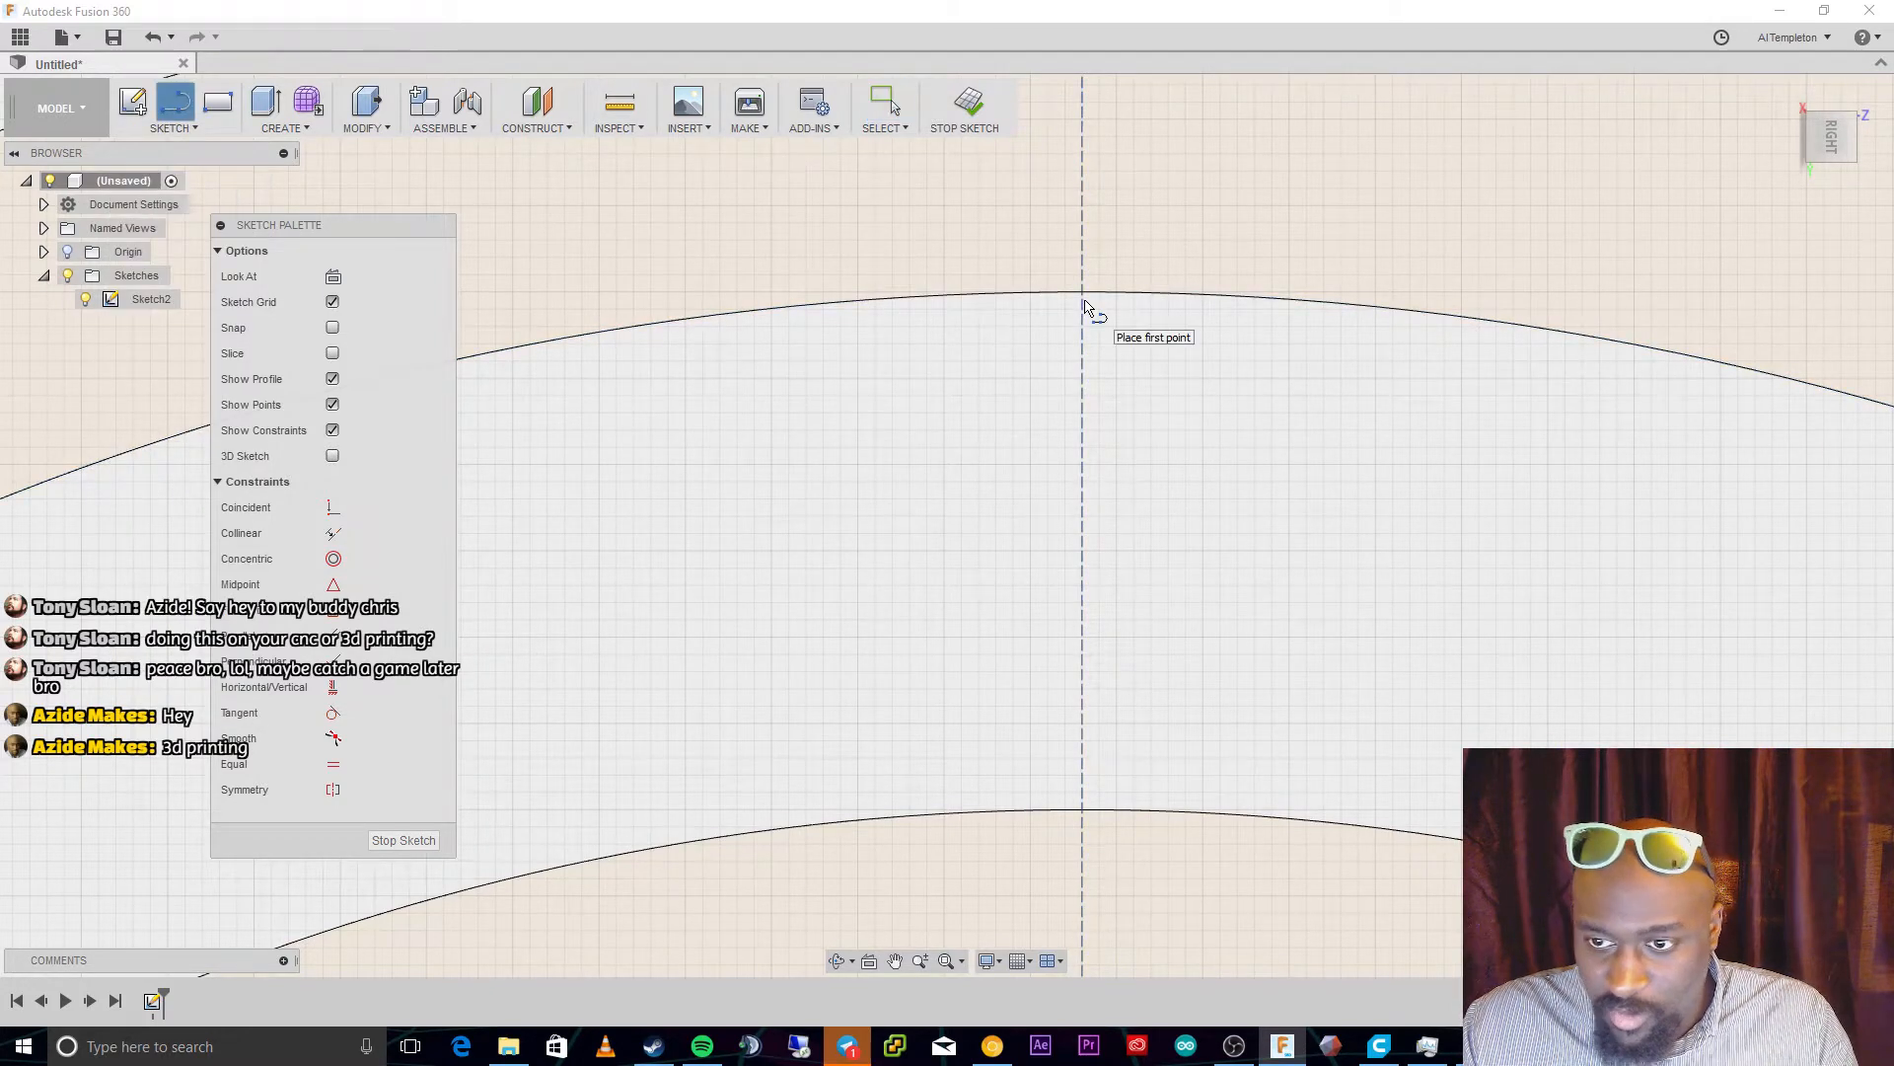
pyautogui.click(1083, 294)
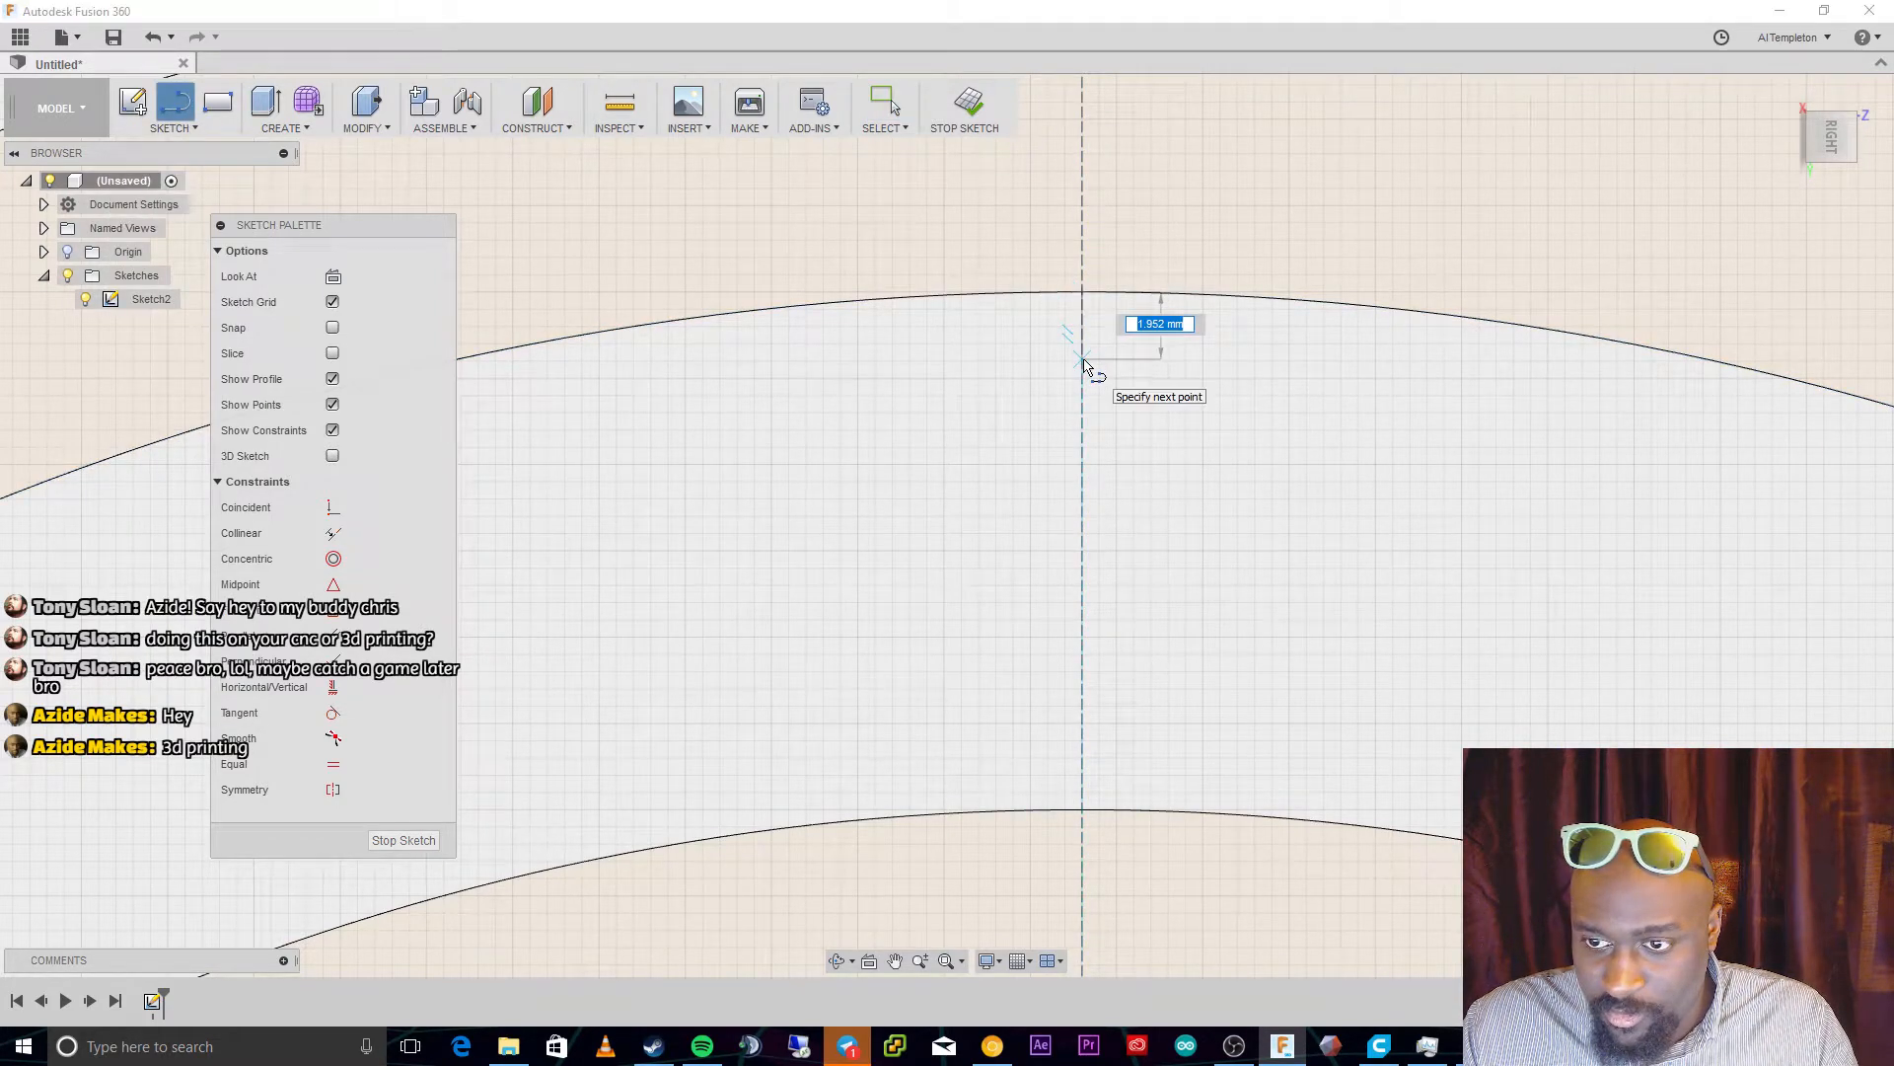
pyautogui.write('1.5')
pyautogui.press('Tab')
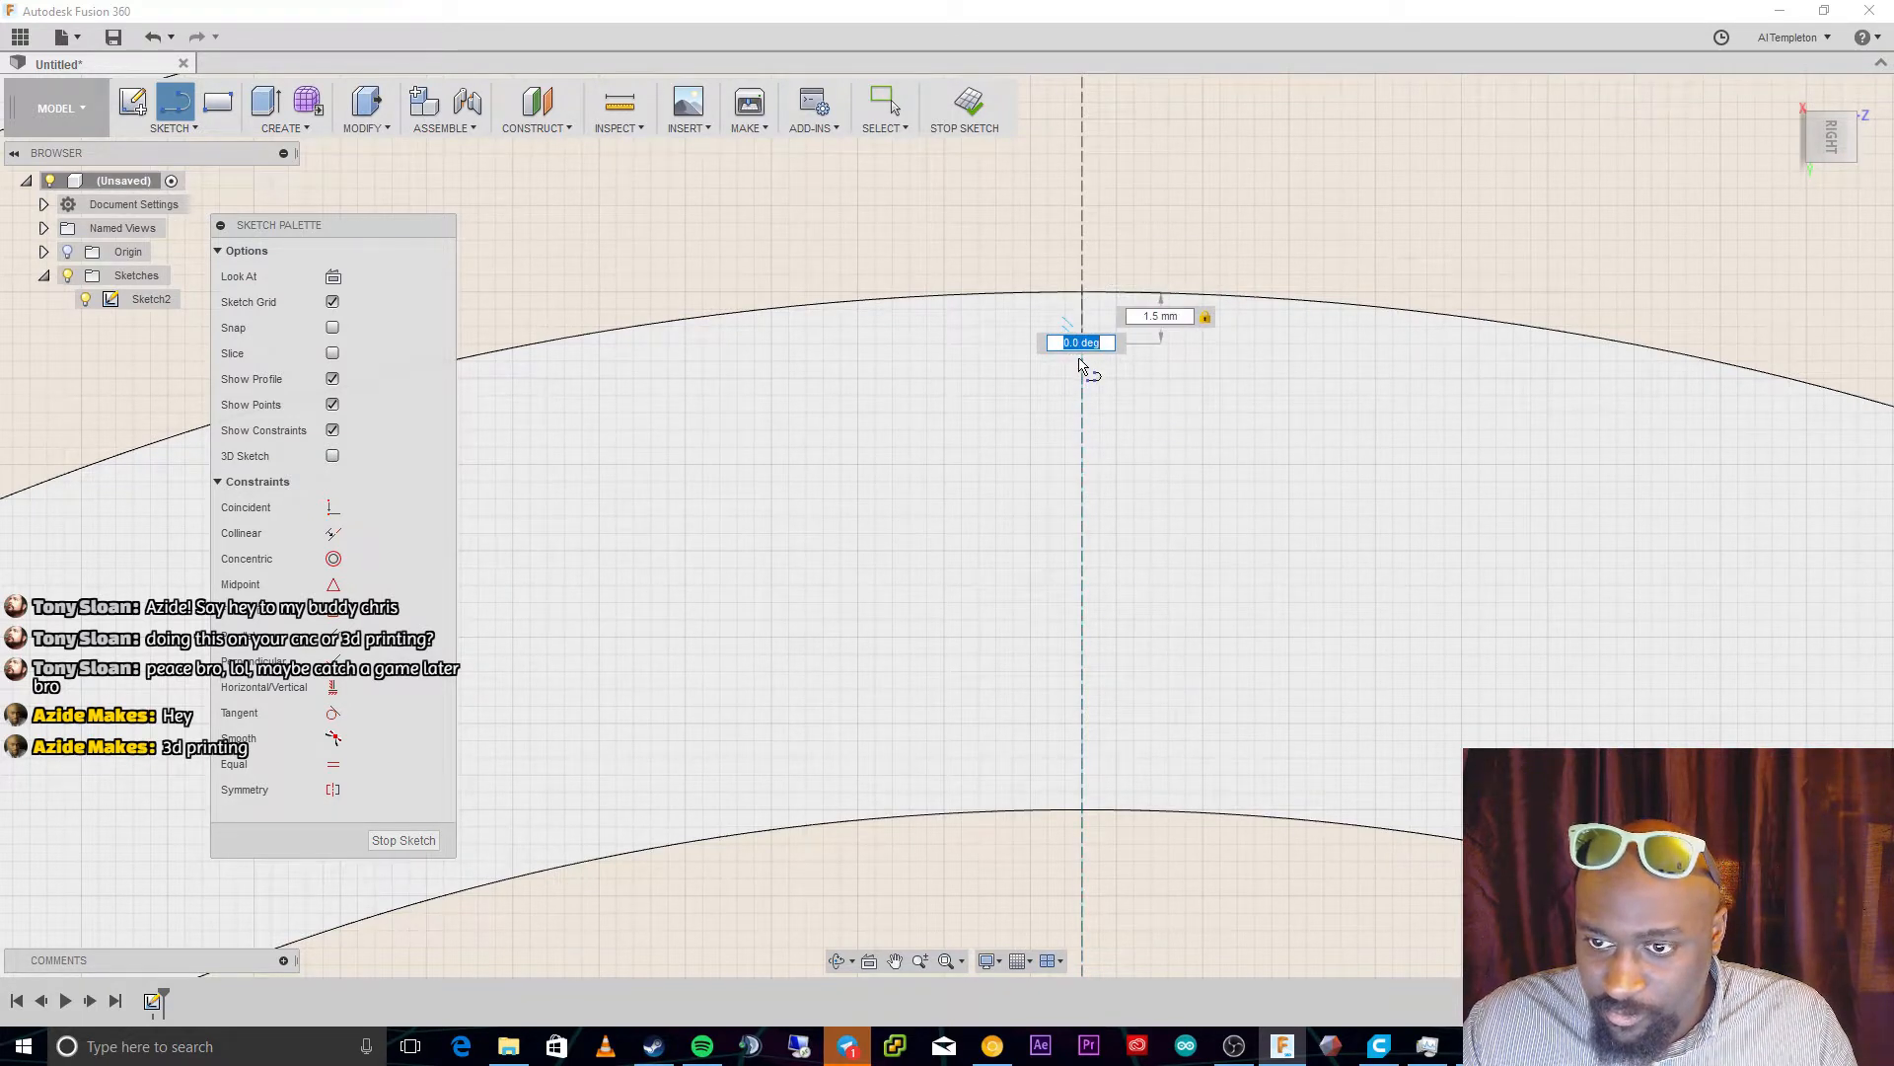
pyautogui.press('Tab')
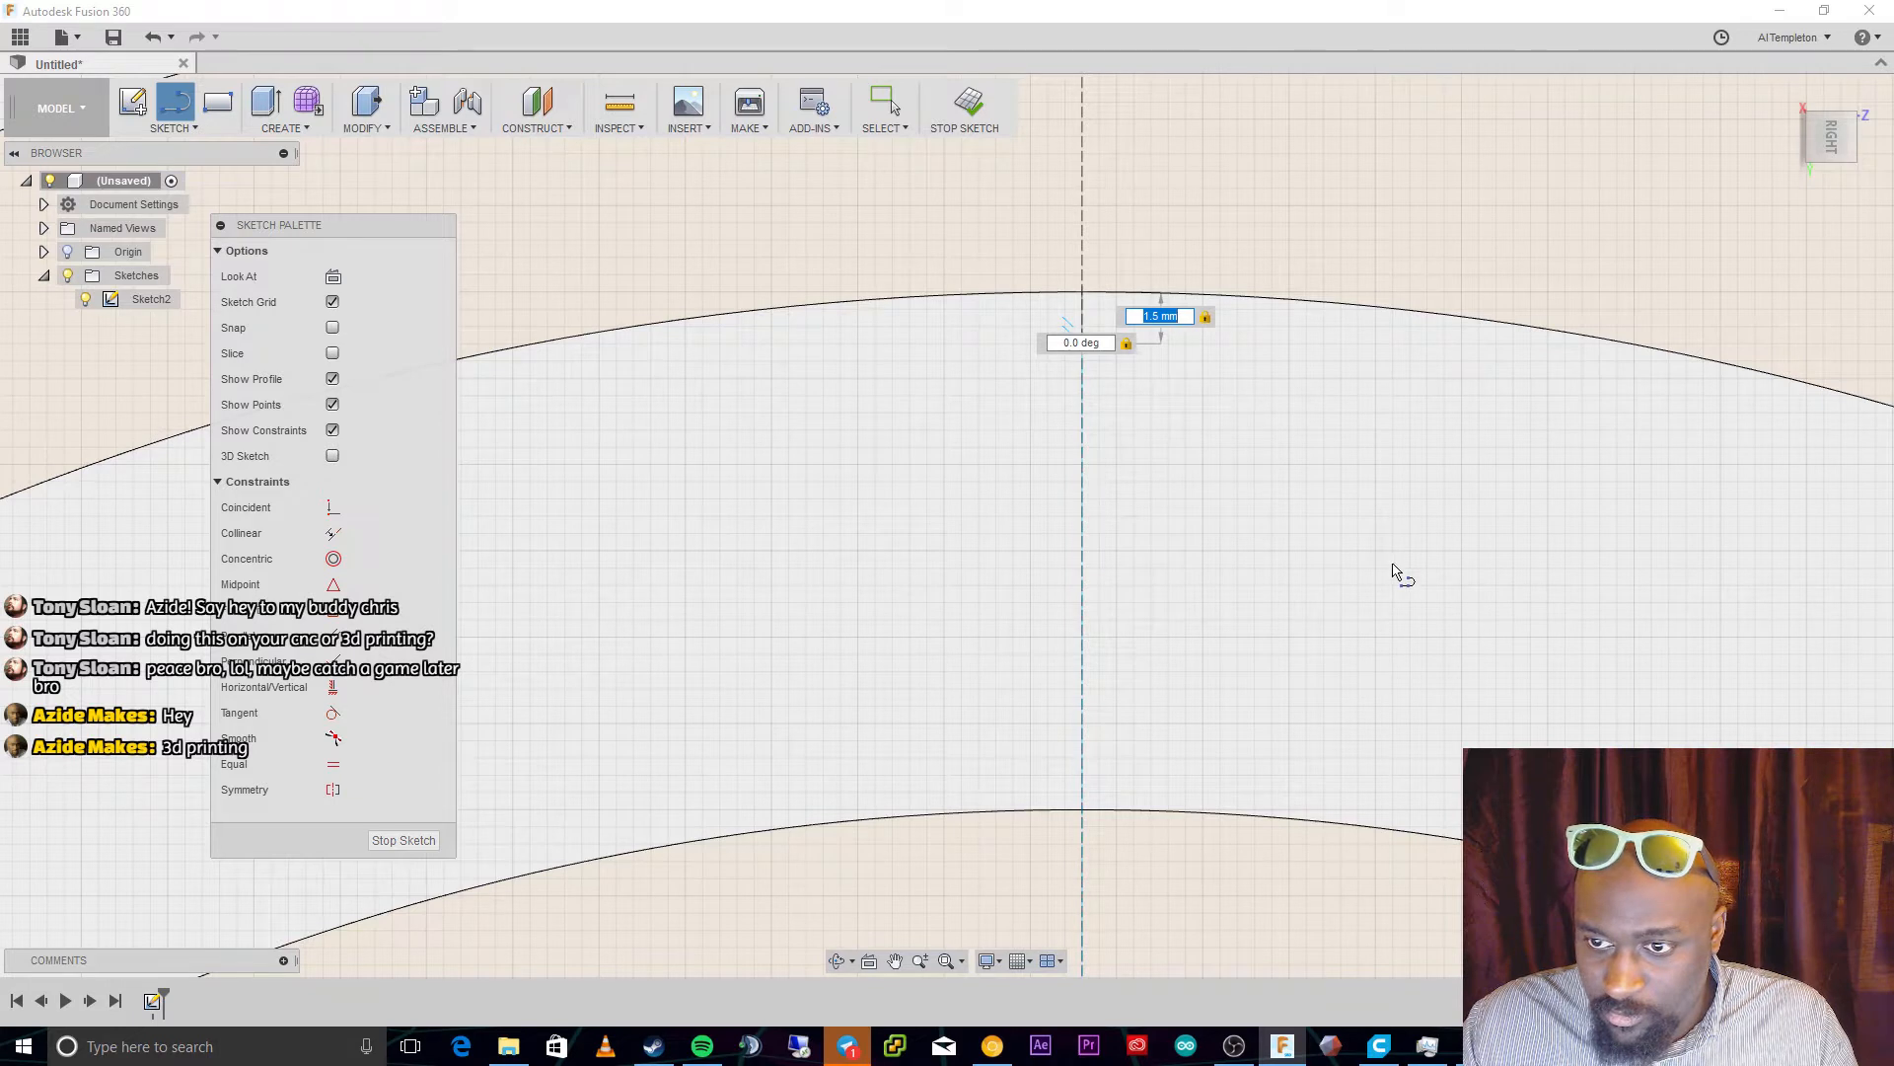
pyautogui.press('Escape')
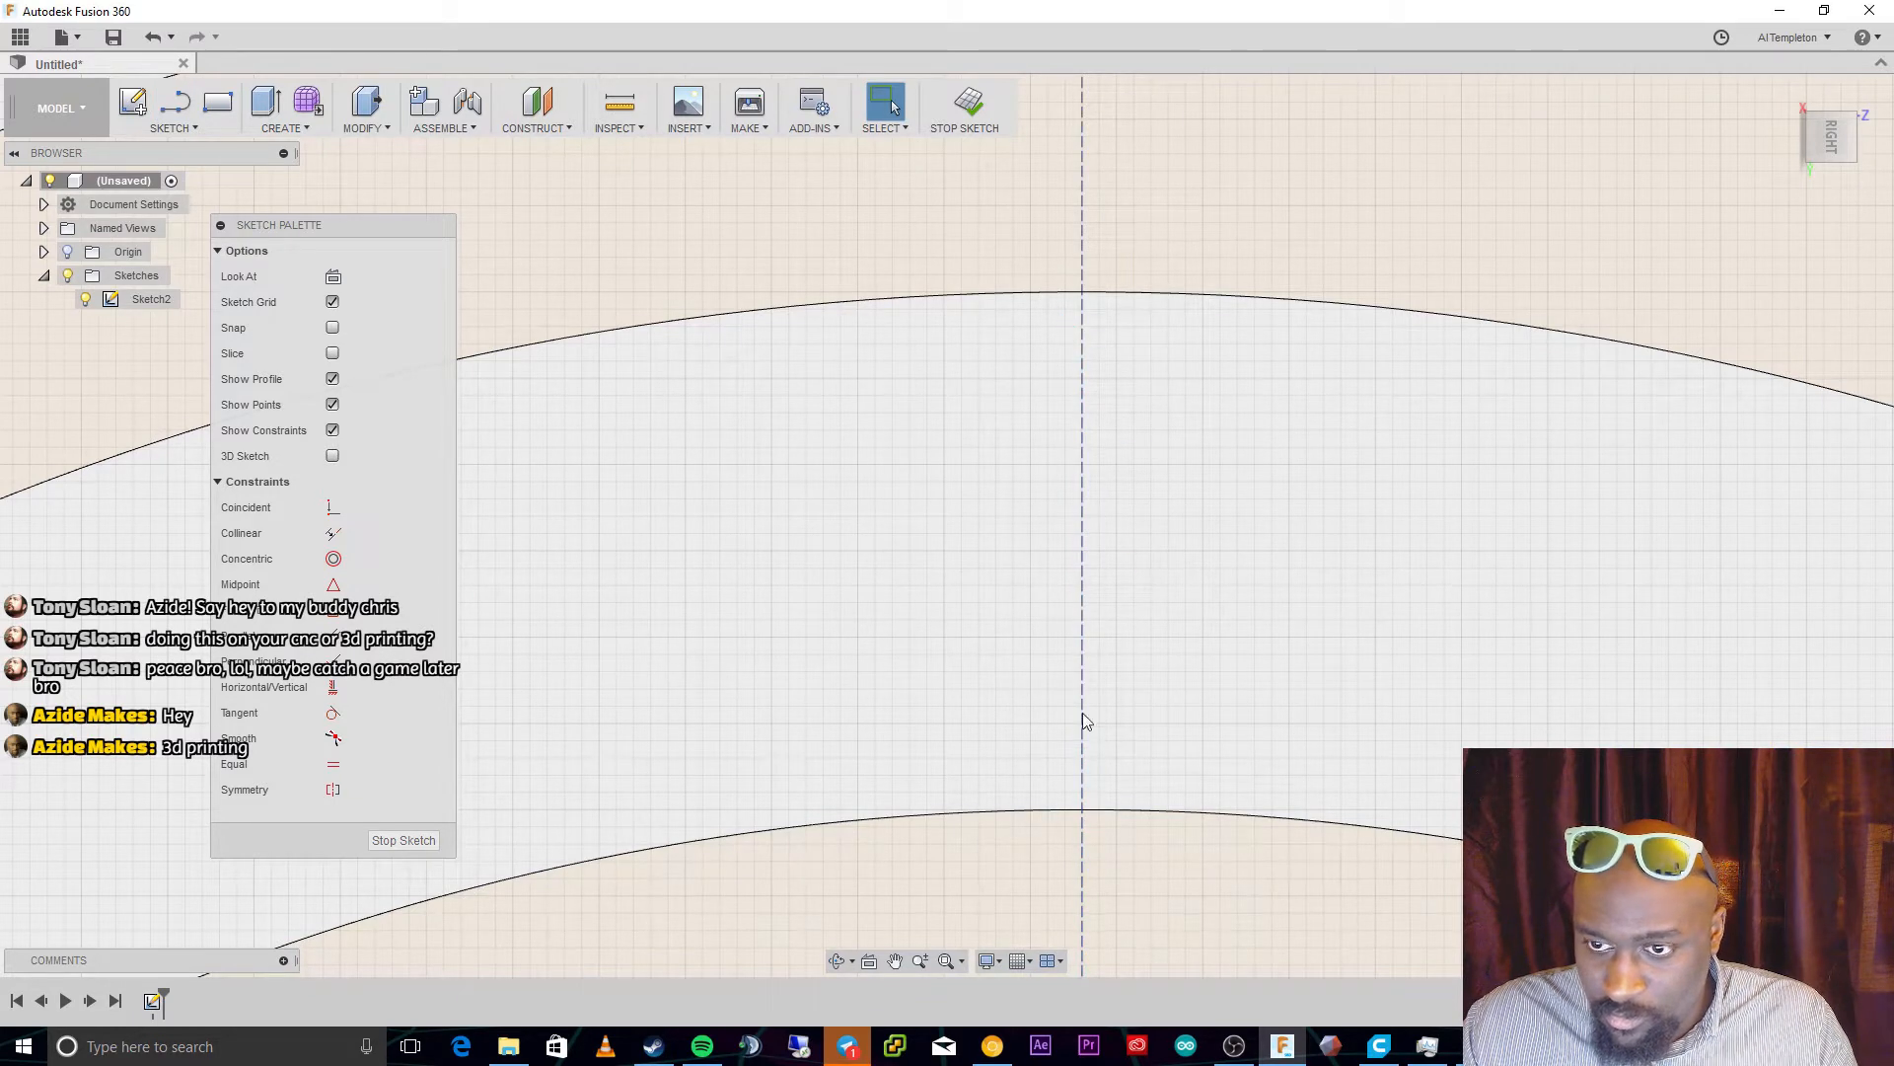
# Draw two short lines on the centre line: about 1.9 mm down from the outer ring's inner arc, about 2.4 mm up from the inner ring's outer arc
pyautogui.press('l')
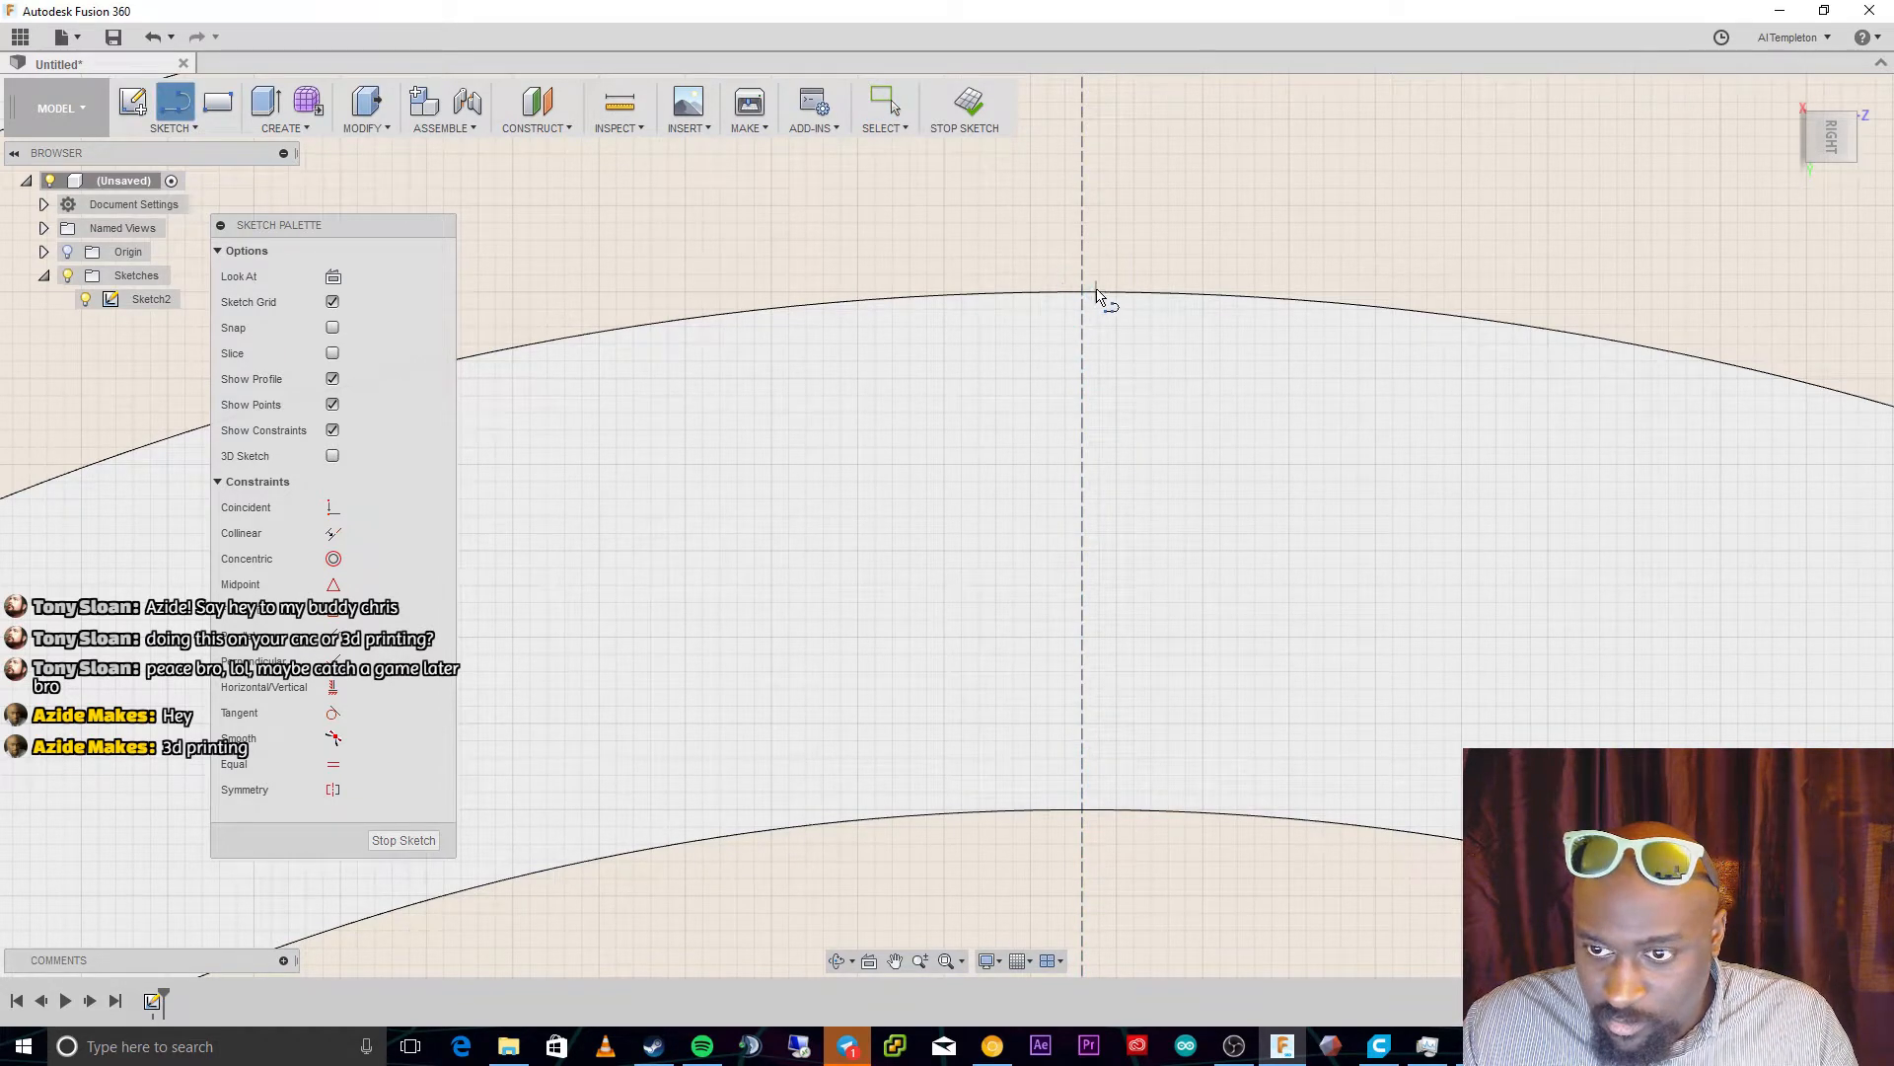
pyautogui.click(1079, 292)
pyautogui.doubleClick(1082, 355)
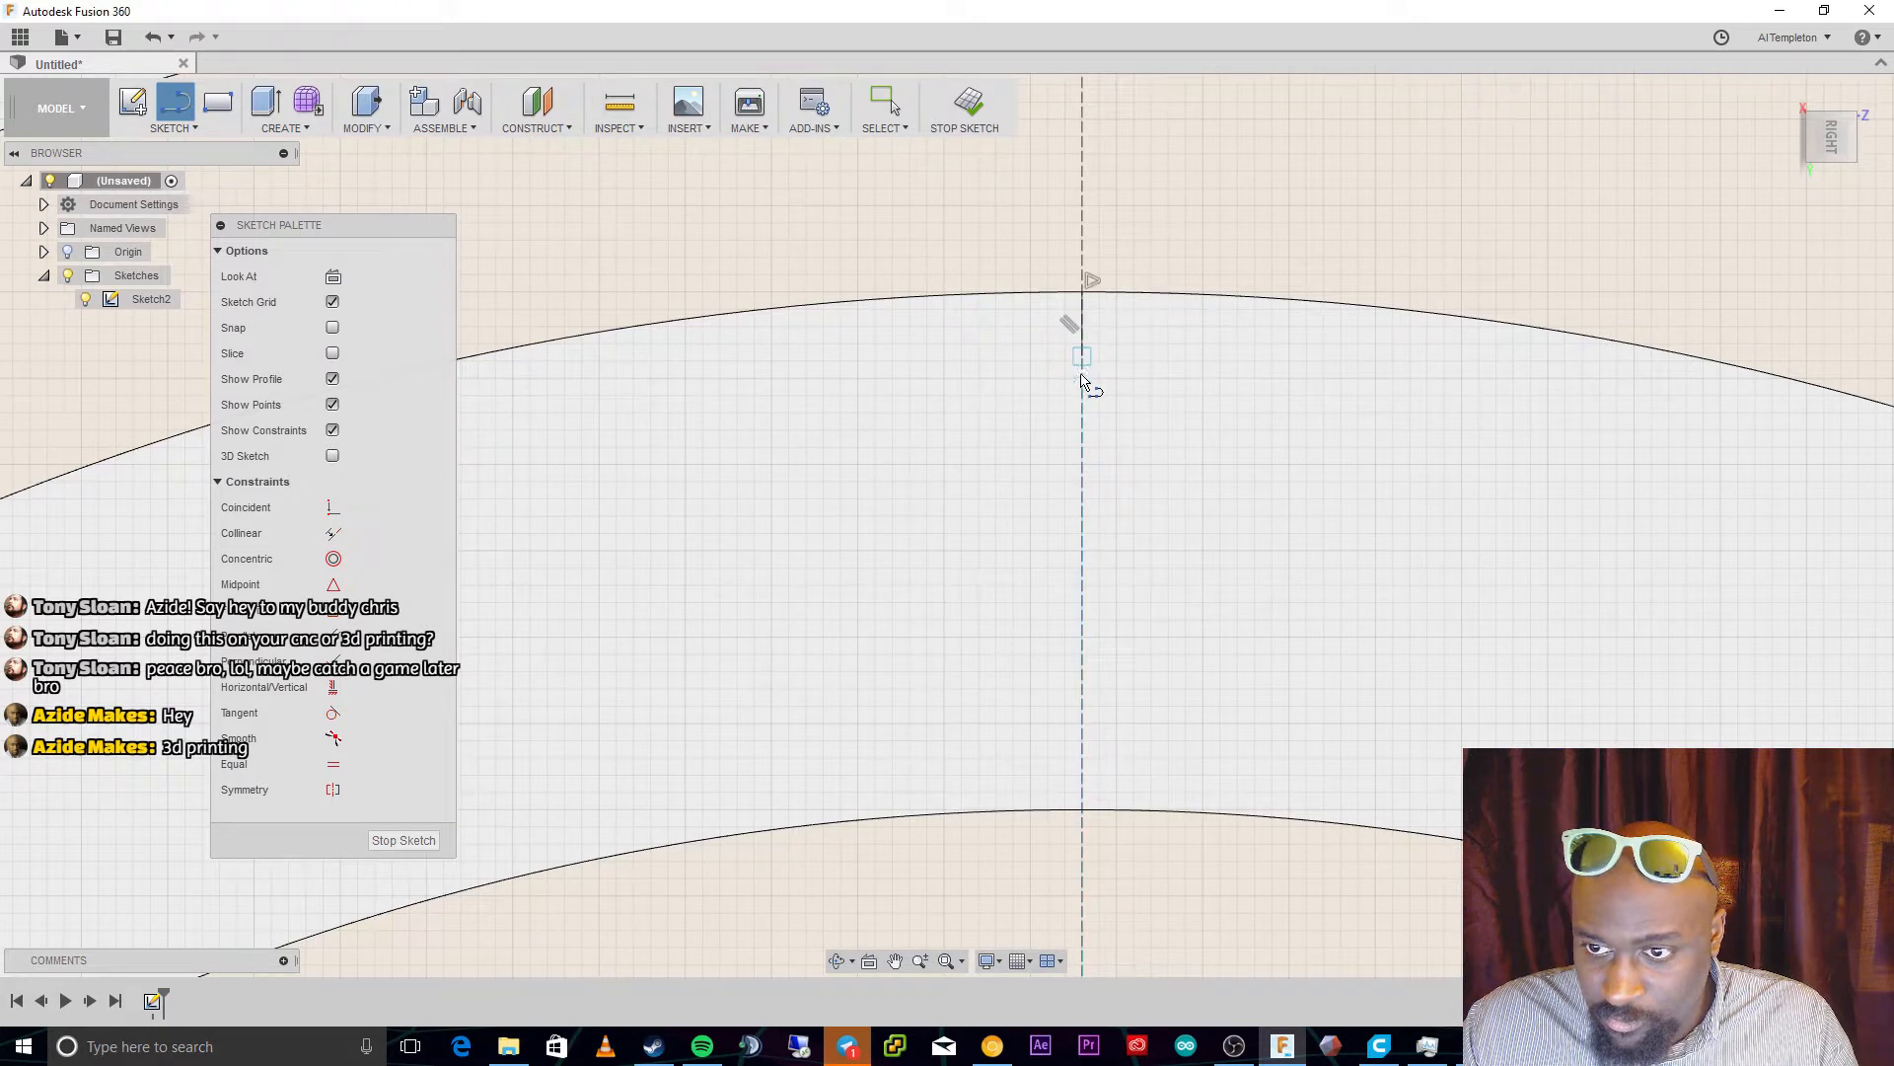
pyautogui.click(1082, 810)
pyautogui.doubleClick(1085, 731)
pyautogui.press('Escape')
pyautogui.press('d')
pyautogui.click(1084, 764)
pyautogui.click(1170, 766)
pyautogui.press('Return')
pyautogui.press('Escape')
pyautogui.click(1163, 755)
pyautogui.press('Delete')
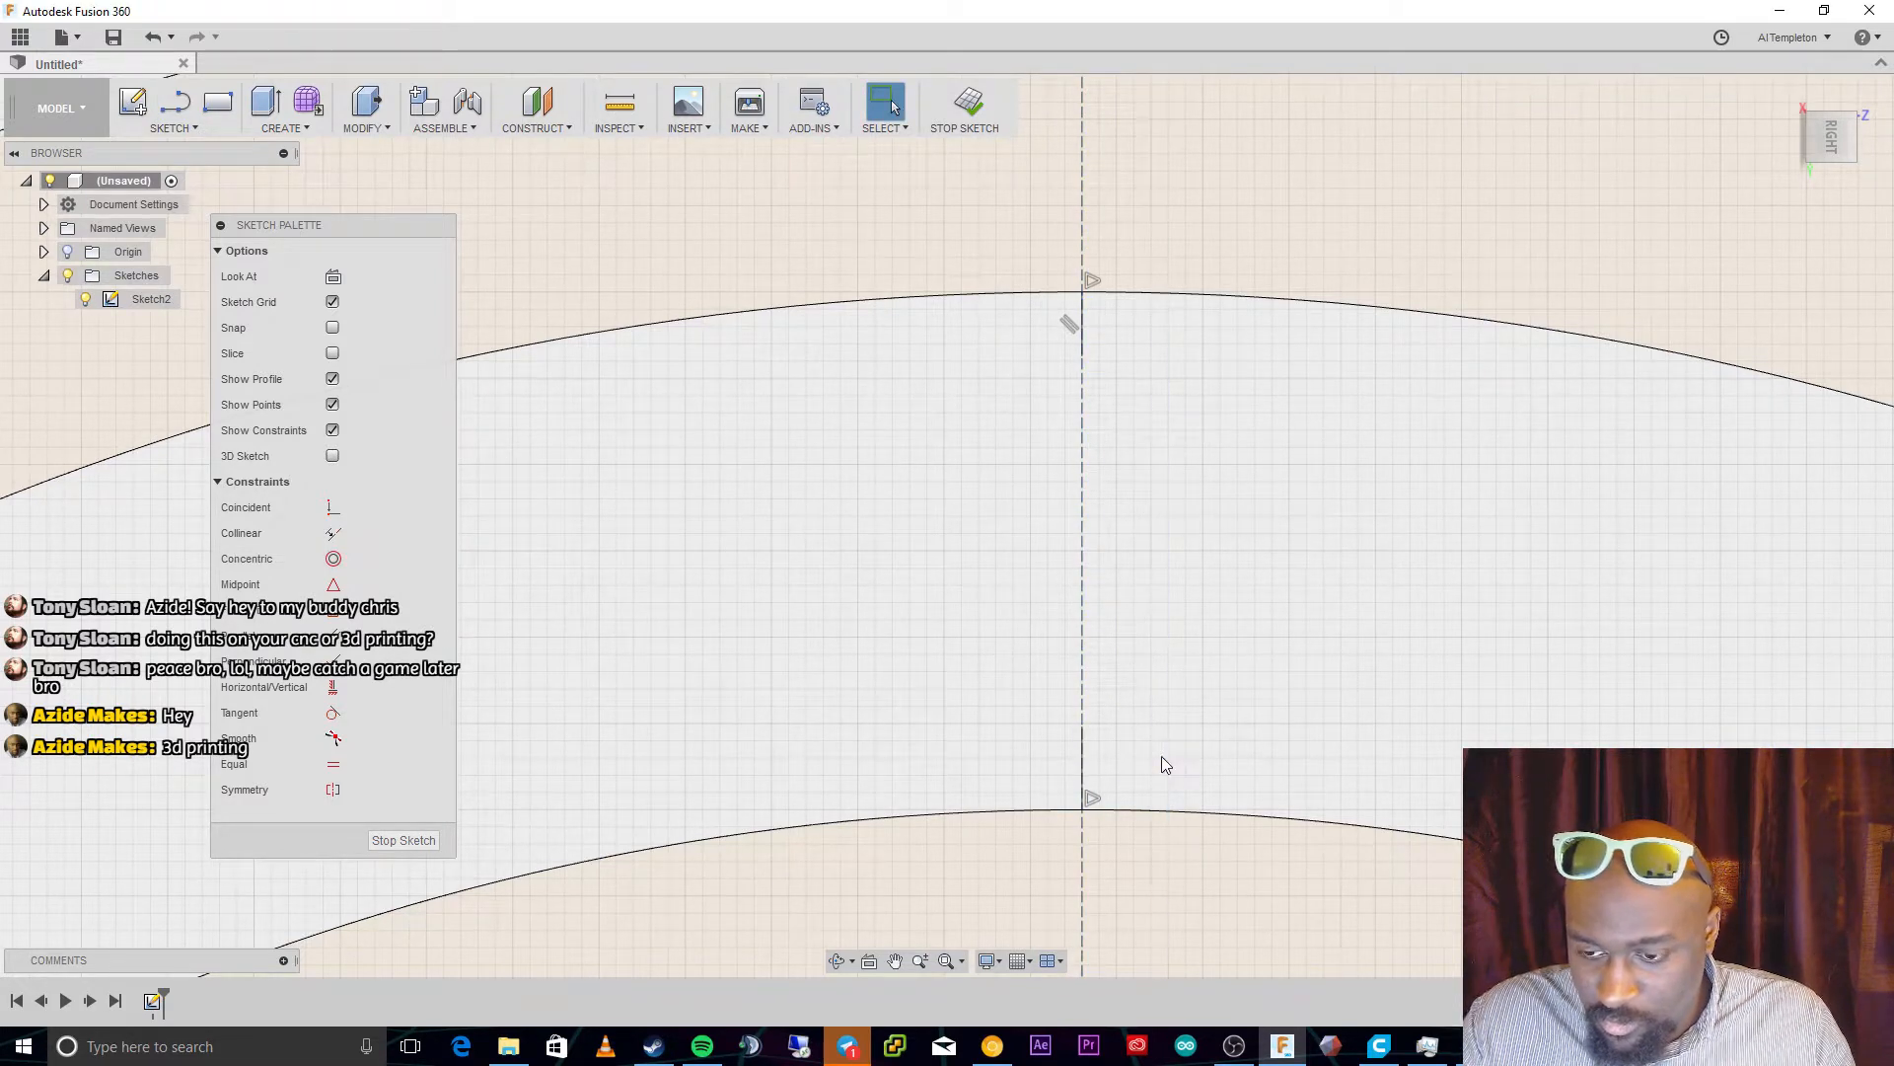
# Dimension the short vertical line on the inner ring's outer arc to 1.5 mm
pyautogui.click(1082, 765)
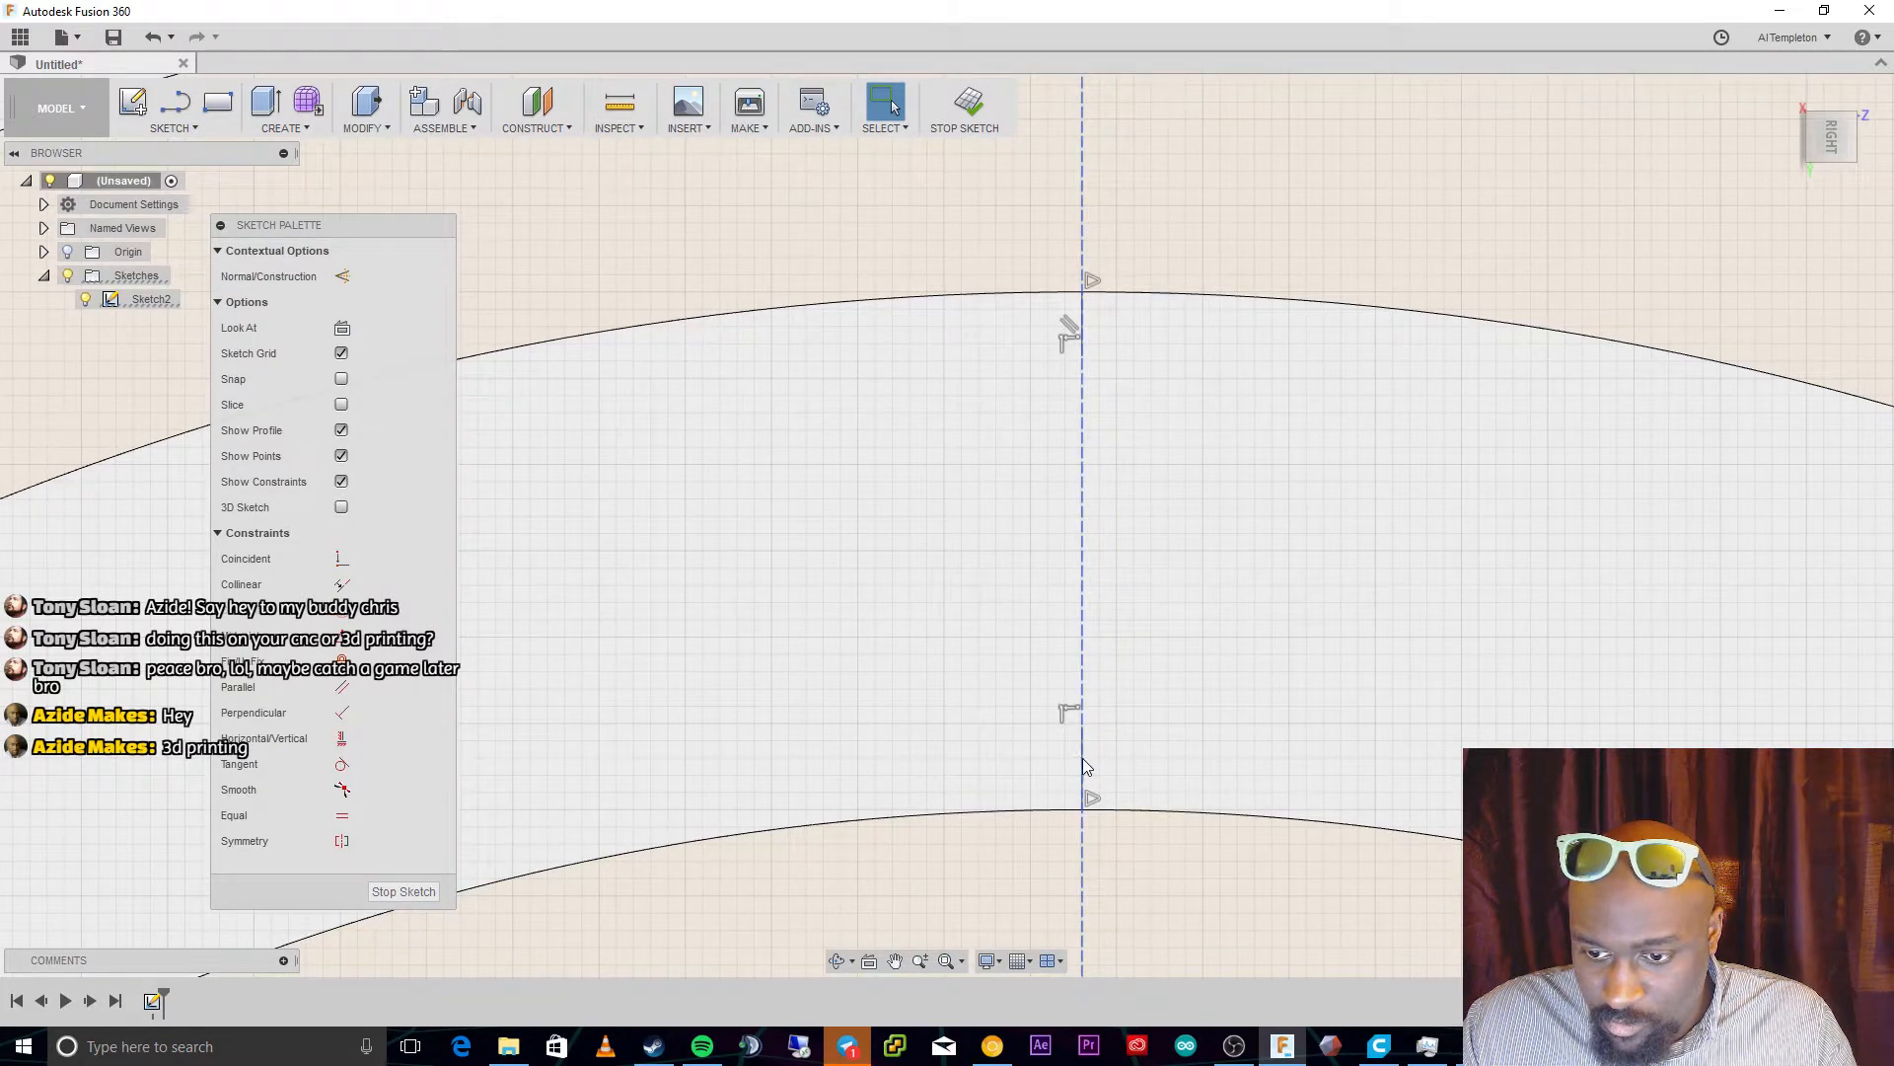
pyautogui.press('d')
pyautogui.click(1082, 765)
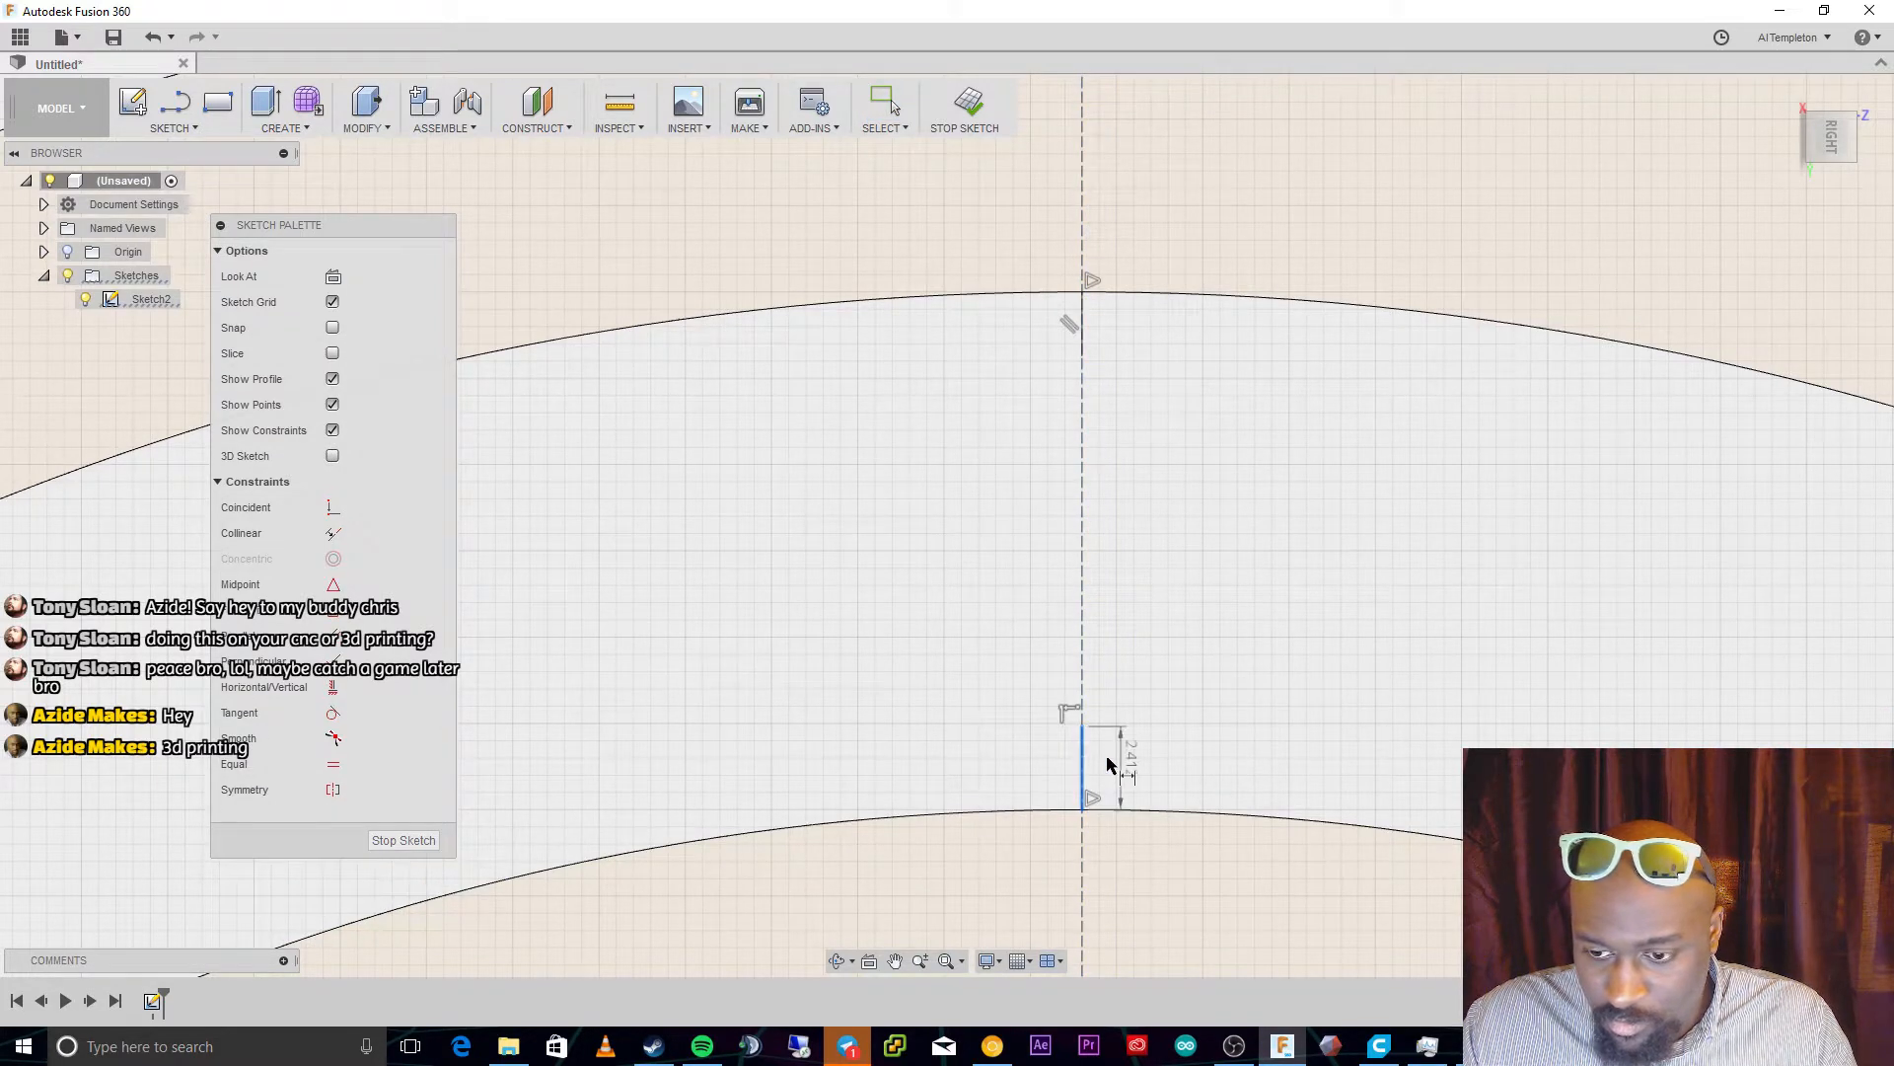
pyautogui.click(1167, 761)
pyautogui.write('1')
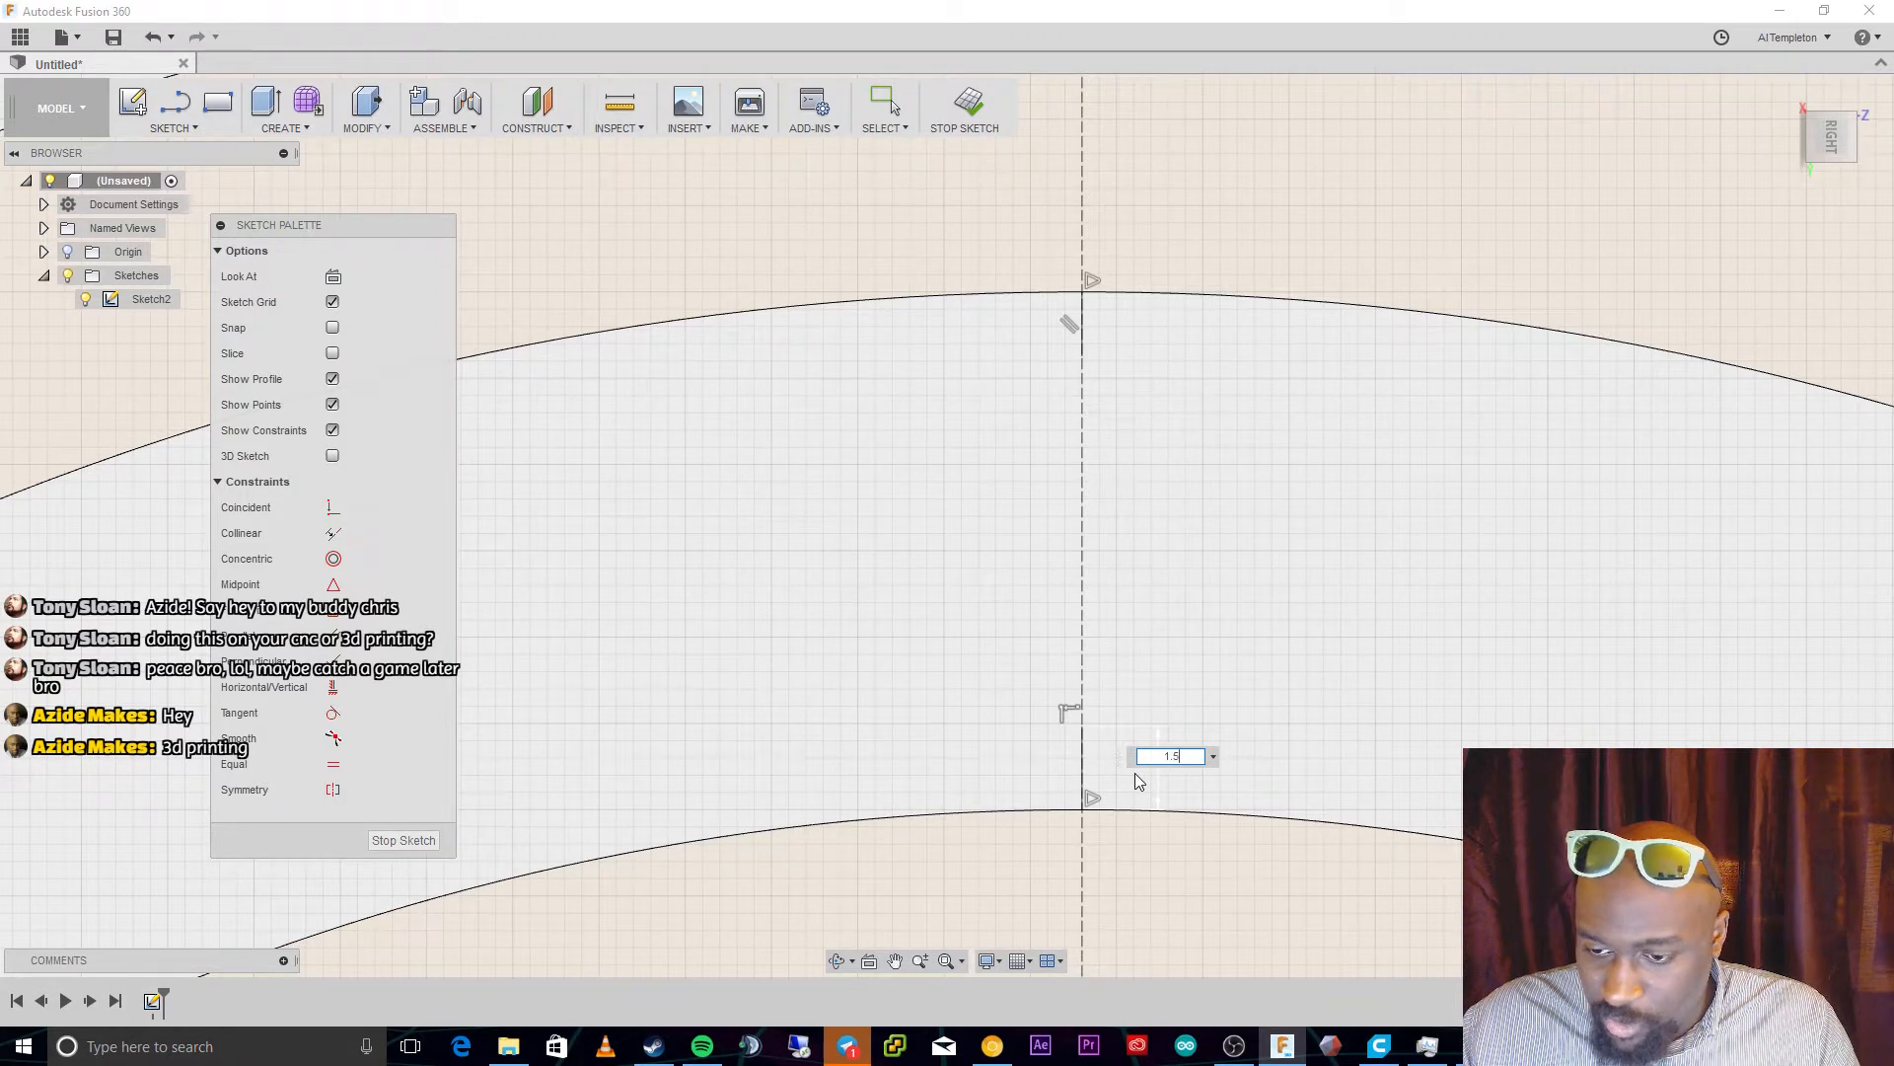
pyautogui.write('.5')
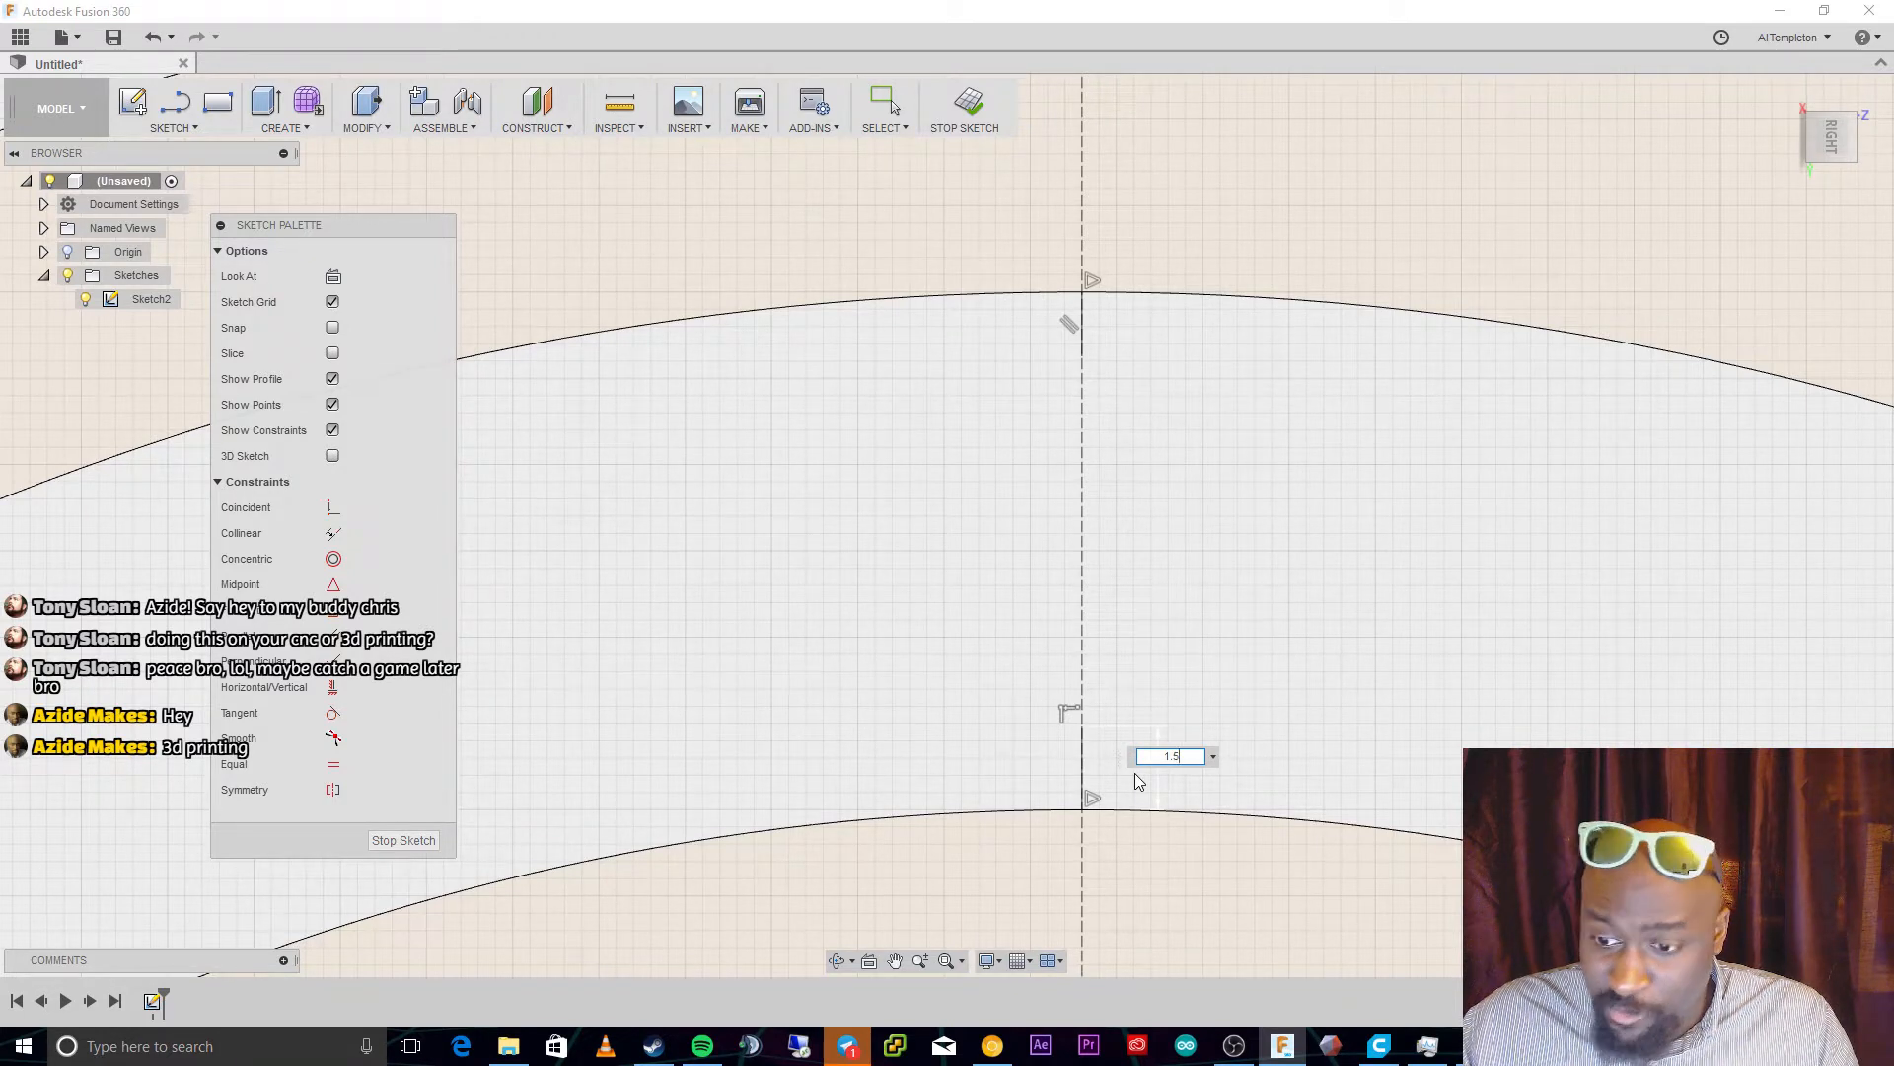
pyautogui.press('Return')
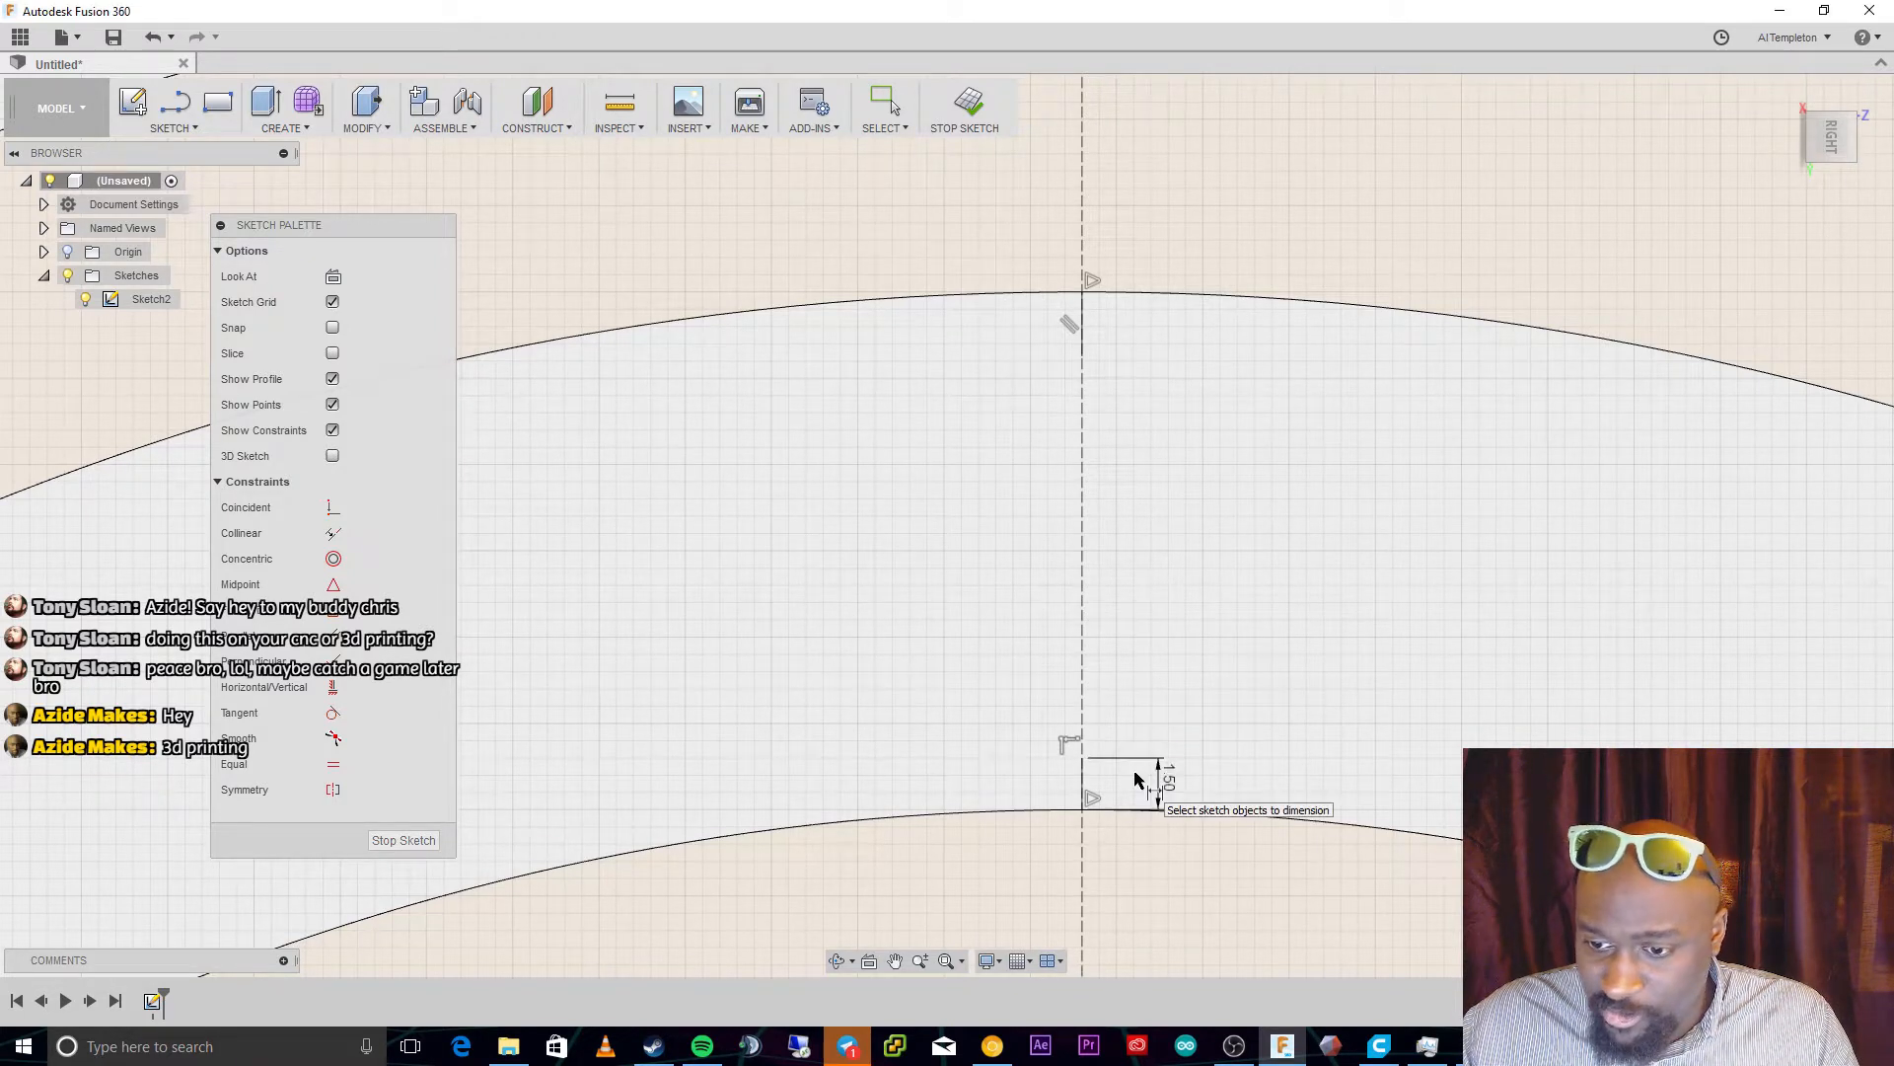
# Dimension the short vertical line below the outer ring's inner arc to 1.5 mm
pyautogui.click(1084, 314)
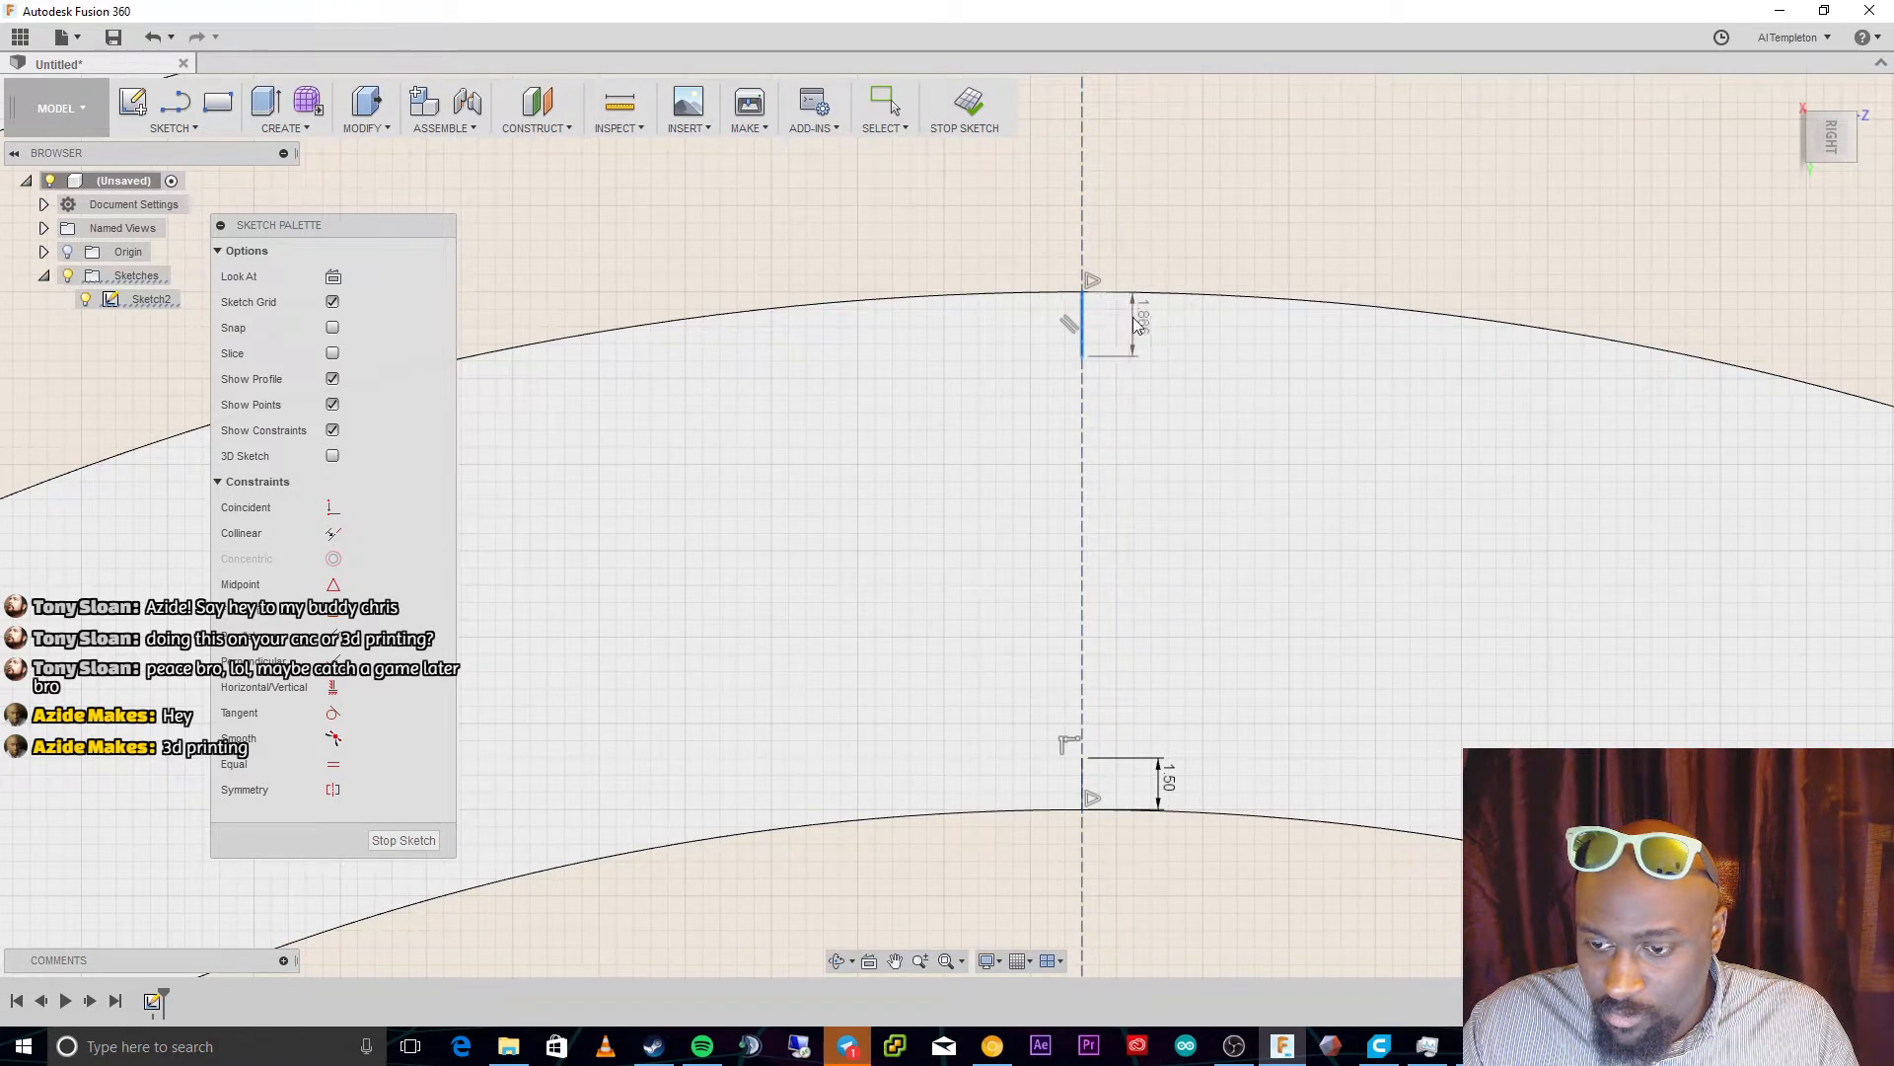
pyautogui.click(1136, 326)
pyautogui.write('1.5')
pyautogui.press('Return')
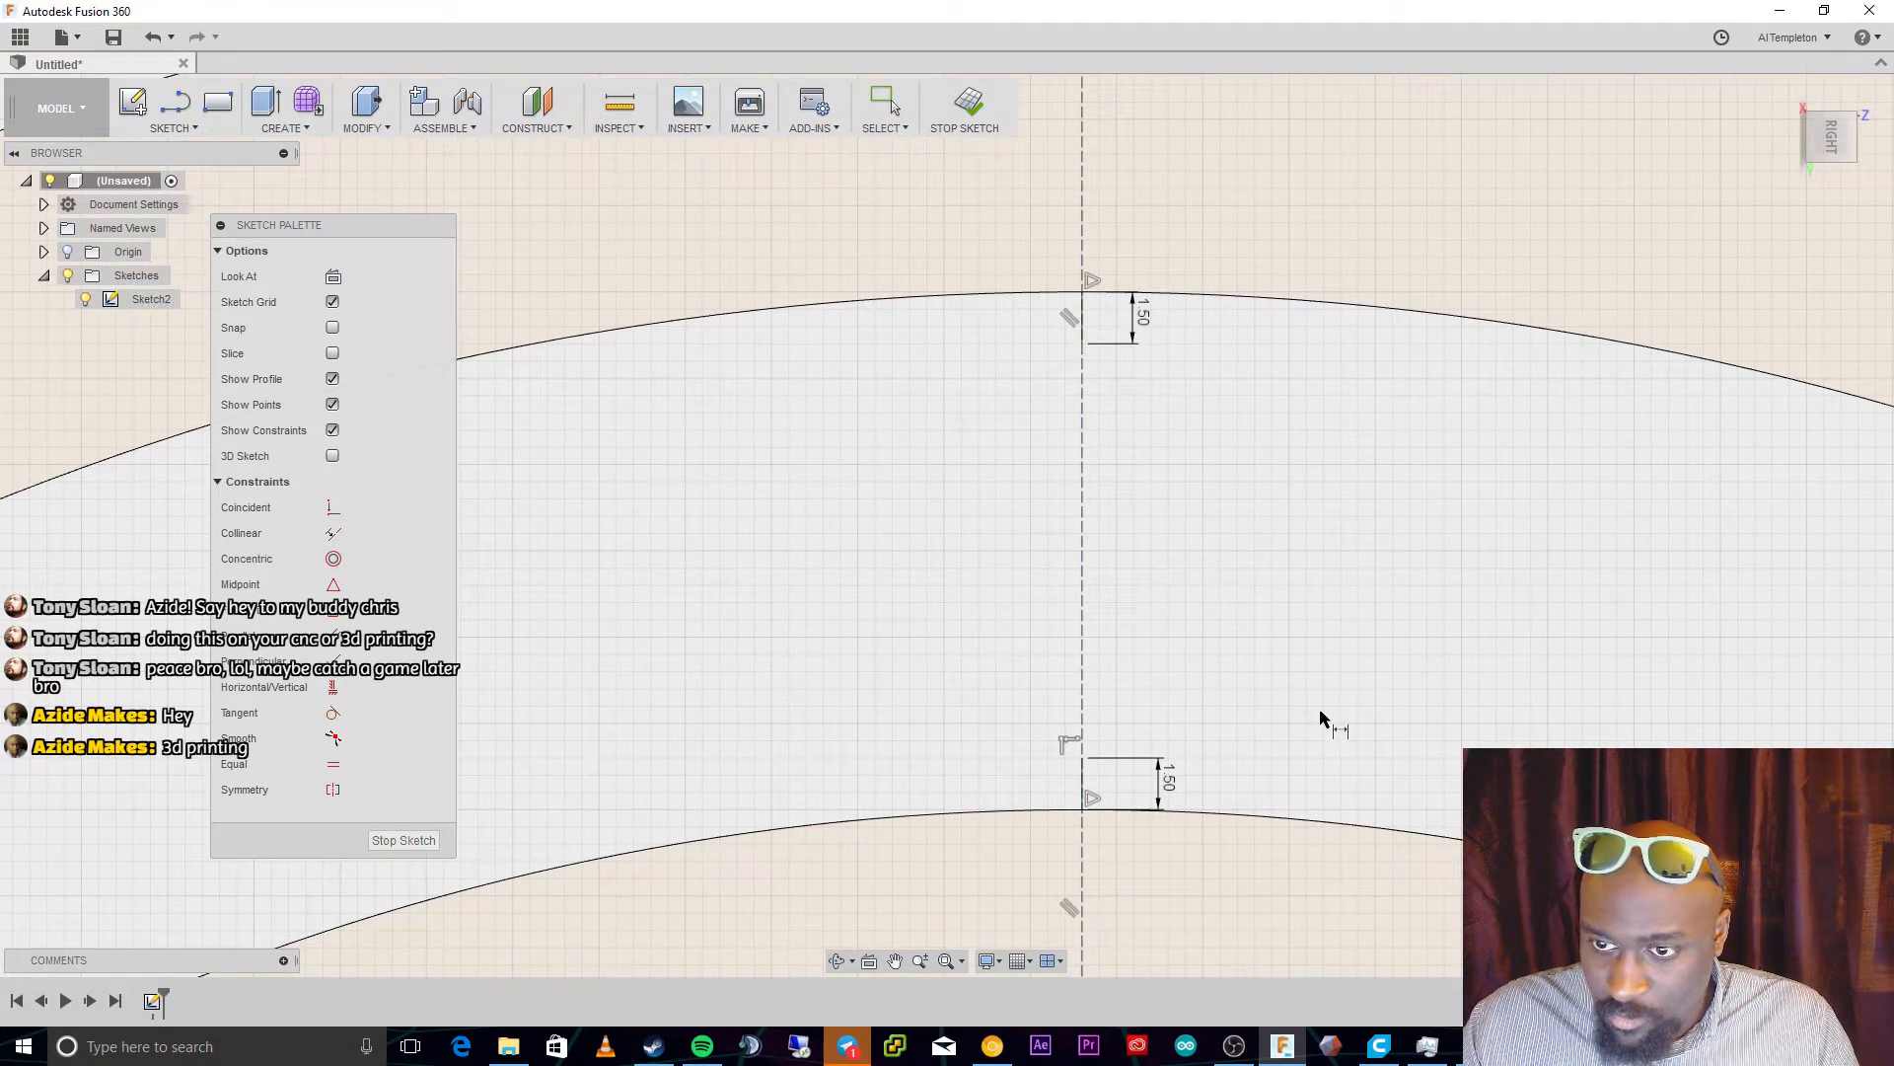
# Draw a 5 mm horizontal line to the left from the lower end of the upper short line
pyautogui.click(174, 101)
pyautogui.click(1084, 344)
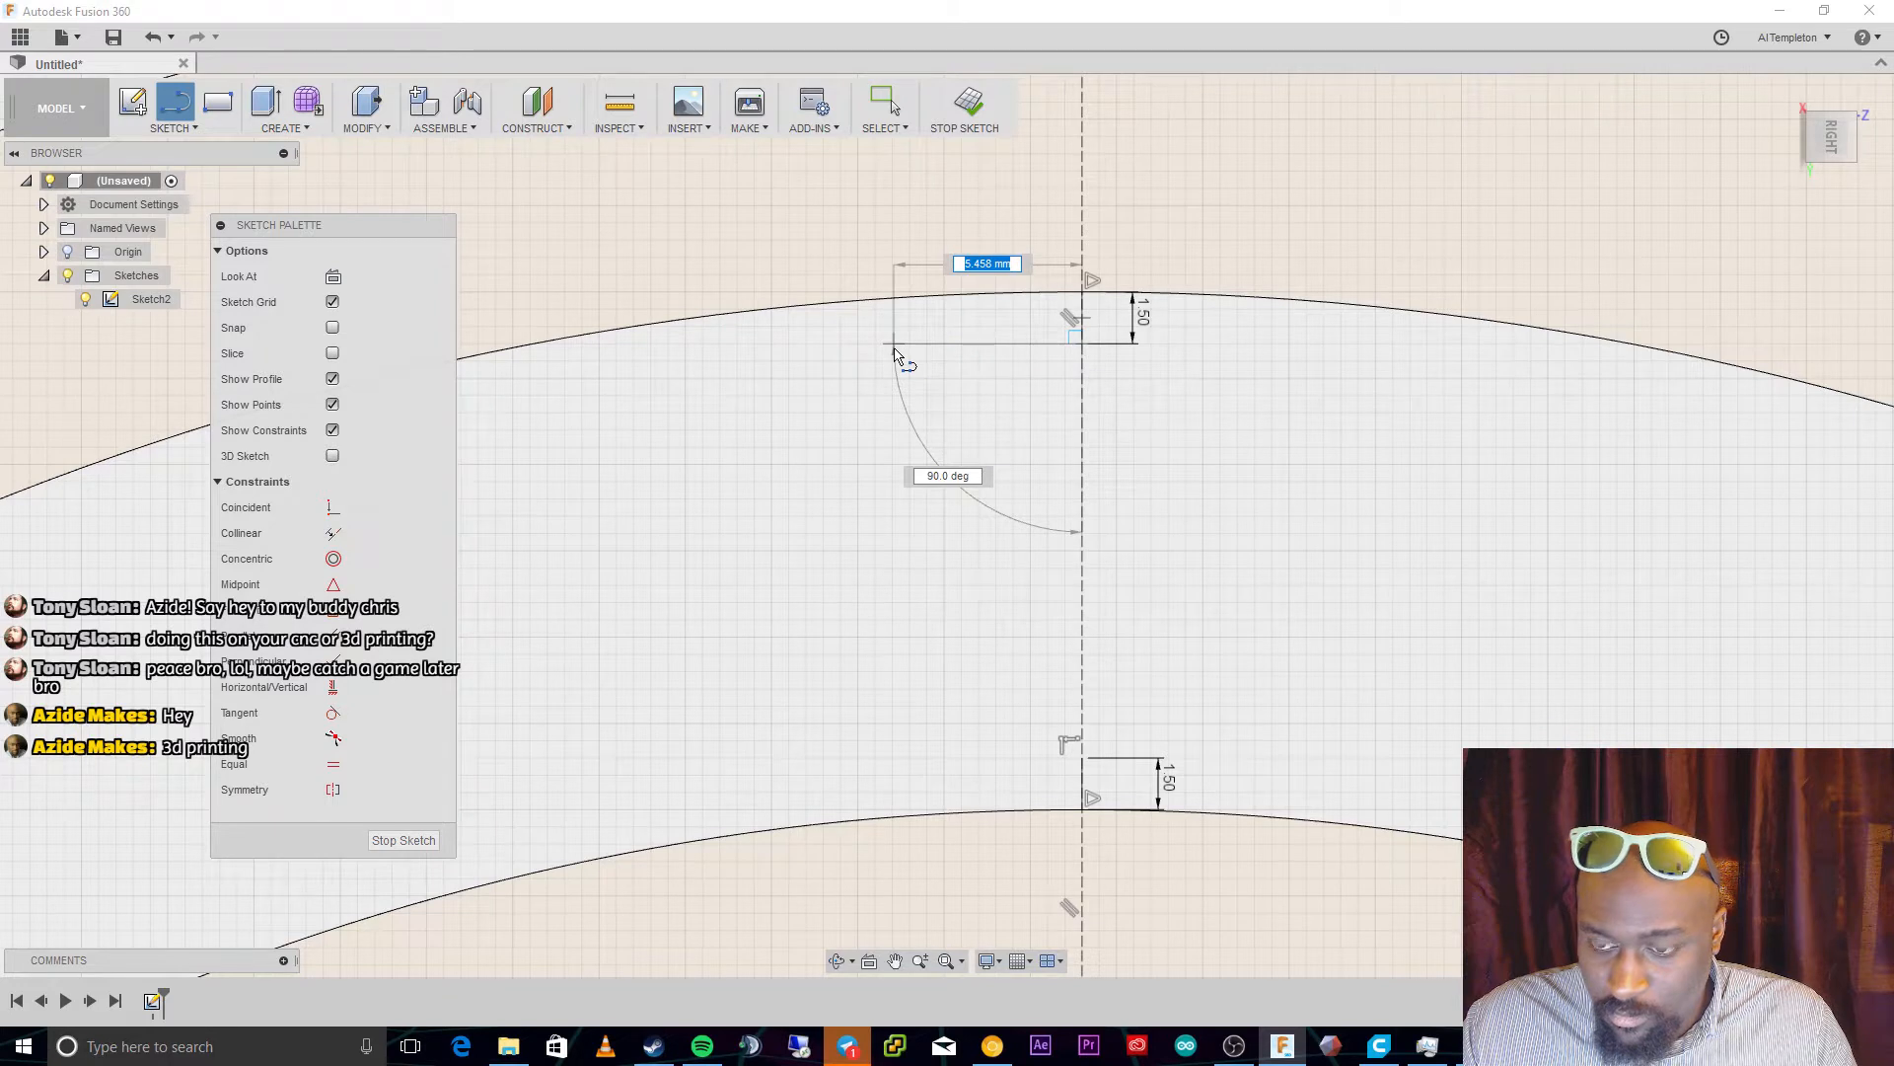
pyautogui.write('5')
pyautogui.press('Return')
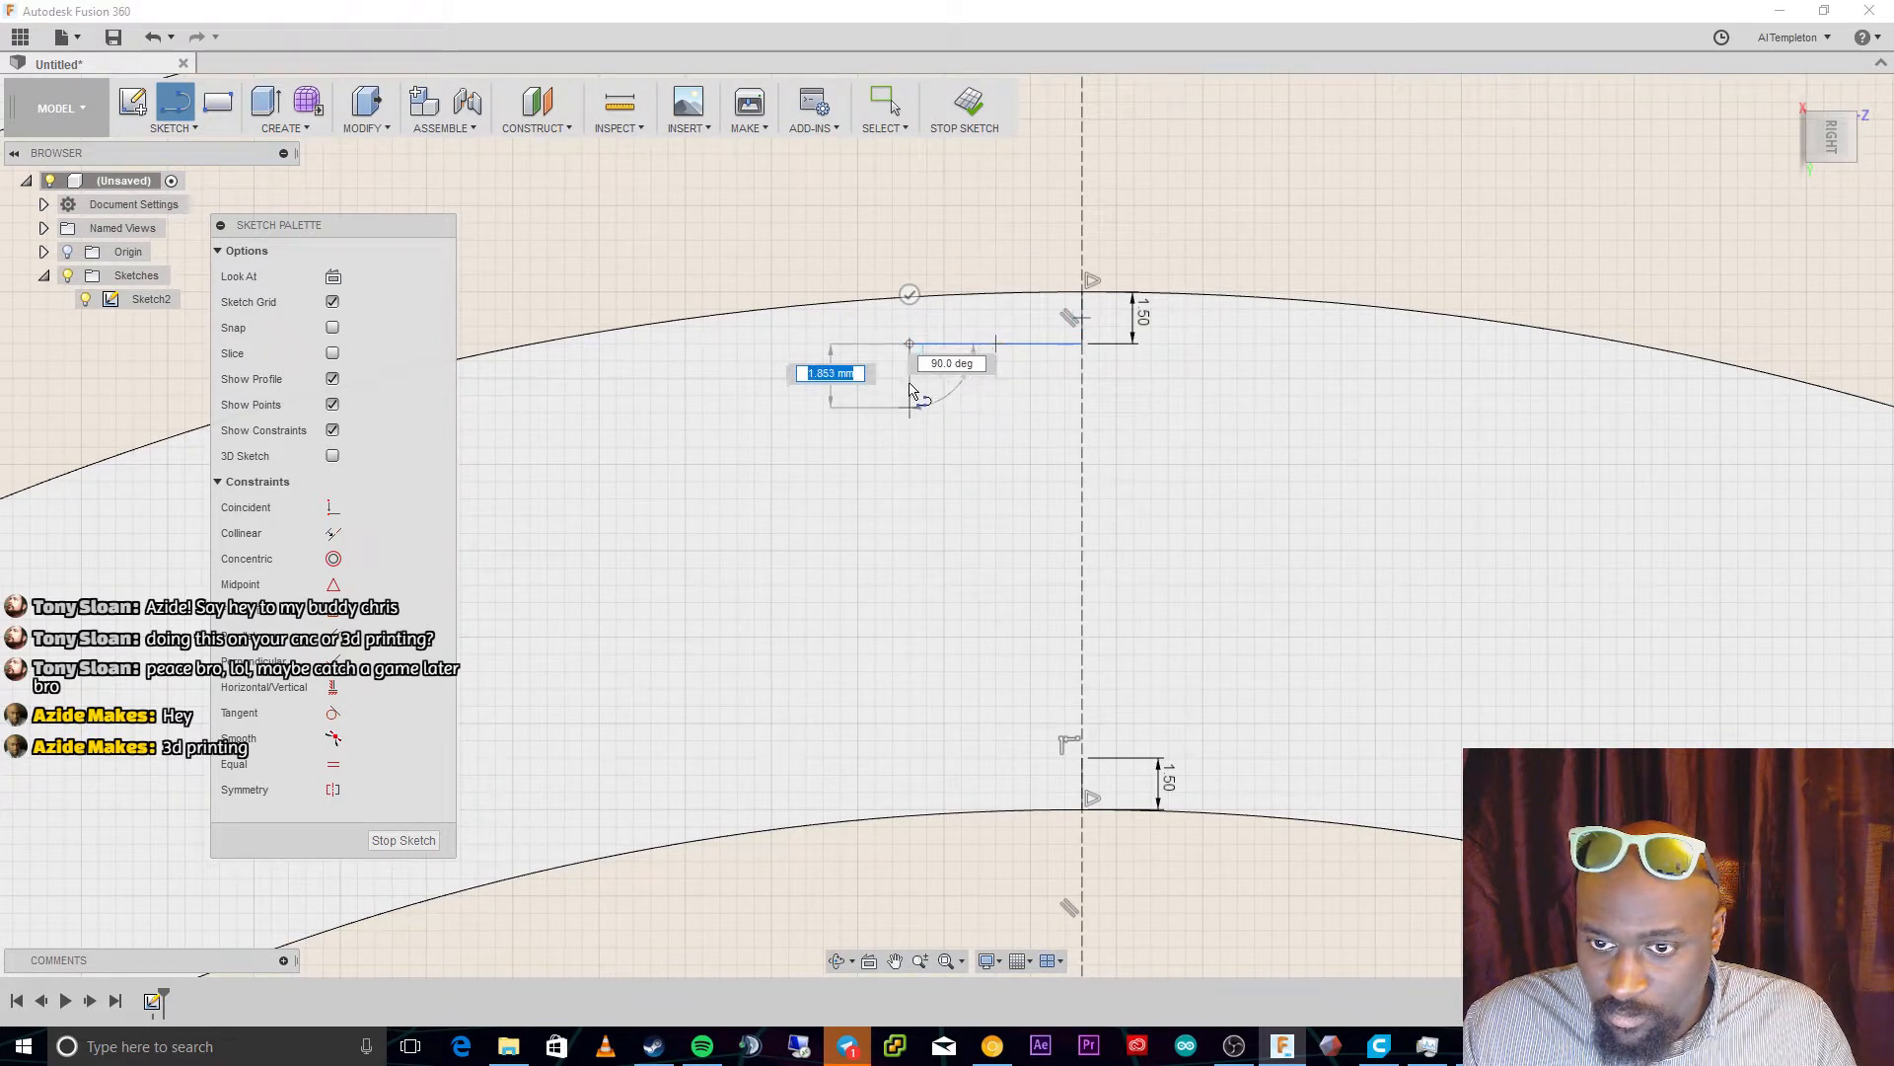
pyautogui.press('Escape')
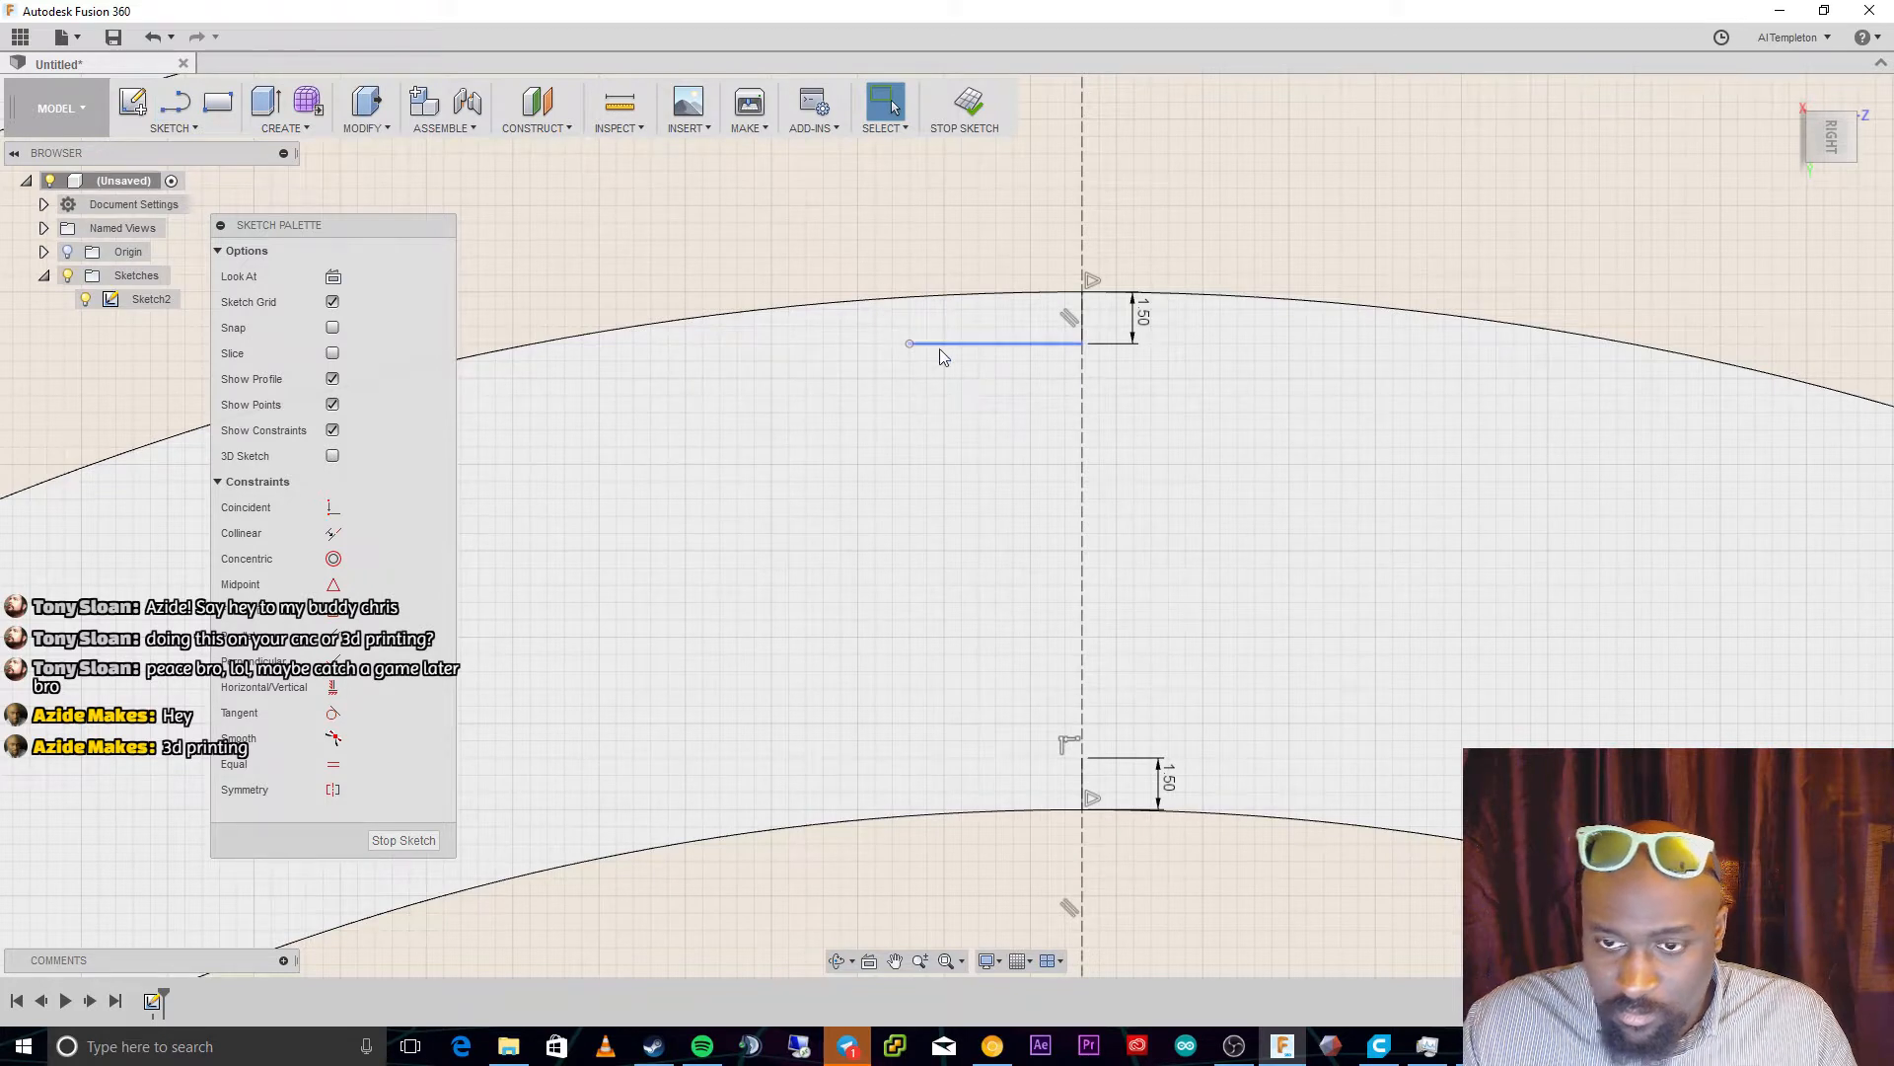
# Draw a three-point arc bulging left, from the left end of the 5 mm line to a point 1.5 mm straight below it
pyautogui.click(174, 102)
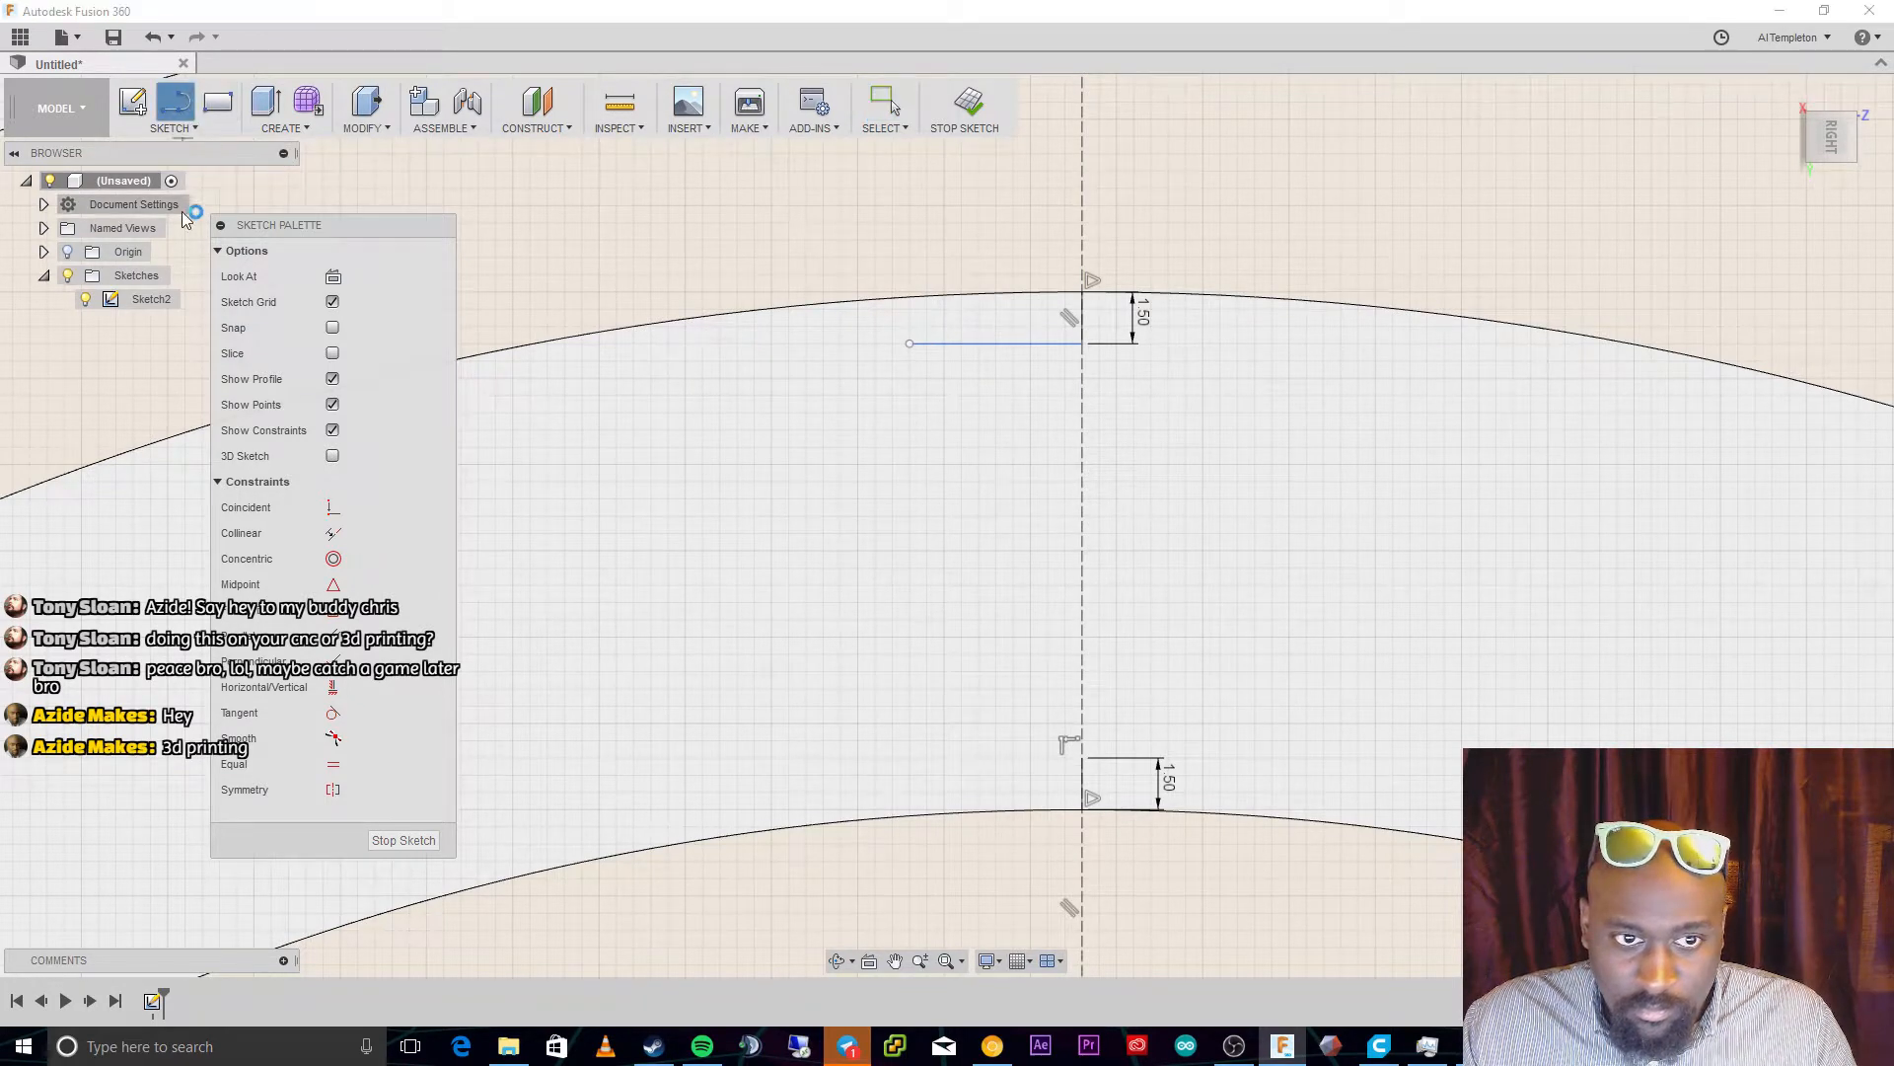
pyautogui.click(177, 129)
pyautogui.moveTo(181, 244)
pyautogui.click(306, 262)
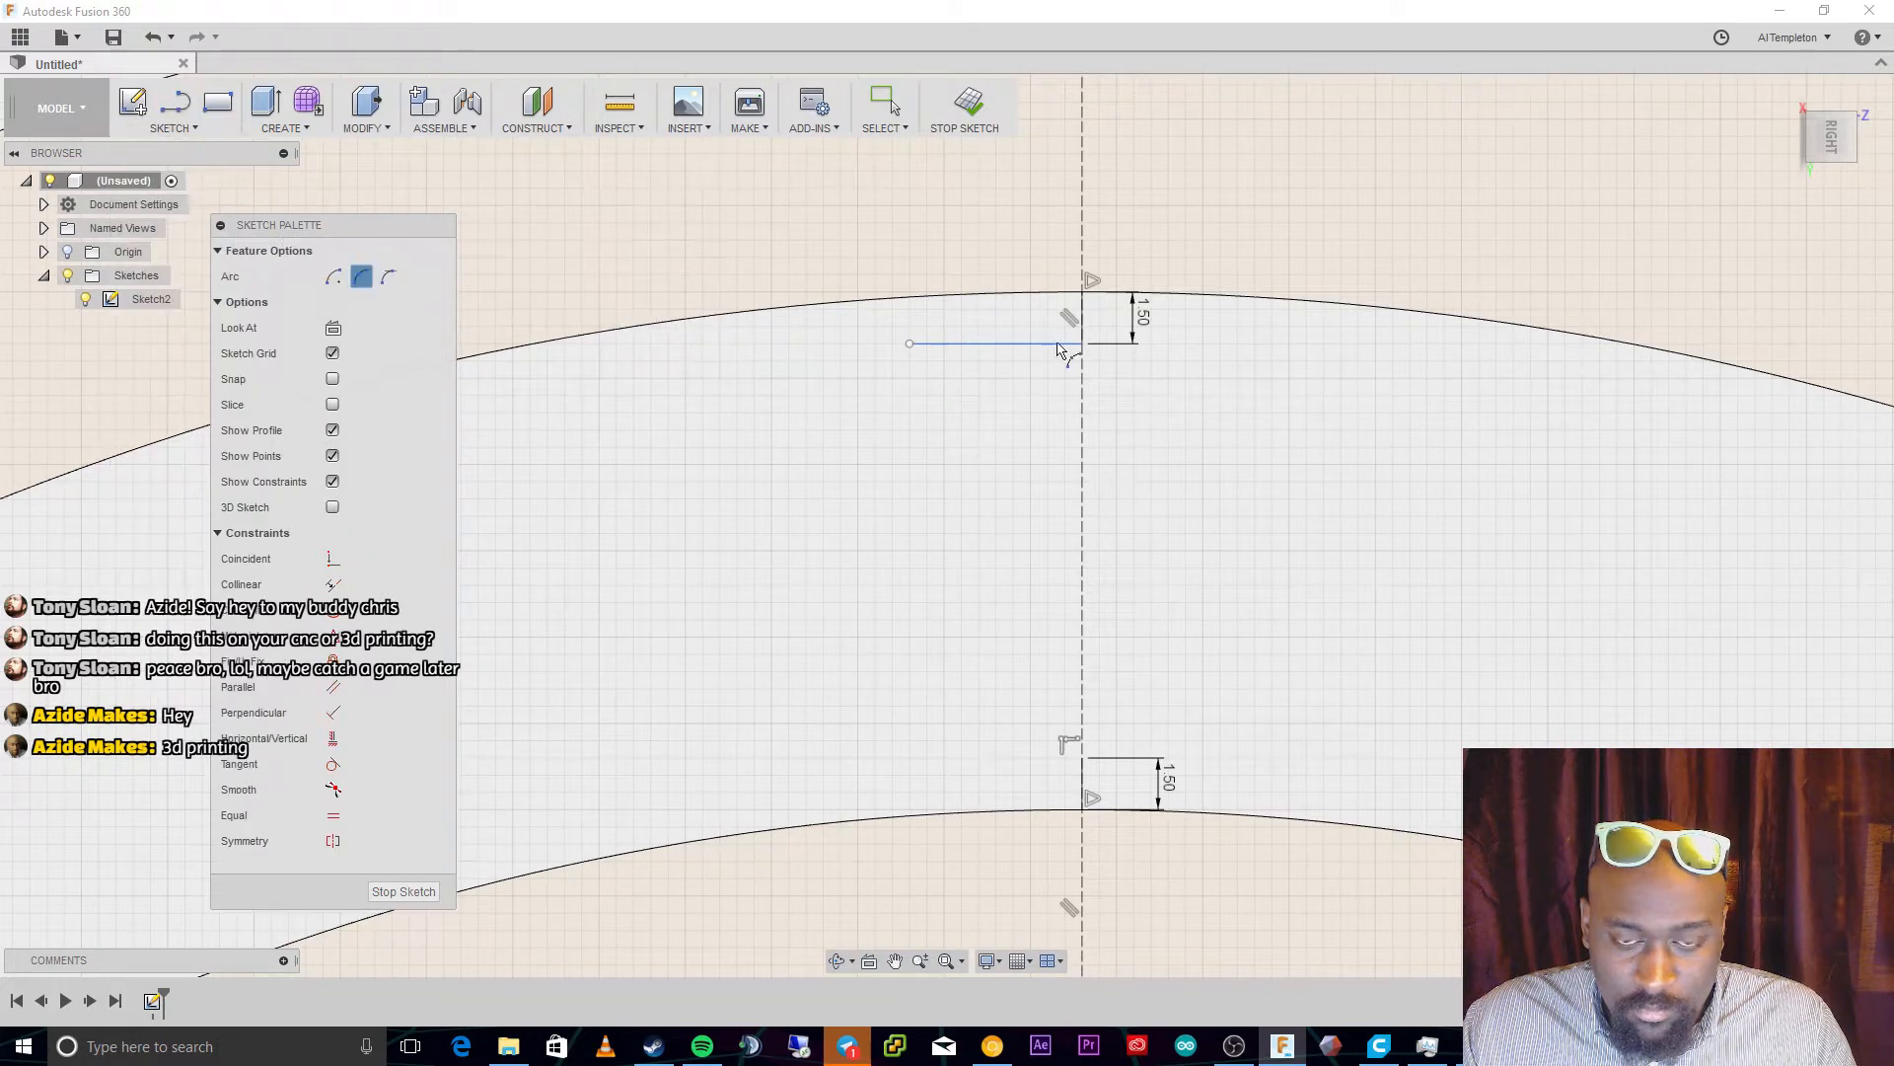
pyautogui.click(909, 344)
pyautogui.click(909, 400)
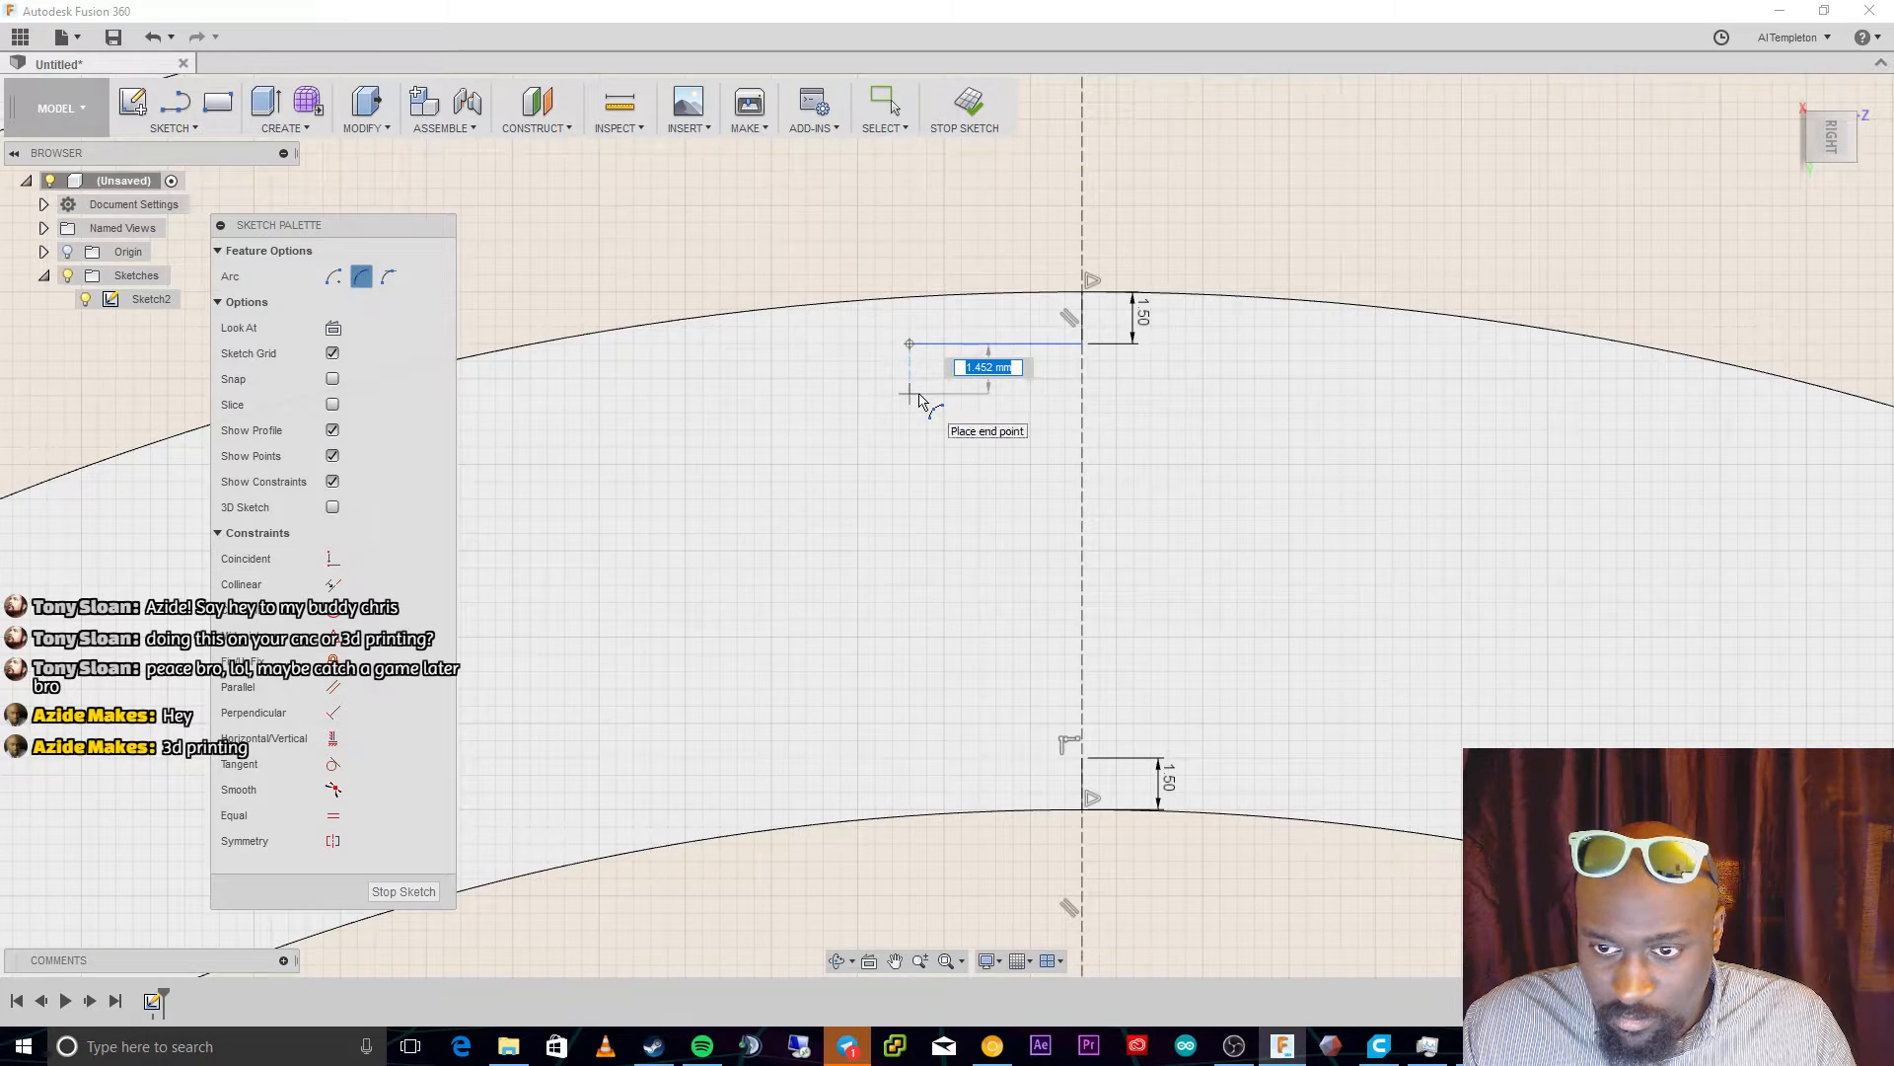
pyautogui.write('1.5')
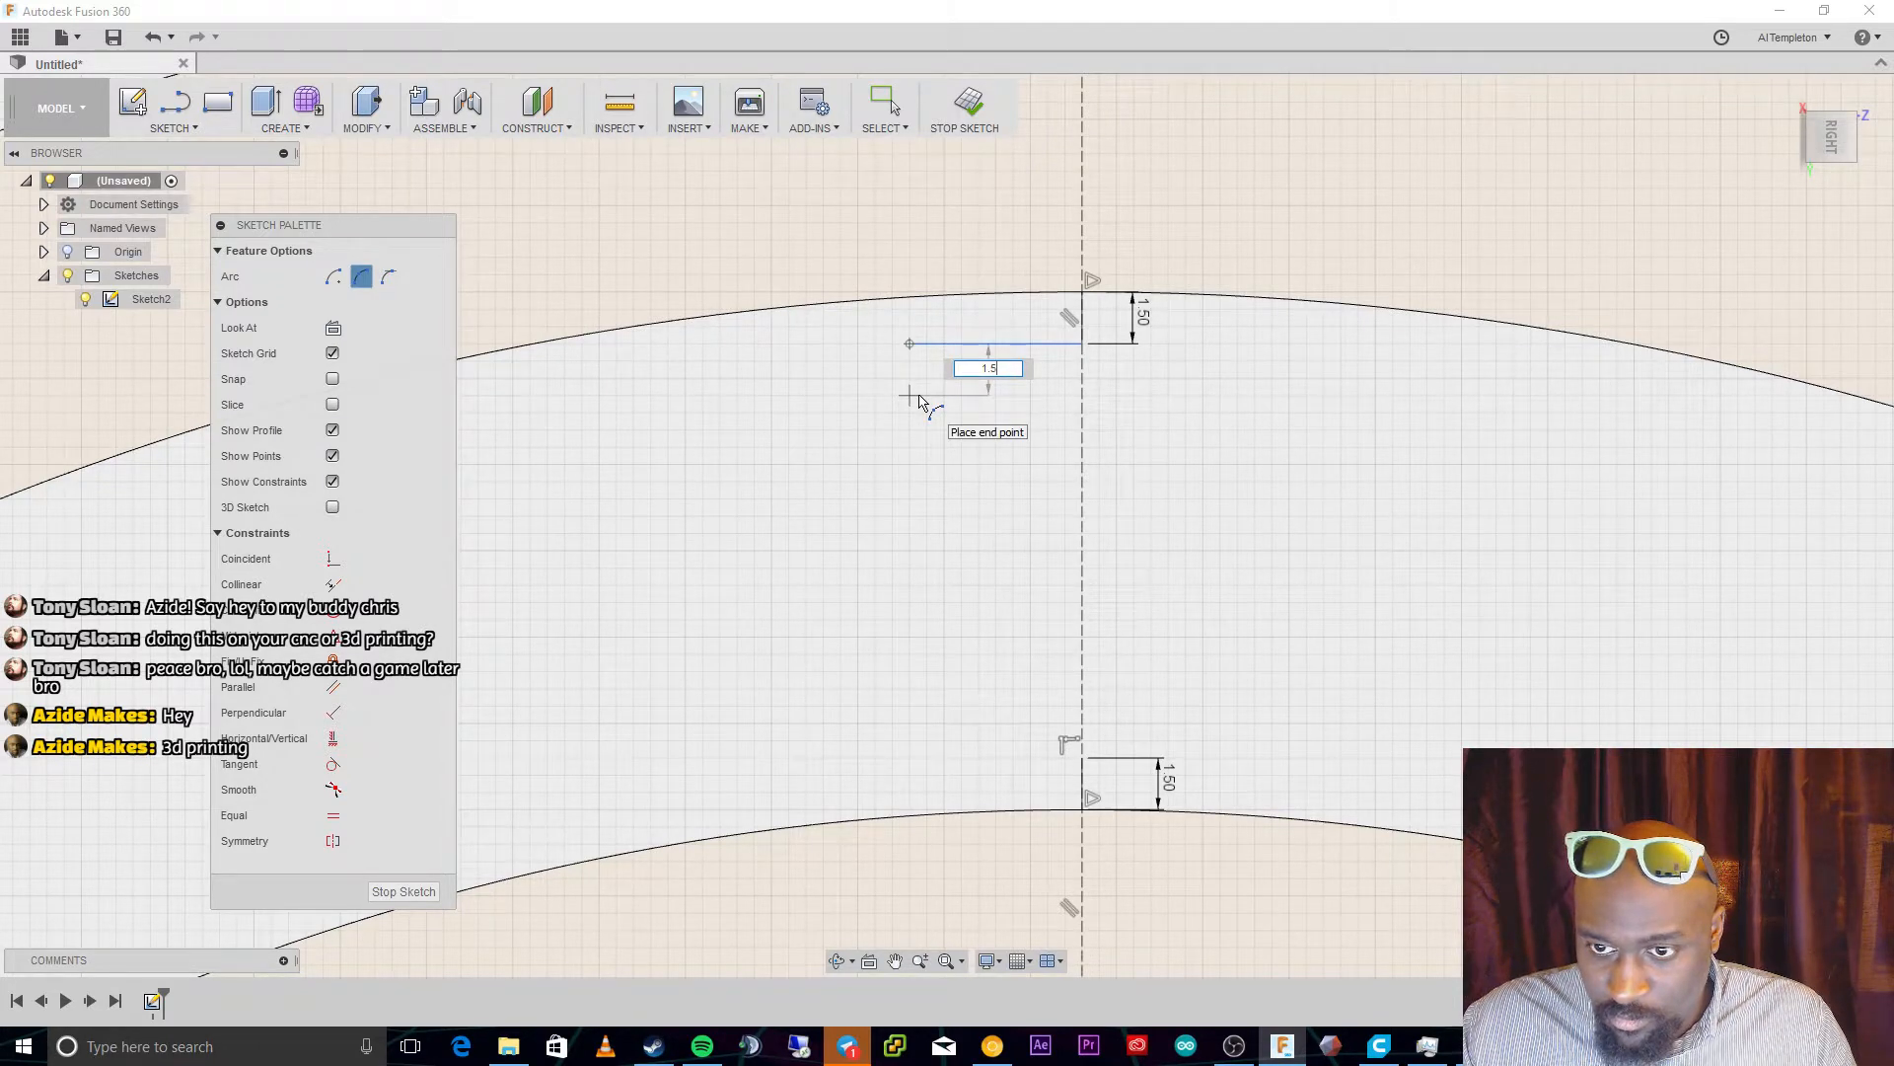
pyautogui.press('Tab')
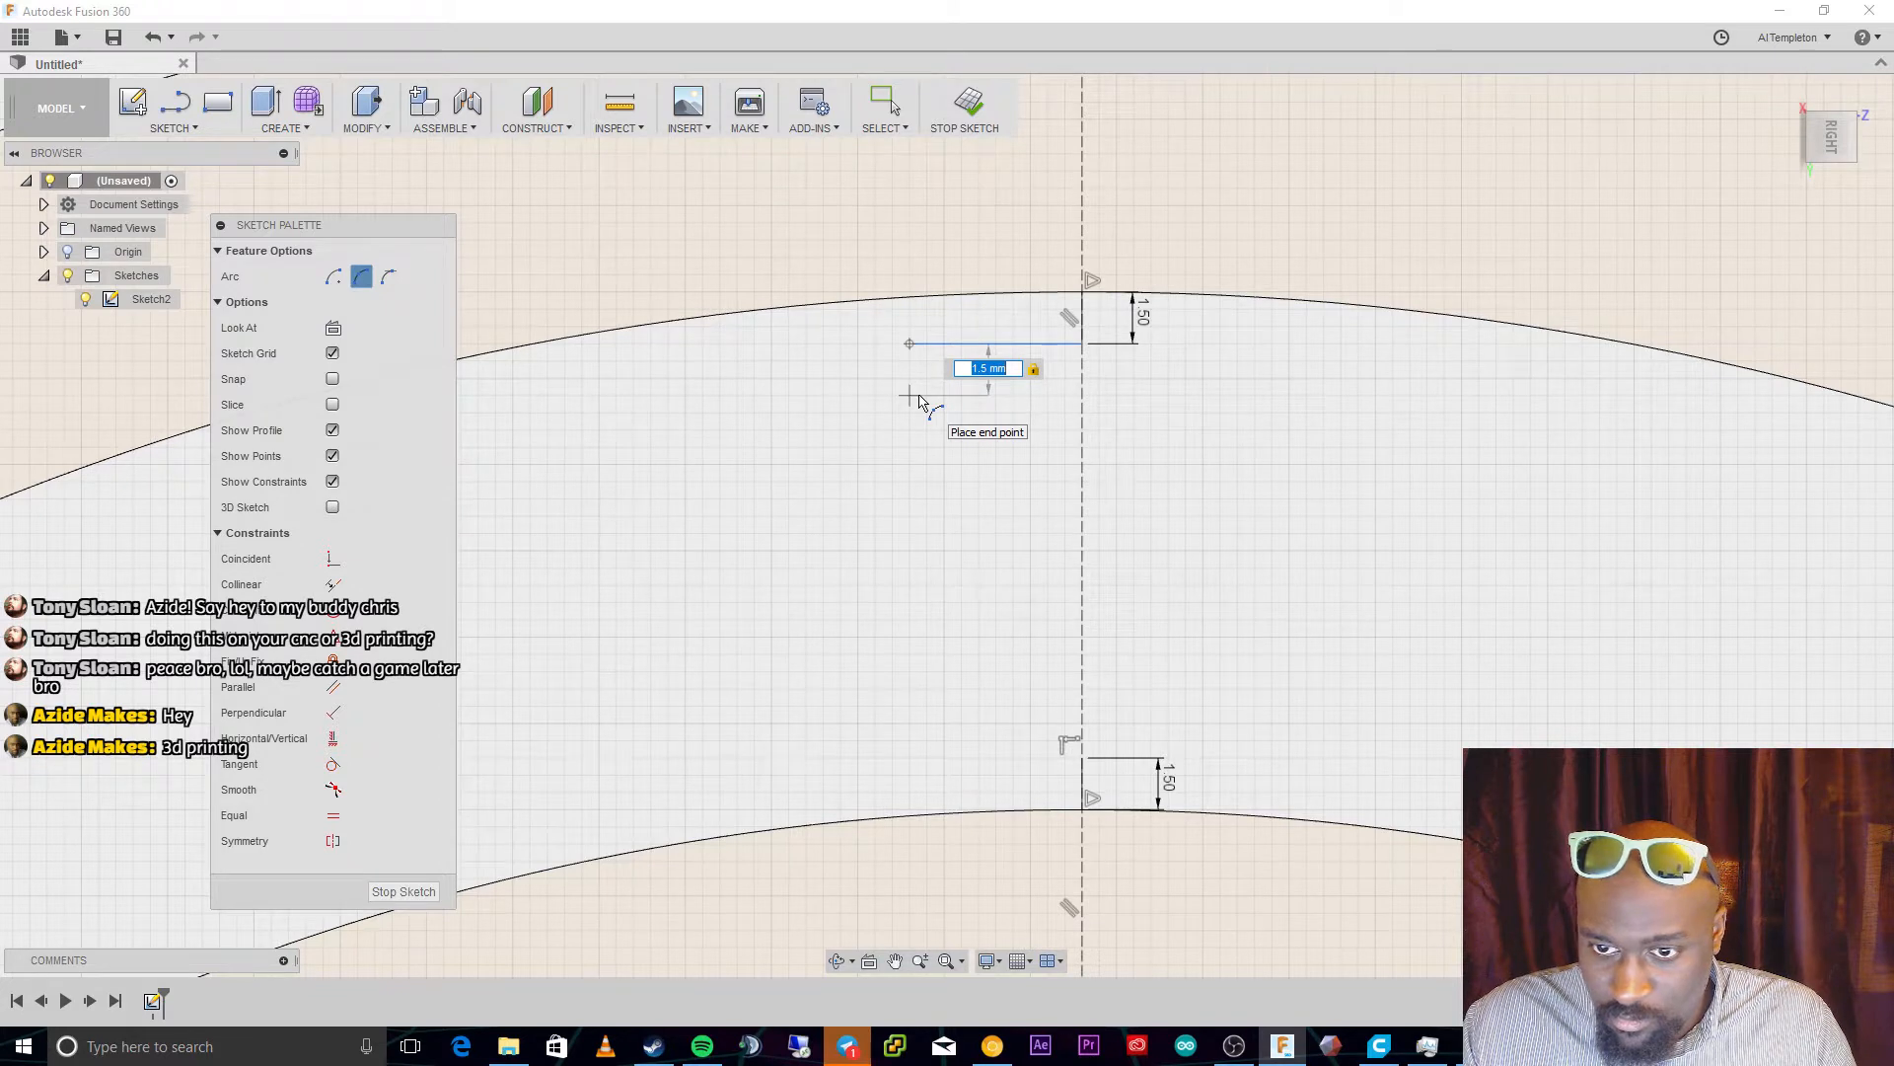
pyautogui.press('Escape')
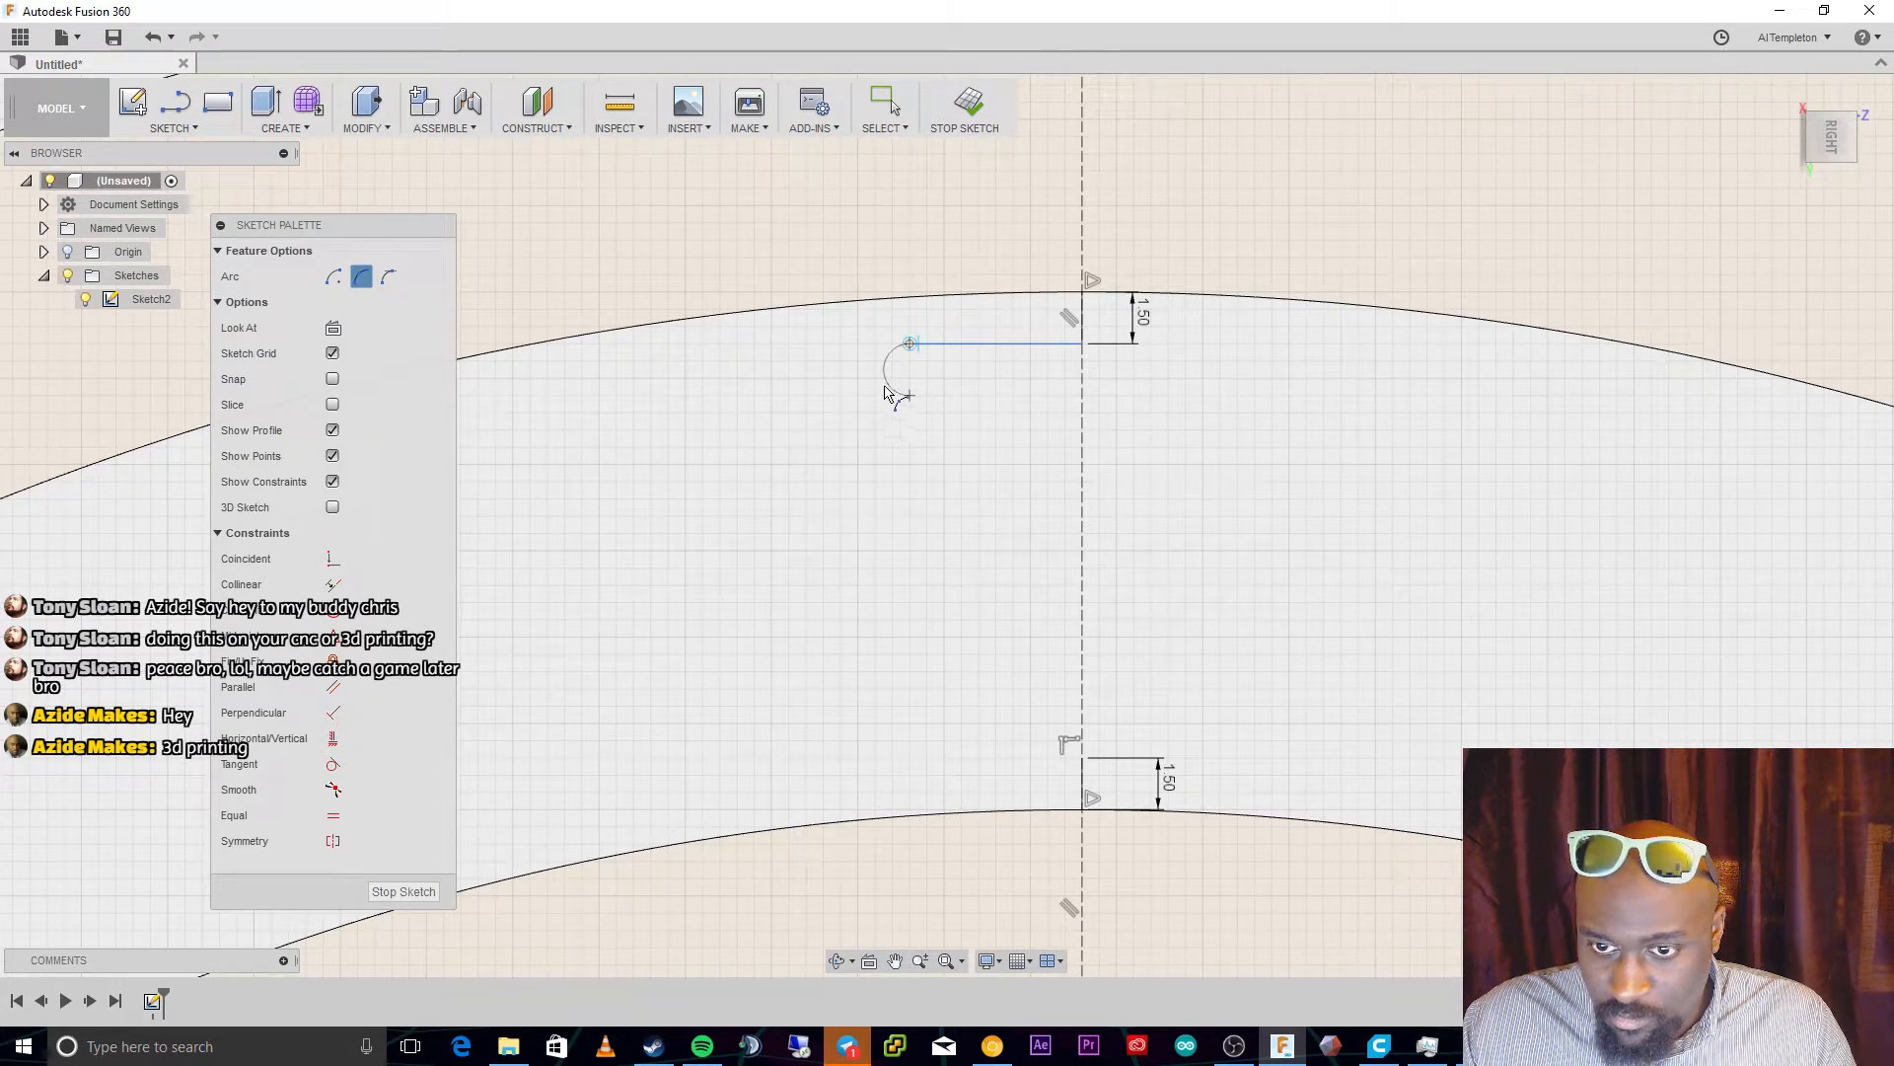
pyautogui.click(888, 387)
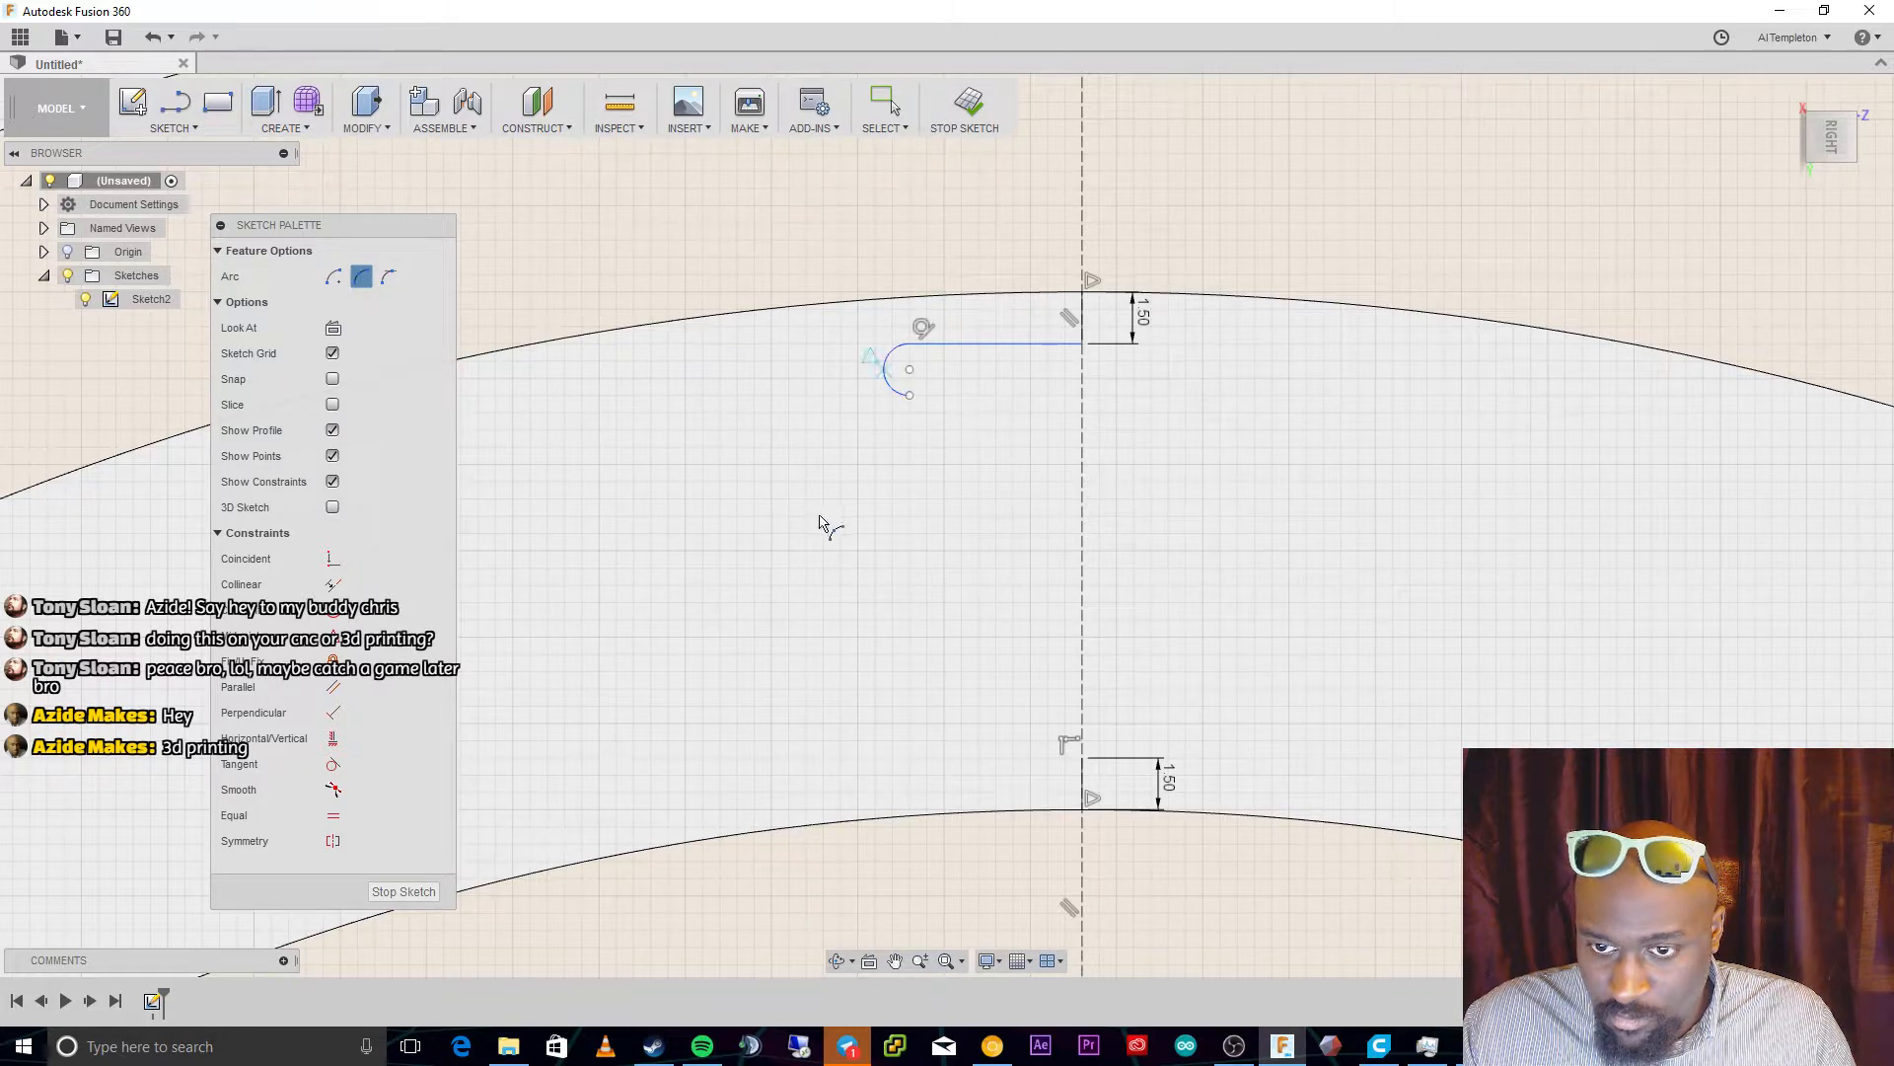
# Draw a 10 mm horizontal line to the right from the lower end of the left arc
pyautogui.press('l')
pyautogui.click(910, 394)
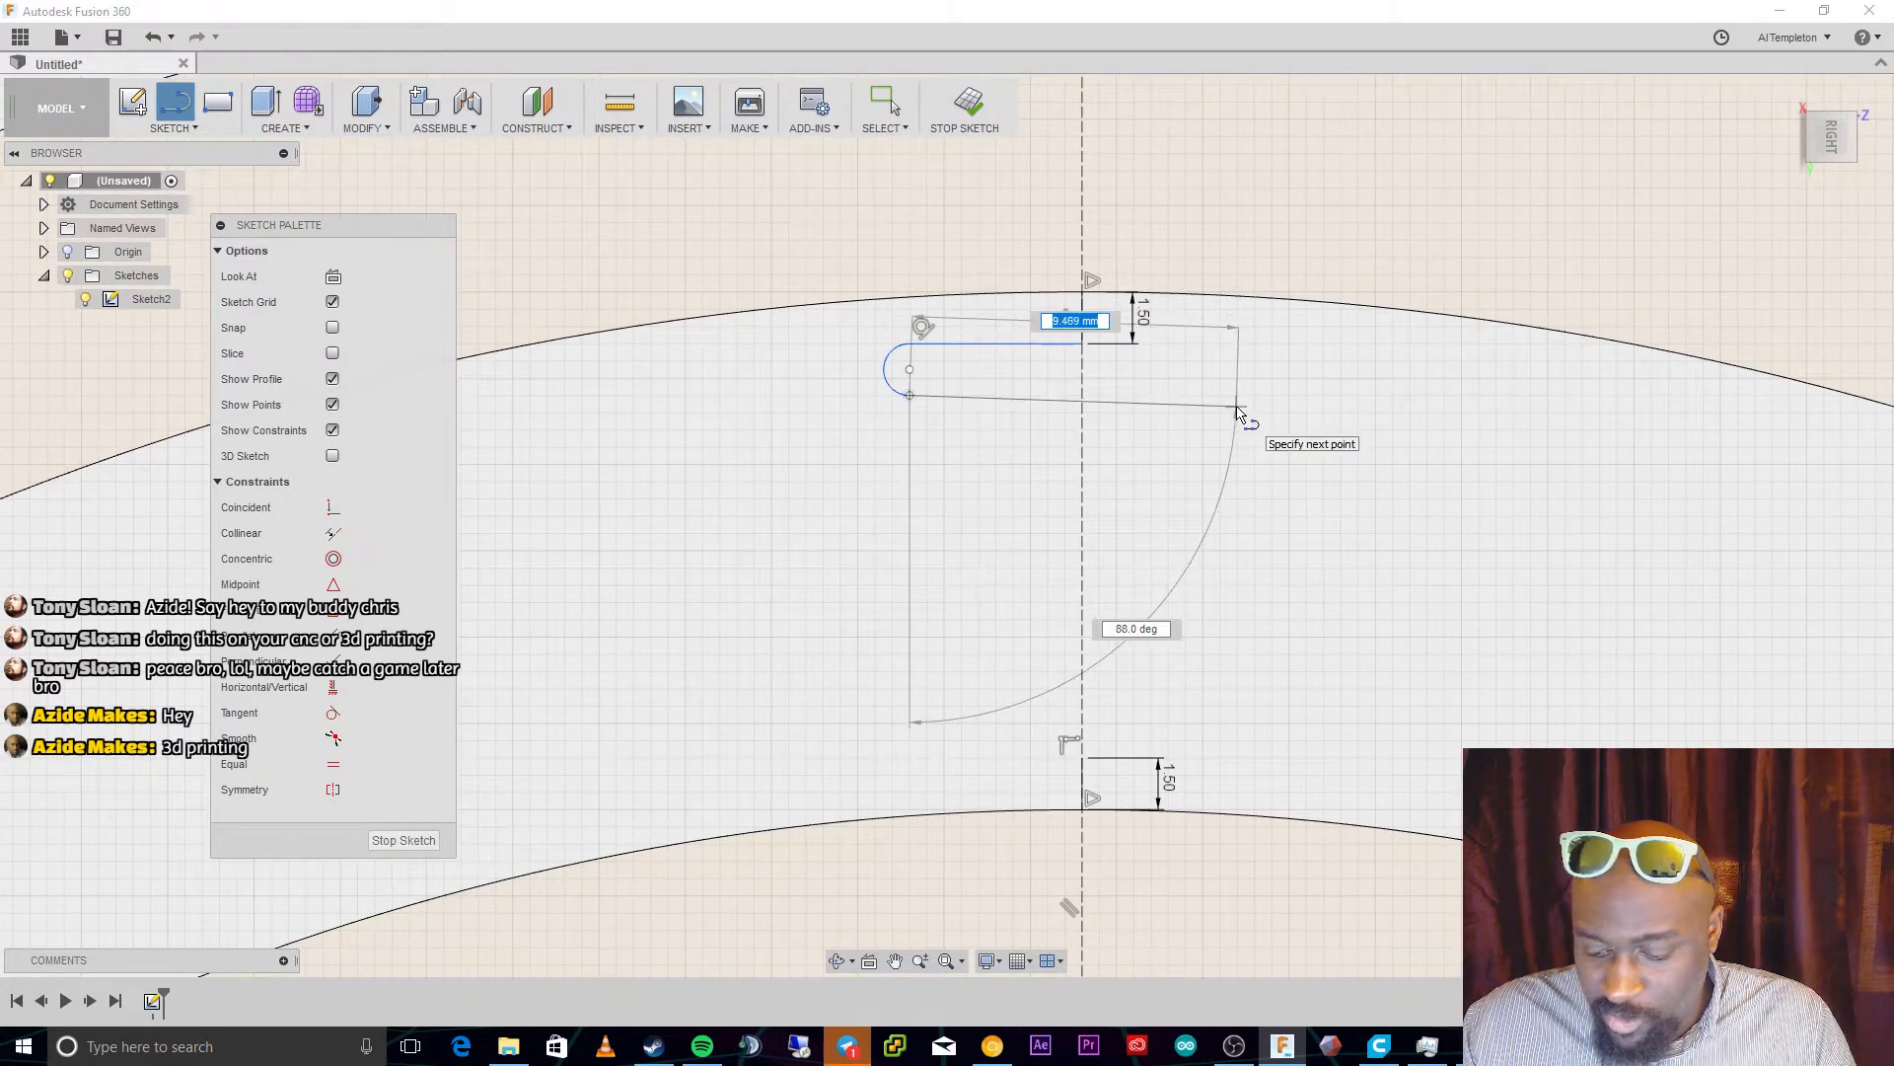
pyautogui.write('10')
pyautogui.press('BackSpace')
pyautogui.press('BackSpace')
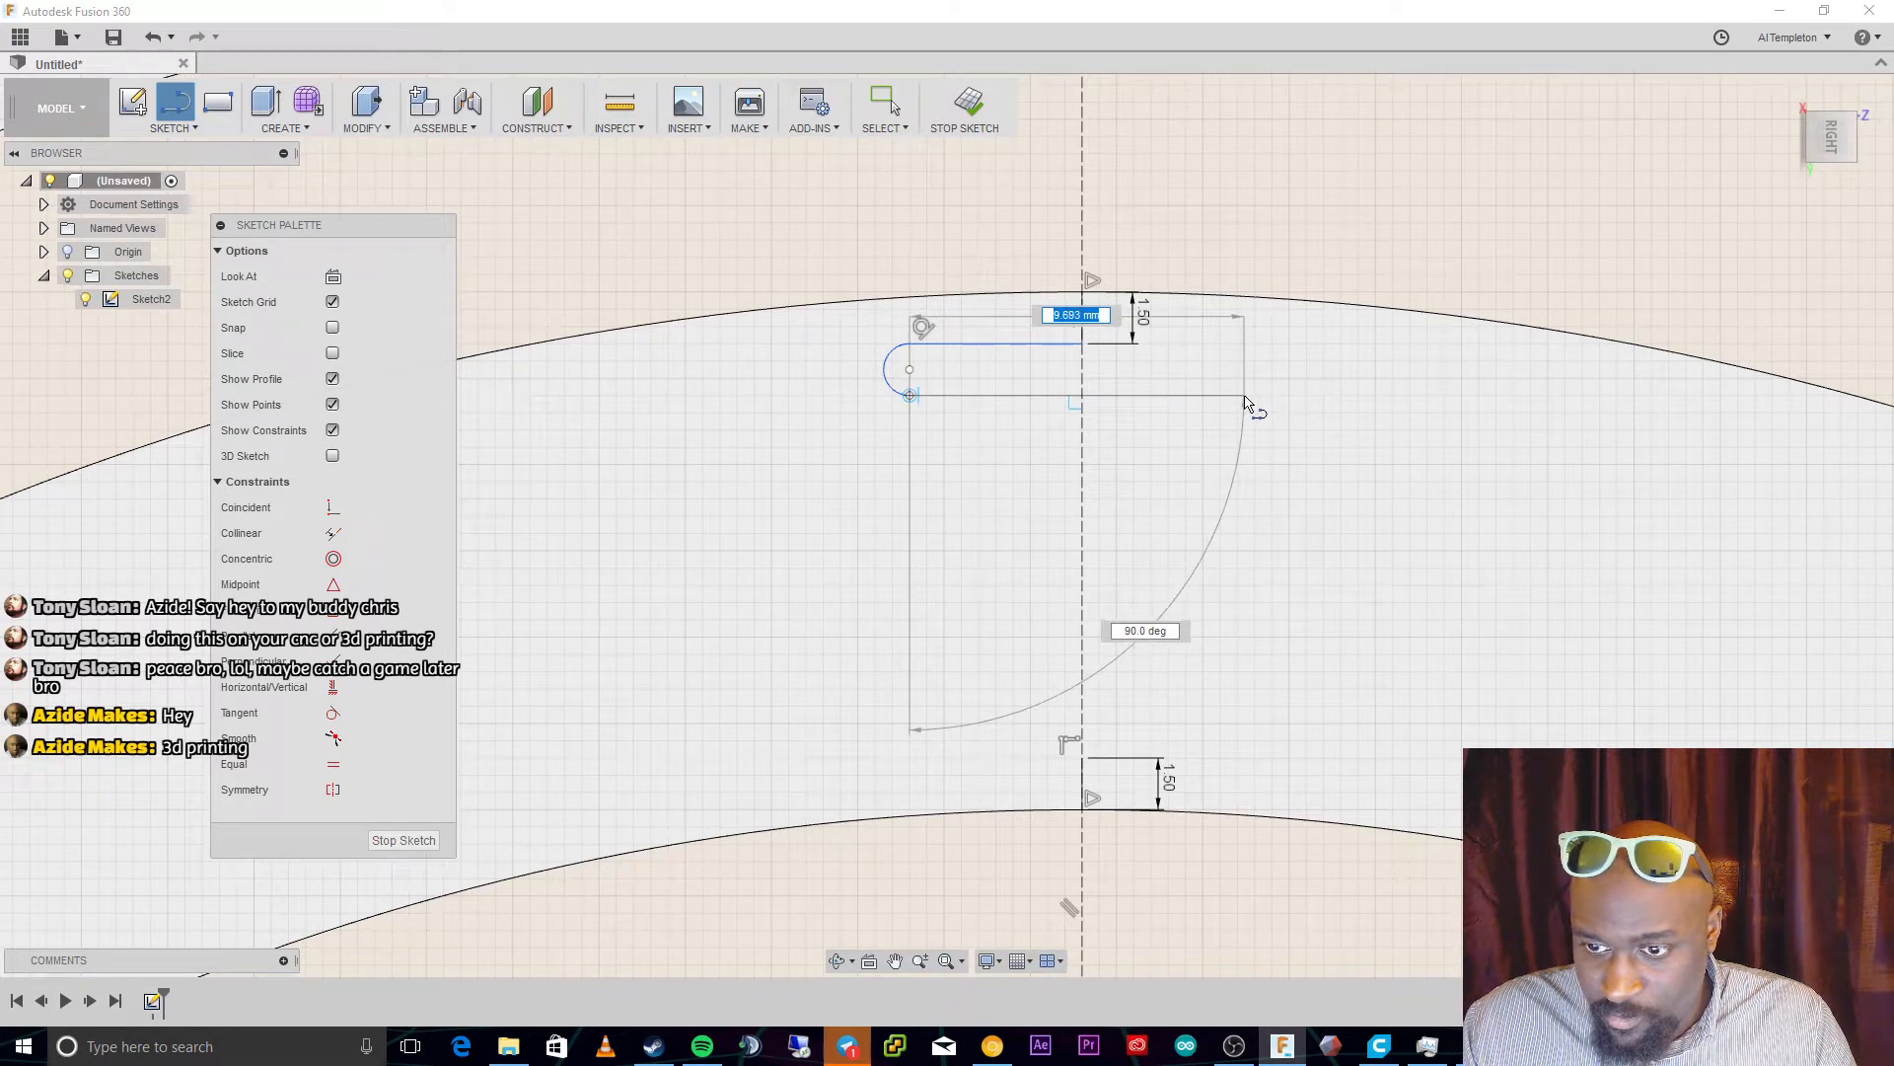
pyautogui.write('10')
pyautogui.press('Tab')
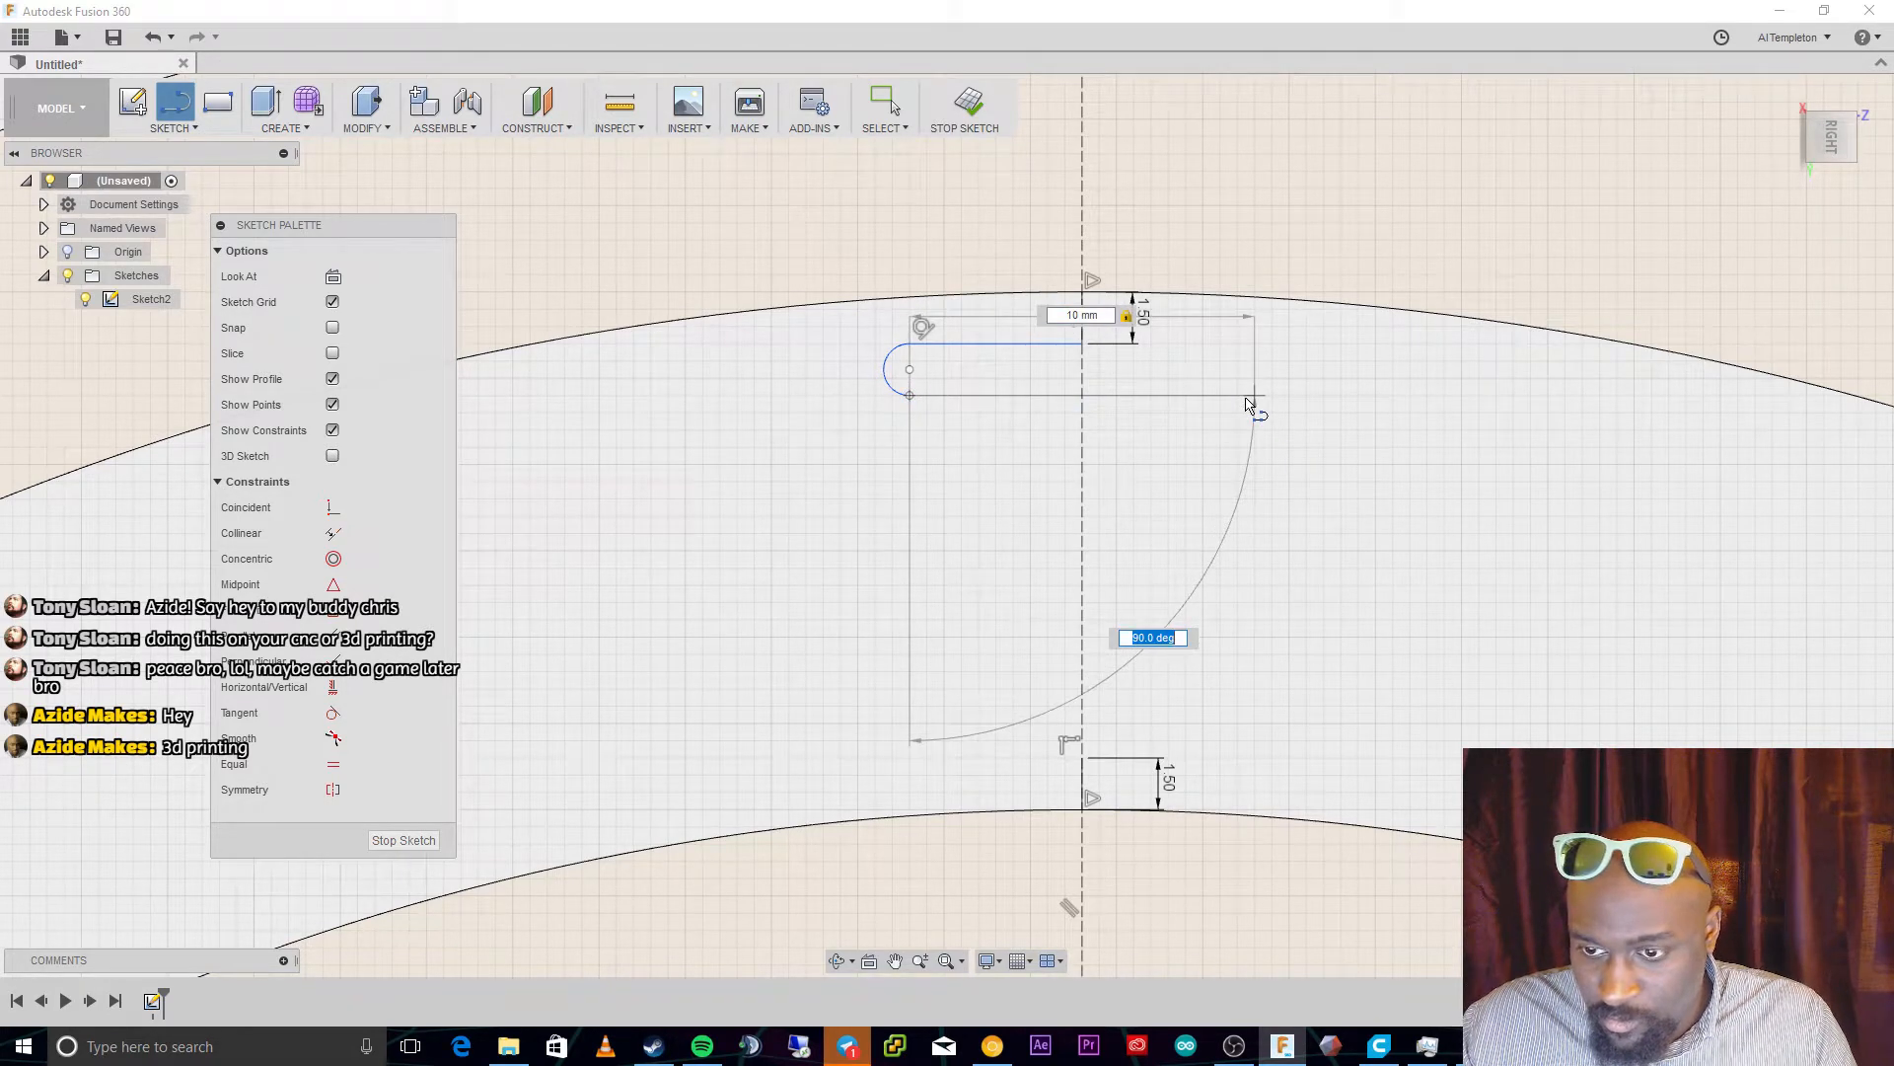
pyautogui.press('Tab')
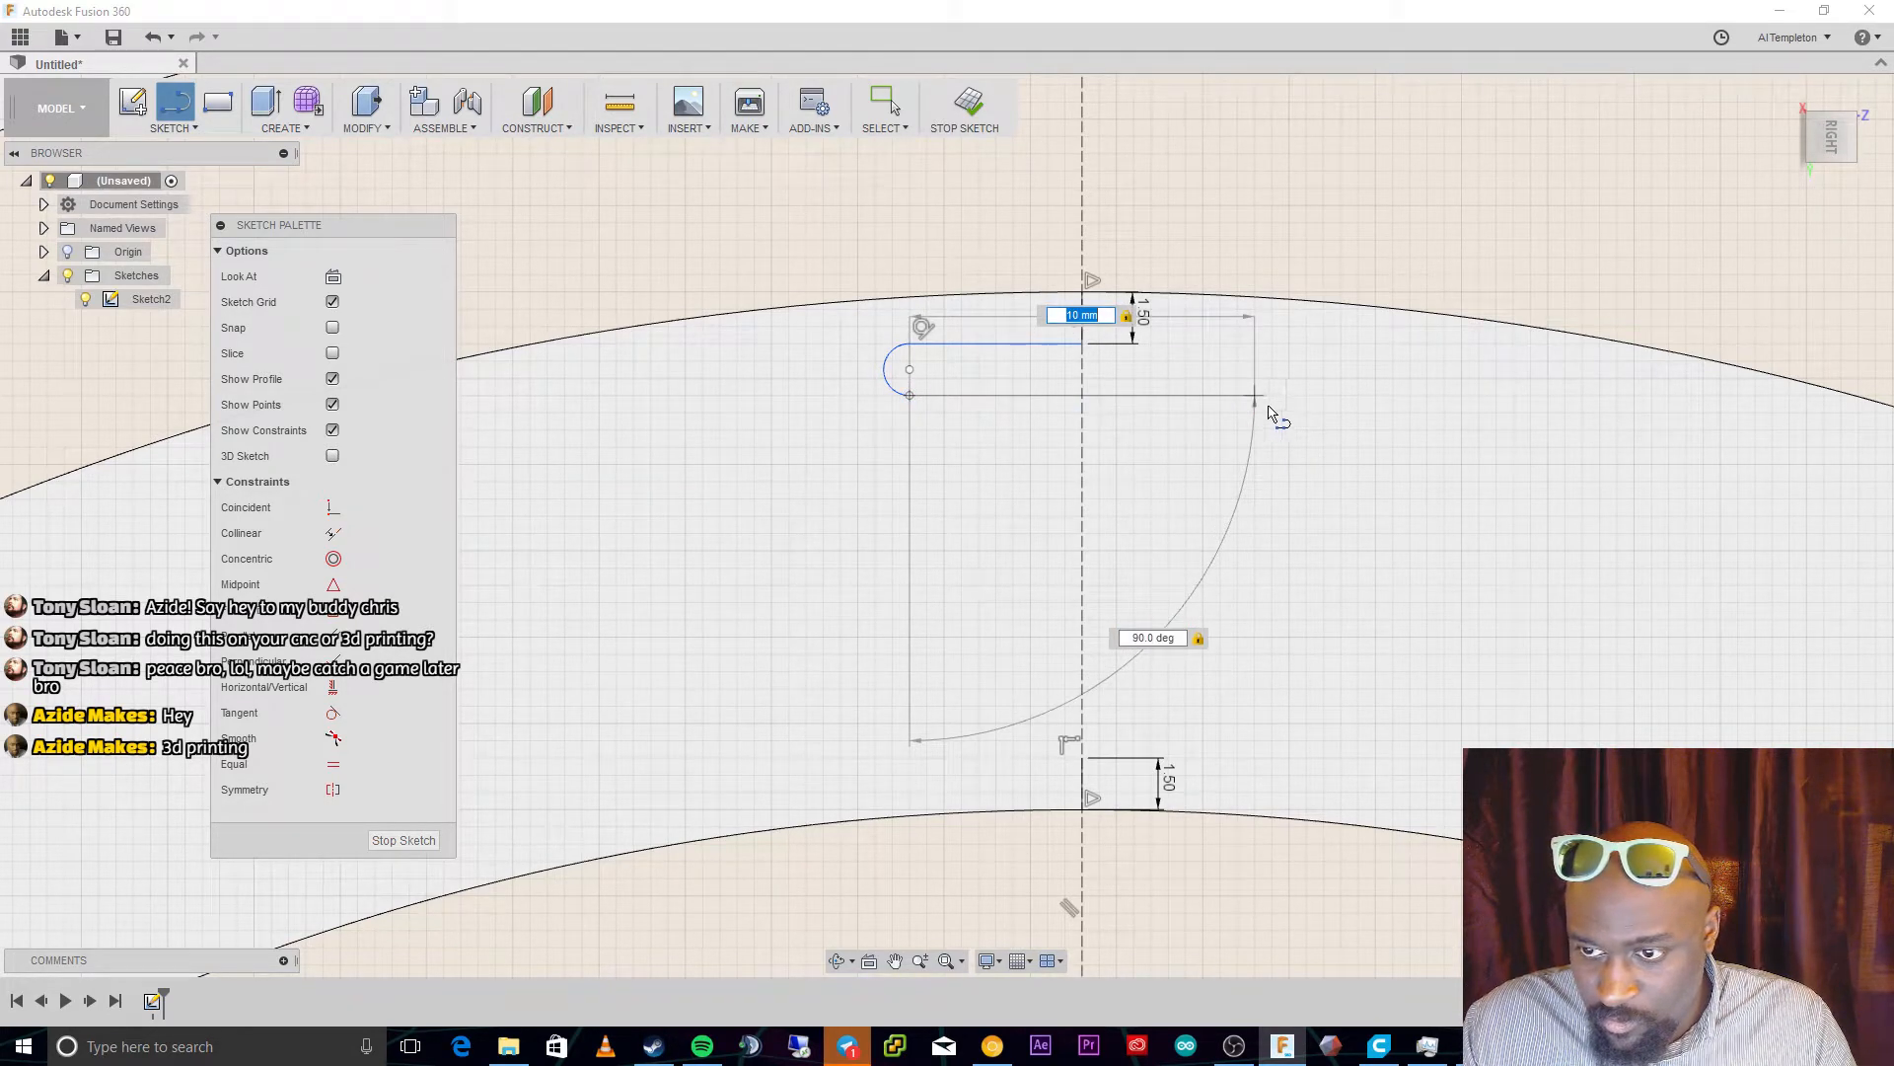
pyautogui.press('Return')
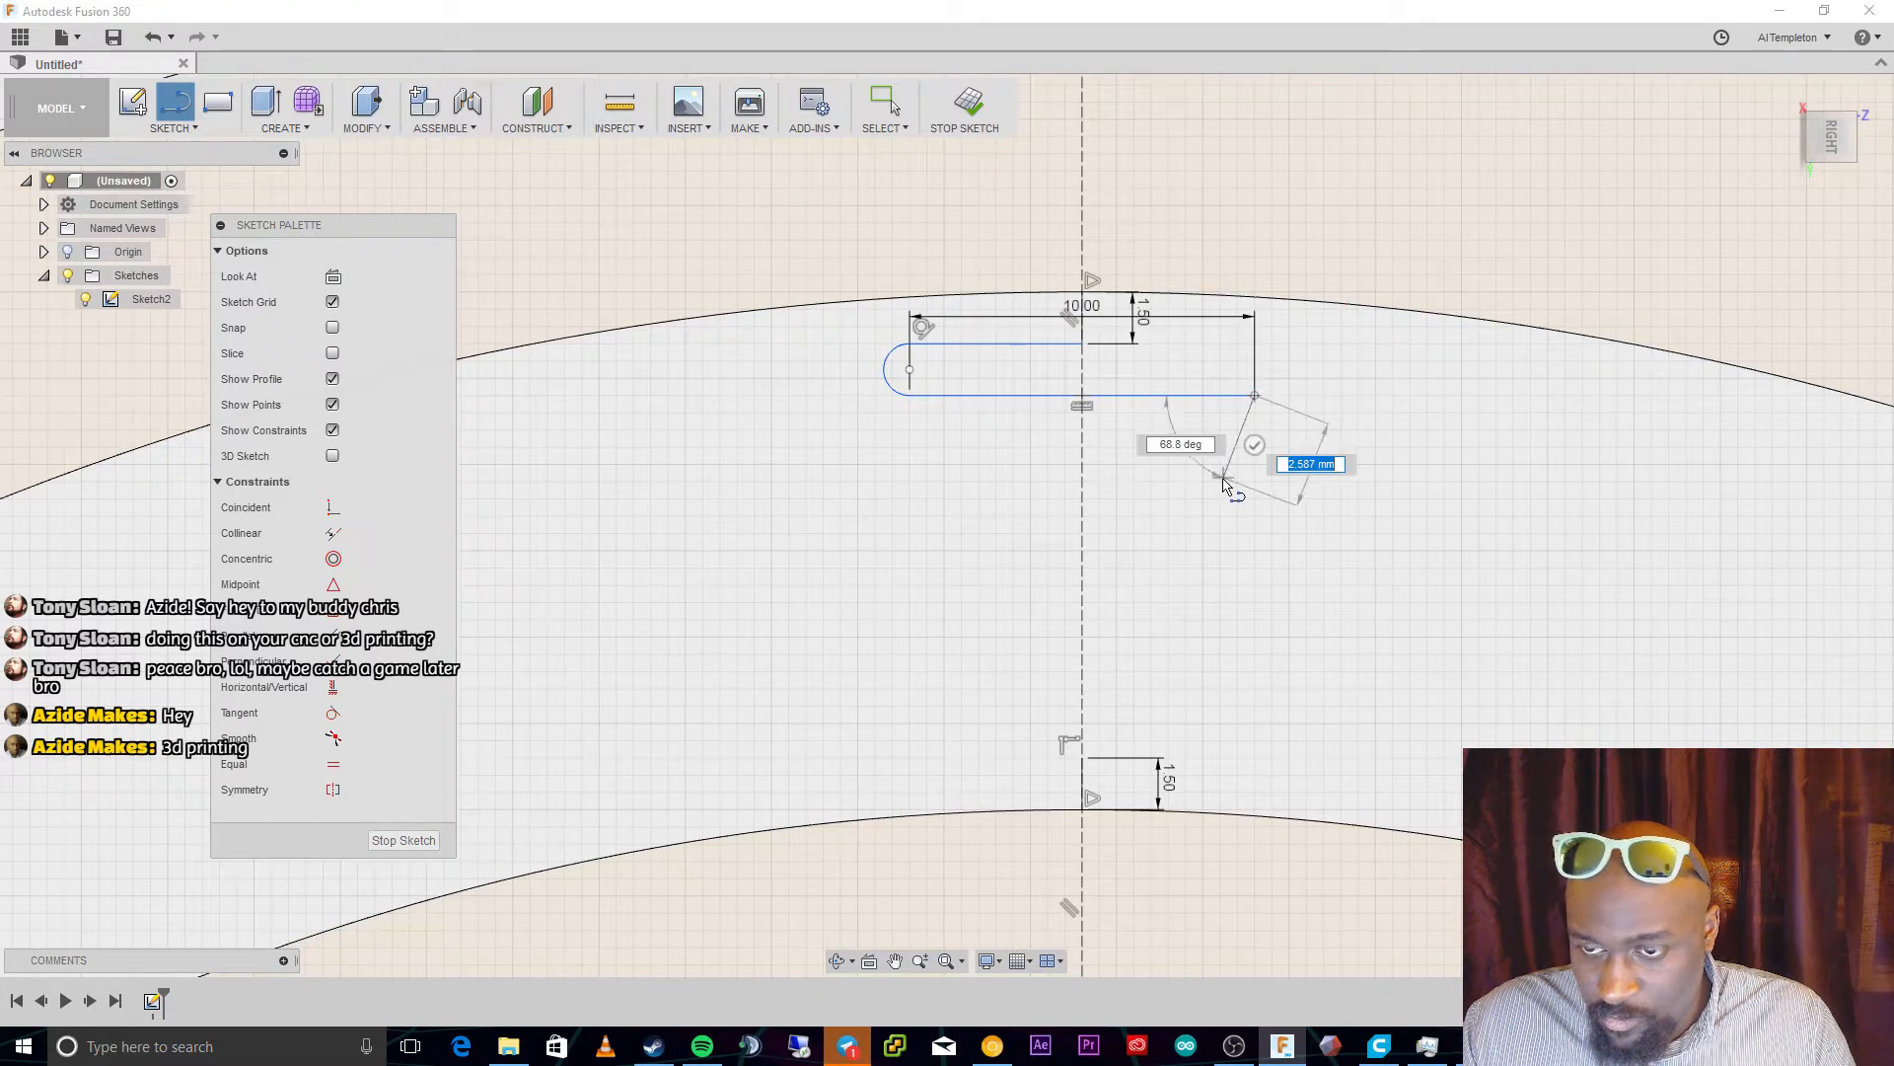
pyautogui.press('Escape')
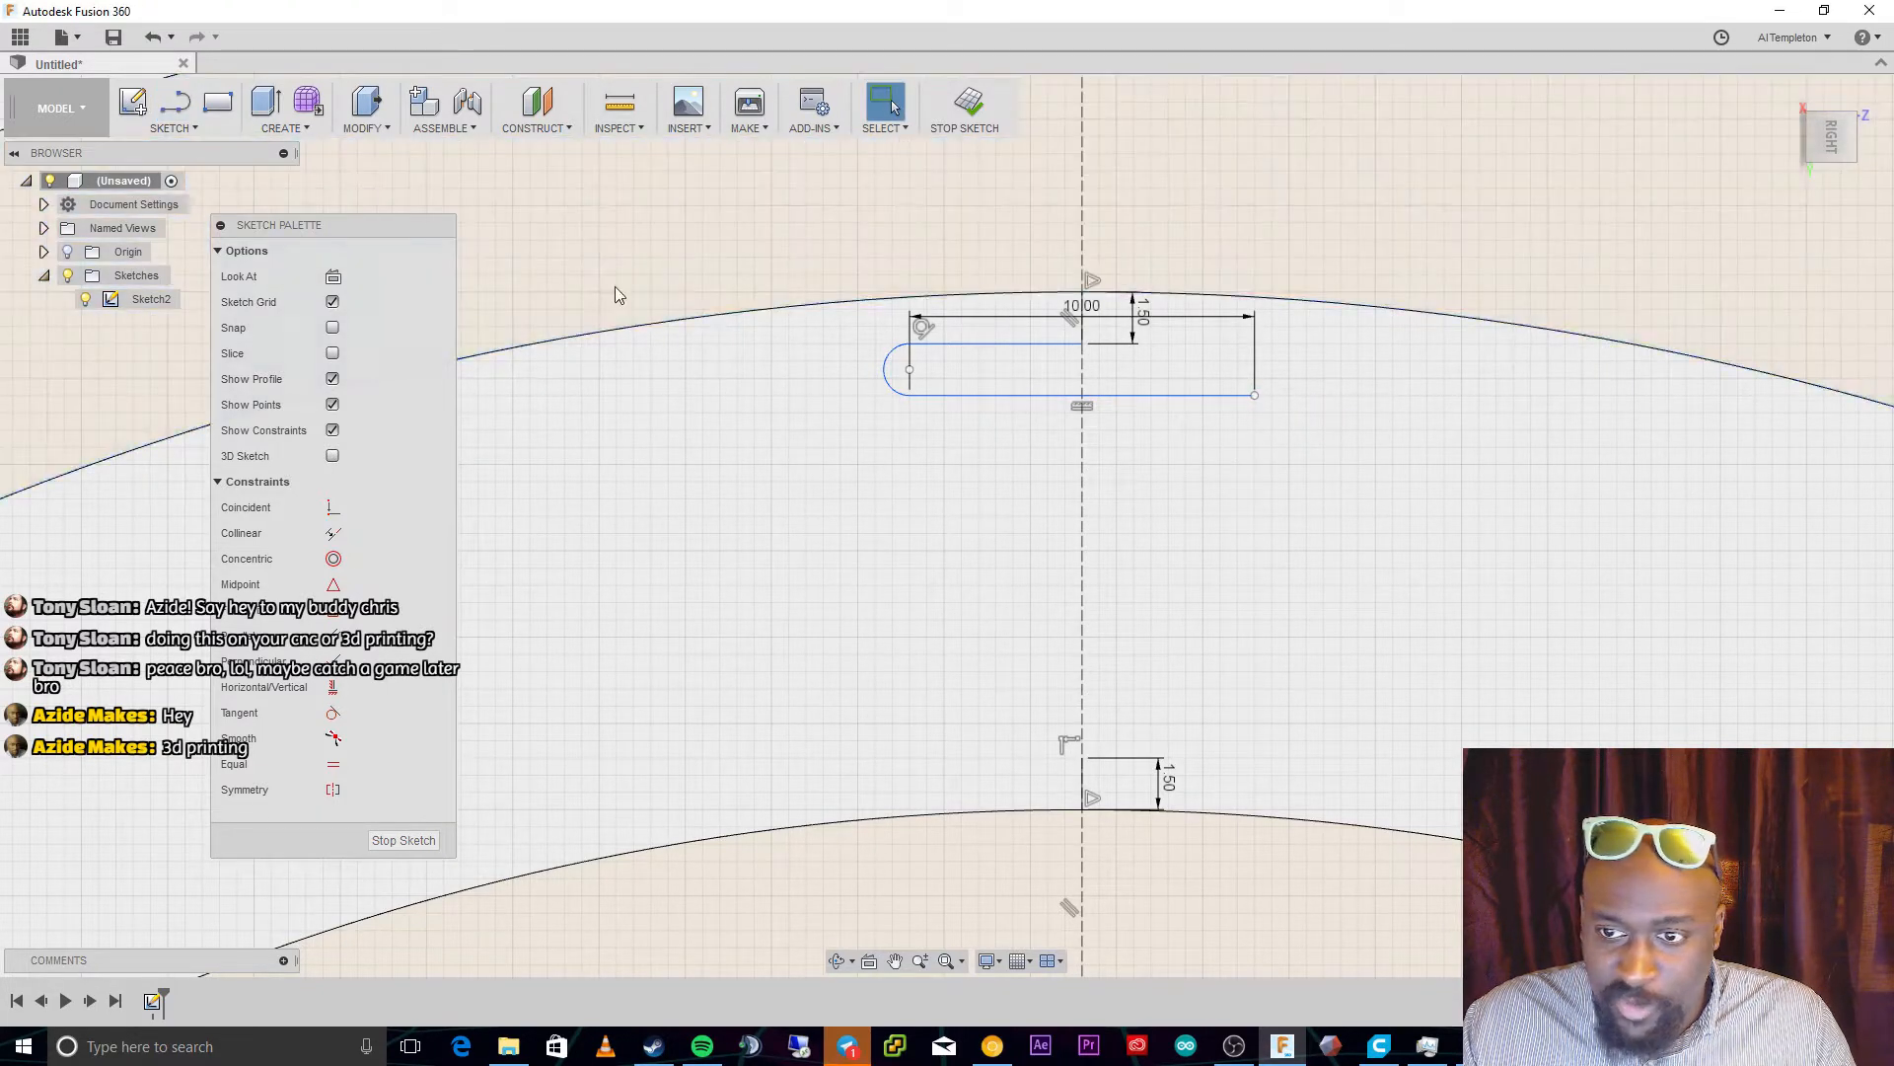
# Draw a three-point arc bulging right, from the right end of the 10 mm line to a point 1.5 mm straight below it
pyautogui.click(173, 127)
pyautogui.moveTo(221, 242)
pyautogui.click(315, 262)
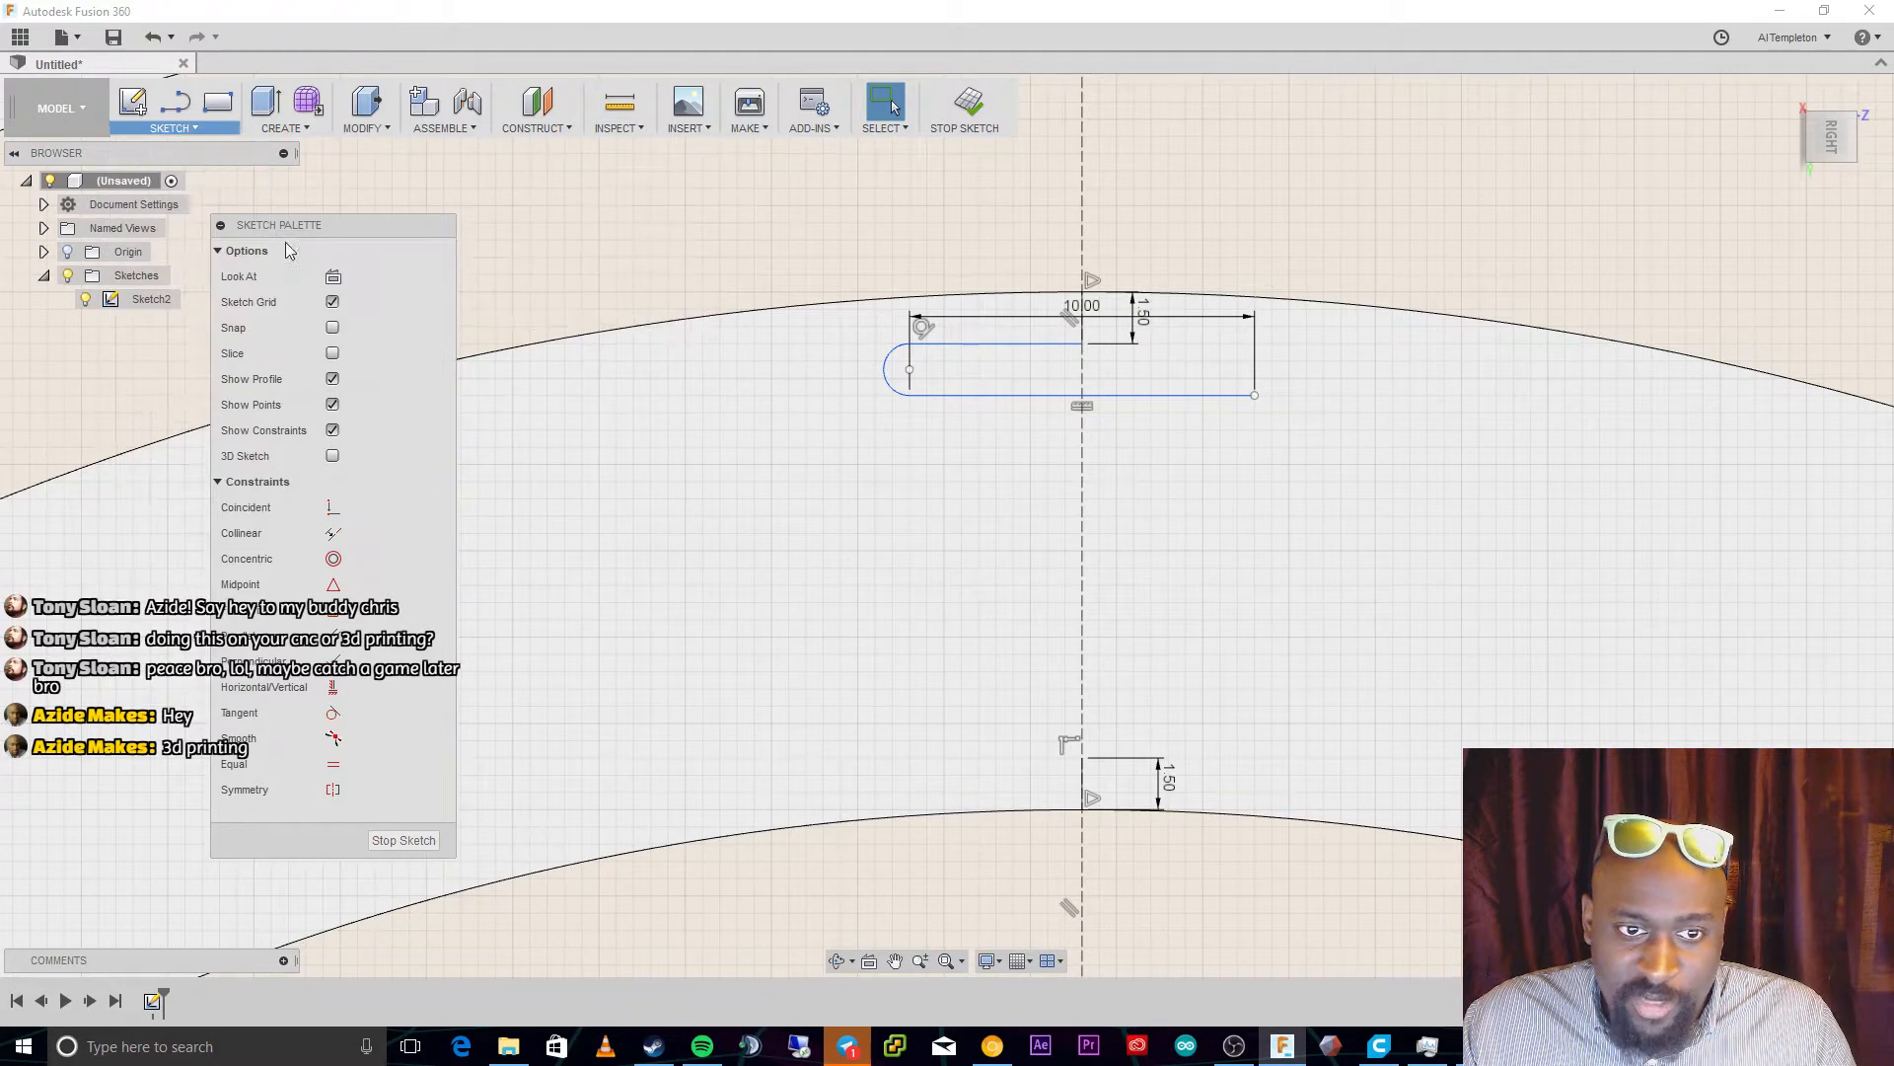
pyautogui.click(1255, 397)
pyautogui.write('1.5')
pyautogui.press('Tab')
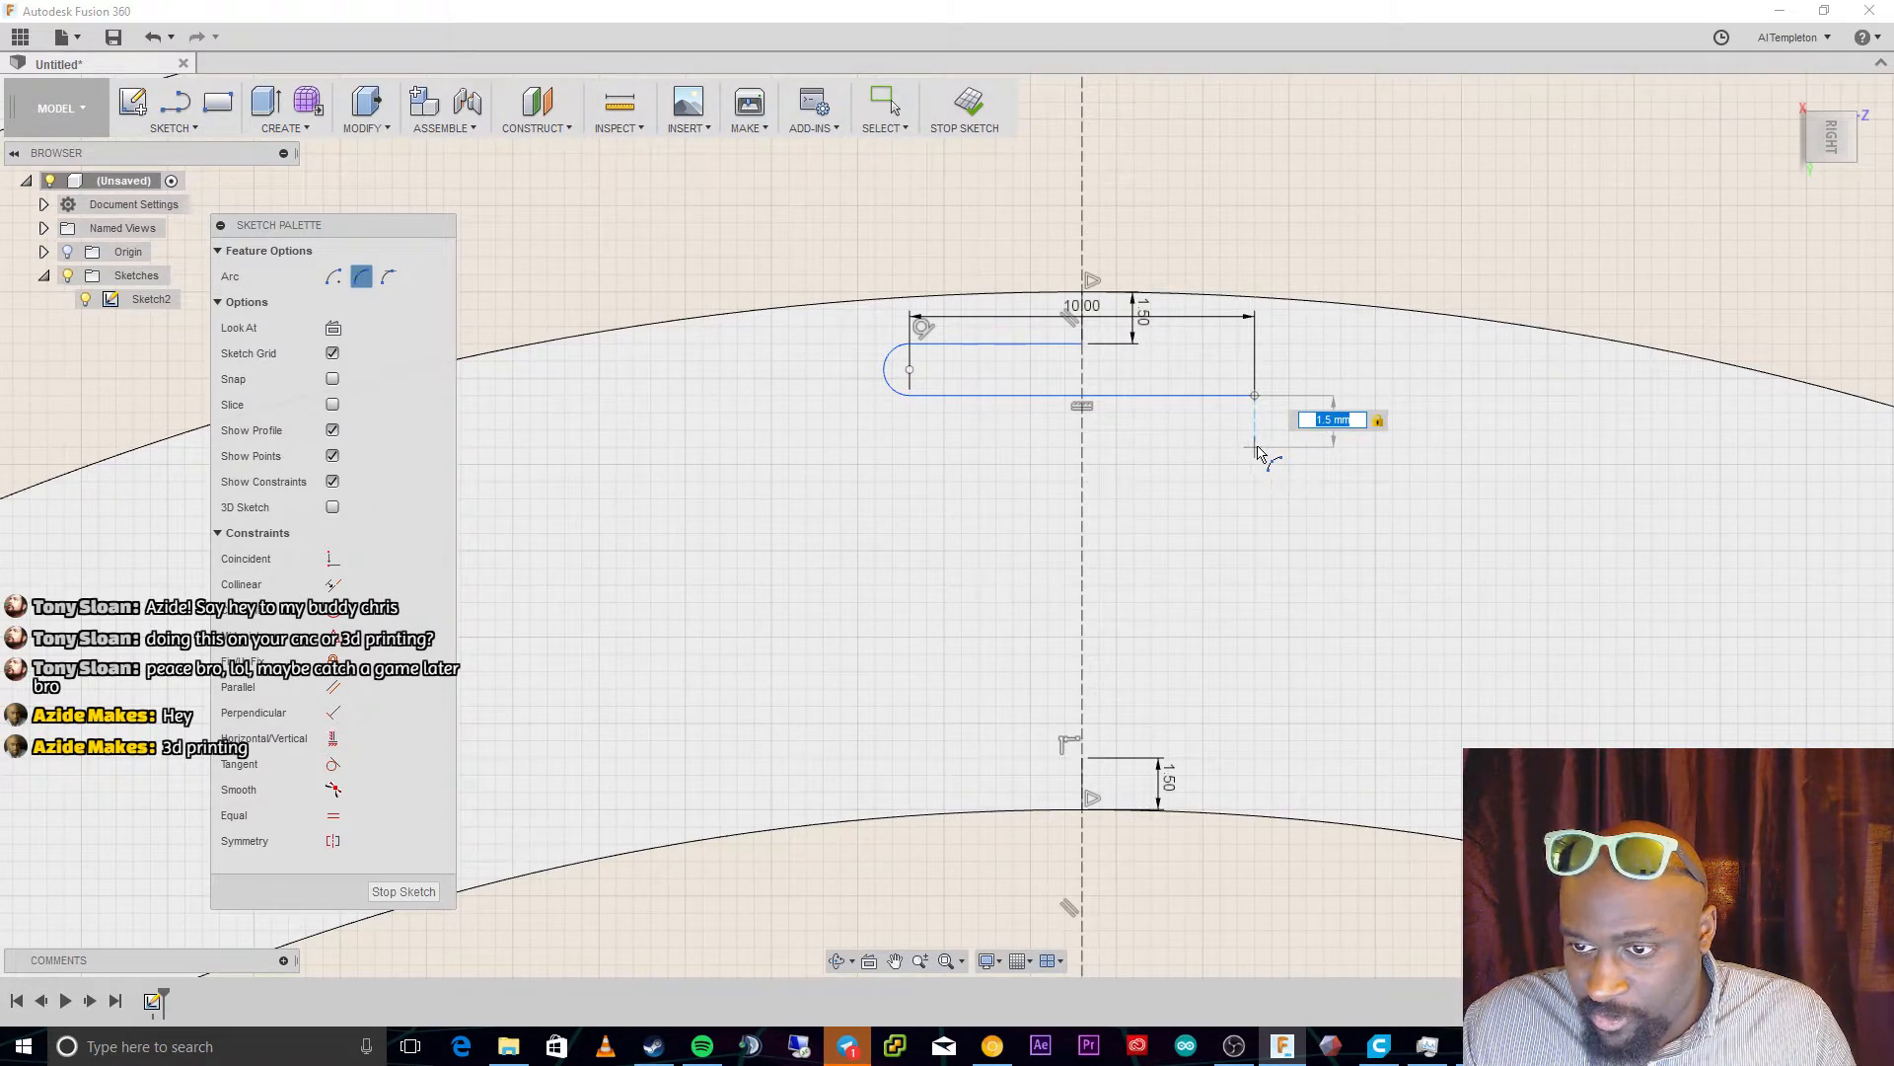
pyautogui.click(1255, 449)
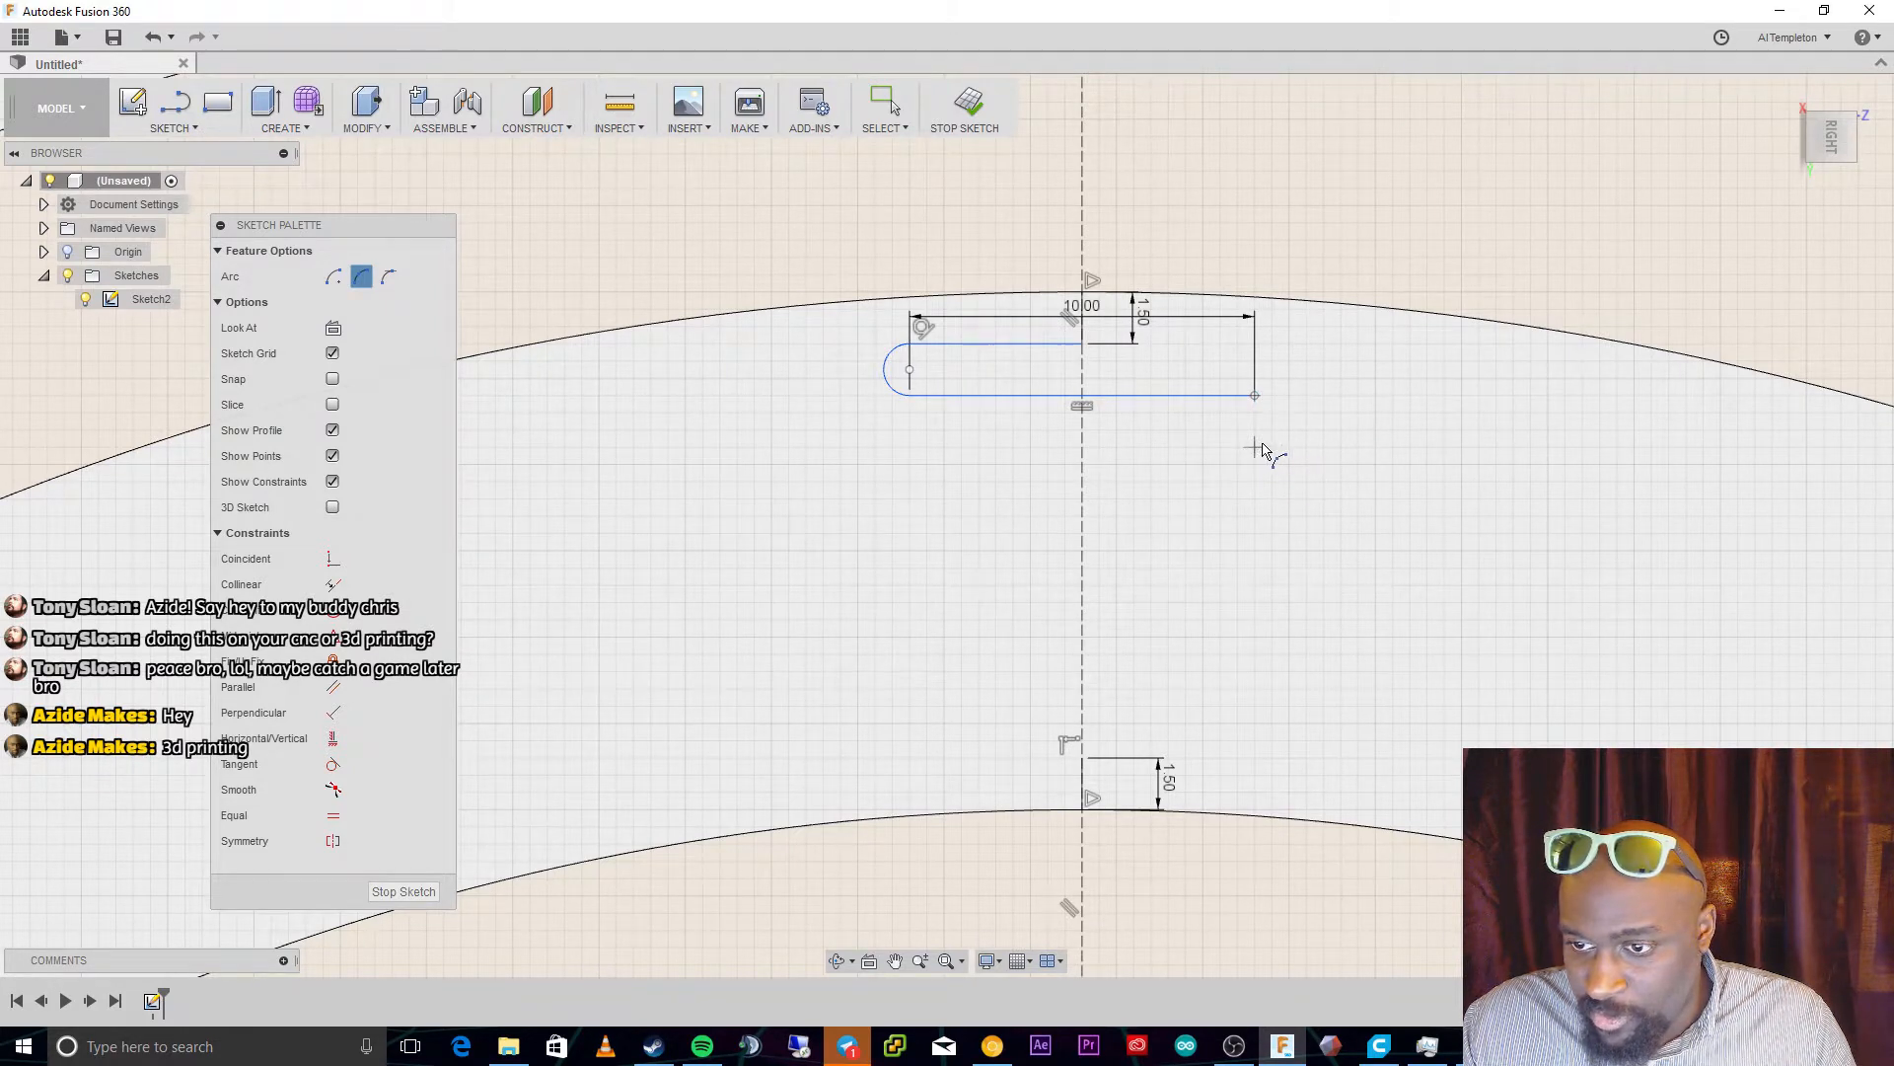
pyautogui.click(1255, 447)
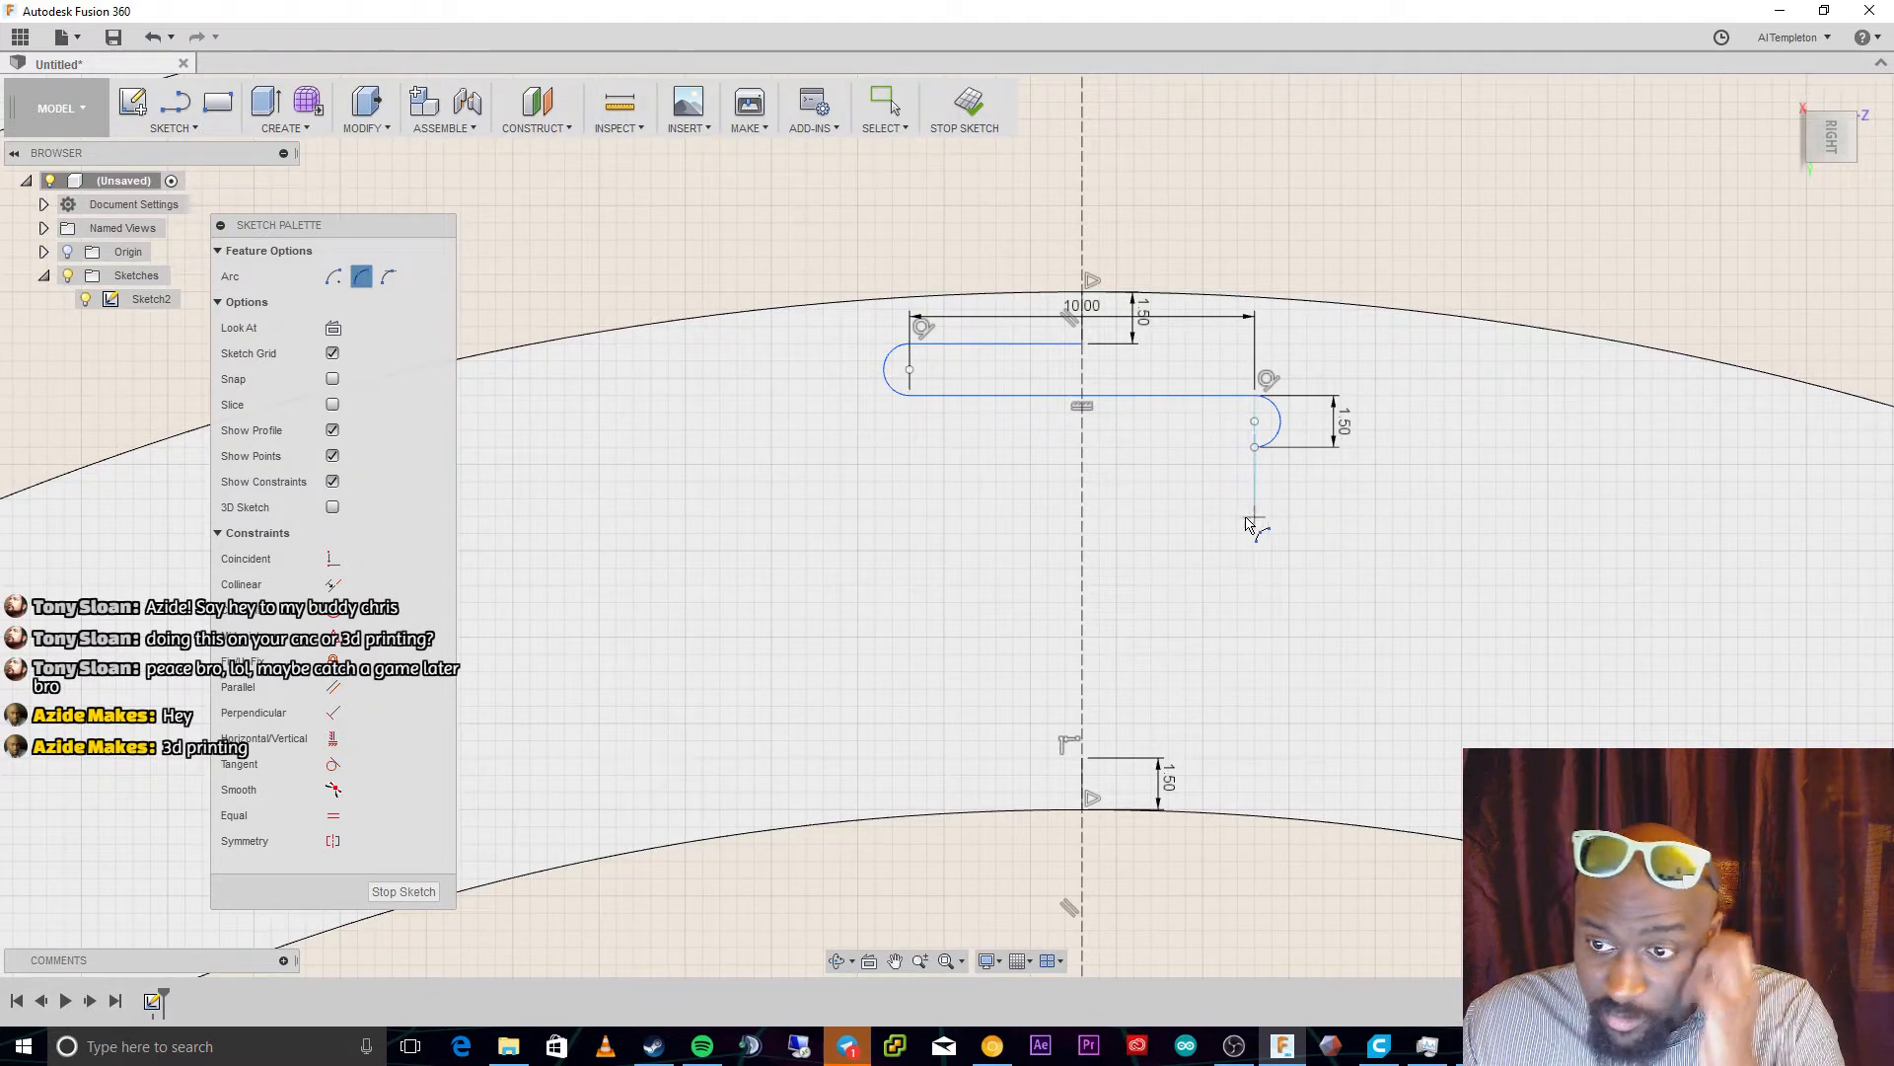
# Constrain the left arc tangent to the 10 mm line and the upper horizontal line perpendicular to the vertical centre line
pyautogui.click(334, 764)
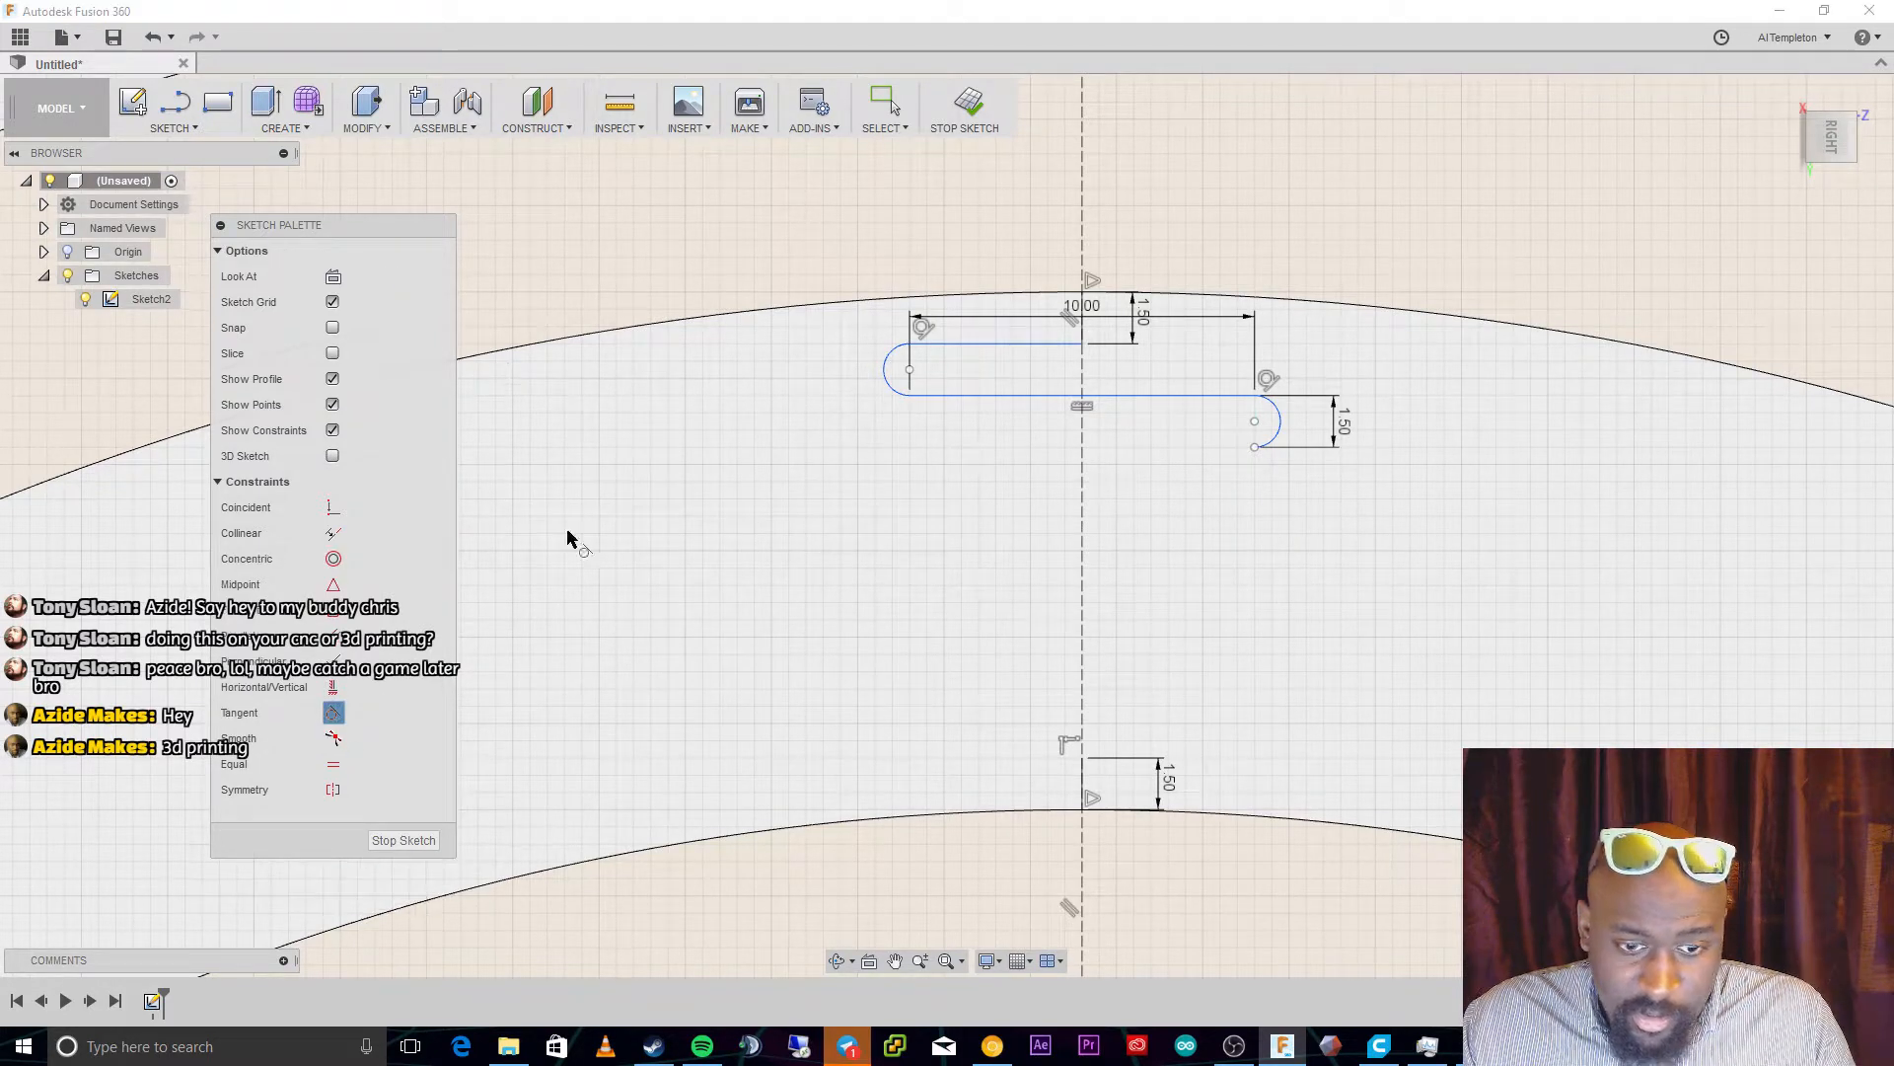
pyautogui.click(917, 399)
pyautogui.click(938, 397)
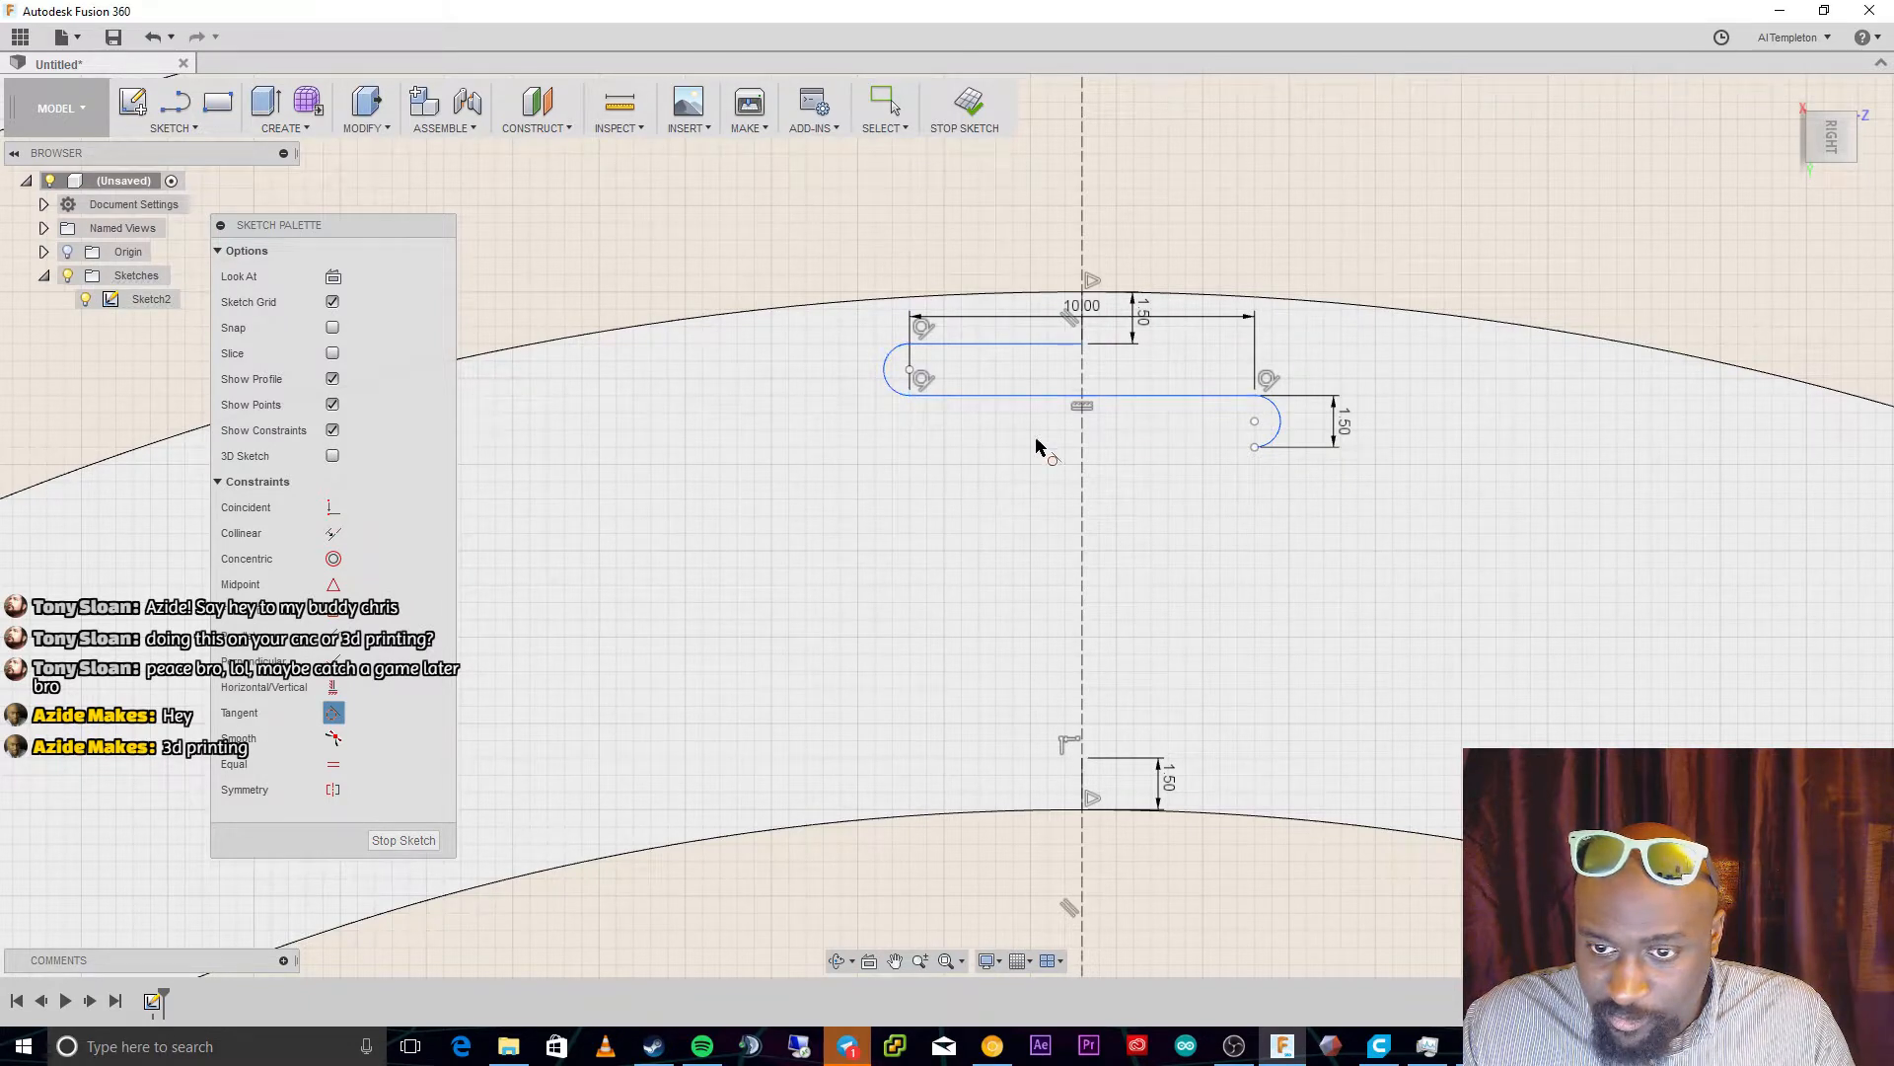
pyautogui.click(1267, 403)
pyautogui.press('Escape')
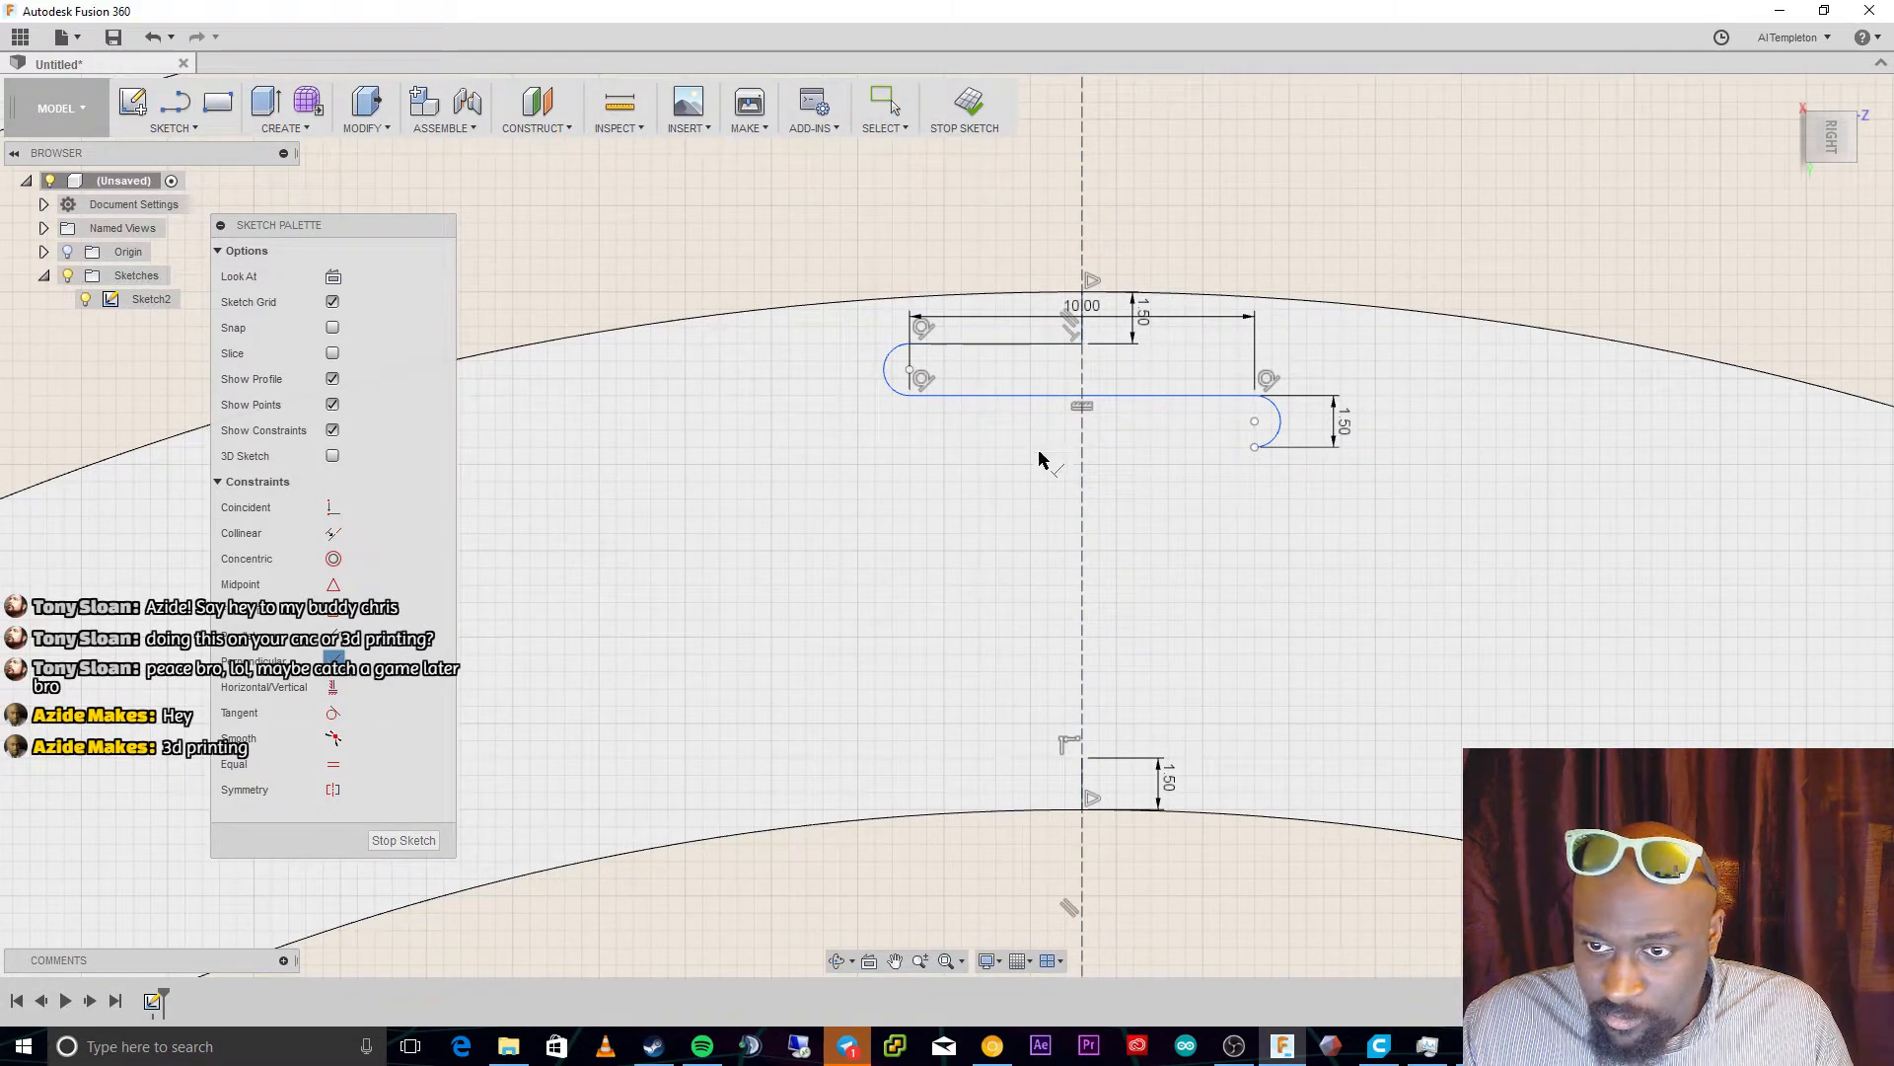
# Dimension the left arc's radius as 0.75 mm
pyautogui.press('Escape')
pyautogui.press('d')
pyautogui.click(887, 367)
pyautogui.press('Escape')
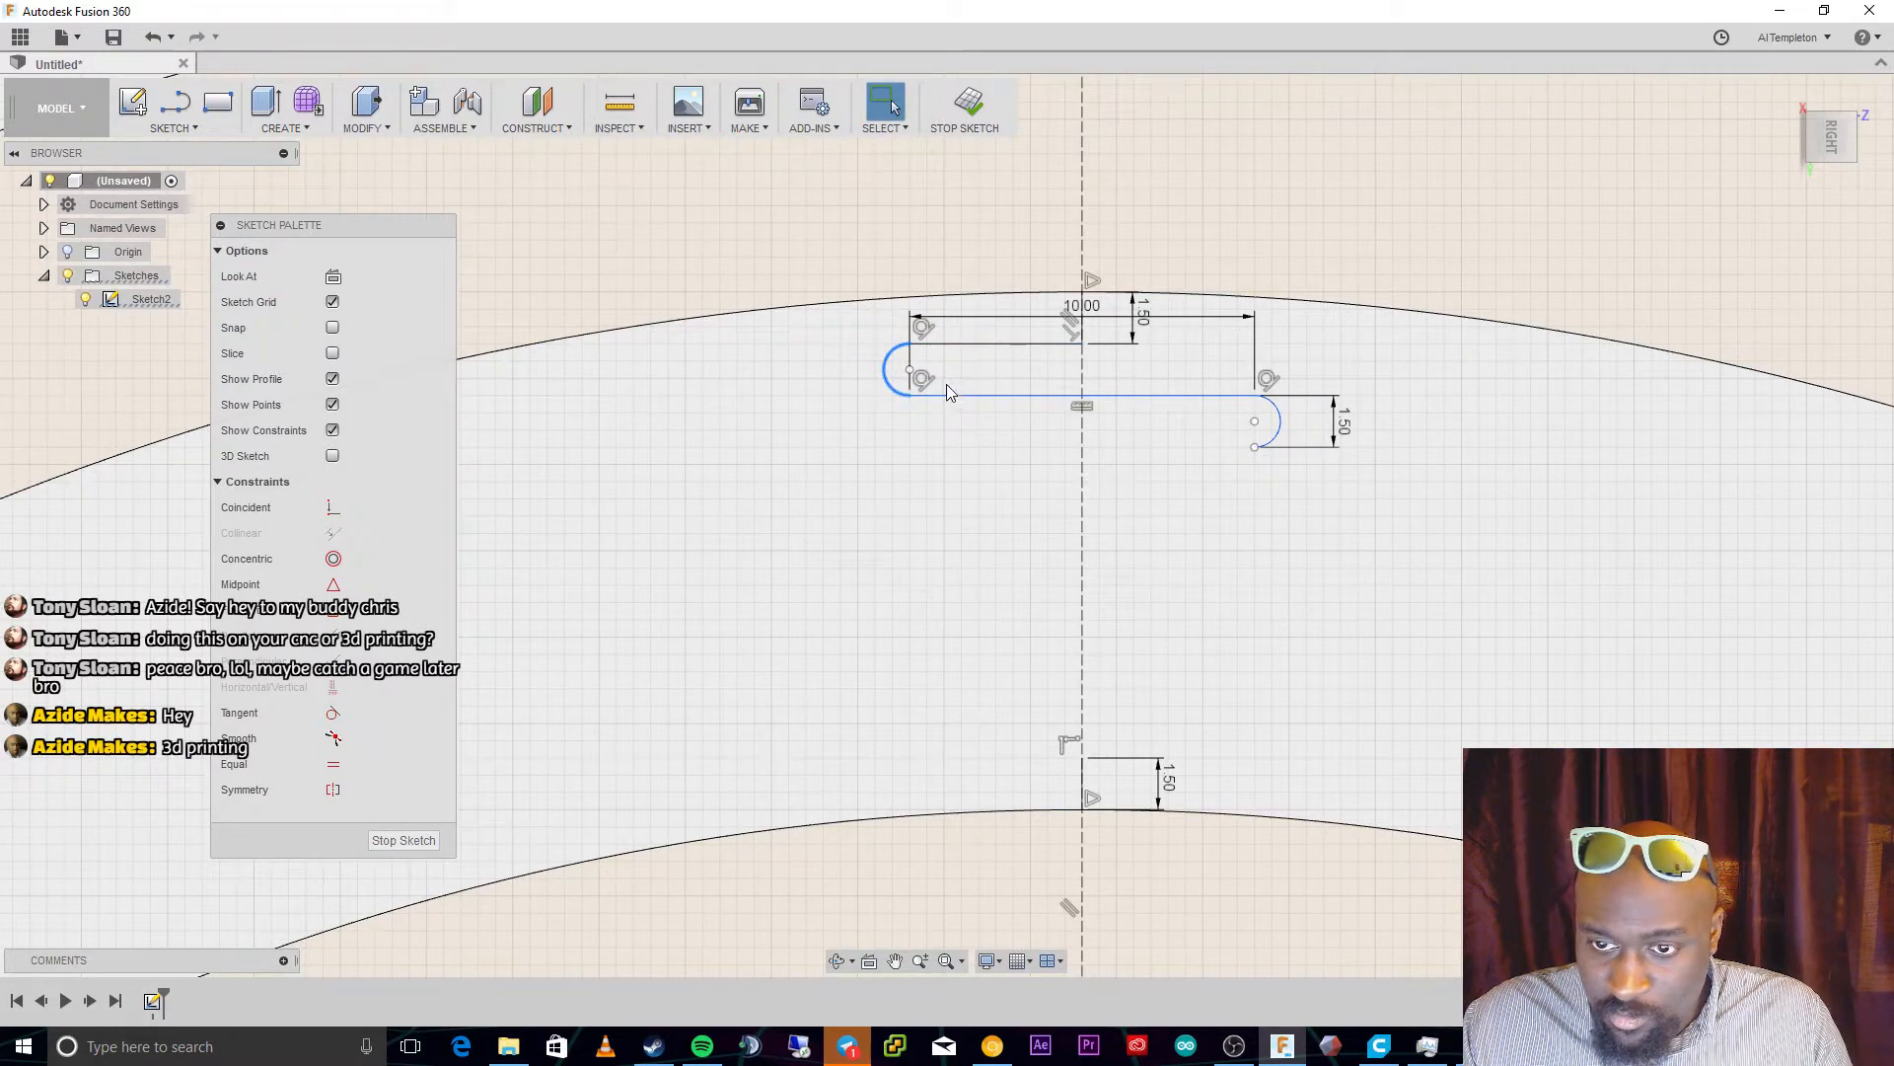
pyautogui.press('d')
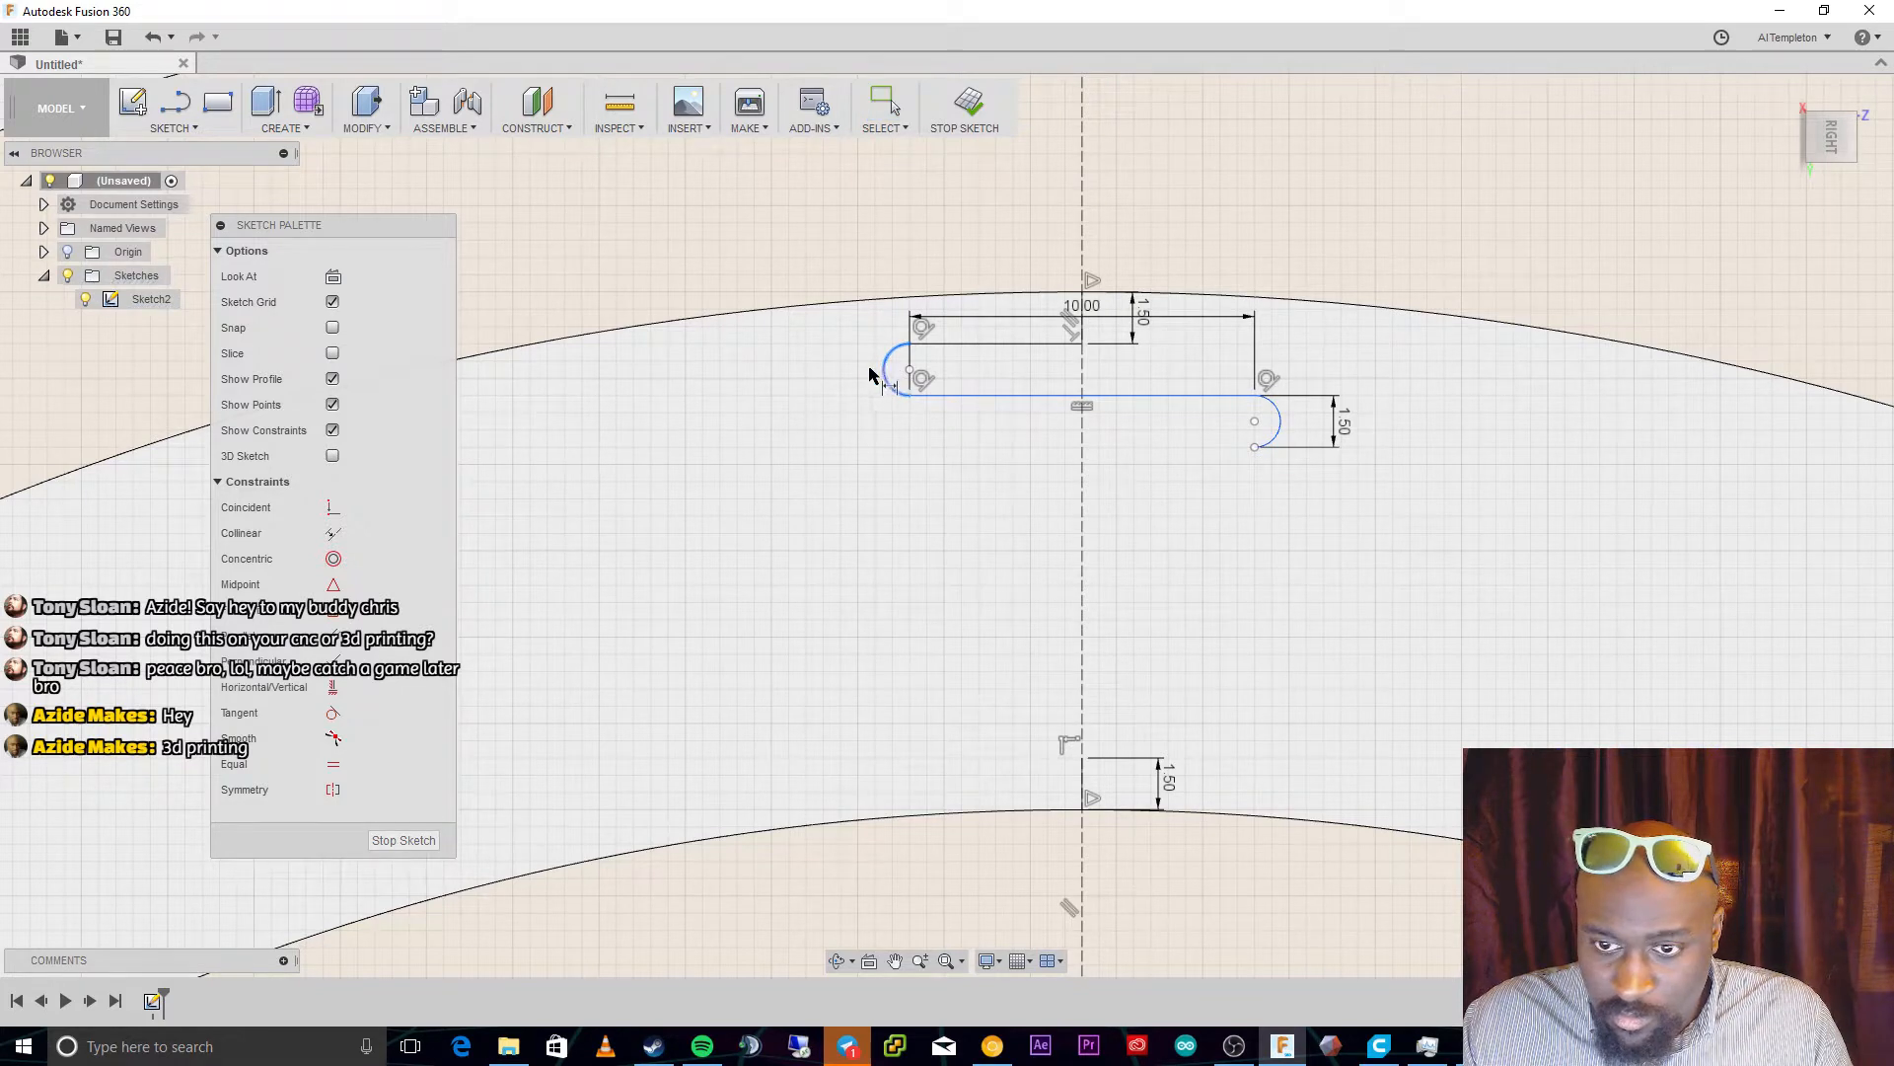
pyautogui.click(885, 376)
pyautogui.click(825, 396)
pyautogui.press('Return')
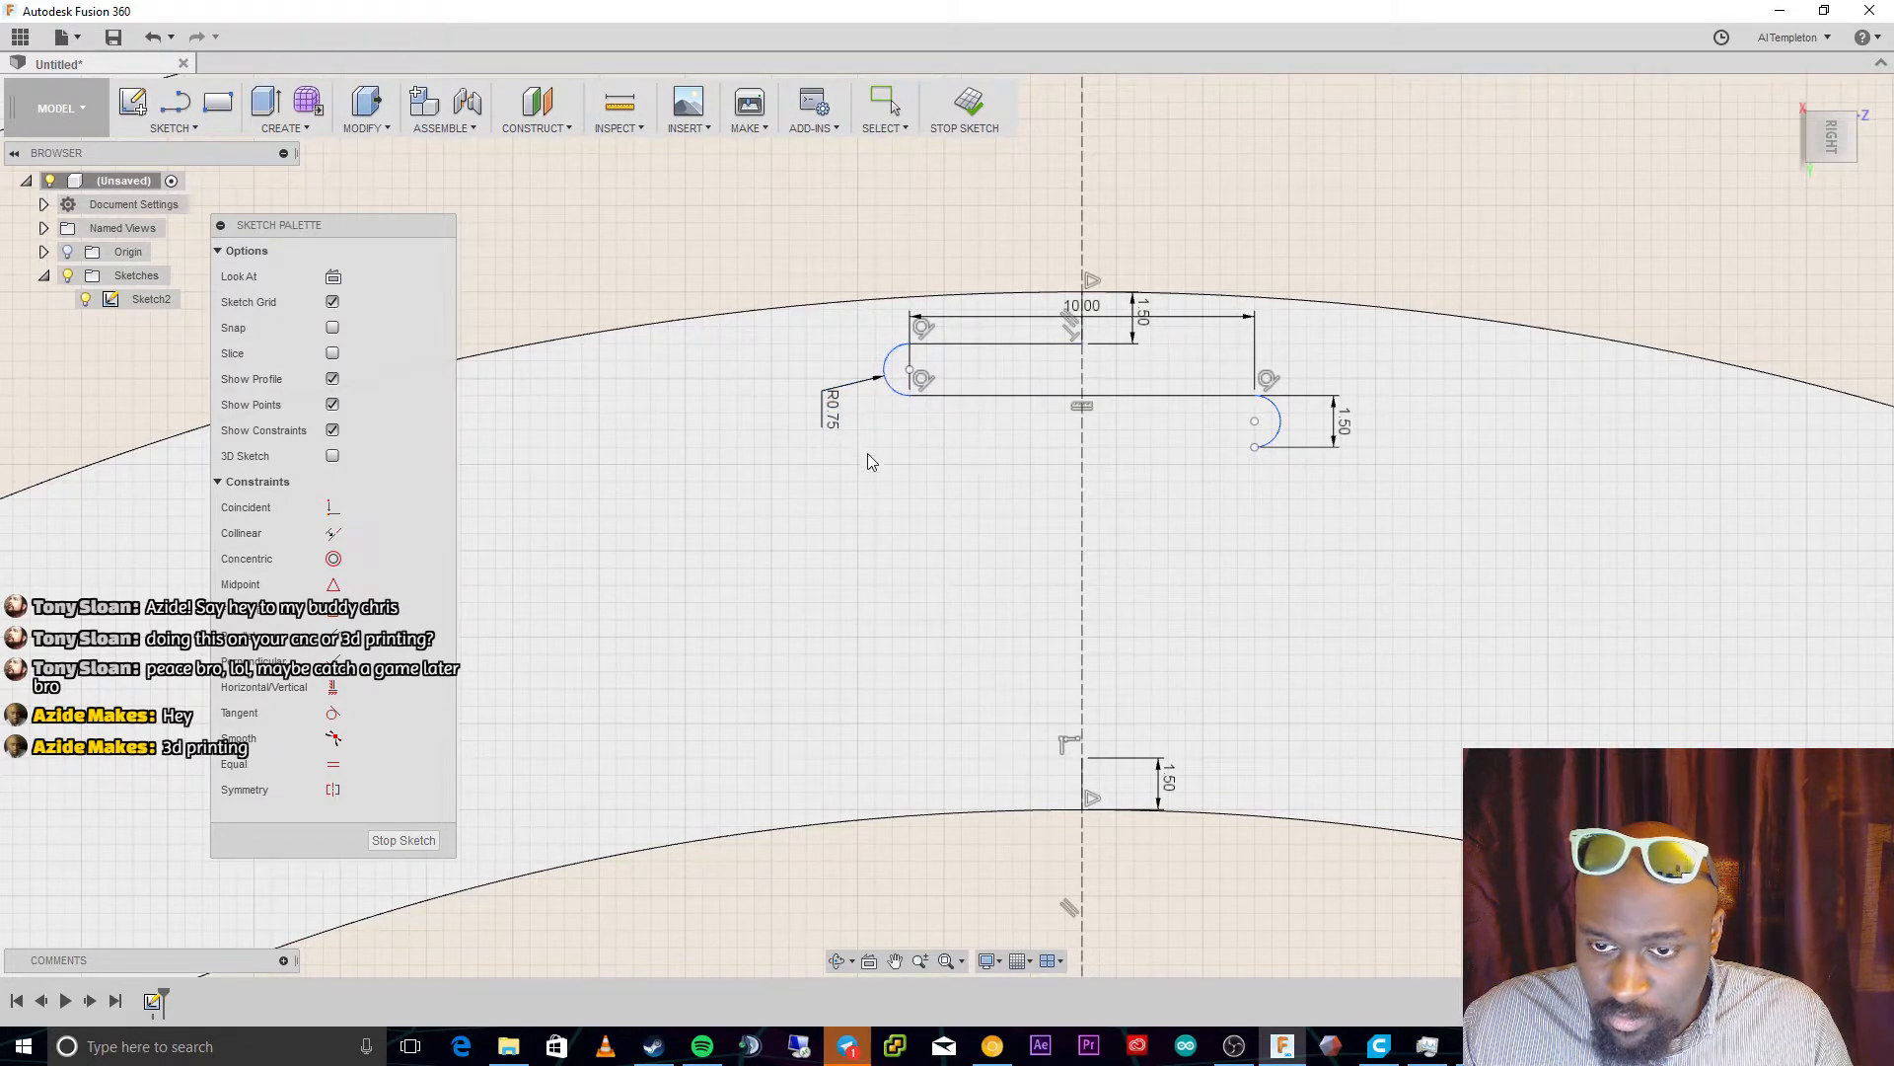
# Try moving the left arc outward to test its constraints, and undo the move
pyautogui.press('Escape')
pyautogui.click(908, 376)
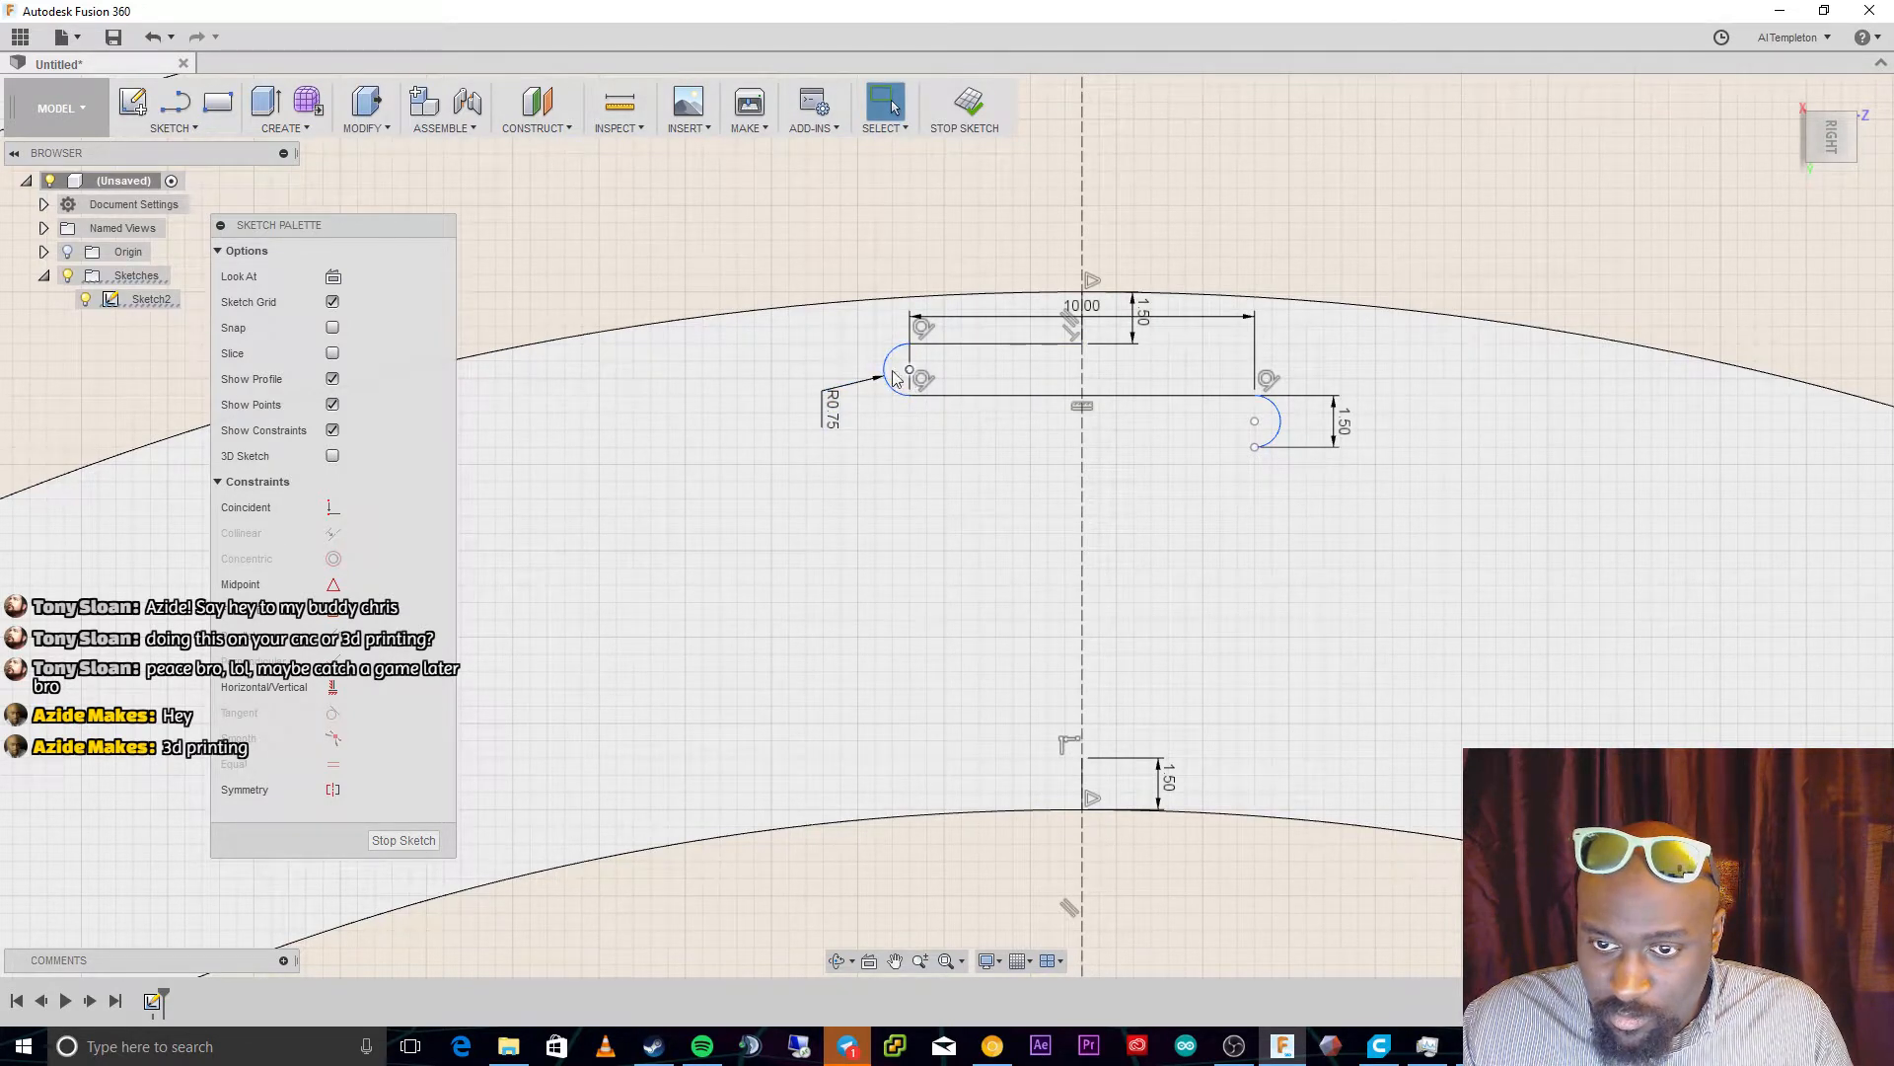
pyautogui.moveTo(888, 387); pyautogui.dragTo(724, 329)
pyautogui.hotkey('ctrl', 'z')
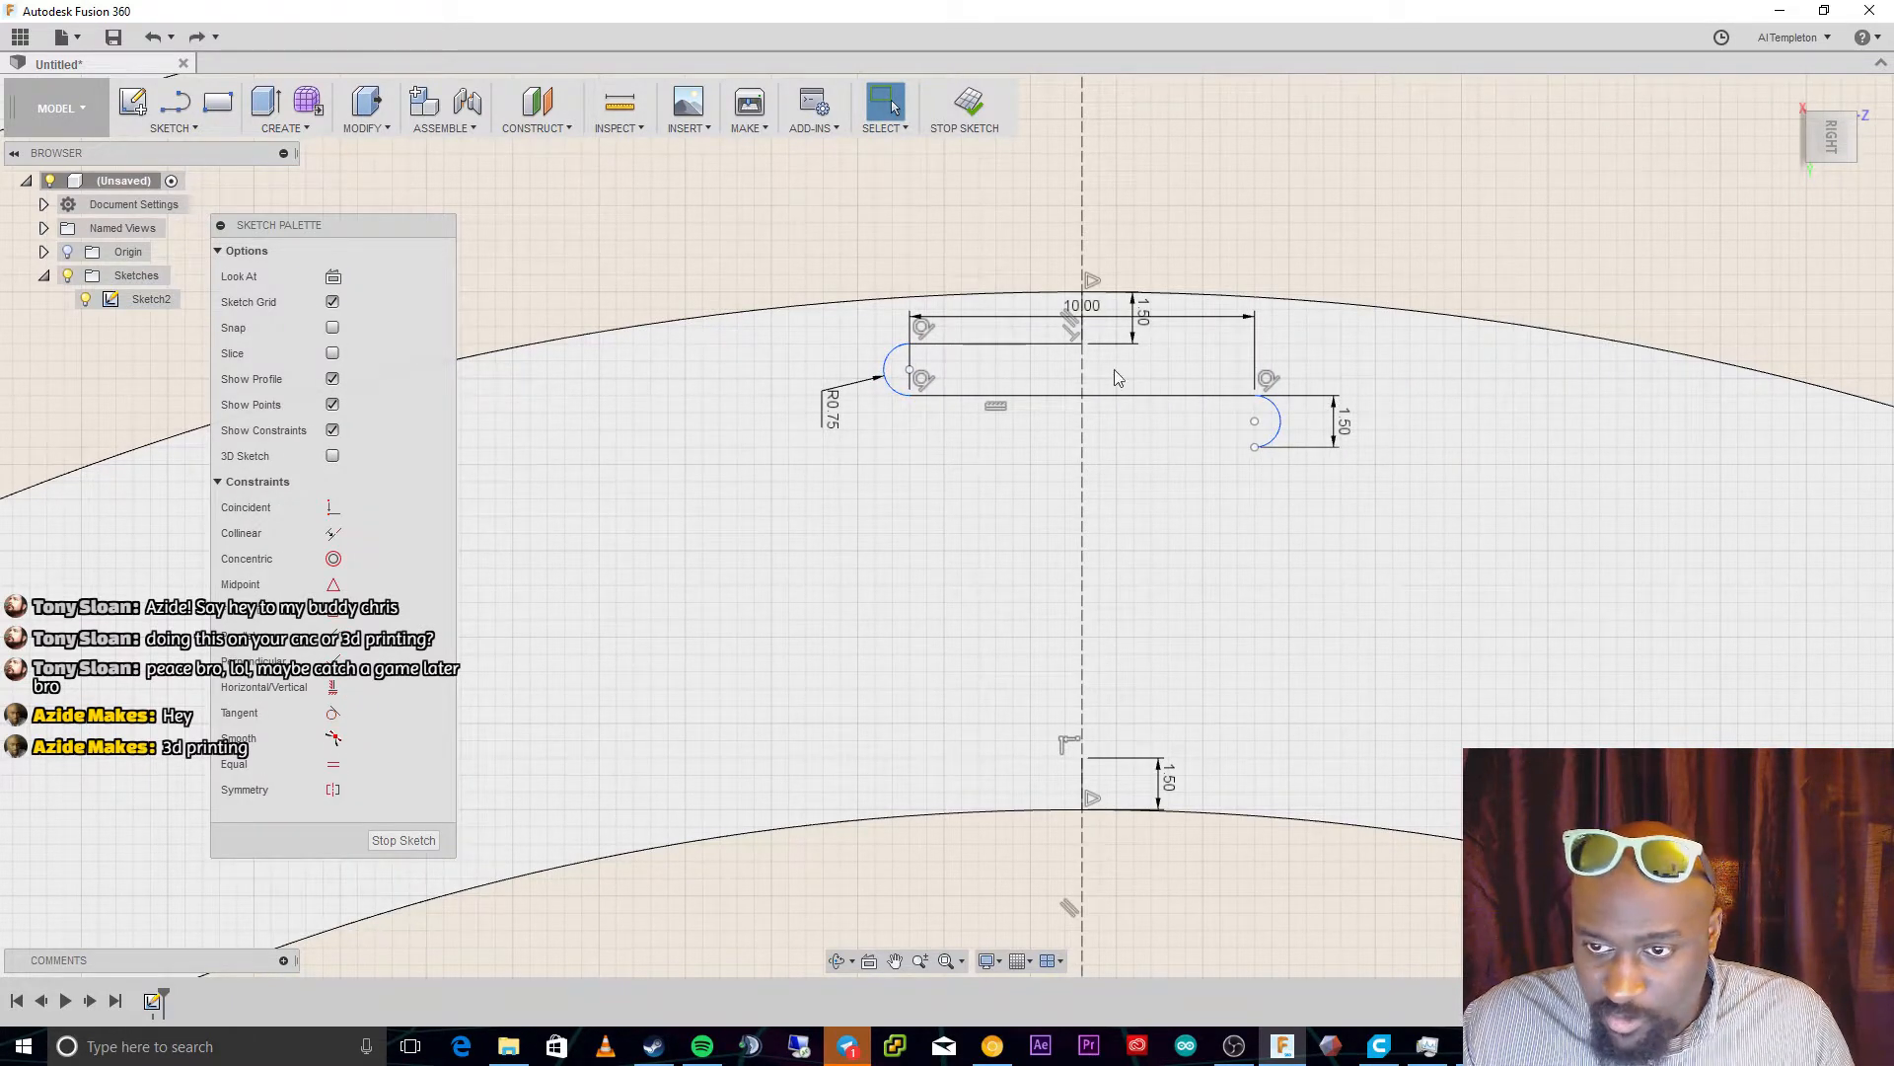
# Dimension the upper horizontal line's length as 5 mm
pyautogui.press('d')
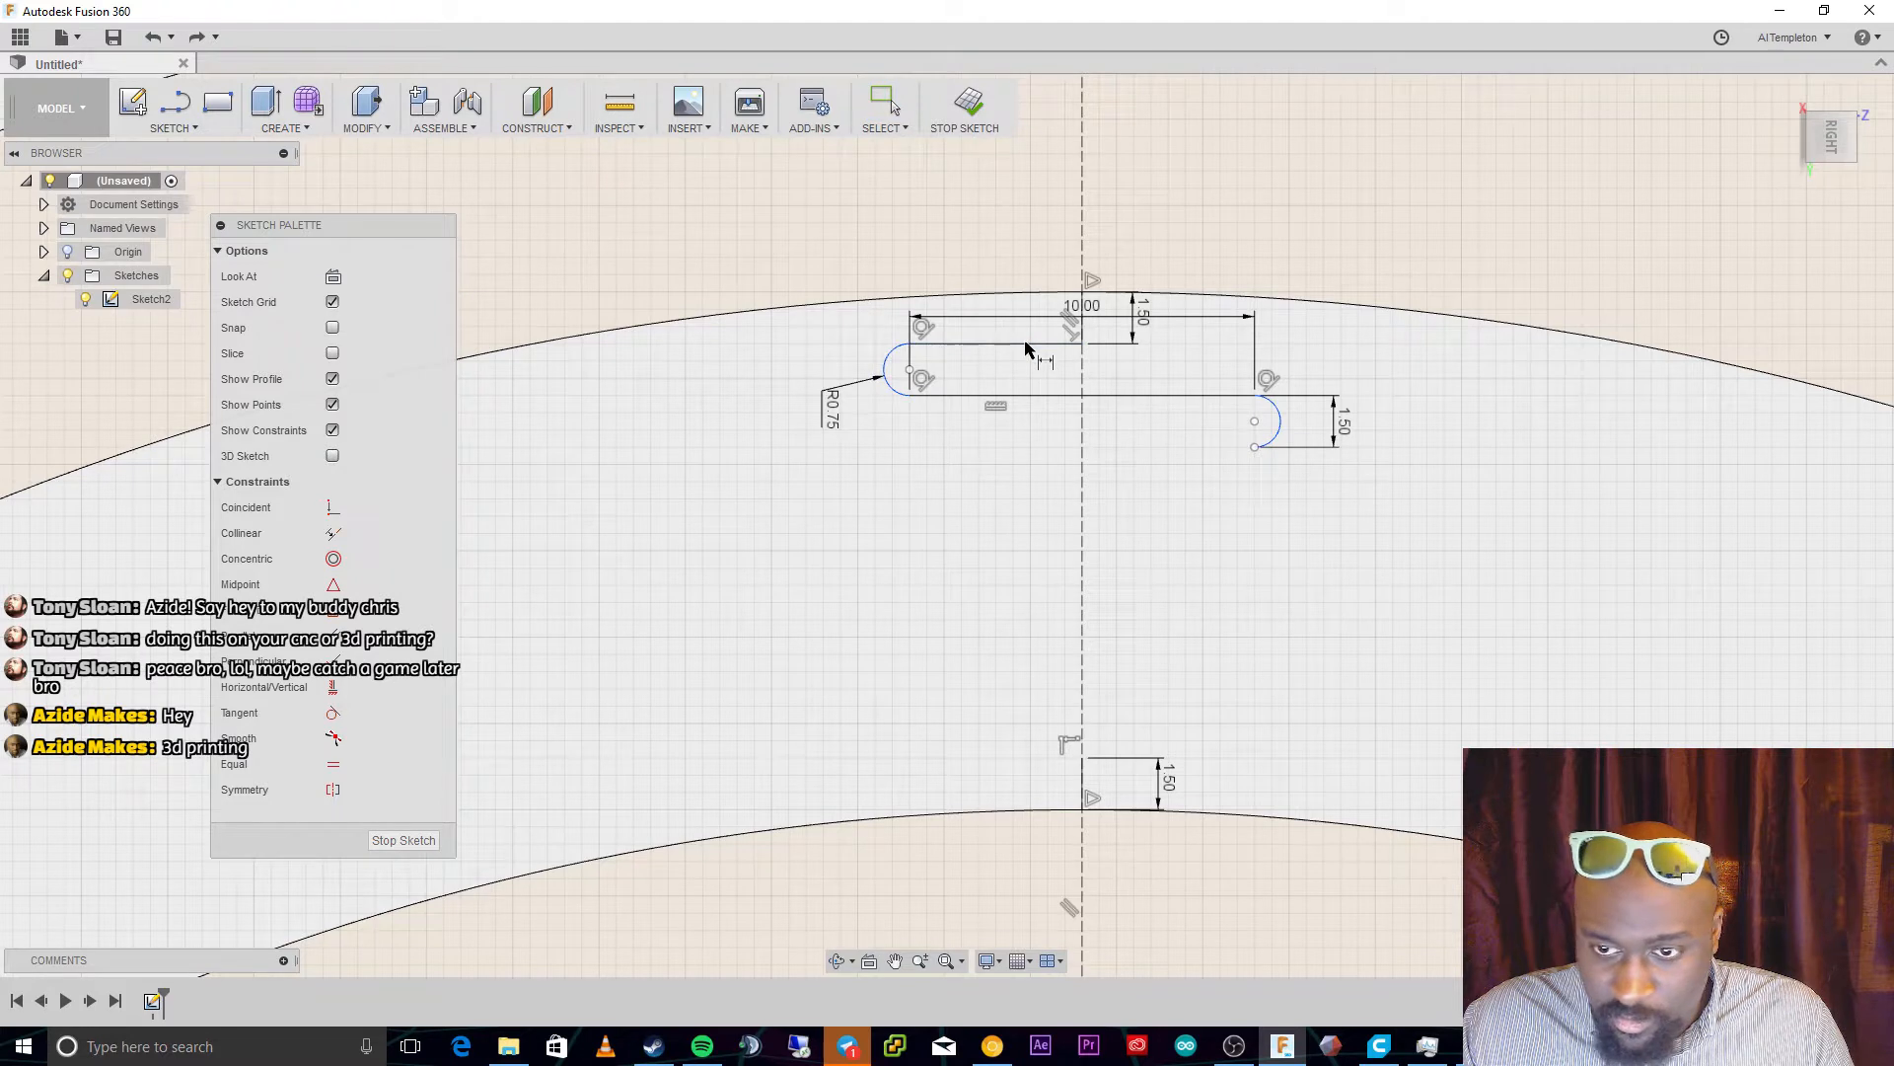
pyautogui.click(1022, 344)
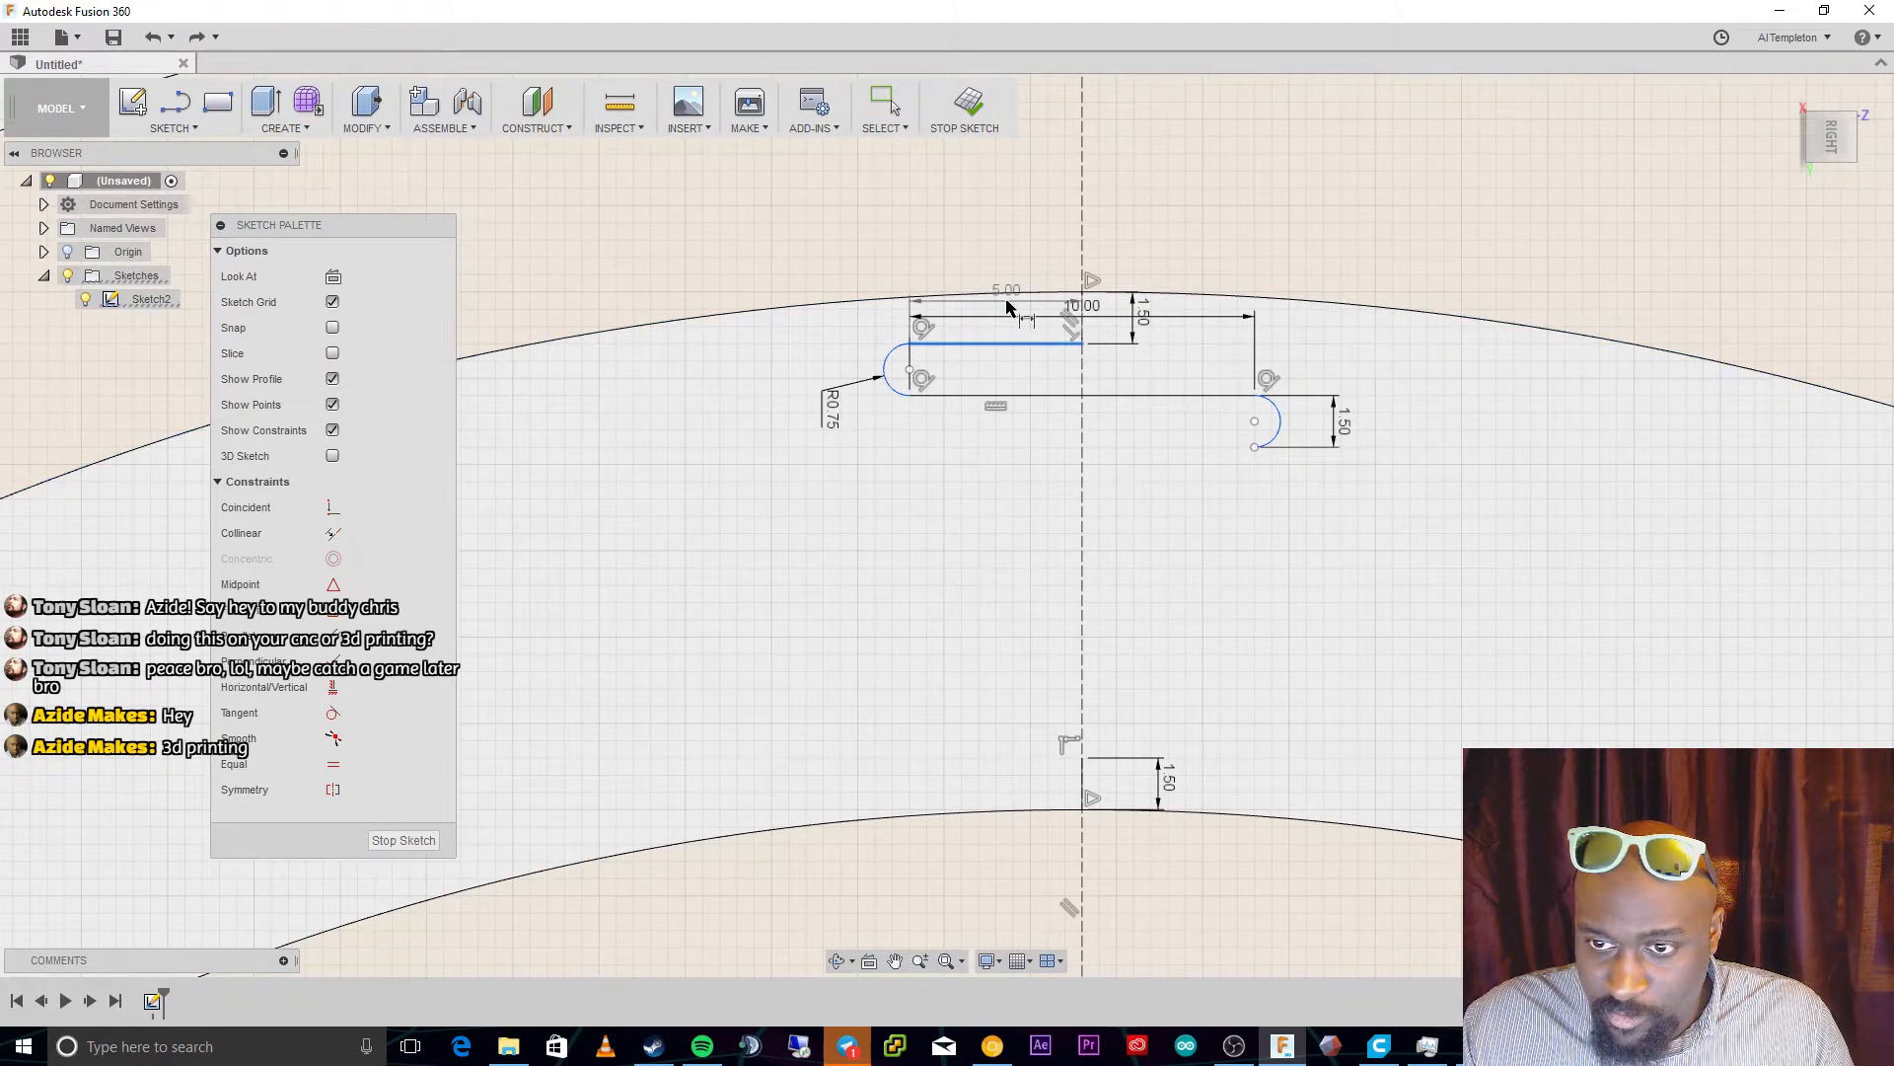
pyautogui.click(870, 335)
pyautogui.press('Return')
pyautogui.press('Escape')
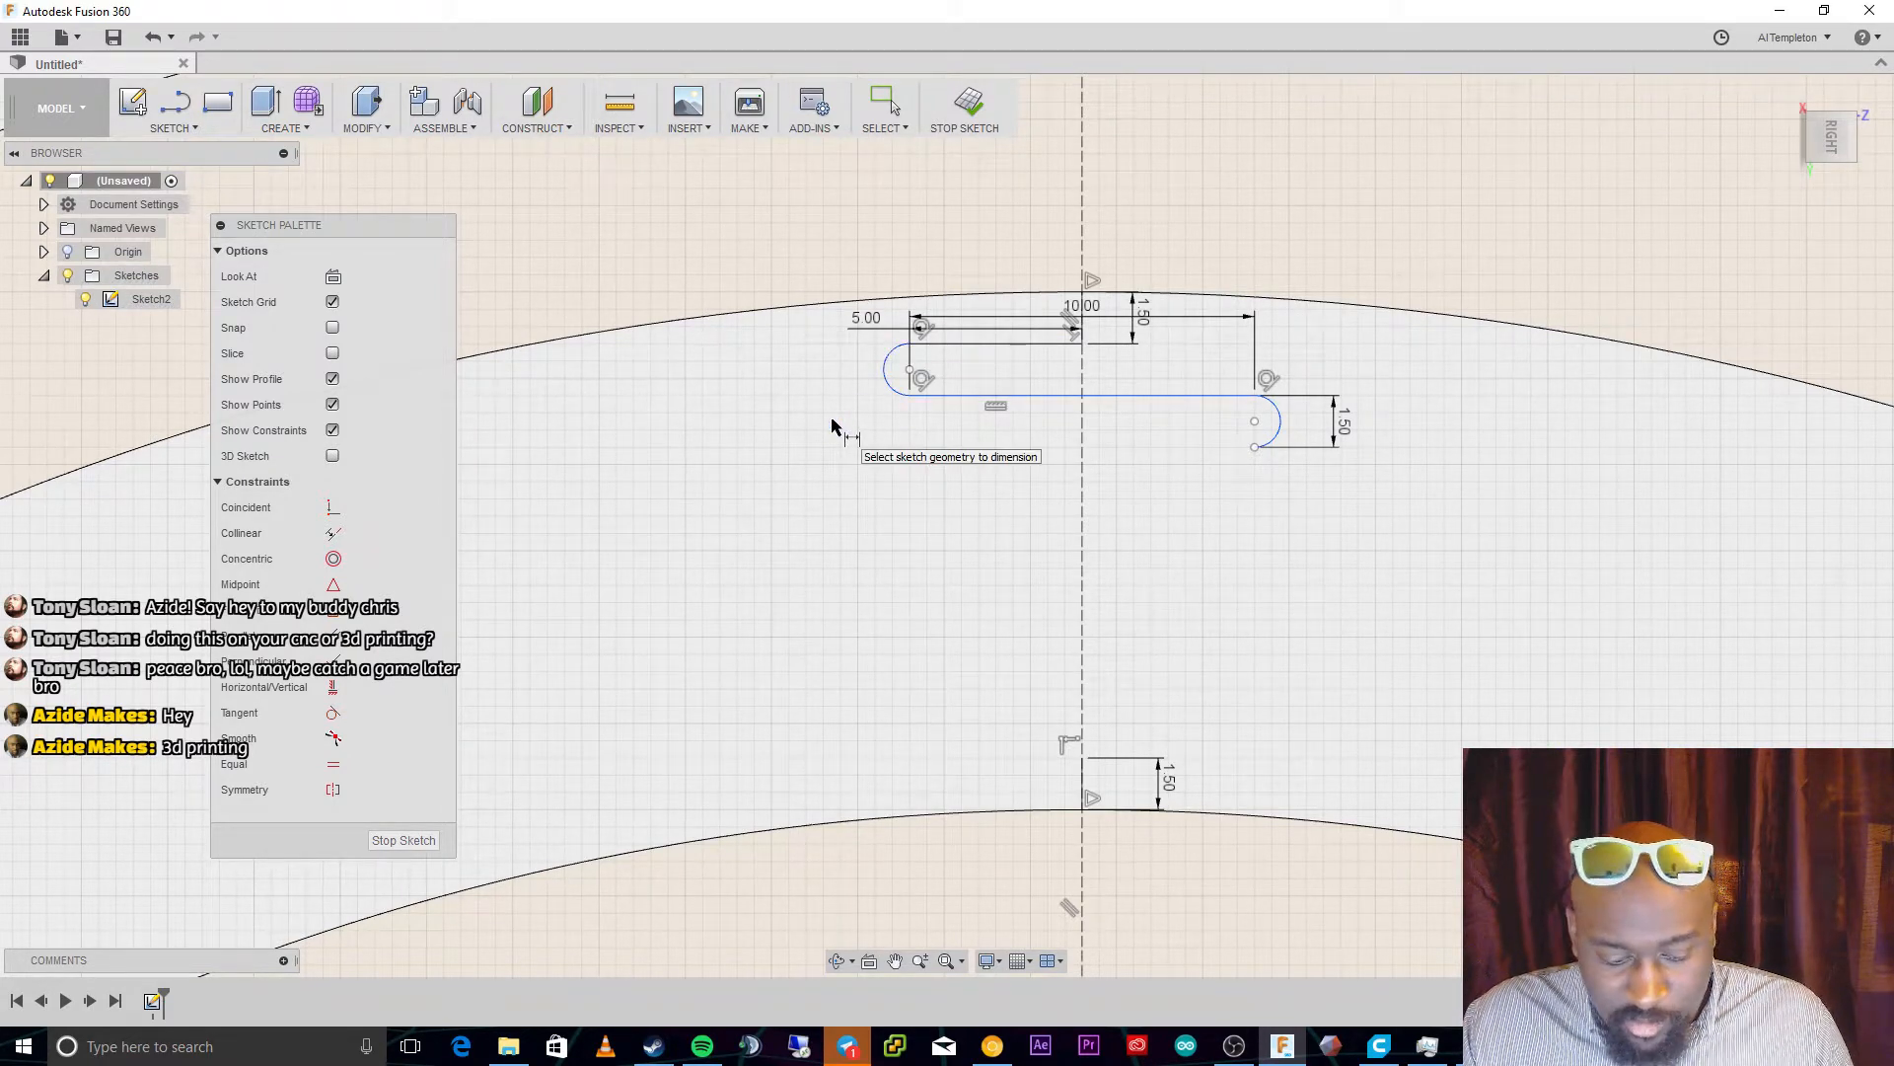
pyautogui.press('Escape')
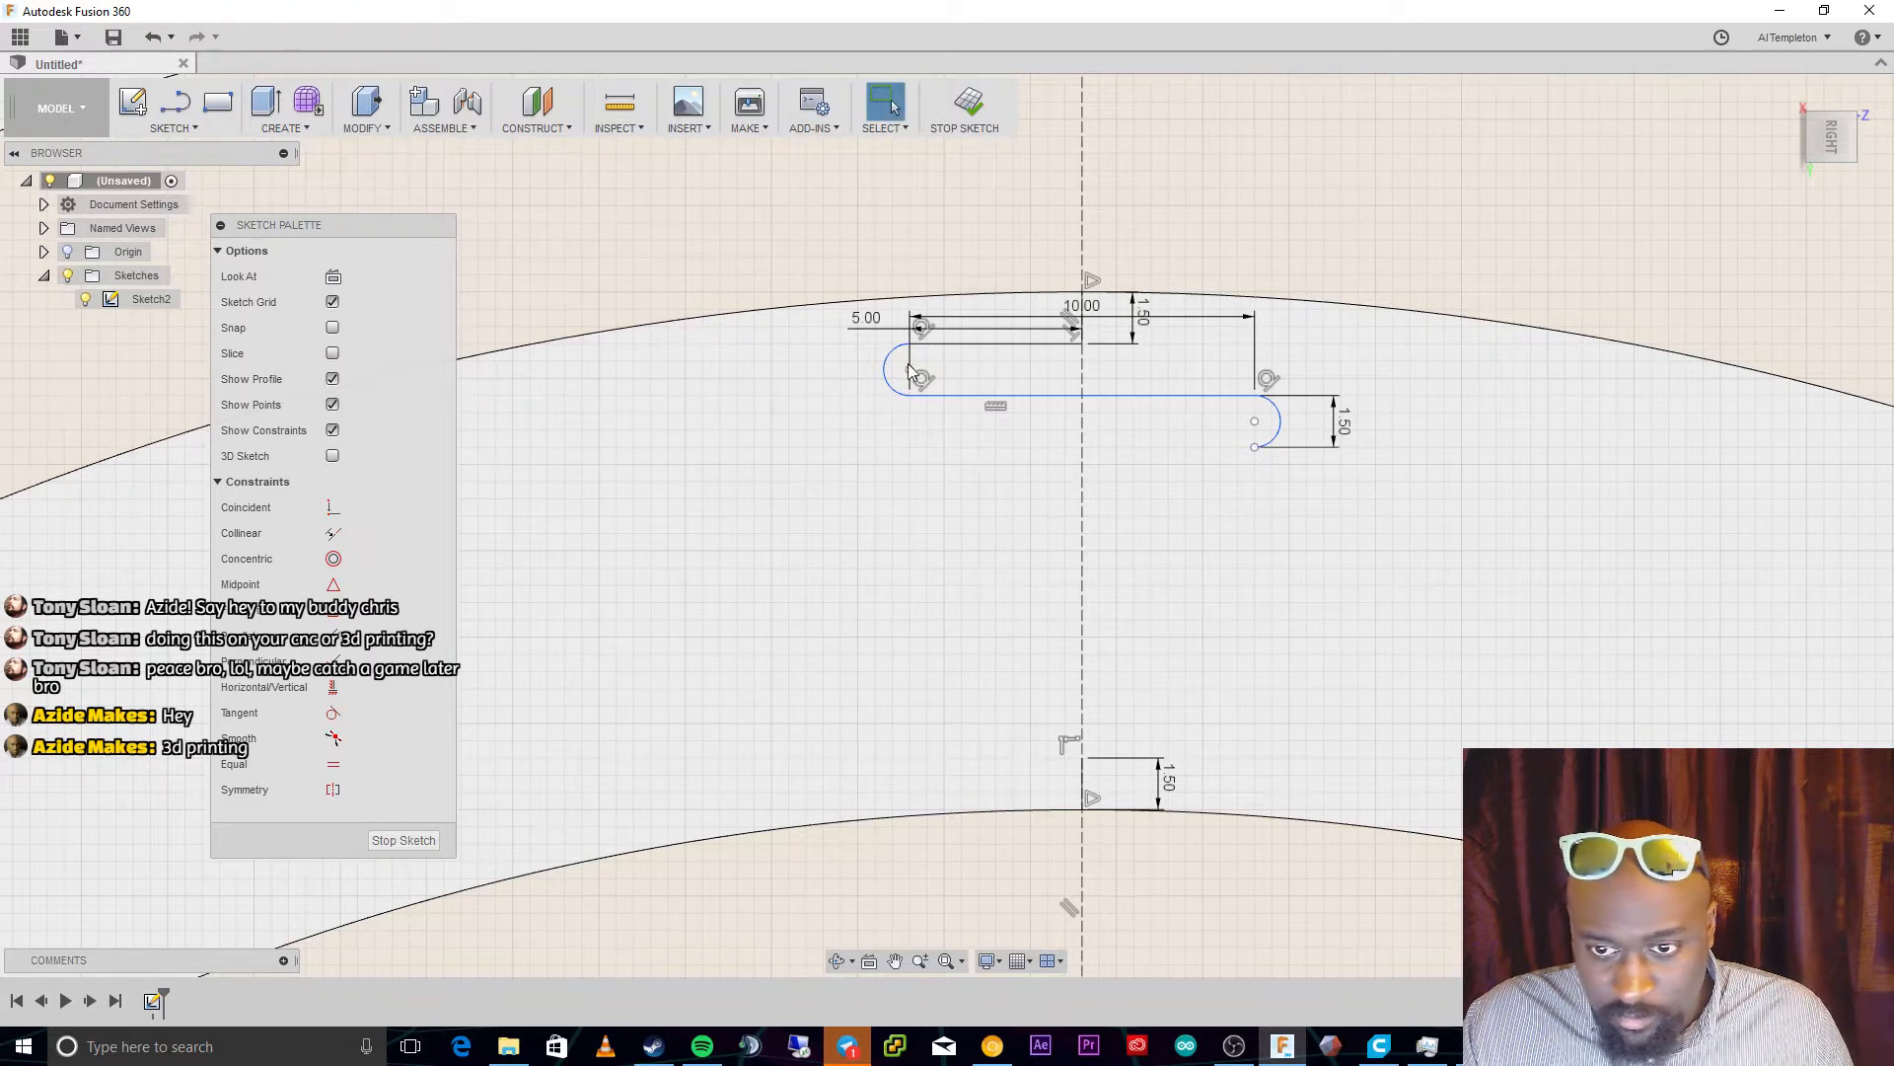
# Dimension the radii of both the left and the right arc as 0.75 mm
pyautogui.click(887, 385)
pyautogui.click(805, 382)
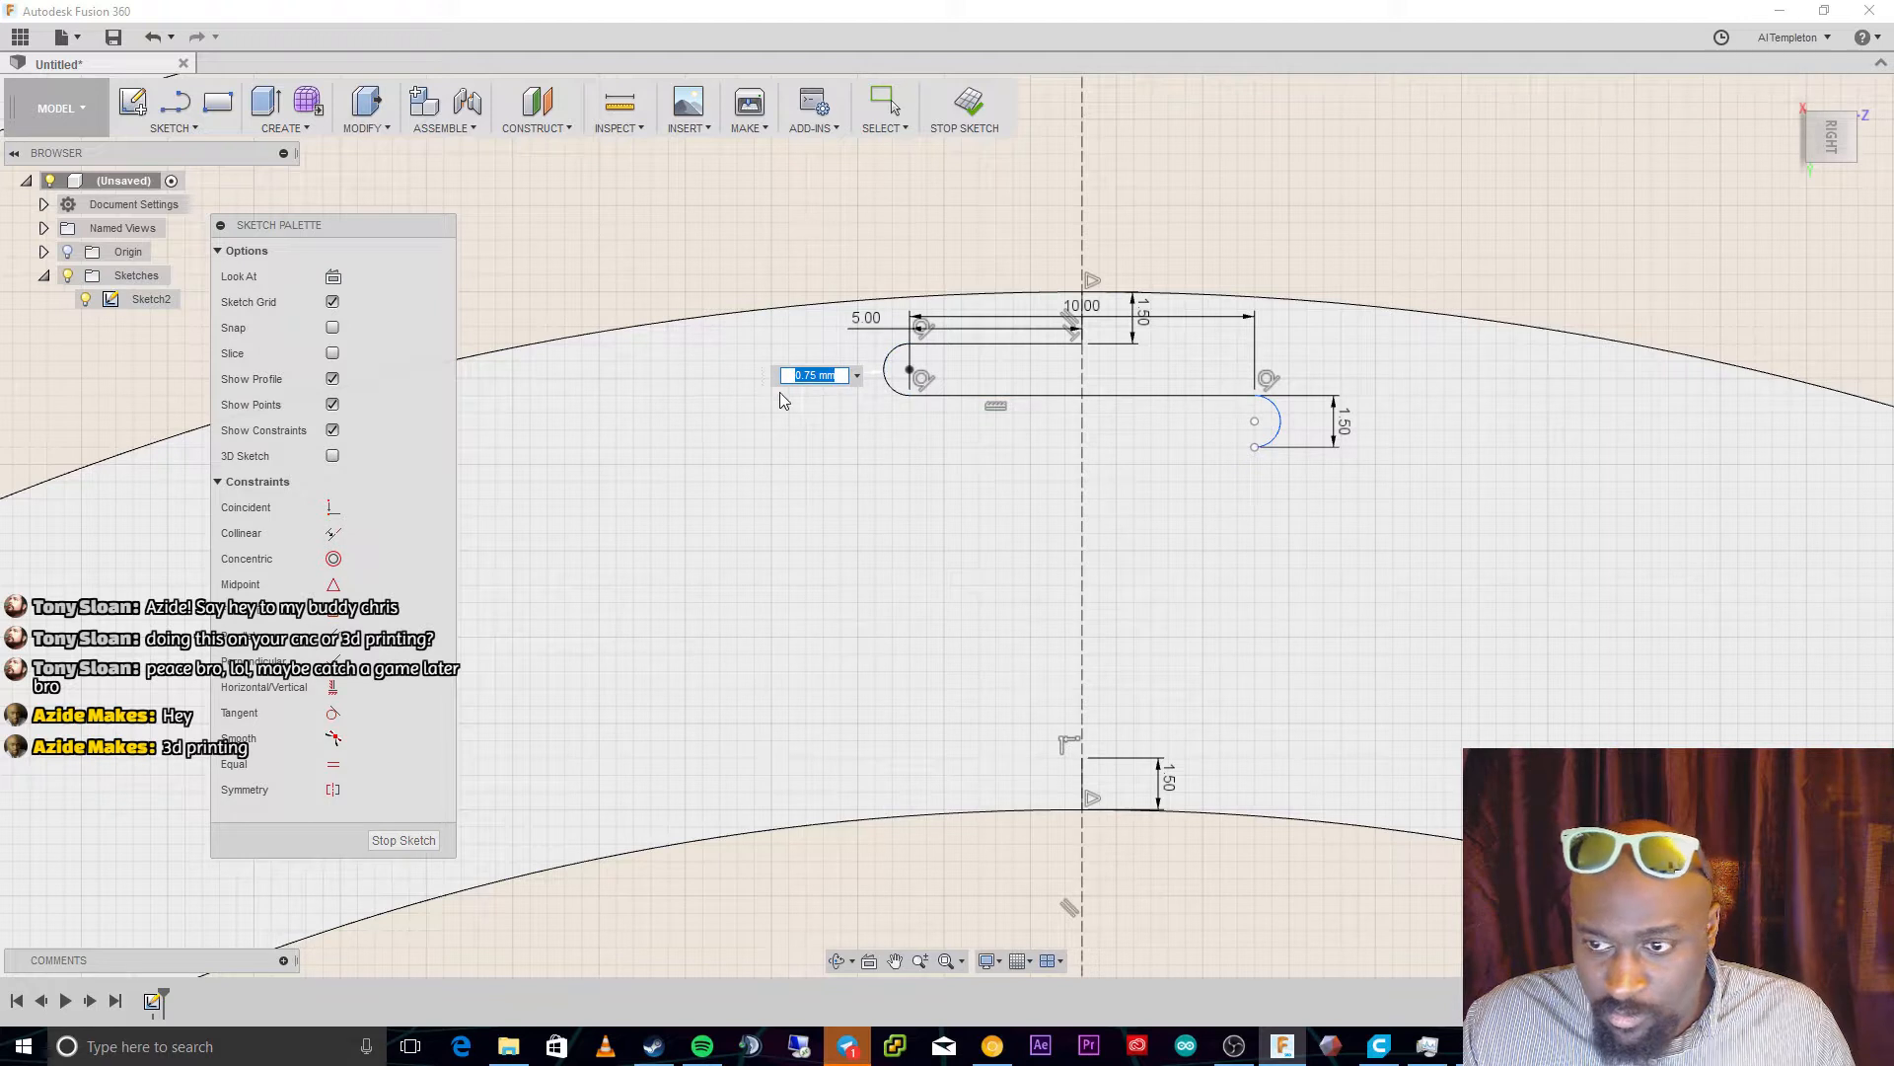
pyautogui.press('Return')
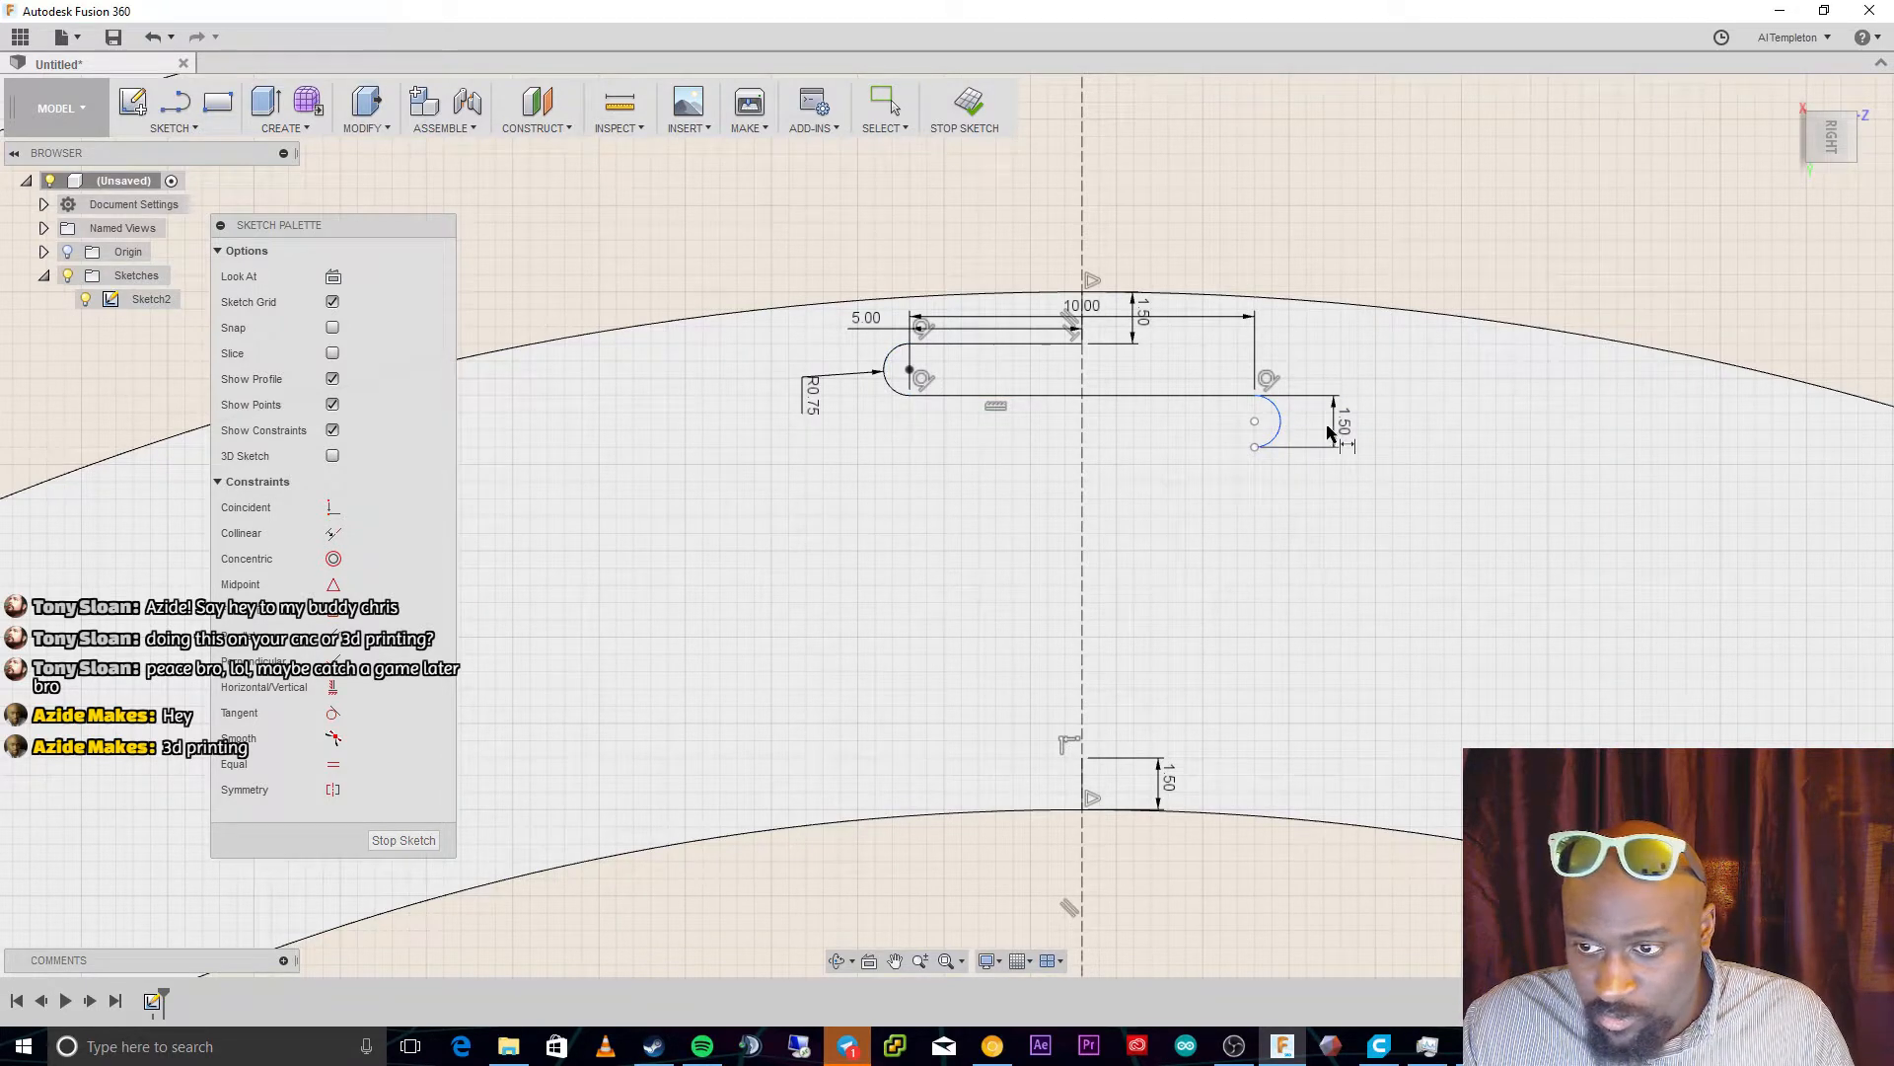
pyautogui.click(1279, 422)
pyautogui.click(1377, 391)
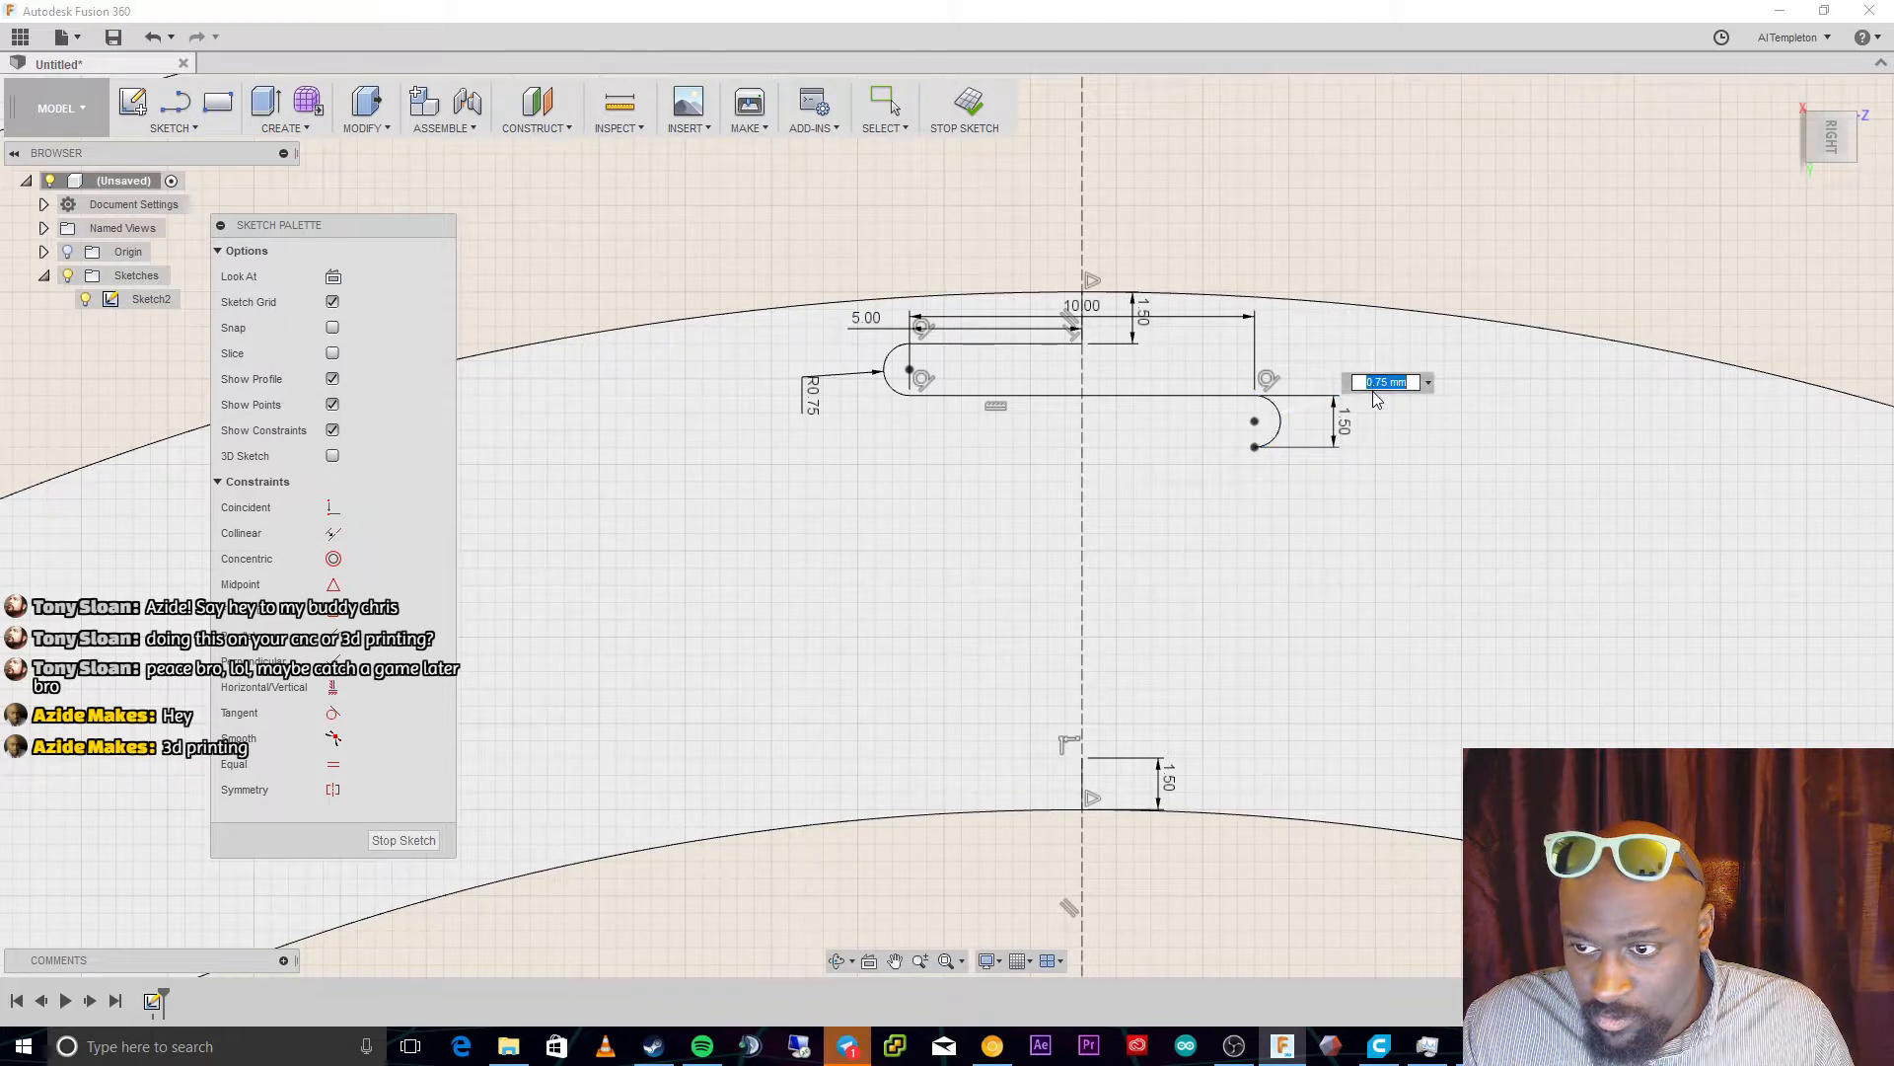
pyautogui.press('Return')
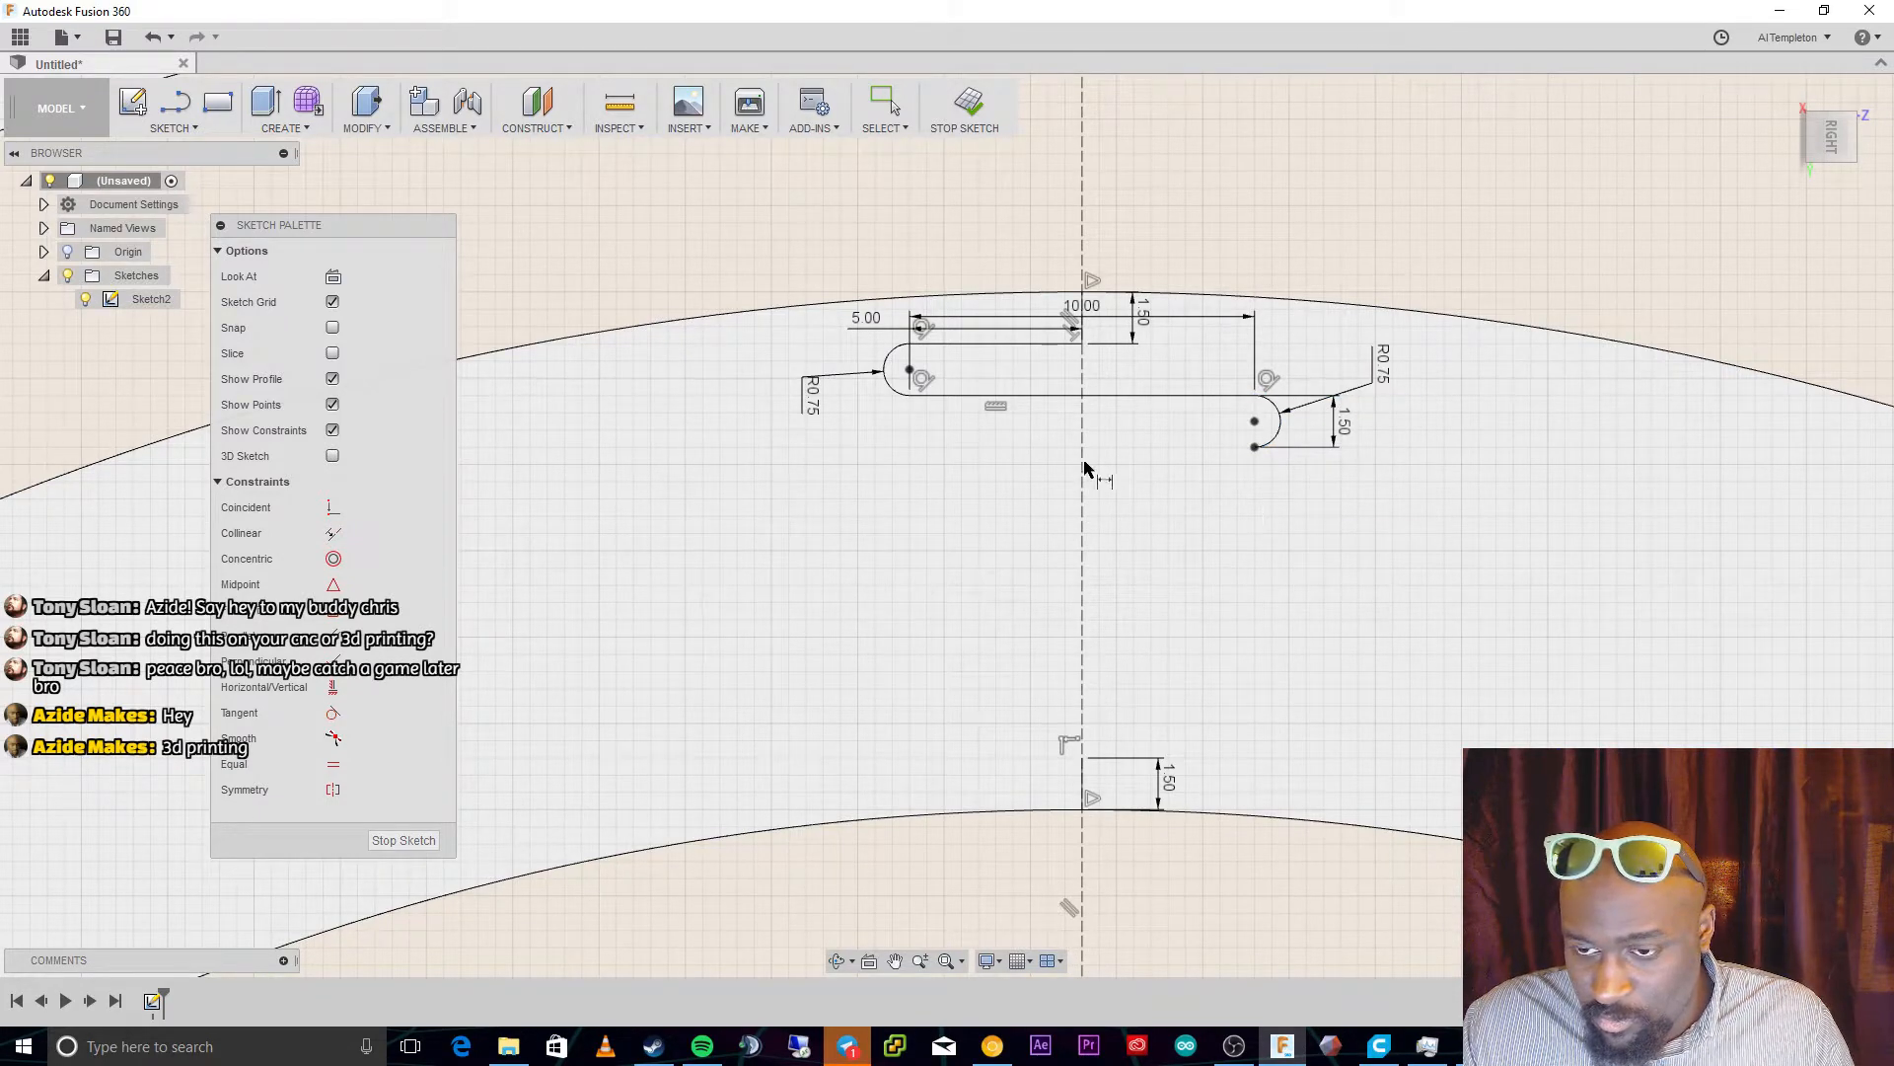
pyautogui.press('l')
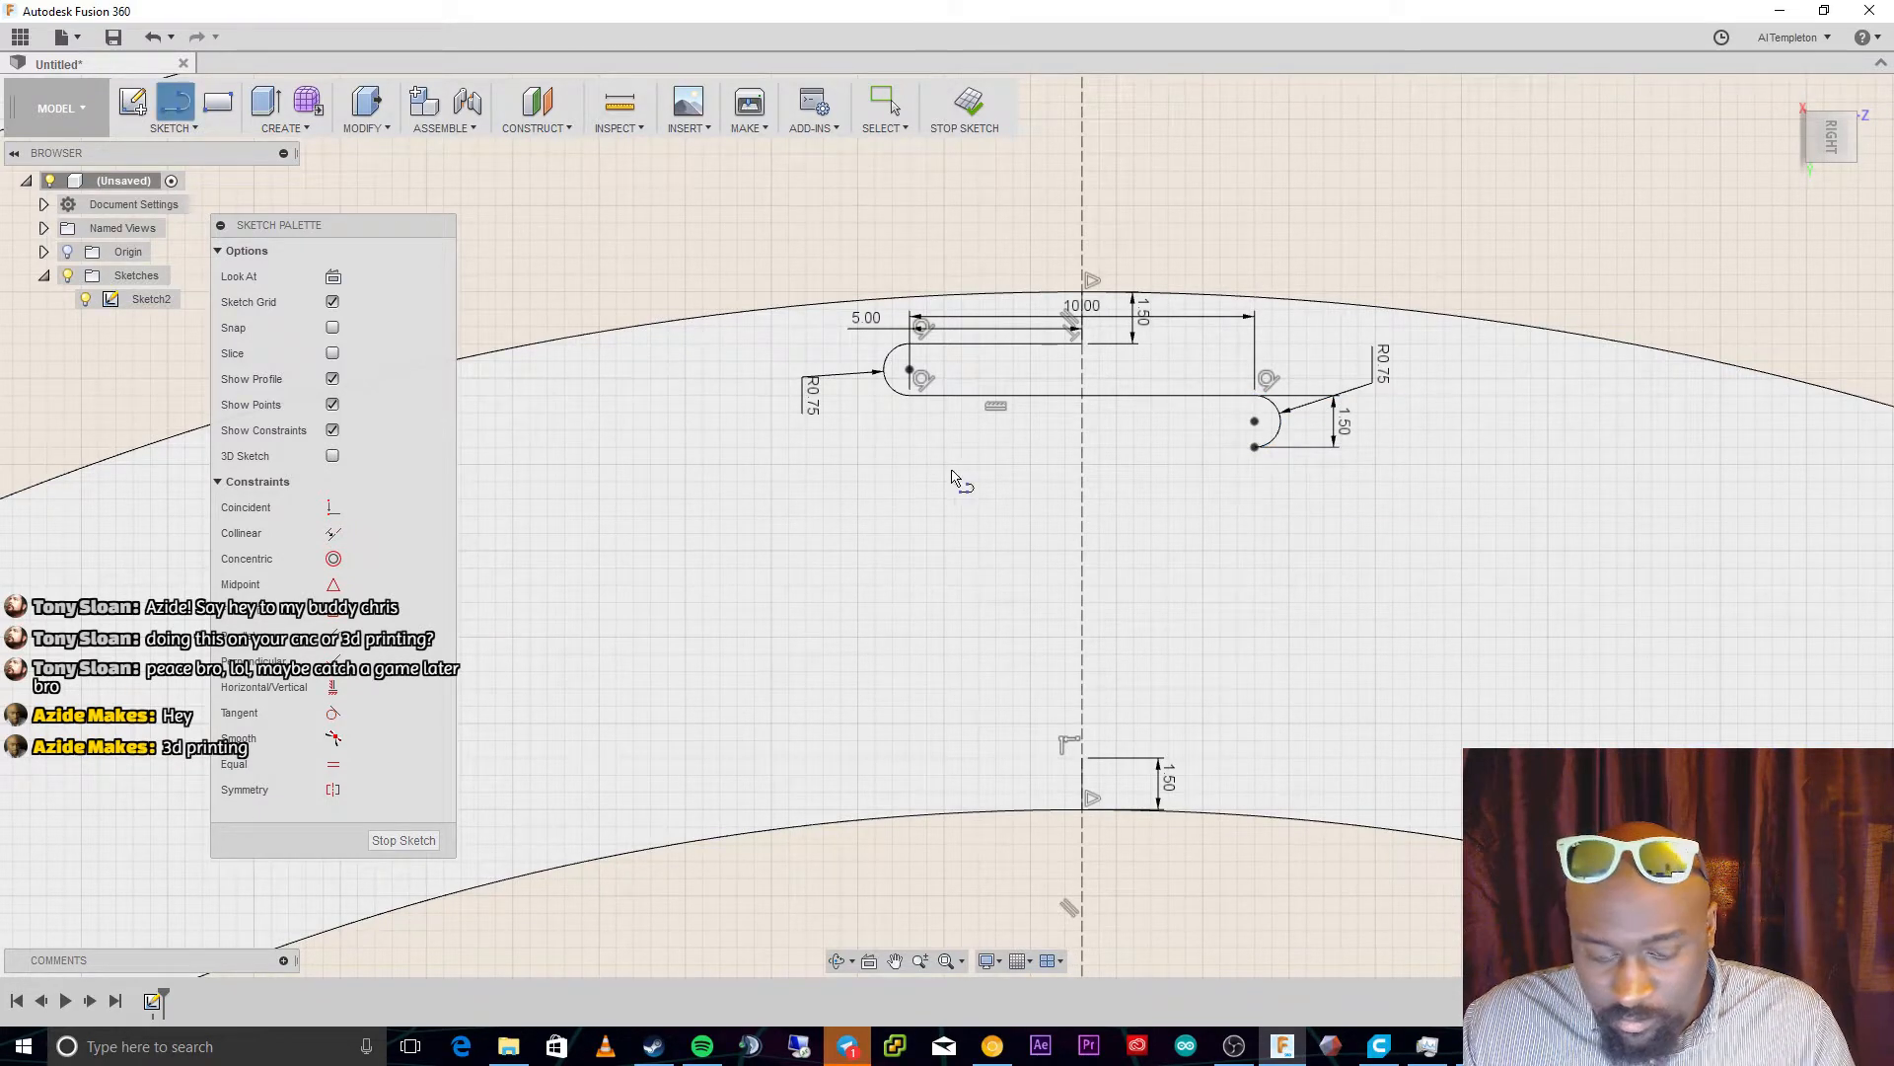
pyautogui.click(1254, 447)
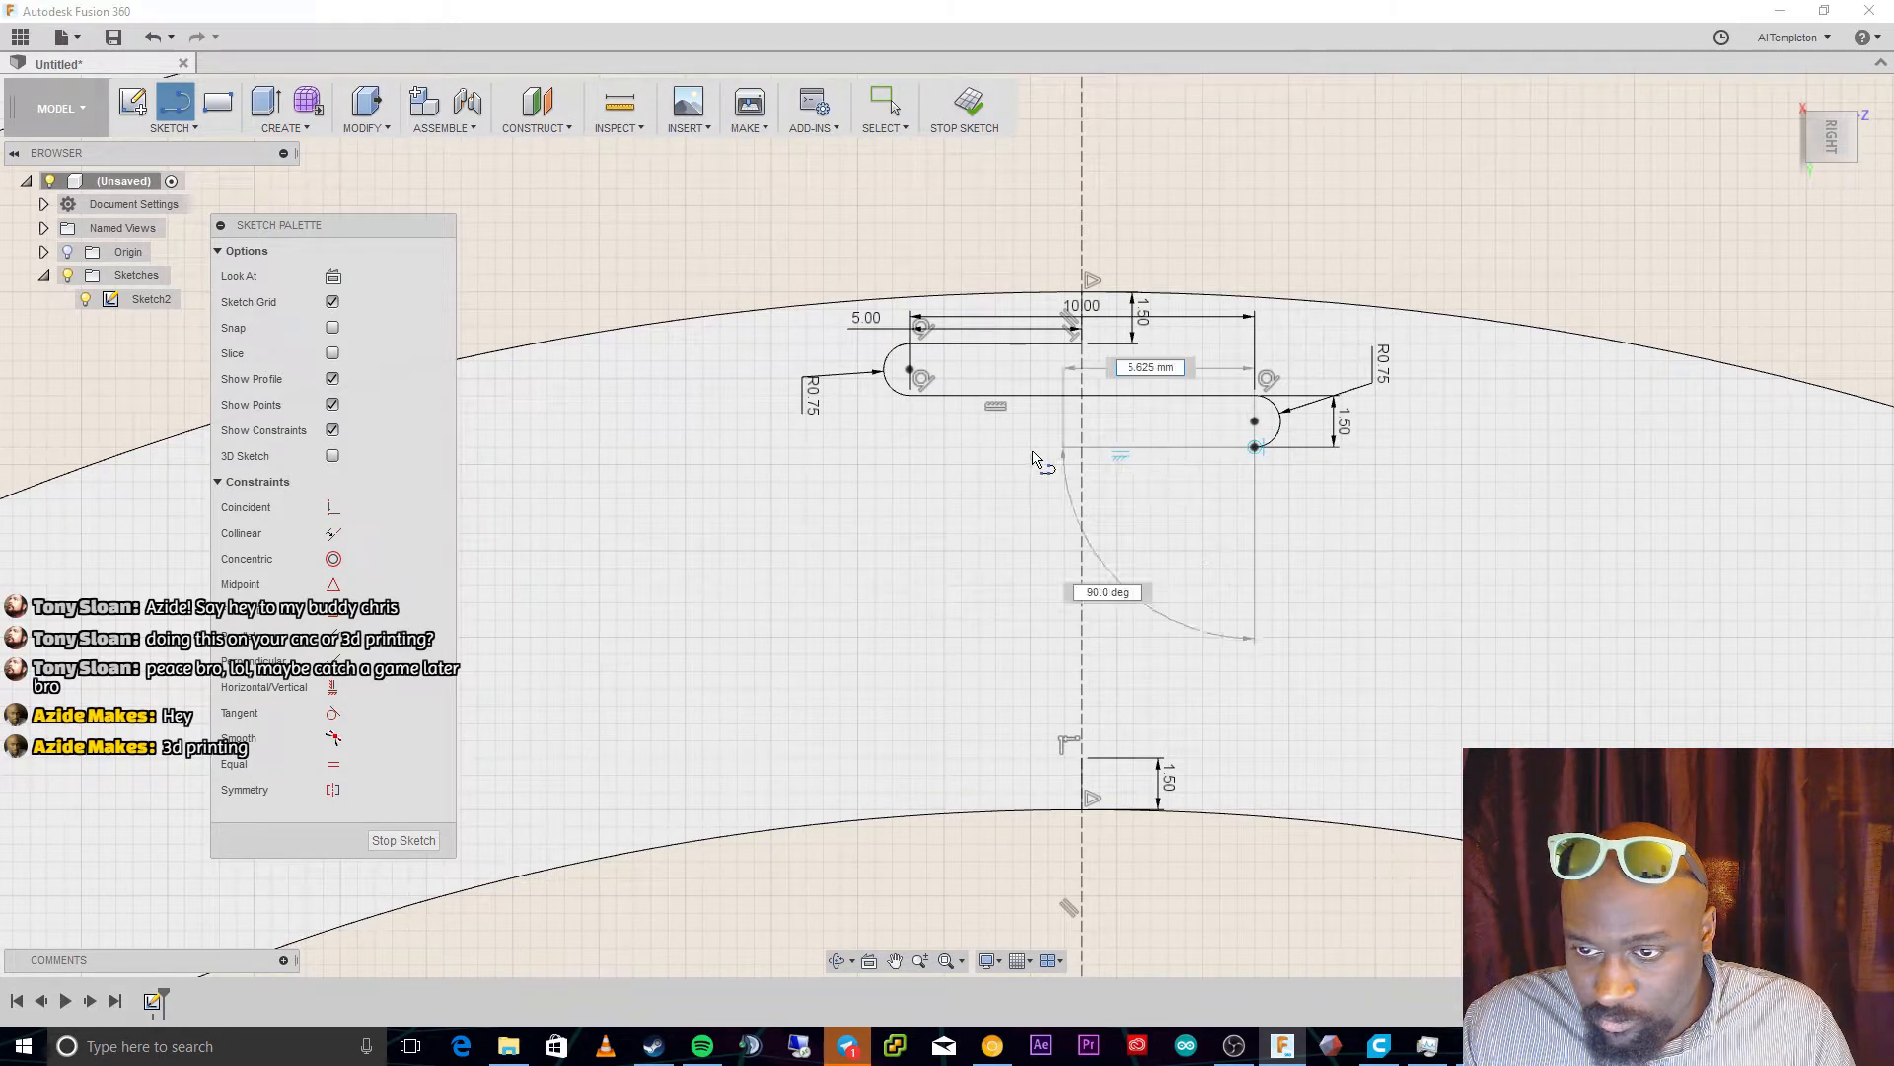
pyautogui.press('Escape')
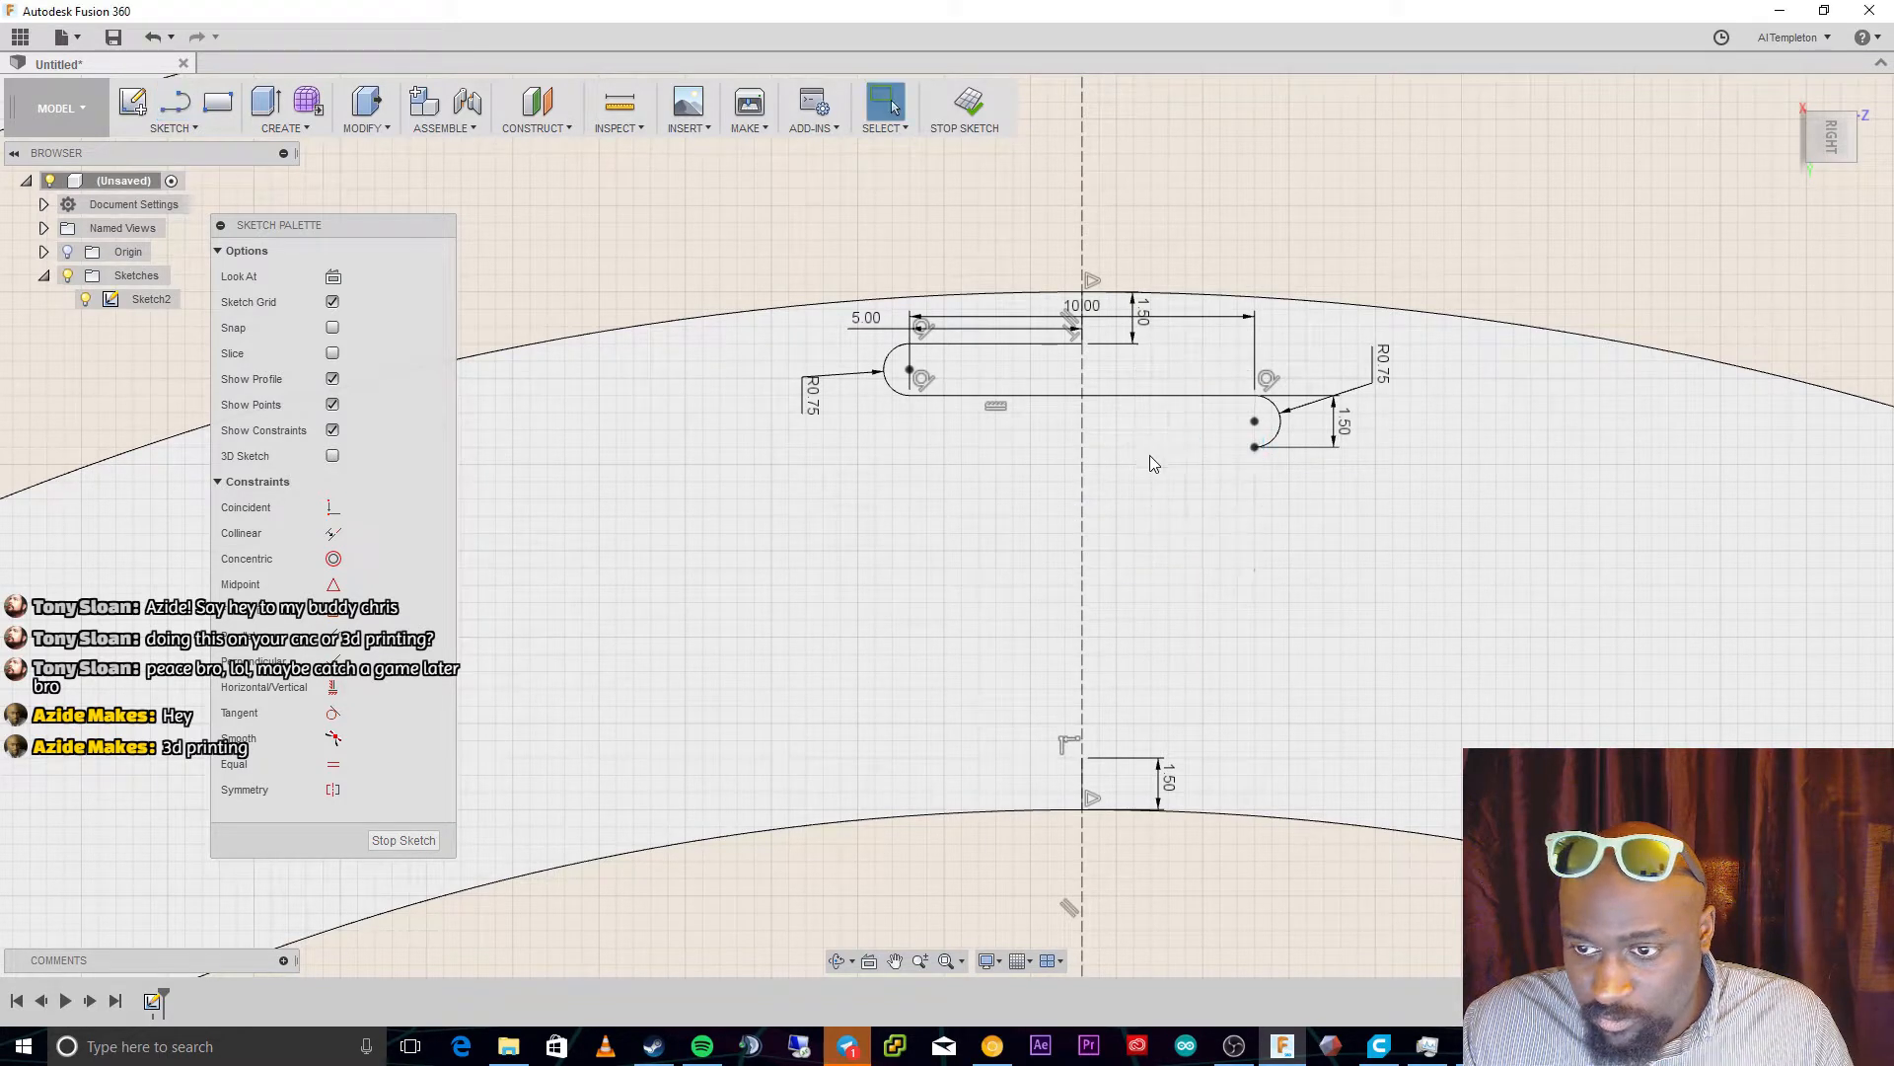
# Start a rectangular pattern of the two horizontal lines and two arcs downward over a 5.5 mm extent, and clear its object selection
pyautogui.click(1044, 345)
pyautogui.keyDown('shift'); pyautogui.click(1036, 395); pyautogui.keyUp('shift')
pyautogui.keyDown('shift'); pyautogui.click(897, 394); pyautogui.keyUp('shift')
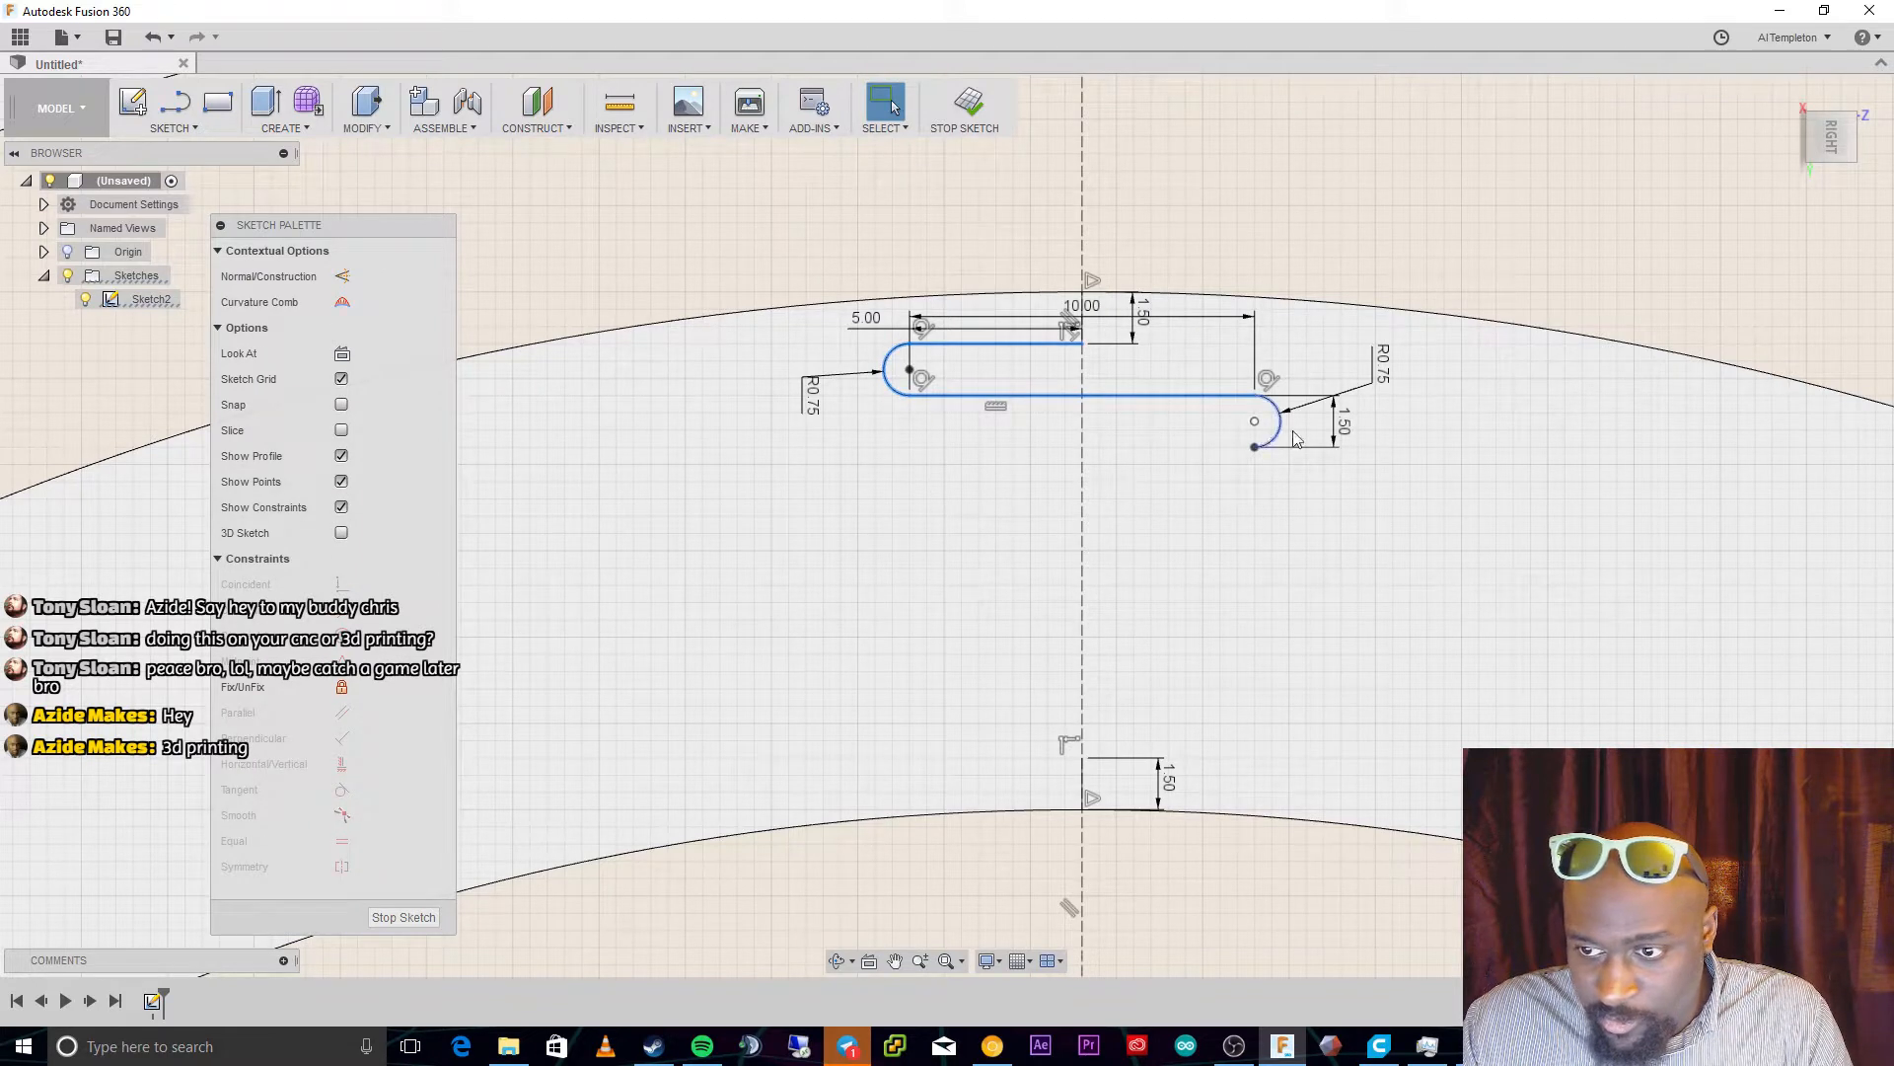
pyautogui.keyDown('shift'); pyautogui.click(1245, 431); pyautogui.keyUp('shift')
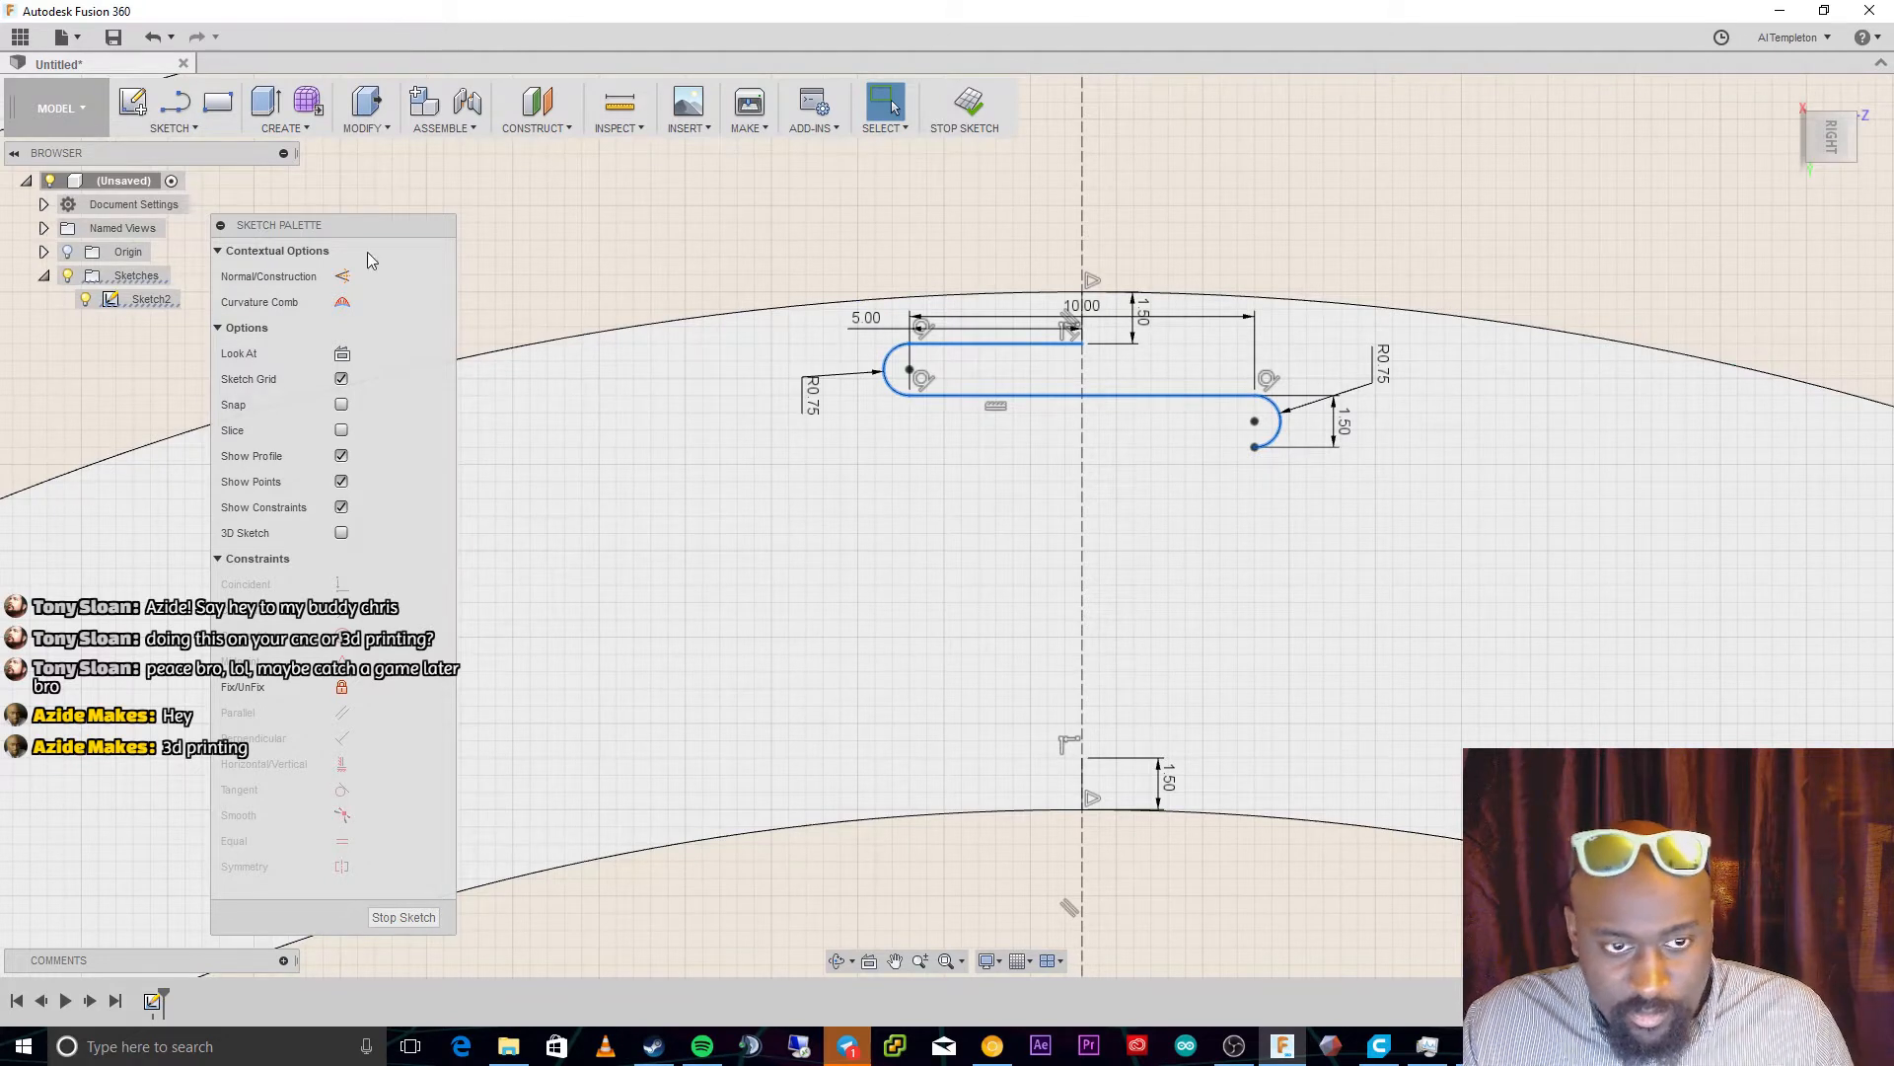
pyautogui.click(175, 129)
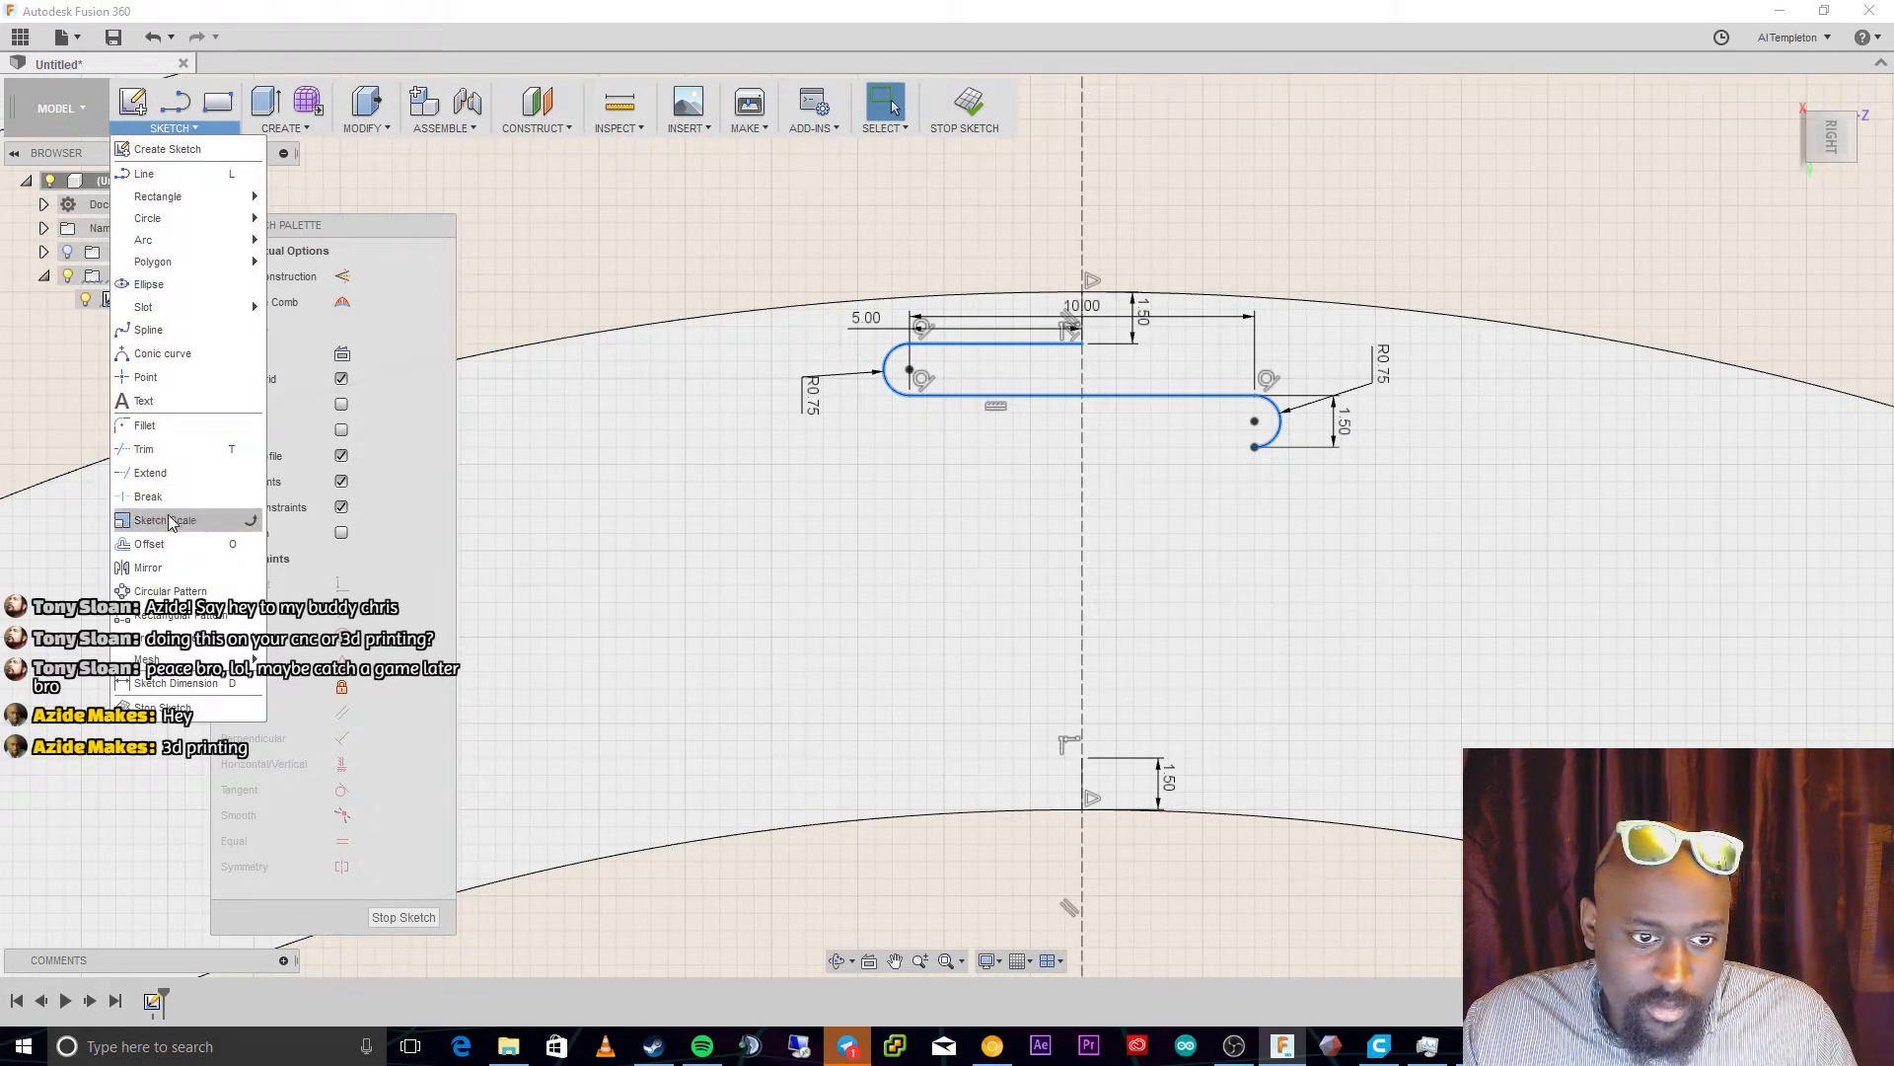
pyautogui.click(173, 616)
pyautogui.moveTo(1082, 415); pyautogui.dragTo(1088, 615)
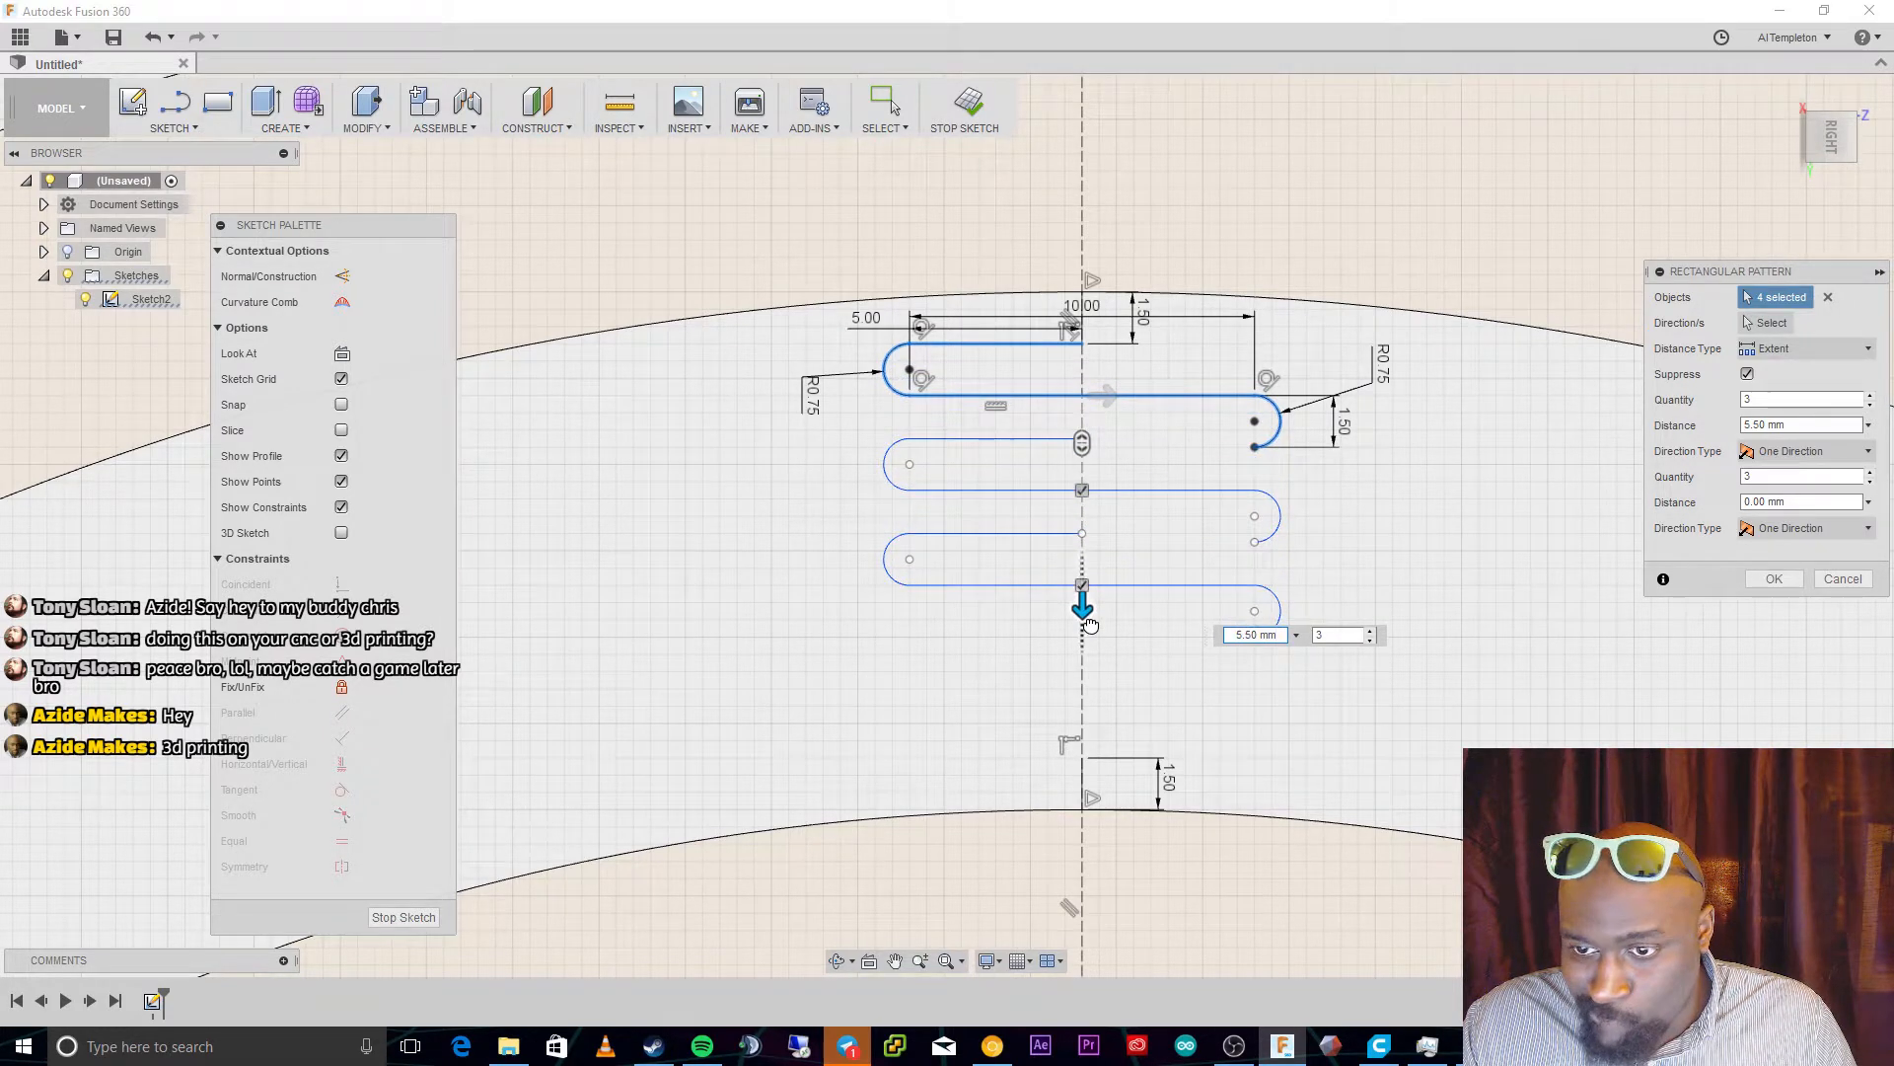
pyautogui.press('Tab')
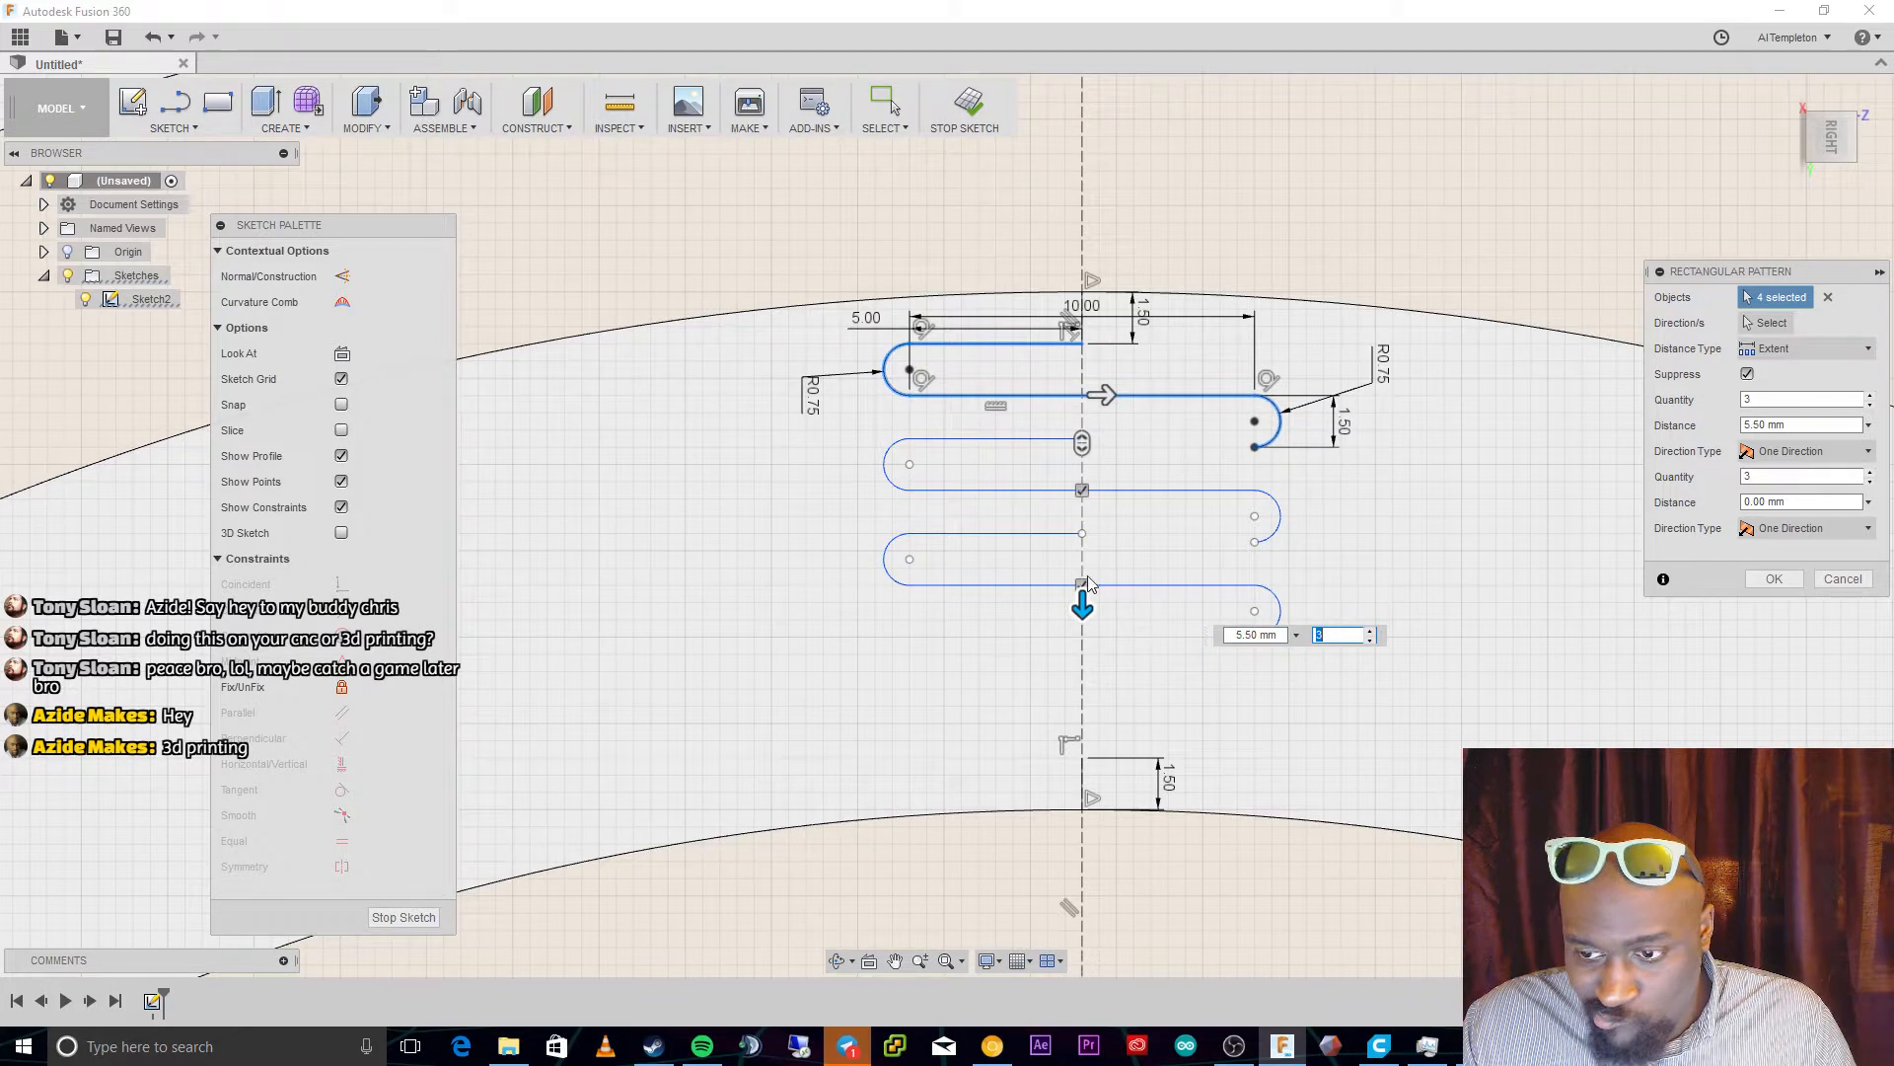
pyautogui.click(1826, 297)
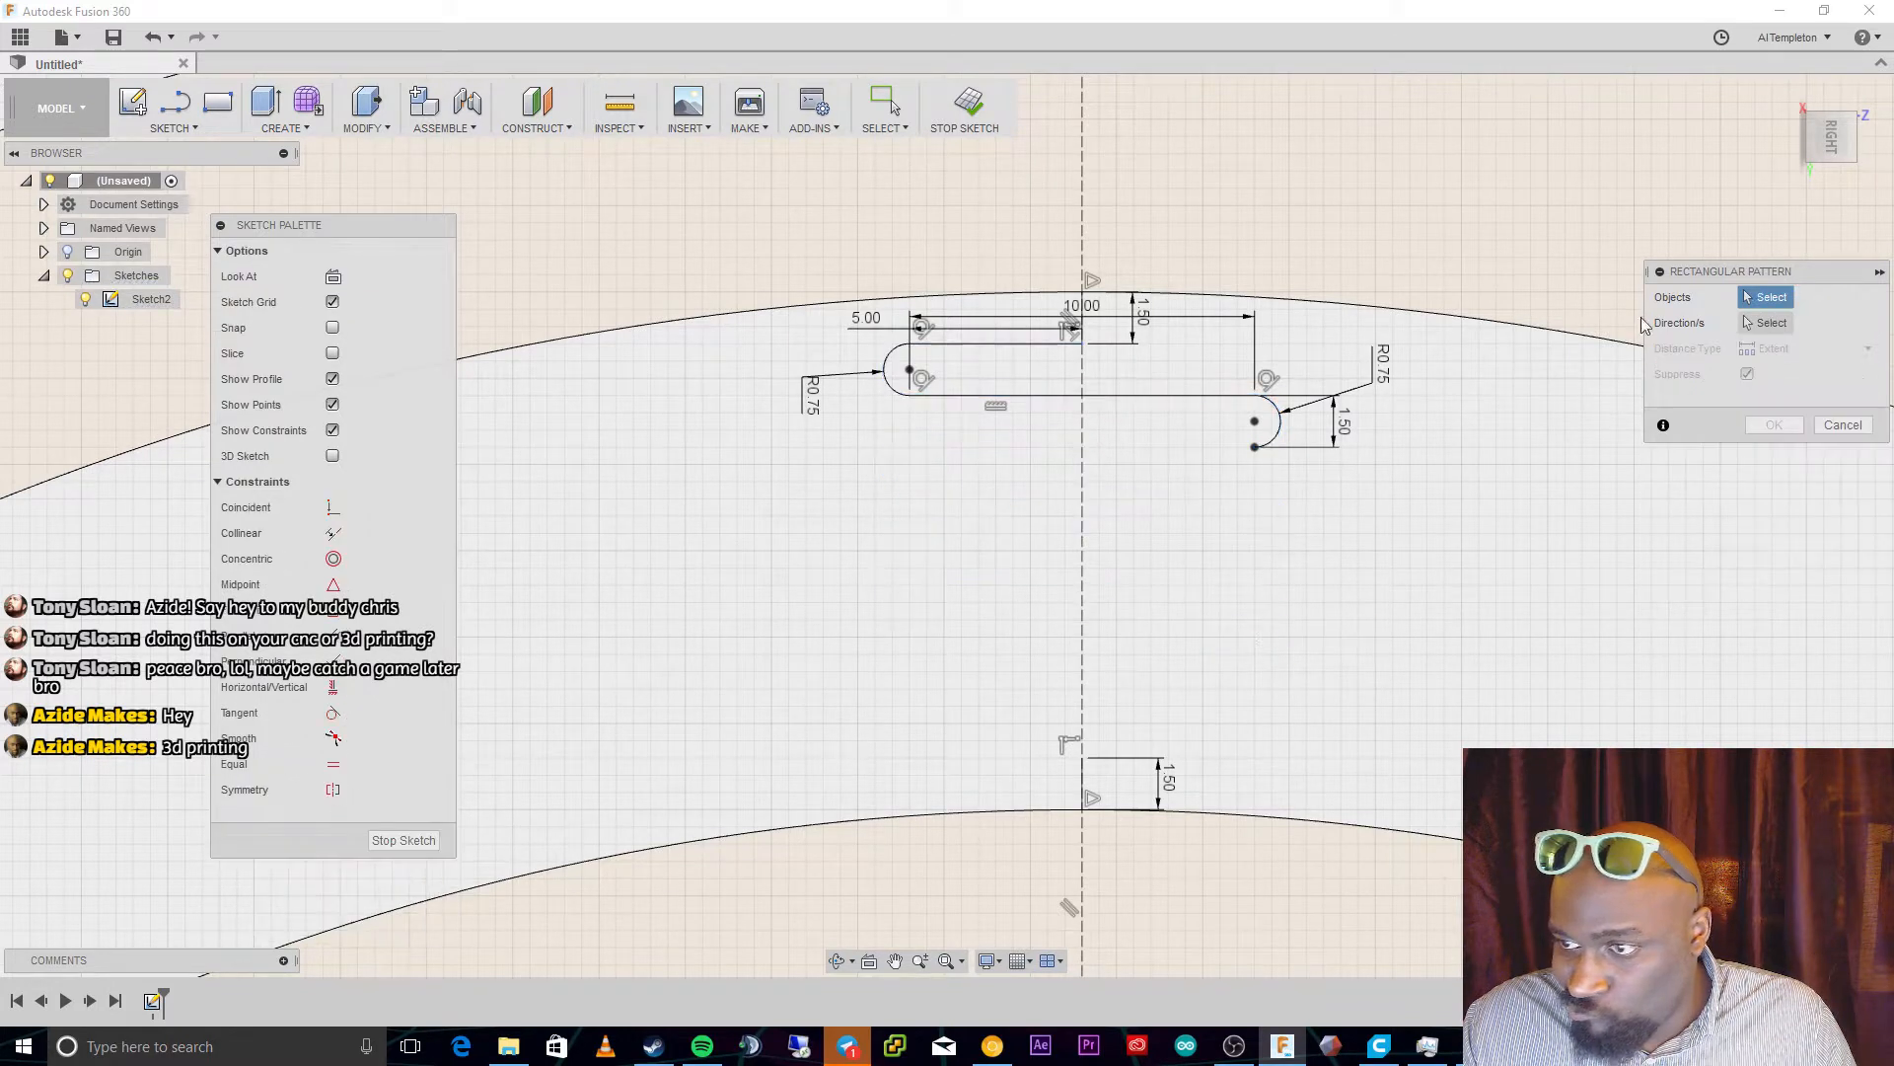
# Pattern the left arc, the full-width horizontal line and the right arc downward as four instances over a 9 mm extent
pyautogui.click(885, 370)
pyautogui.click(987, 394)
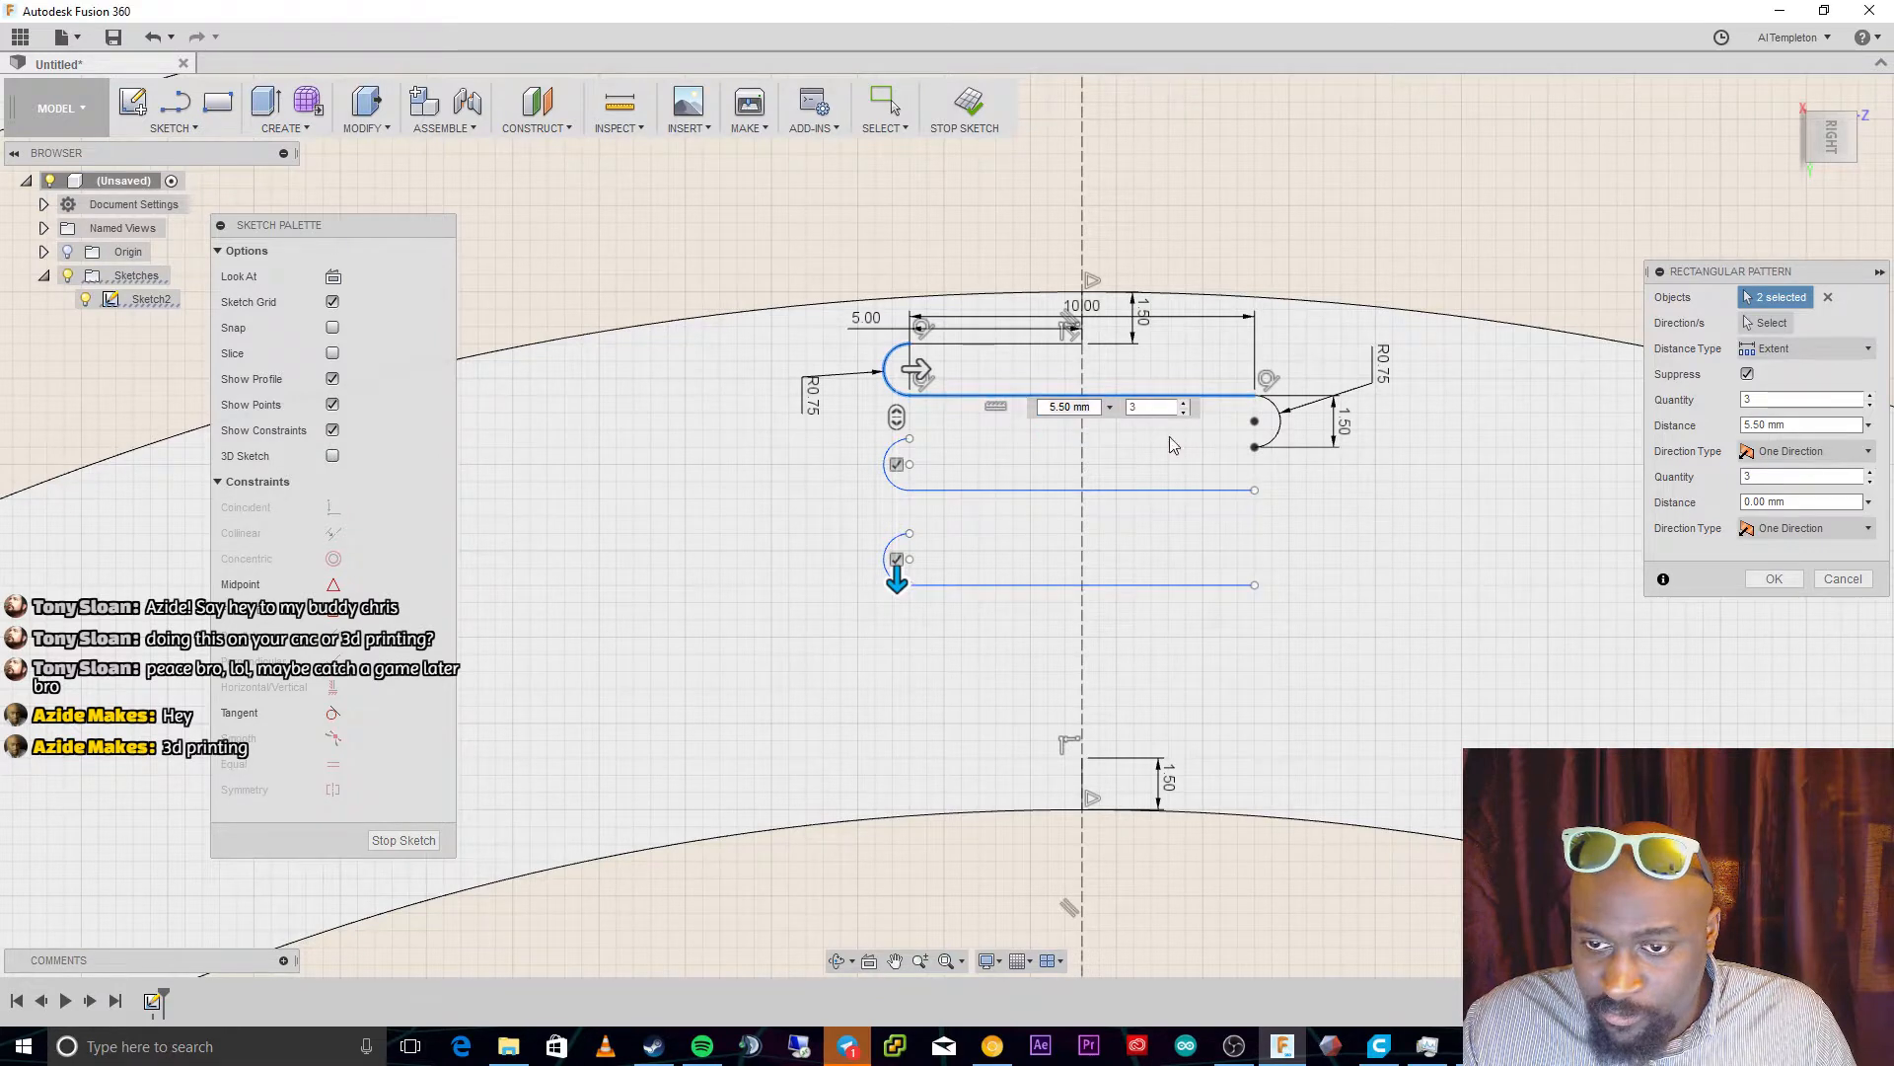
pyautogui.click(1279, 435)
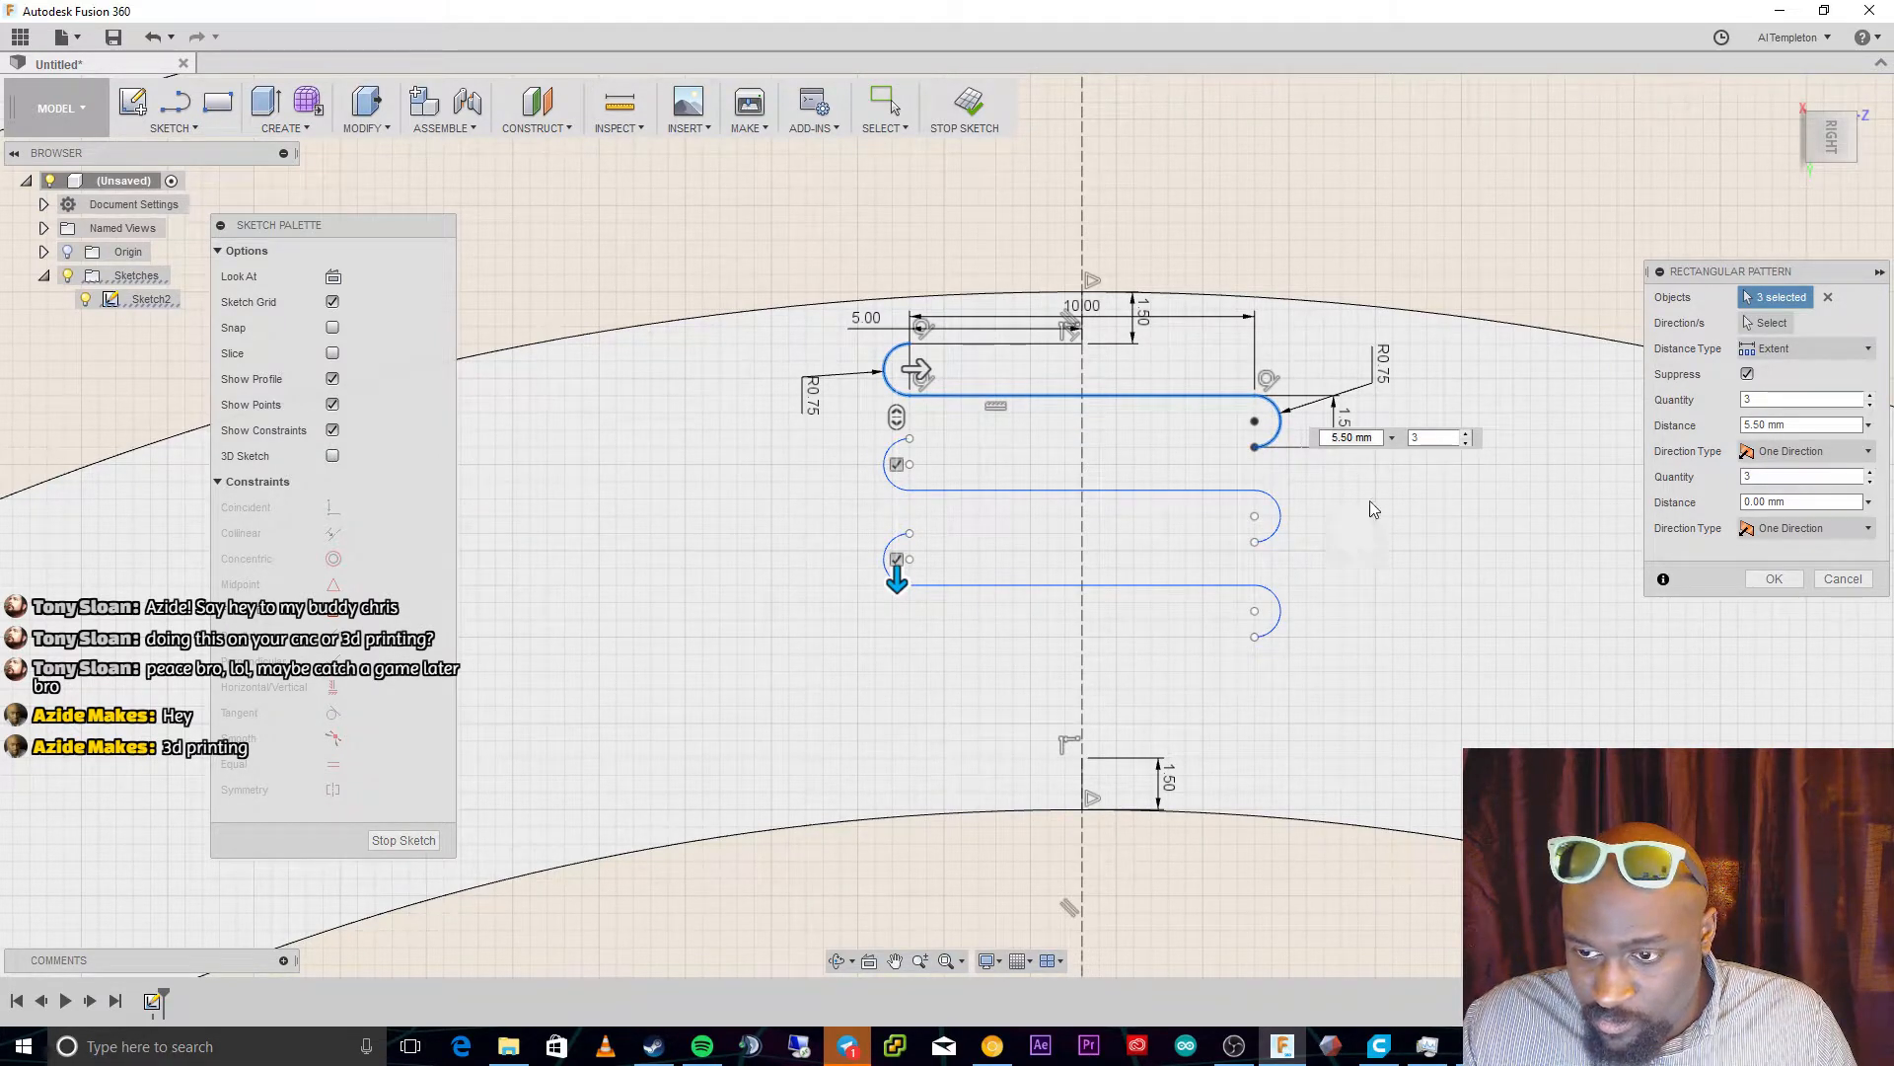
pyautogui.click(1469, 433)
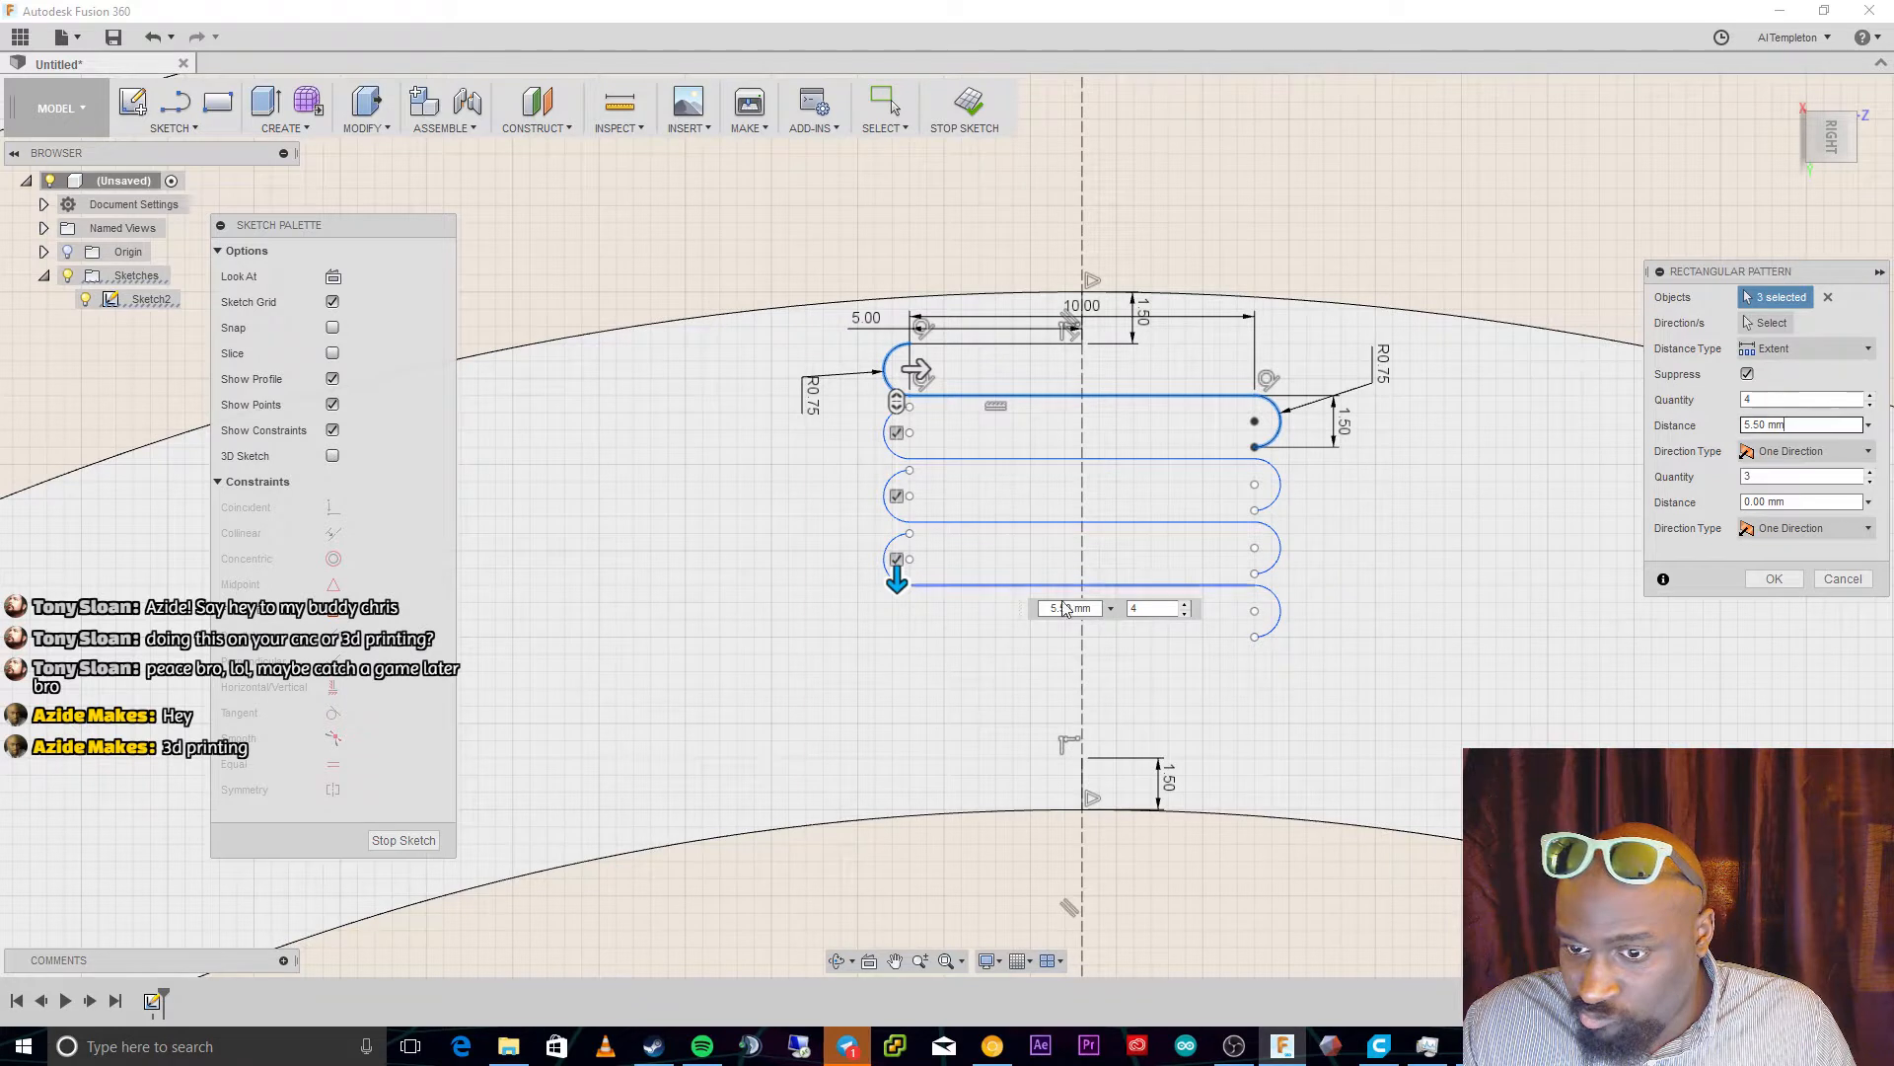
pyautogui.moveTo(886, 582); pyautogui.dragTo(906, 705)
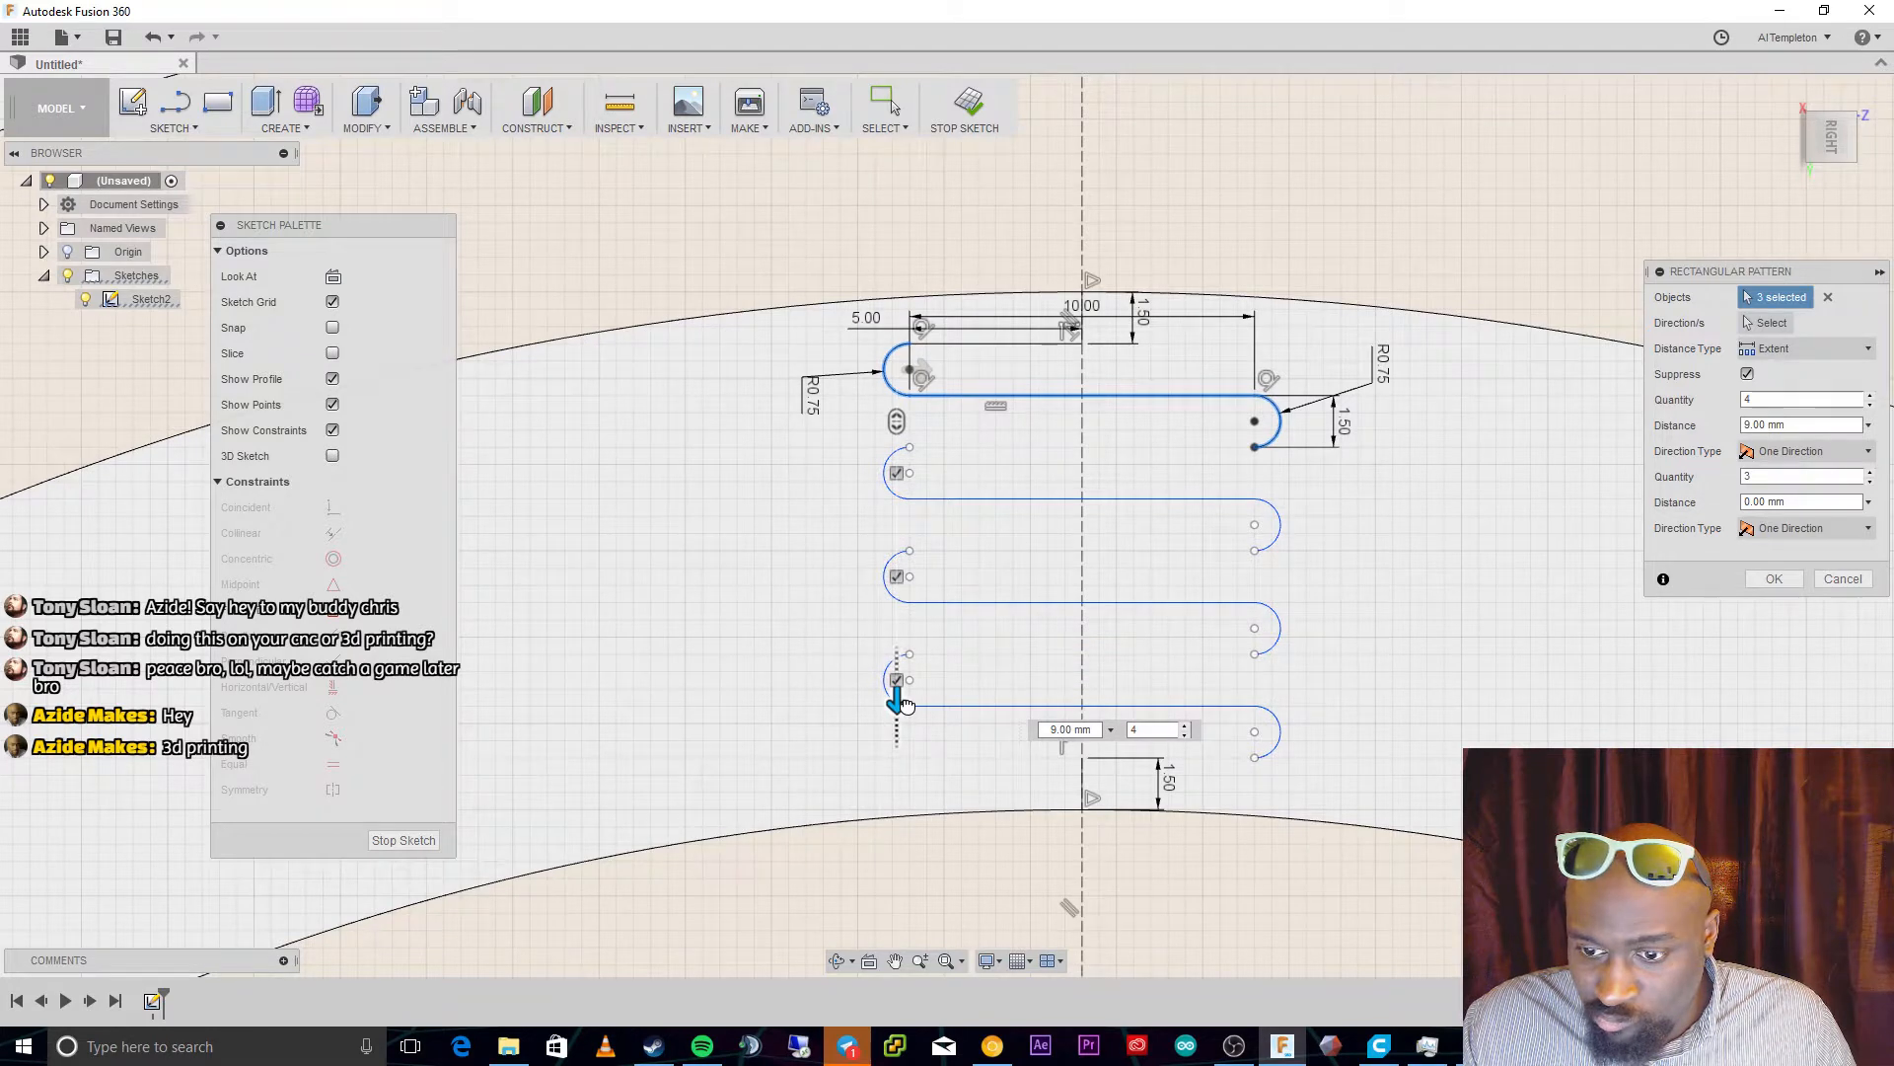
pyautogui.moveTo(905, 705); pyautogui.dragTo(900, 701)
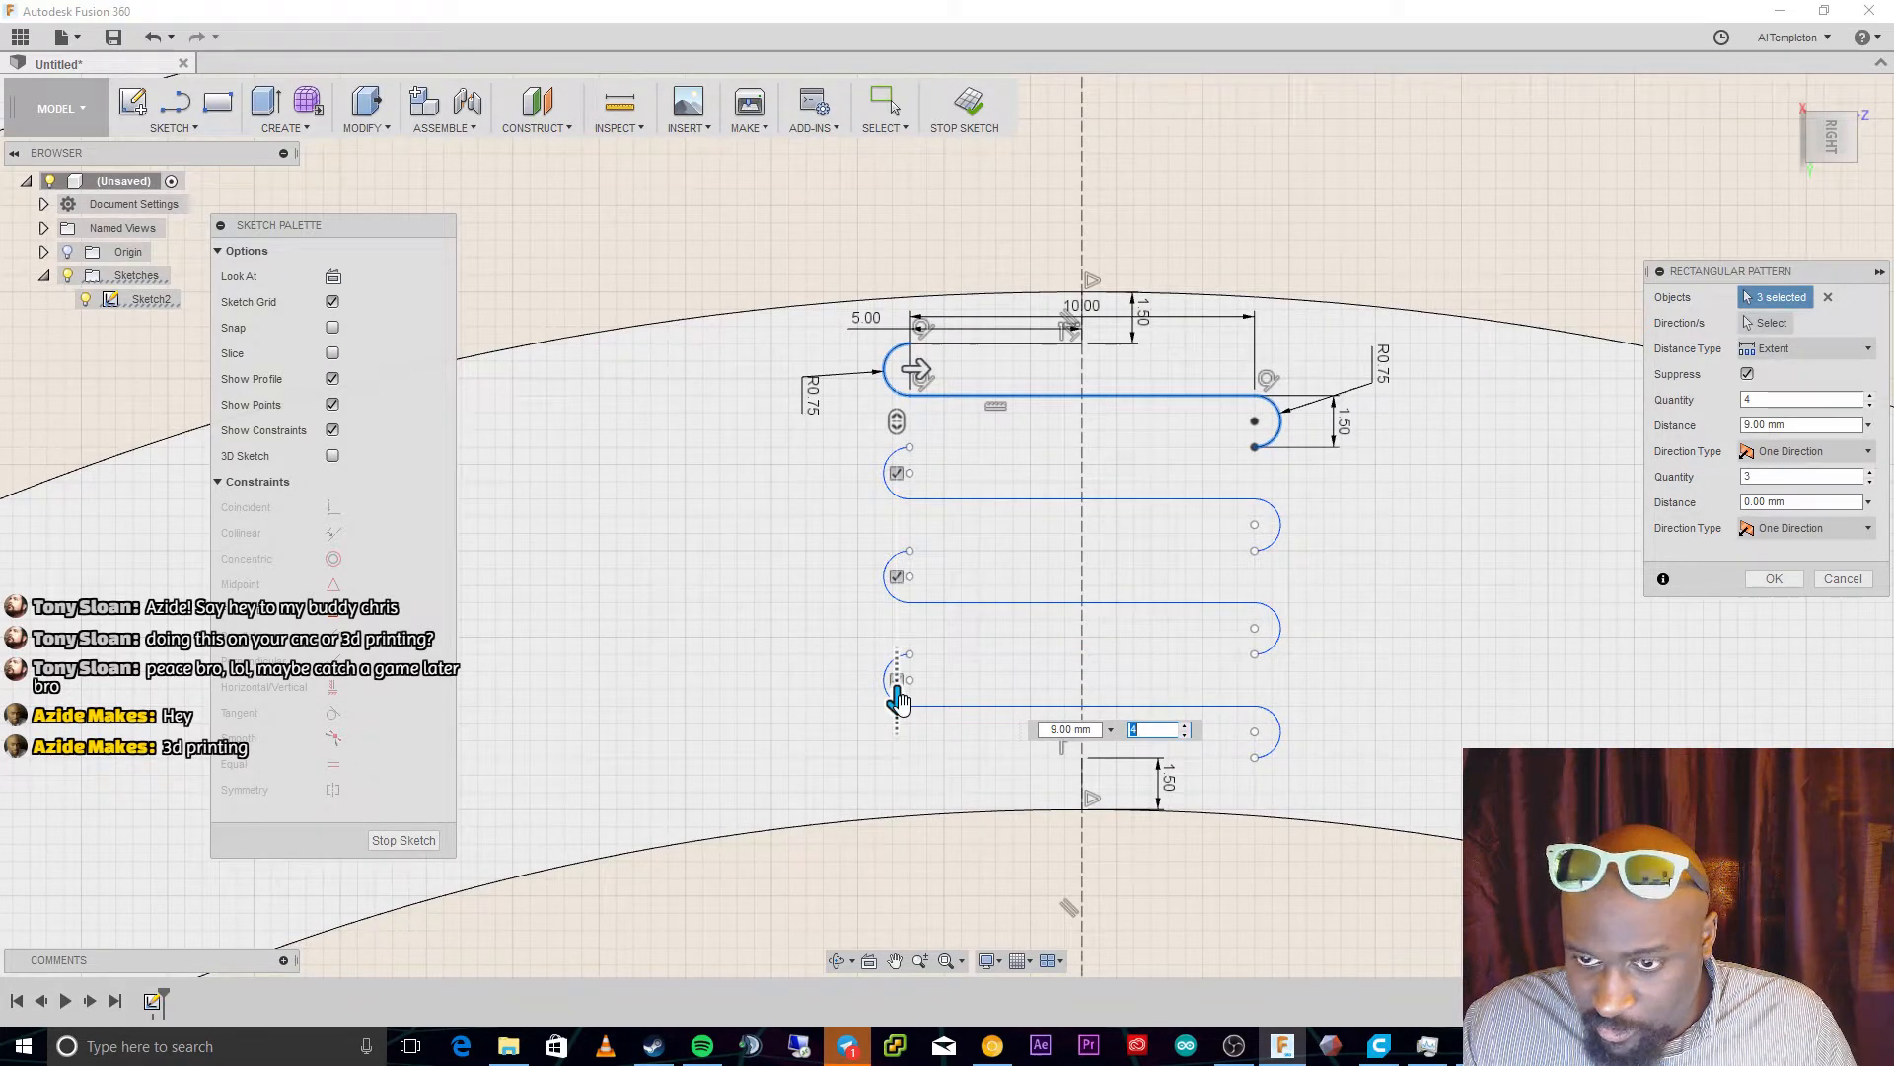
pyautogui.press('Return')
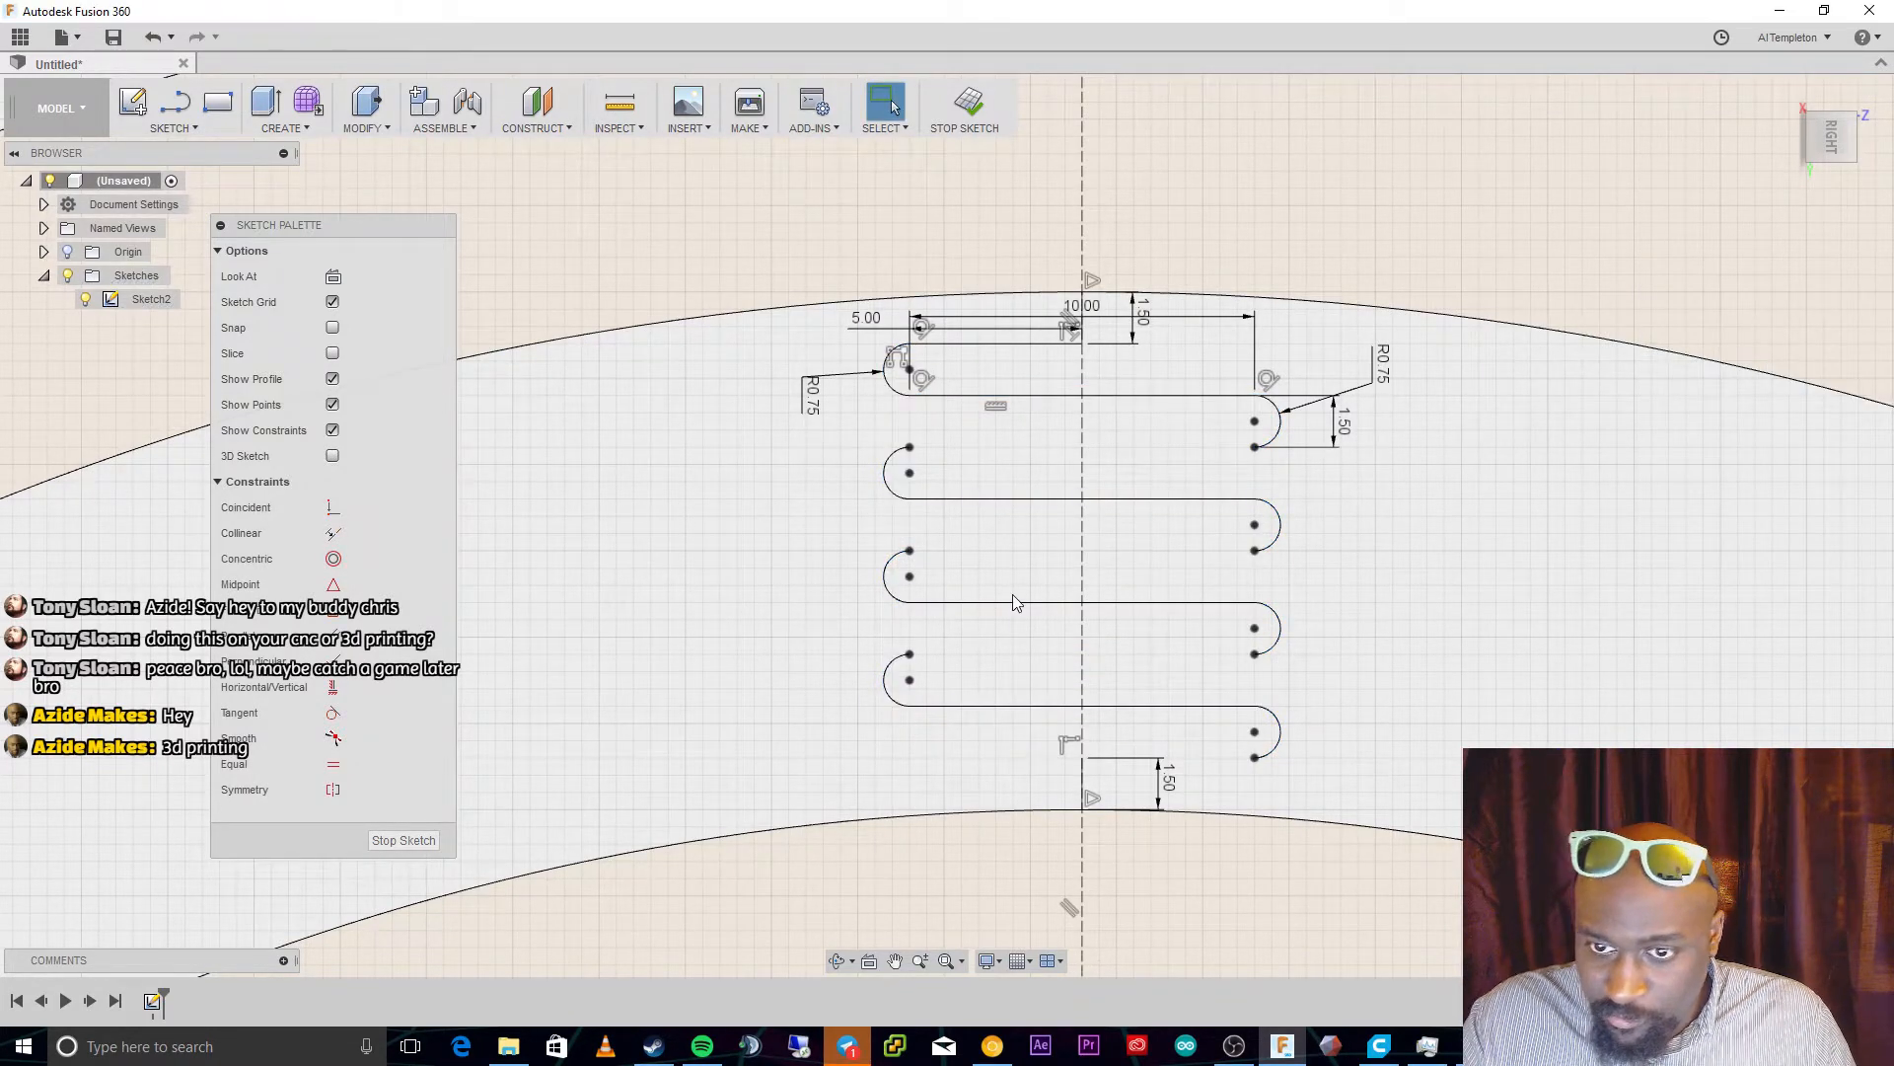
# Connect the open arc ends with three full-width horizontal lines and join the lowest arc to the lower vertical line with a 5 mm line
pyautogui.press('l')
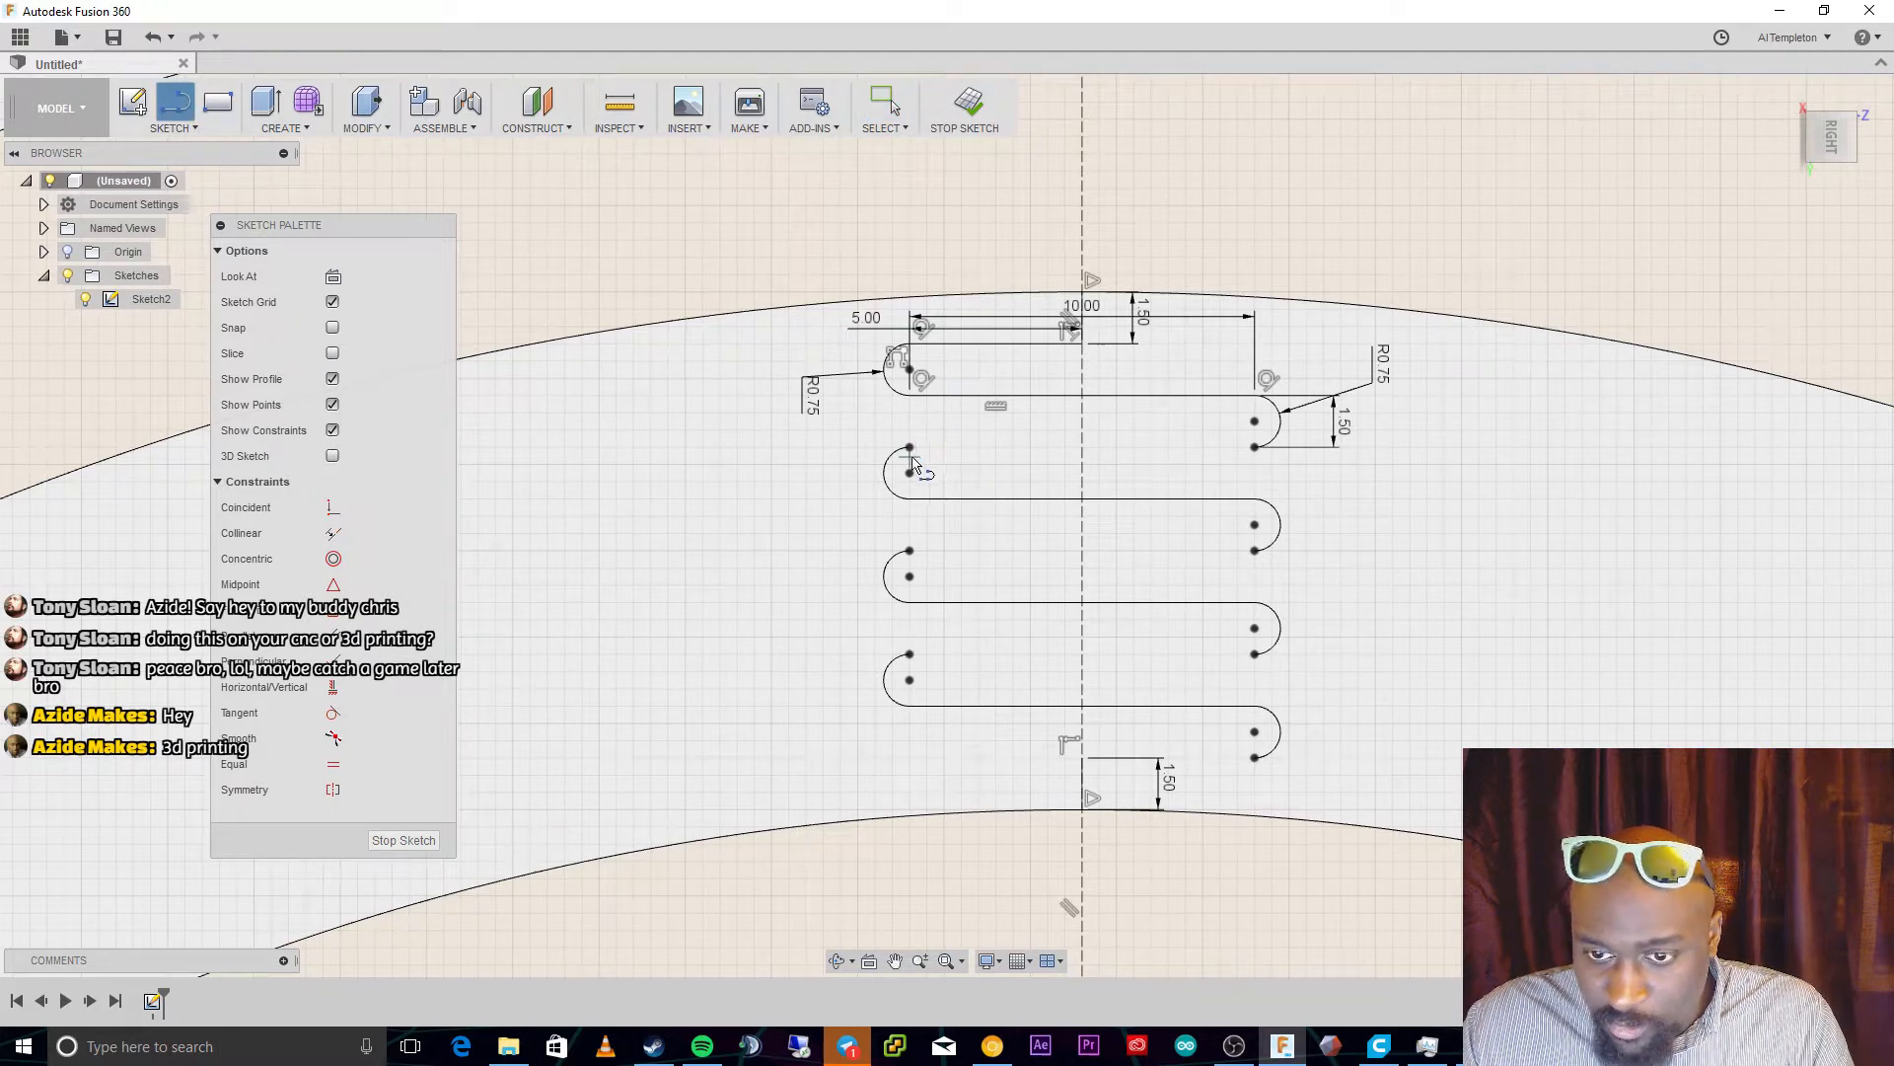
pyautogui.click(910, 447)
pyautogui.doubleClick(1254, 447)
pyautogui.click(1254, 550)
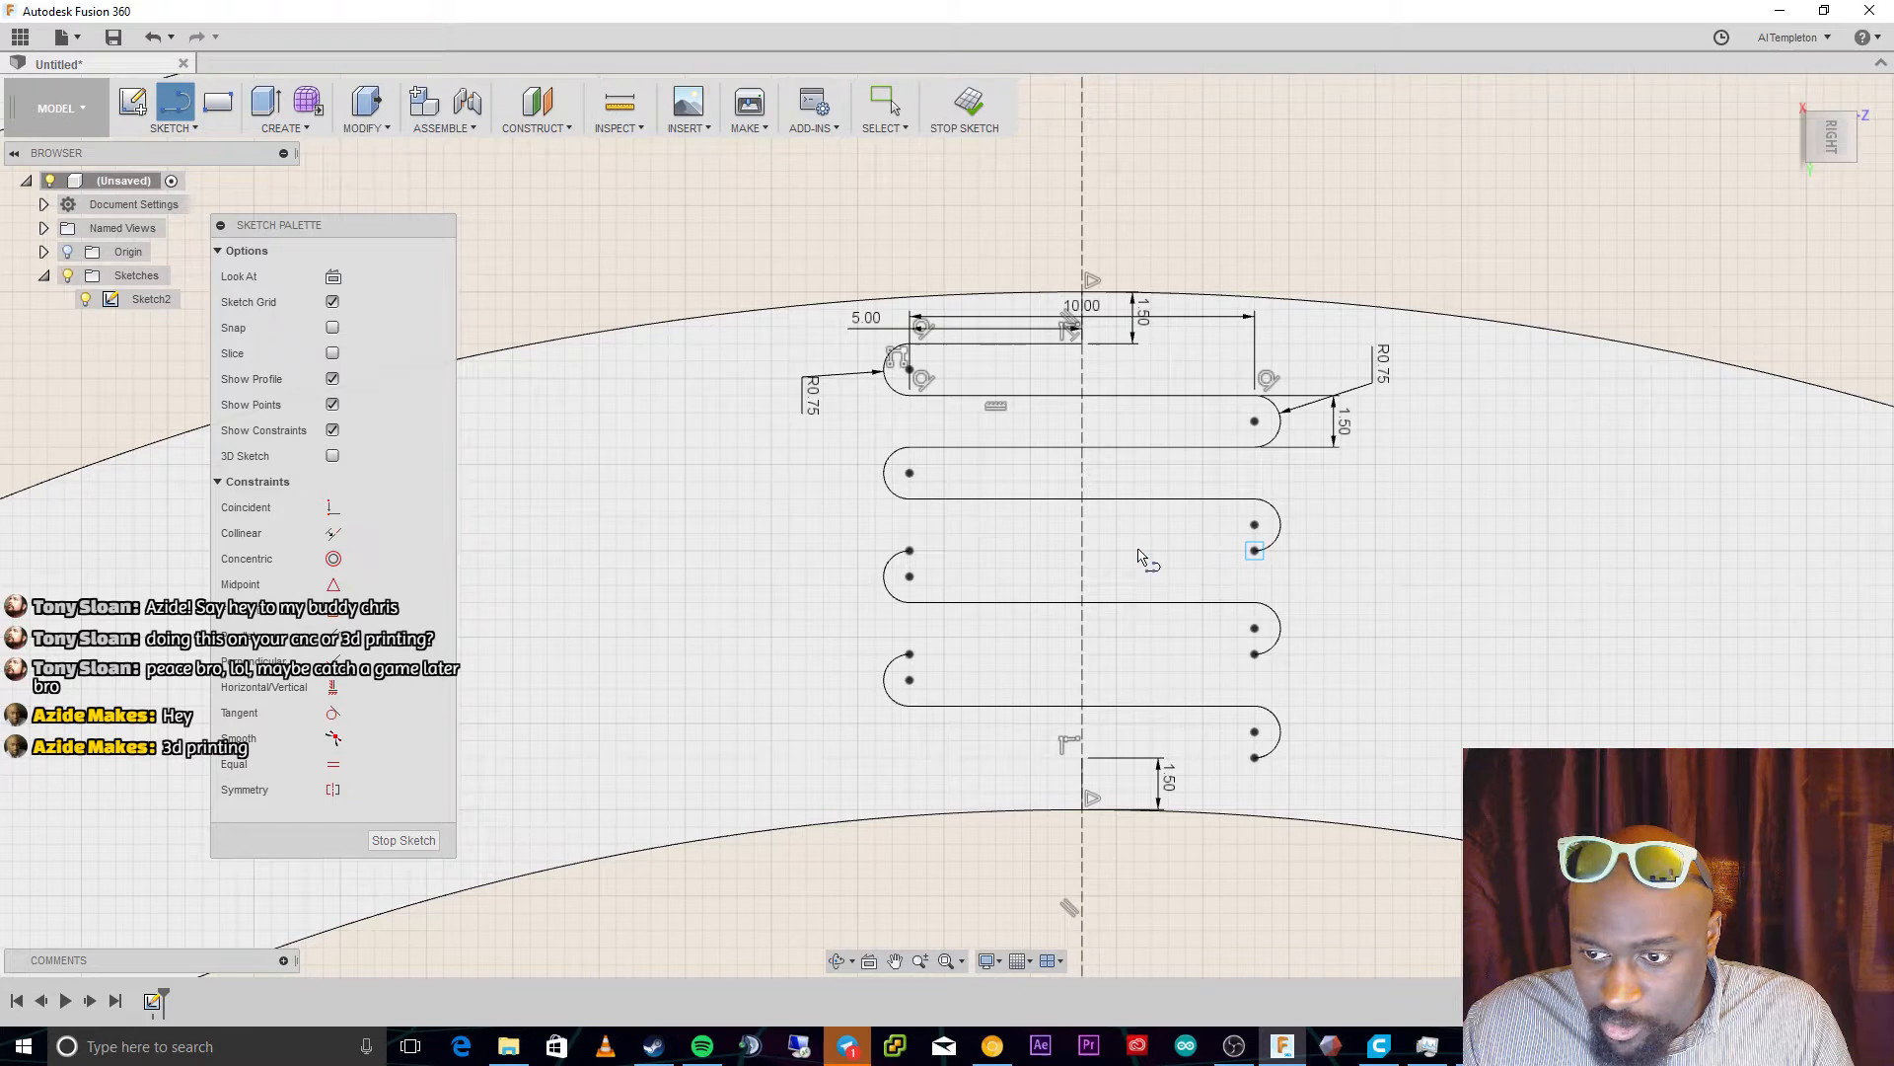
pyautogui.doubleClick(910, 550)
pyautogui.click(909, 653)
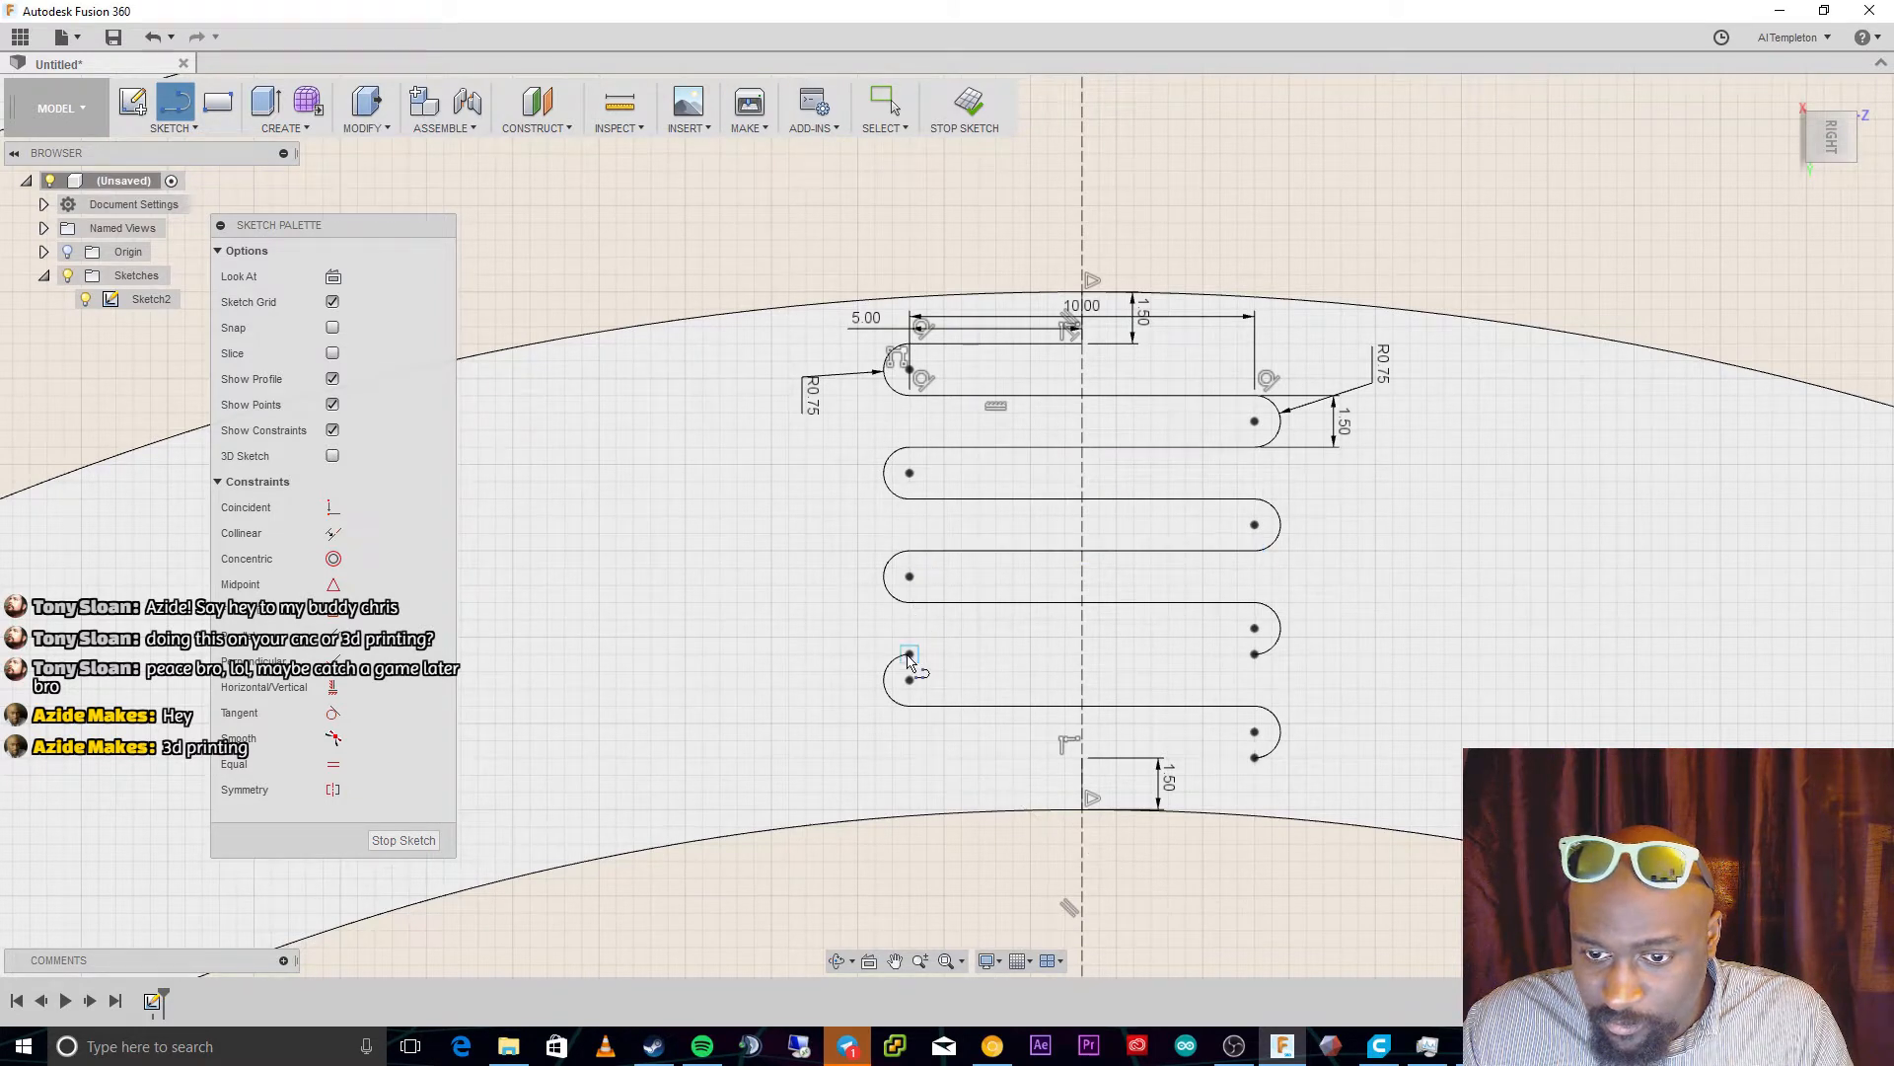
pyautogui.doubleClick(1254, 653)
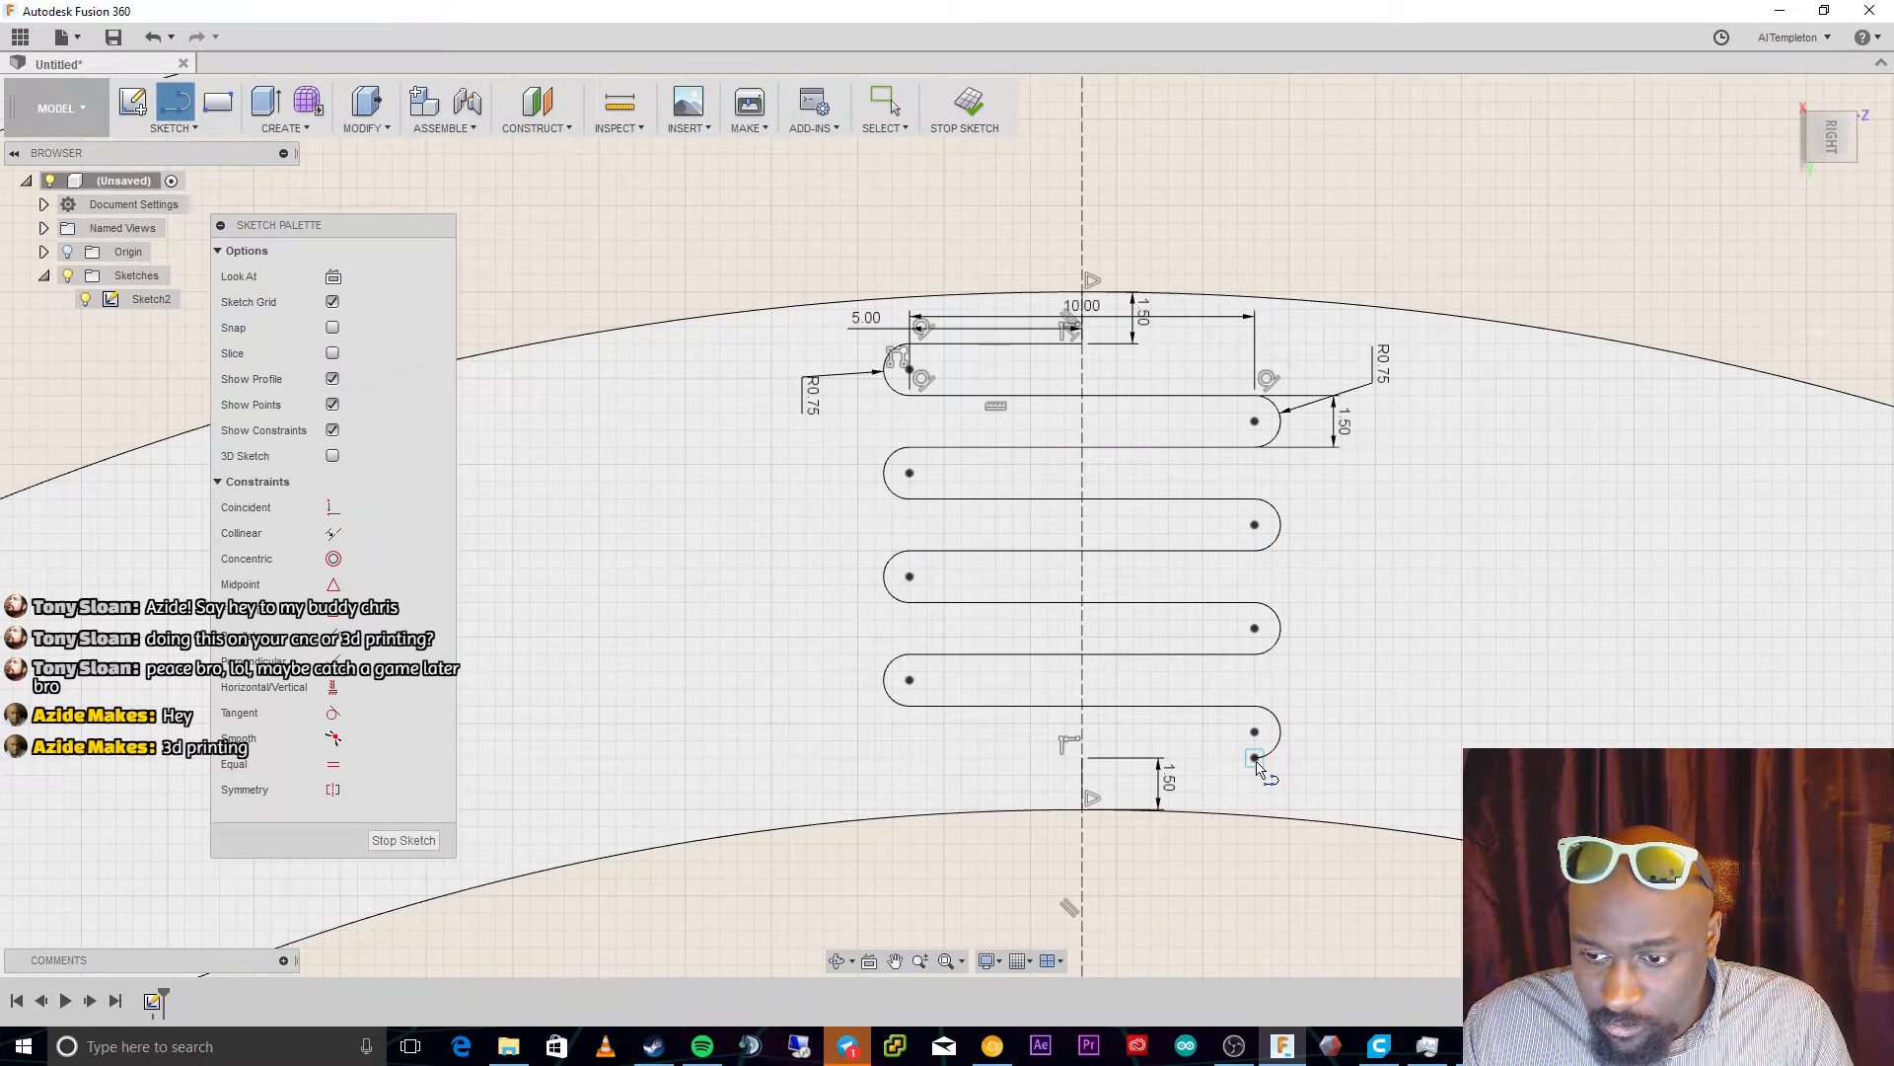
pyautogui.click(1254, 757)
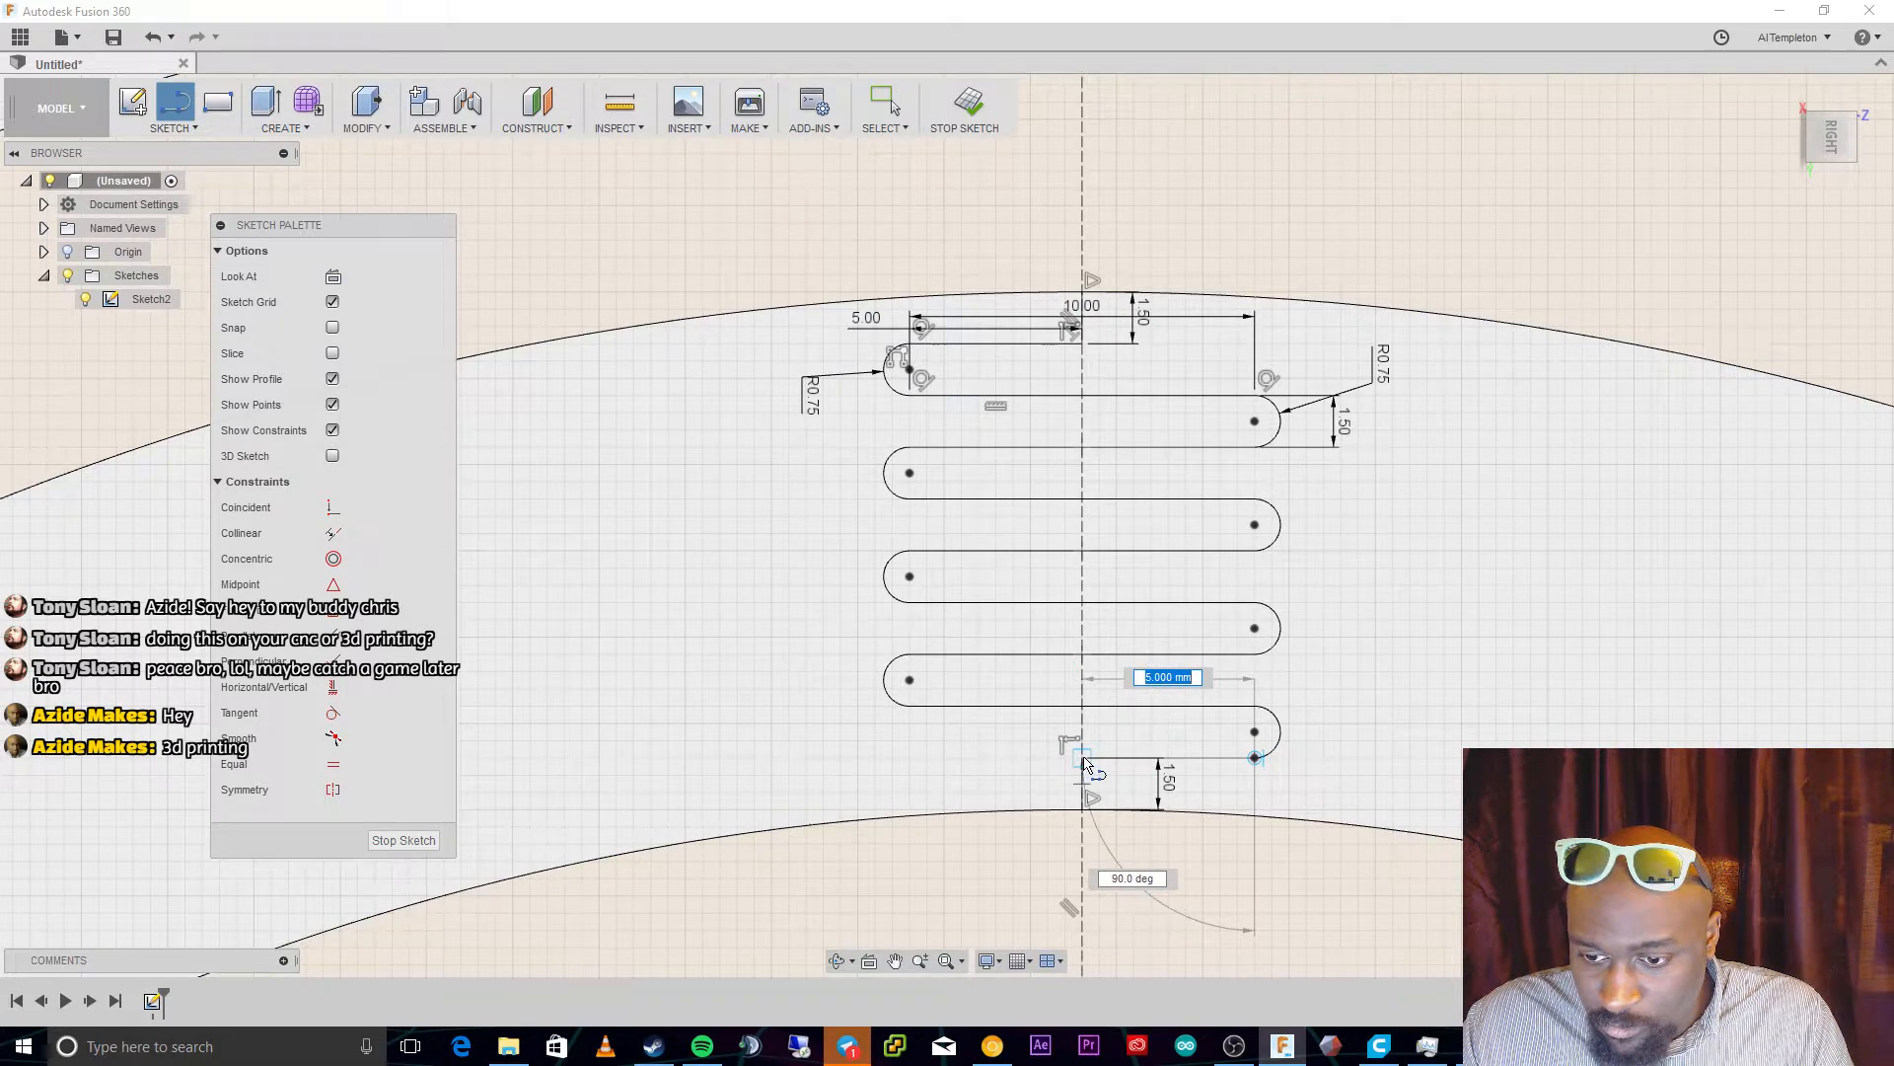
pyautogui.doubleClick(1084, 759)
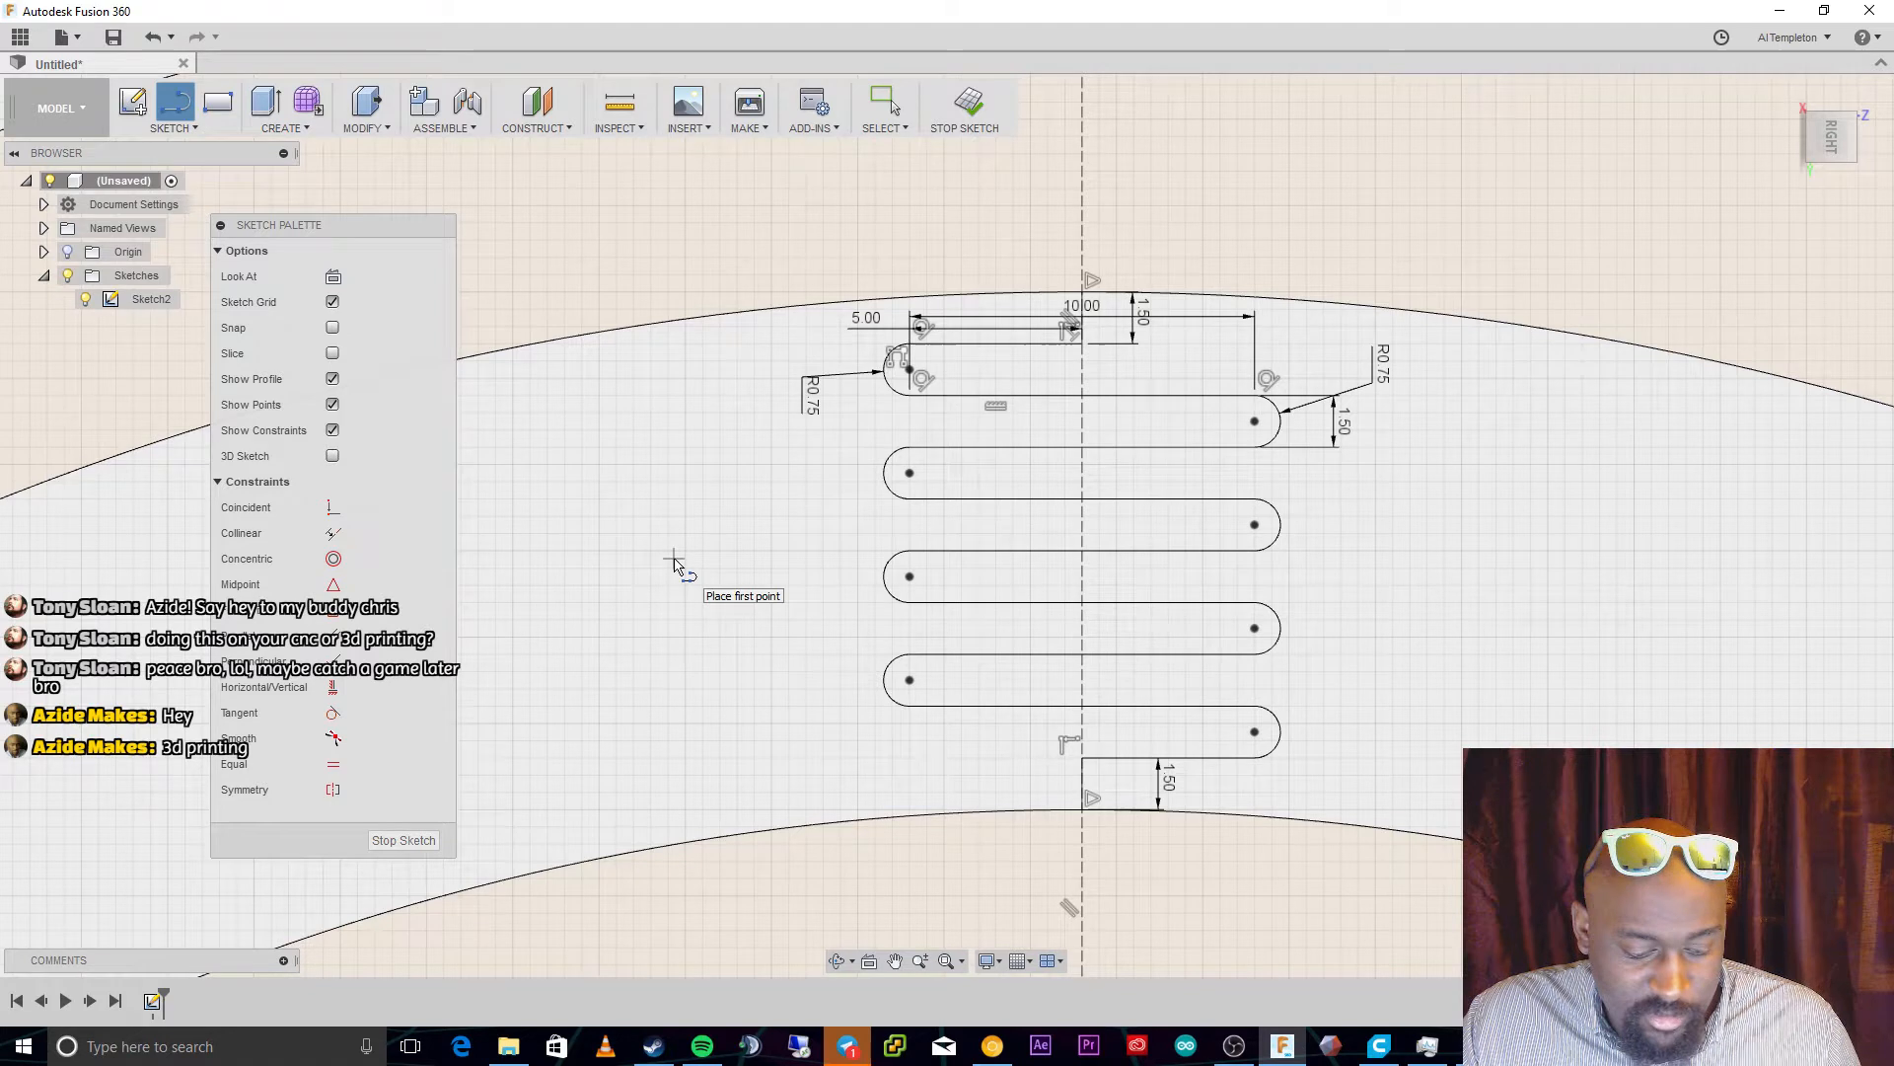
# Save the design as Ring Section in the master folder of the Blue Microphone Shock Mount project
pyautogui.hotkey('ctrl', 's')
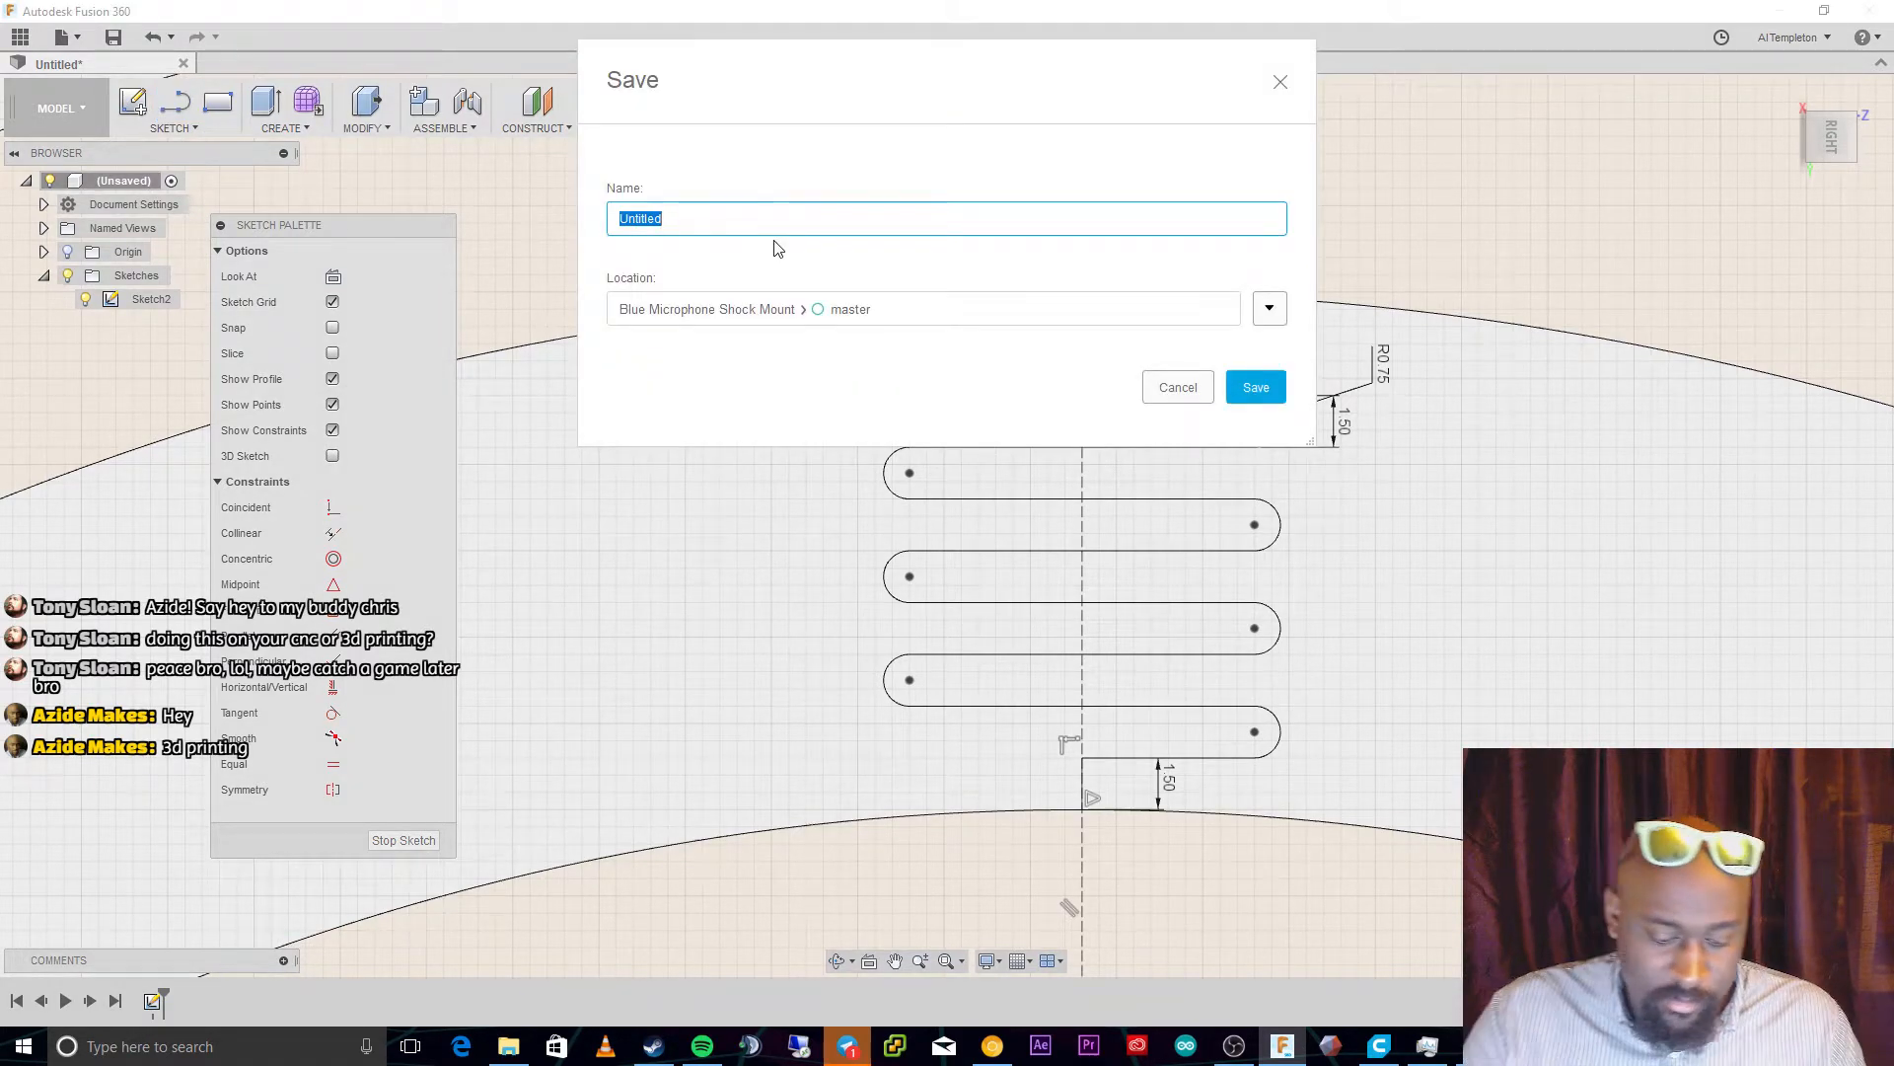
pyautogui.press('BackSpace')
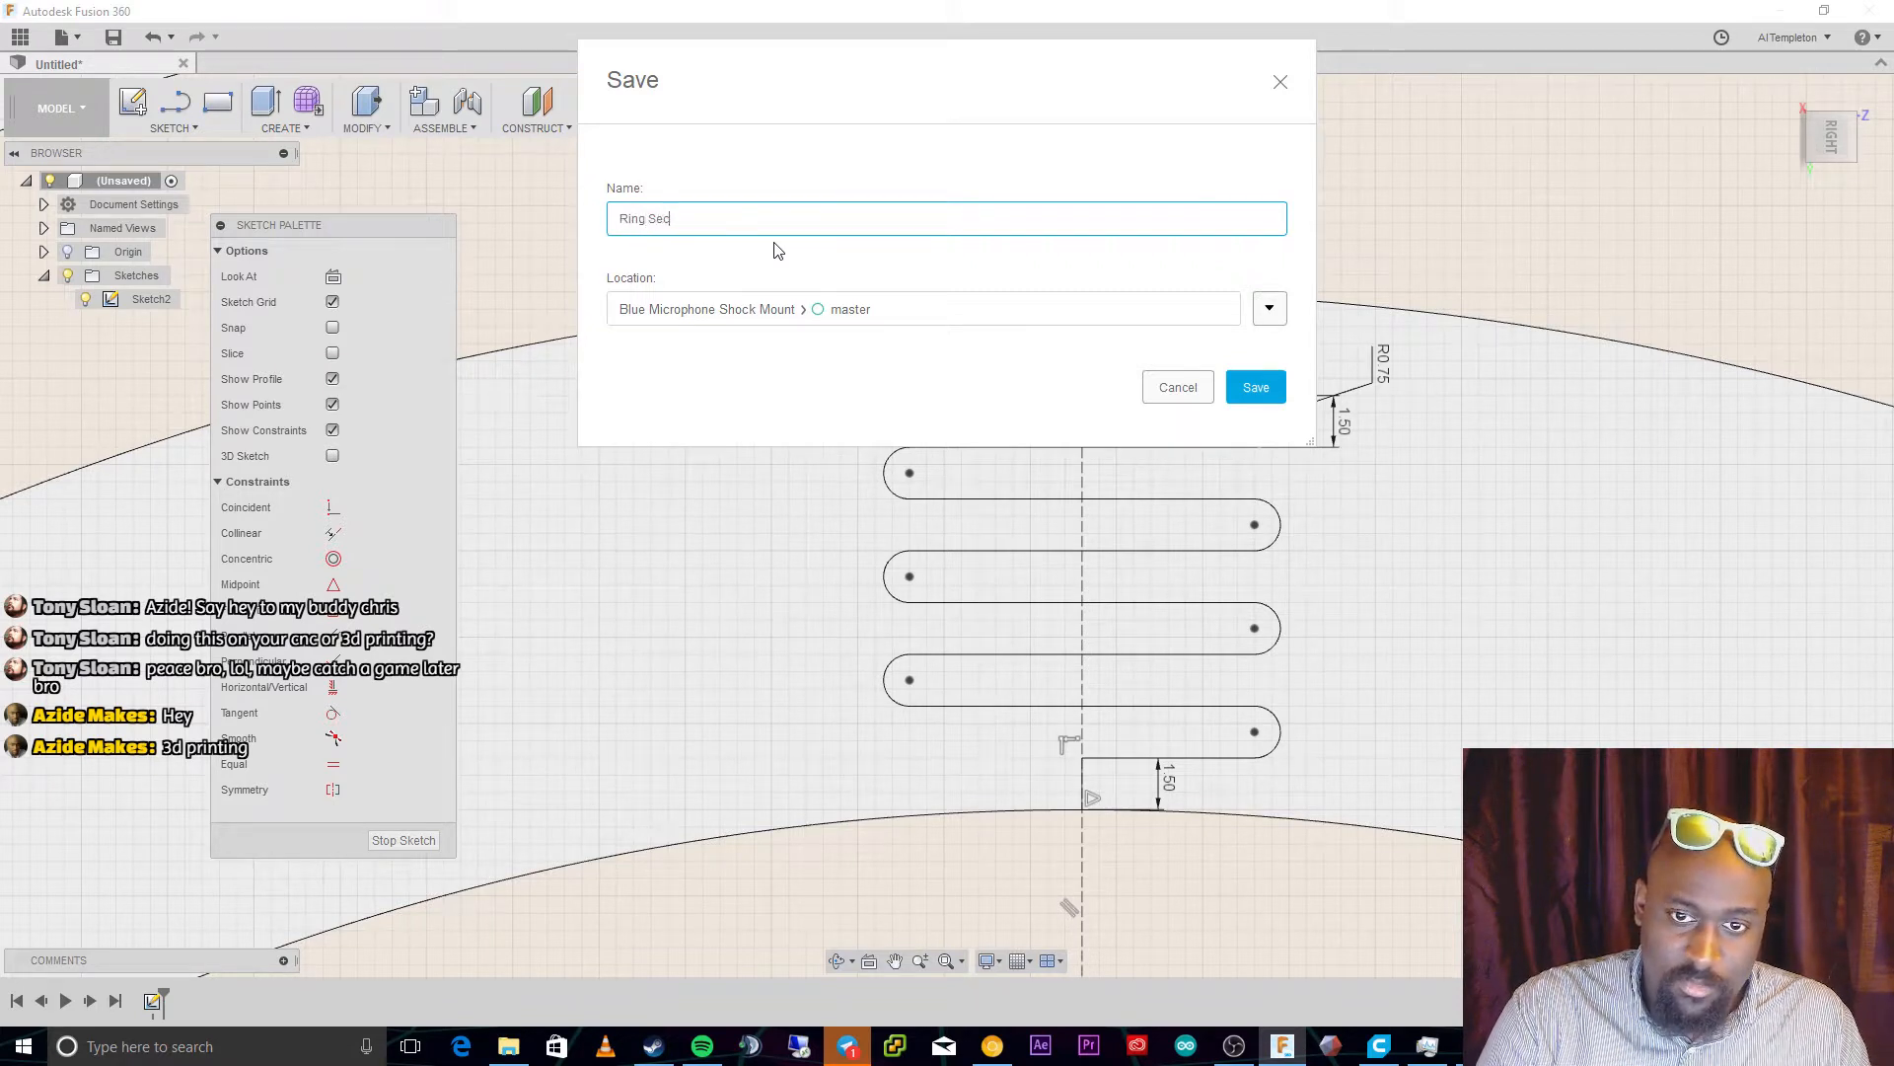
pyautogui.press('Return')
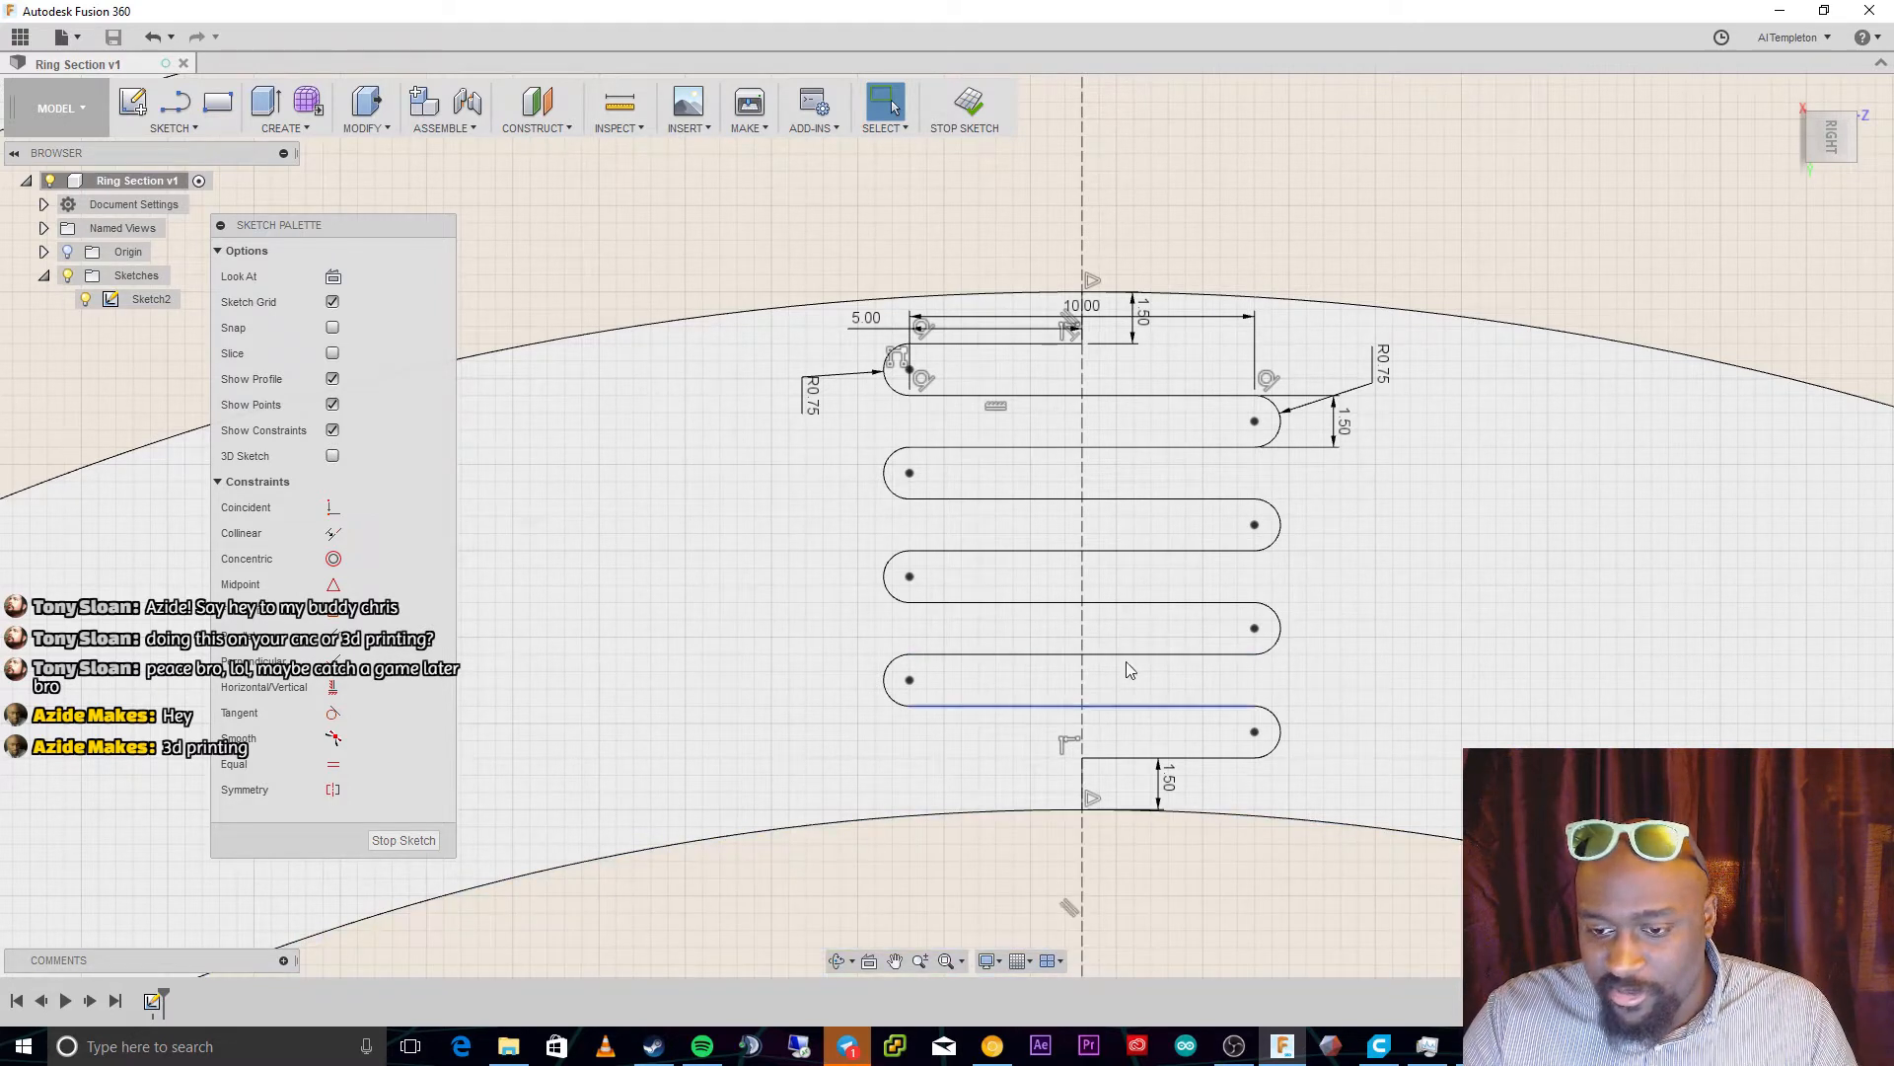
# Offset all curves of the serpentine path, including both short vertical end lines, with an offset position of 0.75 mm
pyautogui.click(1085, 795)
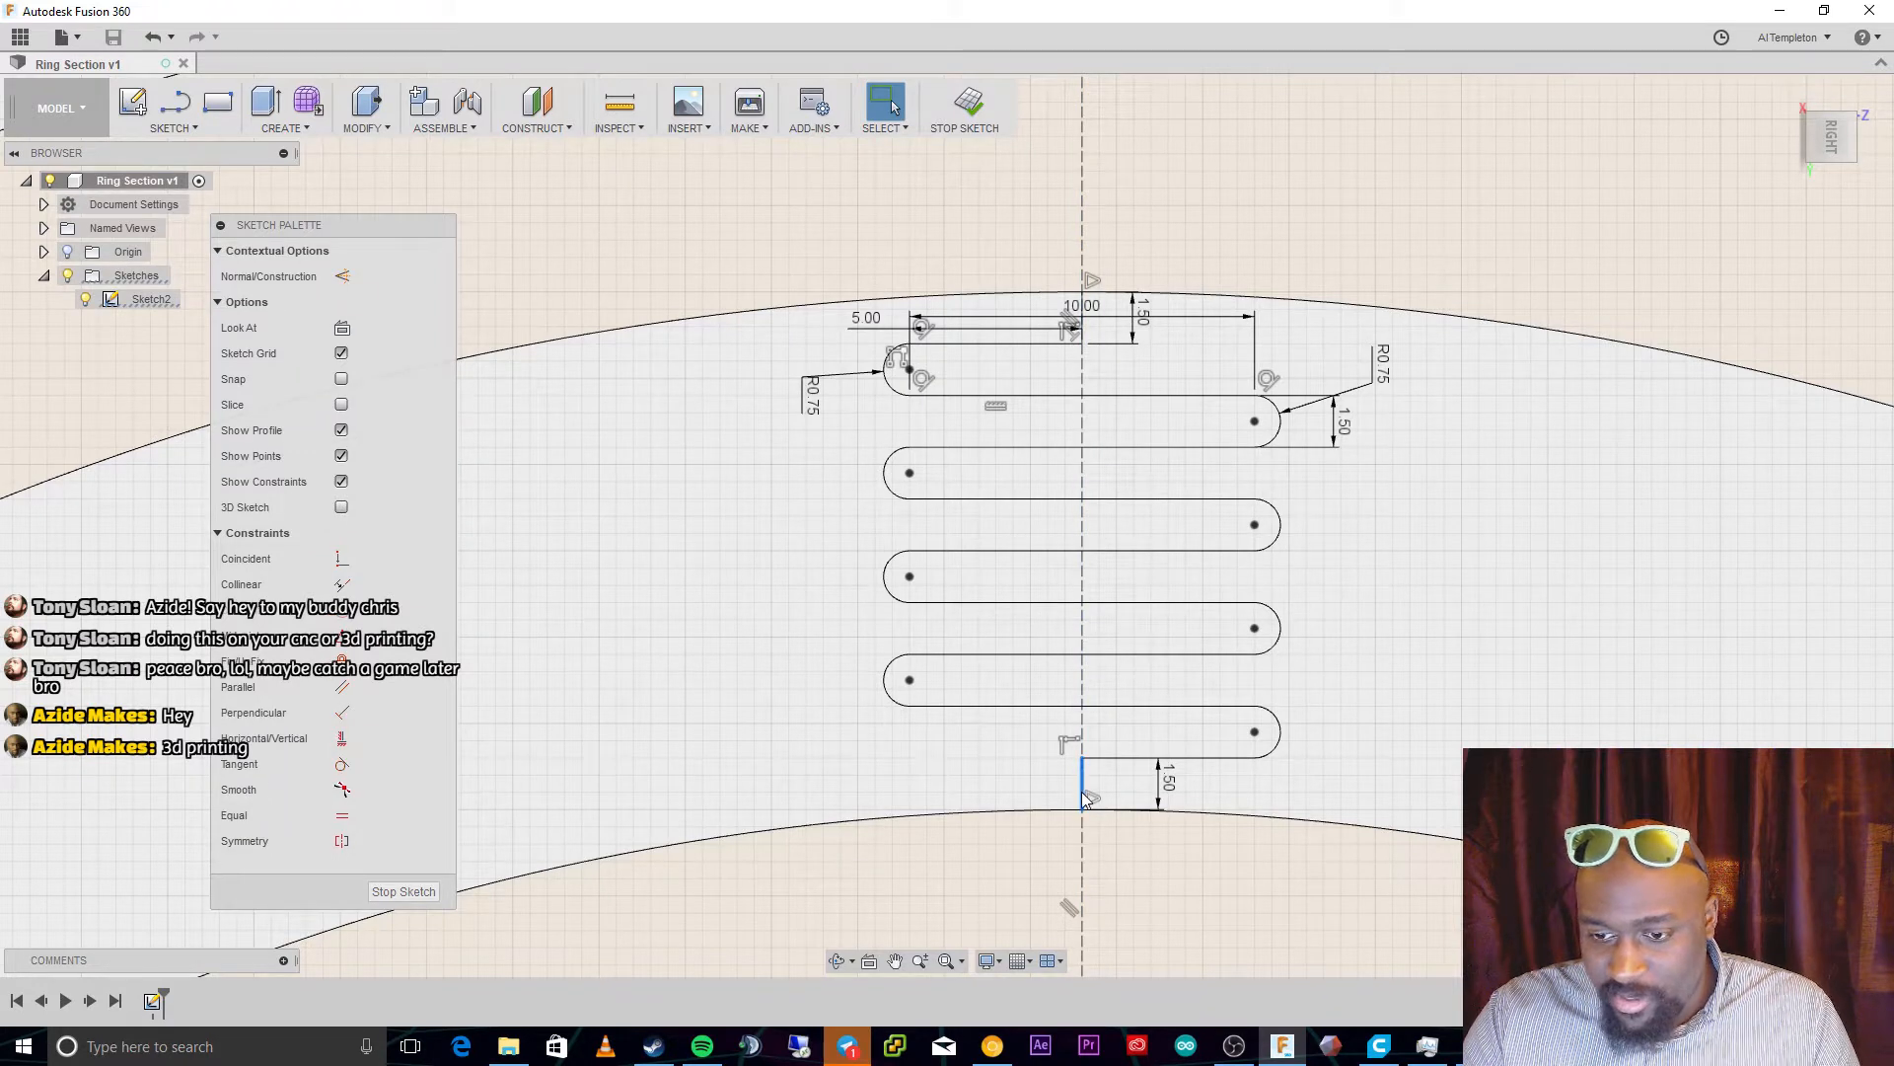
pyautogui.keyDown('shift'); pyautogui.click(1214, 758); pyautogui.keyUp('shift')
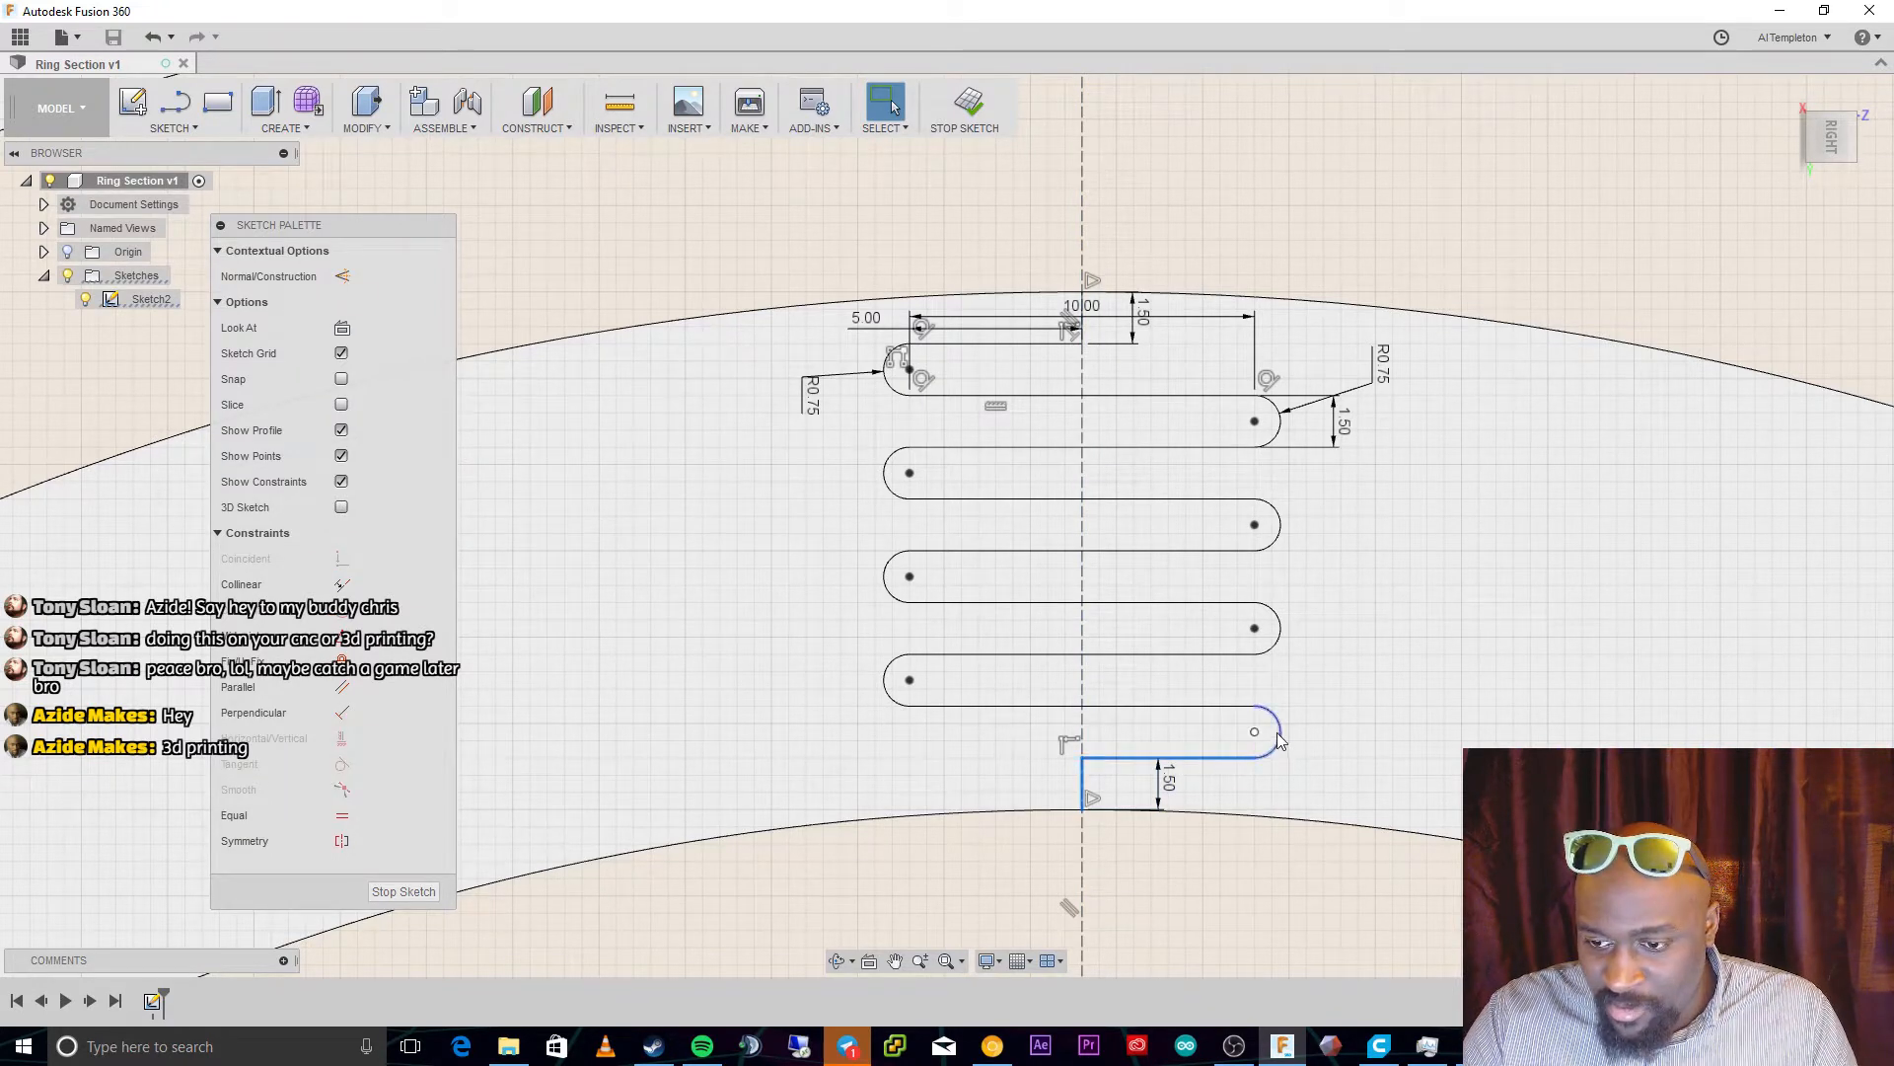
pyautogui.keyDown('shift'); pyautogui.click(1280, 740); pyautogui.keyUp('shift')
pyautogui.keyDown('shift'); pyautogui.click(1192, 707); pyautogui.keyUp('shift')
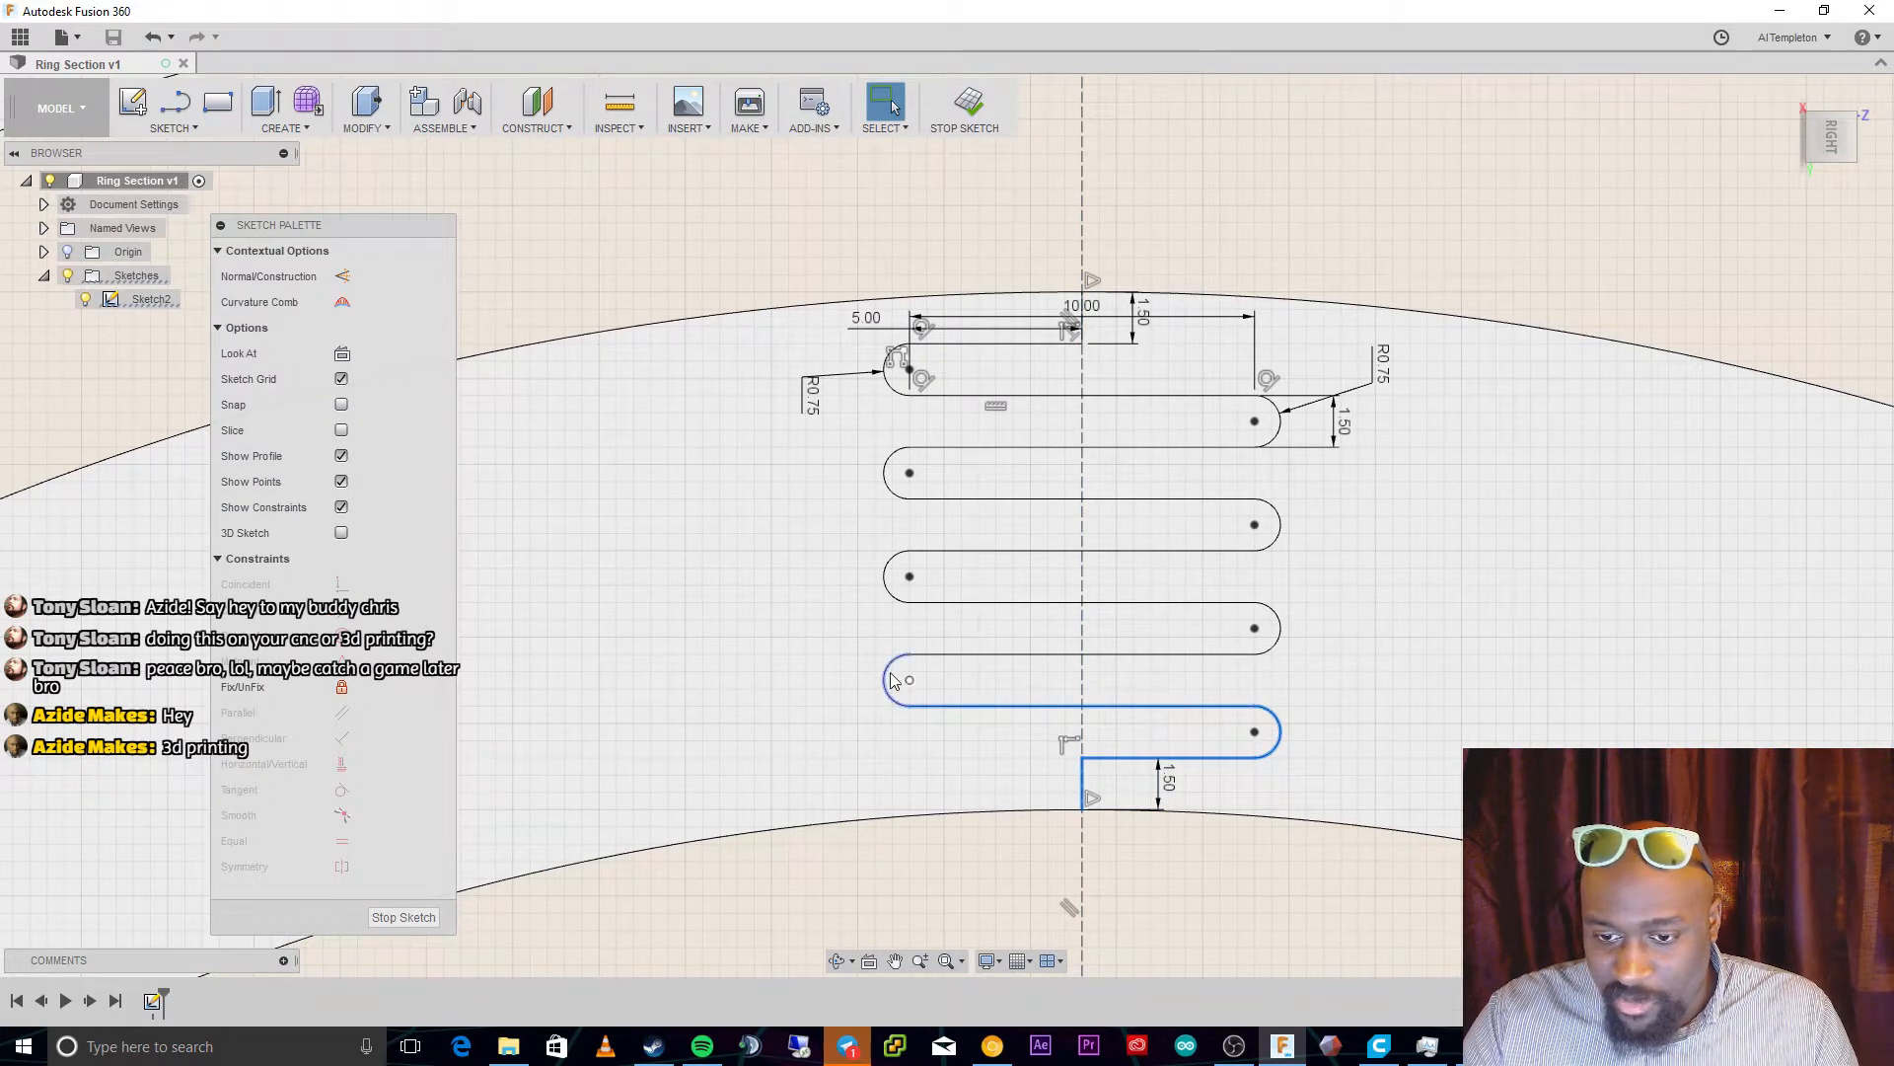
pyautogui.keyDown('shift'); pyautogui.click(927, 652); pyautogui.keyUp('shift')
pyautogui.keyDown('shift'); pyautogui.click(1045, 601); pyautogui.keyUp('shift')
pyautogui.keyDown('shift'); pyautogui.click(1263, 633); pyautogui.keyUp('shift')
pyautogui.keyDown('shift'); pyautogui.click(1184, 551); pyautogui.keyUp('shift')
pyautogui.keyDown('shift'); pyautogui.click(885, 589); pyautogui.keyUp('shift')
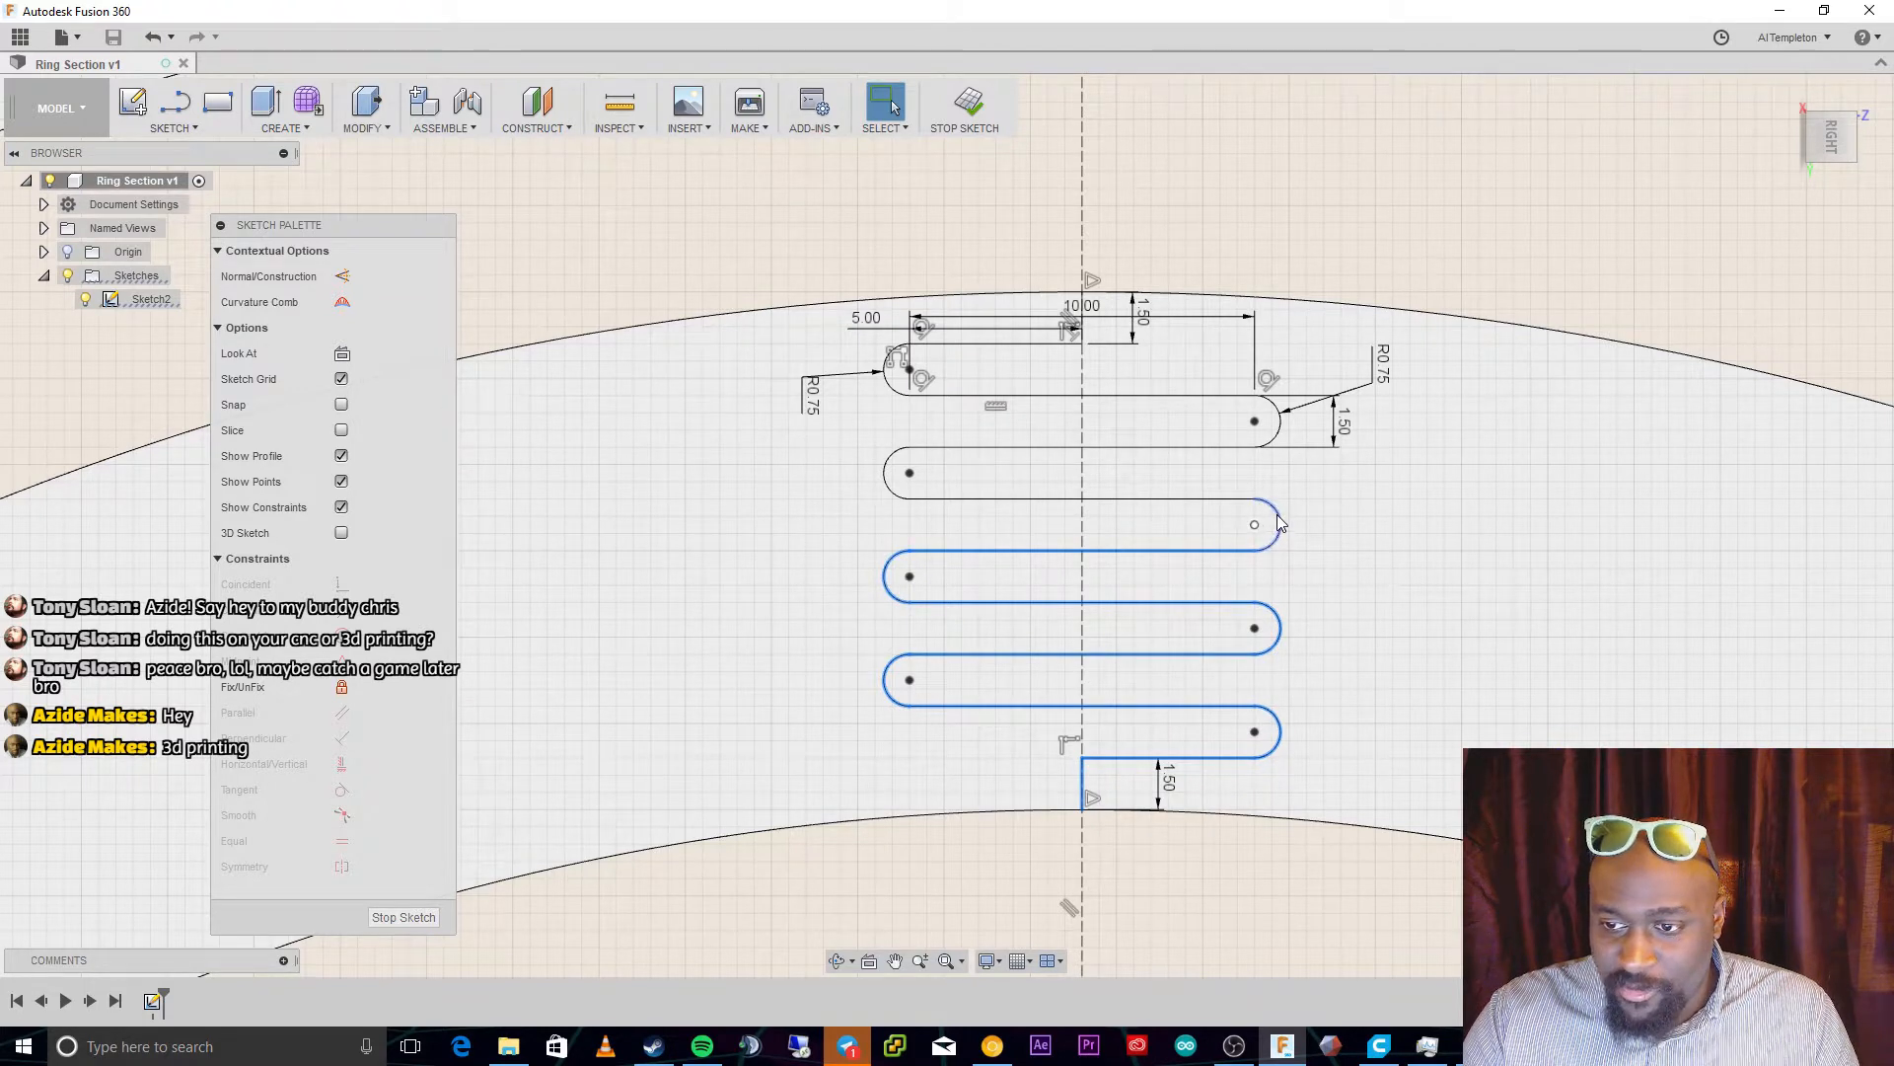
pyautogui.keyDown('shift'); pyautogui.click(1197, 500); pyautogui.keyUp('shift')
pyautogui.keyDown('shift'); pyautogui.click(885, 479); pyautogui.keyUp('shift')
pyautogui.keyDown('shift'); pyautogui.click(1184, 447); pyautogui.keyUp('shift')
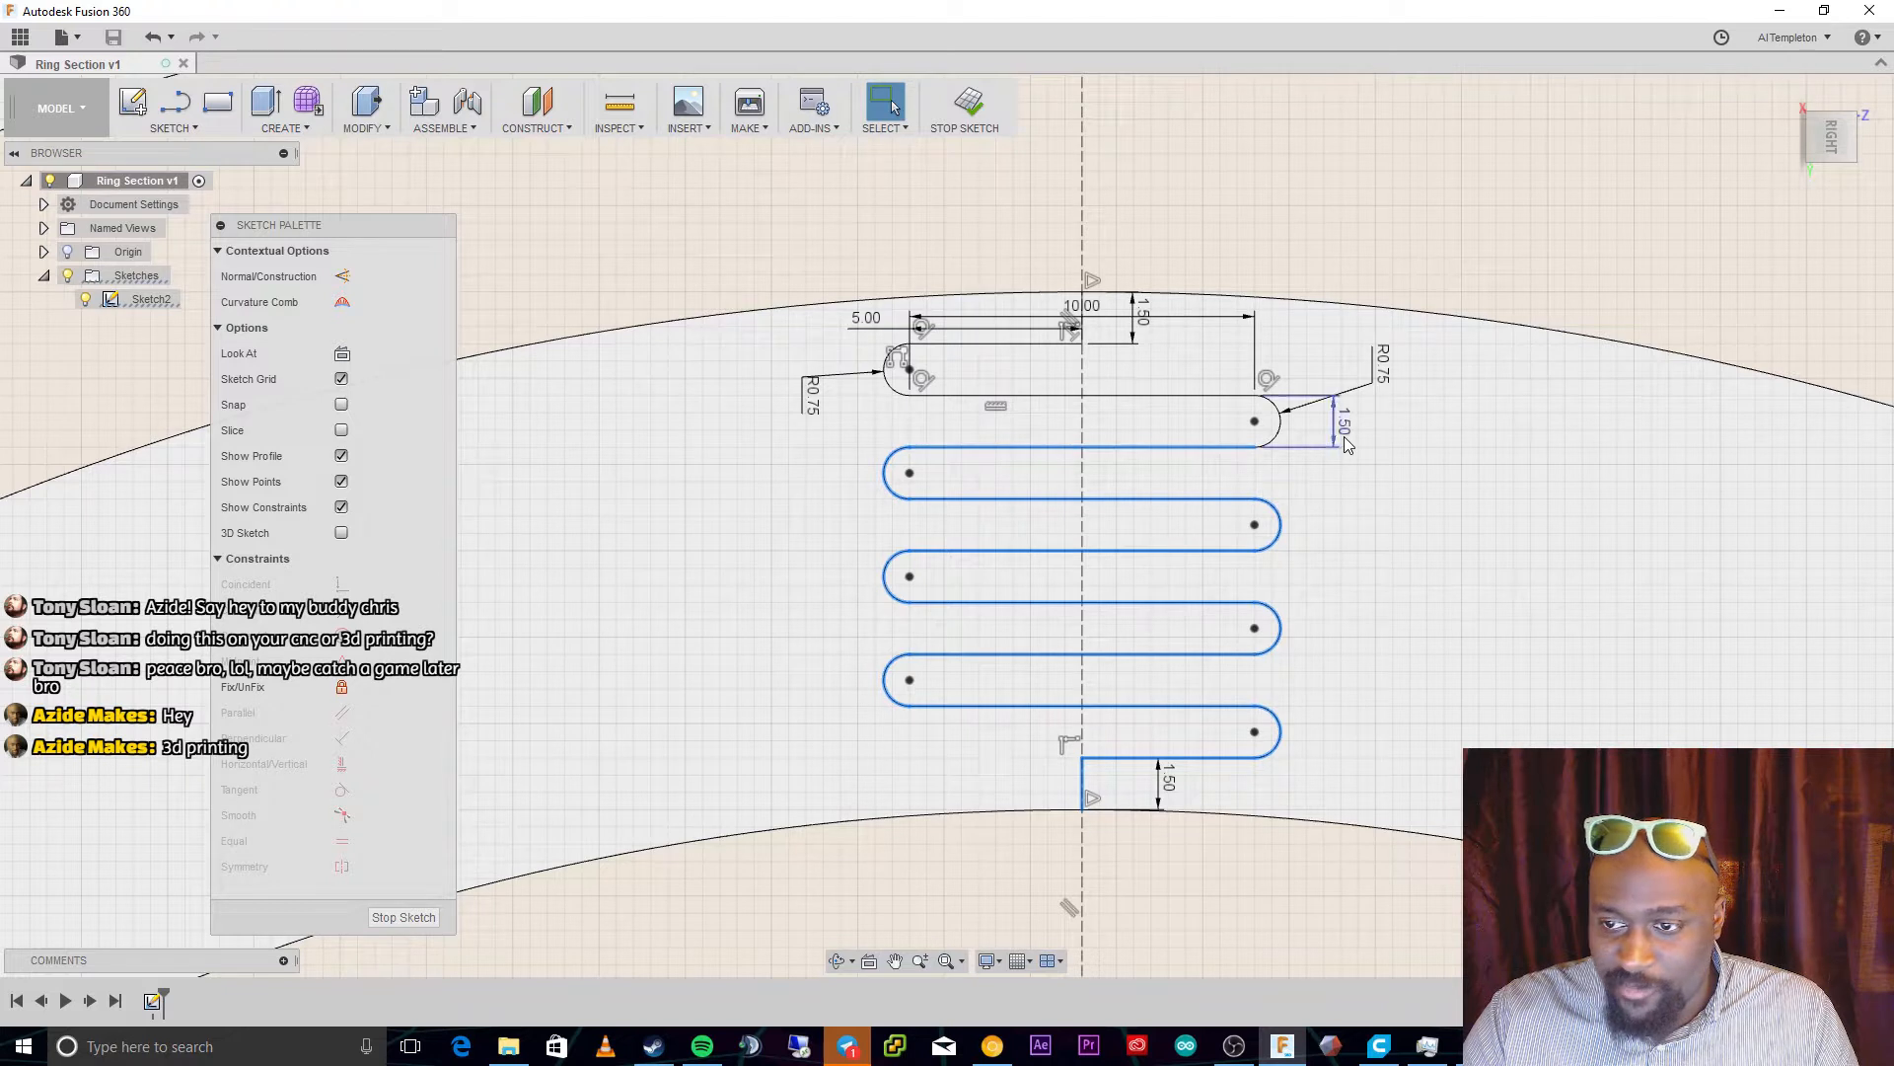
pyautogui.keyDown('shift'); pyautogui.click(1282, 434); pyautogui.keyUp('shift')
pyautogui.keyDown('shift'); pyautogui.click(1125, 395); pyautogui.keyUp('shift')
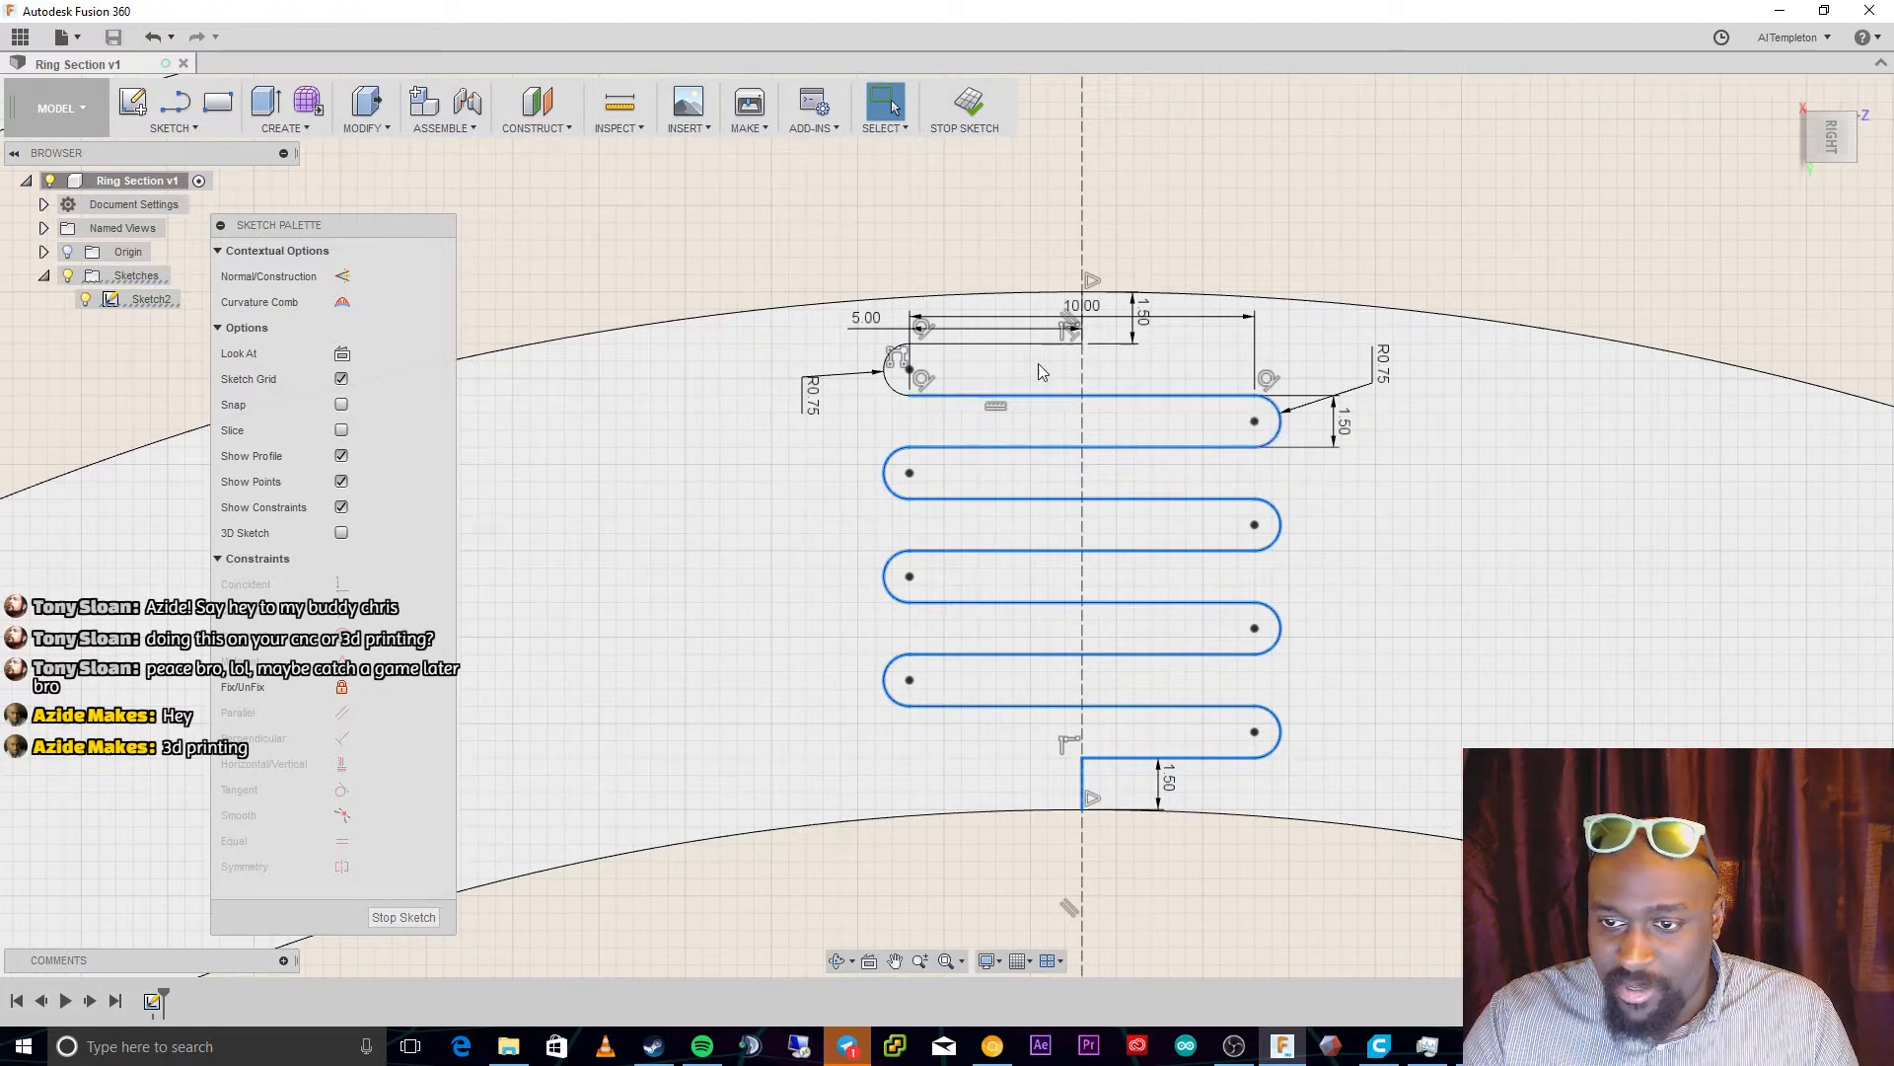
pyautogui.keyDown('shift'); pyautogui.click(1037, 344); pyautogui.keyUp('shift')
pyautogui.keyDown('shift'); pyautogui.click(1082, 321); pyautogui.keyUp('shift')
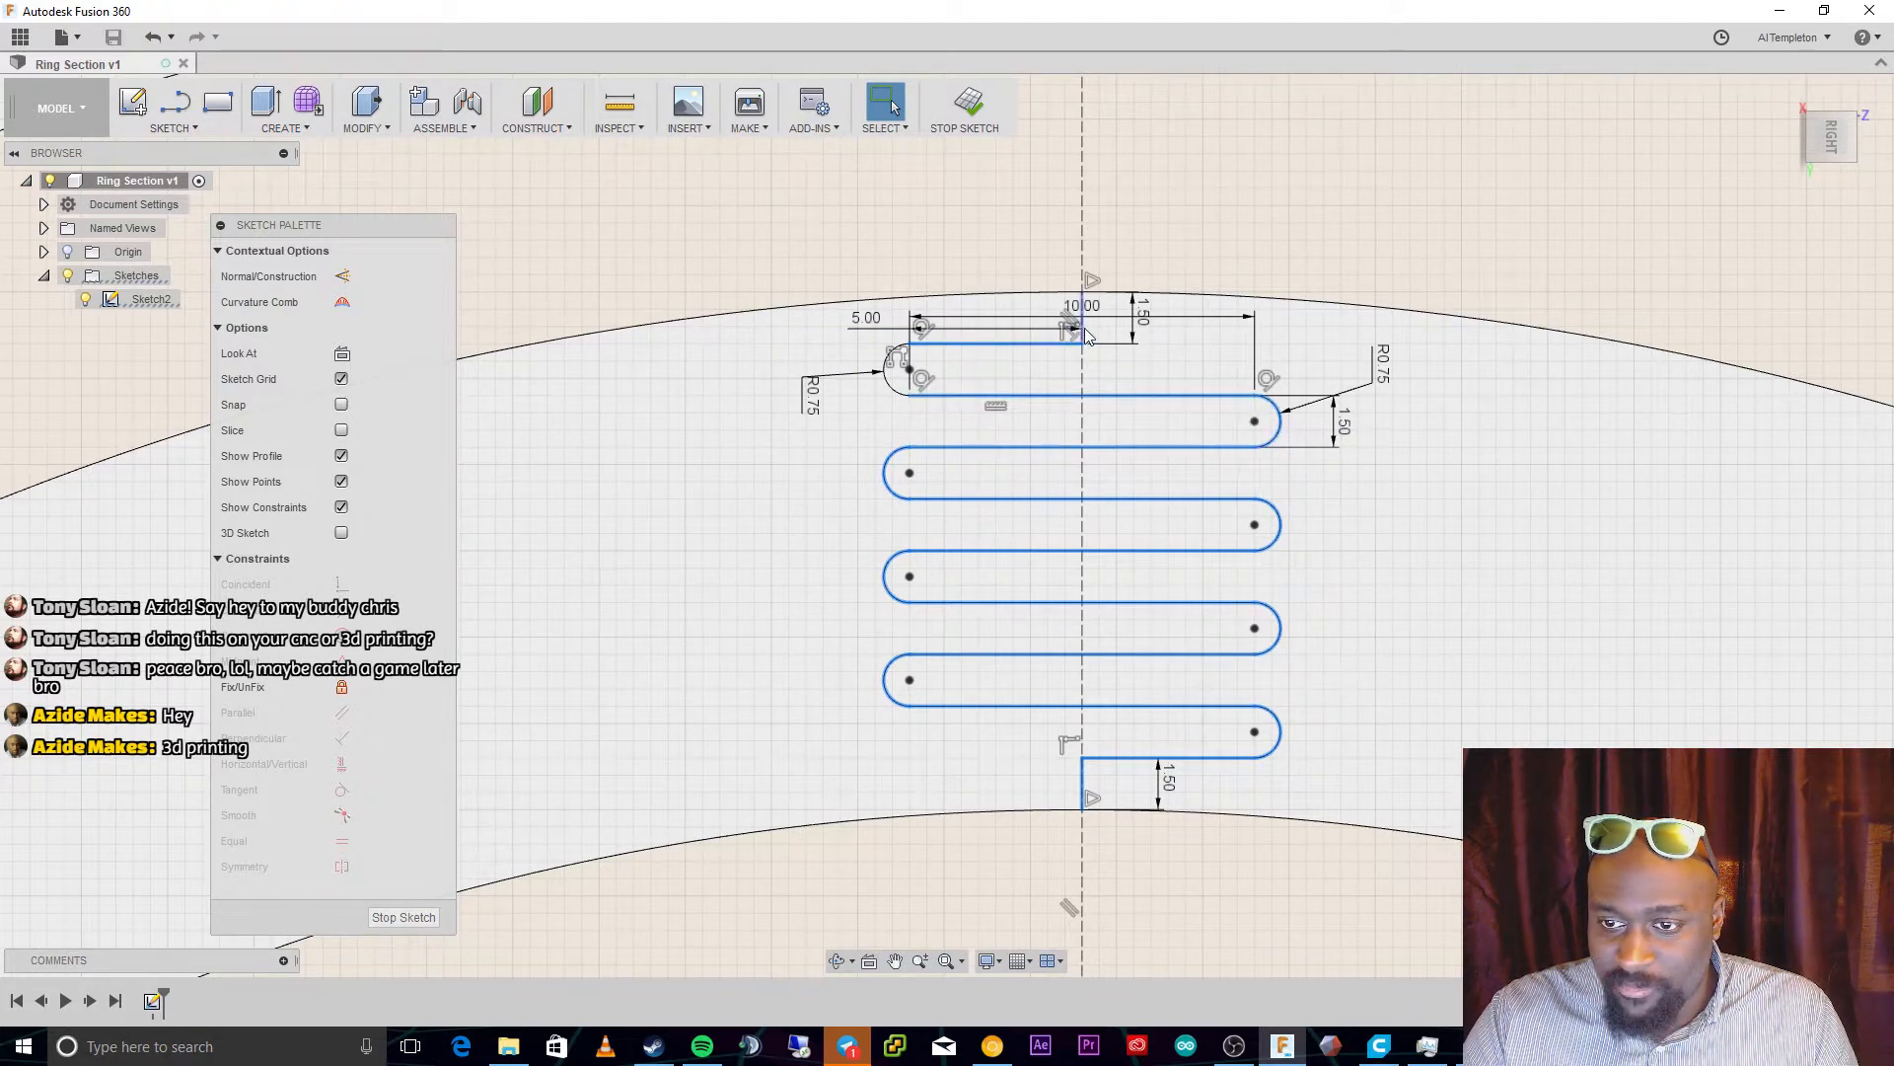
pyautogui.keyDown('shift'); pyautogui.click(887, 372); pyautogui.keyUp('shift')
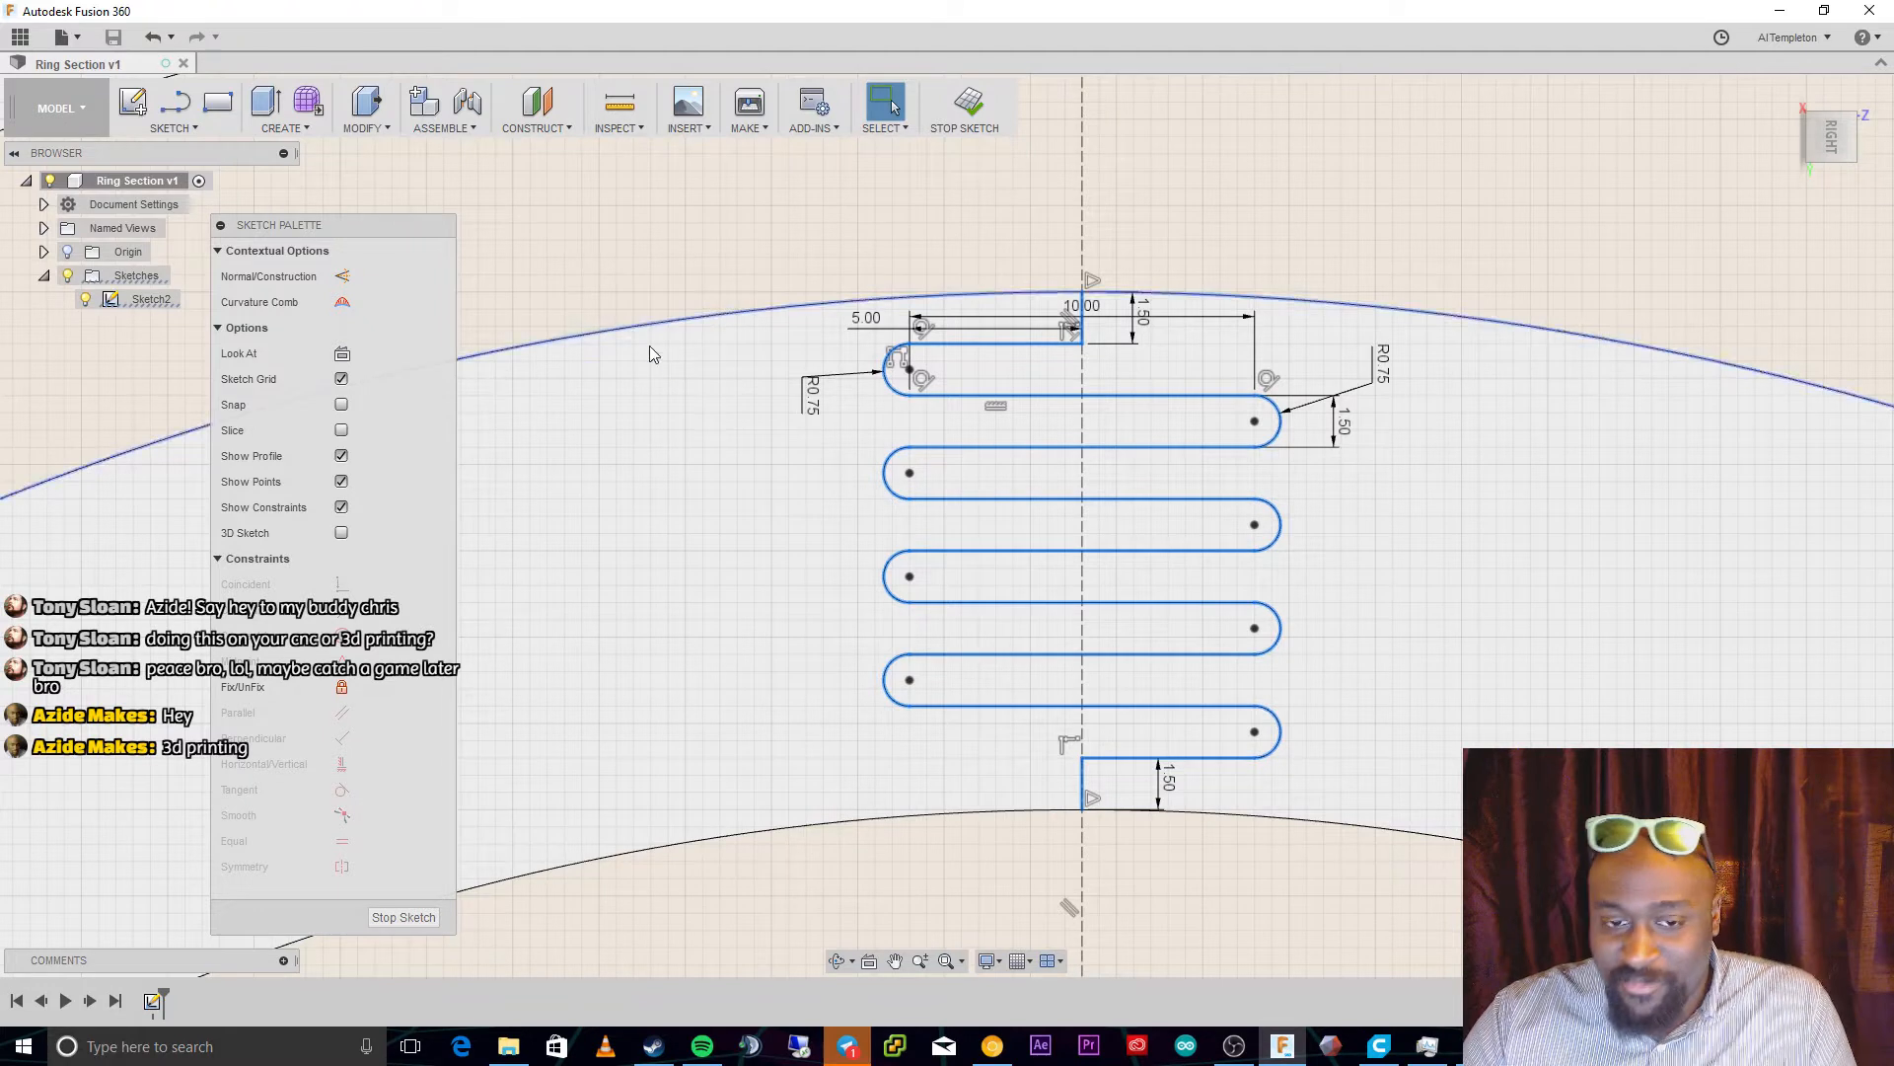
pyautogui.press('o')
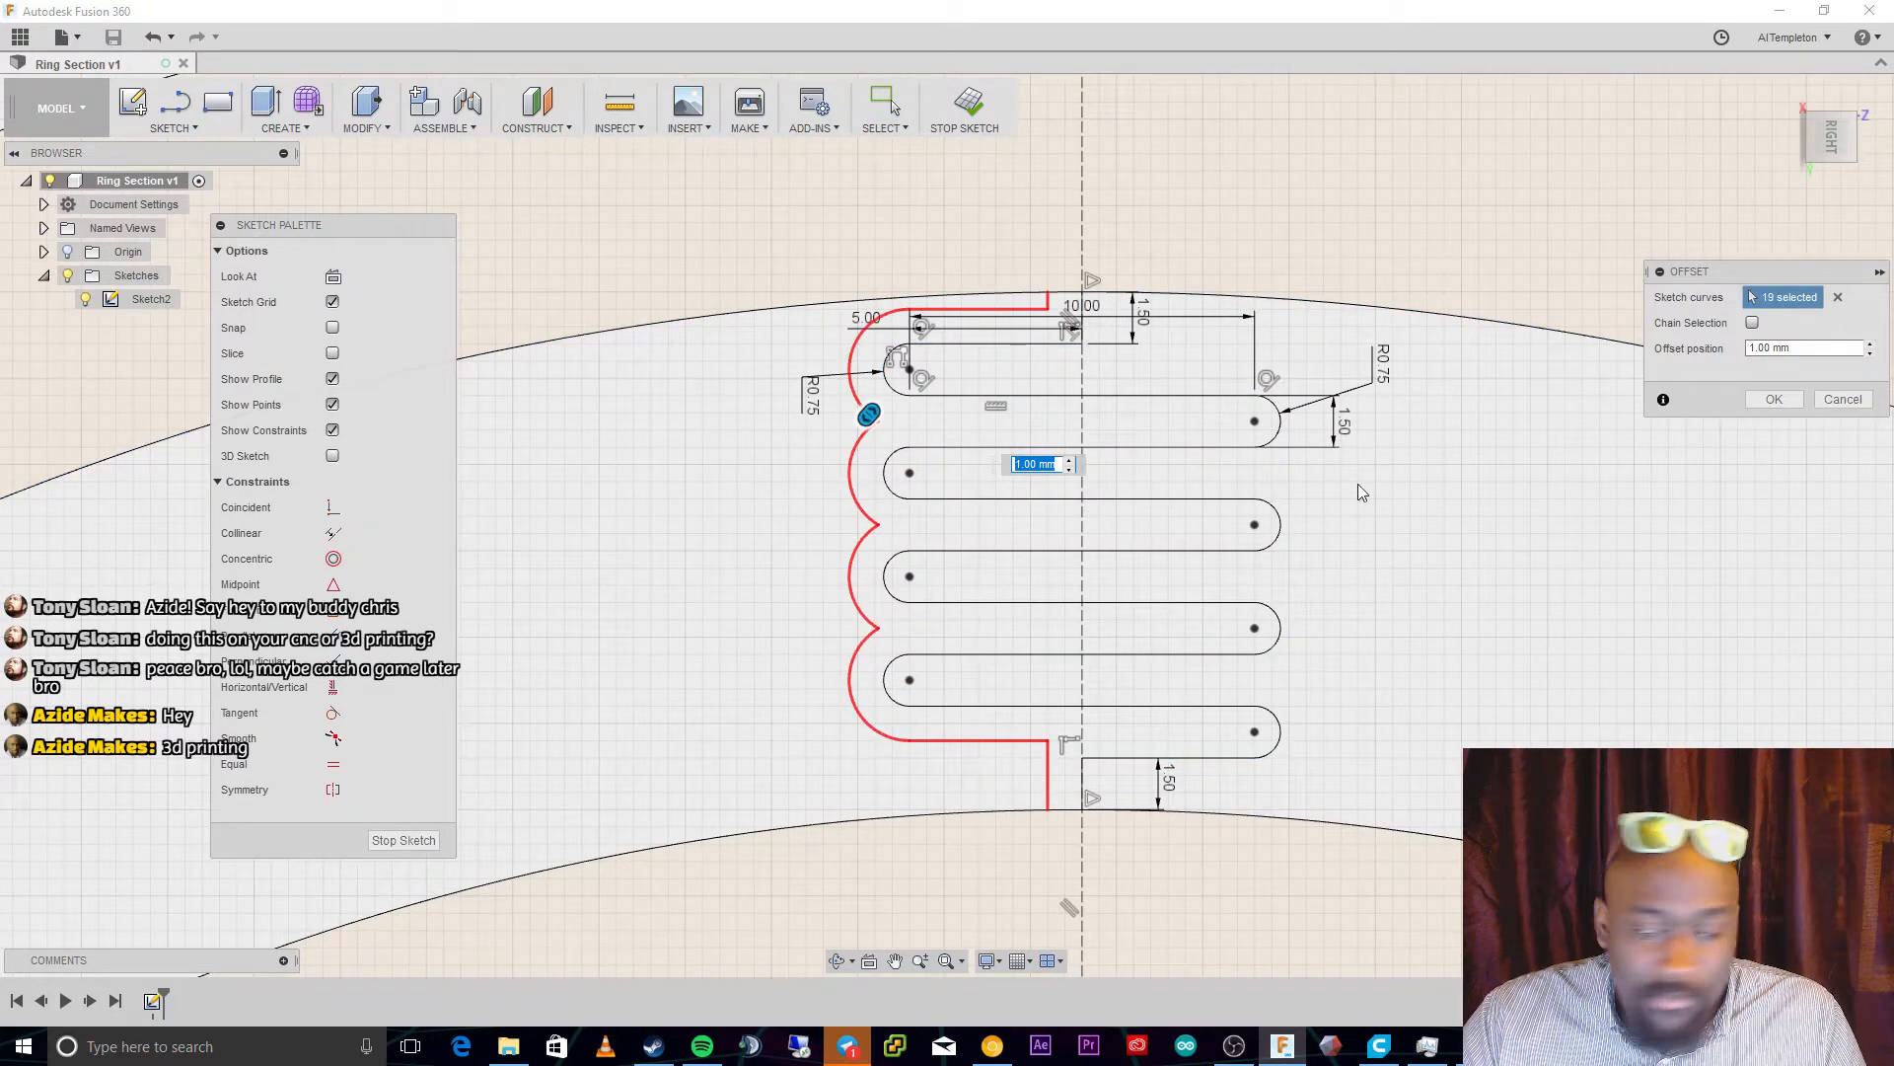
pyautogui.moveTo(1763, 348); pyautogui.dragTo(1695, 352)
pyautogui.write('.75')
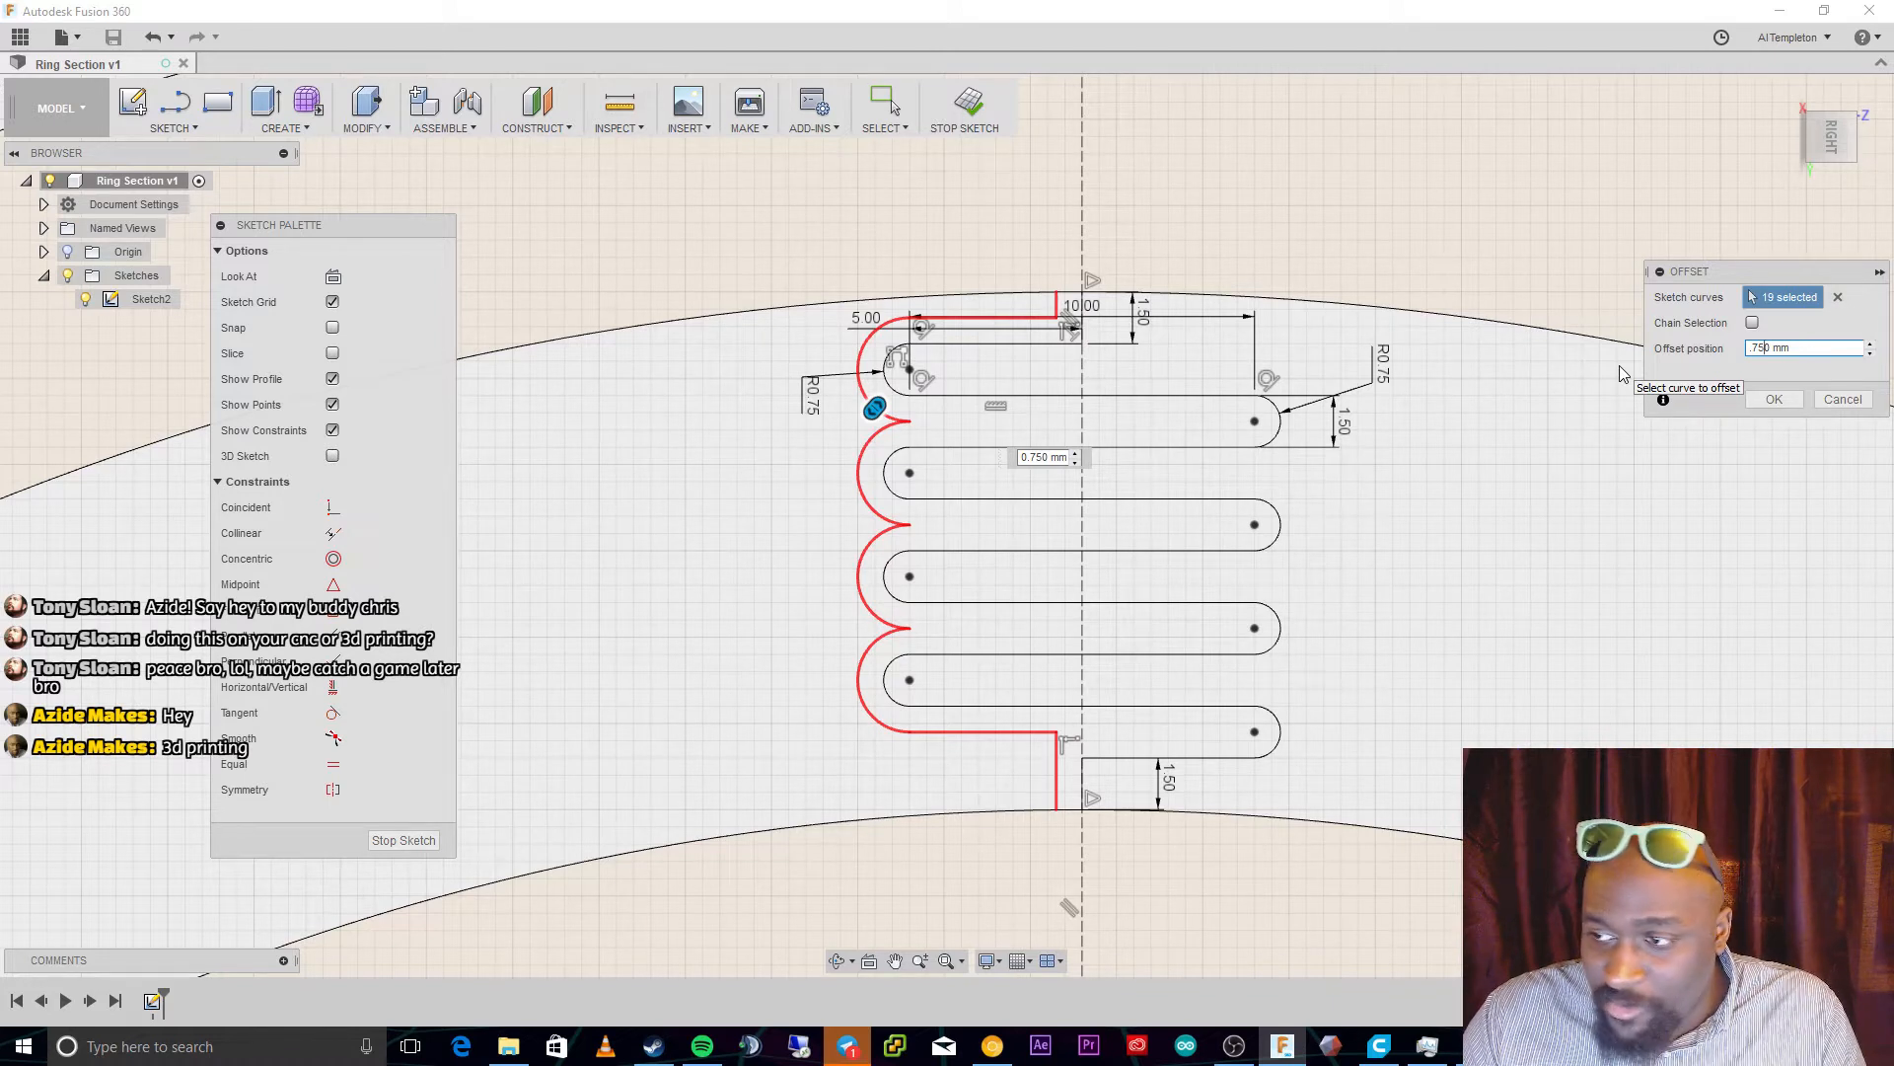
# Set the offset position of the serpentine path's left-side offset to 0.50 mm and create the offset curves
pyautogui.press('BackSpace')
pyautogui.press('BackSpace')
pyautogui.write('6')
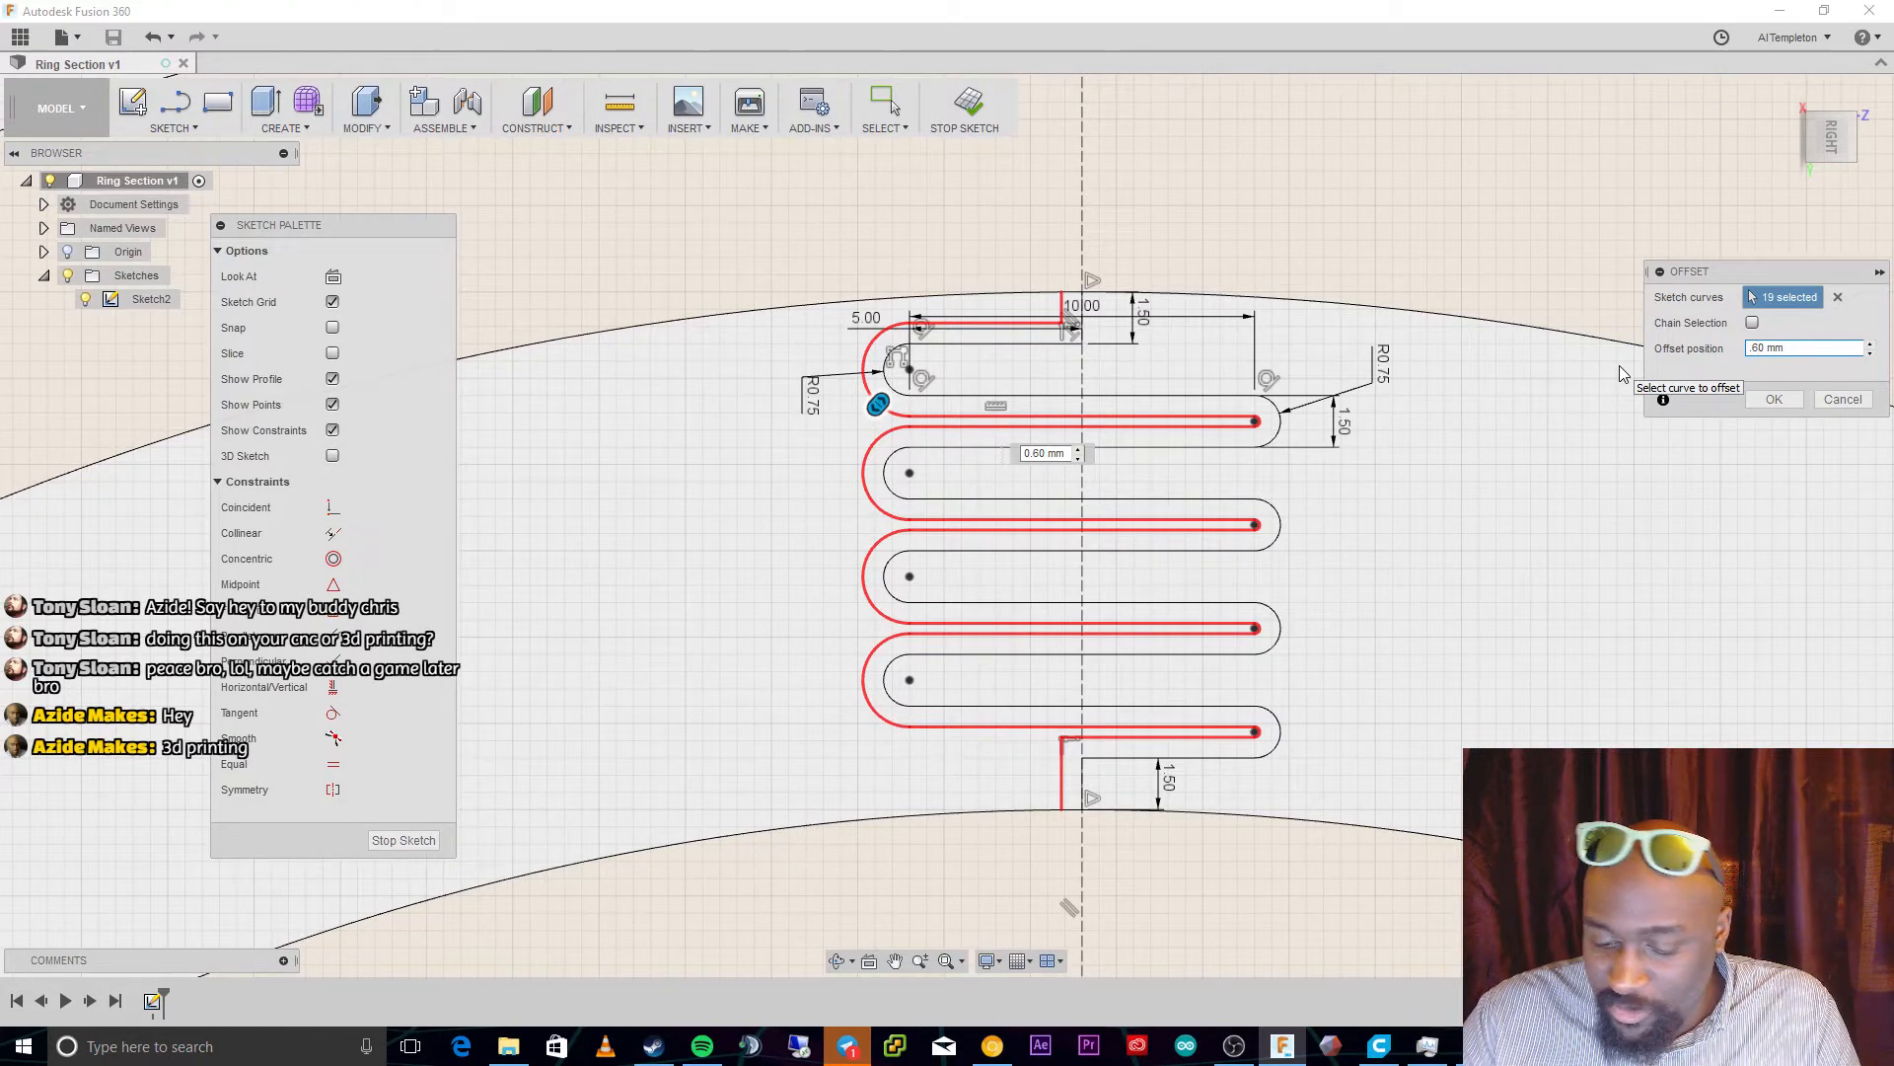
pyautogui.press('BackSpace')
pyautogui.write('5')
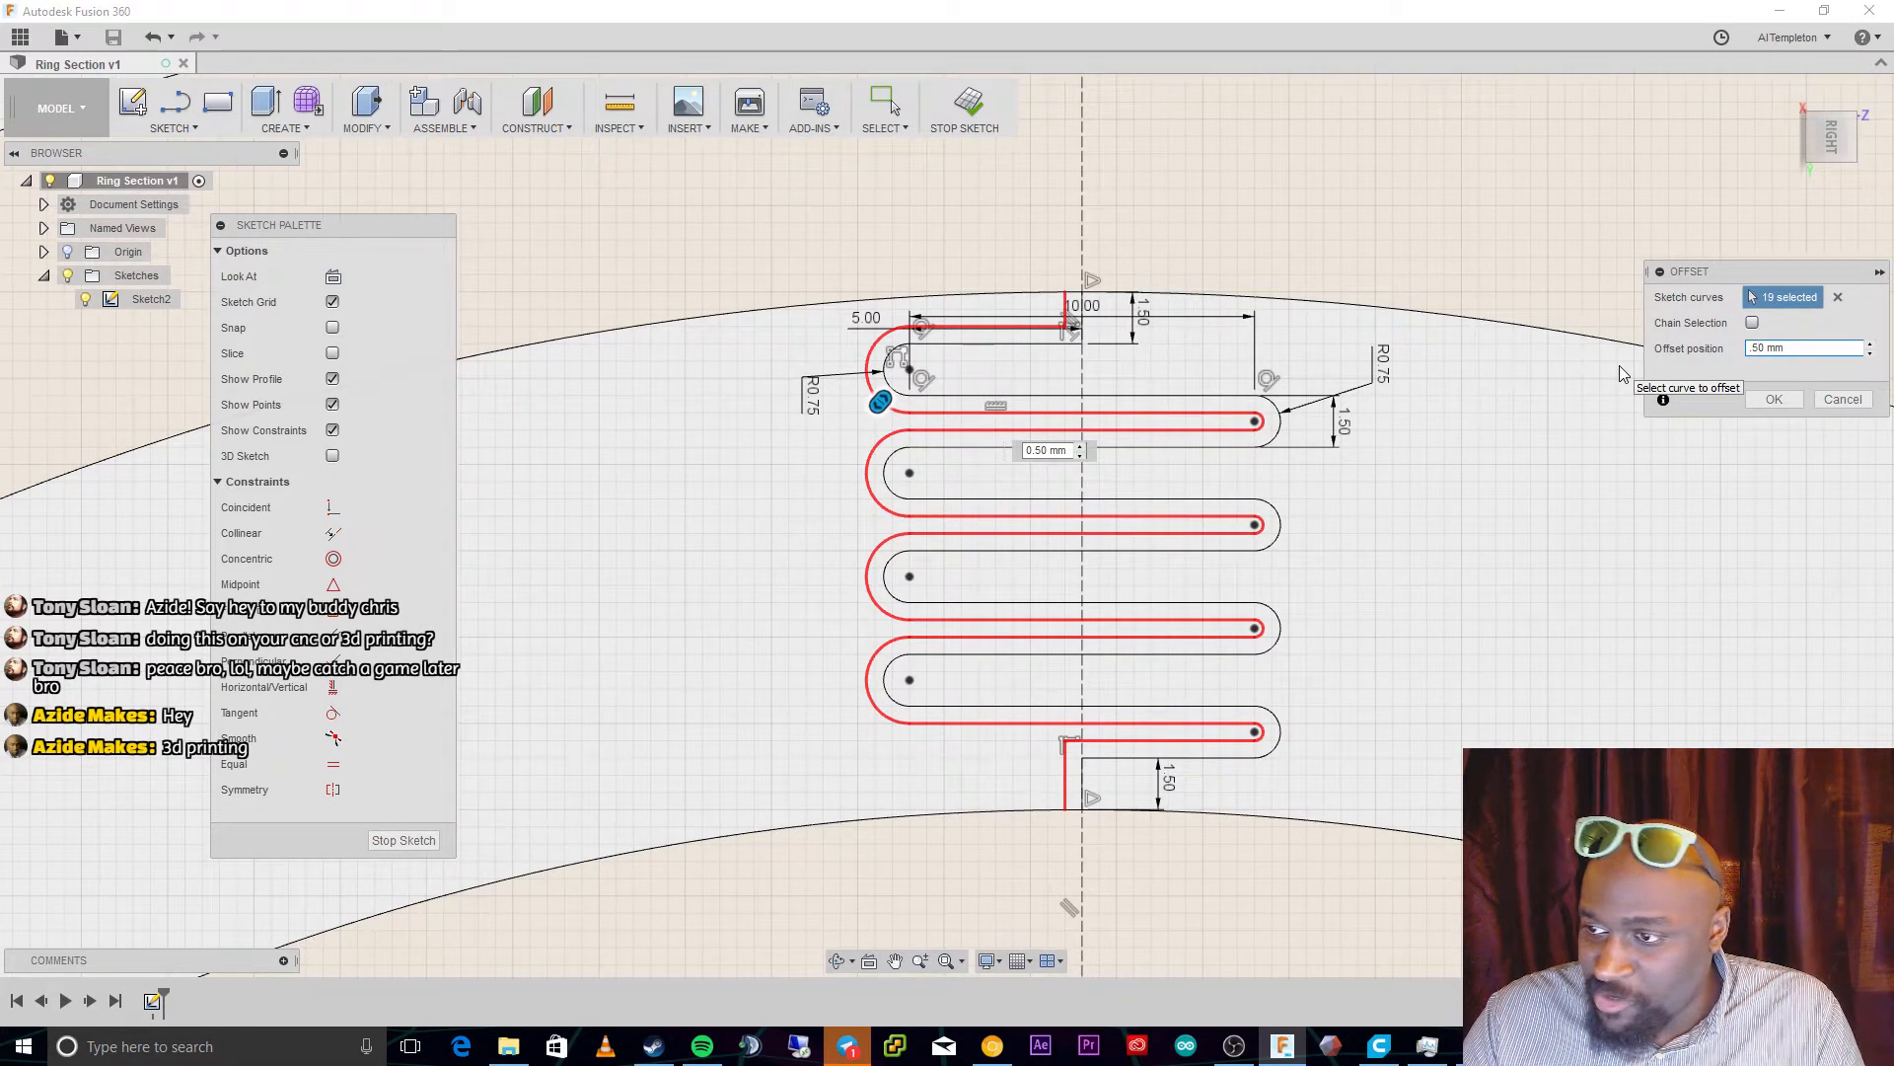
pyautogui.press('Return')
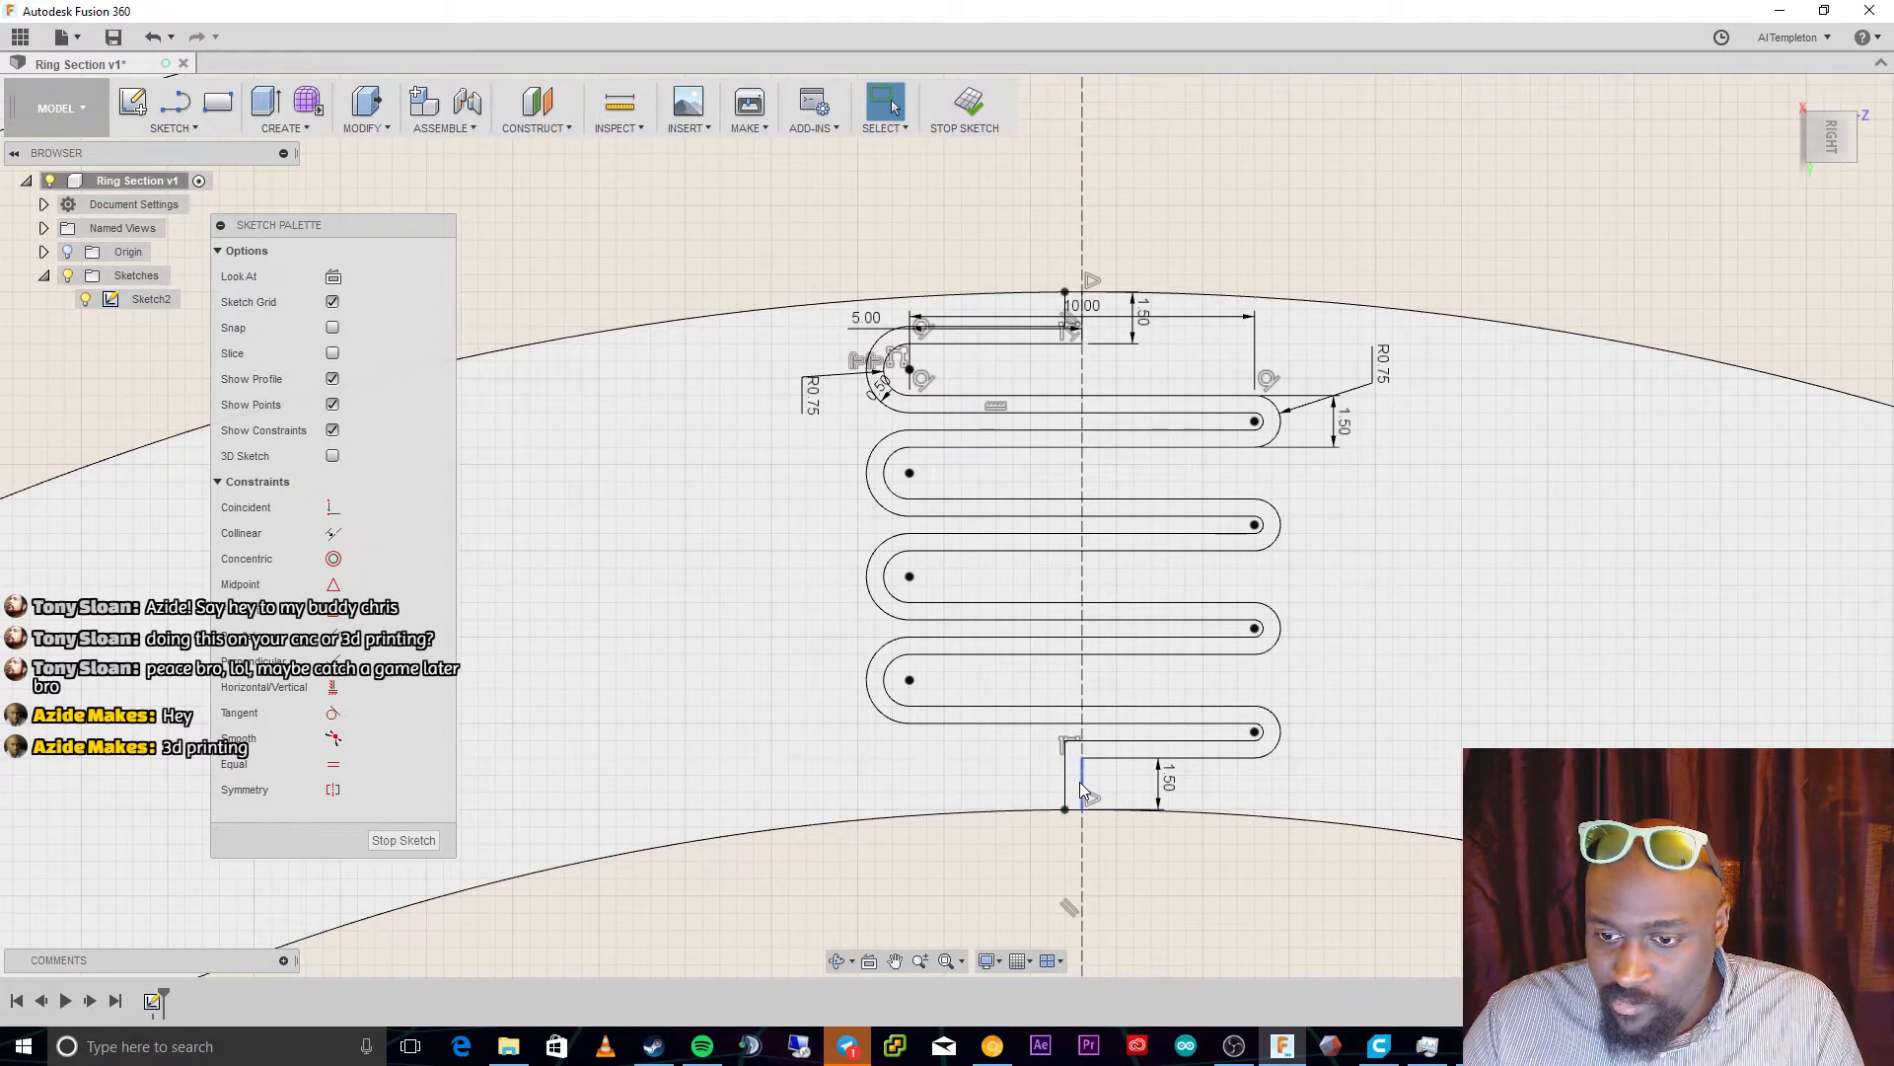
# Offset the original serpentine chain 0.5 mm toward the right, opposite the existing offset, with chain selection on
pyautogui.press('o')
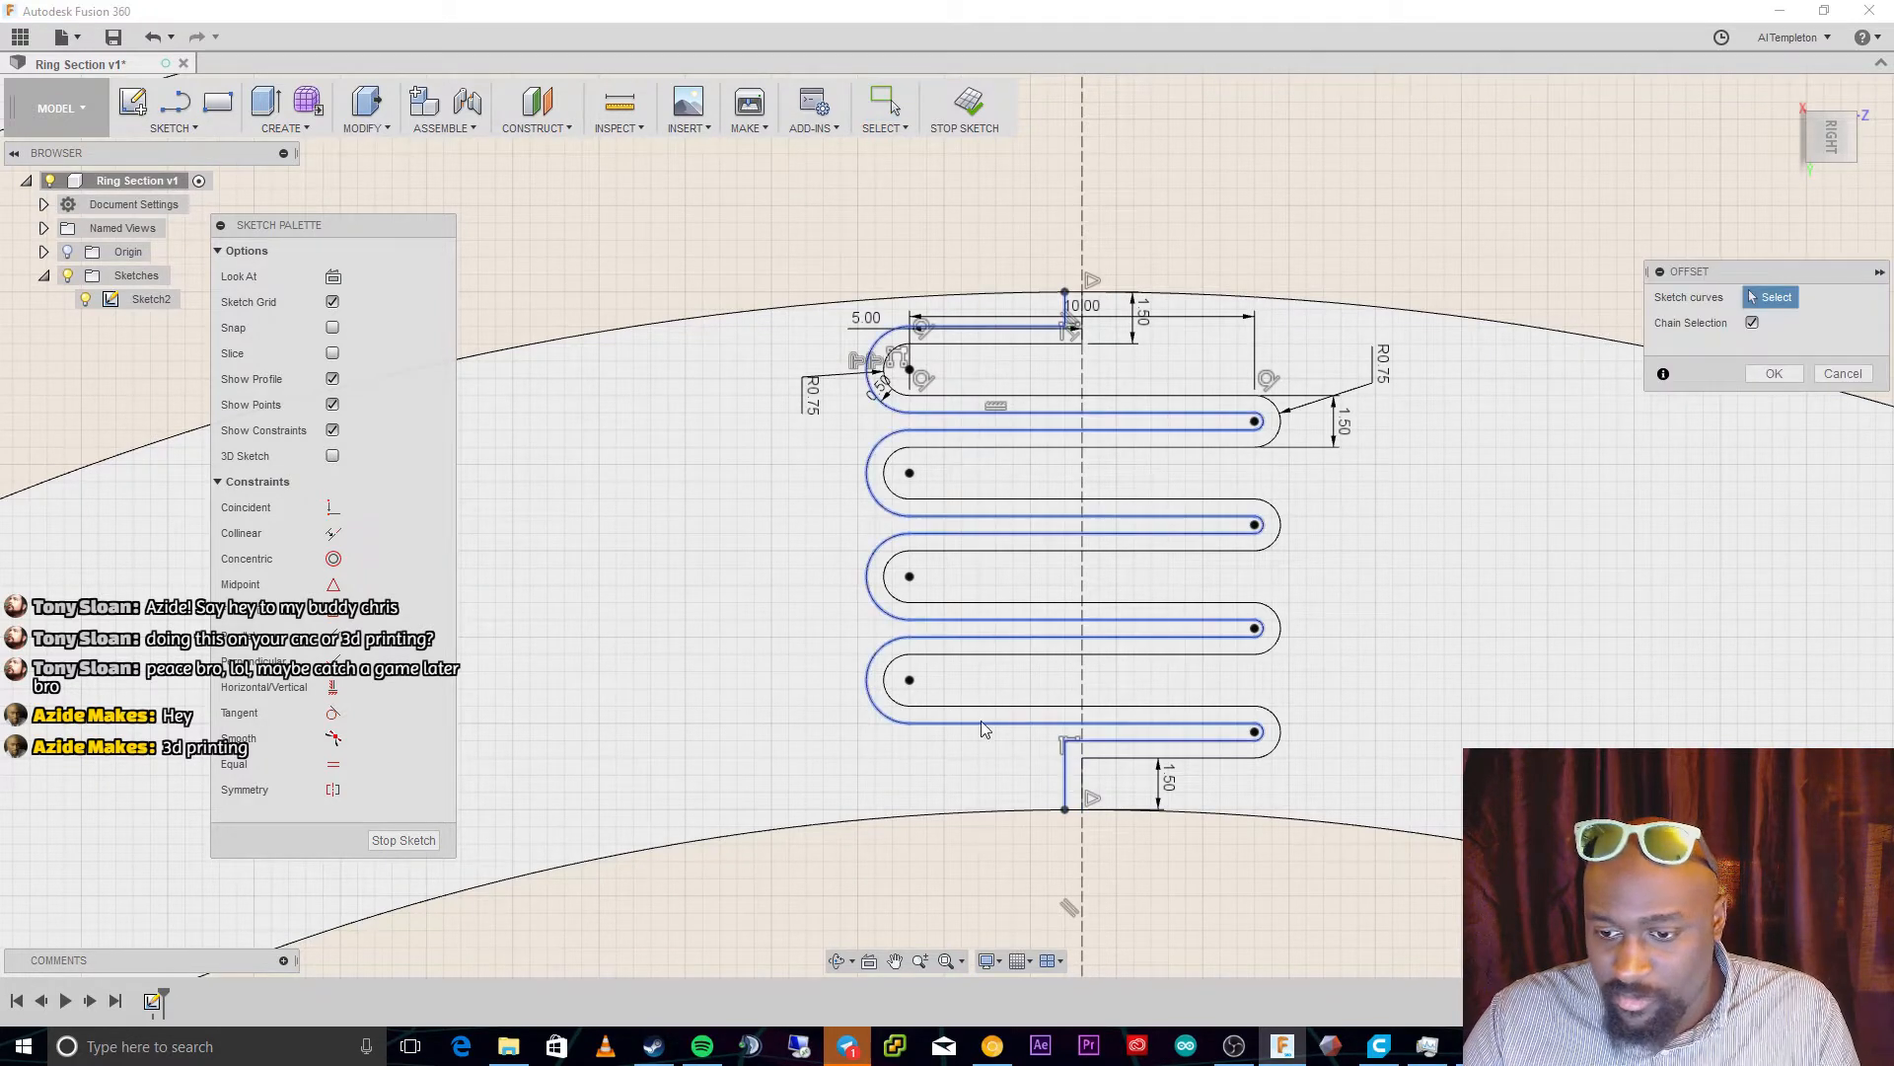
pyautogui.click(1081, 775)
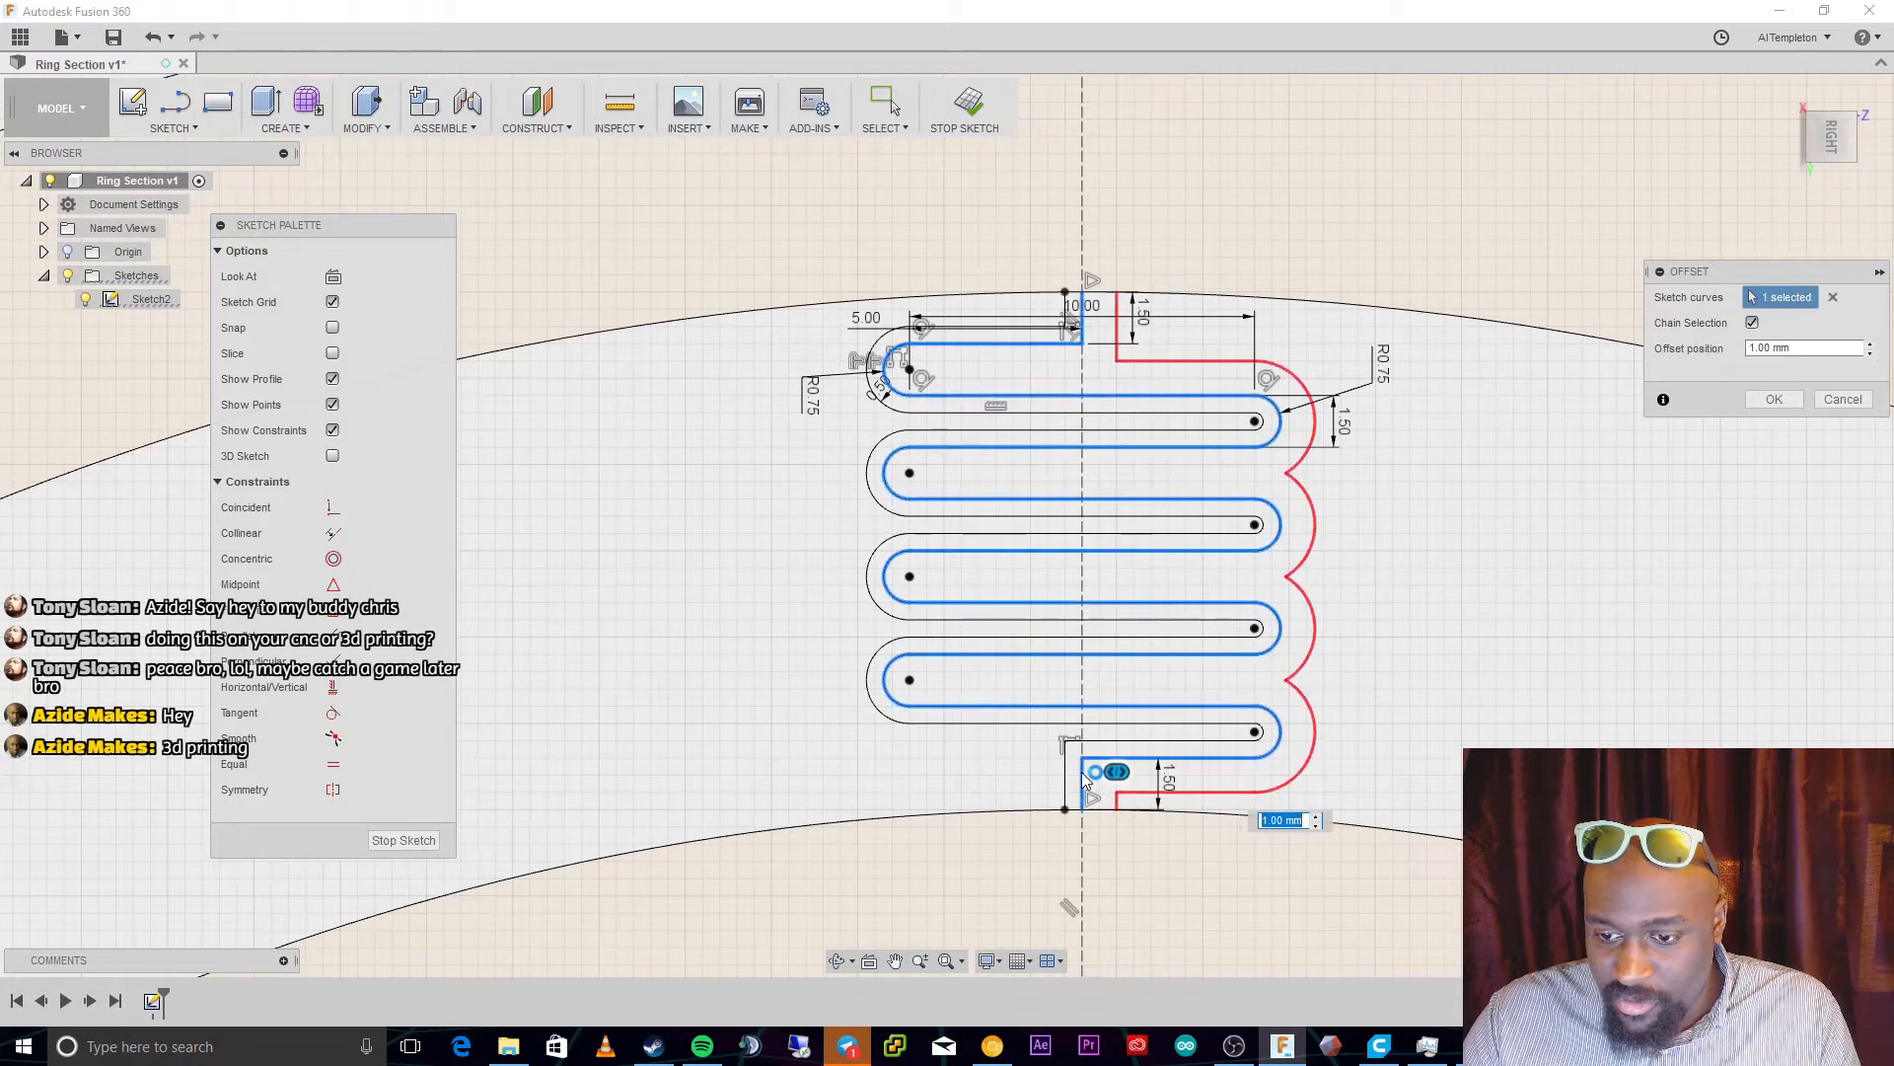
pyautogui.click(1772, 347)
pyautogui.moveTo(1762, 347); pyautogui.dragTo(1722, 358)
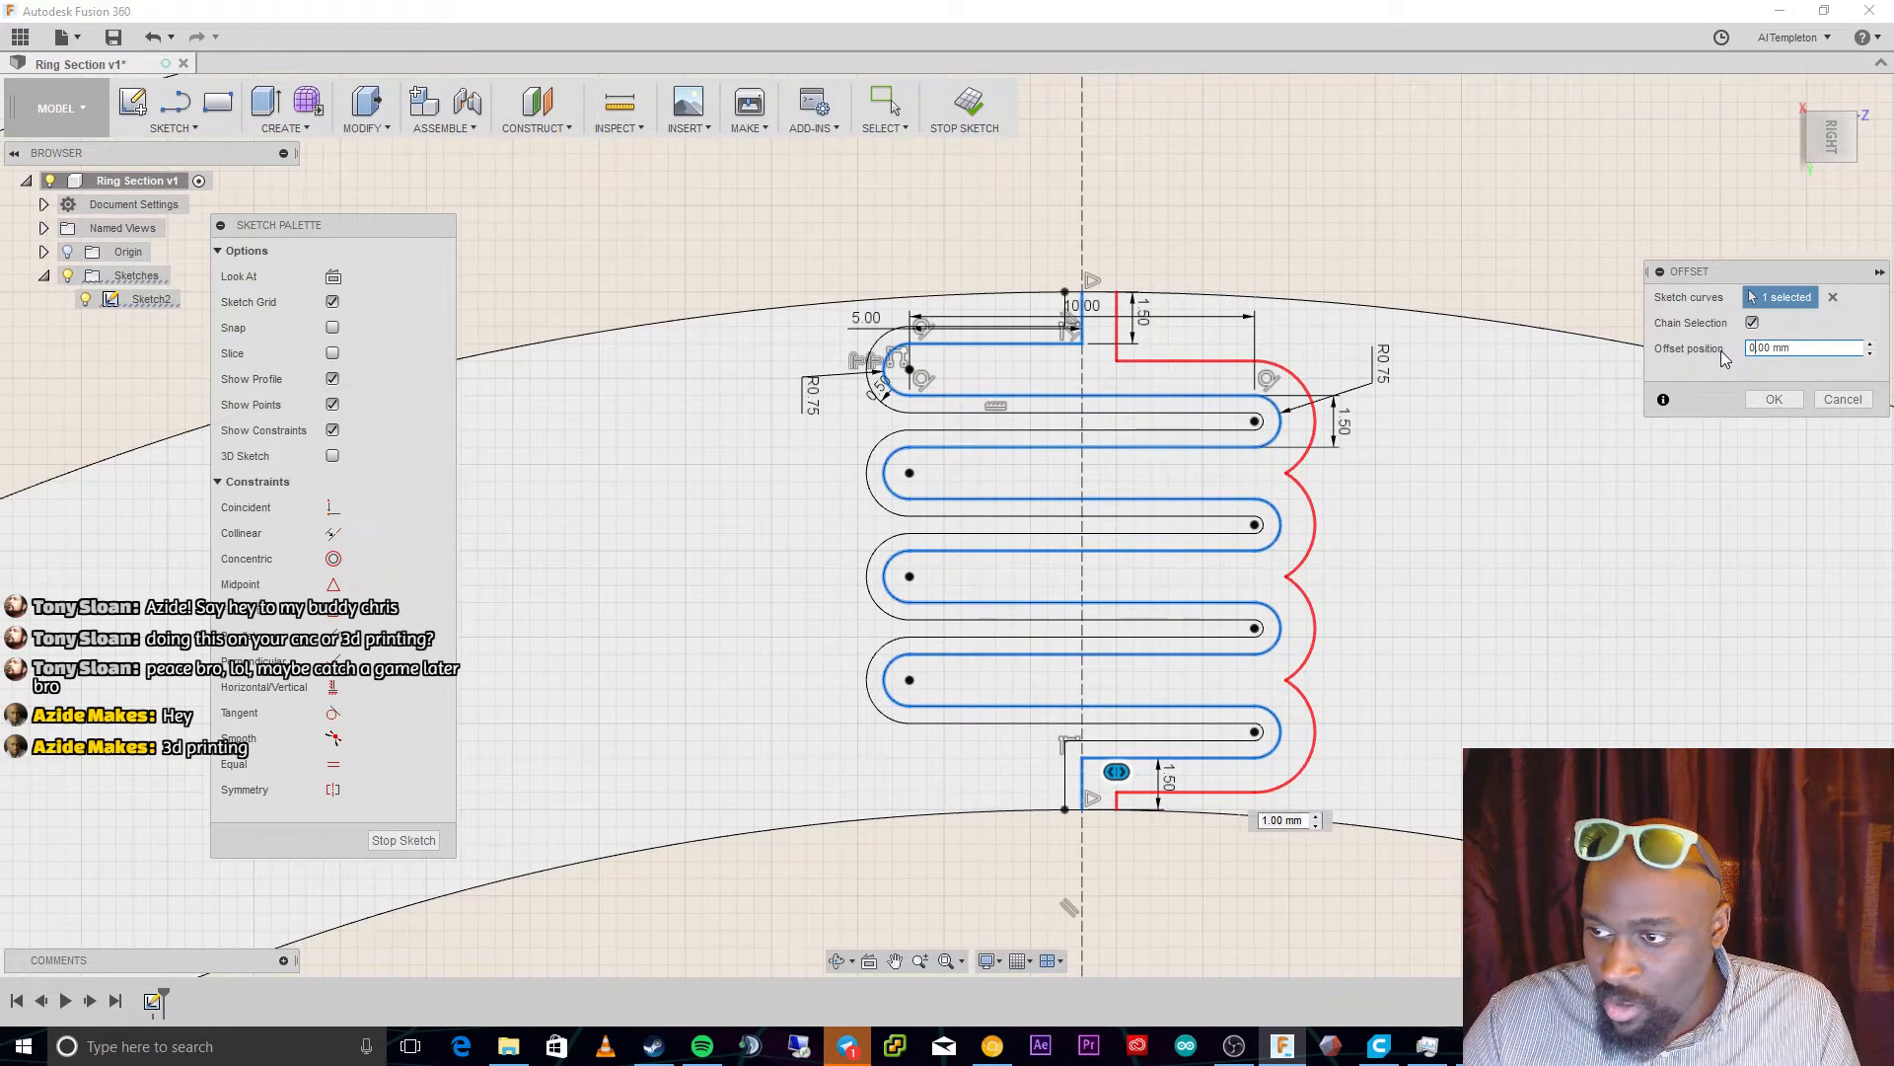
pyautogui.write('5')
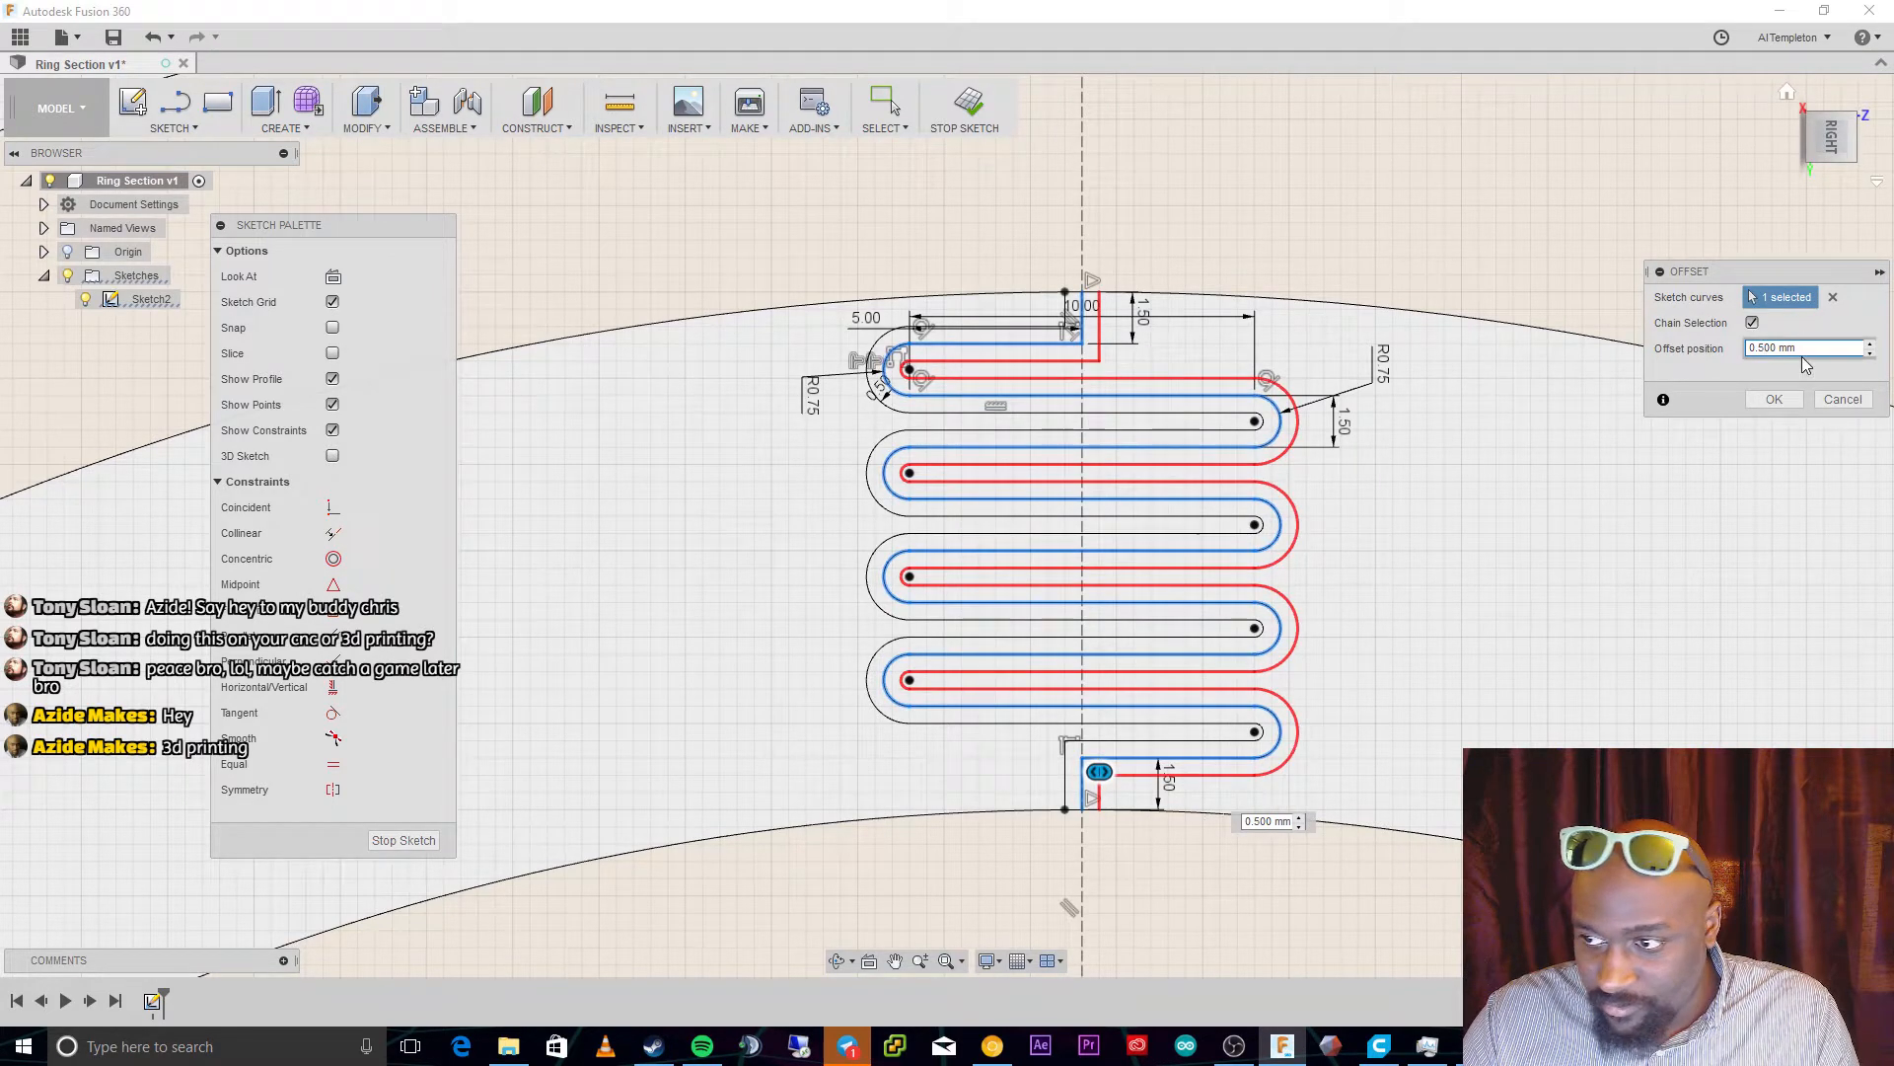
pyautogui.click(1774, 399)
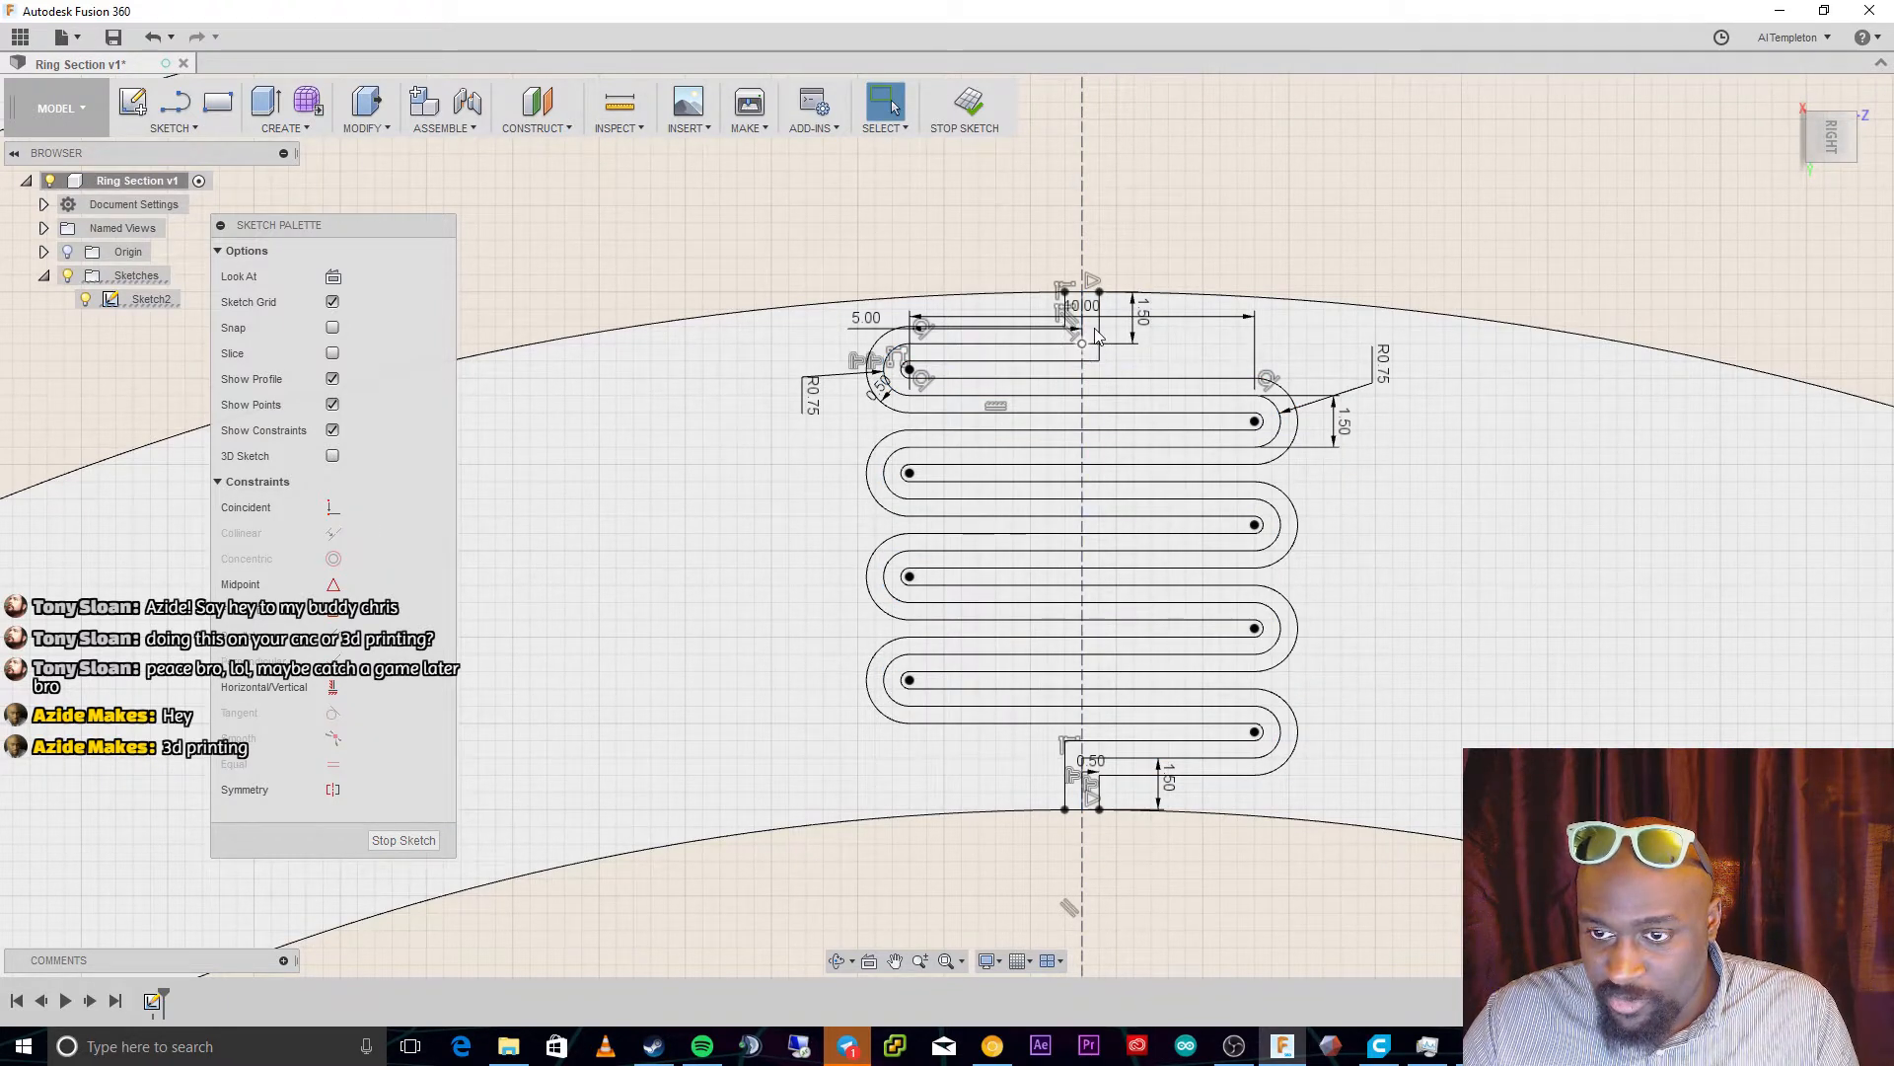
# Select the dashed vertical centre line running through the serpentine profile
pyautogui.click(1080, 193)
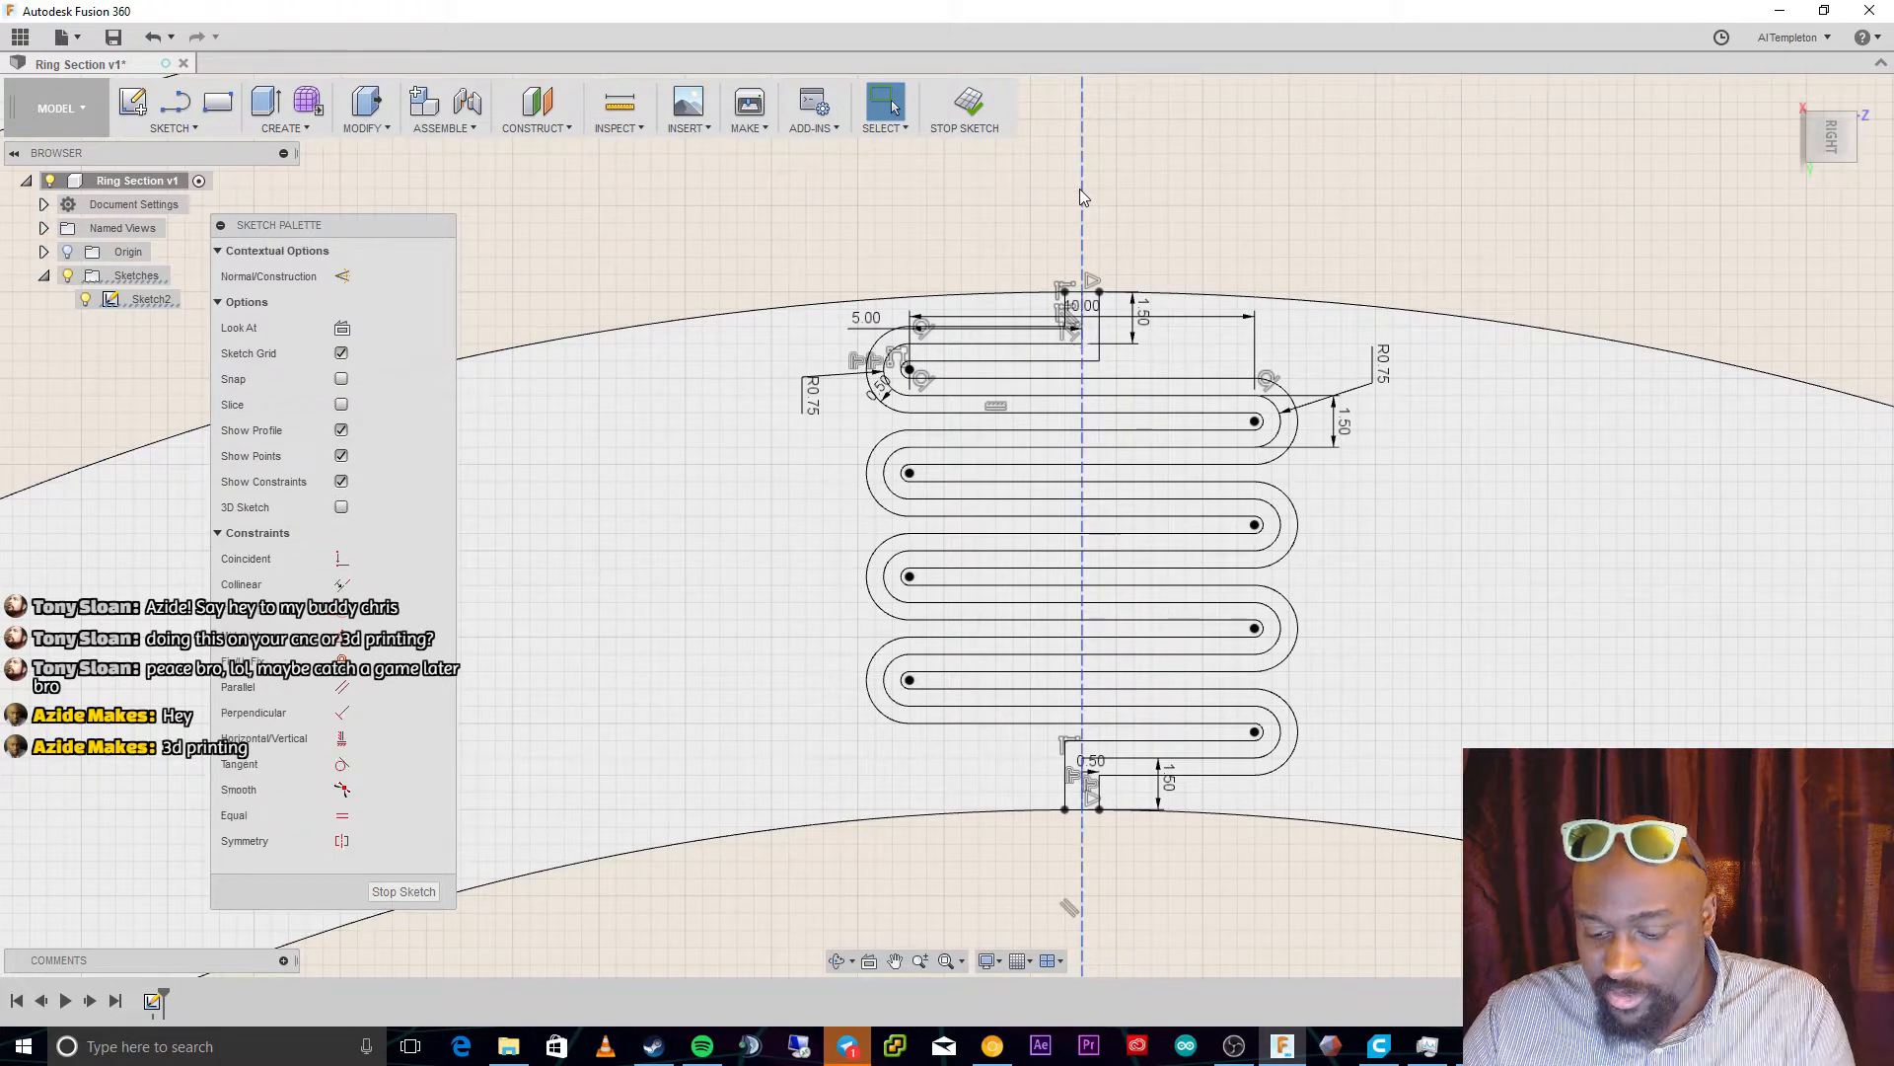
# Delete the vertical construction line and the short vertical centreline segment at the serpentine's upper end
pyautogui.press('Delete')
pyautogui.click(1081, 336)
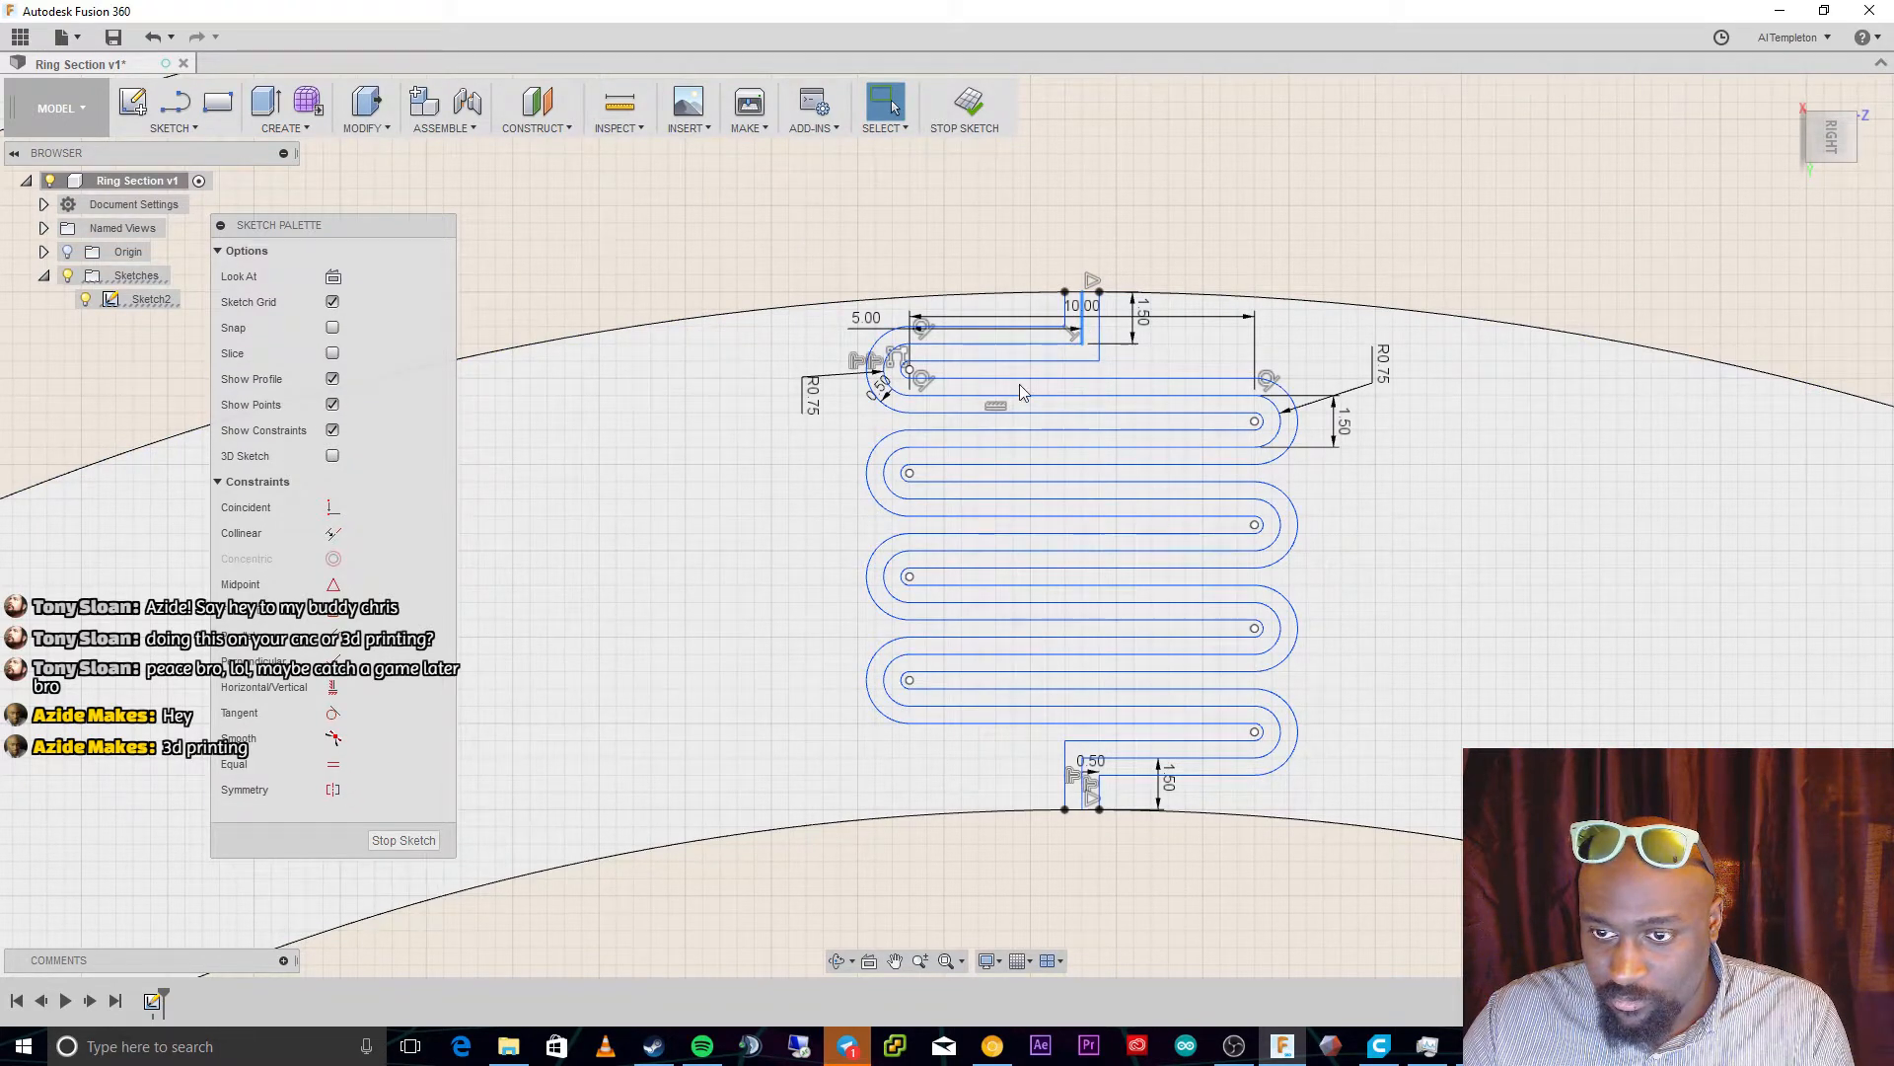
pyautogui.press('Delete')
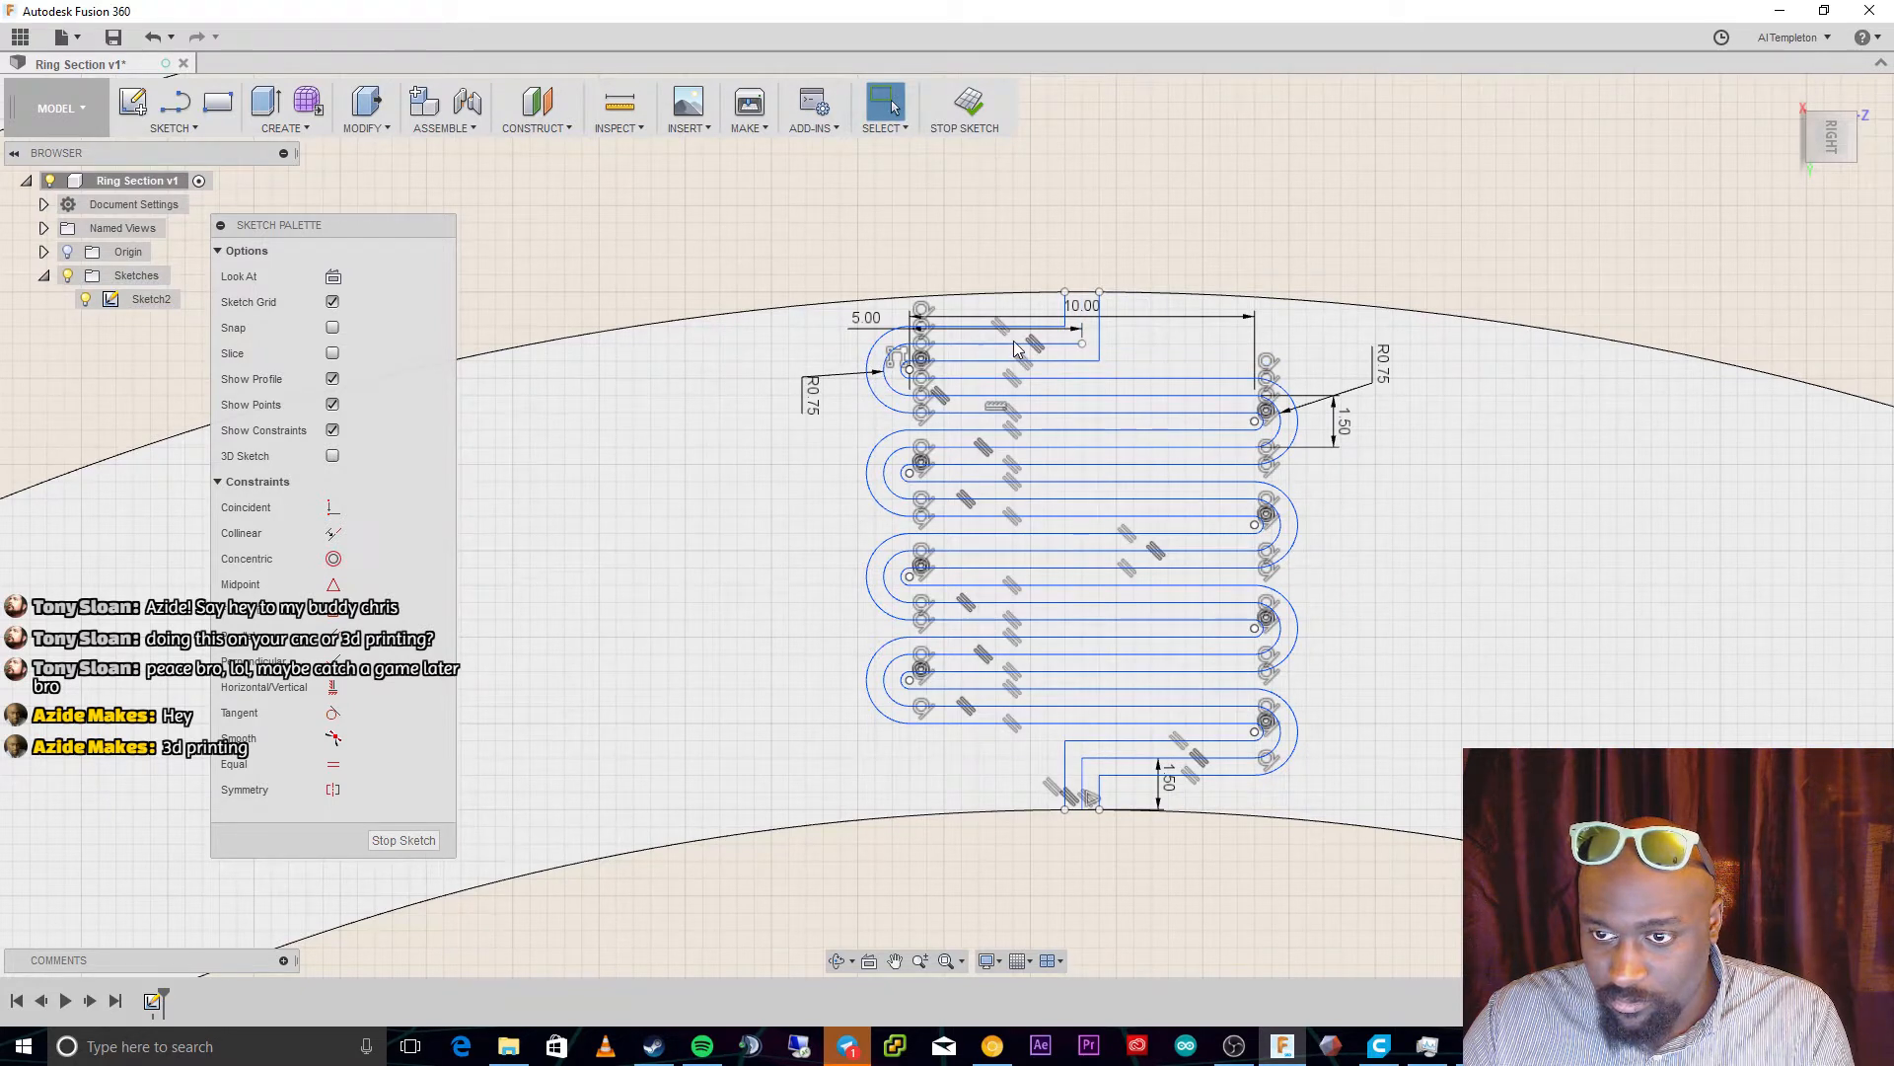
# Delete the serpentine's lowest centreline pieces: the lower horizontal line, its adjoining bend arc and the long line above it
pyautogui.scroll(2, 1019, 346)
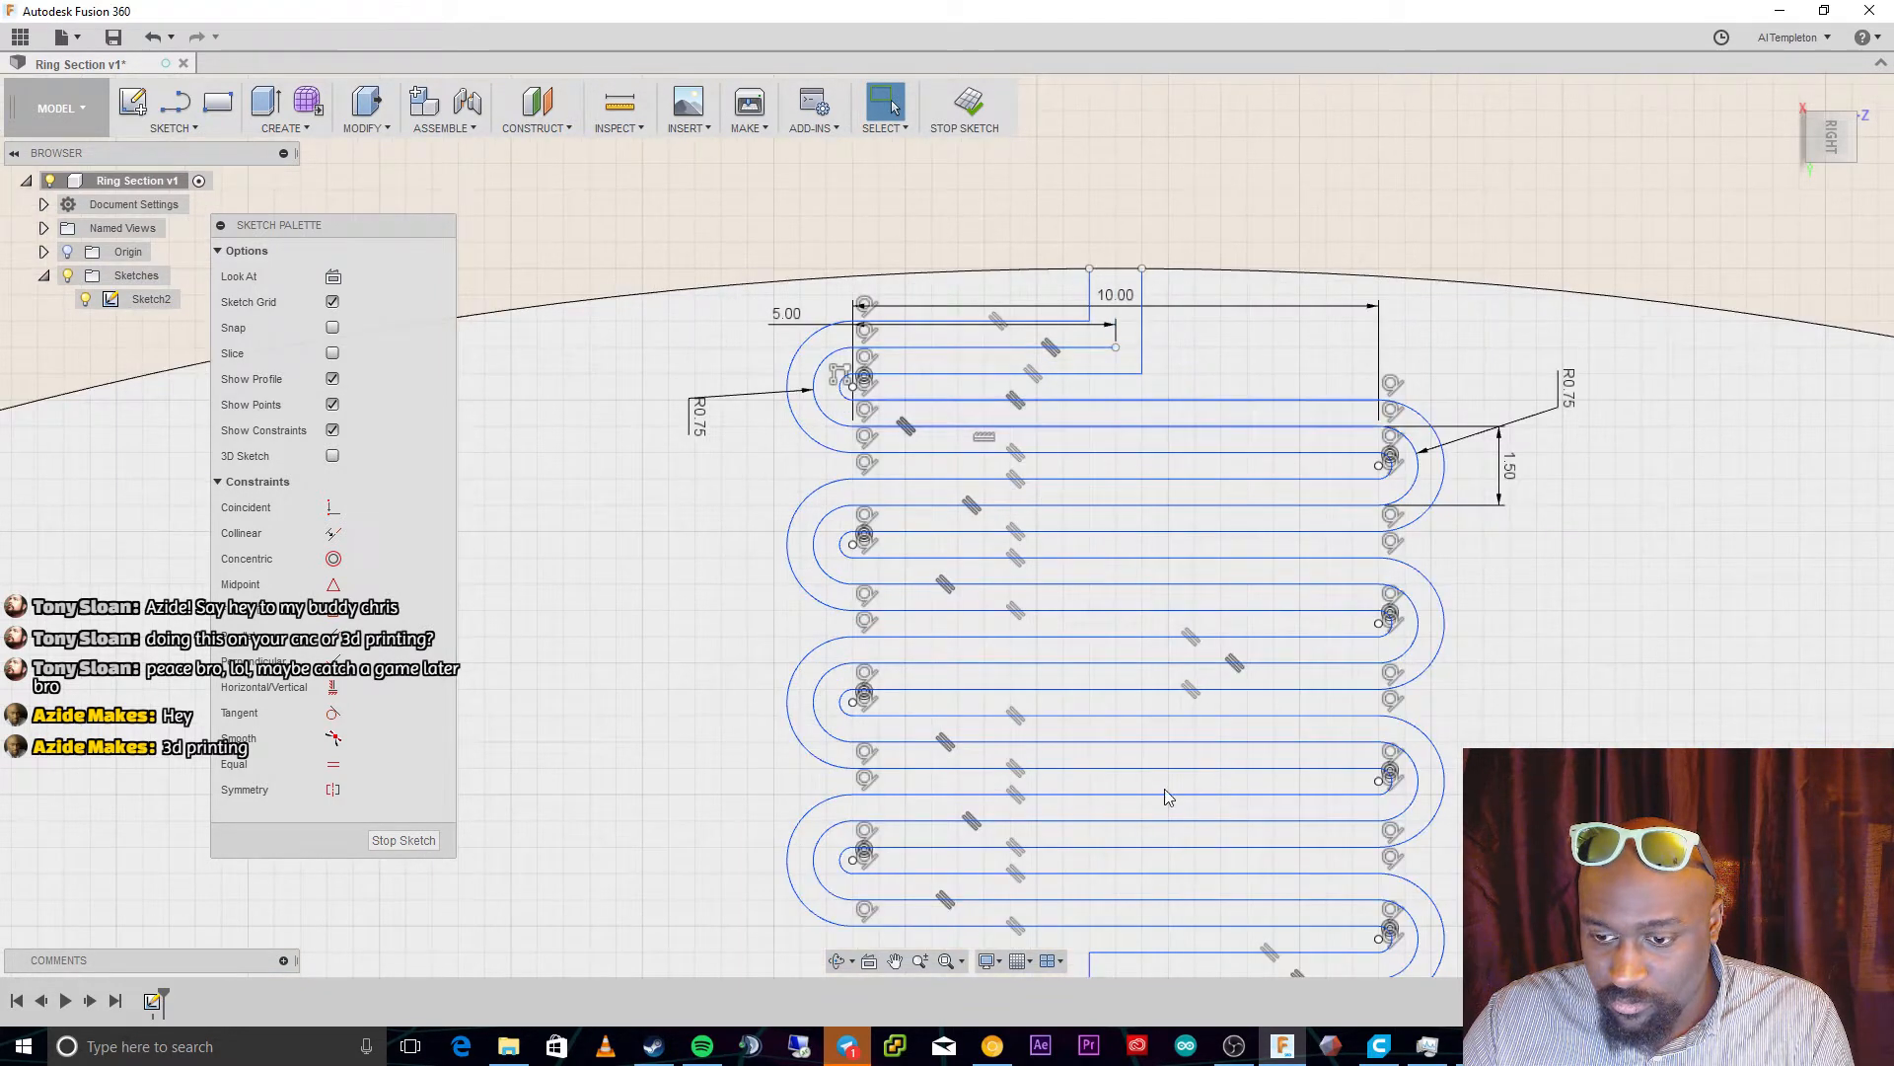
pyautogui.scroll(-1, 1267, 890)
pyautogui.click(1221, 963)
pyautogui.press('Delete')
pyautogui.click(1390, 932)
pyautogui.press('Delete')
pyautogui.click(1307, 897)
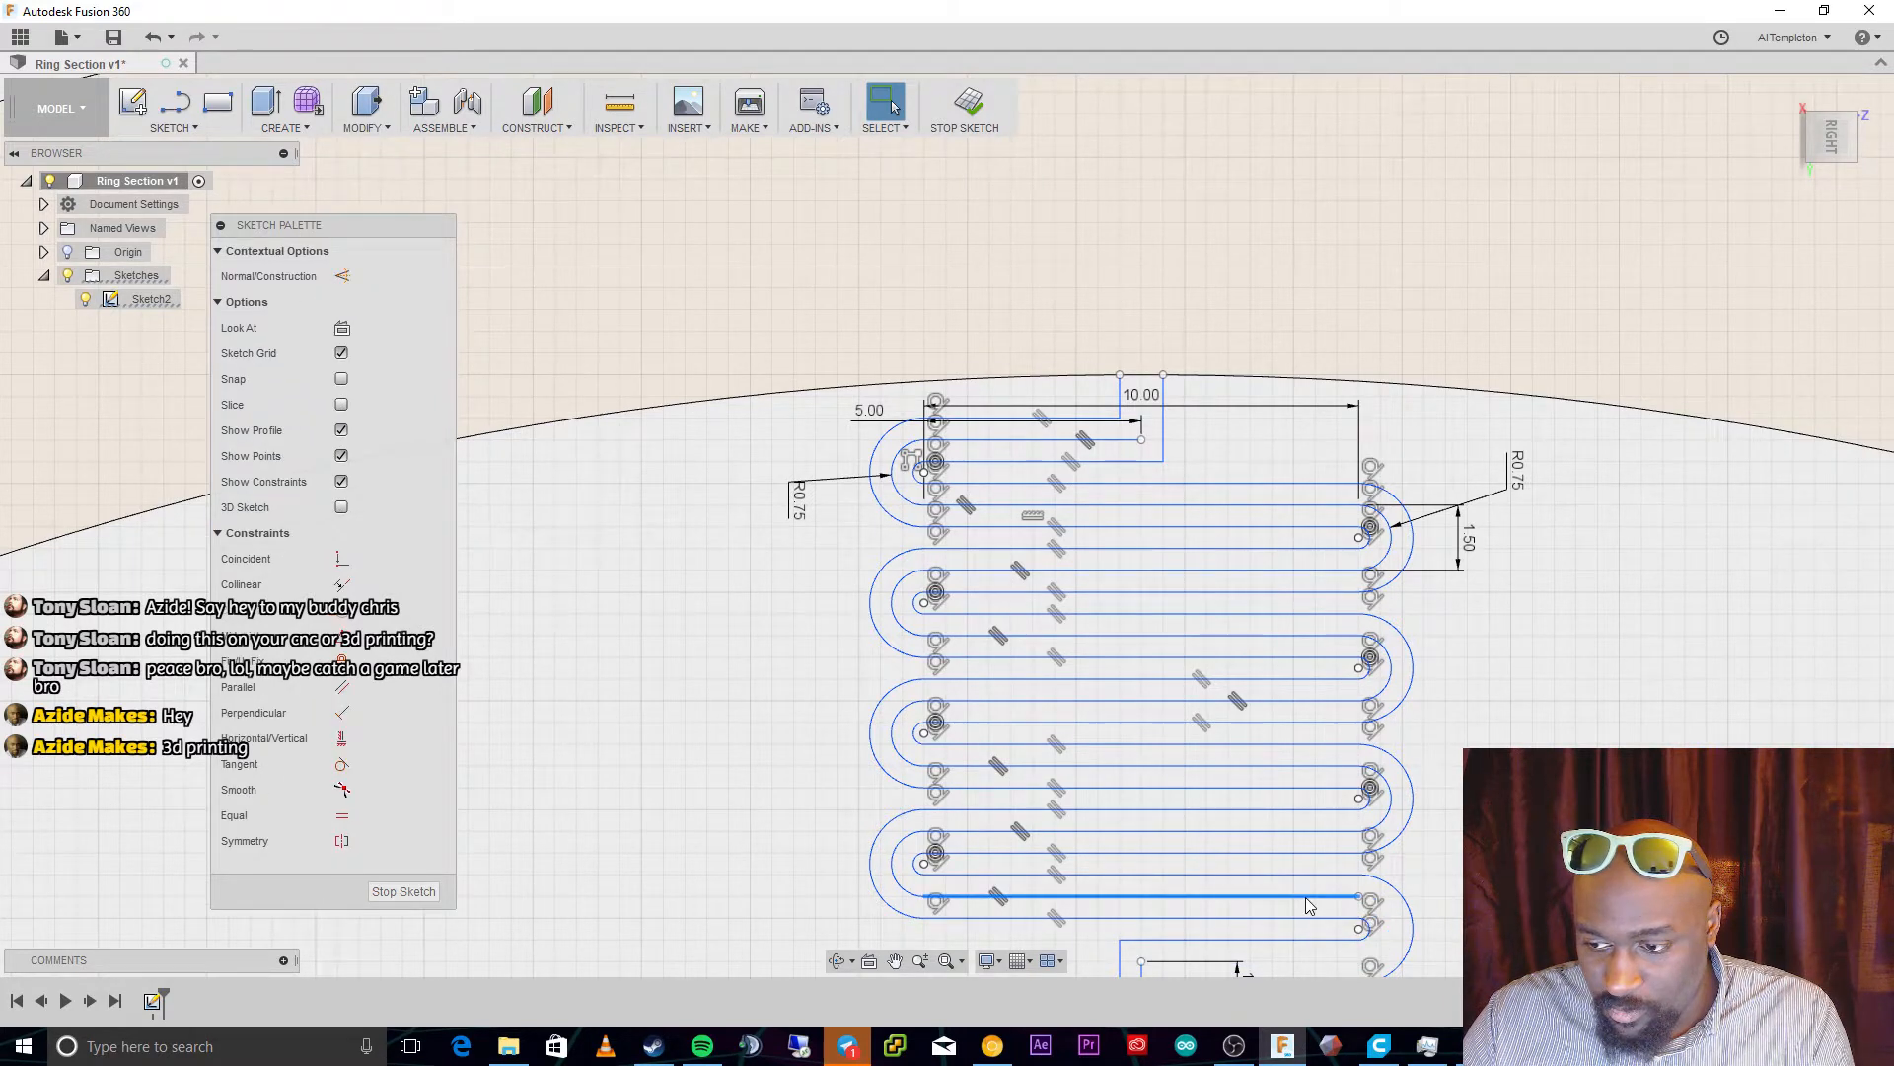
pyautogui.press('Delete')
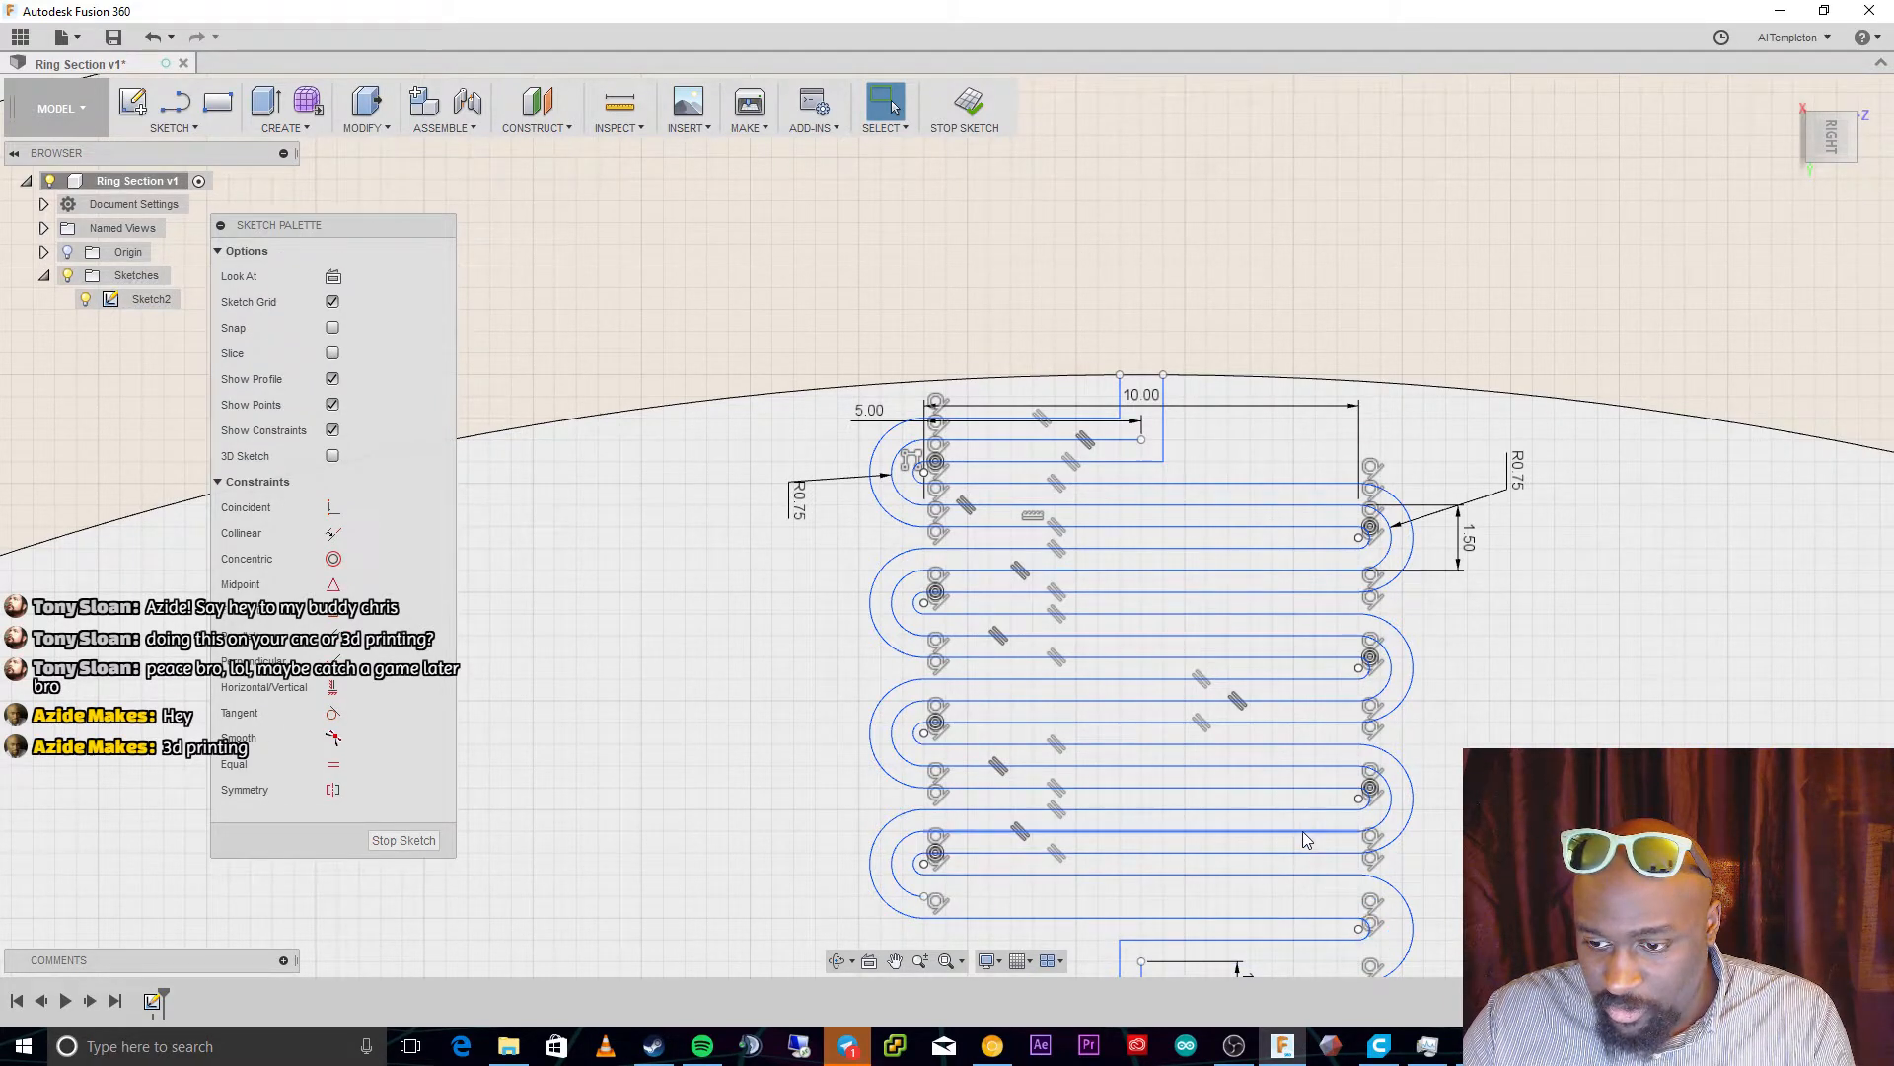
# Delete the middle centreline arcs and horizontal lines through the serpentine's two lower left bends
pyautogui.click(903, 847)
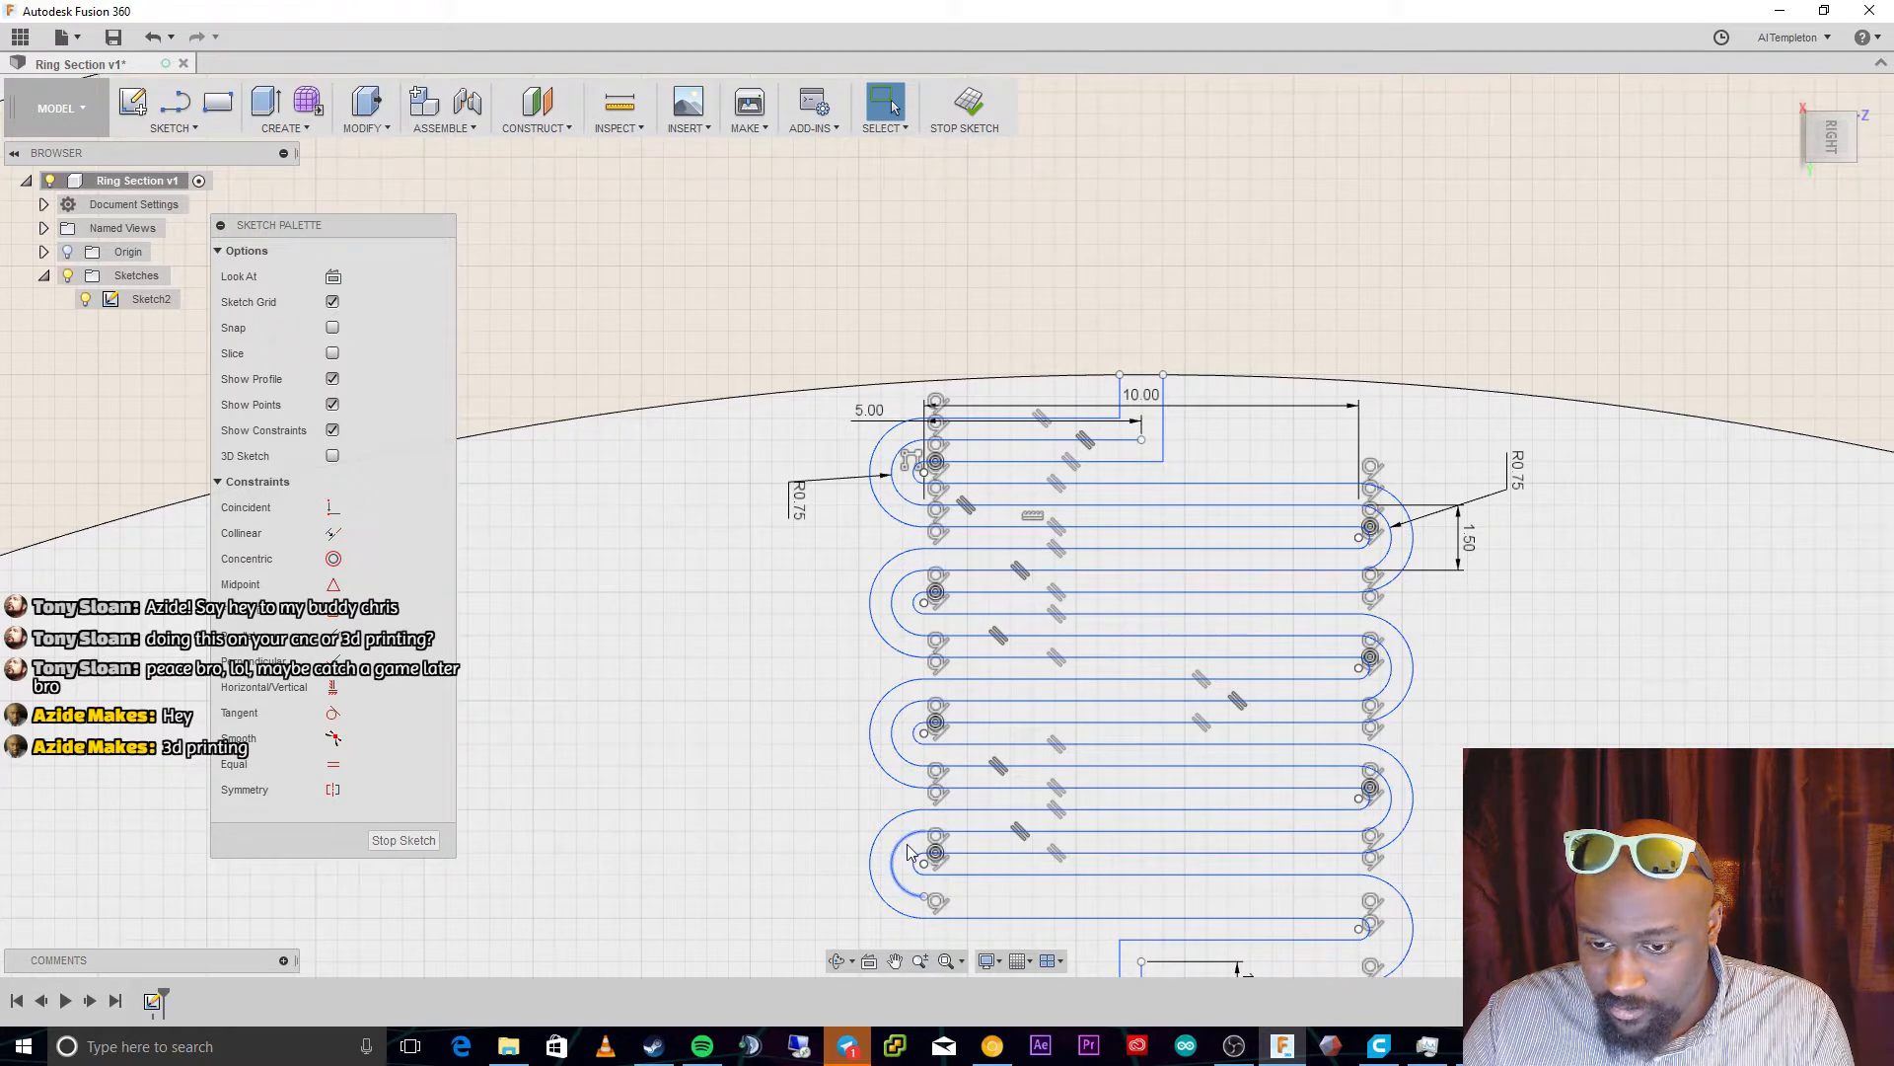
pyautogui.press('Delete')
pyautogui.click(995, 832)
pyautogui.press('Delete')
pyautogui.click(986, 766)
pyautogui.press('Delete')
pyautogui.click(981, 700)
pyautogui.press('Delete')
pyautogui.click(900, 711)
pyautogui.press('Delete')
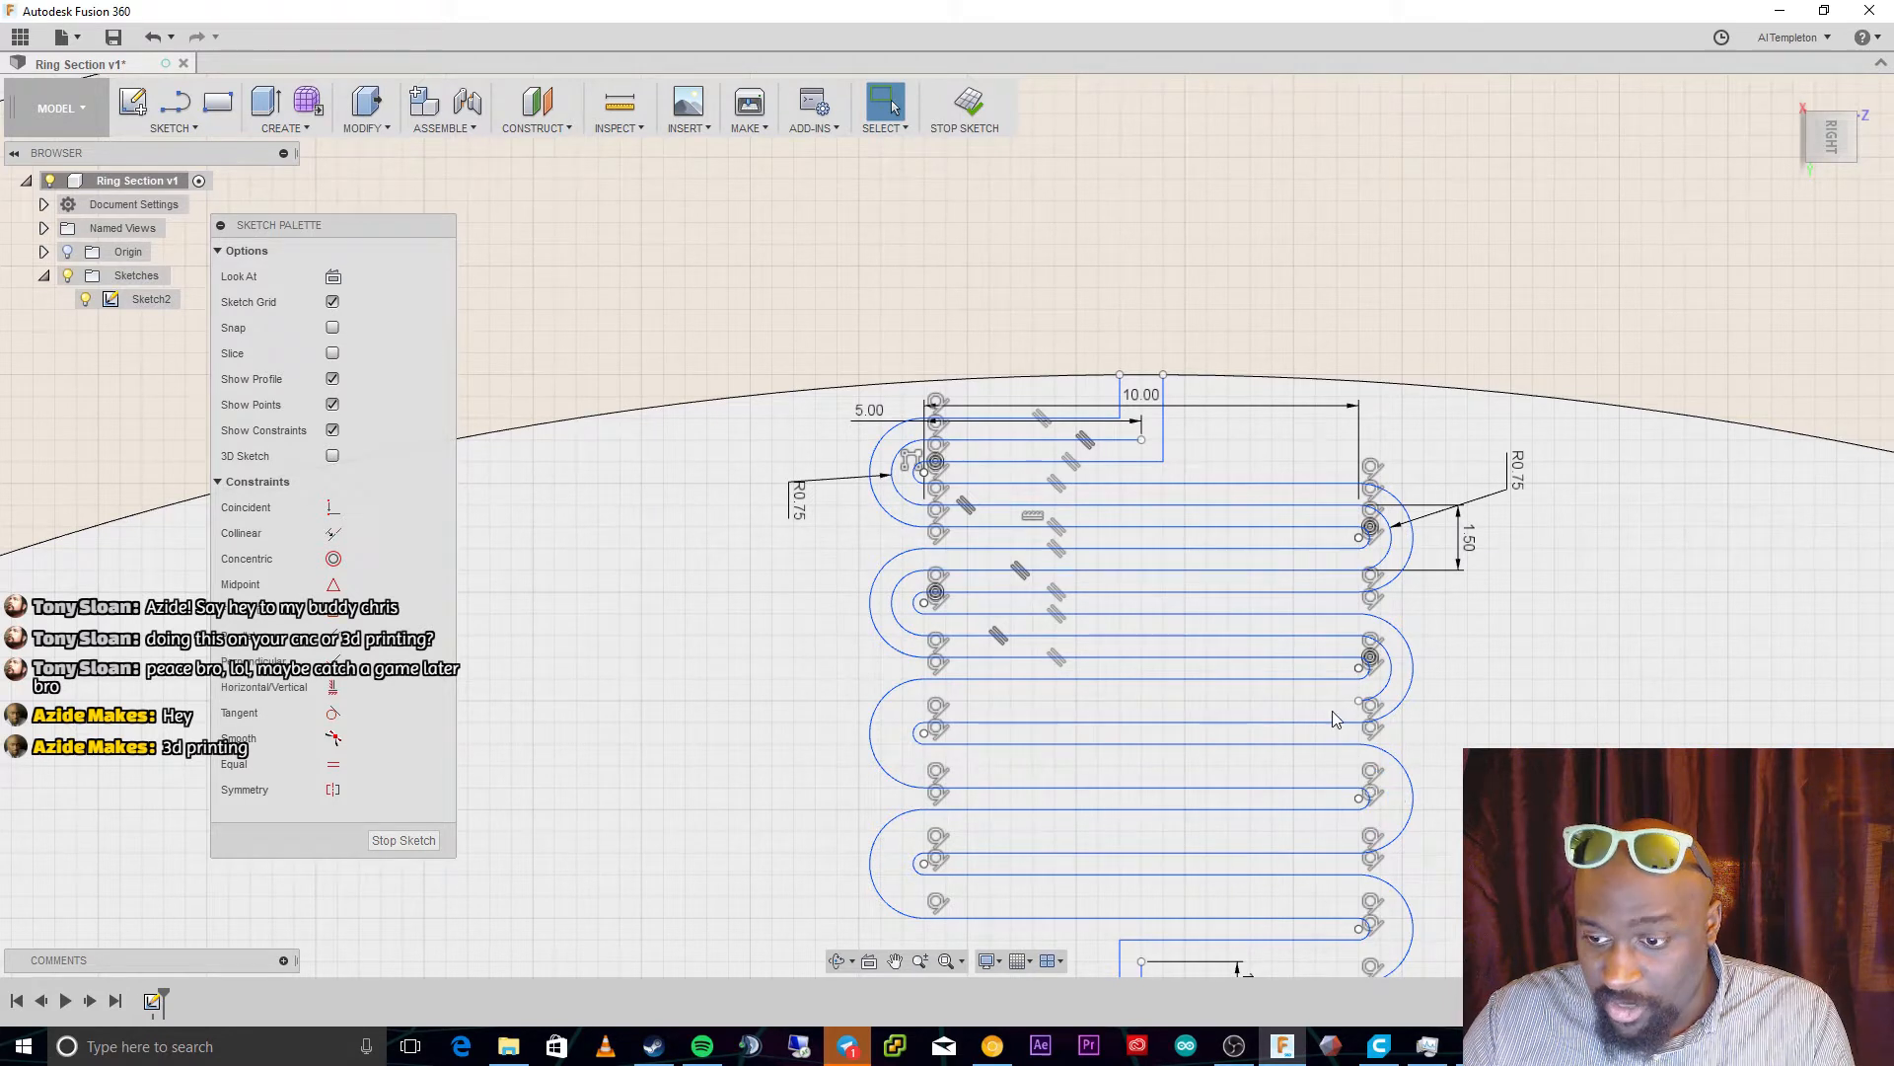
# Delete the remaining middle centreline arcs and horizontal lines in the serpentine's upper half, leaving only the two outer outlines
pyautogui.click(1184, 636)
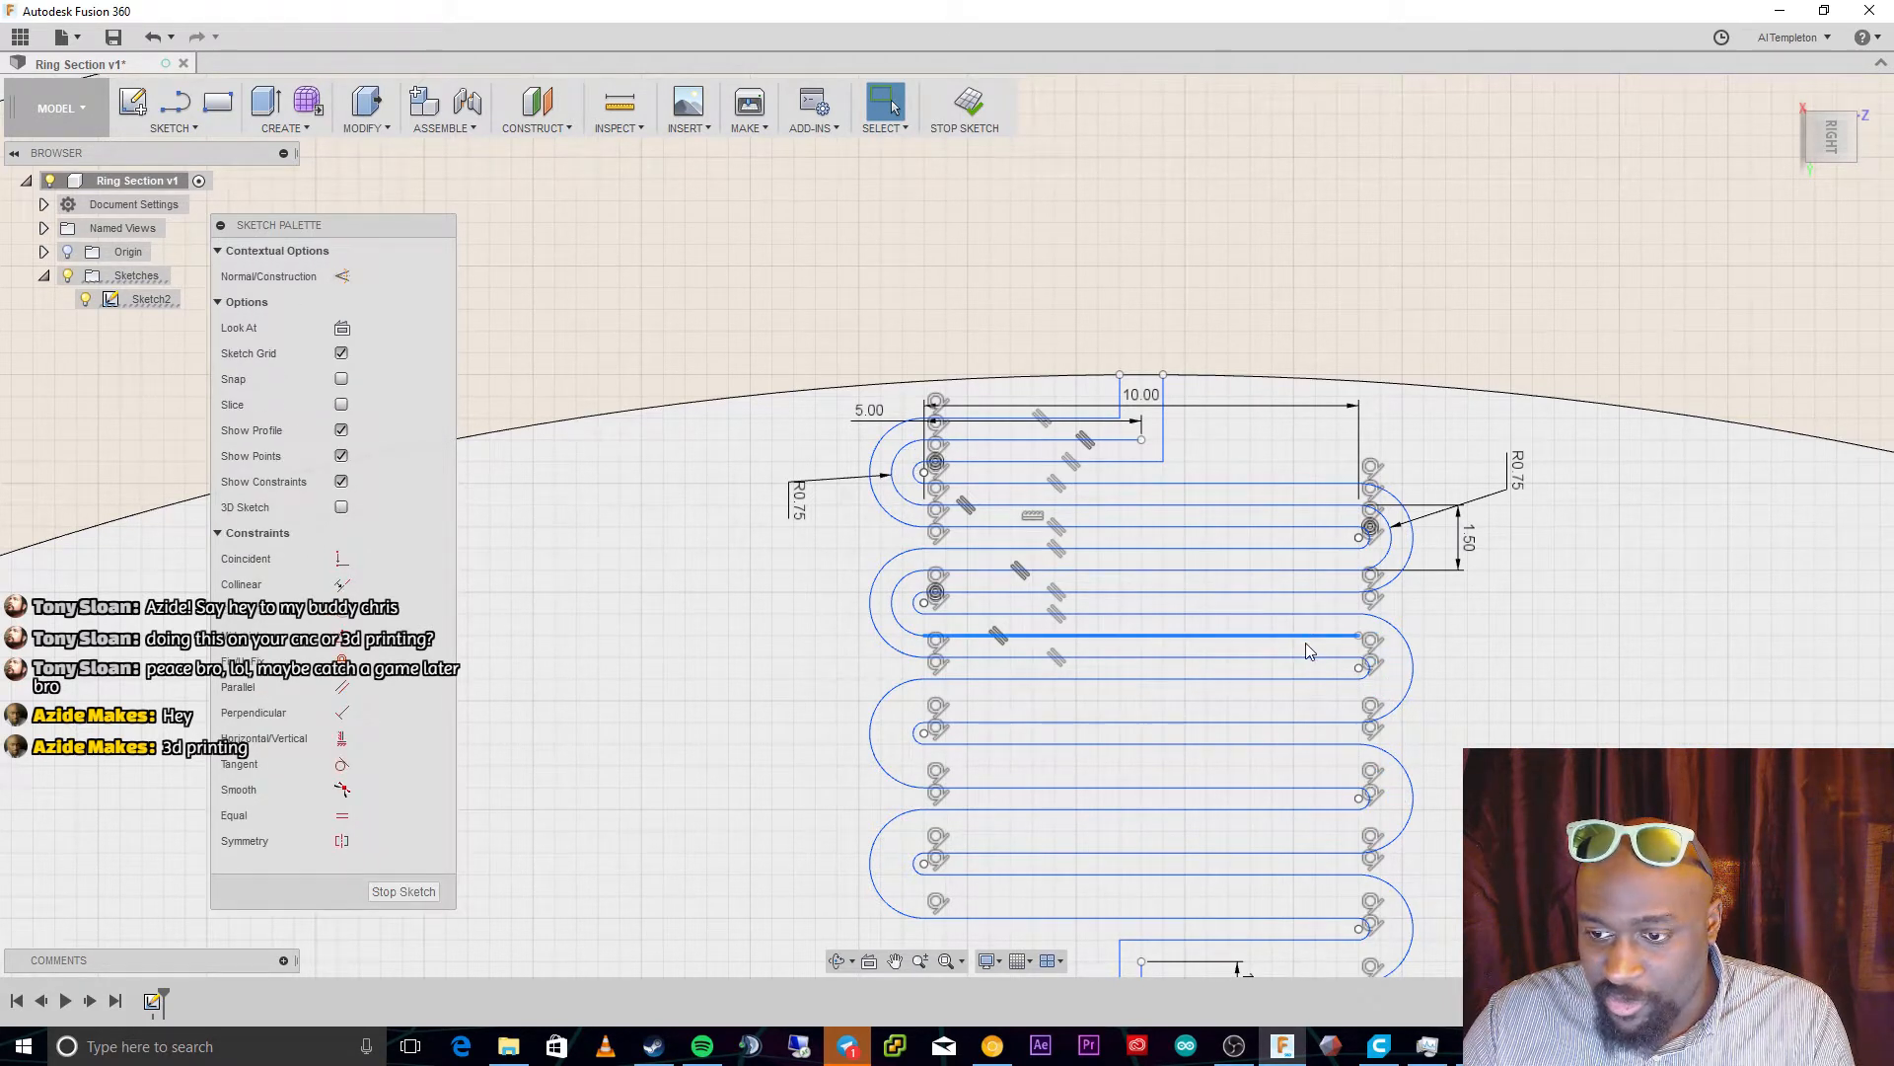
pyautogui.press('Delete')
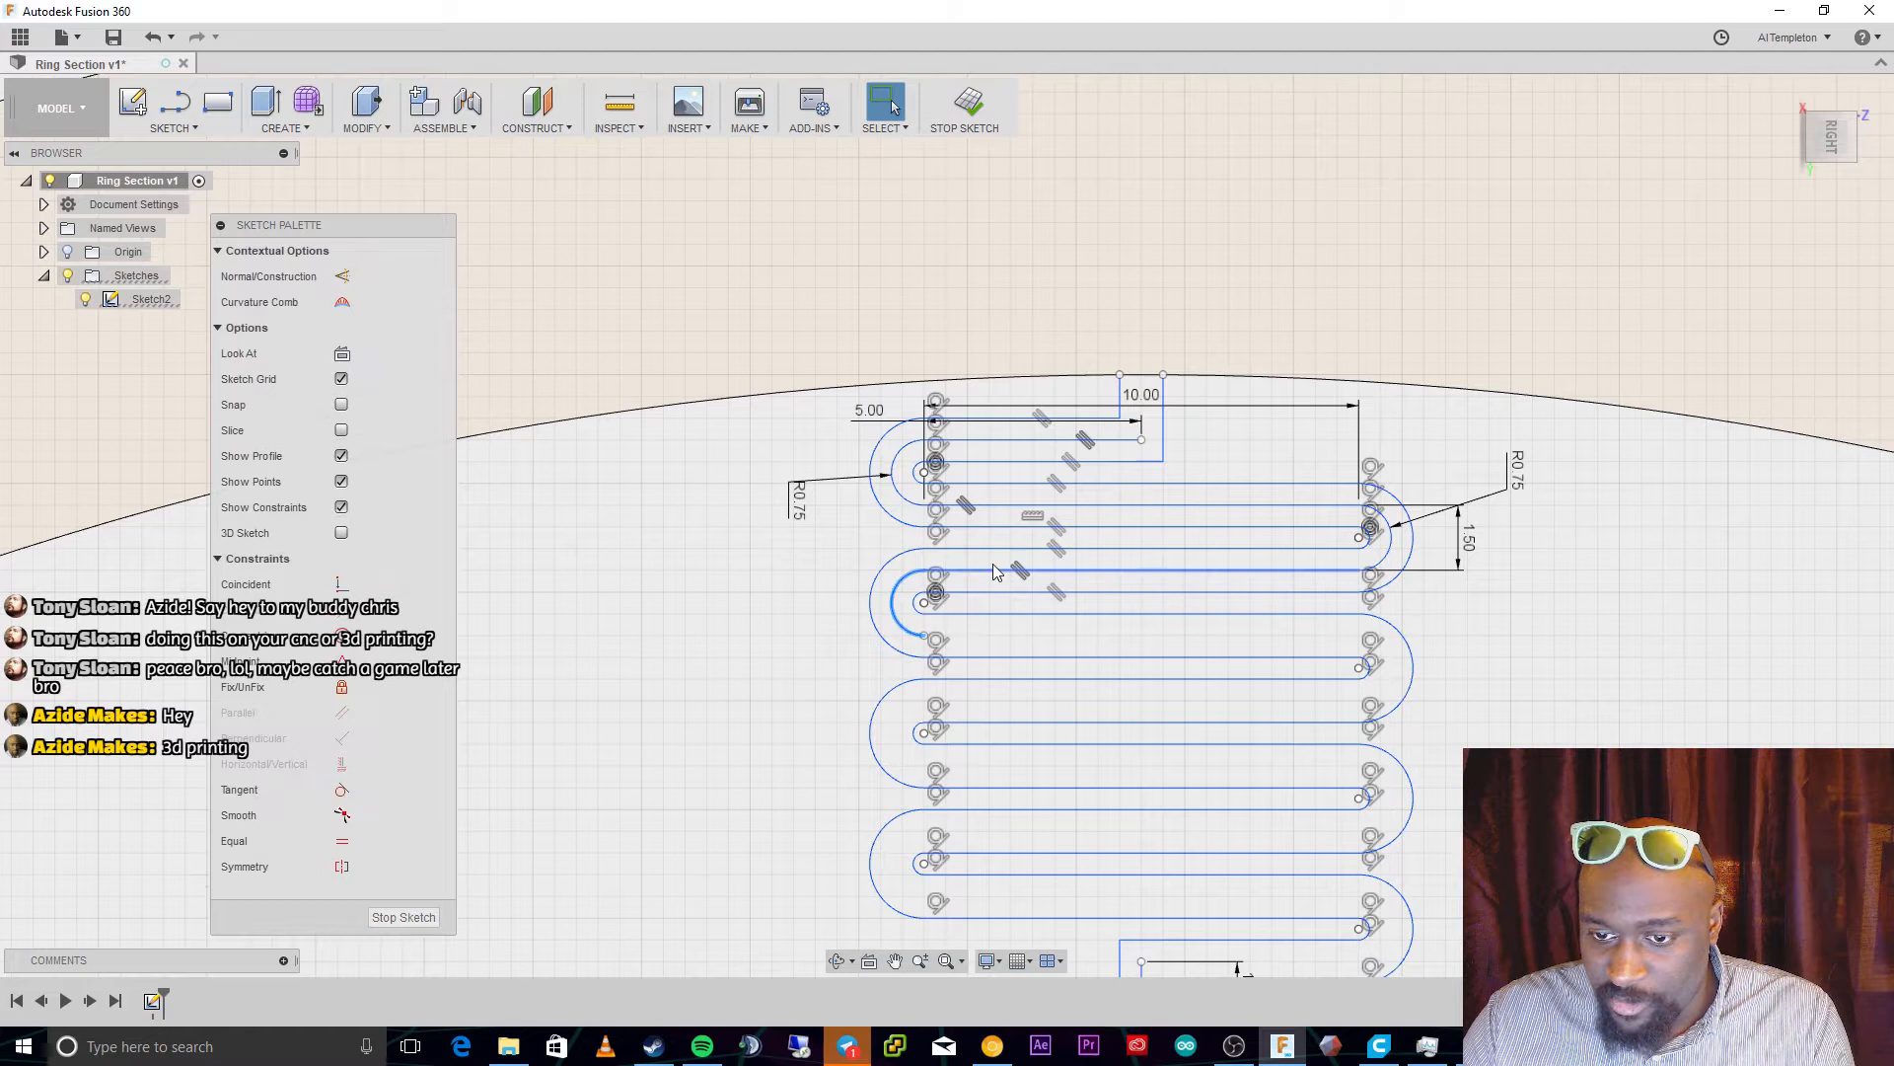
pyautogui.click(991, 571)
pyautogui.press('Delete')
pyautogui.click(1386, 538)
pyautogui.press('Delete')
pyautogui.click(1304, 511)
pyautogui.press('Delete')
pyautogui.click(900, 495)
pyautogui.press('Delete')
pyautogui.click(1027, 442)
pyautogui.press('Delete')
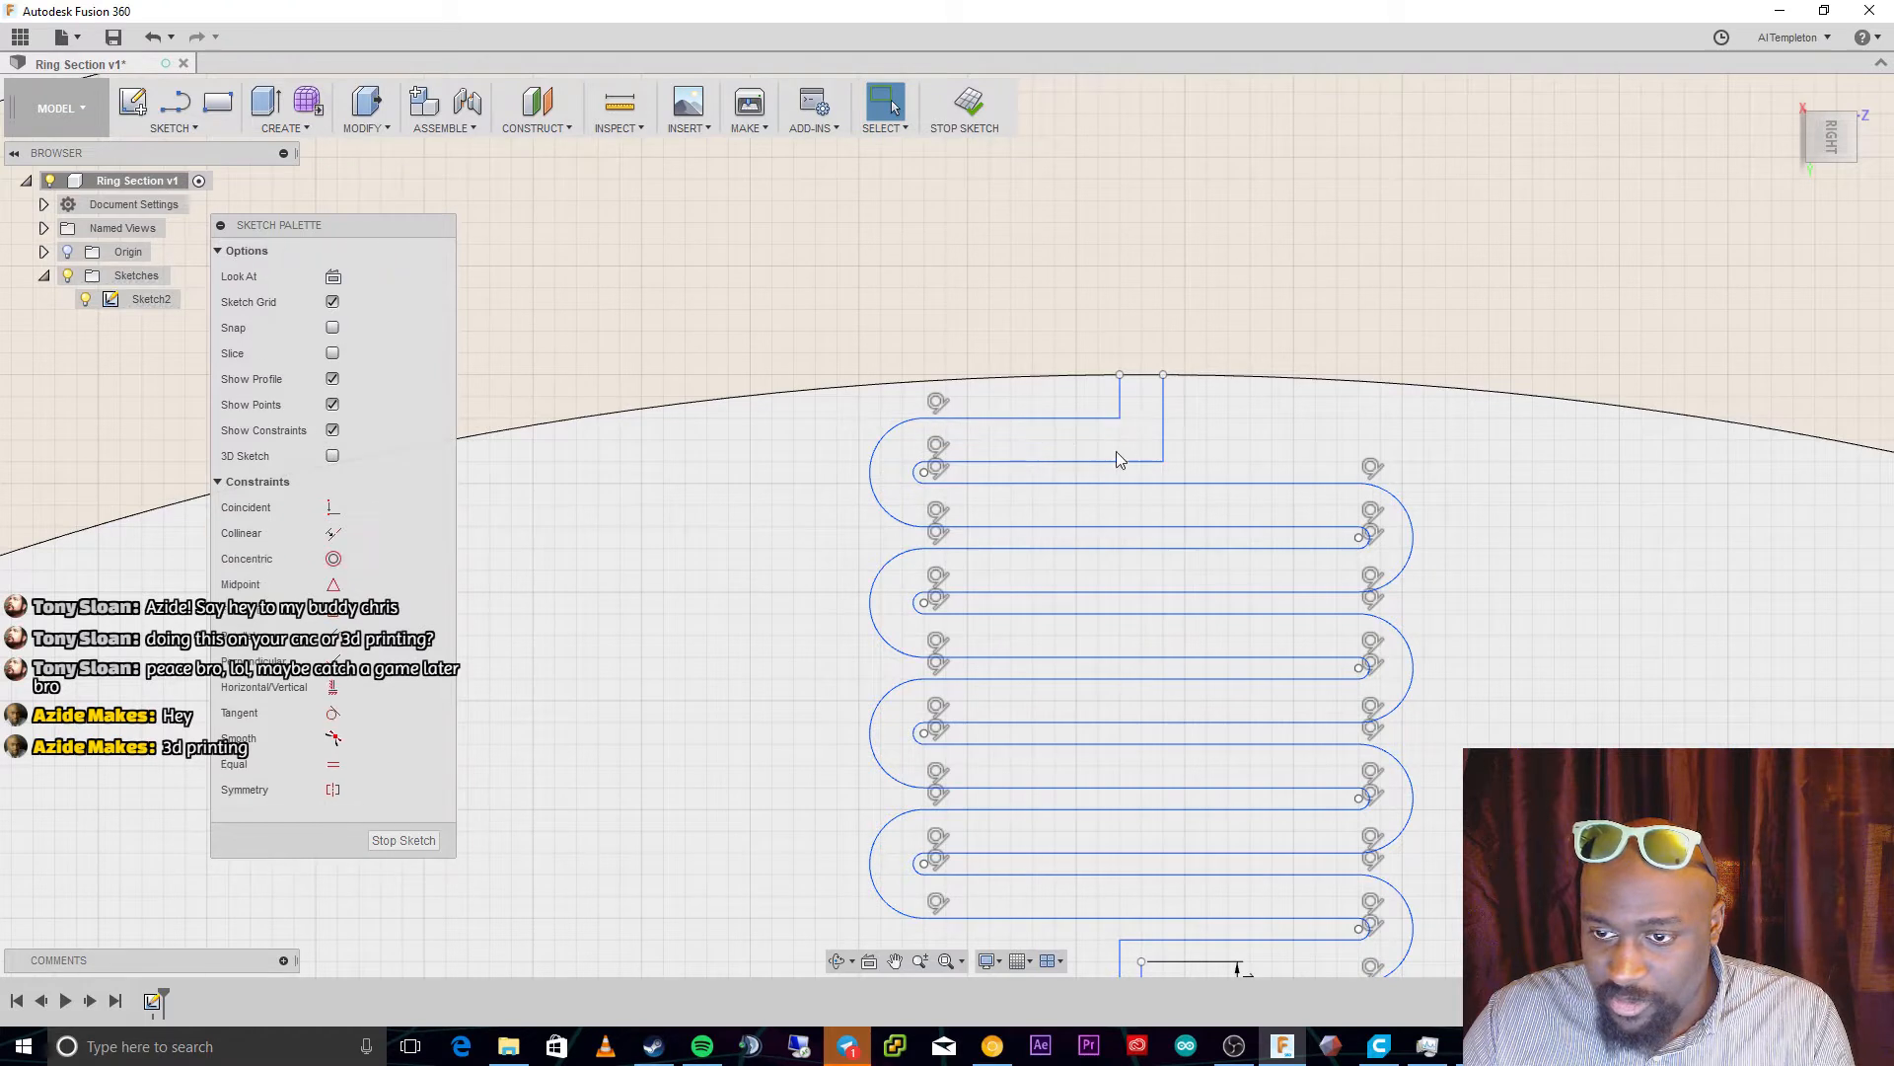
# Delete the short vertical centreline segment between the two end lines at the serpentine's lower end
pyautogui.scroll(-3, 1364, 878)
pyautogui.scroll(2, 1400, 959)
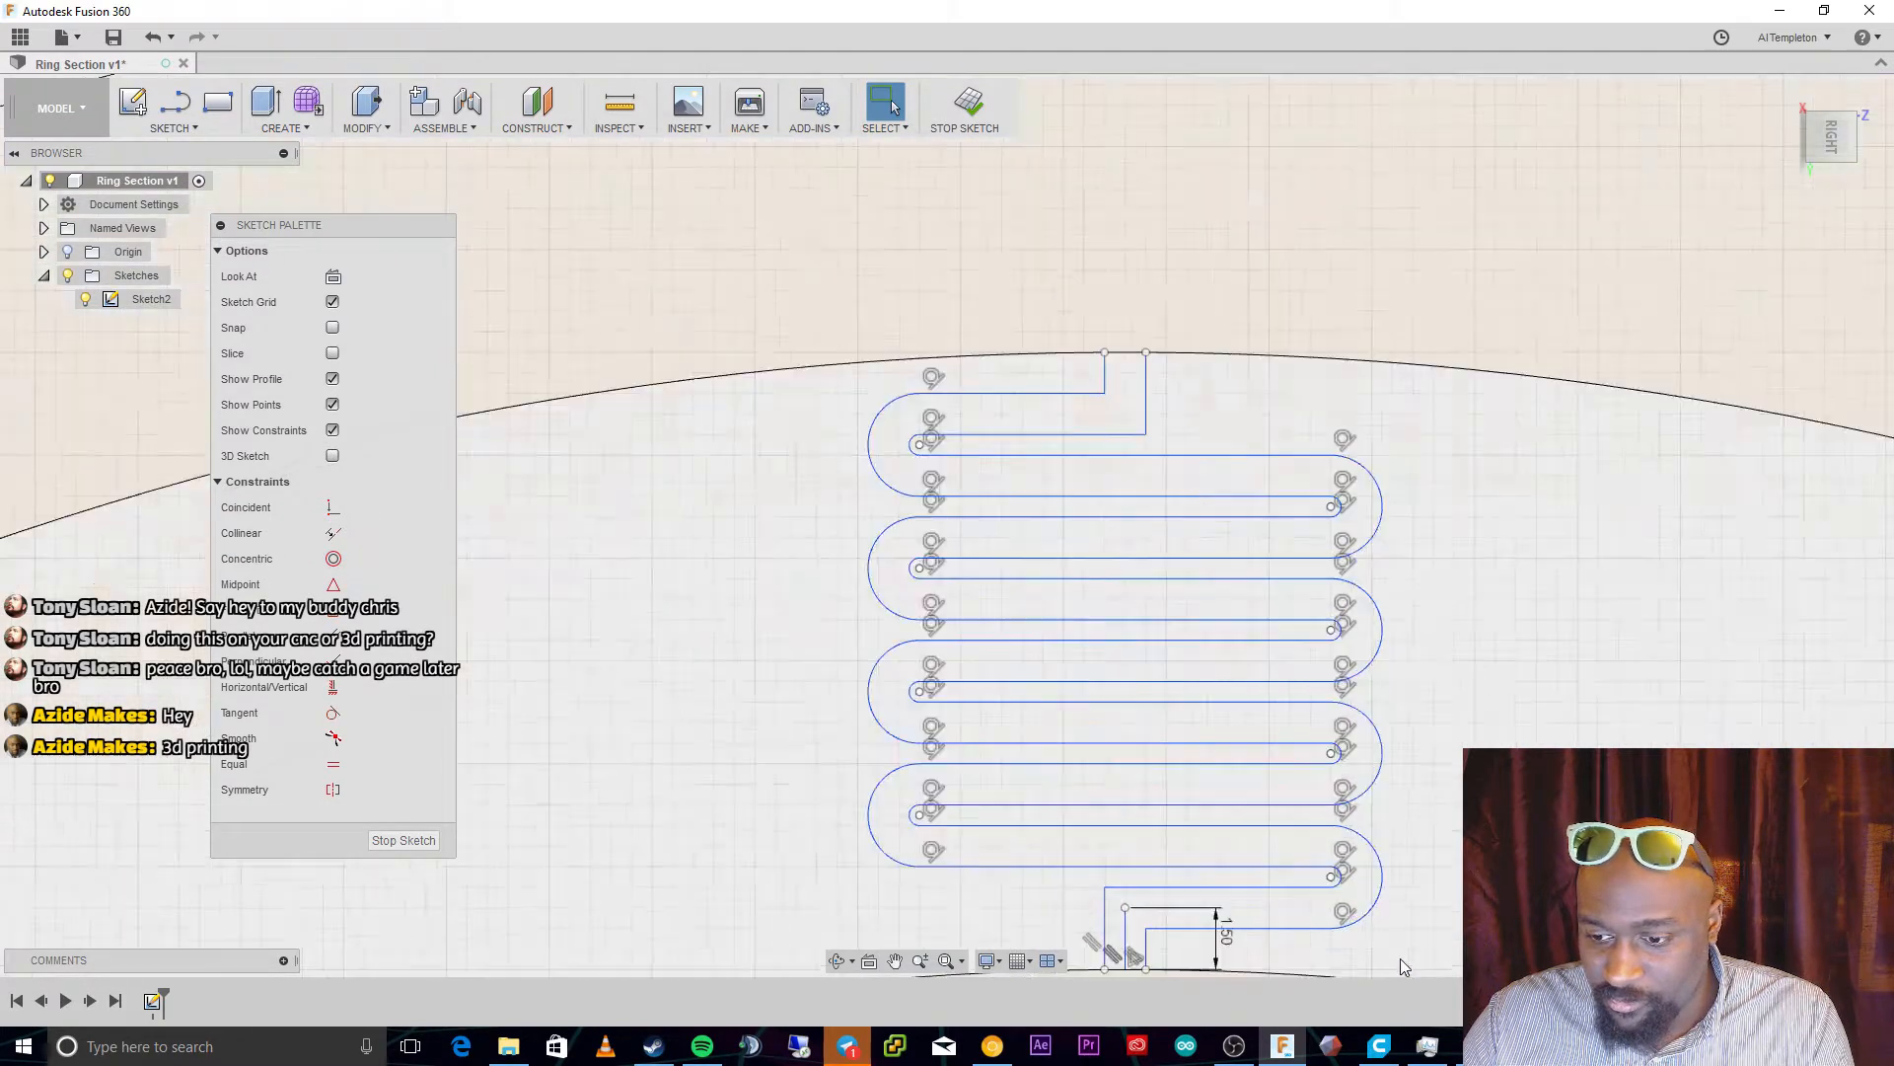
pyautogui.click(1126, 930)
pyautogui.press('Delete')
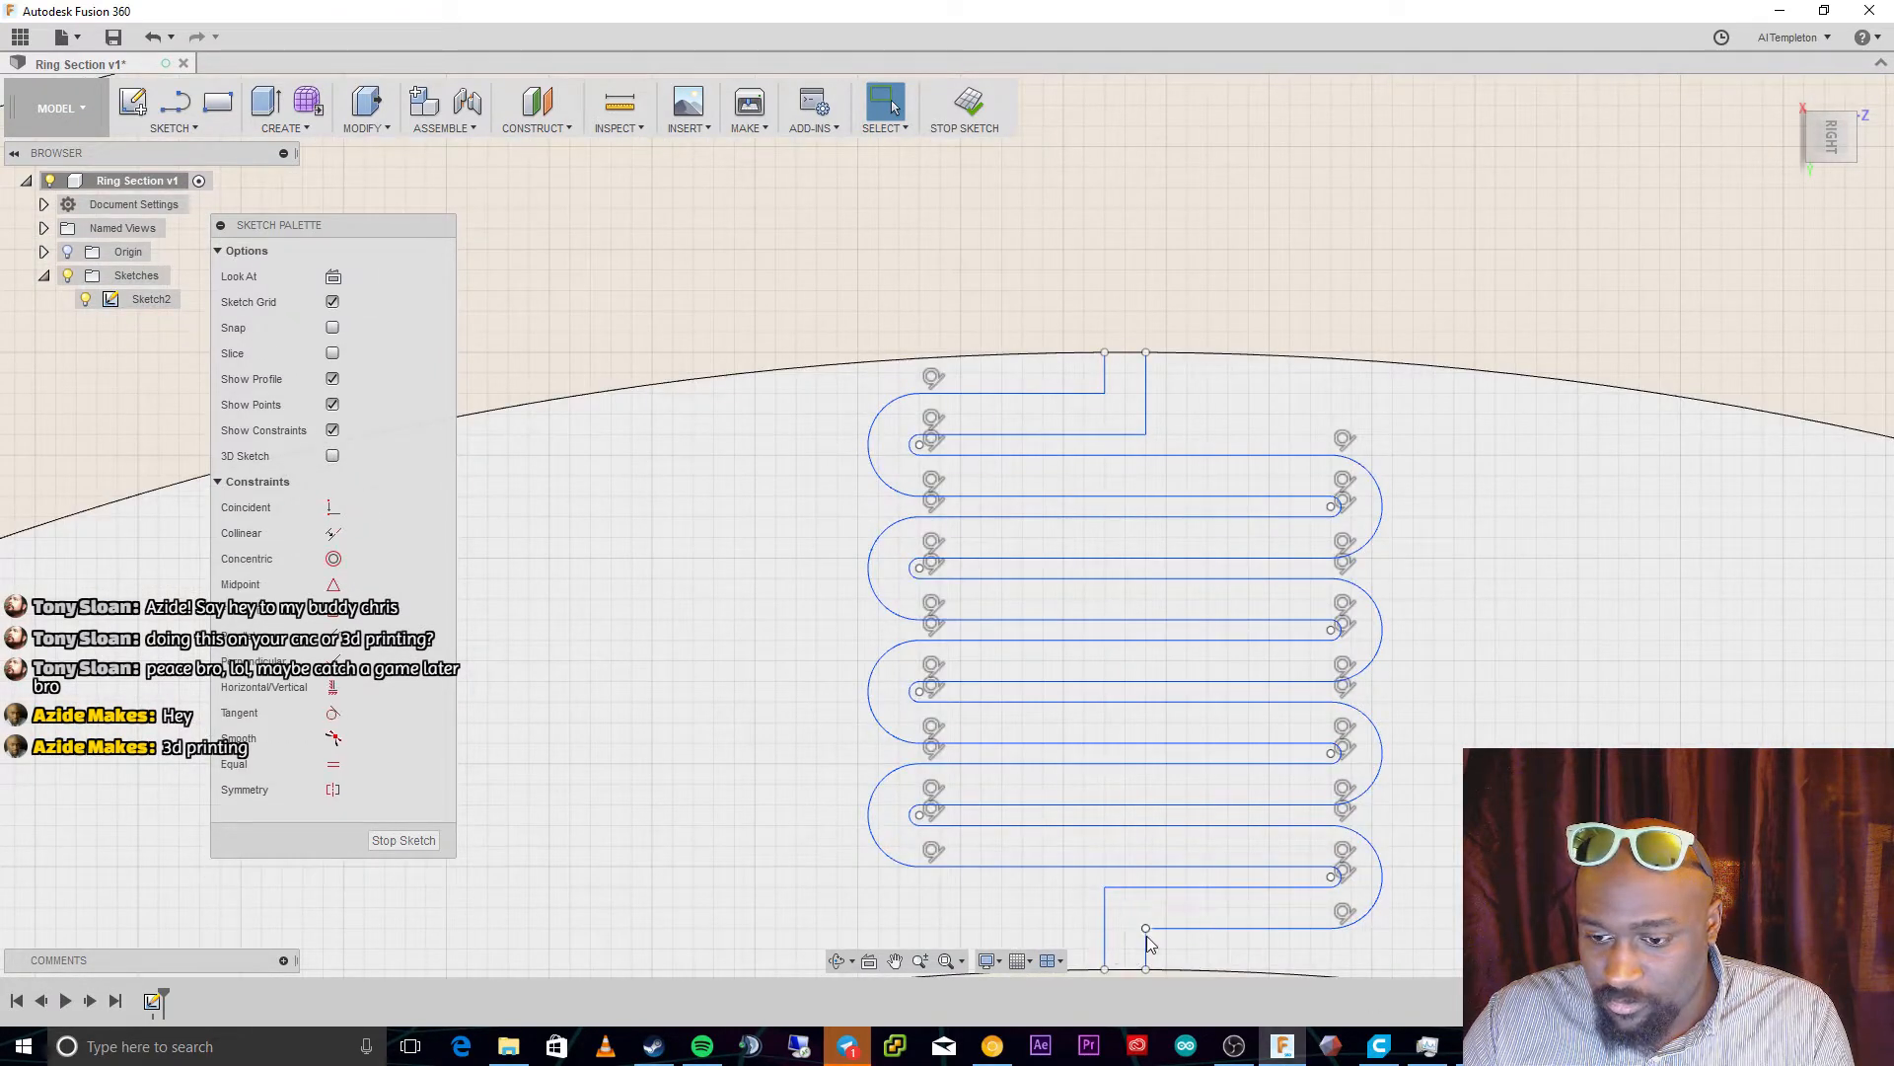
# Snap the four free end points of the serpentine's end lines onto the upper and lower arcs, with the lines vertical
pyautogui.scroll(2, 1182, 969)
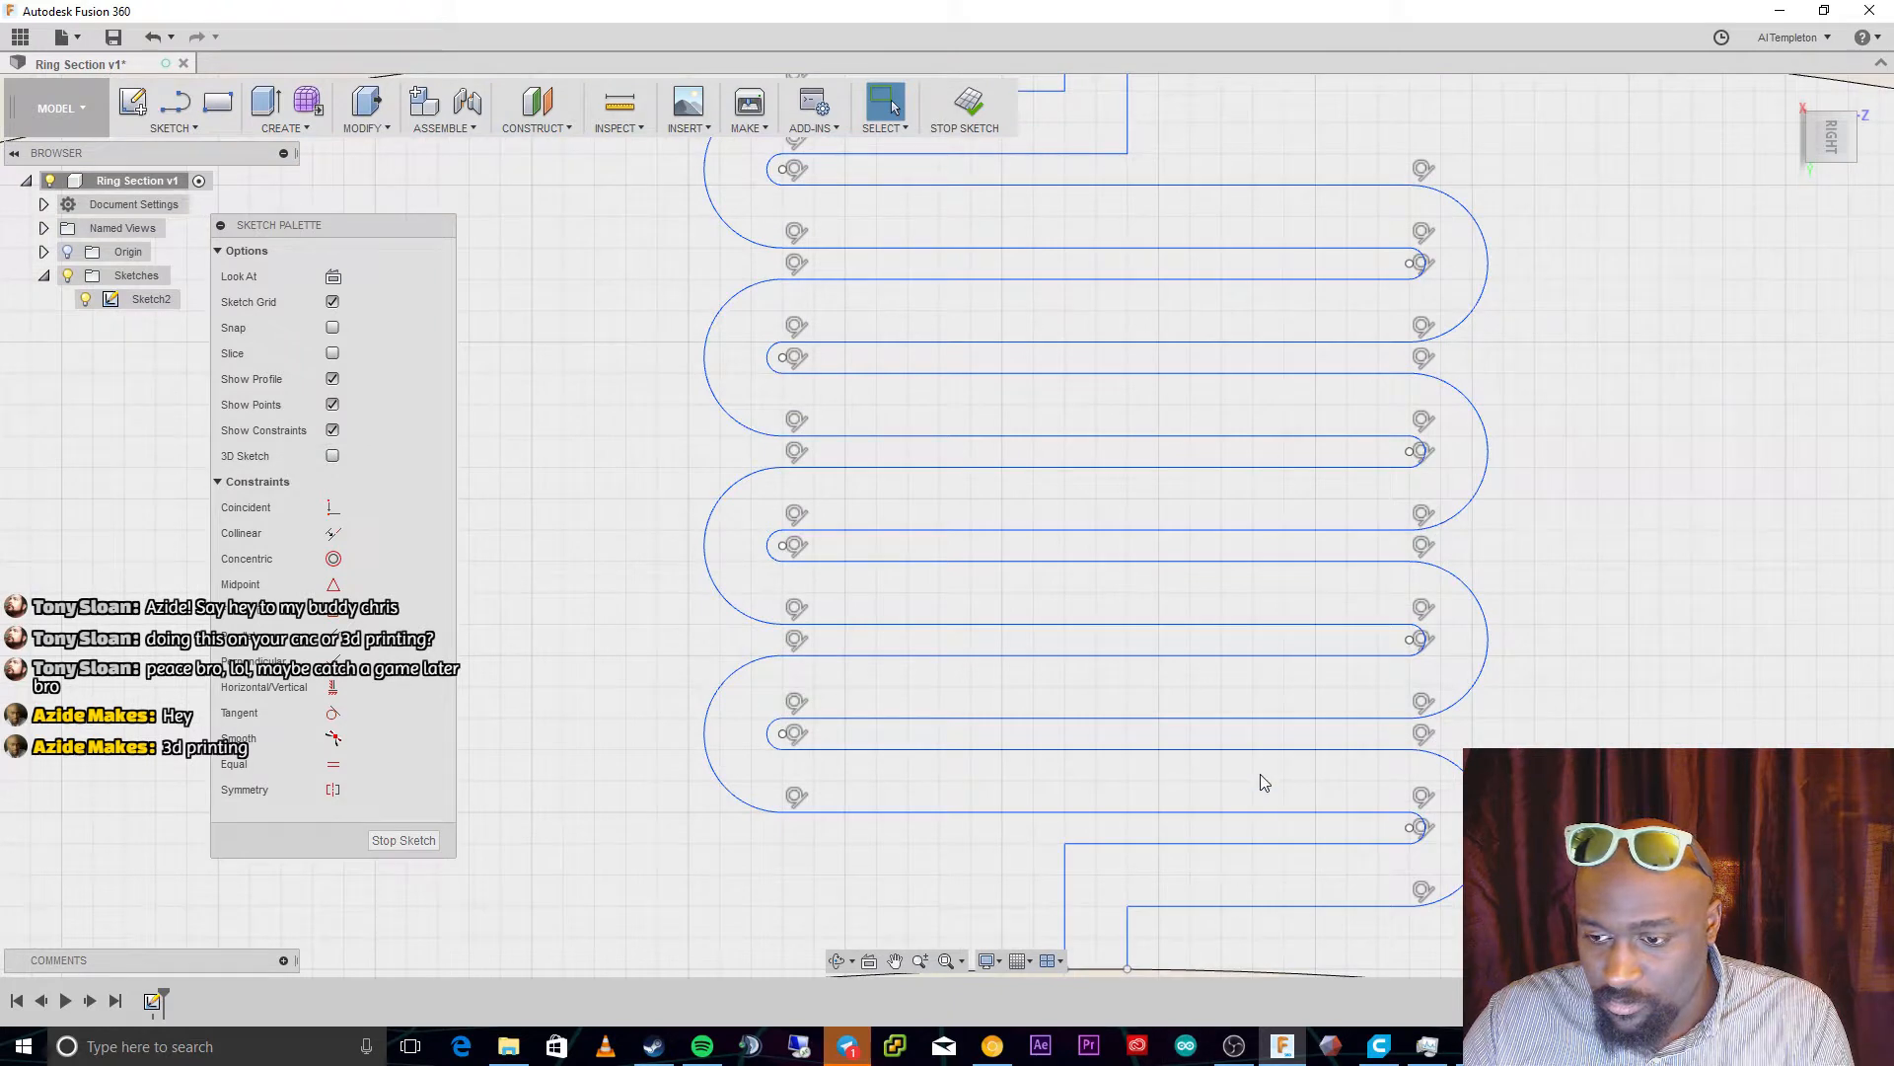
pyautogui.scroll(-4, 1265, 782)
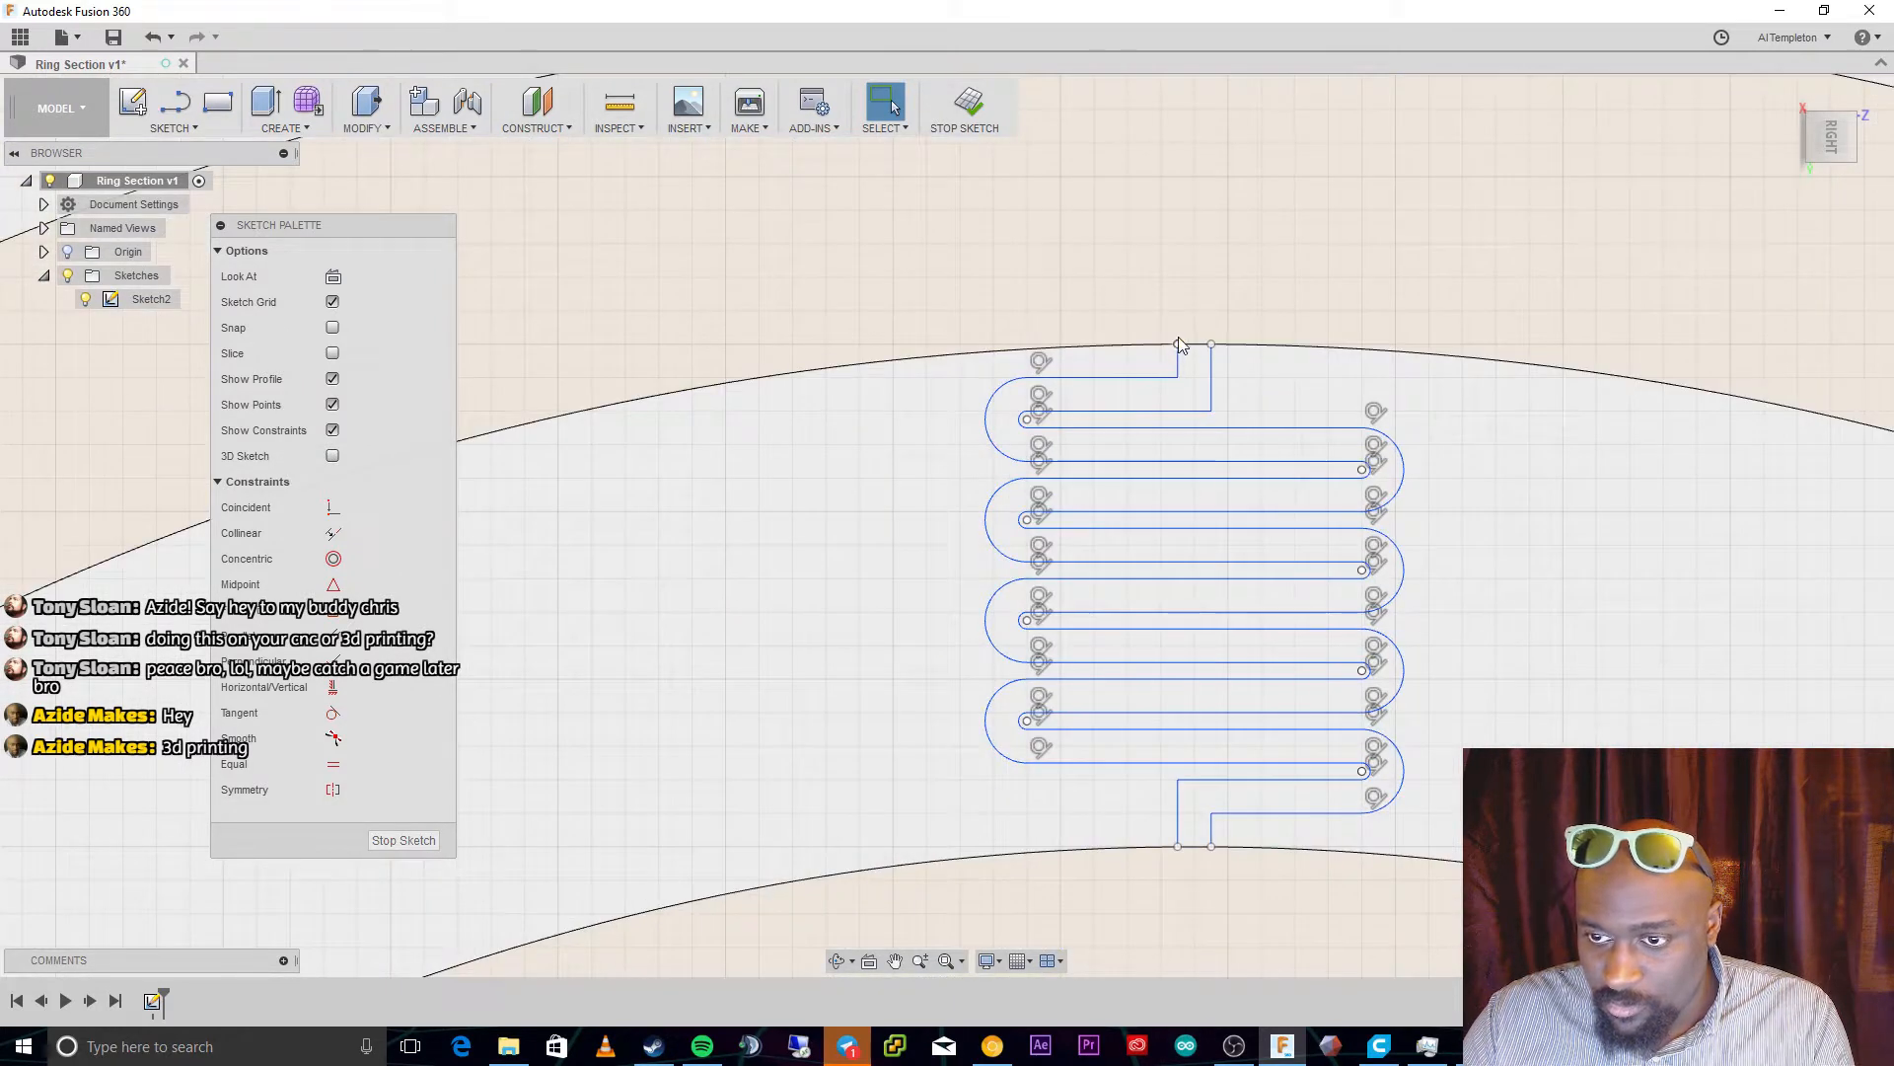
pyautogui.click(1180, 344)
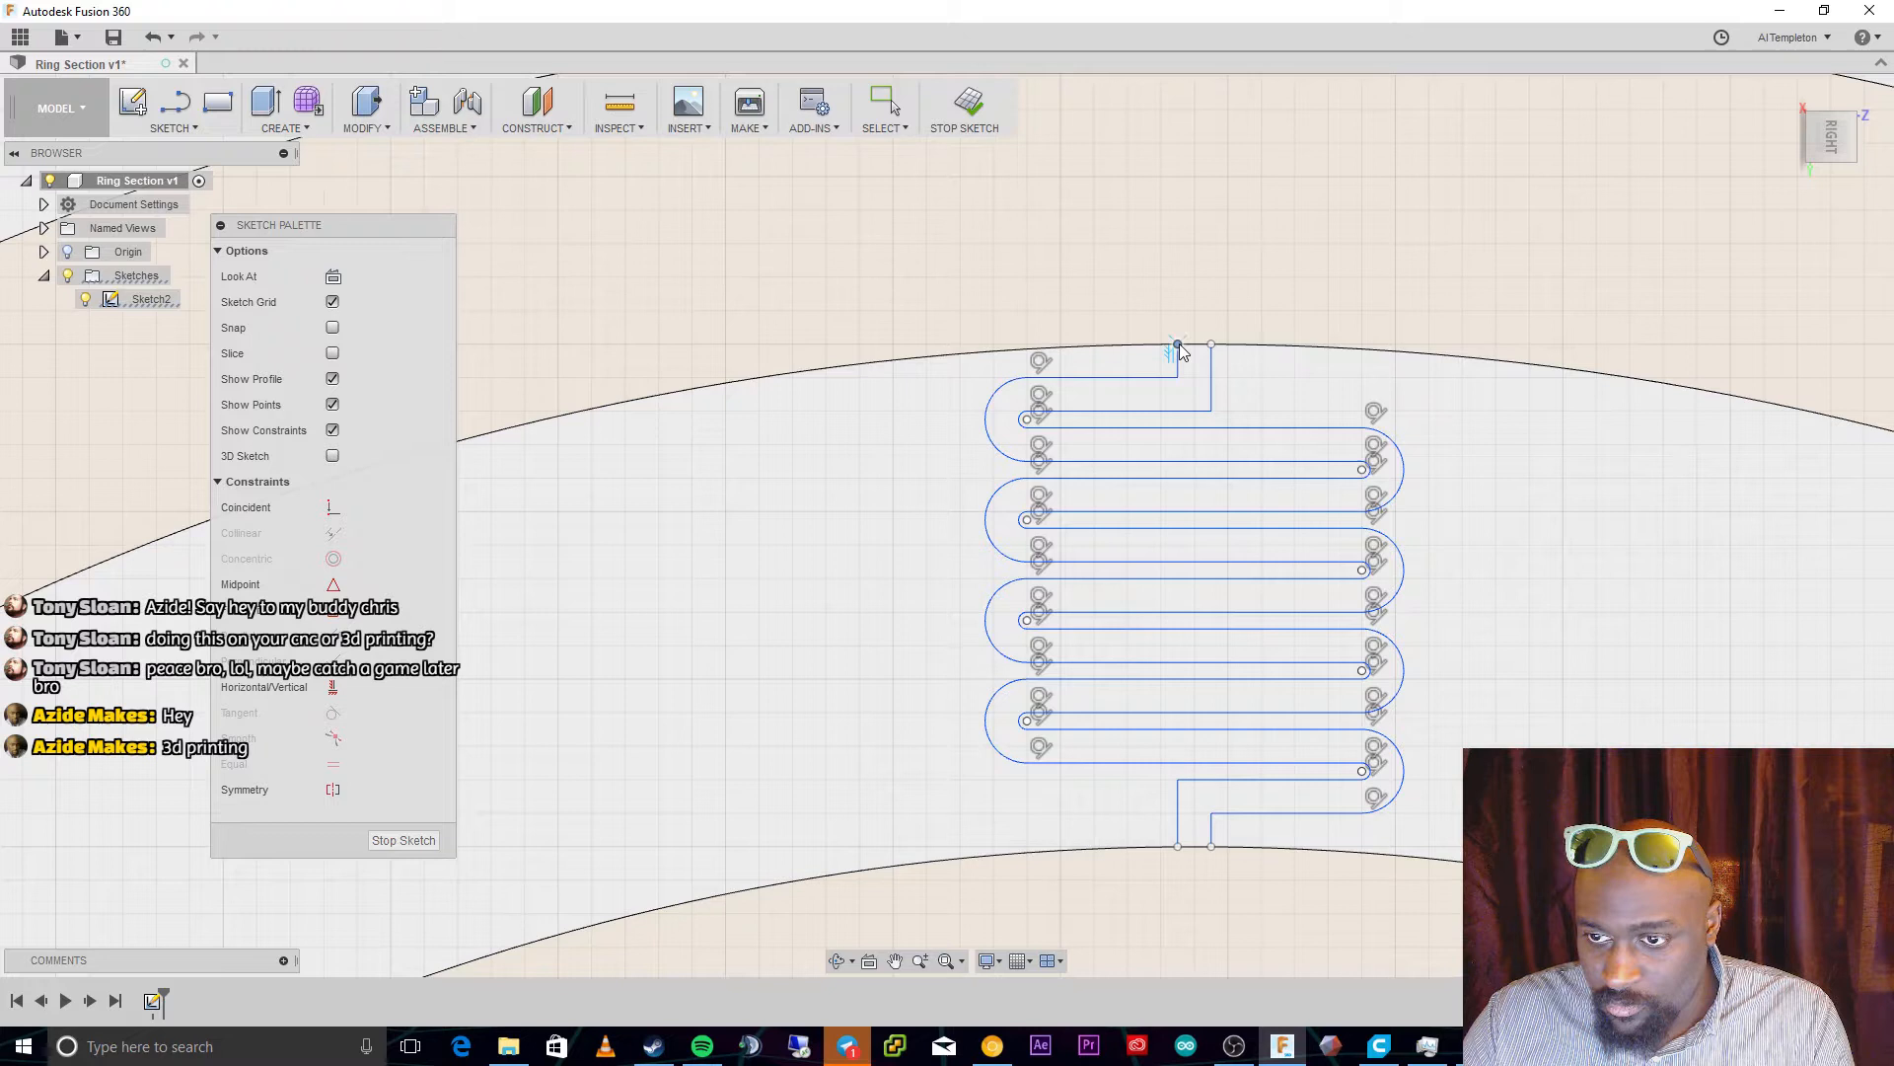
pyautogui.click(1212, 344)
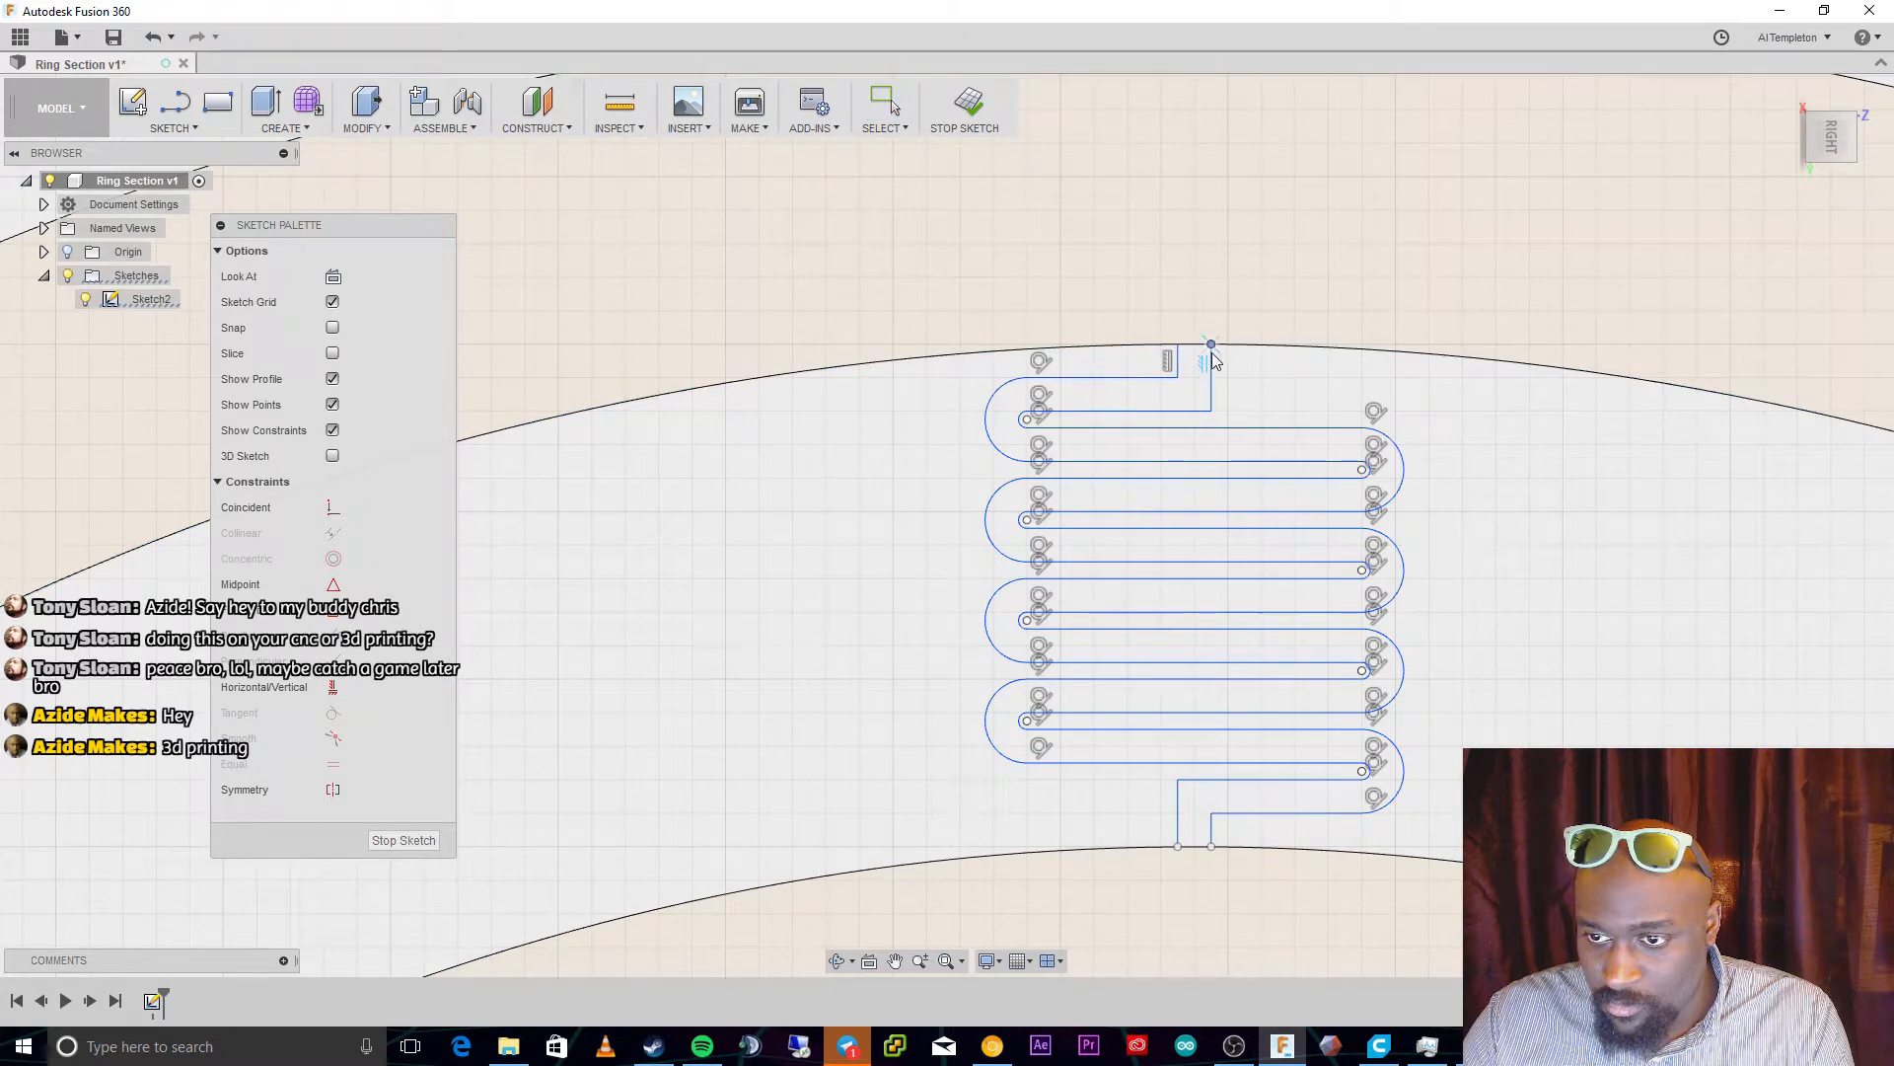
pyautogui.click(1179, 848)
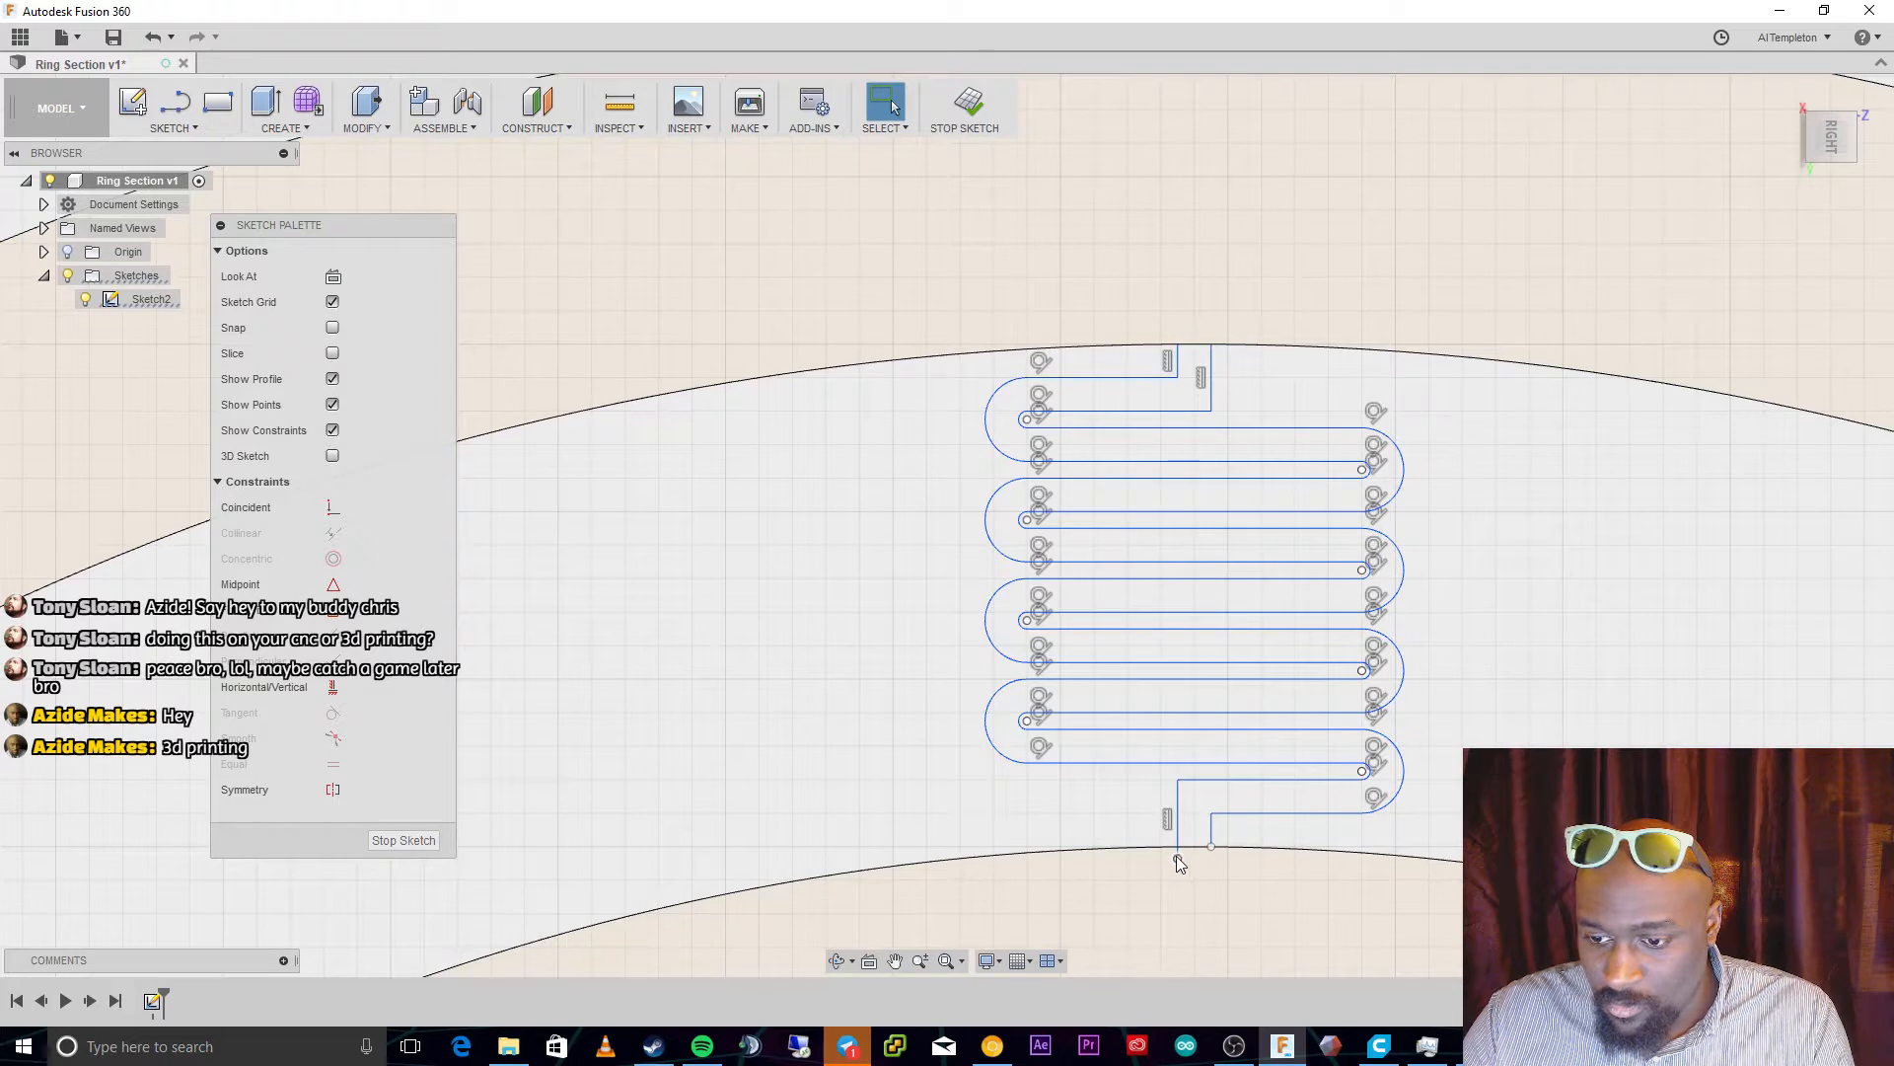
pyautogui.click(1213, 847)
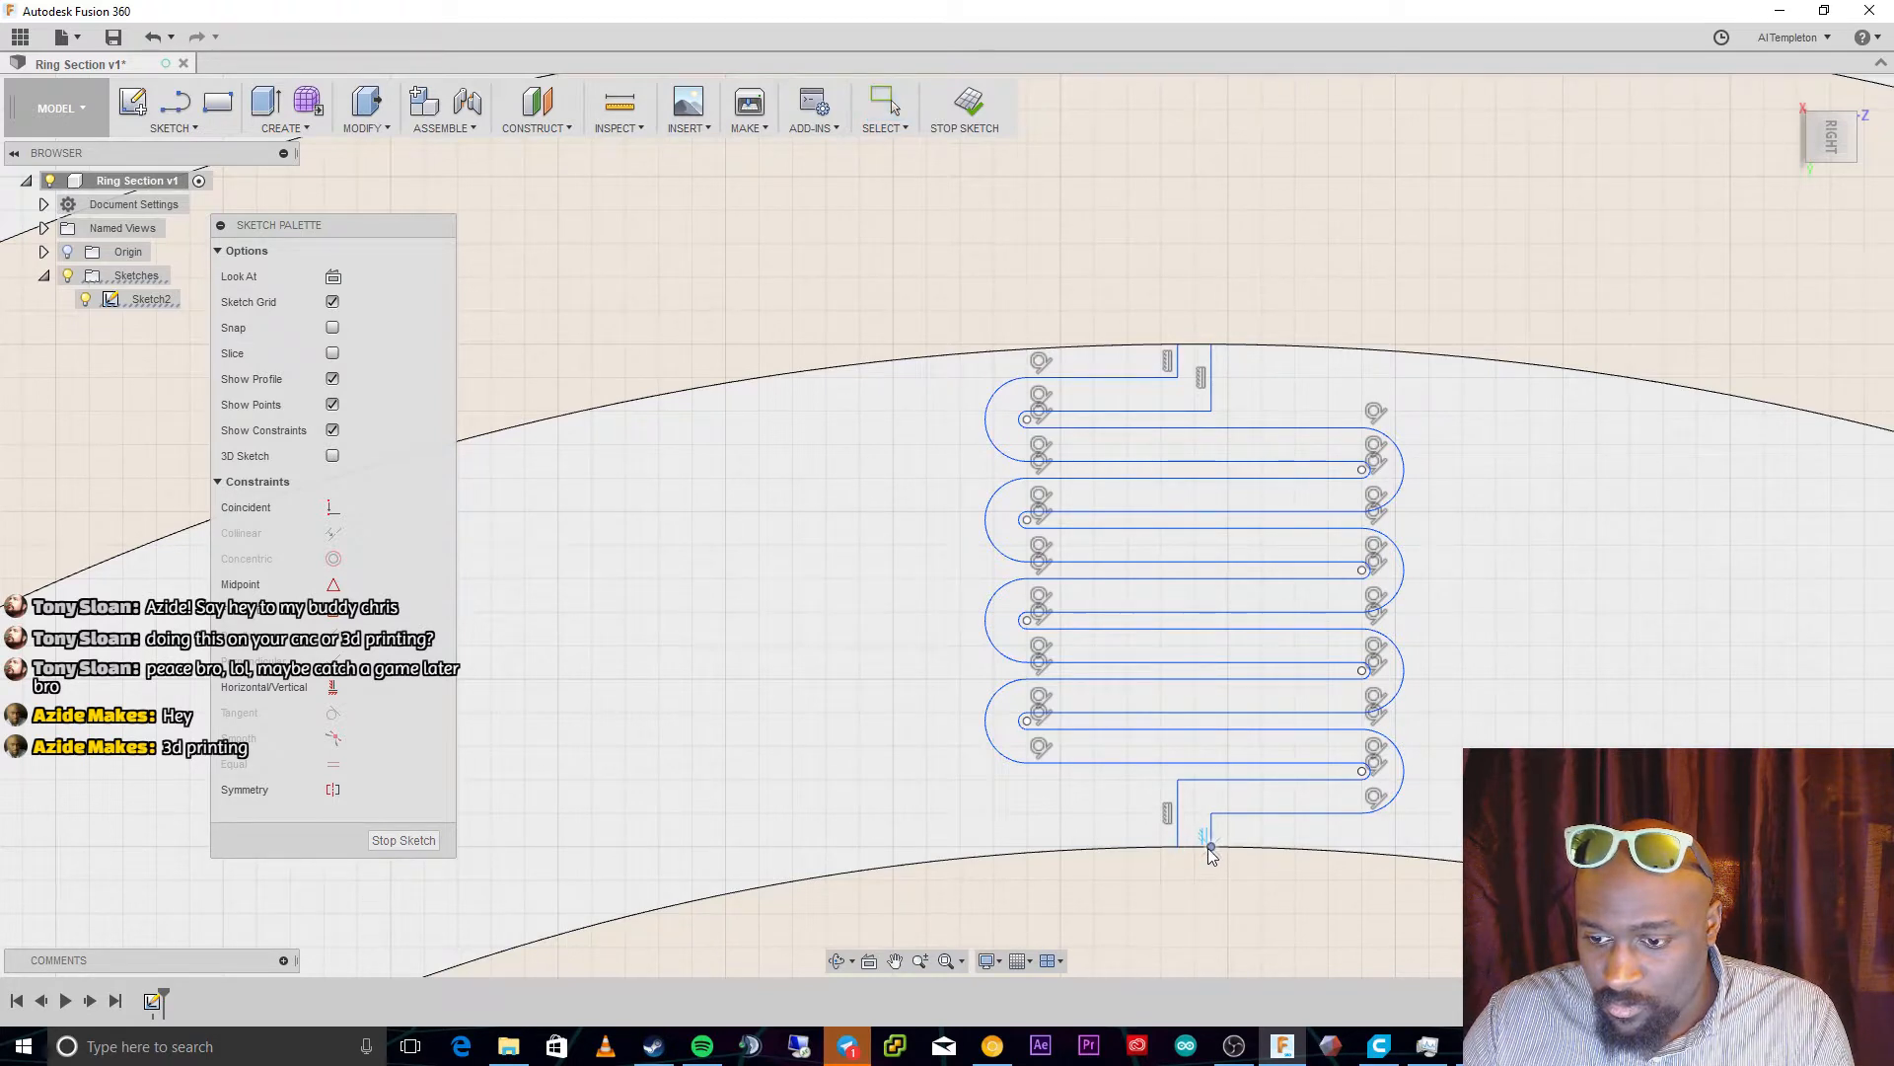
# Try moving the serpentine's lowest left bend to test its constraints, and undo the distortion
pyautogui.moveTo(1031, 721); pyautogui.dragTo(1101, 717)
pyautogui.moveTo(1257, 702)
pyautogui.mouseDown()
pyautogui.moveTo(1346, 669)
pyautogui.moveTo(1400, 698)
pyautogui.moveTo(1097, 727)
pyautogui.moveTo(1122, 672)
pyautogui.mouseUp()
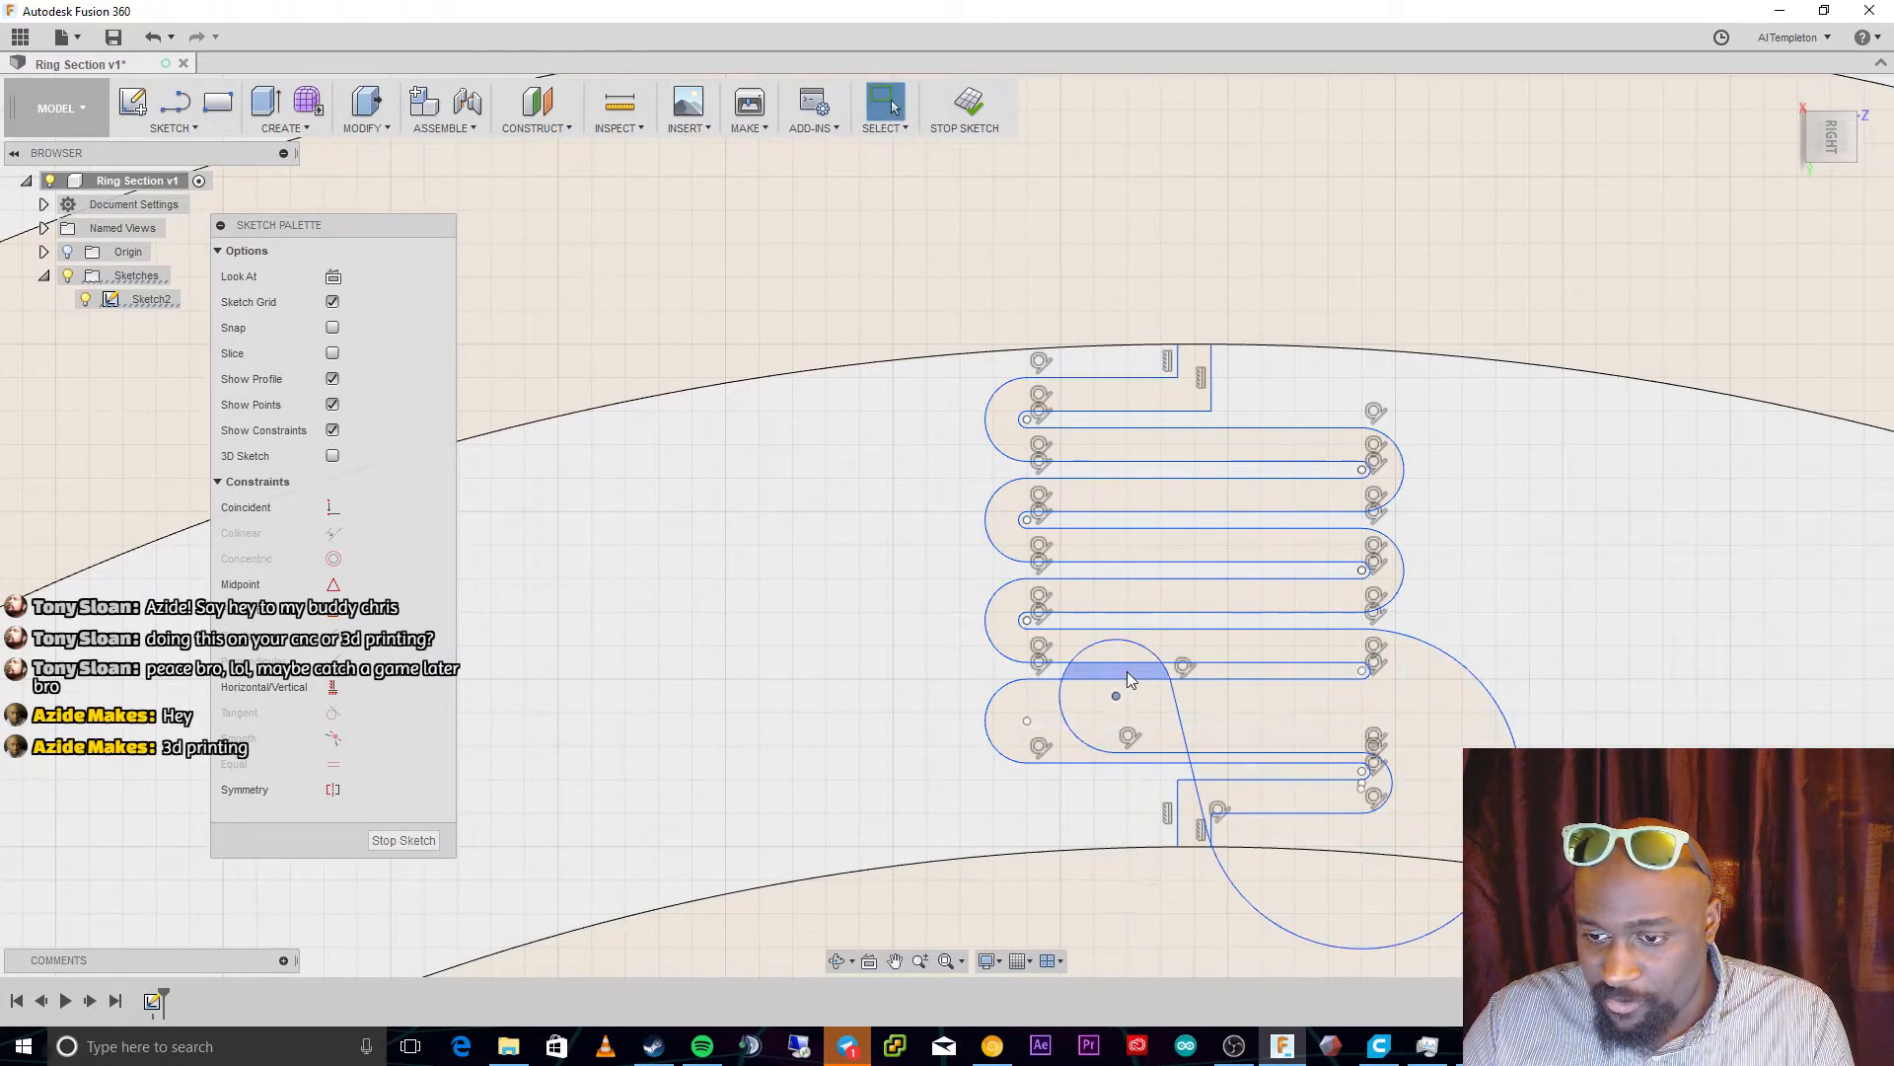
pyautogui.hotkey('ctrl', 'z')
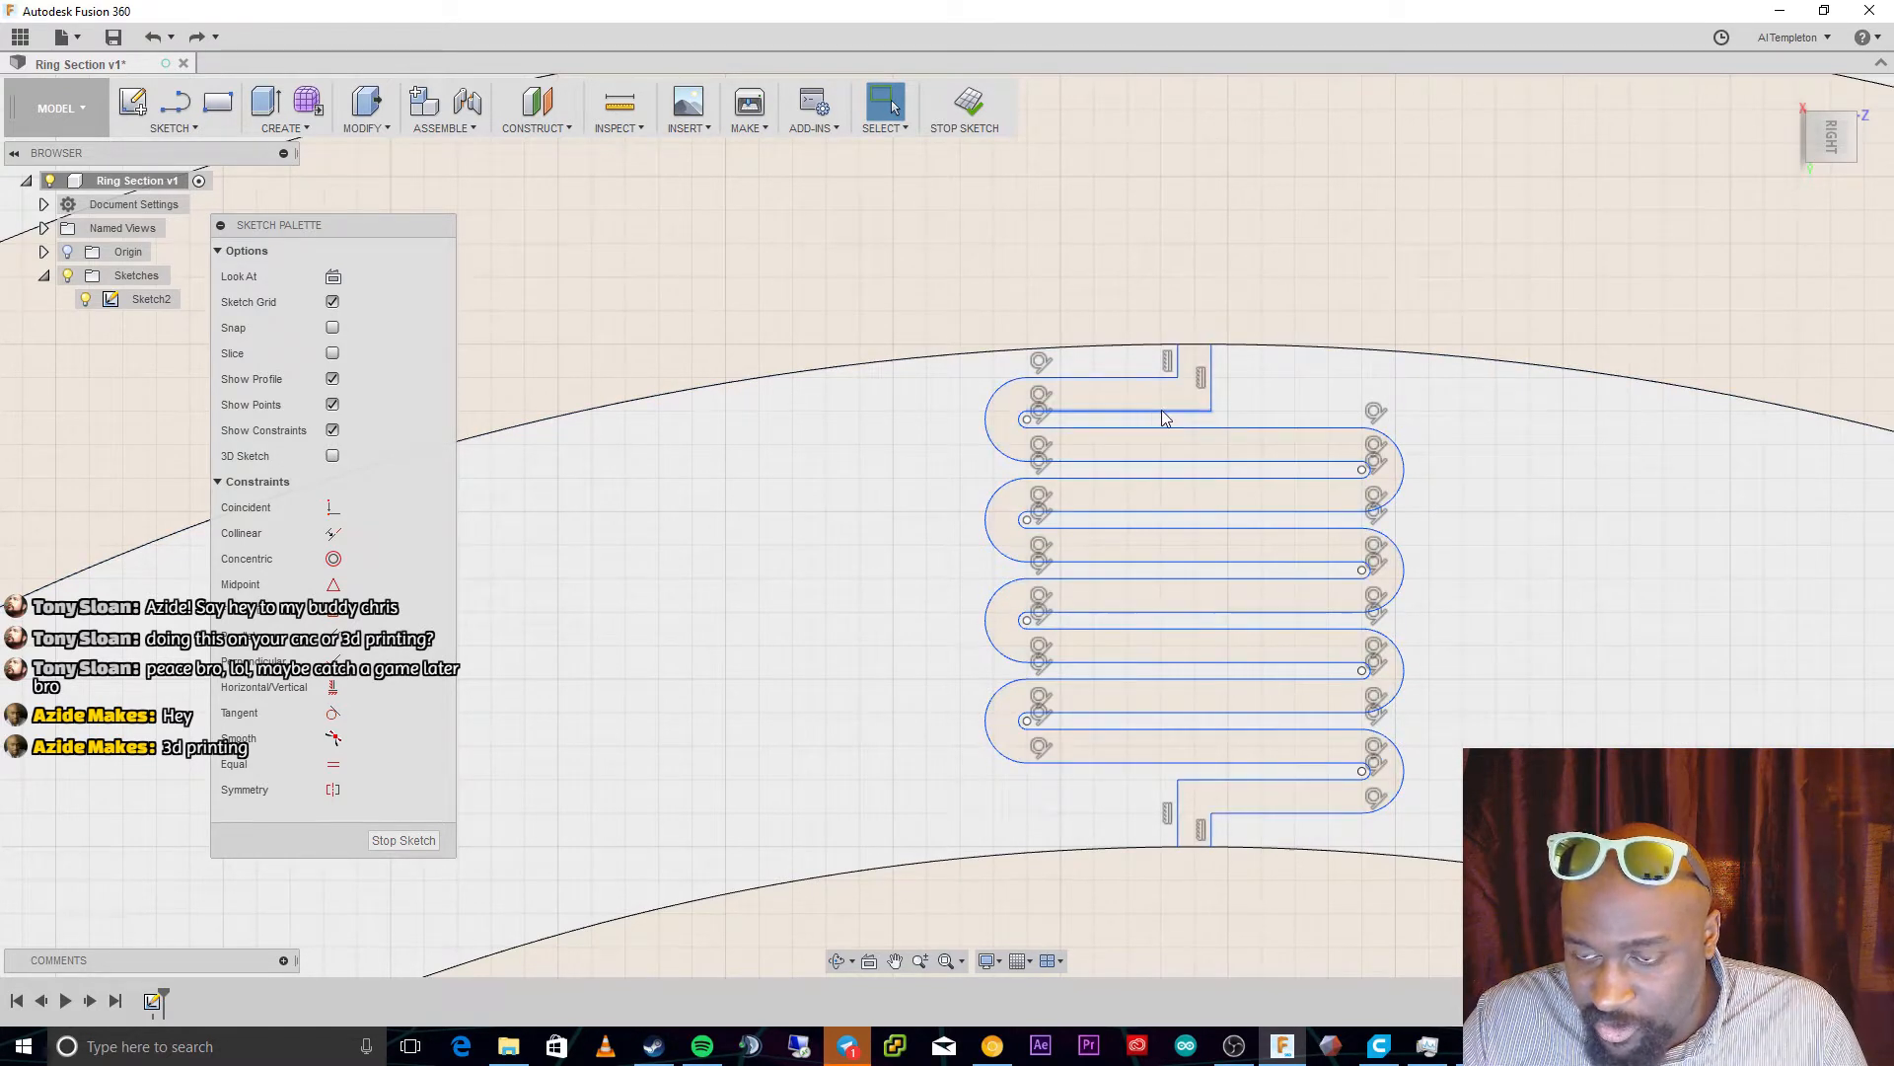
# Try to dimension the right-hand vertical line at the serpentine's upper end
pyautogui.press('d')
pyautogui.click(1212, 380)
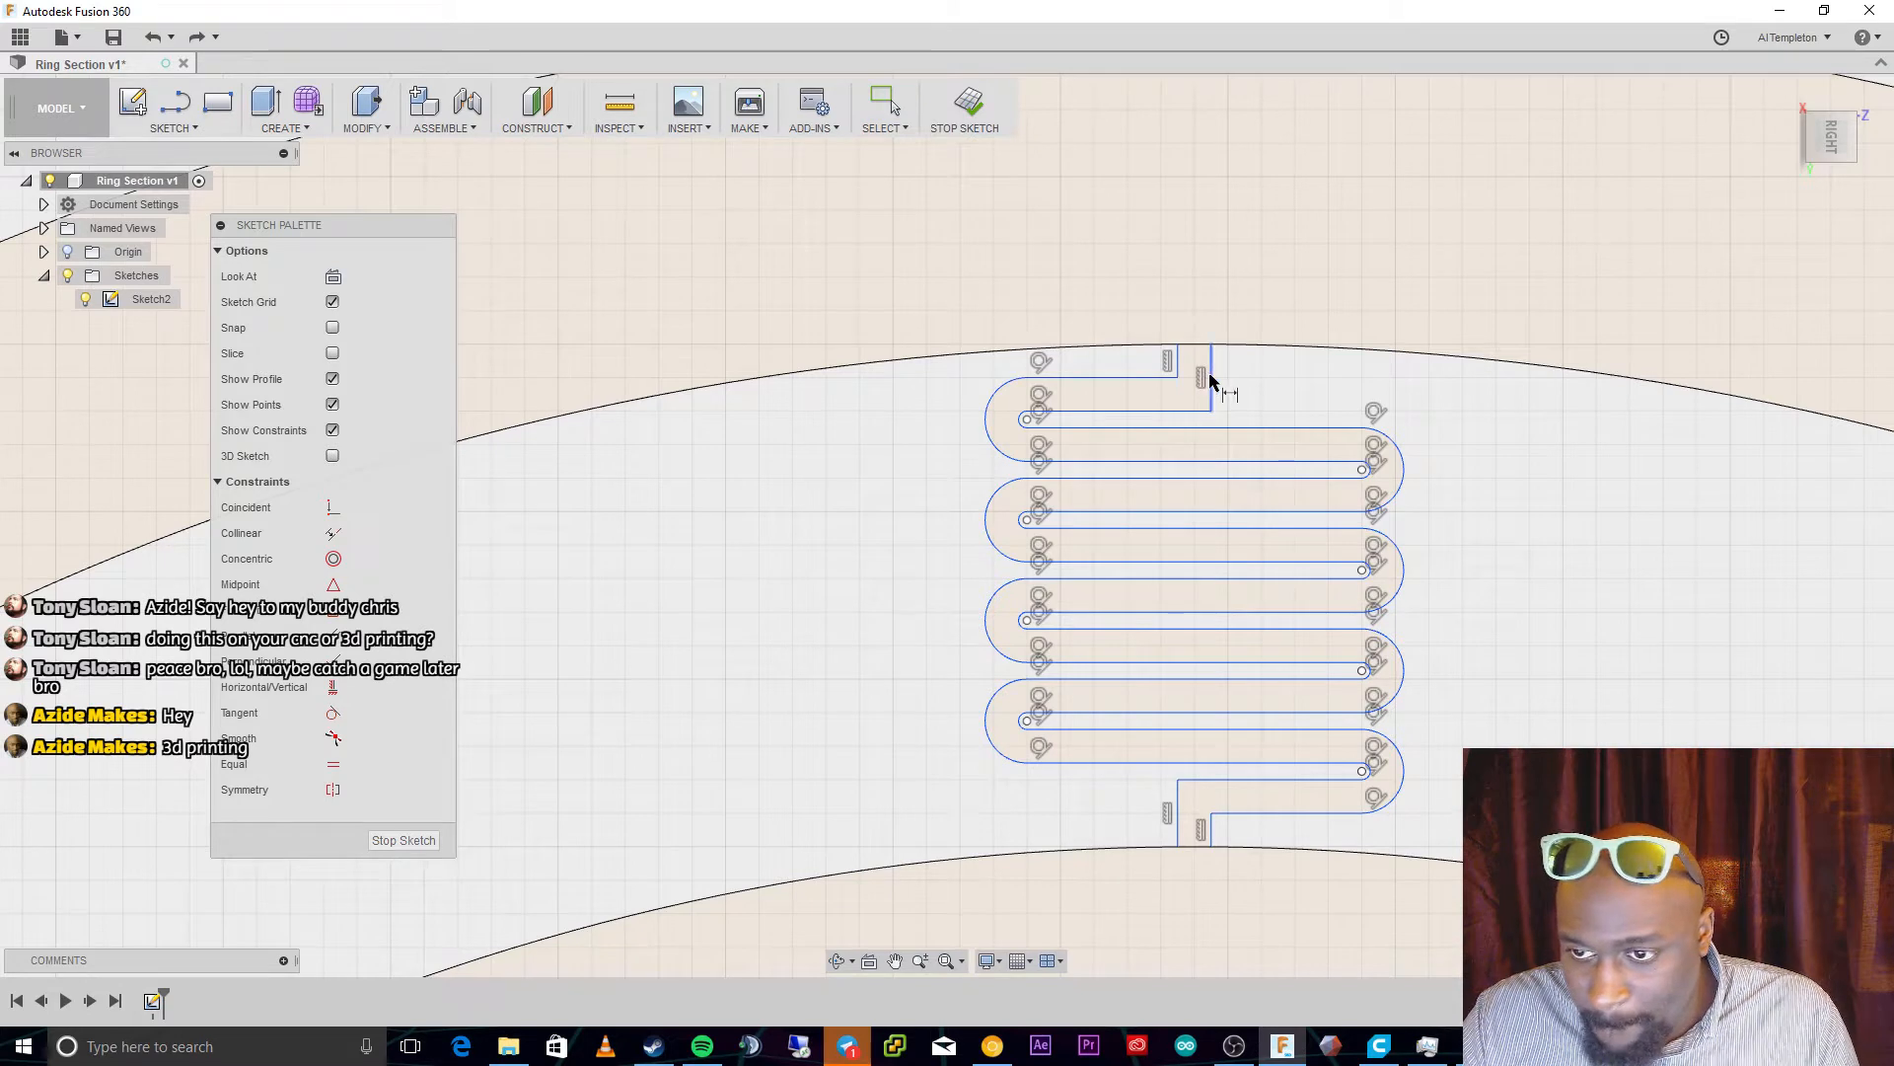
pyautogui.click(1256, 376)
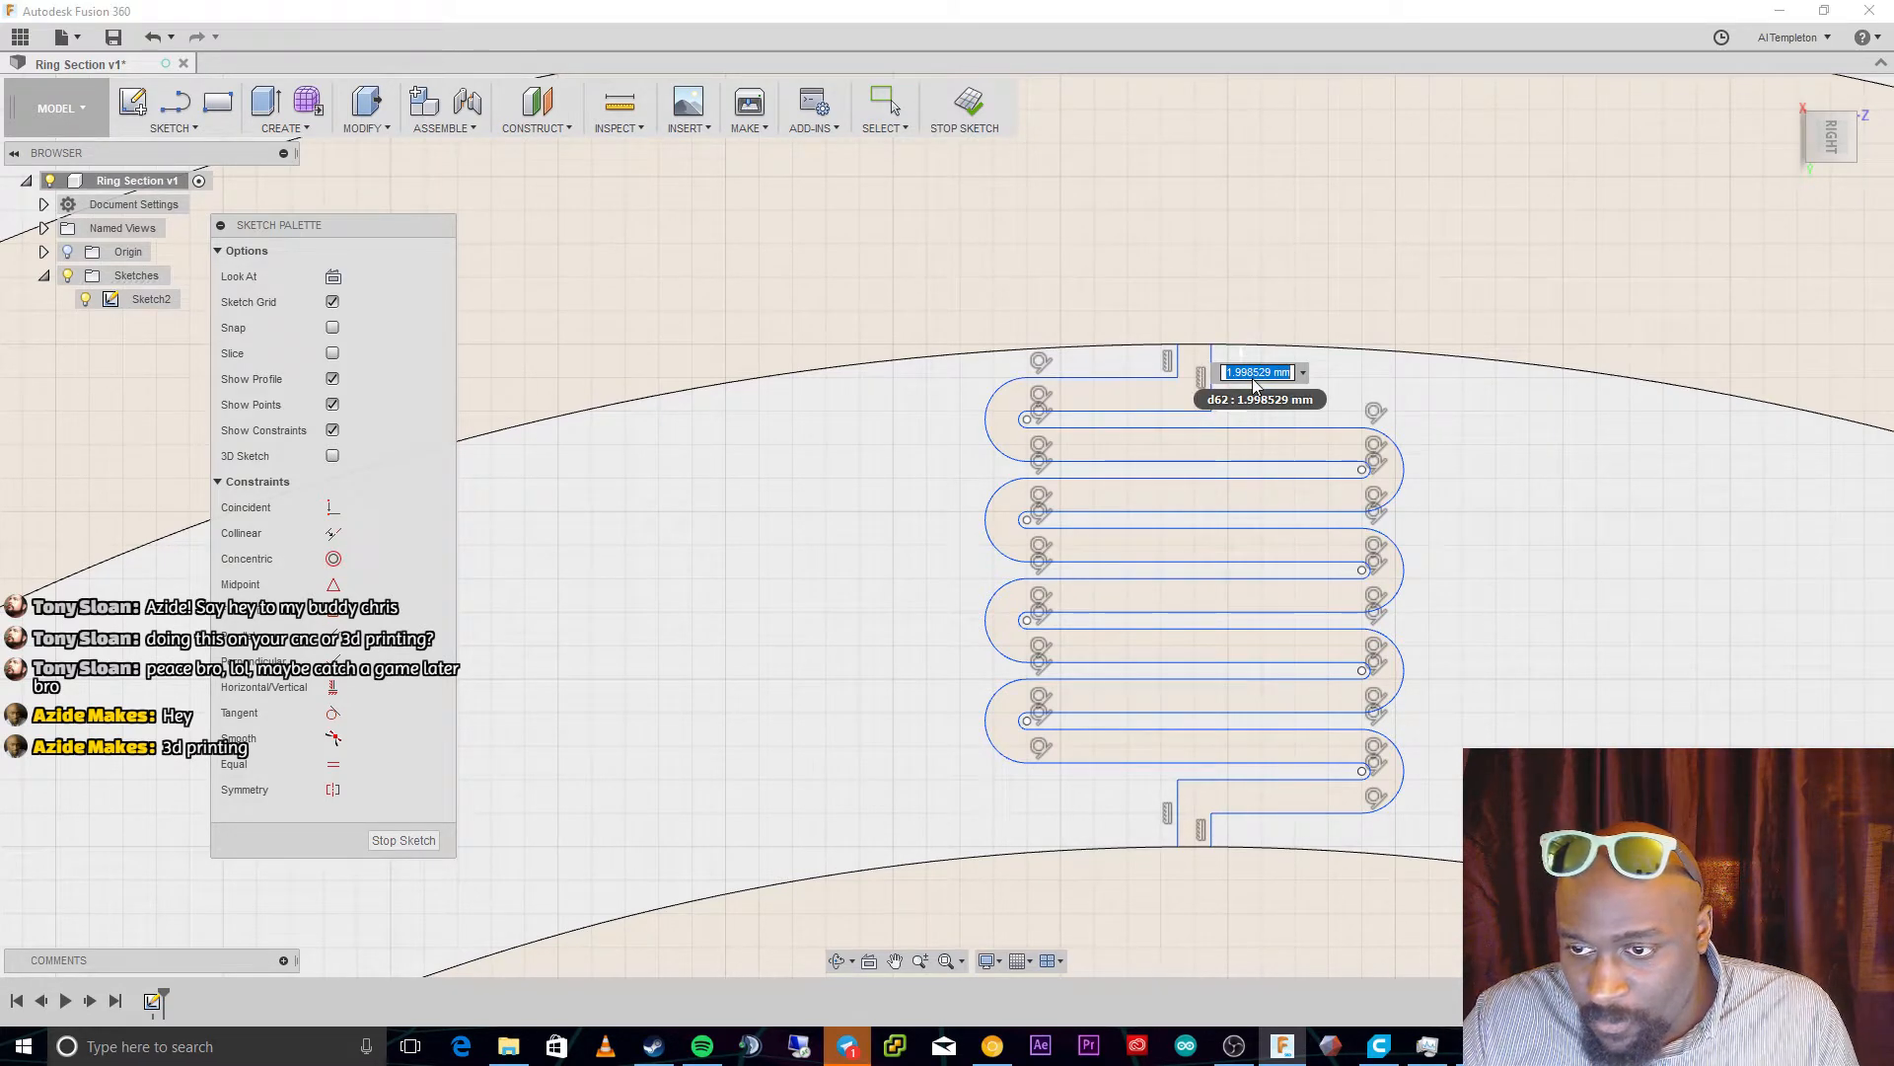
pyautogui.press('Return')
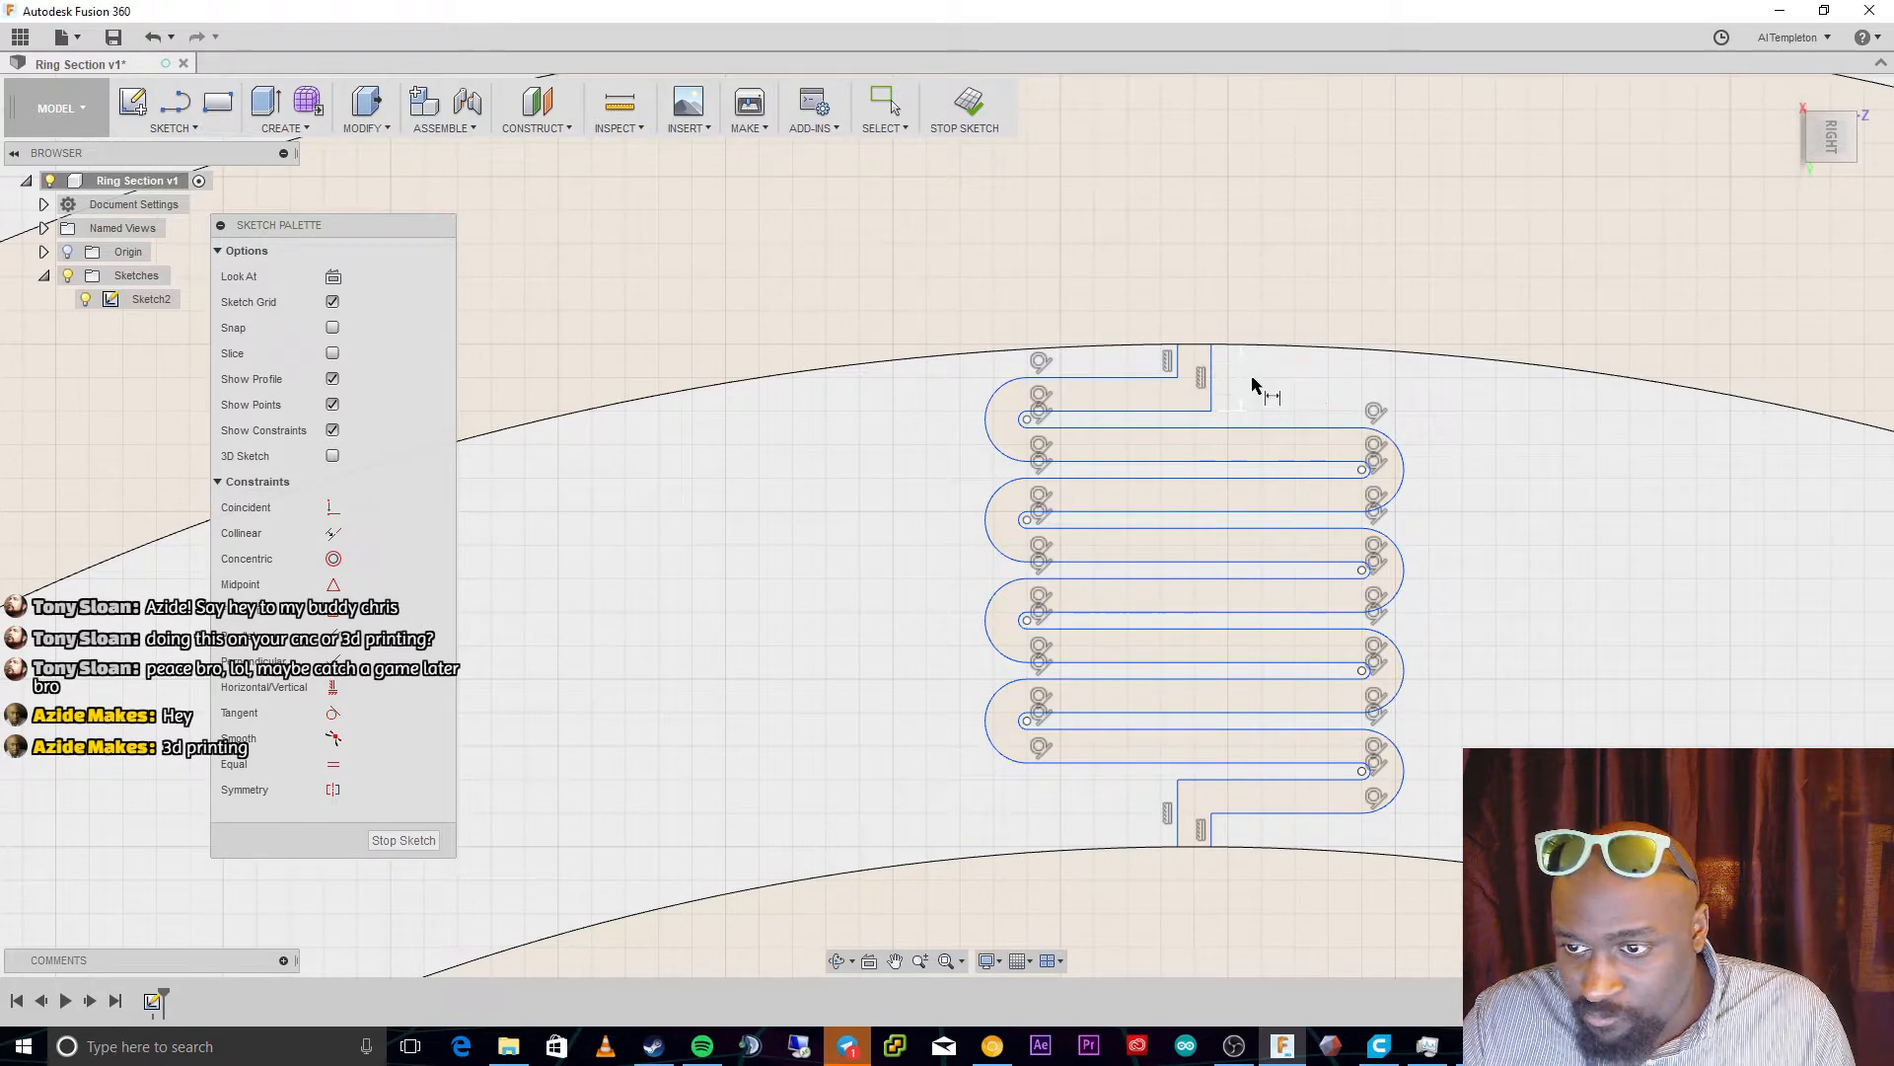
pyautogui.click(1250, 380)
pyautogui.press('Delete')
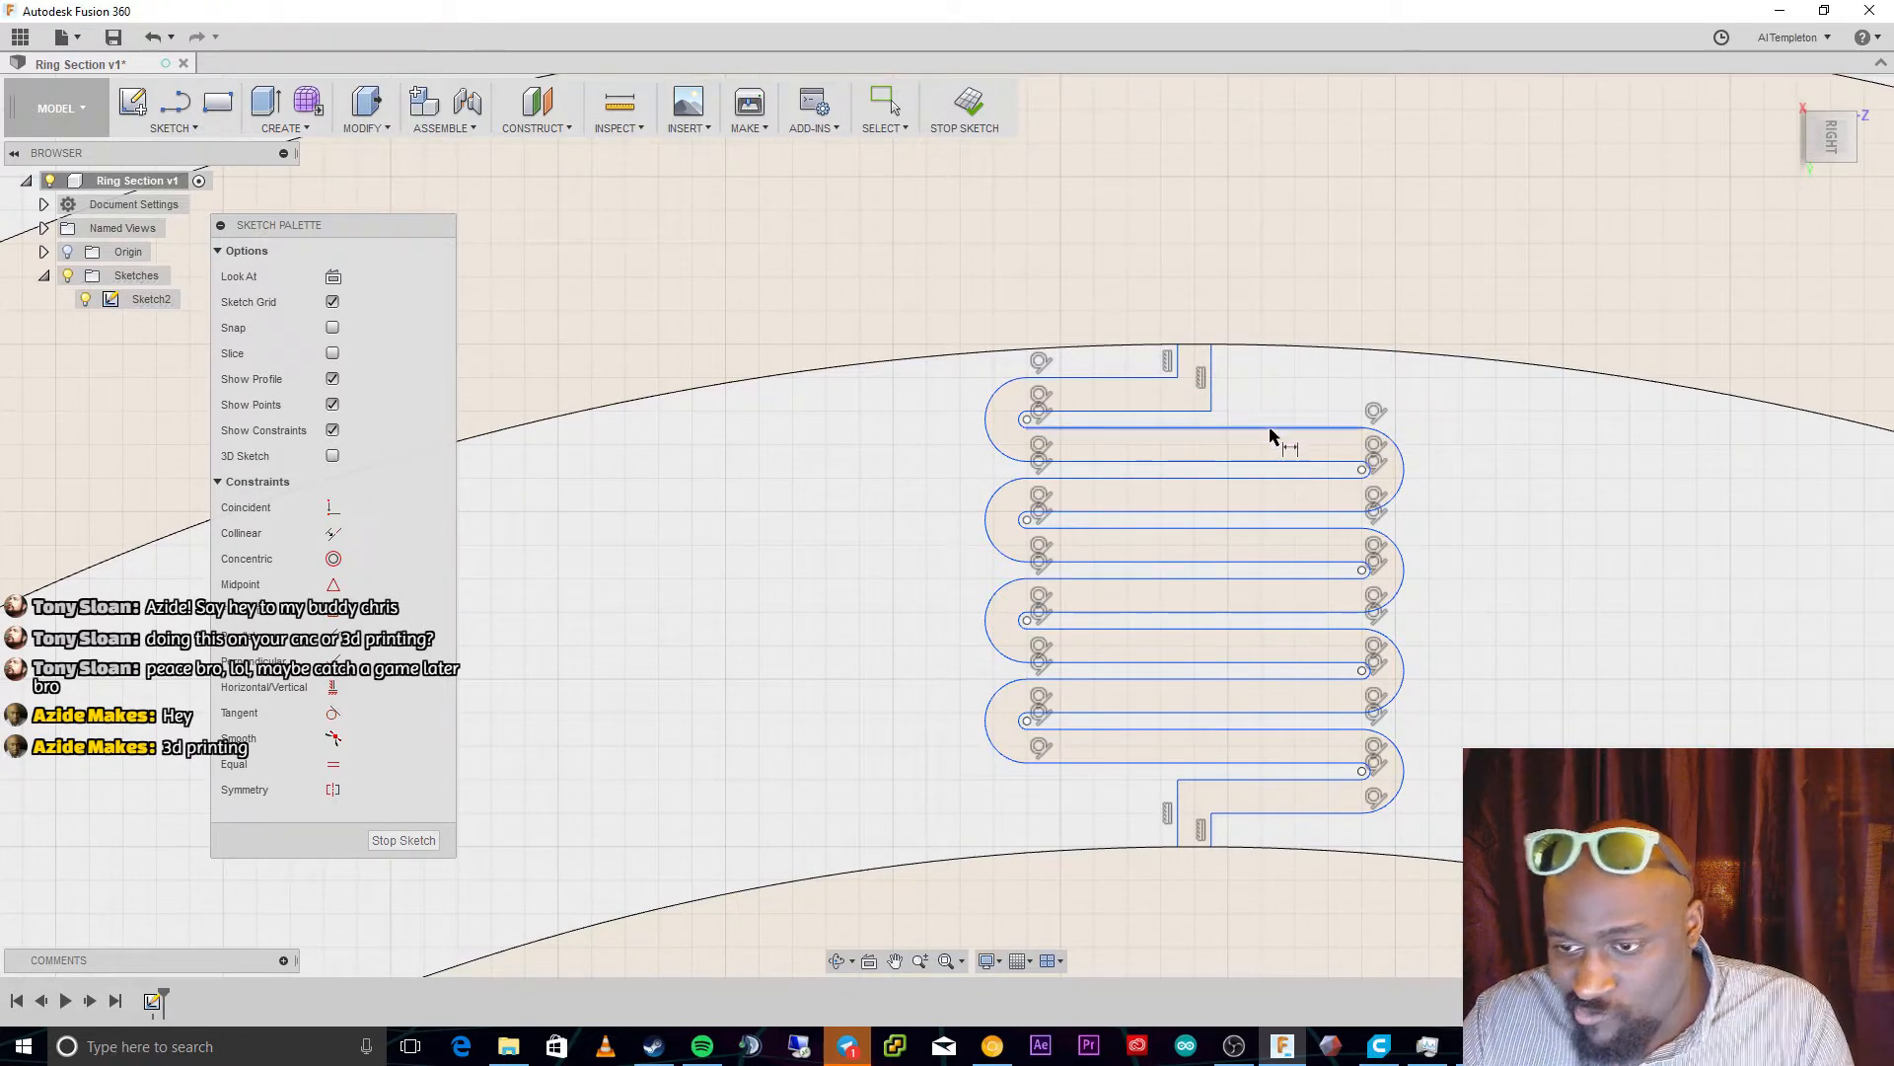
pyautogui.scroll(2, 1269, 433)
pyautogui.scroll(-2, 1270, 632)
pyautogui.scroll(-2, 1303, 898)
pyautogui.scroll(3, 1319, 943)
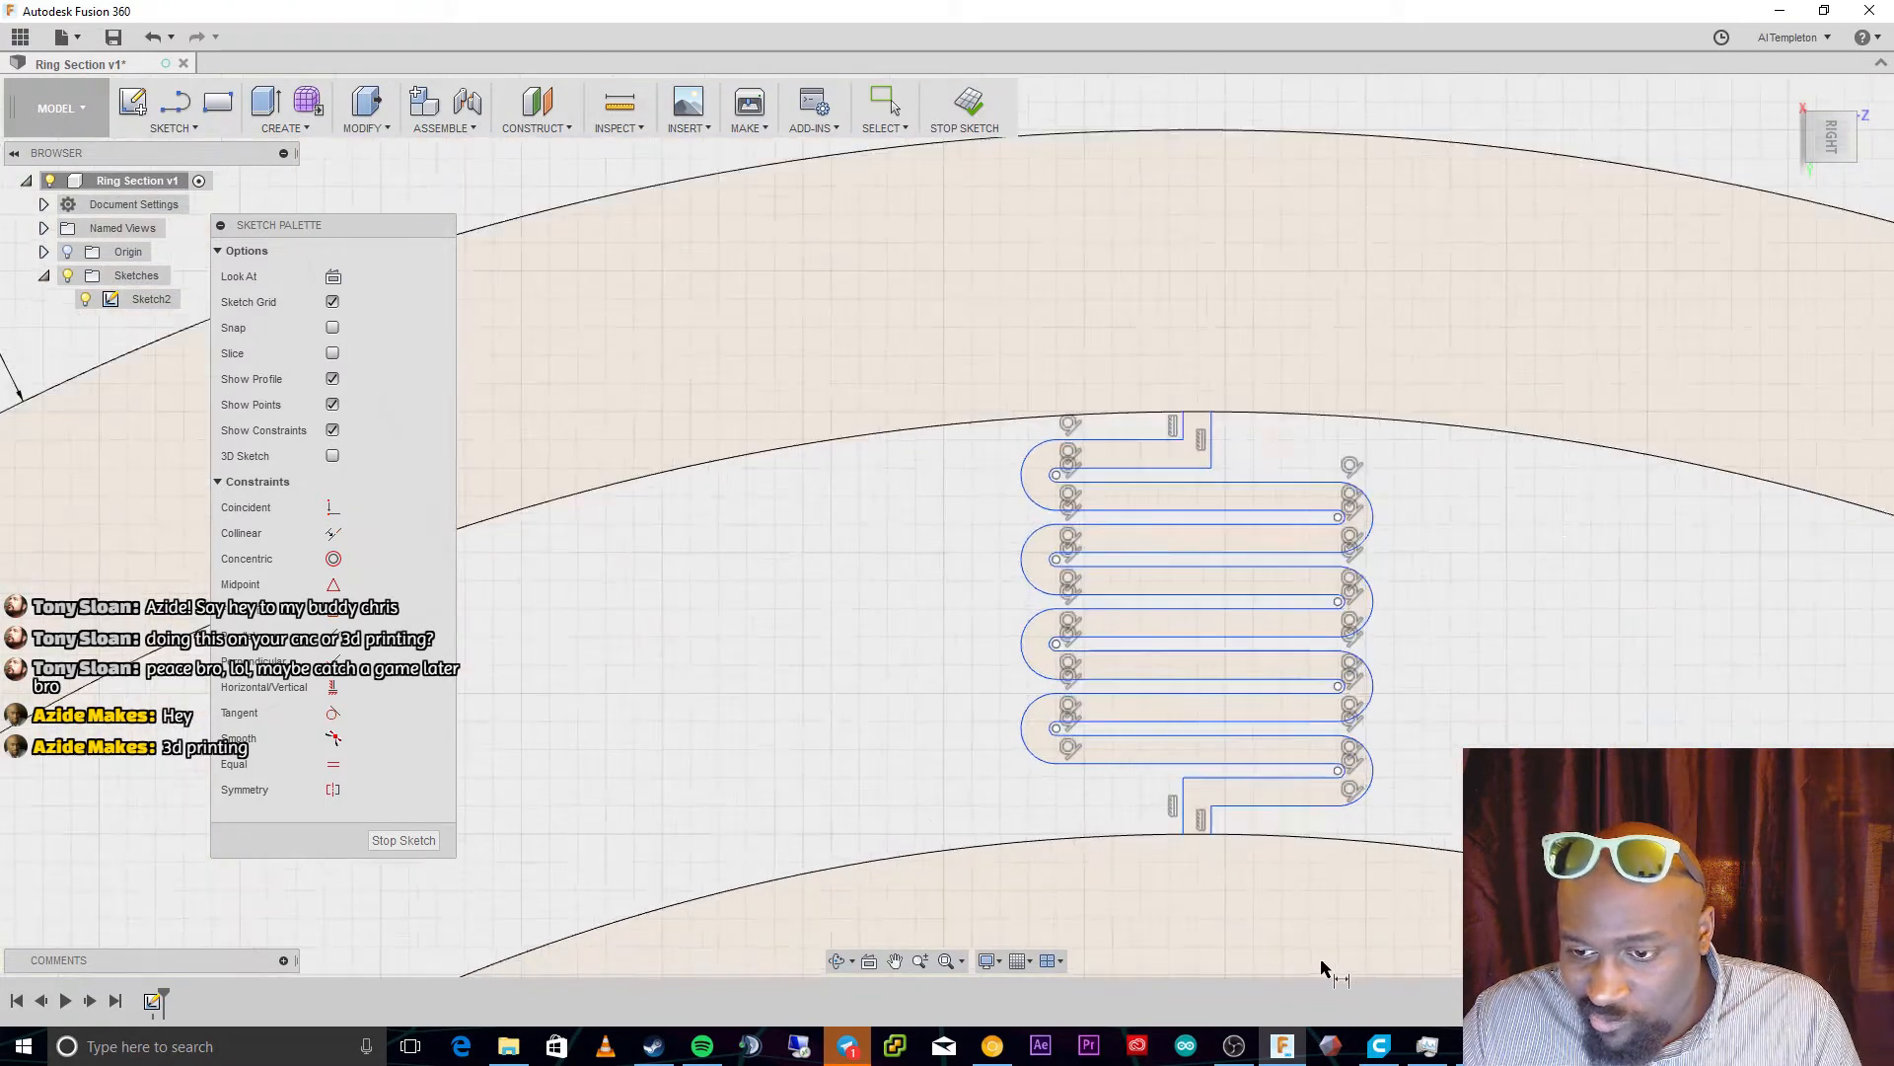
pyautogui.click(1152, 209)
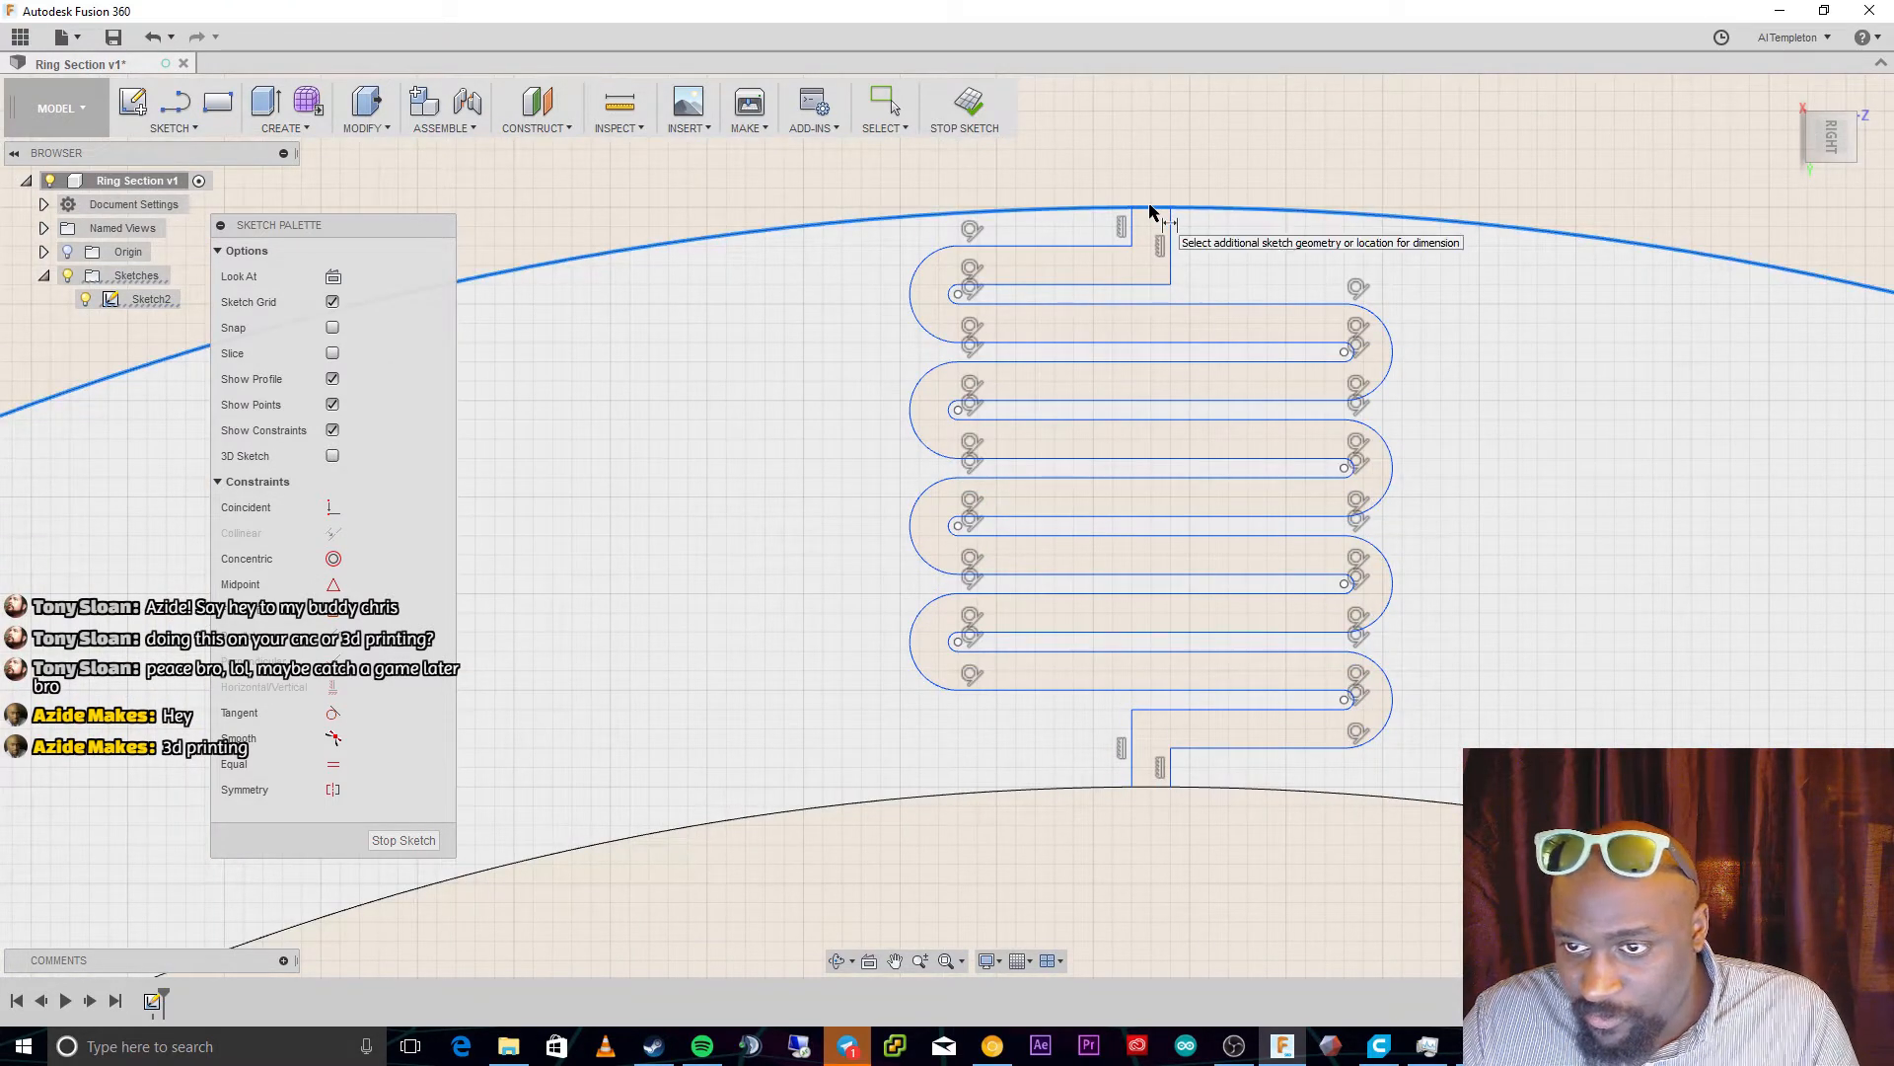
pyautogui.press('Escape')
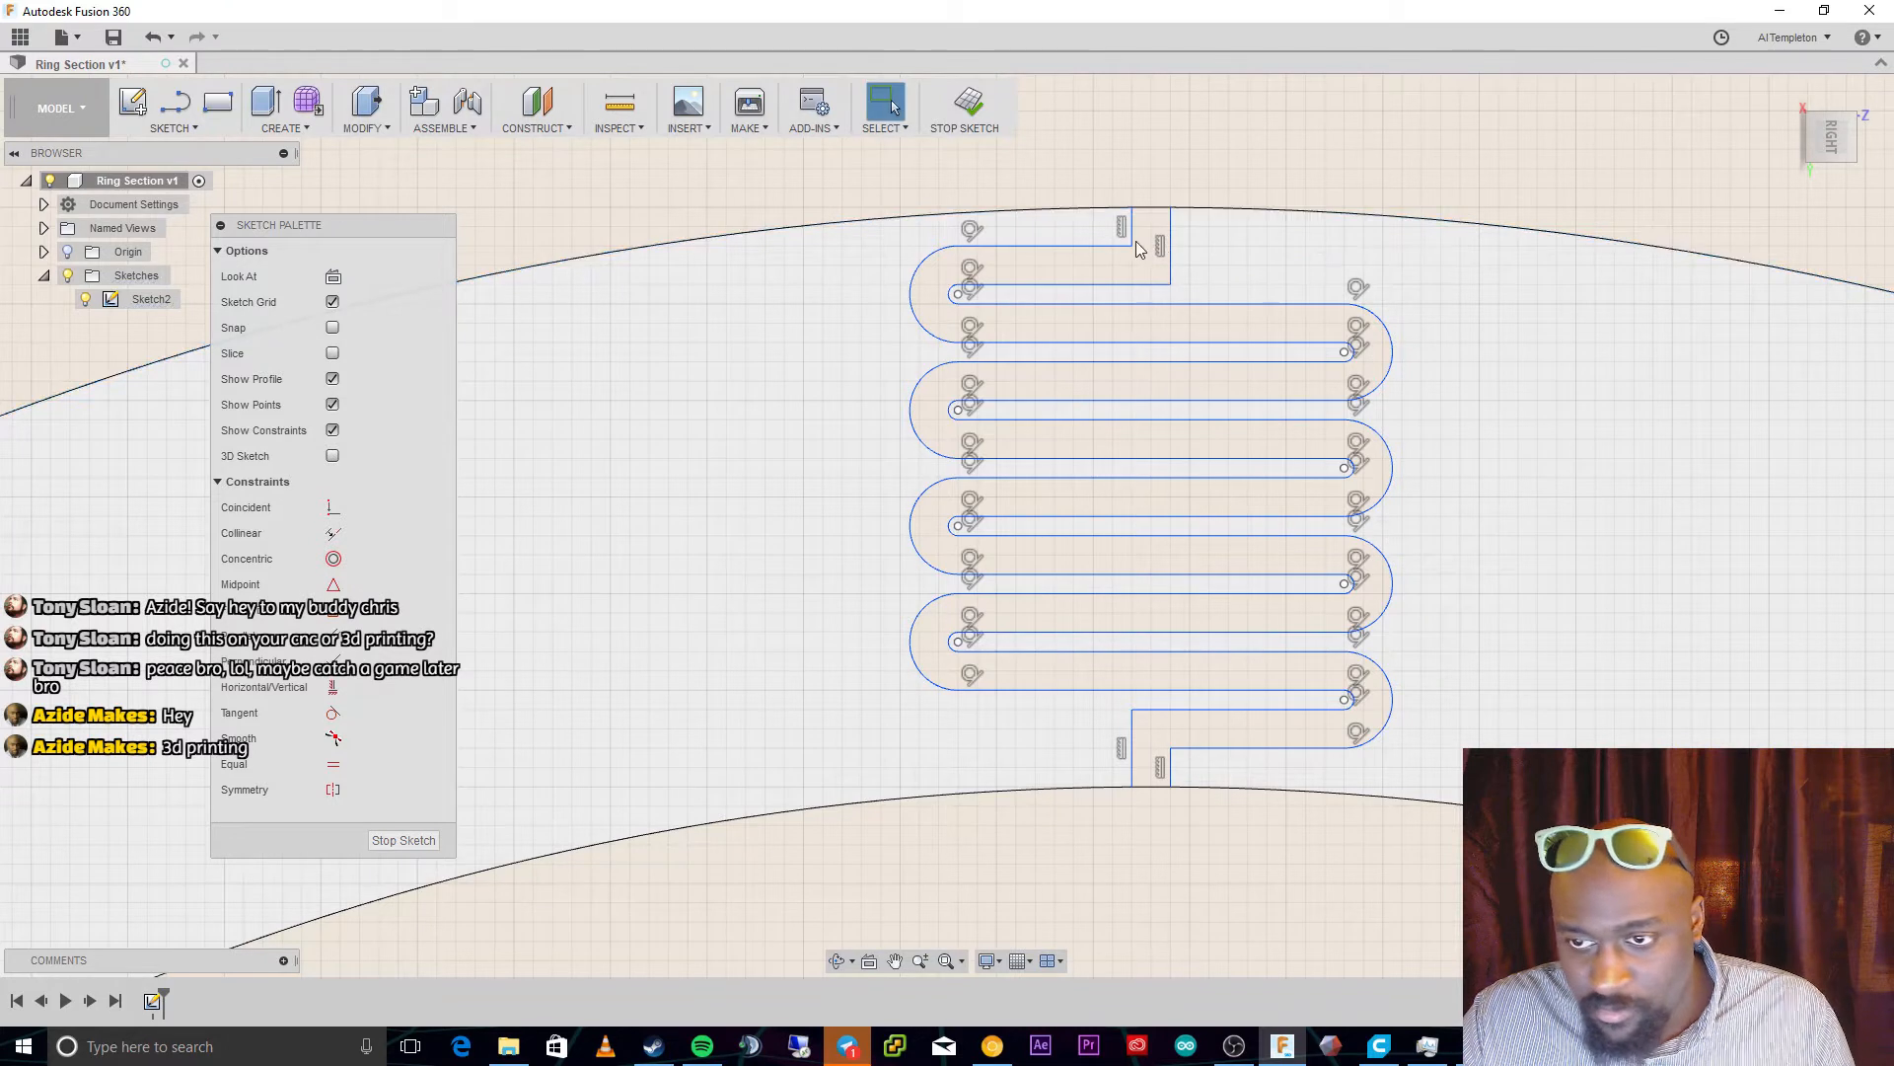
# Examine how the end points of the serpentine's end lines attach to the upper and lower arcs
pyautogui.click(1149, 208)
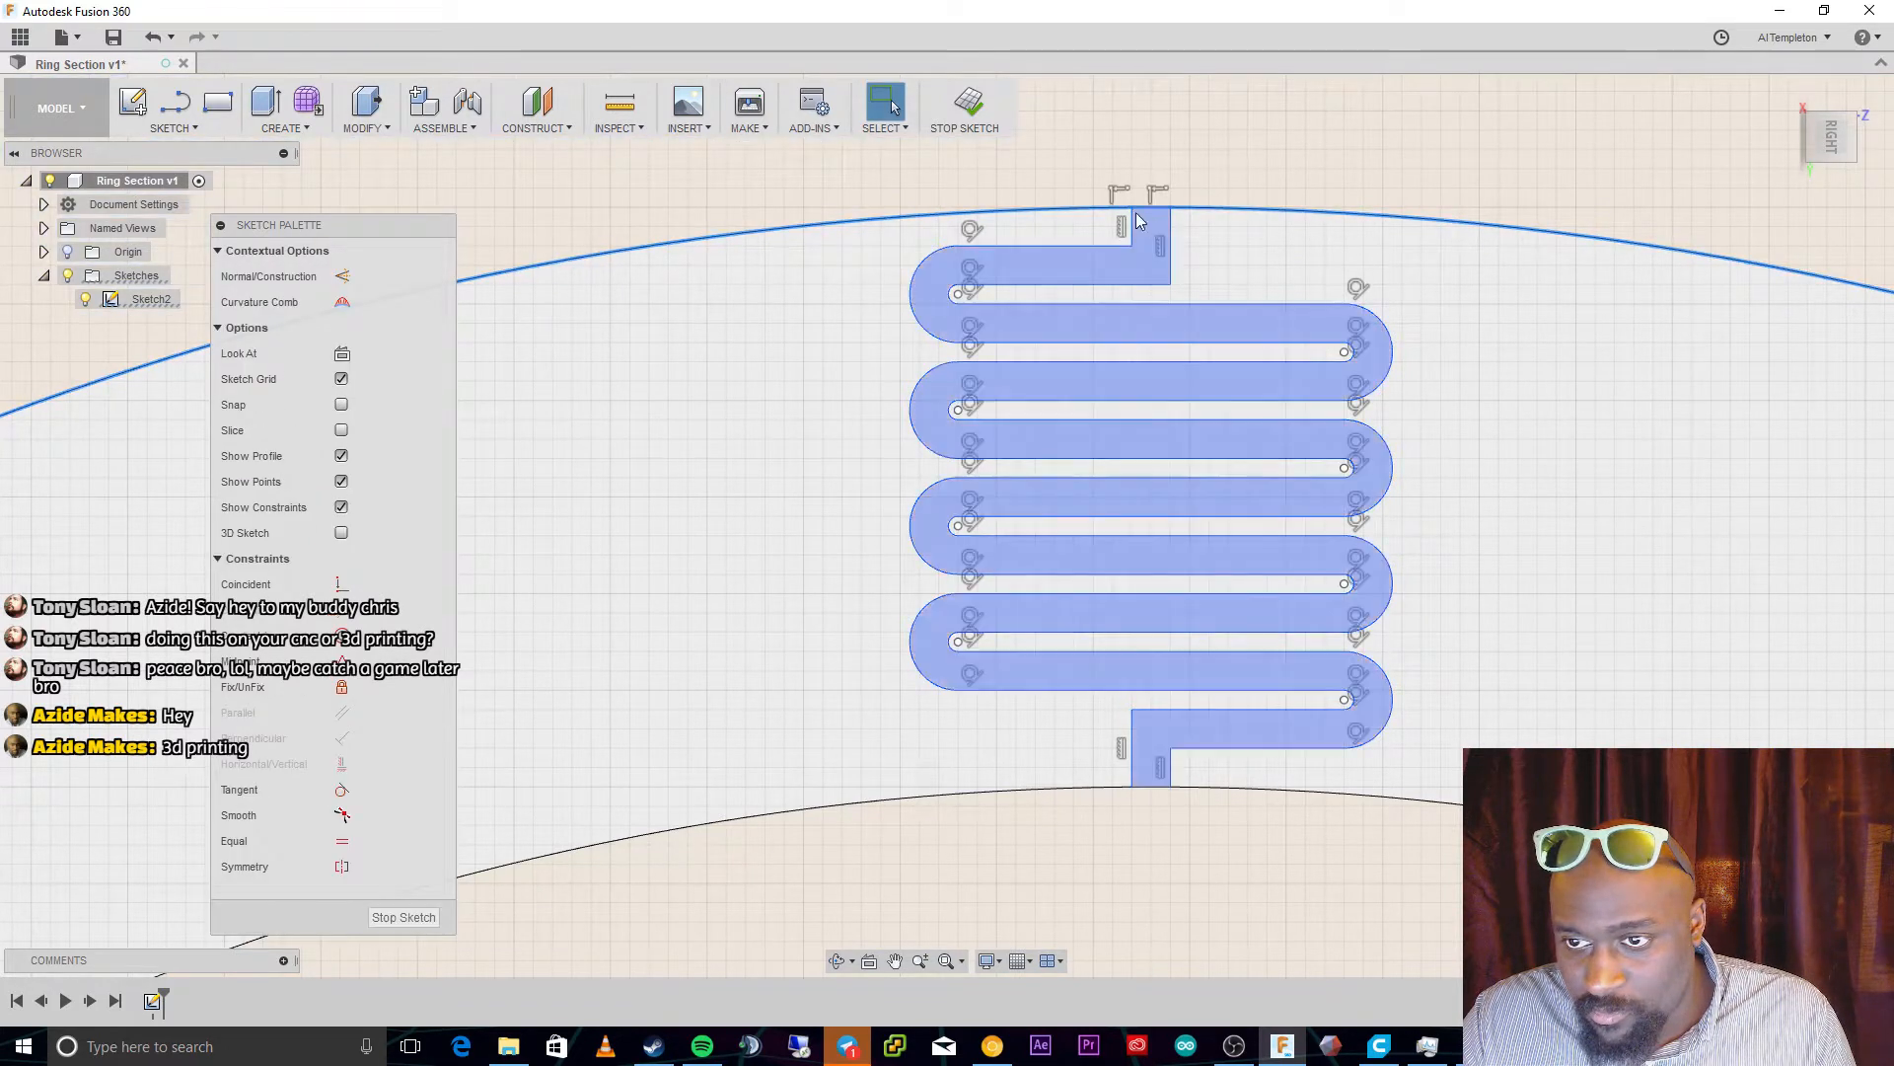
pyautogui.click(1129, 211)
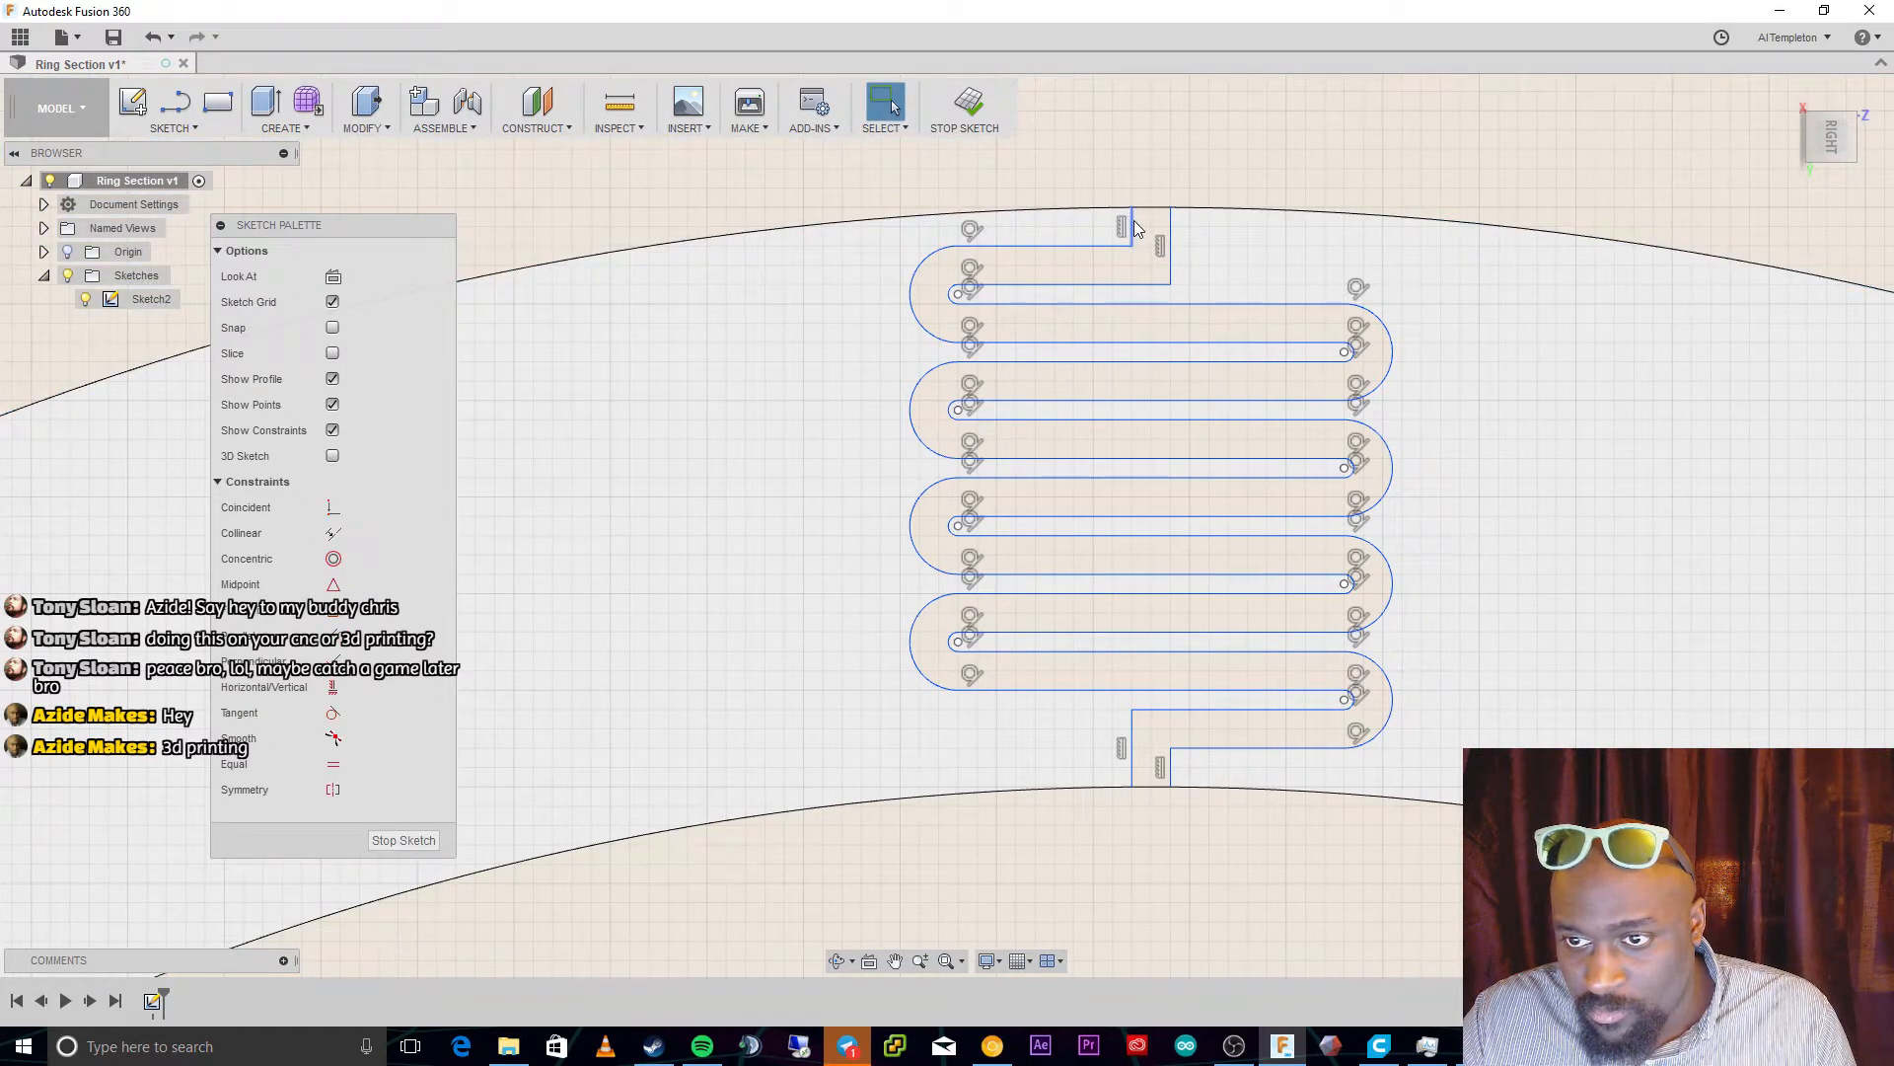
pyautogui.click(1133, 221)
pyautogui.click(1132, 209)
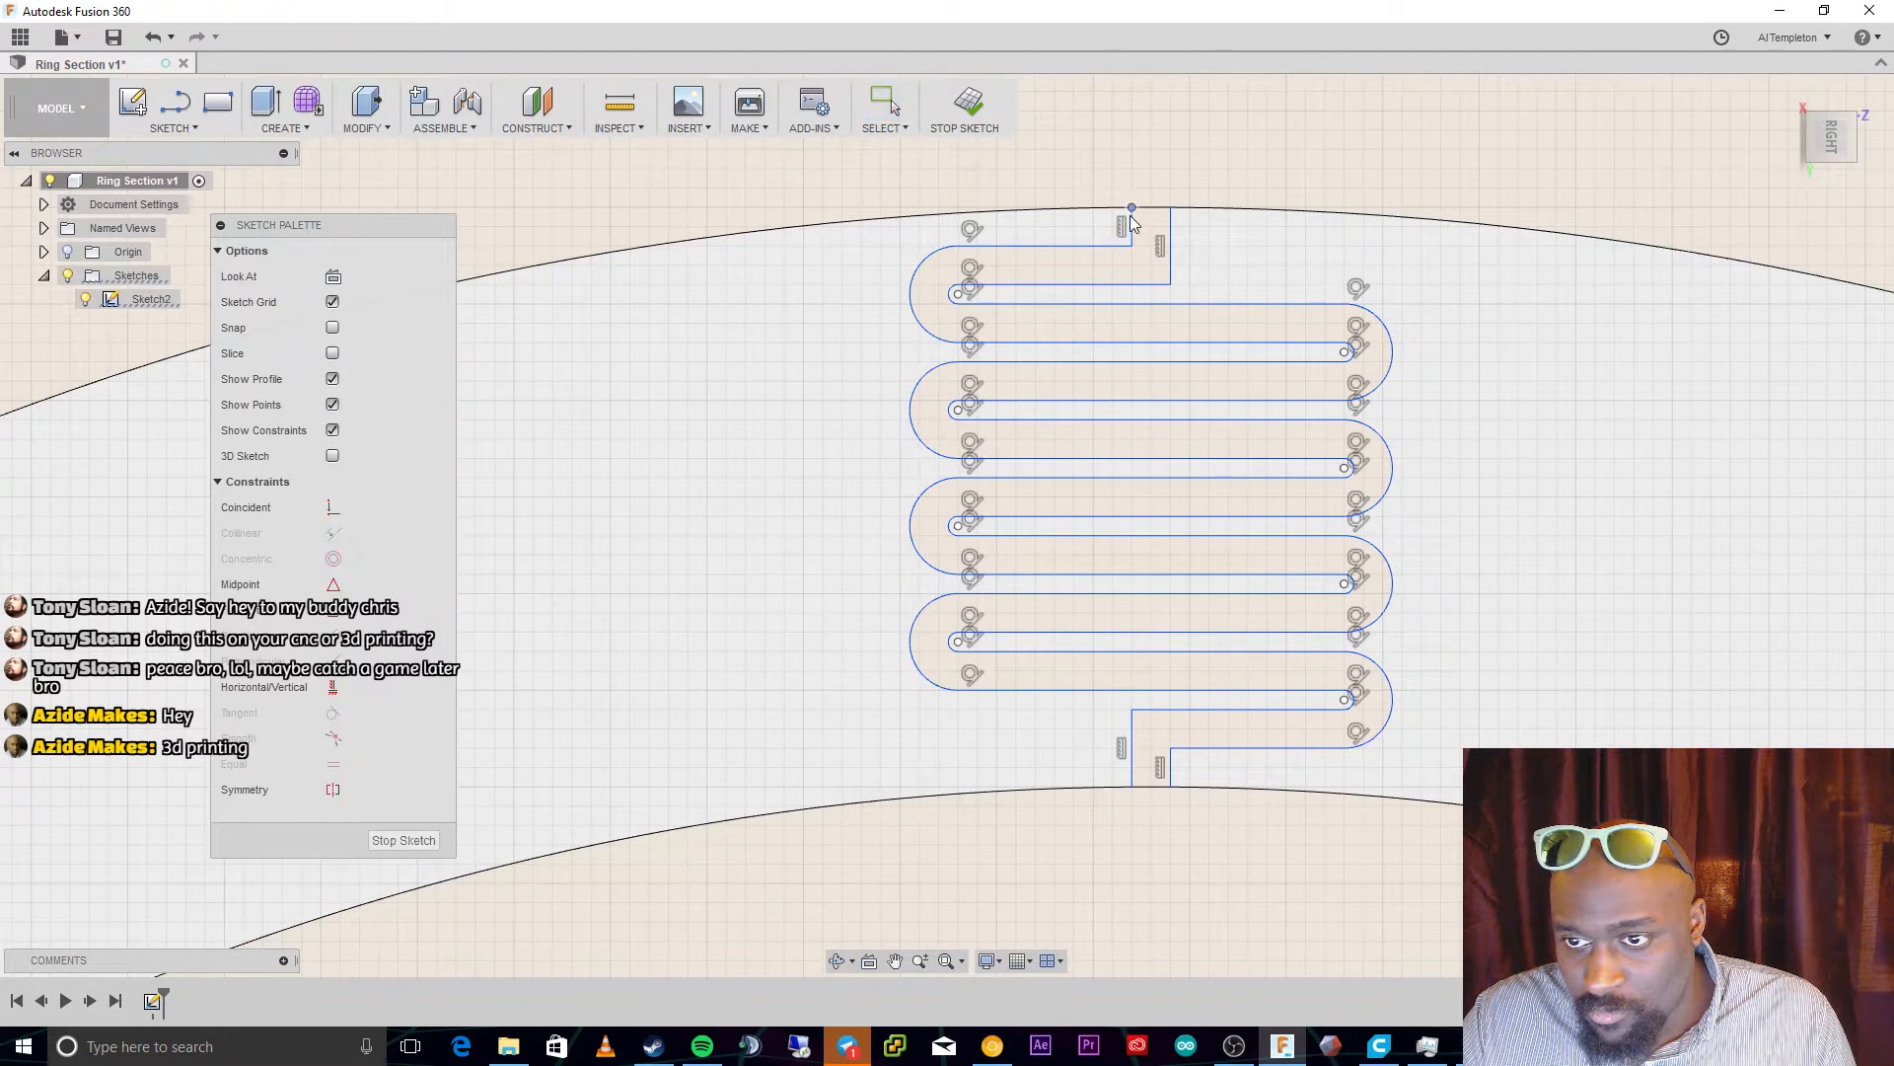
pyautogui.moveTo(1170, 209); pyautogui.dragTo(1171, 216)
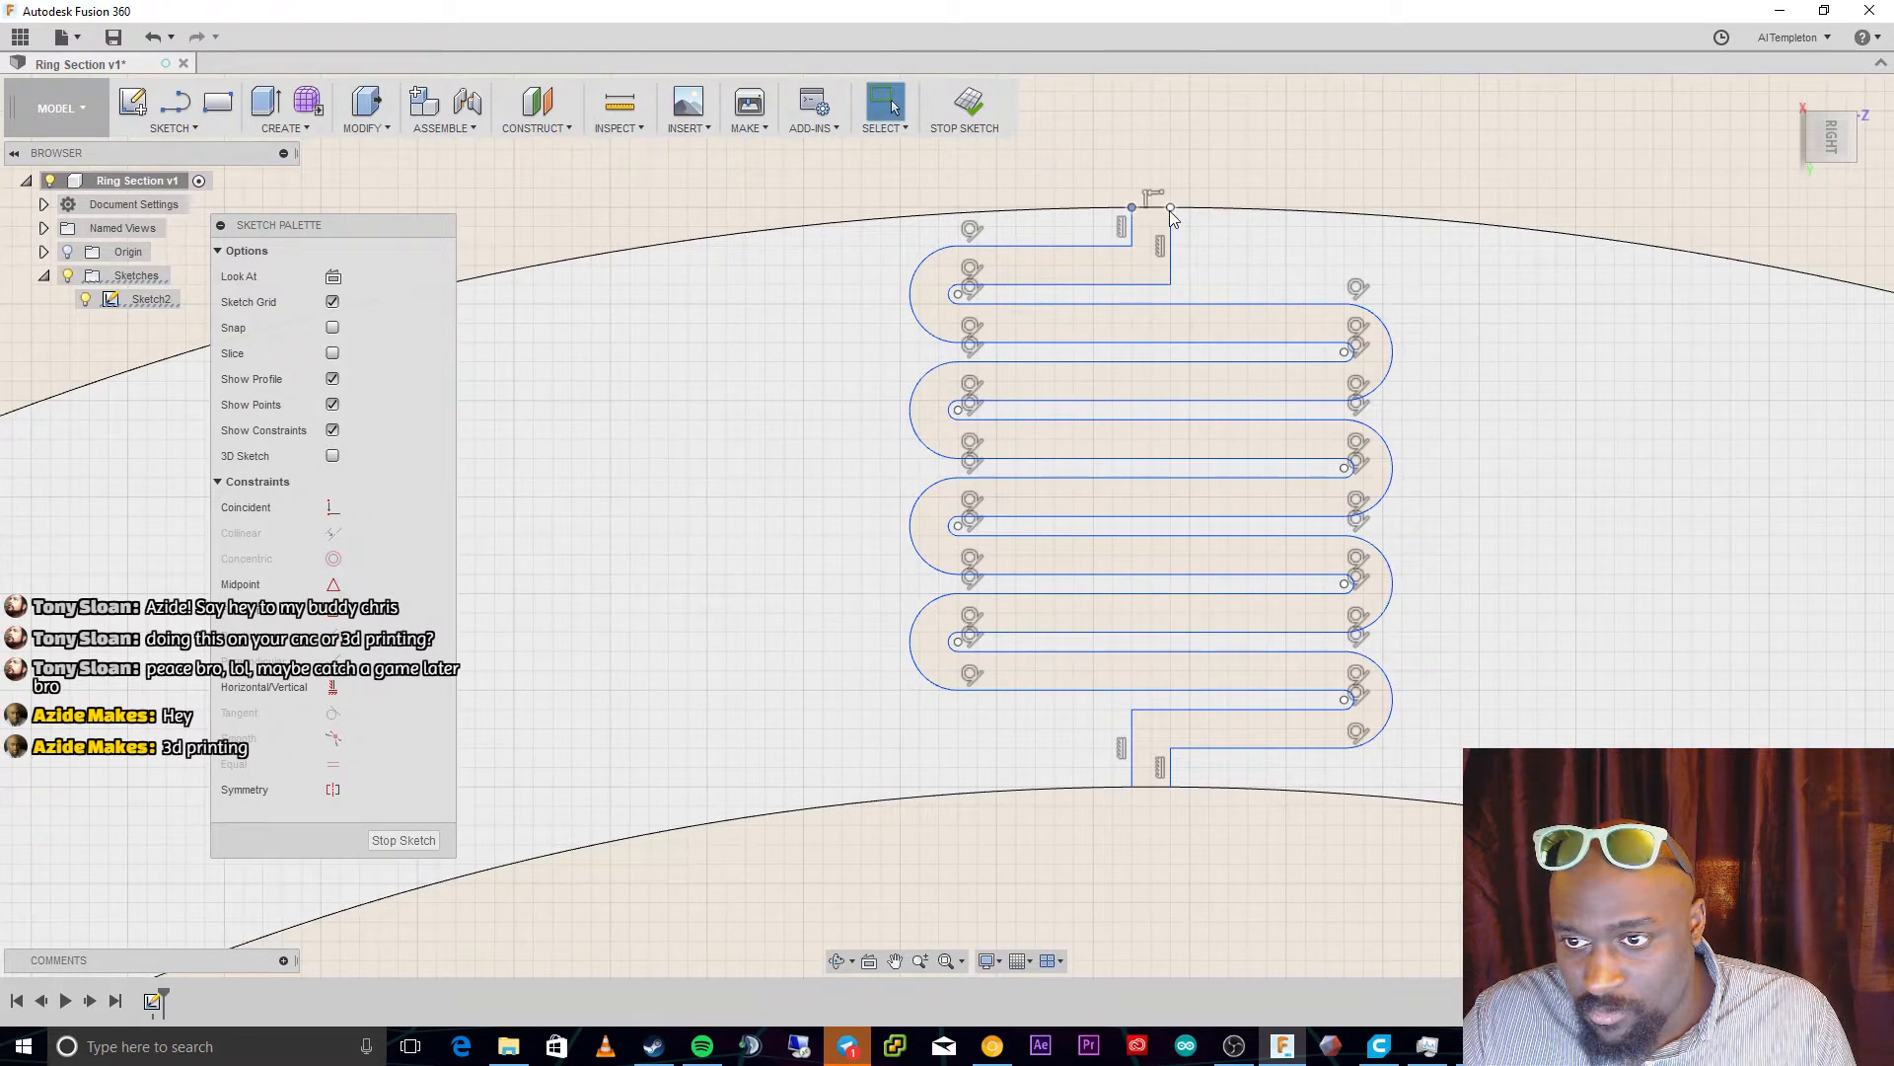
pyautogui.click(1170, 209)
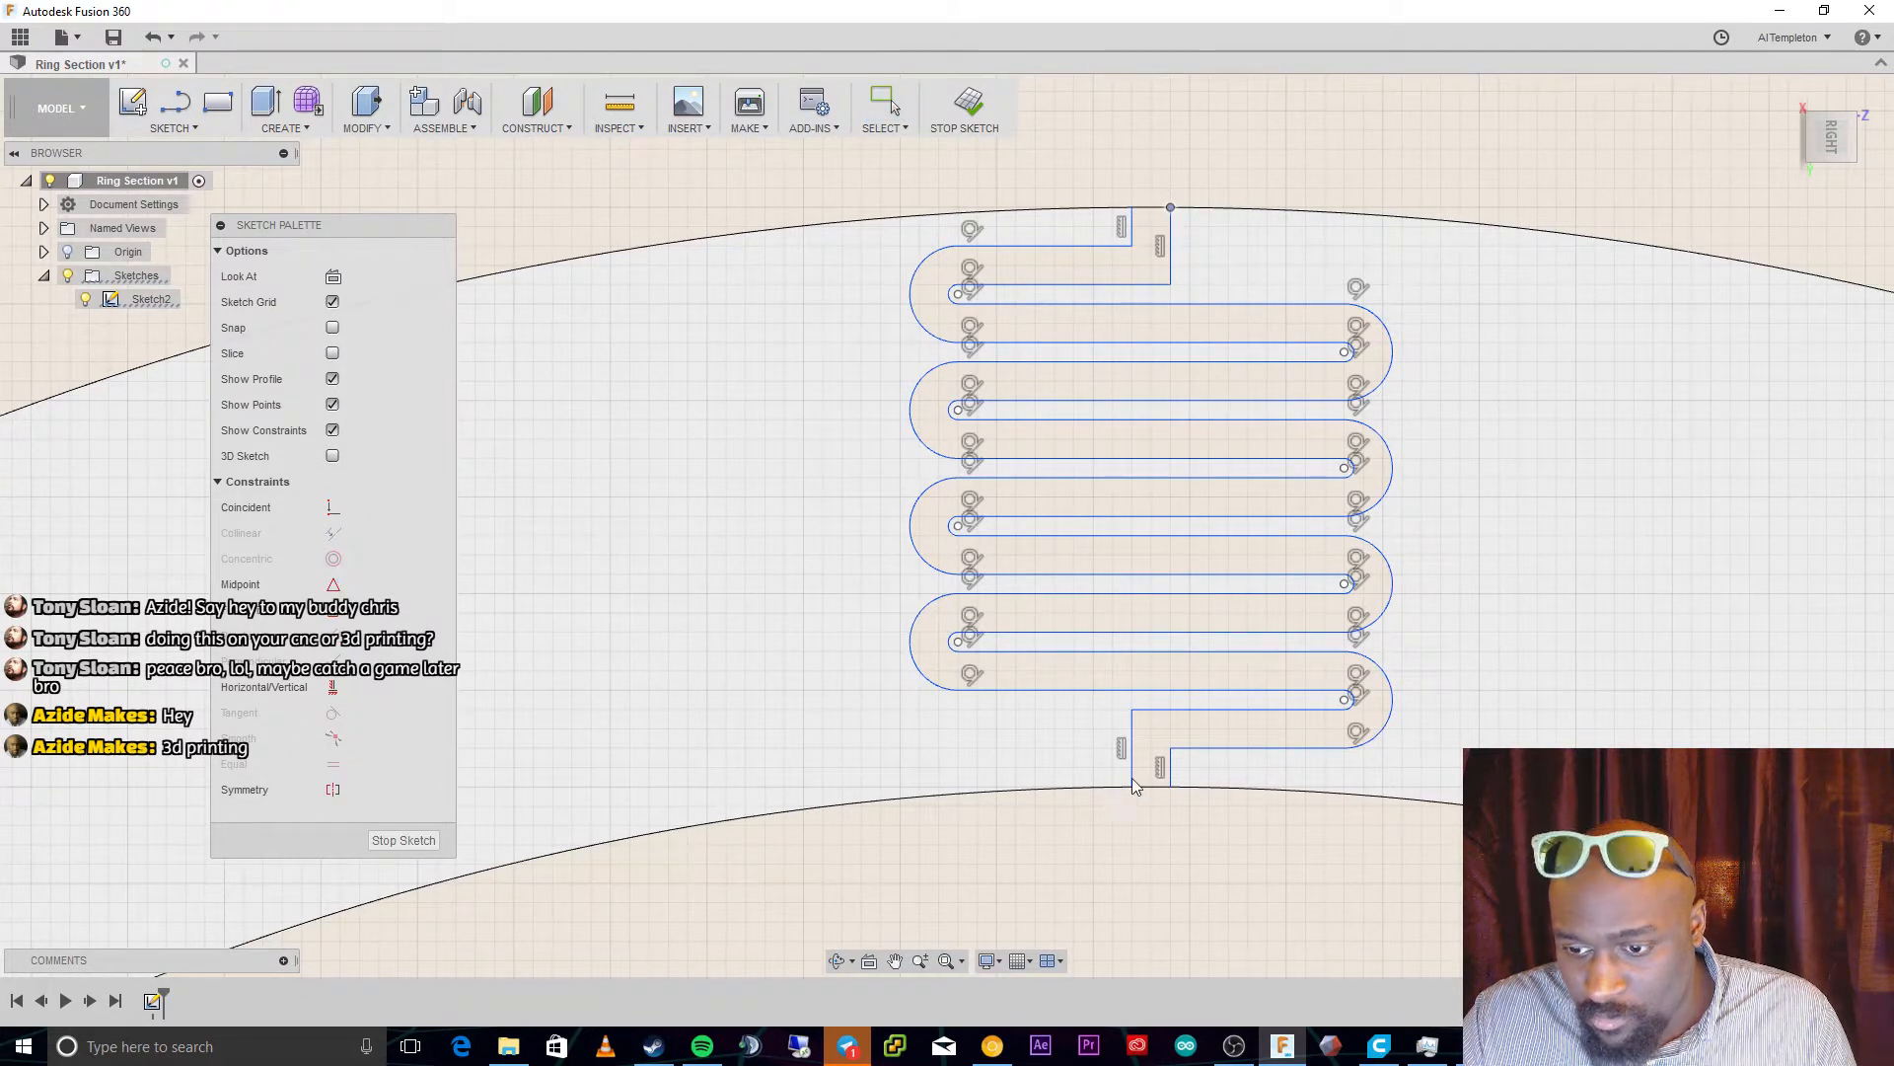
pyautogui.moveTo(1133, 780); pyautogui.dragTo(1133, 765)
pyautogui.click(1145, 207)
pyautogui.press('Escape')
# Trim the upper and lower arc segments lying between the serpentine's paired end lines
pyautogui.press('t')
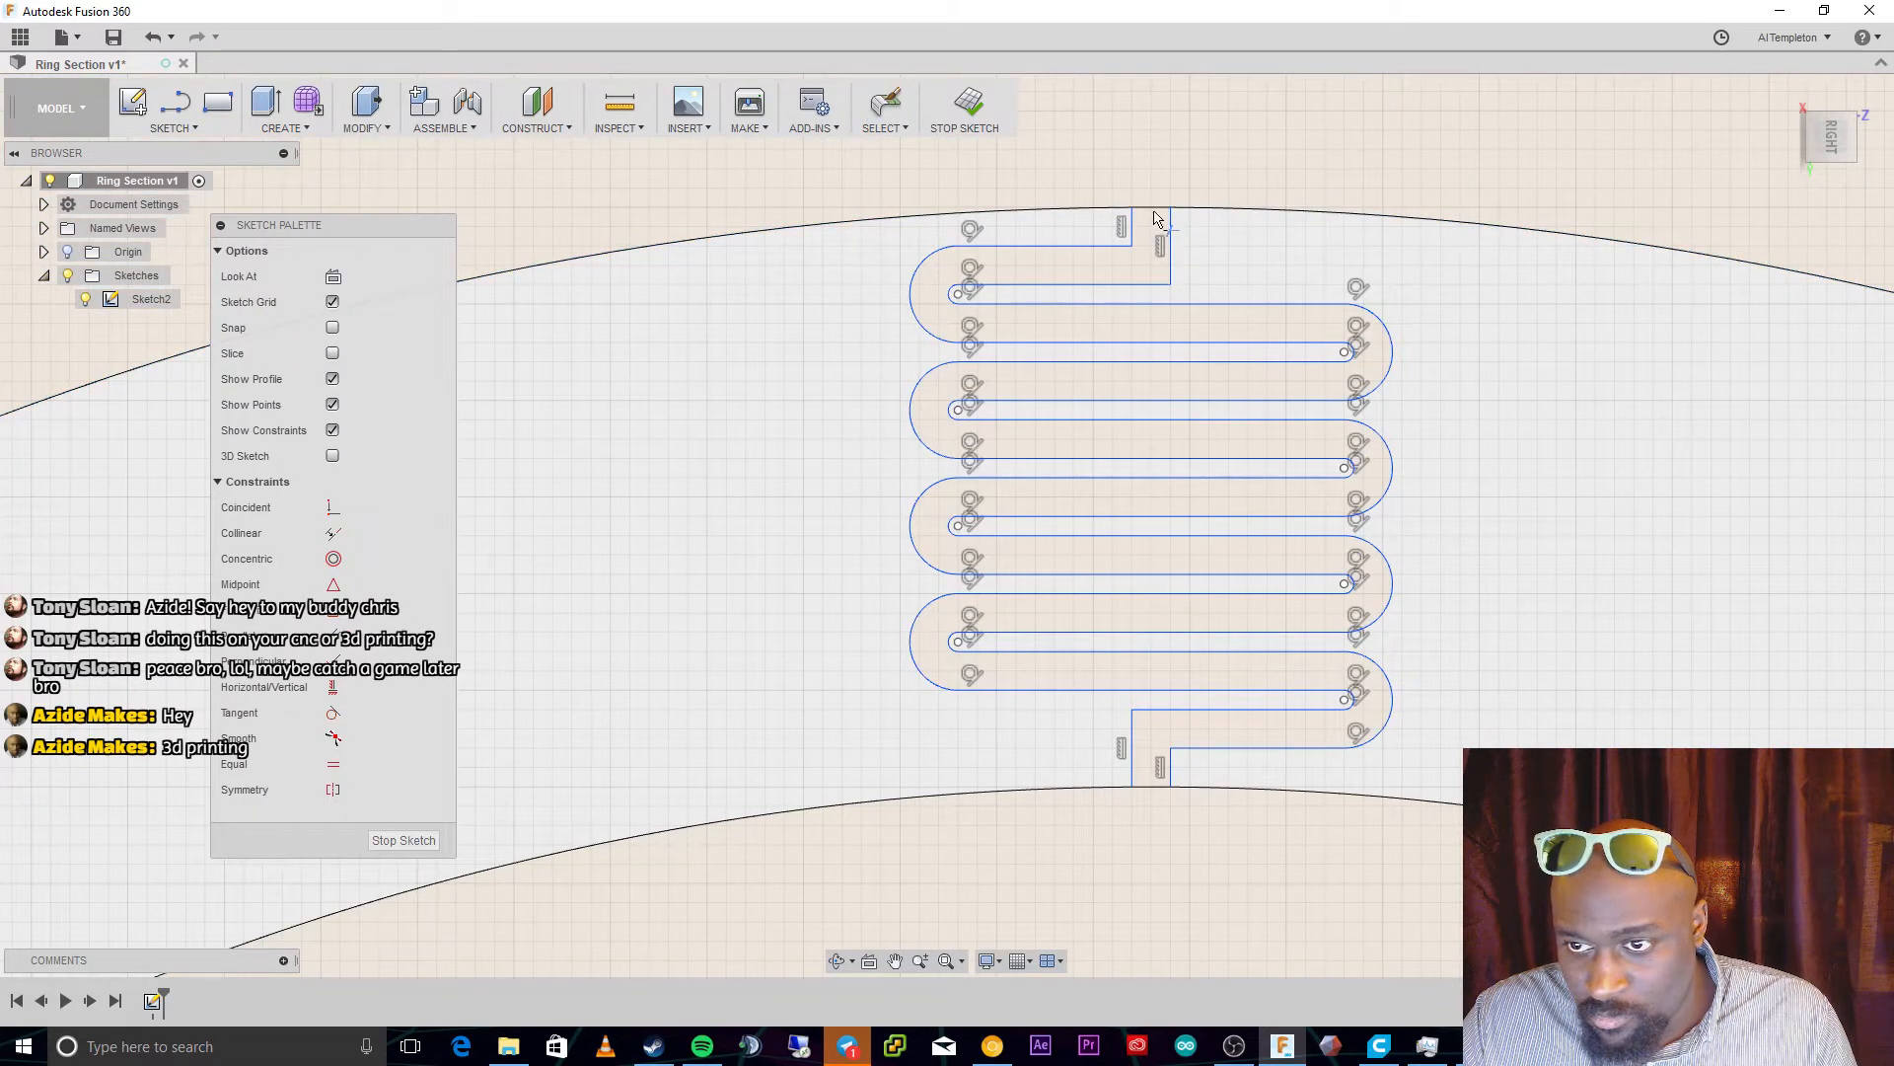
pyautogui.click(1146, 209)
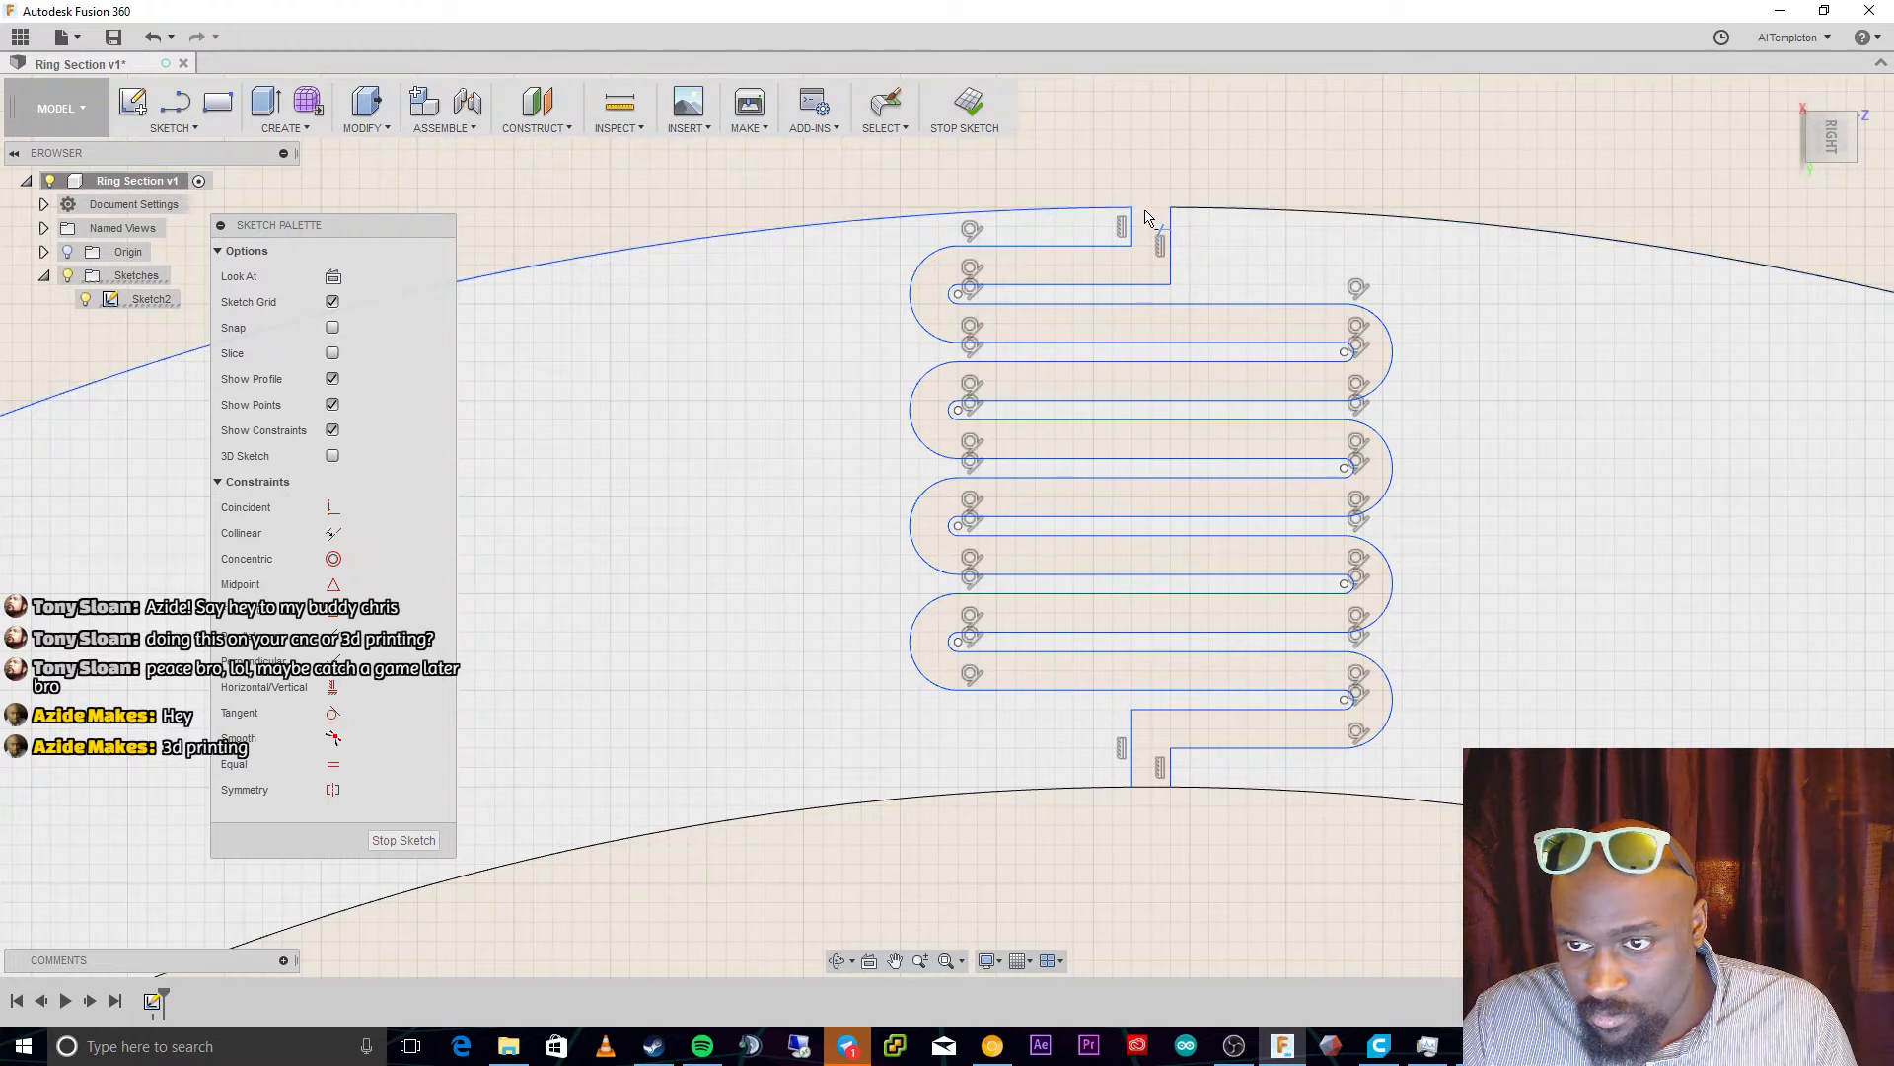
pyautogui.click(1151, 795)
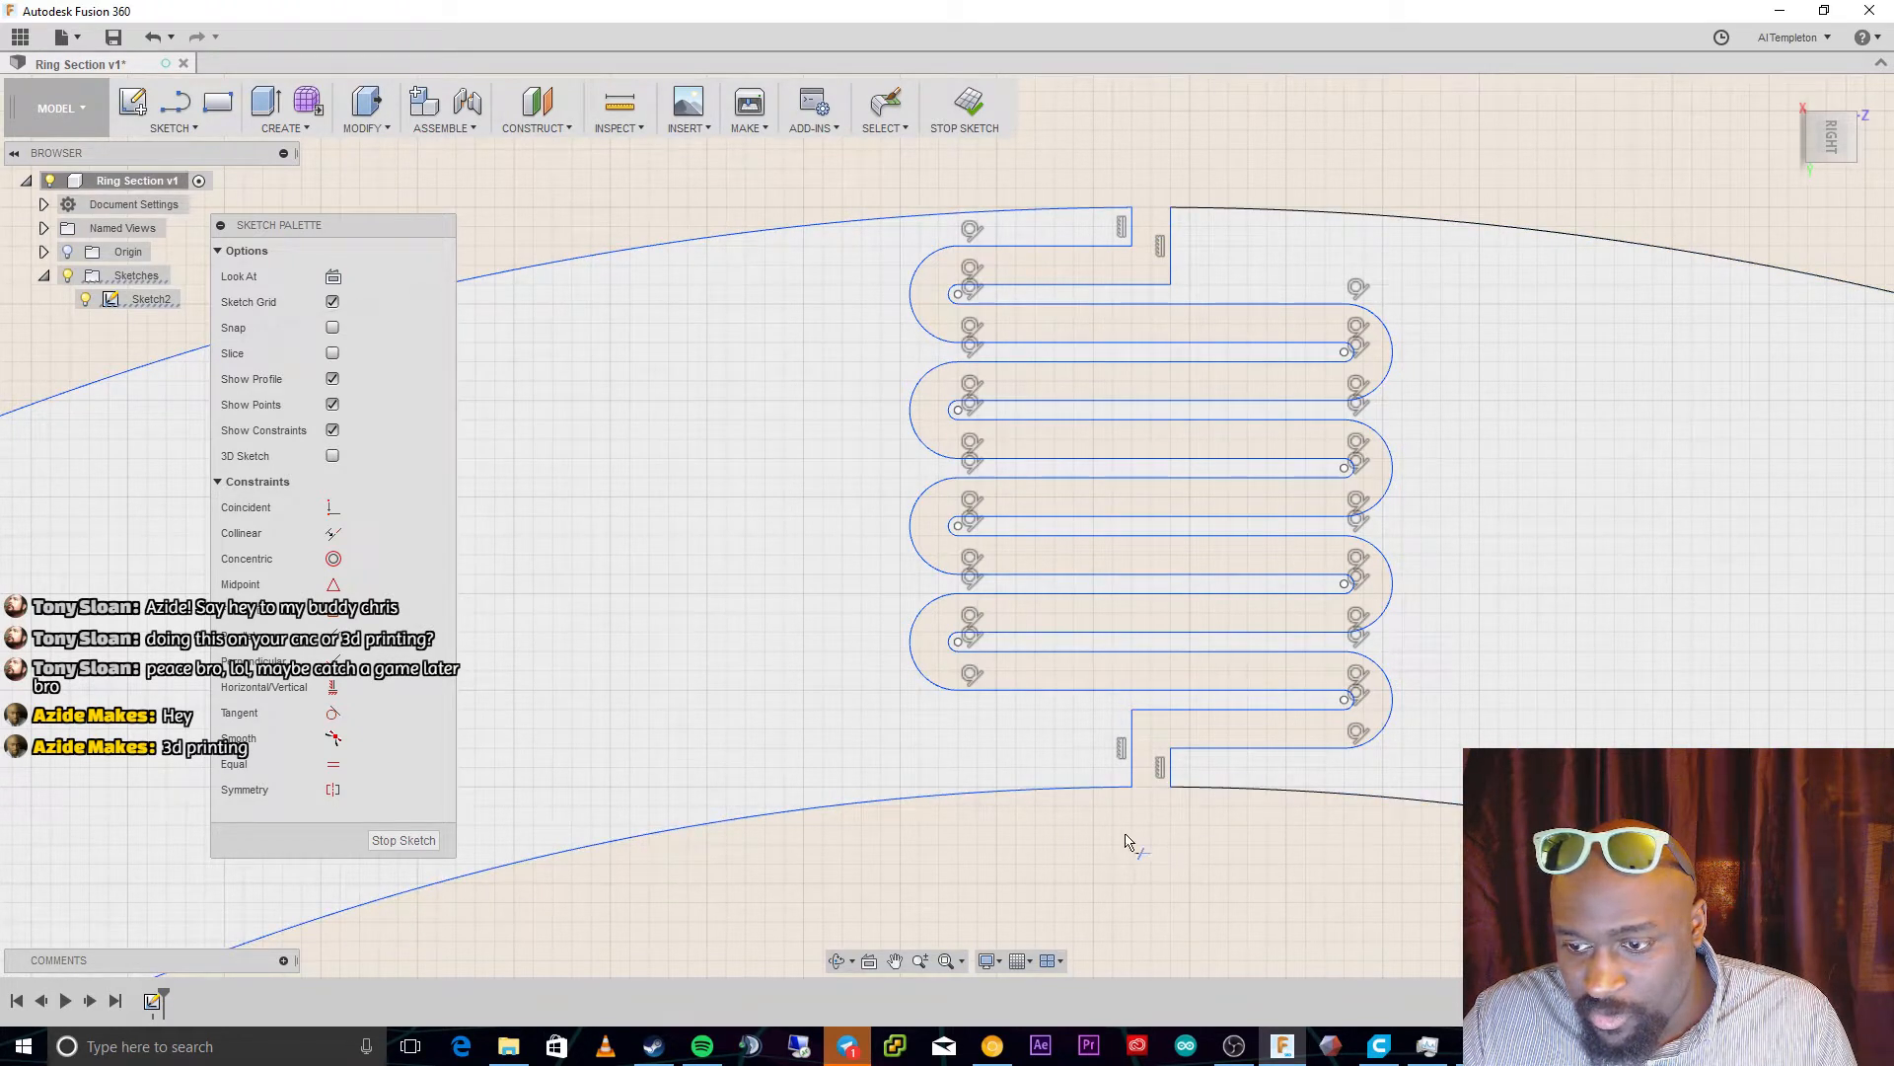
# Undo the trims of the upper and lower arc segments between the serpentine's paired end lines
pyautogui.press('Escape')
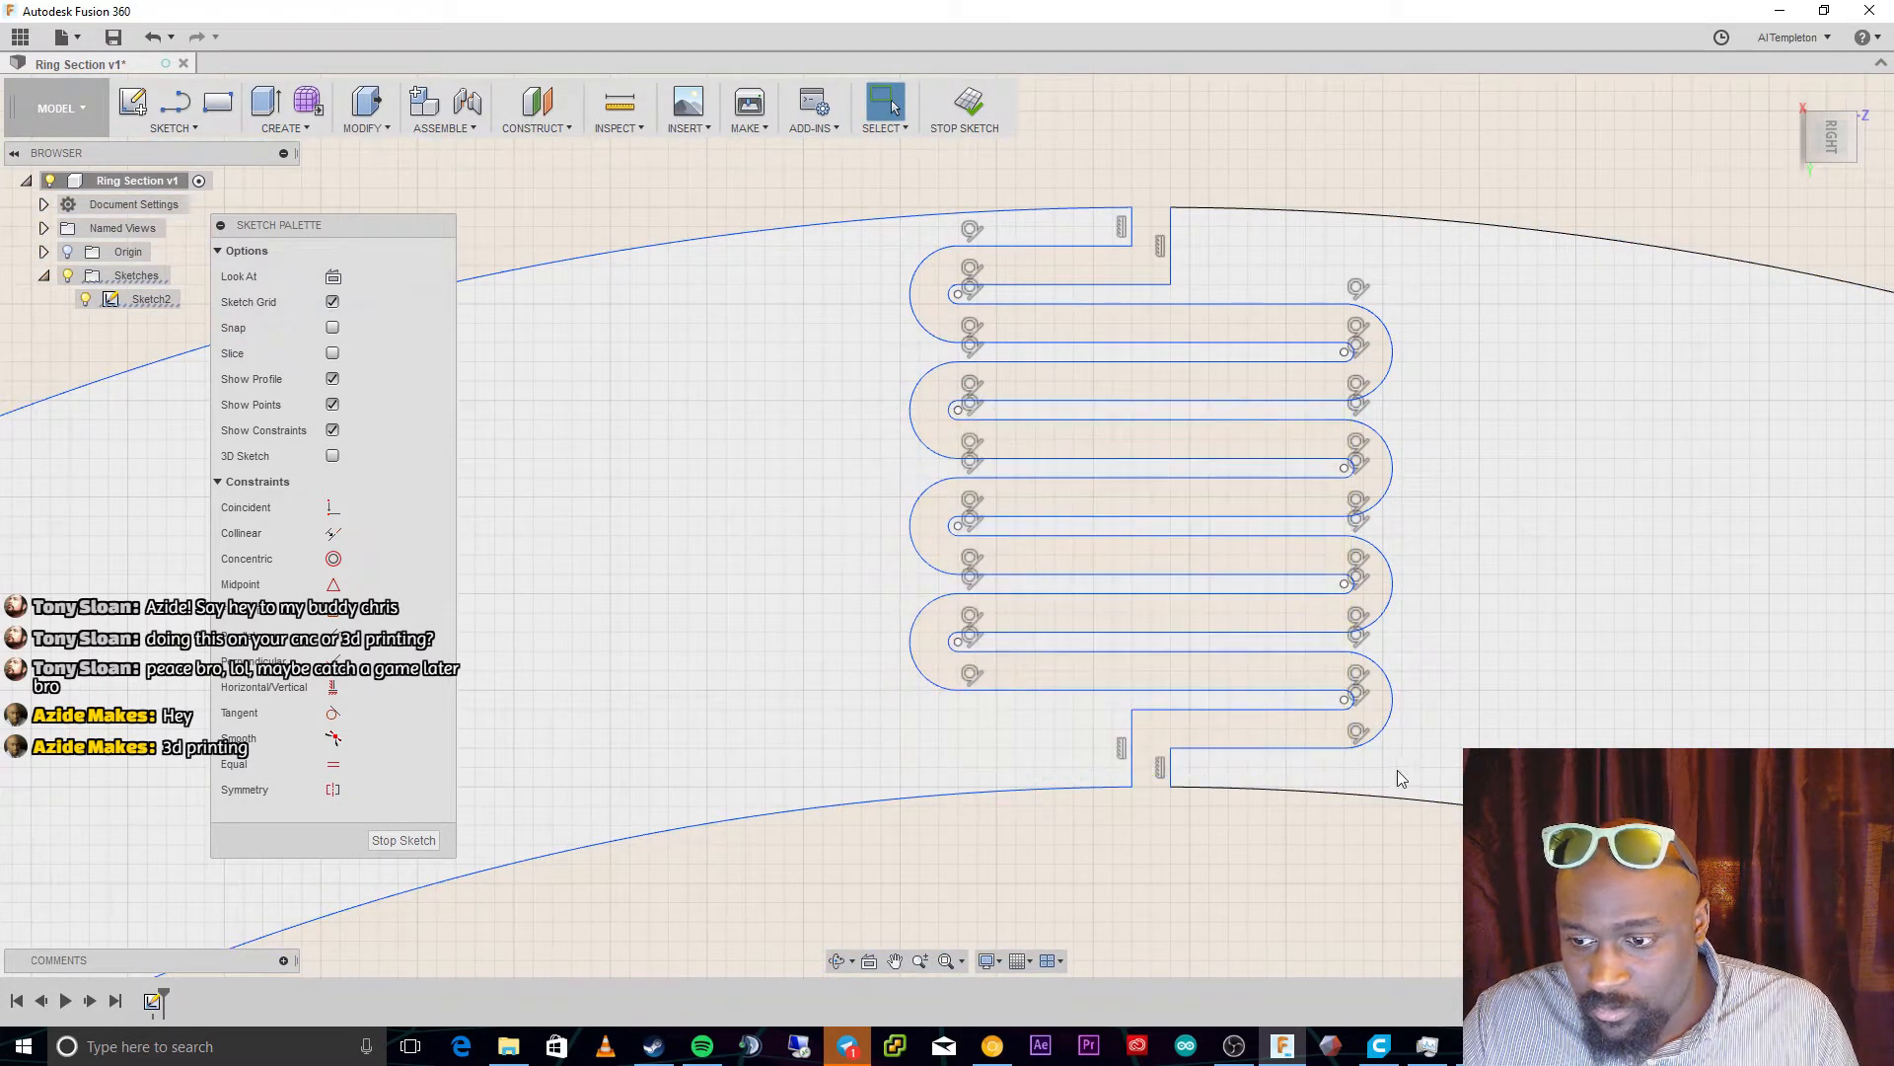
pyautogui.moveTo(1408, 769)
pyautogui.mouseDown()
pyautogui.moveTo(837, 419)
pyautogui.moveTo(766, 247)
pyautogui.moveTo(809, 225)
pyautogui.moveTo(871, 239)
pyautogui.mouseUp()
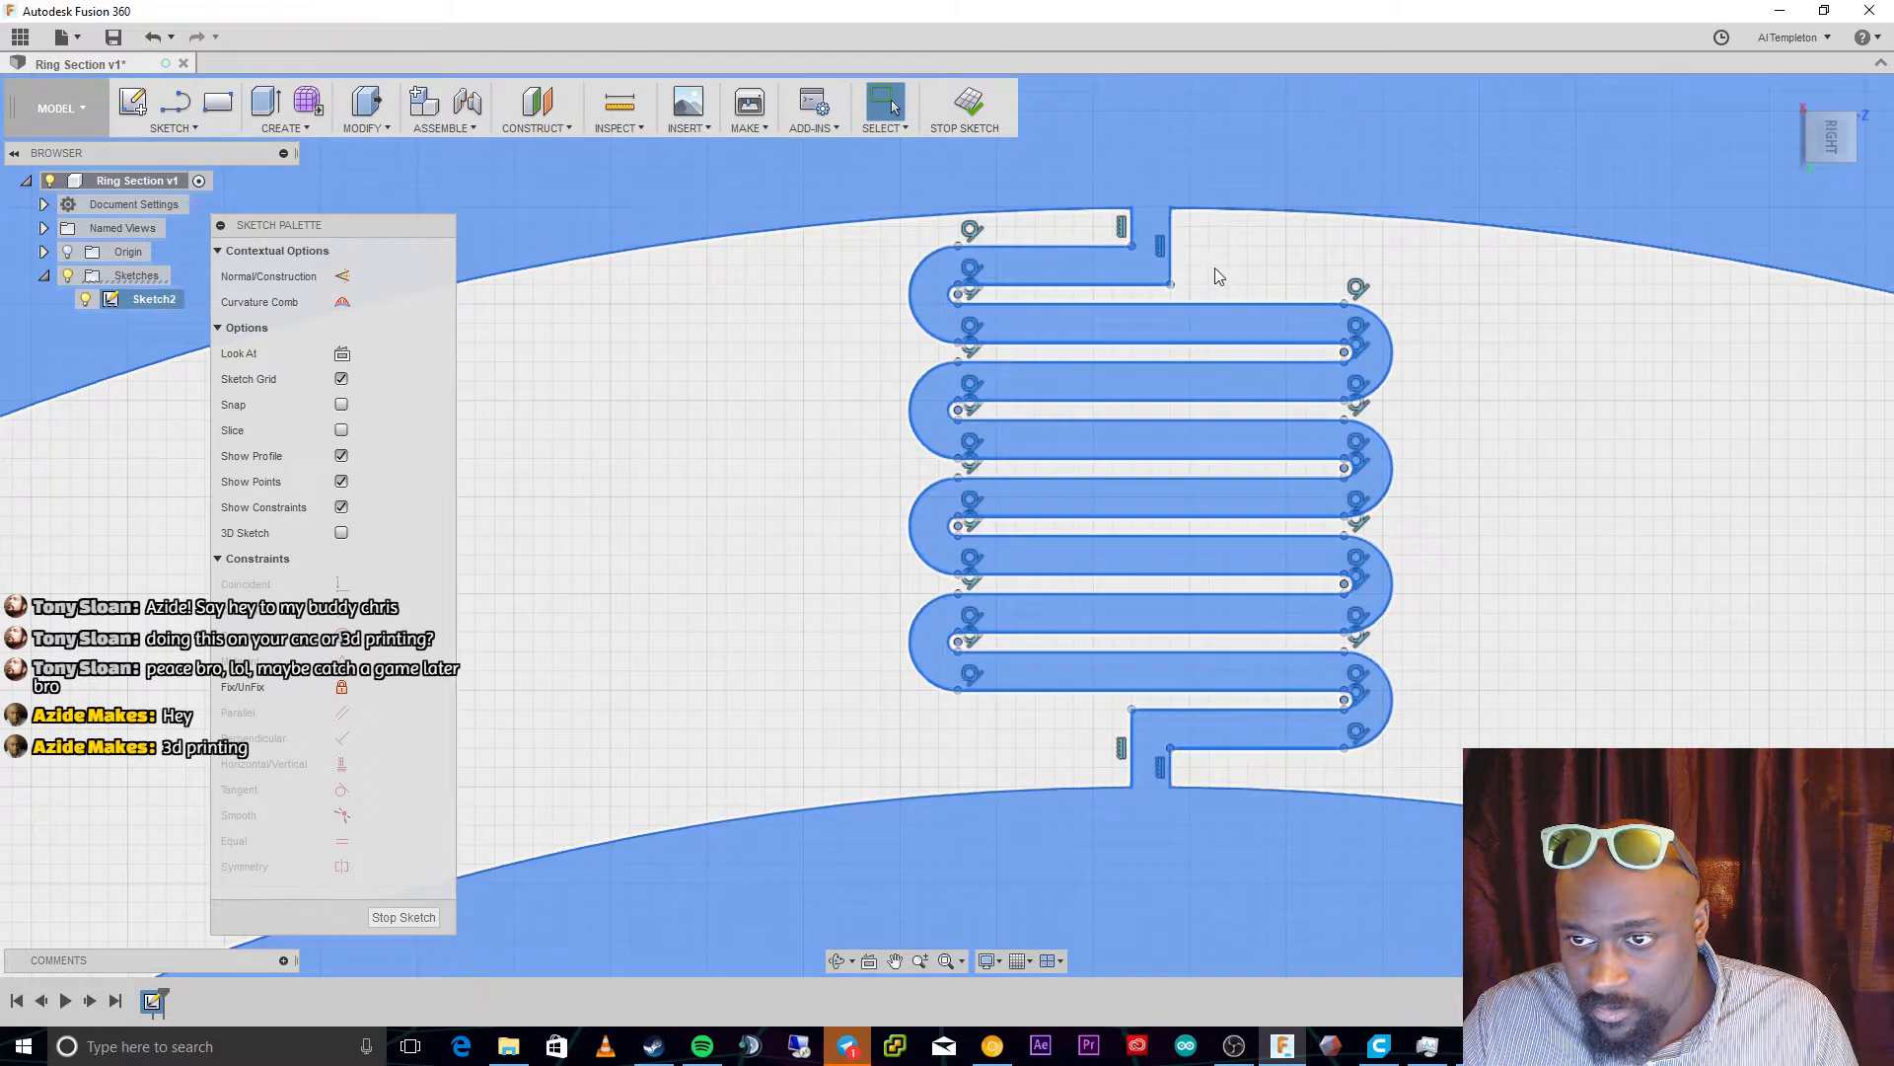
pyautogui.hotkey('ctrl', 'z')
pyautogui.hotkey('ctrl', 'z')
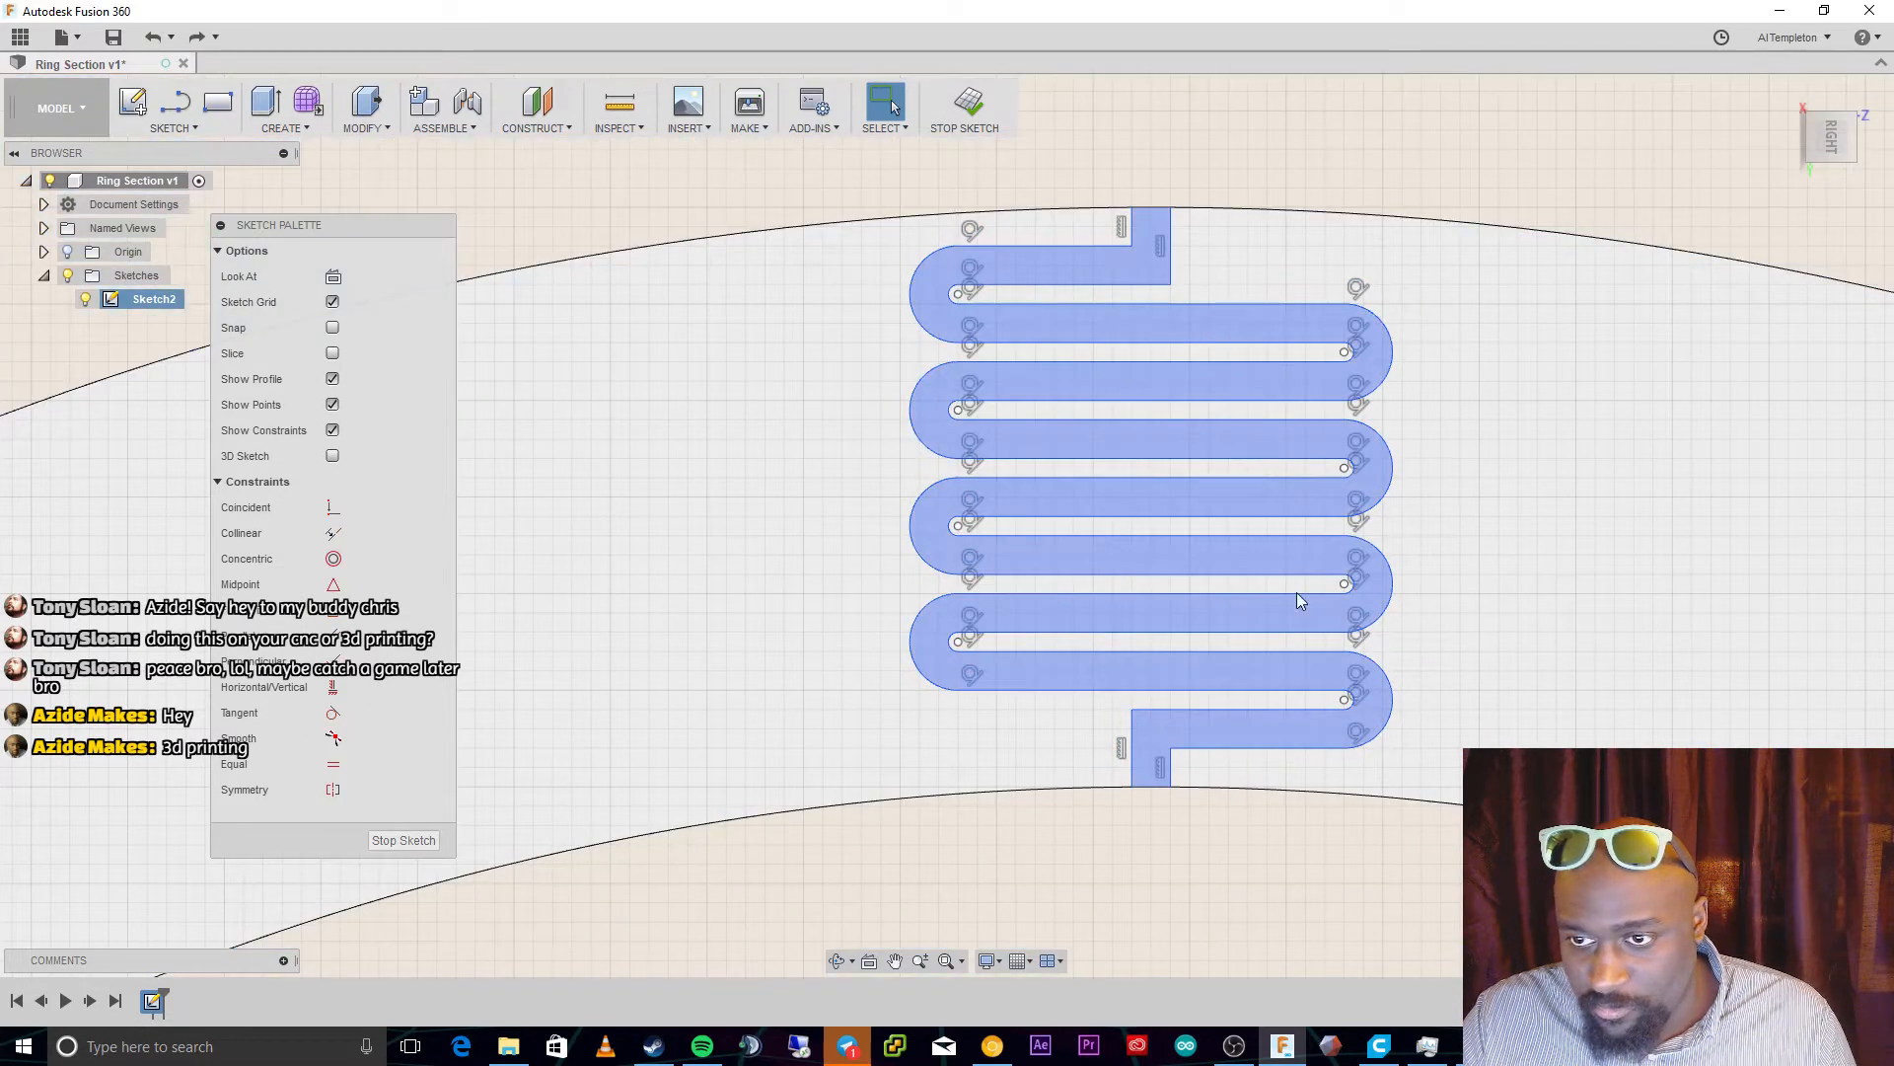
# Select the whole serpentine outline and set up a circular sketch pattern of it around the ring arcs' common center point
pyautogui.moveTo(1397, 762)
pyautogui.mouseDown()
pyautogui.moveTo(842, 259)
pyautogui.moveTo(833, 213)
pyautogui.moveTo(827, 235)
pyautogui.mouseUp()
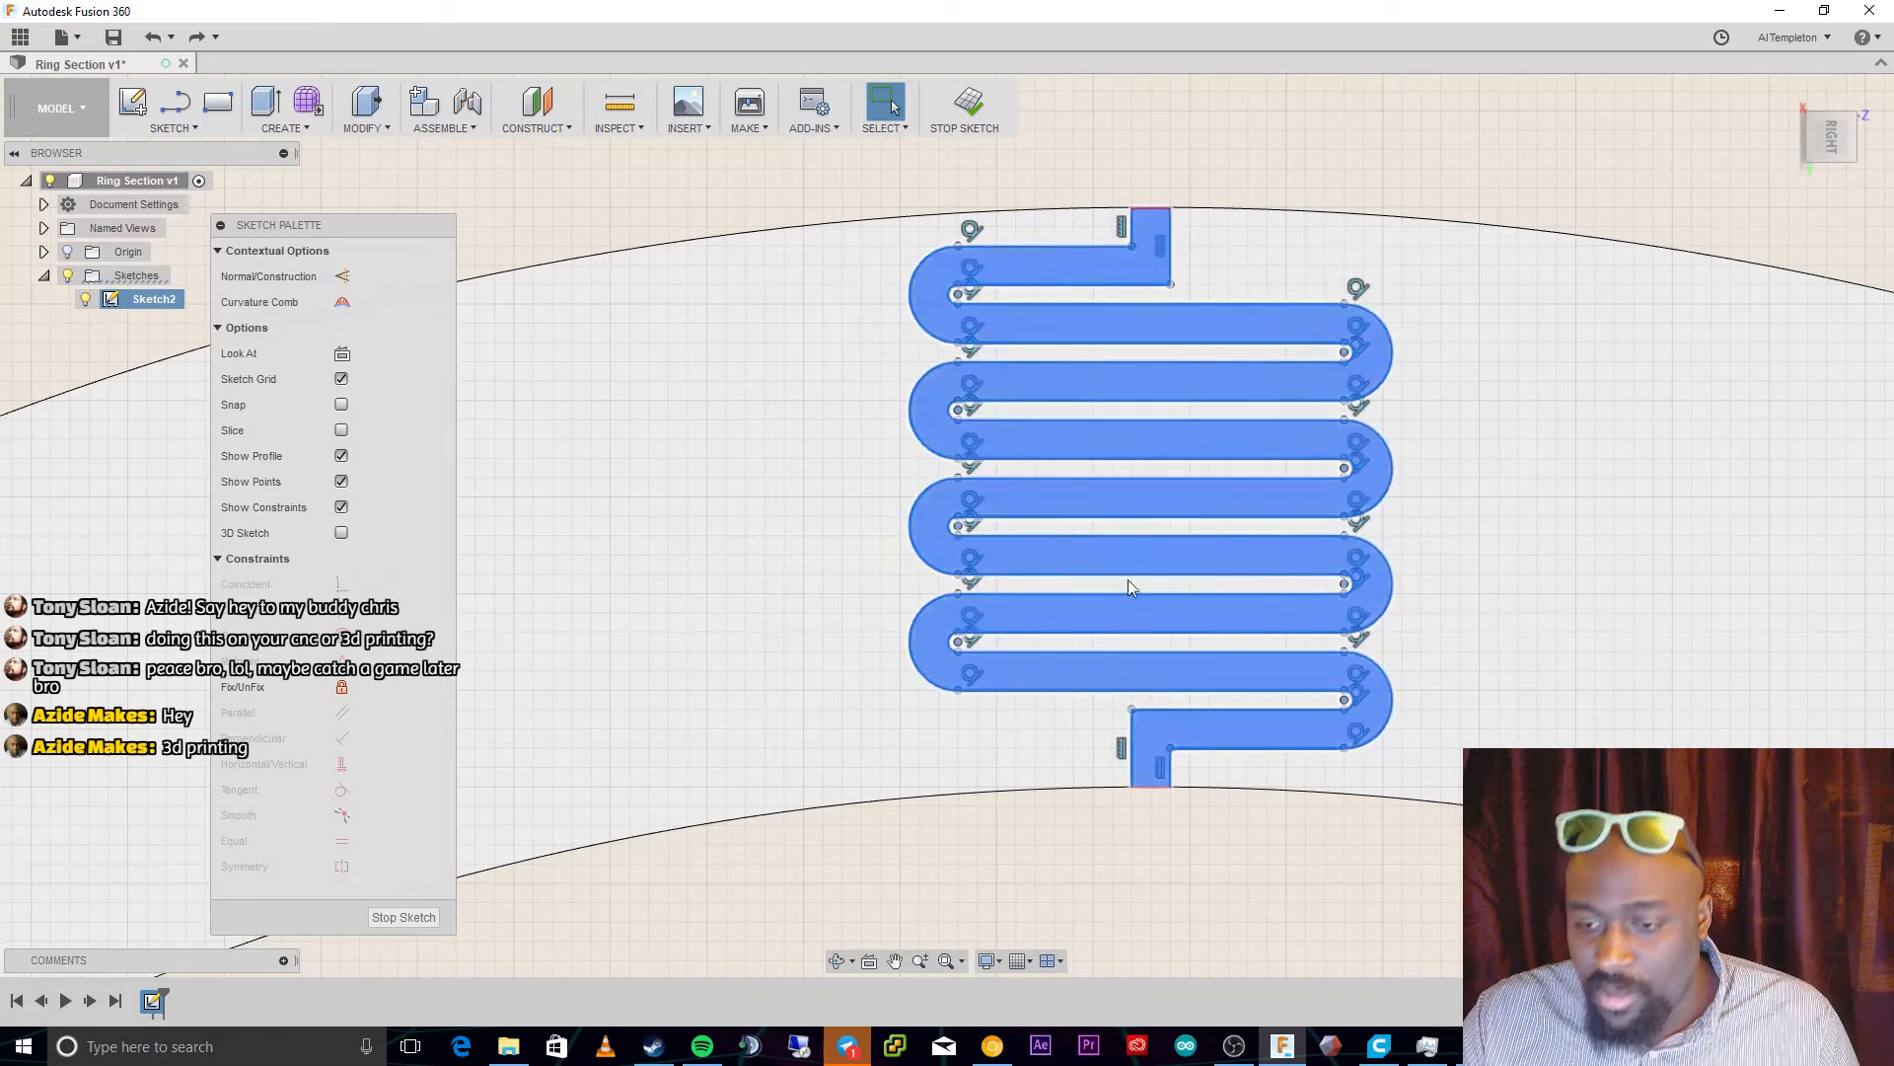
pyautogui.scroll(2, 1128, 578)
pyautogui.scroll(-6, 1252, 902)
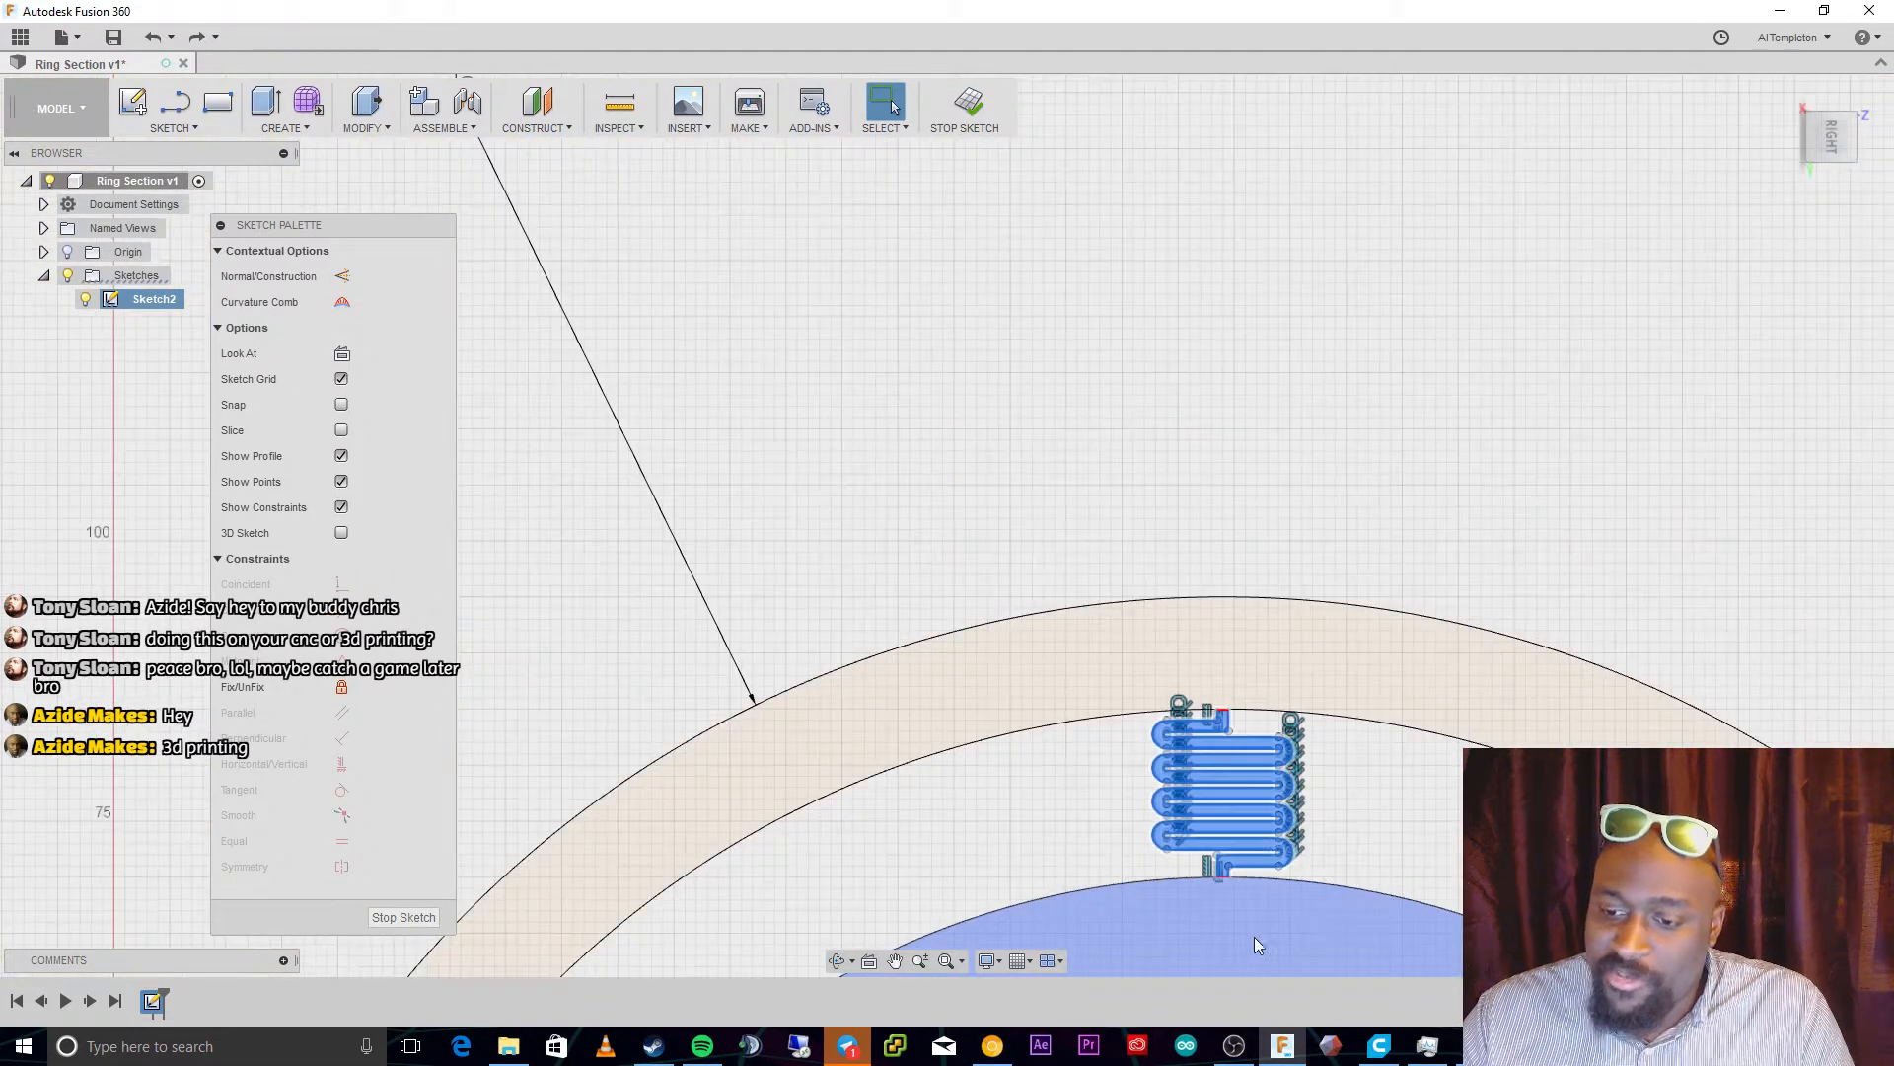
pyautogui.click(946, 960)
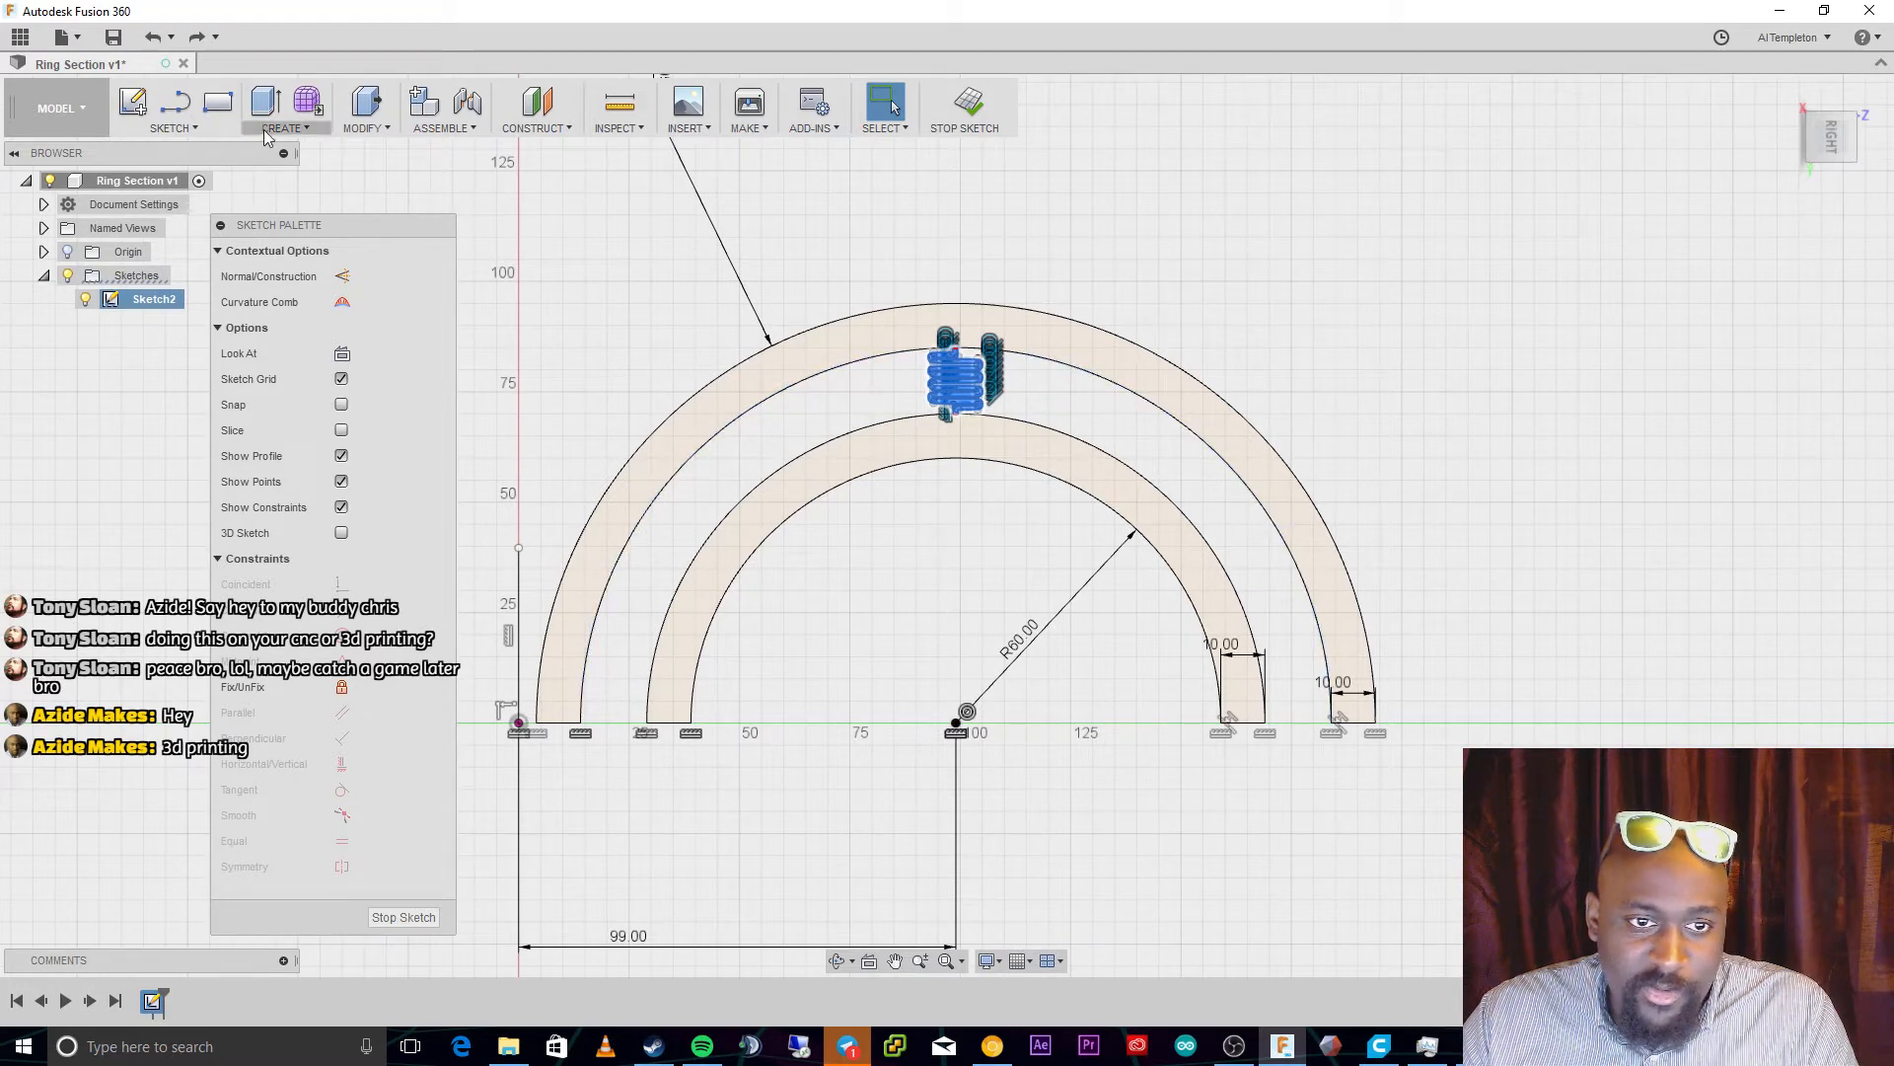
pyautogui.click(178, 129)
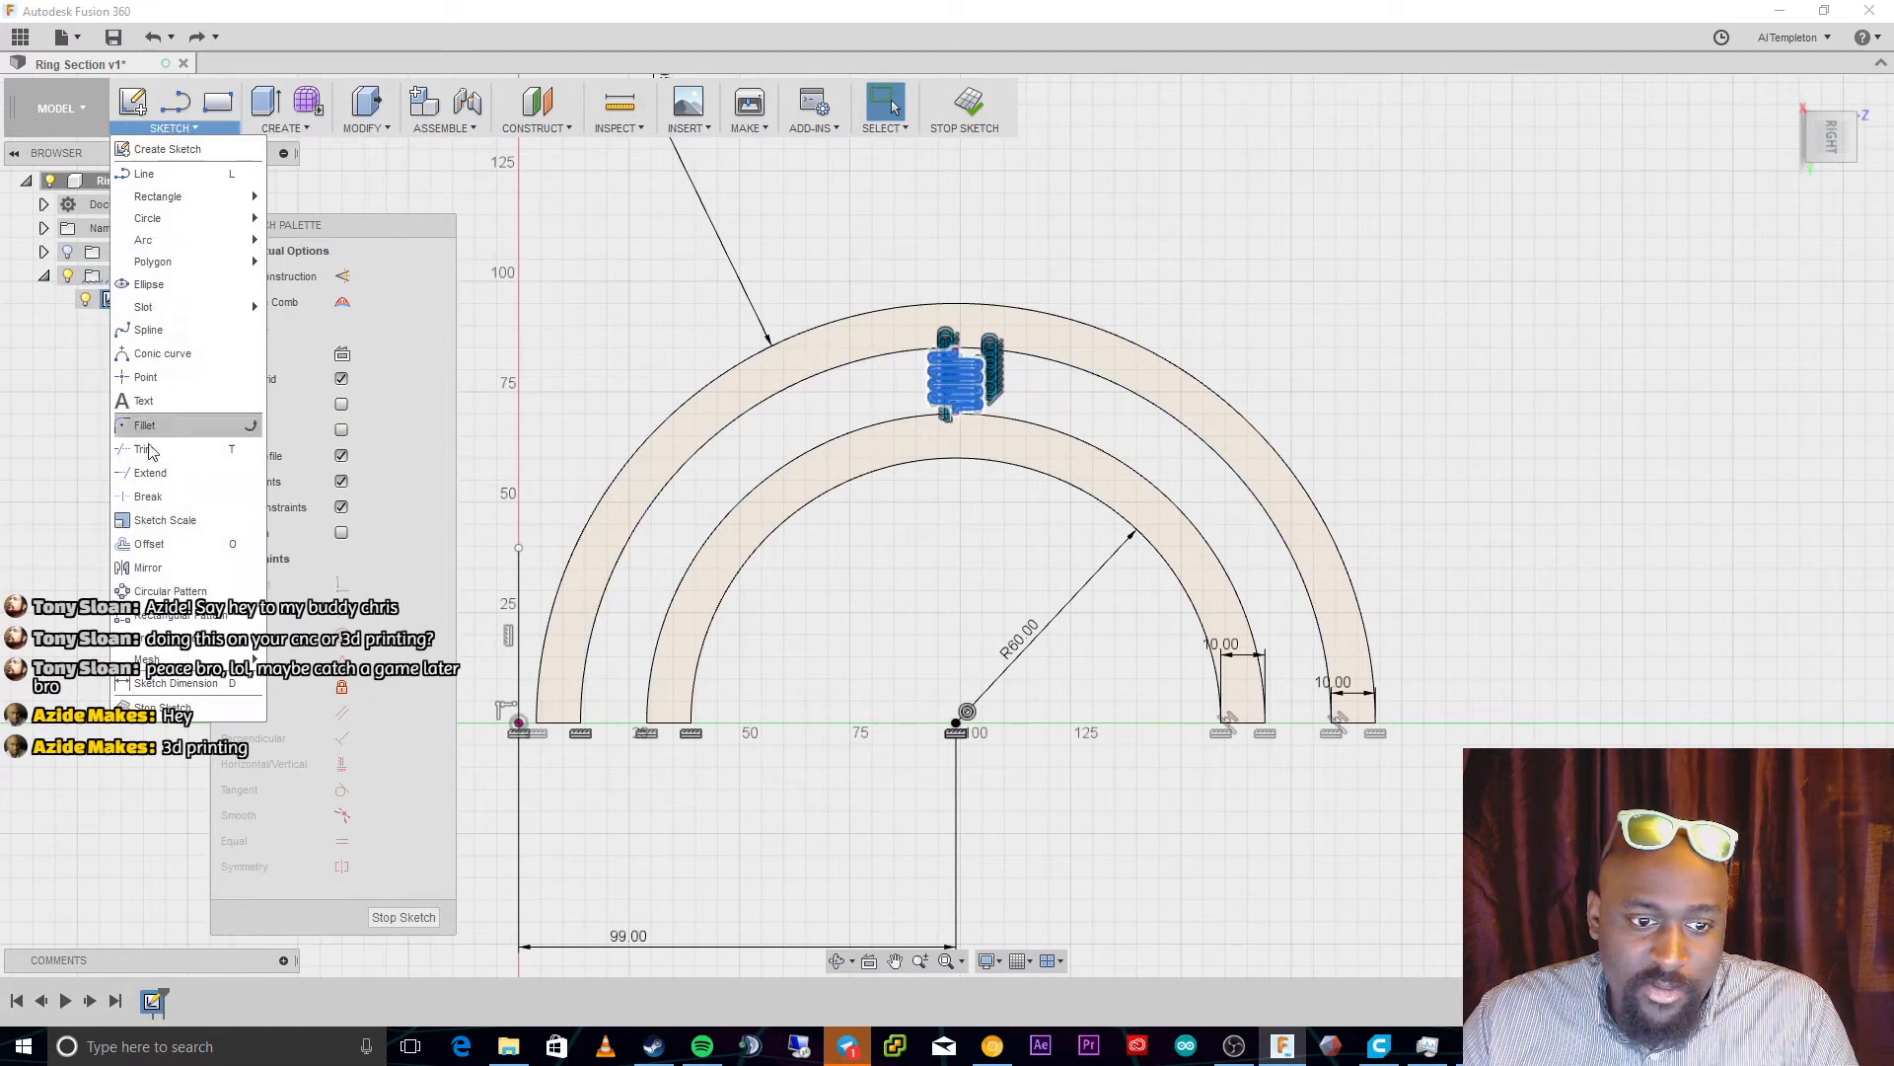
pyautogui.click(163, 591)
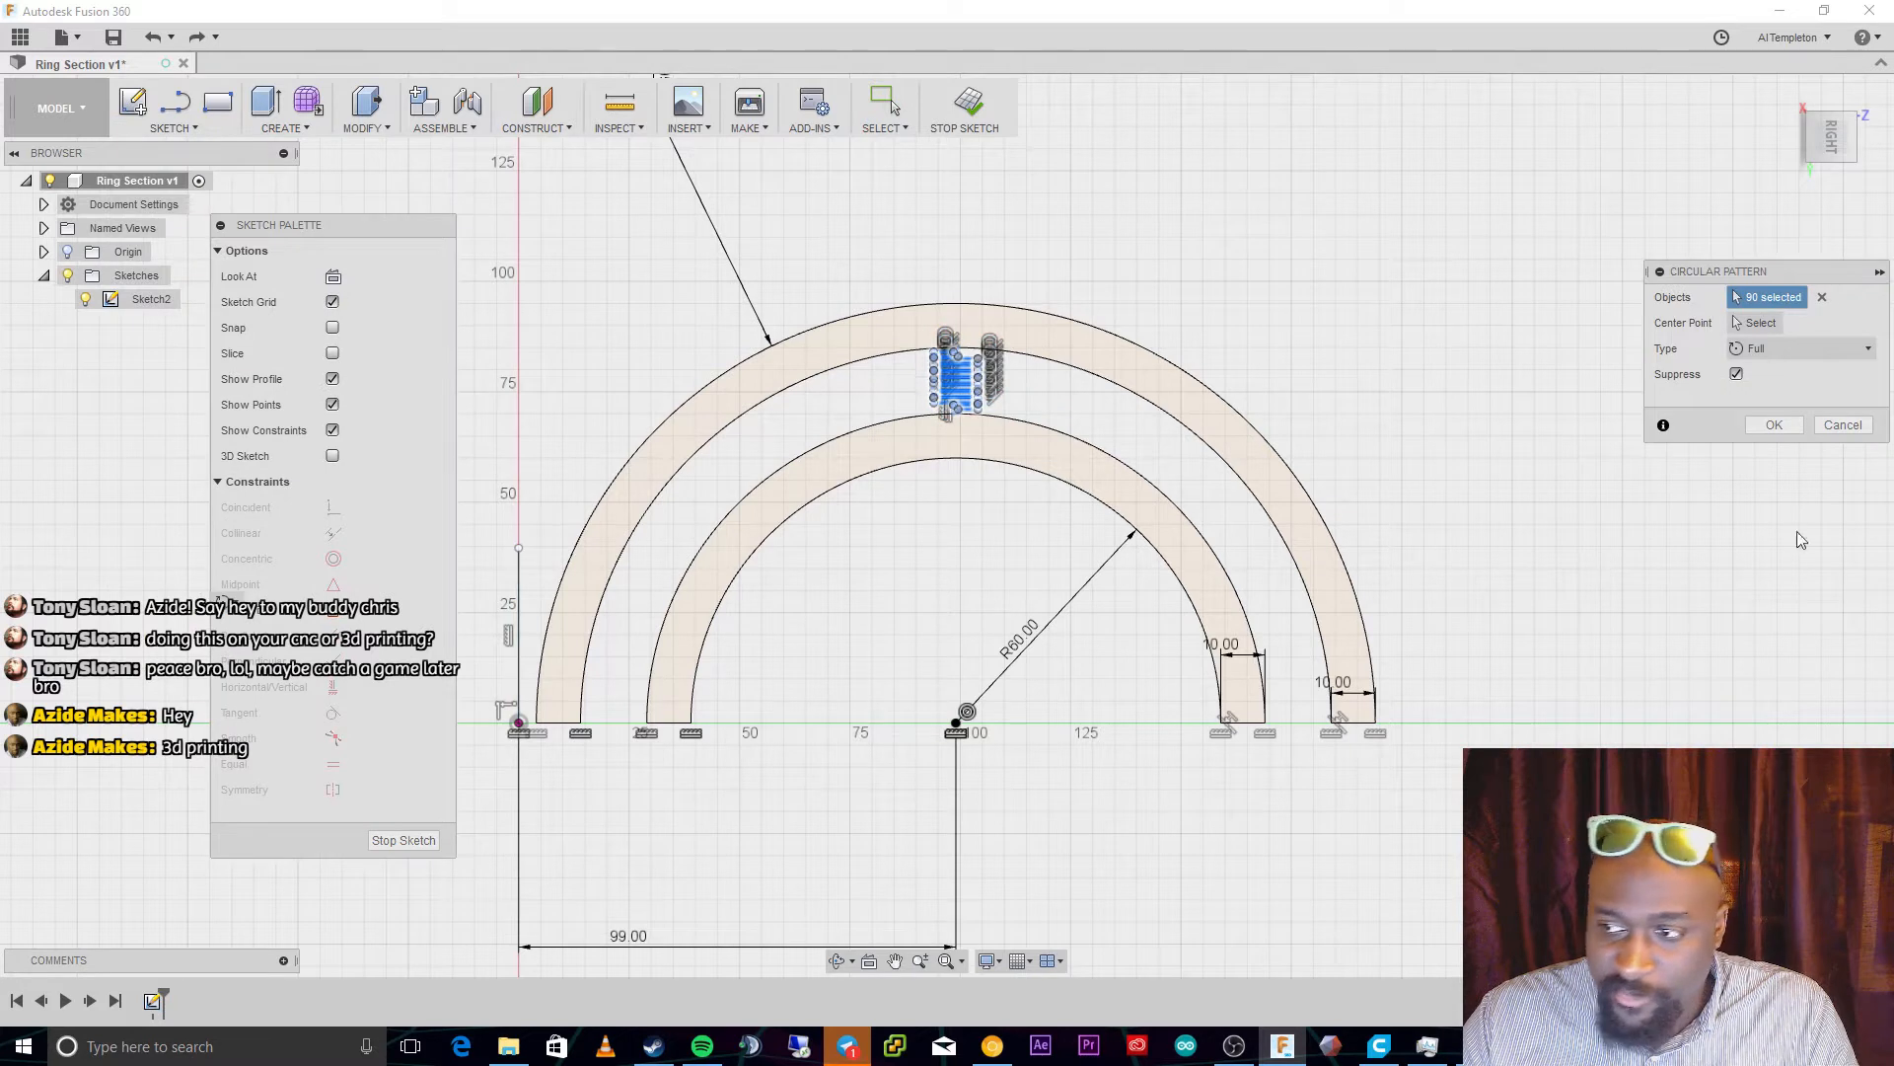
pyautogui.click(1749, 326)
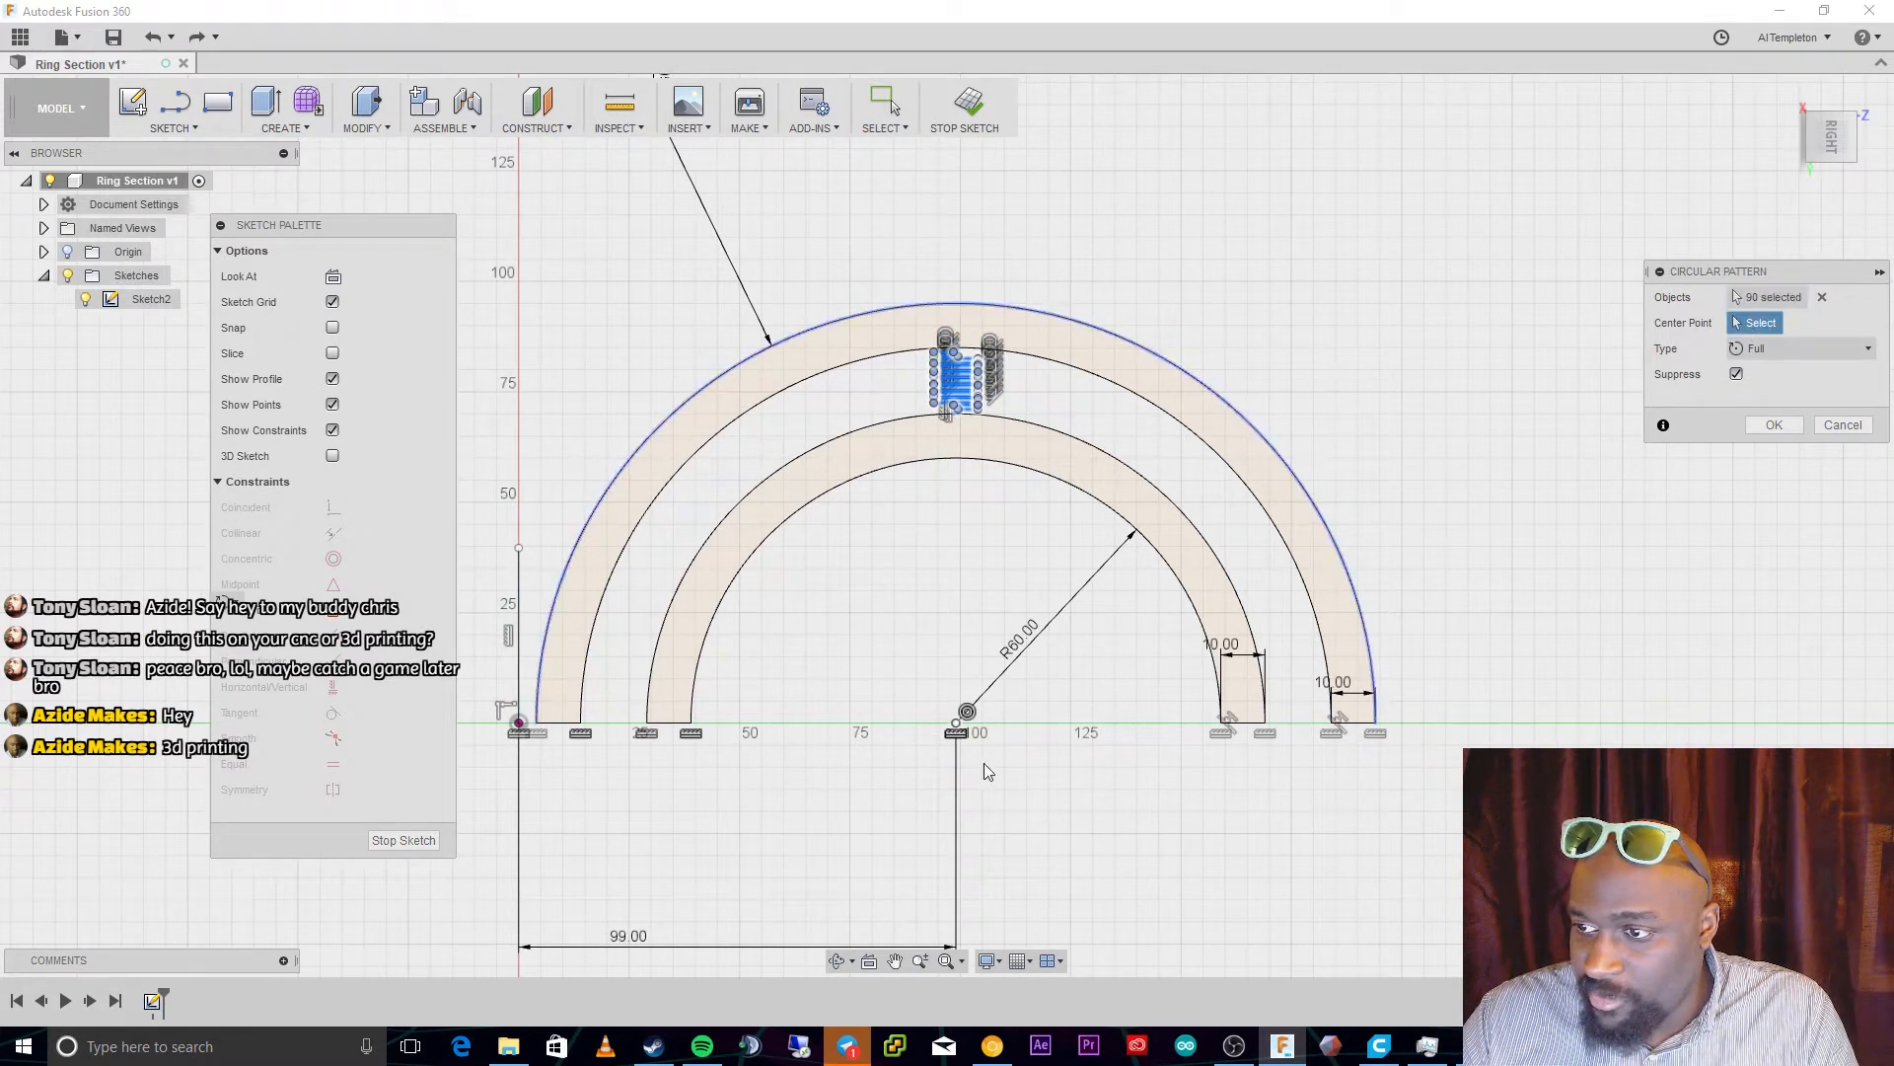
pyautogui.click(957, 732)
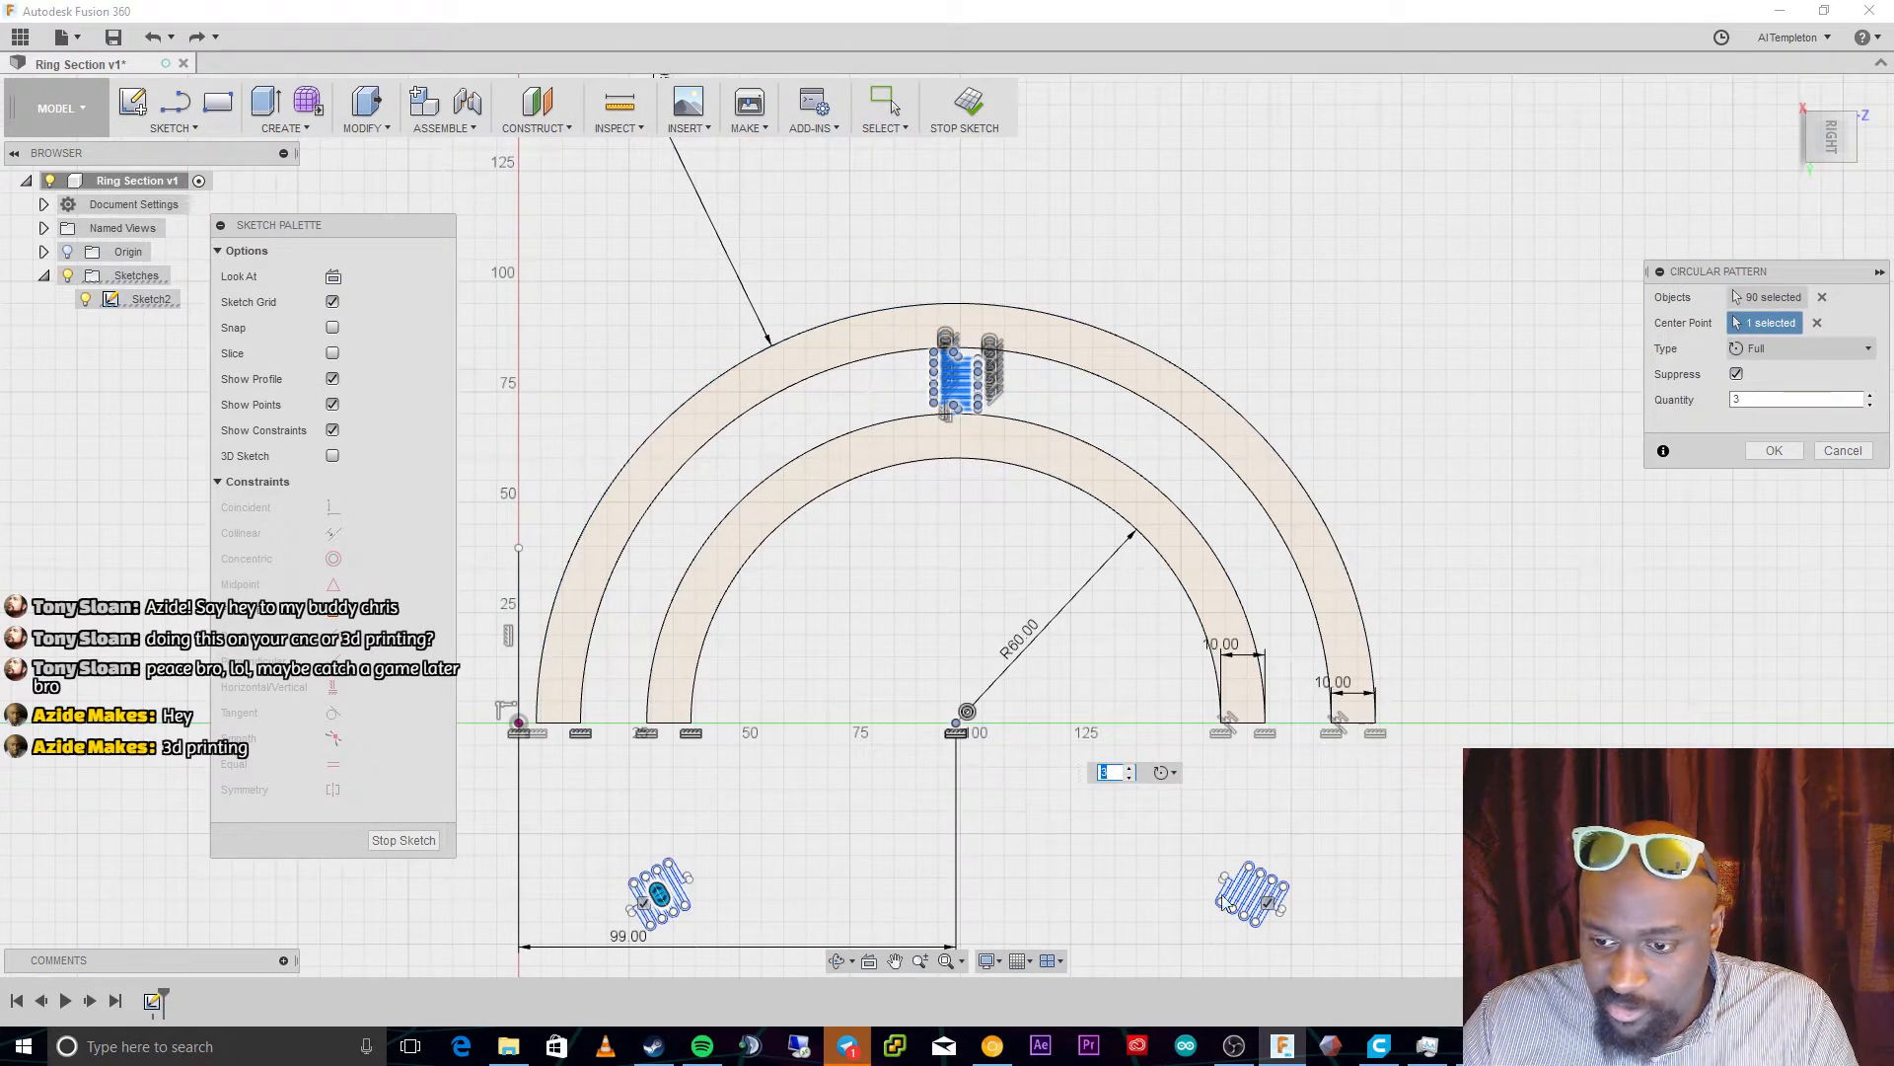
# Set the circular pattern's type to Angle with a total angle of 90 degrees
pyautogui.click(1816, 340)
pyautogui.click(1815, 389)
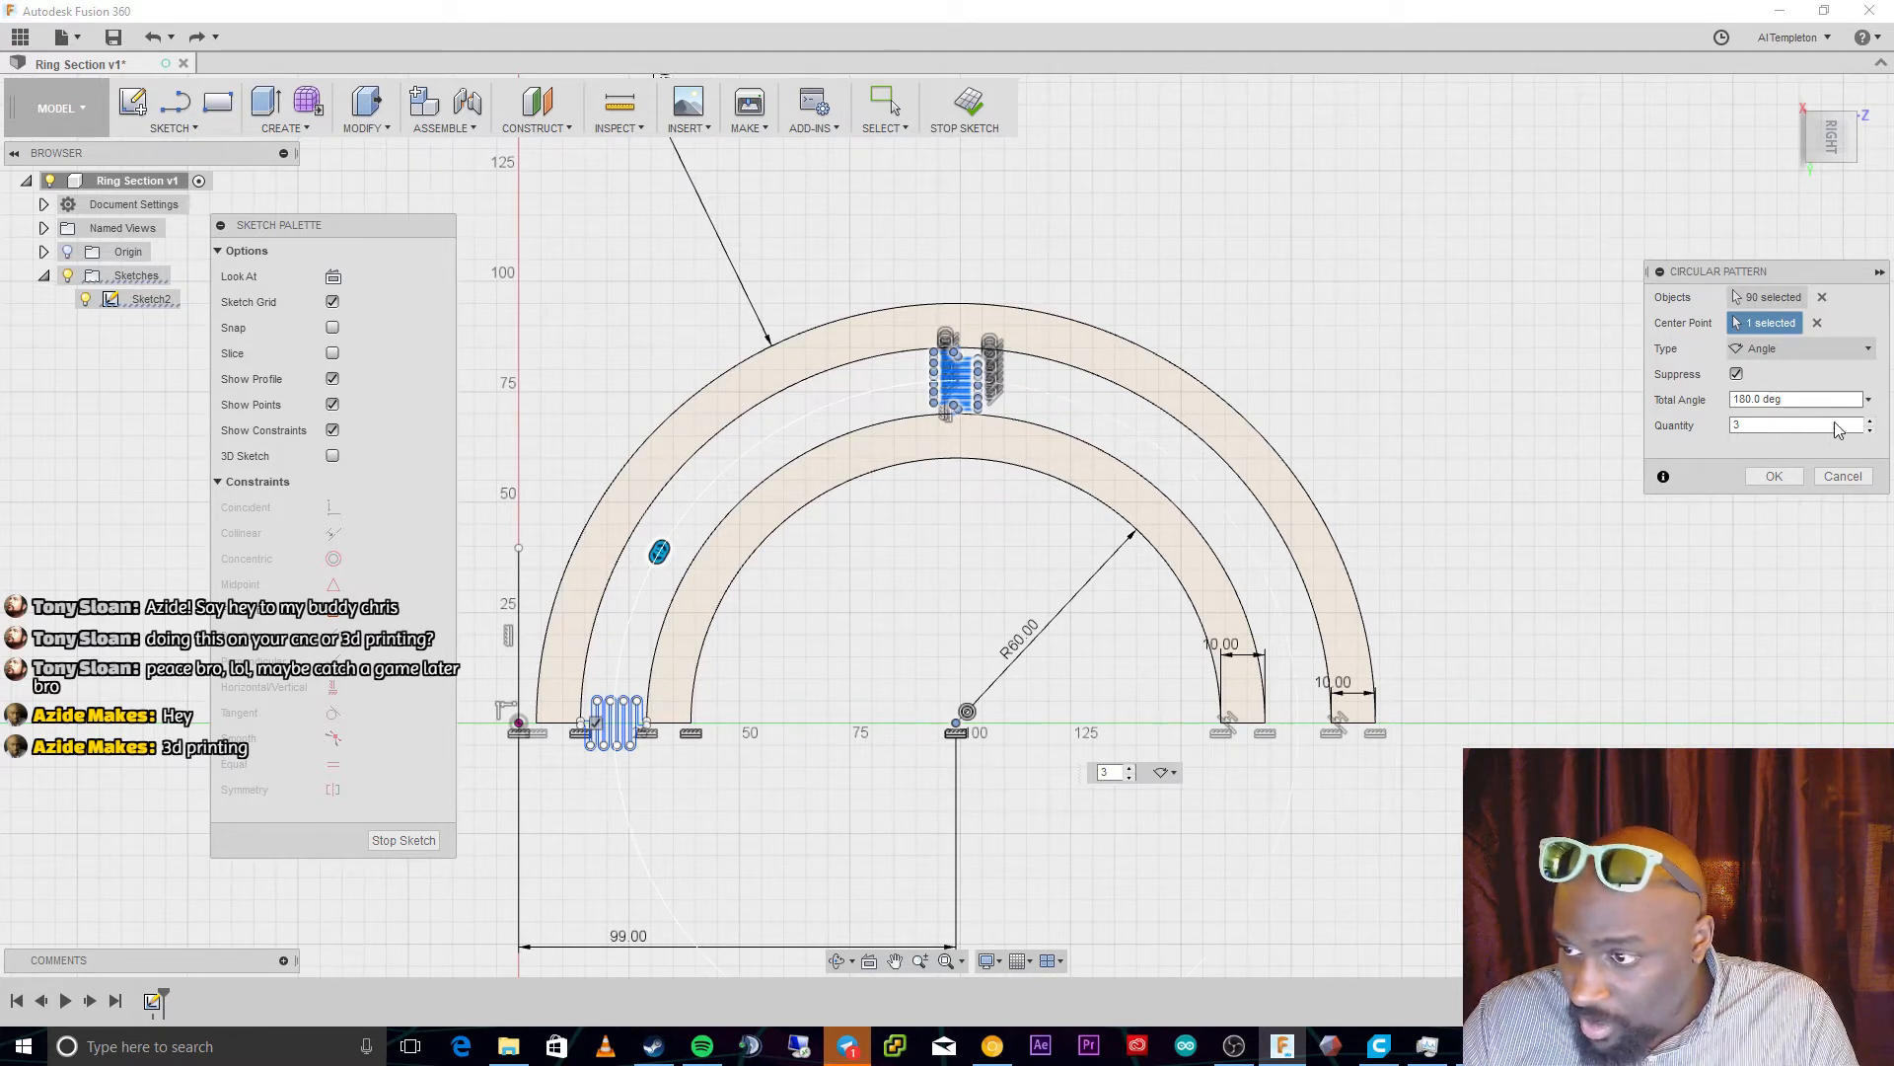
pyautogui.scroll(-2, 1295, 821)
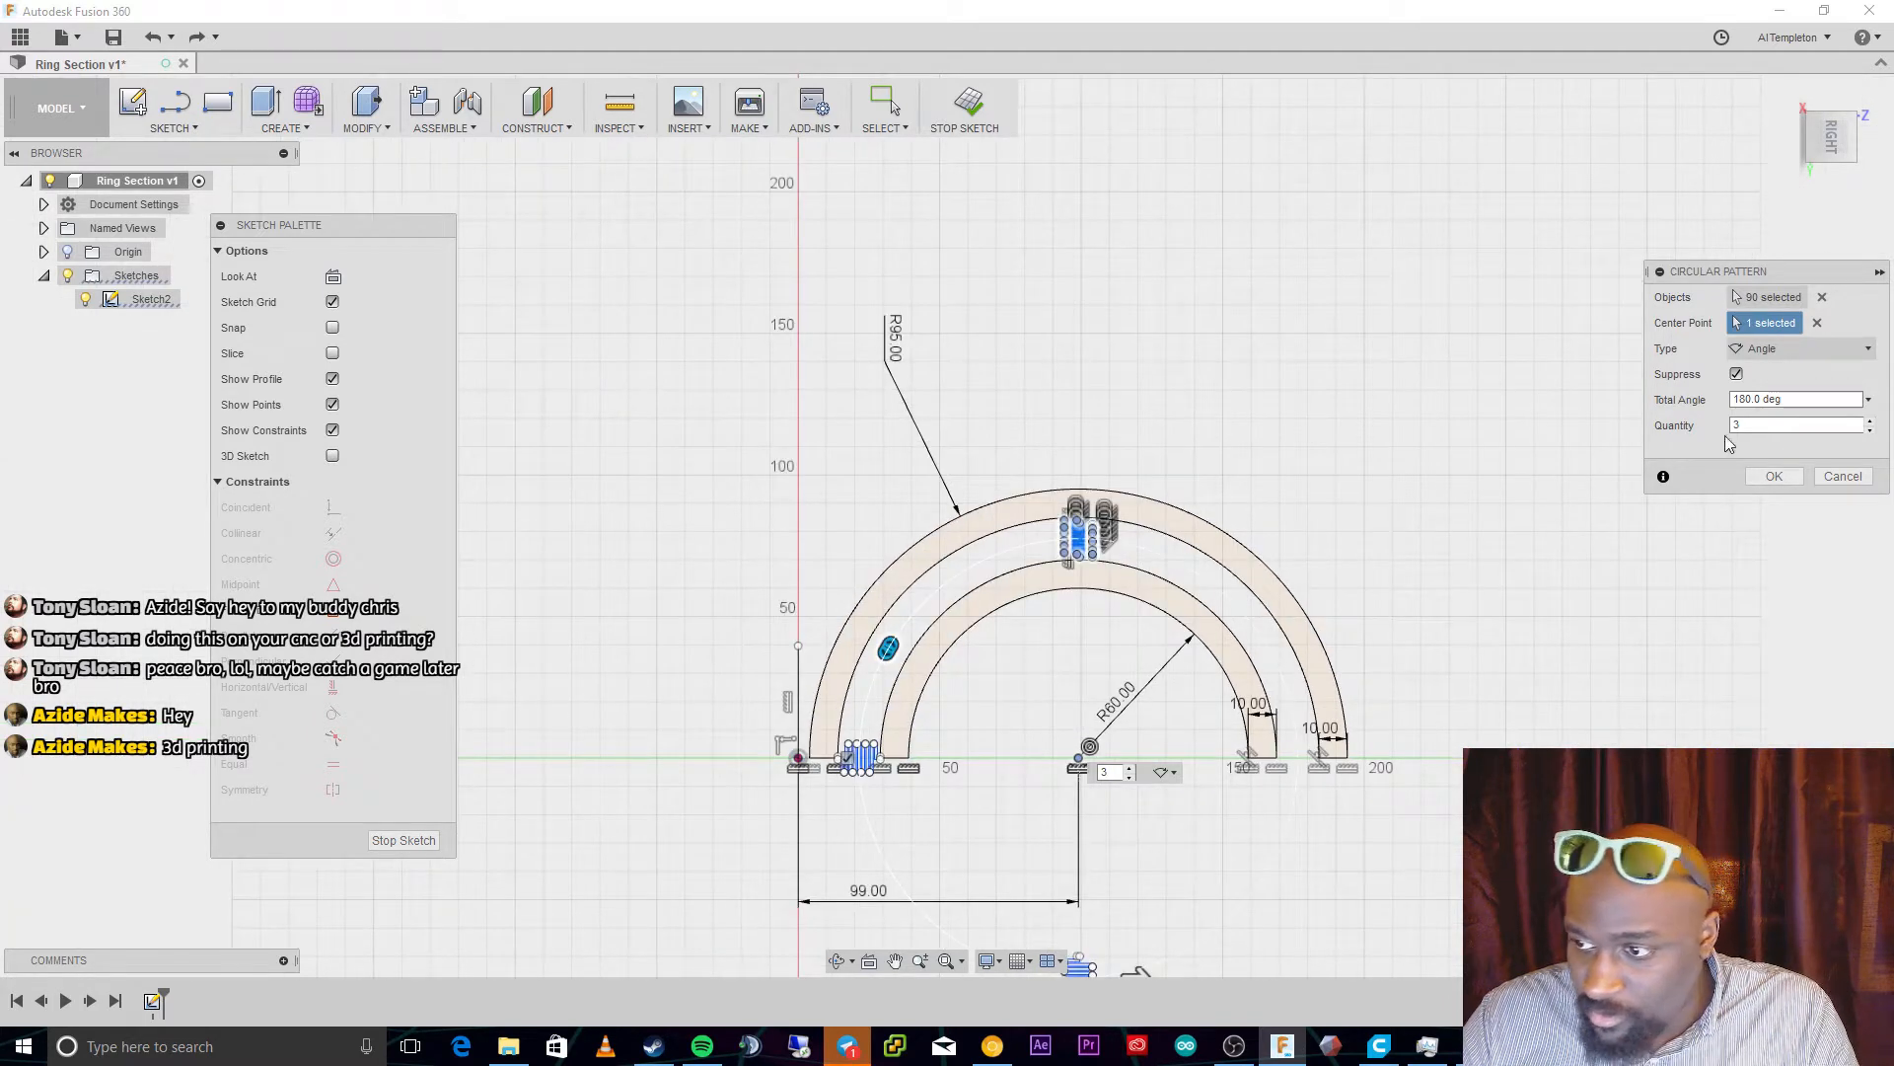
pyautogui.write('90')
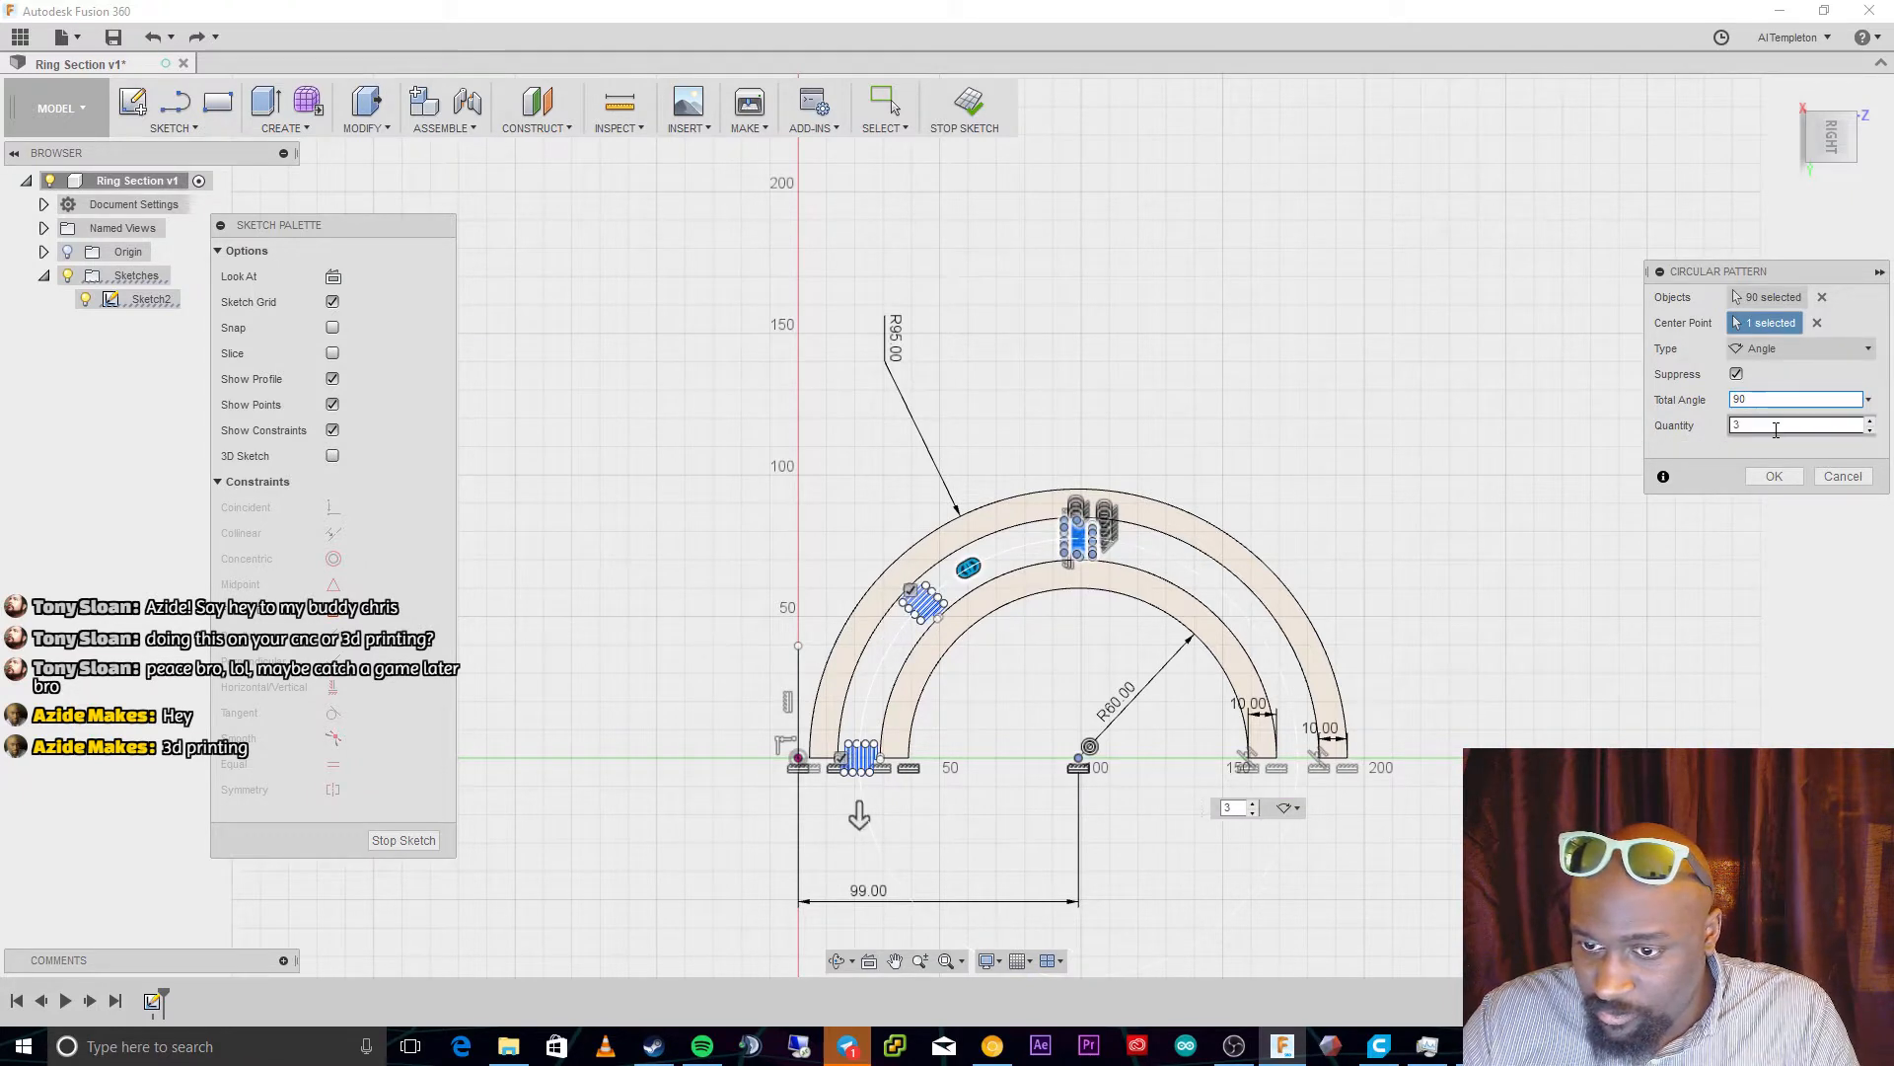
# Change the circular pattern's type to Symmetric with a total angle of 180 degrees
pyautogui.click(1773, 350)
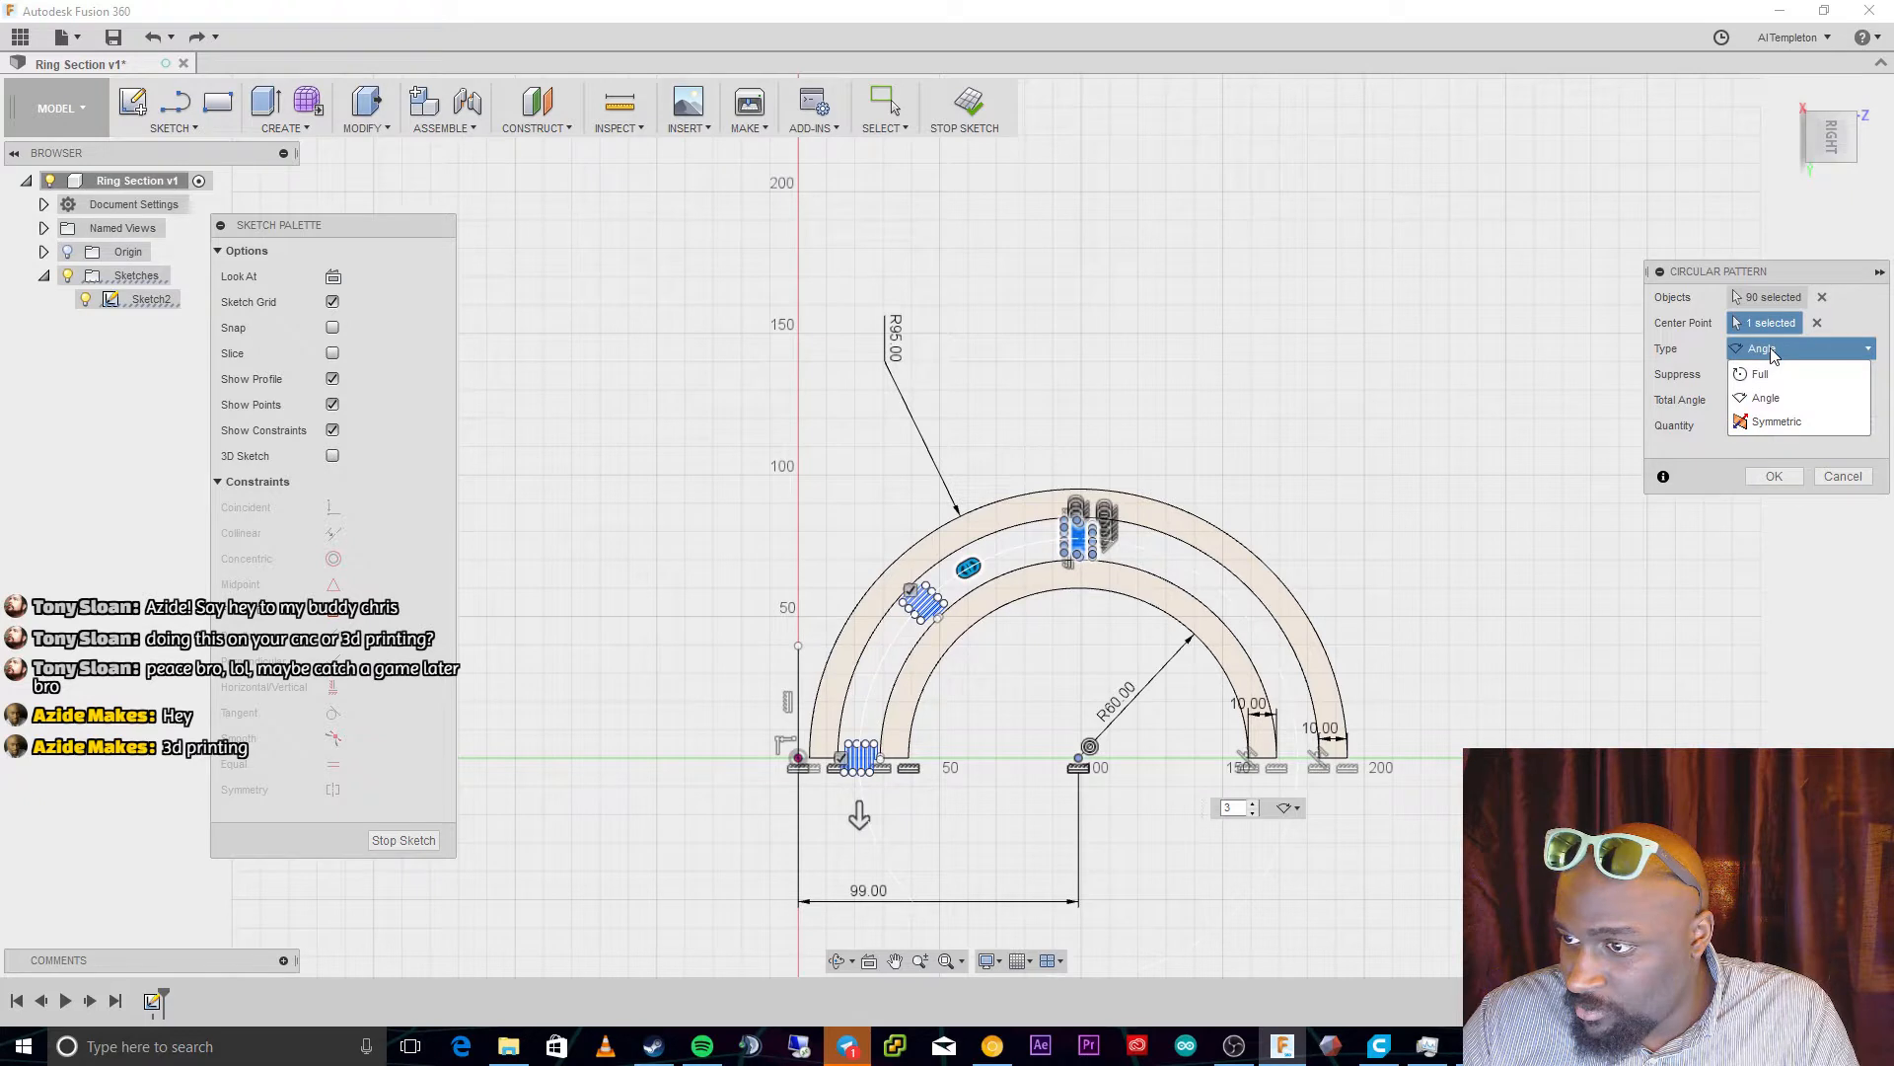
pyautogui.click(1776, 421)
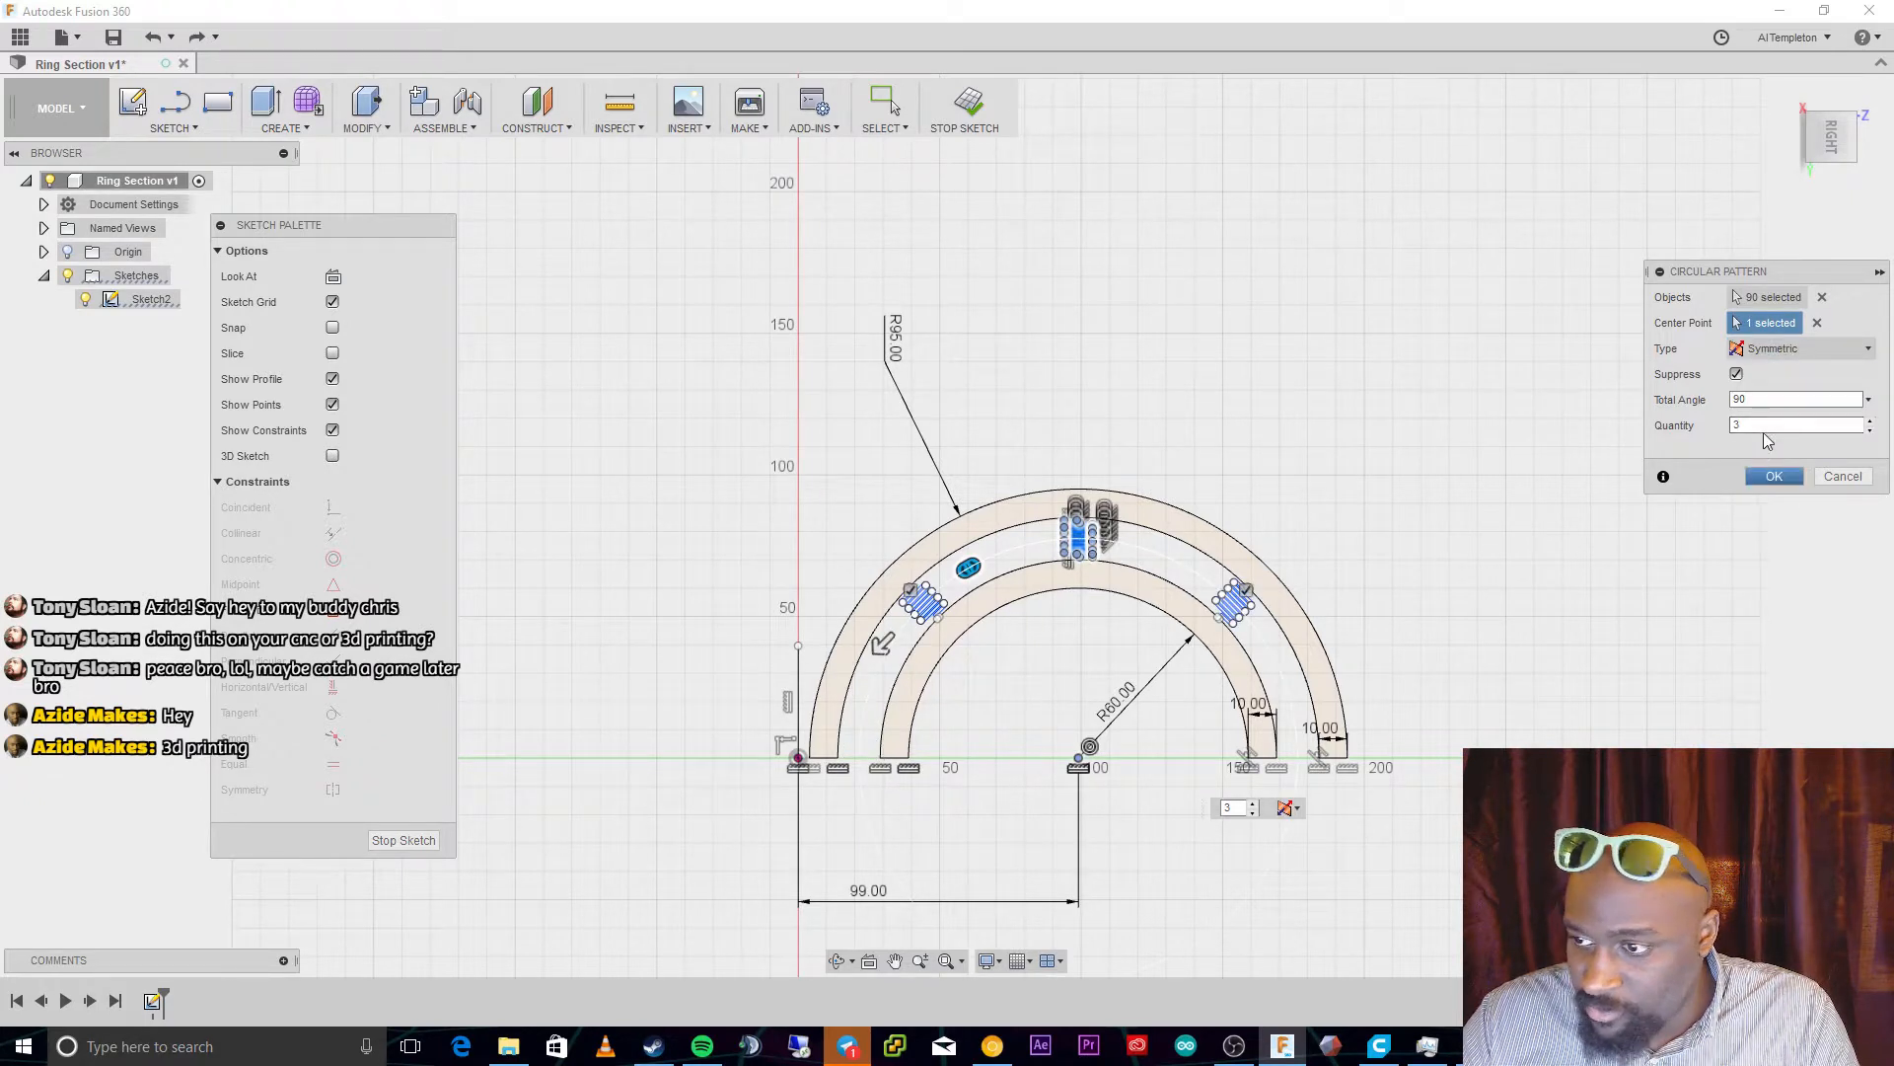
pyautogui.doubleClick(1765, 399)
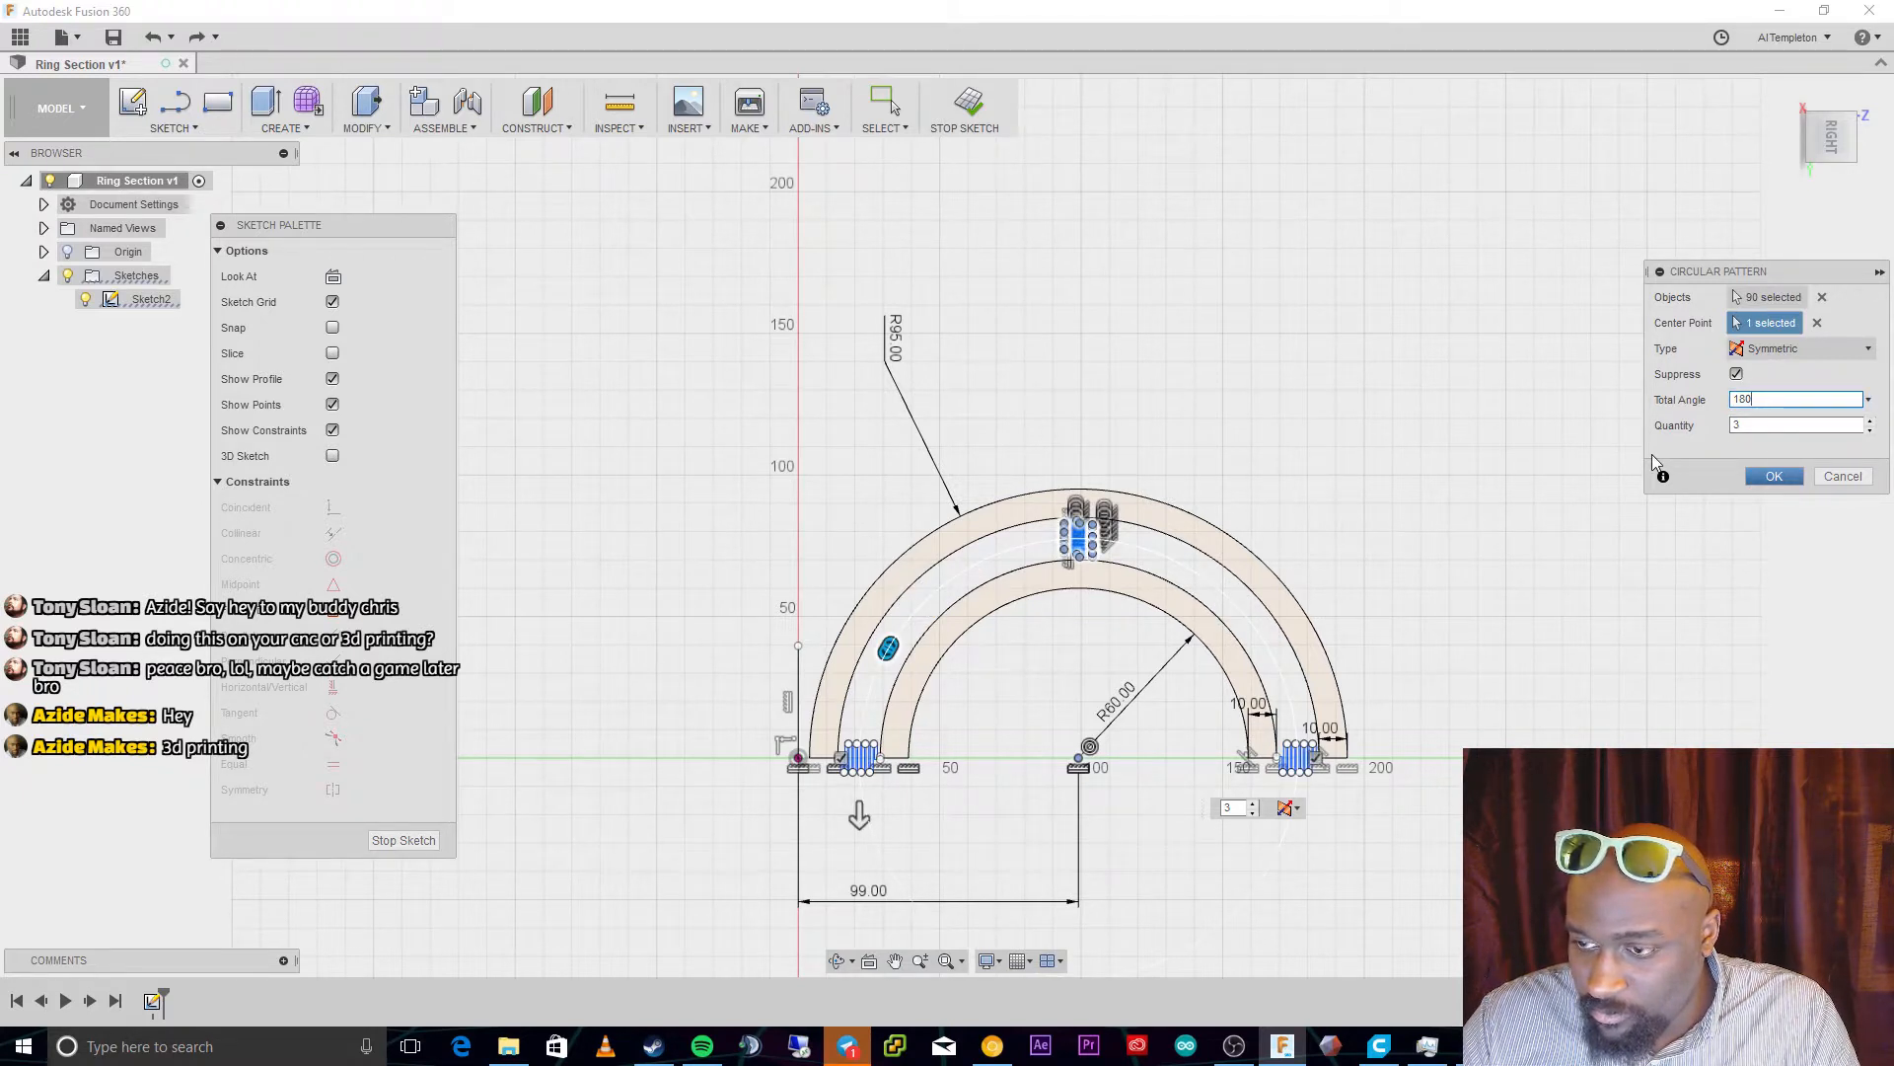
# Try increasing the pattern quantity to 9 and examine the spacing of the serpentine copies around the half ring
pyautogui.click(1872, 422)
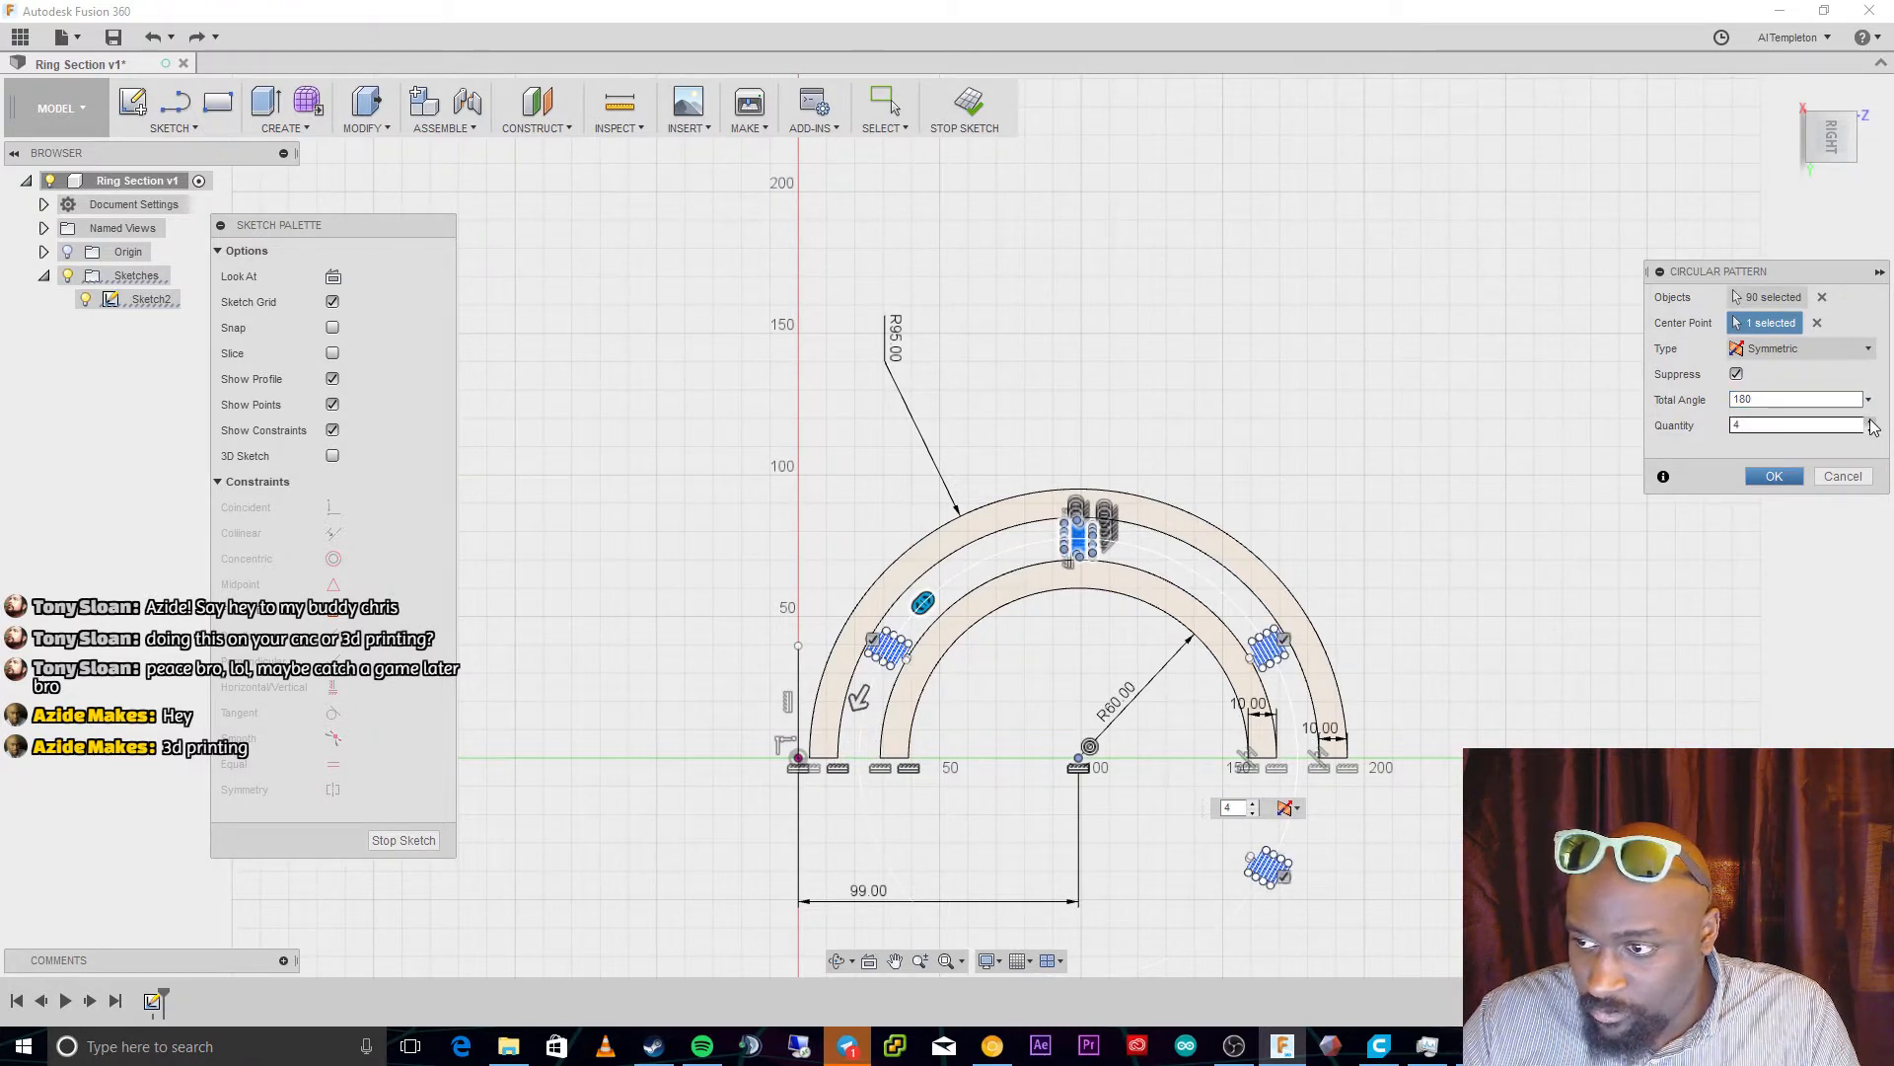
pyautogui.click(1871, 422)
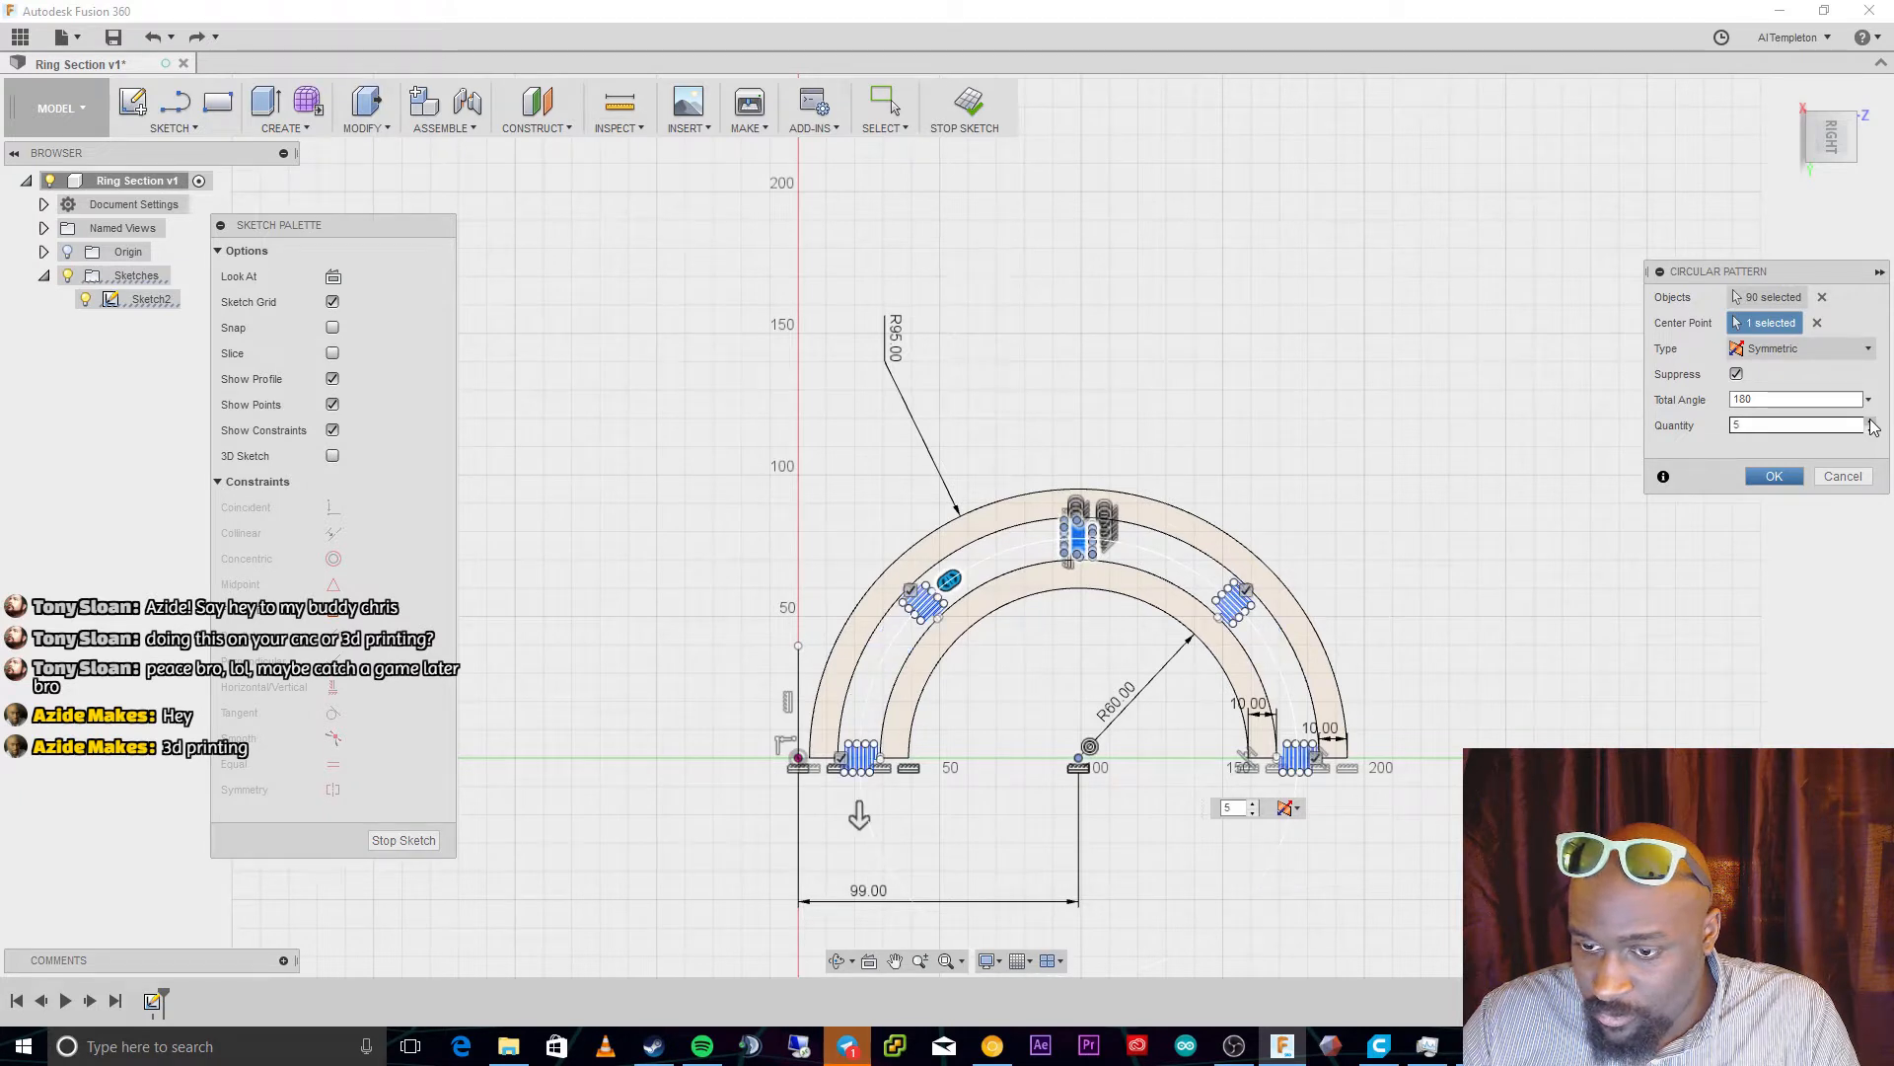
pyautogui.click(1872, 422)
pyautogui.click(1872, 421)
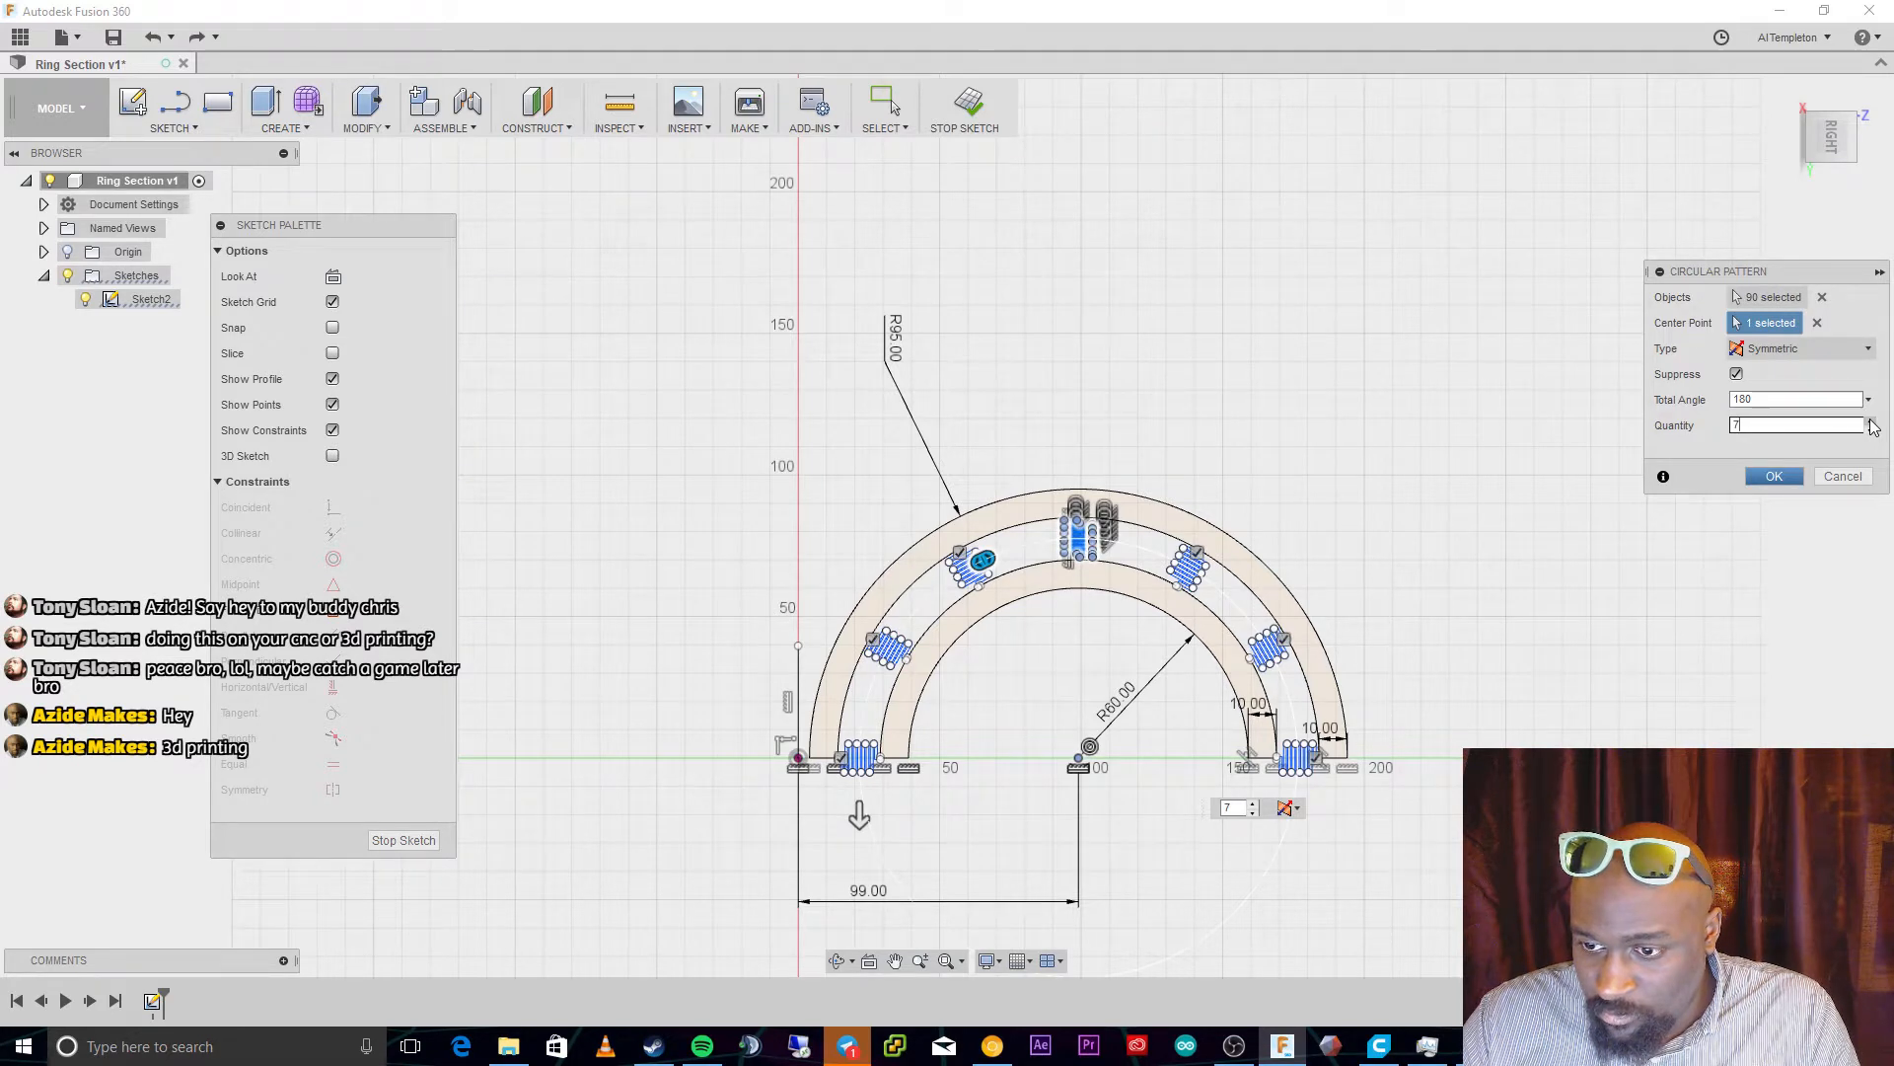
pyautogui.click(1872, 422)
pyautogui.click(1872, 421)
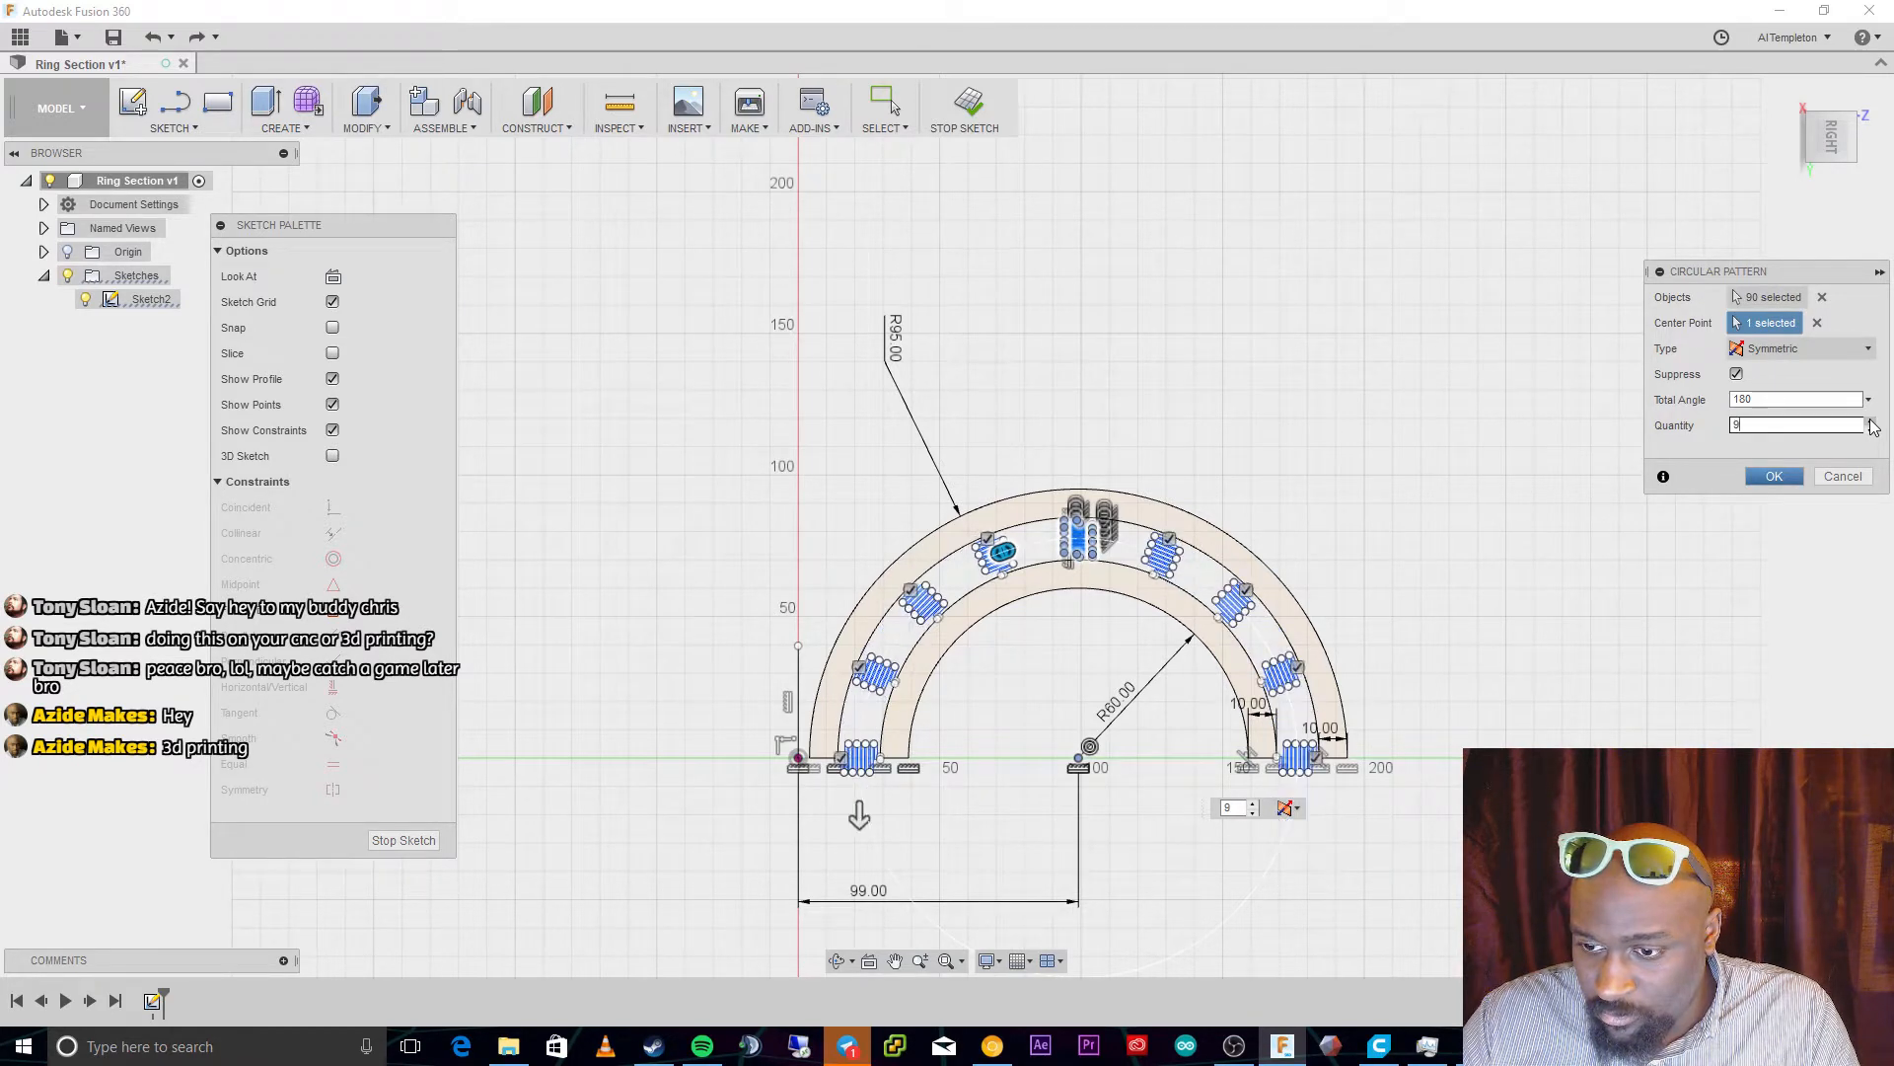
pyautogui.scroll(3, 1283, 621)
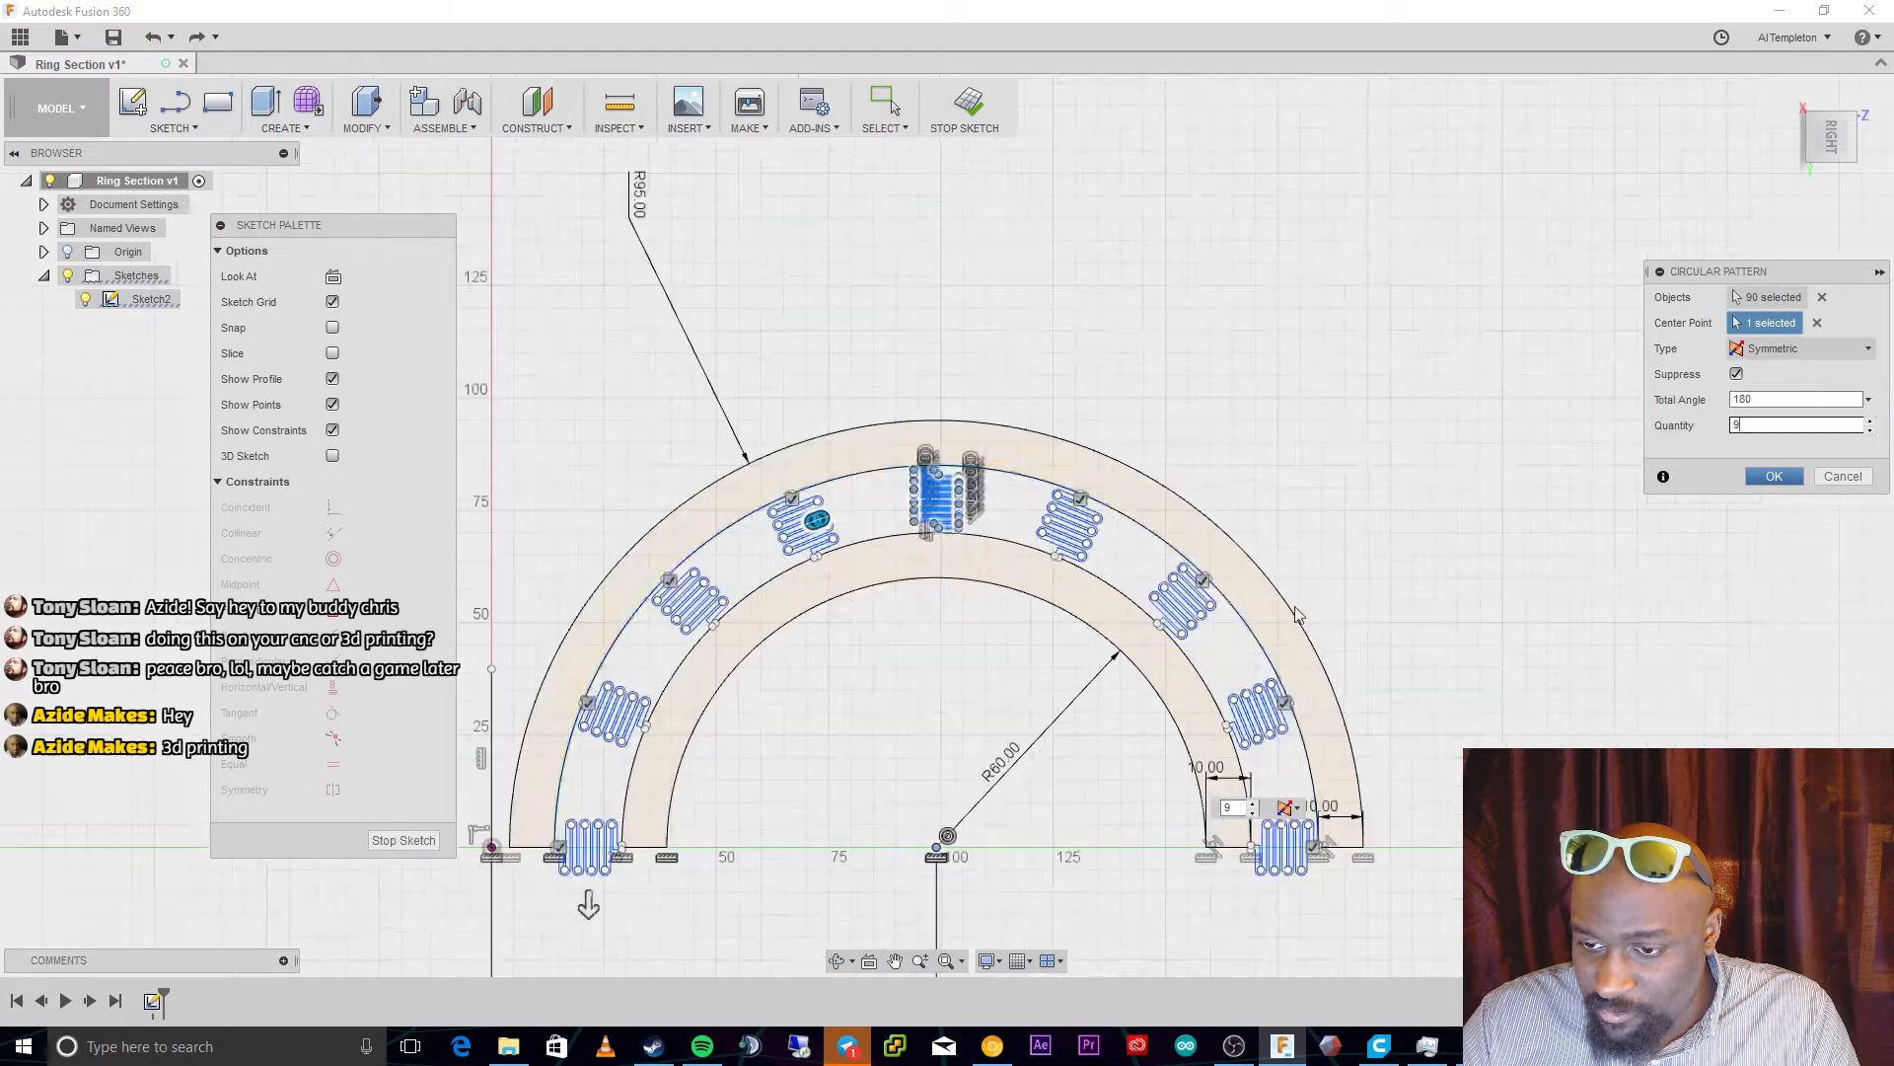
pyautogui.scroll(2, 1130, 647)
pyautogui.scroll(3, 977, 526)
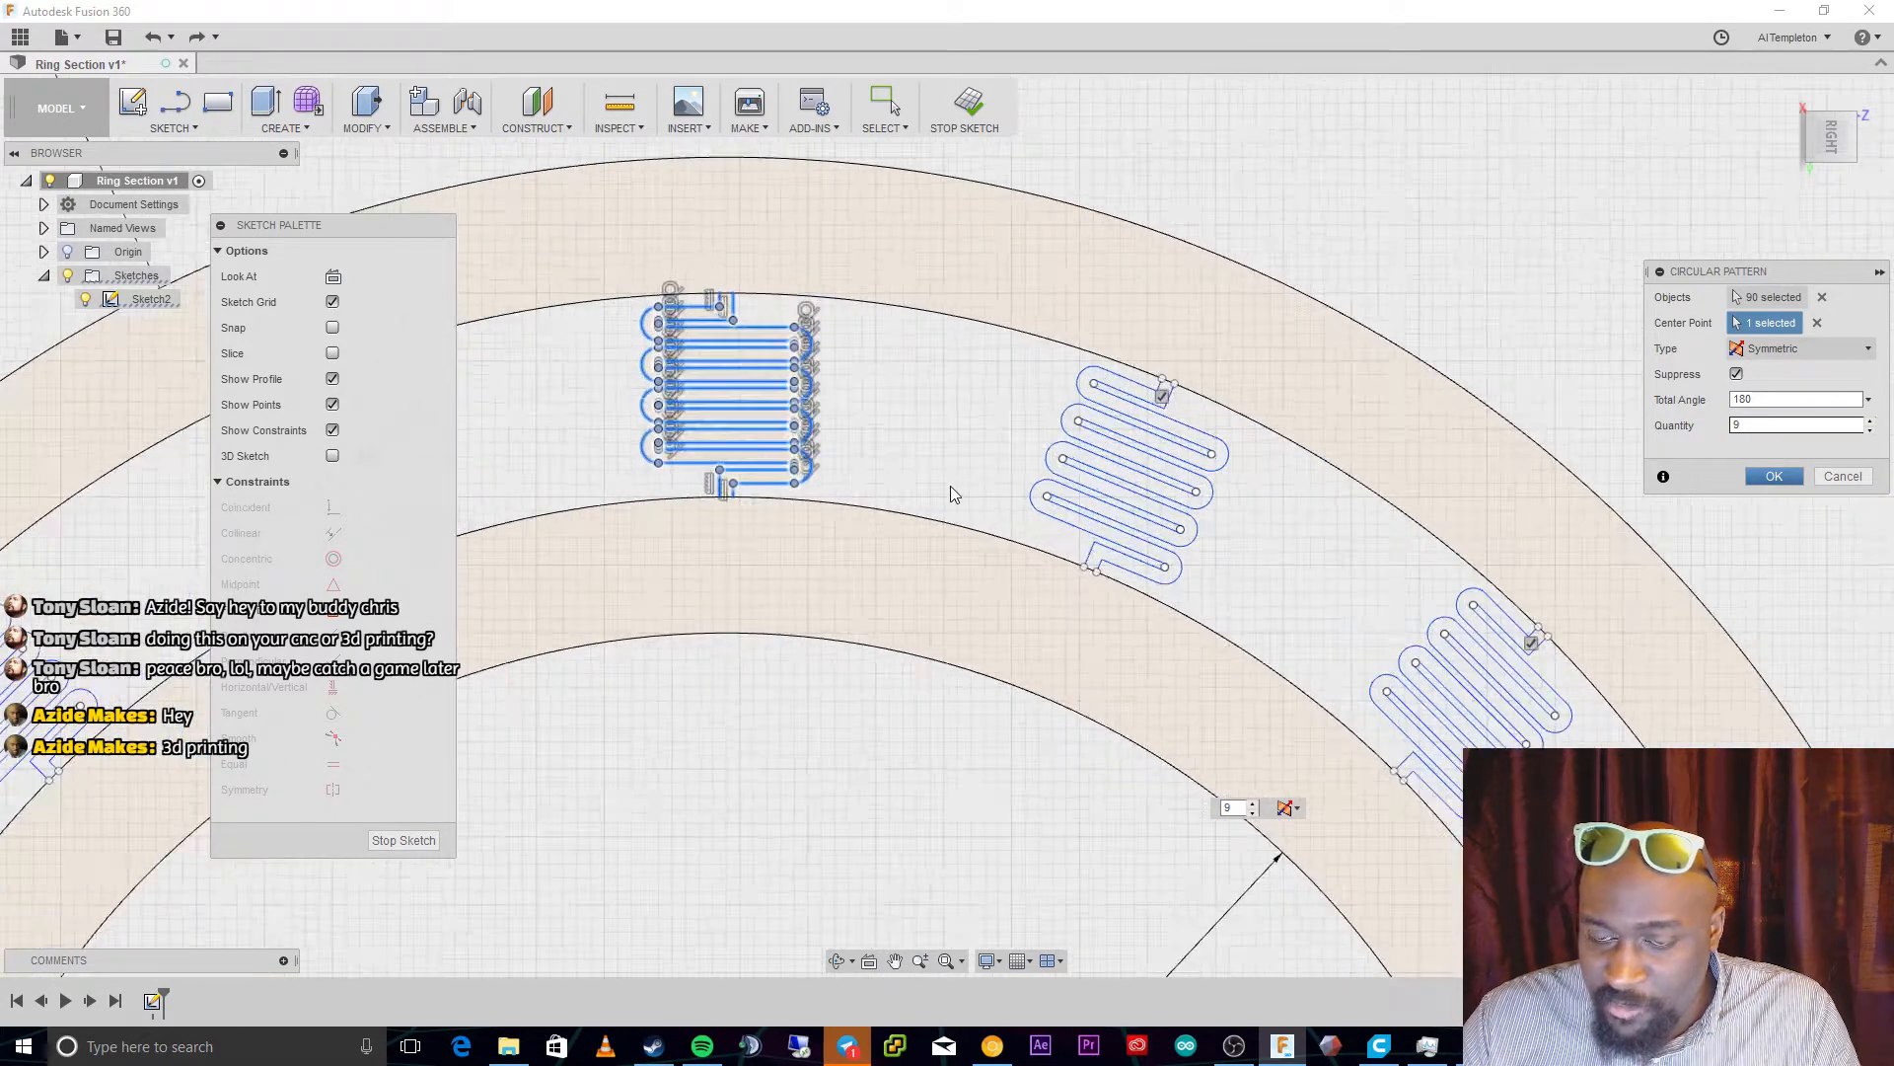
pyautogui.scroll(-3, 799, 777)
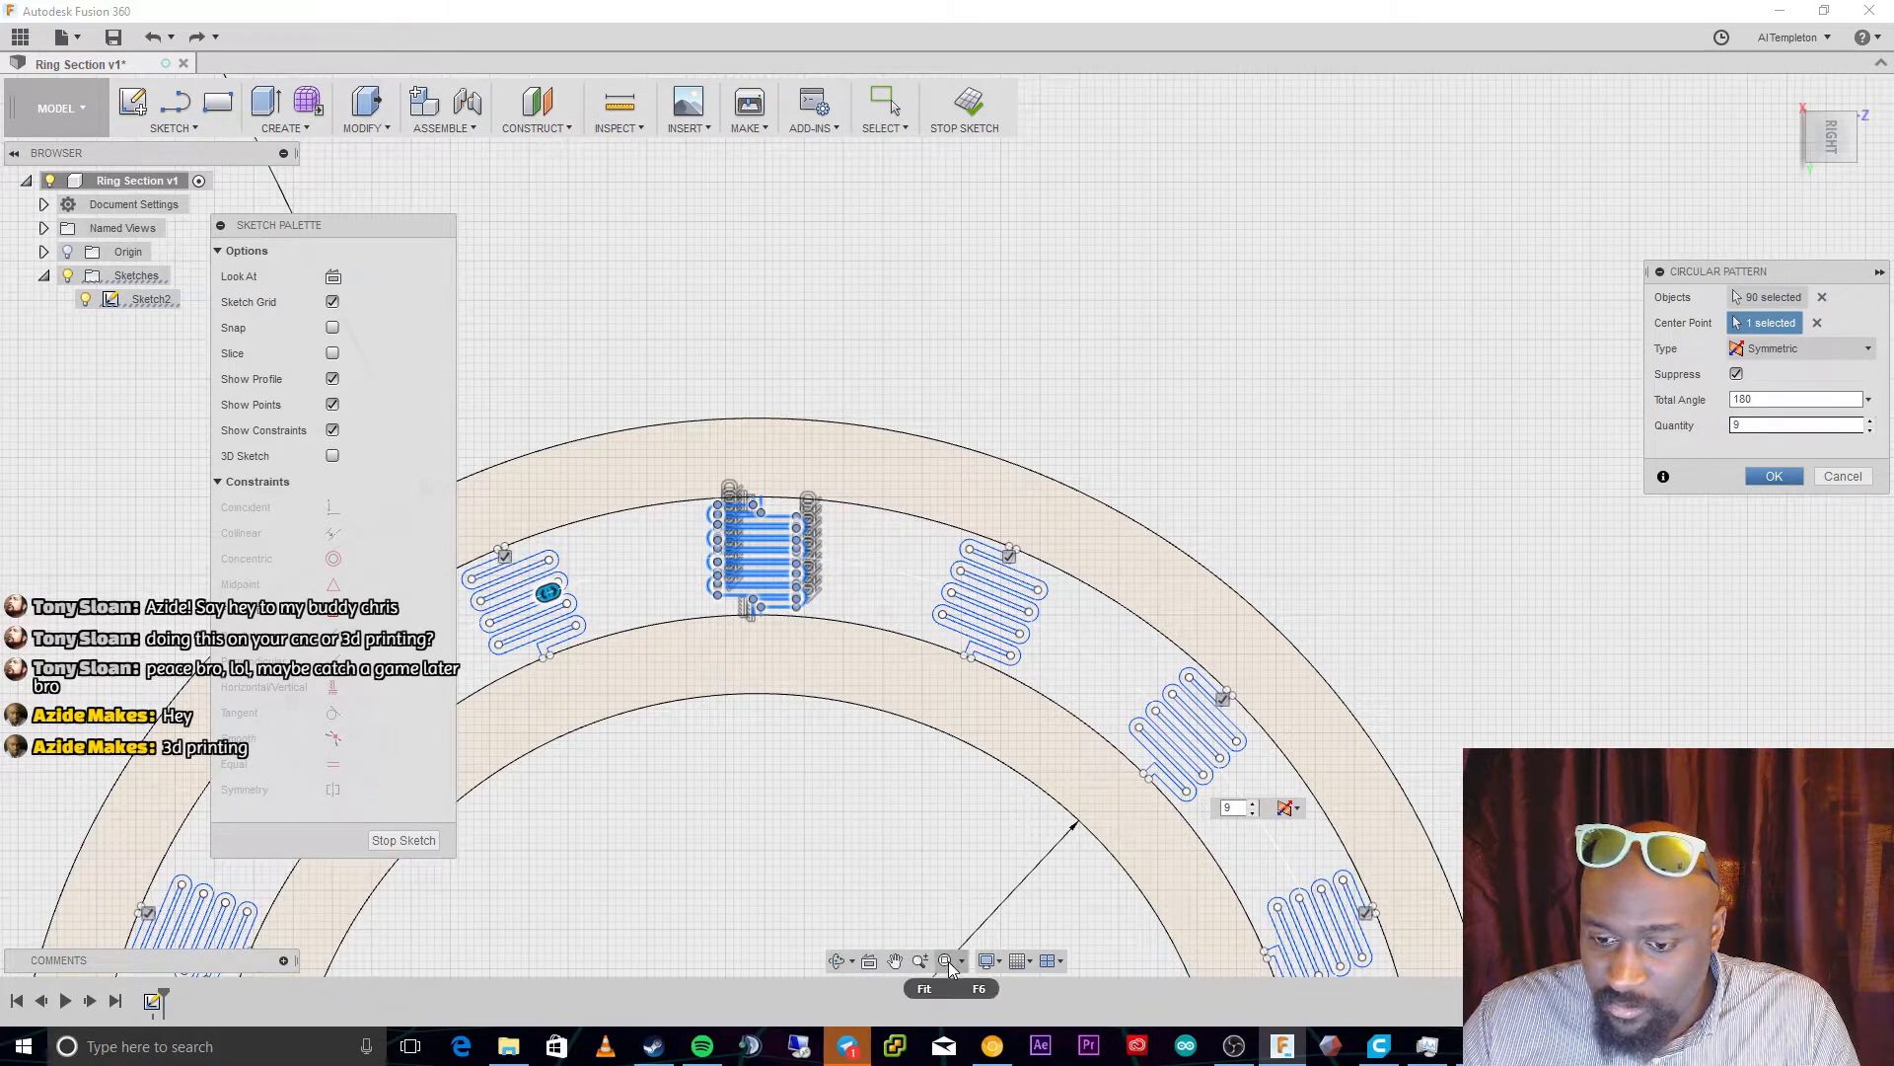
pyautogui.scroll(-5, 951, 750)
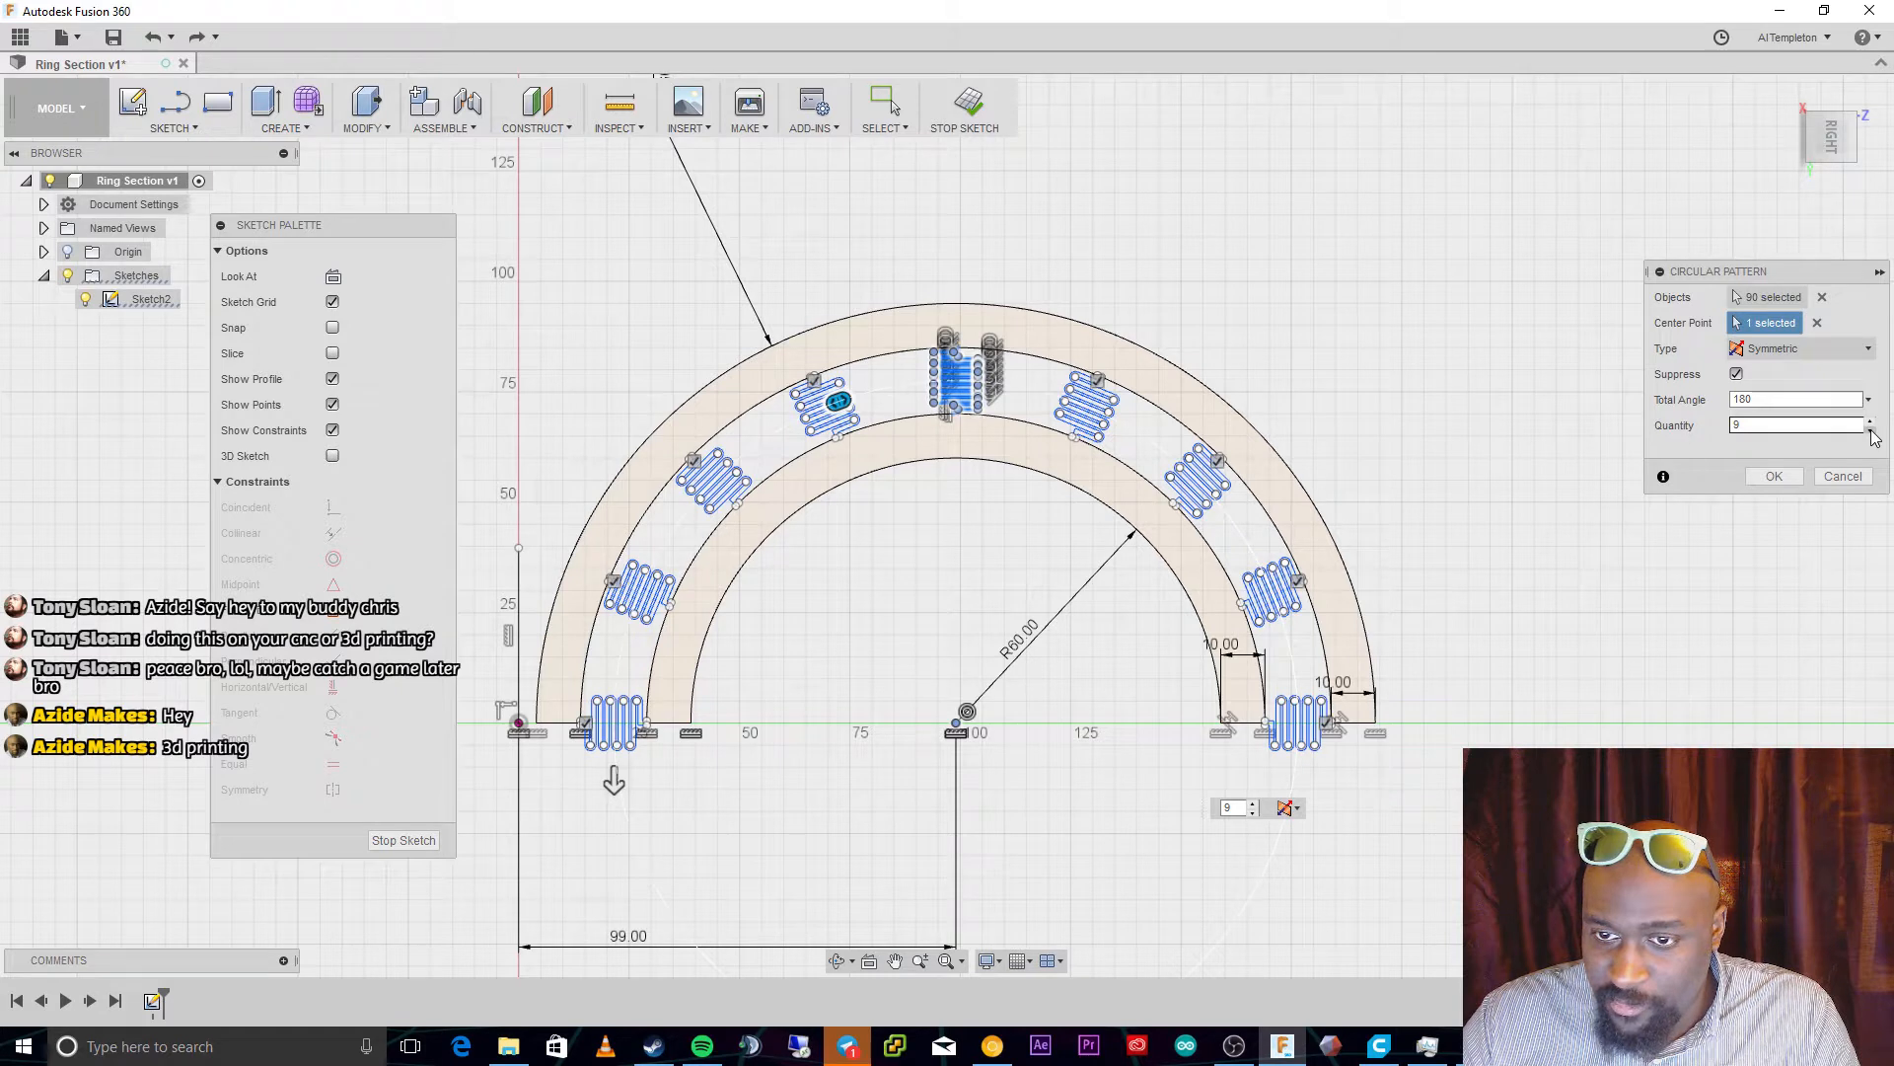
# Set the pattern quantity to 5 and create the circular pattern of serpentines
pyautogui.click(1871, 431)
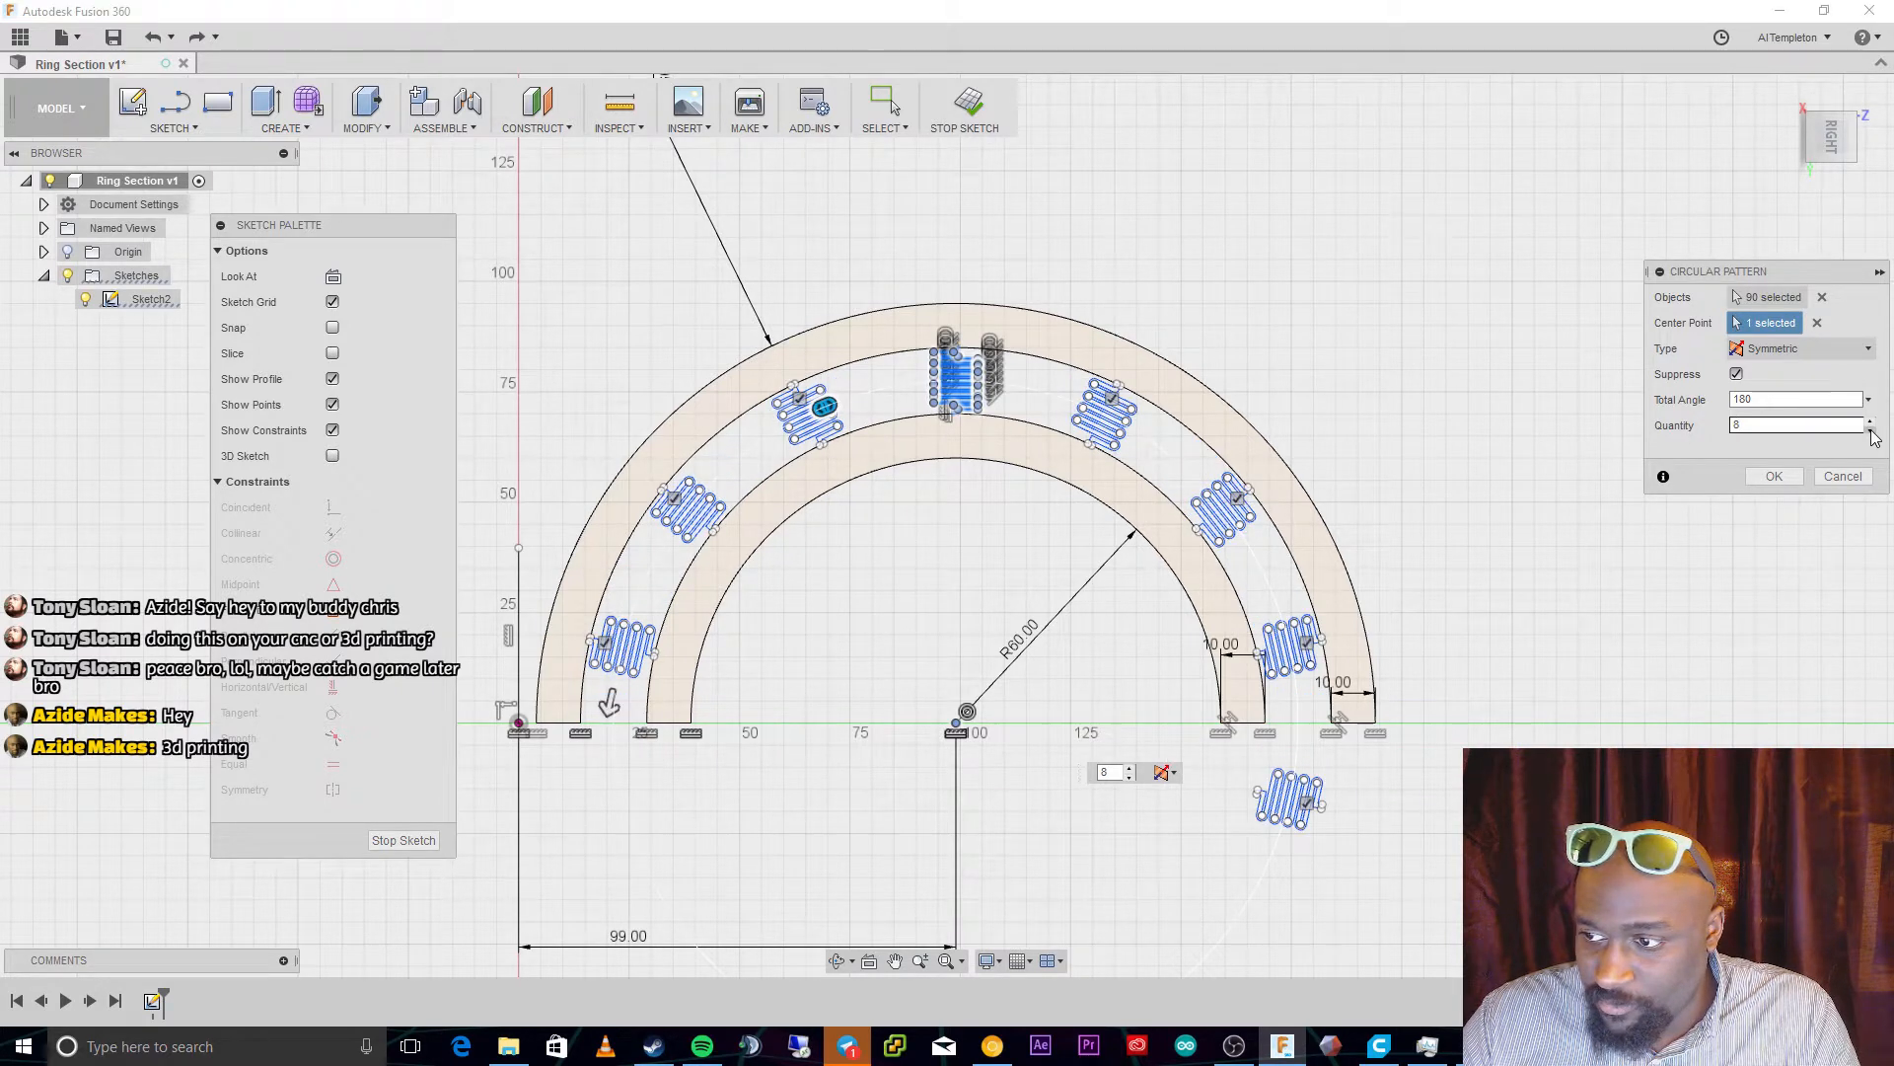
pyautogui.click(1872, 432)
pyautogui.click(1872, 431)
pyautogui.click(1871, 431)
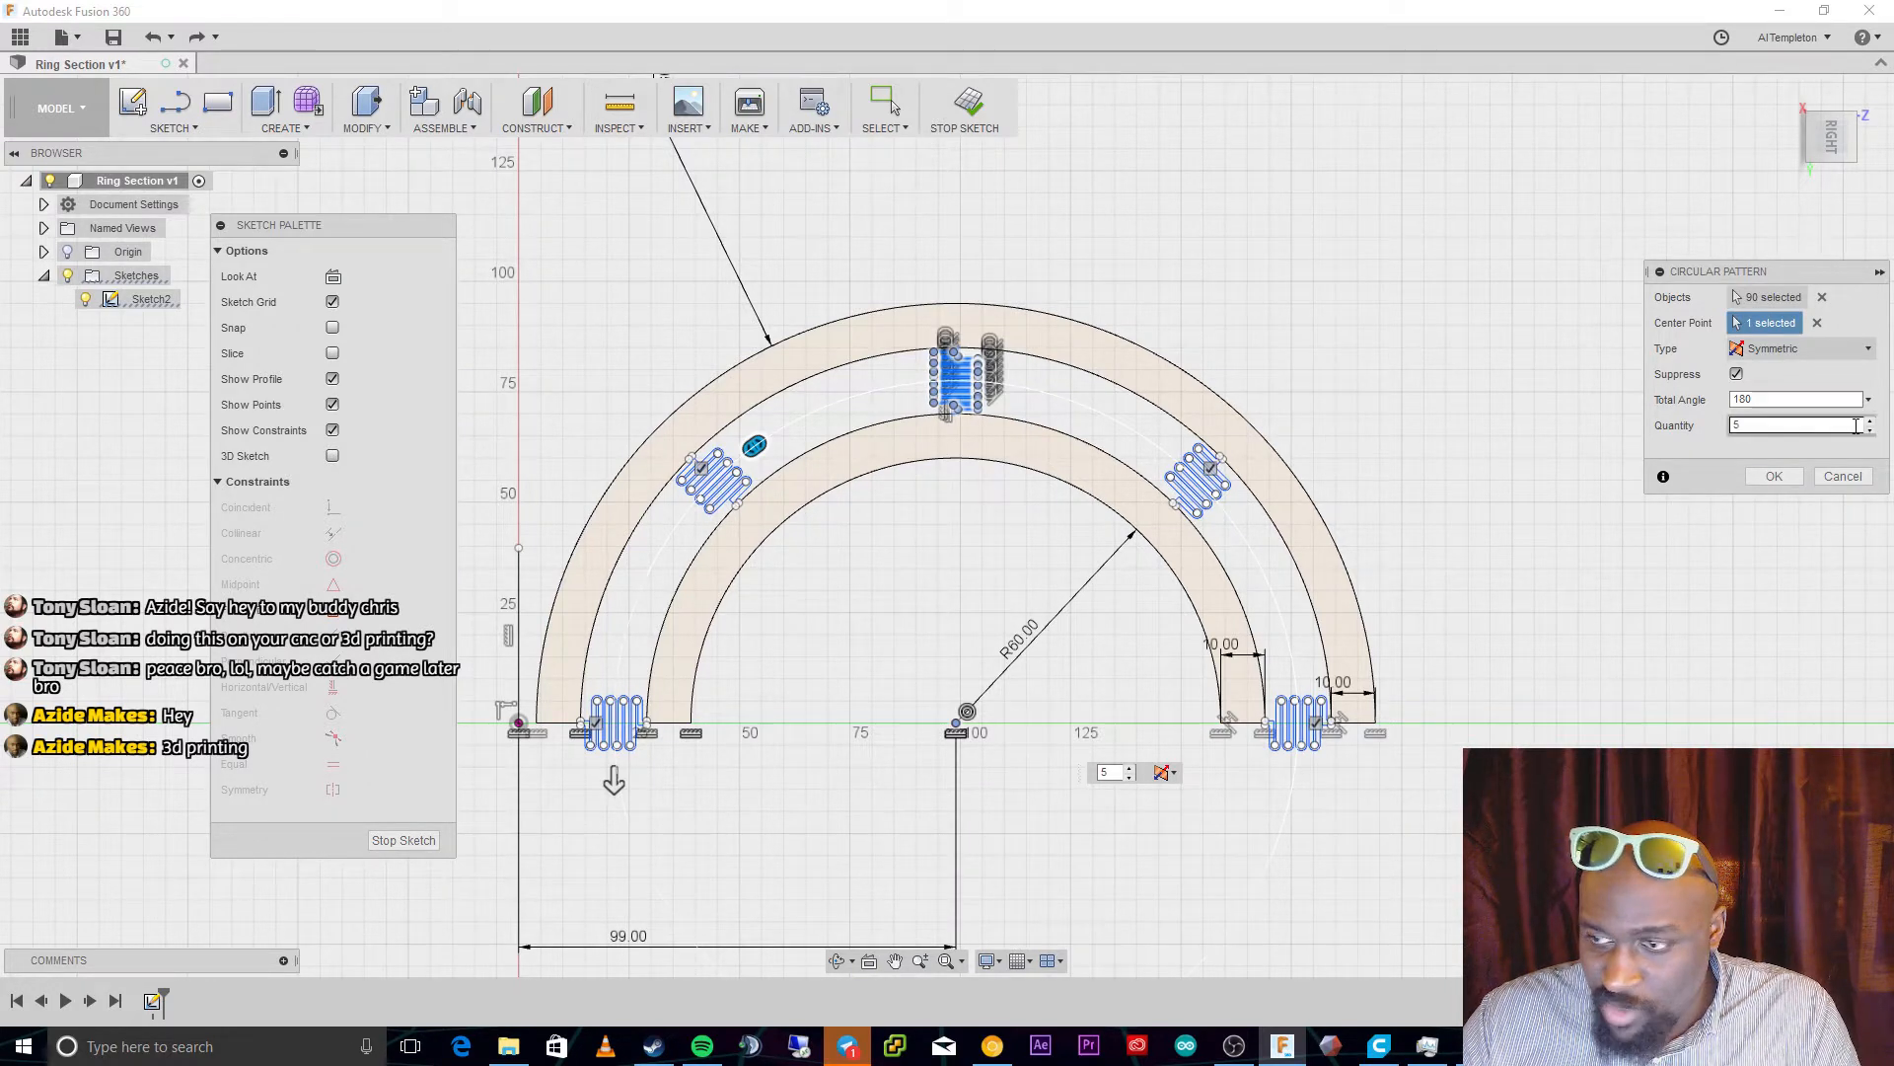
pyautogui.click(1785, 482)
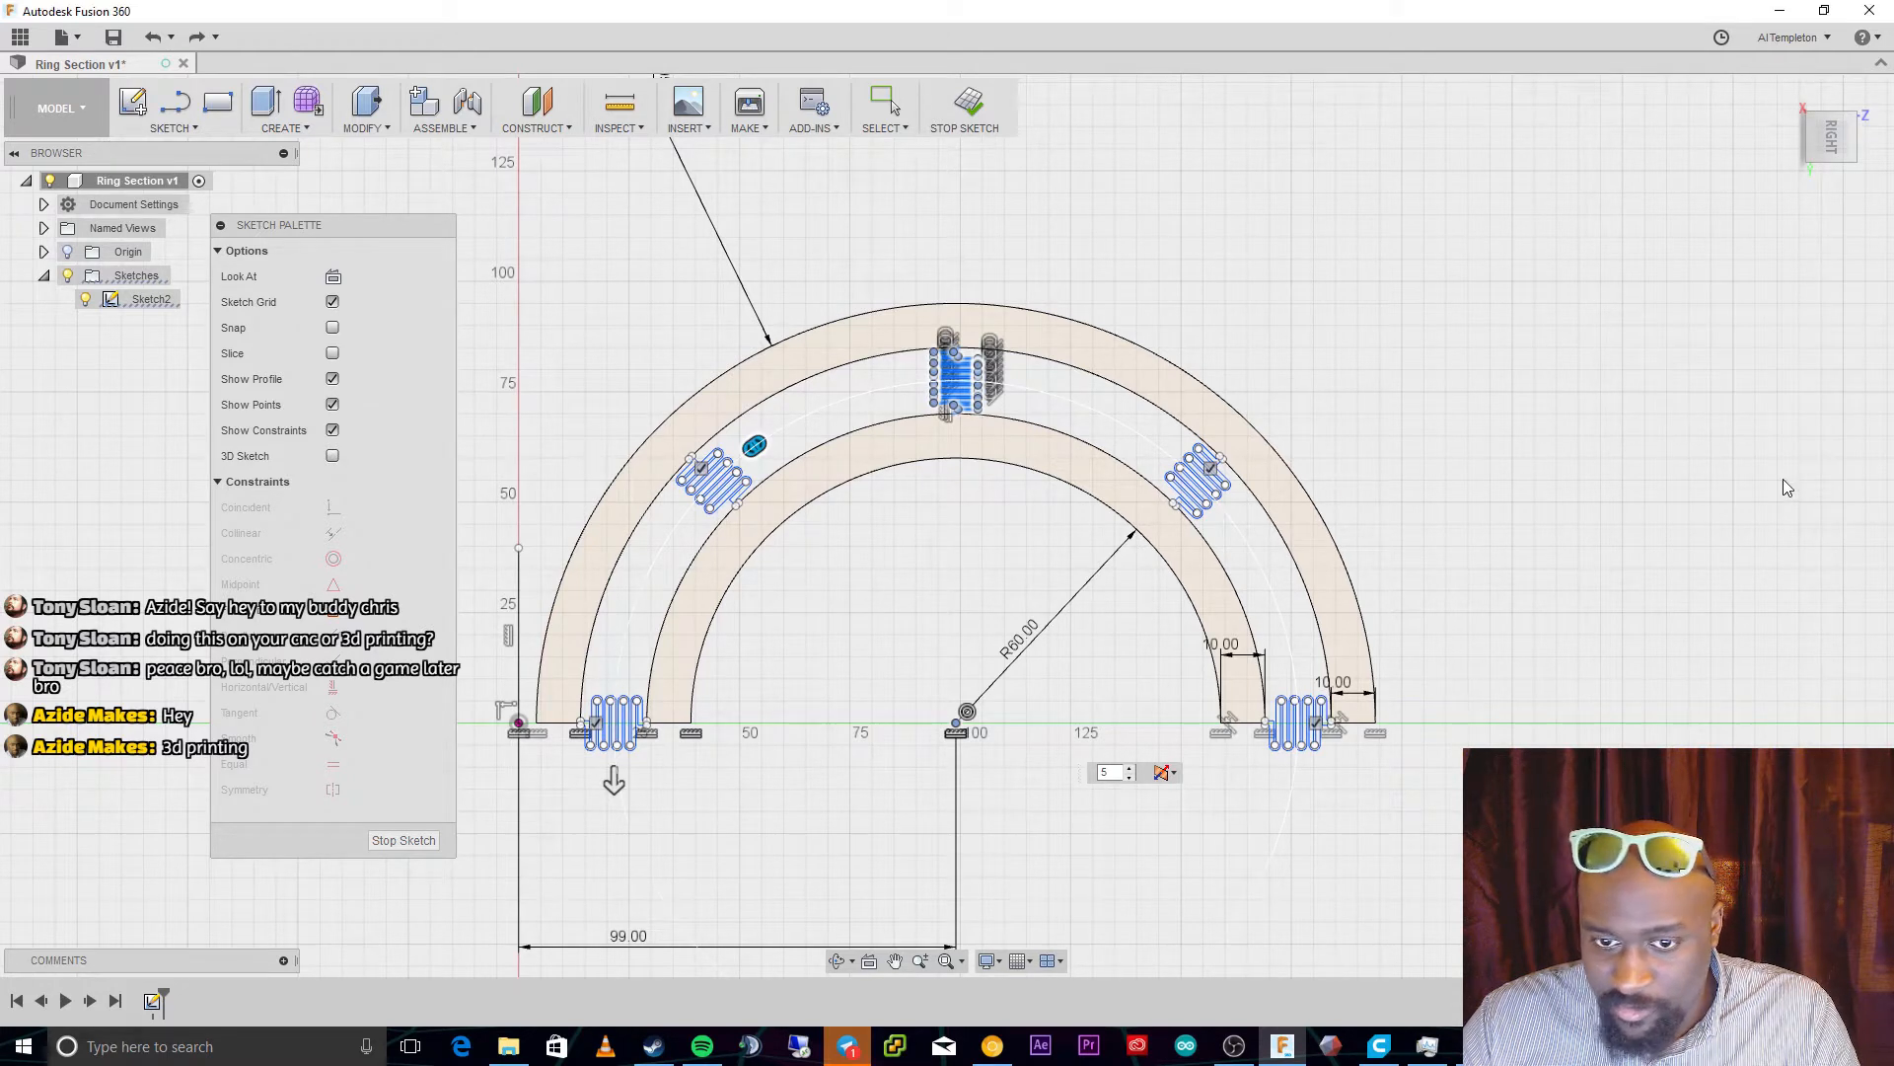
pyautogui.press('Escape')
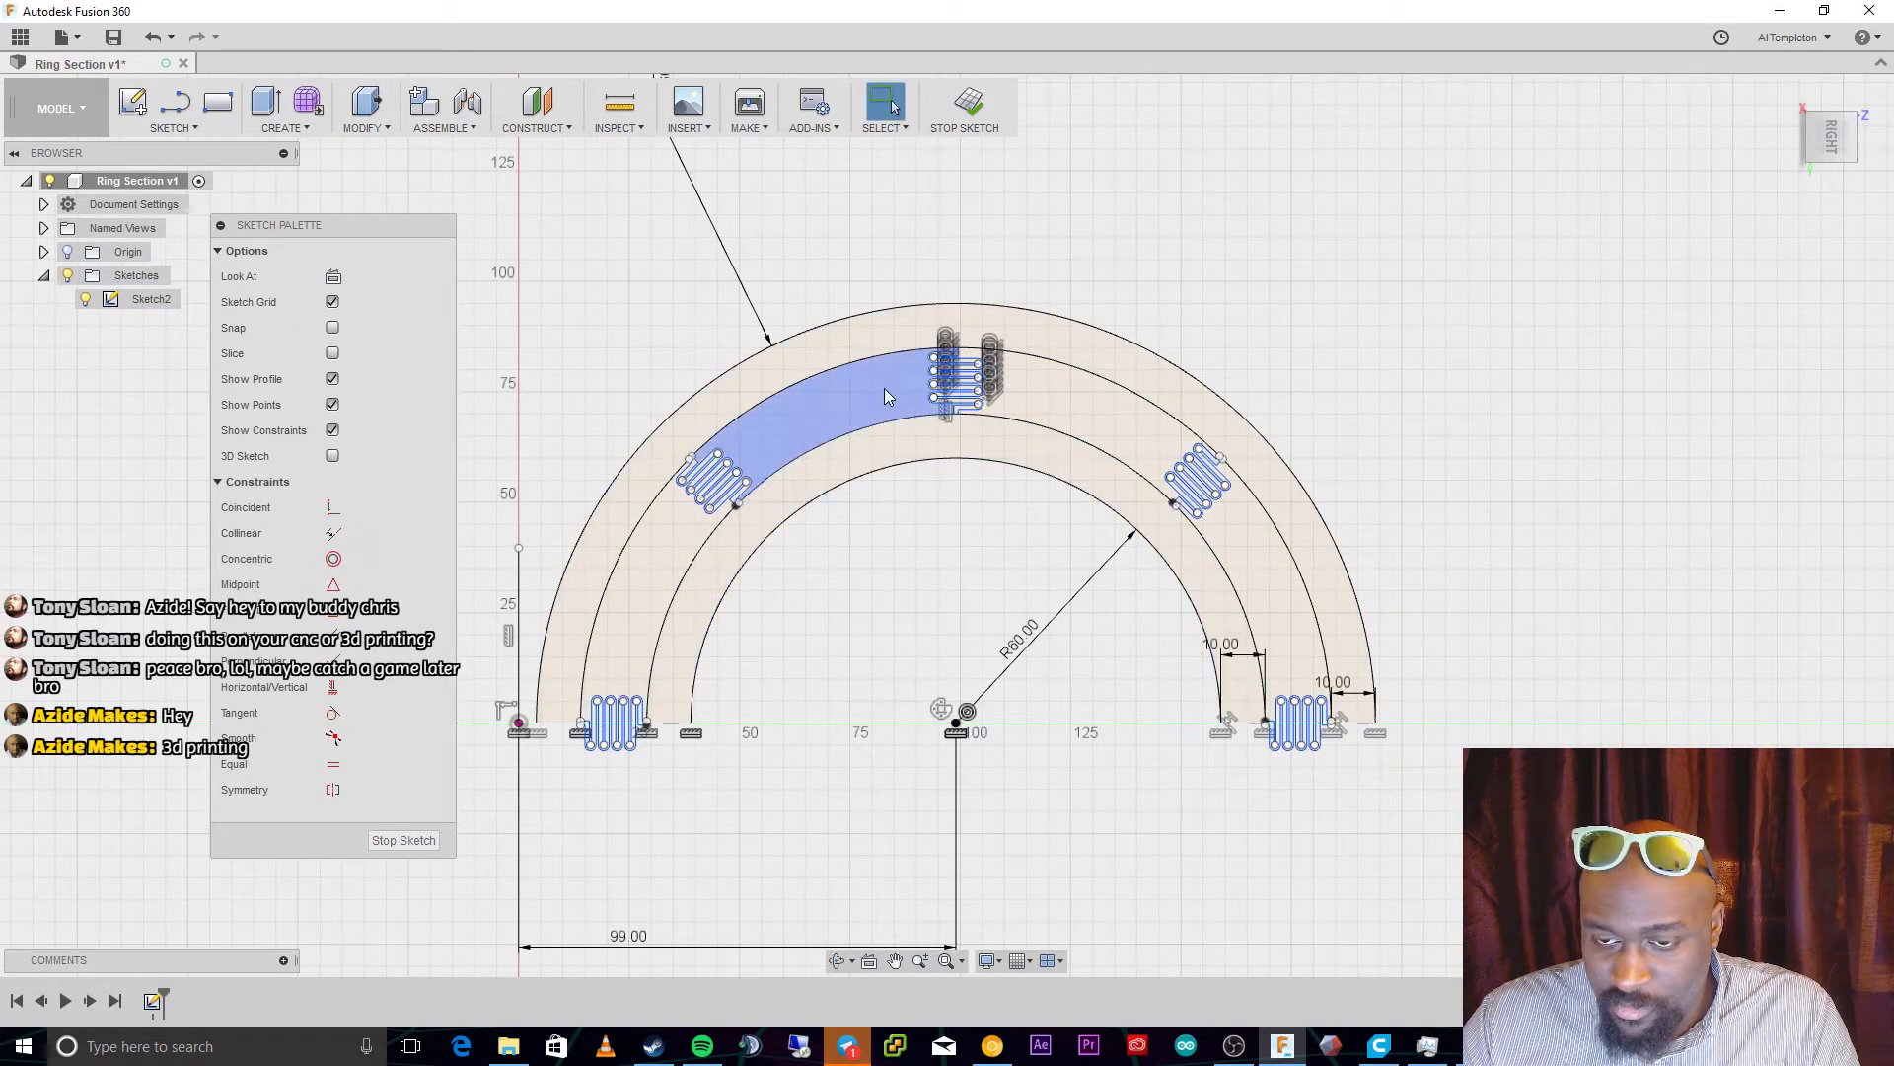
# Trim the upper and lower arc segments between the paired end lines of the original serpentine at the ring's crown
pyautogui.scroll(2, 884, 388)
pyautogui.scroll(5, 803, 405)
pyautogui.scroll(5, 931, 406)
pyautogui.click(1002, 292)
pyautogui.scroll(-3, 1023, 727)
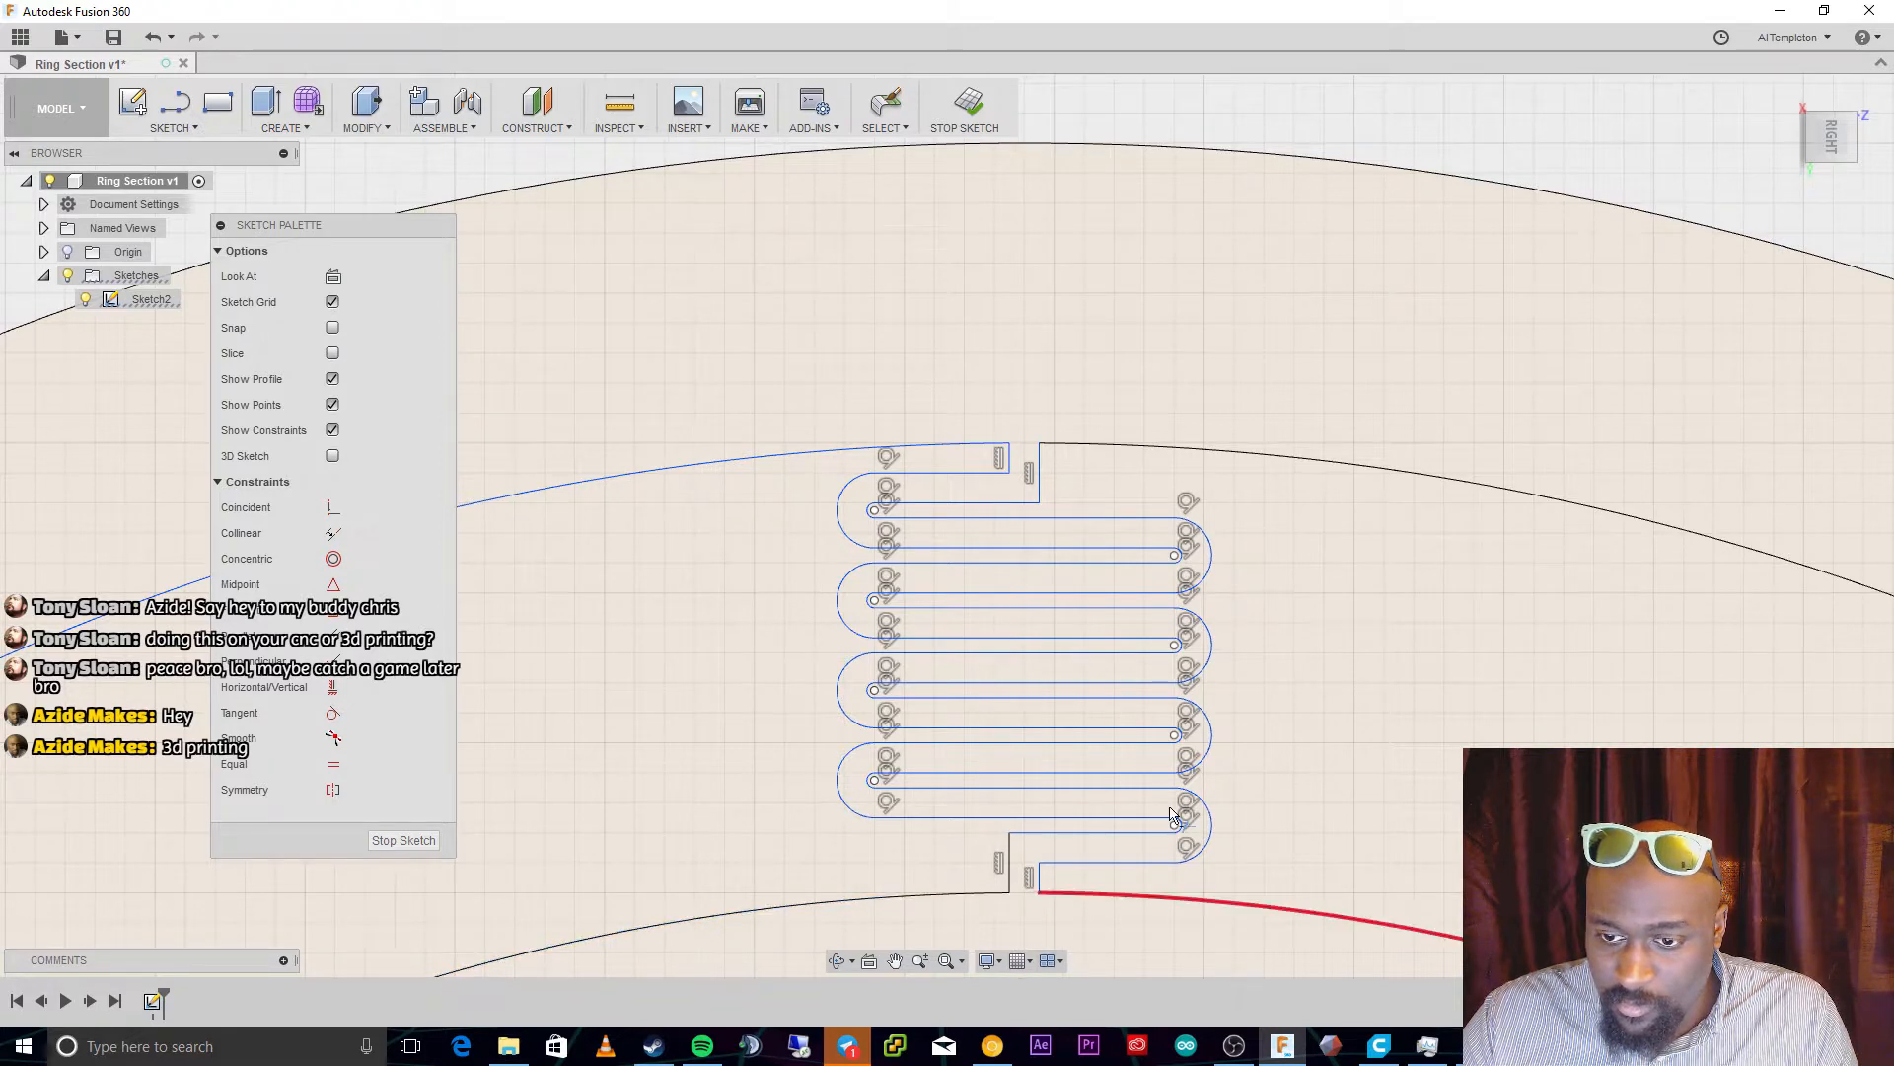
pyautogui.scroll(5, 1234, 821)
pyautogui.scroll(-3, 1409, 931)
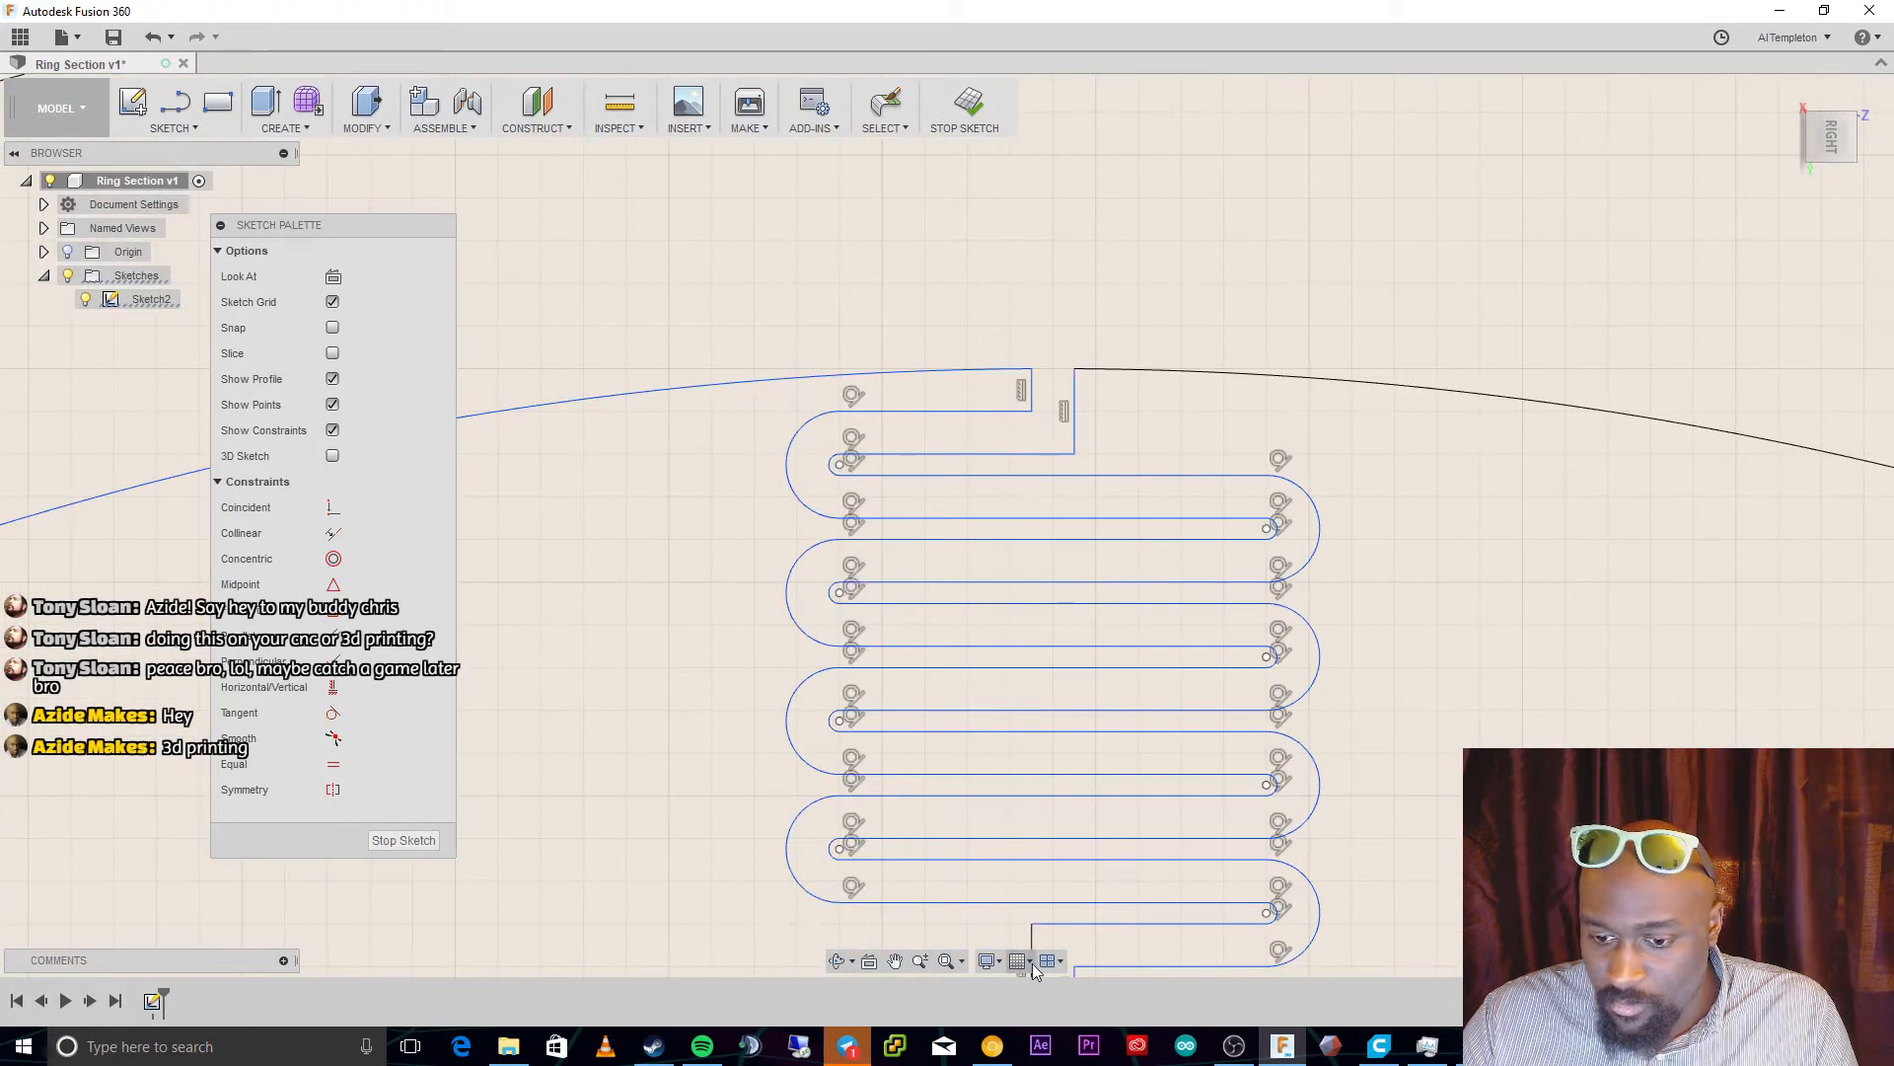
# Trim the inner and outer arc segments between the paired end lines of the serpentine copy on the ring's upper right
pyautogui.click(947, 961)
pyautogui.scroll(8, 1258, 710)
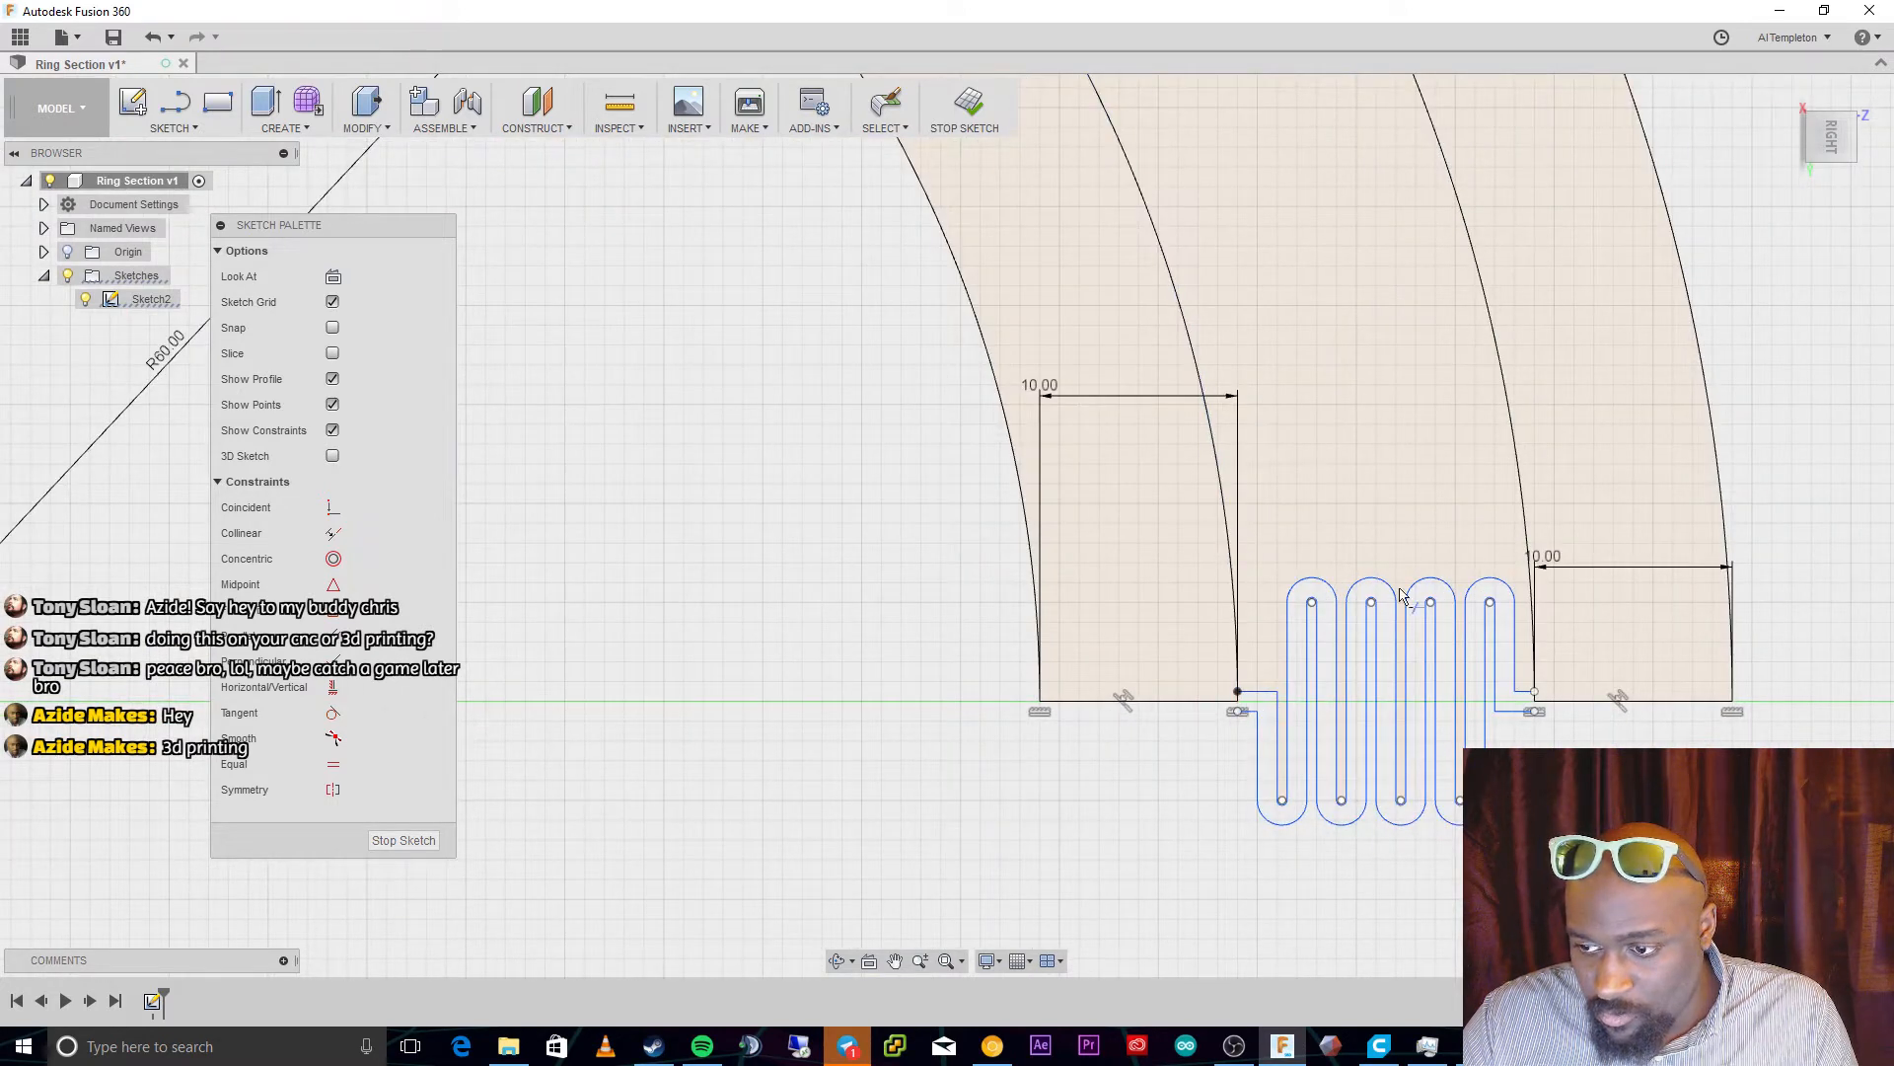
pyautogui.scroll(-5, 1240, 330)
pyautogui.scroll(4, 1093, 126)
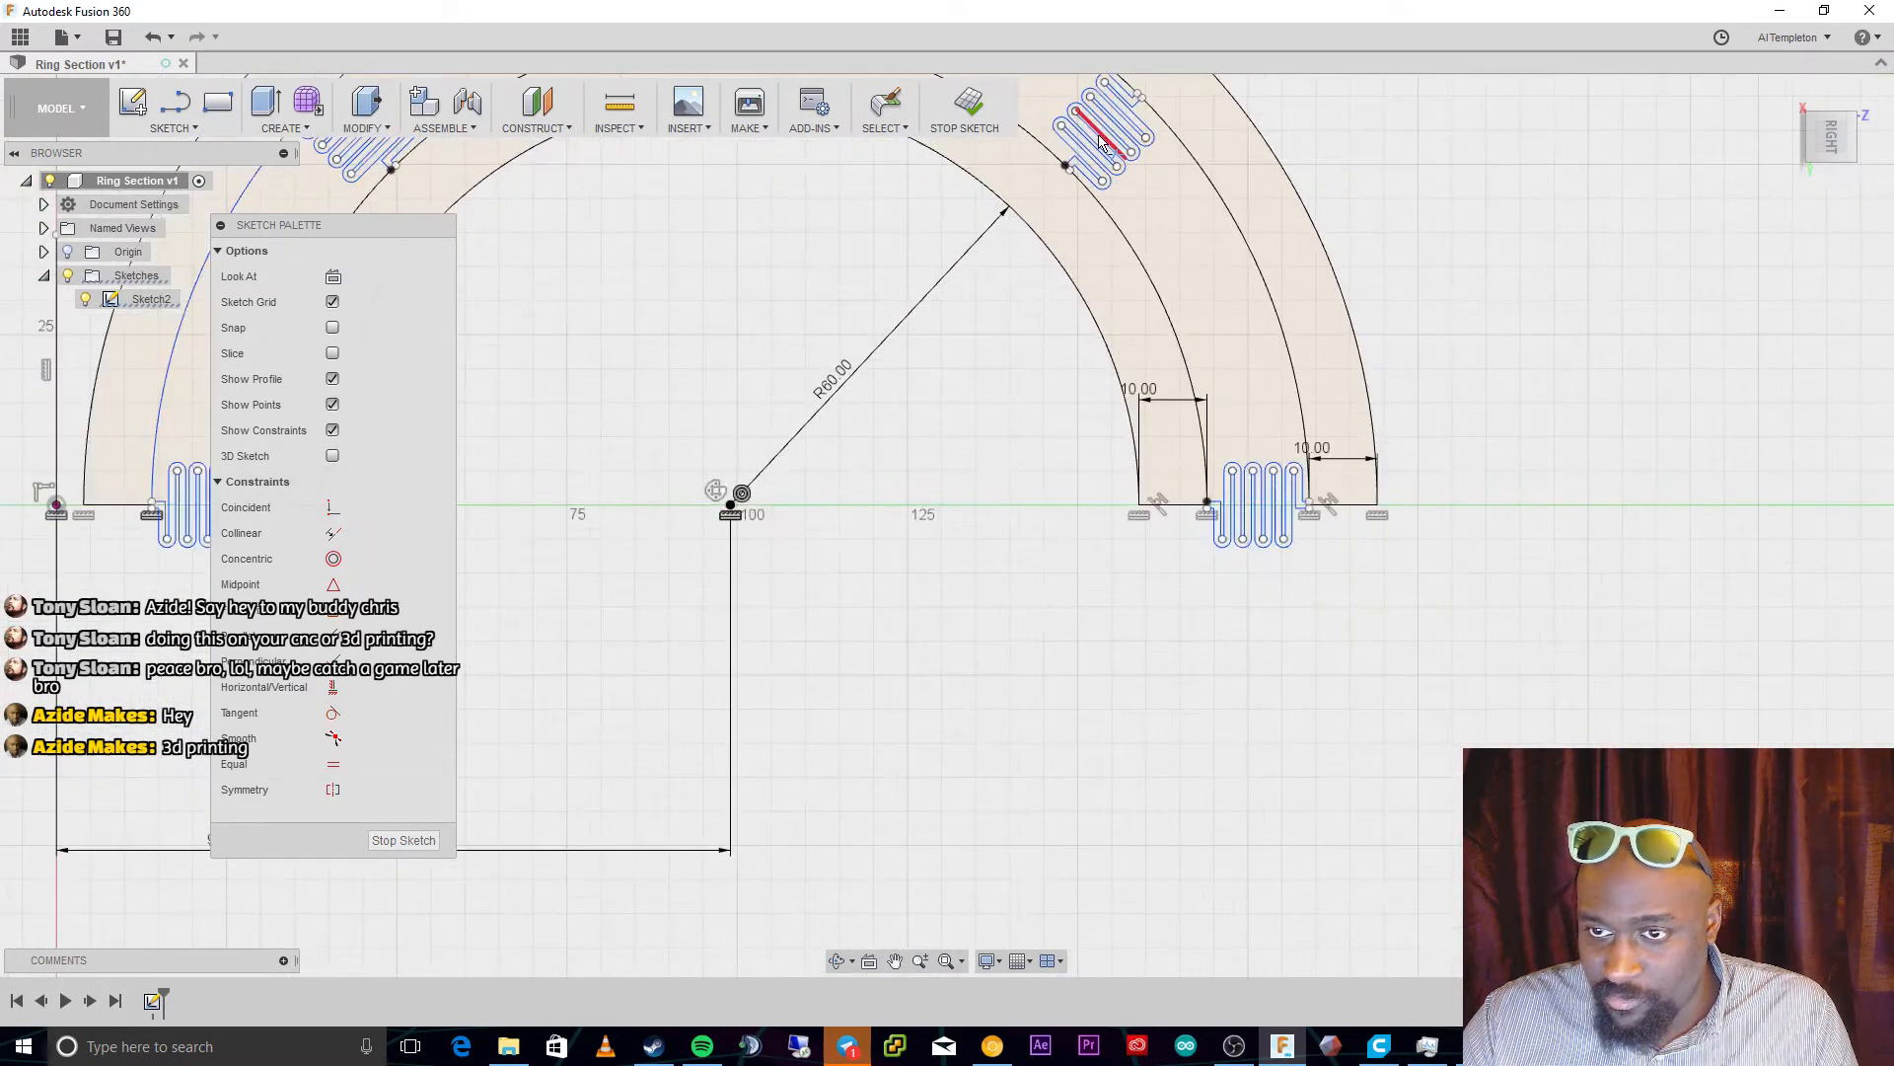
pyautogui.click(1010, 223)
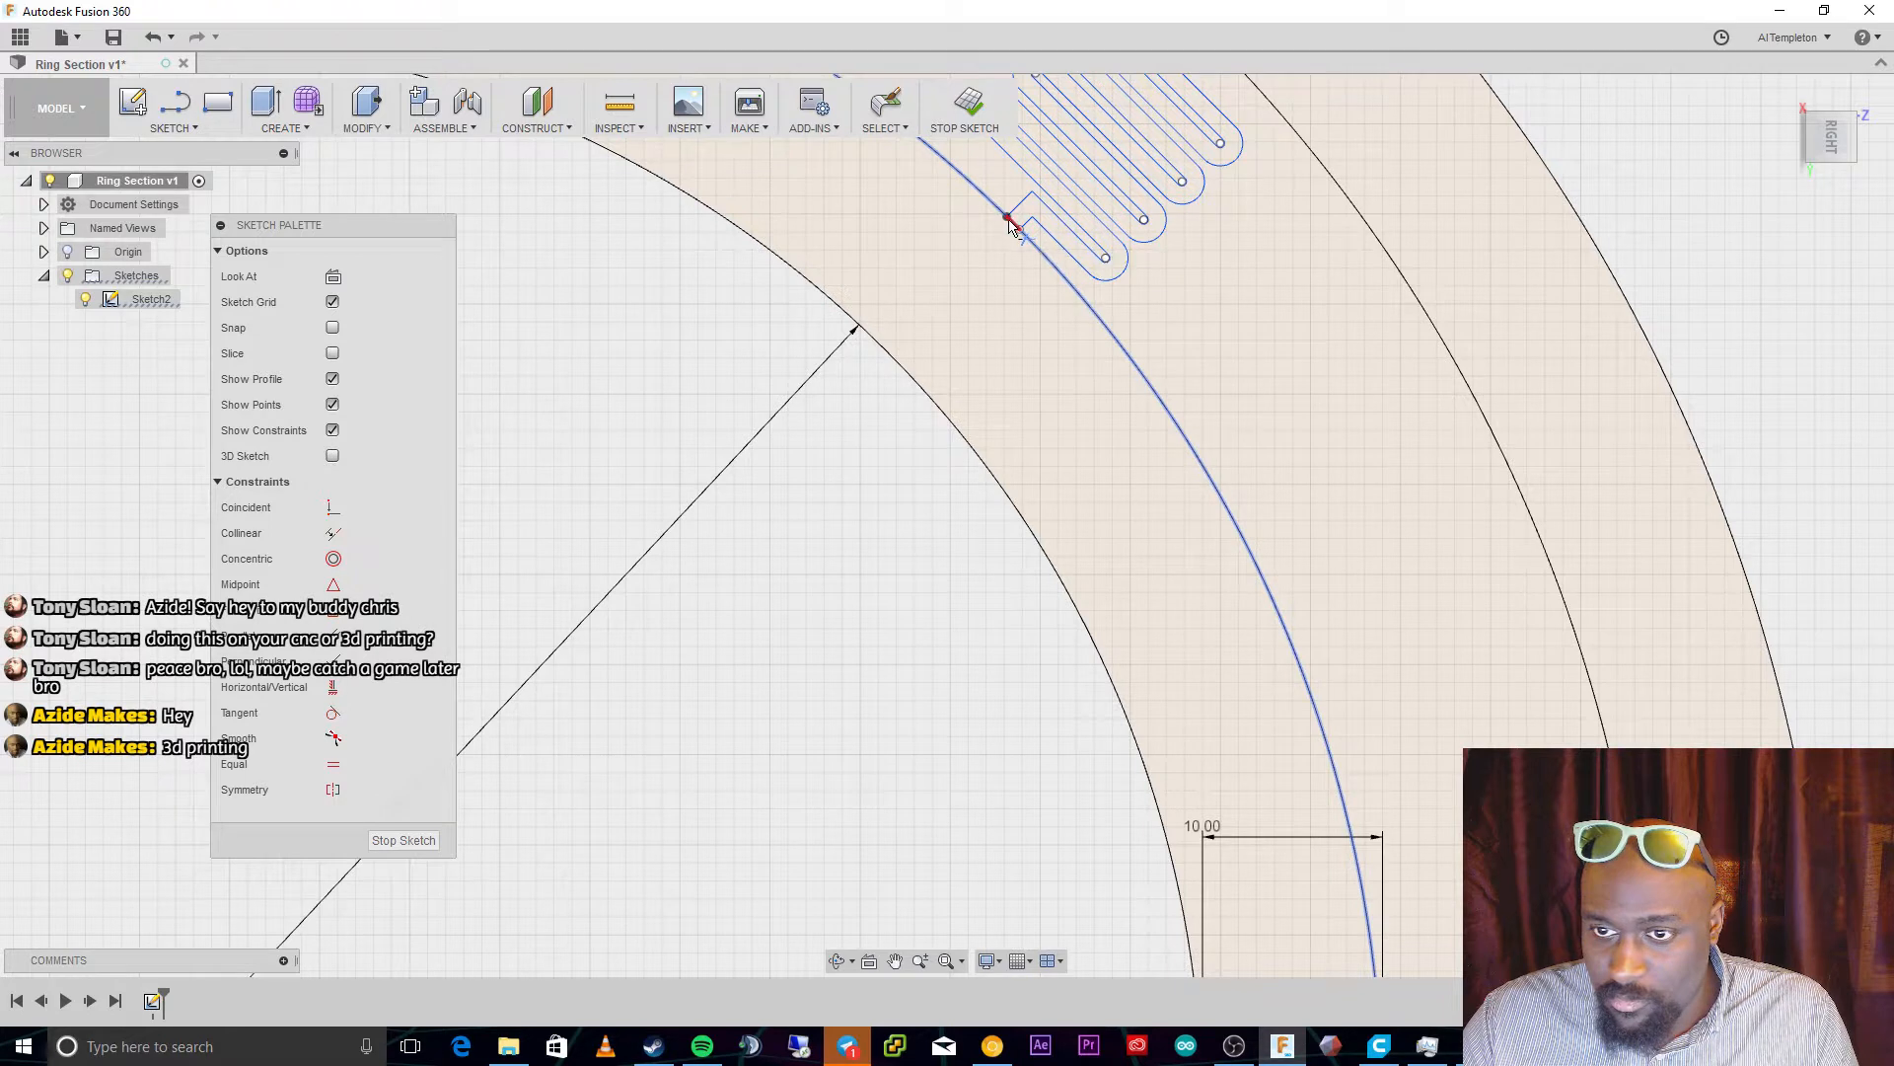
pyautogui.scroll(2, 1109, 176)
pyautogui.scroll(-5, 1127, 229)
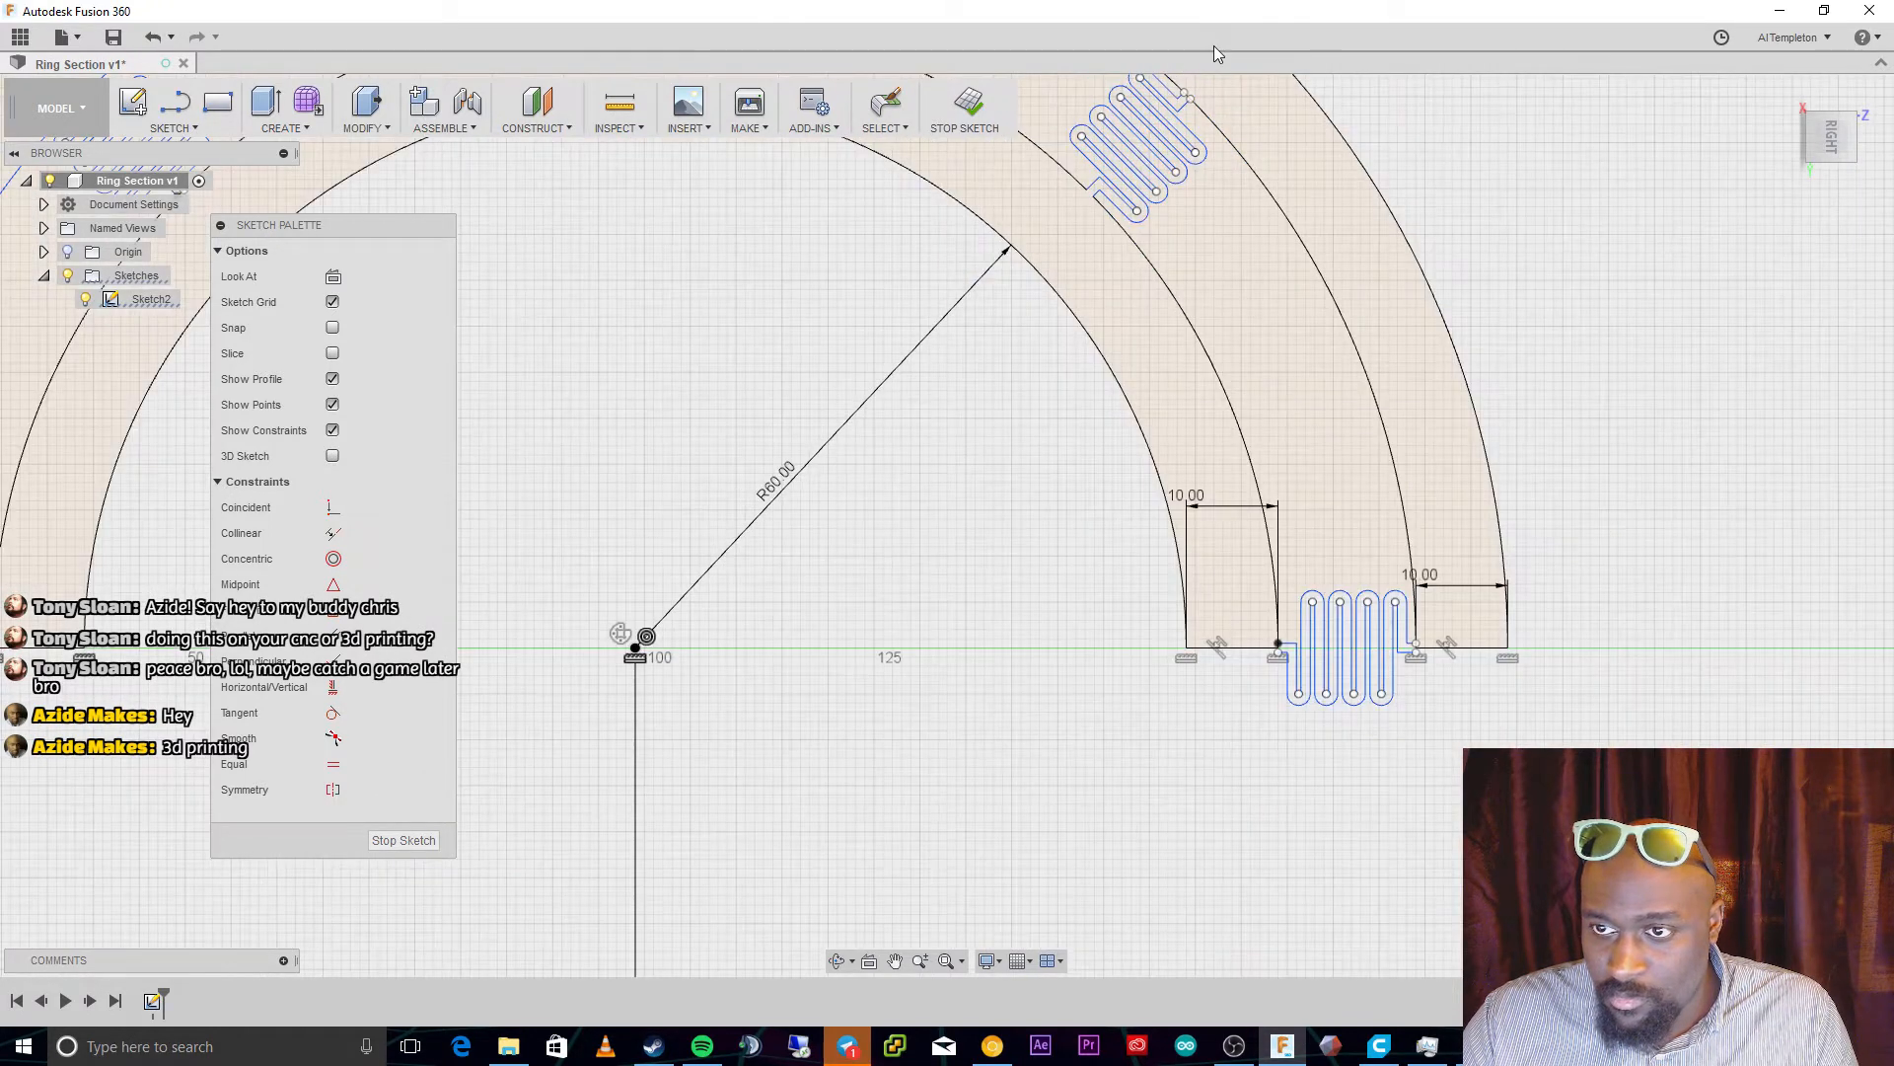
pyautogui.scroll(2, 1212, 82)
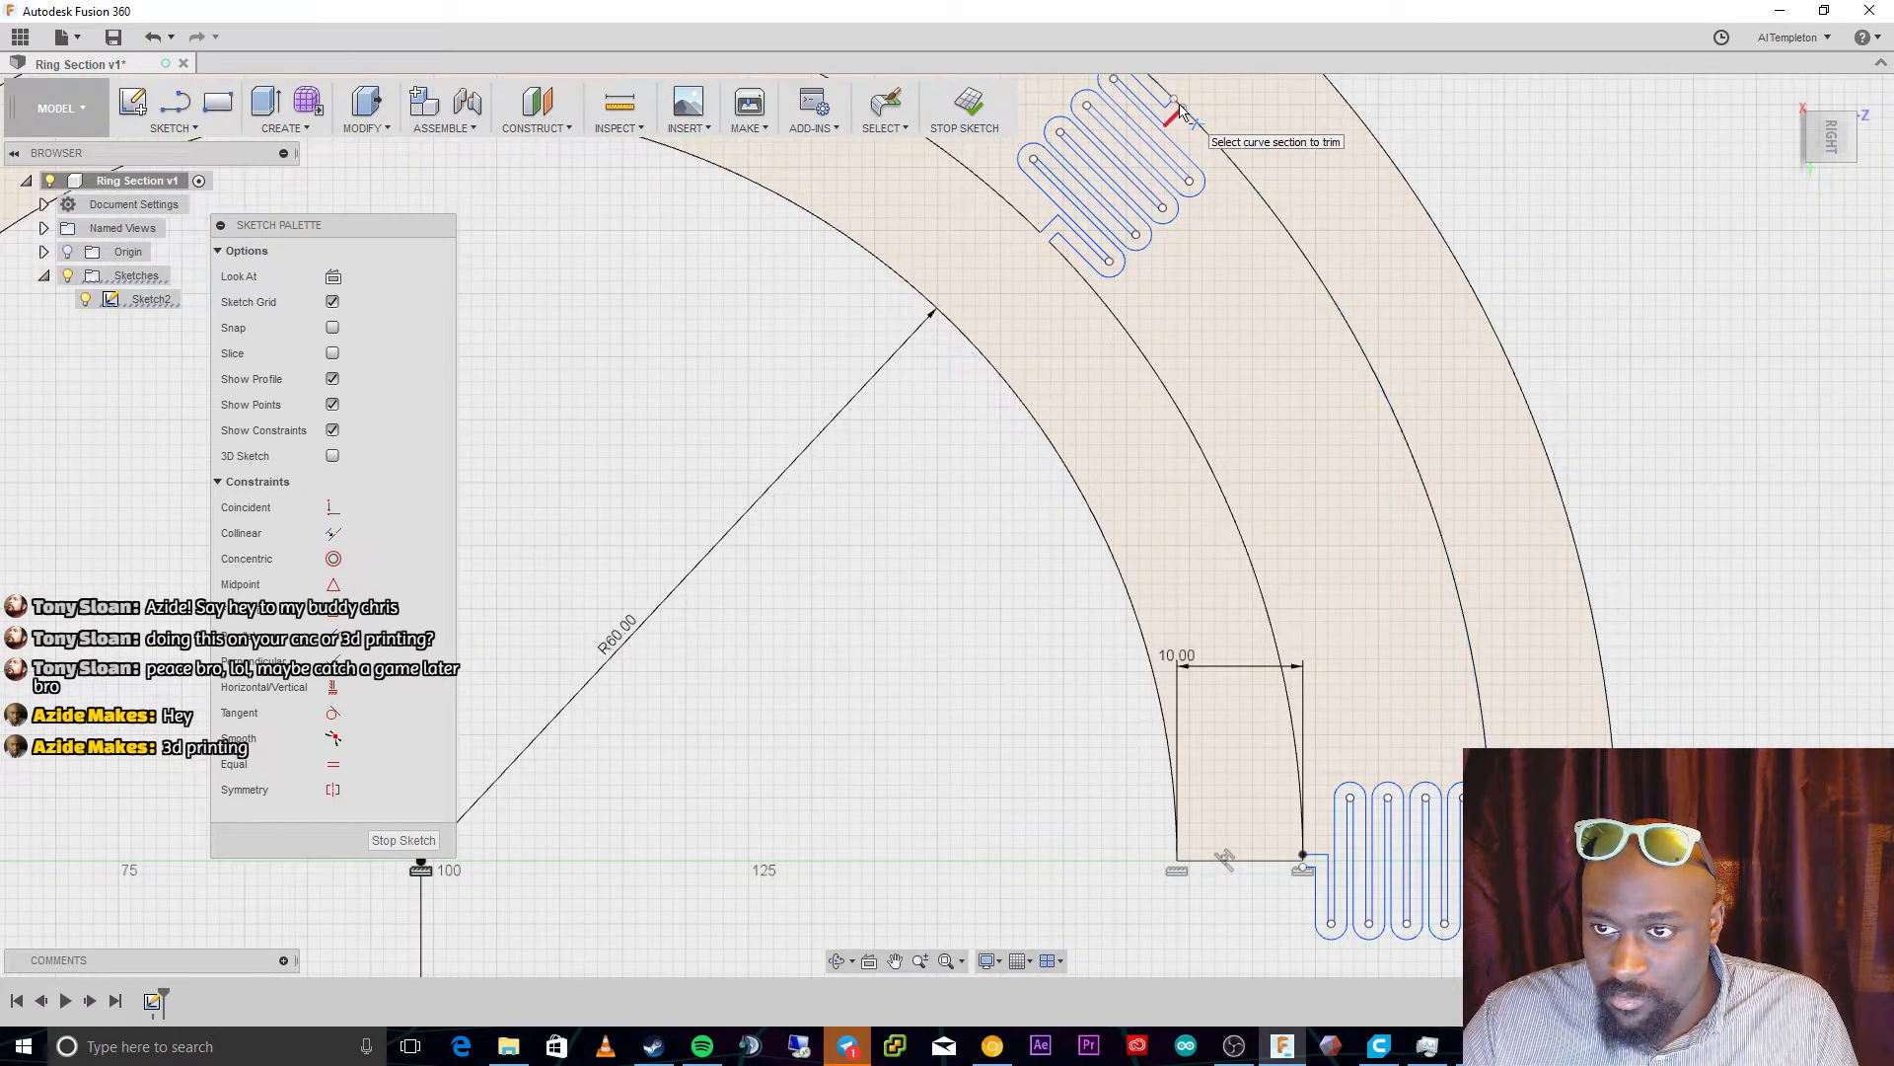
pyautogui.scroll(-5, 888, 375)
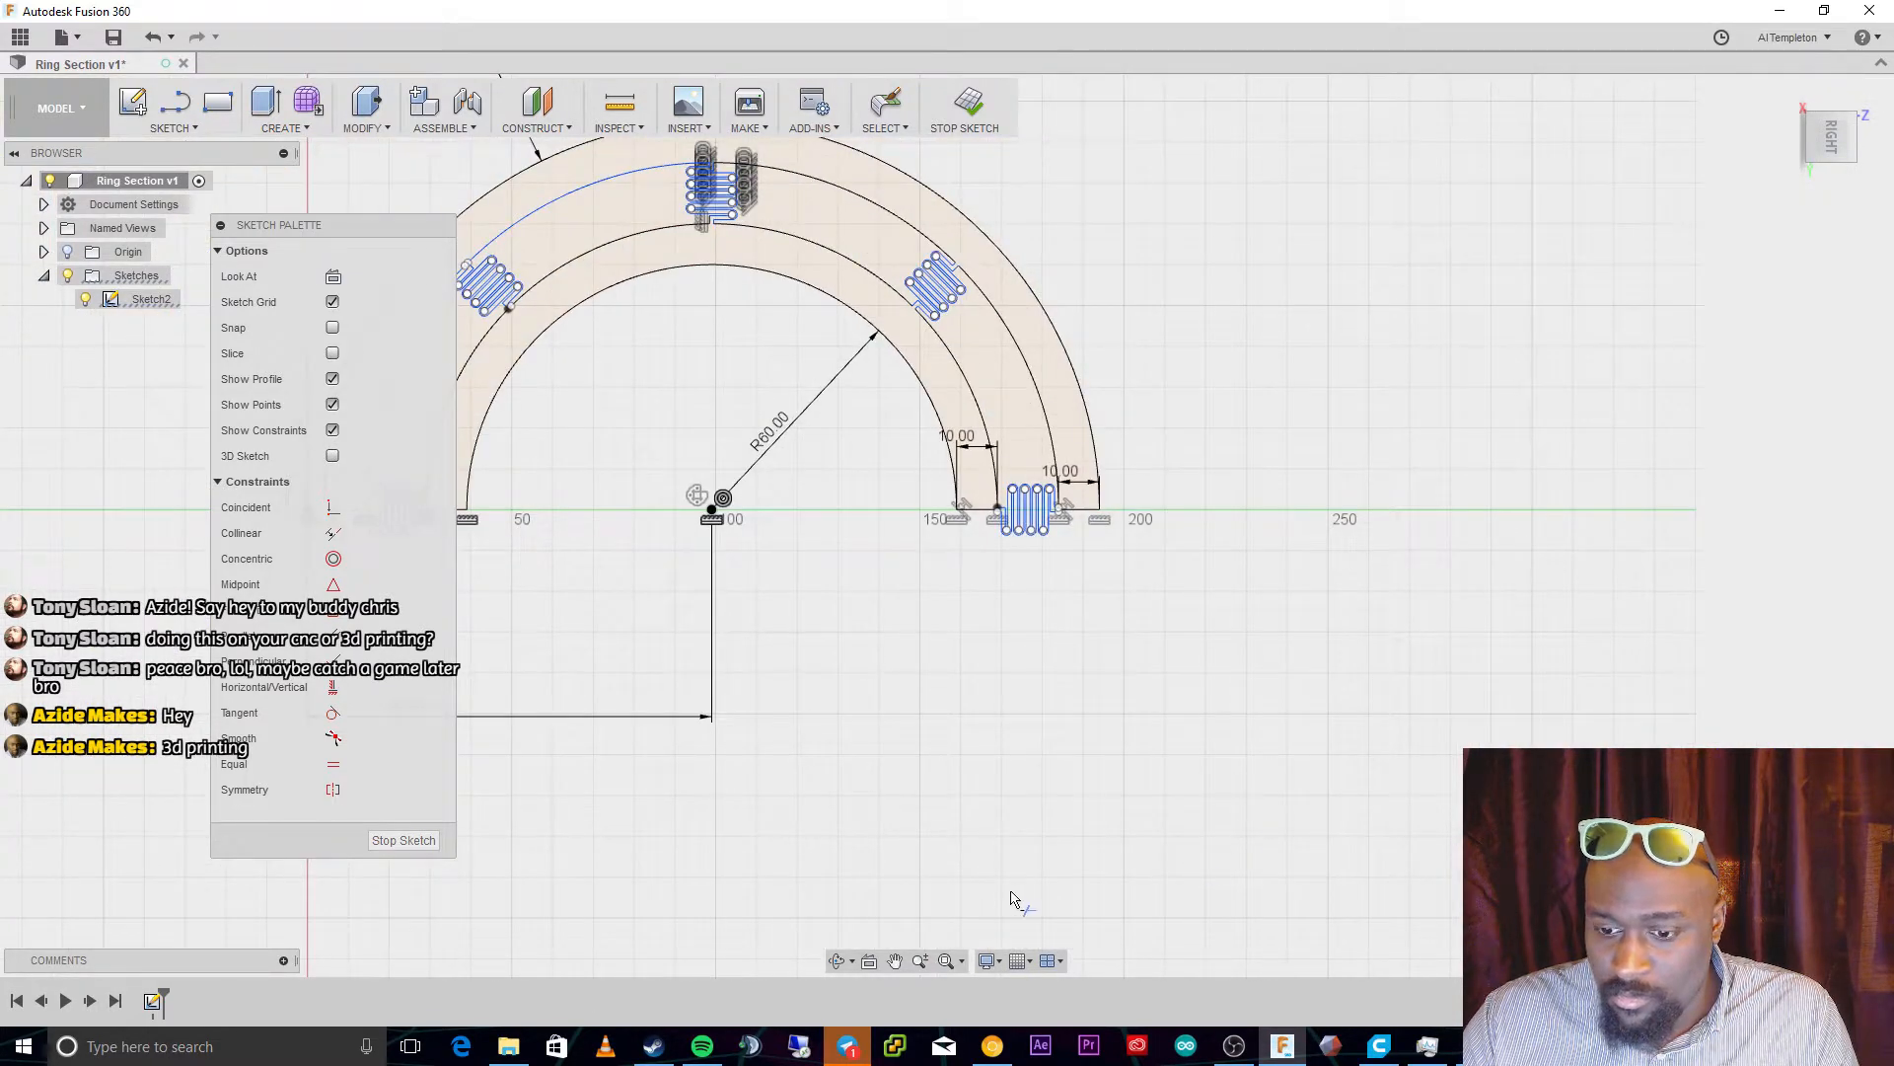
# Trim the inner and outer arc segments between the paired end lines of the serpentine copy on the ring's upper left
pyautogui.scroll(6, 474, 296)
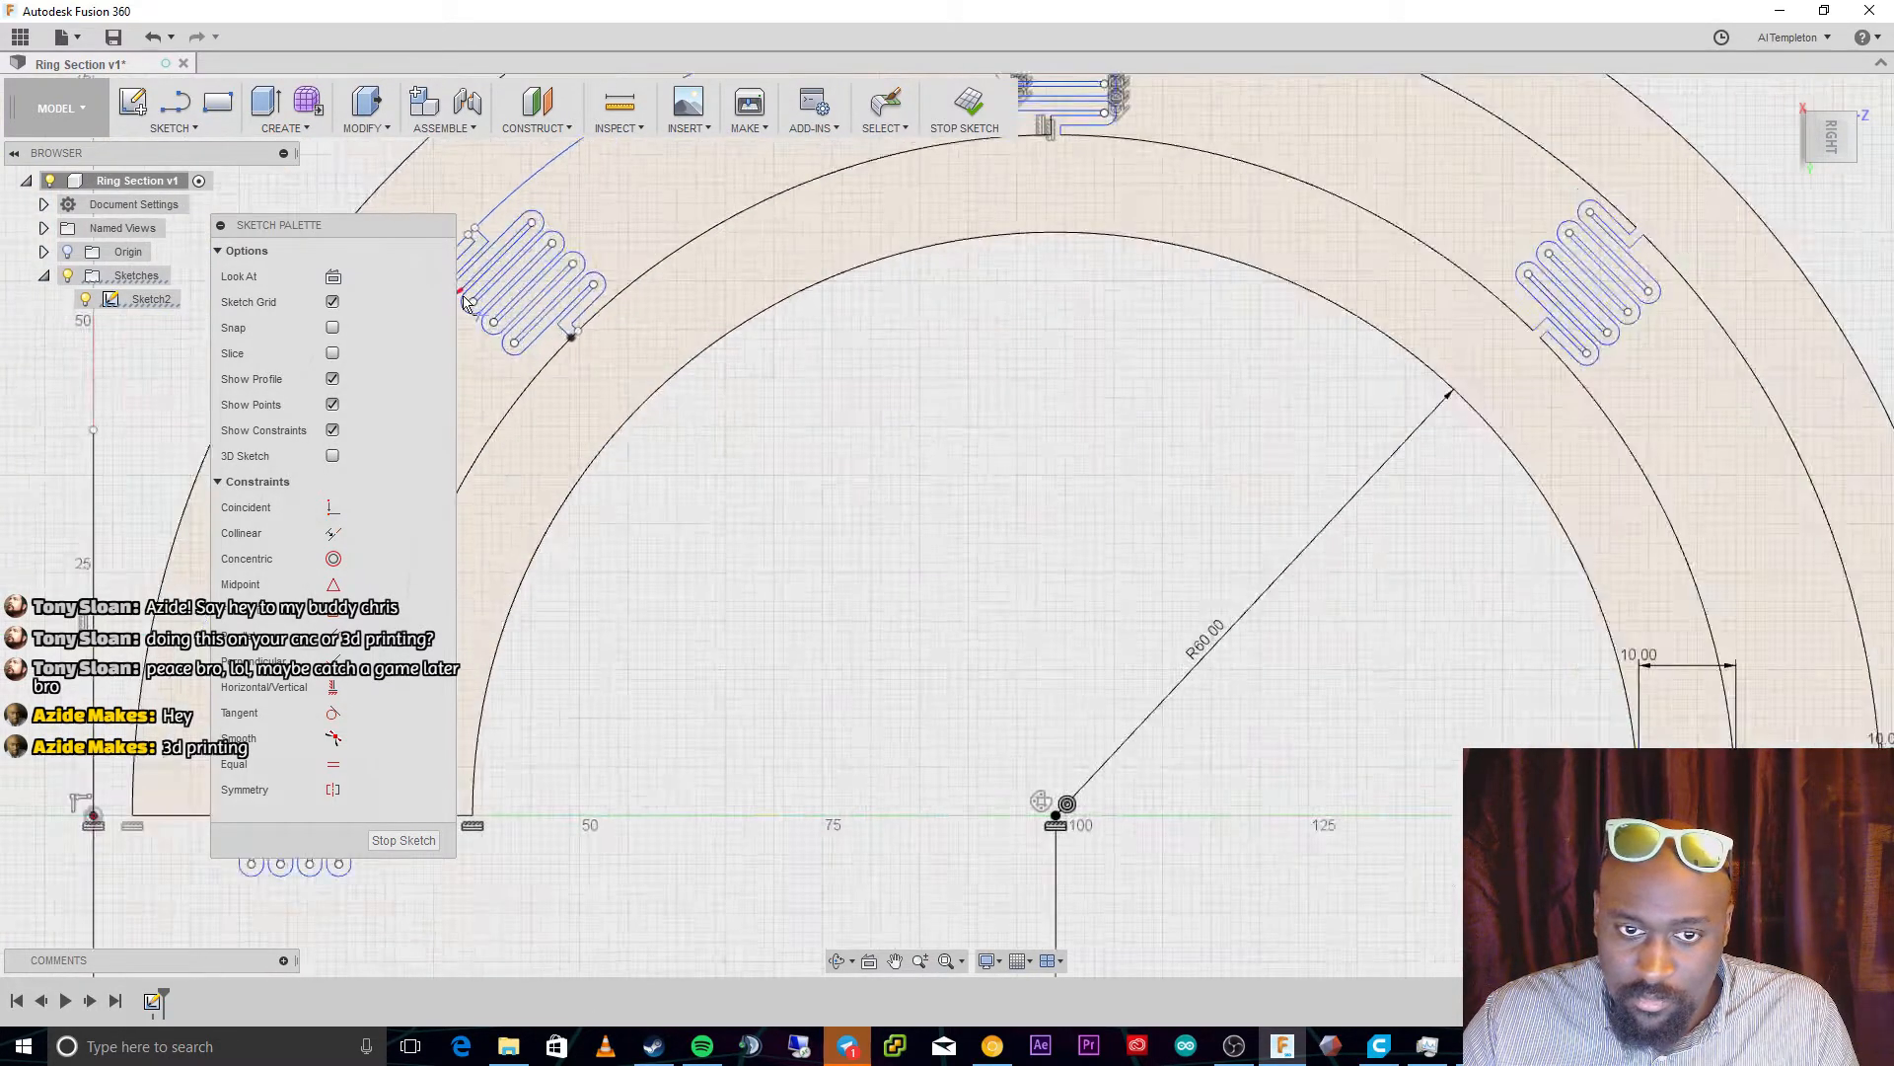
pyautogui.scroll(-1, 471, 244)
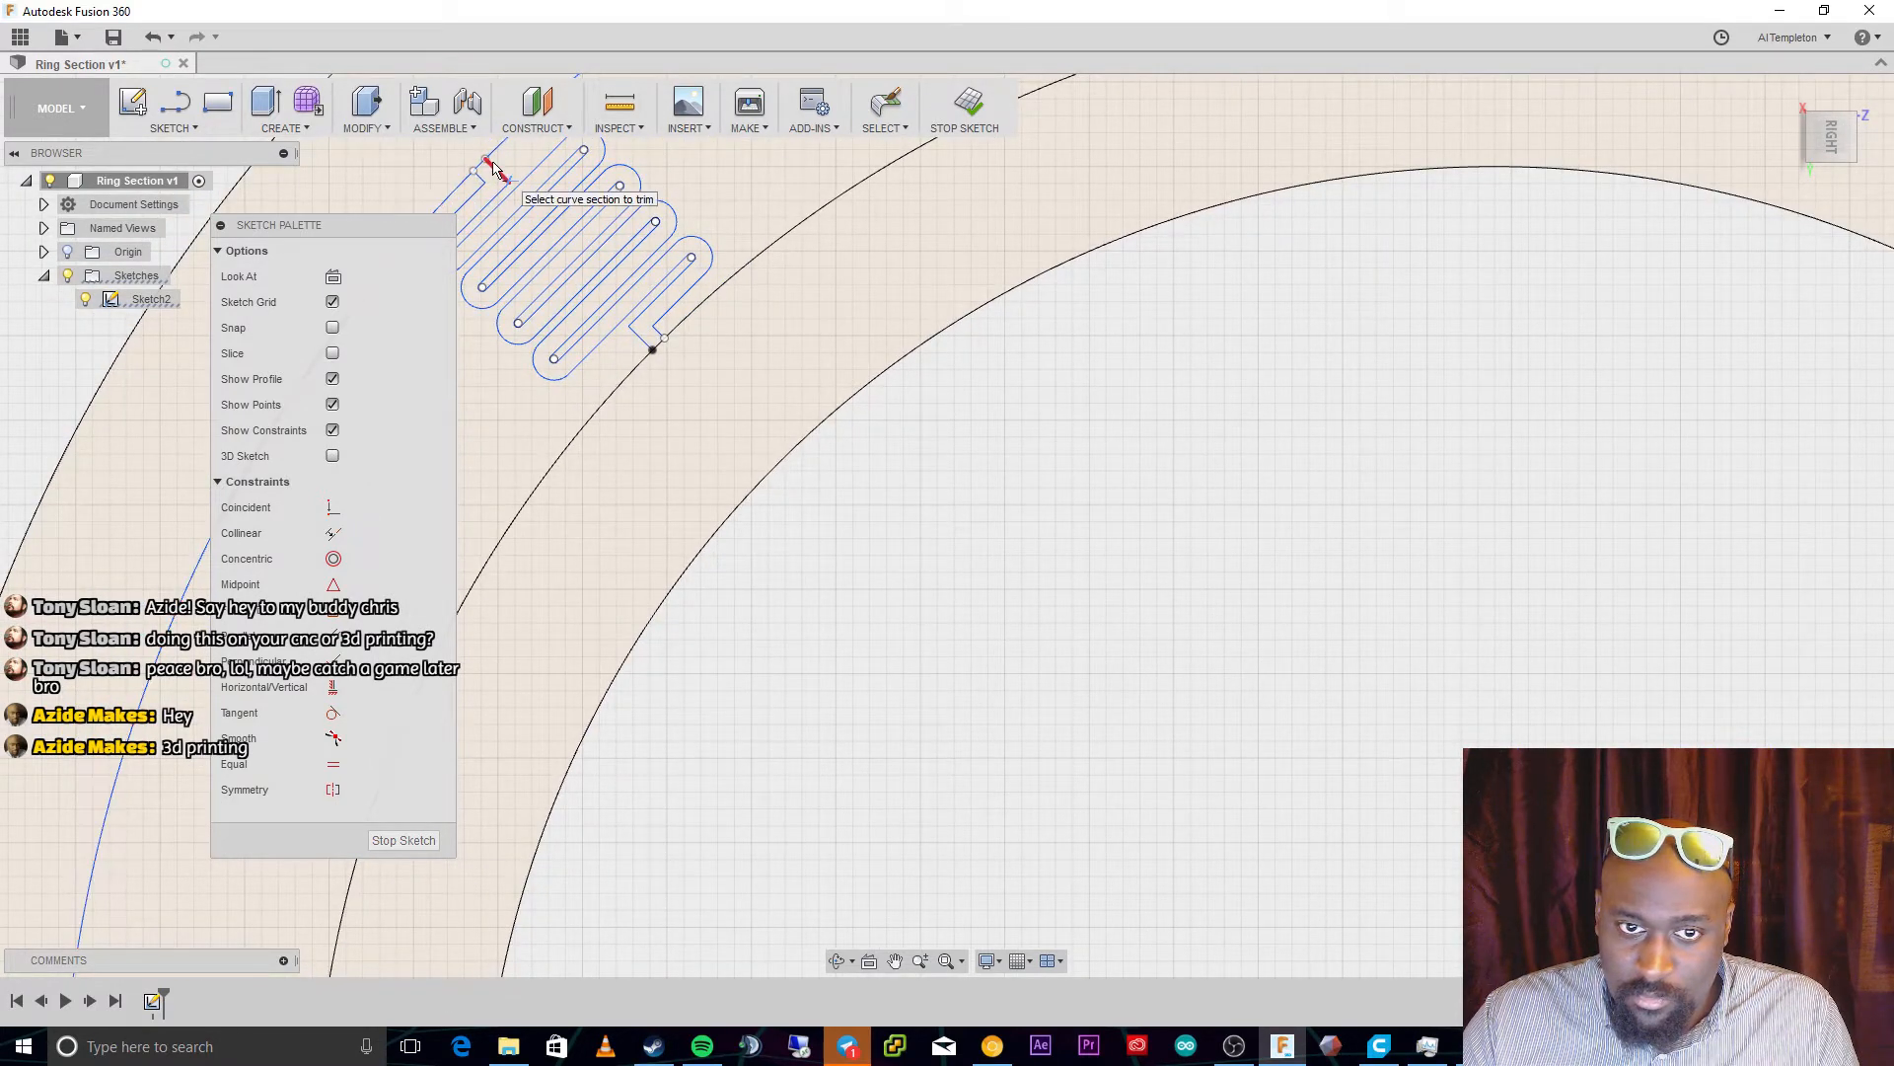
pyautogui.click(662, 347)
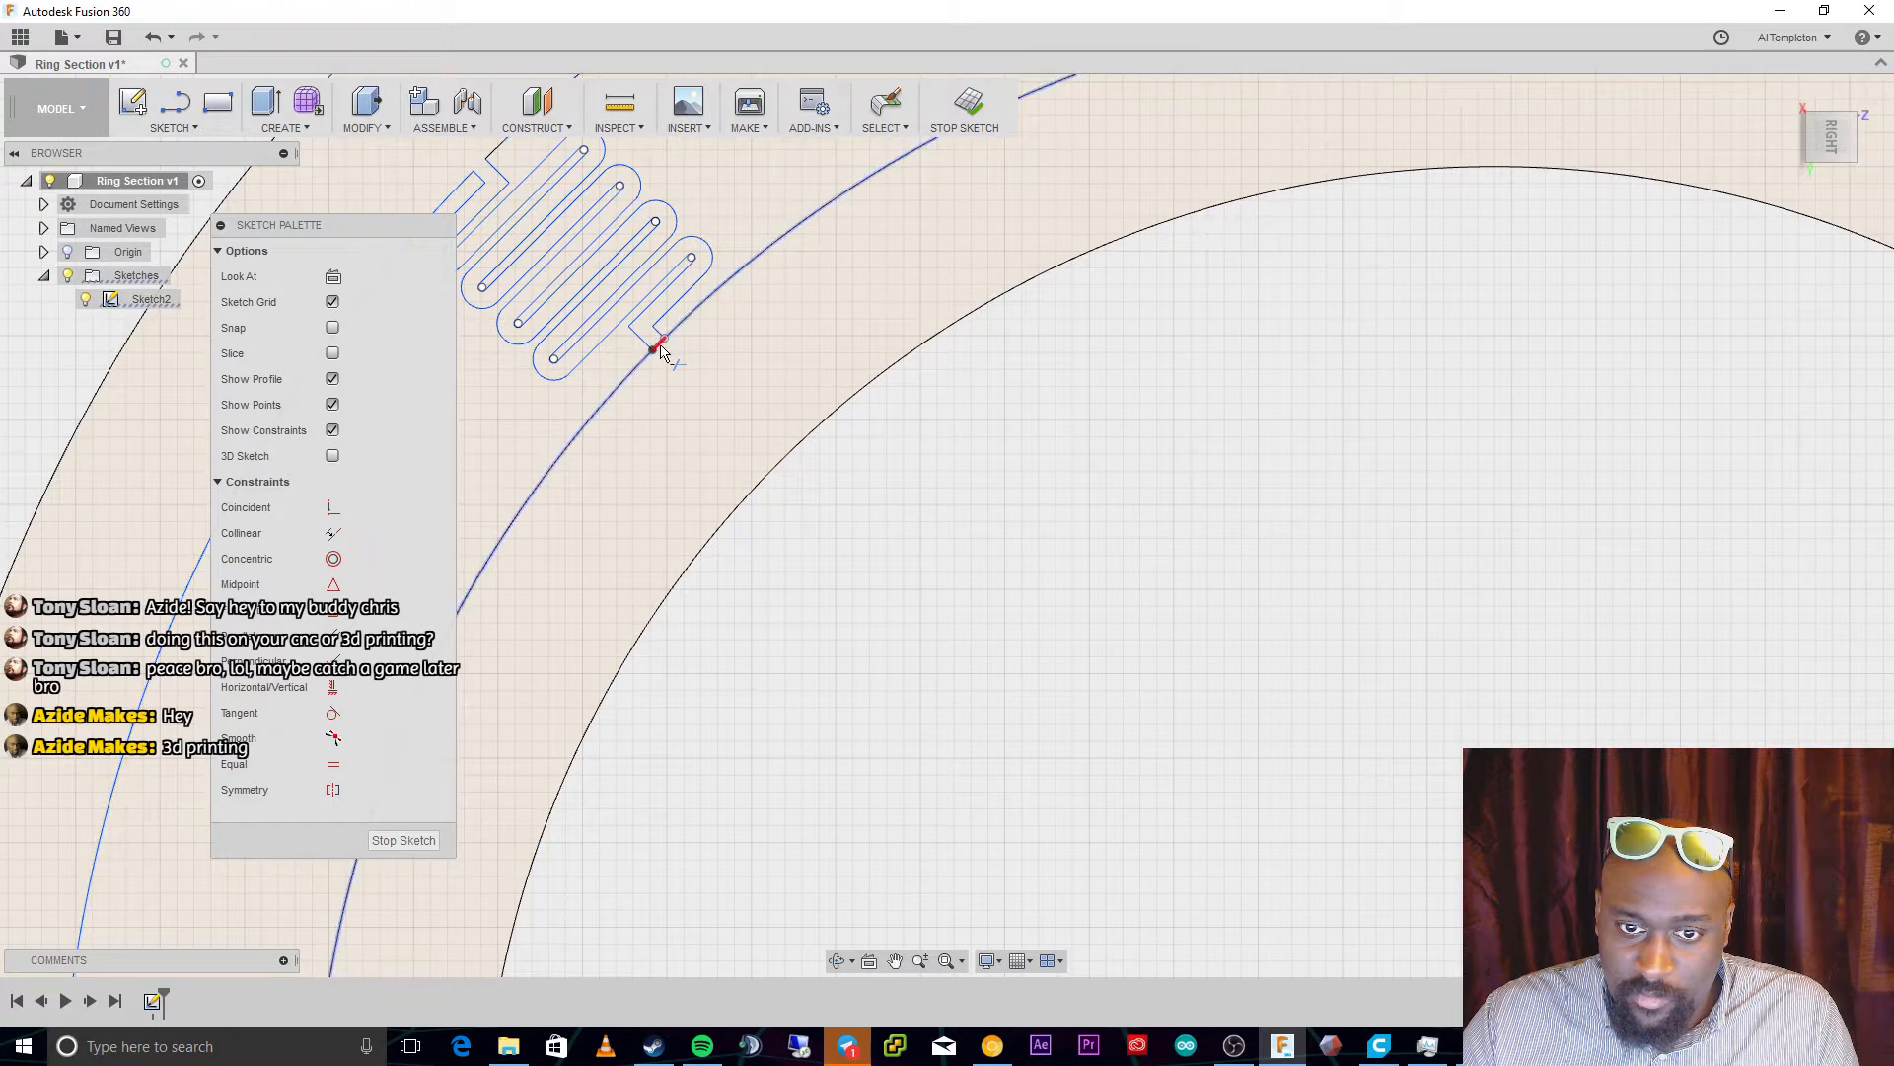
pyautogui.scroll(-5, 1053, 702)
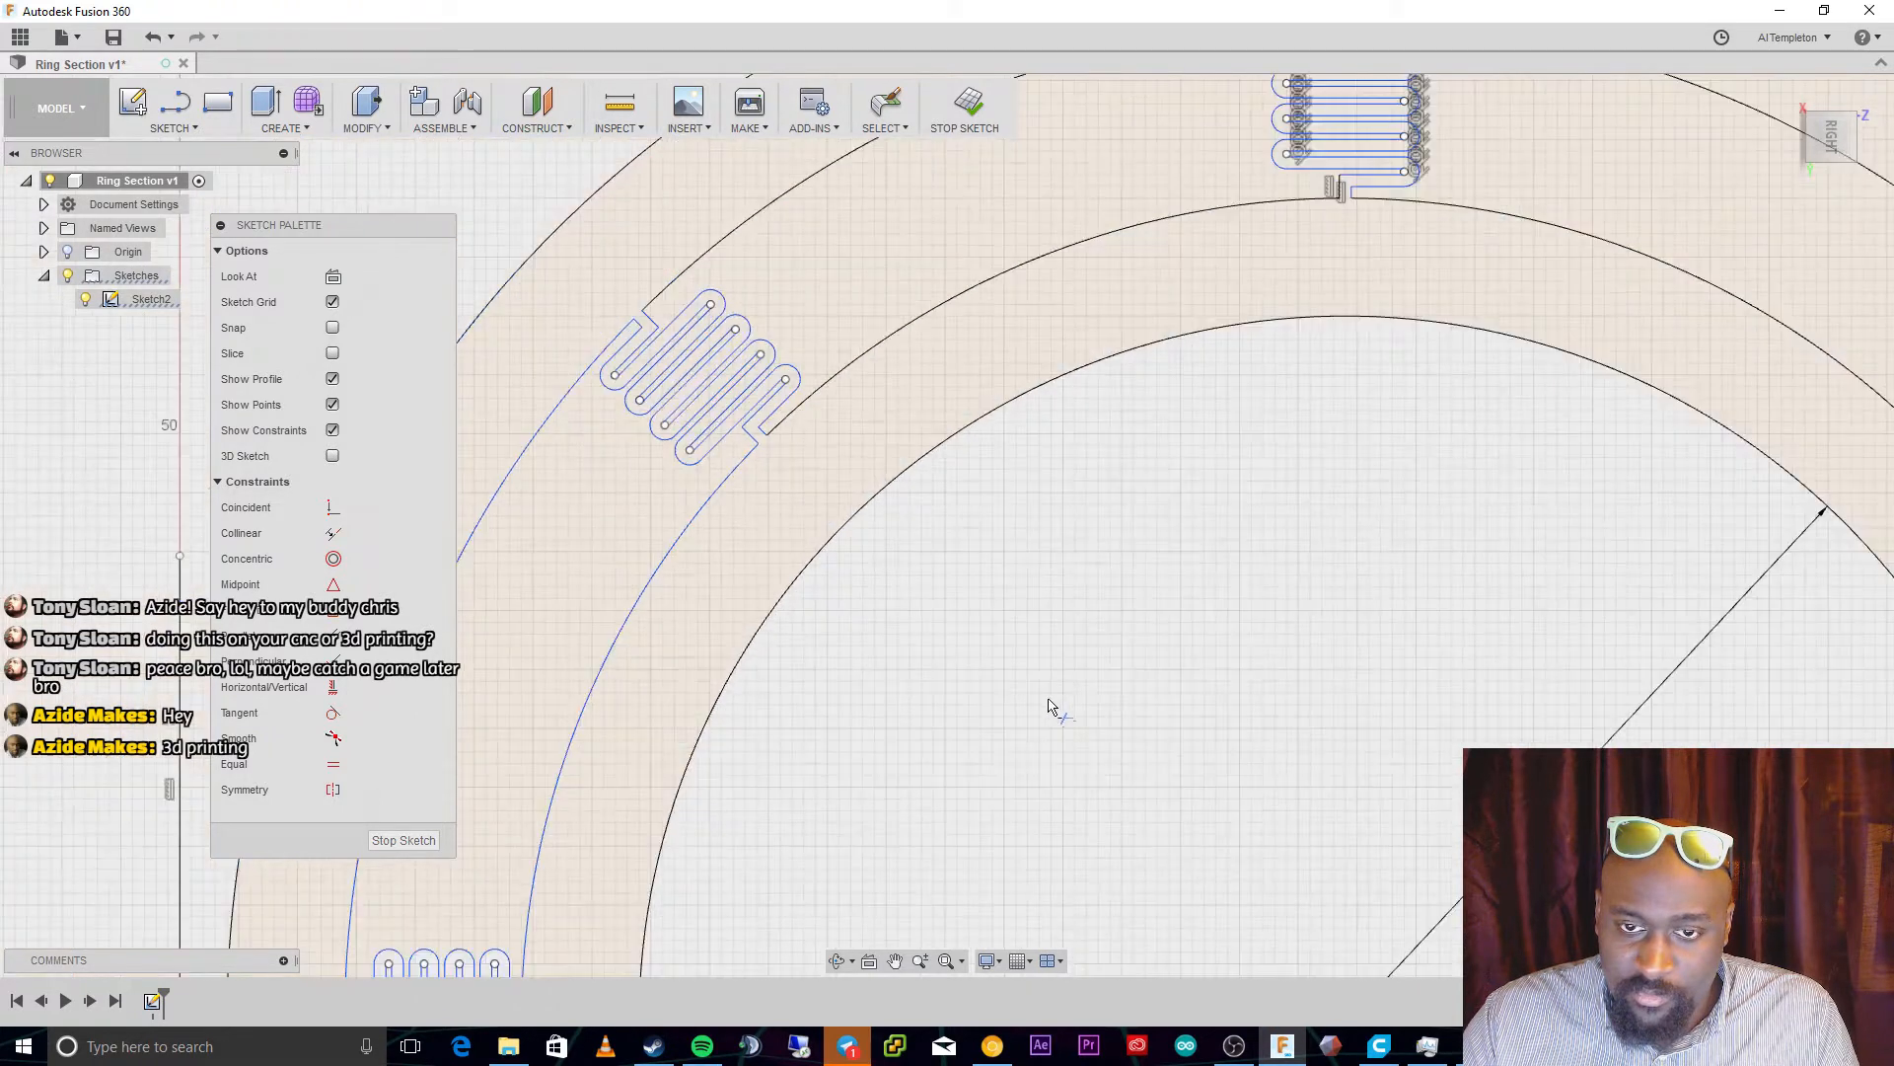
# Undo the arc trims and the circular pattern of the serpentine
pyautogui.scroll(1, 1529, 769)
pyautogui.scroll(-2, 1559, 957)
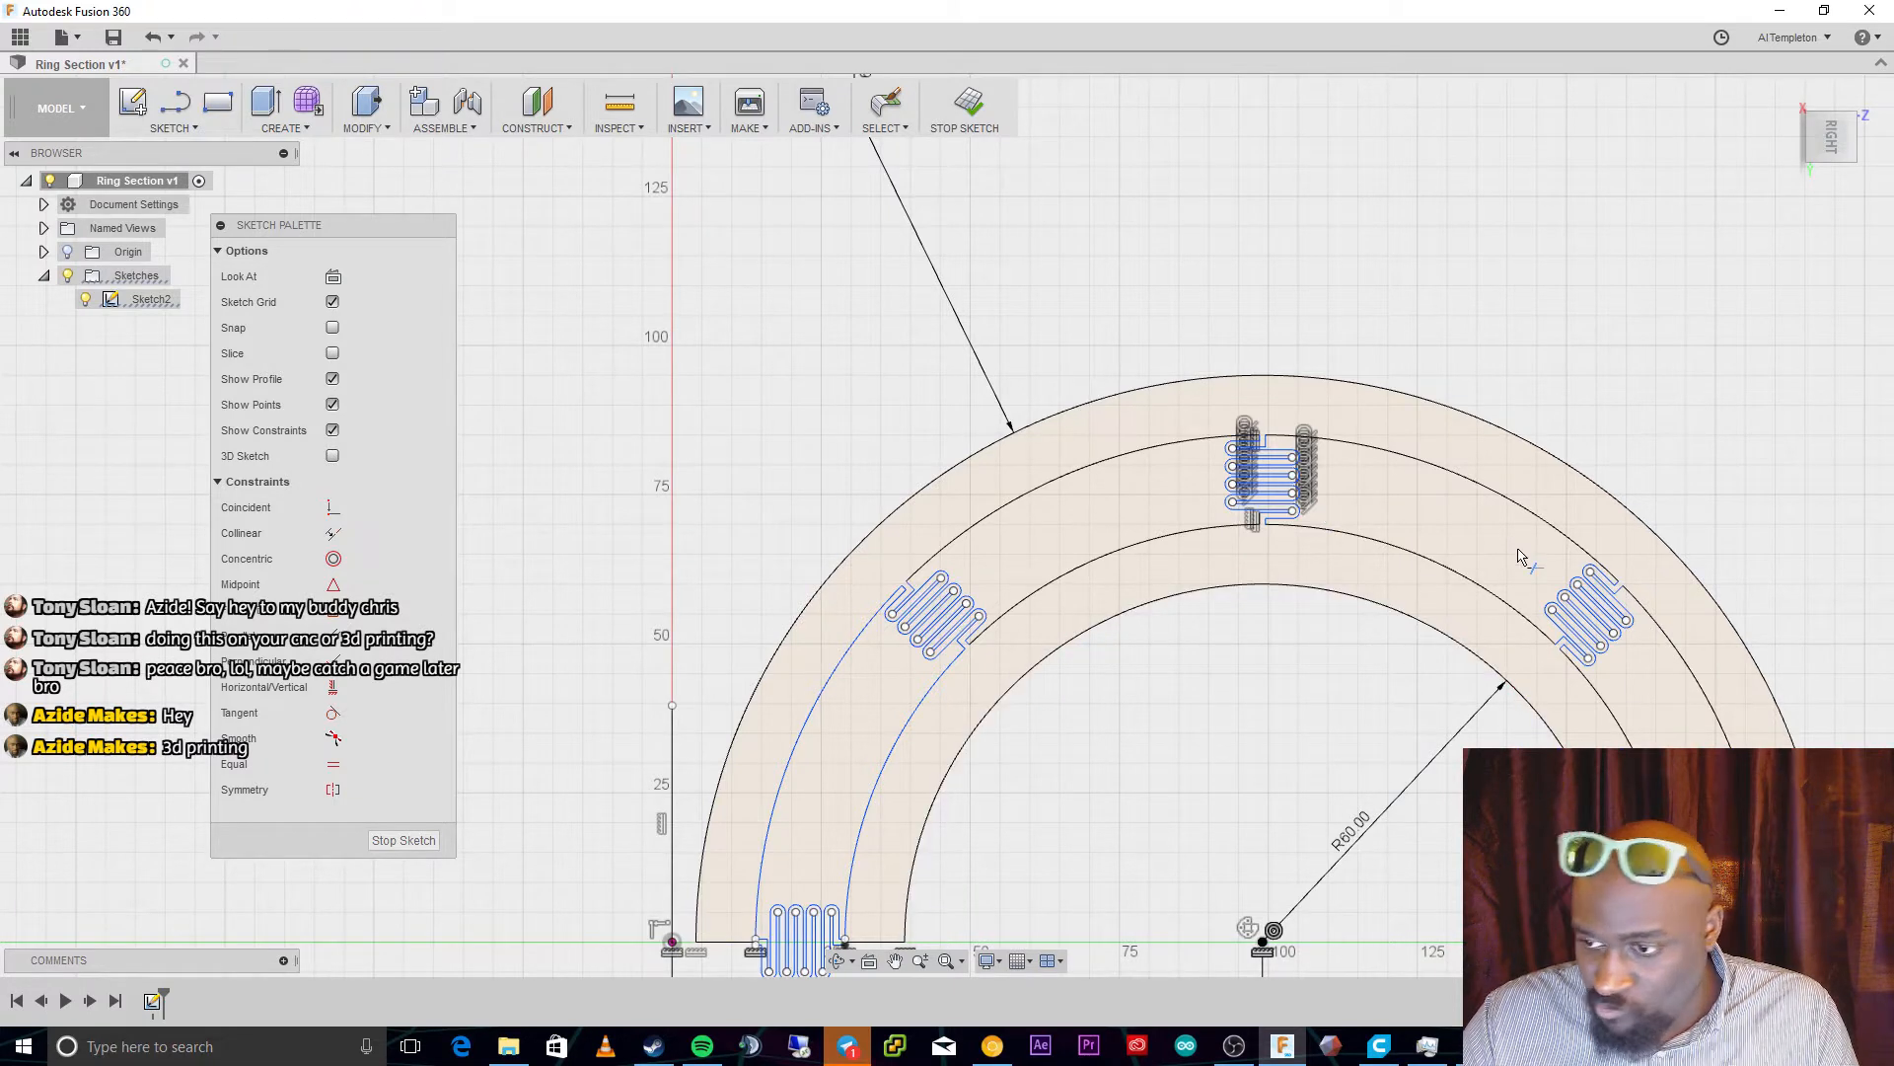
pyautogui.scroll(-4, 1554, 784)
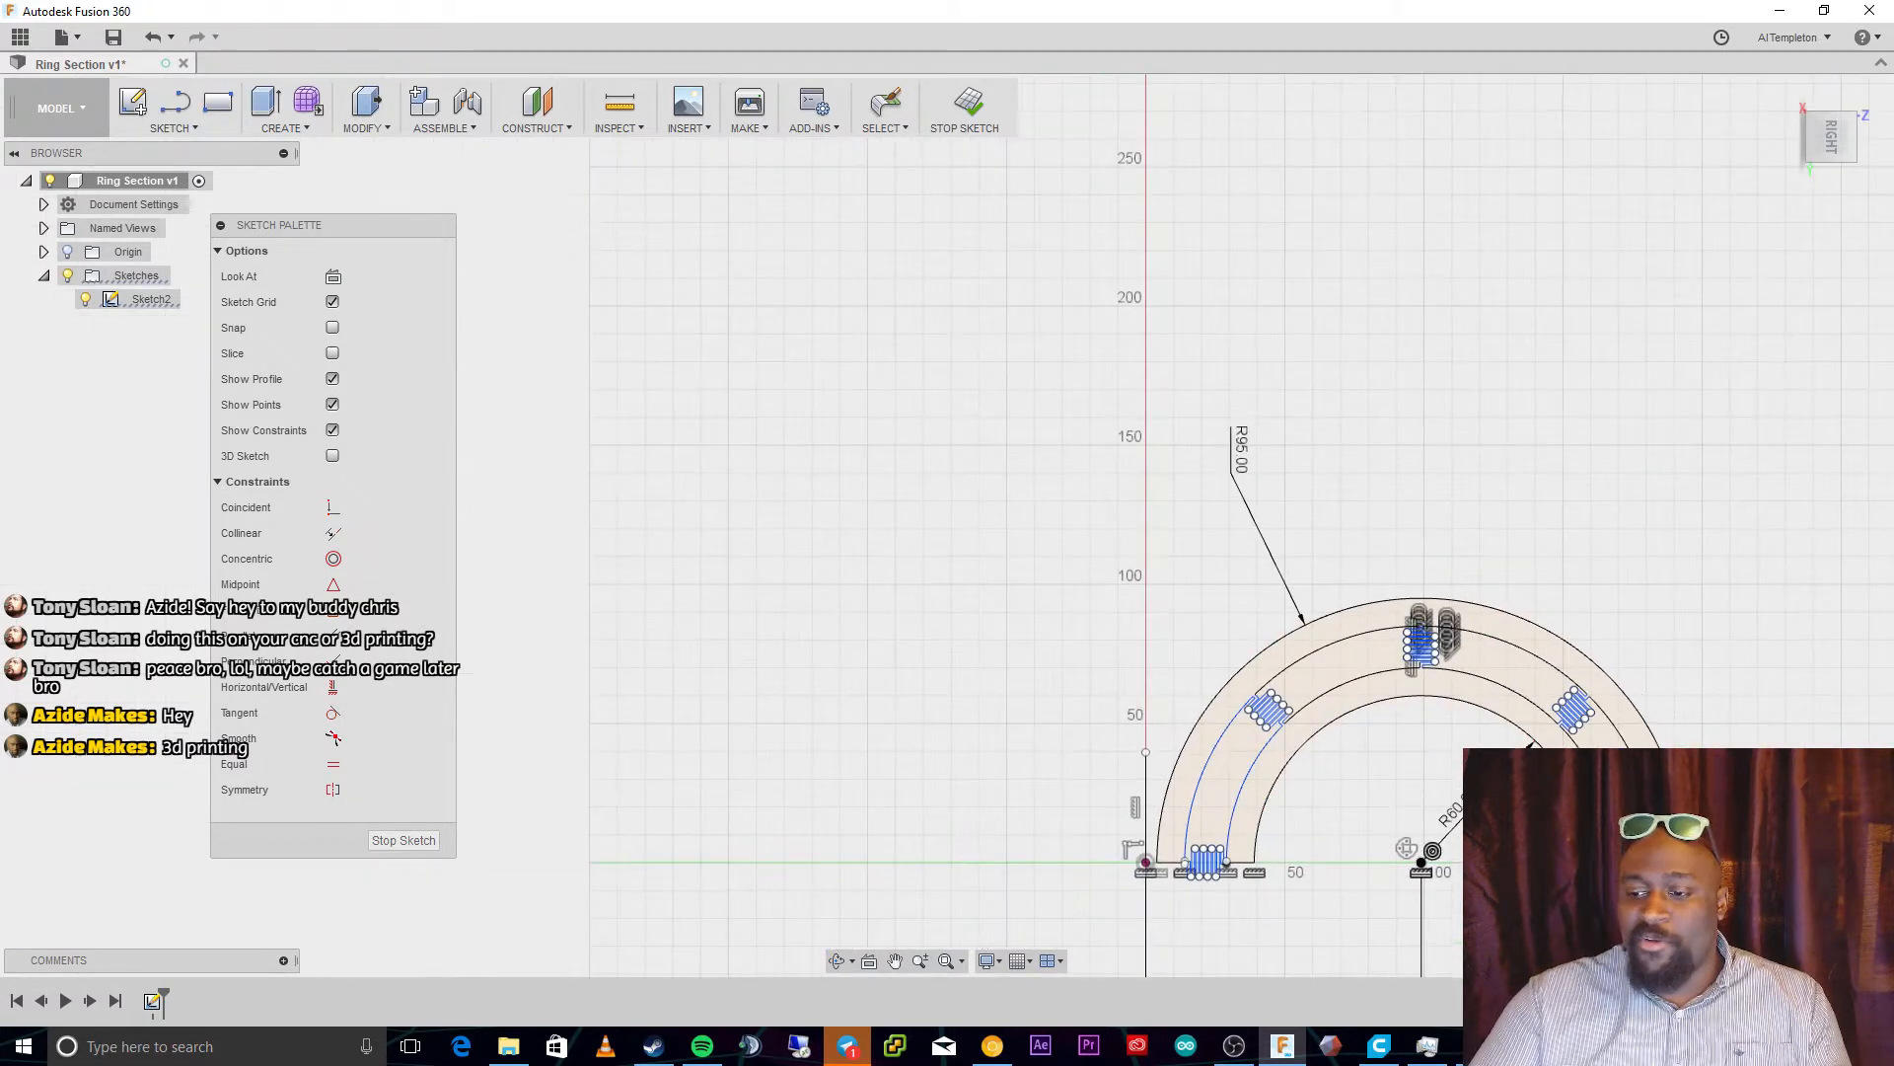
pyautogui.click(945, 968)
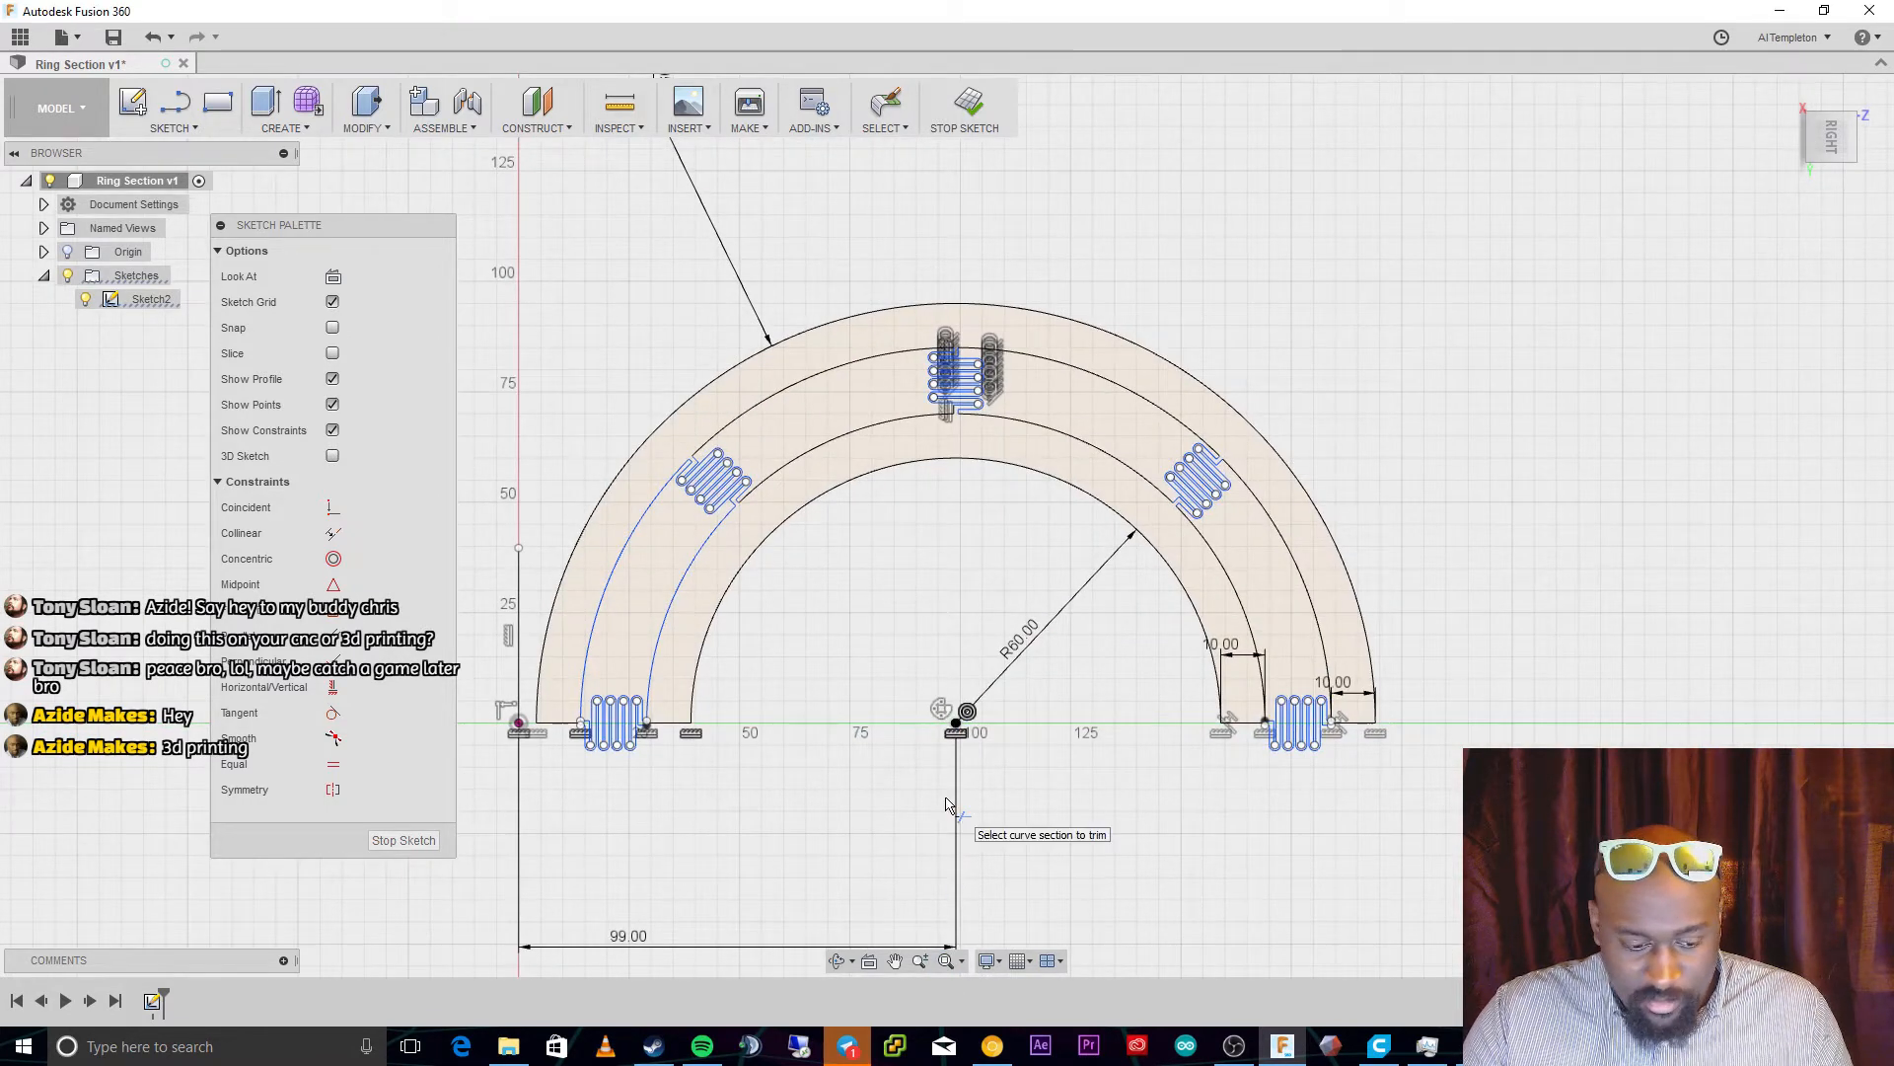
pyautogui.press('Delete')
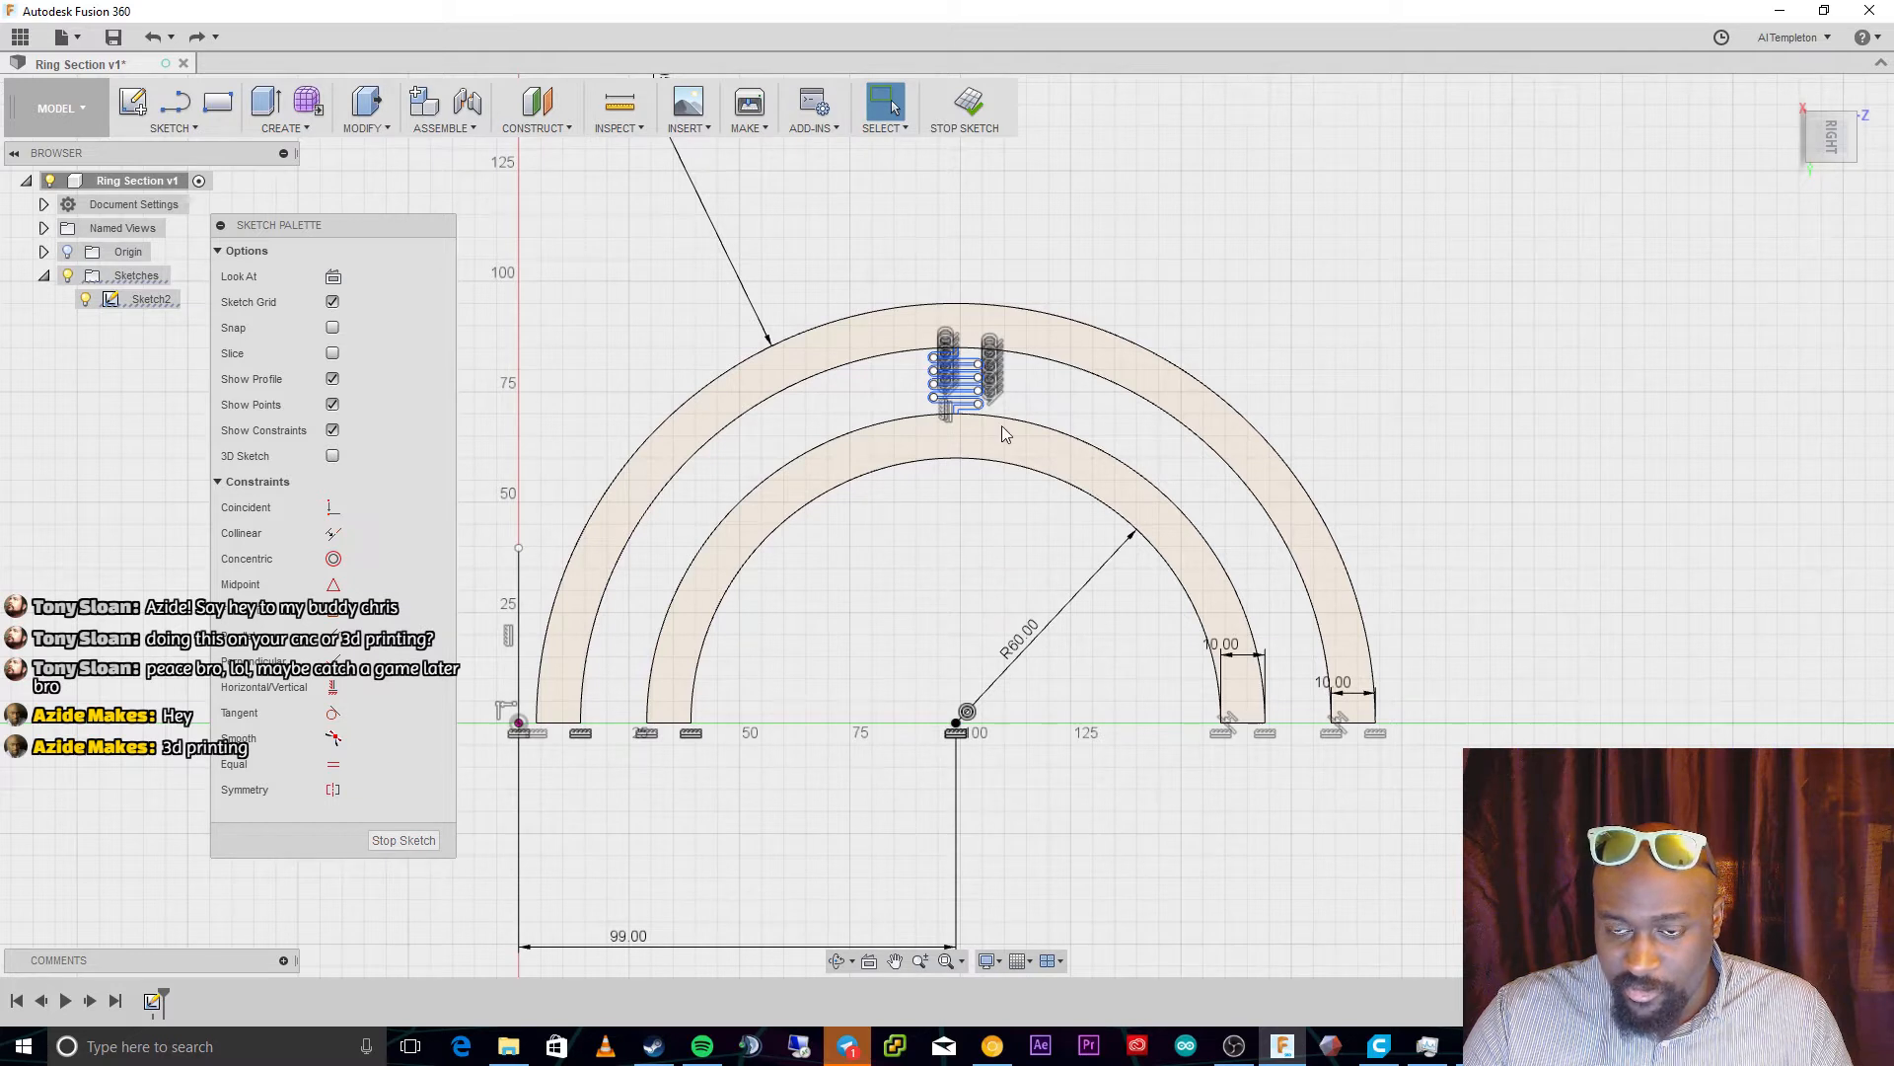
pyautogui.click(844, 452)
pyautogui.keyDown('shift'); pyautogui.click(708, 400); pyautogui.keyUp('shift')
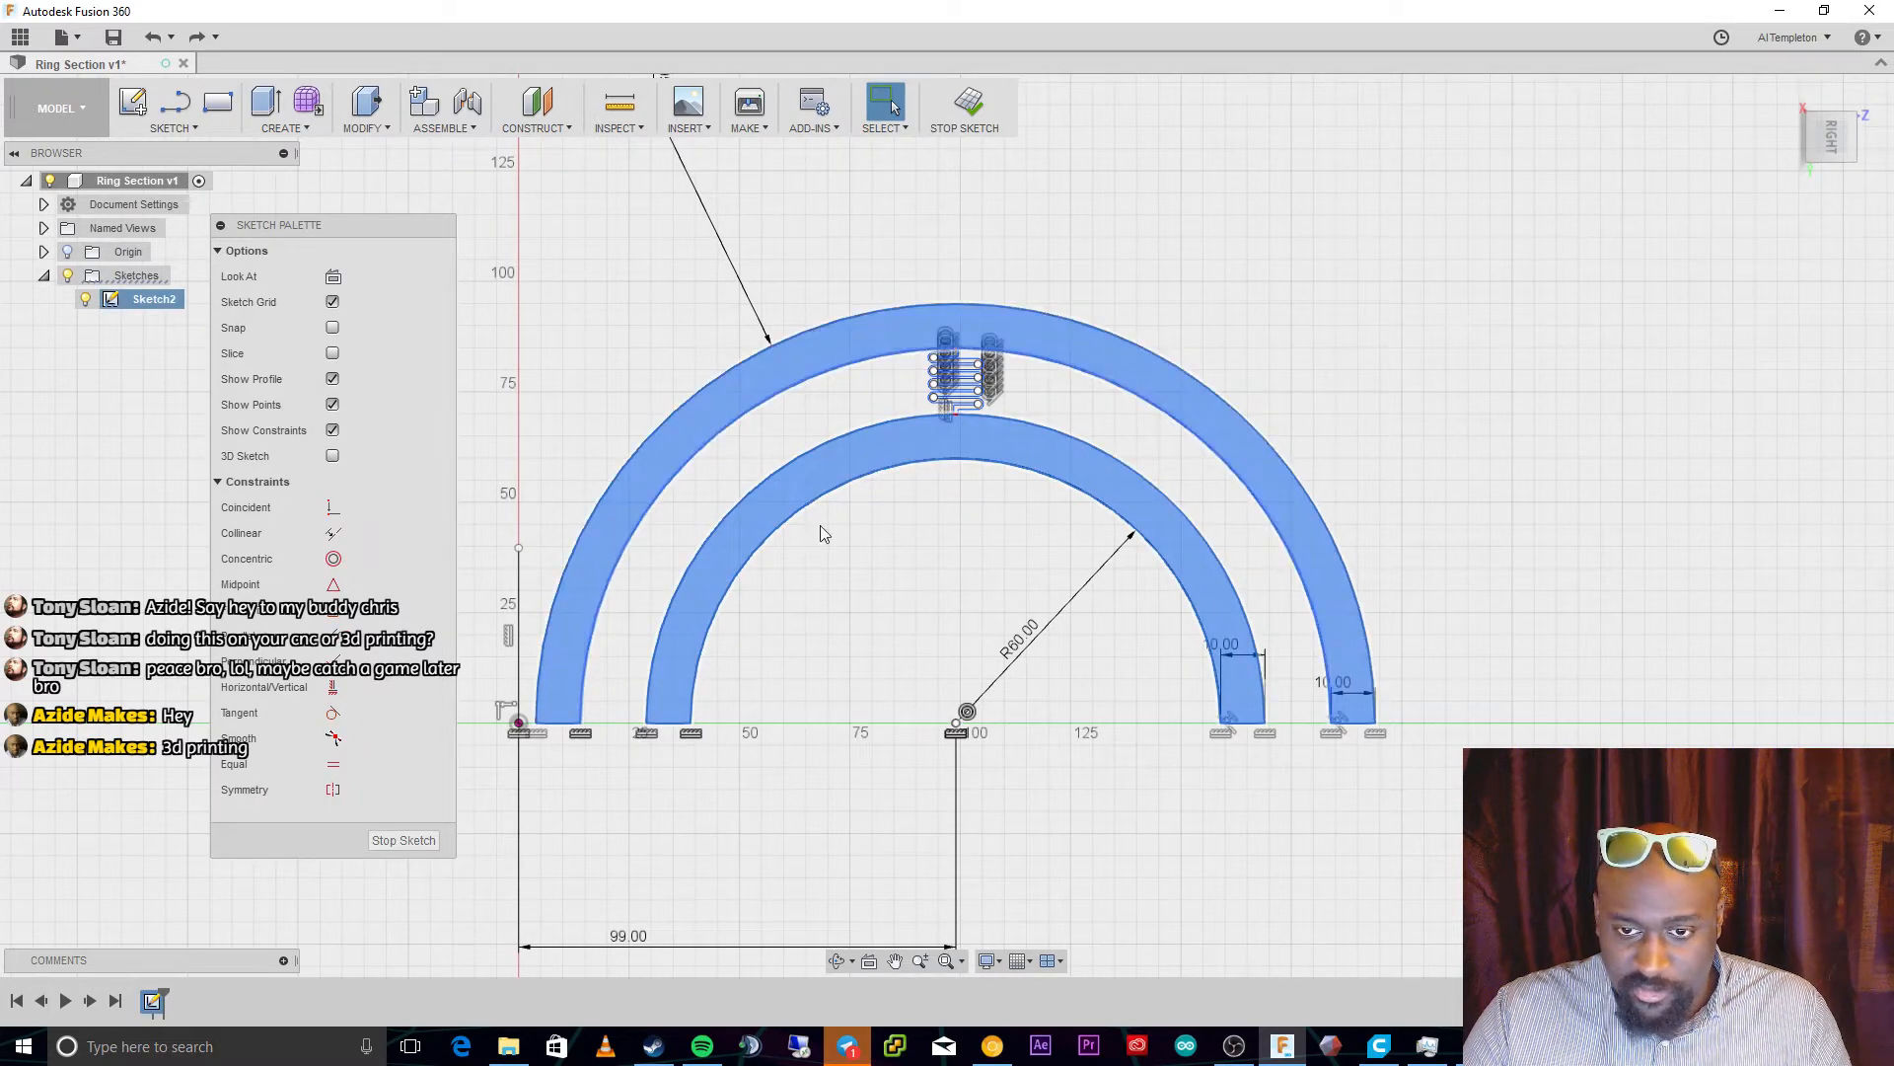
pyautogui.click(282, 128)
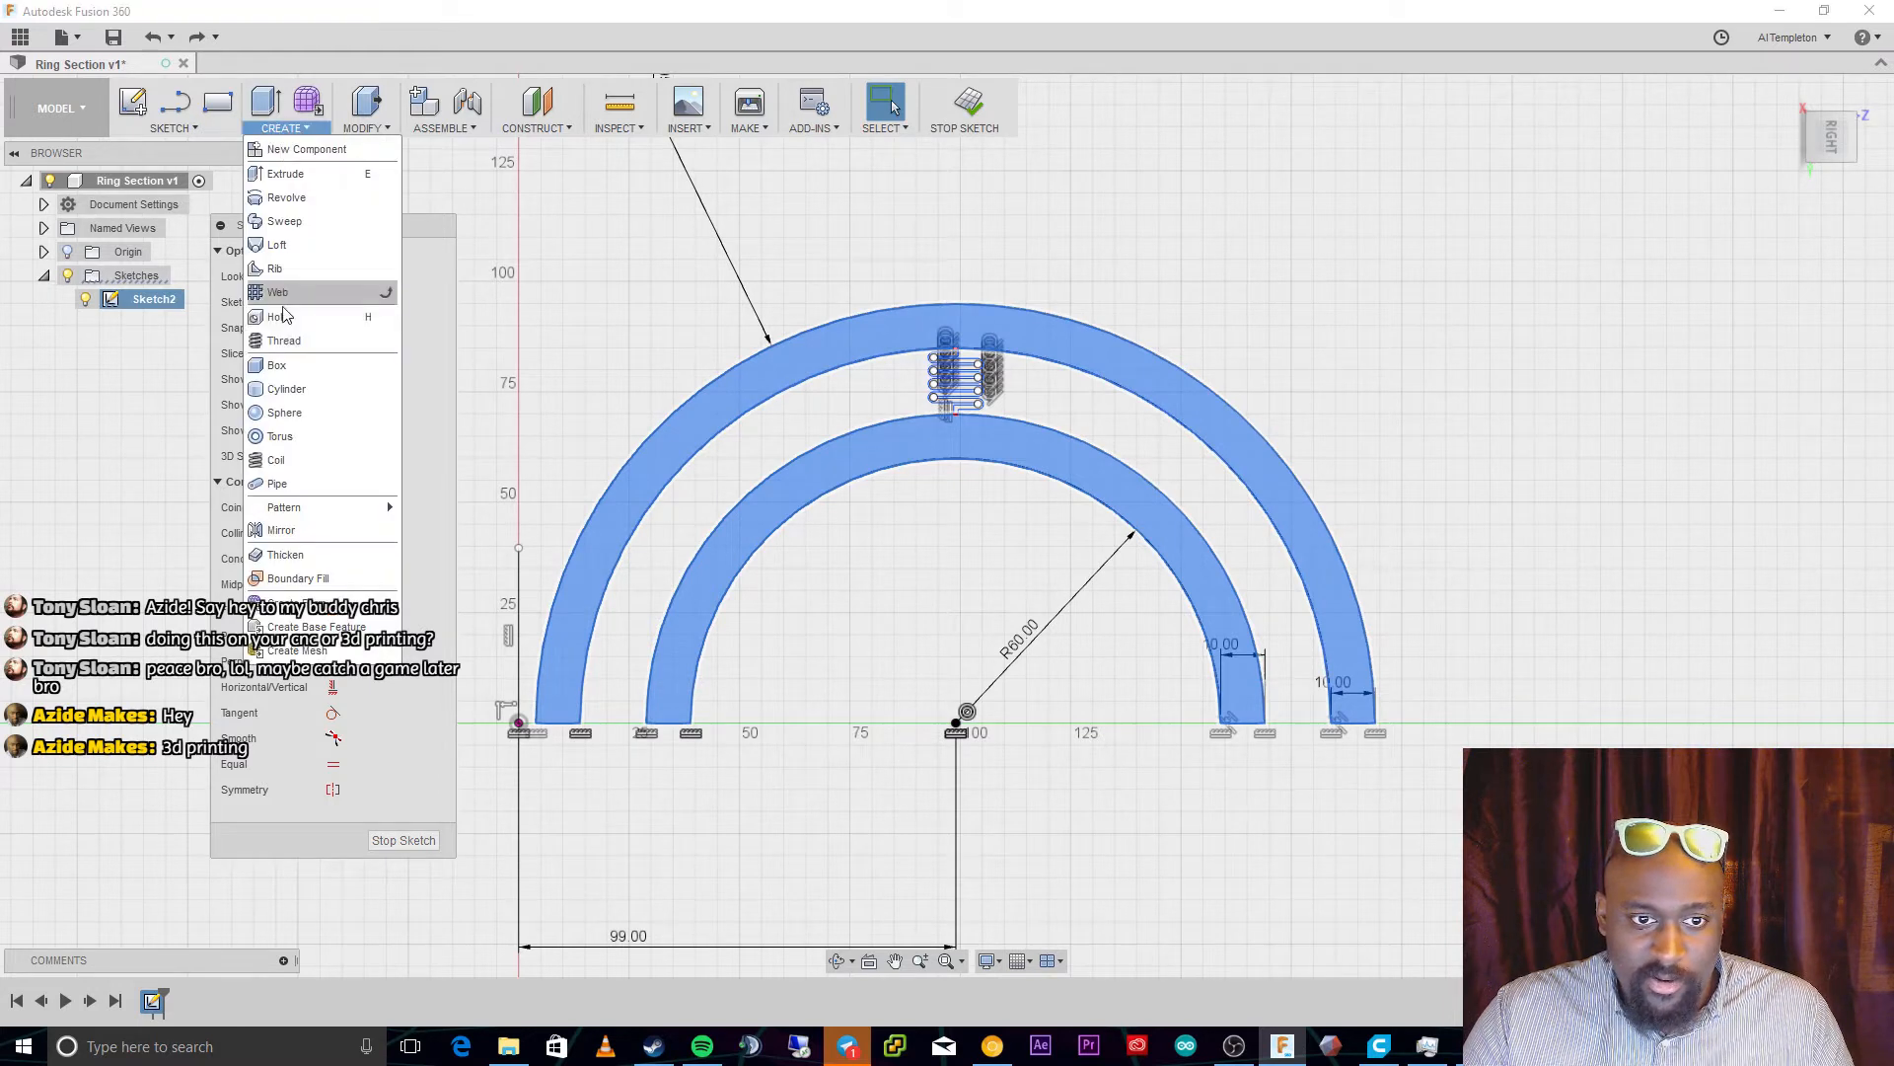
pyautogui.click(259, 530)
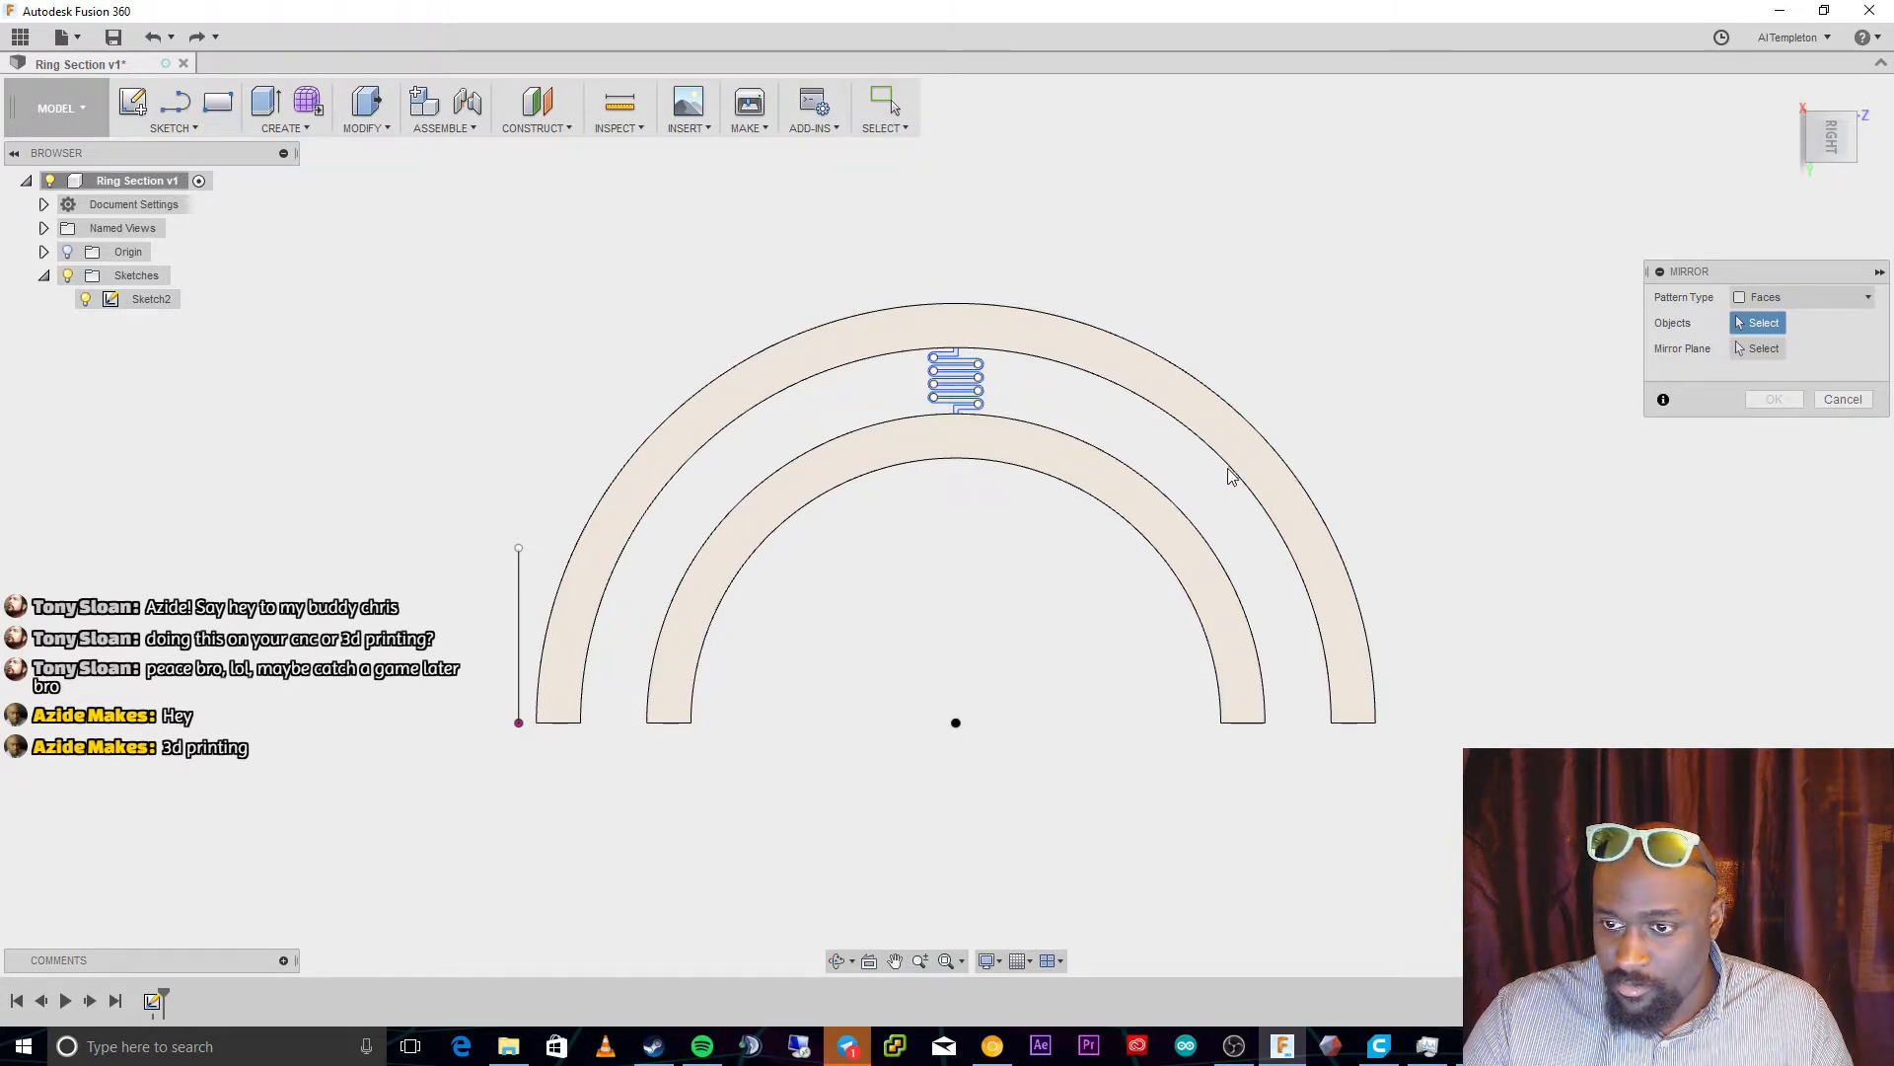
pyautogui.click(1816, 293)
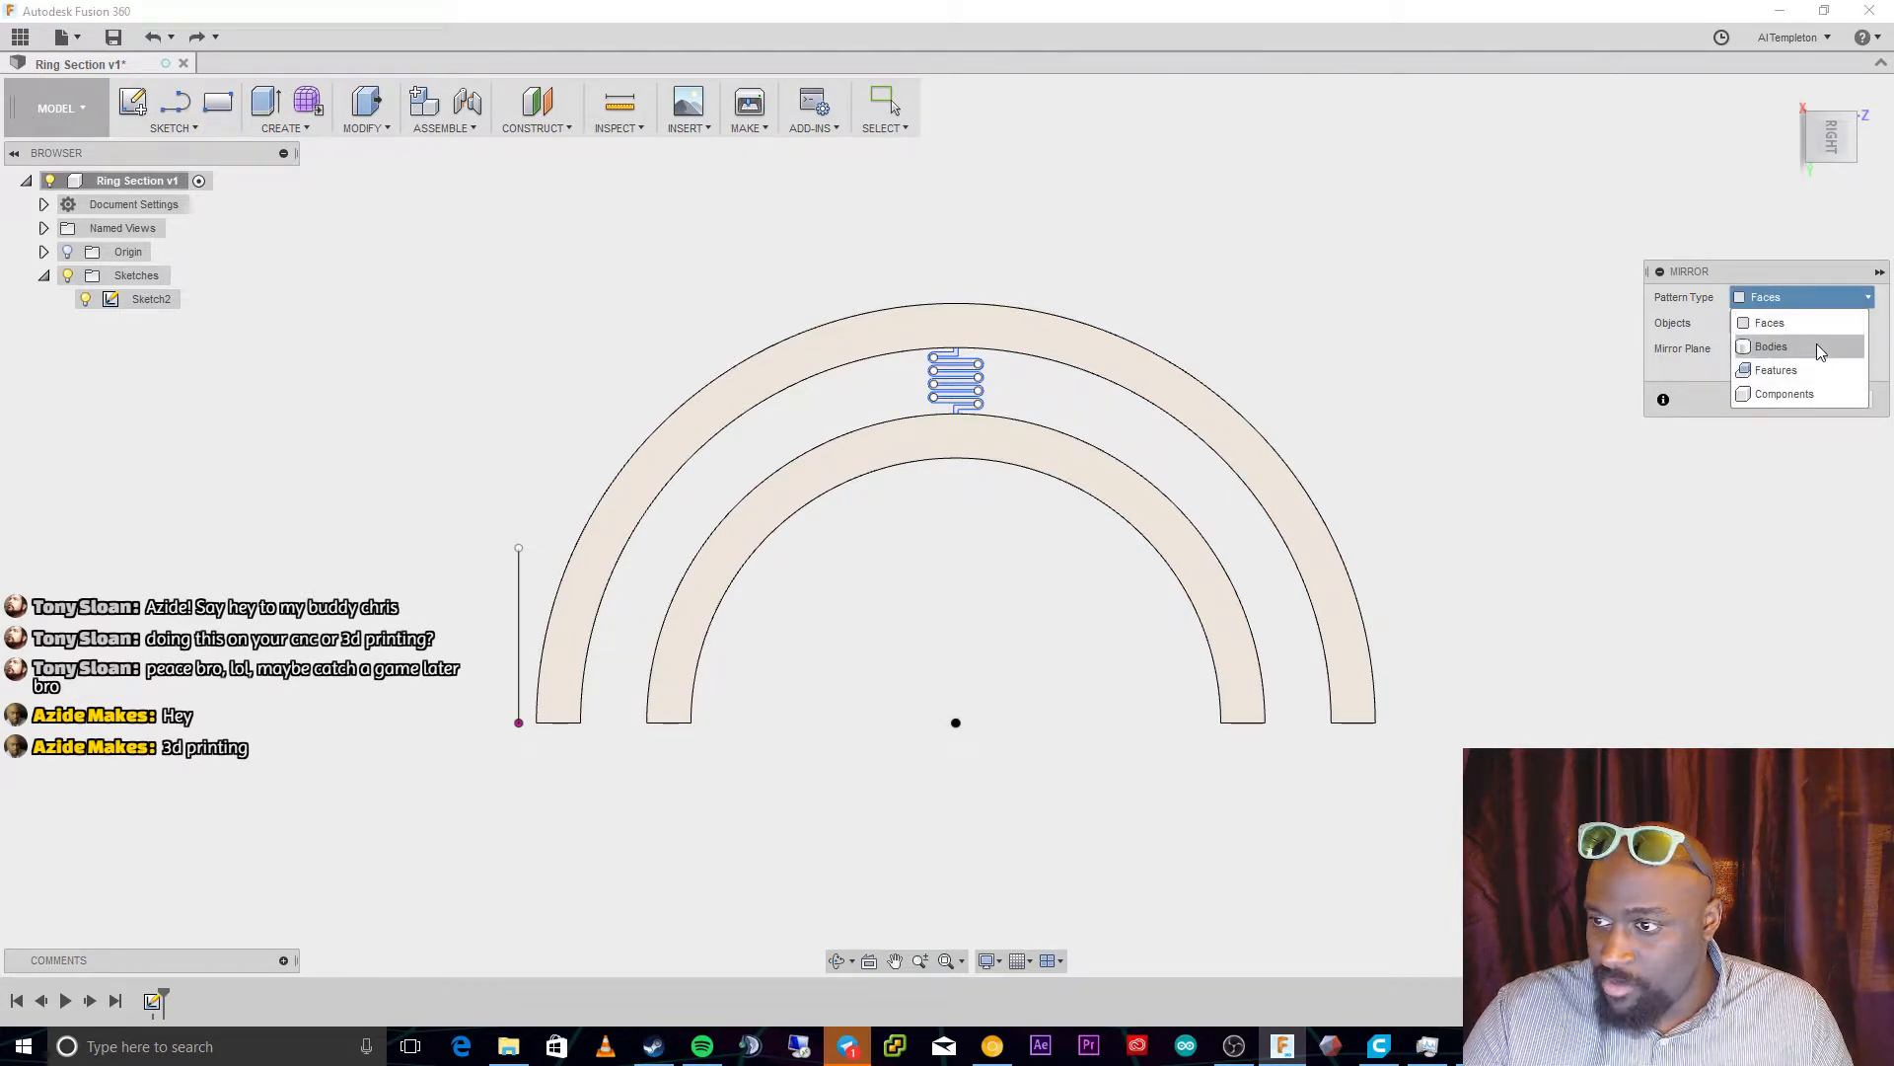
pyautogui.click(1816, 326)
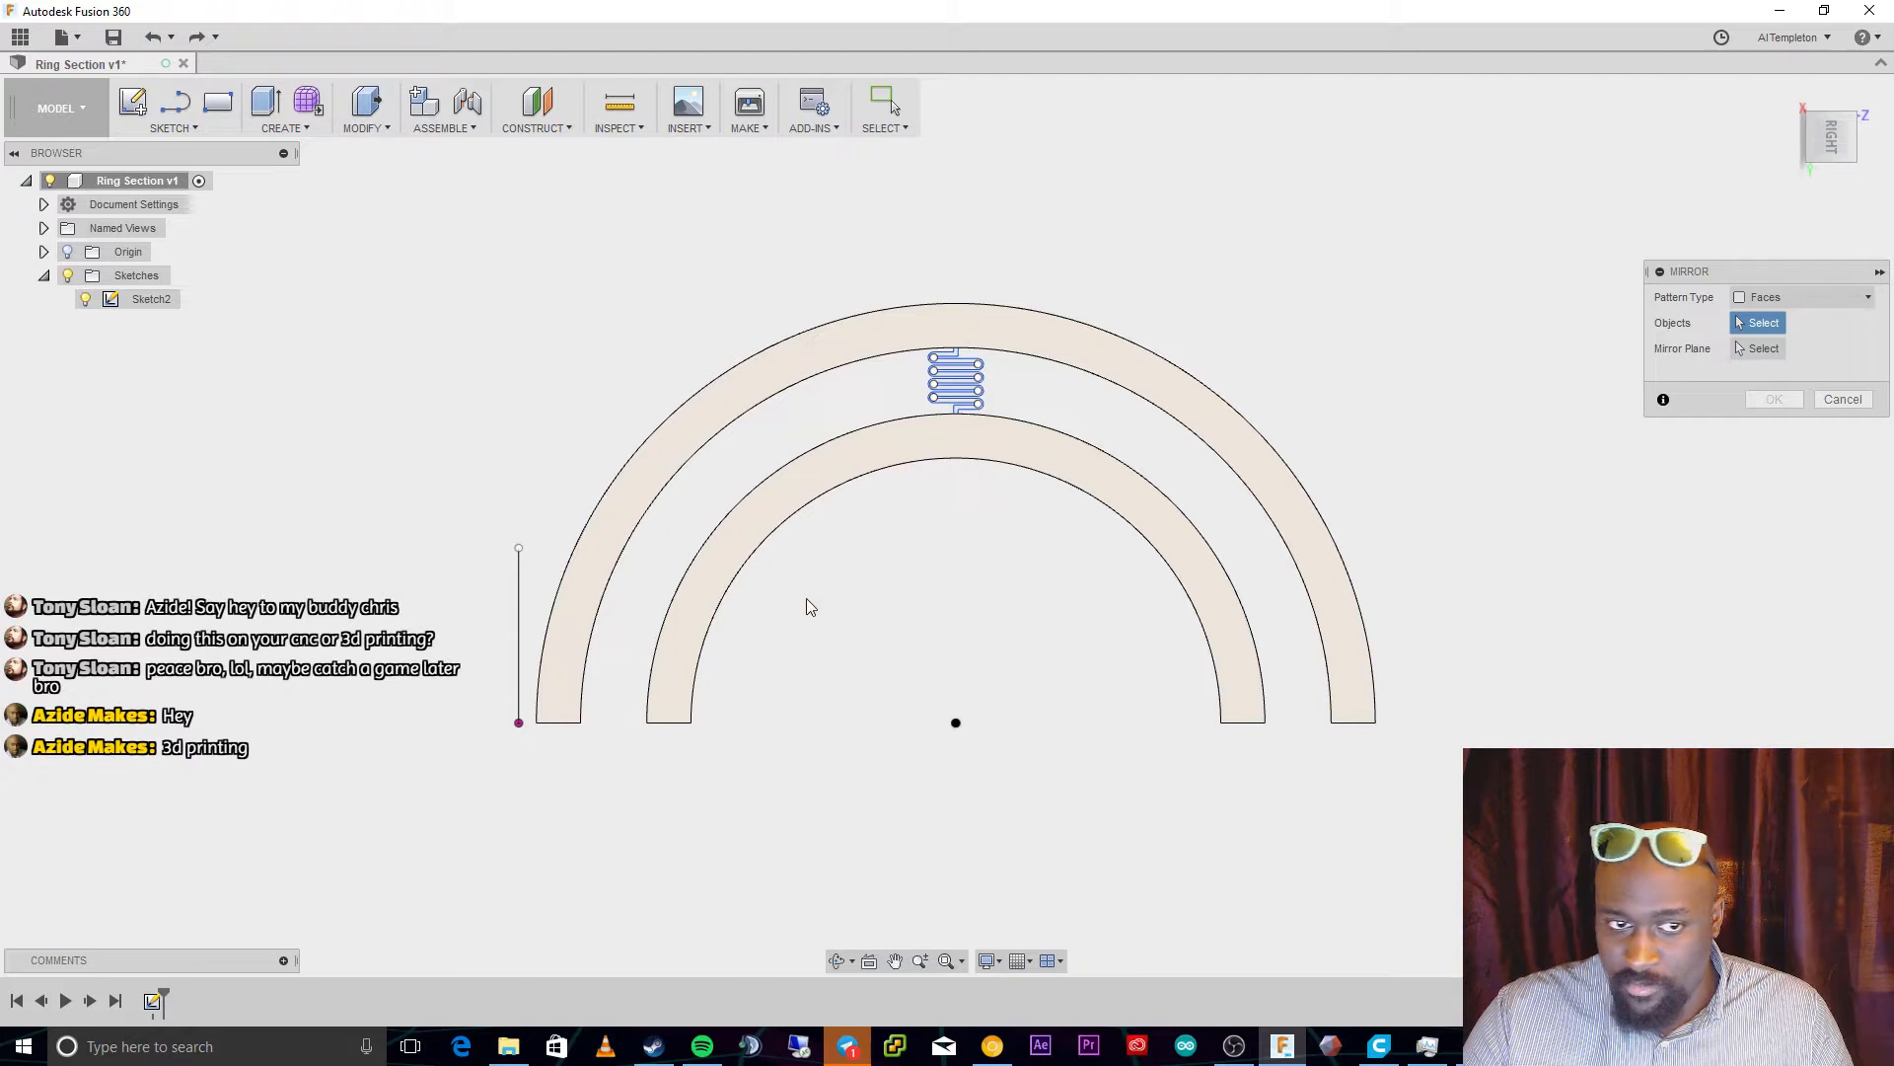
pyautogui.press('Escape')
pyautogui.hotkey('ctrl', 'y')
# Mirror the four half-ring arcs within the sketch, using the inner band's straight end line on the baseline as the mirror line
pyautogui.click(783, 497)
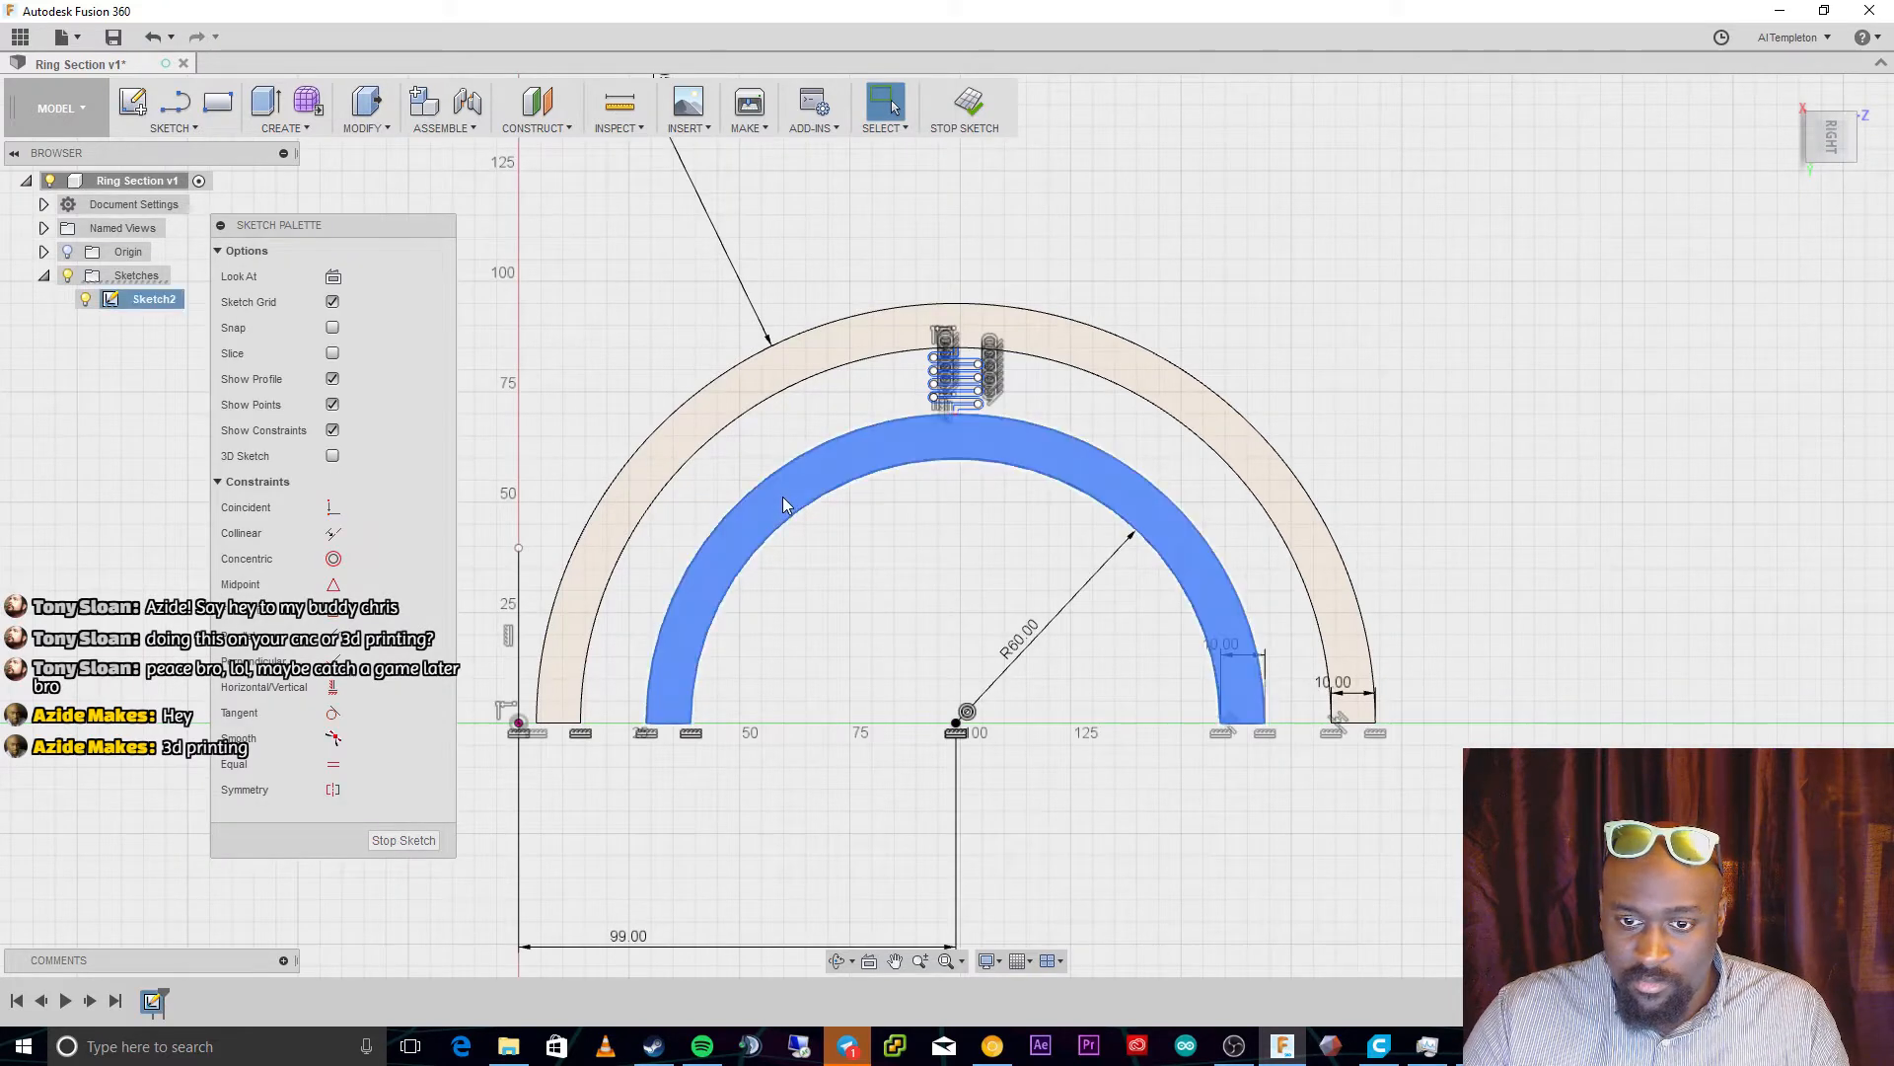
pyautogui.keyDown('ctrl'); pyautogui.click(679, 432); pyautogui.keyUp('ctrl')
pyautogui.click(278, 131)
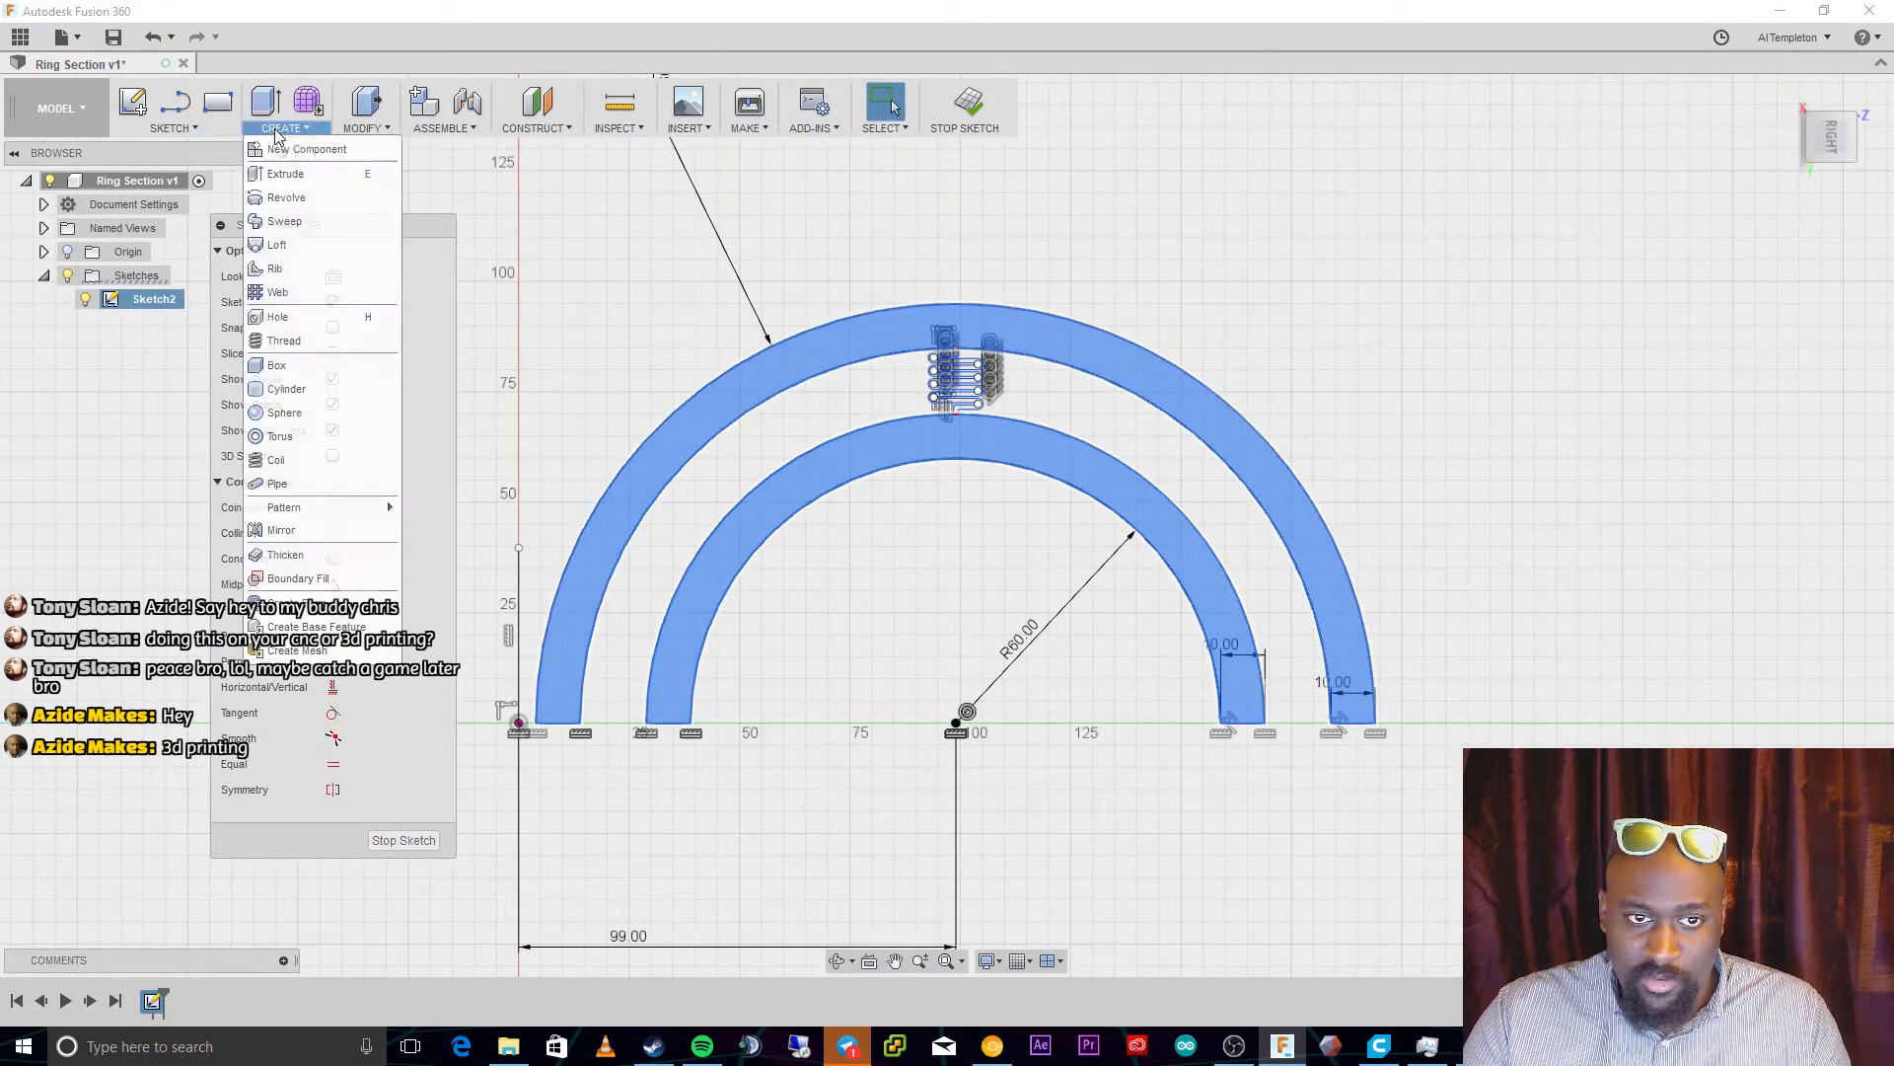
pyautogui.click(272, 531)
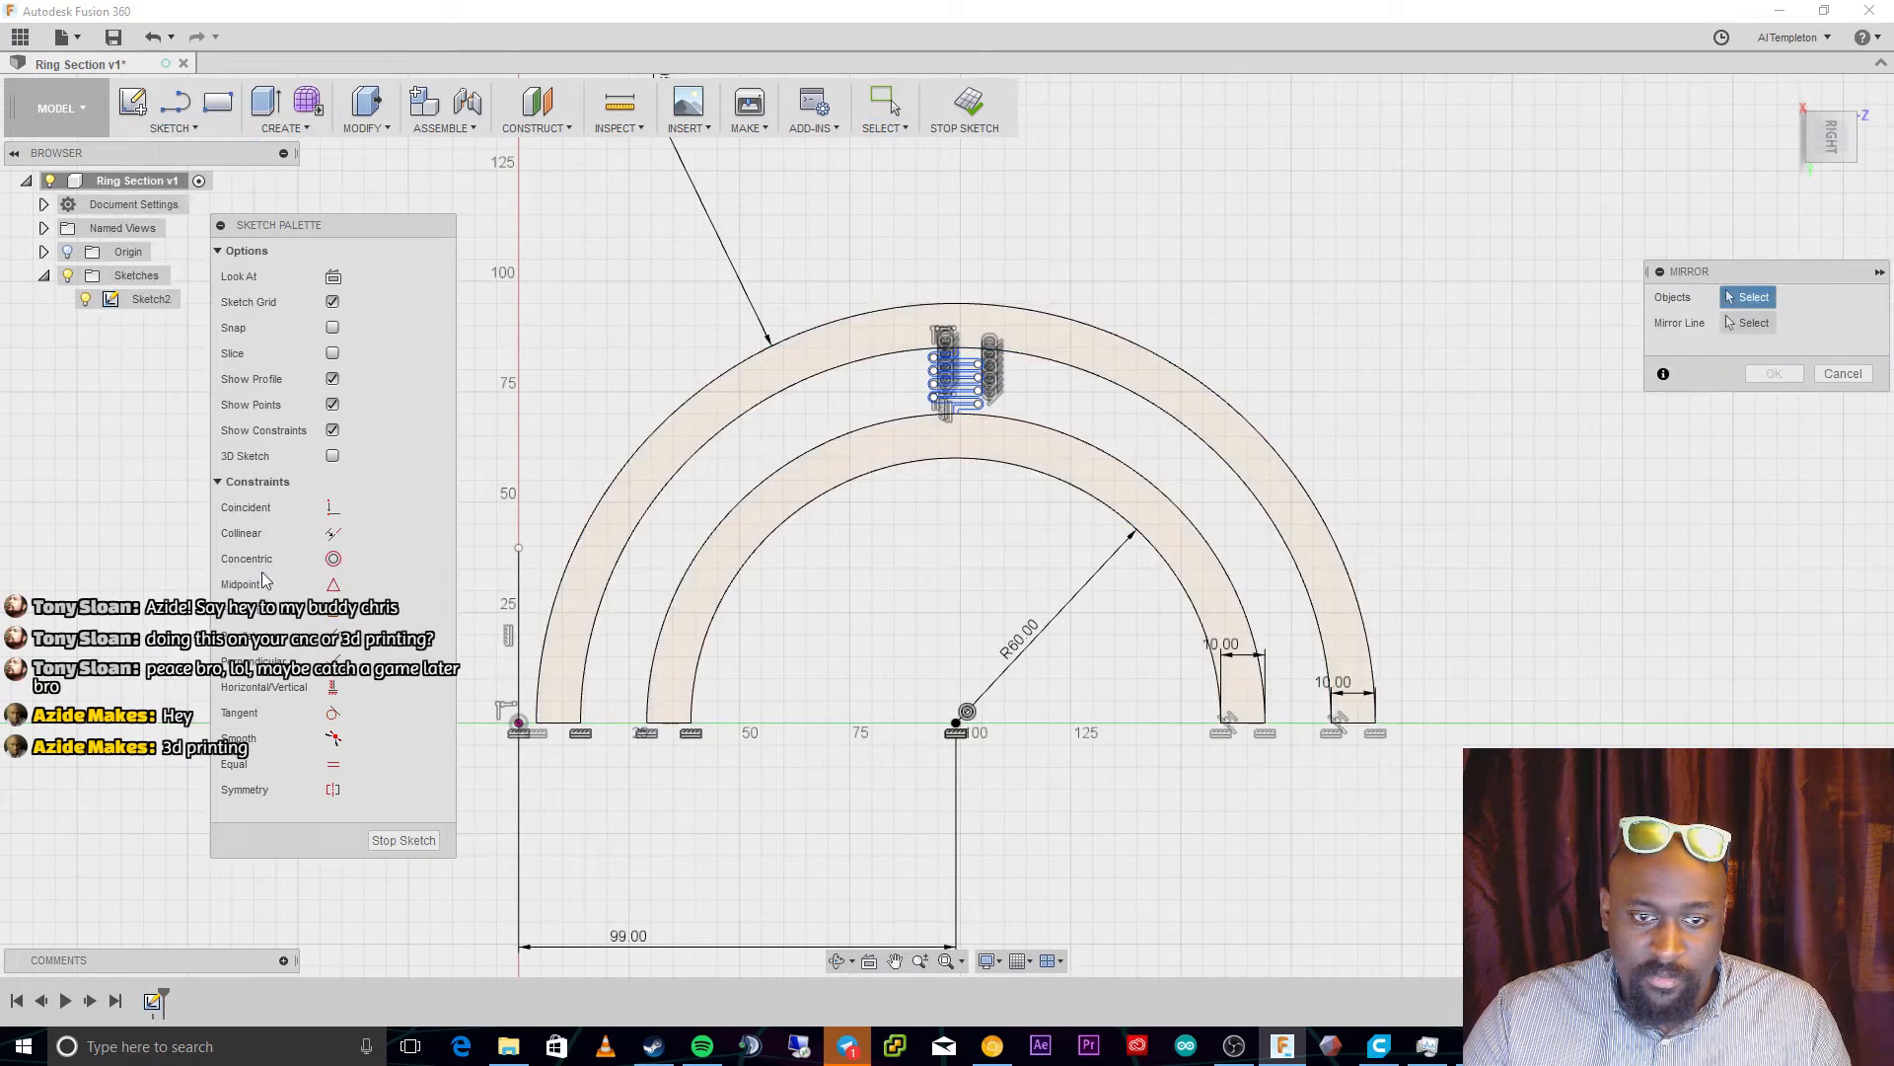
pyautogui.click(1184, 593)
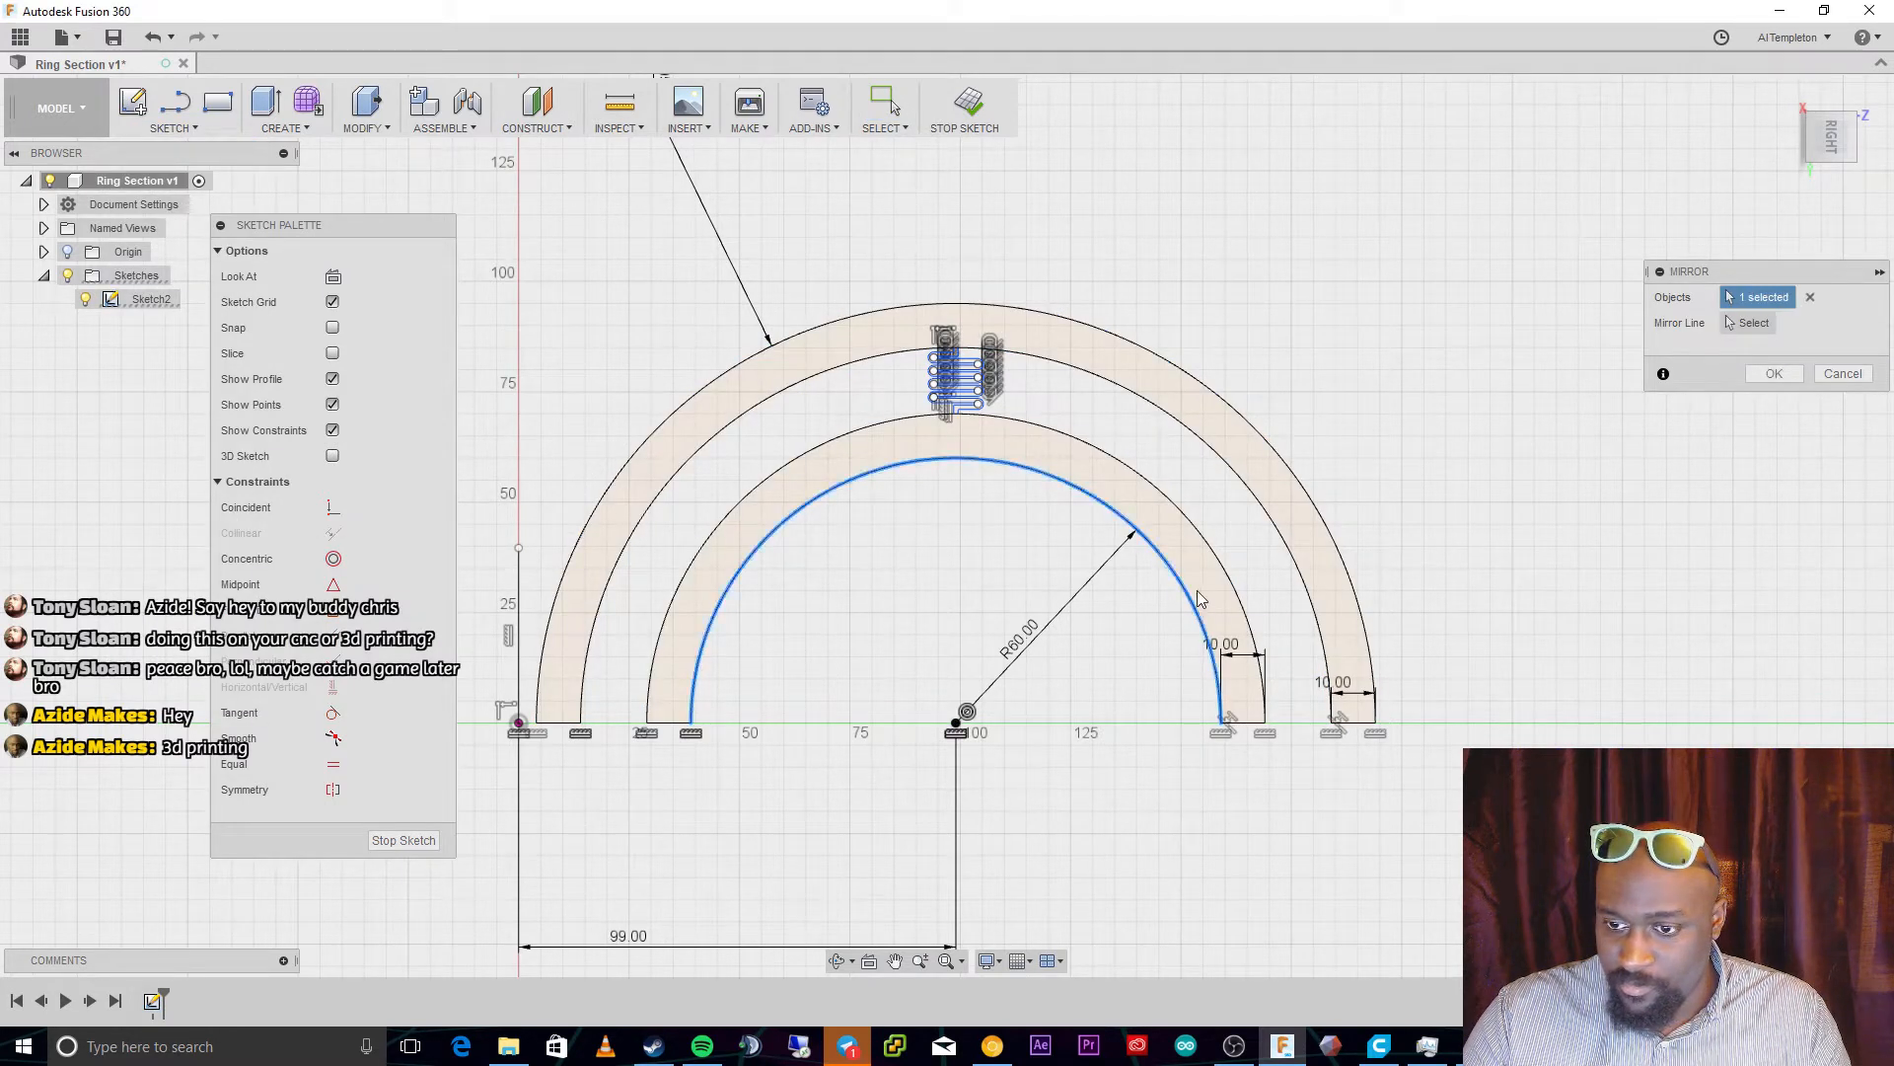
pyautogui.click(1219, 567)
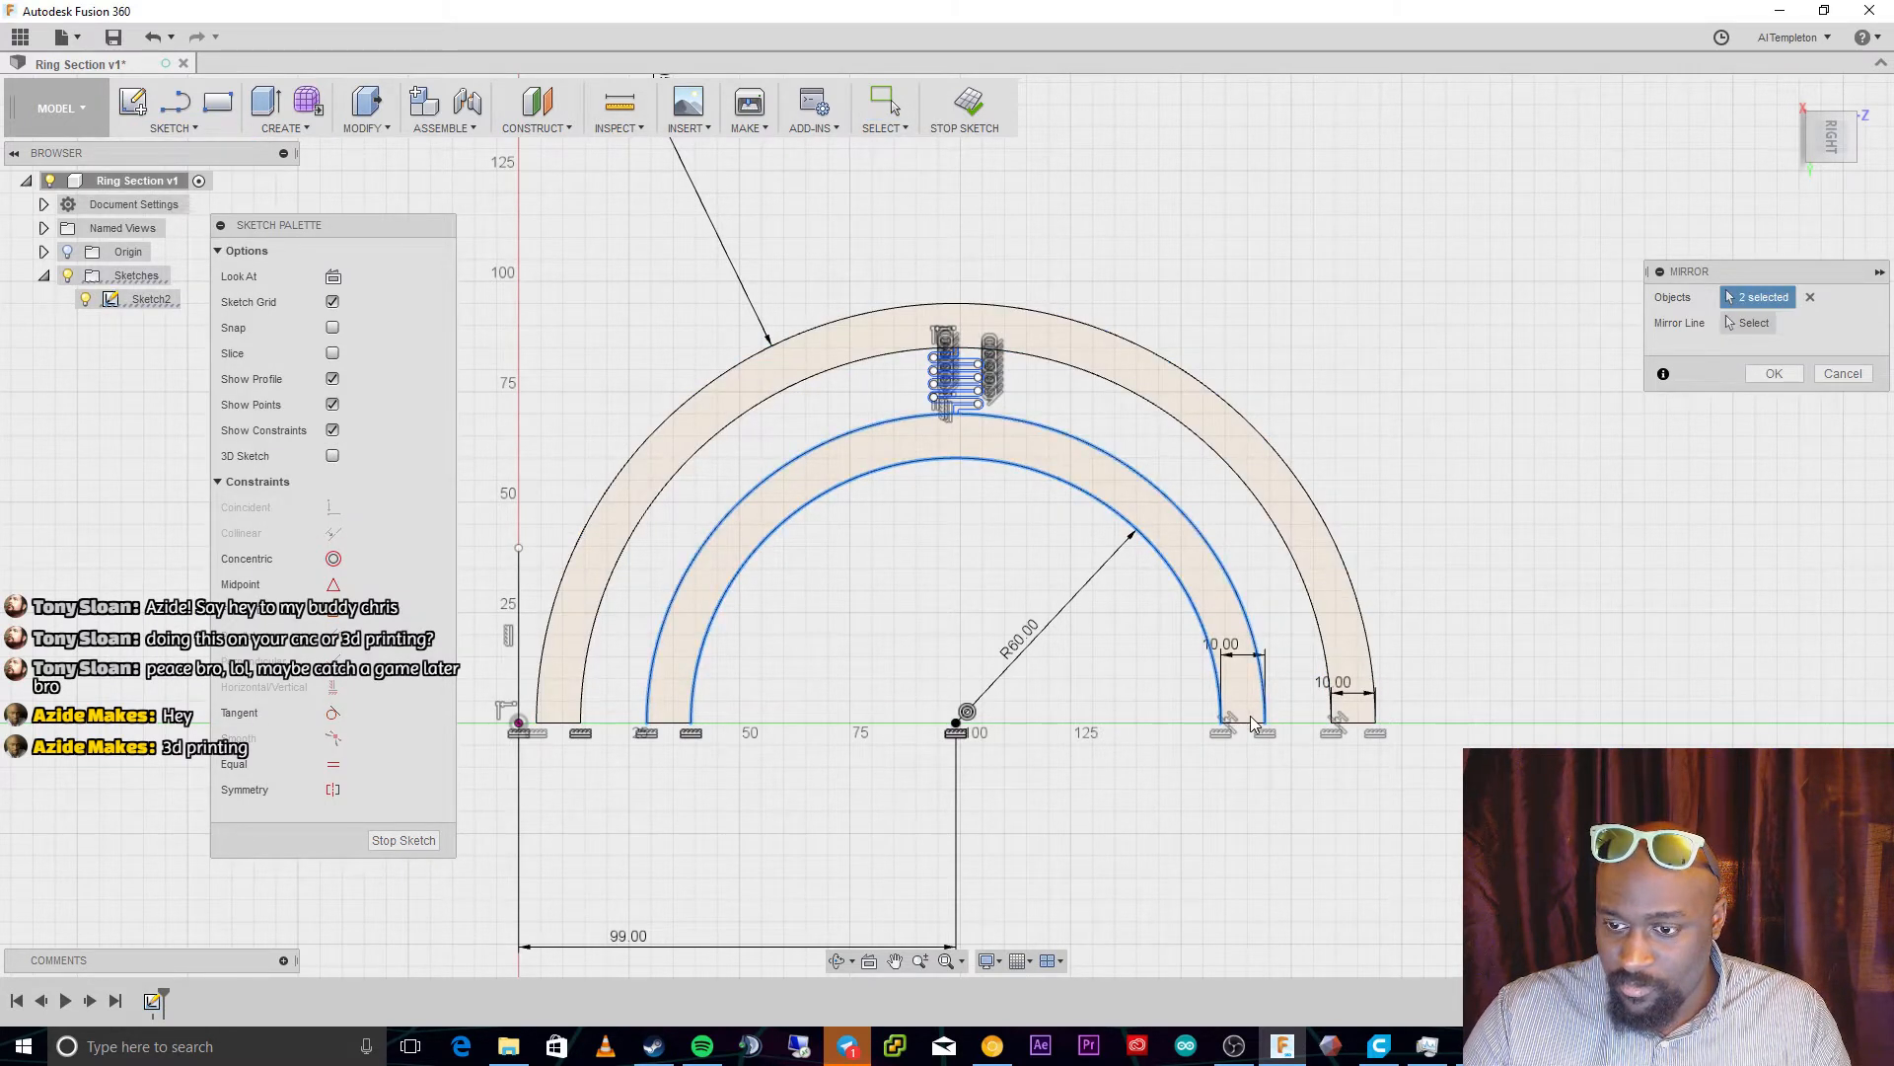
pyautogui.click(1247, 723)
pyautogui.click(1334, 711)
pyautogui.click(1357, 723)
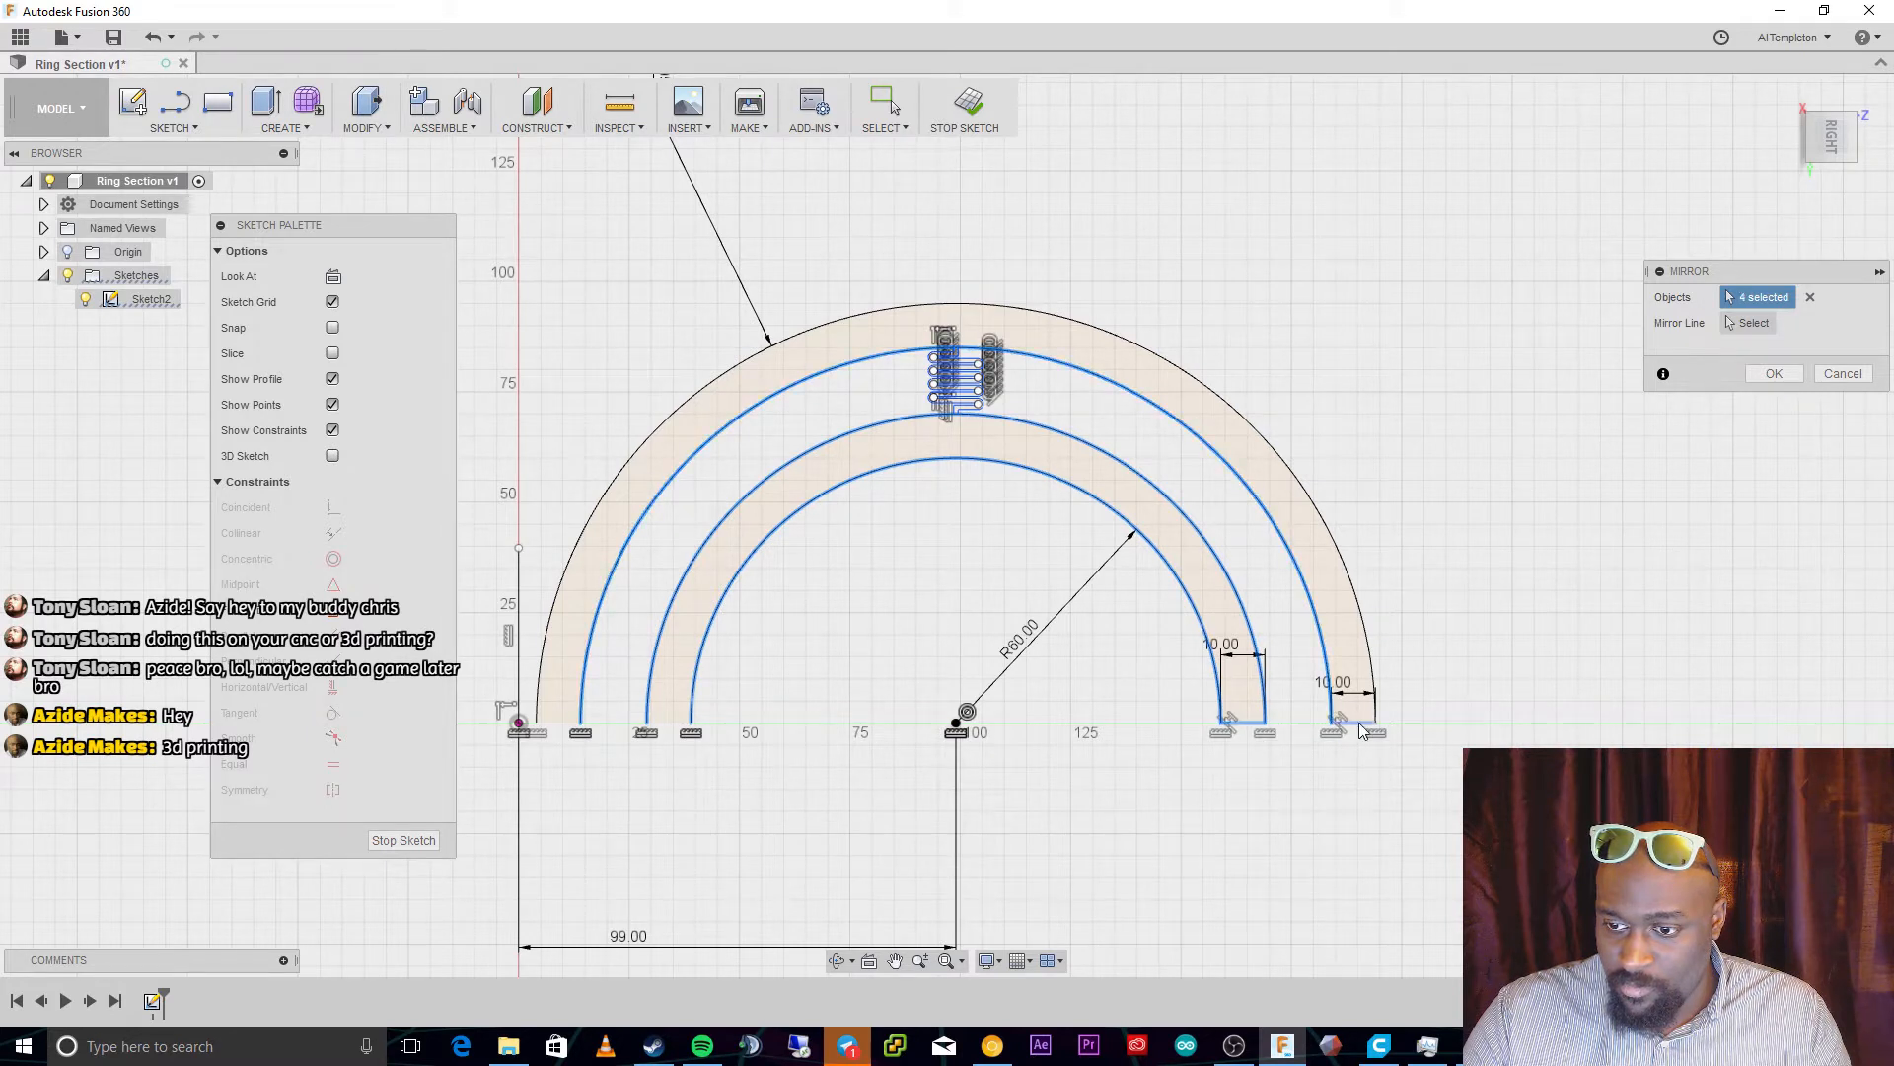
pyautogui.click(1371, 678)
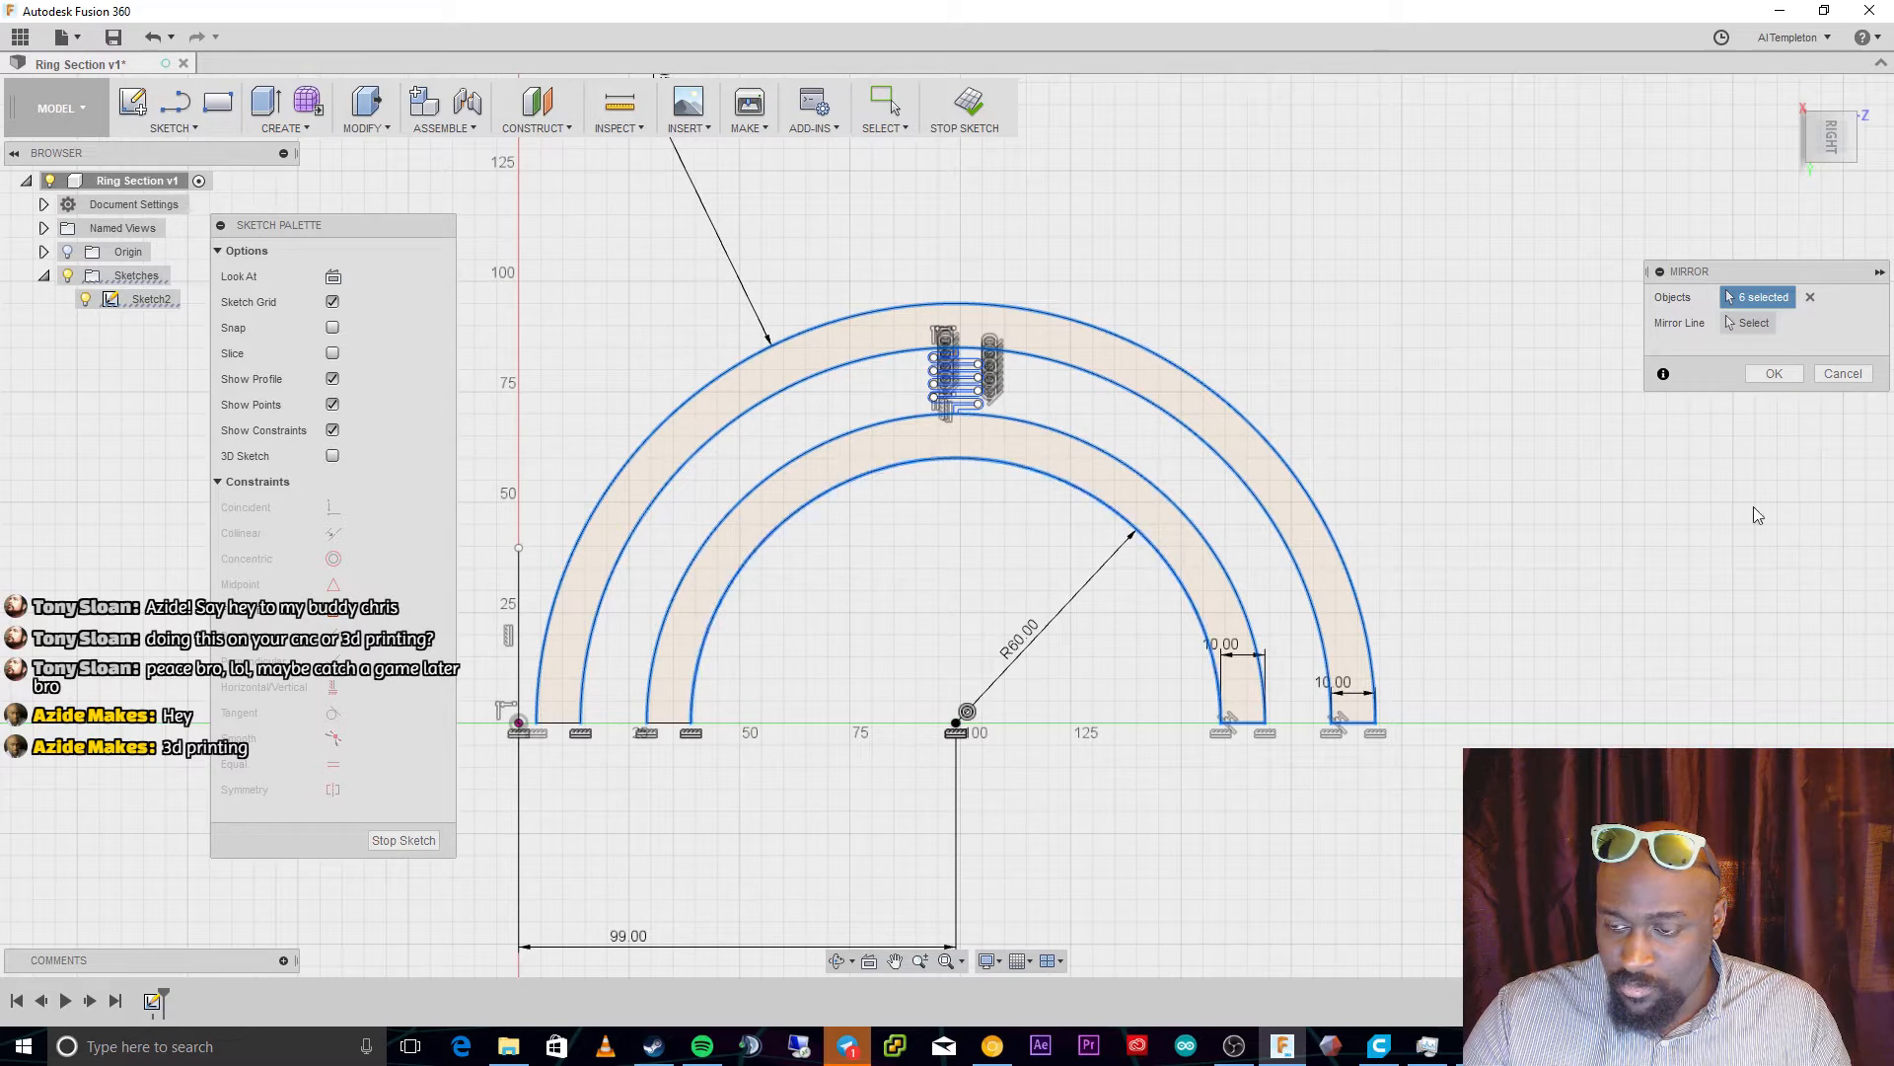
pyautogui.click(1245, 723)
pyautogui.click(1355, 723)
pyautogui.click(1746, 325)
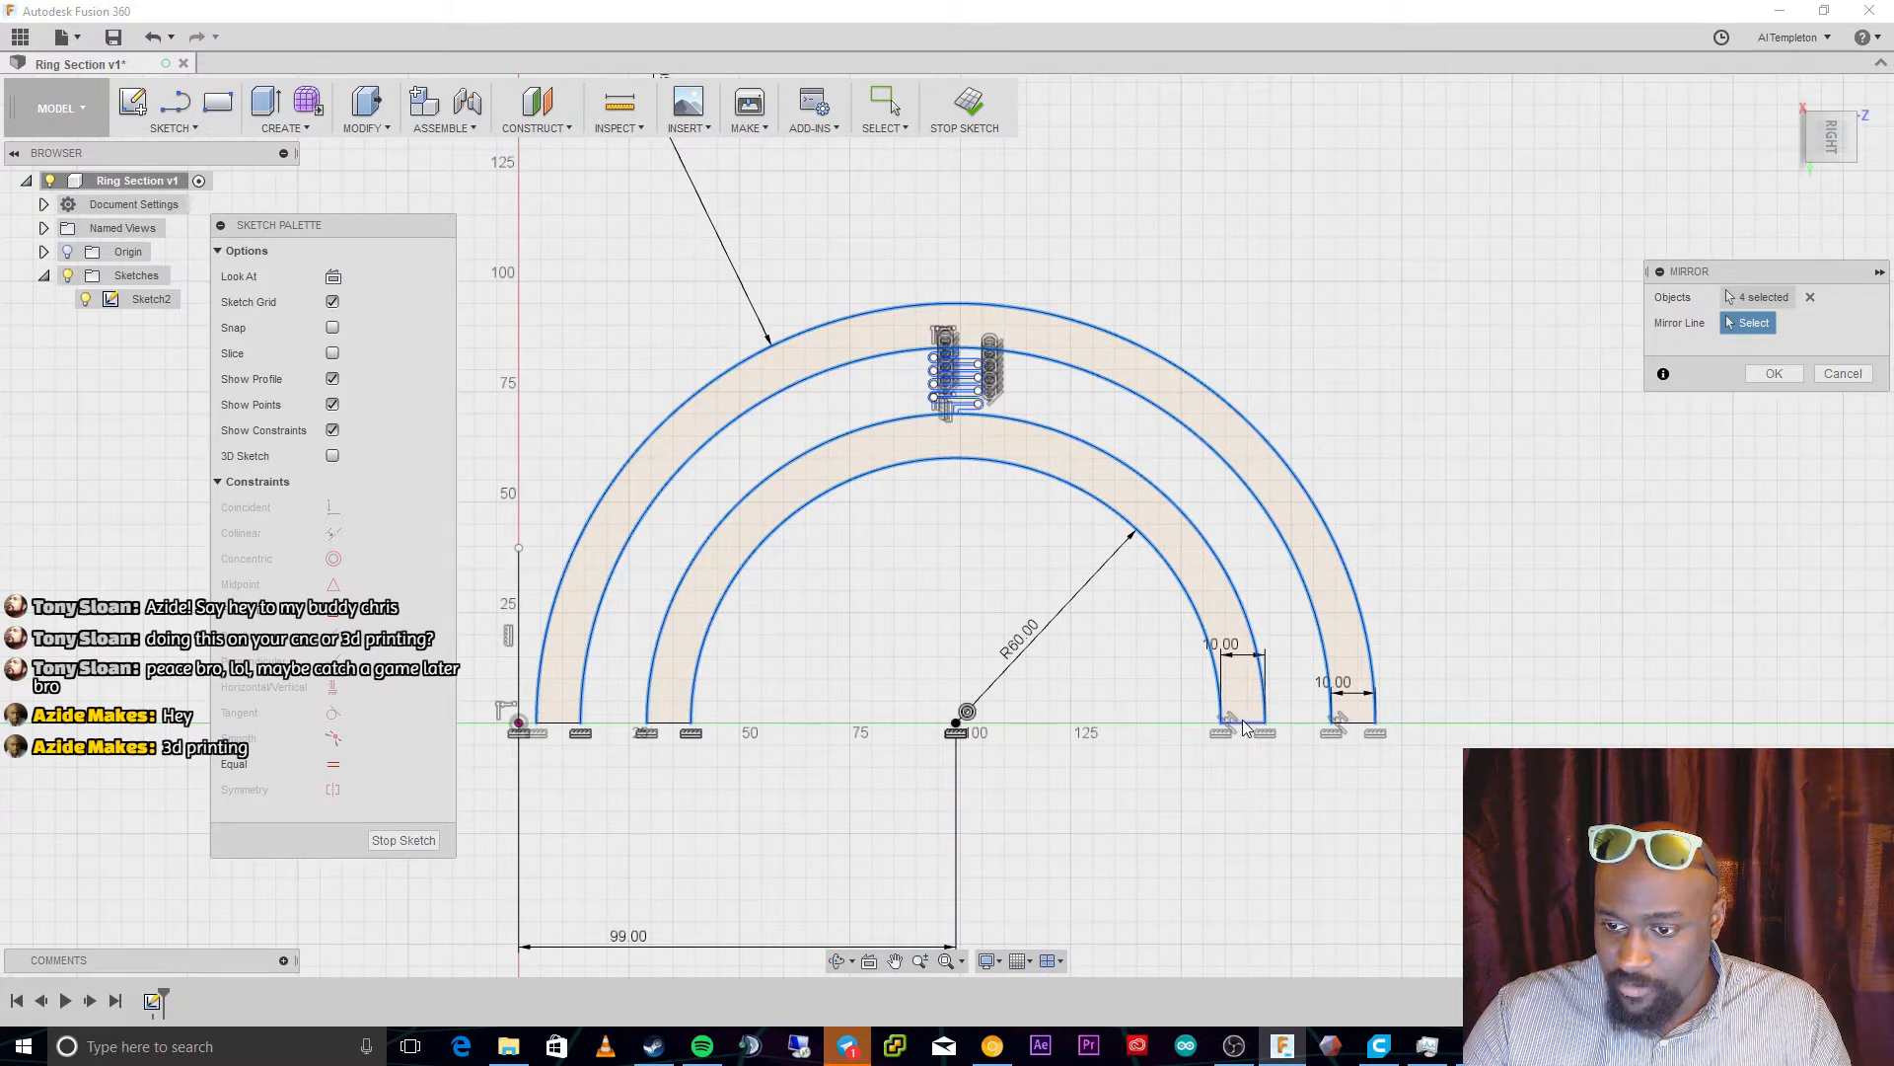
pyautogui.click(1243, 723)
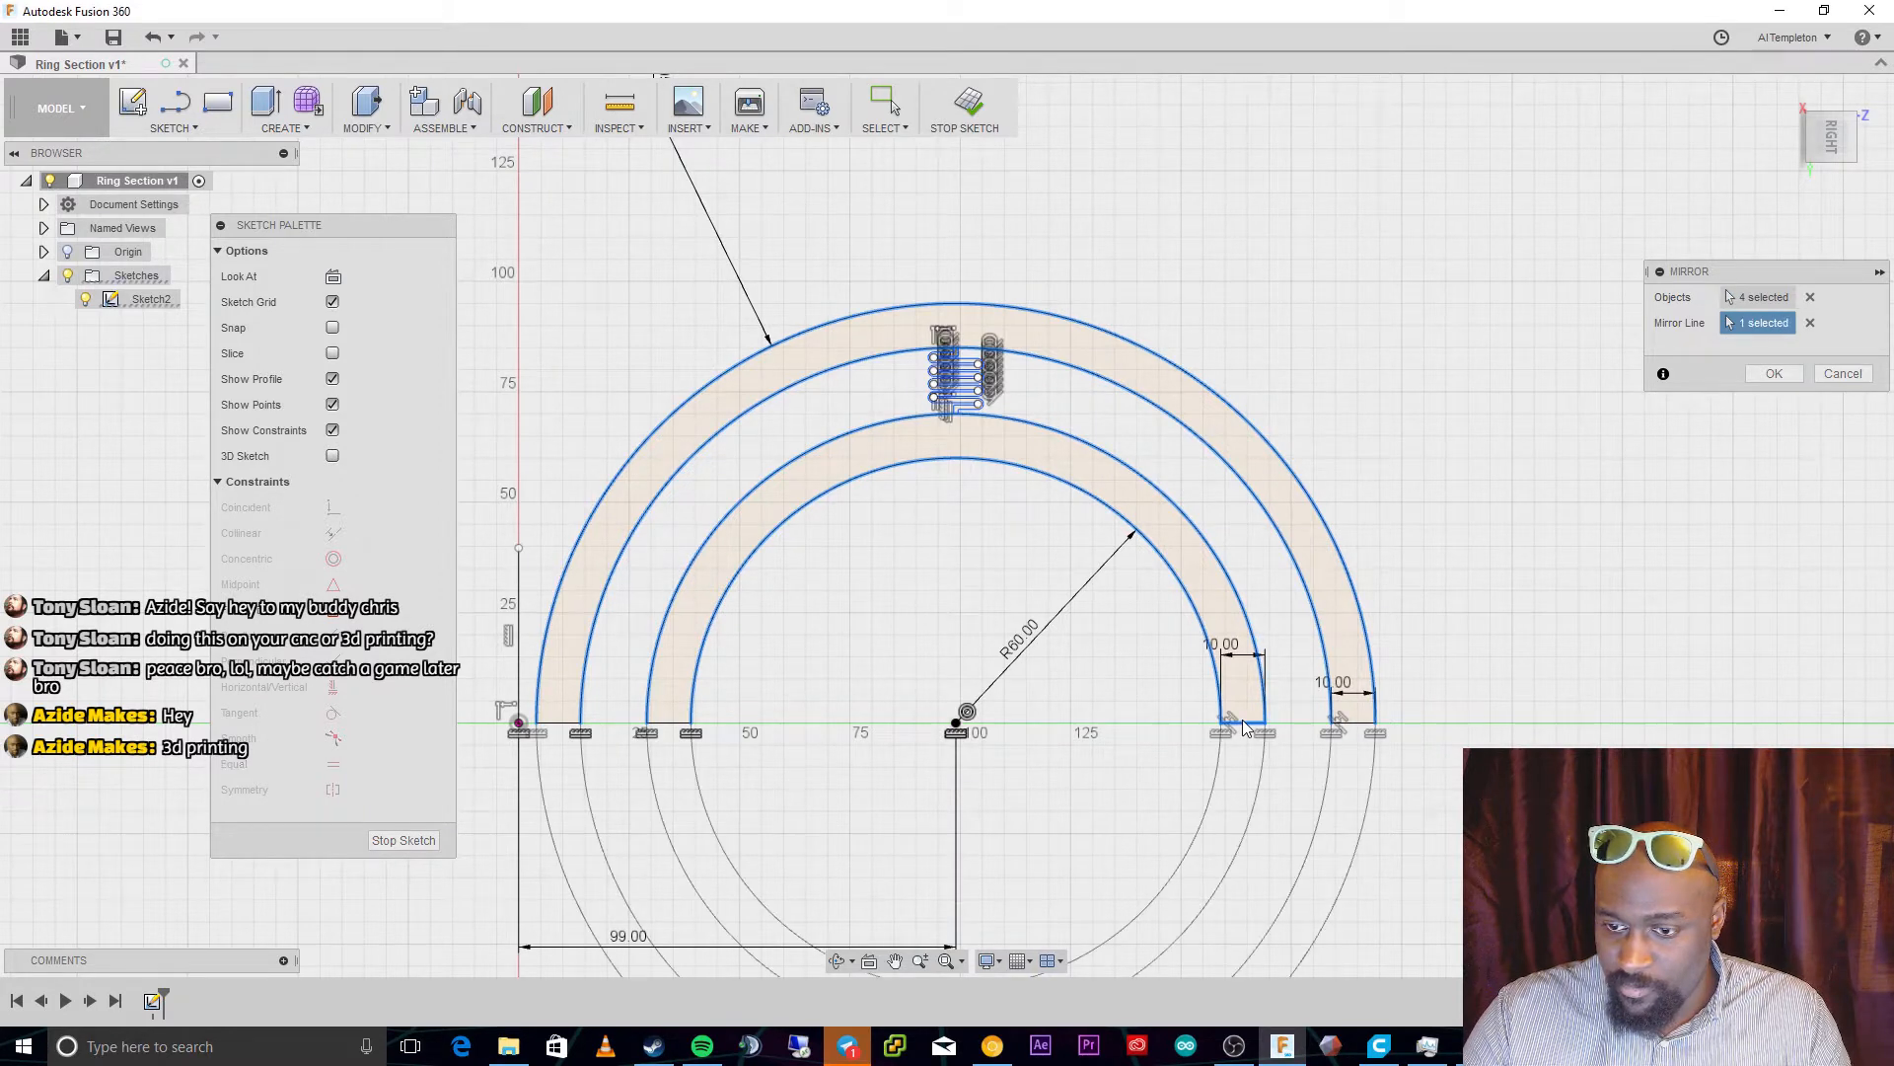
pyautogui.click(1774, 380)
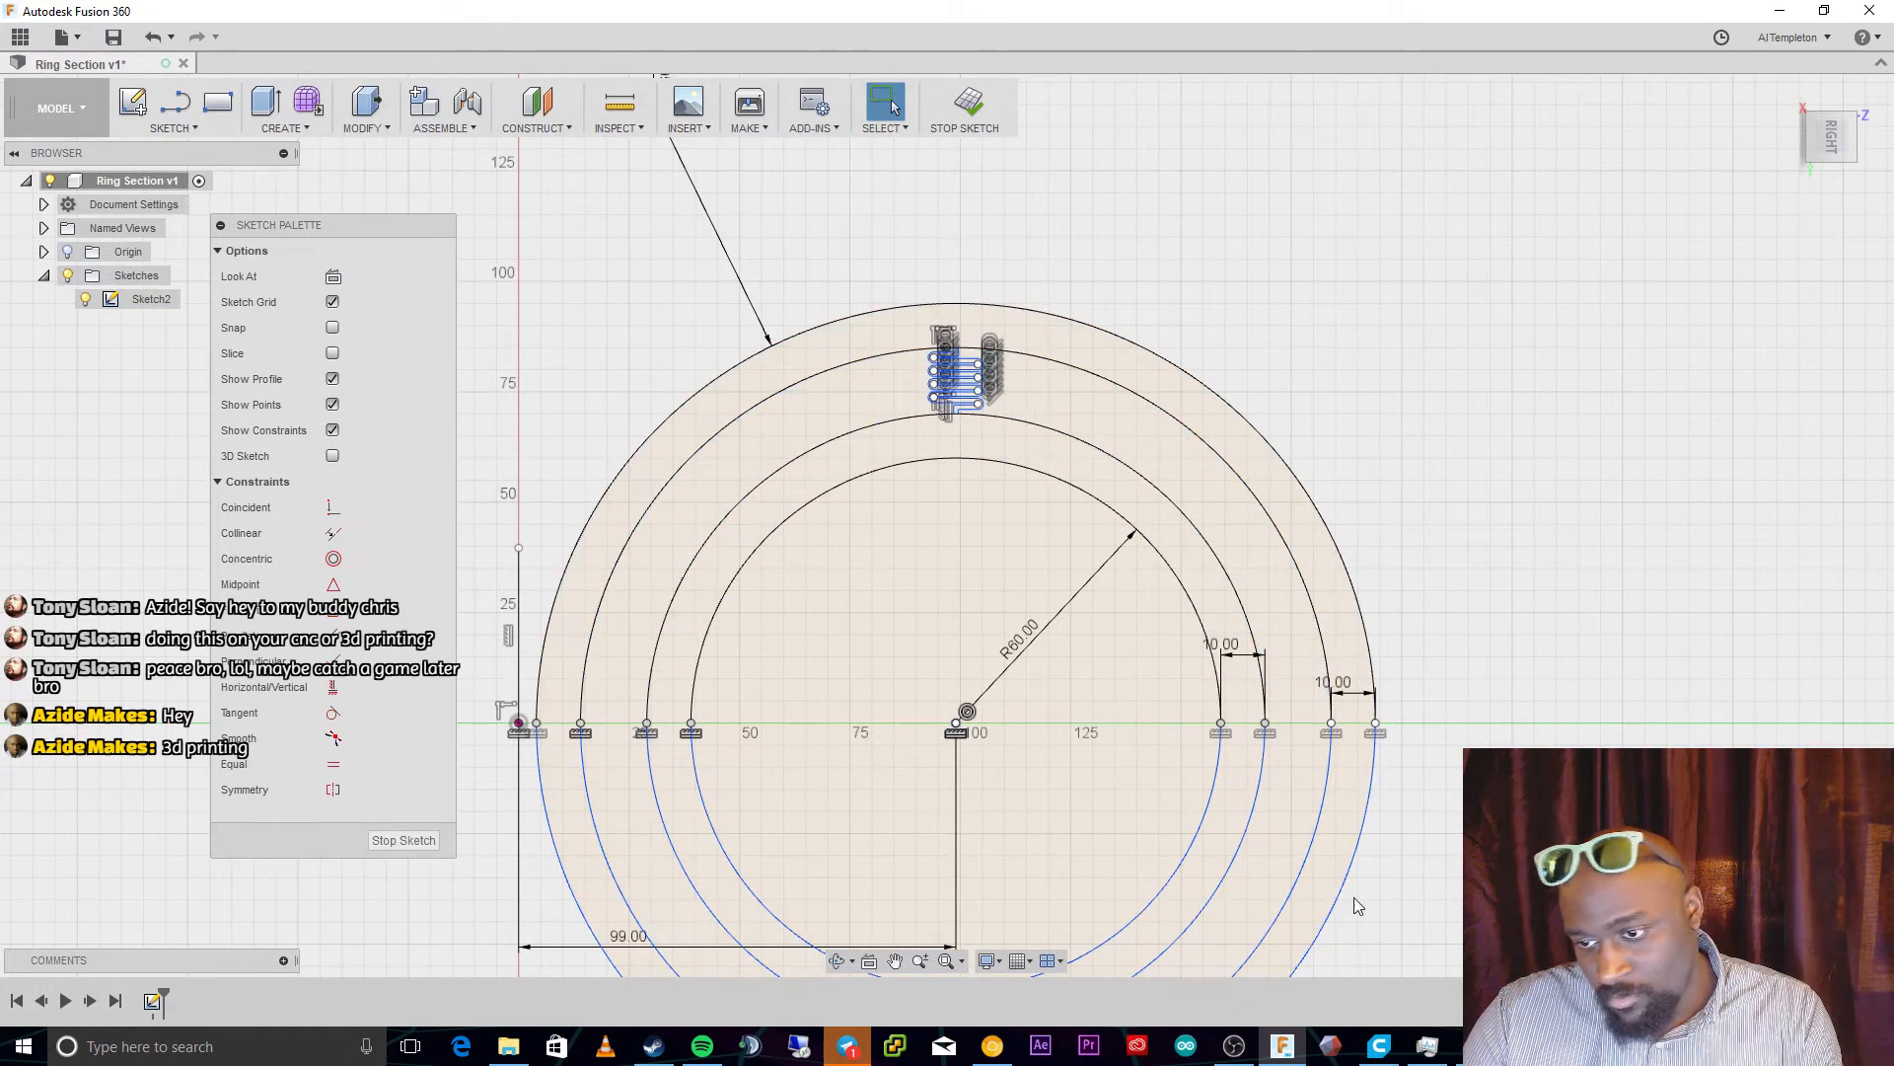
pyautogui.scroll(4, 1323, 888)
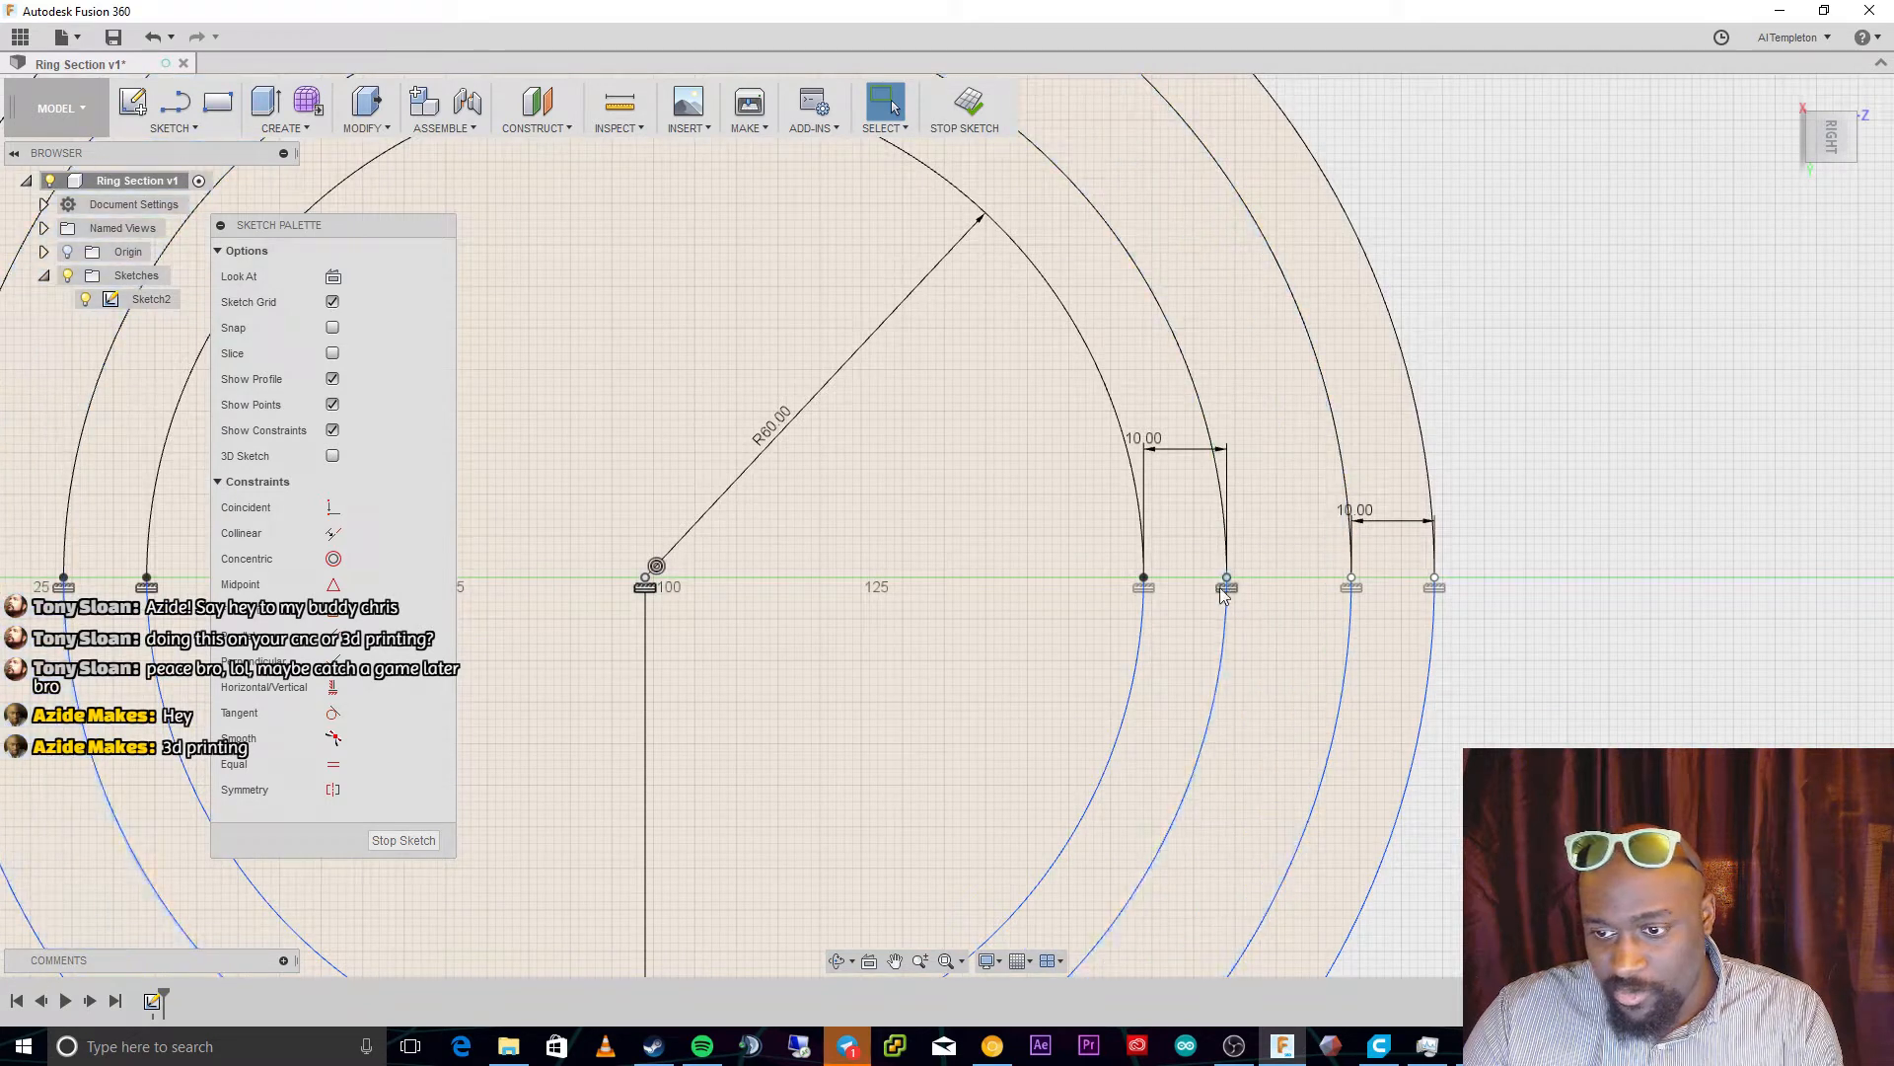
pyautogui.click(1166, 614)
pyautogui.rightClick(1171, 612)
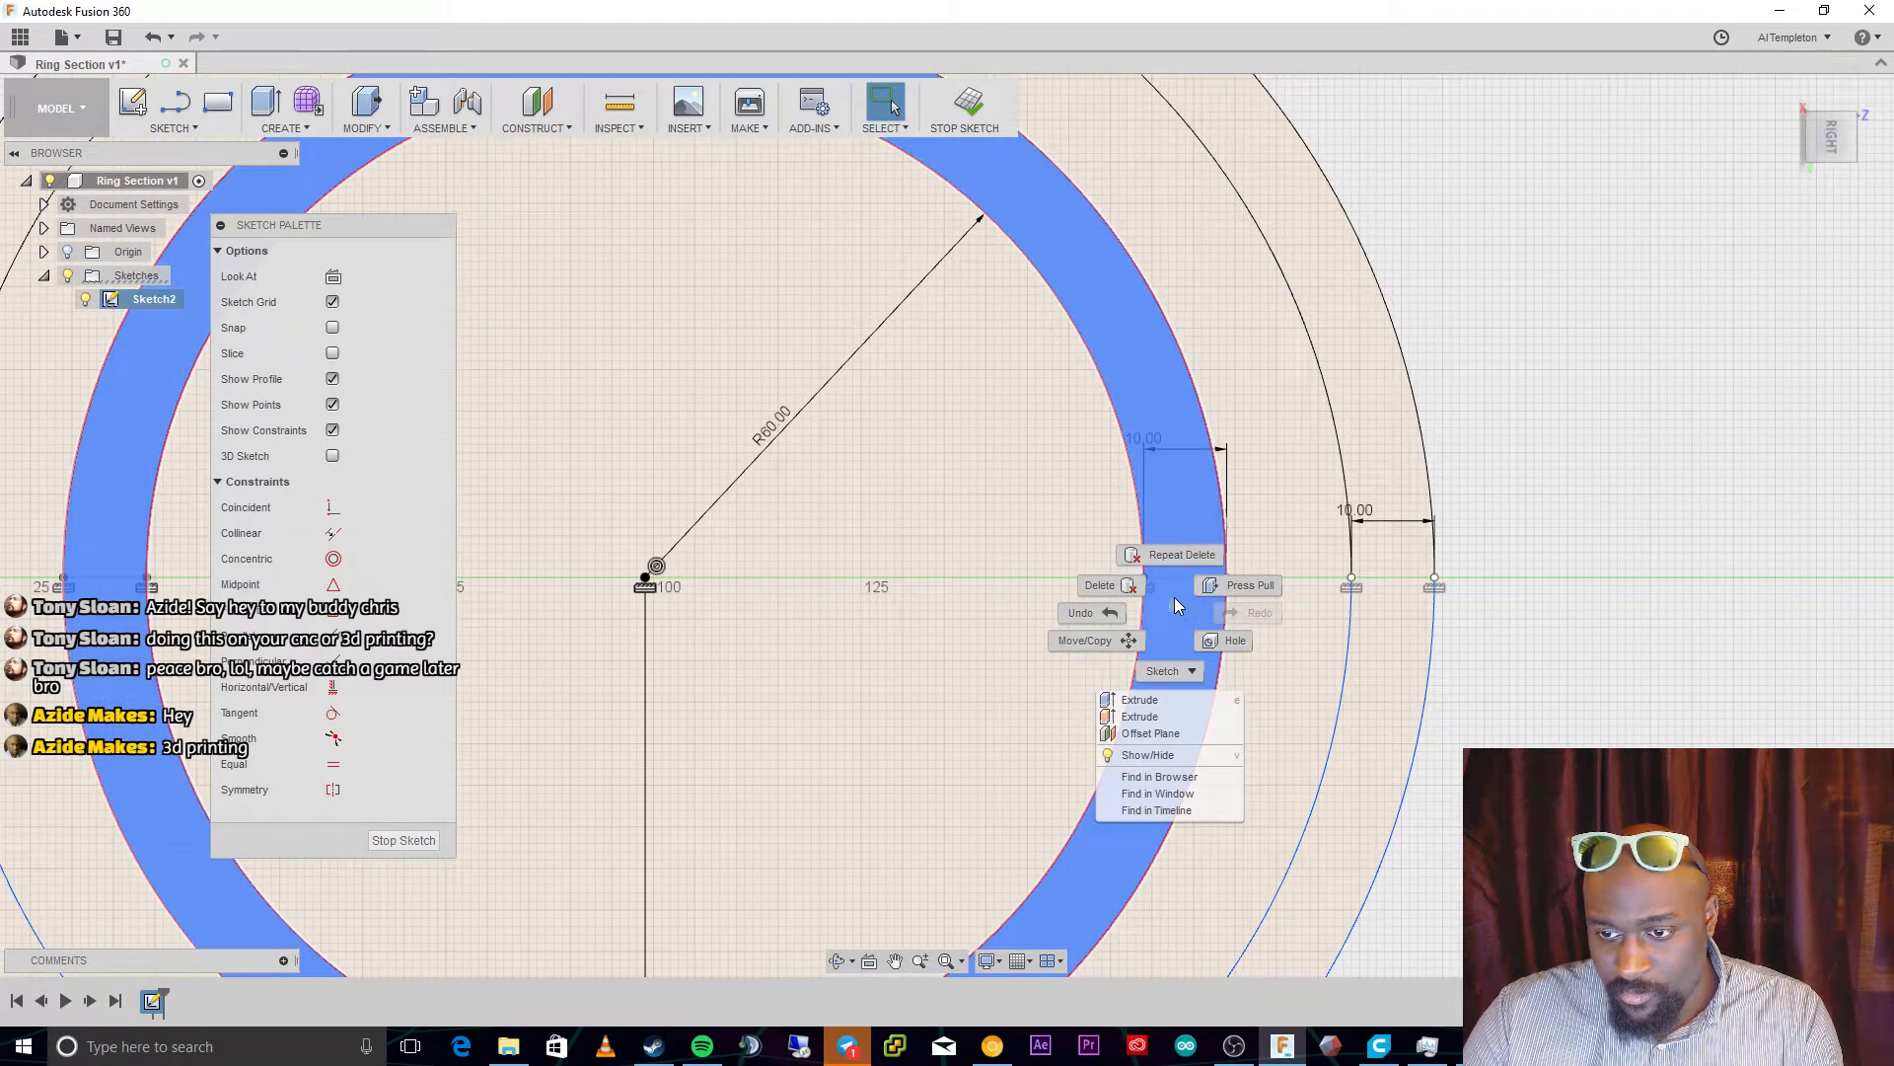
pyautogui.click(1175, 602)
pyautogui.click(188, 128)
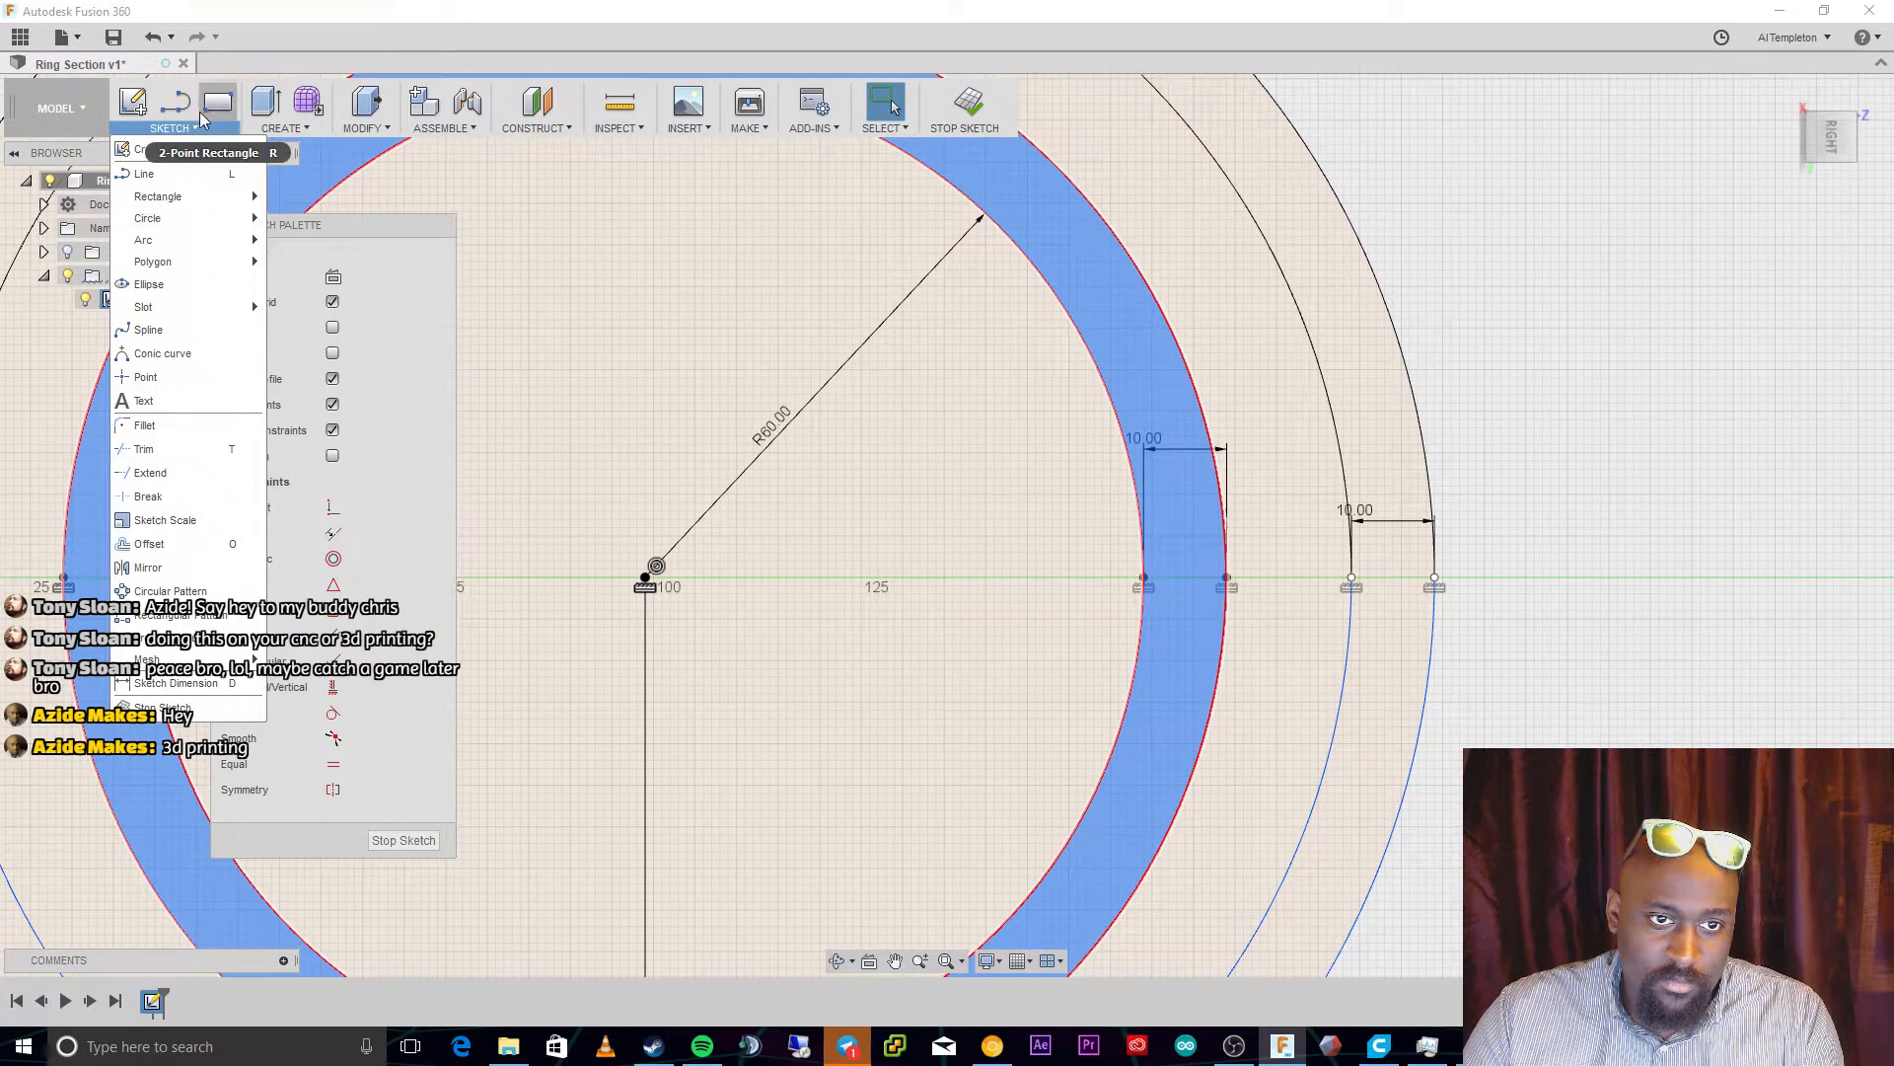
pyautogui.click(281, 128)
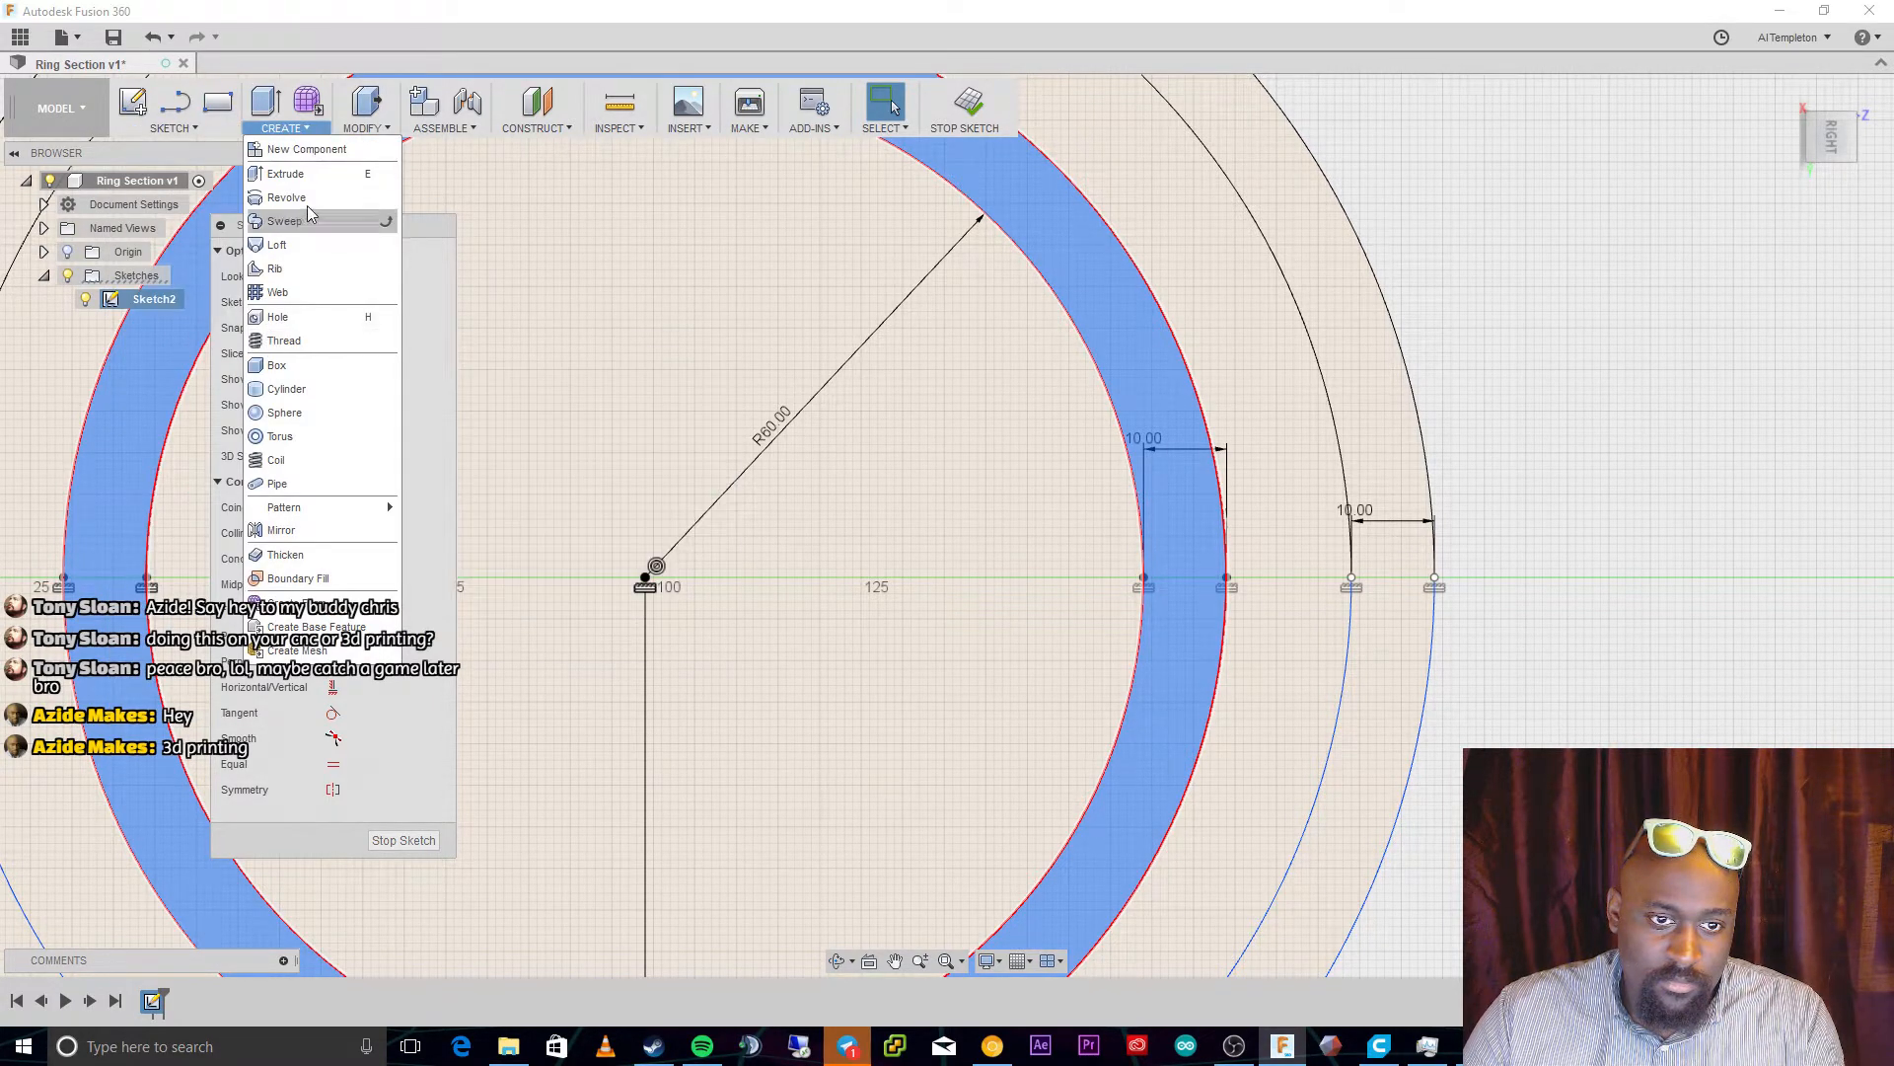
pyautogui.click(365, 128)
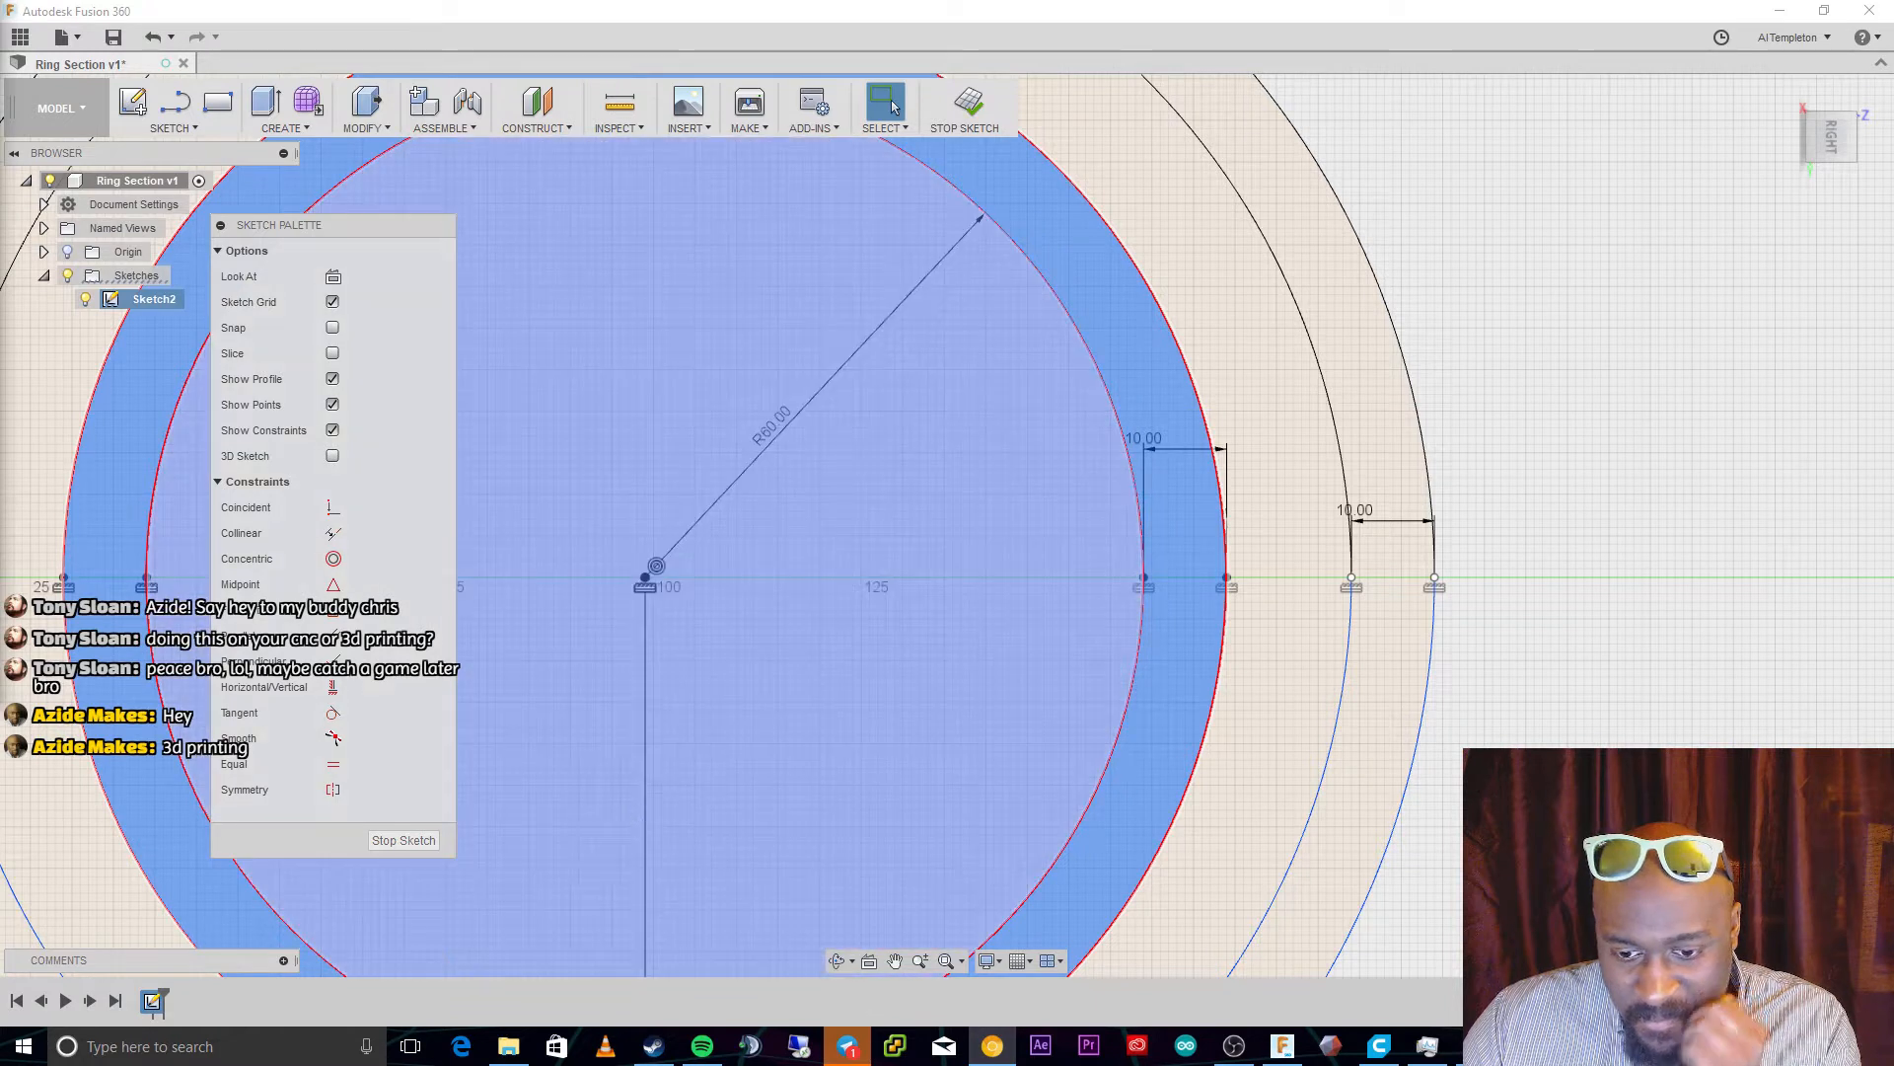
# Switch to Telegram to view the group chat
pyautogui.click(847, 1045)
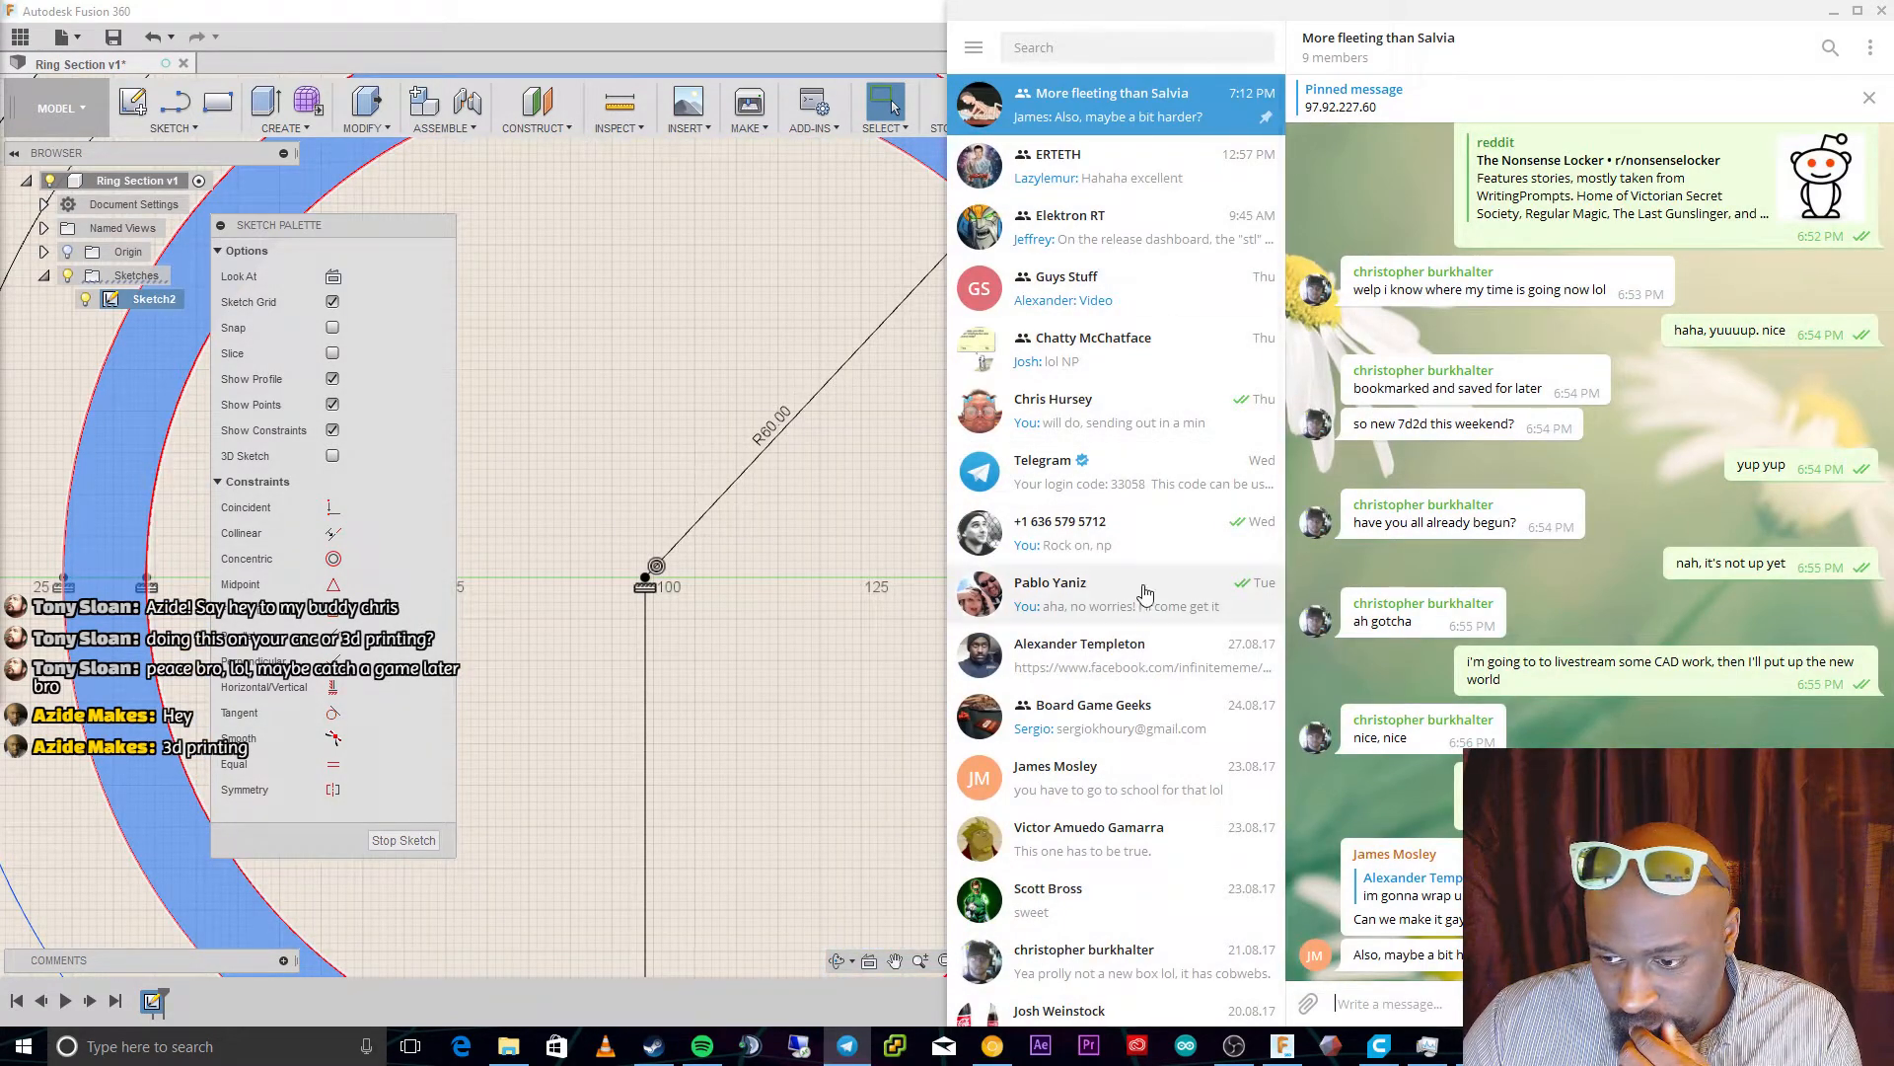
# Switch back to Fusion 360 and select the full inner and outer ring band profiles in the sketch
pyautogui.click(601, 520)
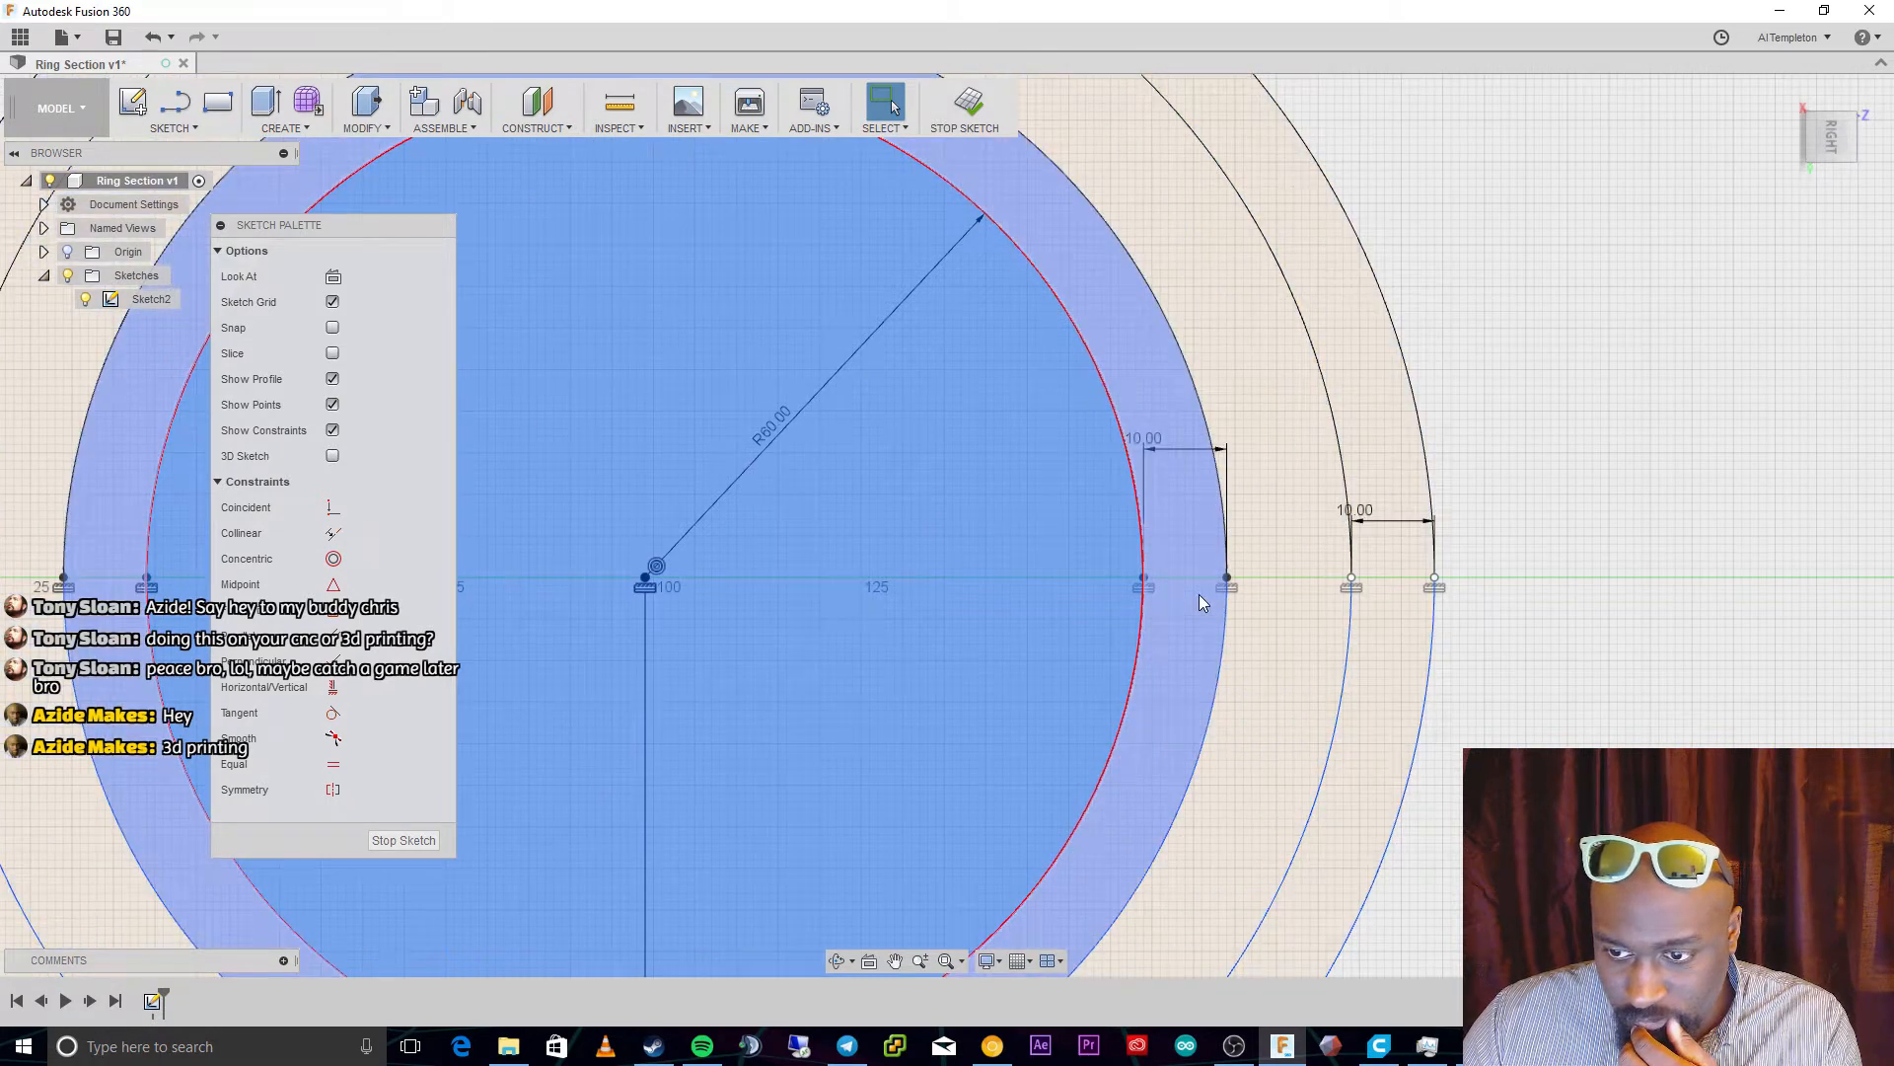
pyautogui.click(1198, 570)
pyautogui.rightClick(1196, 483)
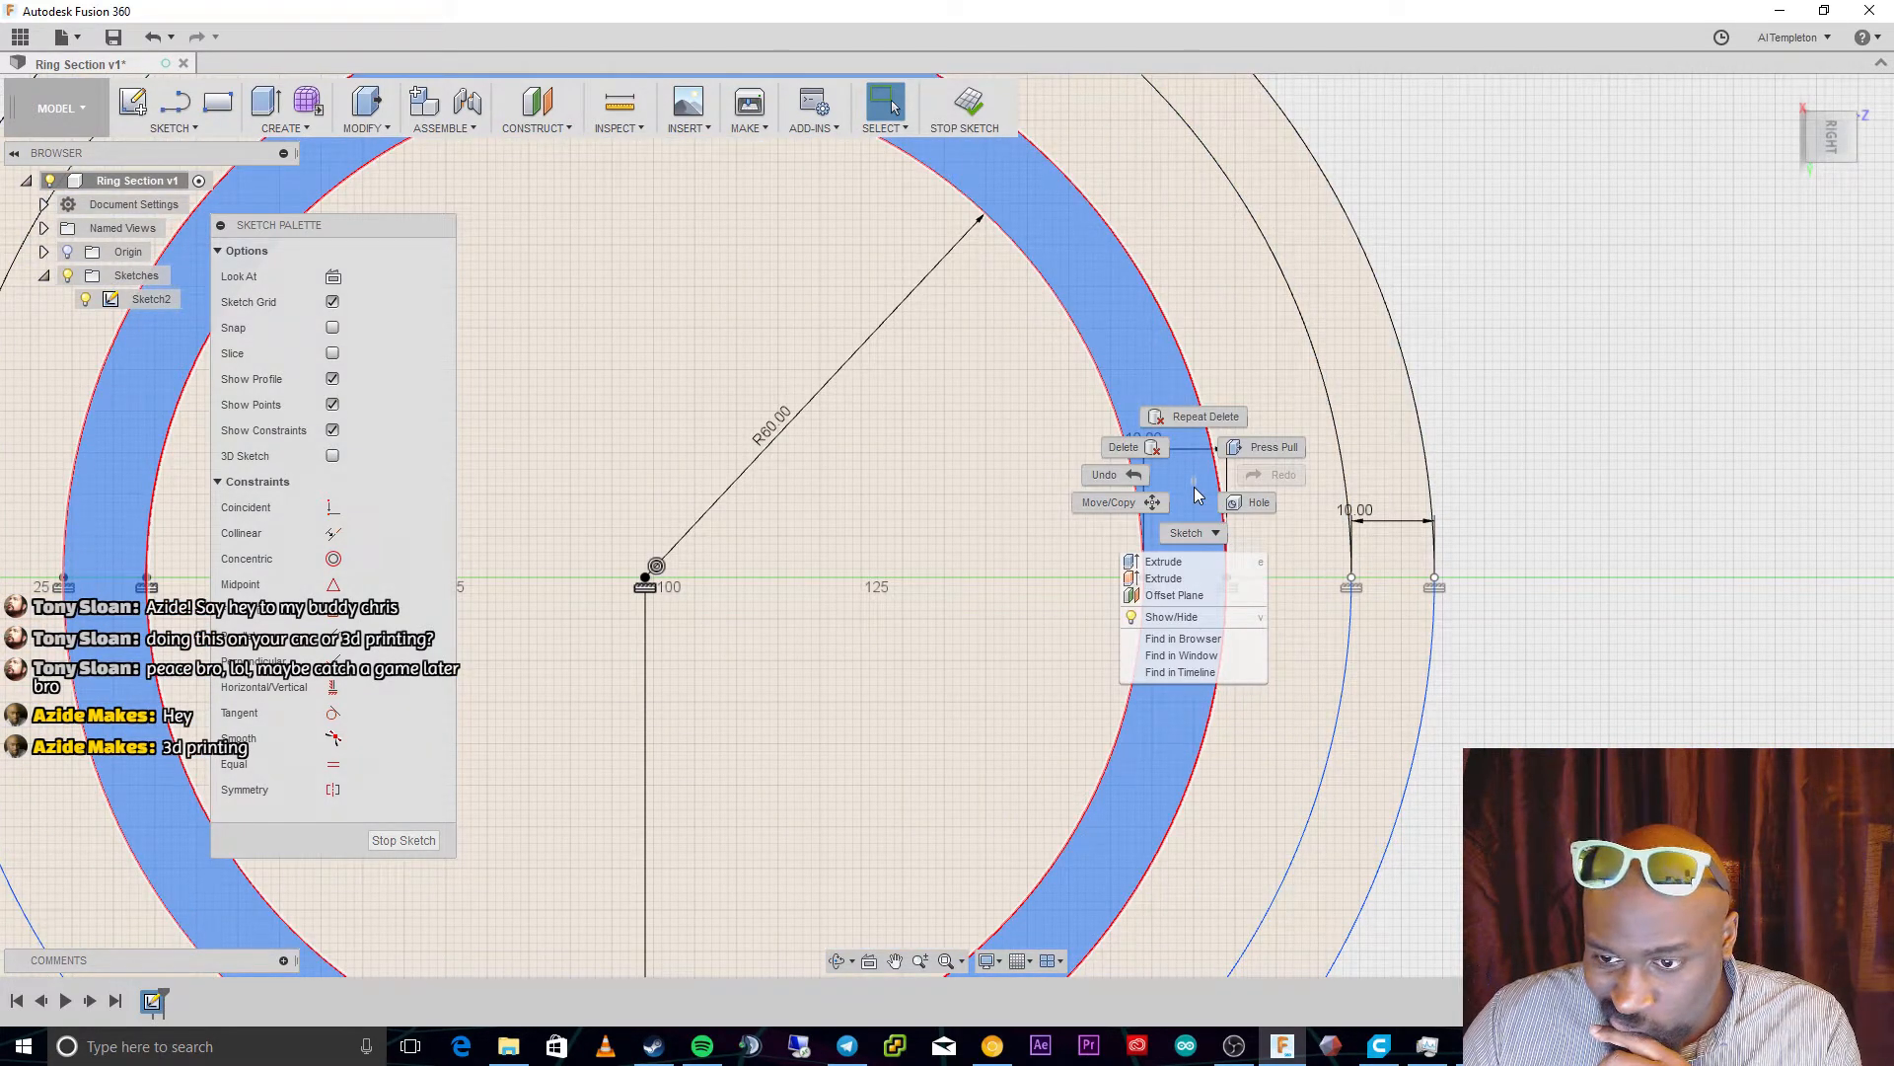
pyautogui.scroll(-5, 768, 489)
pyautogui.scroll(3, 637, 499)
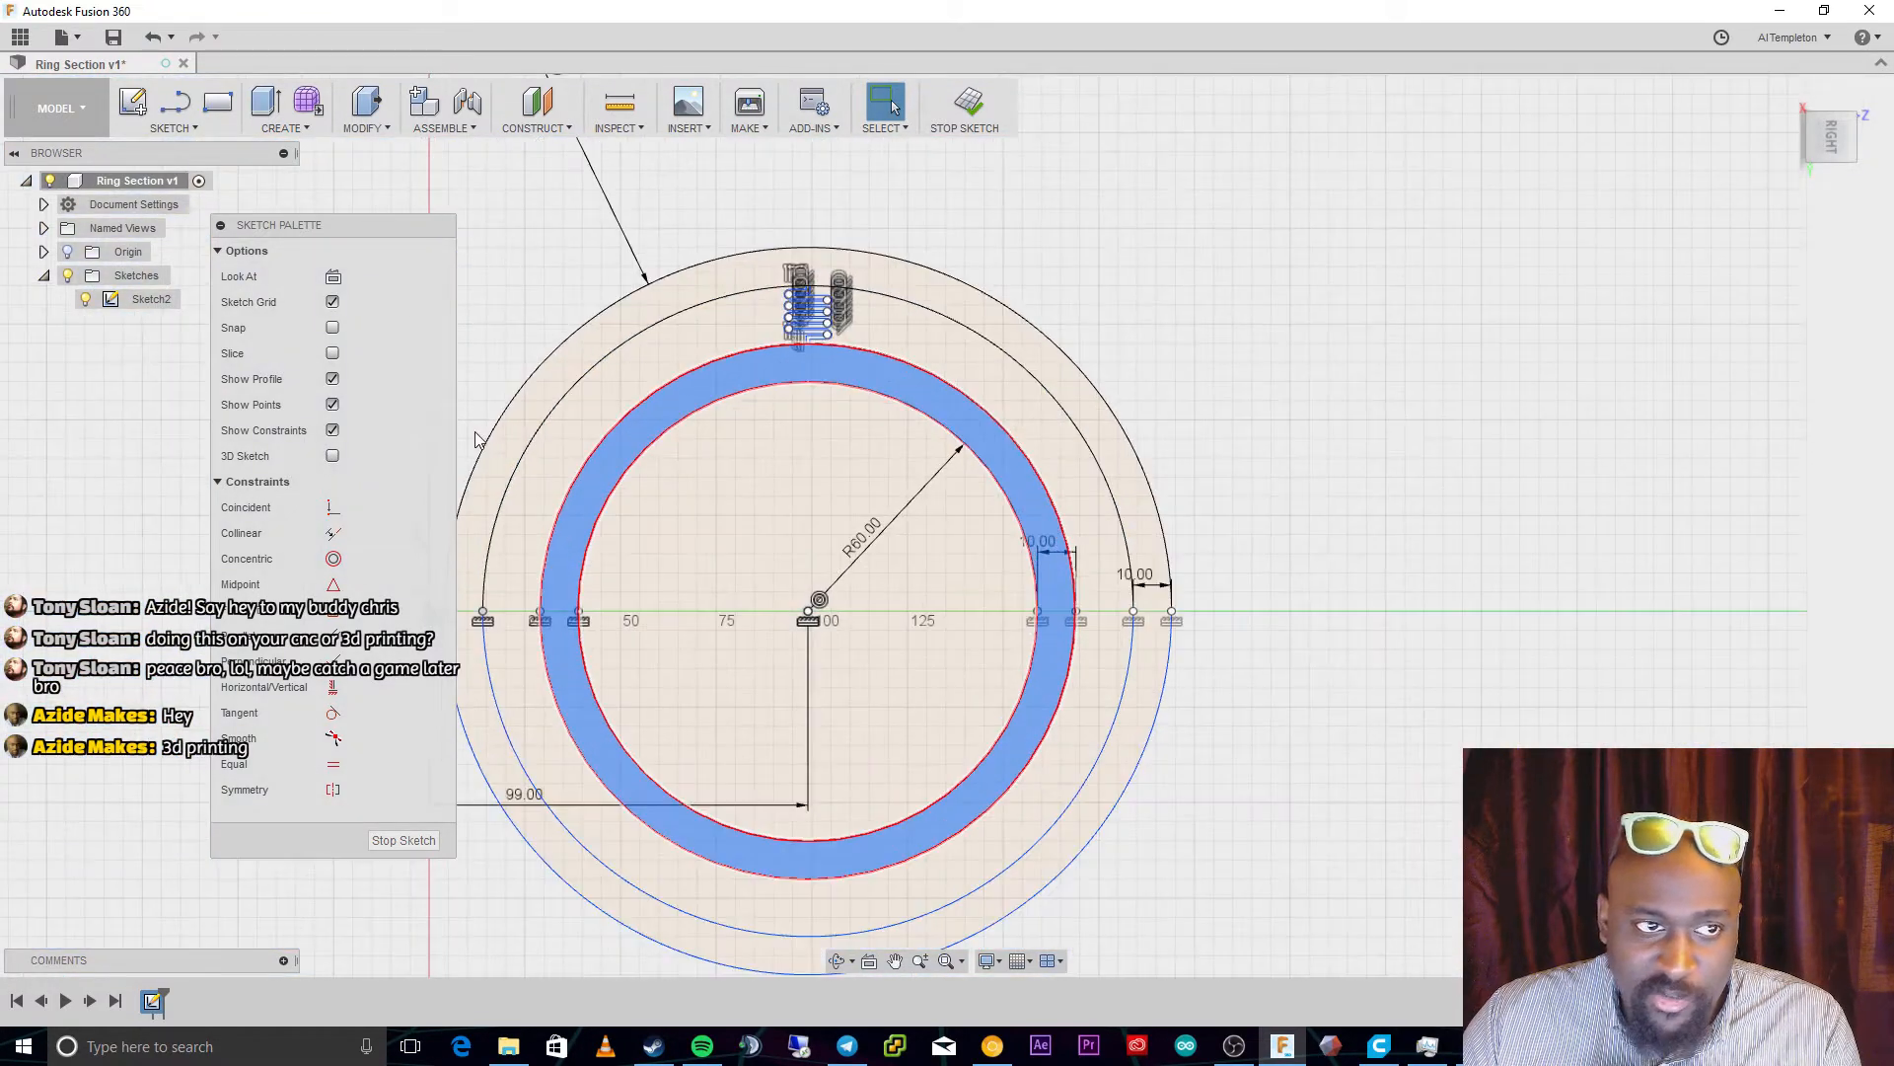
pyautogui.scroll(-3, 779, 750)
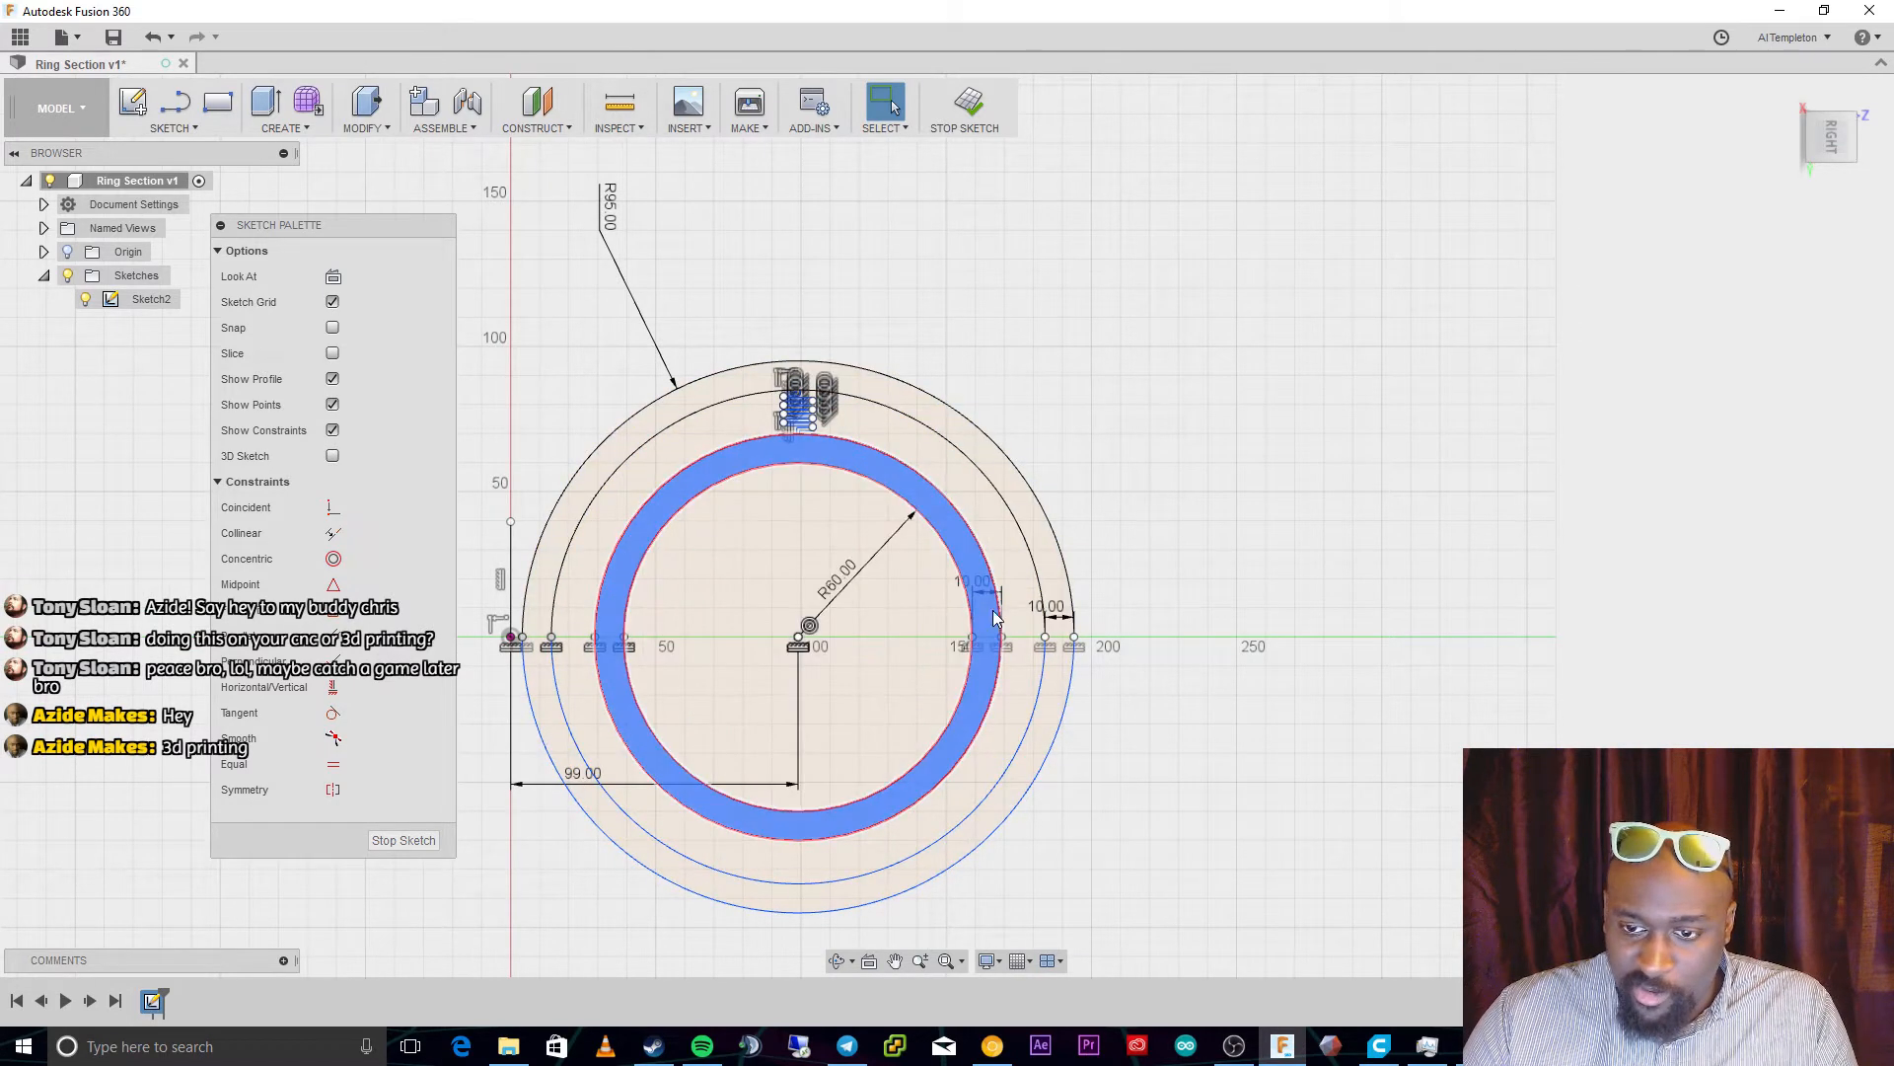
pyautogui.click(984, 693)
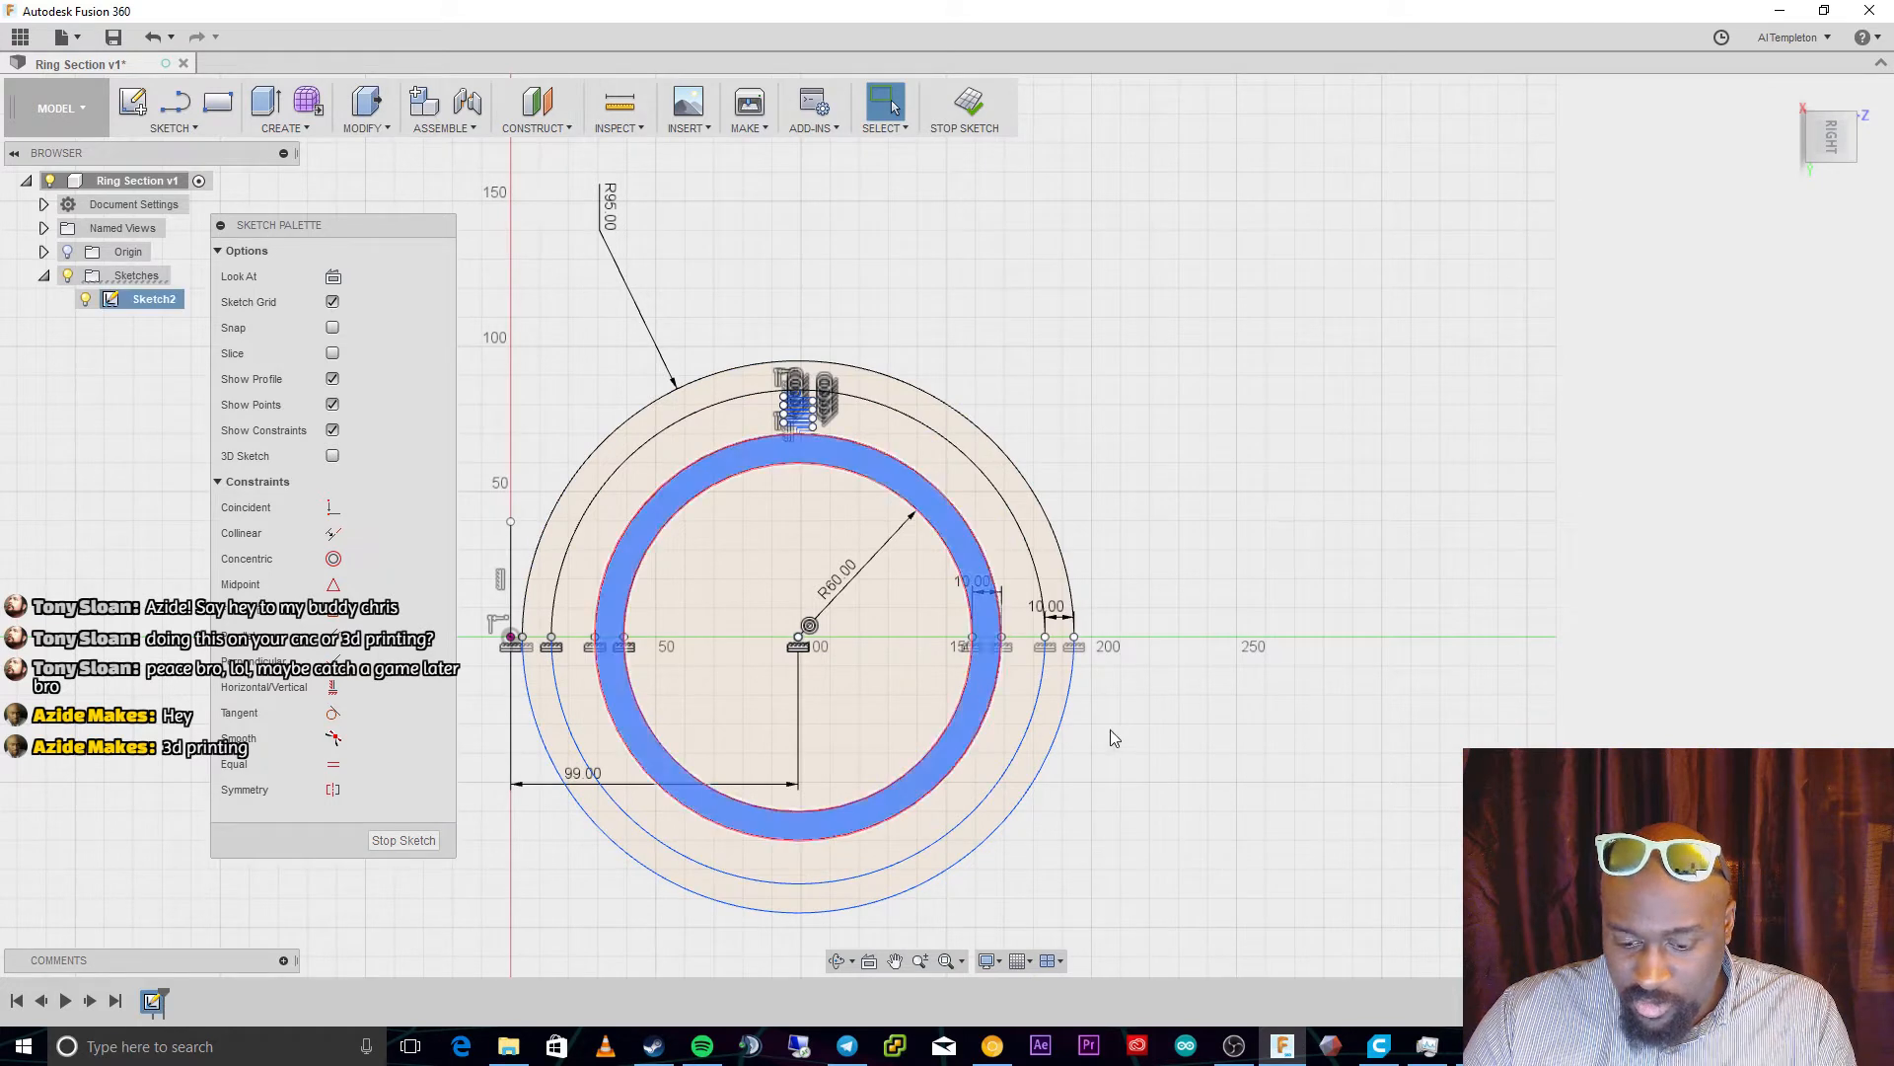
pyautogui.keyDown('ctrl'); pyautogui.click(1055, 708); pyautogui.keyUp('ctrl')
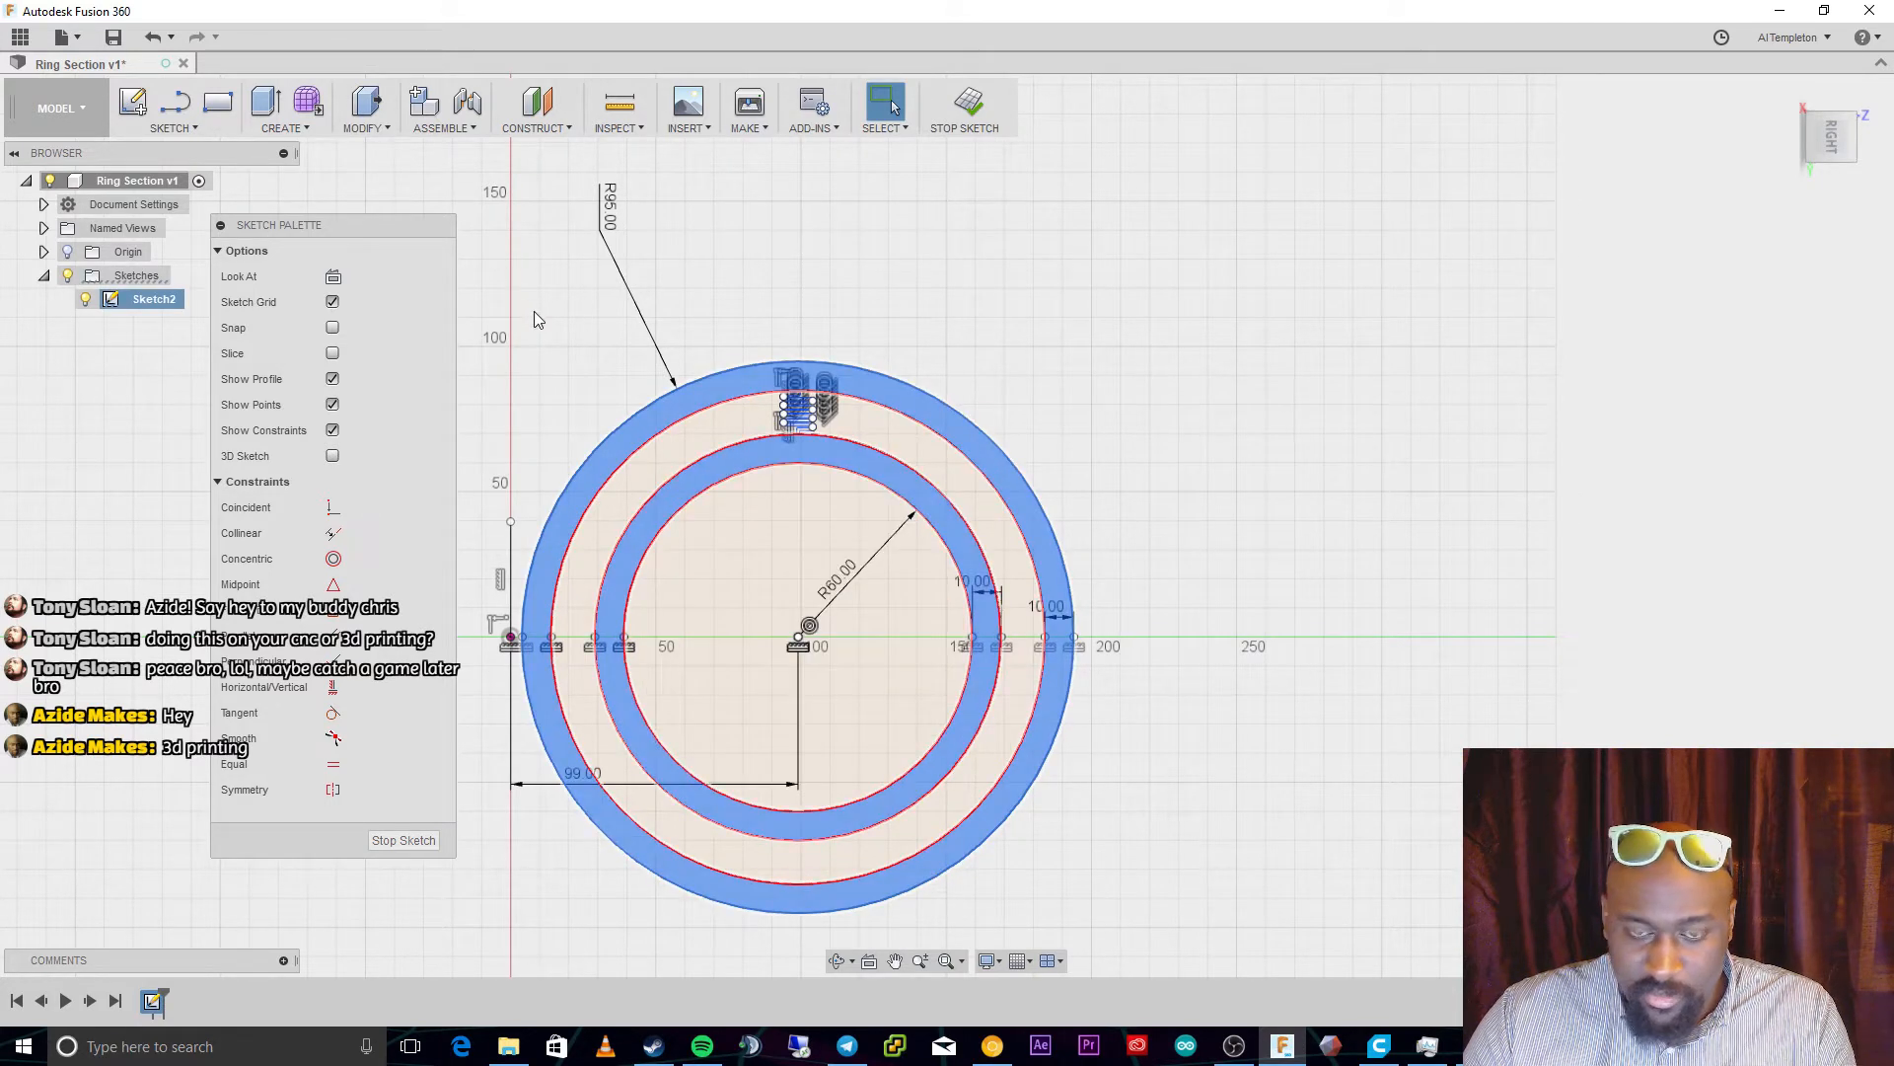
# Extrude the two selected ring bands symmetrically by 3.5 mm per side as new bodies
pyautogui.press('e')
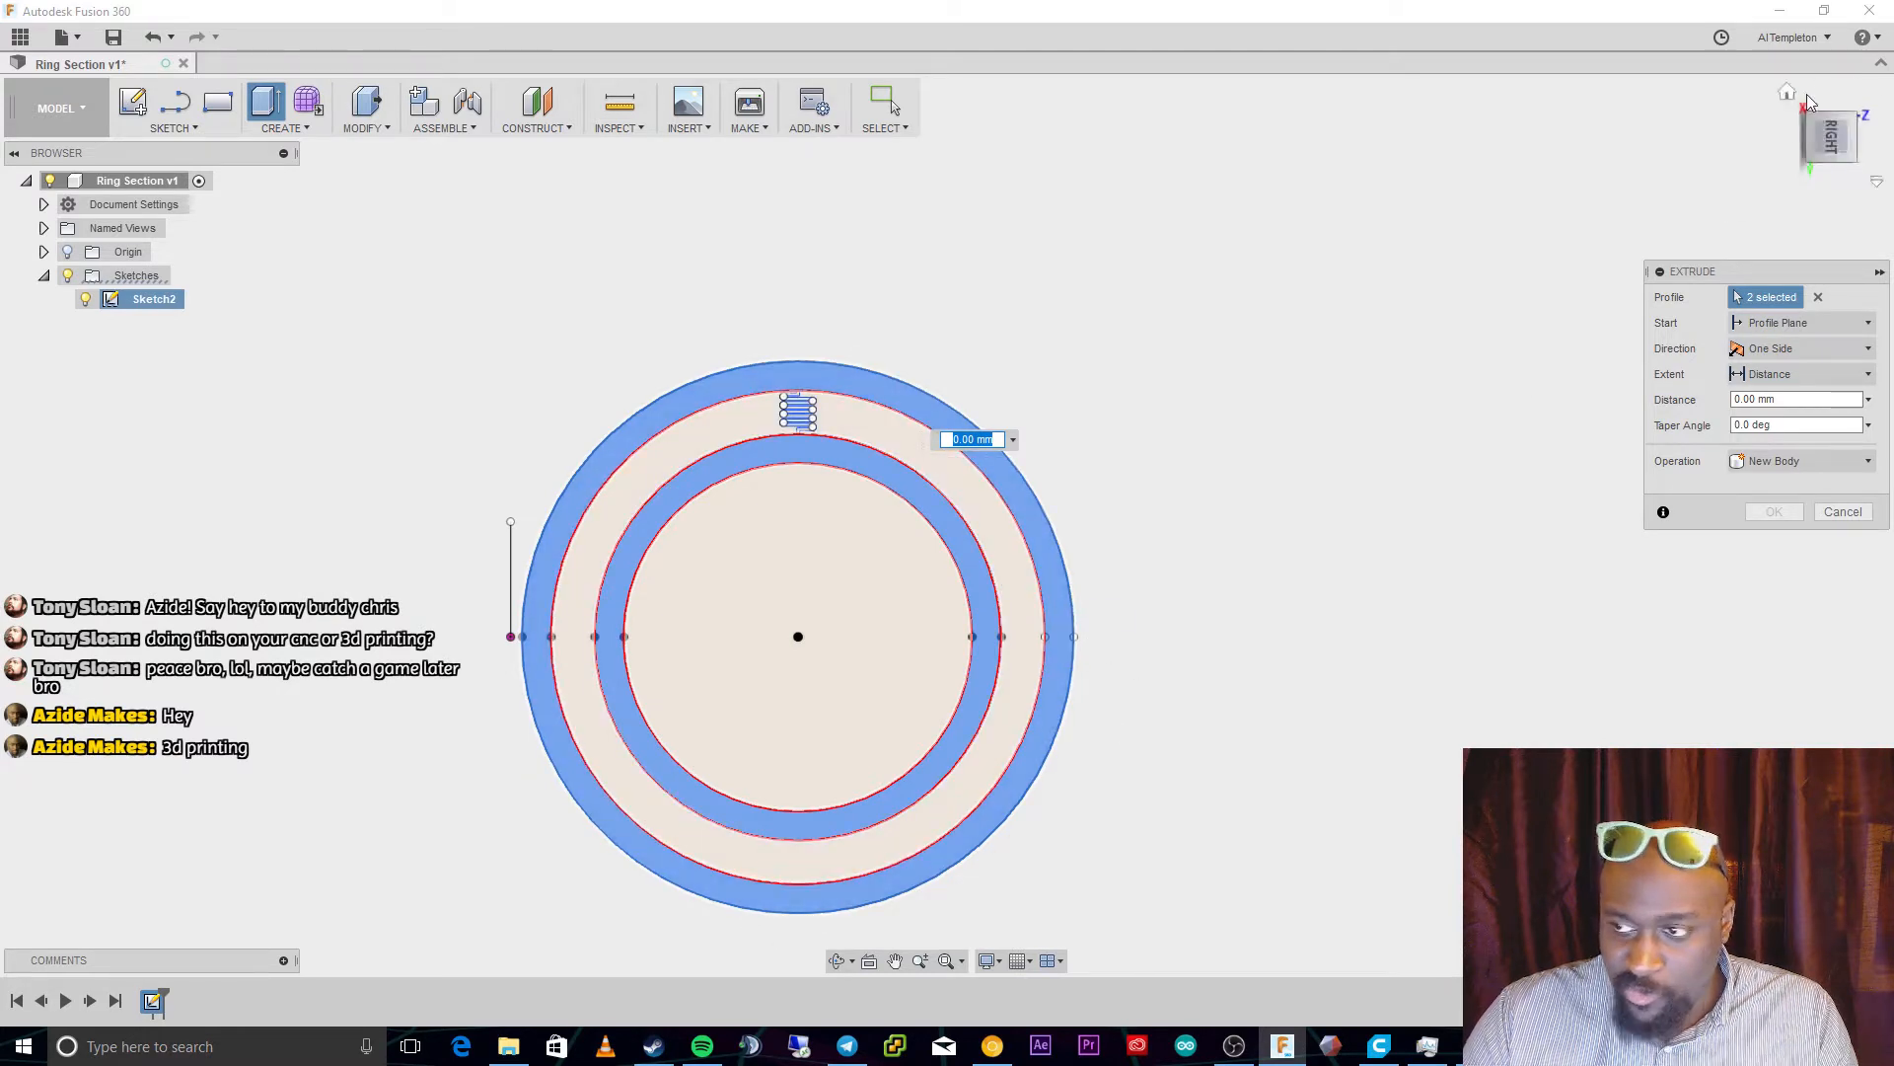
pyautogui.click(1785, 91)
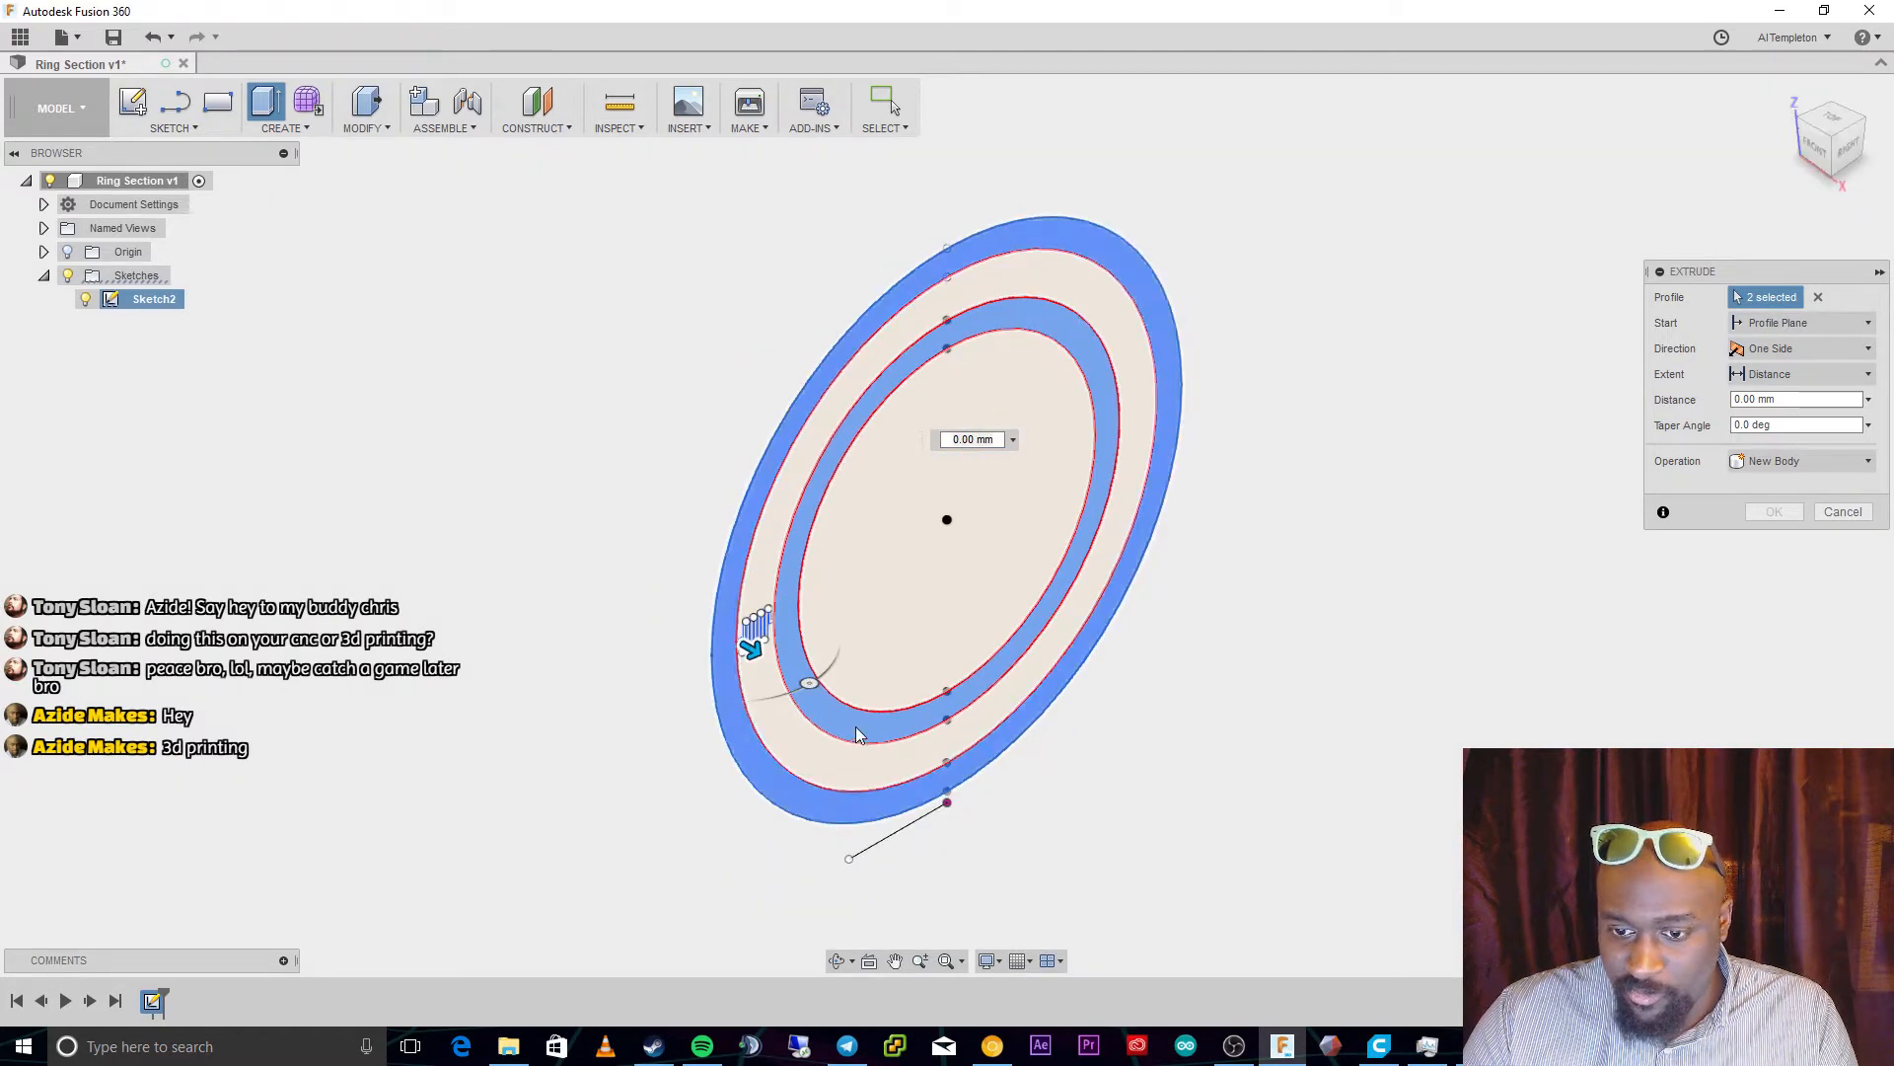
pyautogui.moveTo(752, 649); pyautogui.dragTo(731, 646)
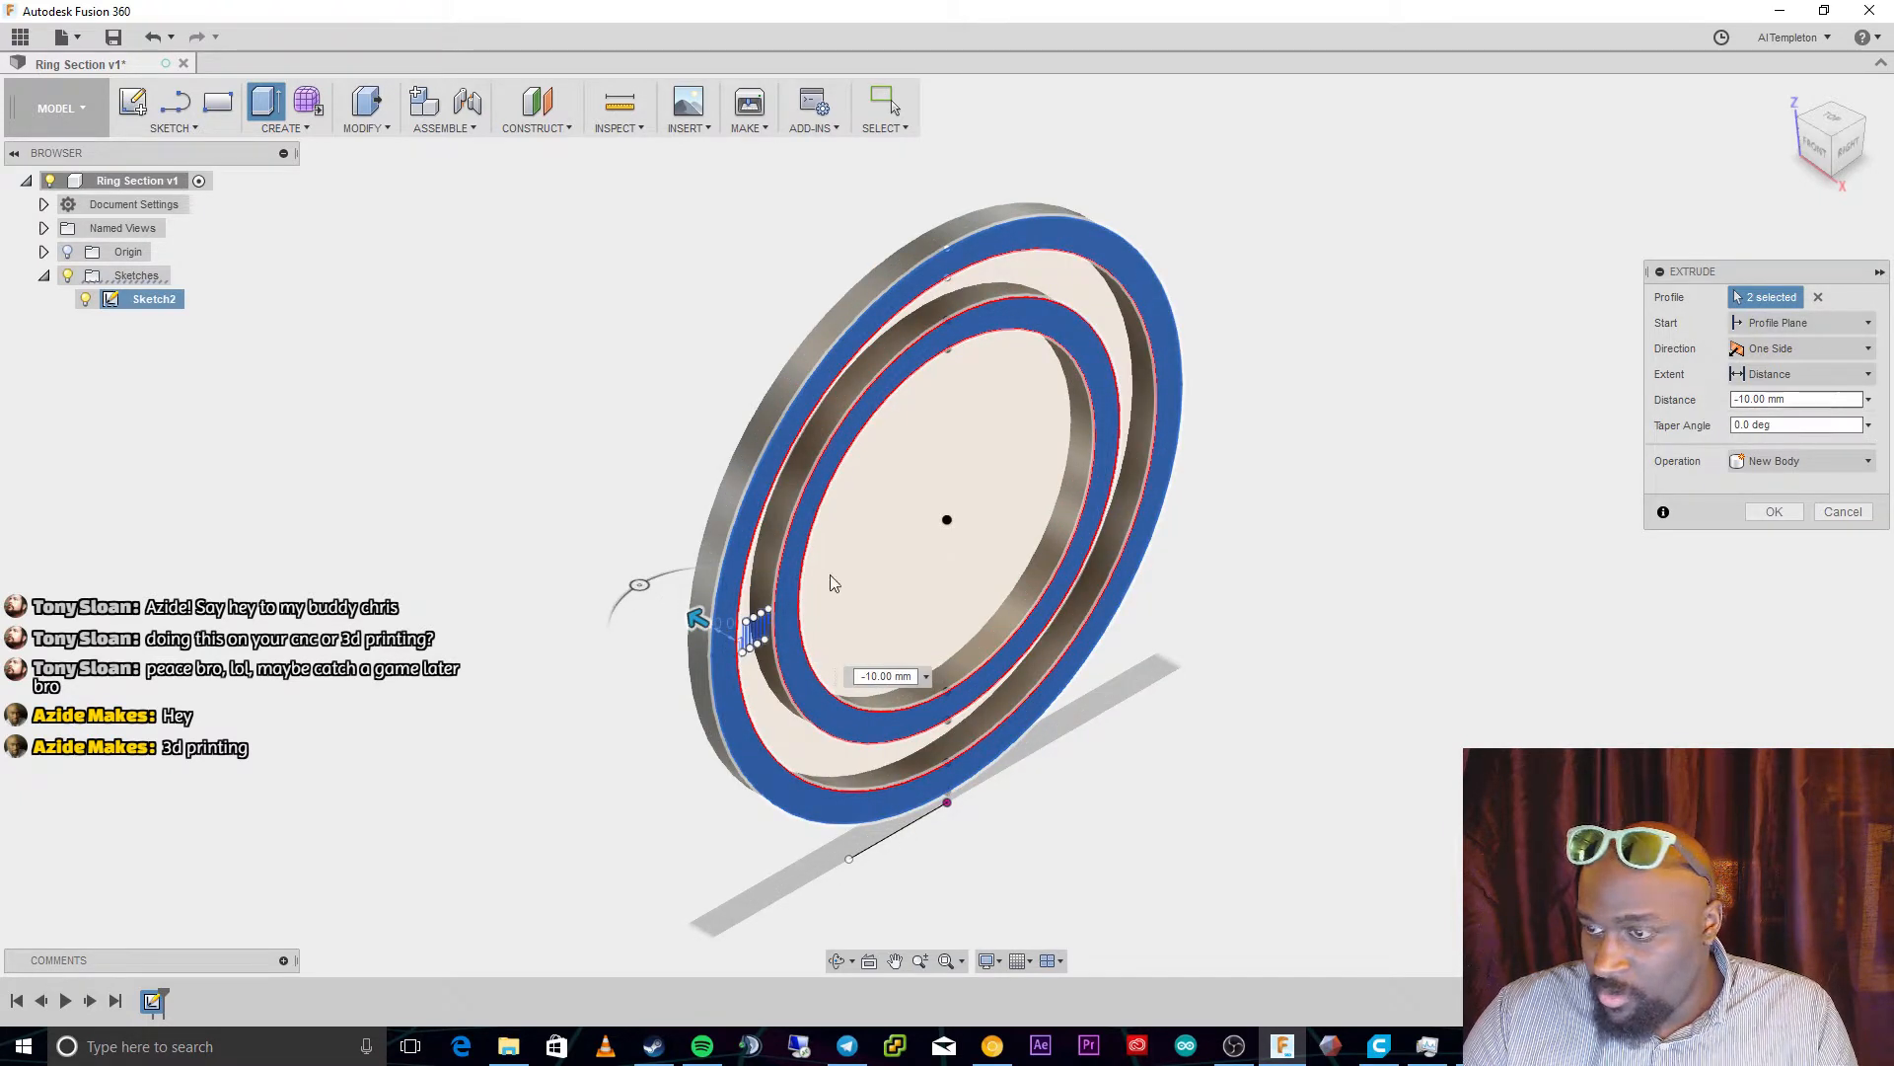
pyautogui.moveTo(733, 622)
pyautogui.mouseDown()
pyautogui.moveTo(691, 624)
pyautogui.moveTo(753, 644)
pyautogui.mouseUp()
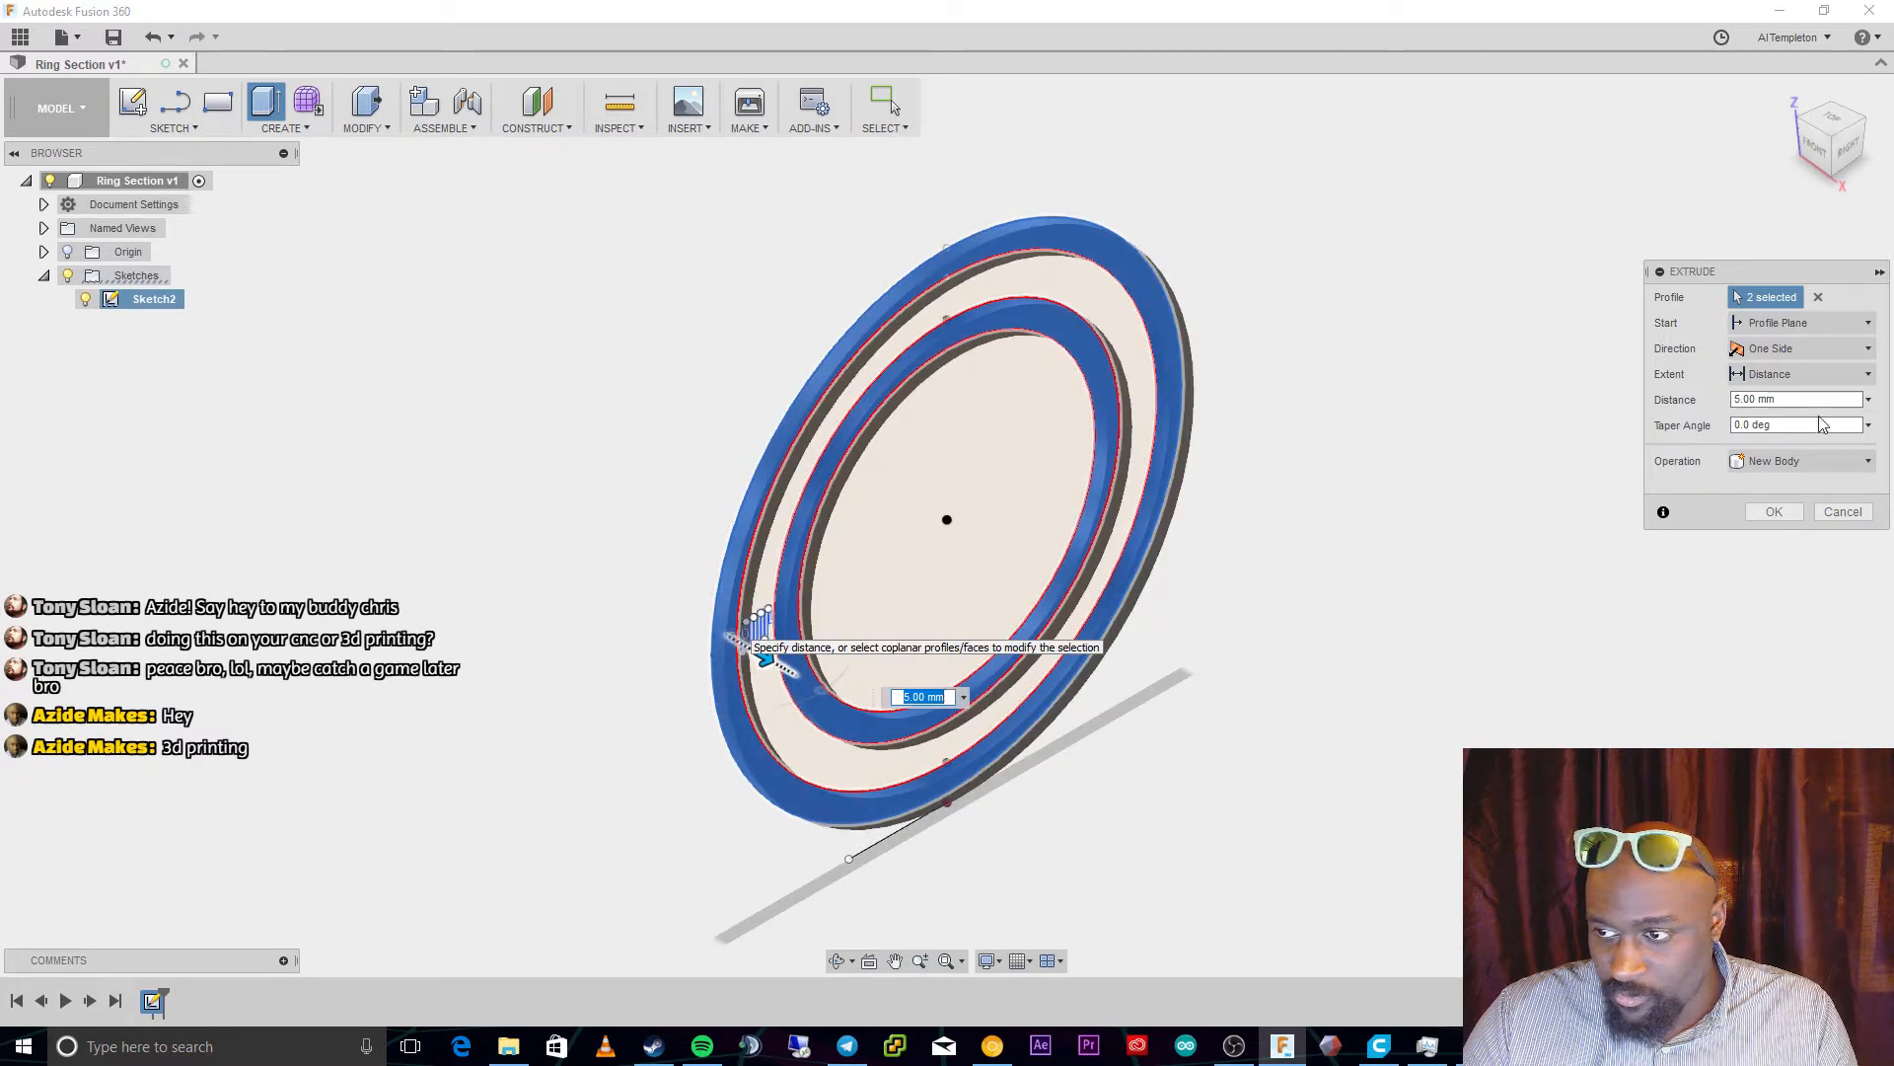
pyautogui.click(1737, 399)
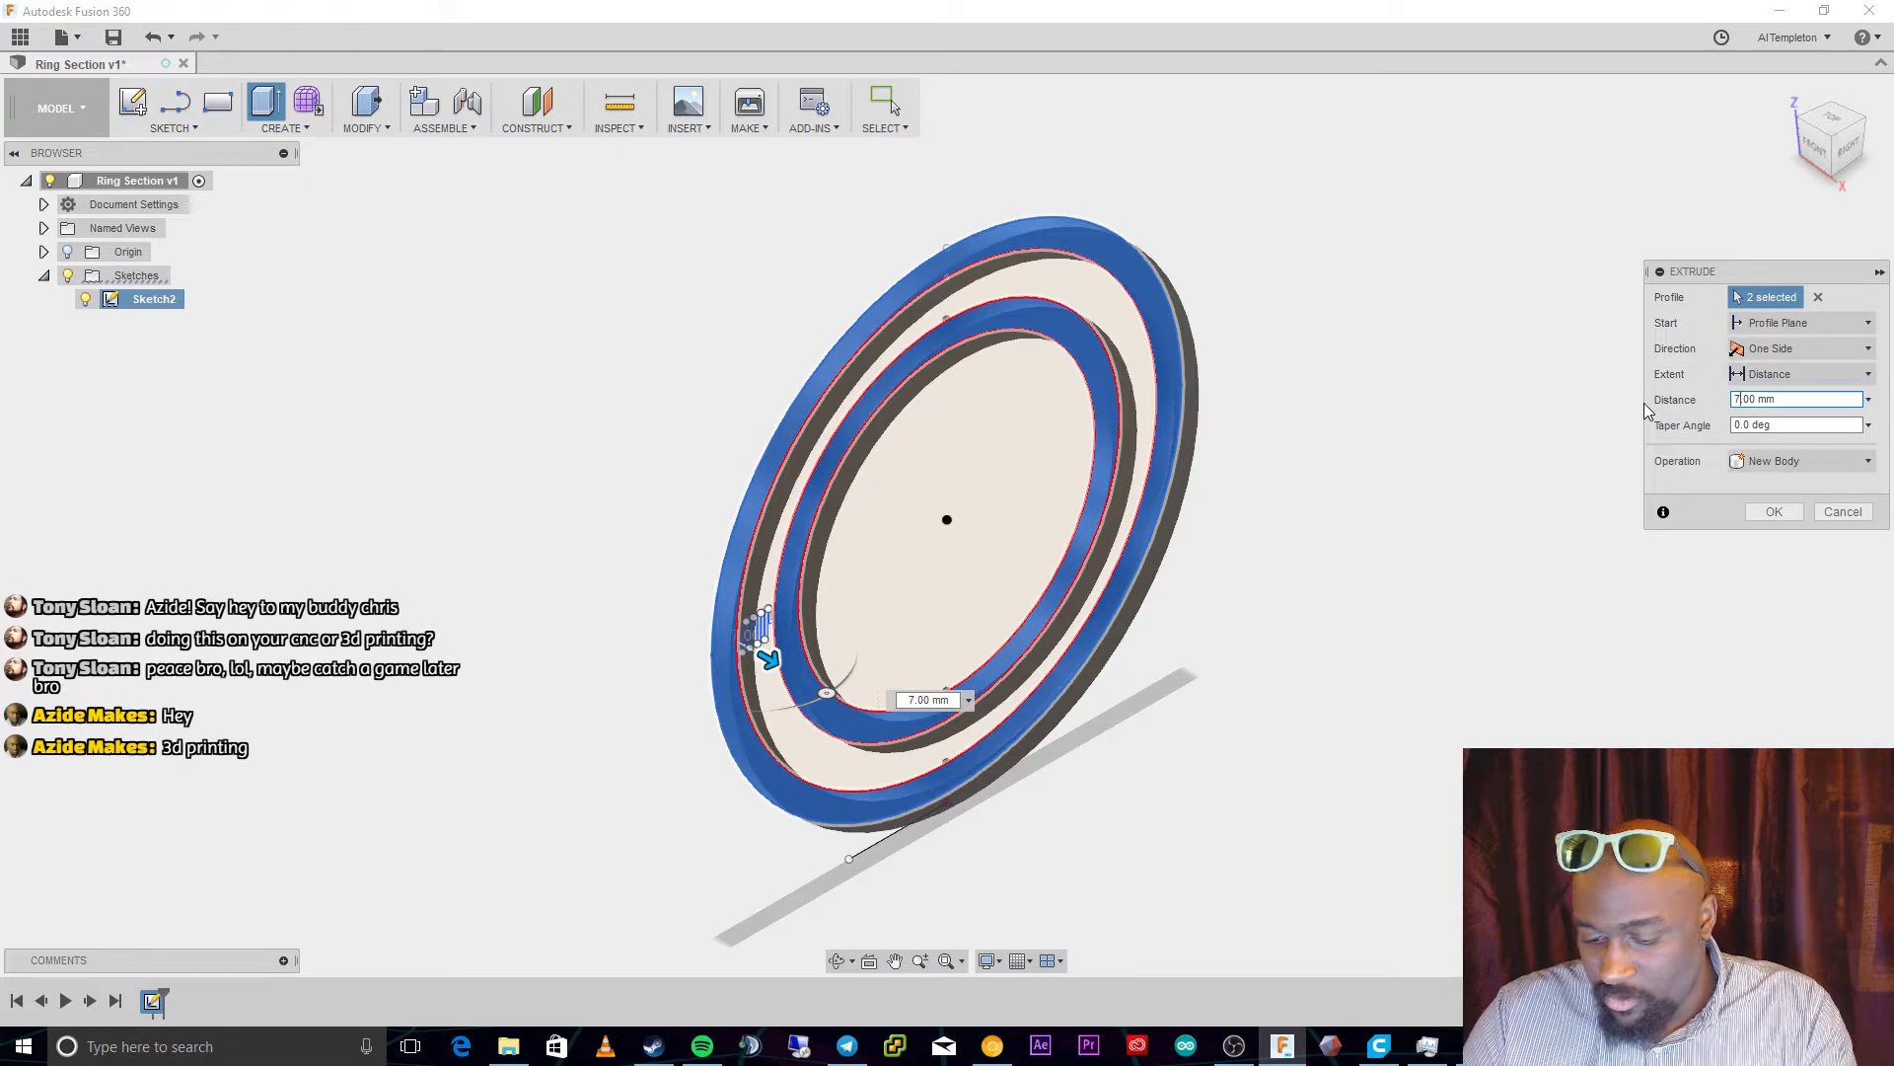
pyautogui.write('3.')
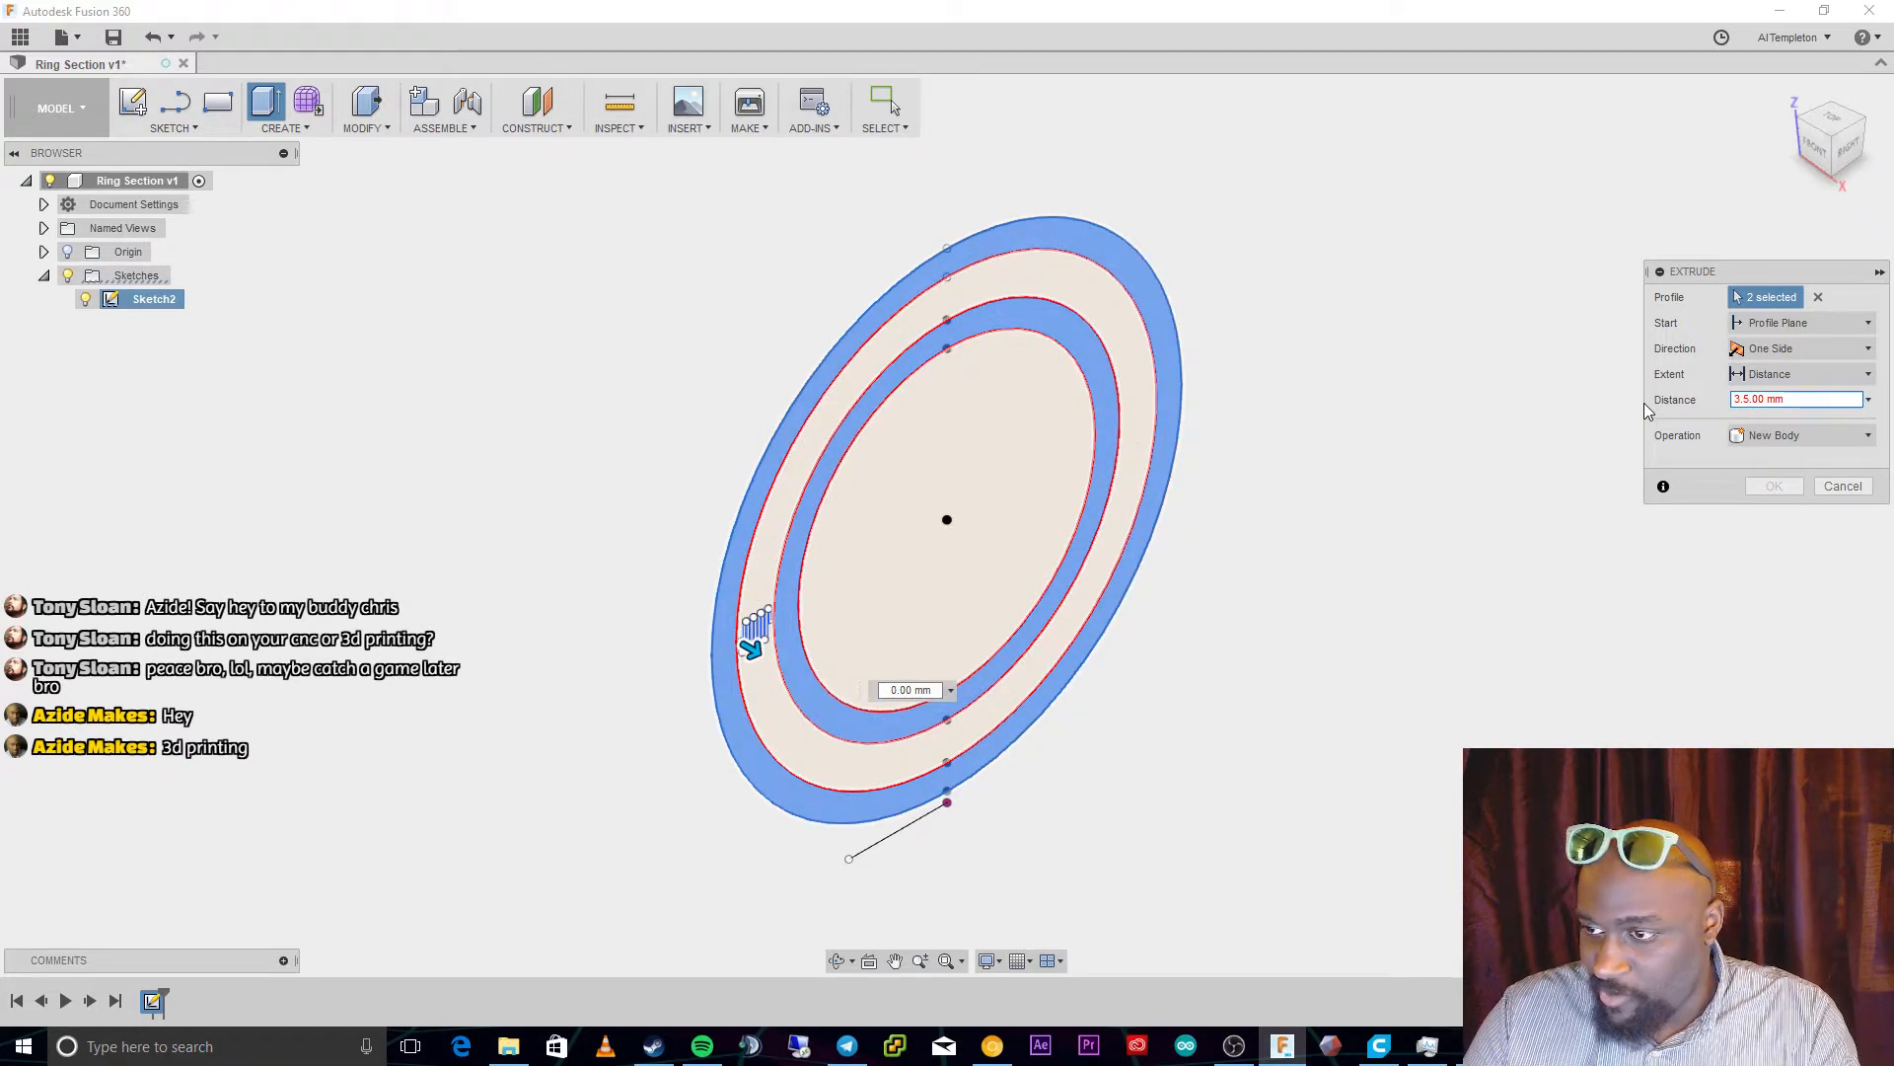
pyautogui.write('5')
pyautogui.click(1811, 352)
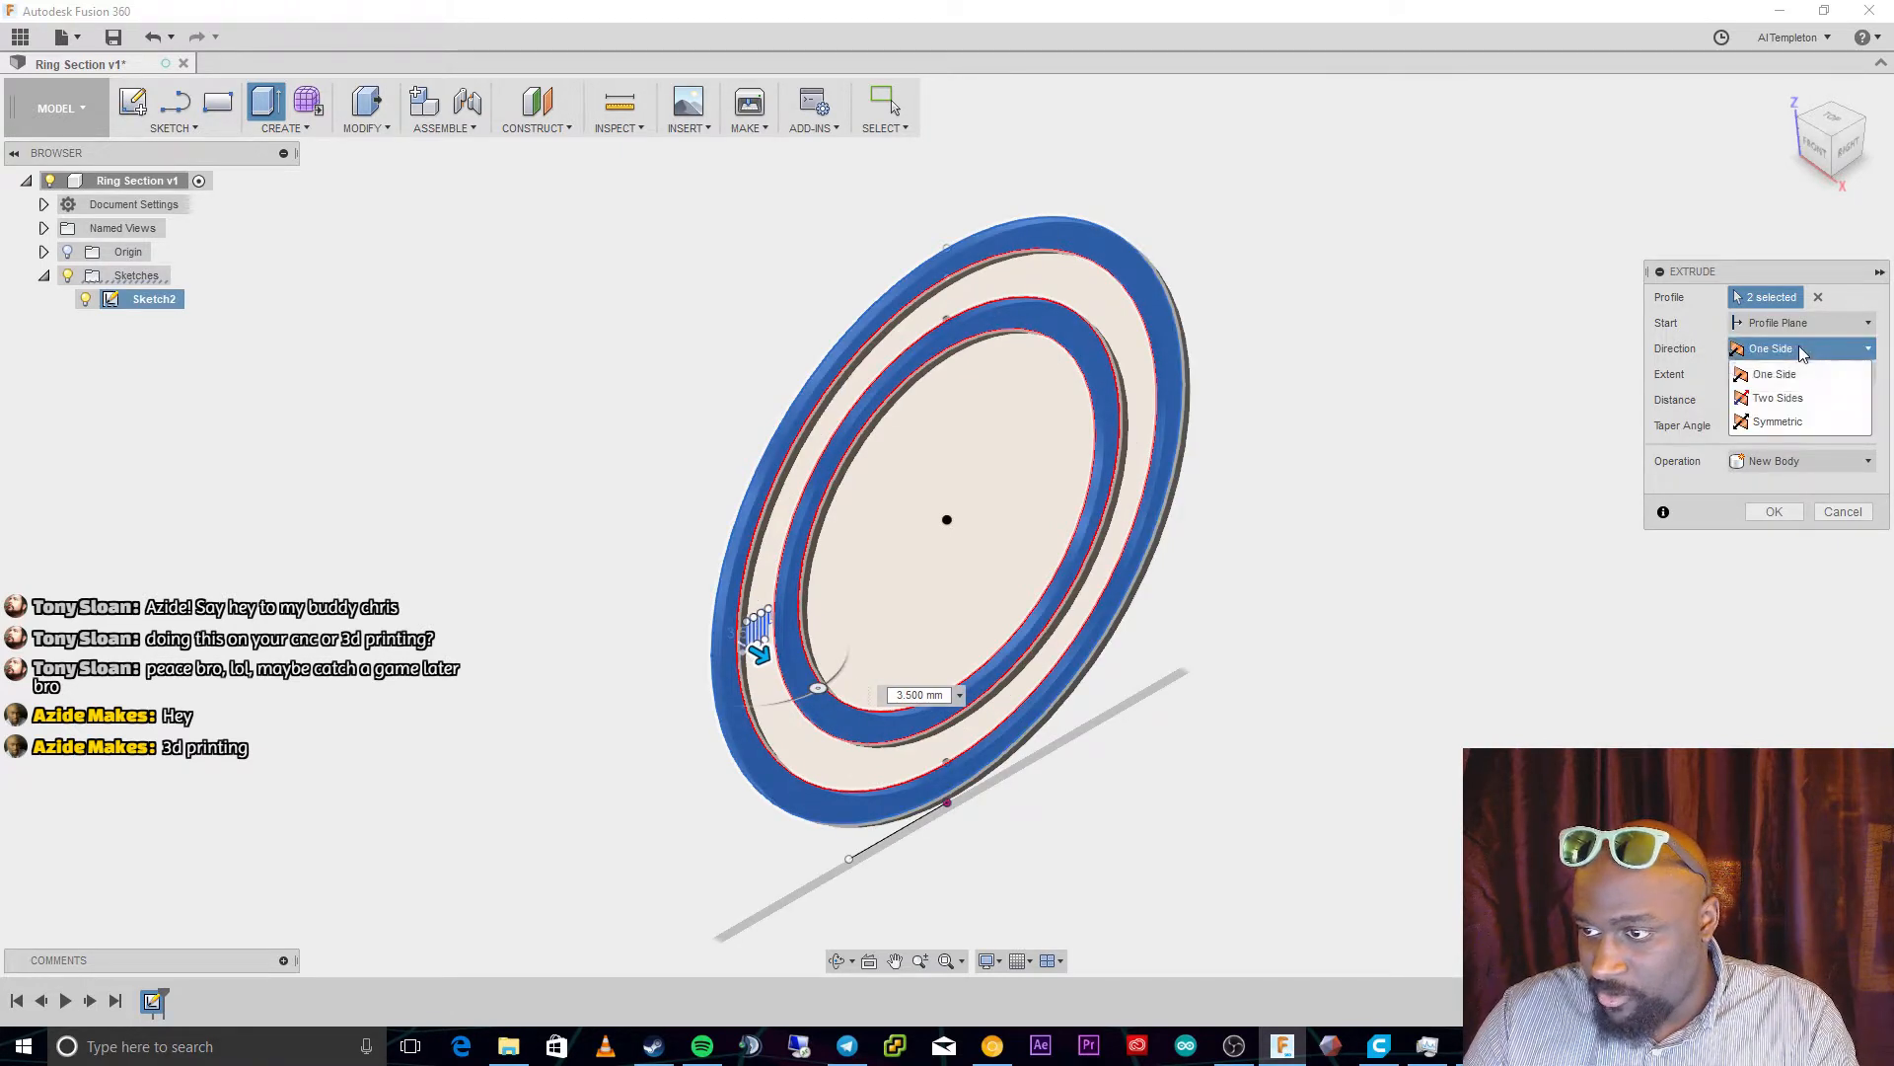
pyautogui.click(1781, 421)
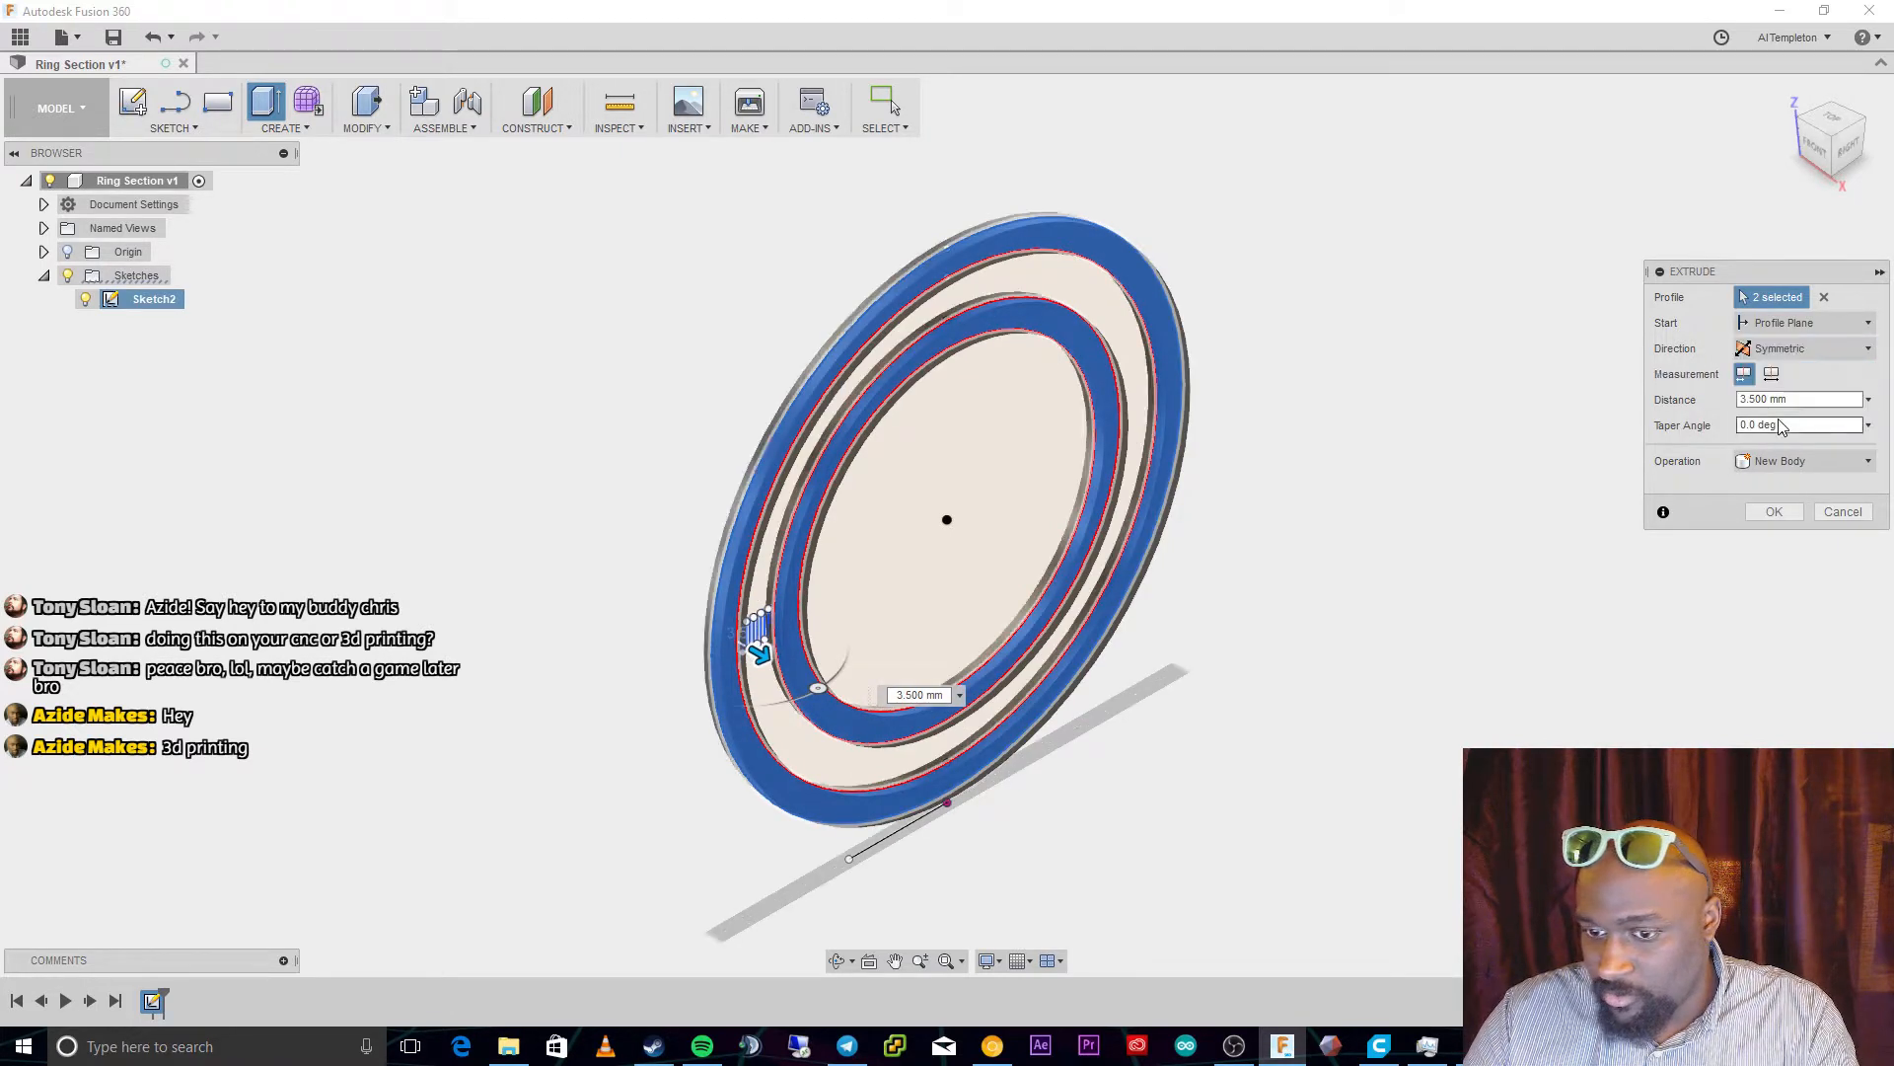
pyautogui.click(1766, 513)
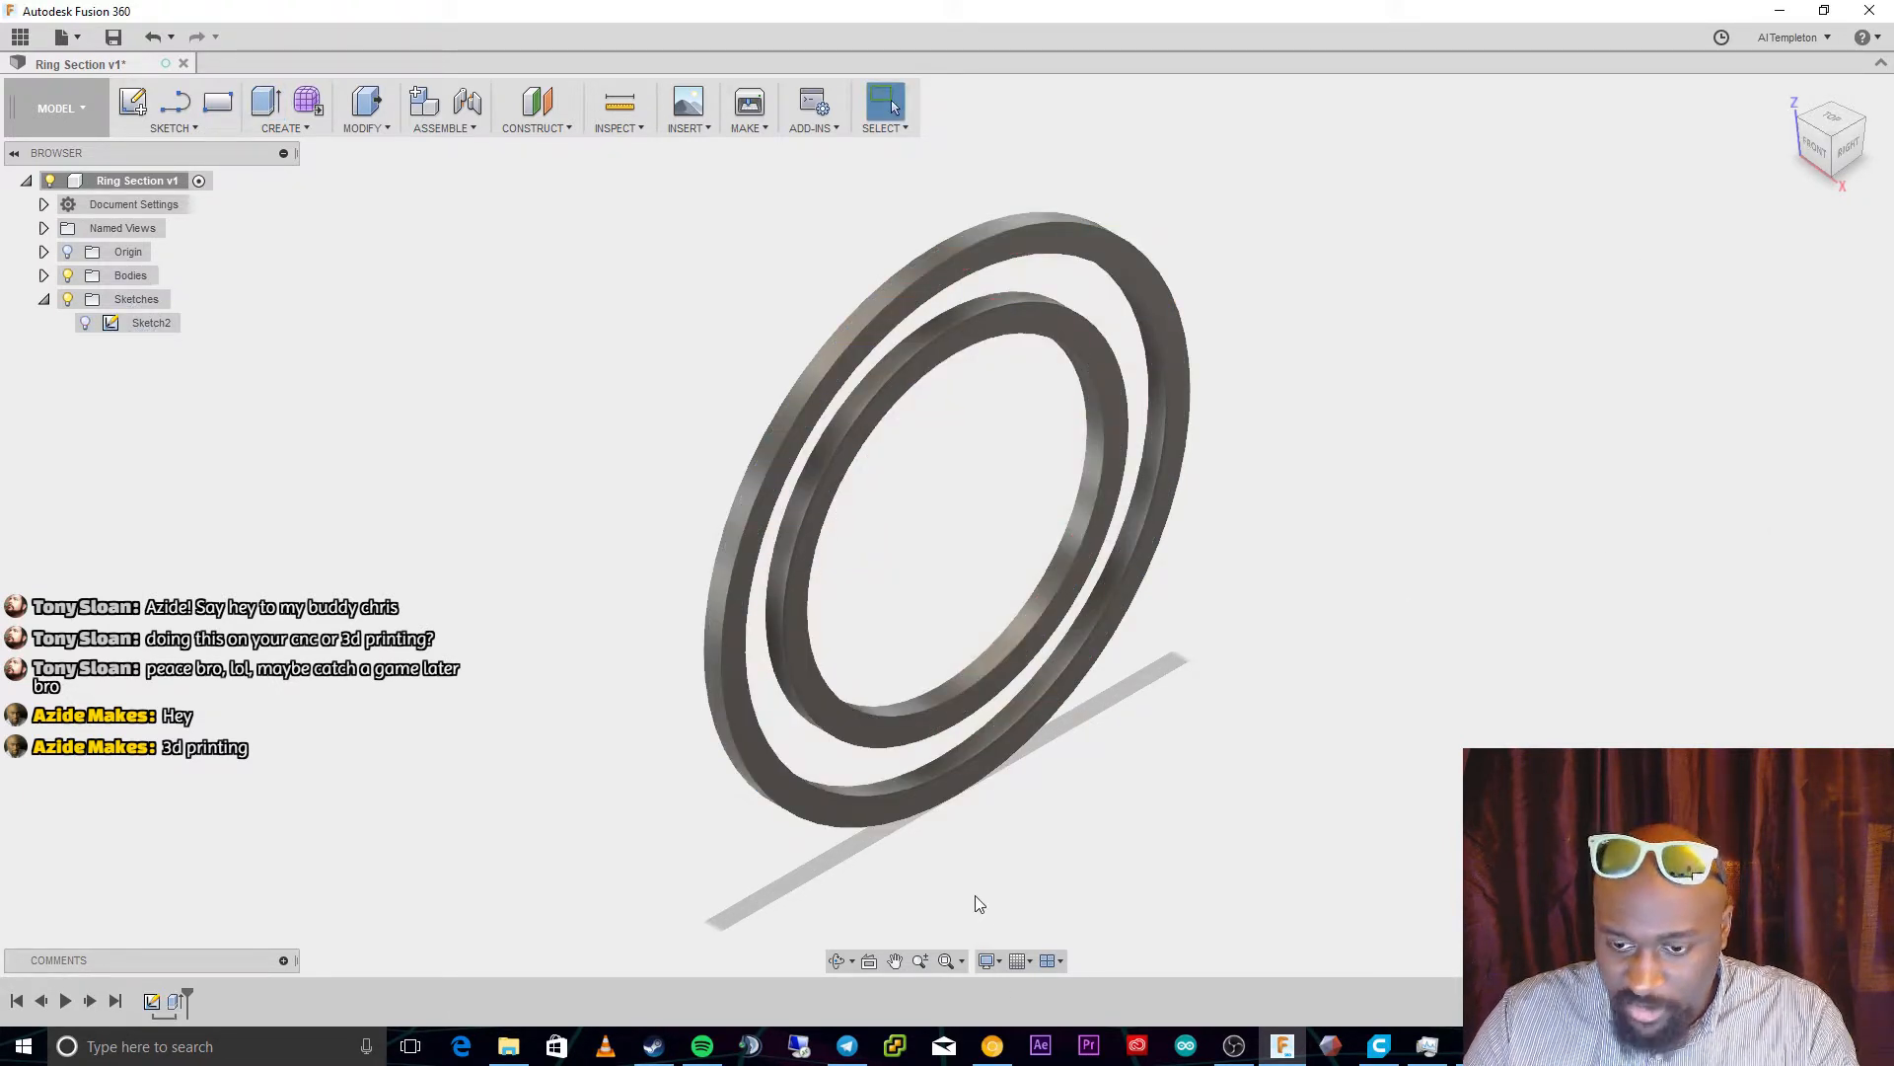
# Reopen Sketch2 for editing and select the serpentine spring profile between the two ring bands
pyautogui.click(837, 960)
pyautogui.moveTo(868, 897); pyautogui.dragTo(933, 779)
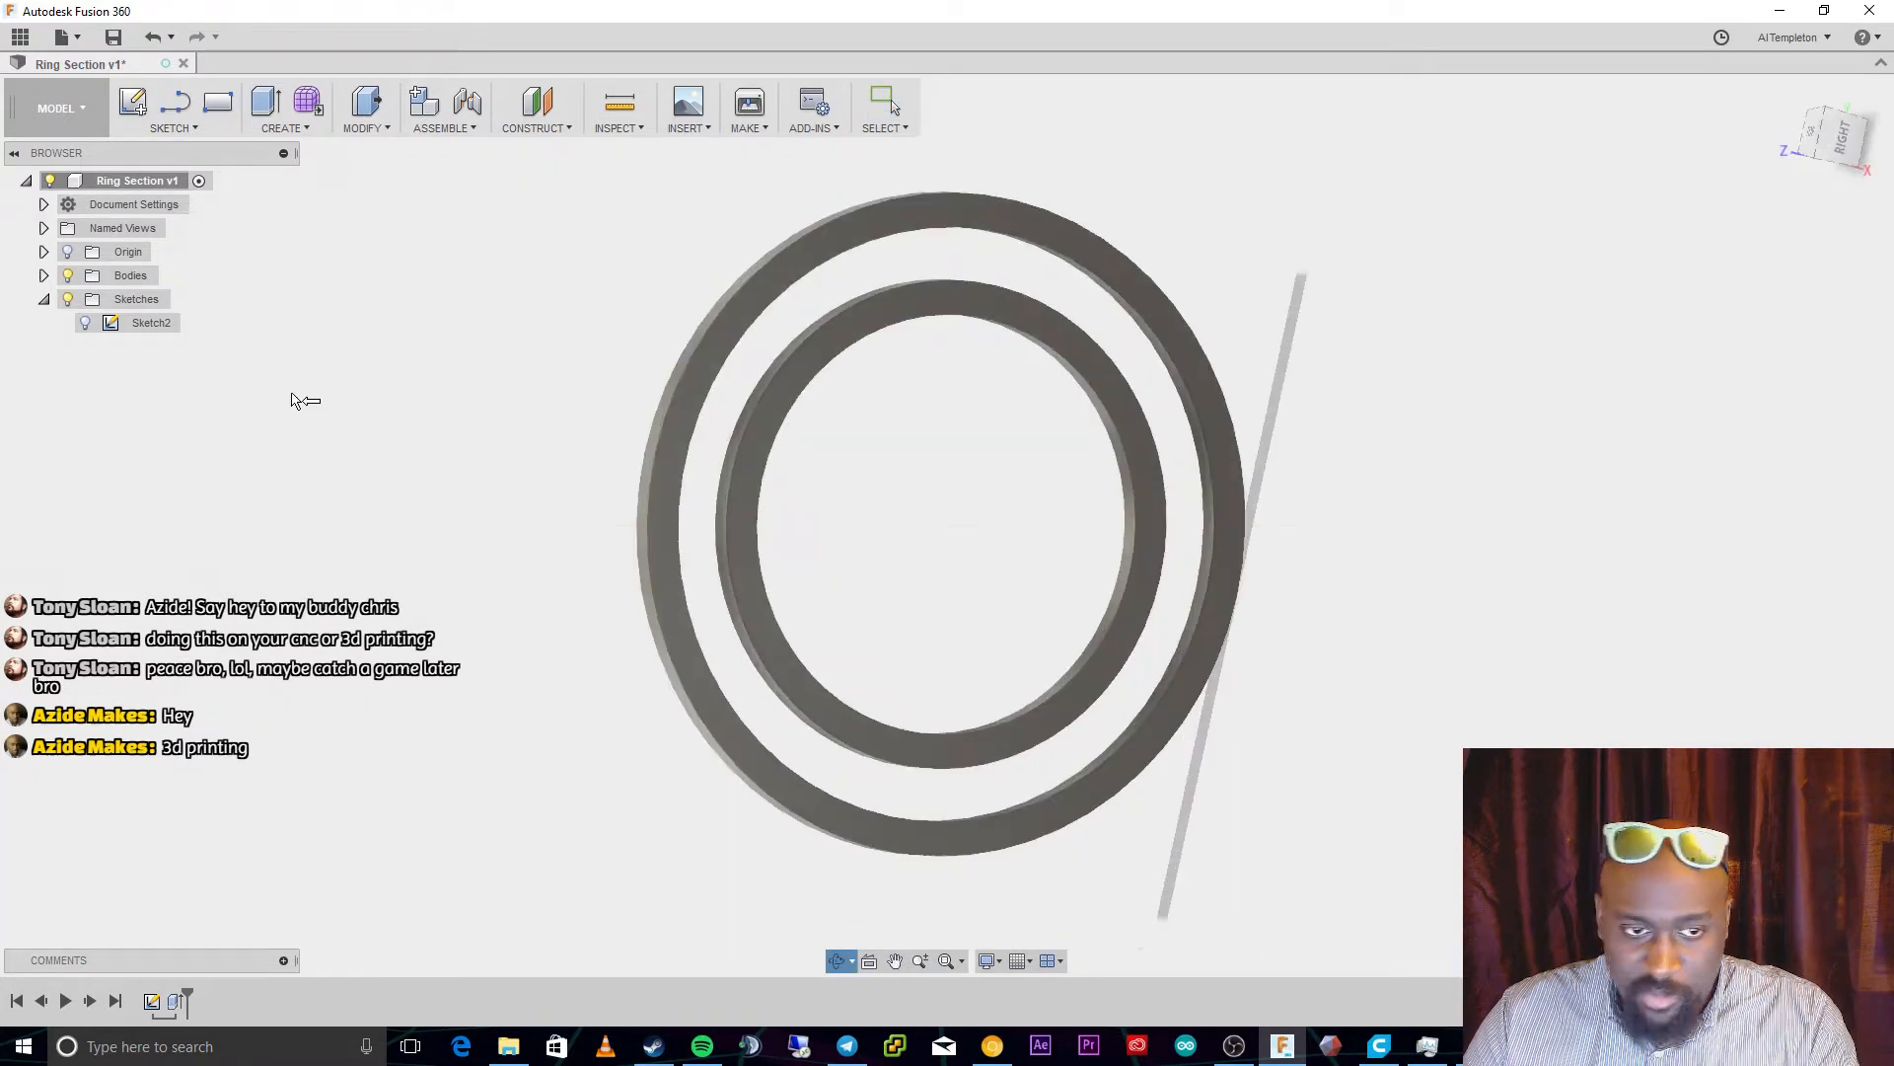
pyautogui.doubleClick(156, 323)
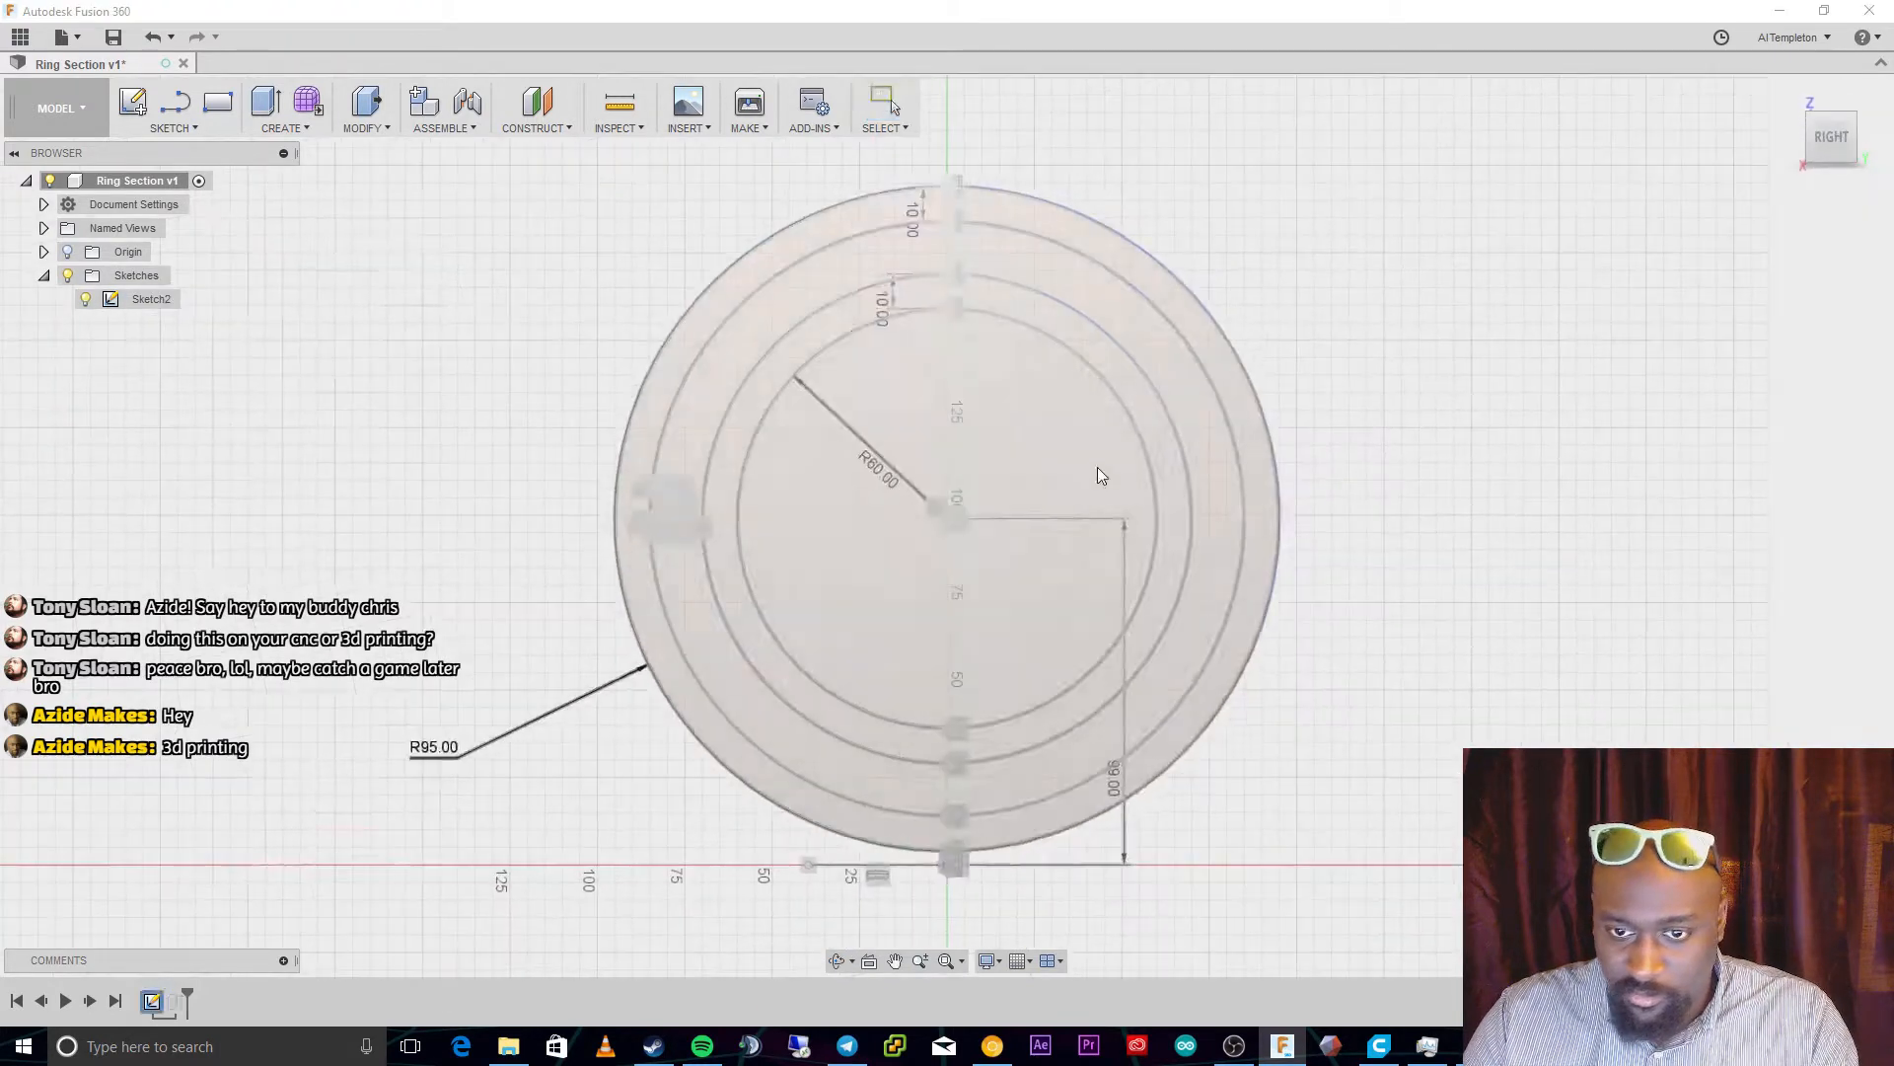
pyautogui.scroll(6, 685, 470)
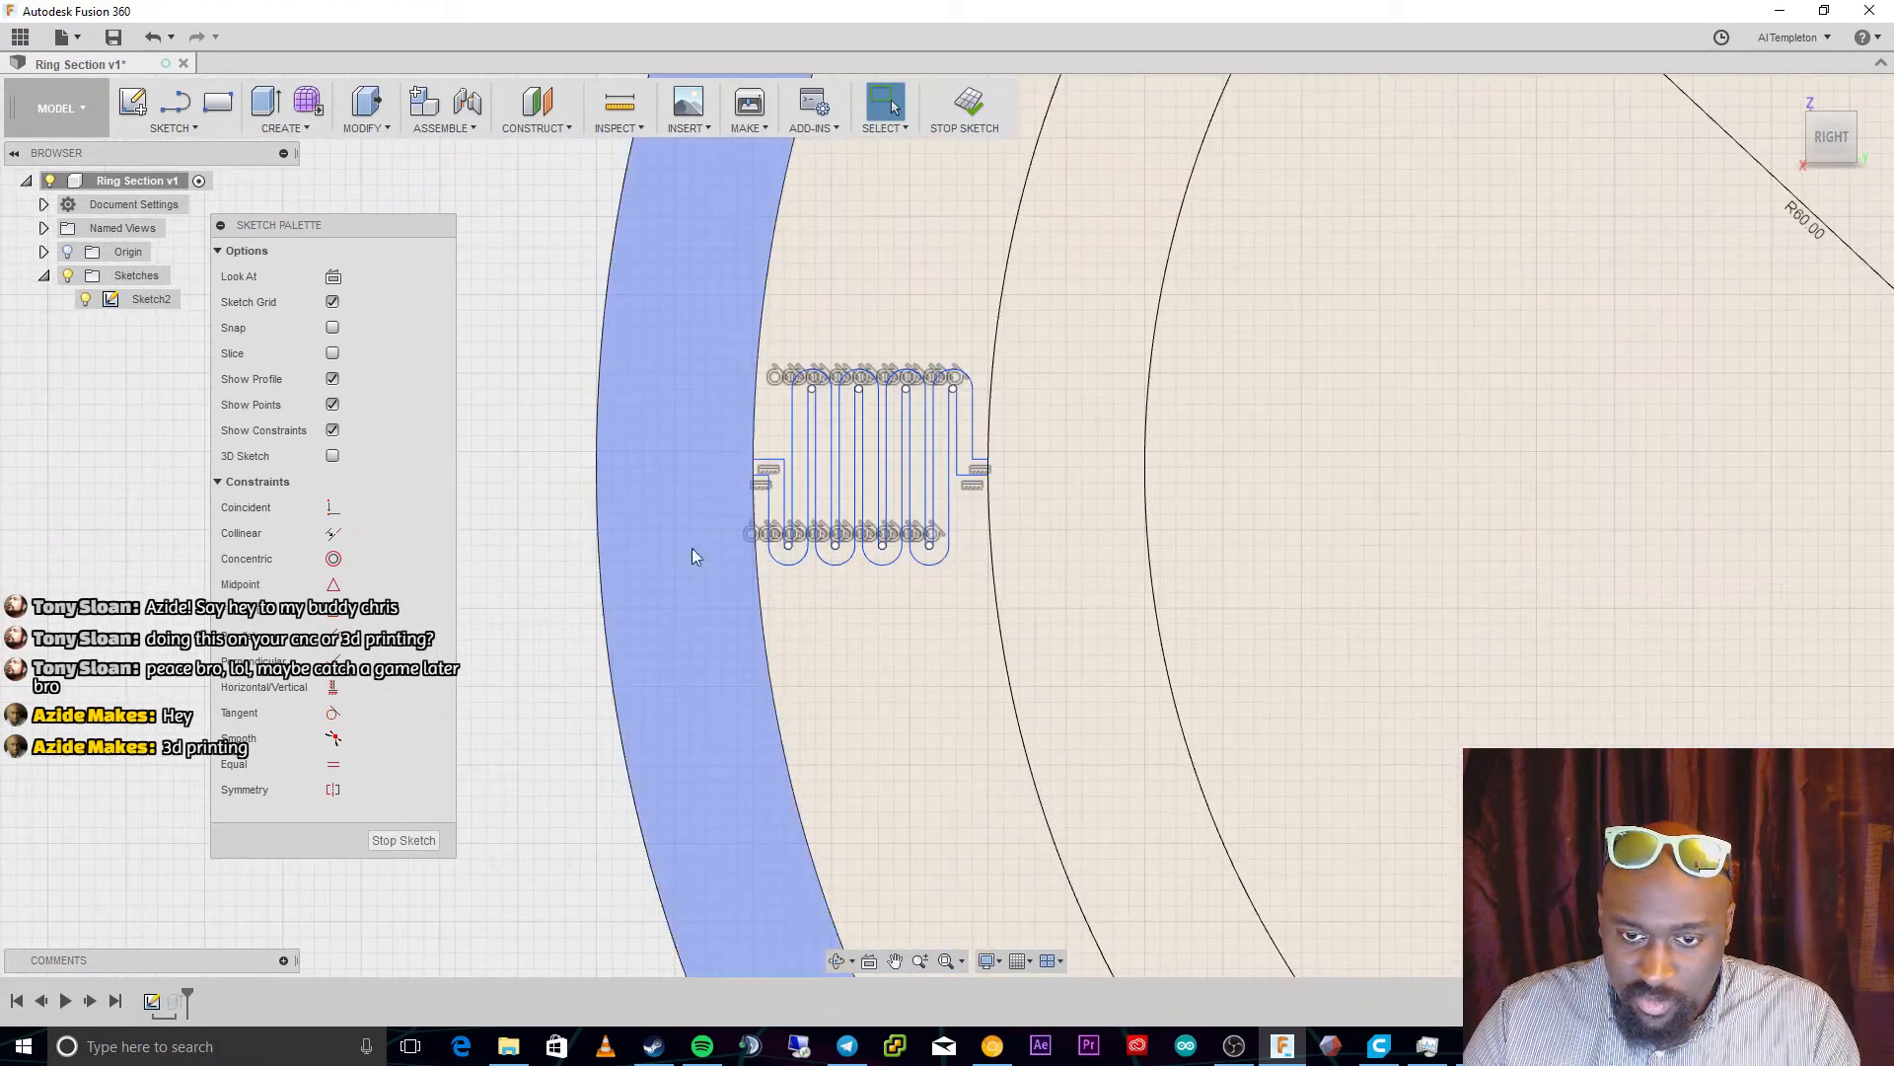
pyautogui.click(798, 460)
pyautogui.scroll(3, 906, 534)
pyautogui.scroll(-3, 1715, 739)
pyautogui.scroll(-2, 1875, 788)
pyautogui.click(951, 959)
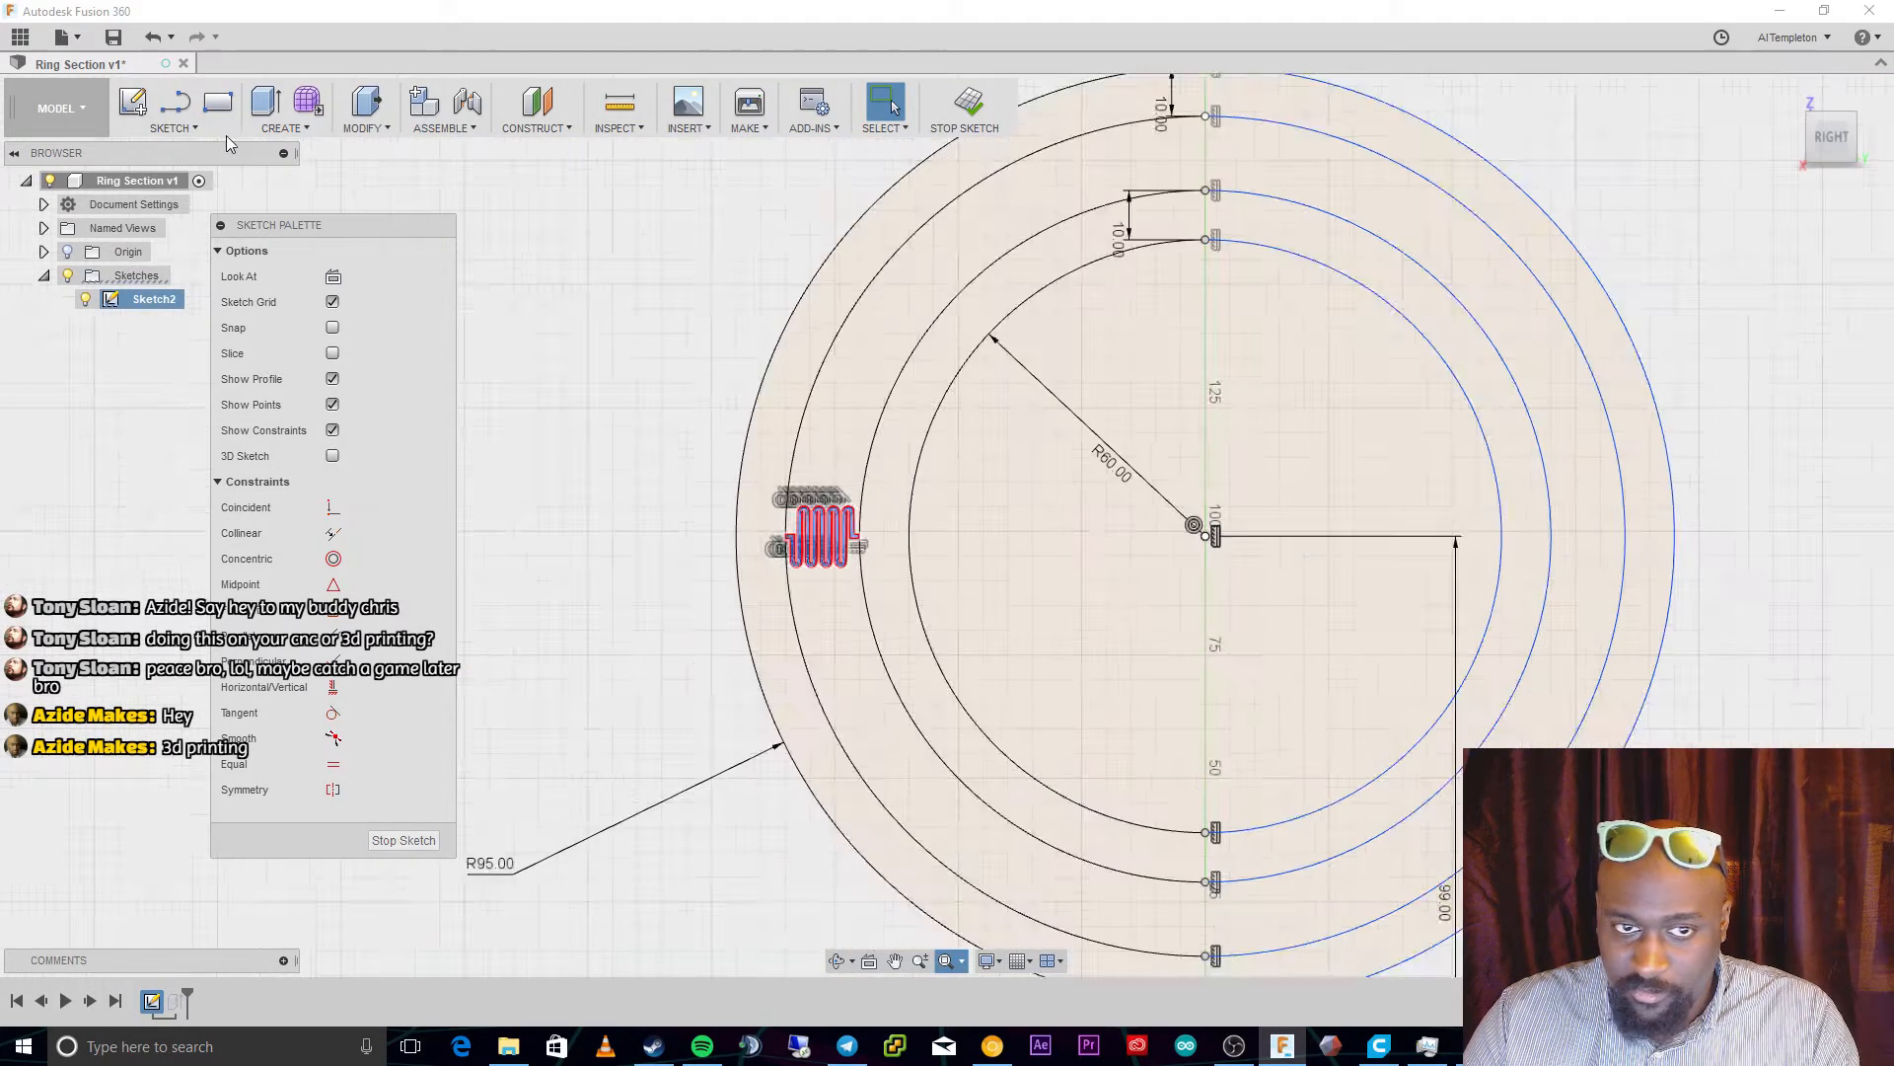
# Start a full circular sketch pattern with the rings' common centre as its centre point
pyautogui.click(209, 131)
pyautogui.click(178, 590)
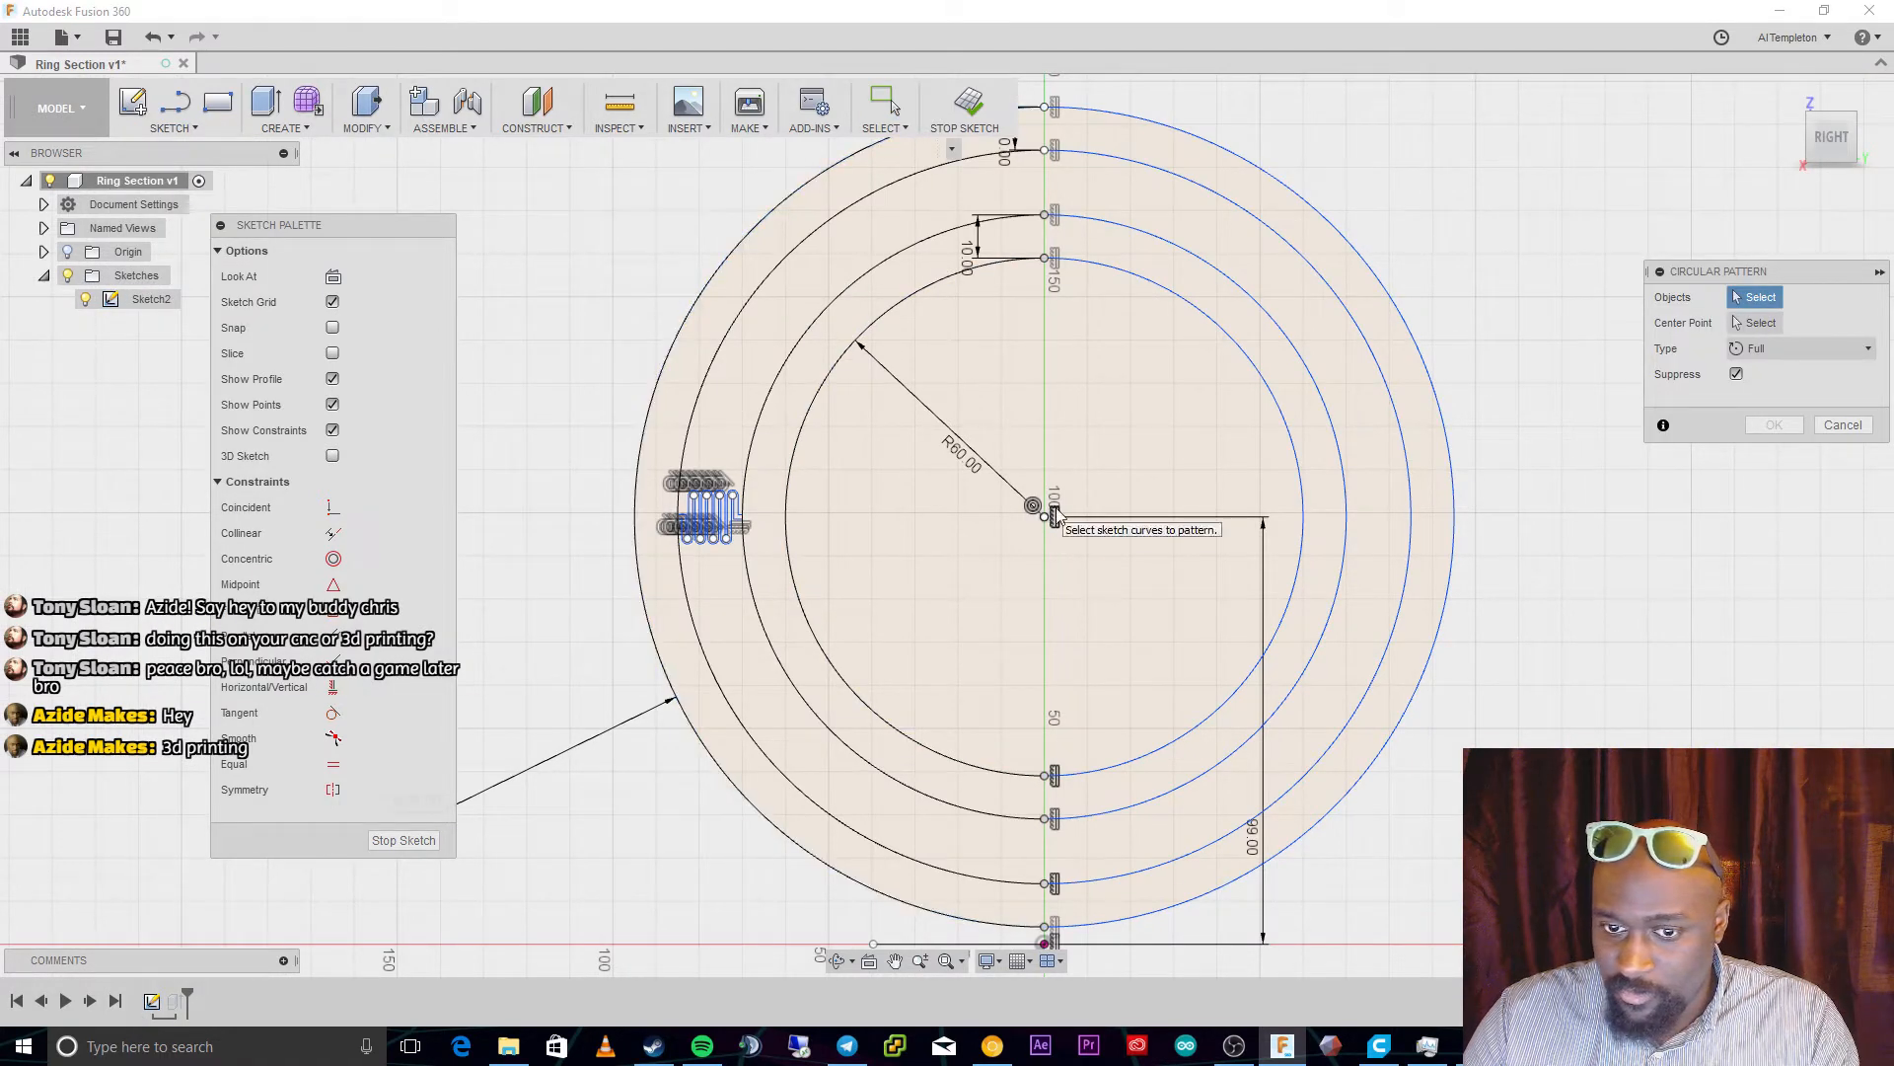
pyautogui.click(1744, 324)
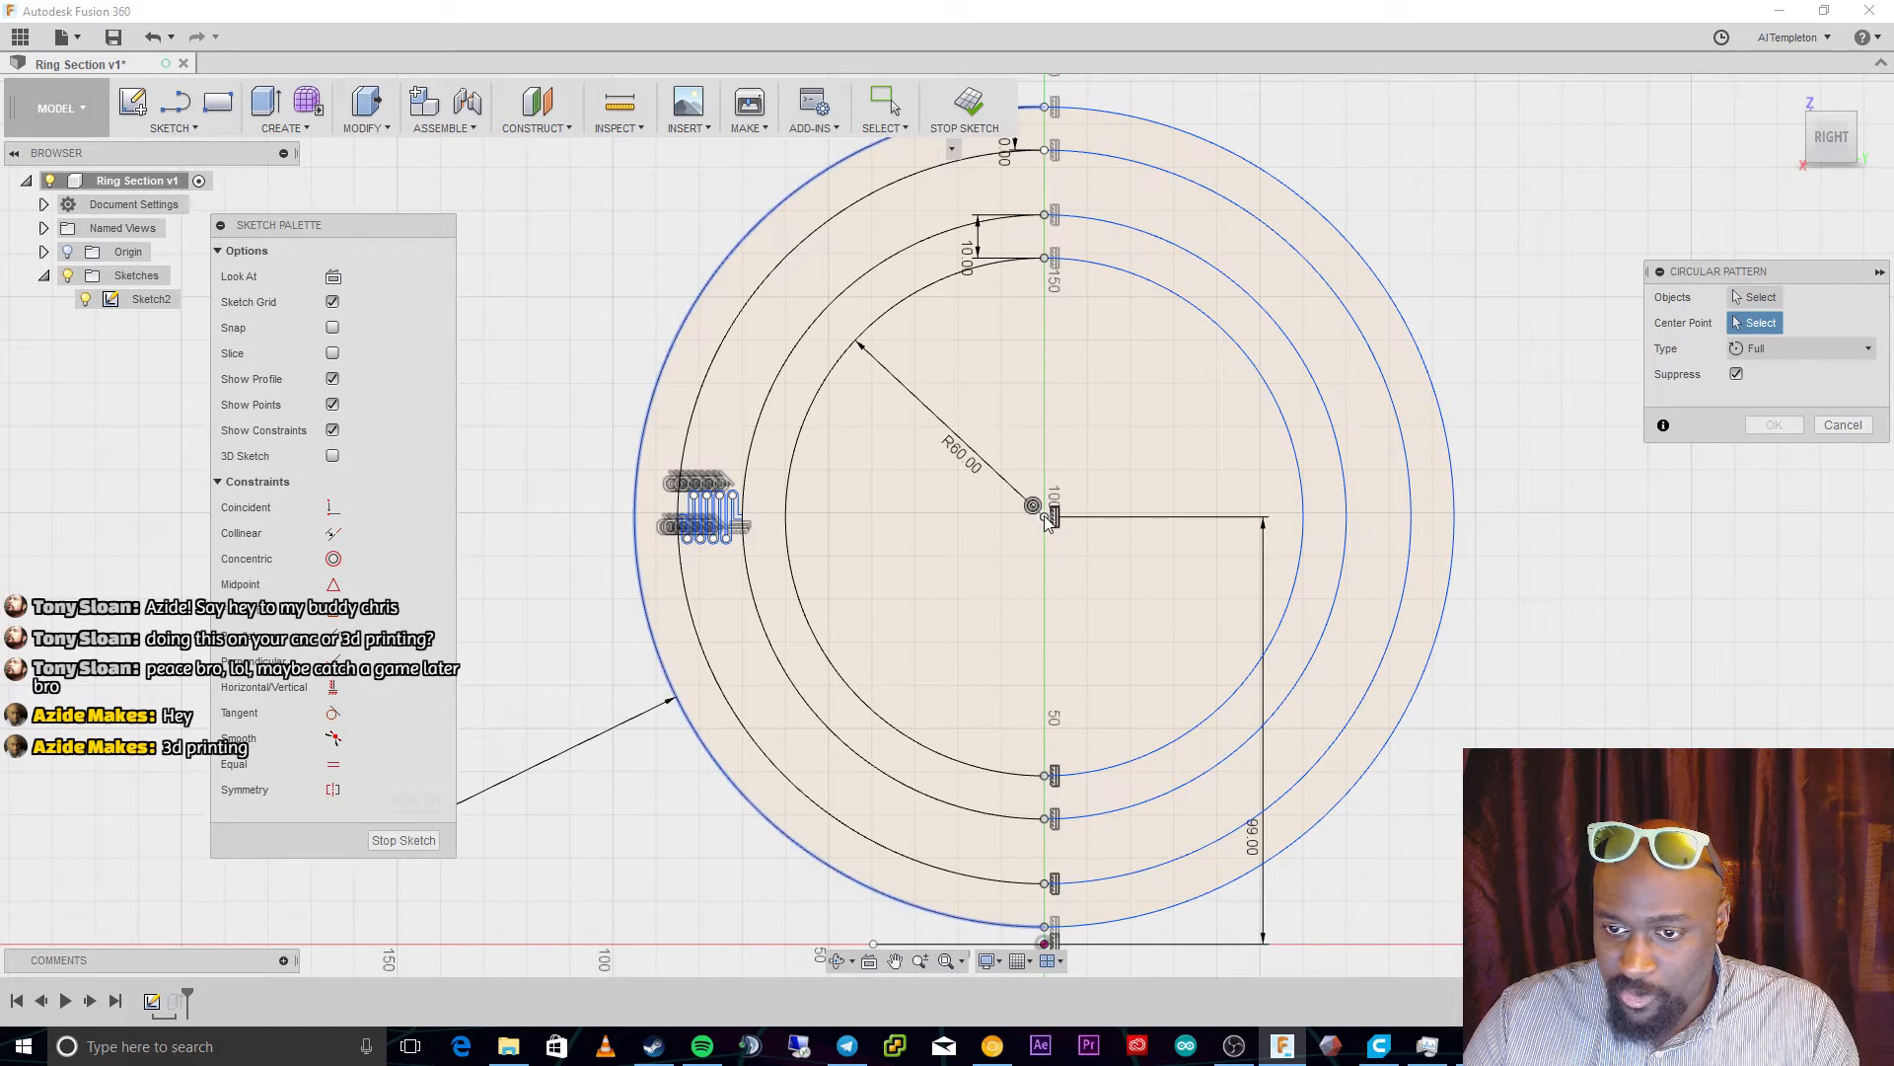
pyautogui.click(1046, 515)
pyautogui.click(1776, 349)
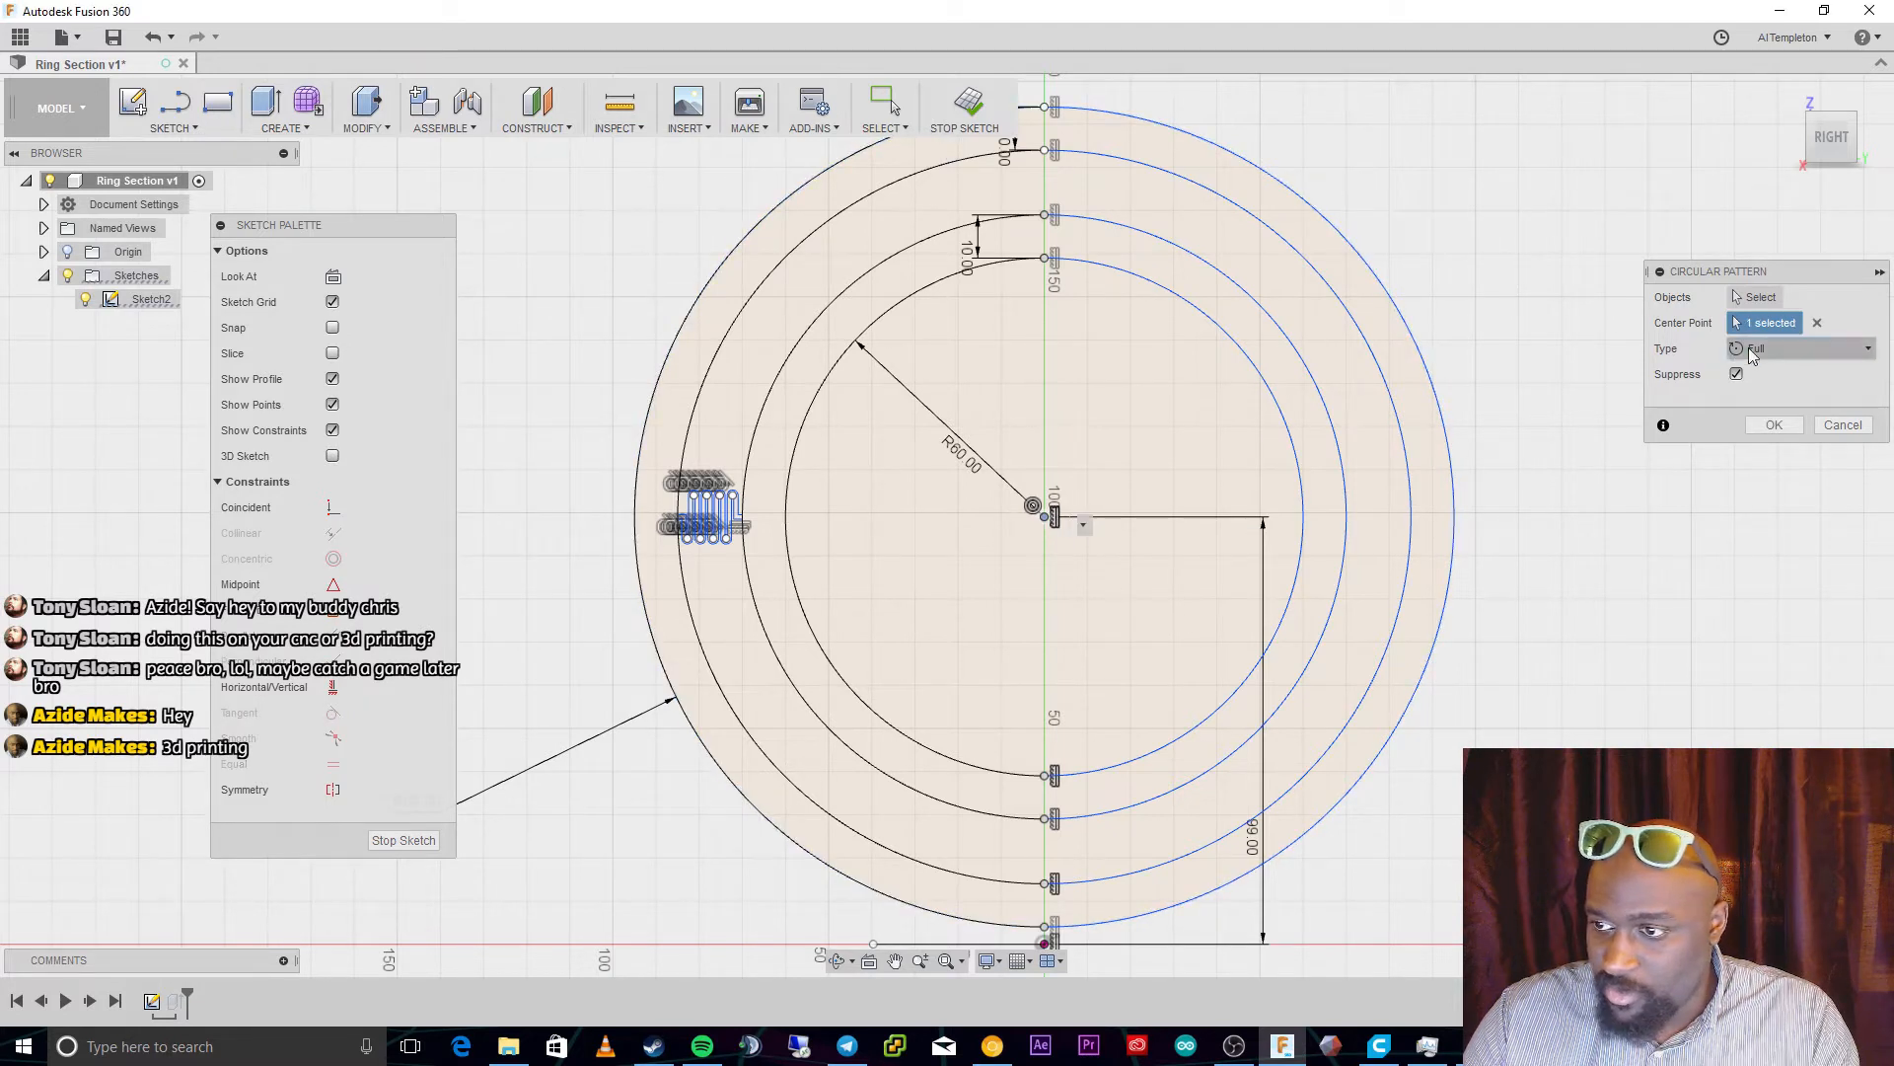
pyautogui.click(1845, 301)
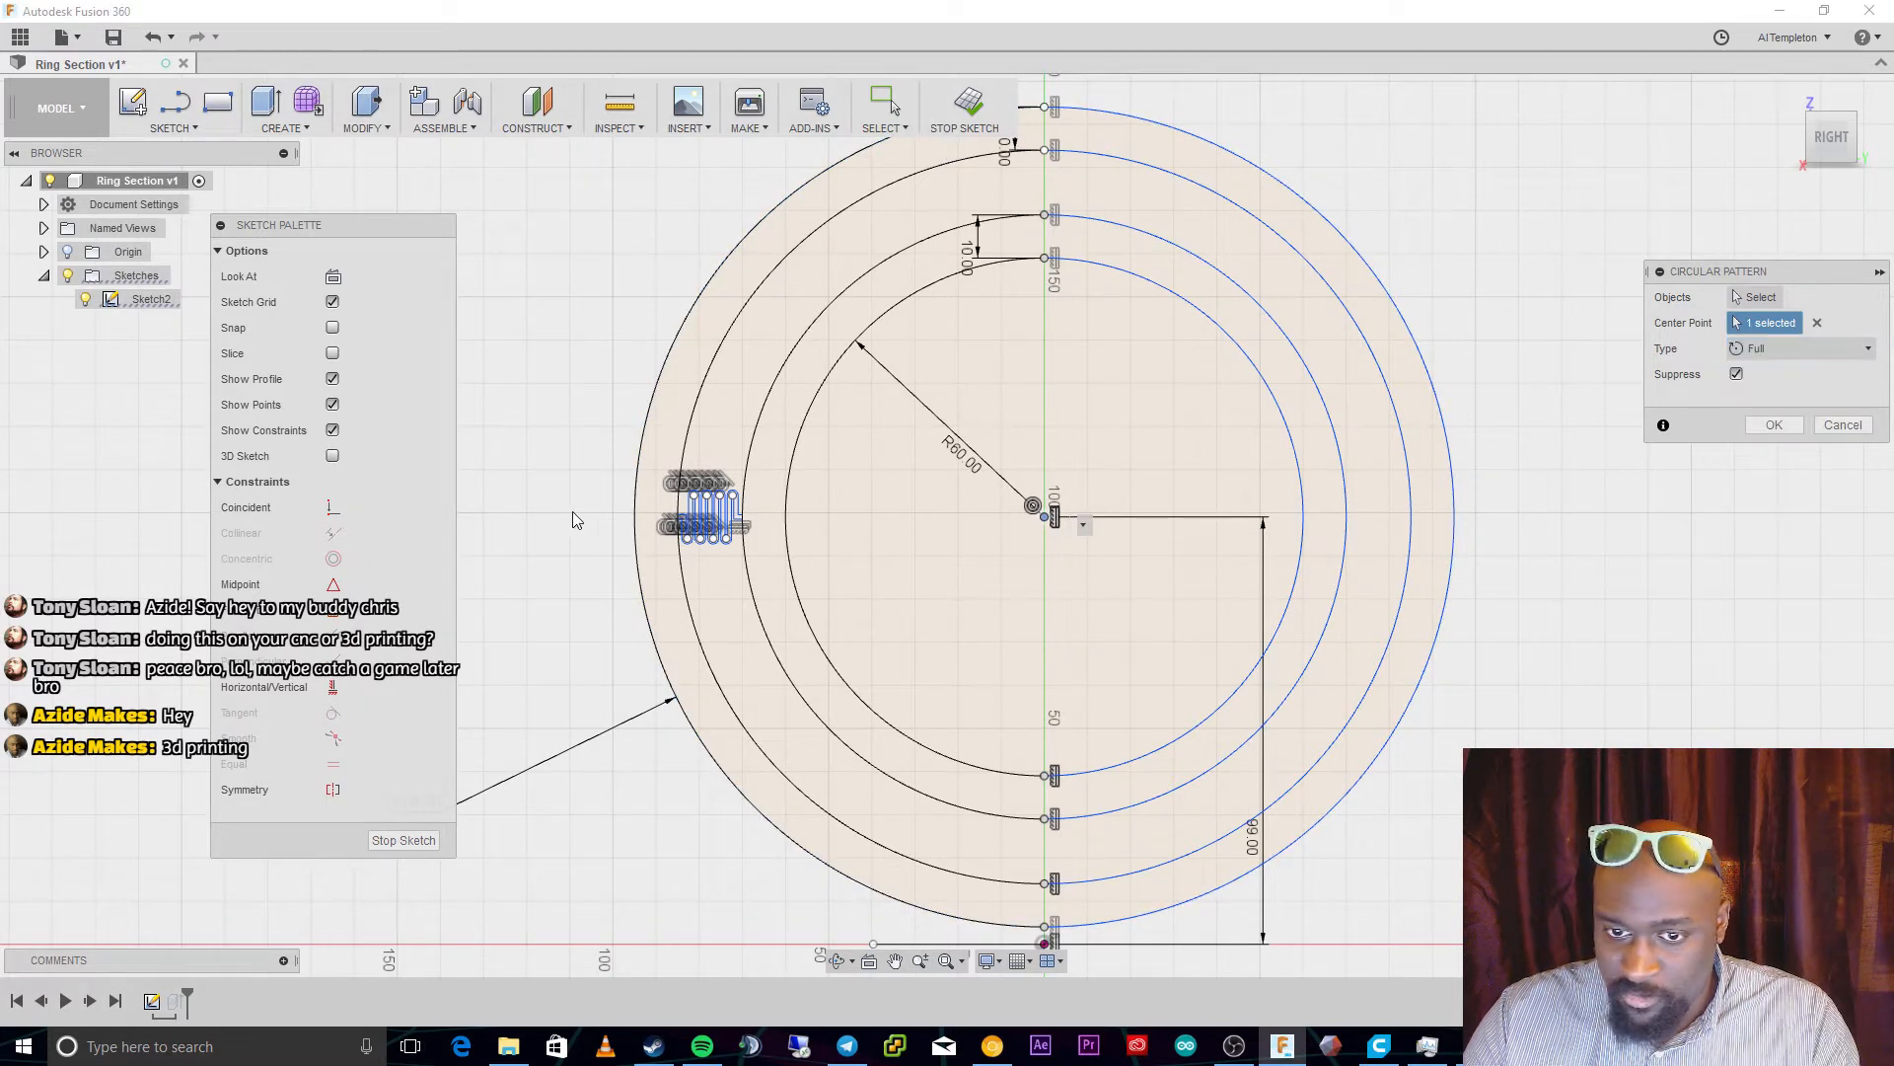
# Select all the serpentine spring's curves as the objects of the circular pattern, including the line missed by the window selection
pyautogui.click(1764, 298)
pyautogui.scroll(-2, 724, 554)
pyautogui.scroll(4, 709, 531)
pyautogui.scroll(2, 708, 531)
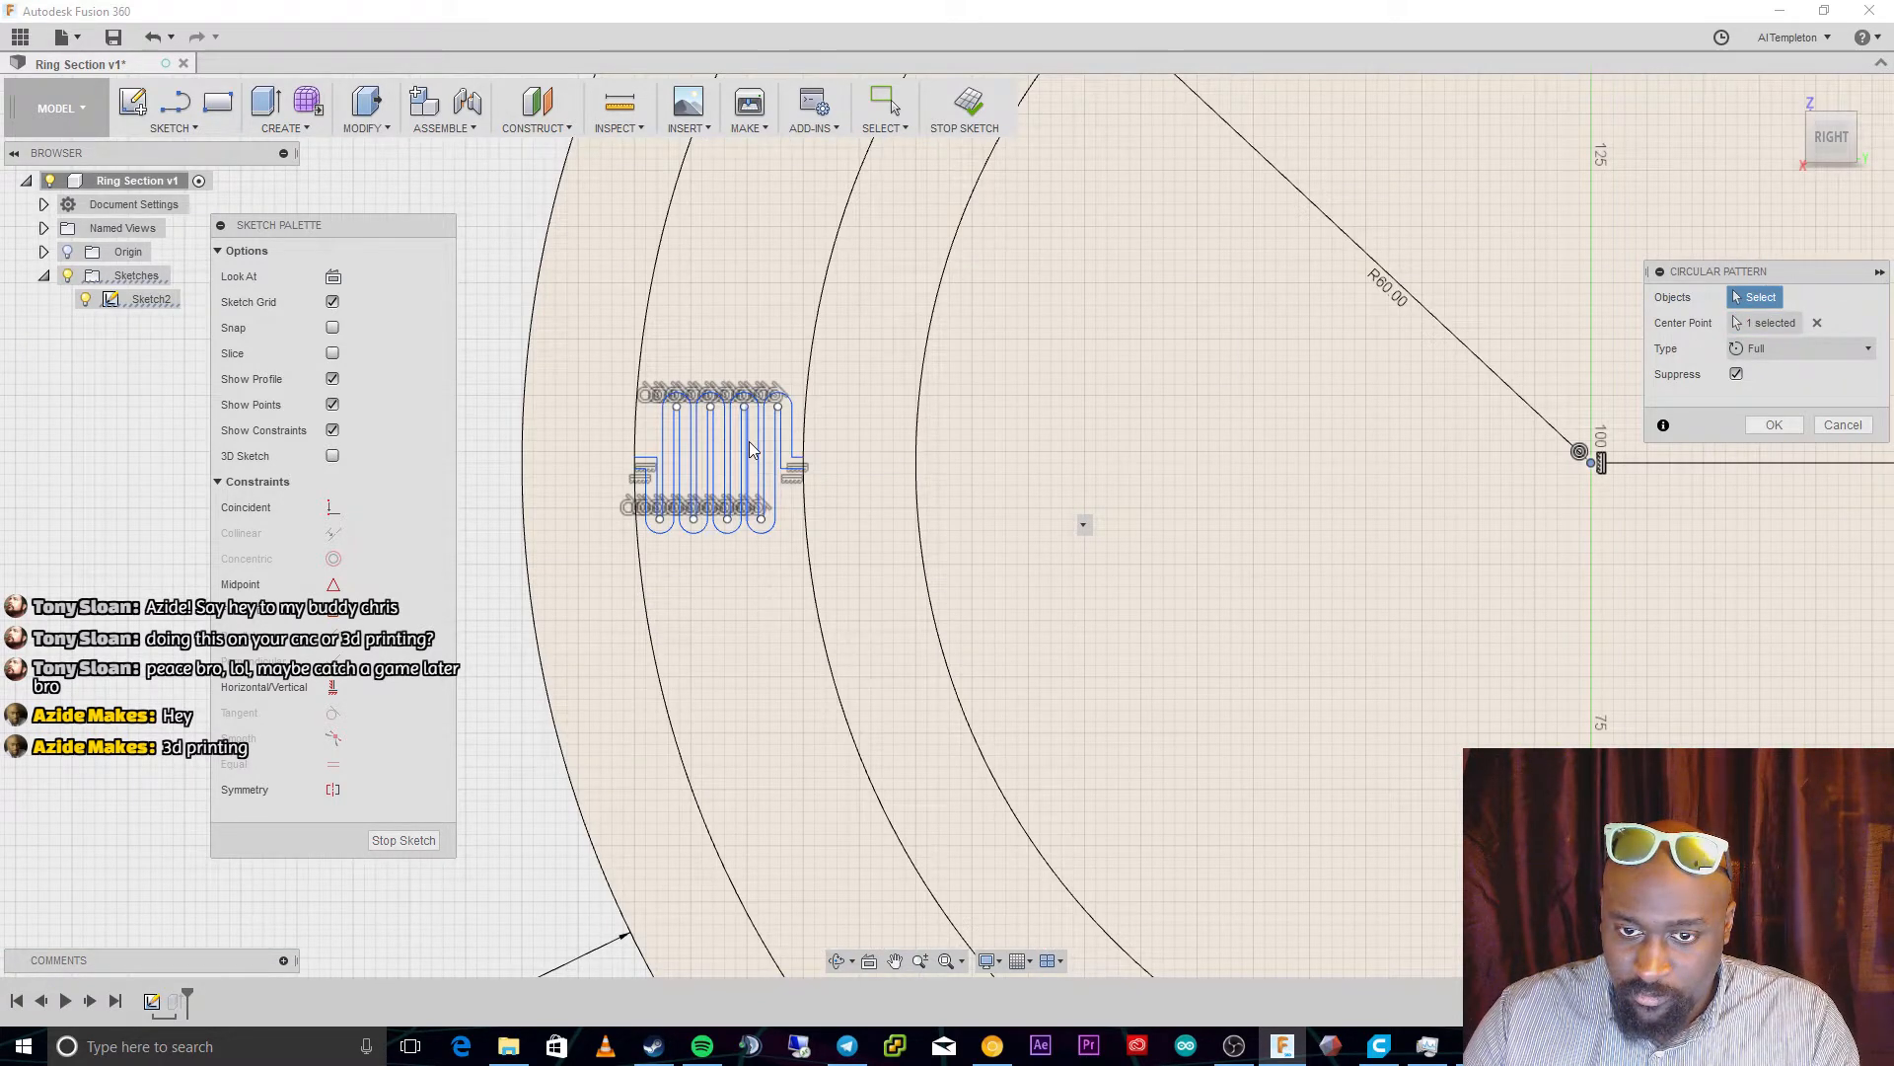
pyautogui.click(752, 449)
pyautogui.click(761, 435)
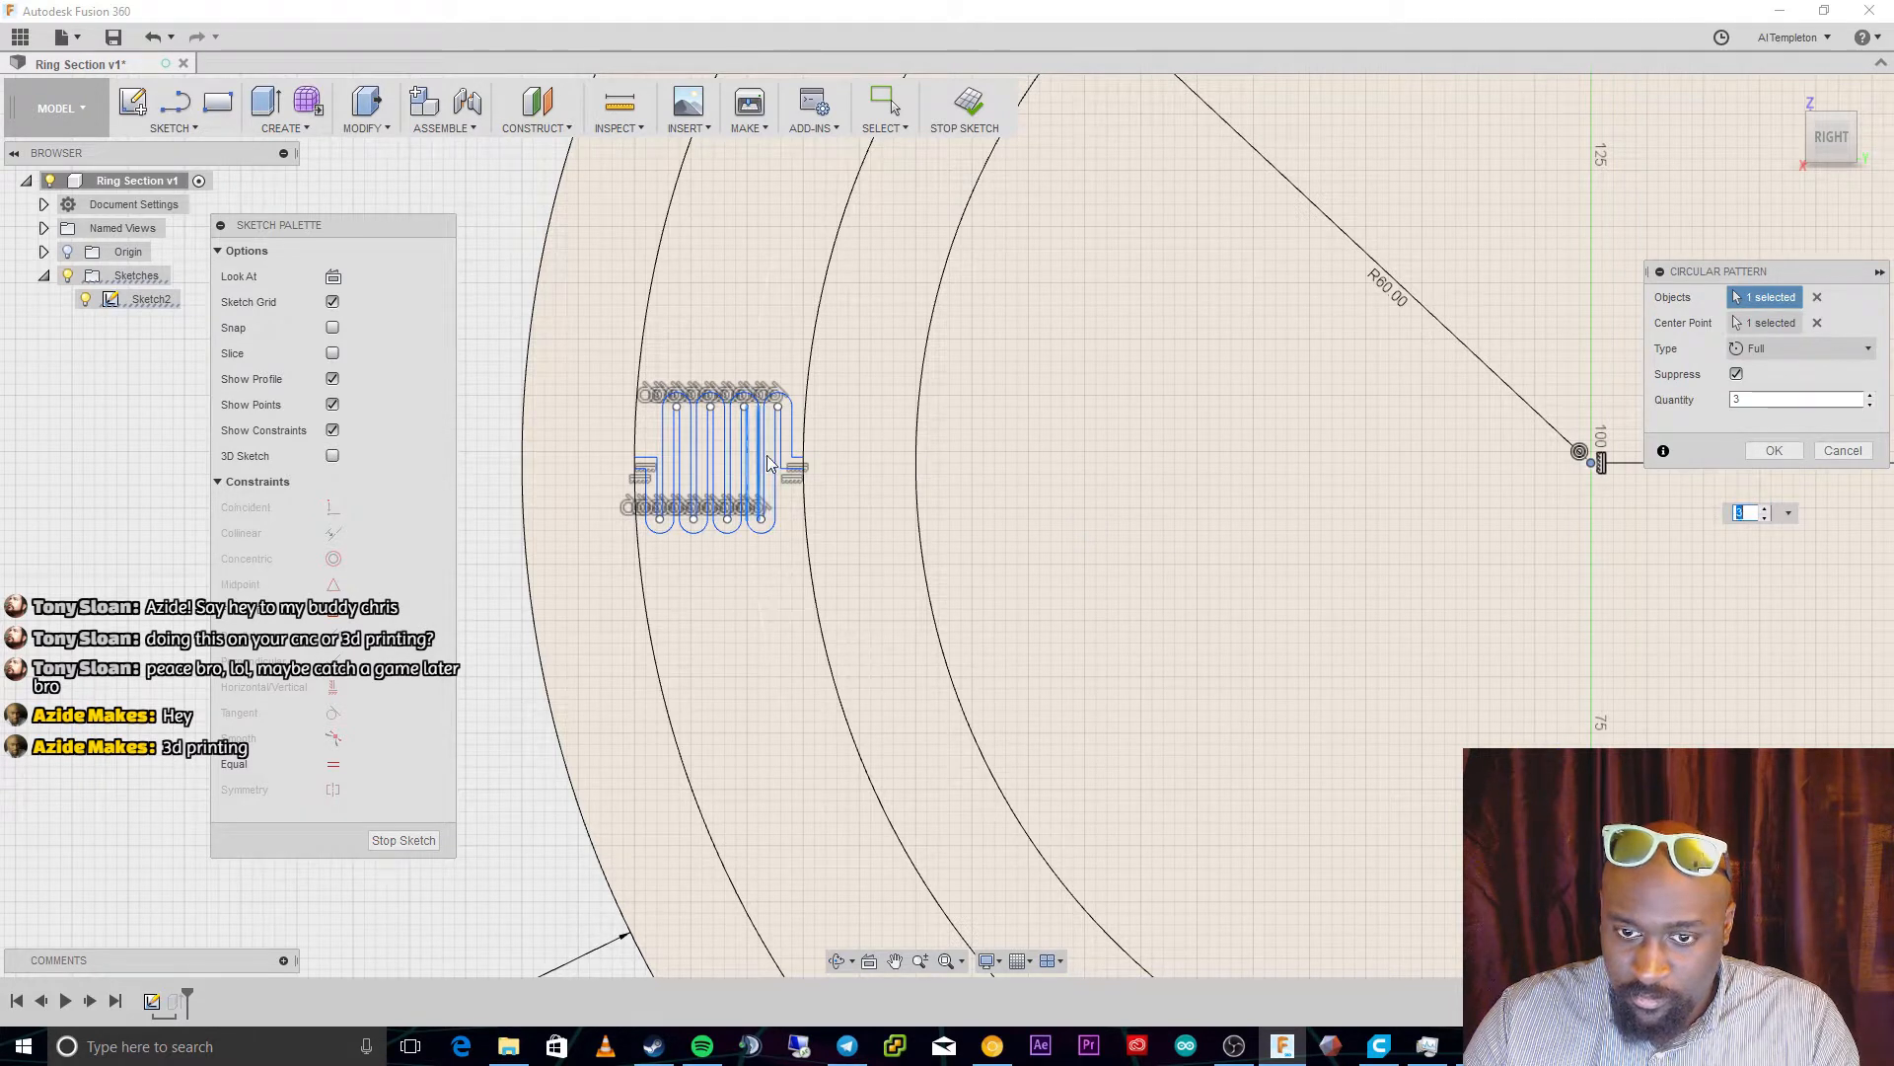
pyautogui.moveTo(797, 385); pyautogui.dragTo(643, 550)
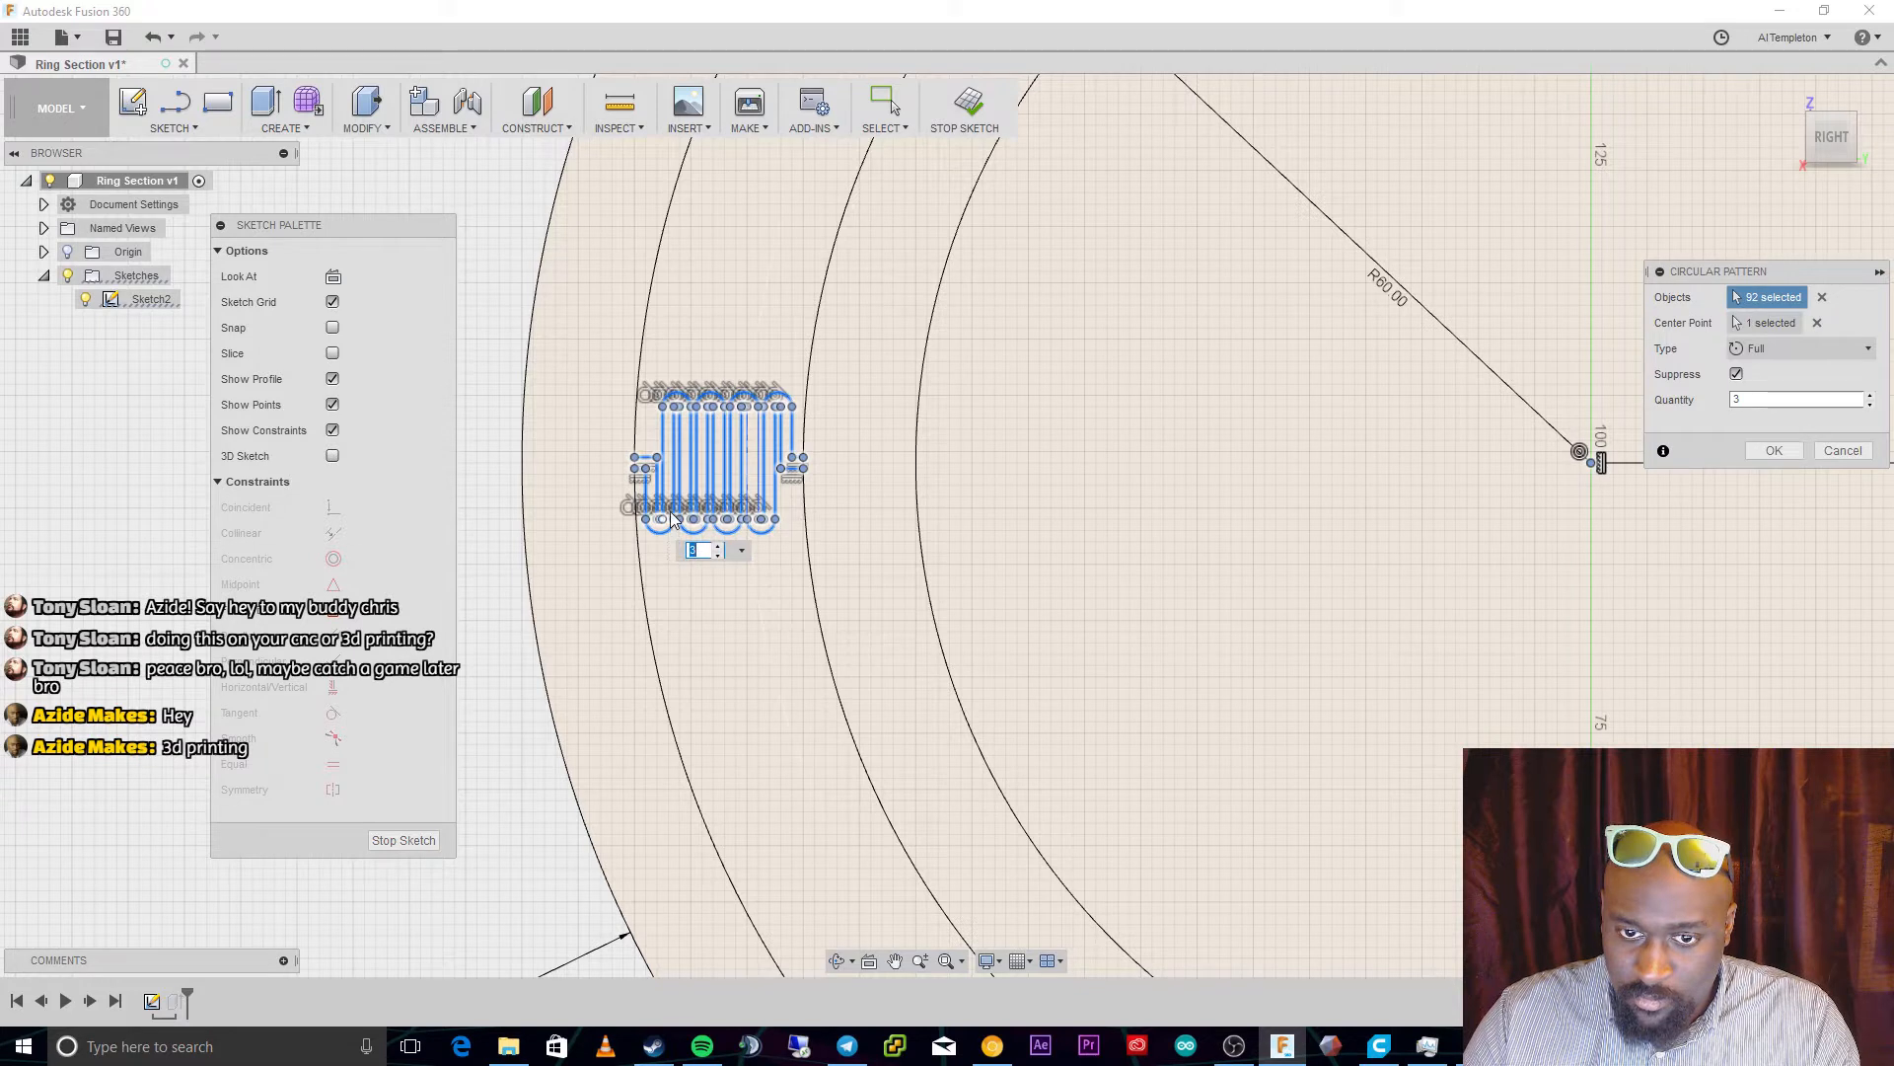
pyautogui.scroll(3, 671, 520)
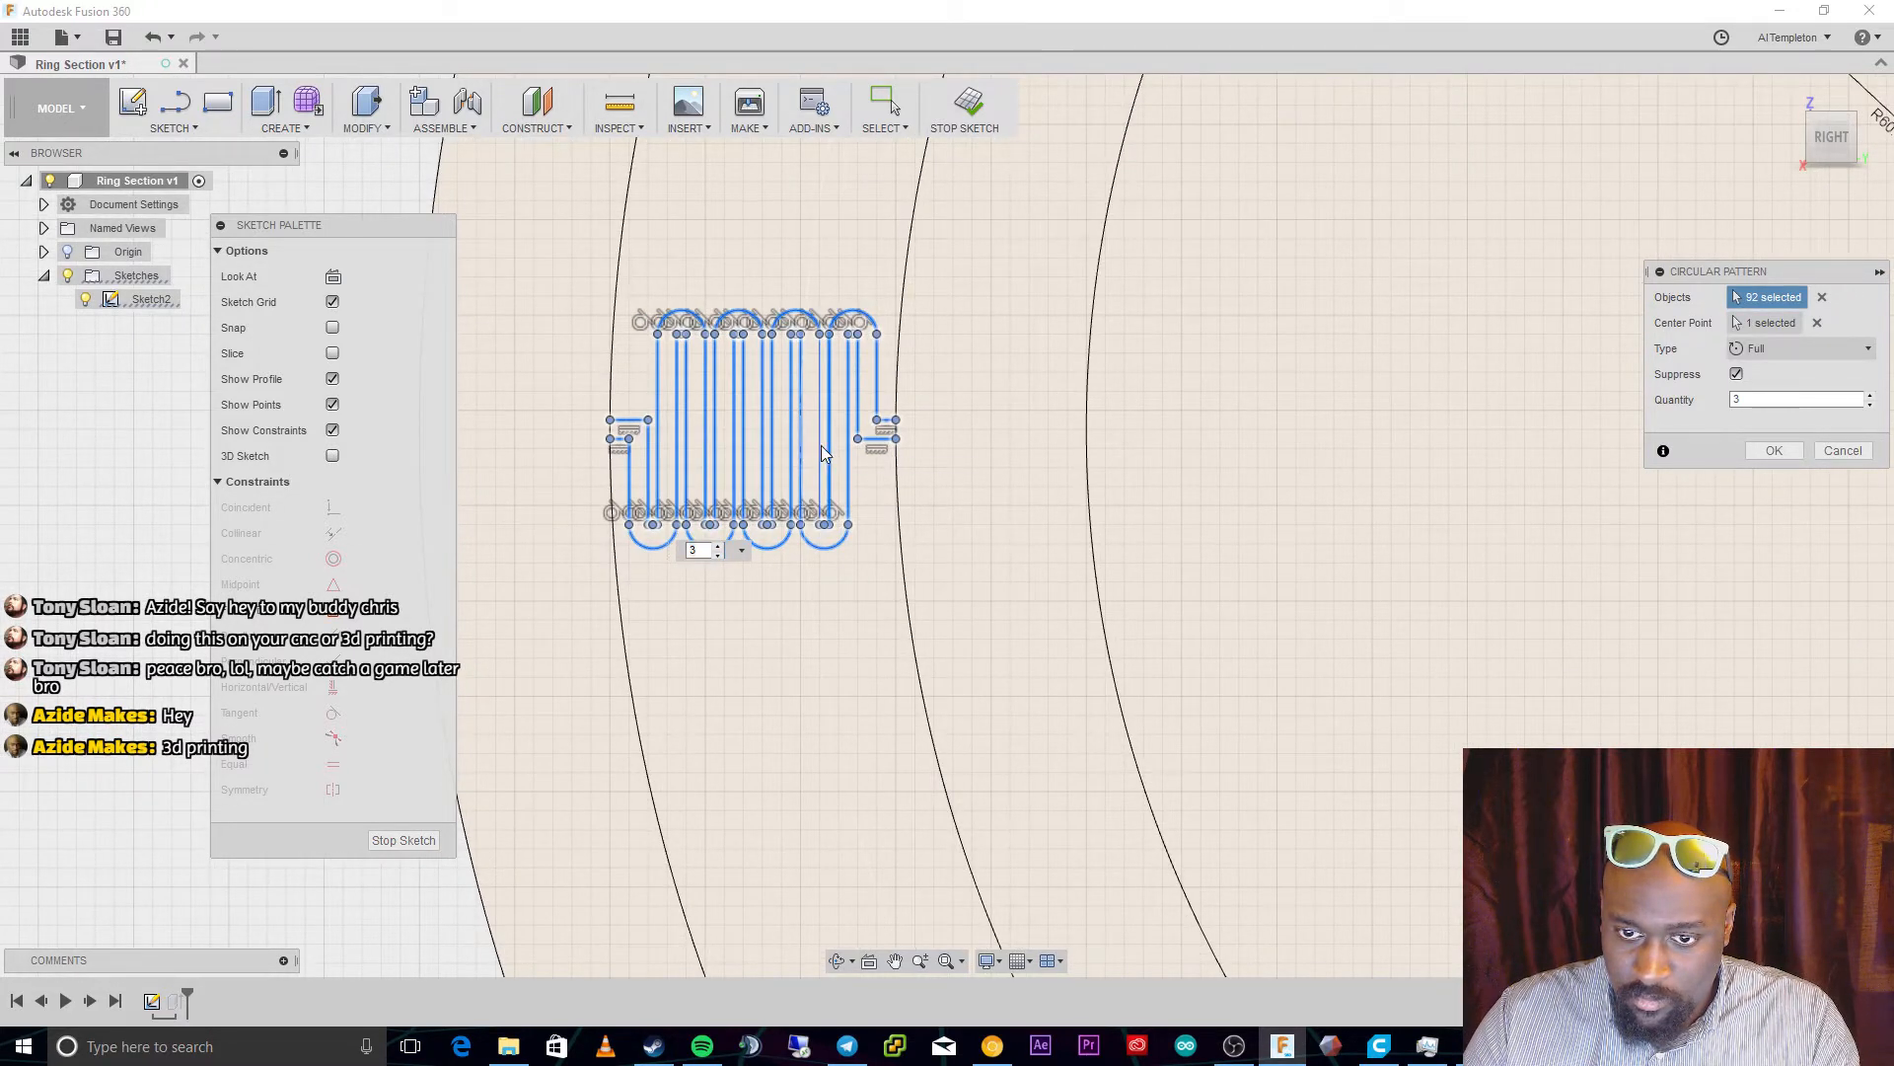
pyautogui.click(827, 454)
pyautogui.scroll(-3, 1754, 726)
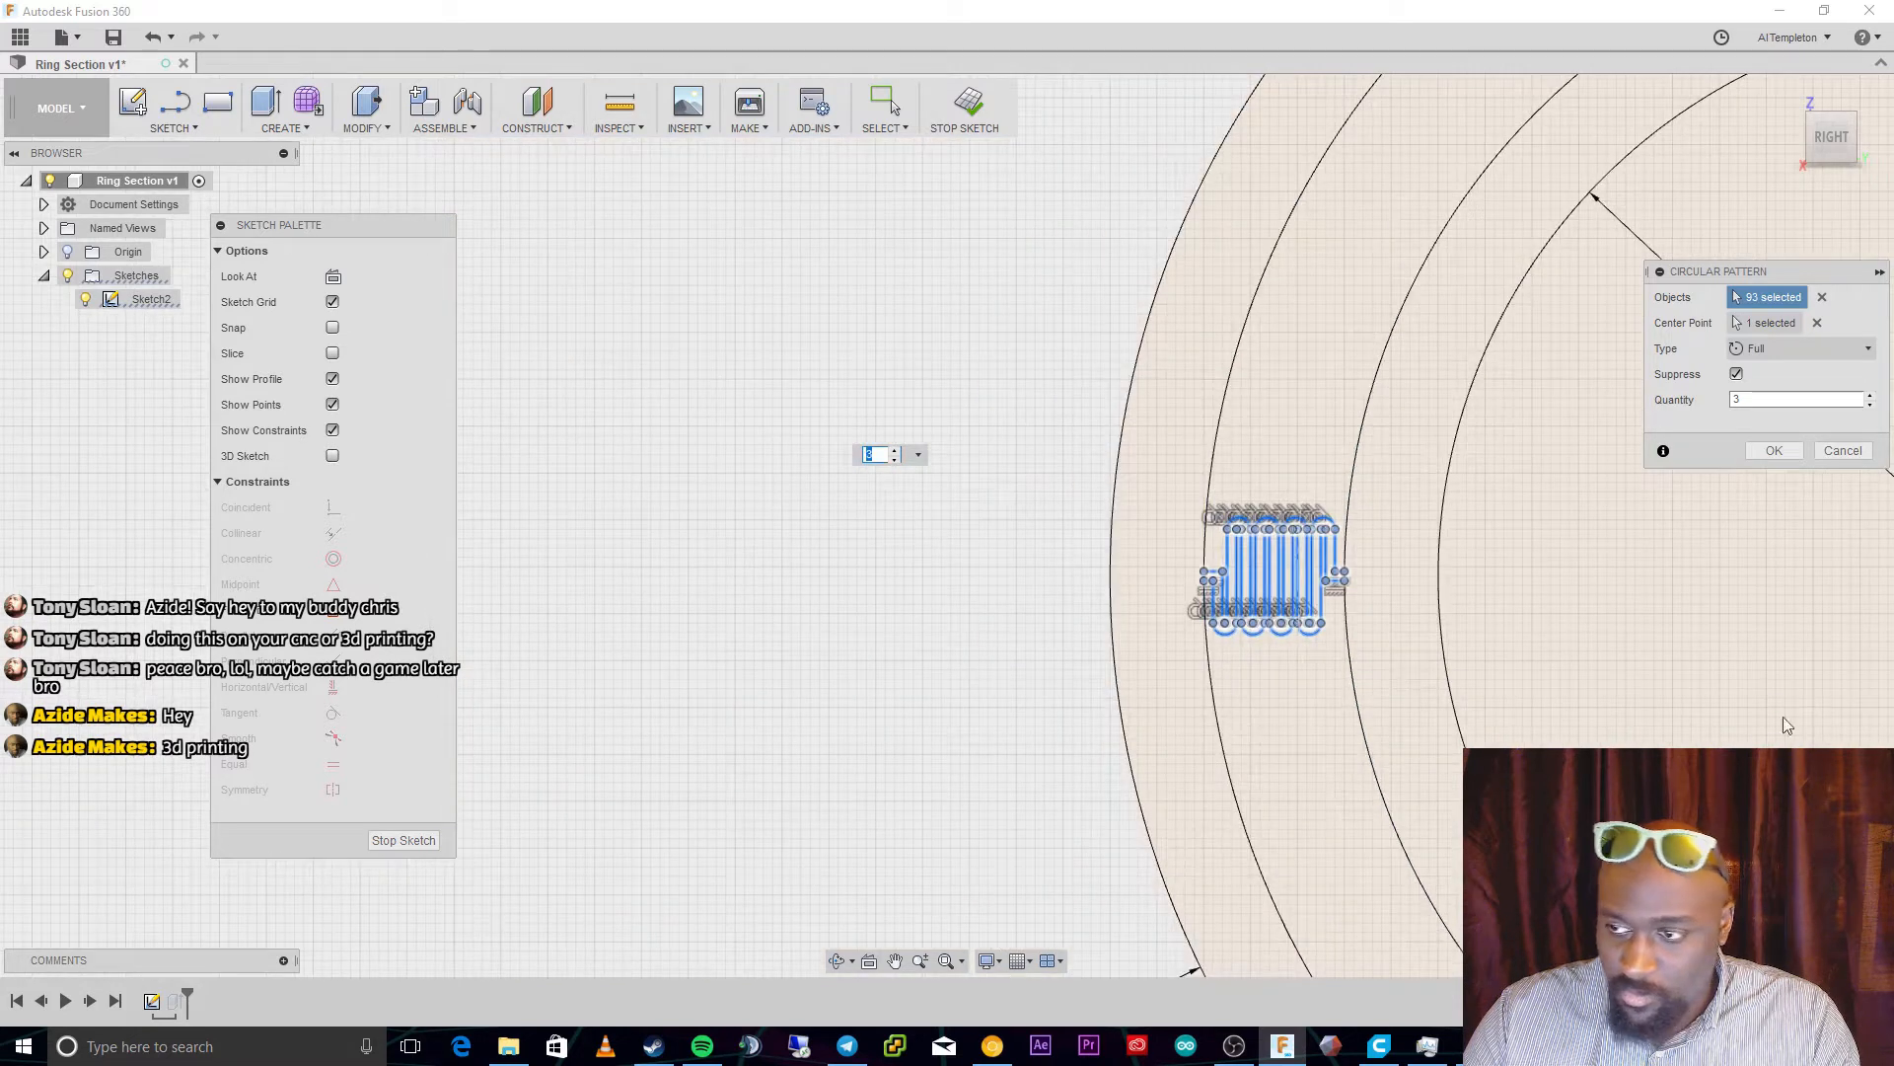
# Set the circular pattern's quantity to 13 and create the spring copies around the full ring
pyautogui.click(944, 962)
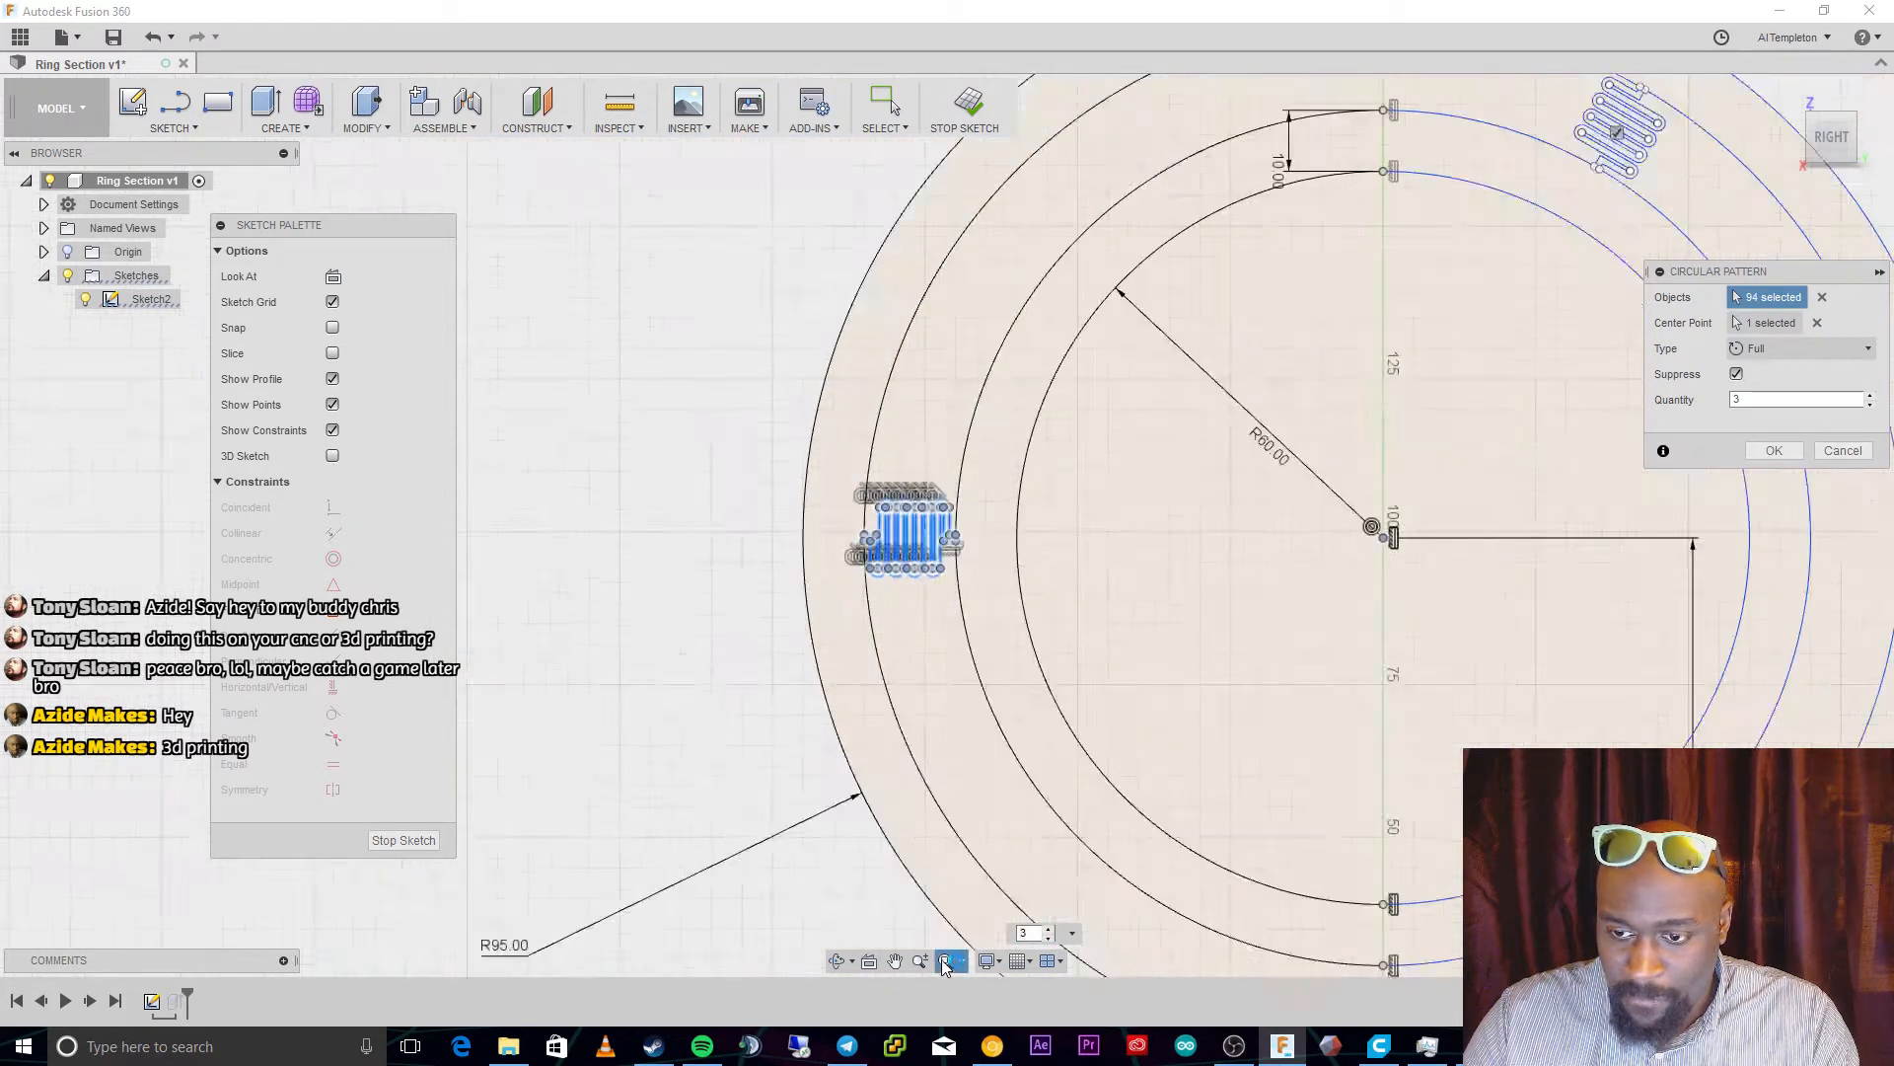
pyautogui.click(1869, 394)
pyautogui.click(1870, 395)
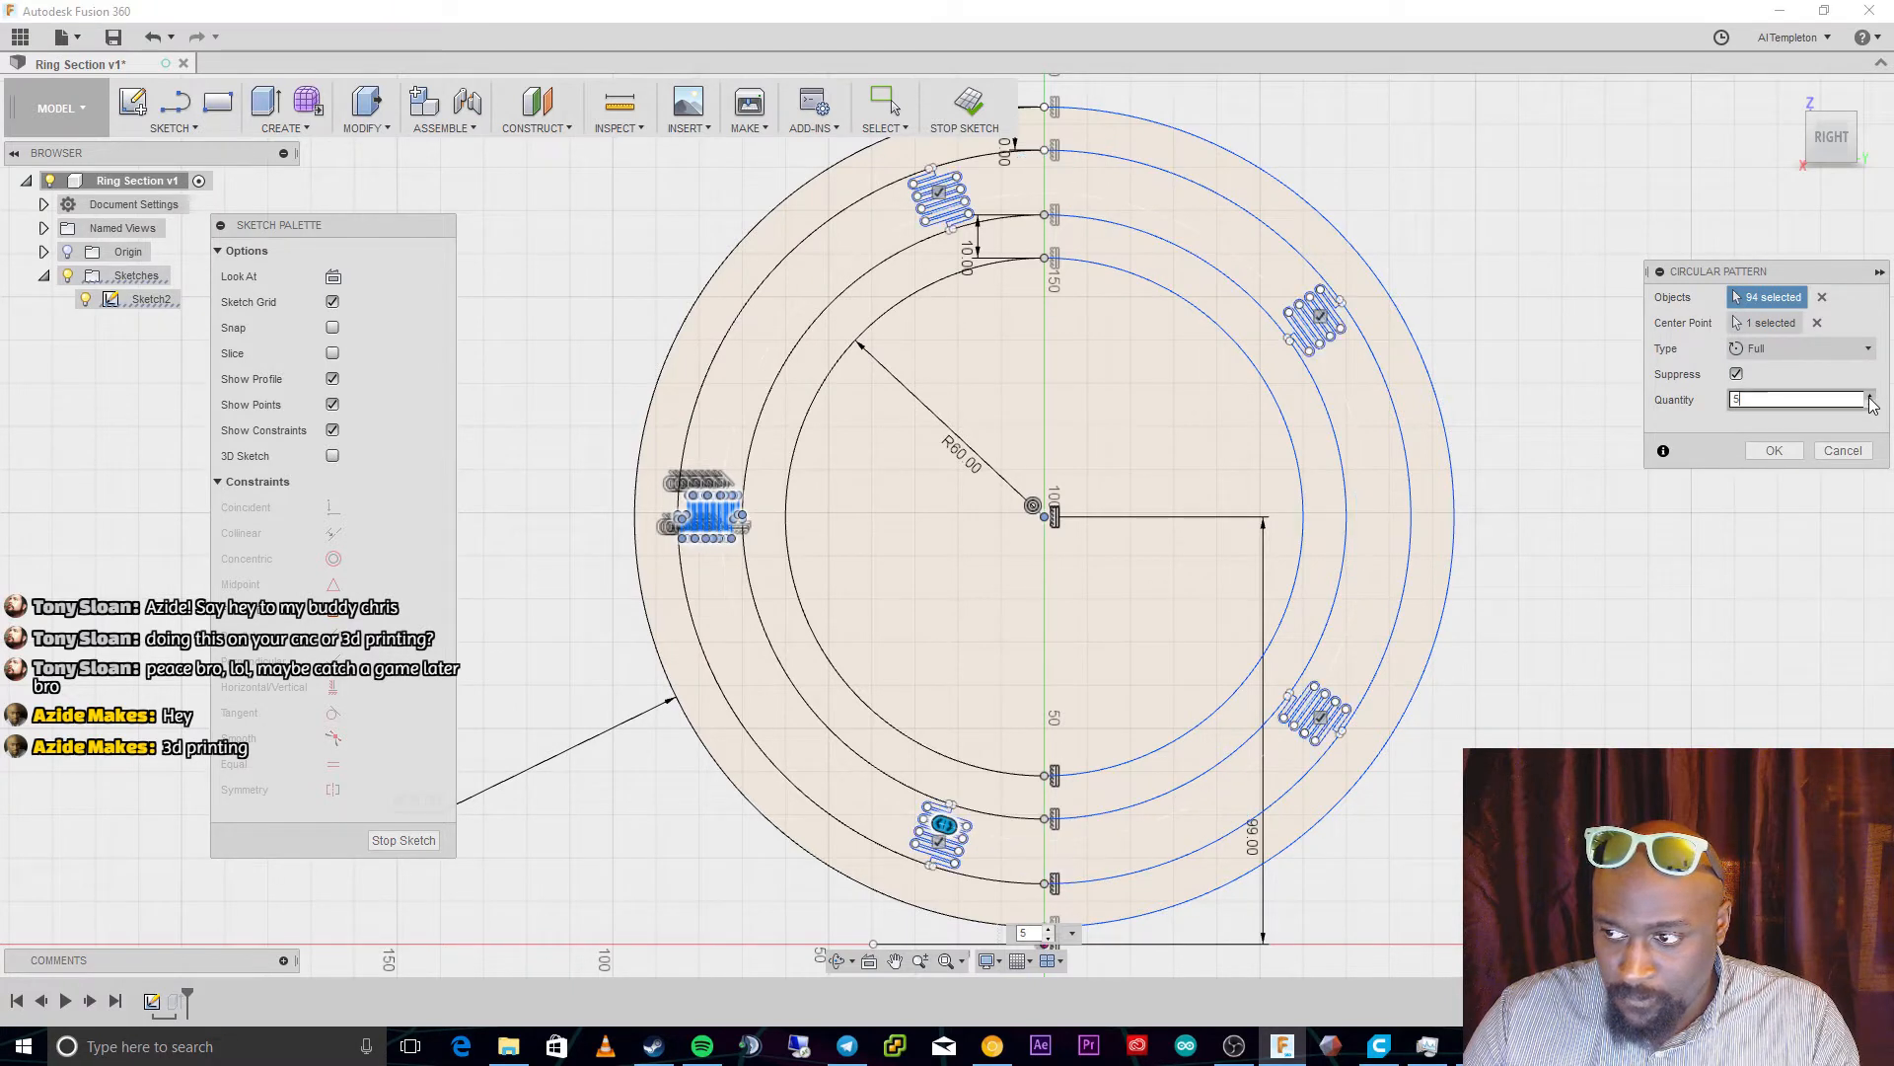
pyautogui.click(1870, 395)
pyautogui.click(1870, 395)
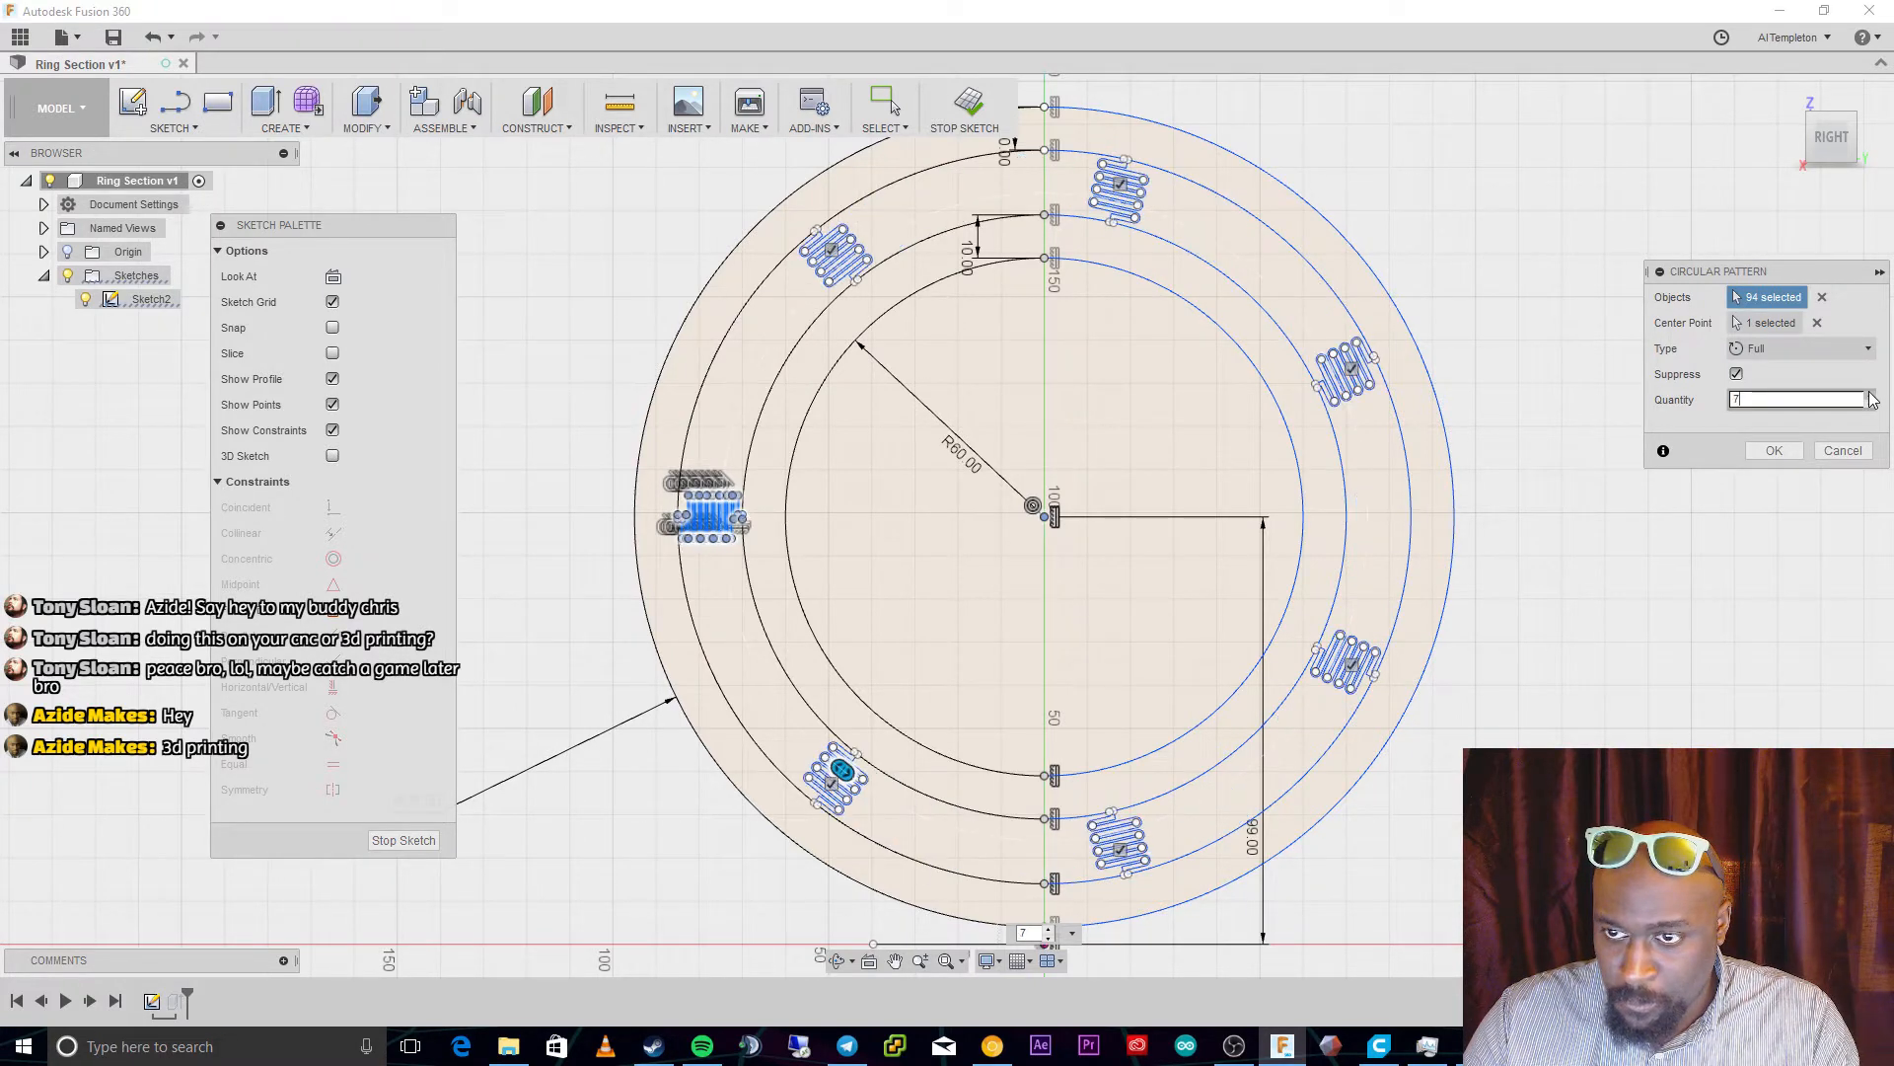
pyautogui.click(1870, 395)
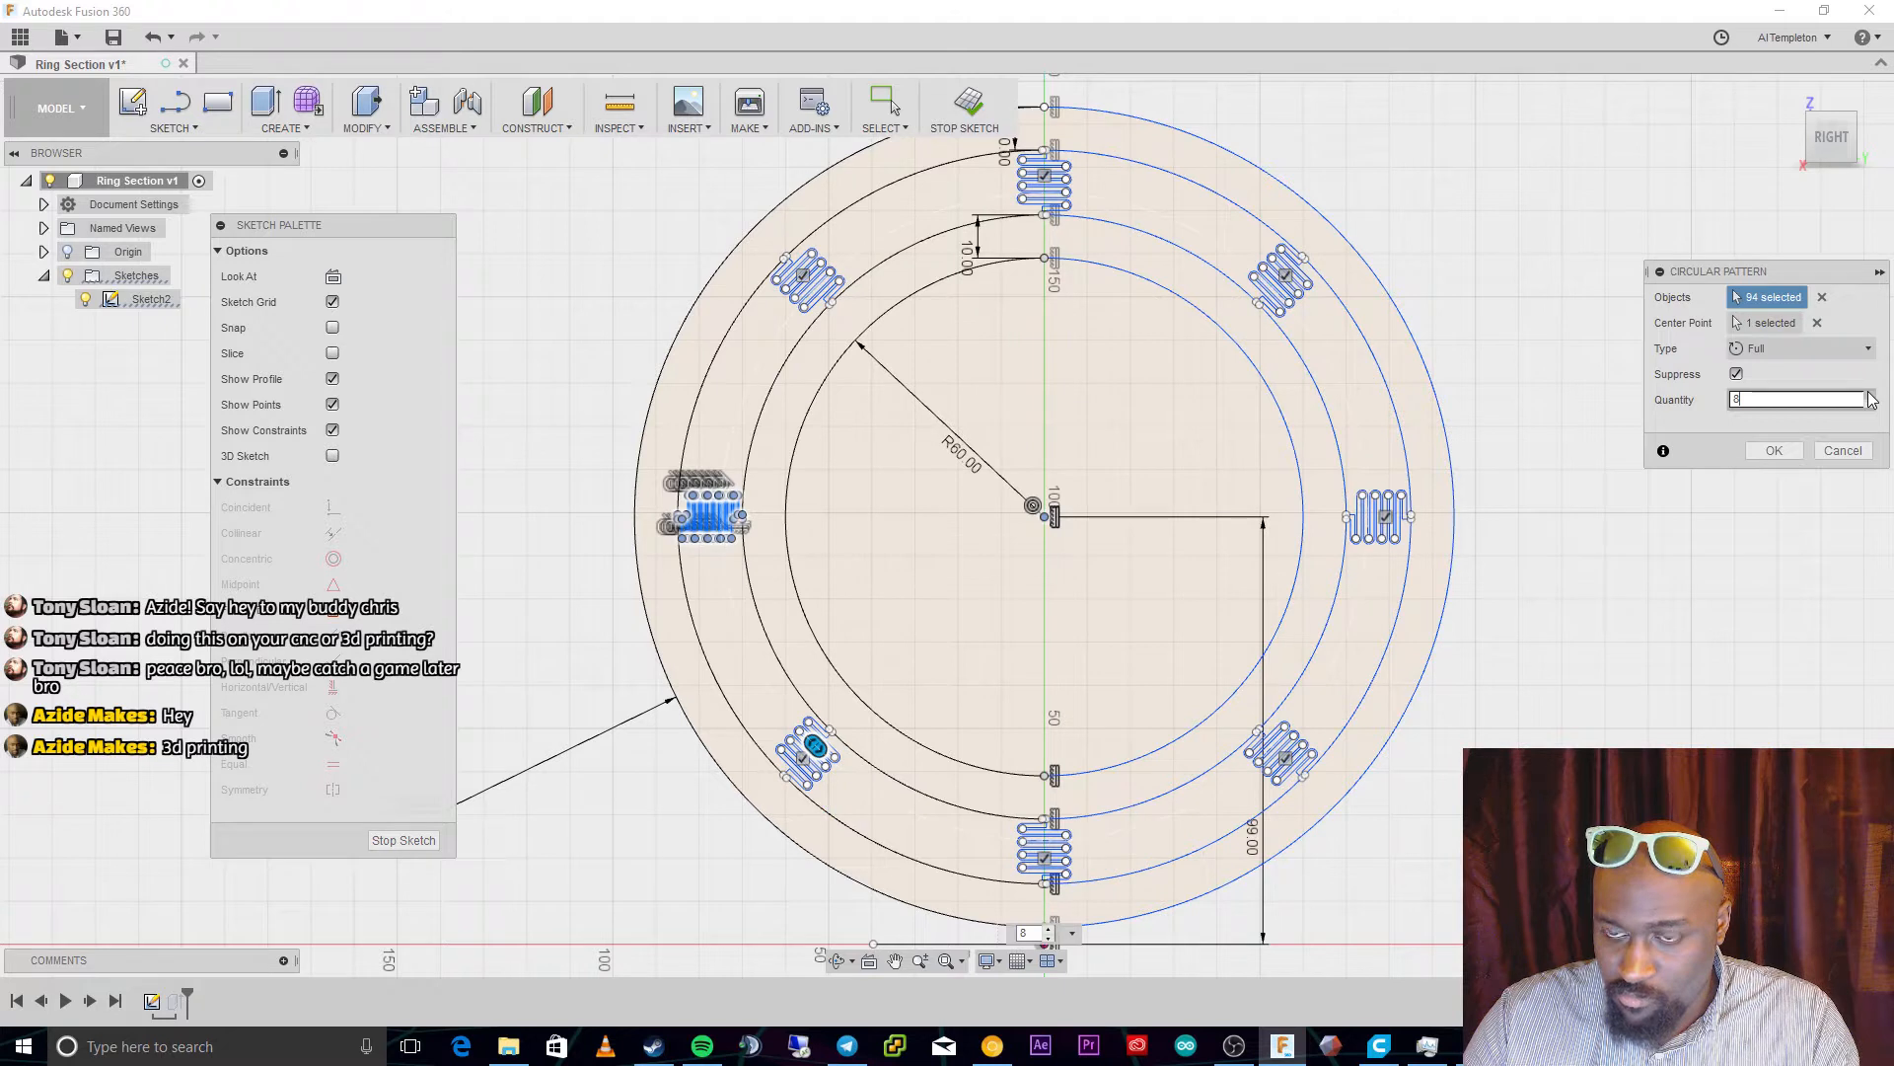
pyautogui.click(1870, 394)
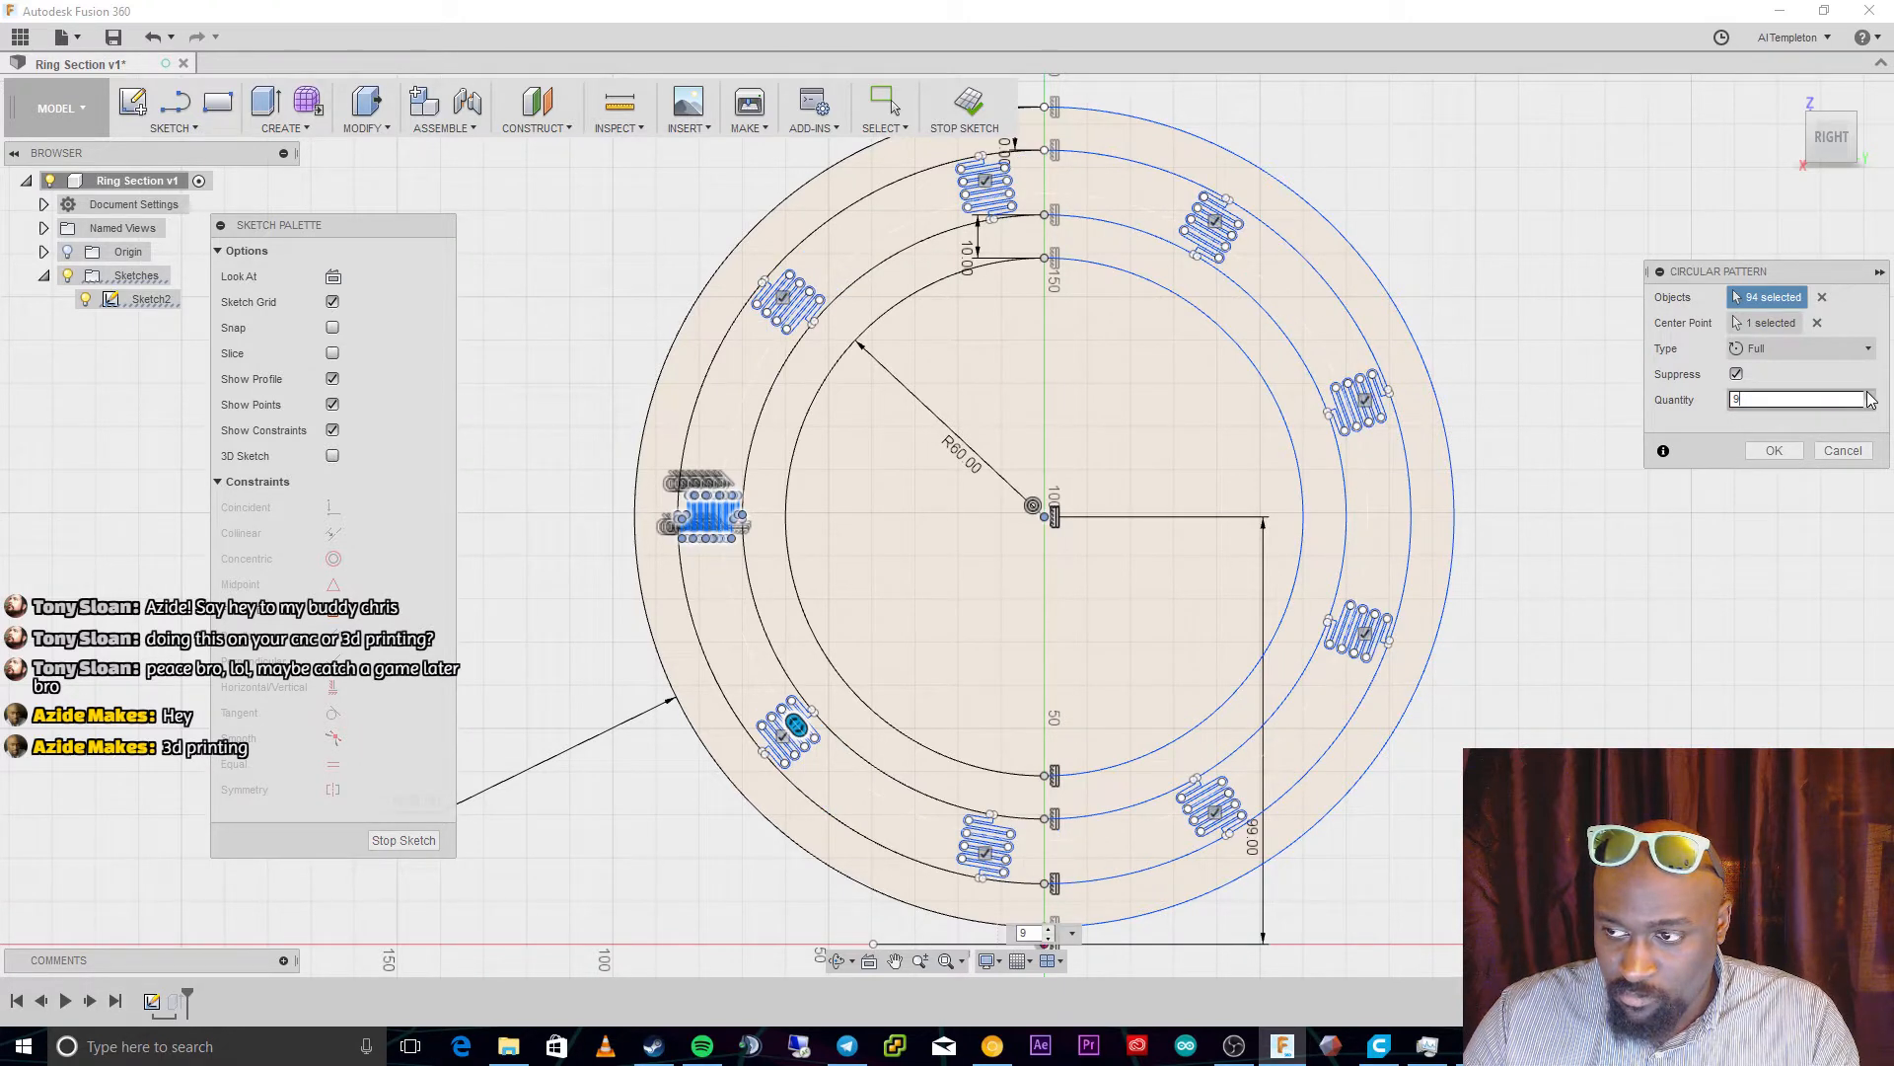
pyautogui.click(1870, 395)
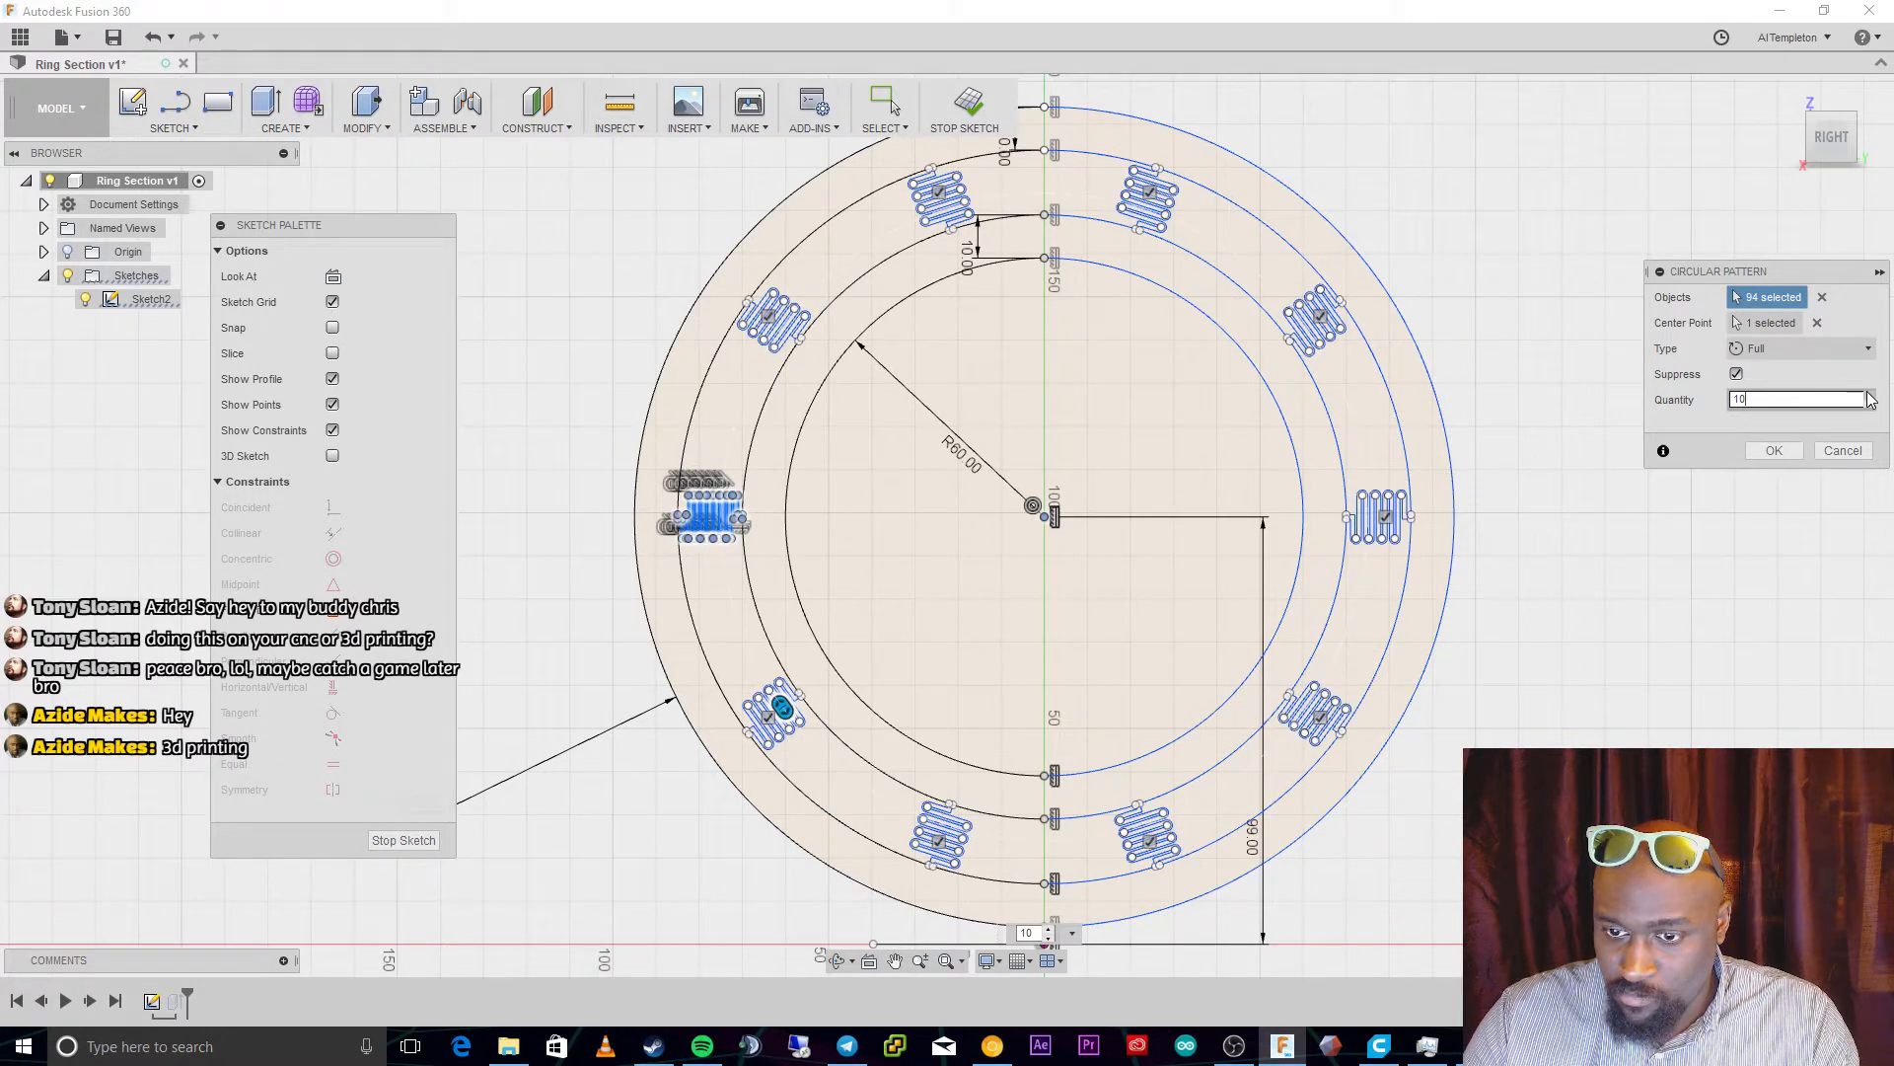
pyautogui.click(1870, 395)
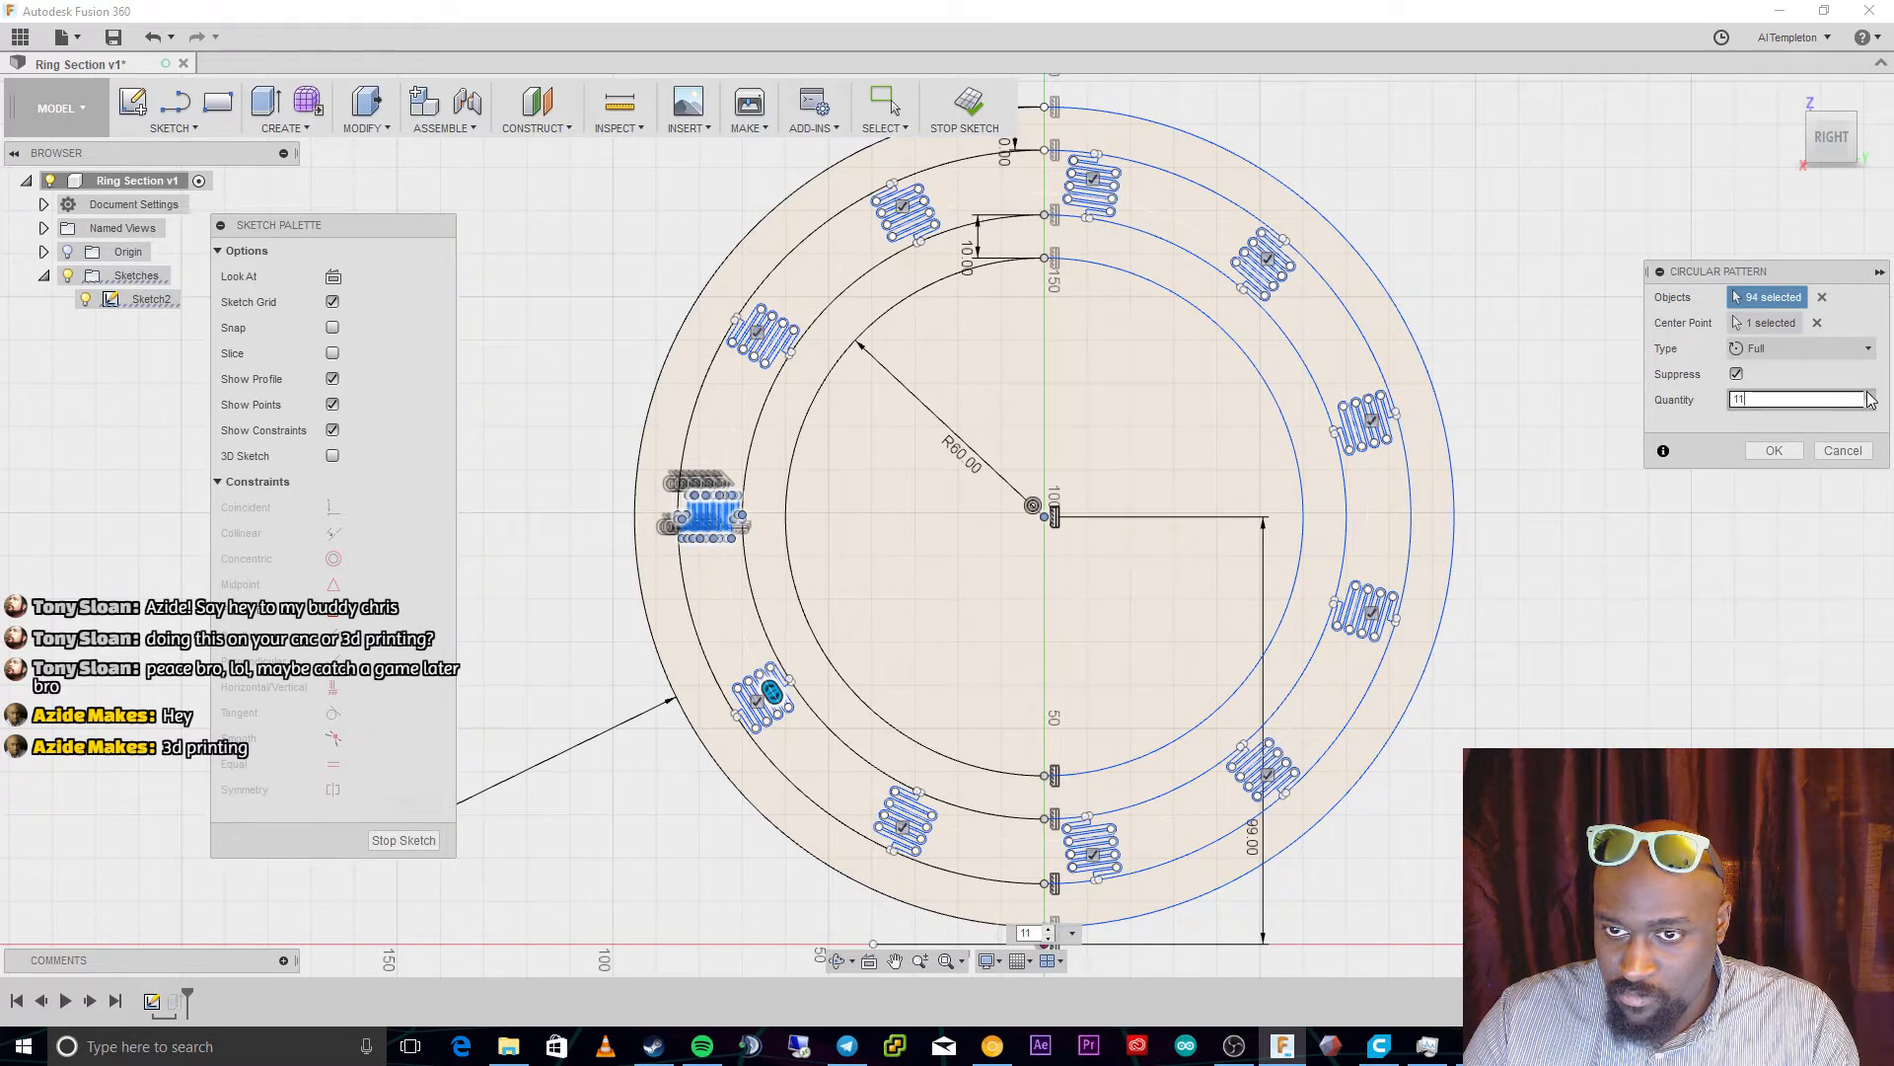
pyautogui.click(1870, 394)
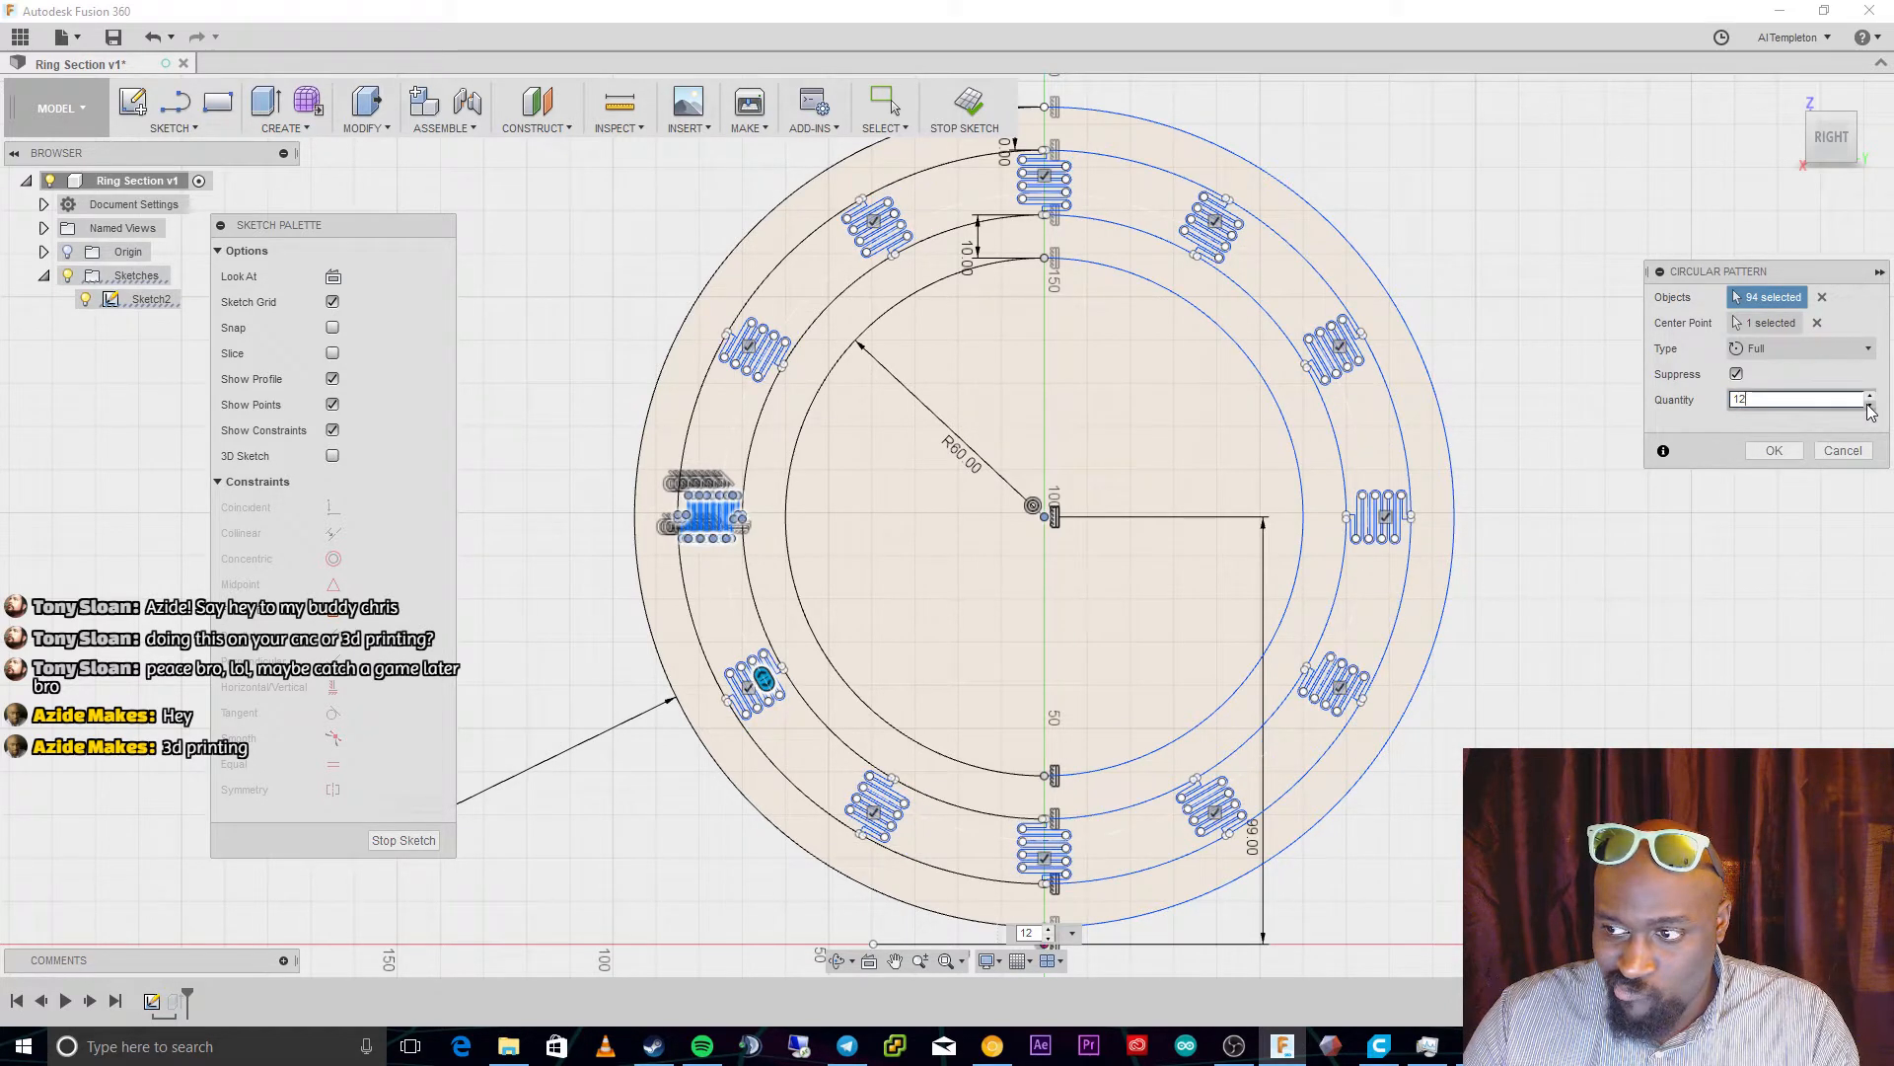
pyautogui.click(1872, 400)
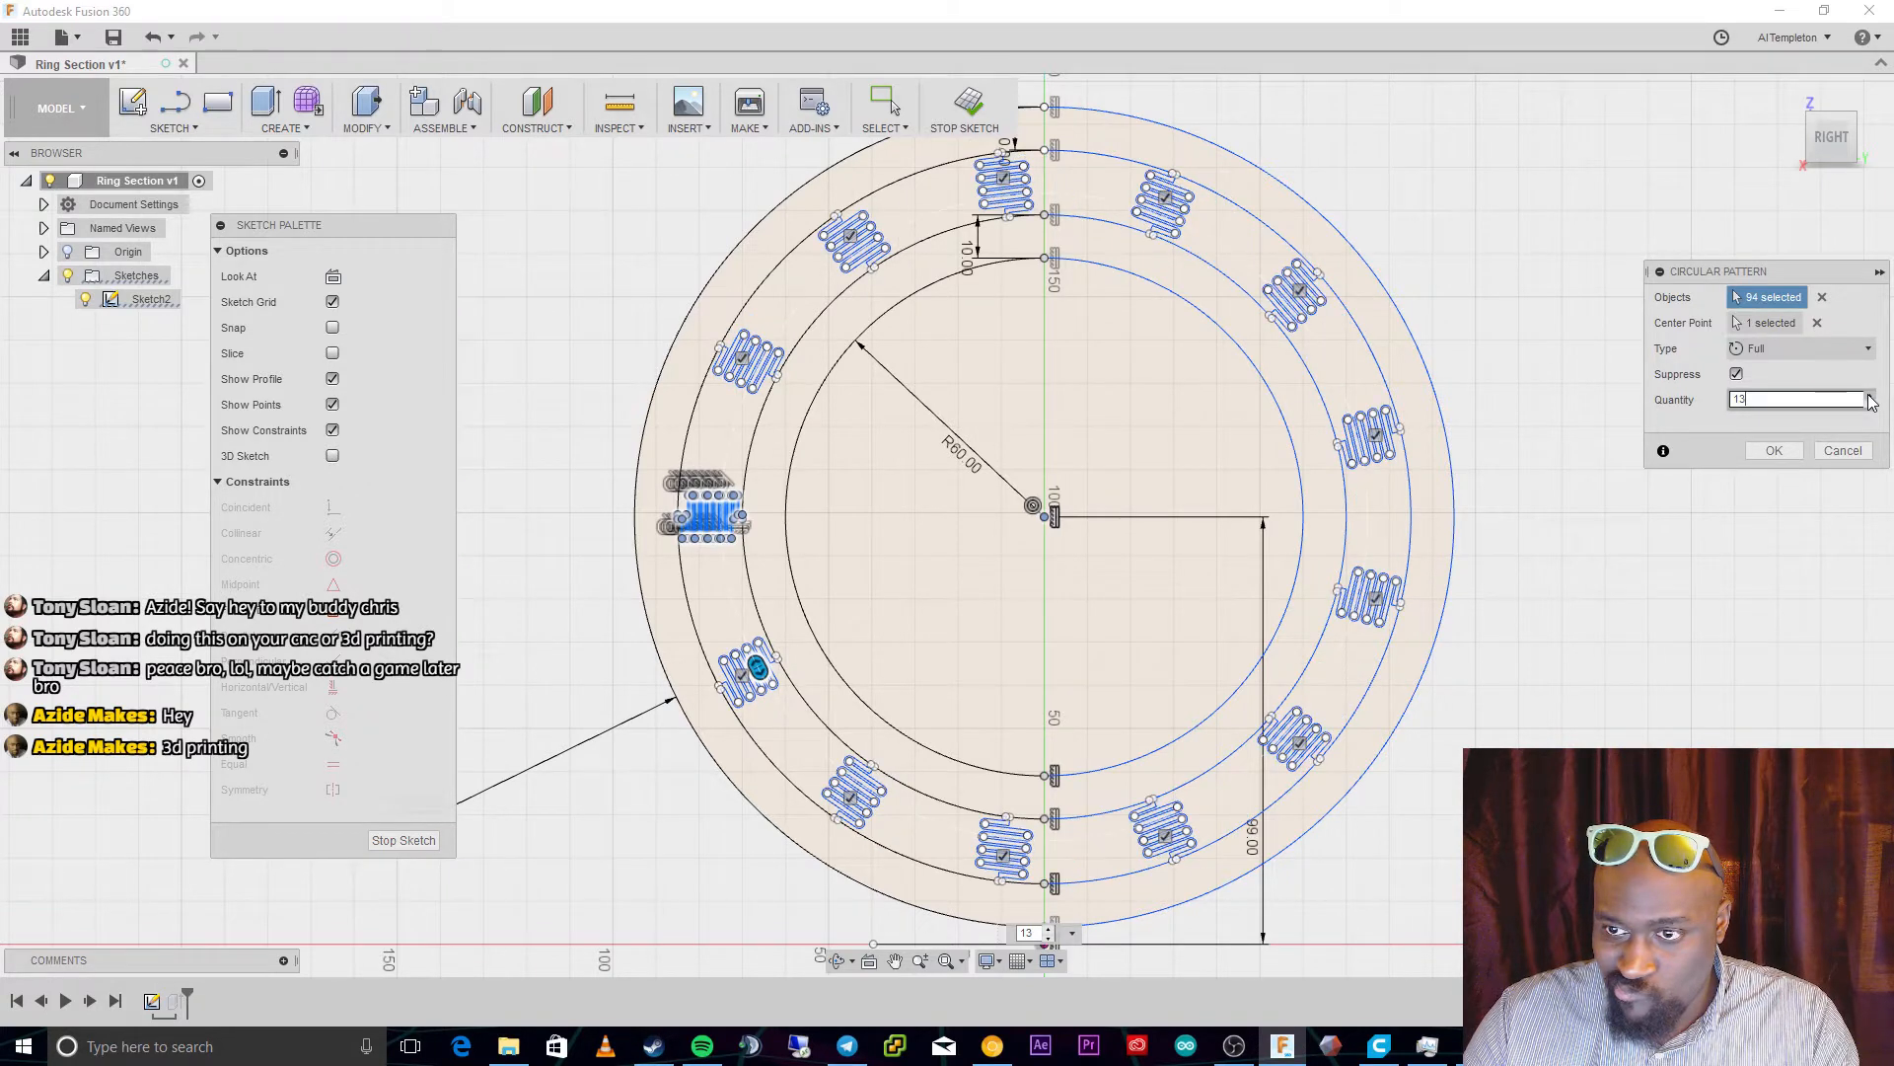
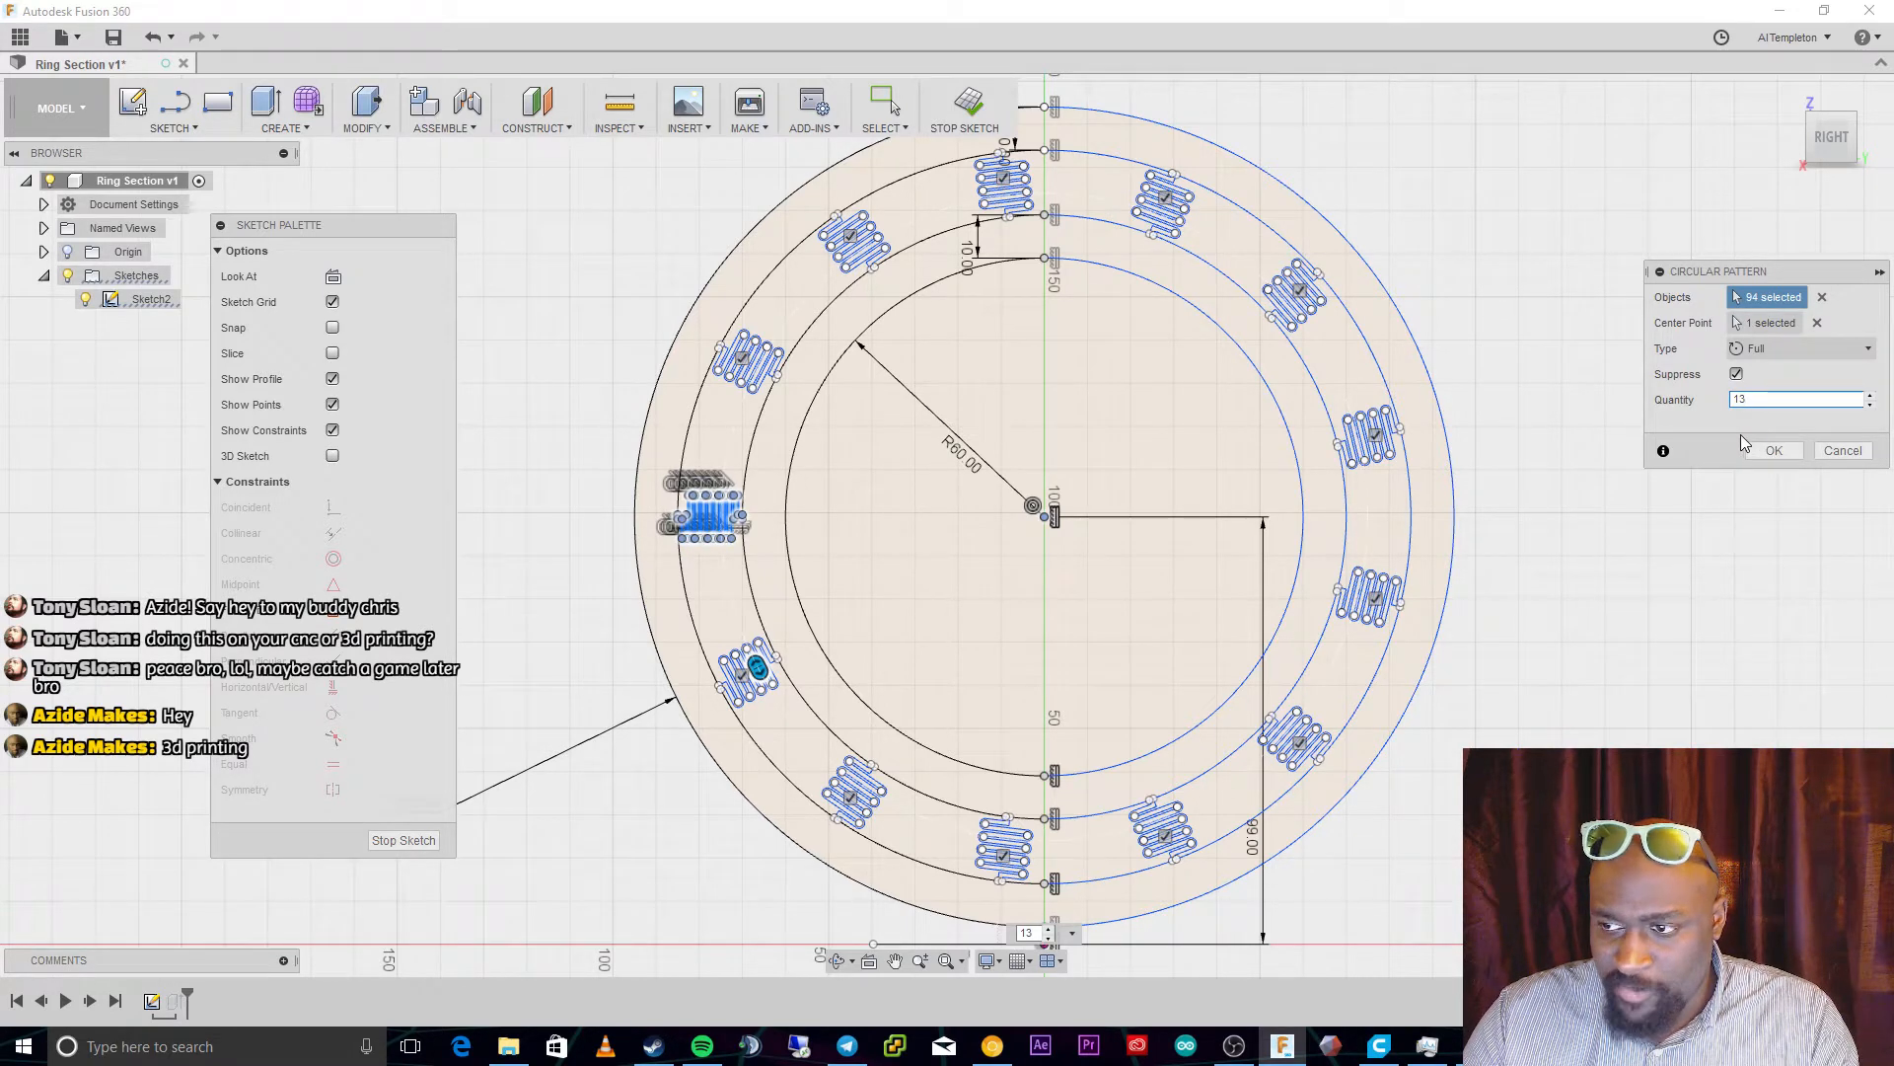
pyautogui.click(1776, 451)
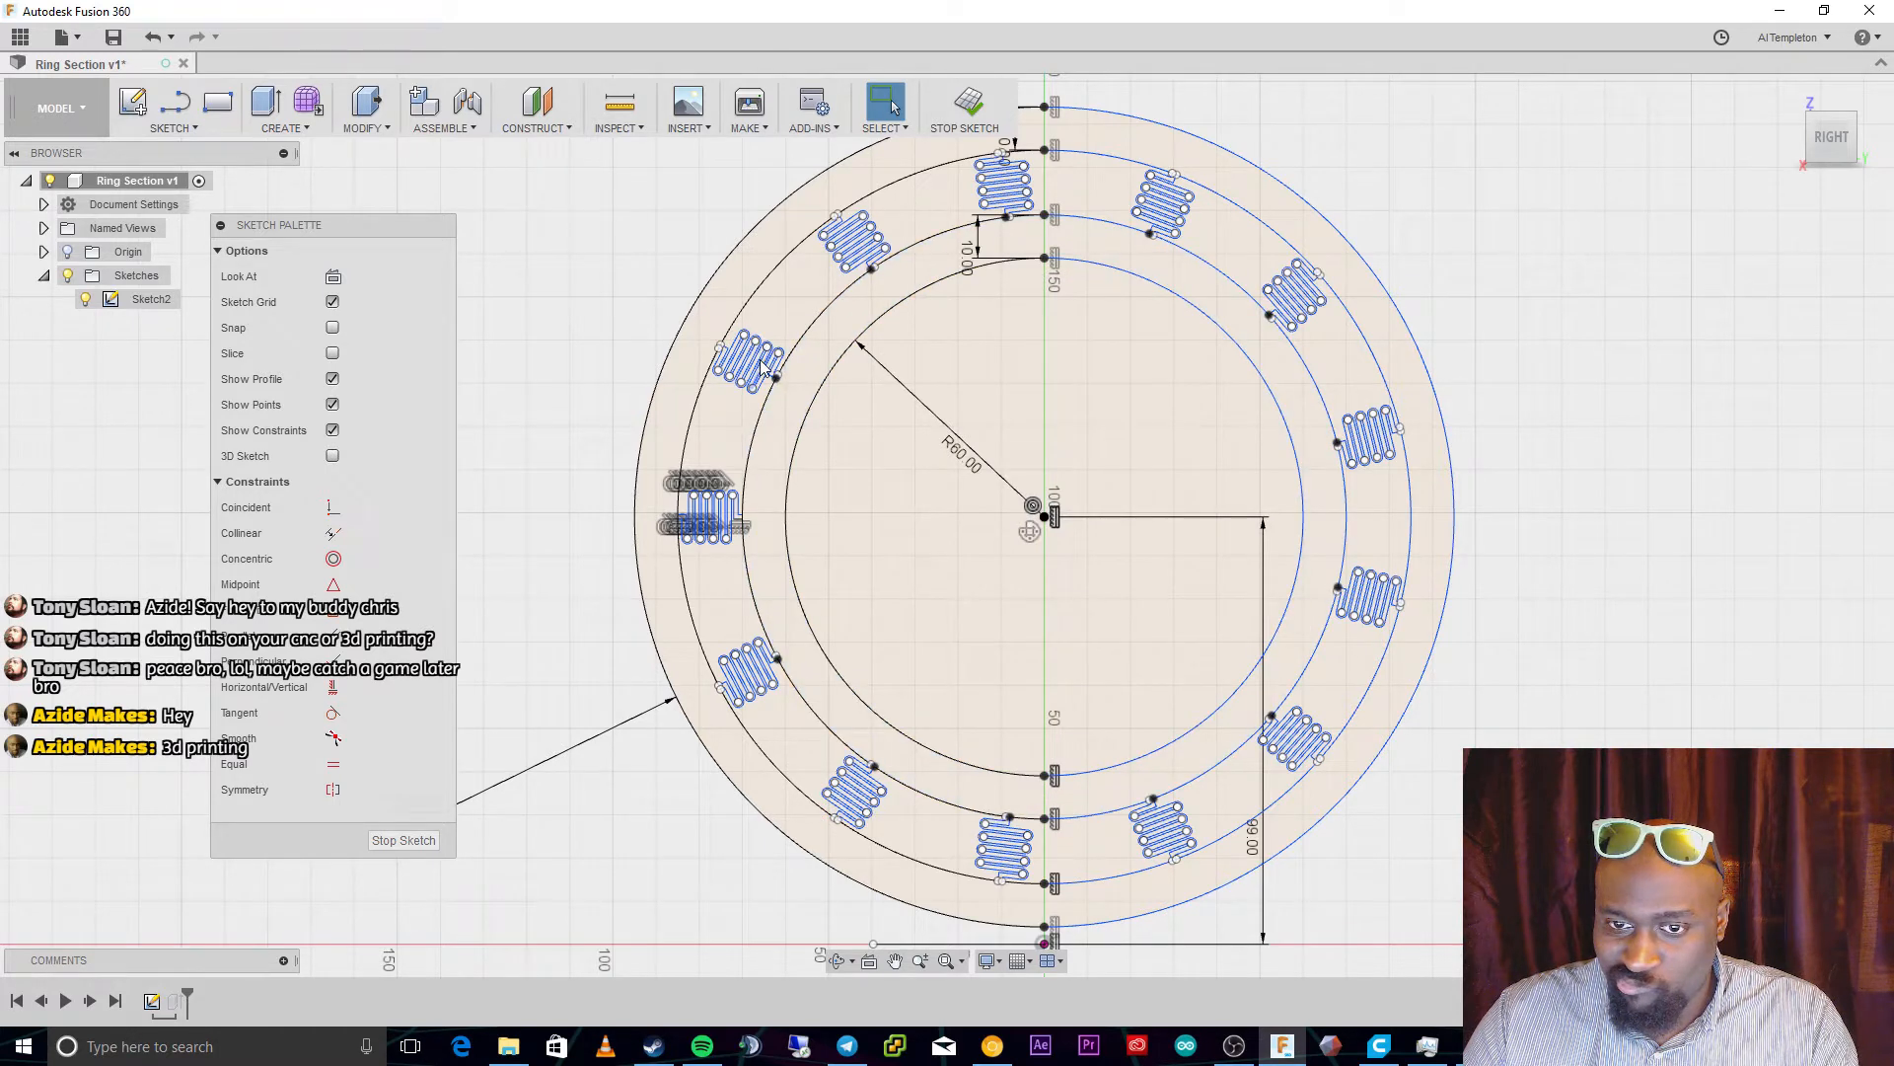
# Try to select the original spring's profile together with the neighbouring patterned spring's profile
pyautogui.scroll(2, 1168, 439)
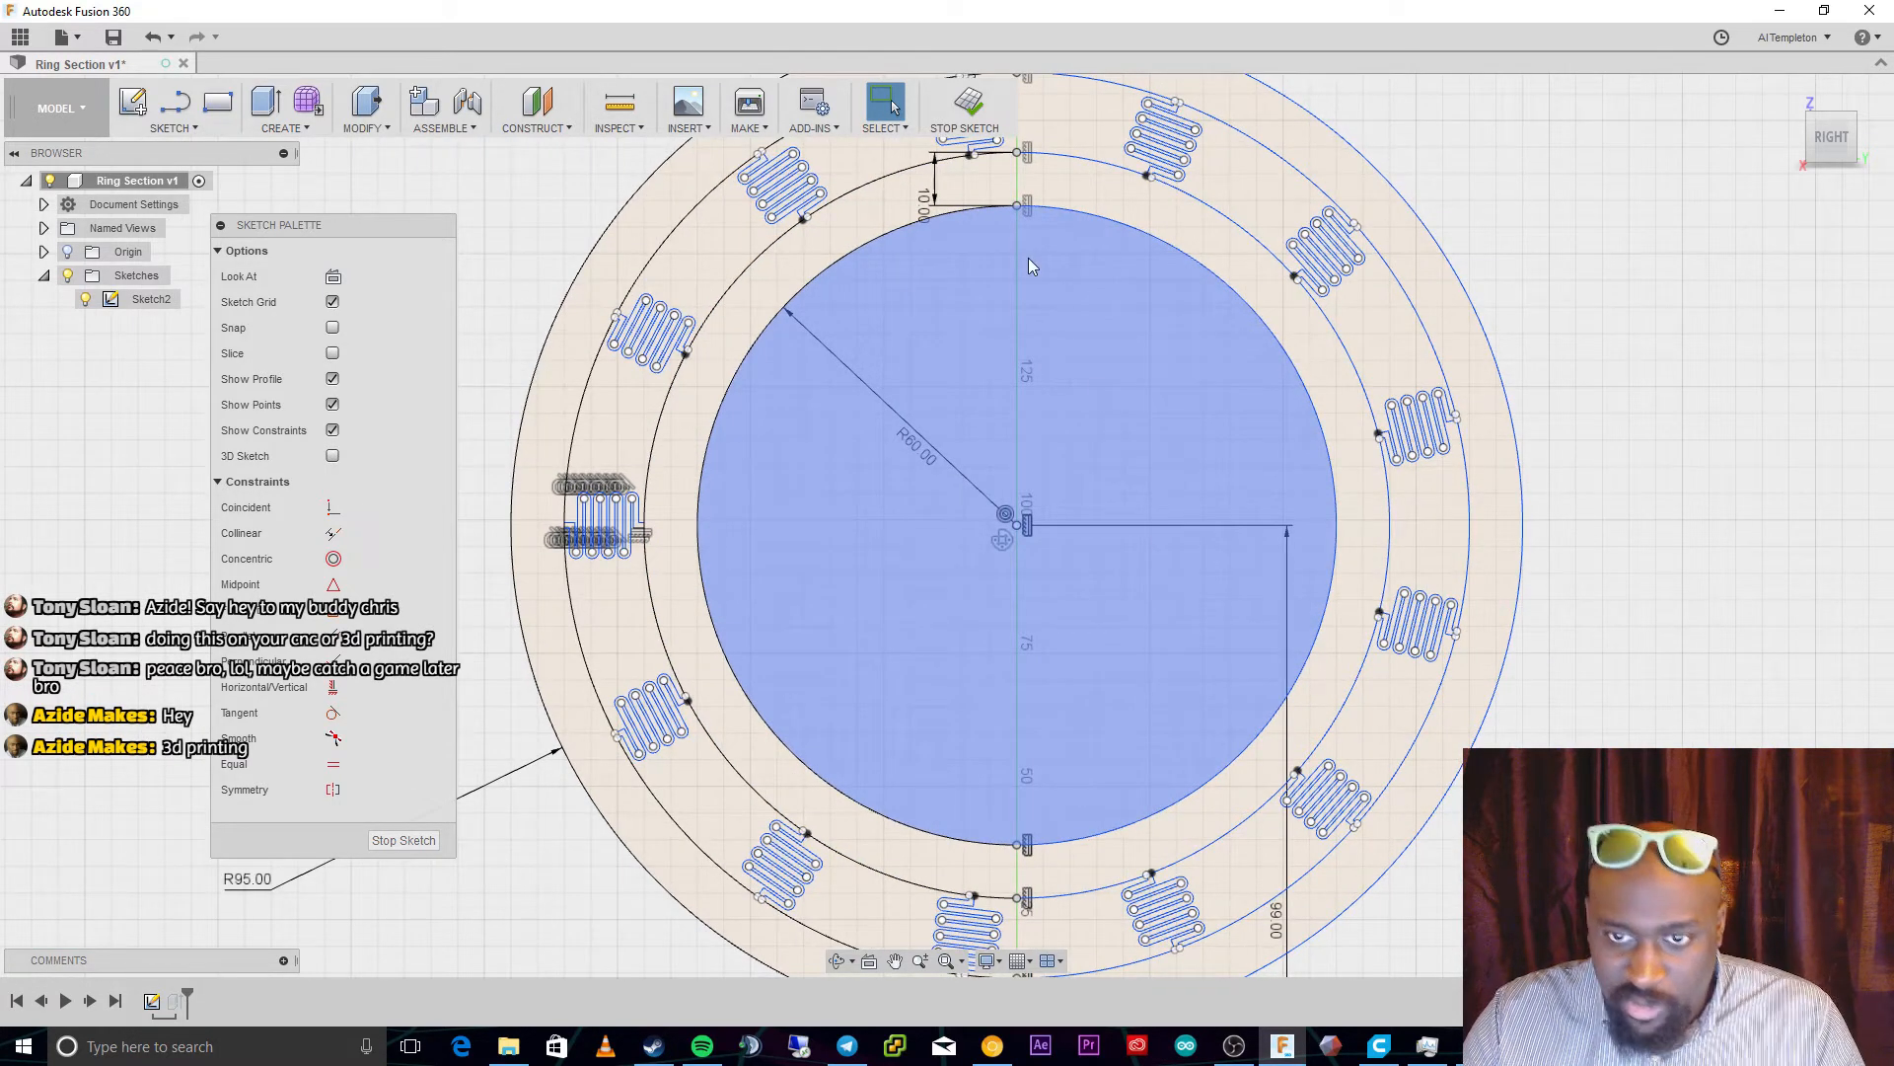
pyautogui.click(629, 523)
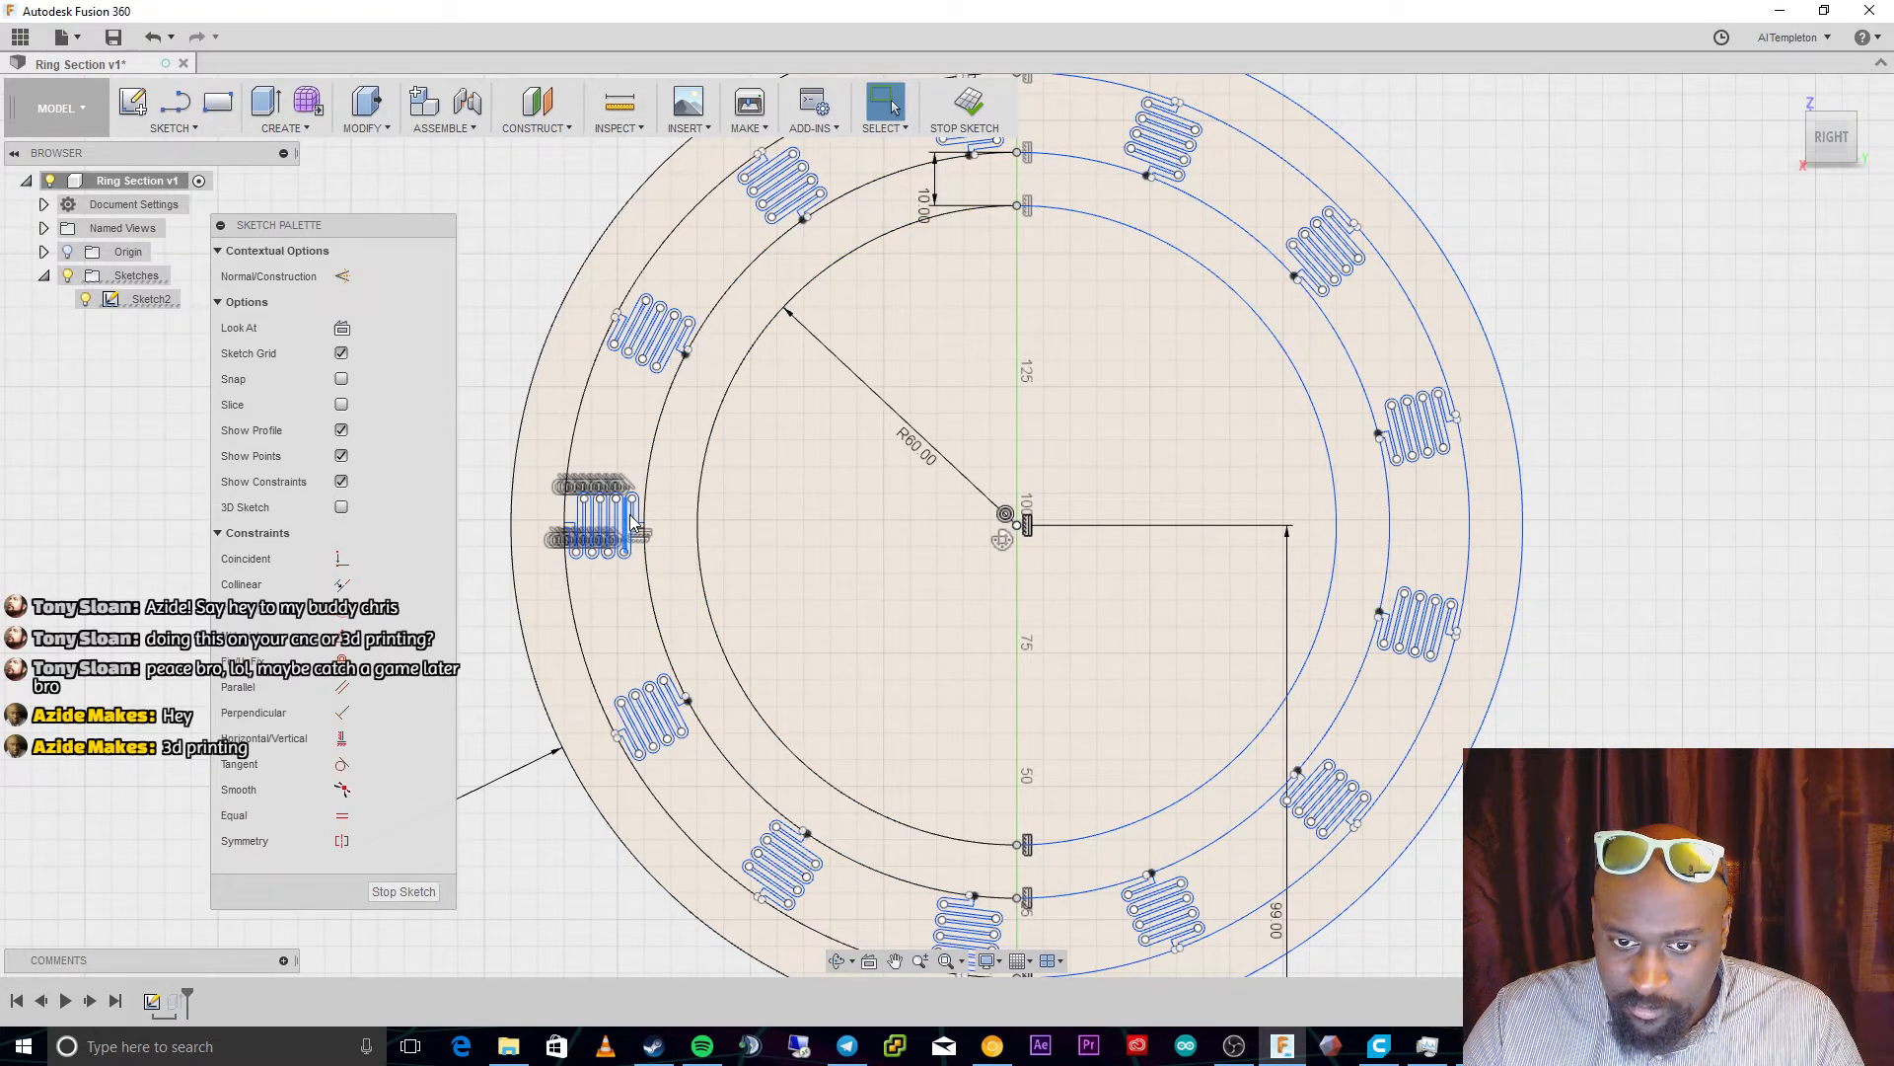
pyautogui.scroll(4, 629, 523)
pyautogui.click(631, 523)
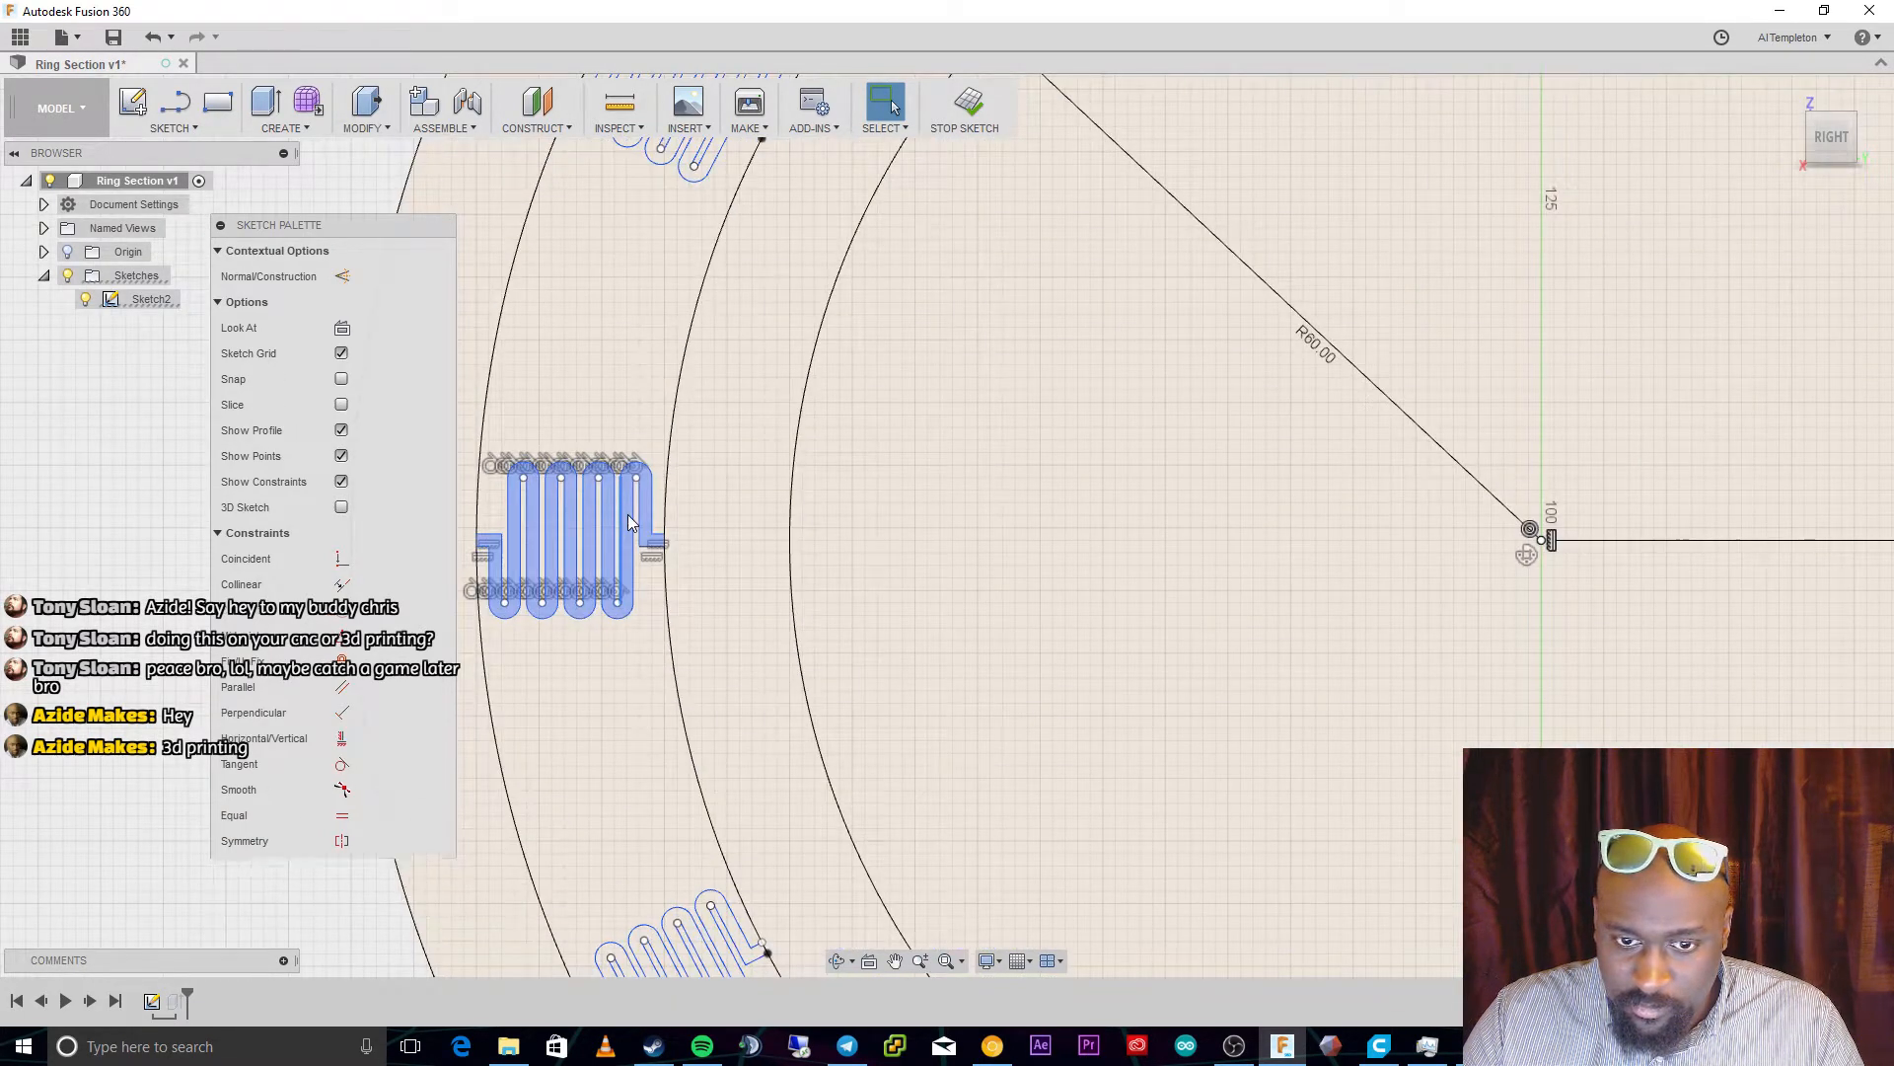
pyautogui.click(706, 160)
pyautogui.click(707, 149)
pyautogui.click(702, 167)
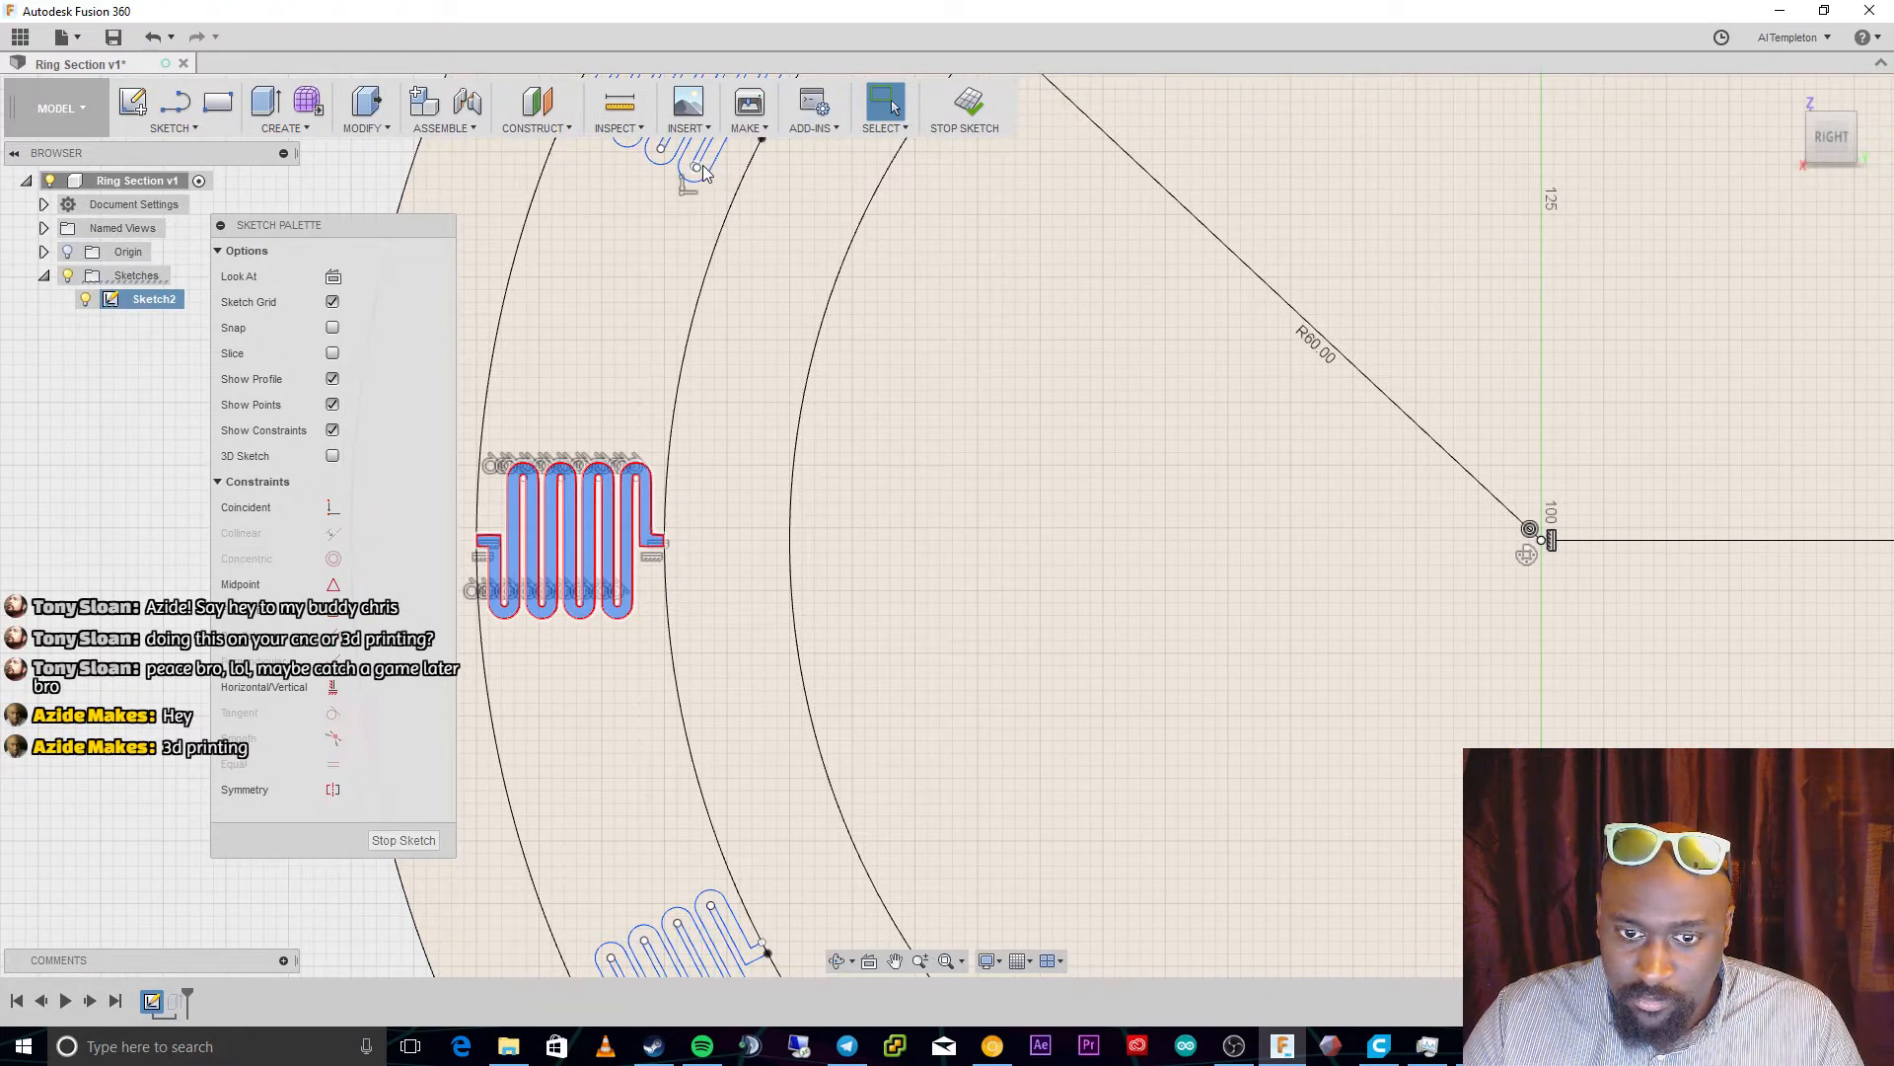
pyautogui.scroll(-5, 1334, 684)
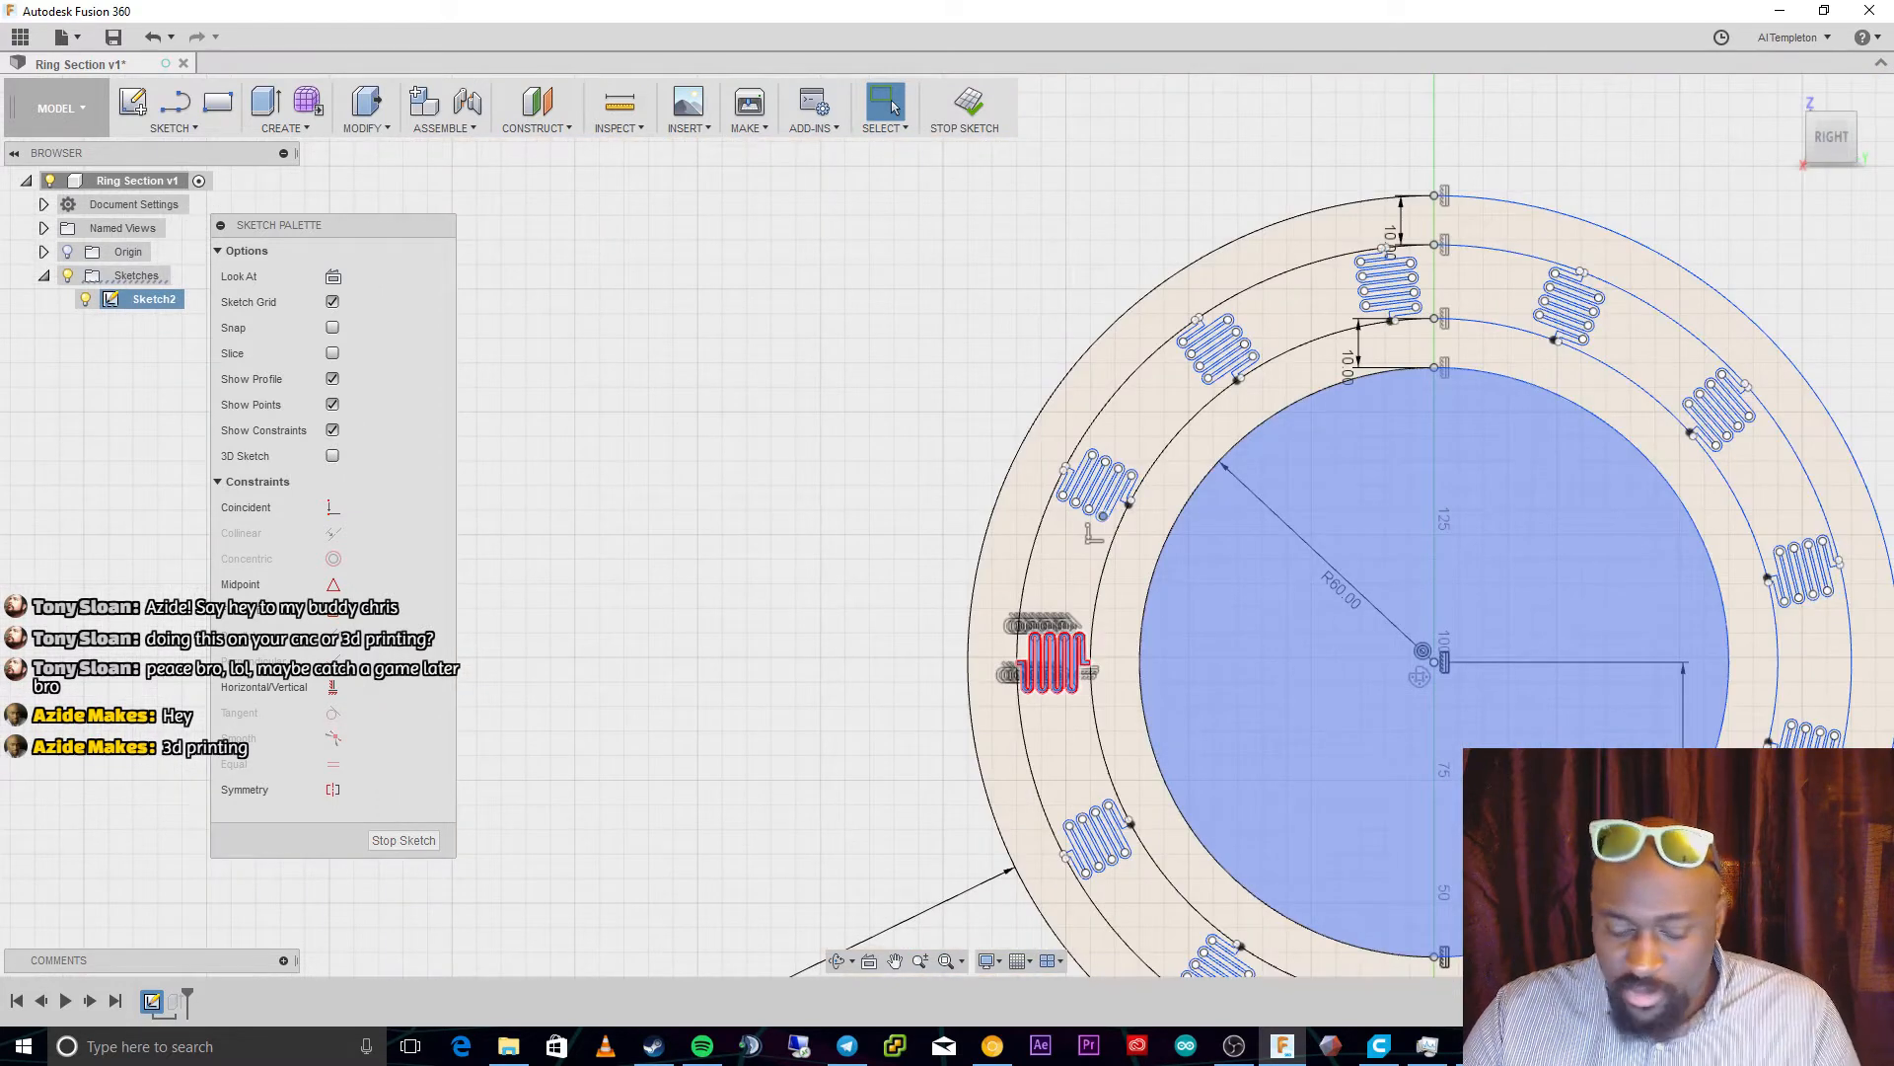
# Start an extrusion of the single serpentine spring profile with symmetric direction and a distance of 1 mm
pyautogui.scroll(3, 1077, 668)
pyautogui.scroll(2, 1076, 663)
pyautogui.click(1086, 637)
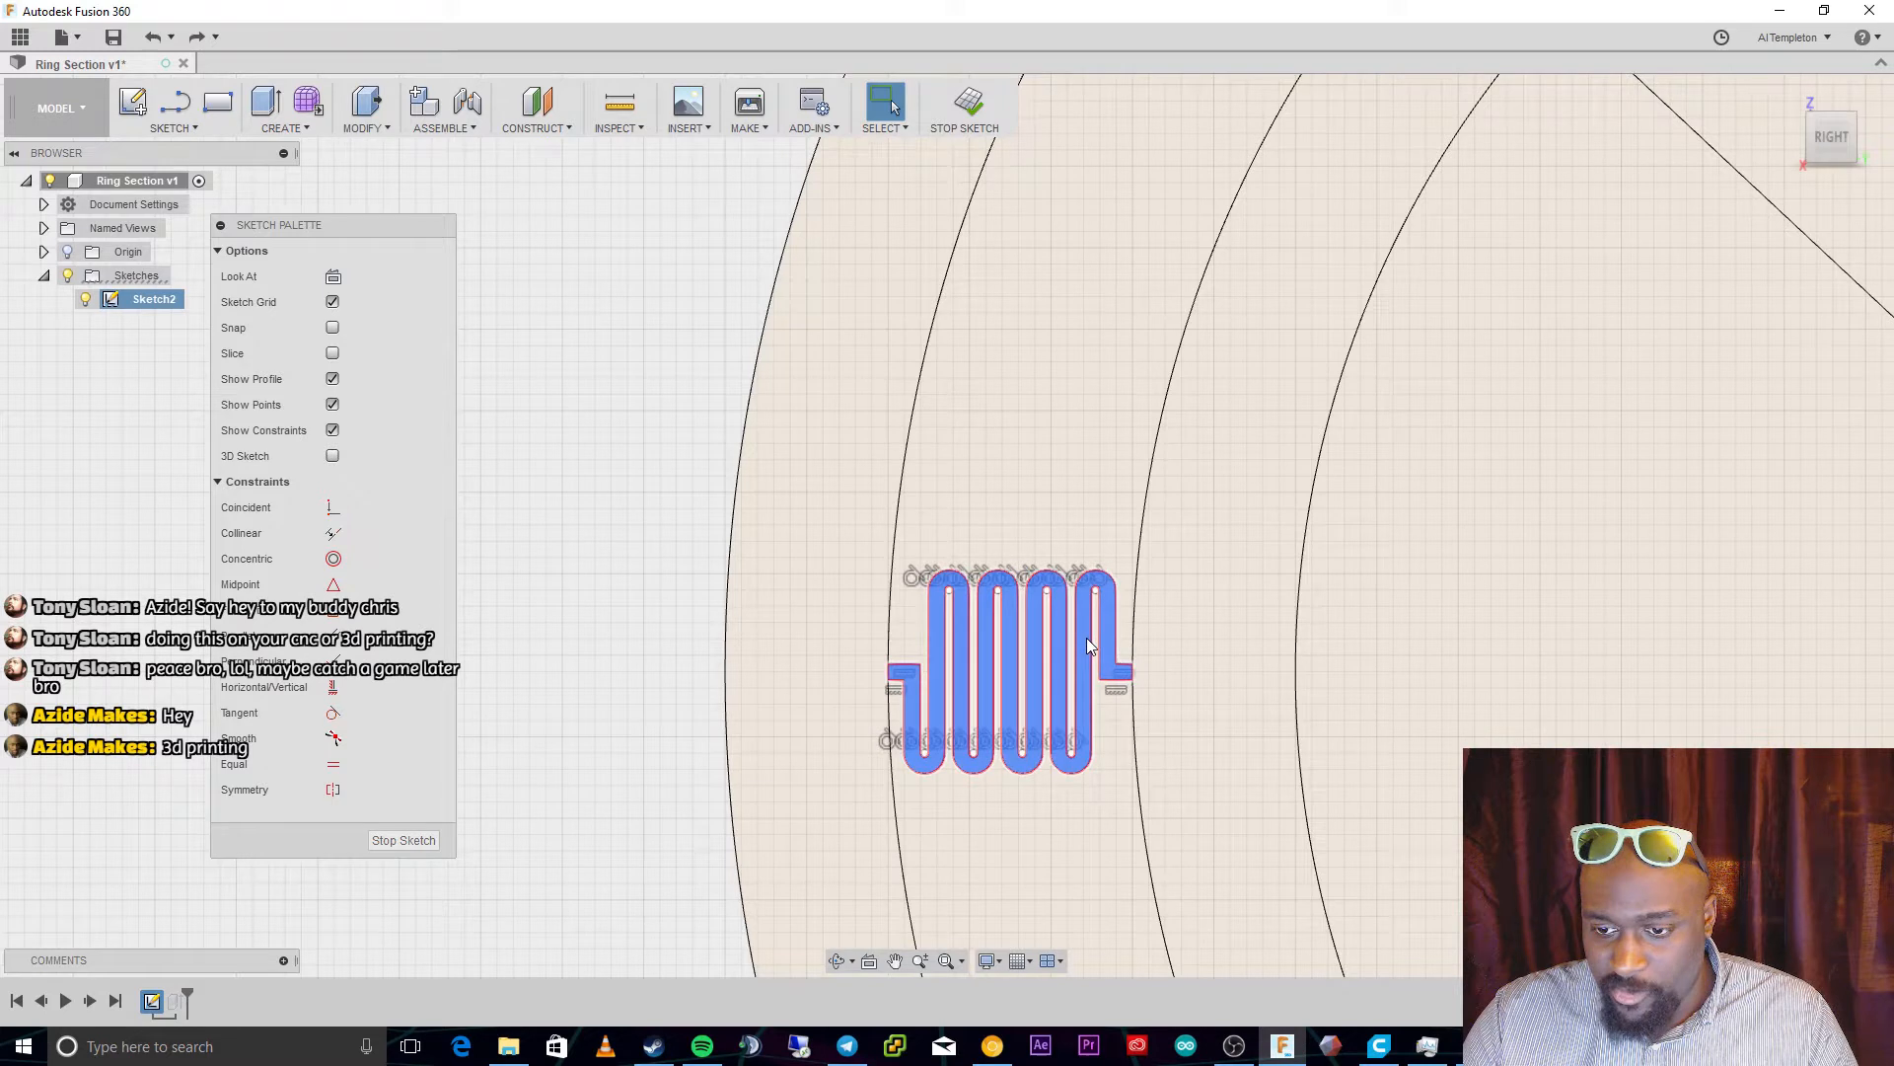
pyautogui.press('e')
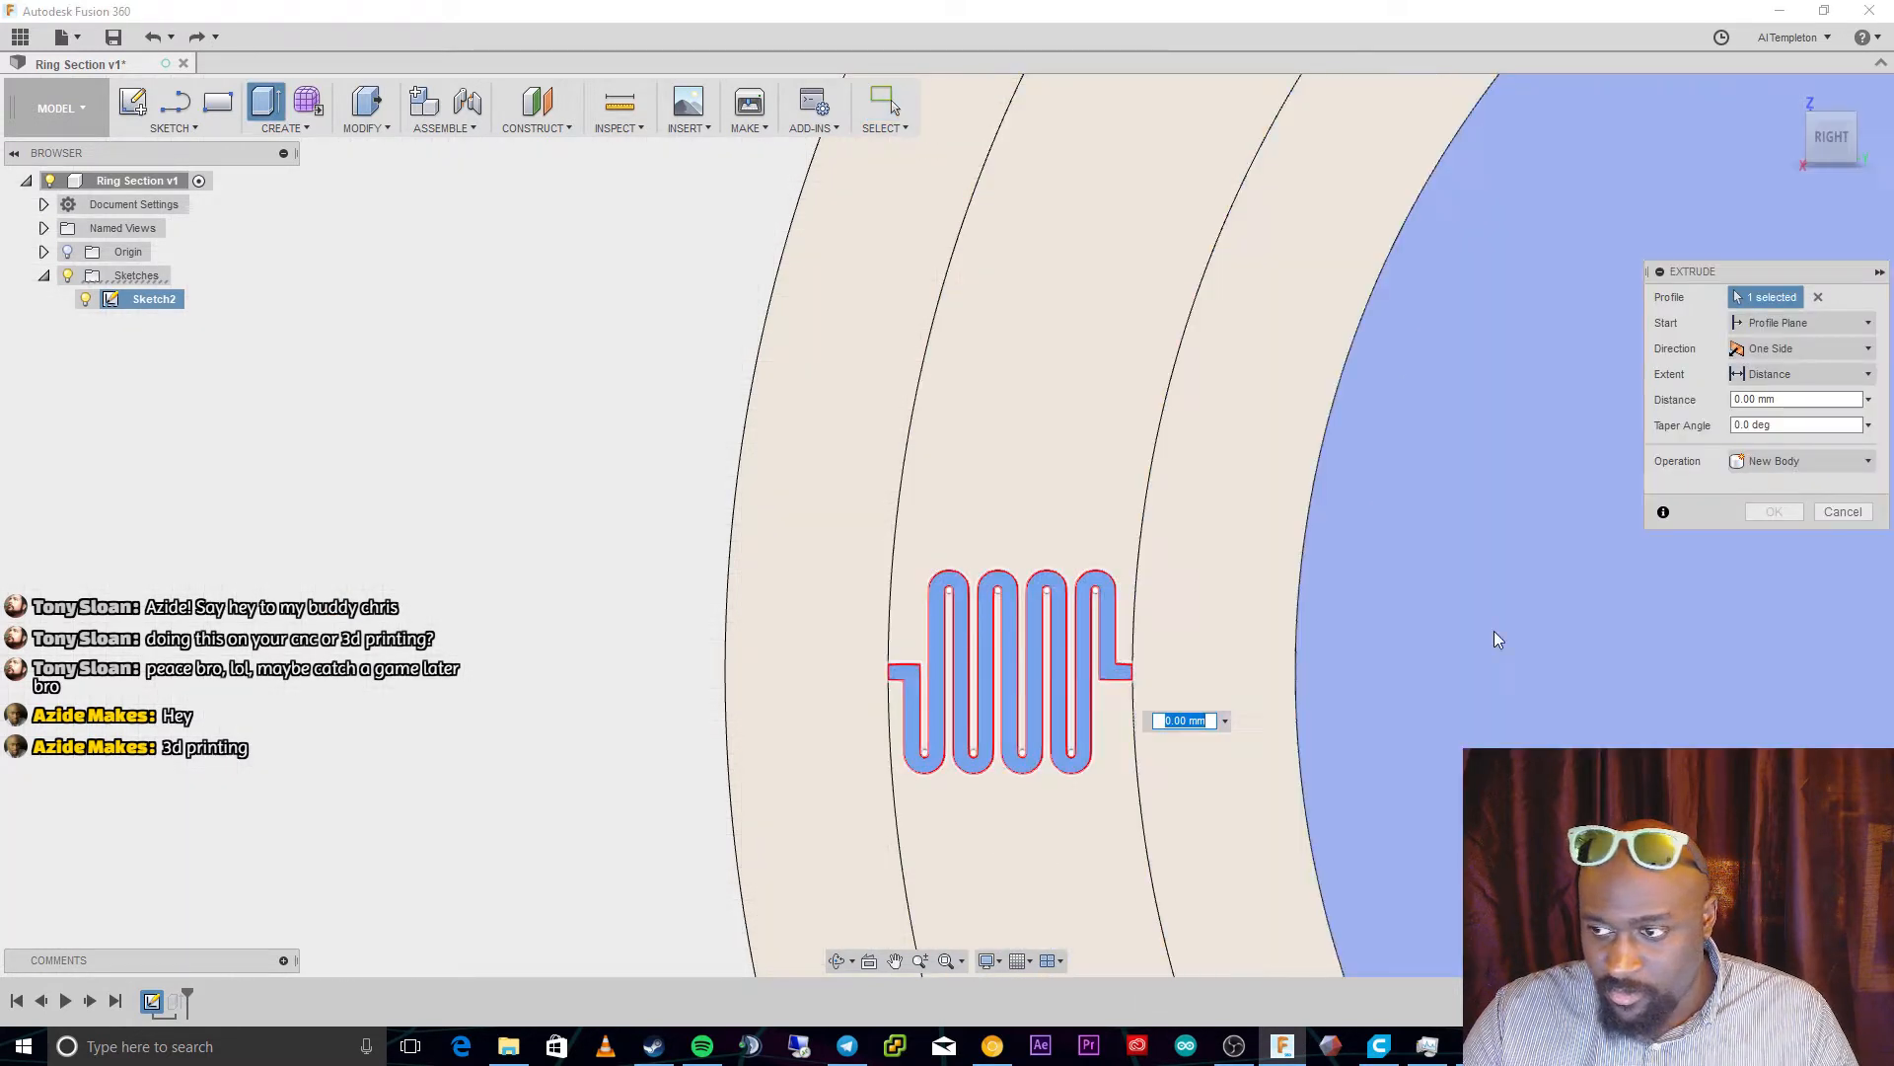
pyautogui.click(1832, 347)
pyautogui.click(1777, 421)
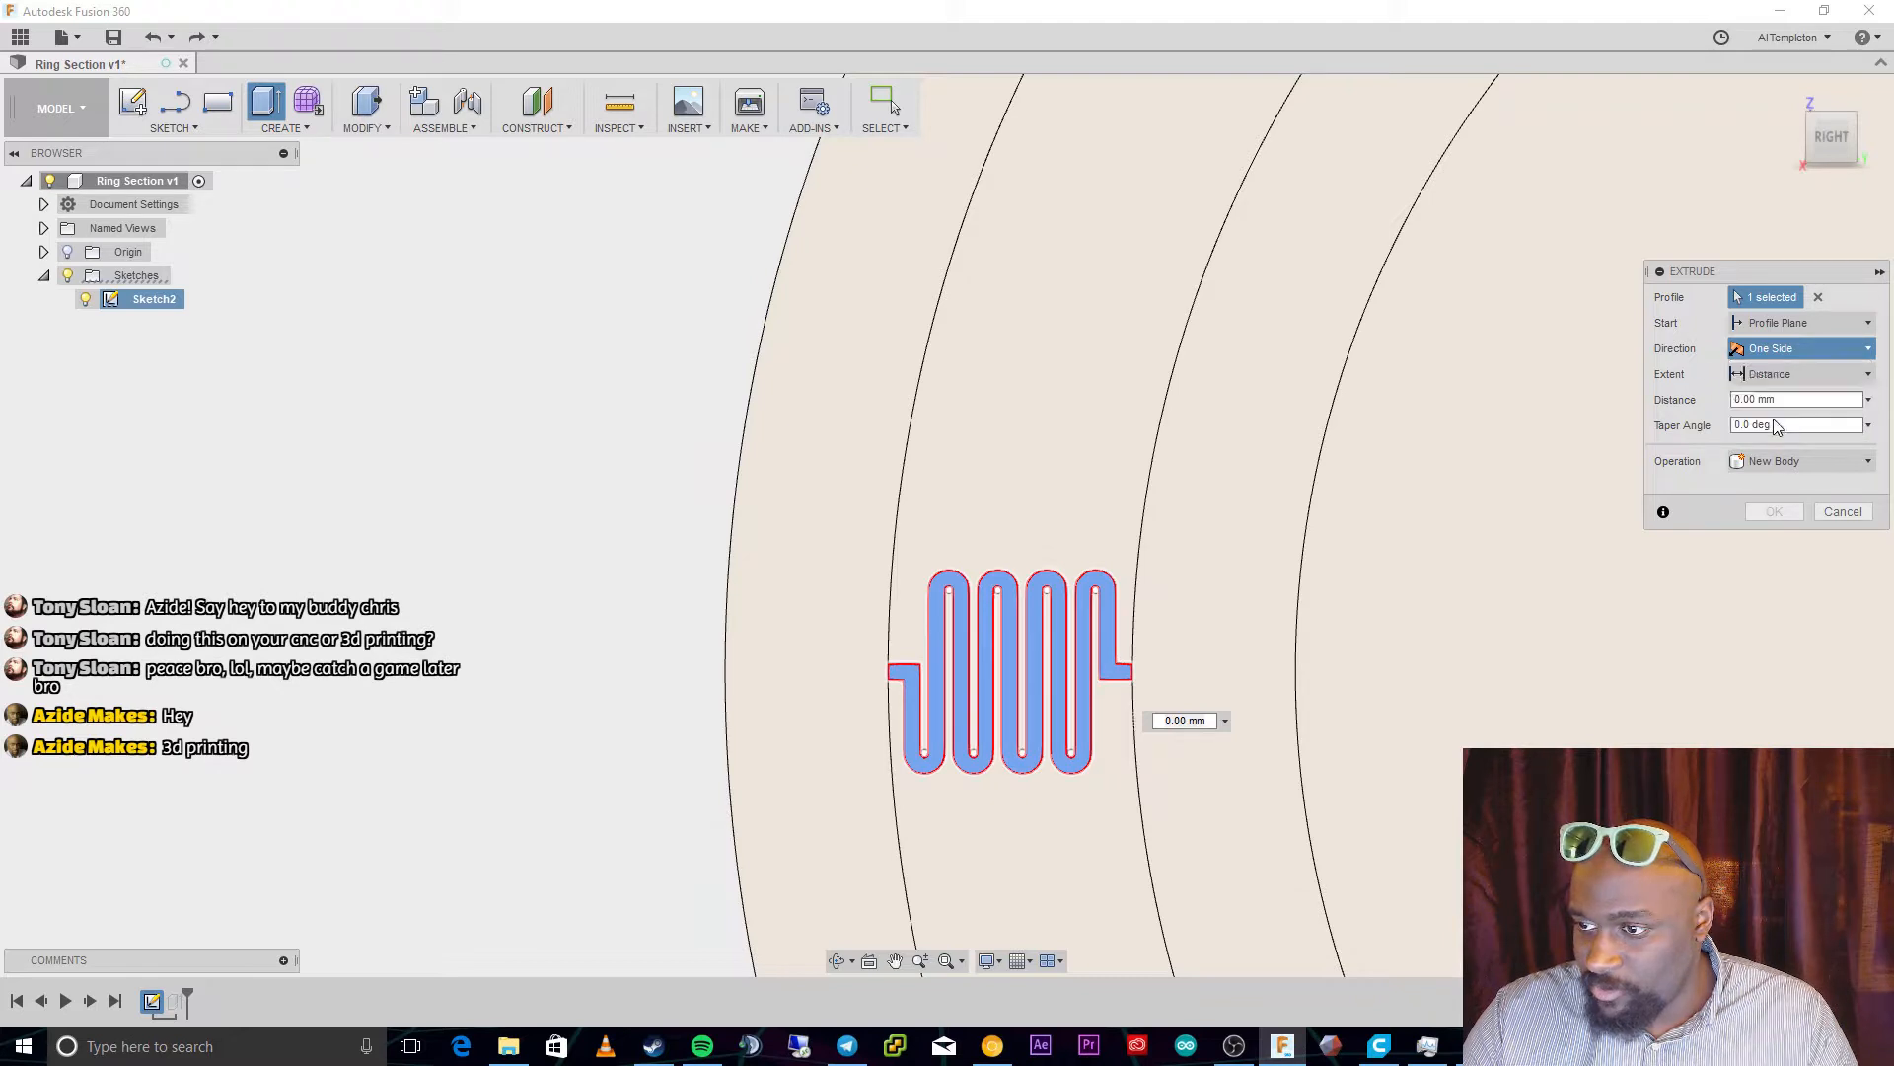
pyautogui.click(1744, 397)
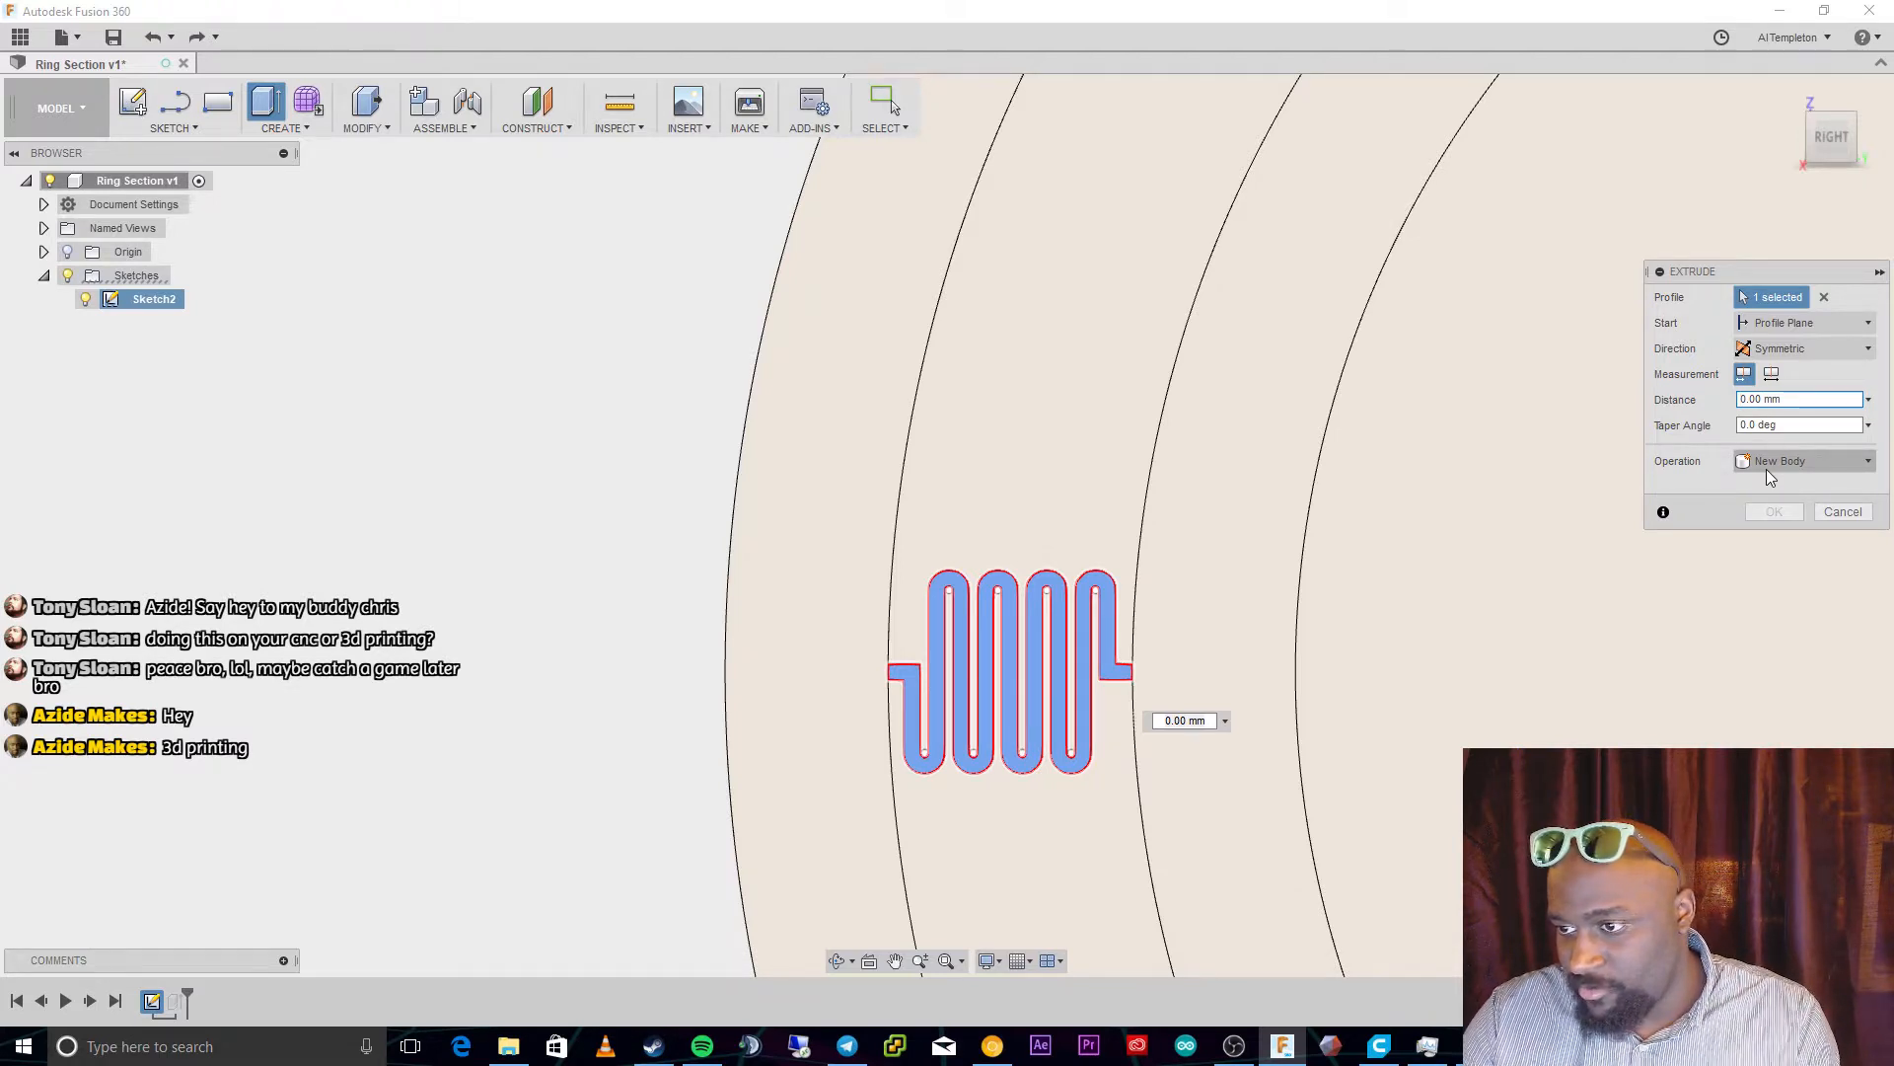
pyautogui.press('Delete')
pyautogui.write('1')
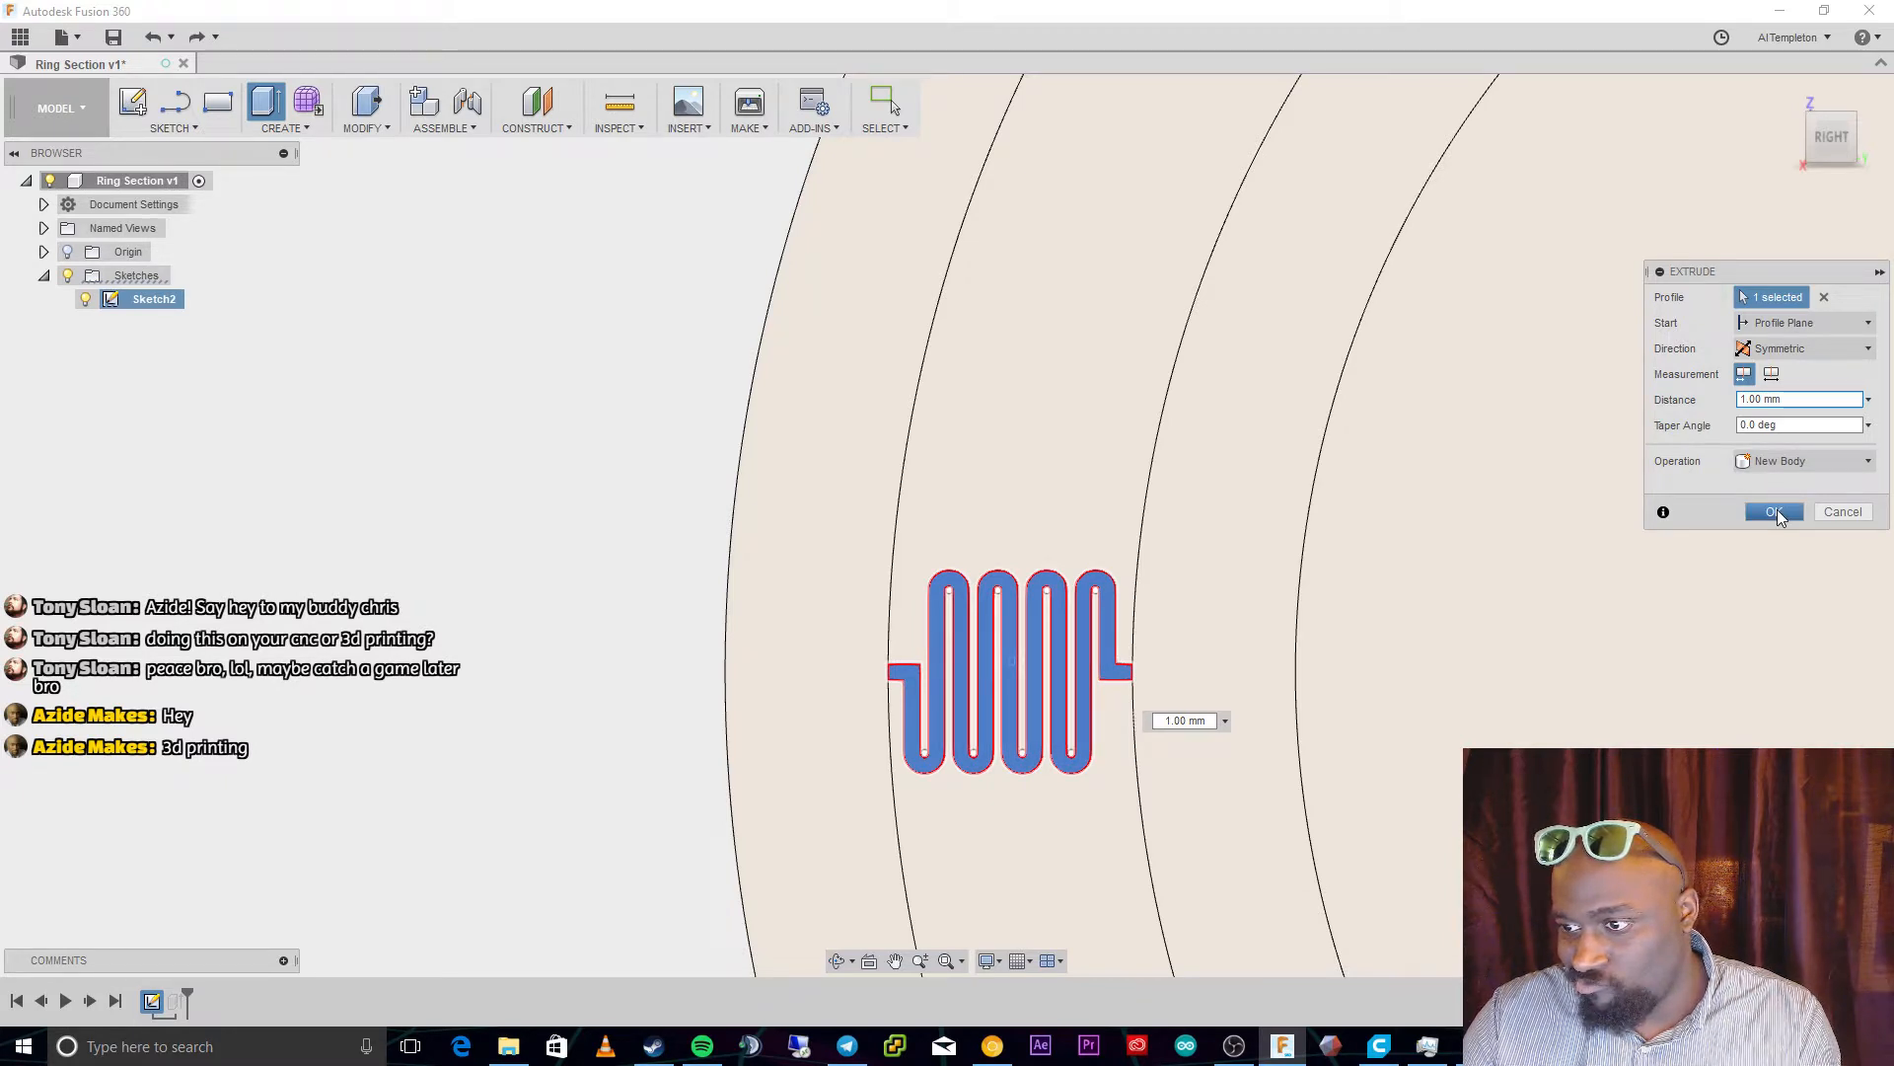
# Set the spring extrusion's operation to New Component and create it
pyautogui.click(1788, 461)
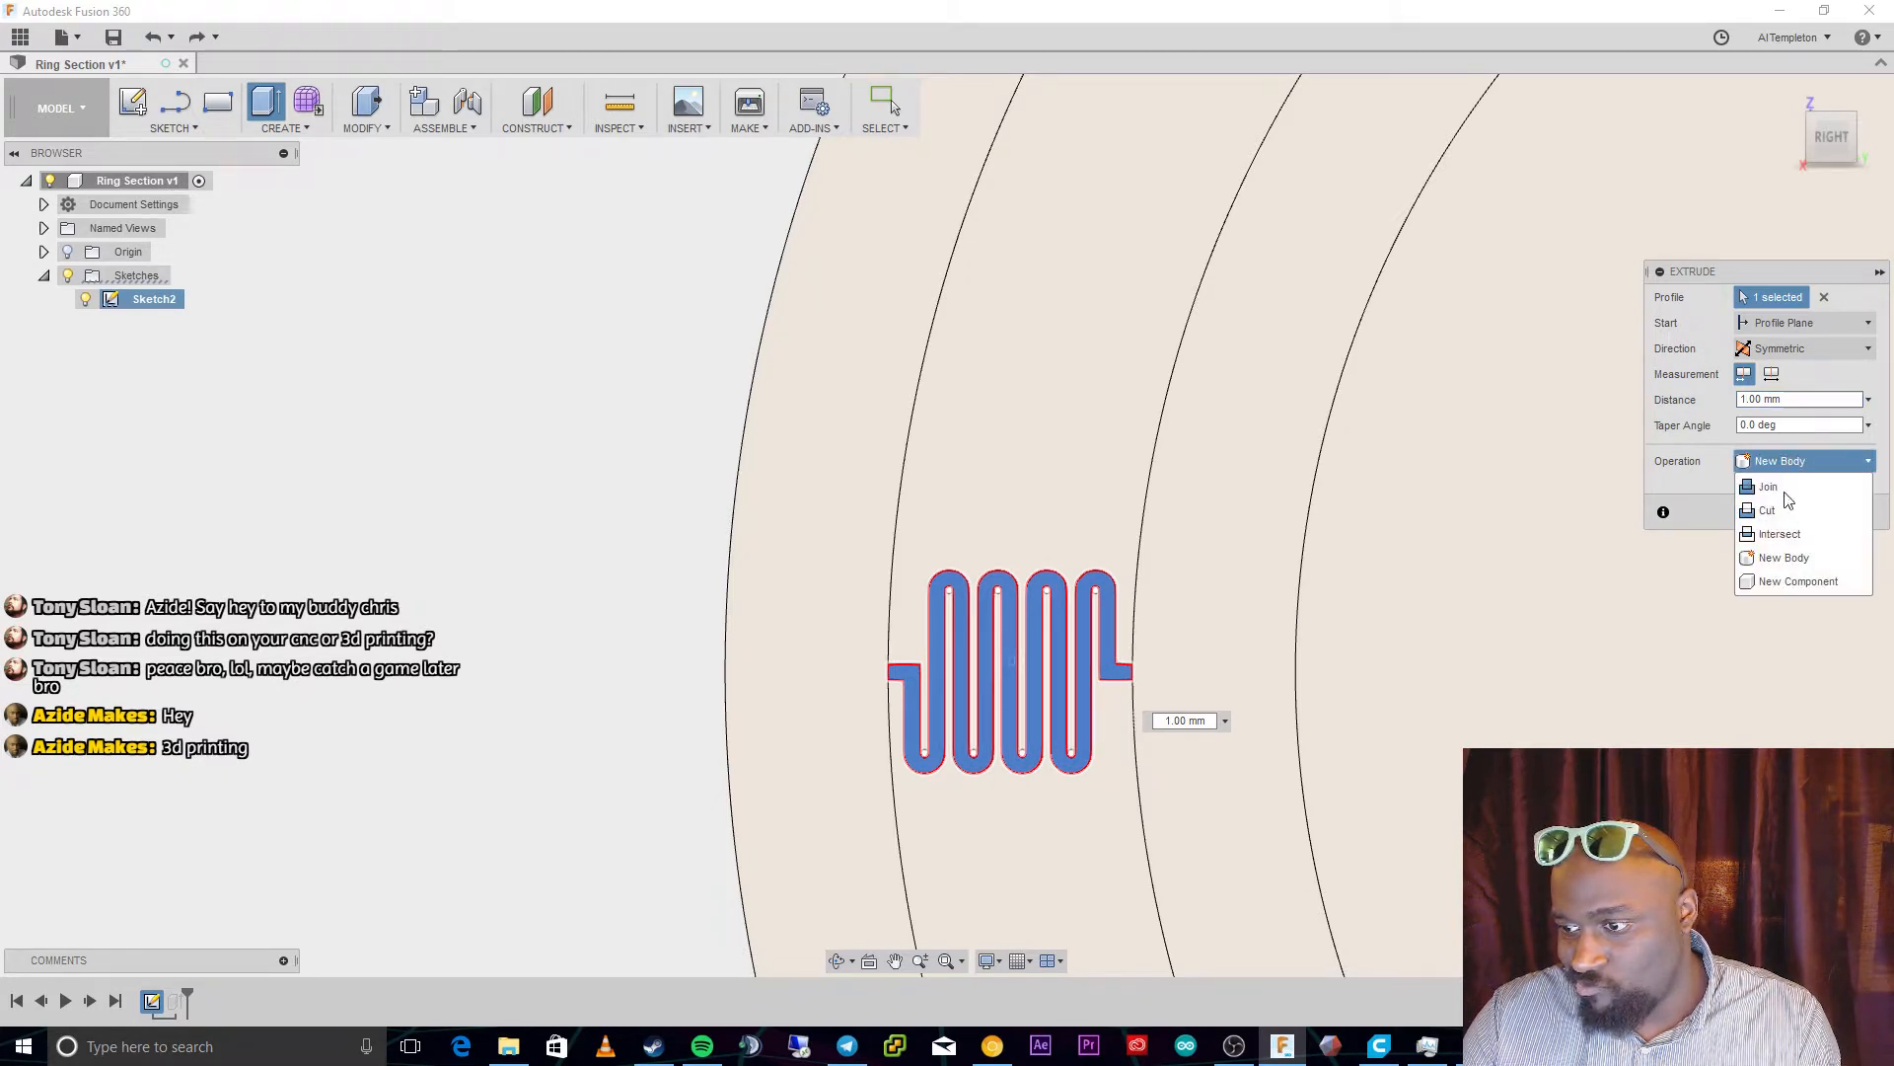
pyautogui.click(1786, 583)
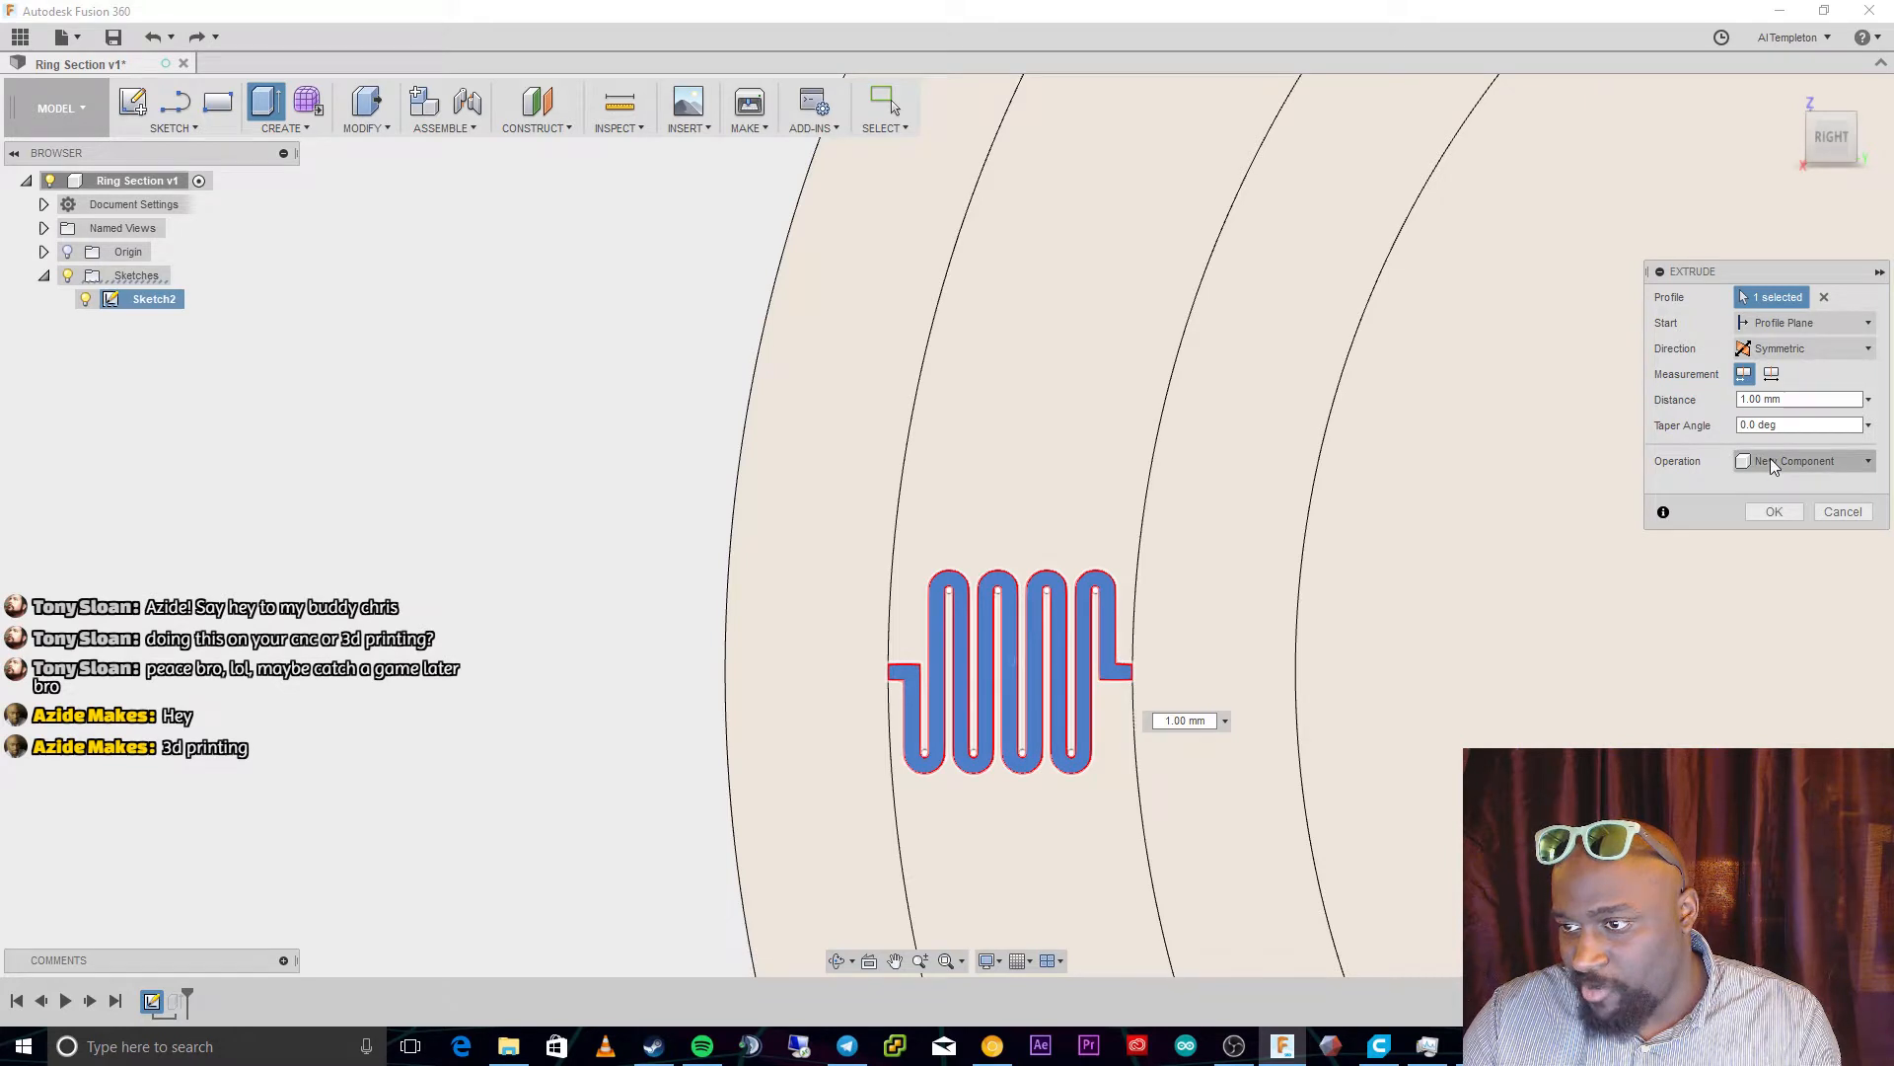
pyautogui.click(1770, 464)
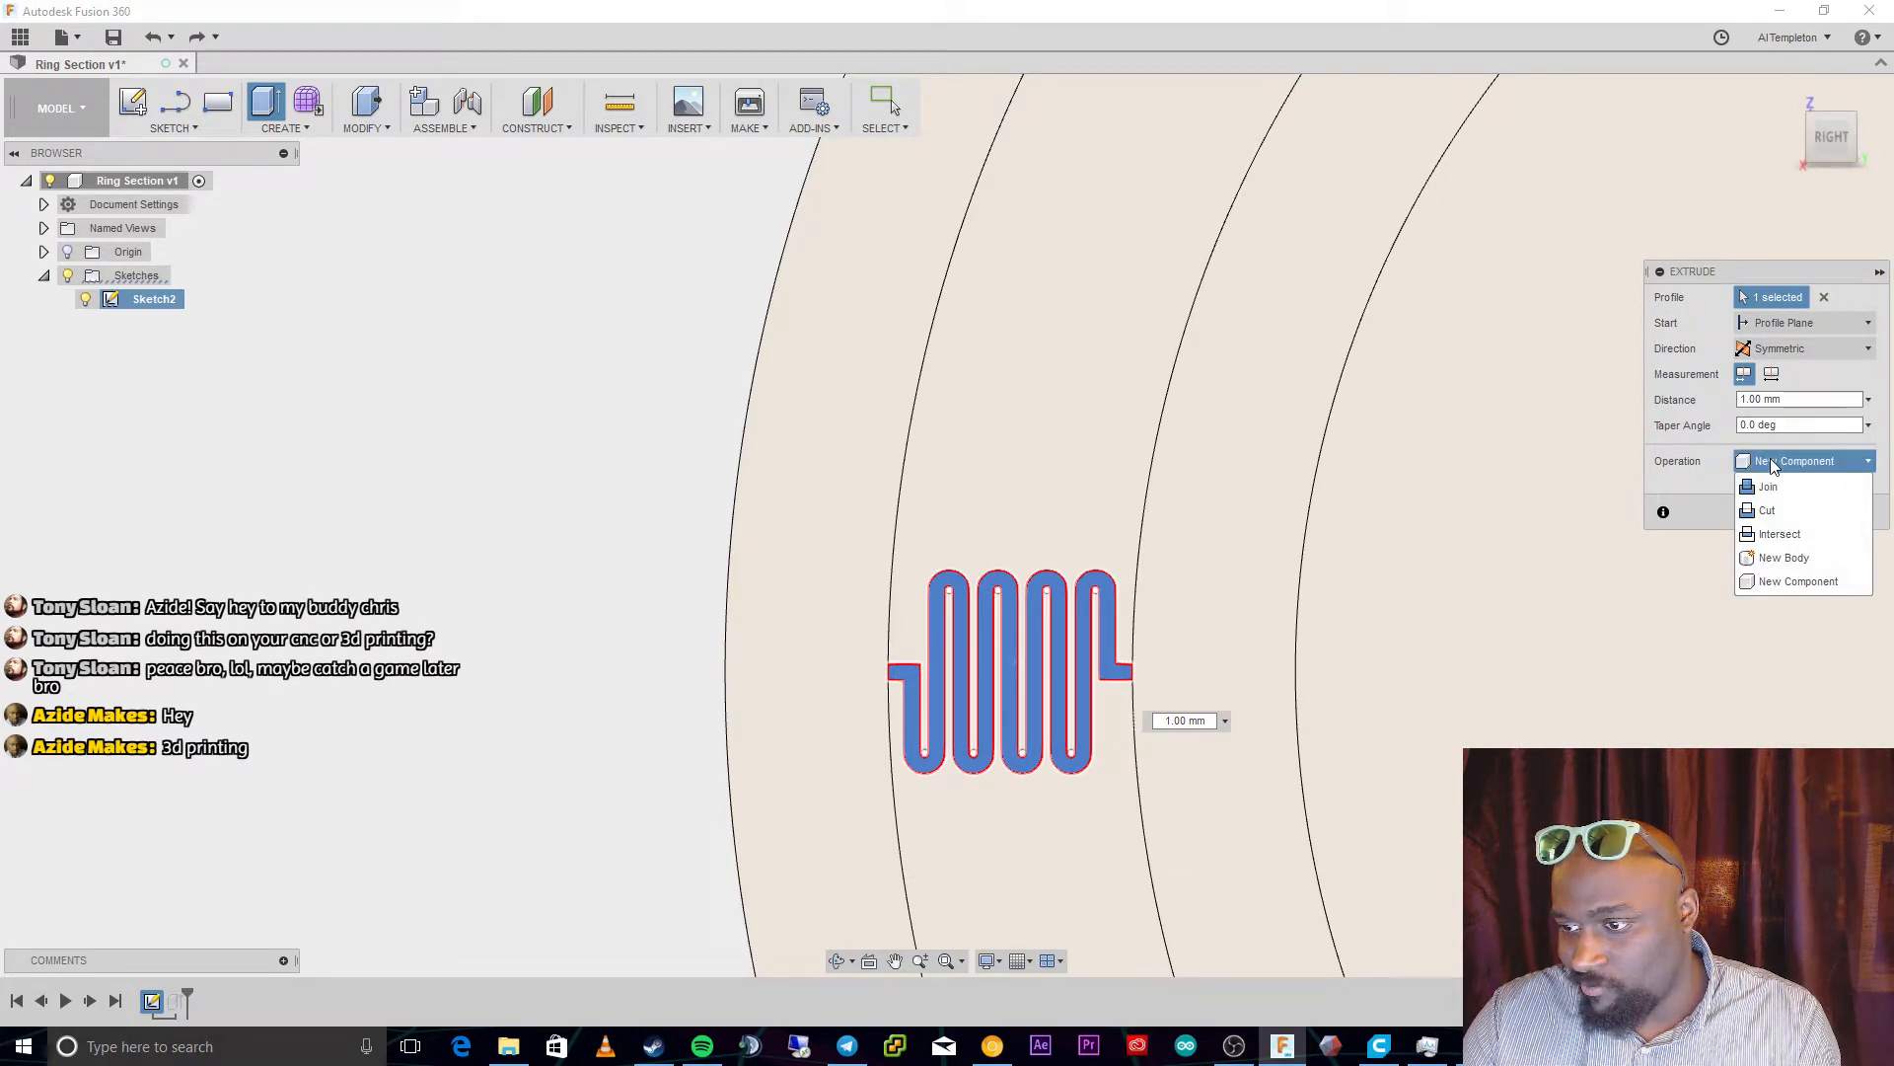
pyautogui.click(1773, 462)
pyautogui.click(1775, 511)
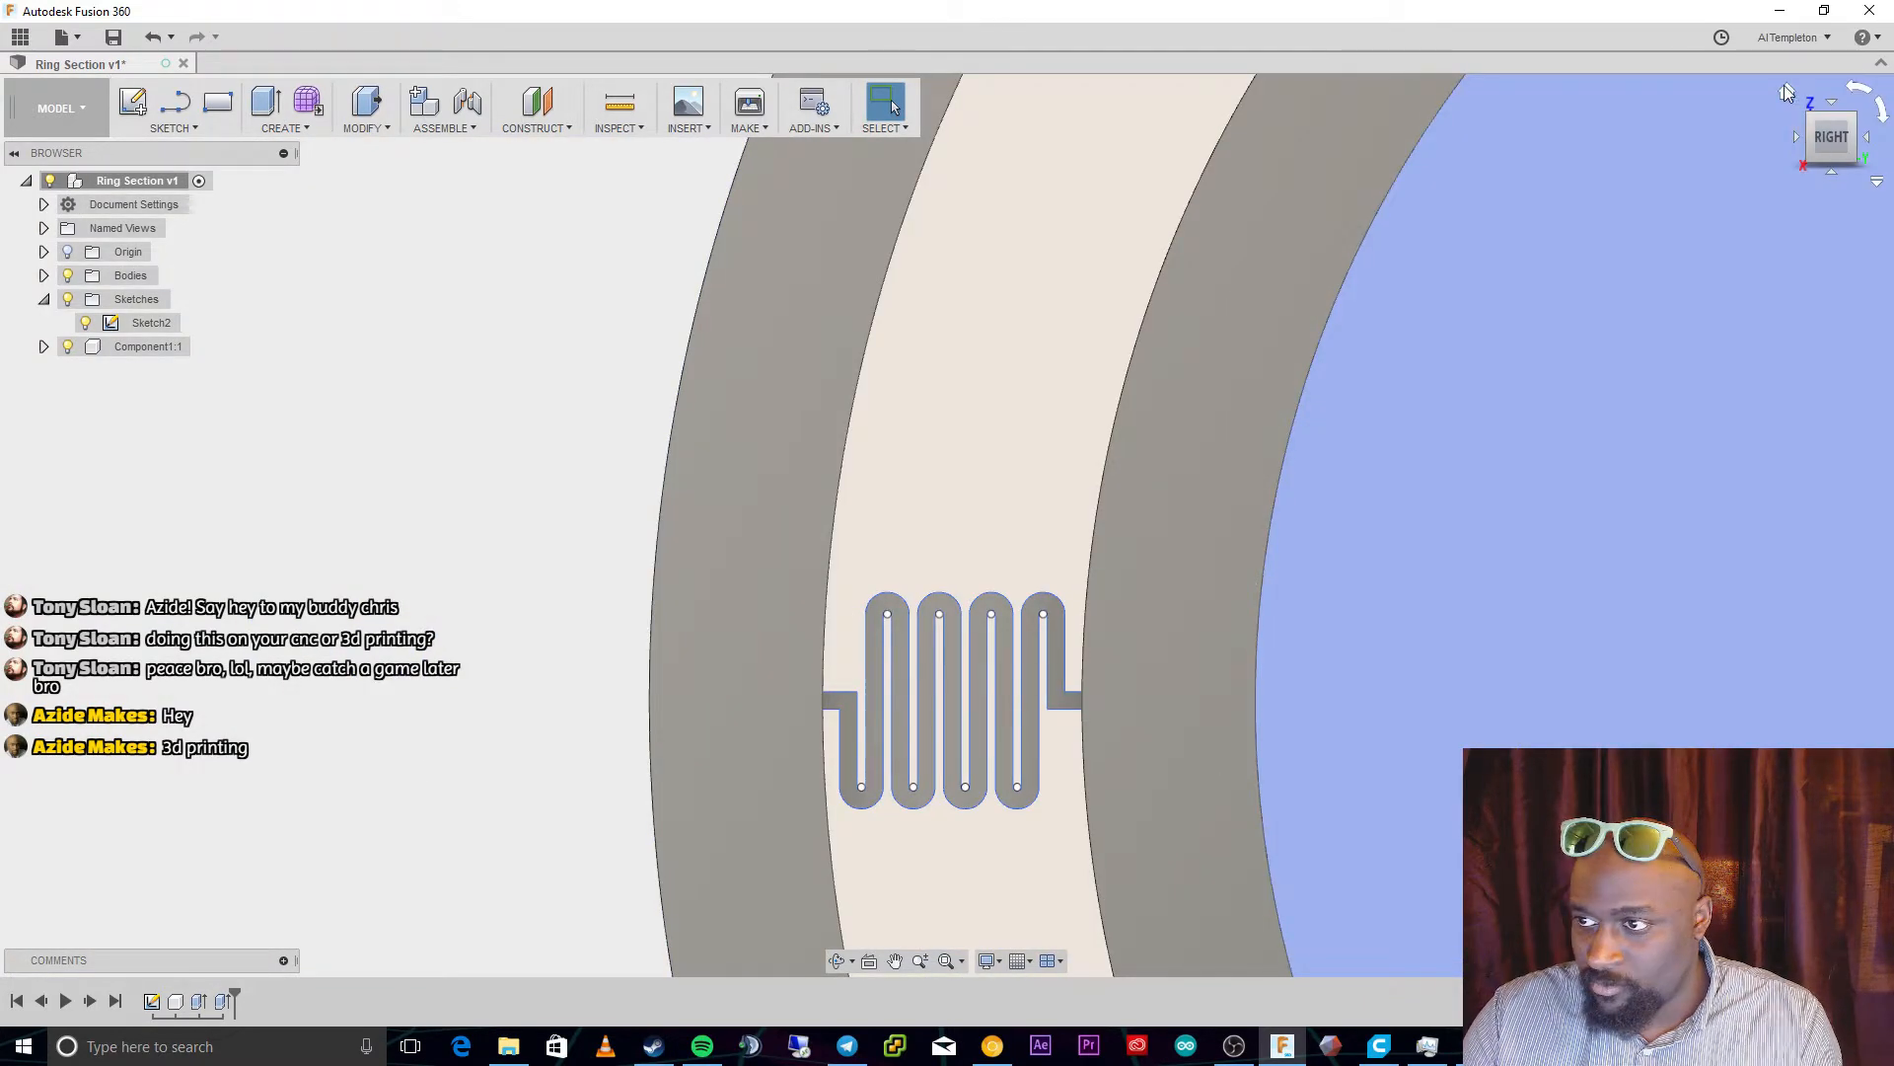
# Delete the extruded ring bodies on both sides of the spring
pyautogui.click(1794, 130)
pyautogui.scroll(10, 710, 651)
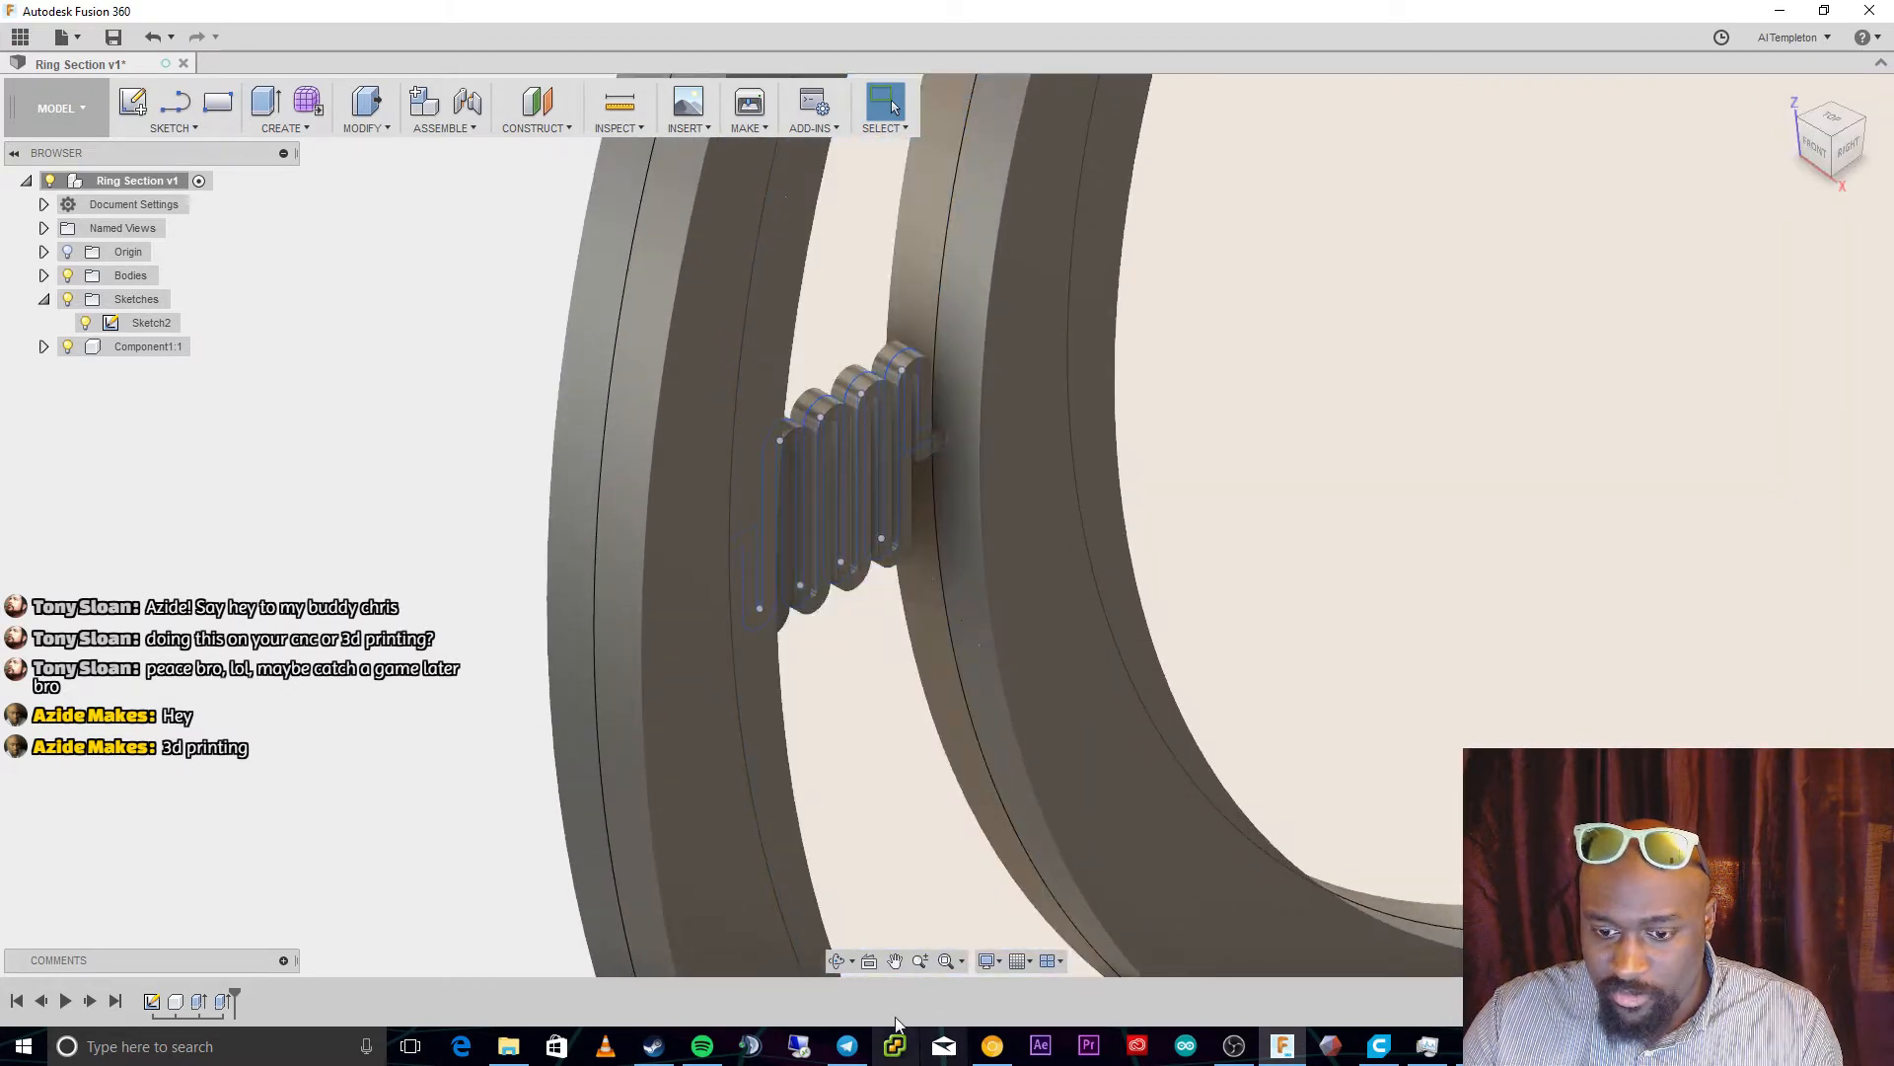
pyautogui.click(838, 960)
pyautogui.moveTo(860, 792)
pyautogui.mouseDown()
pyautogui.moveTo(833, 834)
pyautogui.moveTo(856, 794)
pyautogui.mouseUp()
pyautogui.moveTo(811, 710); pyautogui.dragTo(601, 652)
pyautogui.press('Escape')
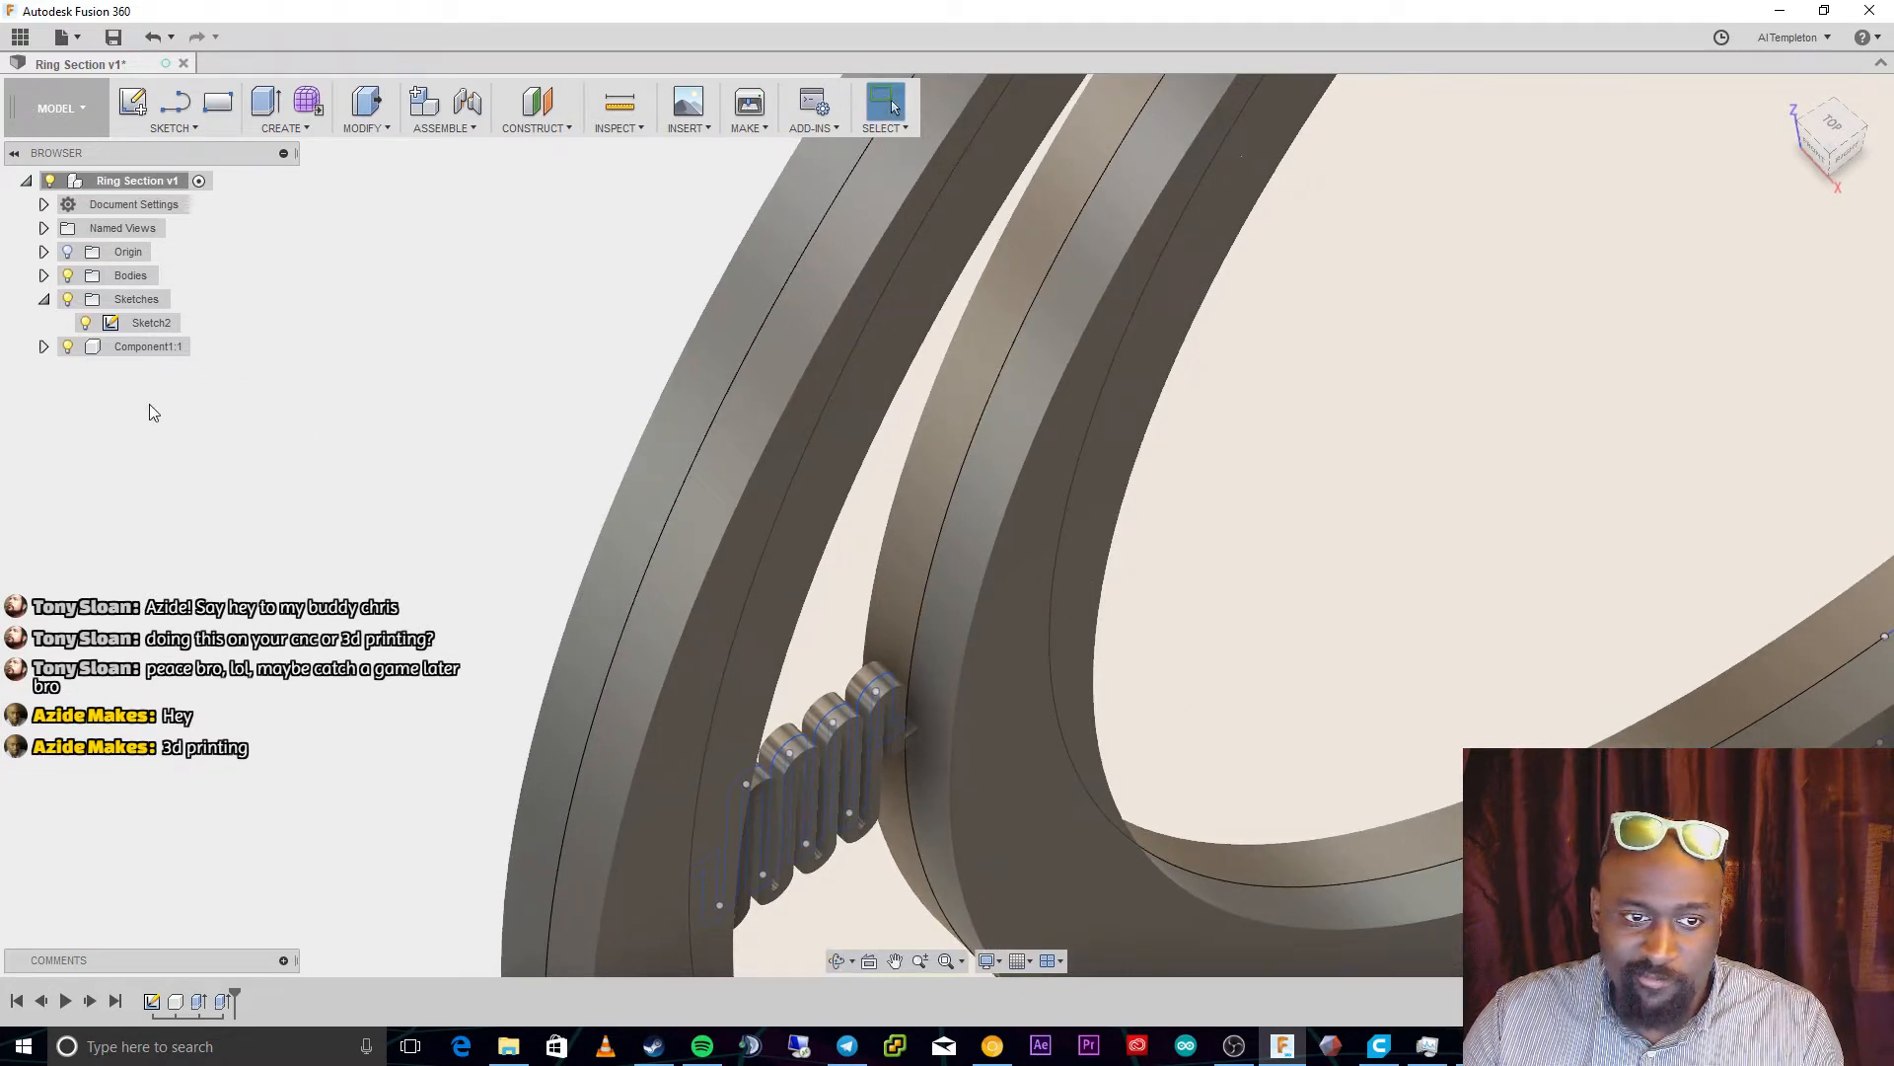
pyautogui.click(43, 275)
pyautogui.click(112, 323)
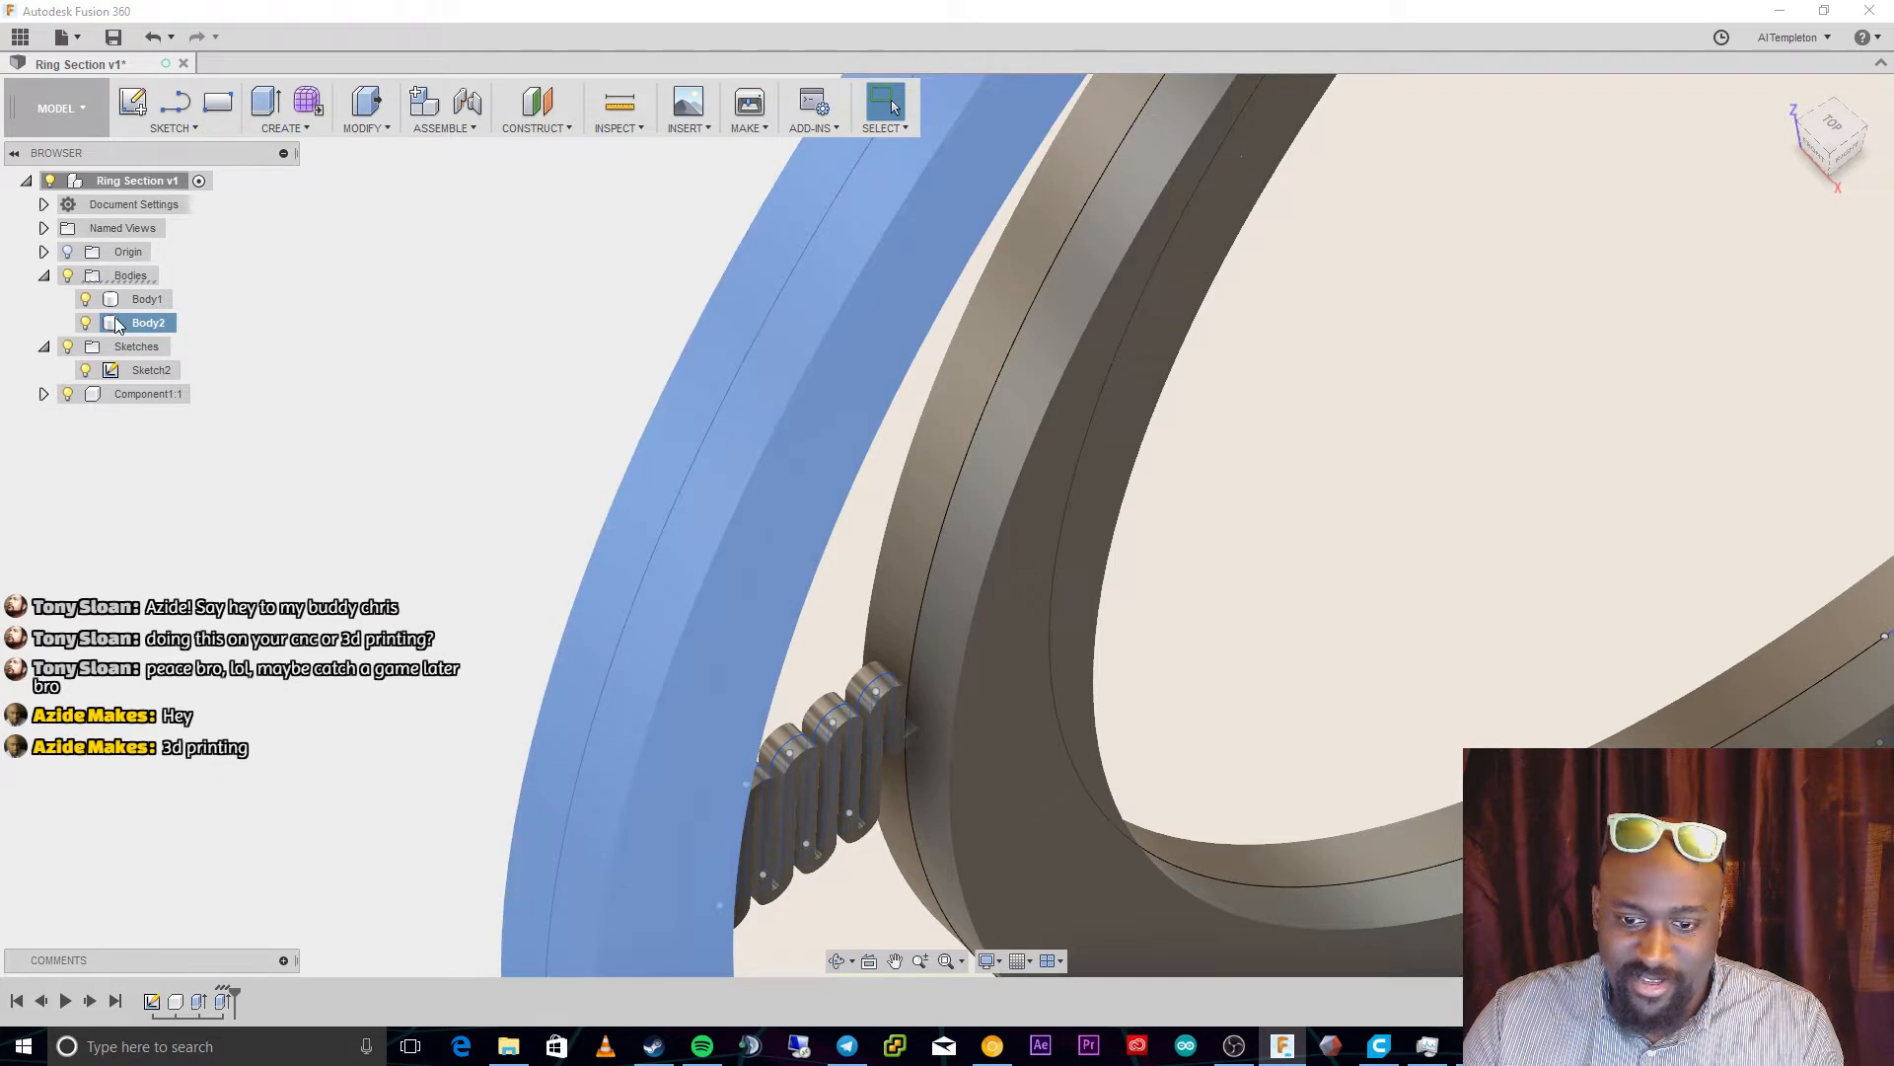
pyautogui.press('Delete')
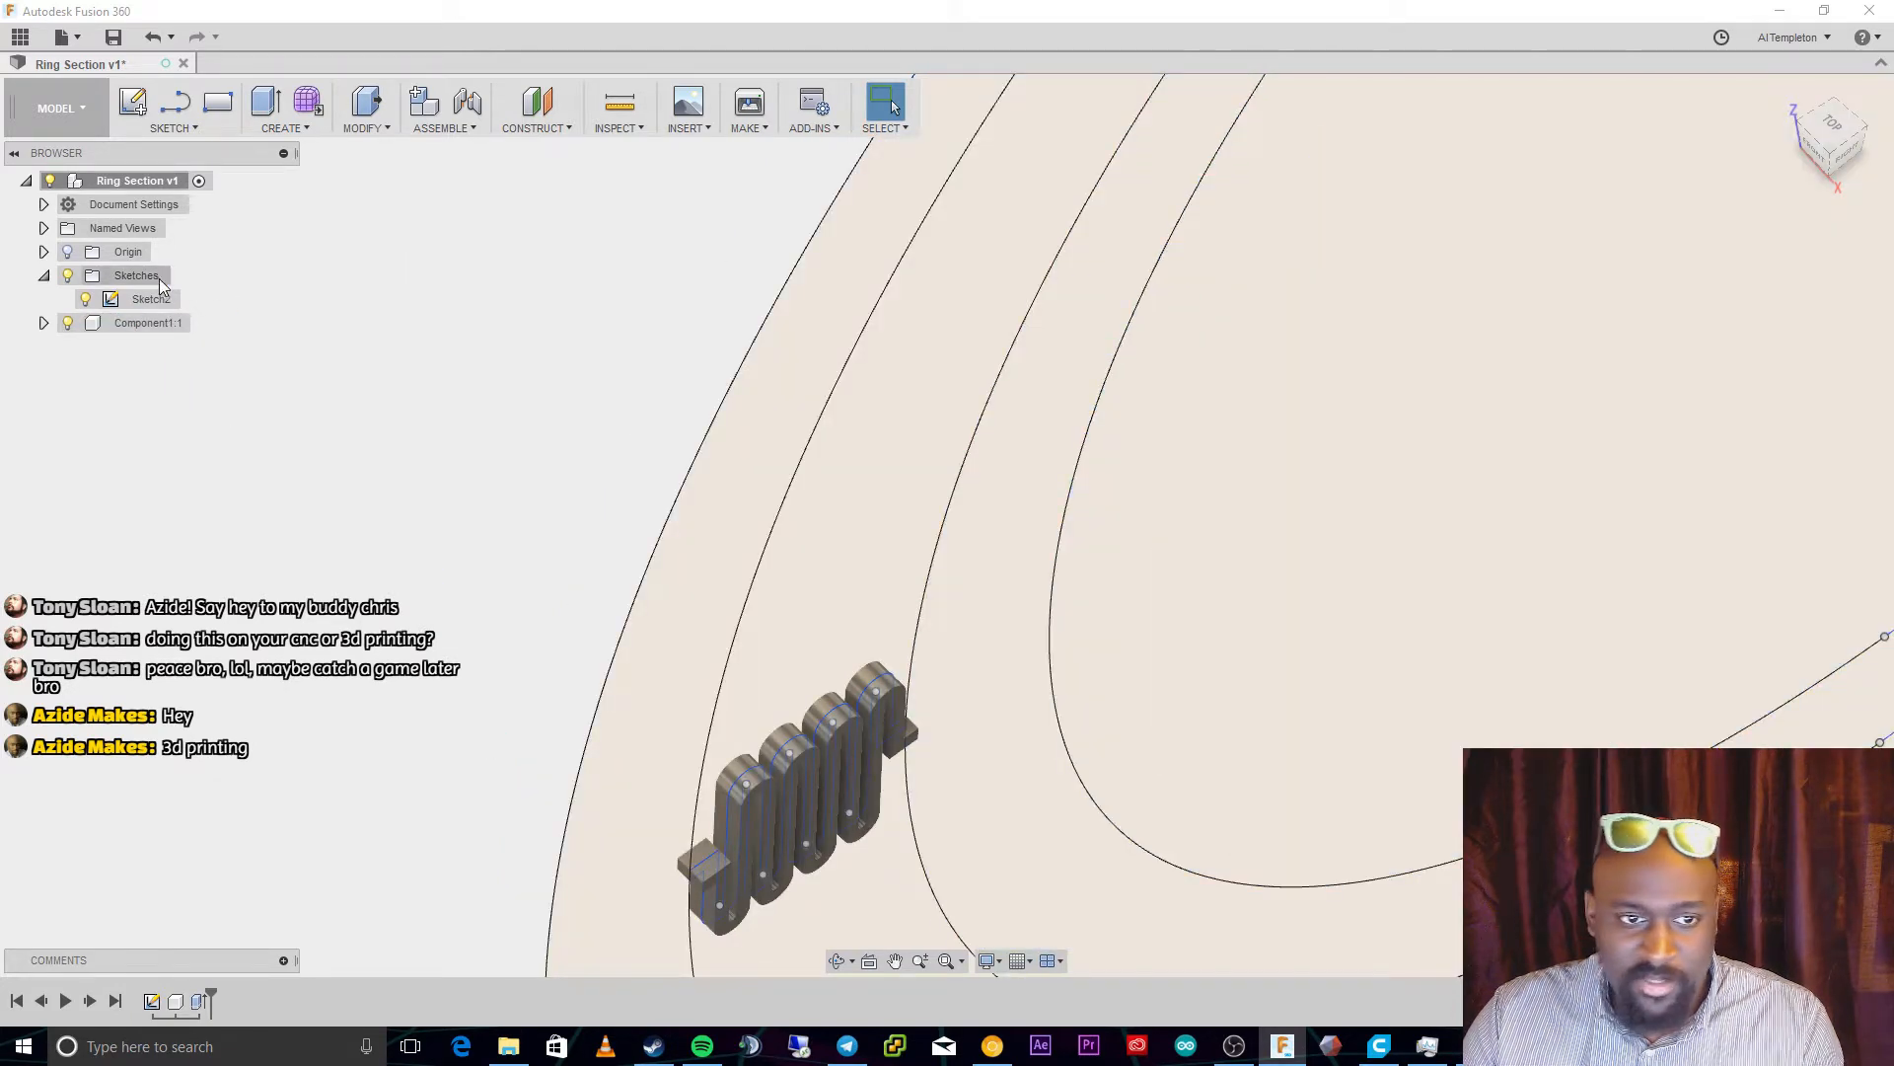
# Reopen Sketch2 for editing and select the inner and outer ring band profiles
pyautogui.doubleClick(151, 299)
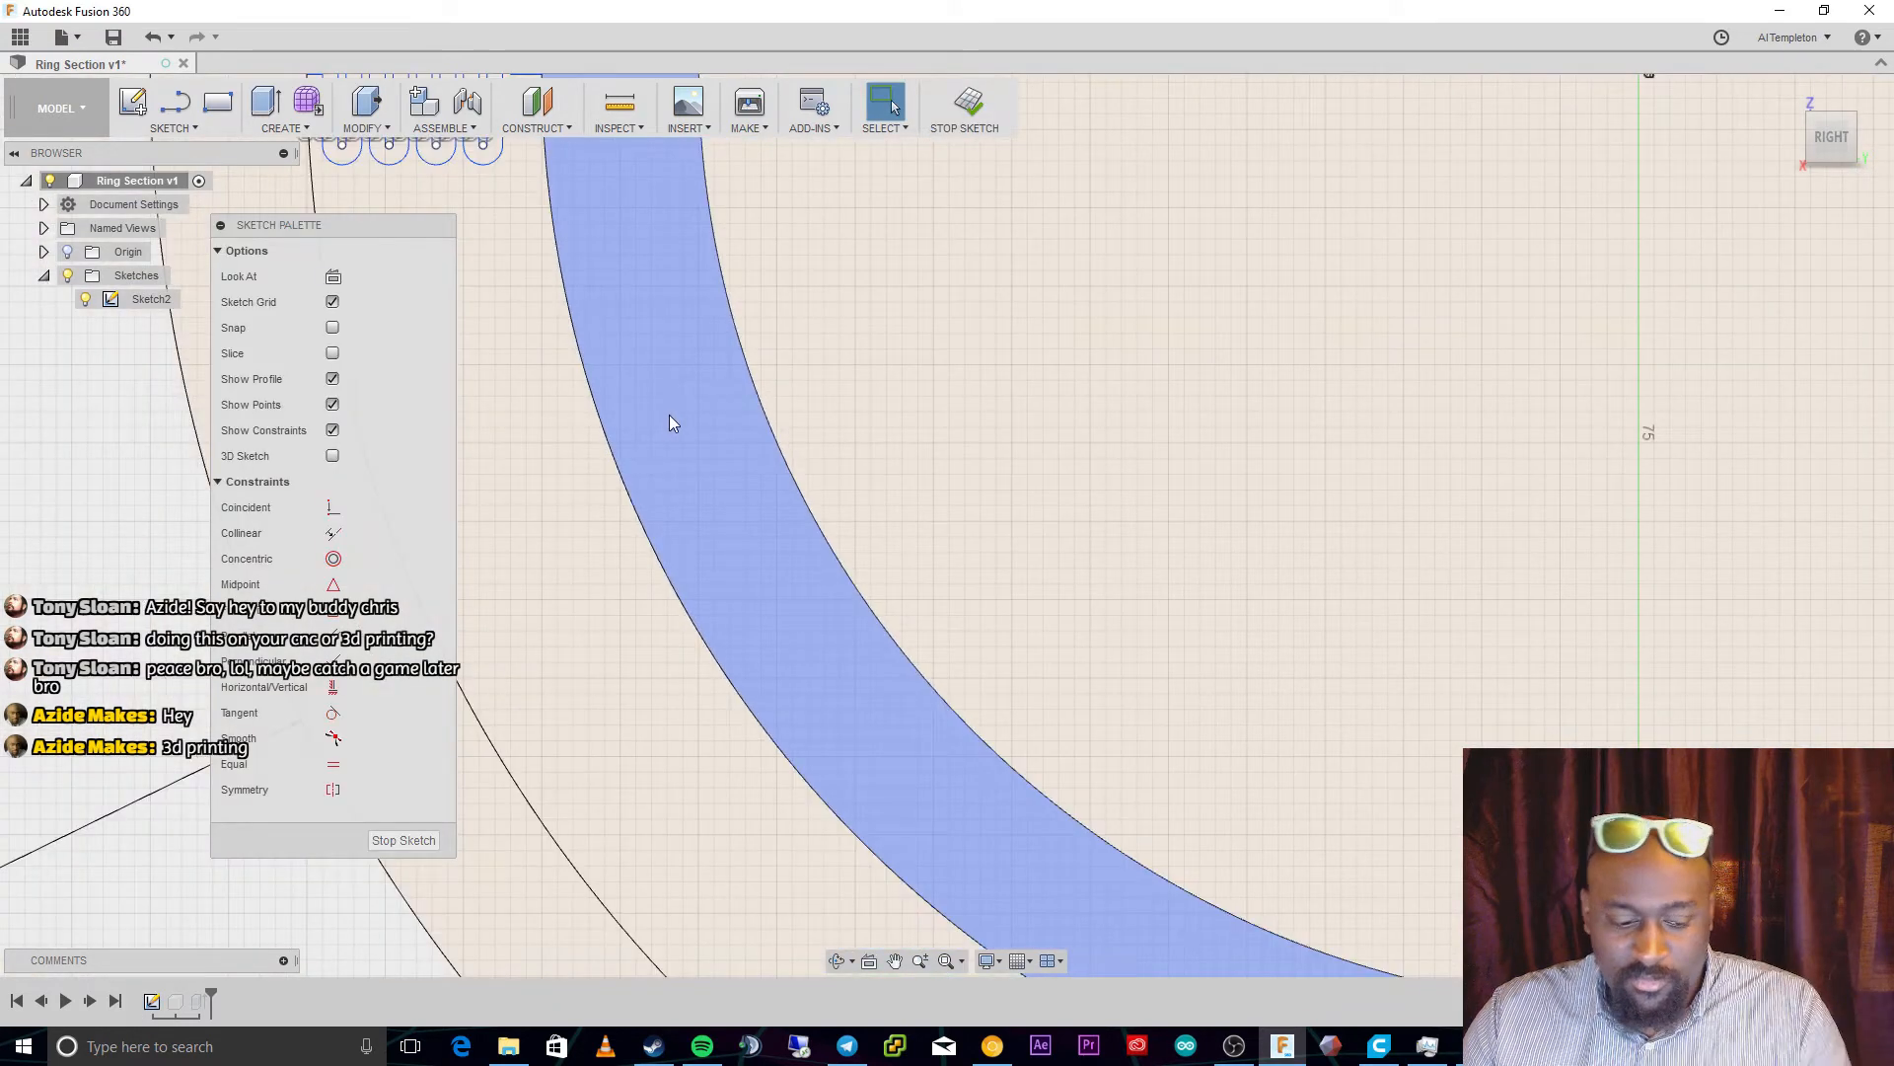
pyautogui.click(669, 416)
pyautogui.keyDown('ctrl'); pyautogui.click(492, 832); pyautogui.keyUp('ctrl')
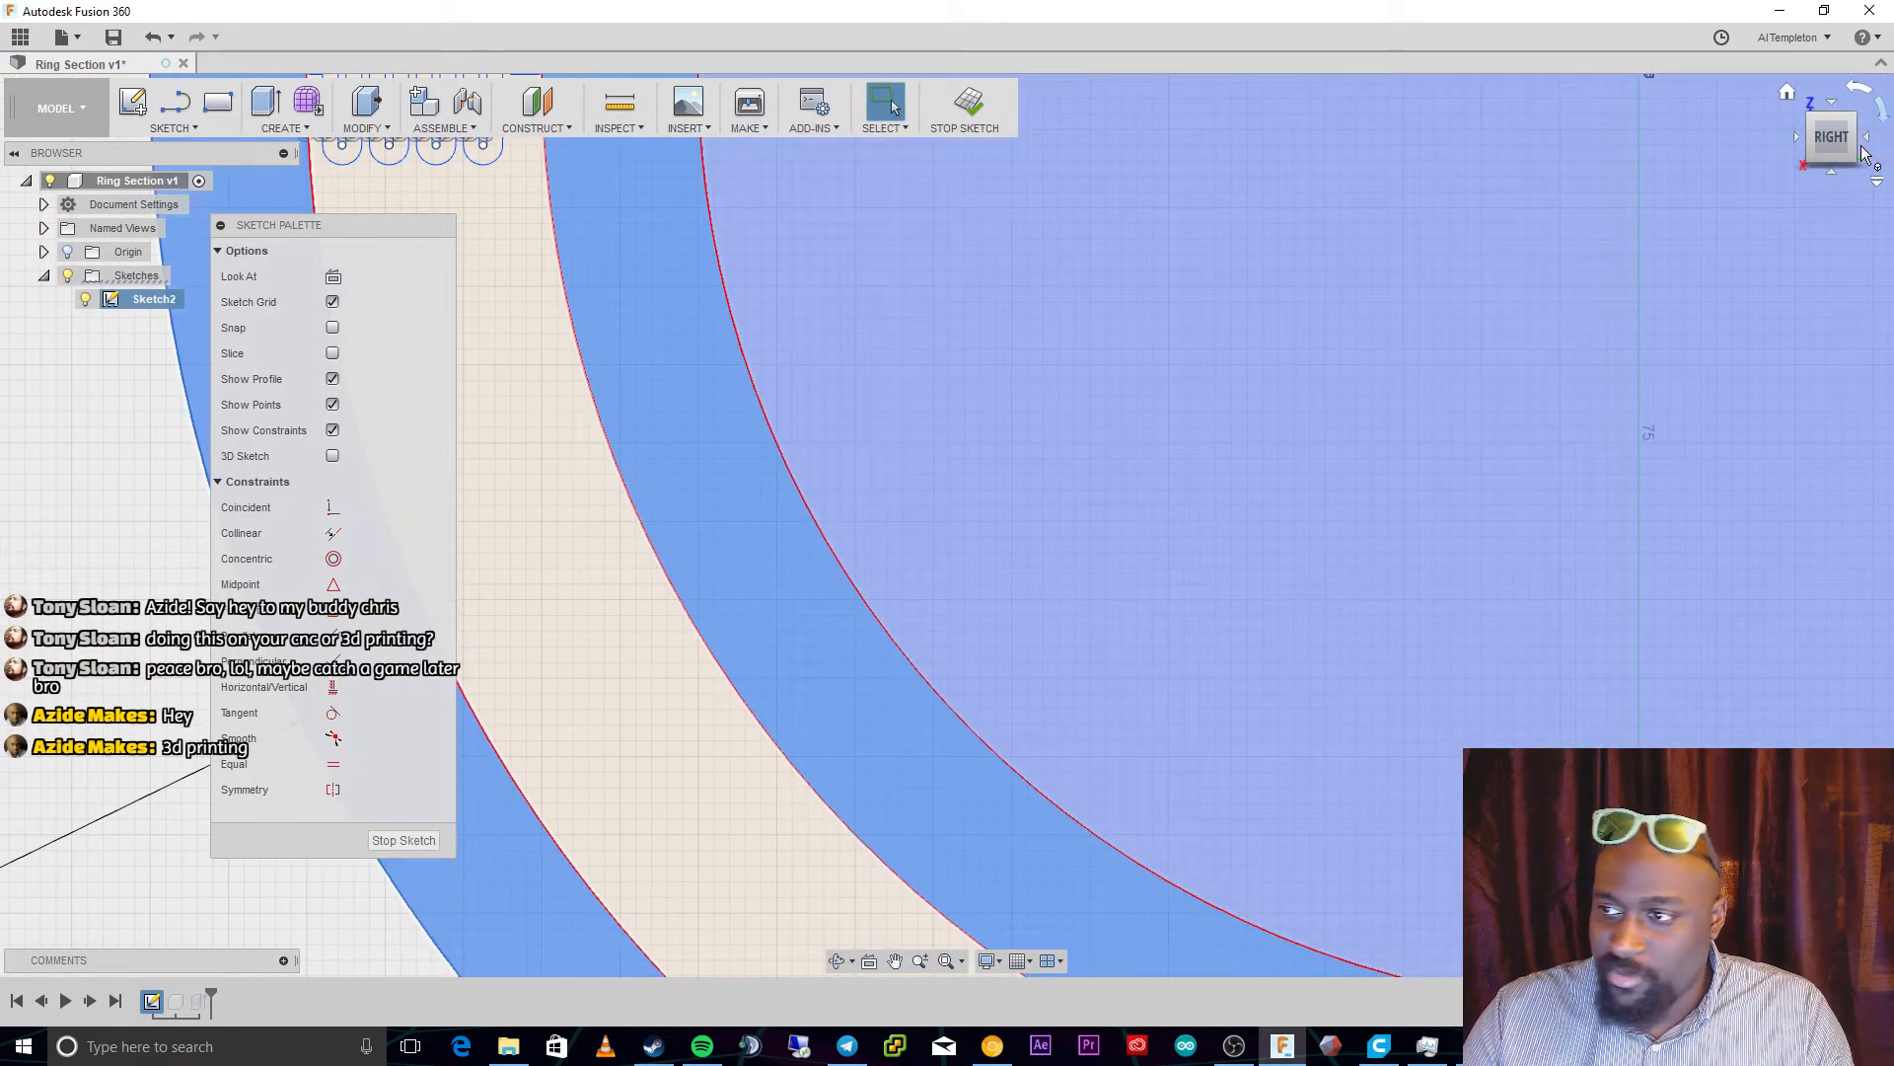
pyautogui.scroll(3, 1478, 237)
pyautogui.scroll(-6, 1283, 444)
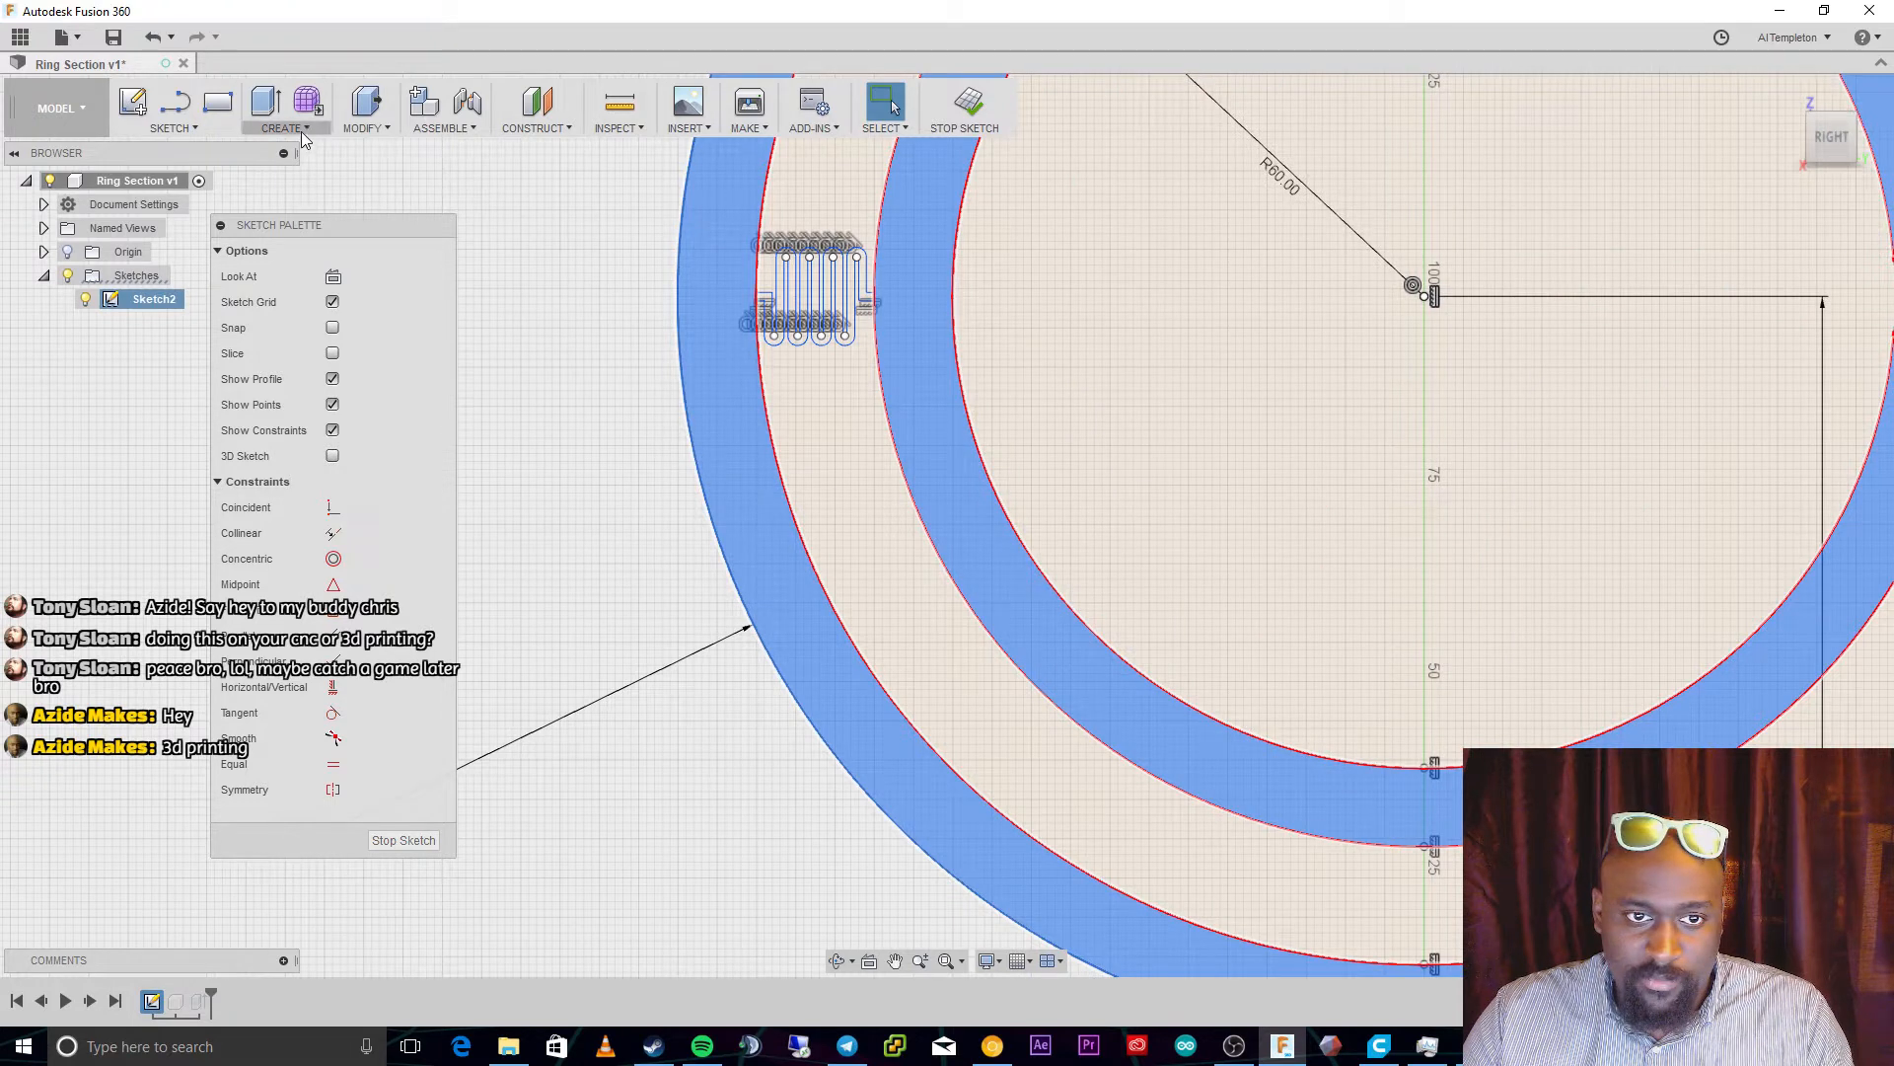
# Start an extrusion of the inner and outer ring band profiles with the direction set to Two Sides
pyautogui.click(300, 134)
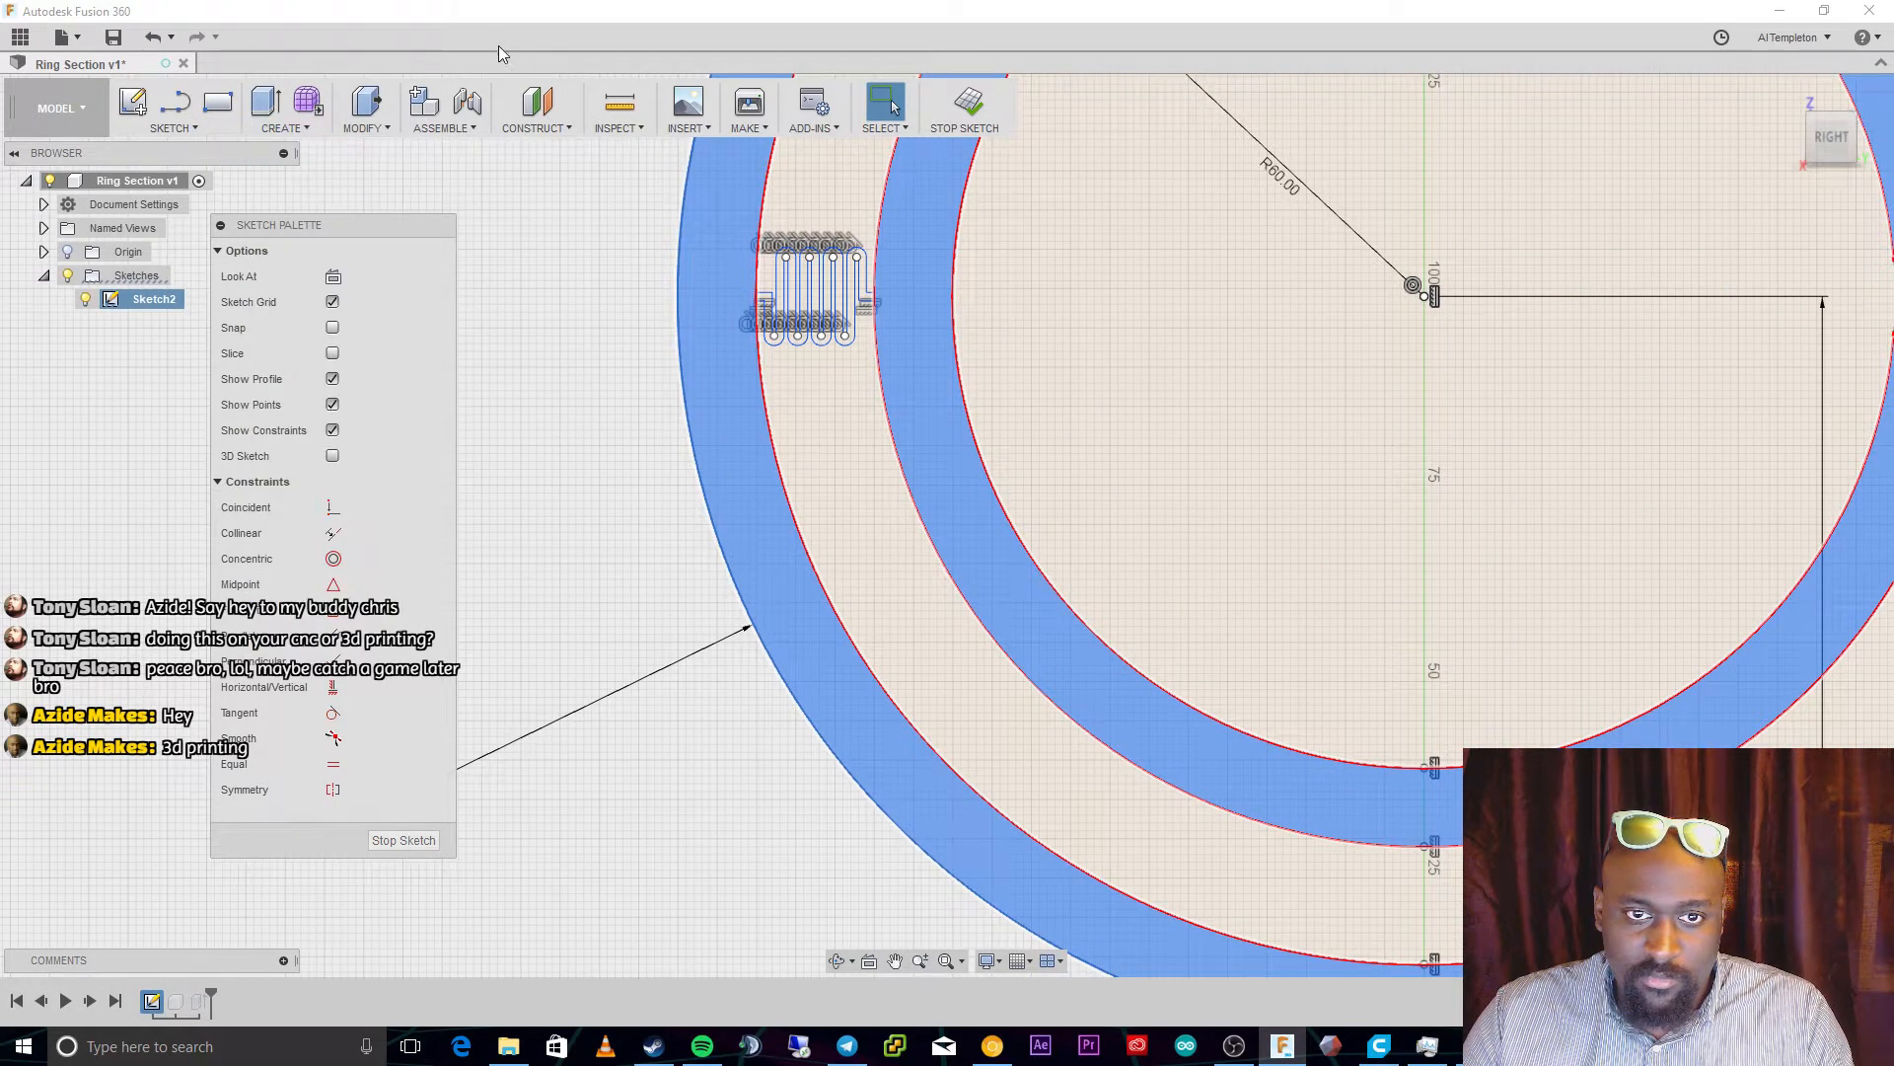
pyautogui.press('e')
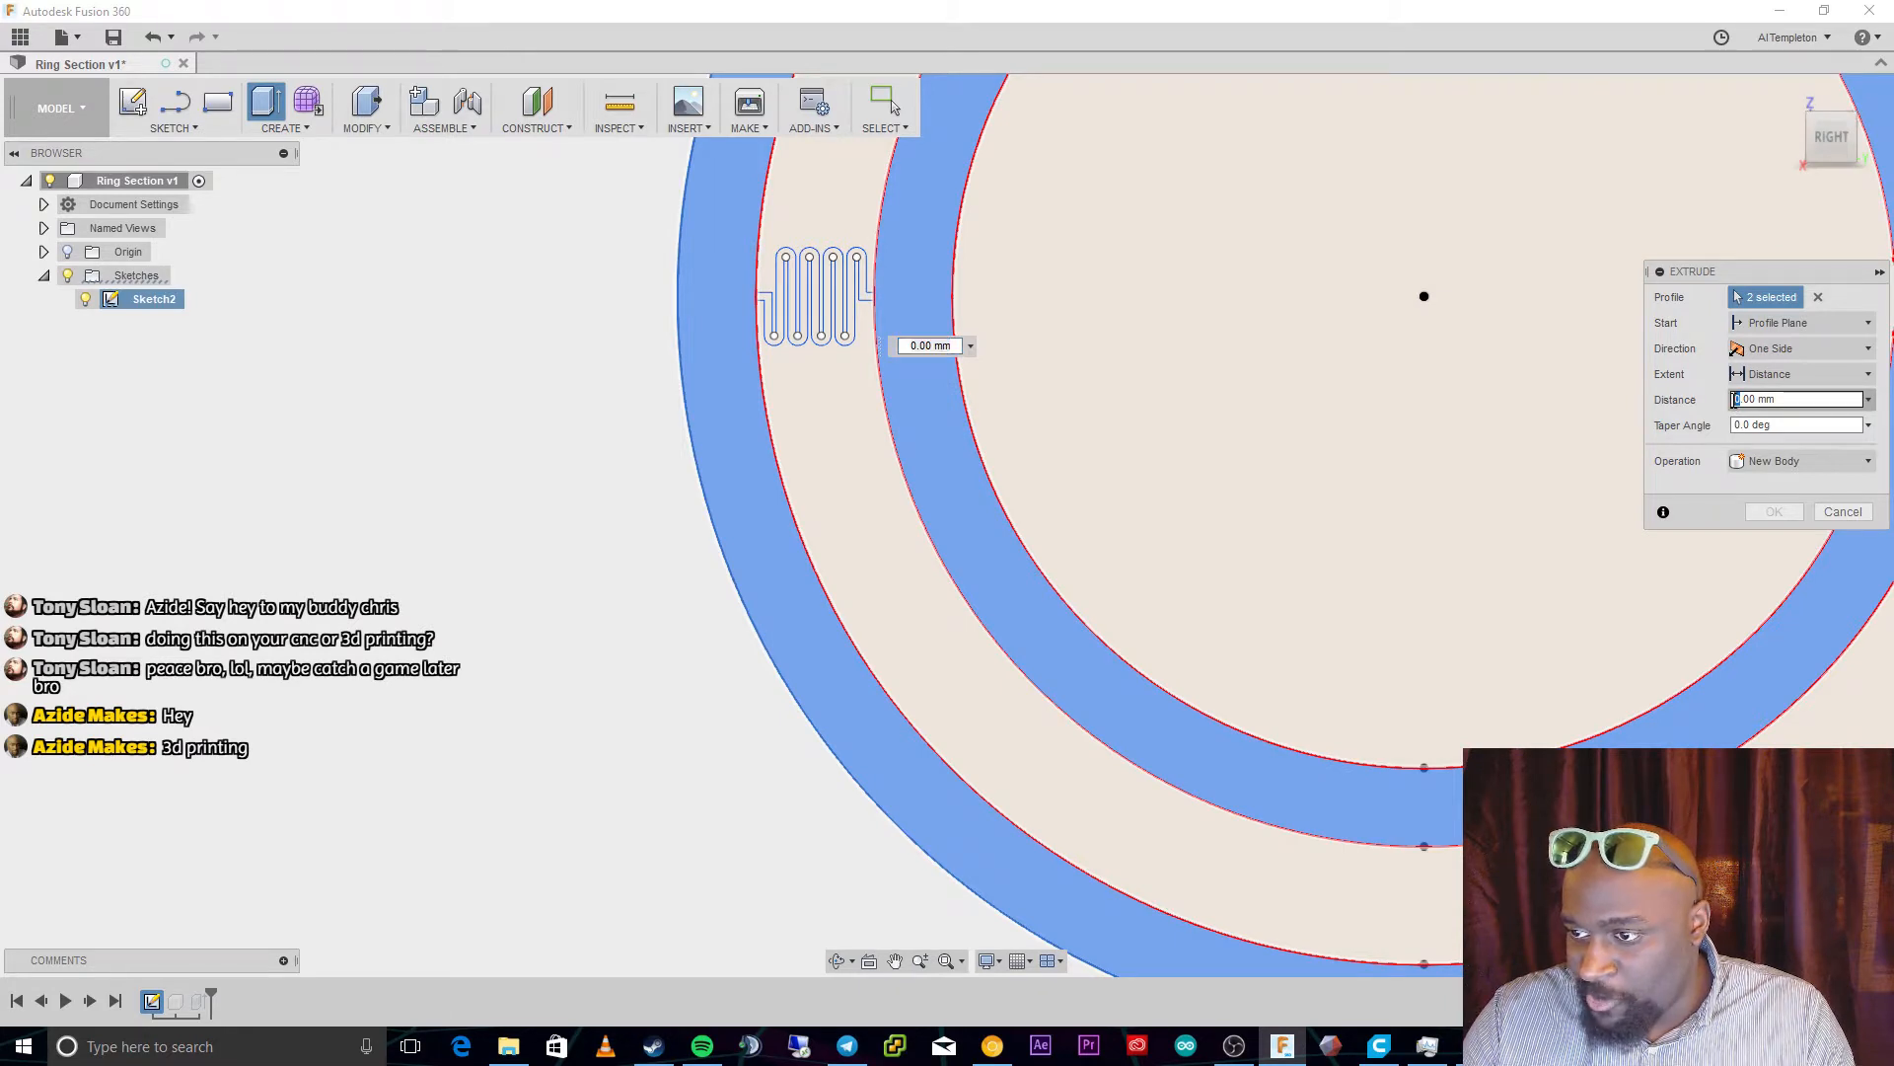
pyautogui.click(1805, 349)
pyautogui.click(1771, 385)
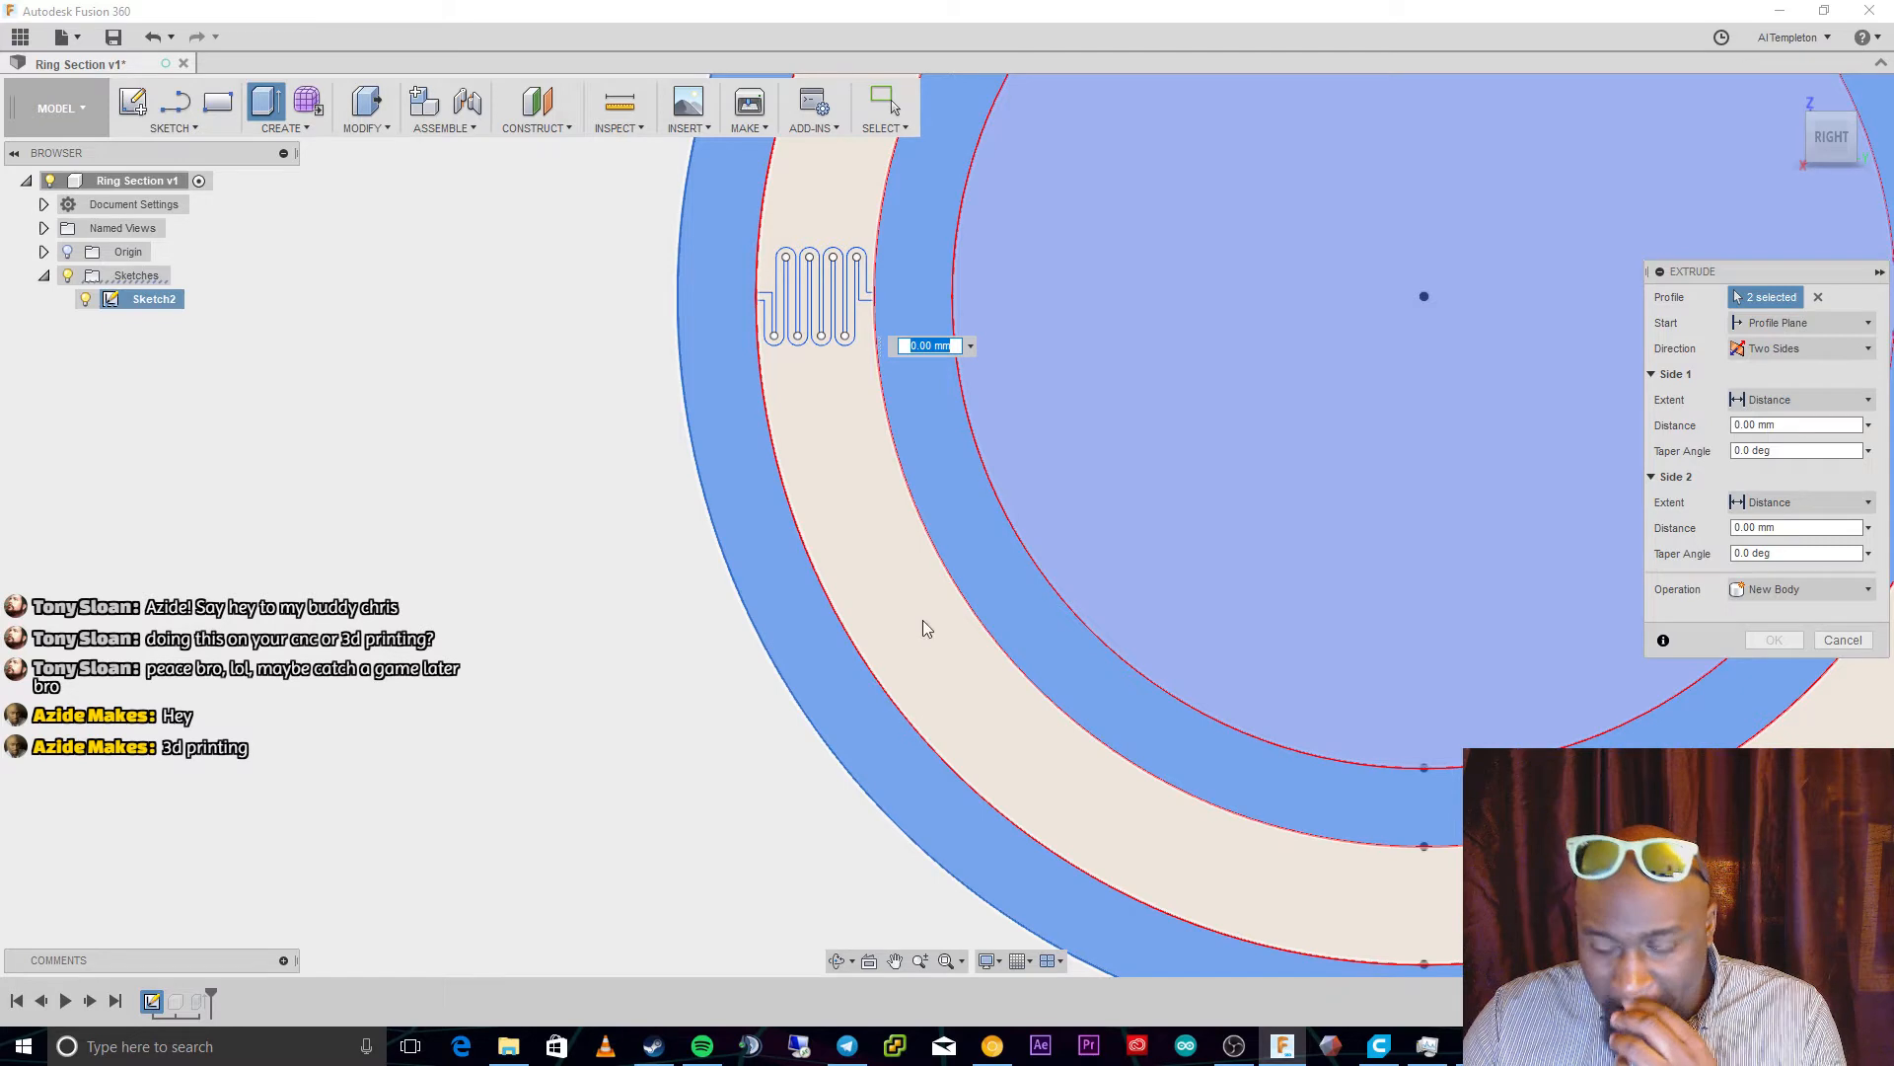
pyautogui.click(836, 962)
pyautogui.moveTo(803, 774)
pyautogui.mouseDown()
pyautogui.moveTo(884, 790)
pyautogui.moveTo(884, 690)
pyautogui.moveTo(932, 640)
pyautogui.moveTo(1133, 605)
pyautogui.moveTo(1057, 786)
pyautogui.moveTo(953, 772)
pyautogui.moveTo(895, 730)
pyautogui.moveTo(725, 681)
pyautogui.moveTo(737, 549)
pyautogui.moveTo(804, 579)
pyautogui.moveTo(239, 497)
pyautogui.moveTo(85, 309)
pyautogui.mouseUp()
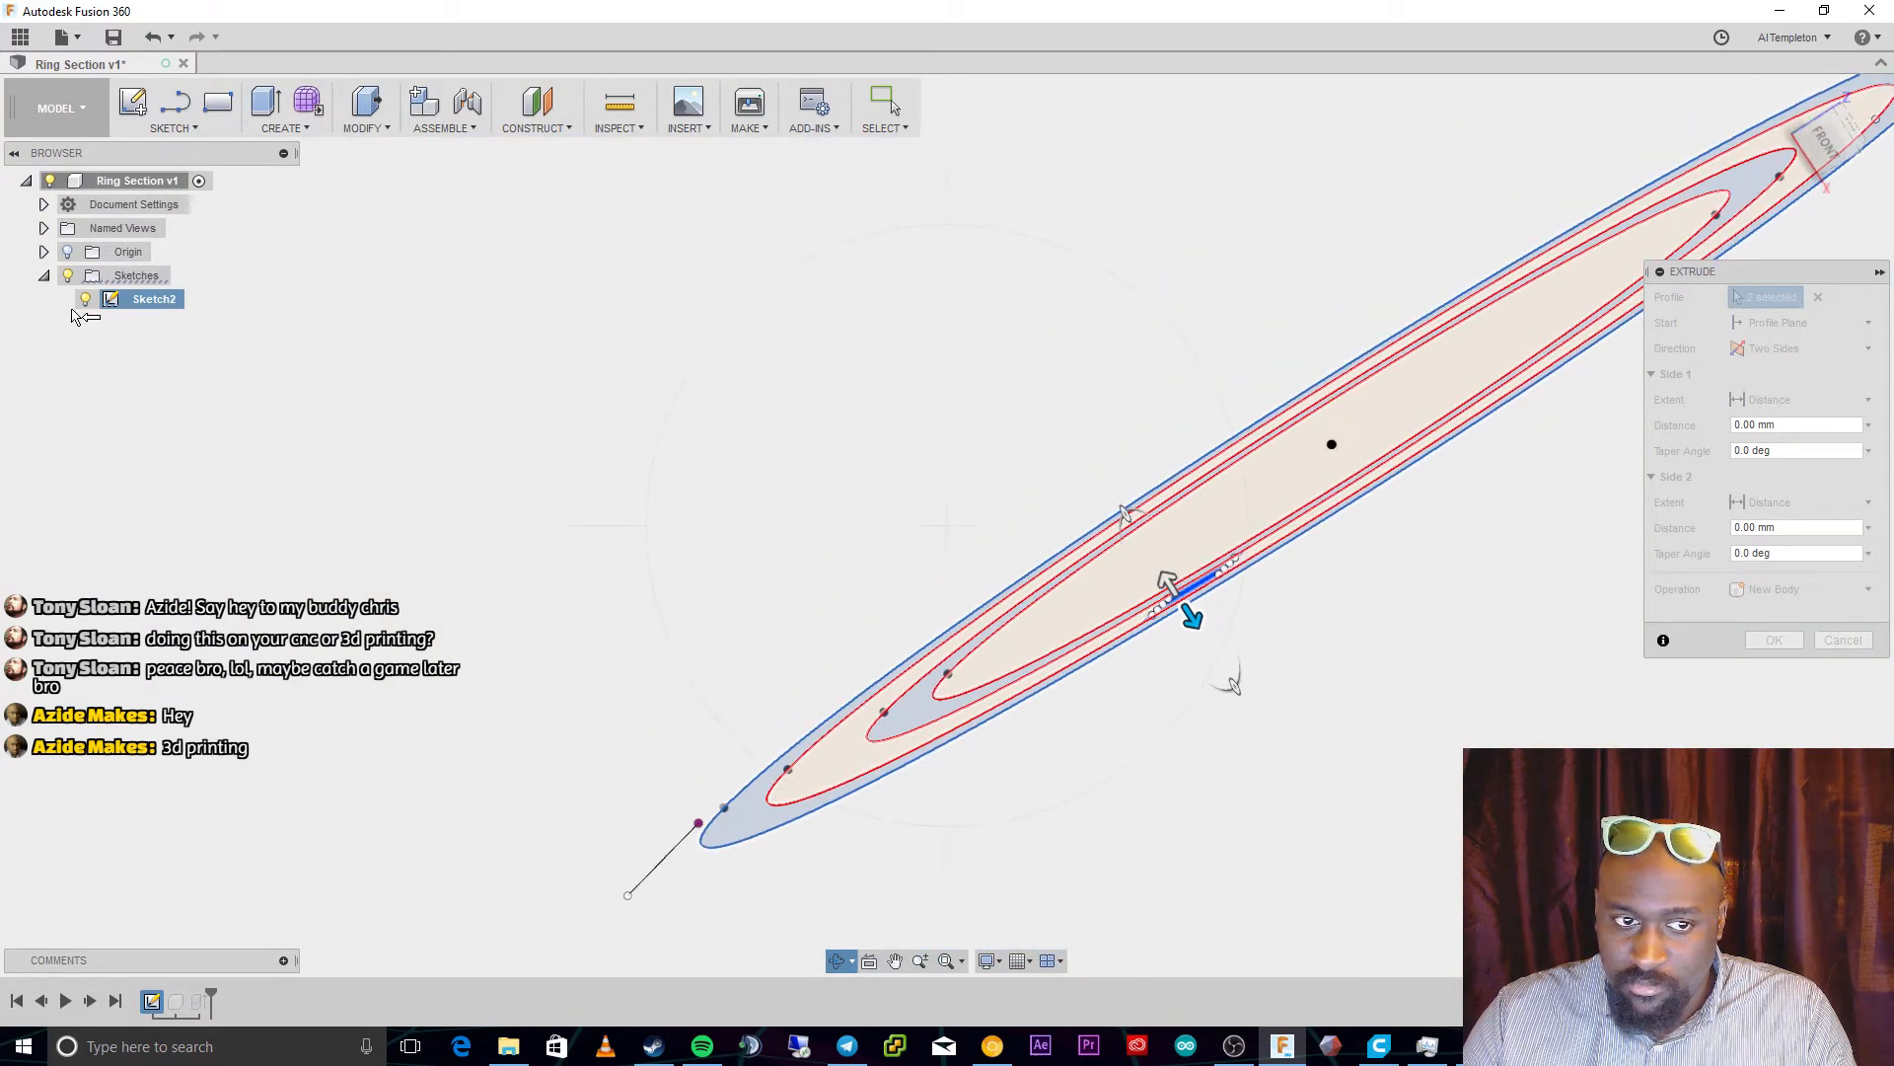
pyautogui.click(43, 277)
pyautogui.click(43, 276)
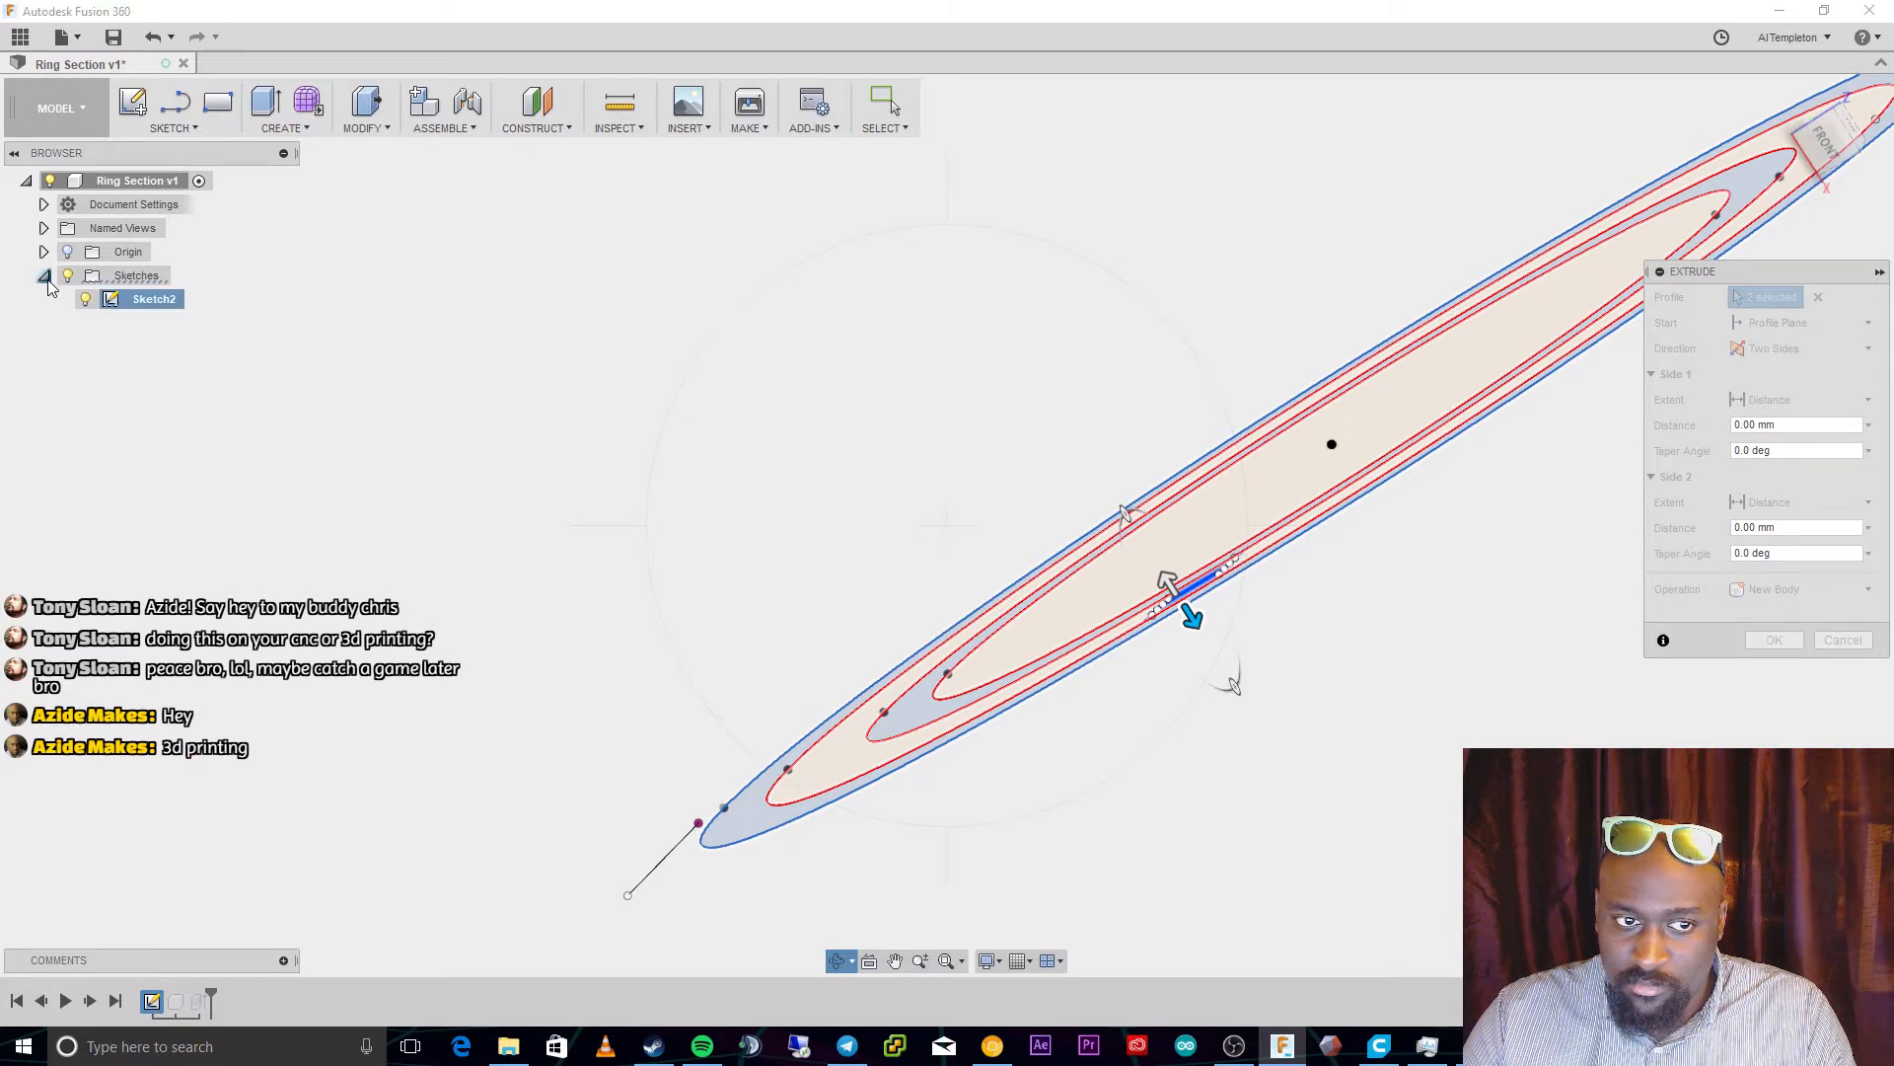
pyautogui.click(43, 252)
pyautogui.click(43, 252)
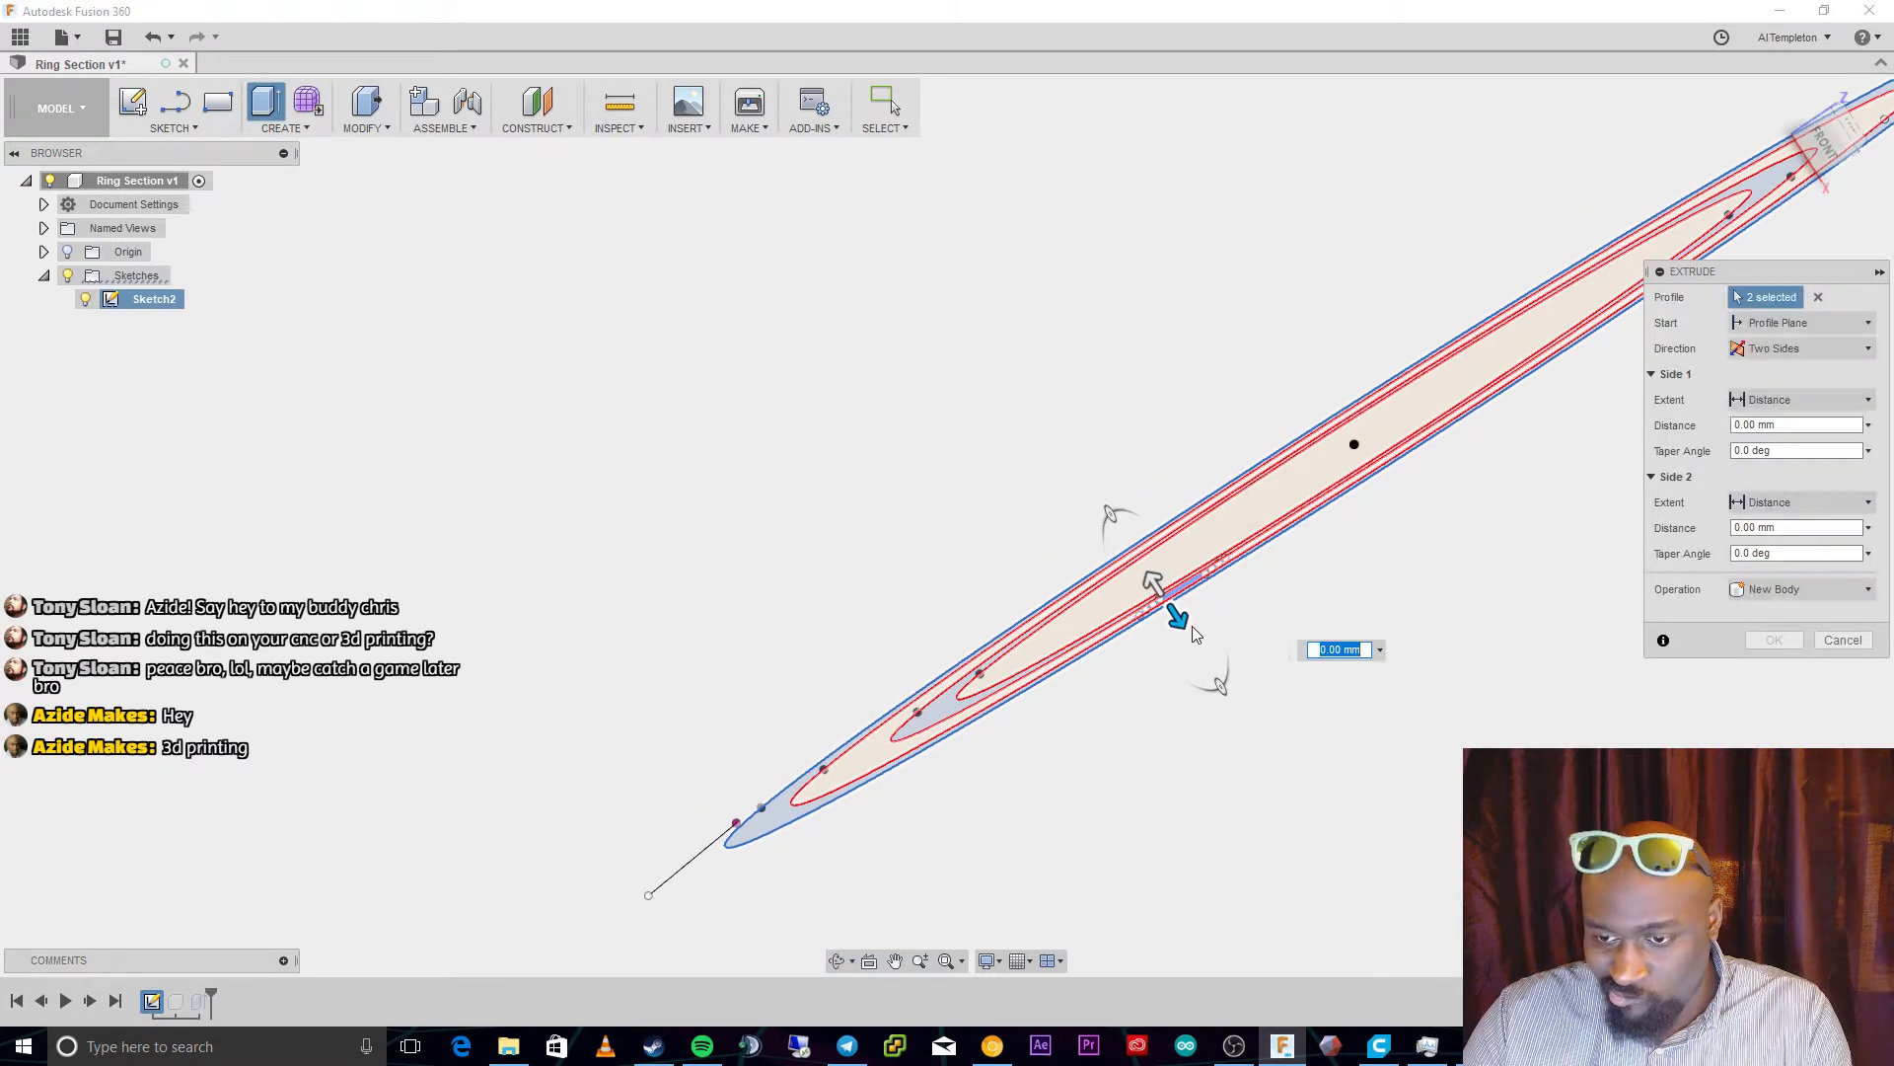
# Set the ring extrusion distances to 1 mm for Side 1 and 2 mm for Side 2, and create them as new bodies
pyautogui.click(1738, 425)
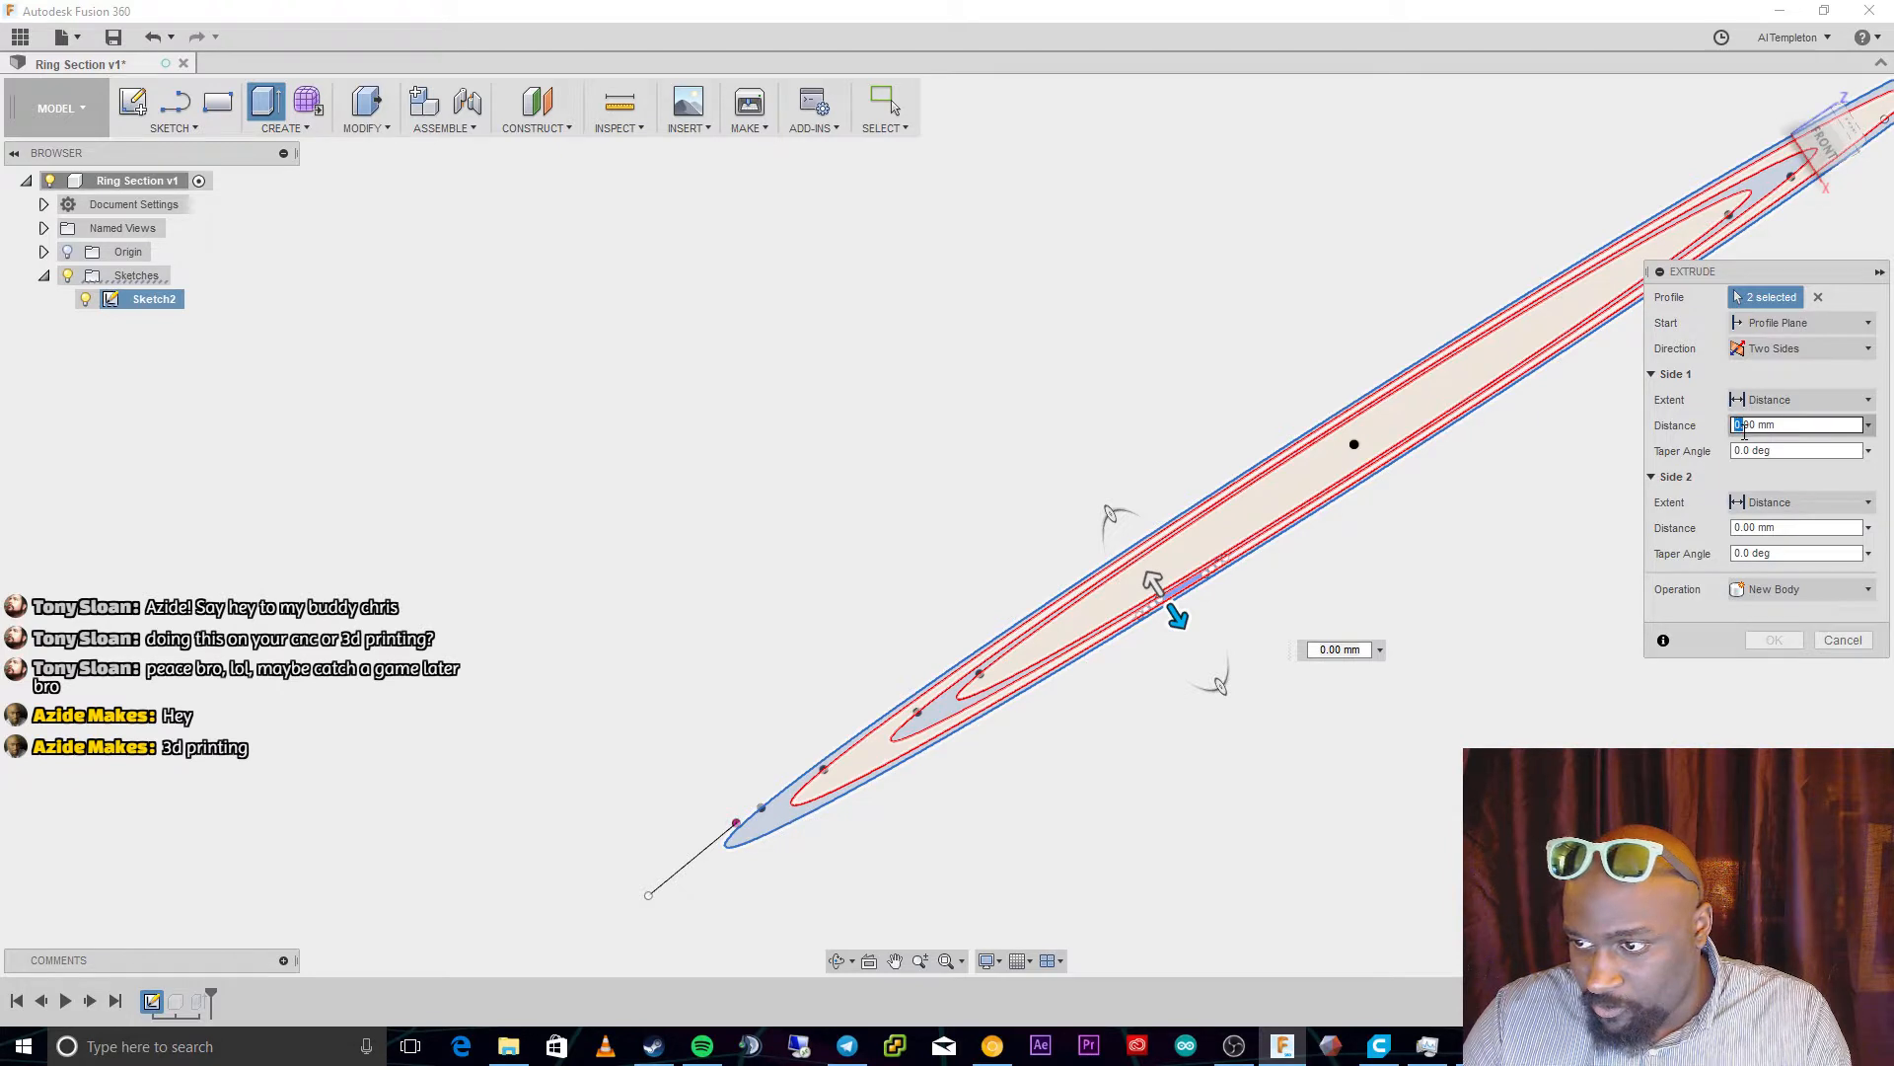
pyautogui.write('1')
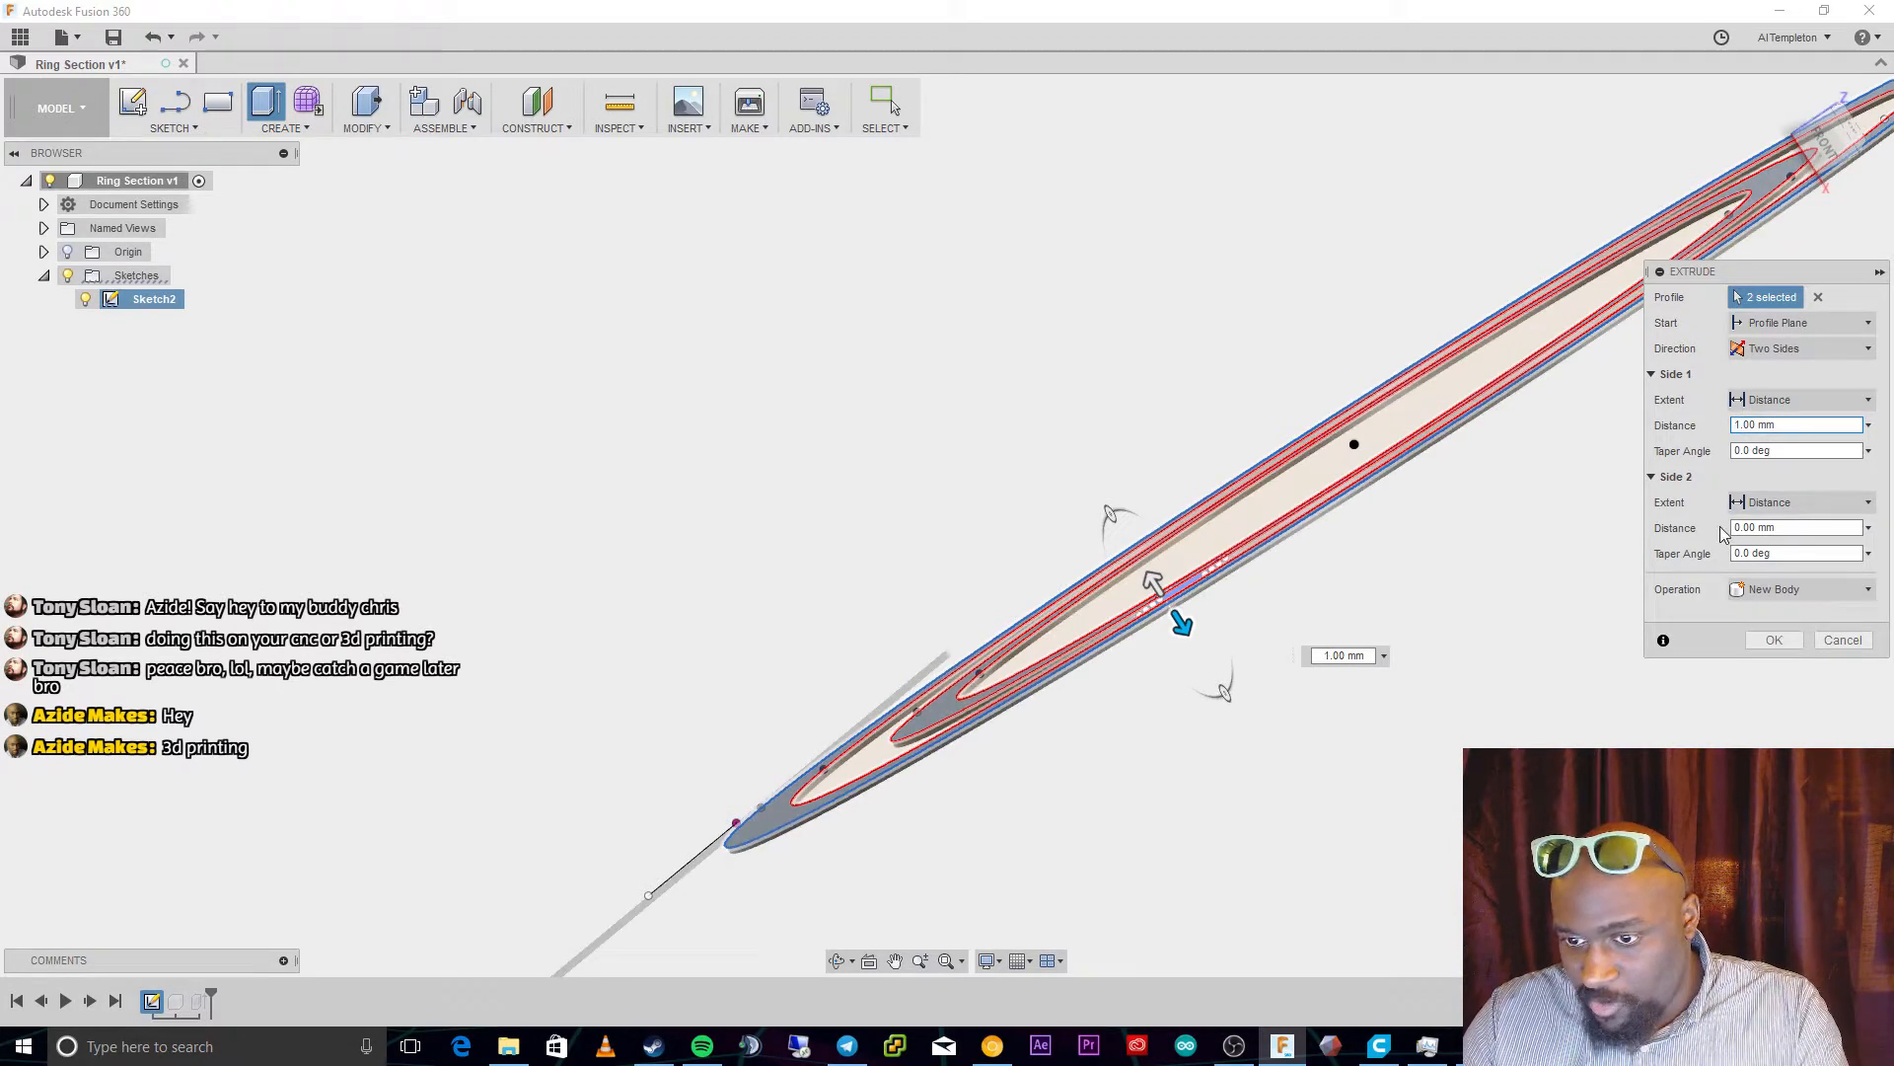
pyautogui.click(1731, 527)
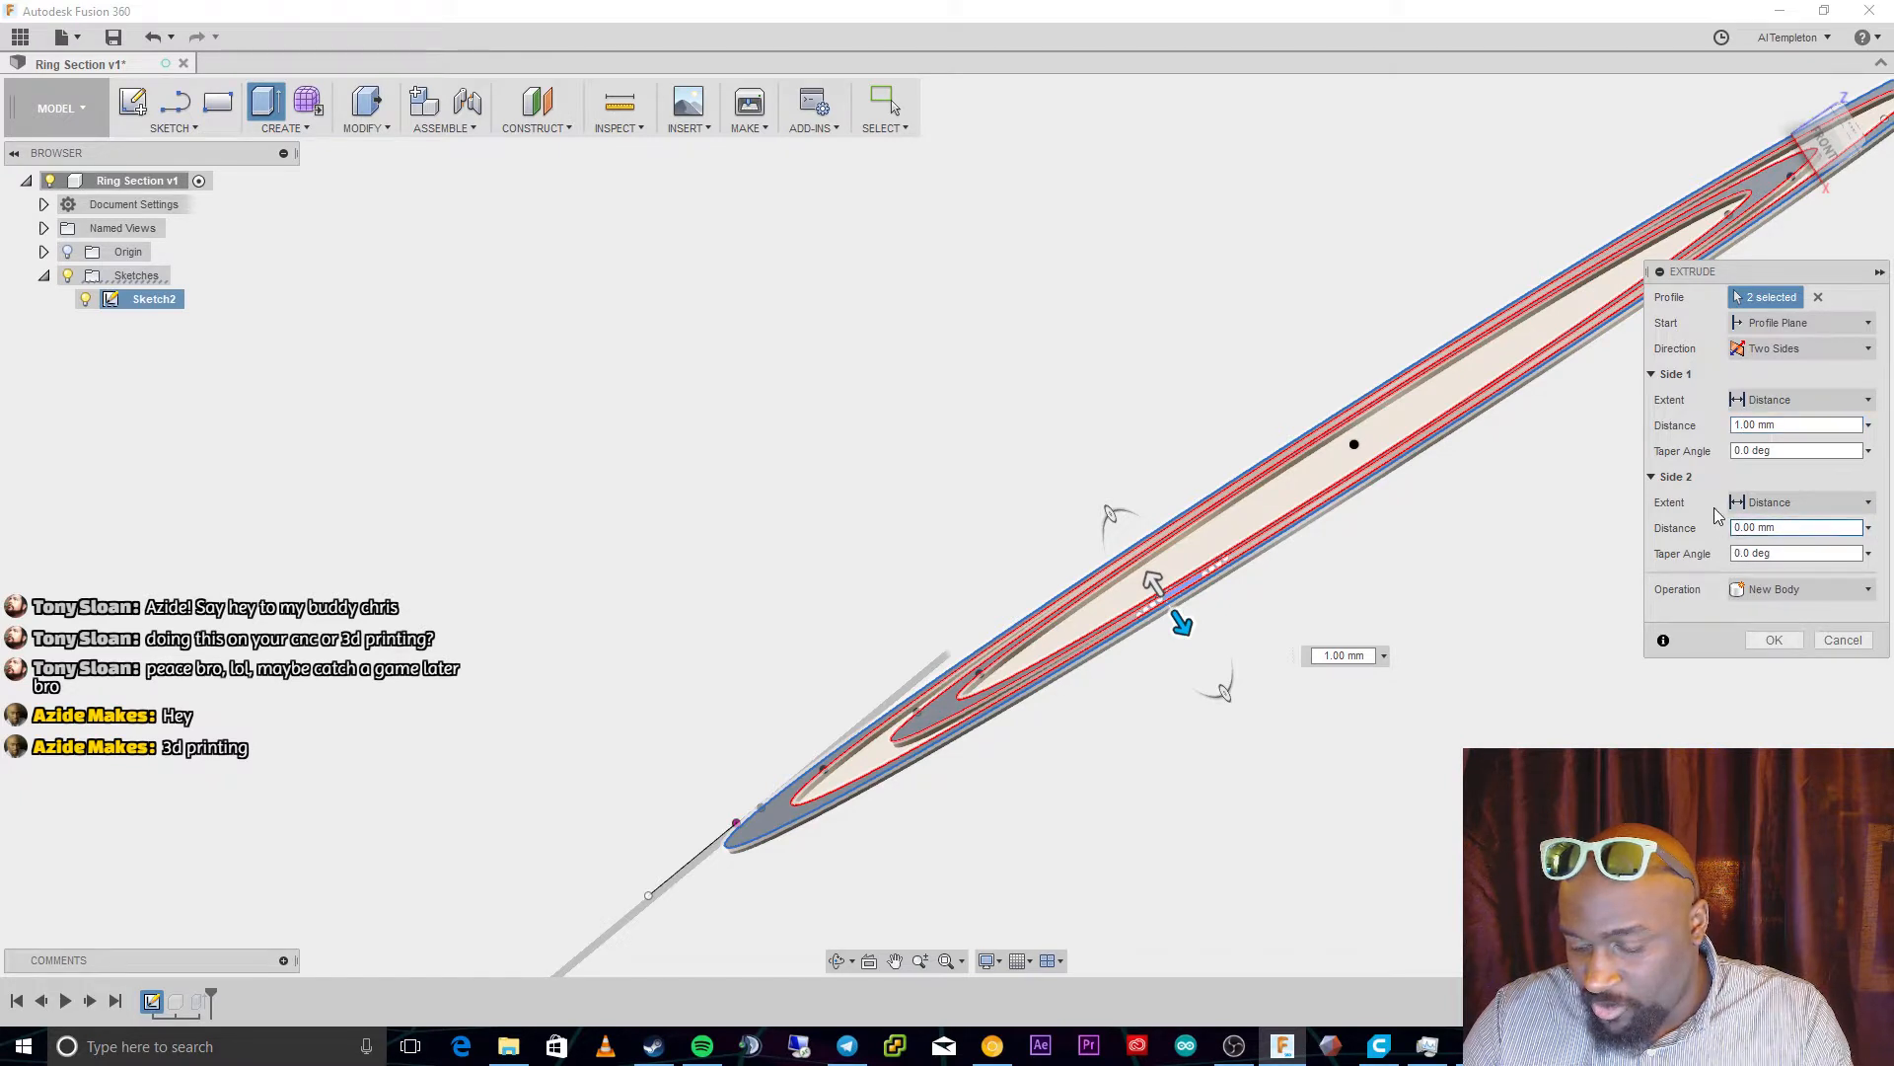
pyautogui.write('2')
pyautogui.click(1773, 640)
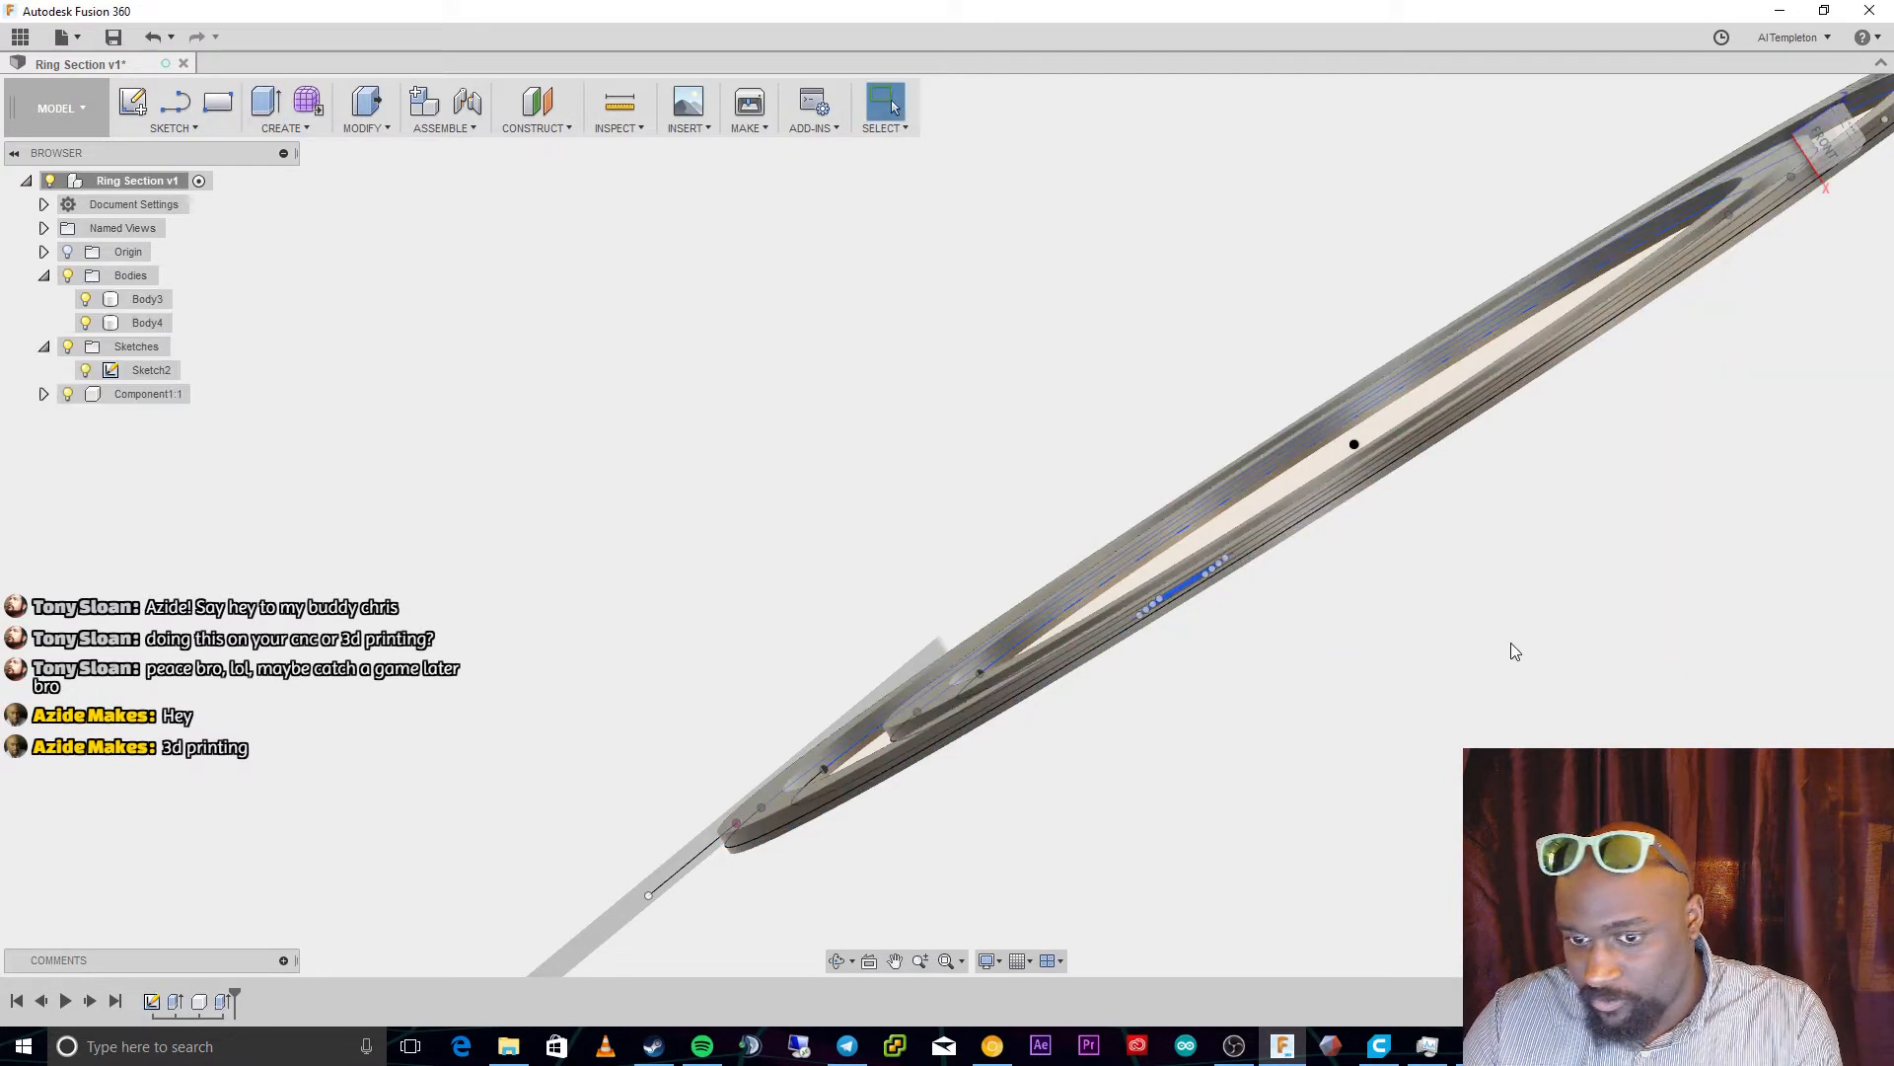
# Undo the ring extrusion and redo it
pyautogui.rightClick(1368, 656)
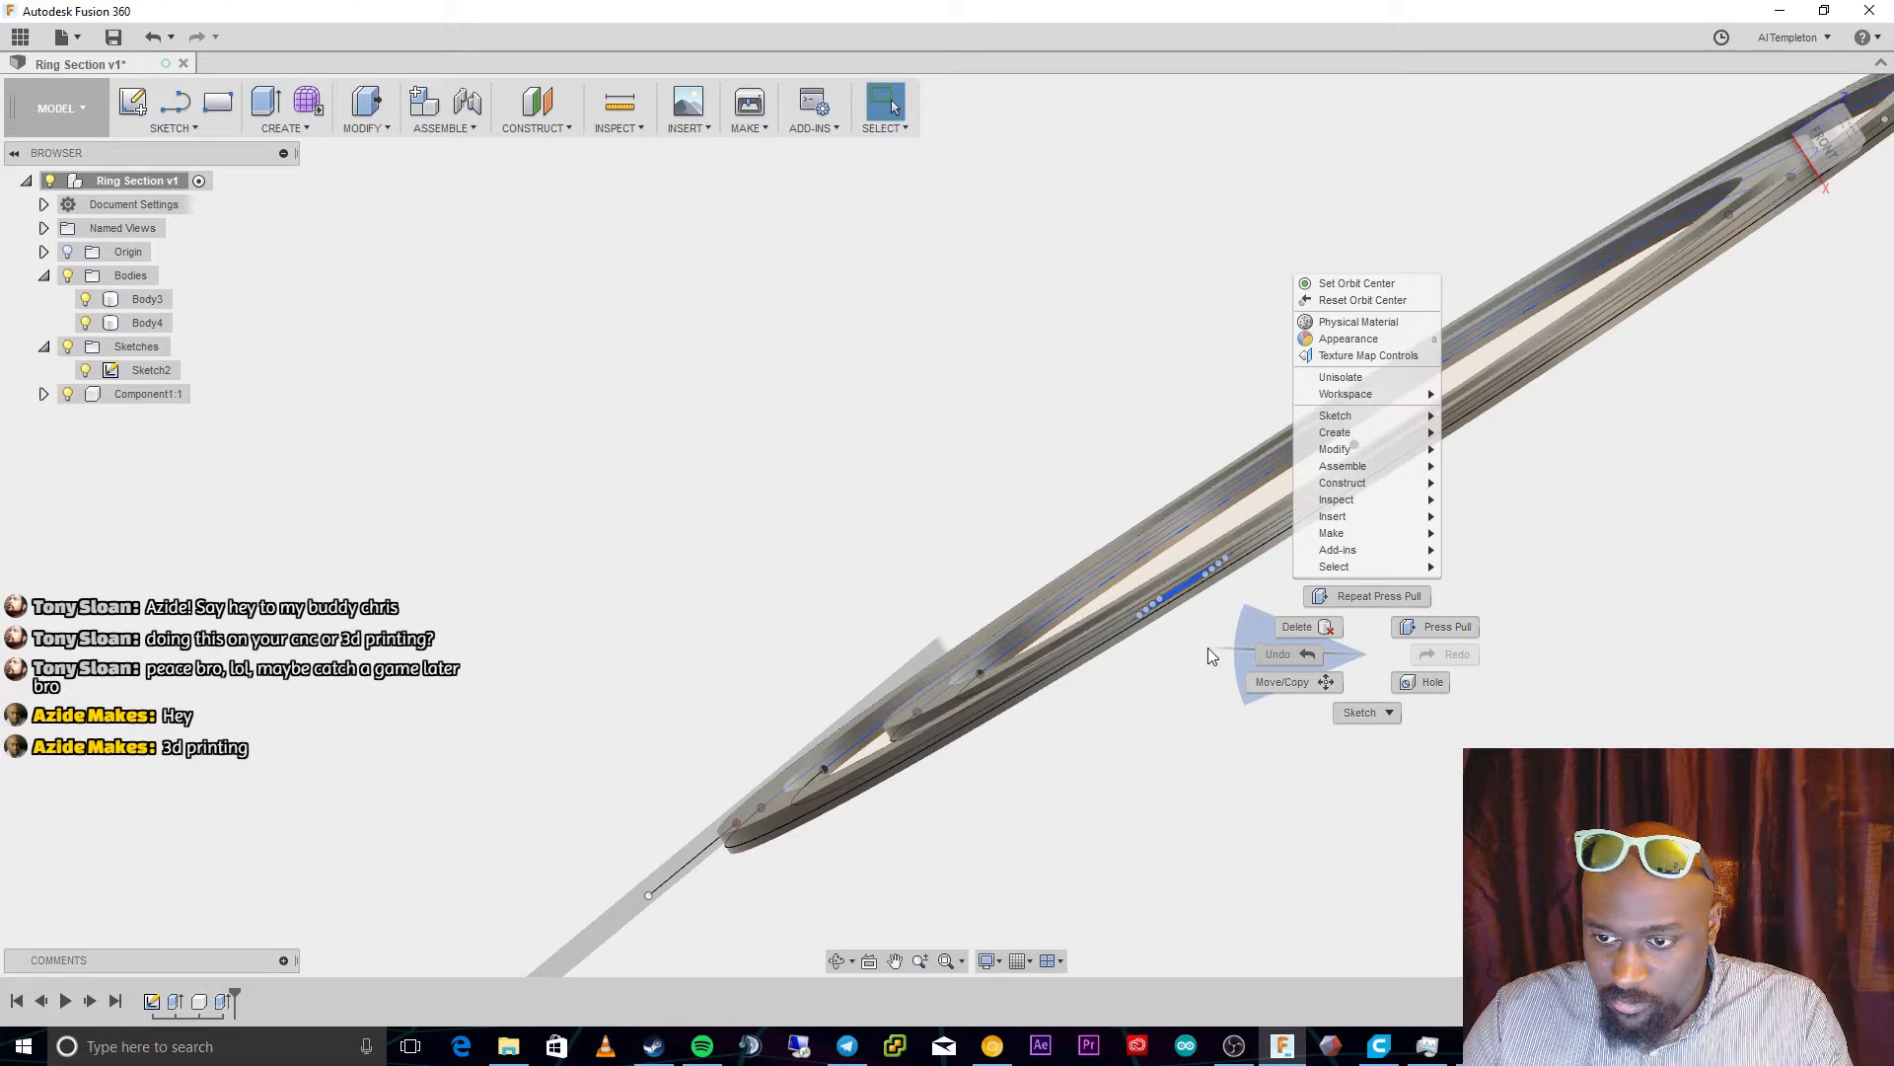
pyautogui.click(1211, 658)
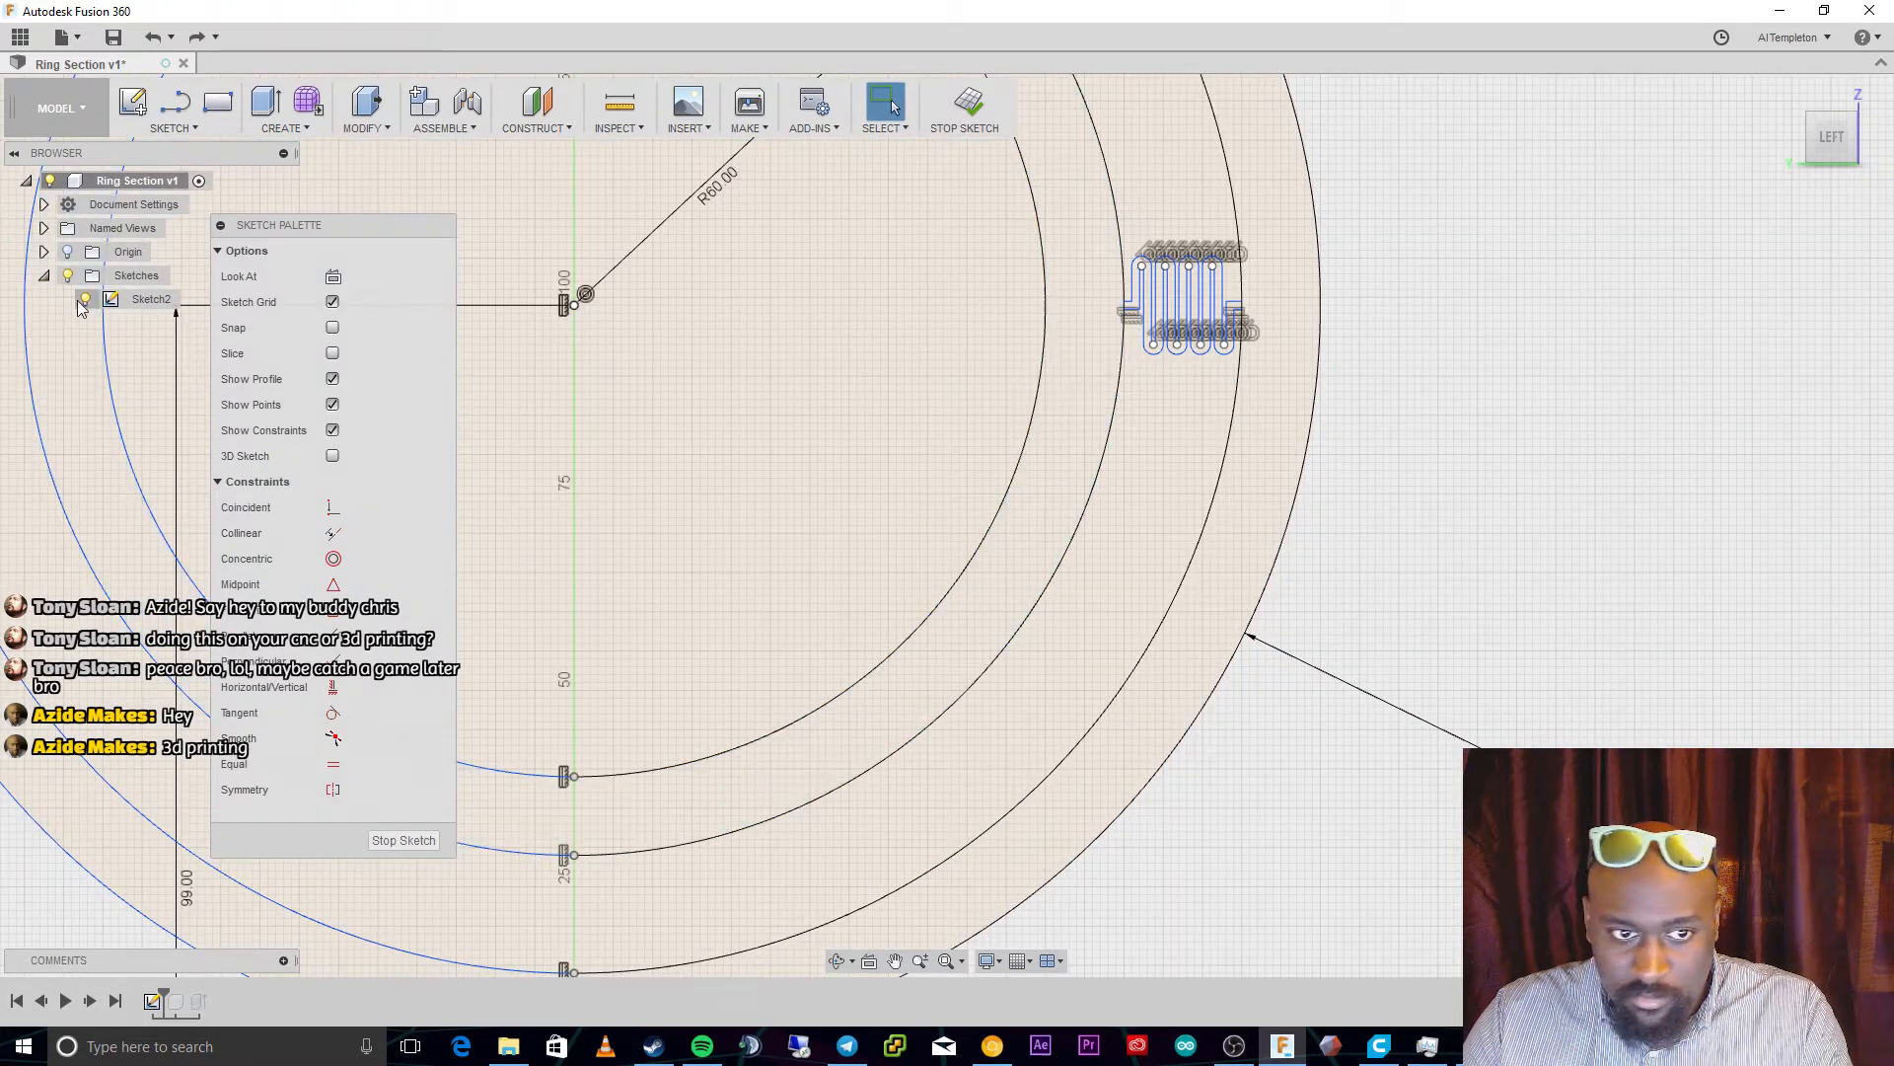
pyautogui.hotkey('ctrl', 'y')
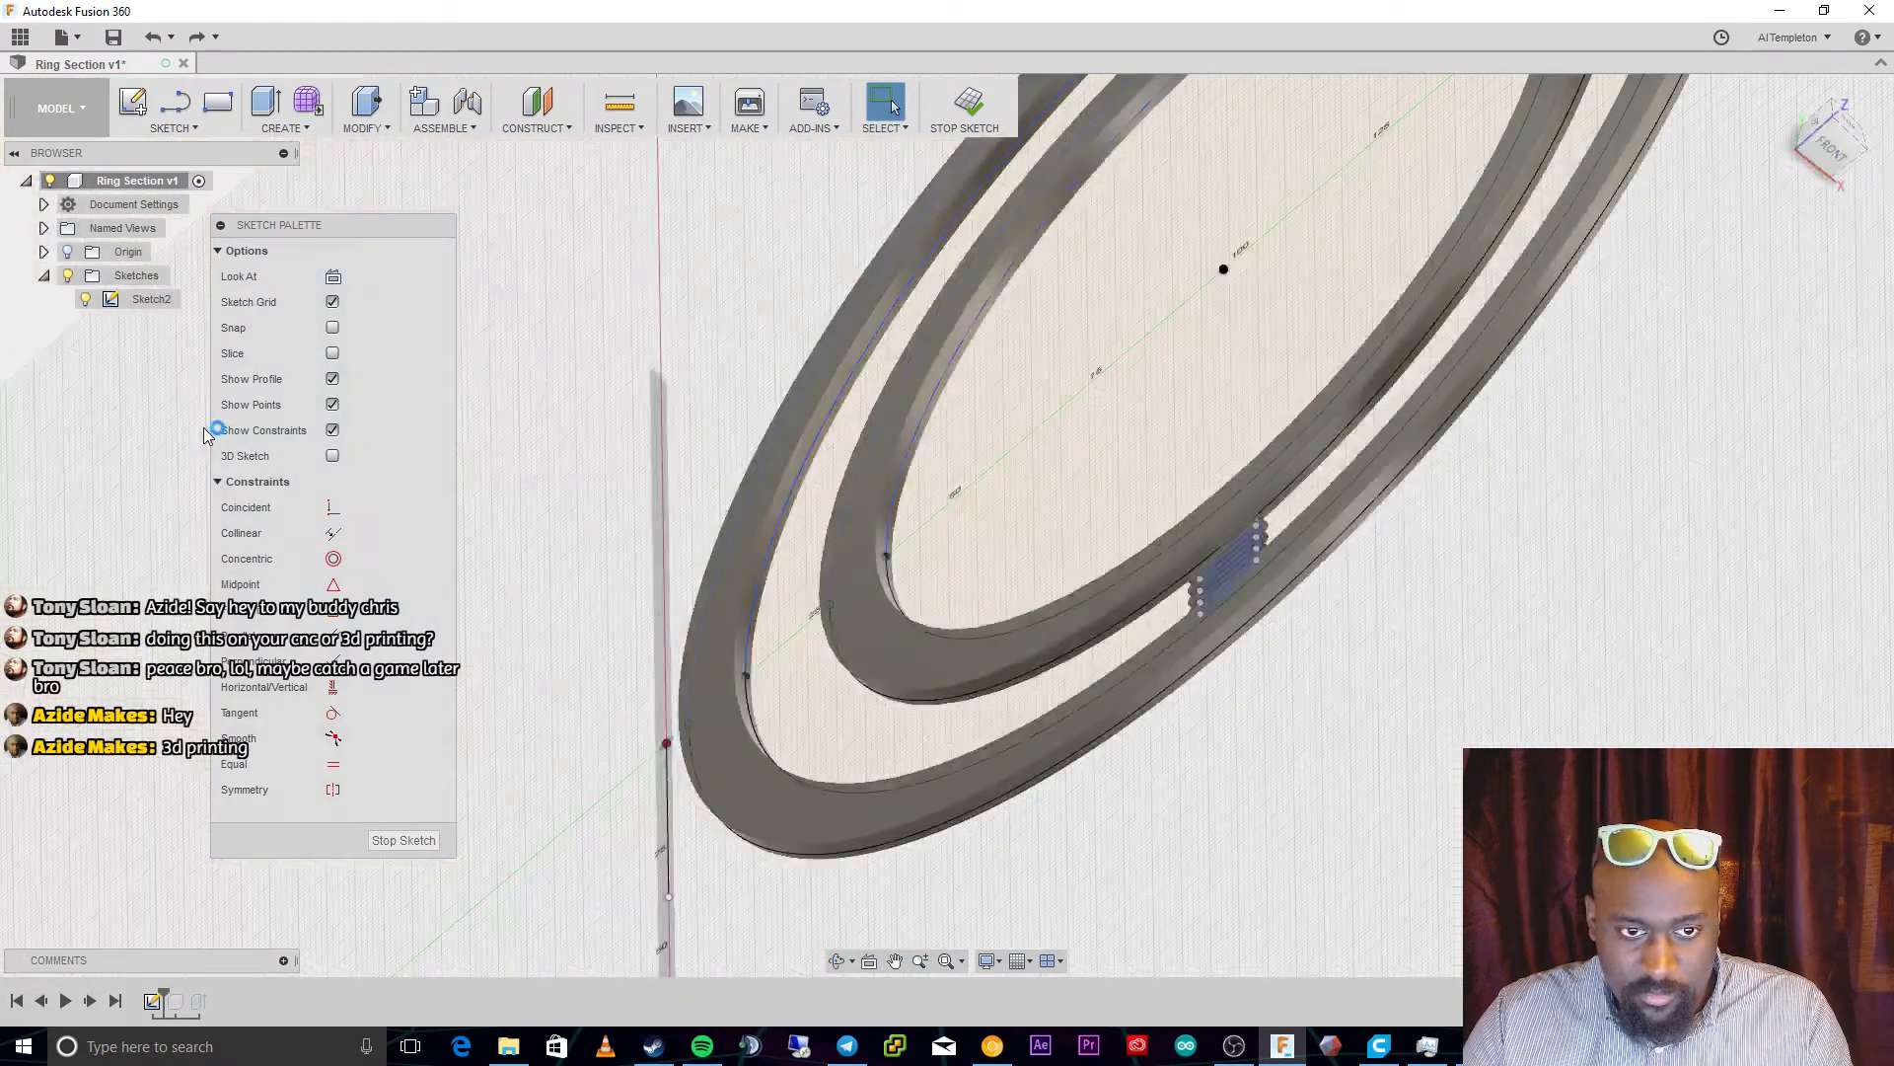
# Inspect the extruded rings and how the serpentine spring connects to them, close up and from several angles
pyautogui.click(1787, 94)
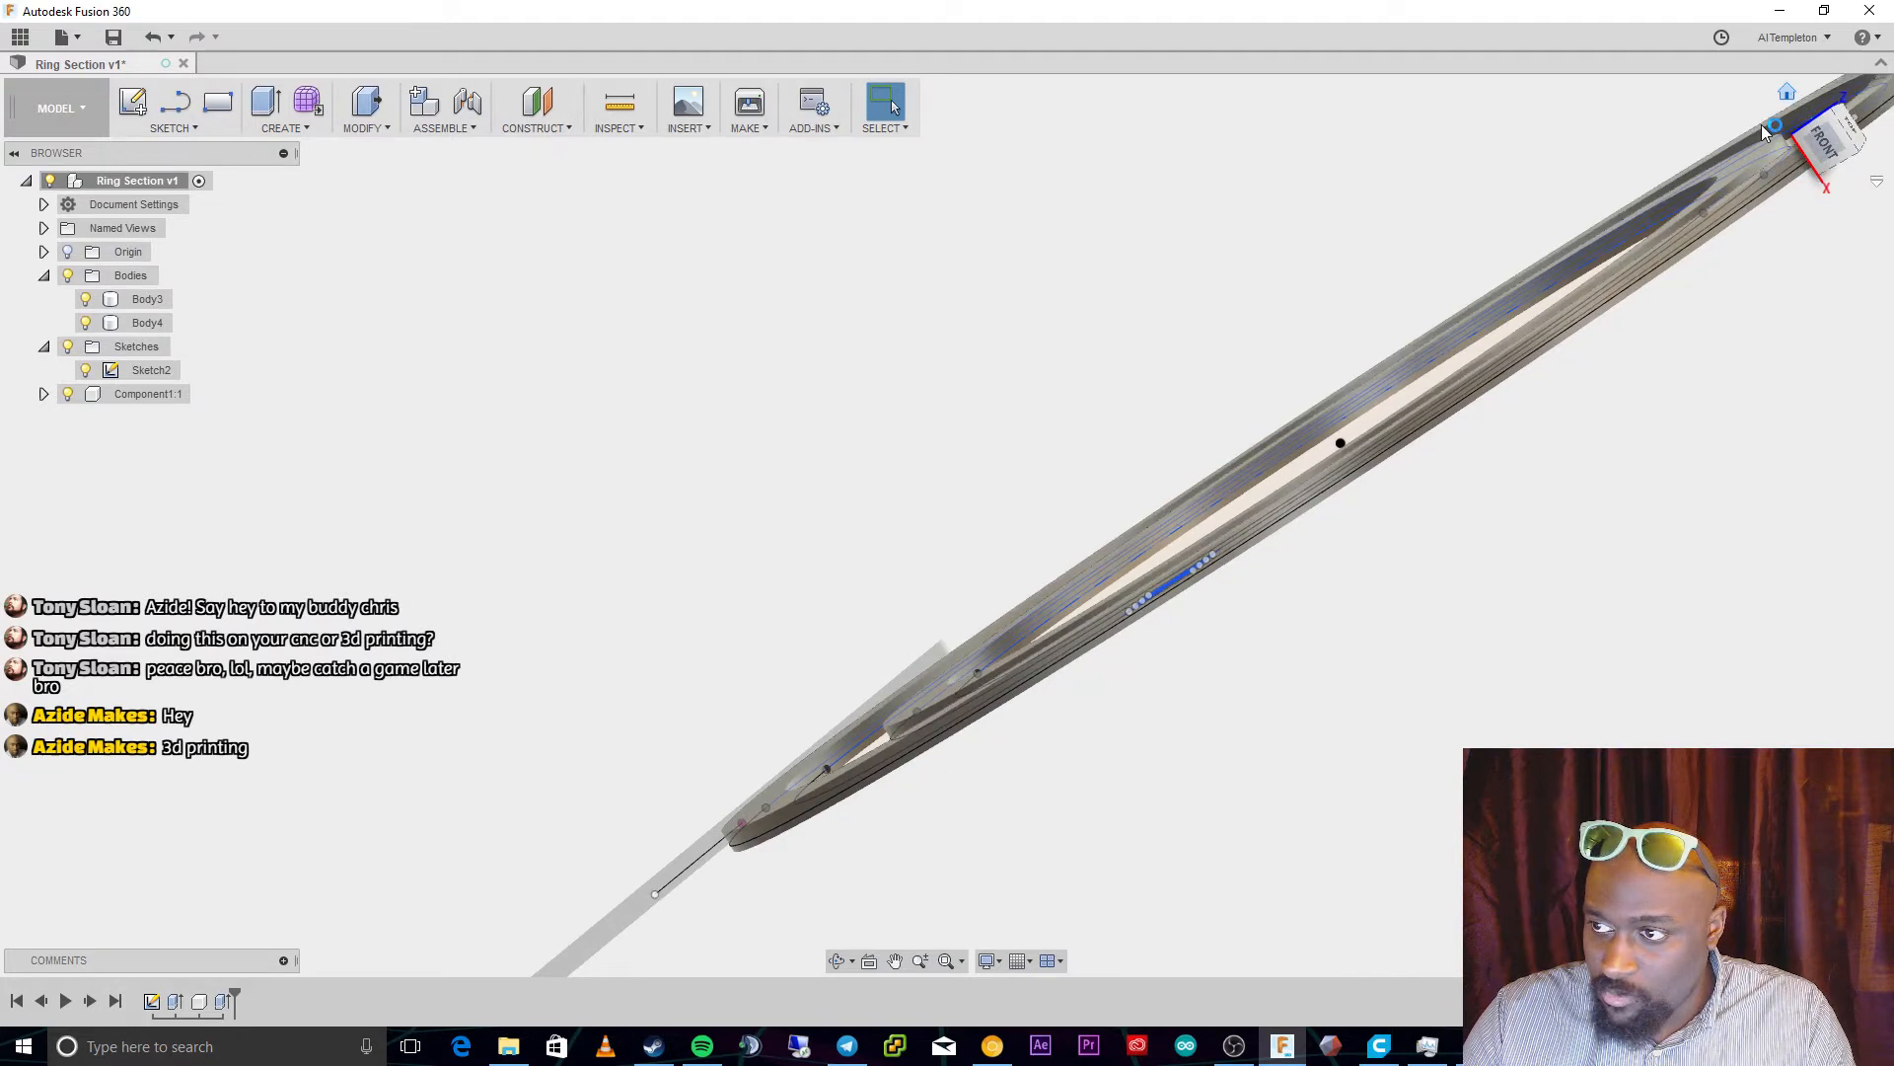
pyautogui.scroll(5, 720, 708)
pyautogui.scroll(3, 719, 708)
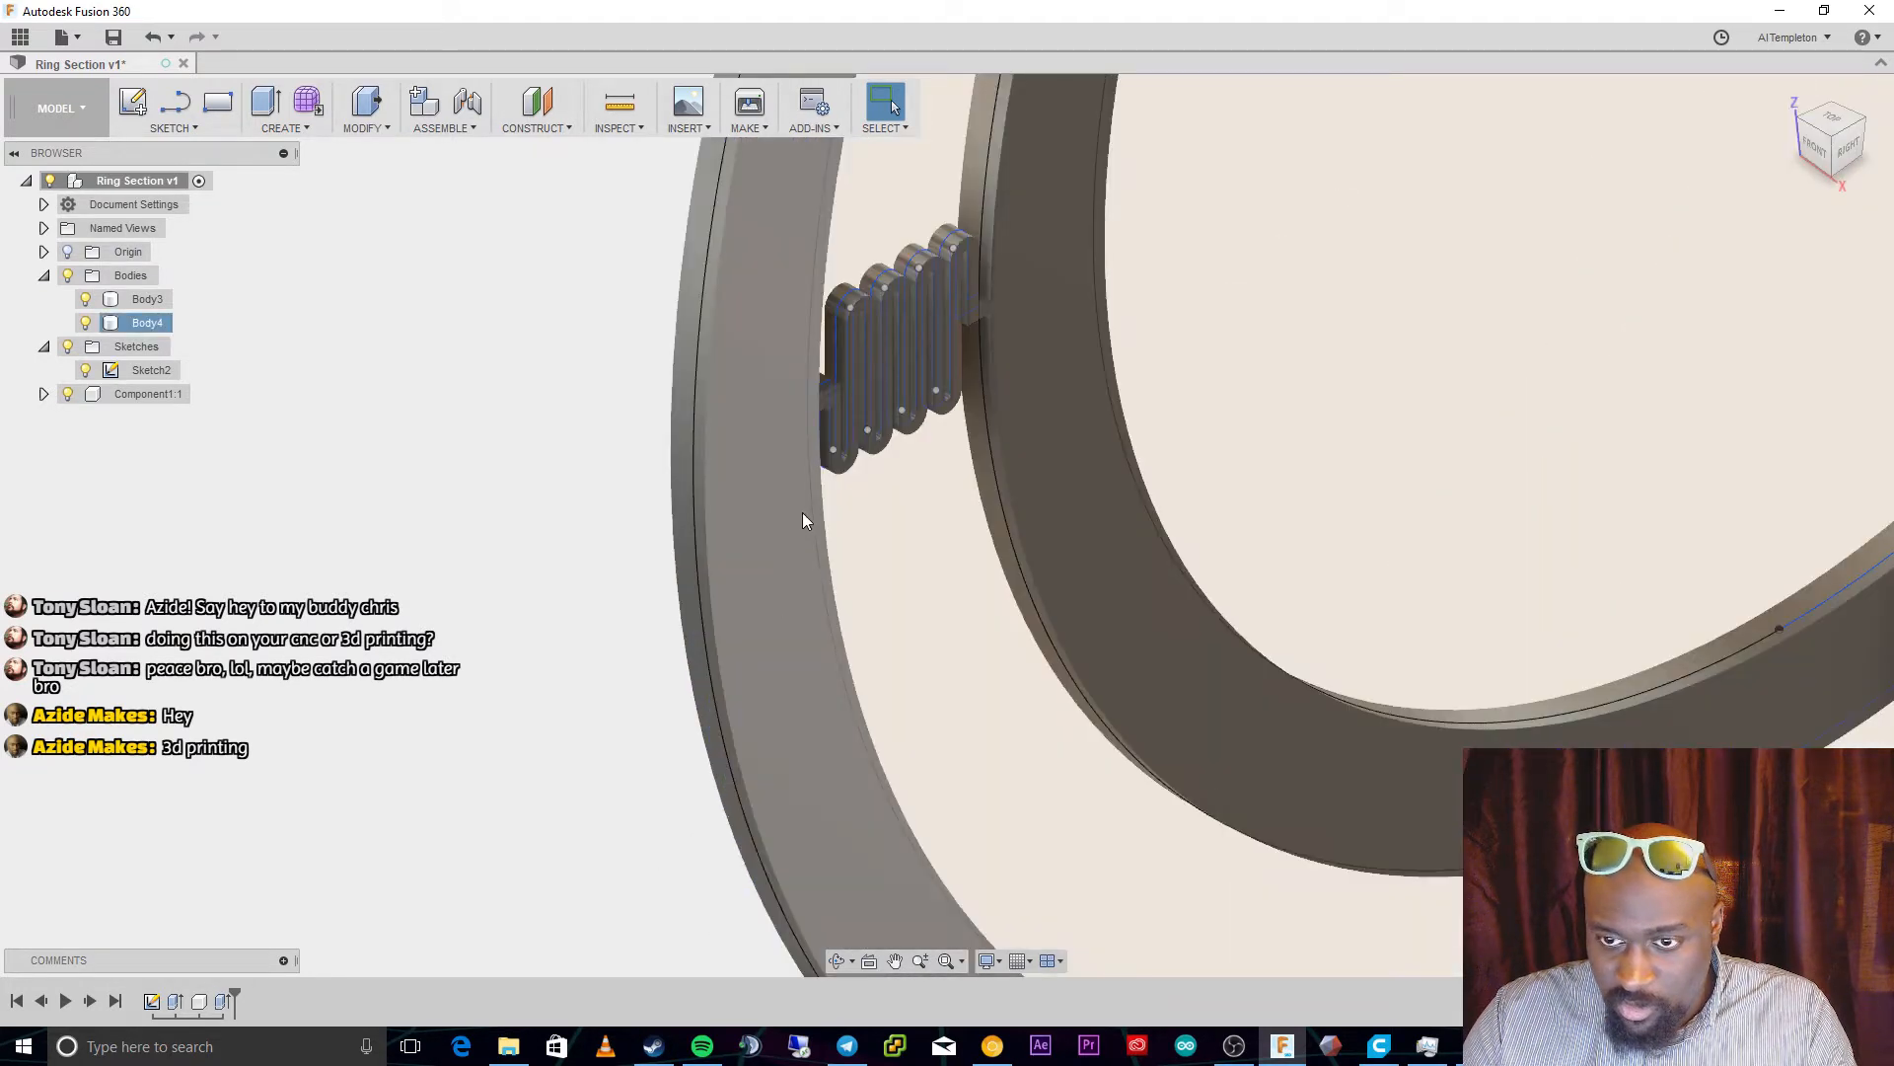
pyautogui.scroll(3, 802, 514)
pyautogui.scroll(2, 963, 263)
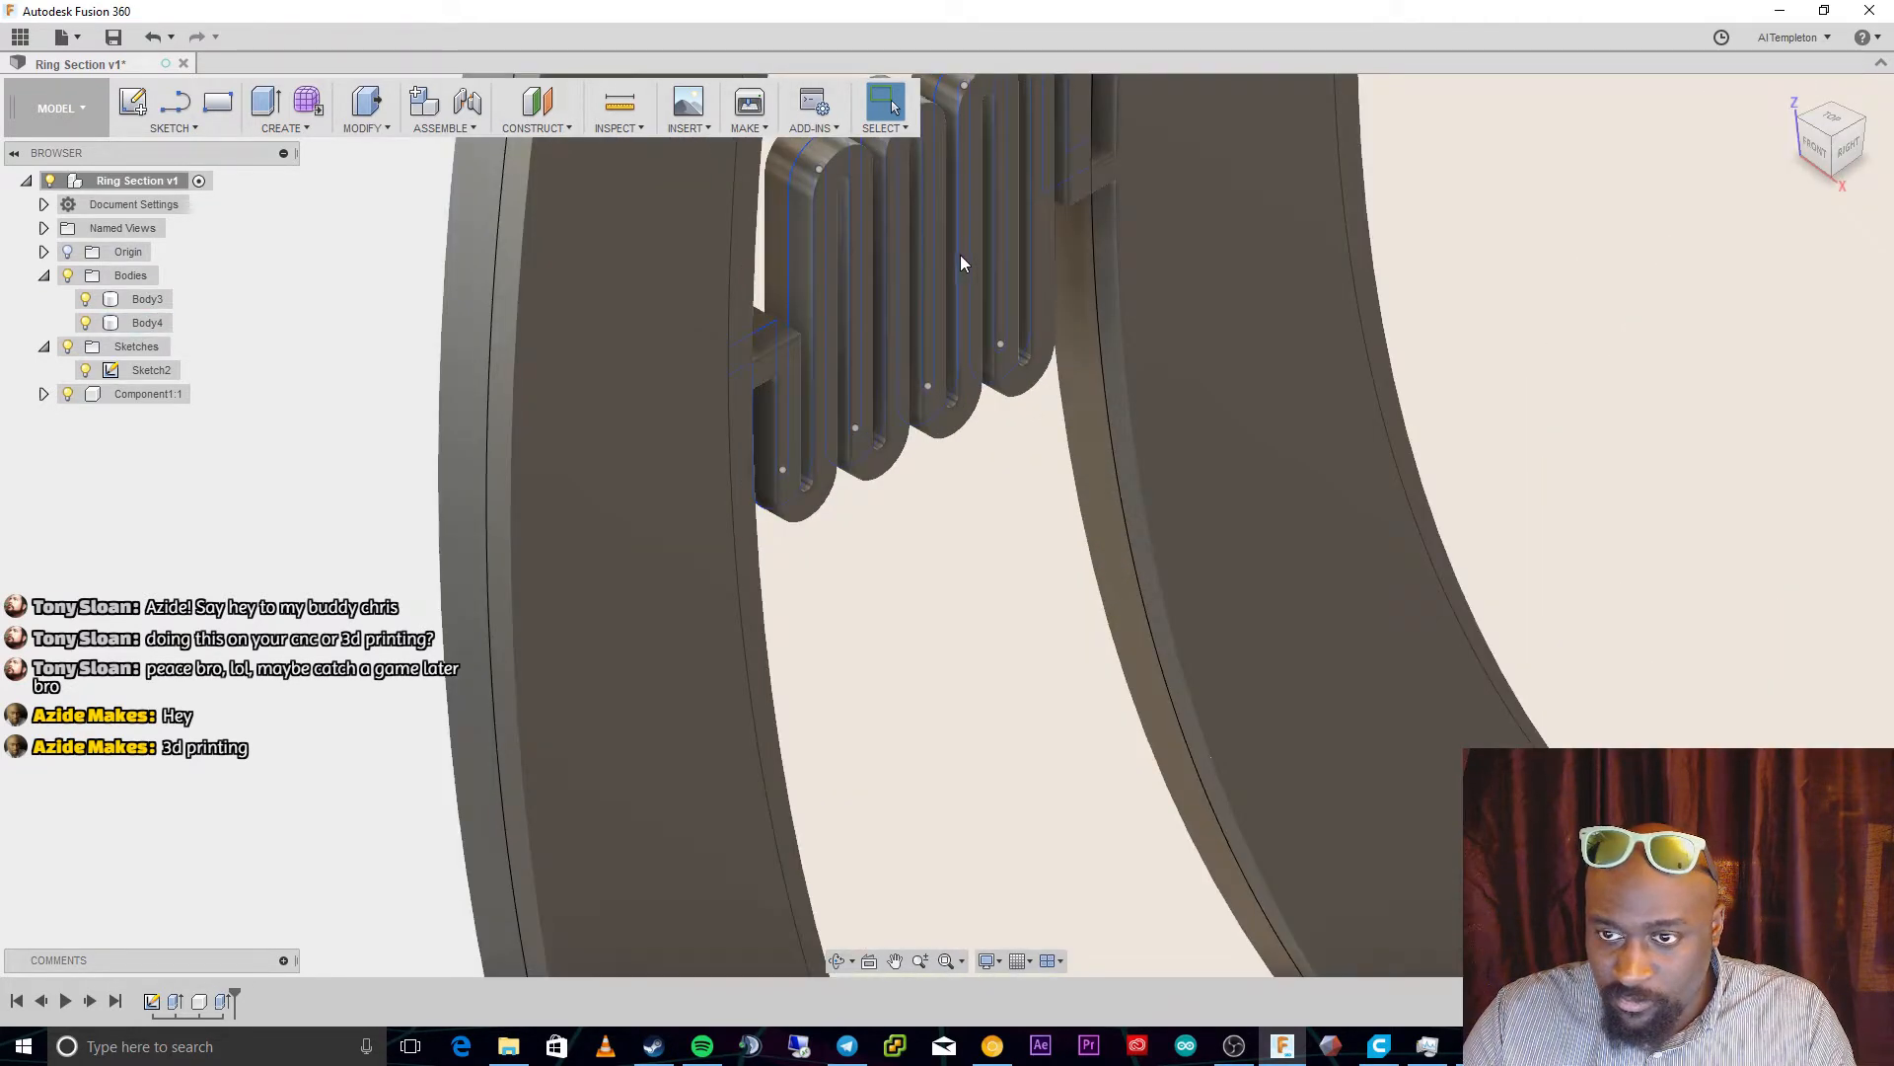
pyautogui.scroll(-2, 995, 282)
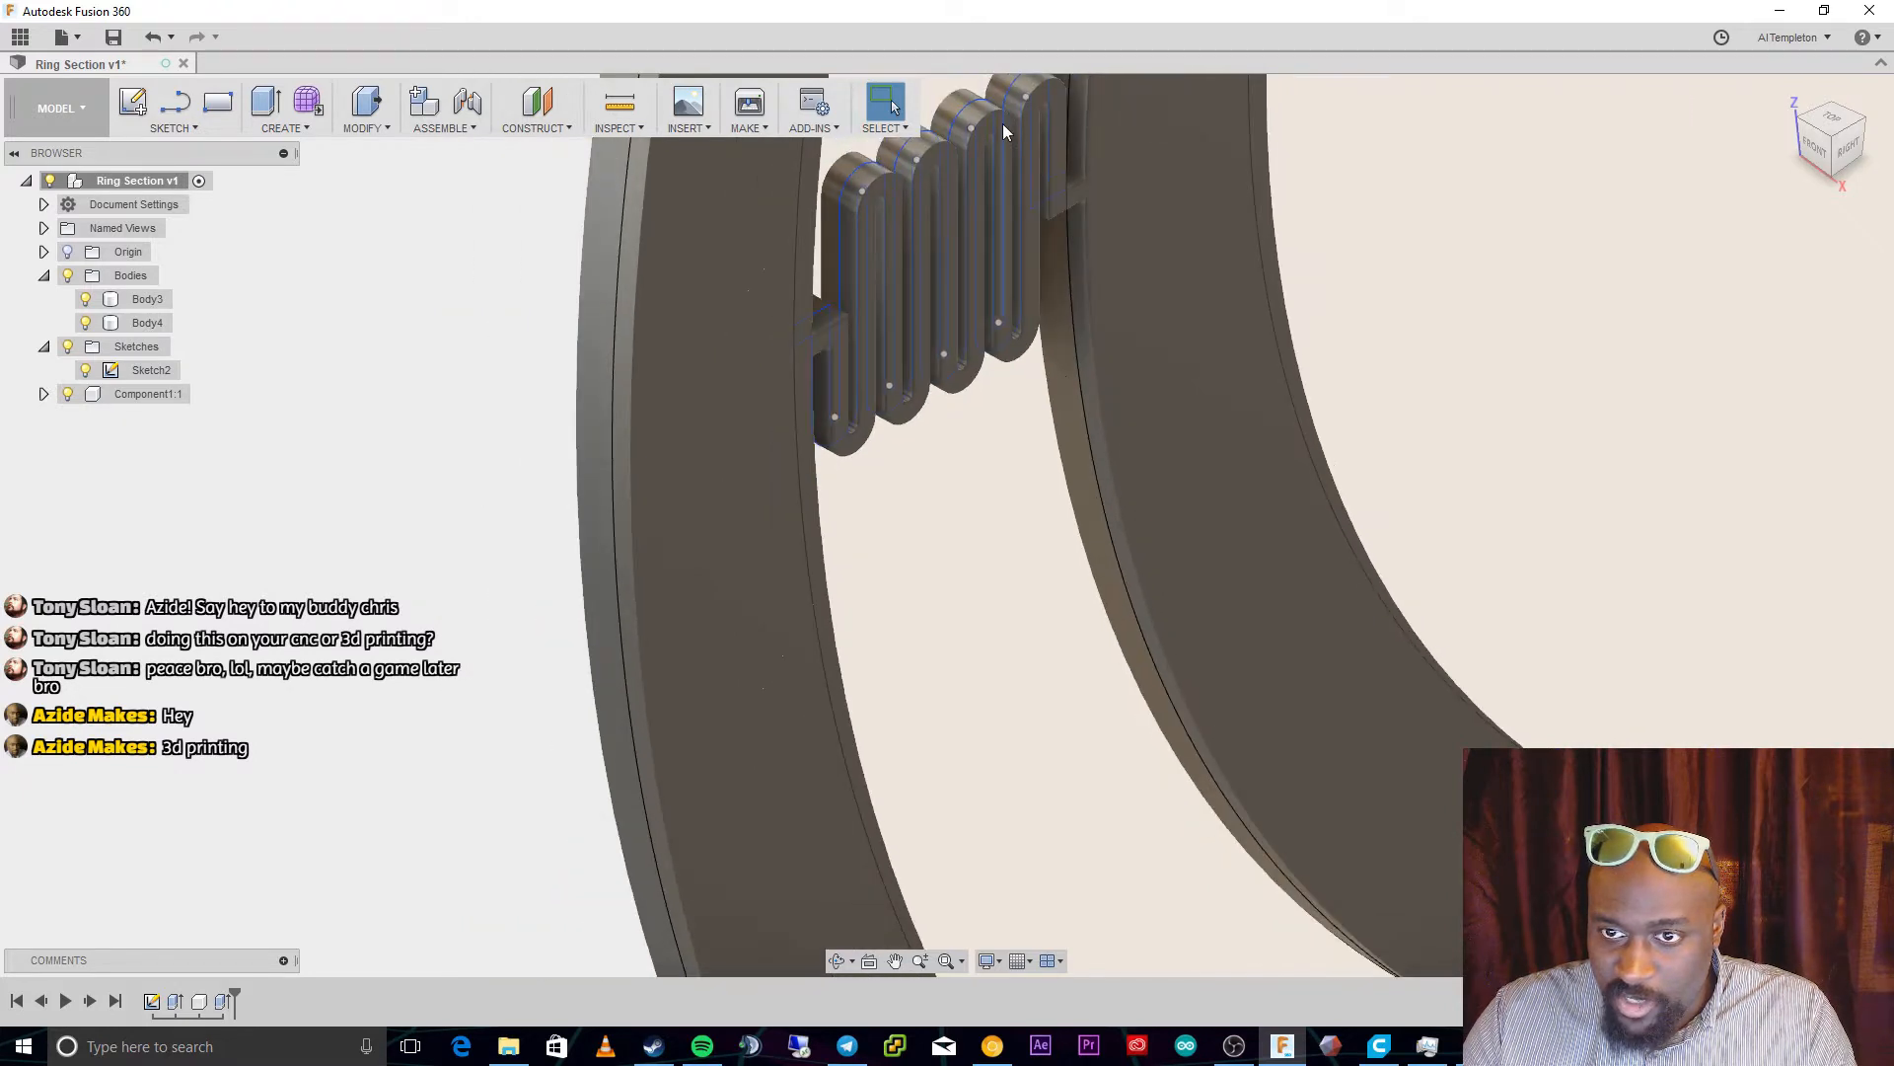
pyautogui.scroll(-2, 821, 811)
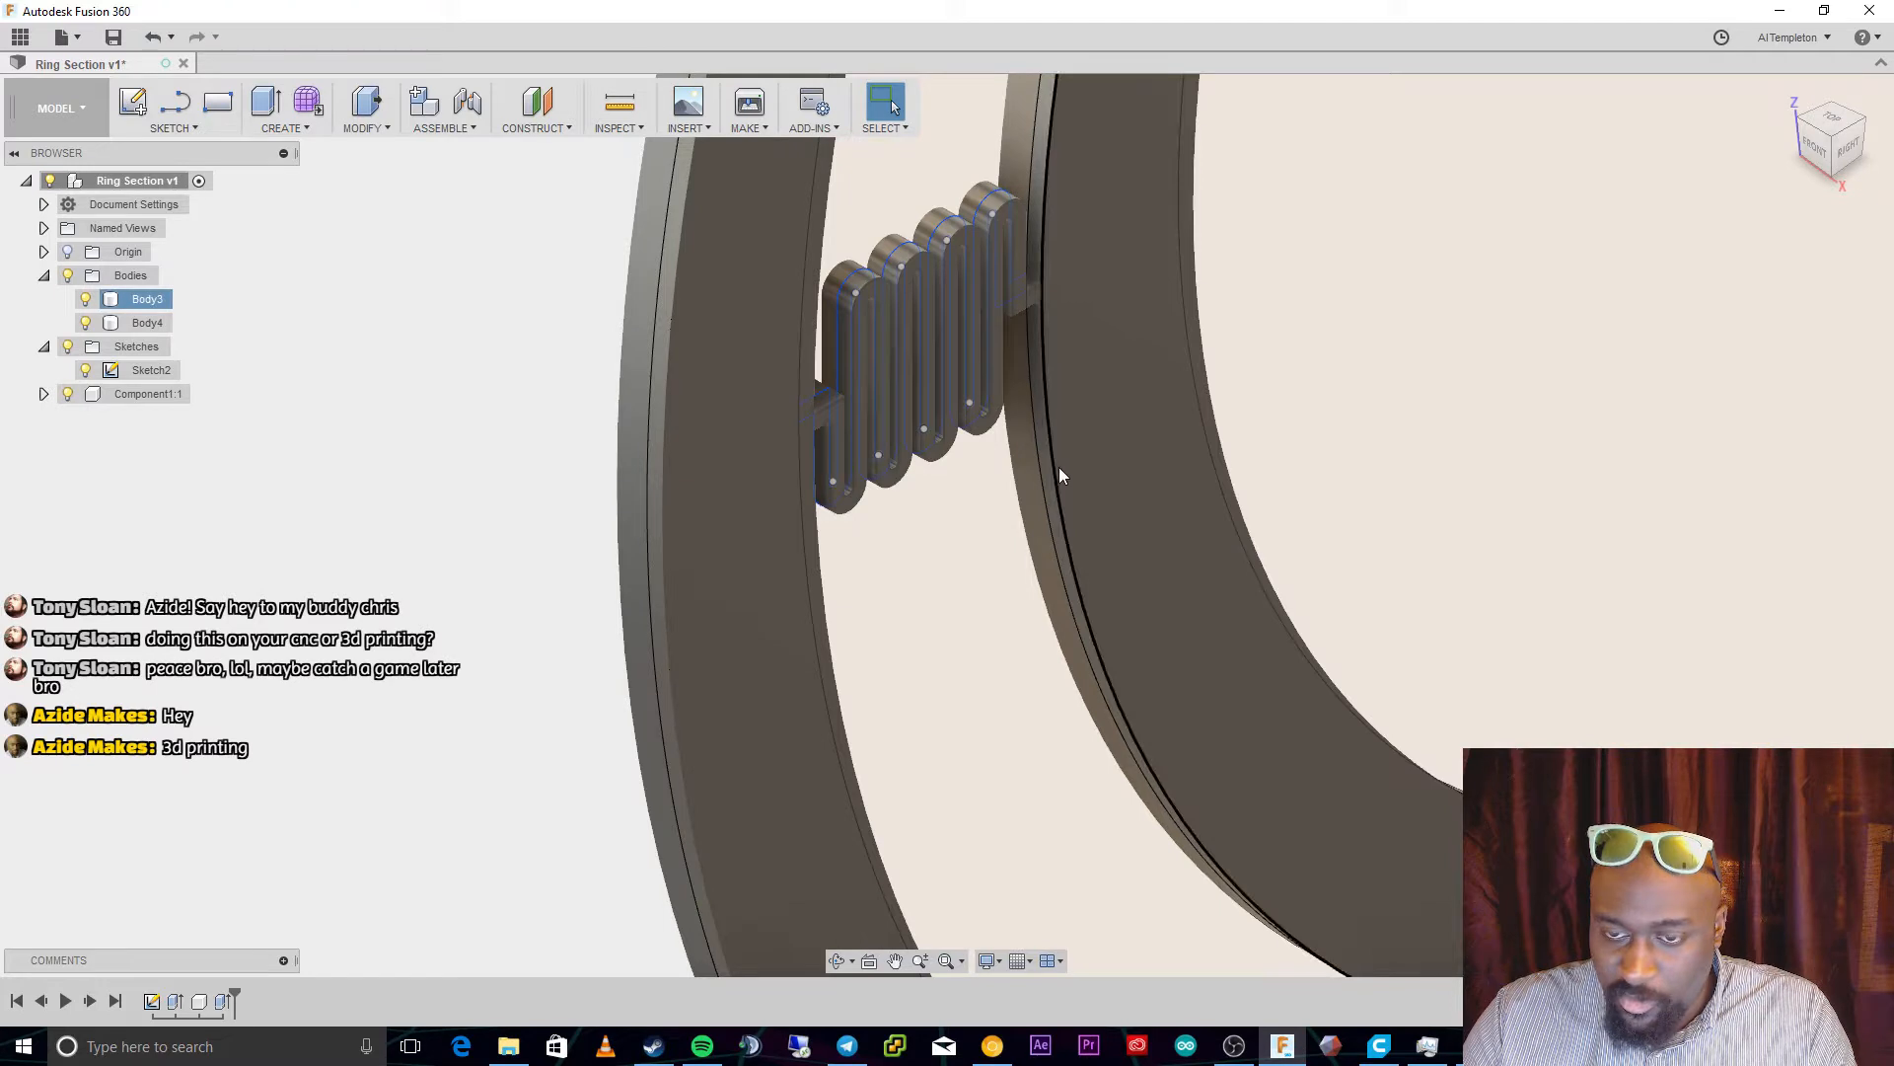
pyautogui.scroll(-5, 1227, 627)
pyautogui.scroll(-3, 1232, 626)
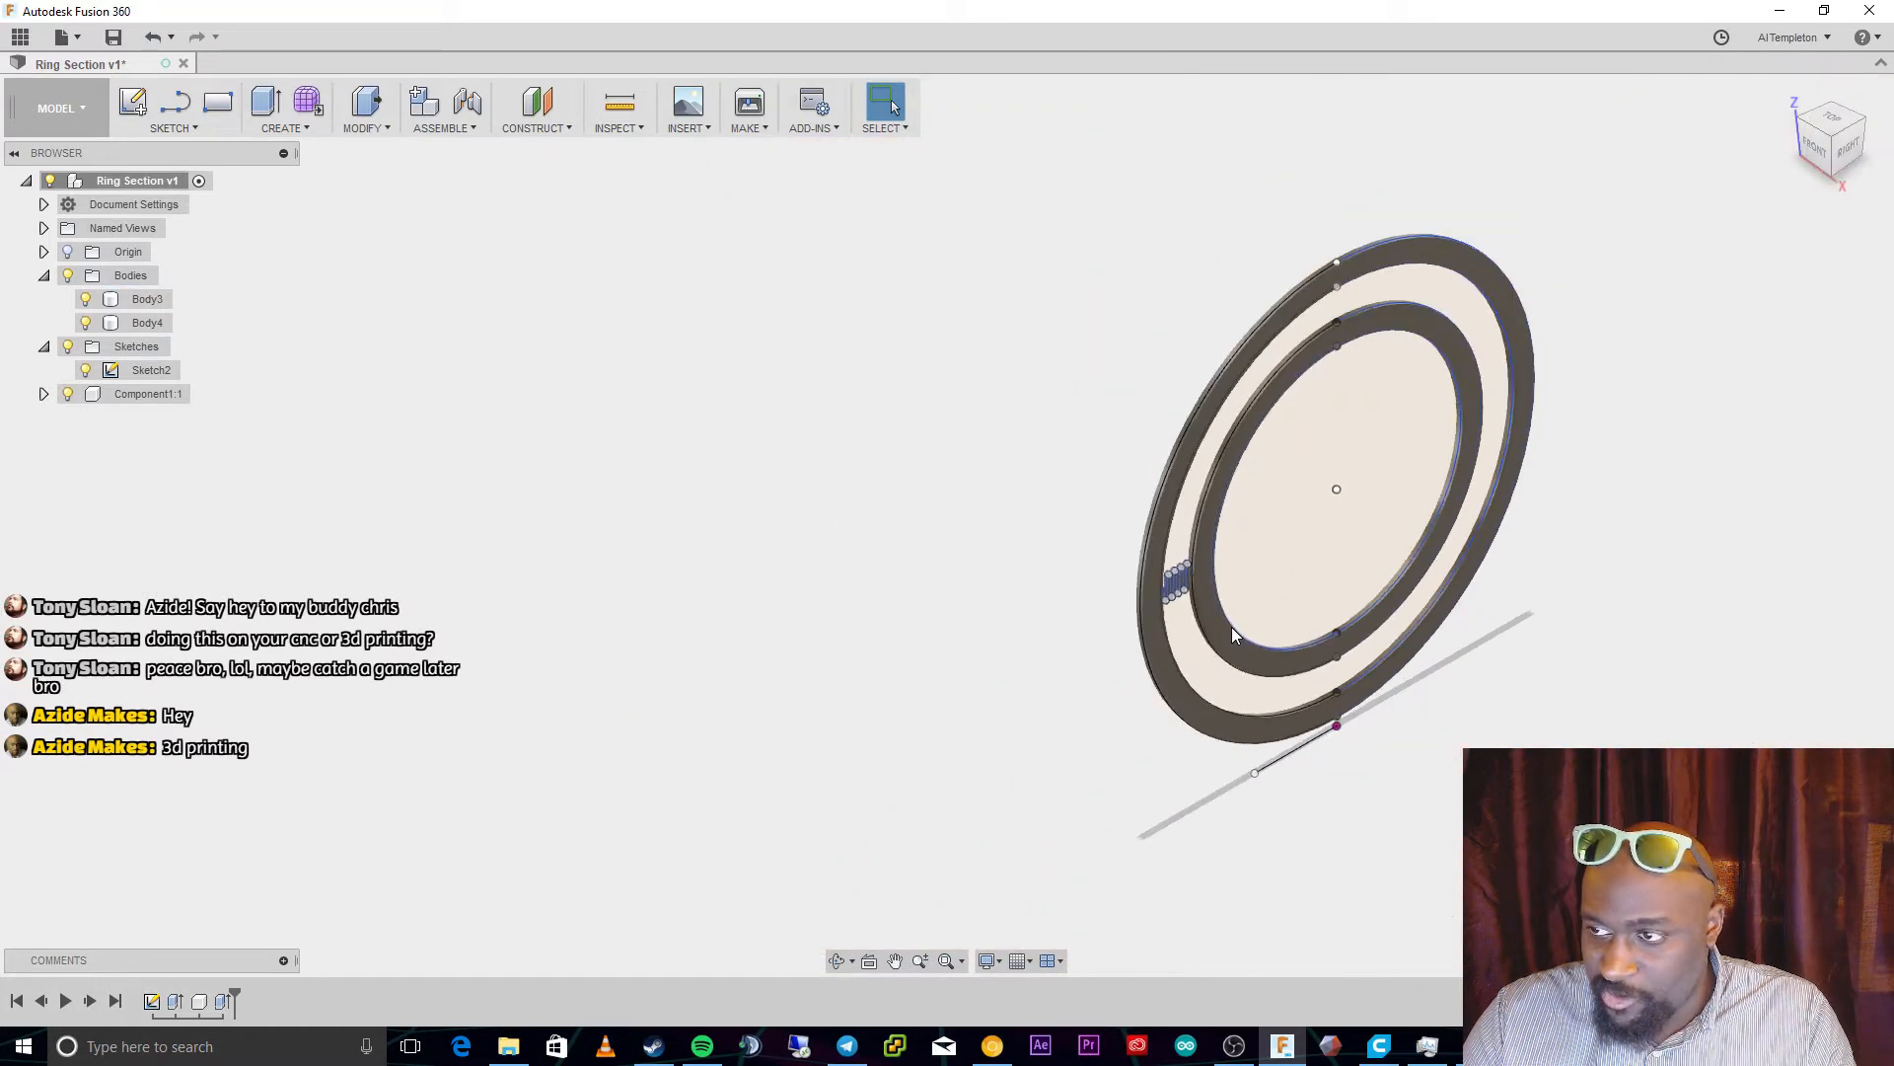
pyautogui.click(1789, 96)
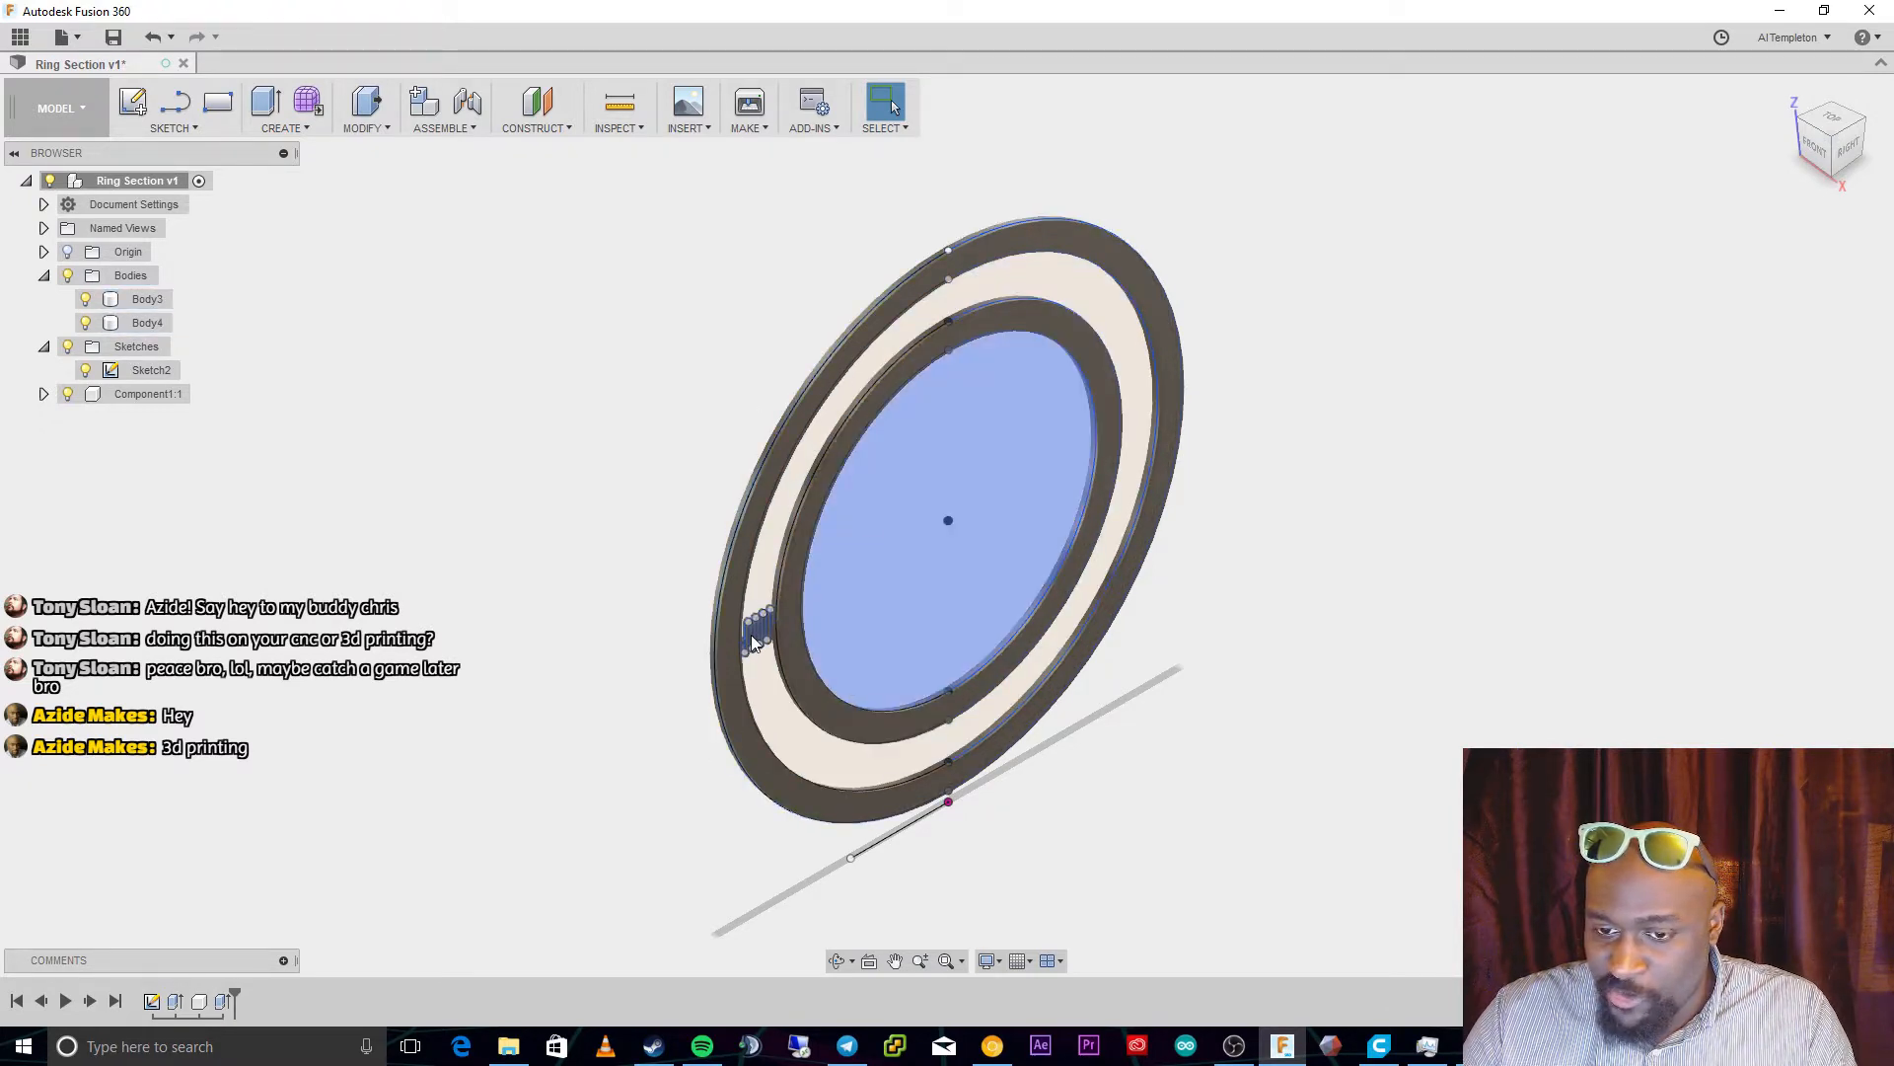
pyautogui.click(837, 960)
pyautogui.moveTo(816, 847); pyautogui.dragTo(855, 765)
pyautogui.scroll(5, 834, 617)
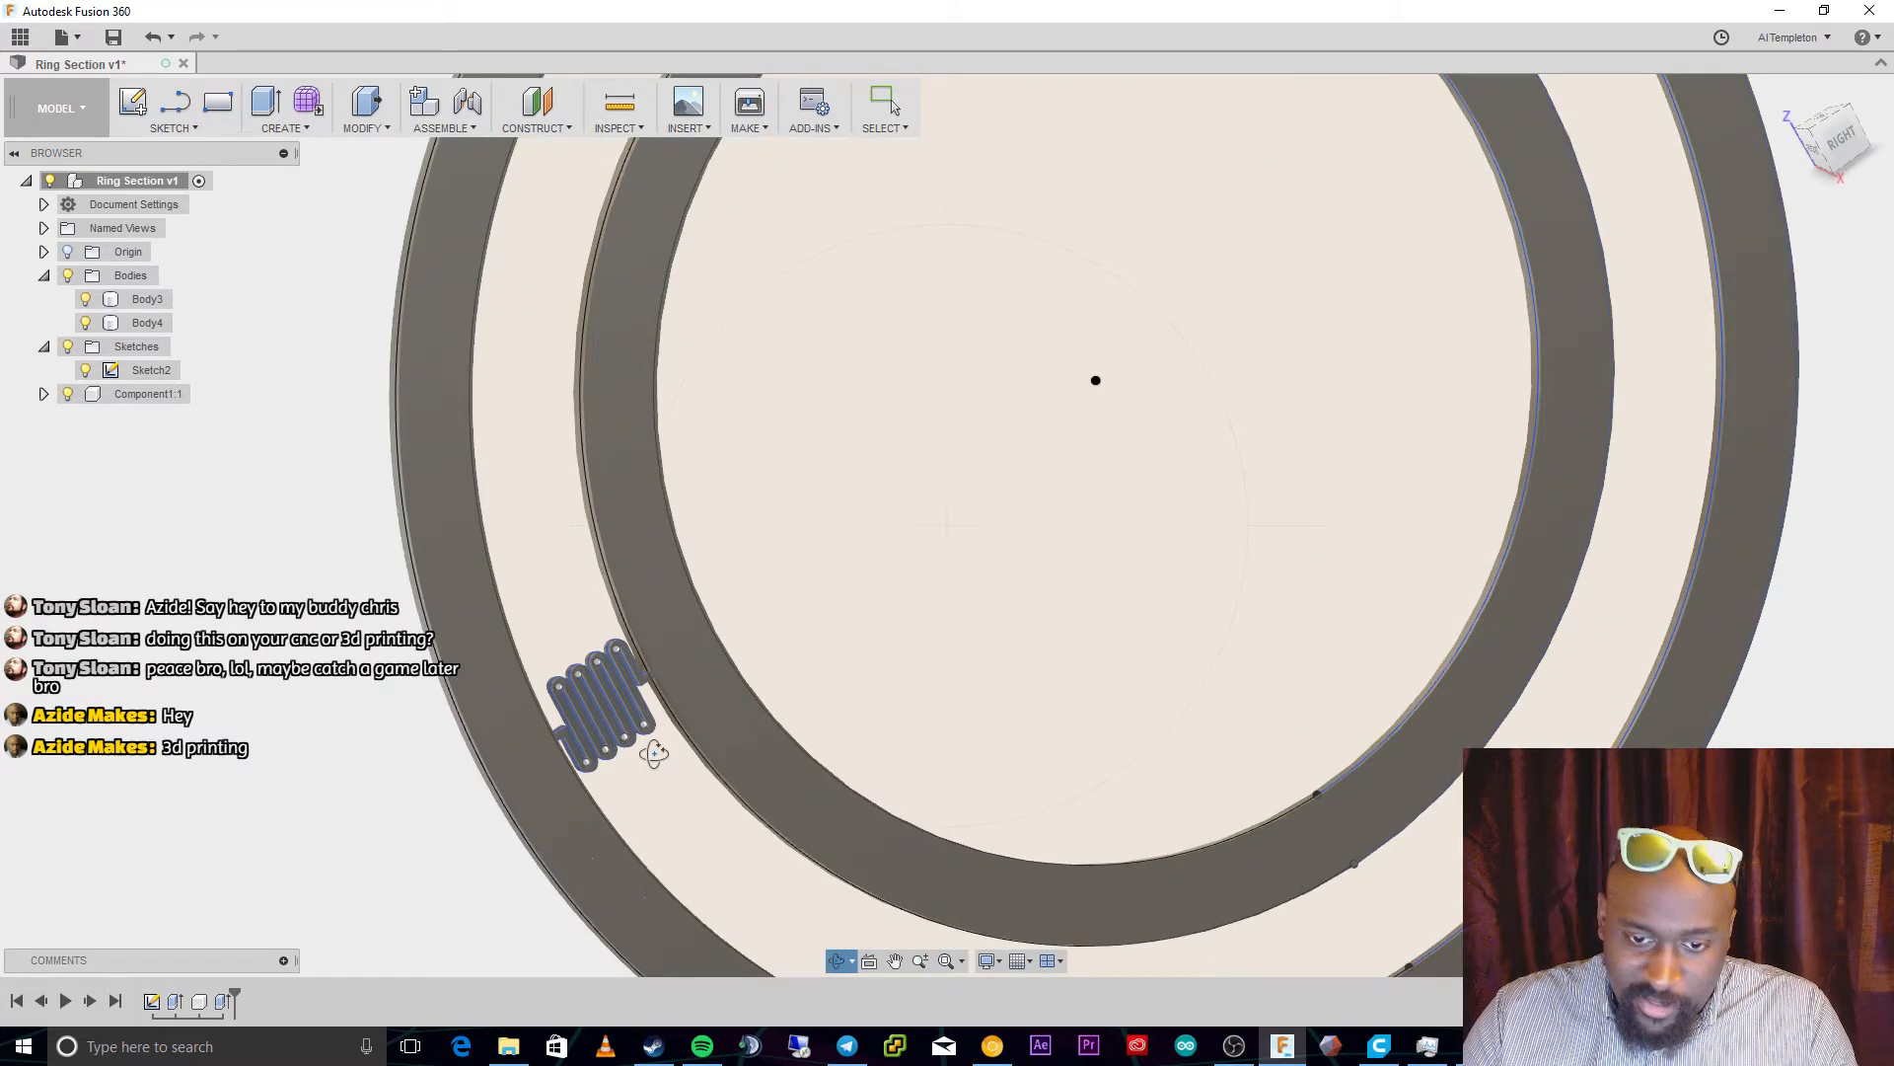
pyautogui.scroll(2, 654, 753)
pyautogui.press('Escape')
# Select the spring component and start Move/Copy on it with Create Copy enabled
pyautogui.click(148, 393)
pyautogui.scroll(-4, 1090, 553)
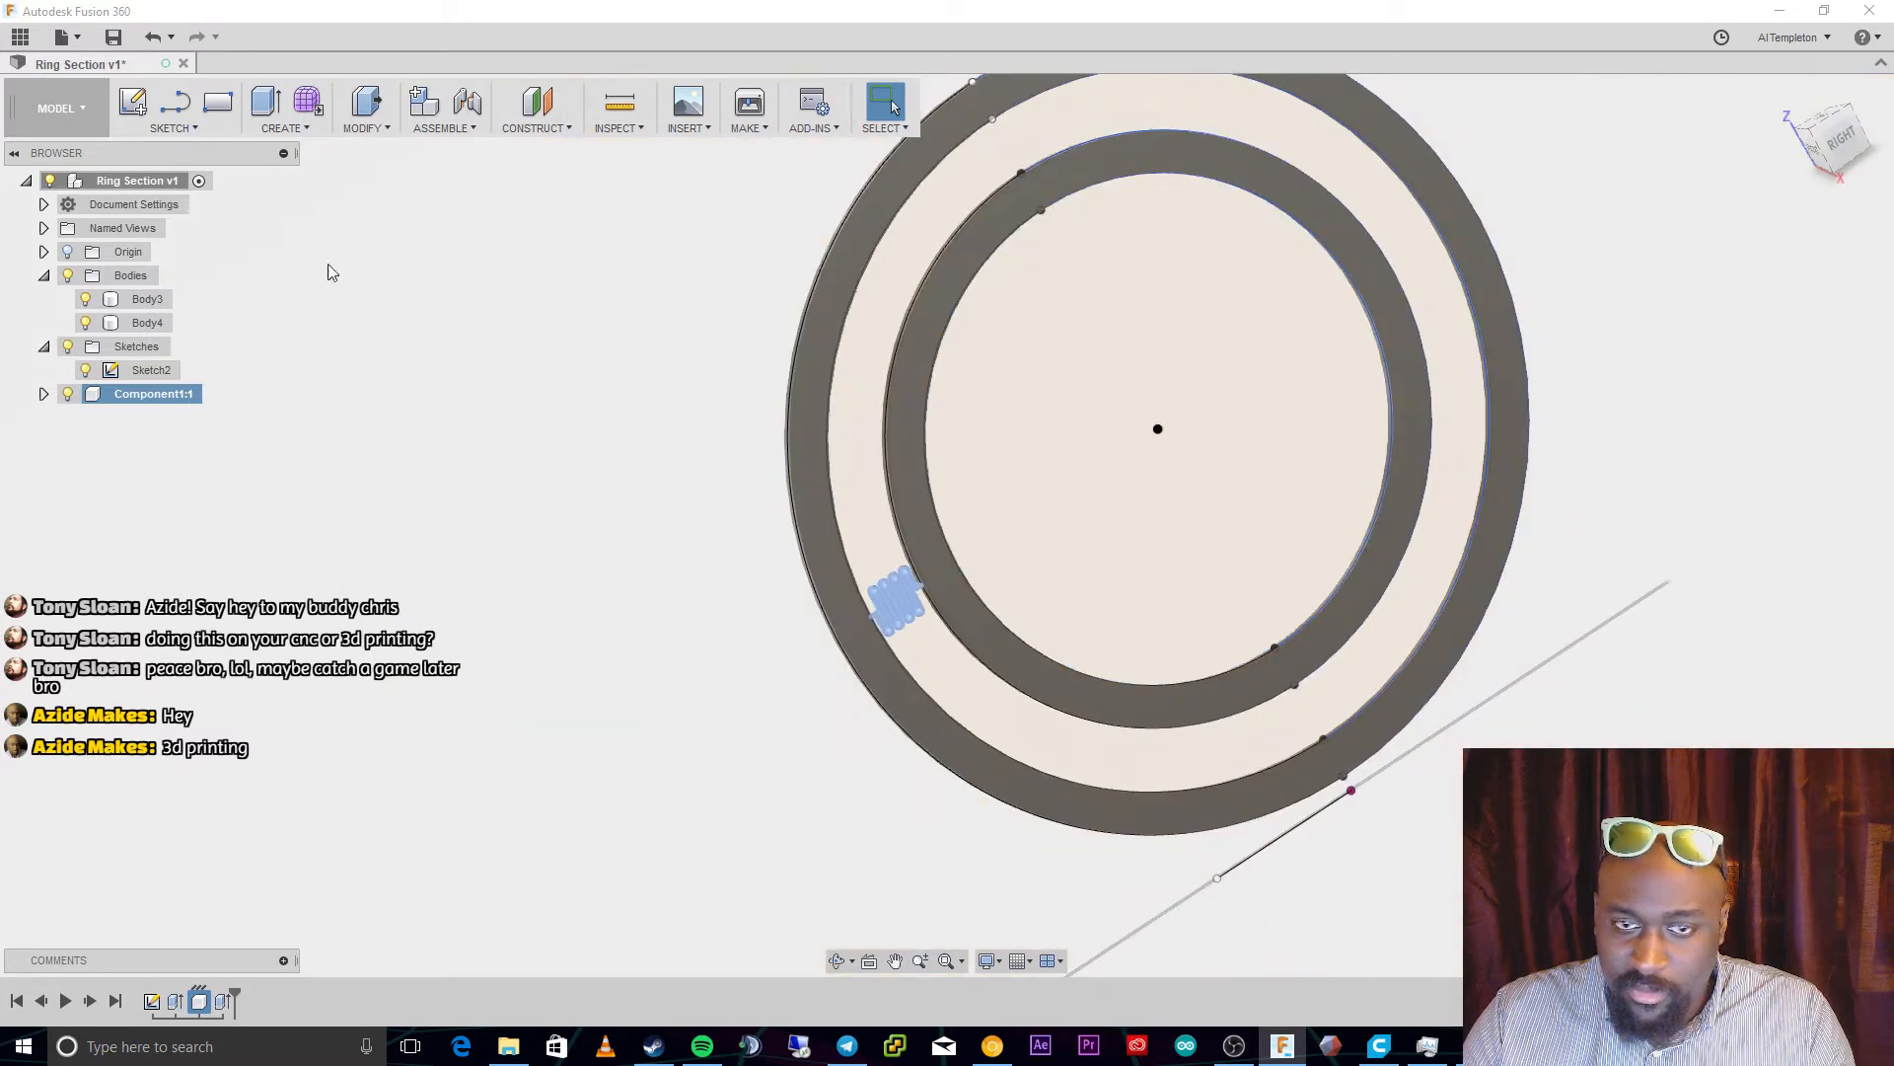
pyautogui.click(365, 127)
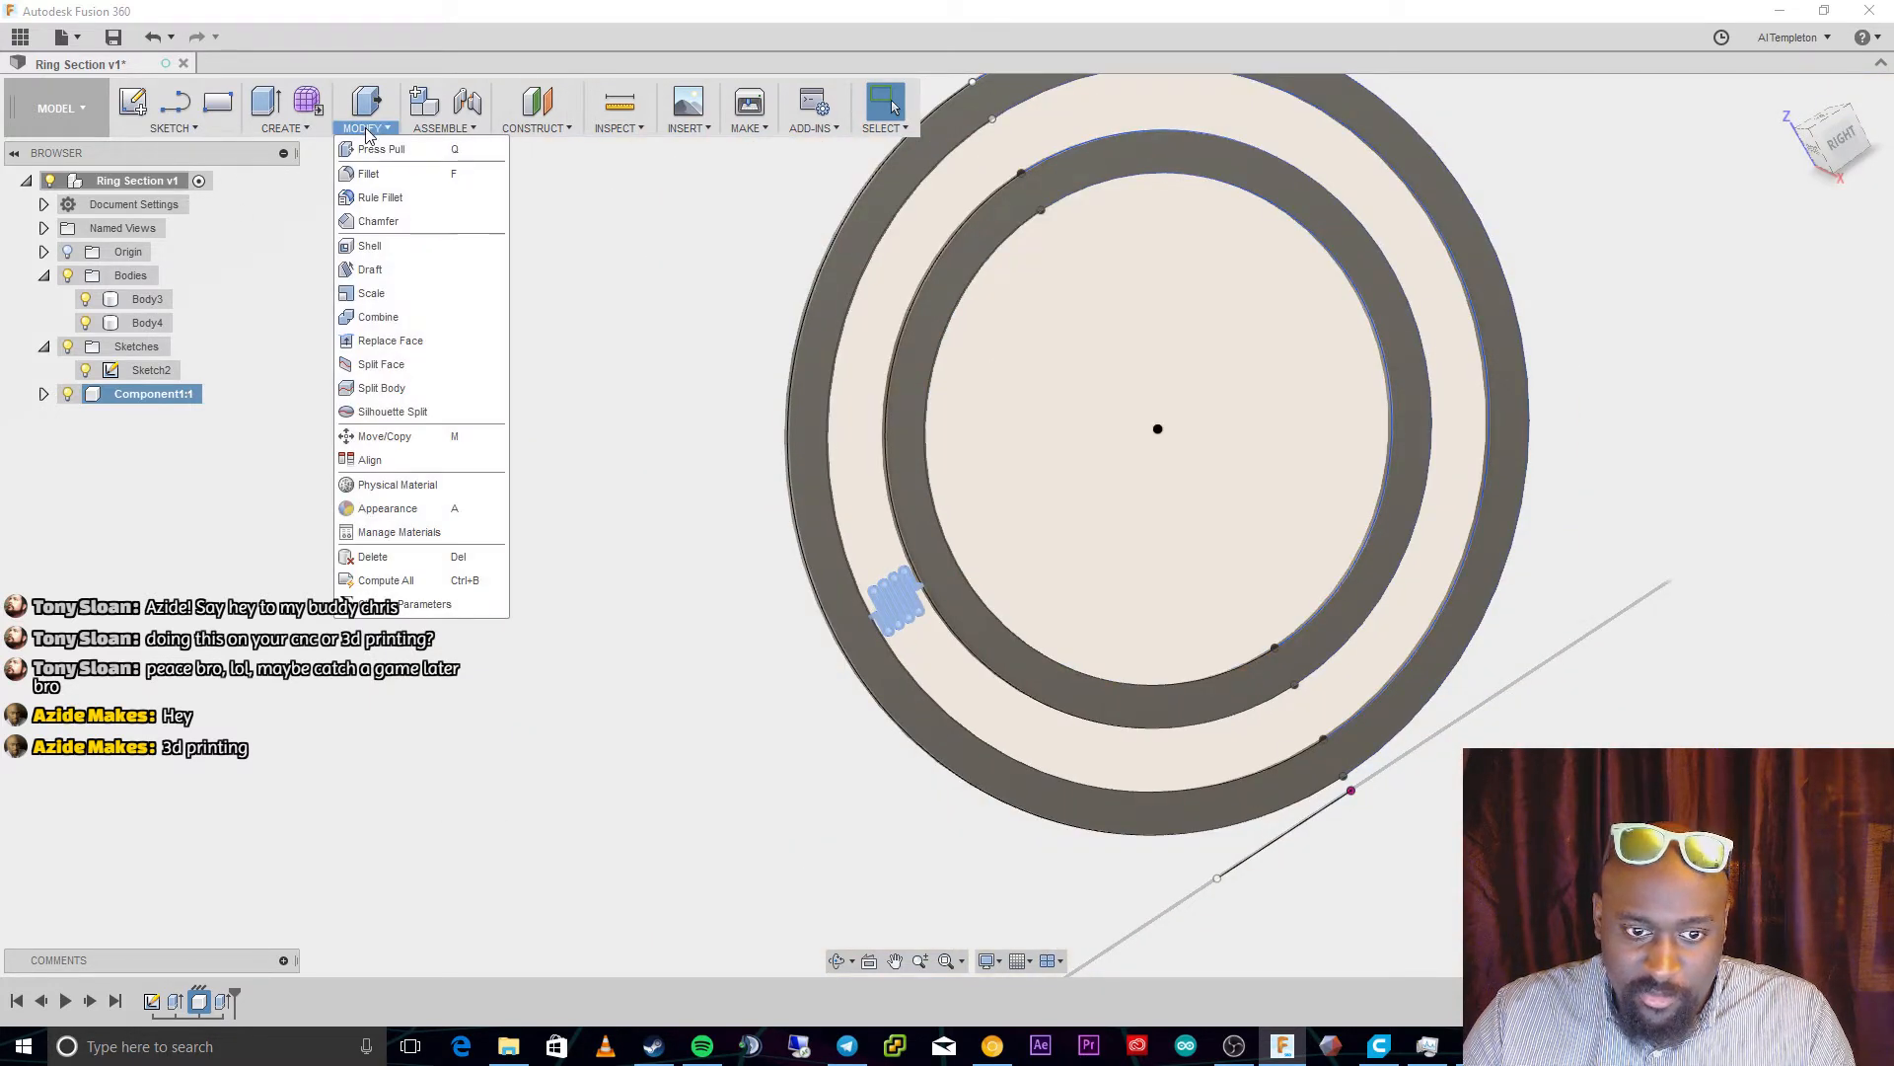
pyautogui.click(282, 128)
pyautogui.click(163, 127)
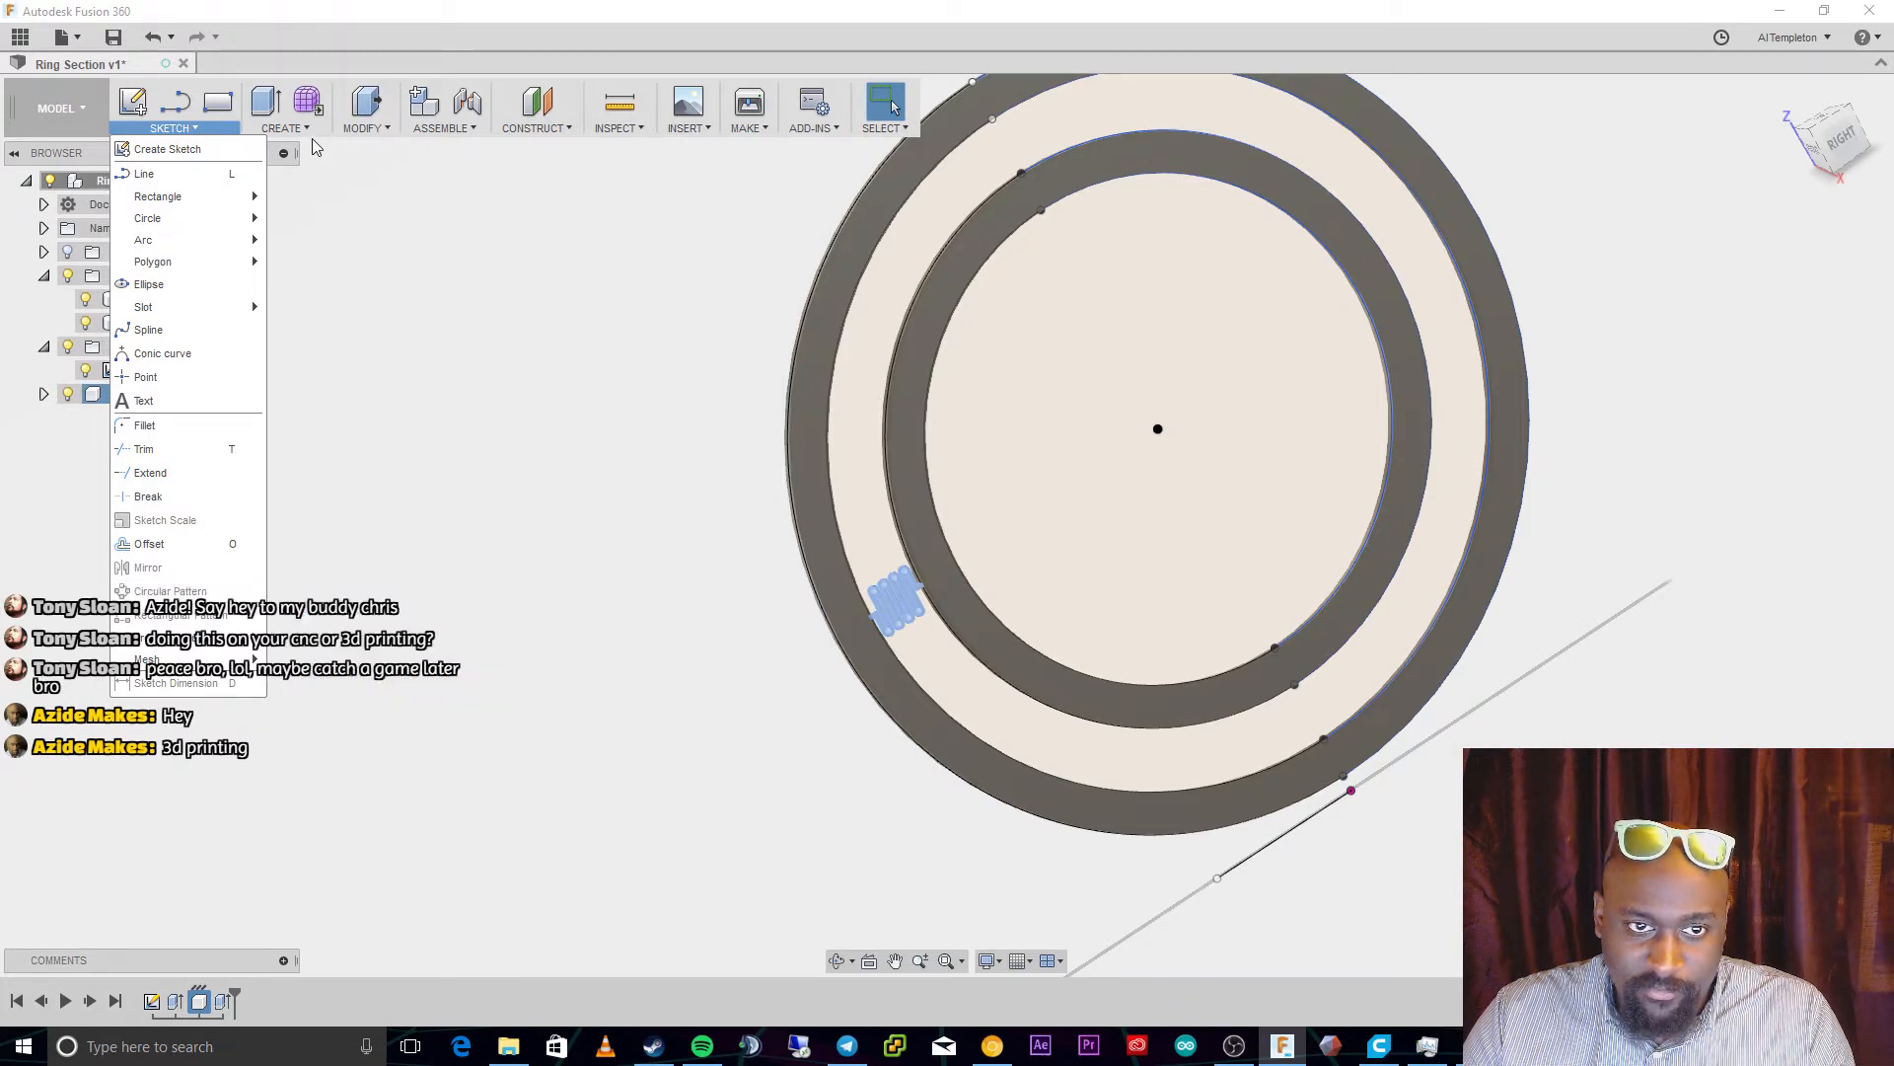
pyautogui.click(361, 128)
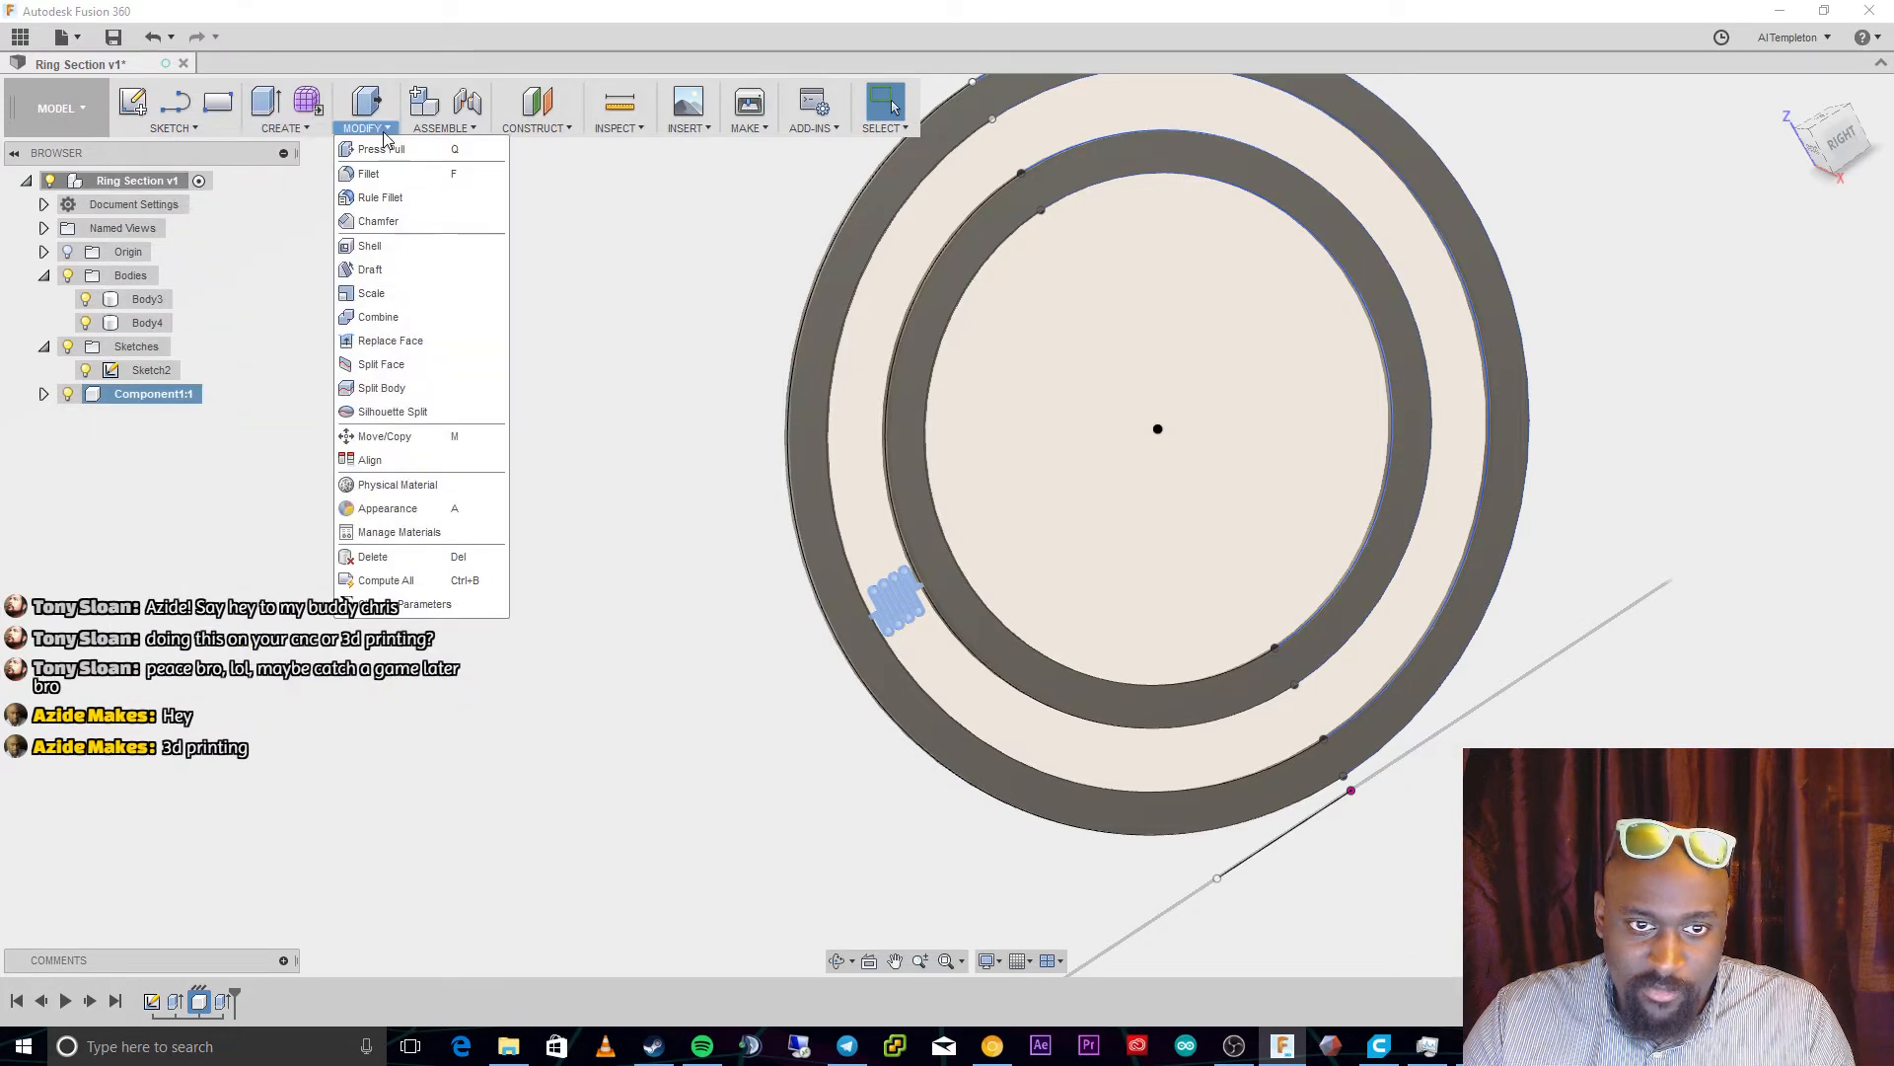
pyautogui.click(381, 443)
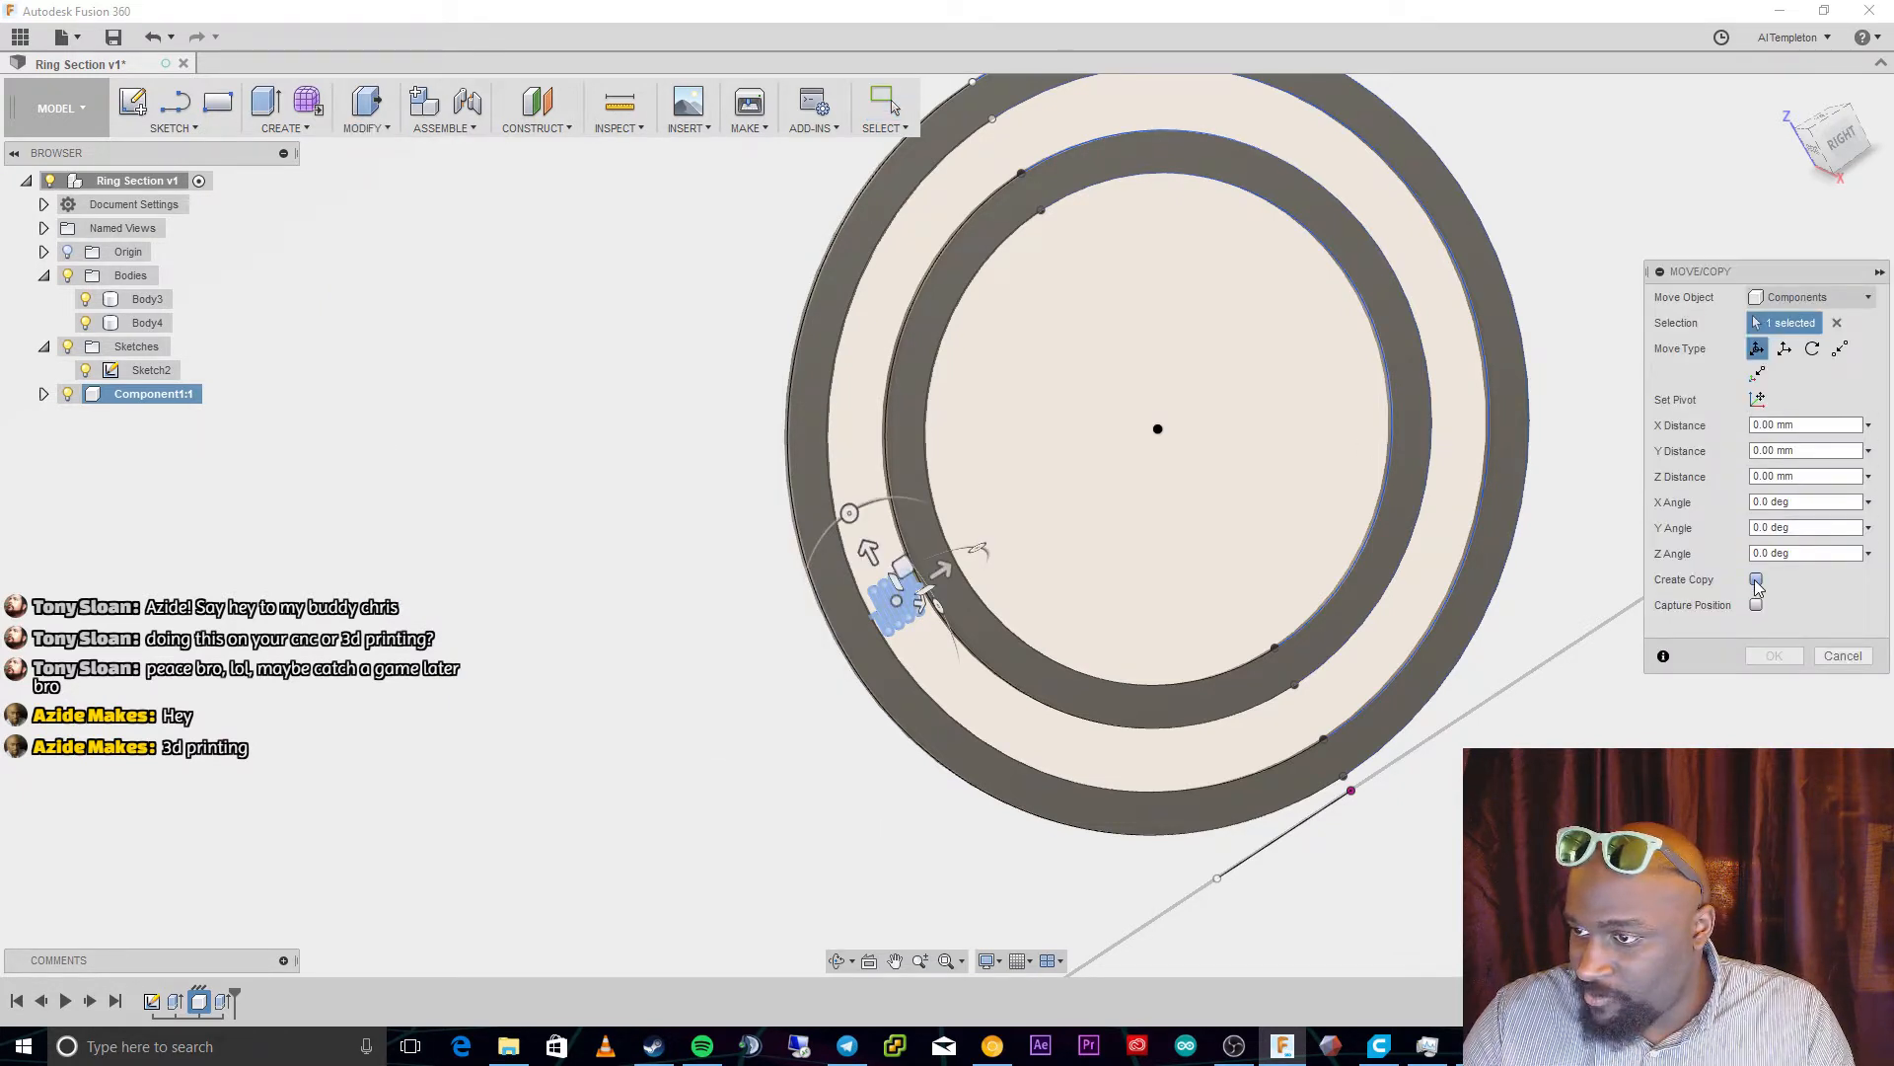
pyautogui.click(1757, 581)
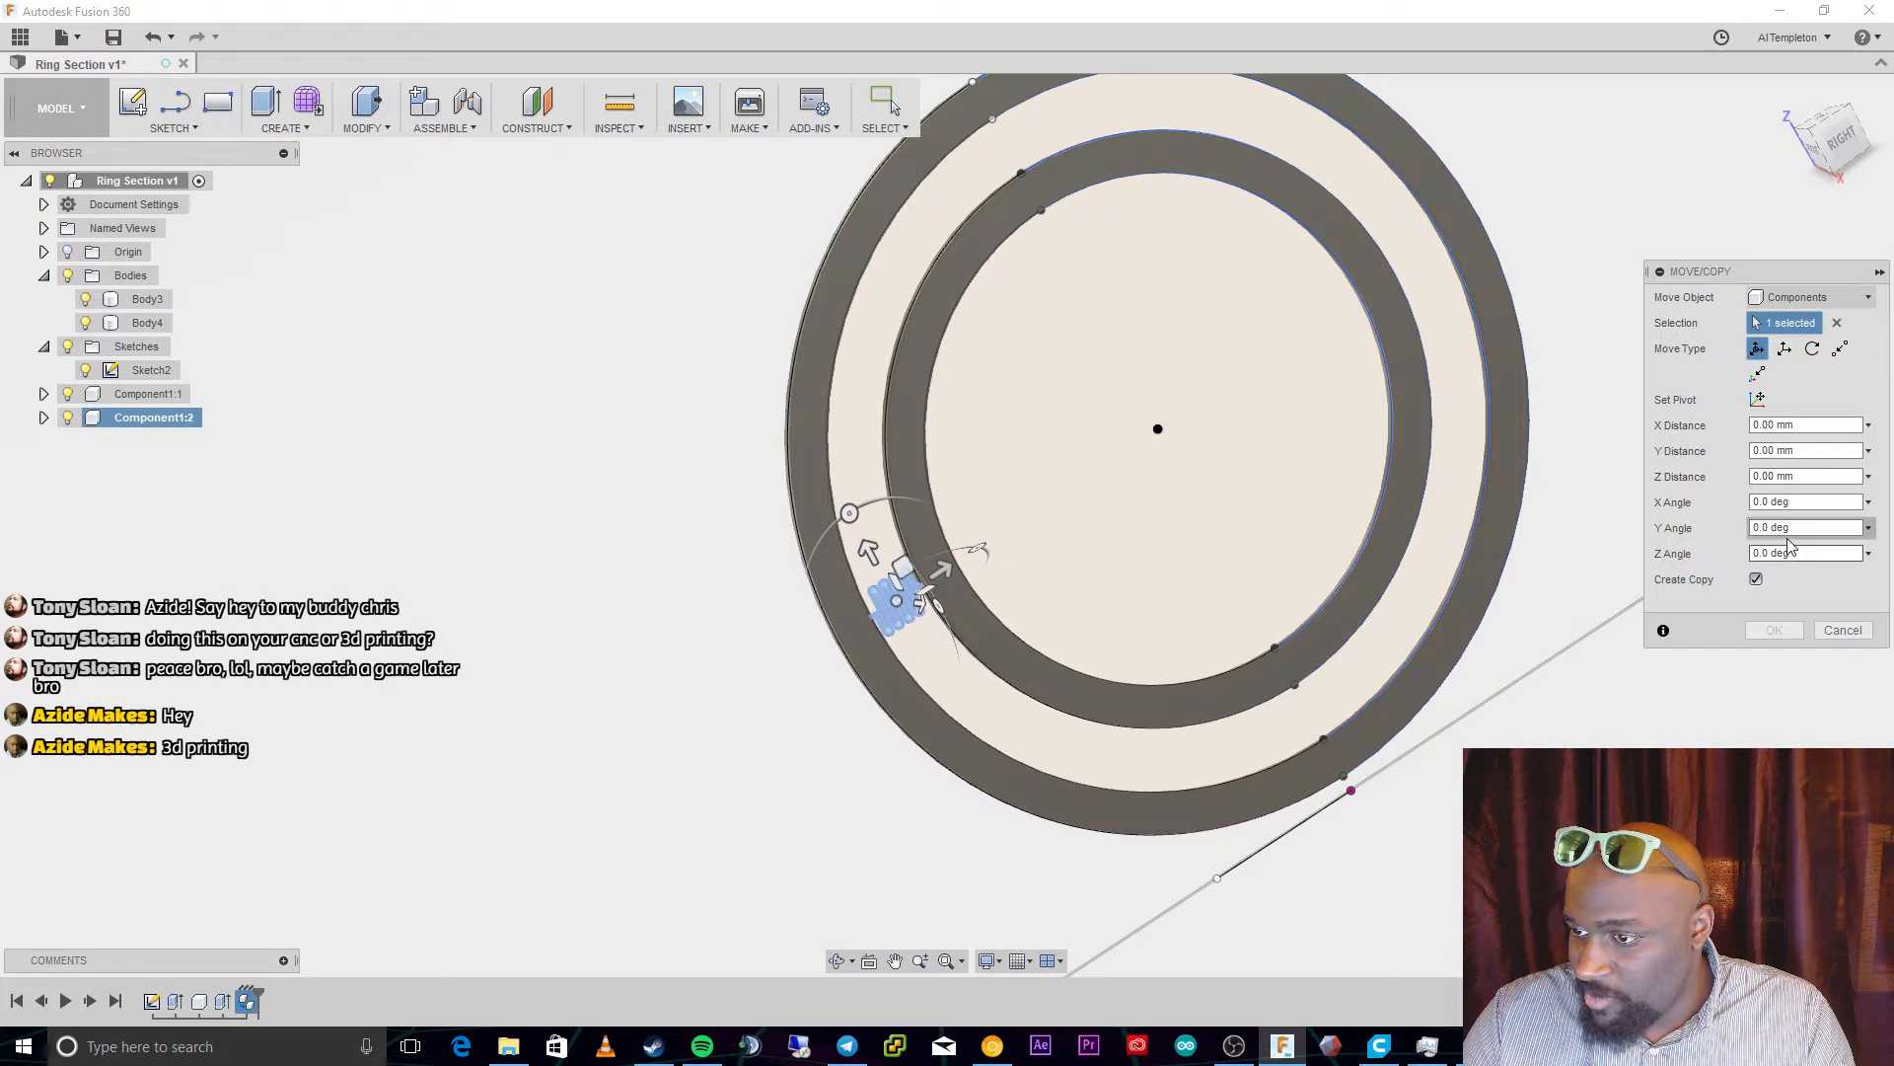
# Rotate a copy of the spring component by -30 degrees about the inner ring's circular edge axis
pyautogui.click(1814, 349)
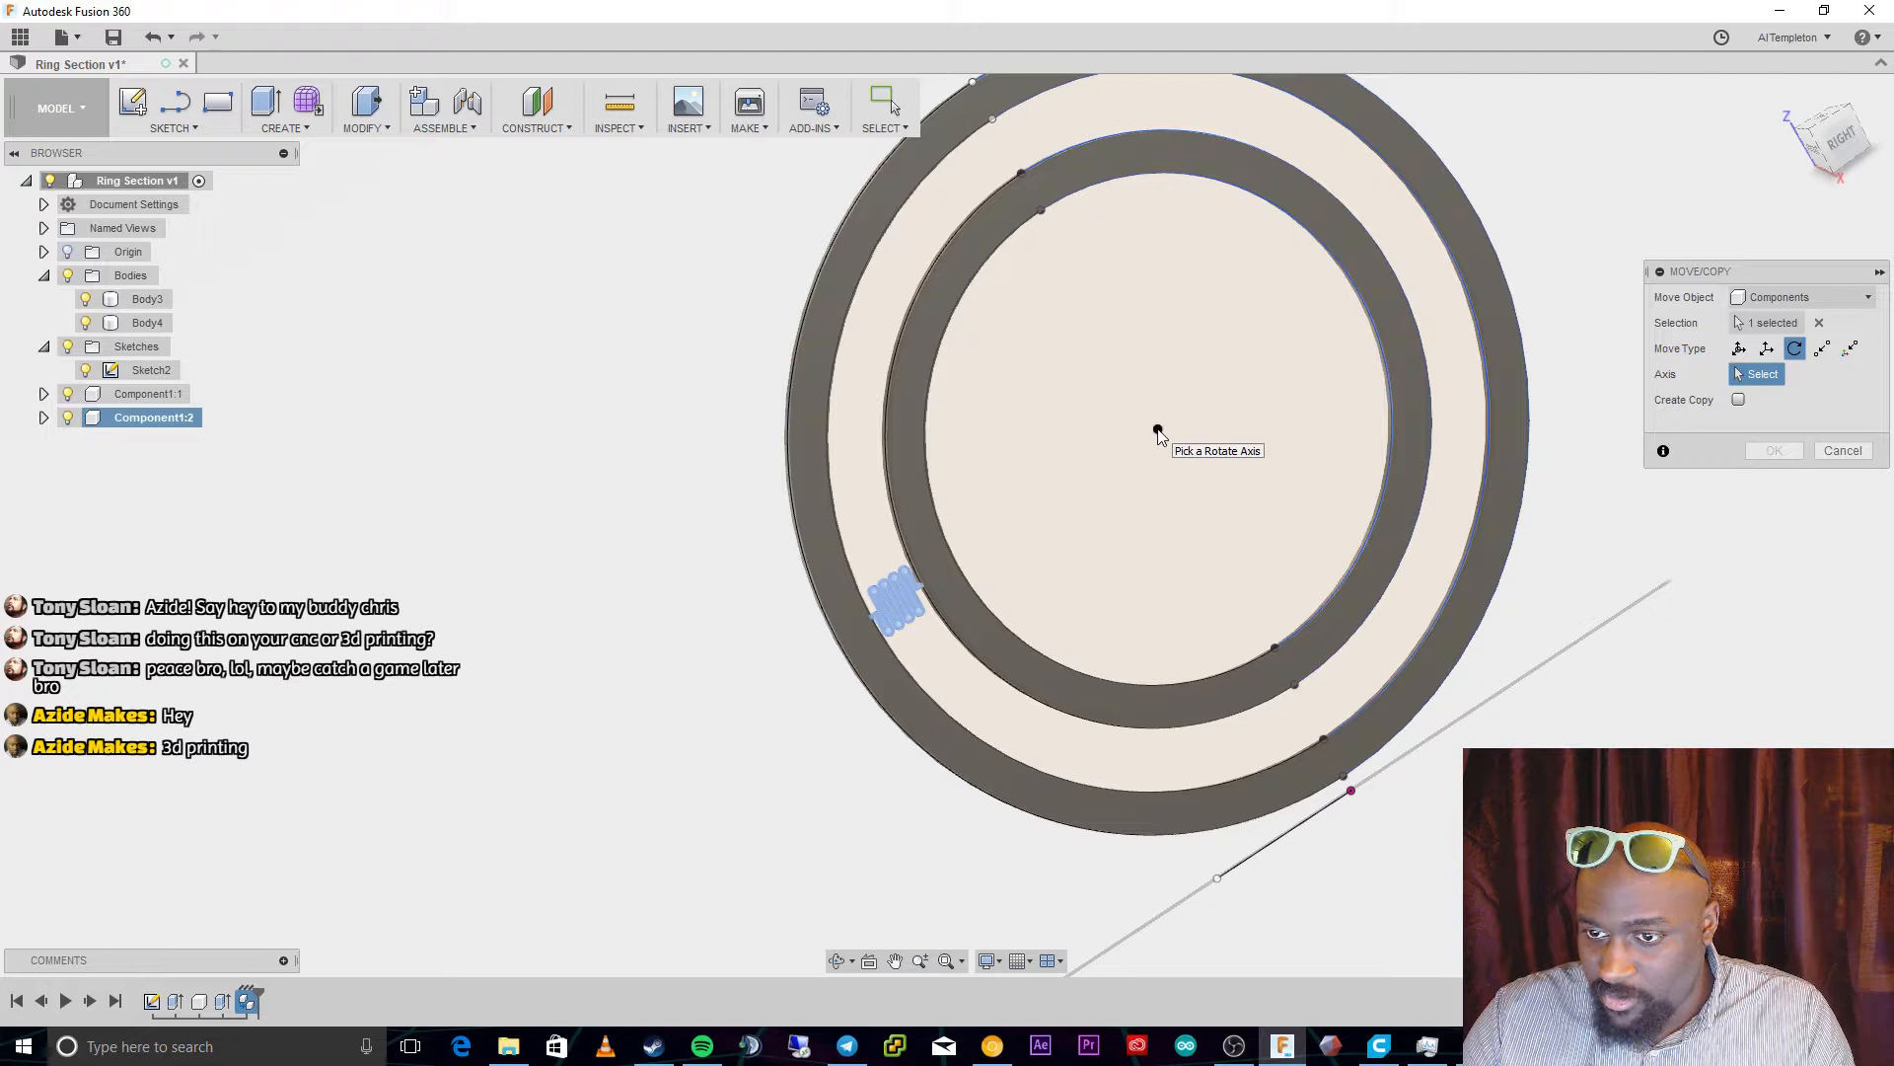
pyautogui.click(1376, 350)
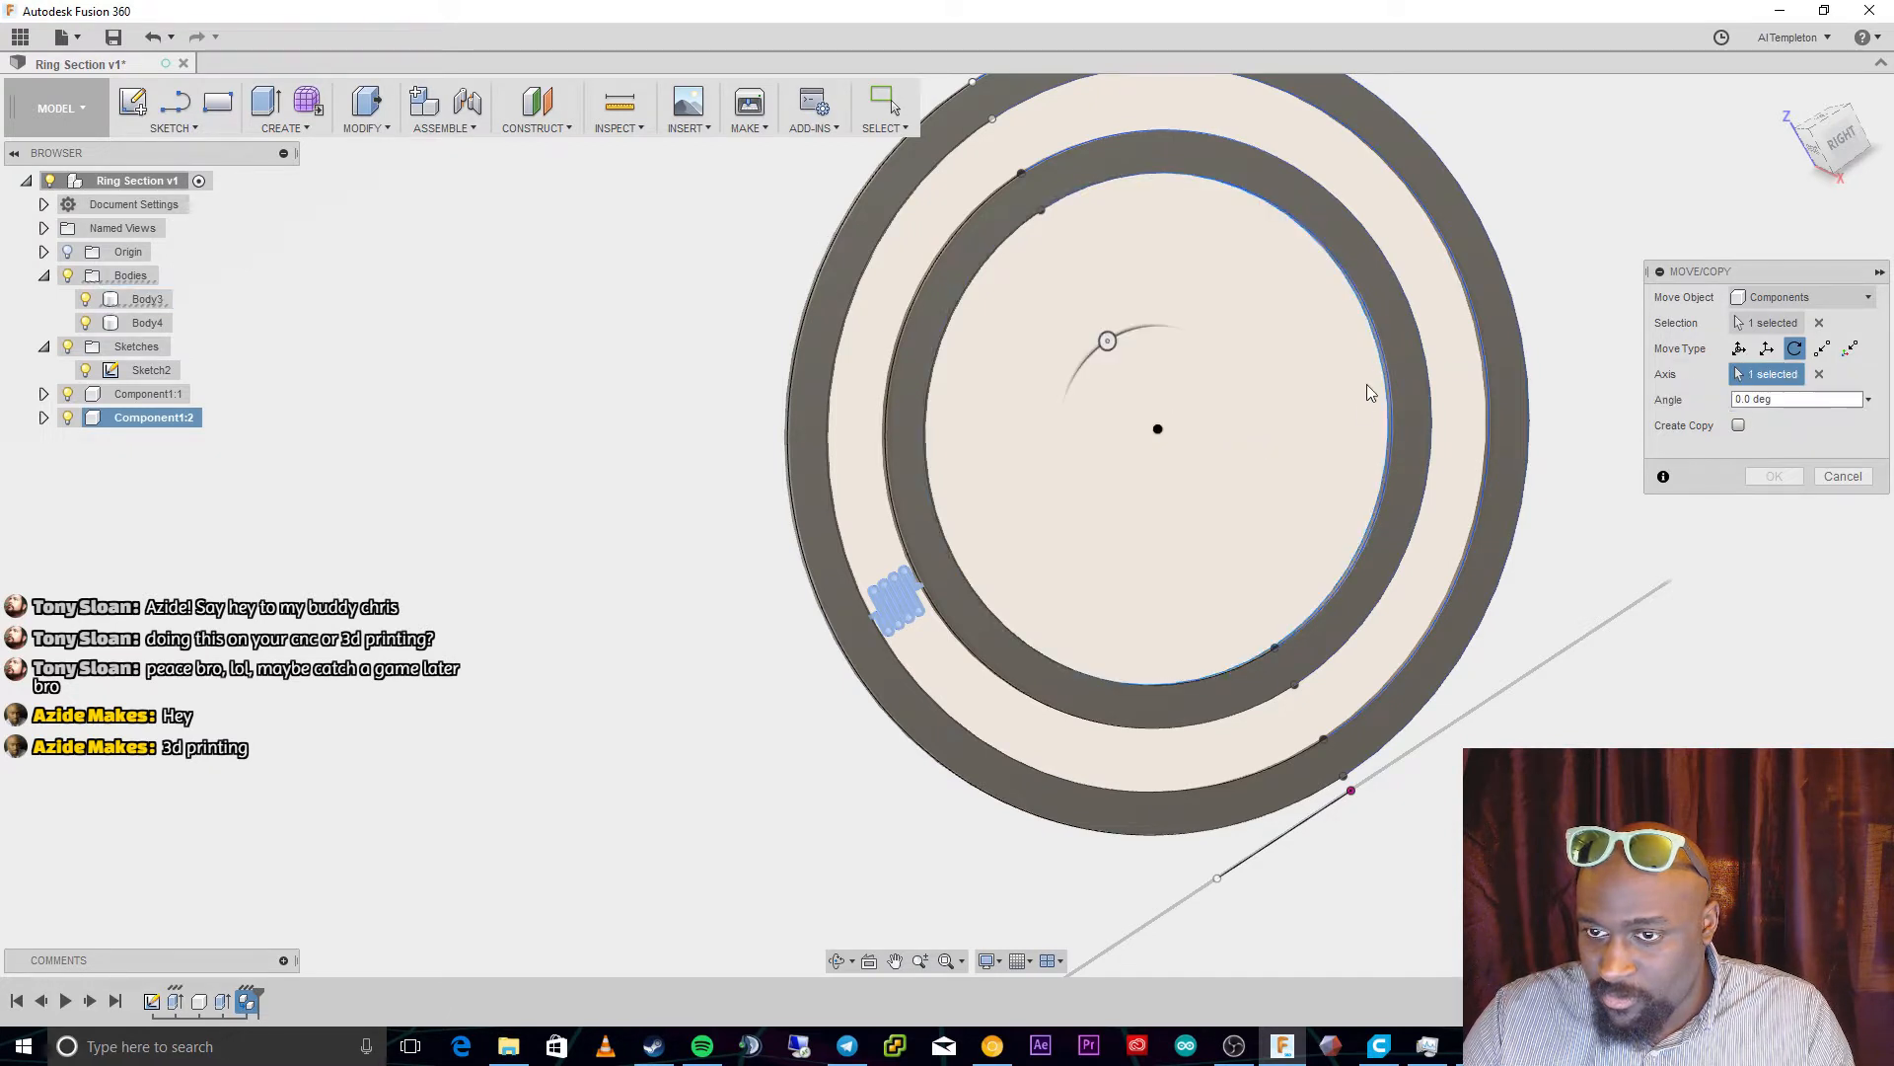
pyautogui.click(1739, 426)
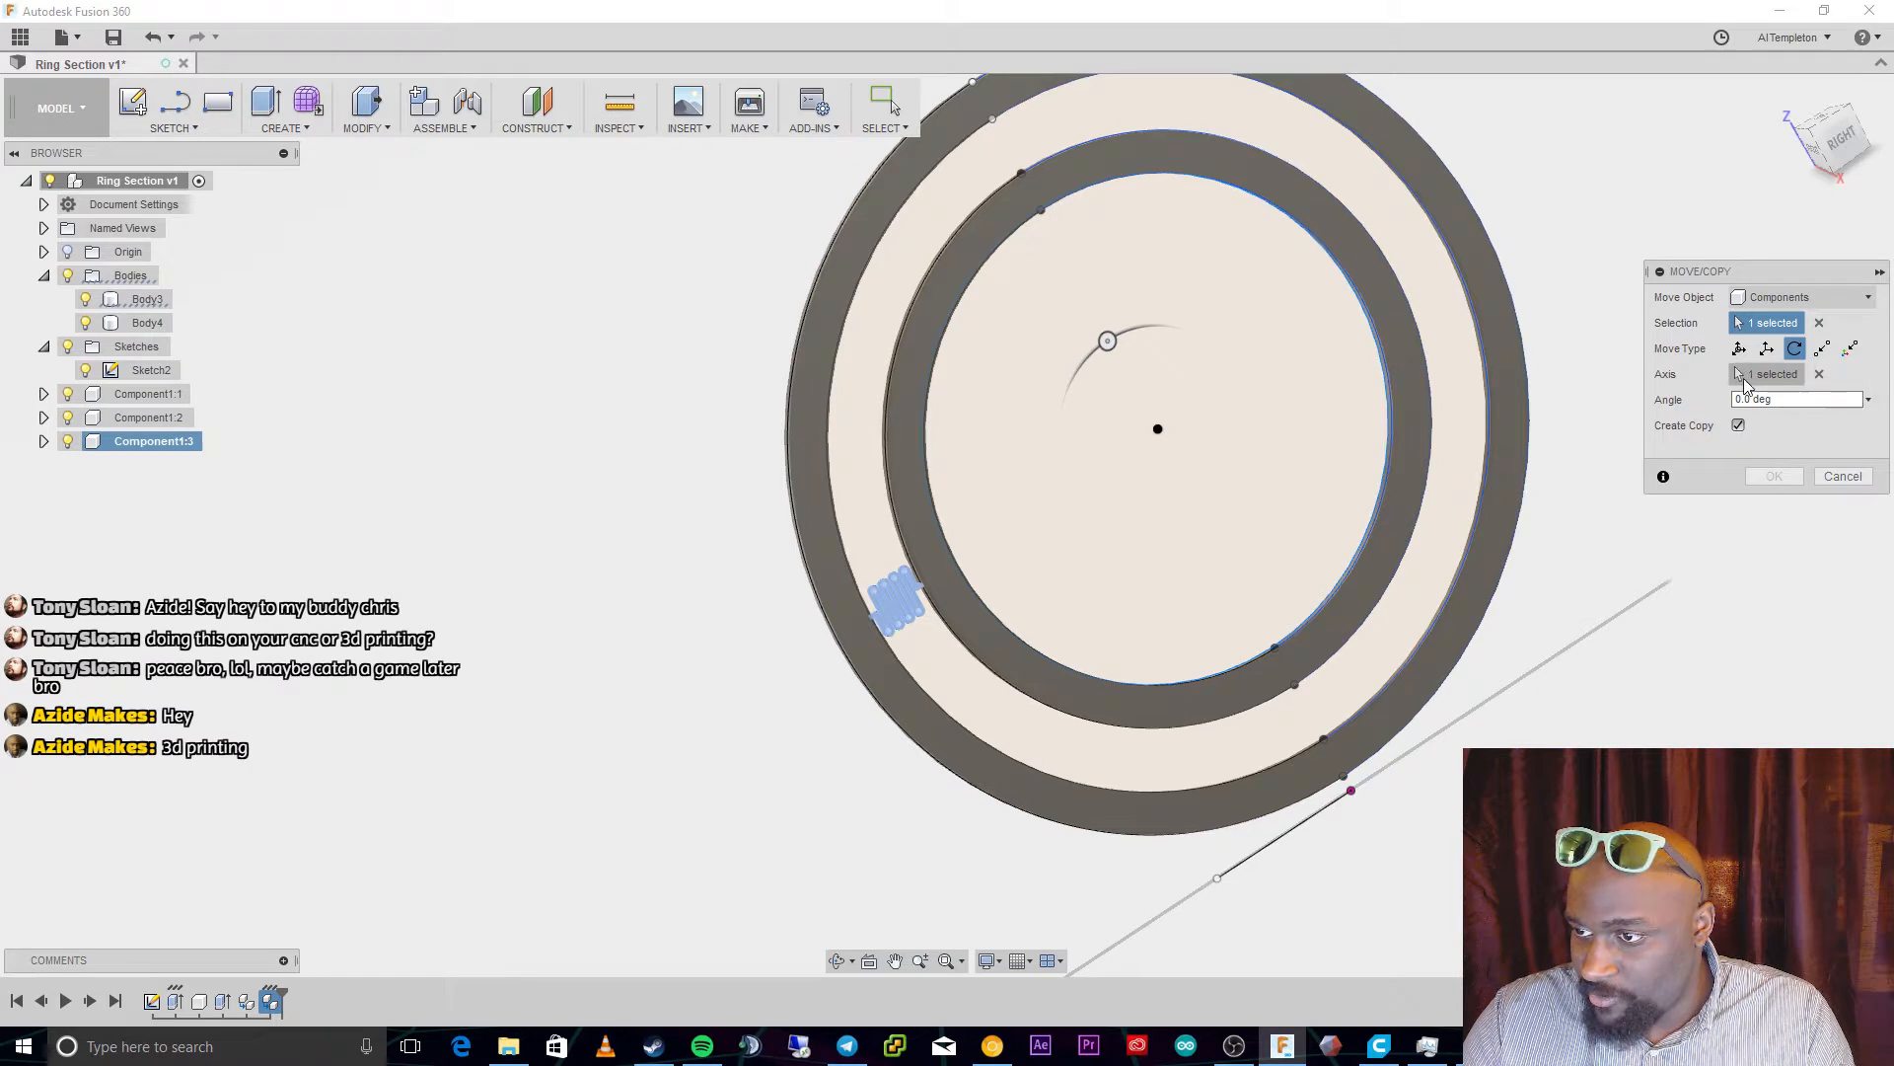
pyautogui.moveTo(1107, 340)
pyautogui.mouseDown()
pyautogui.moveTo(1179, 326)
pyautogui.moveTo(1137, 328)
pyautogui.mouseUp()
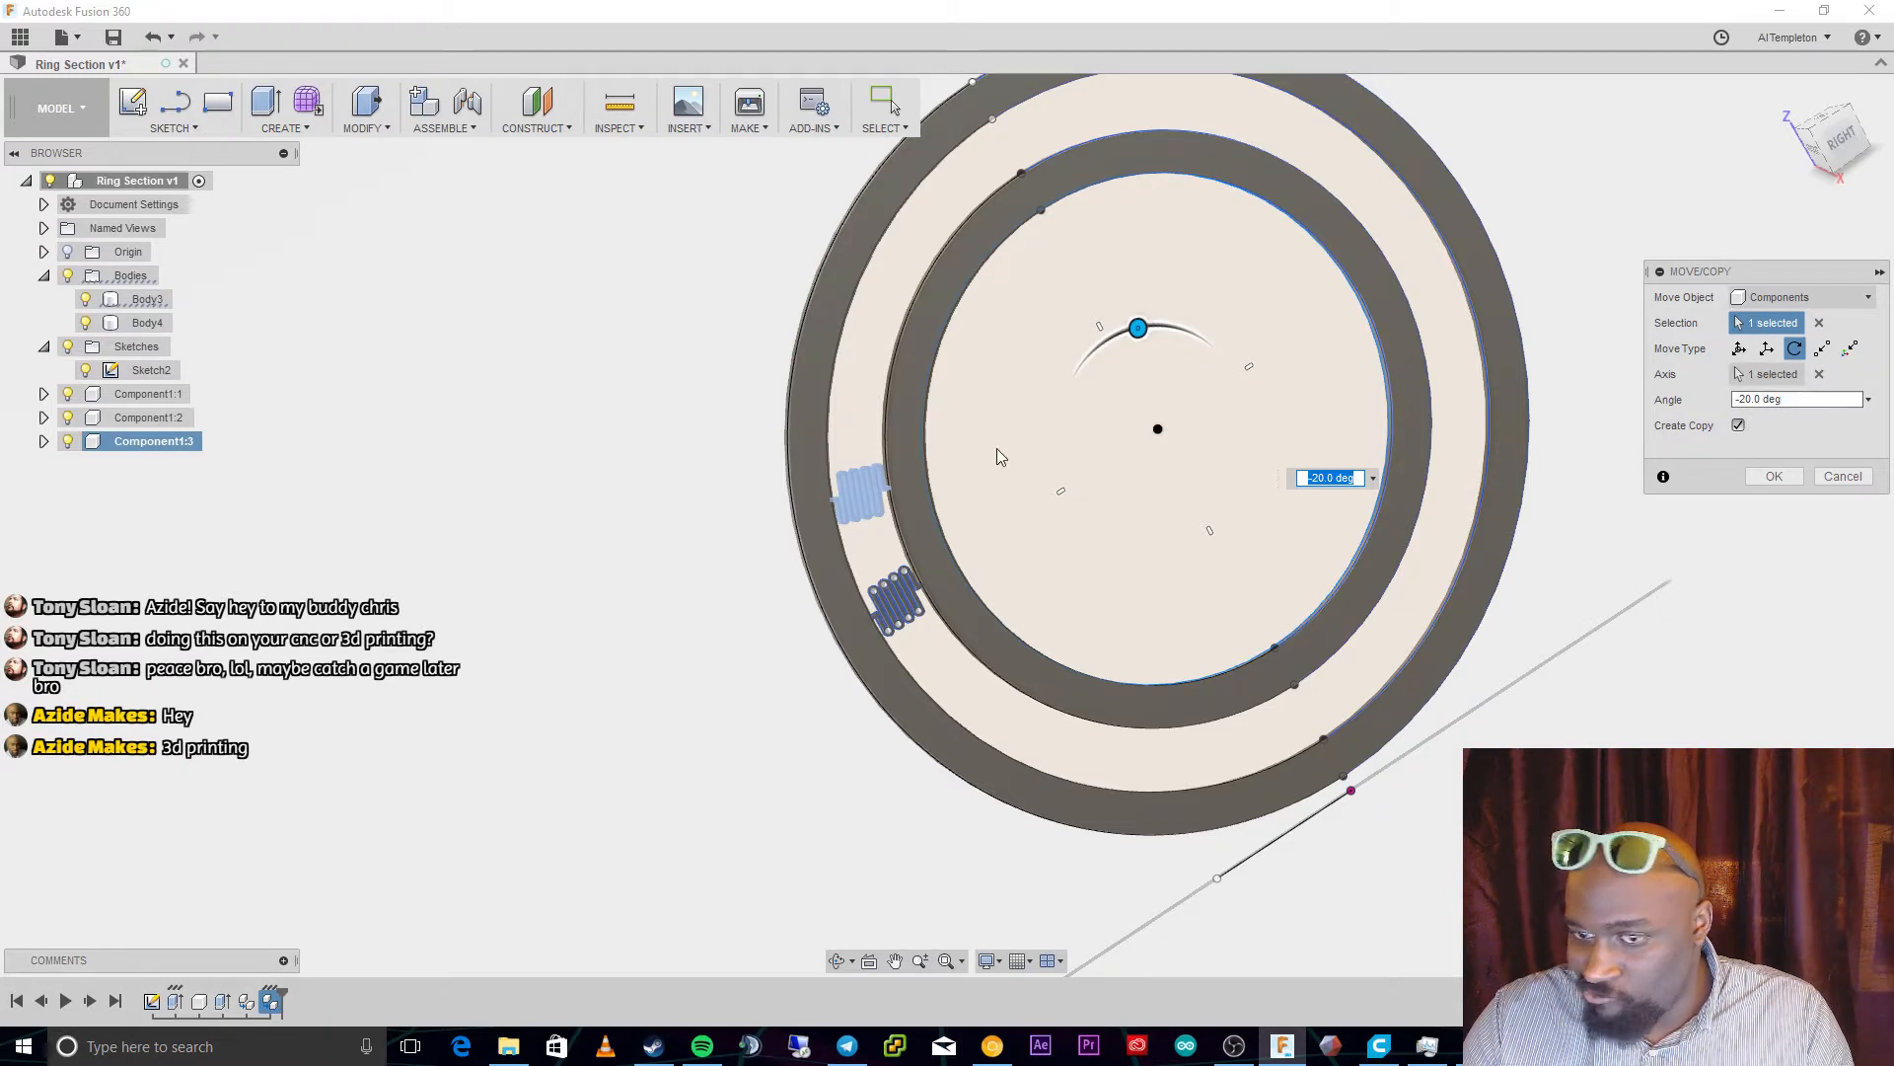
pyautogui.moveTo(1139, 328); pyautogui.dragTo(1155, 330)
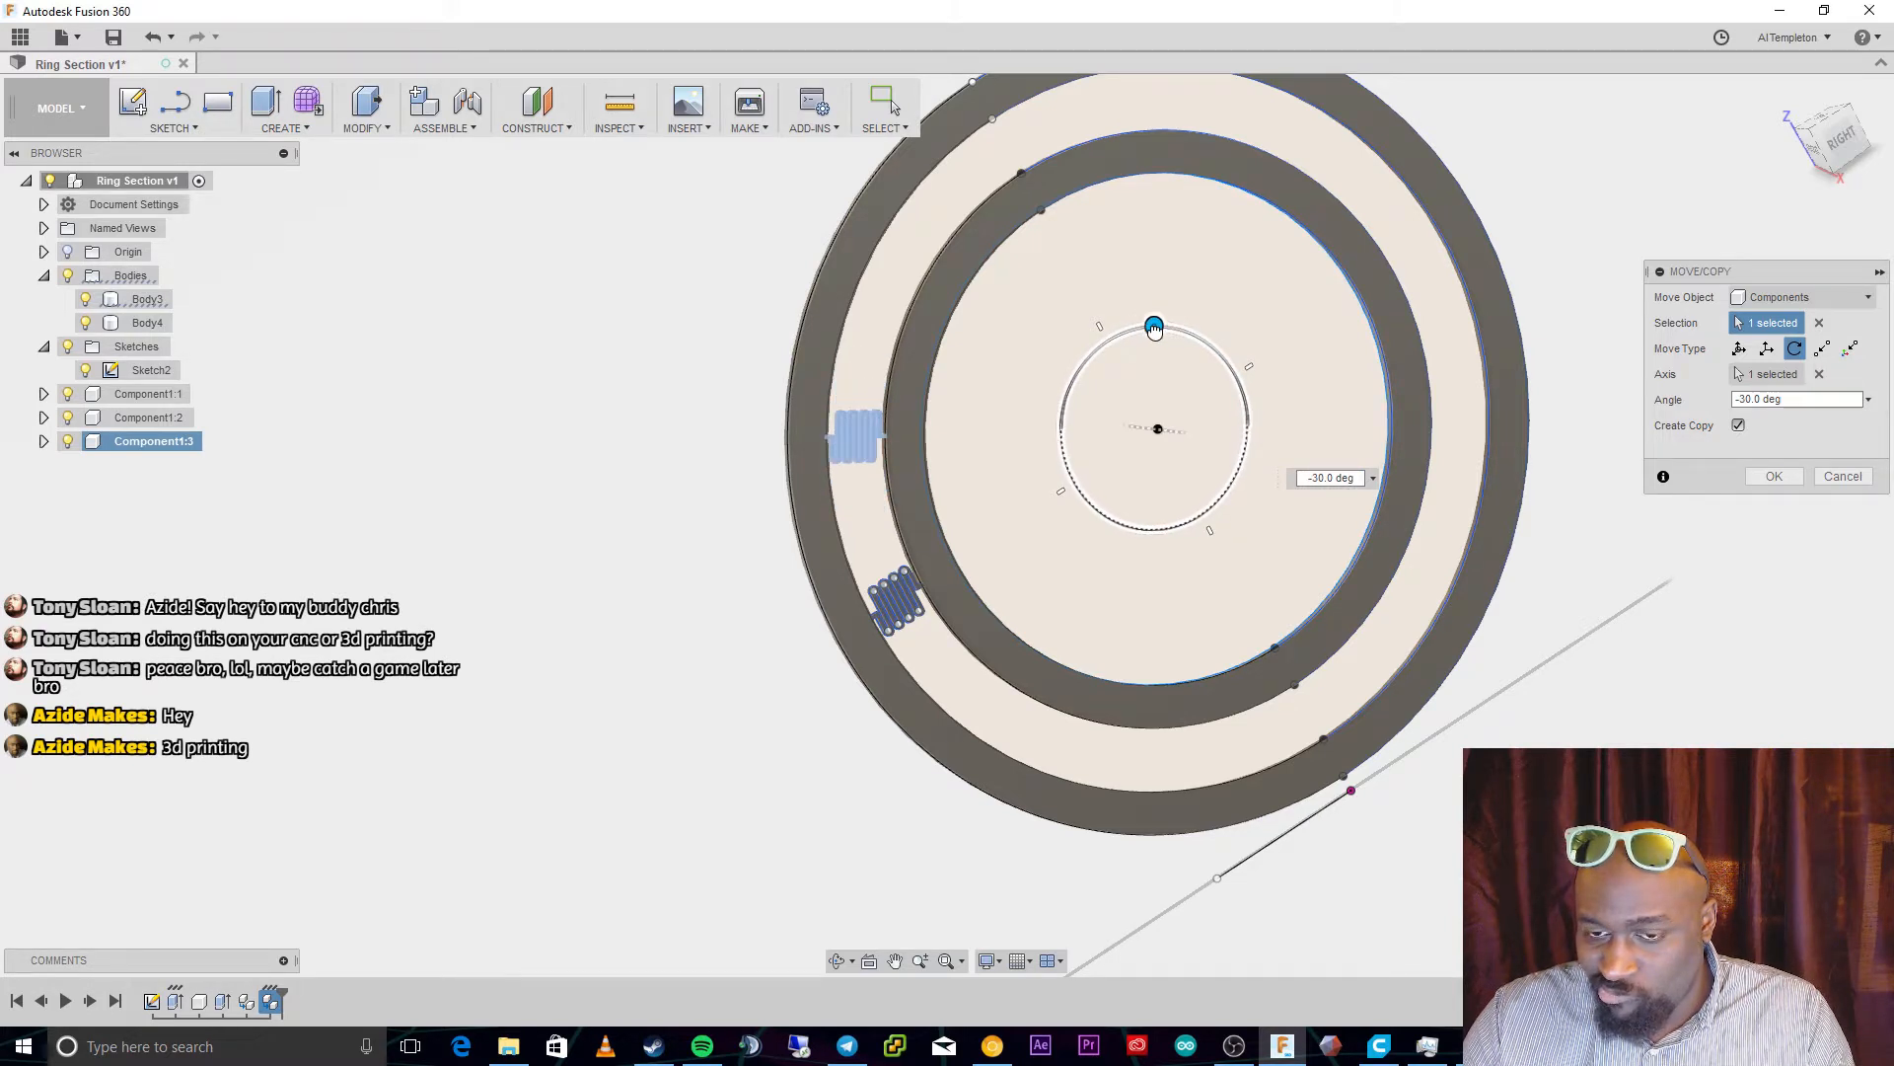
pyautogui.moveTo(1155, 330)
pyautogui.mouseDown()
pyautogui.moveTo(1188, 329)
pyautogui.moveTo(1121, 330)
pyautogui.moveTo(1153, 325)
pyautogui.mouseUp()
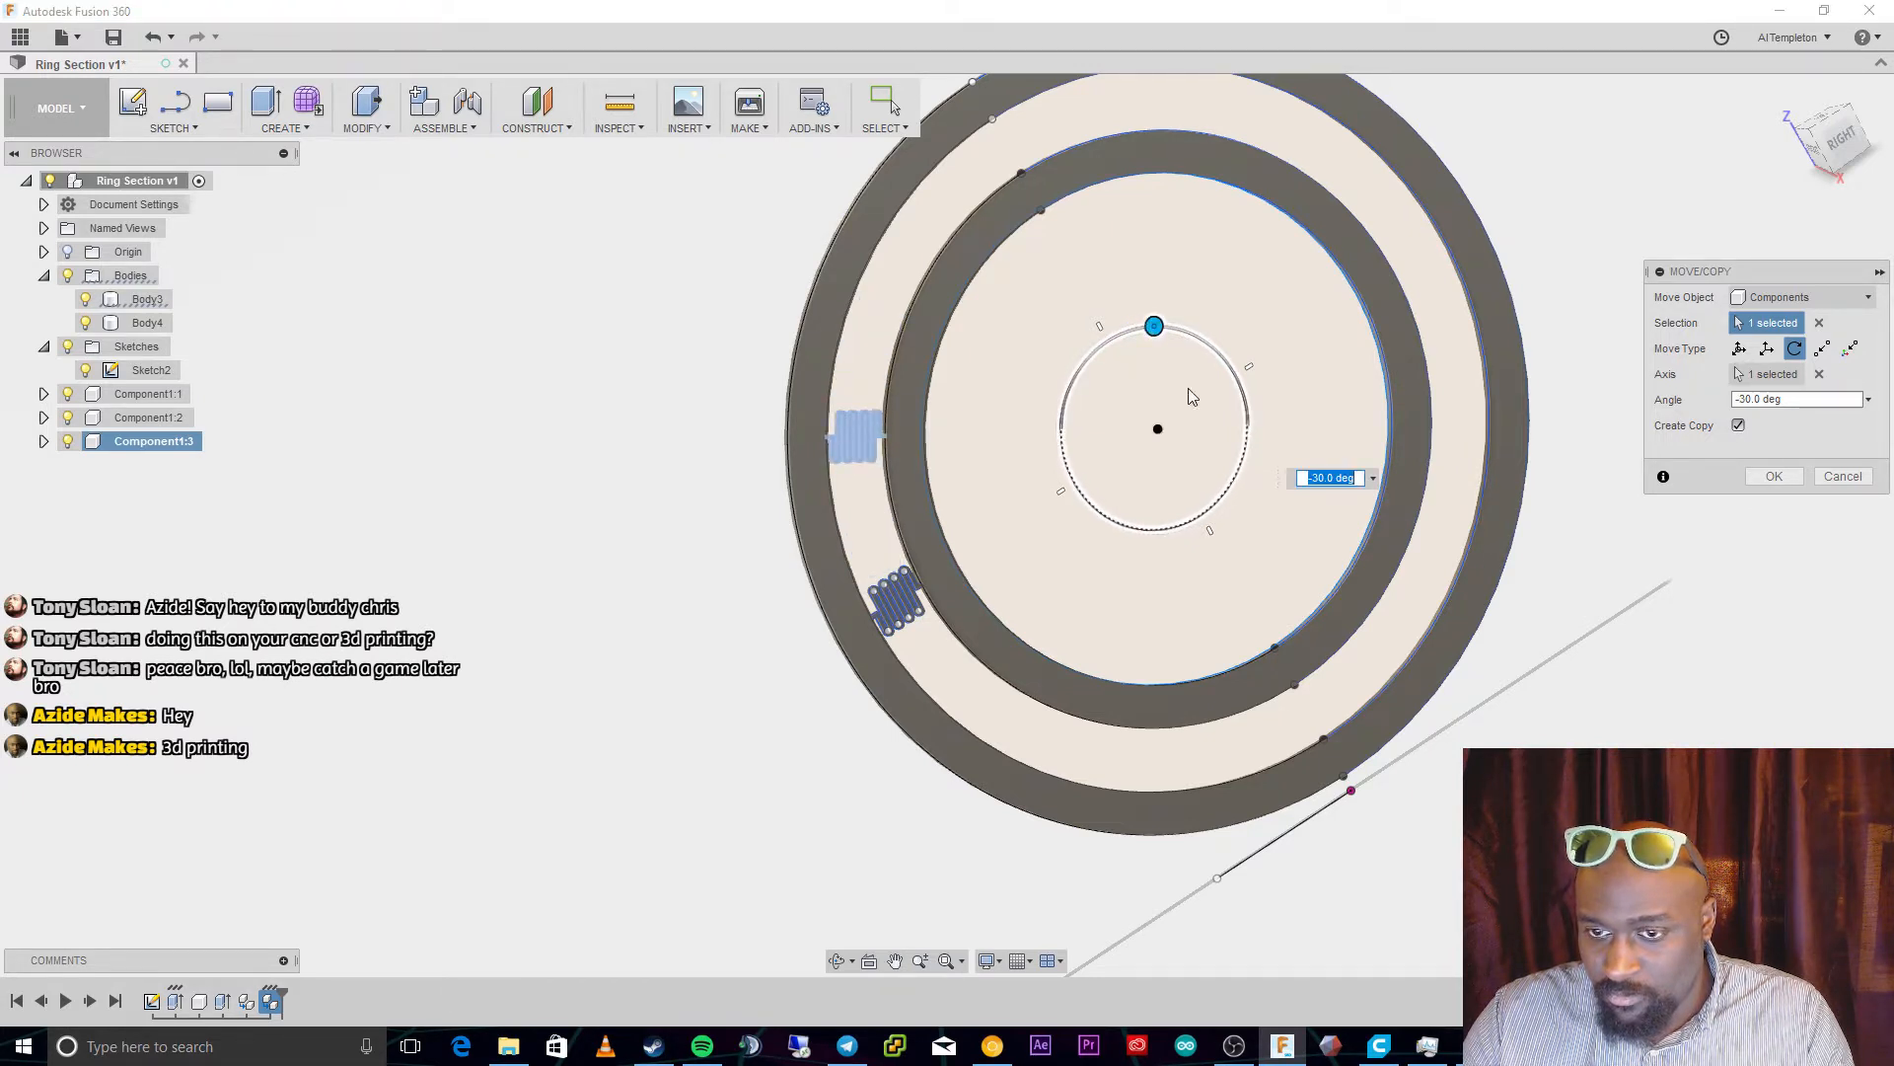
pyautogui.click(1766, 477)
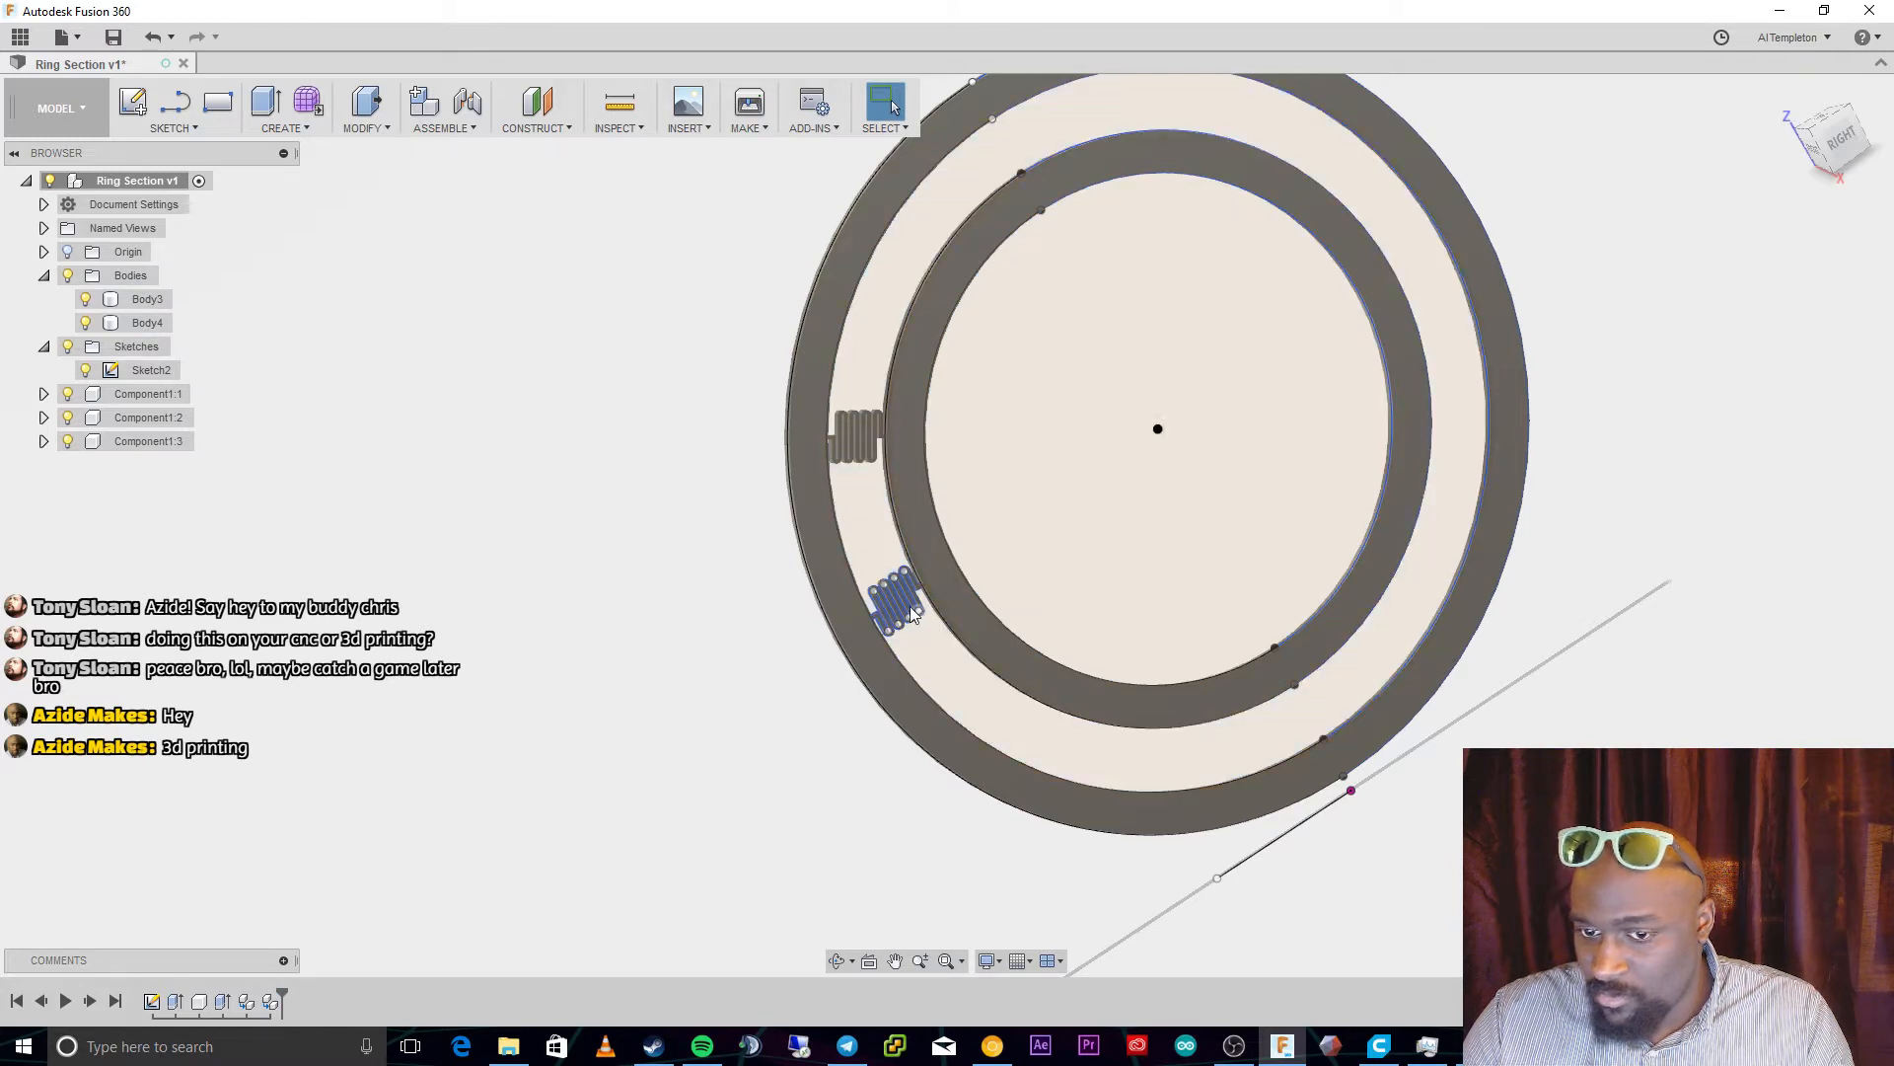
# Undo the rotated copies of the spring component so only the original spring remains
pyautogui.click(134, 440)
pyautogui.keyDown('ctrl'); pyautogui.click(140, 412); pyautogui.keyUp('ctrl')
pyautogui.rightClick(140, 412)
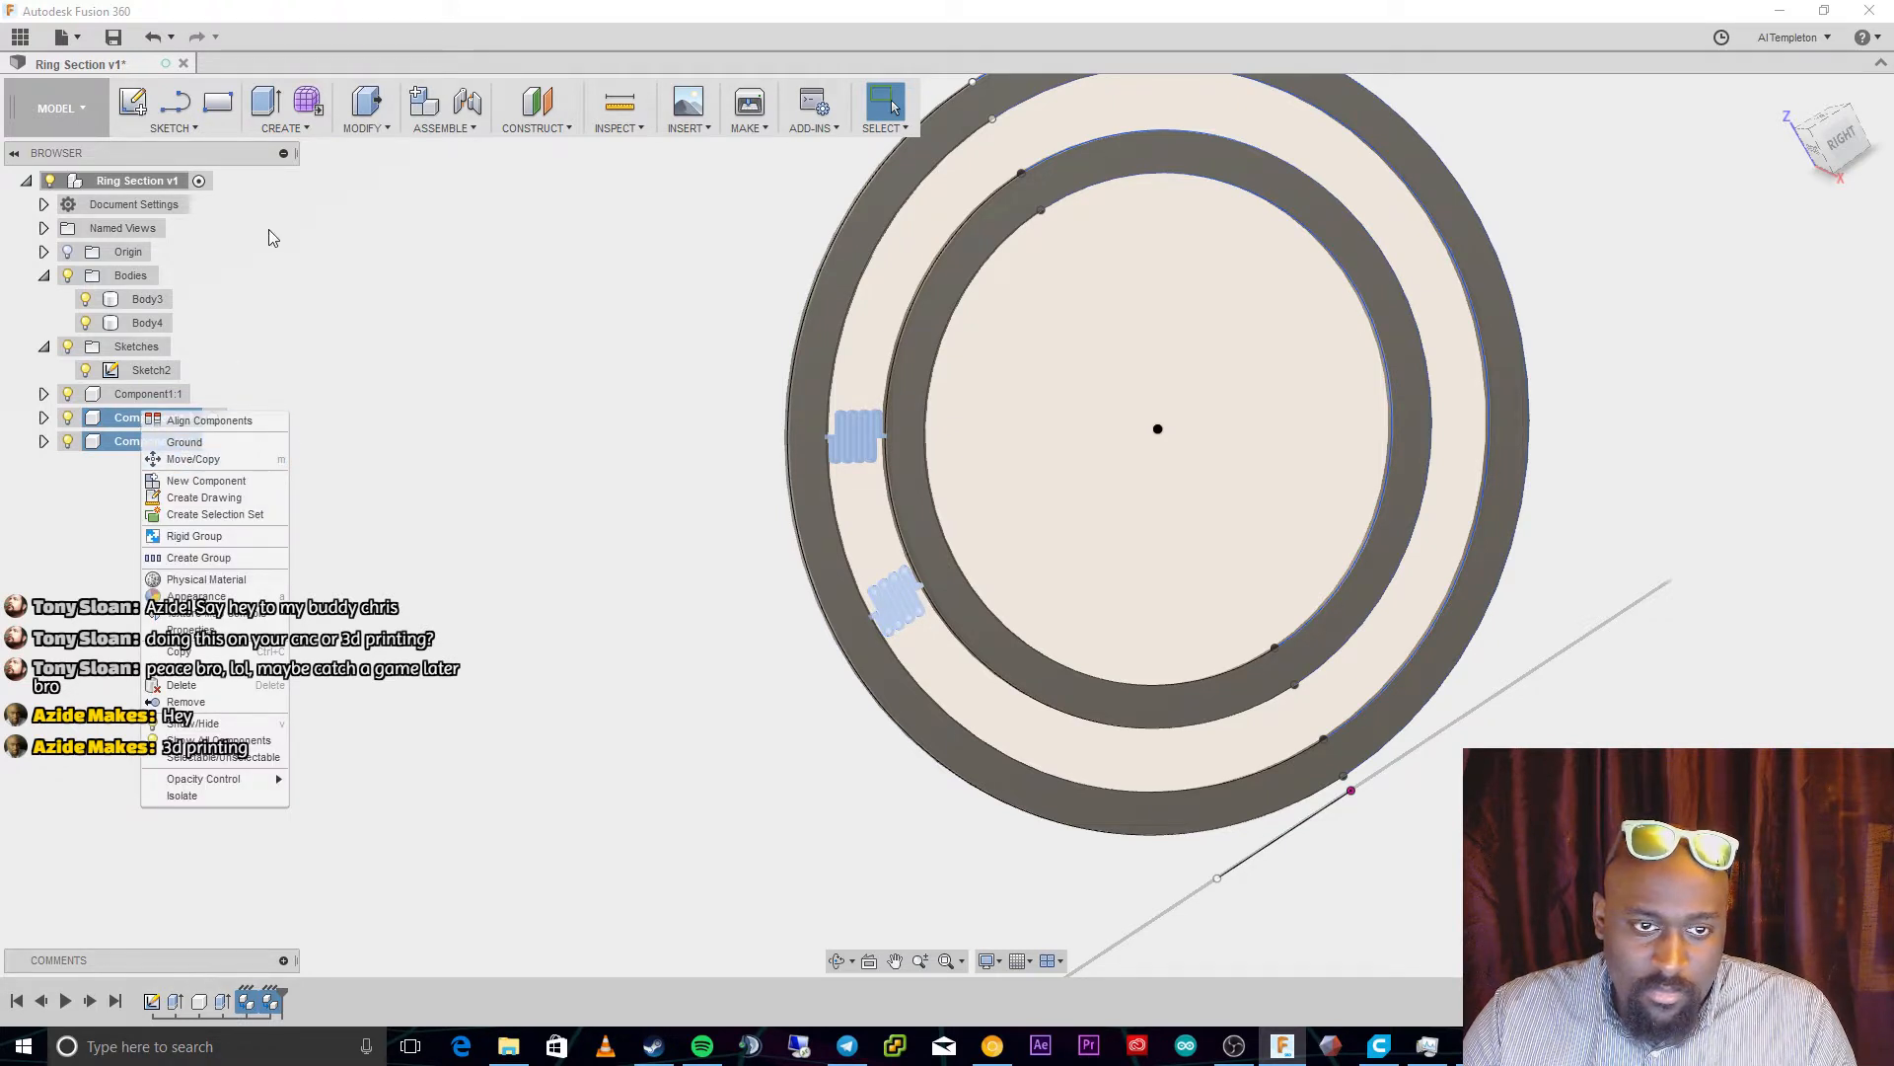
pyautogui.click(310, 133)
pyautogui.click(310, 129)
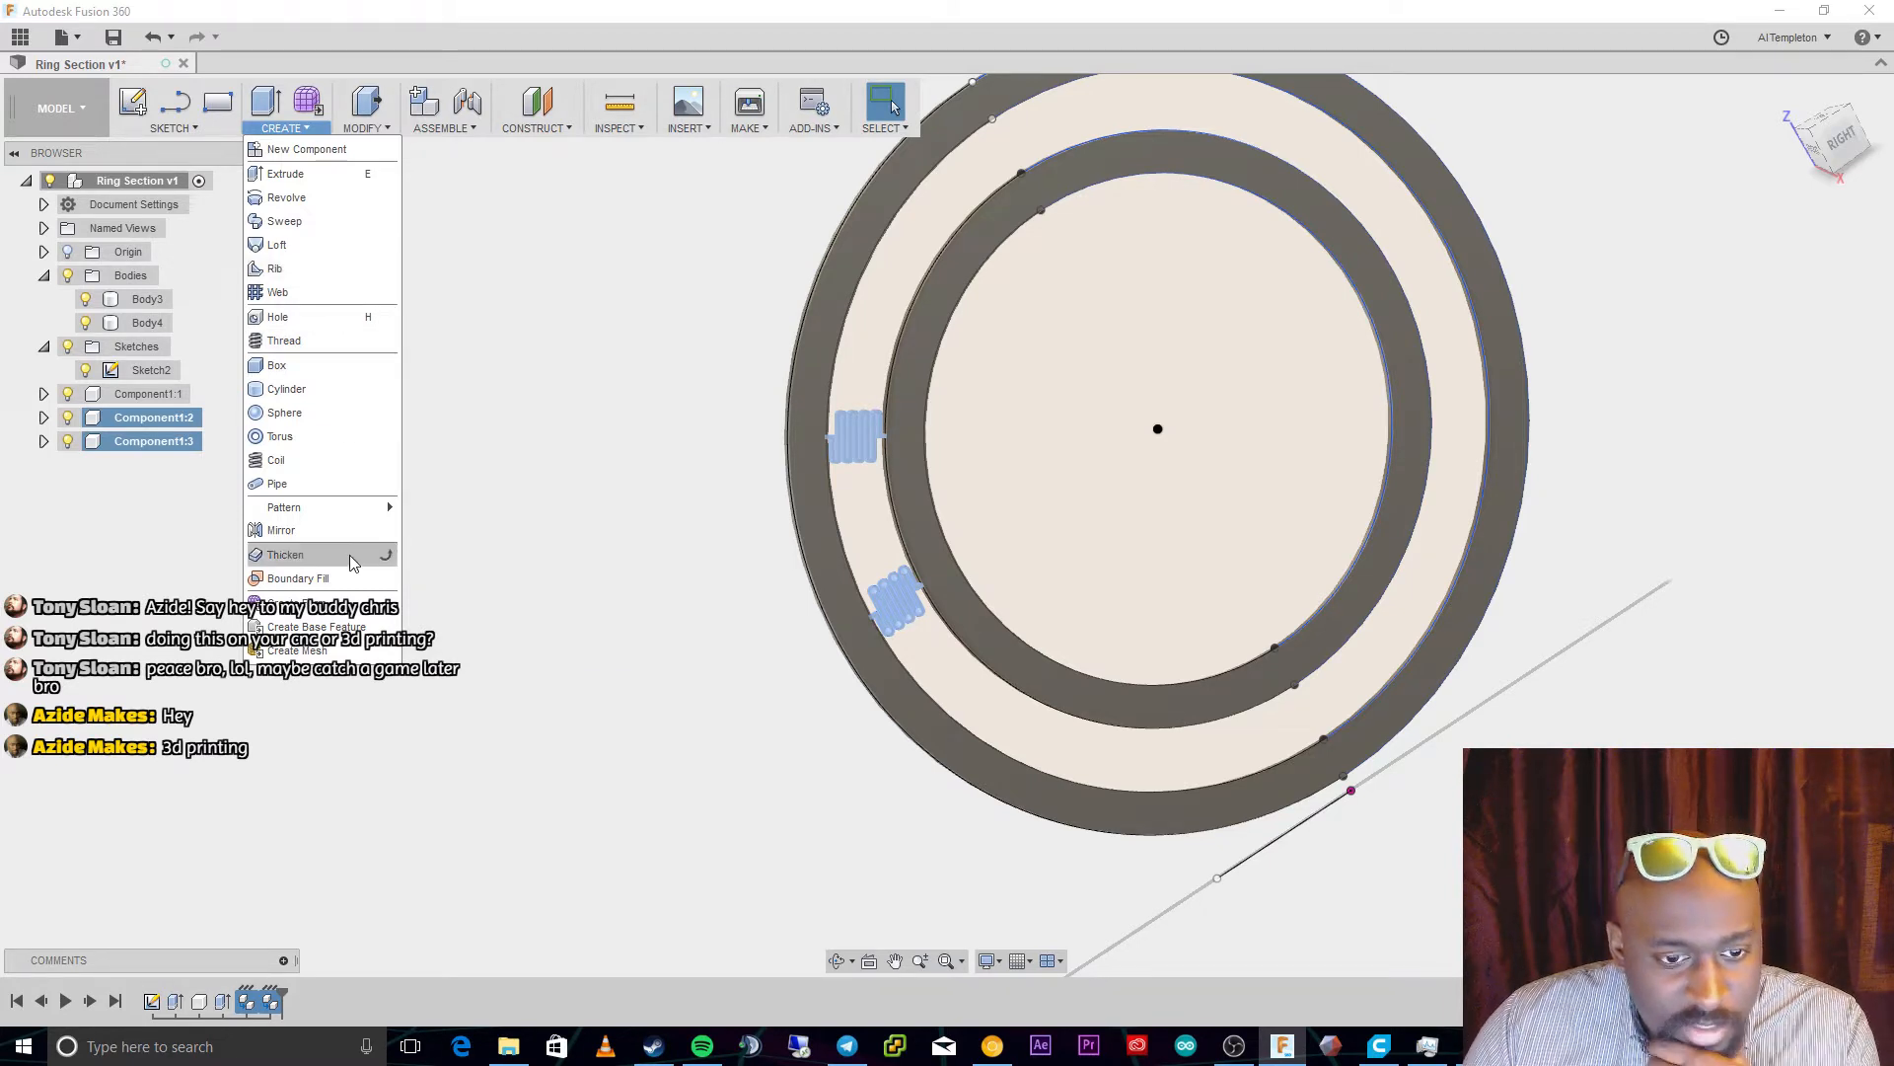
pyautogui.press('Escape')
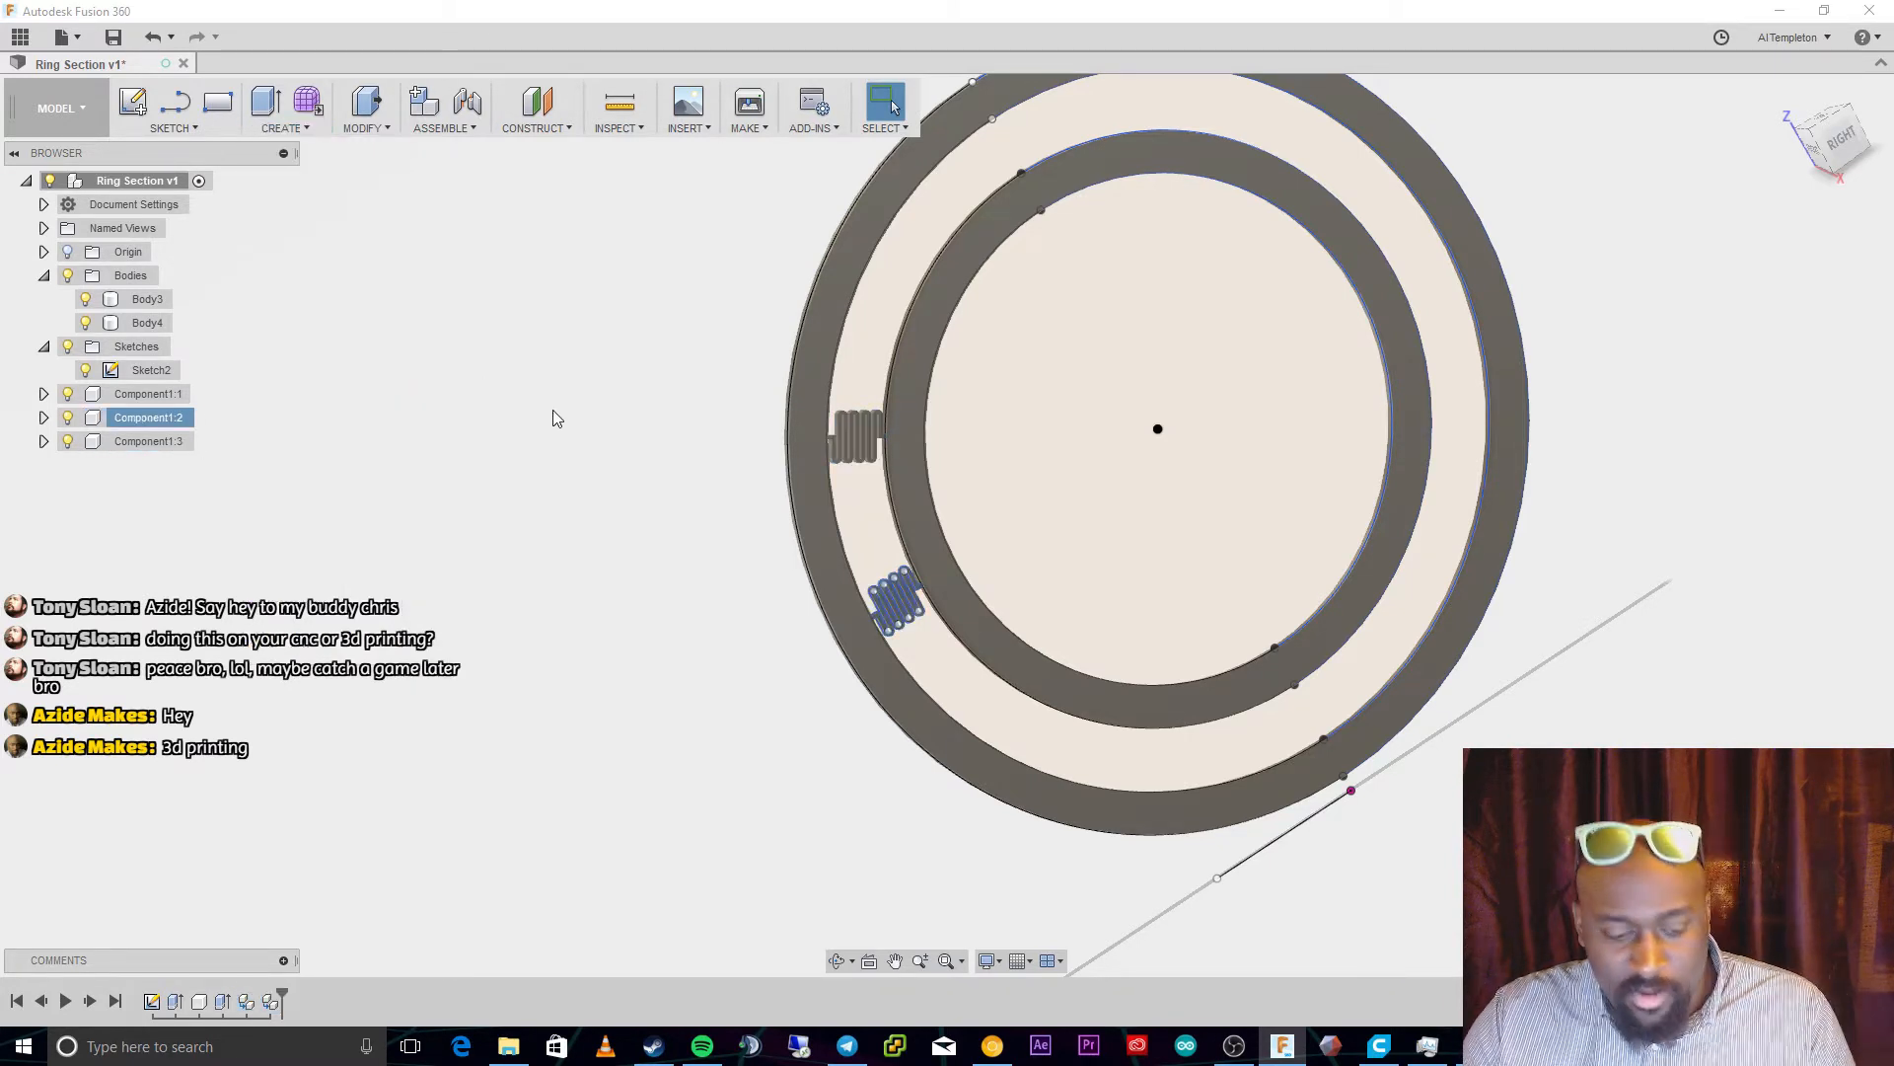
pyautogui.hotkey('ctrl', 'z')
# Start a circular pattern of the spring component, using the inner ring's inner circular edge as the axis
pyautogui.click(148, 393)
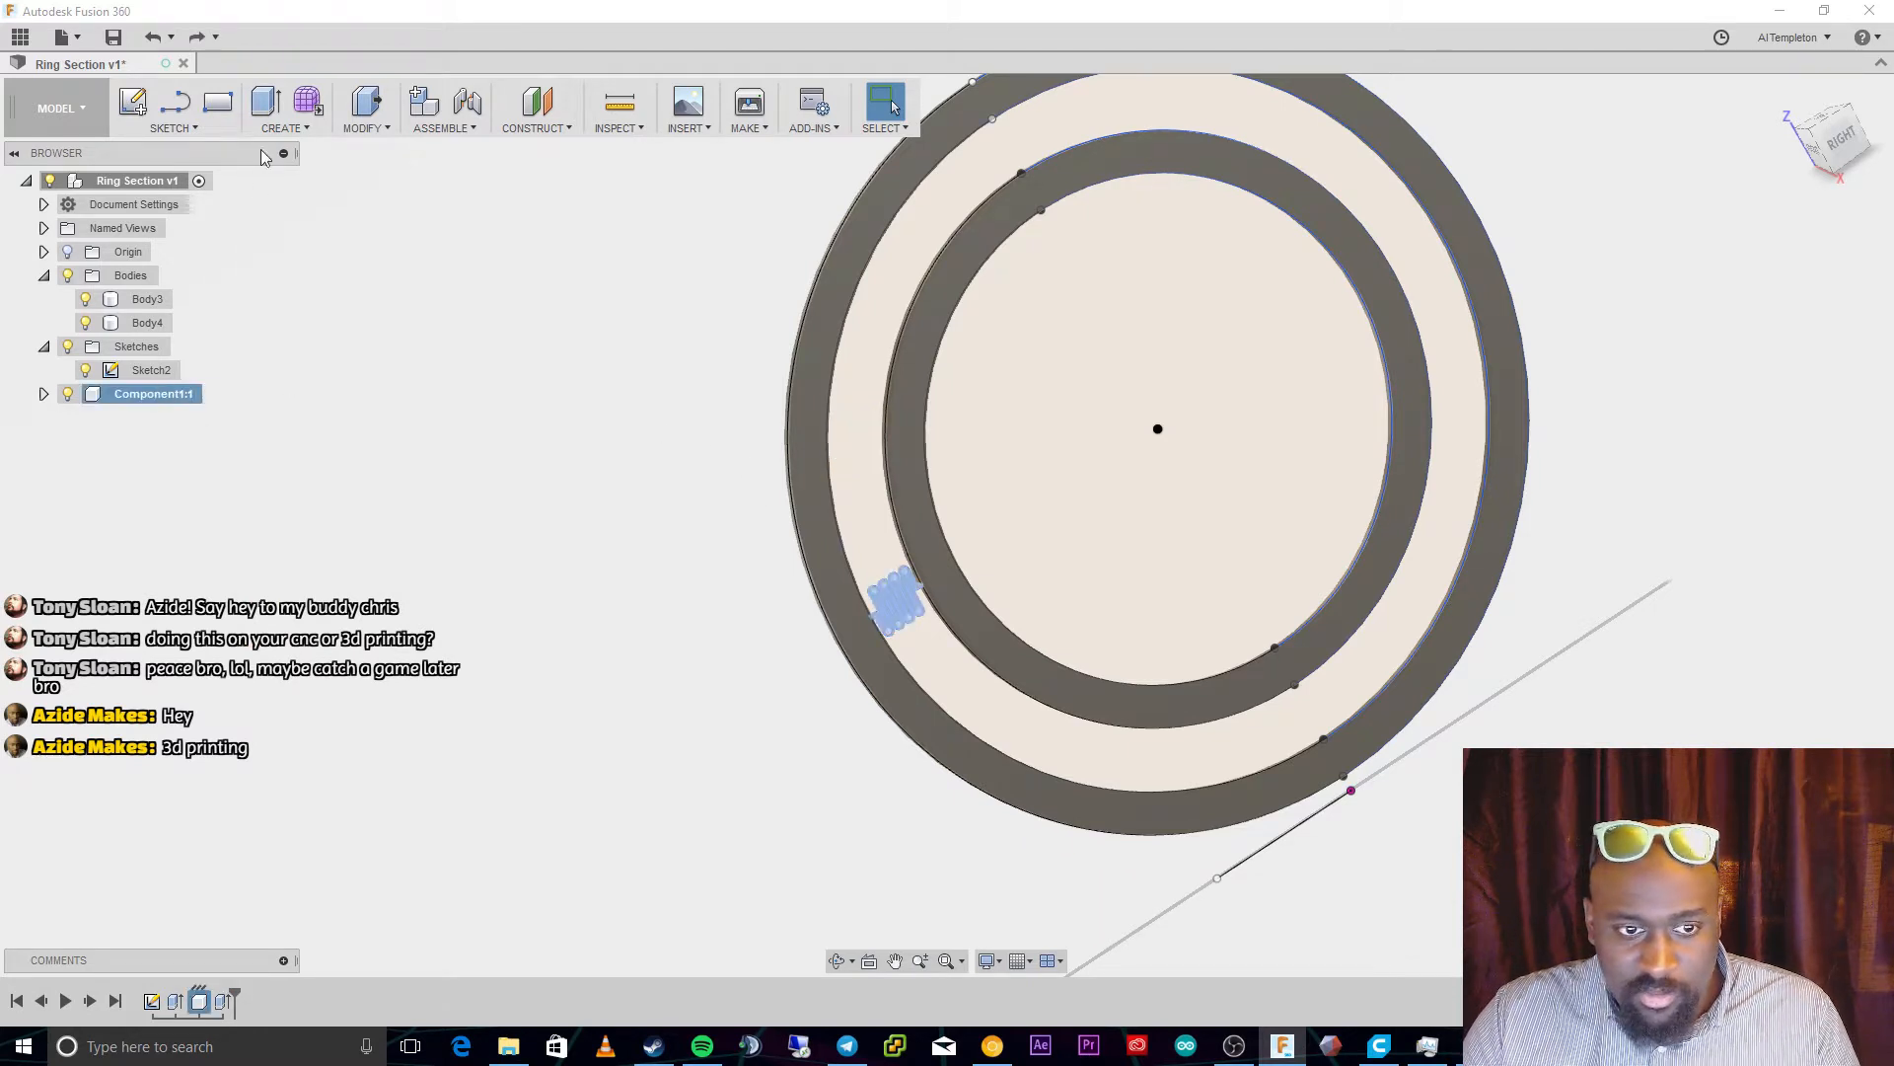
pyautogui.click(287, 128)
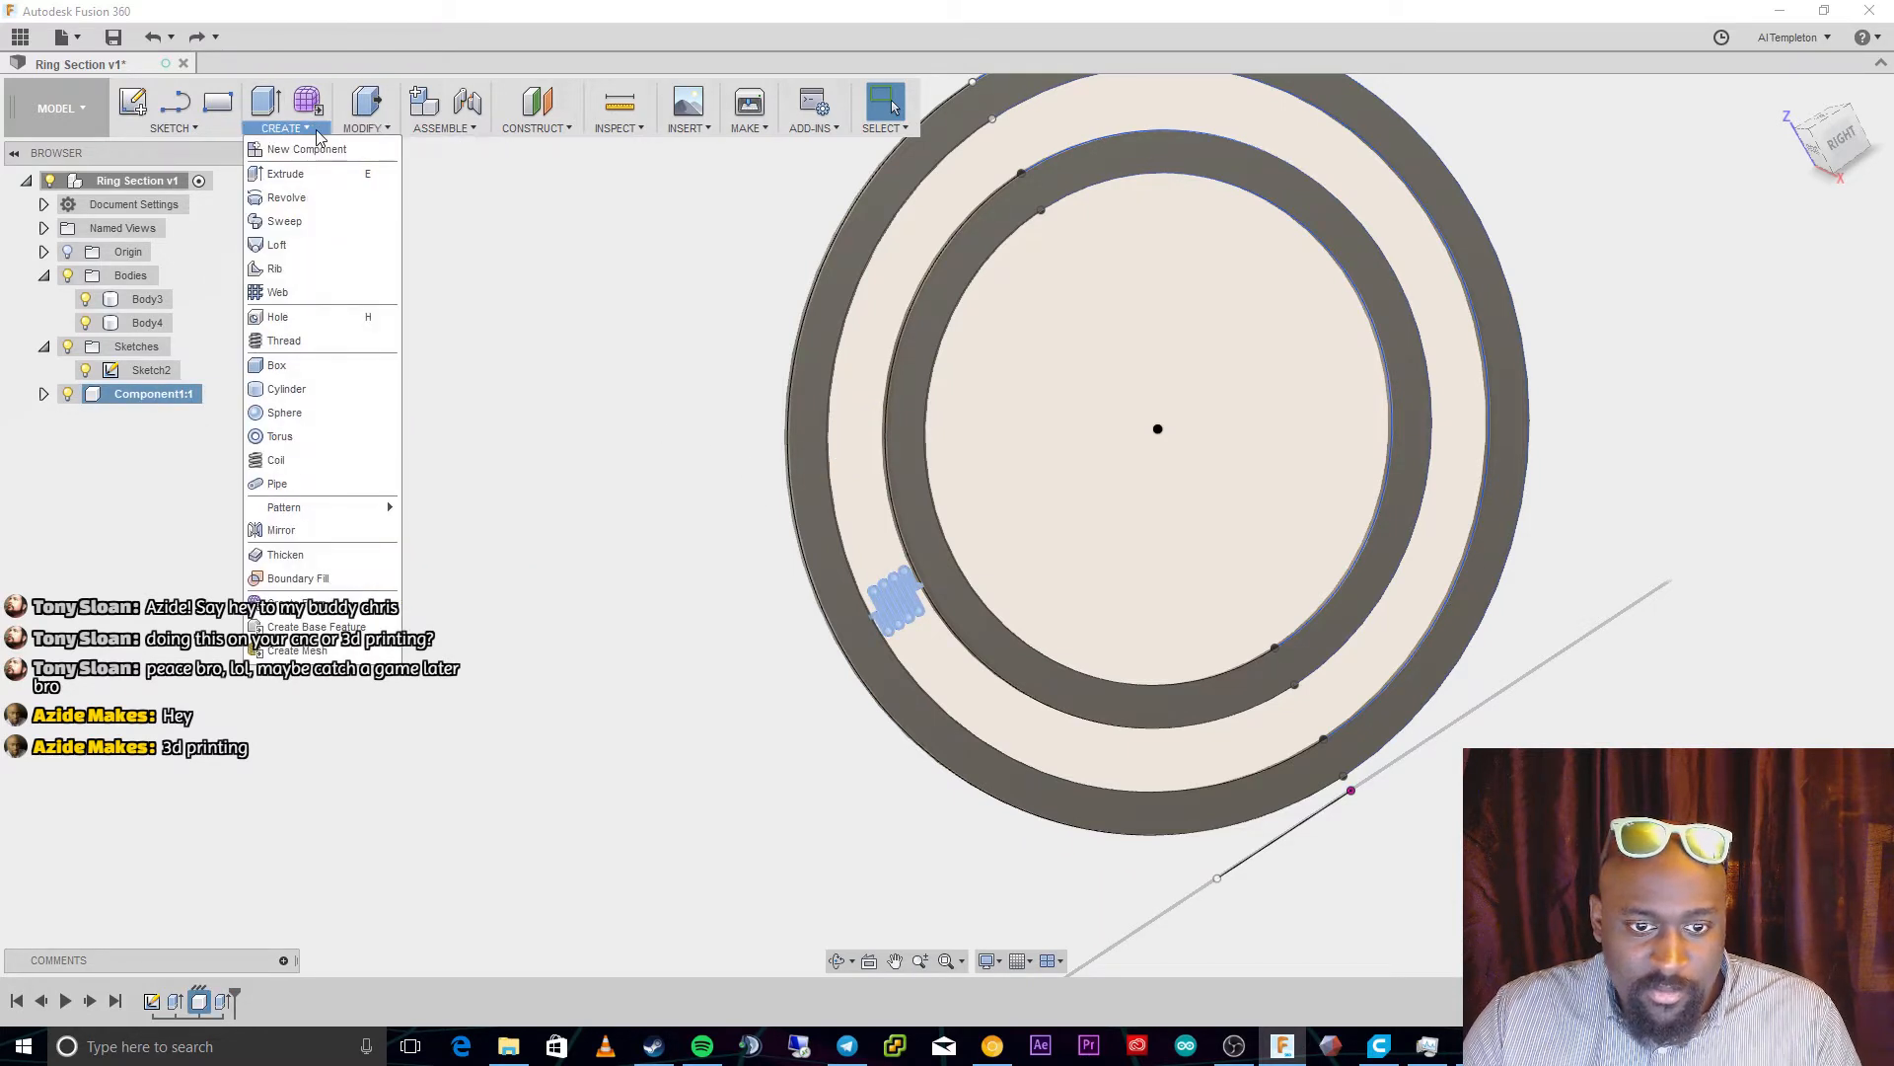
pyautogui.moveTo(314, 511)
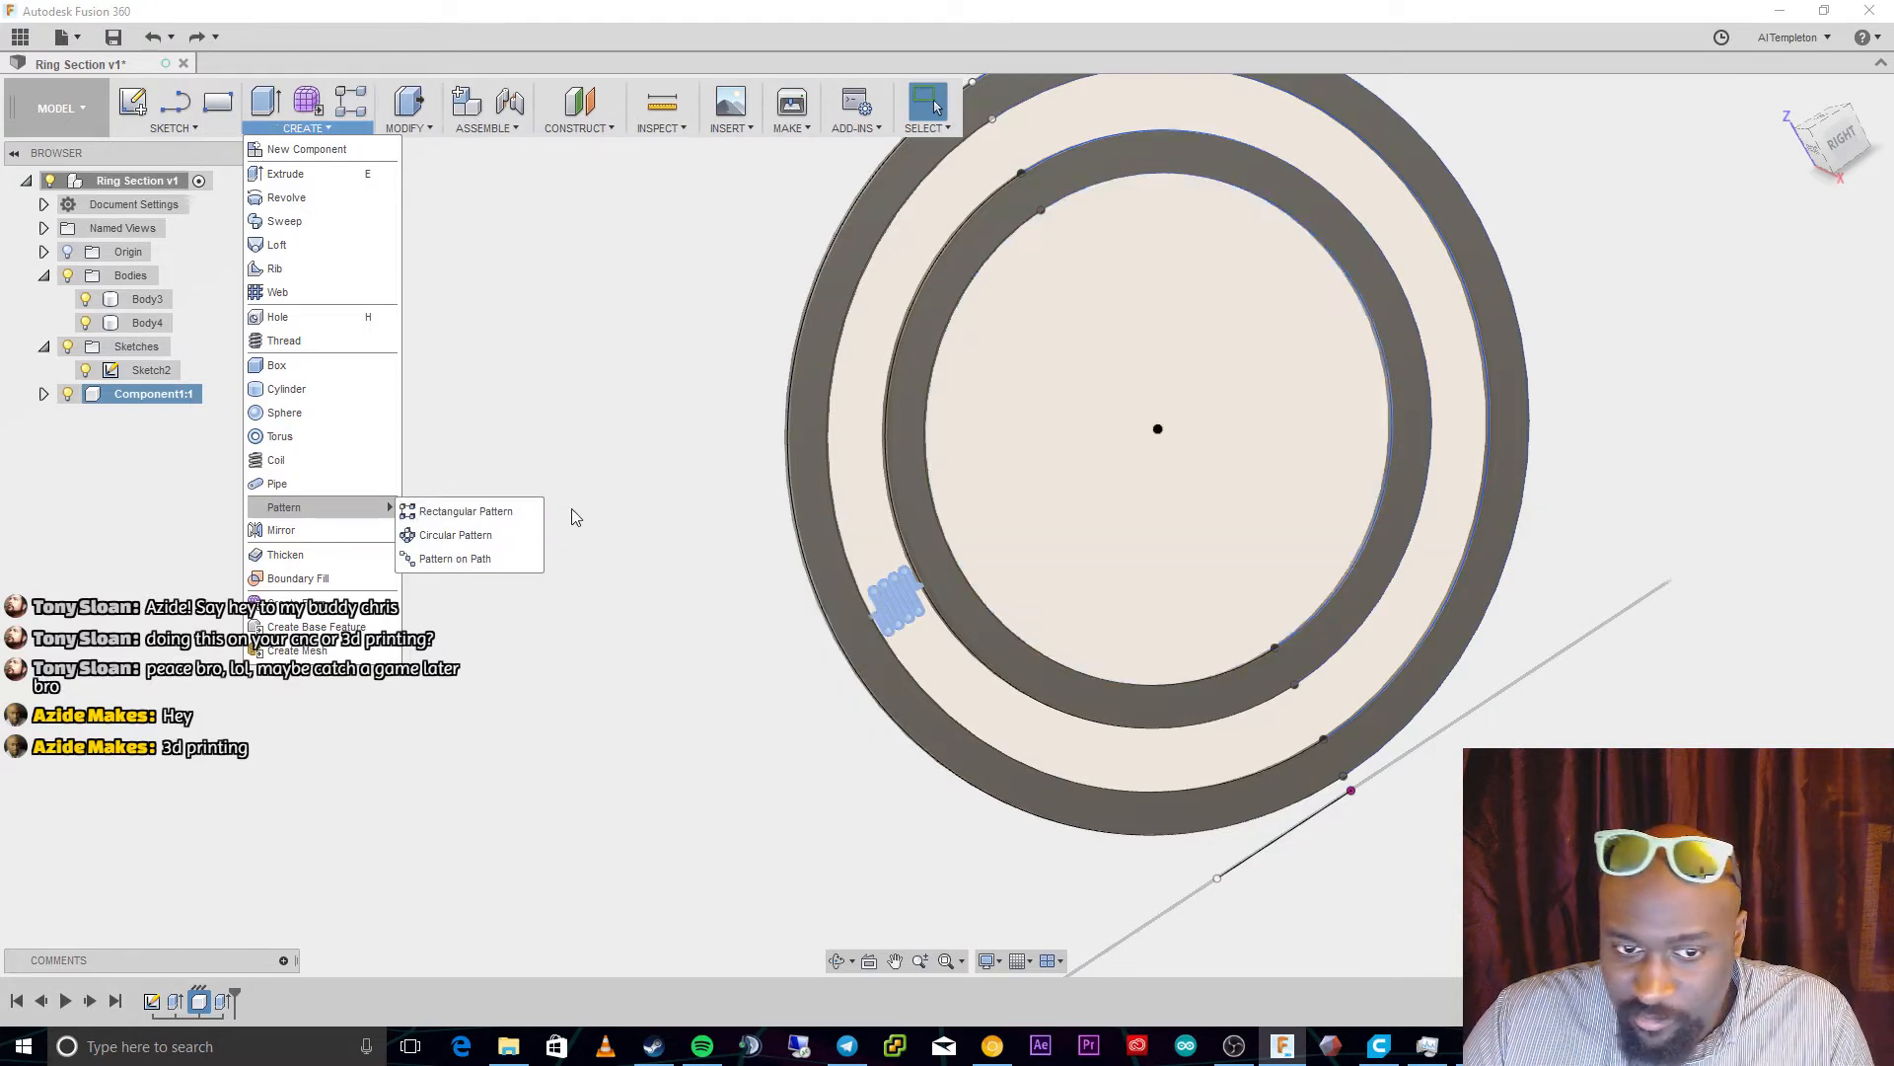
pyautogui.click(486, 534)
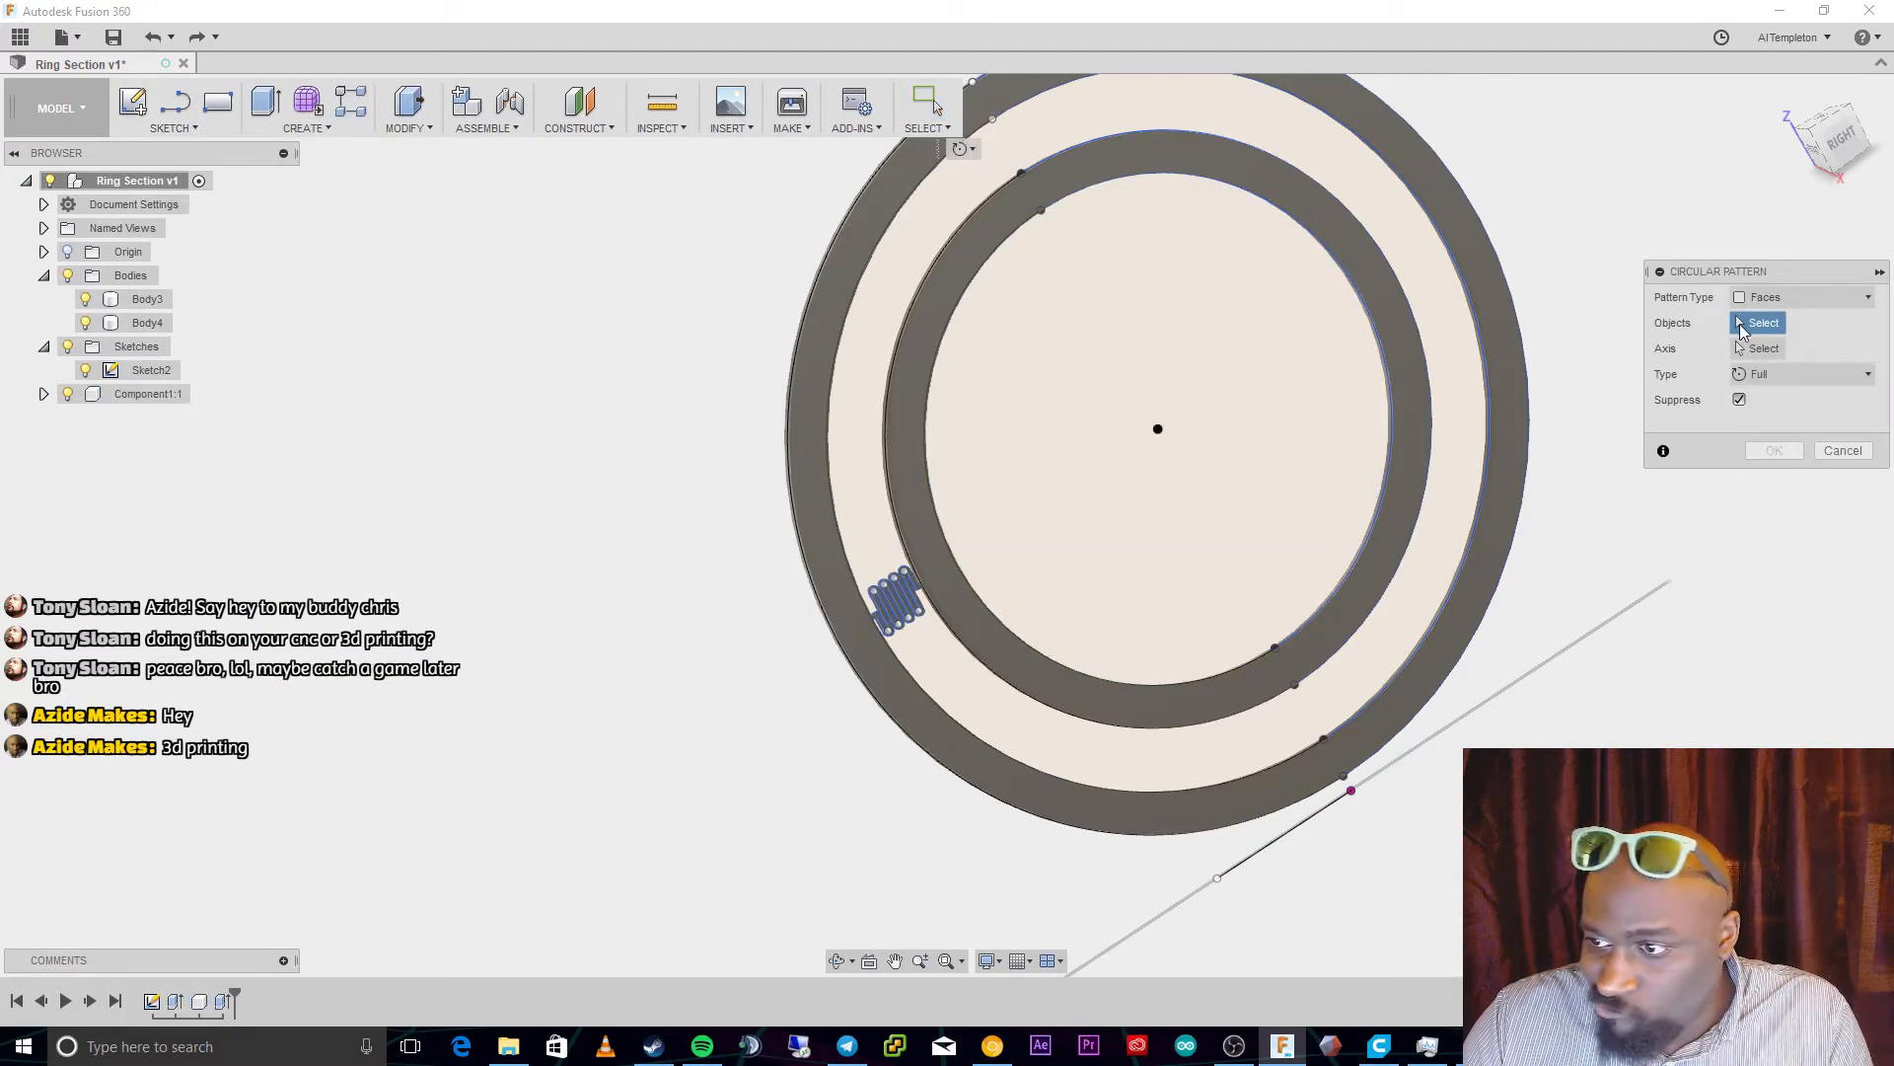
pyautogui.click(896, 602)
pyautogui.click(1742, 349)
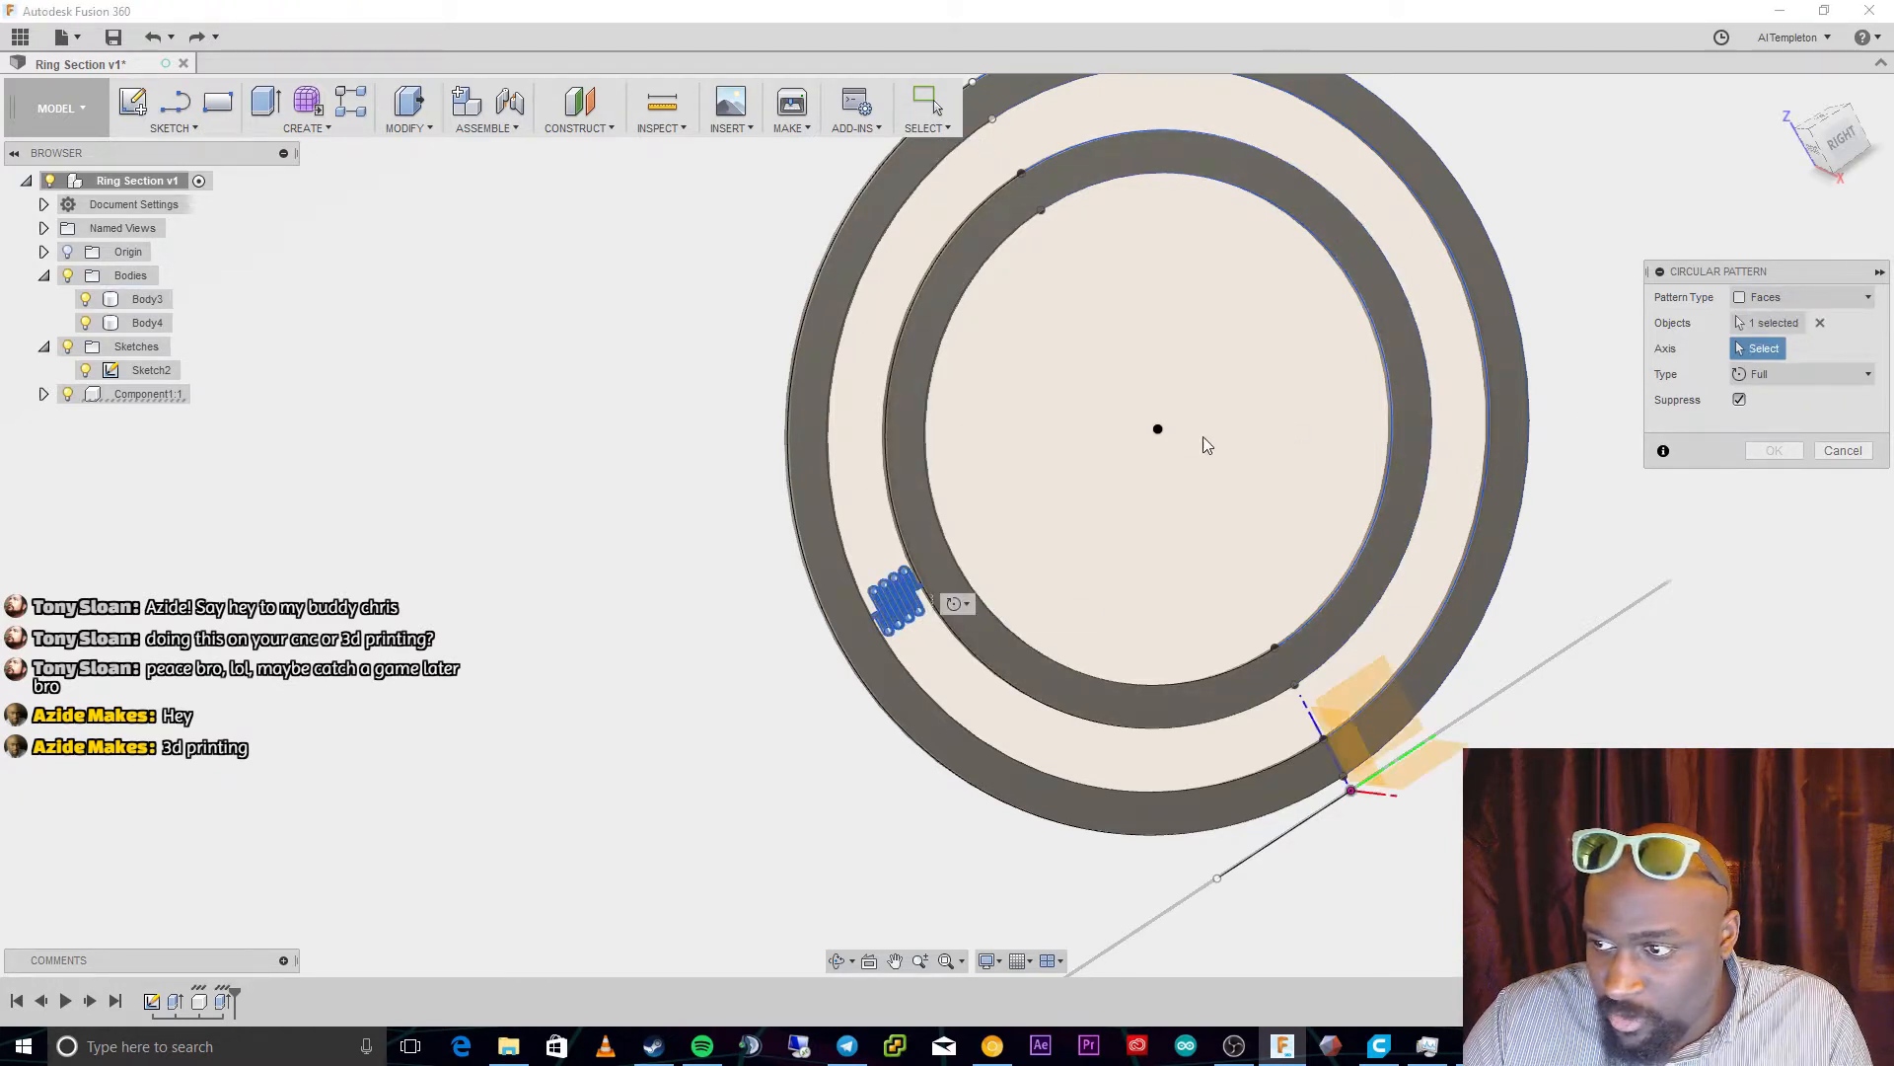
pyautogui.click(1373, 327)
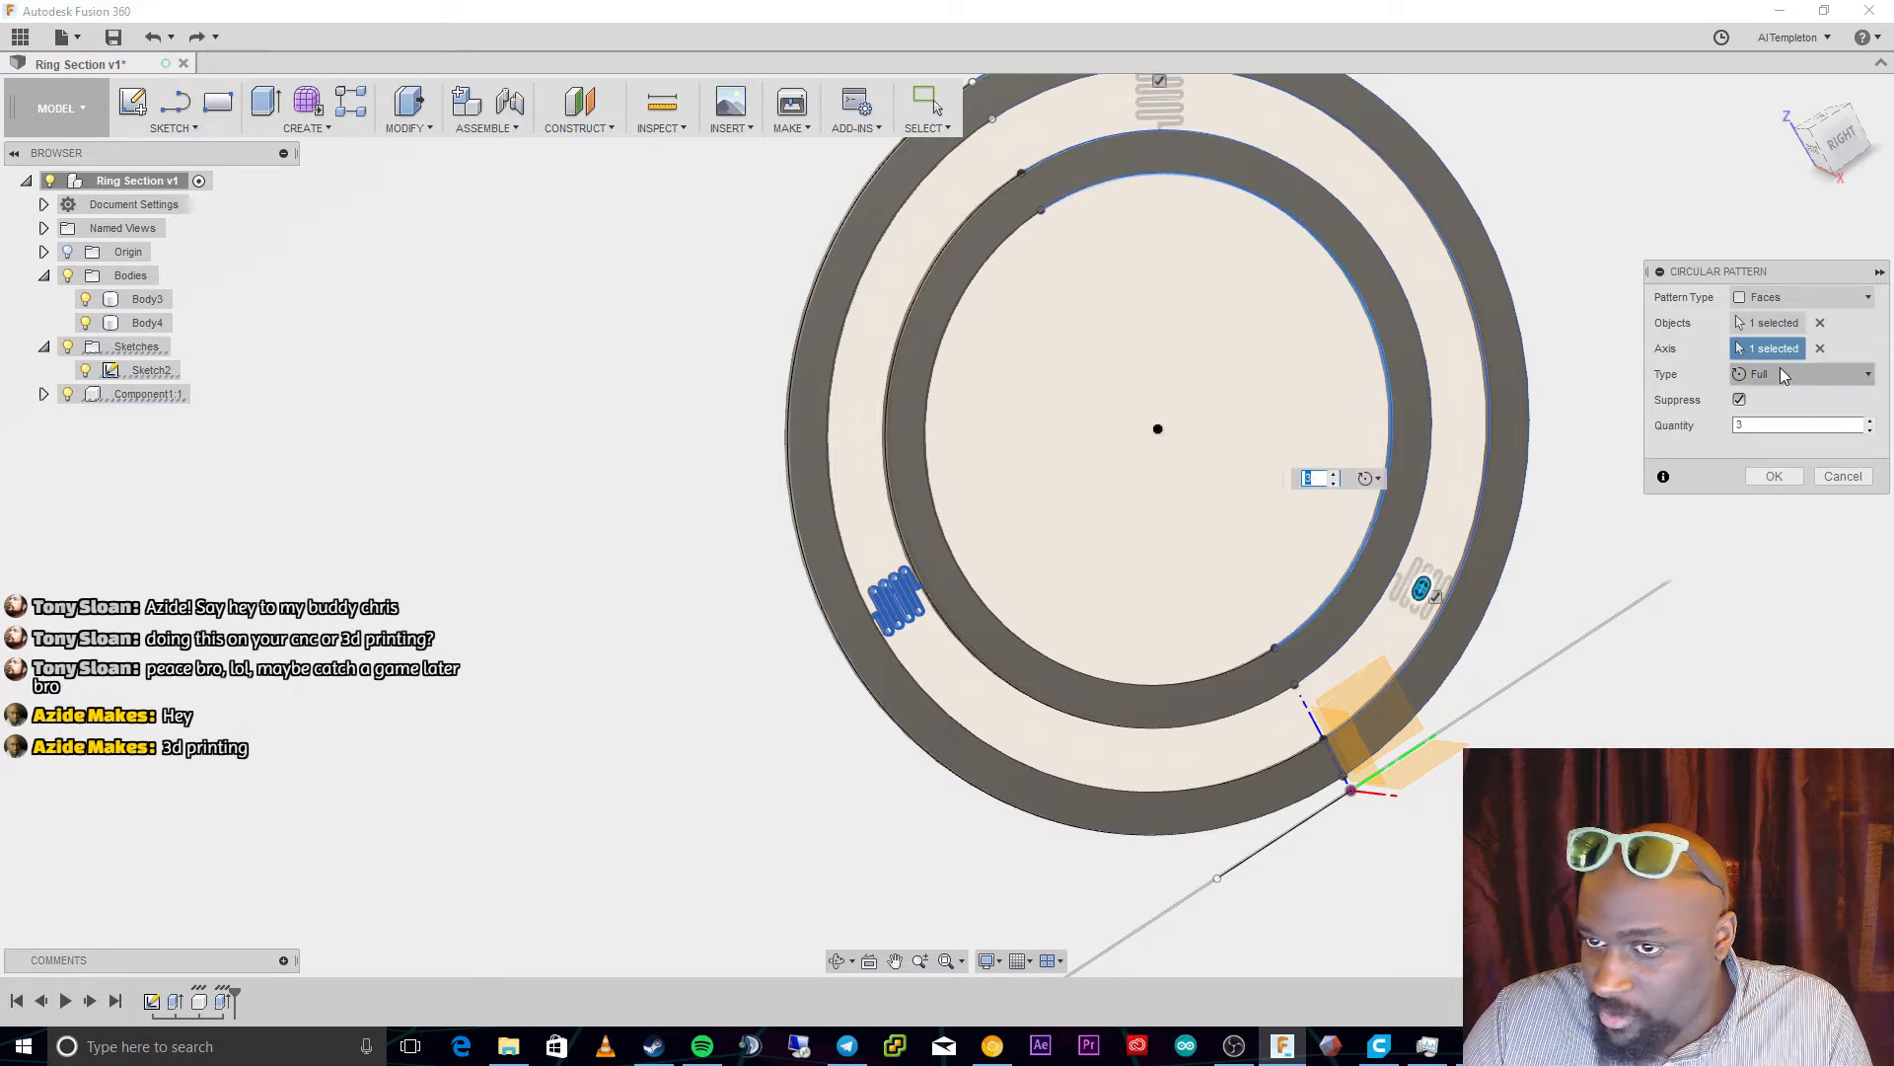
# Set the quantity to 11 and try to create the full circular pattern of the spring
pyautogui.click(1867, 420)
pyautogui.click(1867, 420)
pyautogui.click(1867, 420)
pyautogui.click(1867, 420)
pyautogui.click(1867, 421)
pyautogui.click(1867, 421)
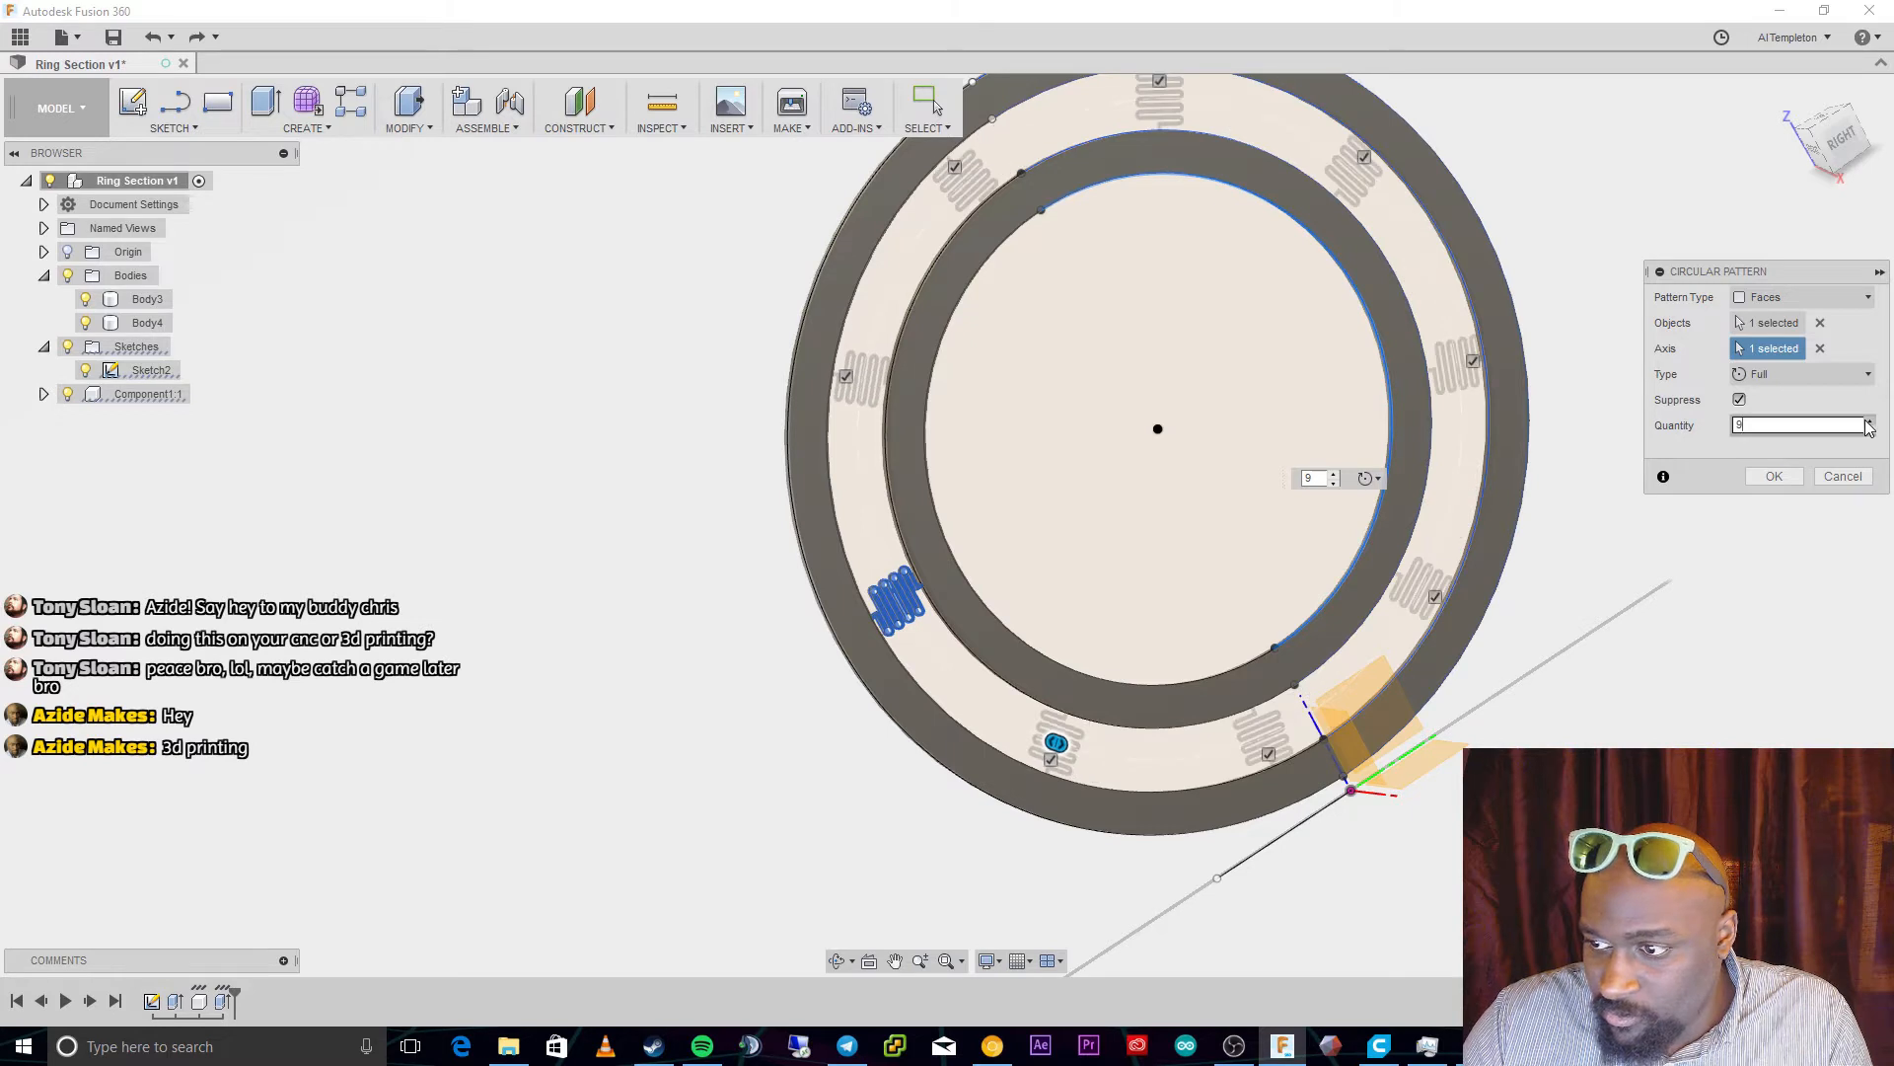
pyautogui.click(1867, 420)
pyautogui.click(1869, 420)
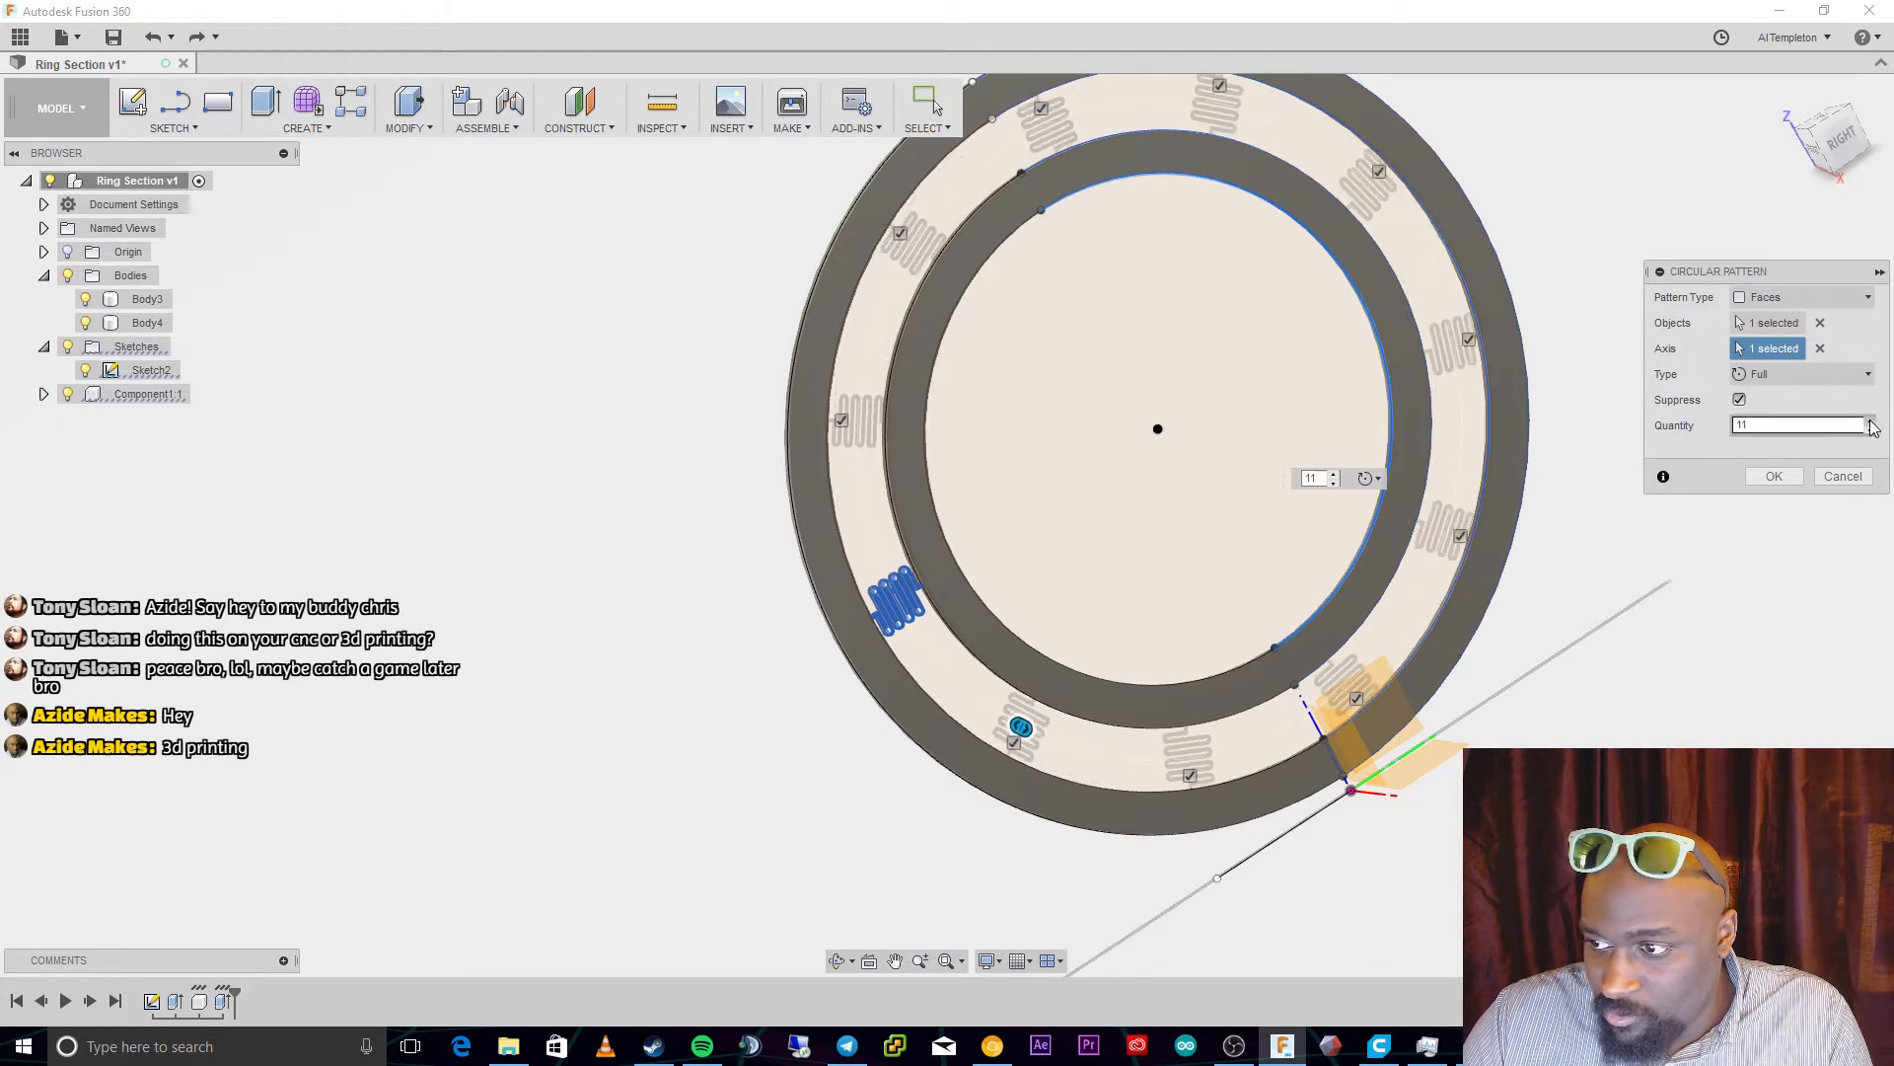
pyautogui.click(1774, 478)
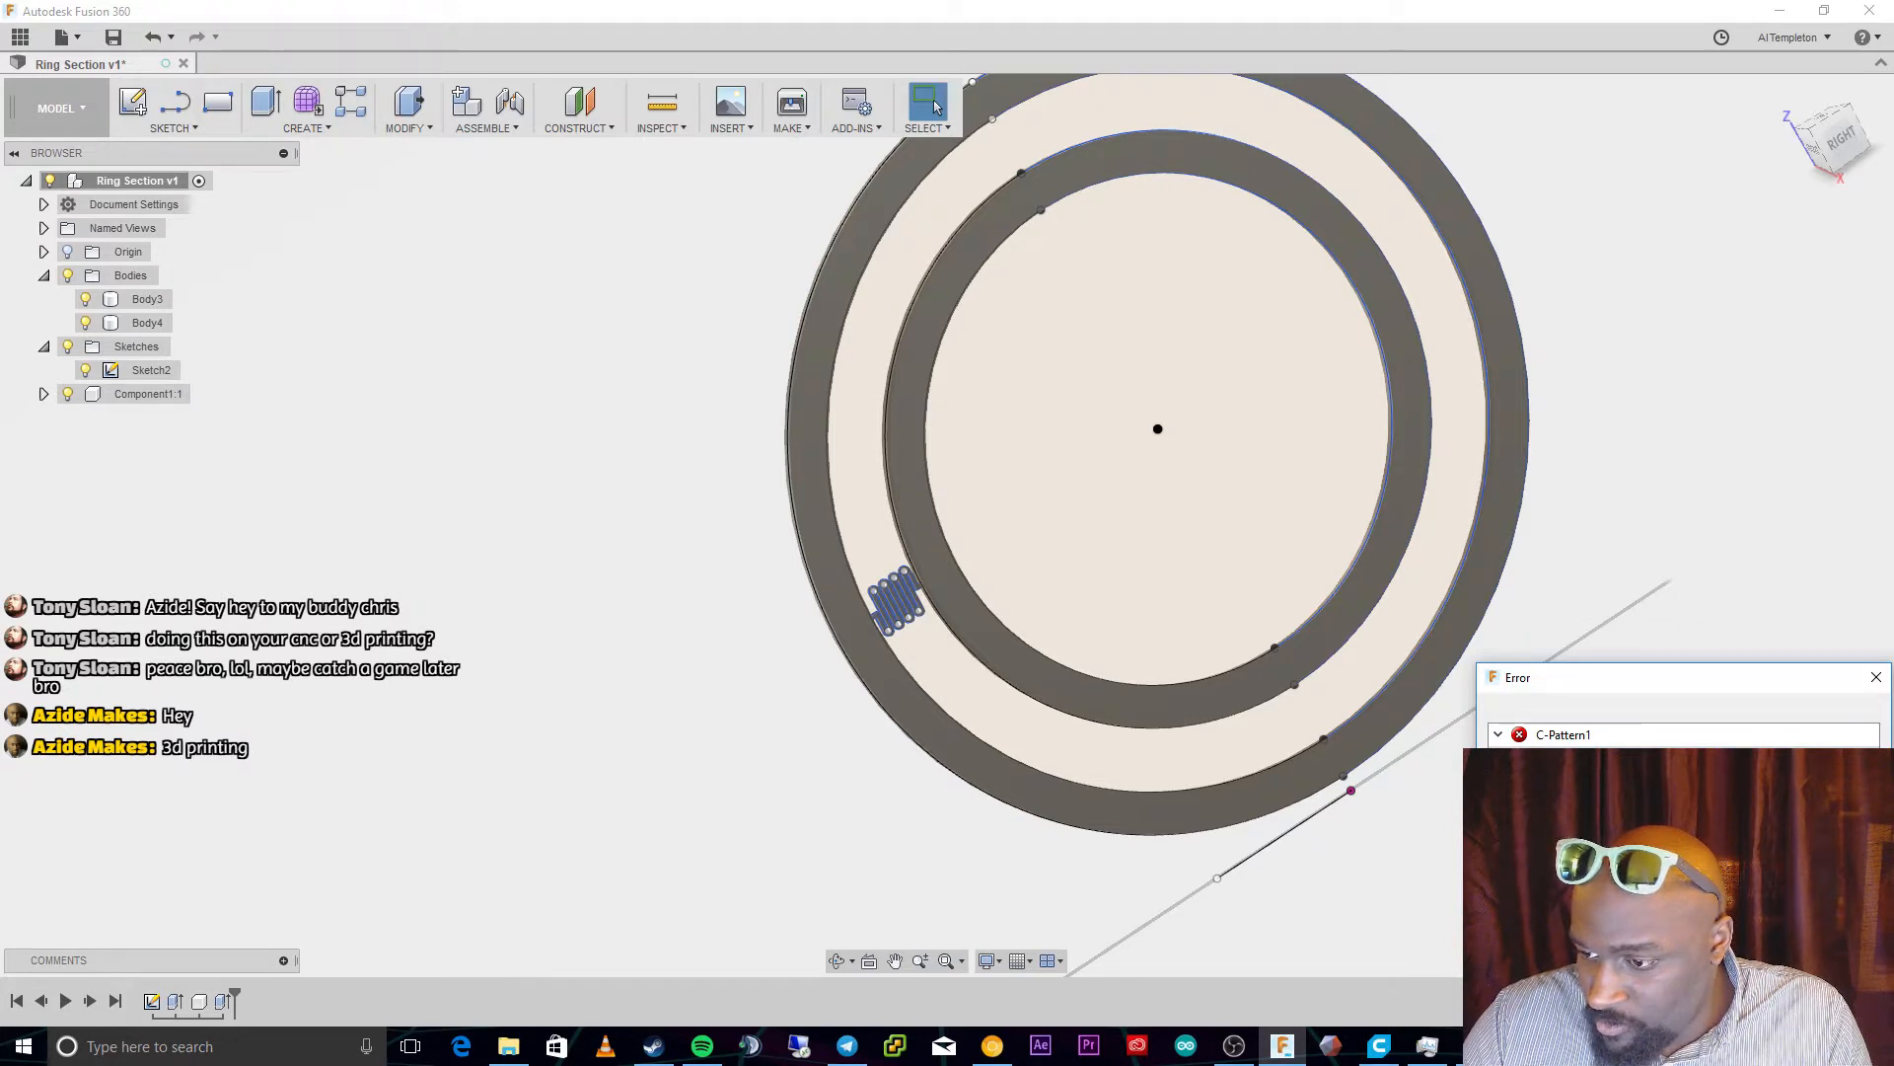
pyautogui.press('Escape')
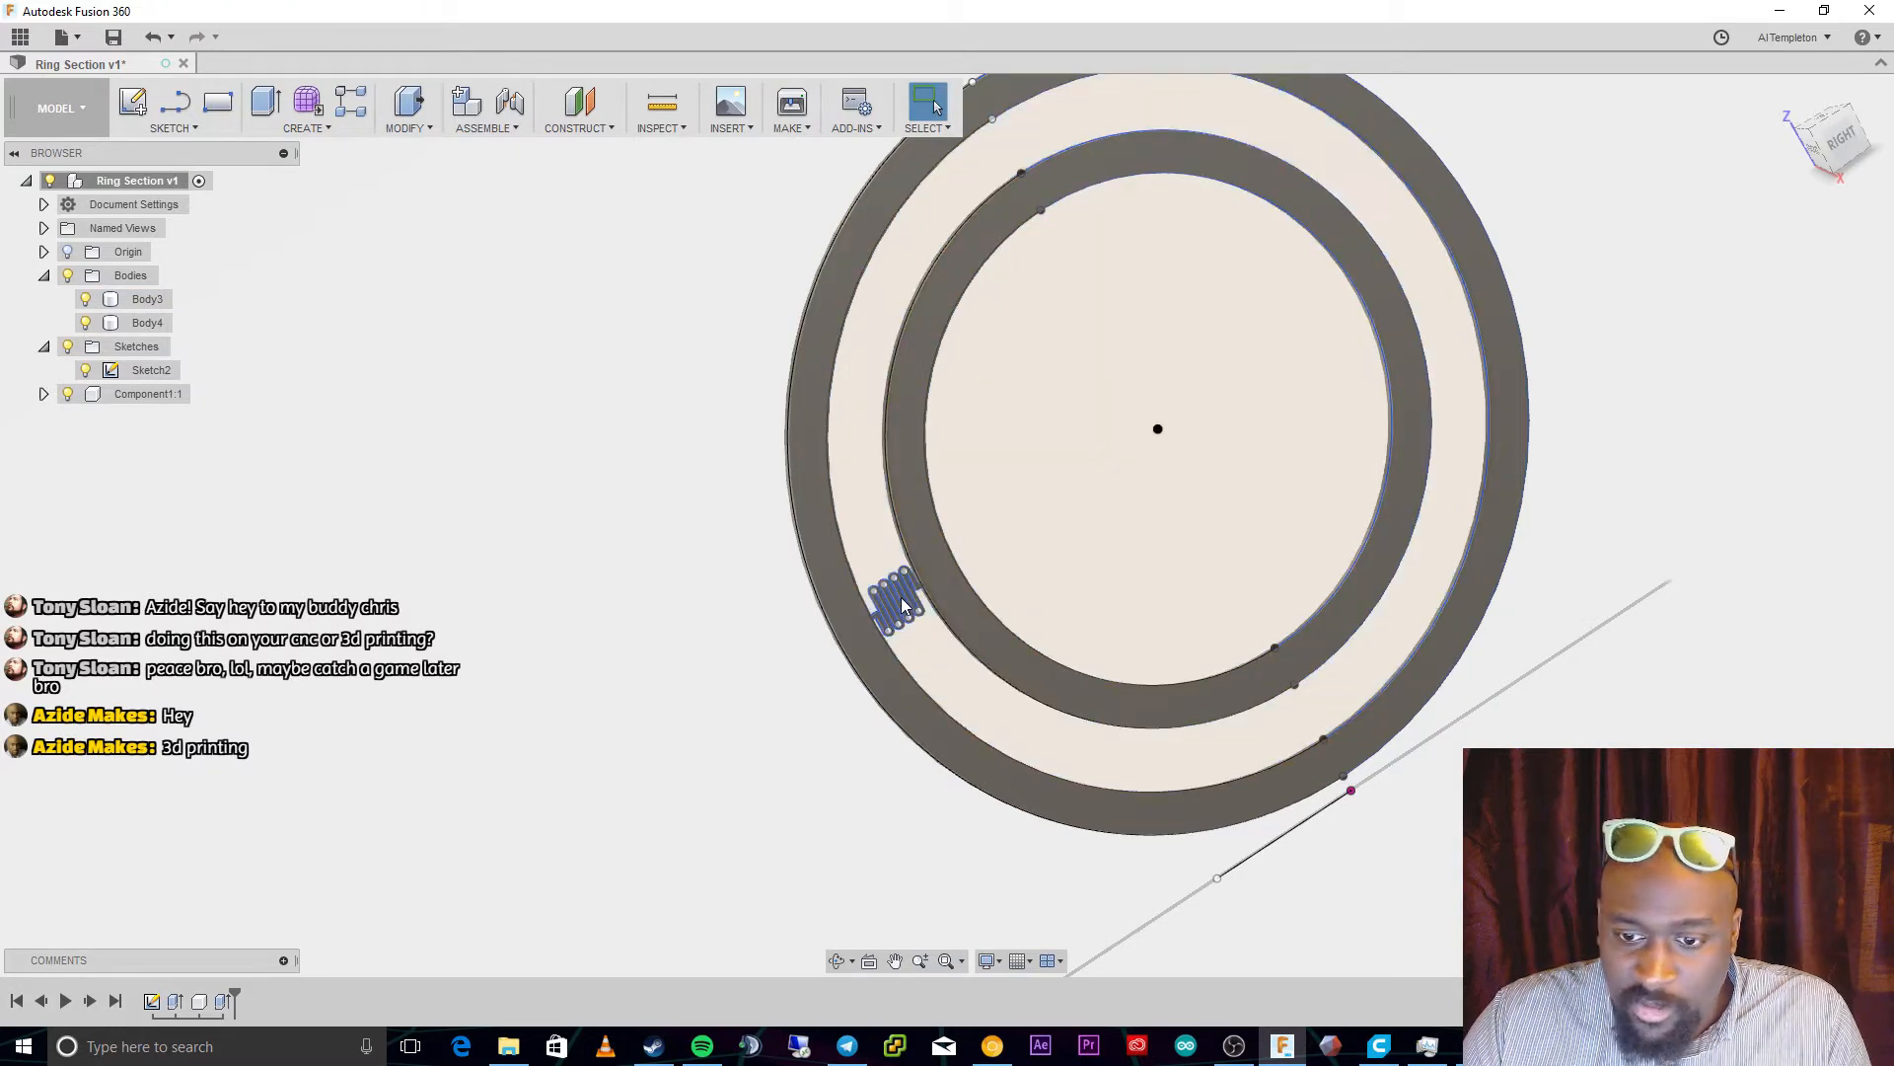
# Restart the circular pattern with type Full, taking the spring as the object and the inner ring's inner circular edge as the axis
pyautogui.click(330, 128)
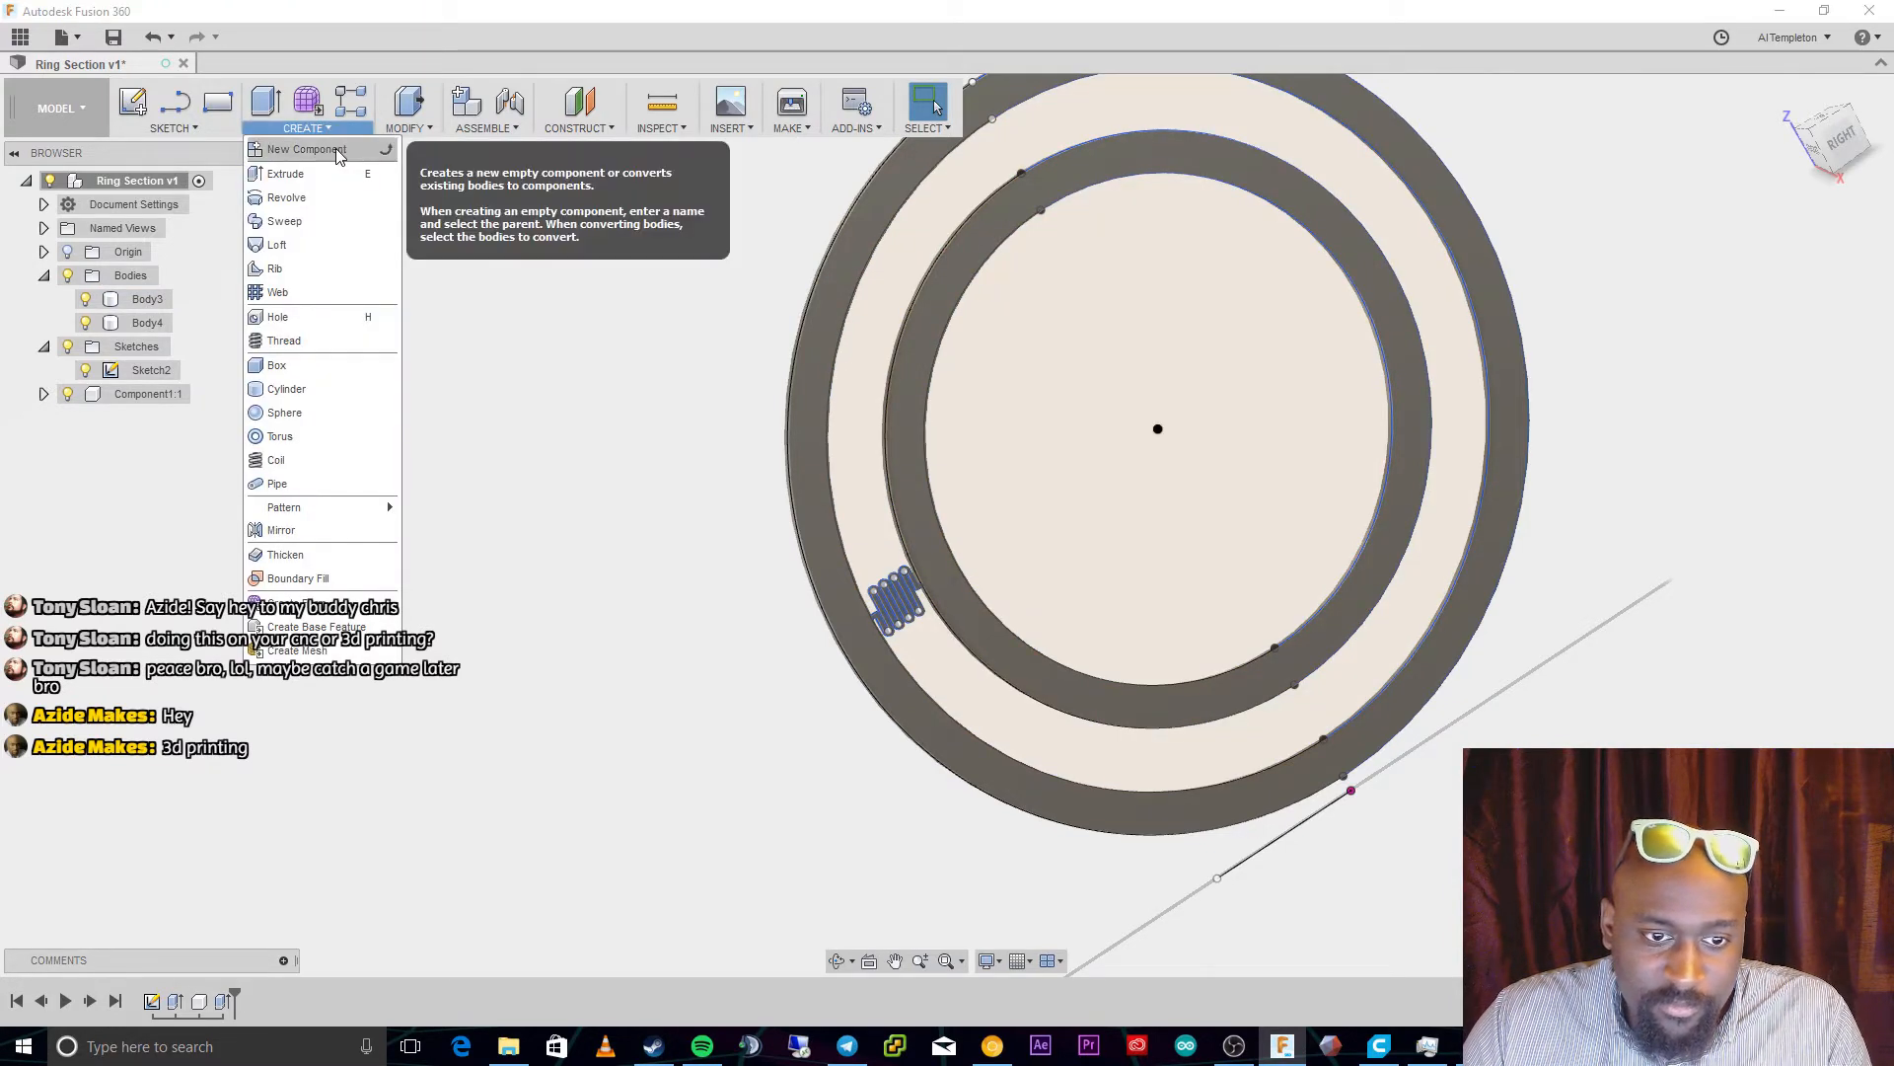
pyautogui.click(403, 129)
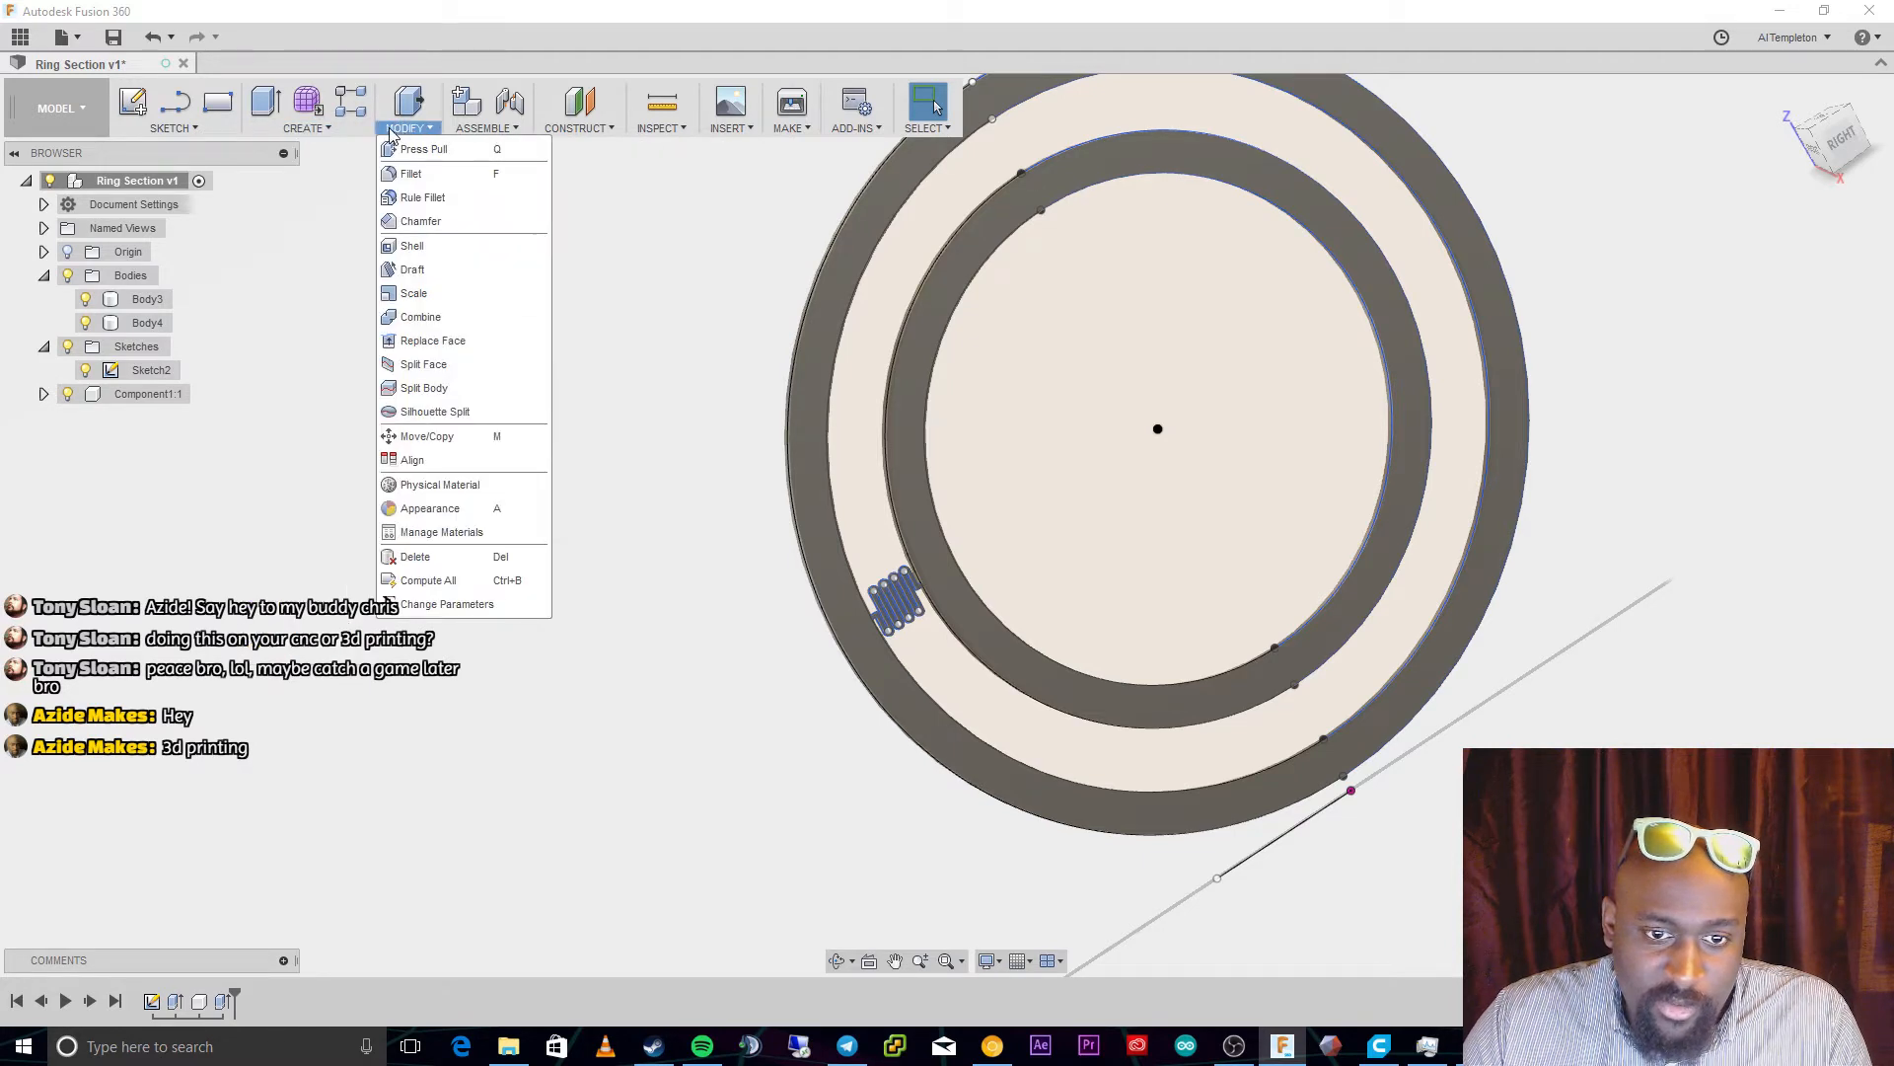
pyautogui.click(357, 129)
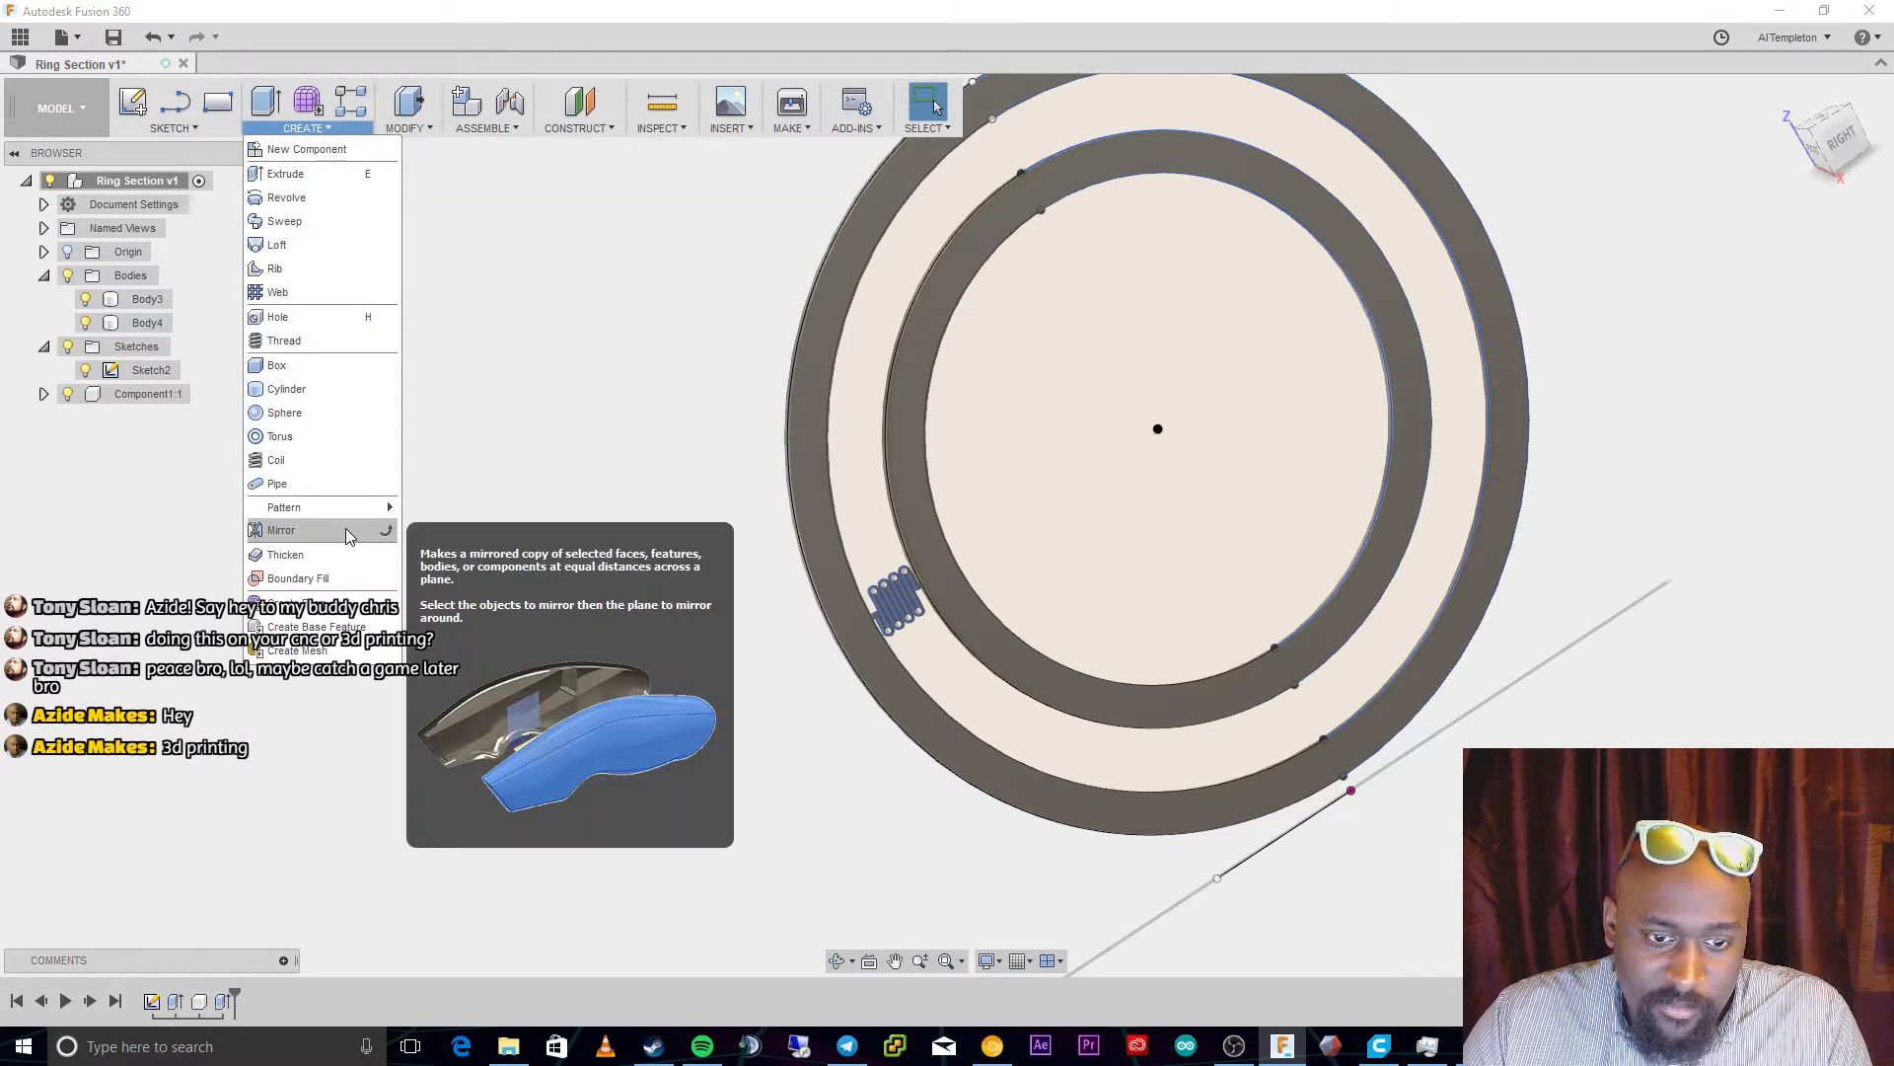
pyautogui.moveTo(375, 507)
pyautogui.click(448, 533)
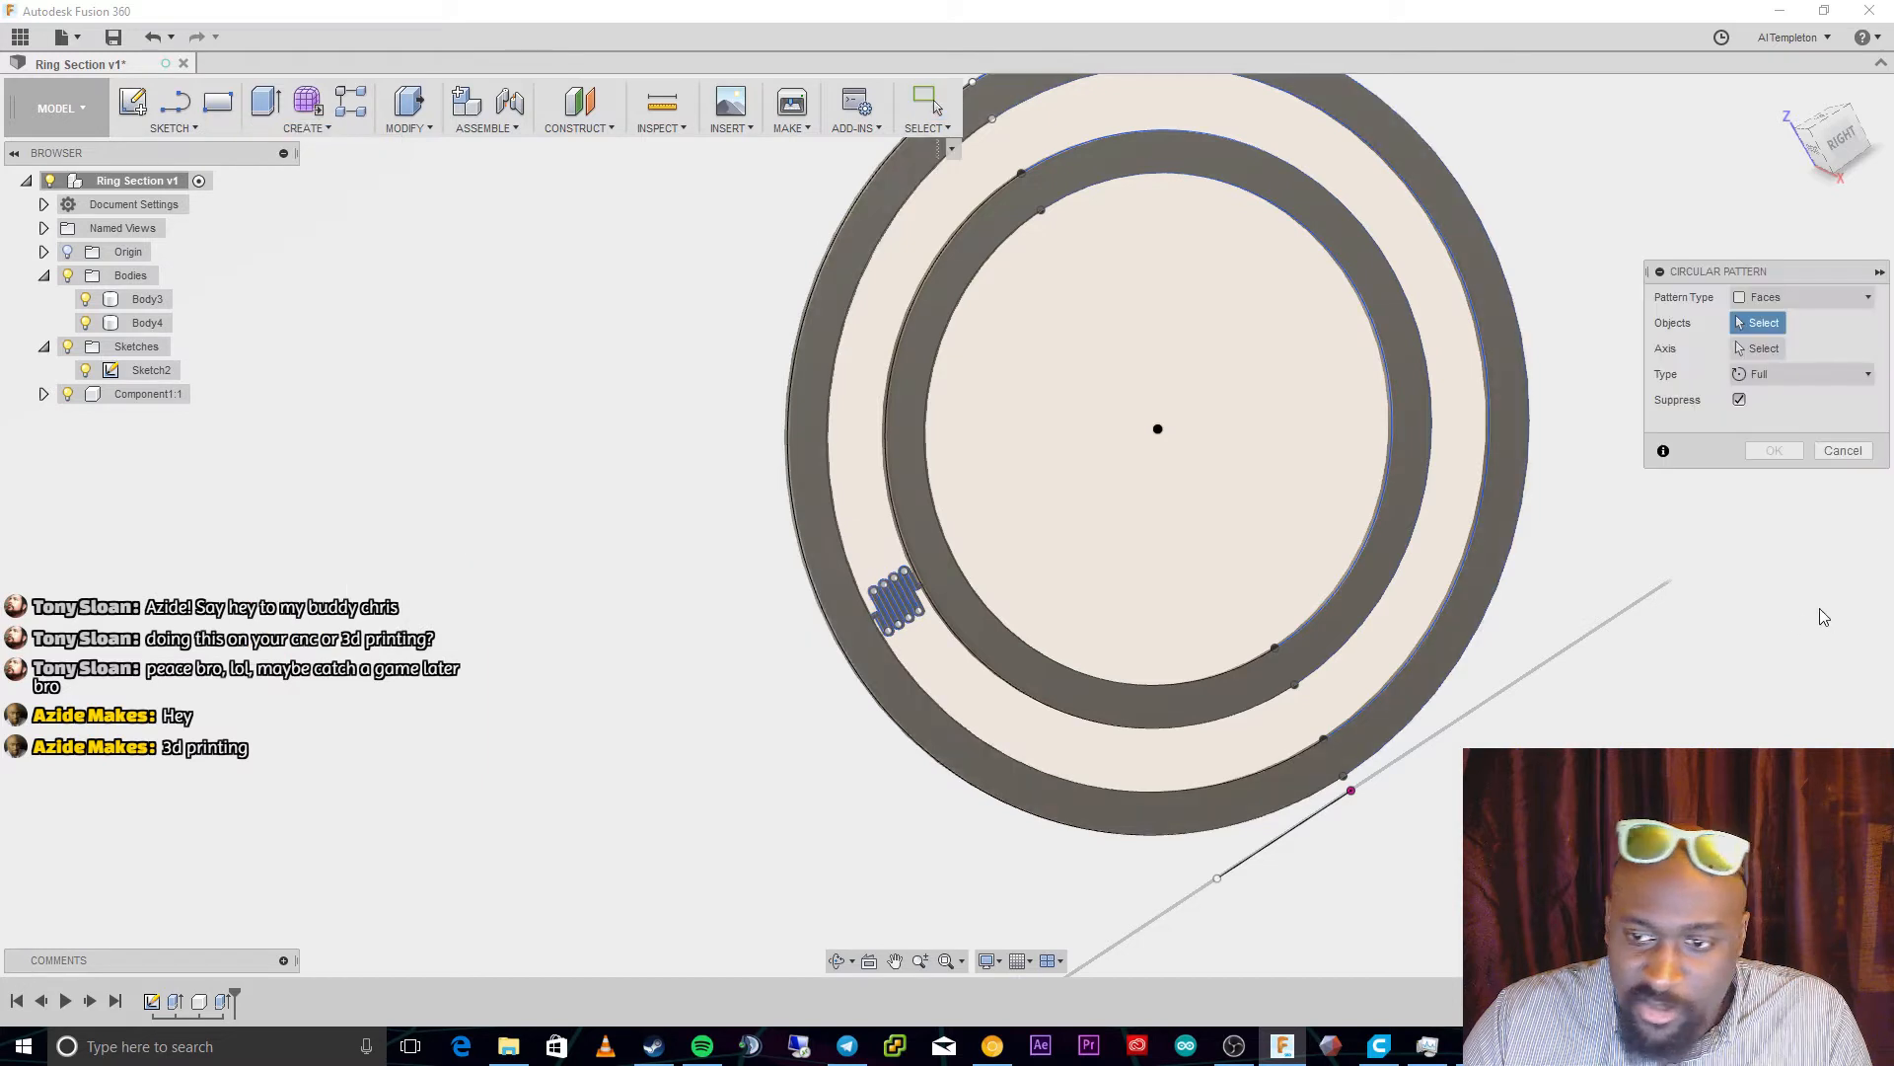
pyautogui.click(888, 630)
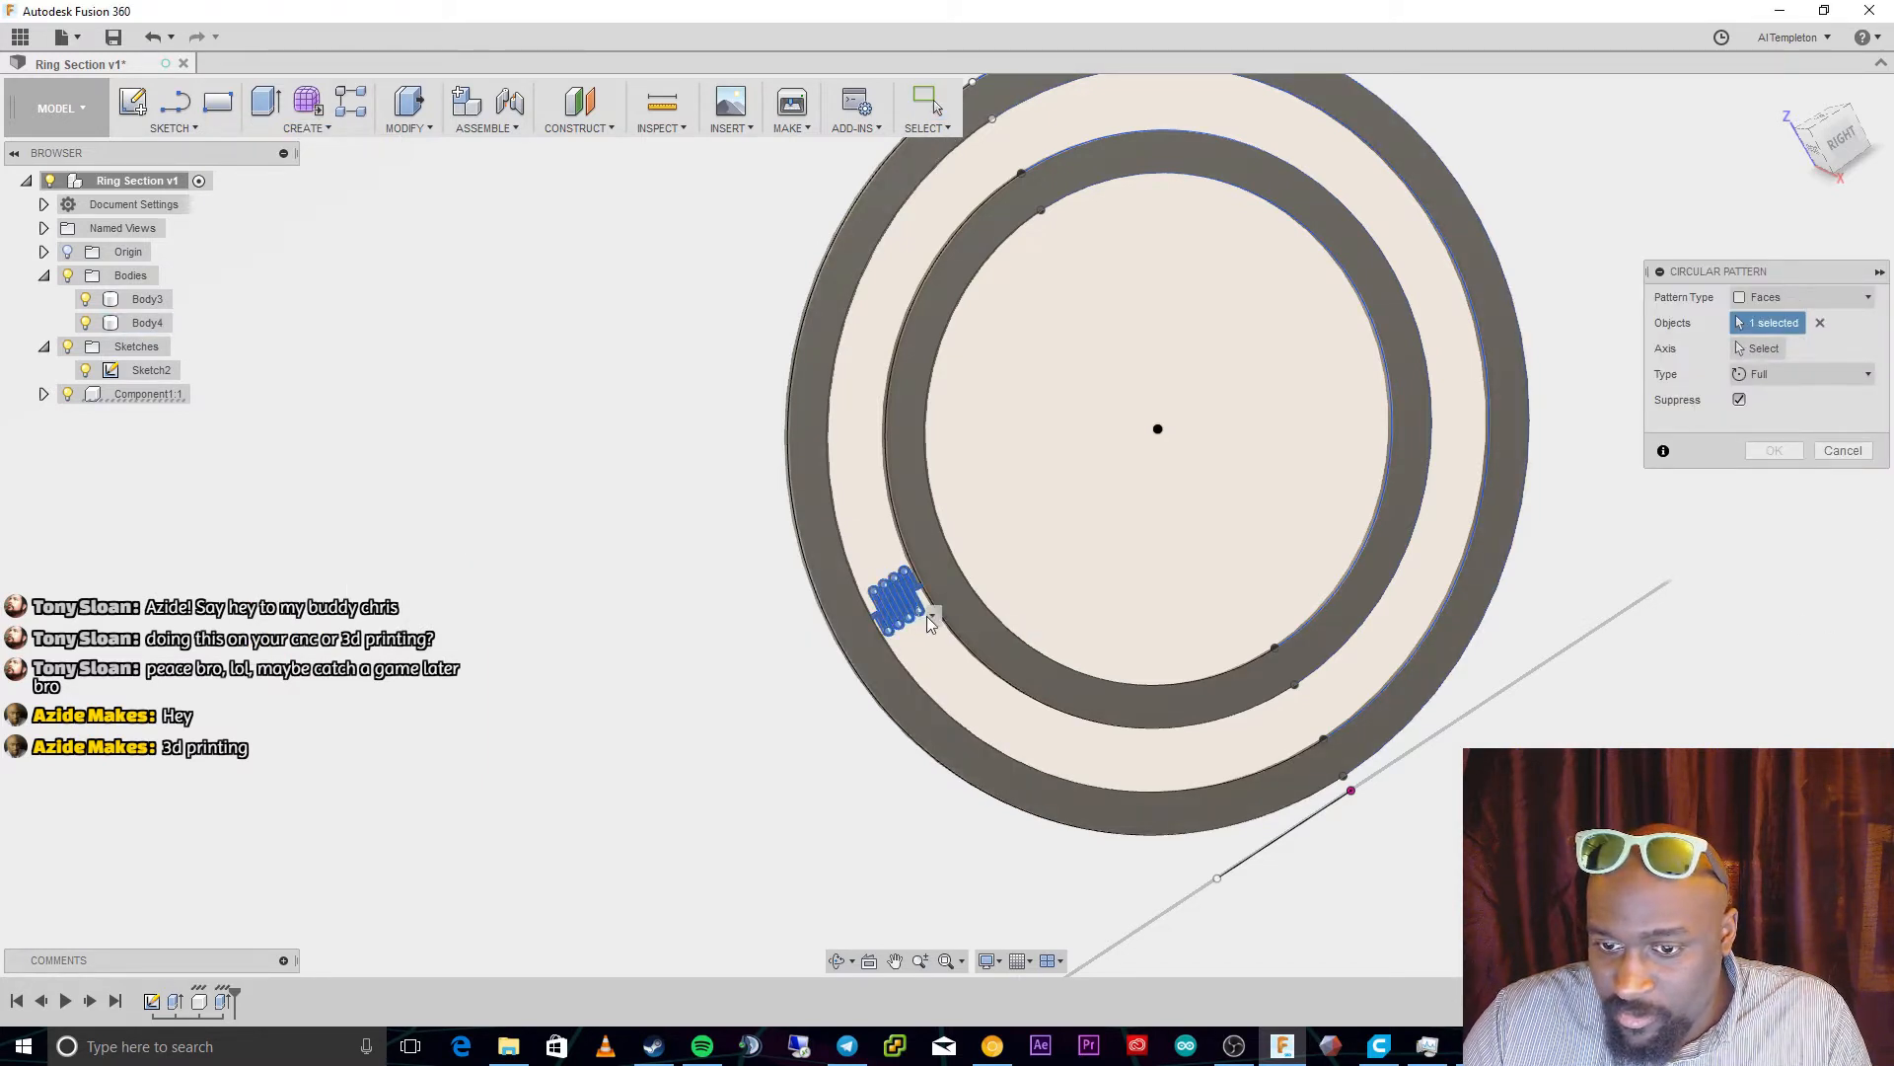
pyautogui.click(932, 615)
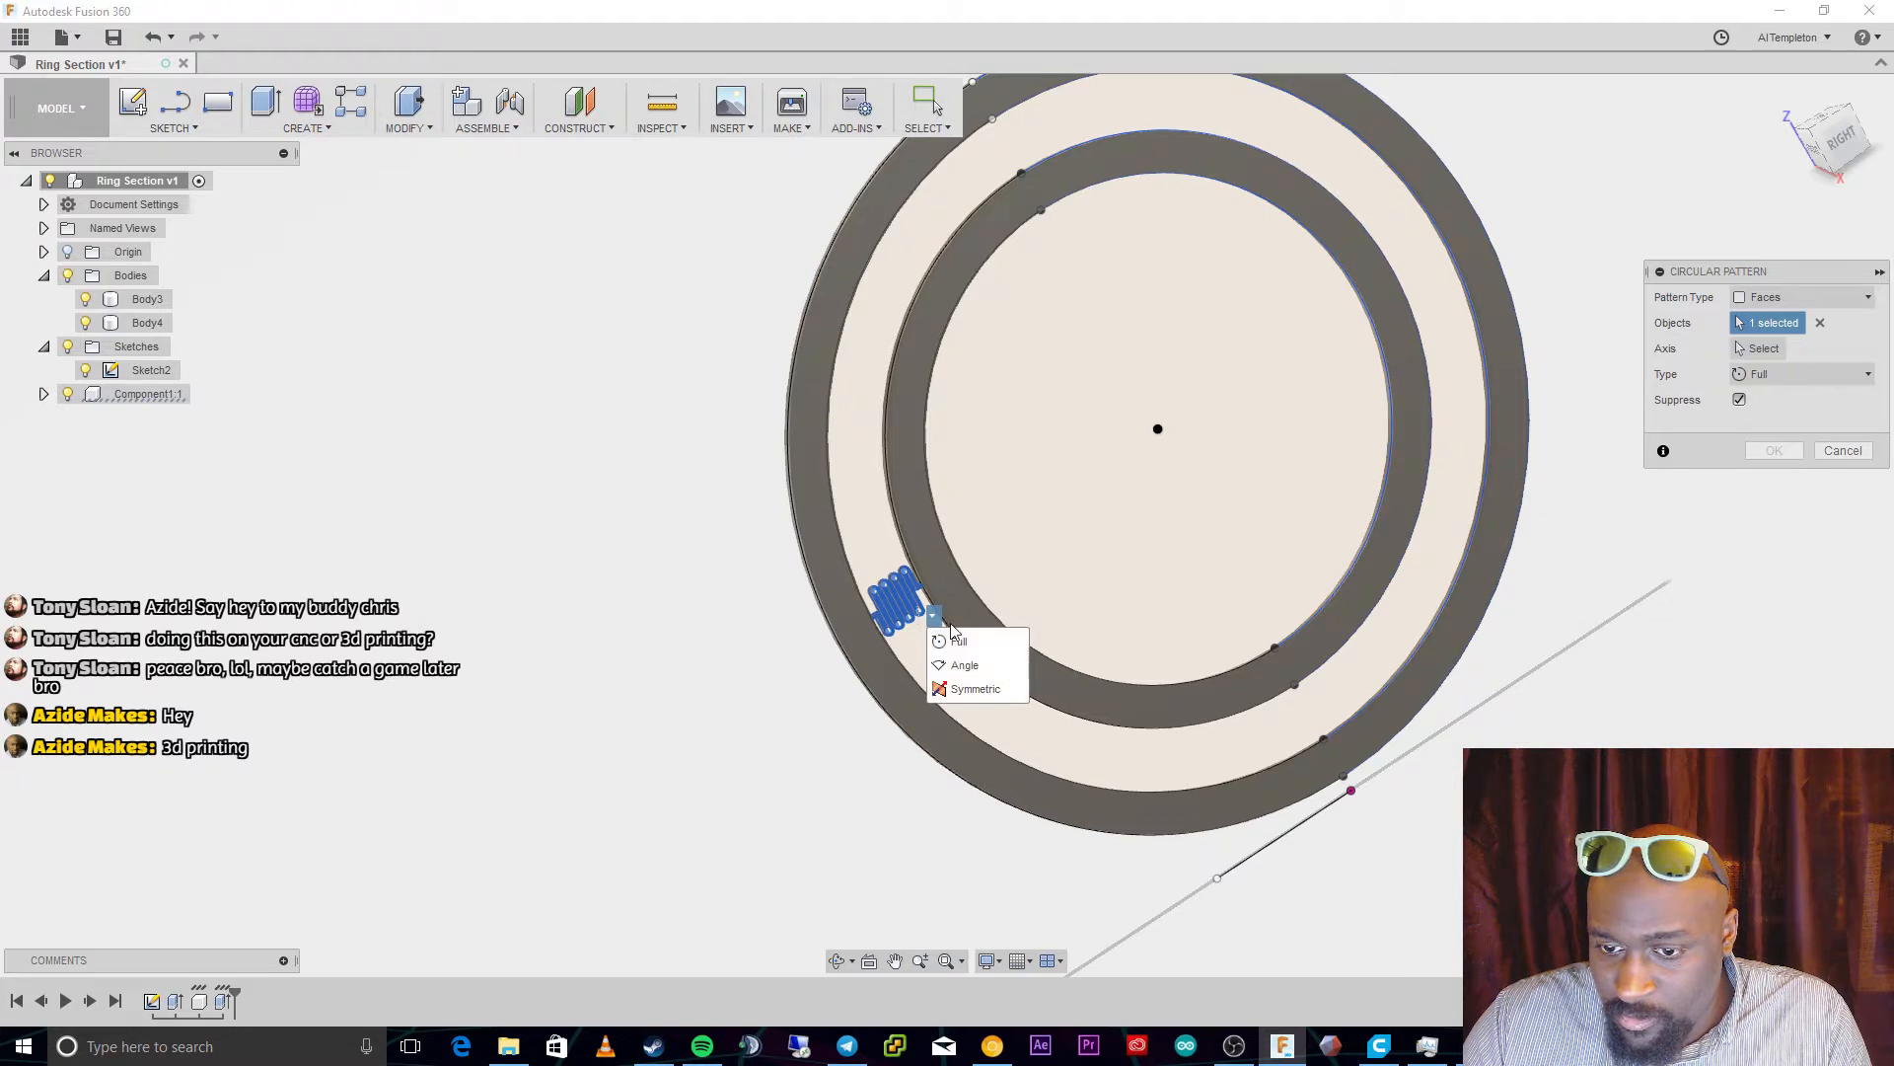
pyautogui.click(950, 643)
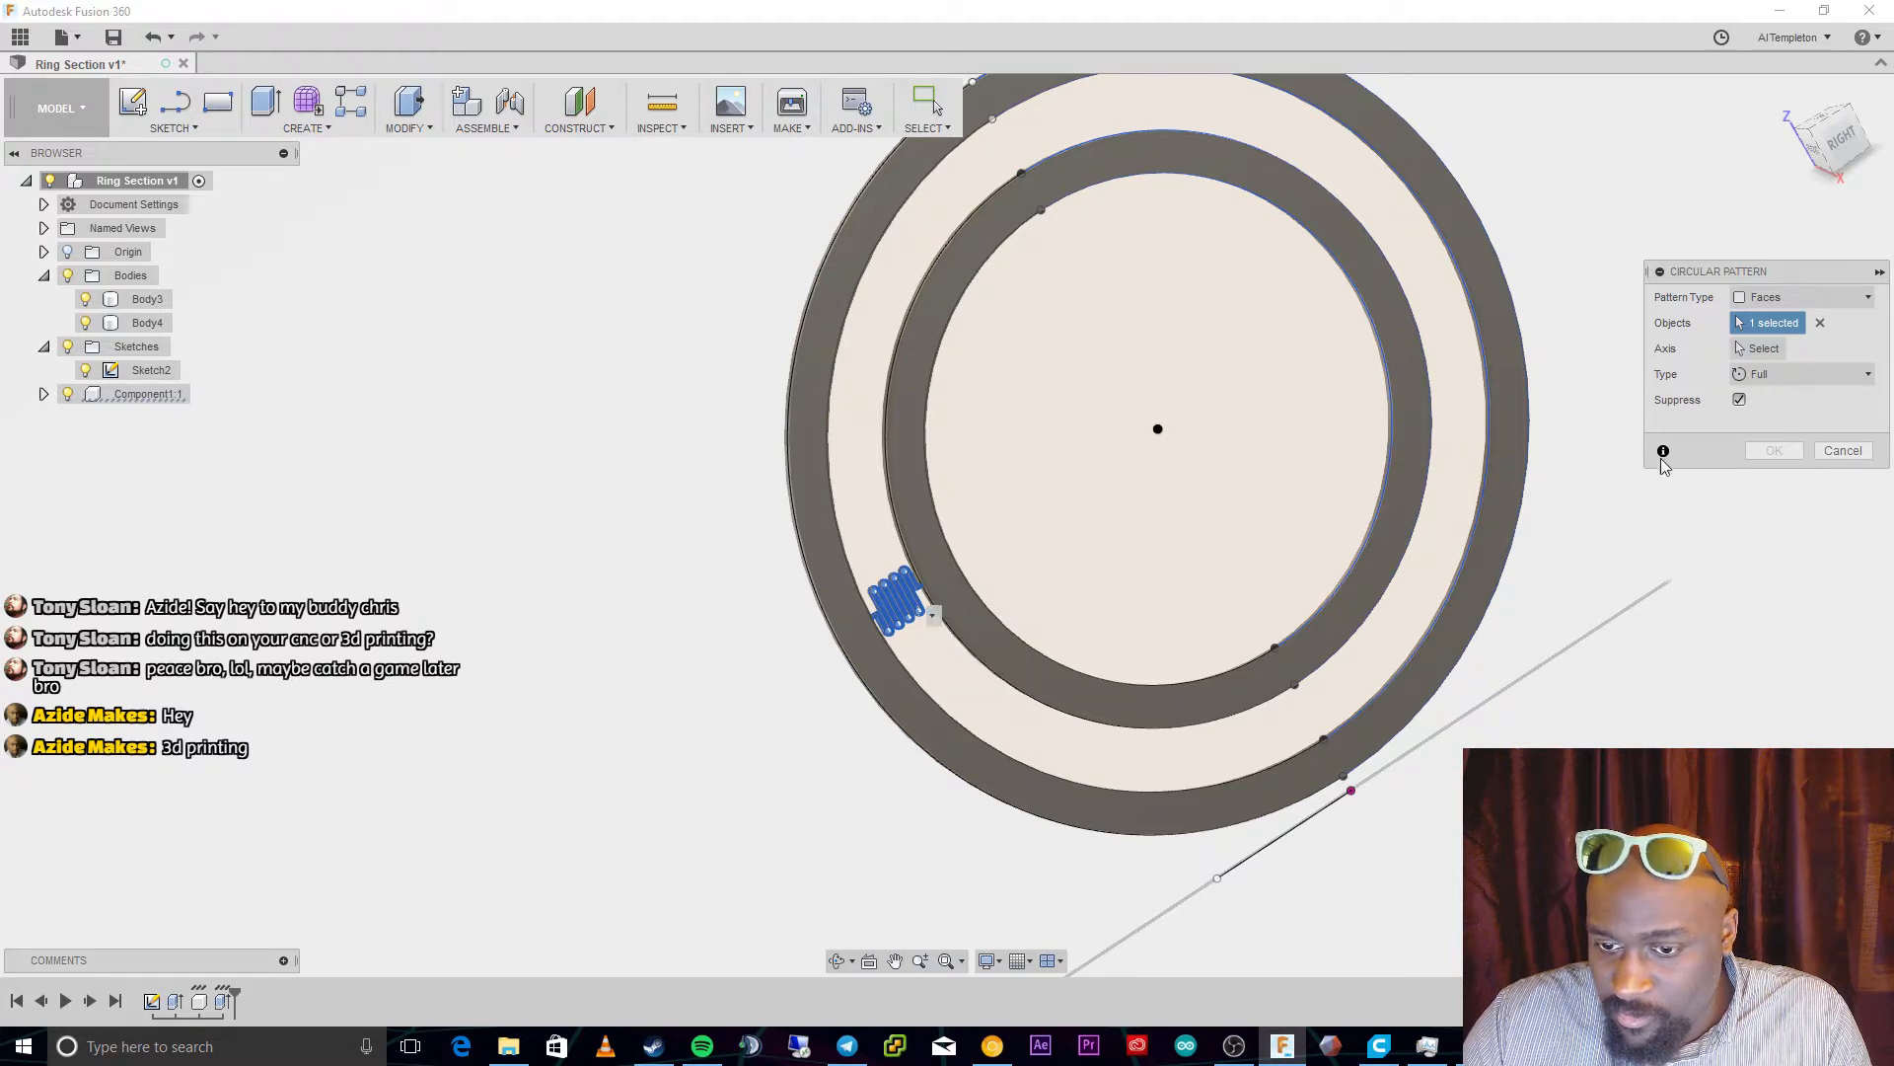
pyautogui.click(1737, 350)
pyautogui.scroll(4, 1117, 387)
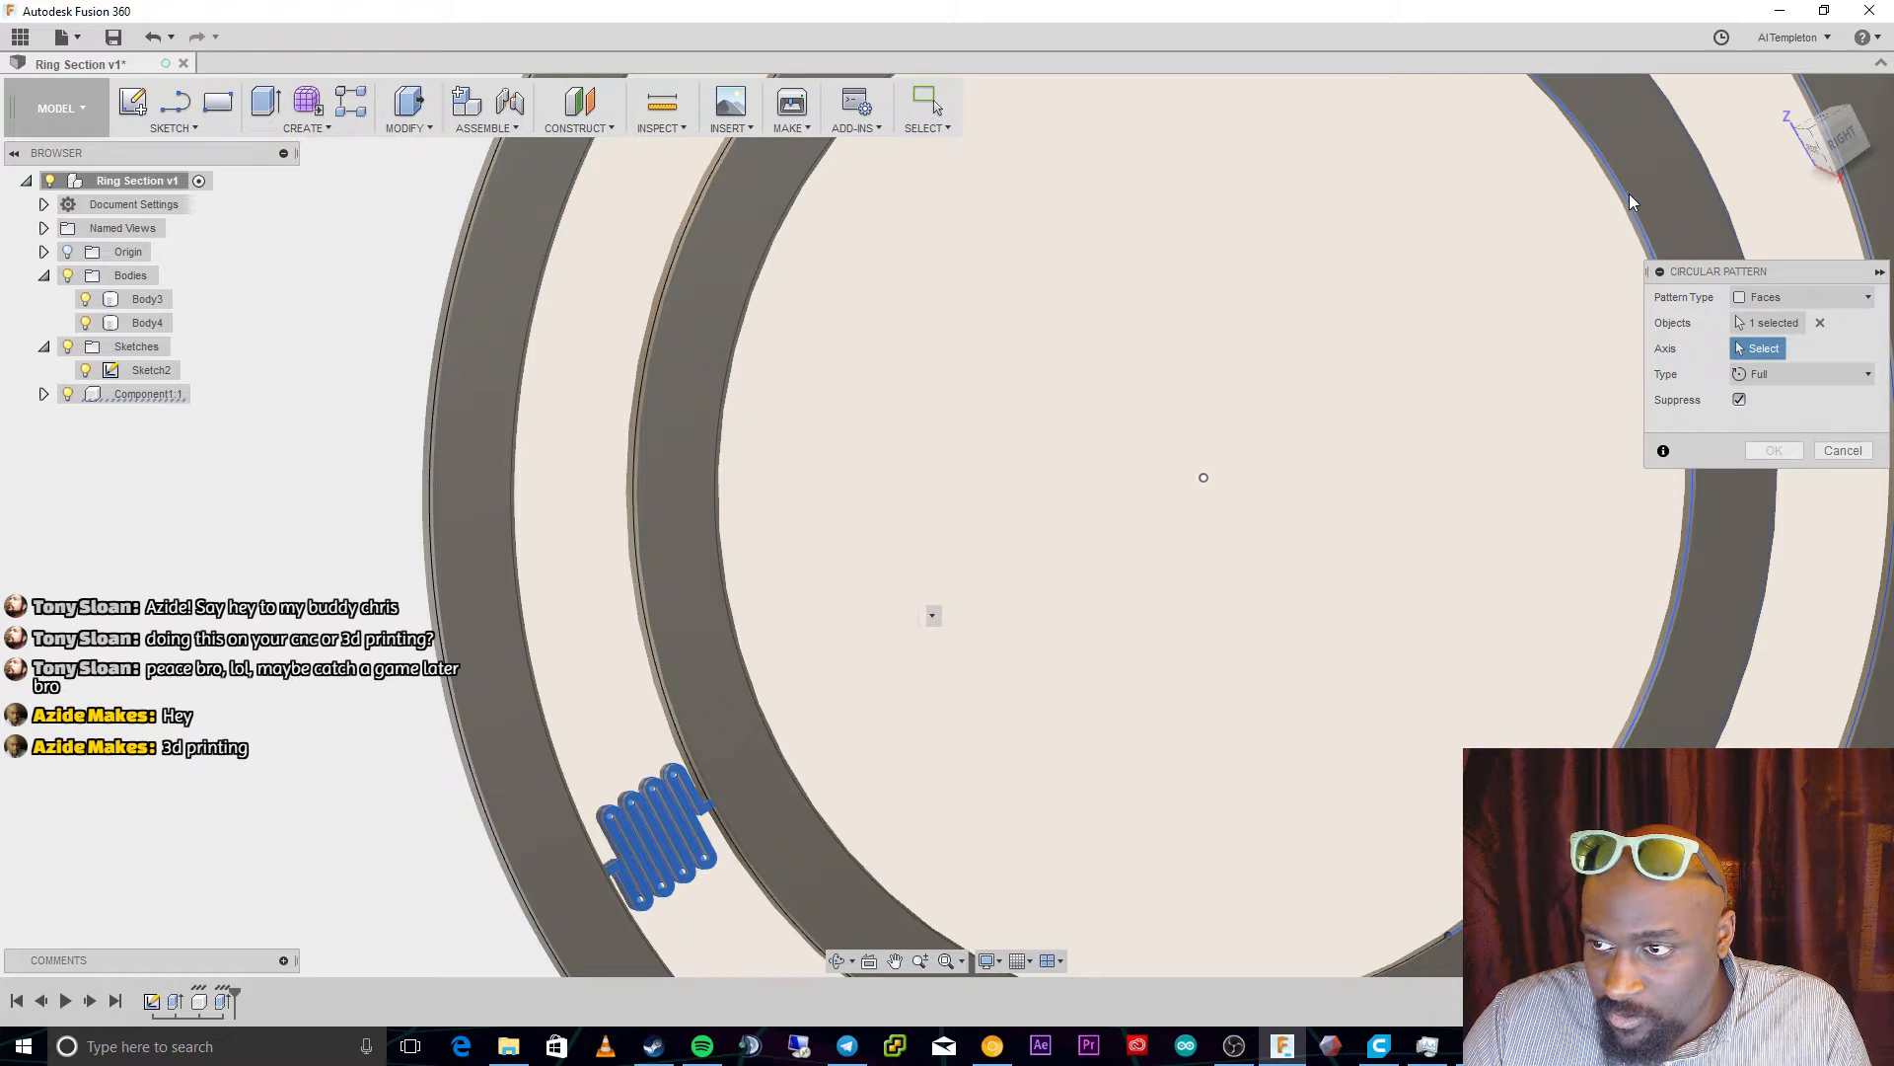
pyautogui.scroll(2, 1643, 223)
pyautogui.scroll(3, 1646, 221)
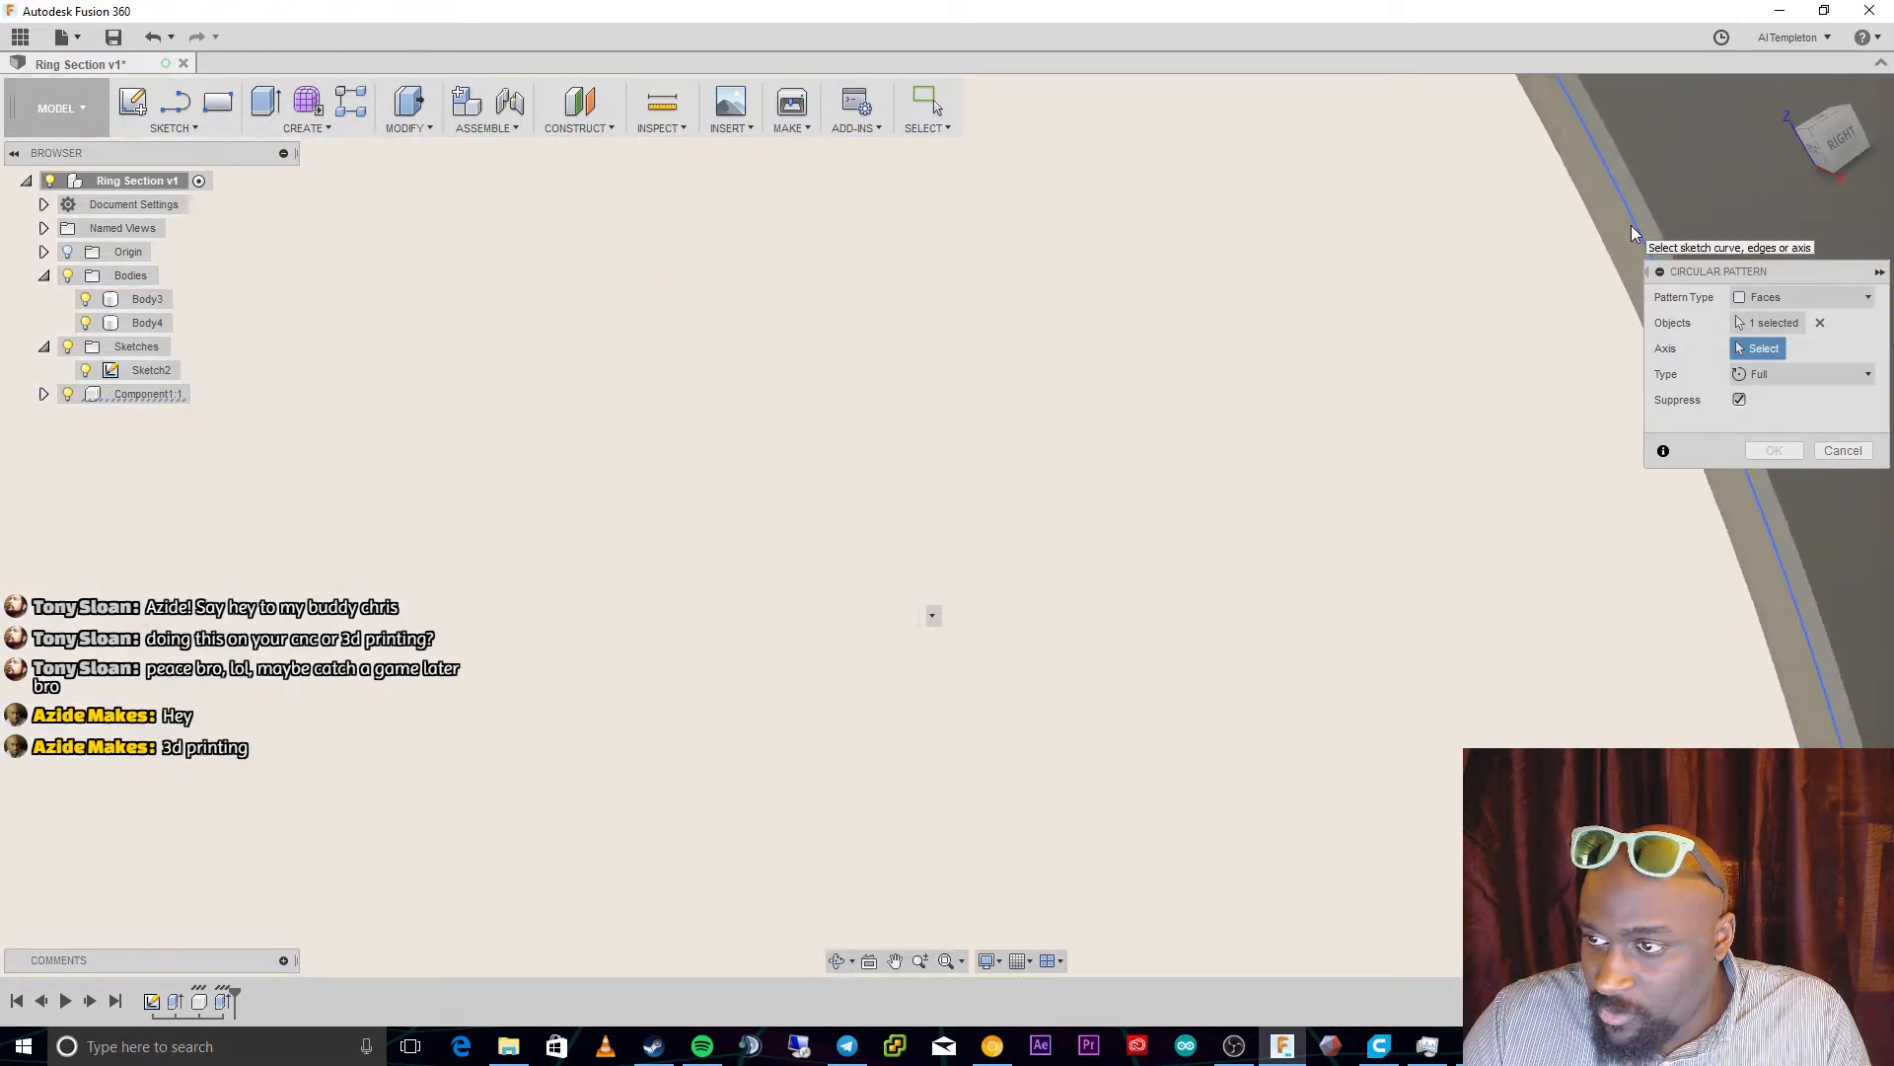
pyautogui.click(1634, 221)
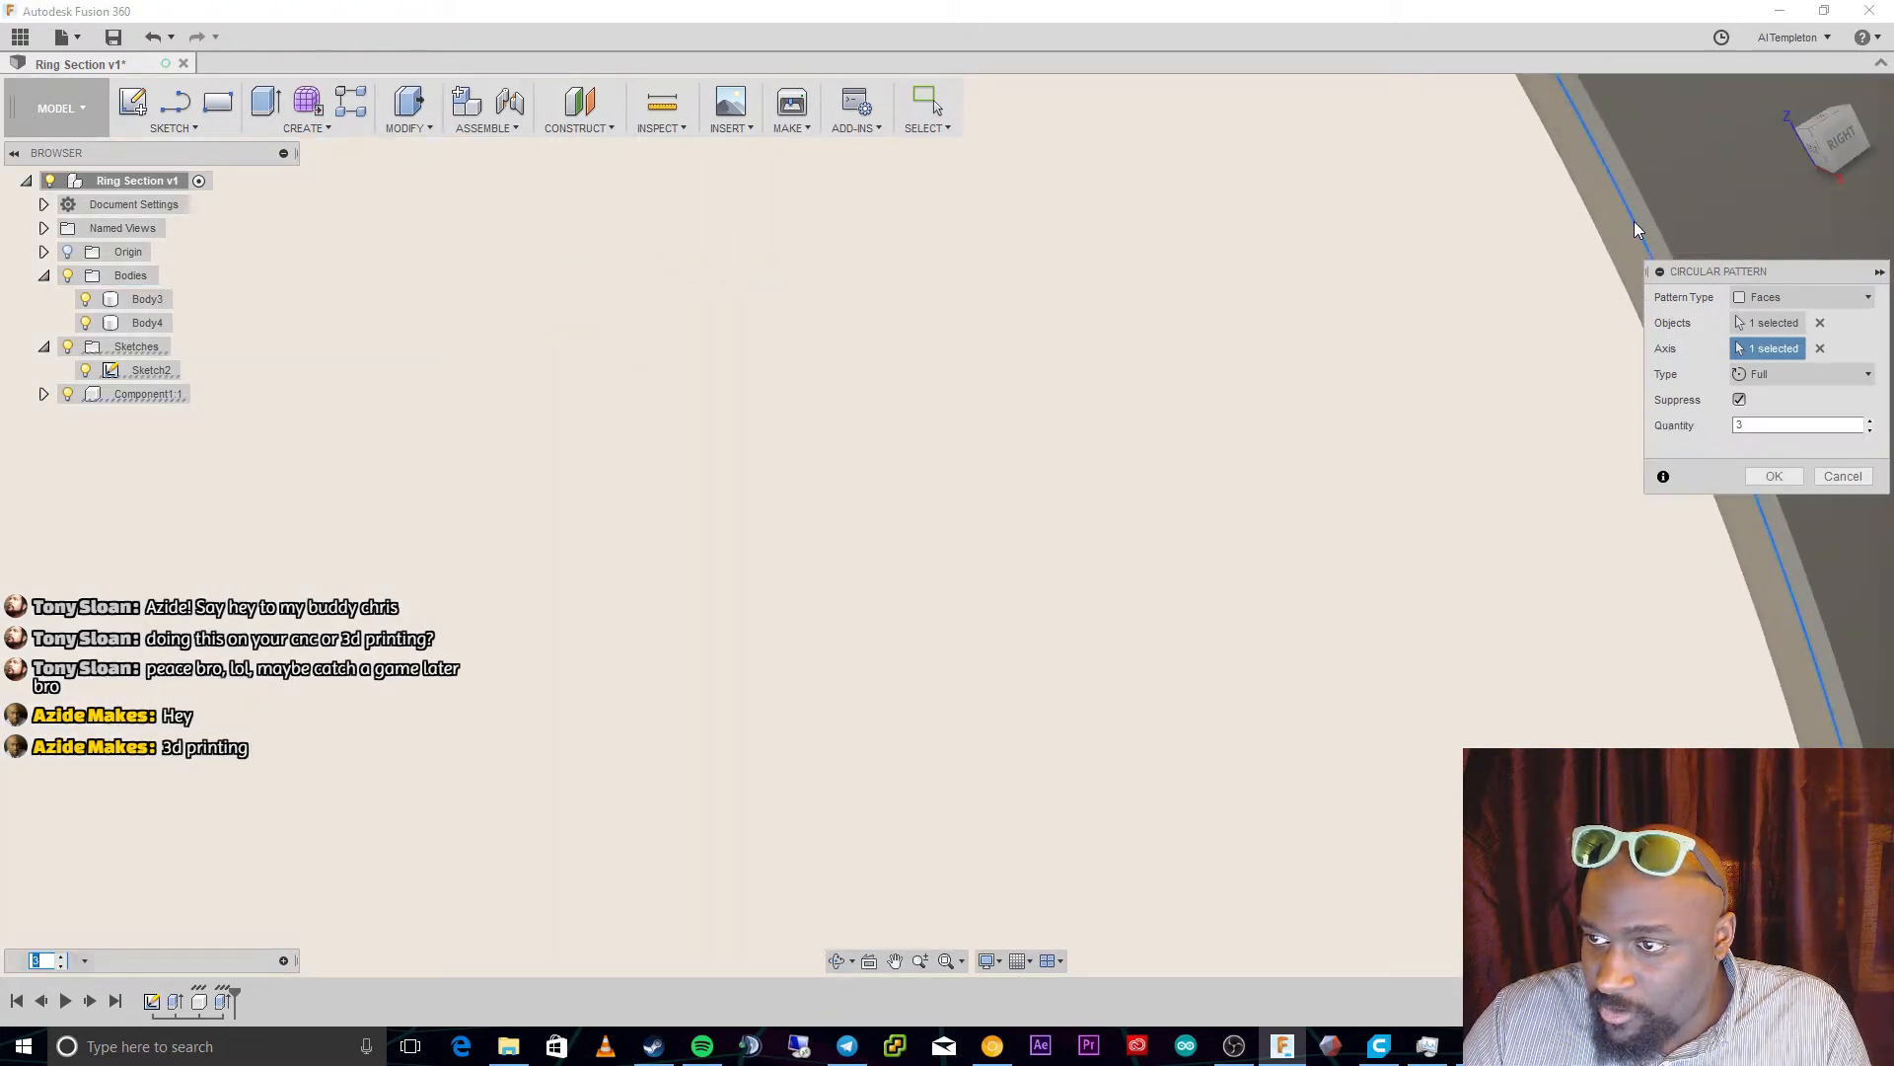
# Raise the pattern quantity to 10 and try to create the circular pattern of the spring between the rings
pyautogui.scroll(-5, 1156, 530)
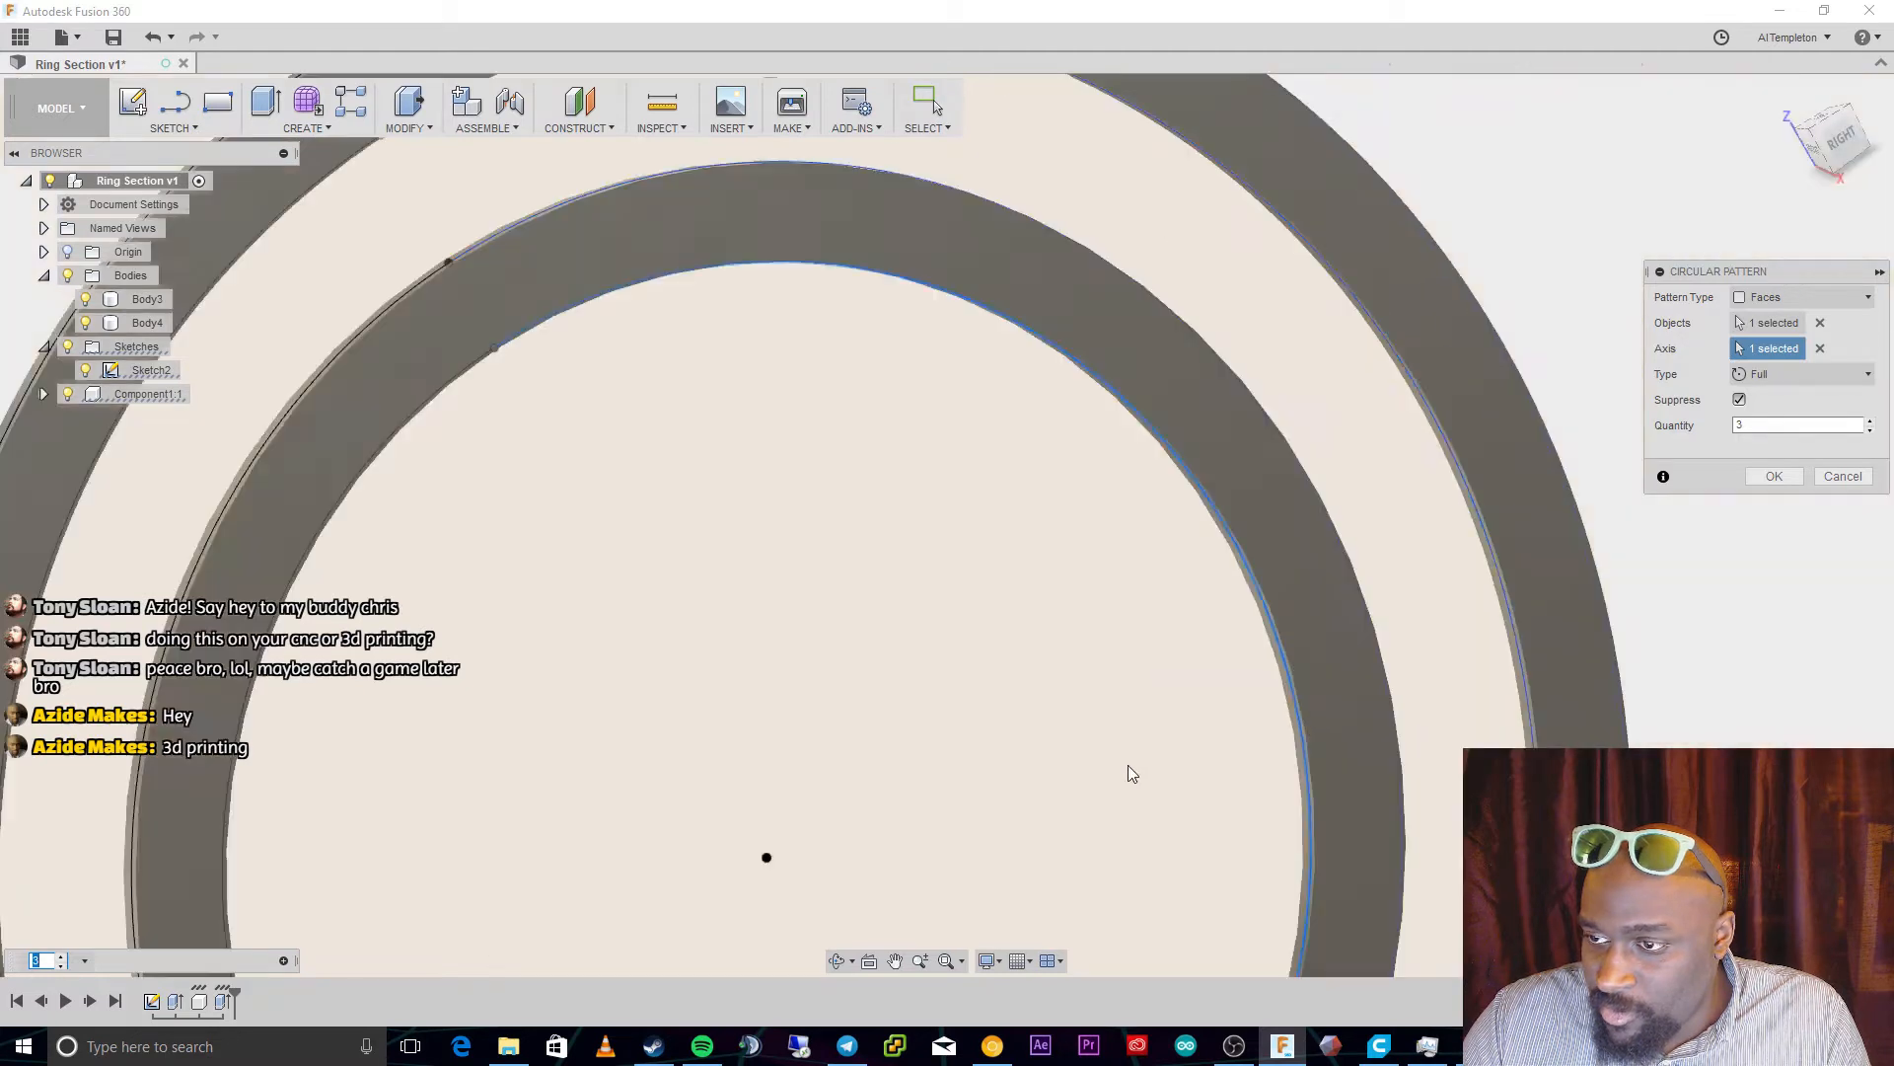
pyautogui.scroll(2, 942, 907)
pyautogui.scroll(-3, 1019, 855)
pyautogui.click(1869, 421)
pyautogui.click(1869, 421)
pyautogui.click(1868, 421)
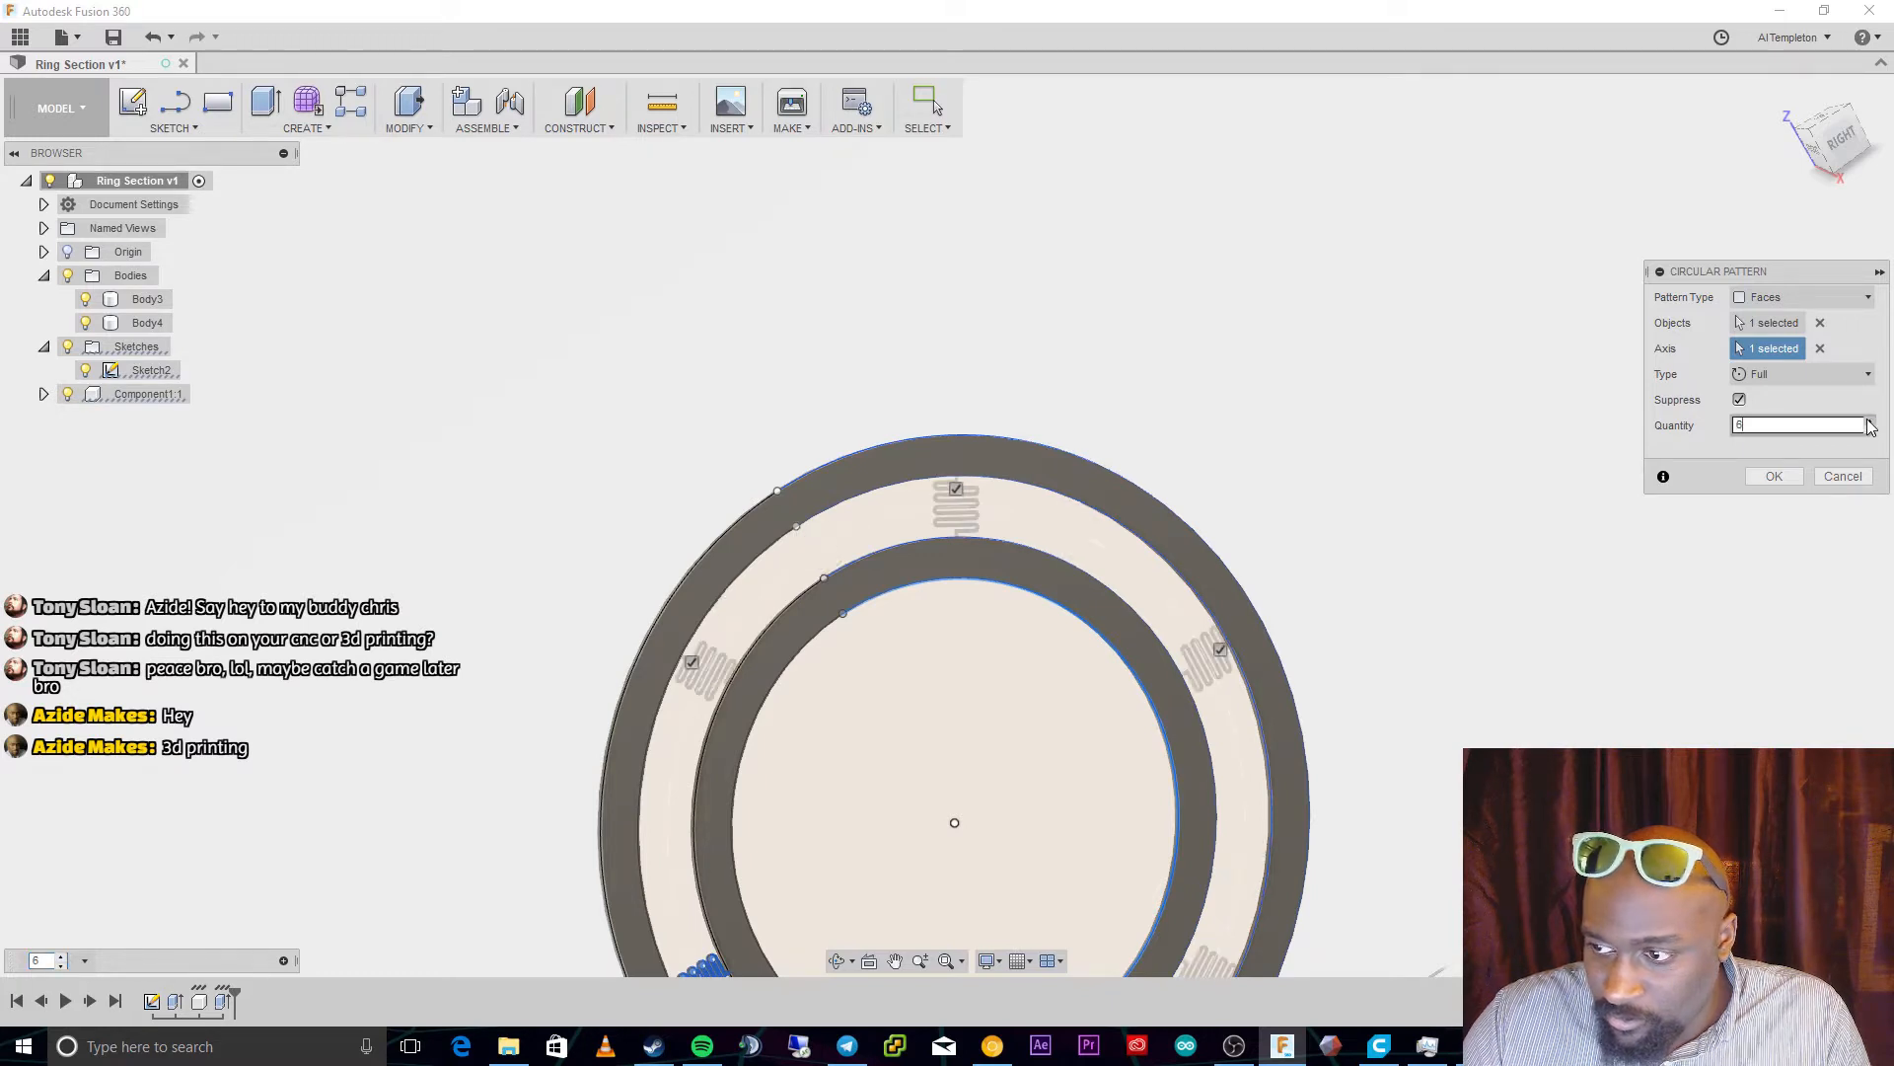
pyautogui.click(1869, 422)
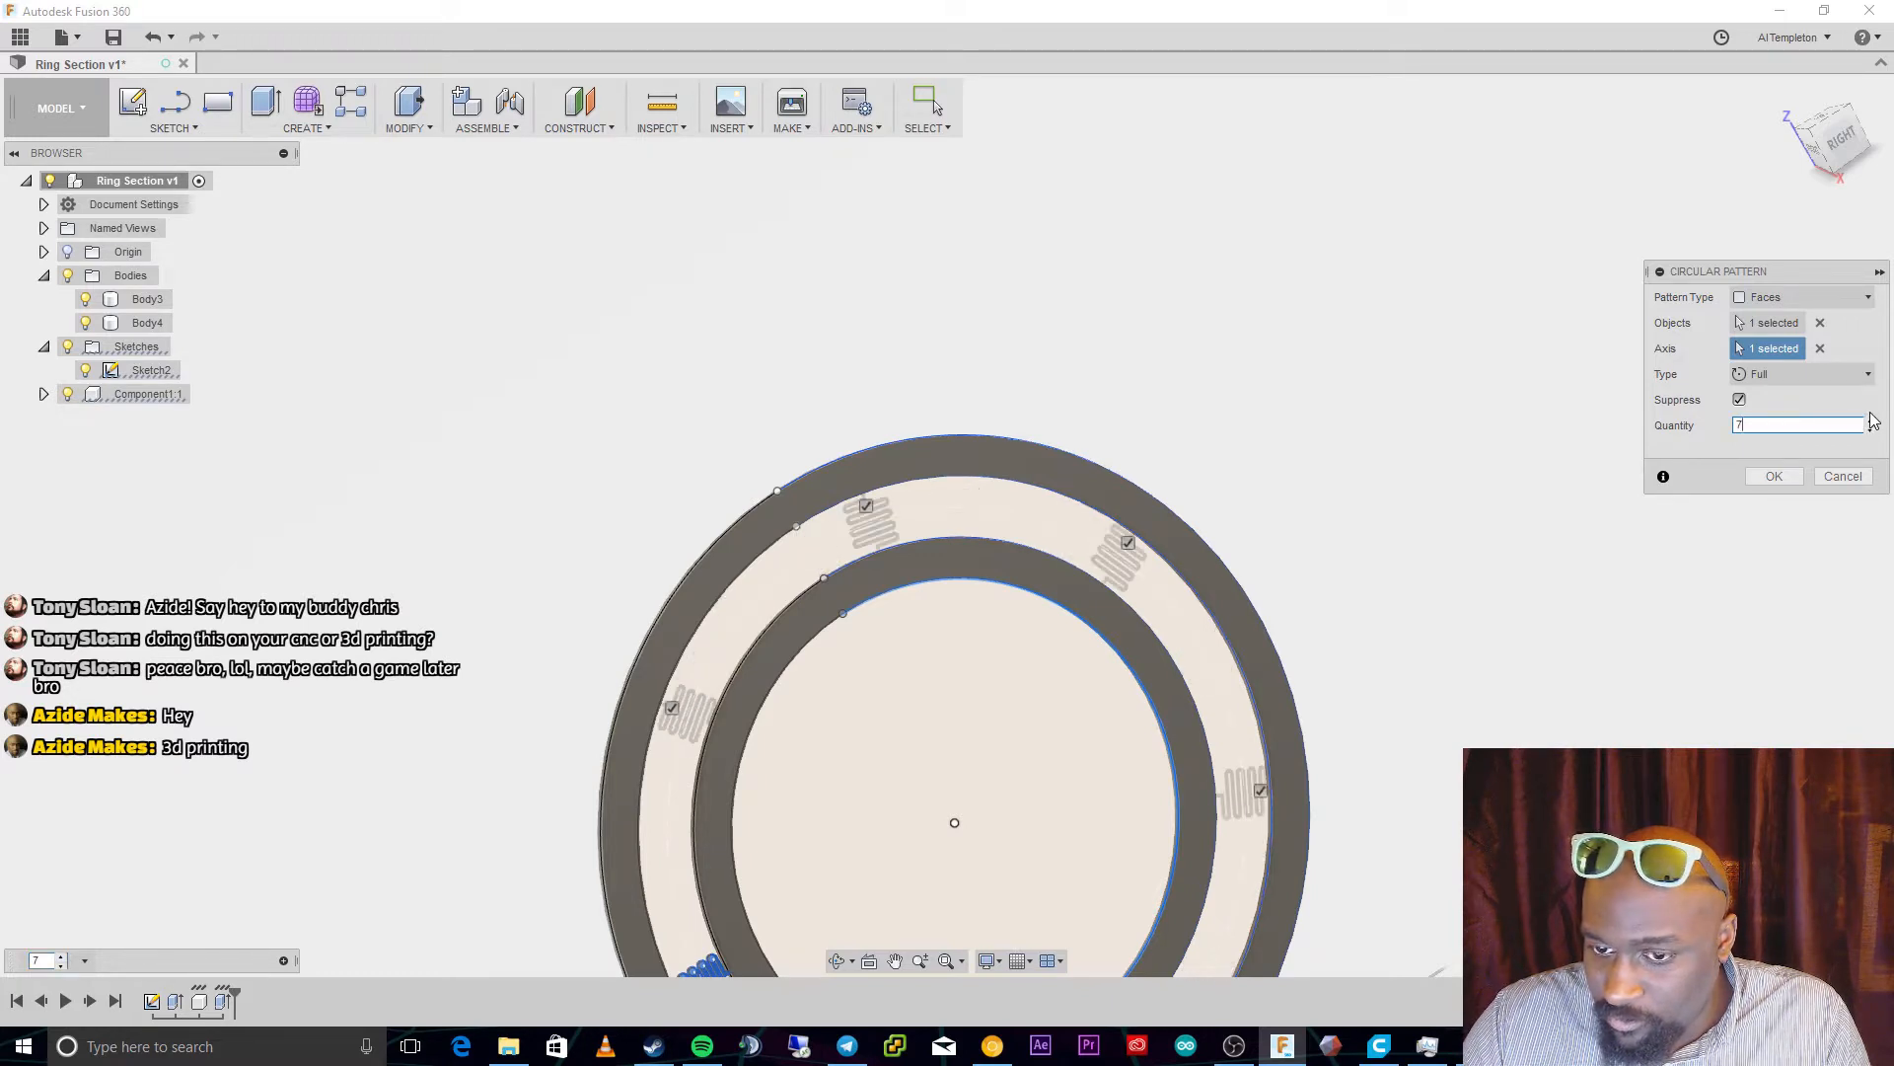
pyautogui.click(1871, 420)
pyautogui.click(1871, 422)
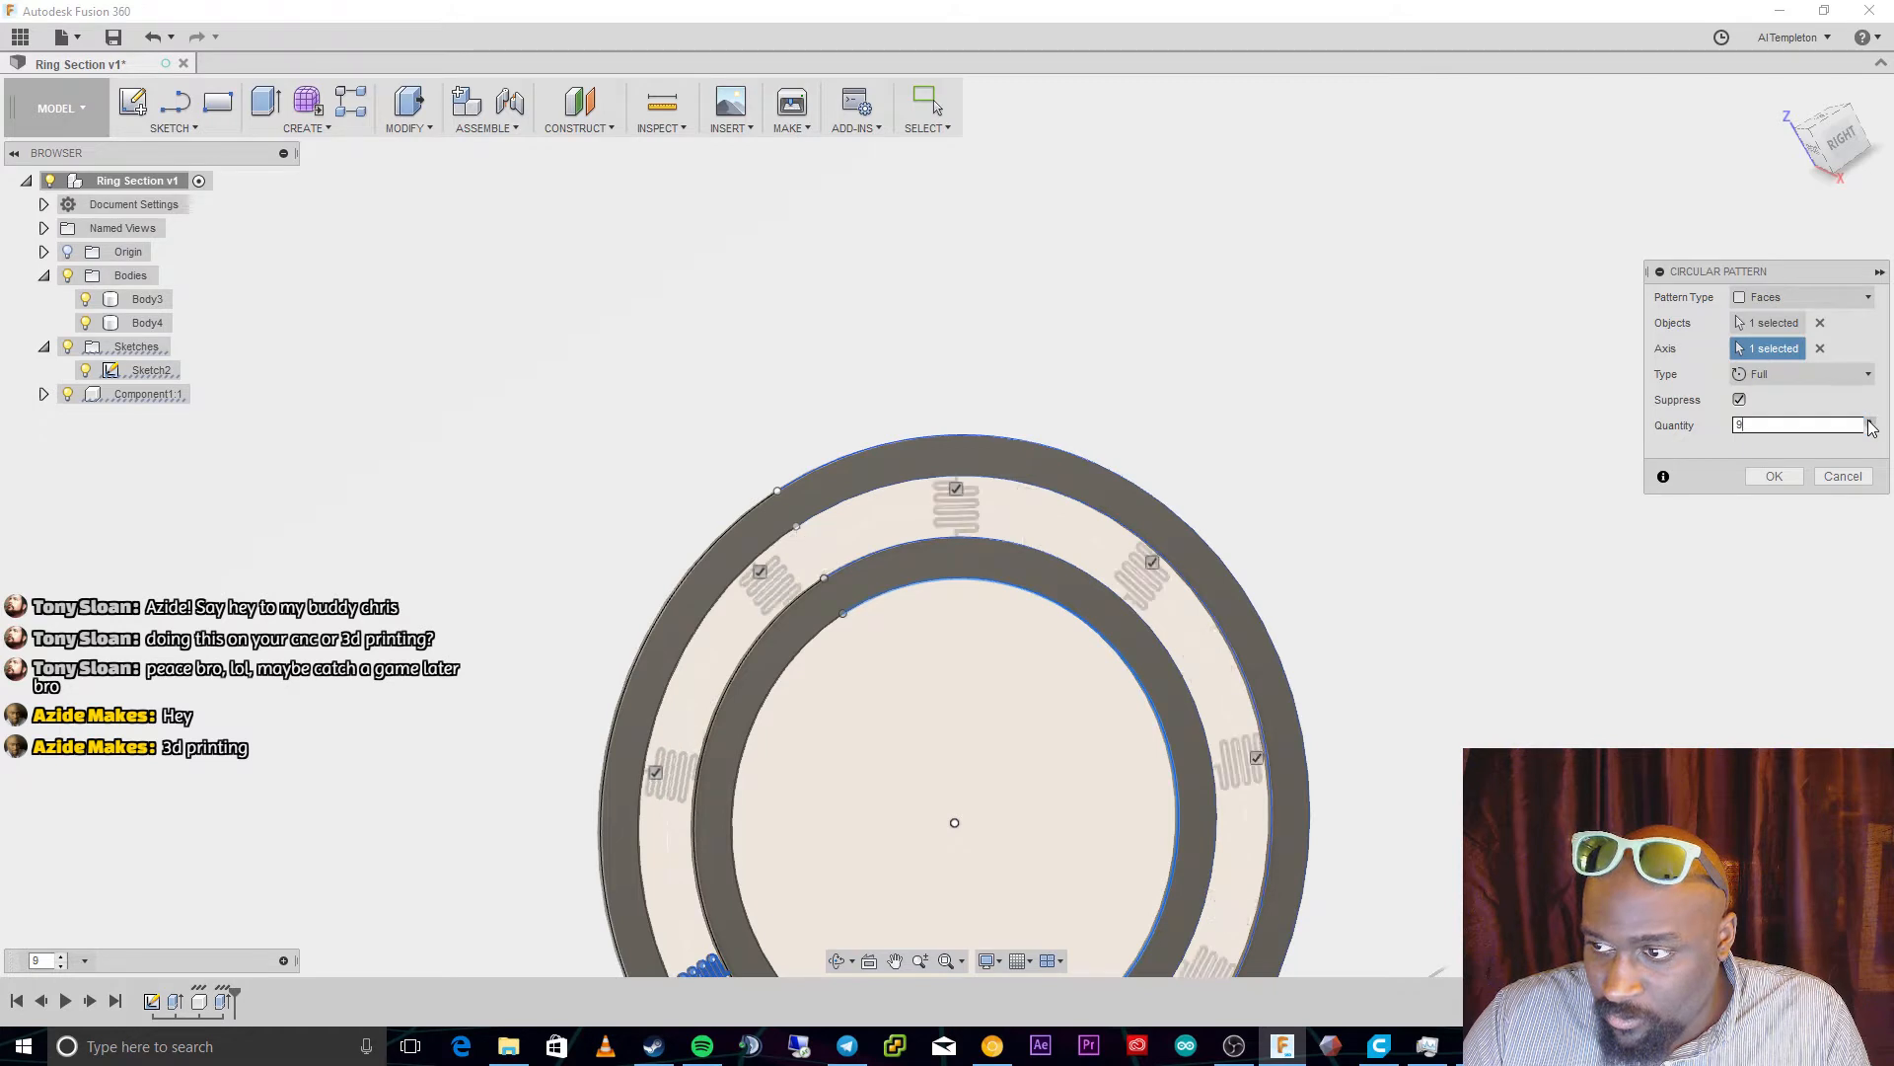
pyautogui.click(1871, 421)
pyautogui.click(1871, 422)
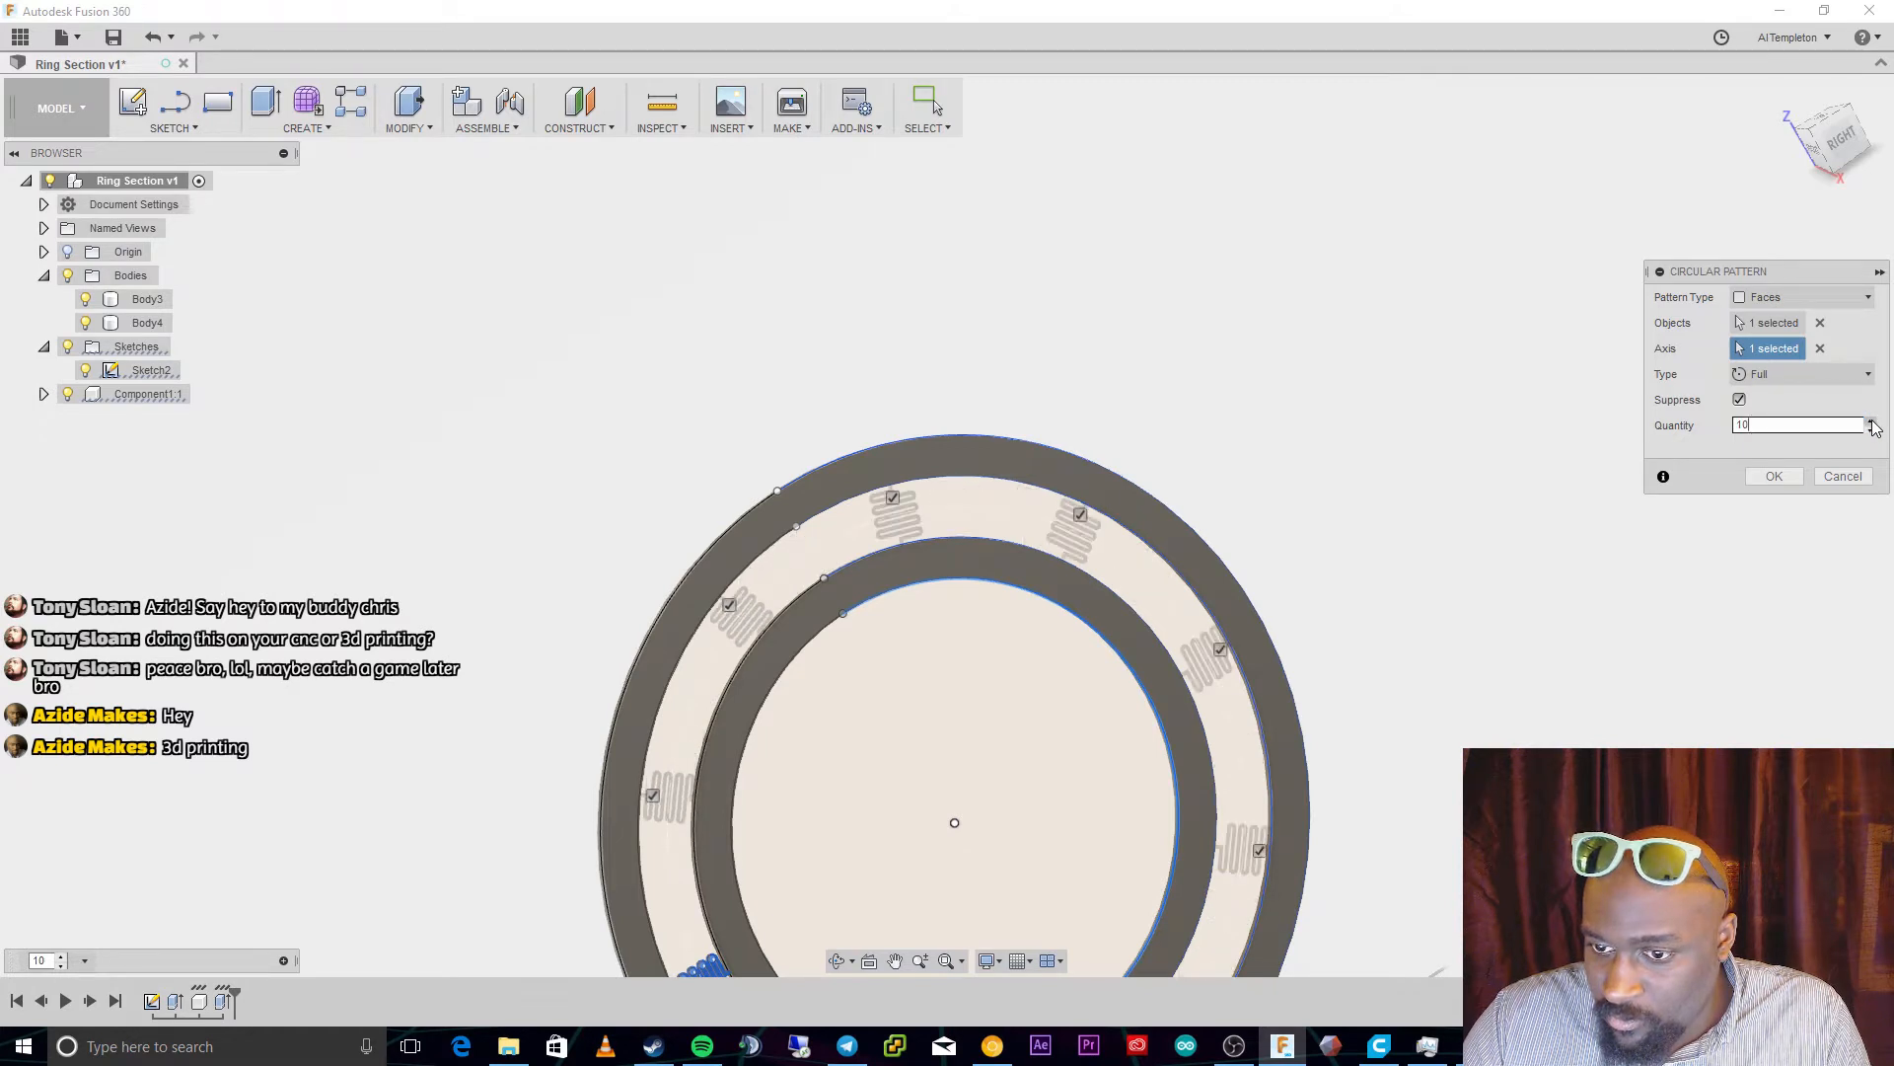
pyautogui.click(1775, 477)
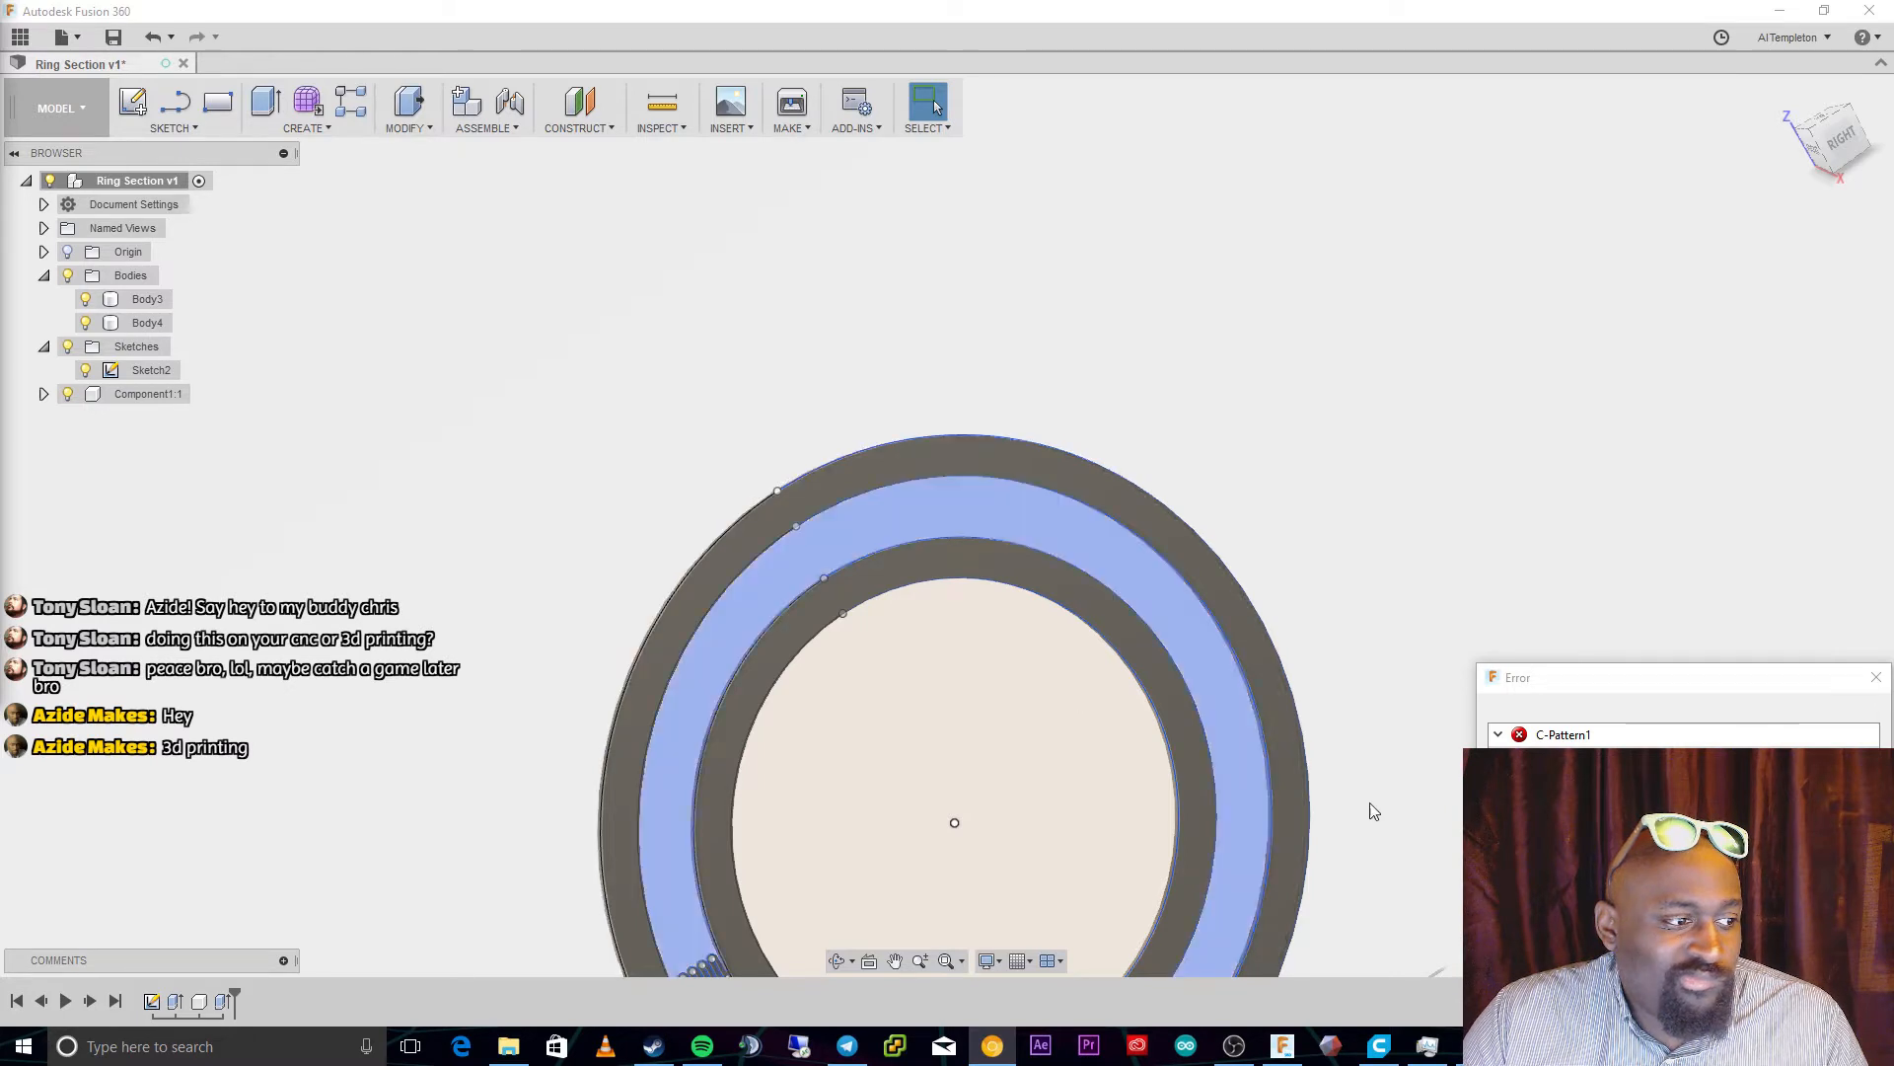
pyautogui.click(1875, 677)
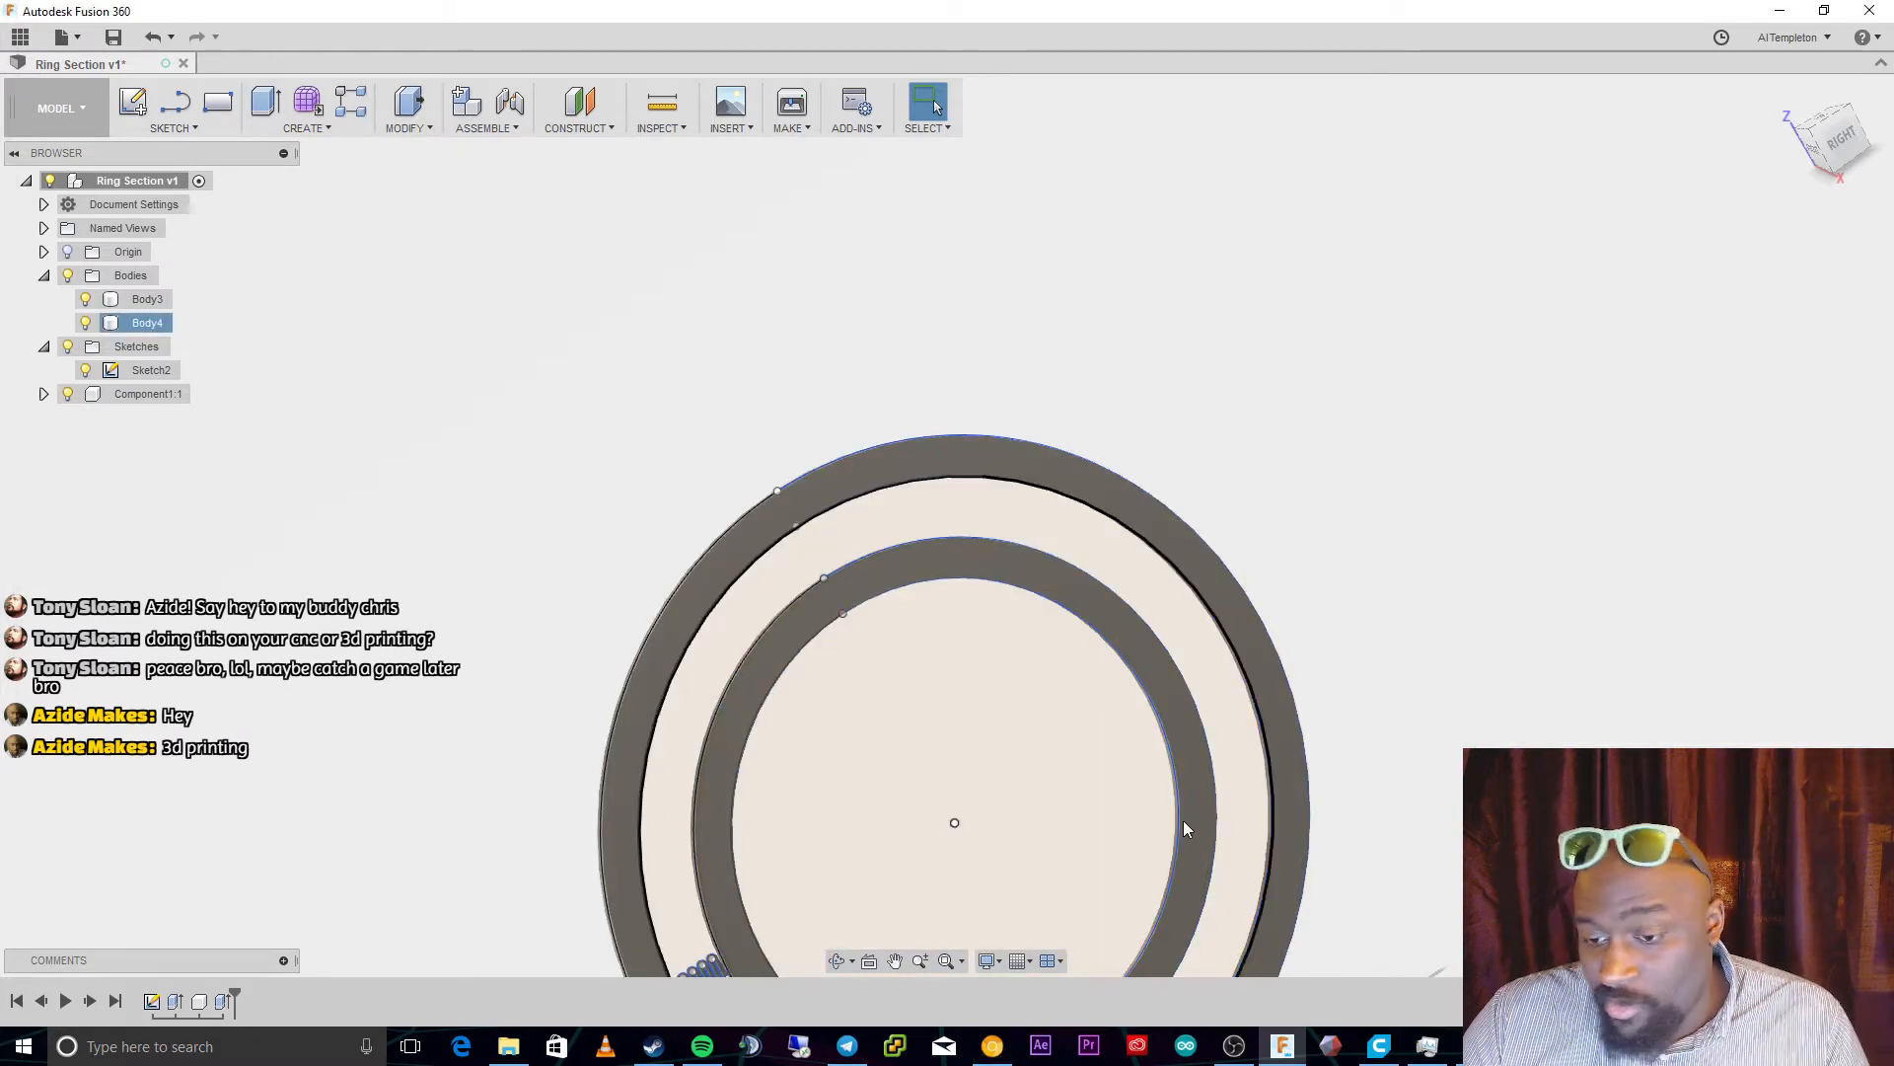
pyautogui.click(944, 962)
pyautogui.scroll(5, 839, 594)
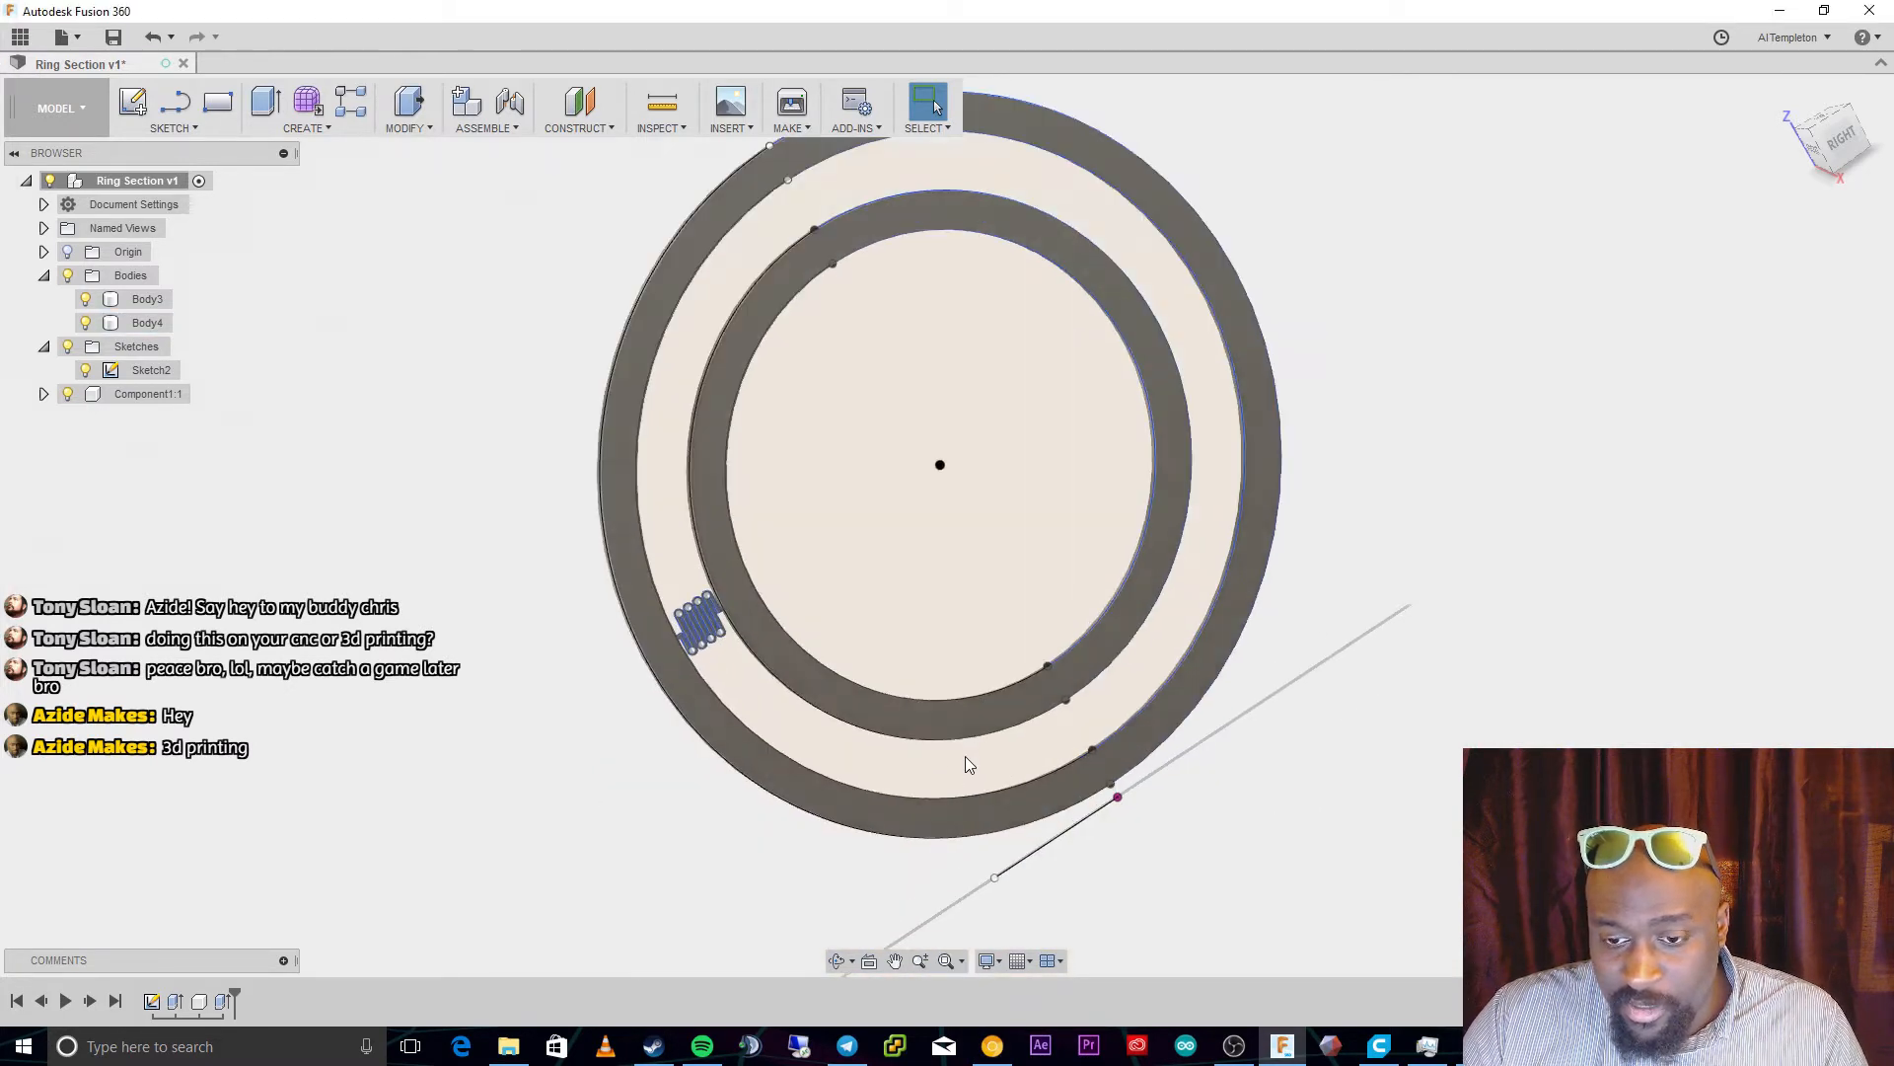
pyautogui.scroll(-3, 623, 633)
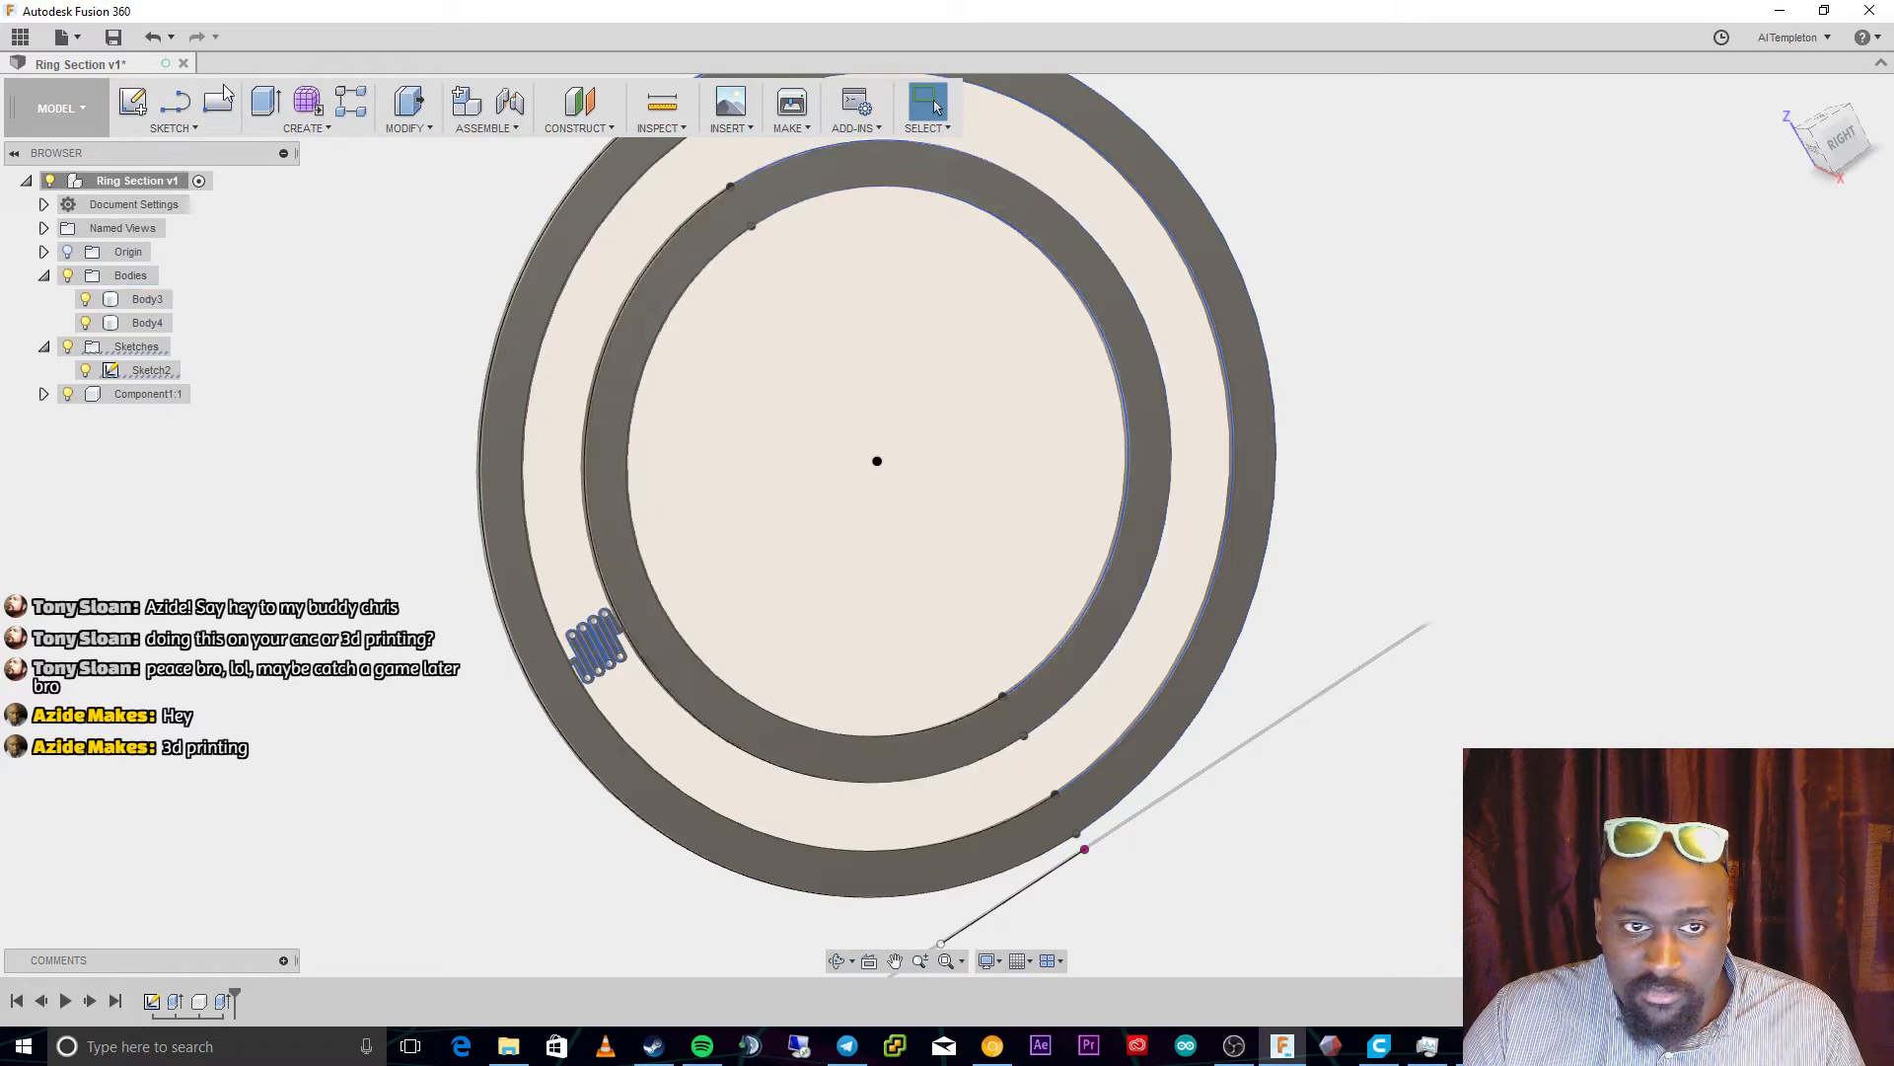
pyautogui.click(207, 126)
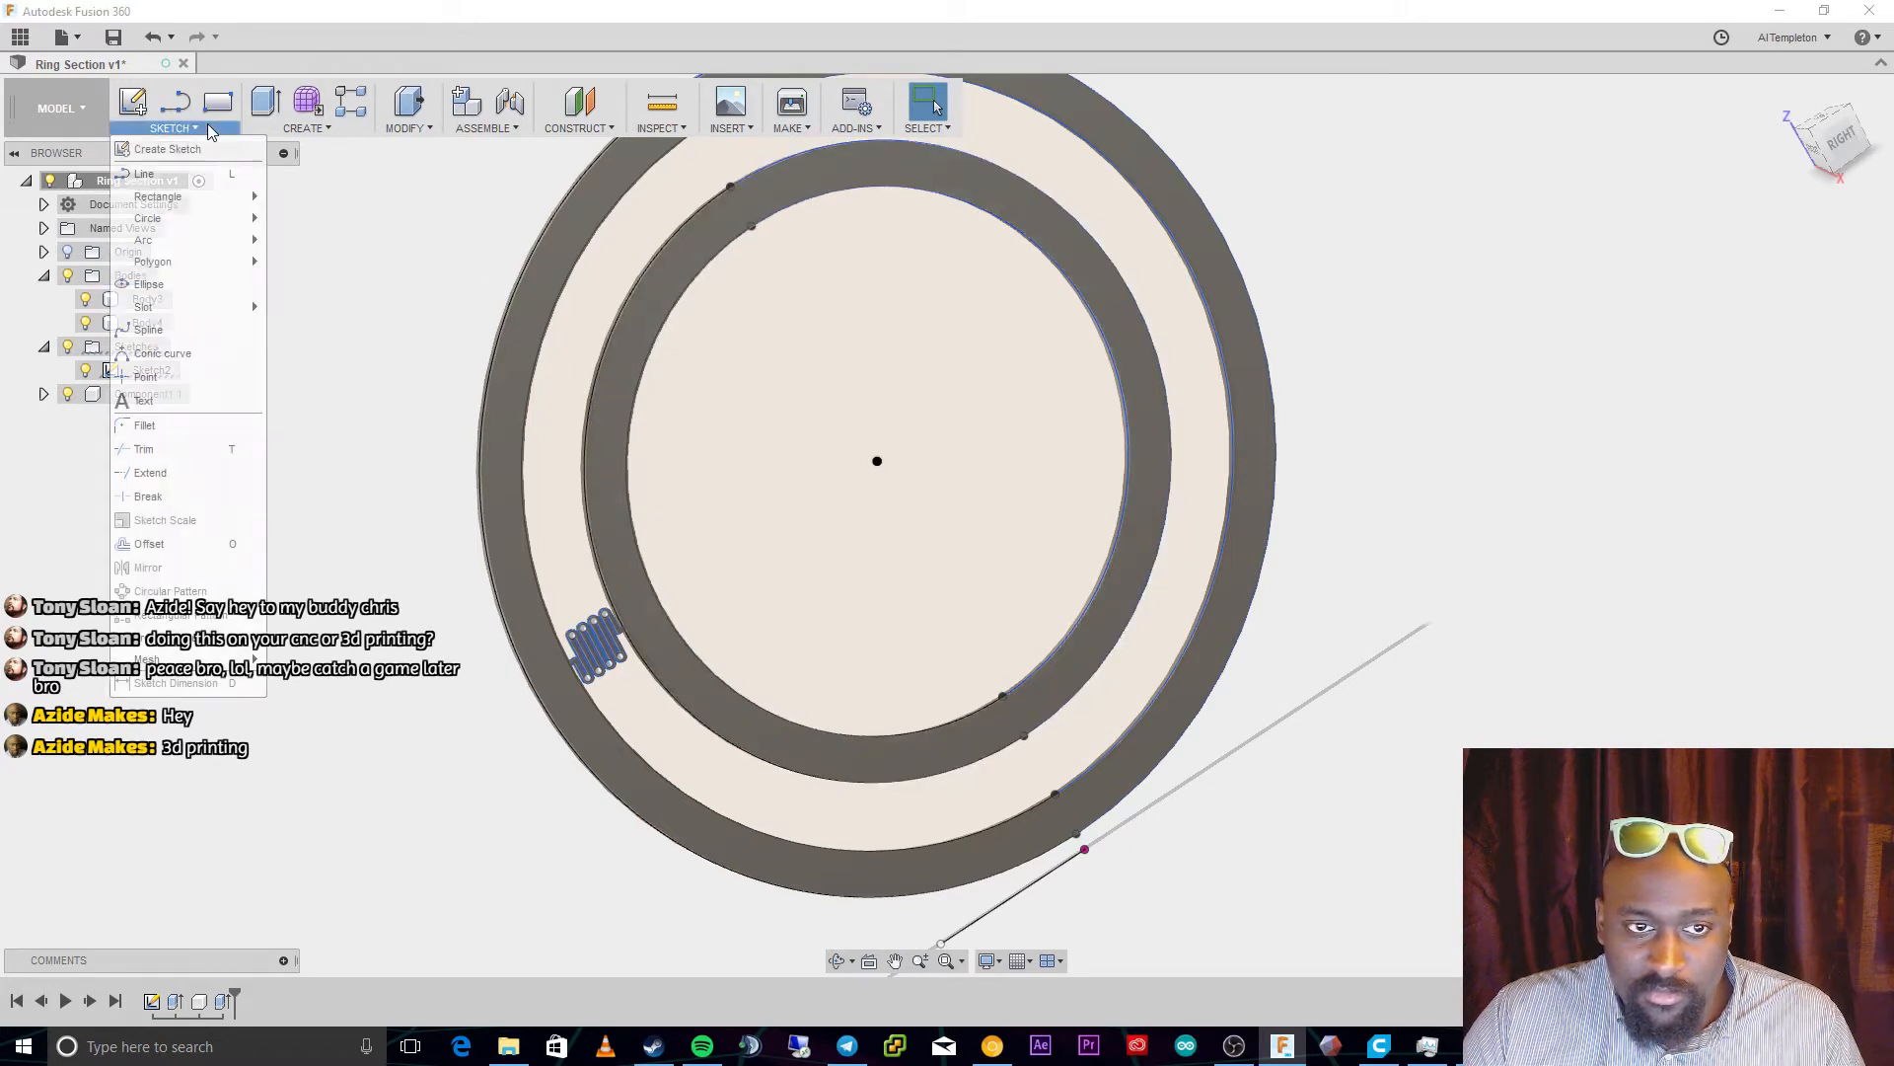
pyautogui.click(198, 423)
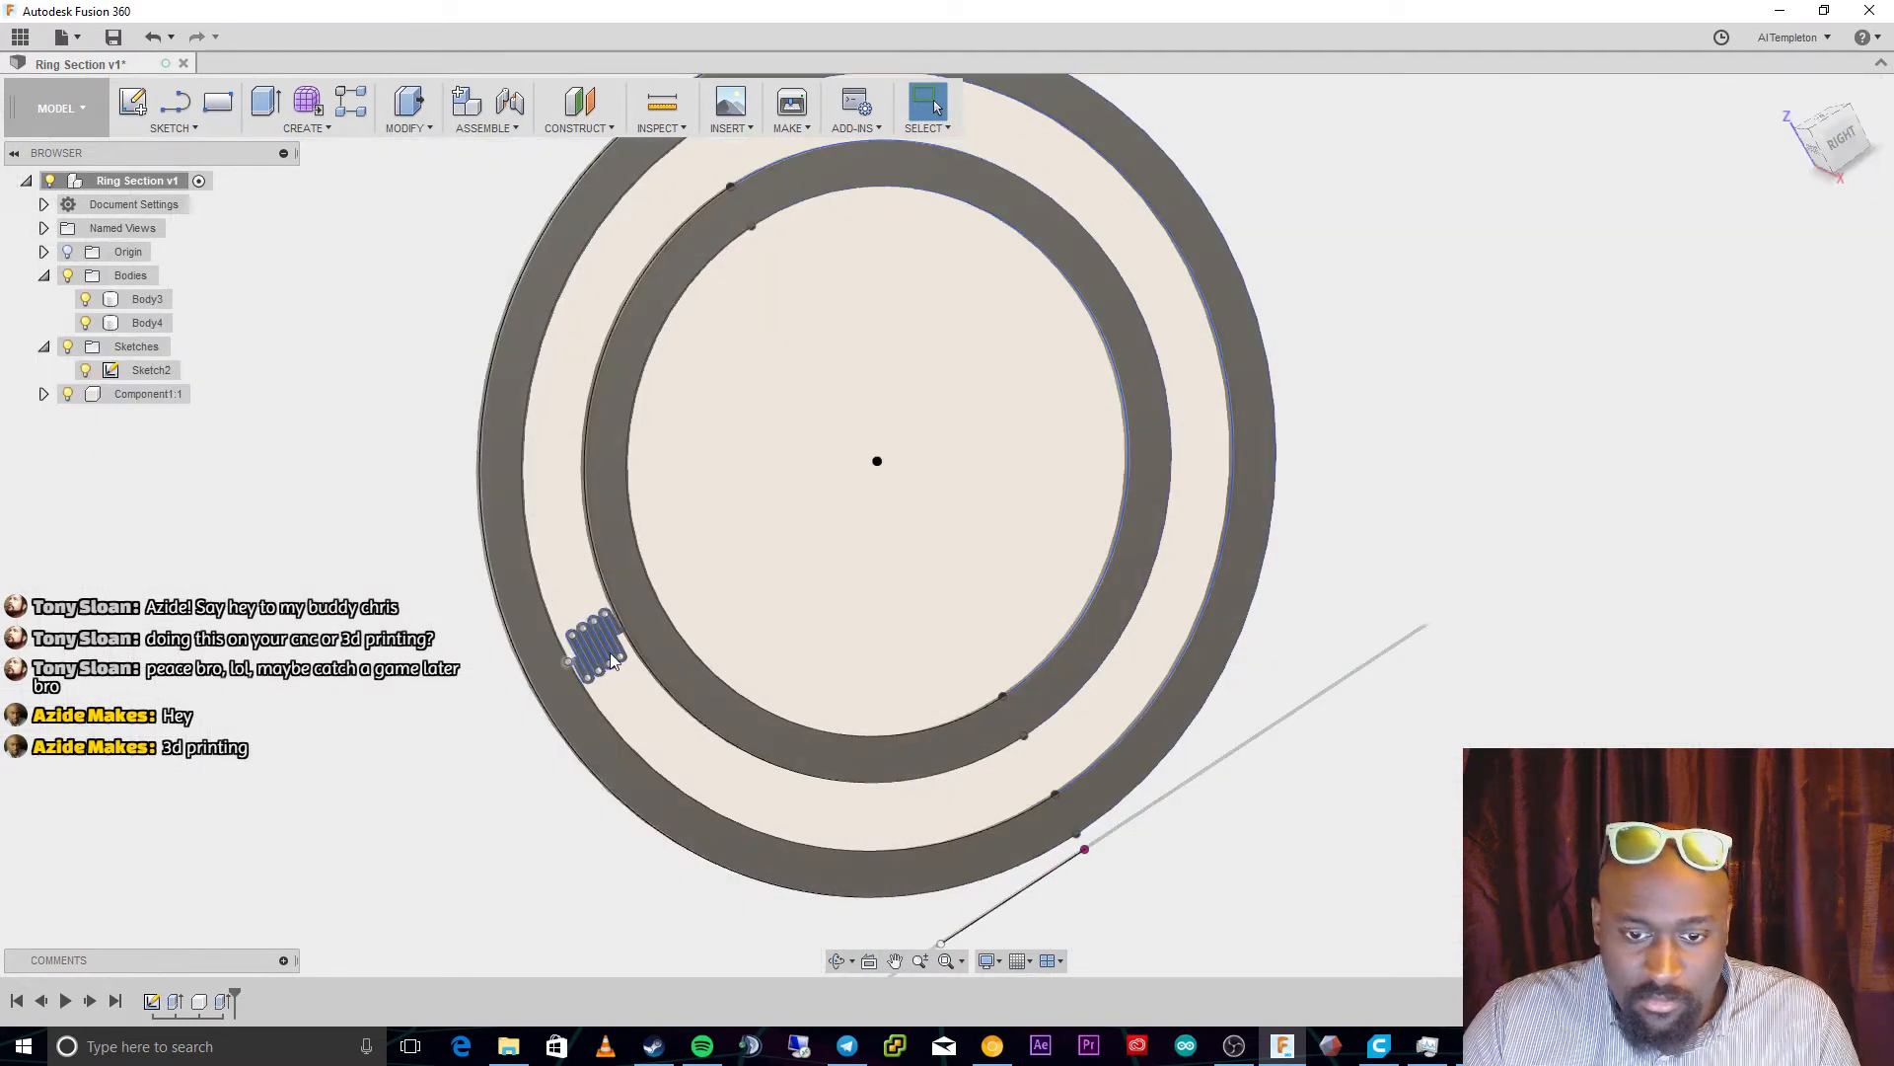
# Start a rotational move of the spring component, using the inner ring's inner circular edge as the axis
pyautogui.click(148, 394)
pyautogui.click(203, 130)
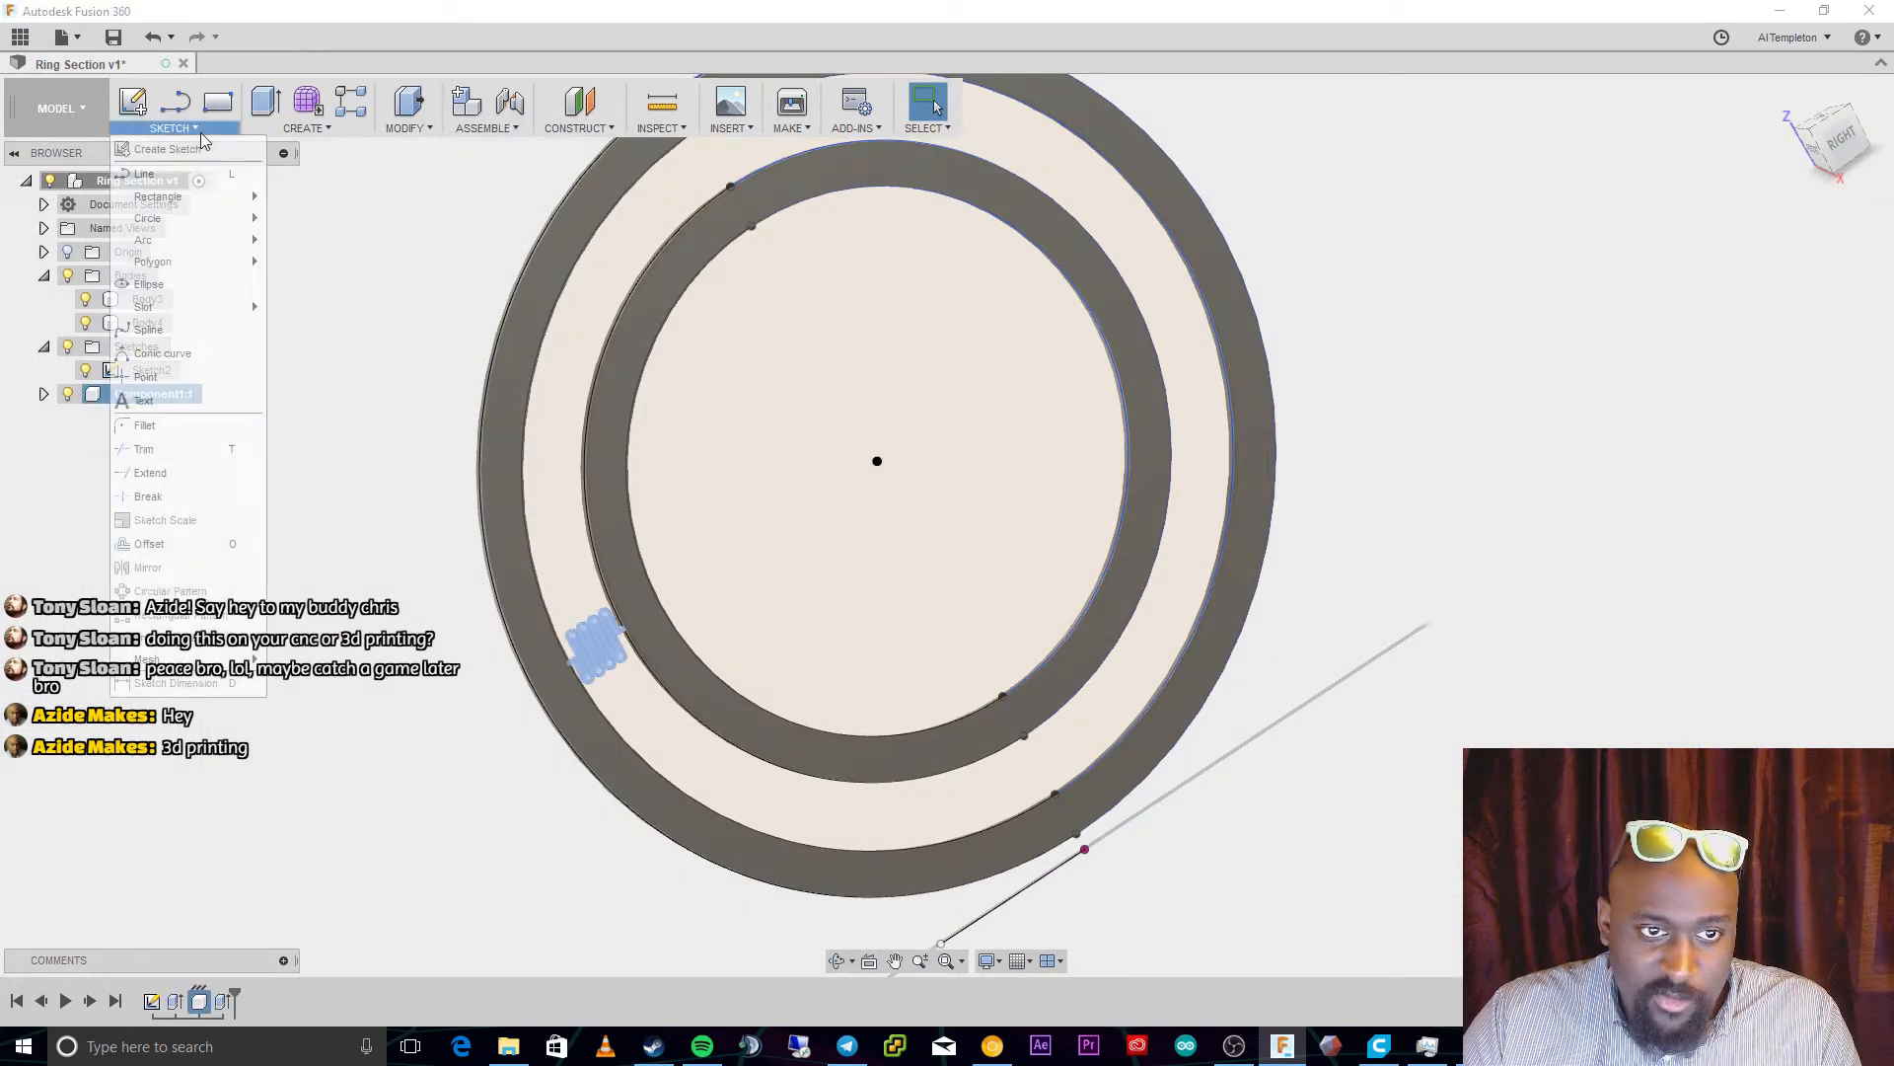
pyautogui.click(313, 131)
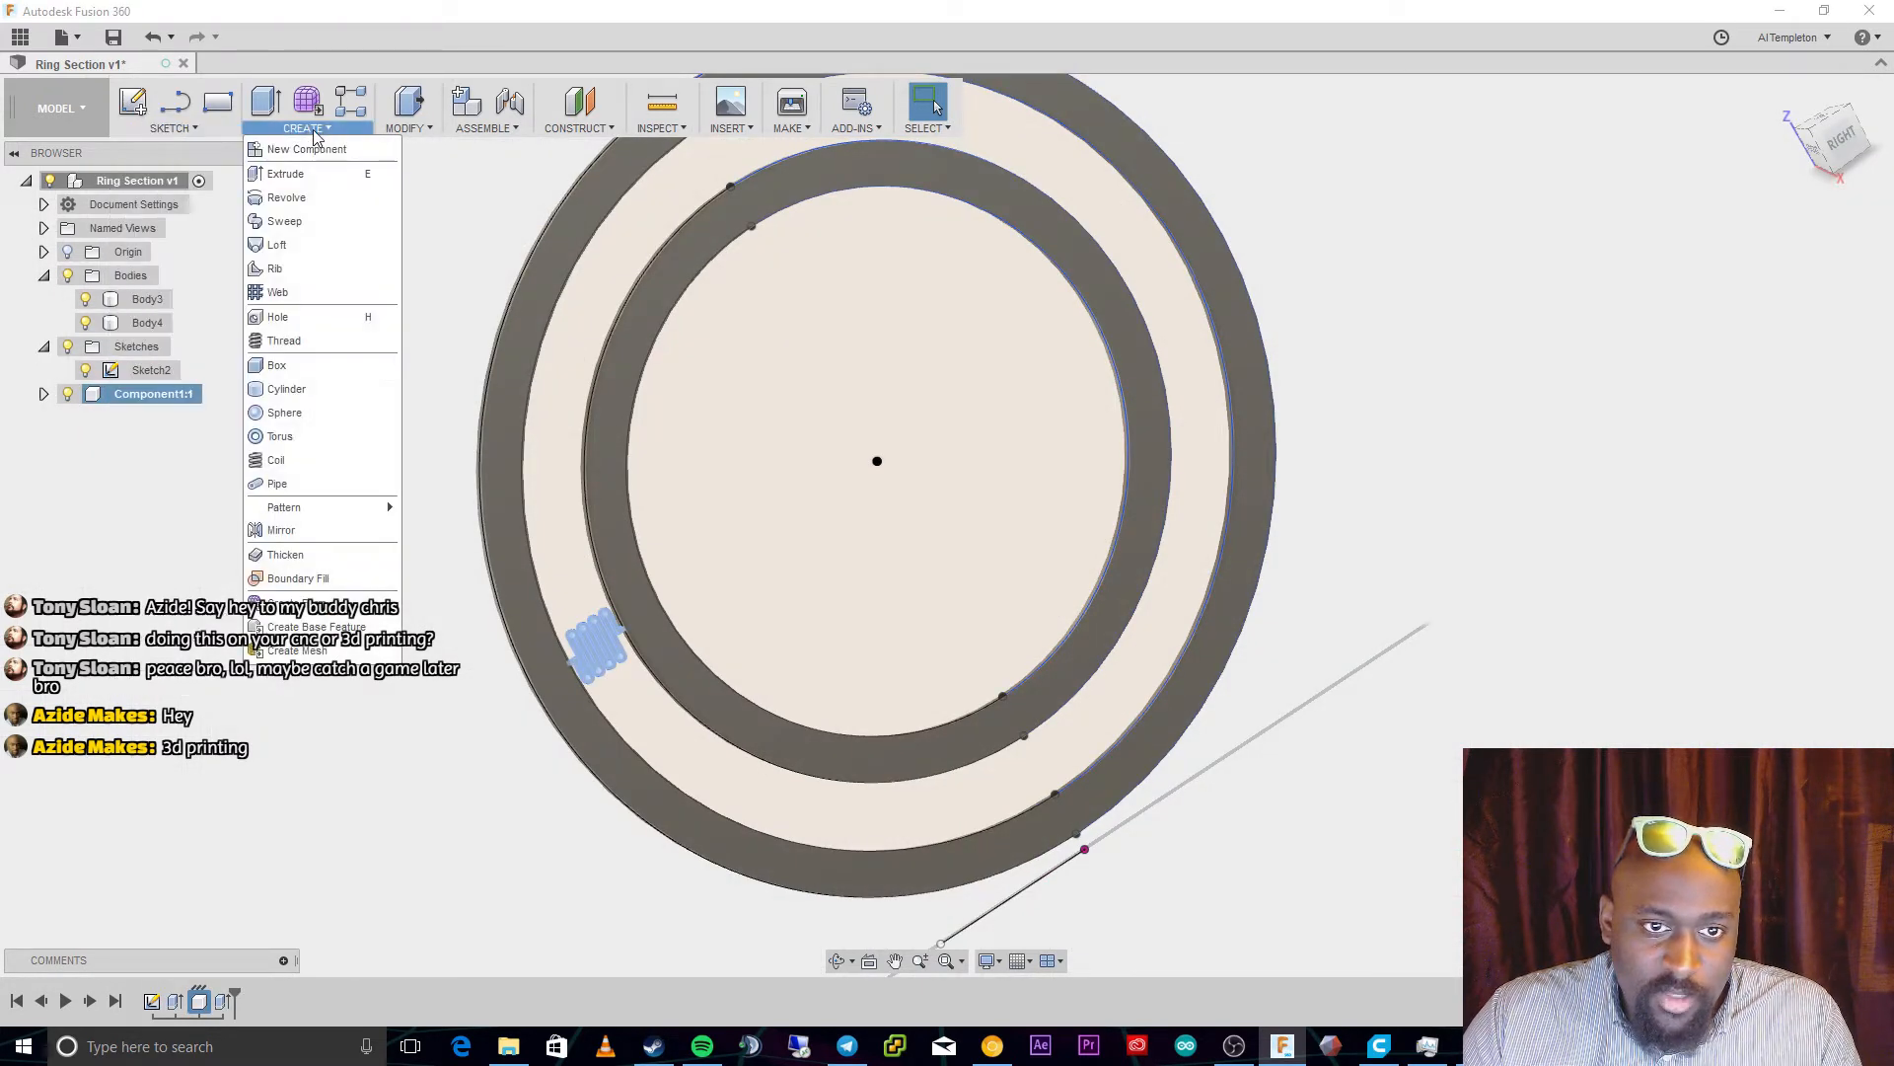
pyautogui.click(404, 129)
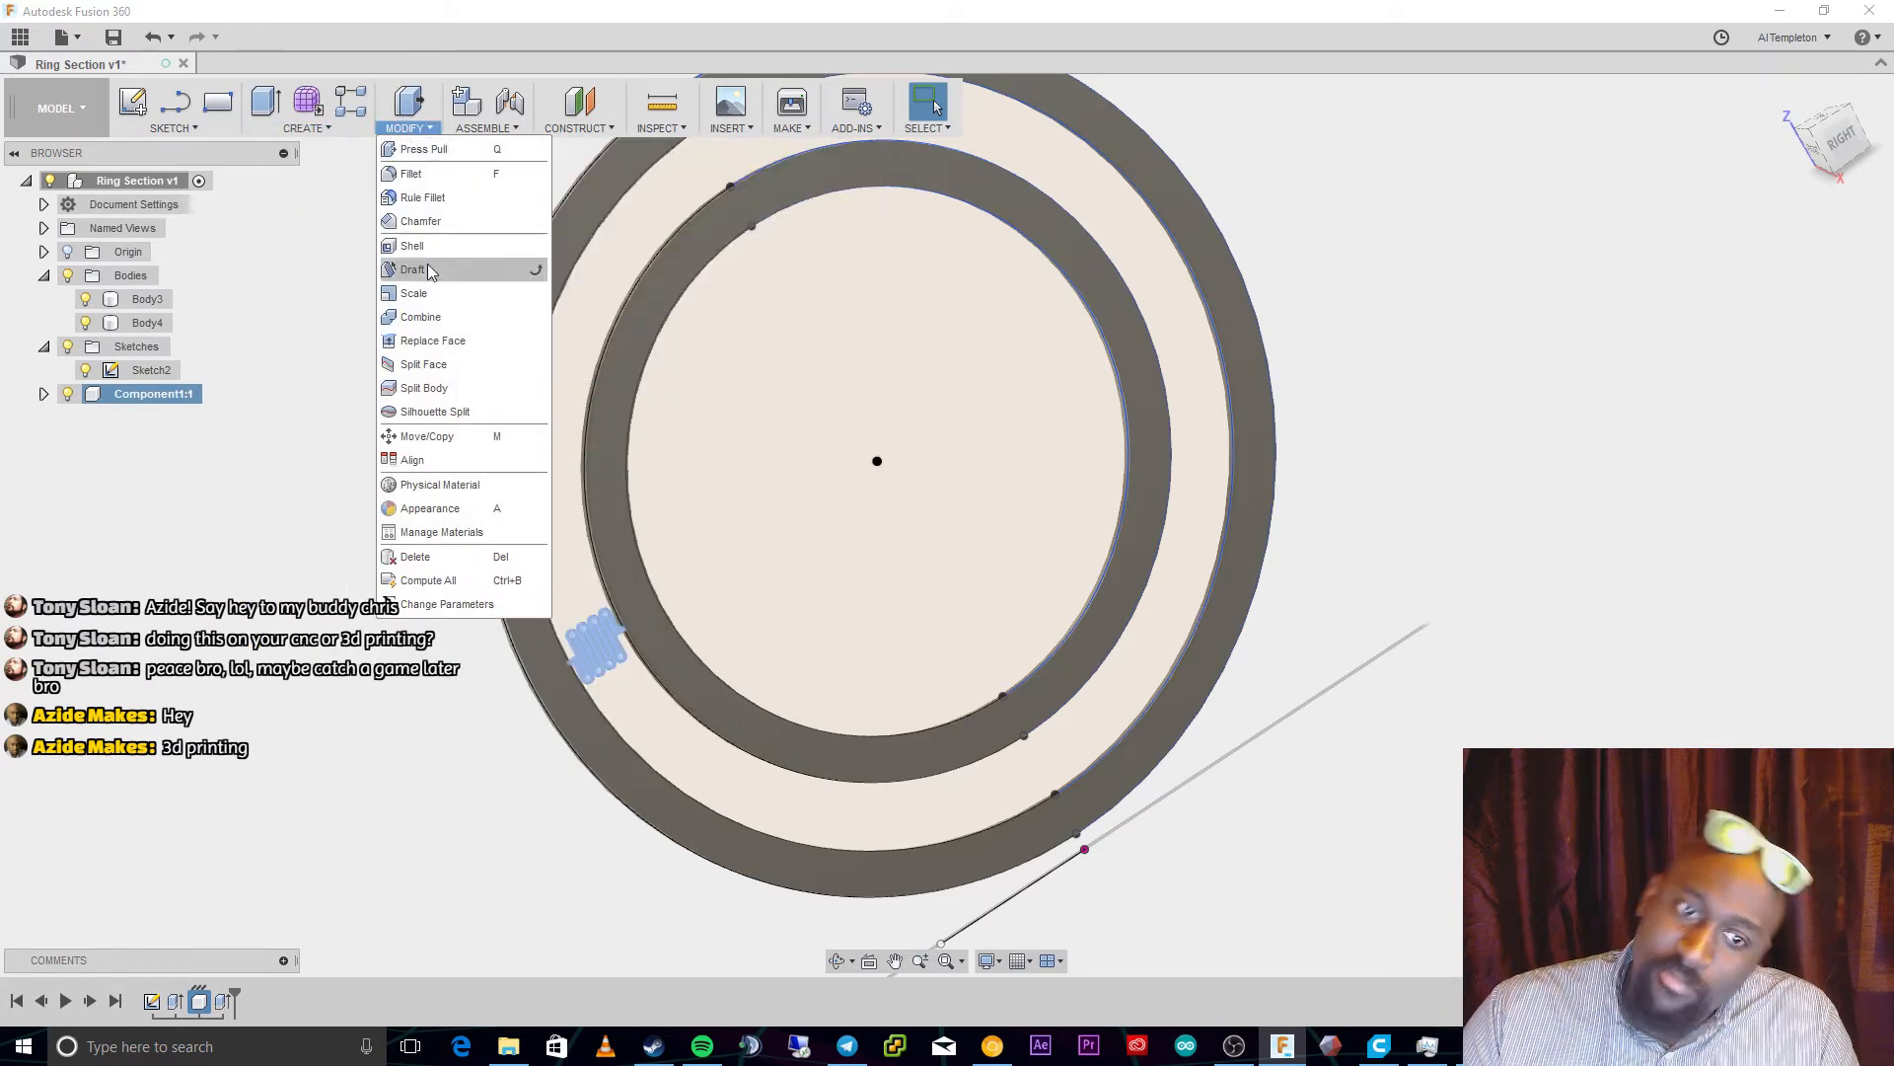
pyautogui.click(460, 435)
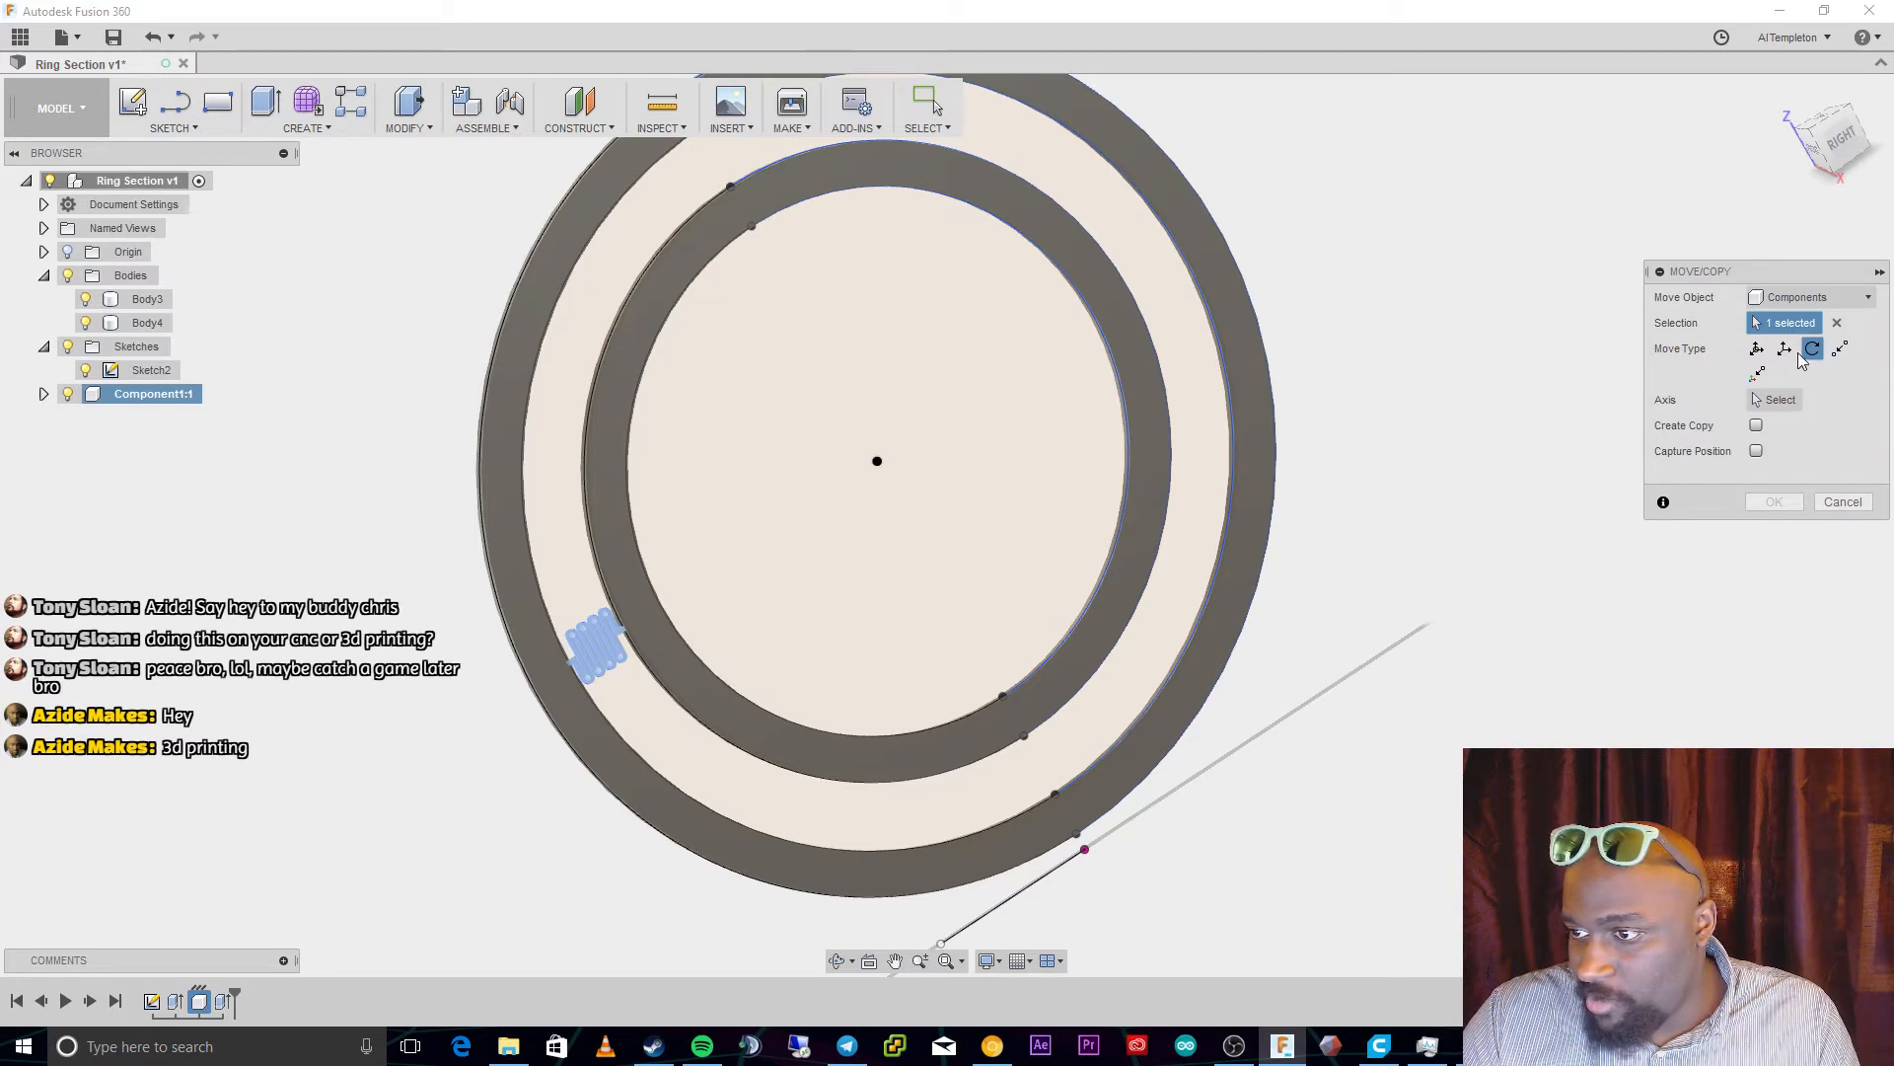
pyautogui.click(1776, 399)
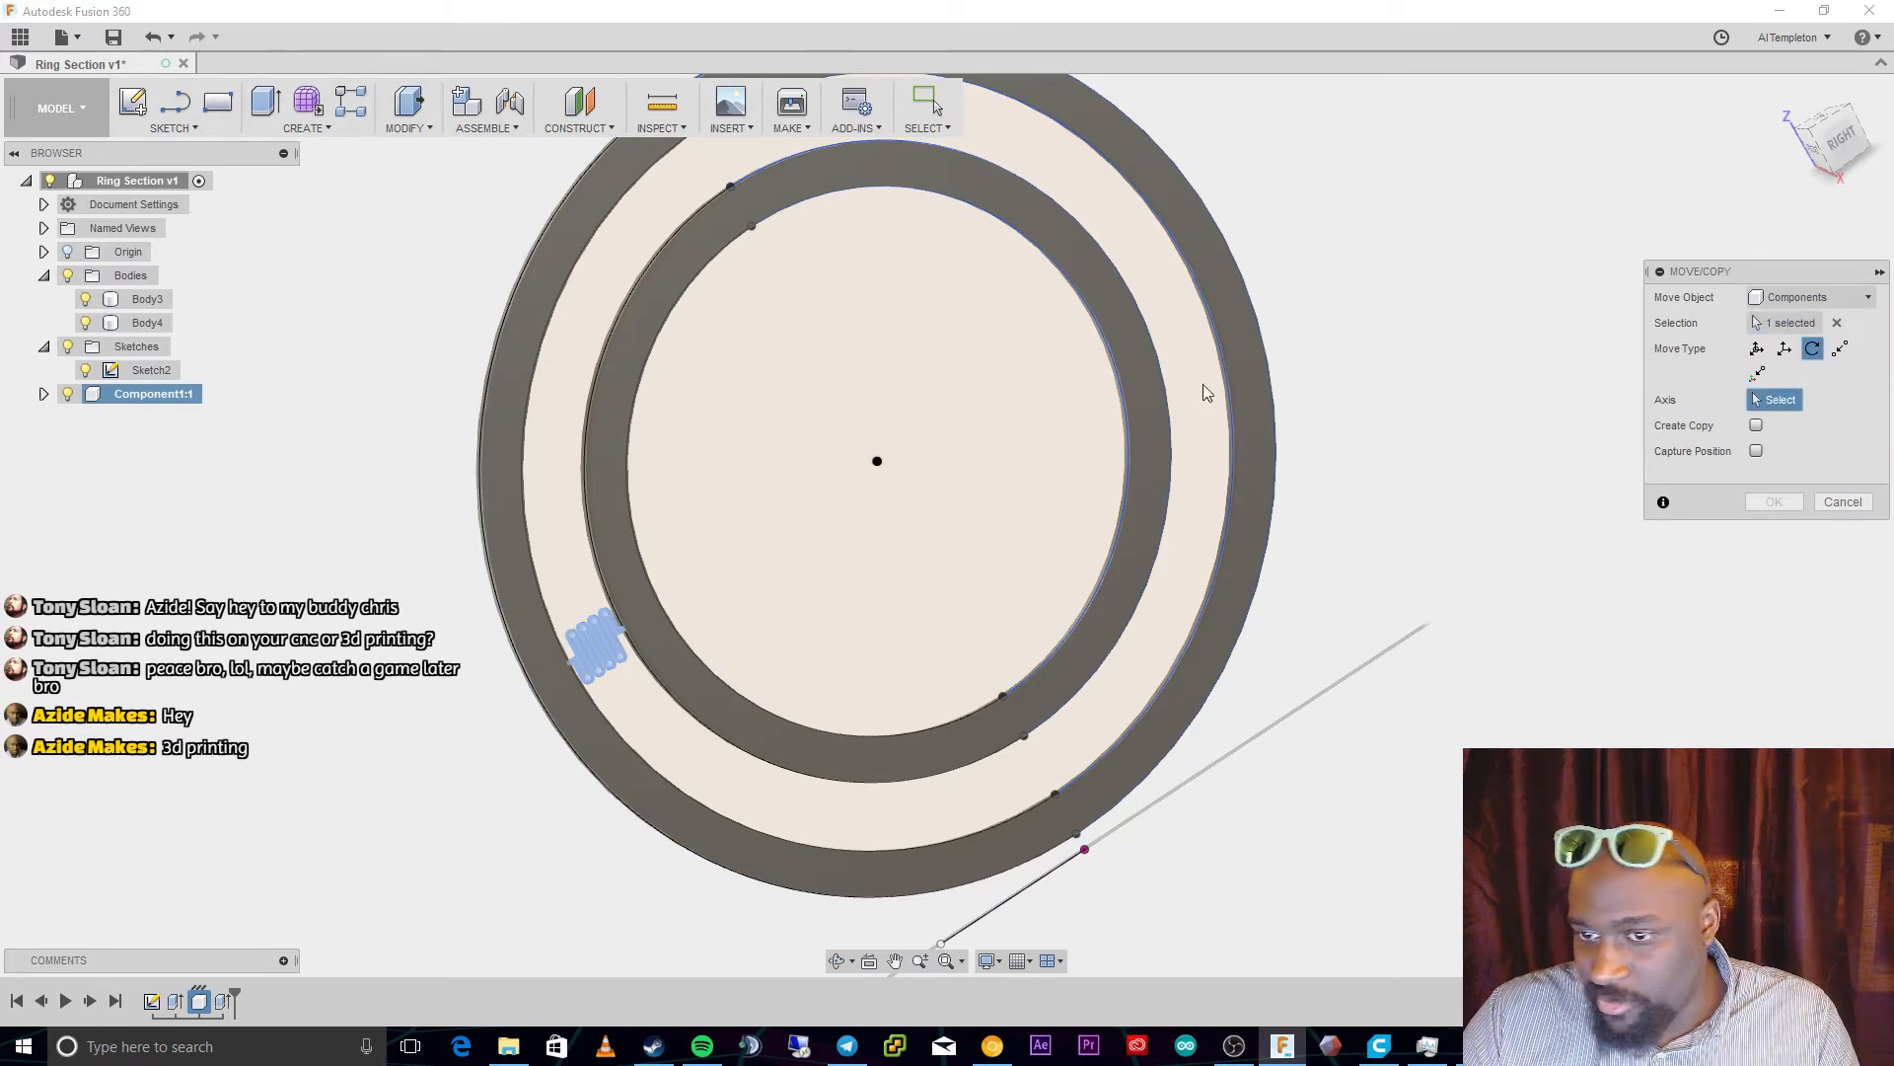
pyautogui.click(1107, 339)
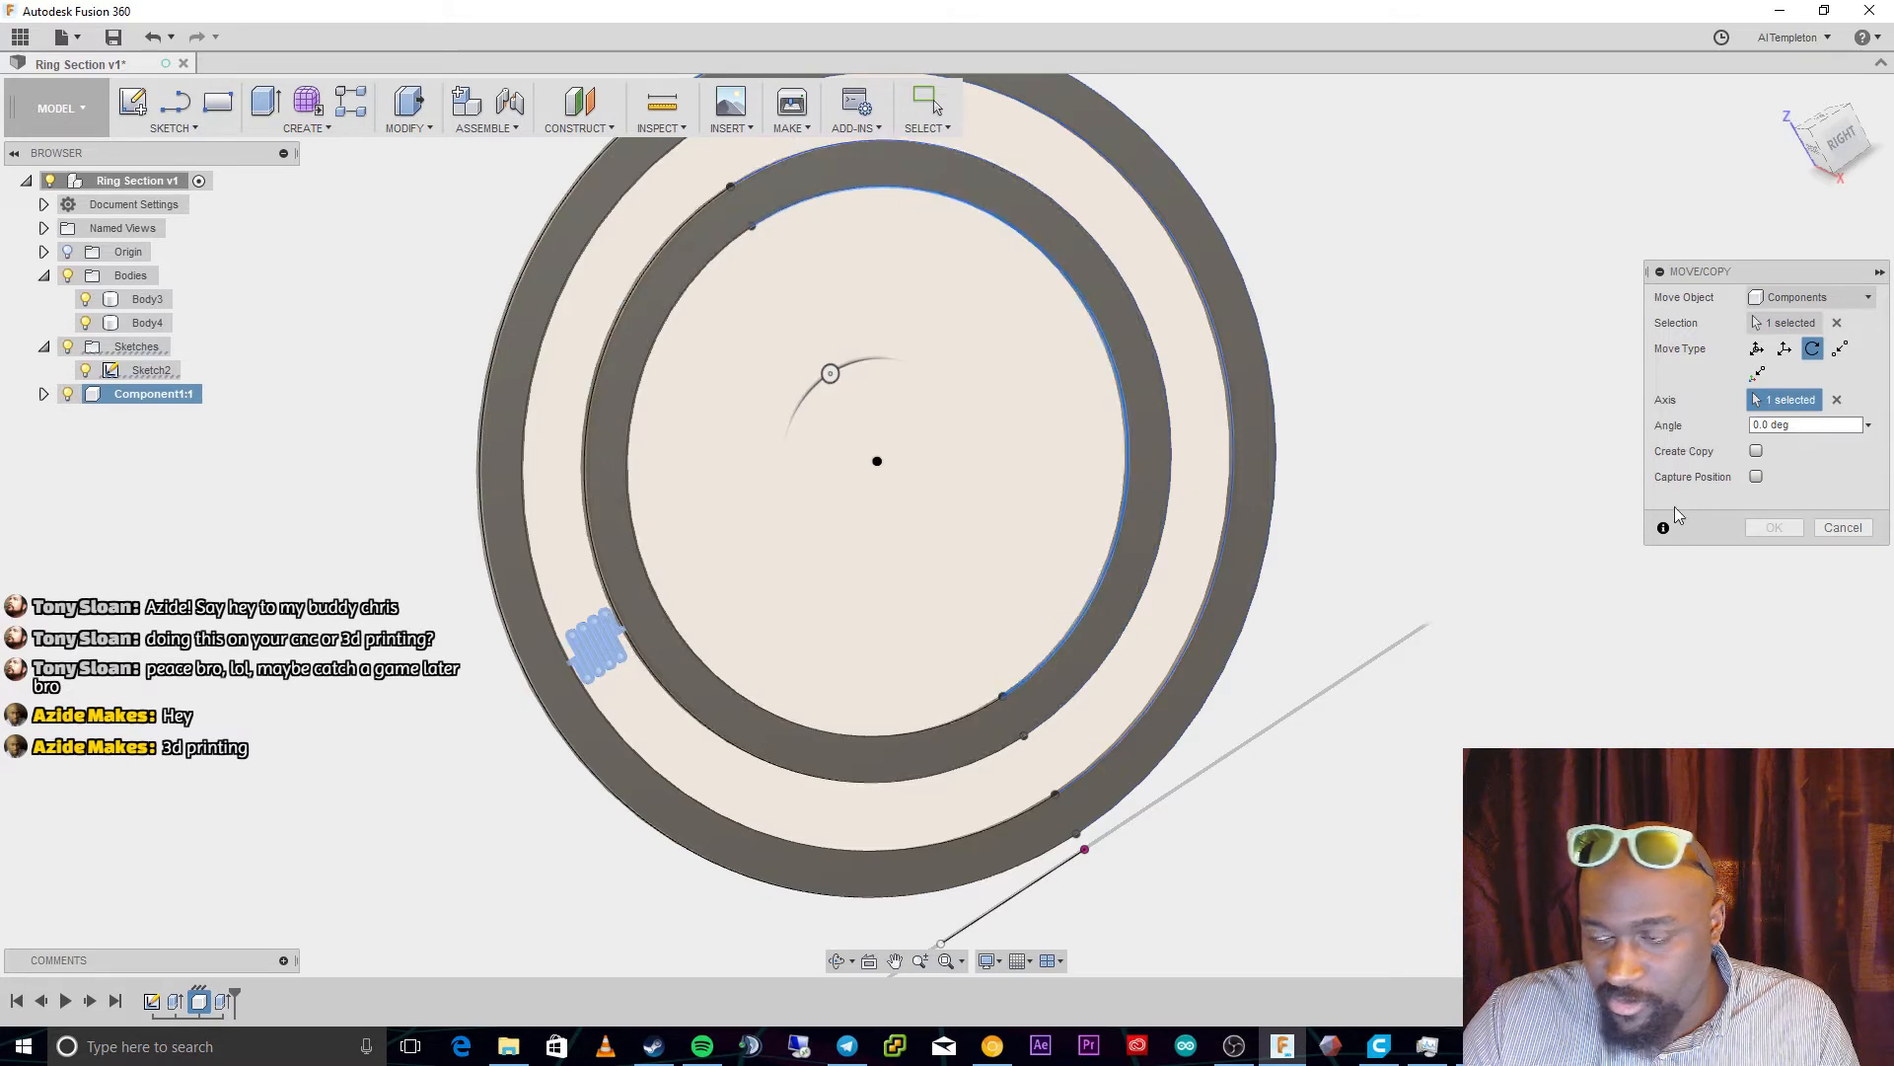
# Try rotating the spring by 30 degrees, and set the rotation angle to 32.72727 degrees
pyautogui.click(1754, 426)
pyautogui.write('3')
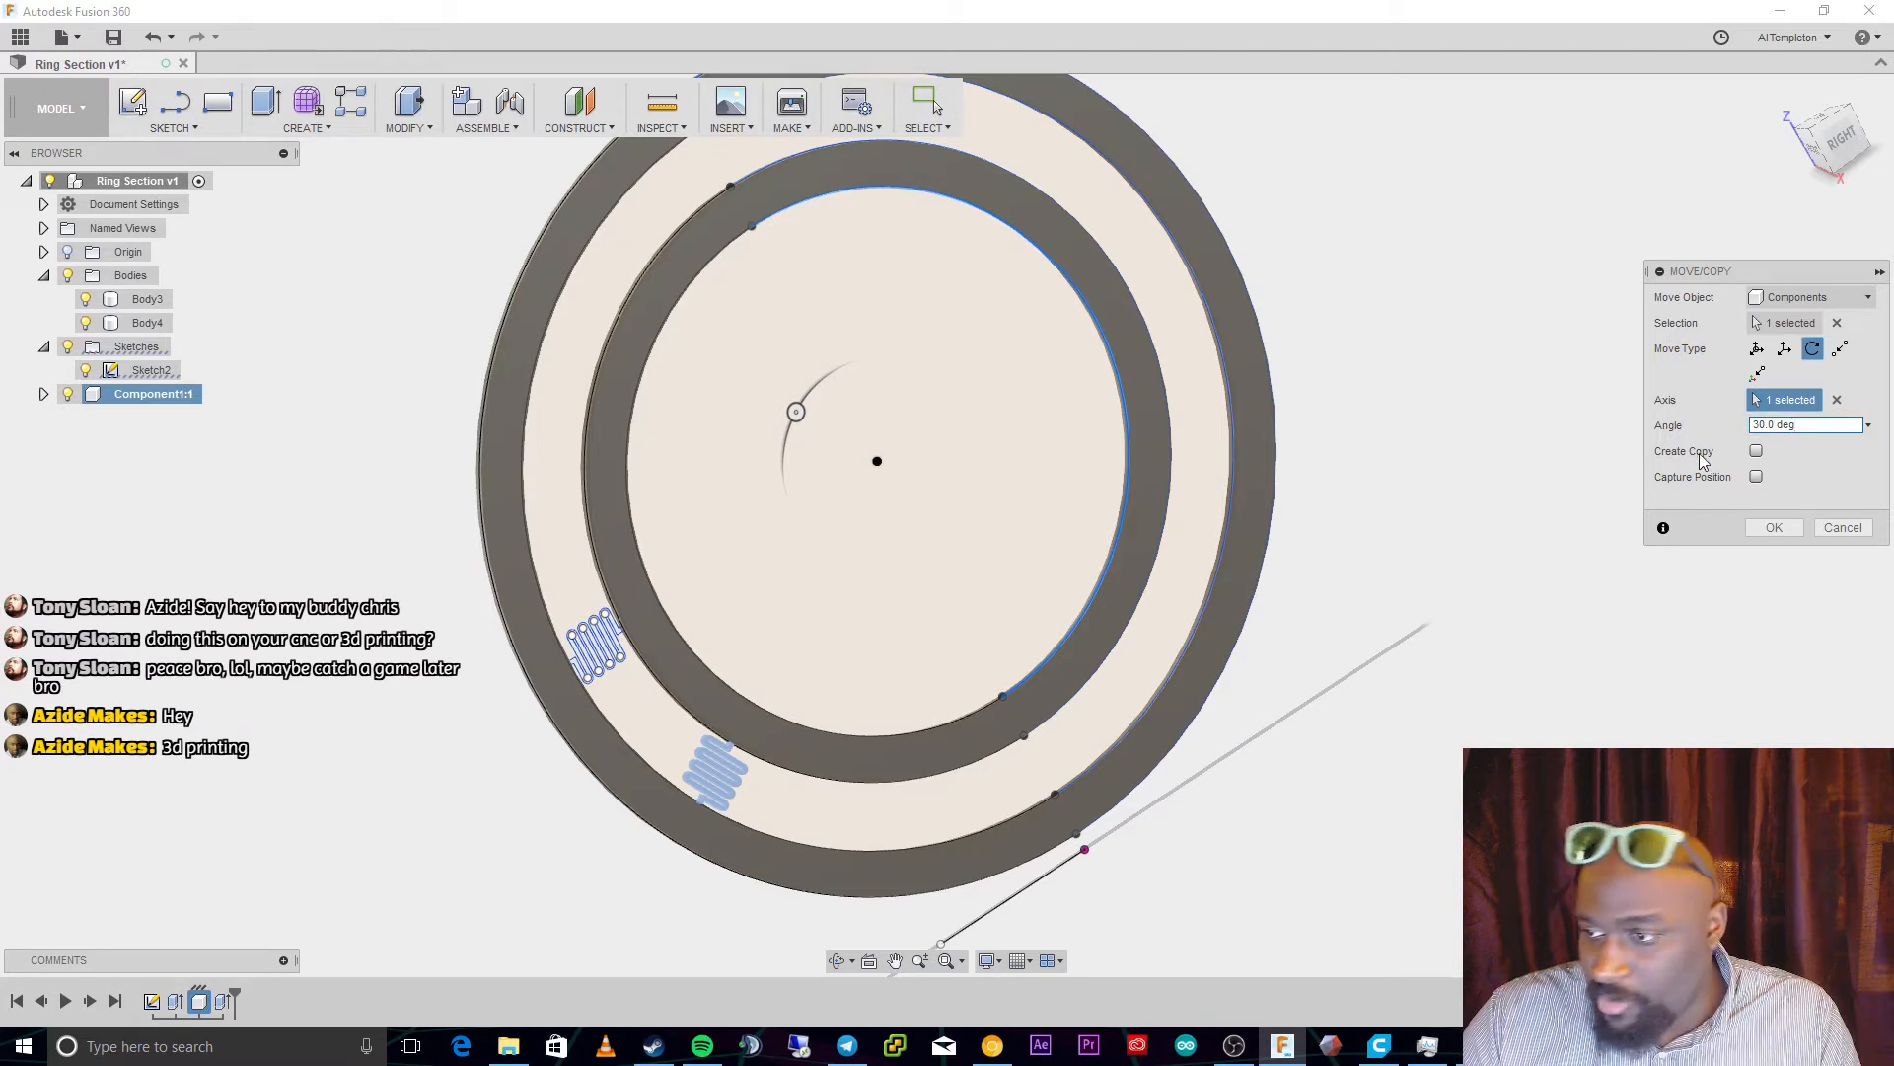
pyautogui.doubleClick(1777, 424)
pyautogui.write('32.72727')
pyautogui.press('Return')
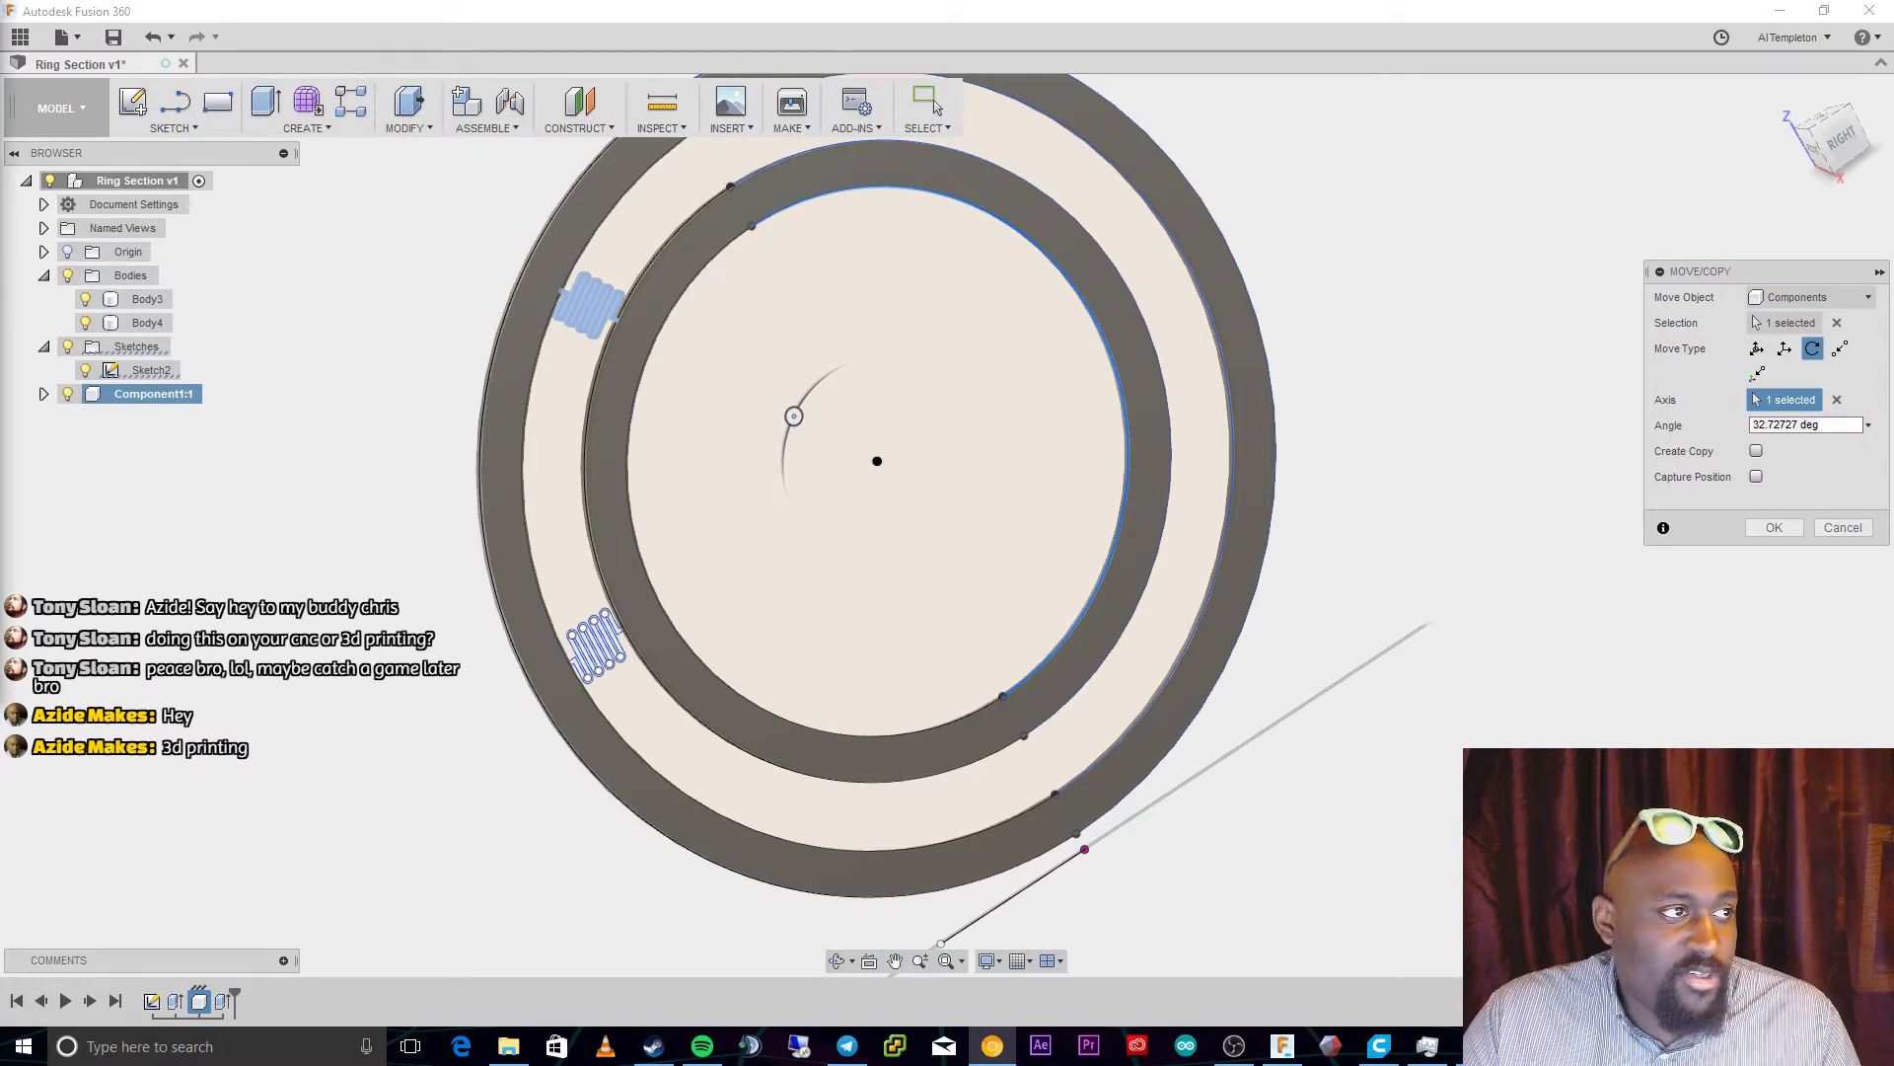
# Set the spring's rotation angle to 16.3636 degrees
pyautogui.click(1656, 422)
pyautogui.write('16.3')
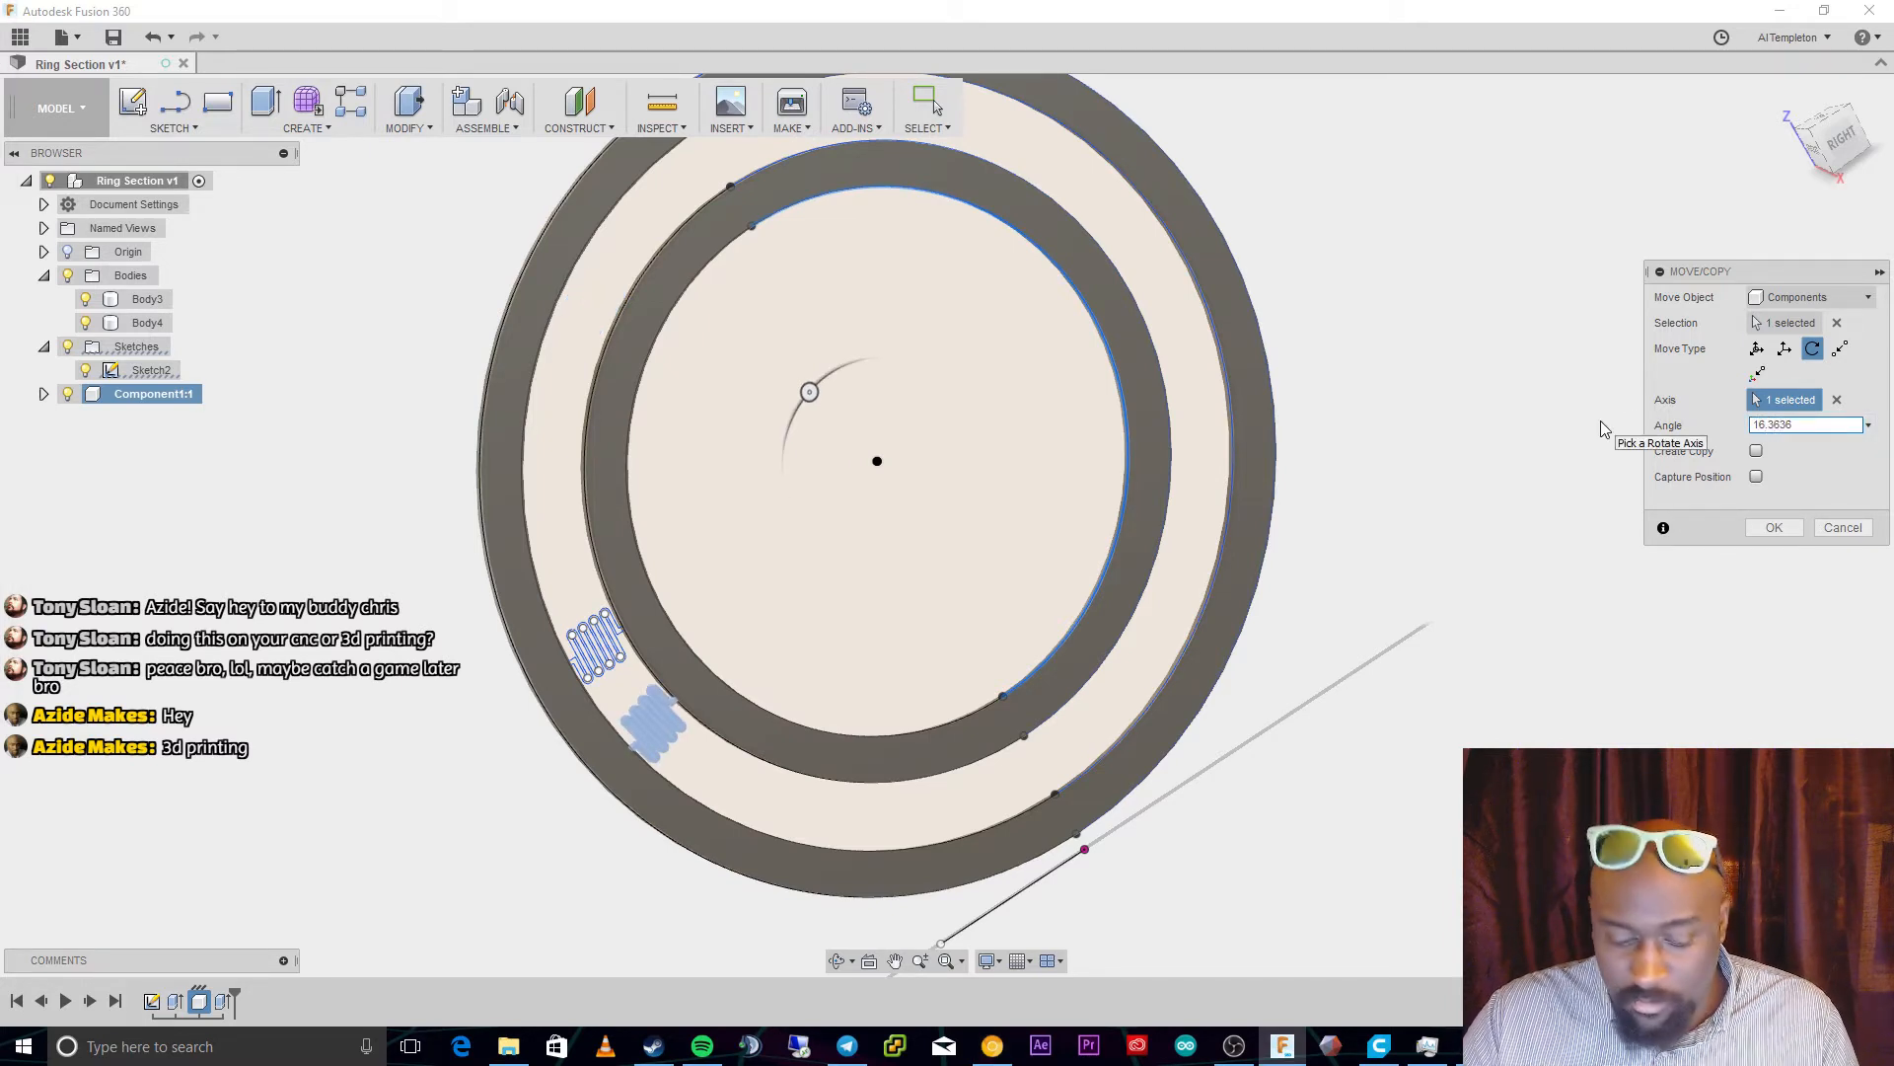
pyautogui.write('636')
pyautogui.press('Return')
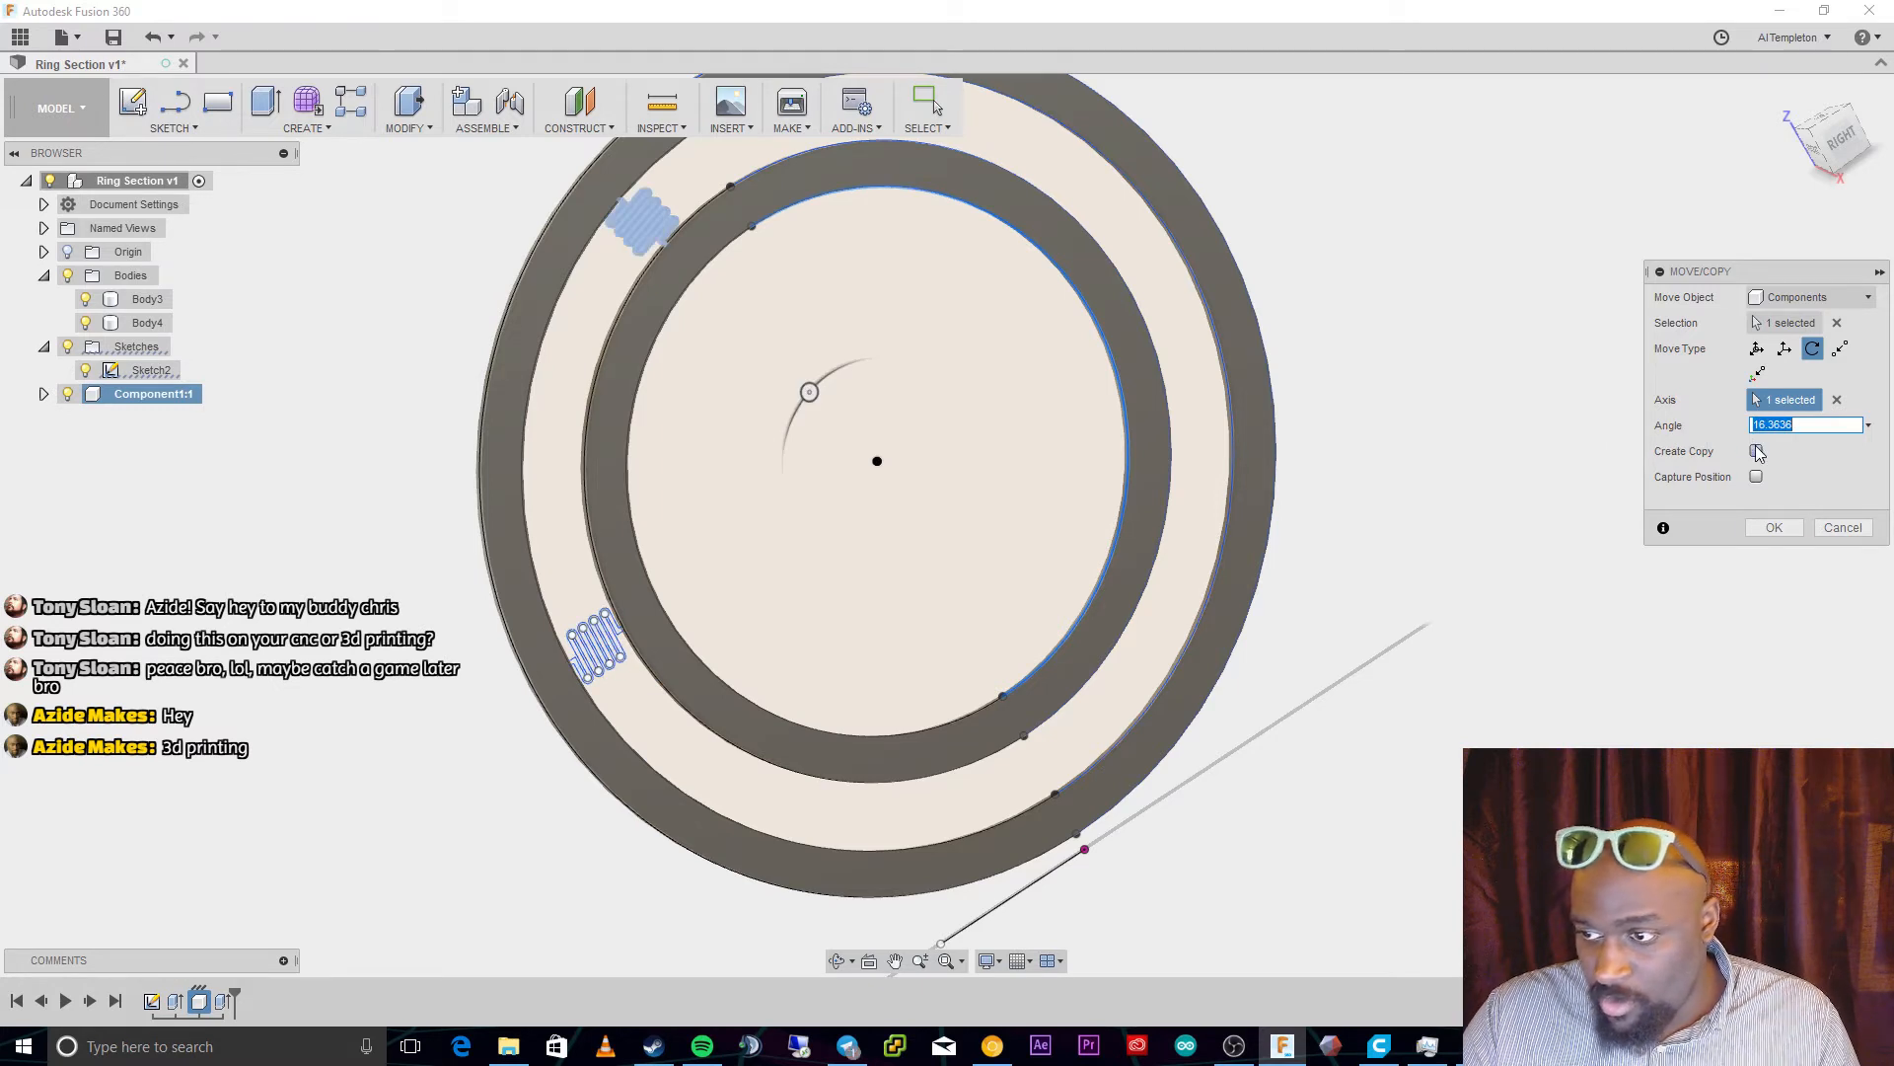
# Enable creating a copy of the spring and set the copy's rotation angle to 32.72727 degrees
pyautogui.click(1757, 451)
pyautogui.doubleClick(1805, 426)
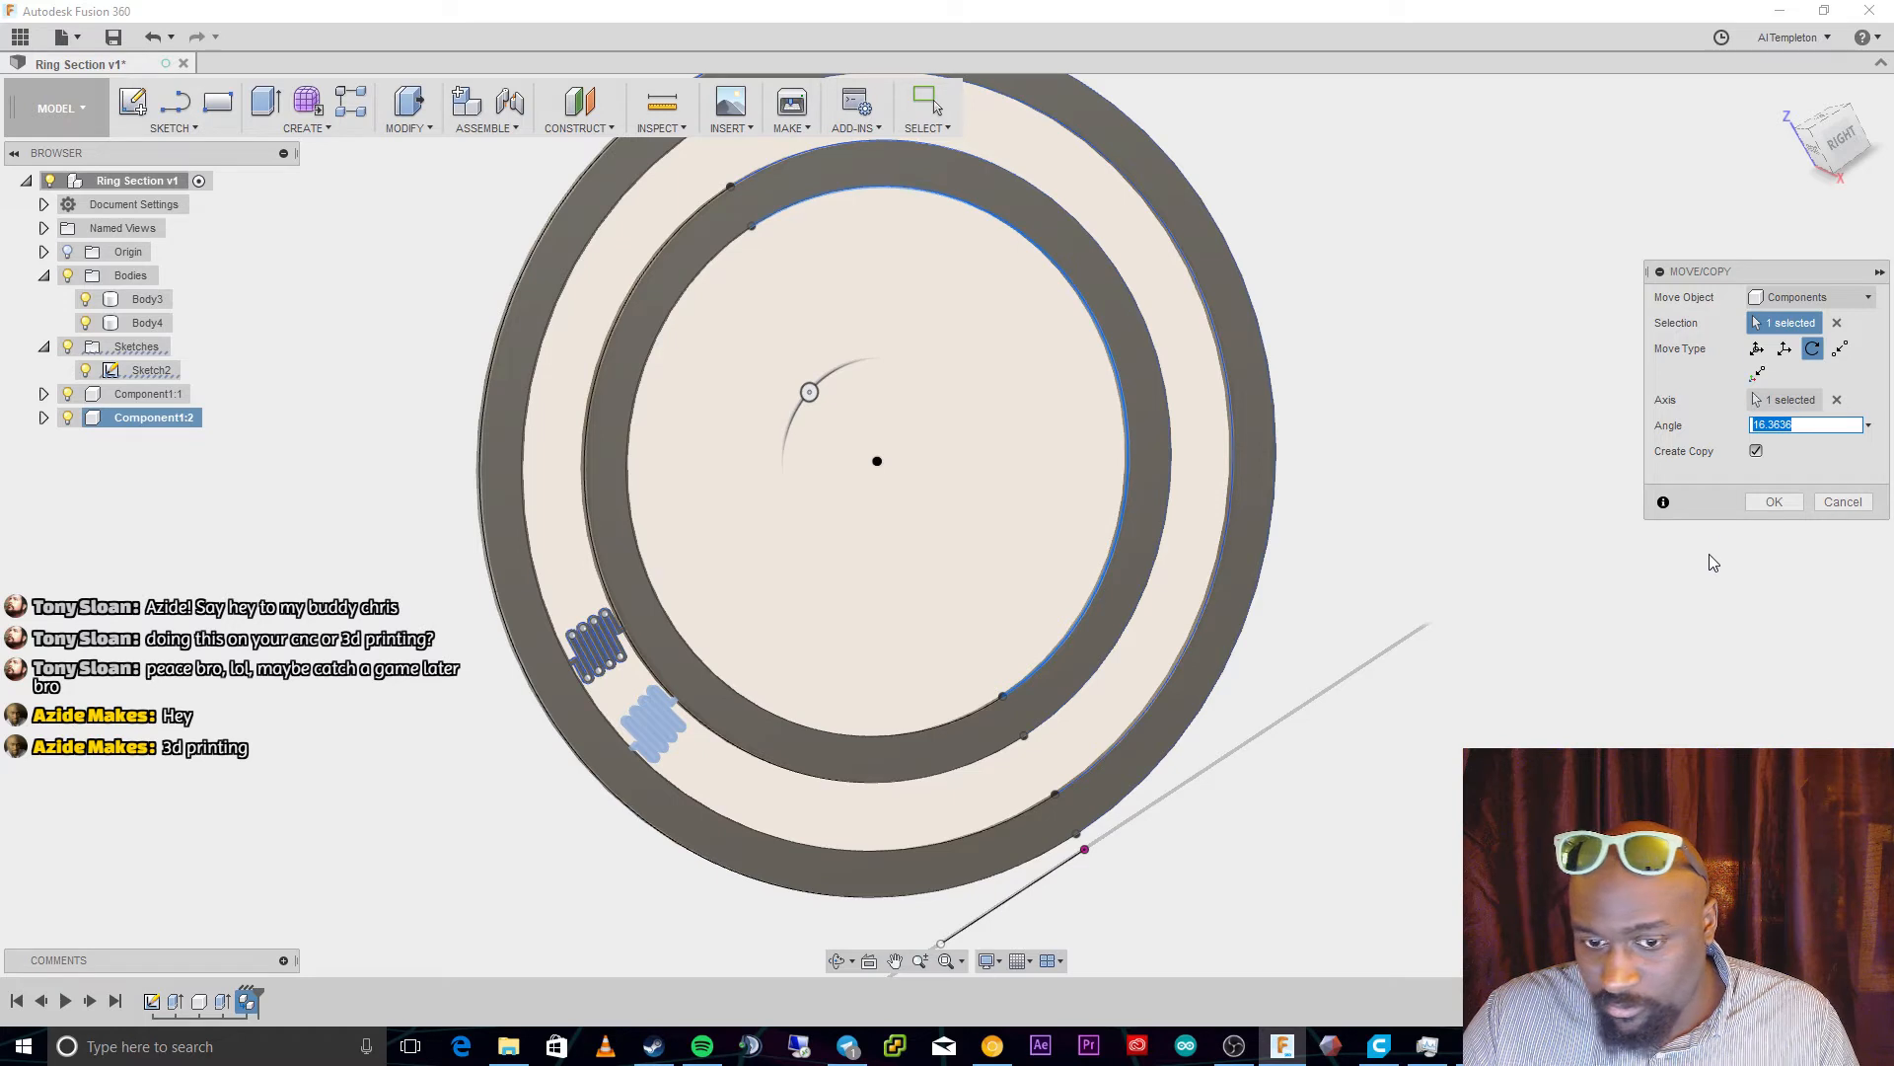
pyautogui.moveTo(1782, 426); pyautogui.dragTo(1734, 432)
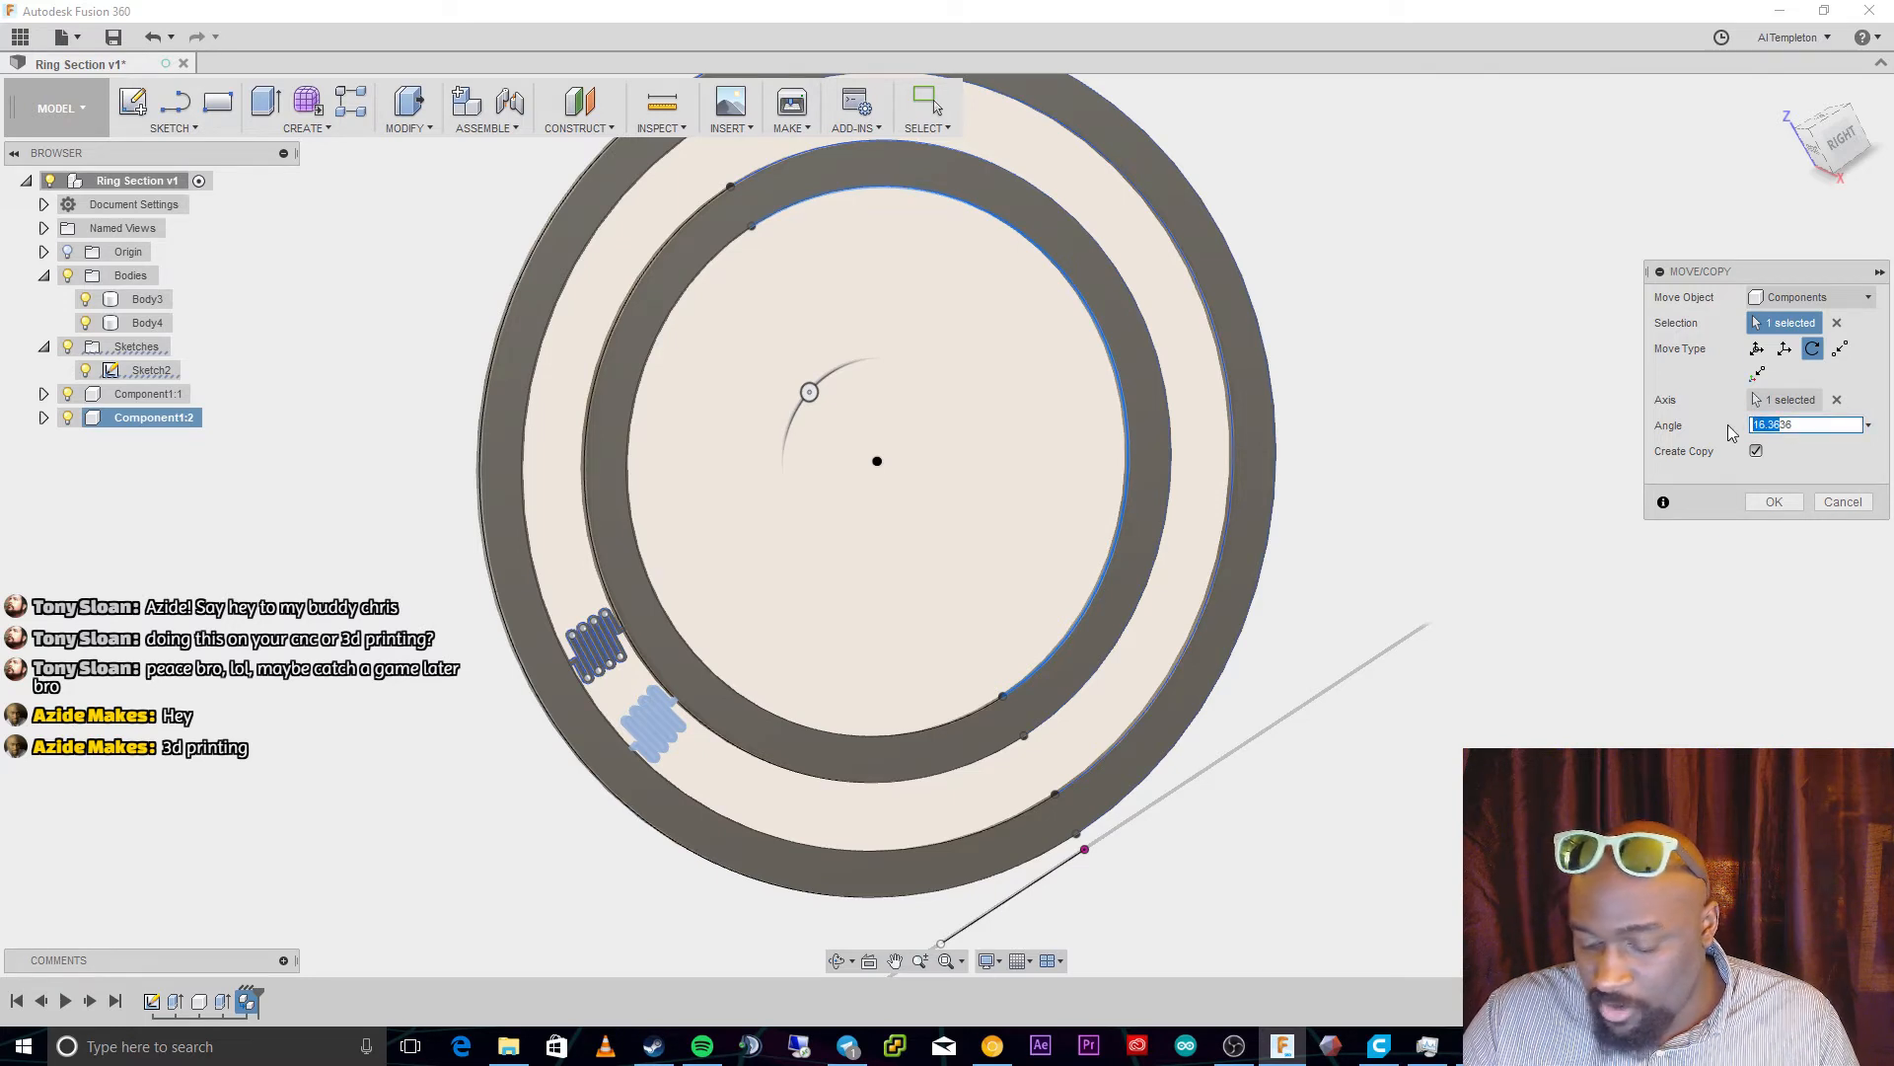
pyautogui.press('Delete')
pyautogui.press('Delete')
pyautogui.press('Delete')
pyautogui.write('32.72727')
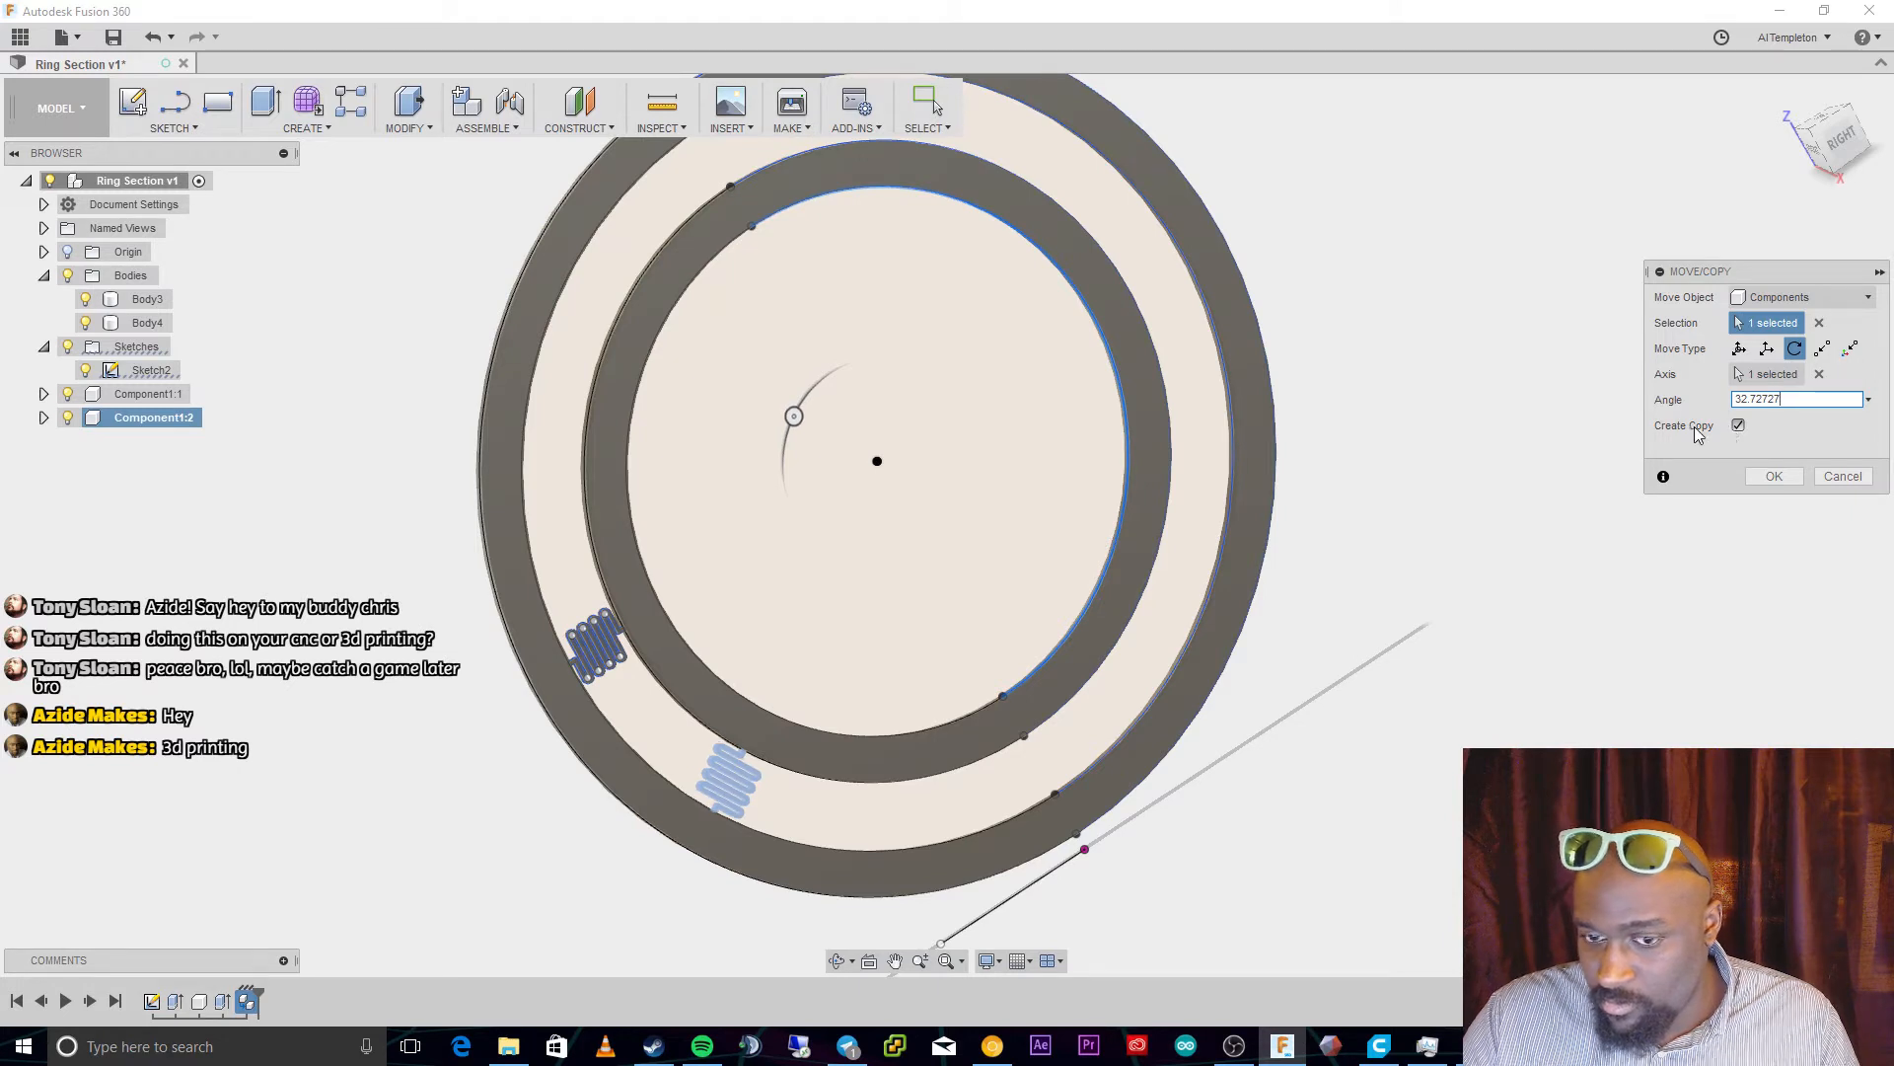
# Try creating the rotated spring copy with an angle of 32.727 degrees, and undo it
pyautogui.moveTo(1798, 400); pyautogui.dragTo(1554, 401)
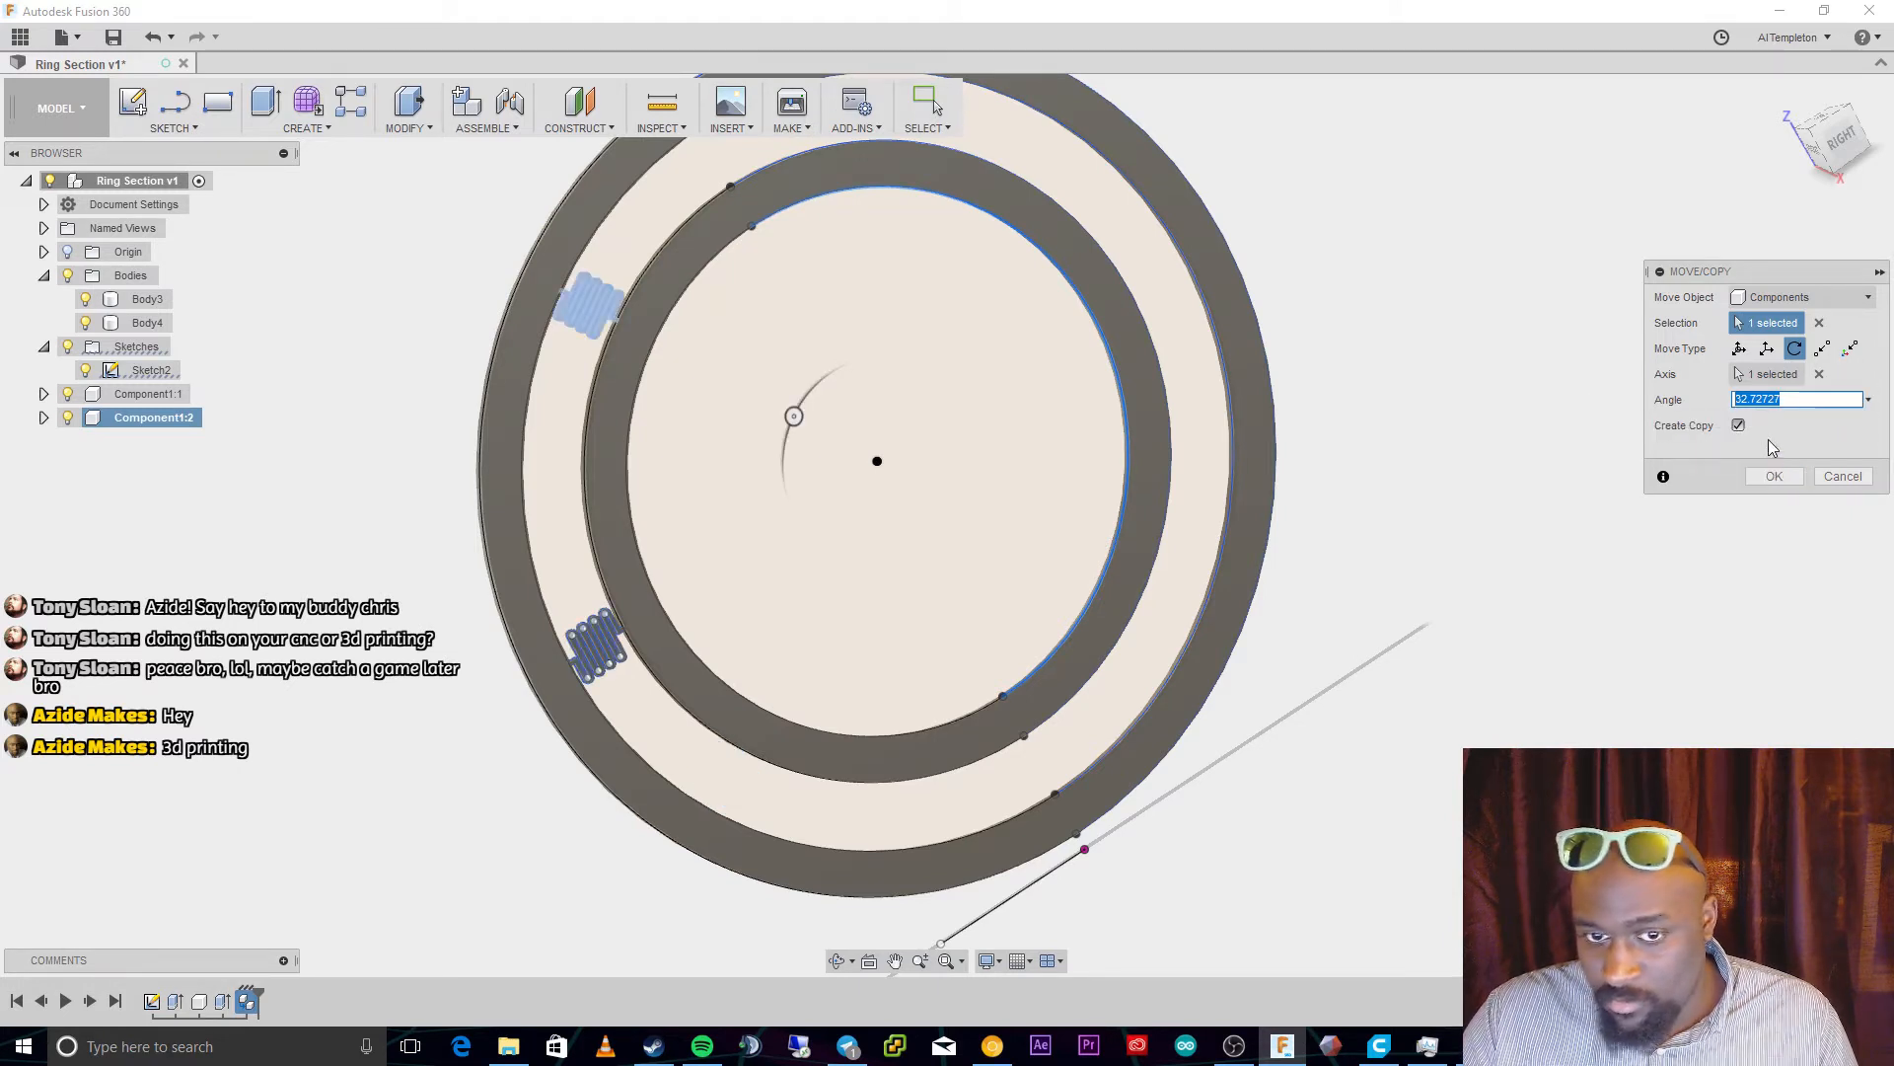
pyautogui.click(1789, 400)
pyautogui.doubleClick(1766, 401)
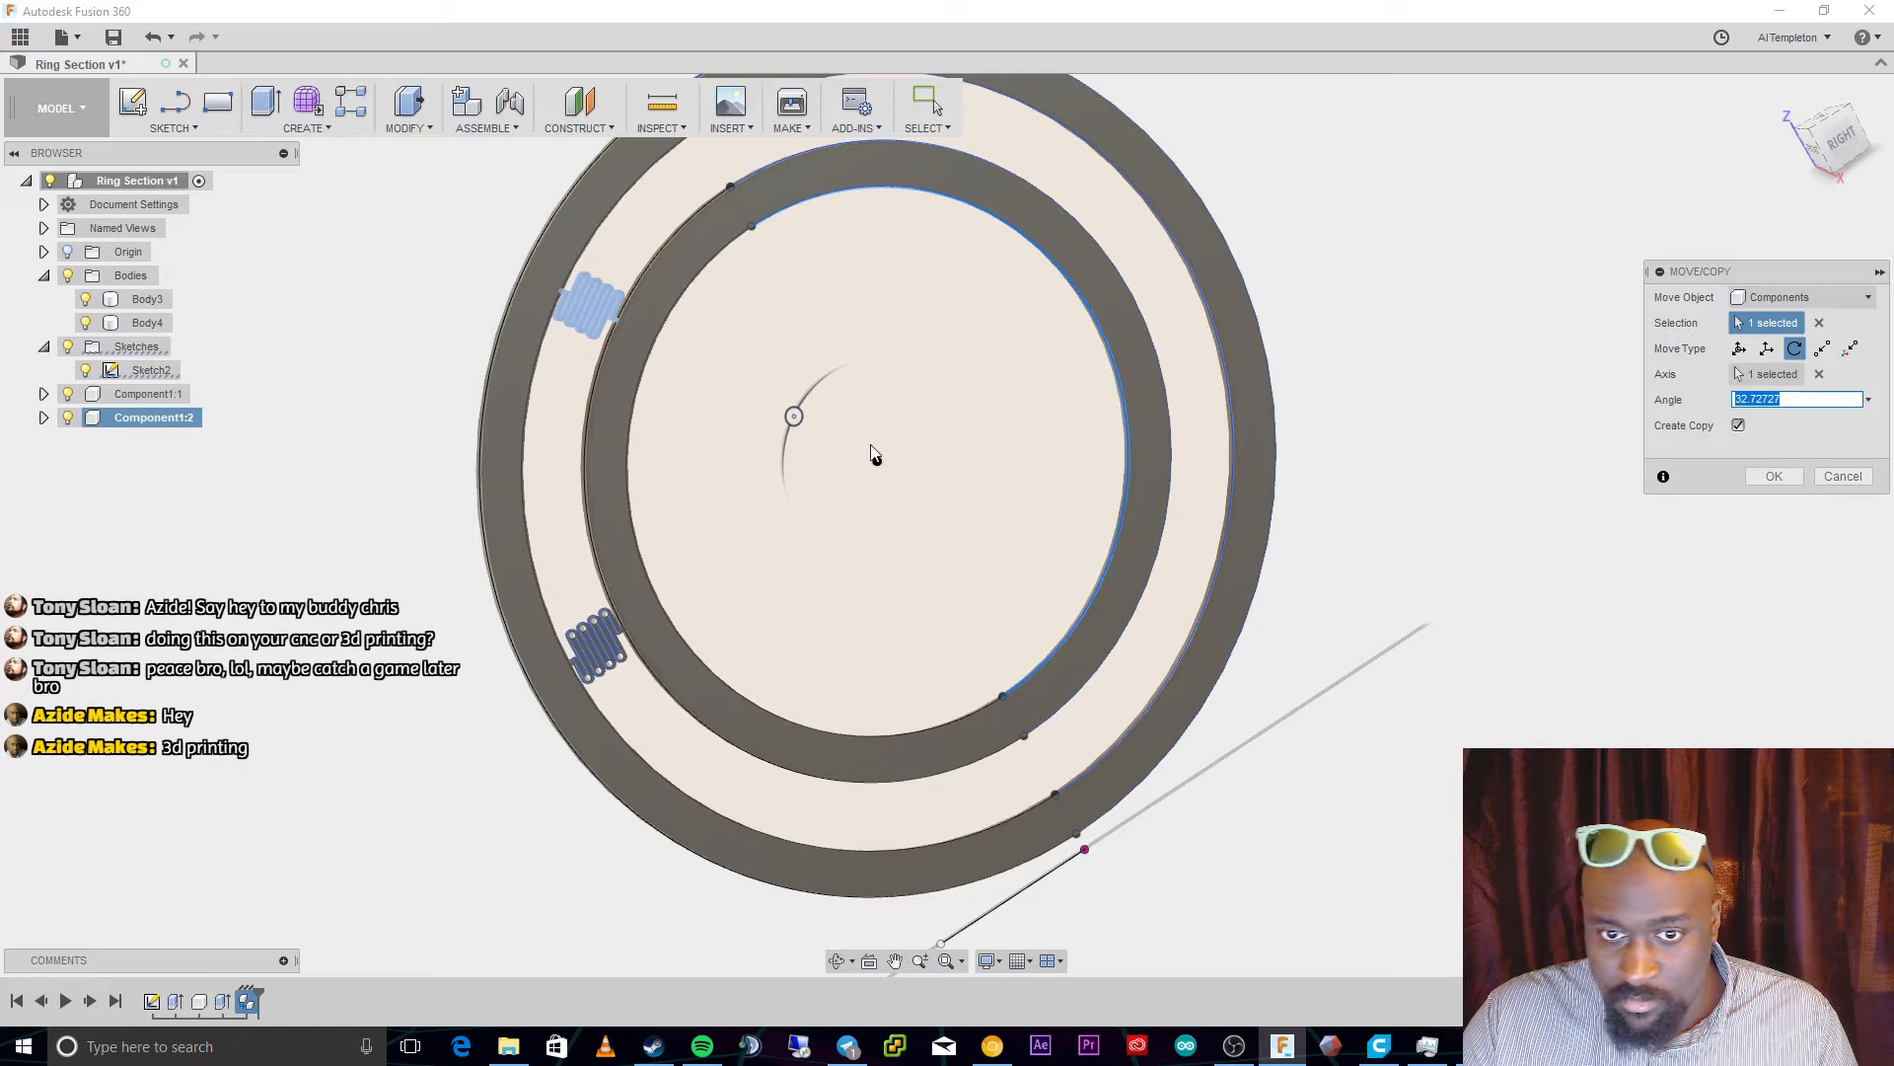
pyautogui.moveTo(792, 414)
pyautogui.mouseDown()
pyautogui.moveTo(783, 457)
pyautogui.moveTo(782, 434)
pyautogui.mouseUp()
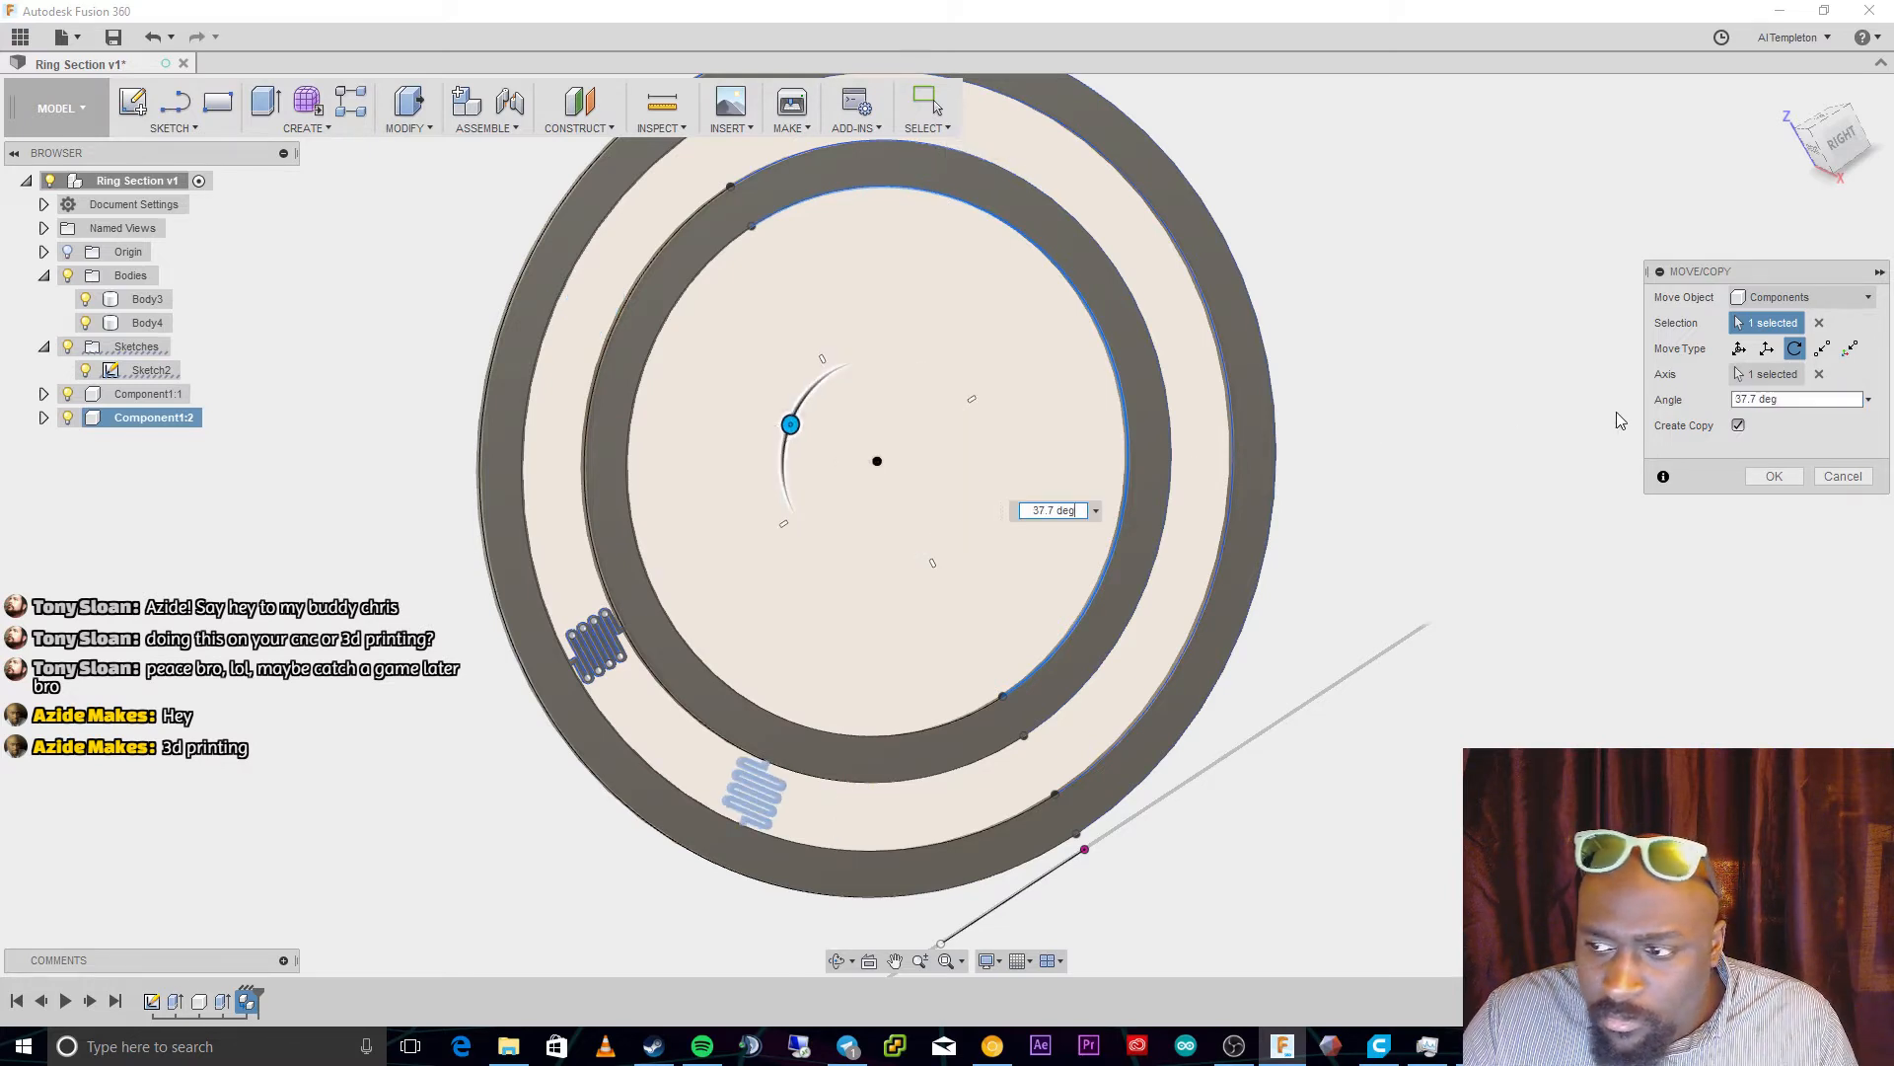
pyautogui.doubleClick(1754, 397)
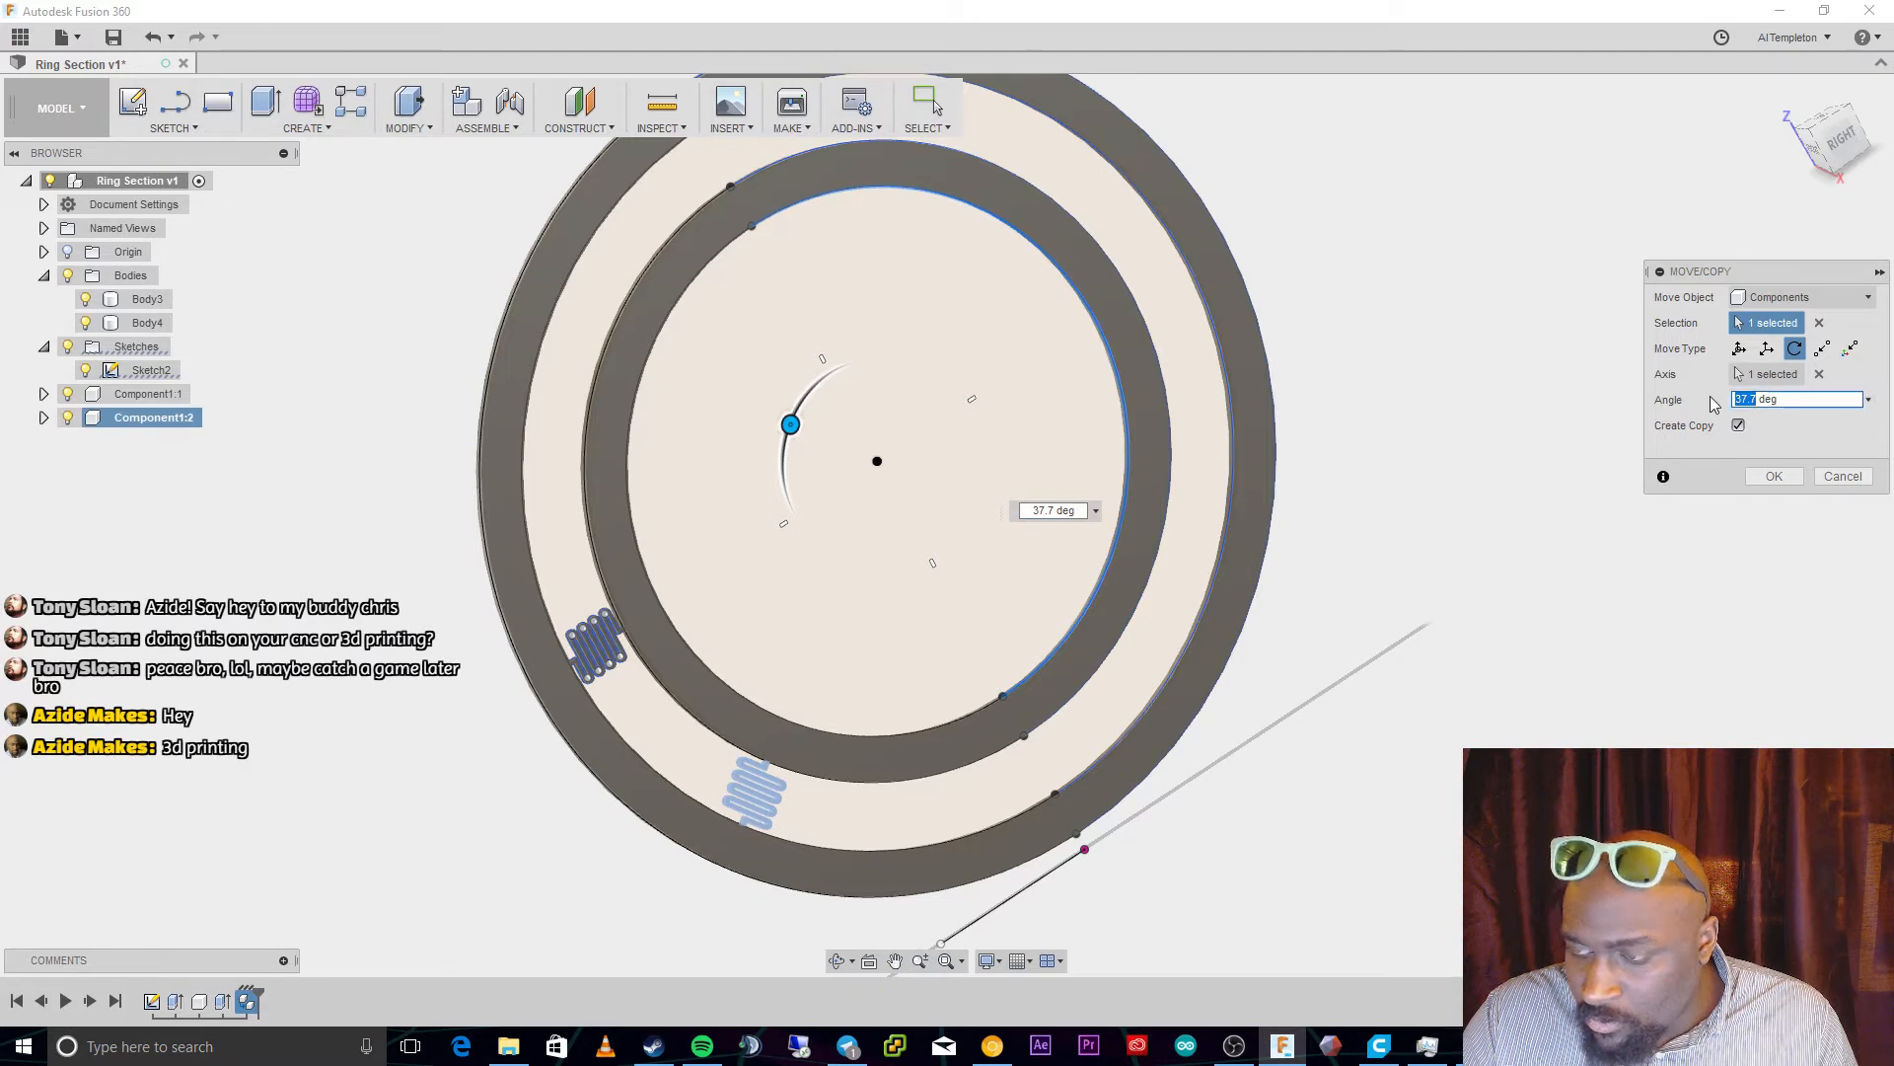
pyautogui.write('32.727')
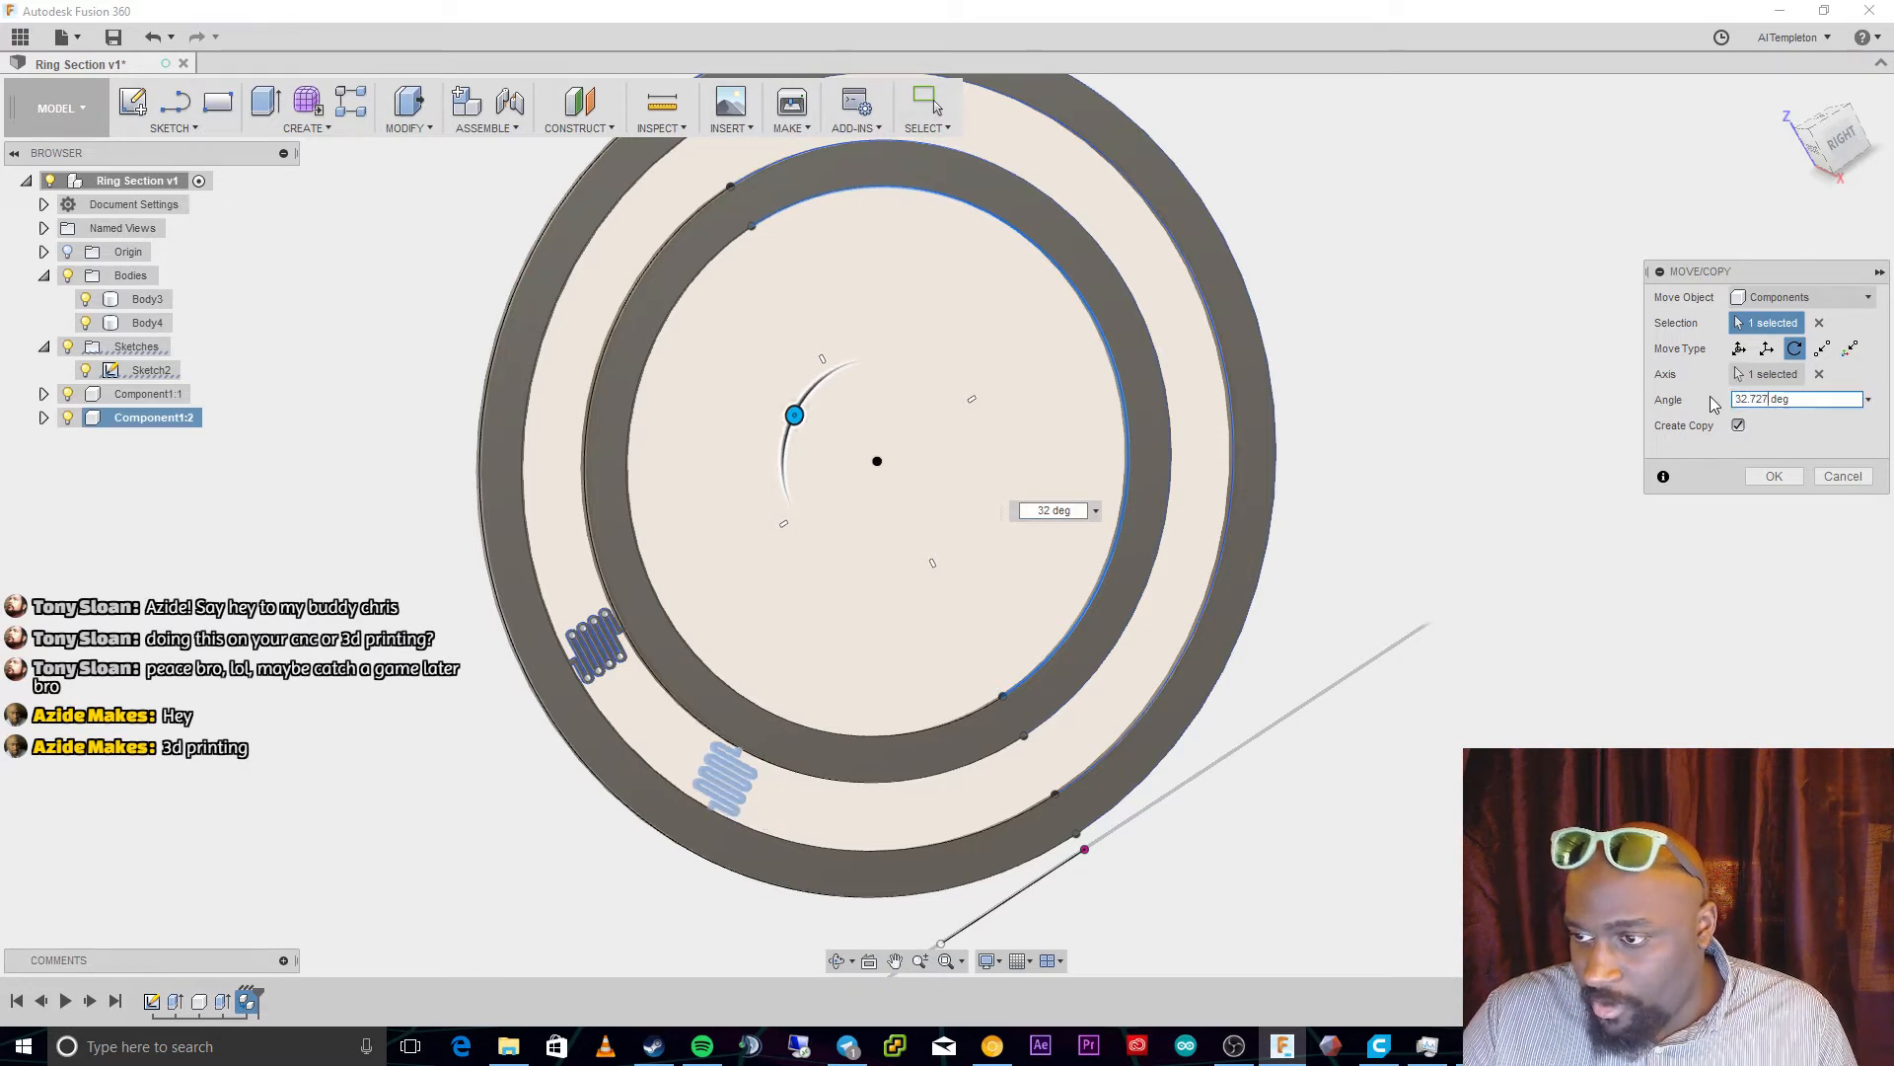
pyautogui.press('Return')
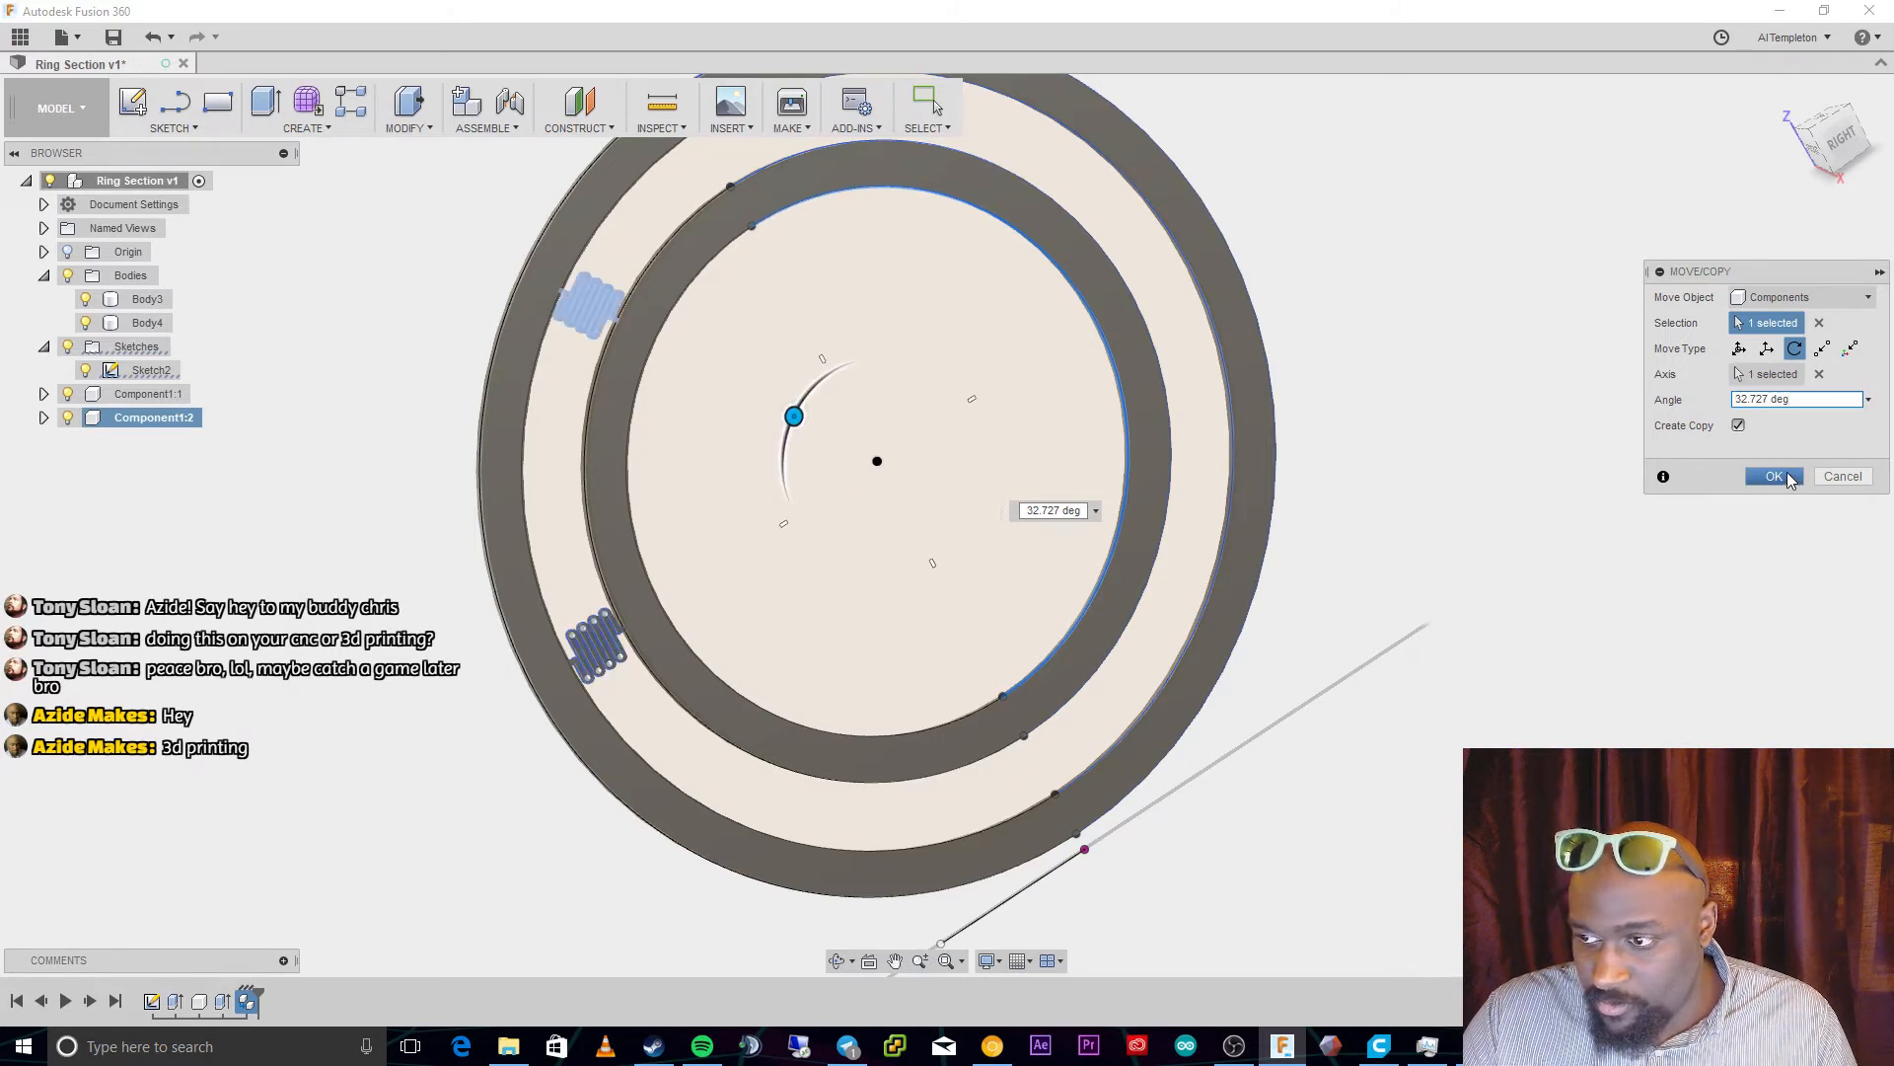
pyautogui.click(1789, 476)
pyautogui.hotkey('ctrl', 'z')
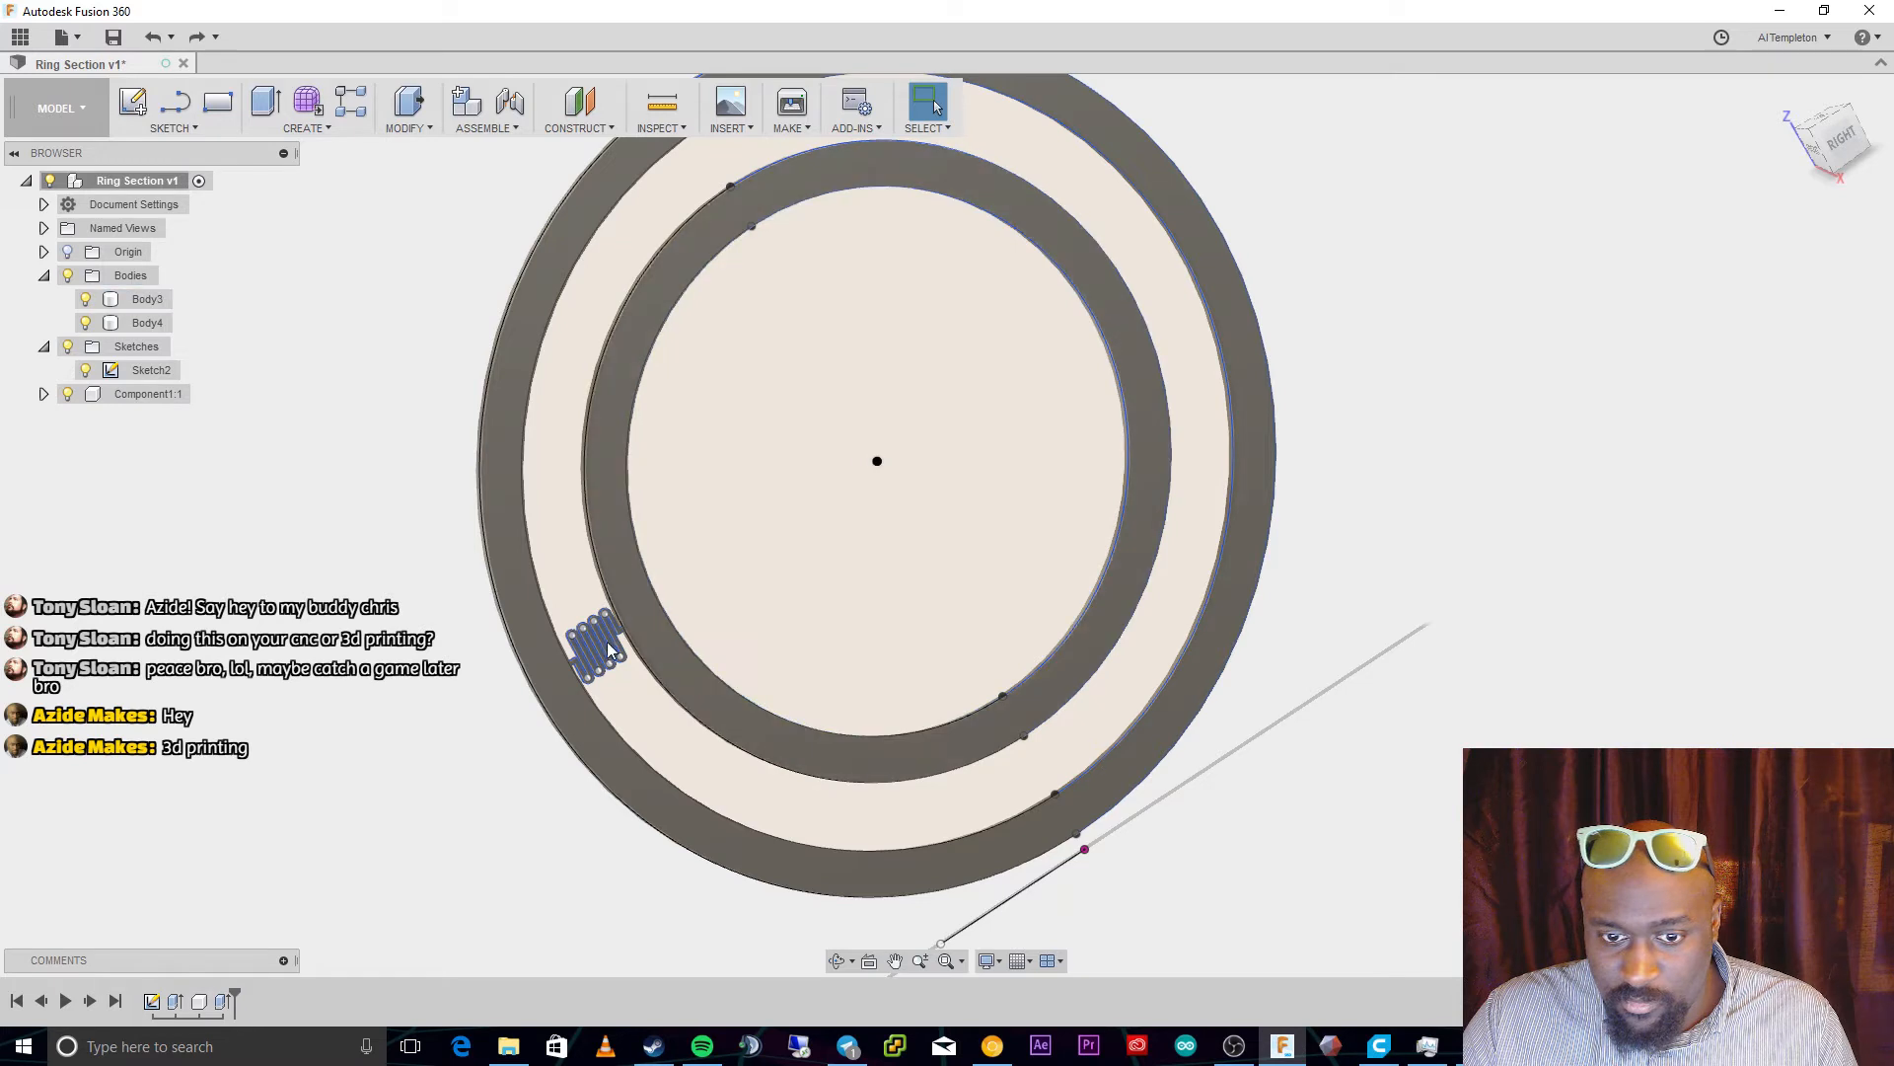
# Start a Faces circular pattern of type Full, using the inner ring's outer circular edge as the axis
pyautogui.click(223, 124)
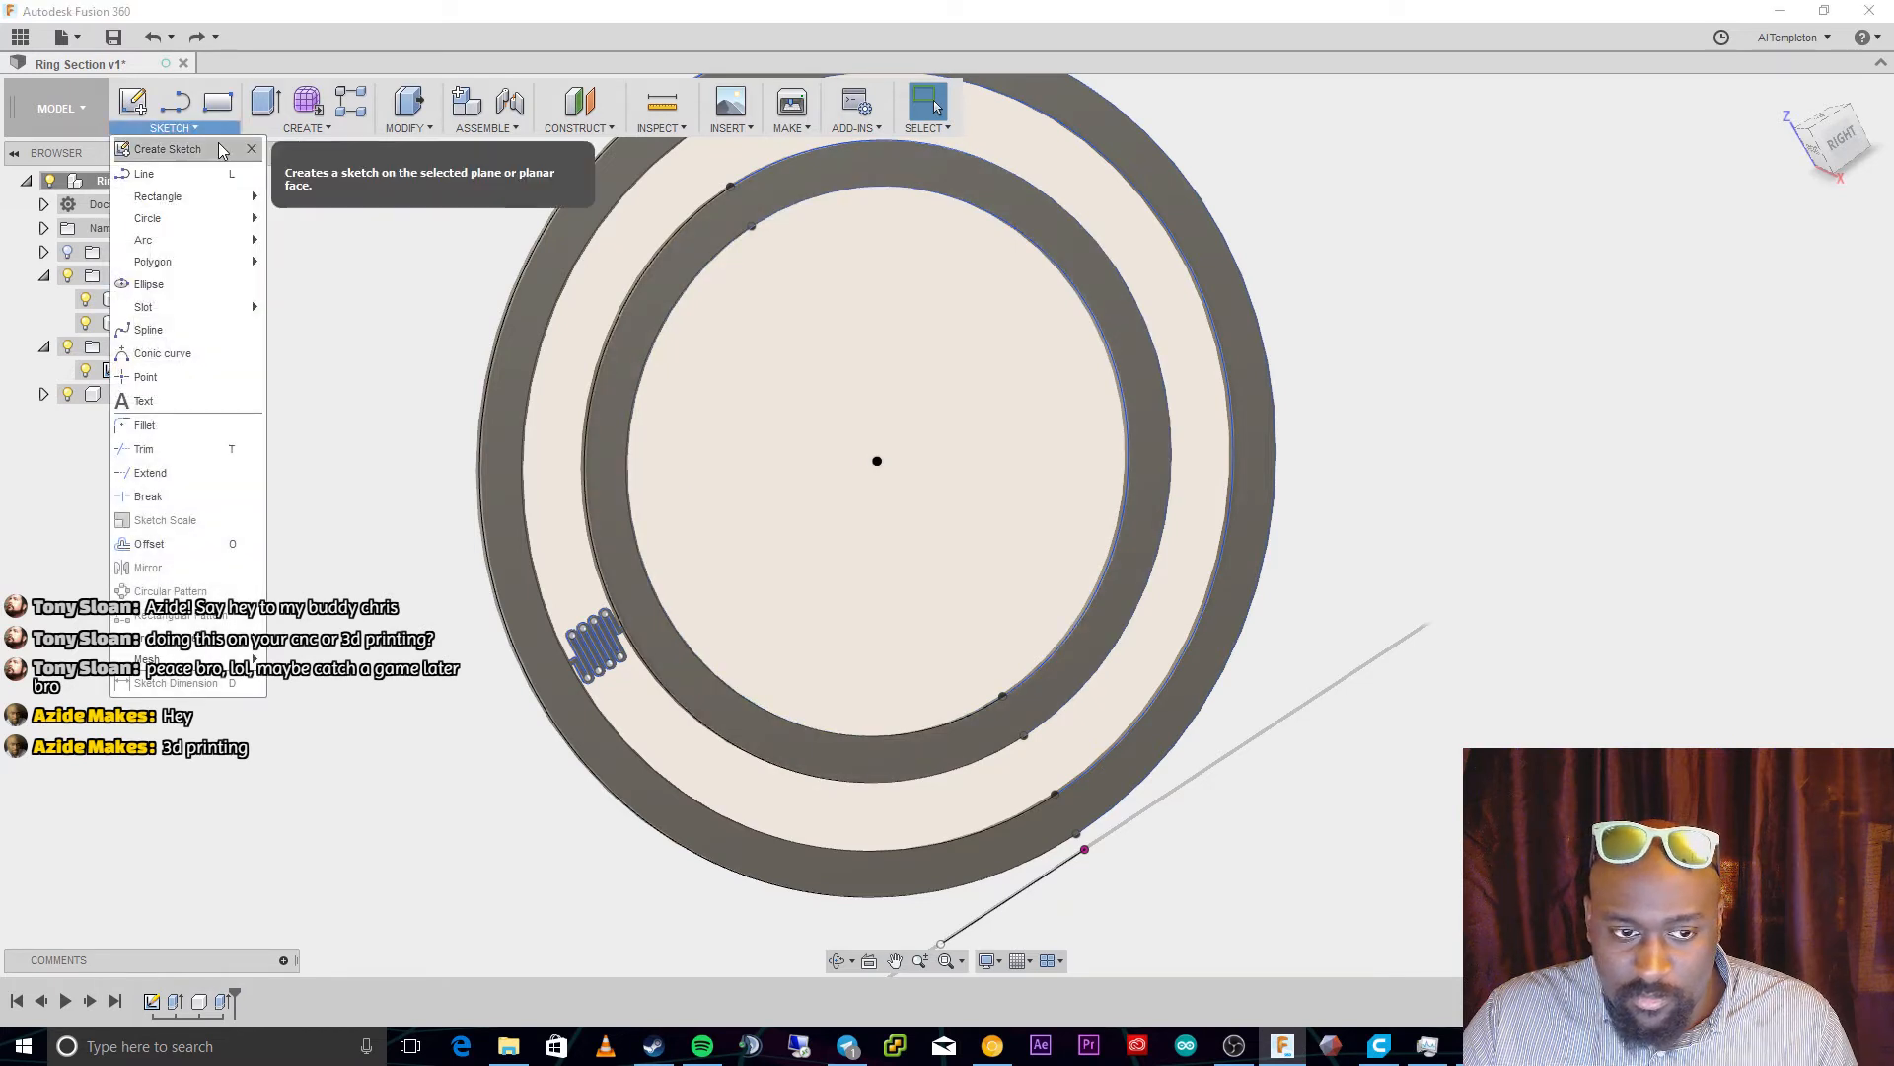
pyautogui.moveTo(261, 123)
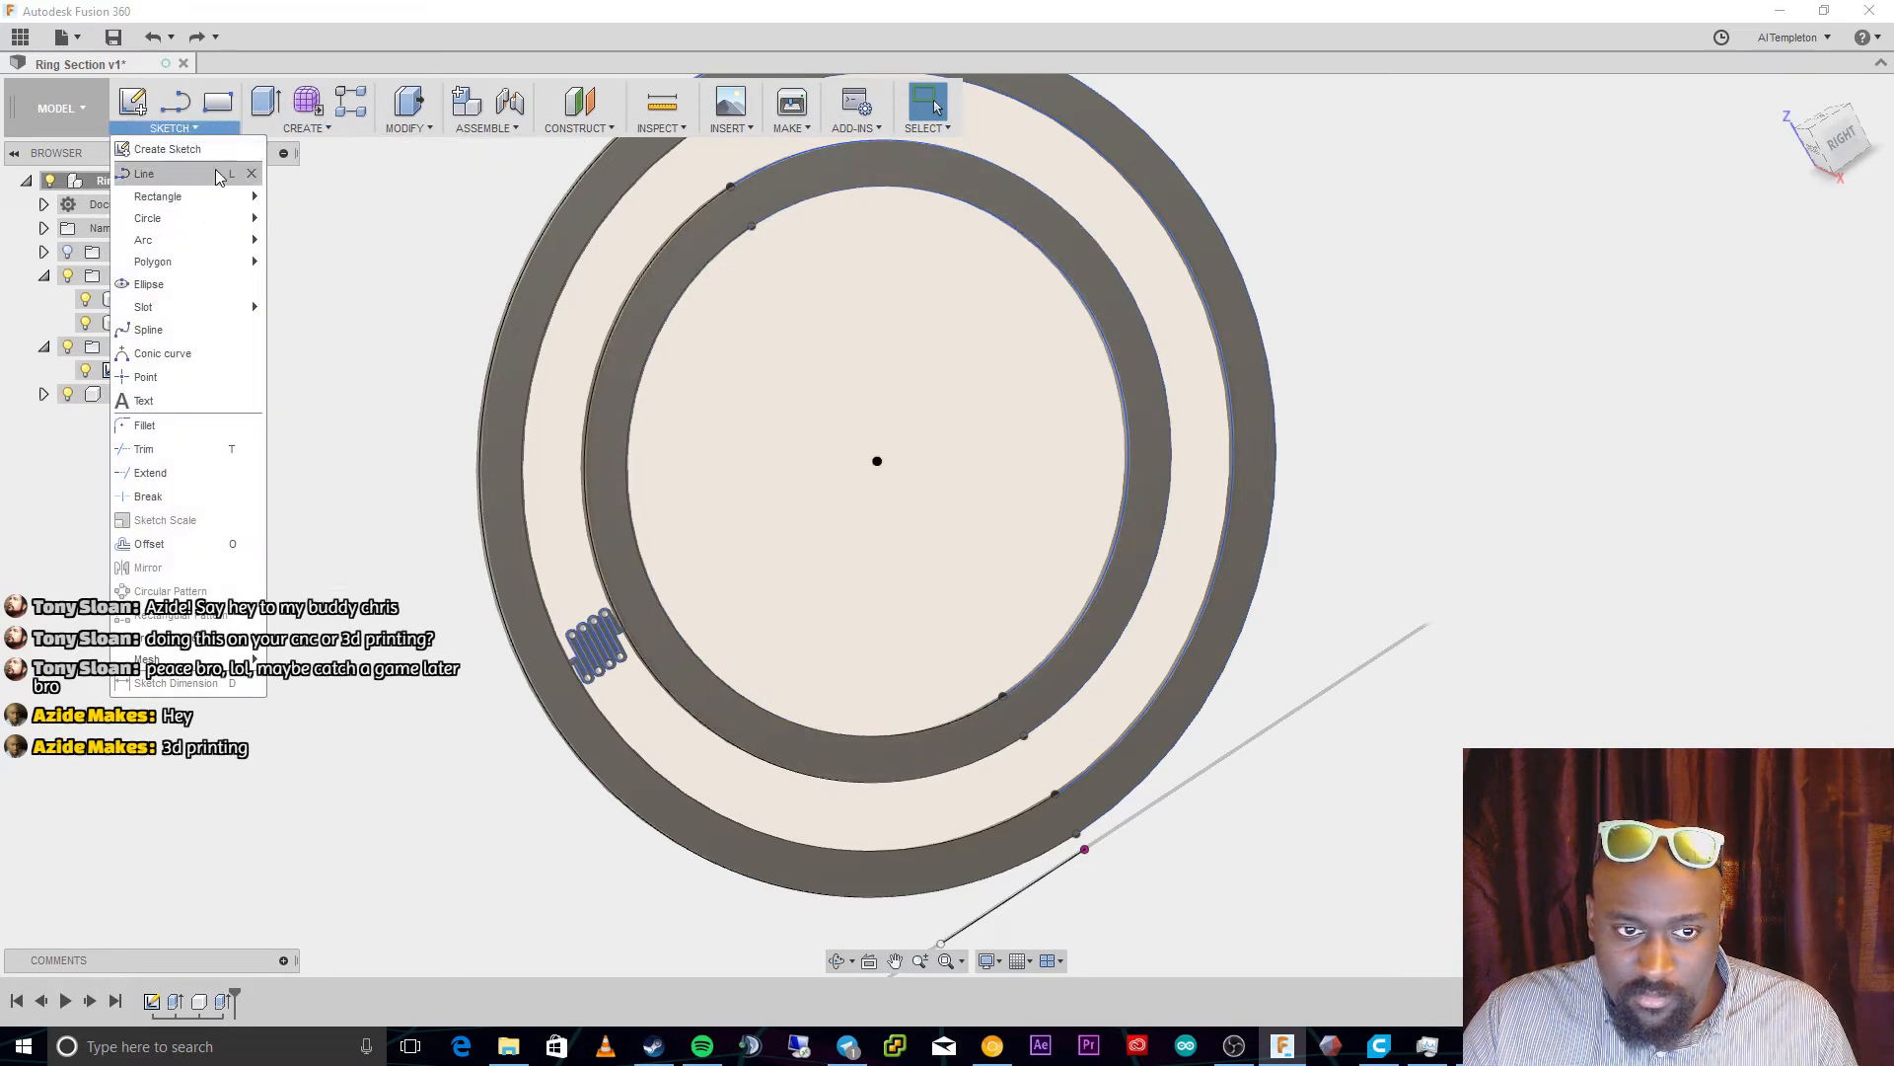
pyautogui.click(336, 124)
pyautogui.click(328, 127)
pyautogui.moveTo(412, 126)
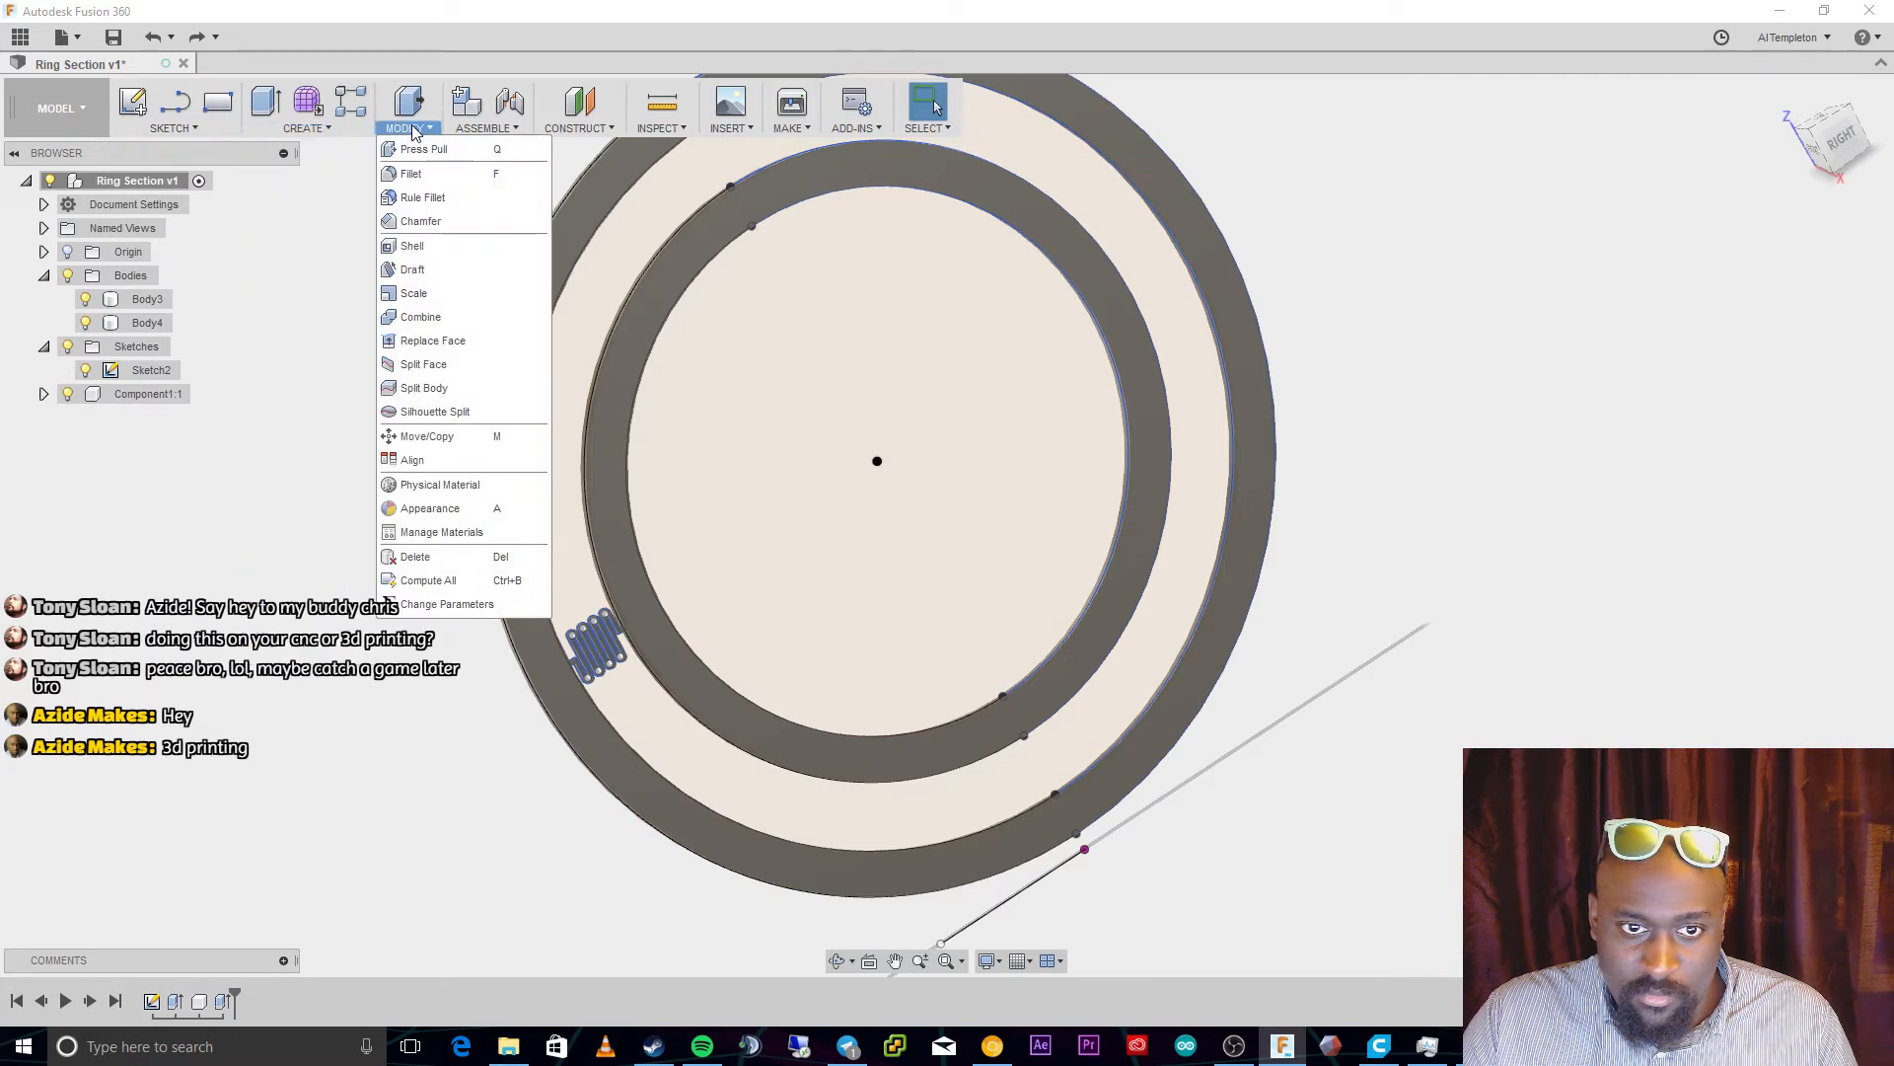
pyautogui.click(354, 136)
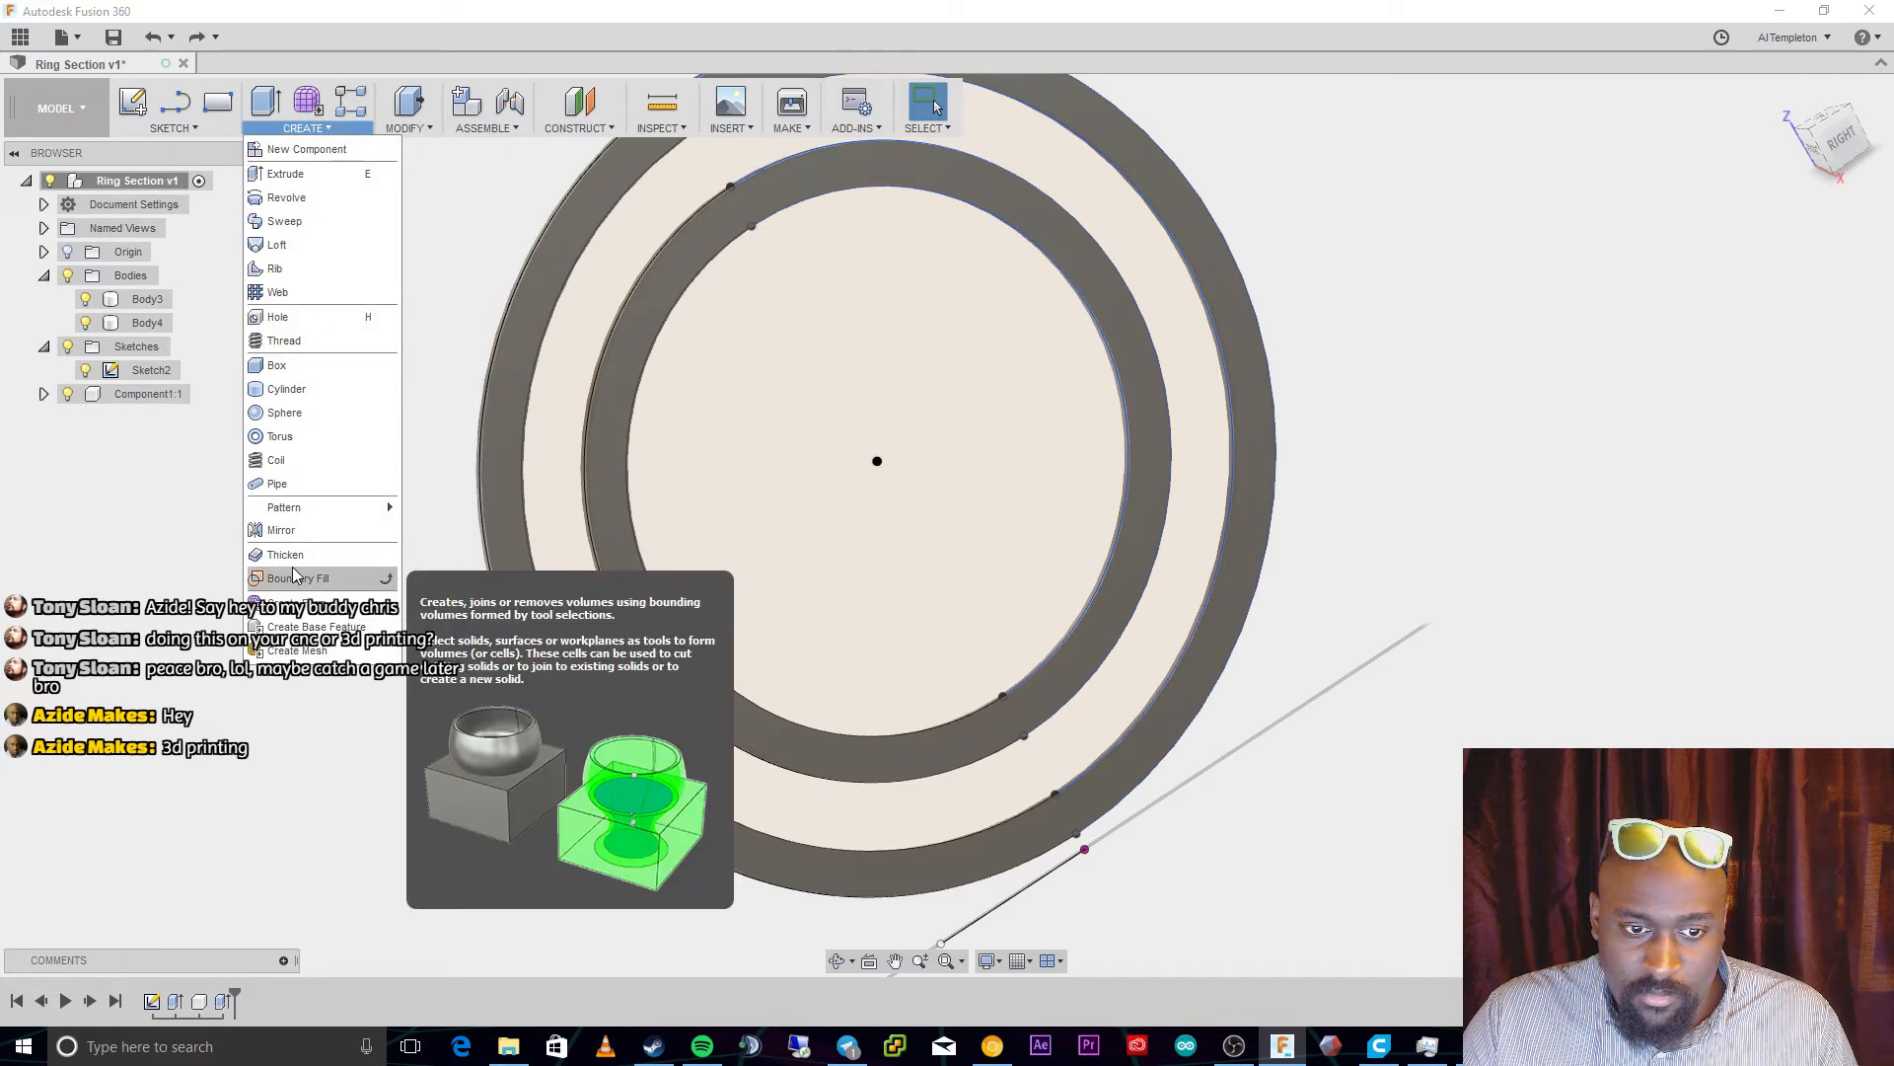
pyautogui.moveTo(309, 512)
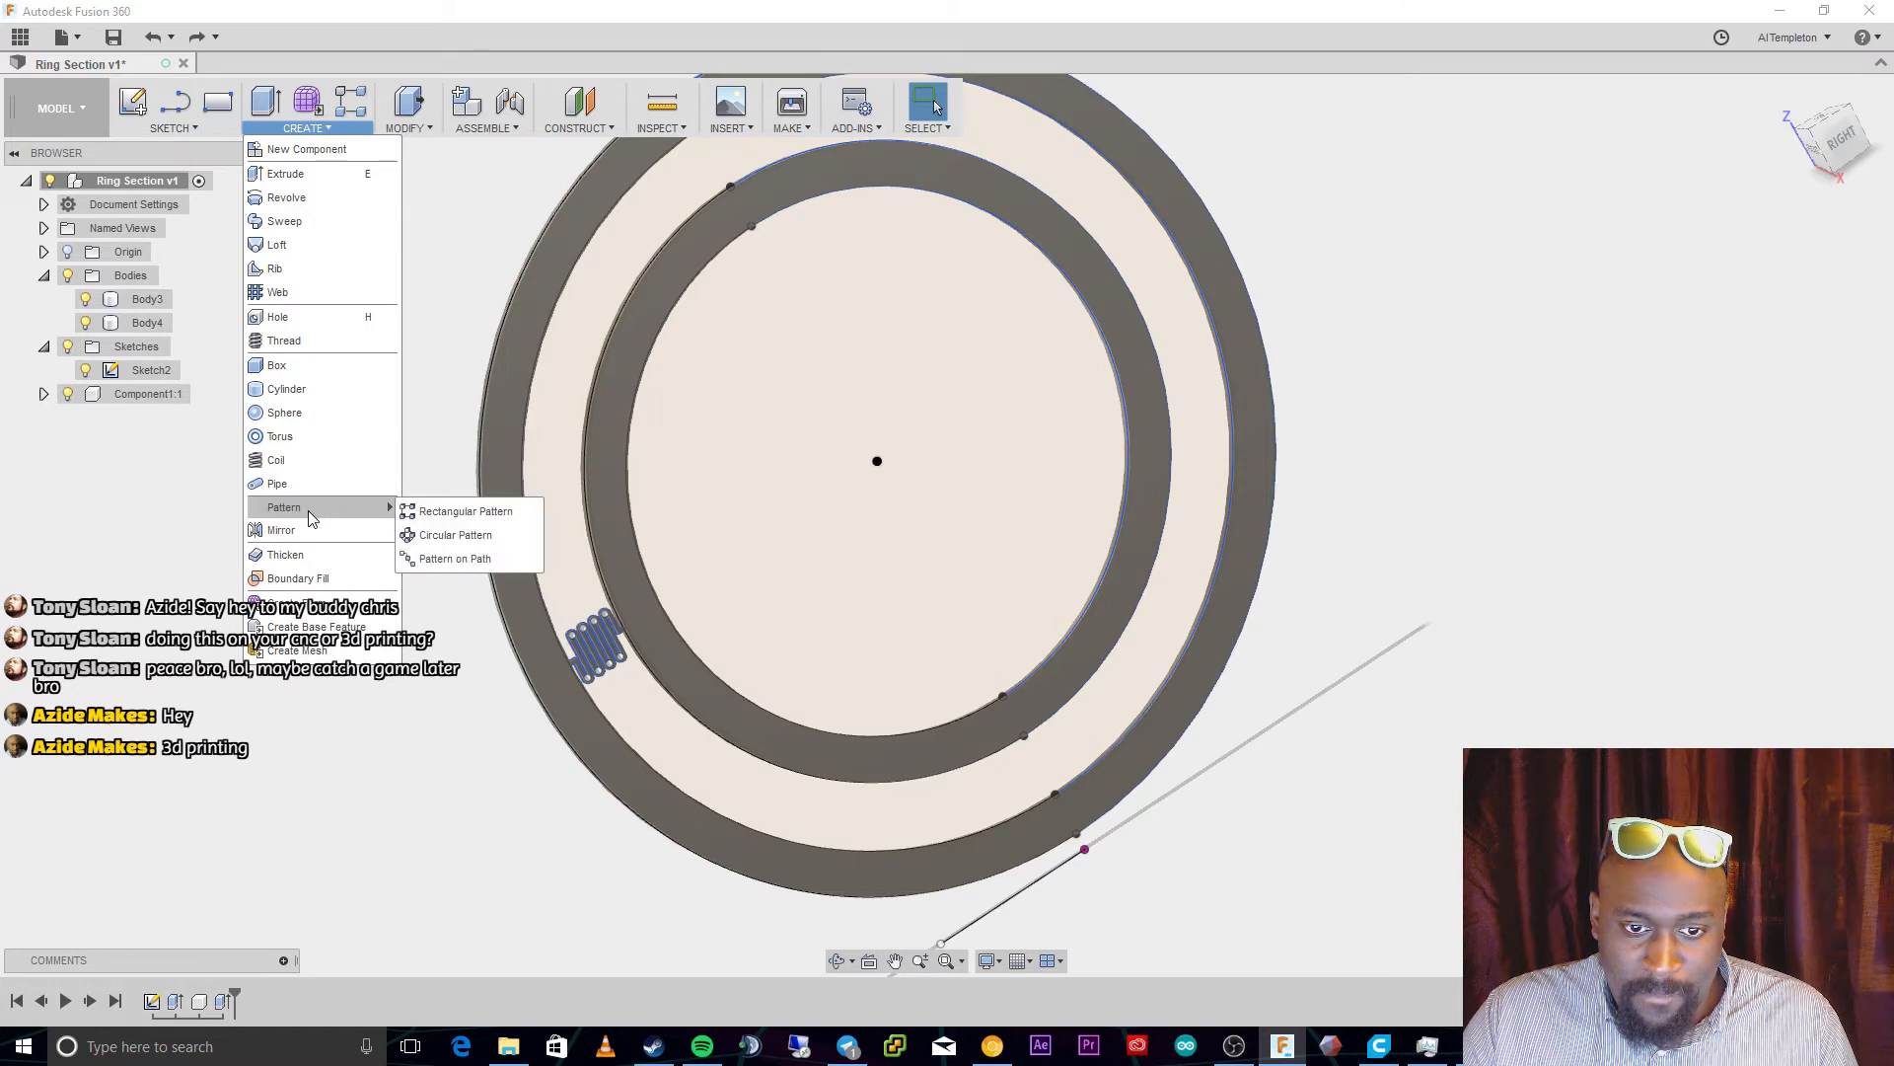
pyautogui.click(465, 533)
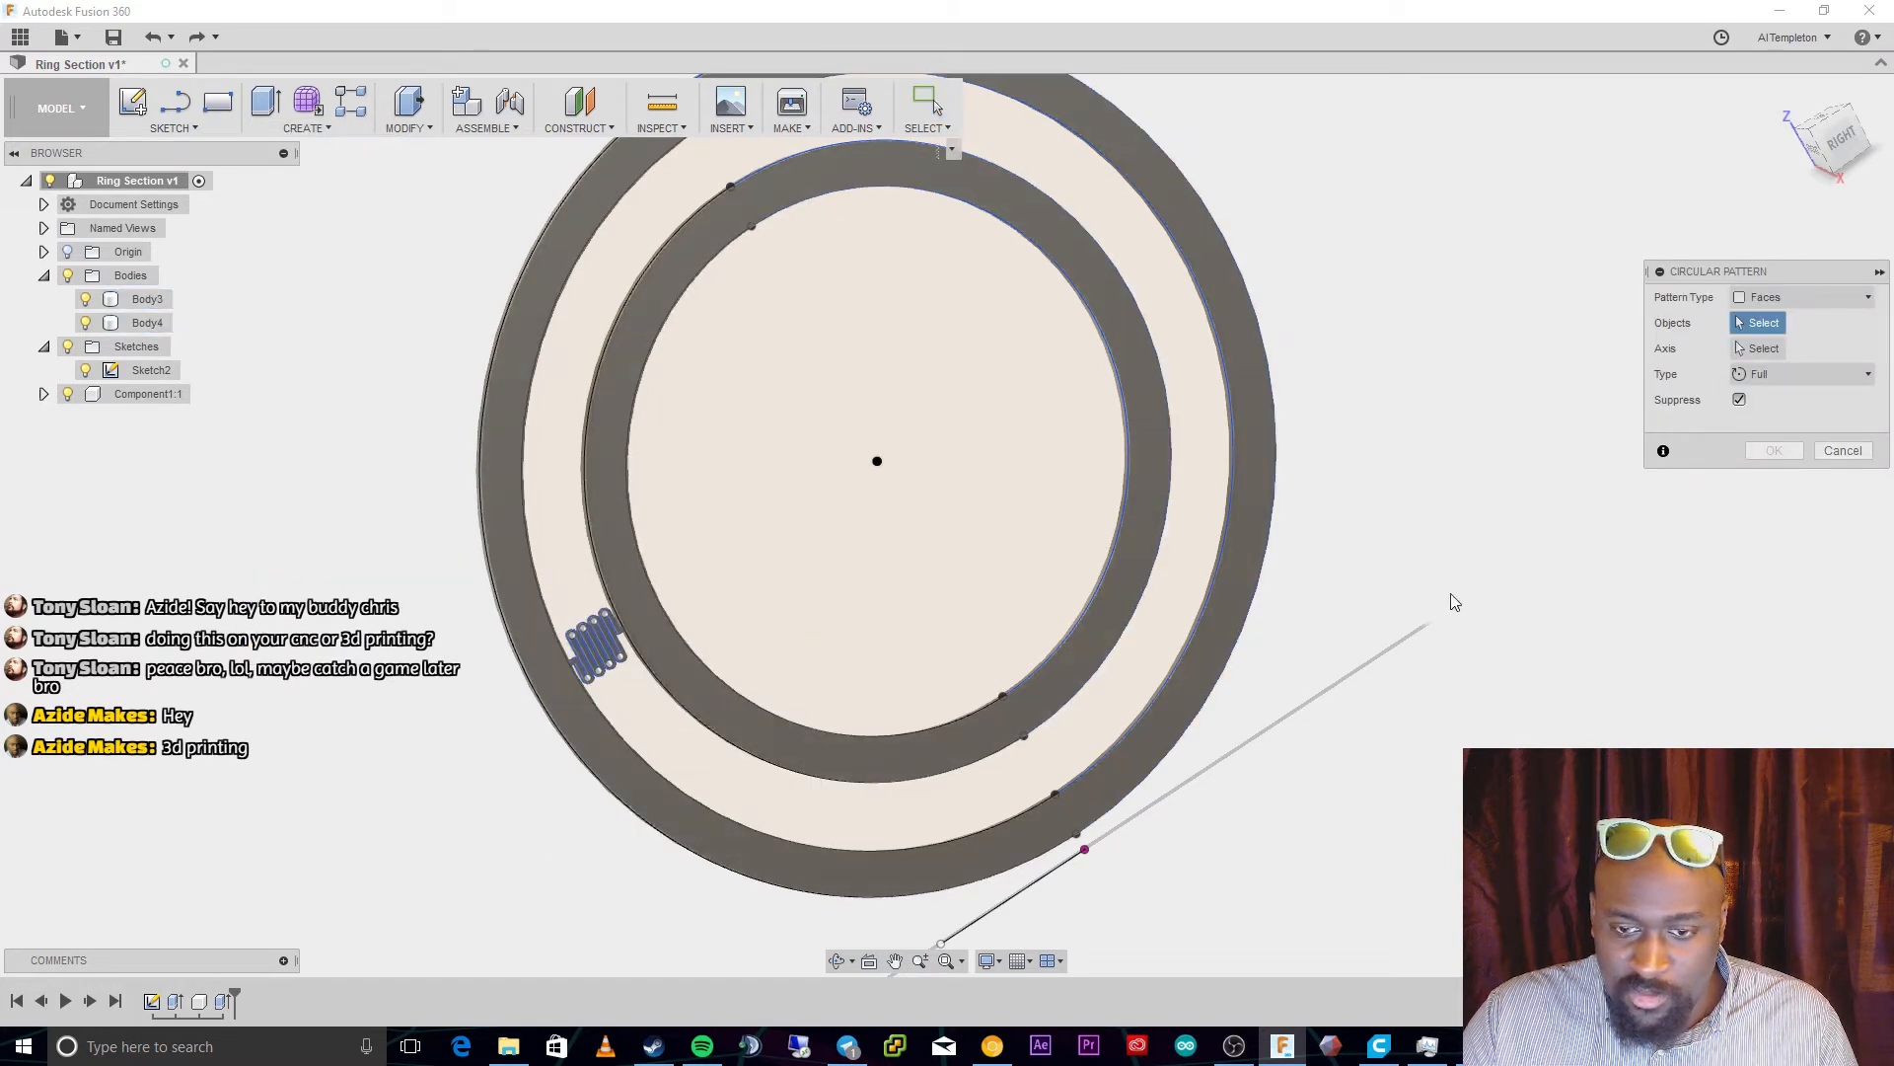
pyautogui.click(1761, 348)
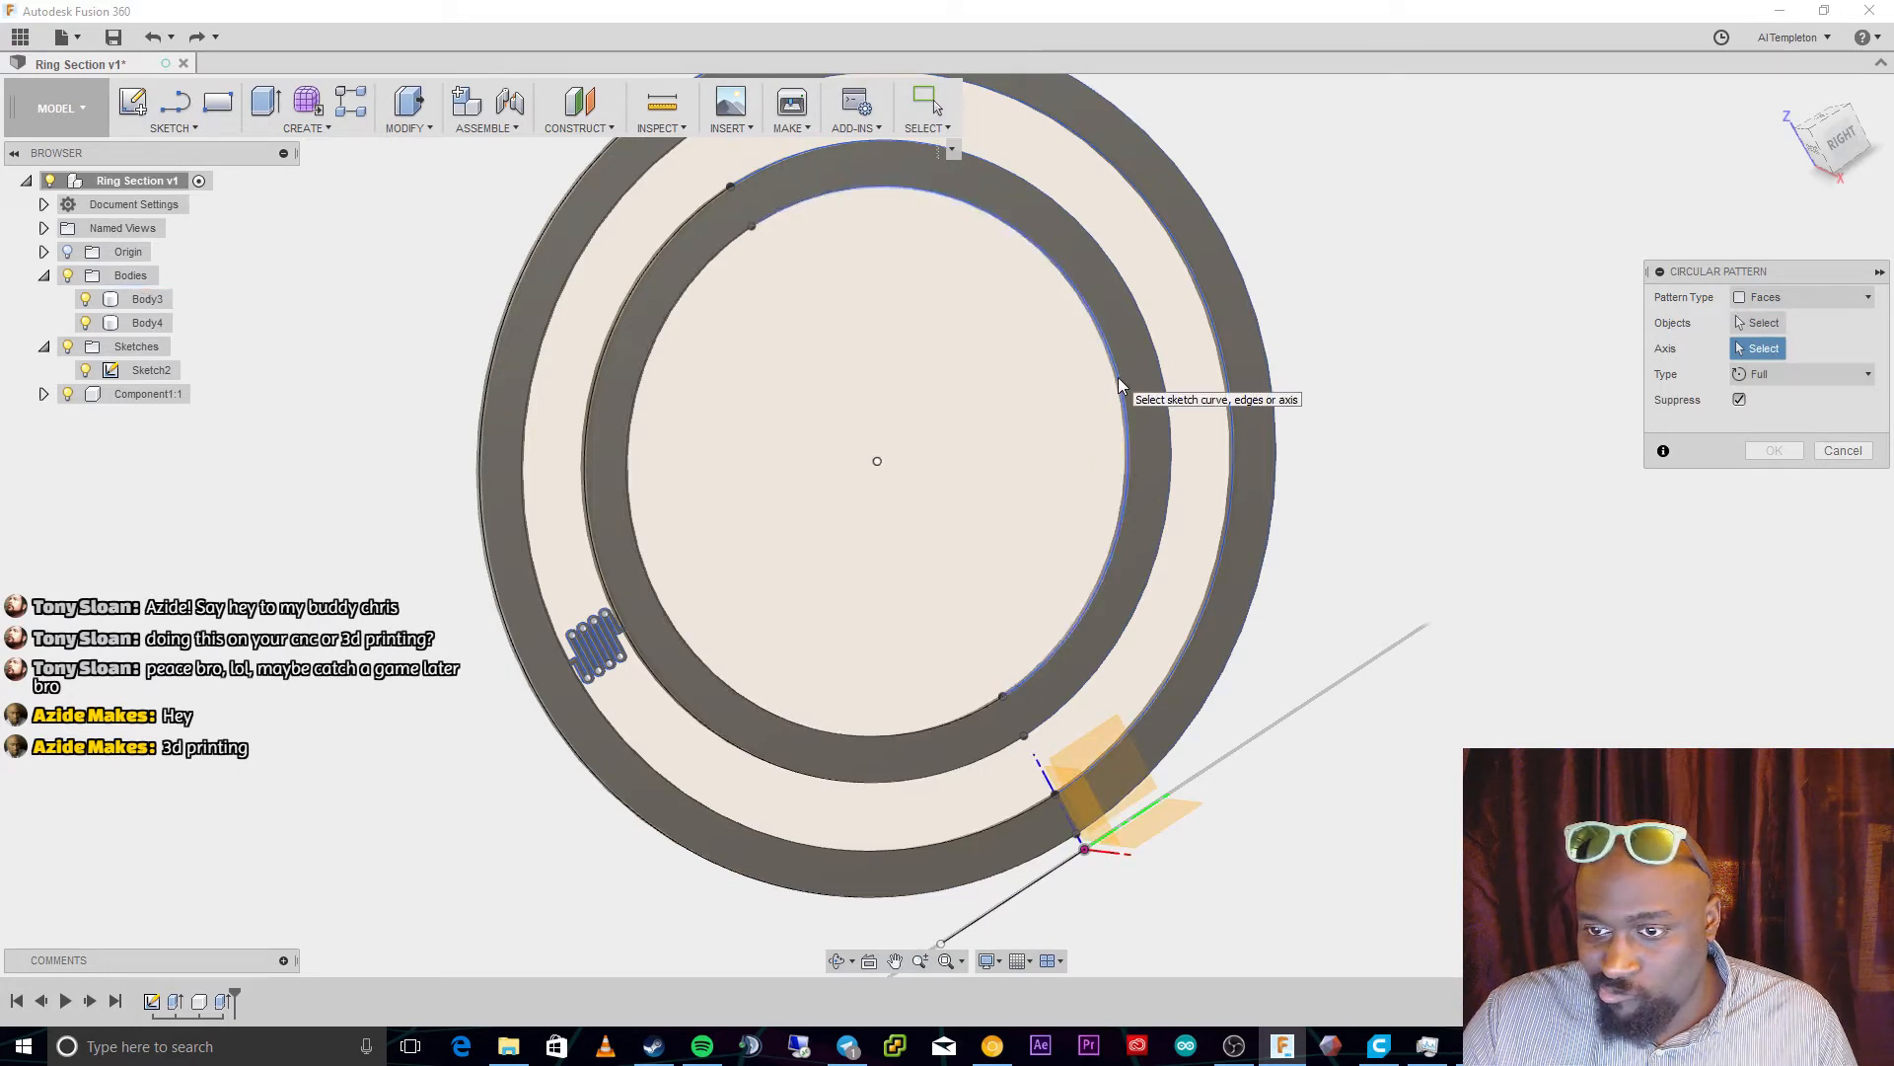
pyautogui.click(587, 498)
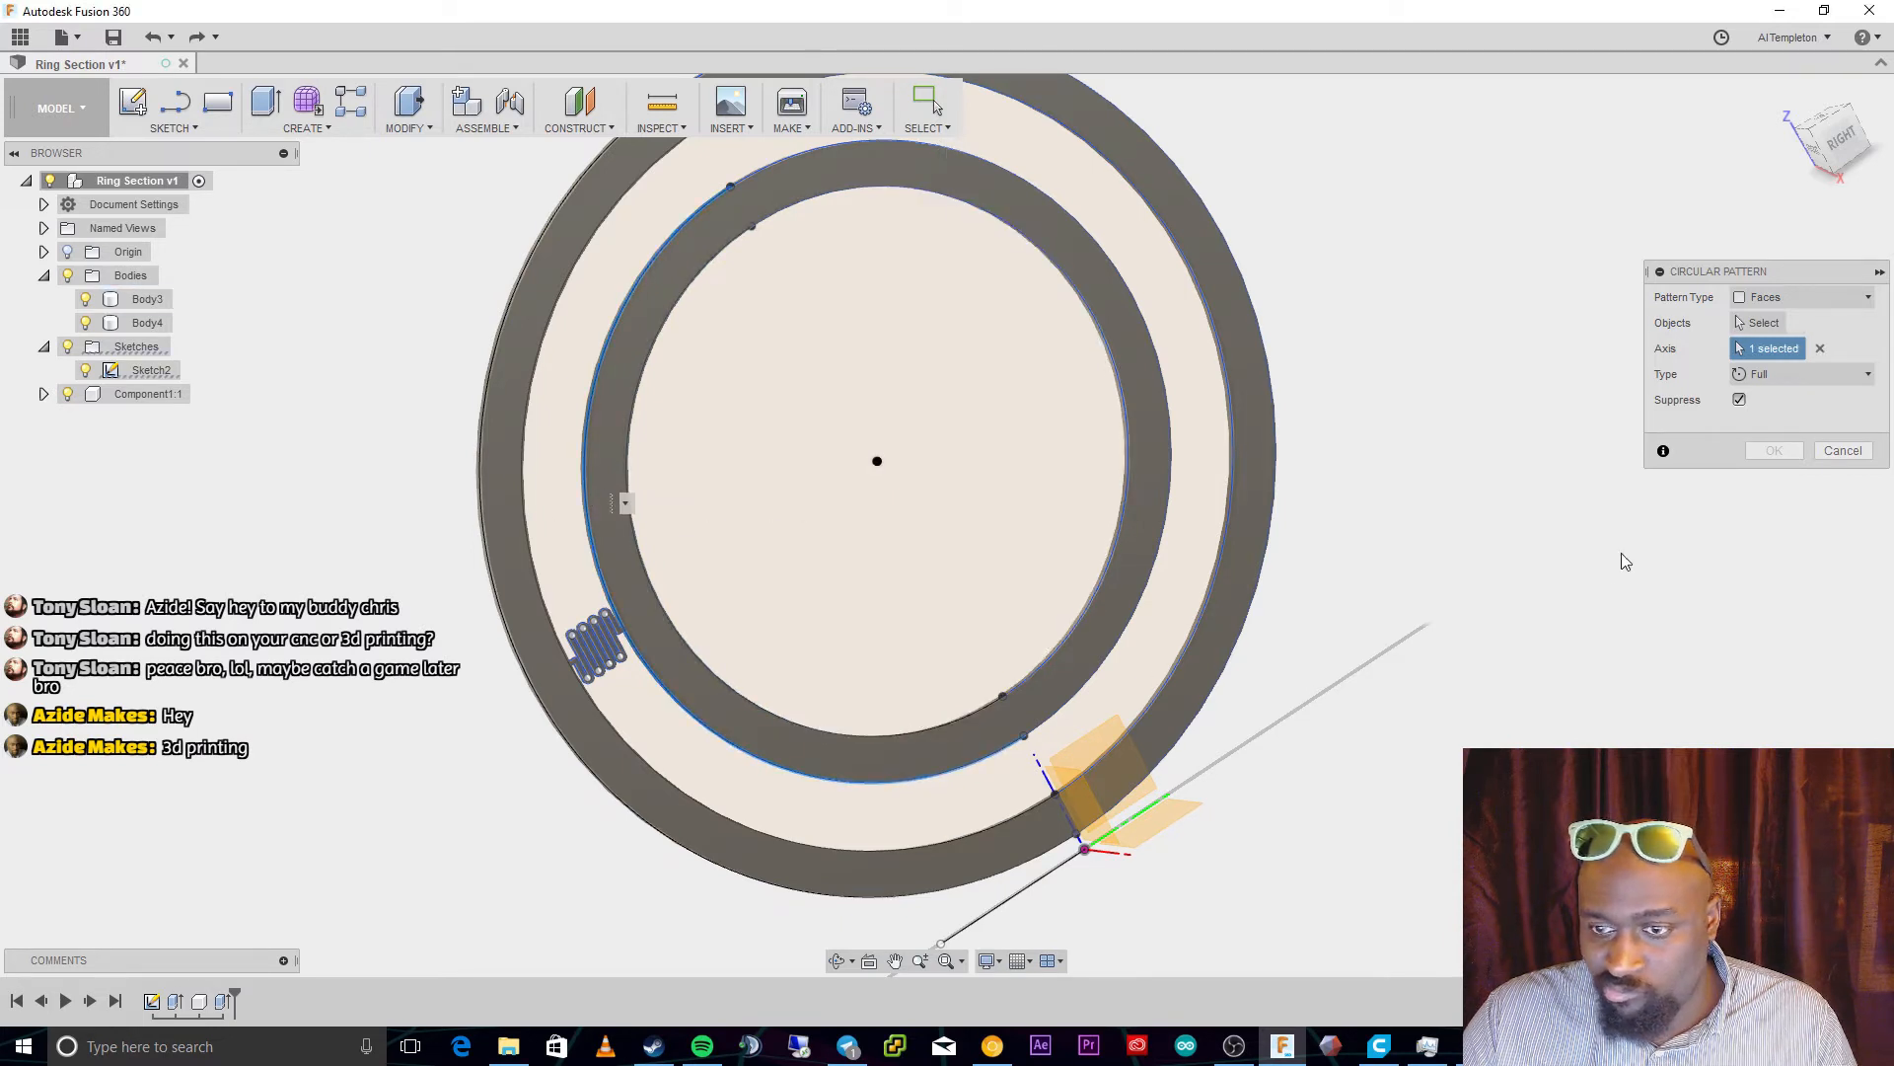
# Select the spring as the pattern object, clearing the first face pick and picking its serpentine face instead
pyautogui.click(1764, 324)
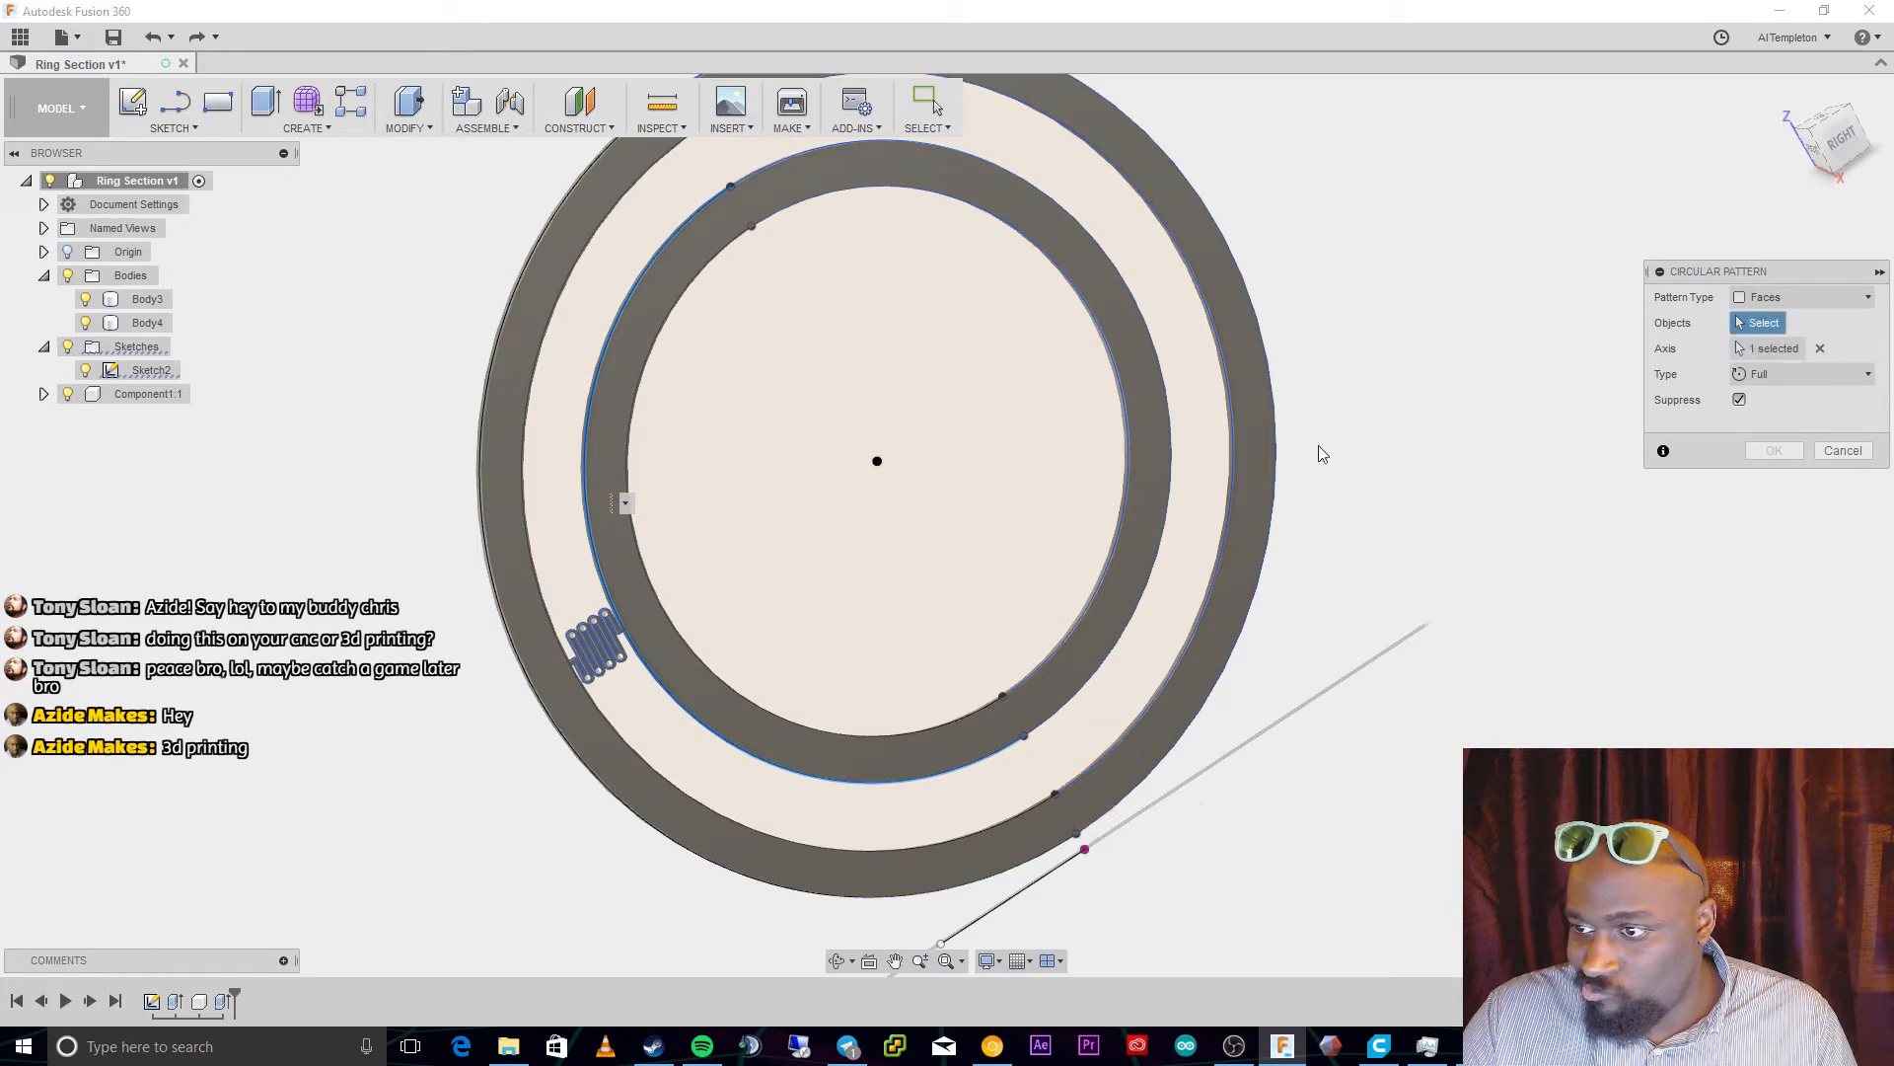
pyautogui.click(601, 639)
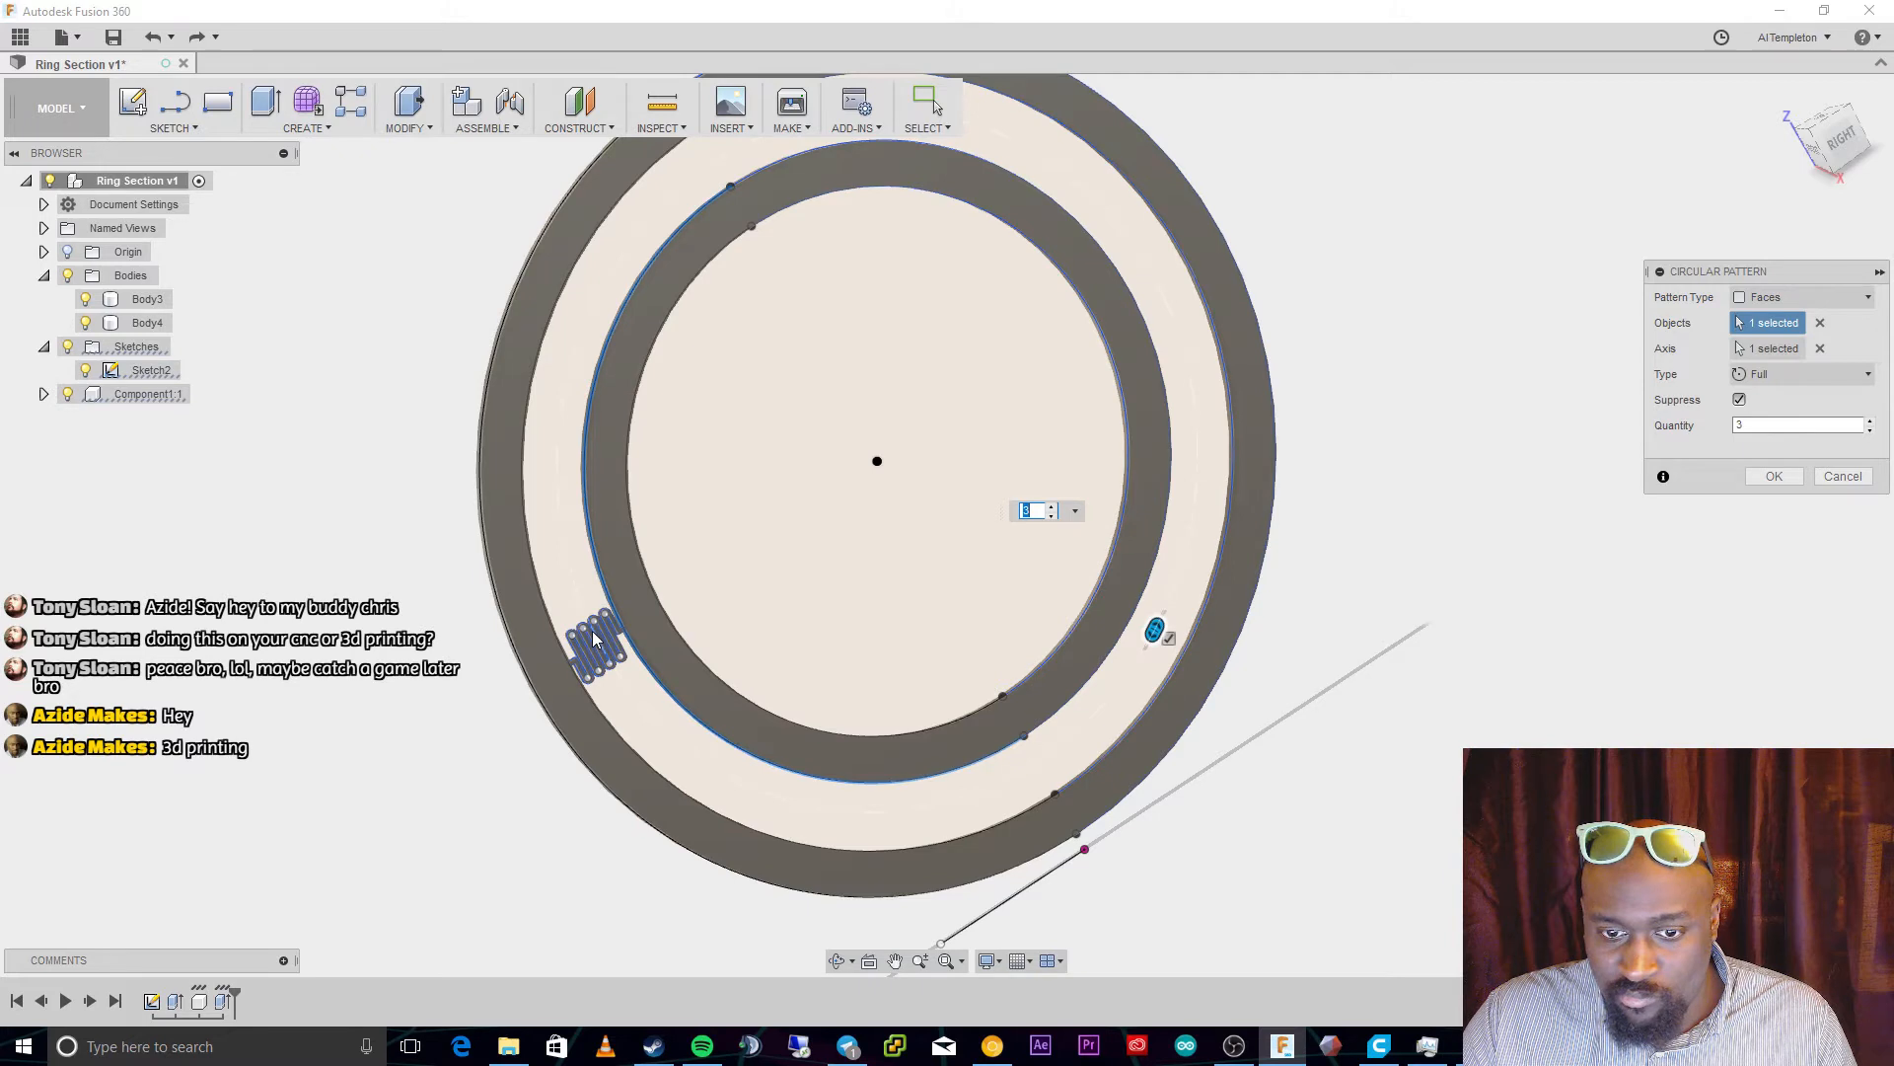
pyautogui.click(1821, 322)
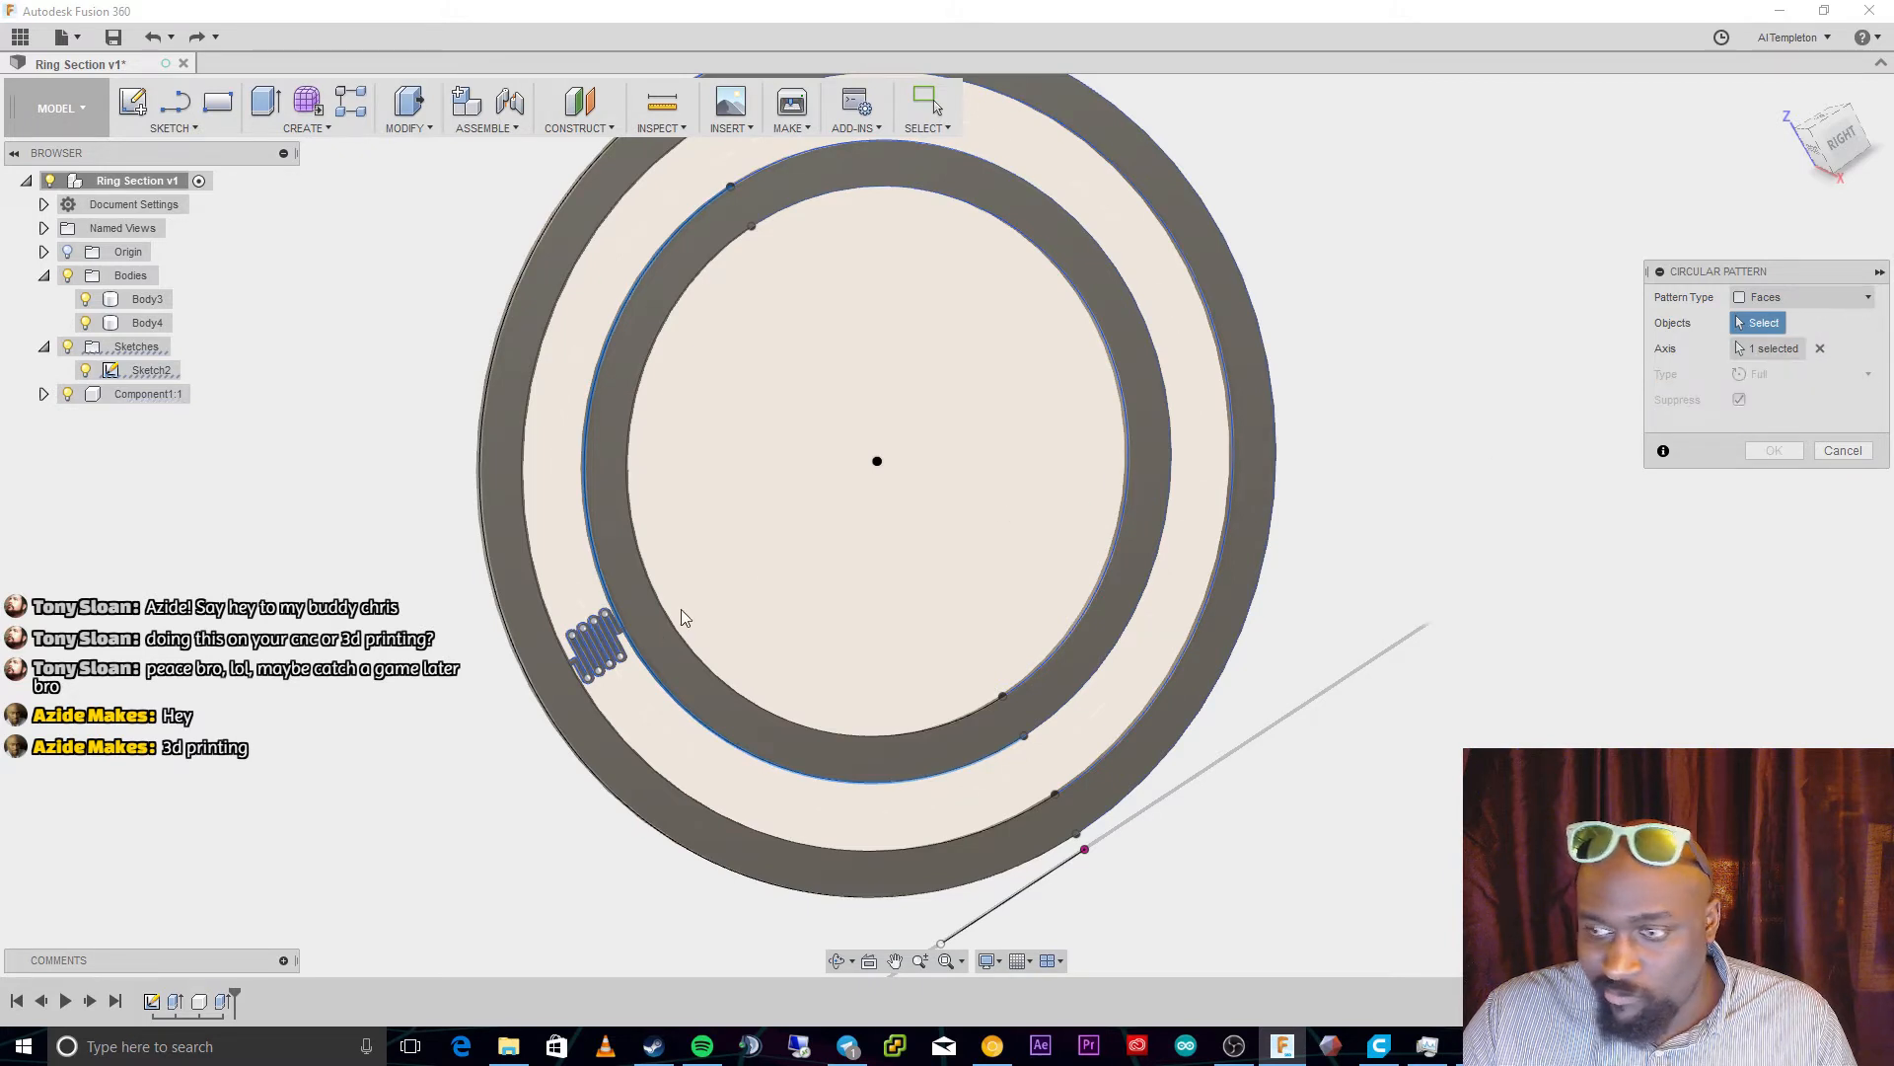
pyautogui.click(622, 653)
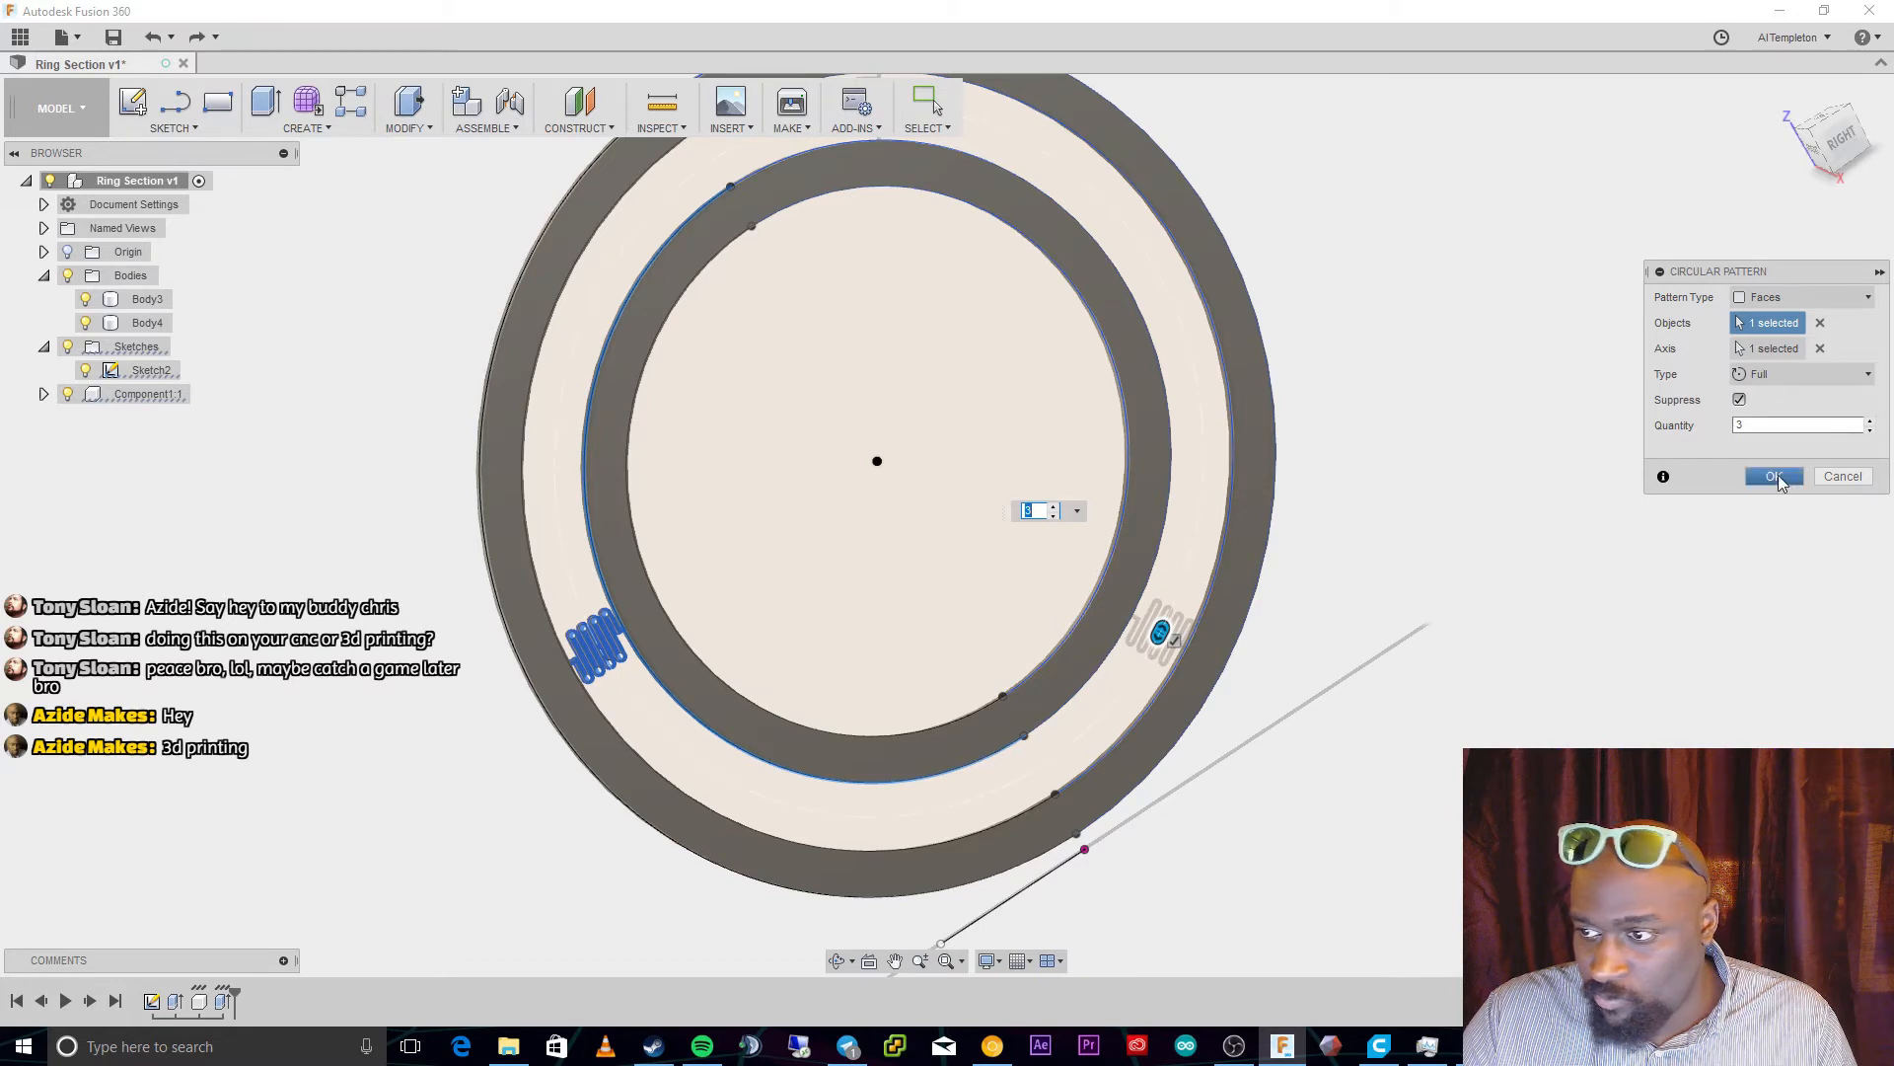
# Raise the pattern quantity to 7 and try to create the circular pattern of the spring face
pyautogui.click(1871, 422)
pyautogui.click(1871, 421)
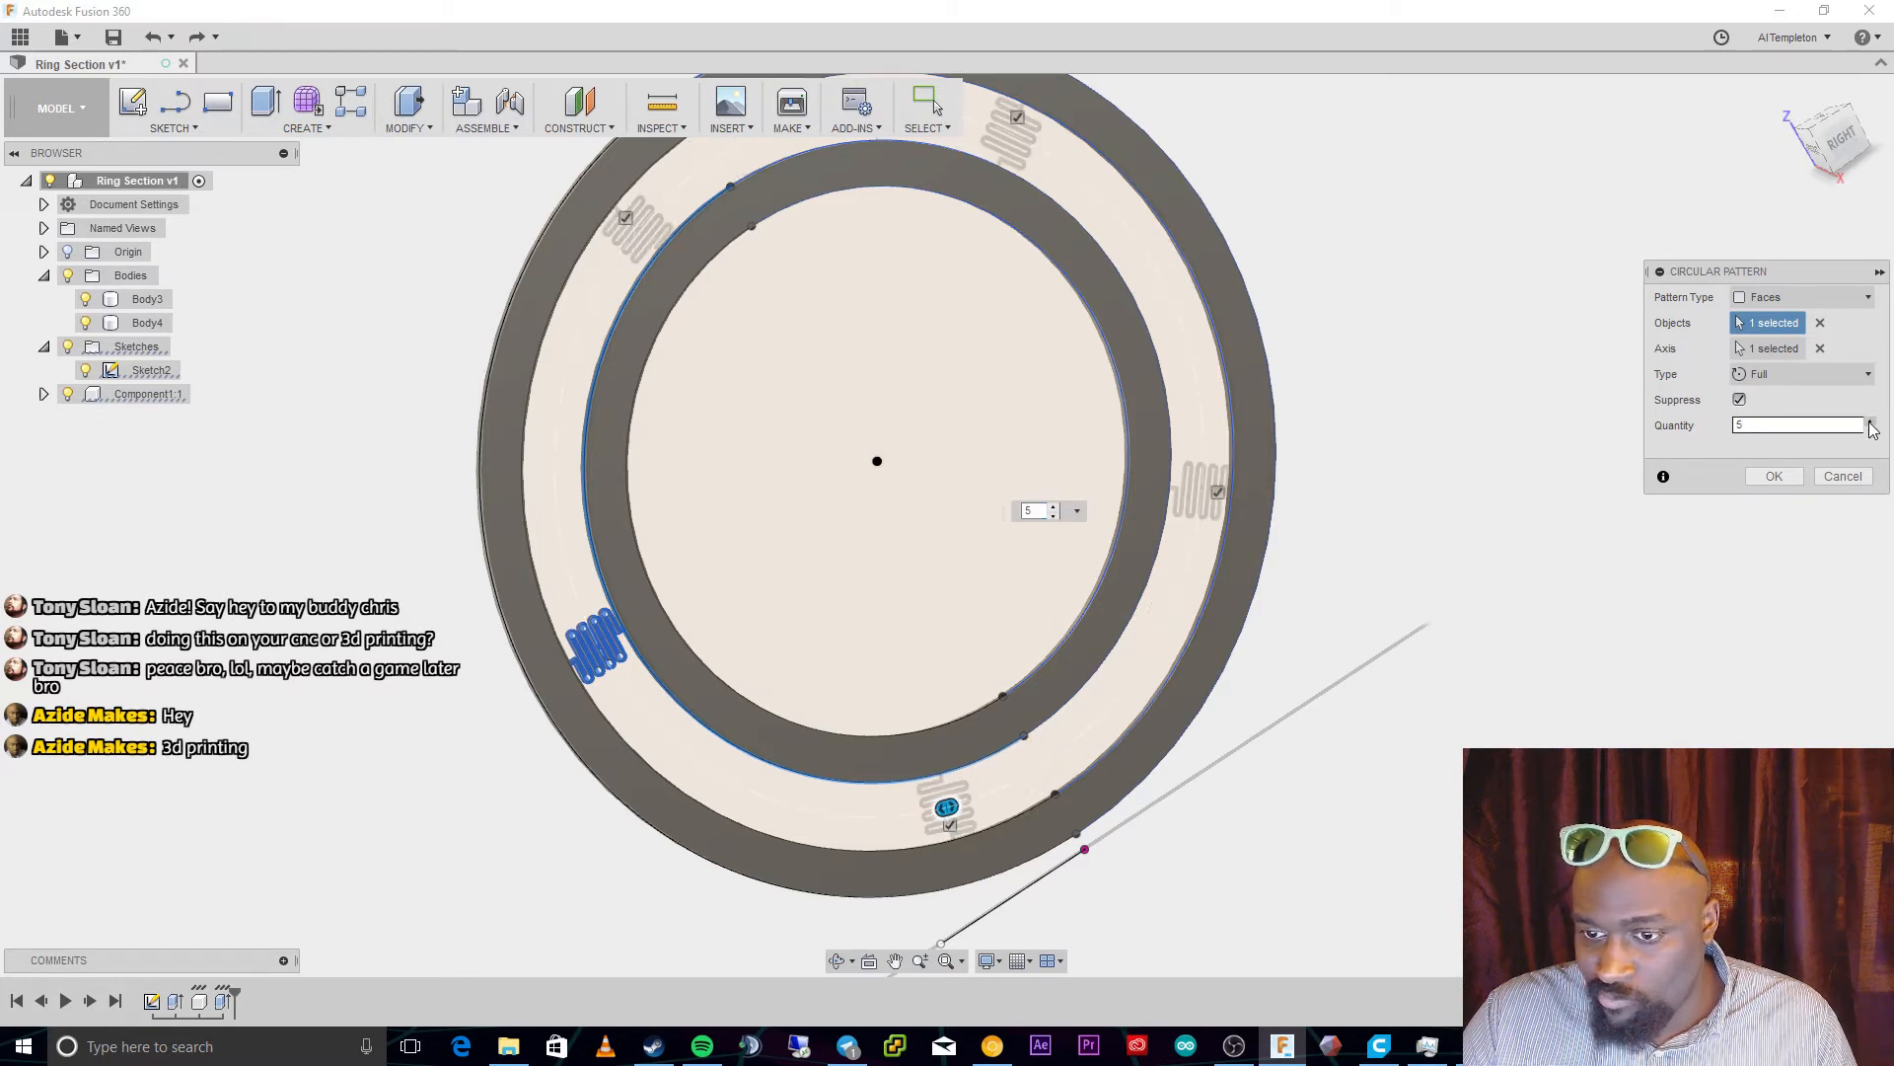
pyautogui.click(1871, 422)
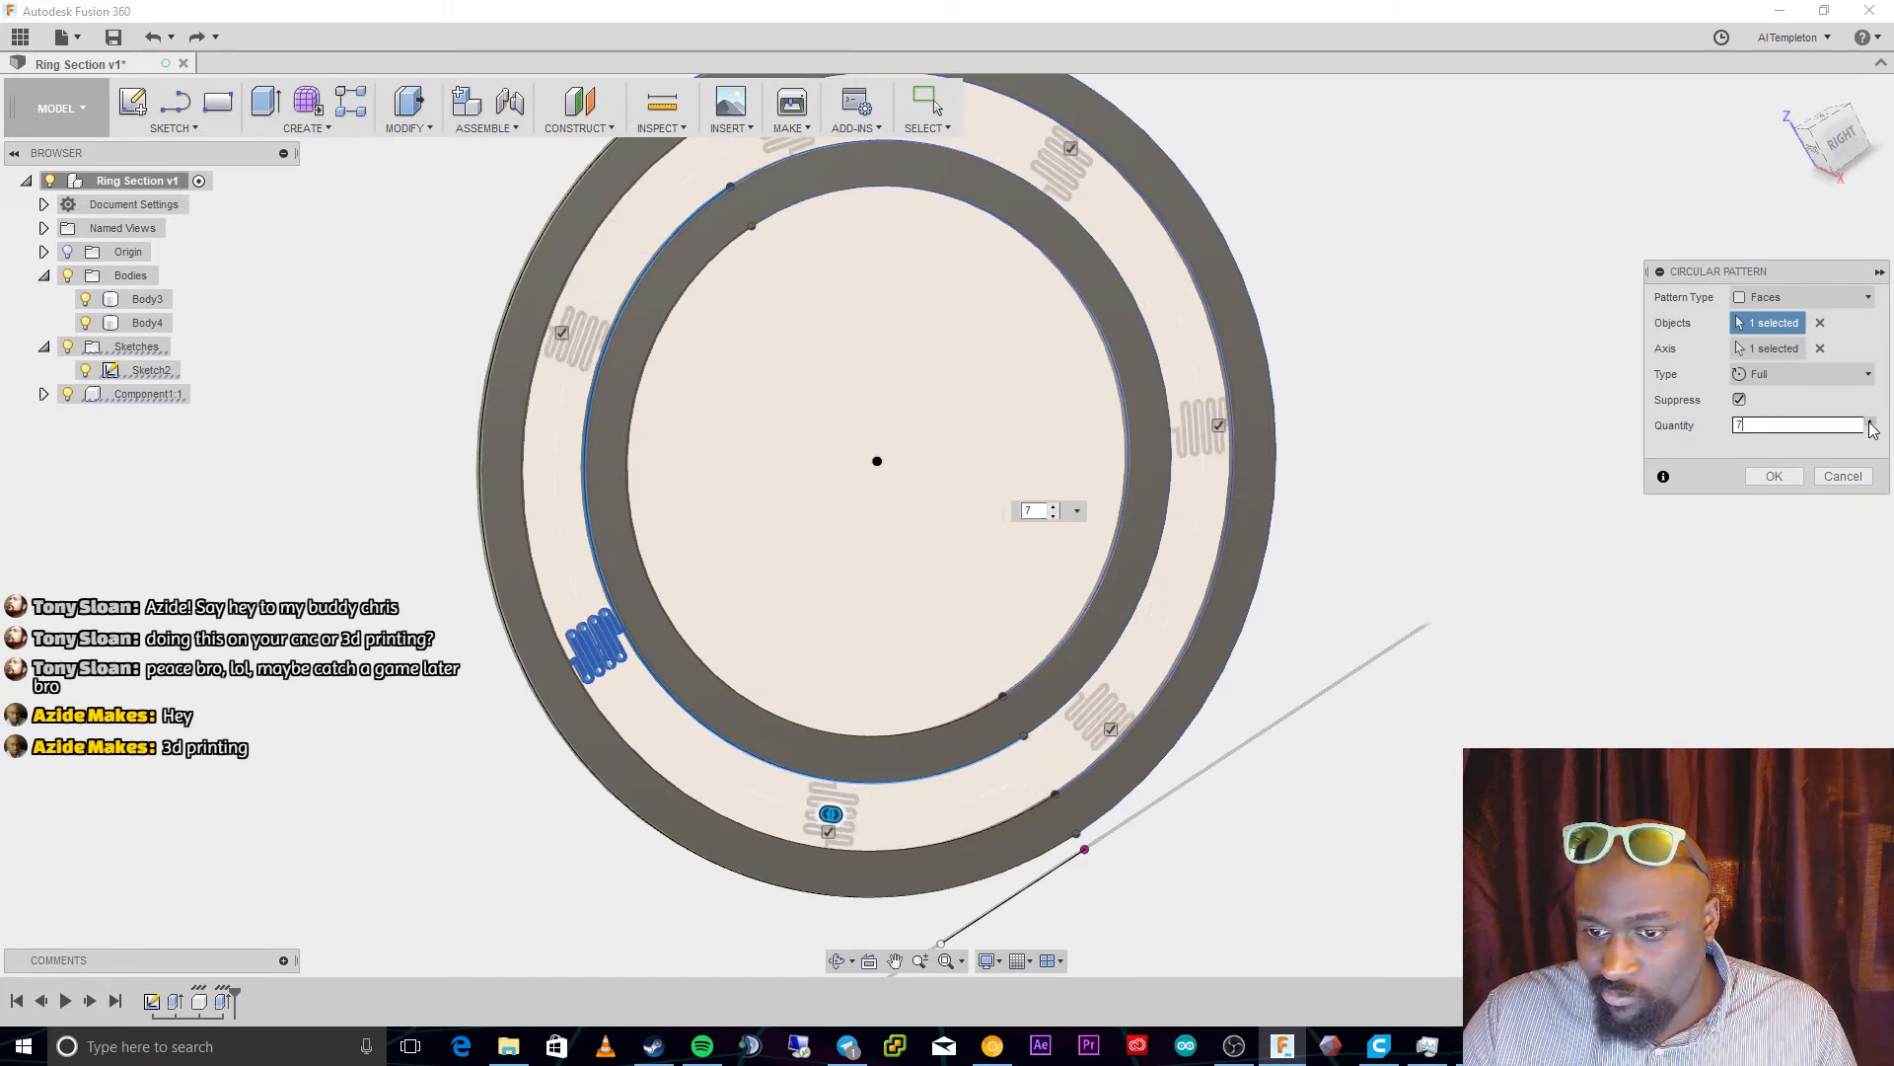
pyautogui.click(1784, 474)
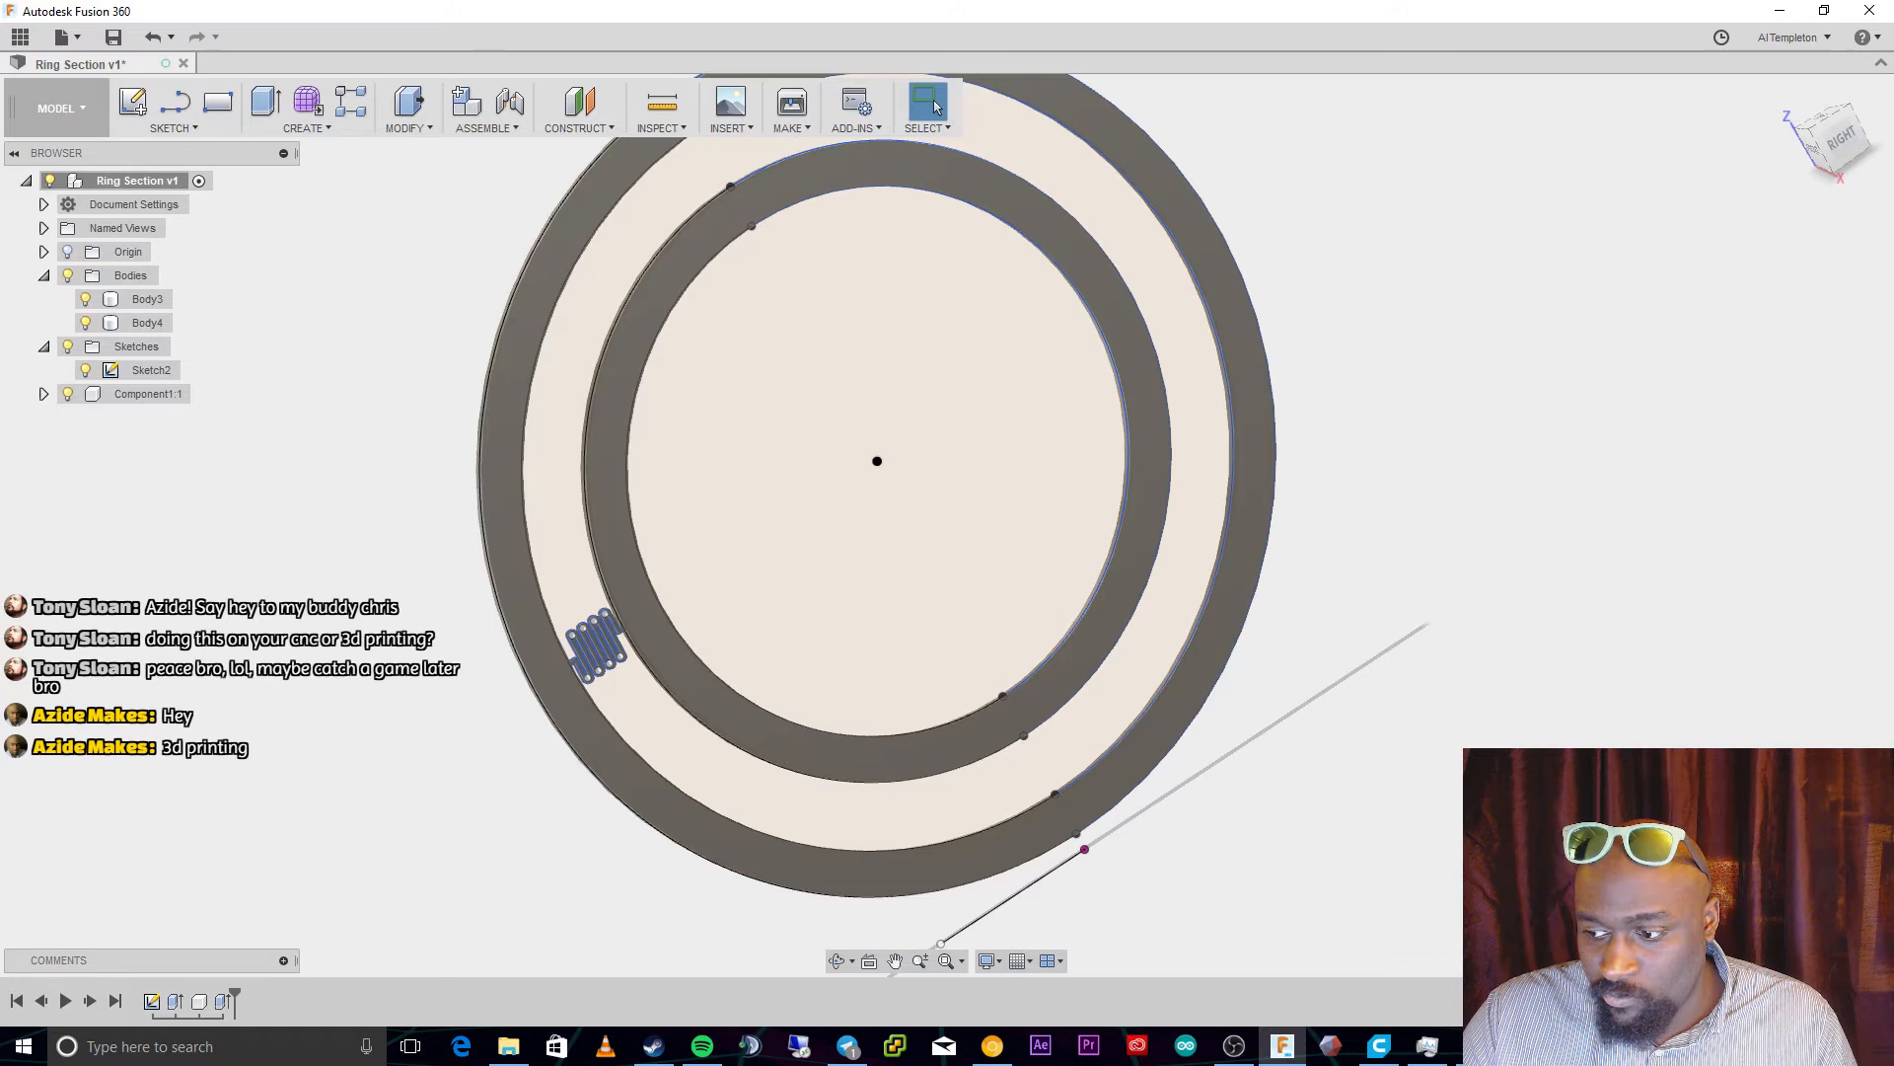
# Start a rotating Move/Copy of the spring component, using the inner ring's outer circular edge as the axis
pyautogui.click(1874, 677)
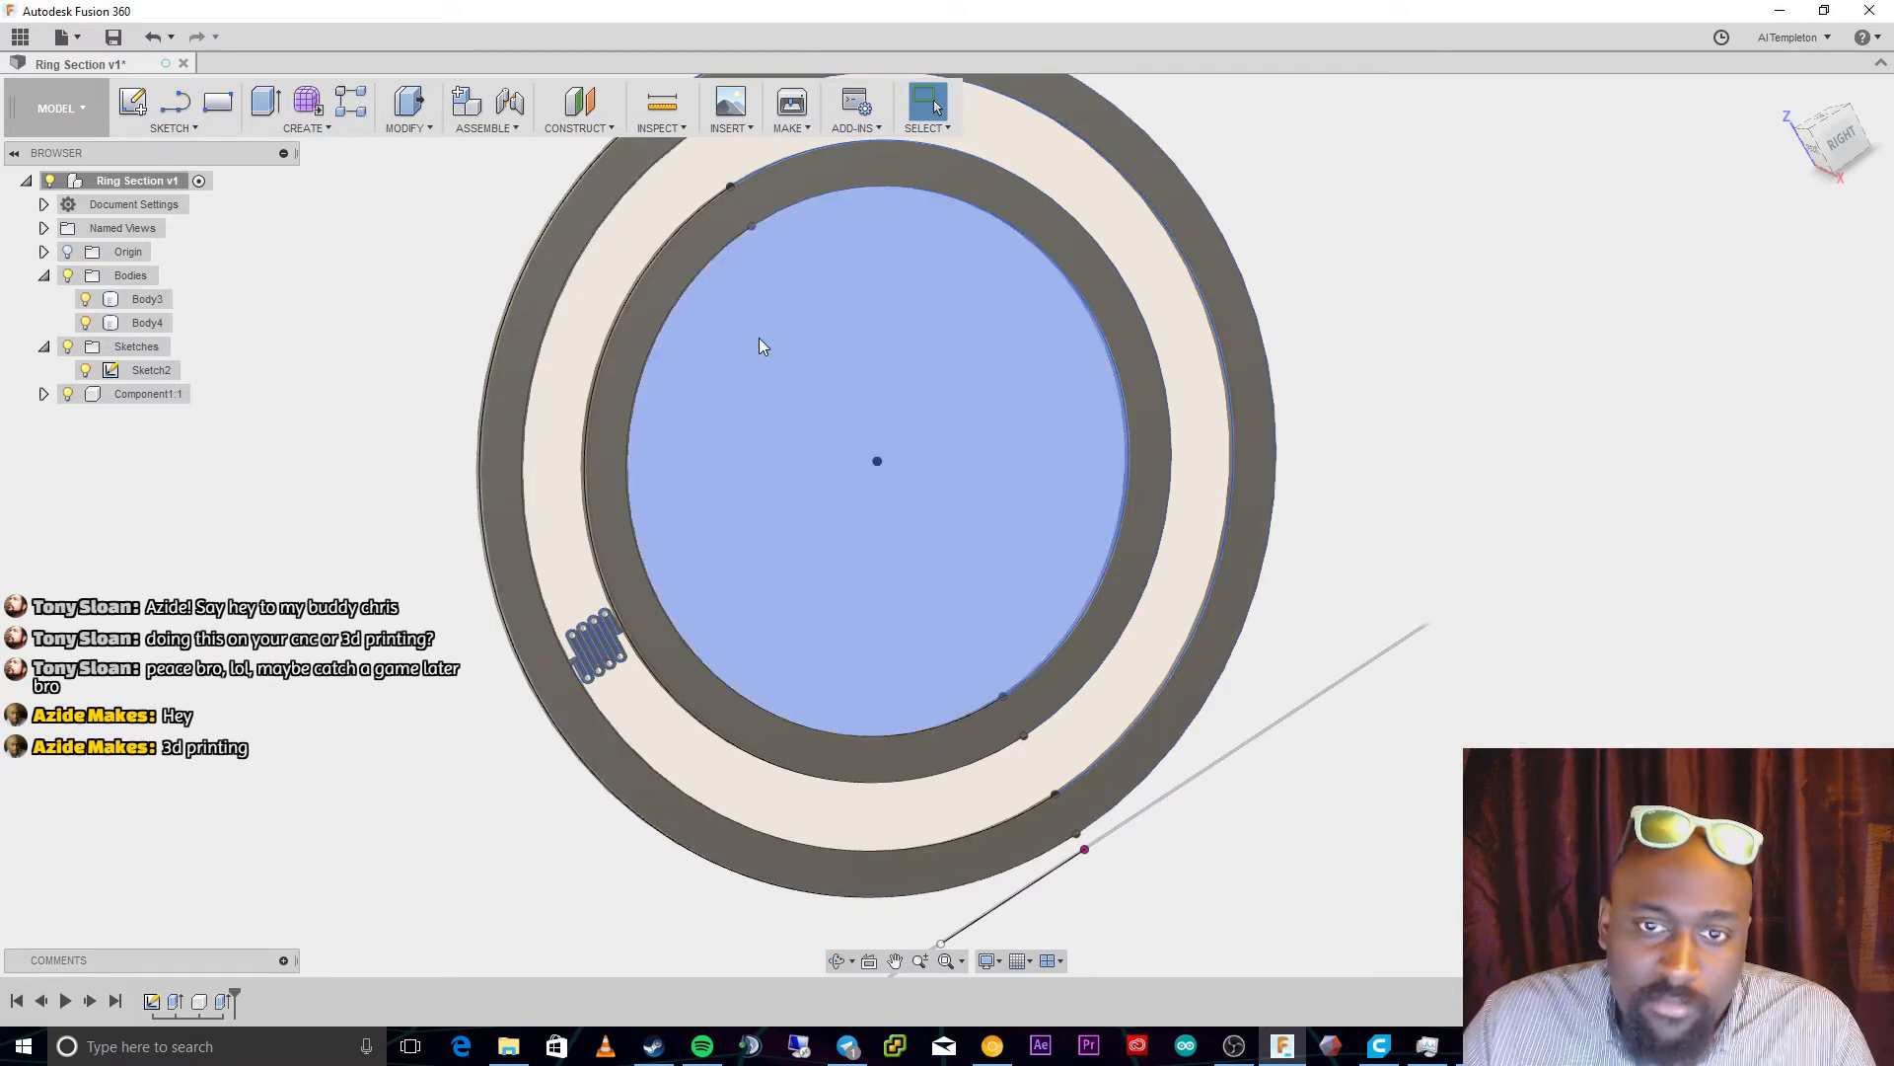
pyautogui.click(203, 133)
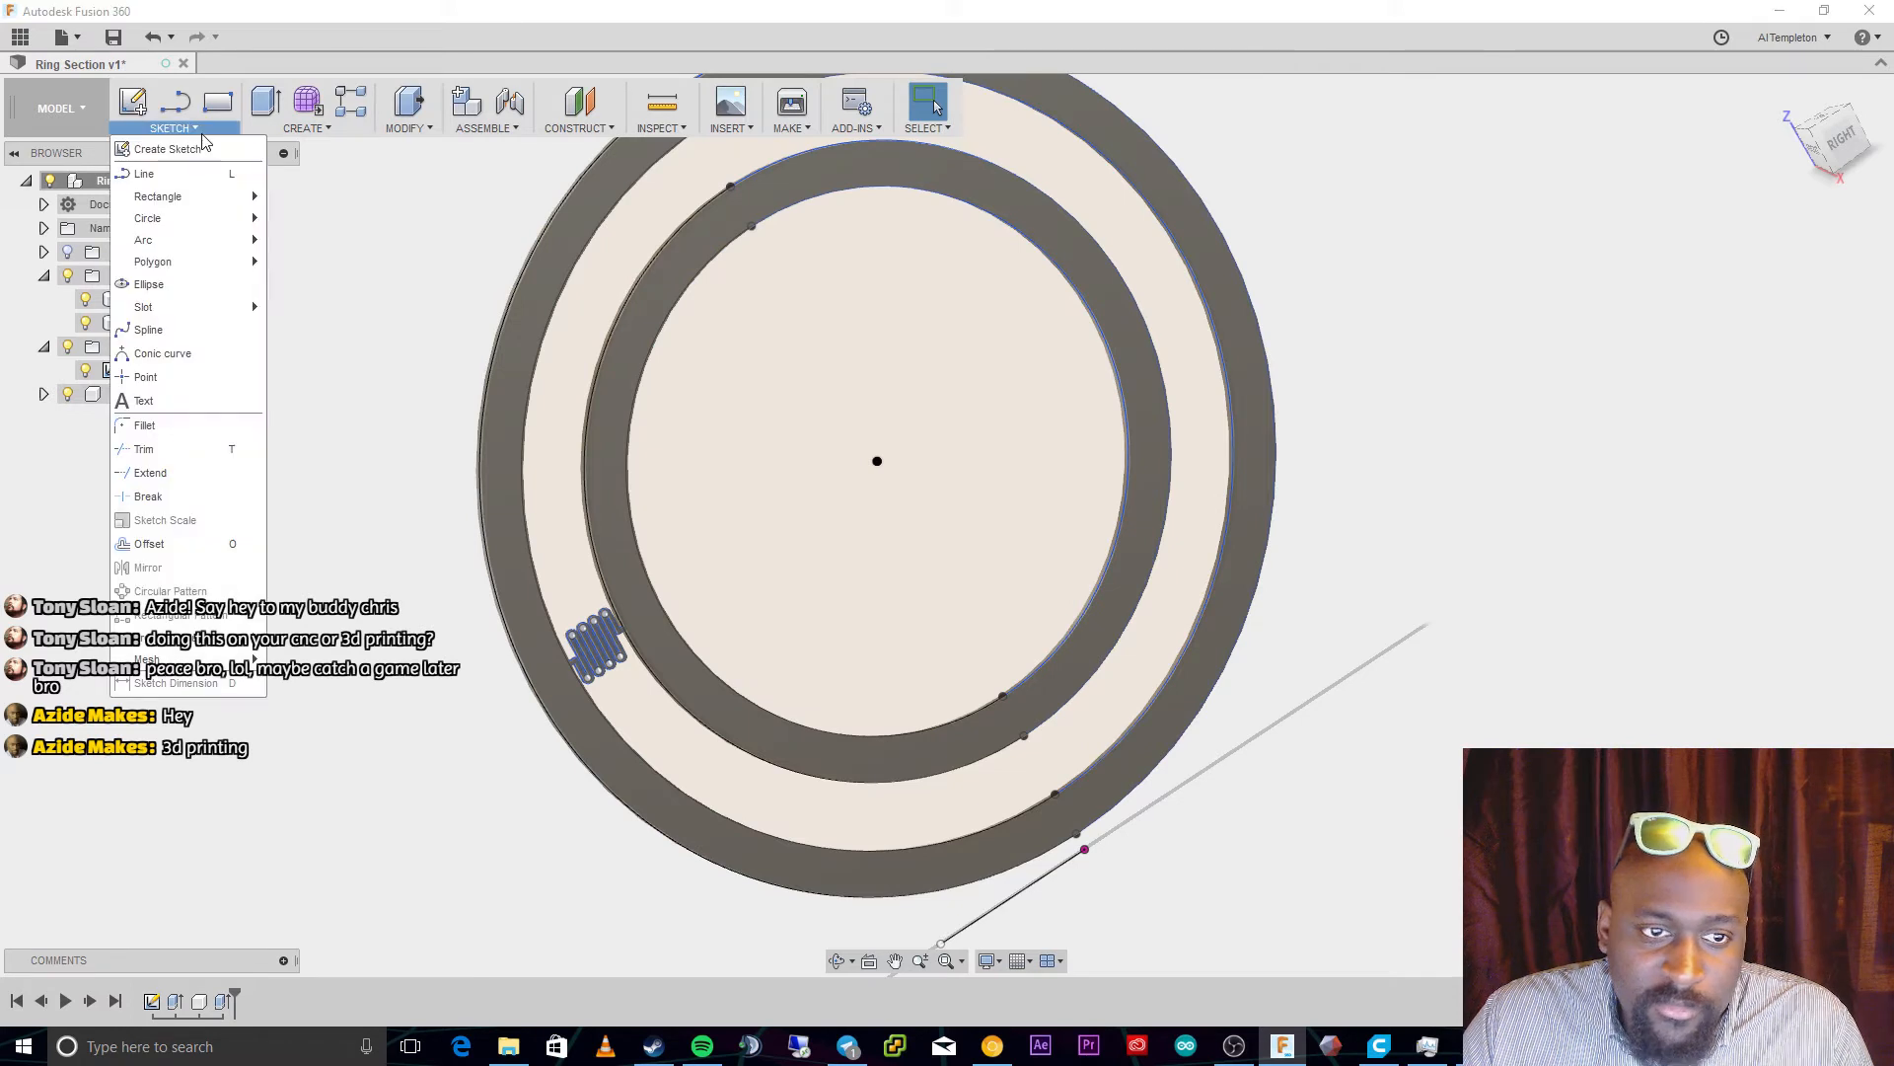
pyautogui.moveTo(254, 137)
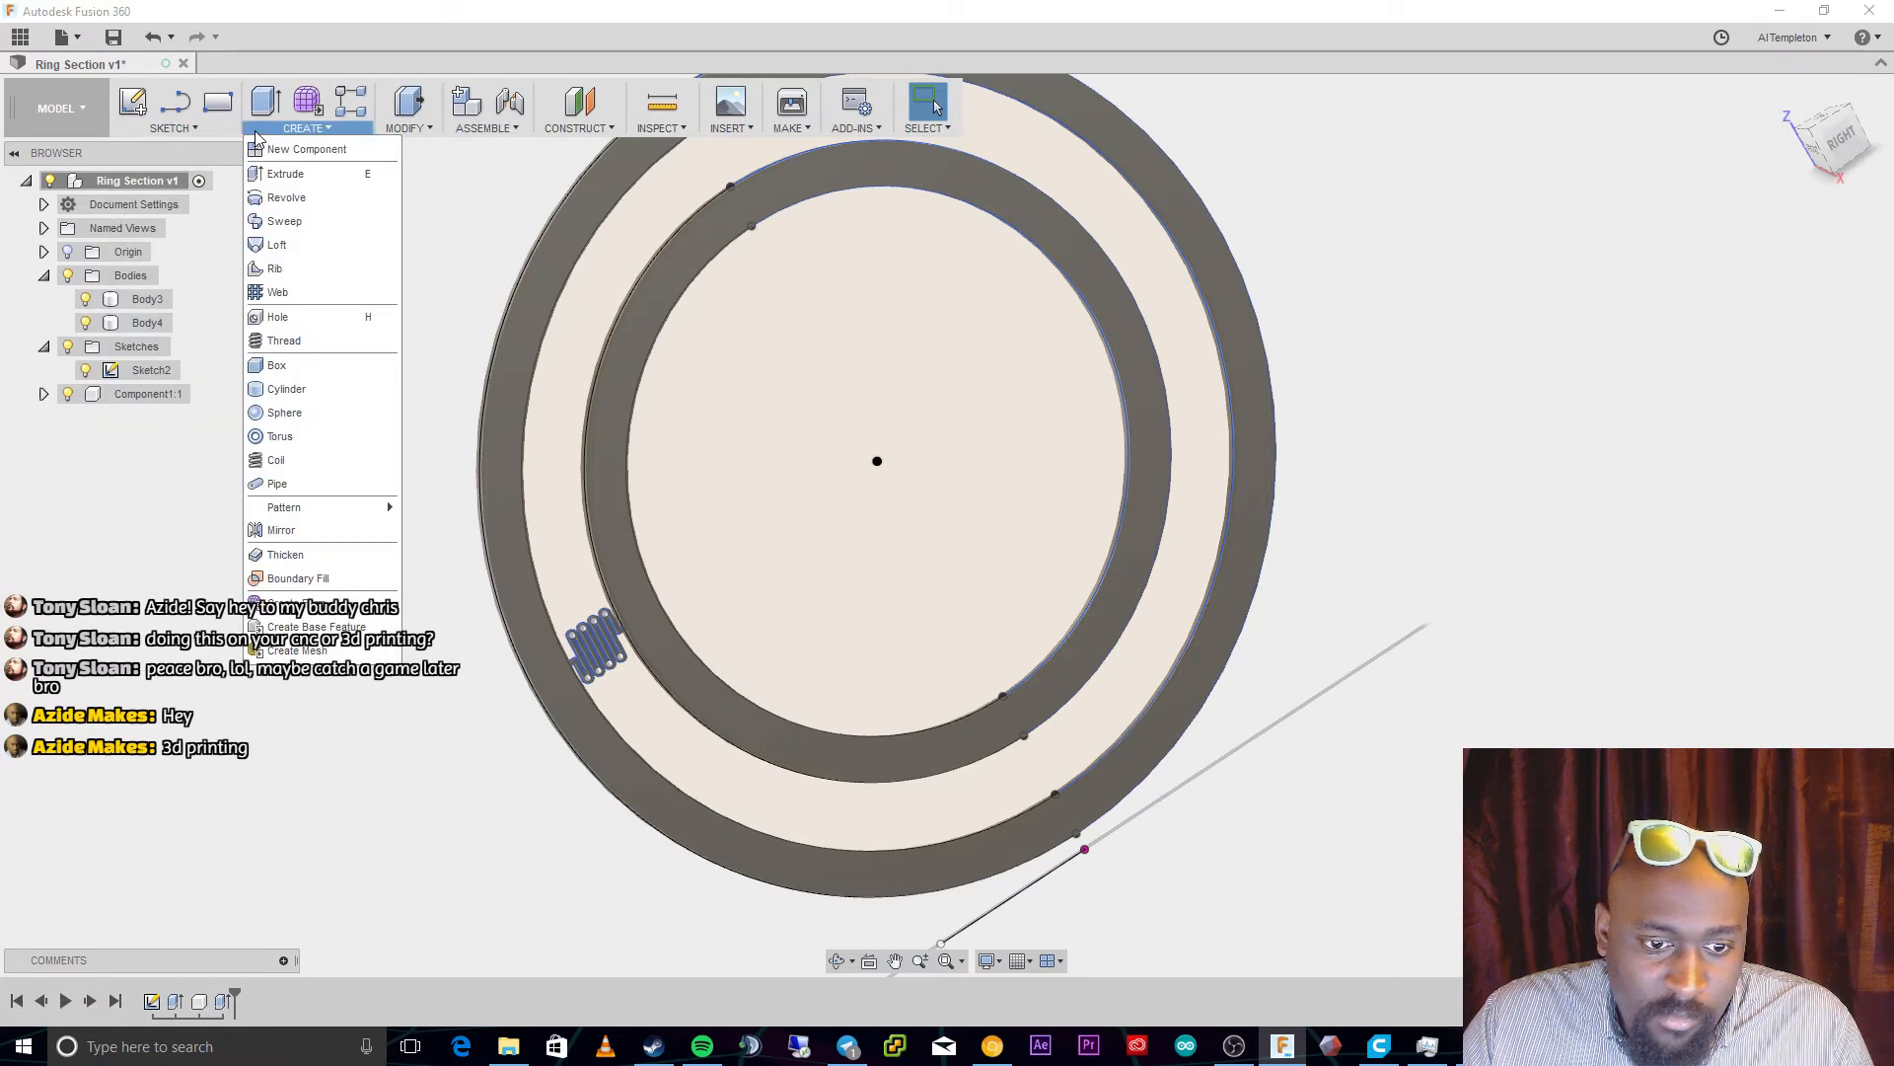
pyautogui.moveTo(404, 130)
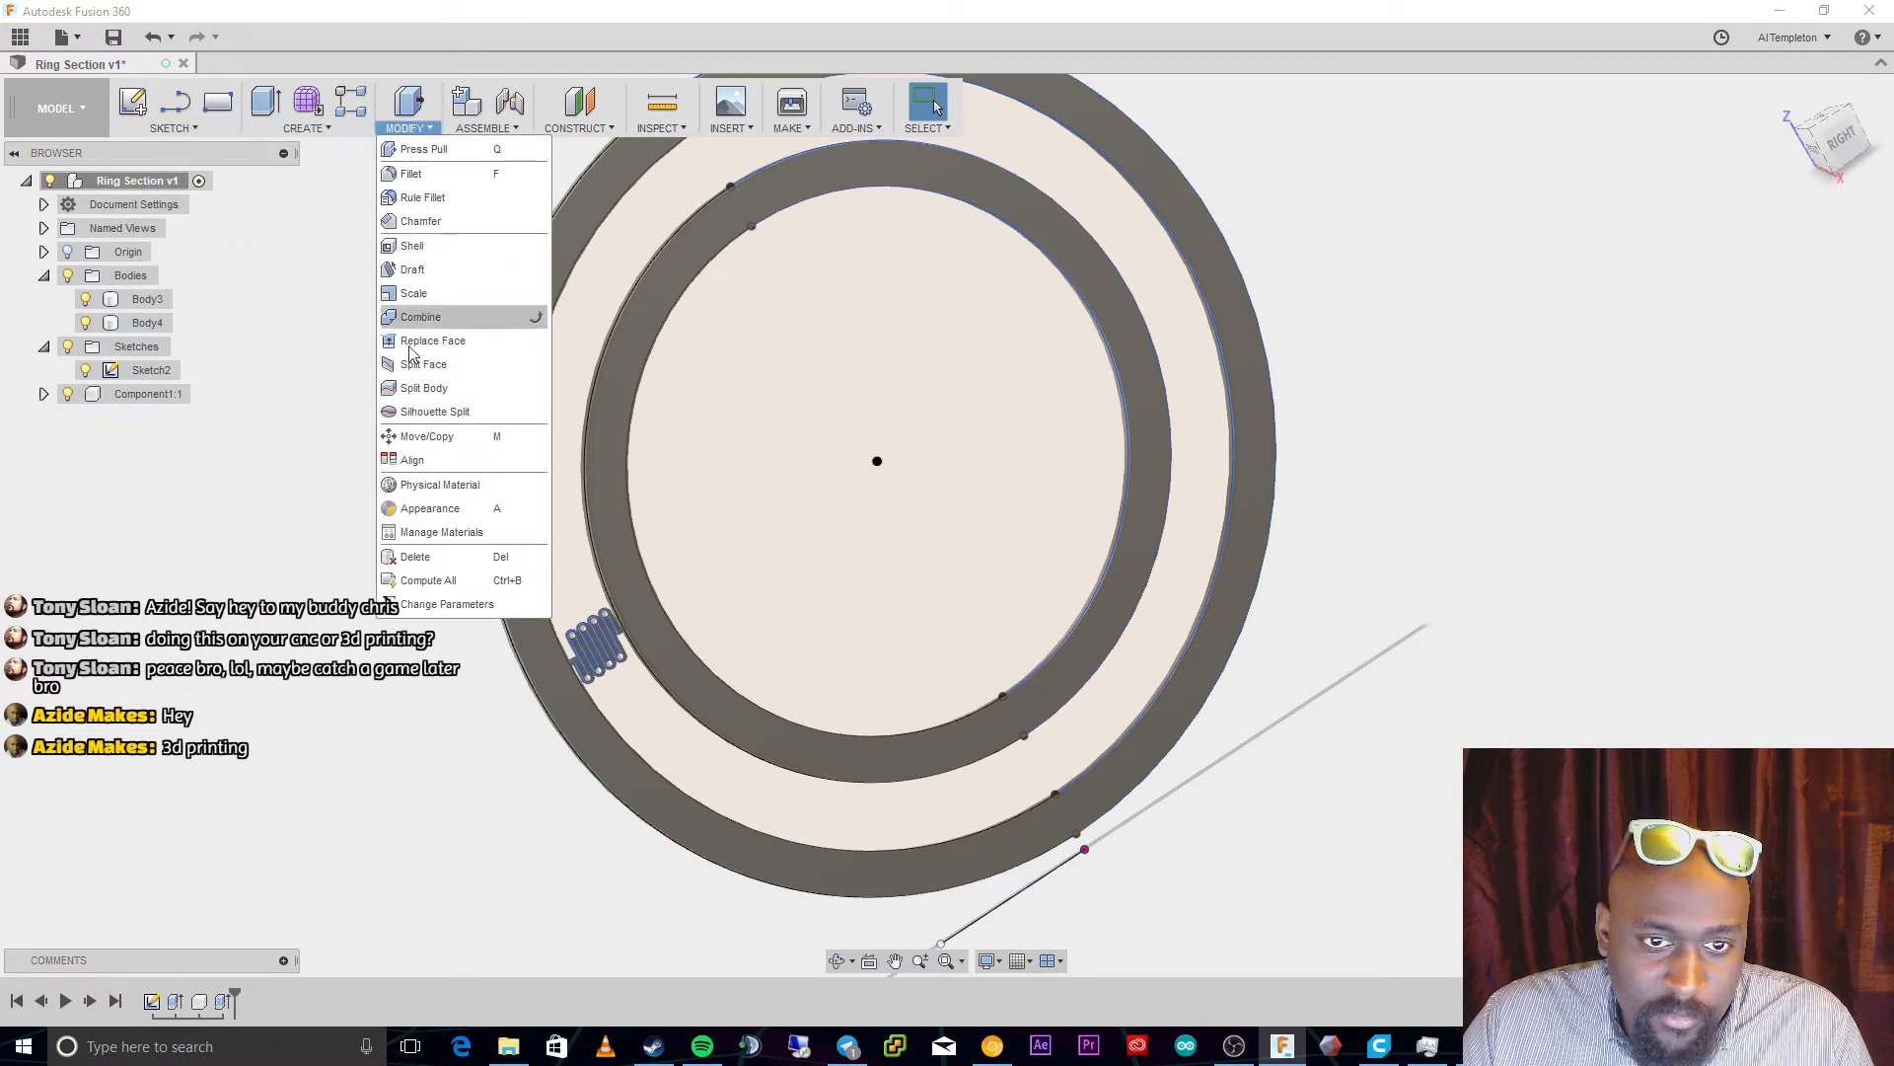
pyautogui.click(420, 436)
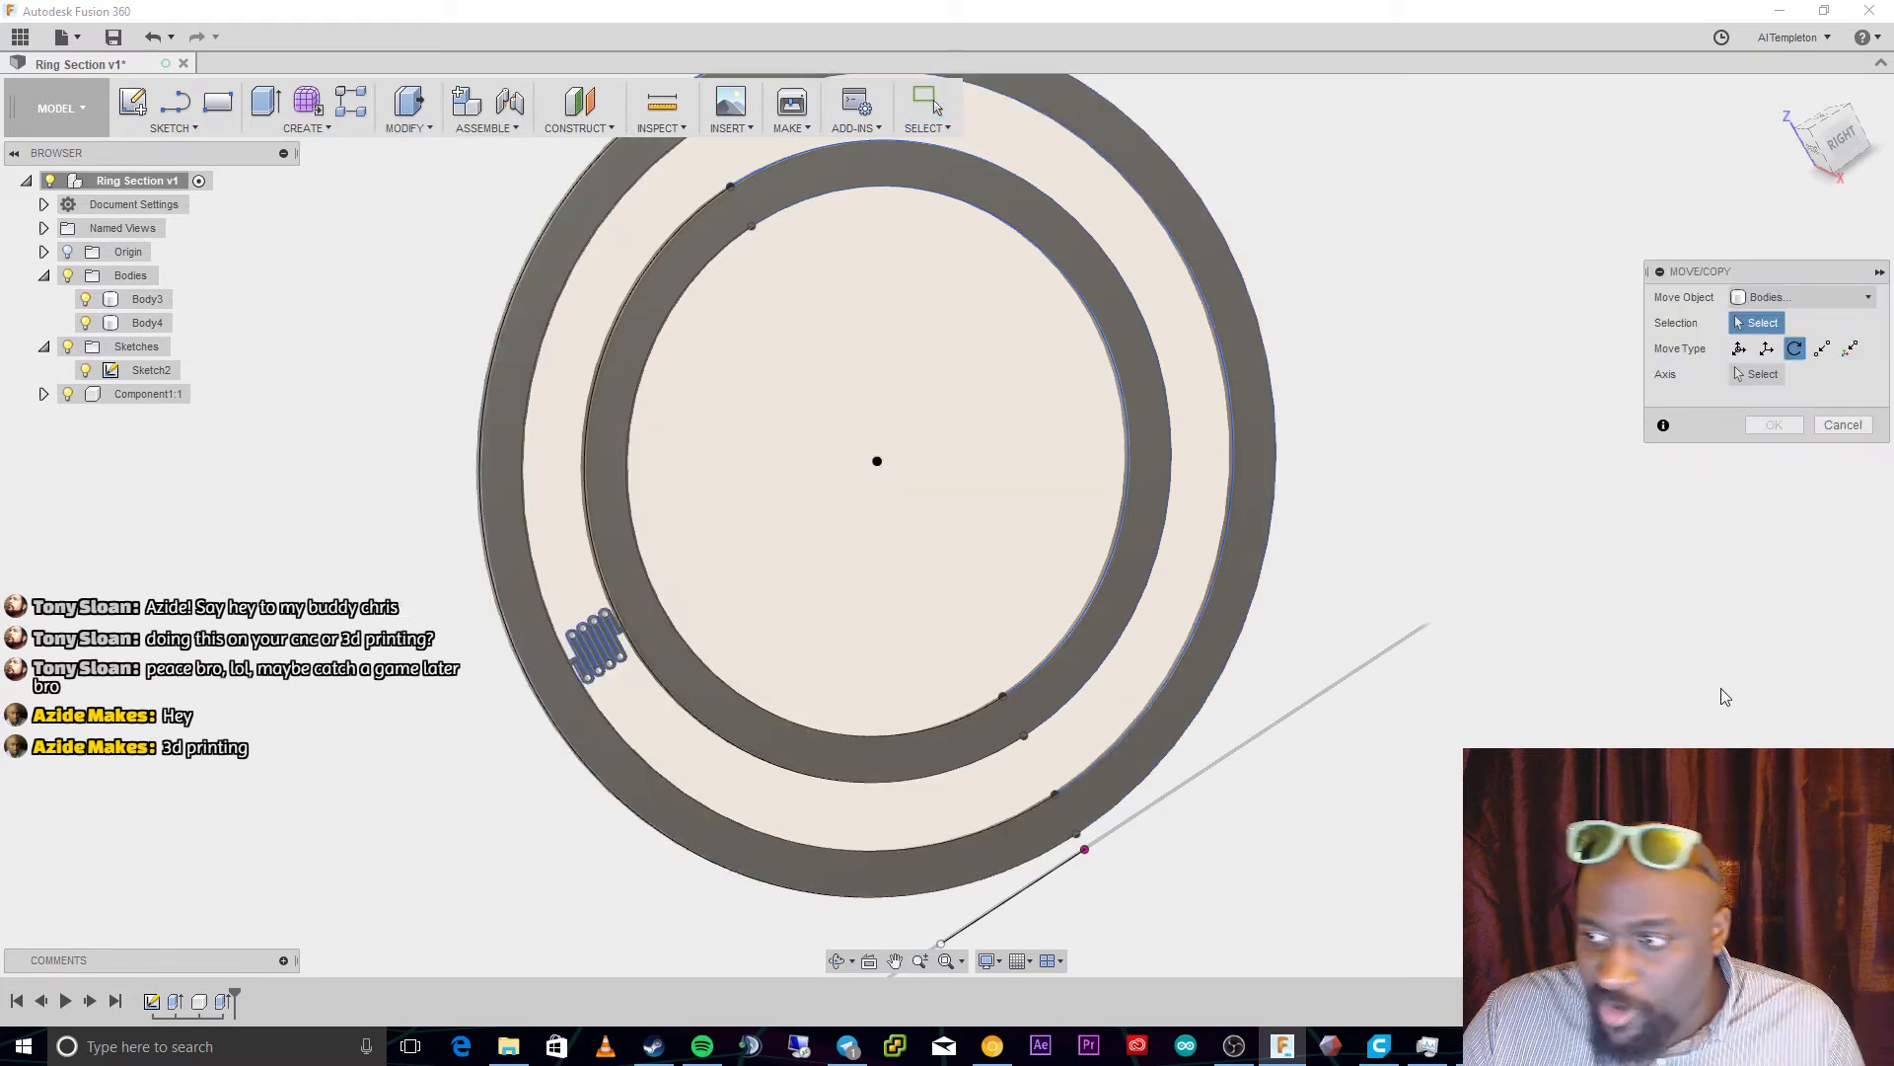
pyautogui.click(1757, 376)
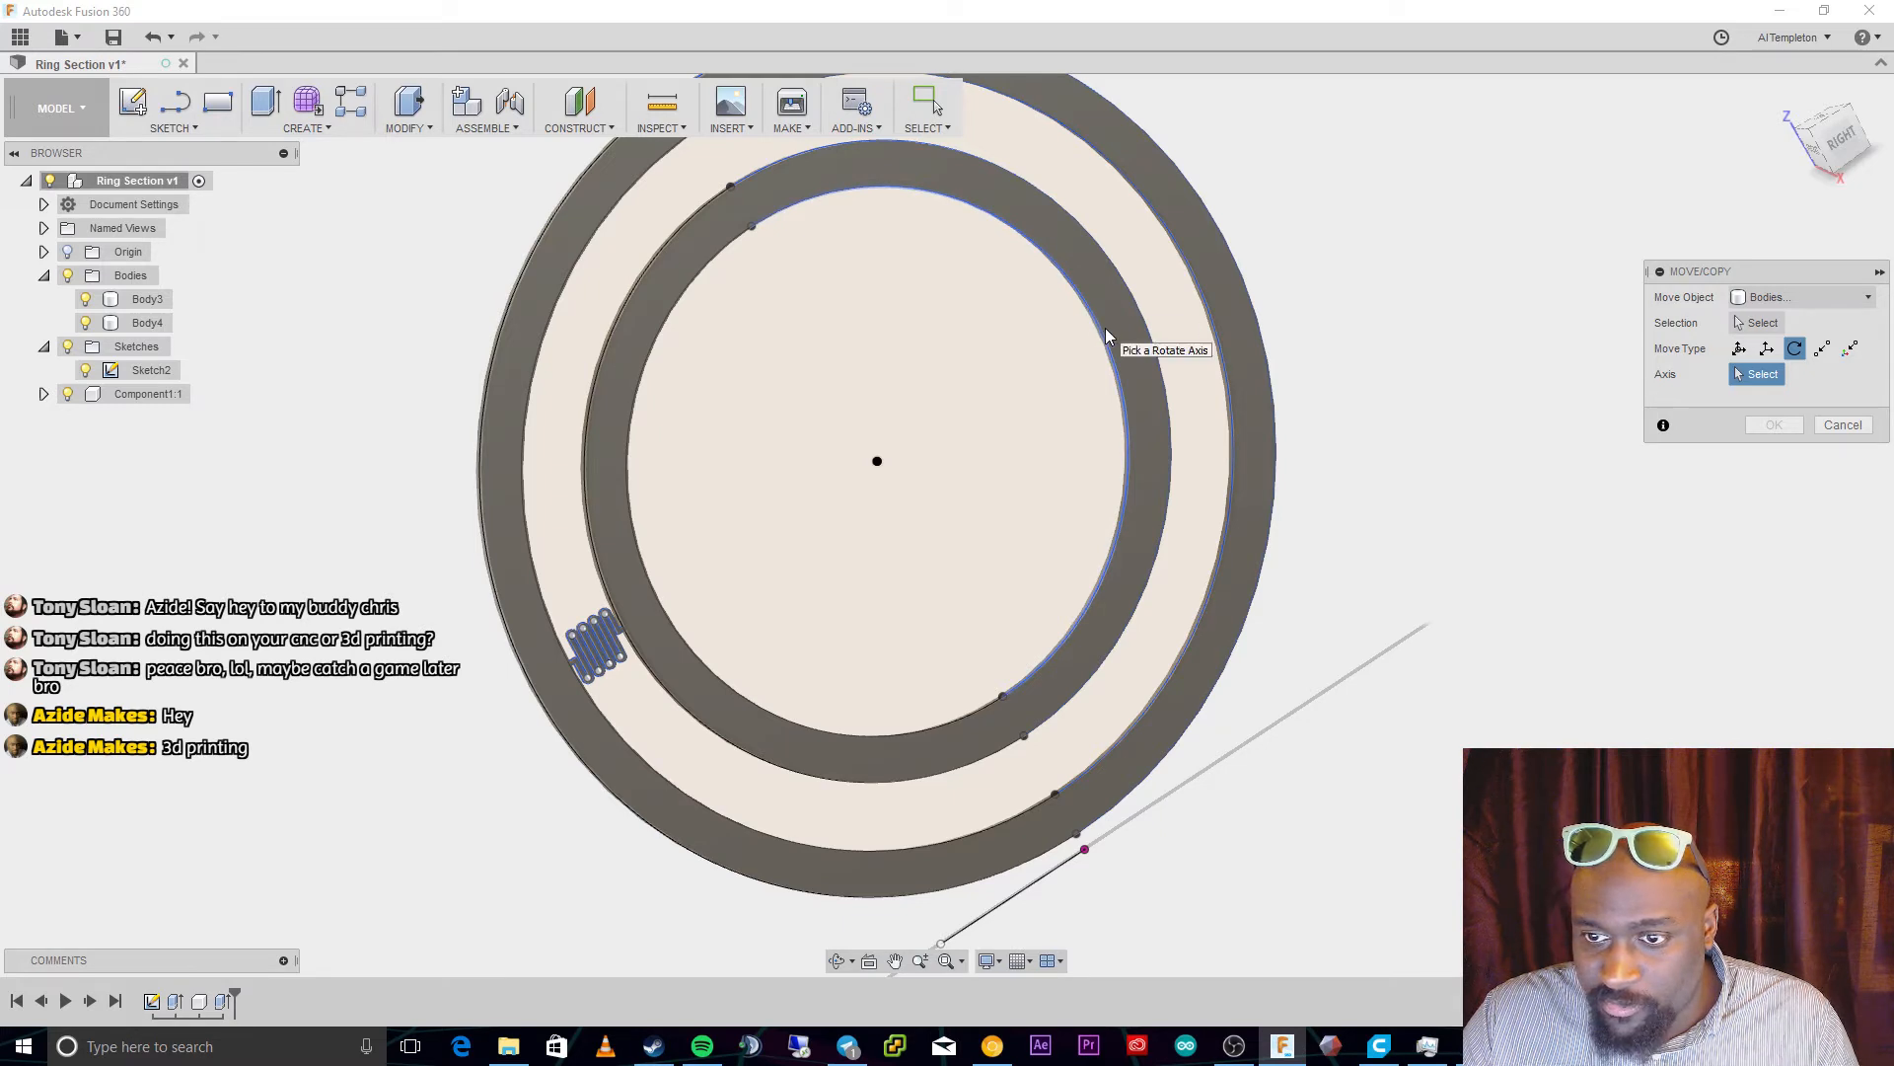
pyautogui.click(1137, 308)
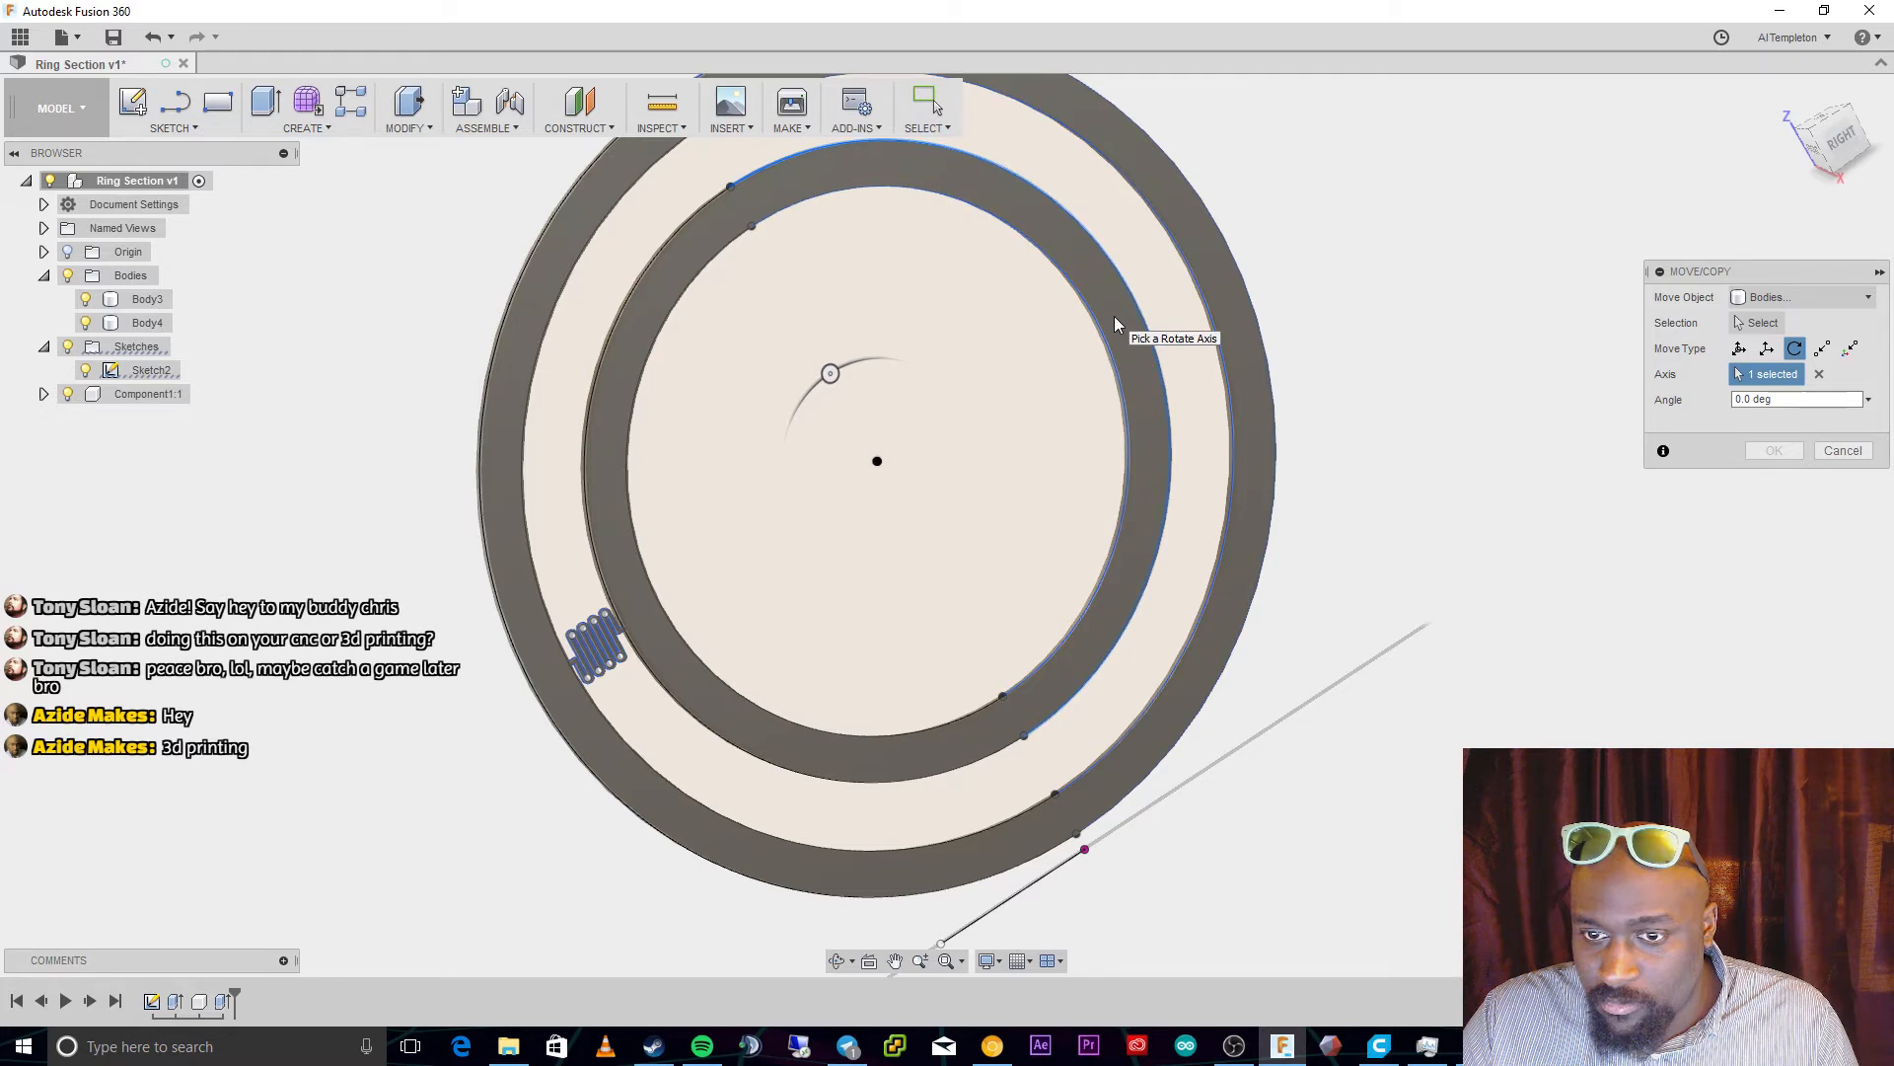
pyautogui.click(1773, 298)
pyautogui.click(1776, 323)
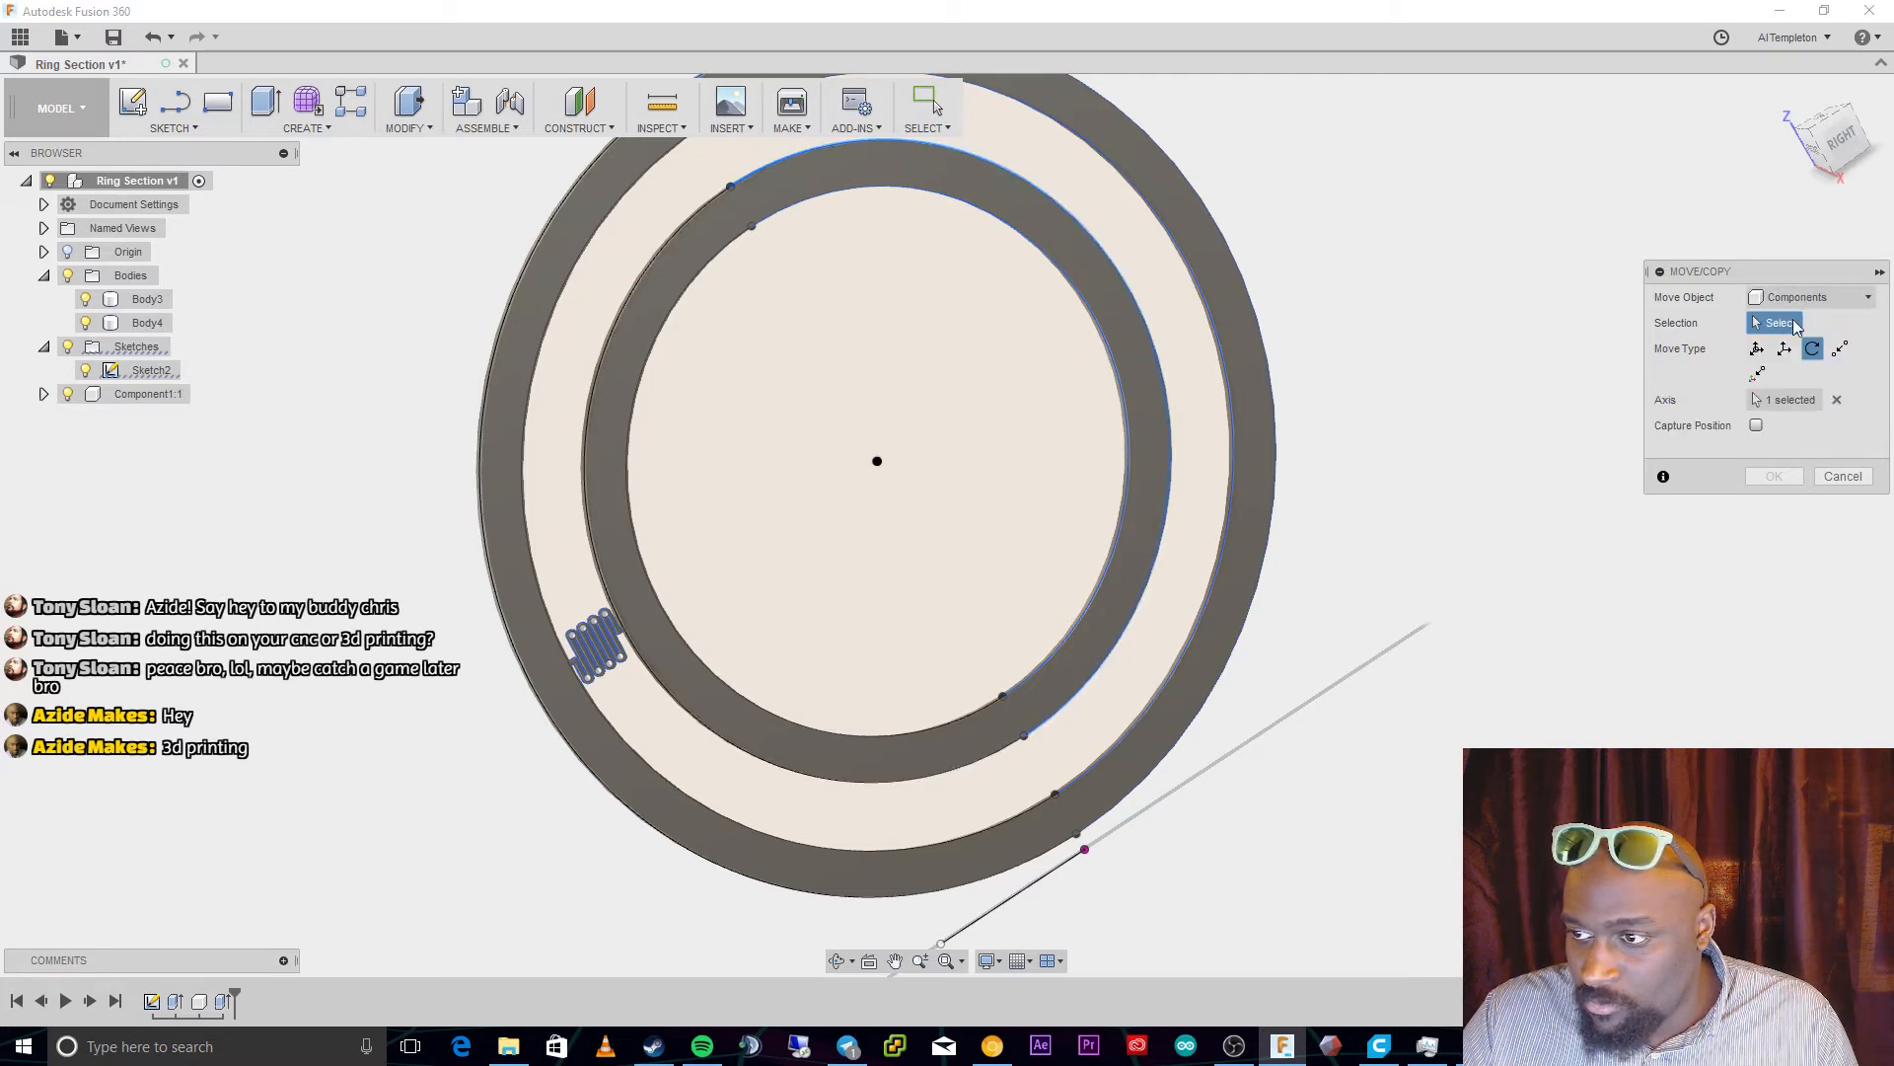
pyautogui.click(616, 614)
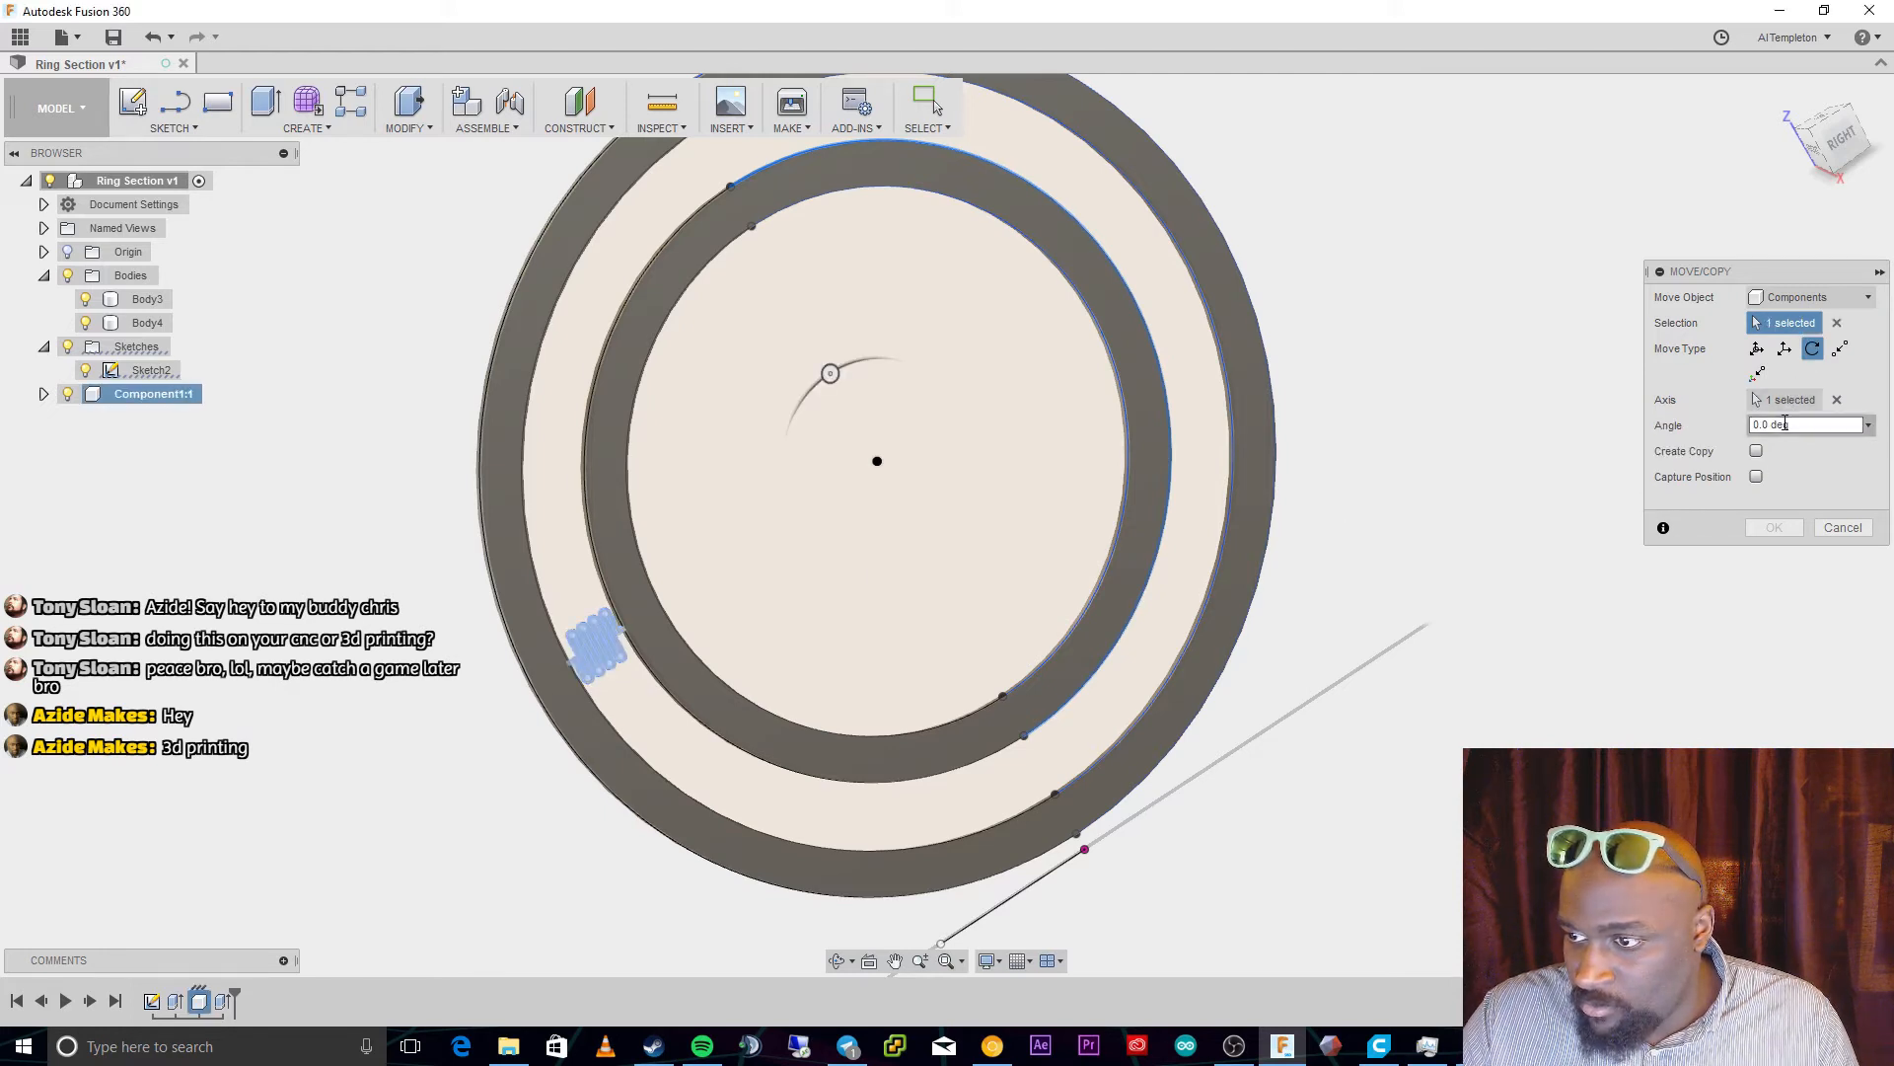
# Create a copy of the spring component rotated by 360/11 degrees around the ring axis
pyautogui.click(1757, 451)
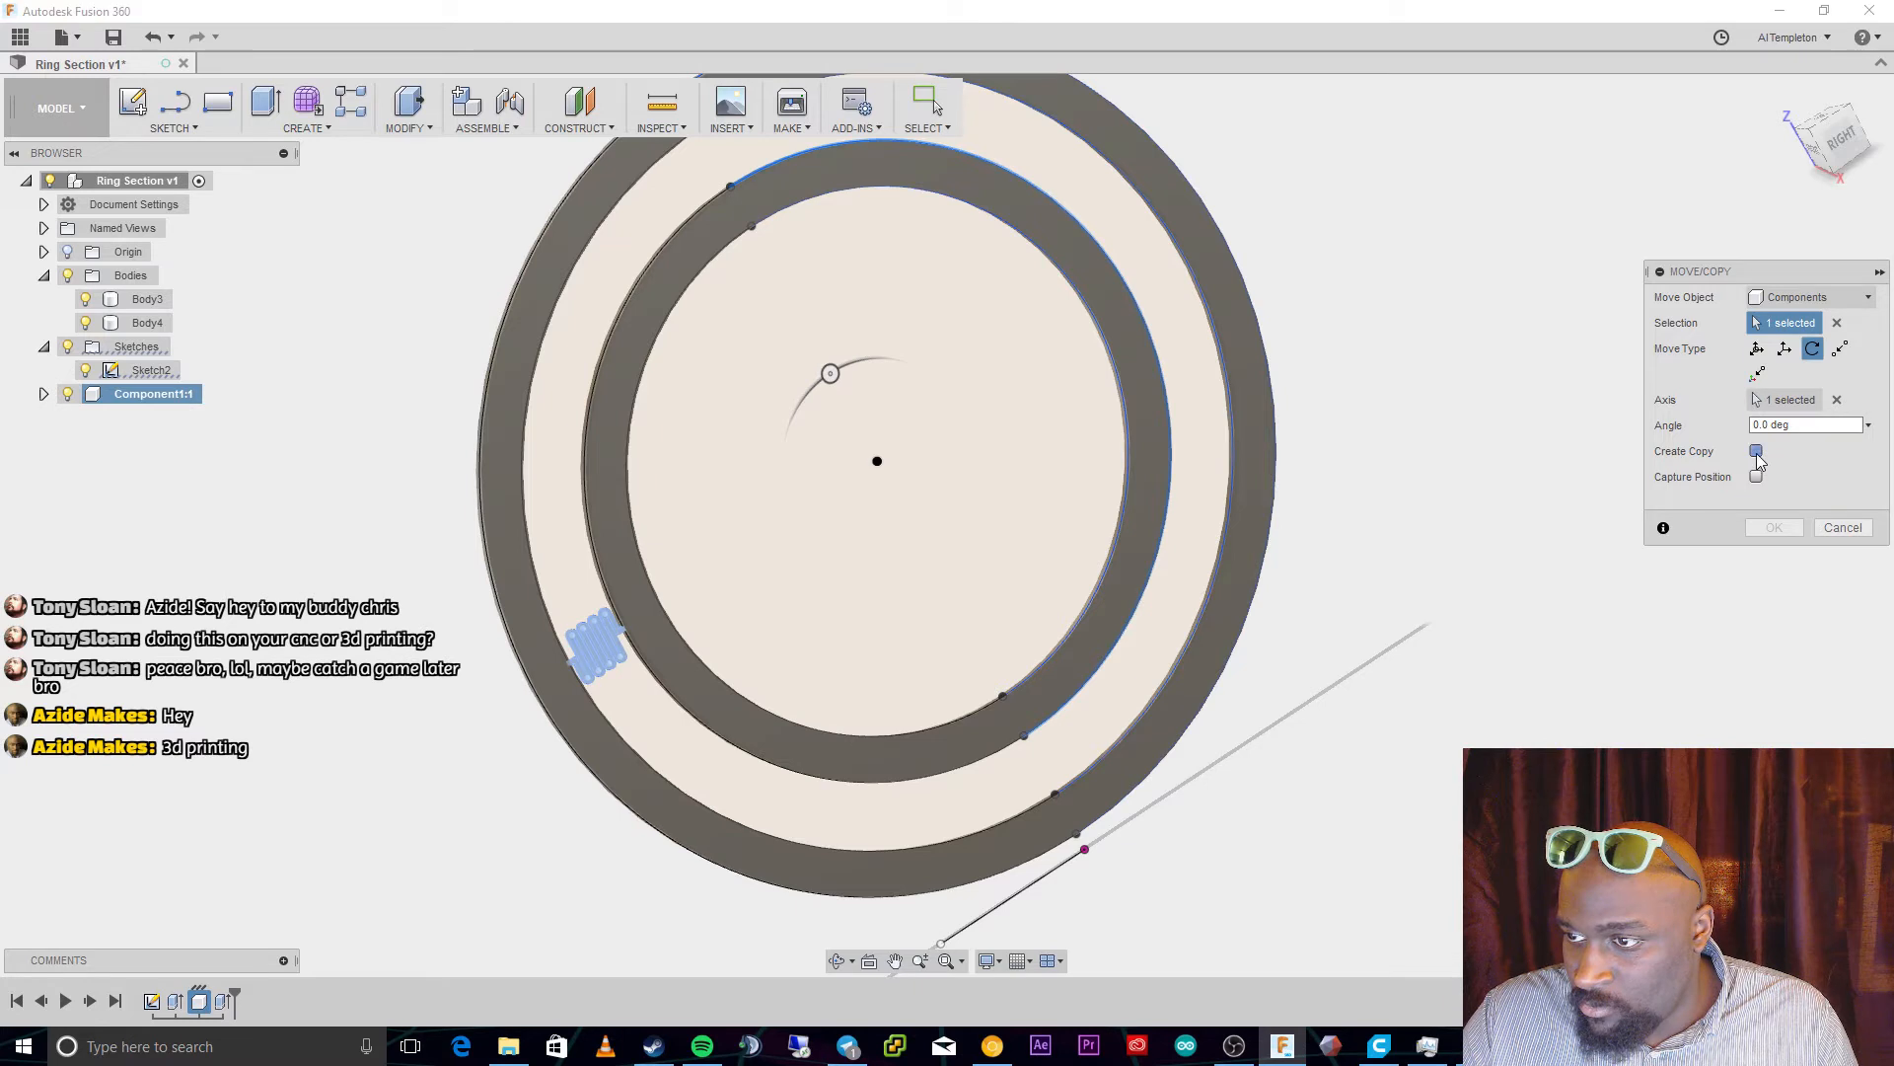
pyautogui.write('360/11')
pyautogui.press('Return')
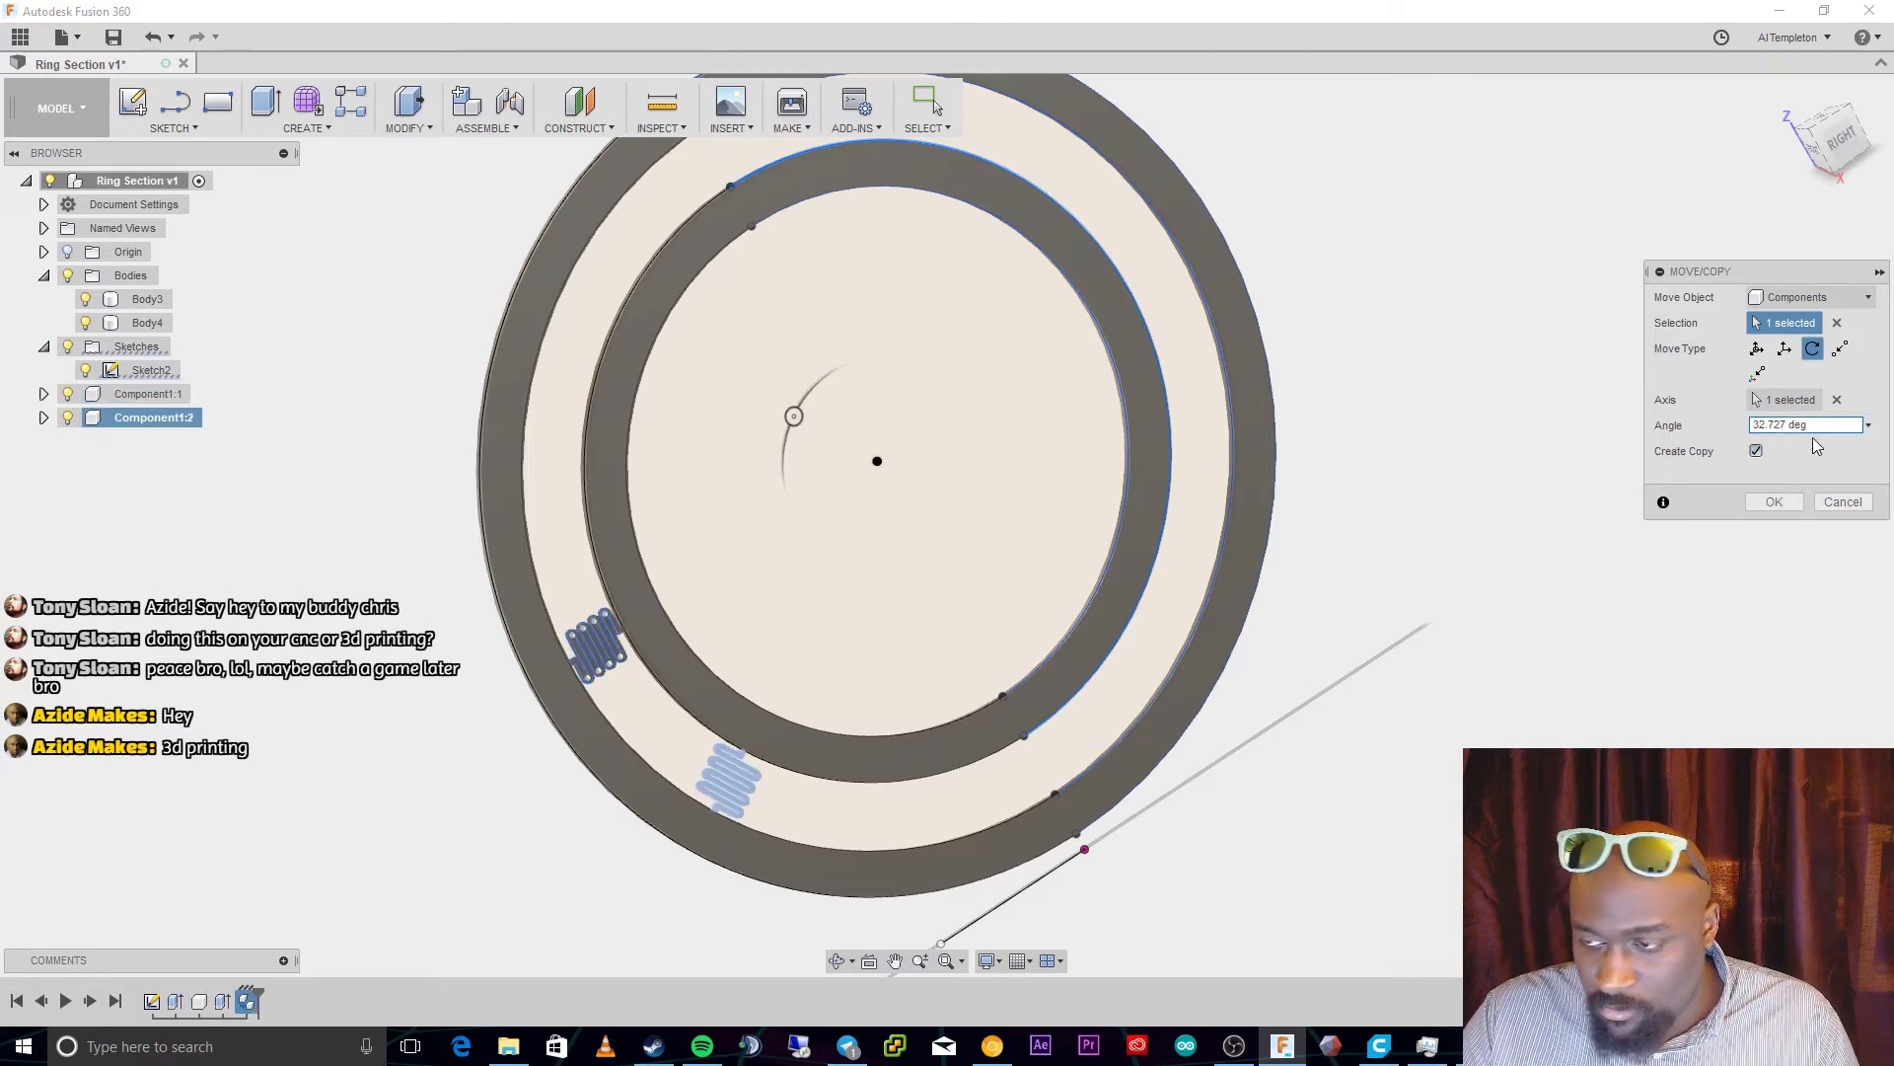
pyautogui.click(1784, 500)
pyautogui.press('Escape')
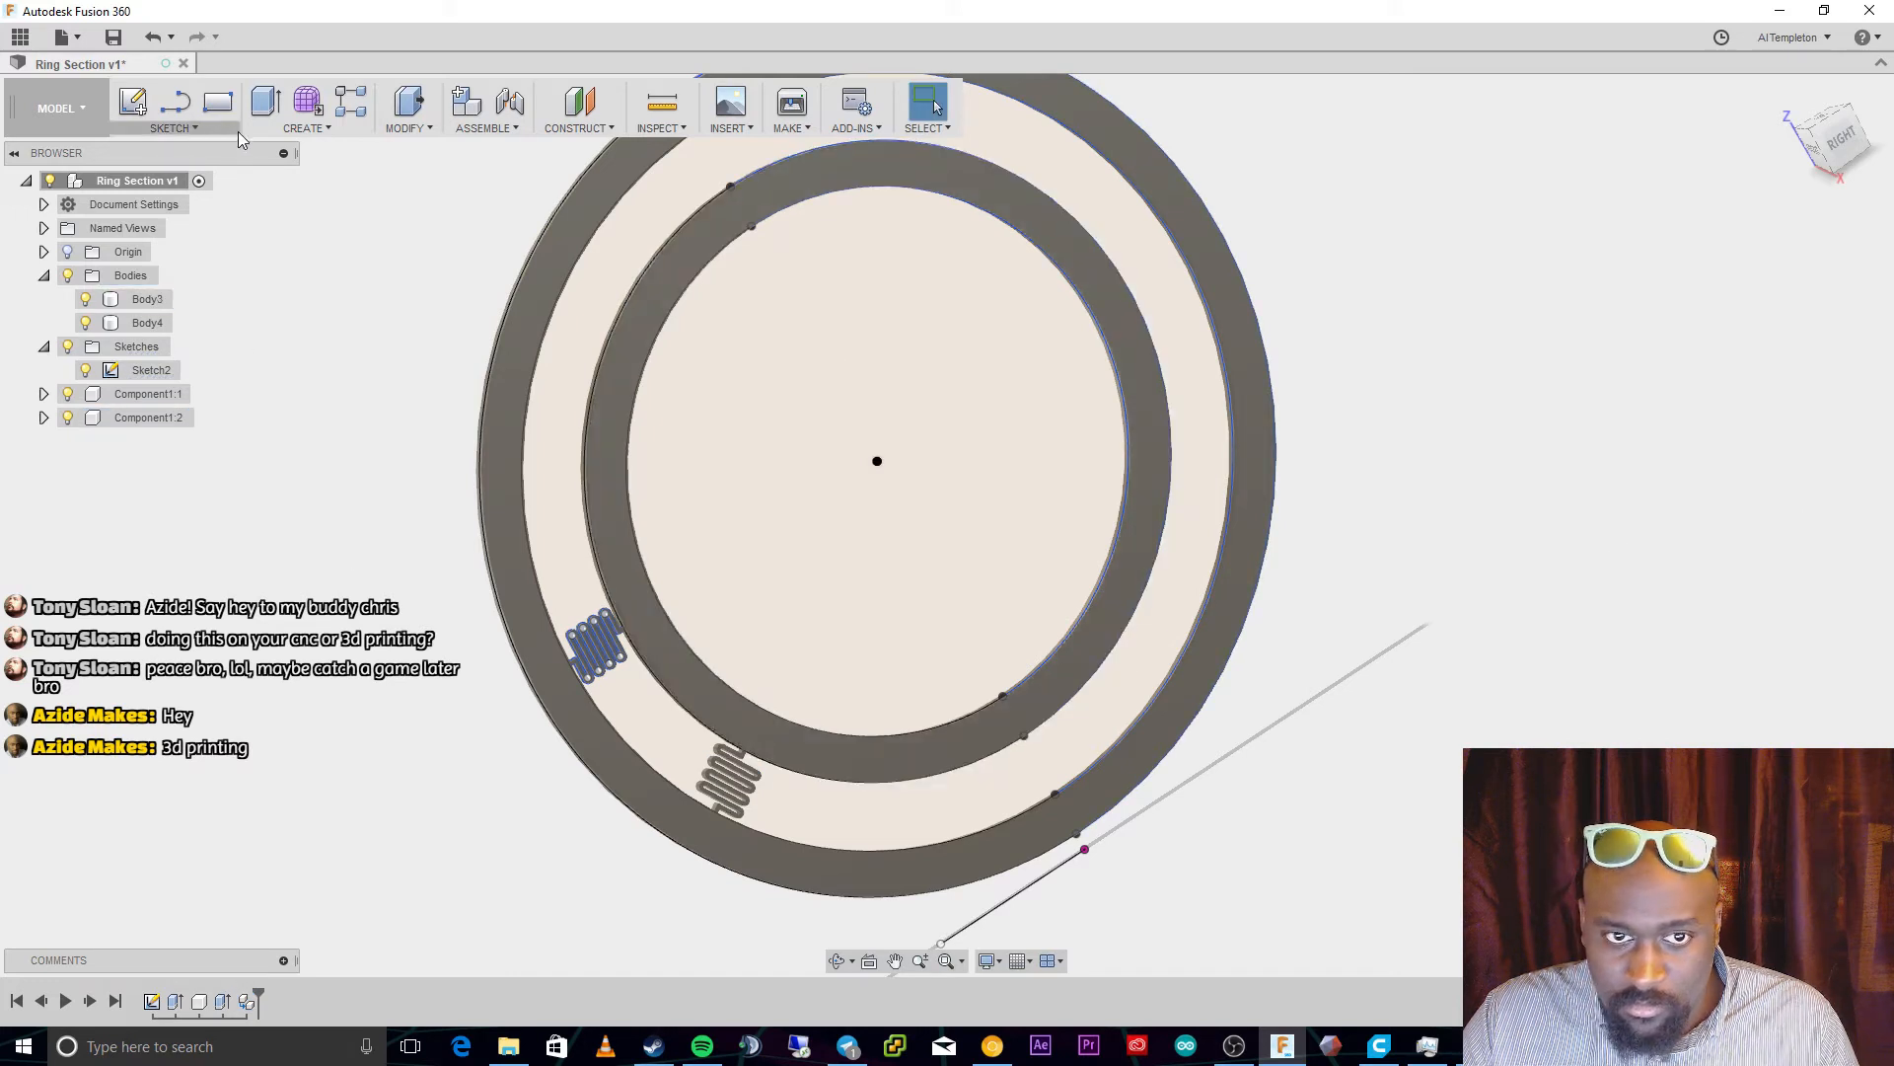
# Start a rotating Move/Copy of both springs, with the inner ring's inner circular edge as the axis
pyautogui.press('m')
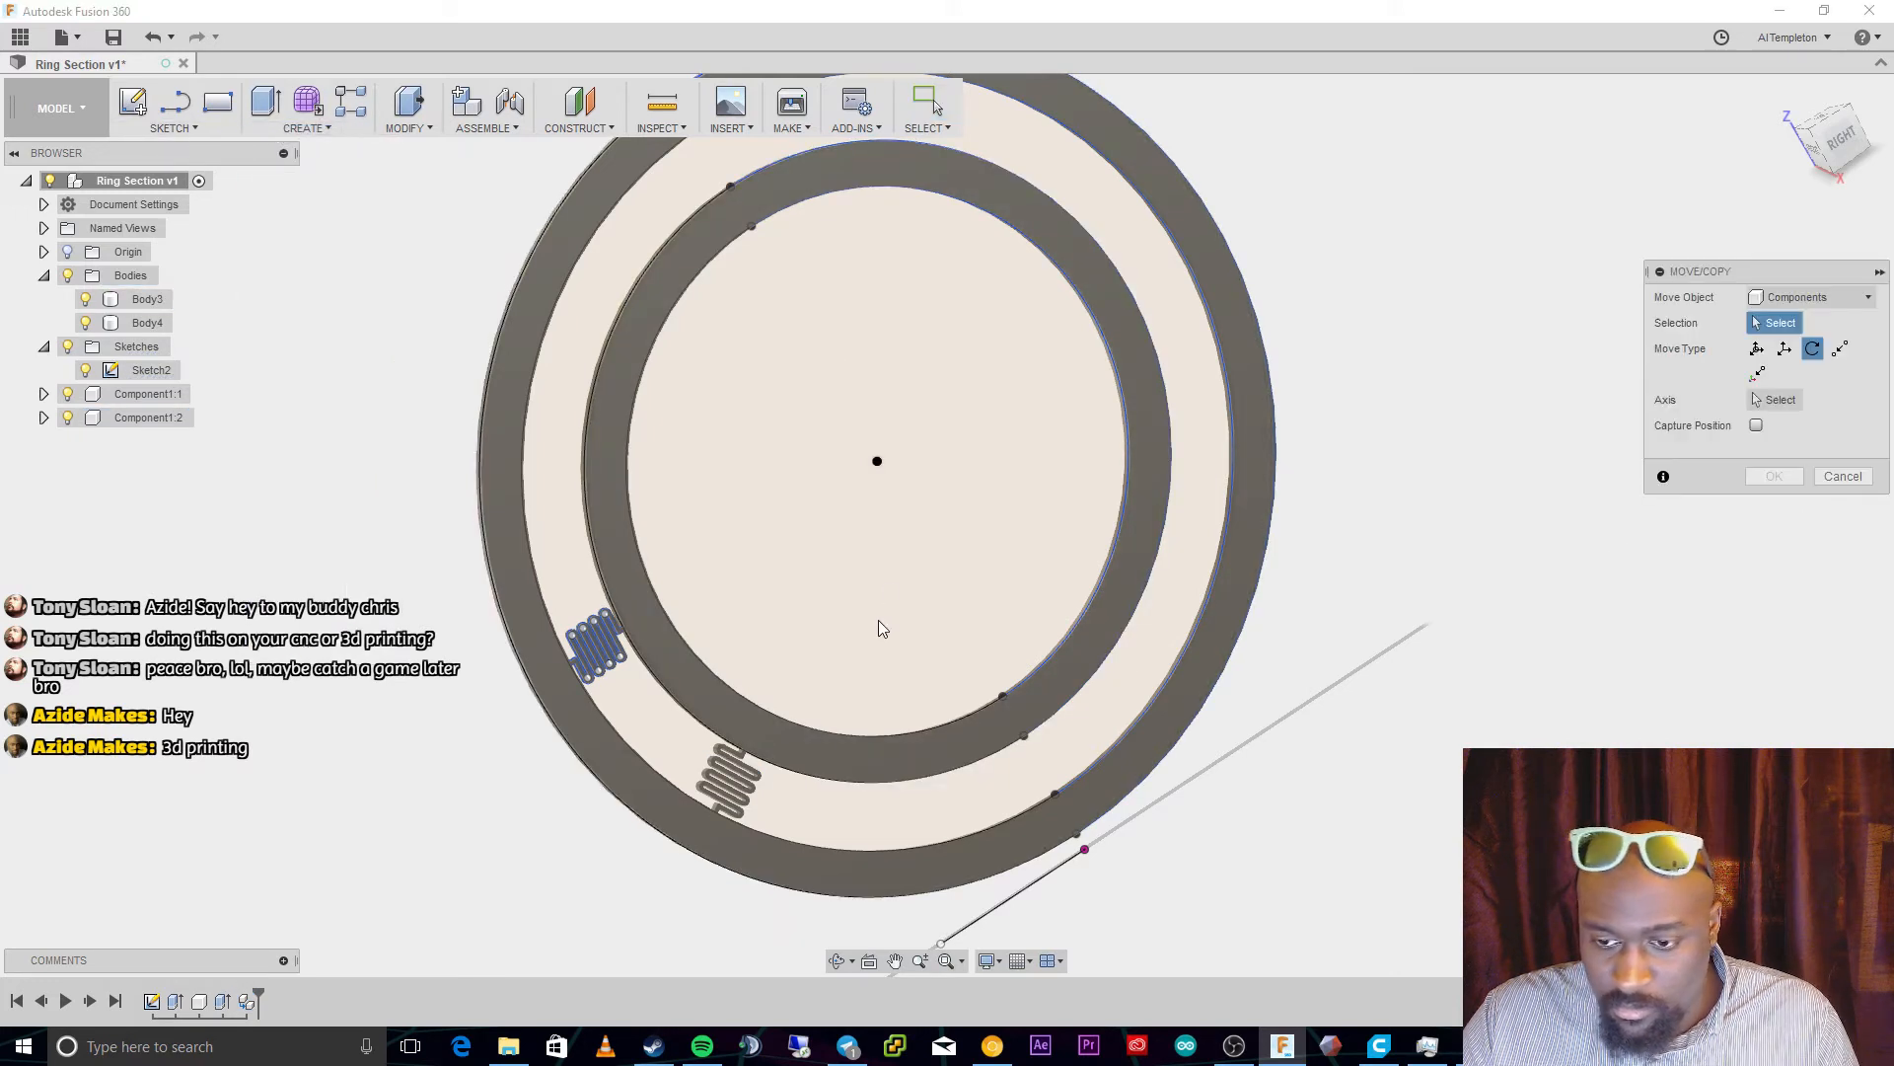
pyautogui.click(616, 656)
pyautogui.click(728, 795)
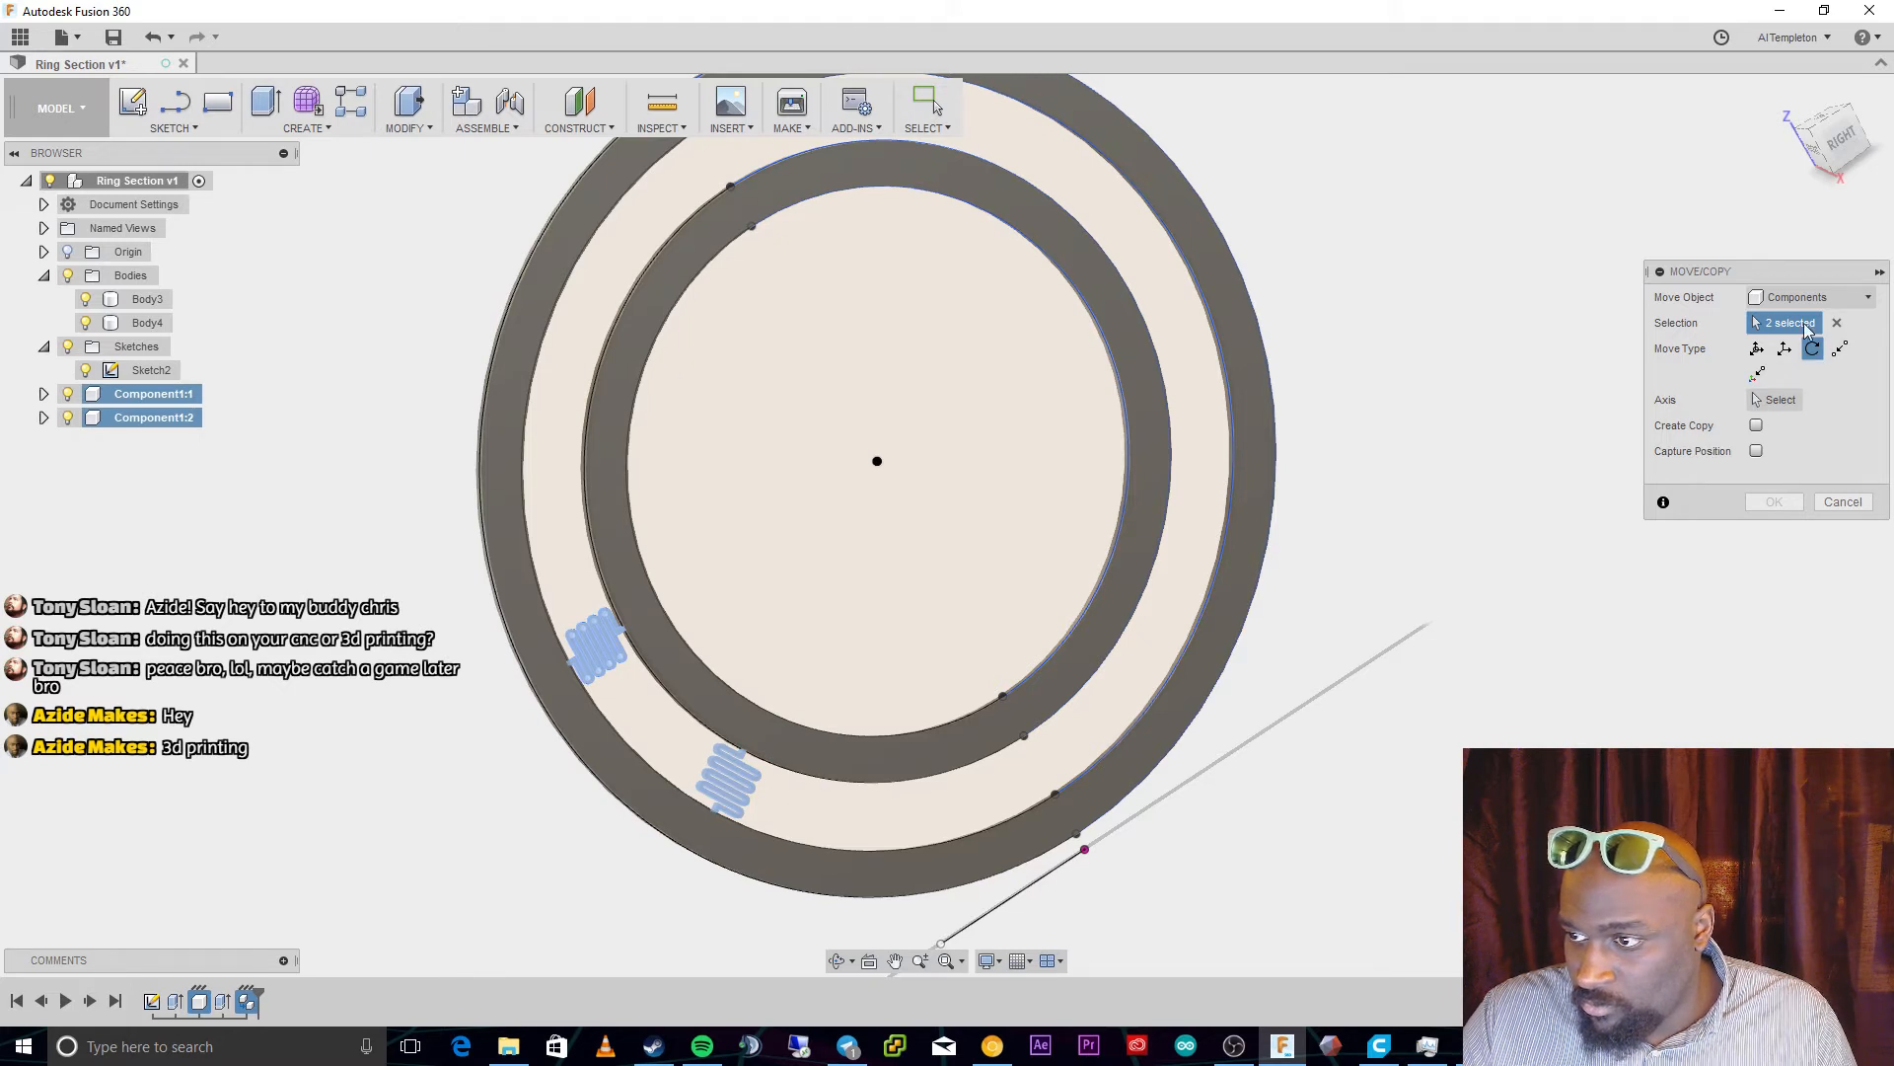
pyautogui.click(1786, 403)
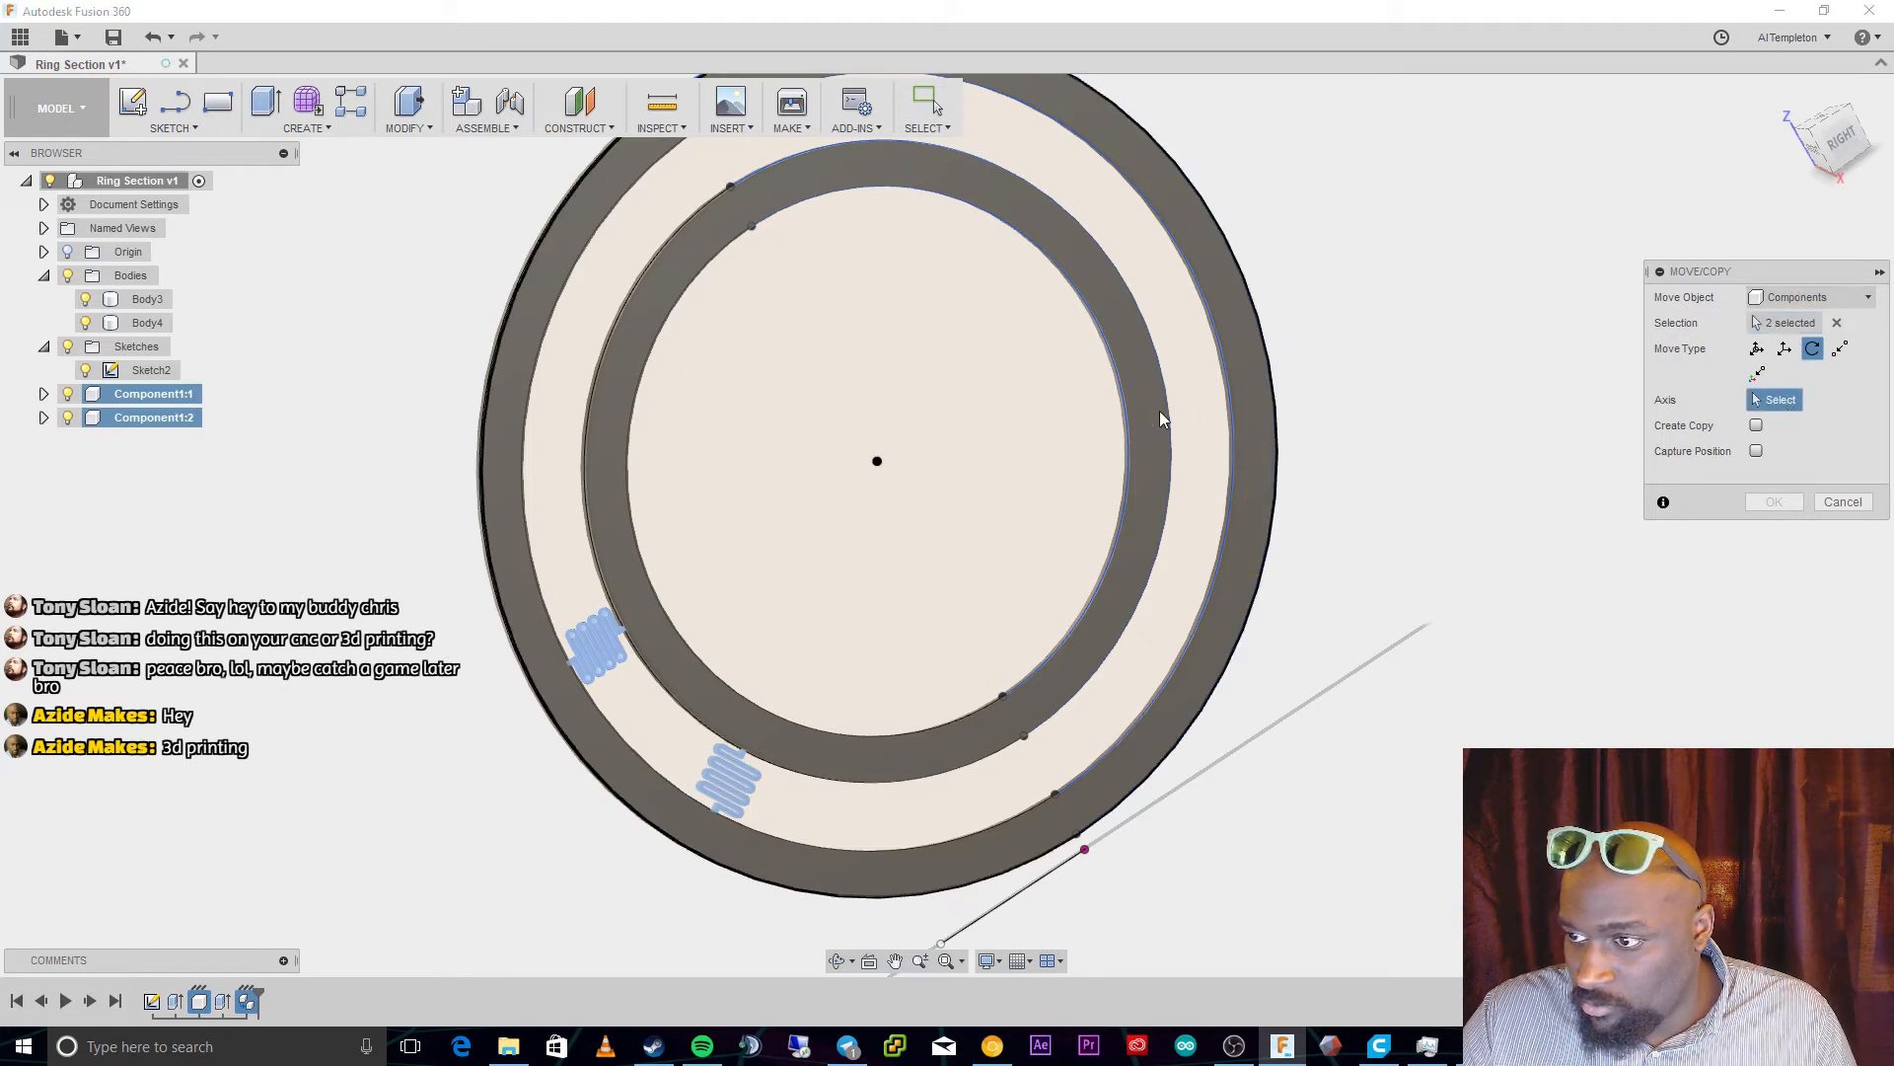
pyautogui.click(1126, 396)
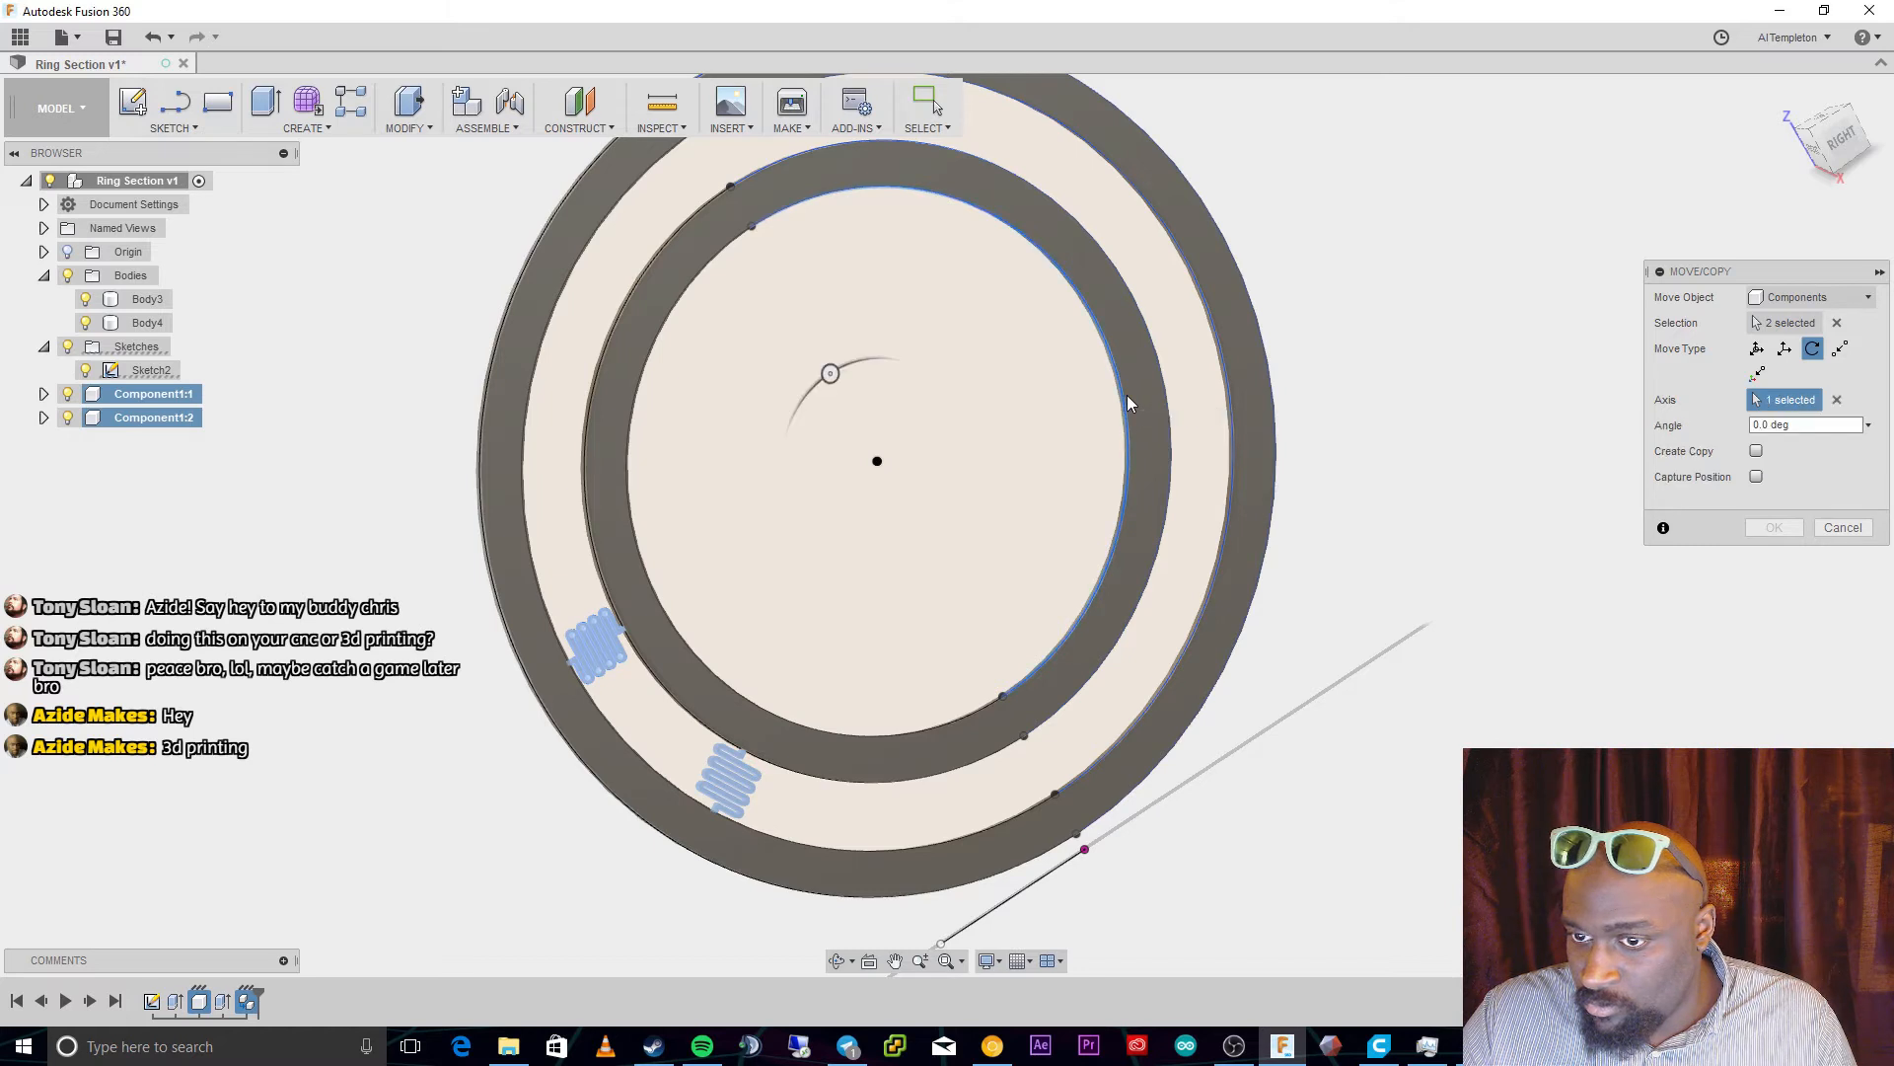
# Turn on copying for the two springs, try an angle of 32.727 degrees, and create the copies at 65.4545 degrees instead
pyautogui.moveTo(1792, 424); pyautogui.dragTo(1751, 425)
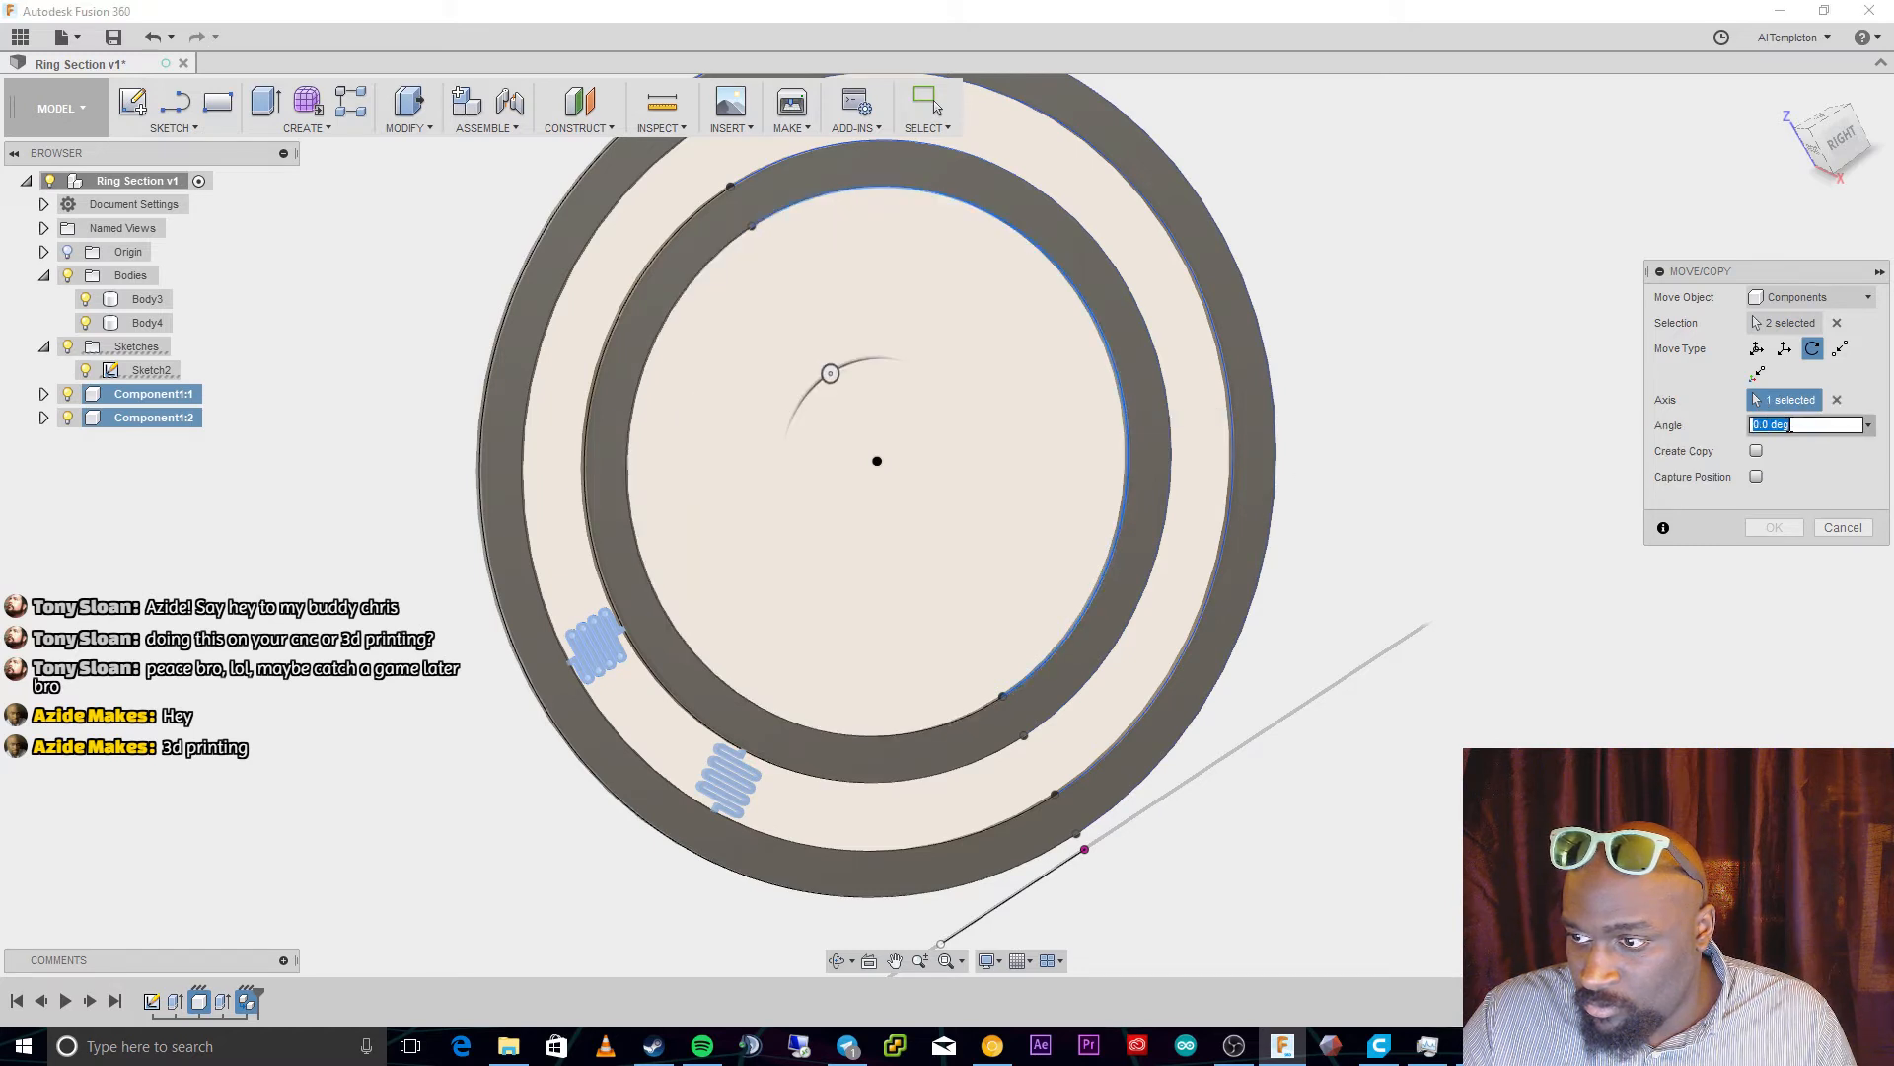
pyautogui.hotkey('ctrl', 'v')
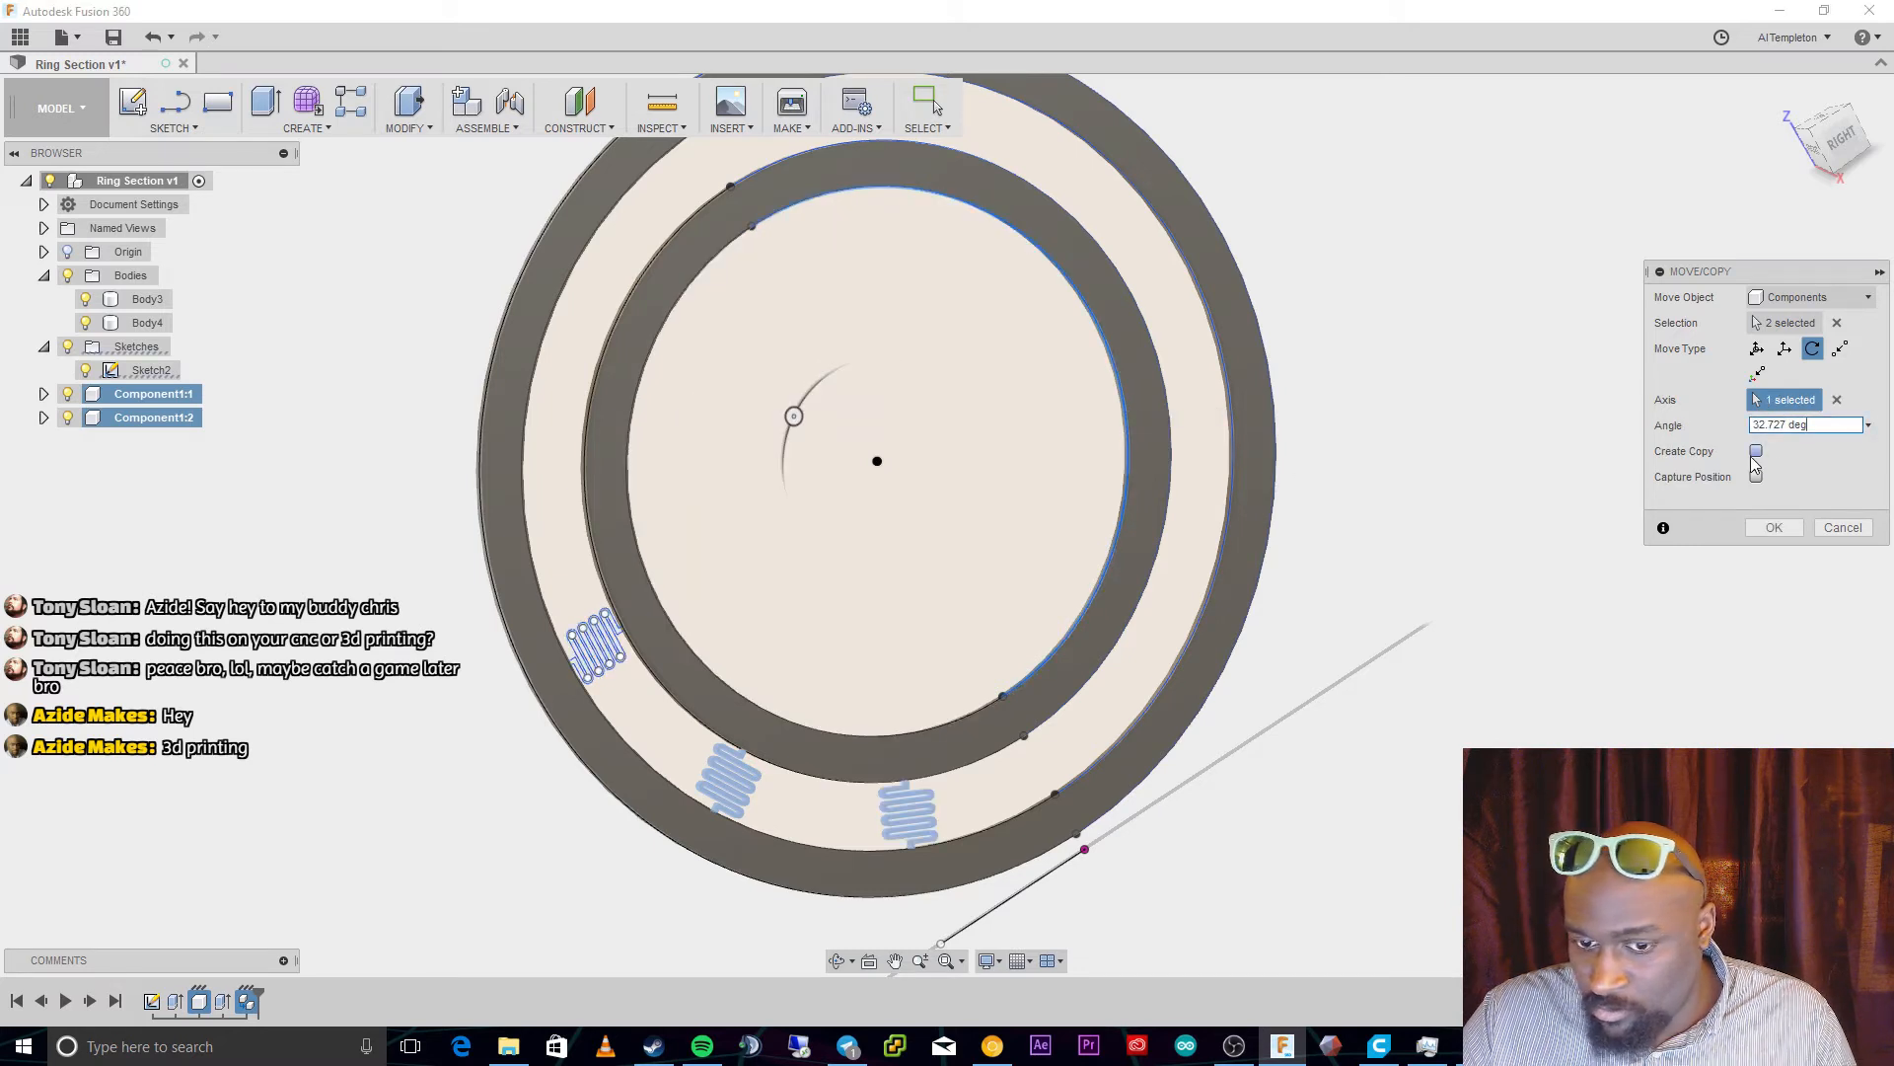
pyautogui.click(1756, 451)
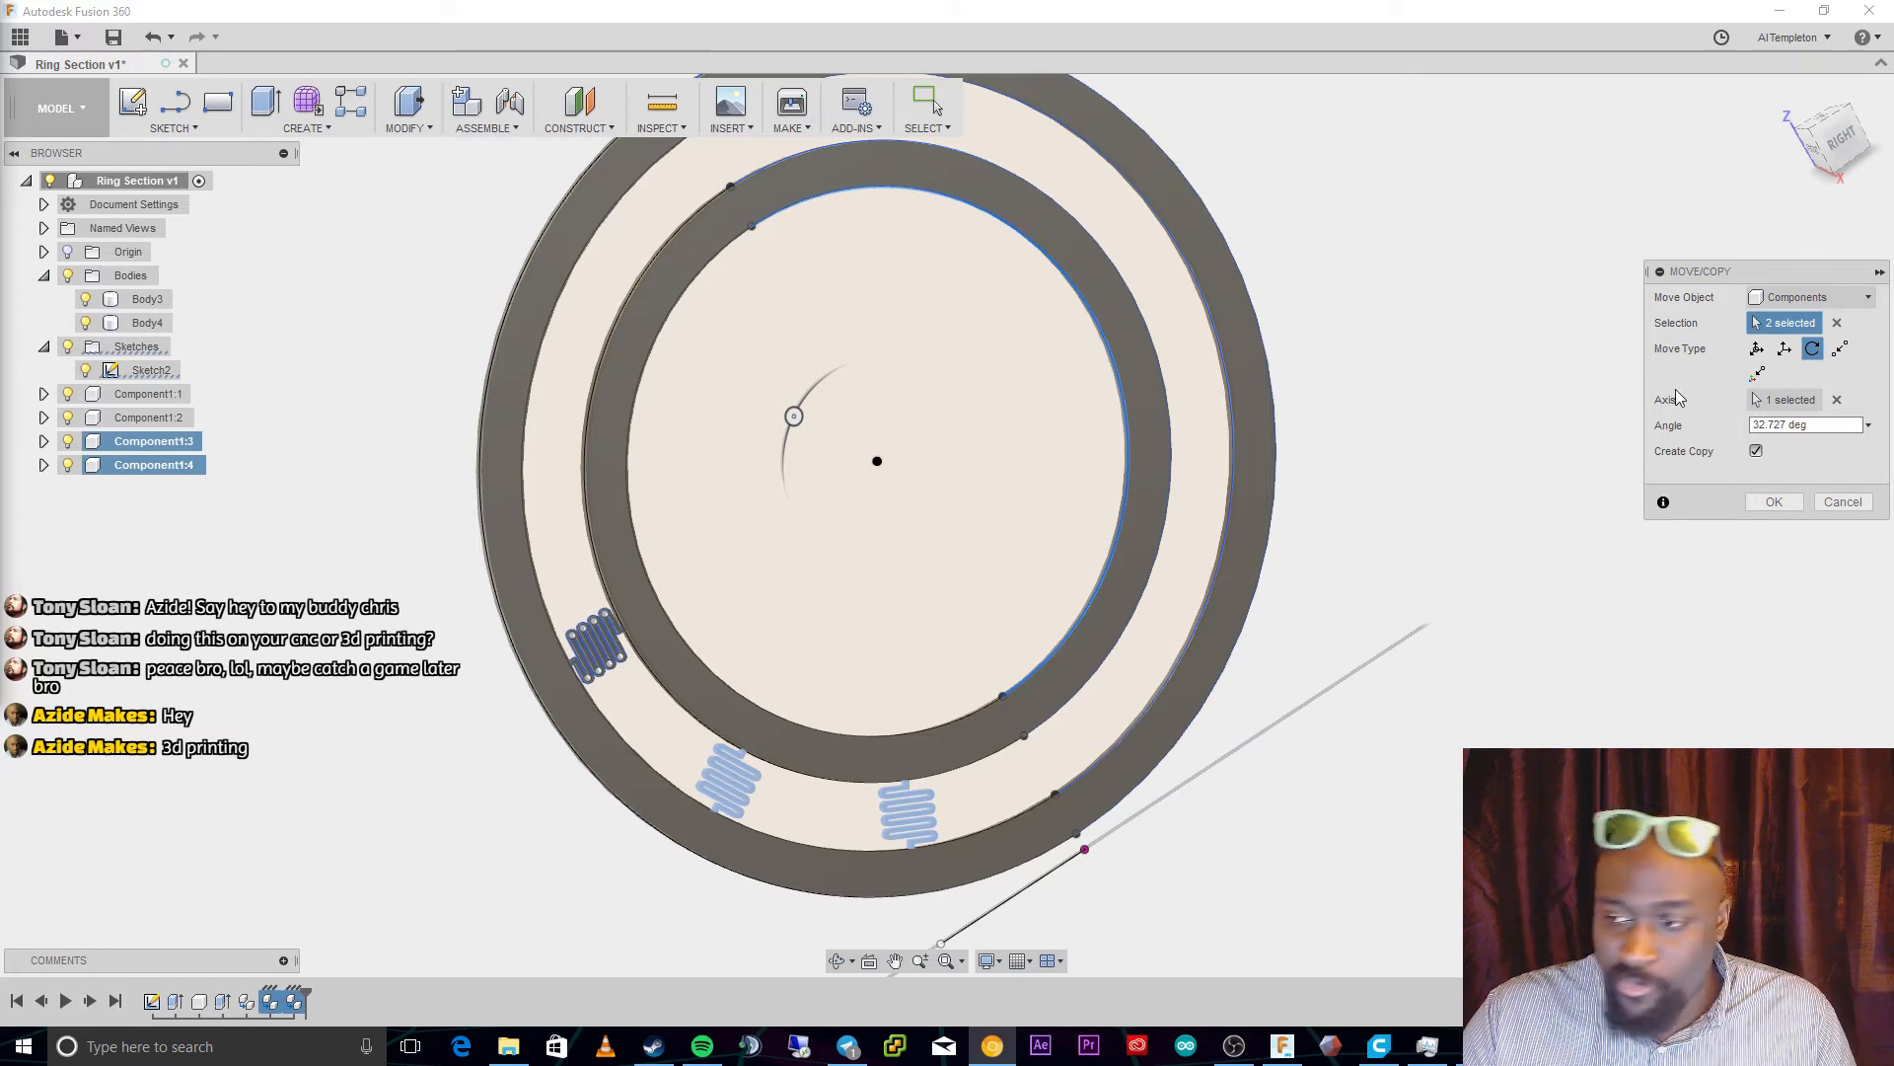
pyautogui.click(1784, 425)
pyautogui.click(1784, 425)
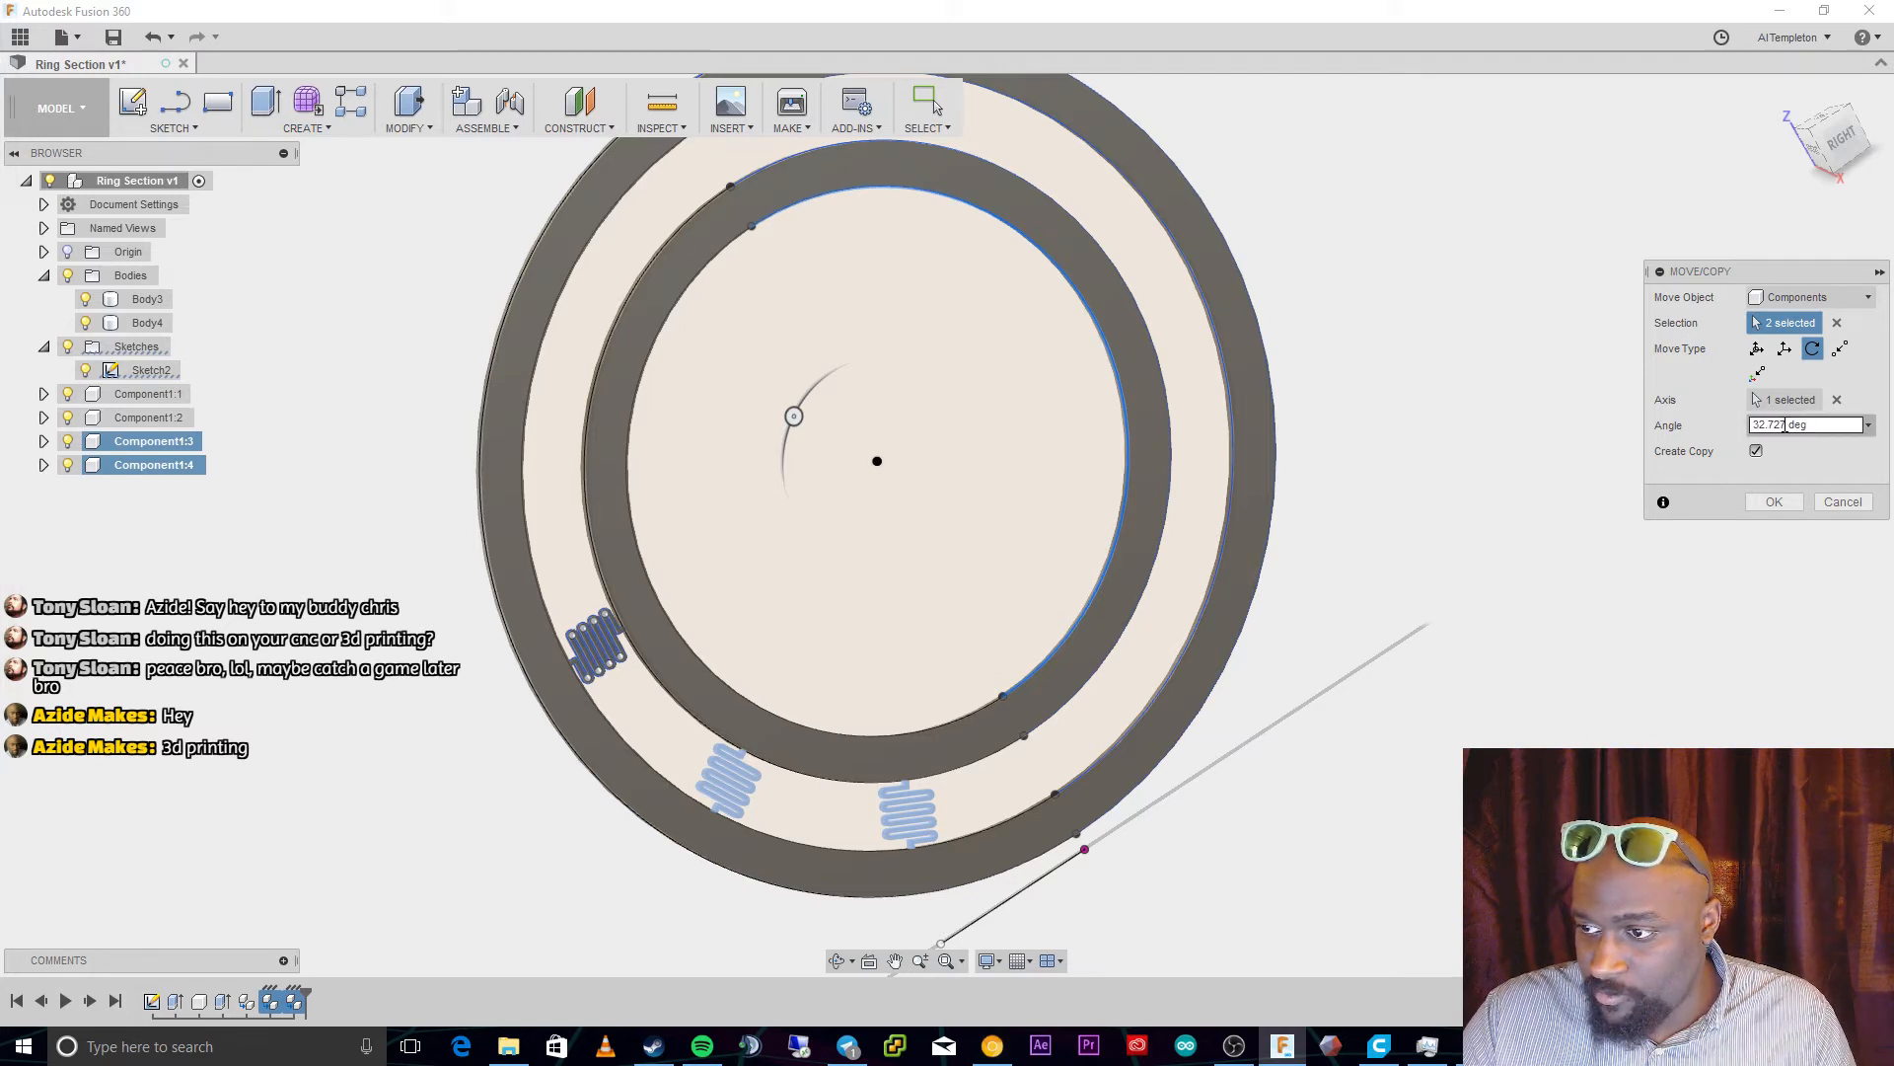
pyautogui.press('Delete')
pyautogui.press('Delete')
pyautogui.press('Delete')
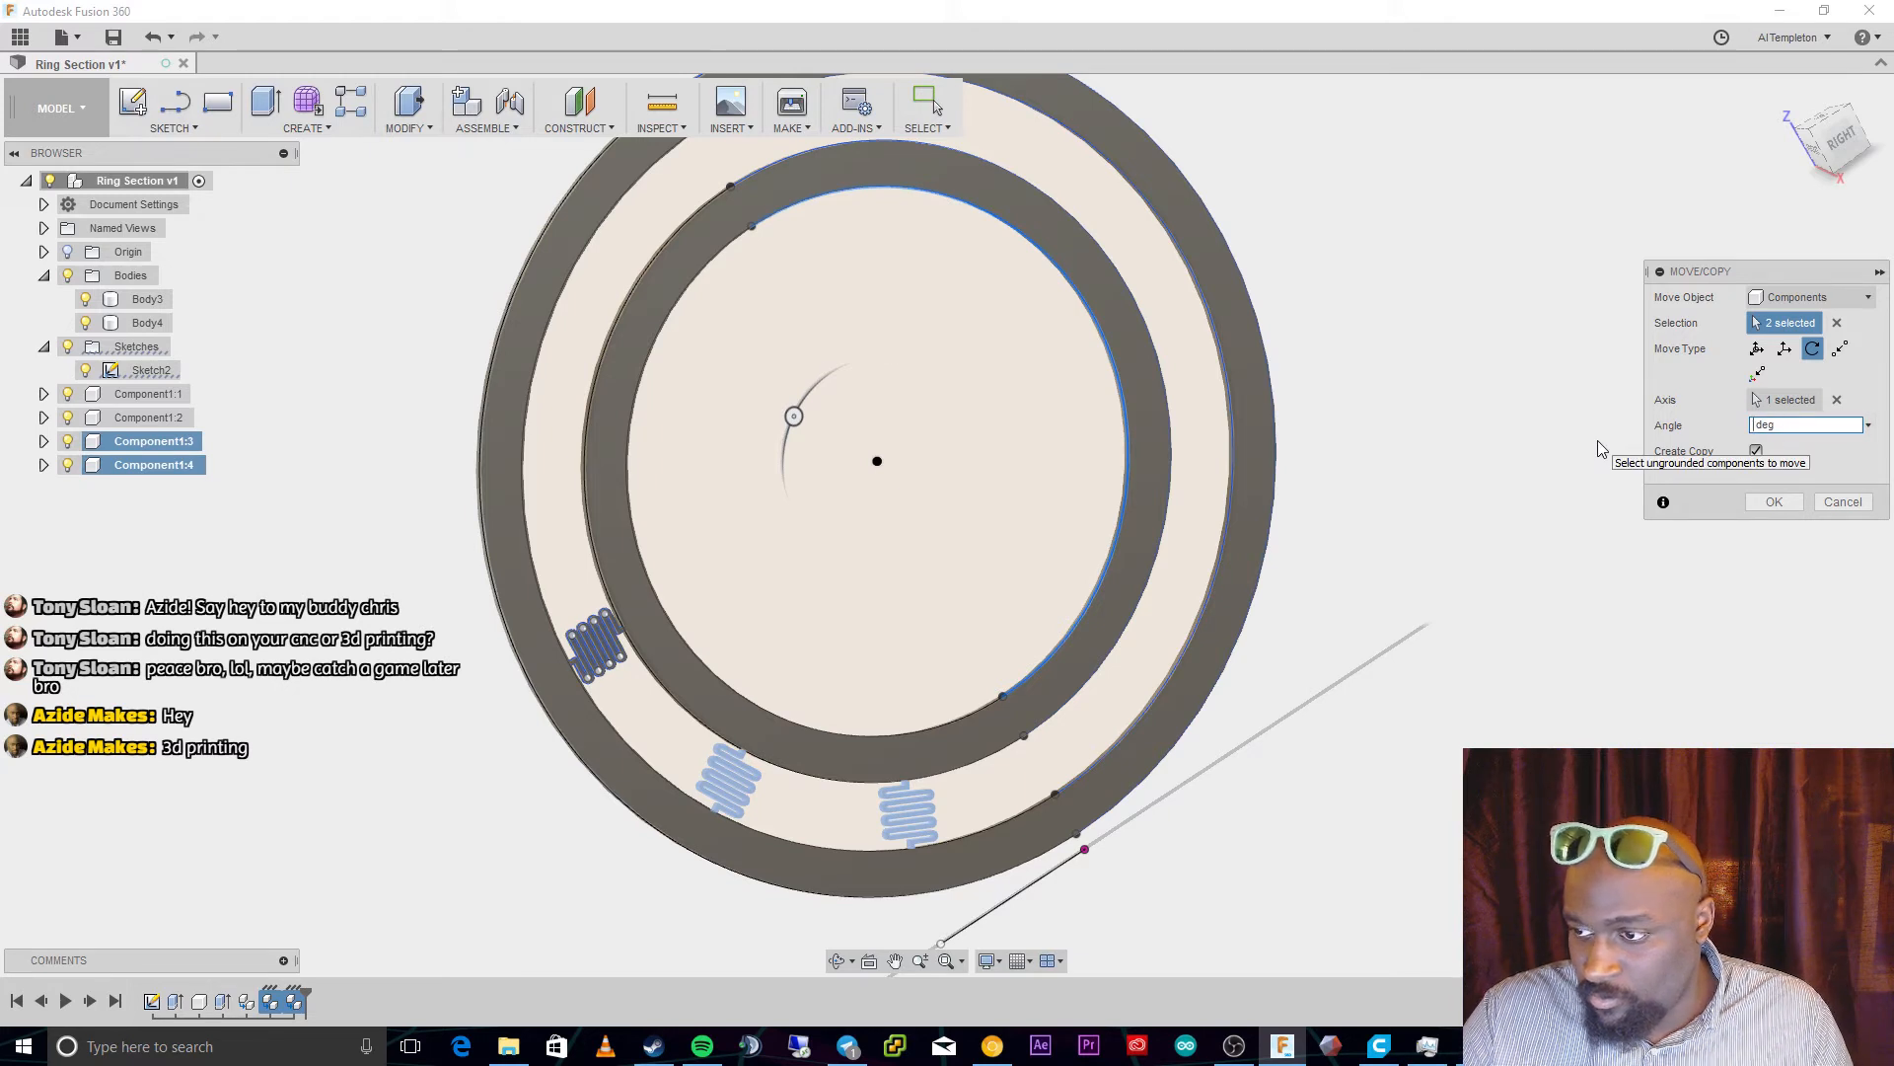
pyautogui.write('65.4545')
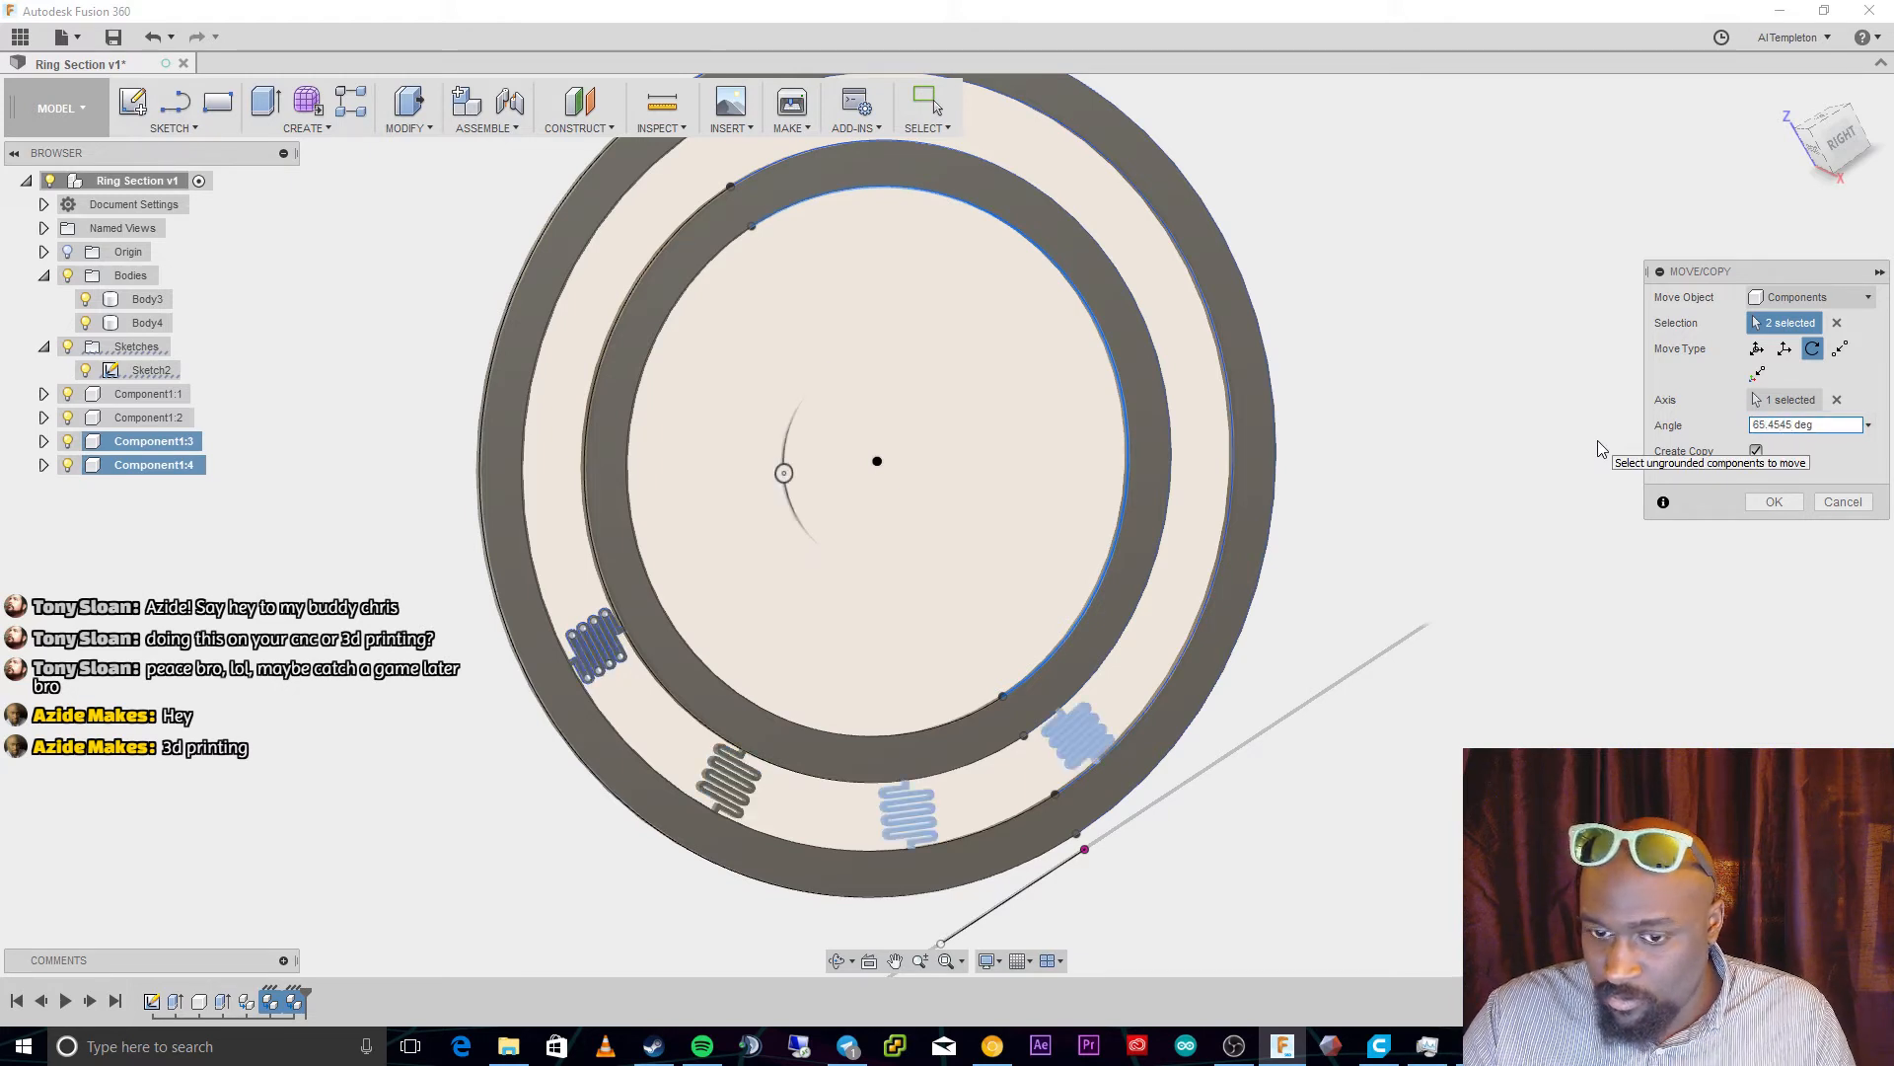
pyautogui.click(1773, 502)
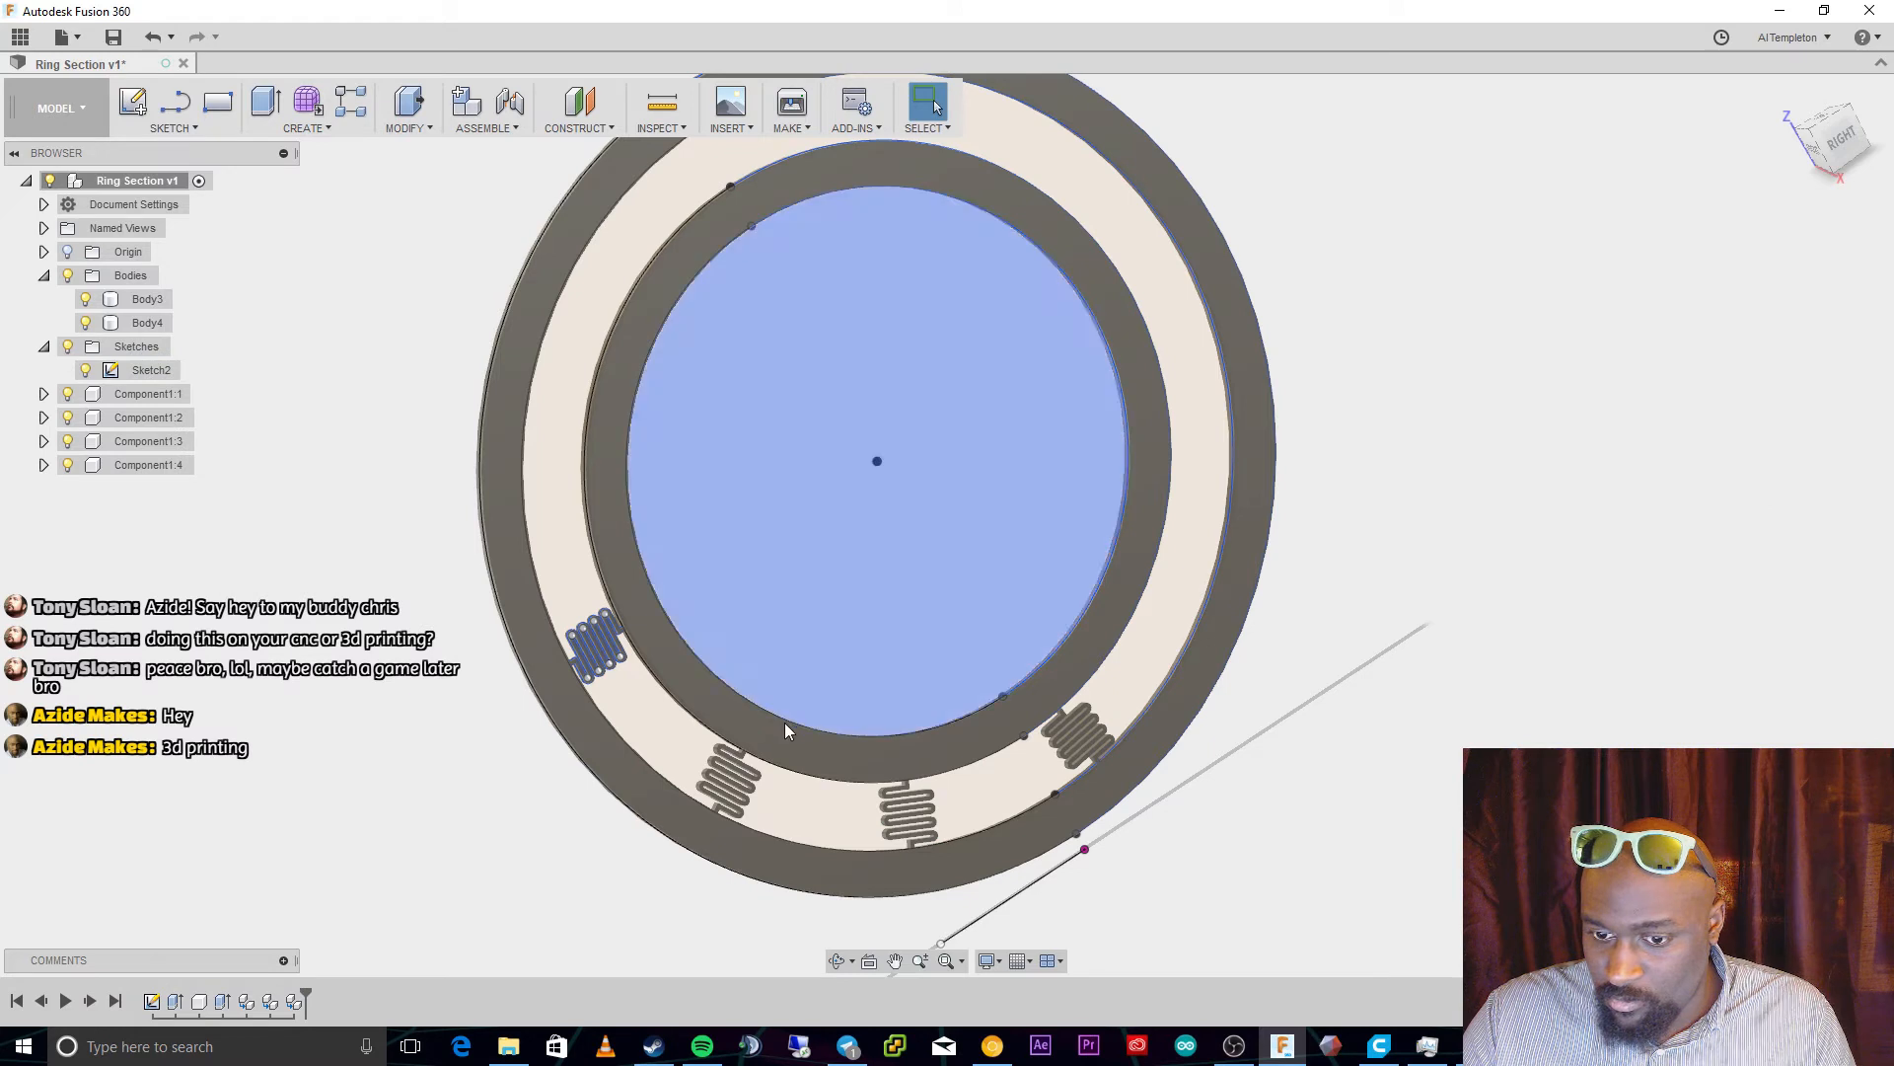
# Start a rotating Move/Copy of all four springs, using the inner ring's outer circular edge as the axis
pyautogui.scroll(-4, 549, 557)
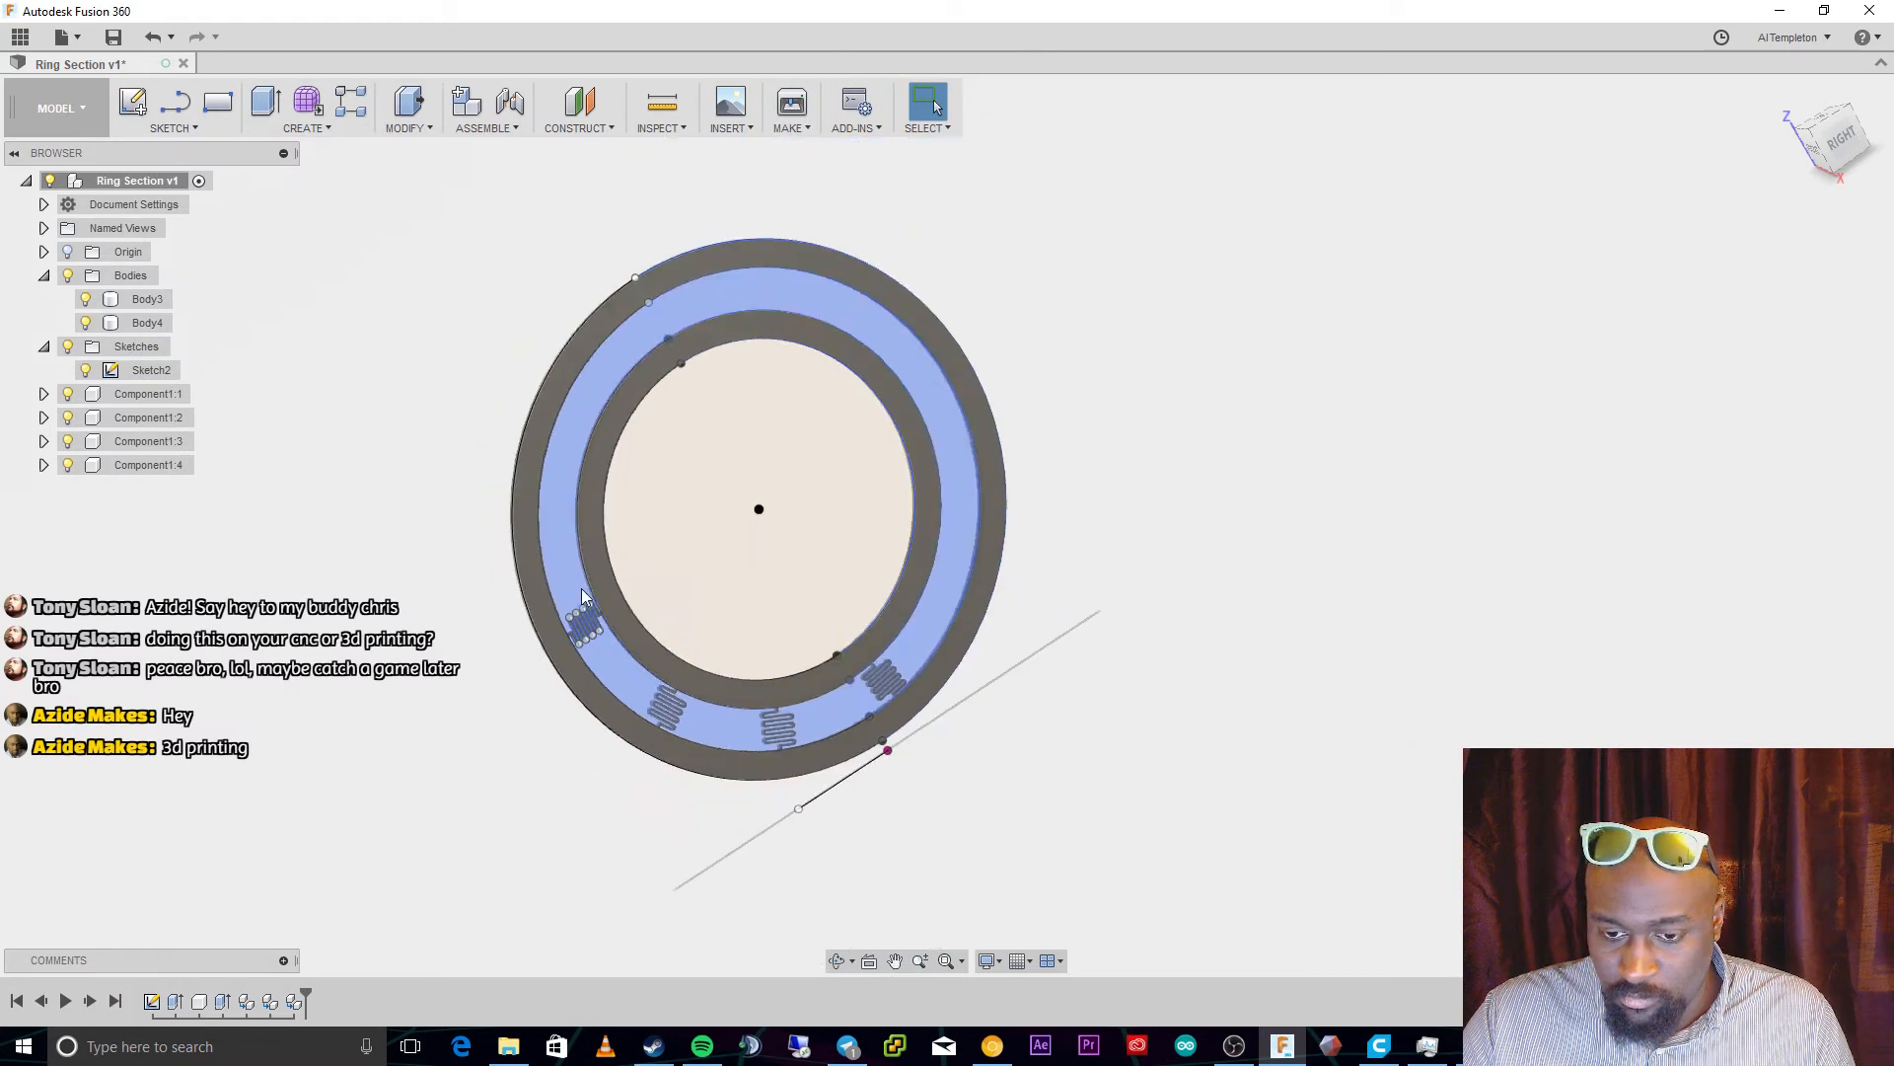
pyautogui.click(582, 619)
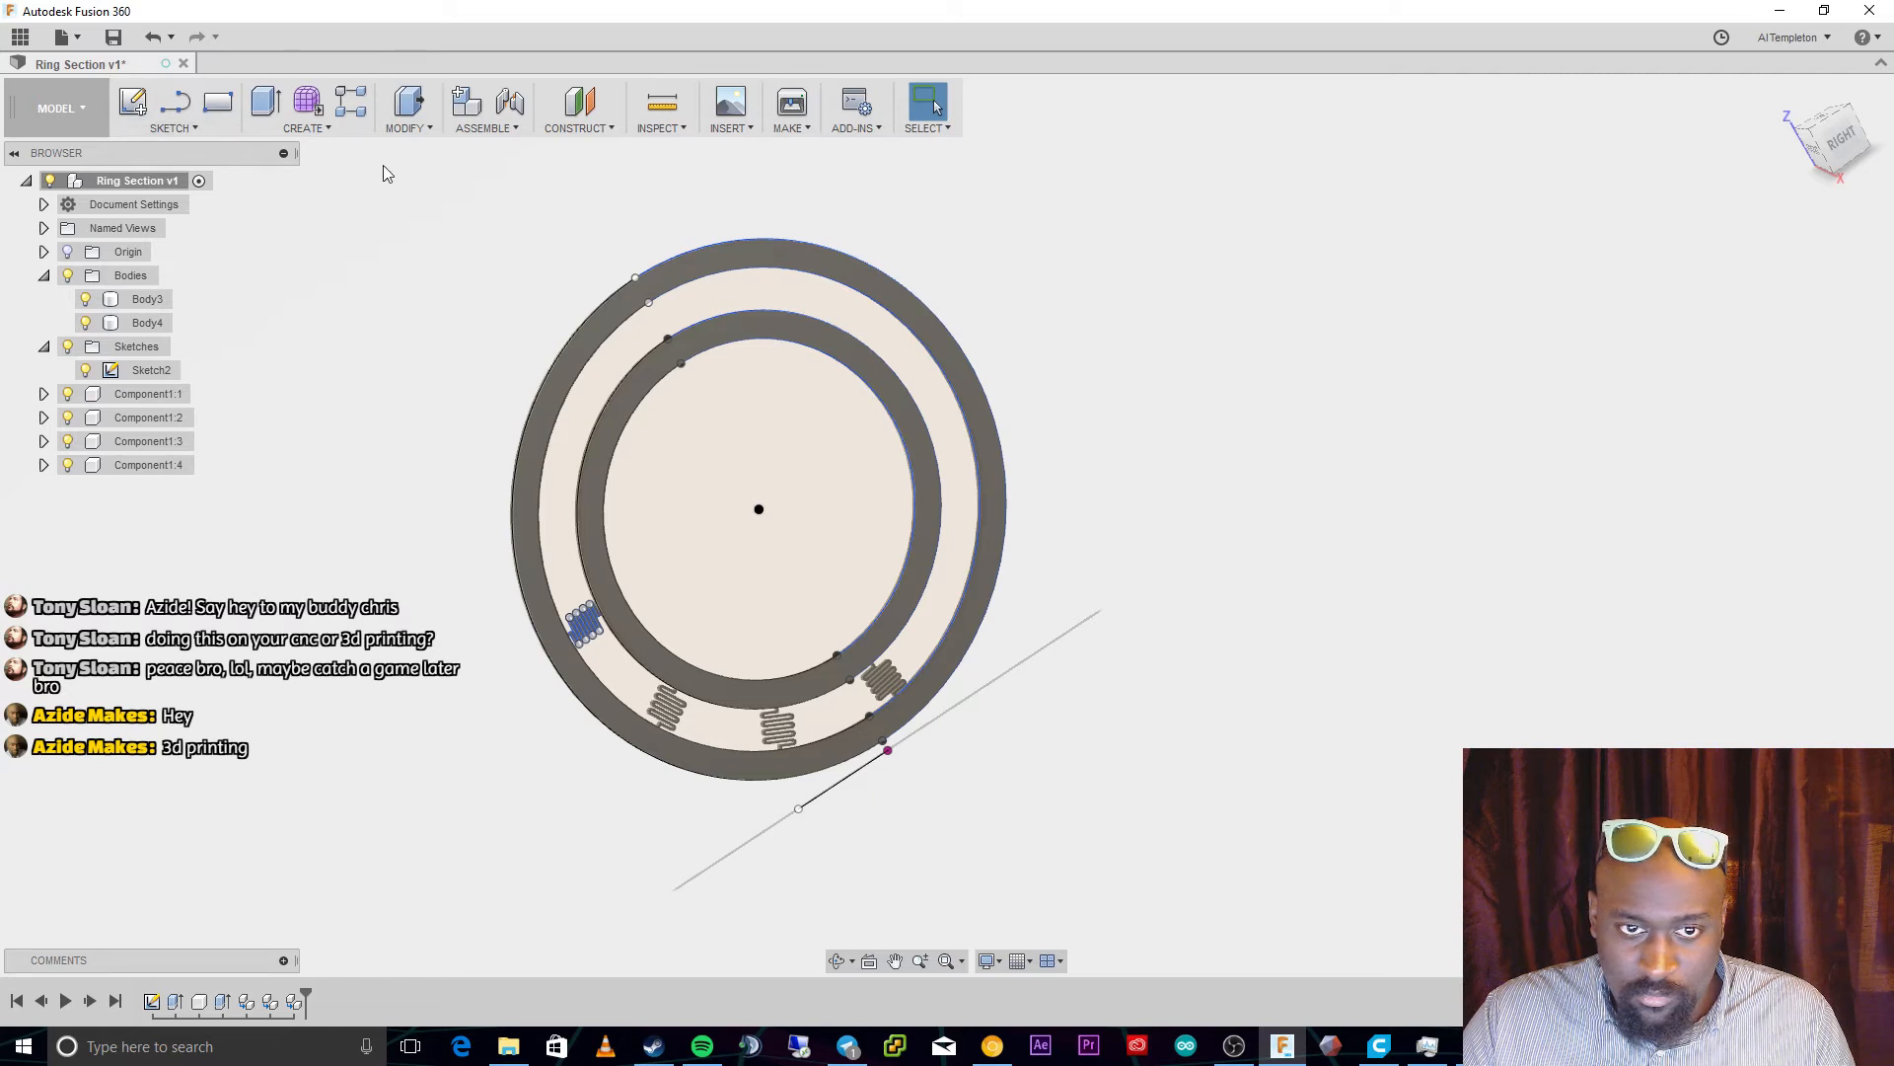
pyautogui.press('m')
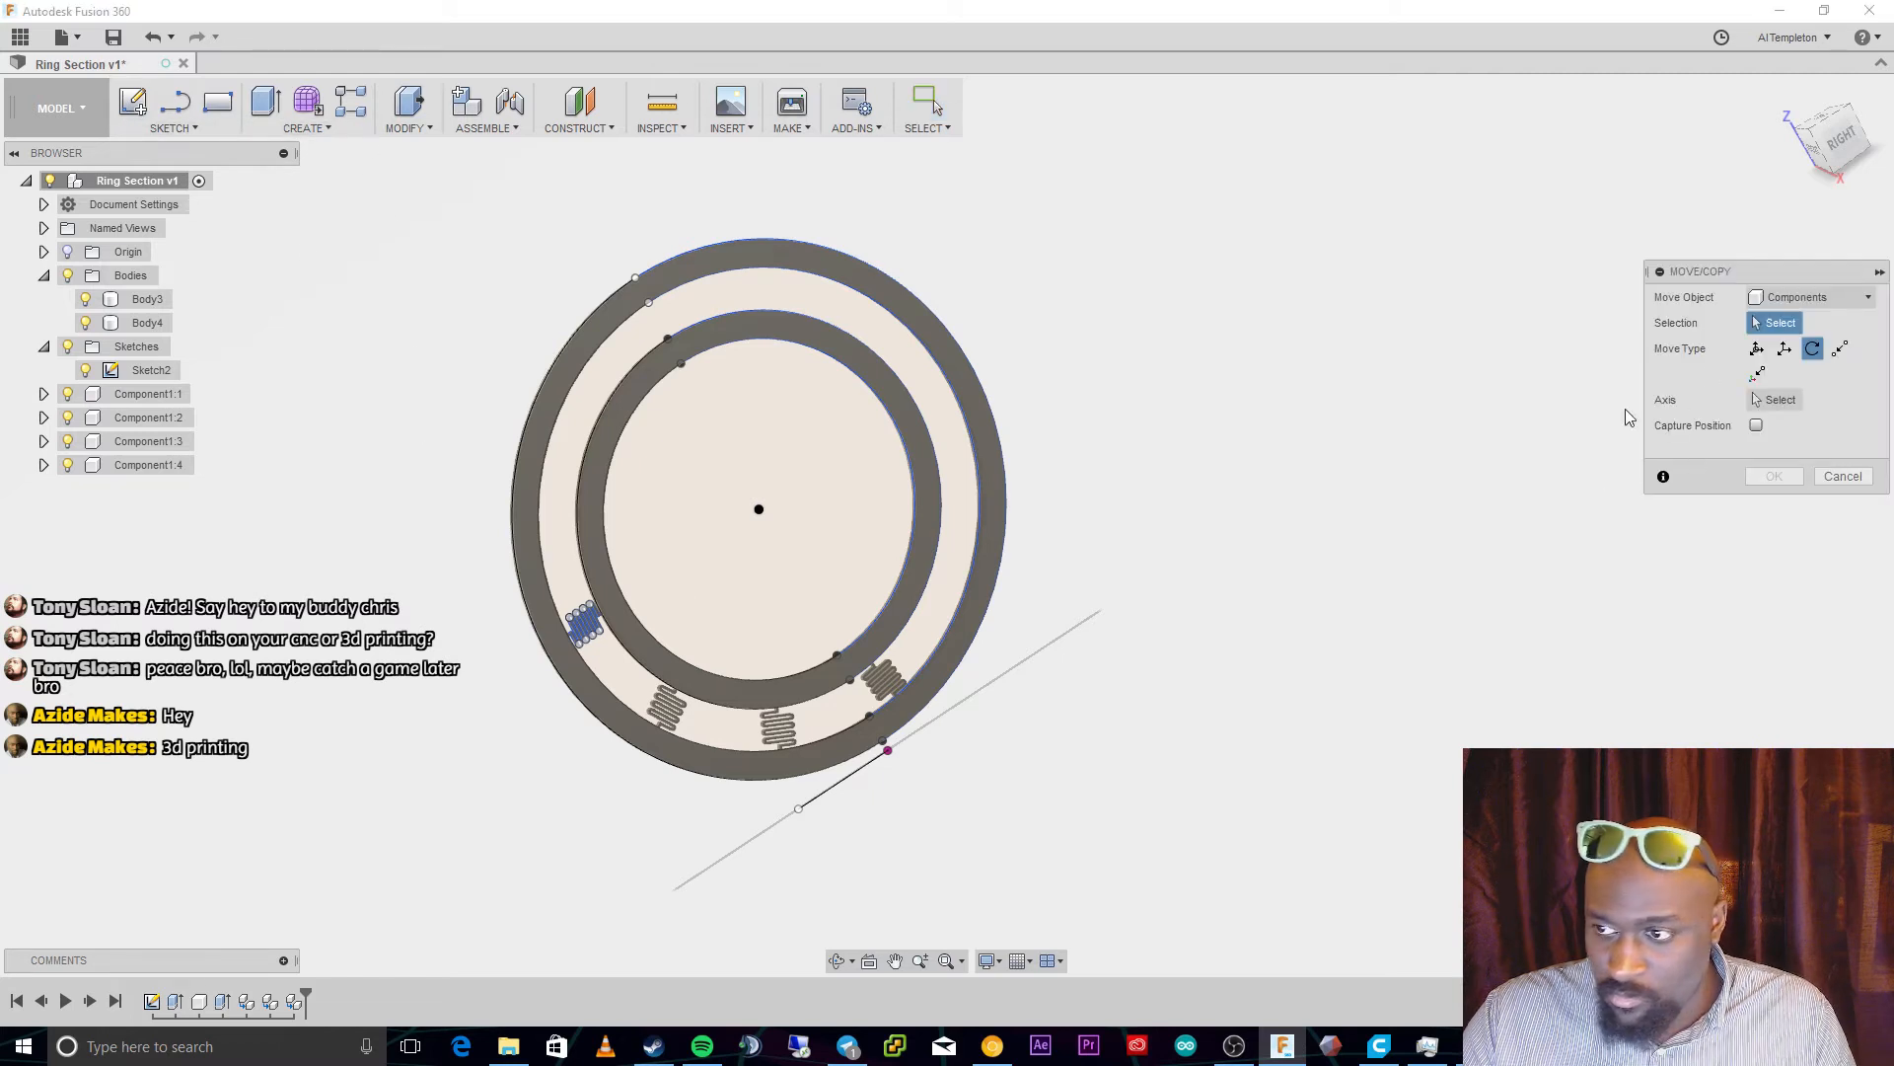
pyautogui.scroll(5, 612, 626)
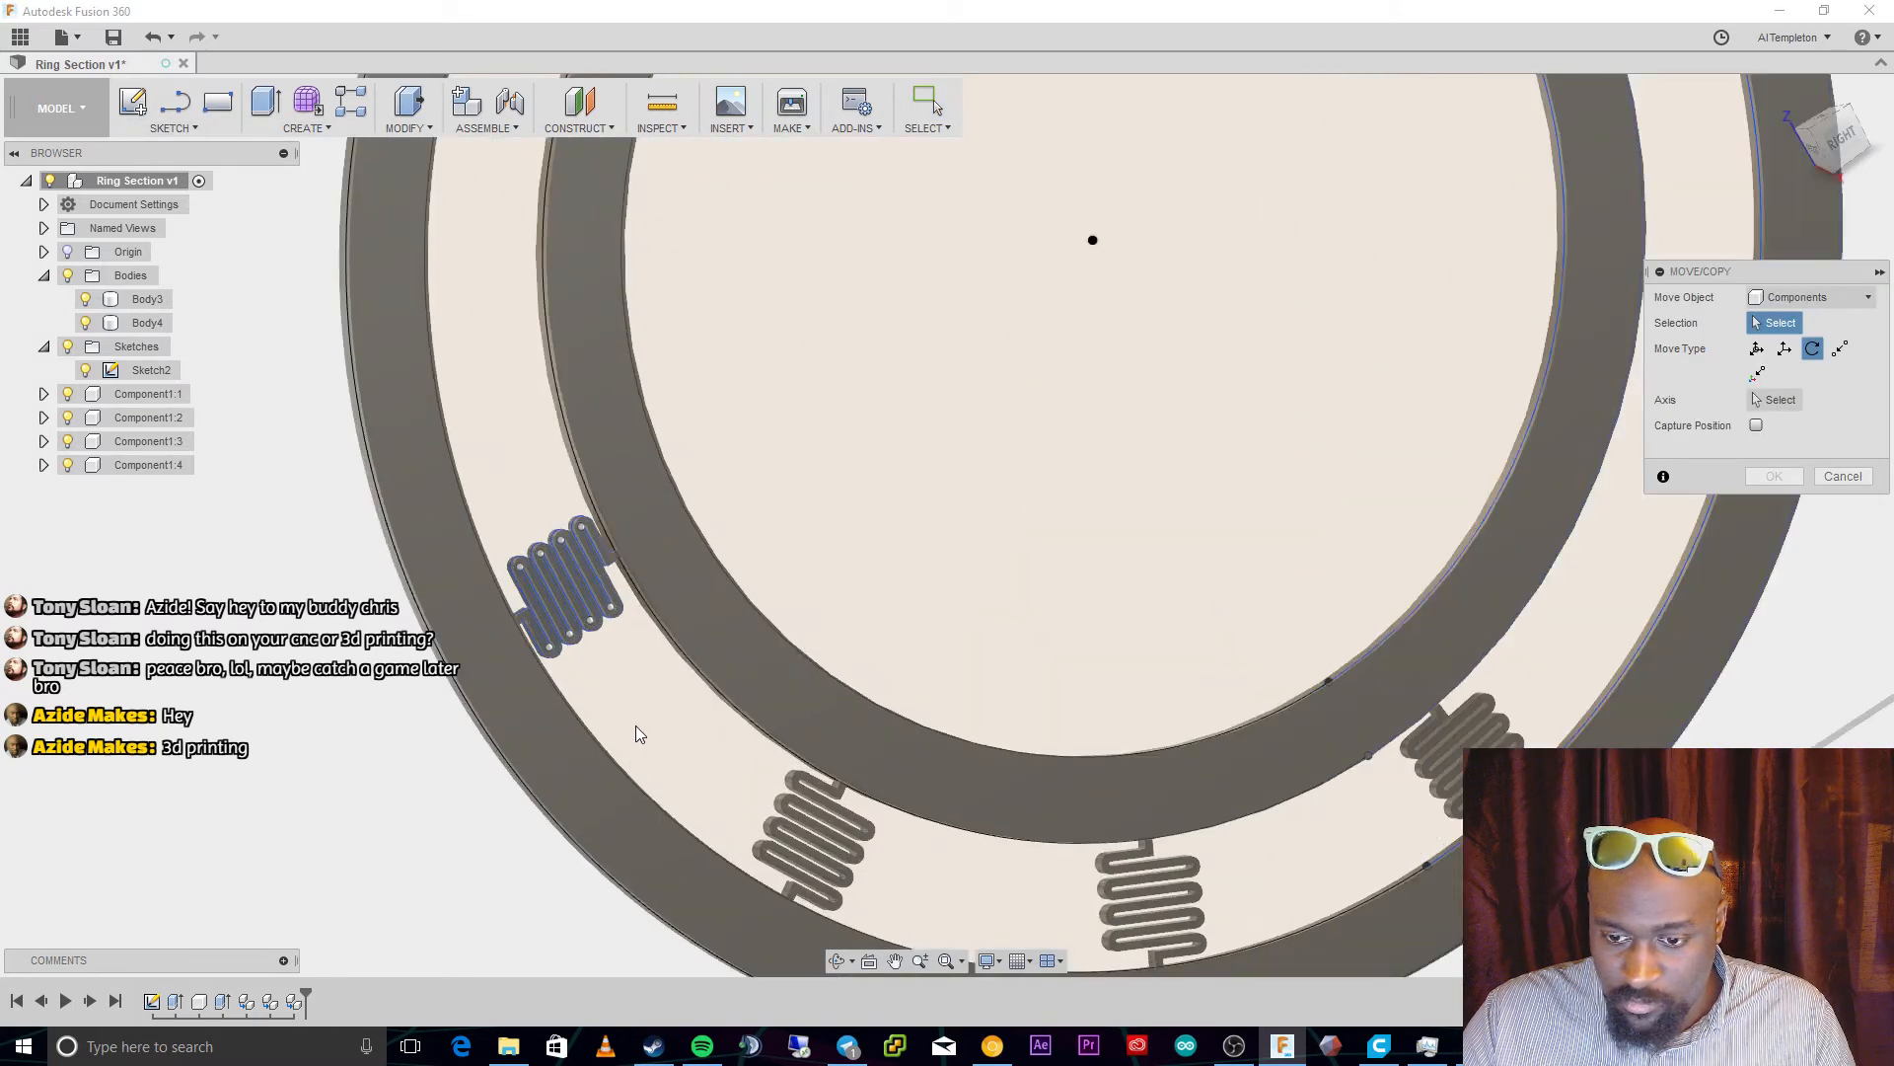
pyautogui.click(590, 594)
pyautogui.click(839, 844)
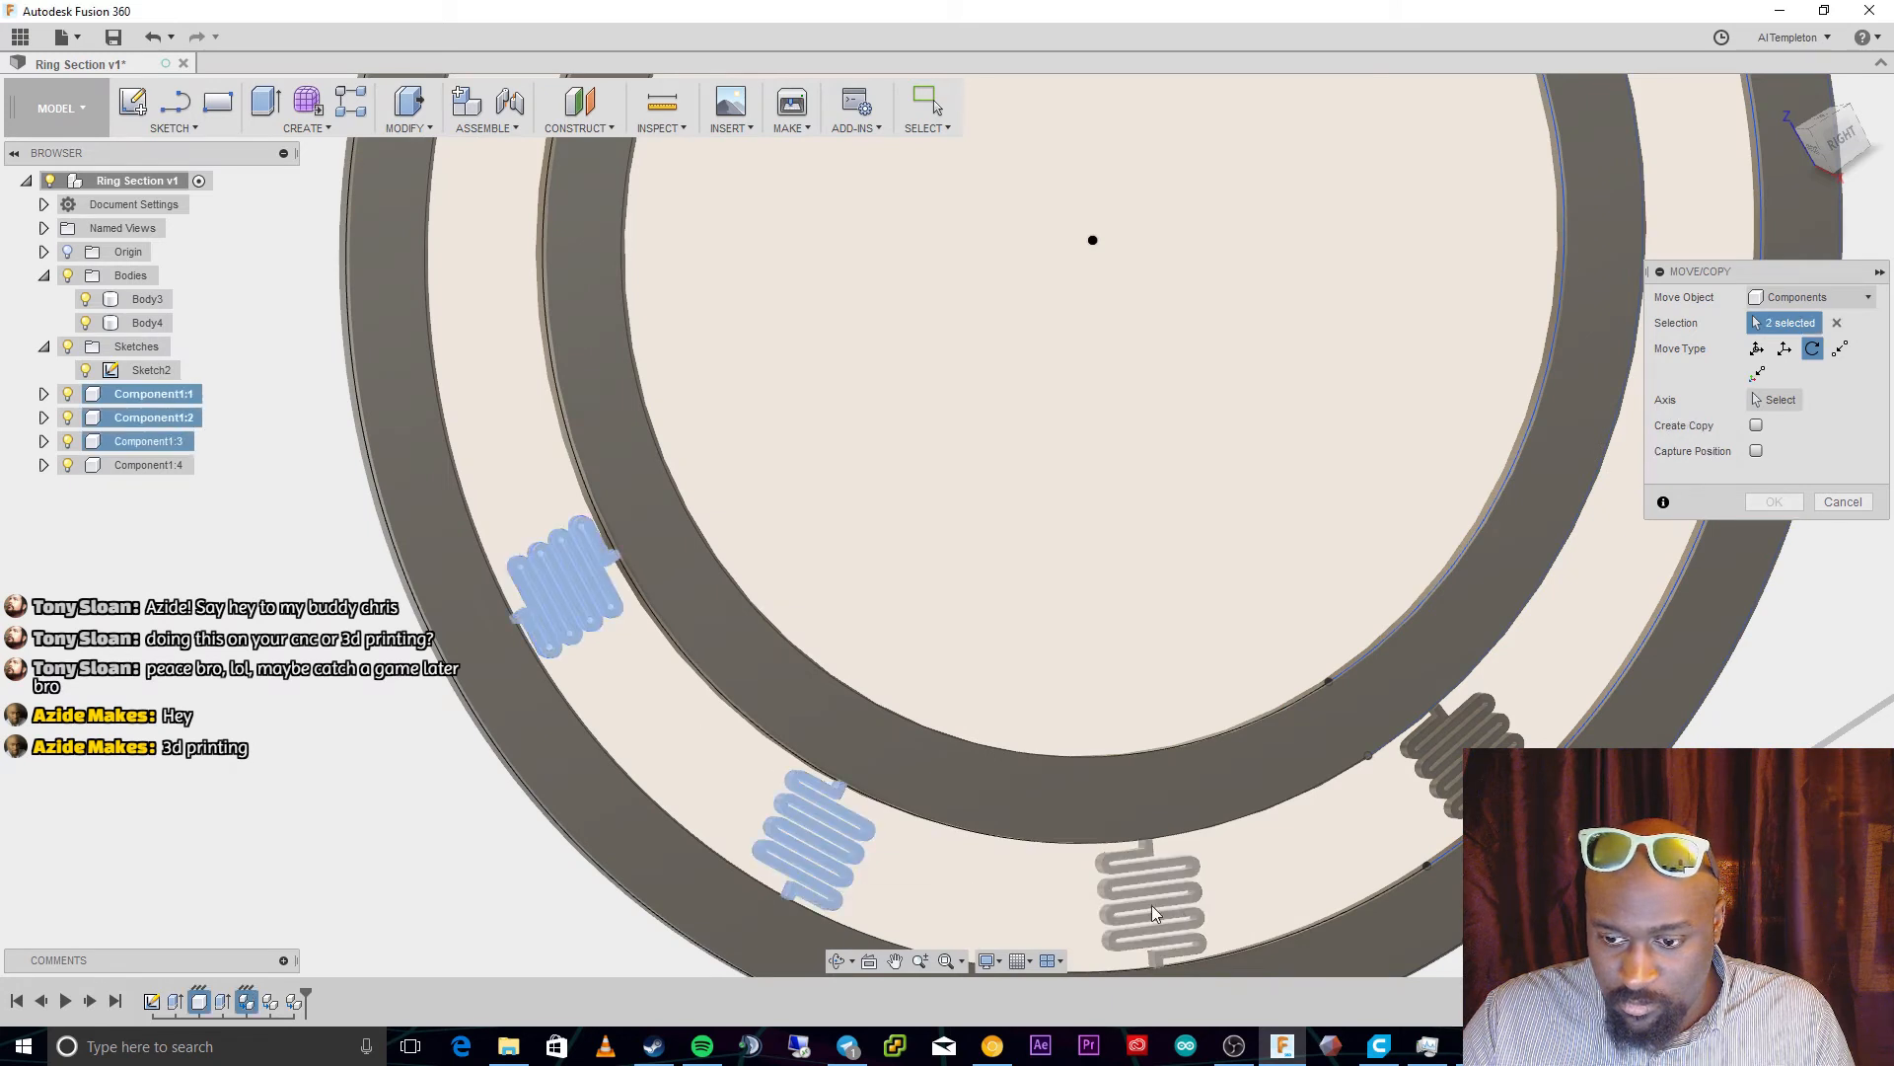
pyautogui.click(1151, 898)
pyautogui.click(1458, 735)
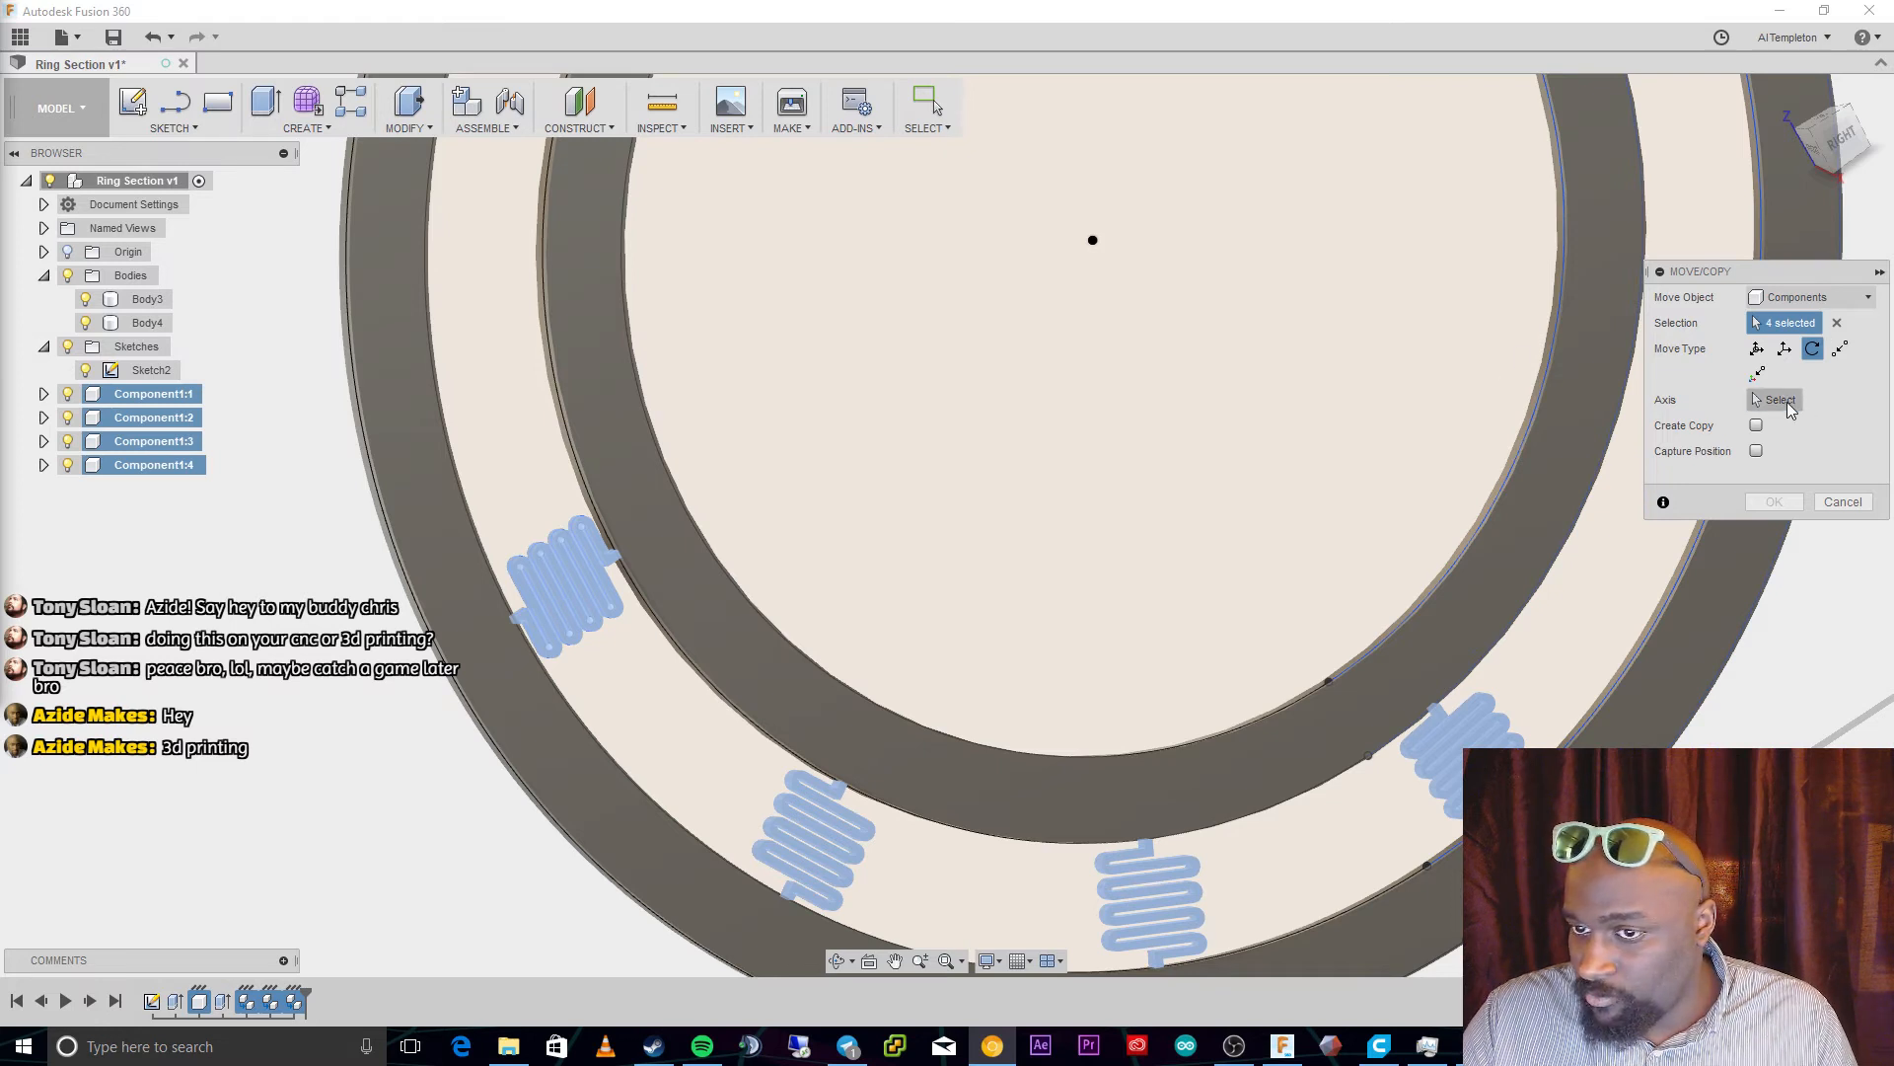
pyautogui.click(1606, 406)
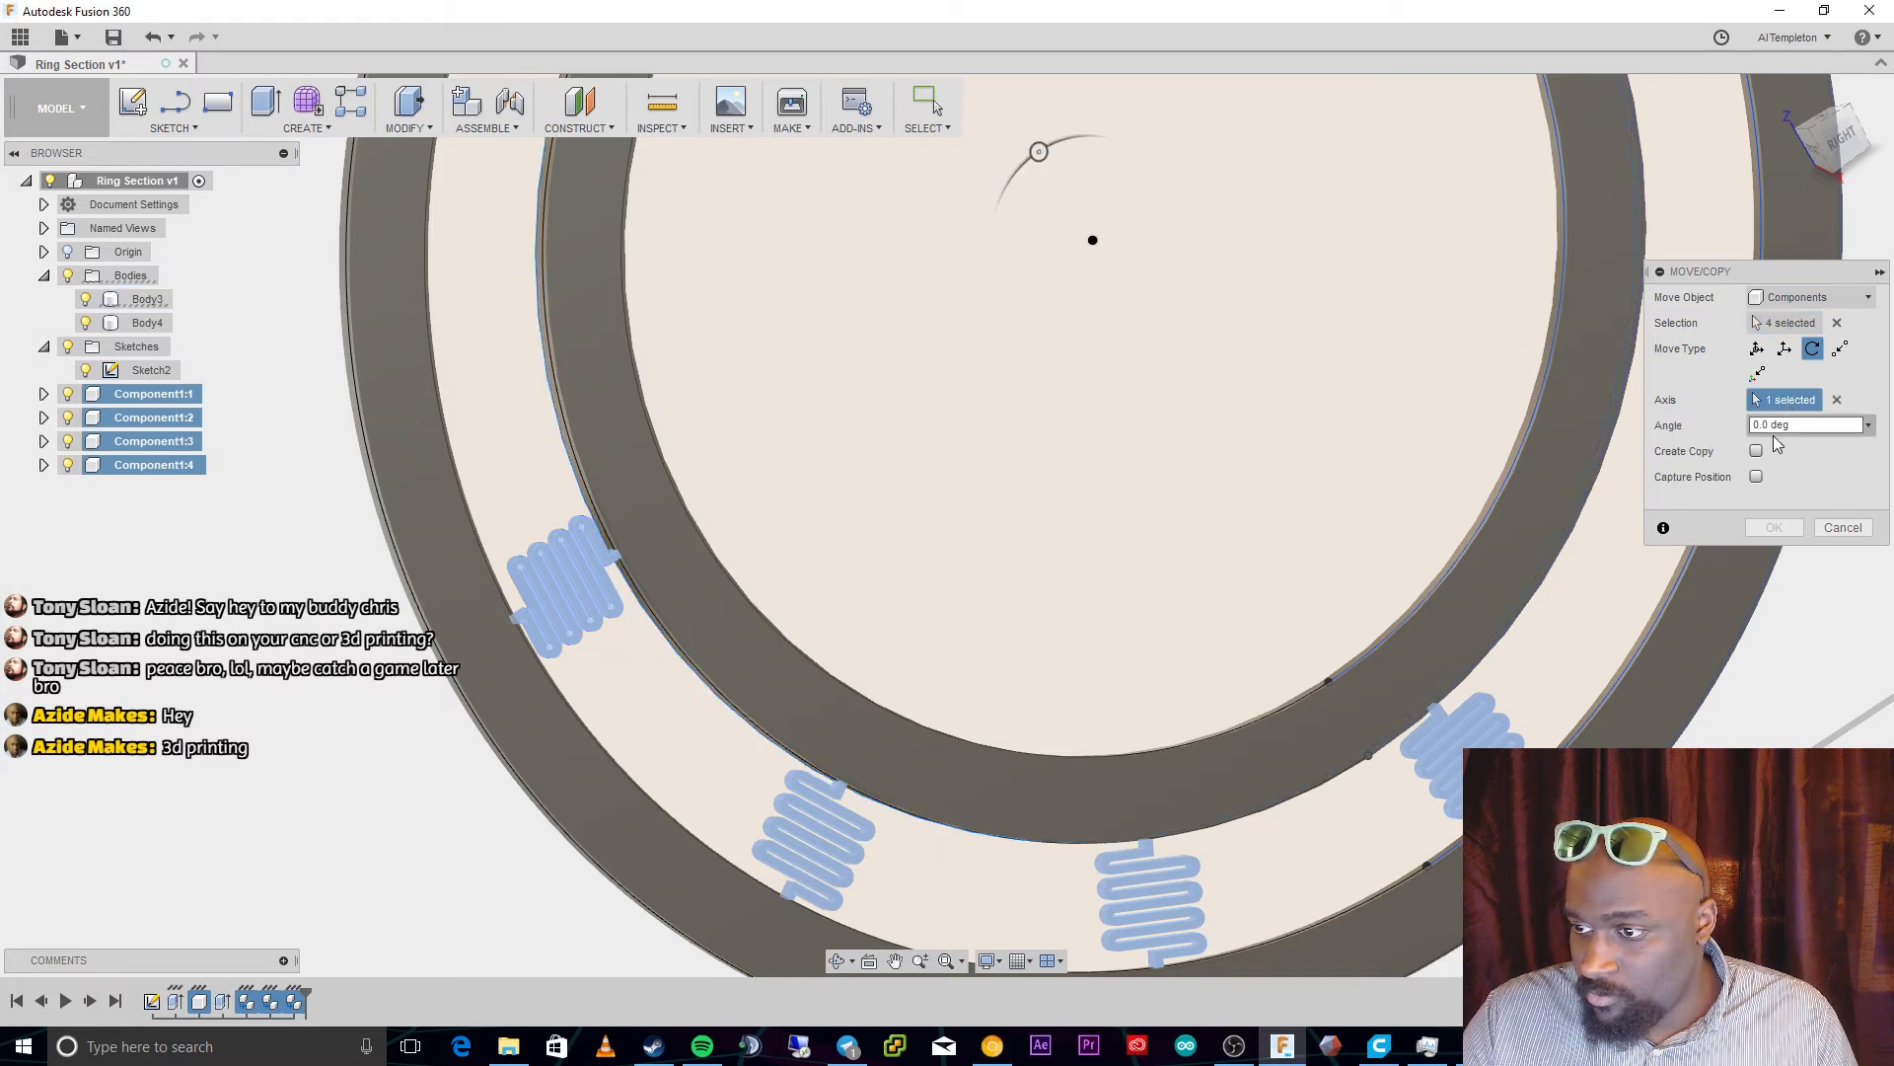
# Set the rotation angle of the four springs to 130.9090 degrees and check their placement around the whole ring
pyautogui.moveTo(1800, 425); pyautogui.dragTo(1697, 423)
pyautogui.click(1778, 425)
pyautogui.write('130.9090')
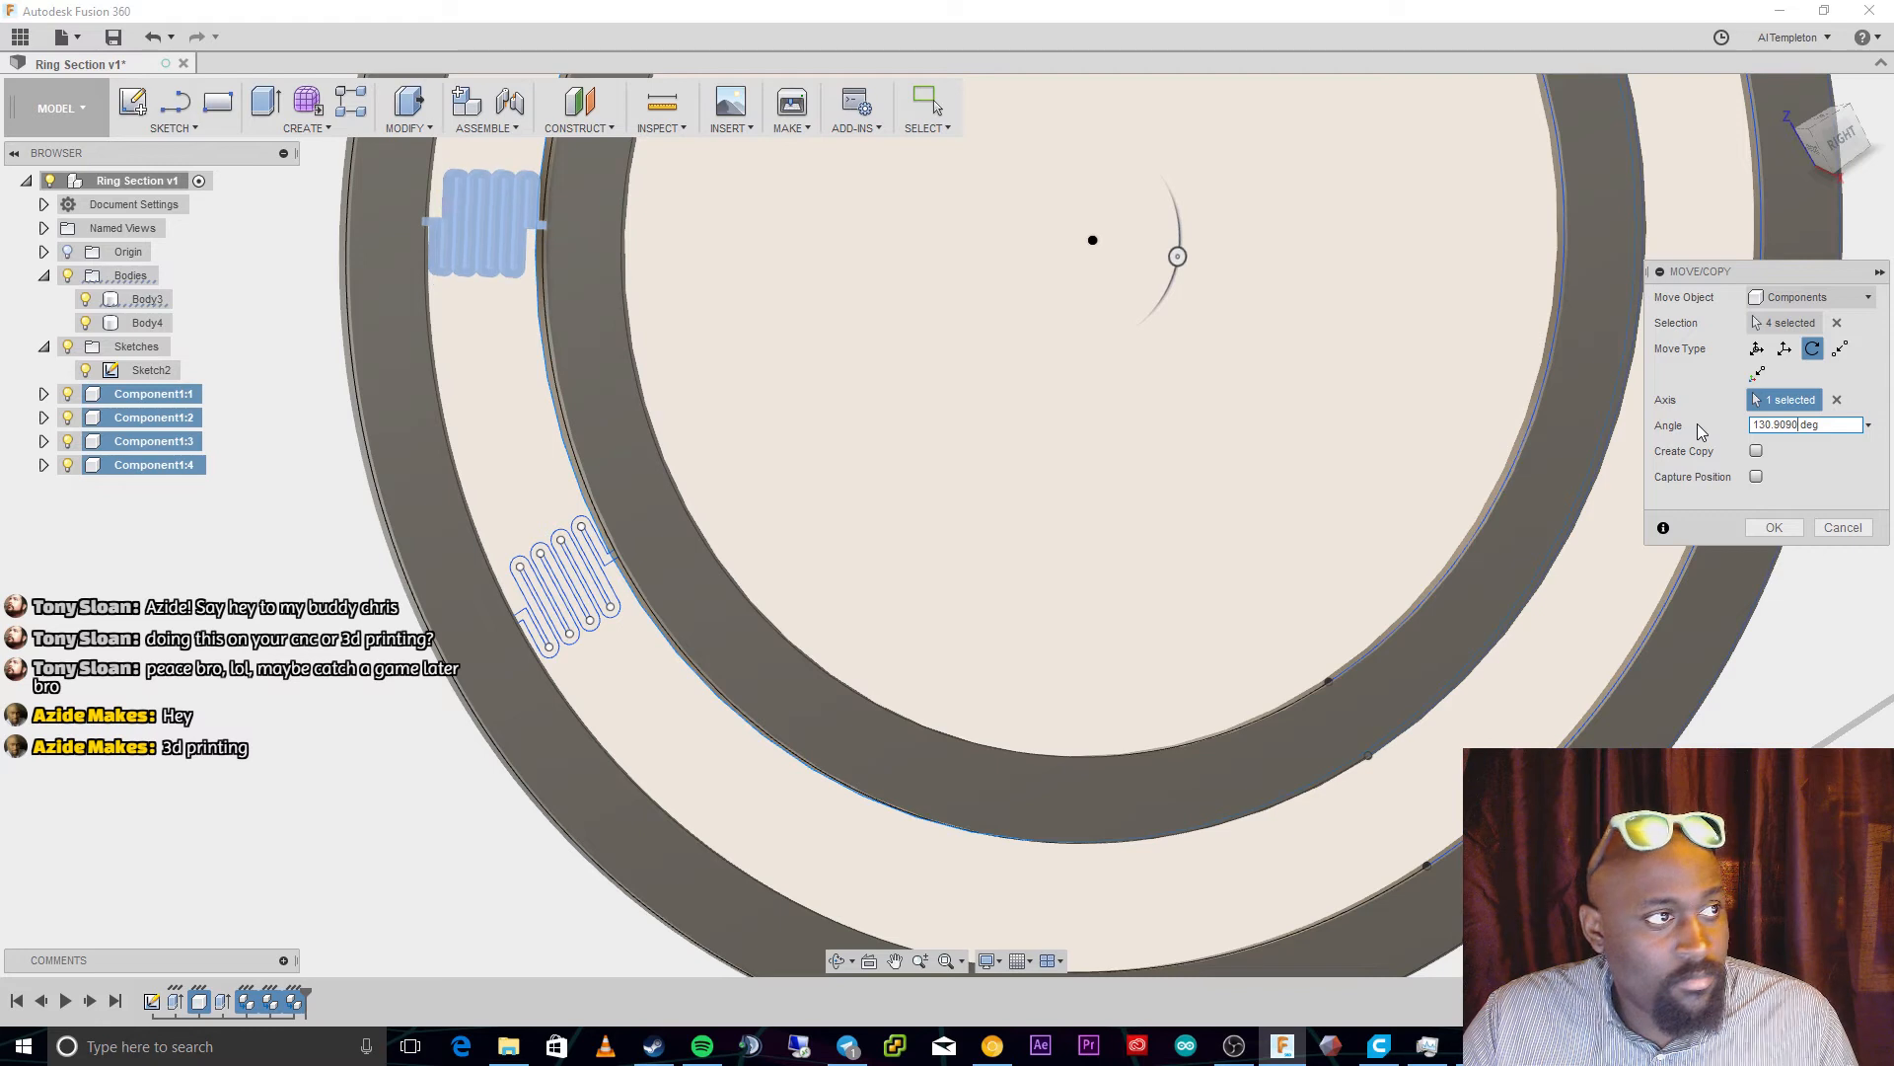
pyautogui.scroll(-5, 1041, 667)
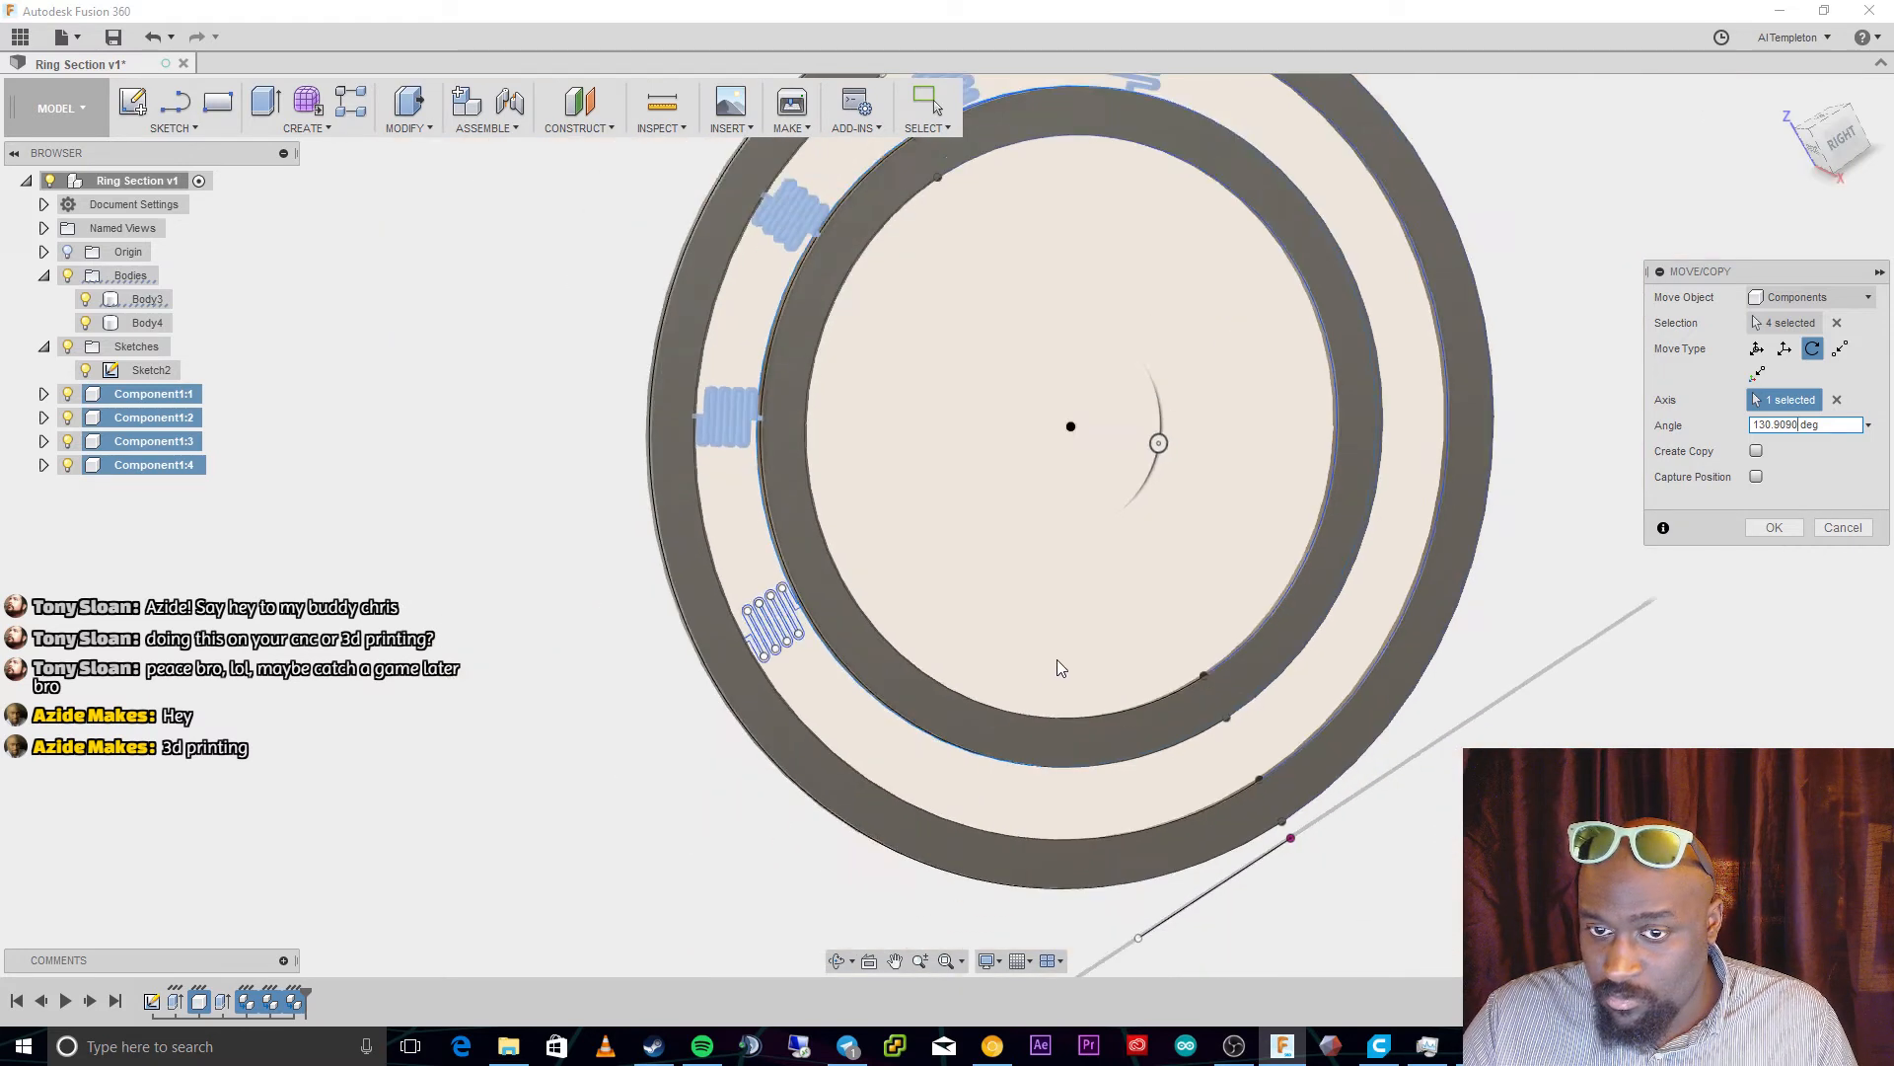
pyautogui.scroll(-1, 1086, 618)
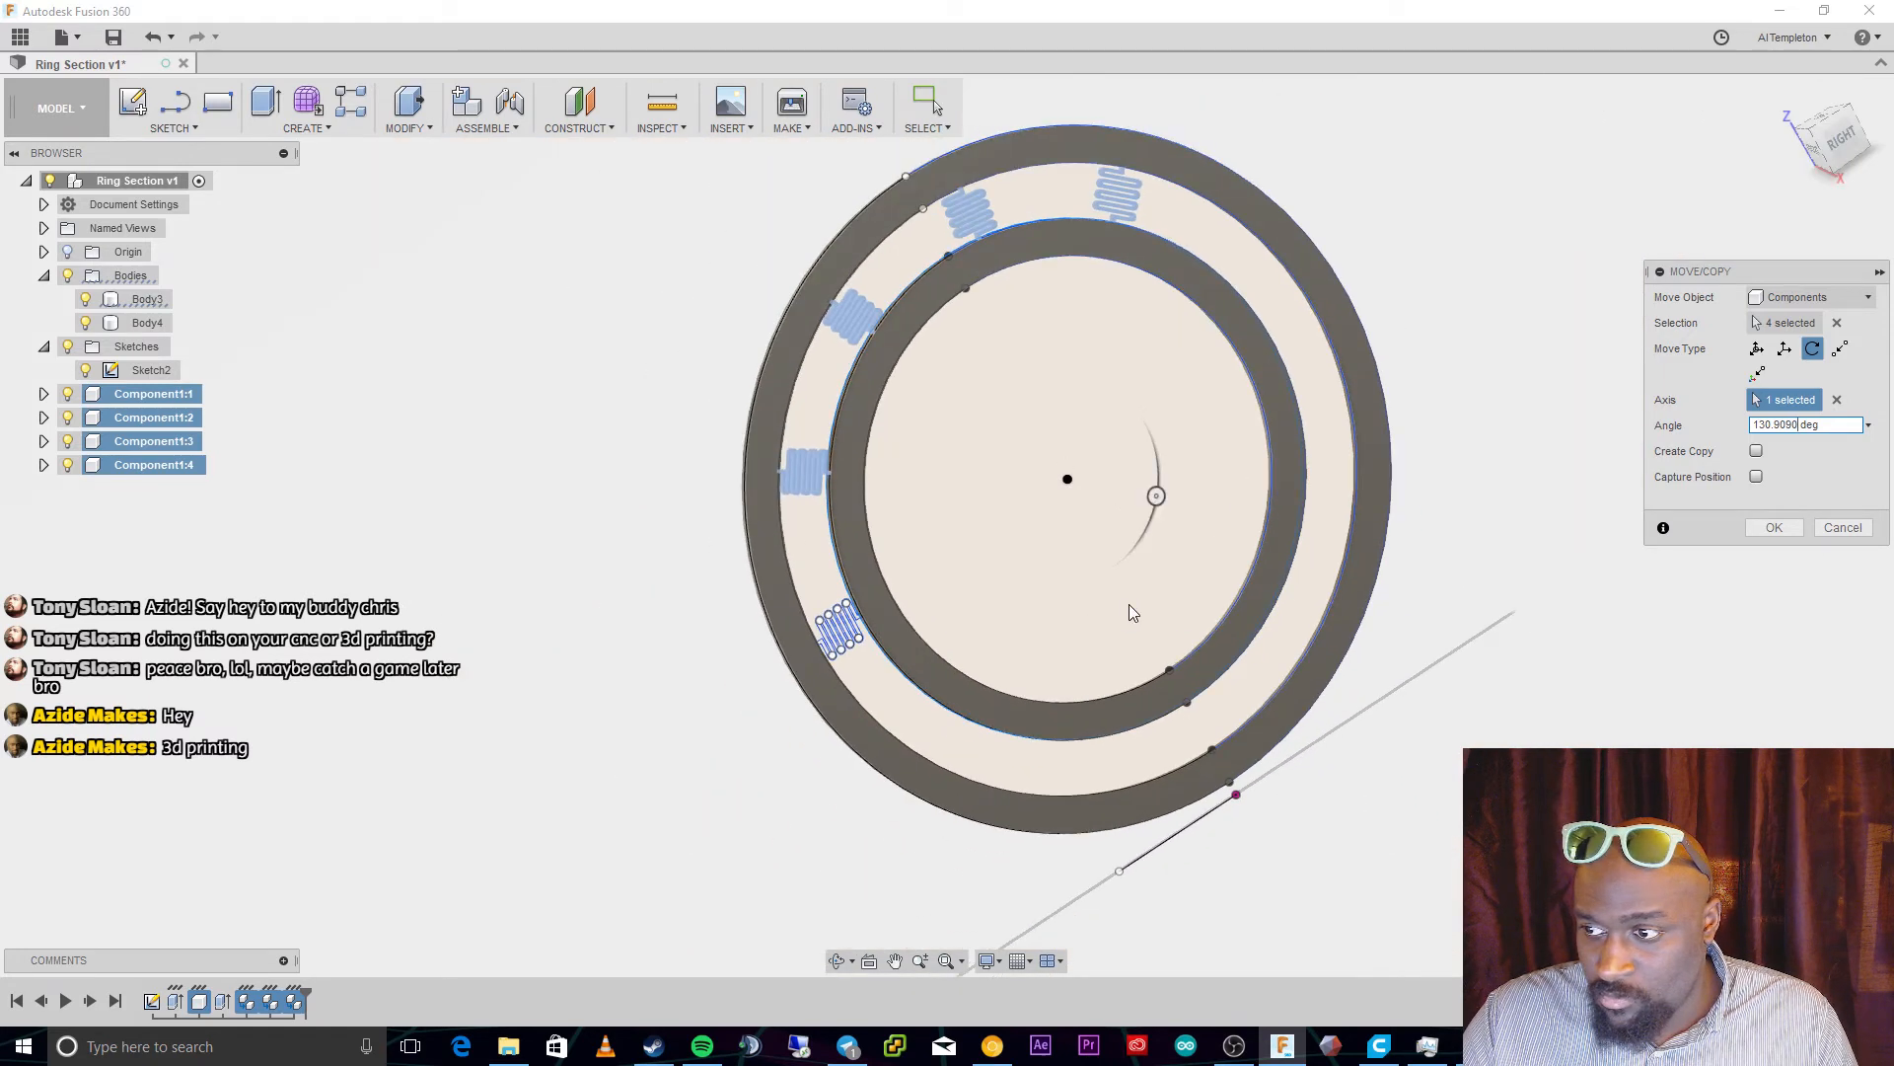
# Set the four springs' rotation angle to -130.9090 degrees, turn on copying, and create the copies
pyautogui.click(1752, 425)
pyautogui.write('-')
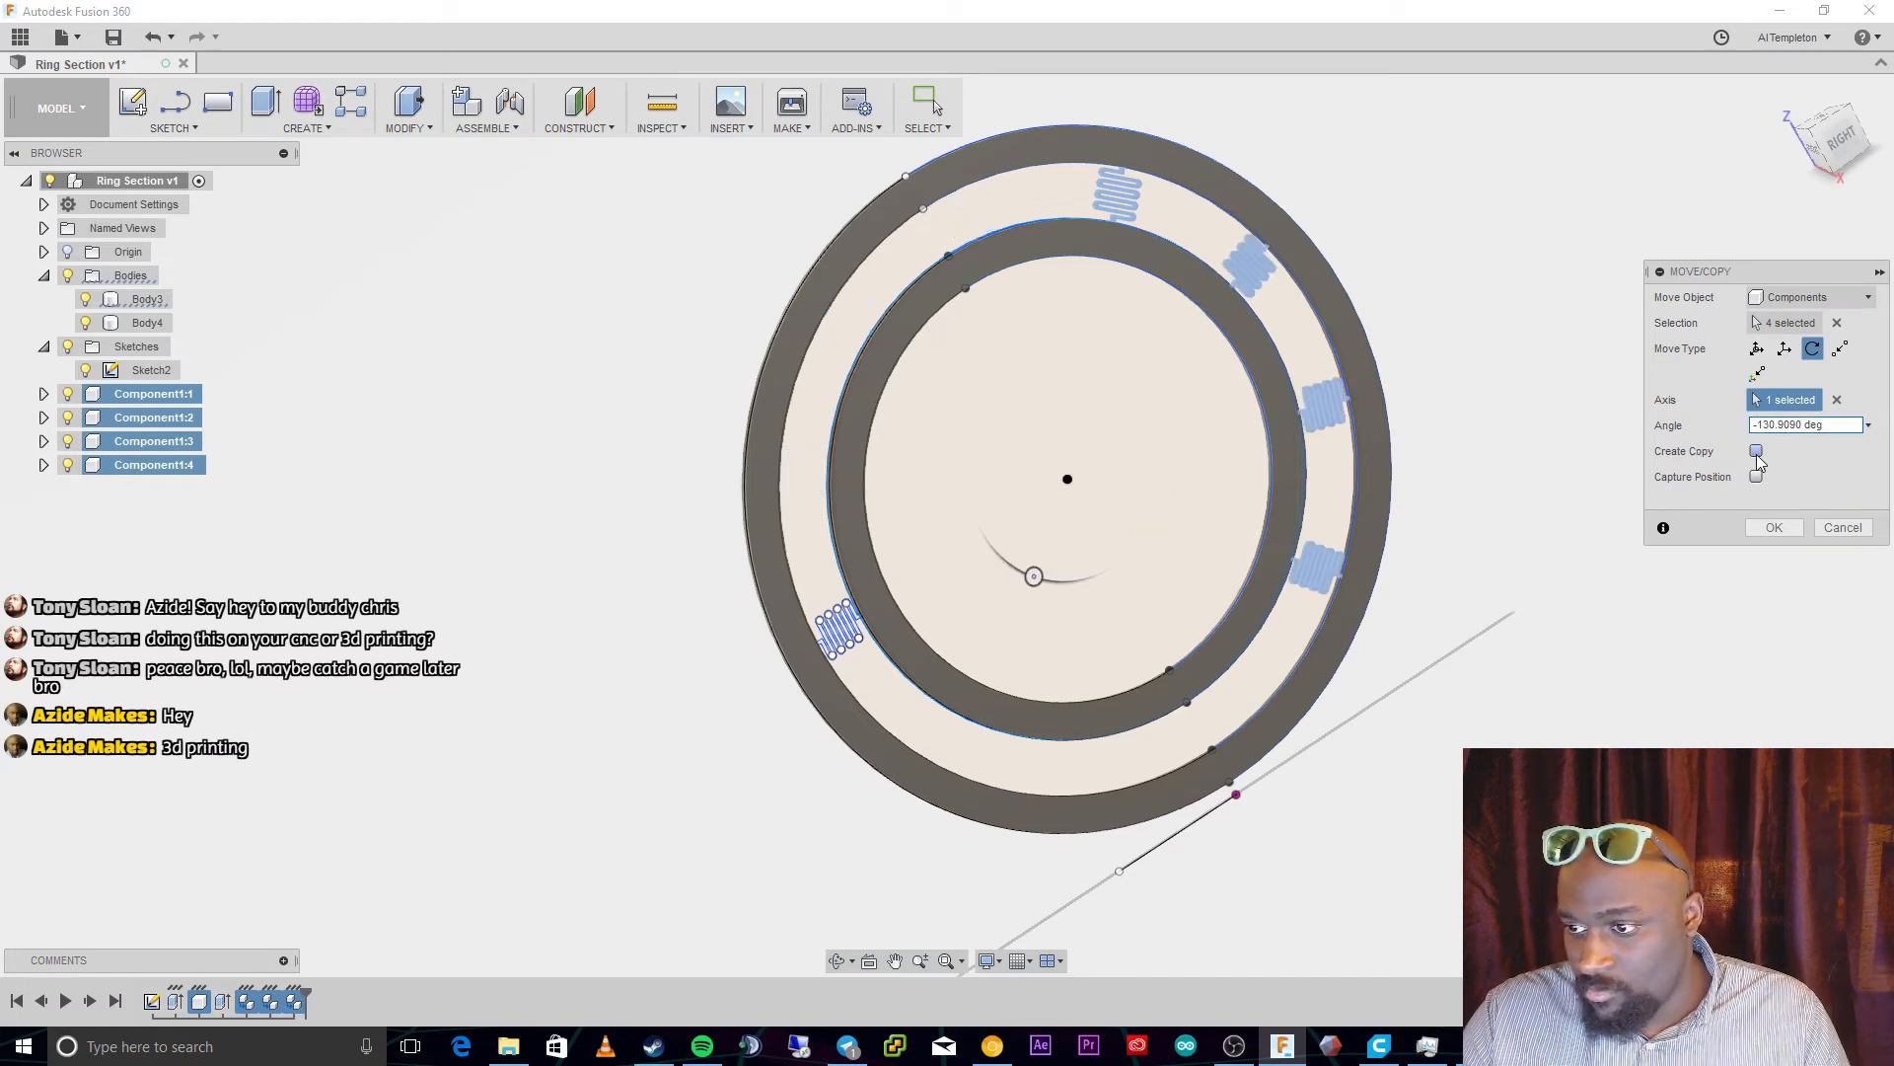
pyautogui.click(1756, 450)
pyautogui.click(1759, 425)
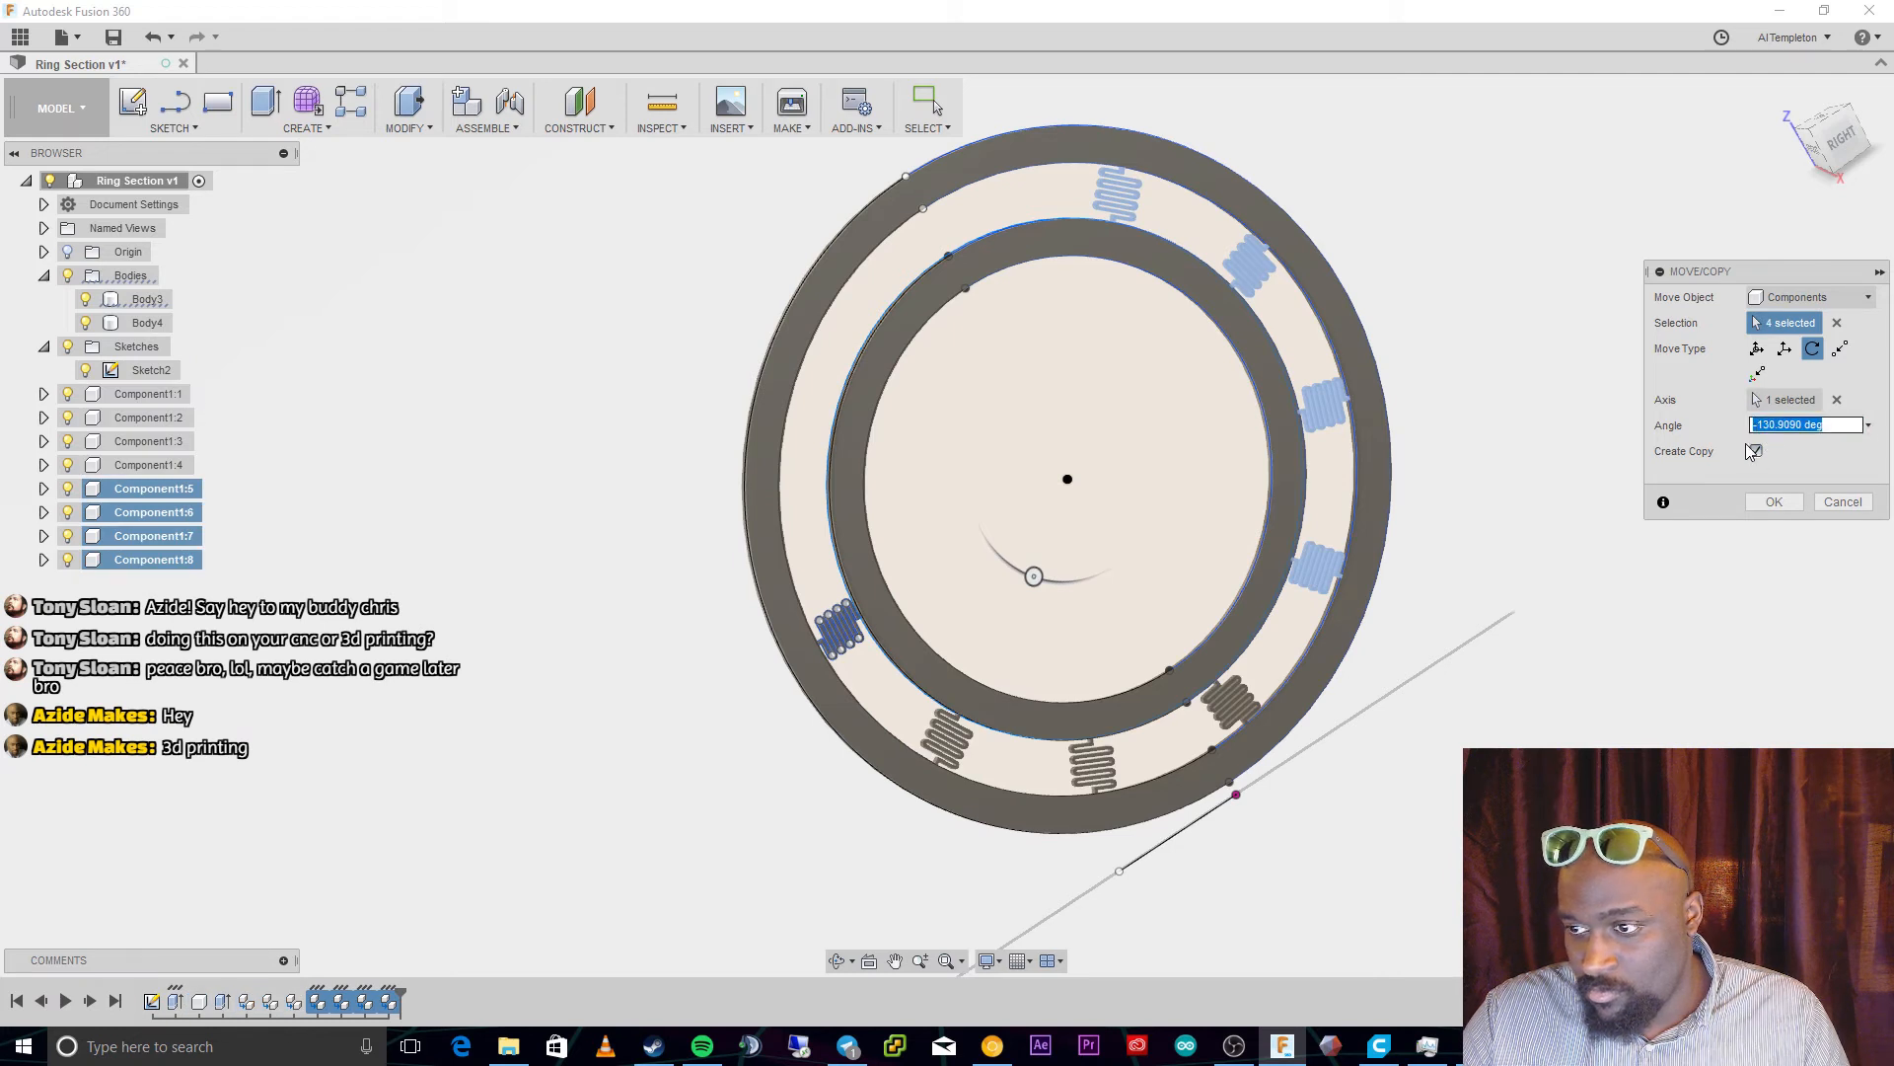
pyautogui.click(1774, 502)
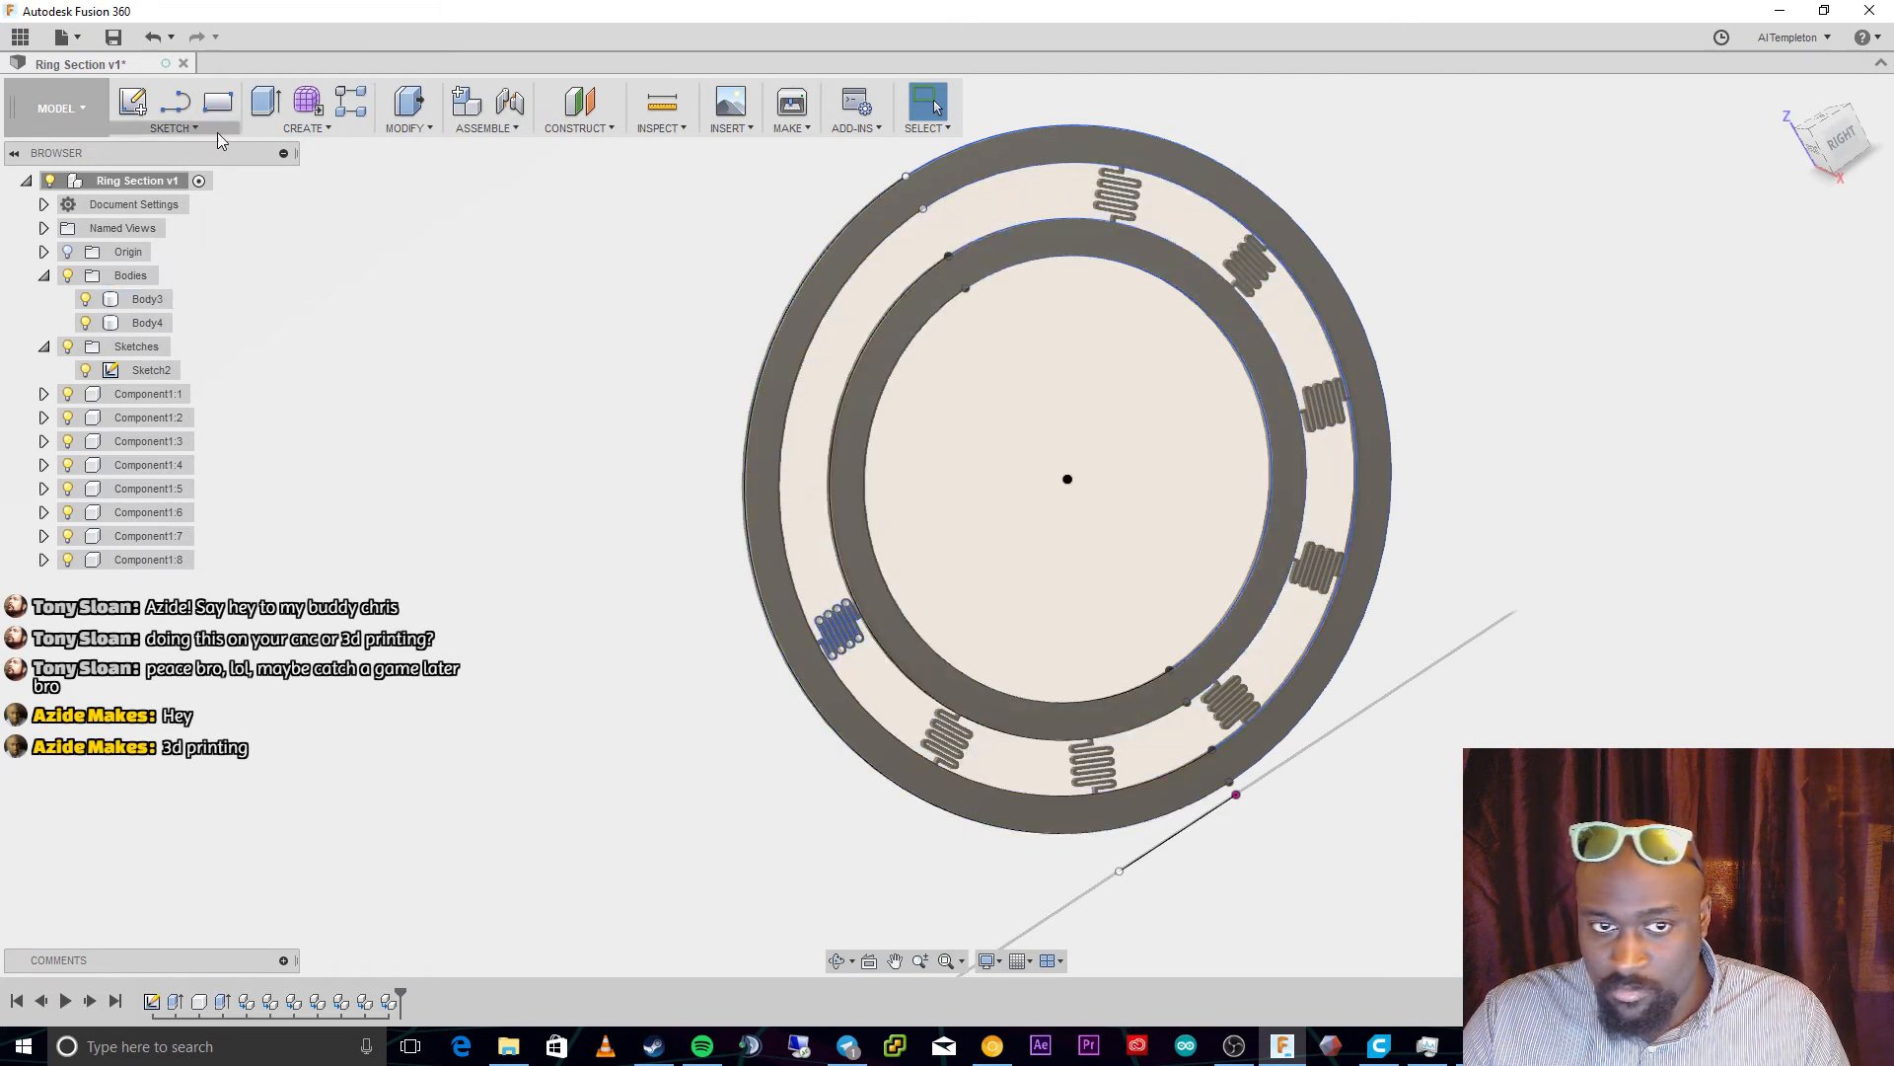
# Start a rotating Move/Copy of the four newly copied springs, using the inner ring's inner circular edge as the axis
pyautogui.press('m')
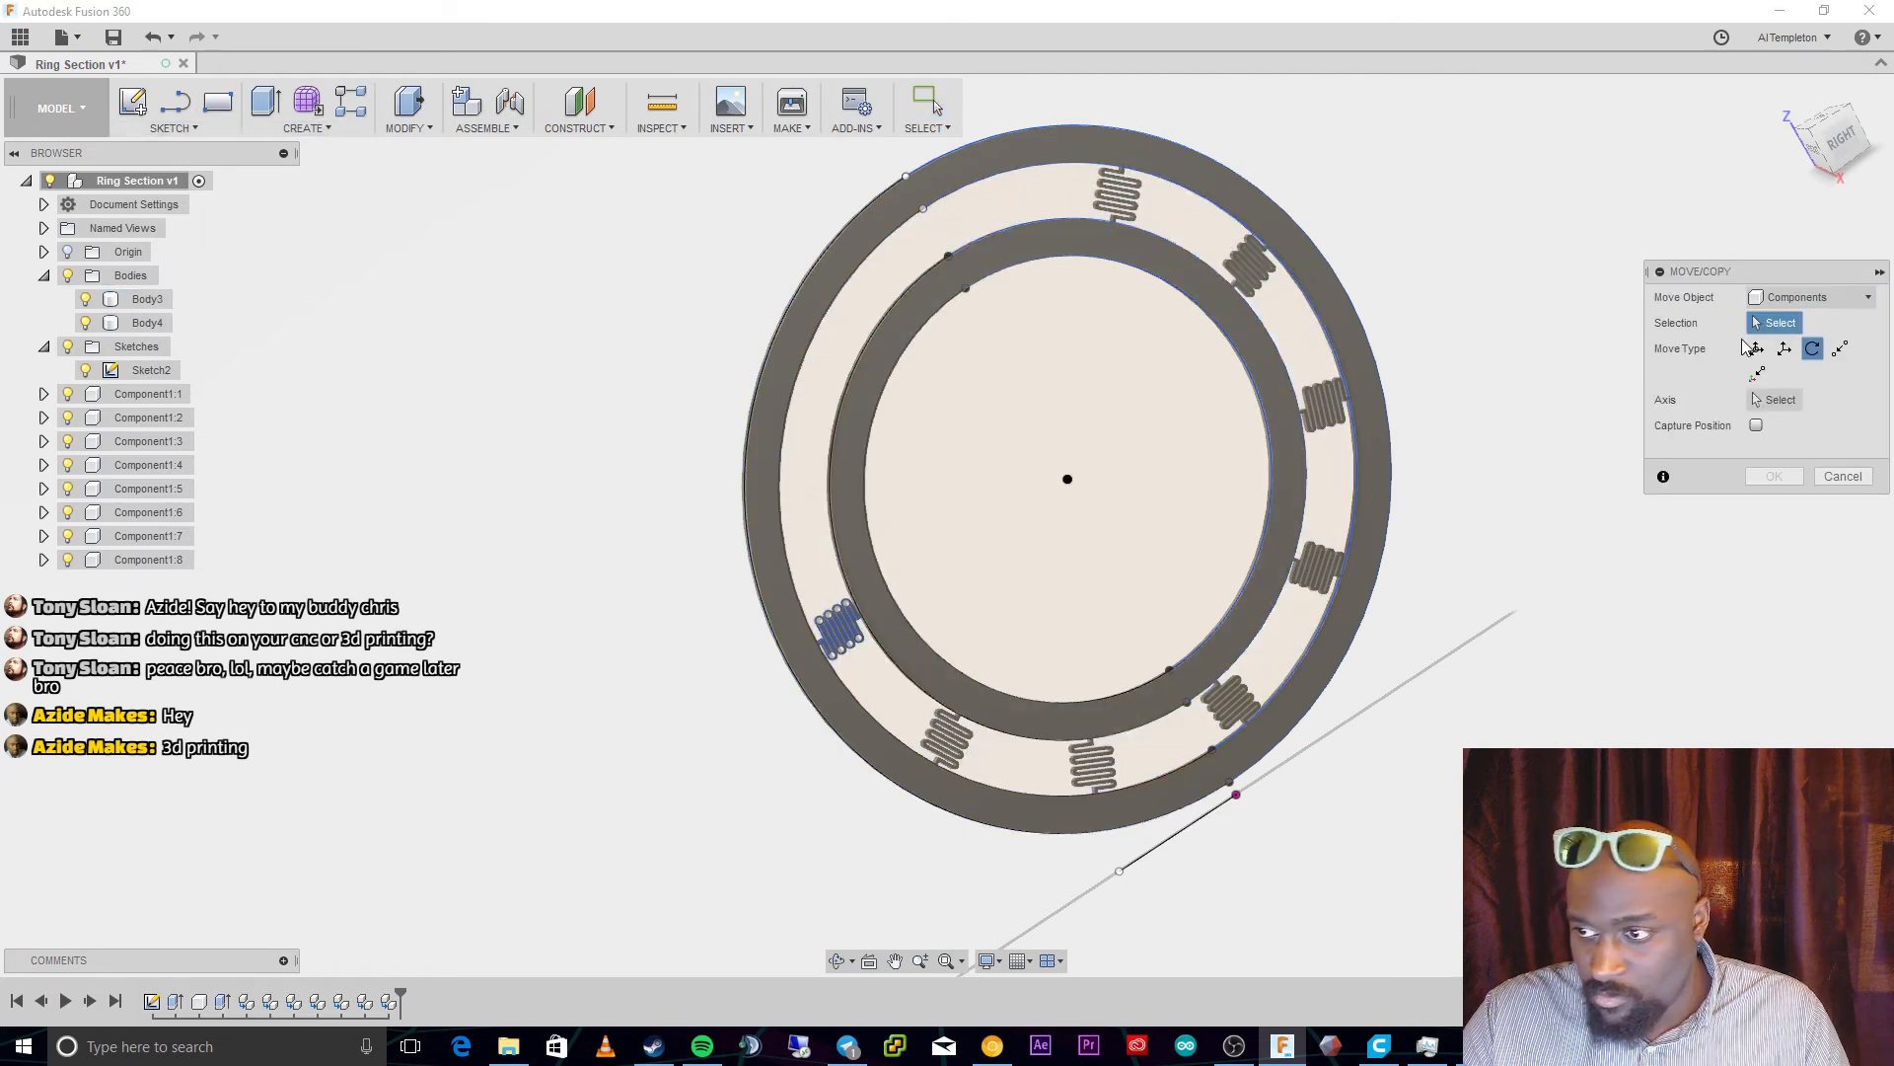
pyautogui.click(1103, 202)
pyautogui.click(1249, 264)
pyautogui.click(1322, 404)
pyautogui.click(1320, 567)
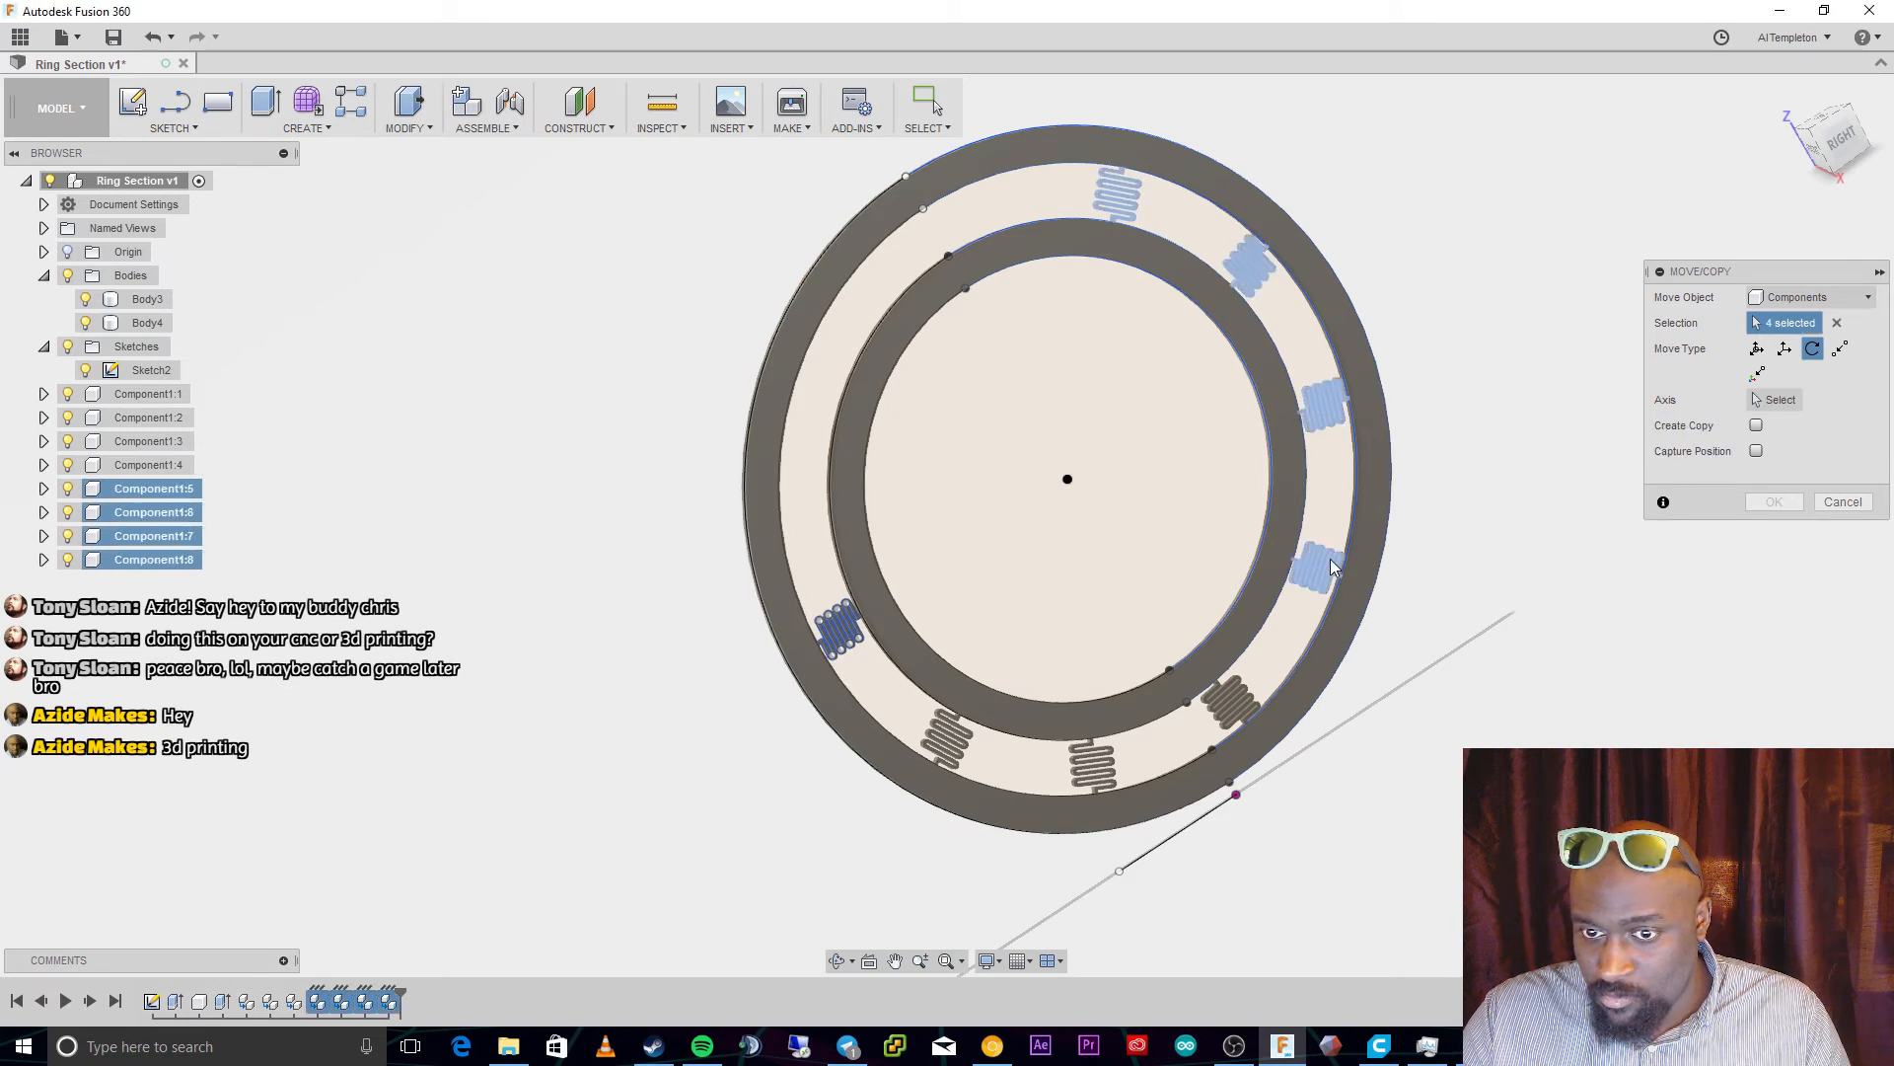
pyautogui.click(1776, 400)
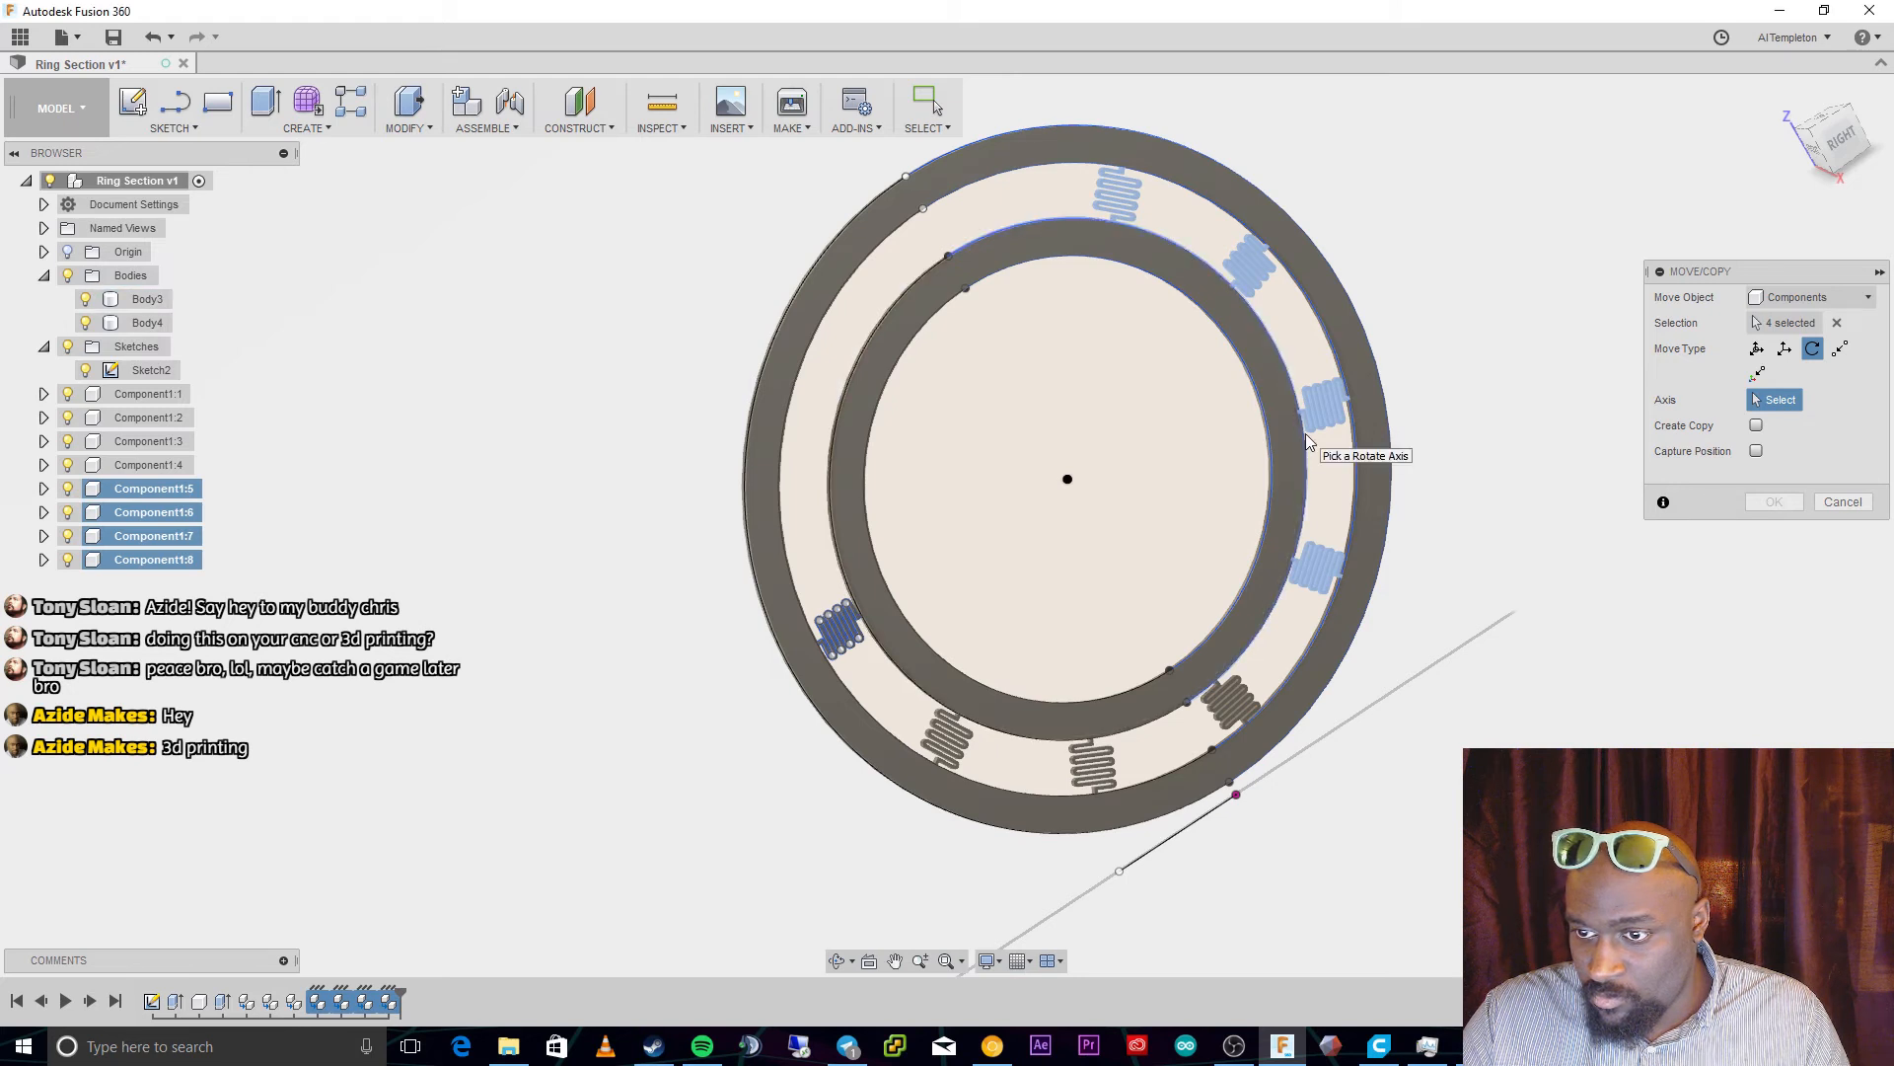
pyautogui.click(1271, 434)
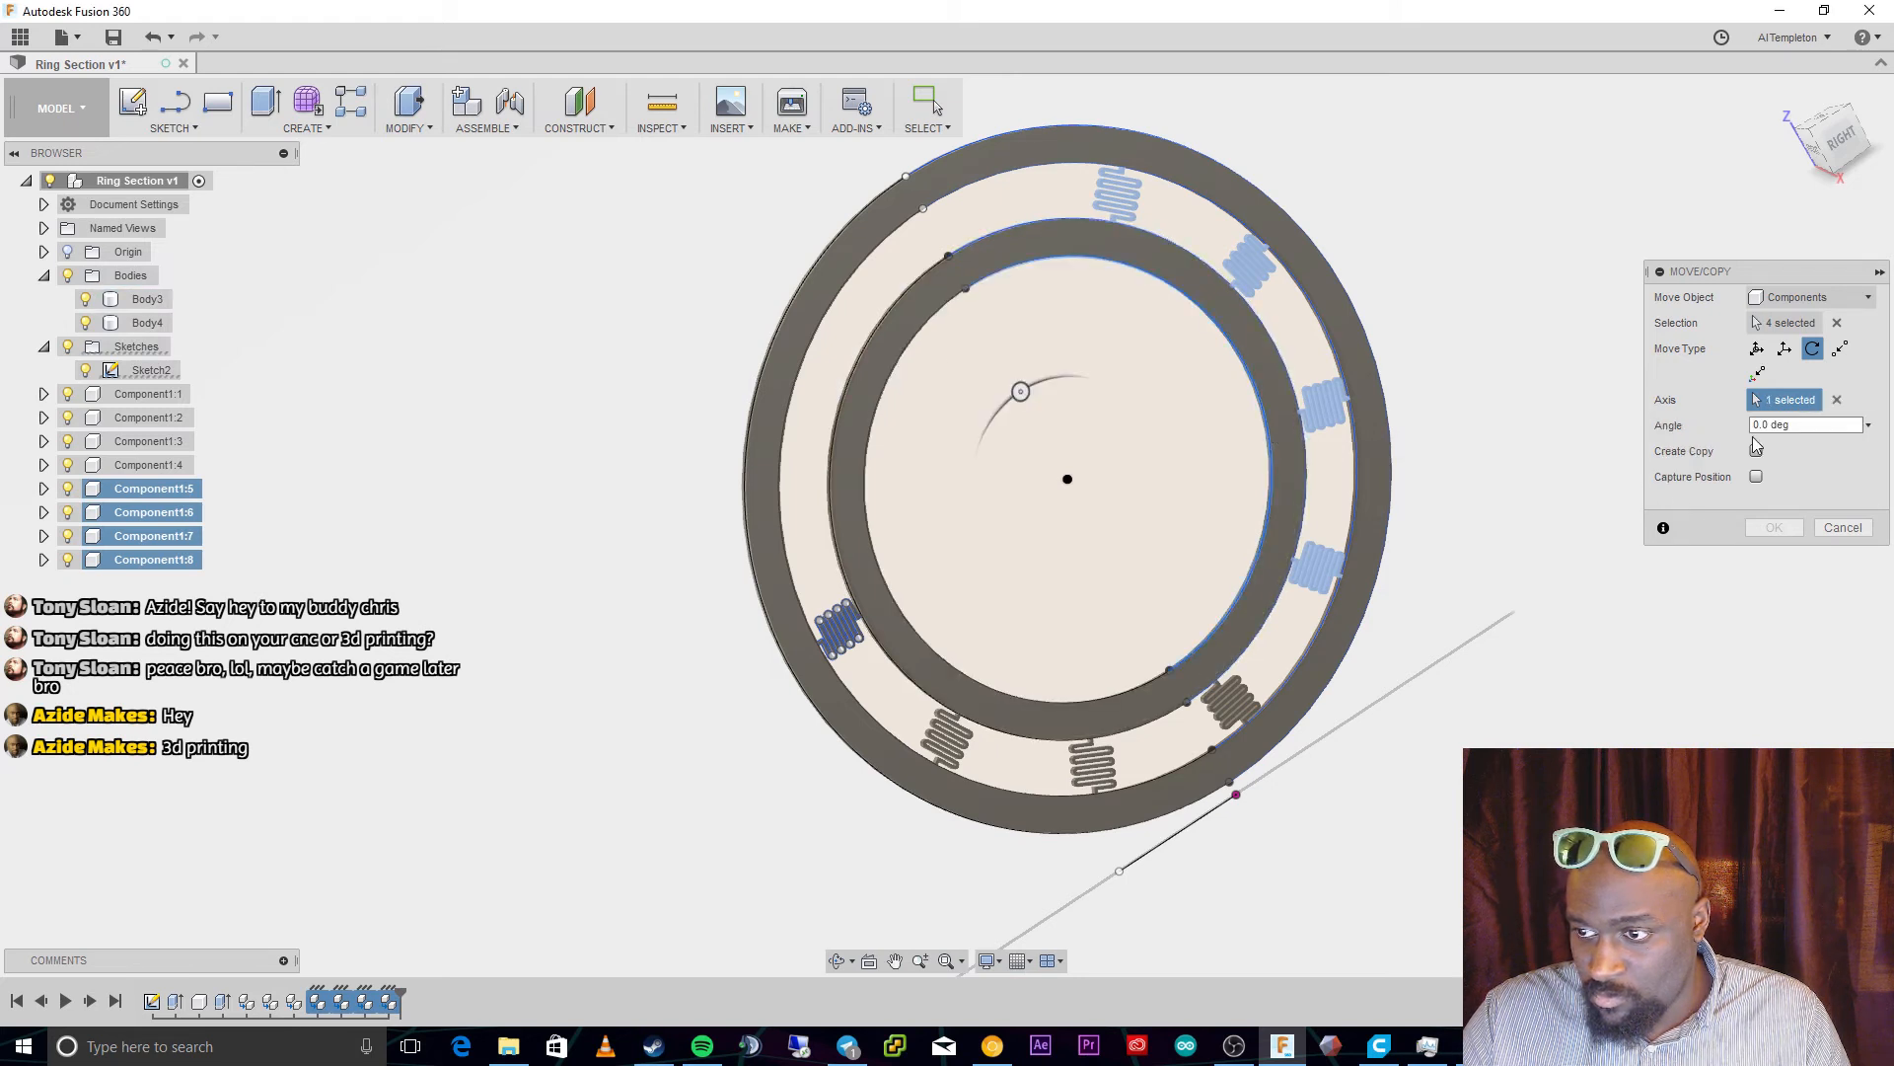
# Set the rotation angle to 130.9090 degrees, turn on copying, and create the copies of the four springs
pyautogui.tripleClick(1766, 427)
pyautogui.click(1766, 427)
pyautogui.write('130.')
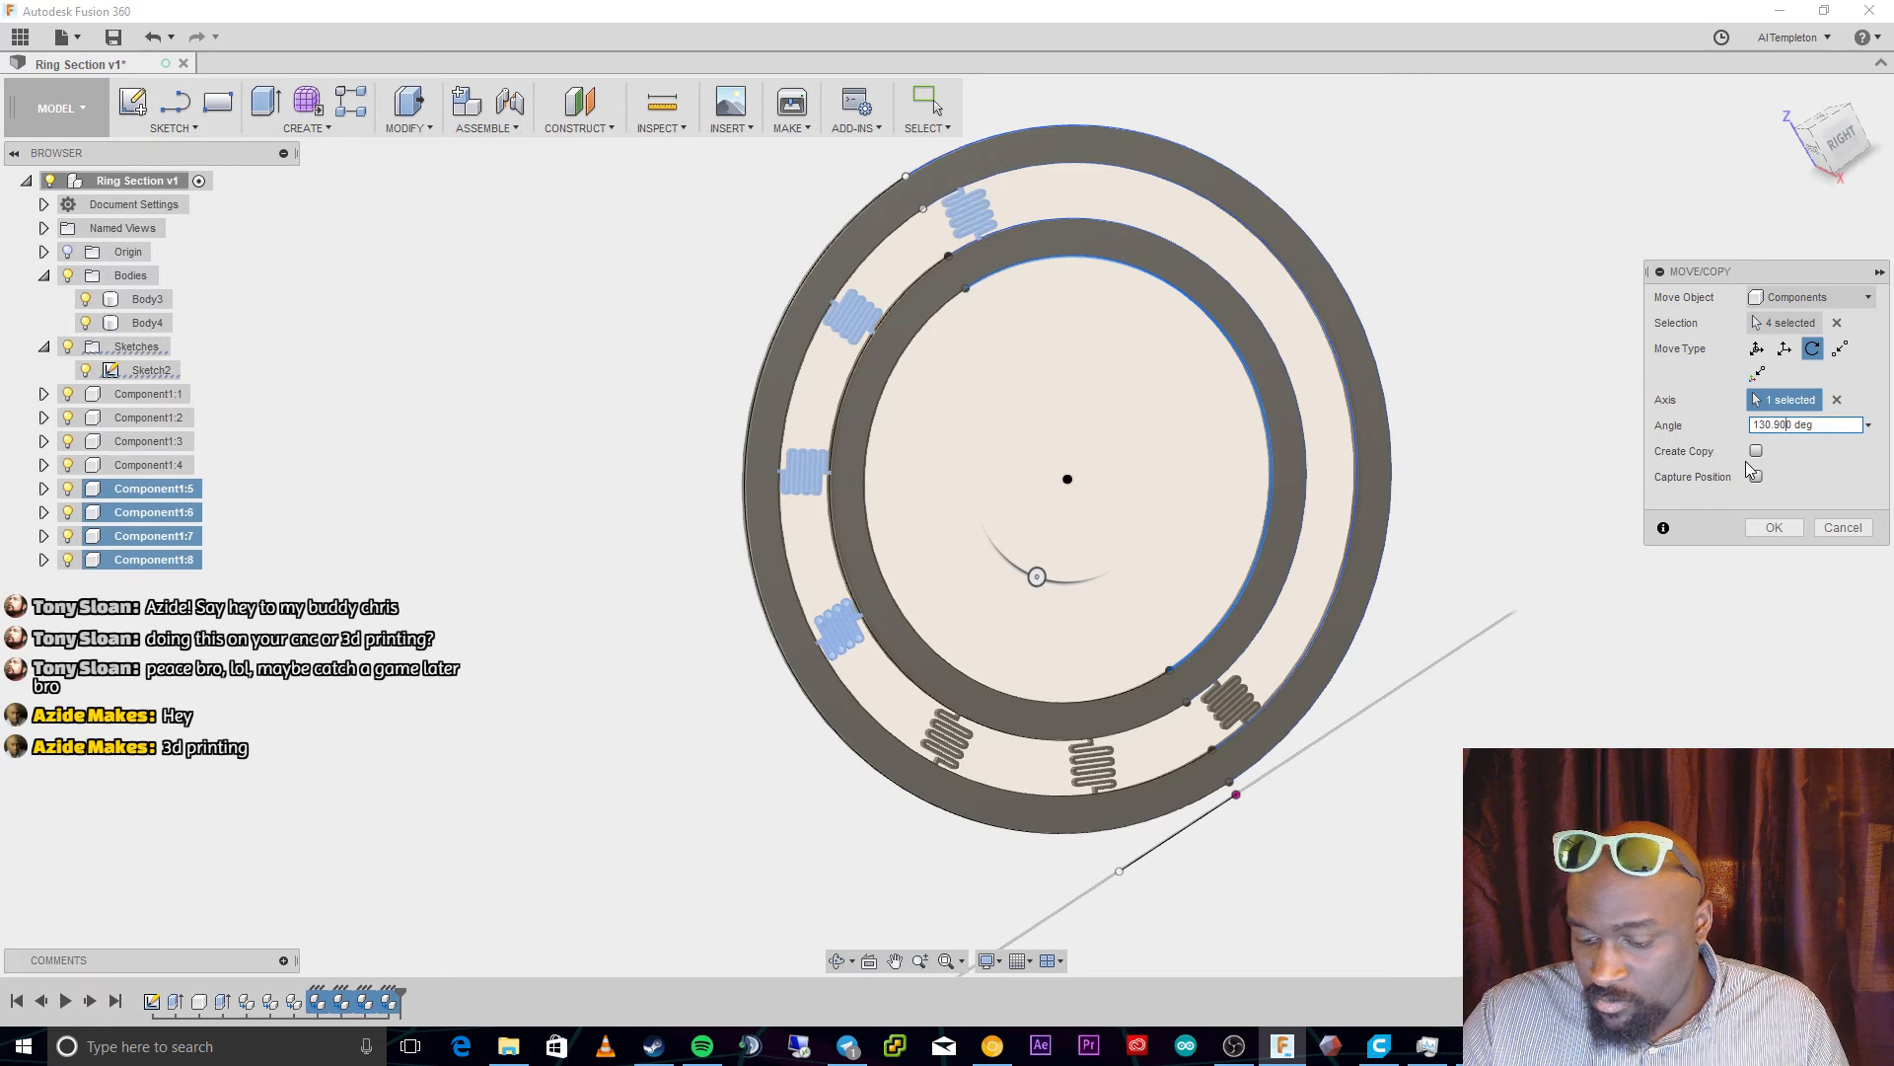
pyautogui.write('90')
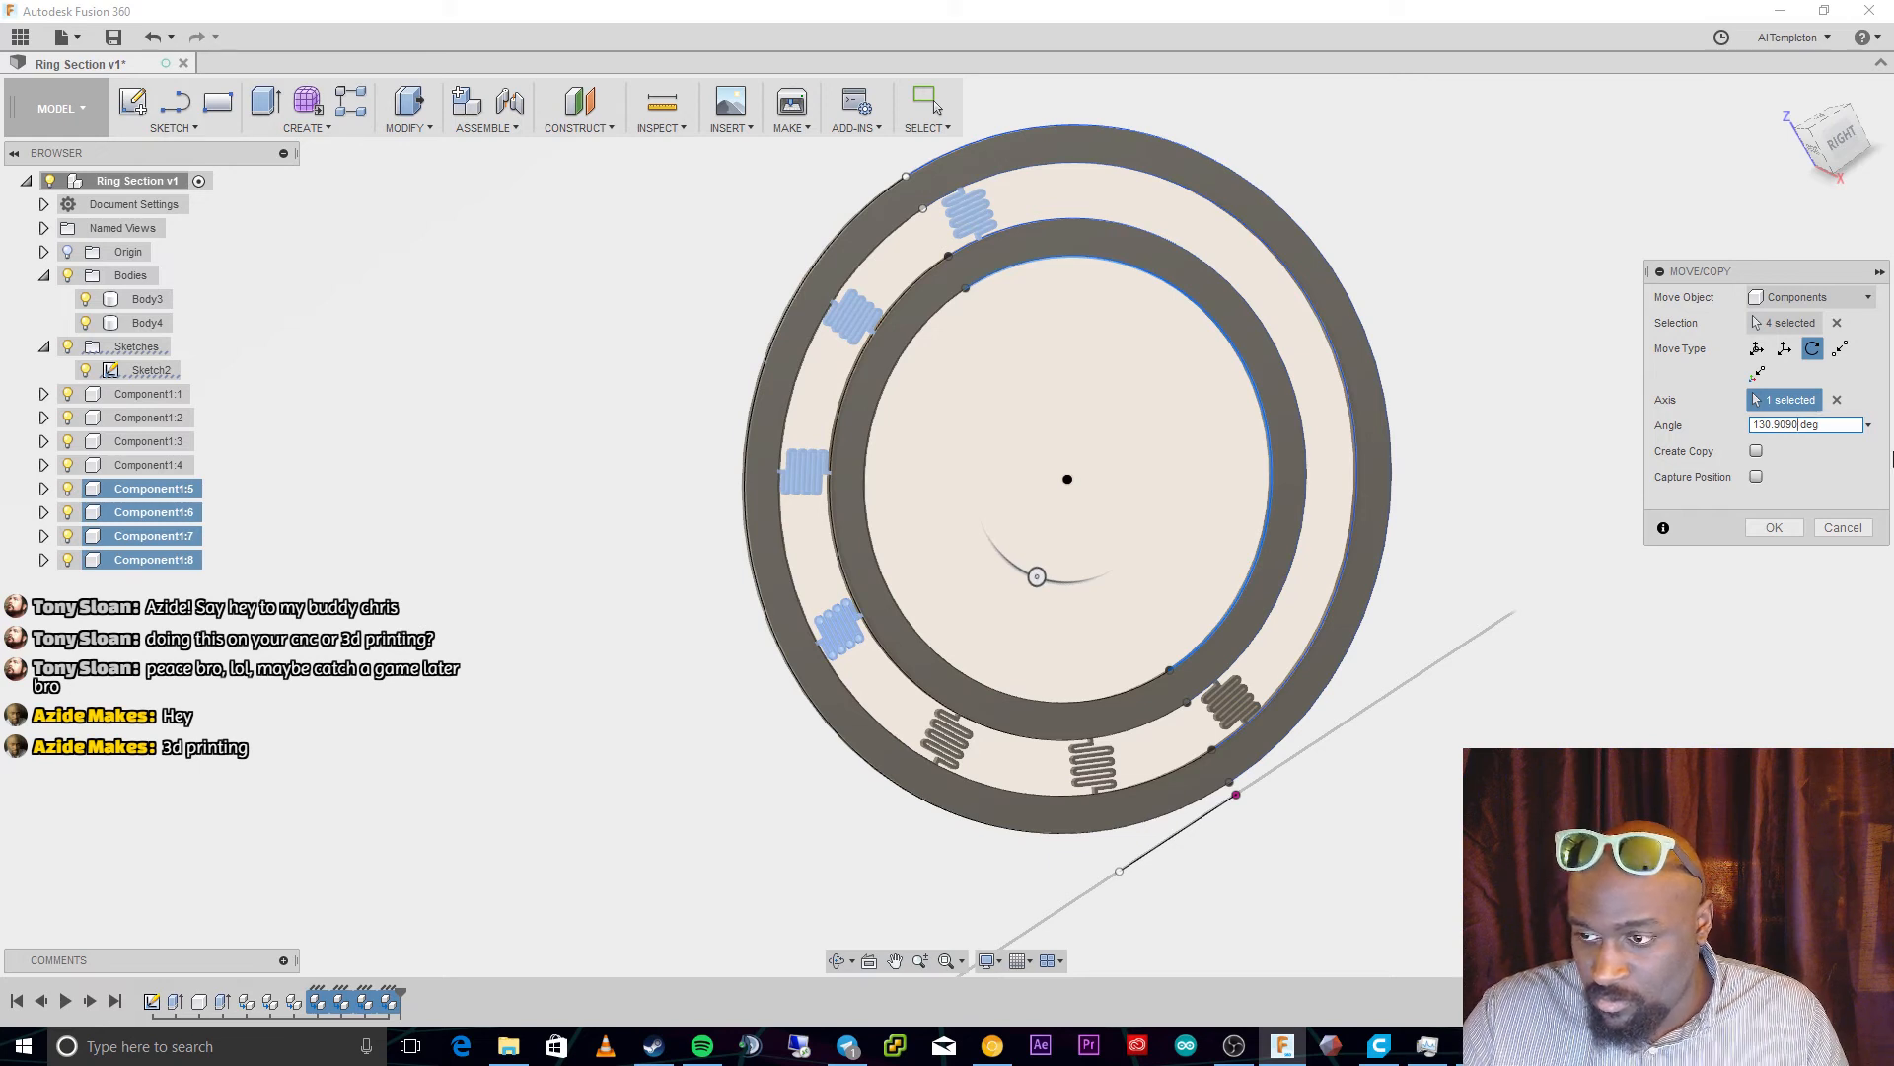
pyautogui.click(1757, 454)
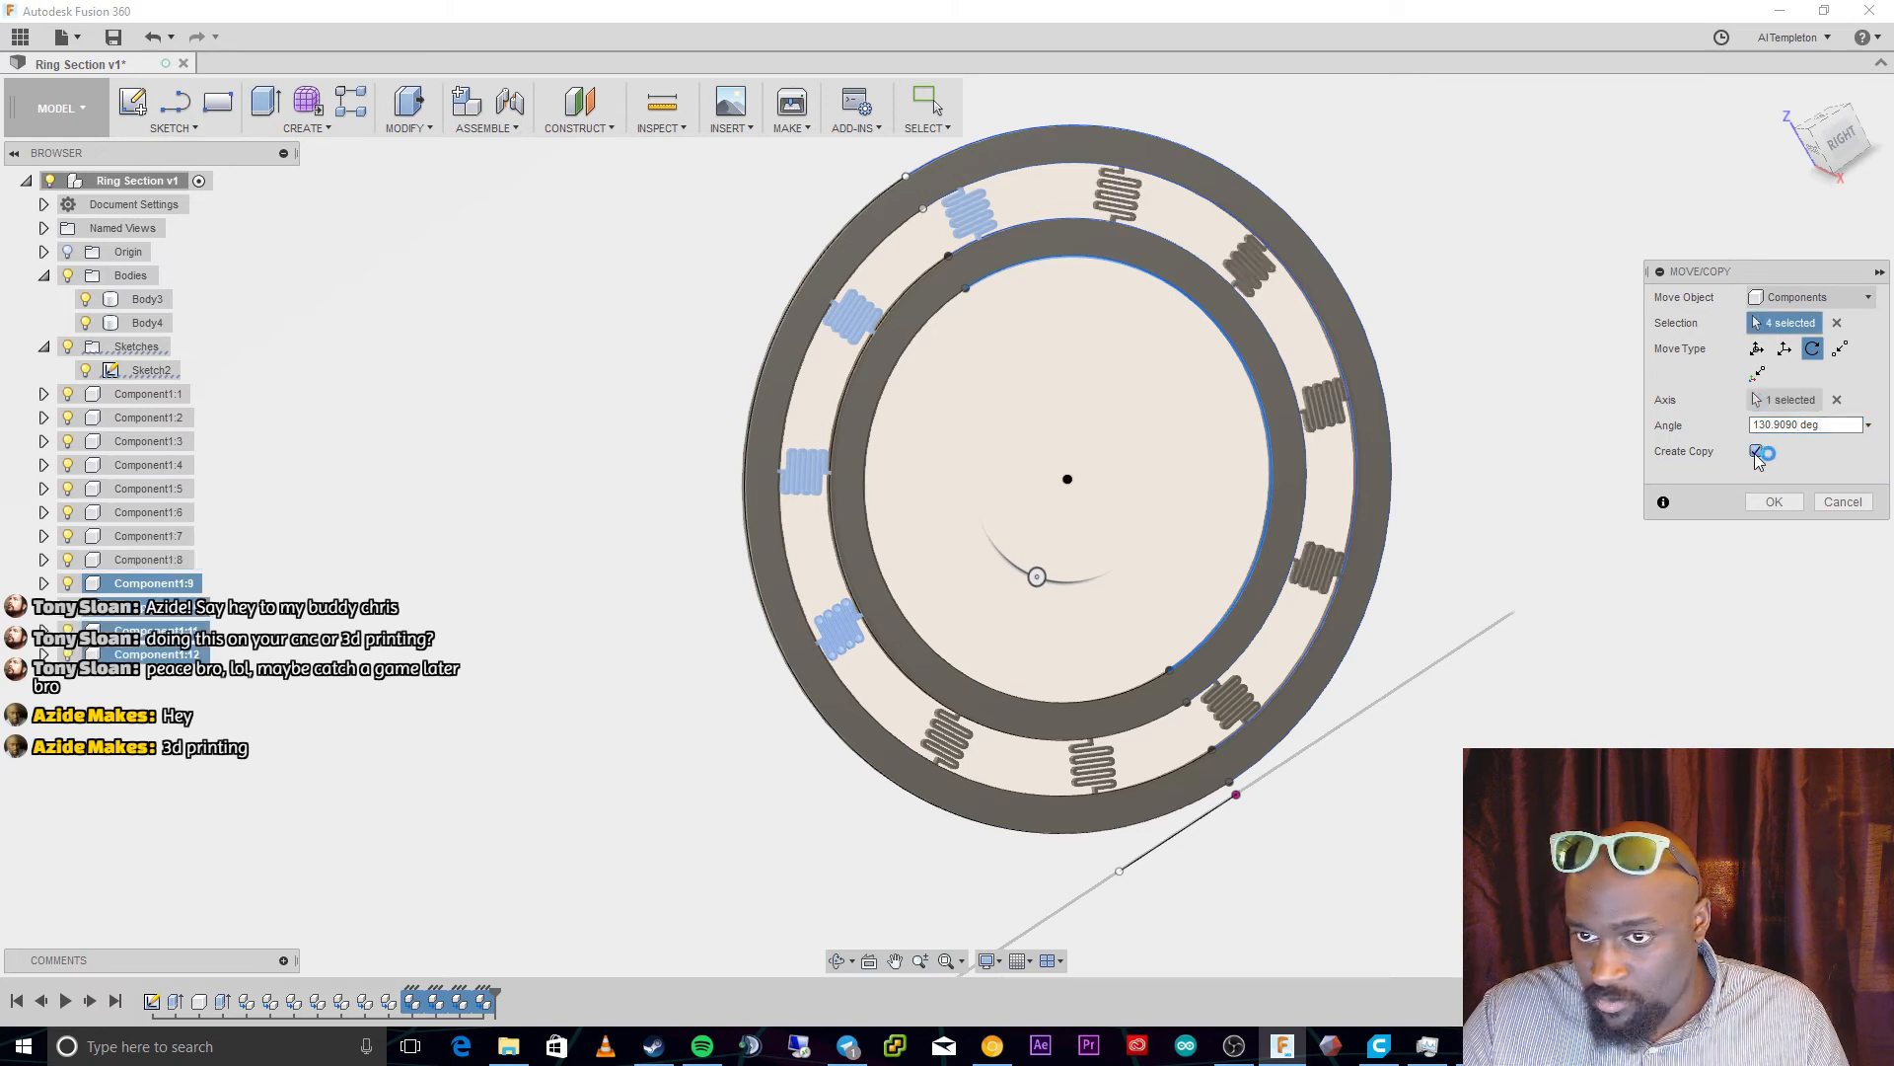
pyautogui.click(1774, 502)
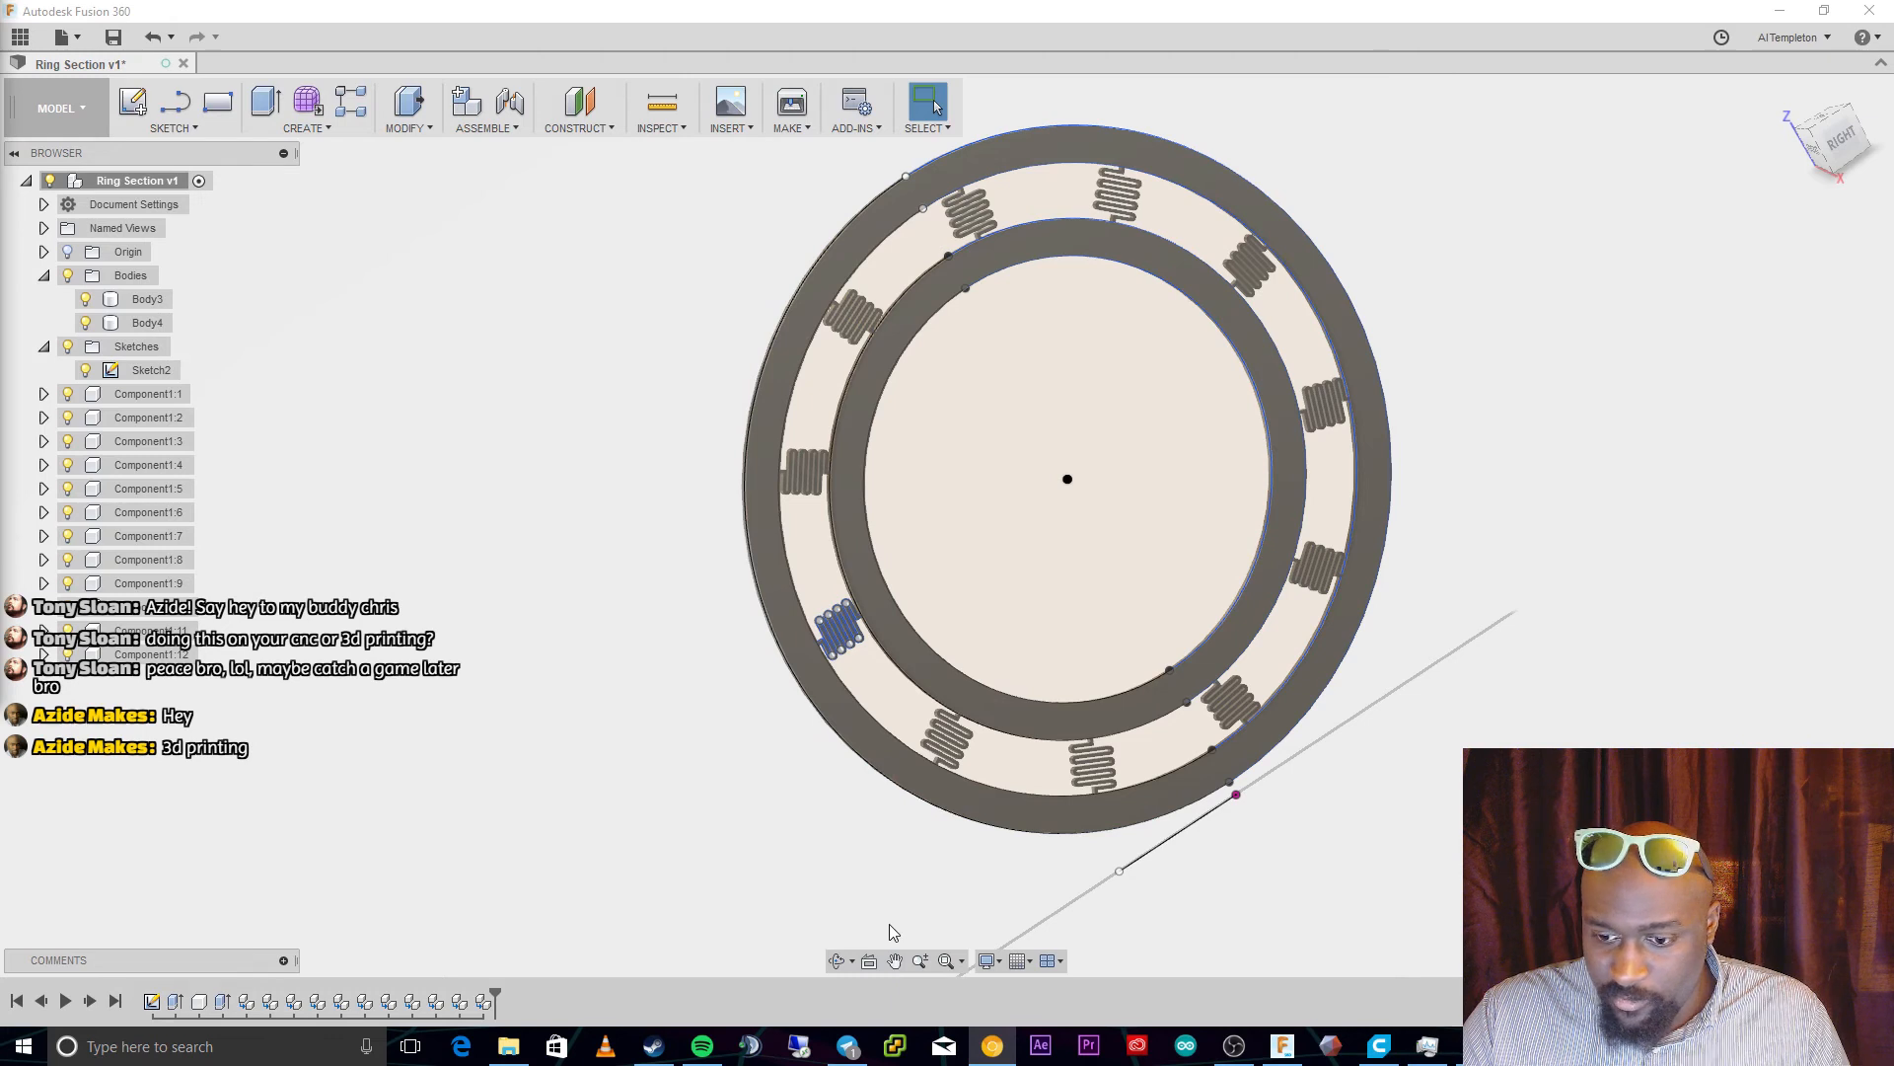
# Collapse the Sketches and Bodies folders in the browser tree
pyautogui.click(836, 964)
pyautogui.moveTo(748, 838); pyautogui.dragTo(776, 866)
pyautogui.moveTo(719, 734); pyautogui.dragTo(954, 532, button='middle')
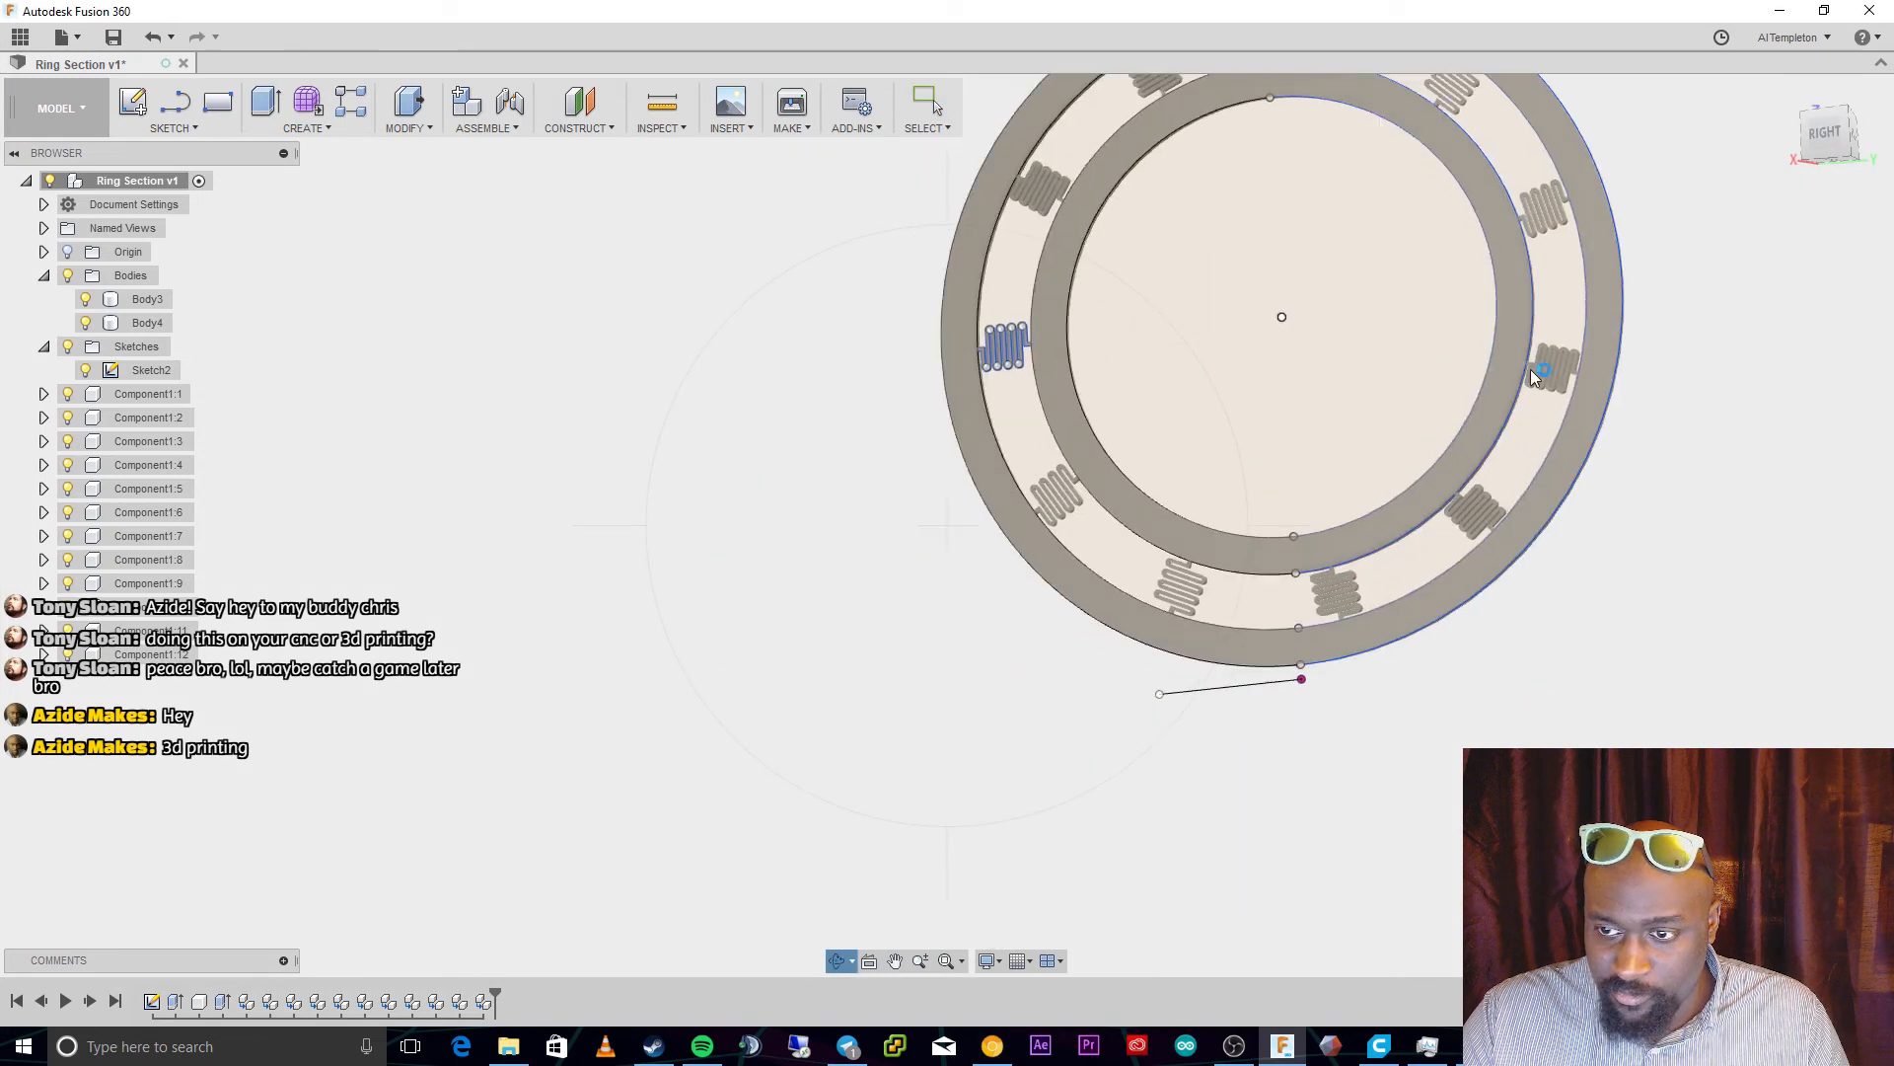
pyautogui.moveTo(1391, 264); pyautogui.dragTo(1133, 561, button='middle')
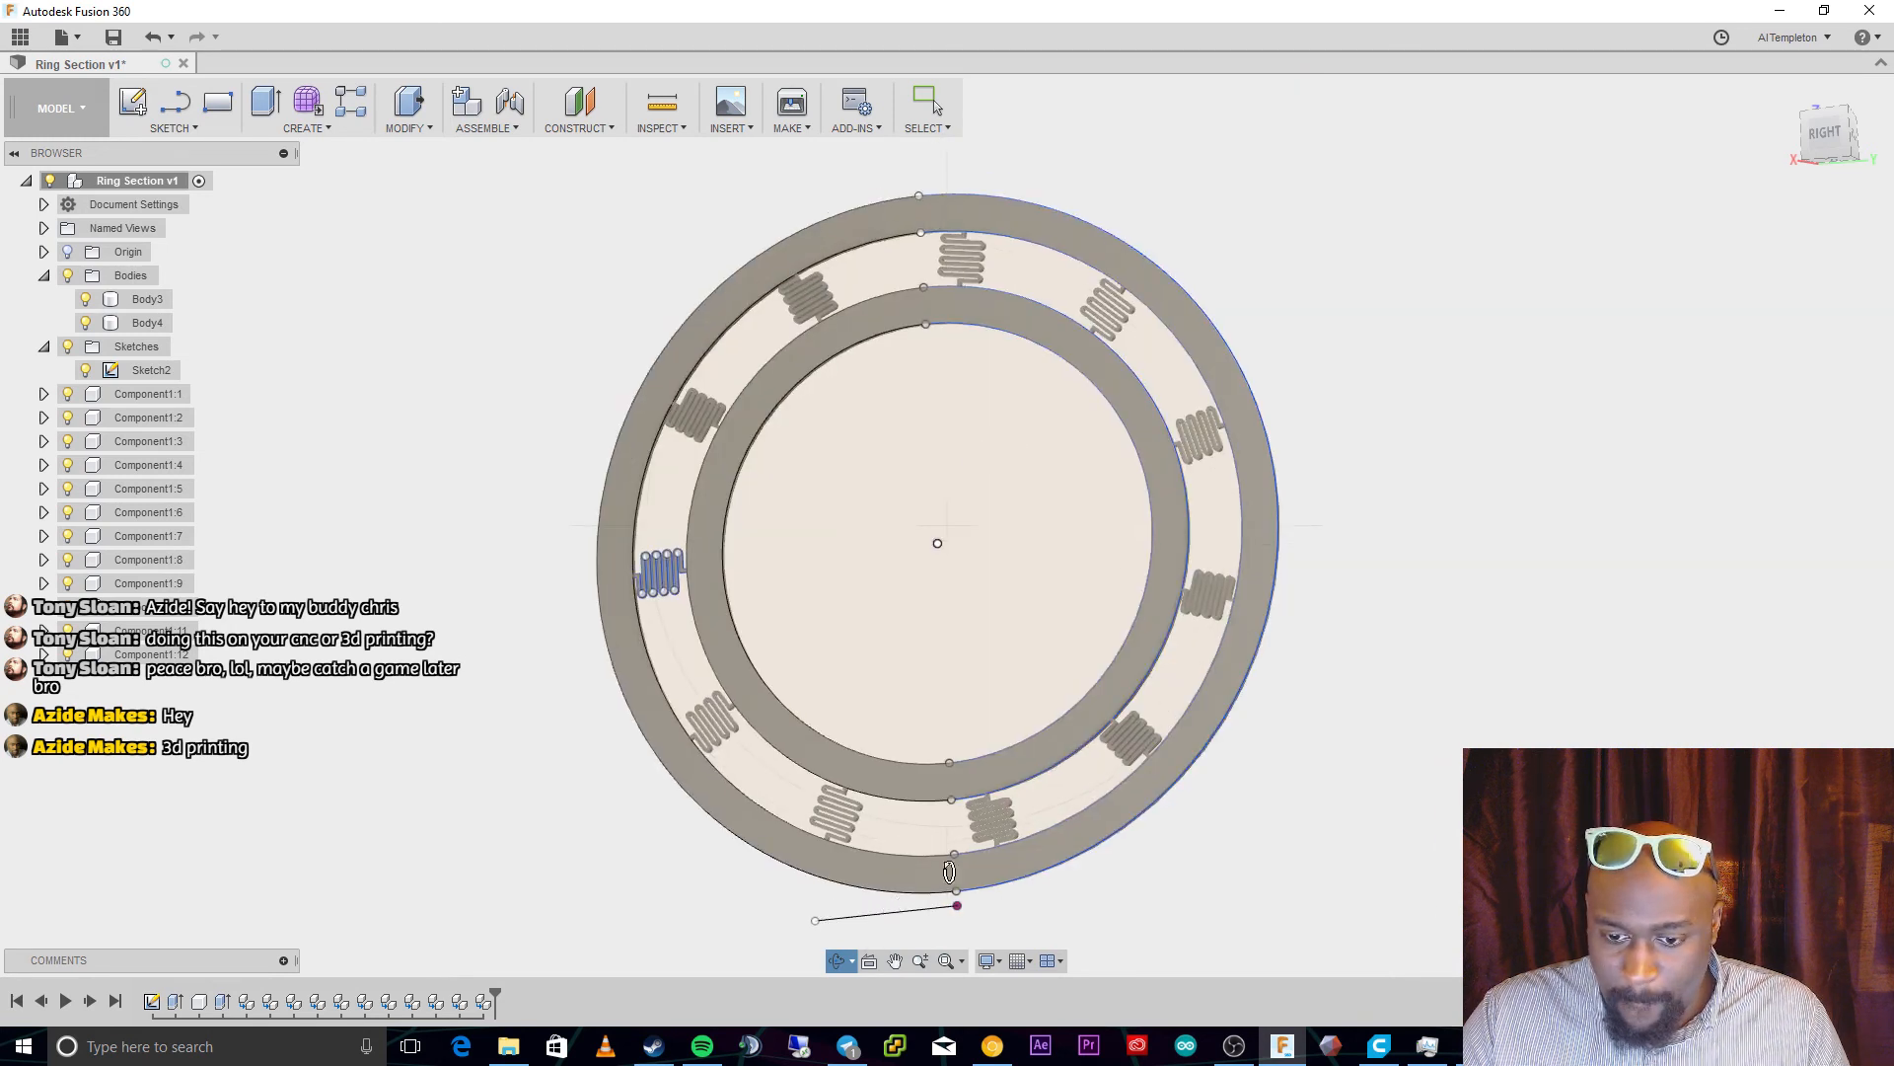
pyautogui.press('Escape')
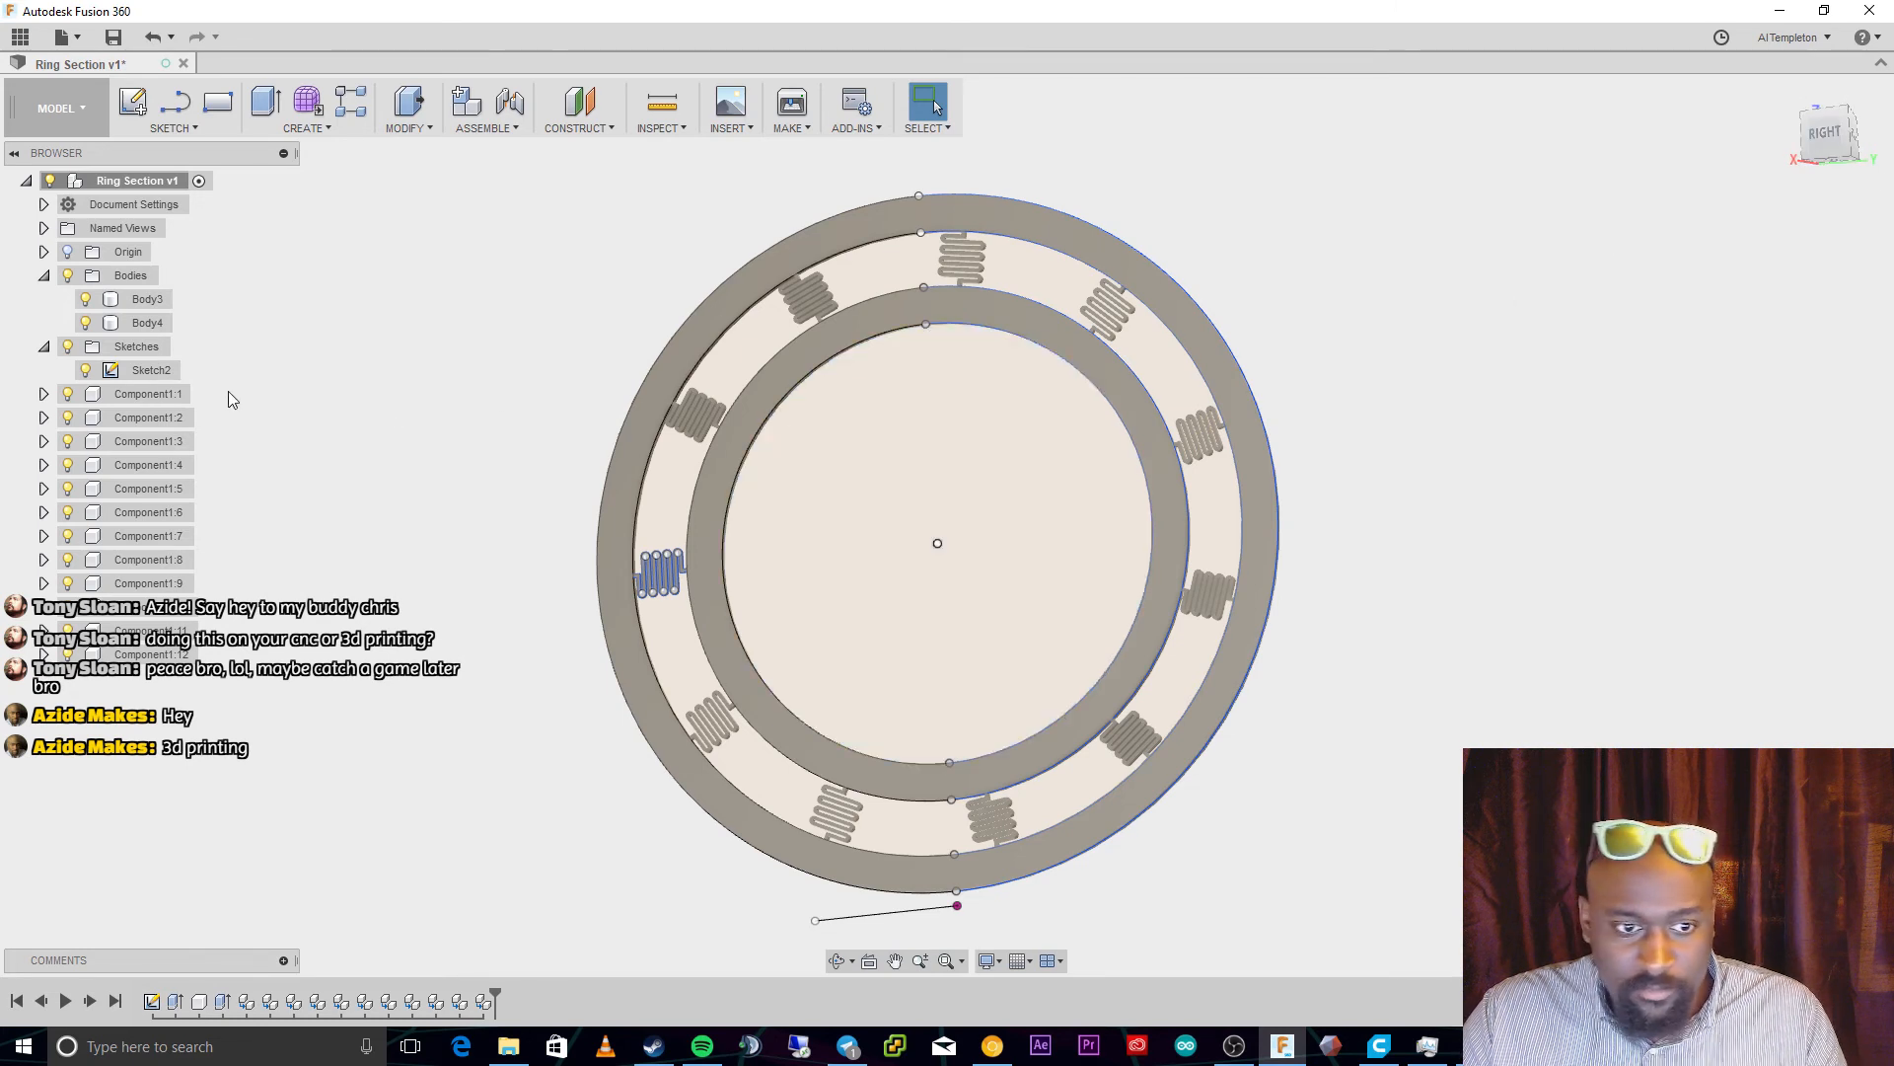
pyautogui.click(43, 347)
pyautogui.click(44, 275)
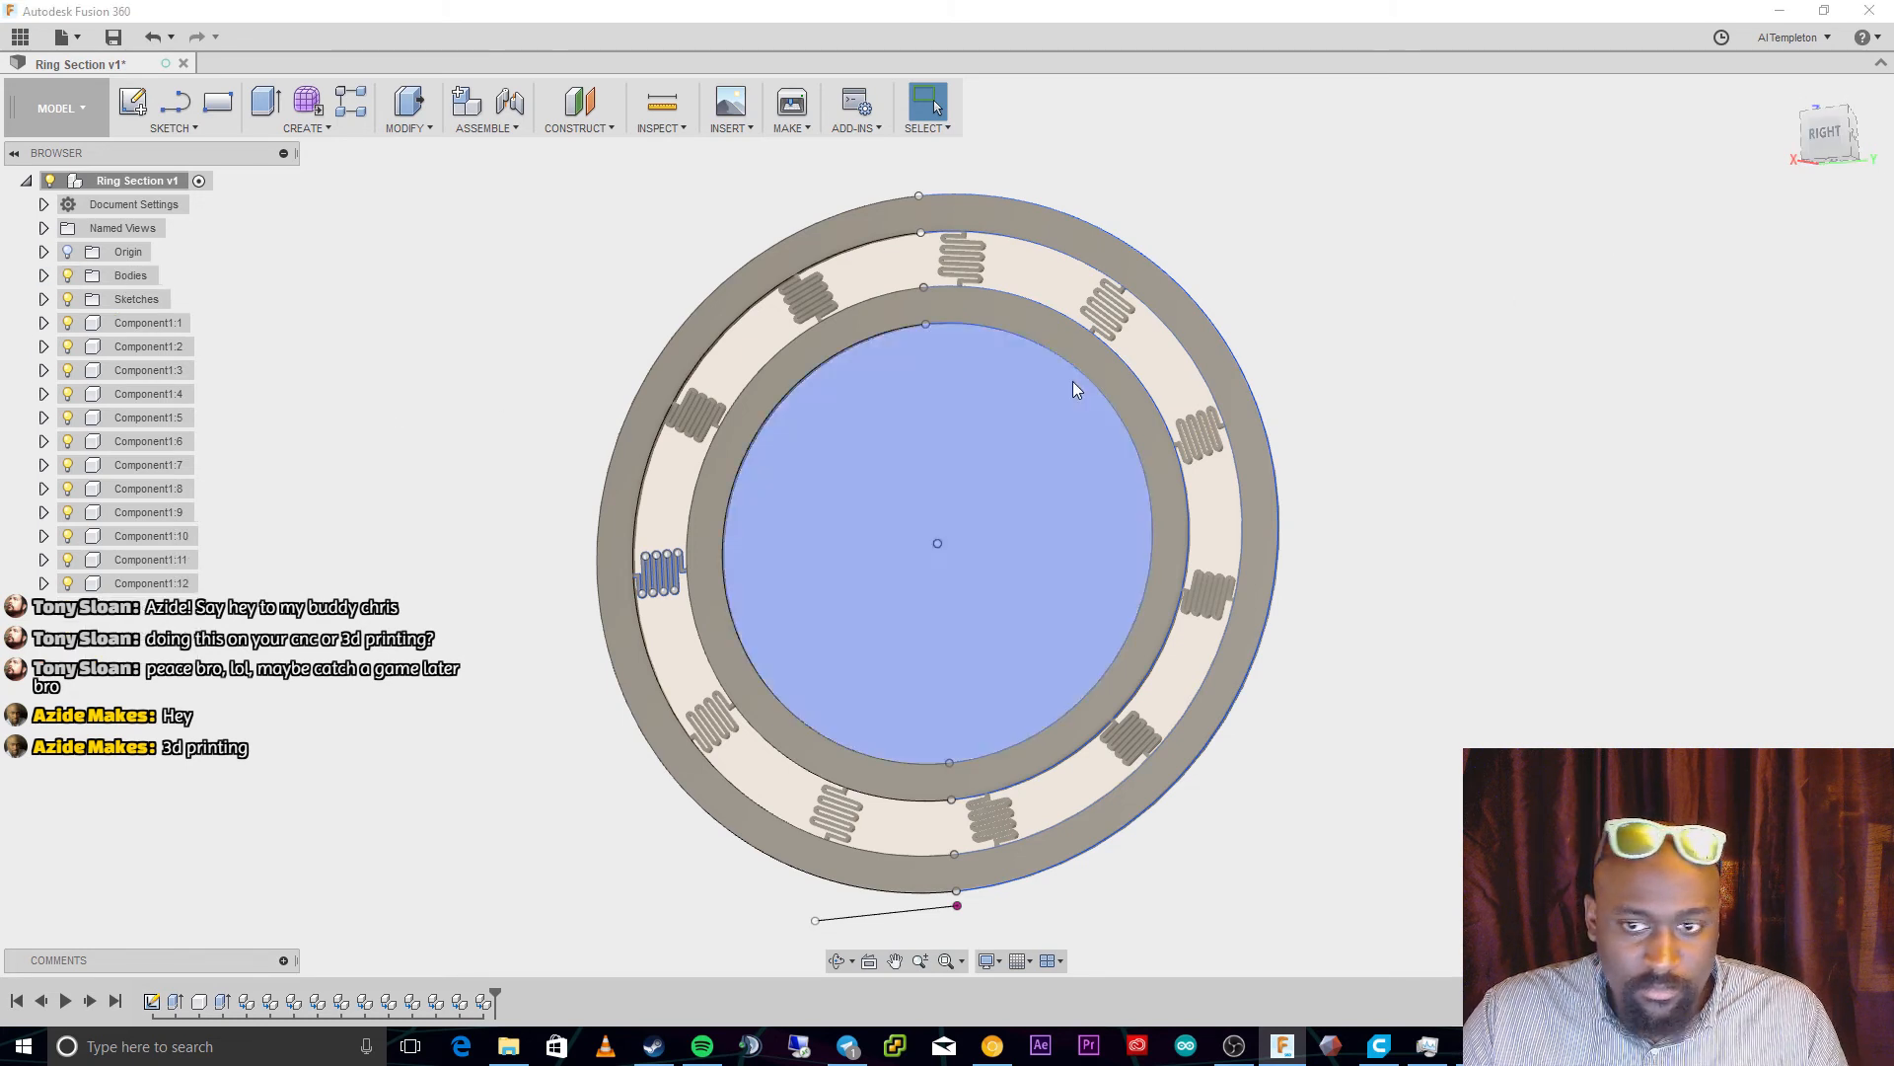
# Return to the home view and try to window-select the complete ring with all its springs
pyautogui.click(1787, 92)
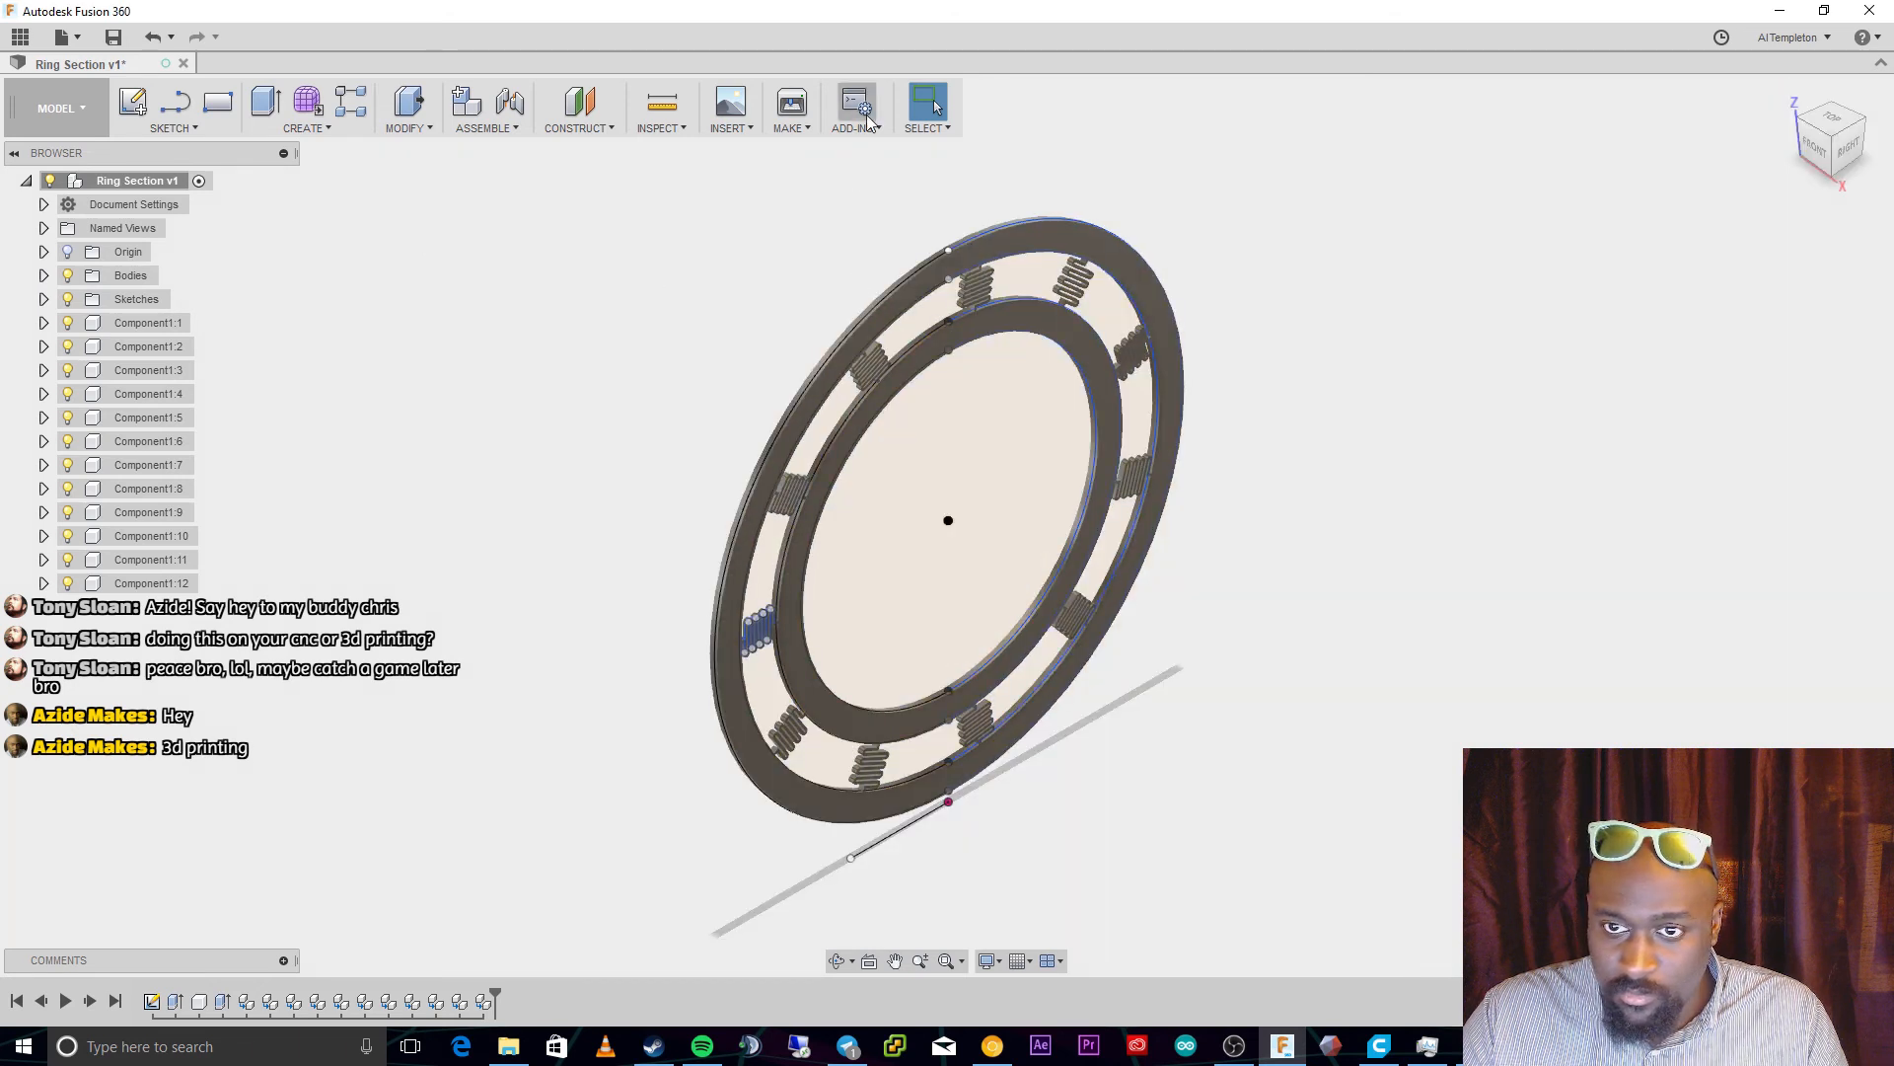
pyautogui.click(926, 127)
pyautogui.click(947, 173)
pyautogui.moveTo(586, 199); pyautogui.dragTo(1458, 855)
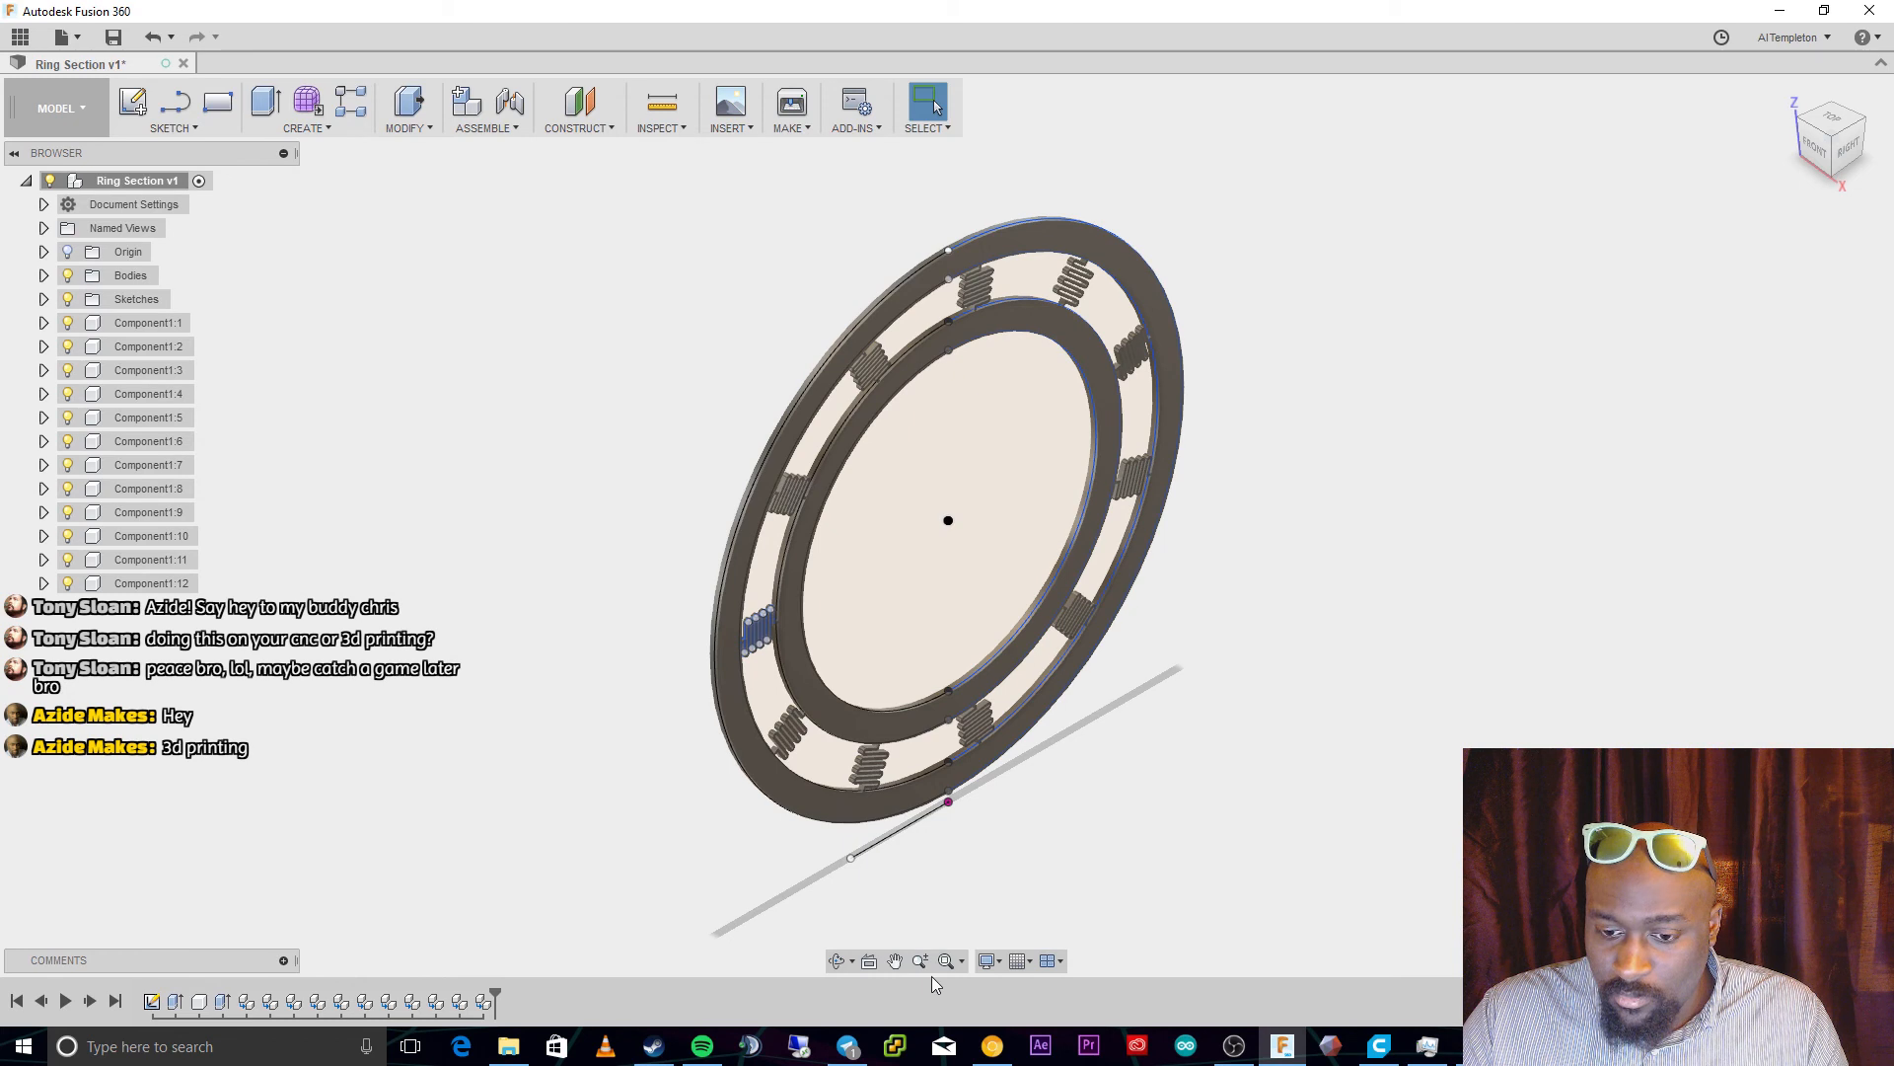
pyautogui.click(838, 960)
pyautogui.moveTo(671, 821); pyautogui.dragTo(1176, 523)
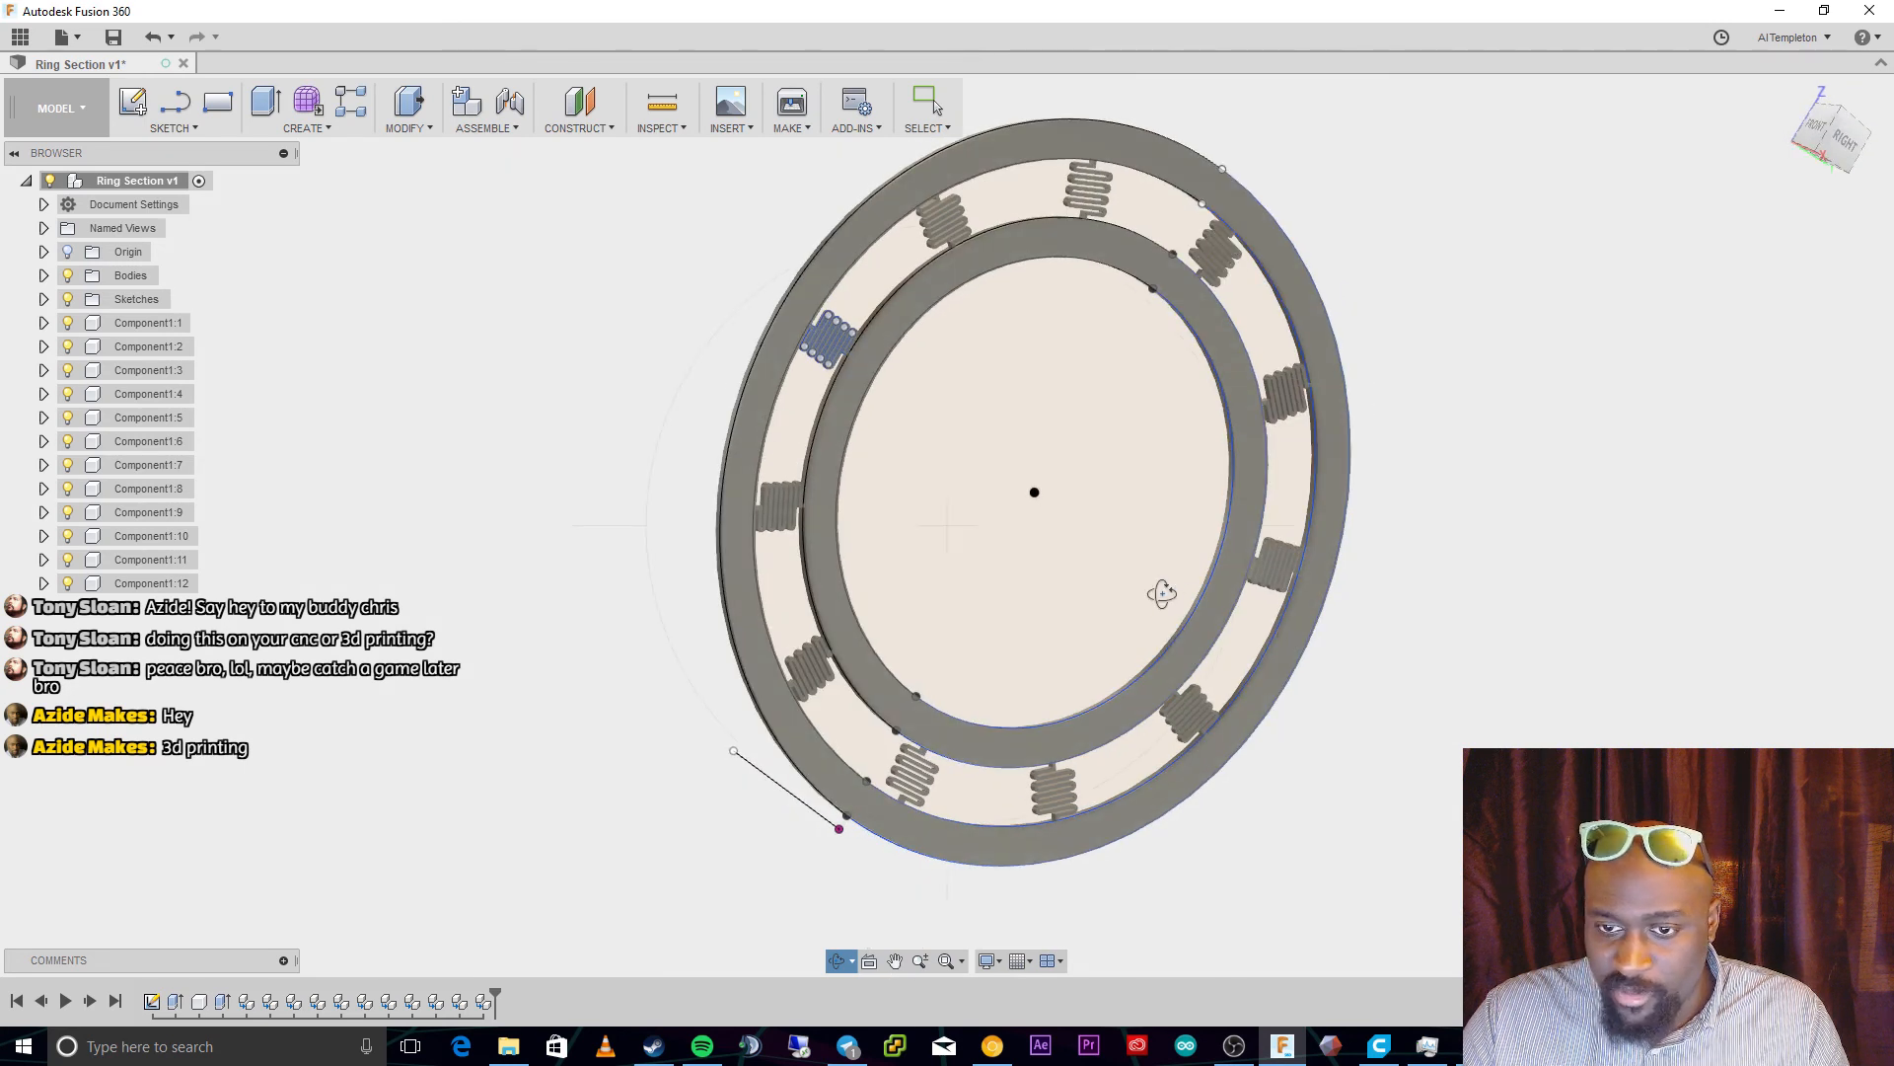
pyautogui.moveTo(1159, 588); pyautogui.dragTo(1148, 601)
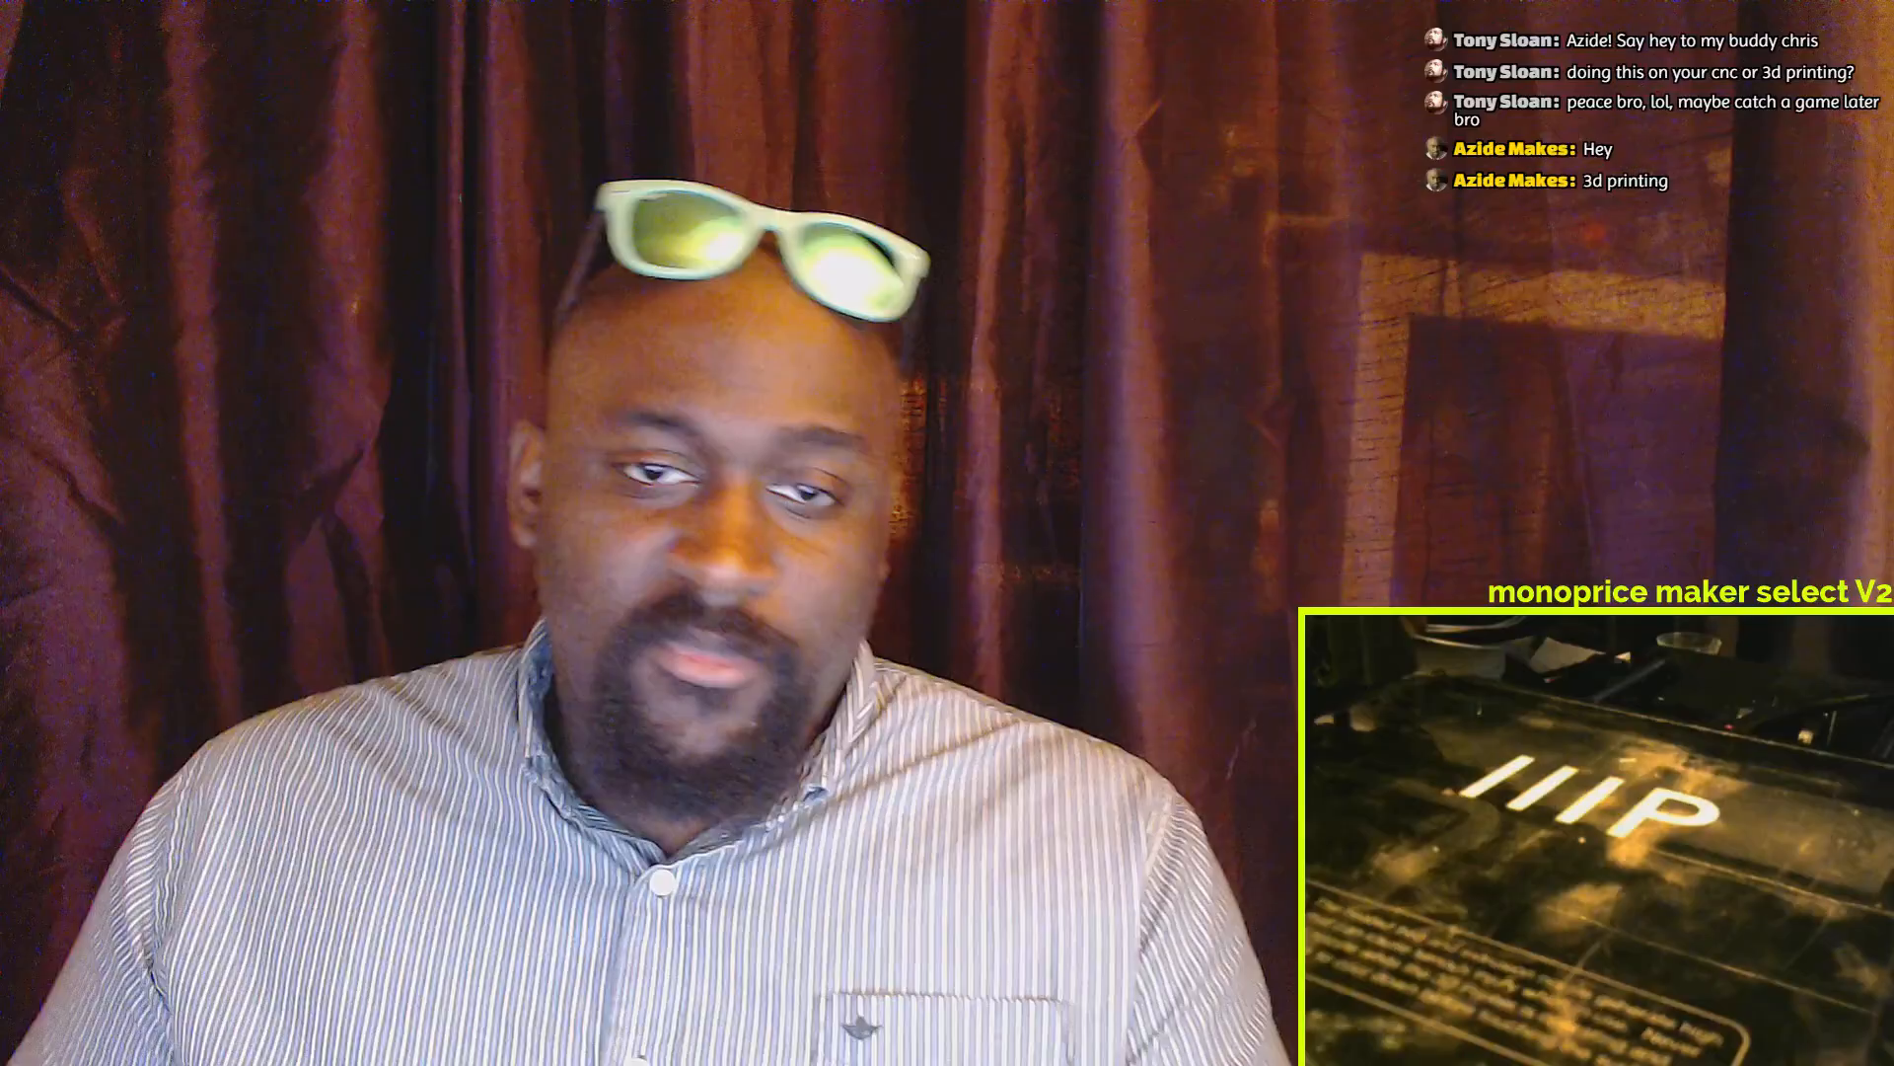